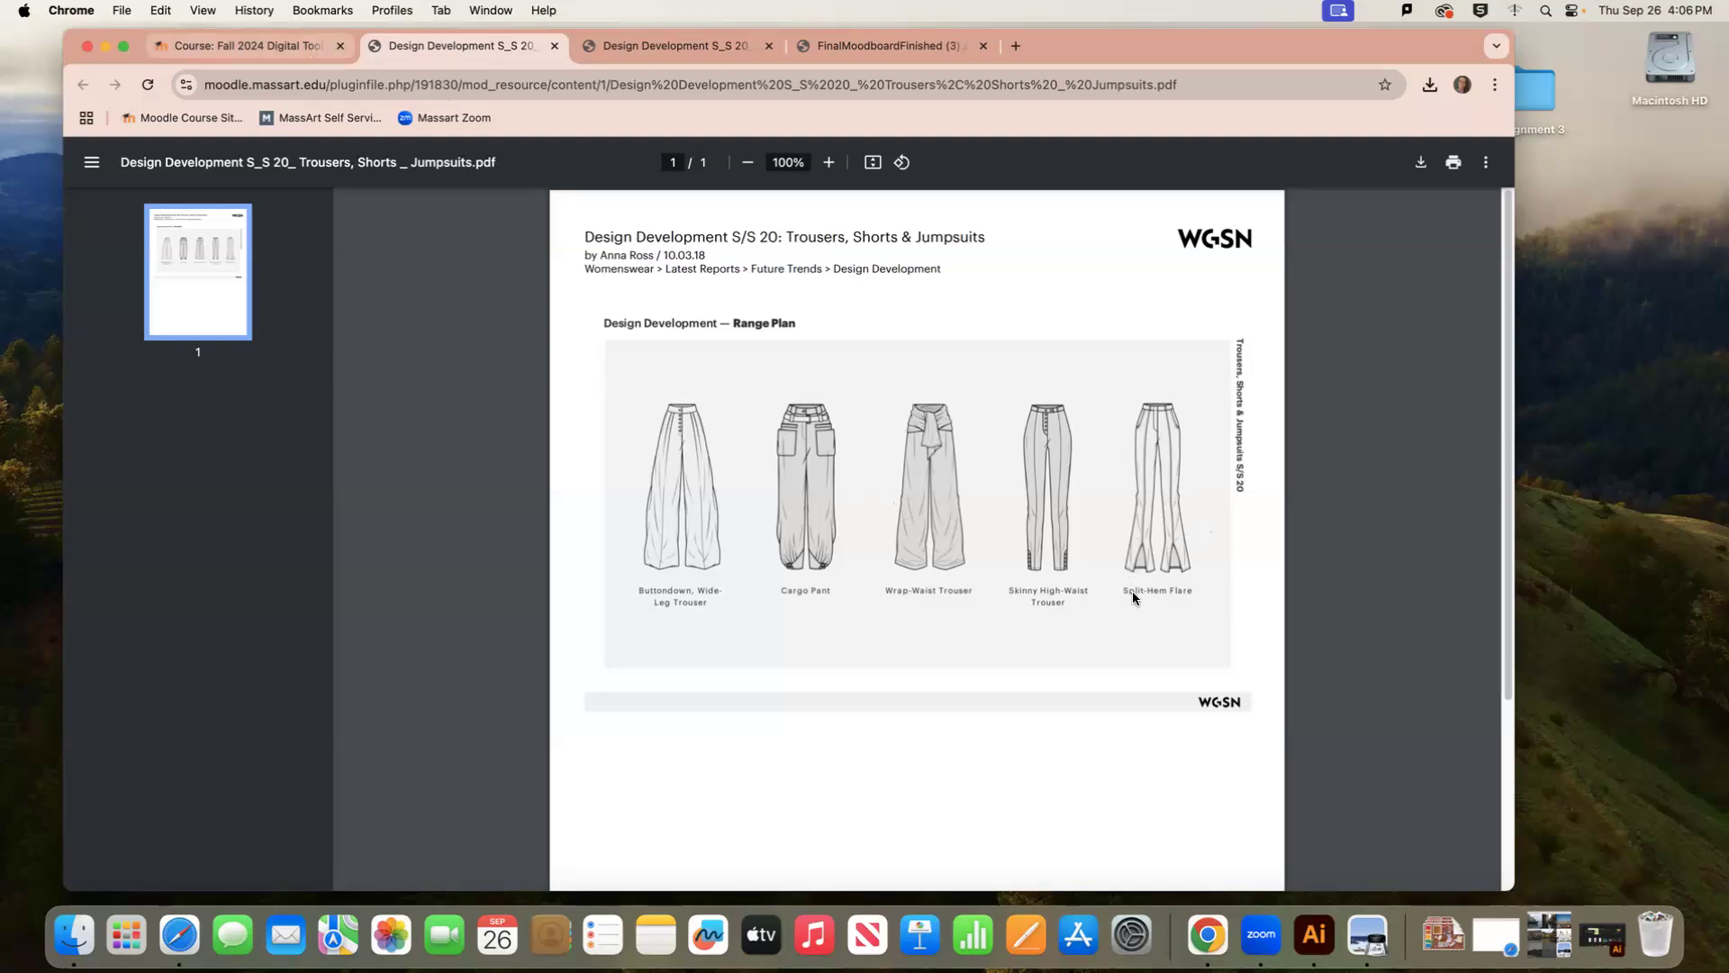
Review the September 26, Class 4 assignment and resources on the Moodle course page and switch to Illustrator.
{"action": "left_click", "coordinate": [247, 46]}
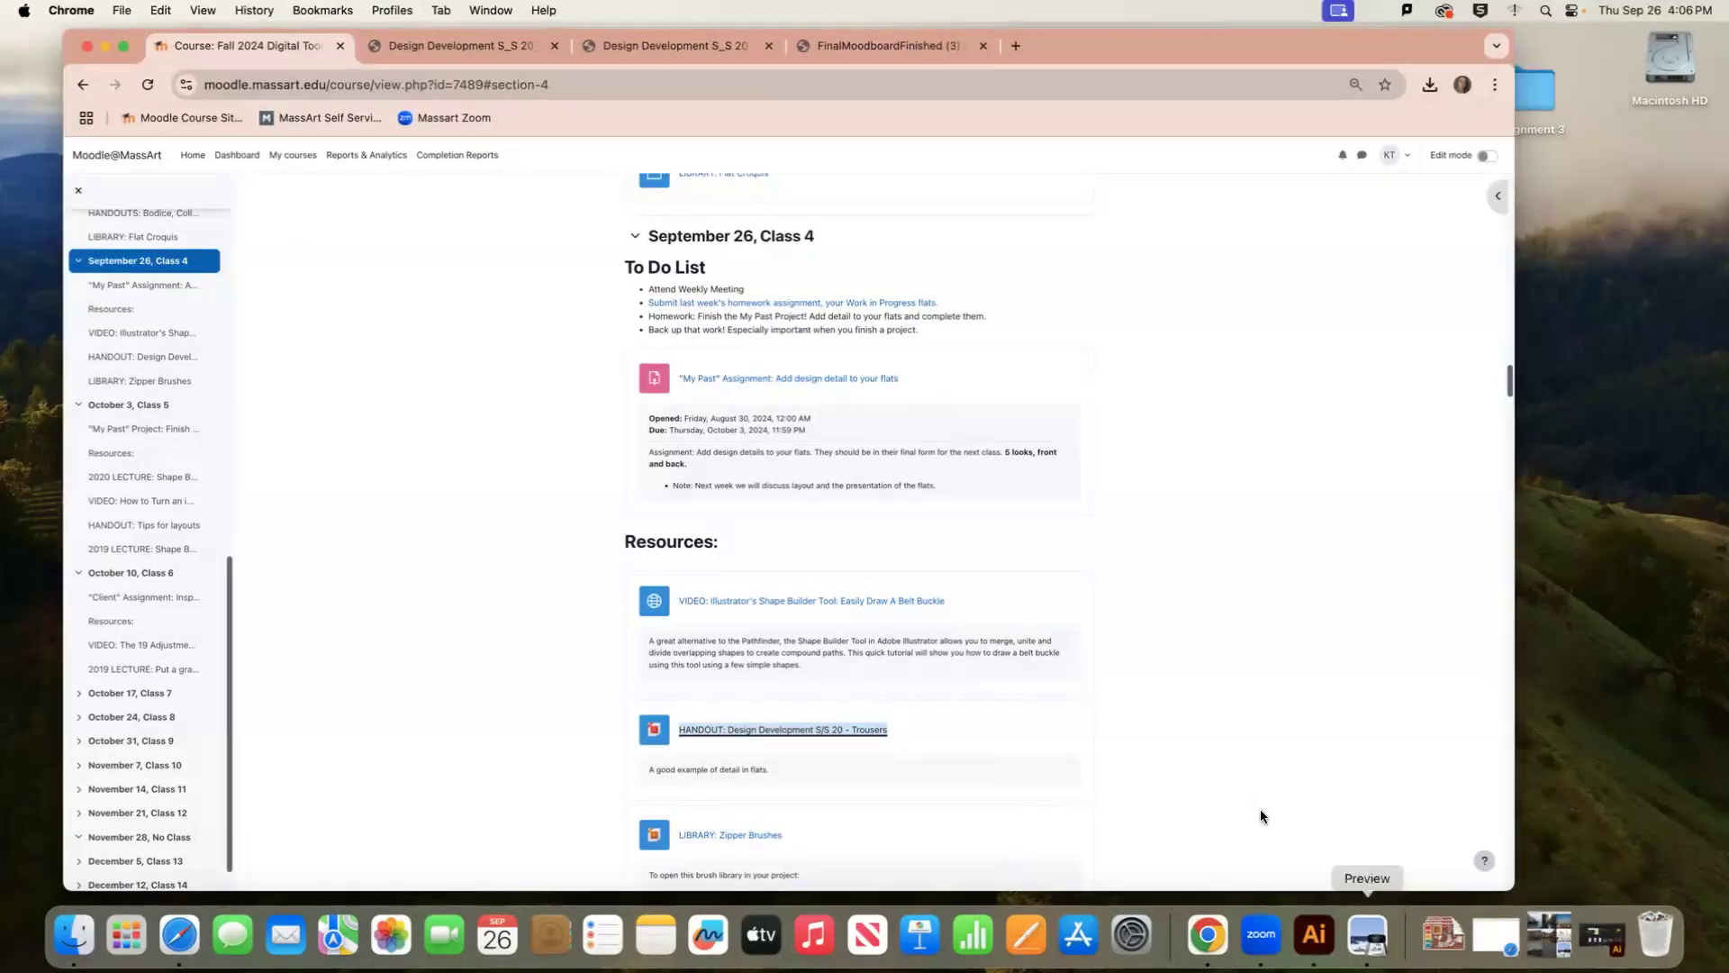
{"action": "scroll", "coordinate": [1241, 744], "scroll_direction": "up", "scroll_amount": 1}
{"action": "scroll", "coordinate": [1239, 743], "scroll_direction": "up", "scroll_amount": 3}
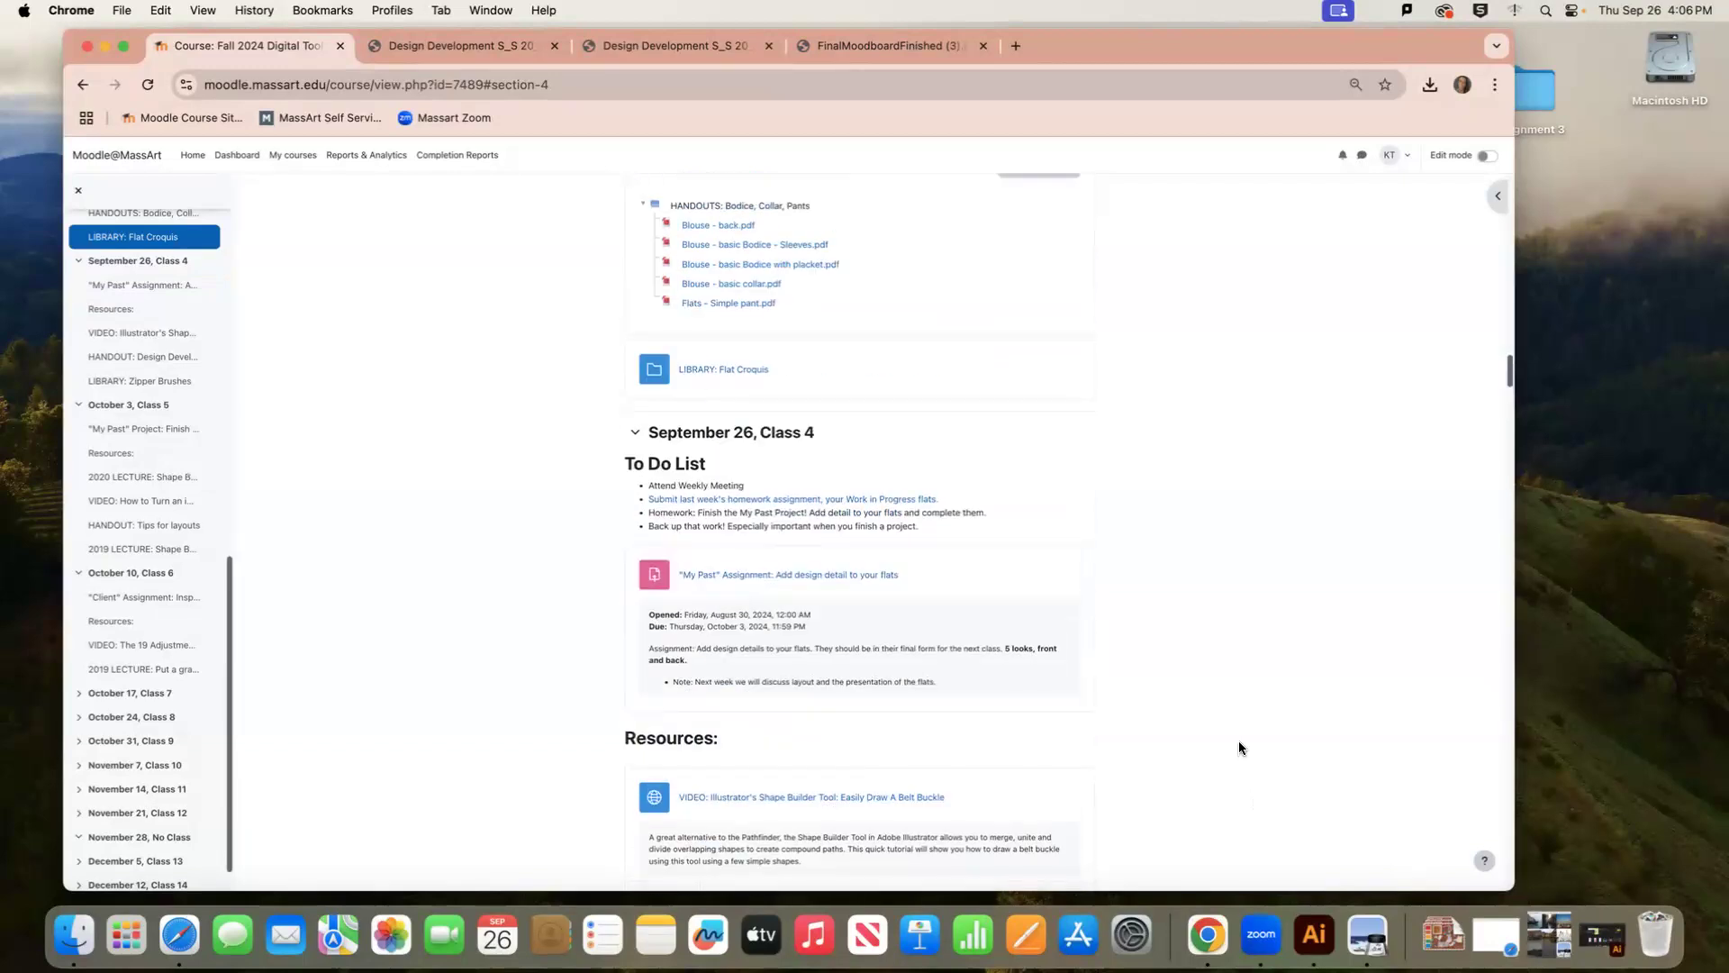
{"action": "scroll", "coordinate": [1239, 743], "scroll_direction": "down", "scroll_amount": 3}
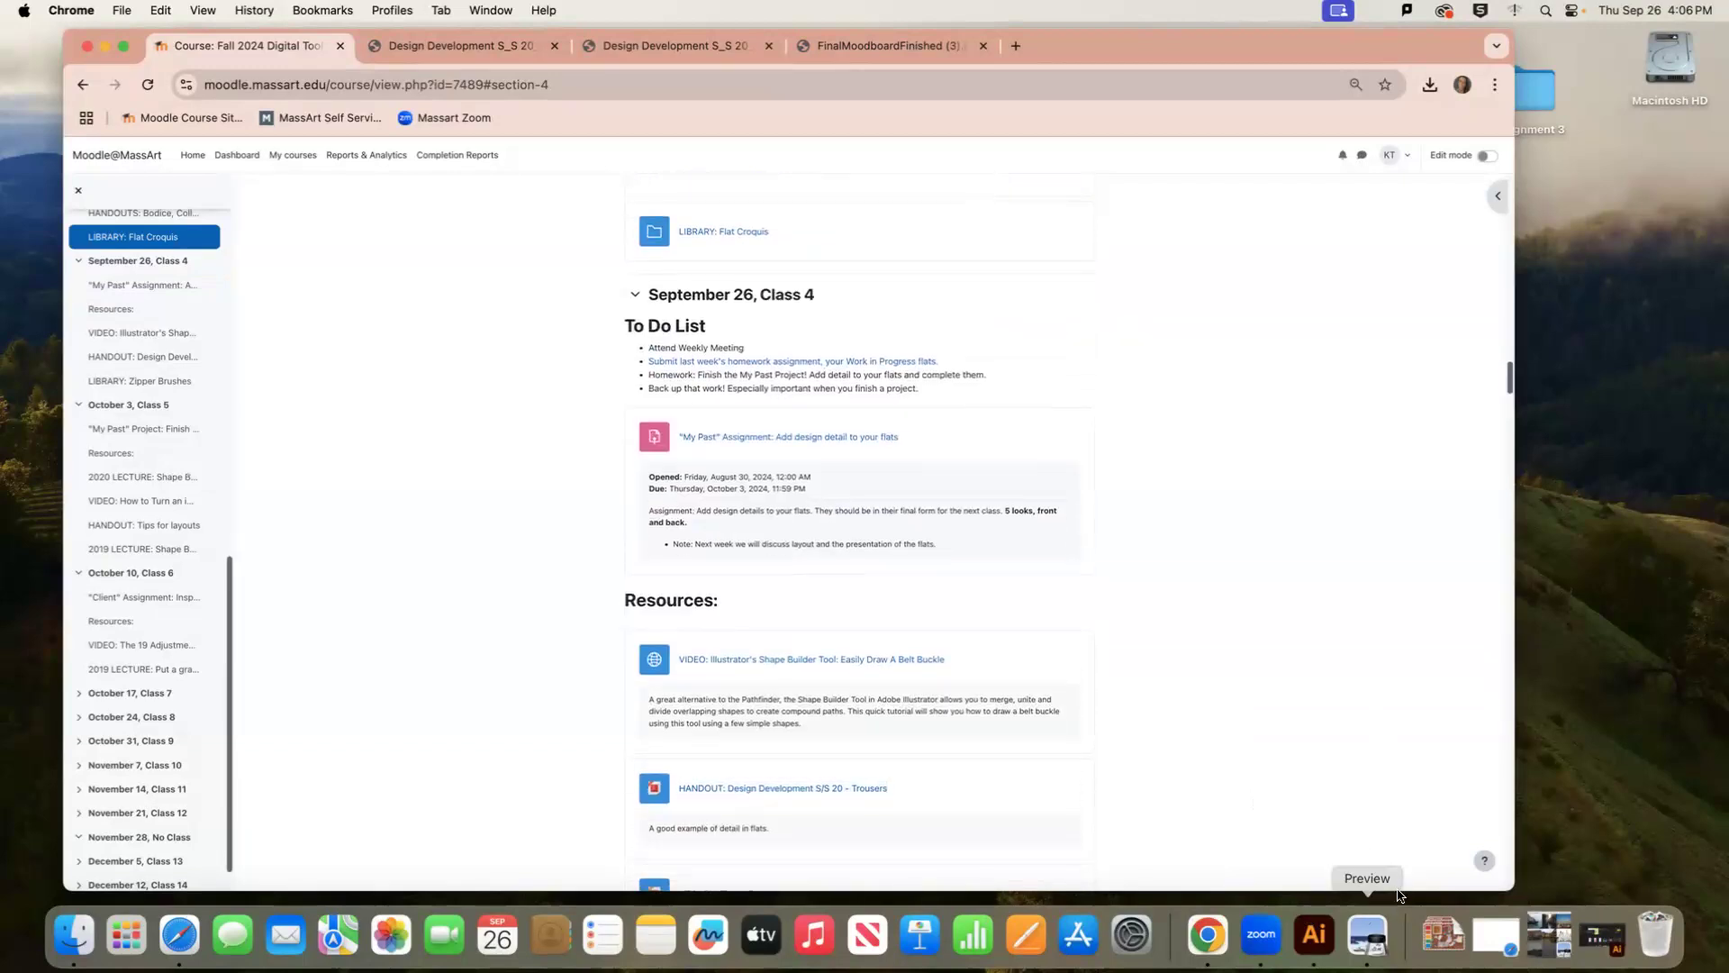
{"action": "left_click", "coordinate": [1314, 935]}
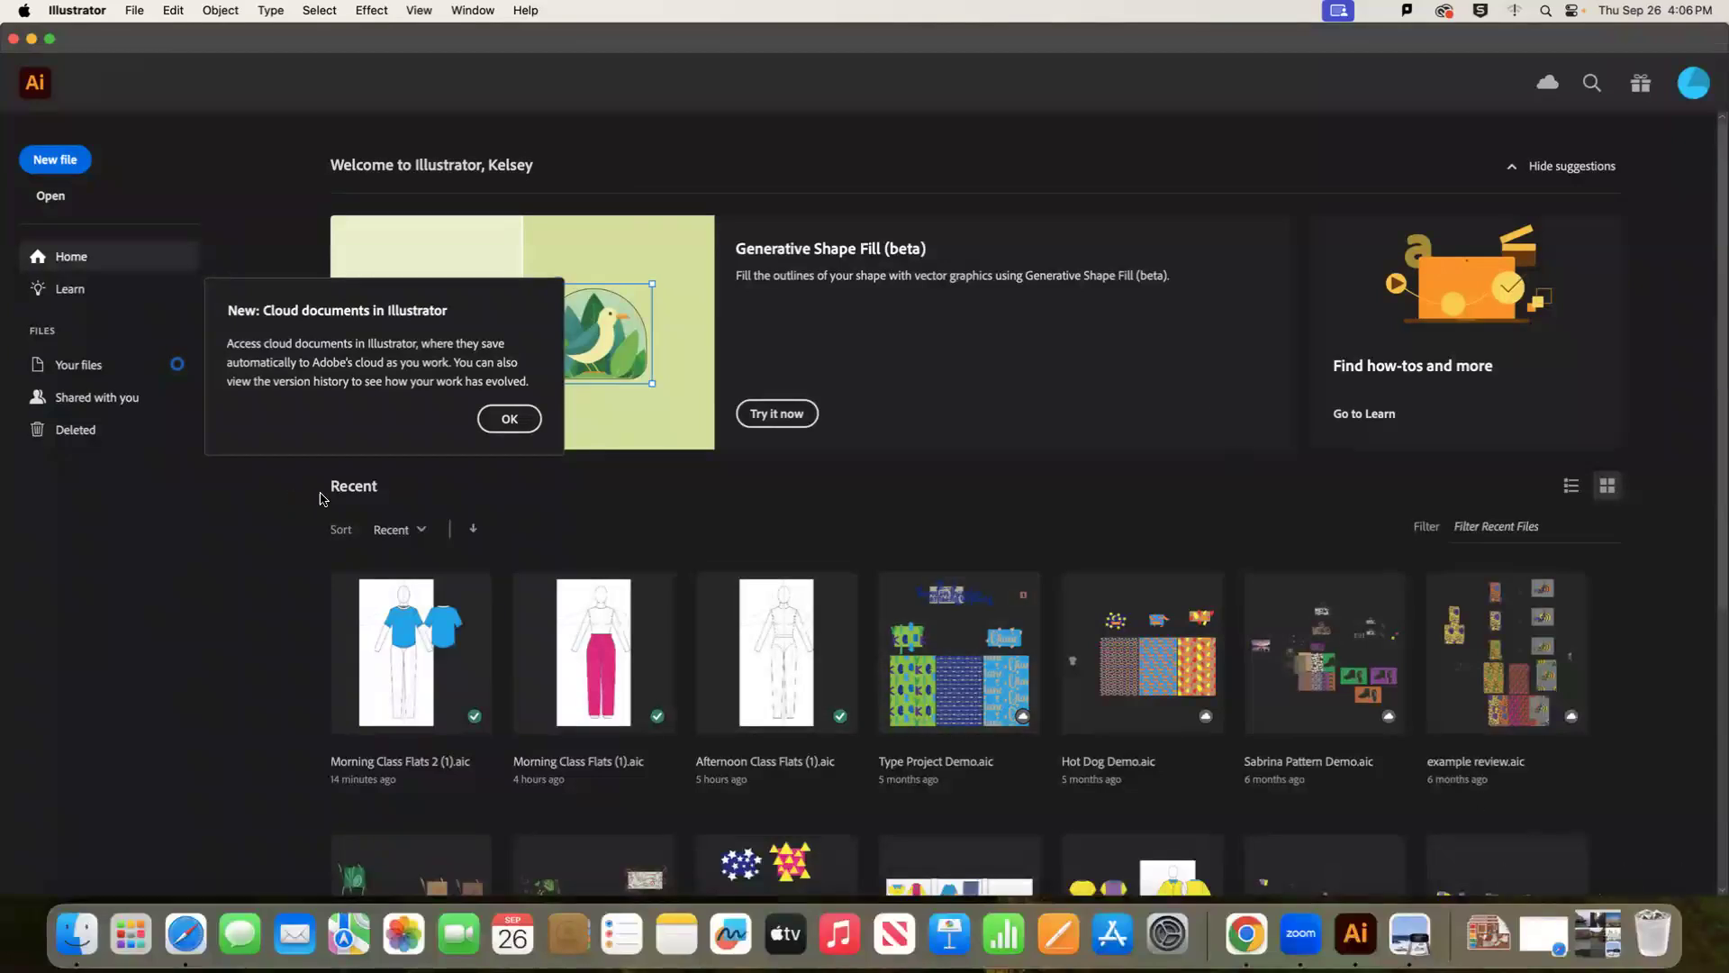
{"action": "left_click", "coordinate": [62, 176]}
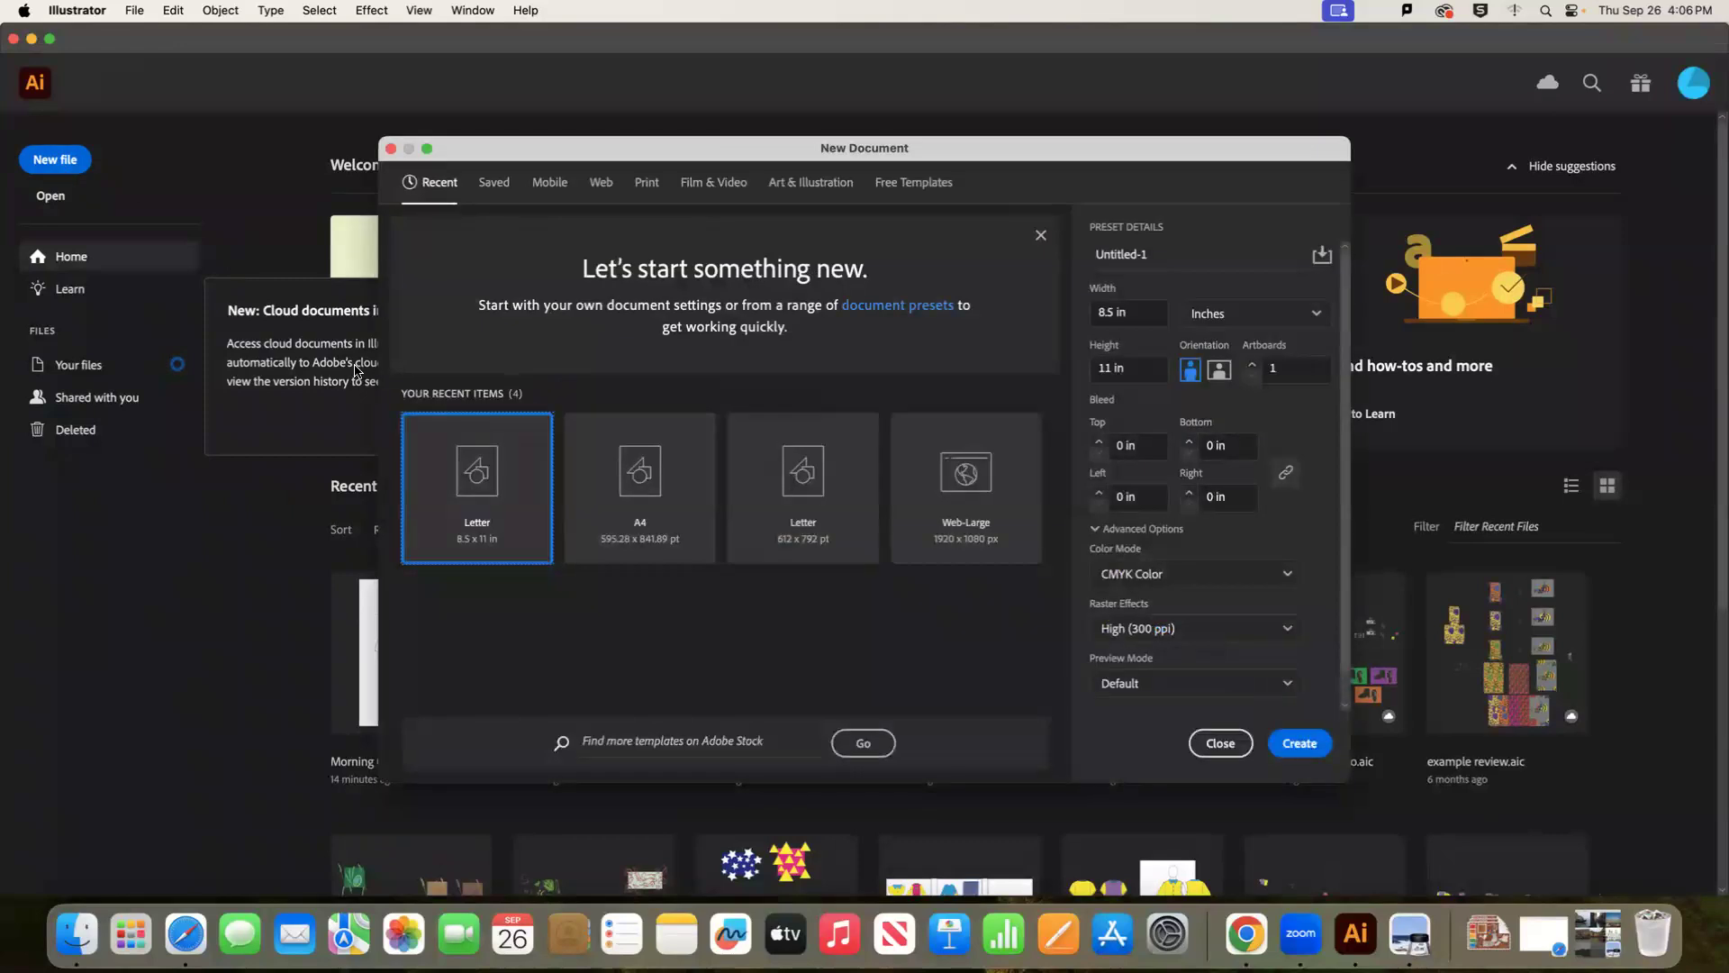
{"action": "left_click", "coordinate": [1220, 743]}
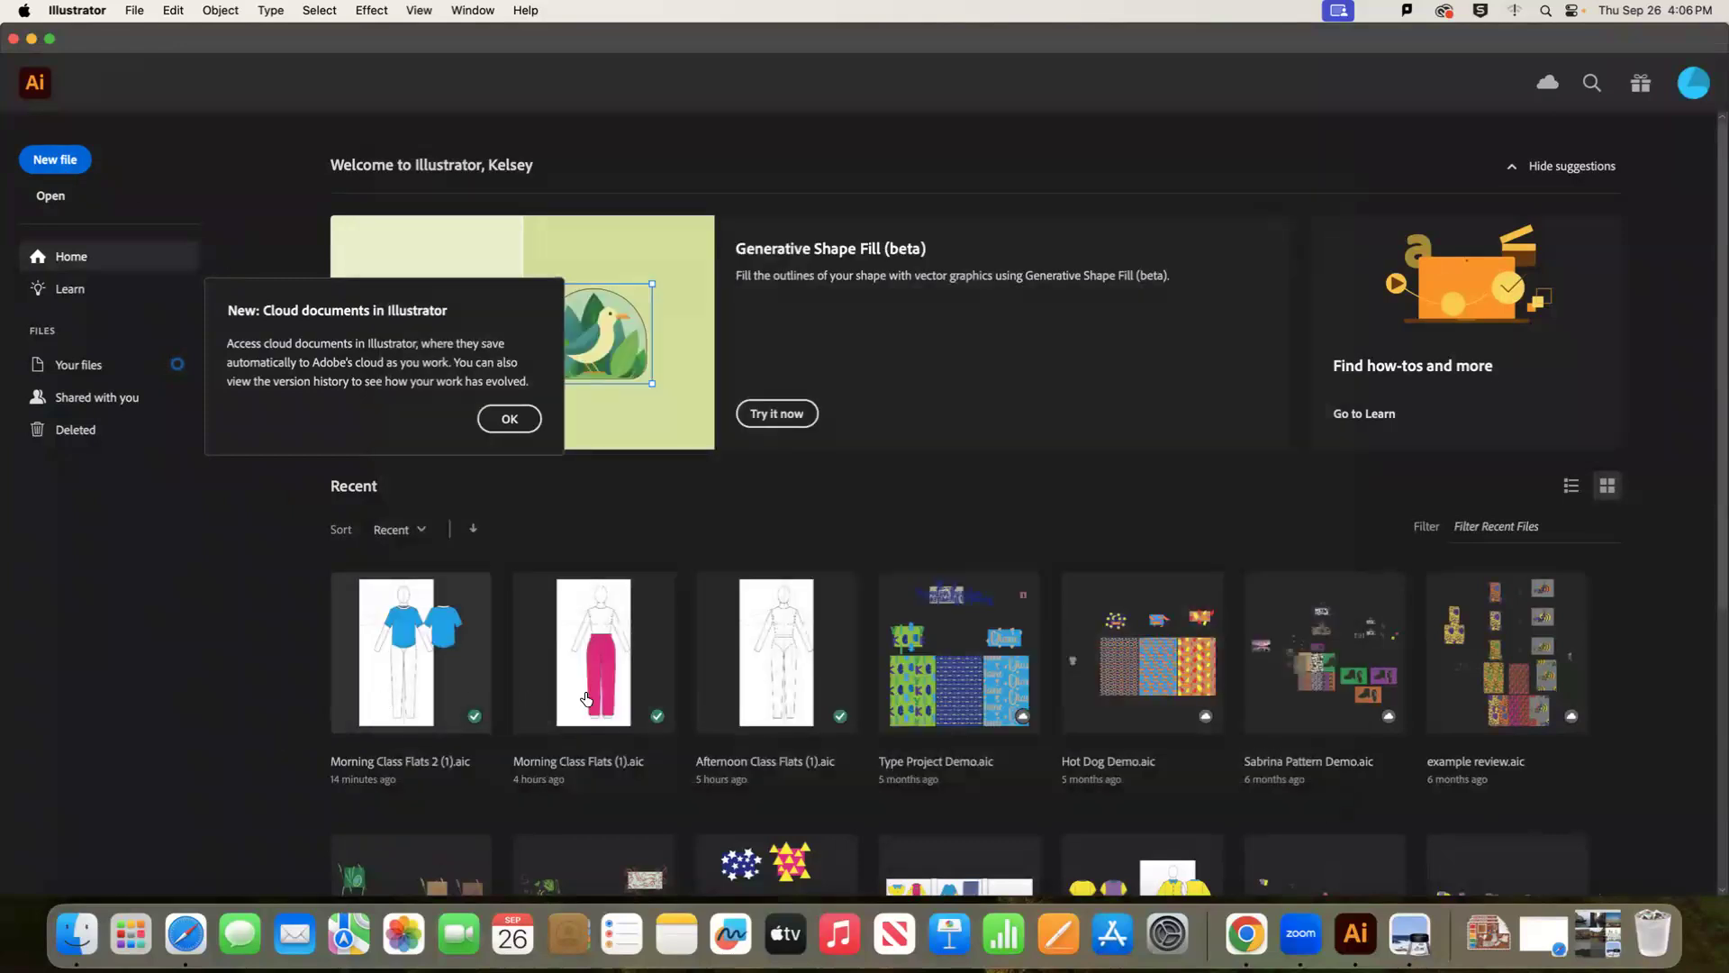
{"action": "left_click", "coordinate": [788, 678]}
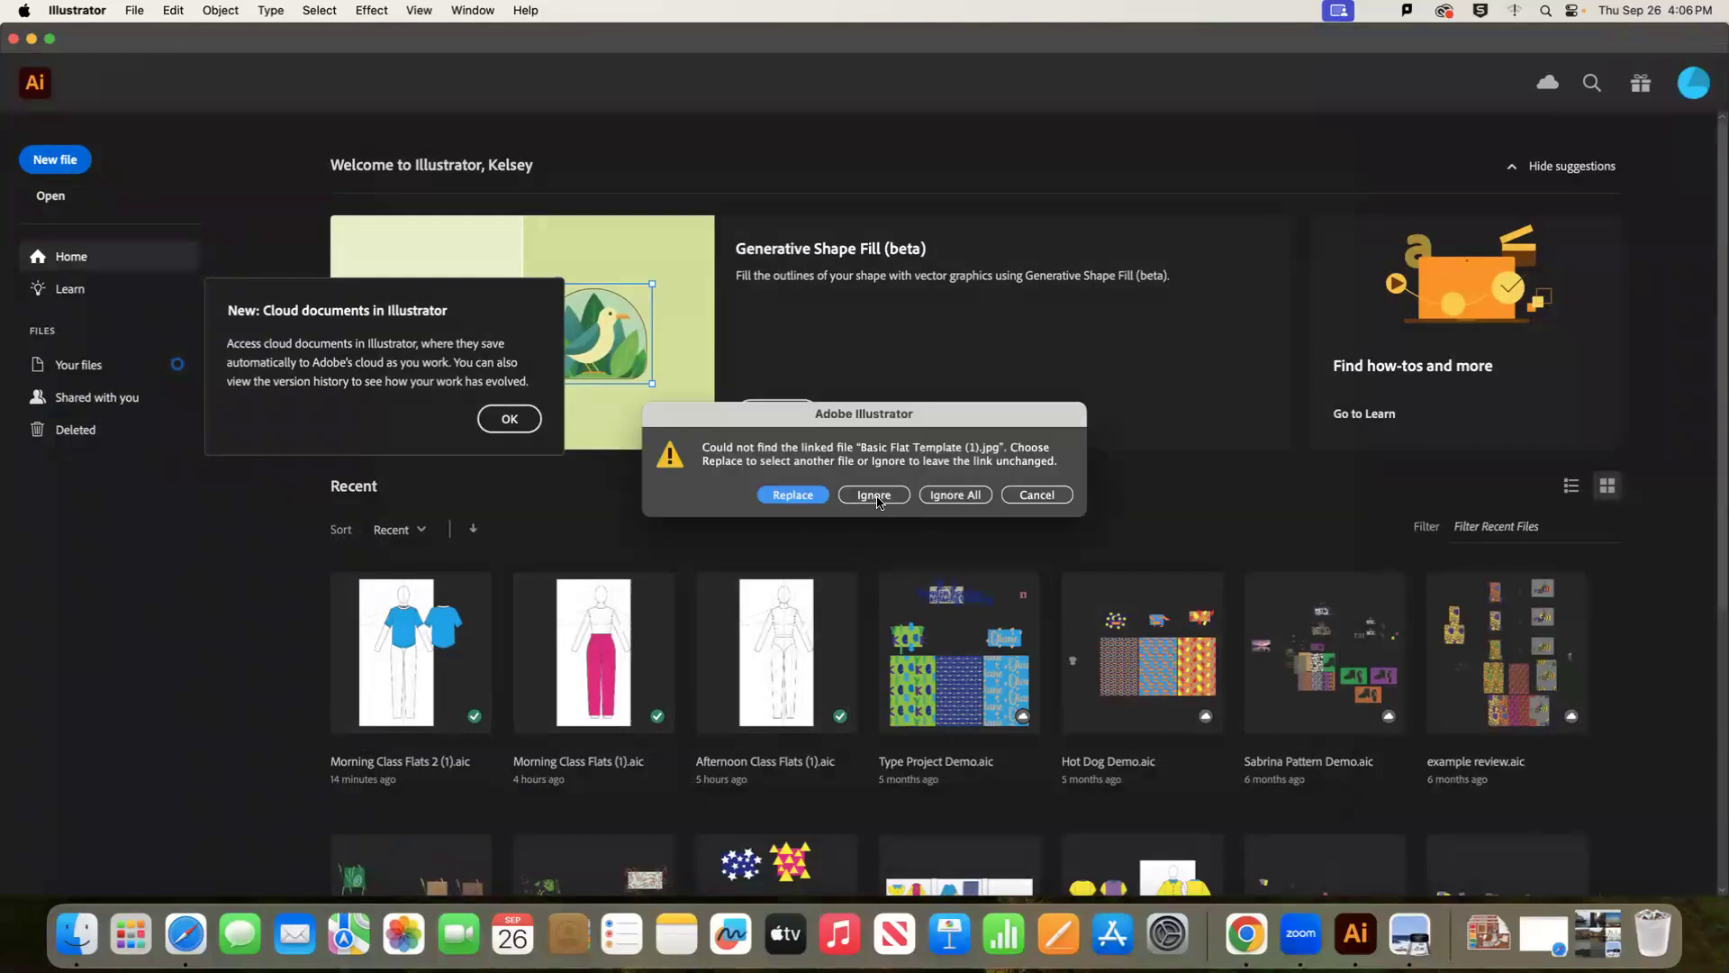
{"action": "left_click", "coordinate": [951, 494]}
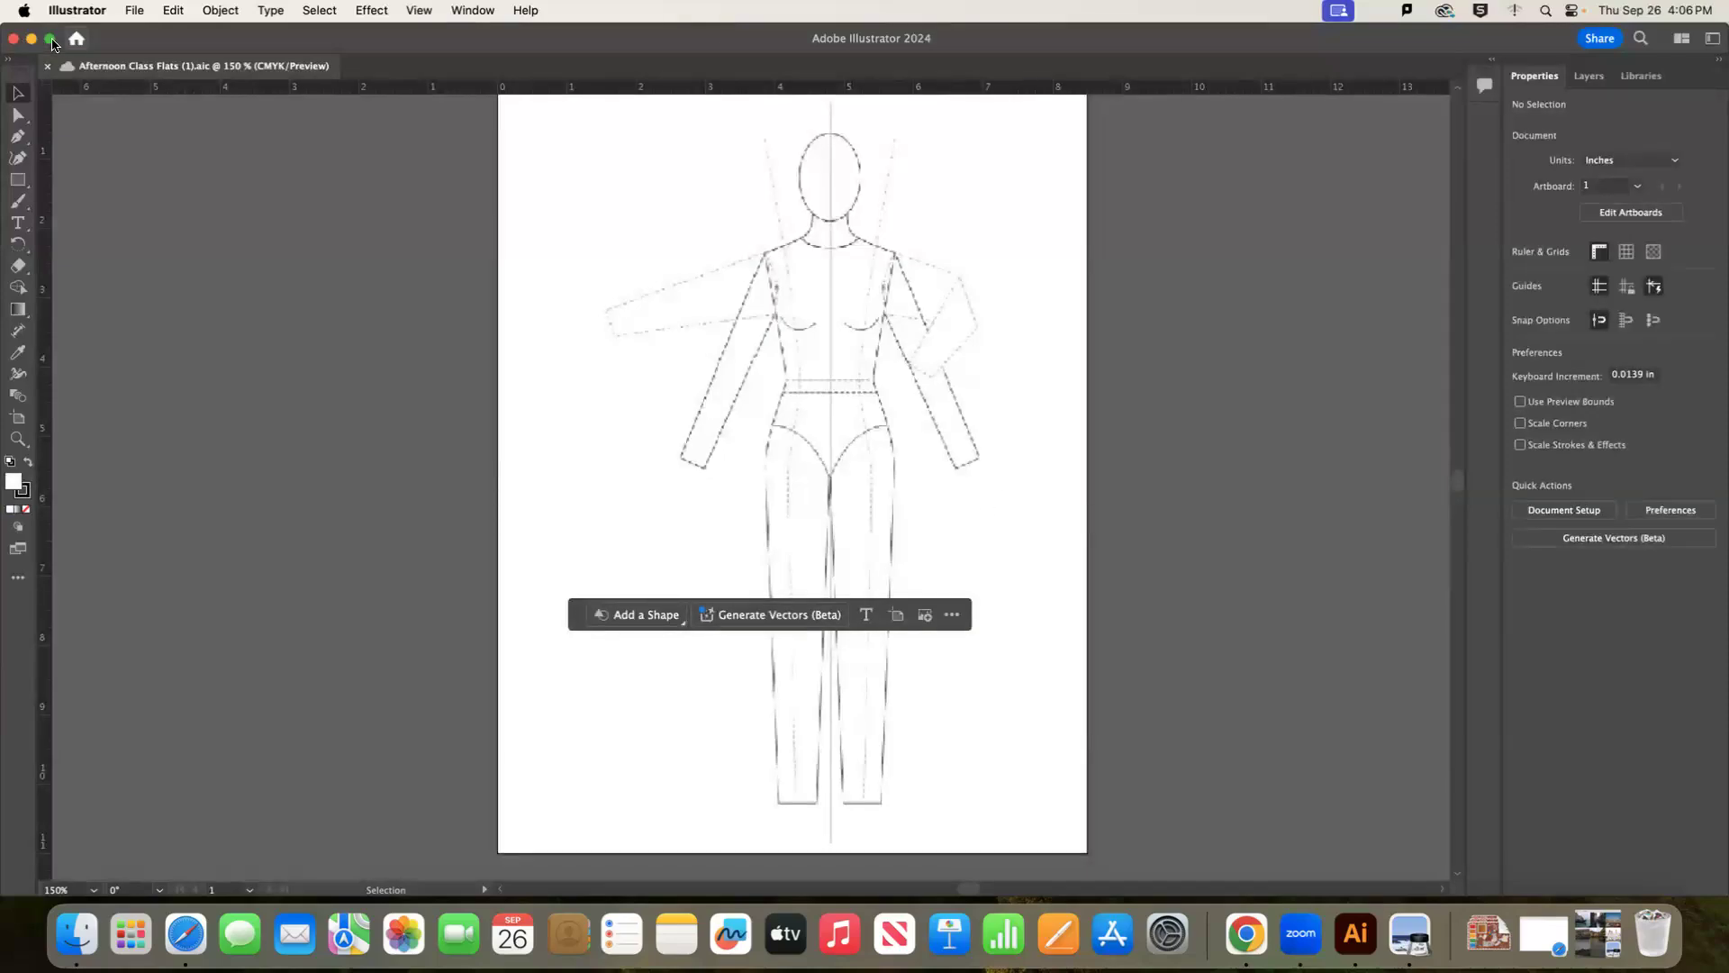
{"action": "left_click", "coordinate": [48, 66]}
Create a new Letter document, 8.5 x 11 in, portrait, in CMYK Color with High (300 ppi) raster effects.
{"action": "left_click", "coordinate": [133, 12]}
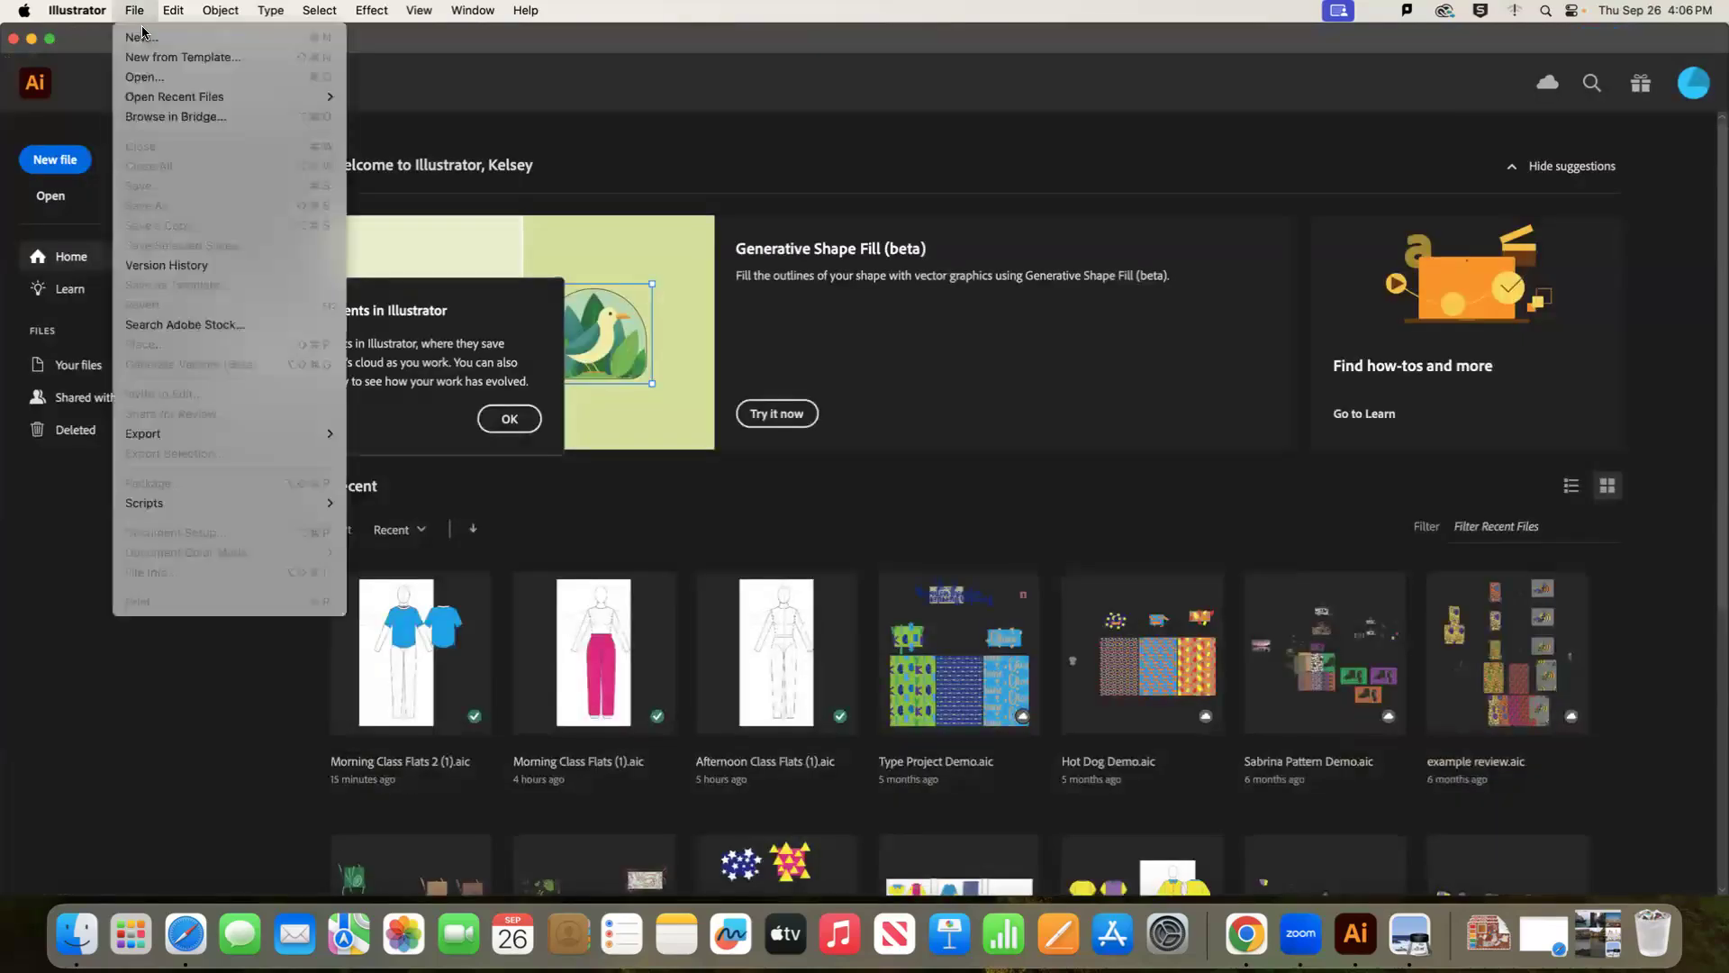
{"action": "left_click", "coordinate": [142, 33]}
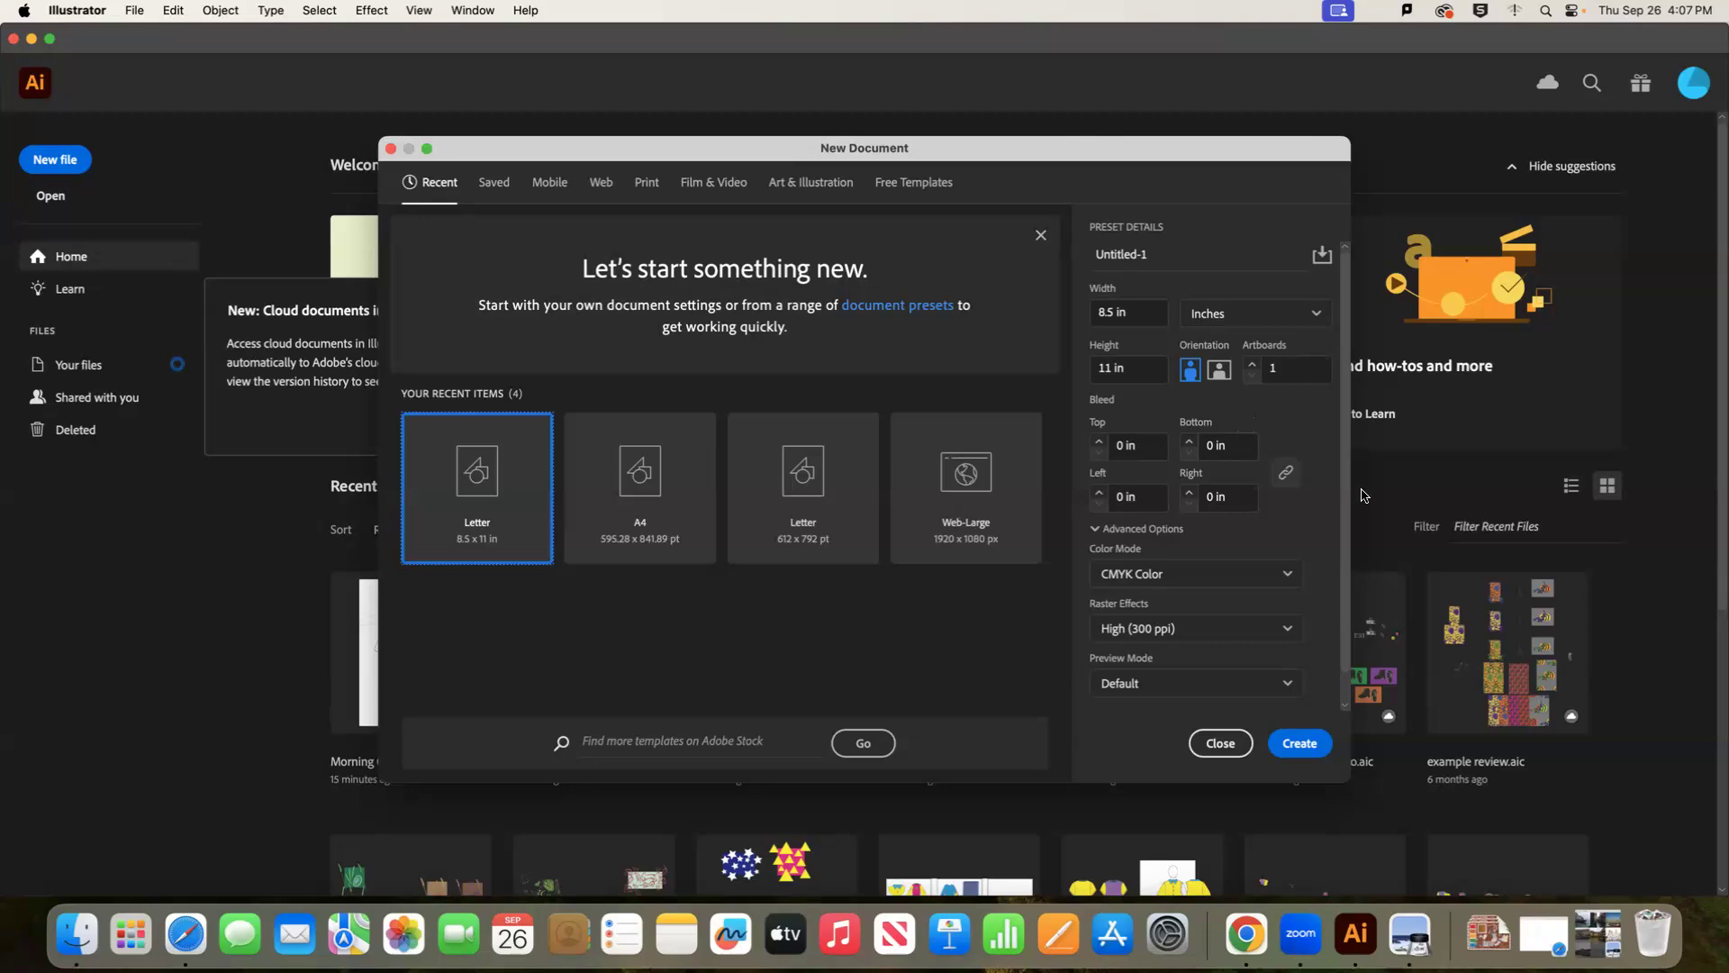
{"action": "left_click", "coordinate": [1304, 746]}
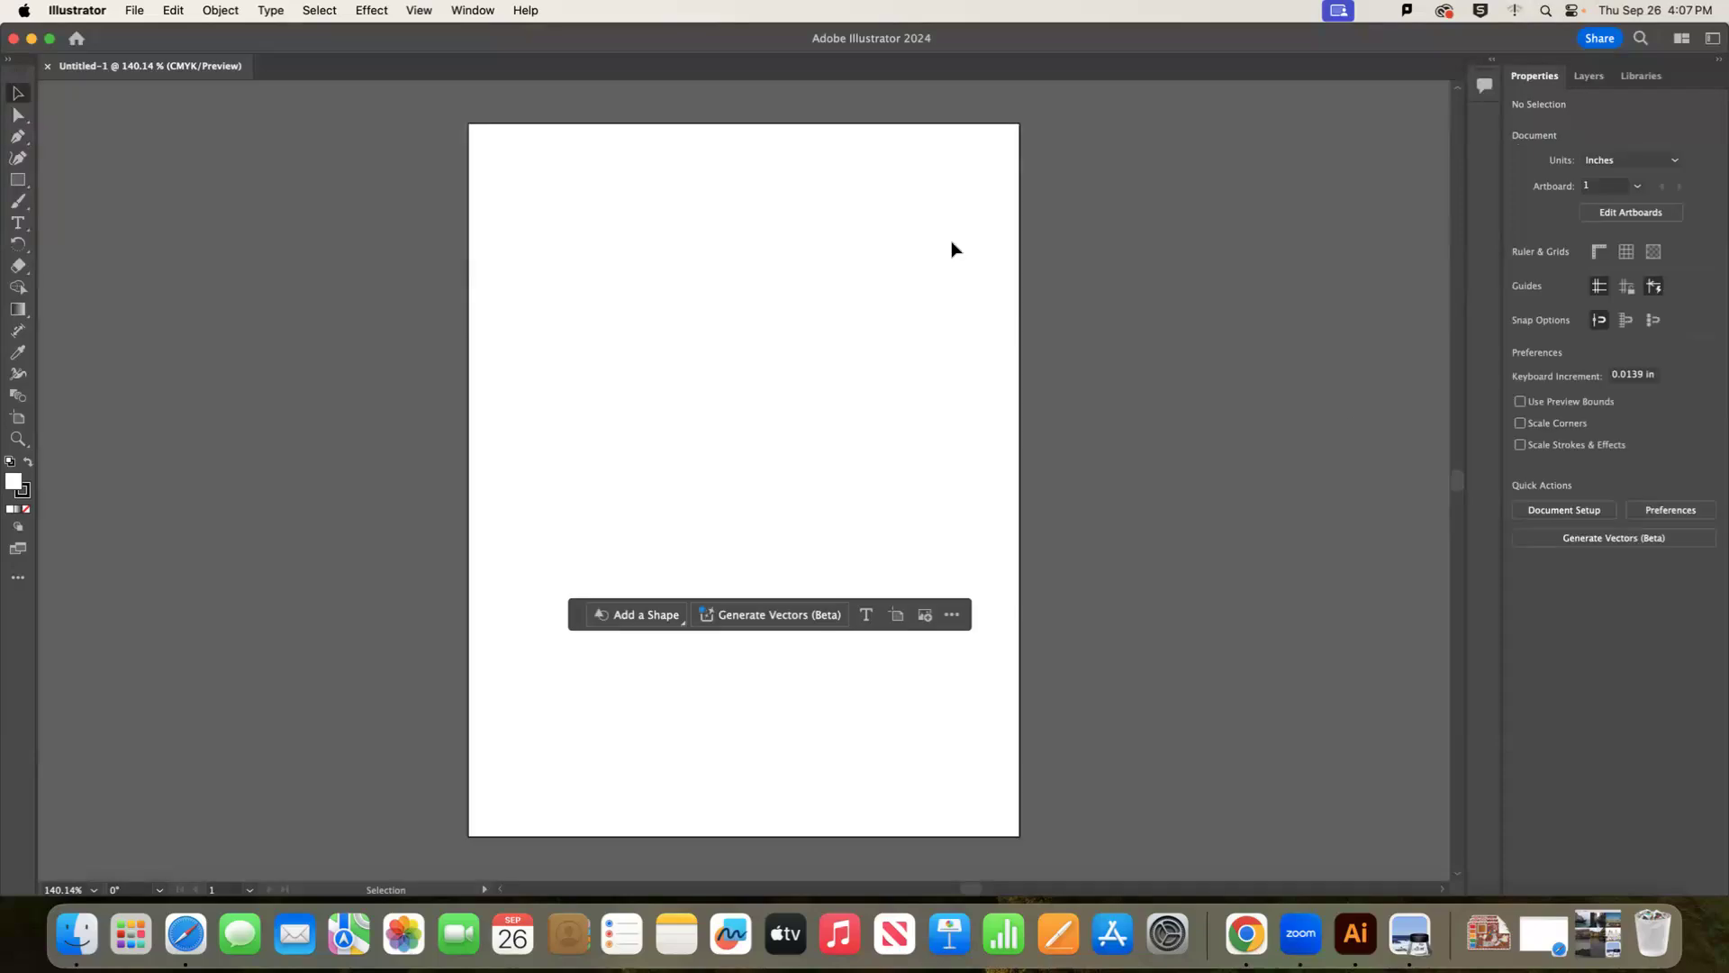
Switch to Chrome and download Basic Flat Template.jpg from the course's LIBRARY: Flat Croquis folder.
{"action": "left_click", "coordinate": [1247, 934]}
{"action": "scroll", "coordinate": [961, 495], "scroll_direction": "up", "scroll_amount": 2}
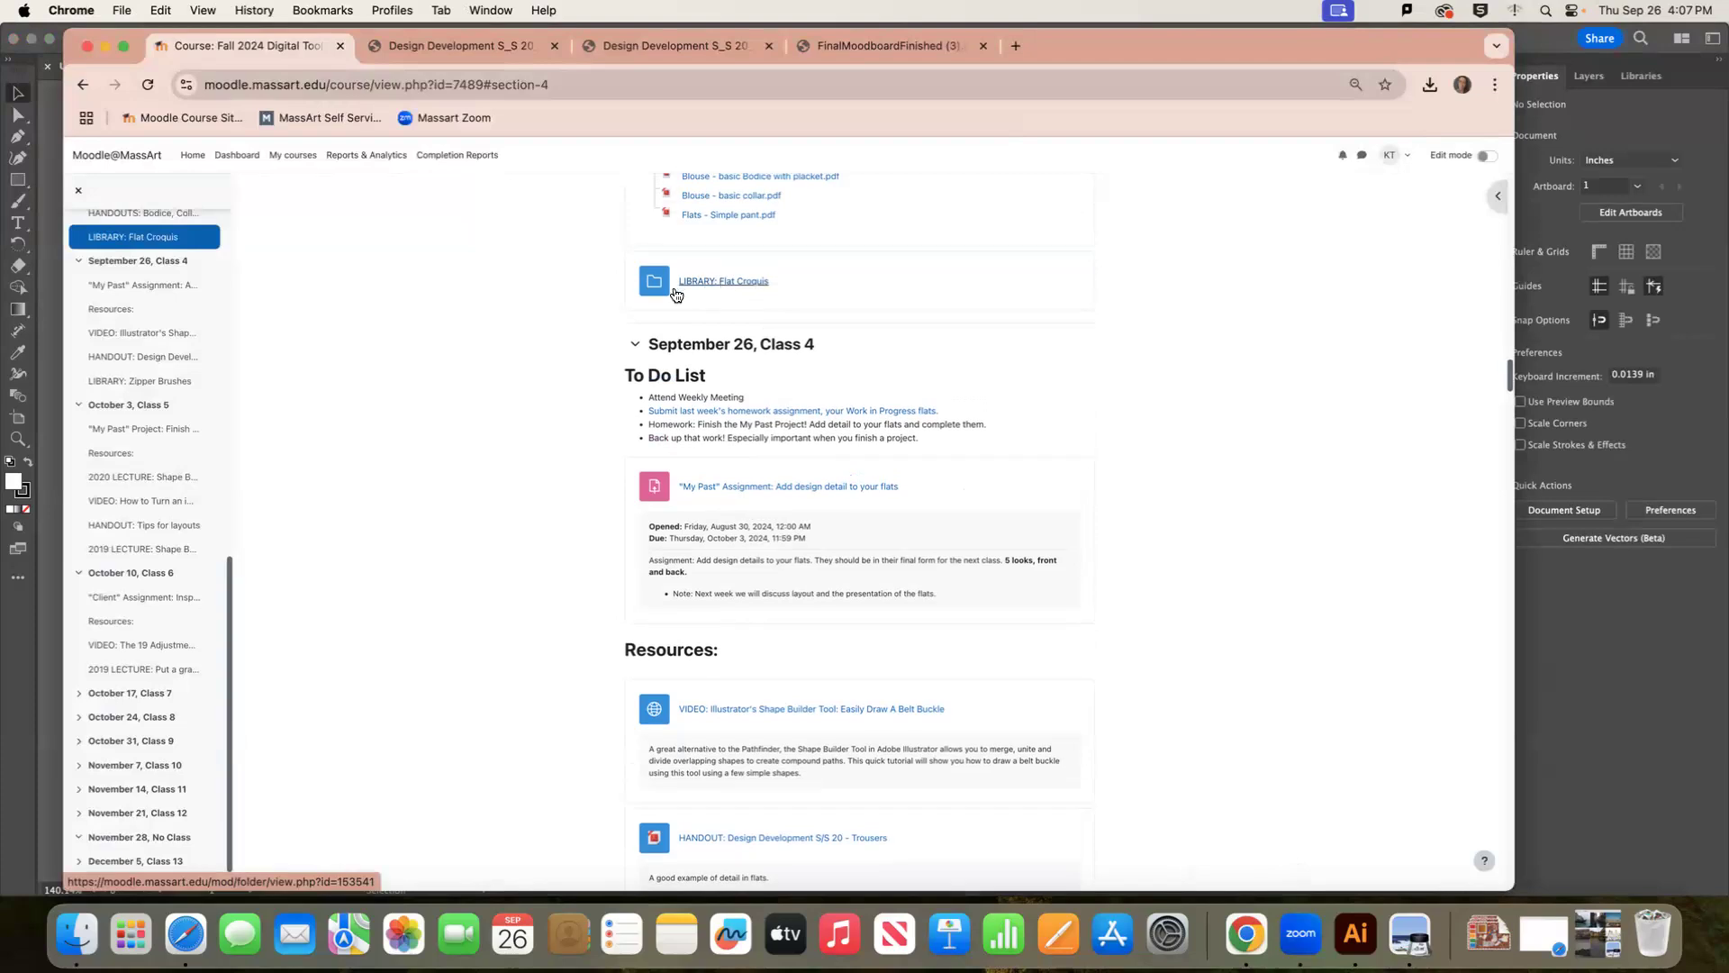
{"action": "scroll", "coordinate": [402, 353], "scroll_direction": "up", "scroll_amount": 5}
{"action": "scroll", "coordinate": [140, 379], "scroll_direction": "up", "scroll_amount": 3}
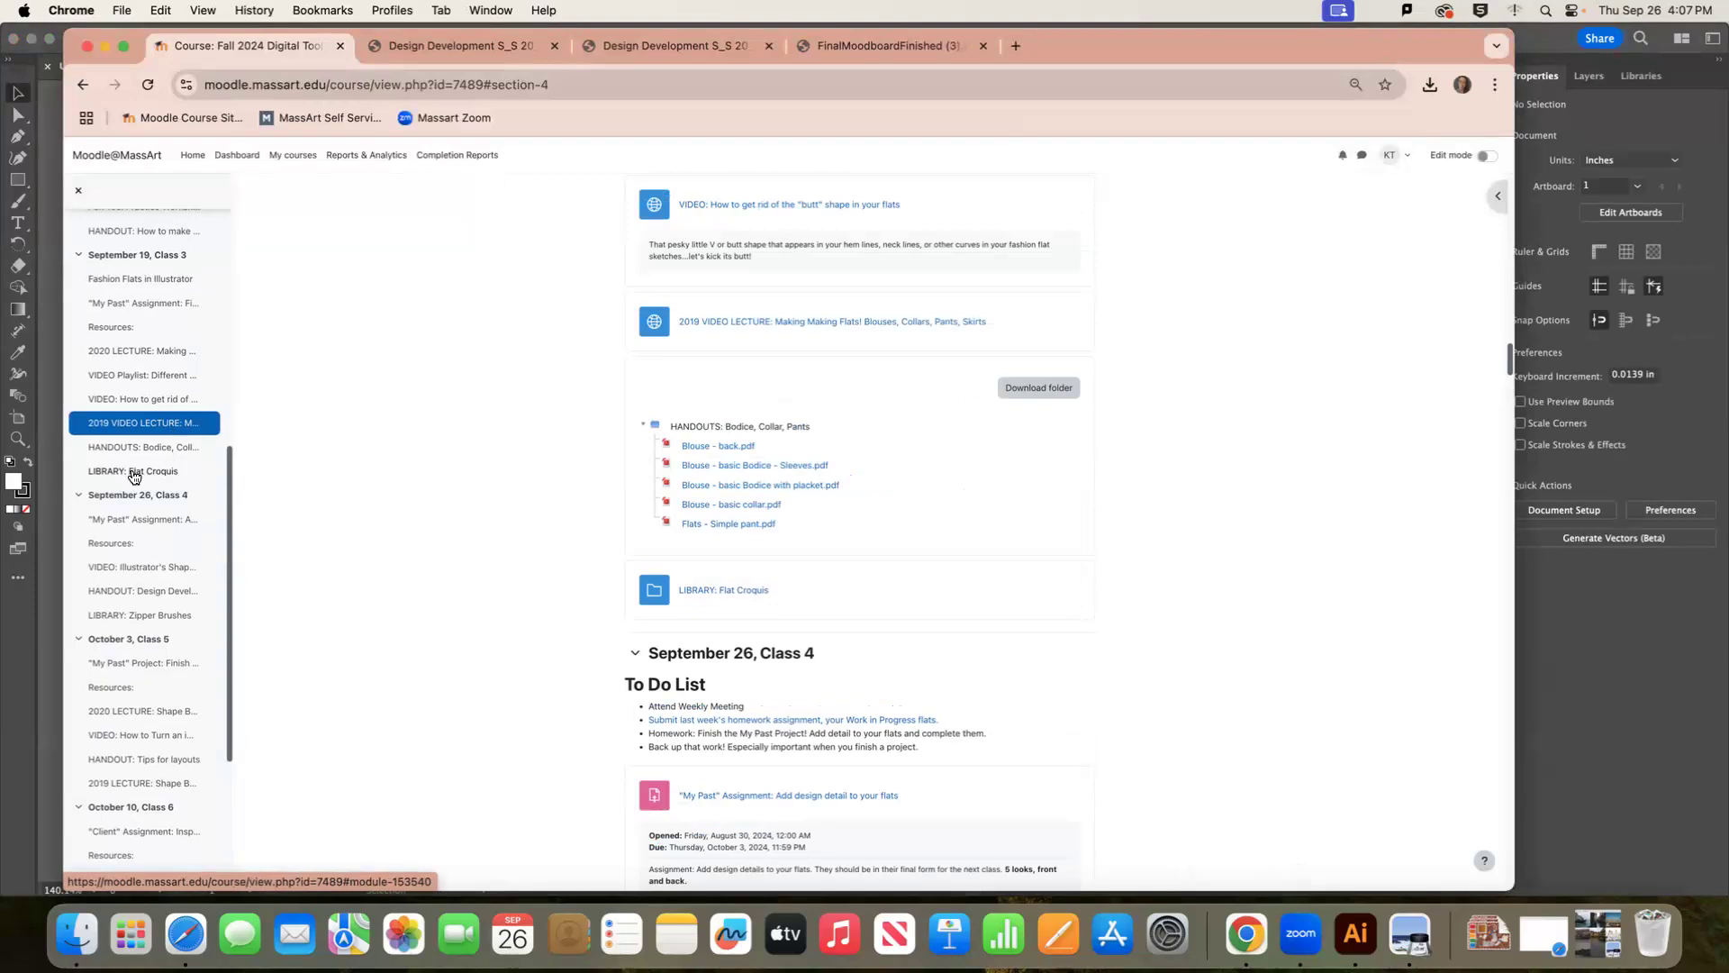
{"action": "left_click", "coordinate": [731, 593]}
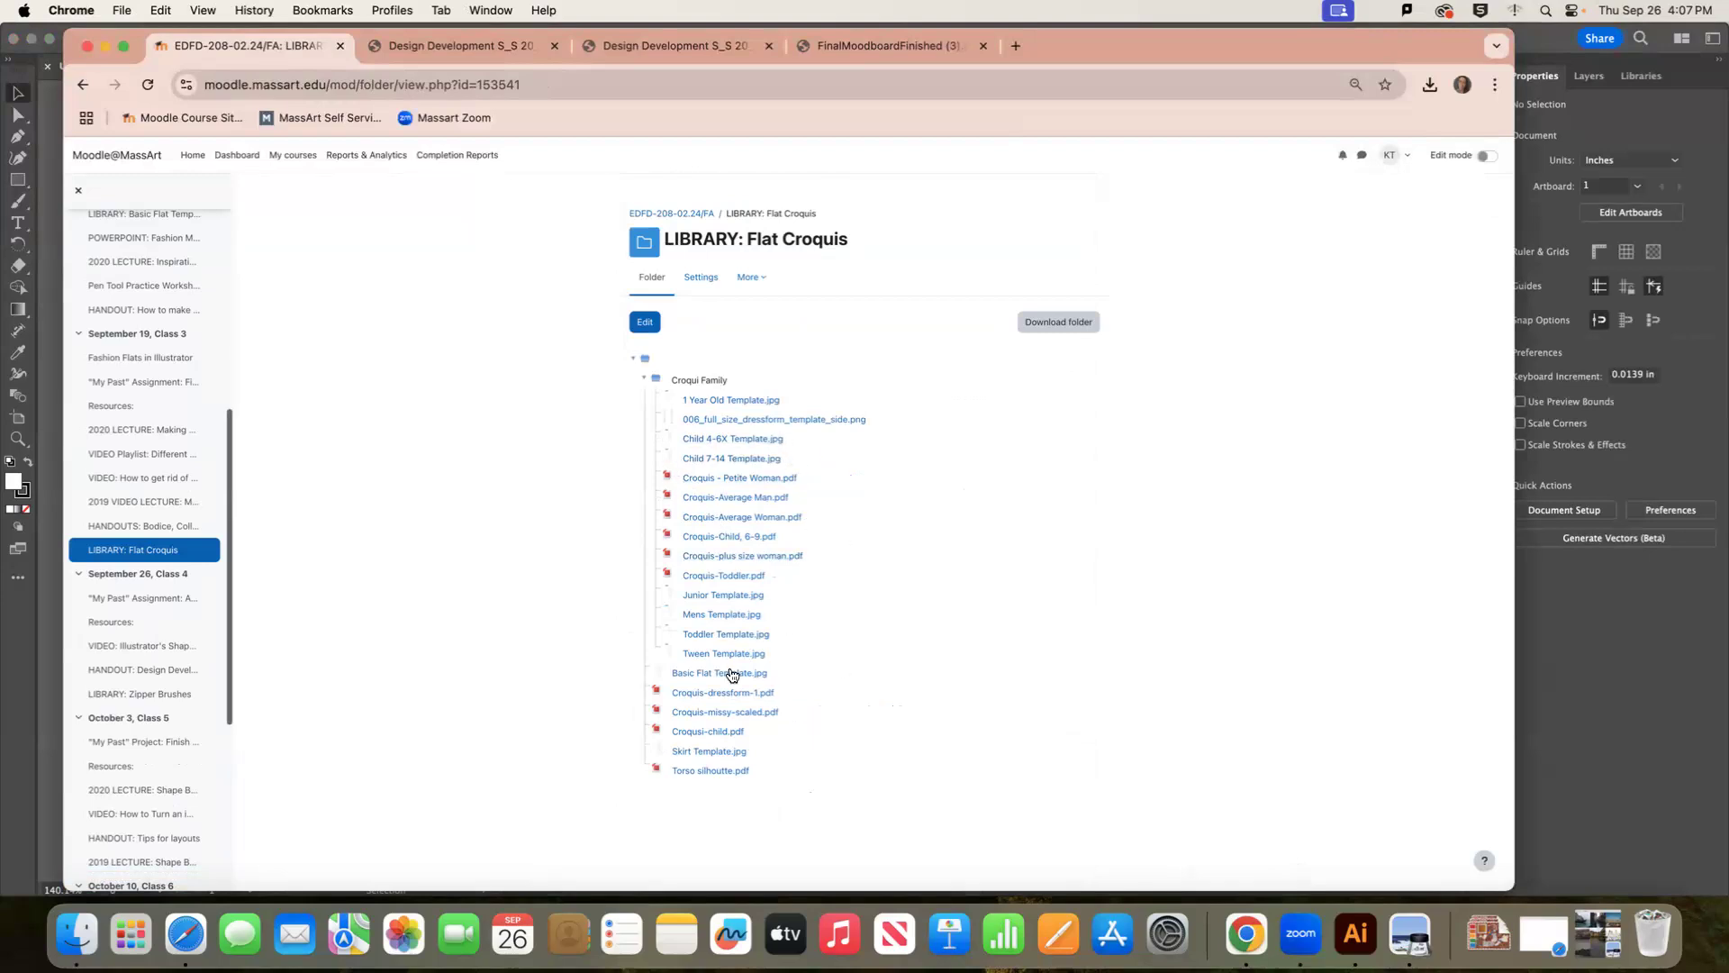
{"action": "left_click", "coordinate": [687, 675]}
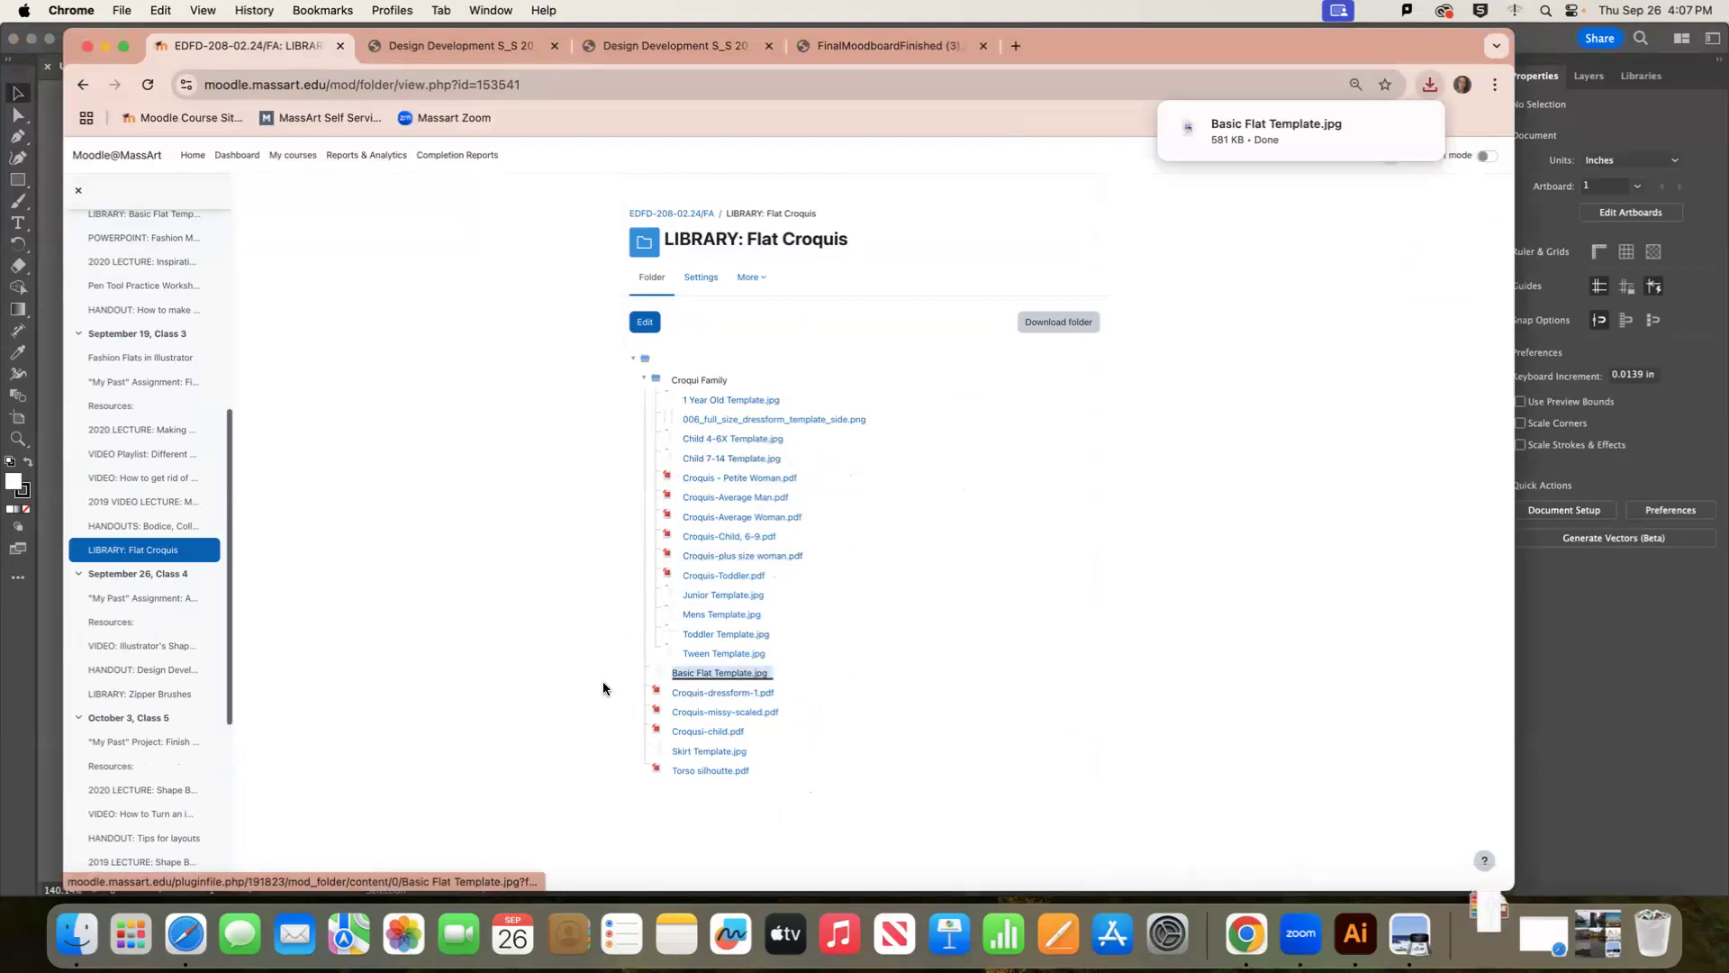
Place the downloaded Basic Flat Template.jpg on the Illustrator artboard and position it at about X 4.06 in, Y 5.5 in.
{"action": "left_click", "coordinate": [1592, 798]}
{"action": "left_click", "coordinate": [1490, 936]}
{"action": "left_click_drag", "start_coordinate": [1488, 861], "coordinate": [691, 455]}
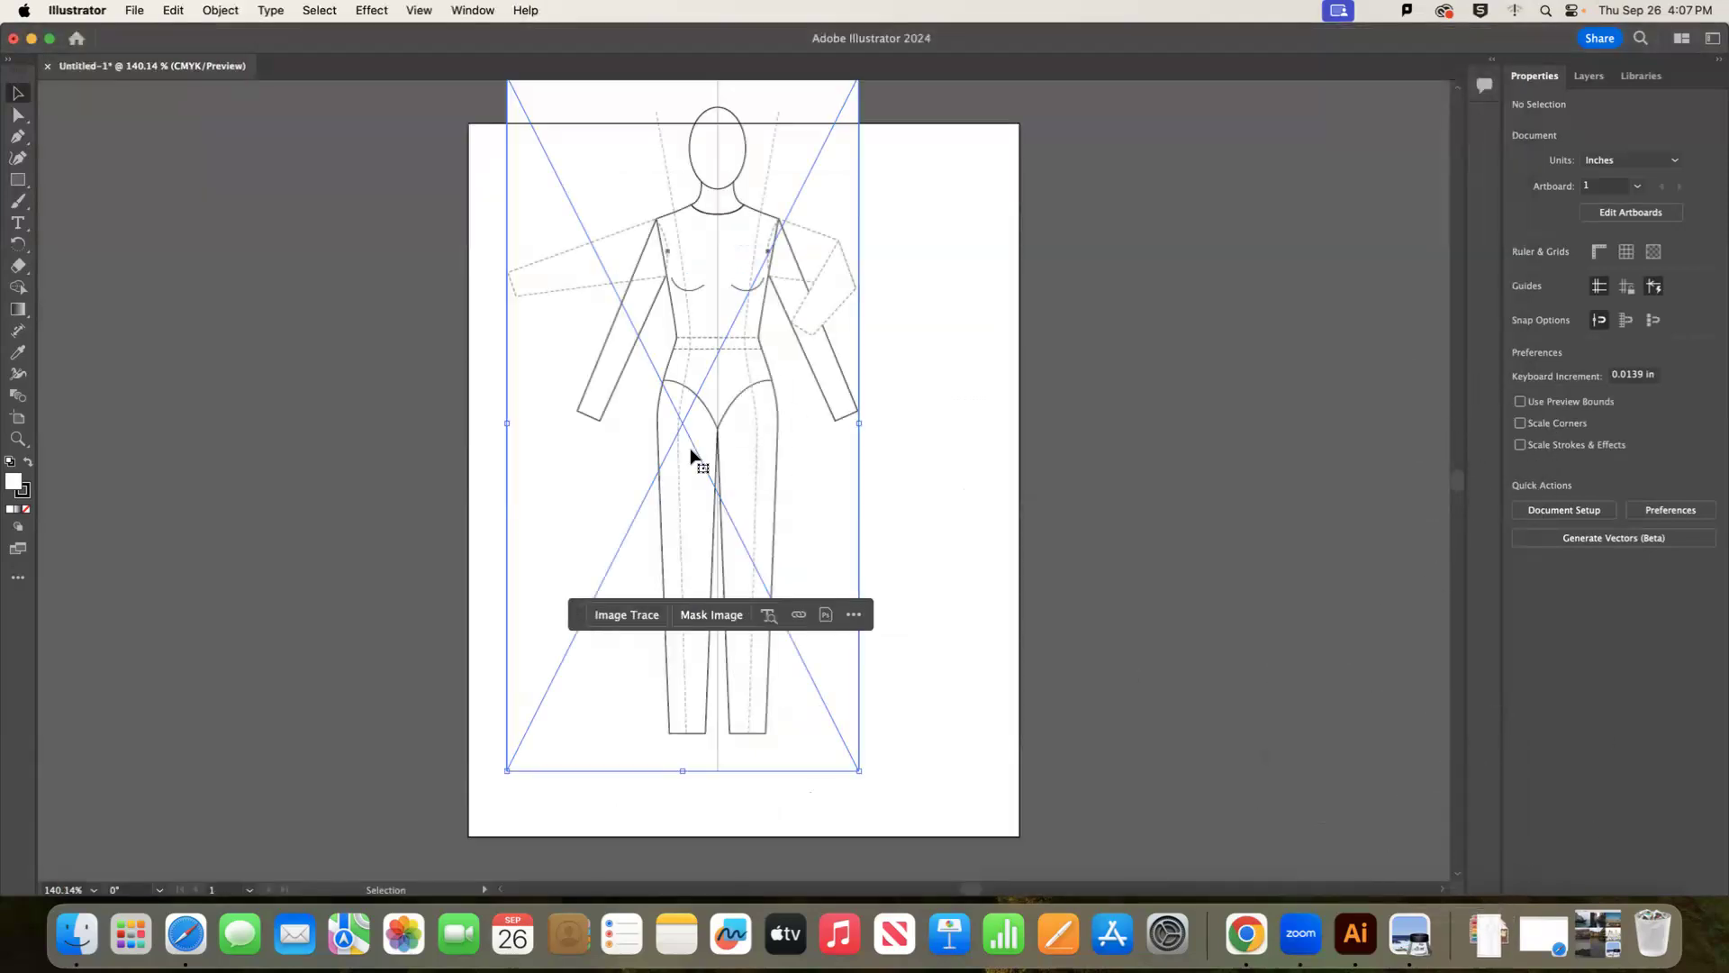
{"action": "mouse_move", "coordinate": [690, 282]}
{"action": "left_mouse_down"}
{"action": "mouse_move", "coordinate": [768, 360]}
{"action": "mouse_move", "coordinate": [749, 351]}
{"action": "mouse_move", "coordinate": [739, 268]}
{"action": "left_mouse_up"}
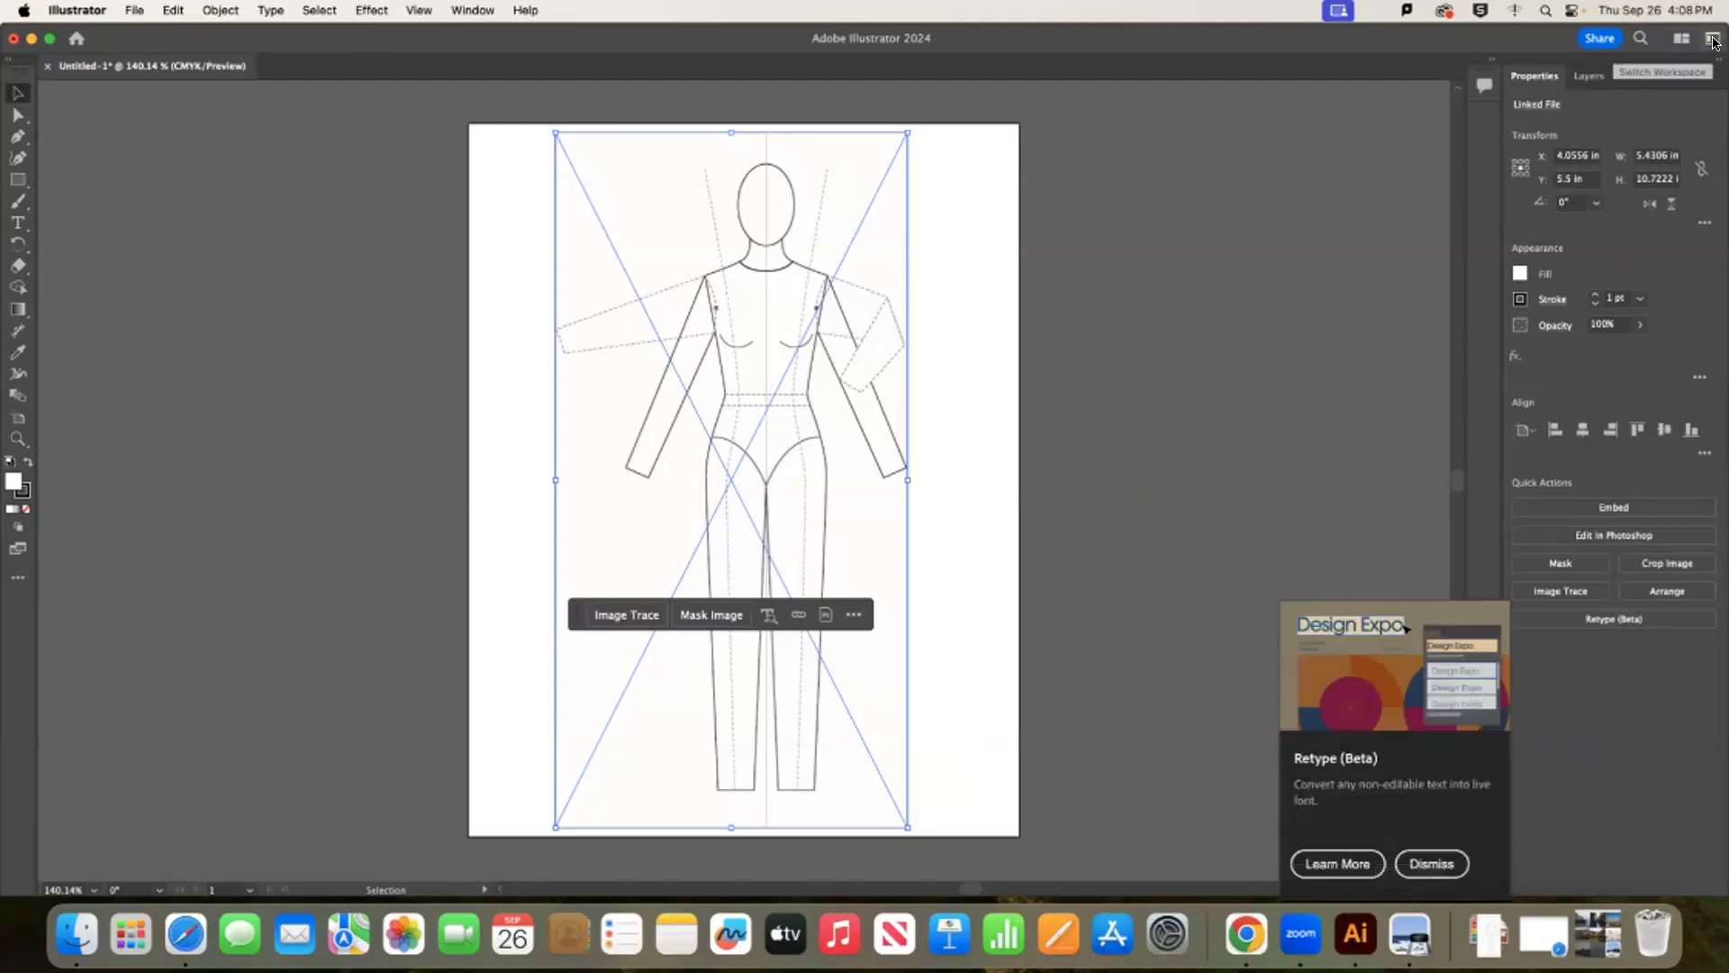
Change the workspace to Layout and show the rulers.
{"action": "left_click", "coordinate": [1713, 39]}
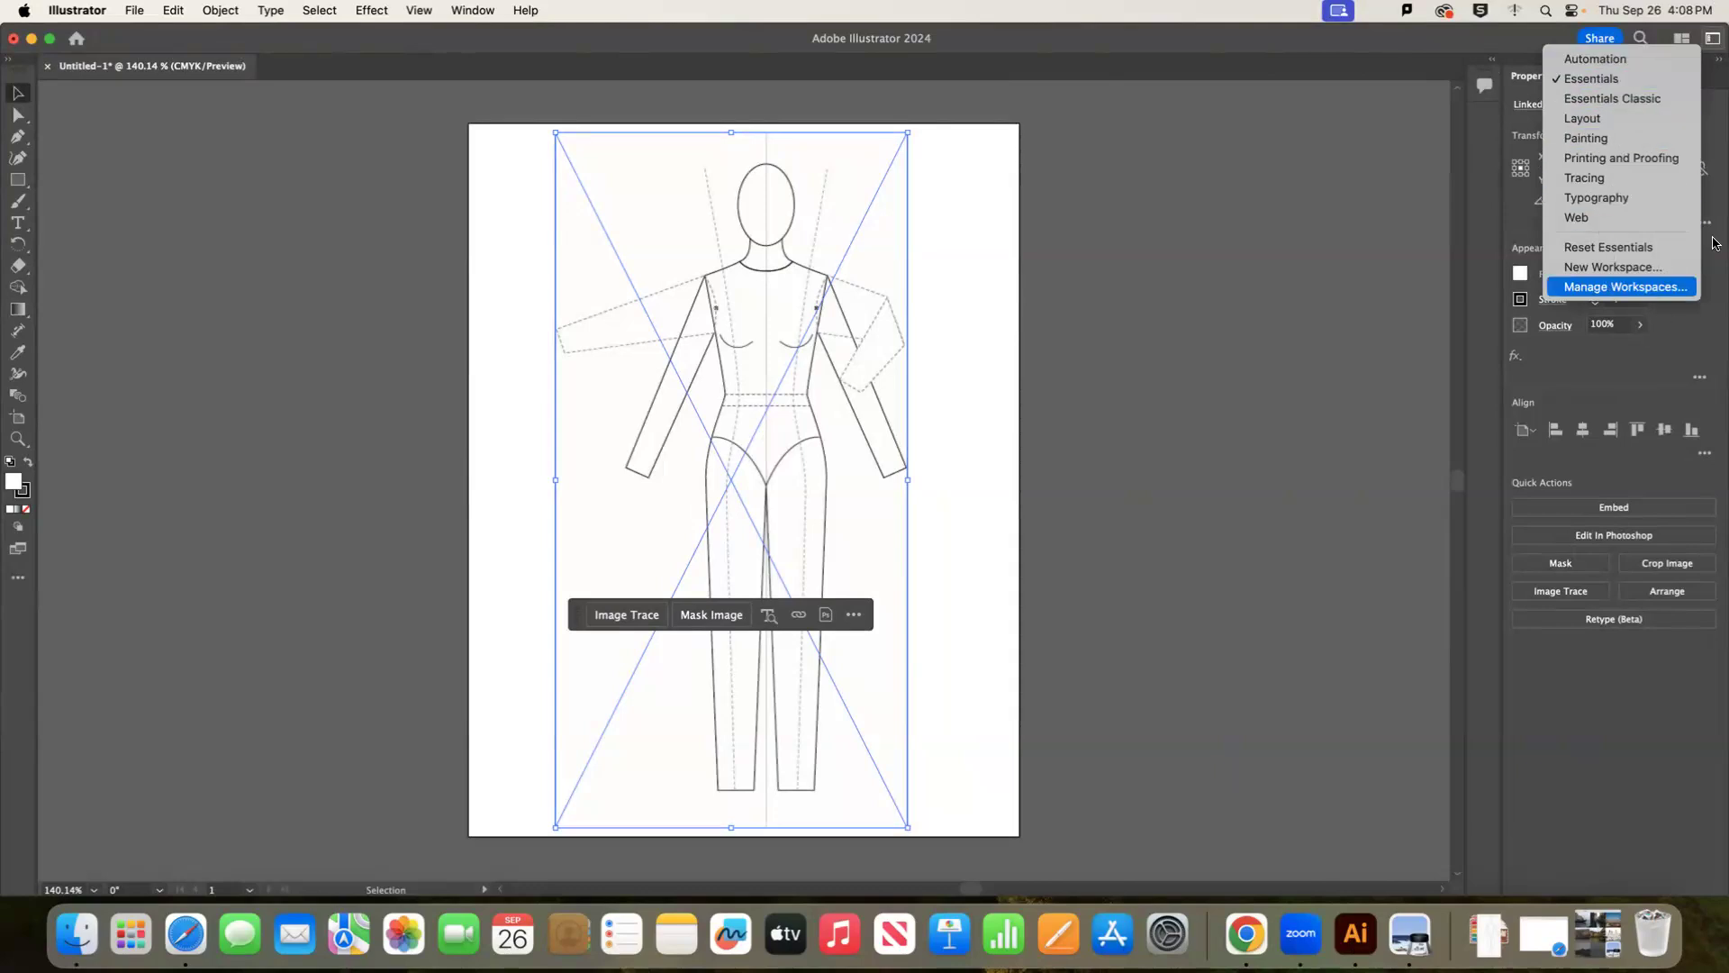
{"action": "left_click", "coordinate": [1620, 122]}
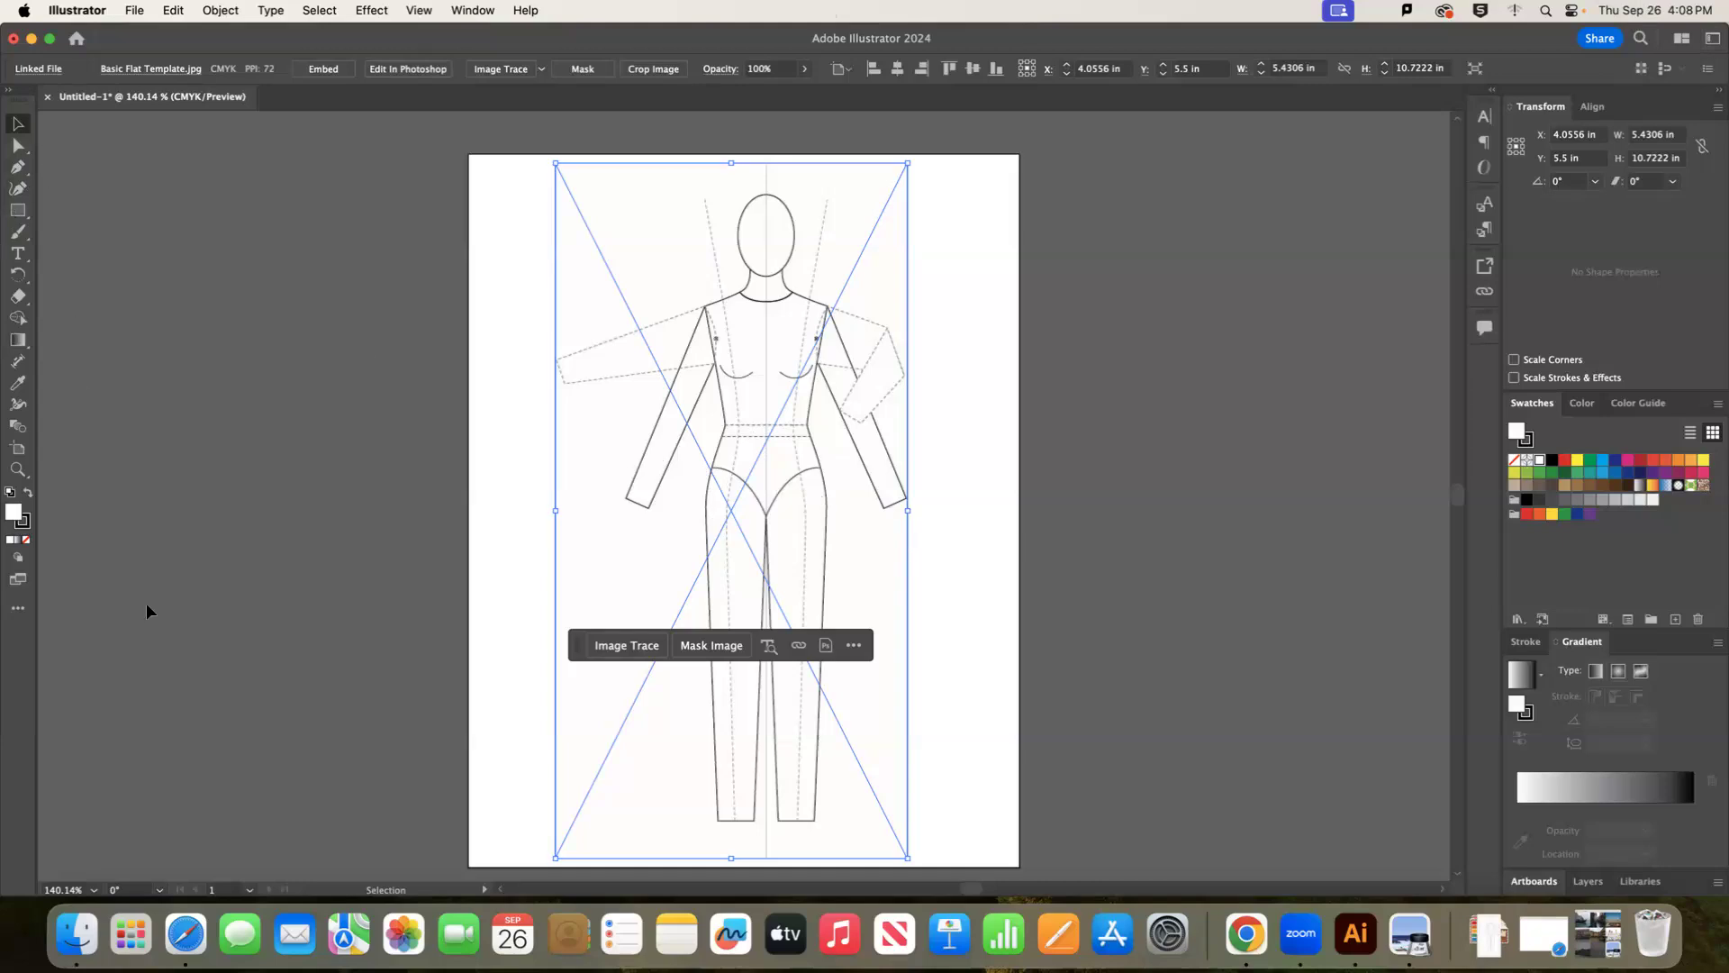
{"action": "left_click", "coordinate": [416, 11]}
{"action": "mouse_move", "coordinate": [448, 753]}
{"action": "left_click", "coordinate": [661, 751]}
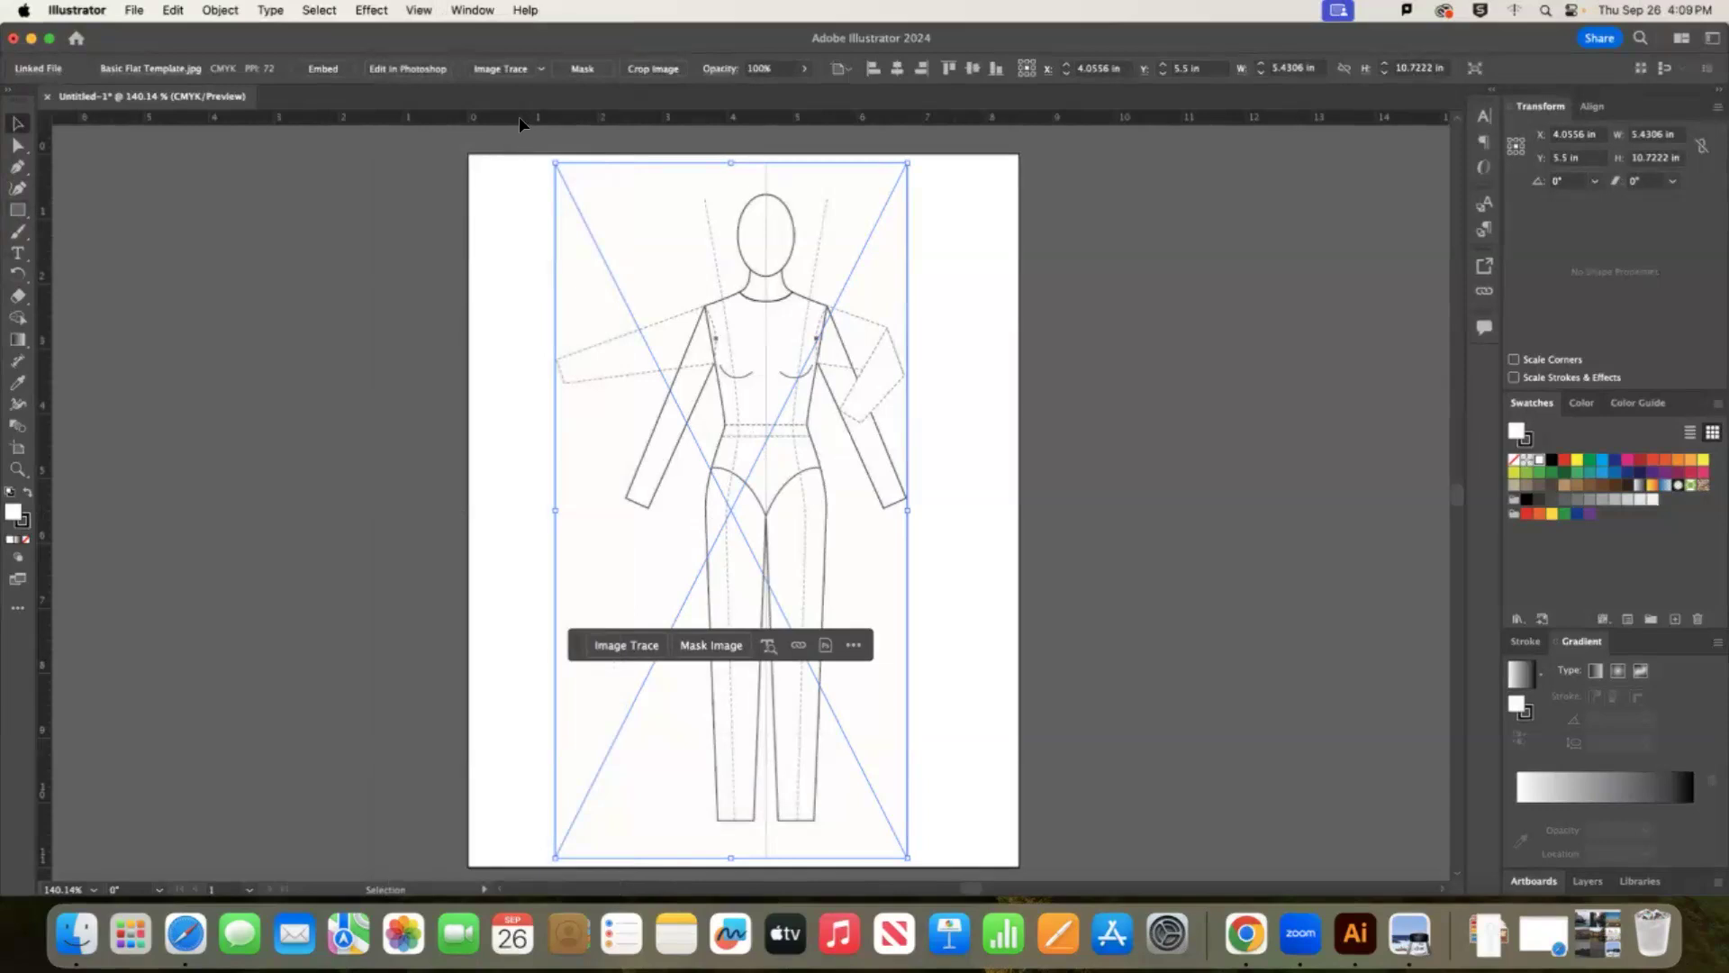
Try out one horizontal and one vertical guide on the artboard and undo both.
{"action": "left_click_drag", "start_coordinate": [527, 120], "coordinate": [573, 246]}
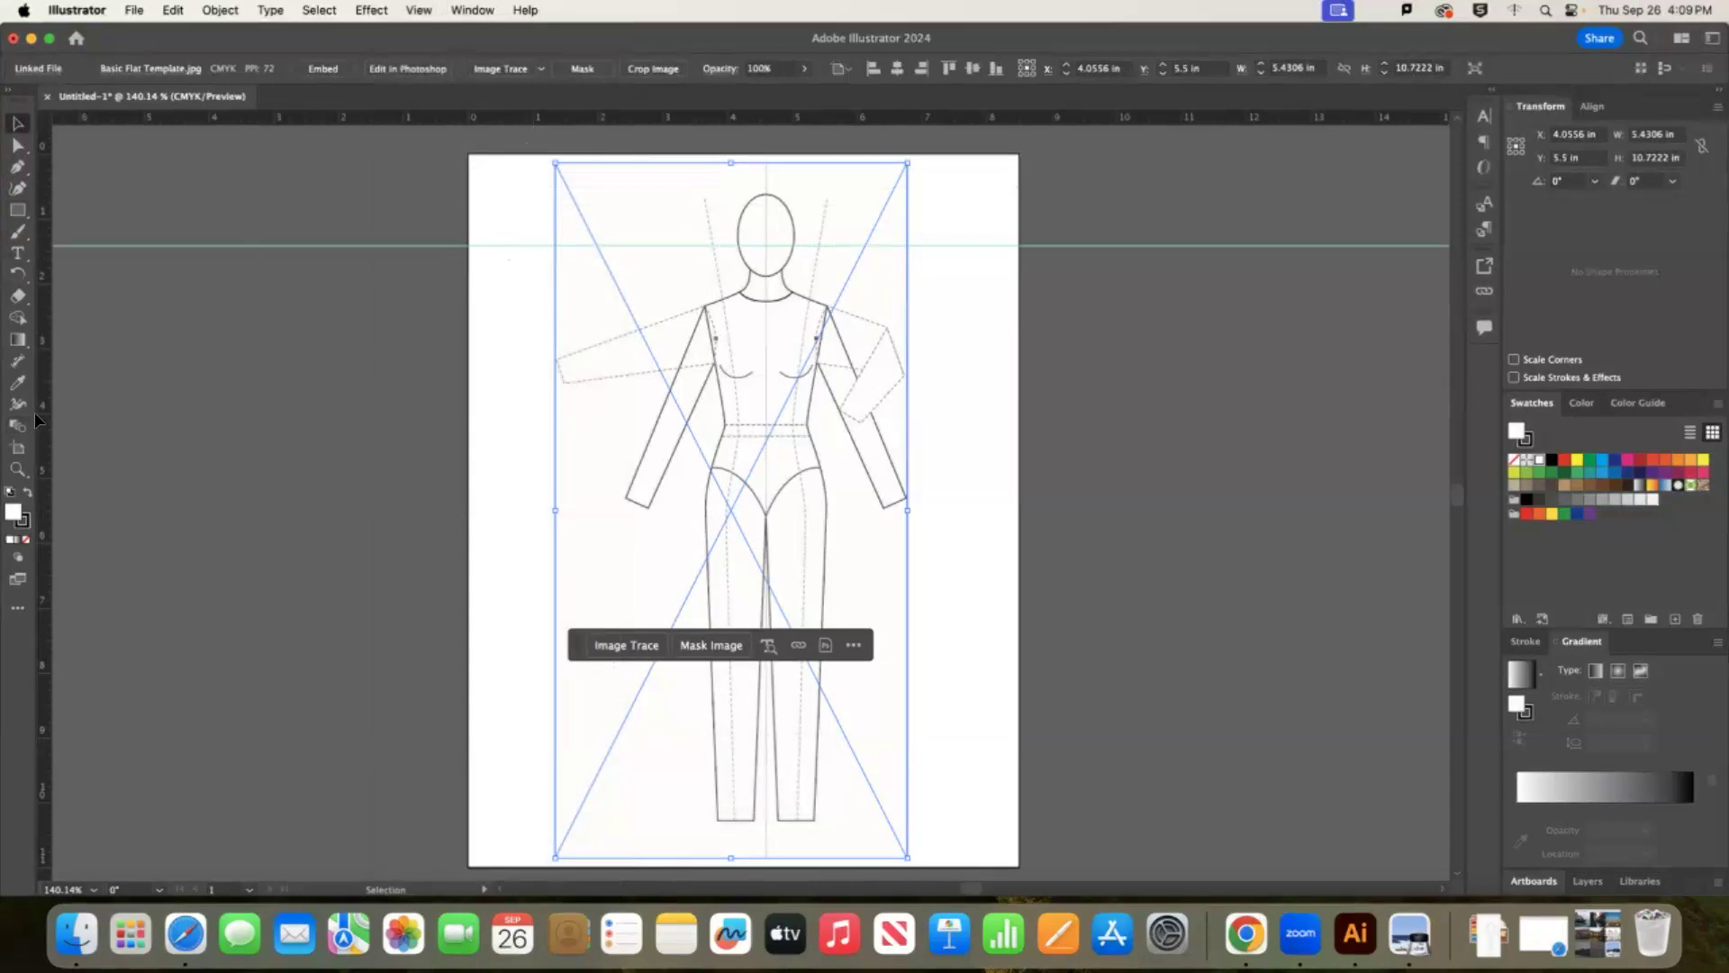
{"action": "left_click_drag", "start_coordinate": [487, 367], "coordinate": [492, 367]}
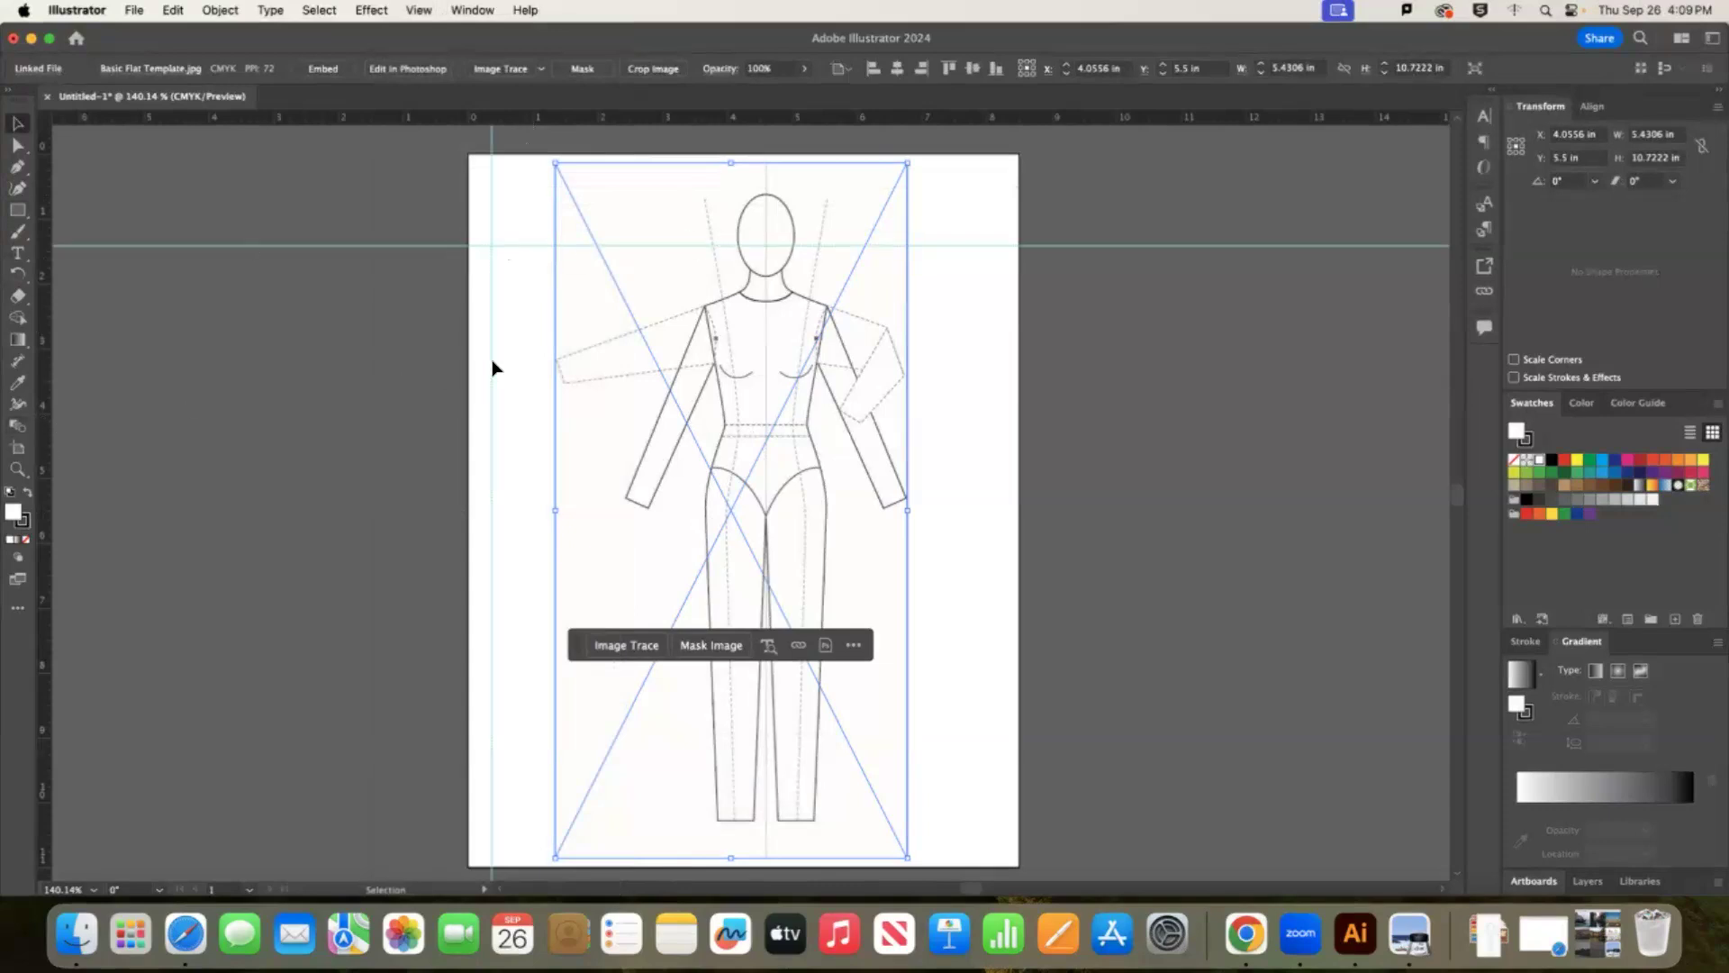
{"action": "key", "text": "super+z"}
{"action": "key", "text": "super+z"}
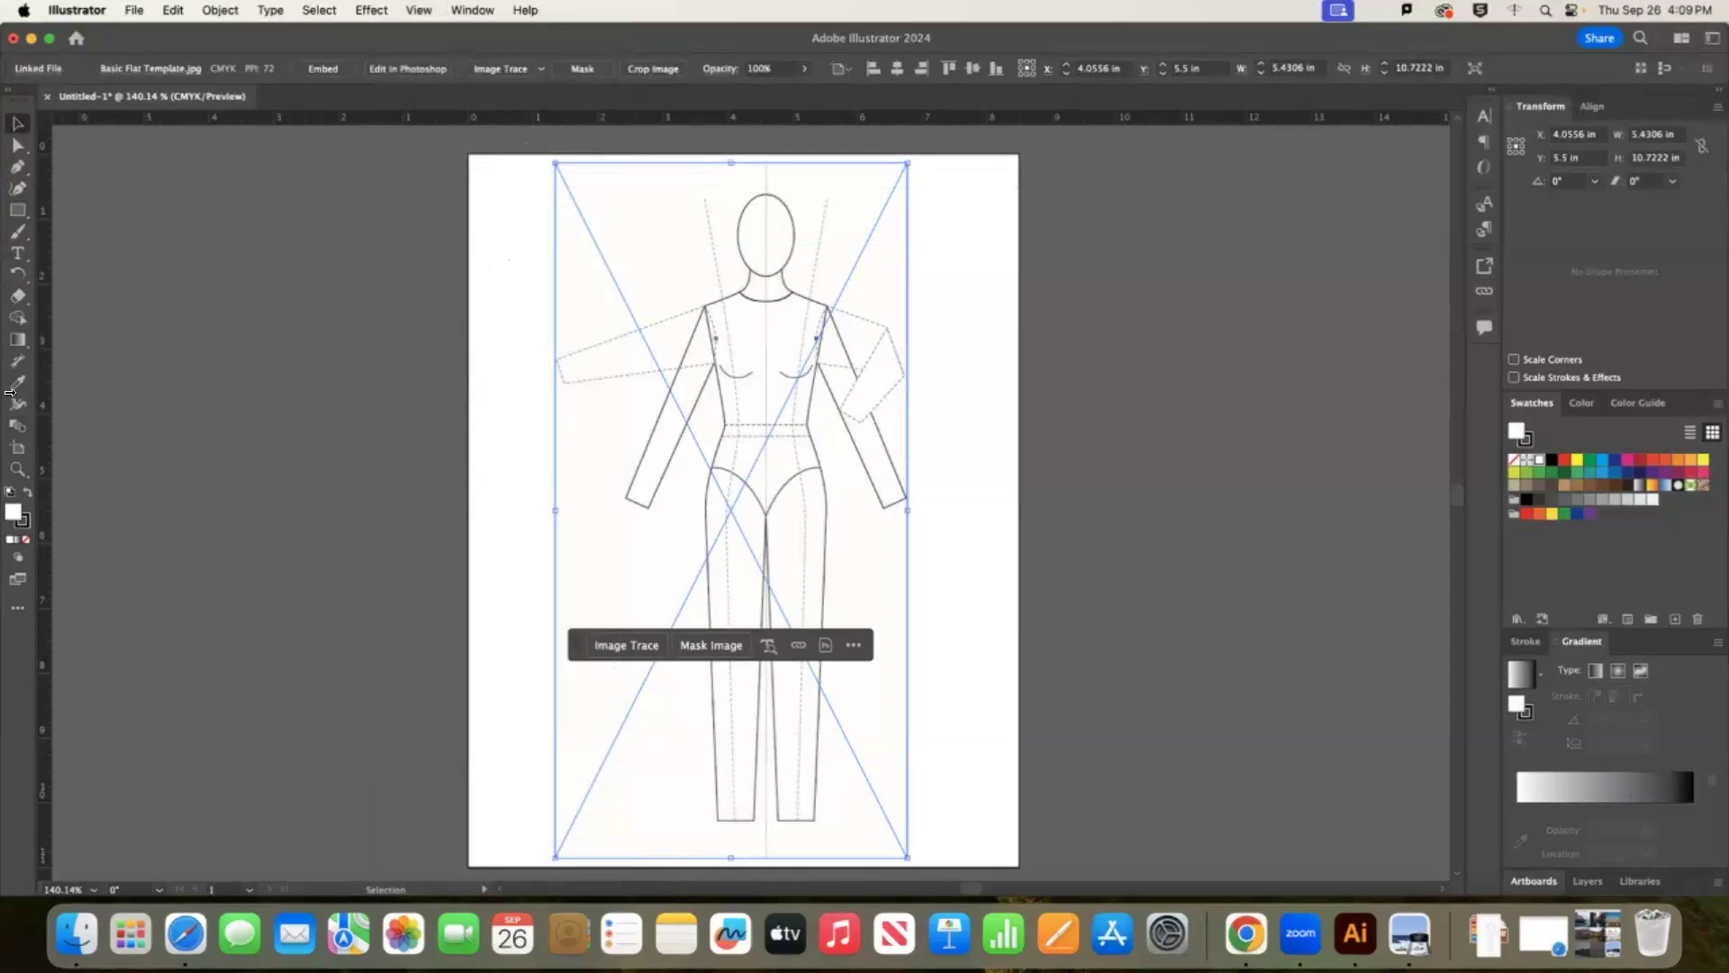
Place a vertical guide along the croquis figure's centre line and toggle the guide lock.
{"action": "left_click_drag", "start_coordinate": [38, 380], "coordinate": [763, 370]}
{"action": "left_click", "coordinate": [420, 10]}
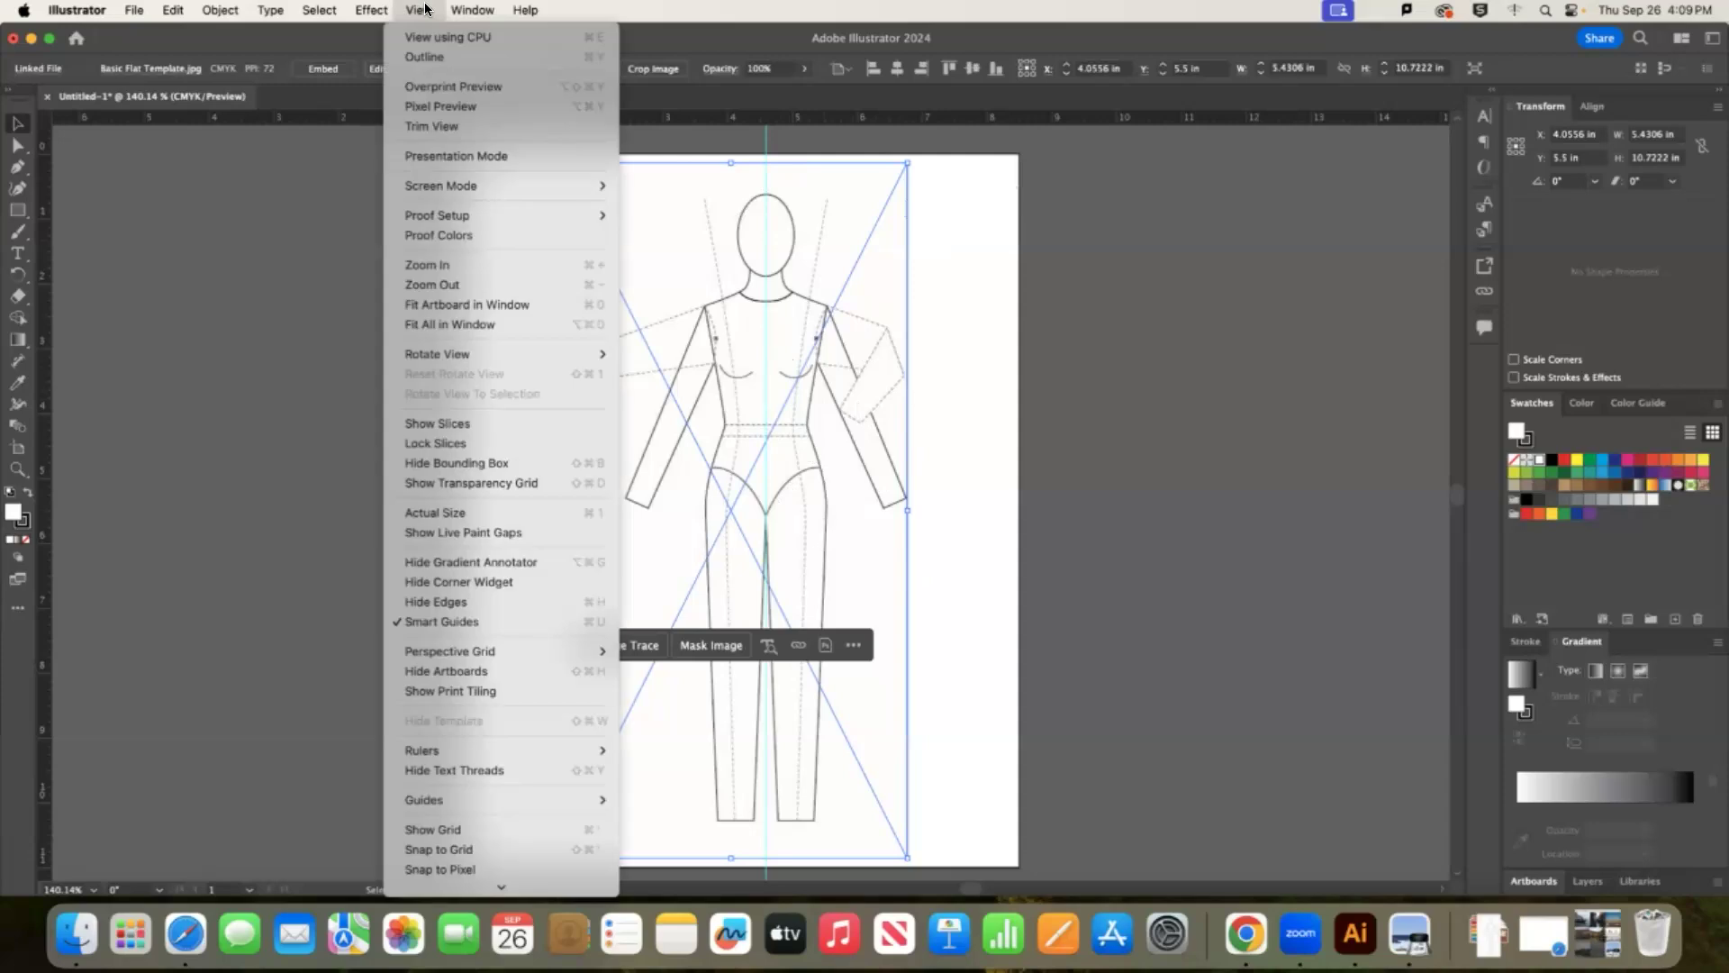
{"action": "mouse_move", "coordinate": [519, 800]}
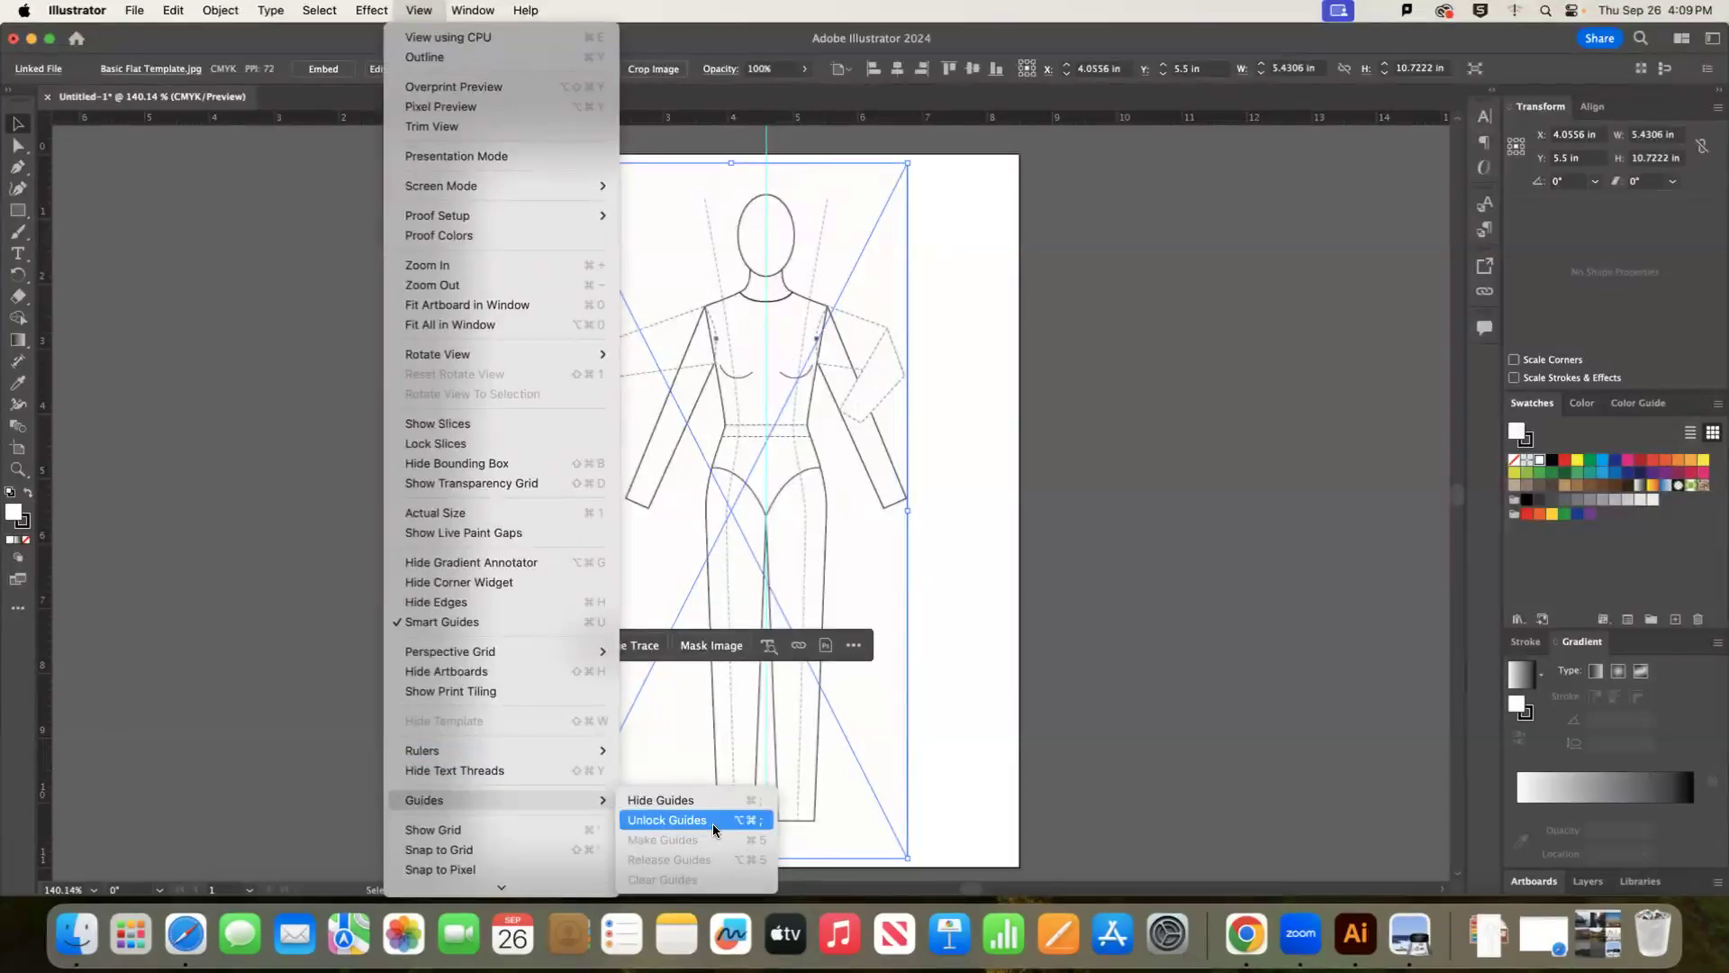
{"action": "left_click", "coordinate": [407, 13]}
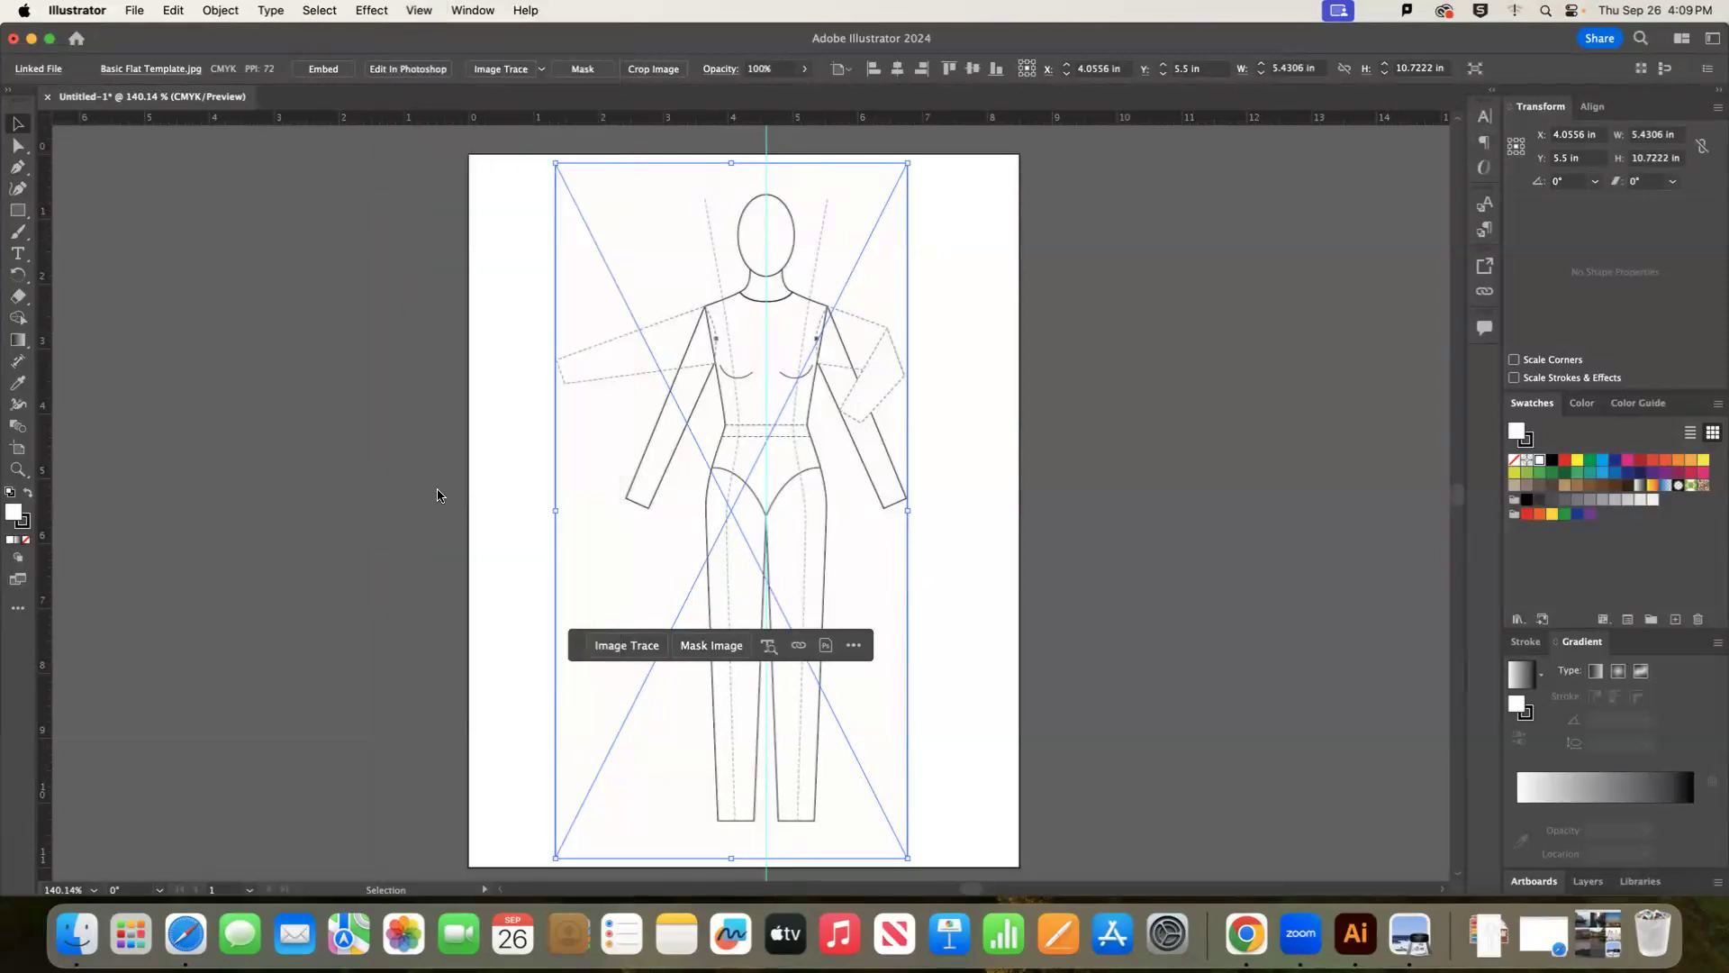
{"action": "left_click", "coordinate": [416, 11]}
{"action": "mouse_move", "coordinate": [497, 799]}
{"action": "left_click", "coordinate": [690, 826]}
{"action": "left_click", "coordinate": [767, 151]}
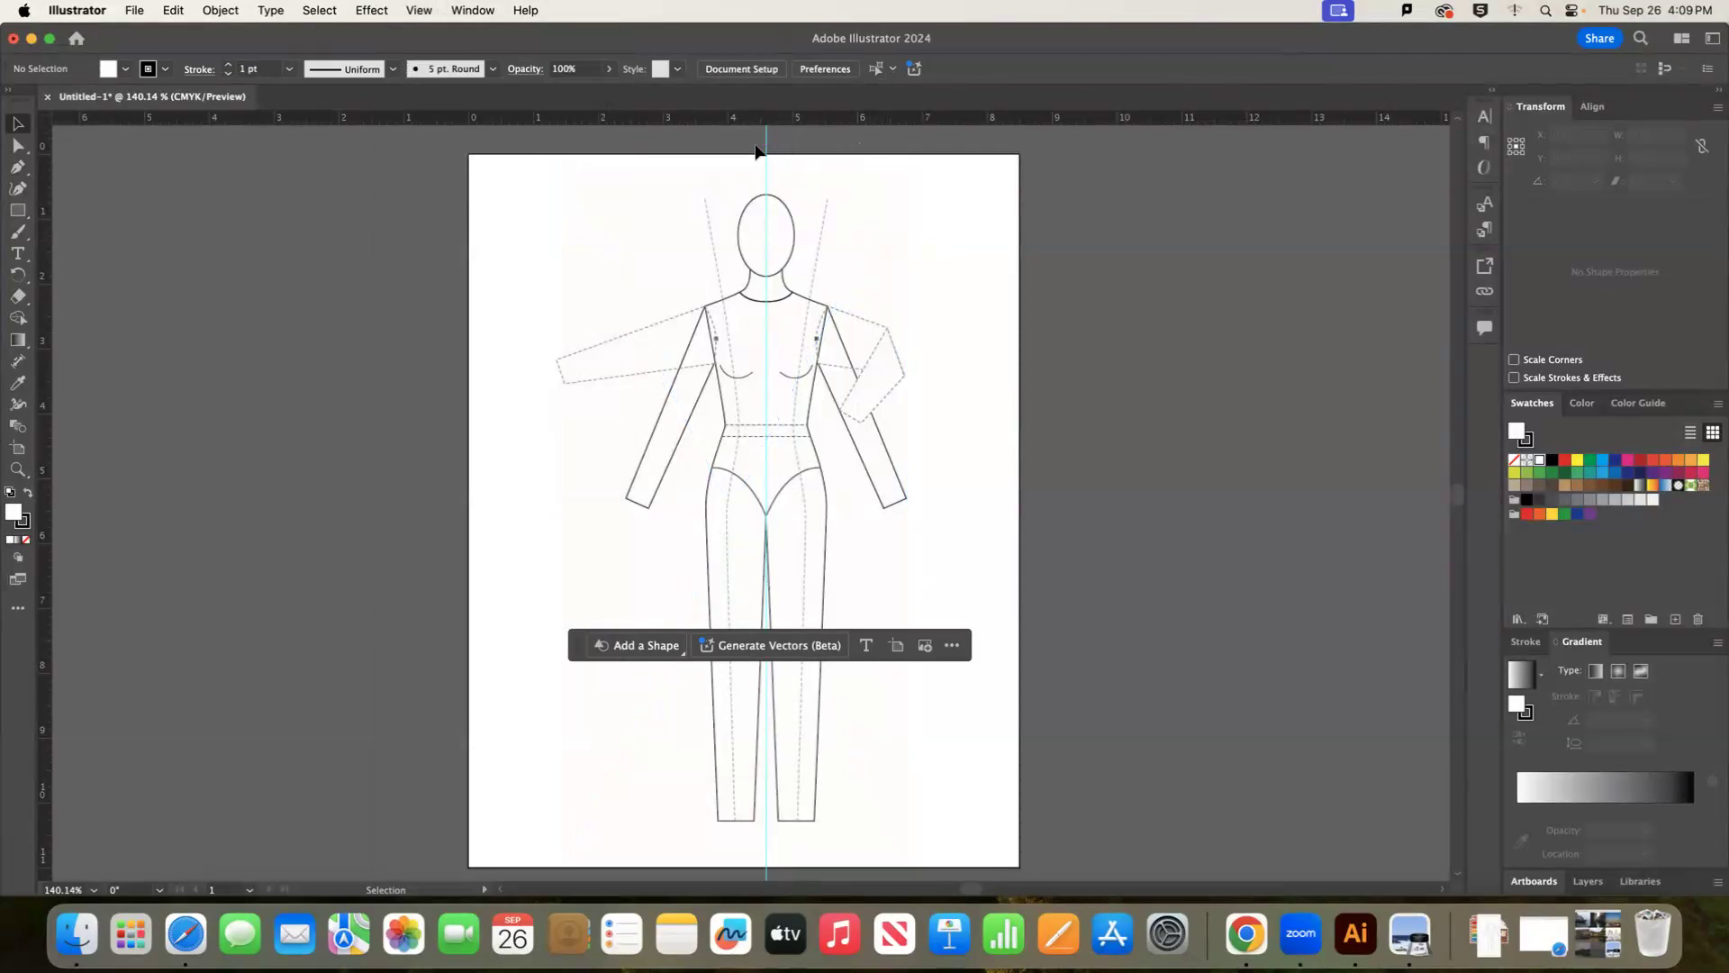
Try moving the template image away from the guide and undo the move.
{"action": "left_click", "coordinate": [822, 379]}
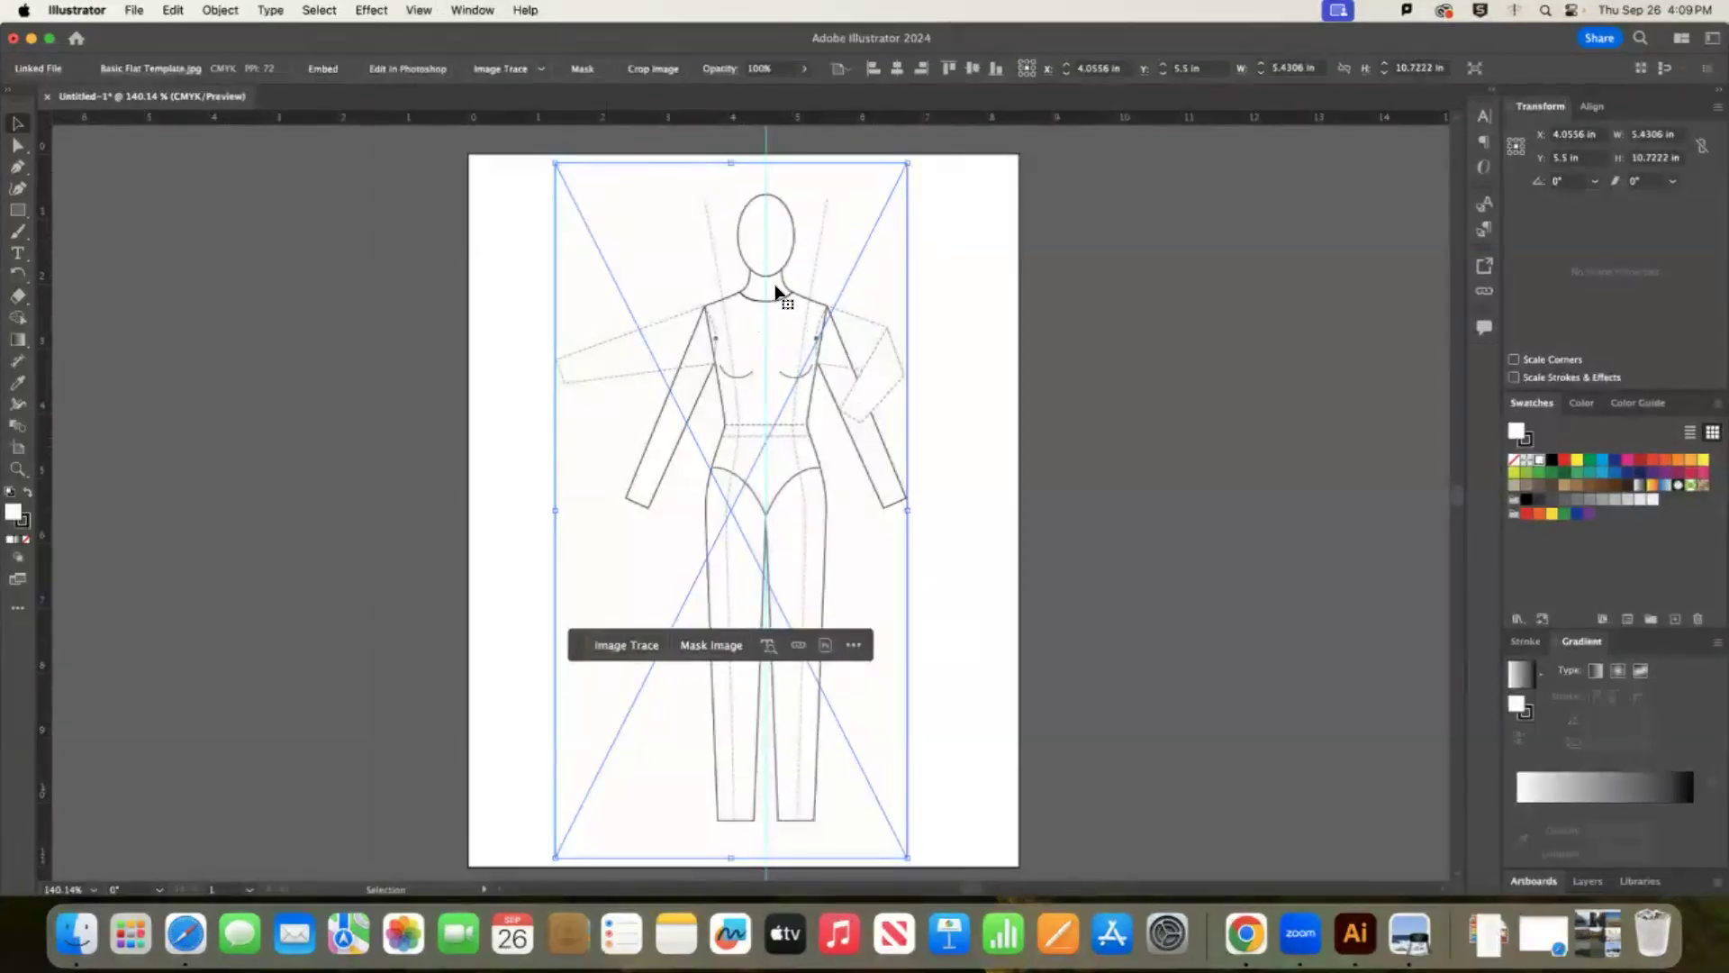
{"action": "left_click_drag", "start_coordinate": [795, 243], "coordinate": [881, 364]}
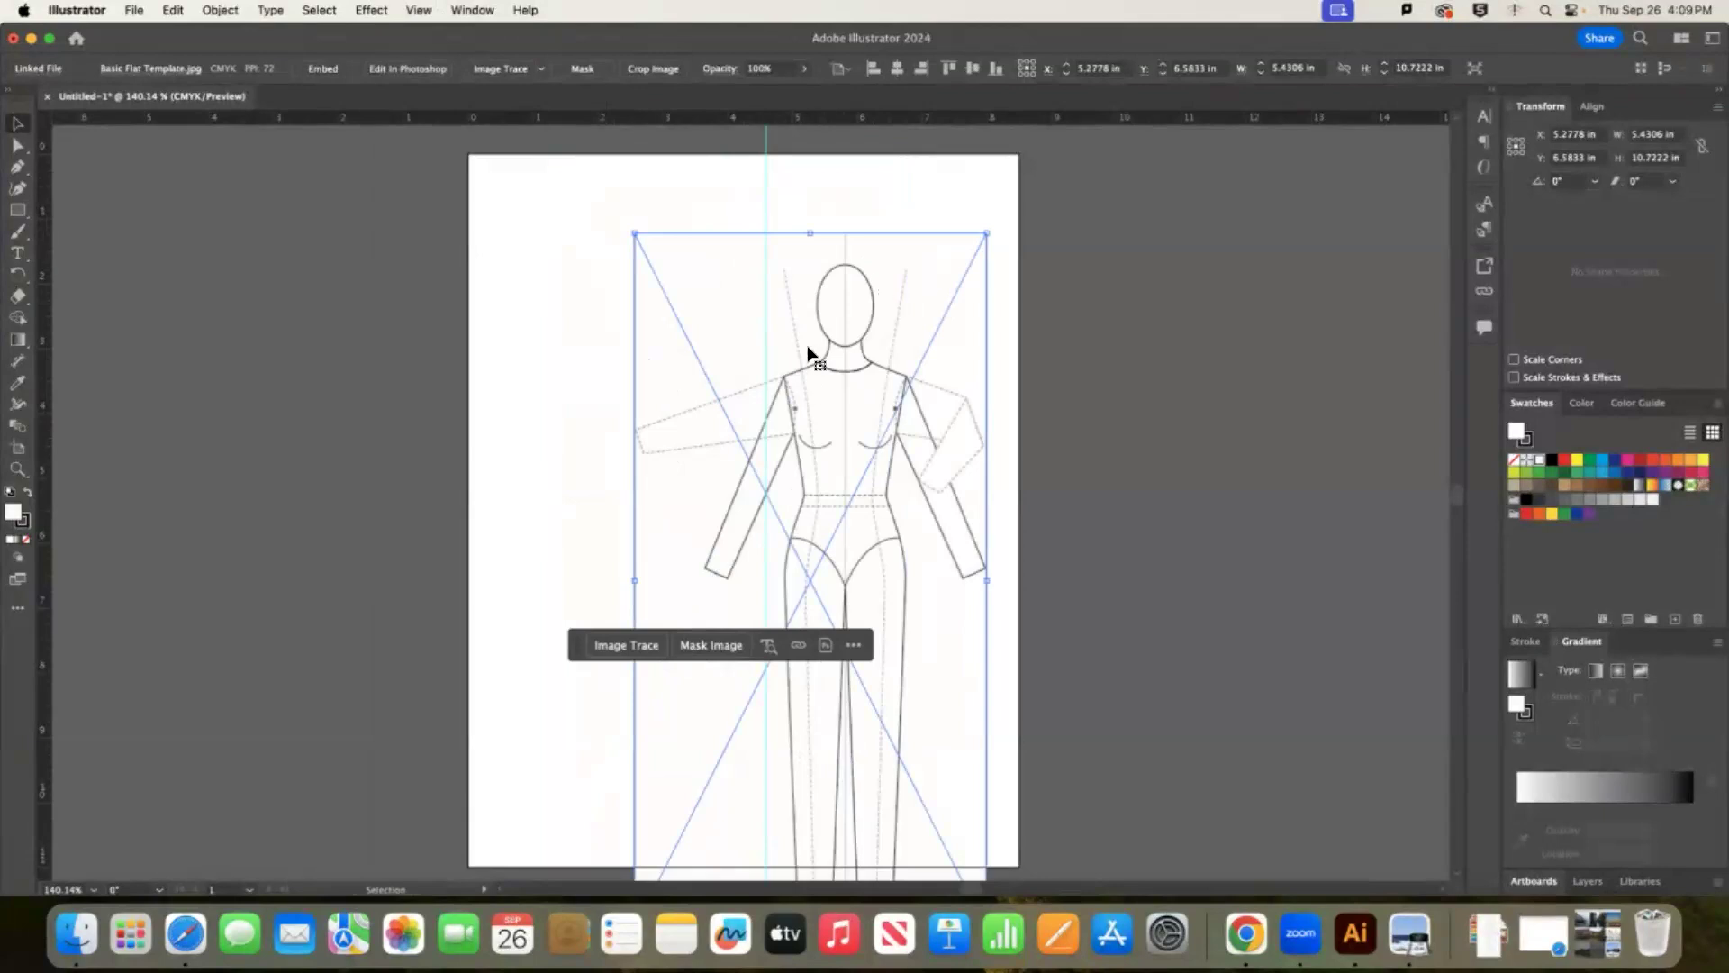
{"action": "key", "text": "super+z"}
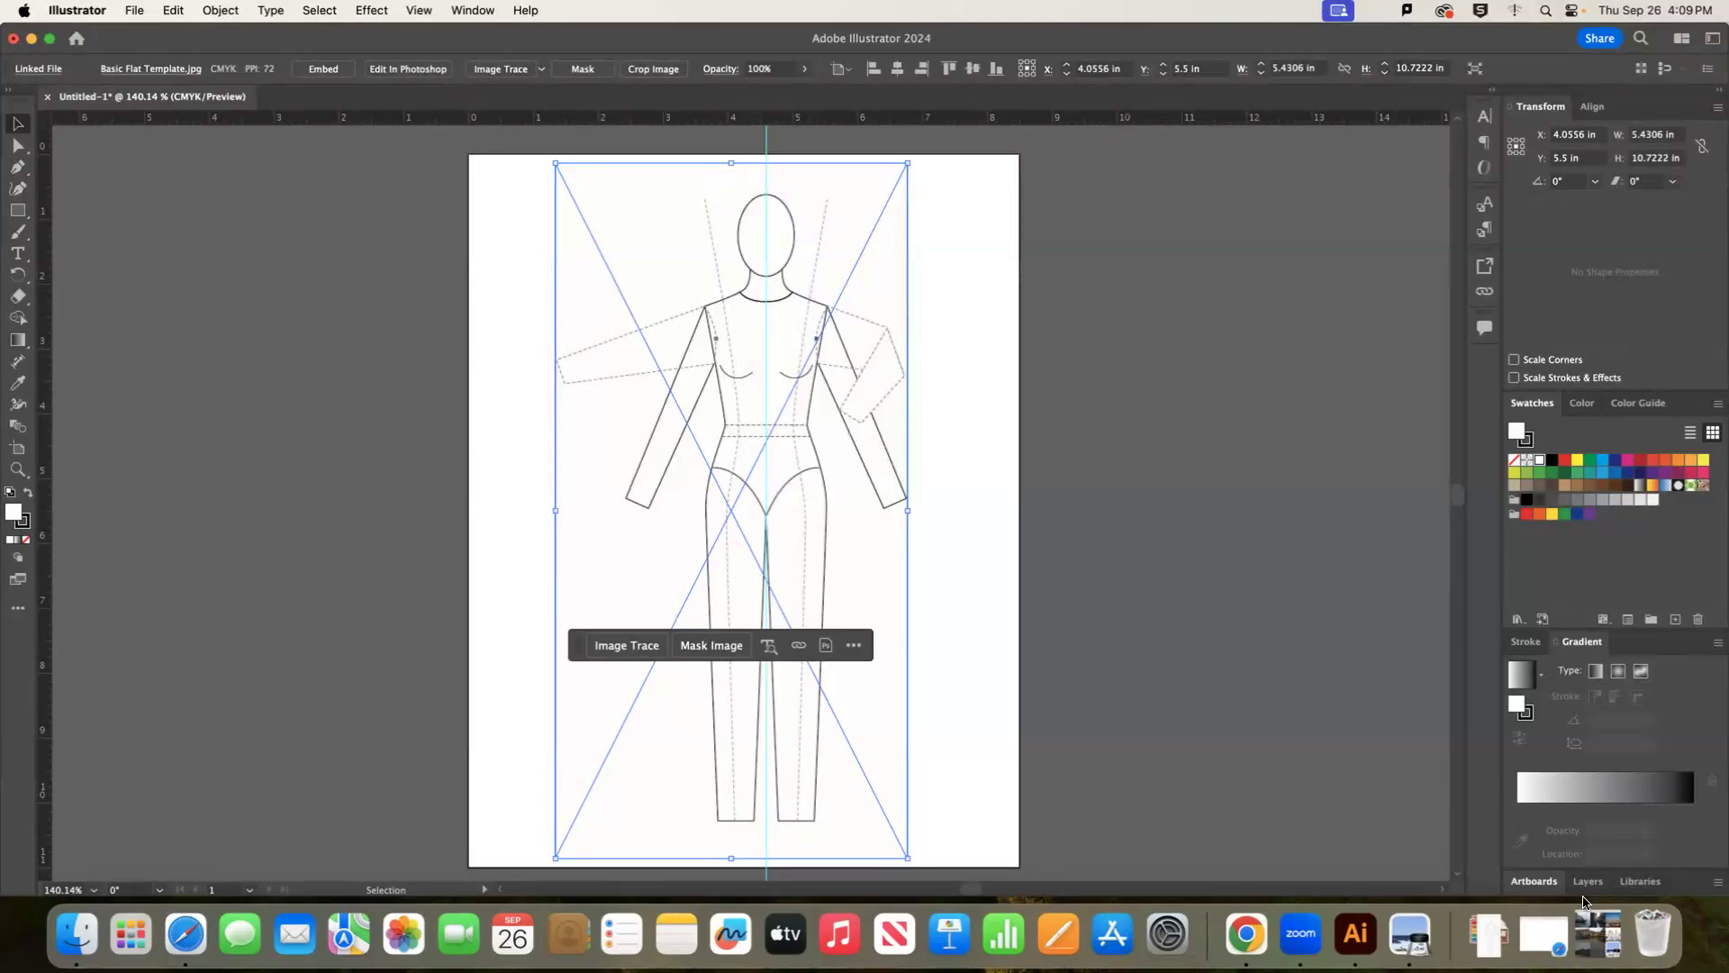
Add a new layer above Layer 1 and make Layer 1 the active layer again.
{"action": "left_click", "coordinate": [1588, 881]}
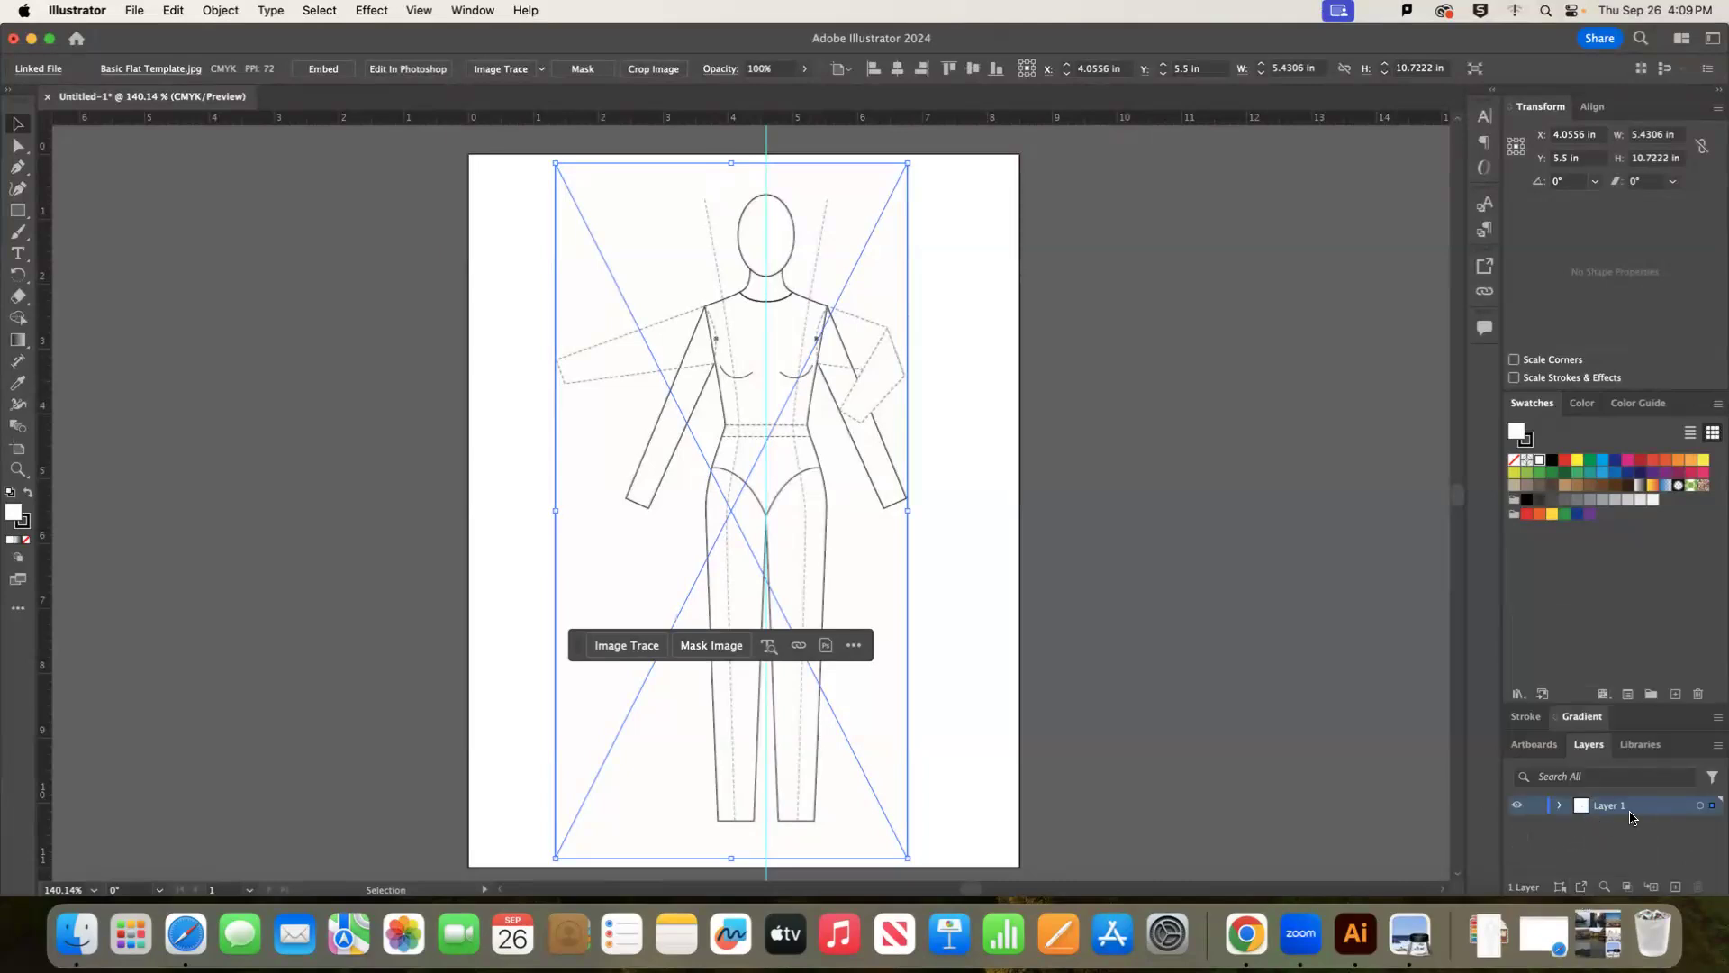
{"action": "left_click", "coordinate": [1675, 886]}
{"action": "left_click", "coordinate": [1650, 827]}
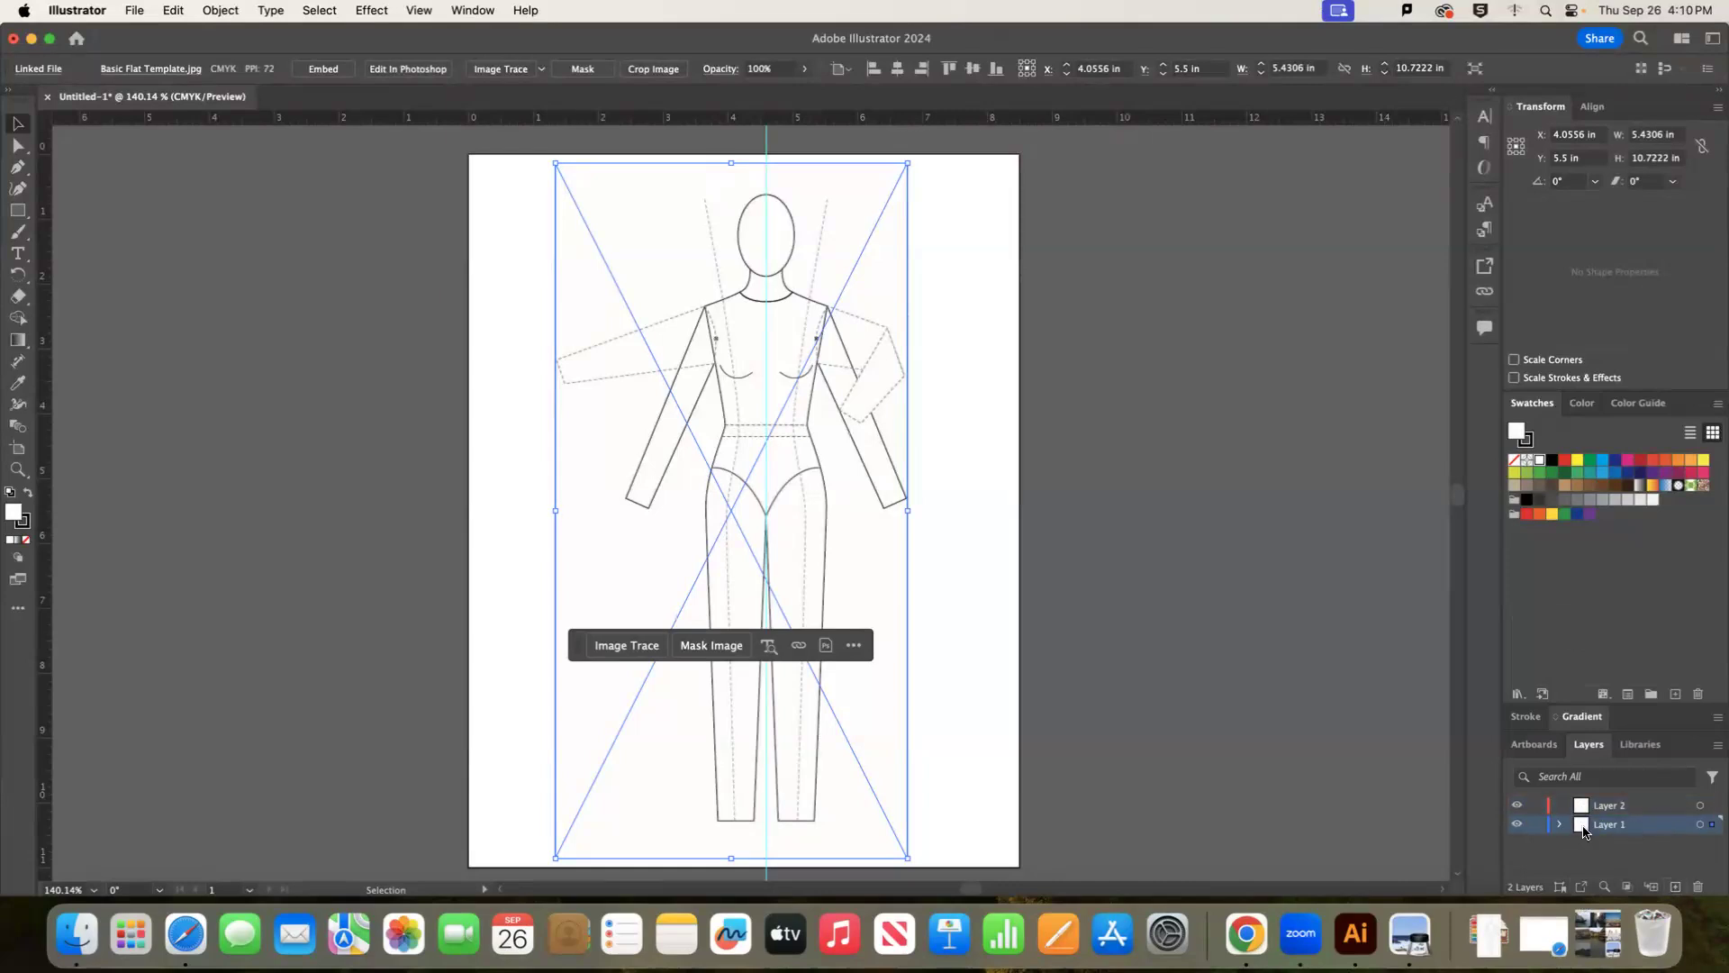
Try turning Layer 1 into a template layer with images dimmed to 50%, and undo the change.
{"action": "double_click", "coordinate": [1646, 830]}
{"action": "left_click", "coordinate": [993, 422]}
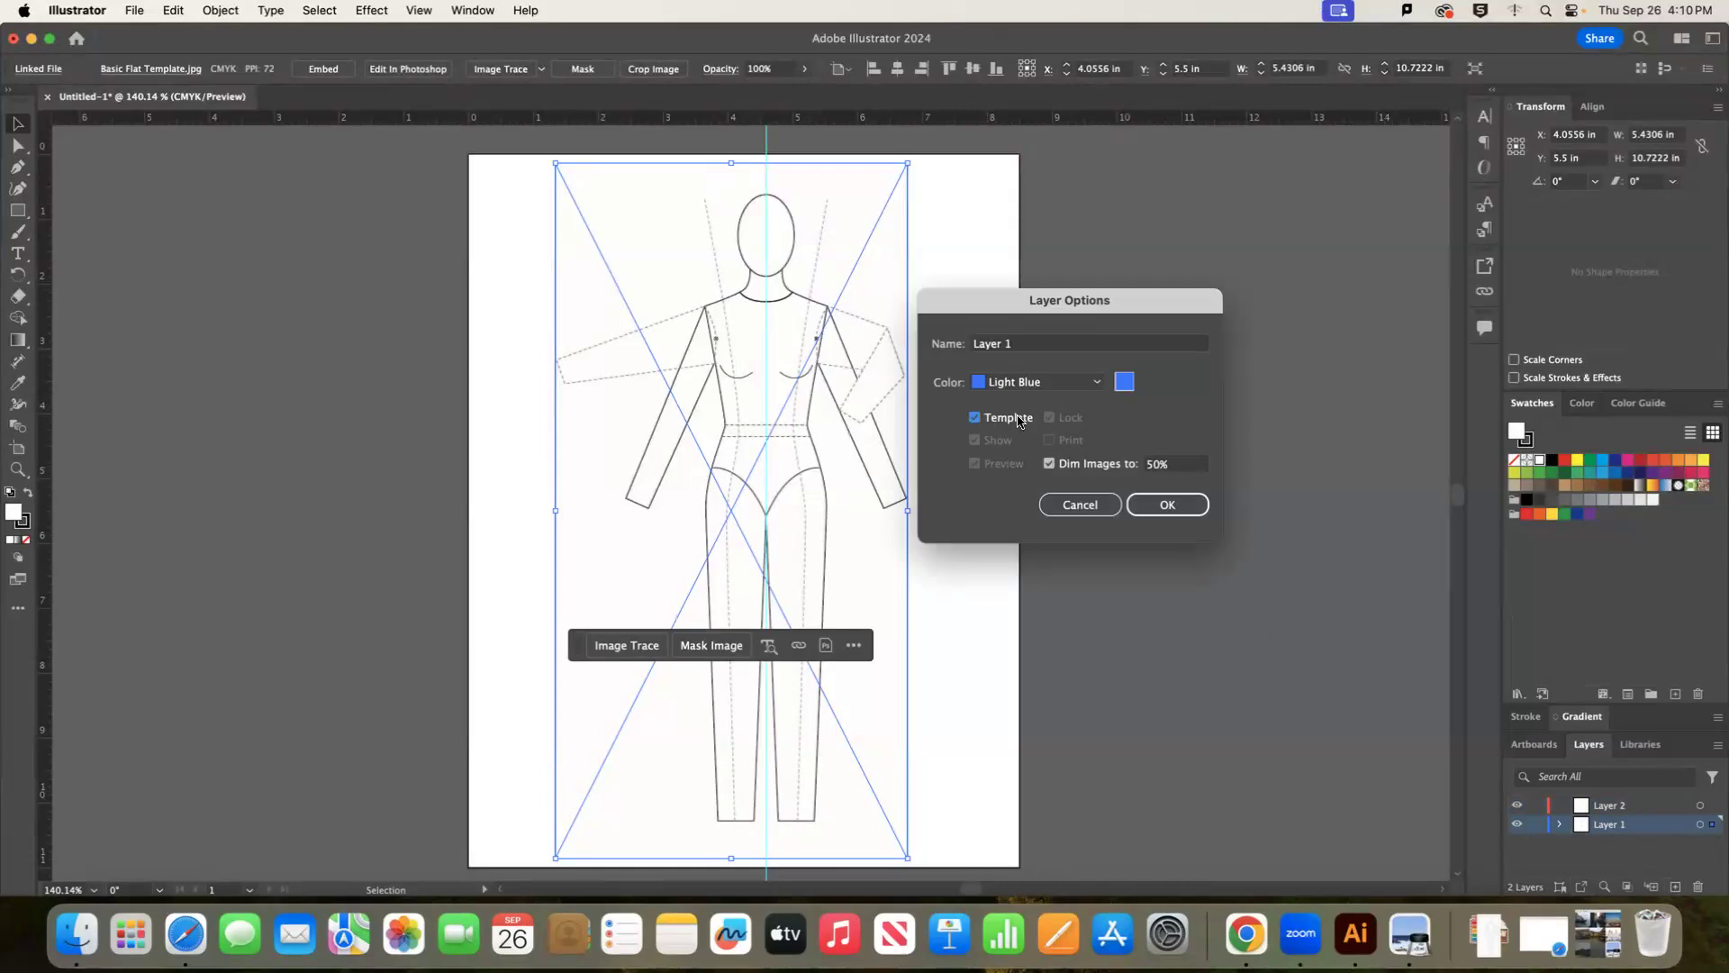
{"action": "left_click", "coordinate": [1168, 507]}
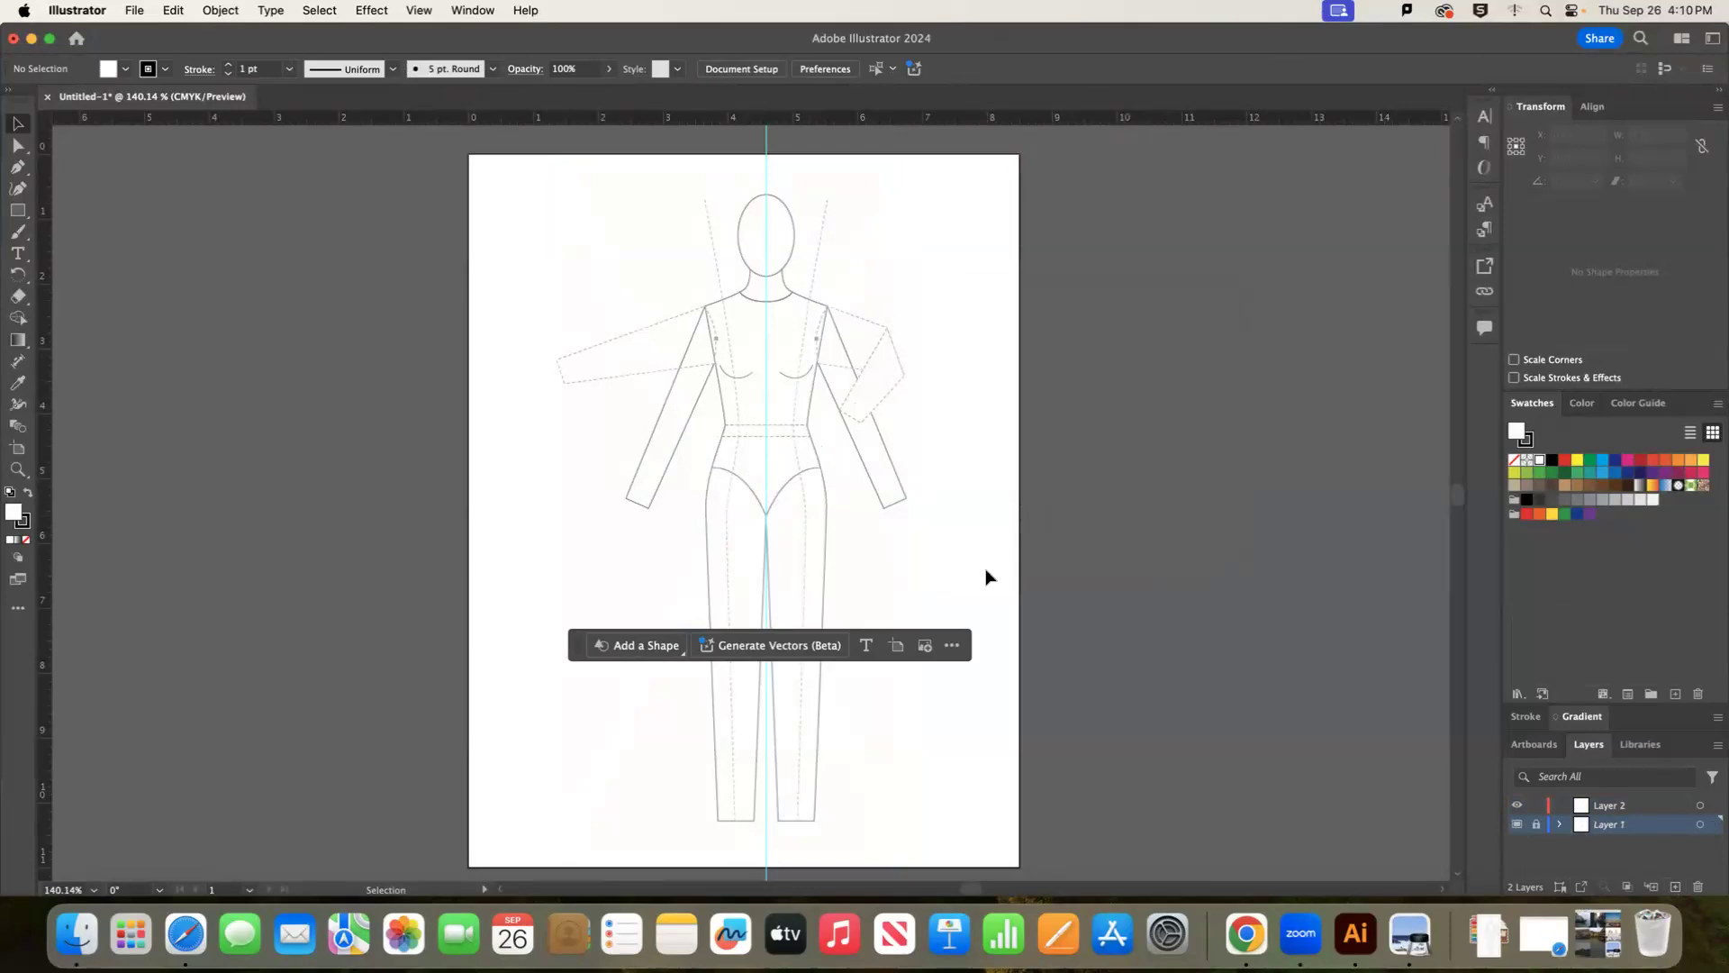
{"action": "key", "text": "super+z"}
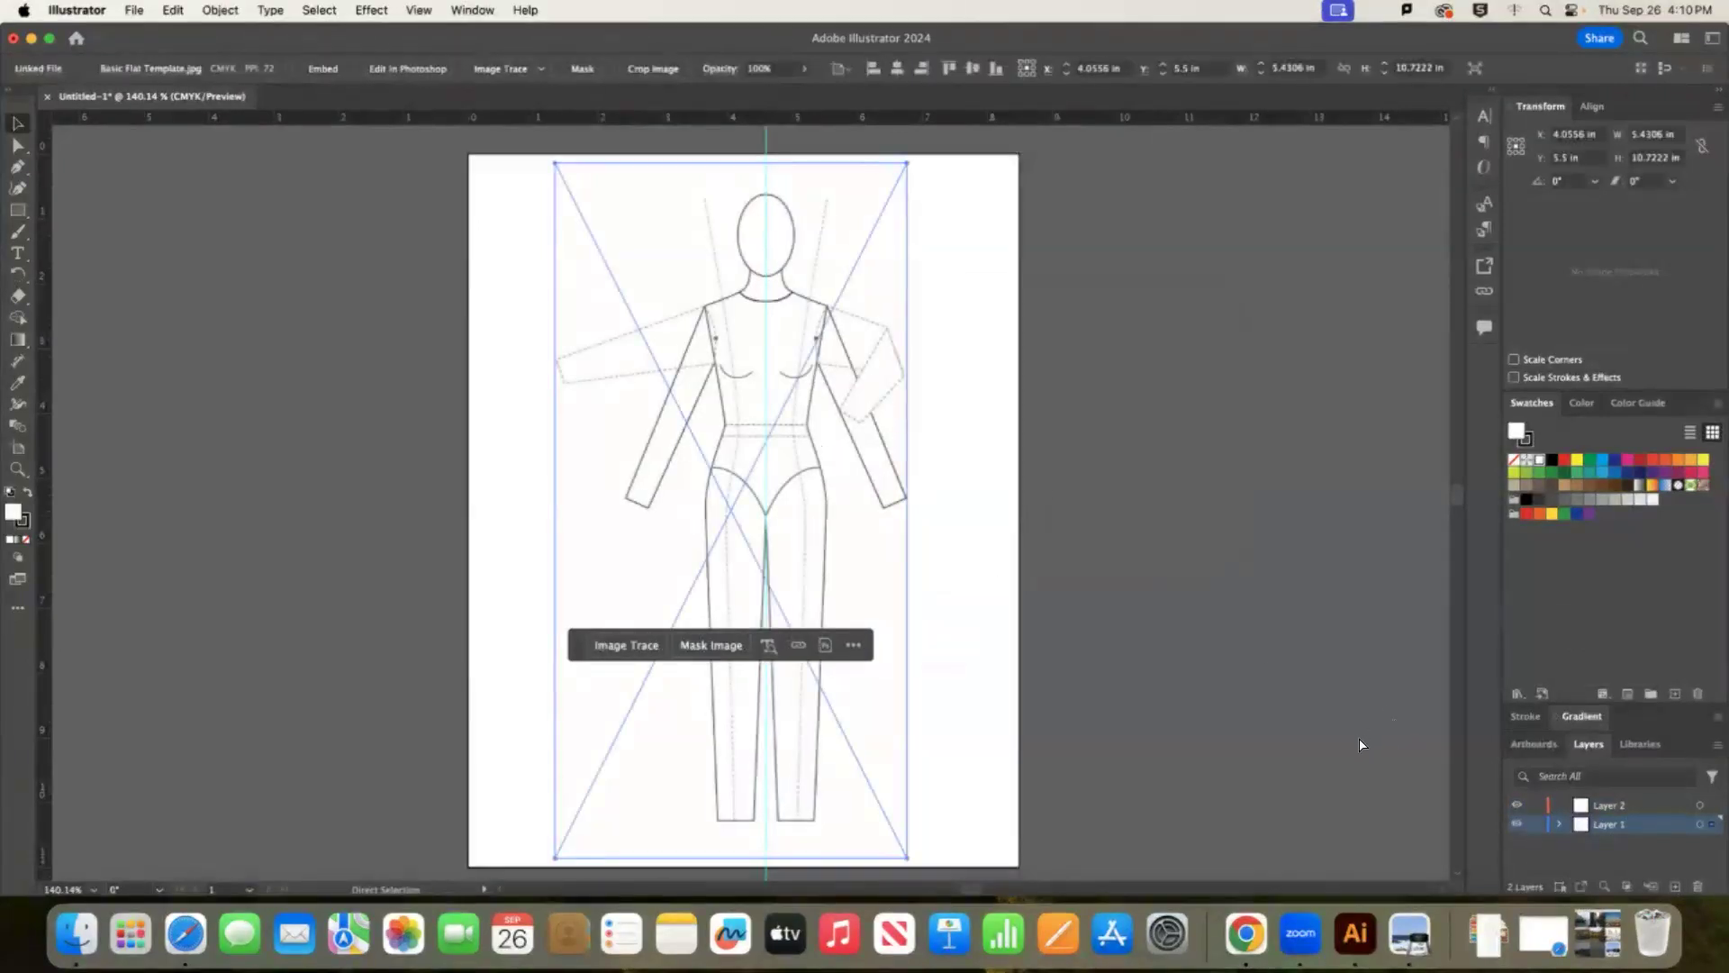
Draw a jagged half-garment outline about 1.5 in wide and 4.7 in tall over the croquis with the Pen tool on Layer 1.
{"action": "left_click", "coordinate": [266, 232]}
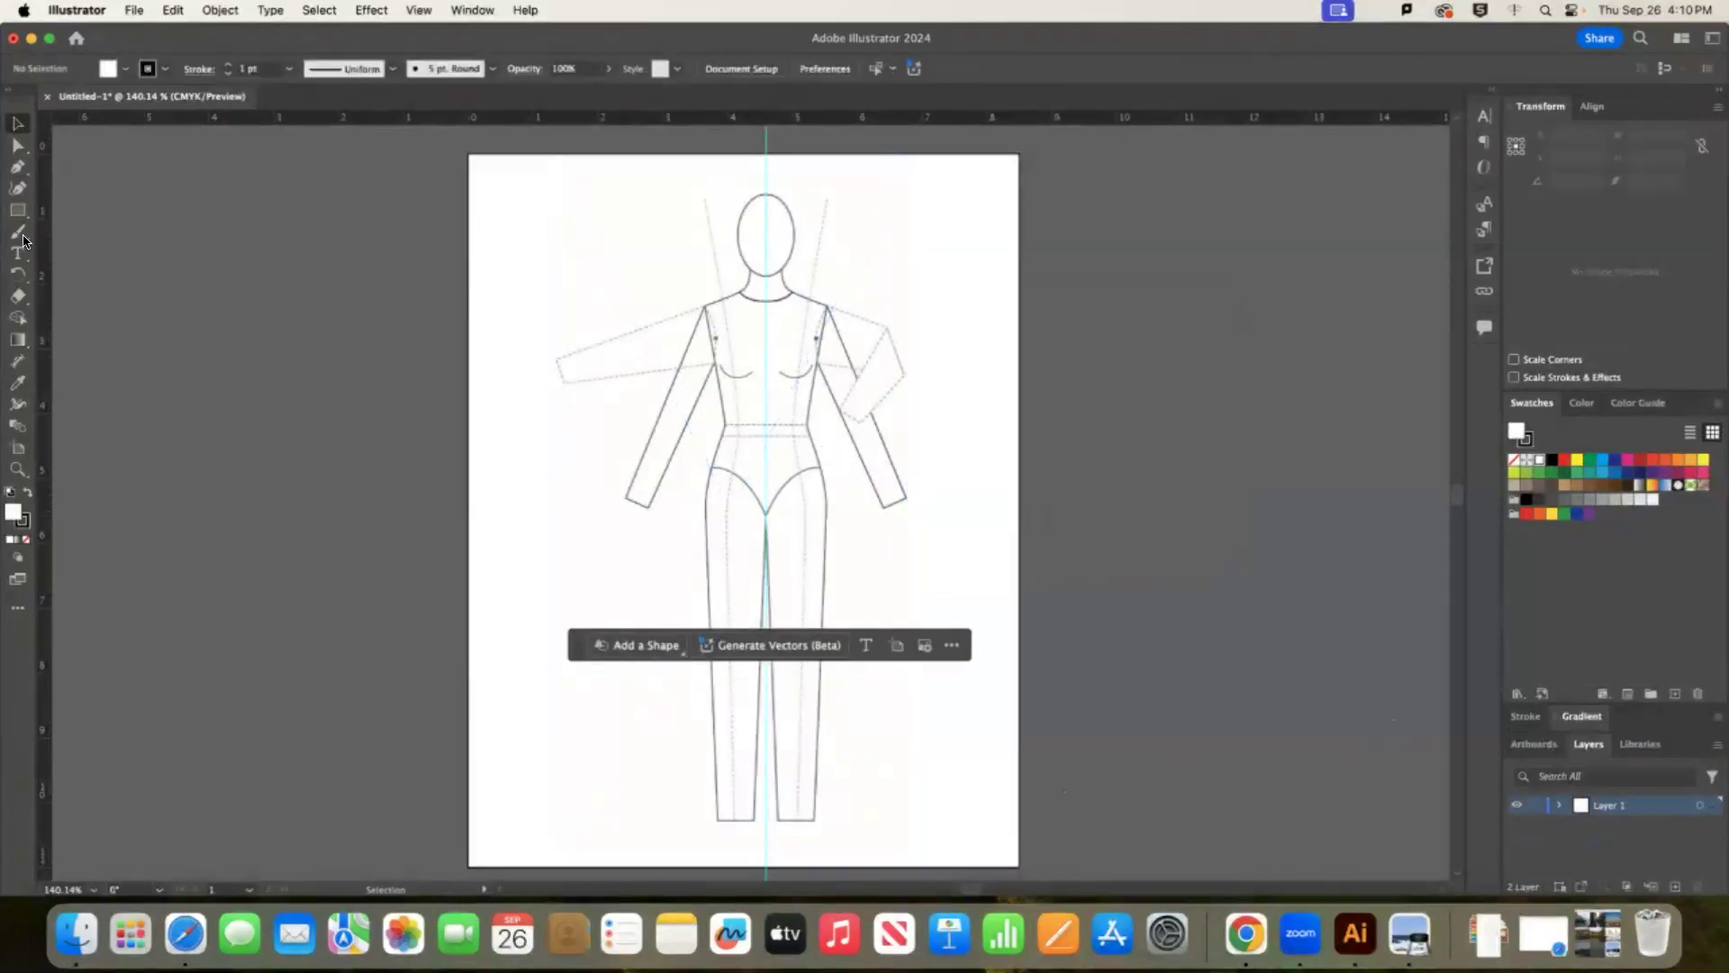
{"action": "left_click", "coordinate": [17, 167]}
{"action": "left_click_drag", "start_coordinate": [766, 315], "coordinate": [699, 429]}
{"action": "left_click_drag", "start_coordinate": [667, 569], "coordinate": [744, 544]}
{"action": "left_click", "coordinate": [754, 576]}
{"action": "left_click", "coordinate": [764, 542]}
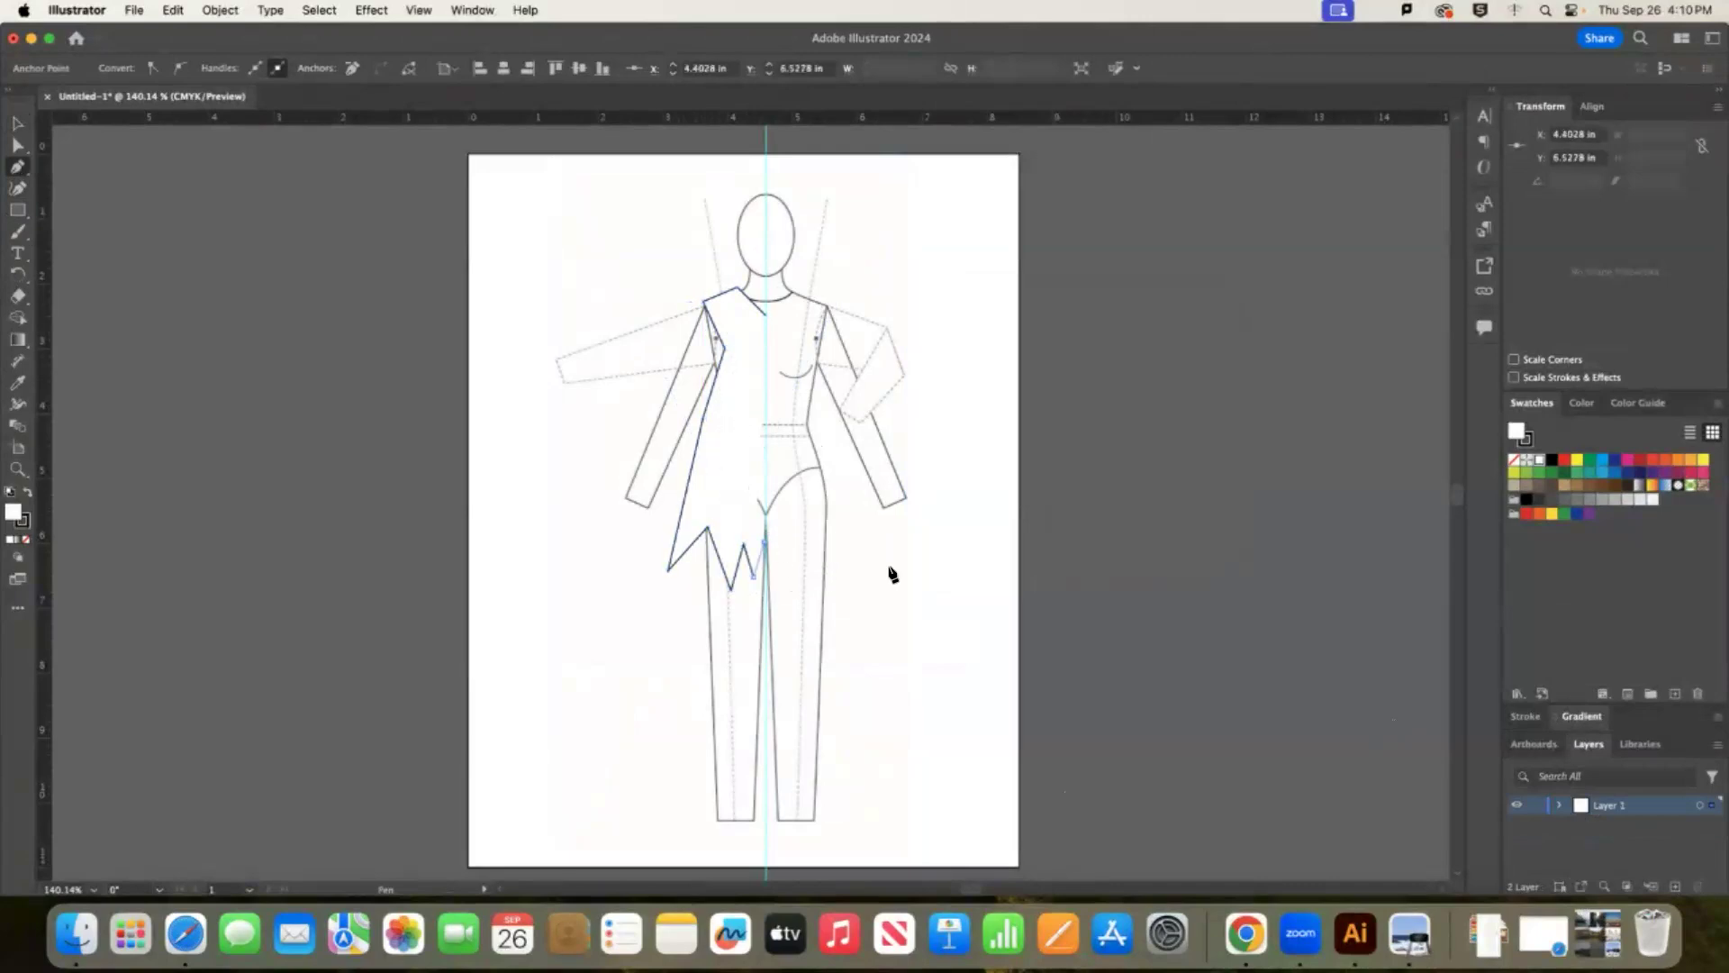
{"action": "key", "text": "Escape"}
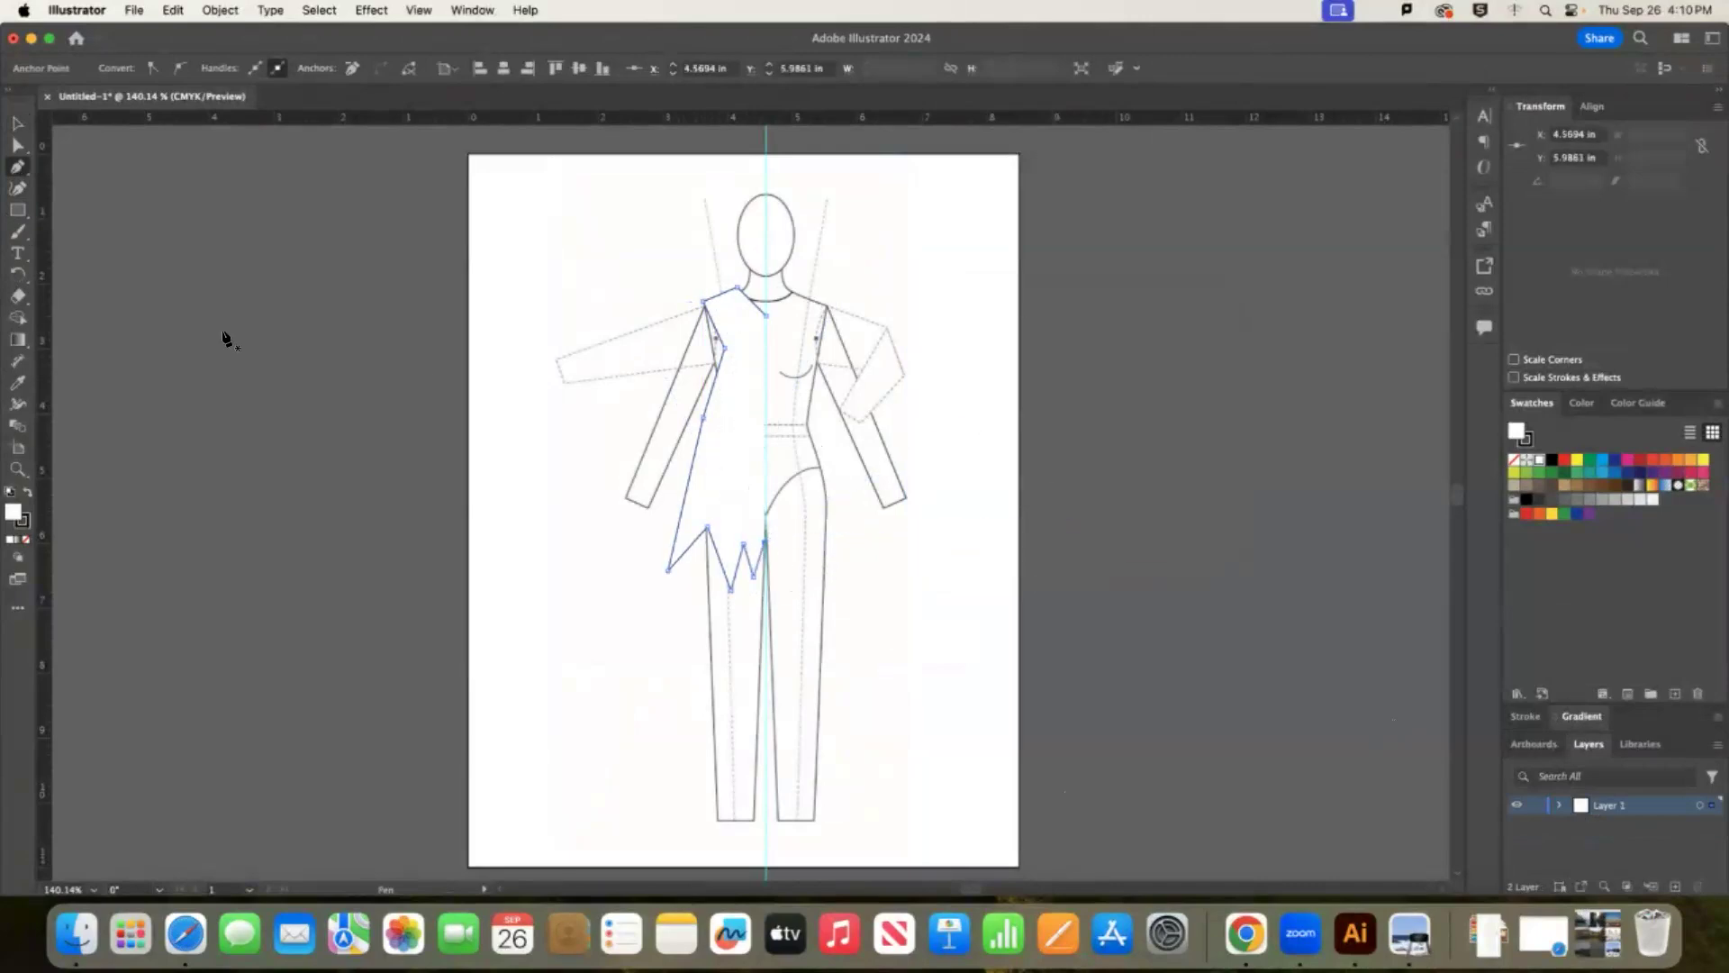
{"action": "left_click", "coordinate": [18, 125]}
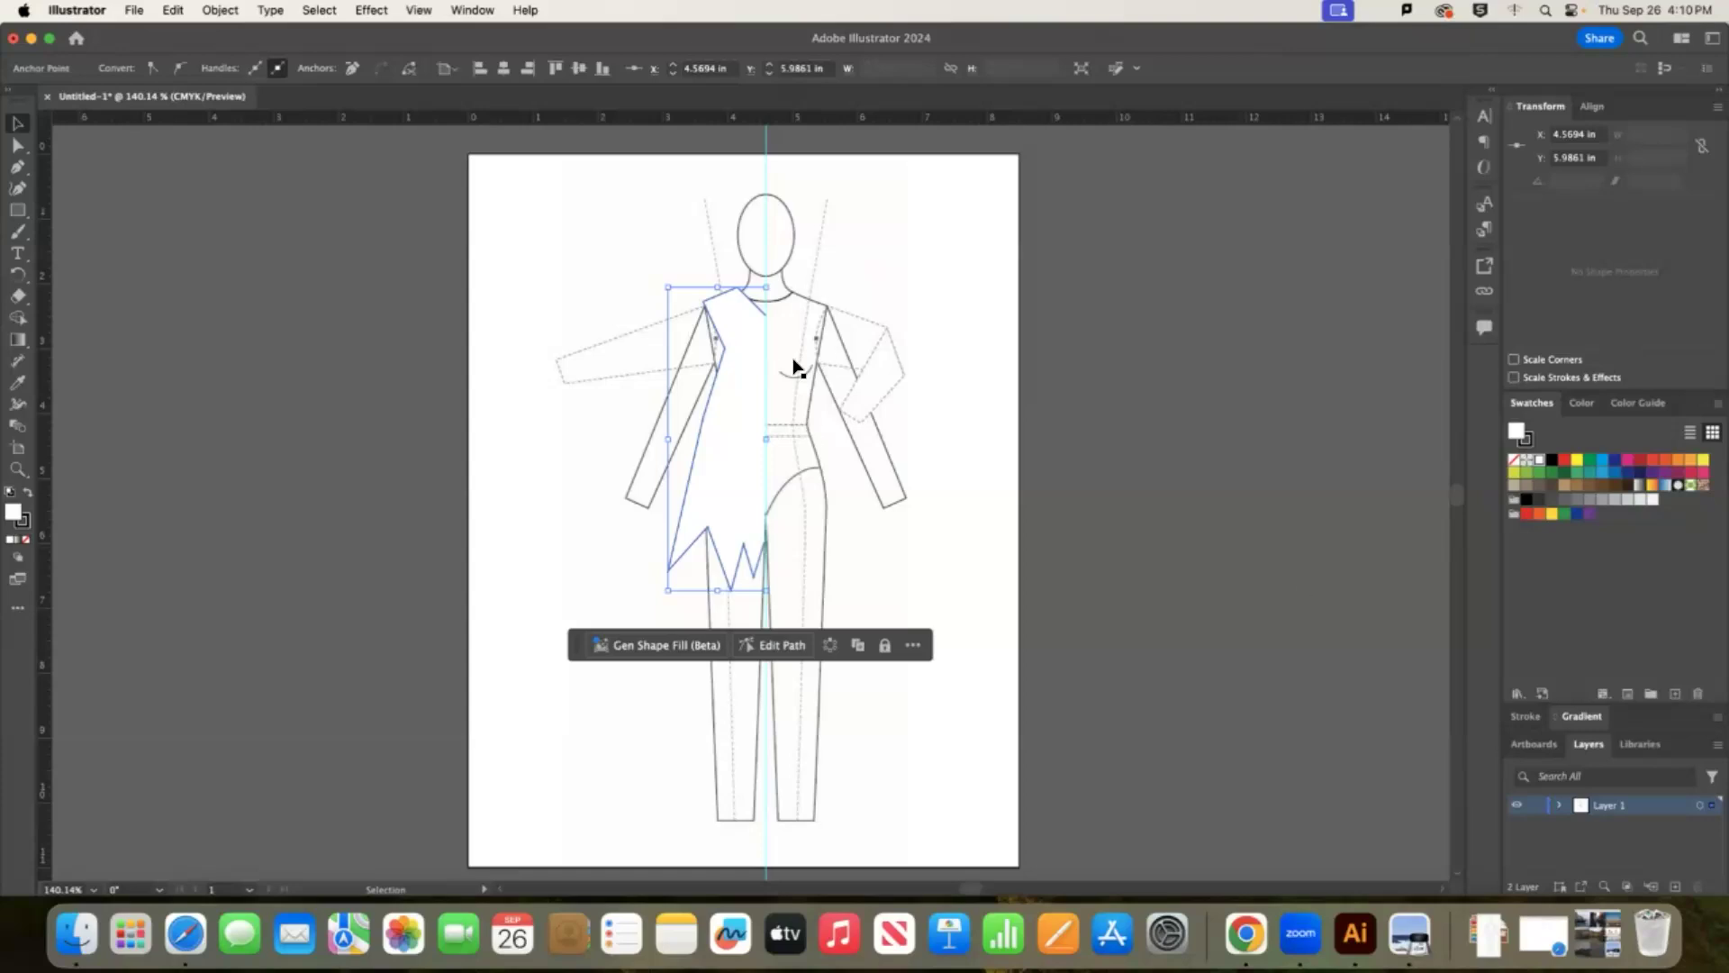
{"action": "left_click", "coordinate": [757, 412]}
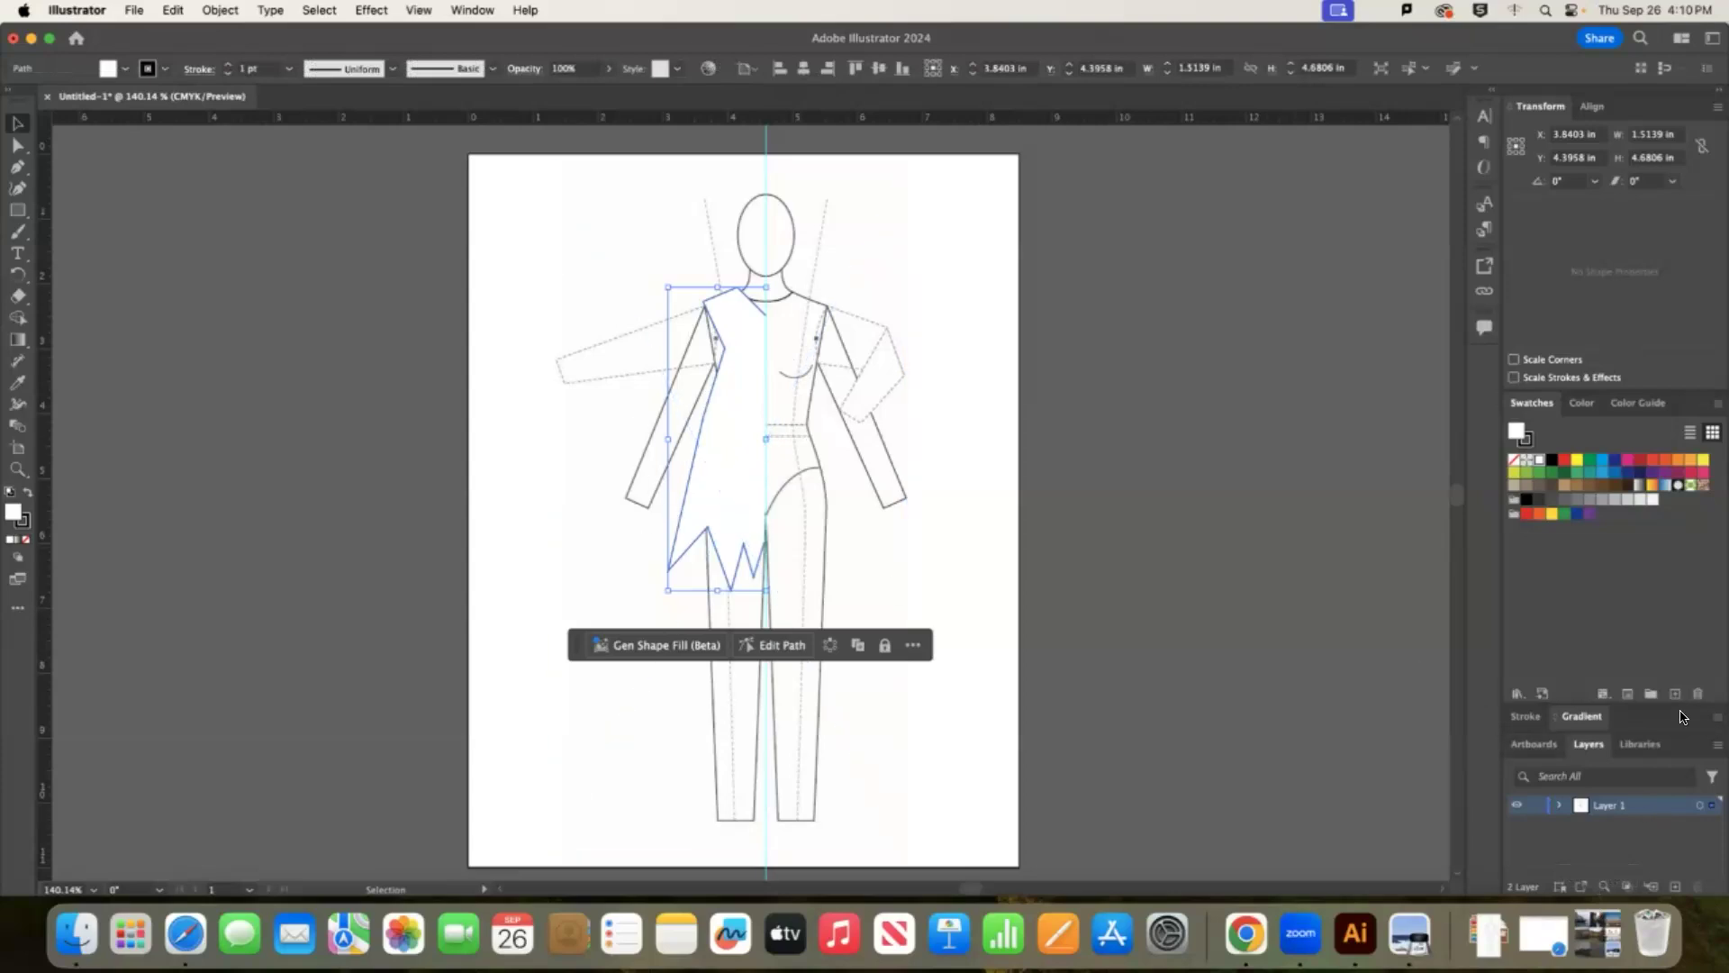
Add Layer 2 above Layer 1, transfer the half-garment path to it, and check the path by toggling the layer's visibility.
{"action": "left_click", "coordinate": [1675, 887]}
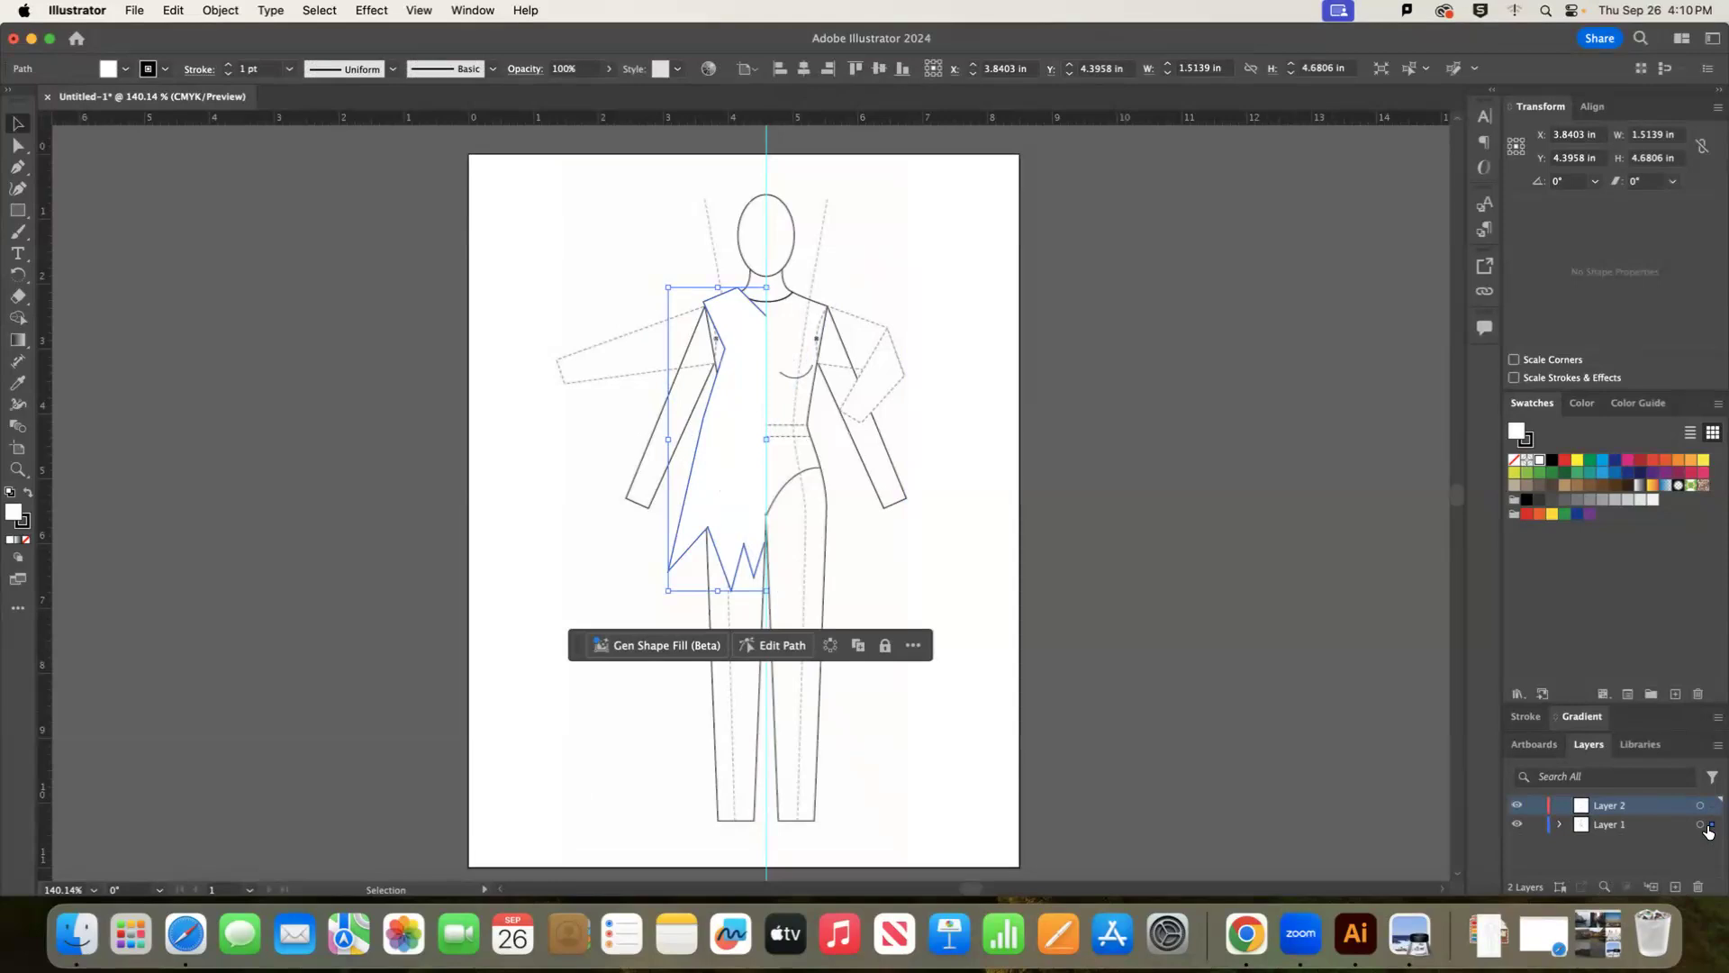
{"action": "left_click_drag", "start_coordinate": [1709, 810], "coordinate": [1711, 805]}
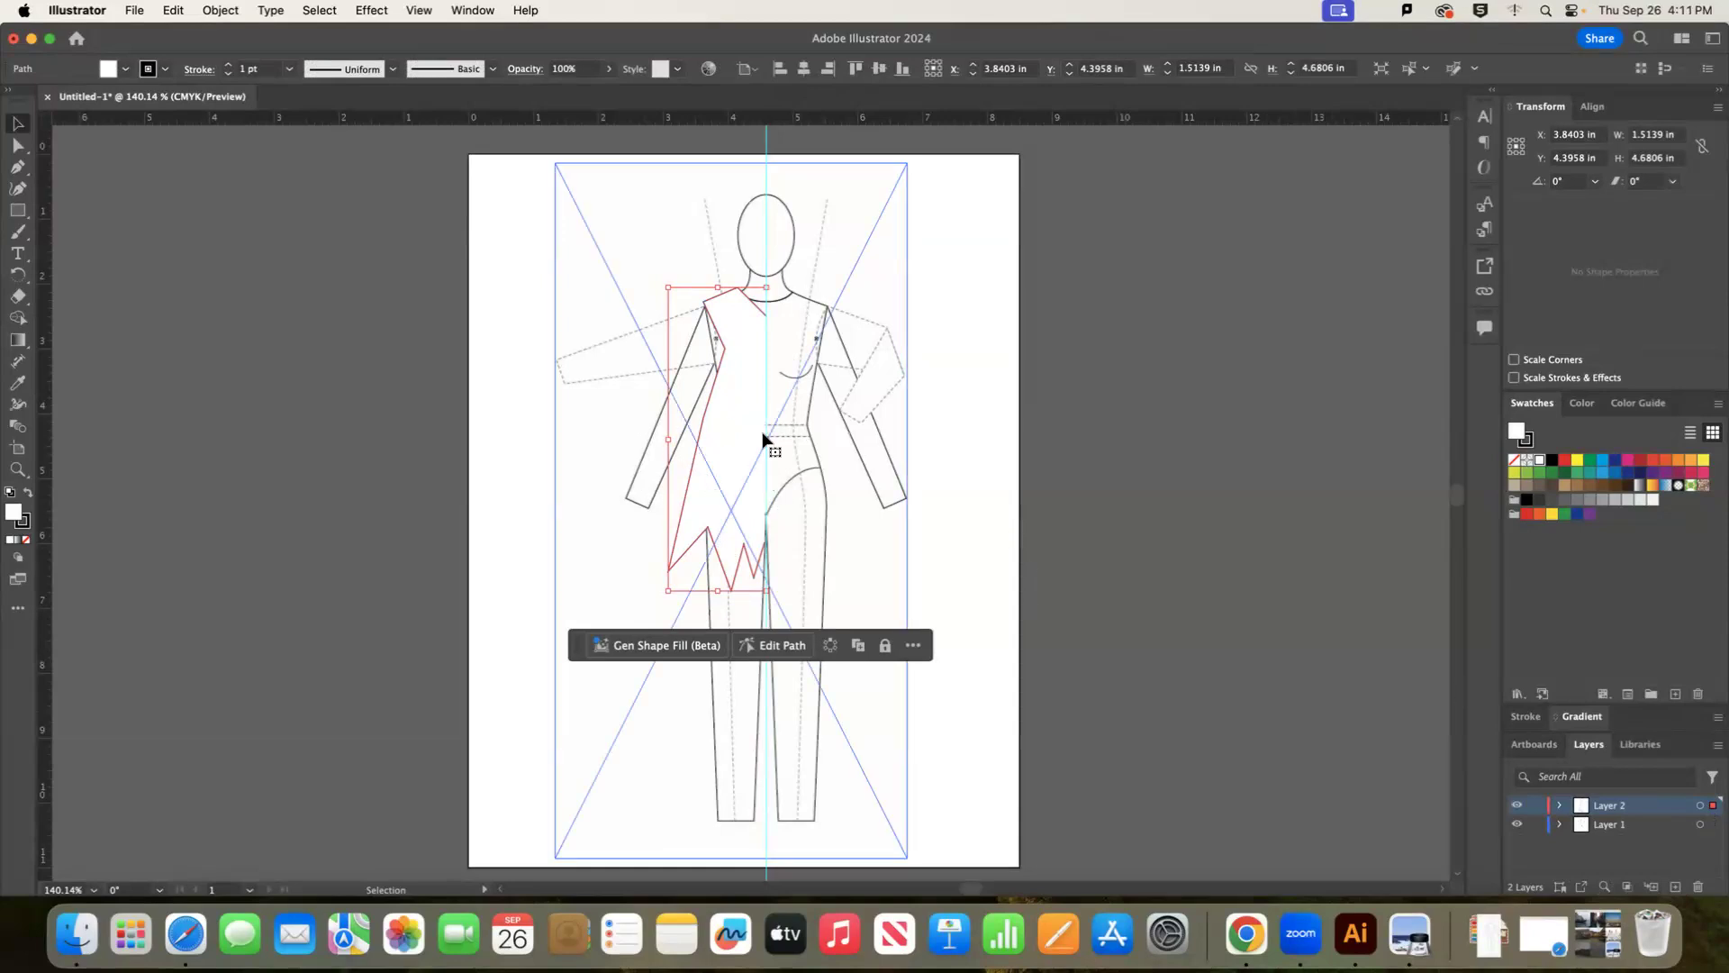
{"action": "left_click", "coordinate": [1518, 806]}
{"action": "left_click", "coordinate": [1517, 806]}
Make Layer 1 a template layer with images dimmed to 50% and delete the jagged half-garment path from Layer 2.
{"action": "left_click", "coordinate": [1639, 826]}
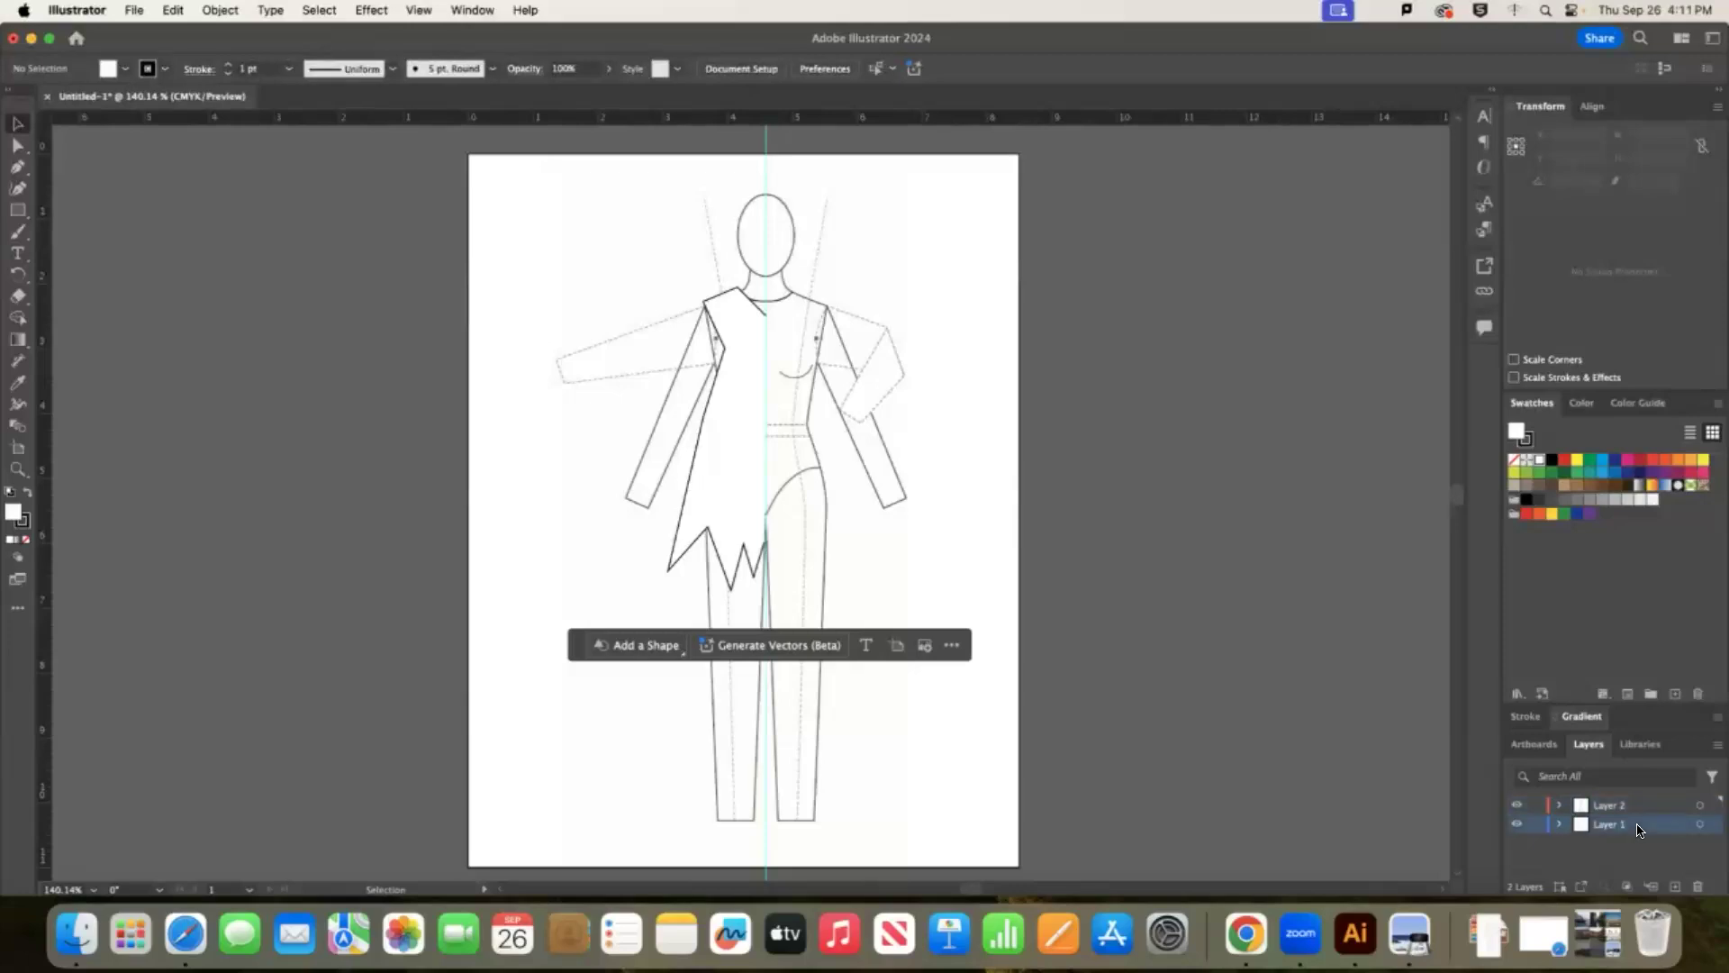
{"action": "double_click", "coordinate": [1639, 826]}
{"action": "left_click", "coordinate": [1008, 419]}
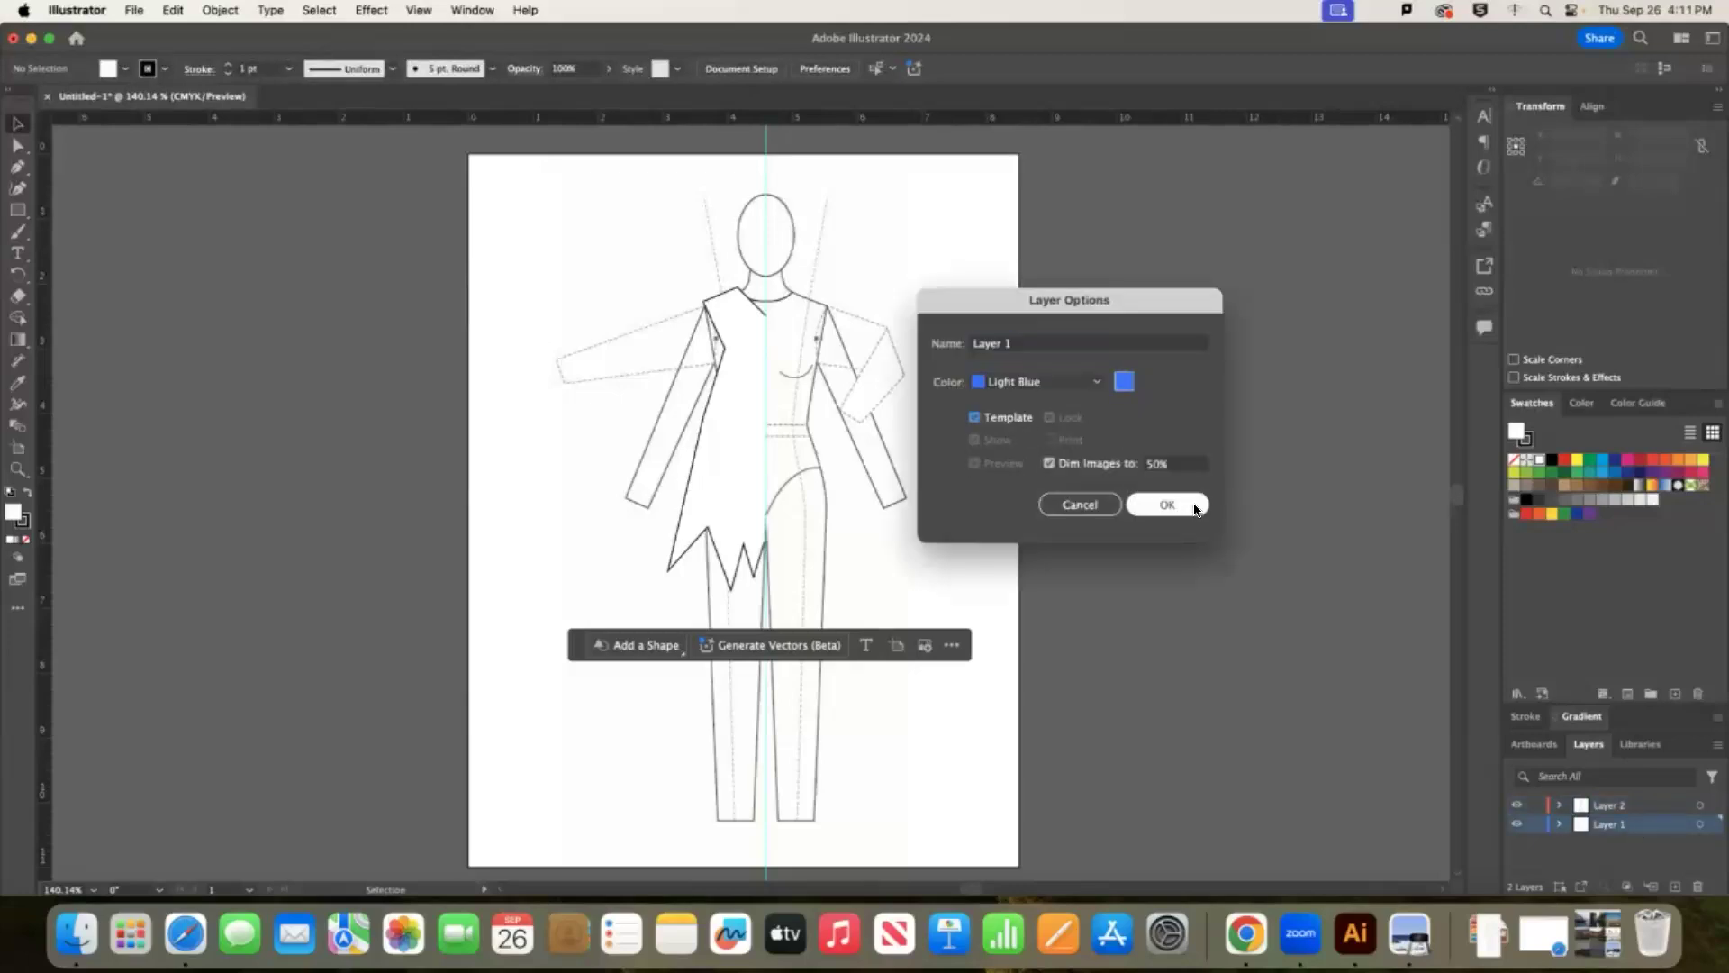
{"action": "left_click", "coordinate": [1167, 505]}
{"action": "left_click", "coordinate": [725, 459]}
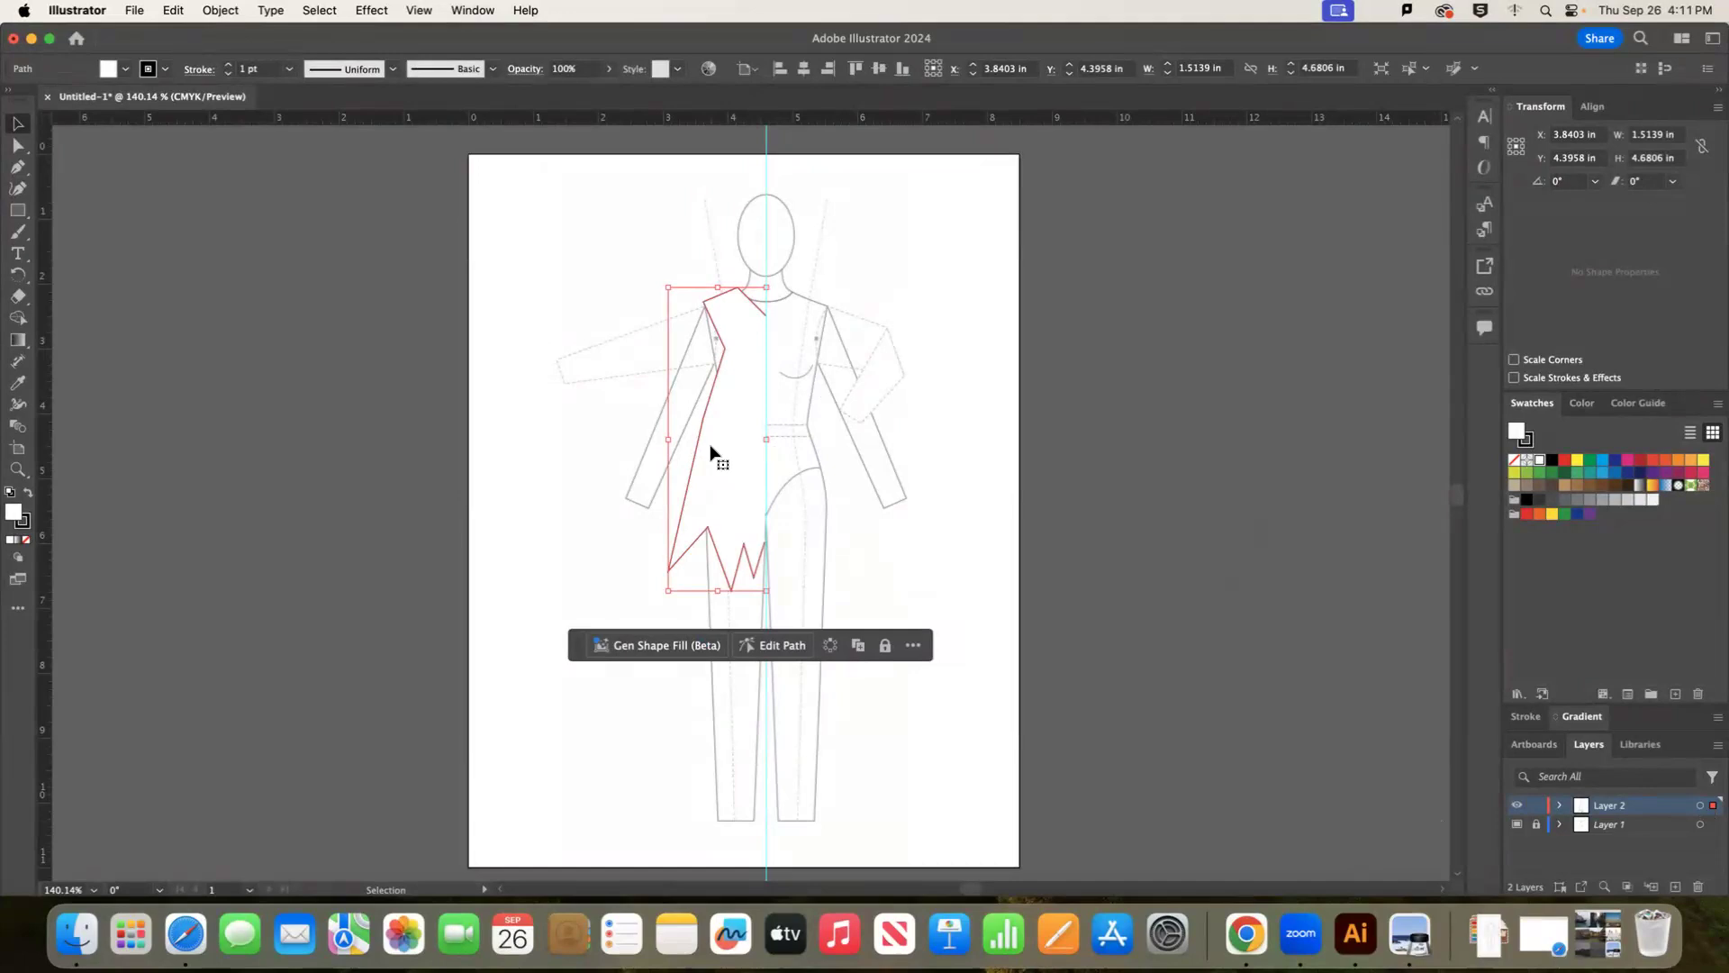
{"action": "key", "text": "Delete"}
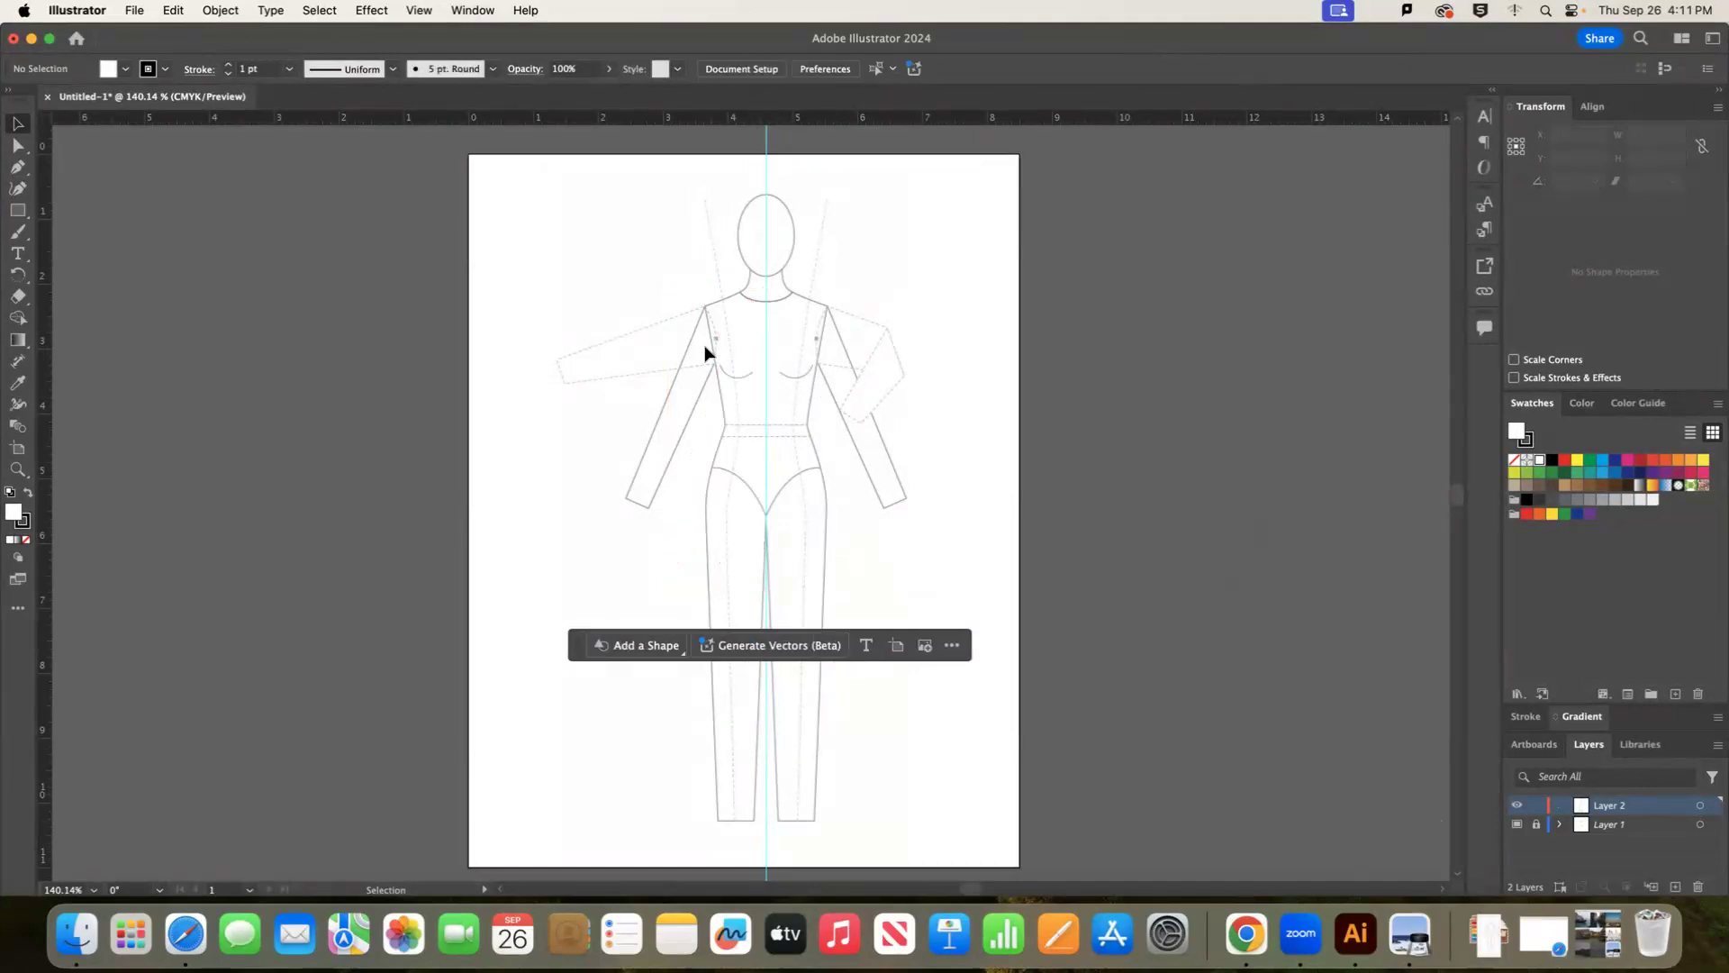
Draw a closed, straight-sided zigzag practice shape with the Pen tool beside the artboard.
{"action": "left_click", "coordinate": [18, 171]}
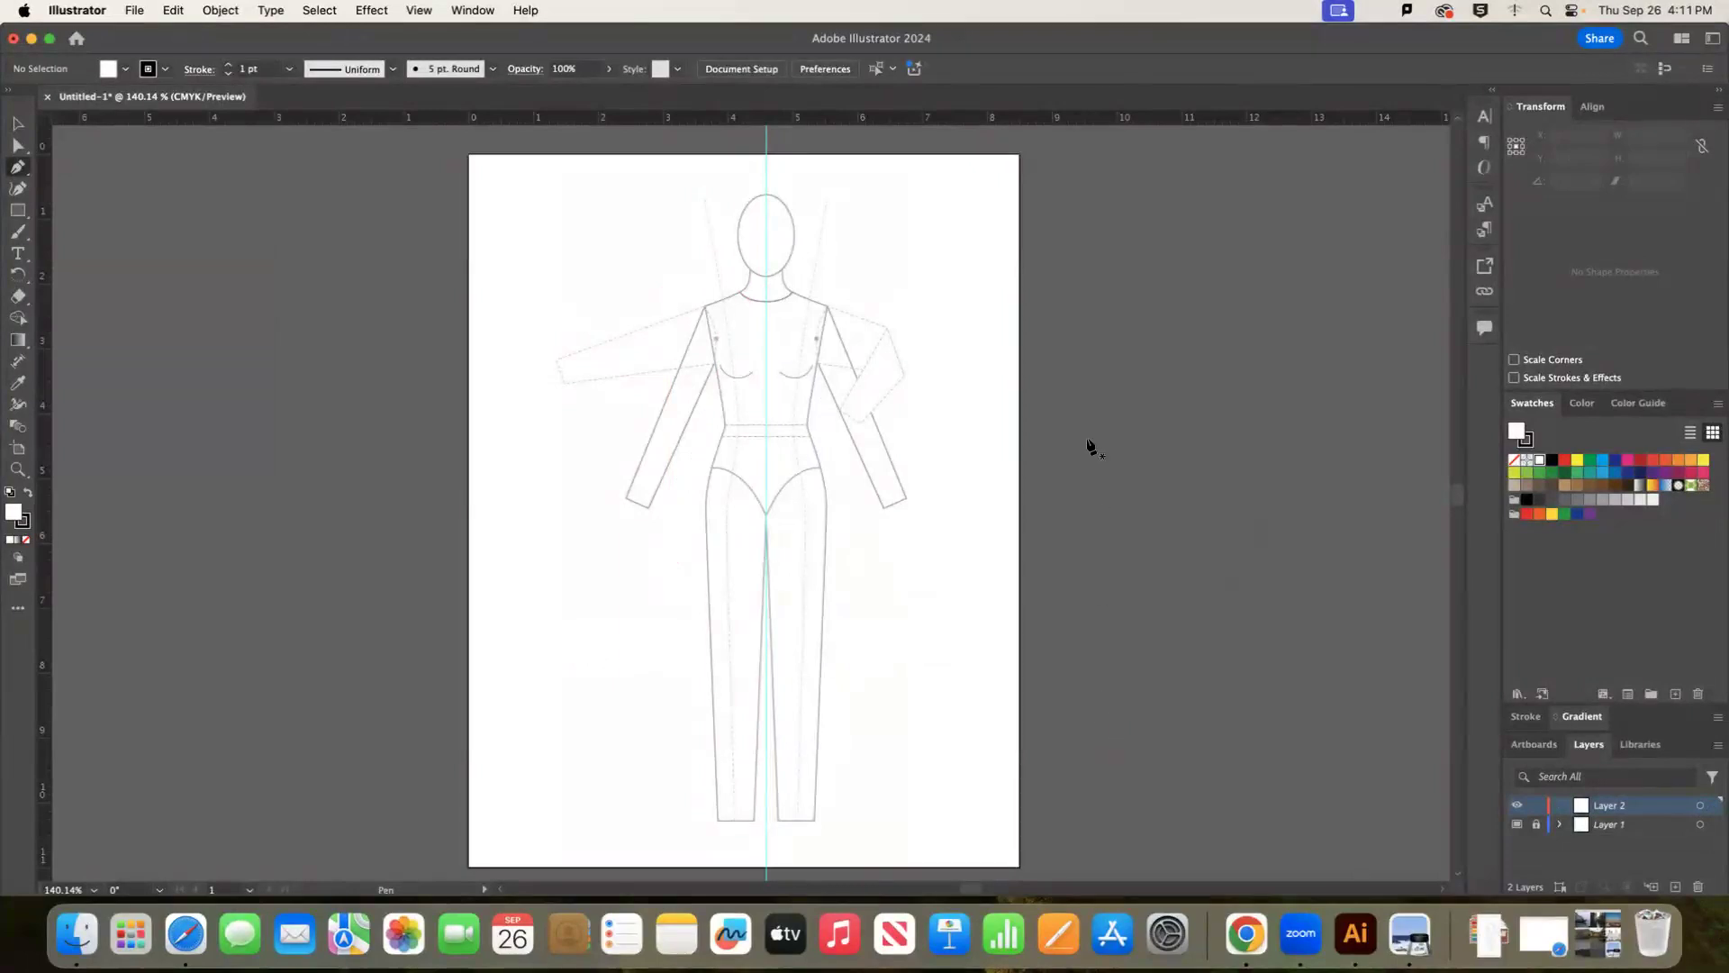
{"action": "left_click", "coordinate": [1084, 398]}
{"action": "left_click", "coordinate": [1118, 289]}
{"action": "left_click", "coordinate": [1185, 428]}
{"action": "left_click", "coordinate": [1218, 307]}
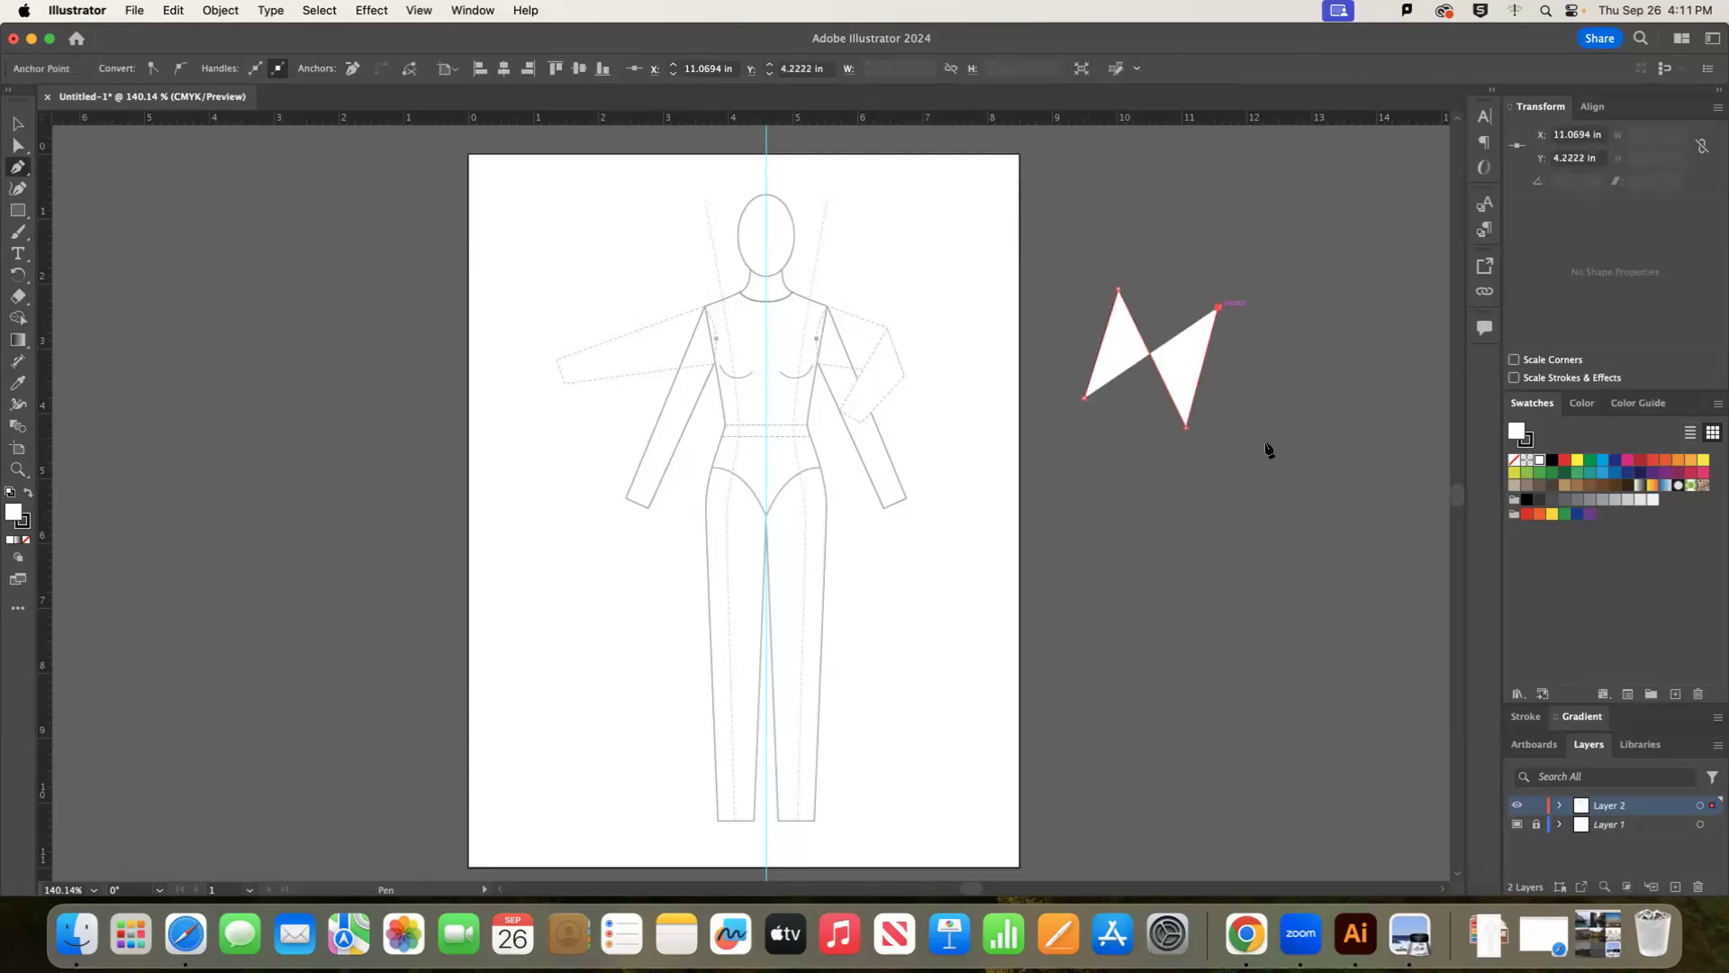
{"action": "left_click", "coordinate": [1265, 447]}
{"action": "left_click", "coordinate": [1204, 558]}
{"action": "left_click", "coordinate": [1109, 569]}
{"action": "left_click", "coordinate": [1153, 491]}
{"action": "left_click", "coordinate": [1052, 510]}
{"action": "left_click", "coordinate": [1144, 461]}
{"action": "left_click", "coordinate": [1061, 465]}
{"action": "left_click", "coordinate": [1119, 433]}
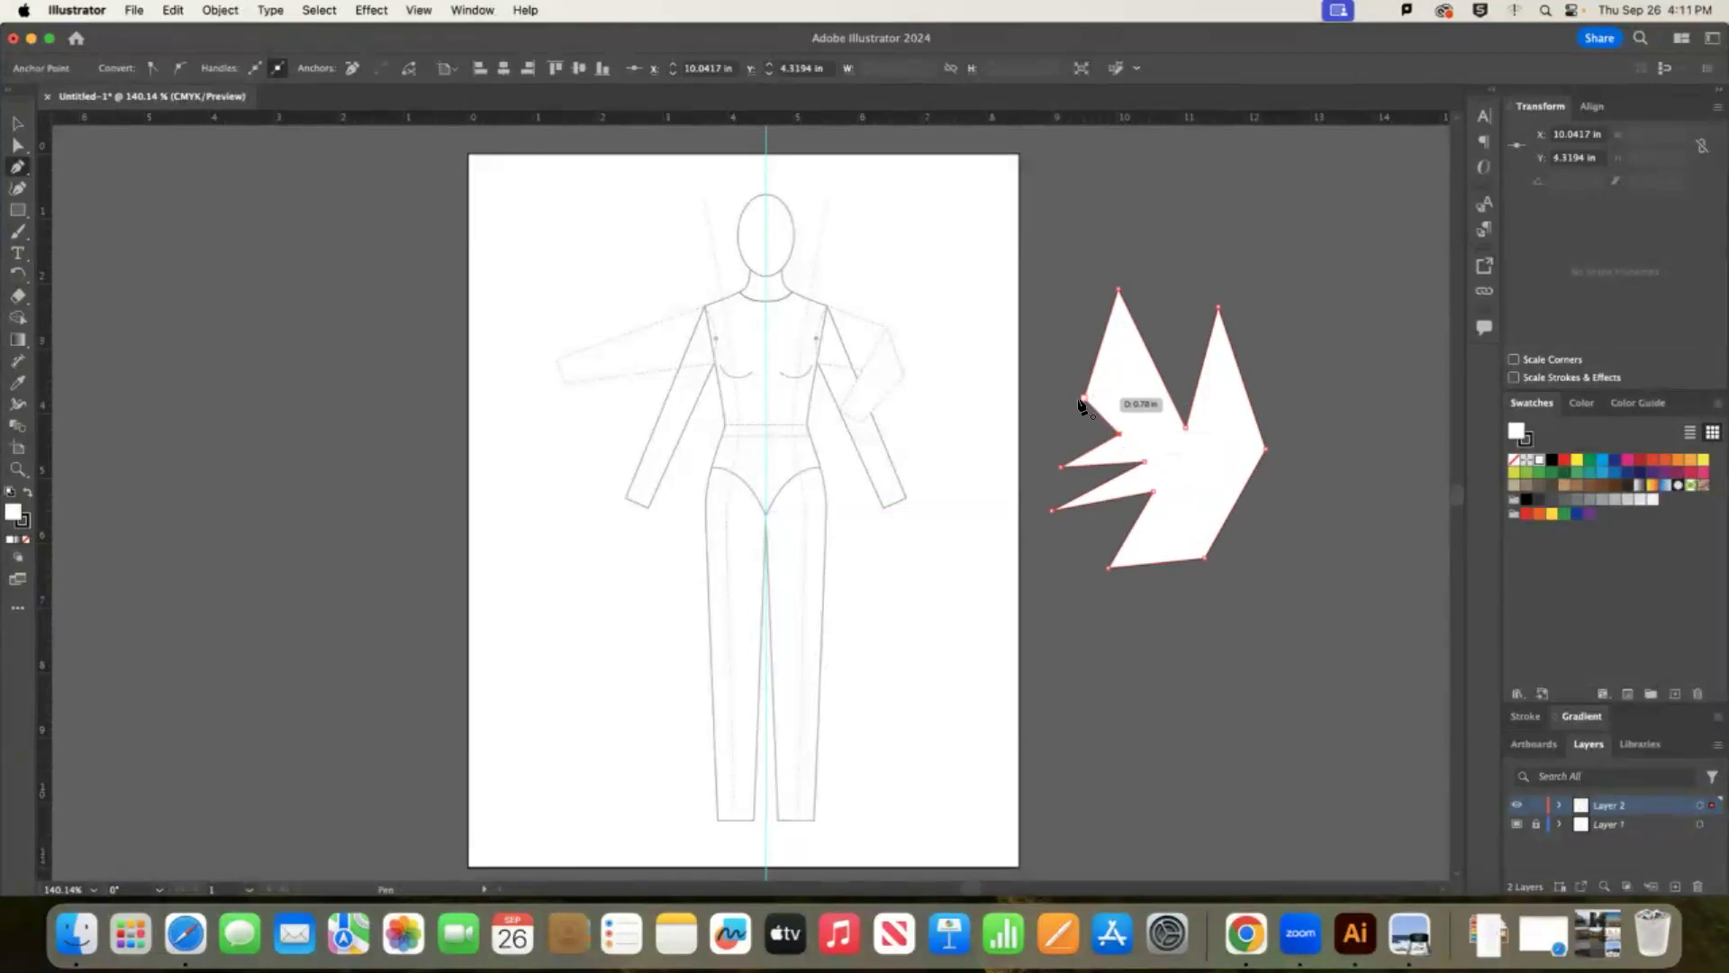
{"action": "left_click", "coordinate": [1082, 400]}
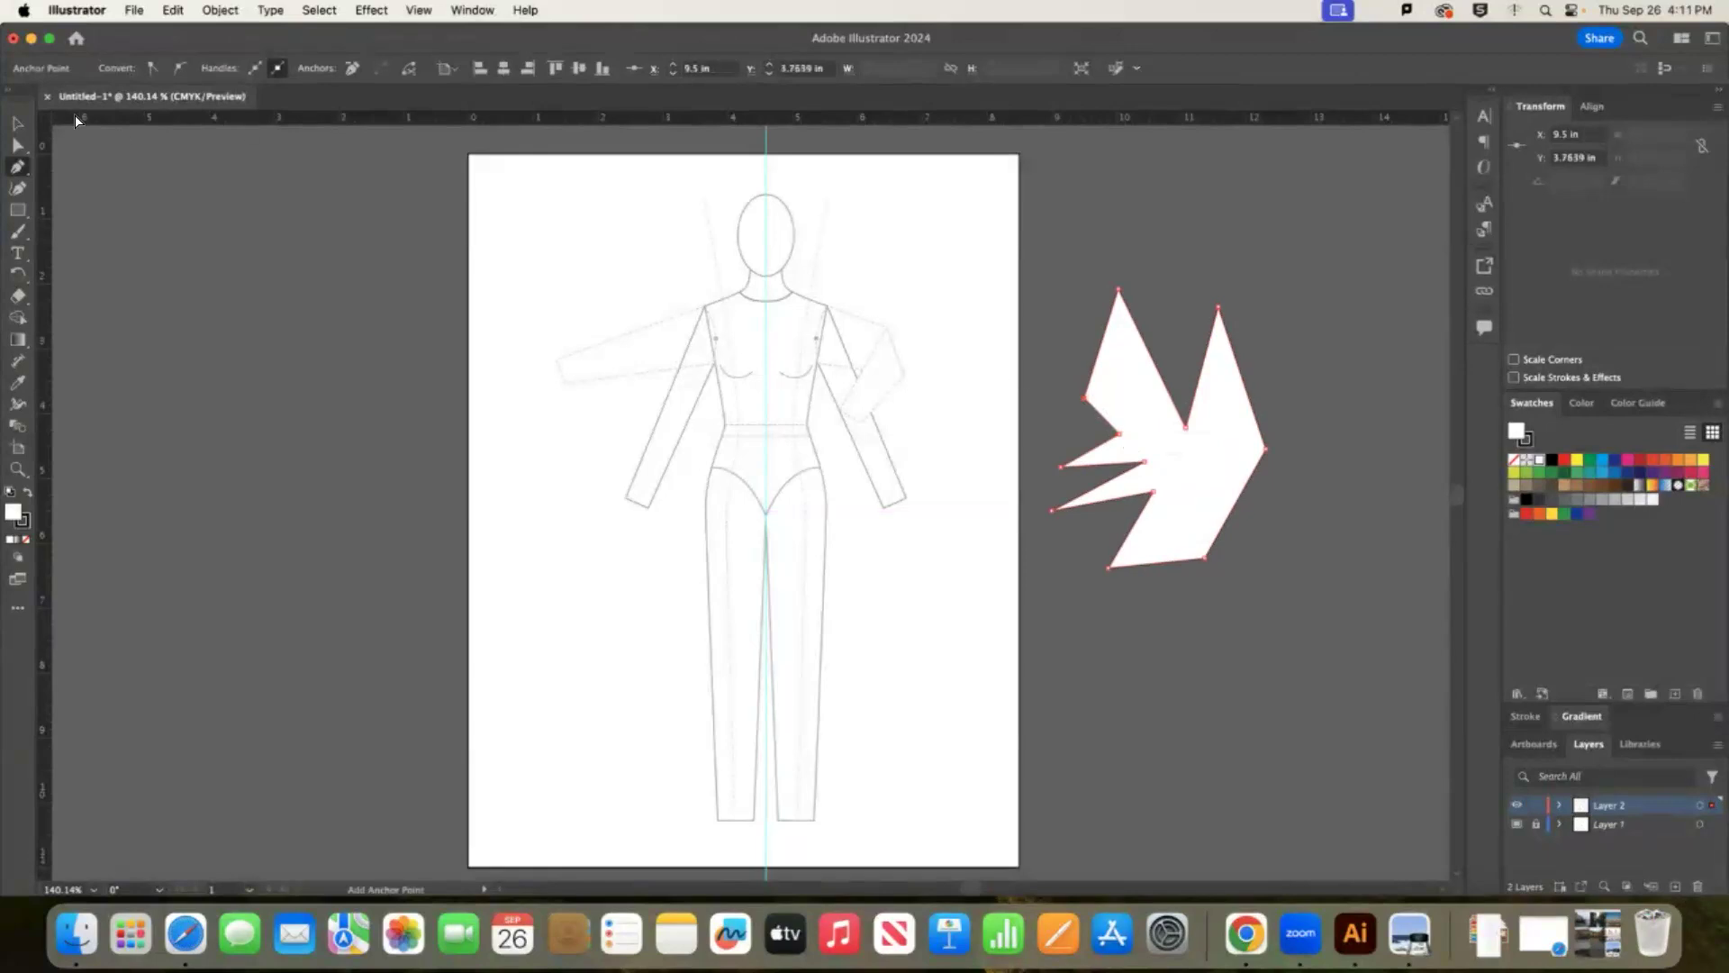
Pull two inner anchor points of the zigzag shape outward with Direct Selection and move the whole shape up.
{"action": "key", "text": "a"}
{"action": "left_click_drag", "start_coordinate": [1119, 439], "coordinate": [1040, 437]}
{"action": "left_click_drag", "start_coordinate": [1185, 427], "coordinate": [1160, 216]}
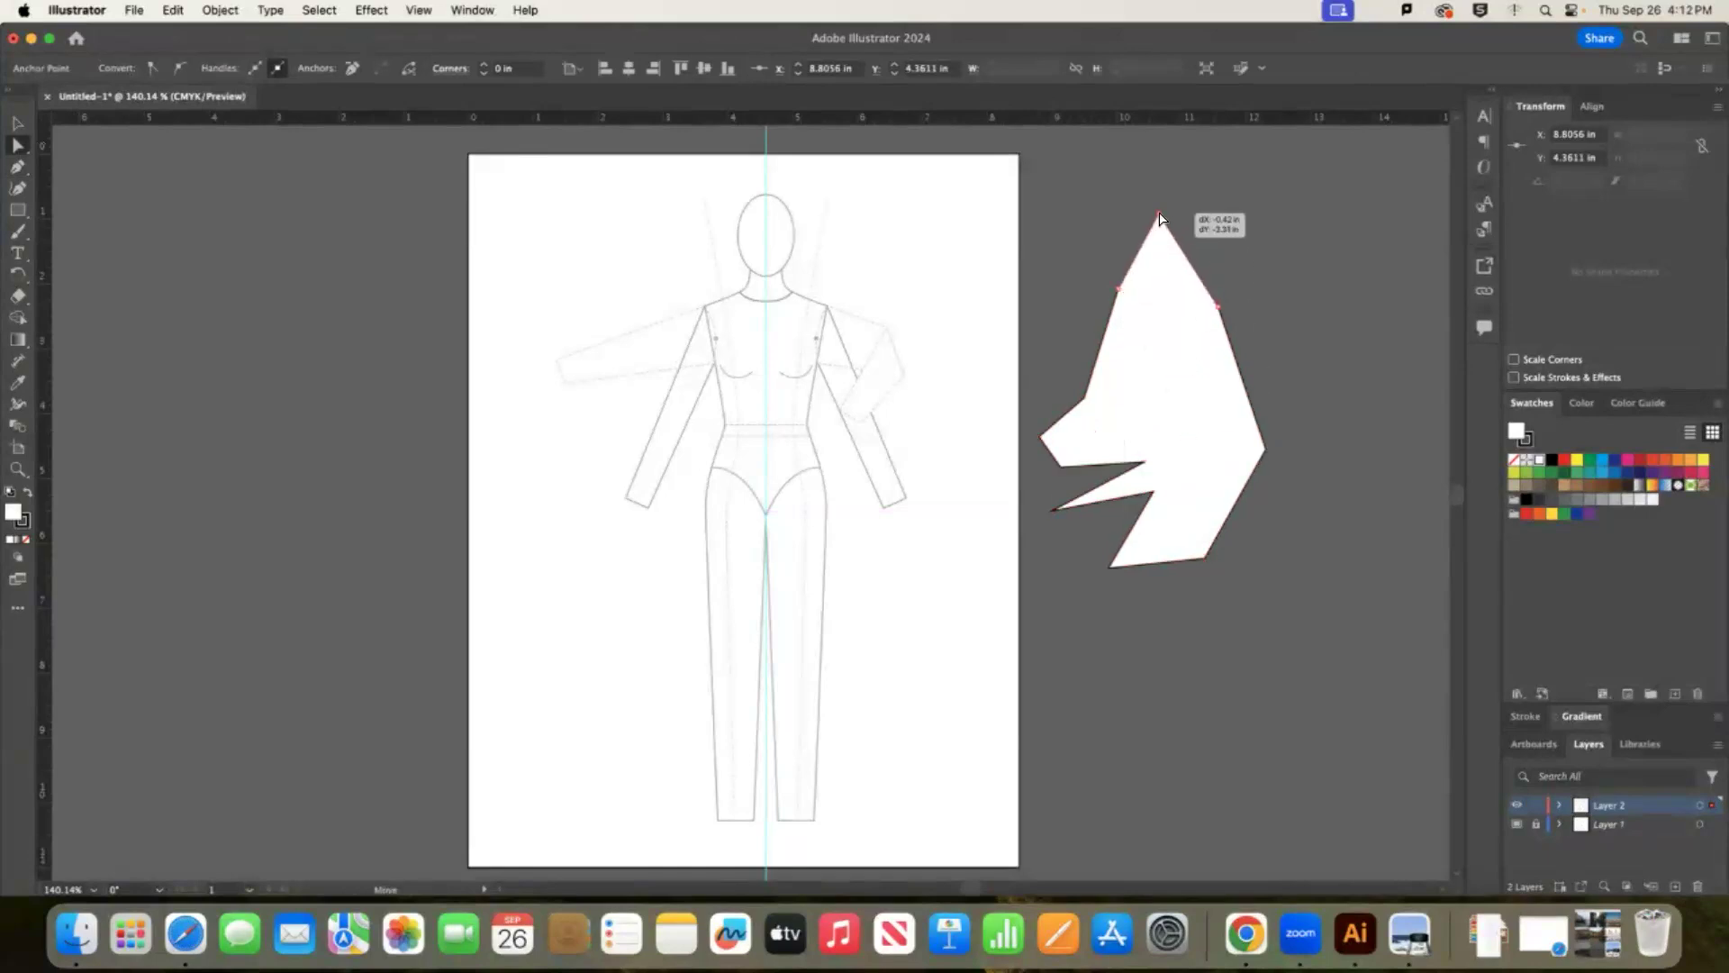
{"action": "left_click", "coordinate": [1355, 367]}
{"action": "left_click_drag", "start_coordinate": [1207, 223], "coordinate": [1207, 172]}
Draw a second closed practice shape below the first with the Pen tool, combining straight edges with one deep U-shaped curve.
{"action": "key", "text": "p"}
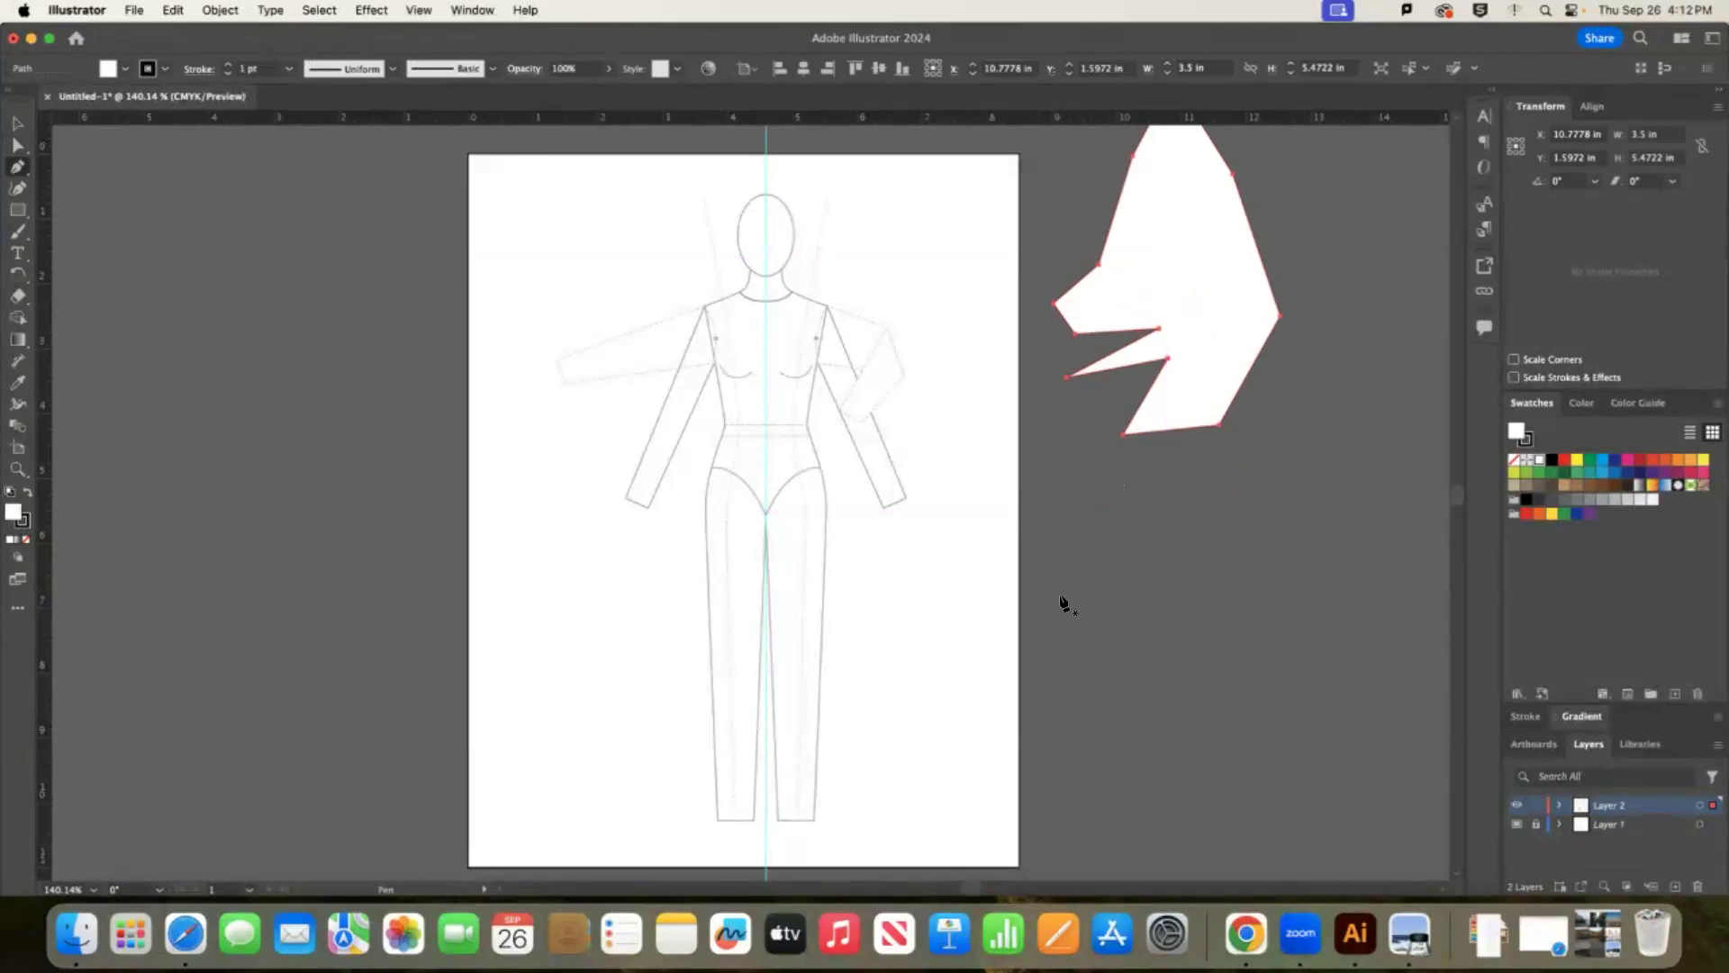
{"action": "left_click", "coordinate": [1089, 512]}
{"action": "left_click", "coordinate": [1054, 618]}
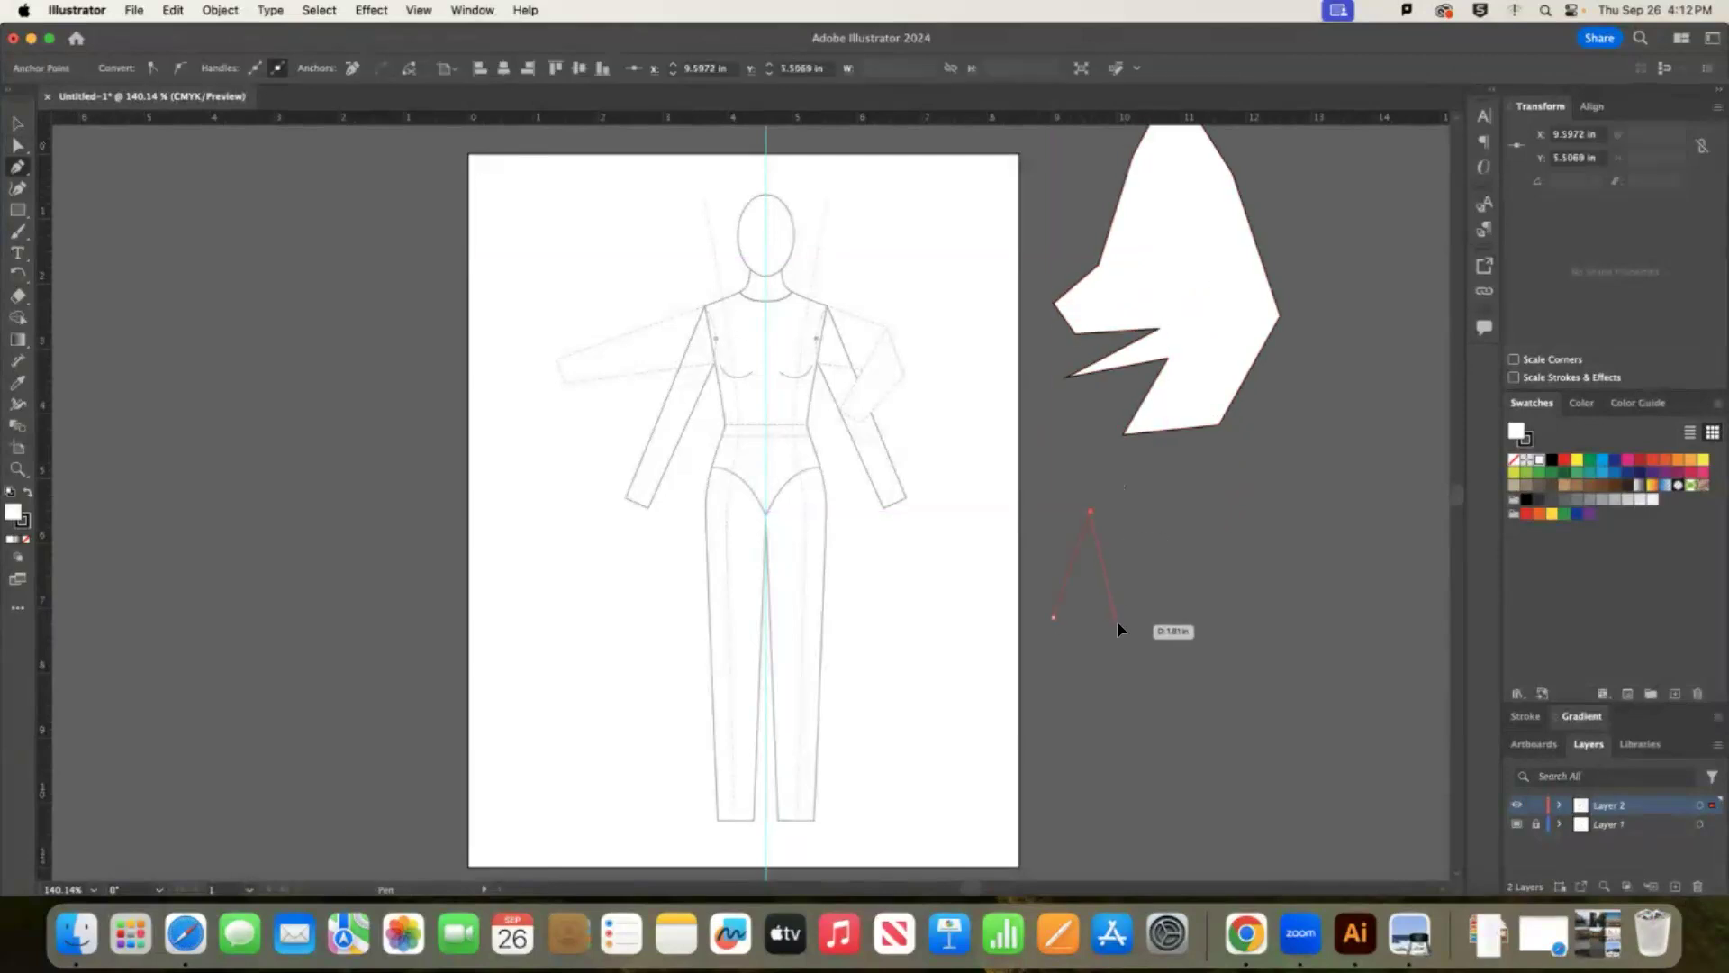
{"action": "left_click", "coordinate": [1119, 623]}
{"action": "left_click", "coordinate": [1164, 508]}
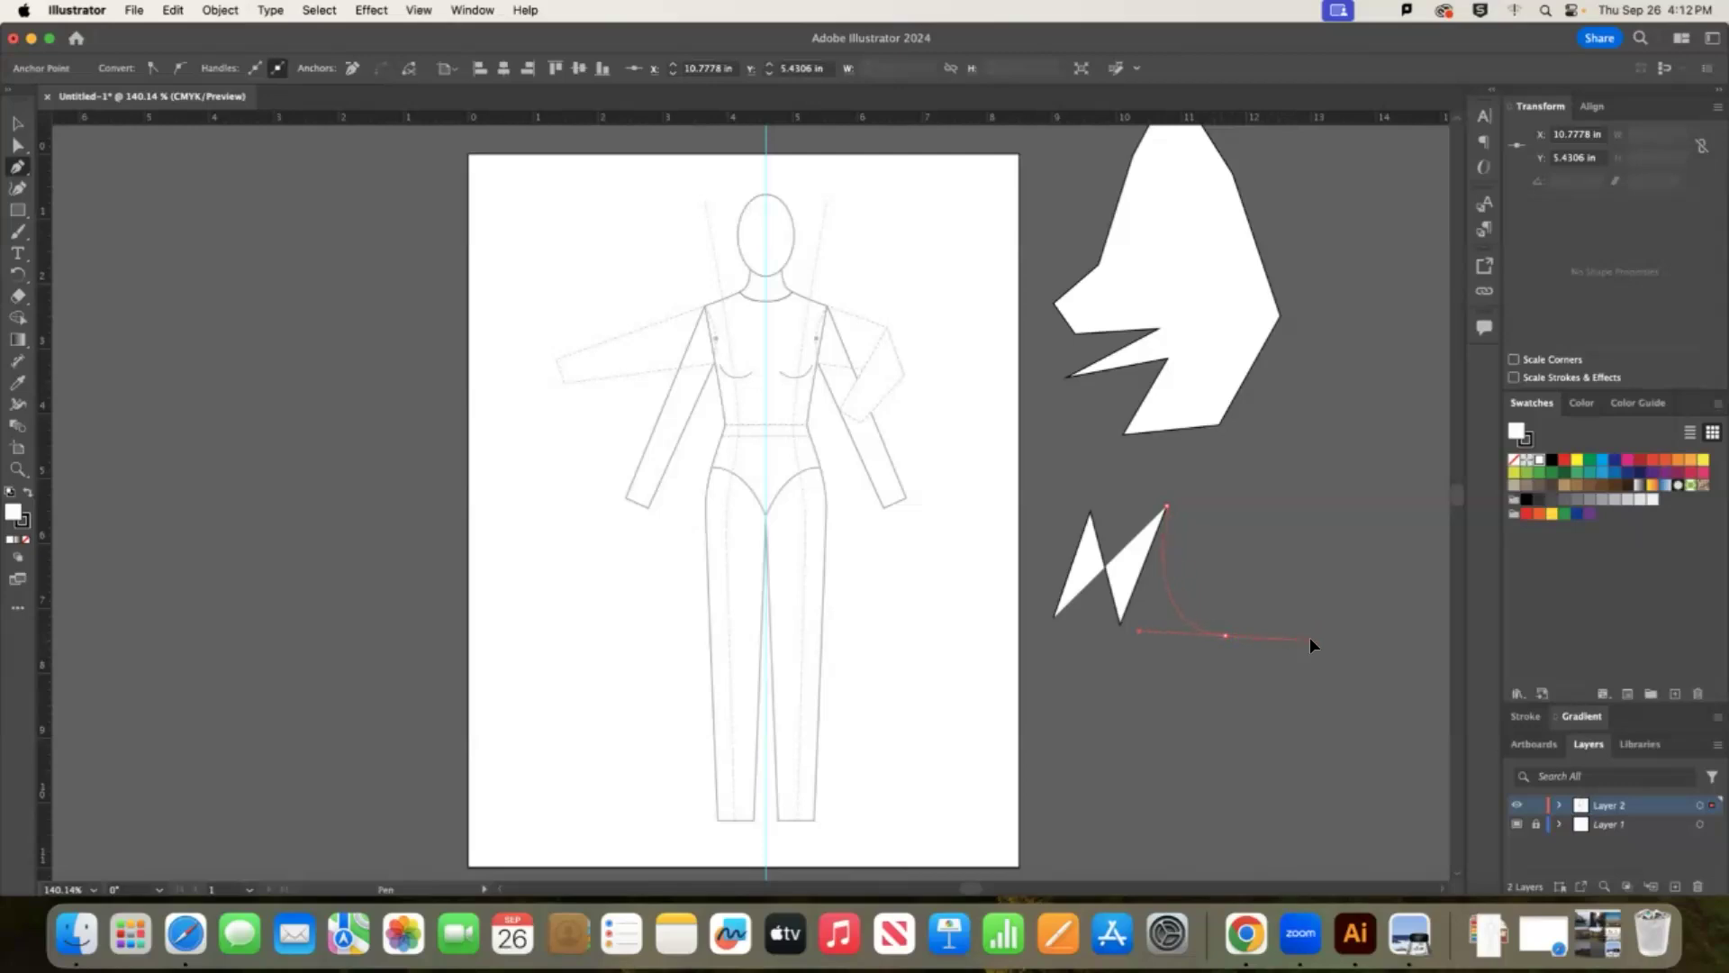
{"action": "left_click_drag", "start_coordinate": [1302, 636], "coordinate": [1299, 639]}
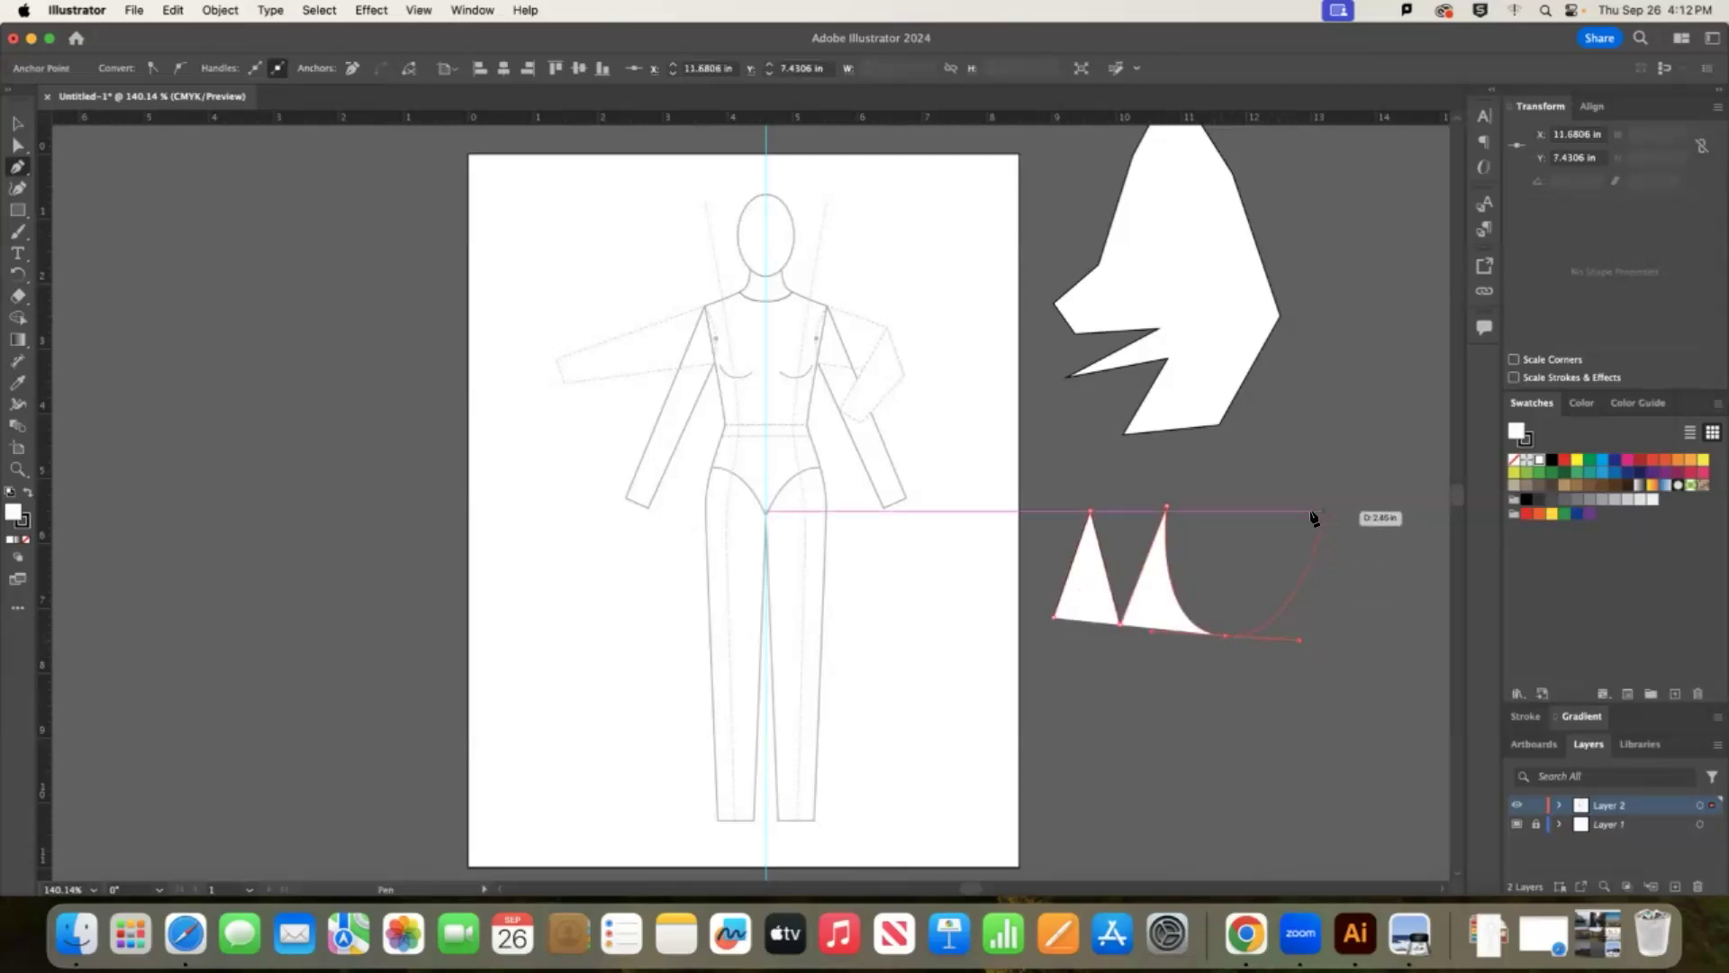
{"action": "left_click", "coordinate": [1309, 511]}
{"action": "left_click", "coordinate": [1368, 718]}
{"action": "left_click", "coordinate": [1194, 787]}
{"action": "left_click", "coordinate": [1086, 709]}
{"action": "left_click", "coordinate": [1098, 660]}
{"action": "left_click", "coordinate": [1064, 660]}
{"action": "left_click", "coordinate": [1054, 617]}
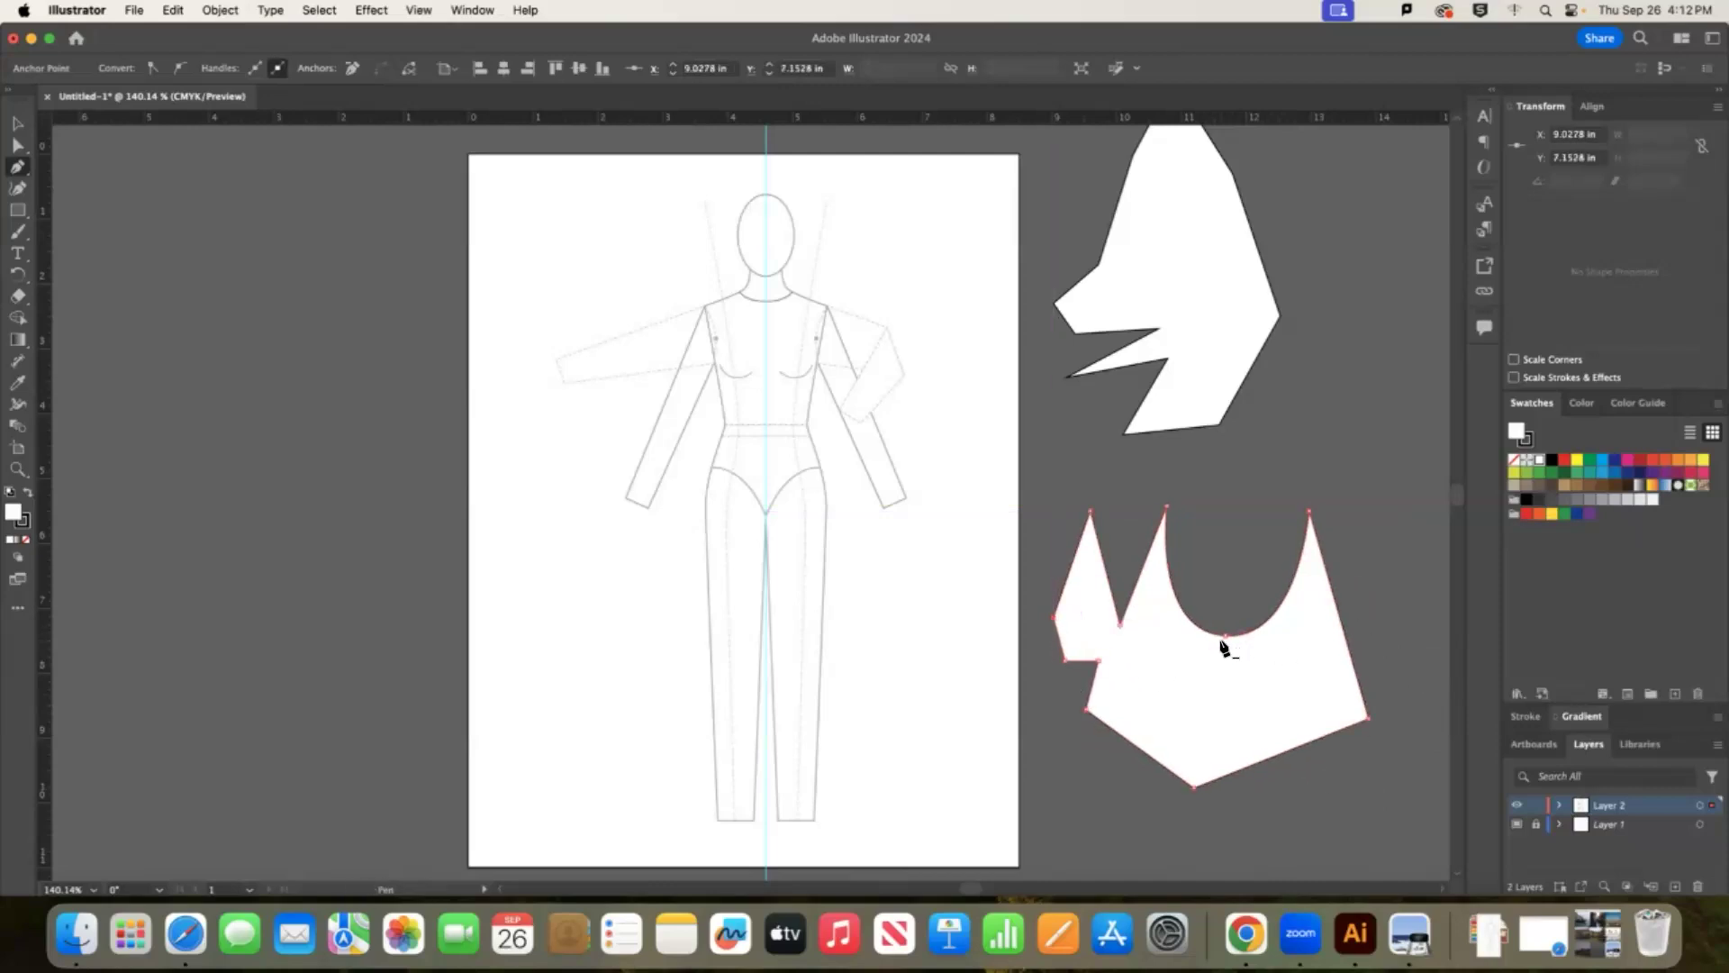
Draw a half bodice about 1 in wide with the Pen tool, from the centre-front neckline around shoulder, armhole, side and hem to the guide.
{"action": "left_click", "coordinate": [766, 306]}
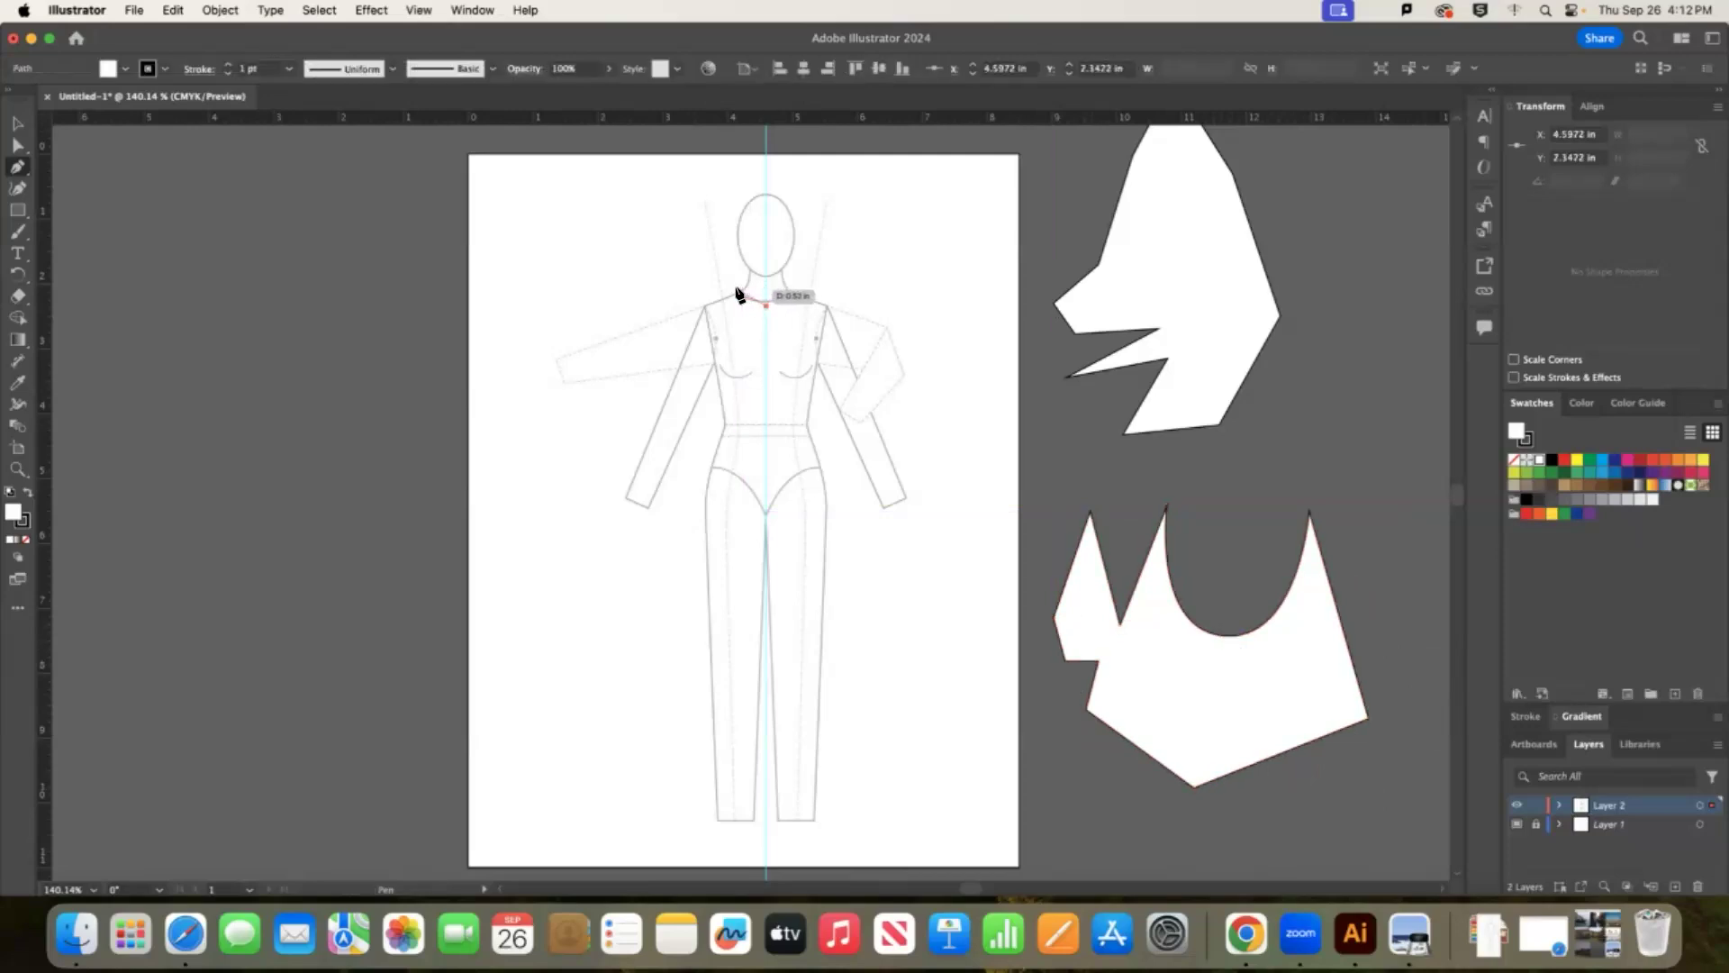
{"action": "left_click", "coordinate": [736, 288]}
{"action": "left_click", "coordinate": [704, 307]}
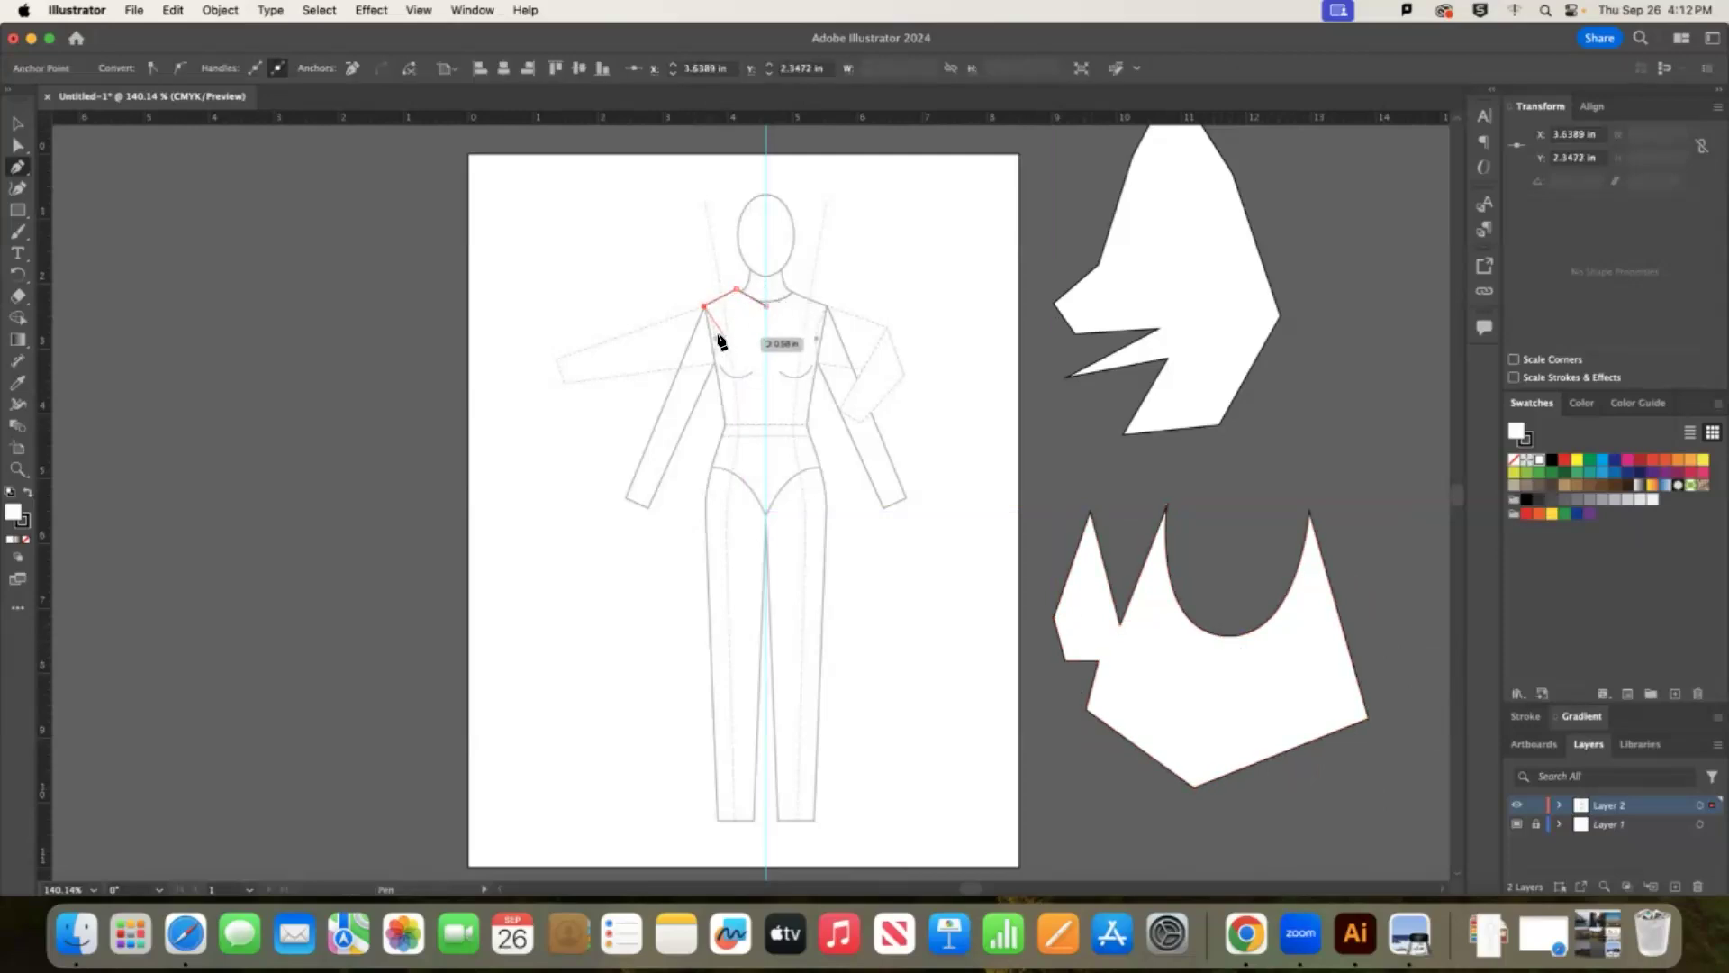
{"action": "left_click", "coordinate": [712, 374]}
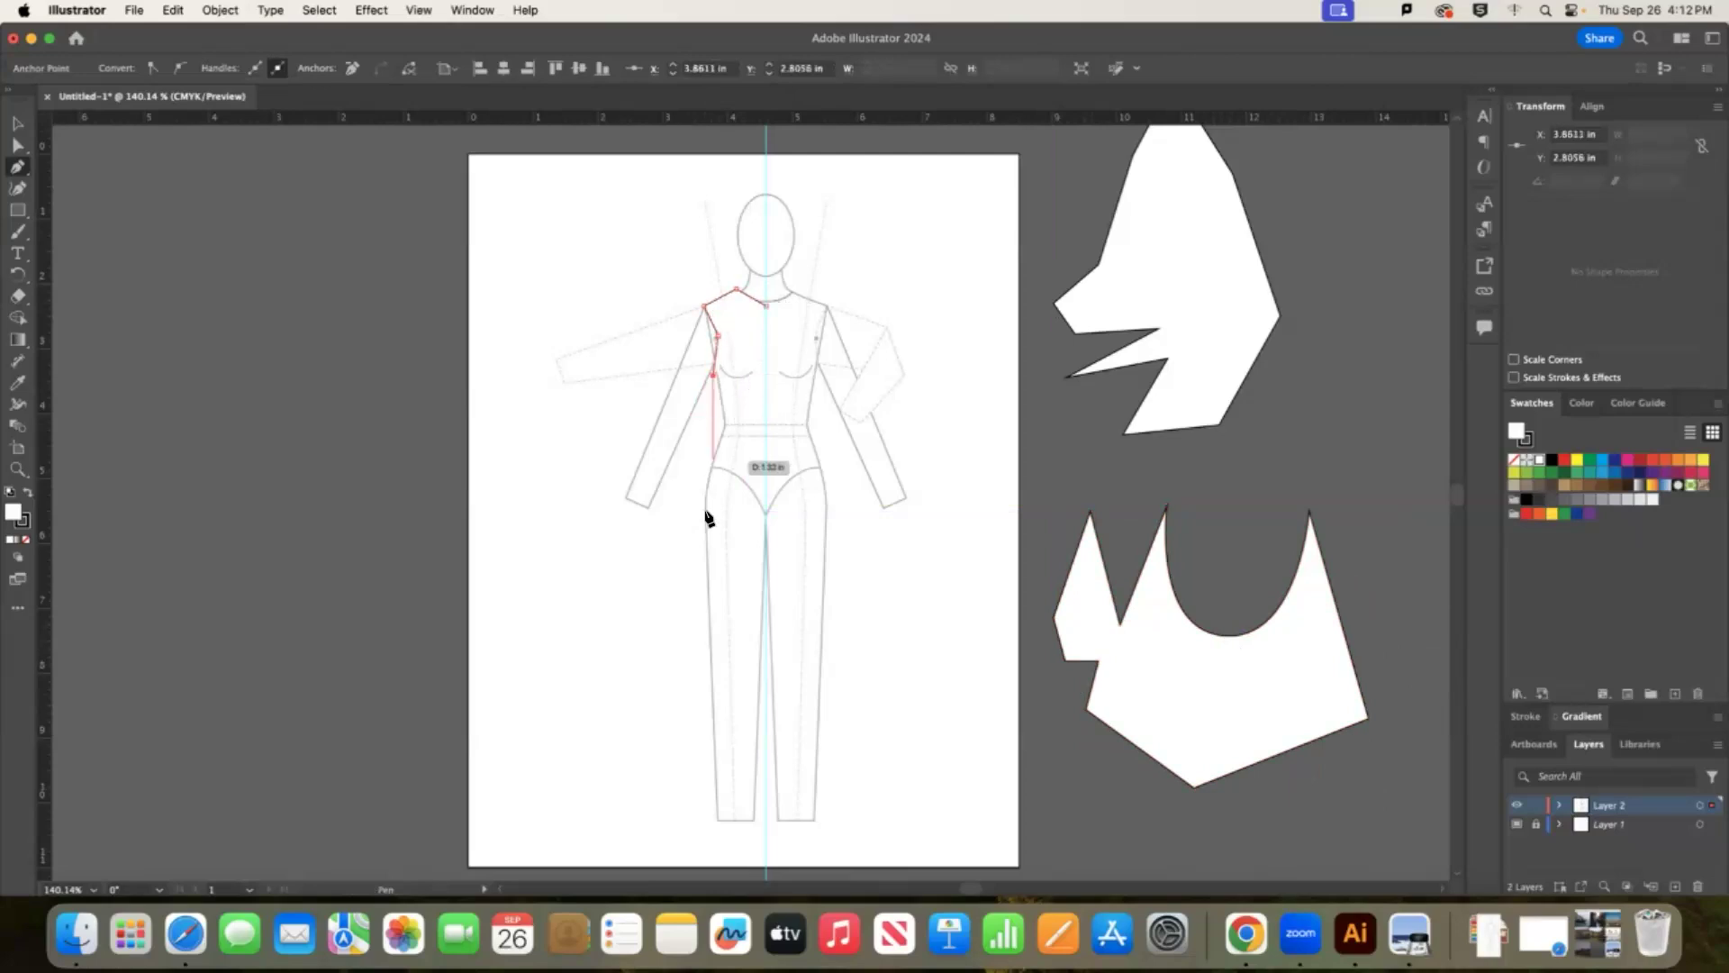
{"action": "left_click", "coordinate": [704, 506]}
{"action": "left_click", "coordinate": [766, 528]}
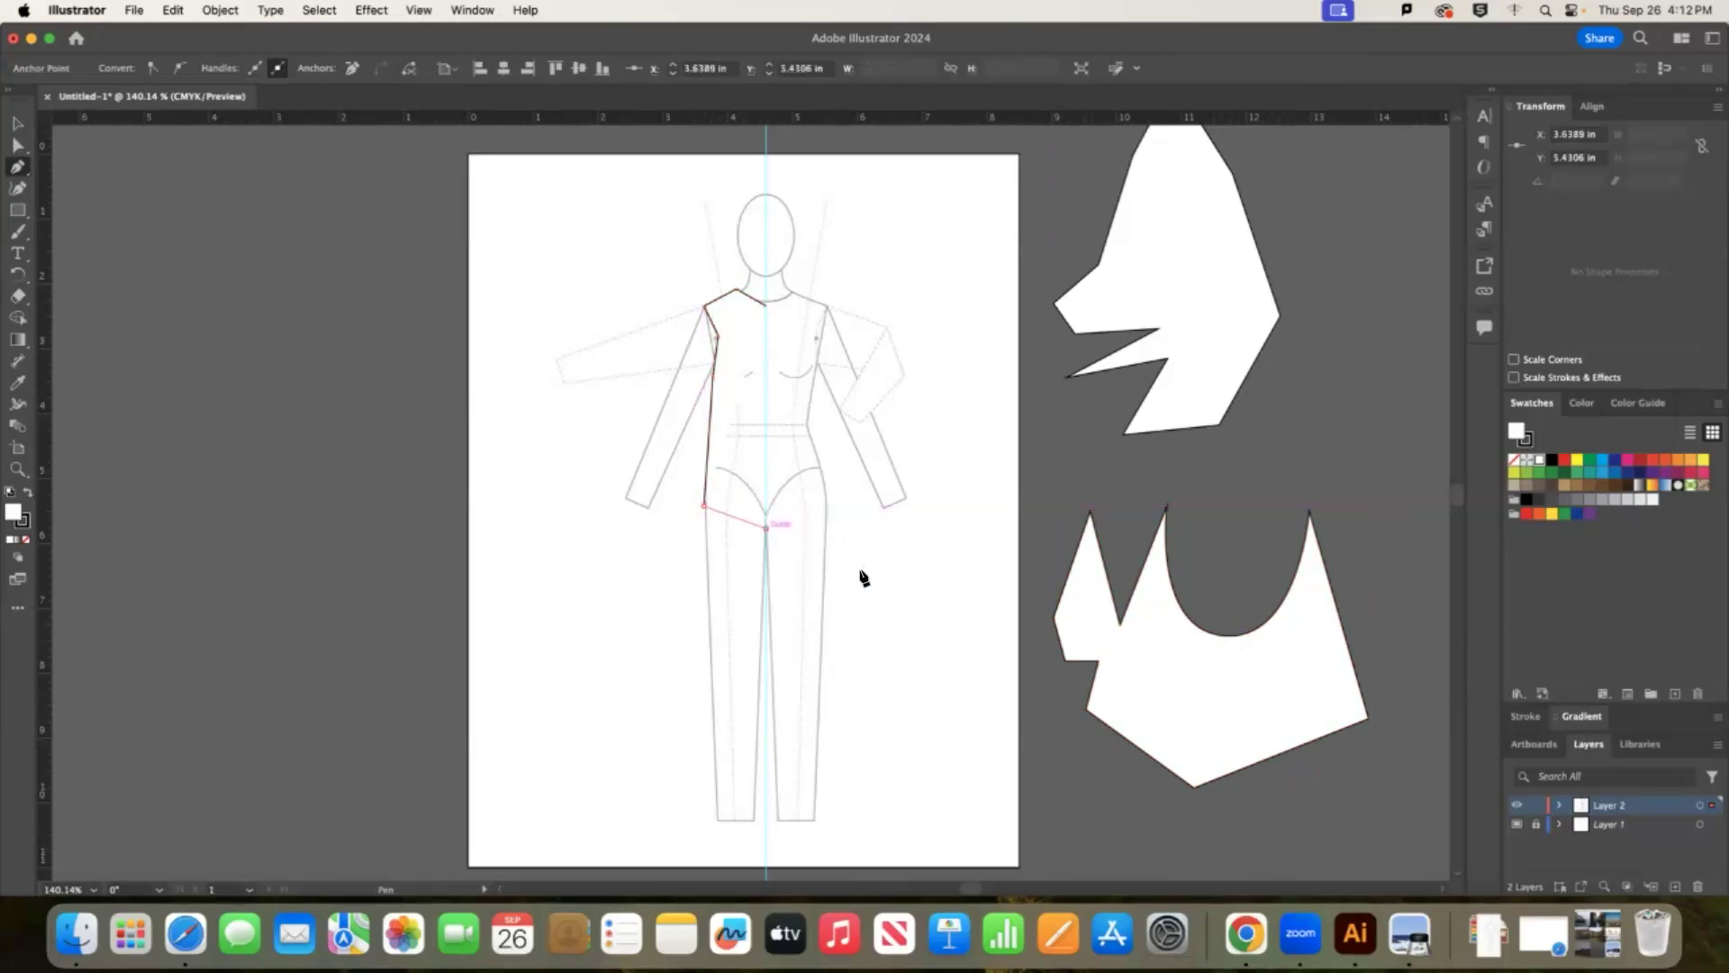
{"action": "key", "text": "super+z"}
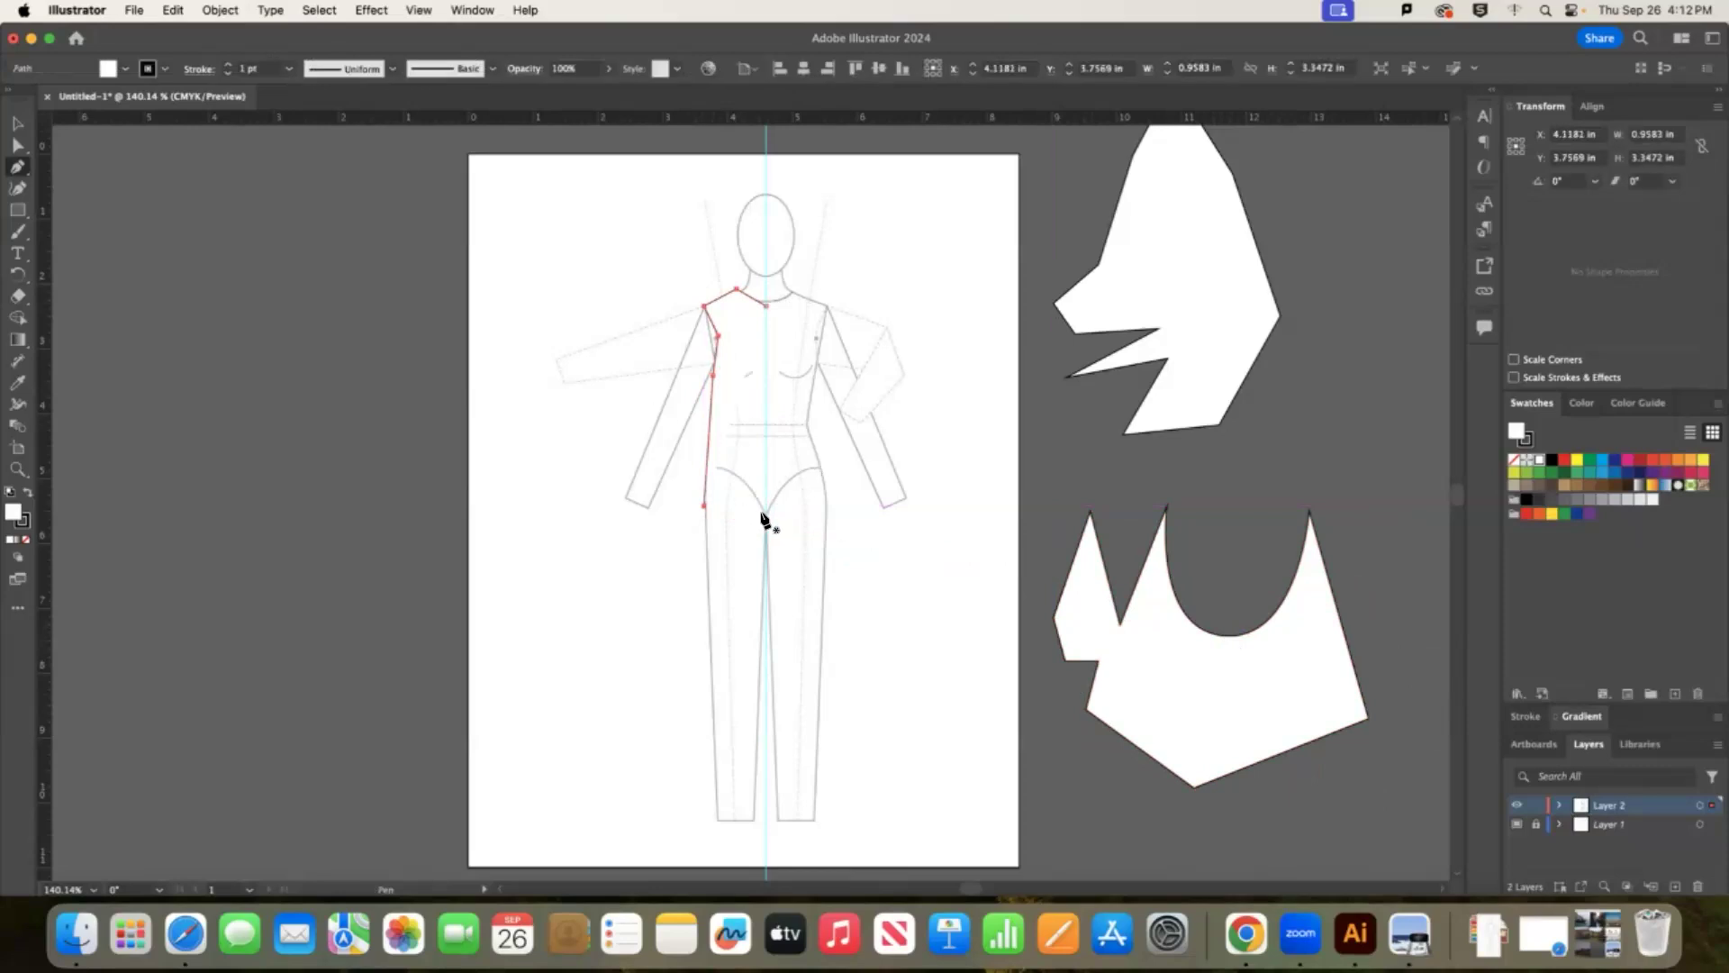
{"action": "left_click", "coordinate": [765, 520]}
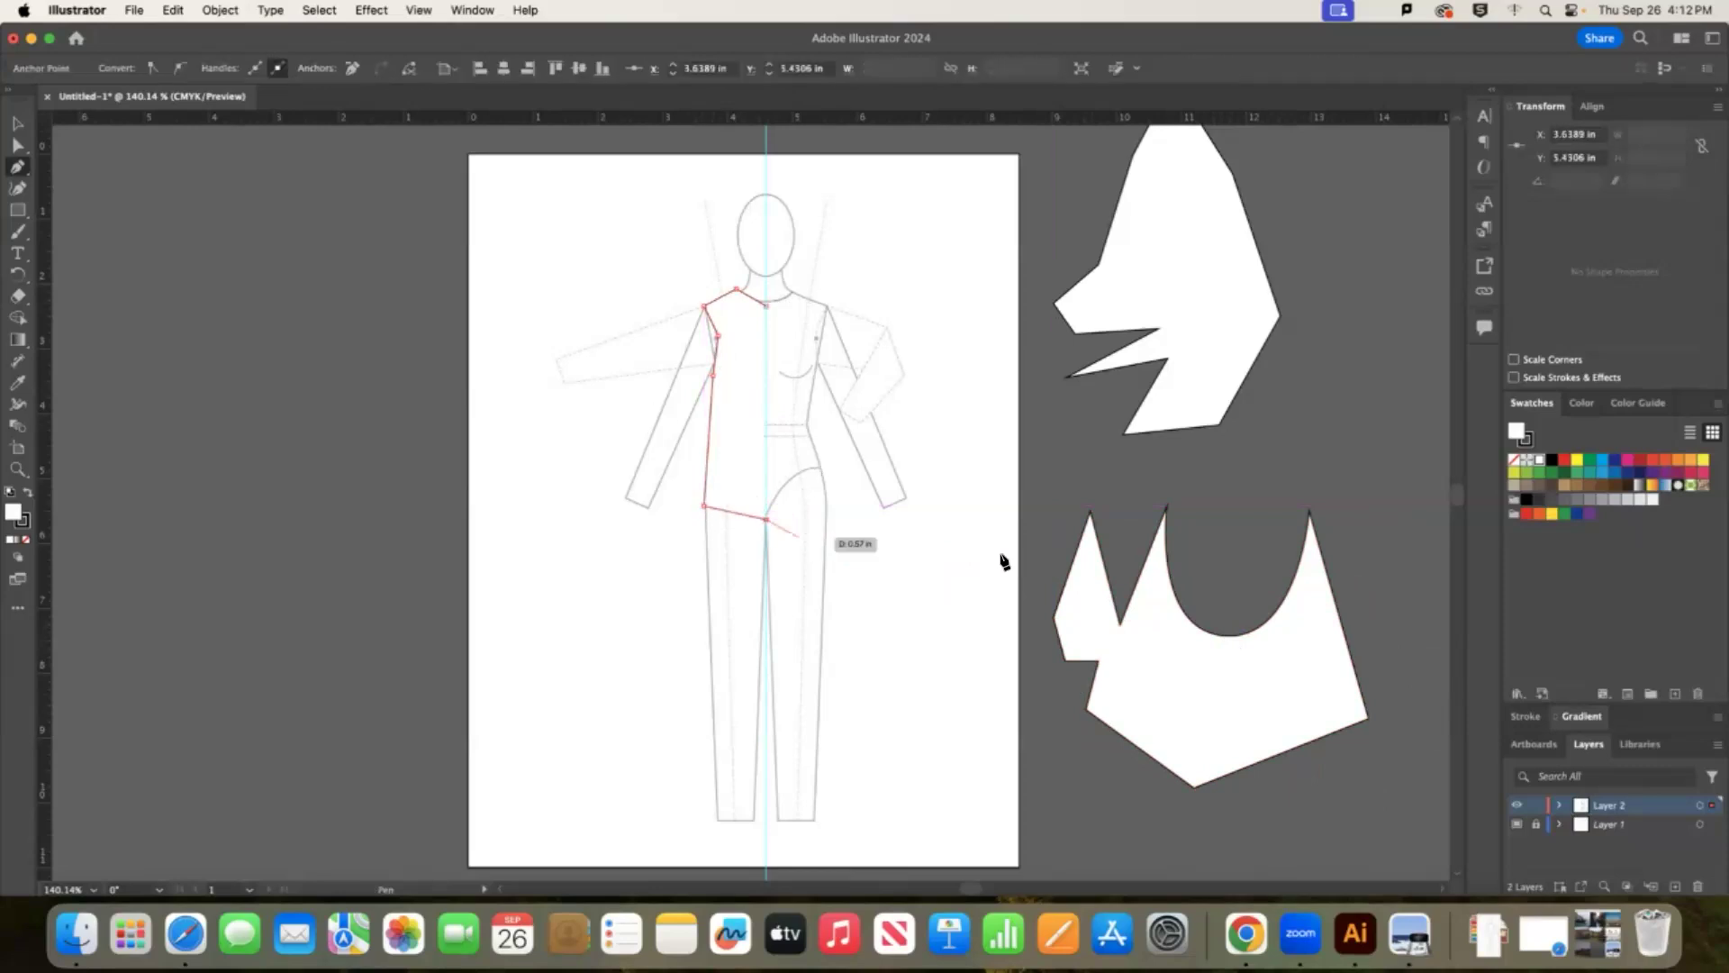
Curve the half bodice's neckline to follow the croquis neck using Direct Selection.
{"action": "left_click", "coordinate": [24, 140]}
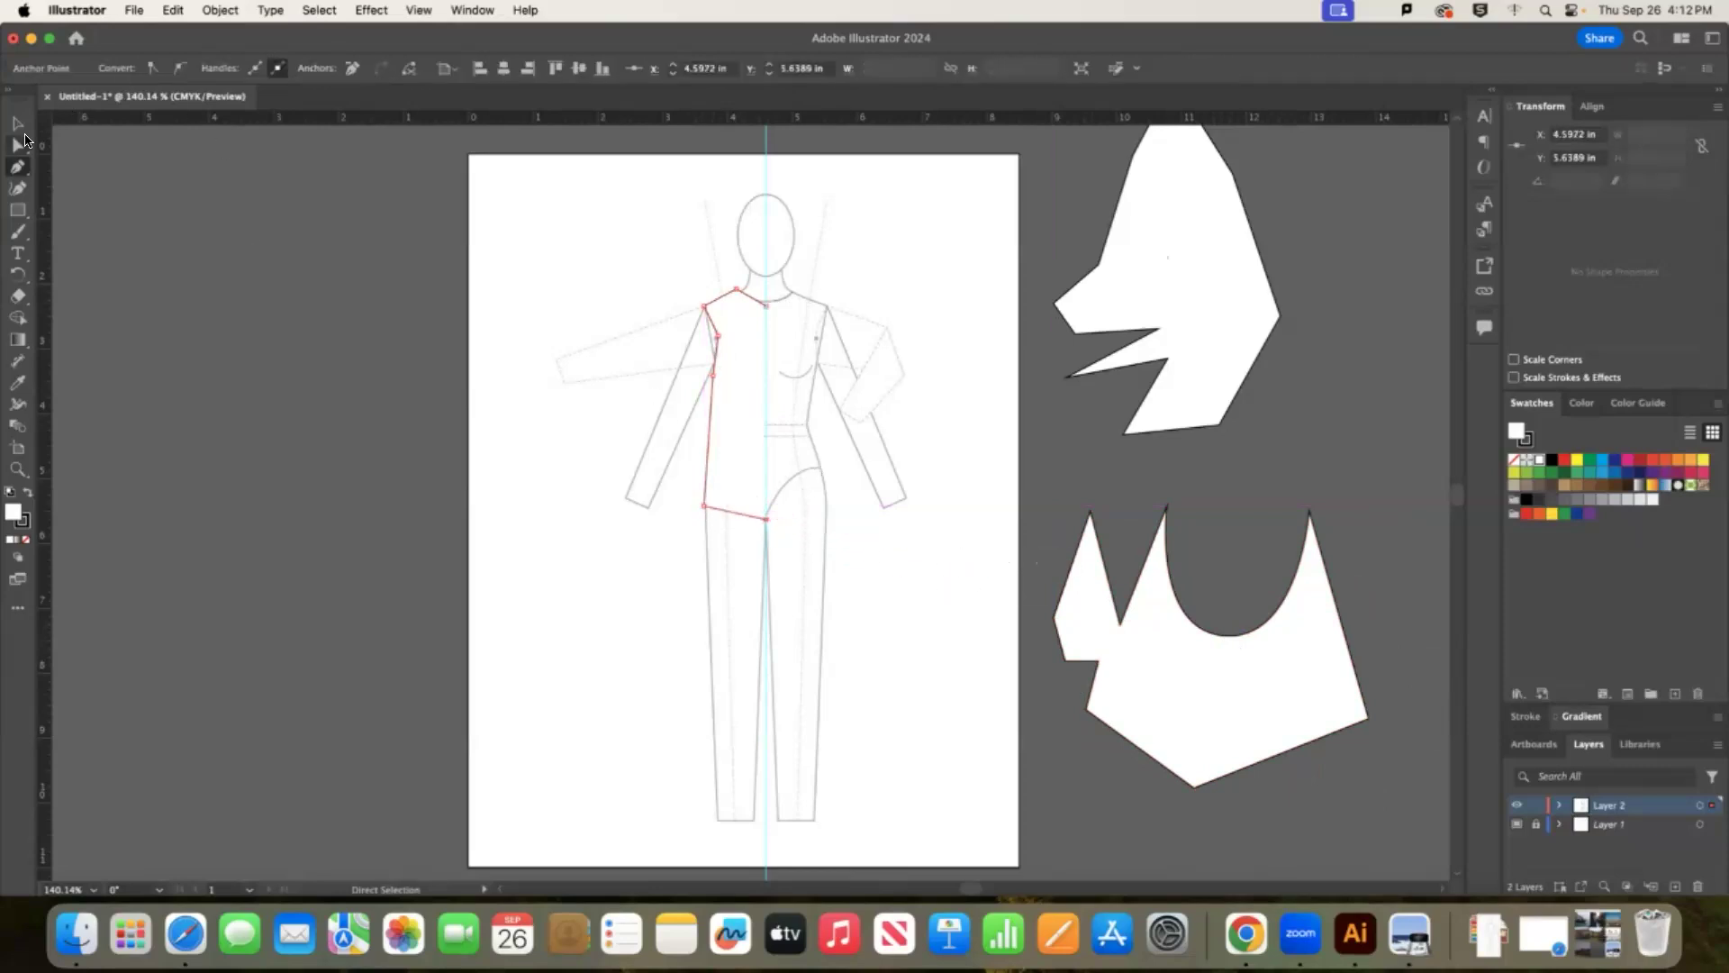
{"action": "left_click", "coordinate": [765, 308]}
{"action": "left_click_drag", "start_coordinate": [767, 301], "coordinate": [718, 334]}
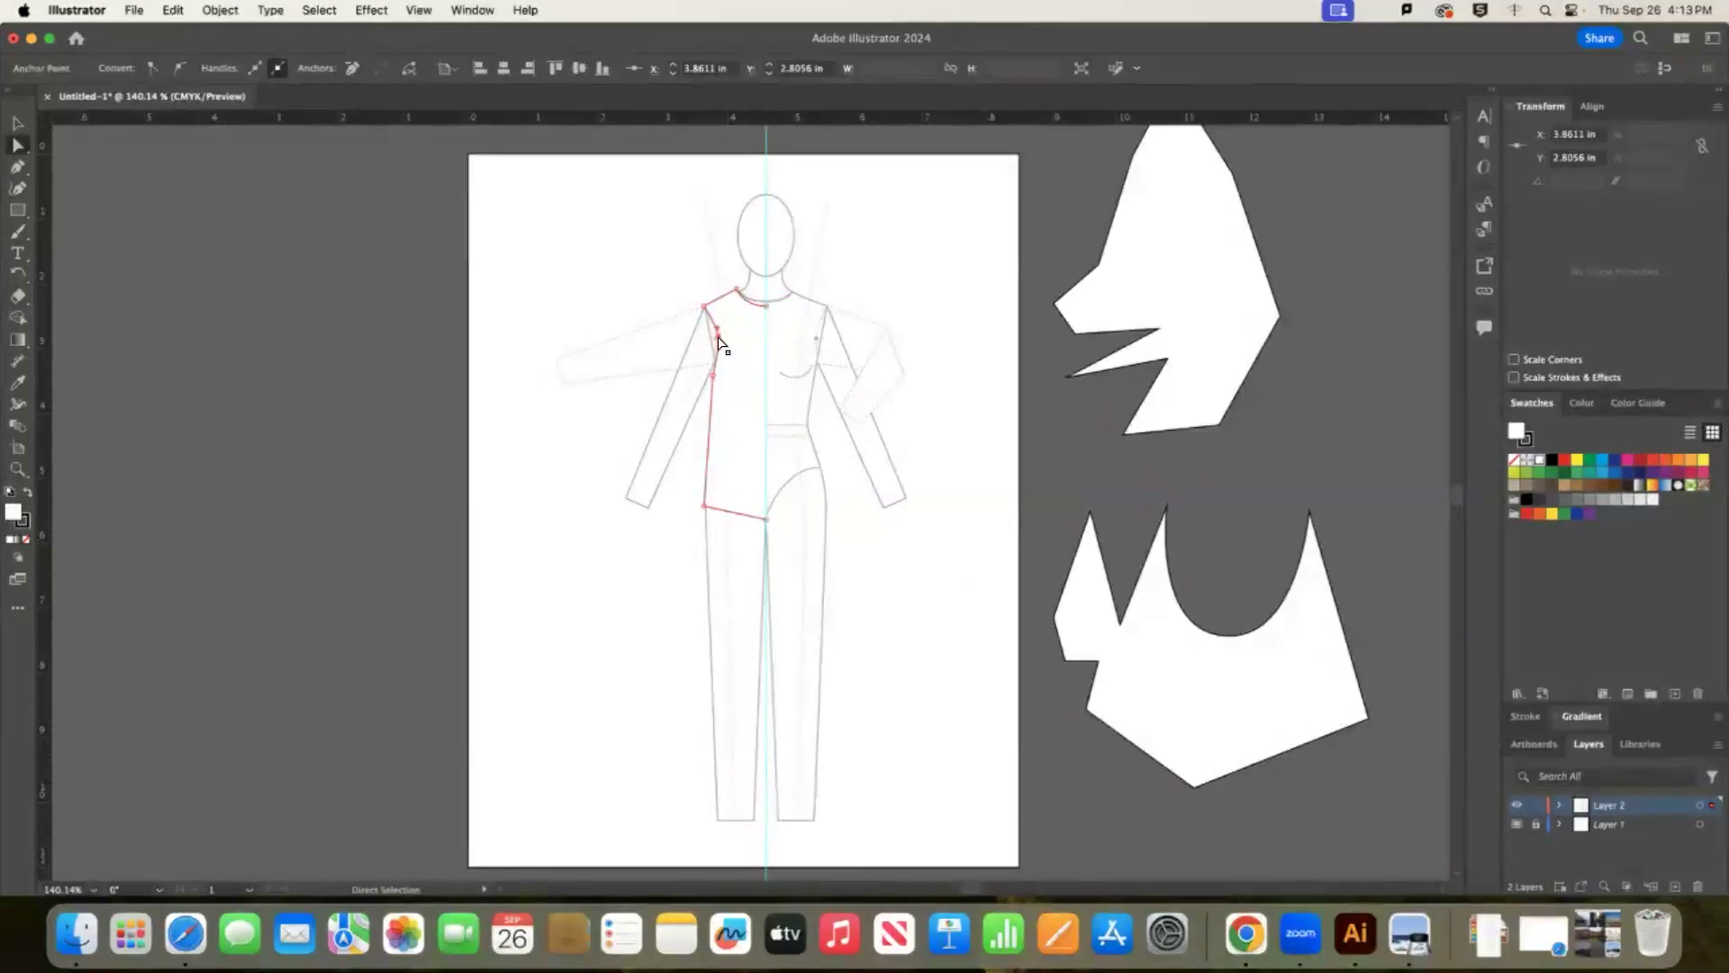
{"action": "left_click", "coordinate": [879, 430]}
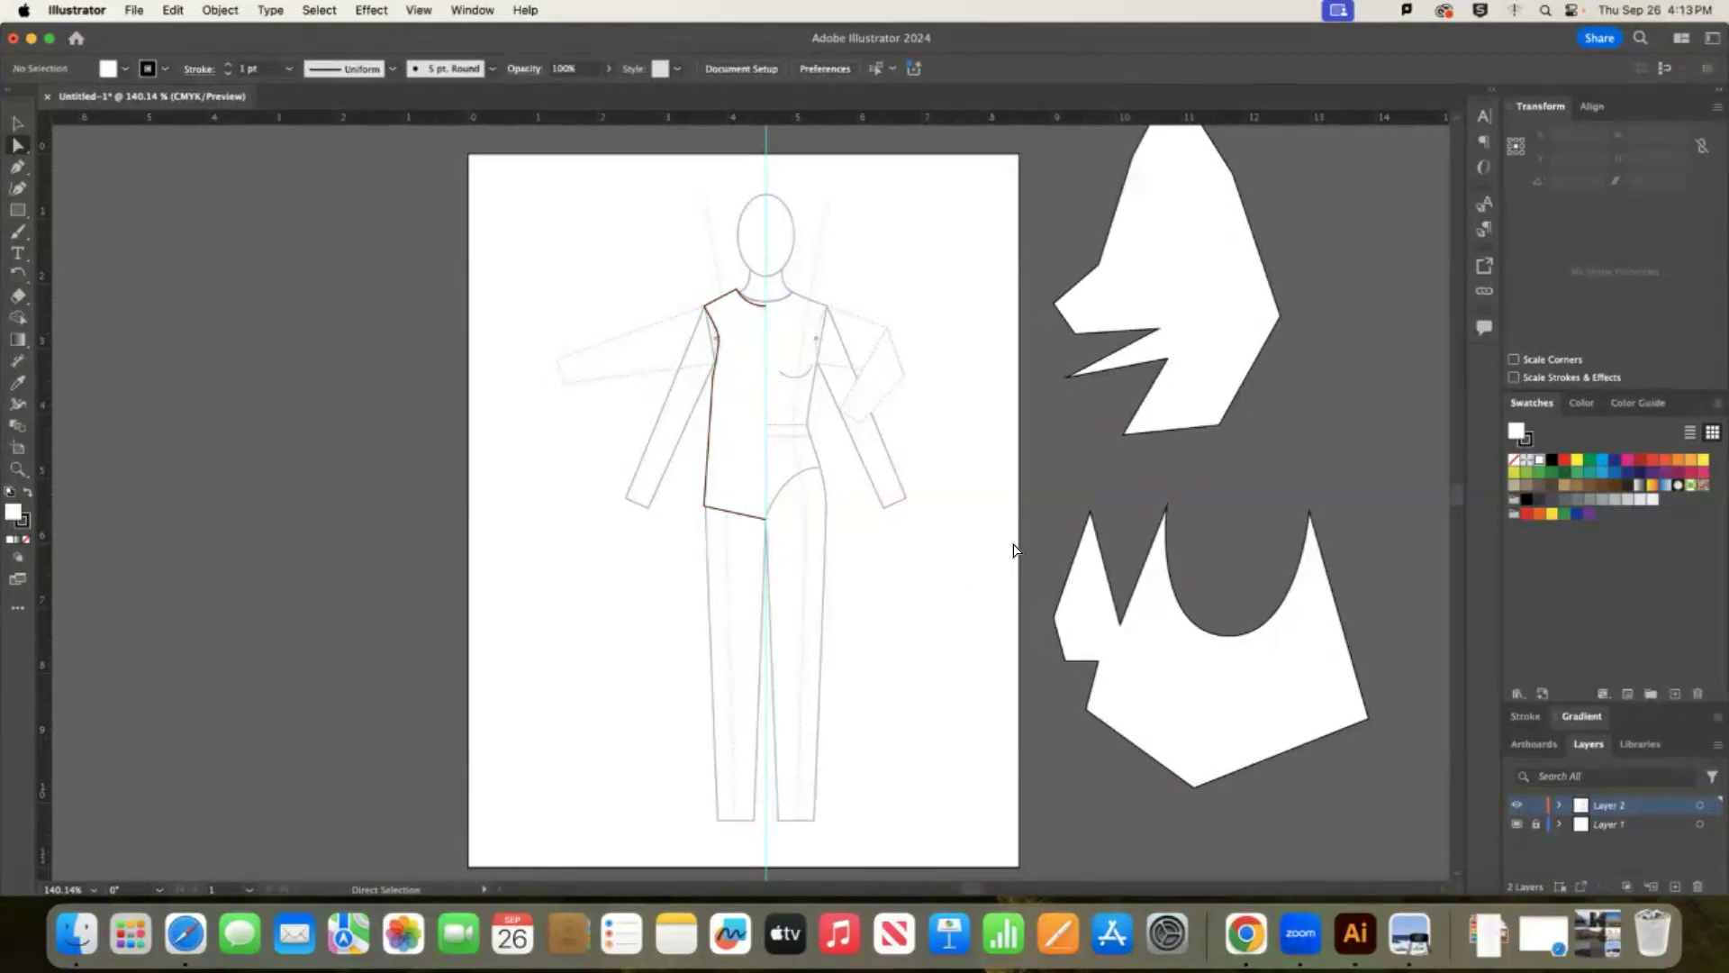
Delete both practice shapes beside the artboard.
{"action": "left_click", "coordinate": [1226, 701]}
{"action": "left_click", "coordinate": [1173, 278]}
{"action": "key", "text": "Delete"}
{"action": "key", "text": "Delete"}
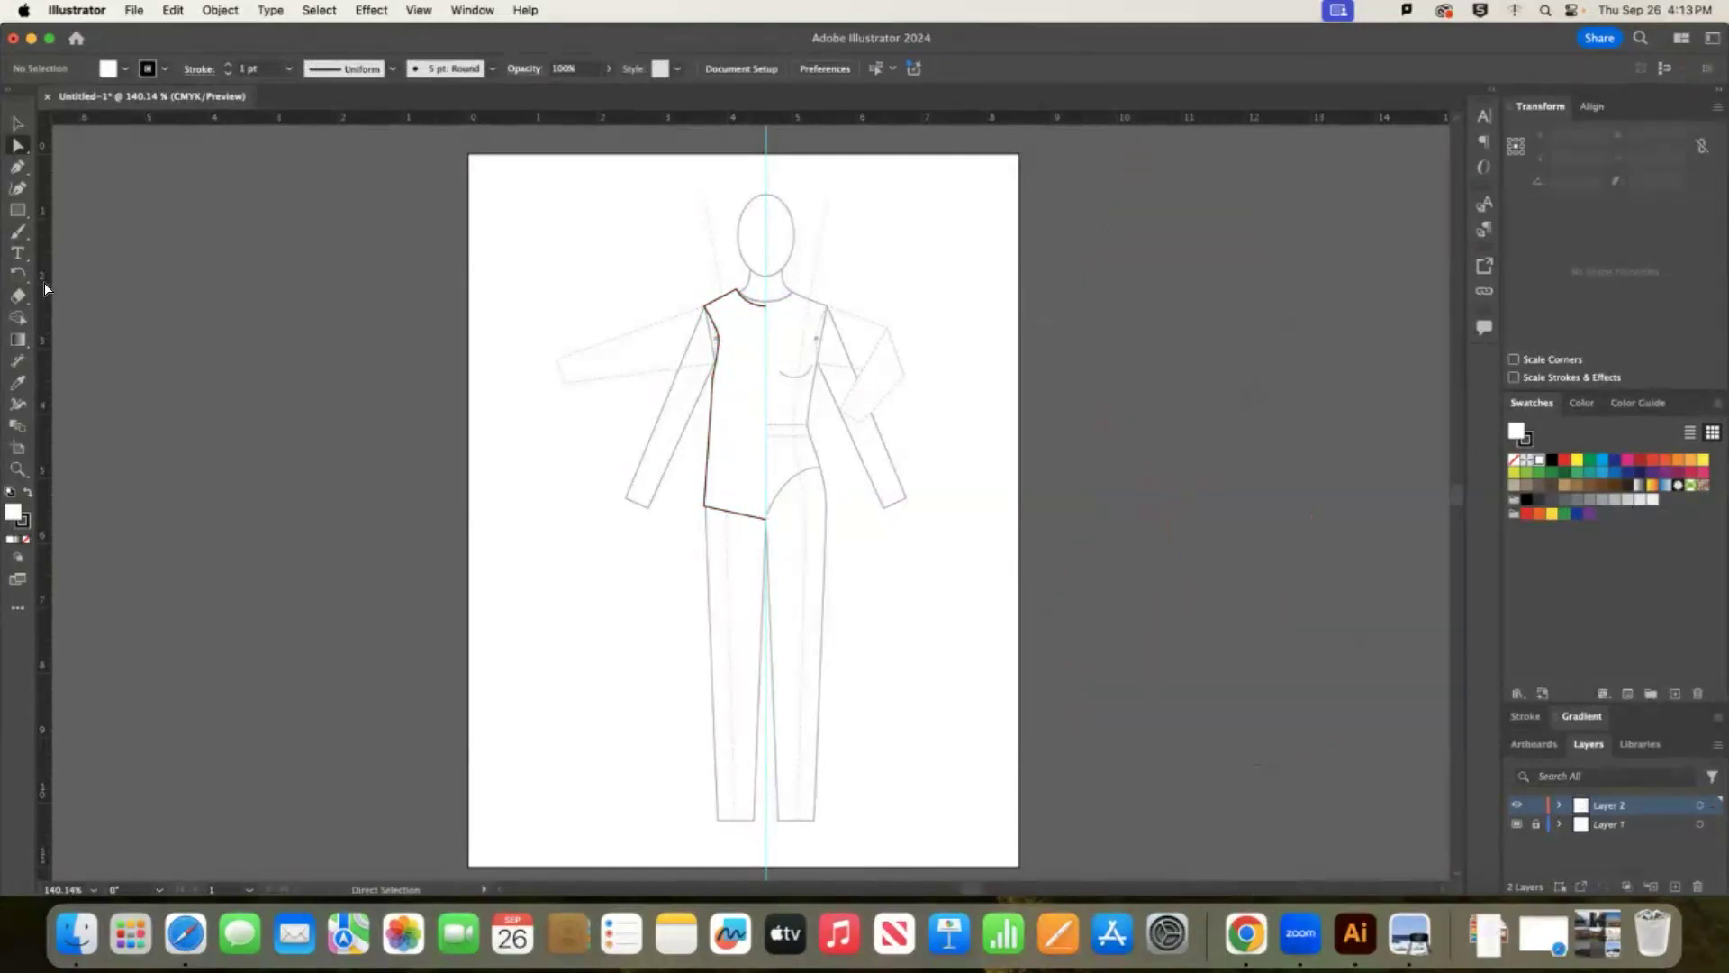
Convert the half bodice's armhole anchor point to smooth and adjust its position to shape a curved armhole.
{"action": "mouse_move", "coordinate": [718, 339]}
{"action": "left_mouse_down"}
{"action": "mouse_move", "coordinate": [740, 346]}
{"action": "mouse_move", "coordinate": [719, 322]}
{"action": "mouse_move", "coordinate": [718, 357]}
{"action": "mouse_move", "coordinate": [735, 335]}
{"action": "left_mouse_up"}
{"action": "key", "text": "super+z"}
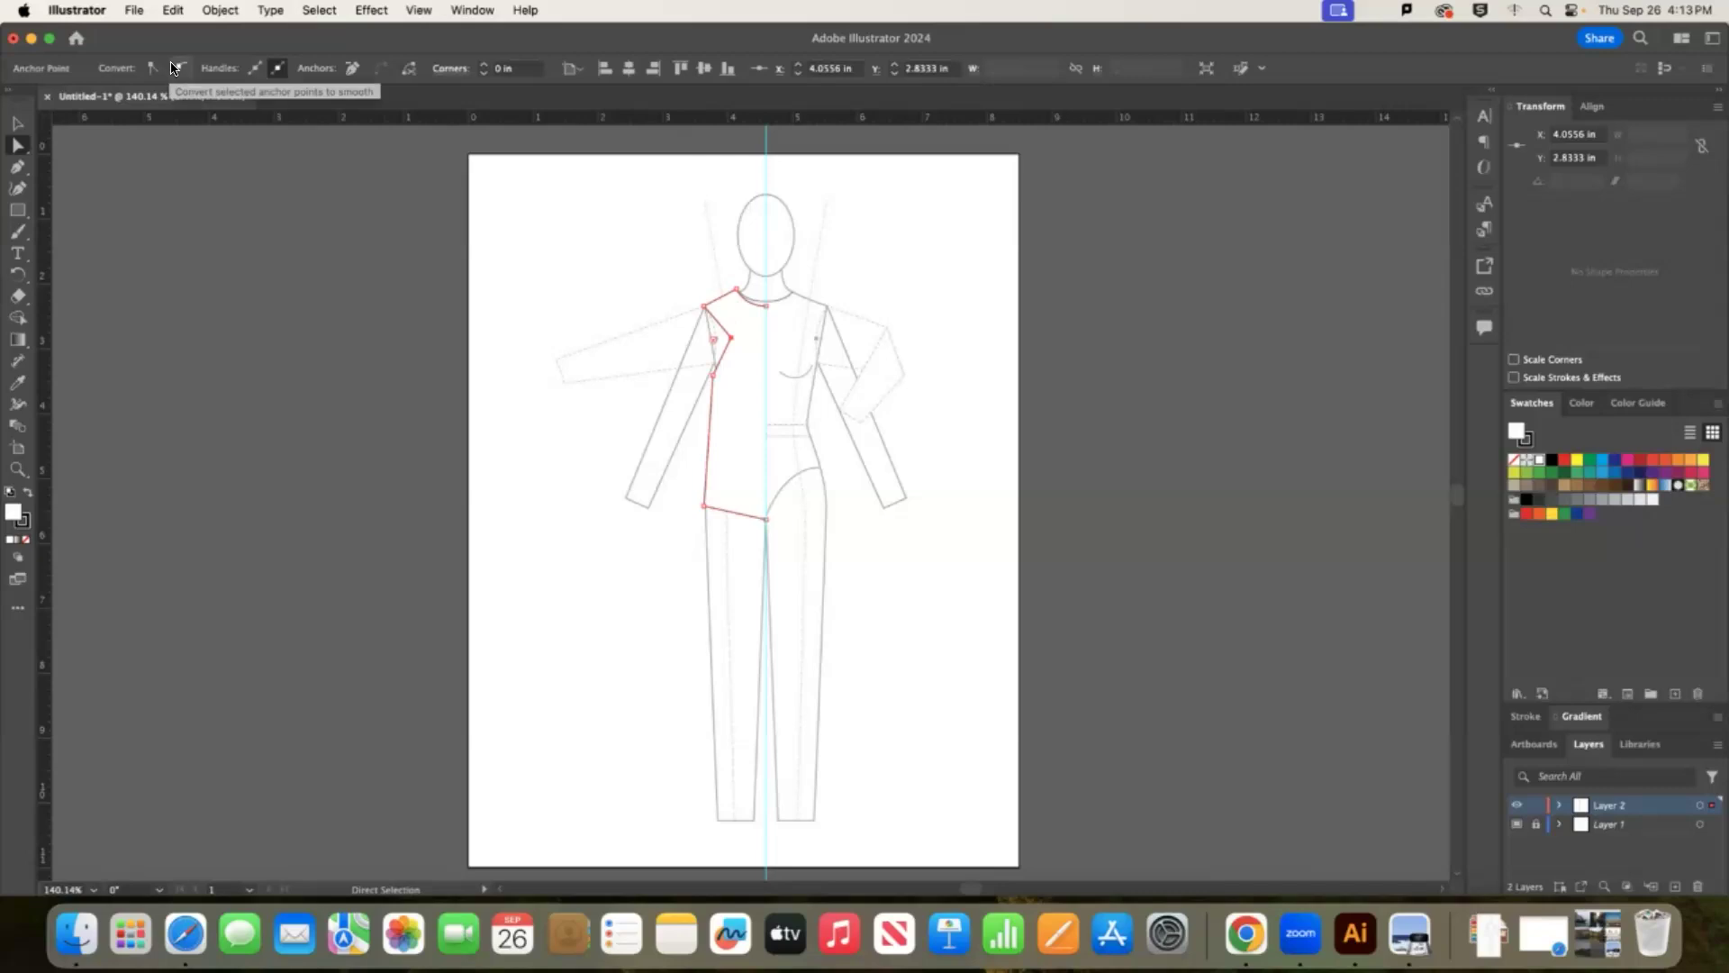
{"action": "left_click_drag", "start_coordinate": [725, 358], "coordinate": [726, 339]}
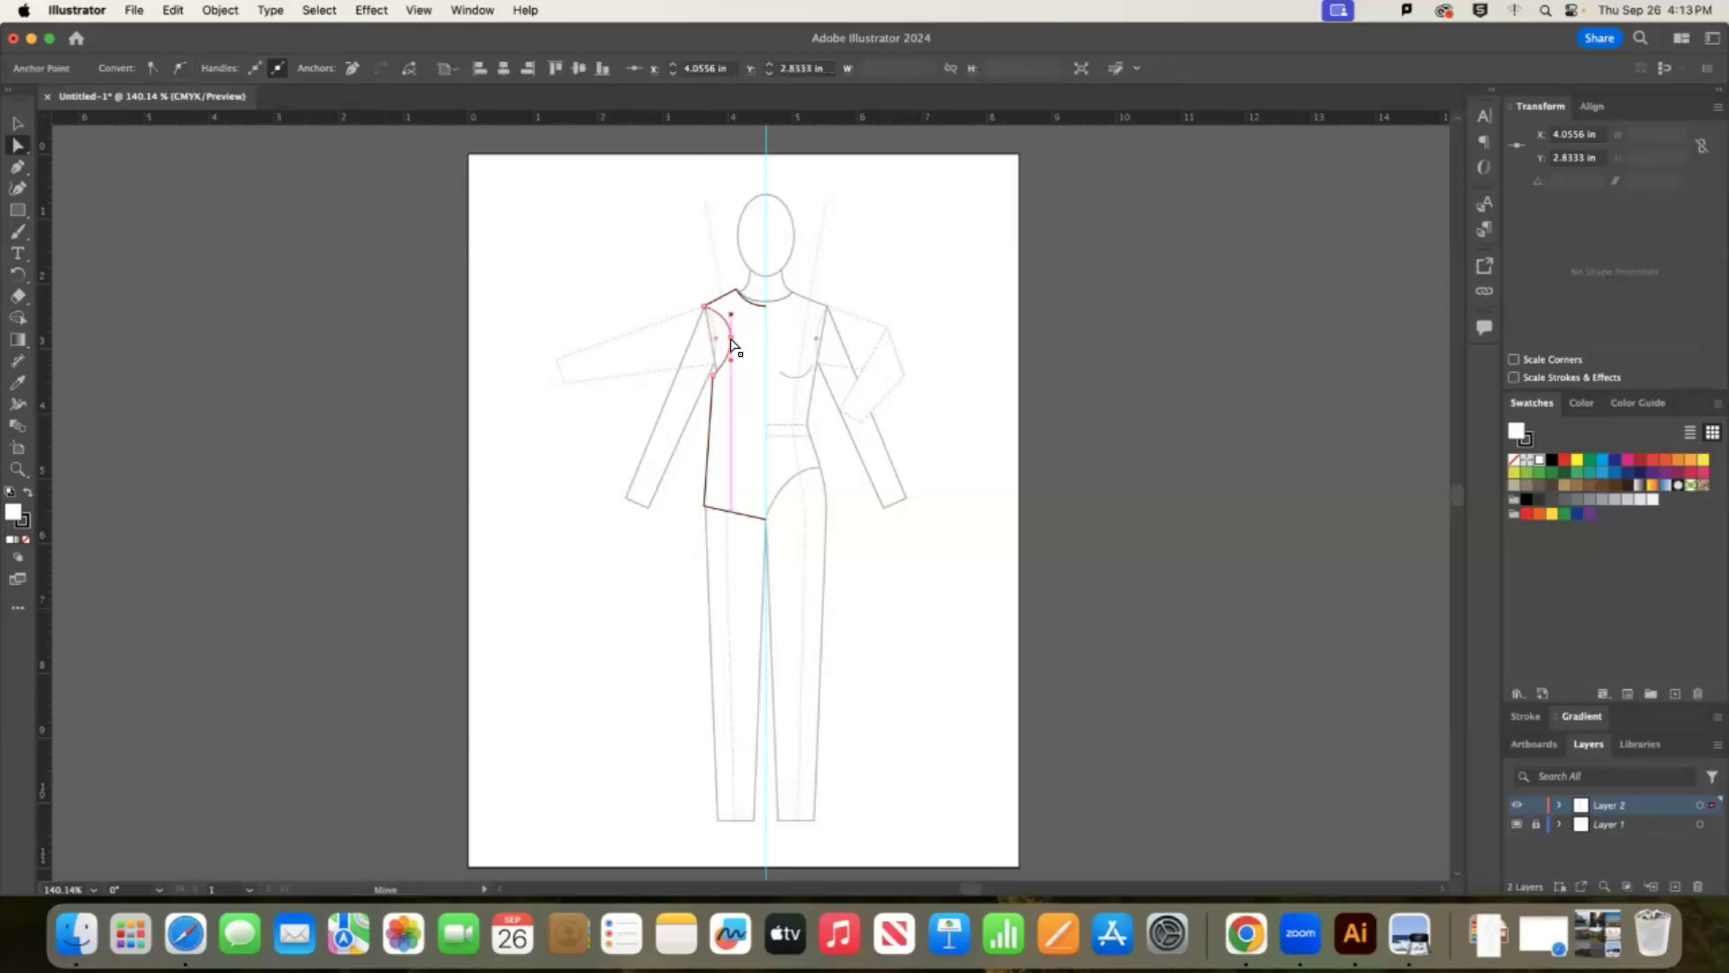
{"action": "left_click", "coordinate": [143, 178]}
Draw a closed practice shape about 4.06 by 6.98 in beside the artboard with the Curvature tool, mixing curved and corner points.
{"action": "left_click", "coordinate": [17, 167]}
{"action": "left_click", "coordinate": [16, 192]}
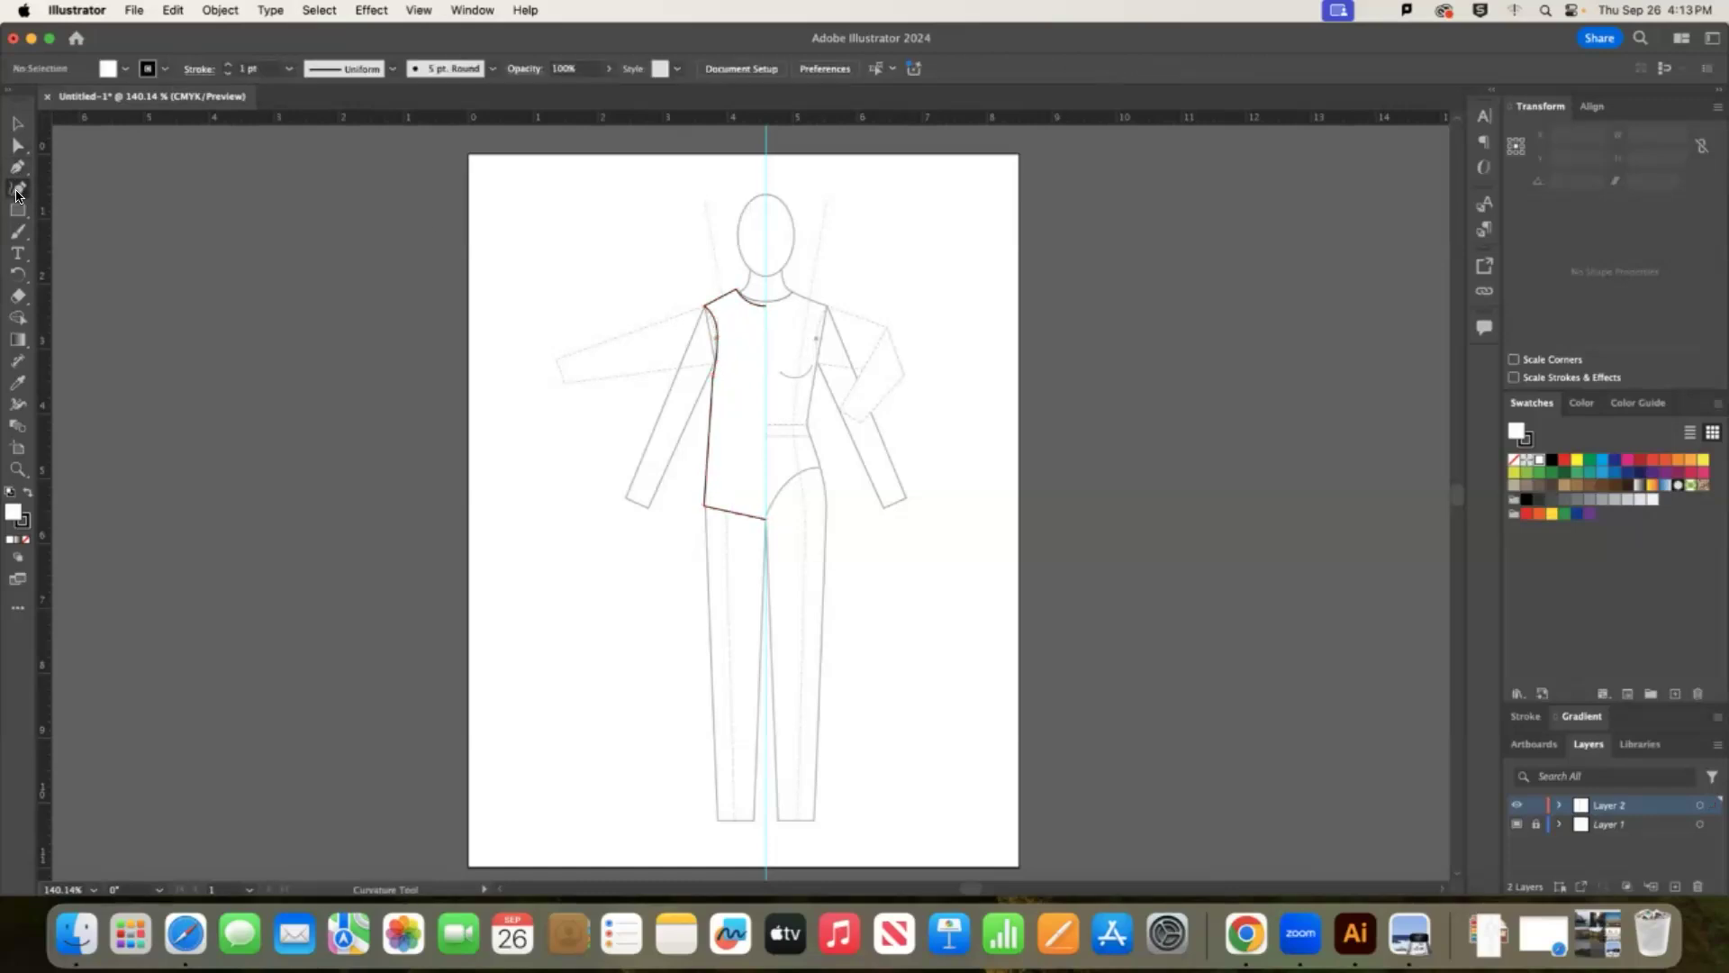
{"action": "left_click", "coordinate": [1065, 295]}
{"action": "left_click", "coordinate": [1171, 220]}
{"action": "left_click", "coordinate": [1321, 271]}
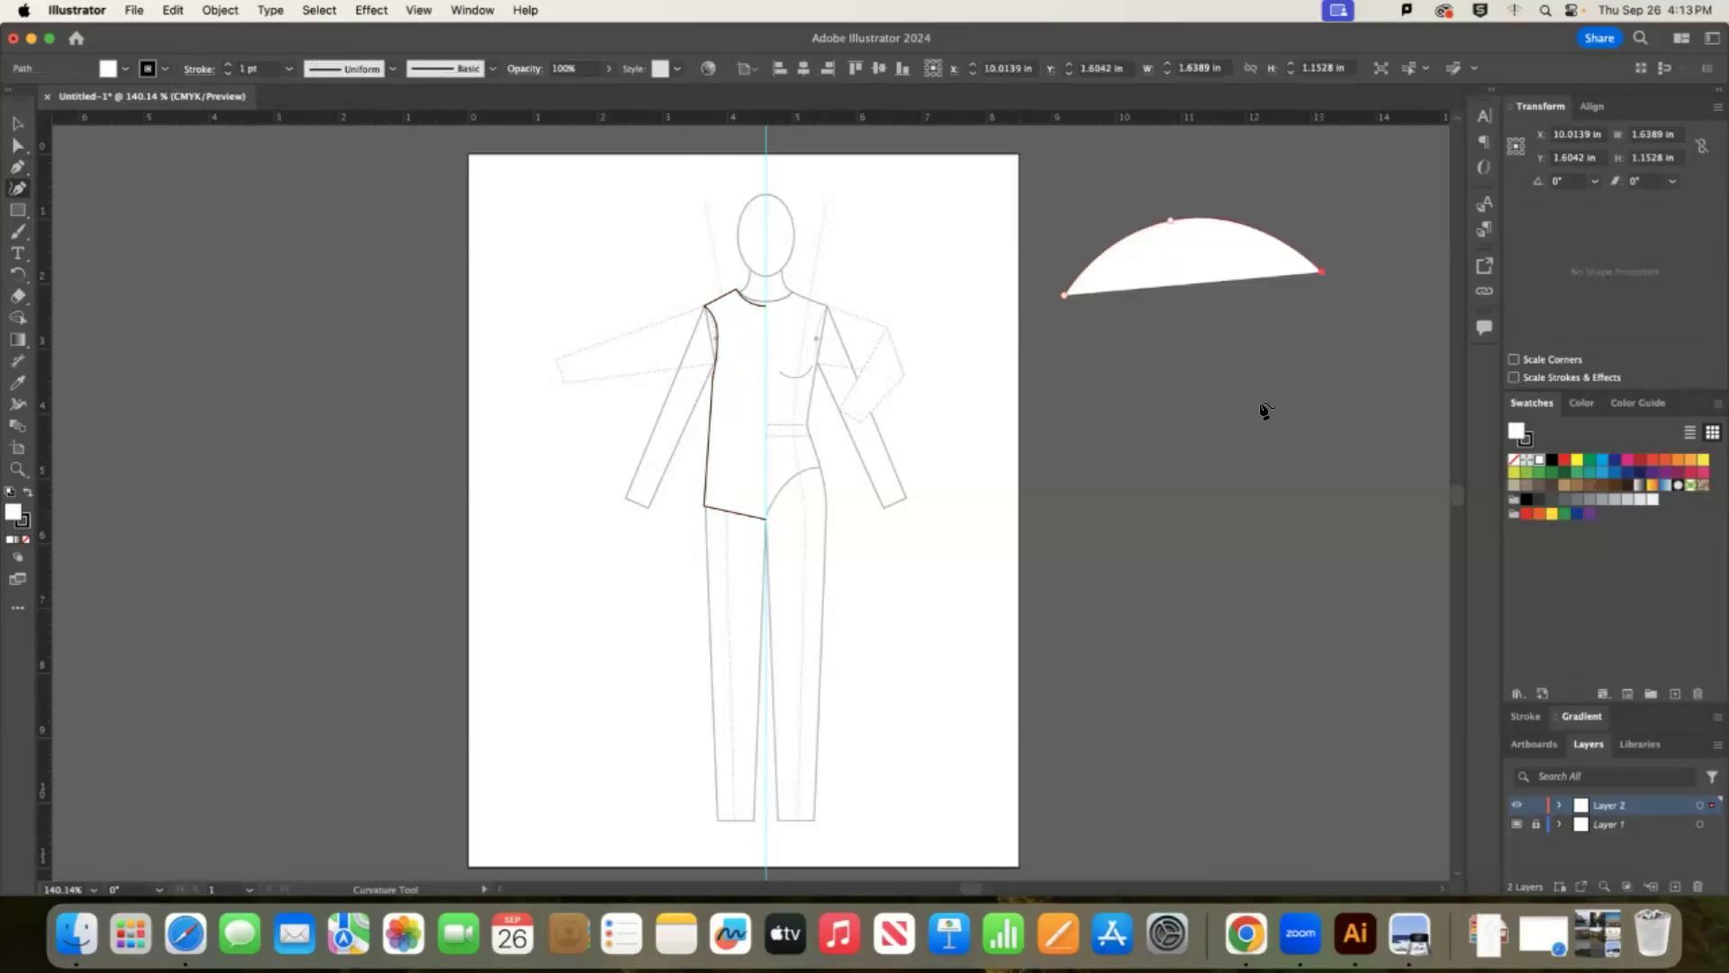
{"action": "left_click", "coordinate": [1185, 457]}
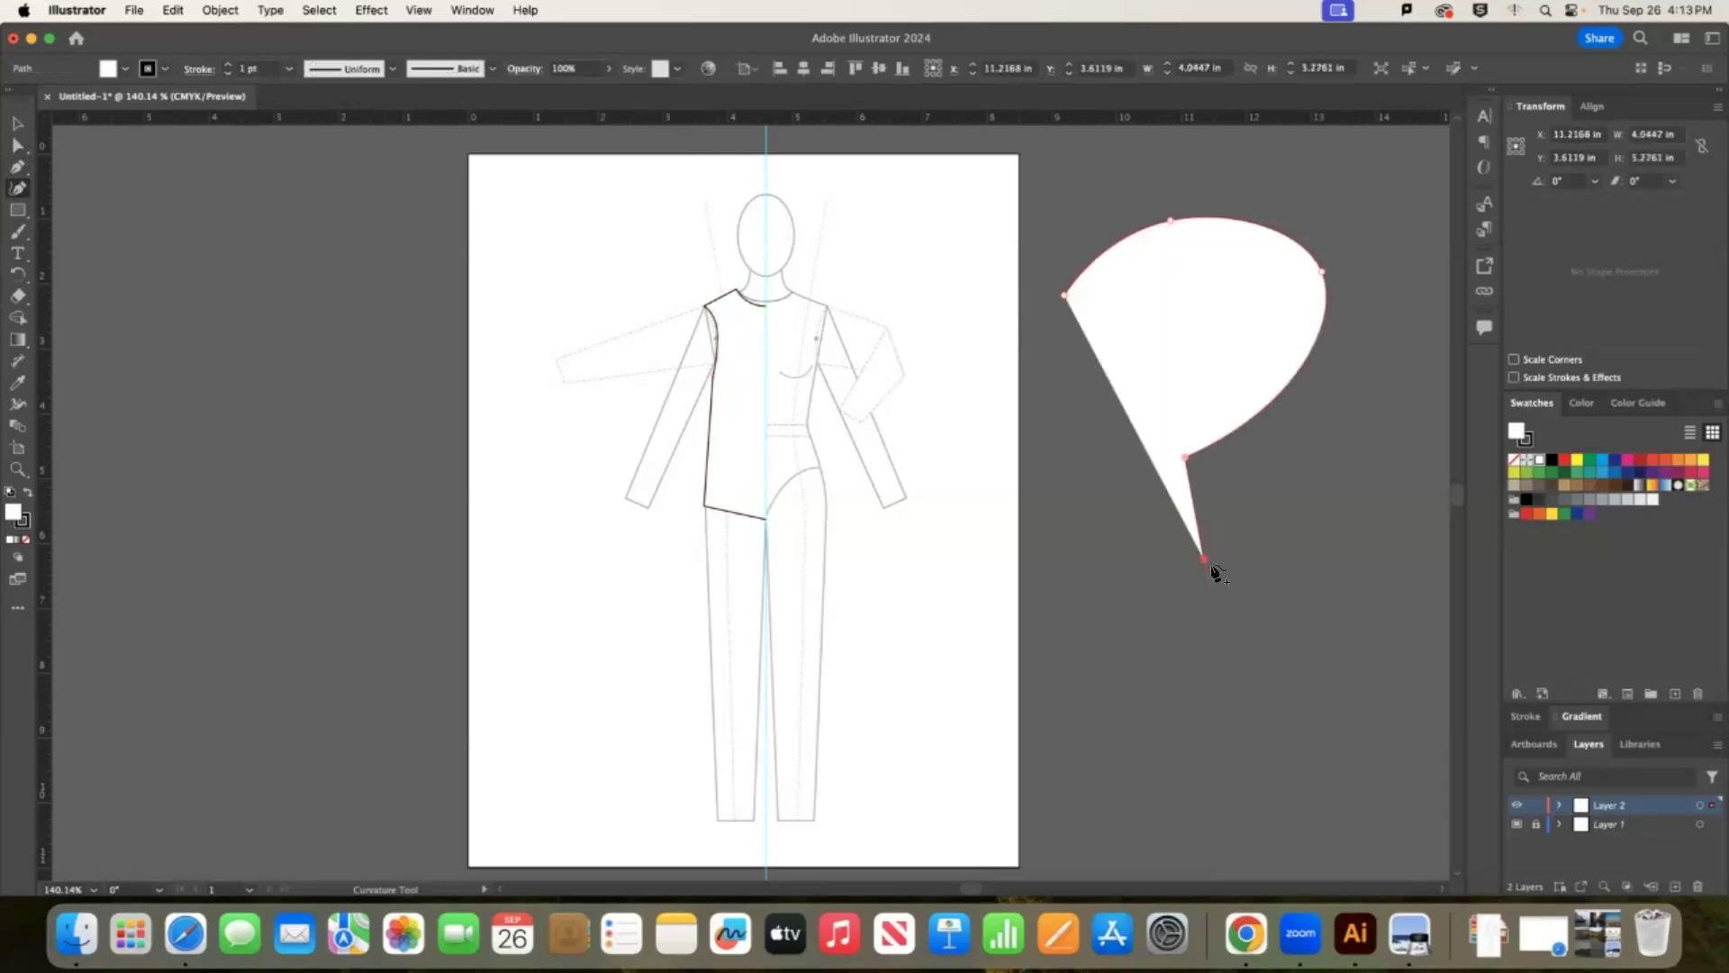
{"action": "left_click", "coordinate": [1203, 558]}
{"action": "left_click", "coordinate": [1292, 521]}
{"action": "key", "text": "Escape"}
{"action": "left_click", "coordinate": [1166, 670]}
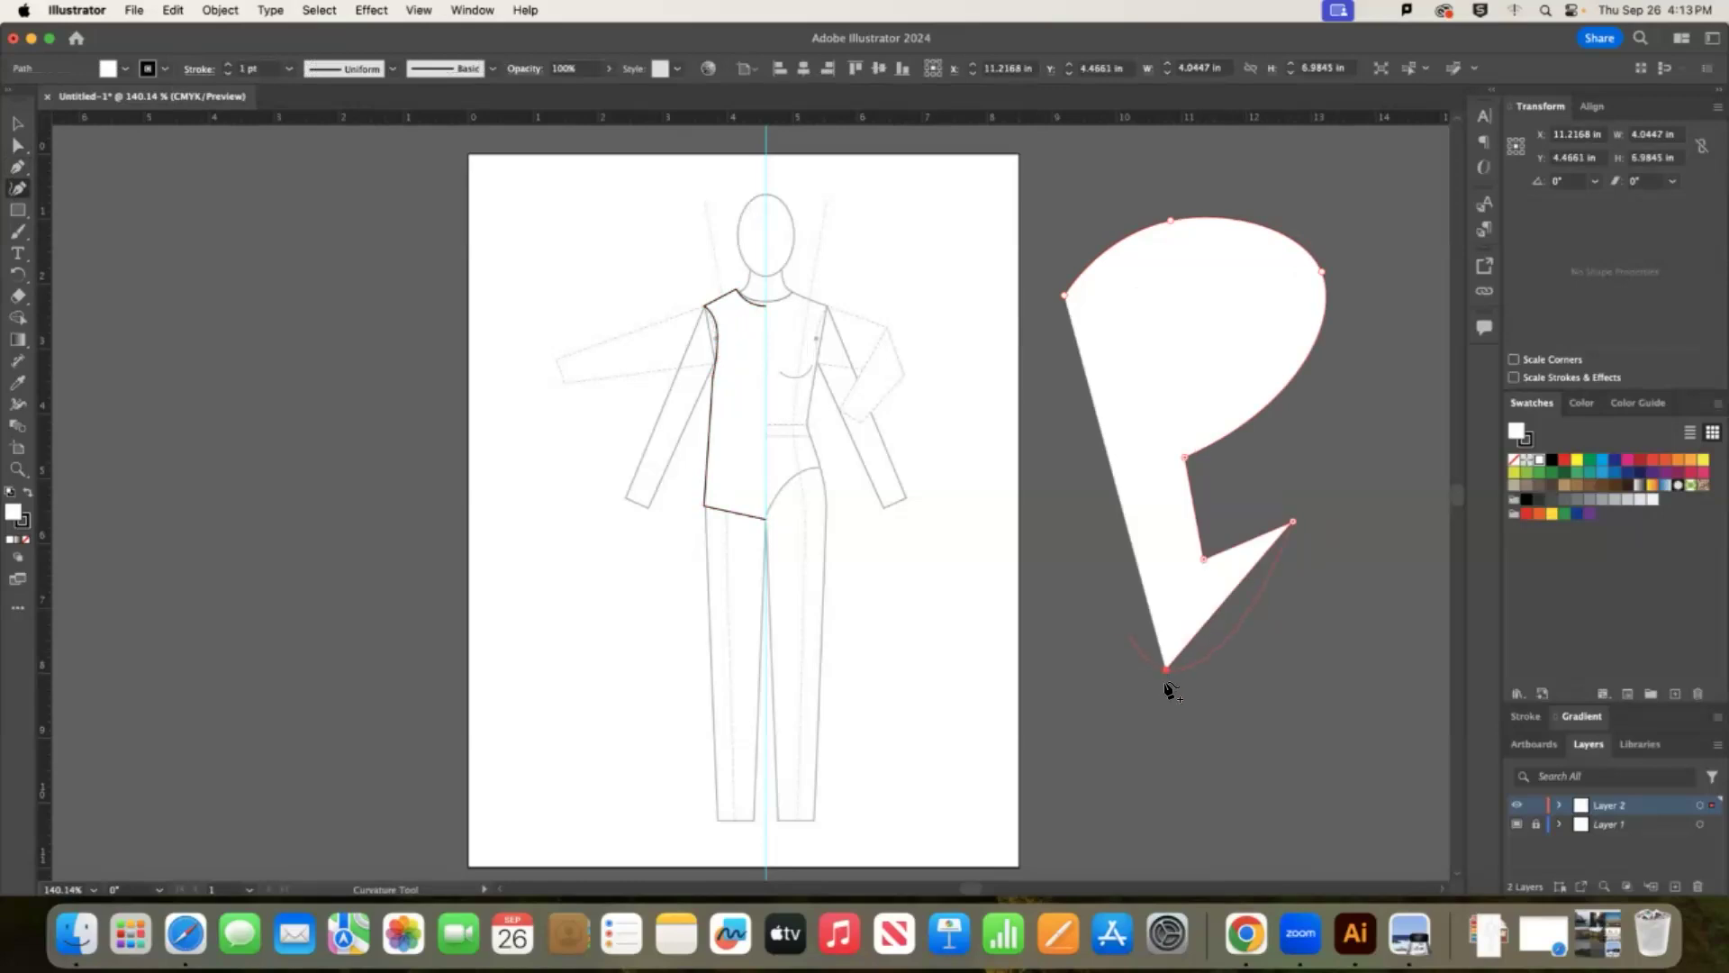
{"action": "left_click", "coordinate": [1101, 569]}
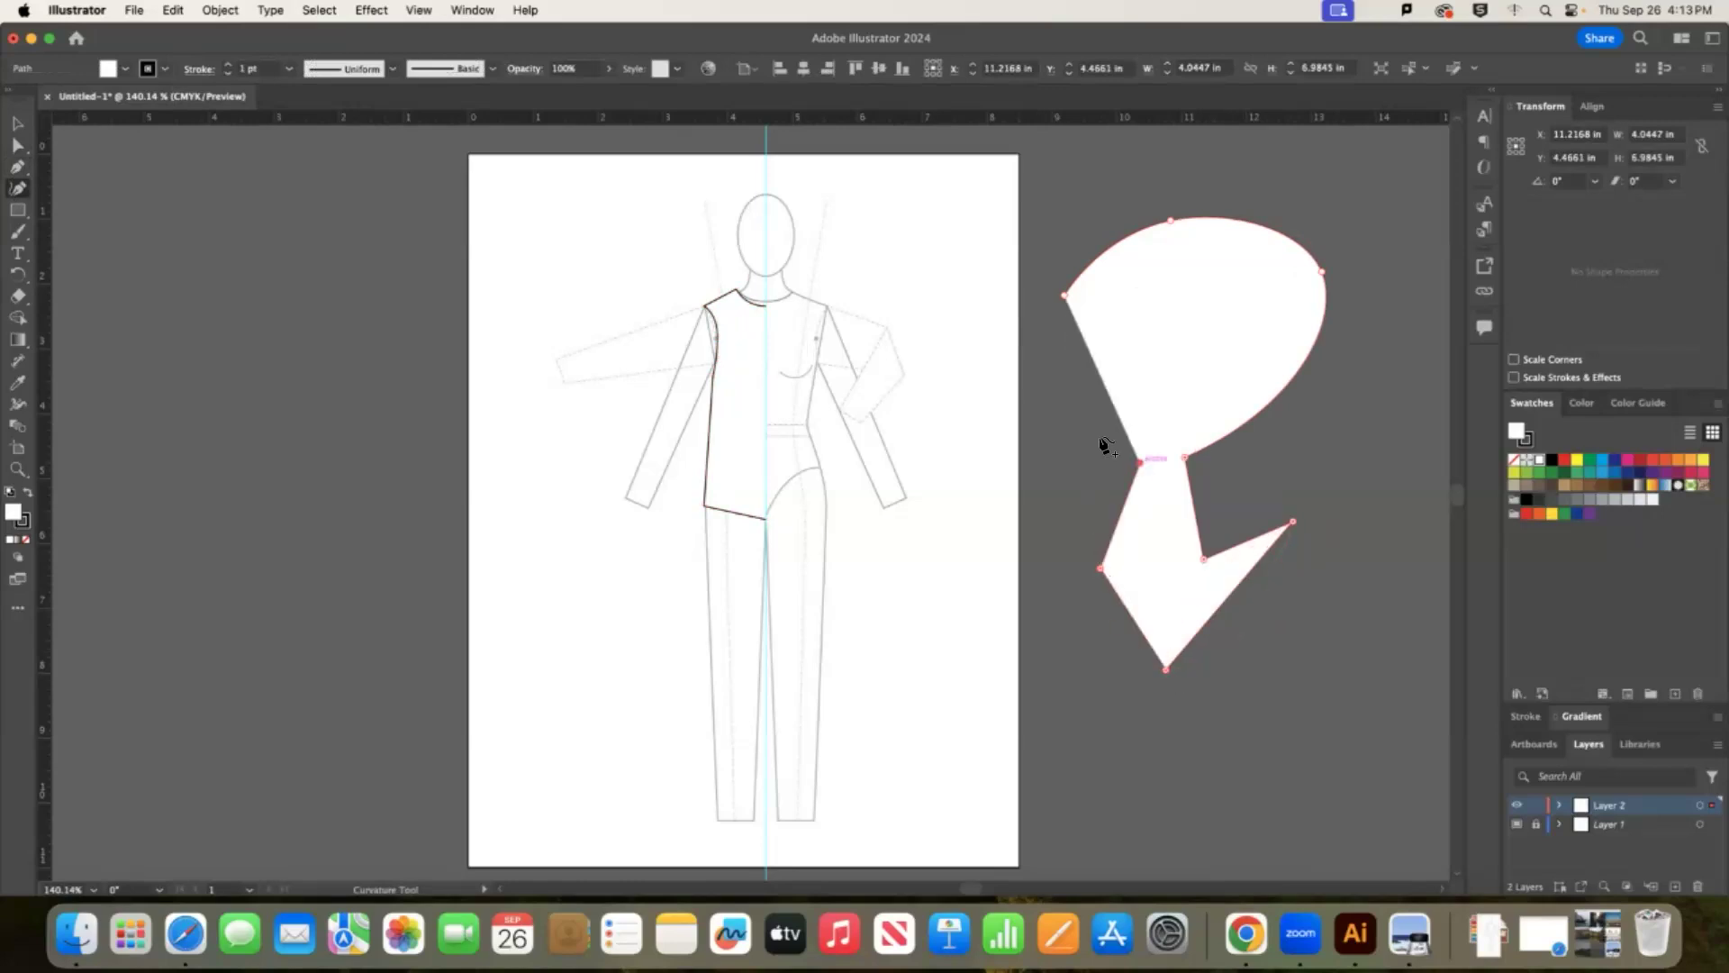
{"action": "double_click", "coordinate": [1064, 295]}
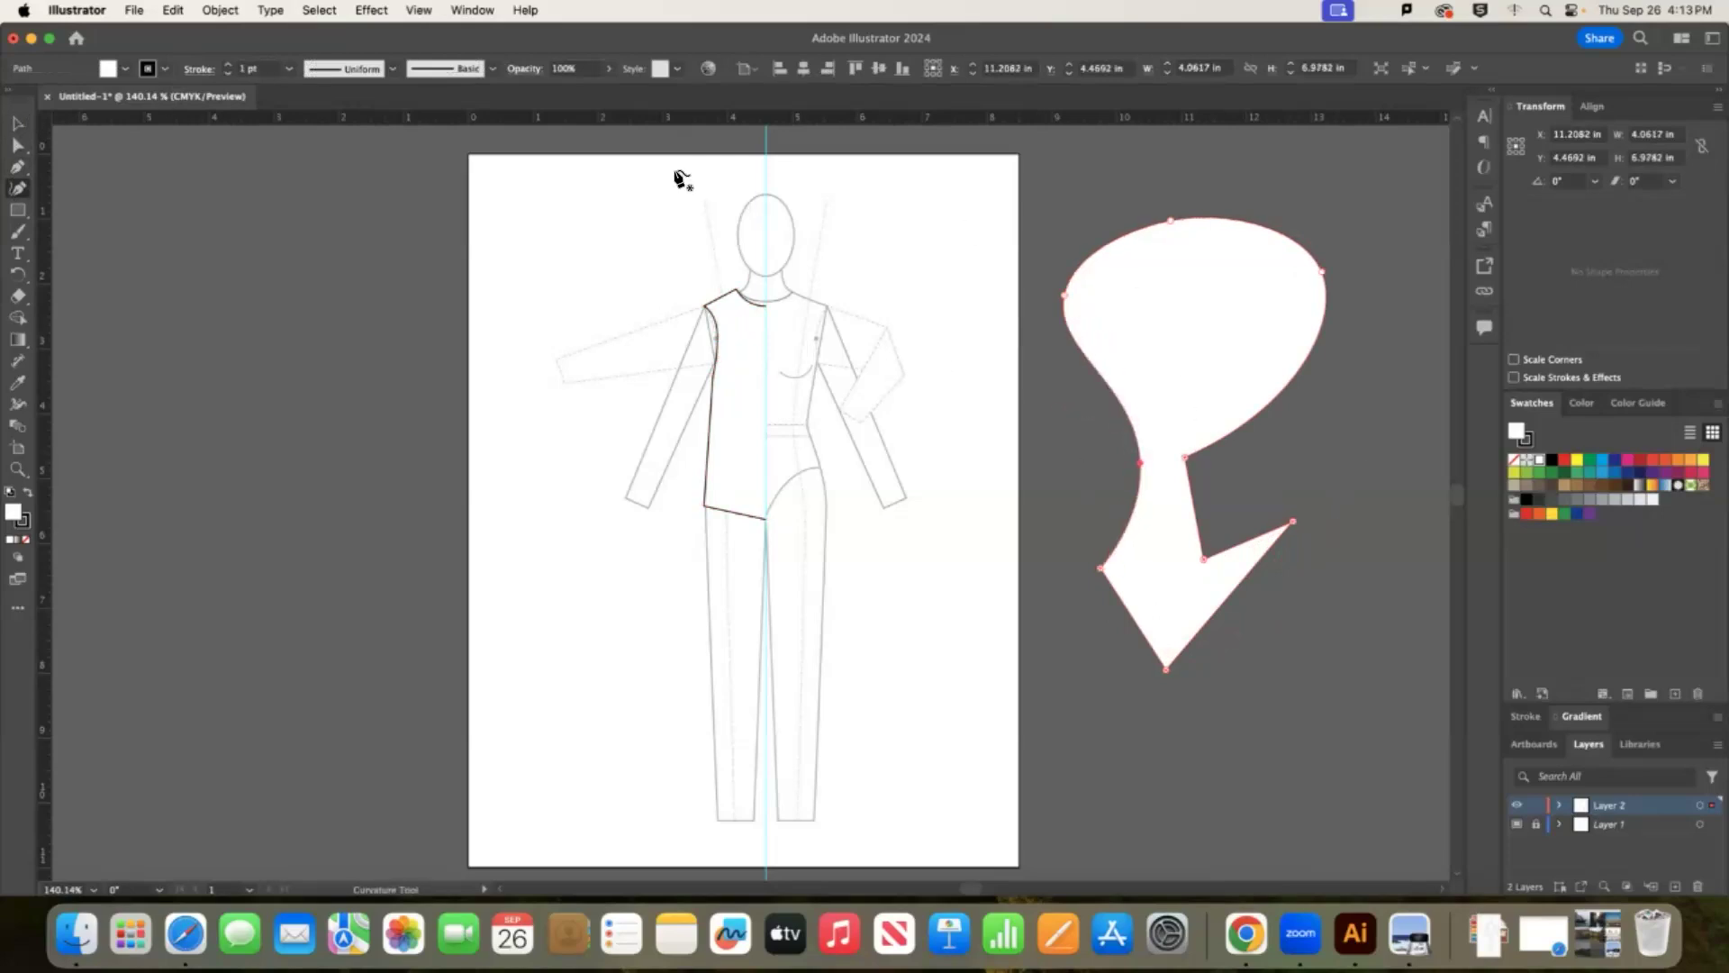
Delete the practice shape and draw a rectangle about 4.31 by 3.19 in beside the artboard.
{"action": "left_click", "coordinate": [17, 123]}
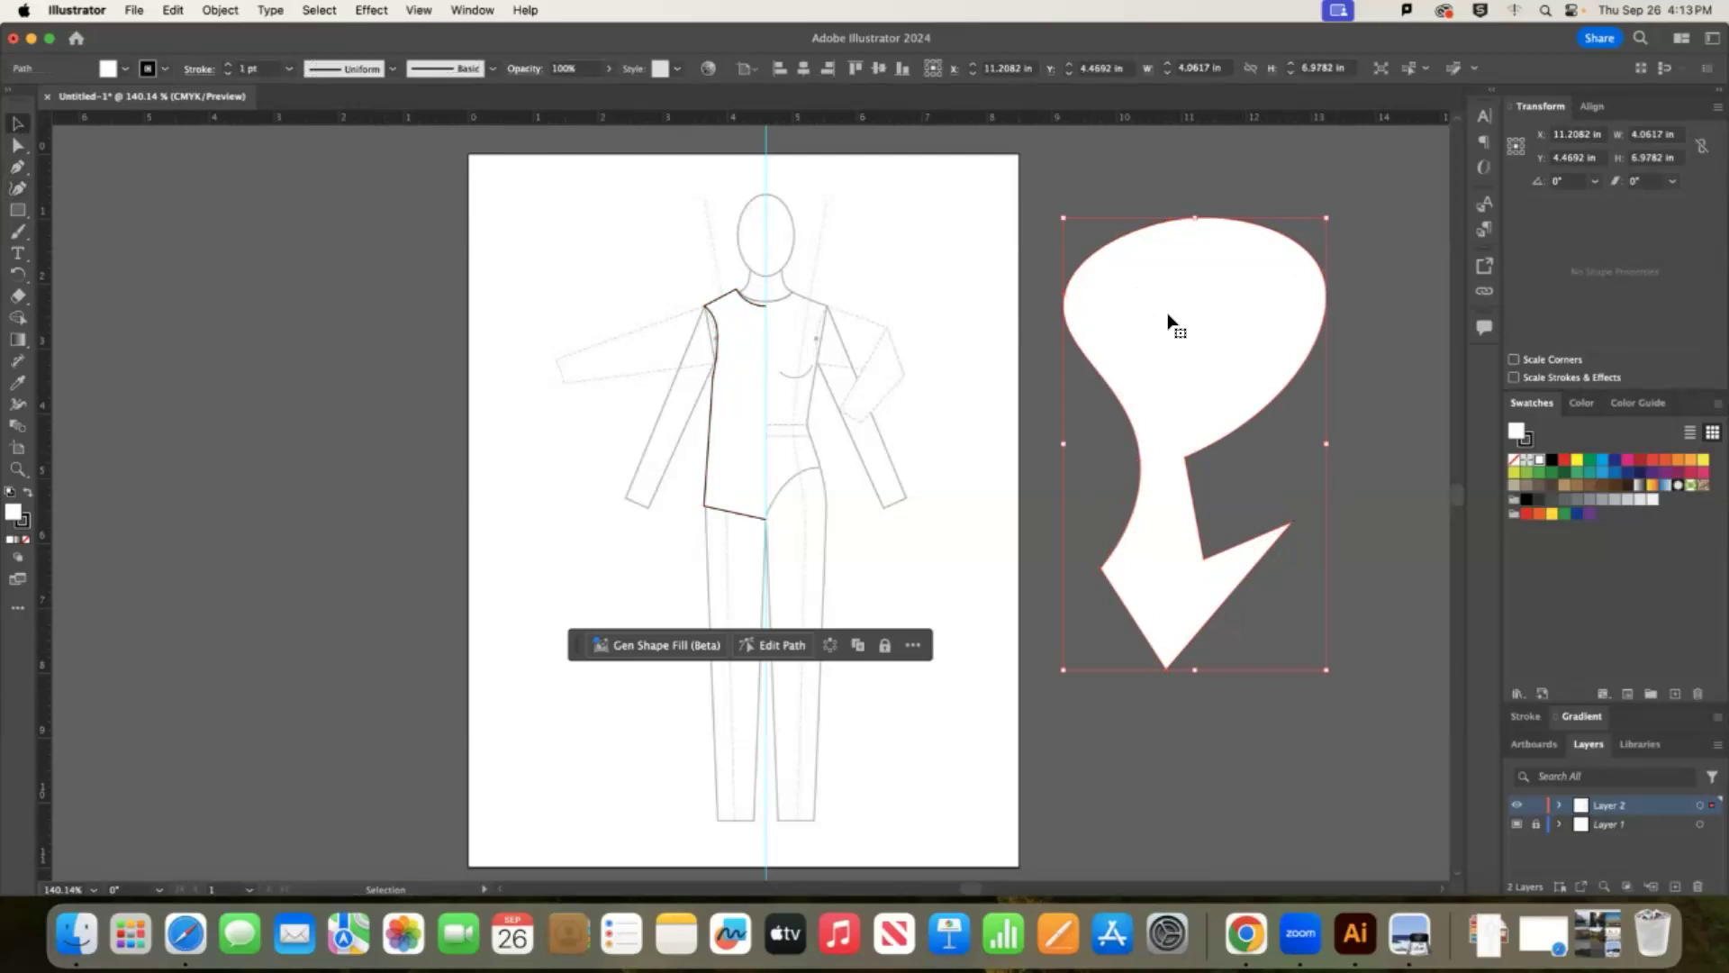
{"action": "key", "text": "Delete"}
{"action": "left_click", "coordinate": [17, 210]}
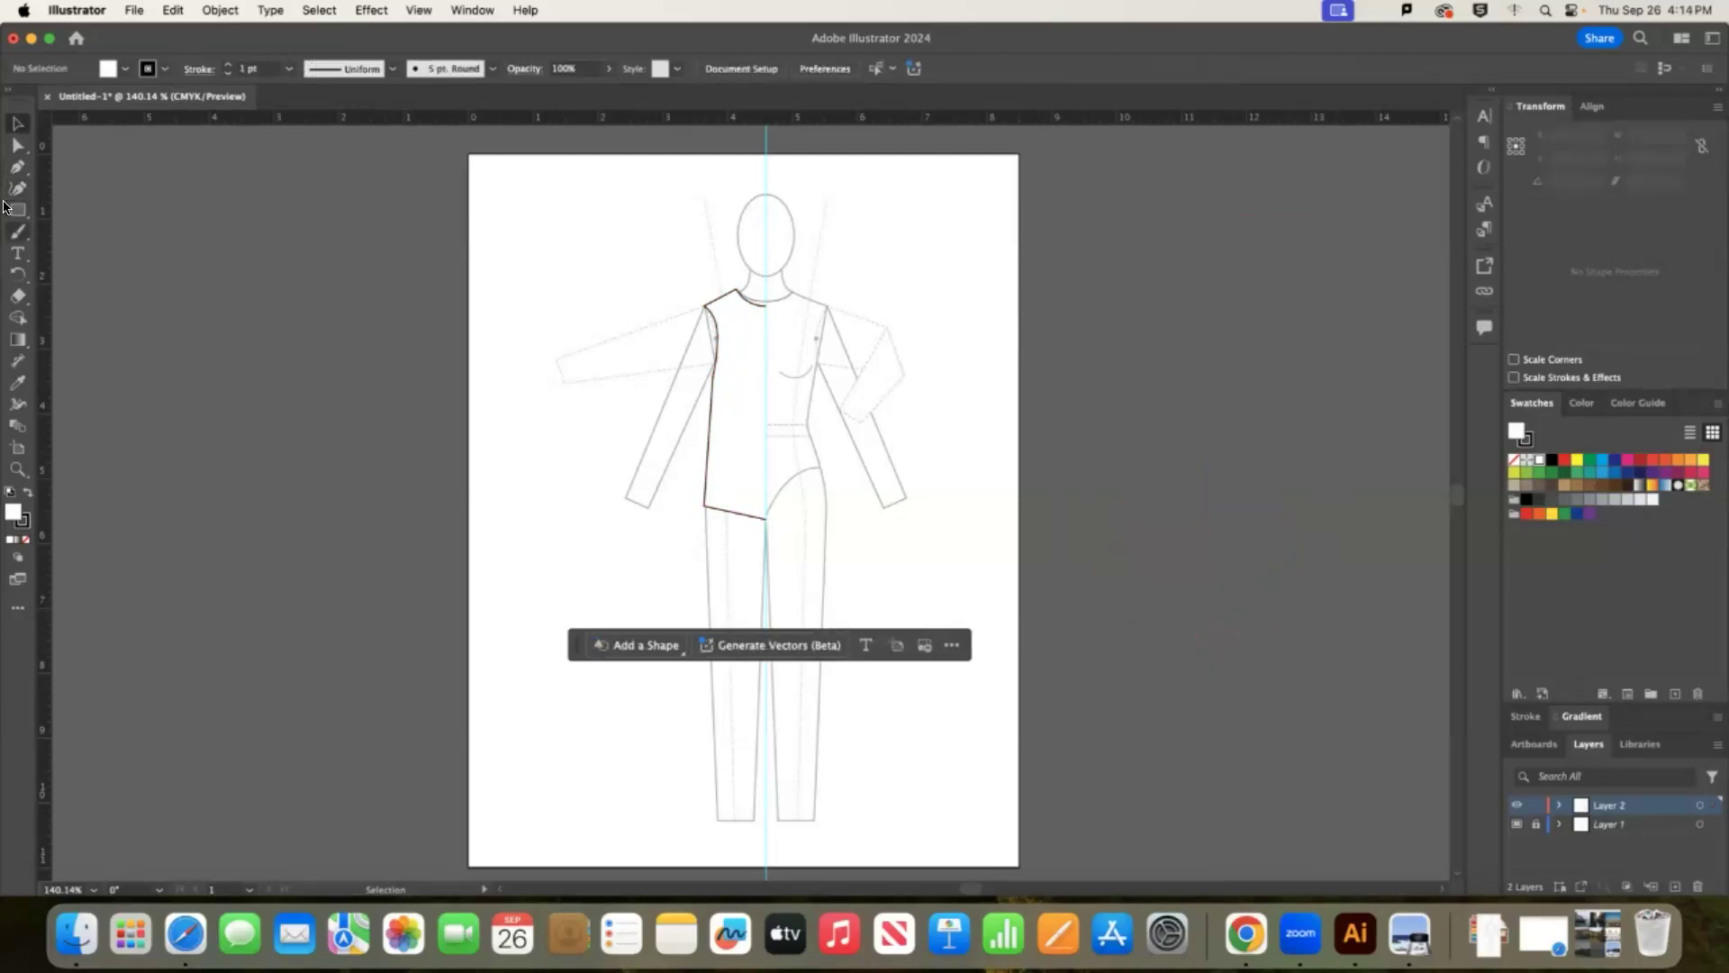
{"action": "left_click_drag", "start_coordinate": [1070, 311], "coordinate": [1350, 519]}
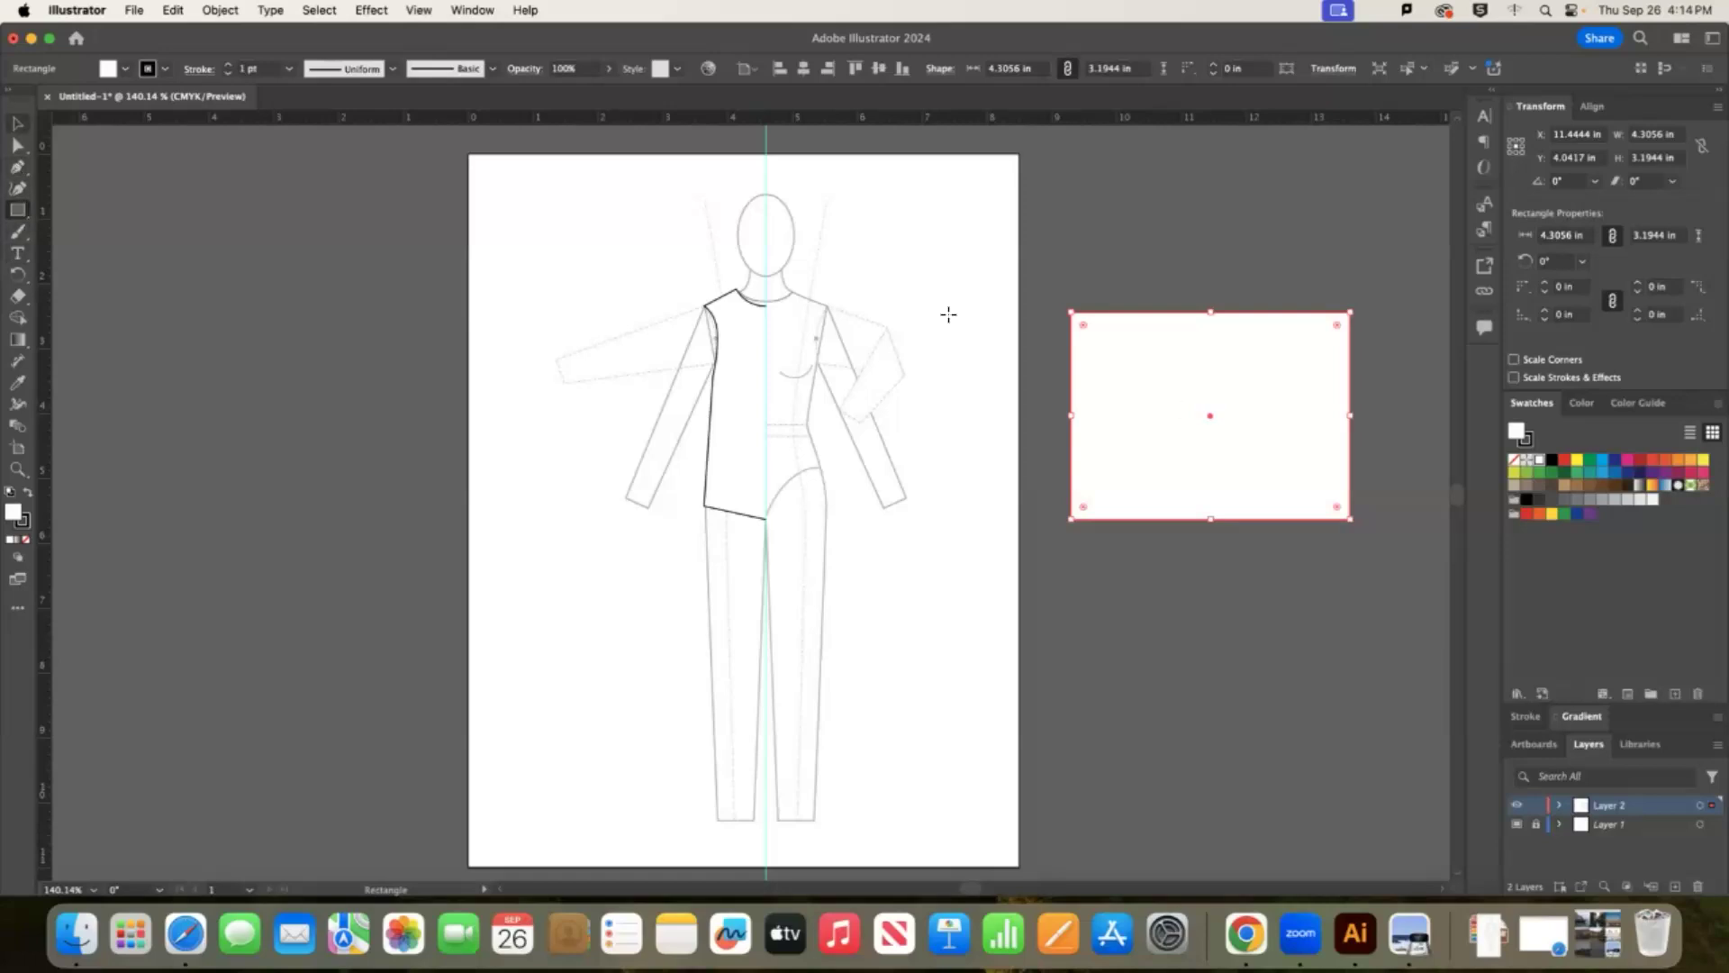
Bend the rectangle's sides with the Curvature tool, the upper and lower edges inward and the two vertical edges outward.
{"action": "left_click", "coordinate": [12, 188]}
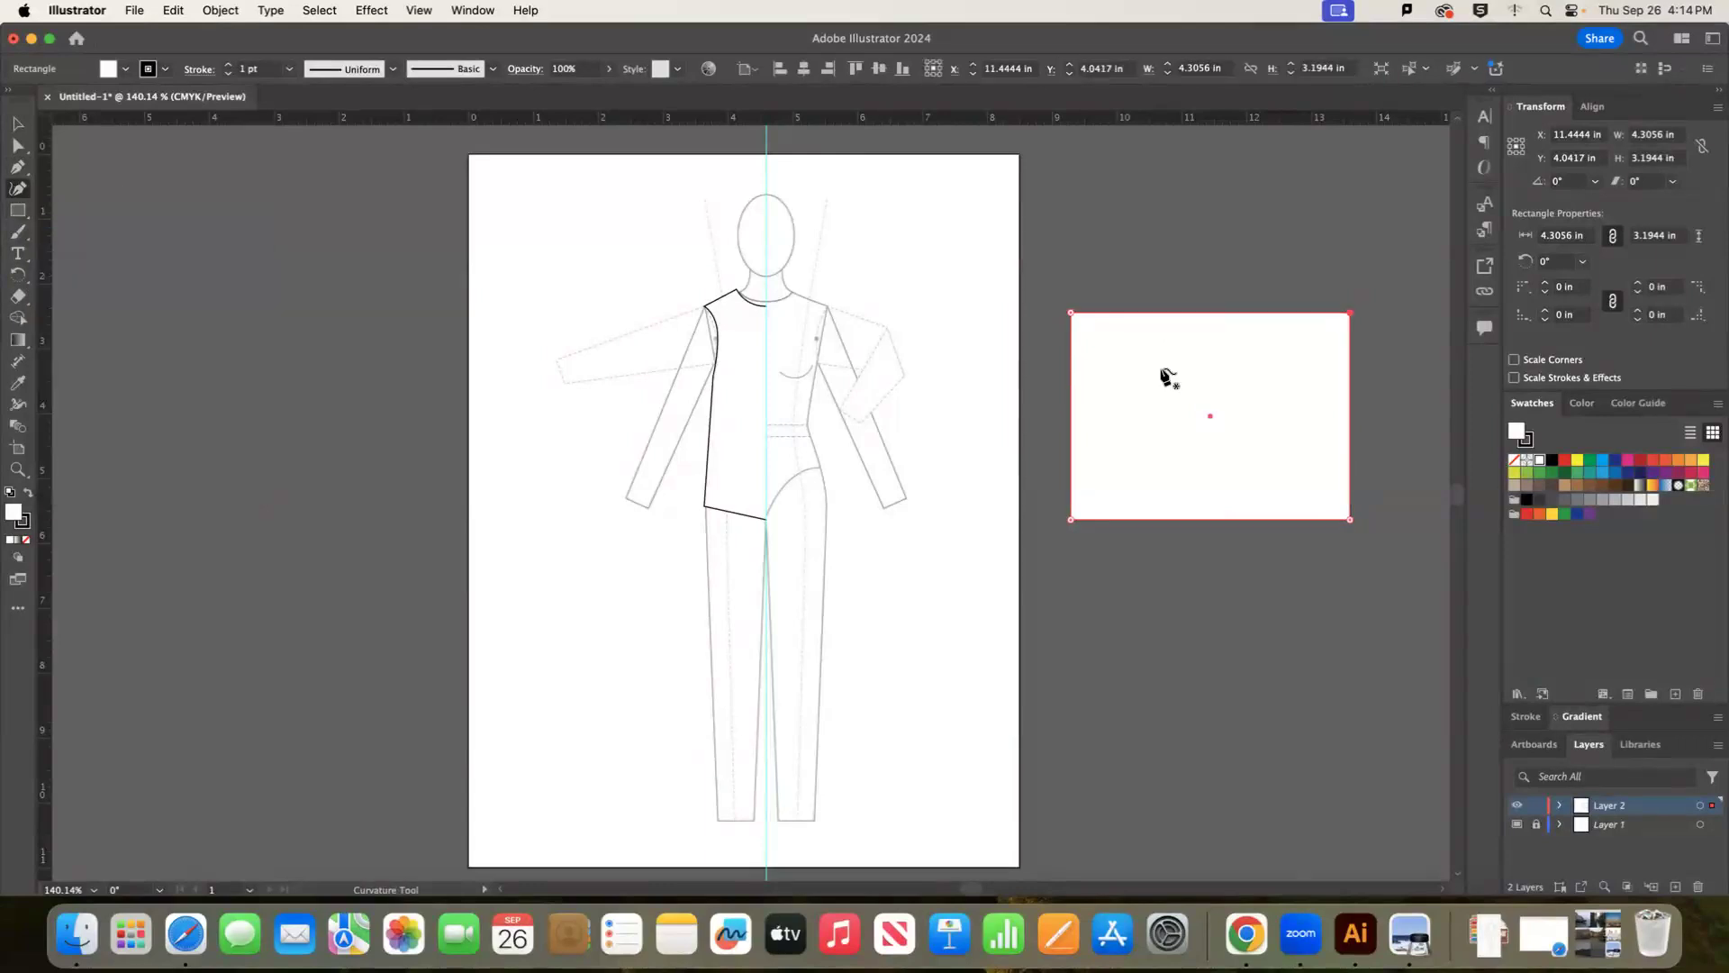
{"action": "left_click_drag", "start_coordinate": [1207, 314], "coordinate": [1214, 364]}
{"action": "left_click_drag", "start_coordinate": [1350, 409], "coordinate": [1407, 407]}
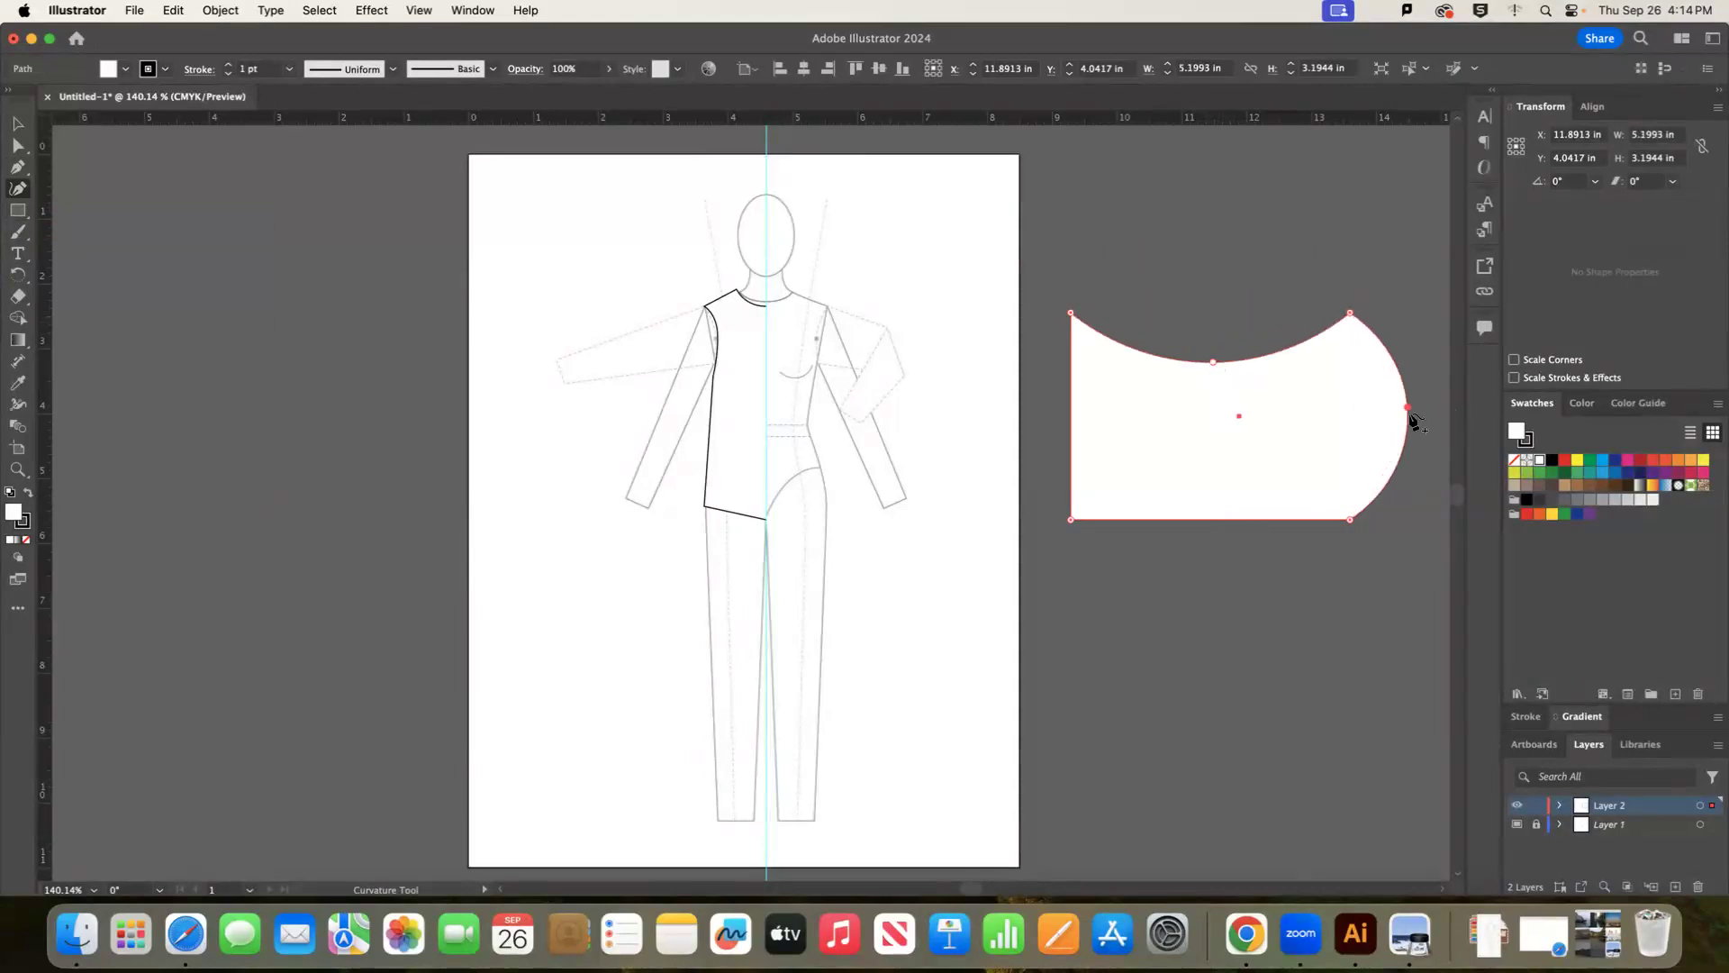
{"action": "left_click_drag", "start_coordinate": [1239, 518], "coordinate": [1197, 455]}
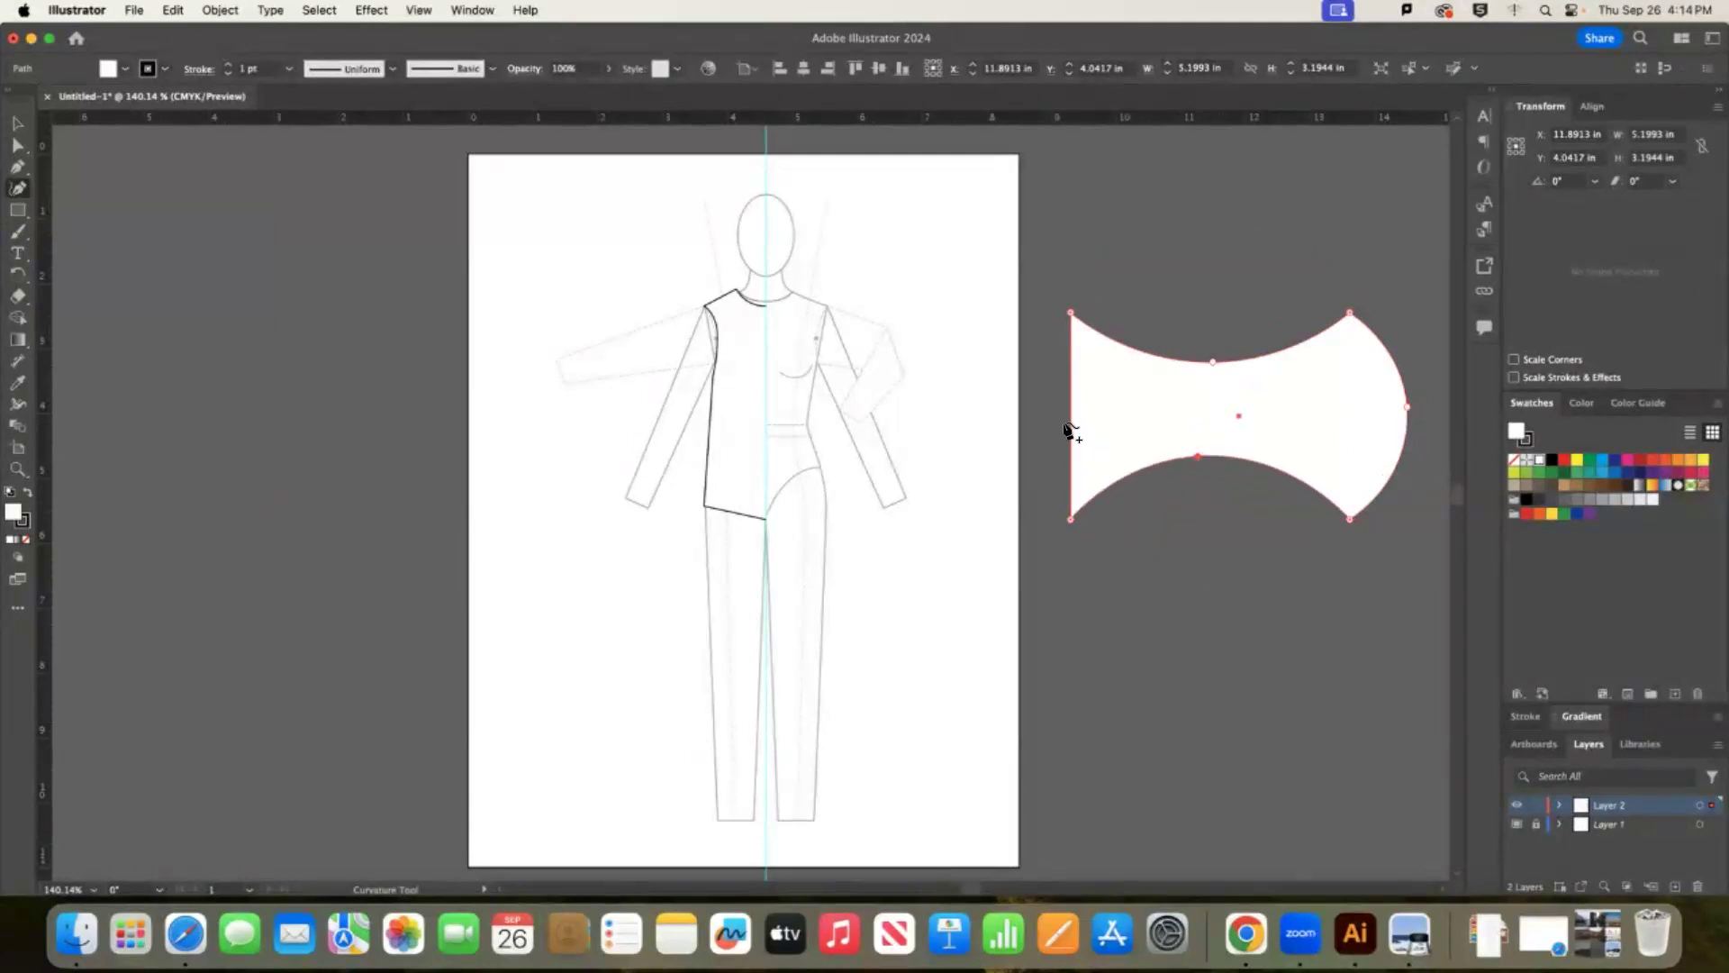
{"action": "left_click_drag", "start_coordinate": [1070, 426], "coordinate": [1038, 427]}
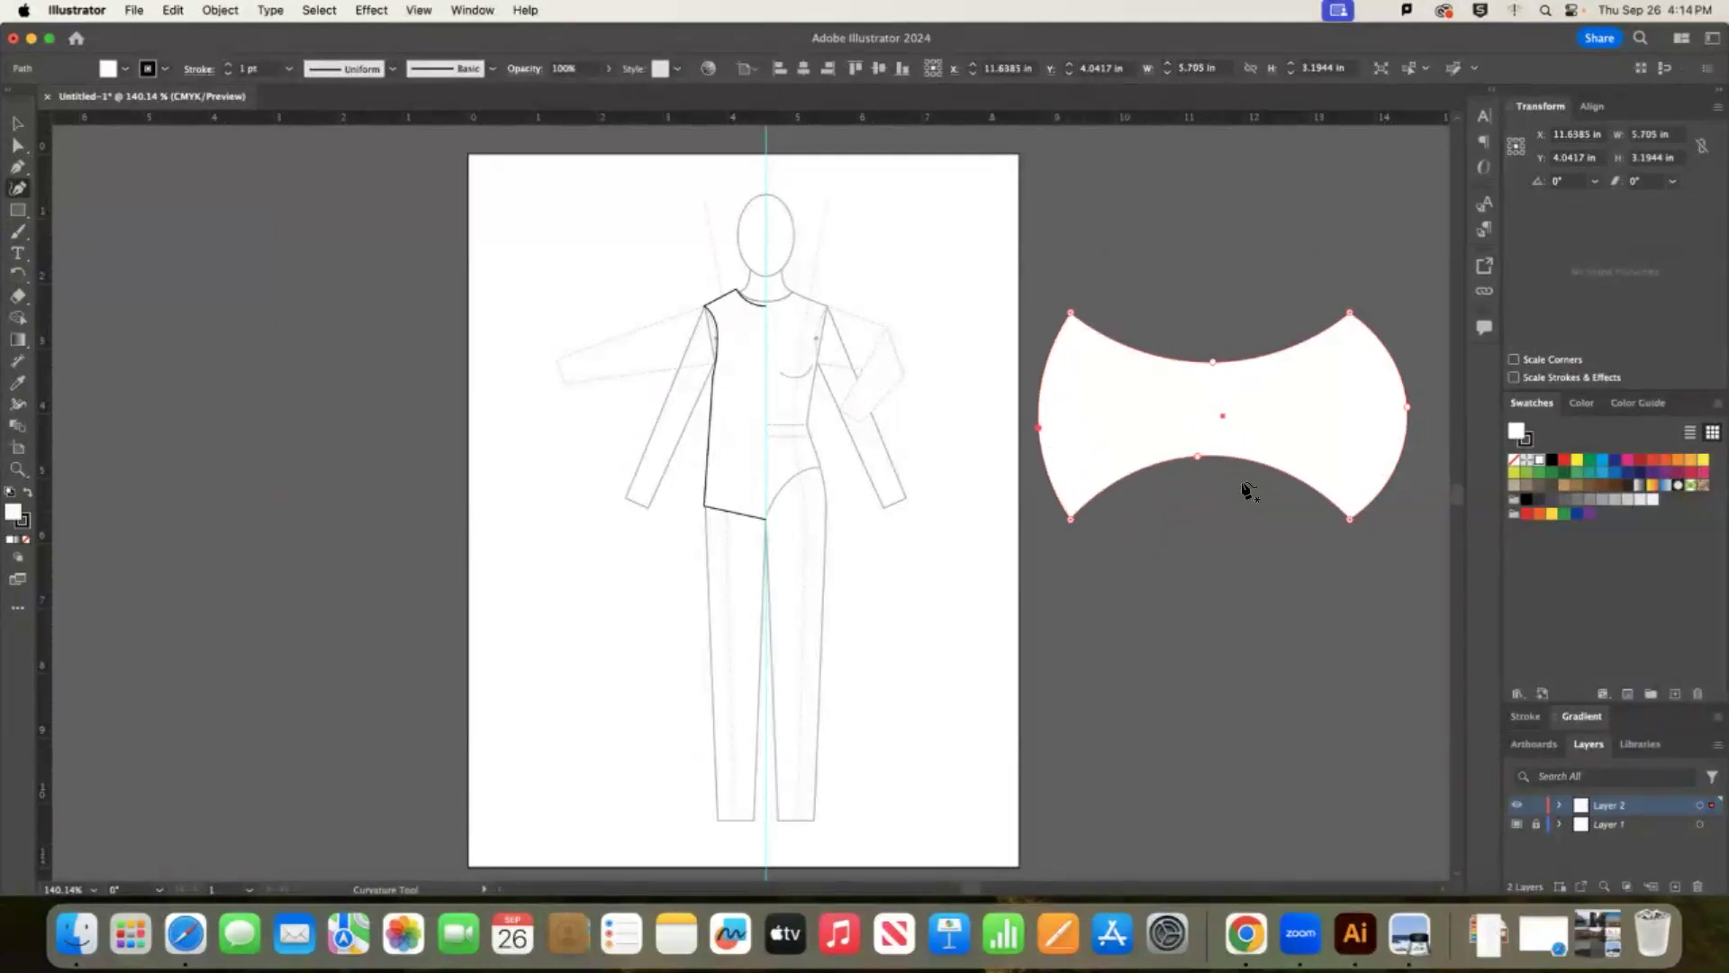
Show the handles of the upper curve's anchor point with Direct Selection, and undo the four side curves.
{"action": "left_click", "coordinate": [18, 145]}
{"action": "left_click", "coordinate": [208, 182]}
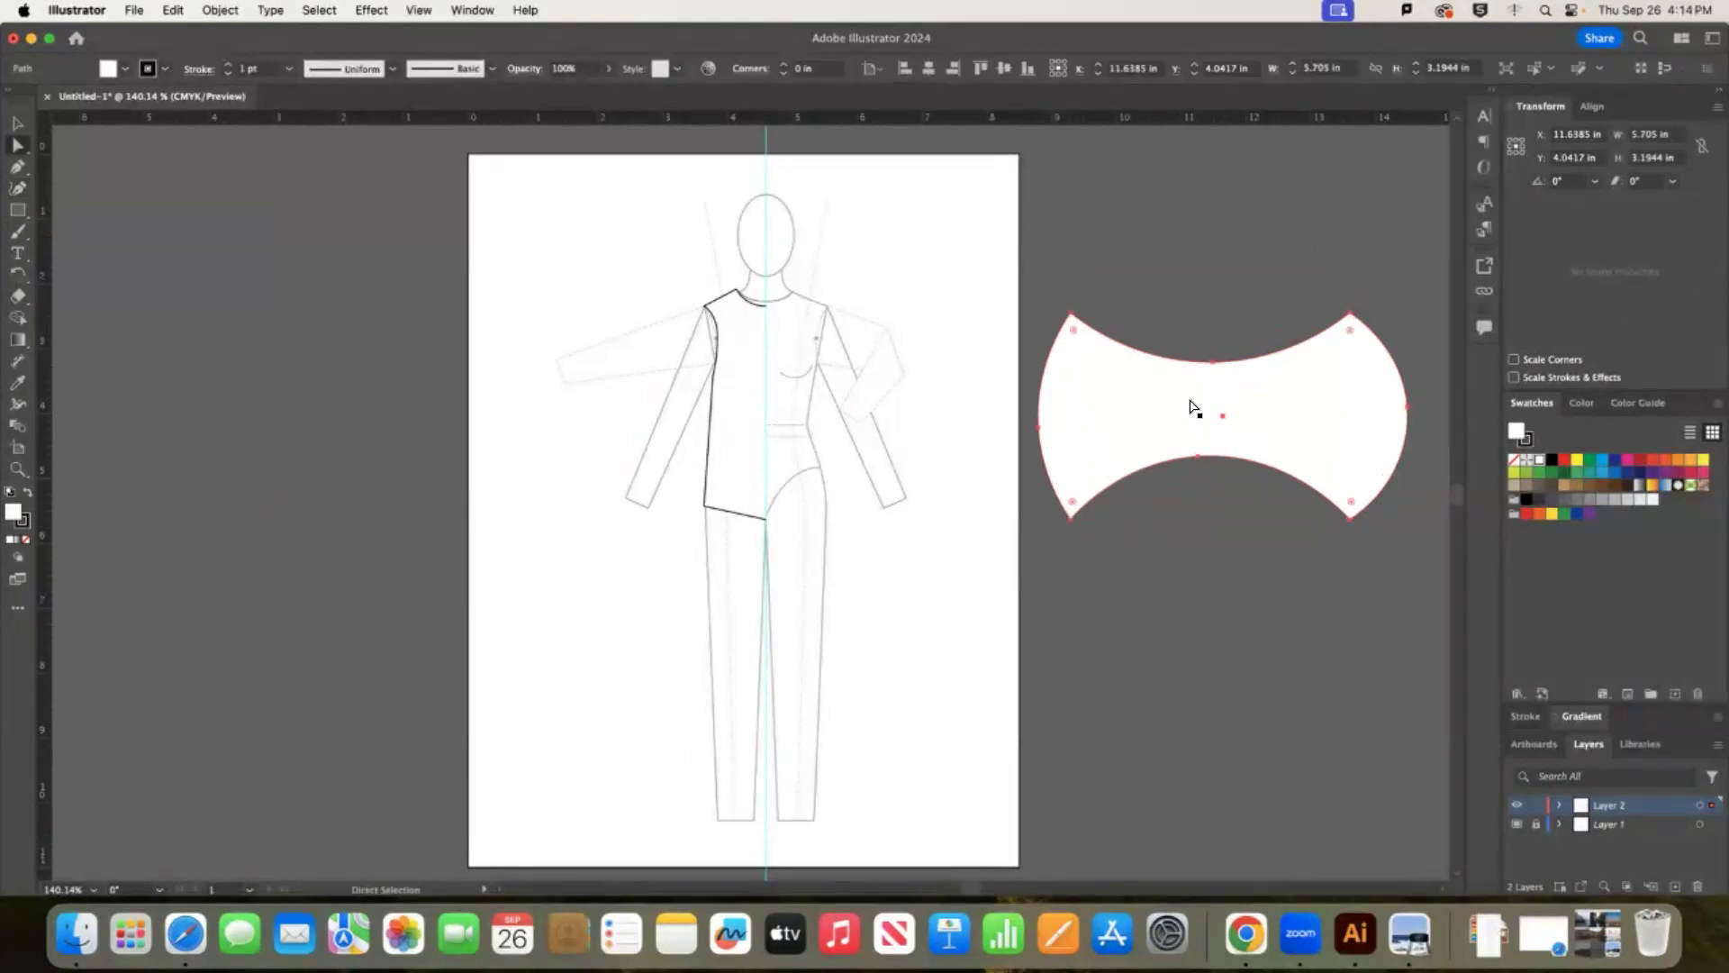
{"action": "left_click", "coordinate": [1209, 364]}
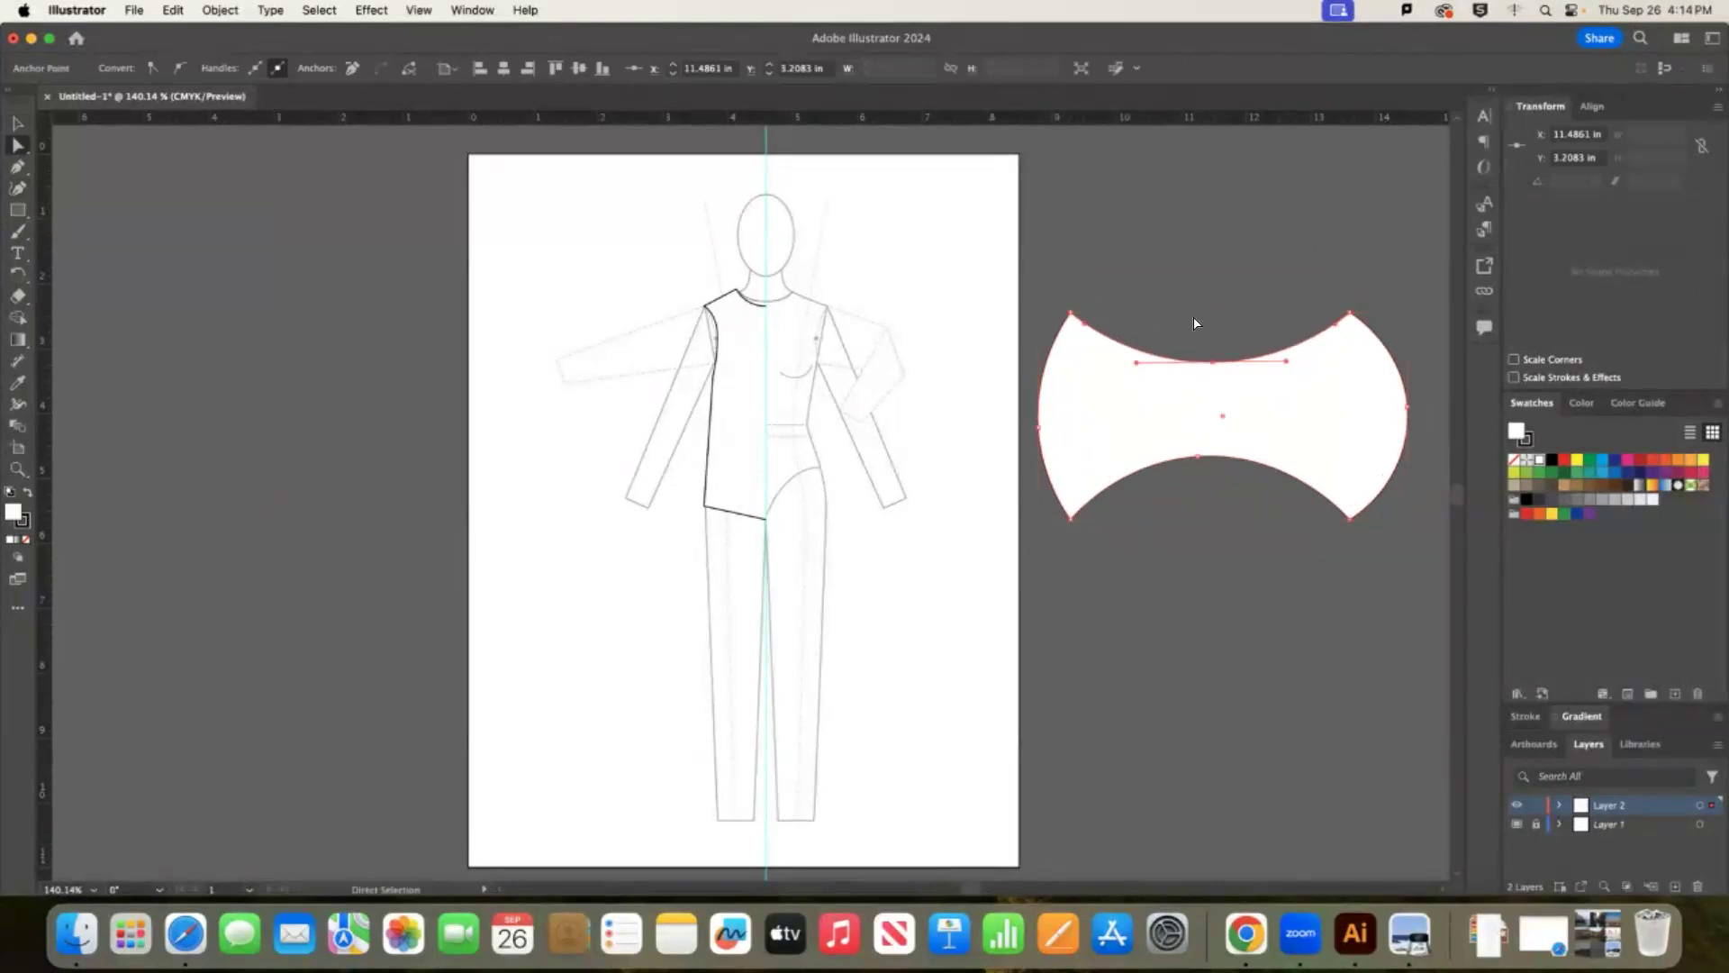
{"action": "key", "text": "super+z"}
{"action": "key", "text": "super+z"}
{"action": "key", "text": "super+z"}
{"action": "key", "text": "super+z"}
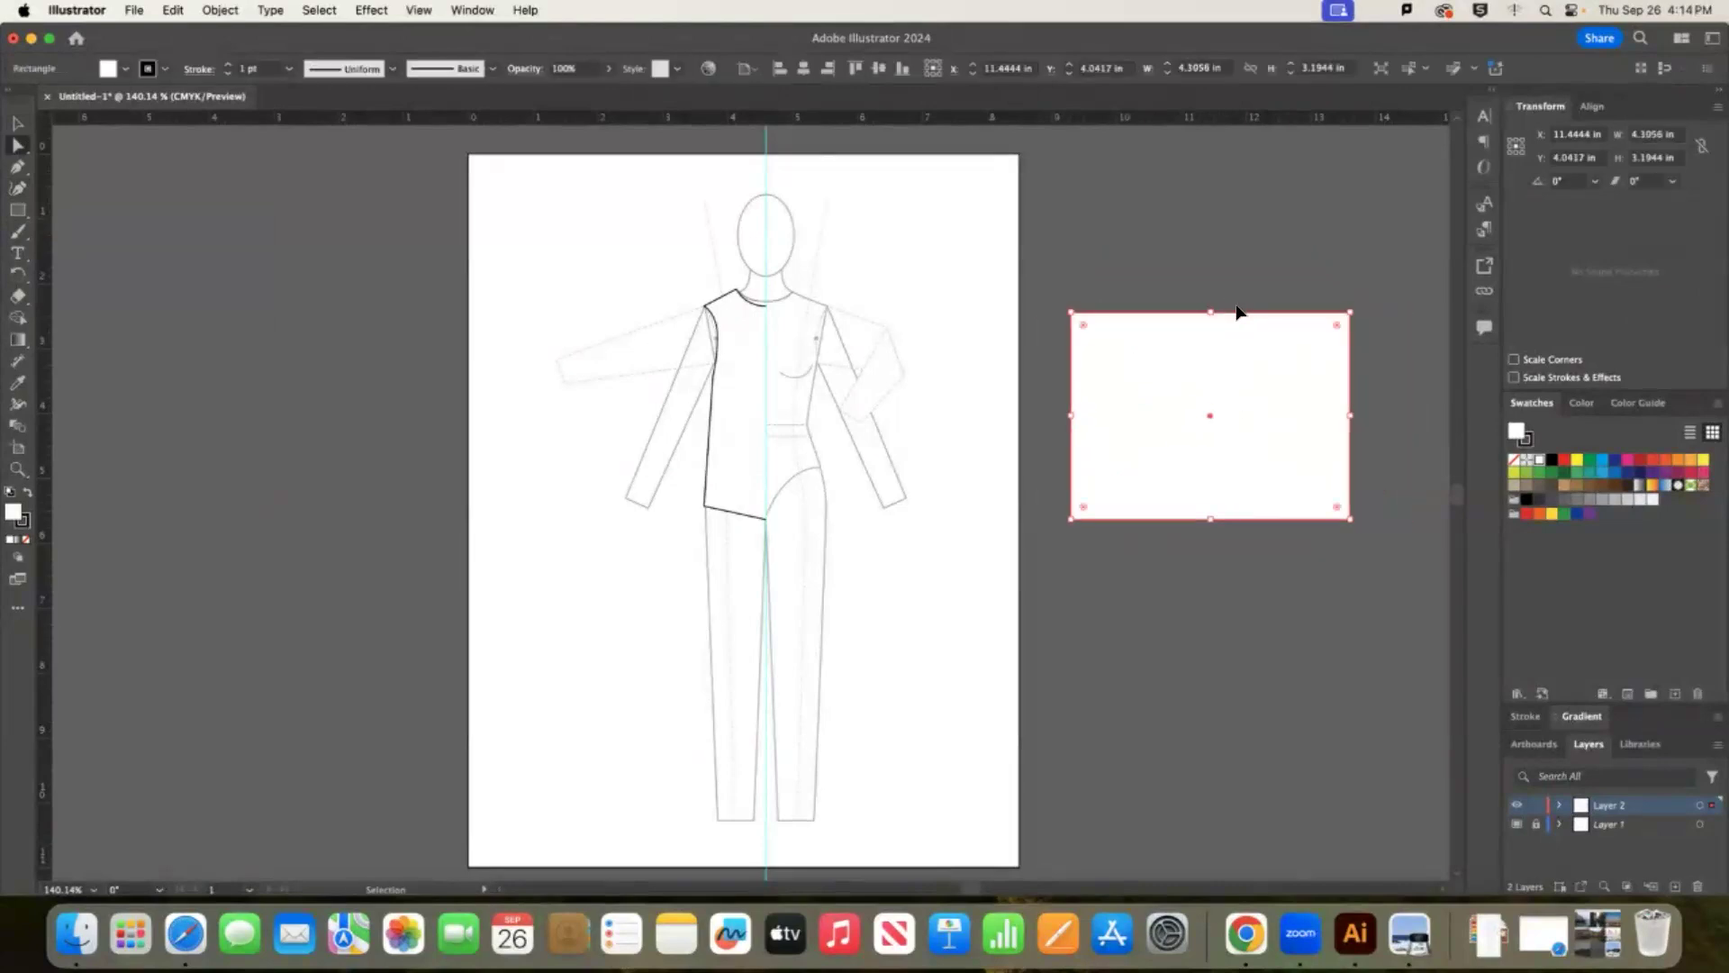
Add an anchor point near the middle of the rectangle's upper edge and raise it about 1.4 in to form a peak.
{"action": "left_click", "coordinate": [1092, 364]}
{"action": "left_click", "coordinate": [16, 169]}
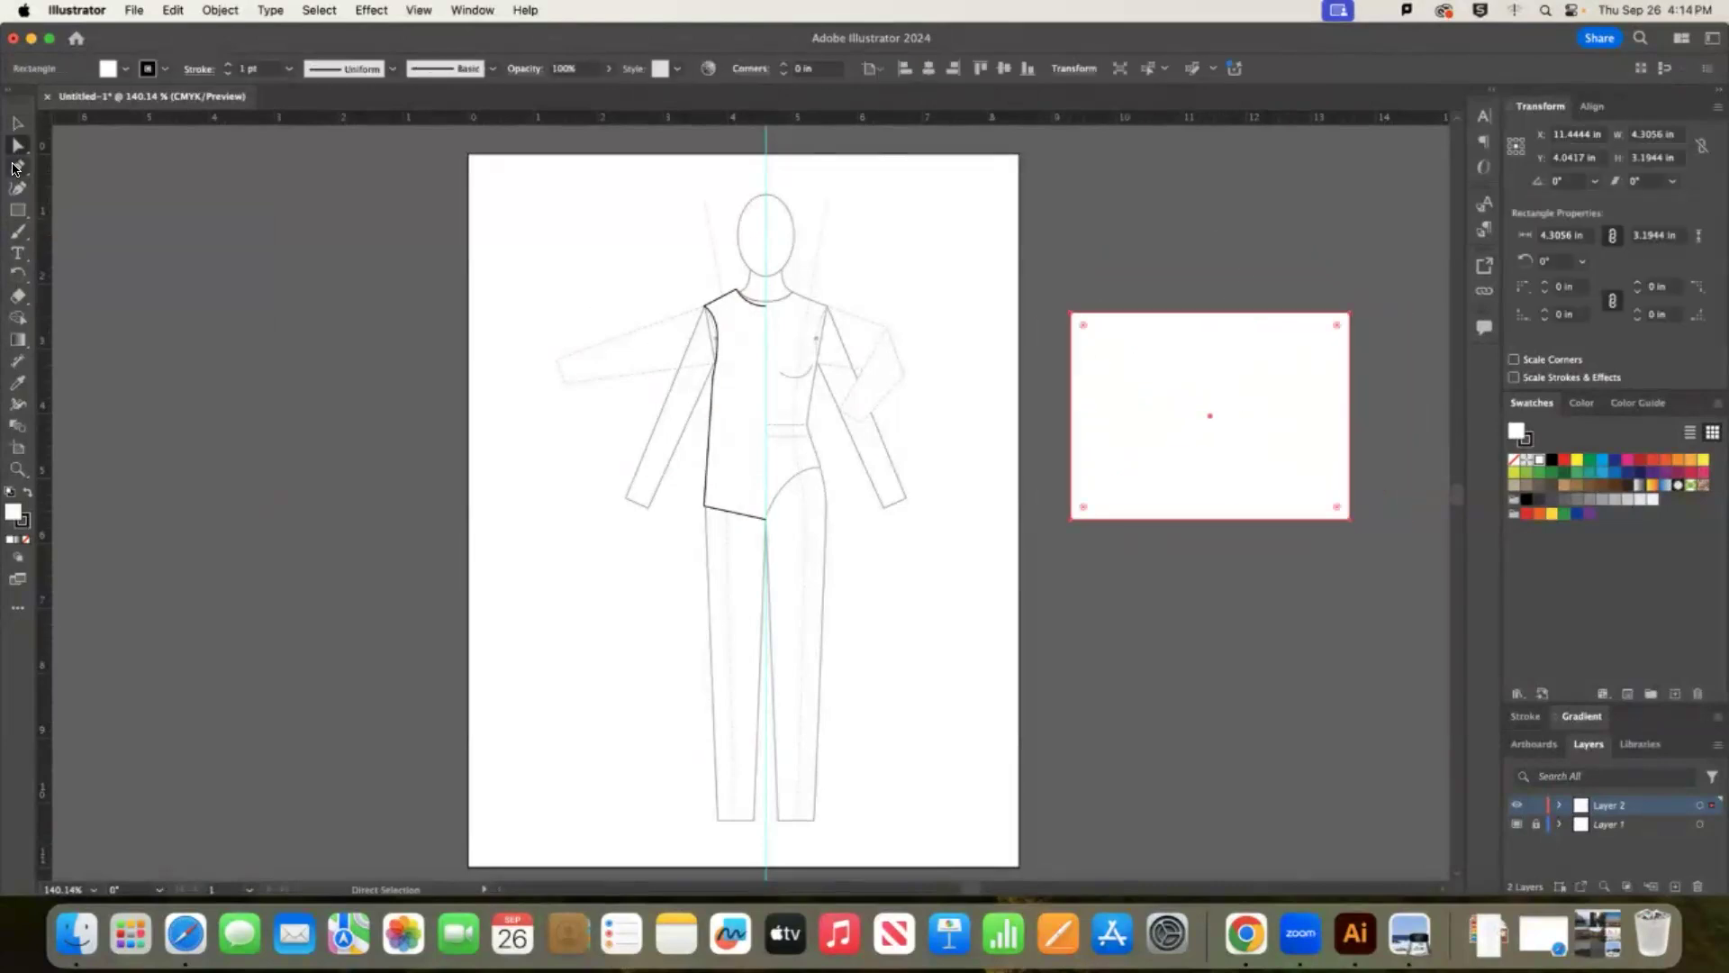
{"action": "left_click", "coordinate": [1206, 315]}
{"action": "key", "text": "a"}
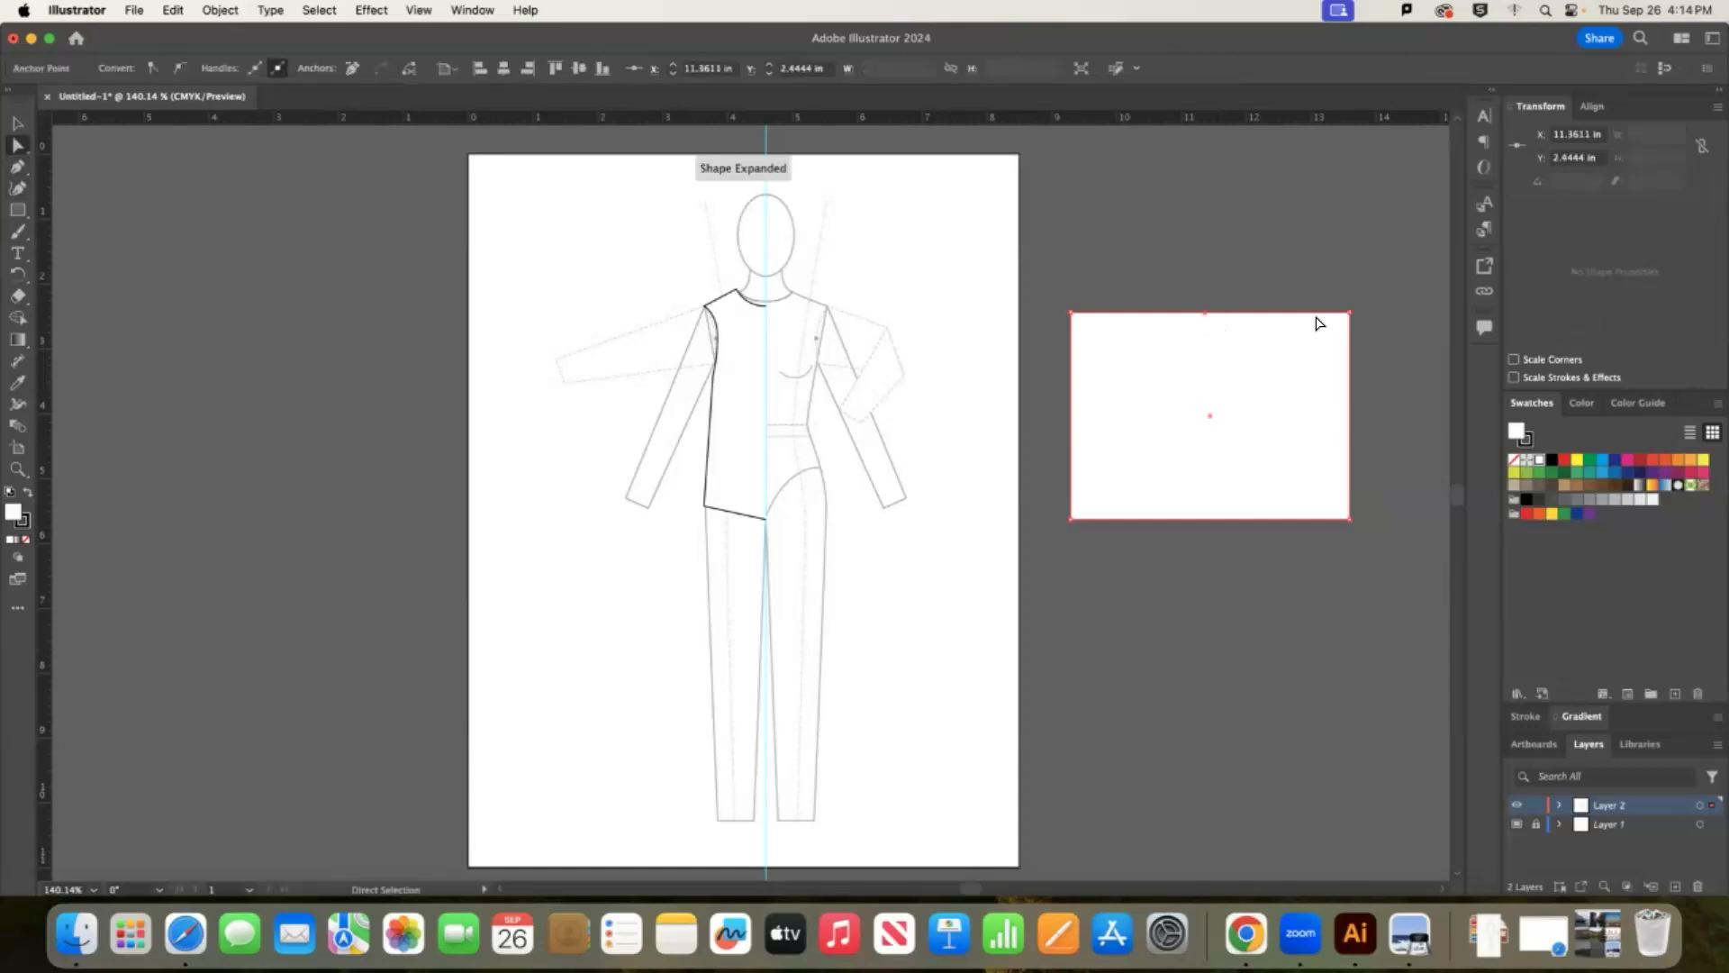
{"action": "left_click_drag", "start_coordinate": [1205, 314], "coordinate": [1206, 227]}
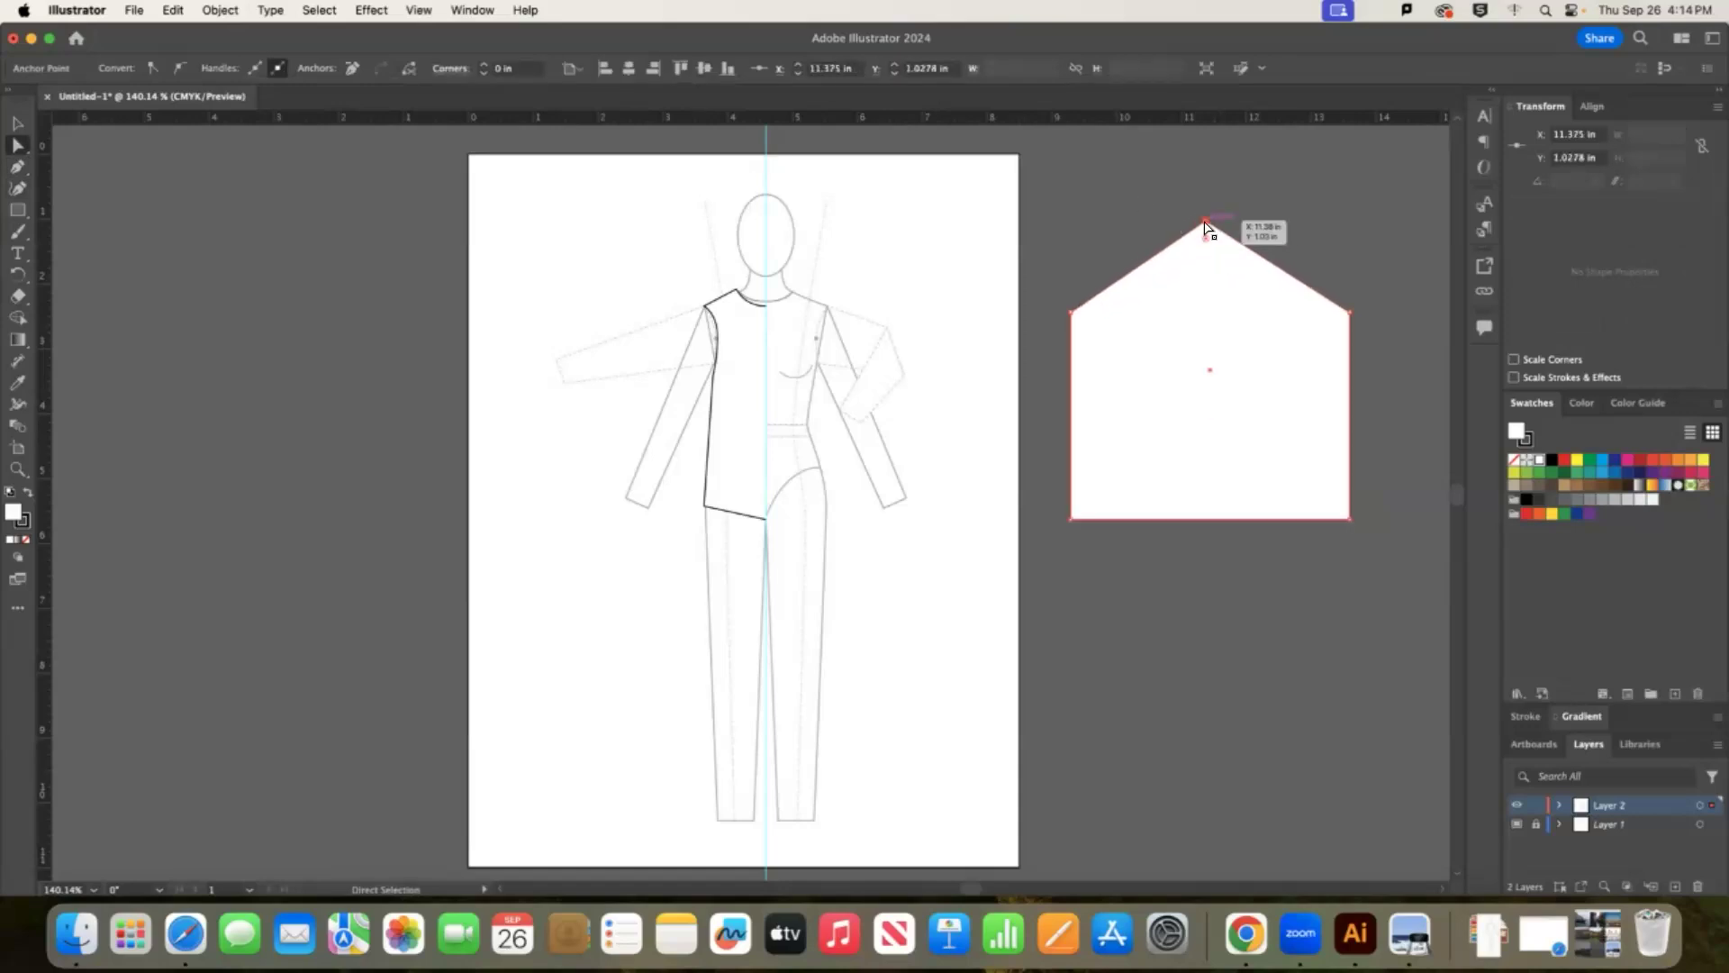
Convert the peak anchor point to smooth and lengthen both its handles to form a rounded arch.
{"action": "left_click", "coordinate": [182, 69]}
{"action": "left_click_drag", "start_coordinate": [1246, 220], "coordinate": [1309, 216]}
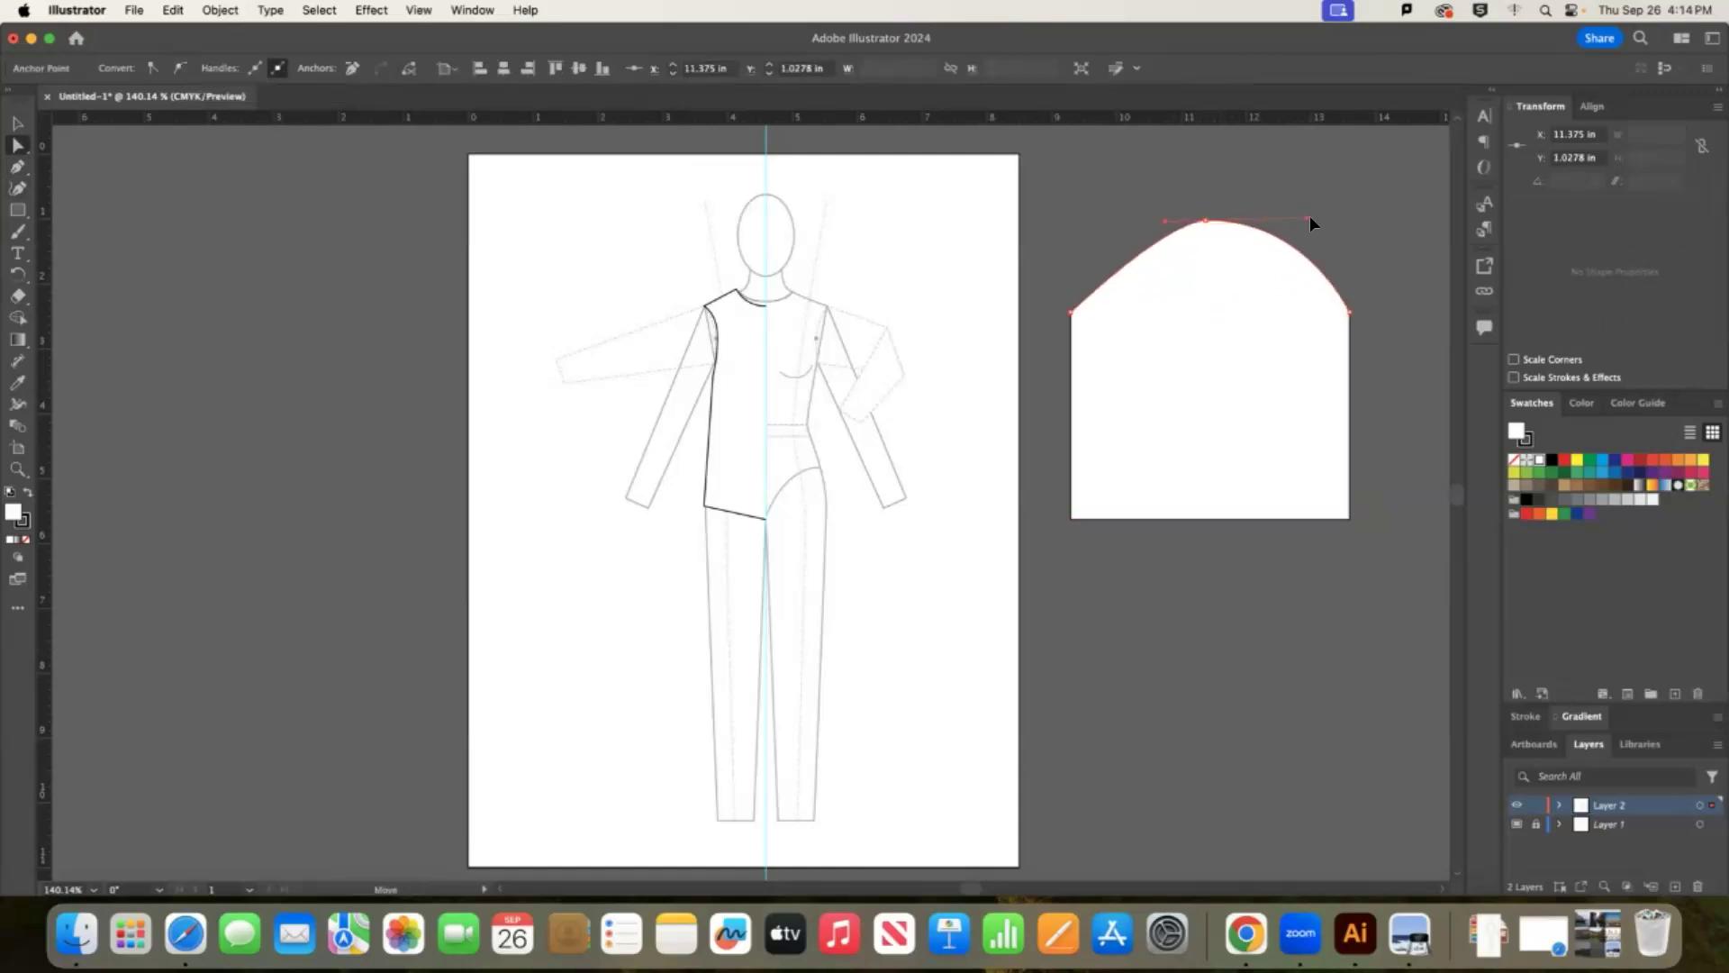
{"action": "left_click_drag", "start_coordinate": [1168, 221], "coordinate": [1212, 227]}
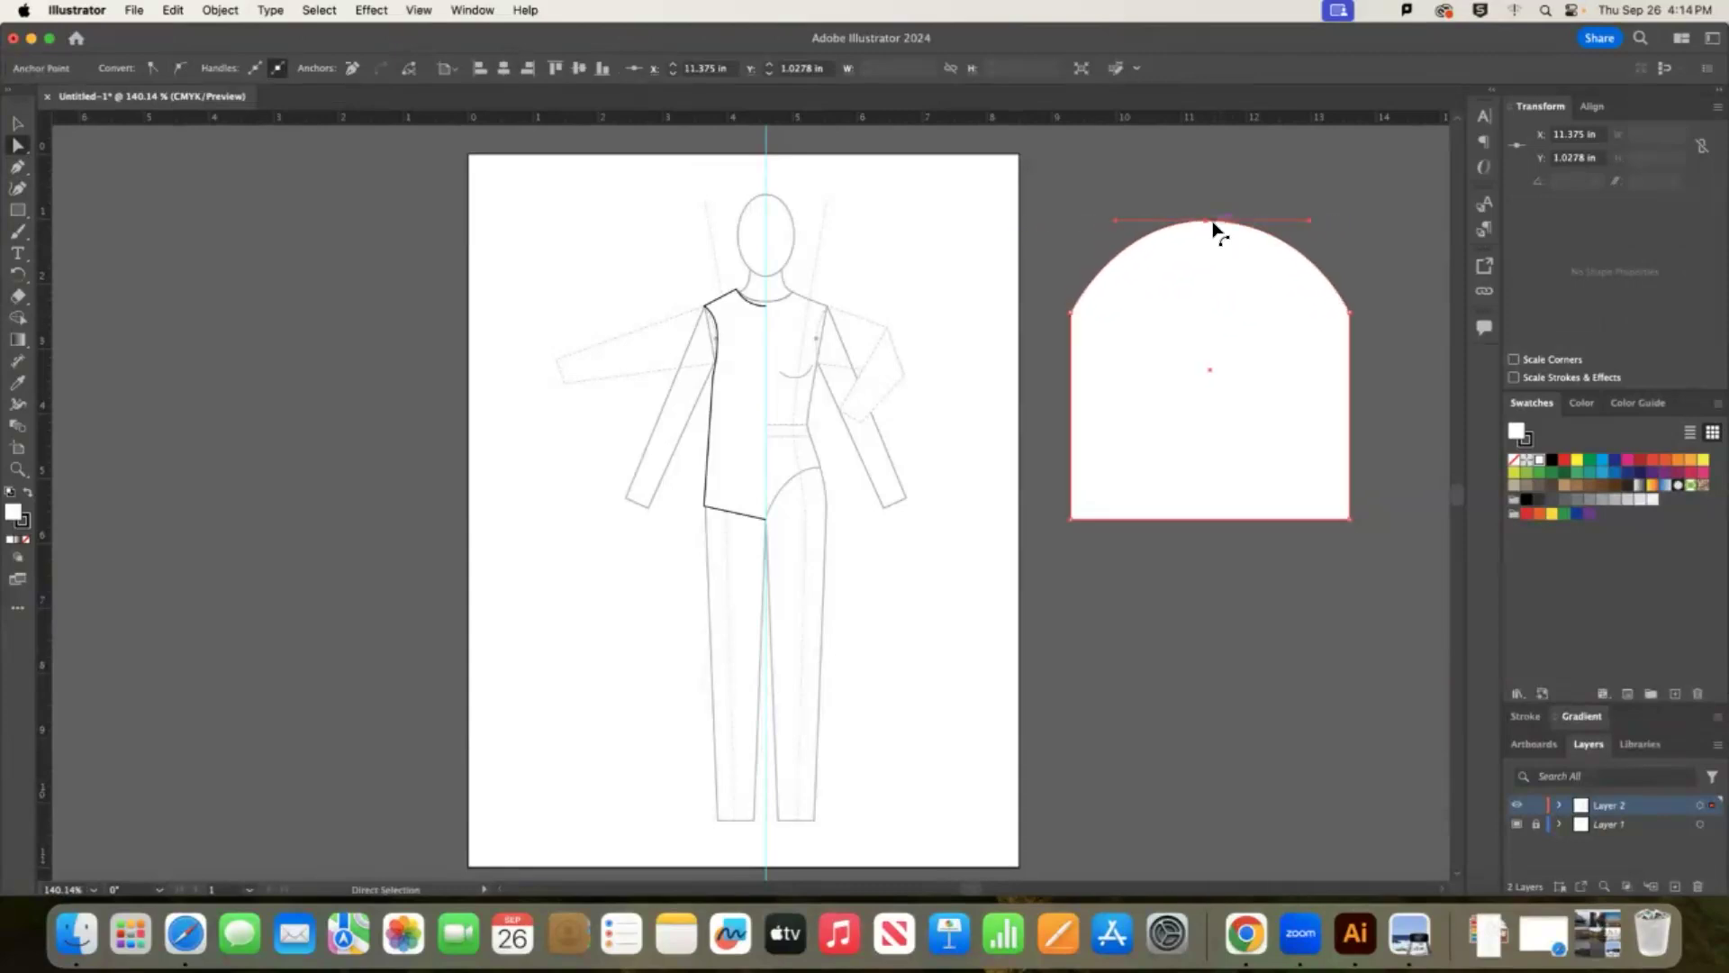
Delete the arched shape and draw three separate practice rectangles beside the artboard with the Rectangle tool.
{"action": "key", "text": "Delete"}
{"action": "key", "text": "Delete"}
{"action": "left_click", "coordinate": [18, 210]}
{"action": "left_click_drag", "start_coordinate": [1064, 258], "coordinate": [1215, 435]}
{"action": "left_click_drag", "start_coordinate": [1318, 592], "coordinate": [1168, 500]}
{"action": "mouse_move", "coordinate": [1096, 646]}
{"action": "left_mouse_down"}
{"action": "mouse_move", "coordinate": [1276, 727]}
{"action": "mouse_move", "coordinate": [1254, 729]}
{"action": "left_mouse_up"}
Delete the three practice rectangles beside the artboard.
{"action": "key", "text": "v"}
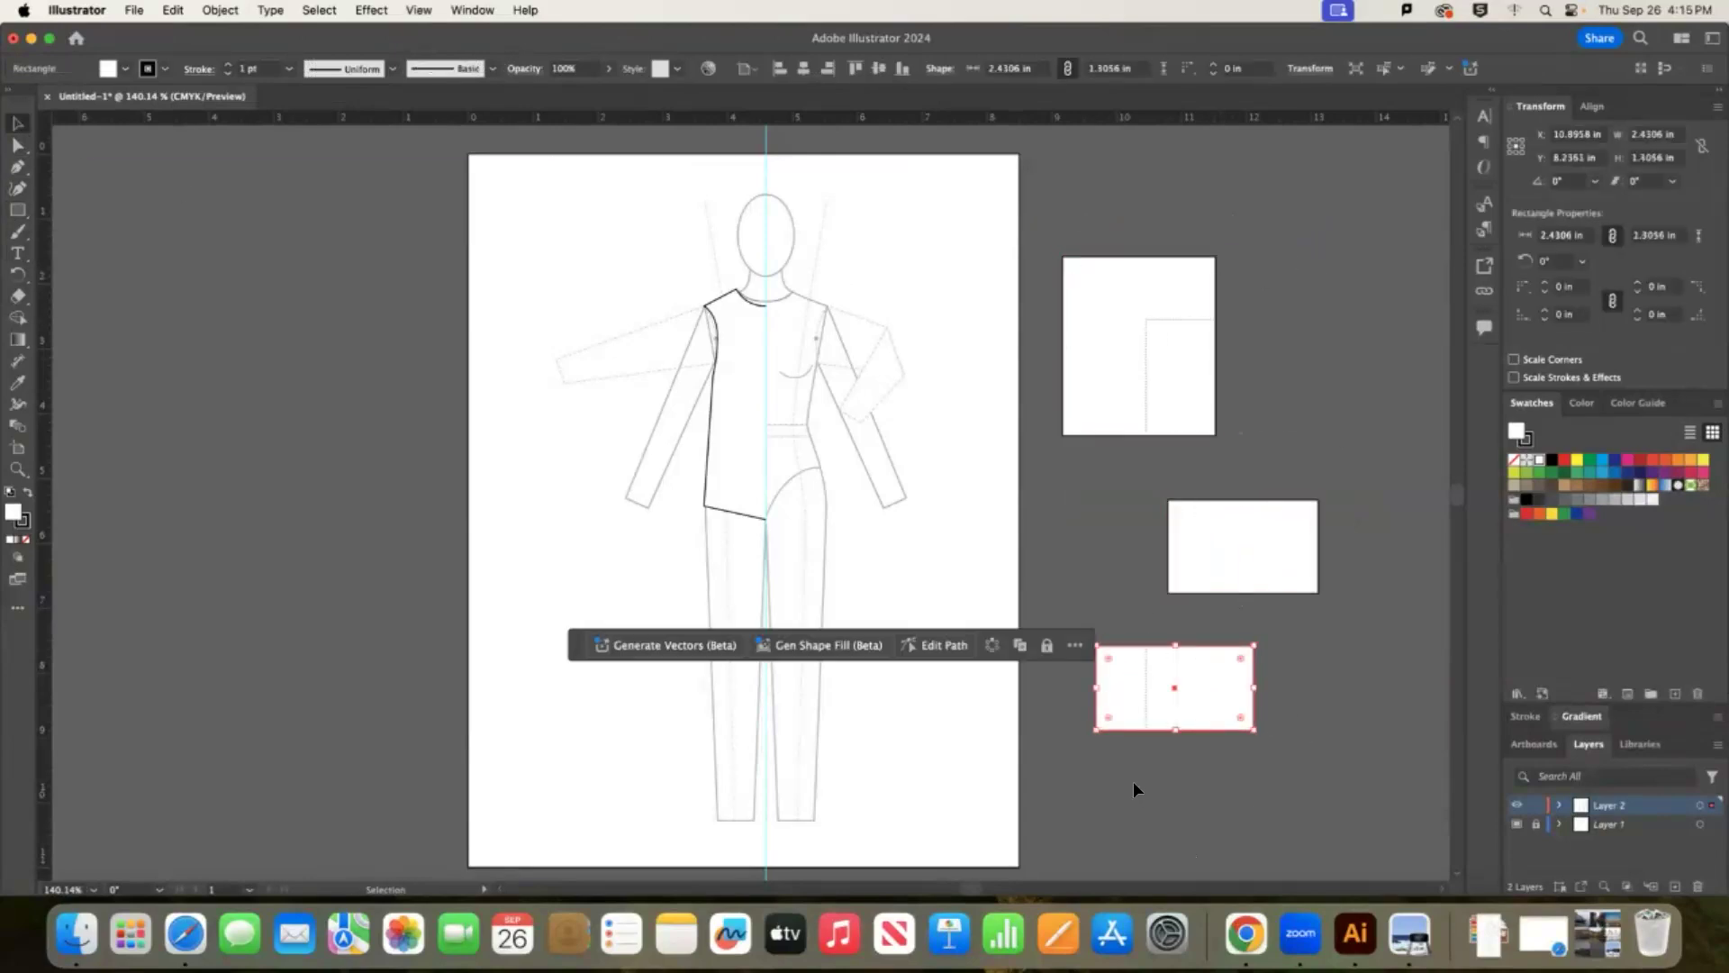
{"action": "key", "text": "super+a"}
{"action": "key", "text": "BackSpace"}
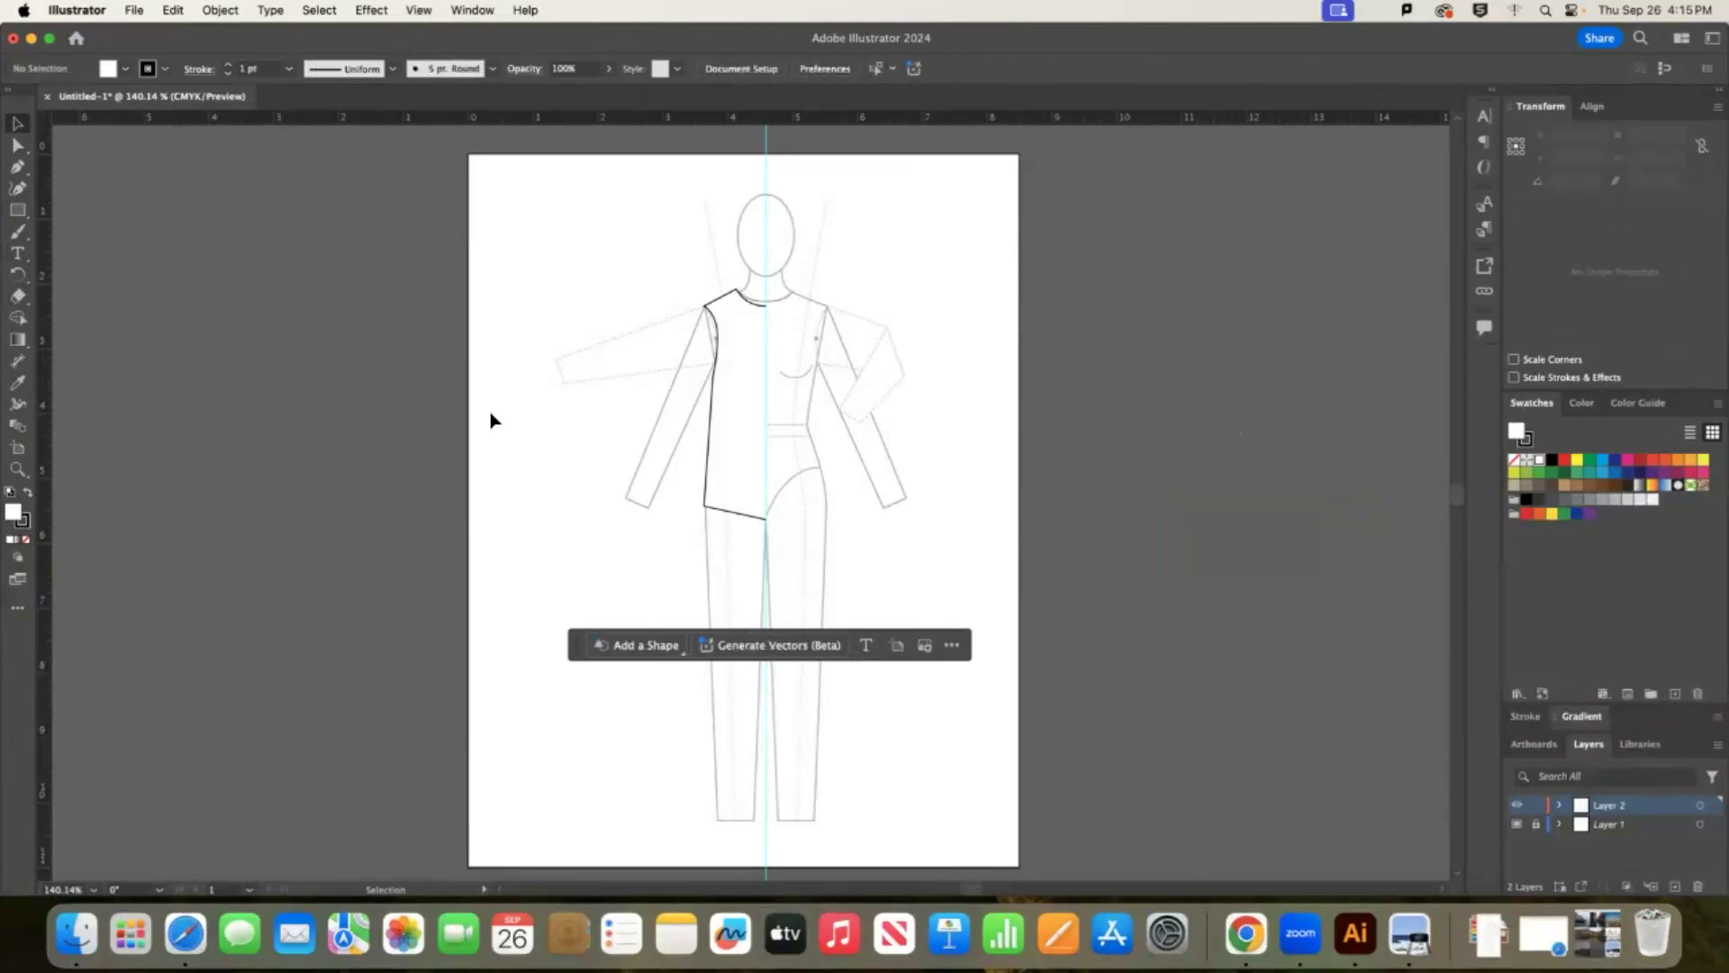
Draw a freehand wavy line about 1.6 in wide and 7.26 in tall beside the artboard with the Pencil tool.
{"action": "left_click", "coordinate": [18, 232]}
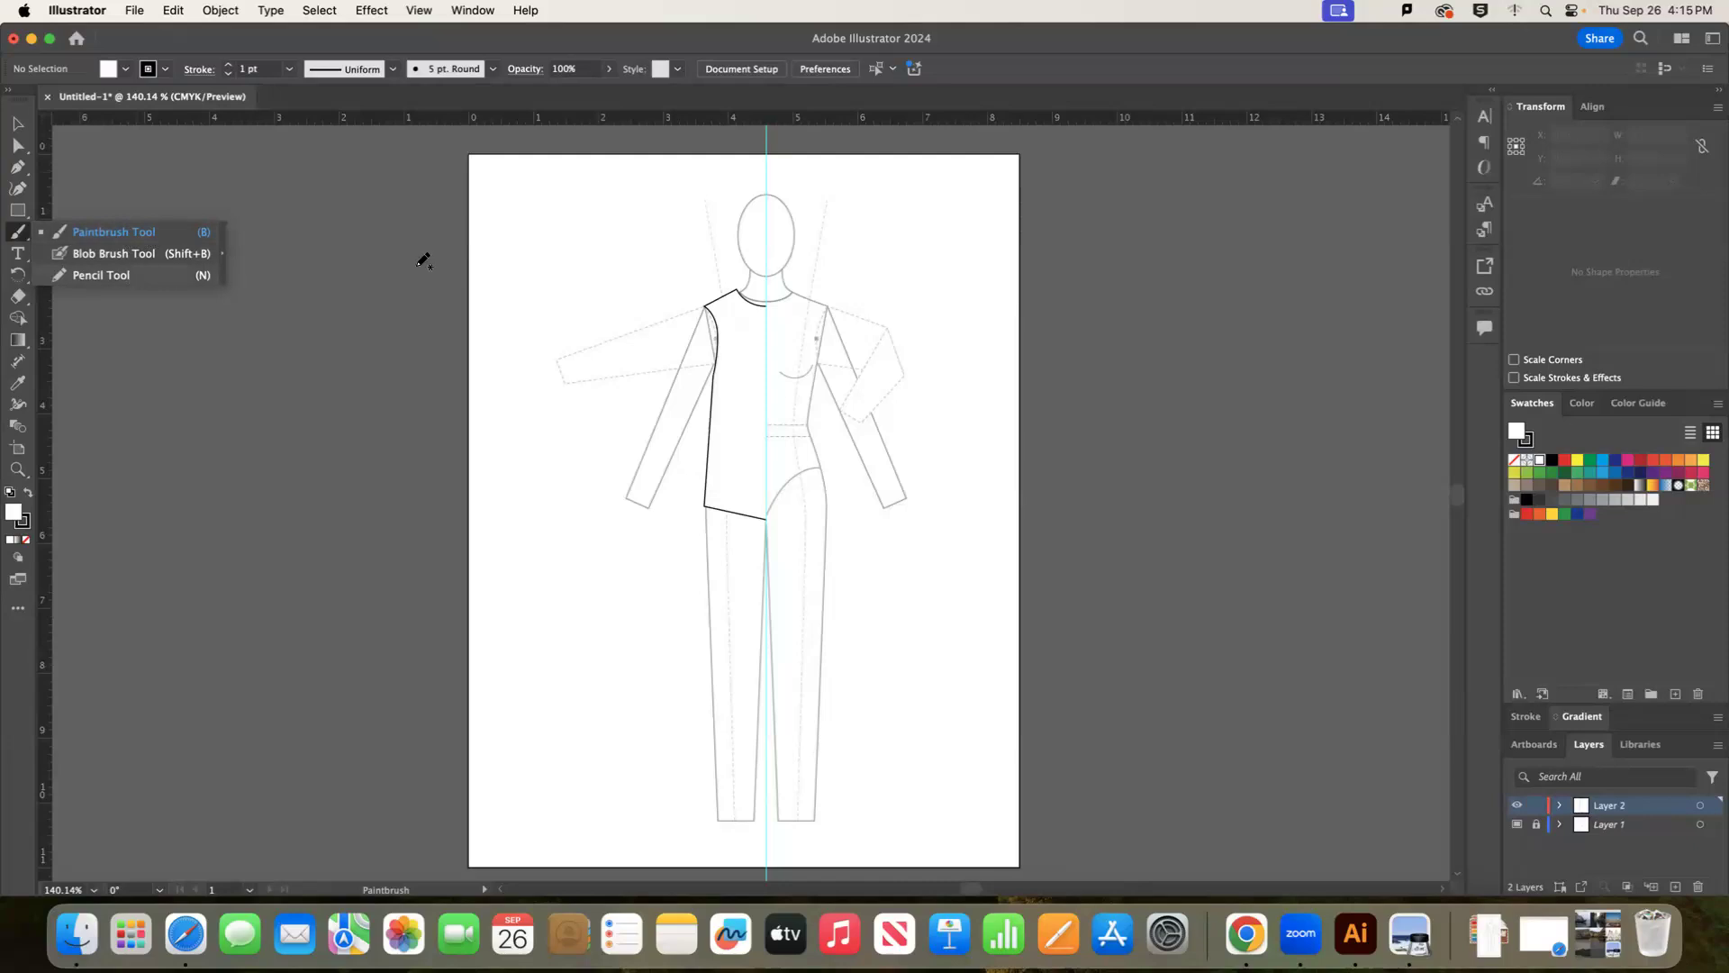
{"action": "key", "text": "n"}
{"action": "mouse_move", "coordinate": [1270, 218]}
{"action": "left_mouse_down"}
{"action": "mouse_move", "coordinate": [1297, 673]}
{"action": "mouse_move", "coordinate": [1280, 689]}
{"action": "left_mouse_up"}
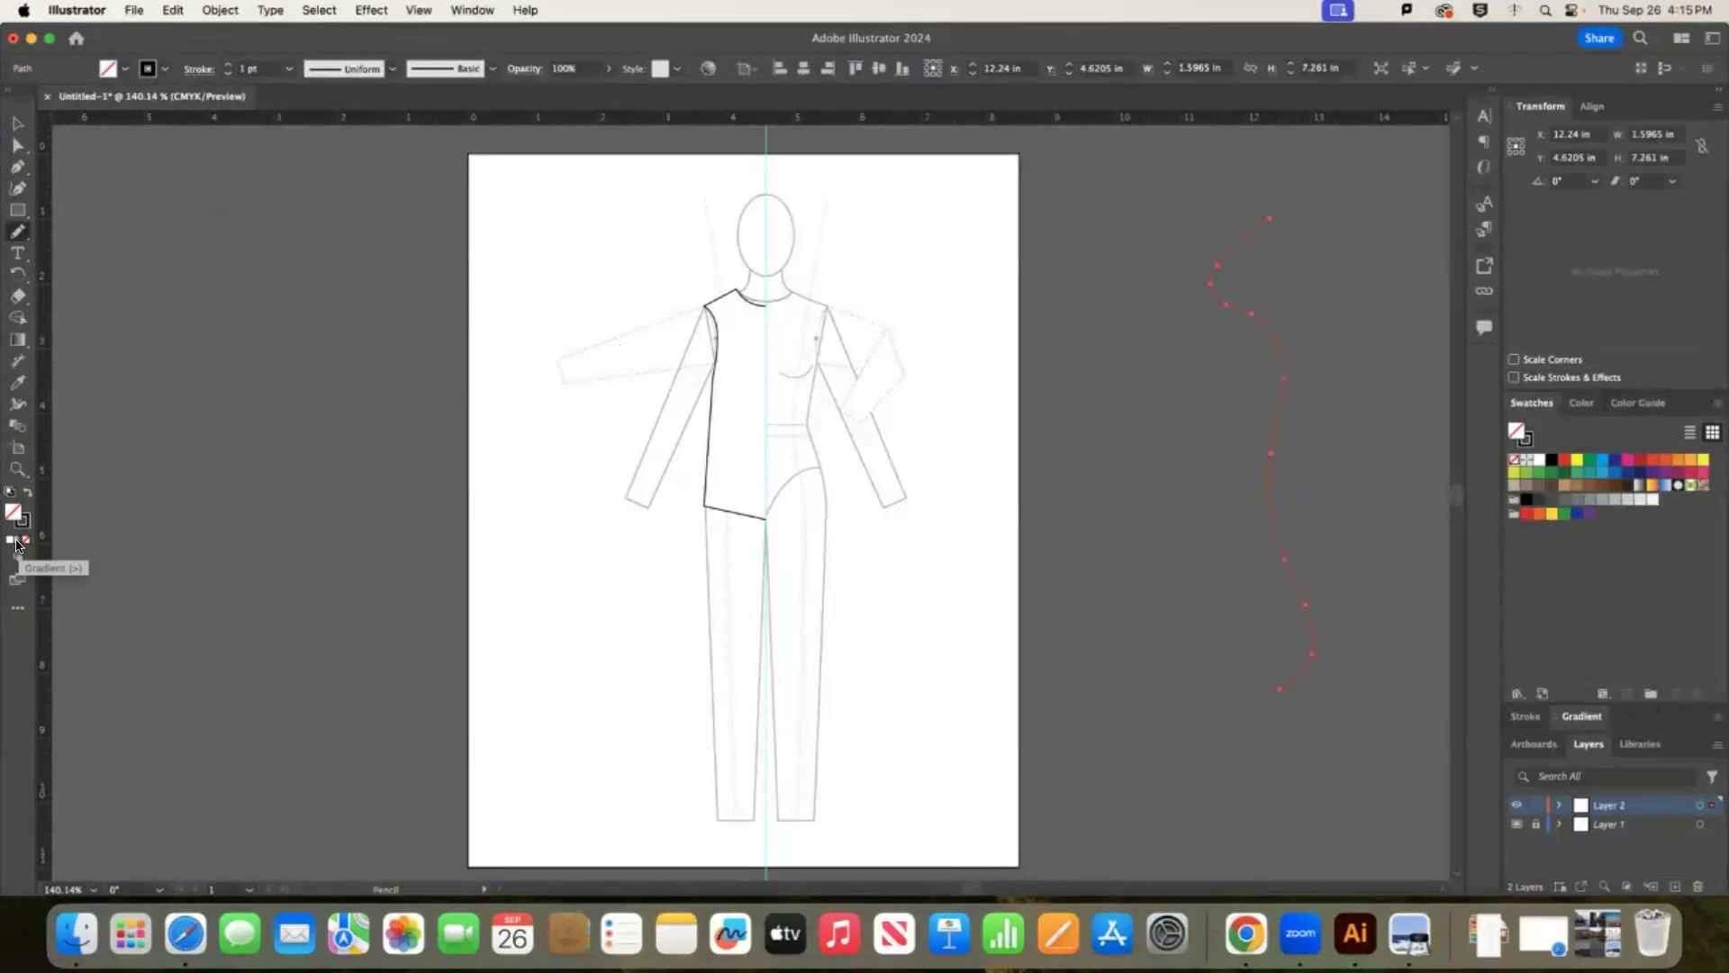
{"action": "left_click", "coordinate": [17, 145]}
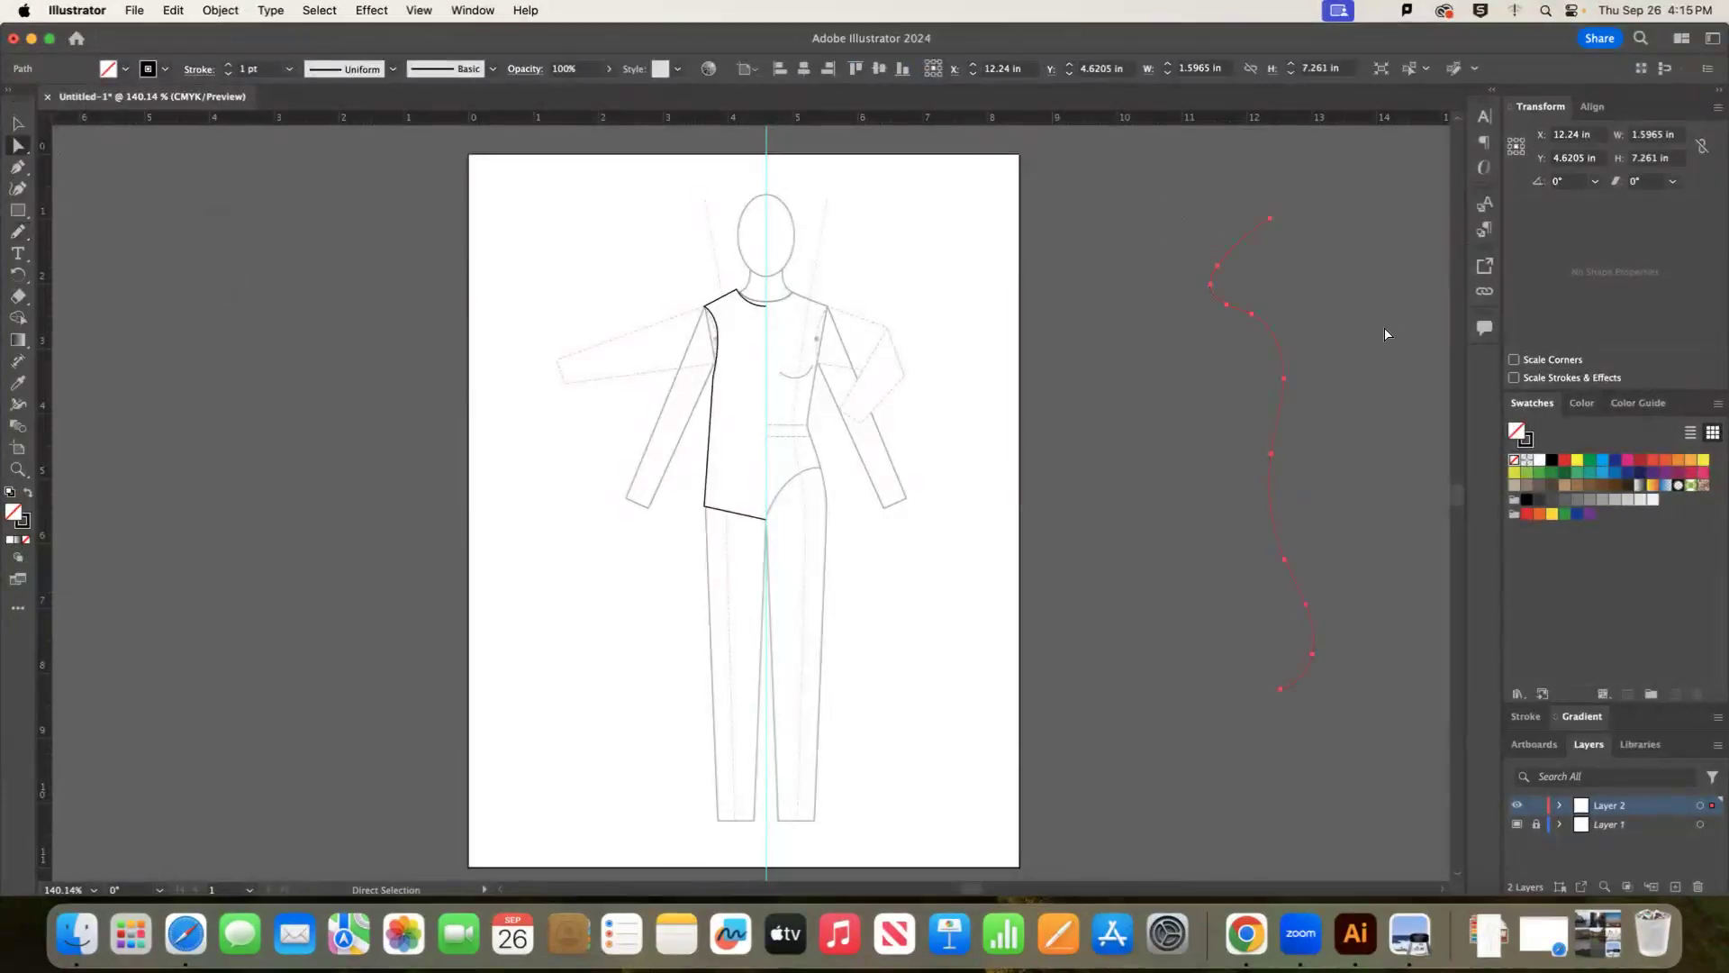
Set the Pencil tool's fidelity to fully Accurate and draw a nearly vertical test line about 7.25 in tall between the artboard and the wavy line.
{"action": "left_click", "coordinate": [20, 234]}
{"action": "double_click", "coordinate": [16, 236]}
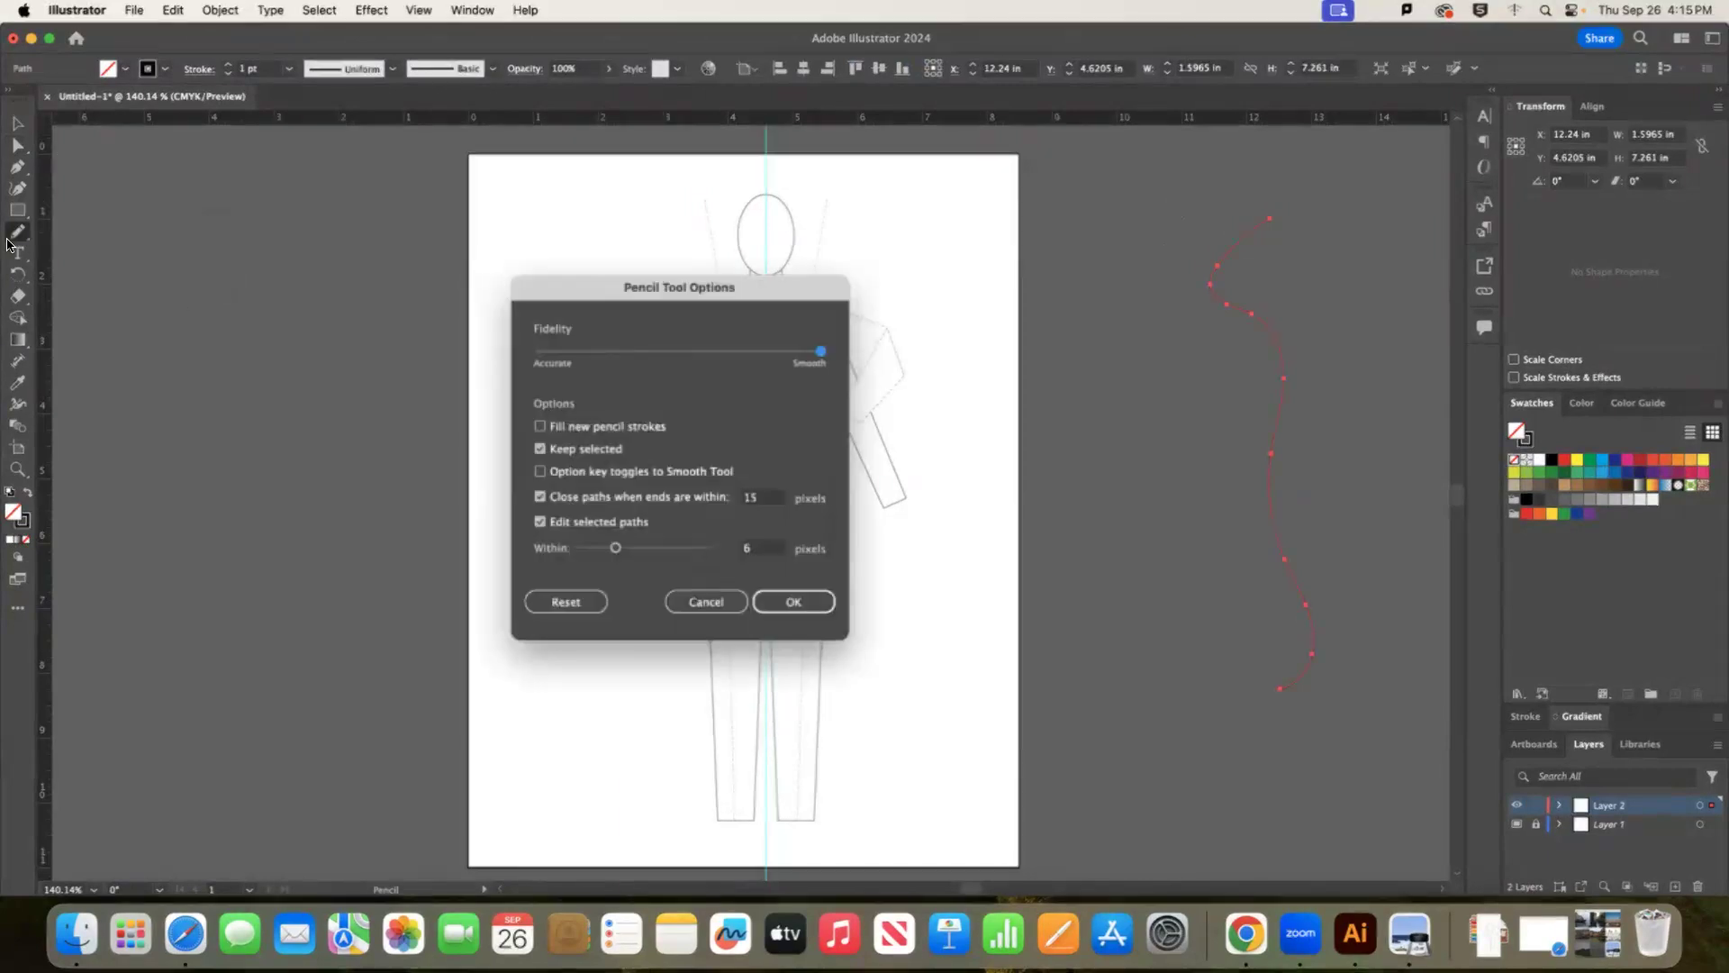
{"action": "mouse_move", "coordinate": [661, 285]}
{"action": "left_mouse_down"}
{"action": "mouse_move", "coordinate": [510, 263]}
{"action": "mouse_move", "coordinate": [582, 278]}
{"action": "left_mouse_up"}
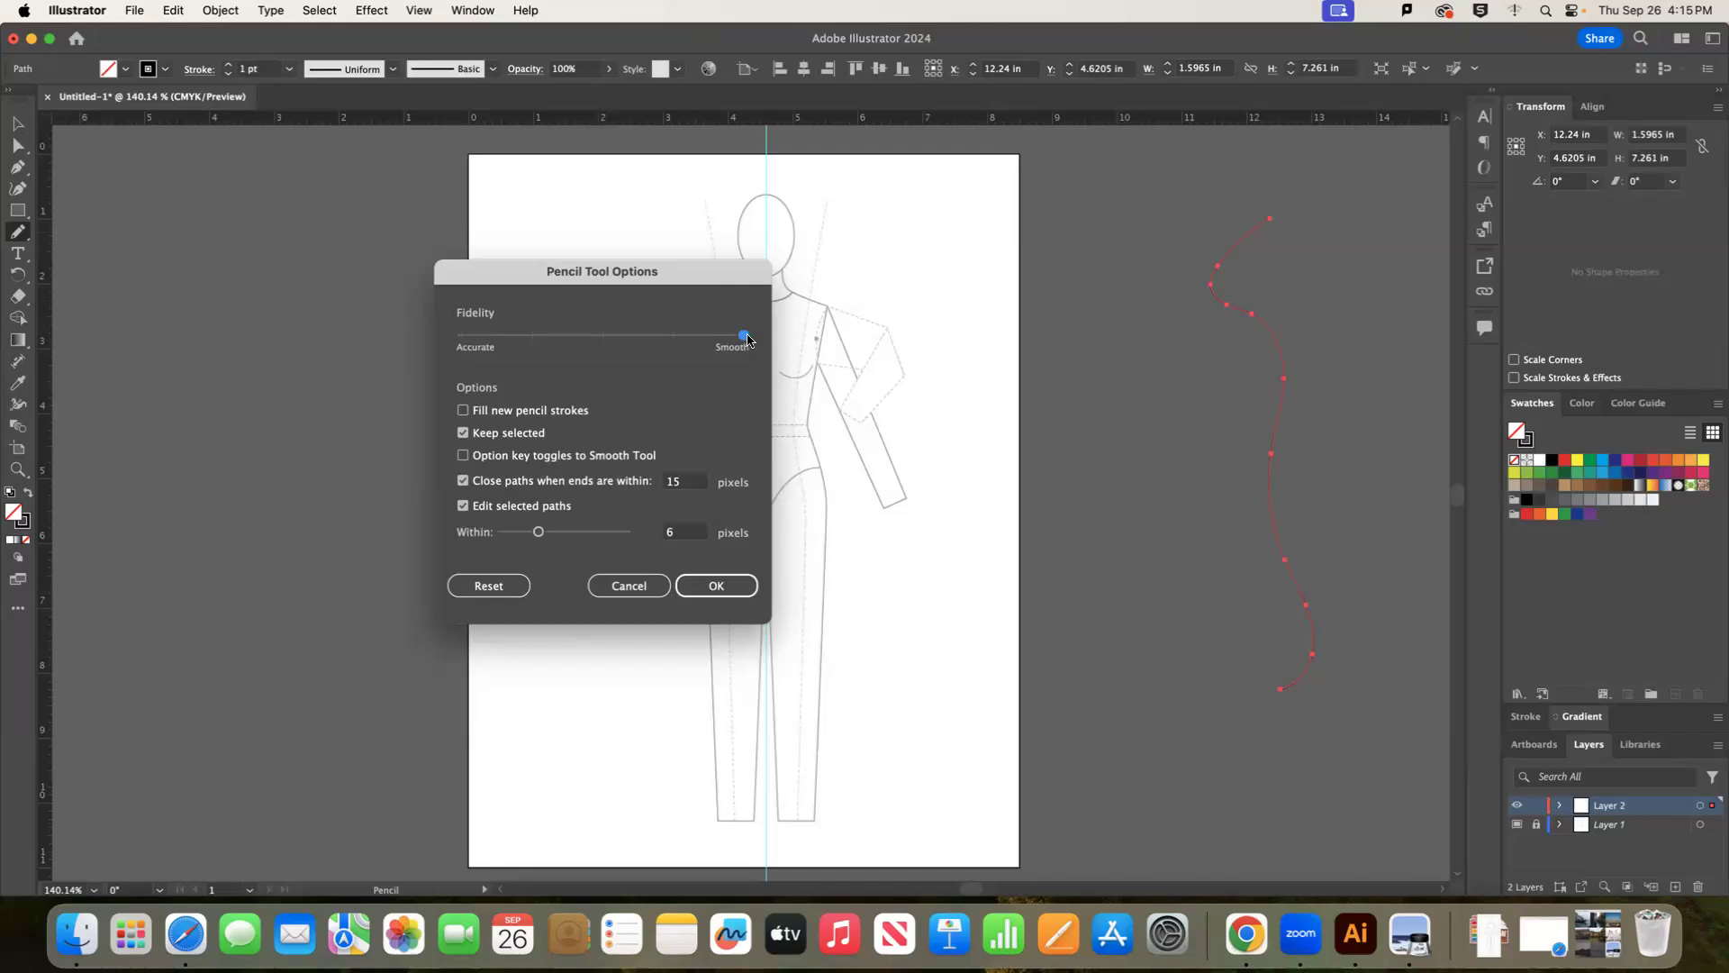
{"action": "left_click", "coordinate": [463, 337]}
{"action": "left_click", "coordinate": [738, 586]}
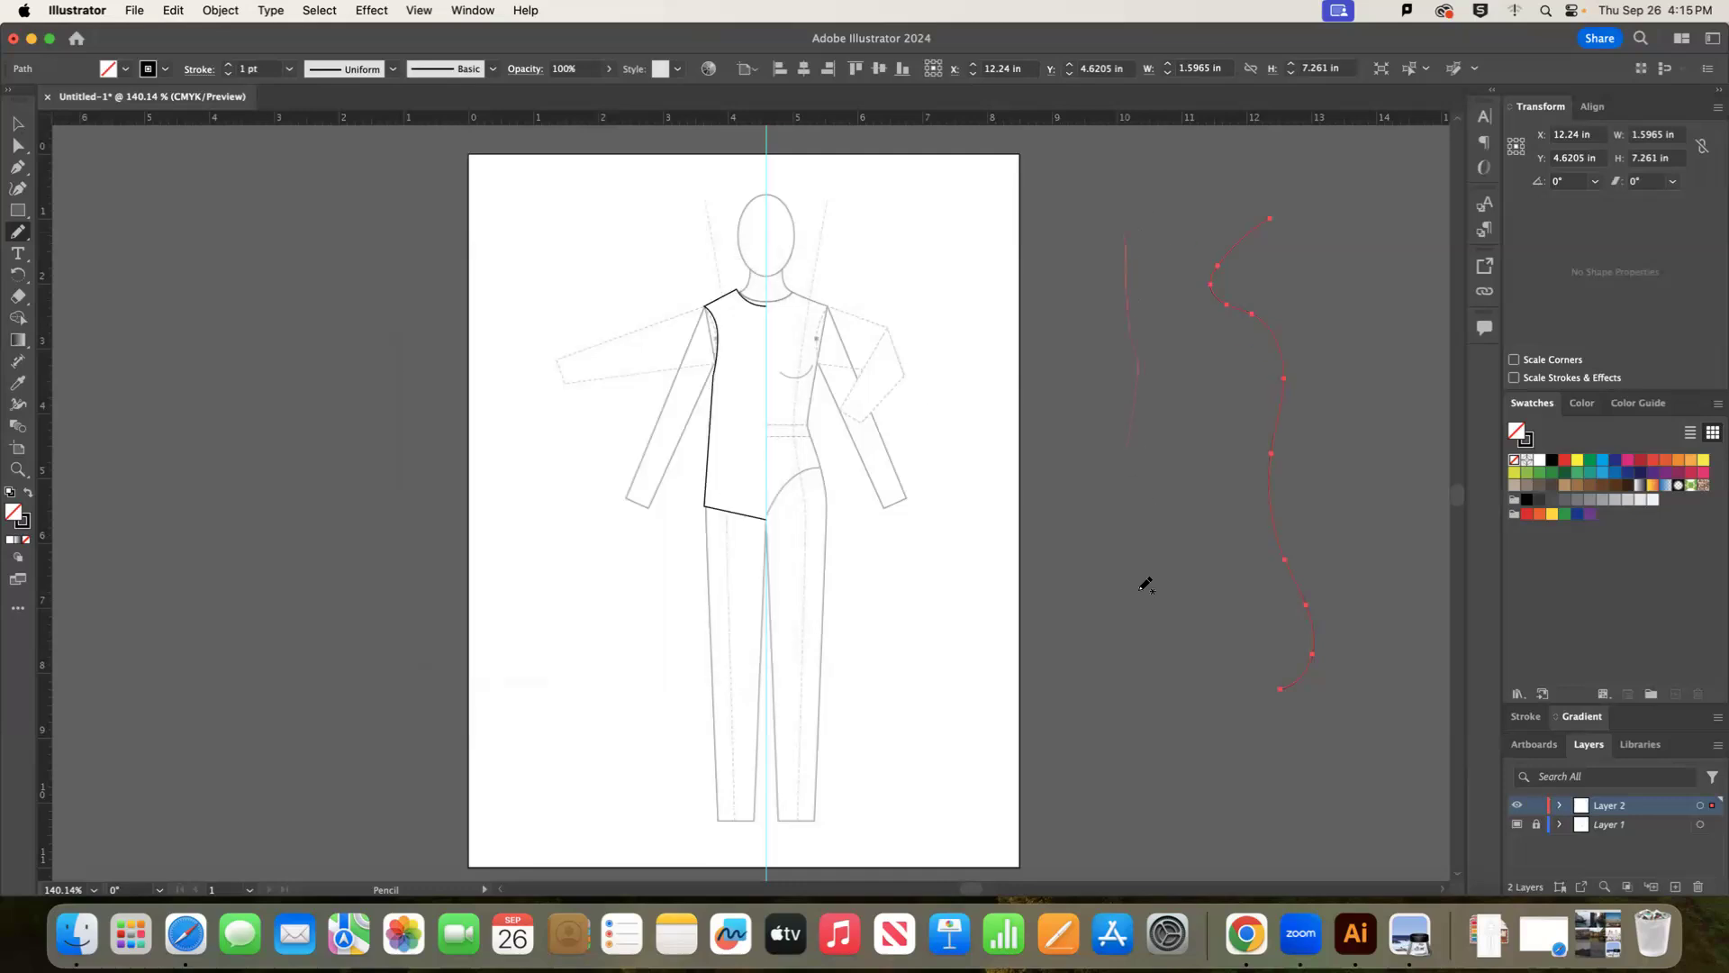
{"action": "left_click_drag", "start_coordinate": [1144, 693], "coordinate": [1137, 702]}
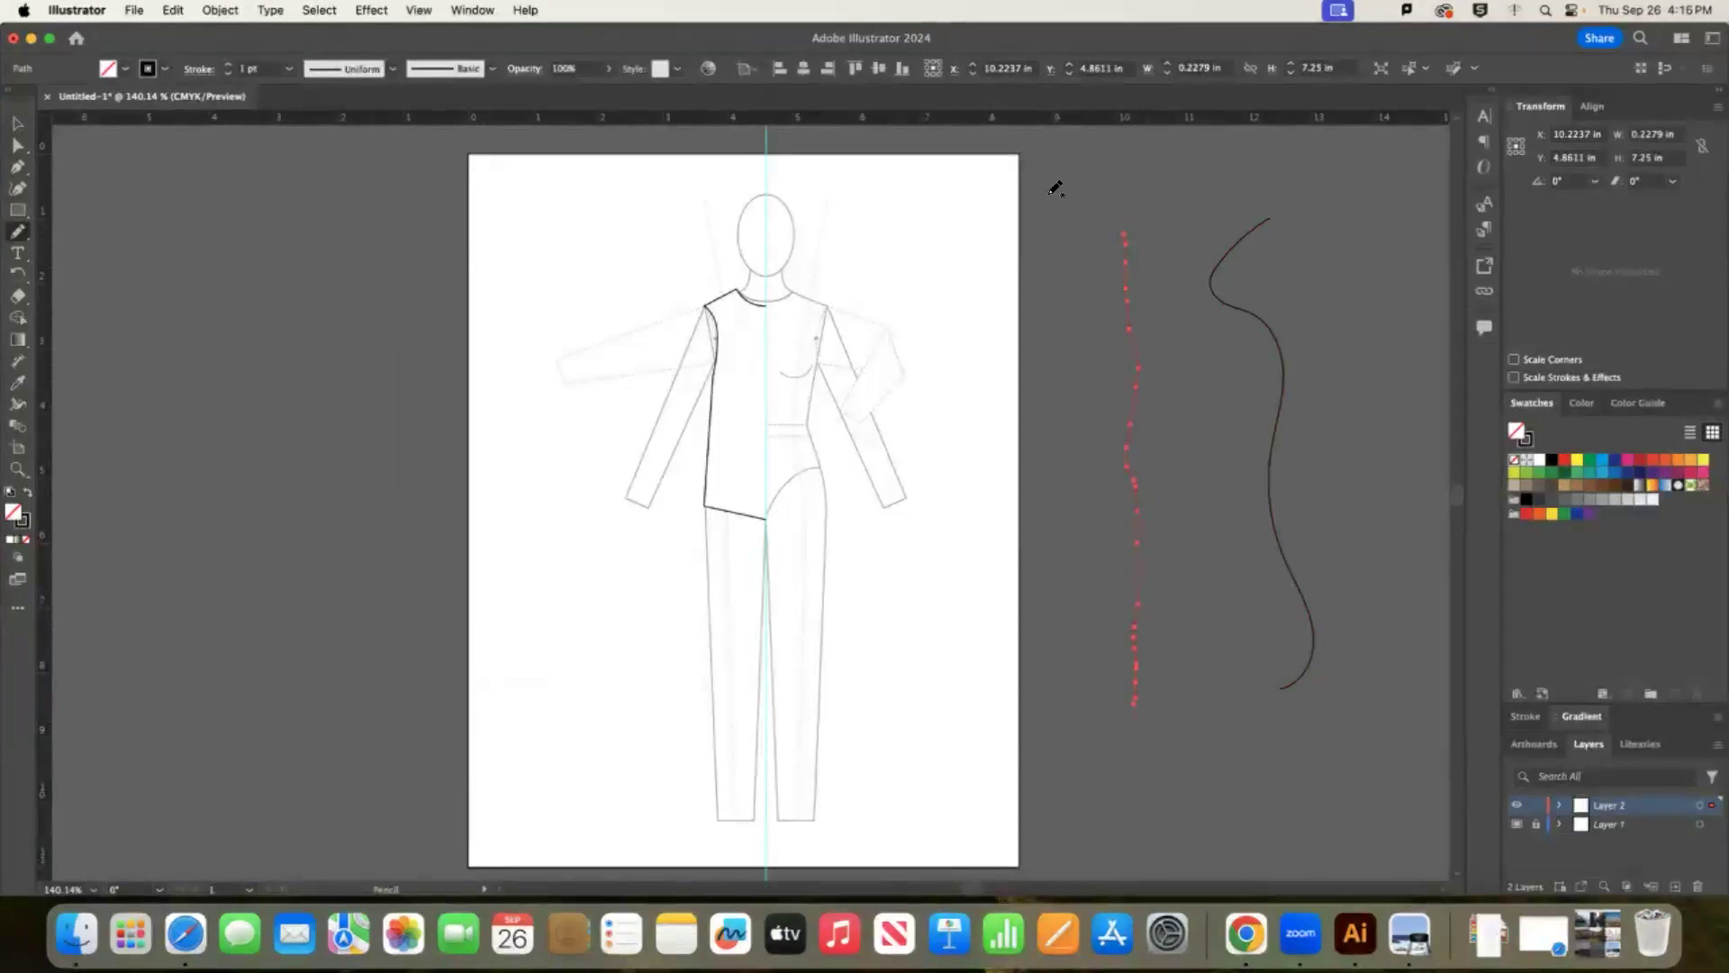
Set the Pencil tool's fidelity to fully Smooth and draw a test line about 7.38 in tall between the two existing lines.
{"action": "double_click", "coordinate": [17, 231]}
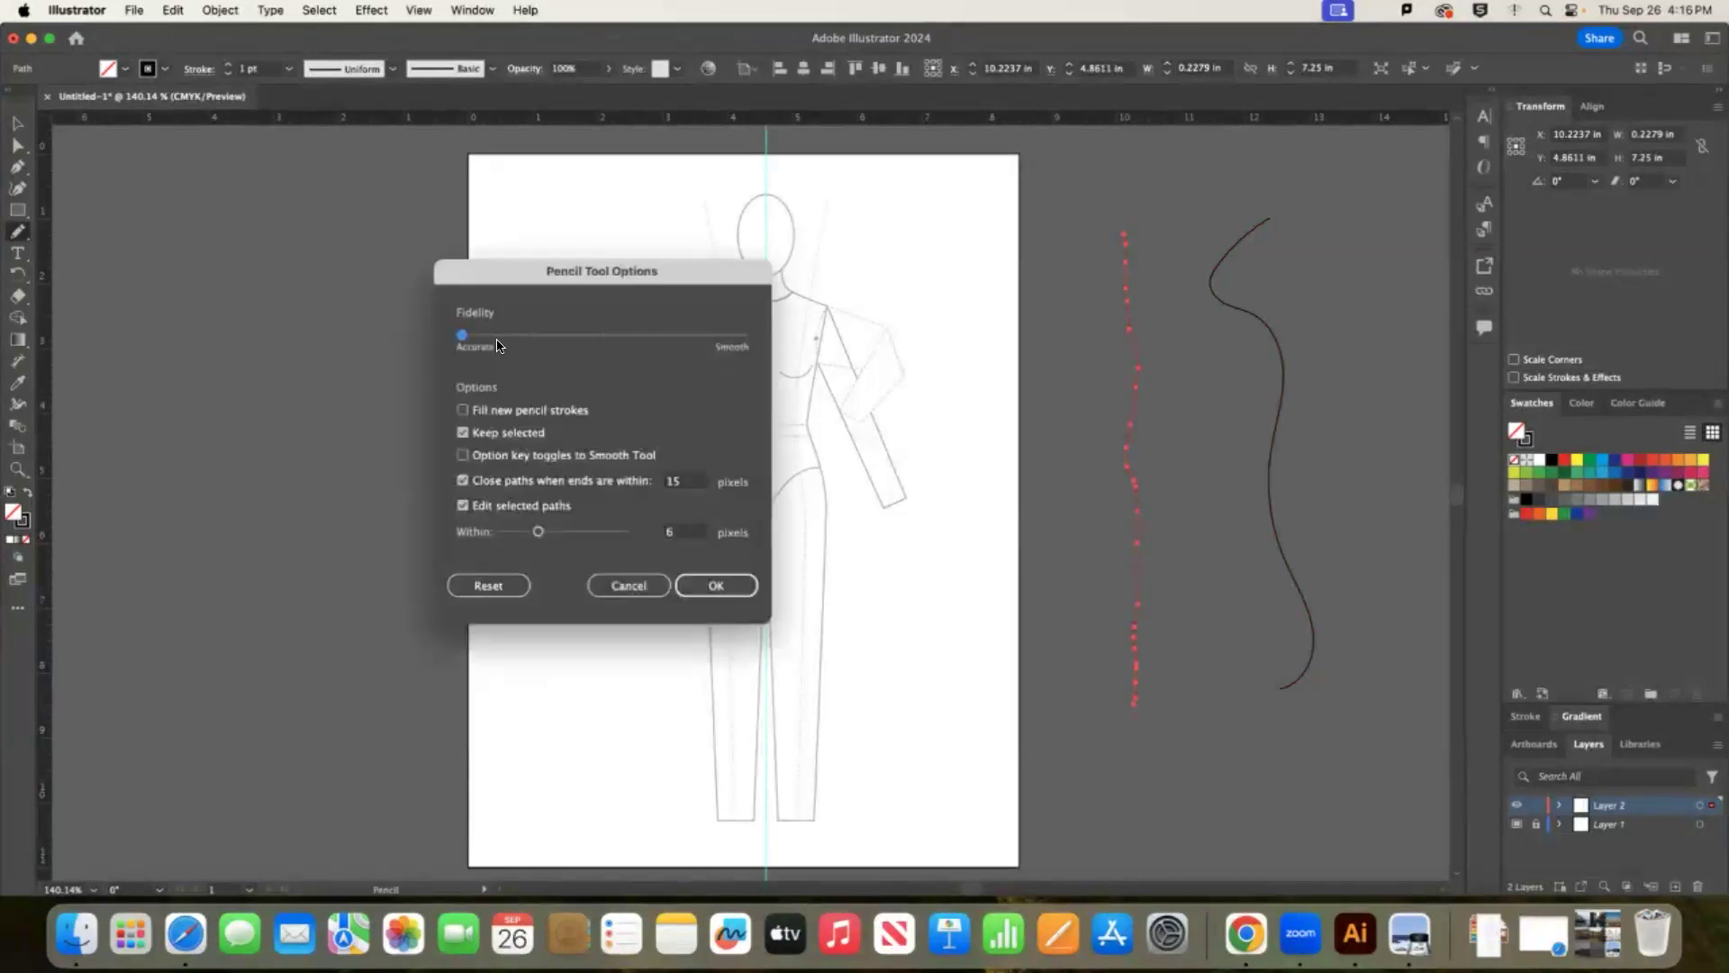
{"action": "left_click", "coordinate": [744, 336]}
{"action": "left_click", "coordinate": [716, 585]}
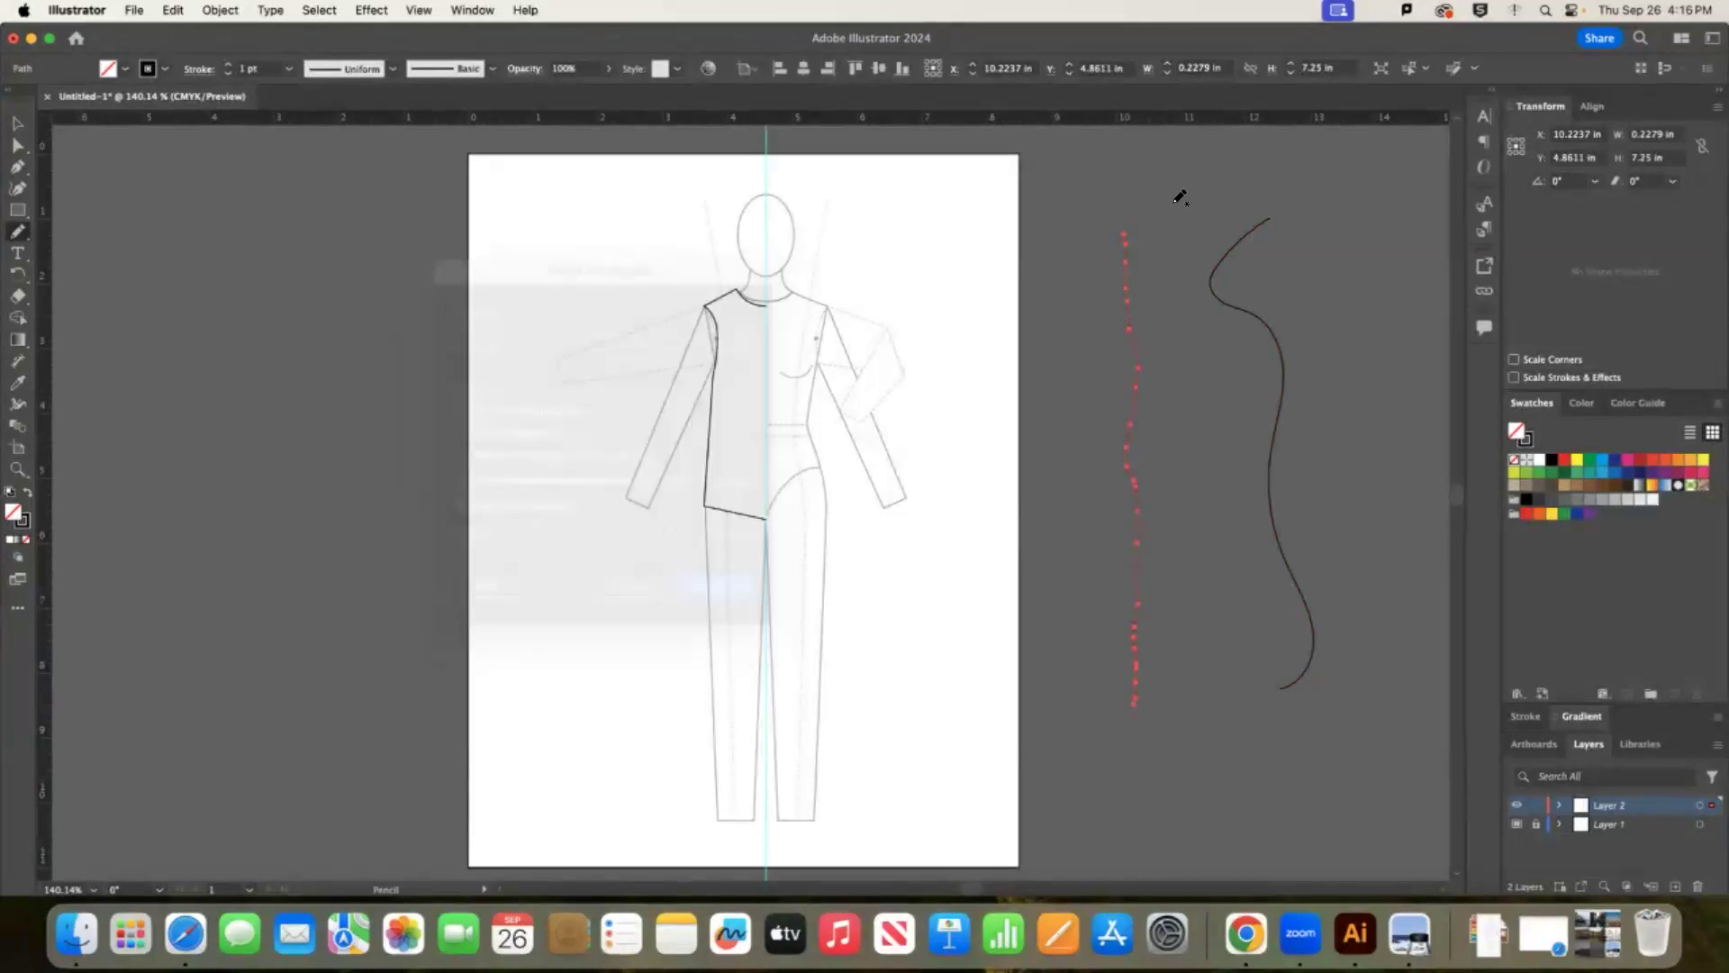
{"action": "left_click_drag", "start_coordinate": [1205, 709], "coordinate": [1202, 713]}
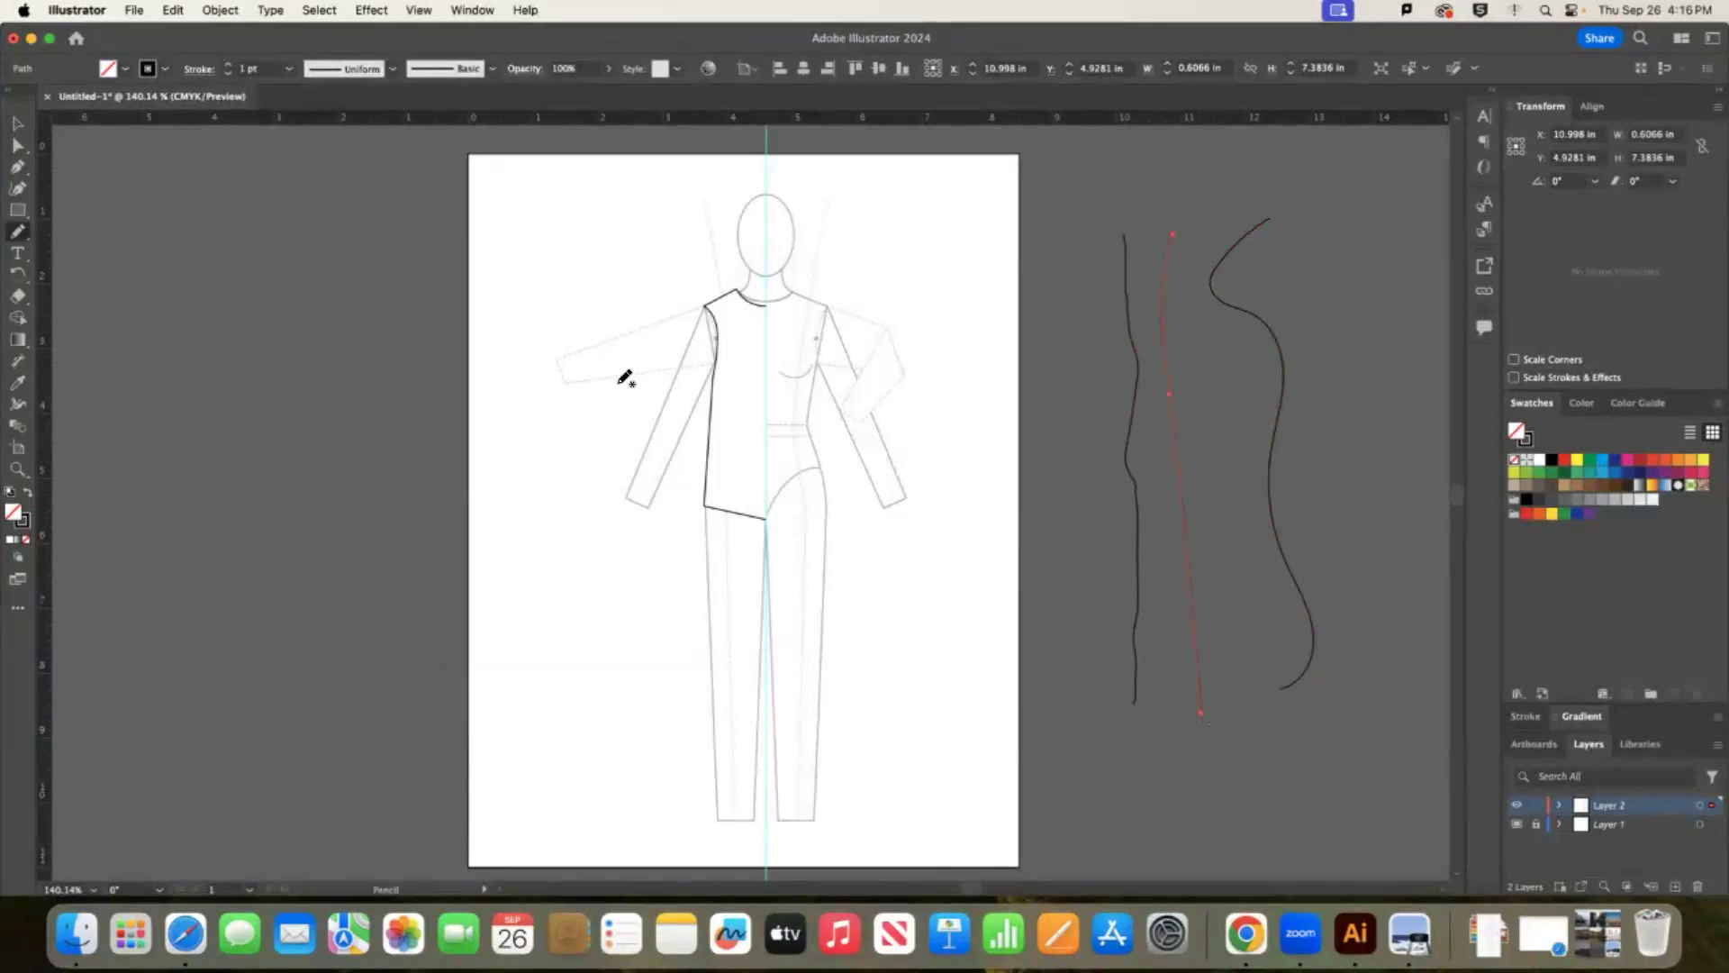
{"action": "key", "text": "super+equal"}
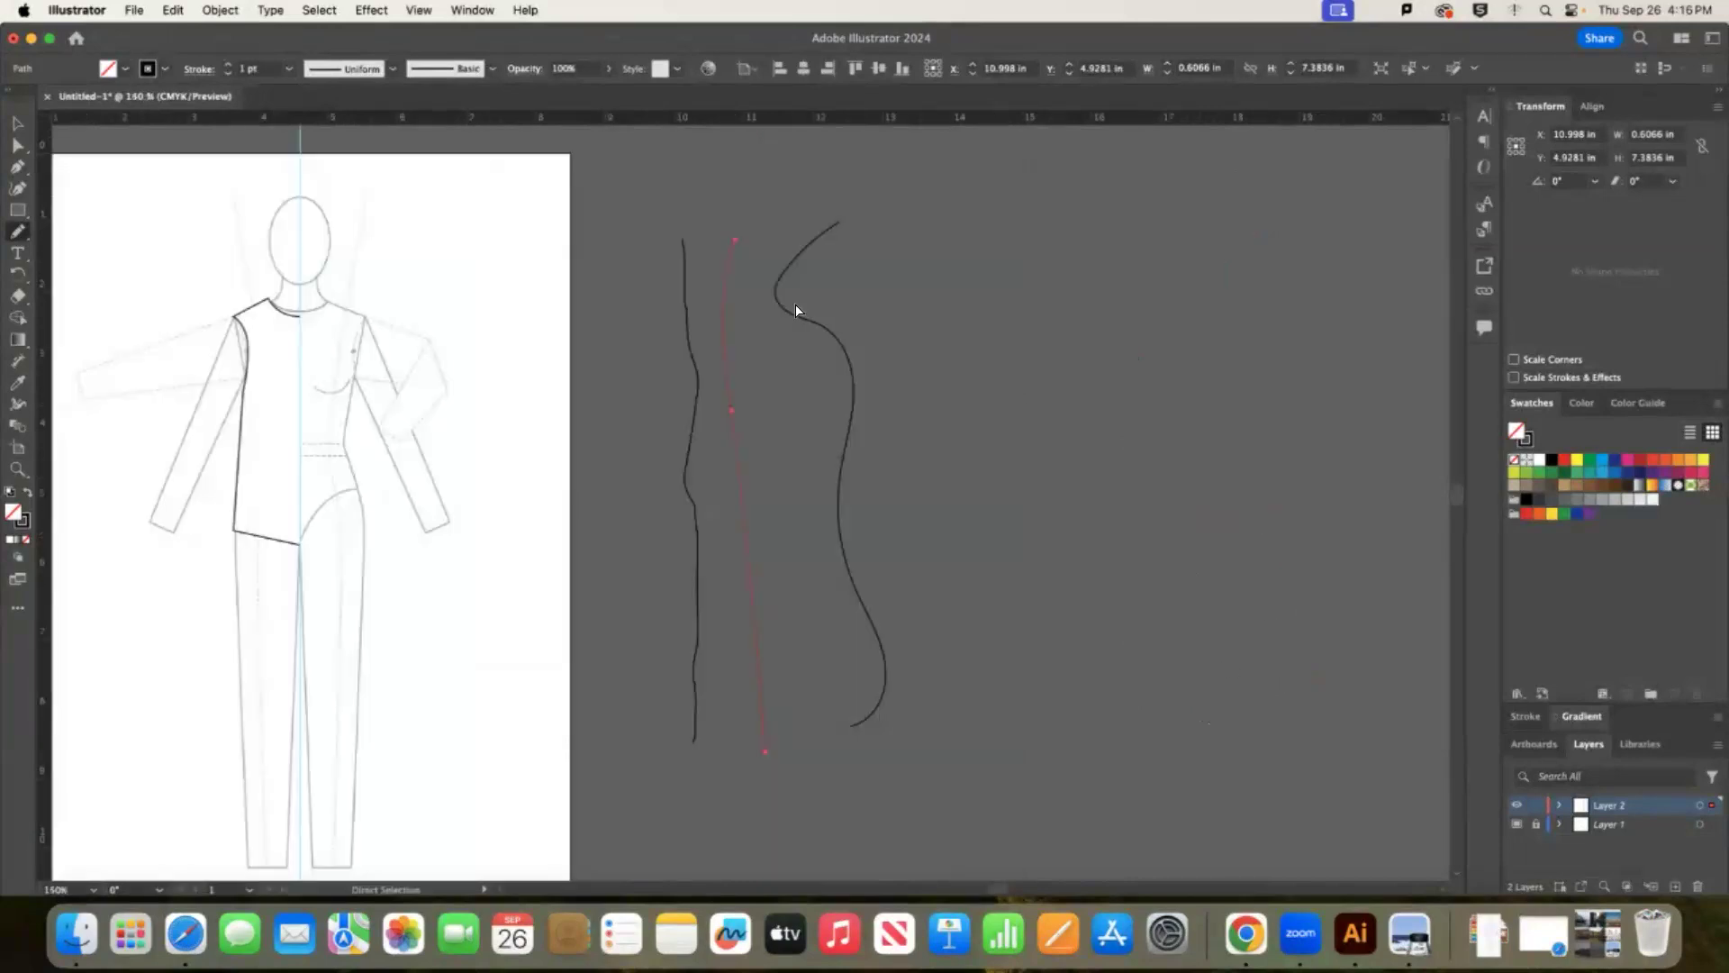
{"action": "scroll", "coordinate": [464, 349], "scroll_direction": "down", "scroll_amount": 3}
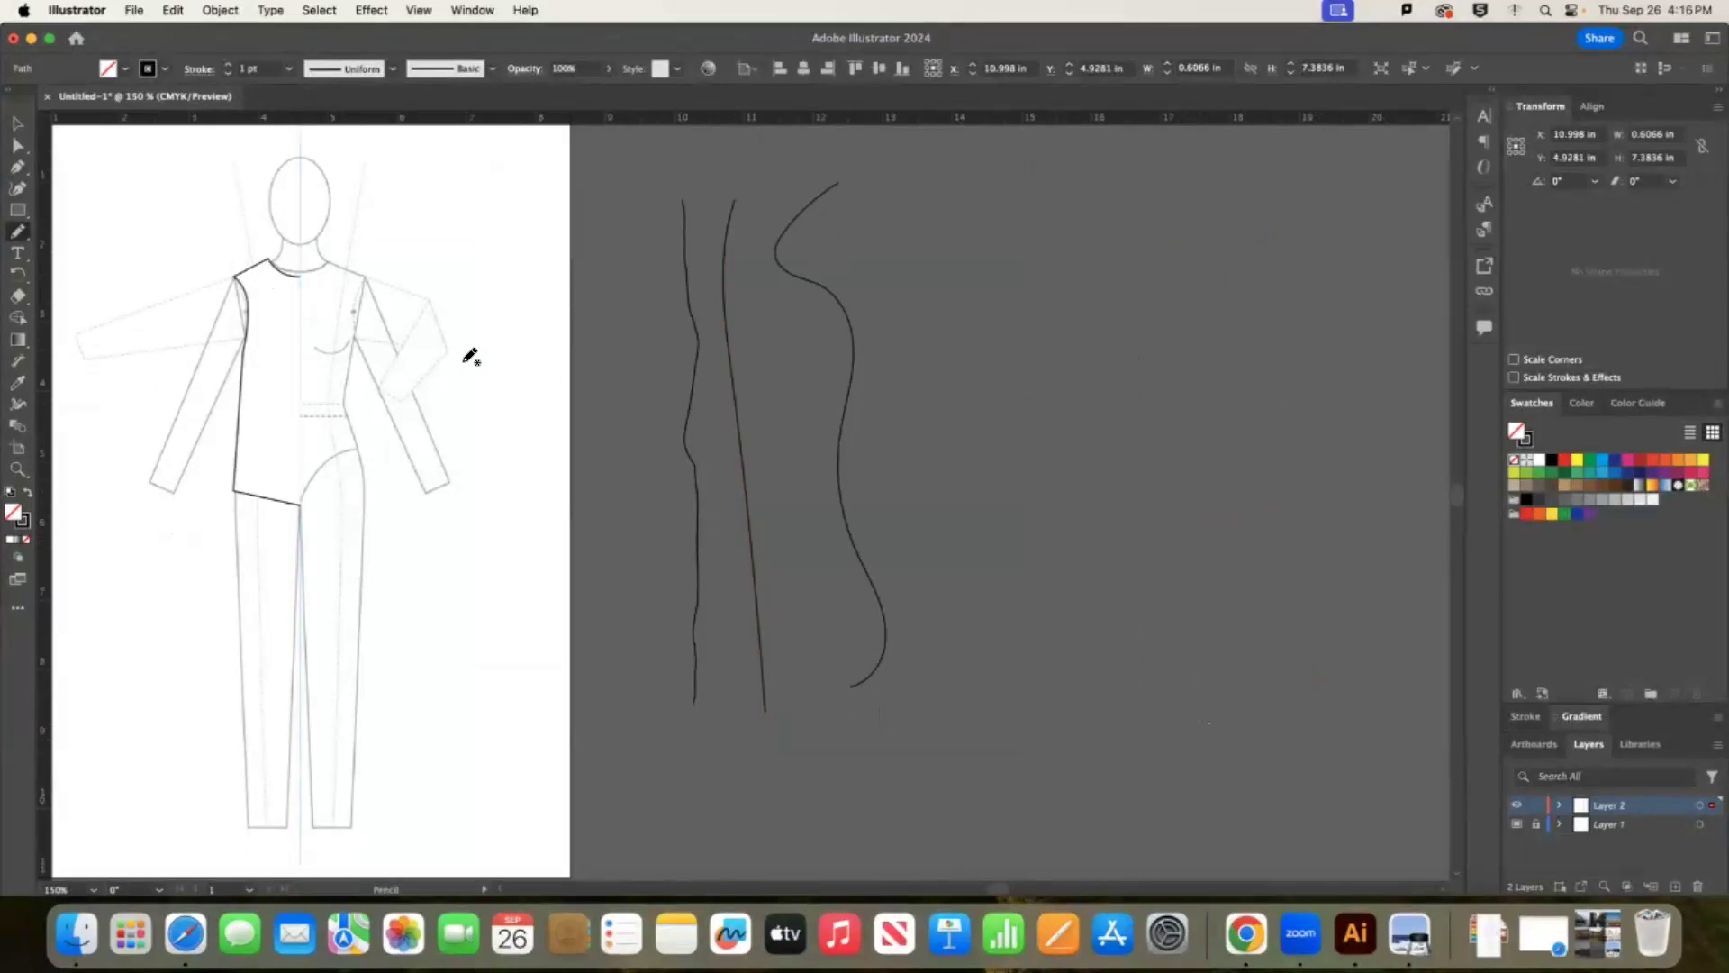
Sketch a half-bodice outline about 0.98 in wide and 2.76 in tall over the croquis's right-hand half with the Pencil tool.
{"action": "scroll", "coordinate": [982, 712], "scroll_direction": "left", "scroll_amount": 10}
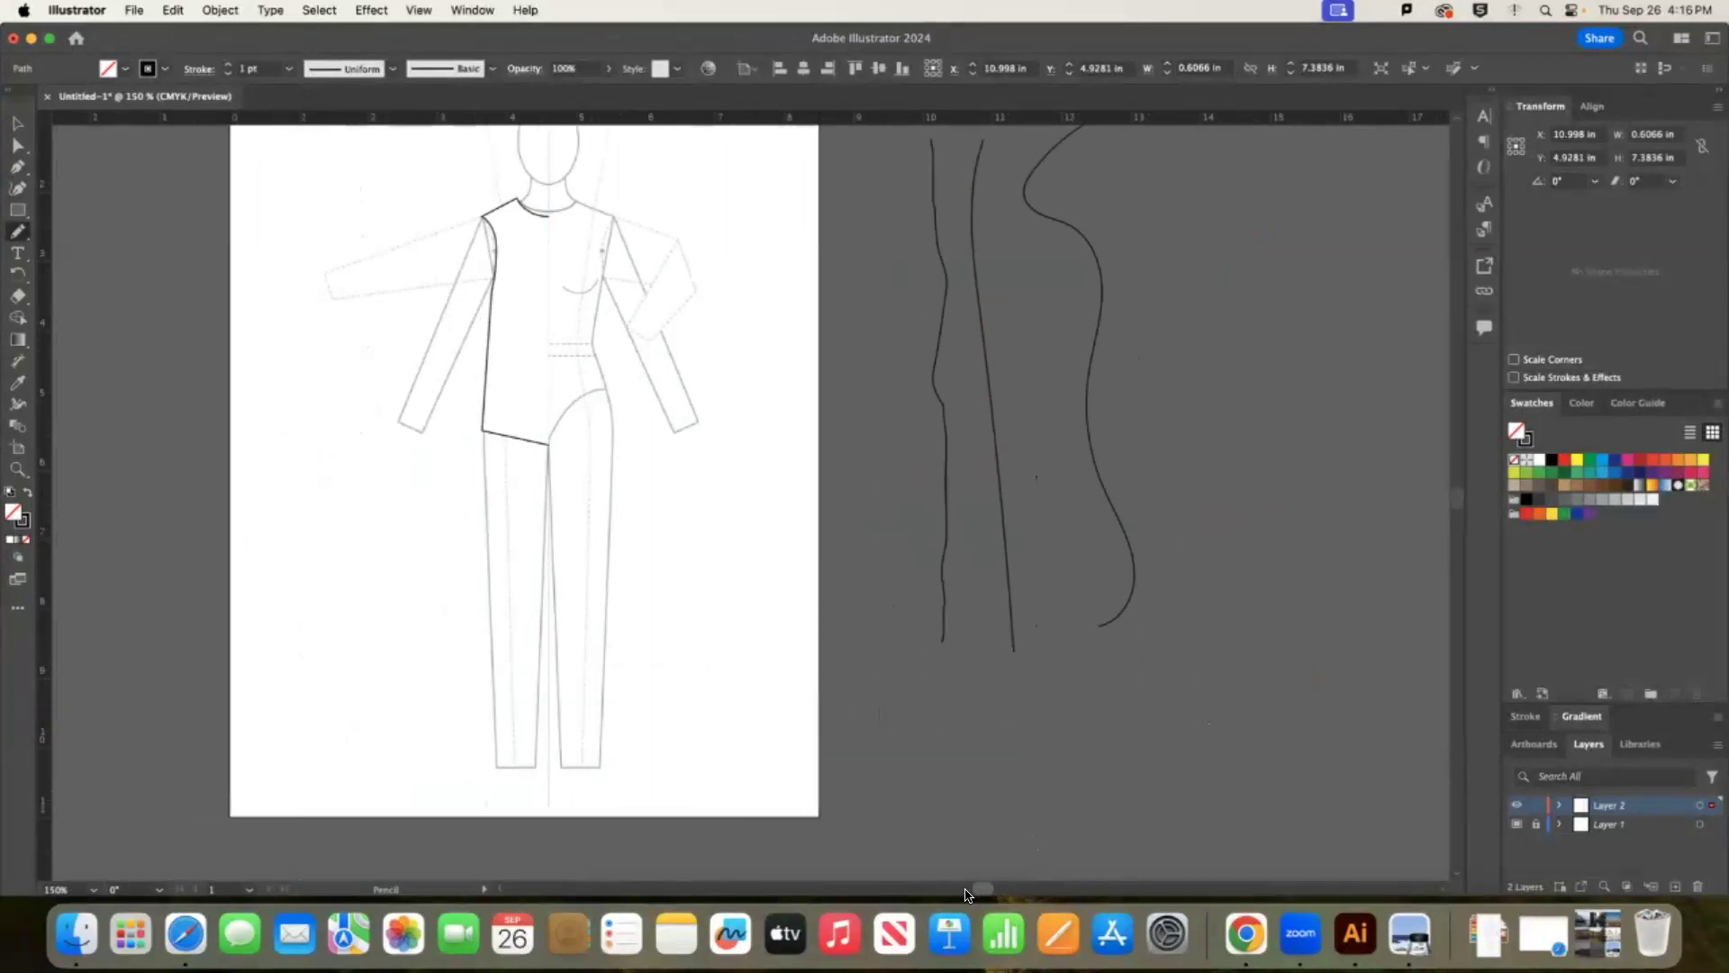
{"action": "scroll", "coordinate": [982, 713], "scroll_direction": "up", "scroll_amount": 3}
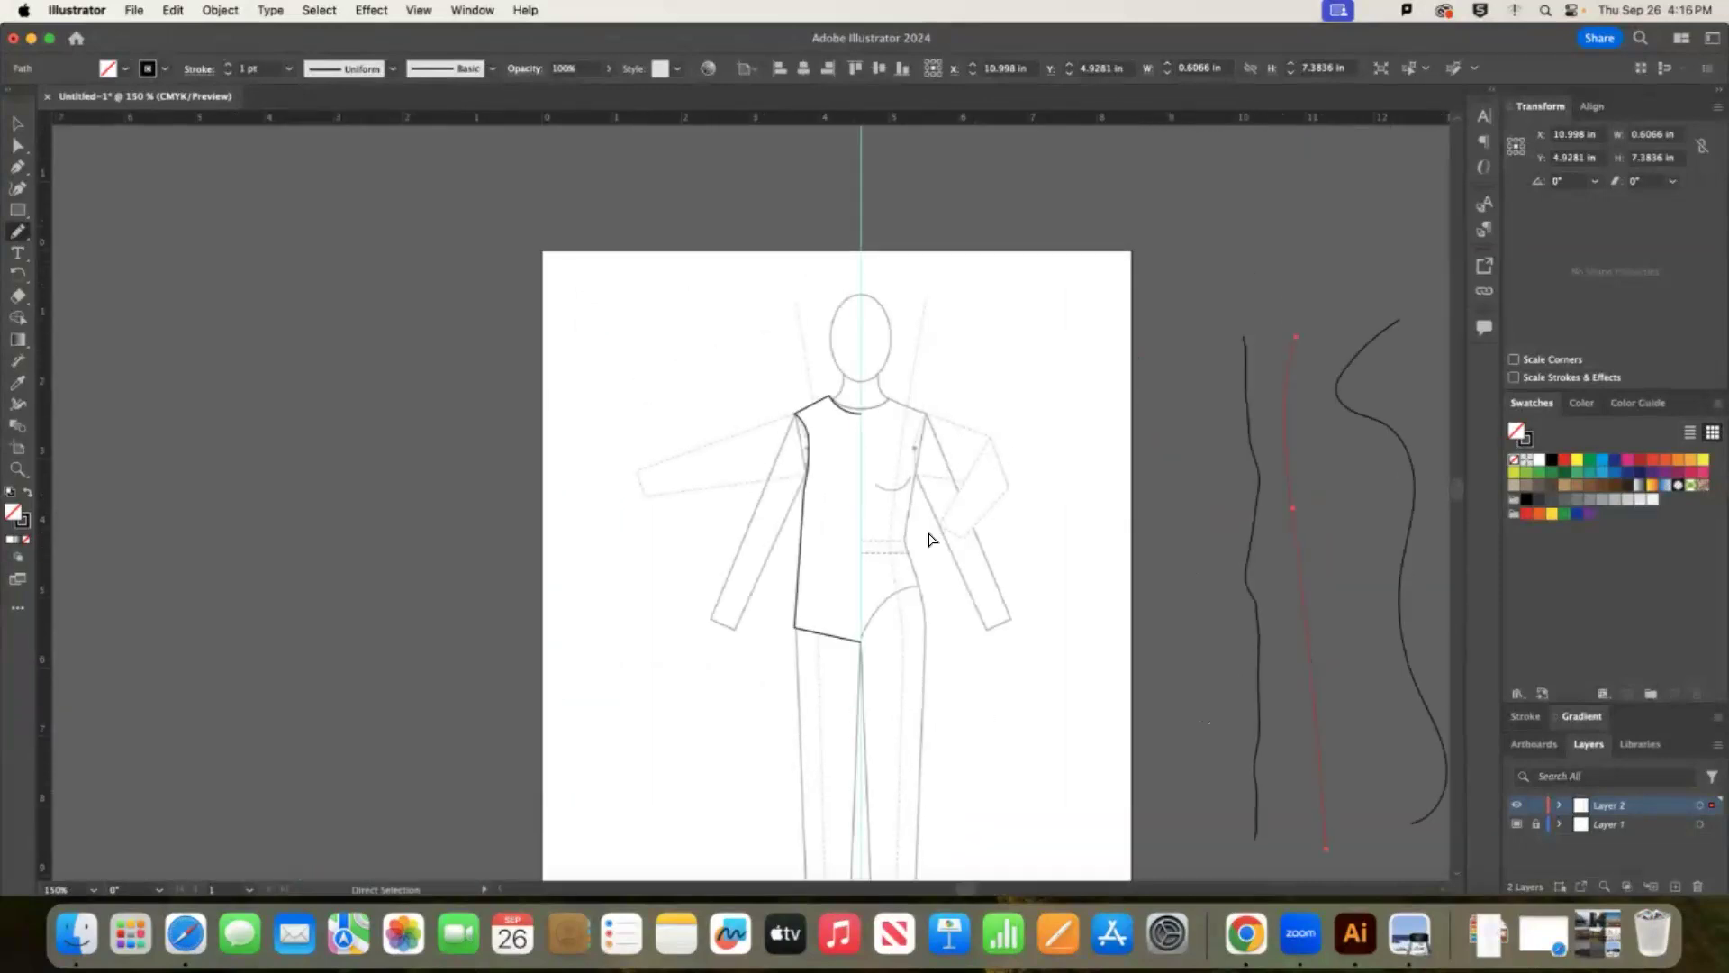
{"action": "key", "text": "super+equal"}
{"action": "key", "text": "super+equal"}
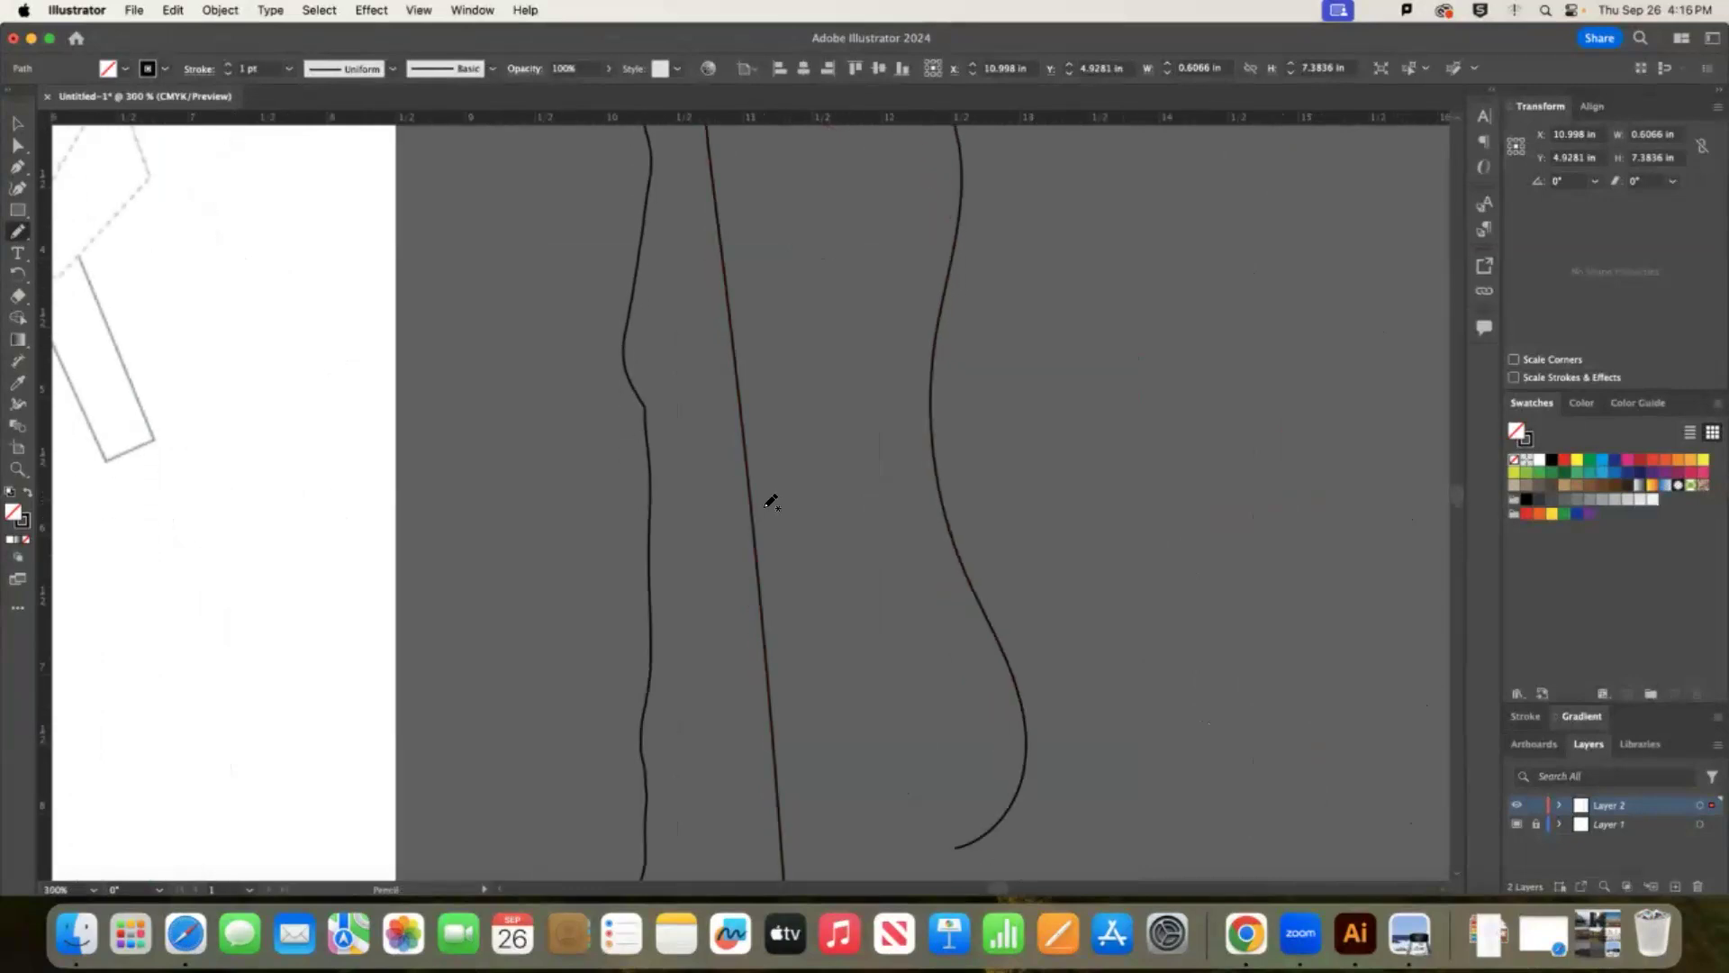
{"action": "scroll", "coordinate": [763, 514], "scroll_direction": "left", "scroll_amount": 4}
{"action": "scroll", "coordinate": [764, 515], "scroll_direction": "left", "scroll_amount": 12}
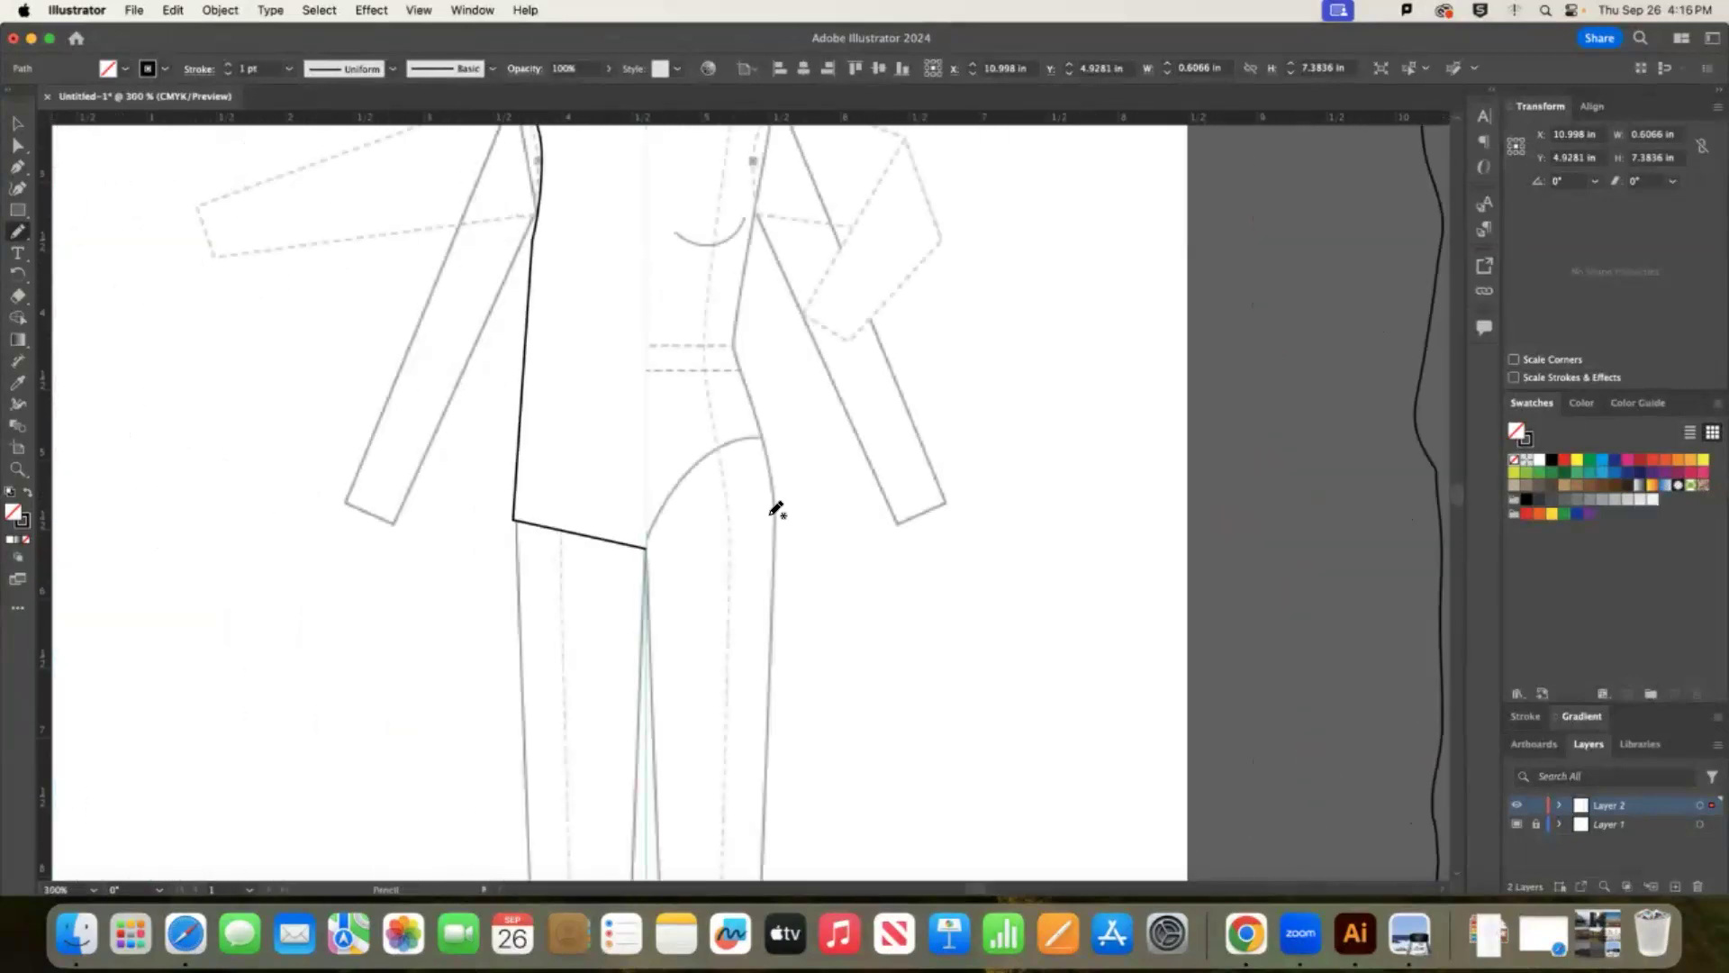
{"action": "scroll", "coordinate": [775, 501], "scroll_direction": "up", "scroll_amount": 5}
{"action": "mouse_move", "coordinate": [671, 343]}
{"action": "left_mouse_down"}
{"action": "mouse_move", "coordinate": [790, 355]}
{"action": "mouse_move", "coordinate": [763, 429]}
{"action": "mouse_move", "coordinate": [742, 677]}
{"action": "mouse_move", "coordinate": [677, 698]}
{"action": "left_mouse_up"}
{"action": "key", "text": "super+z"}
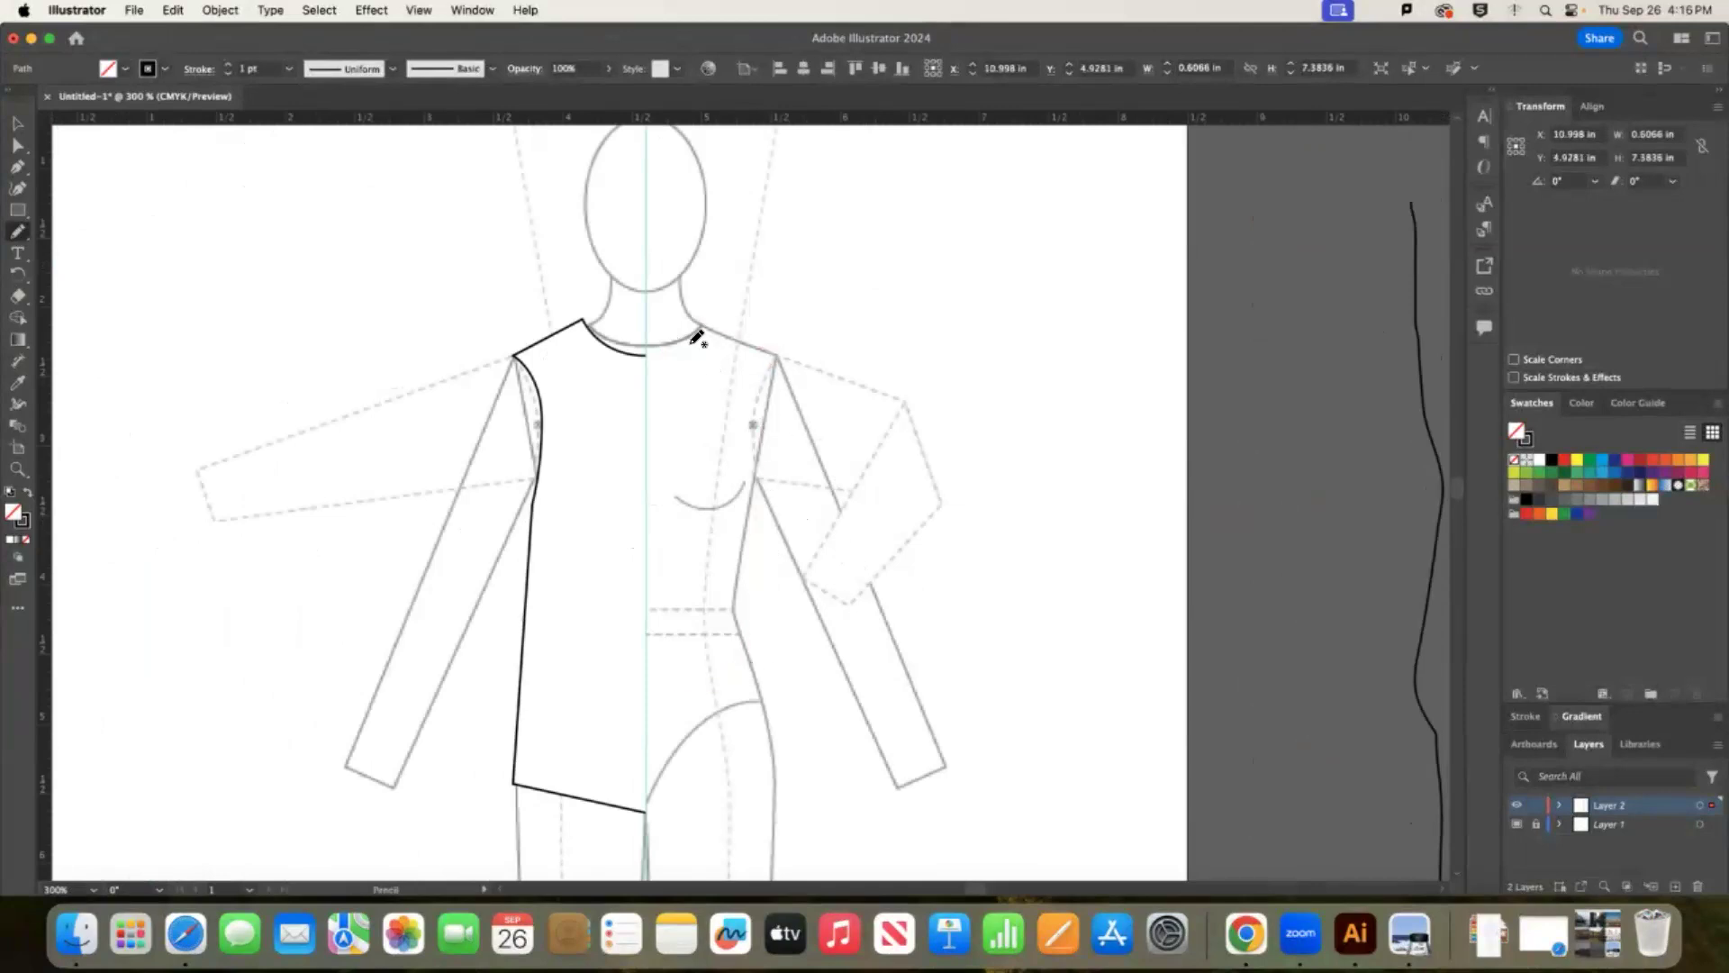
{"action": "left_click_drag", "start_coordinate": [653, 344], "coordinate": [702, 315]}
{"action": "left_click_drag", "start_coordinate": [703, 315], "coordinate": [766, 347]}
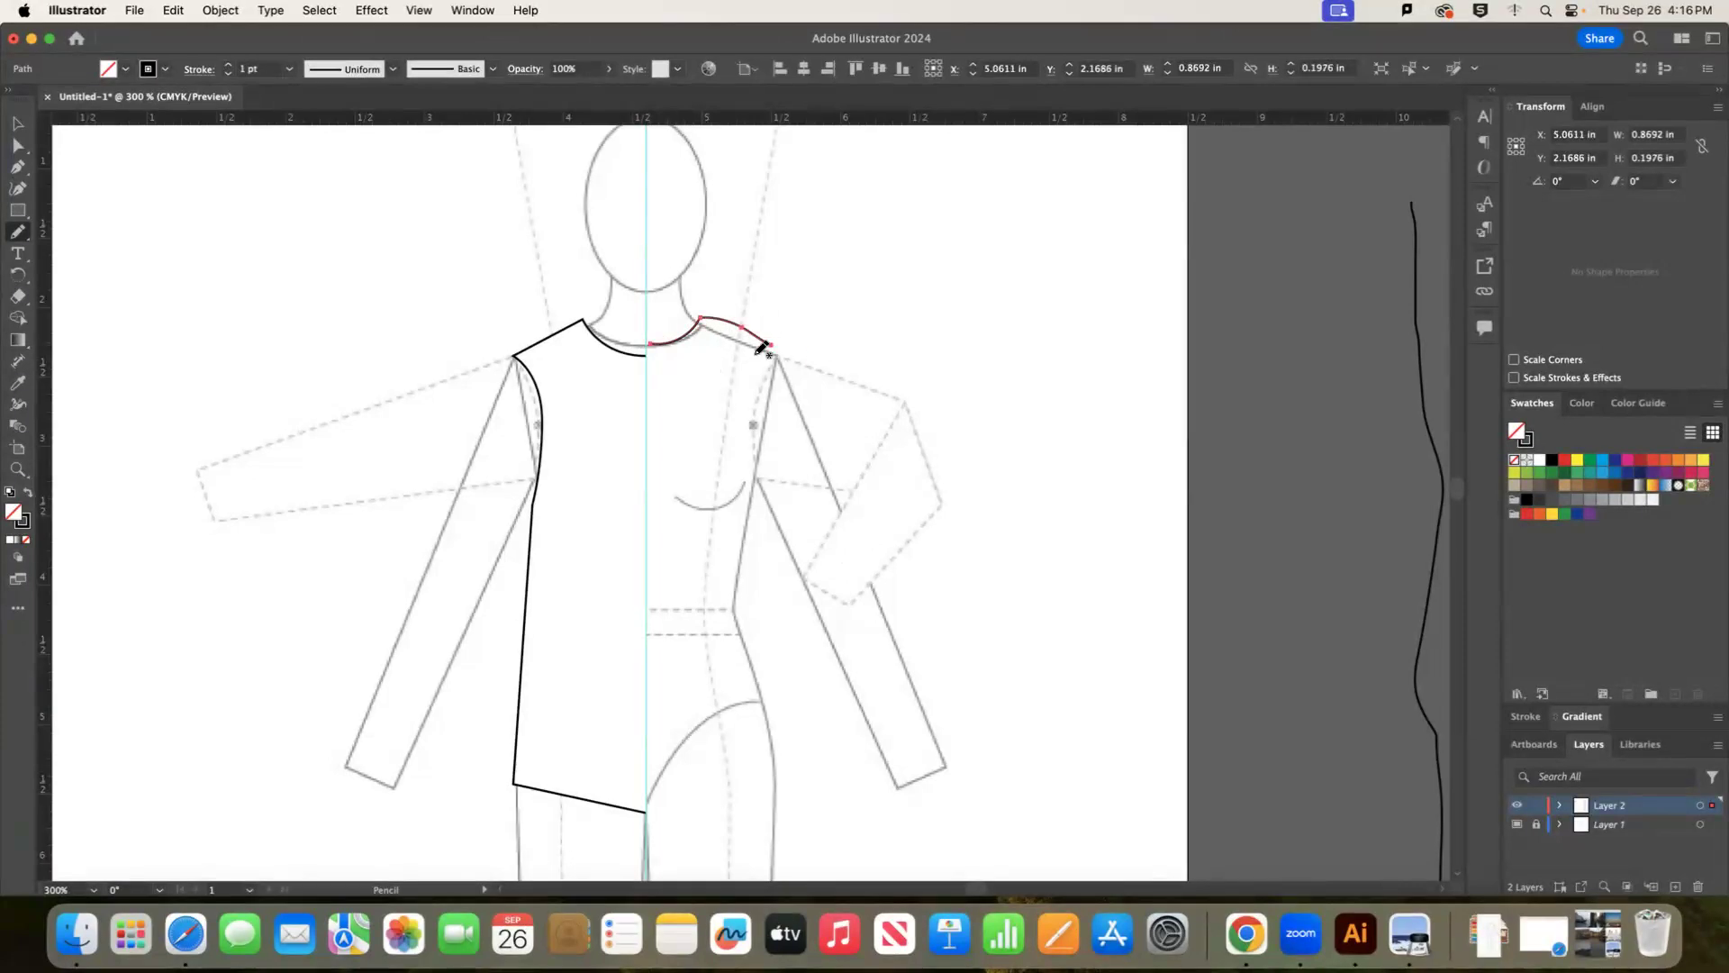
{"action": "mouse_move", "coordinate": [706, 326]}
{"action": "left_mouse_down"}
{"action": "mouse_move", "coordinate": [792, 340]}
{"action": "mouse_move", "coordinate": [744, 332]}
{"action": "mouse_move", "coordinate": [784, 347]}
{"action": "mouse_move", "coordinate": [771, 664]}
{"action": "mouse_move", "coordinate": [639, 689]}
{"action": "left_mouse_up"}
Straighten the pencilled bodice's side seam by retracting the lower handle of its underarm anchor point with the Direct Selection tool.
{"action": "left_click", "coordinate": [17, 148]}
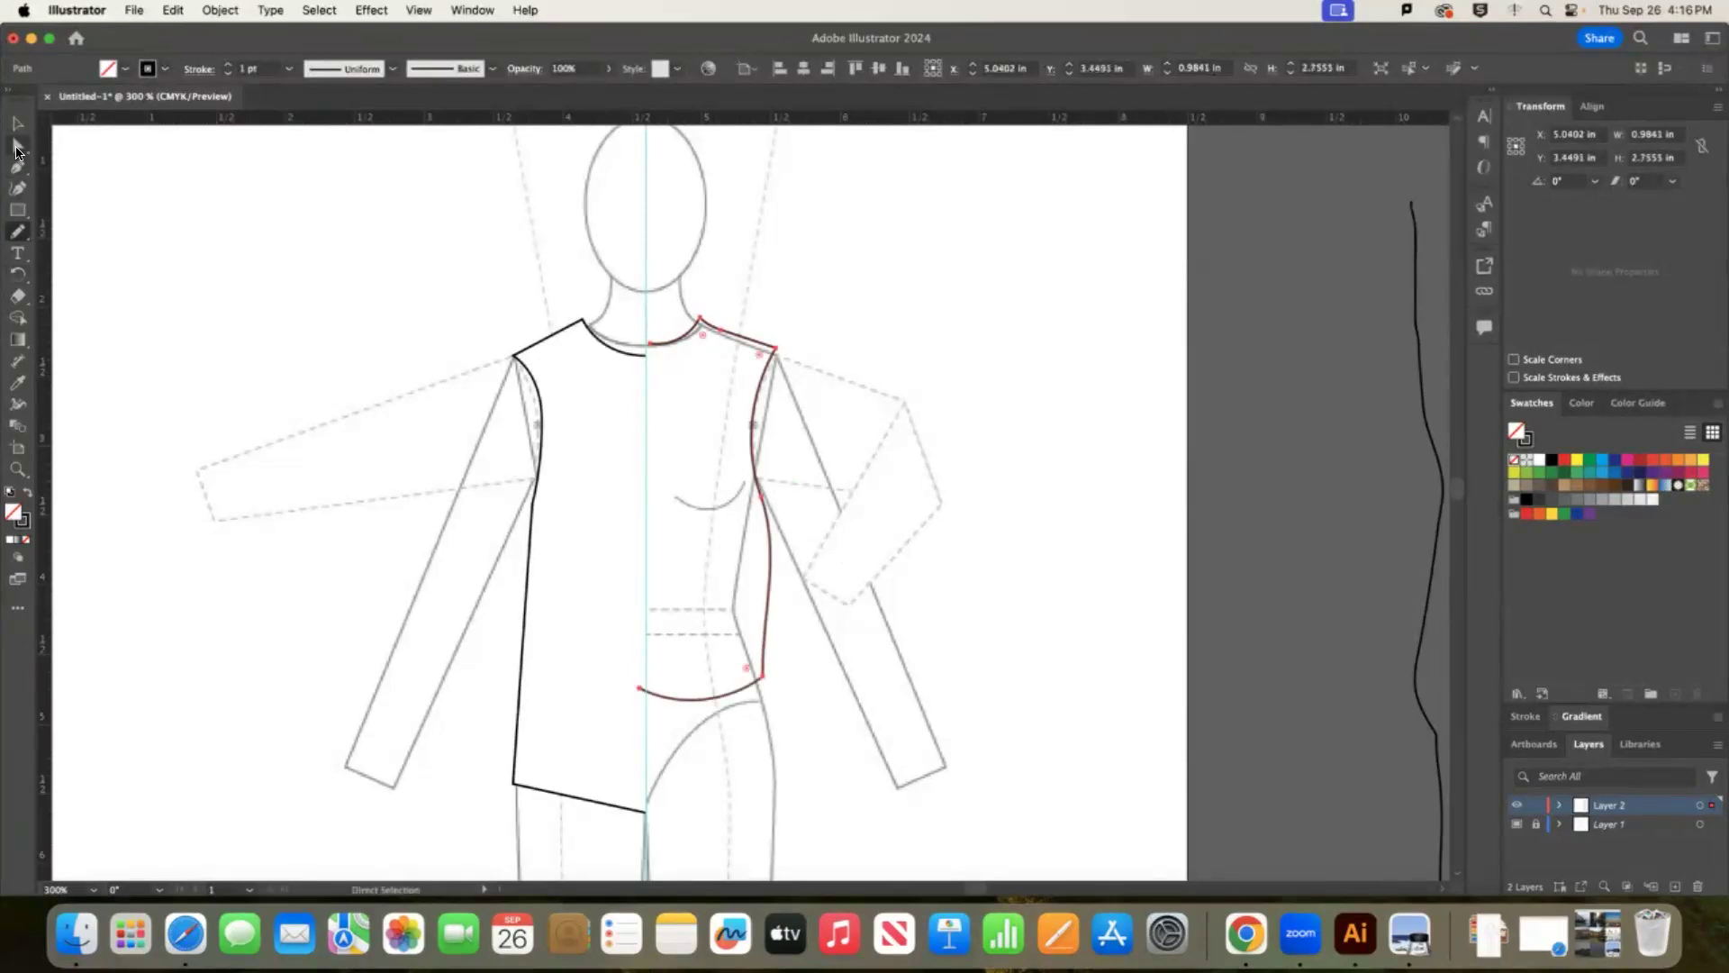
{"action": "left_click", "coordinate": [760, 495]}
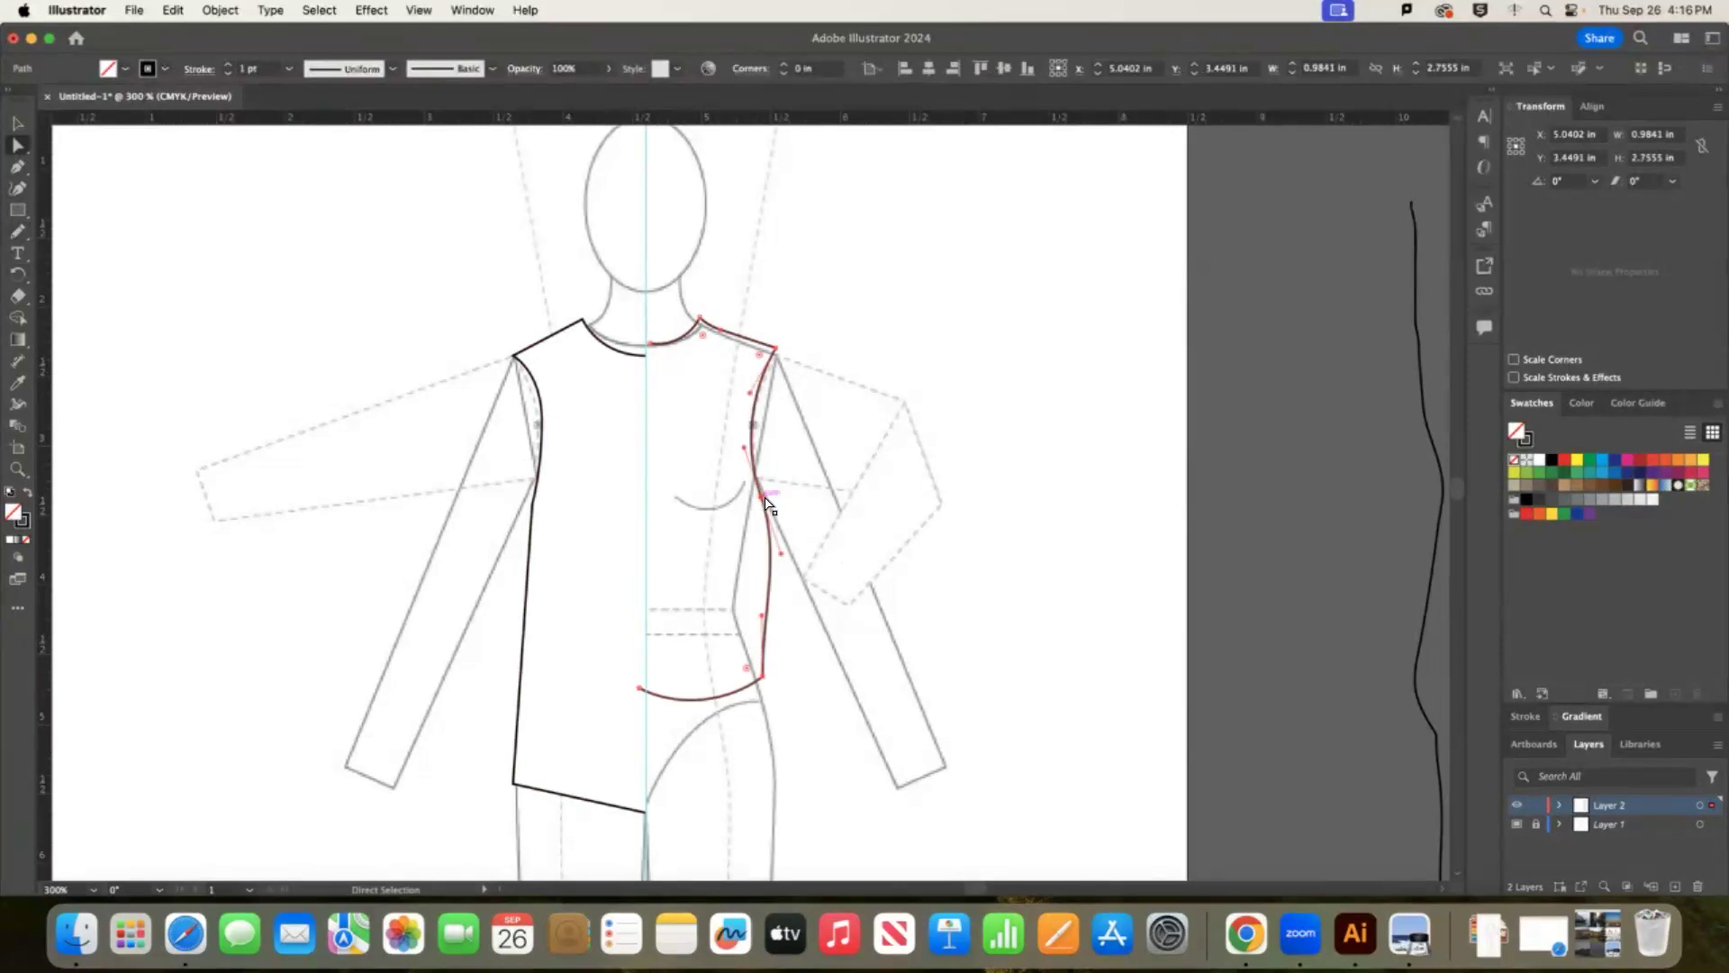
{"action": "left_click_drag", "start_coordinate": [781, 553], "coordinate": [763, 502]}
{"action": "left_click", "coordinate": [872, 601]}
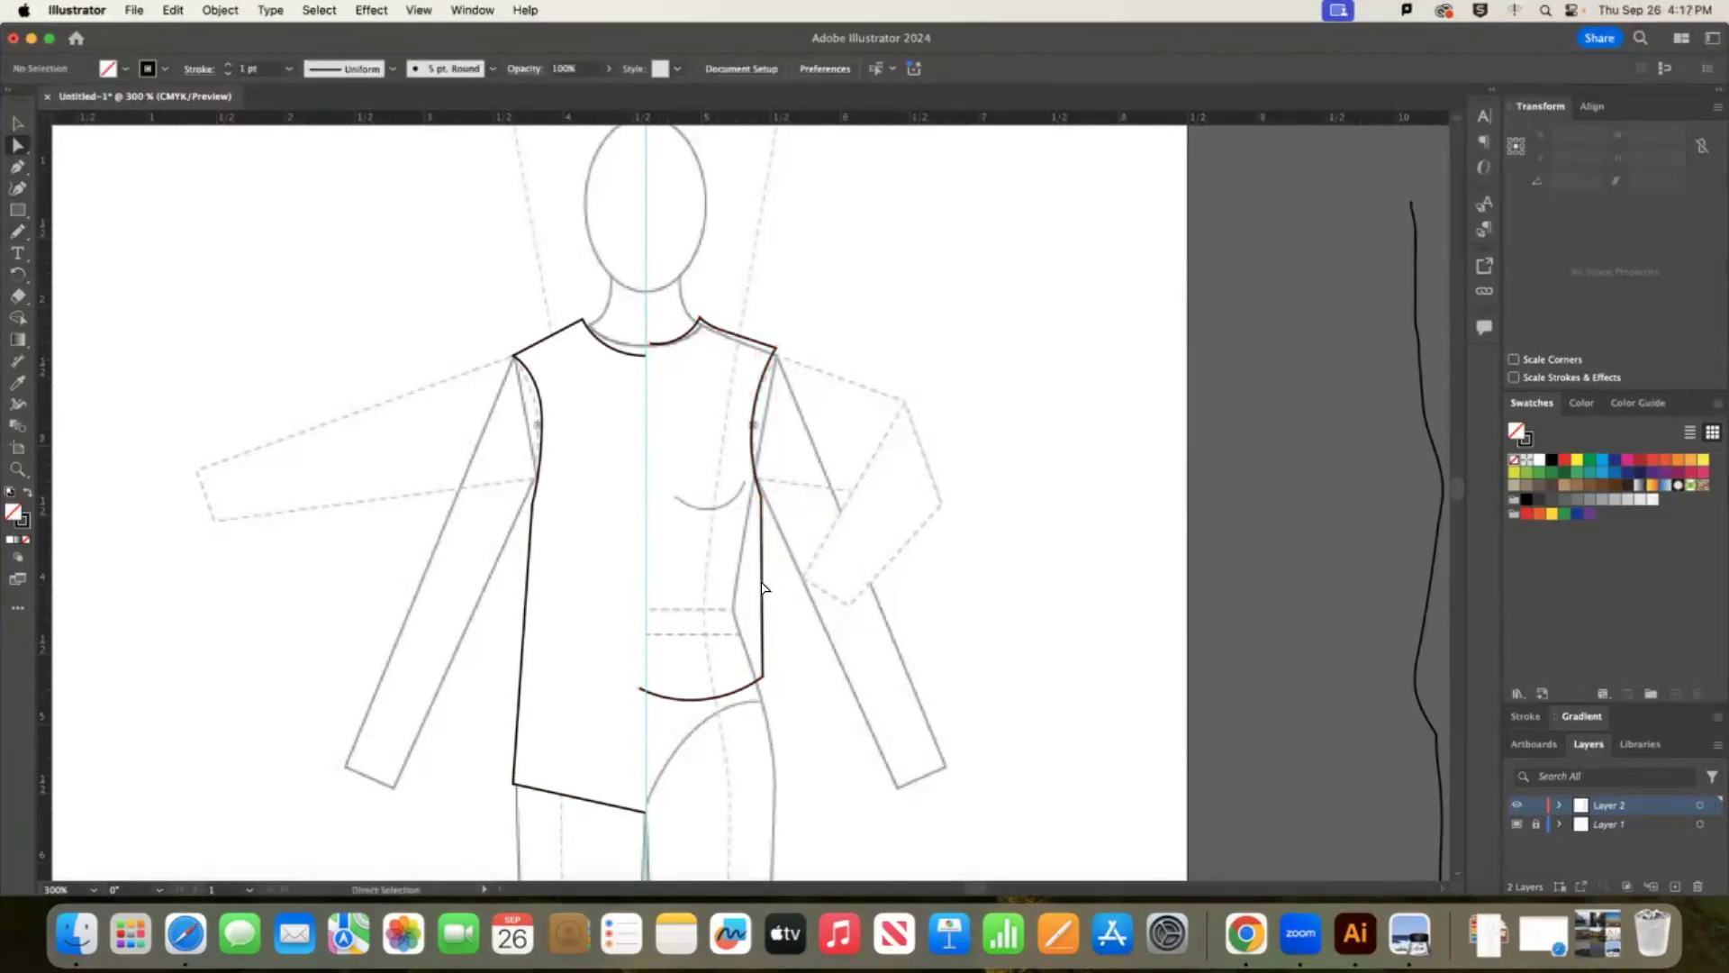
Delete the pencilled half-bodice and the original half-bodice drawn over the croquis.
{"action": "left_click", "coordinate": [18, 125]}
{"action": "left_click", "coordinate": [770, 374]}
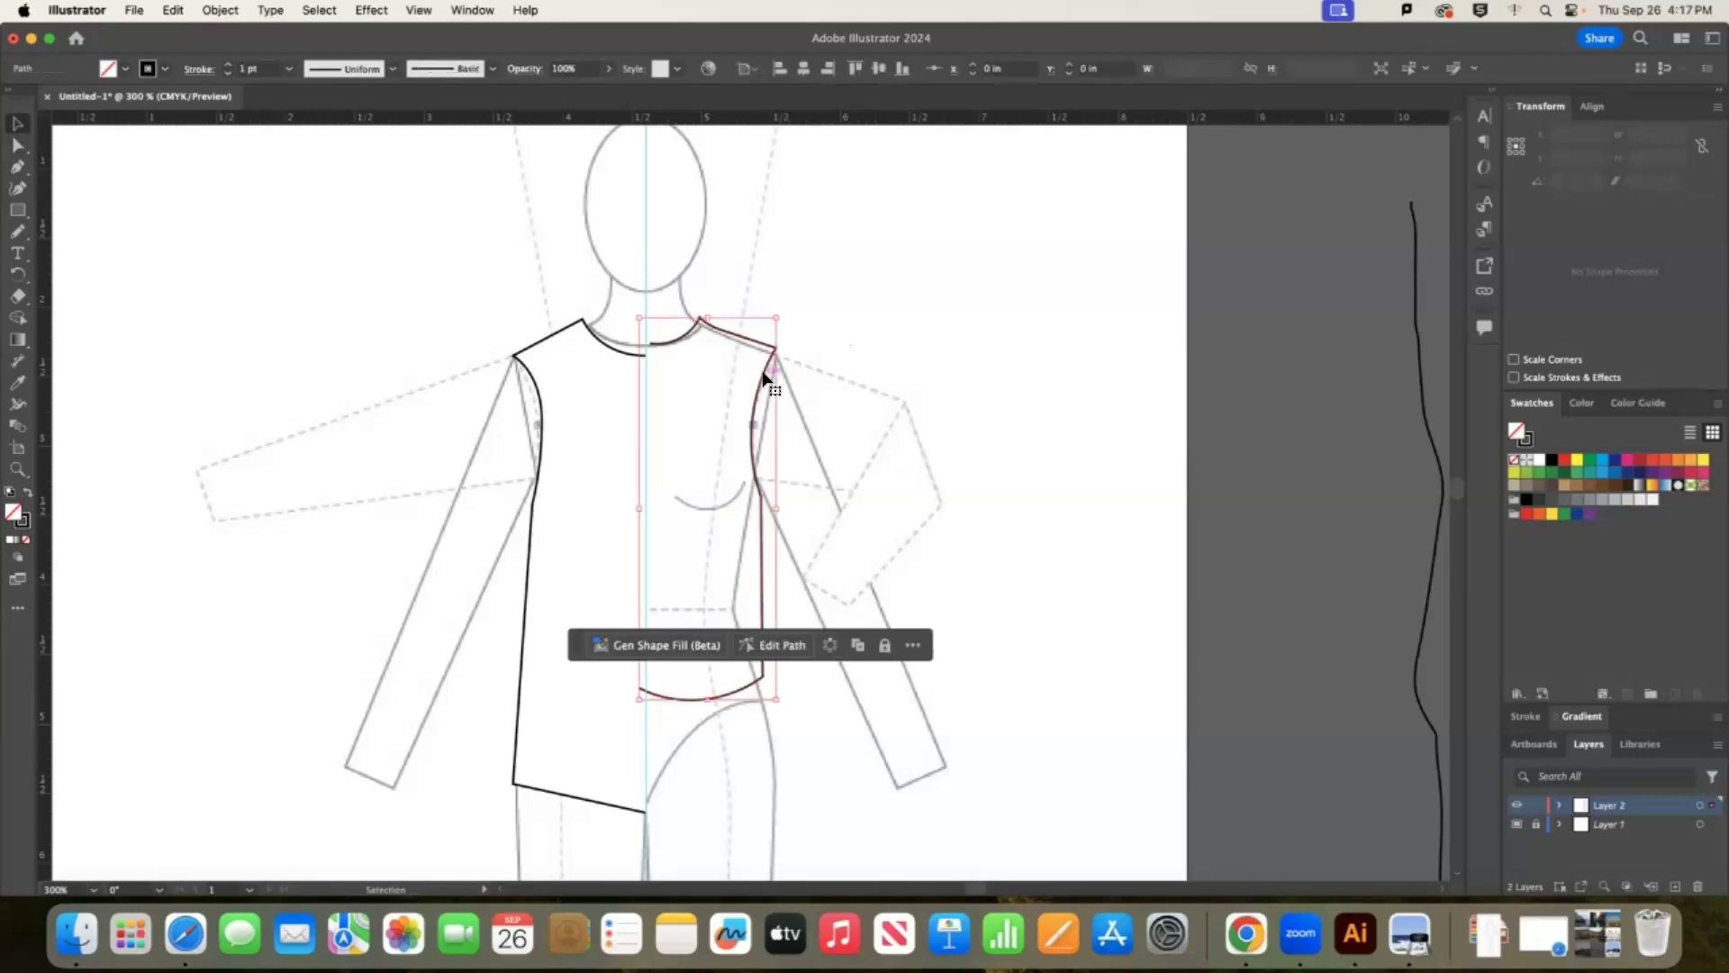
{"action": "key", "text": "Delete"}
{"action": "left_click", "coordinate": [586, 447]}
{"action": "key", "text": "Delete"}
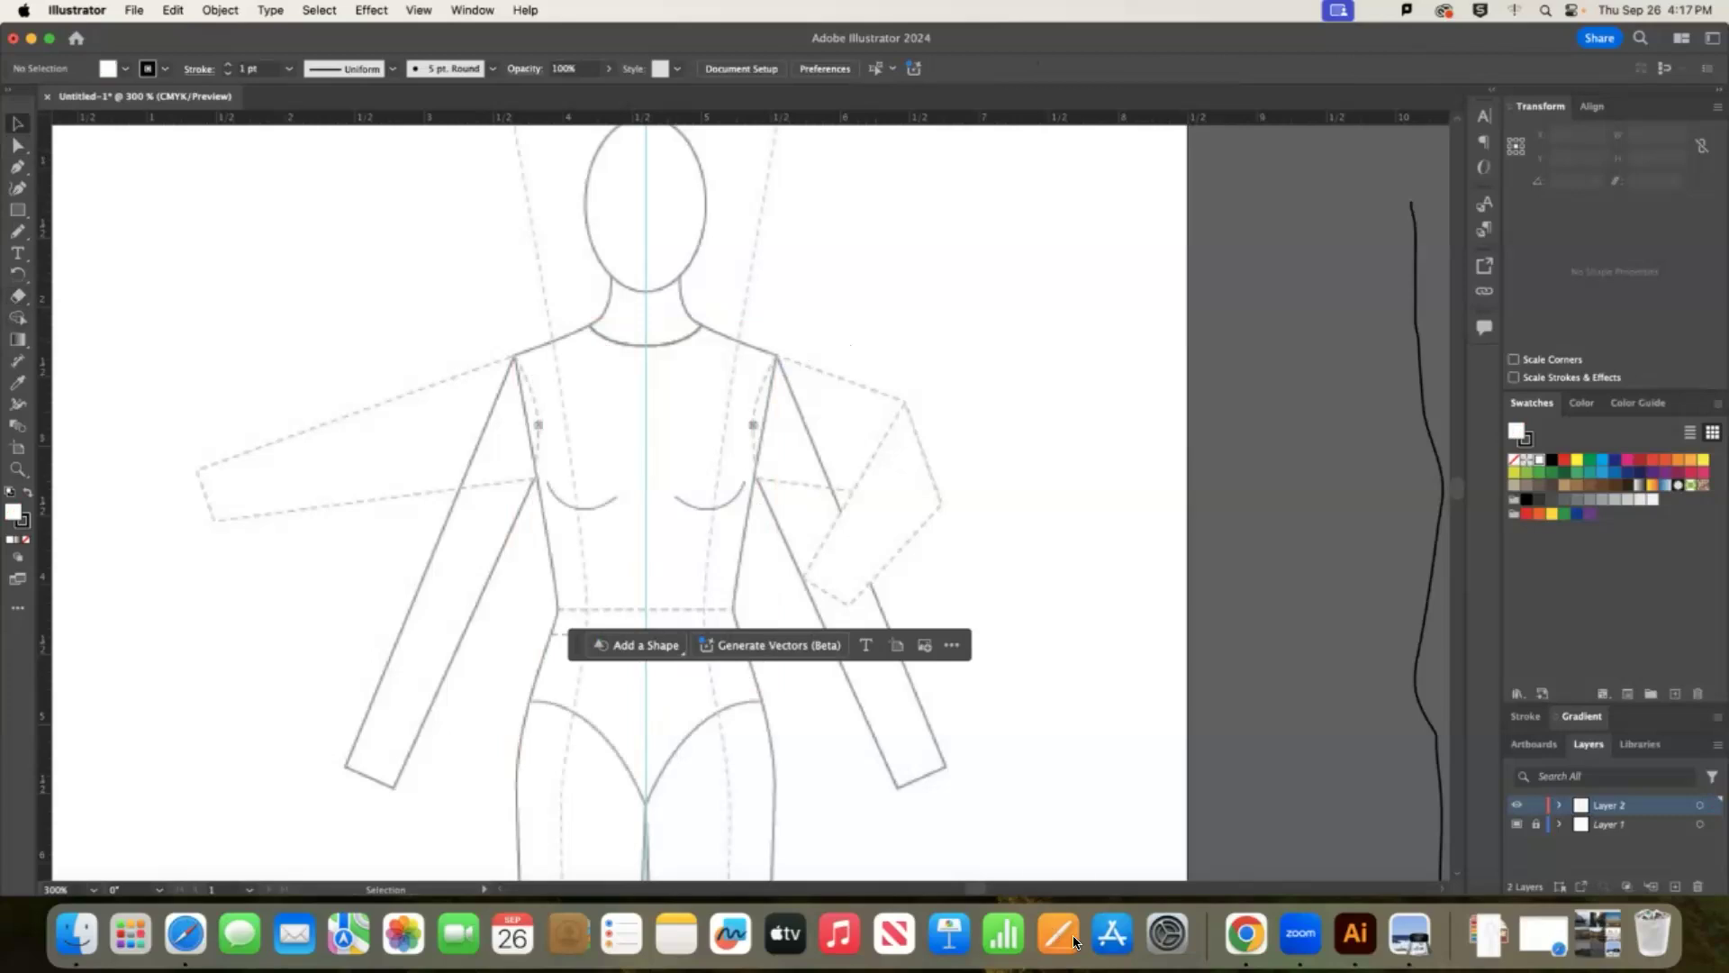
Delete the three Pencil test lines beside the artboard.
{"action": "scroll", "coordinate": [1002, 472], "scroll_direction": "right", "scroll_amount": 10}
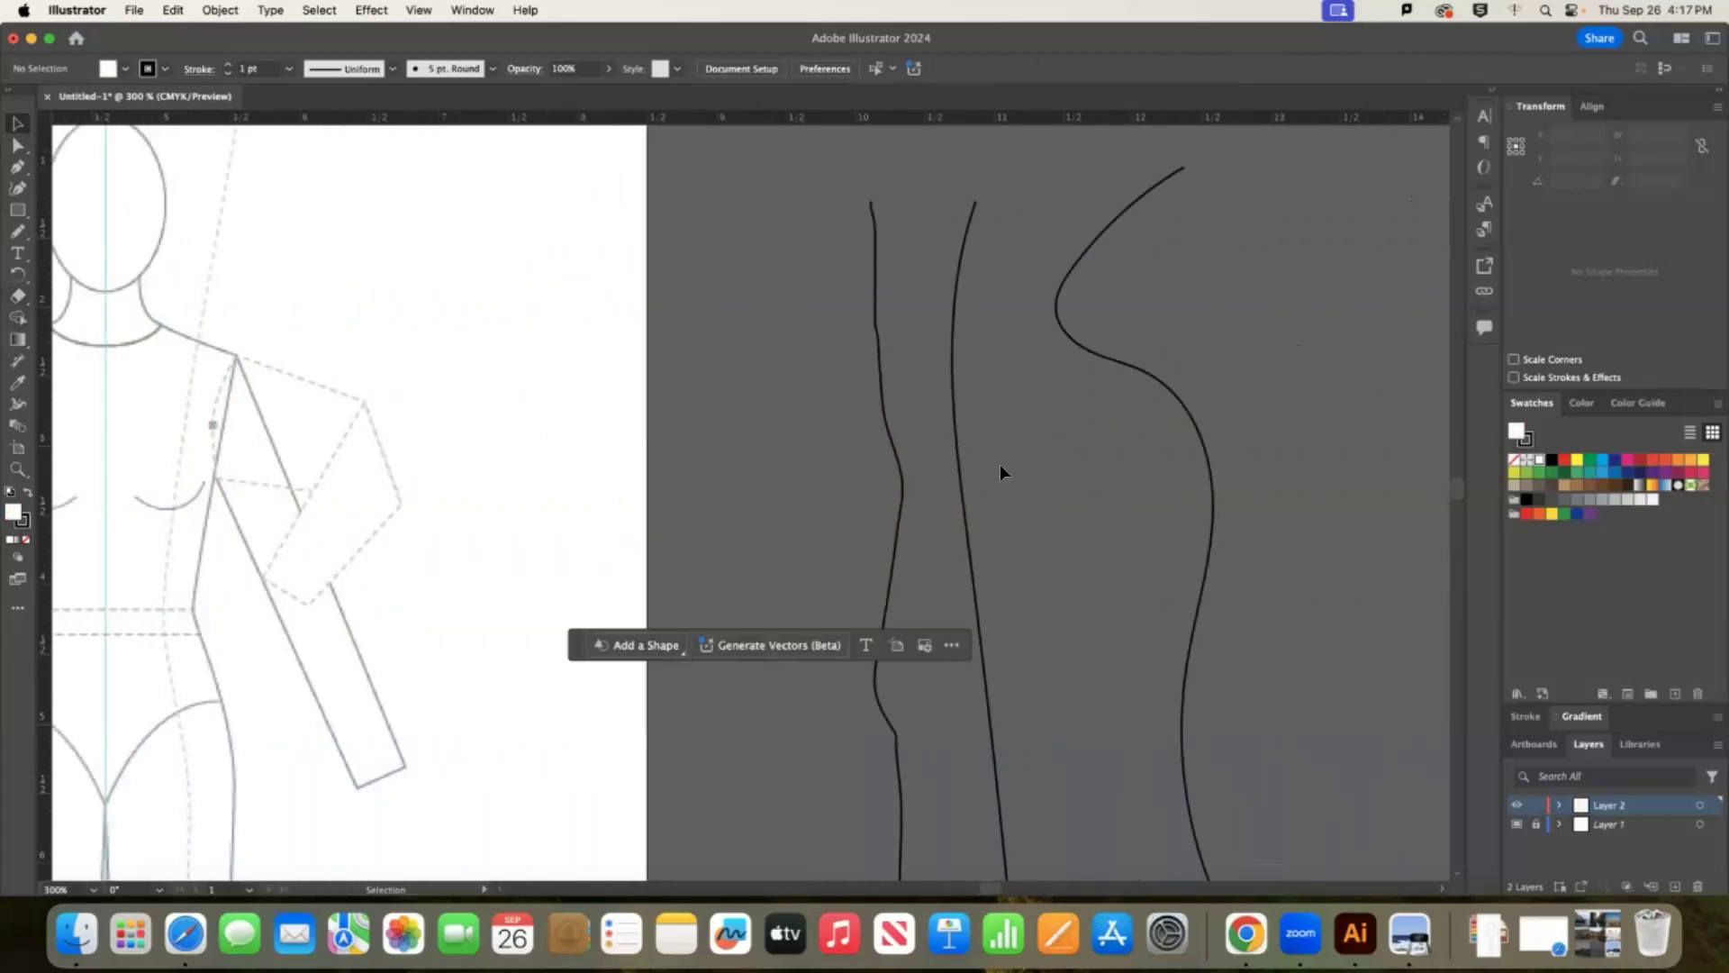
{"action": "key", "text": "super+a"}
{"action": "key", "text": "Delete"}
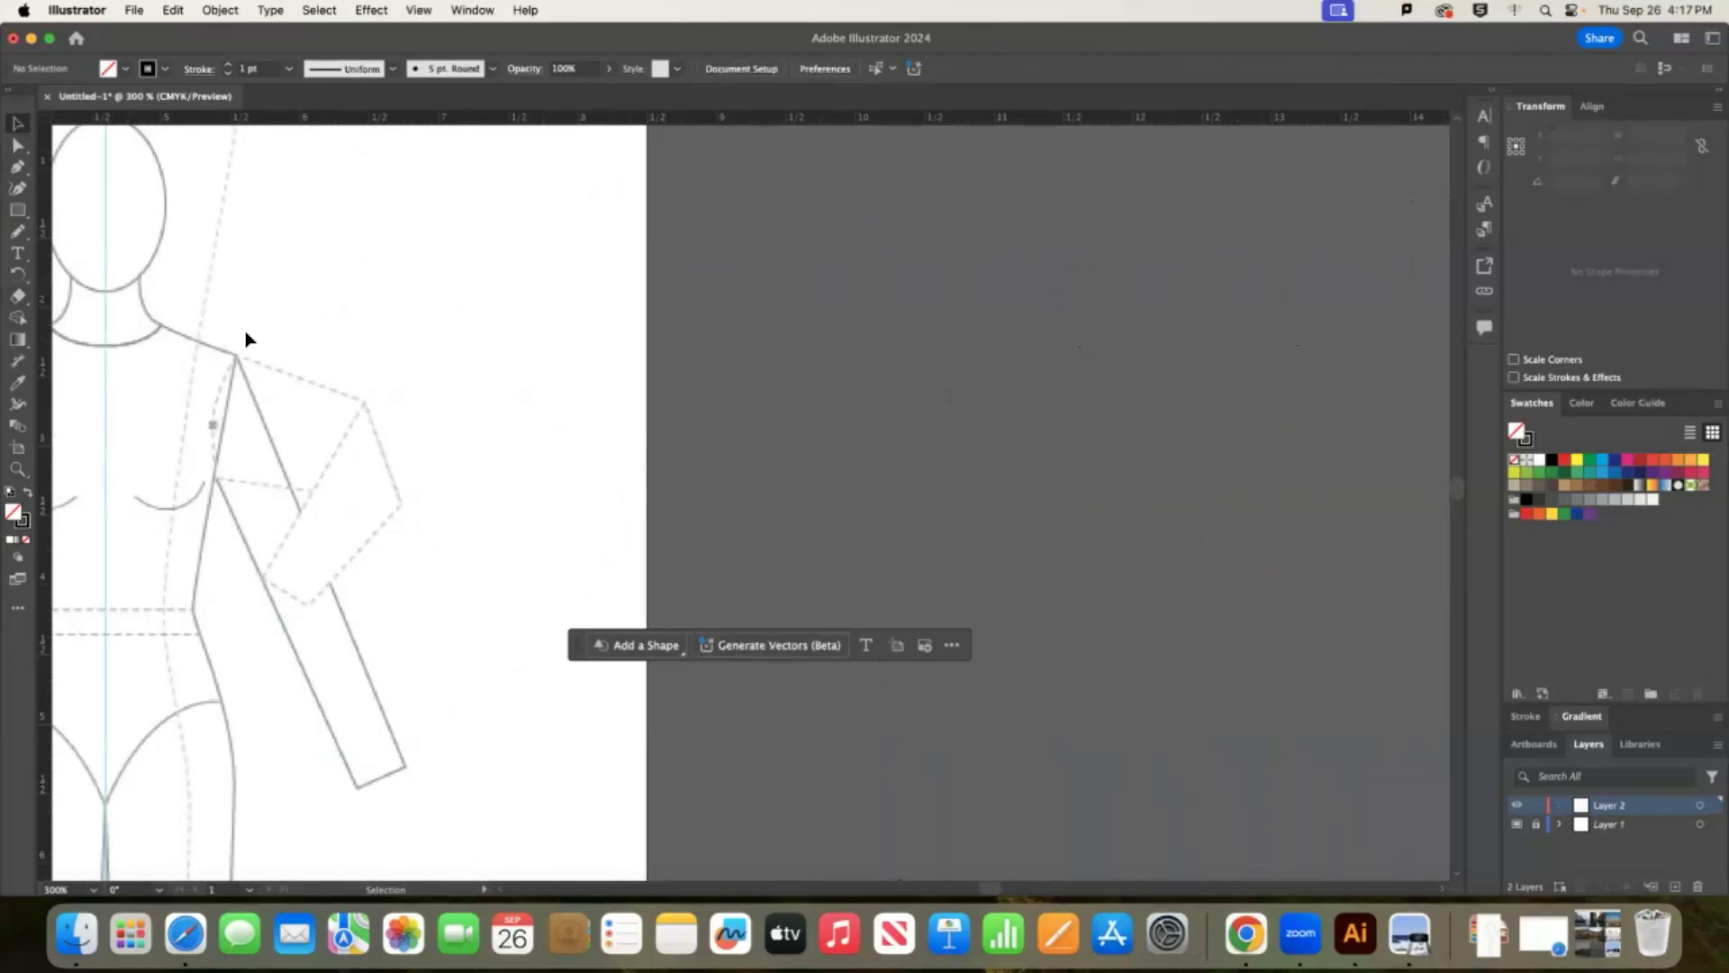
Draw a rectangle about 1.93 in wide and 1.17 in tall beside the artboard, fill it with blue and reposition it slightly.
{"action": "left_click", "coordinate": [17, 210]}
{"action": "left_click_drag", "start_coordinate": [815, 291], "coordinate": [1082, 454]}
{"action": "left_click", "coordinate": [17, 296]}
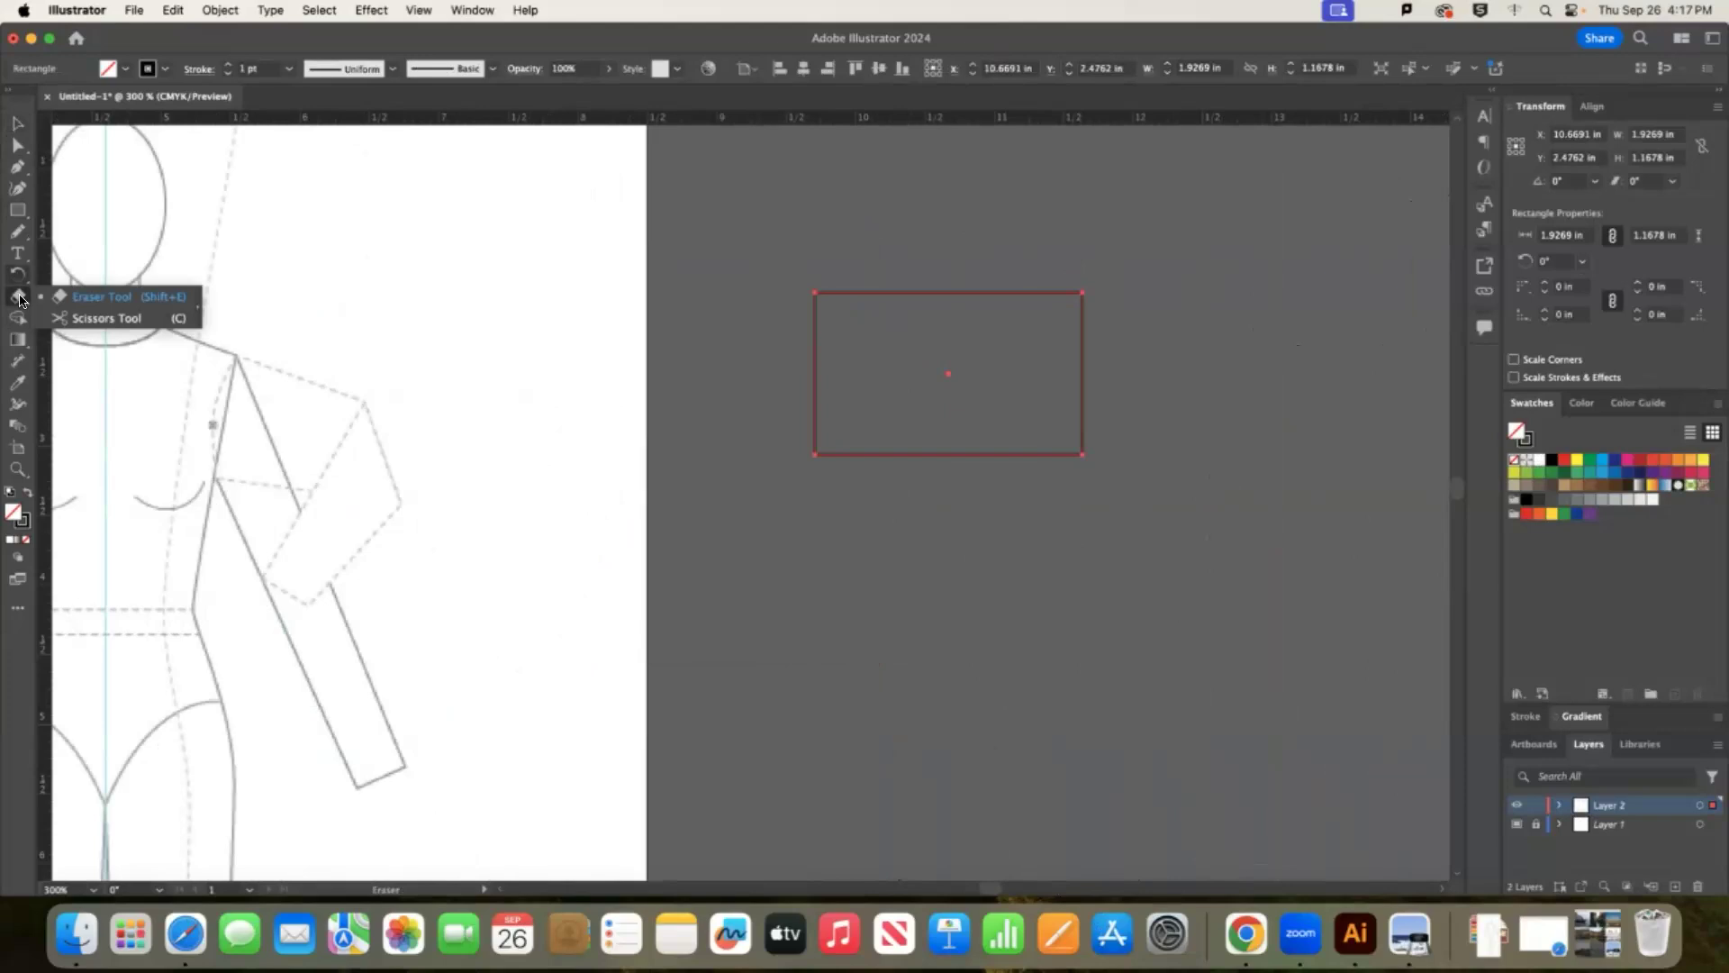
{"action": "key", "text": "v"}
{"action": "left_click", "coordinate": [1100, 353]}
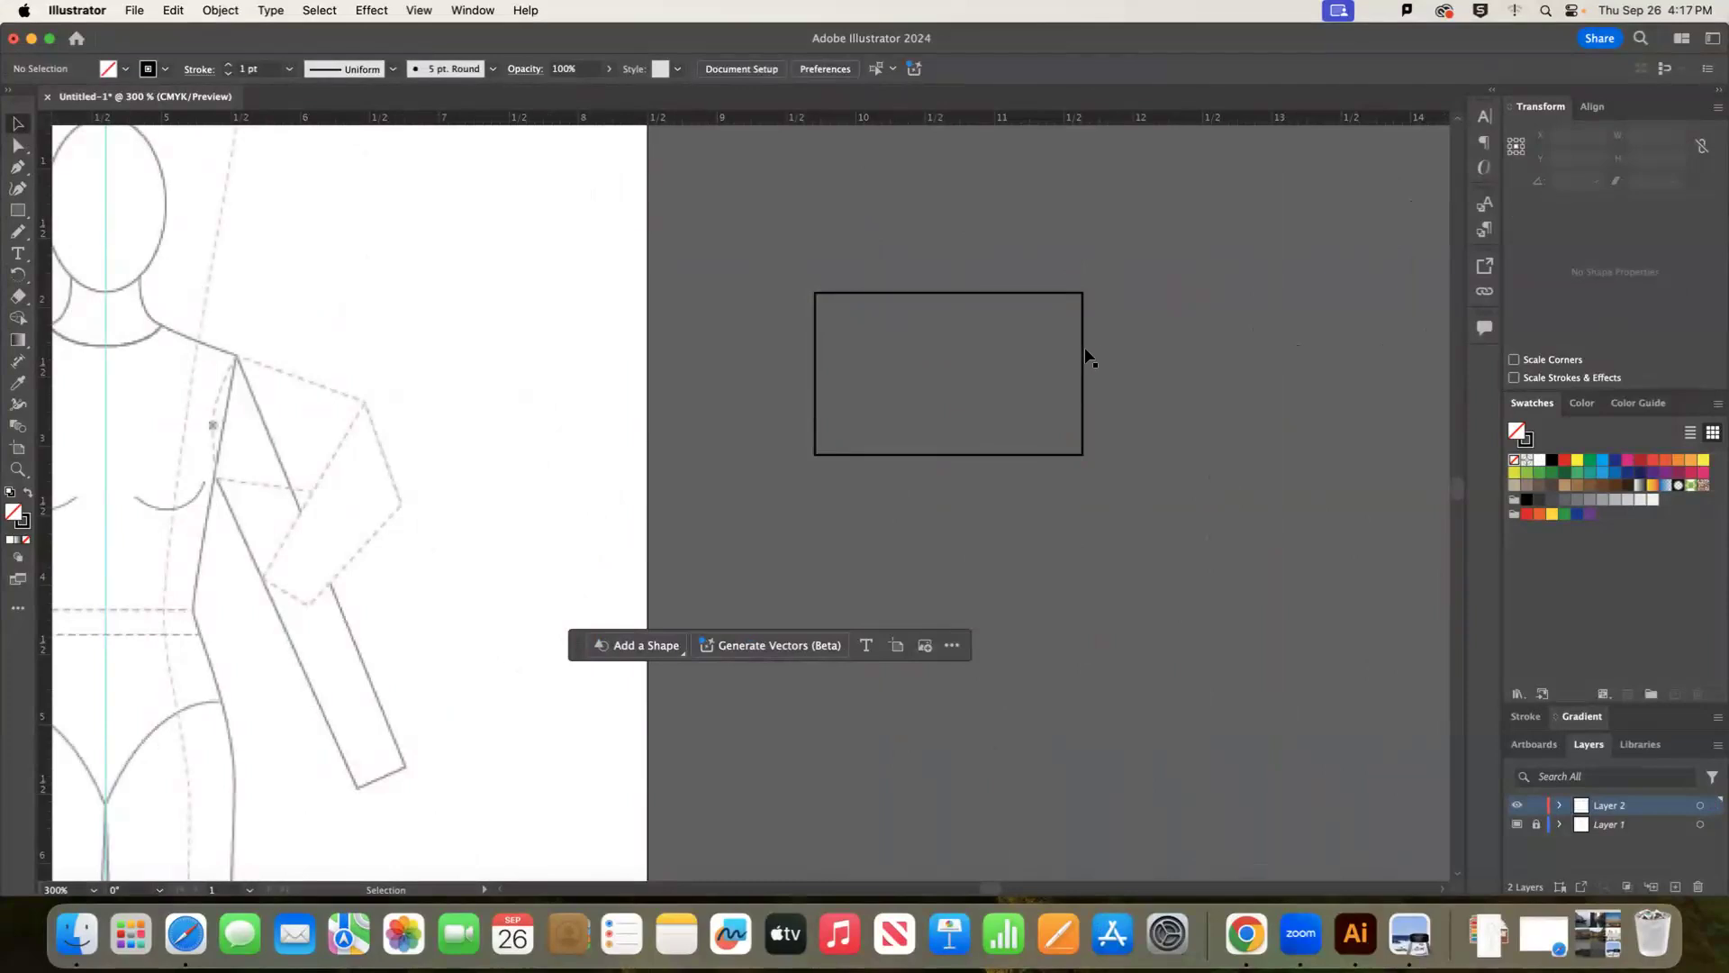
{"action": "left_click", "coordinate": [1083, 356]}
{"action": "left_click", "coordinate": [1603, 459]}
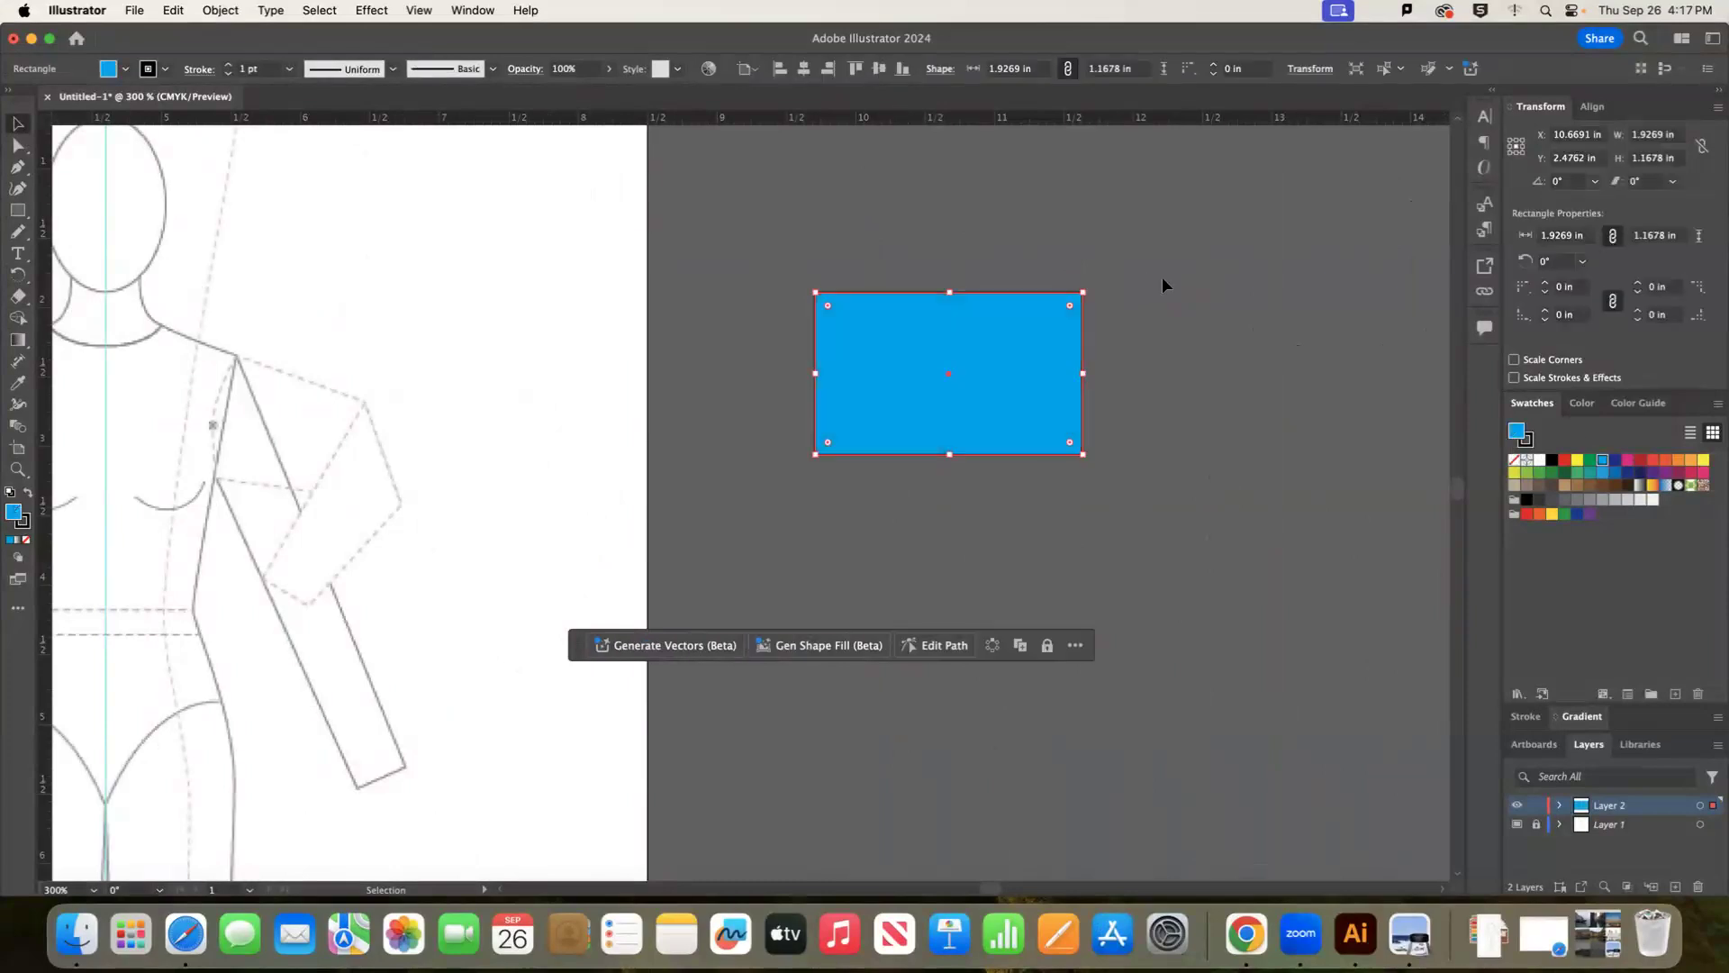
{"action": "left_click_drag", "start_coordinate": [1028, 408], "coordinate": [1065, 448]}
{"action": "left_click_drag", "start_coordinate": [1088, 376], "coordinate": [996, 318]}
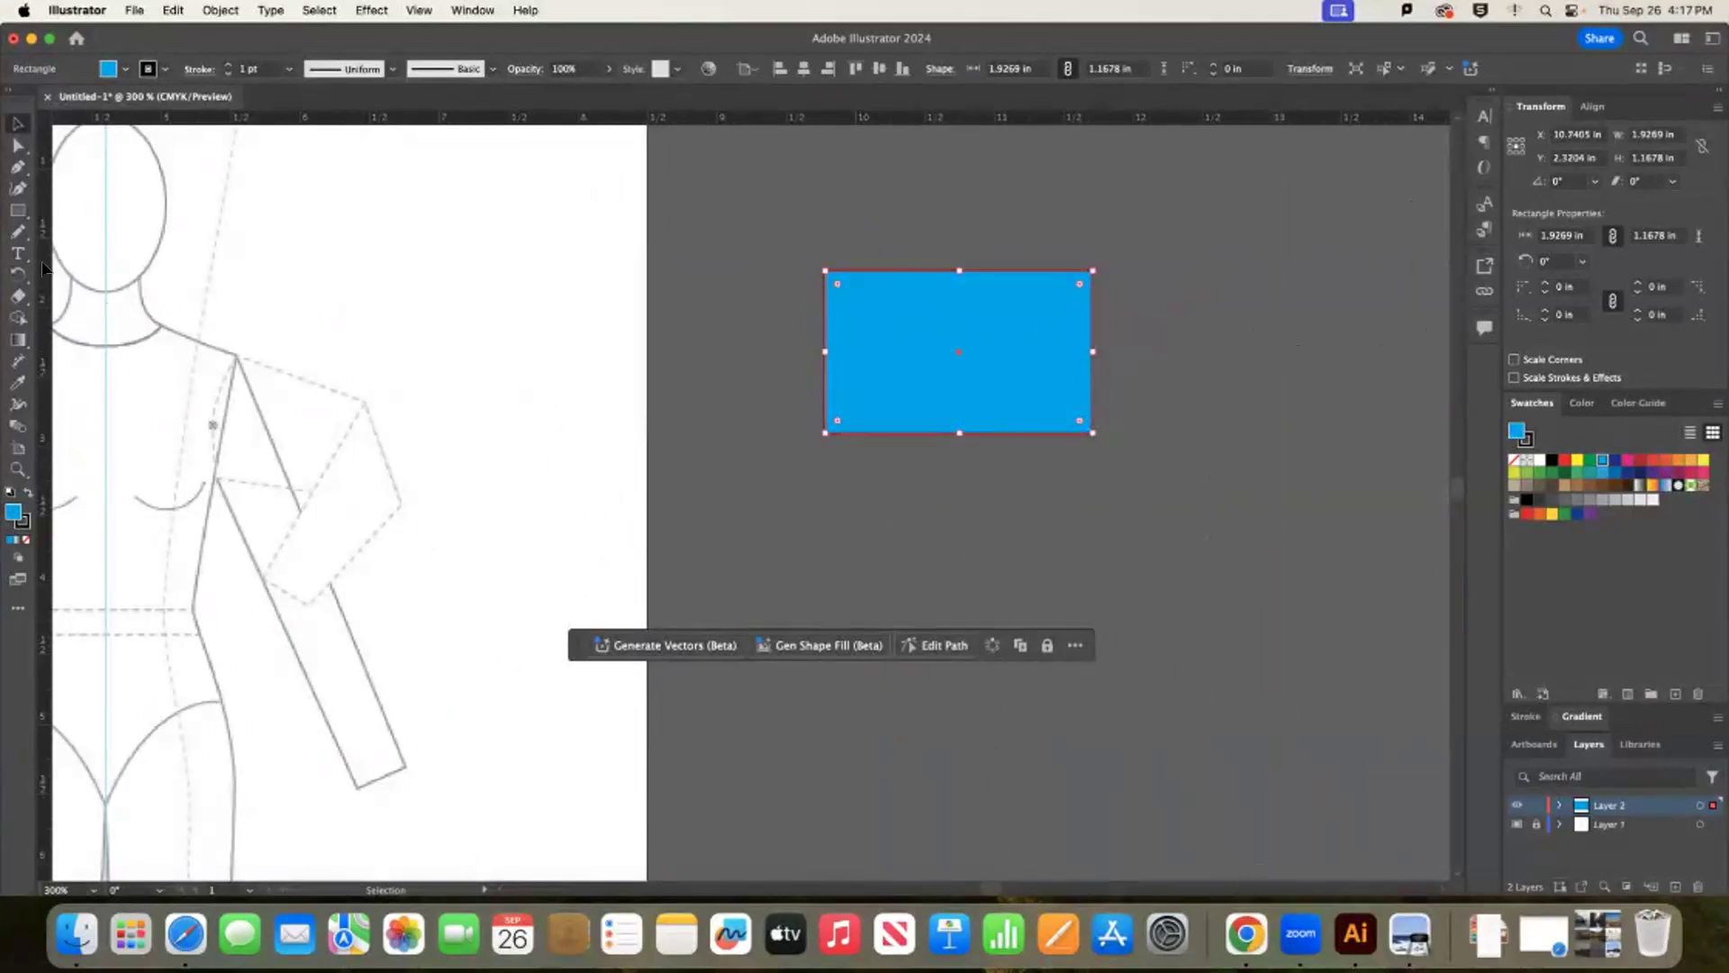
Erase the upper-left and lower-right corners of the blue rectangle with the Eraser tool.
{"action": "left_click", "coordinate": [18, 295]}
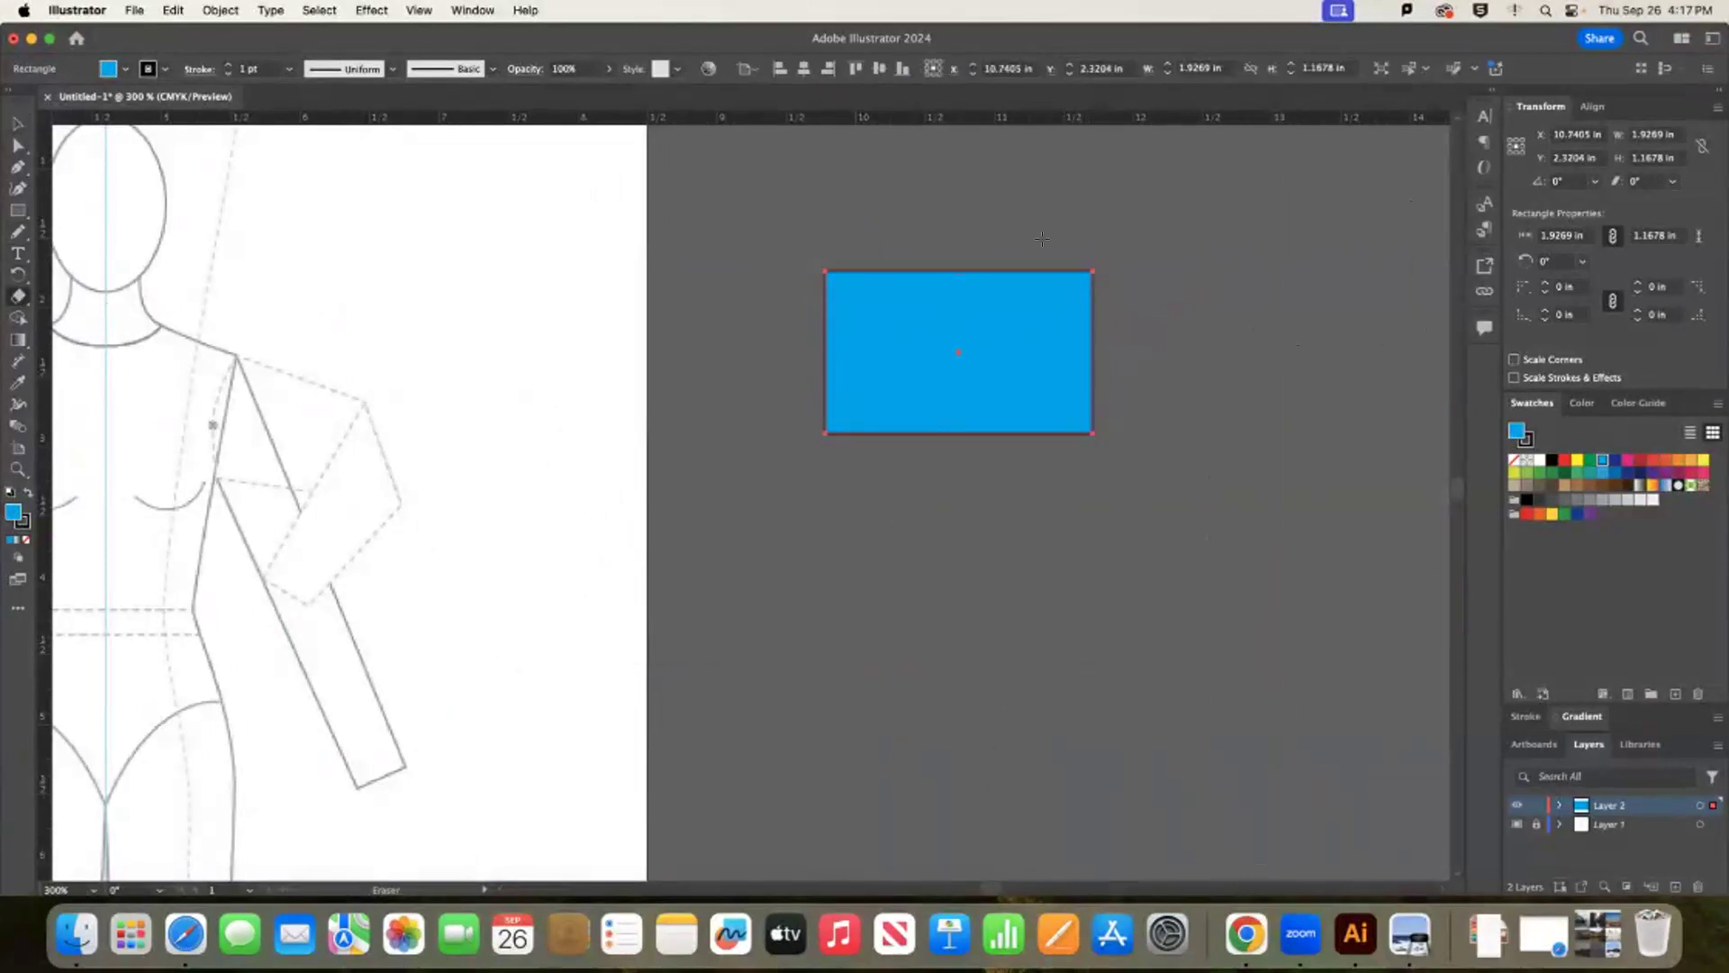
{"action": "mouse_move", "coordinate": [804, 282]}
{"action": "left_mouse_down"}
{"action": "mouse_move", "coordinate": [933, 244]}
{"action": "mouse_move", "coordinate": [943, 261]}
{"action": "mouse_move", "coordinate": [867, 312]}
{"action": "mouse_move", "coordinate": [898, 260]}
{"action": "mouse_move", "coordinate": [799, 361]}
{"action": "mouse_move", "coordinate": [794, 343]}
{"action": "mouse_move", "coordinate": [971, 273]}
{"action": "left_mouse_up"}
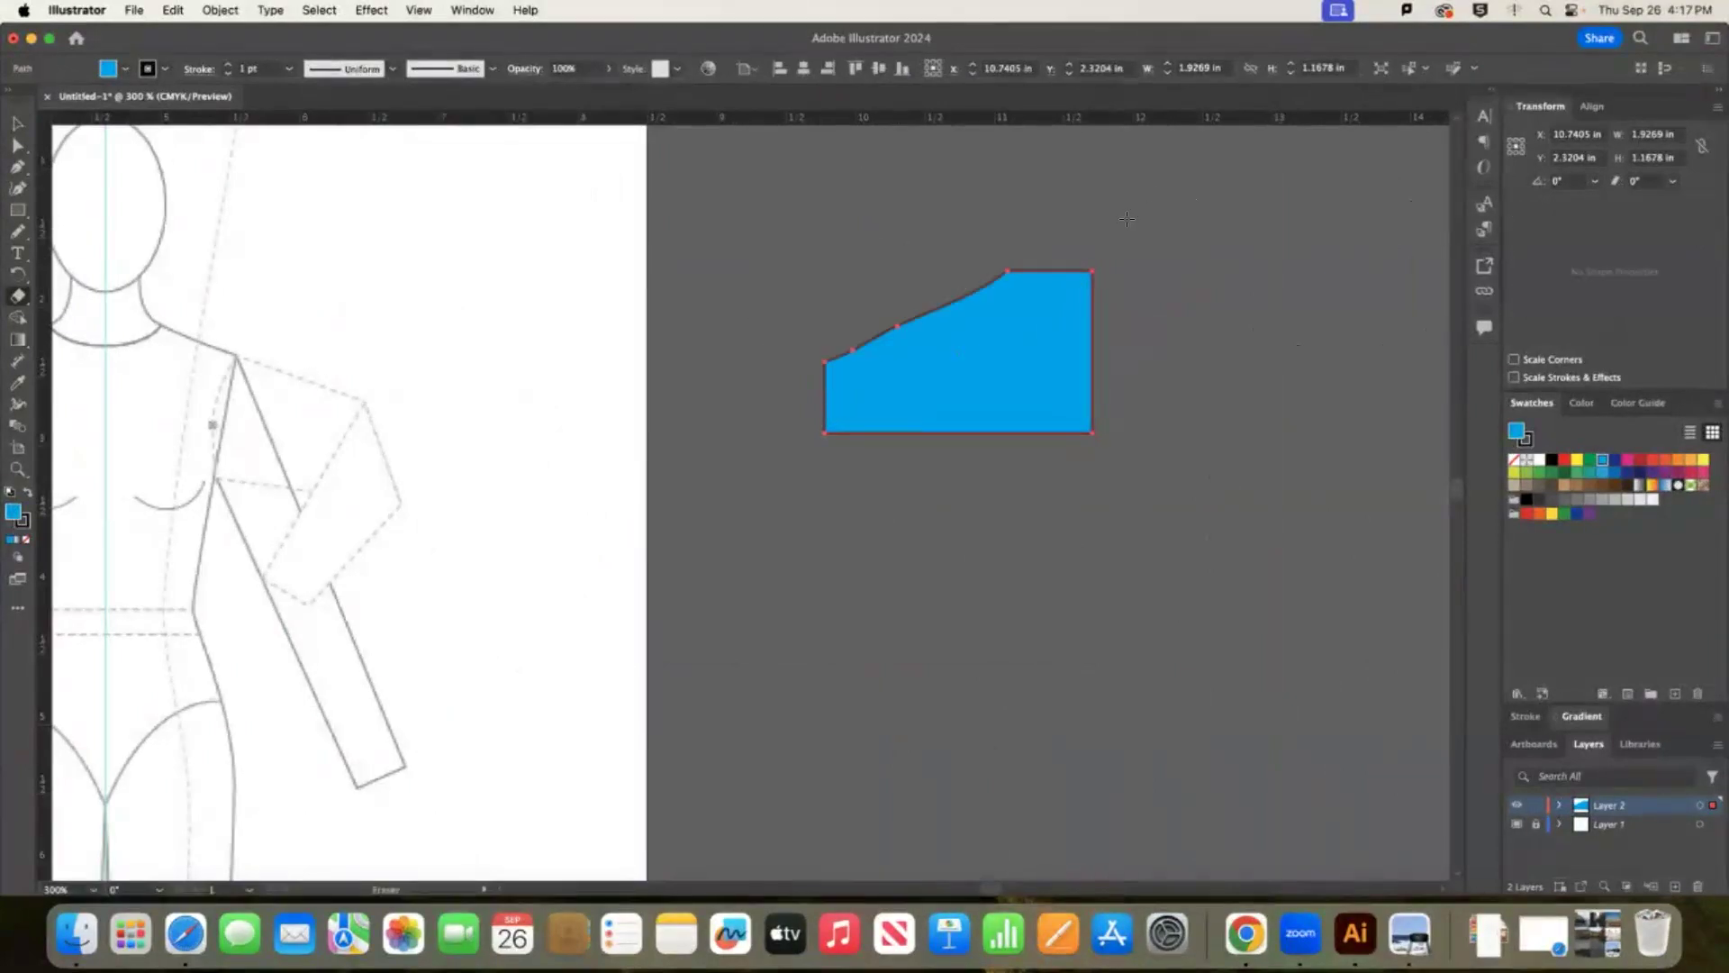
{"action": "mouse_move", "coordinate": [1135, 385]}
{"action": "left_mouse_down"}
{"action": "mouse_move", "coordinate": [1154, 387]}
{"action": "mouse_move", "coordinate": [1126, 396]}
{"action": "mouse_move", "coordinate": [1189, 352]}
{"action": "mouse_move", "coordinate": [1161, 361]}
{"action": "mouse_move", "coordinate": [1261, 400]}
{"action": "left_mouse_up"}
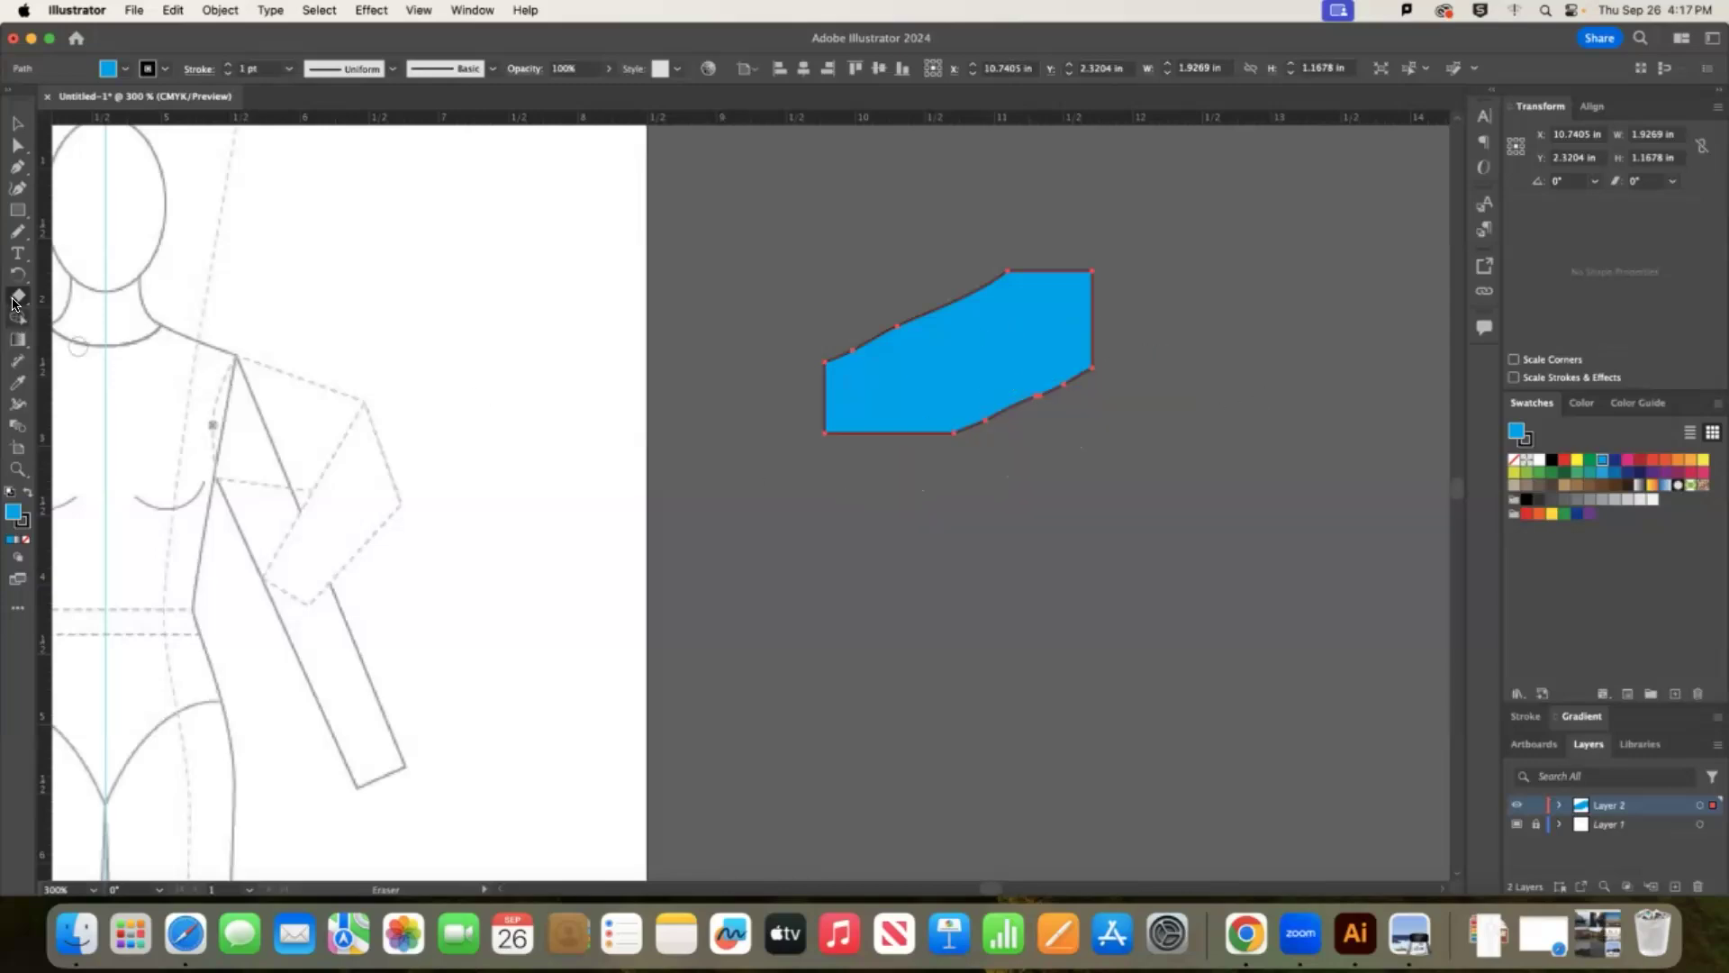
Split the blue shape in two with a diagonal Eraser stroke and move the two pieces apart, leaving a small gap.
{"action": "left_click_drag", "start_coordinate": [896, 255], "coordinate": [1062, 483]}
{"action": "left_click", "coordinate": [17, 123]}
{"action": "left_click_drag", "start_coordinate": [1056, 322], "coordinate": [1137, 278]}
{"action": "left_click_drag", "start_coordinate": [860, 432], "coordinate": [784, 495]}
{"action": "left_click", "coordinate": [1346, 278]}
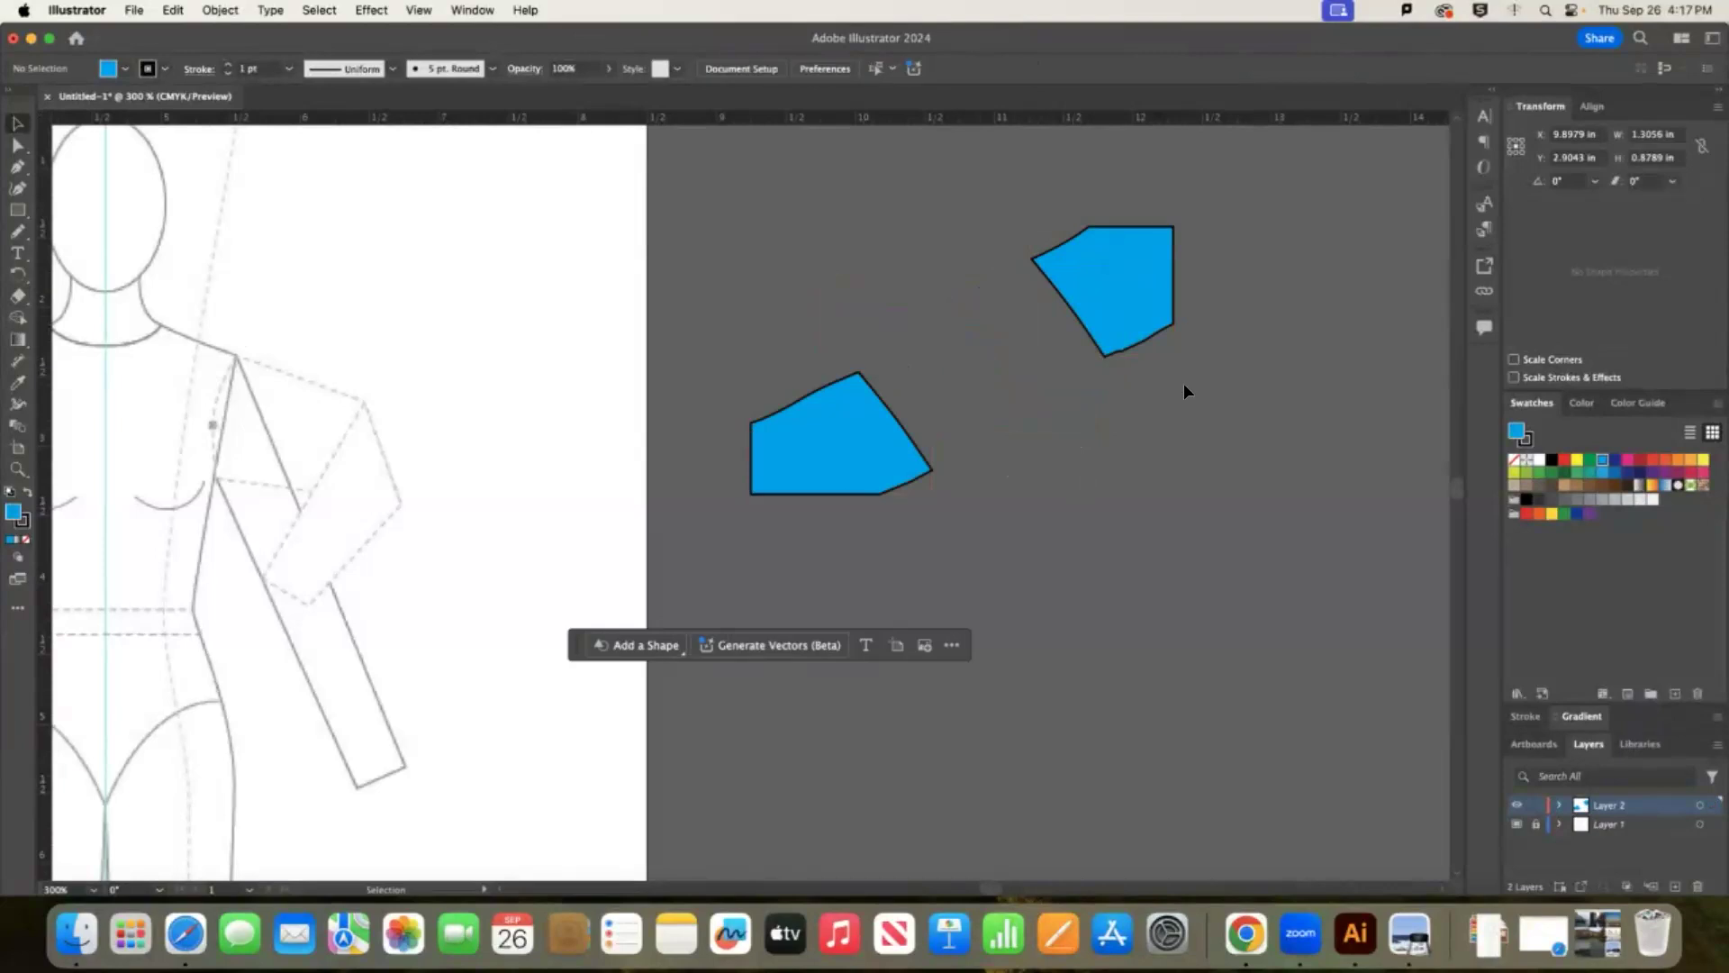
{"action": "left_click", "coordinate": [1137, 259]}
{"action": "left_click_drag", "start_coordinate": [1117, 274], "coordinate": [1038, 389]}
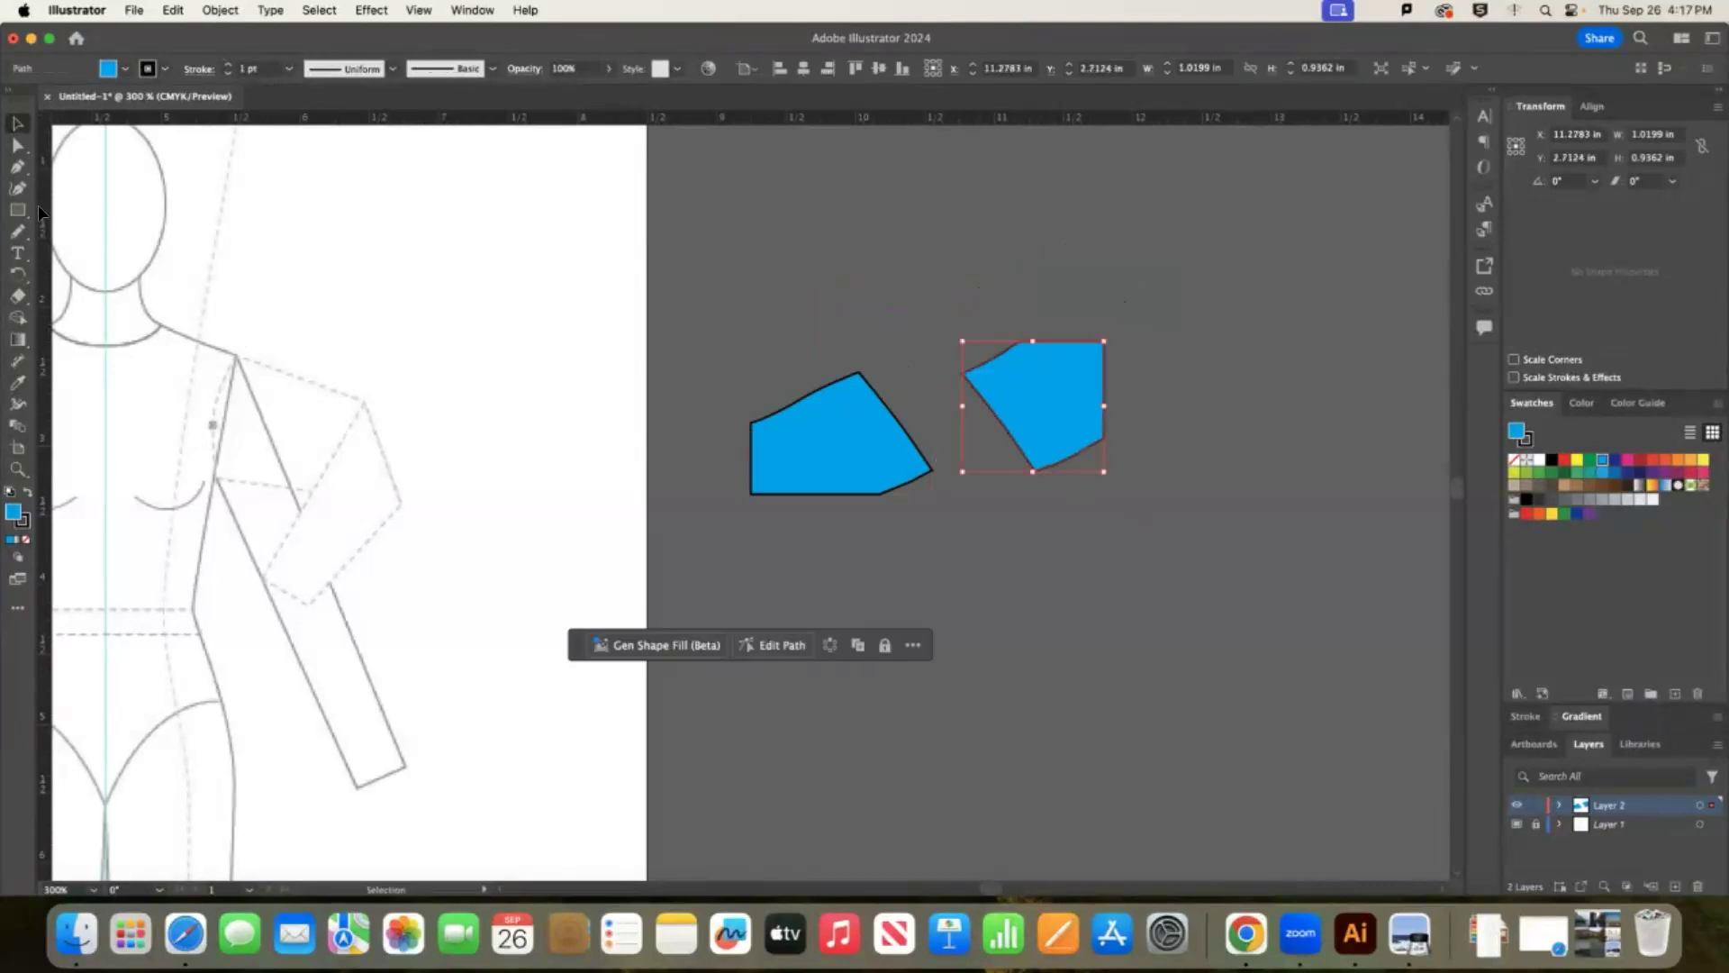
Practise erasing four gaps in a freehand wavy line about 3.48 in wide above the blue shapes, and delete its segments.
{"action": "left_click", "coordinate": [17, 230]}
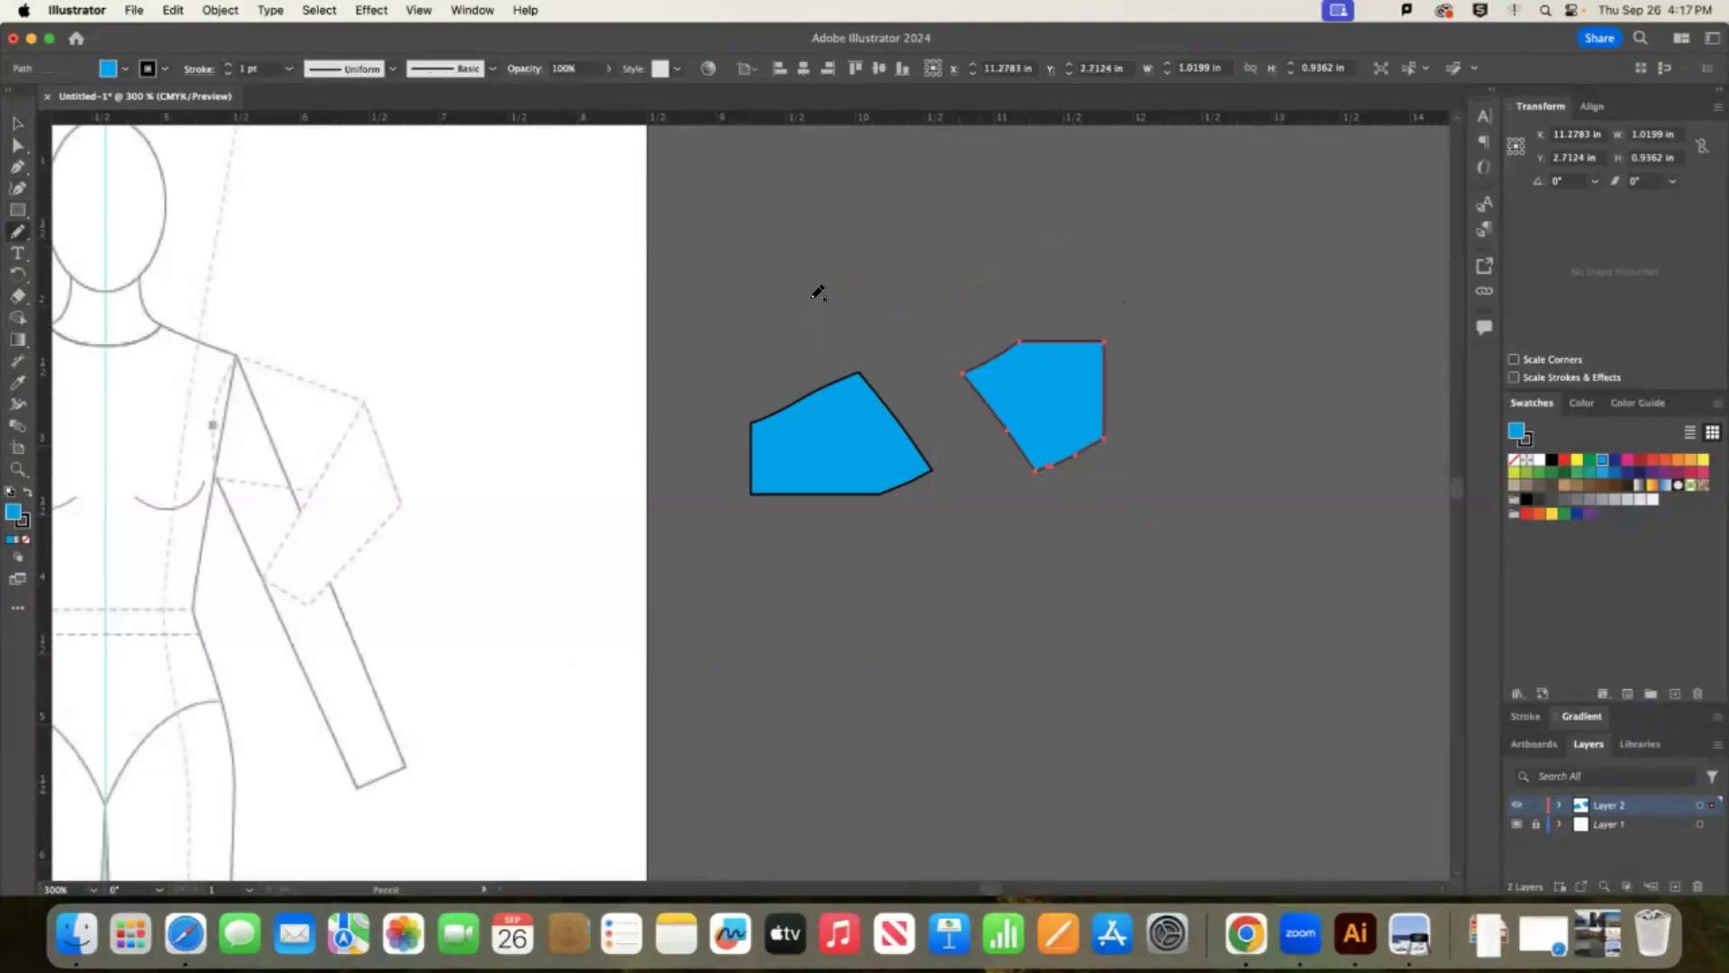
{"action": "left_click_drag", "start_coordinate": [1267, 297], "coordinate": [1288, 274]}
{"action": "left_click", "coordinate": [17, 295]}
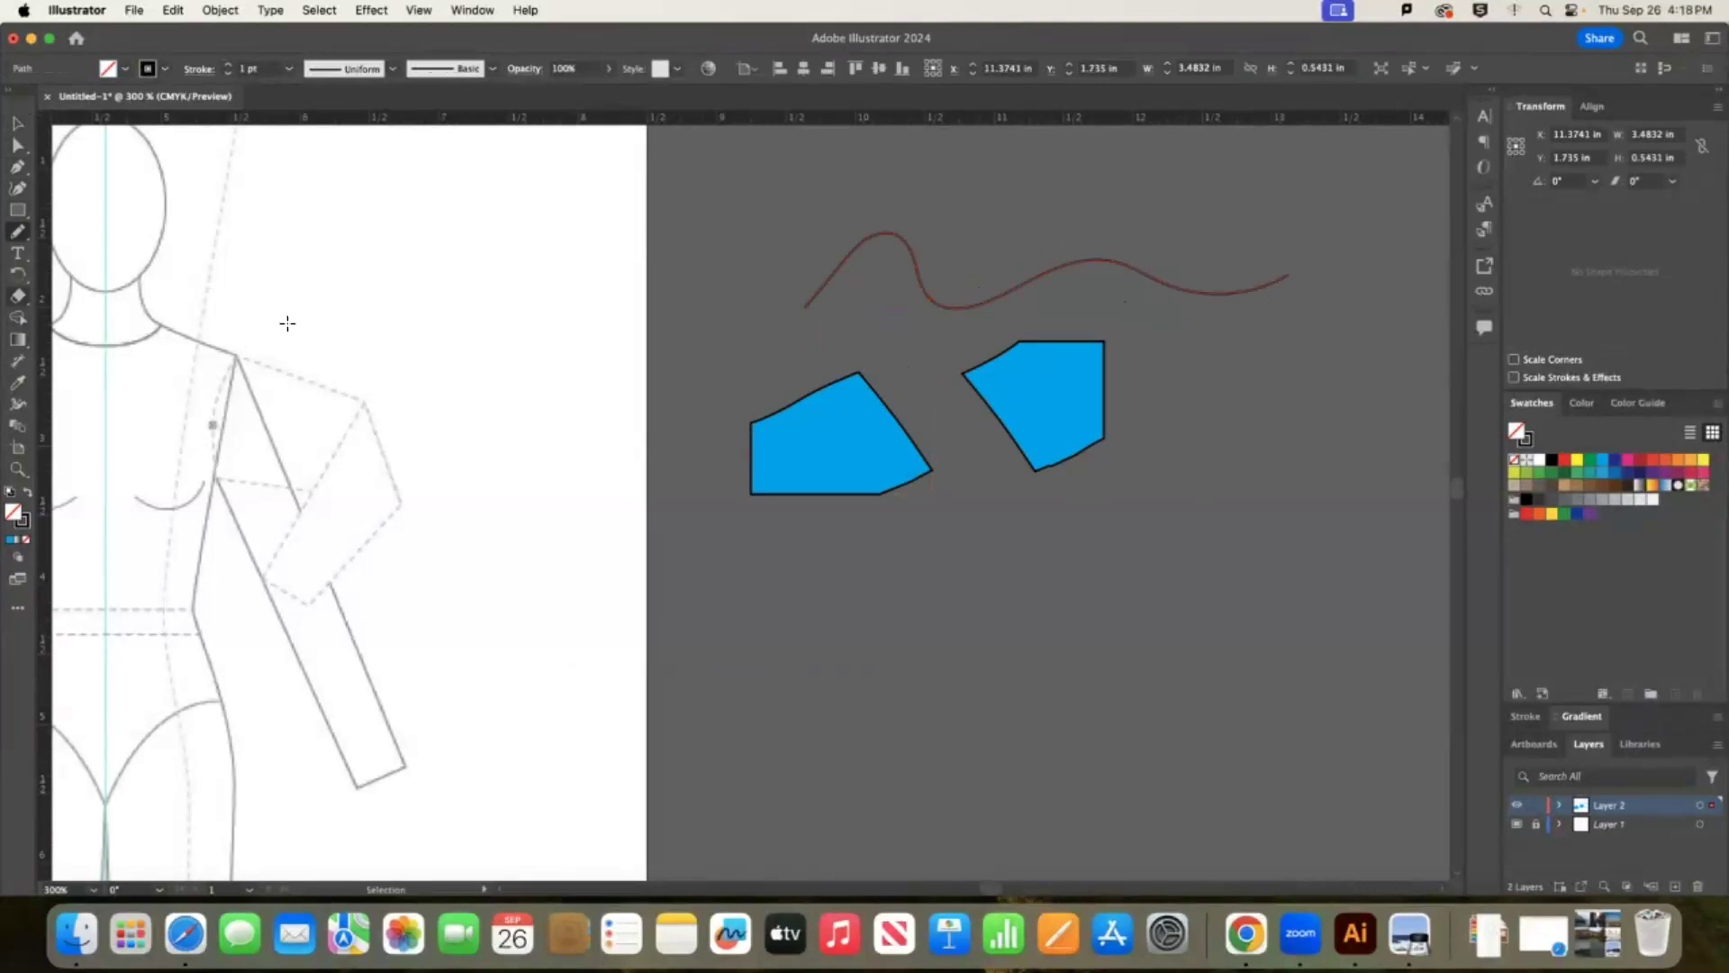
{"action": "left_click_drag", "start_coordinate": [1013, 279], "coordinate": [1034, 320]}
{"action": "left_click_drag", "start_coordinate": [1165, 293], "coordinate": [1259, 297]}
{"action": "mouse_move", "coordinate": [907, 236]}
{"action": "left_mouse_down"}
{"action": "mouse_move", "coordinate": [801, 342]}
{"action": "mouse_move", "coordinate": [891, 285]}
{"action": "mouse_move", "coordinate": [910, 241]}
{"action": "left_mouse_up"}
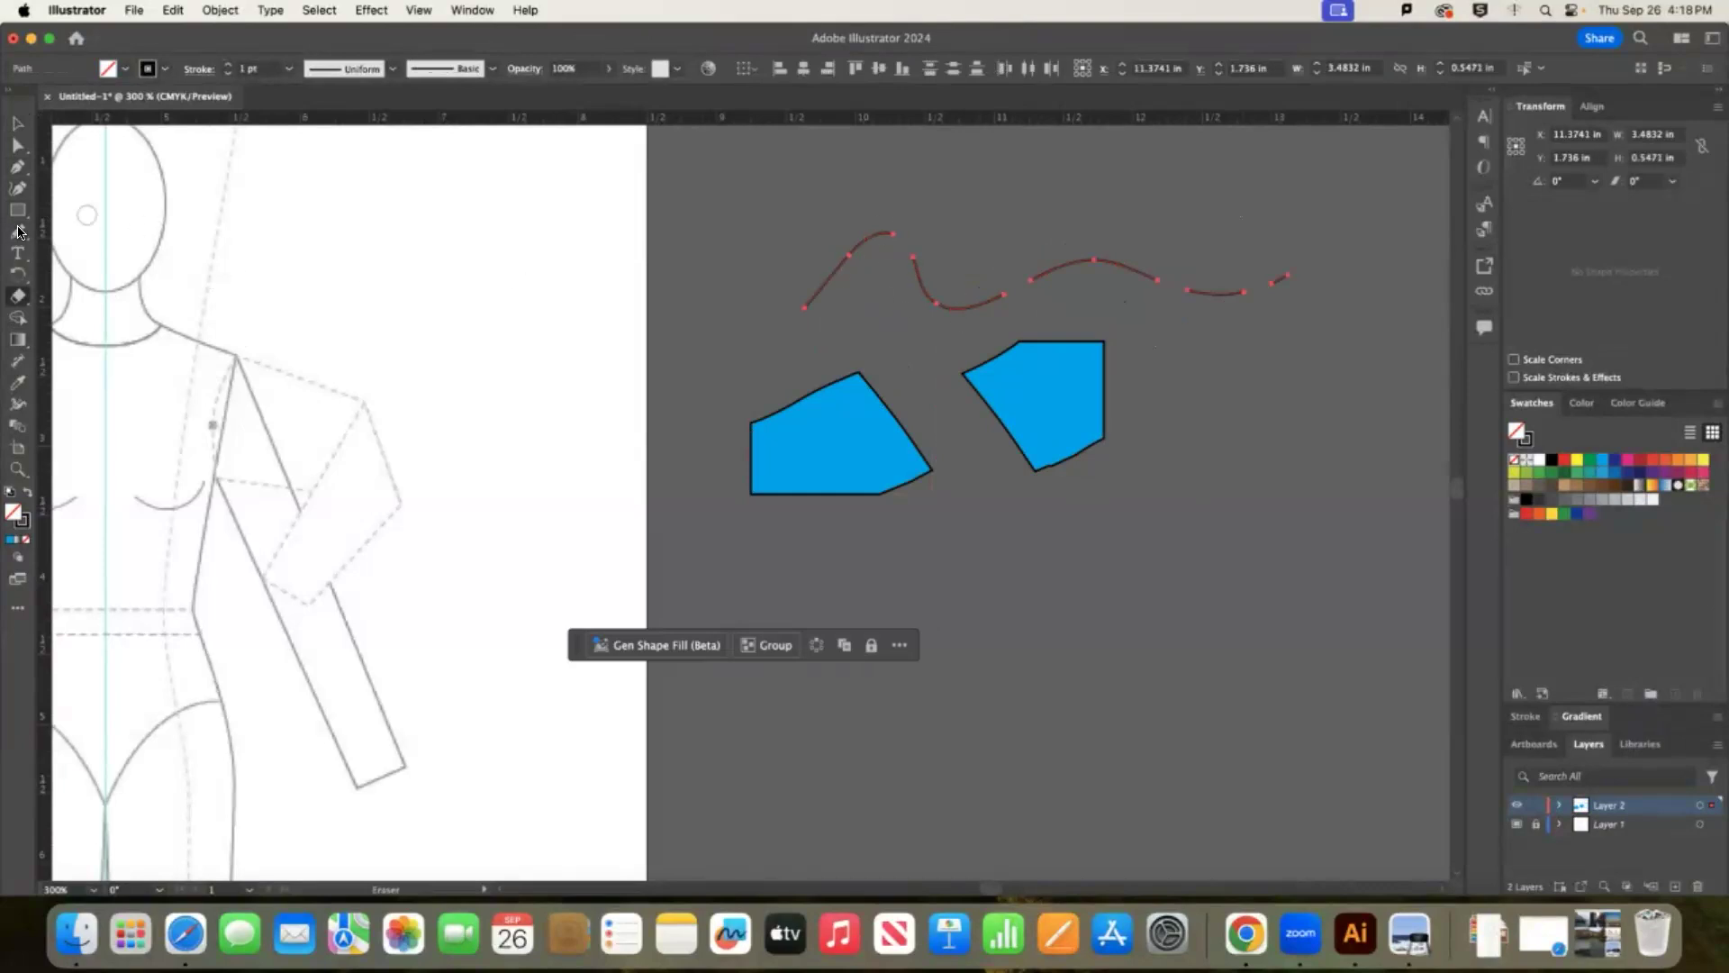
{"action": "key", "text": "v"}
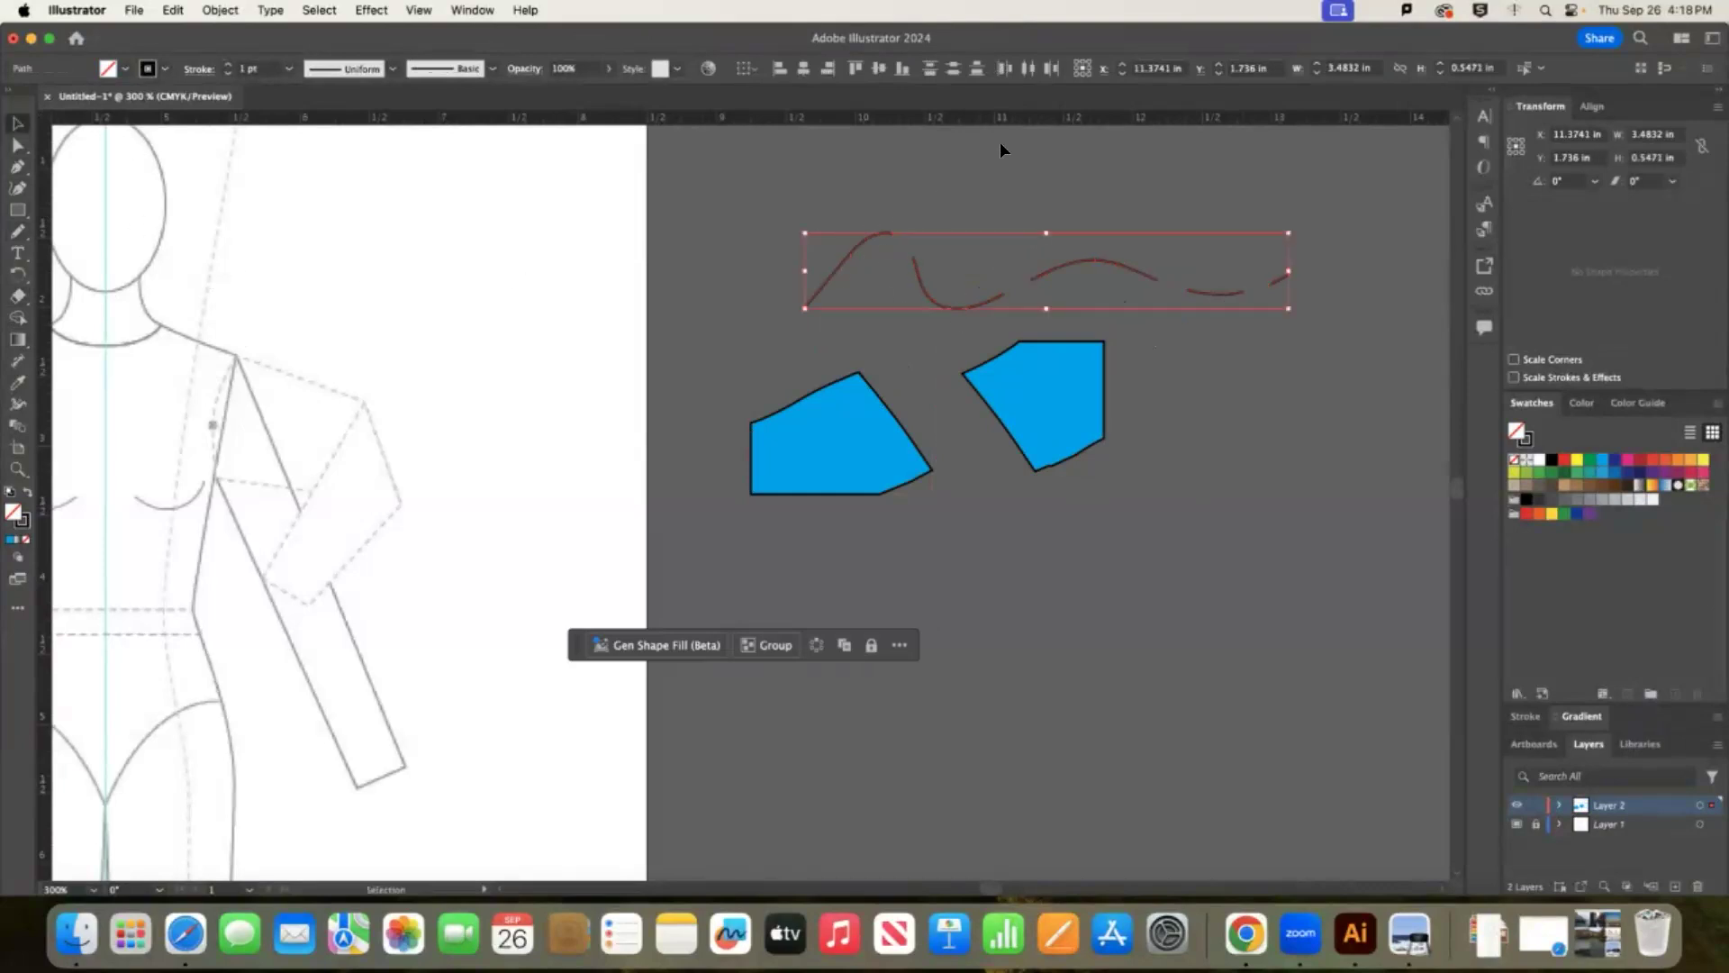
{"action": "key", "text": "Delete"}
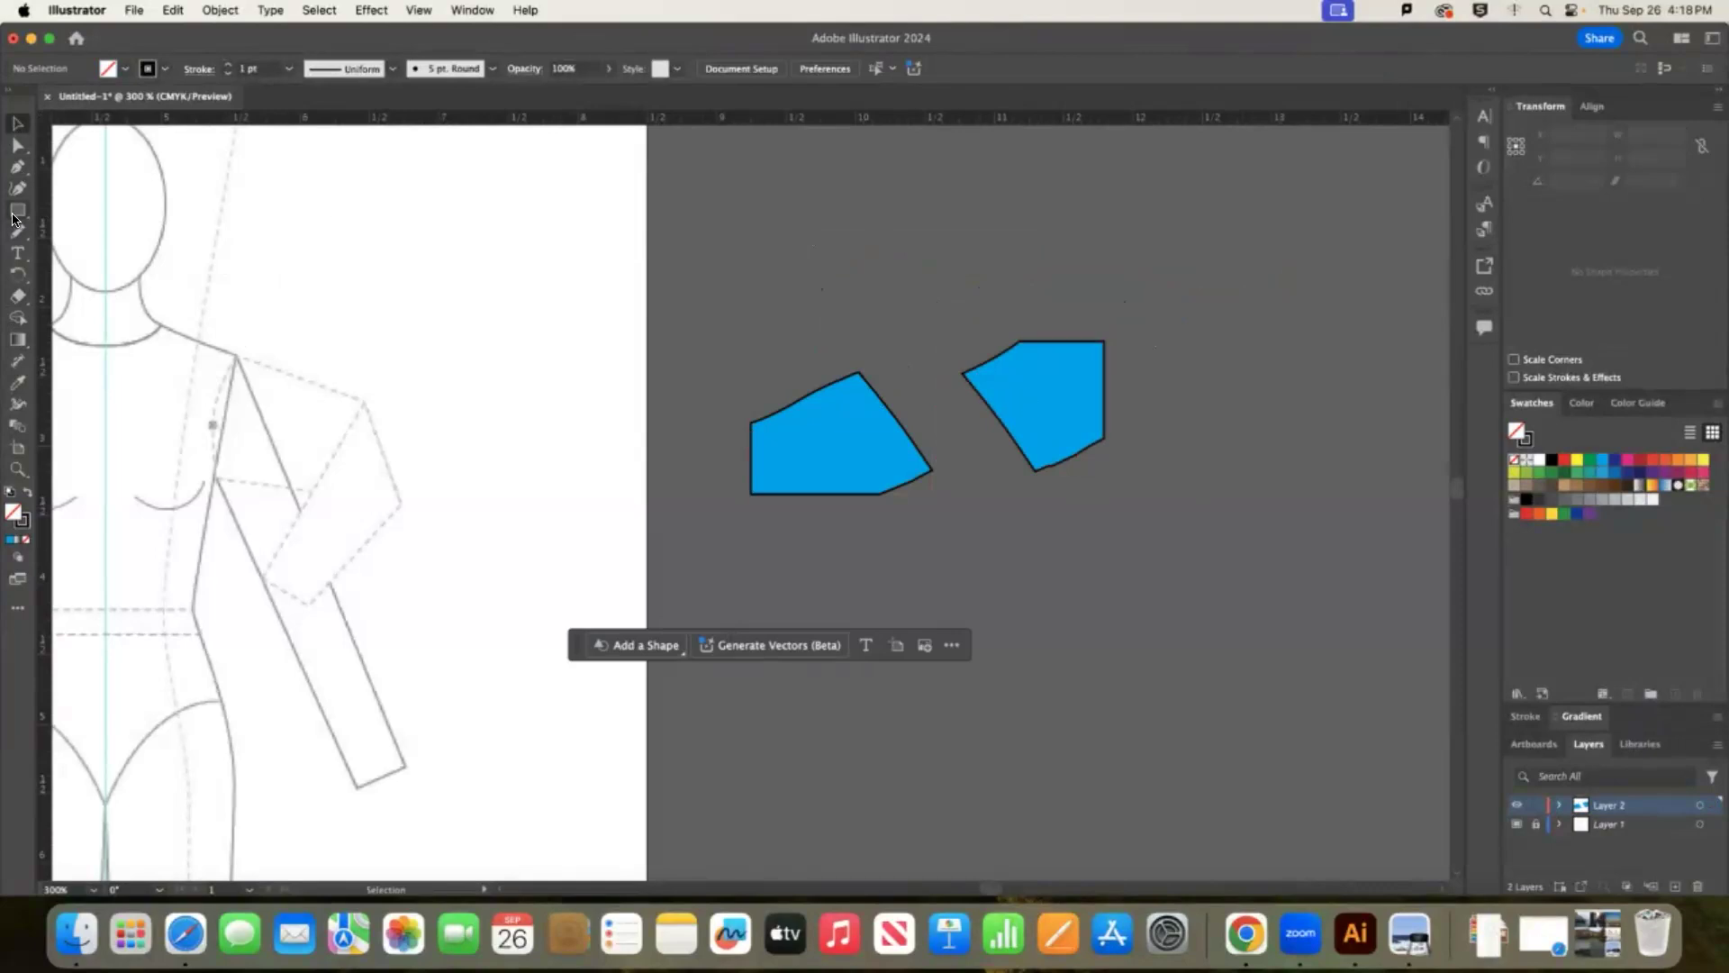
Draw a freehand curved line about 3.73 in wide and 0.44 in tall above the blue shapes with the Pencil tool.
{"action": "left_click_drag", "start_coordinate": [17, 295], "coordinate": [105, 315]}
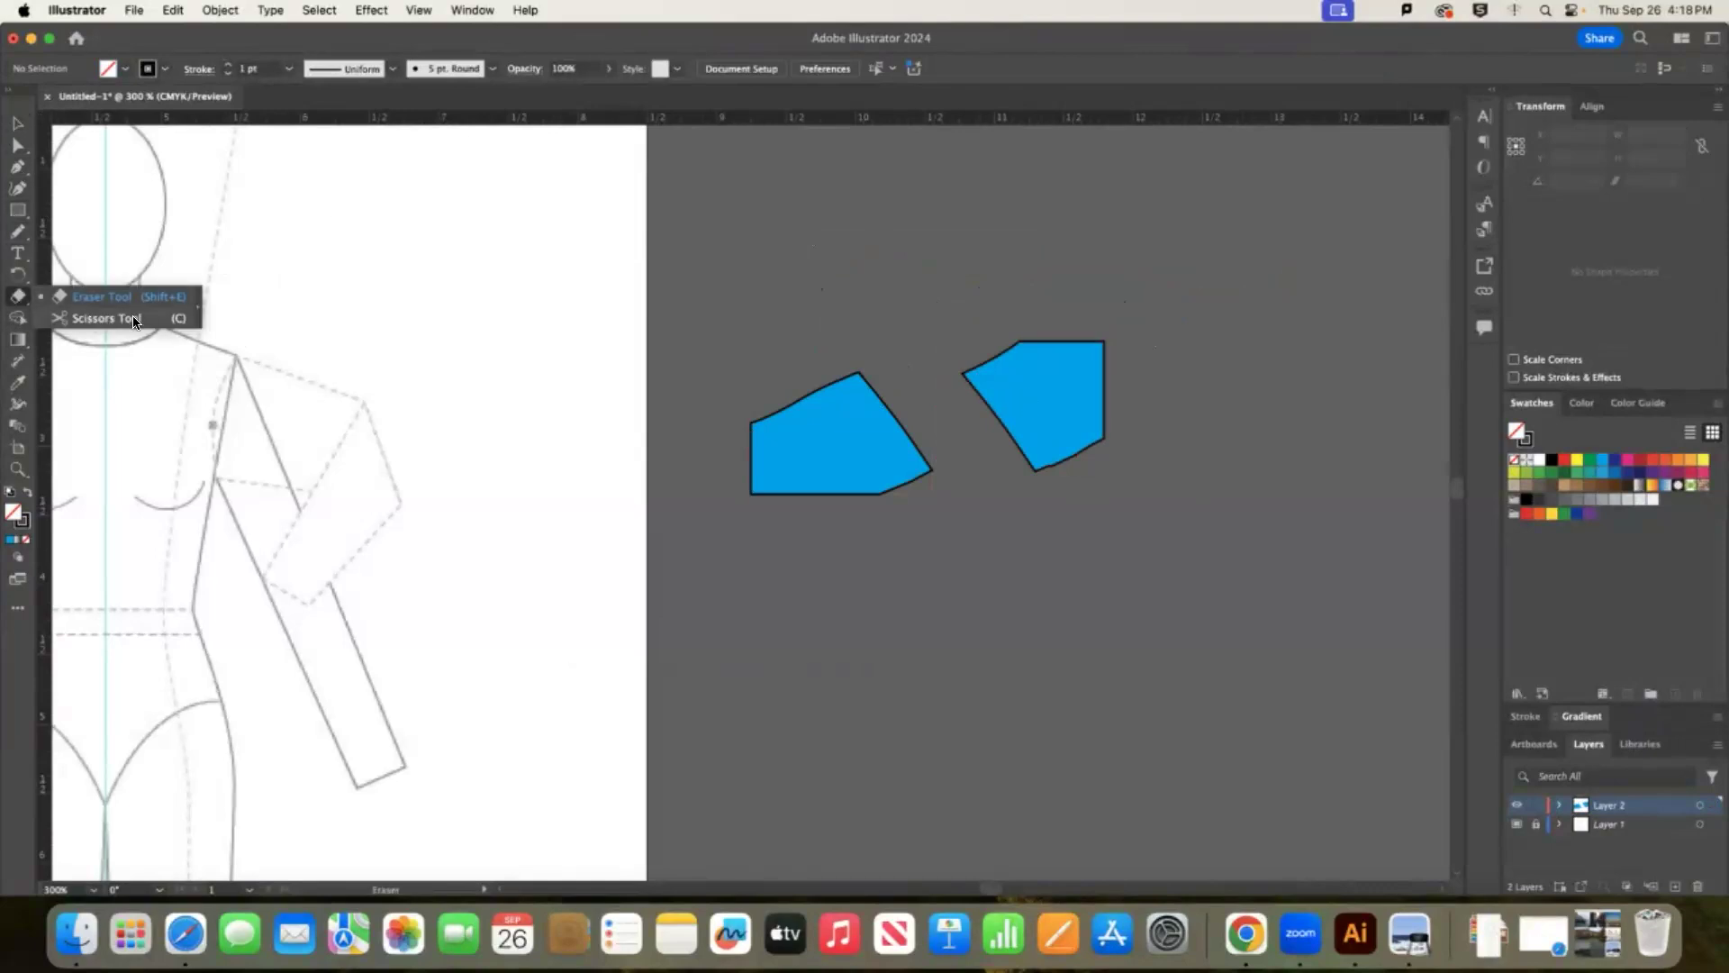
{"action": "left_click", "coordinate": [17, 230]}
{"action": "left_click_drag", "start_coordinate": [832, 282], "coordinate": [819, 225]}
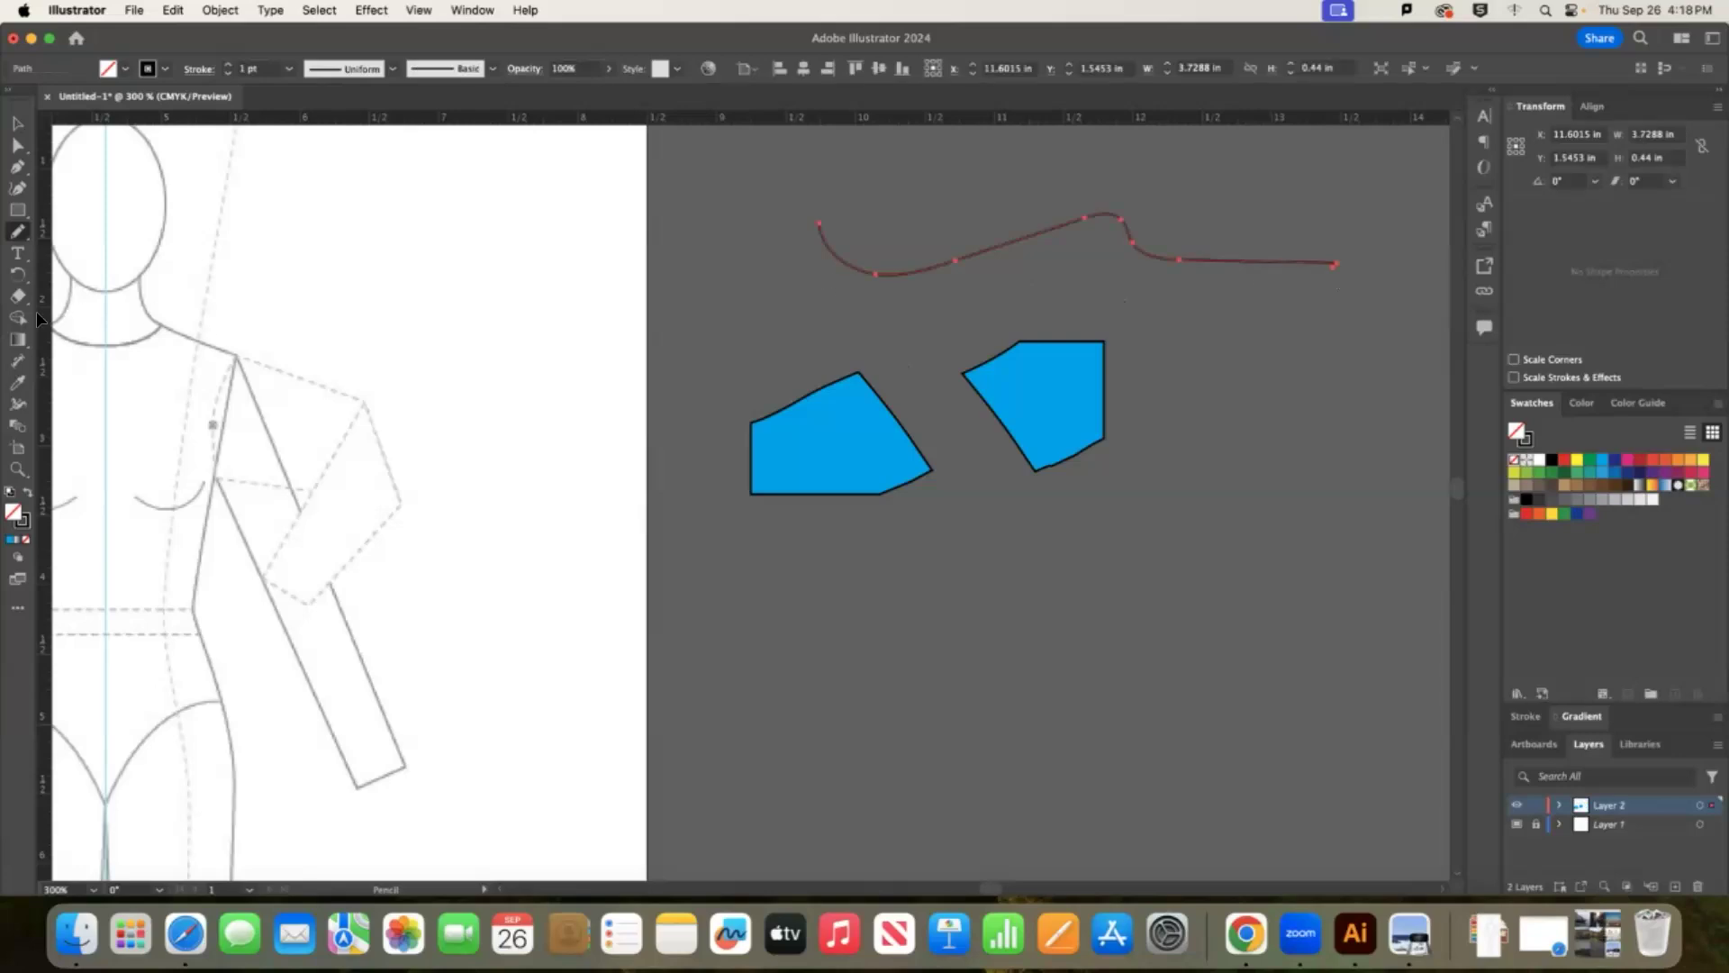
Cut the freehand line after its first dip with the Scissors tool and move the left piece toward the artboard.
{"action": "left_click", "coordinate": [17, 295]}
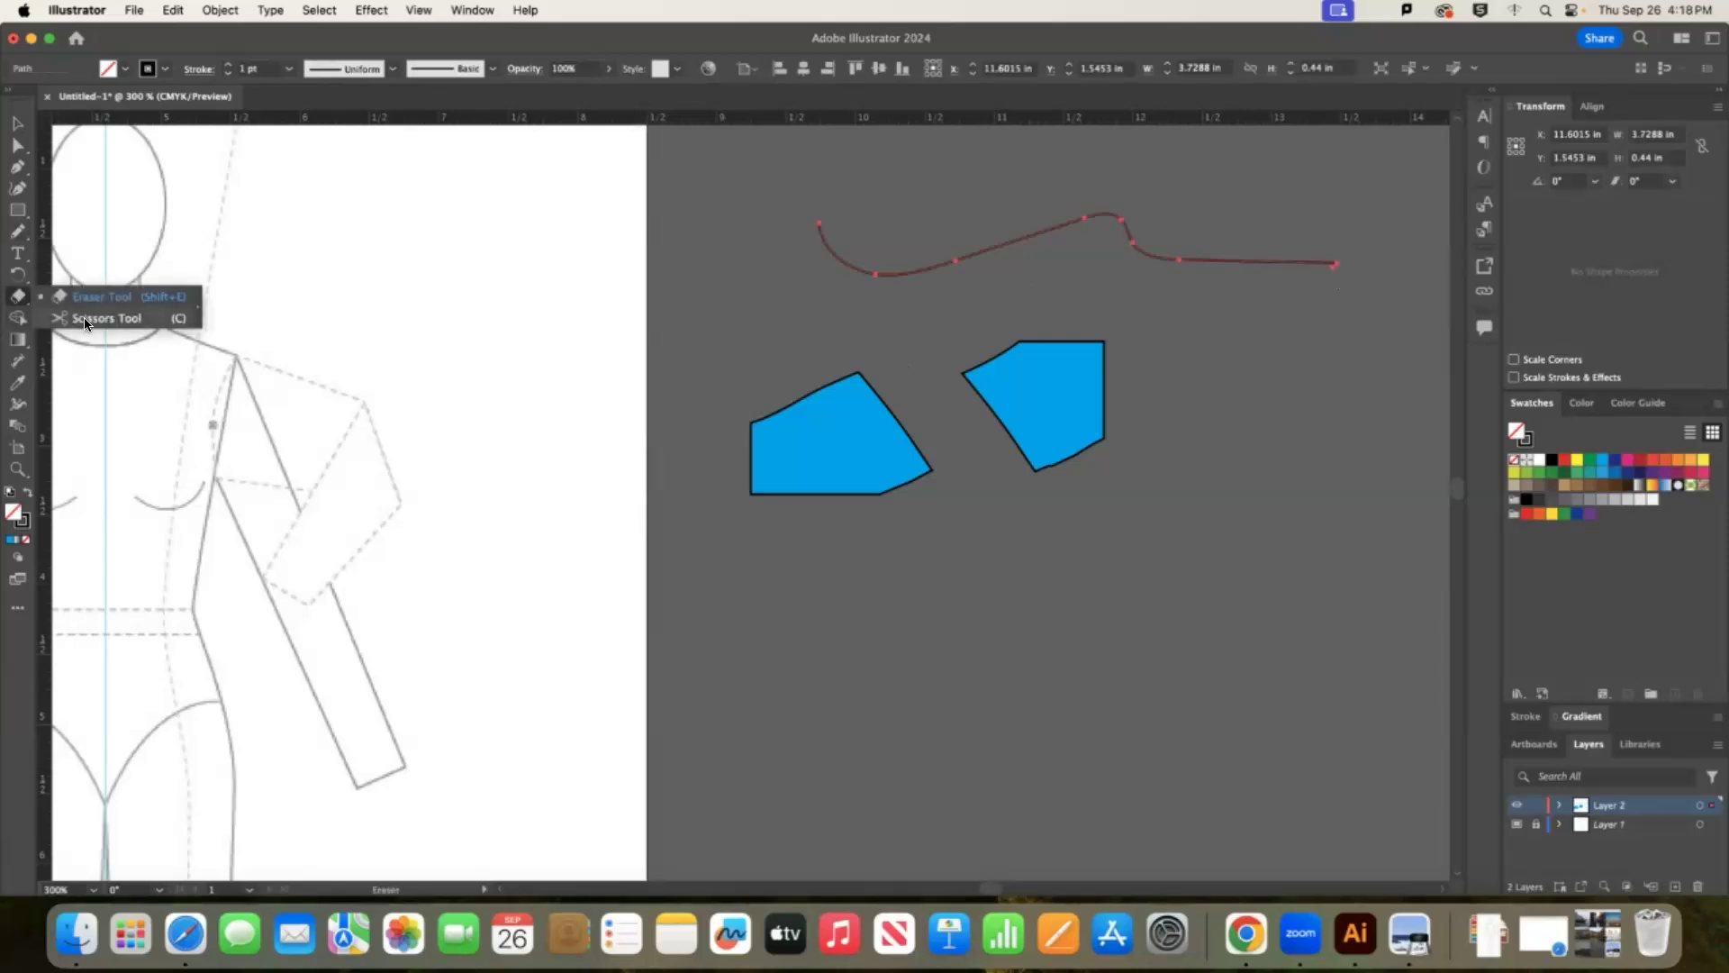
{"action": "left_click", "coordinate": [108, 318]}
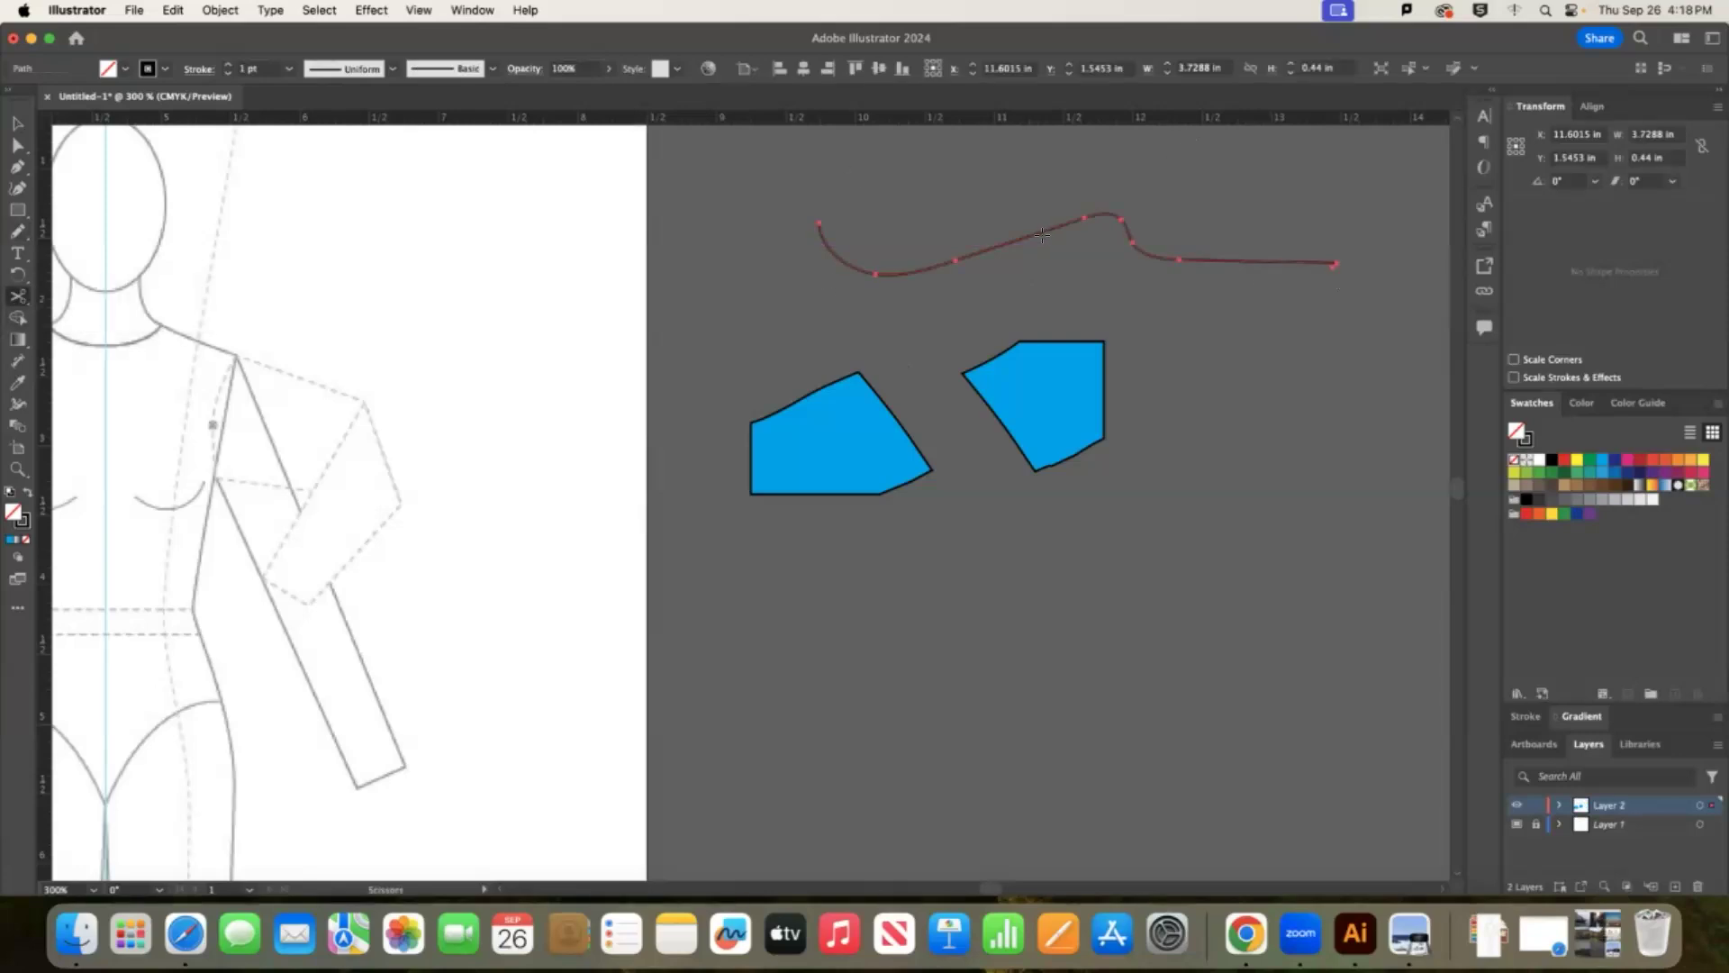
{"action": "left_click", "coordinate": [975, 249]}
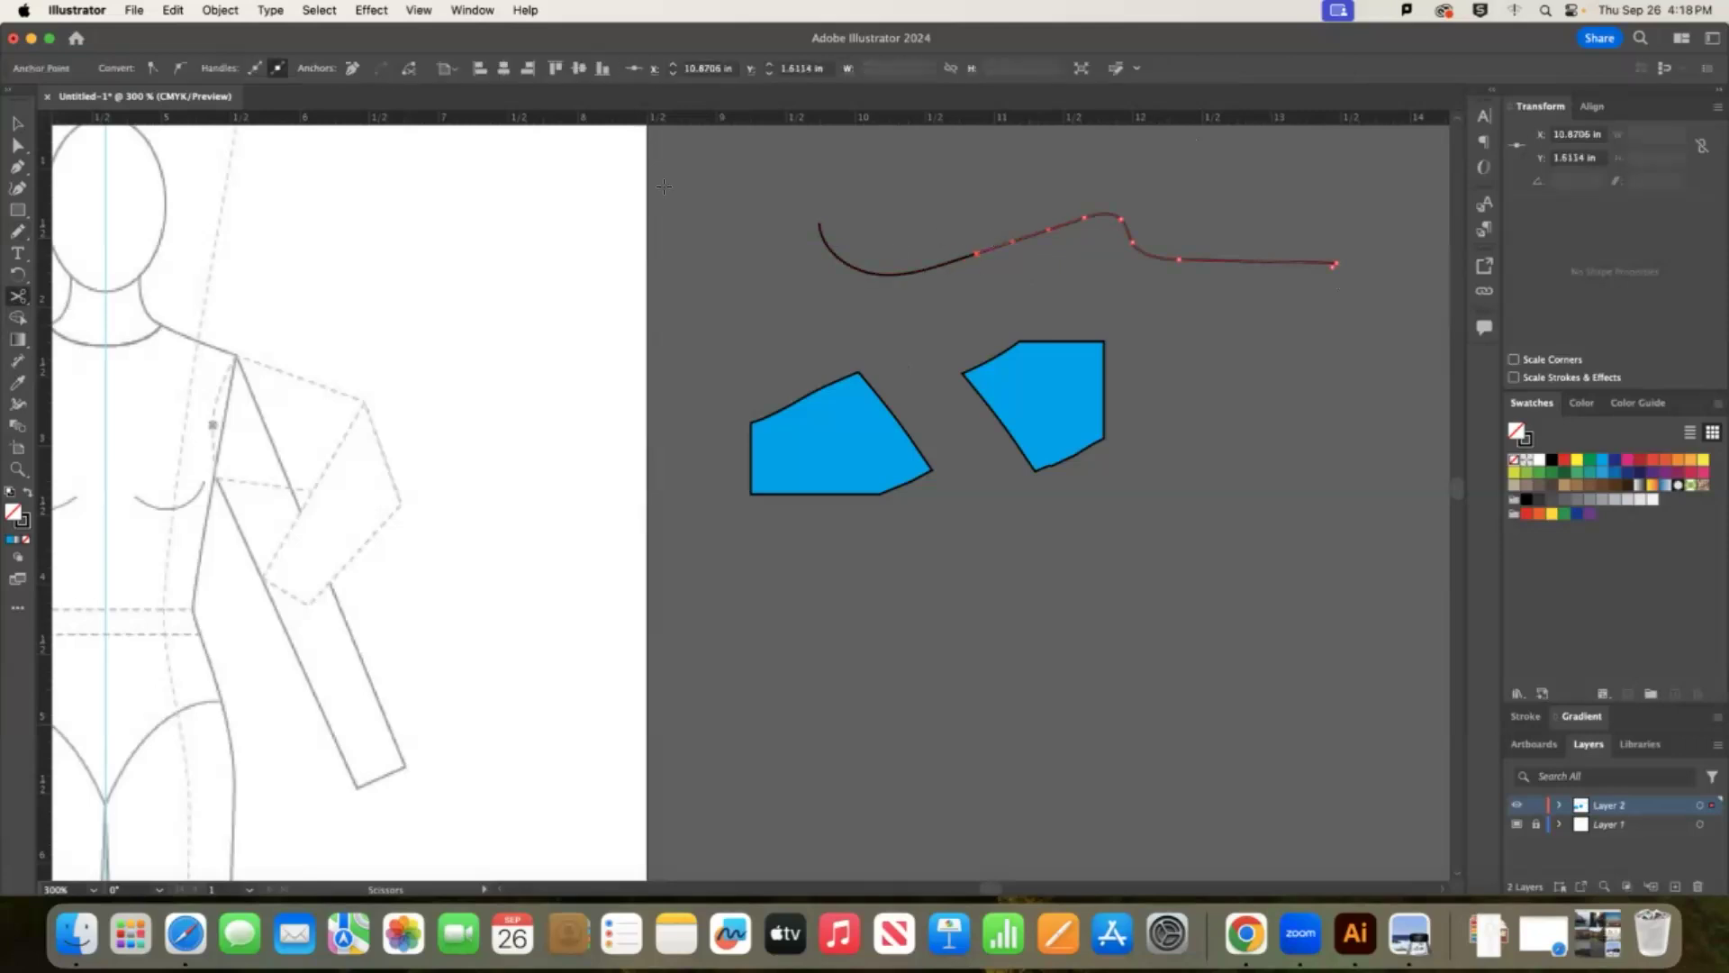
{"action": "left_click", "coordinate": [18, 124]}
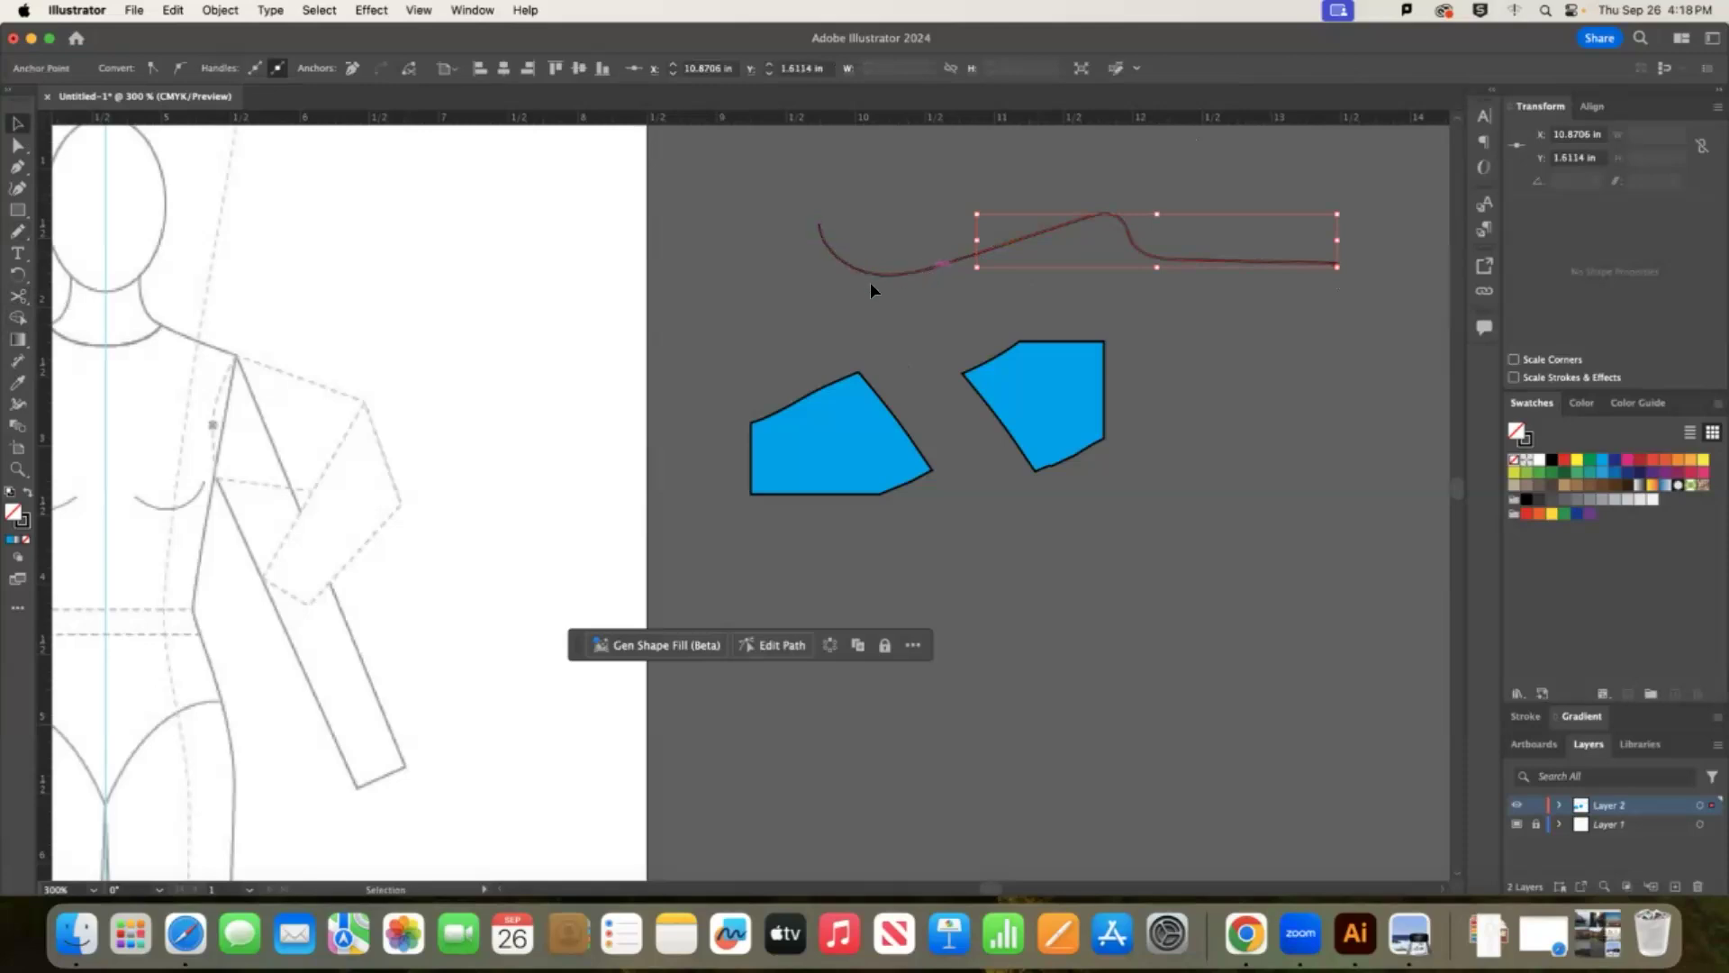
{"action": "left_click_drag", "start_coordinate": [873, 275], "coordinate": [716, 307]}
Cut the remaining line on its flat stretch with the Scissors tool and move the two resulting pieces apart.
{"action": "left_click", "coordinate": [16, 296]}
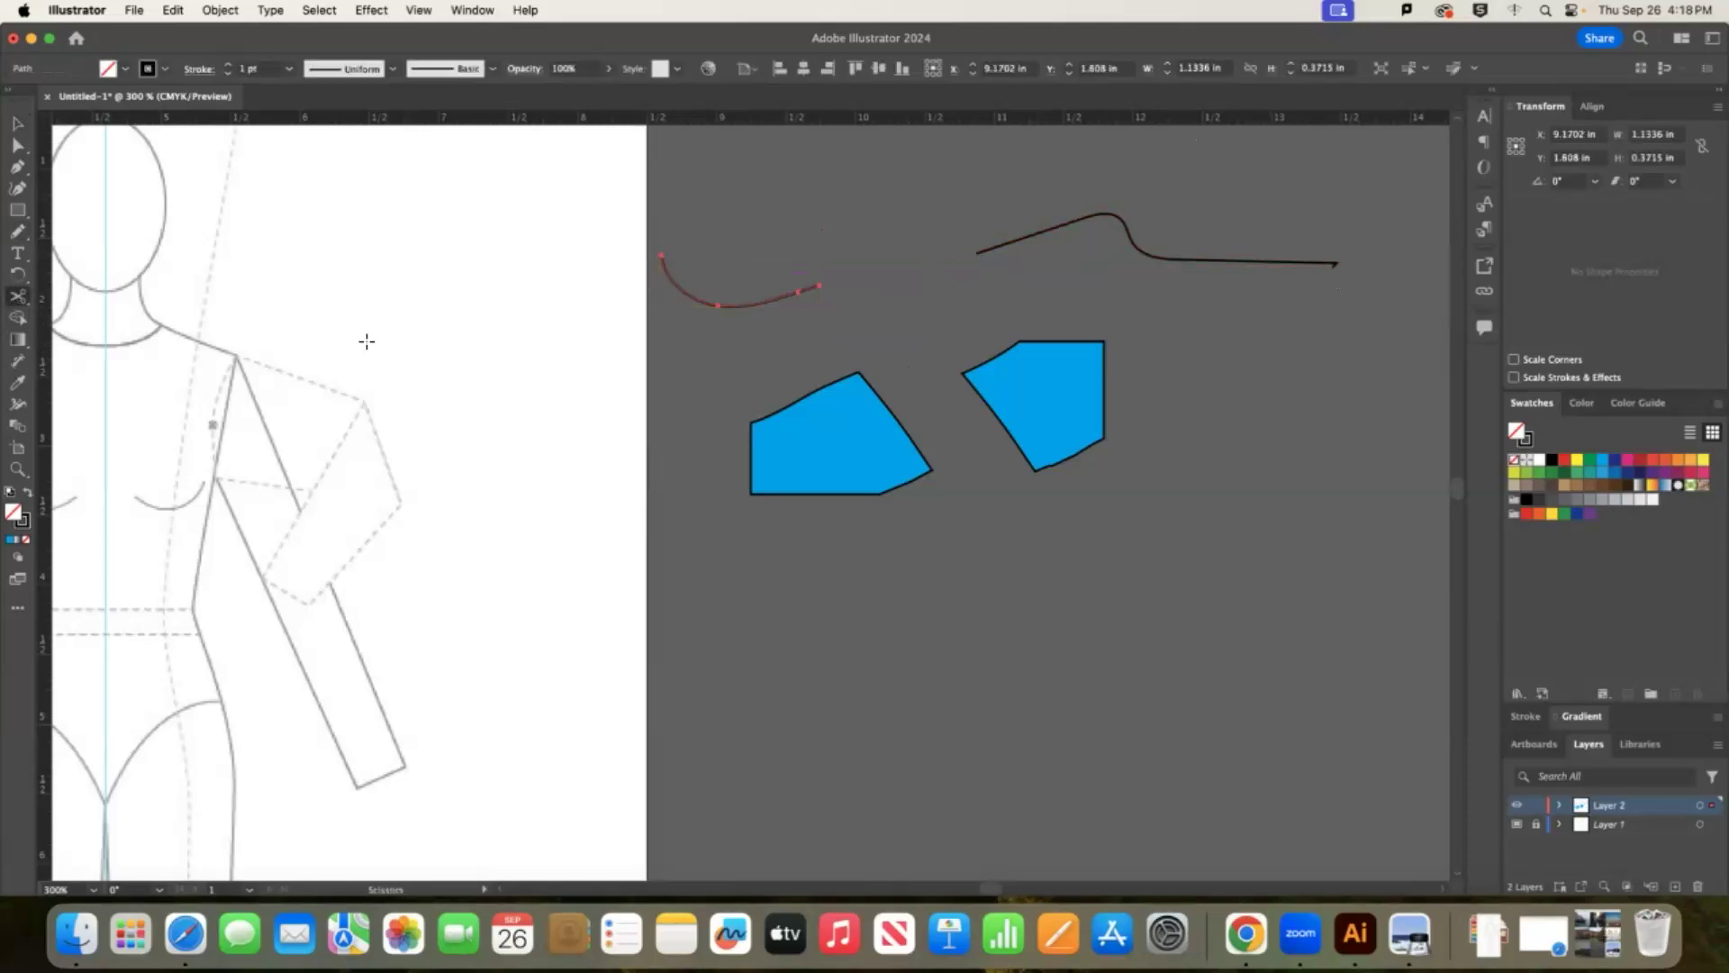
{"action": "left_click", "coordinate": [1203, 261]}
{"action": "left_click", "coordinate": [18, 124]}
{"action": "left_click", "coordinate": [1164, 241]}
{"action": "left_click_drag", "start_coordinate": [996, 255], "coordinate": [910, 218]}
{"action": "left_click_drag", "start_coordinate": [1299, 263], "coordinate": [1022, 254]}
{"action": "left_click", "coordinate": [1243, 373]}
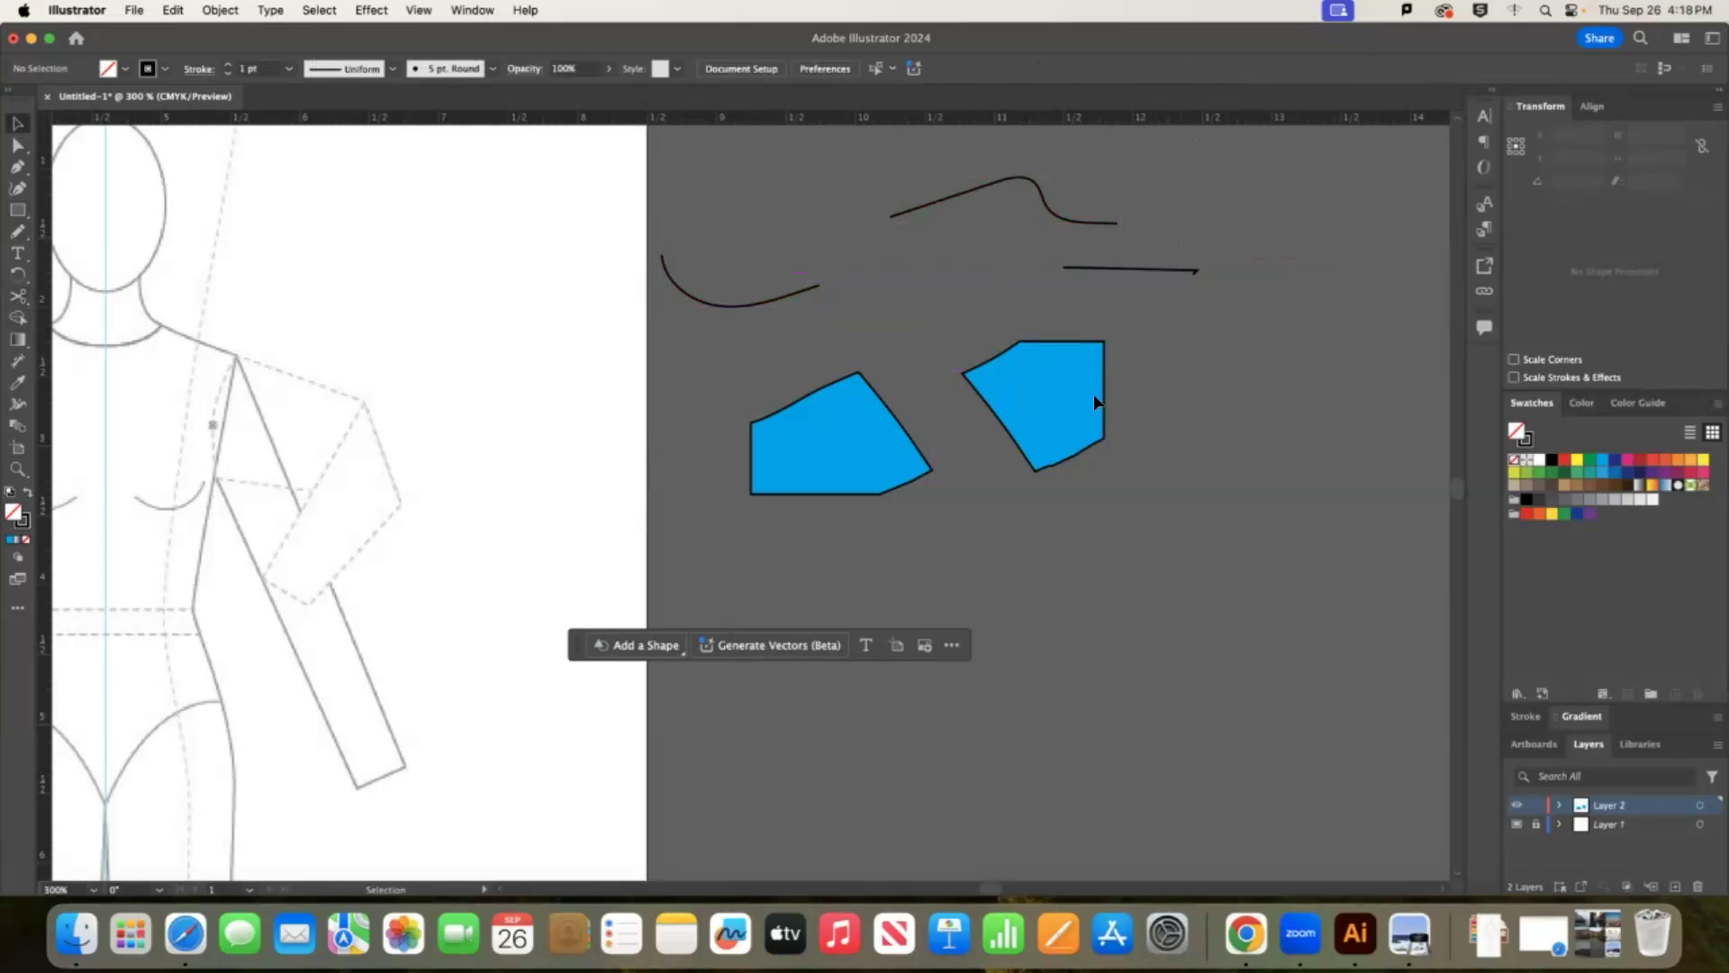
Move the right blue shape slightly toward the artboard and split it with a near-vertical Eraser stroke.
{"action": "left_click_drag", "start_coordinate": [1059, 350], "coordinate": [1037, 332]}
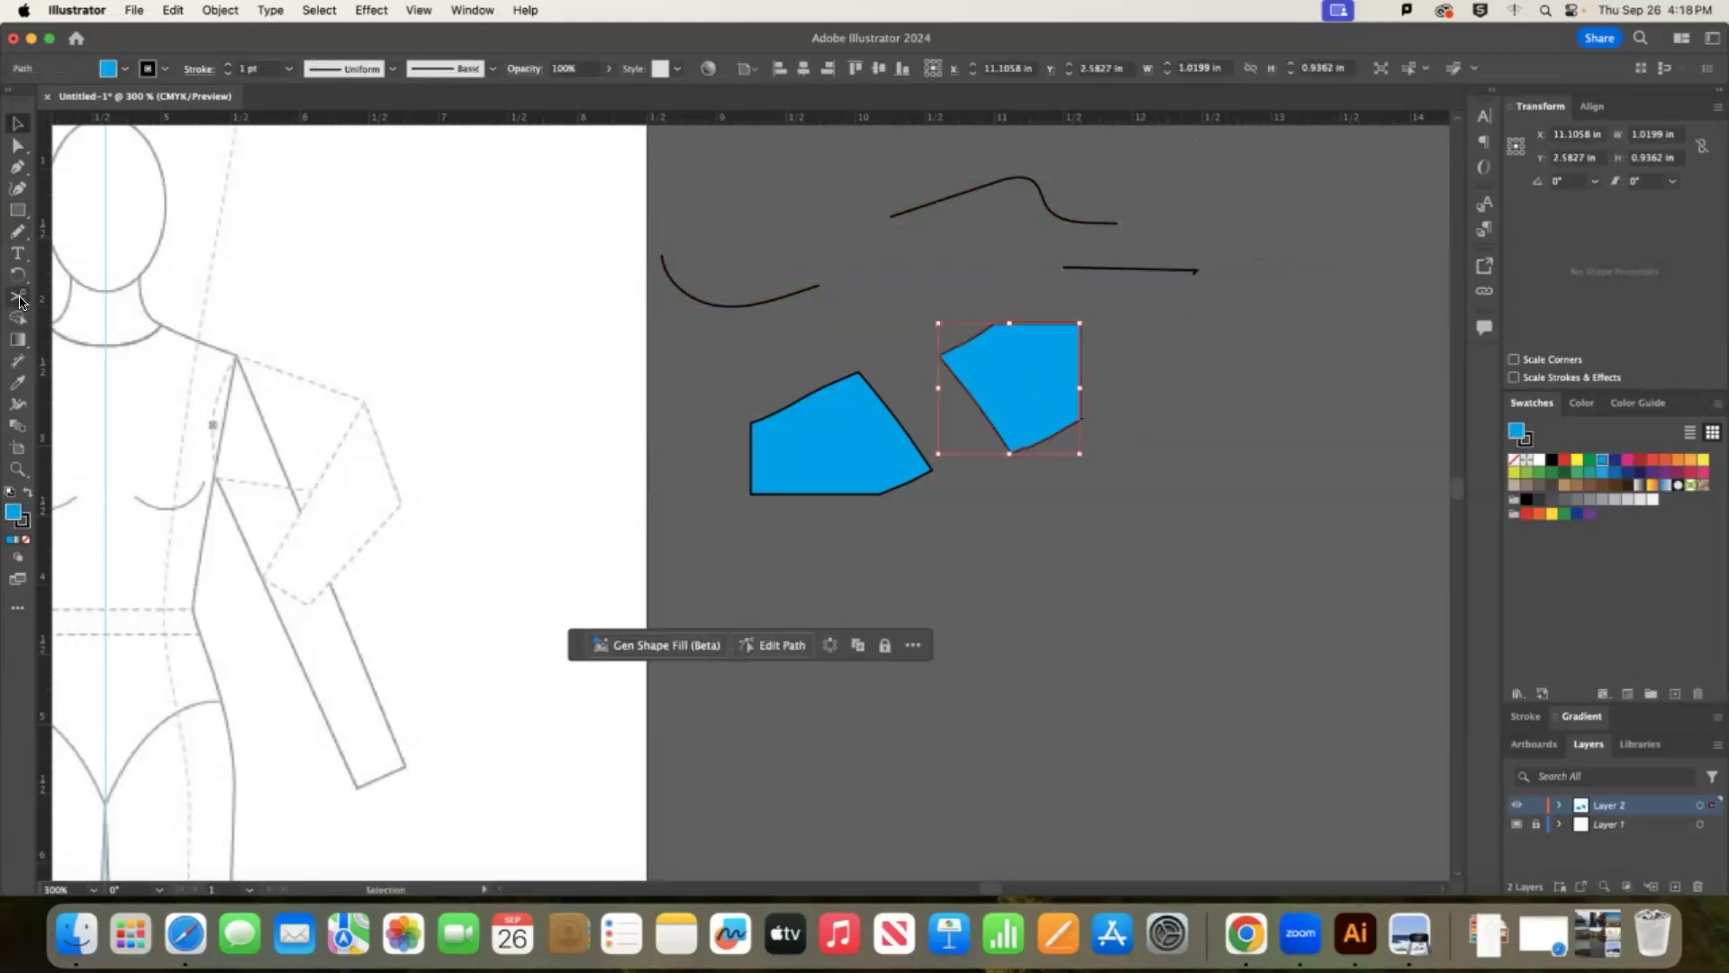
{"action": "left_click_drag", "start_coordinate": [19, 302], "coordinate": [91, 289]}
{"action": "left_click_drag", "start_coordinate": [1022, 276], "coordinate": [1036, 506]}
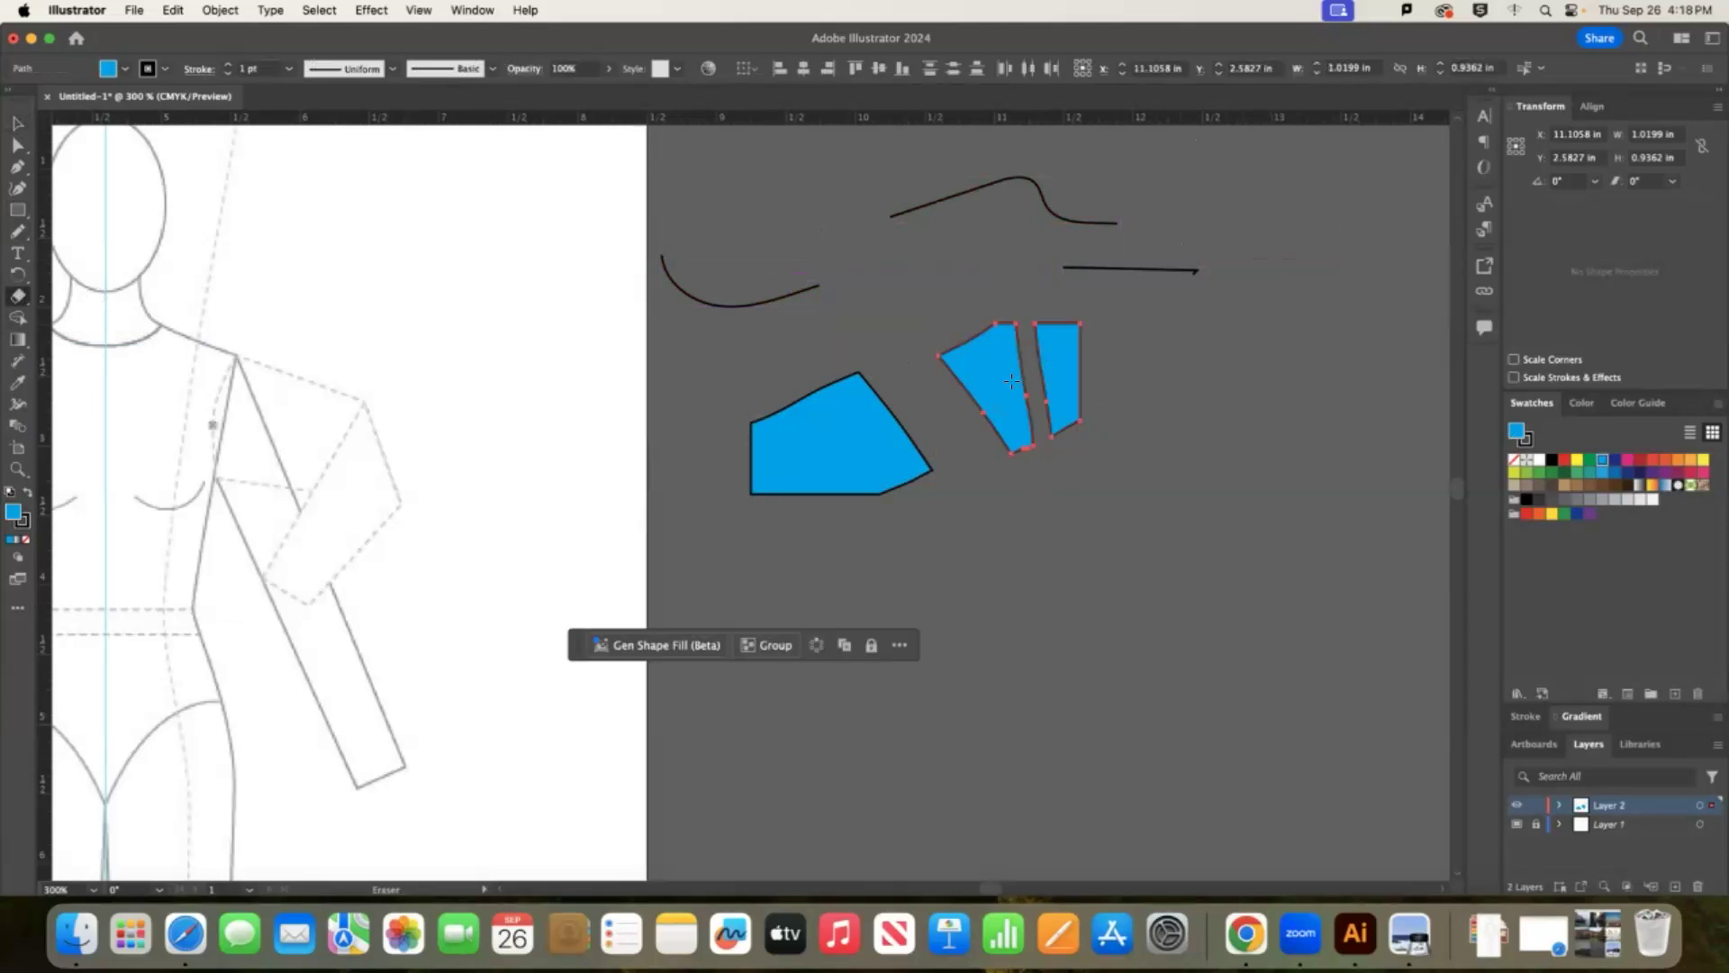
Cut the narrow right blue piece across both sides with the Scissors tool and move its upper part away.
{"action": "left_click", "coordinate": [18, 122]}
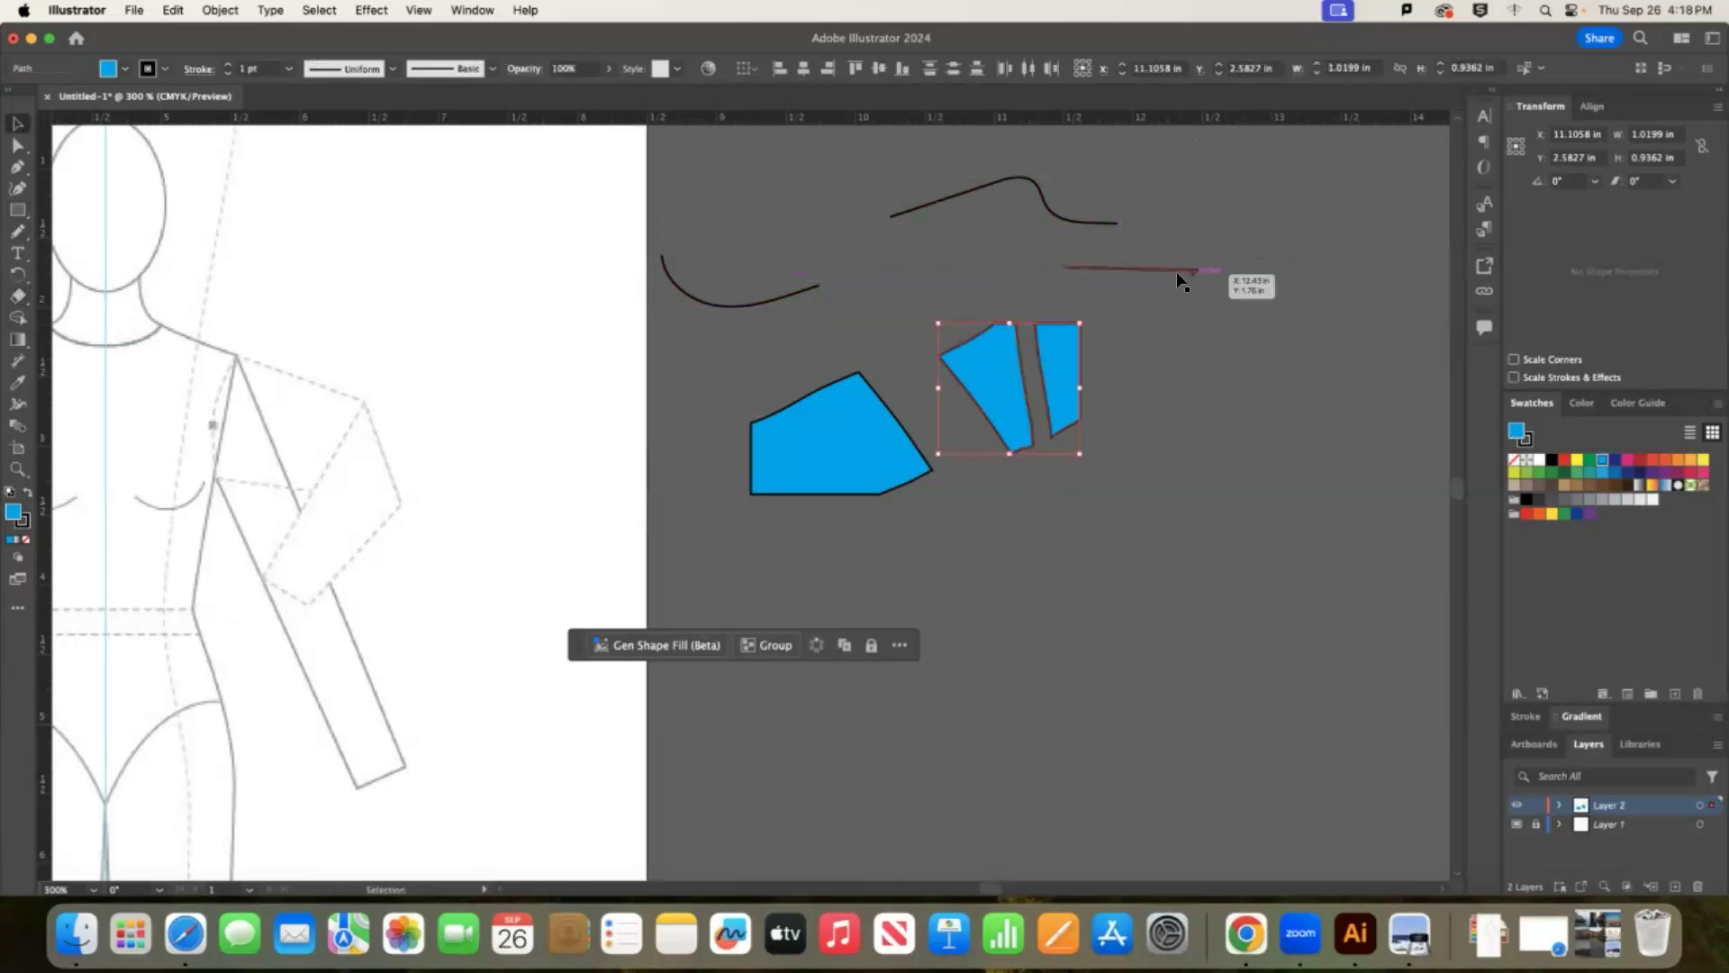
{"action": "left_click", "coordinate": [1179, 274]}
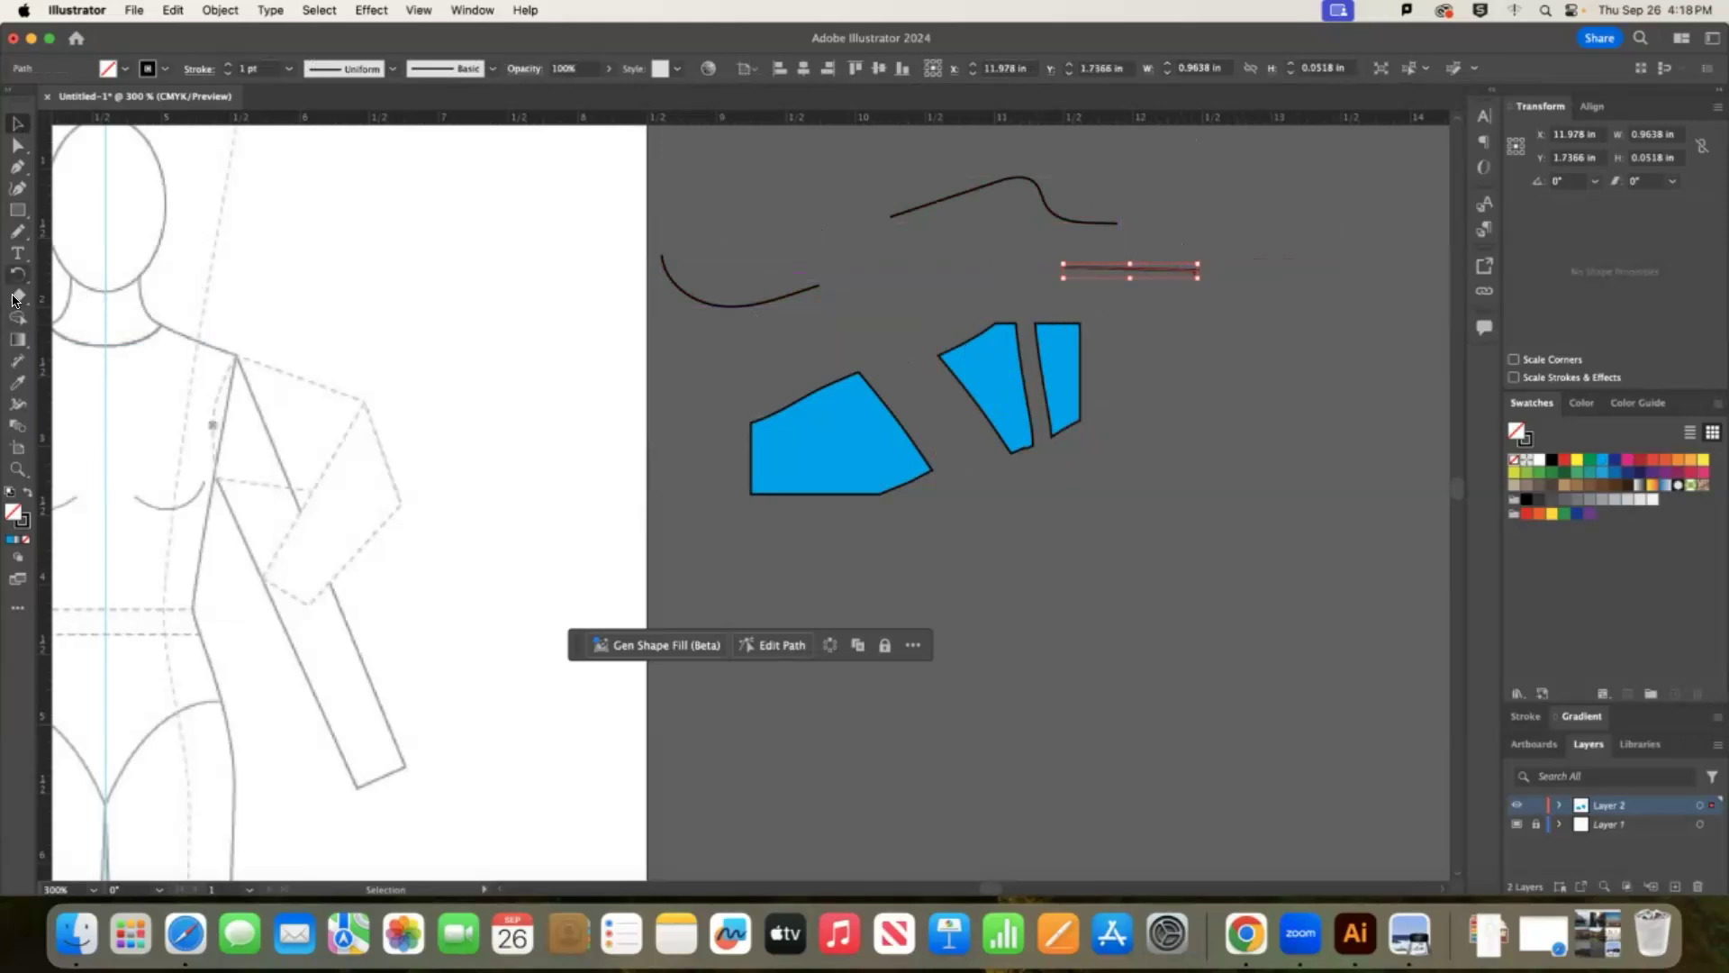
{"action": "key", "text": "alt+super+bracketleft"}
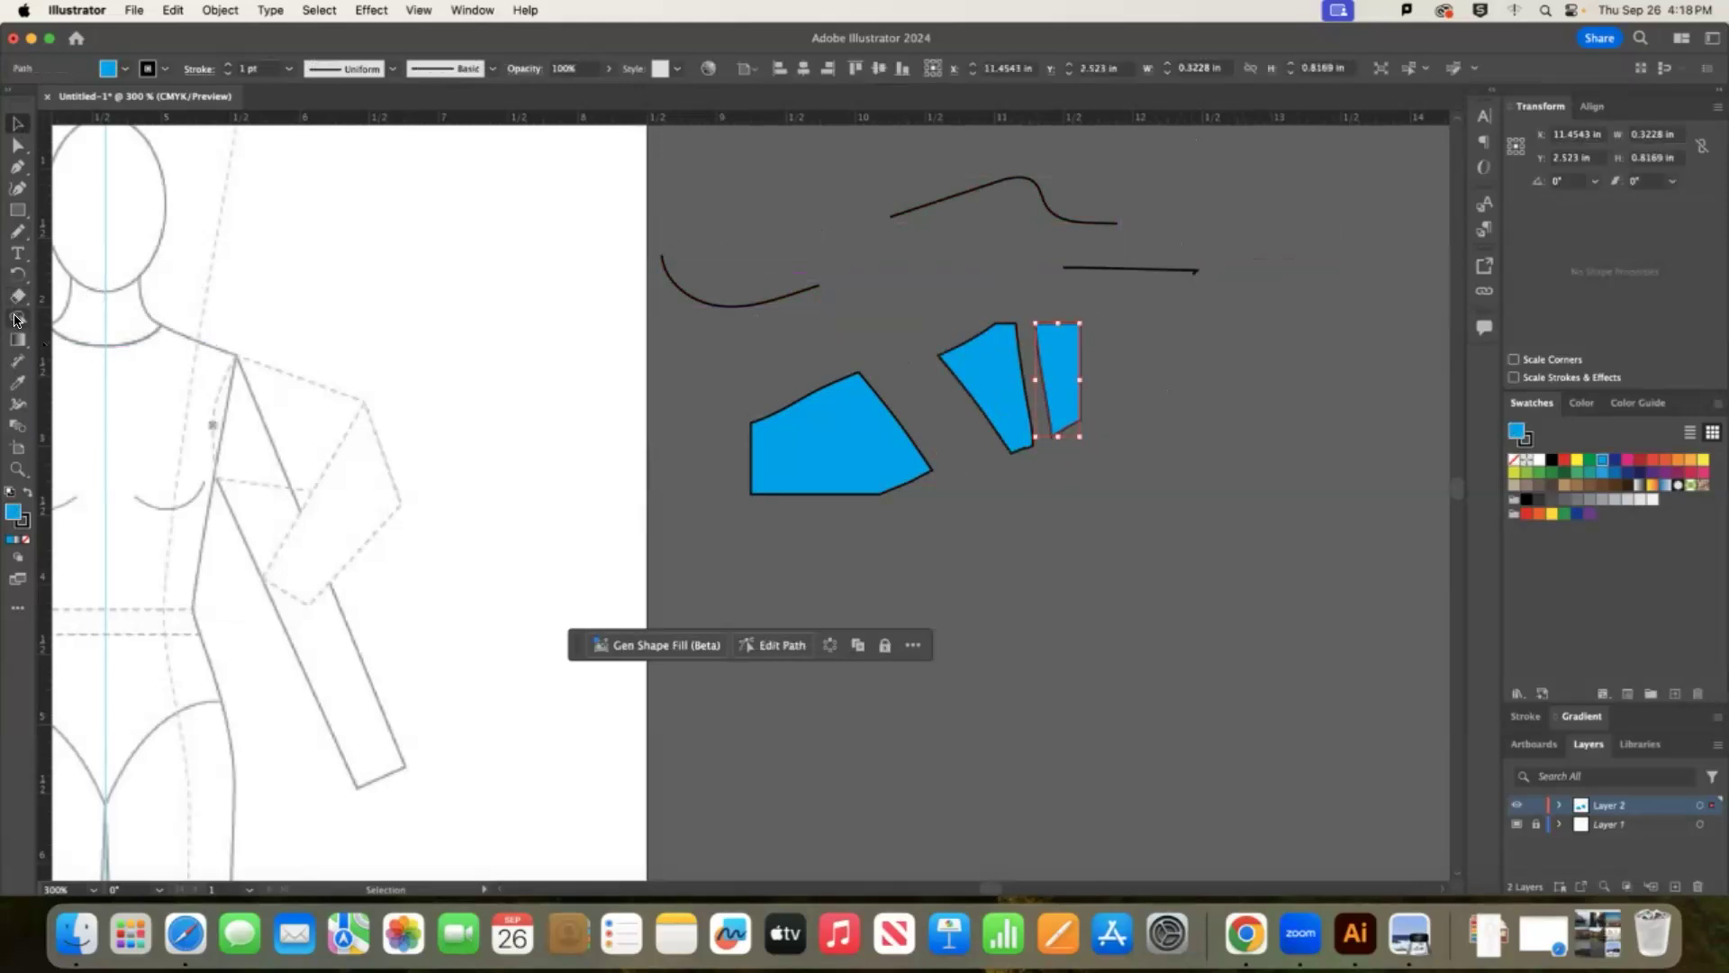
{"action": "left_click_drag", "start_coordinate": [17, 295], "coordinate": [74, 317]}
{"action": "left_click", "coordinate": [1079, 363]}
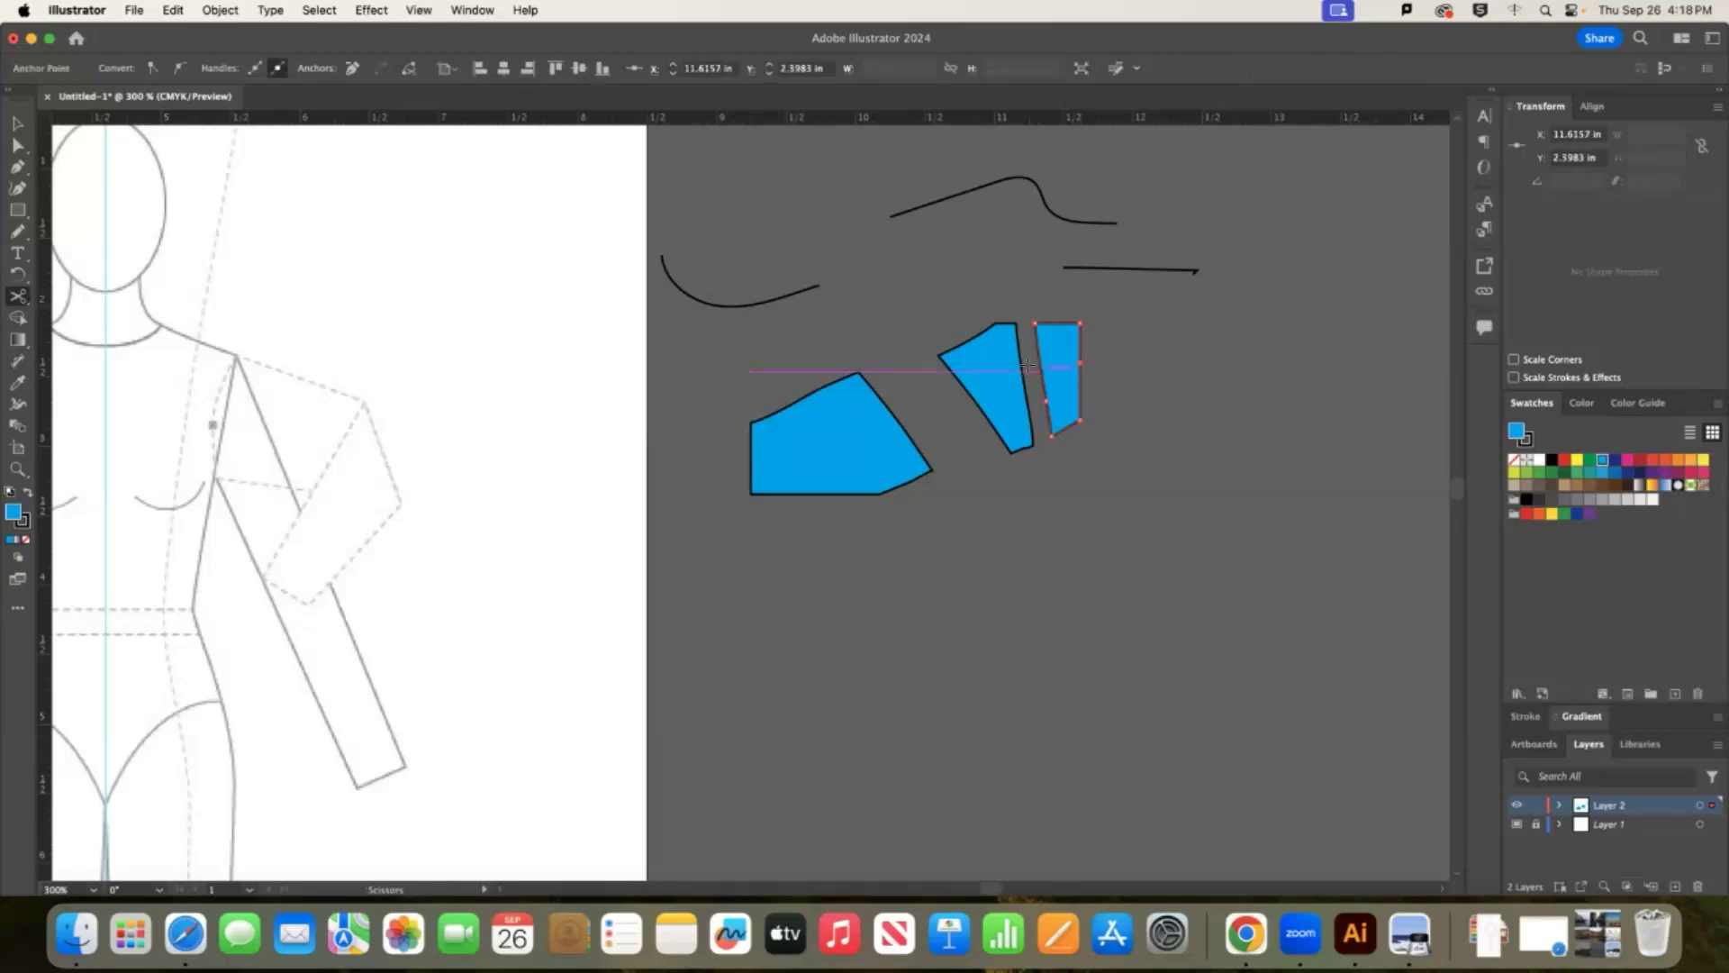
{"action": "left_click", "coordinate": [1047, 364]}
{"action": "left_click", "coordinate": [20, 124]}
{"action": "left_click", "coordinate": [1058, 342]}
{"action": "left_click_drag", "start_coordinate": [1058, 342], "coordinate": [1205, 322]}
{"action": "left_click", "coordinate": [1097, 356]}
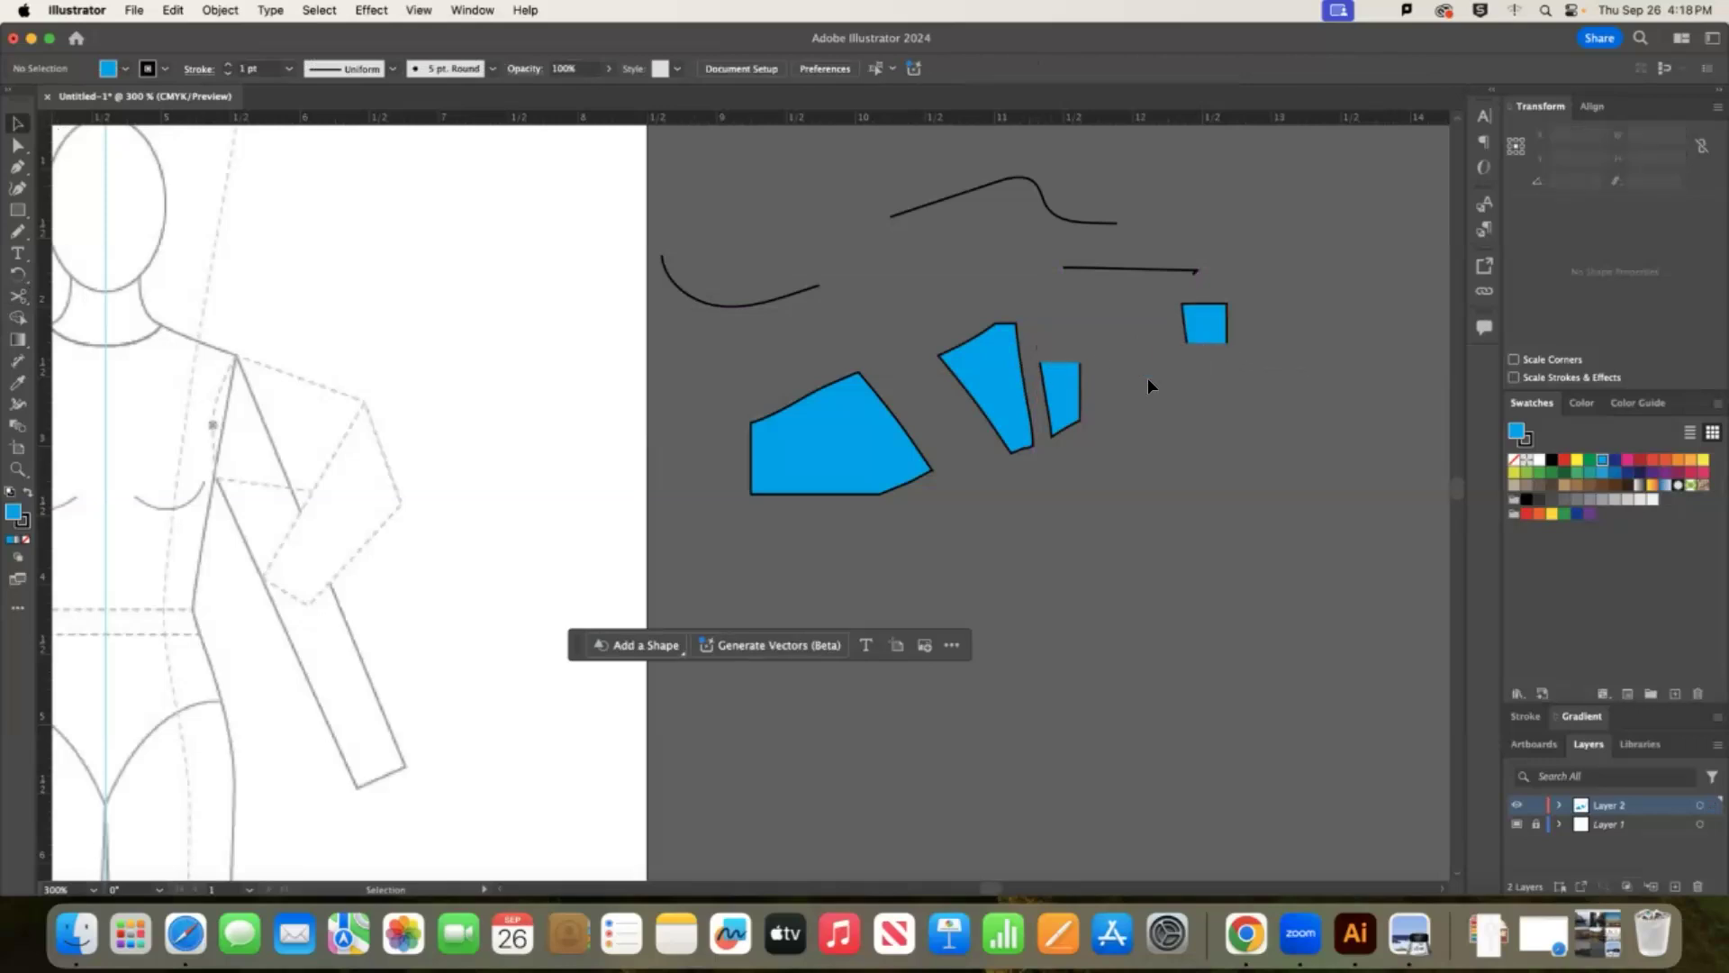
Switch the toolbar from Basic to Advanced.
{"action": "left_click", "coordinate": [420, 10]}
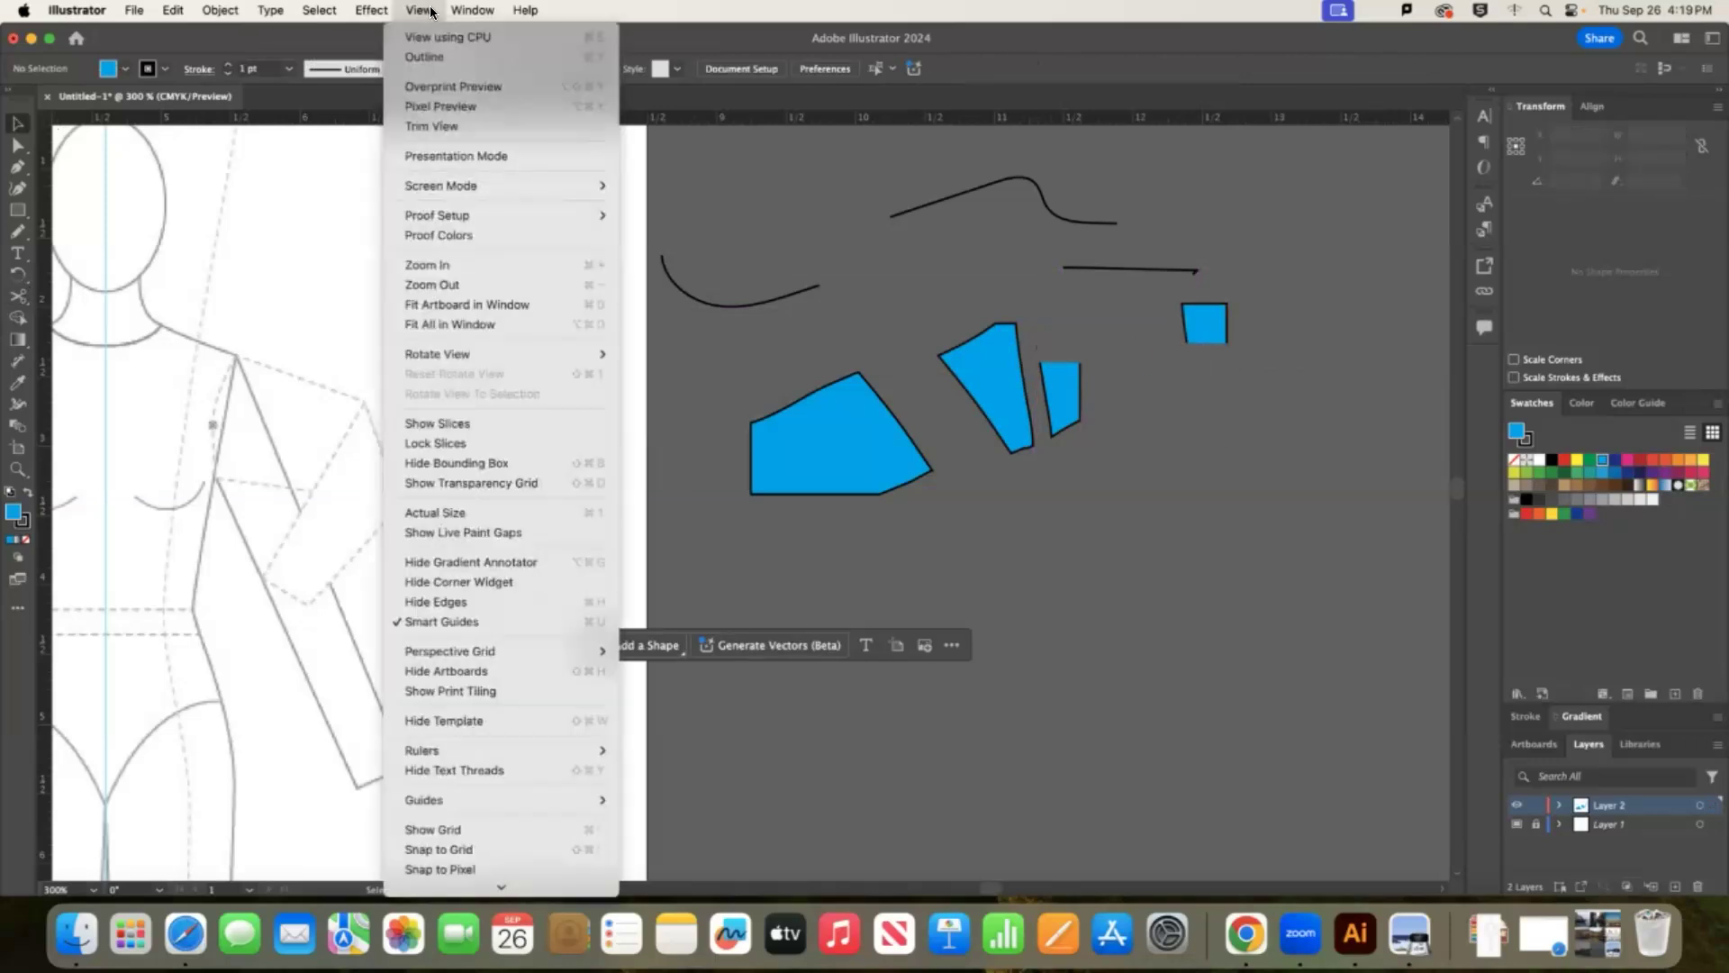
{"action": "left_click", "coordinate": [429, 10]}
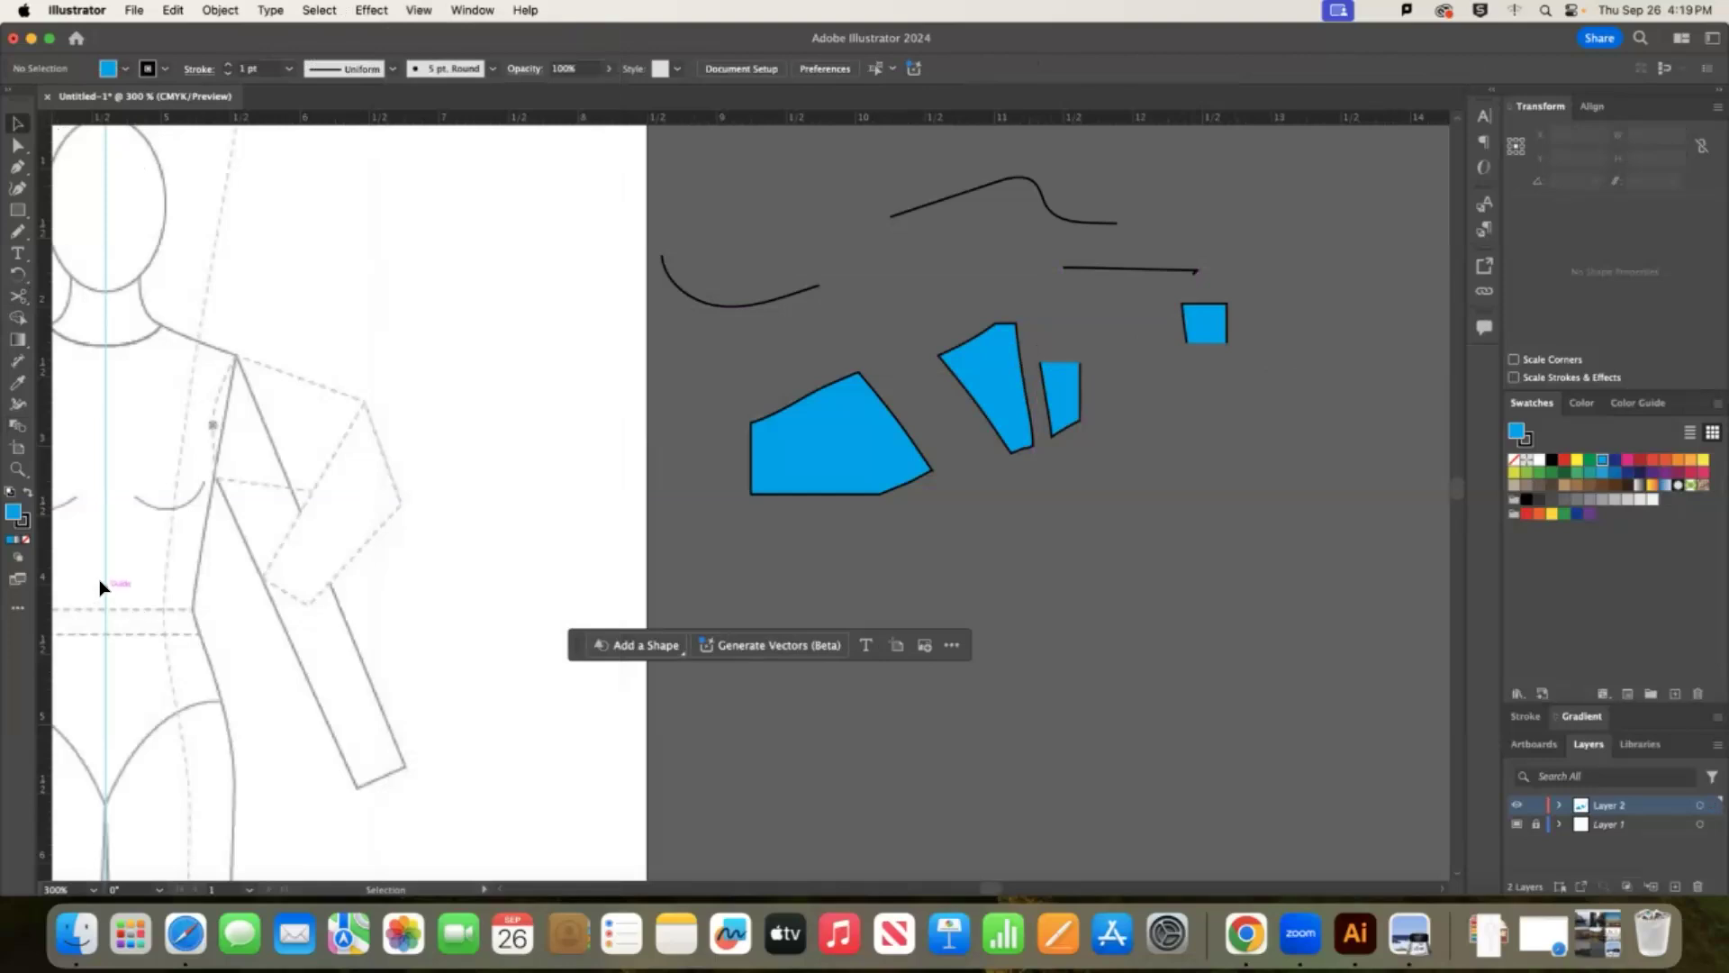
{"action": "left_click", "coordinate": [418, 10]}
{"action": "mouse_move", "coordinate": [472, 10]}
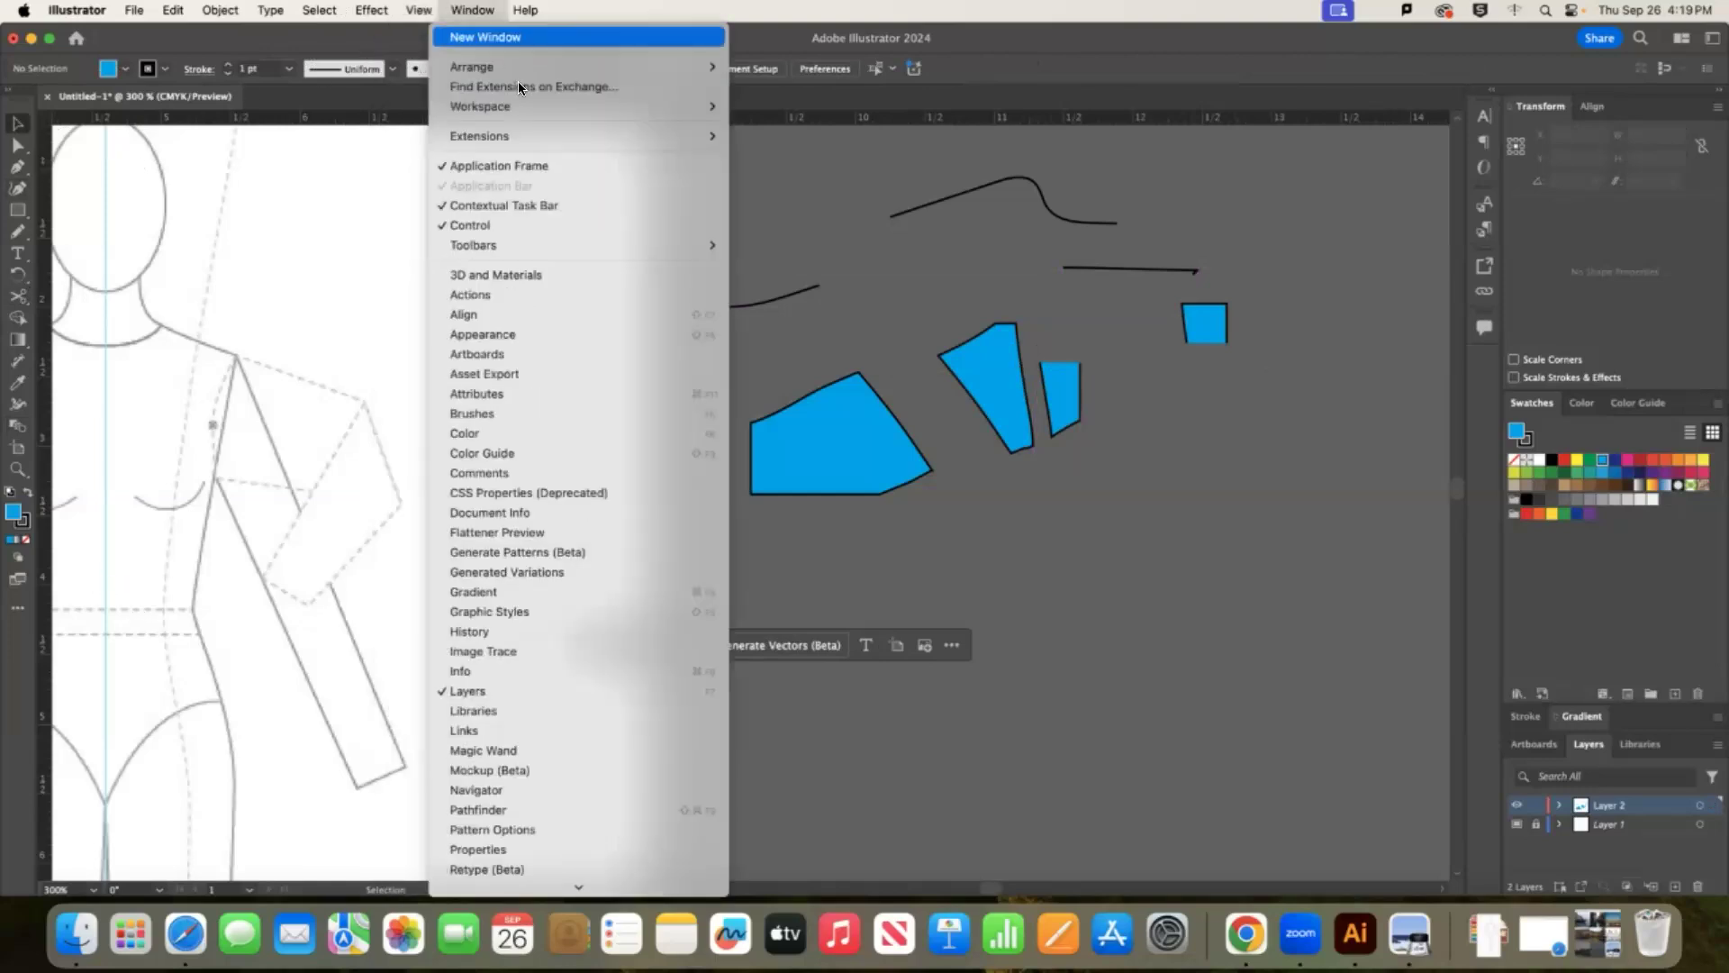
{"action": "mouse_move", "coordinate": [537, 241]}
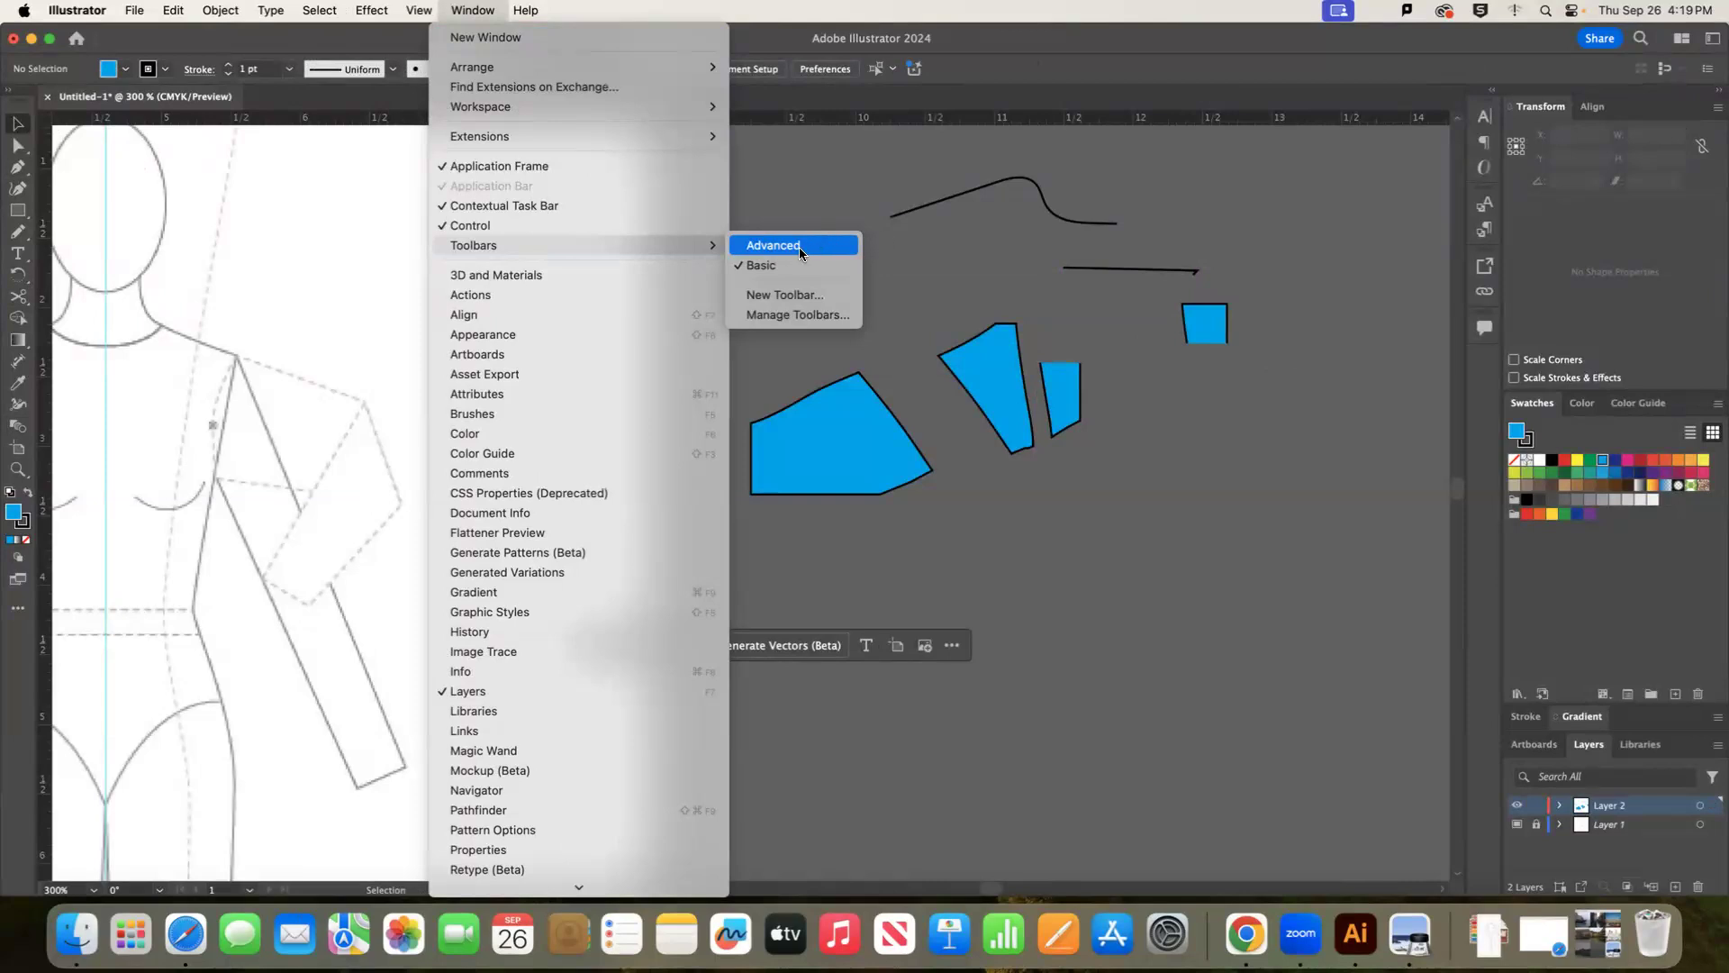
{"action": "left_click", "coordinate": [798, 249]}
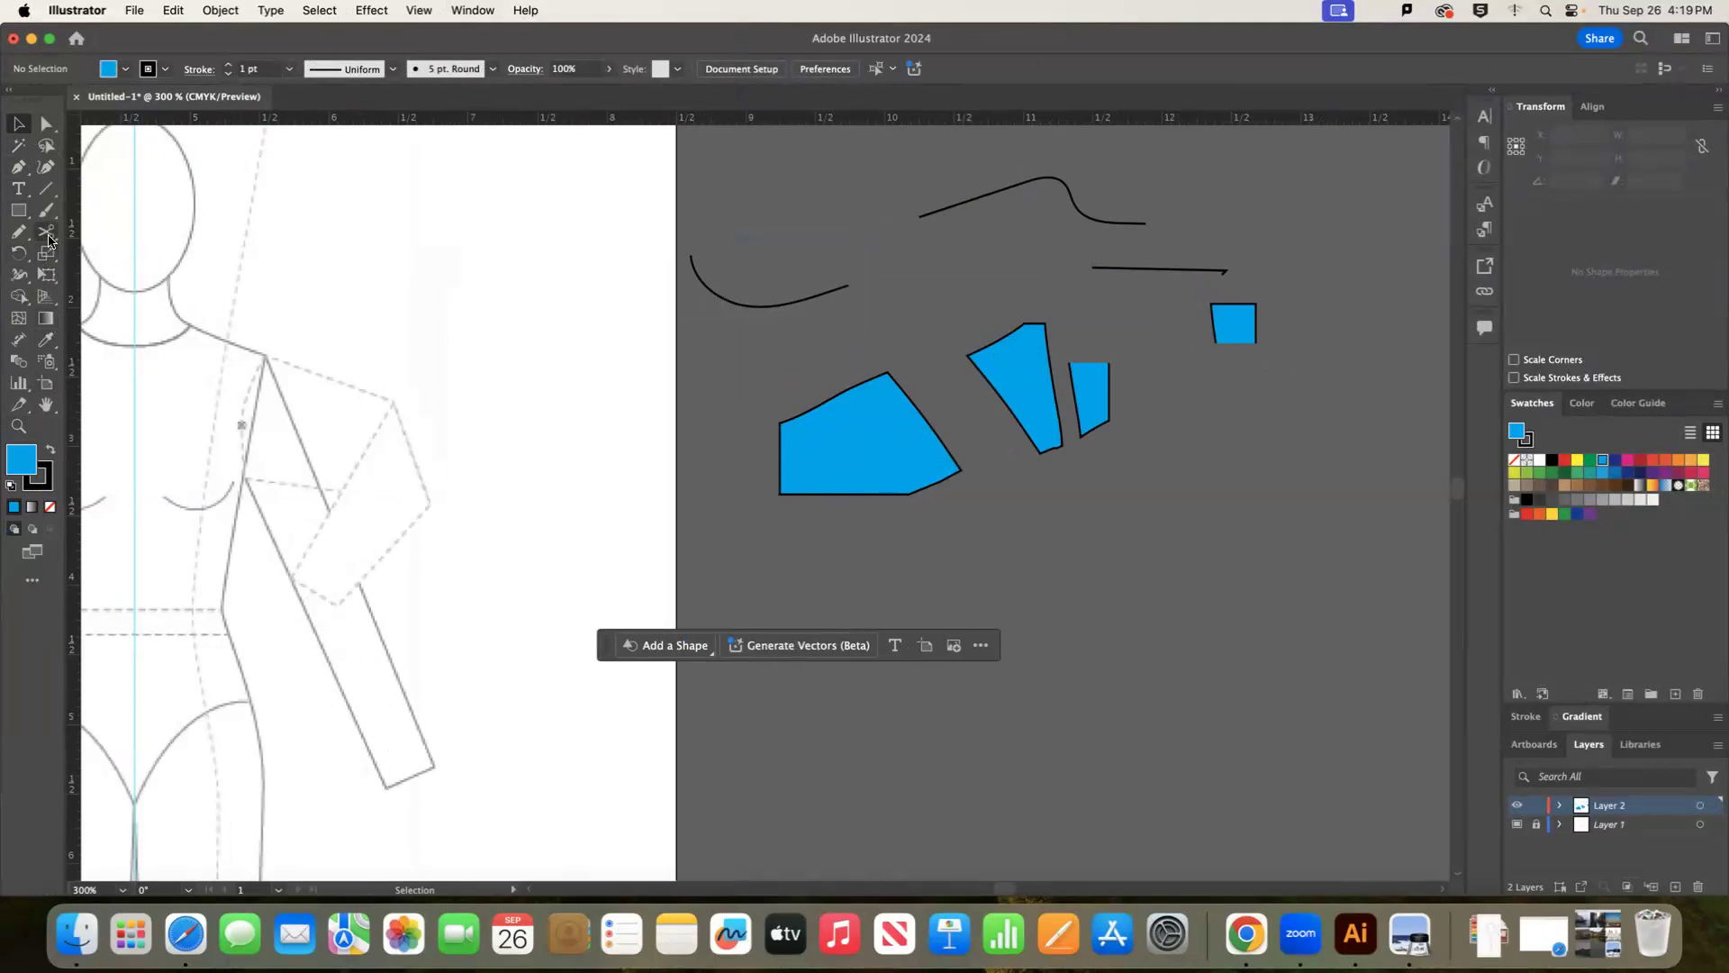
Cut the large left blue shape along a curved line with the Knife tool and move the two pieces apart.
{"action": "left_click", "coordinate": [48, 237]}
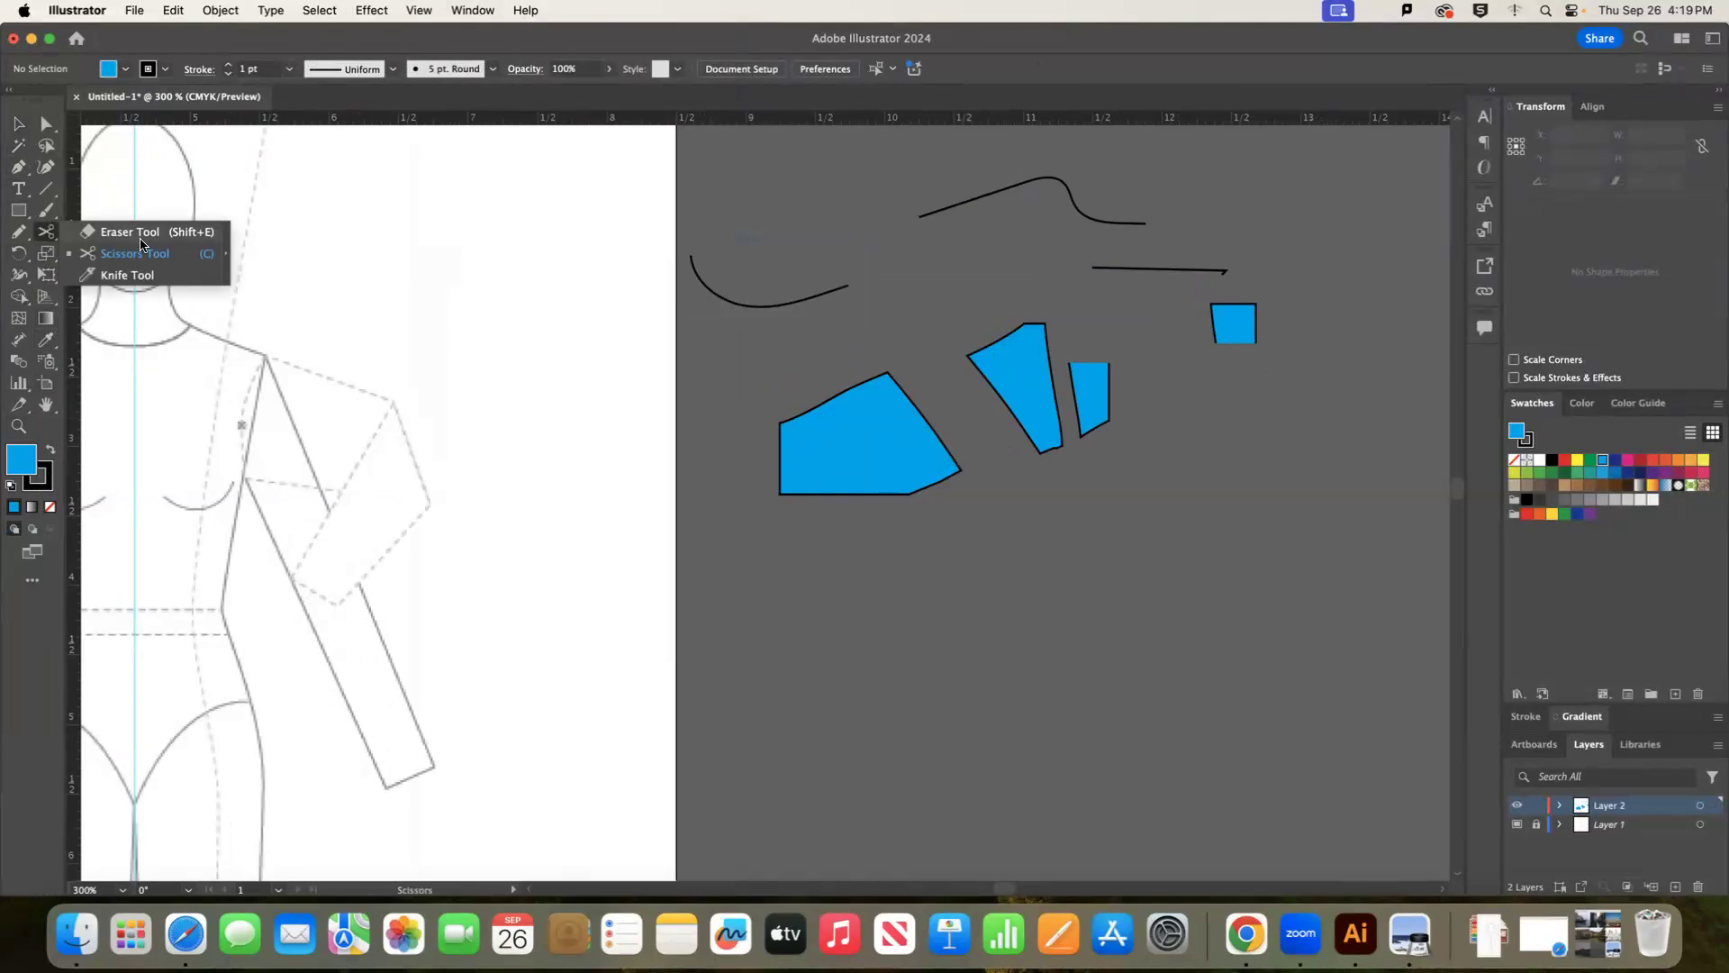
{"action": "left_click", "coordinate": [135, 234]}
{"action": "left_click", "coordinate": [47, 231]}
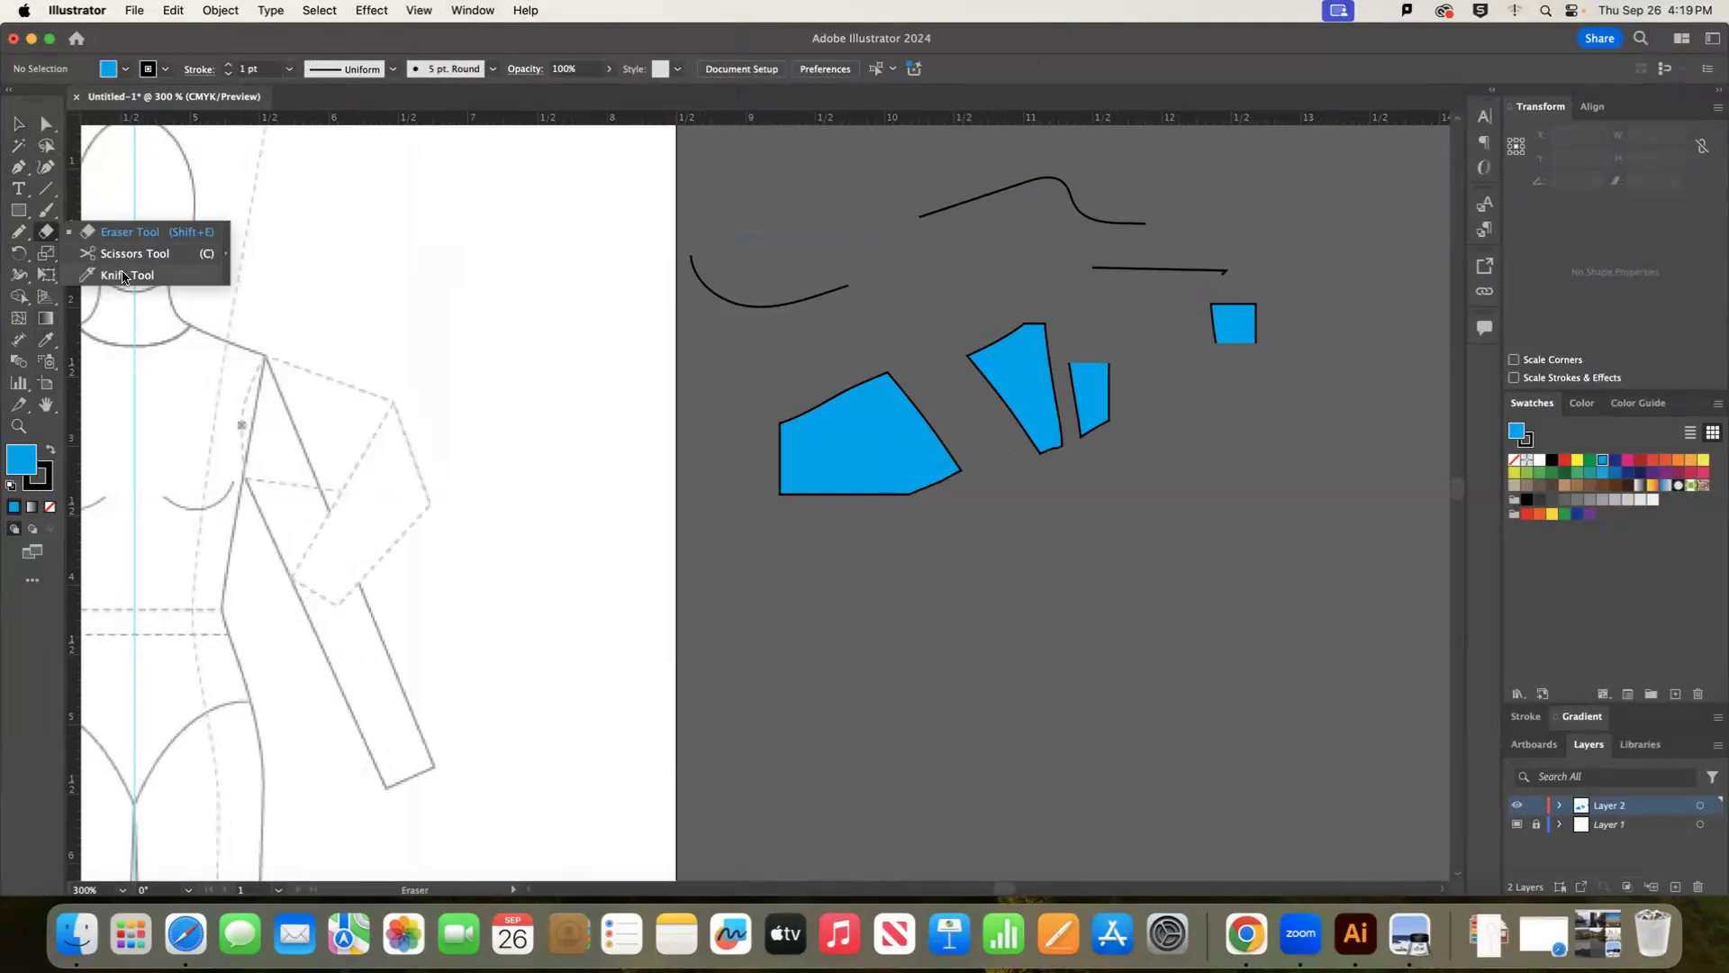
{"action": "left_click", "coordinate": [123, 276]}
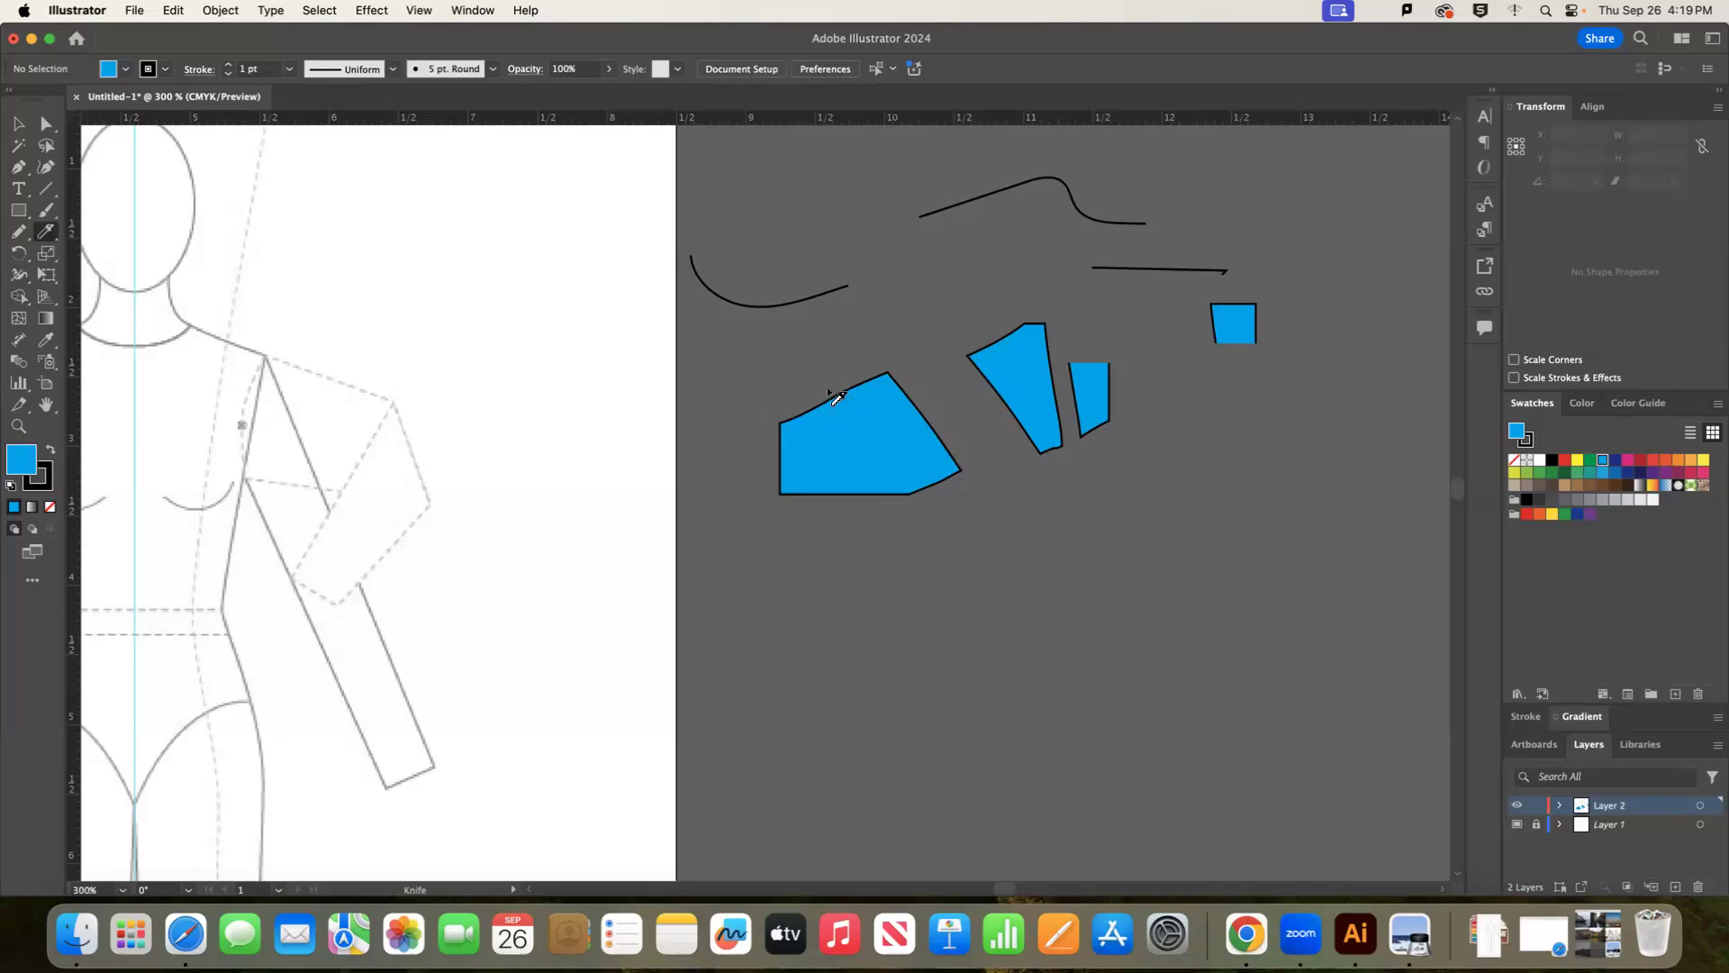
{"action": "left_click_drag", "start_coordinate": [923, 591], "coordinate": [922, 594]}
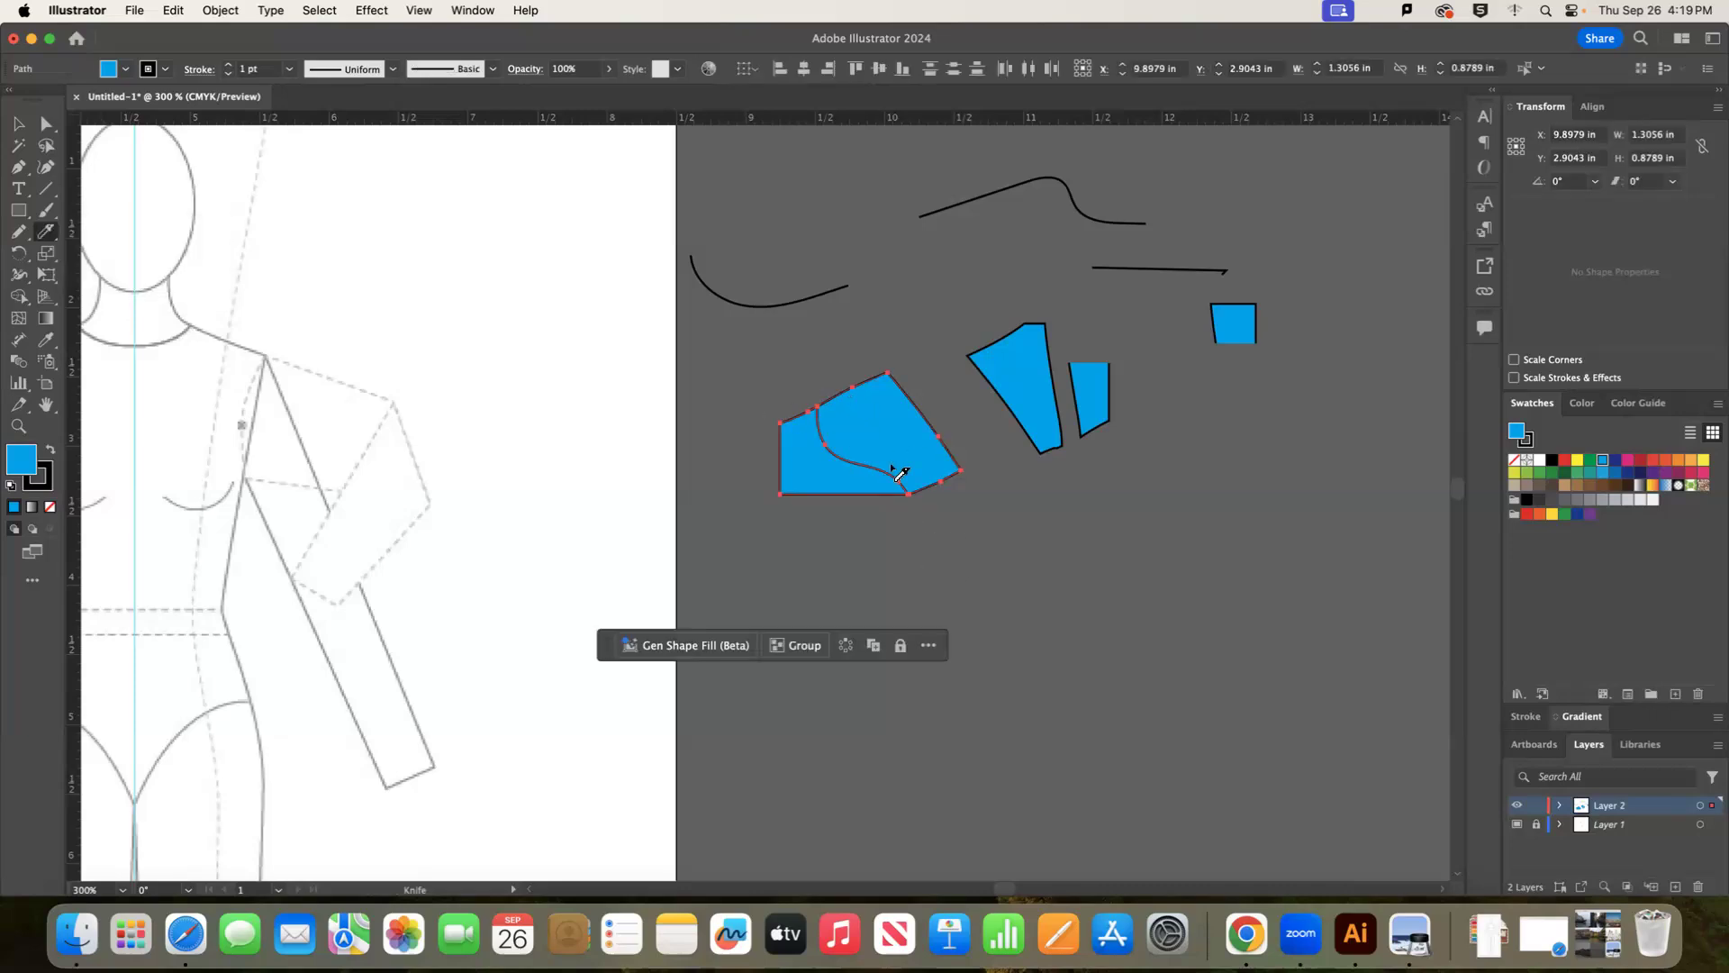
{"action": "key", "text": "v"}
{"action": "left_click_drag", "start_coordinate": [903, 416], "coordinate": [910, 338]}
{"action": "left_click_drag", "start_coordinate": [865, 478], "coordinate": [801, 508]}
{"action": "left_click", "coordinate": [902, 490]}
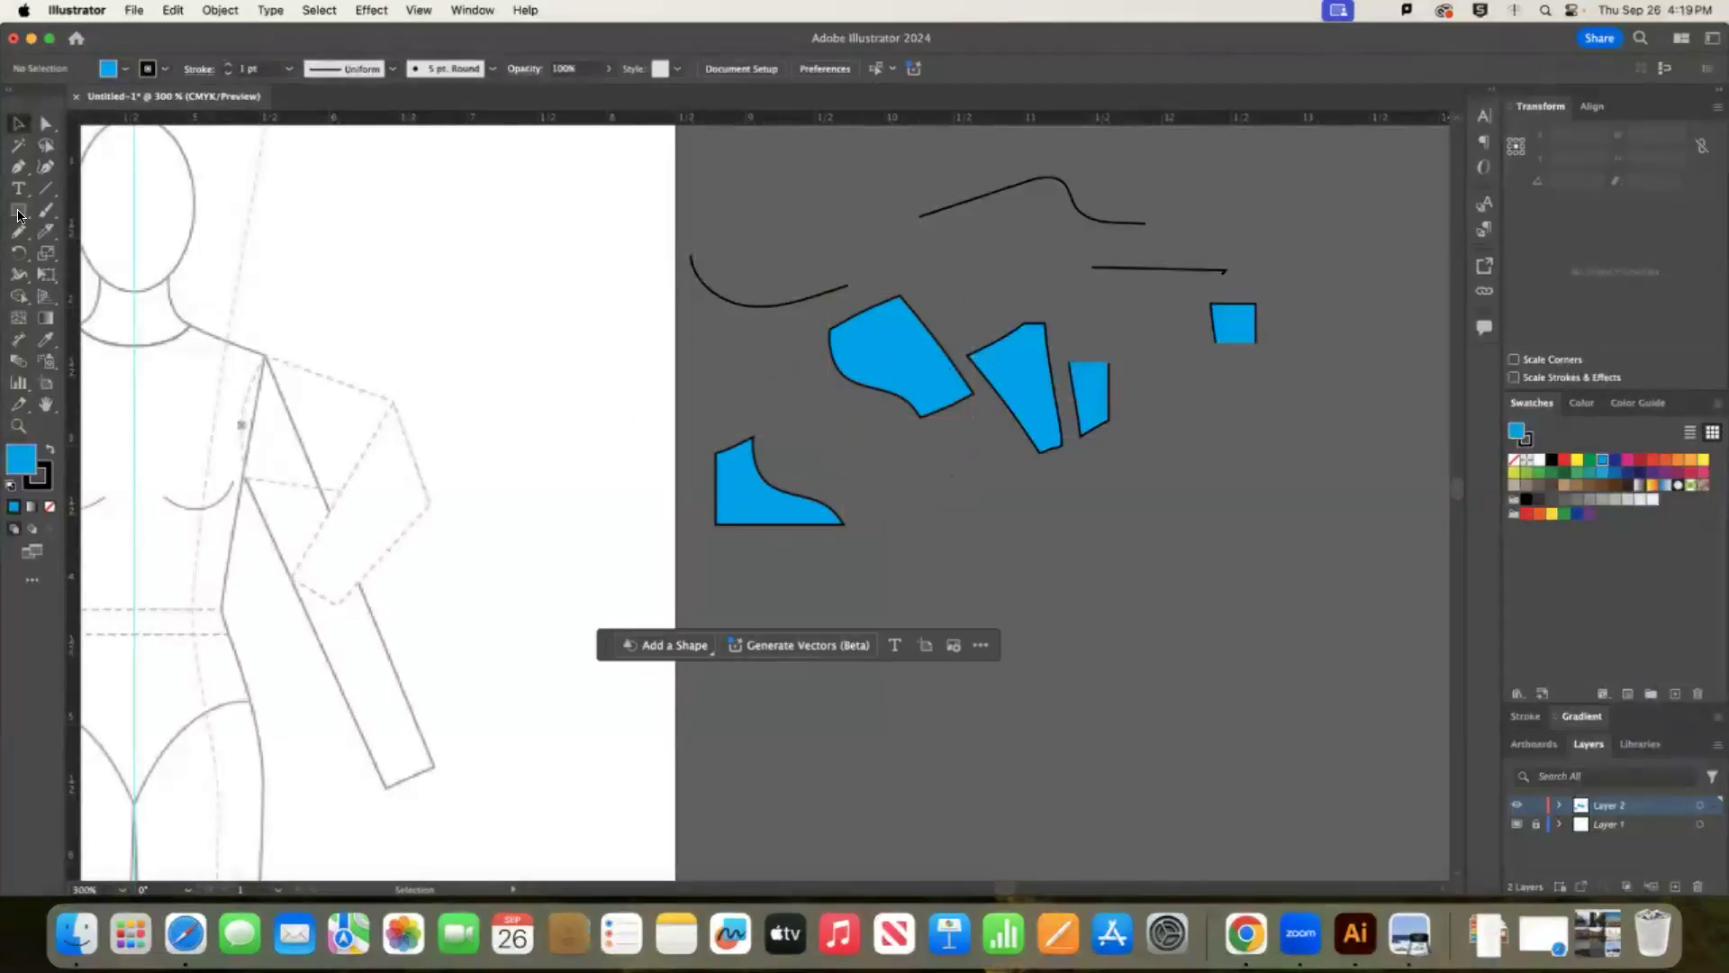
Slice the upper curved blue piece into three bands with two curved Knife cuts.
{"action": "scroll", "coordinate": [427, 476], "scroll_direction": "down", "scroll_amount": 1}
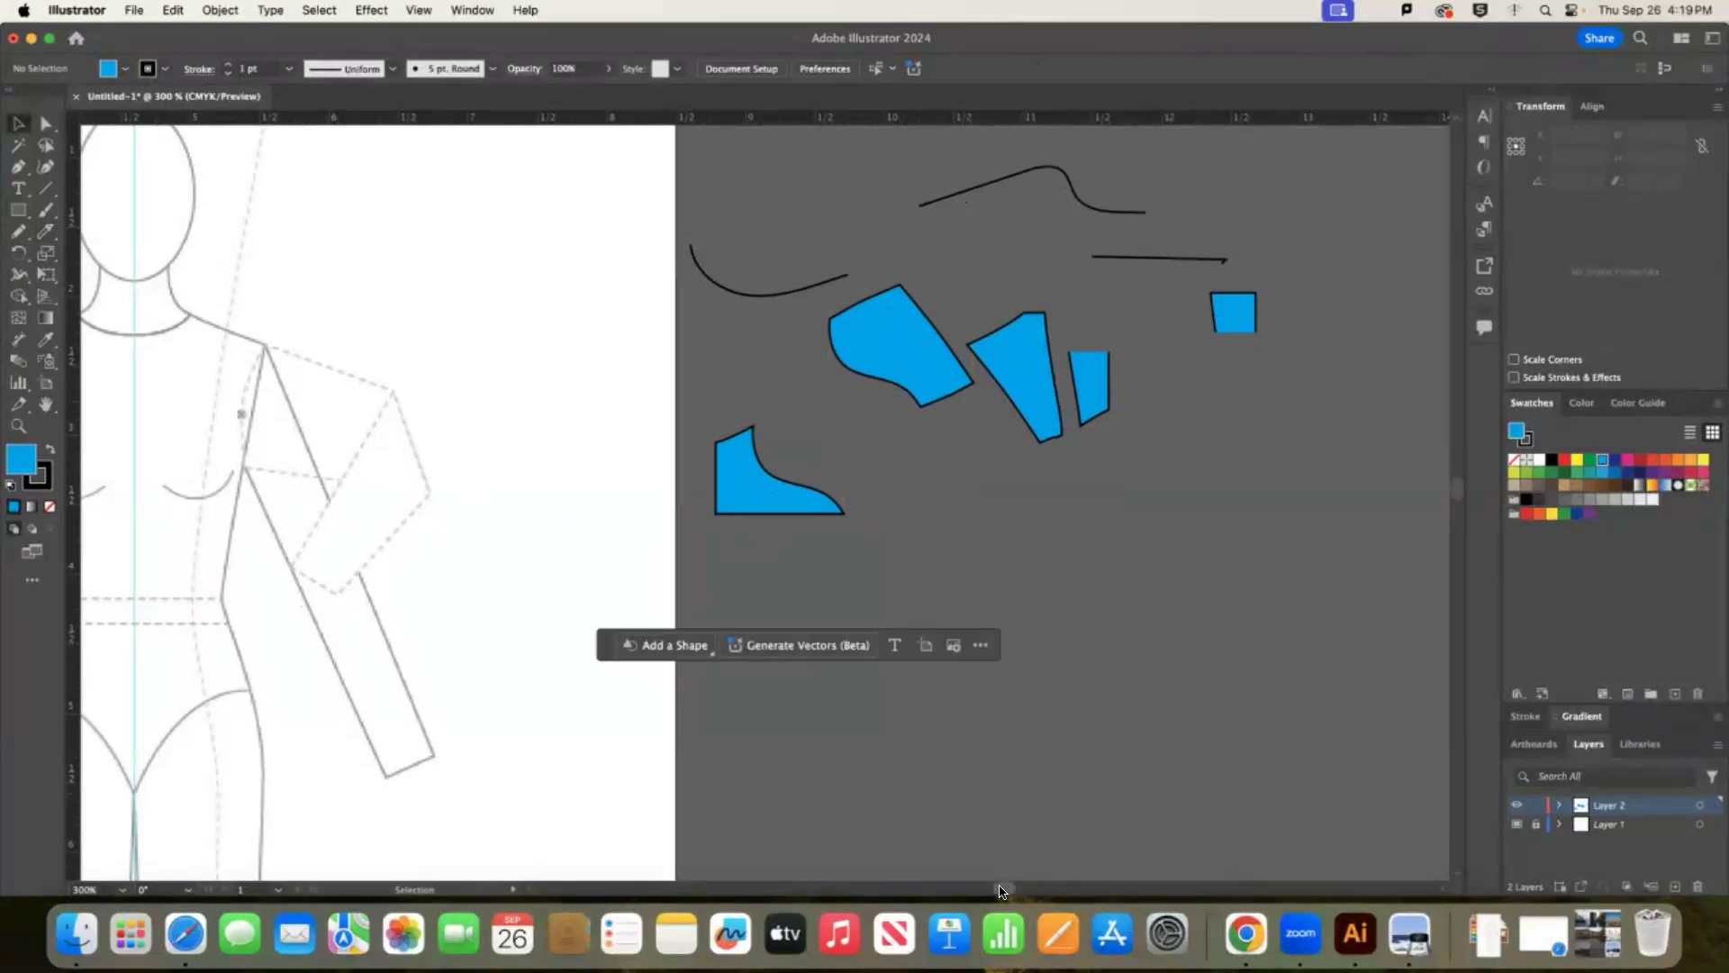
{"action": "scroll", "coordinate": [1000, 891], "scroll_direction": "right", "scroll_amount": 3}
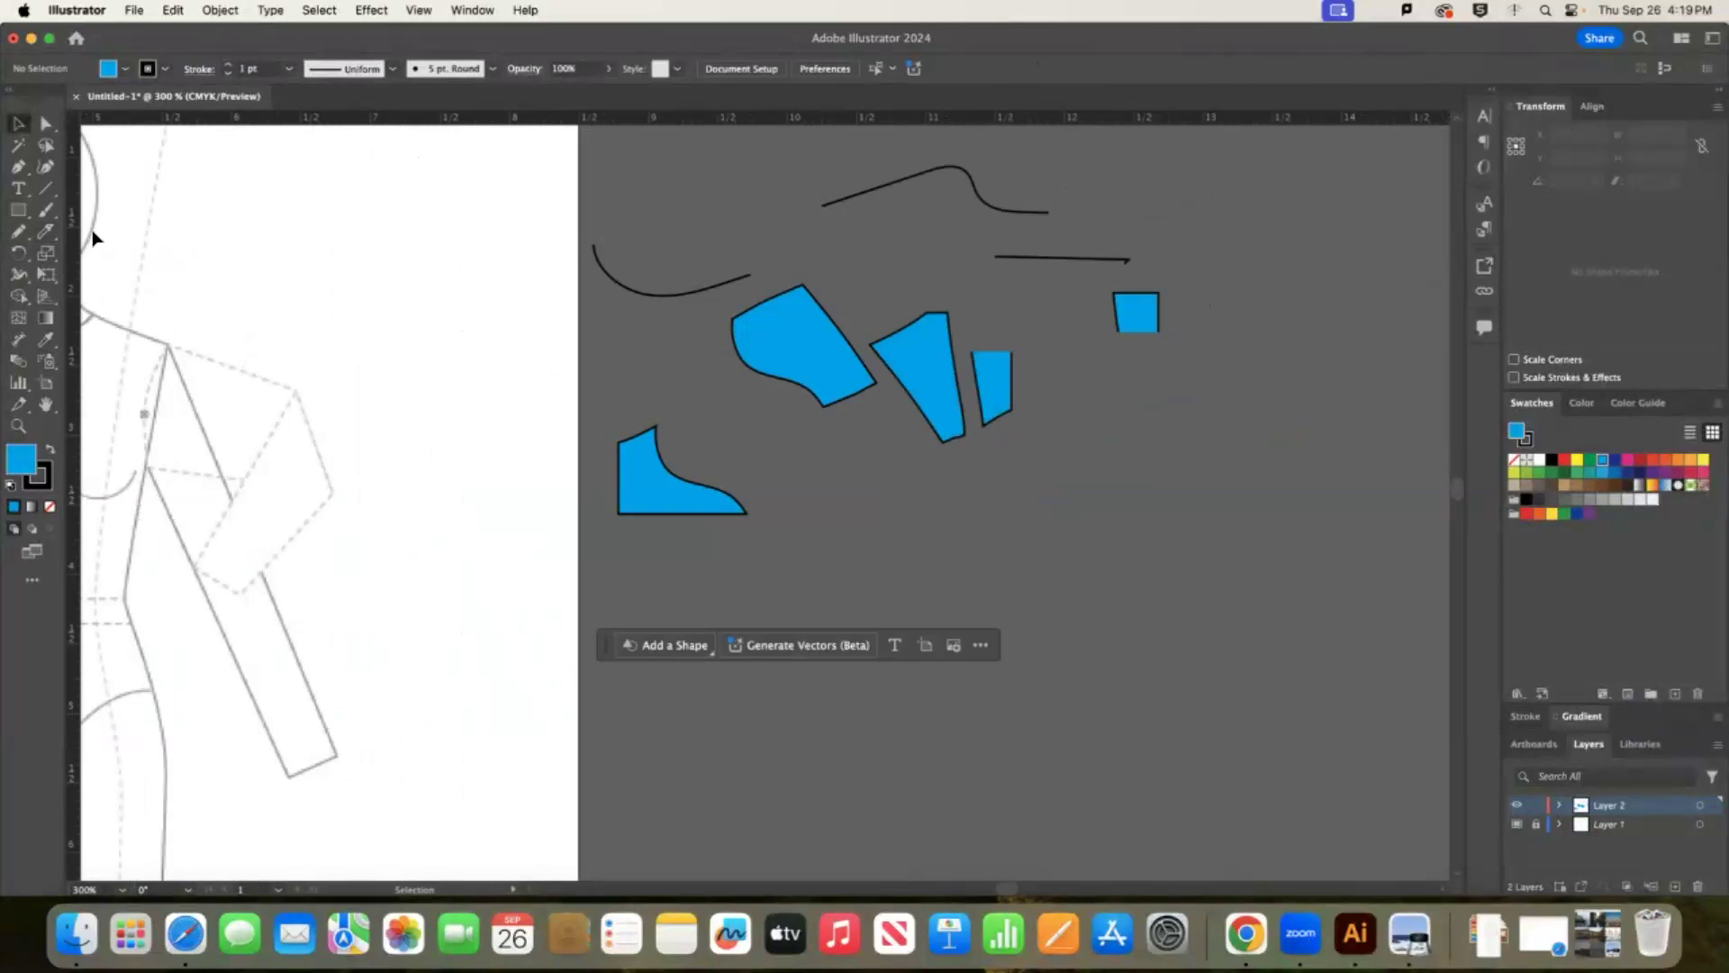
{"action": "left_click", "coordinate": [45, 232]}
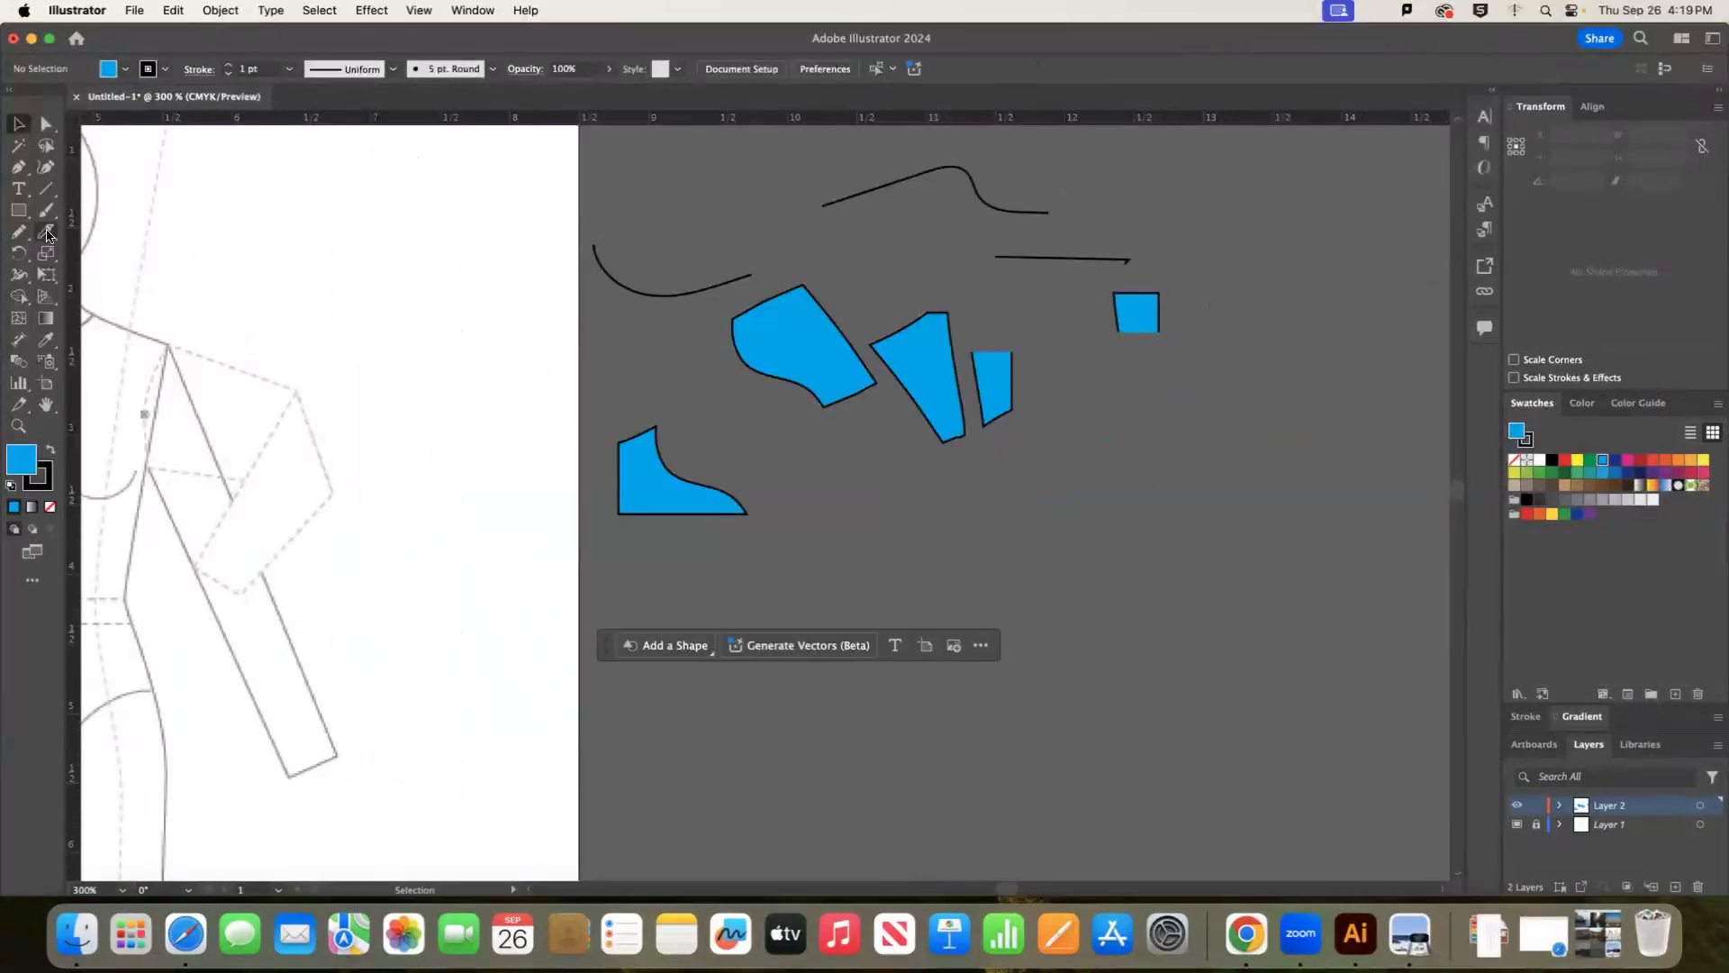
{"action": "left_click_drag", "start_coordinate": [714, 401], "coordinate": [861, 340]}
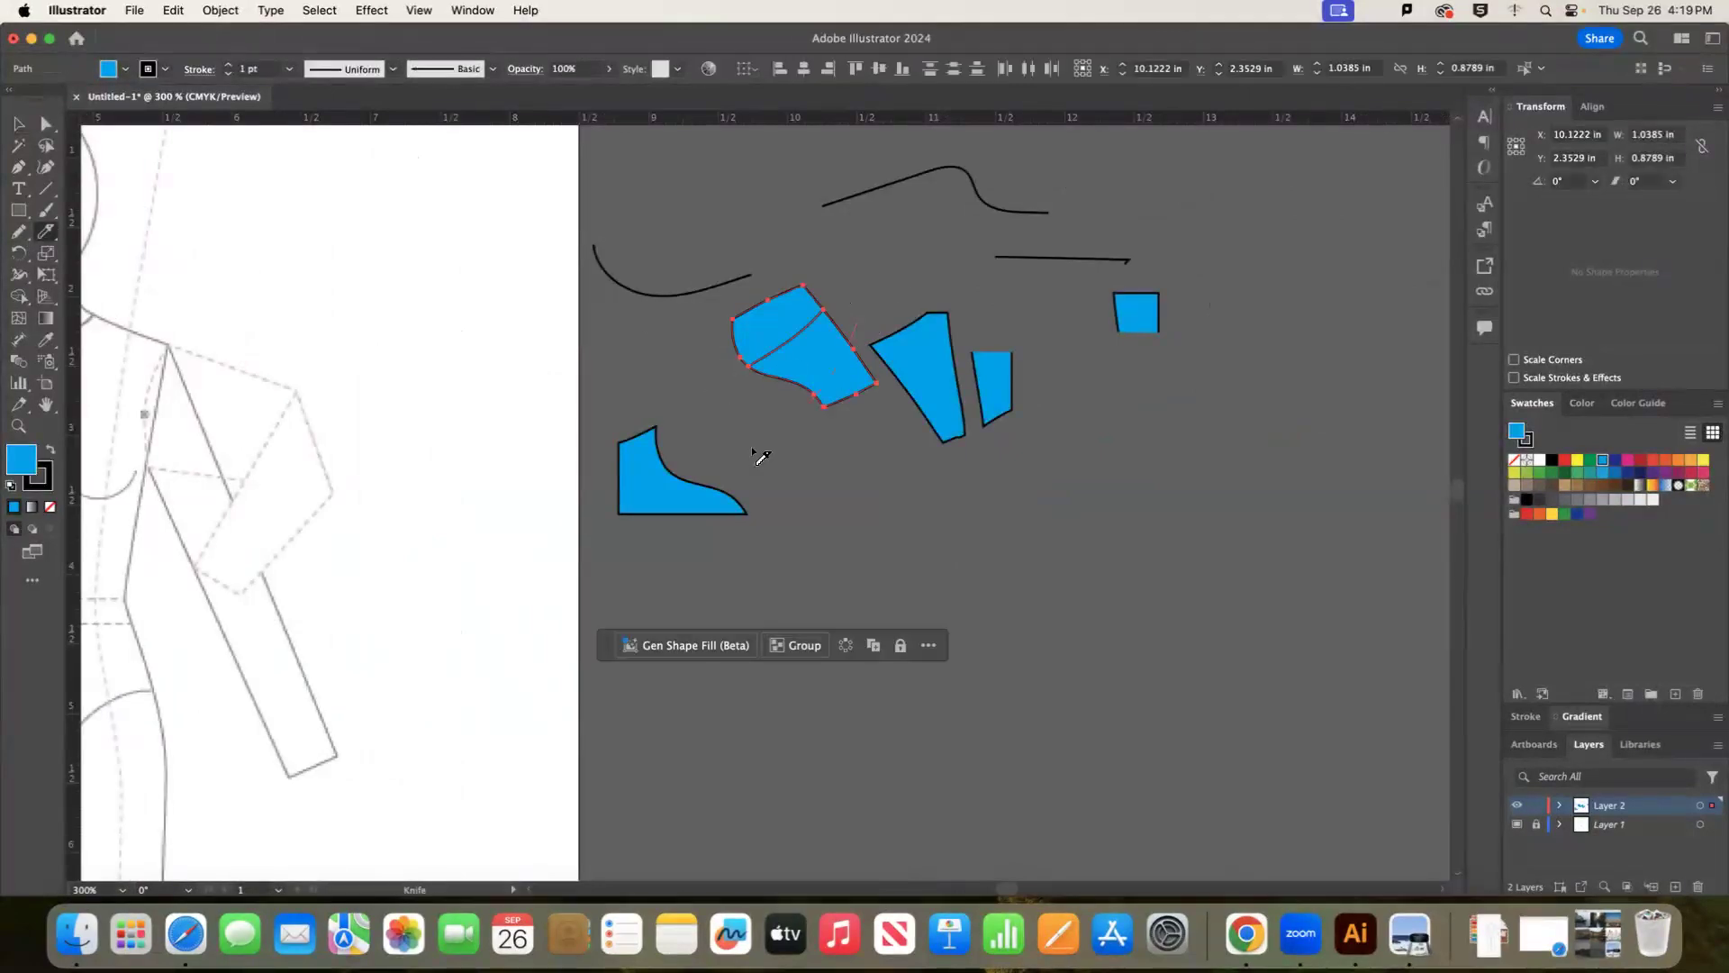
{"action": "left_click", "coordinate": [18, 123]}
Fill the middle band of the sliced shape with orange-red and its lowest band with yellow.
{"action": "left_click", "coordinate": [814, 343]}
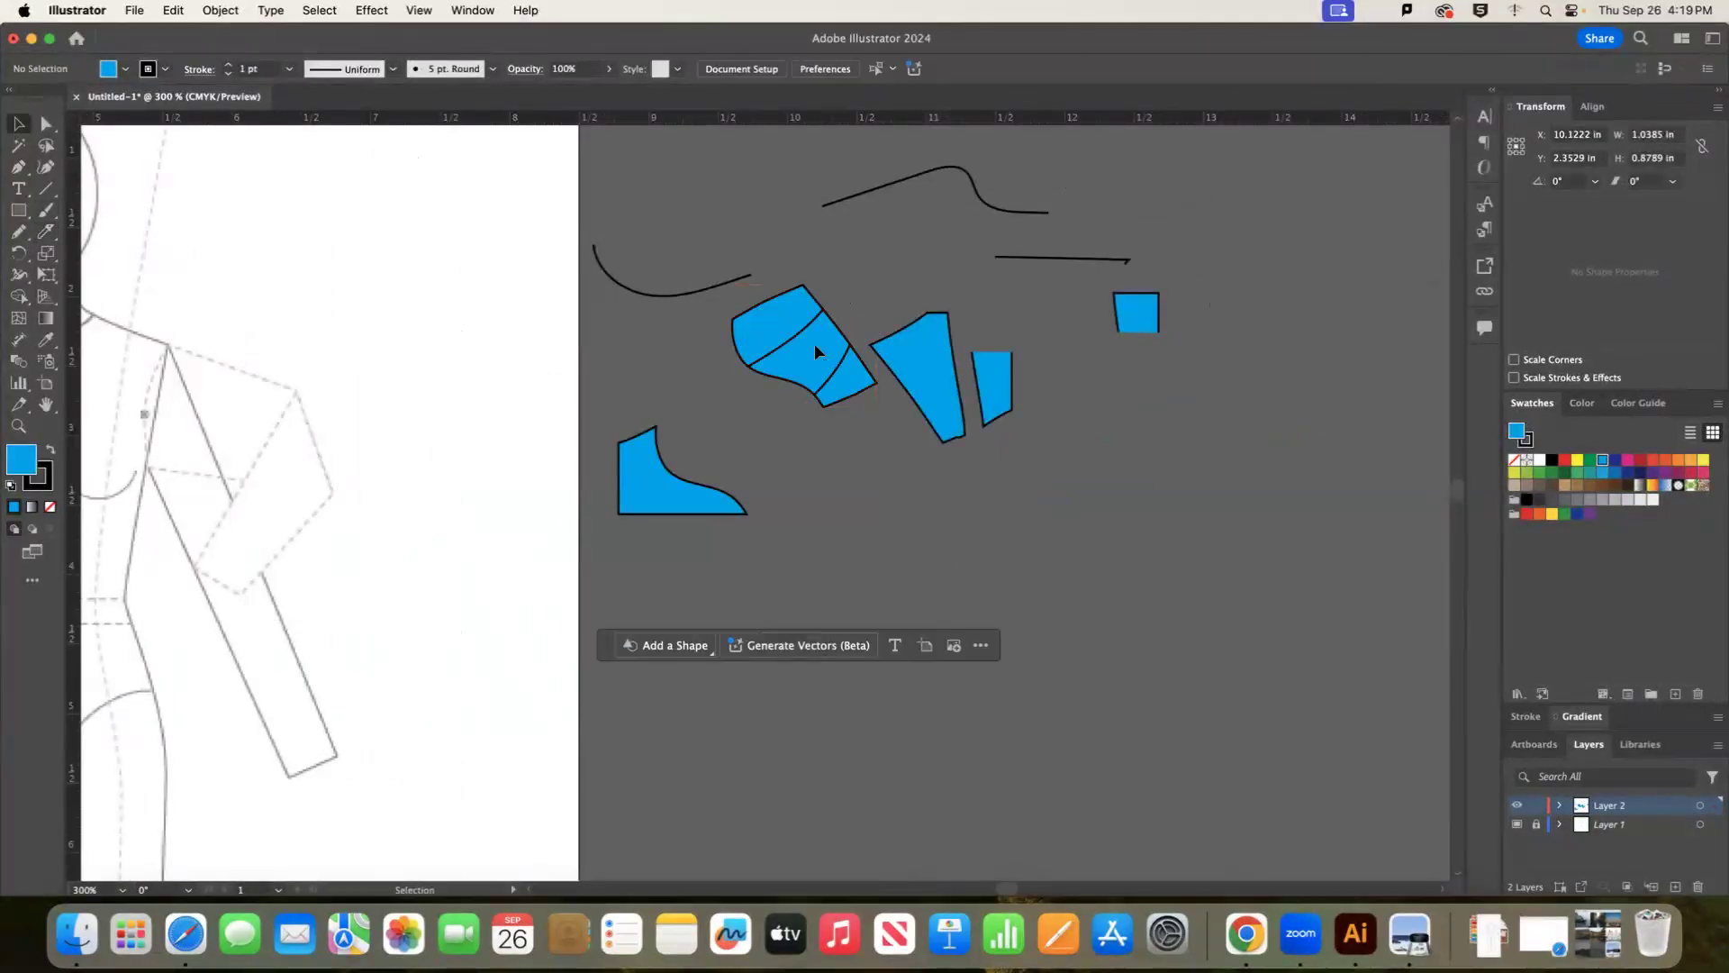
{"action": "left_click", "coordinate": [1655, 475]}
{"action": "left_click", "coordinate": [854, 378]}
{"action": "left_click", "coordinate": [1705, 459]}
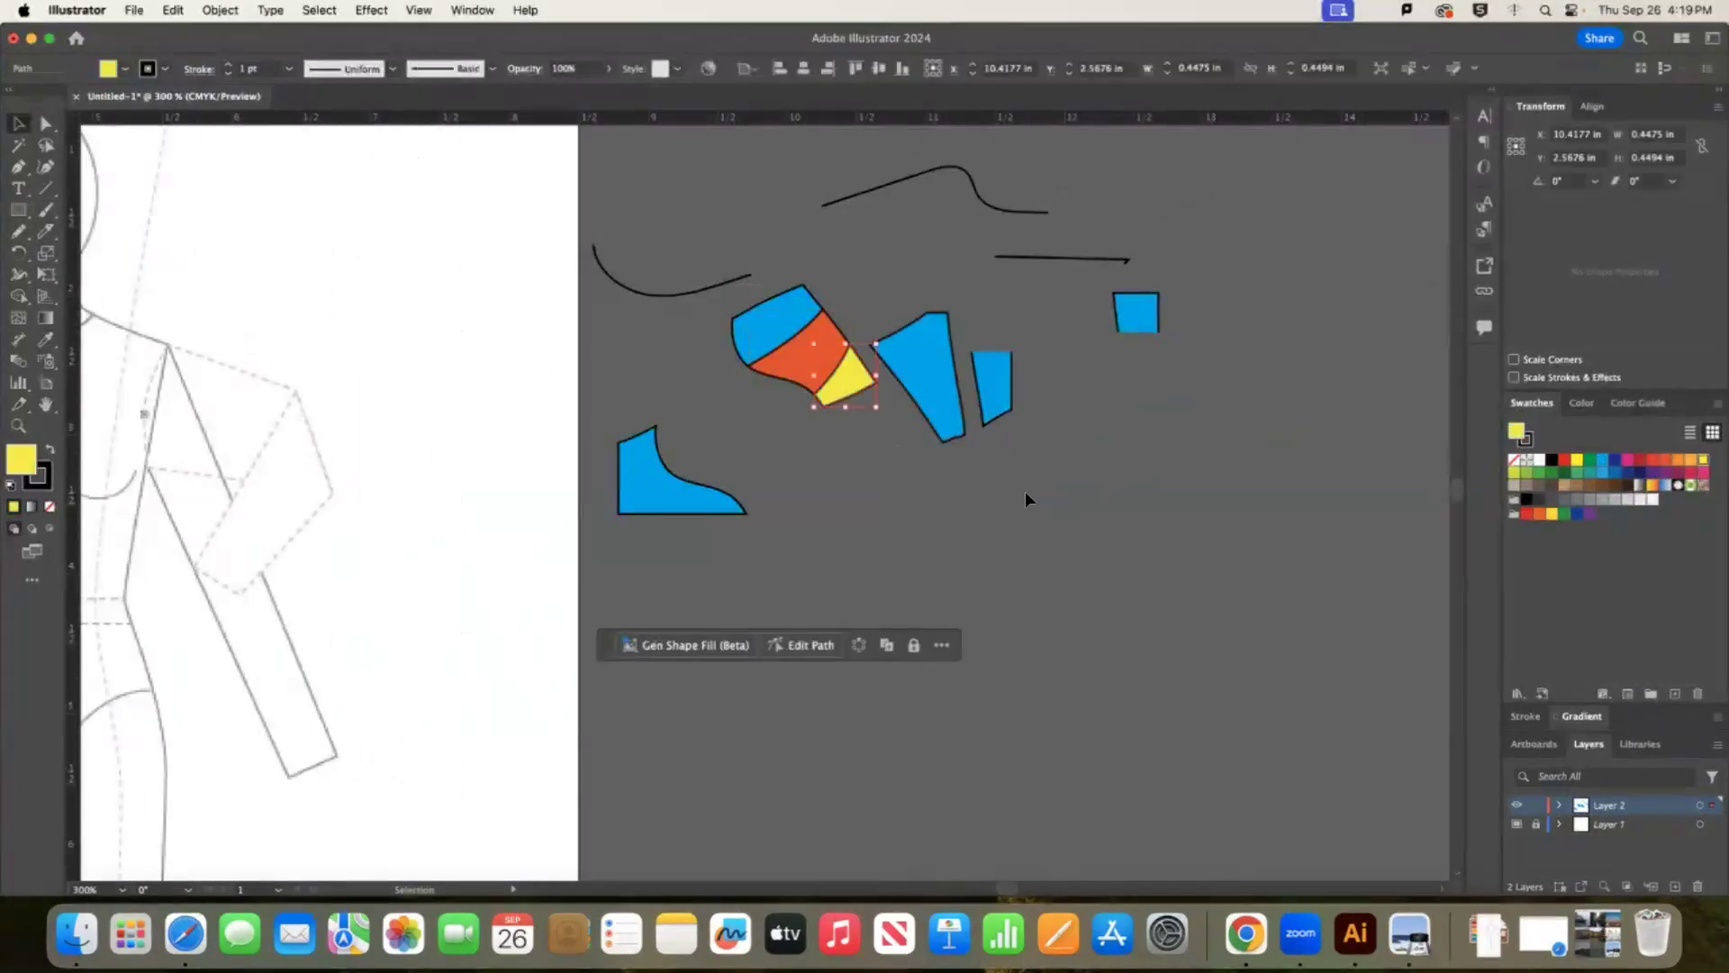
{"action": "left_click", "coordinate": [1023, 495]}
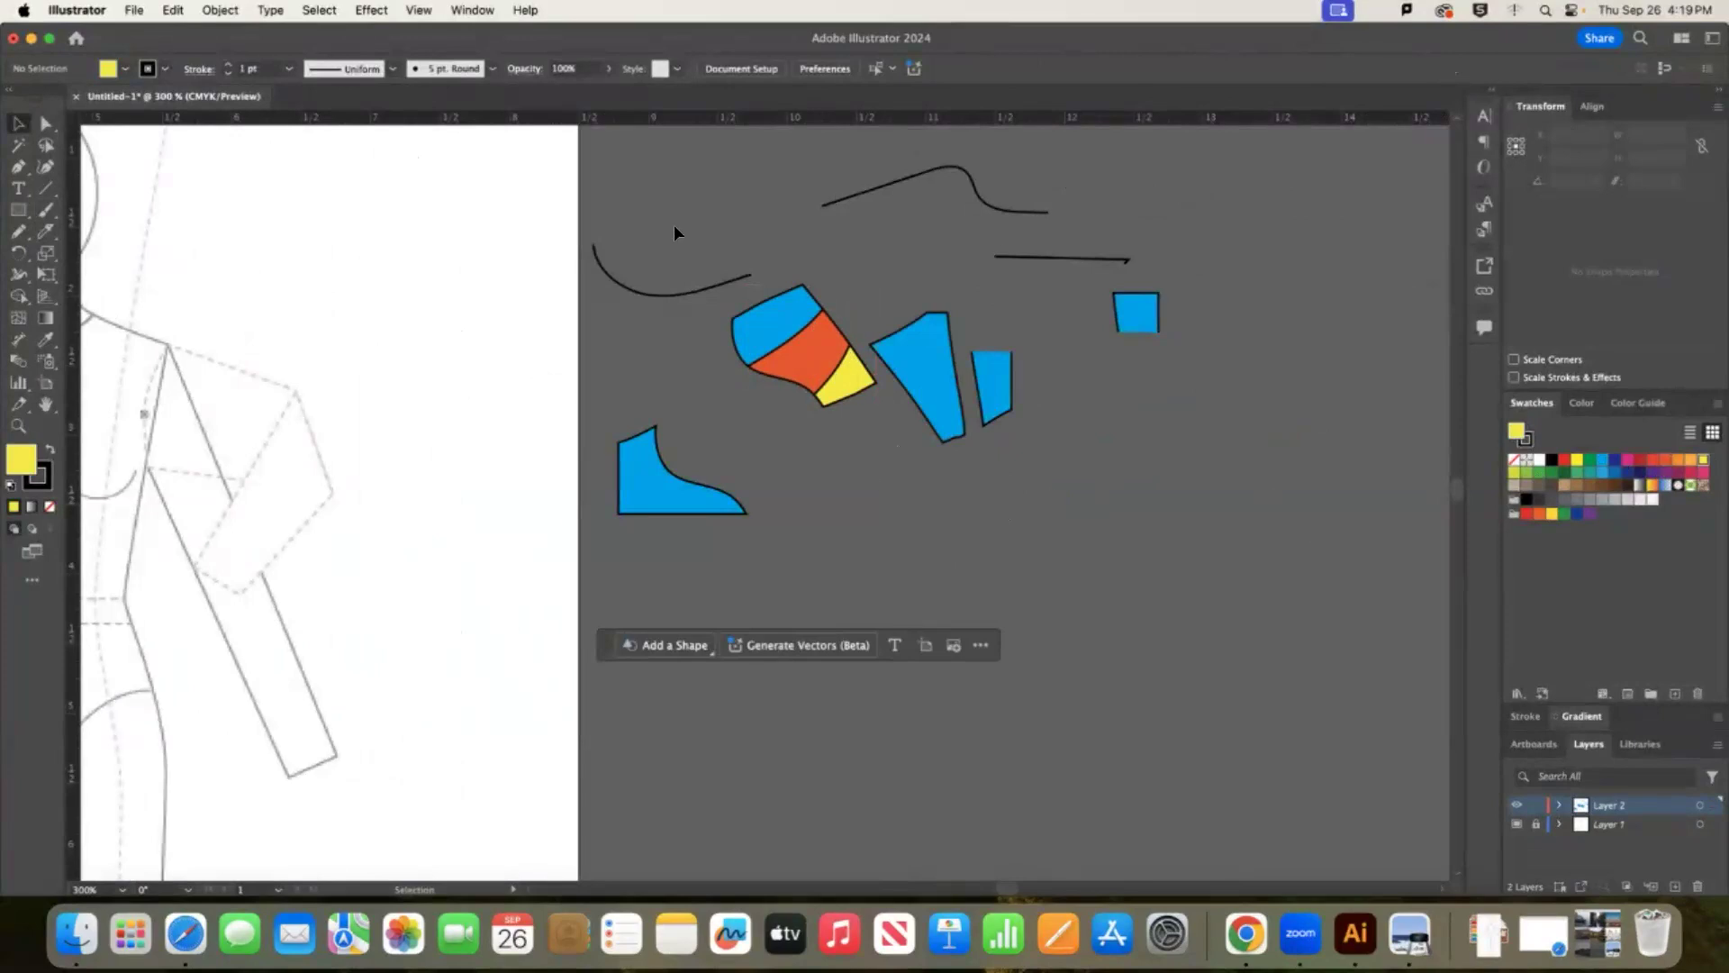
Select all practice lines and shapes beside the artboard and delete them.
{"action": "key", "text": "super+a"}
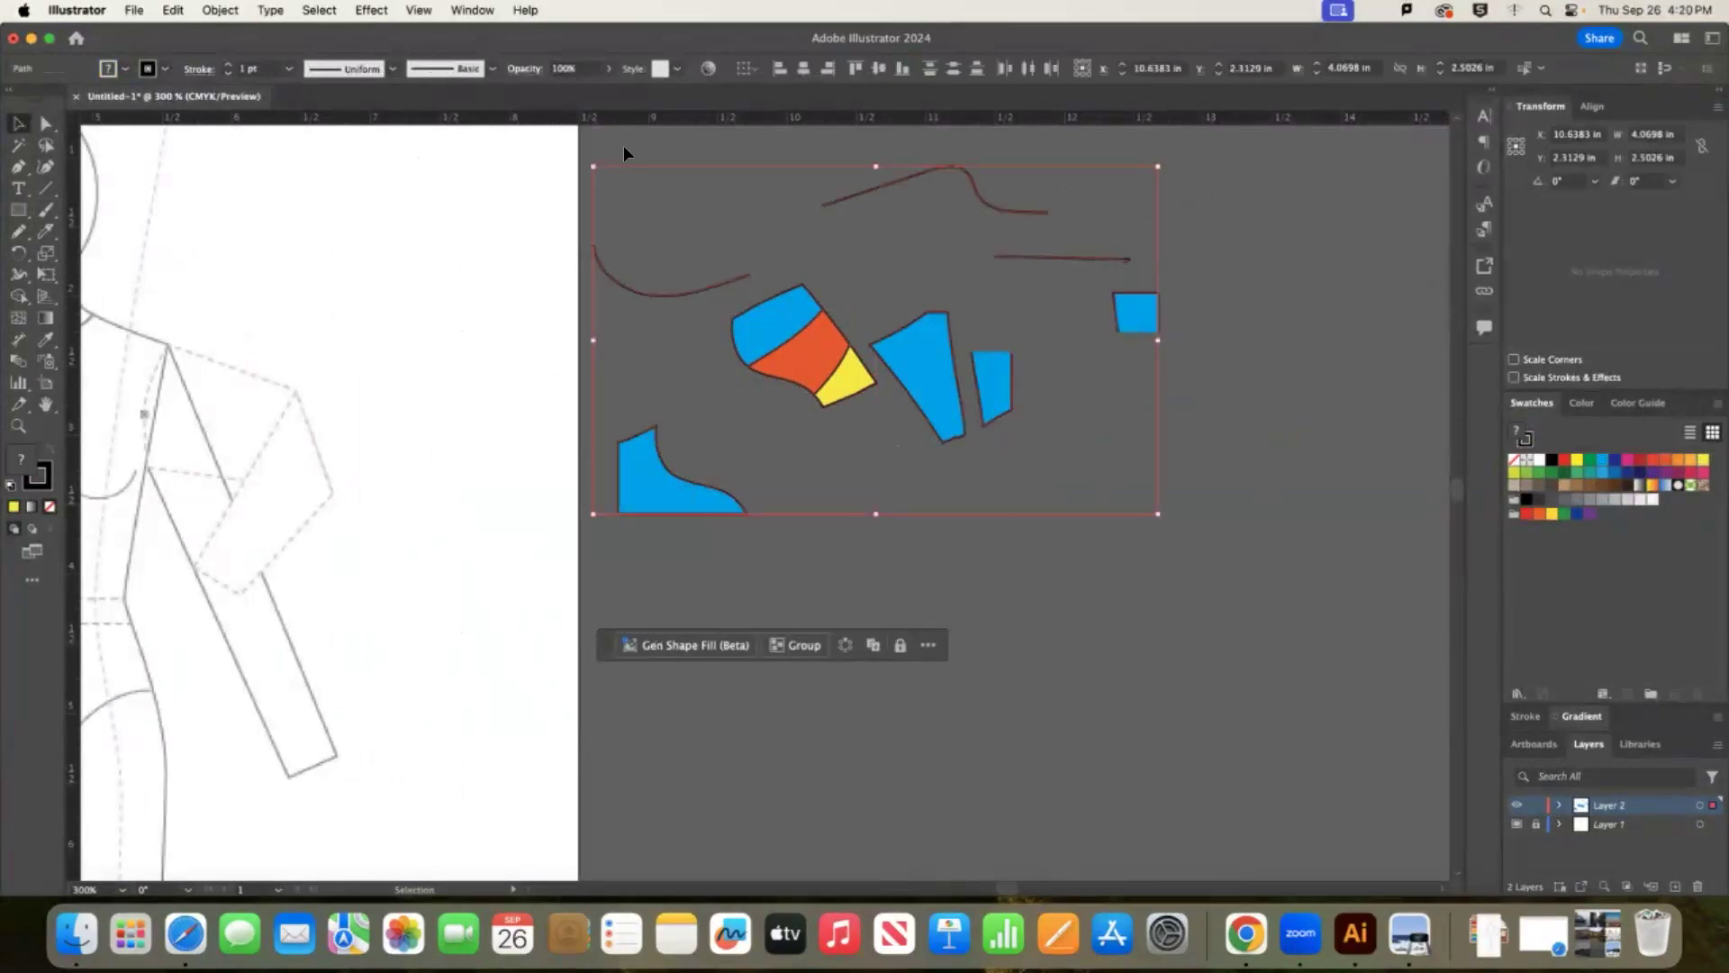
{"action": "left_click", "coordinate": [46, 210]}
{"action": "left_click", "coordinate": [46, 232]}
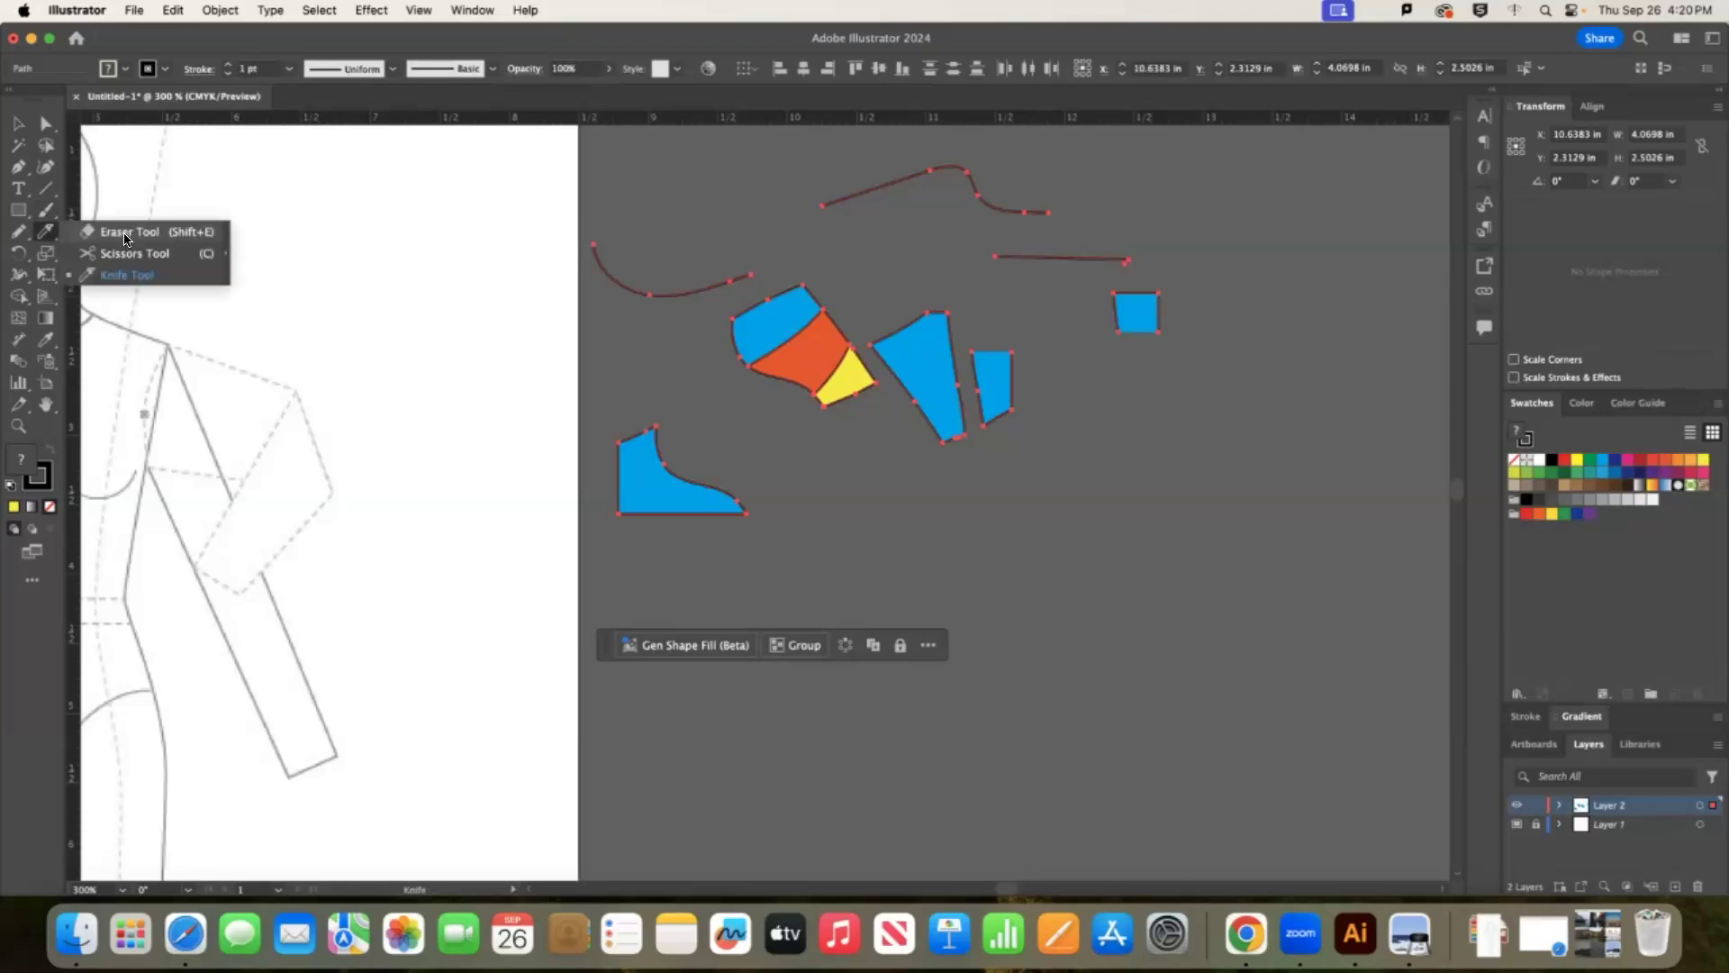
{"action": "left_click", "coordinate": [127, 235]}
{"action": "left_click", "coordinate": [18, 123]}
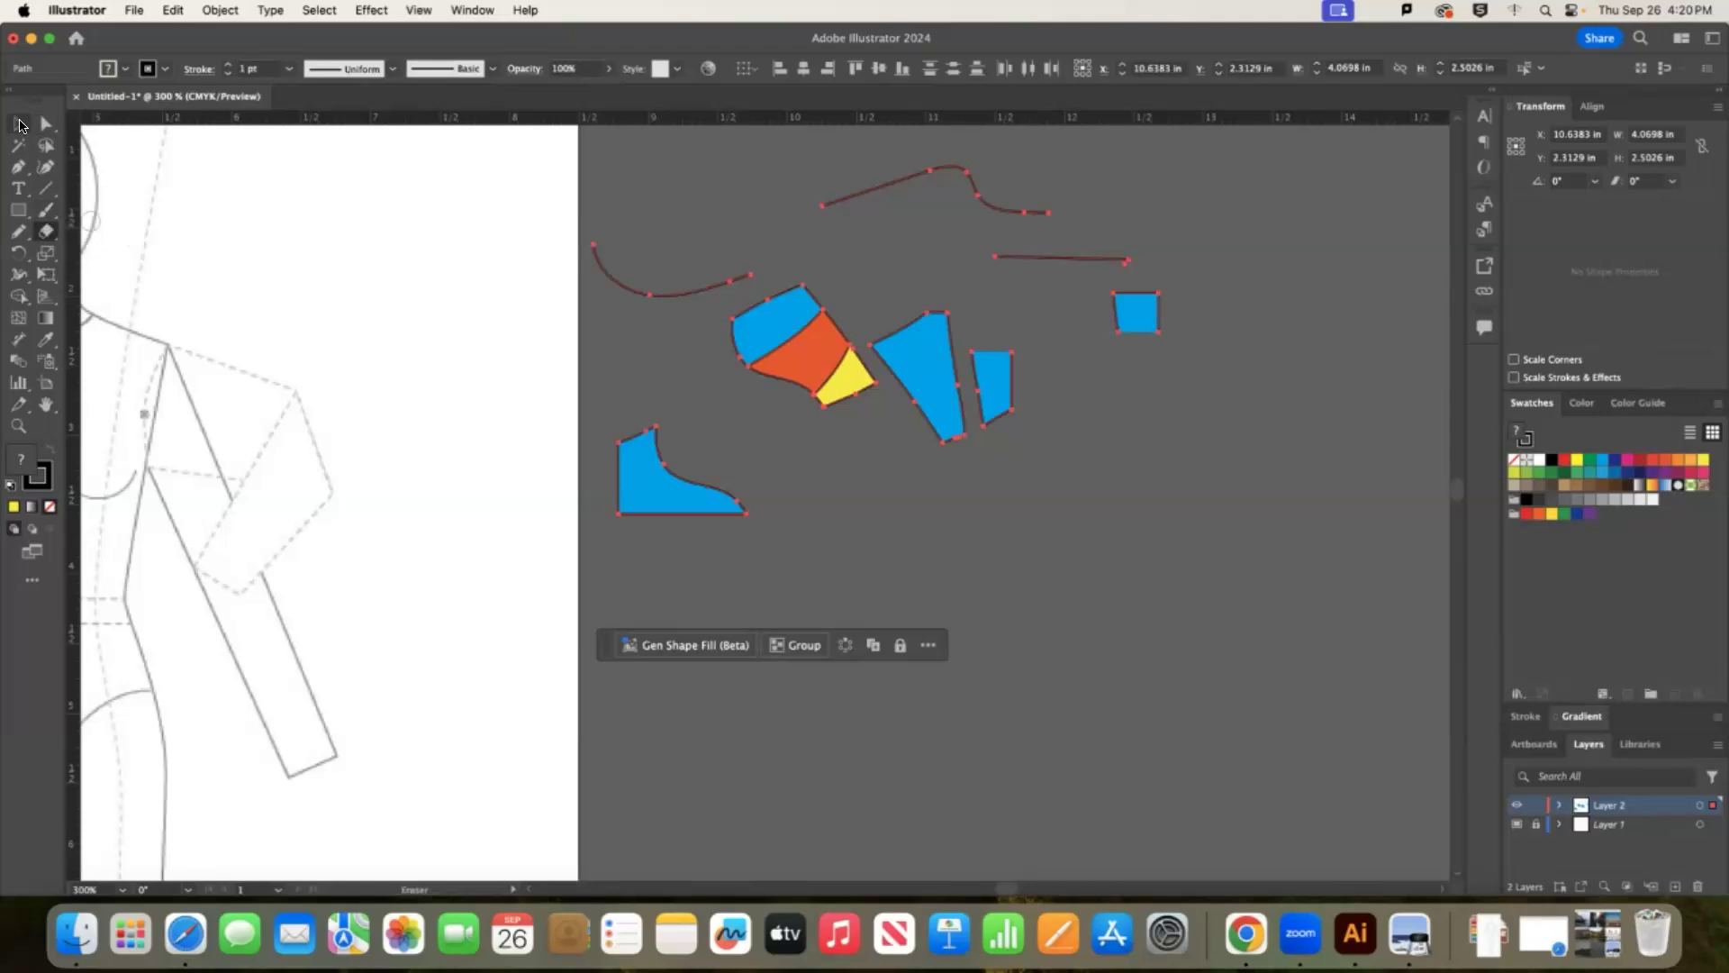
{"action": "key", "text": "Delete"}
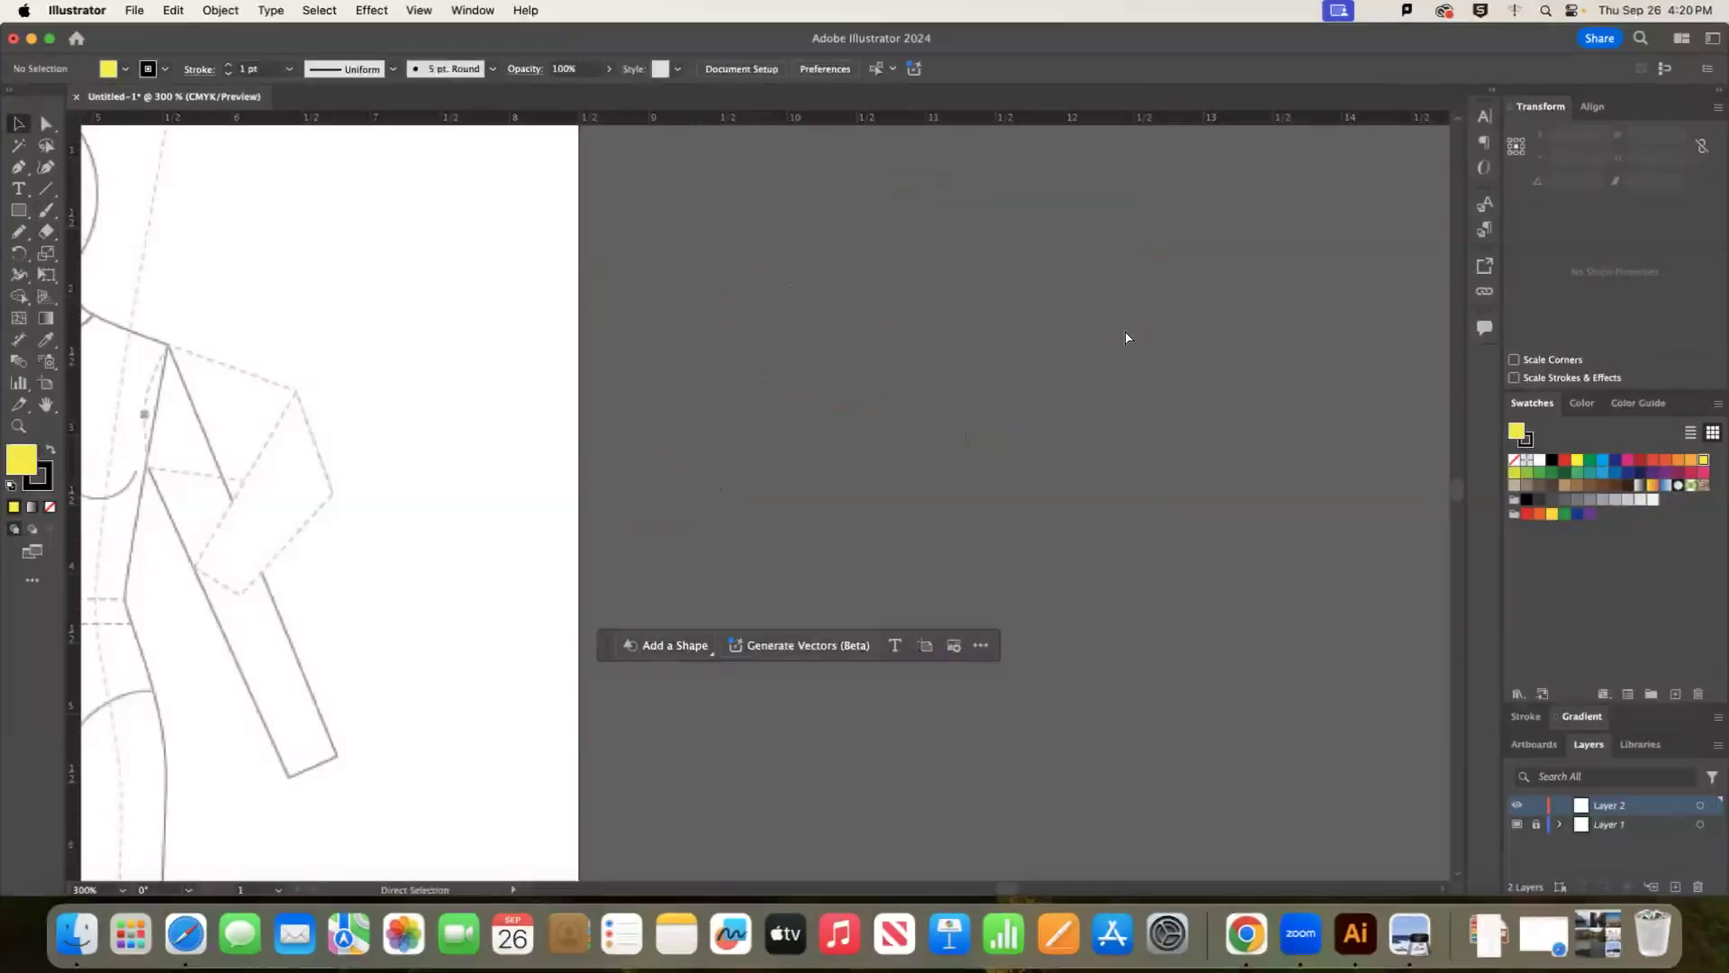
Start a half bodice on the croquis with the Pen tool, drawing the neckline curve from the centre-front guide and the shoulder line to the shoulder point.
{"action": "key", "text": "ctrl+minus"}
{"action": "left_click_drag", "start_coordinate": [1004, 891], "coordinate": [985, 892]}
{"action": "scroll", "coordinate": [1158, 693], "scroll_direction": "right", "scroll_amount": 3}
{"action": "scroll", "coordinate": [1158, 693], "scroll_direction": "down", "scroll_amount": 2}
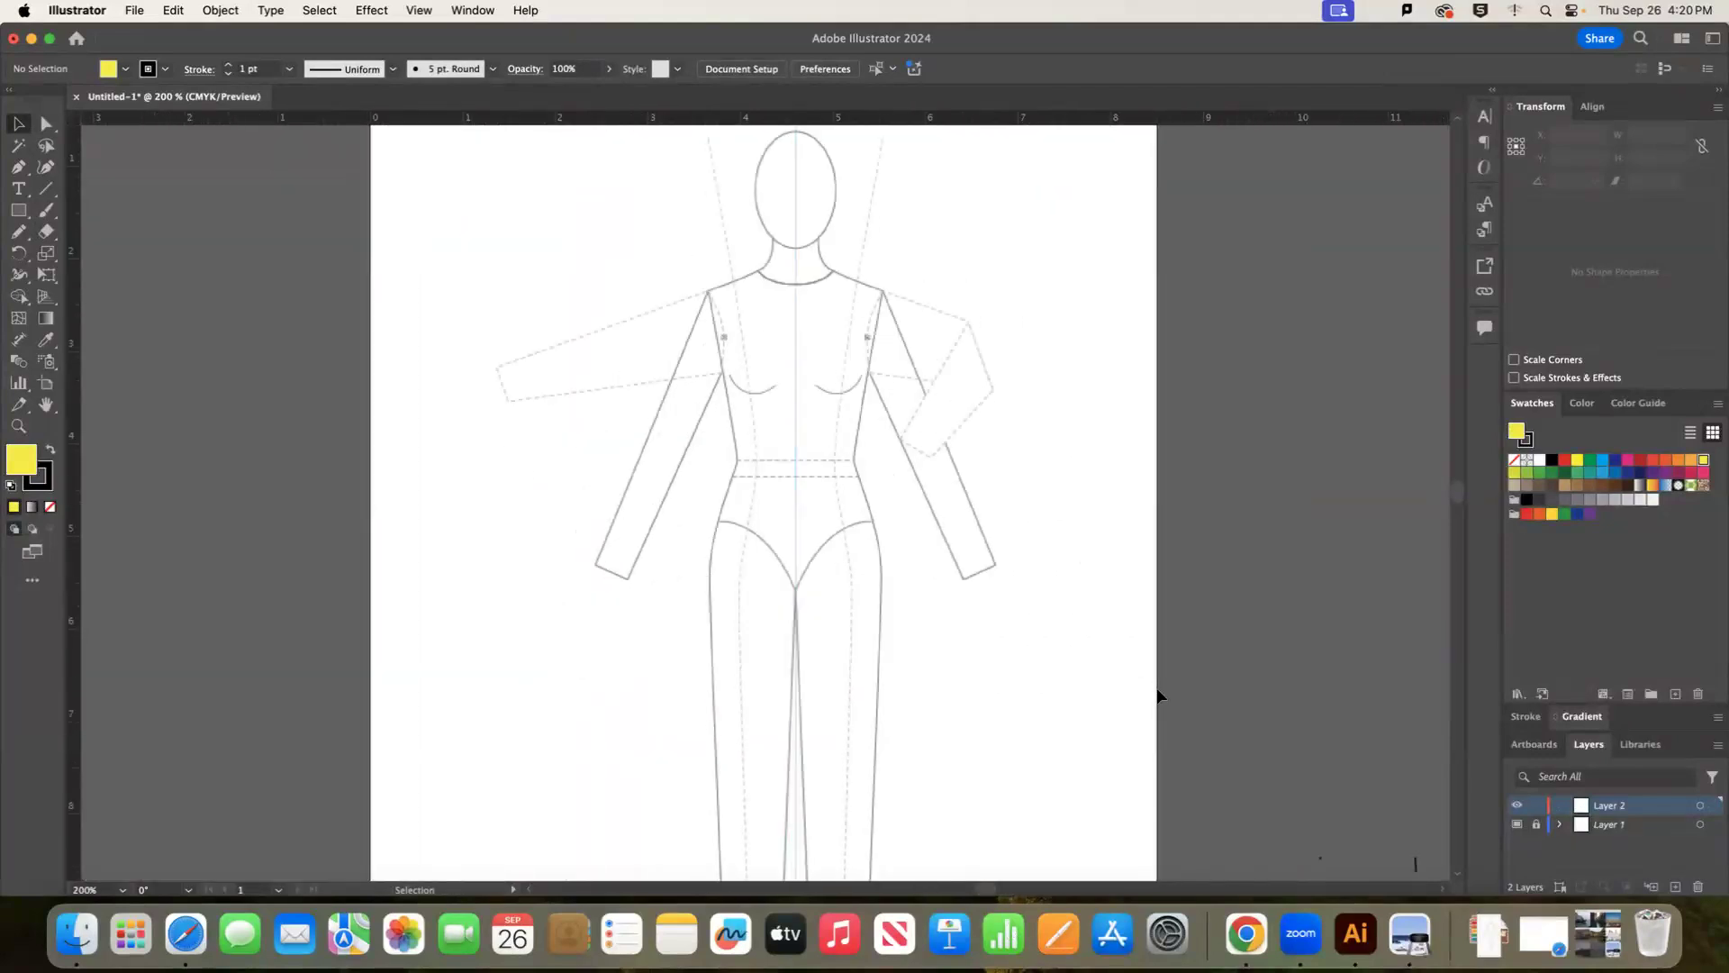
{"action": "left_click", "coordinate": [18, 167]}
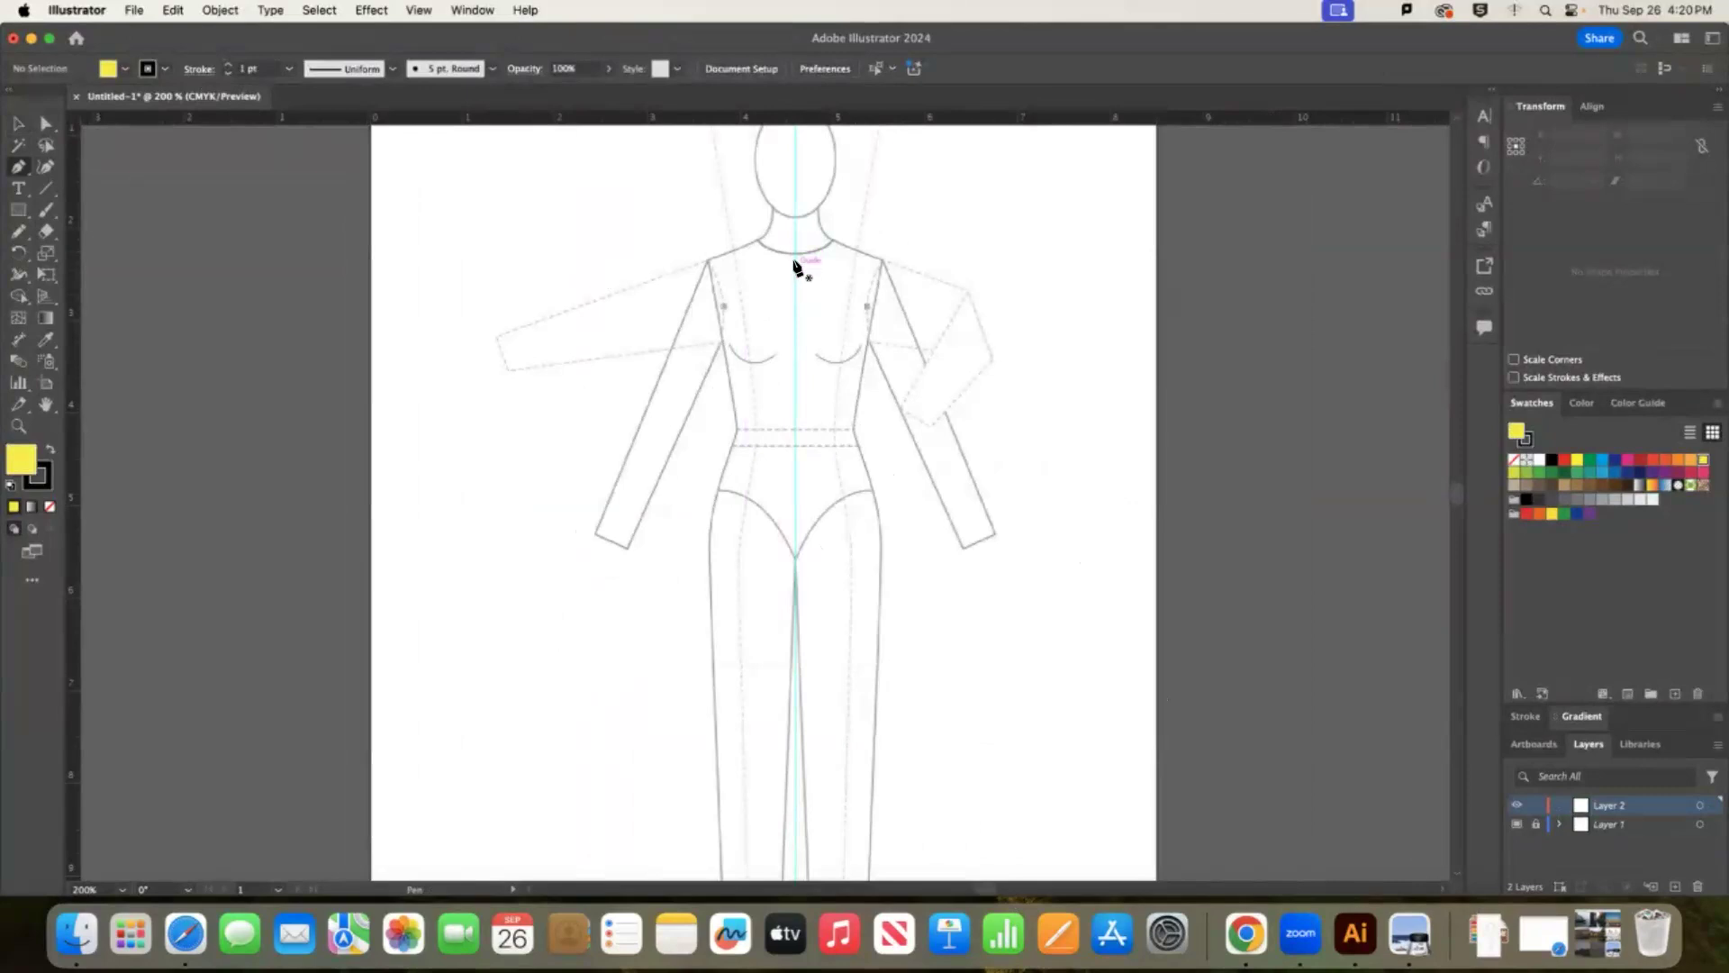
{"action": "left_click_drag", "start_coordinate": [795, 258], "coordinate": [755, 245]}
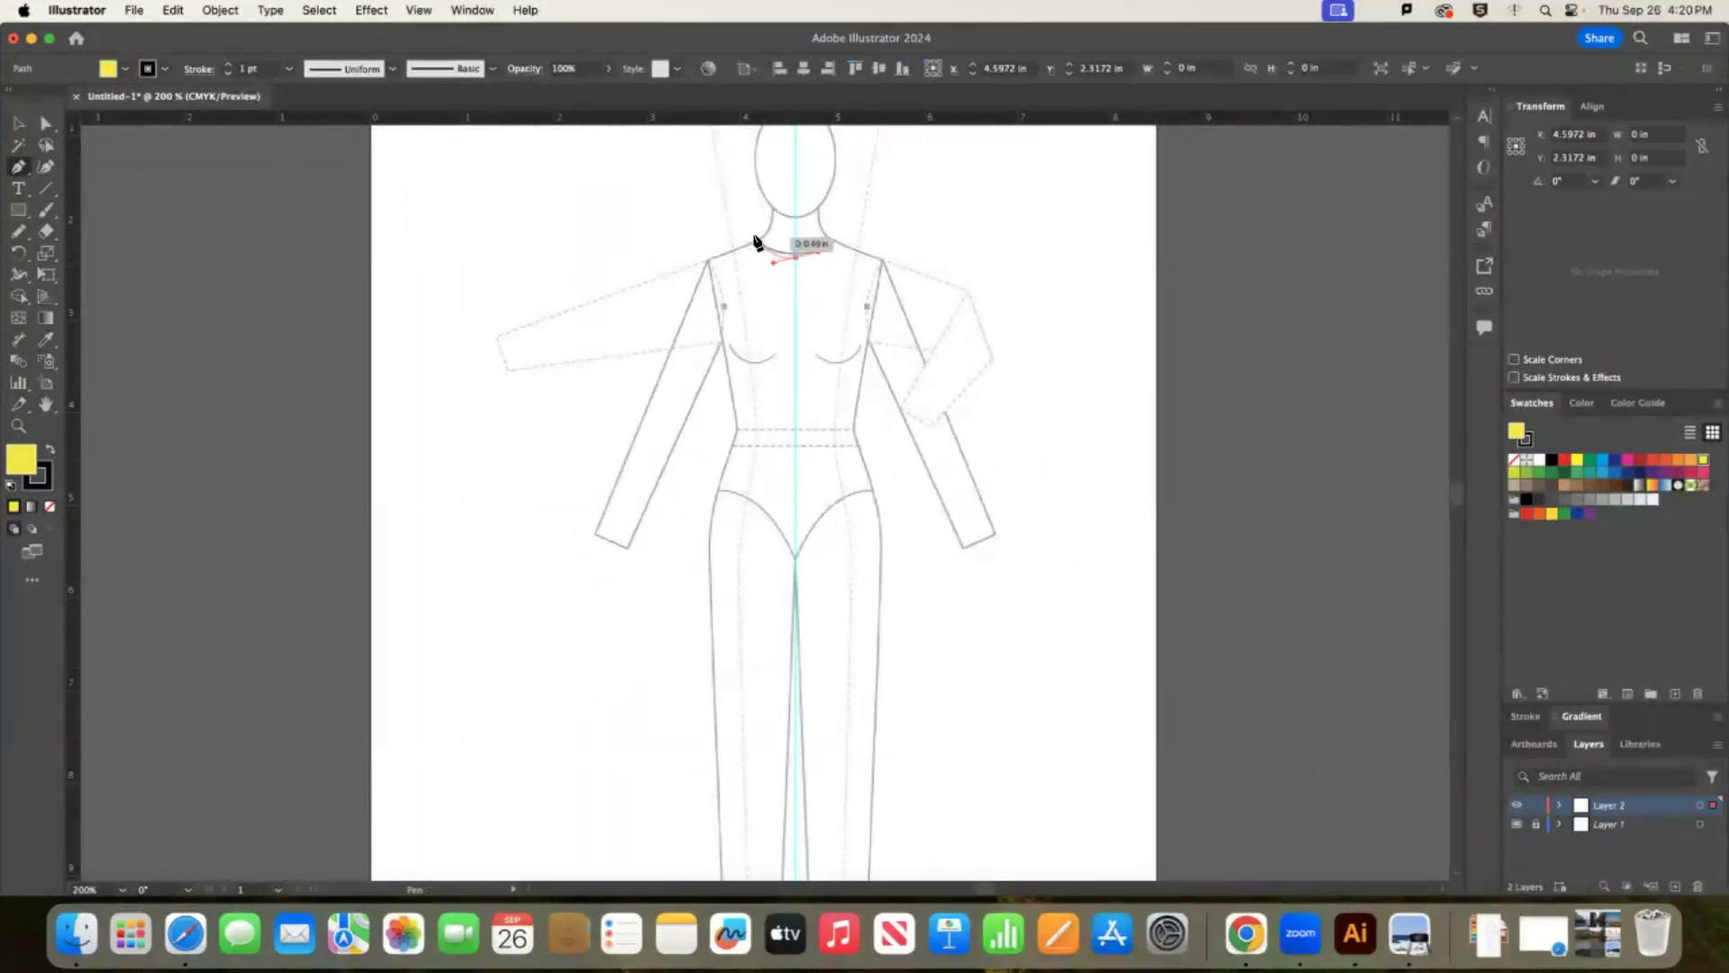
{"action": "left_click", "coordinate": [708, 258]}
Continue the half bodice with a curved armhole, straight side seam and curved hem ending on the centre-front guide at about Y 4.9 in, and deselect it.
{"action": "mouse_move", "coordinate": [724, 305]}
{"action": "left_mouse_down"}
{"action": "mouse_move", "coordinate": [725, 329]}
{"action": "mouse_move", "coordinate": [722, 316]}
{"action": "left_mouse_up"}
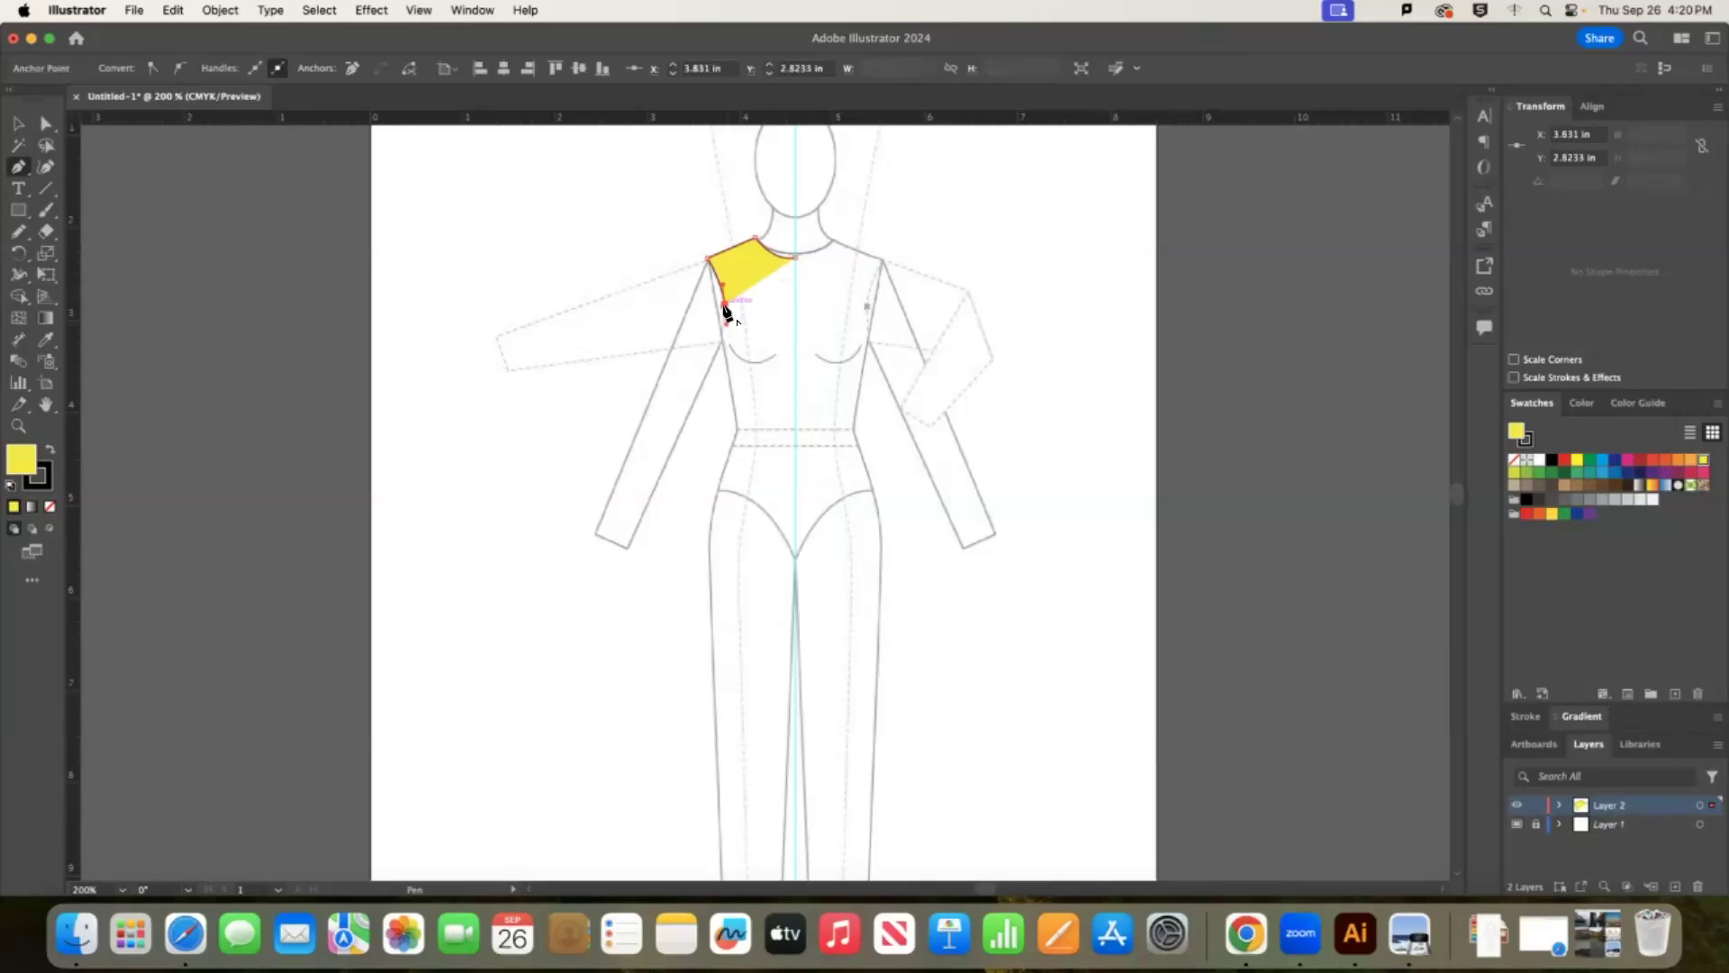
{"action": "left_click_drag", "start_coordinate": [733, 392], "coordinate": [722, 353]}
{"action": "left_click", "coordinate": [721, 472]}
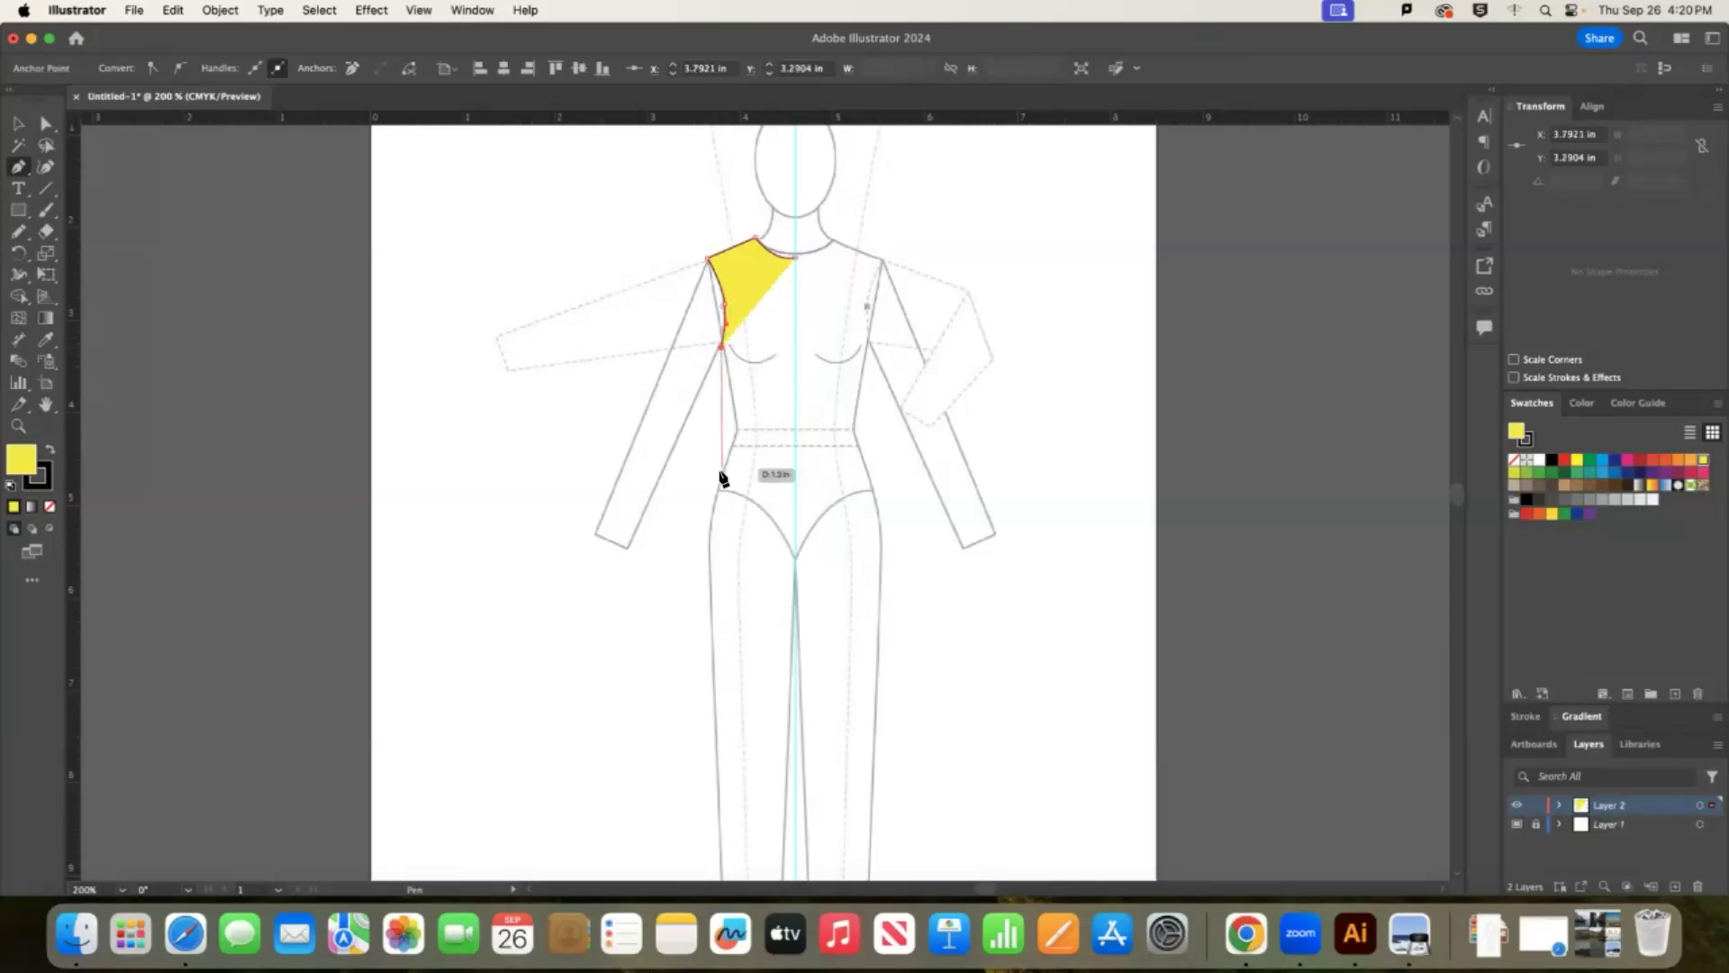
{"action": "left_click_drag", "start_coordinate": [796, 496], "coordinate": [831, 485]}
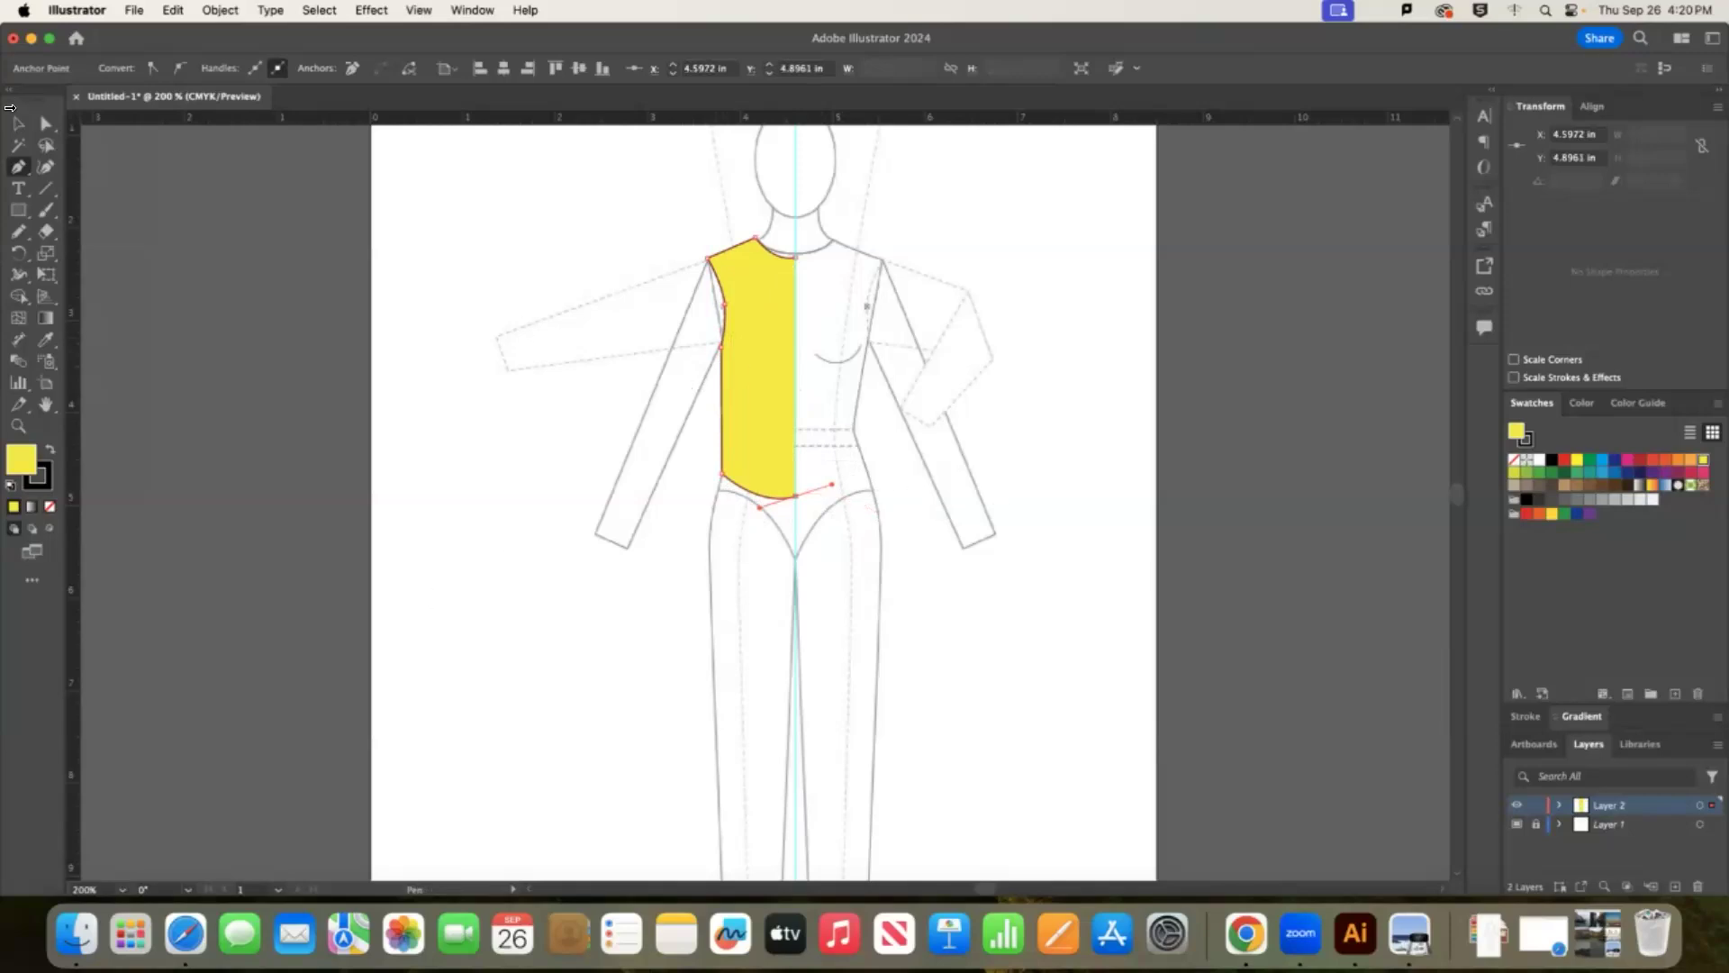
{"action": "left_click", "coordinate": [52, 130]}
{"action": "left_click", "coordinate": [855, 495]}
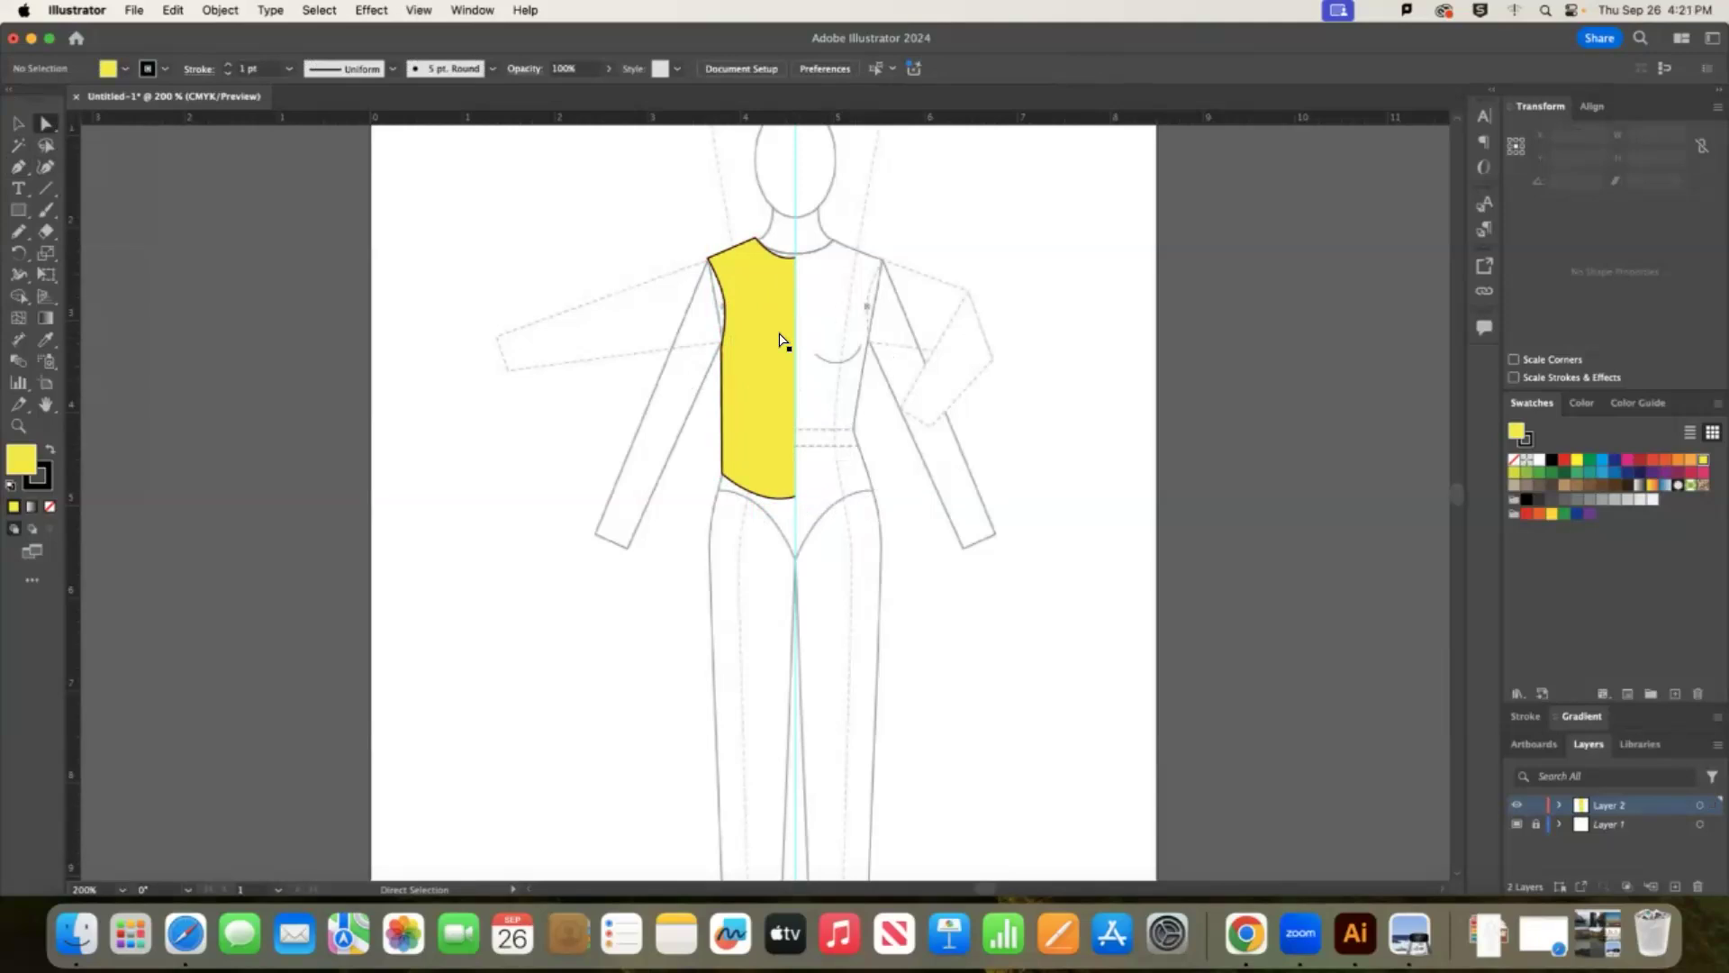
{"action": "key", "text": "p"}
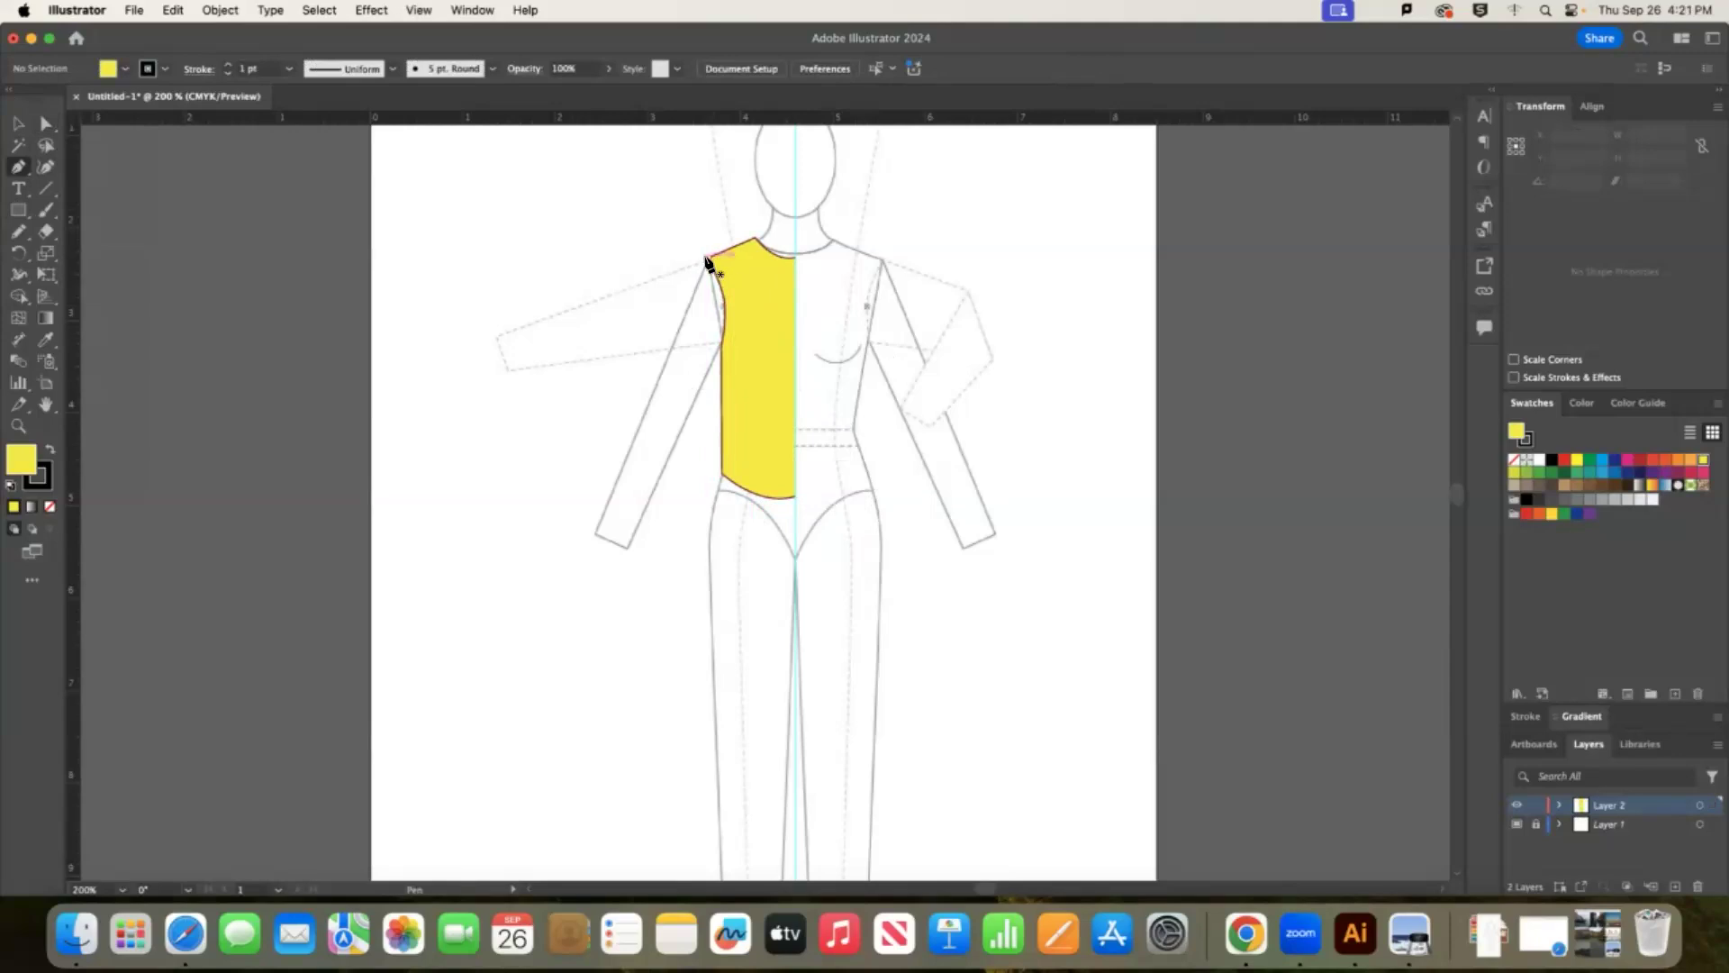
{"action": "left_click", "coordinate": [13, 121]}
{"action": "left_click", "coordinate": [753, 322]}
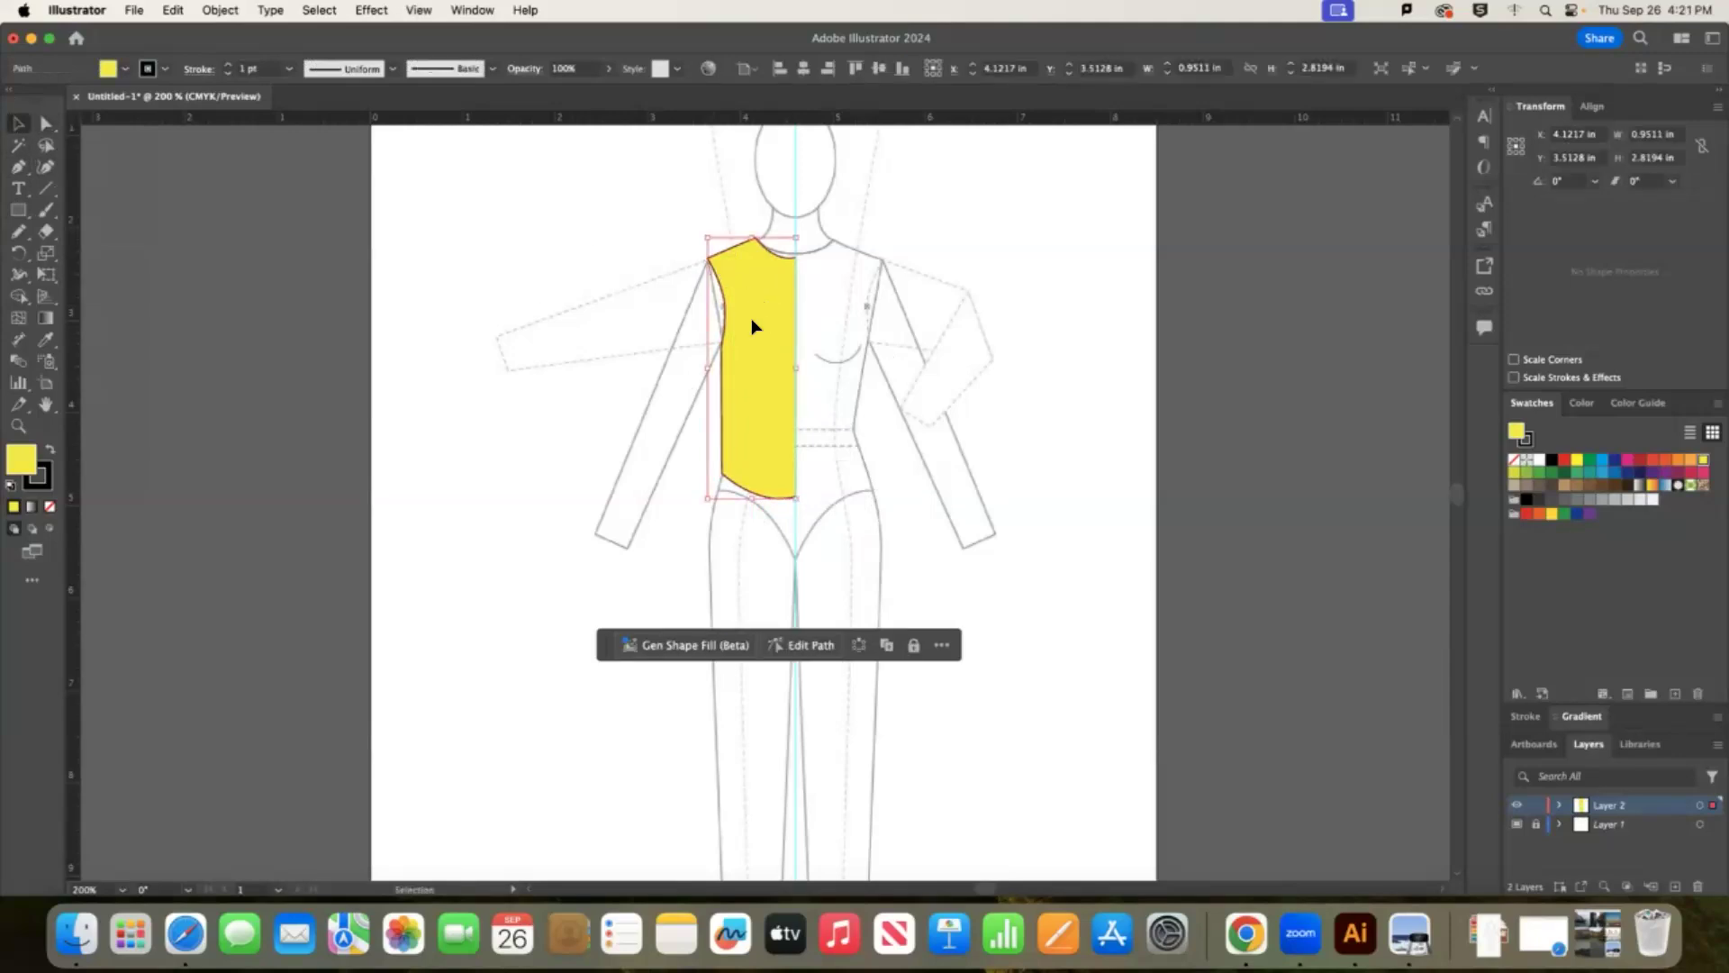
{"action": "left_click", "coordinate": [17, 167]}
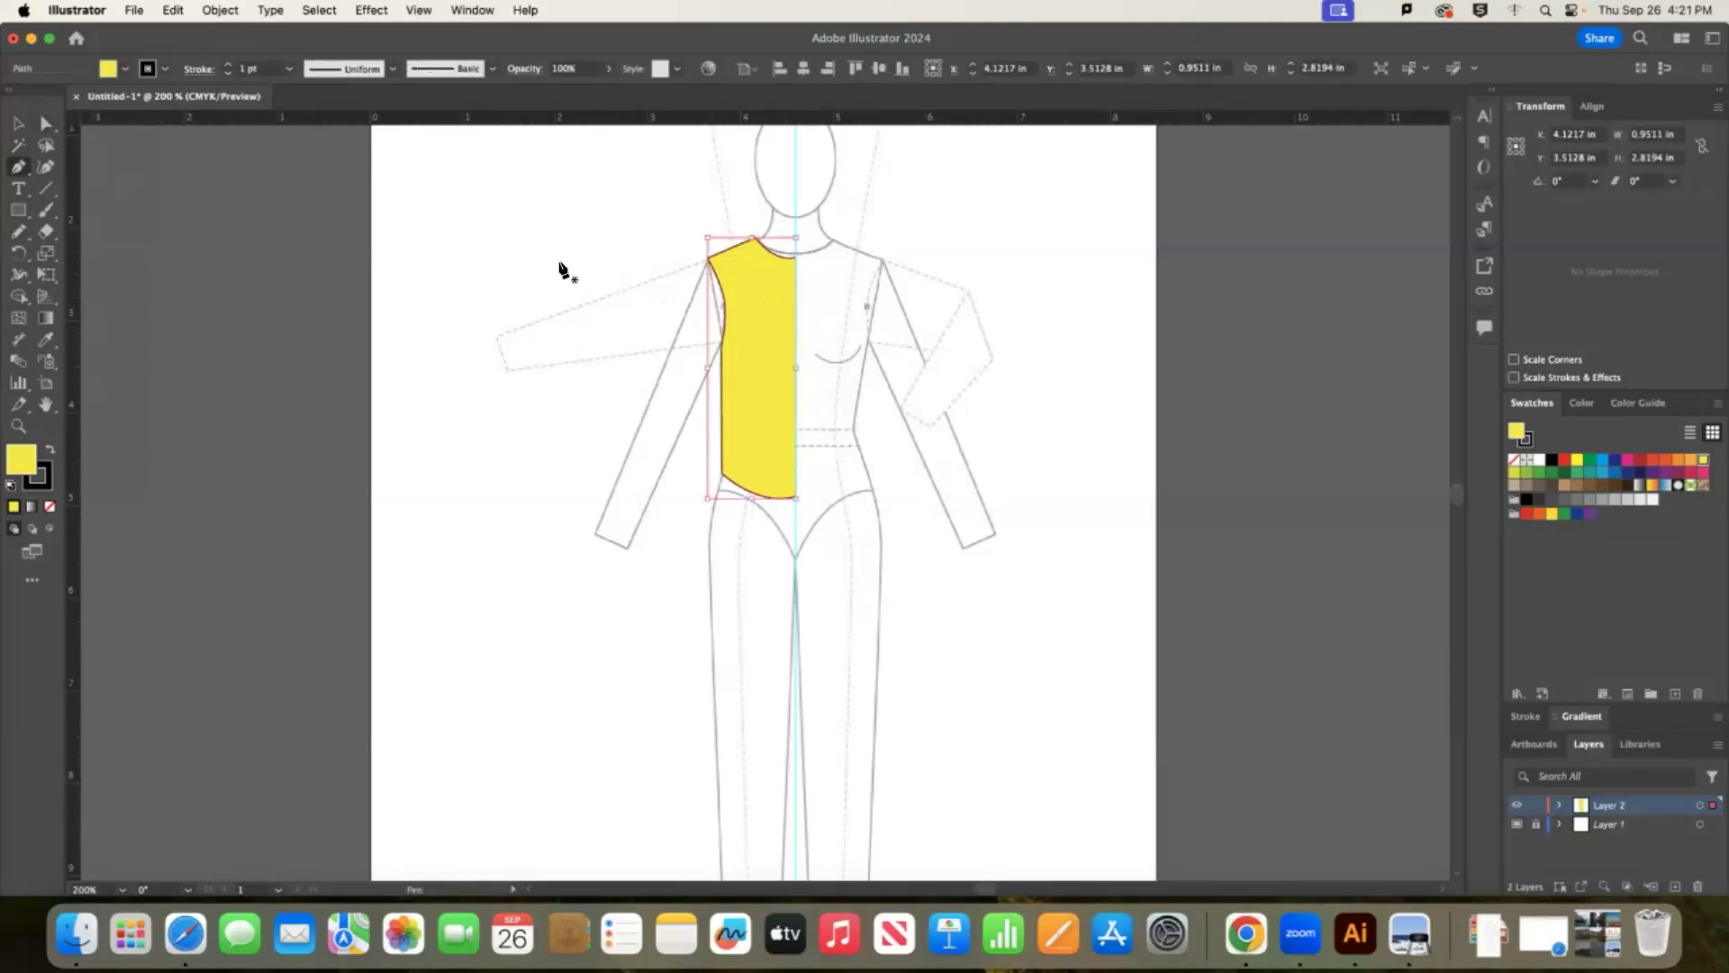
{"action": "left_click", "coordinate": [708, 262]}
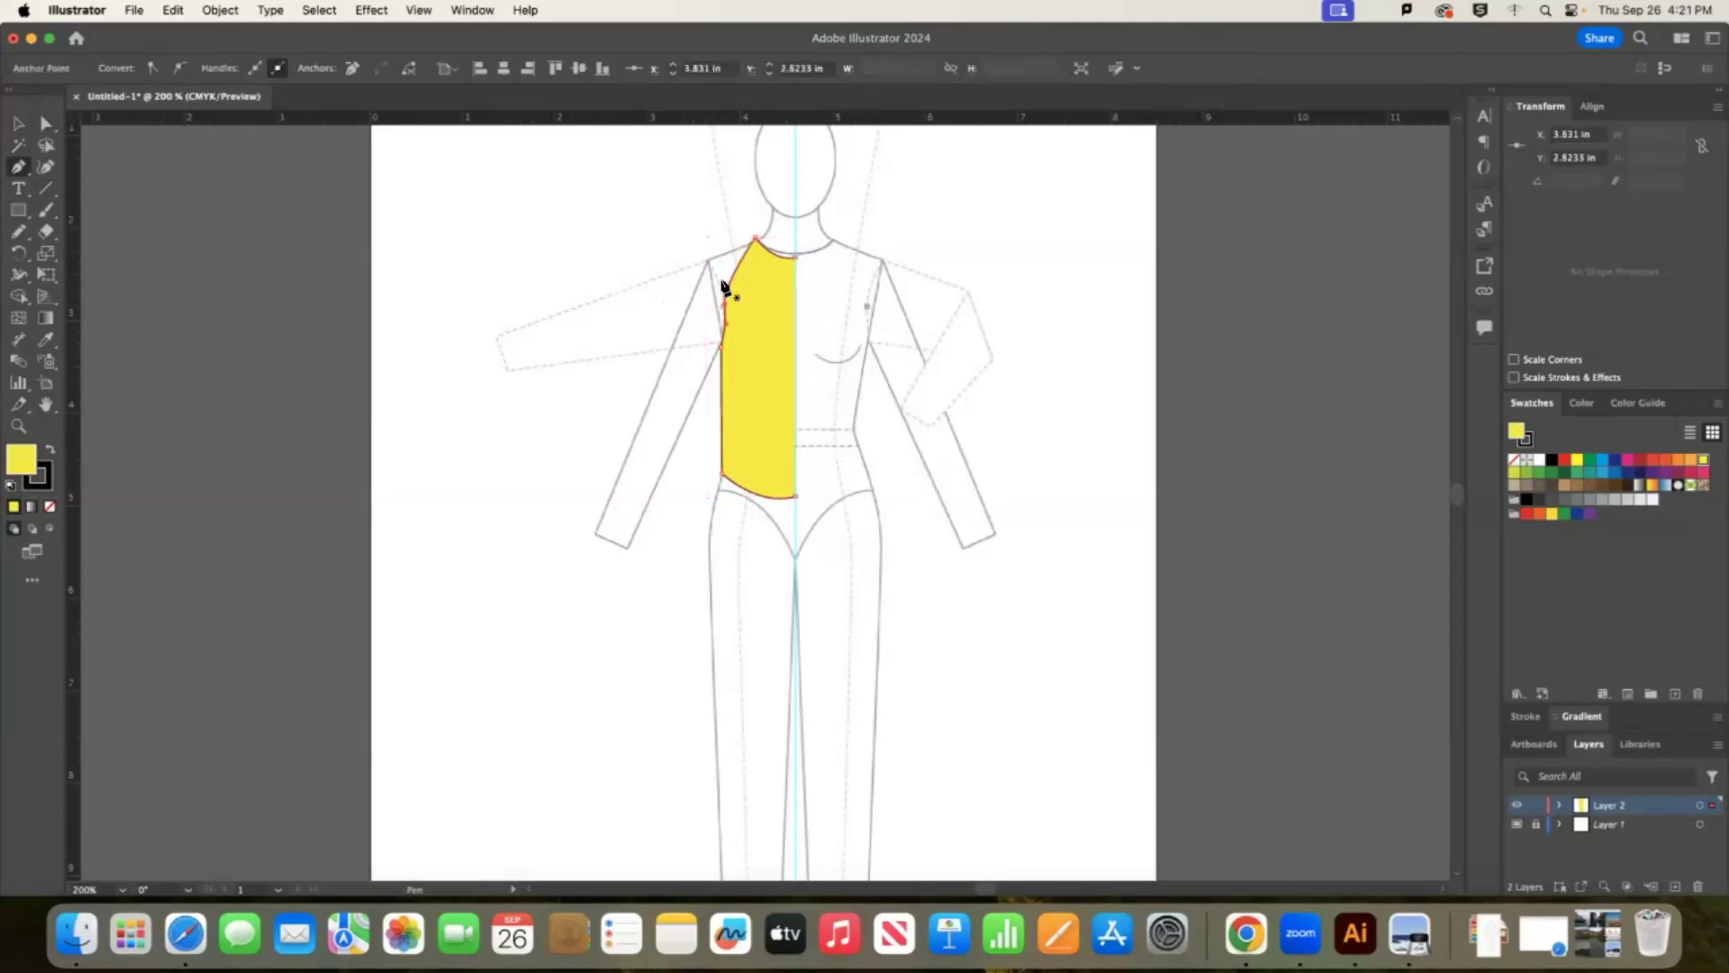
{"action": "key", "text": "super+z"}
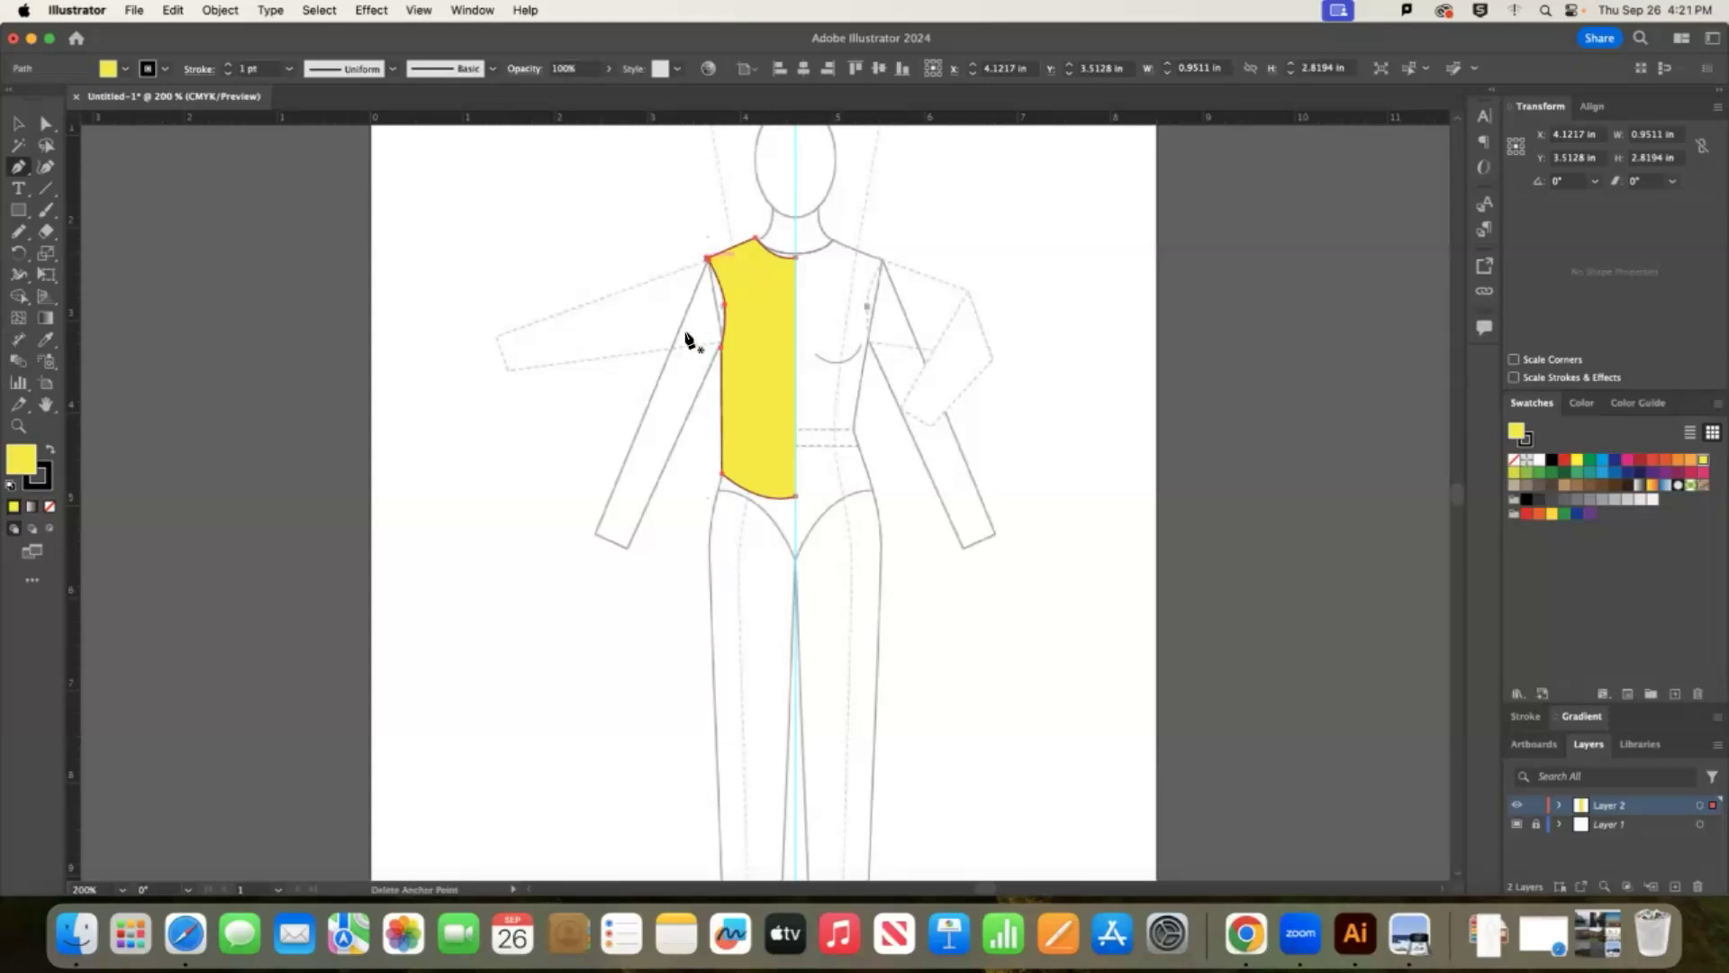
{"action": "left_click", "coordinate": [708, 260]}
{"action": "left_click", "coordinate": [673, 349]}
{"action": "key", "text": "Escape"}
{"action": "key", "text": "v"}
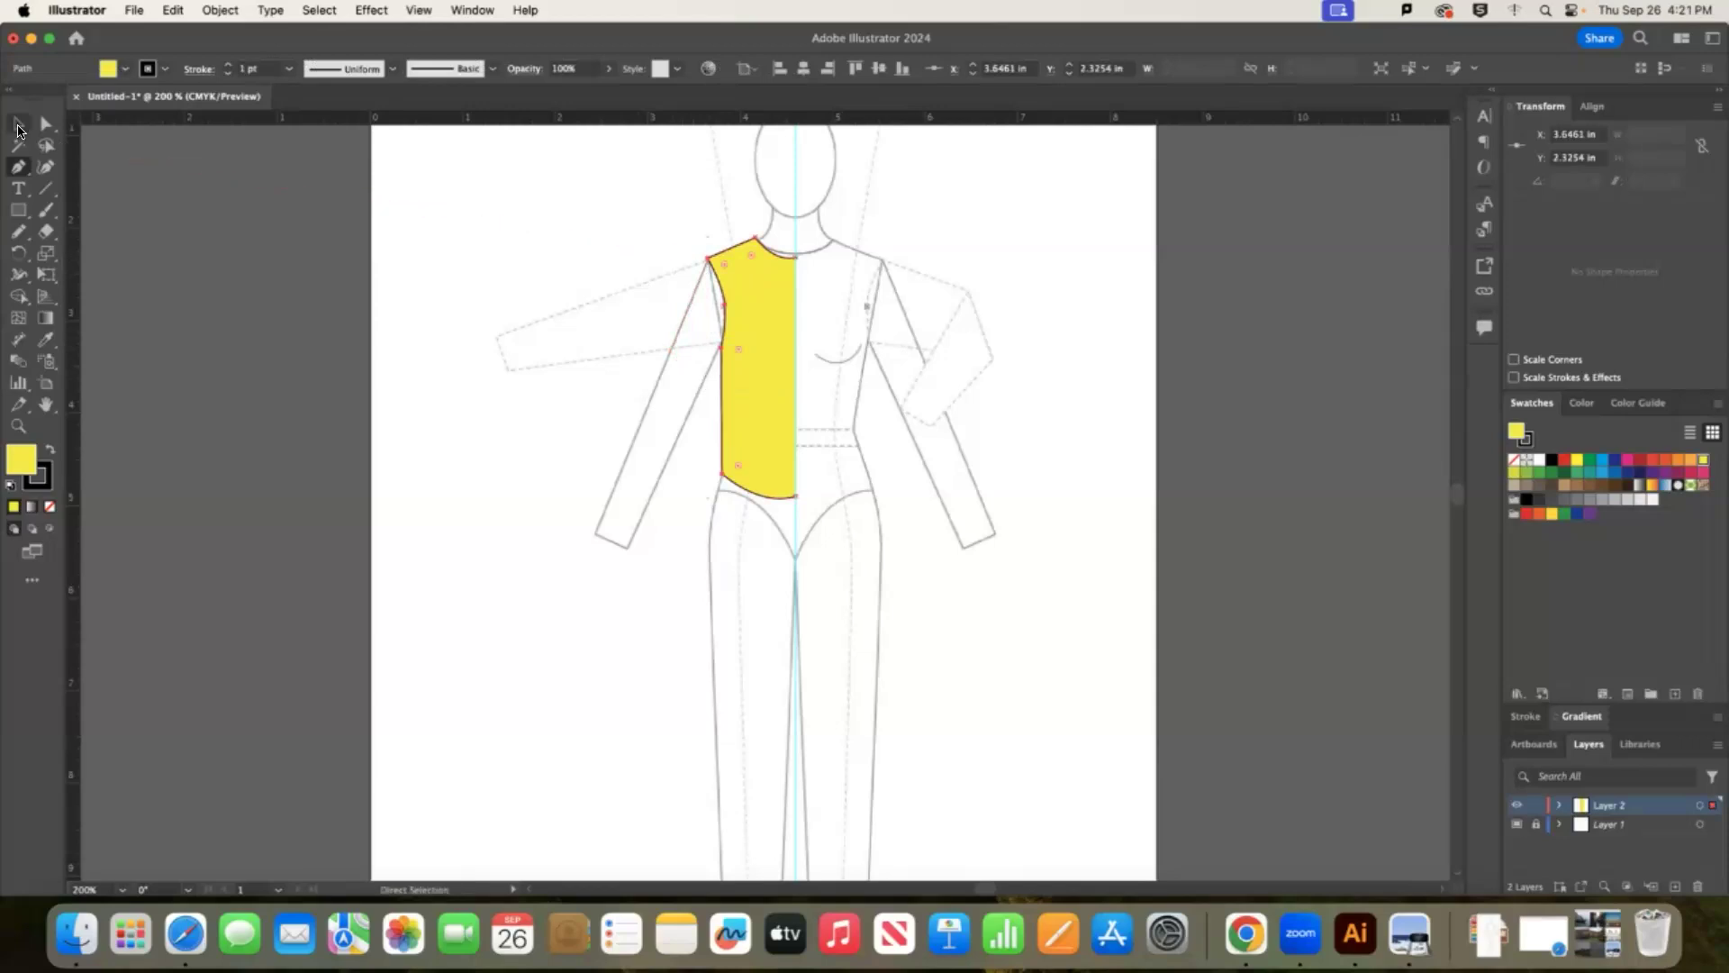
{"action": "left_click", "coordinate": [637, 251]}
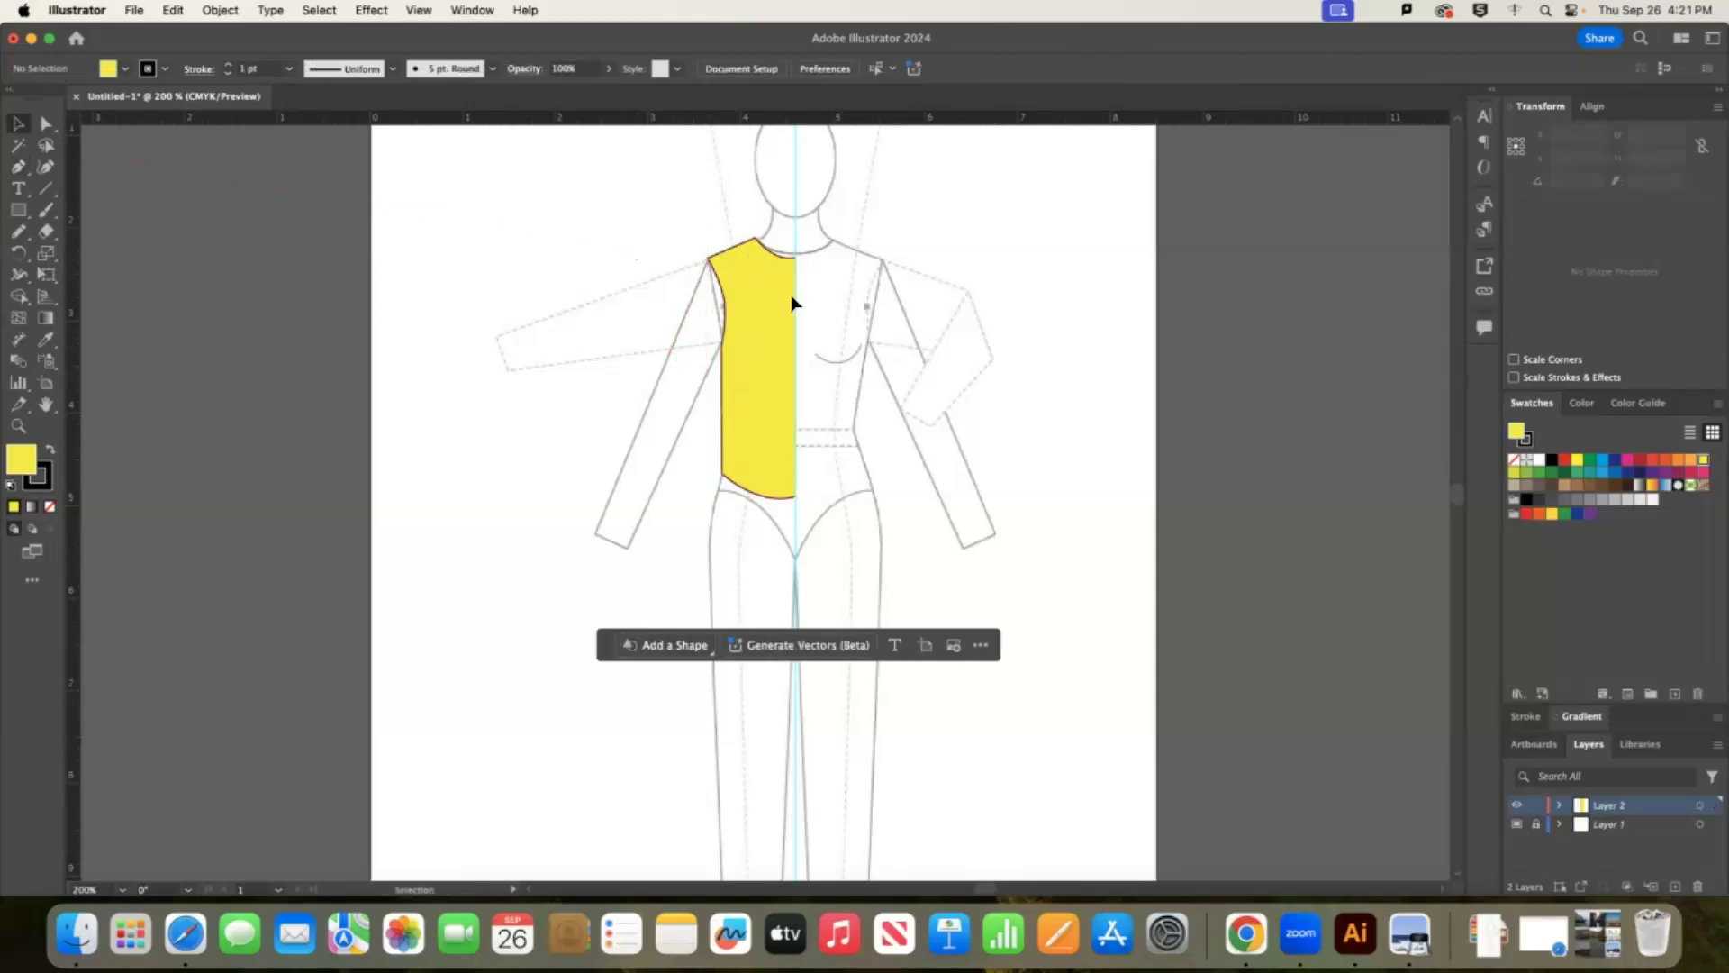
Draw a short sleeve with the Pen tool from the shoulder point down the outer arm, across the hem and up to the underarm.
{"action": "left_click", "coordinate": [20, 166]}
{"action": "left_click", "coordinate": [708, 260]}
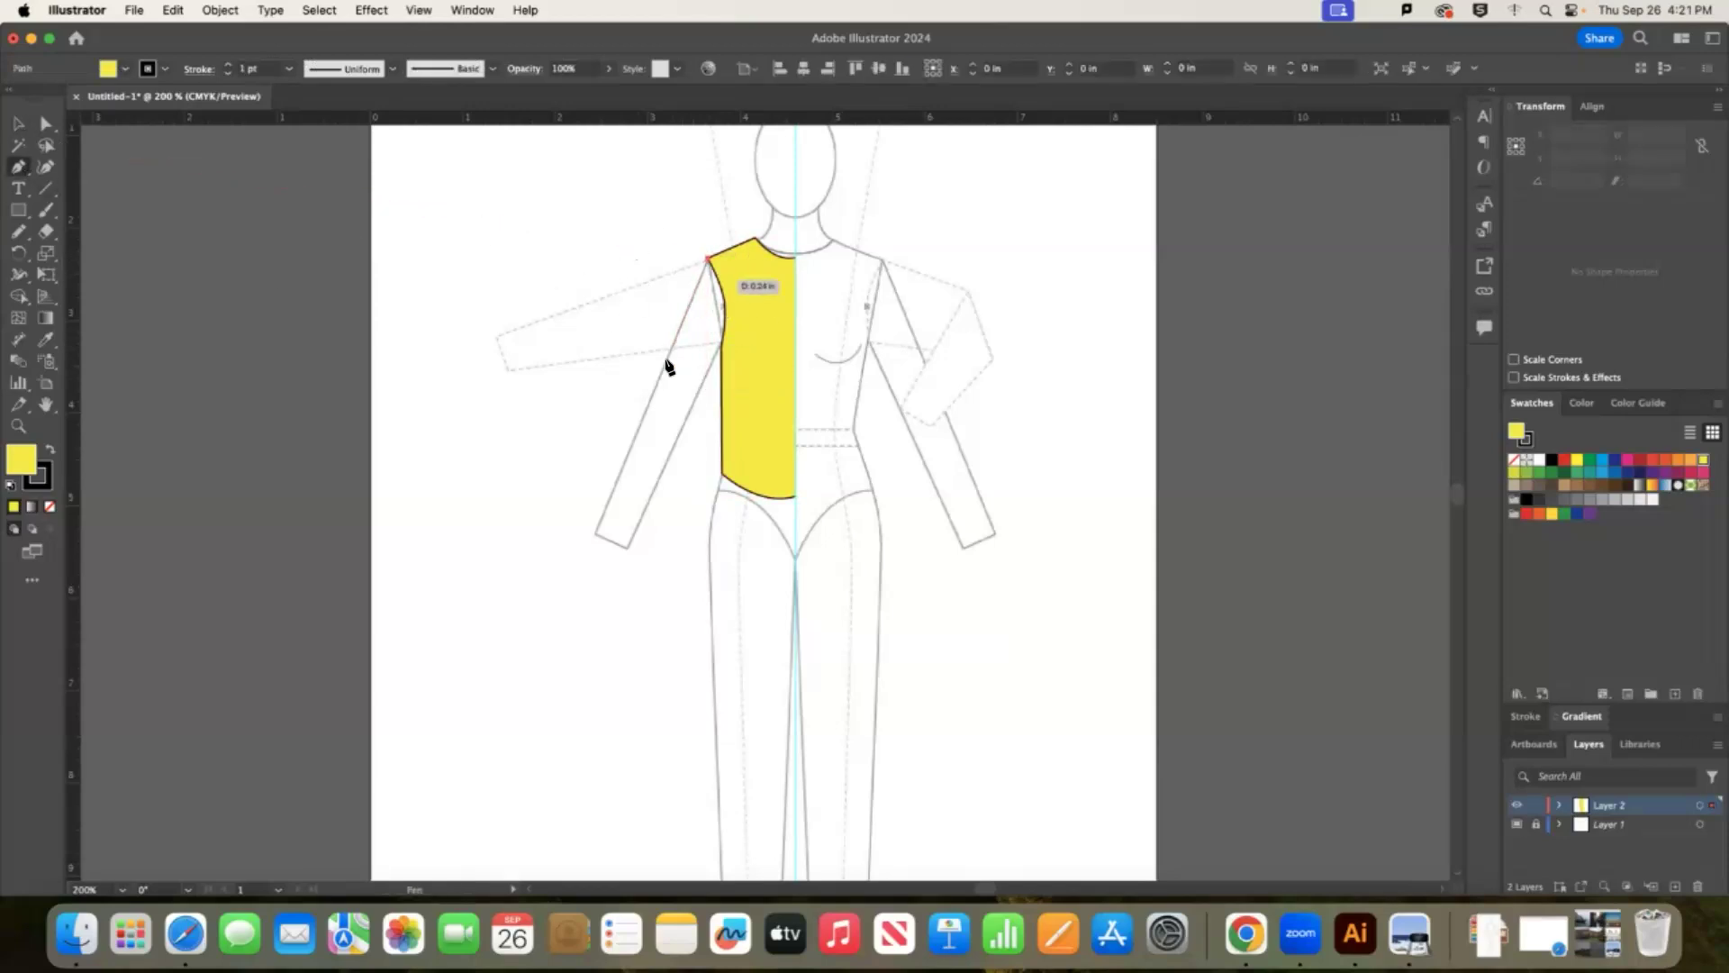
{"action": "left_click", "coordinate": [667, 360]}
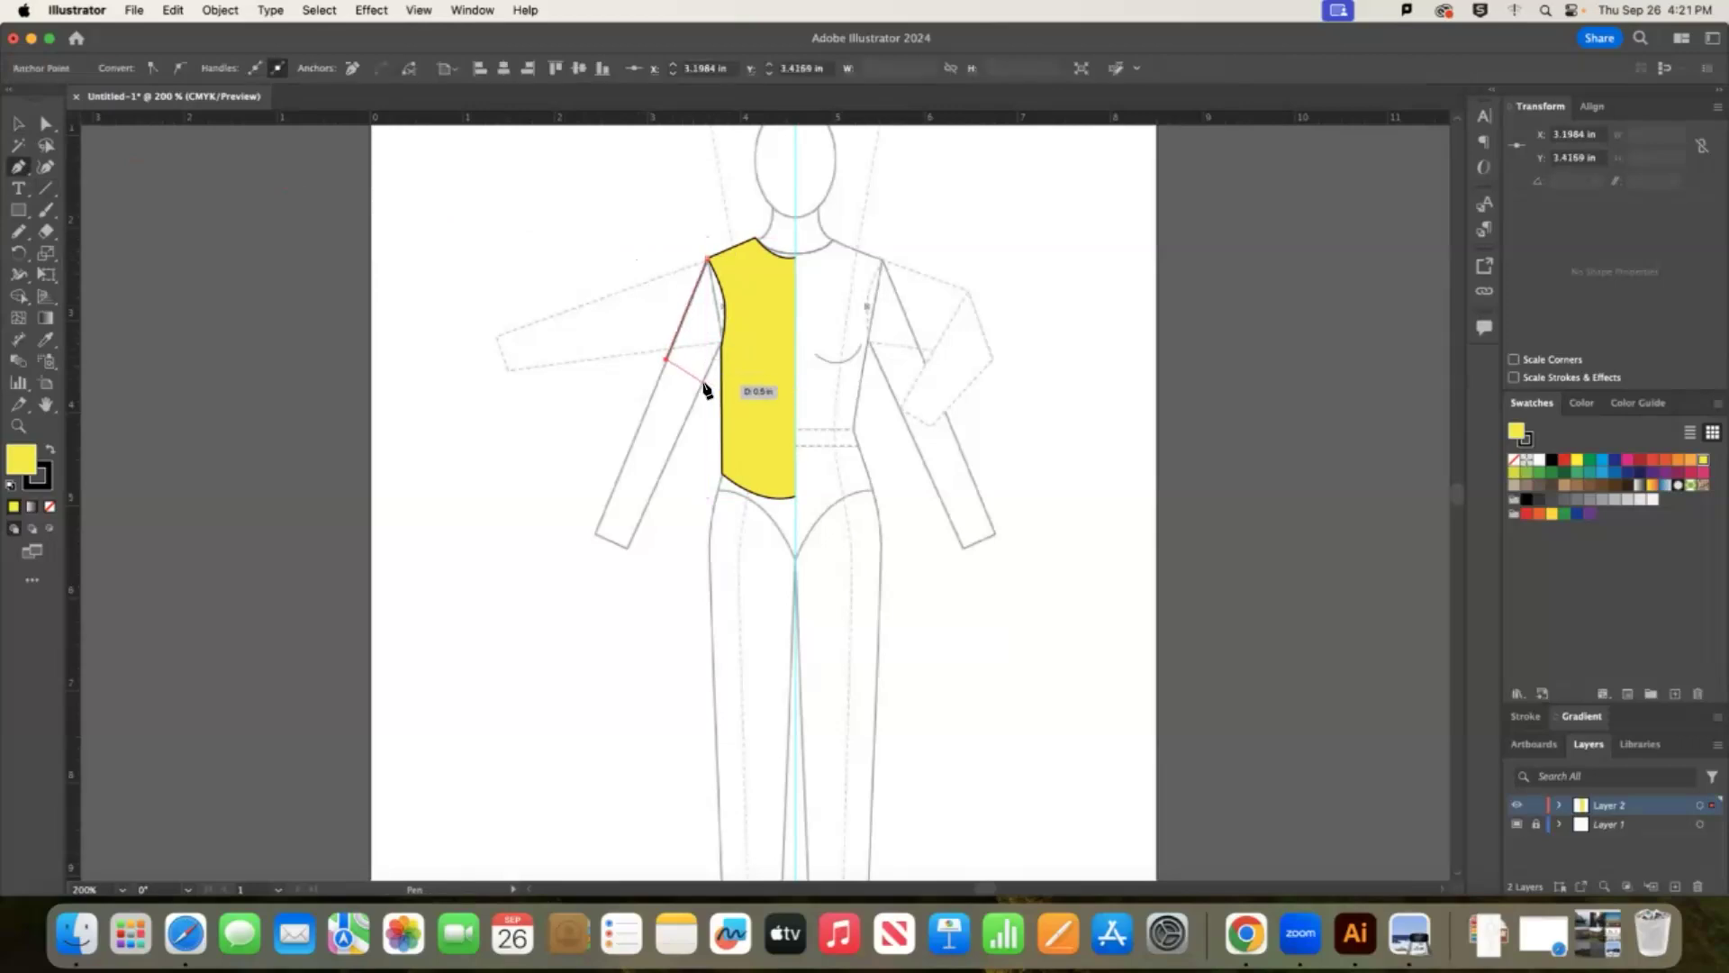
{"action": "left_click", "coordinate": [705, 384]}
{"action": "left_click", "coordinate": [721, 351]}
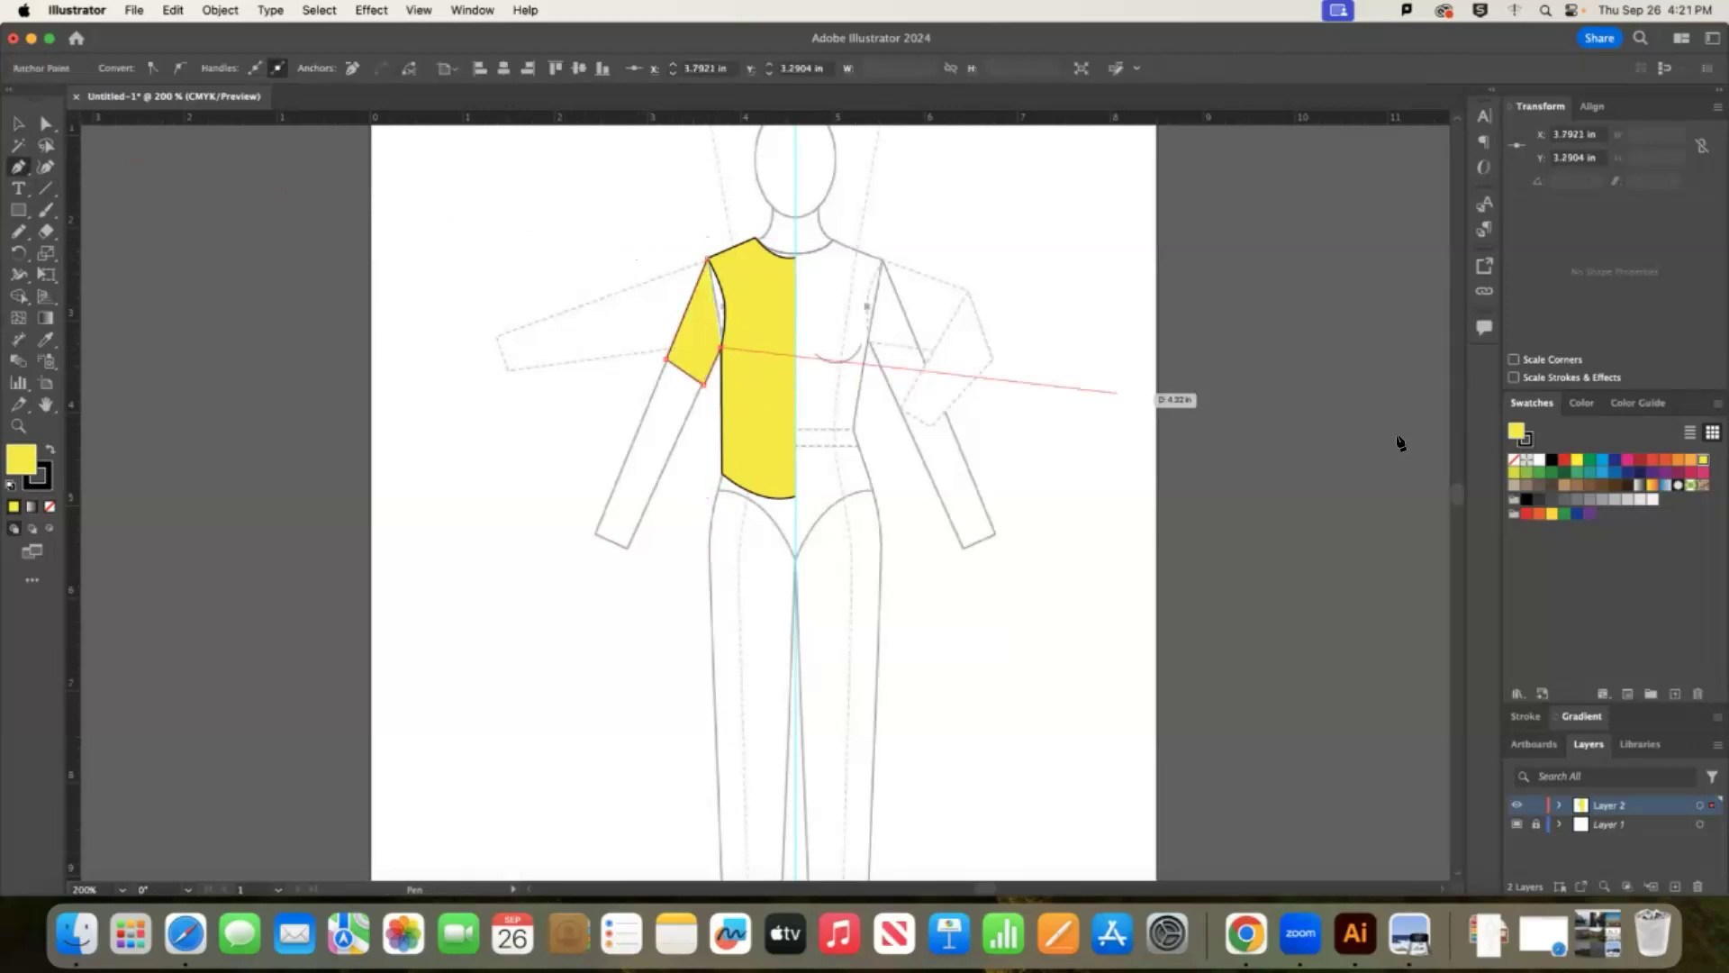
Fill the sleeve green and extend its path in a rounded bulge over the bodice, closing it at the shoulder point.
{"action": "left_click", "coordinate": [1589, 460]}
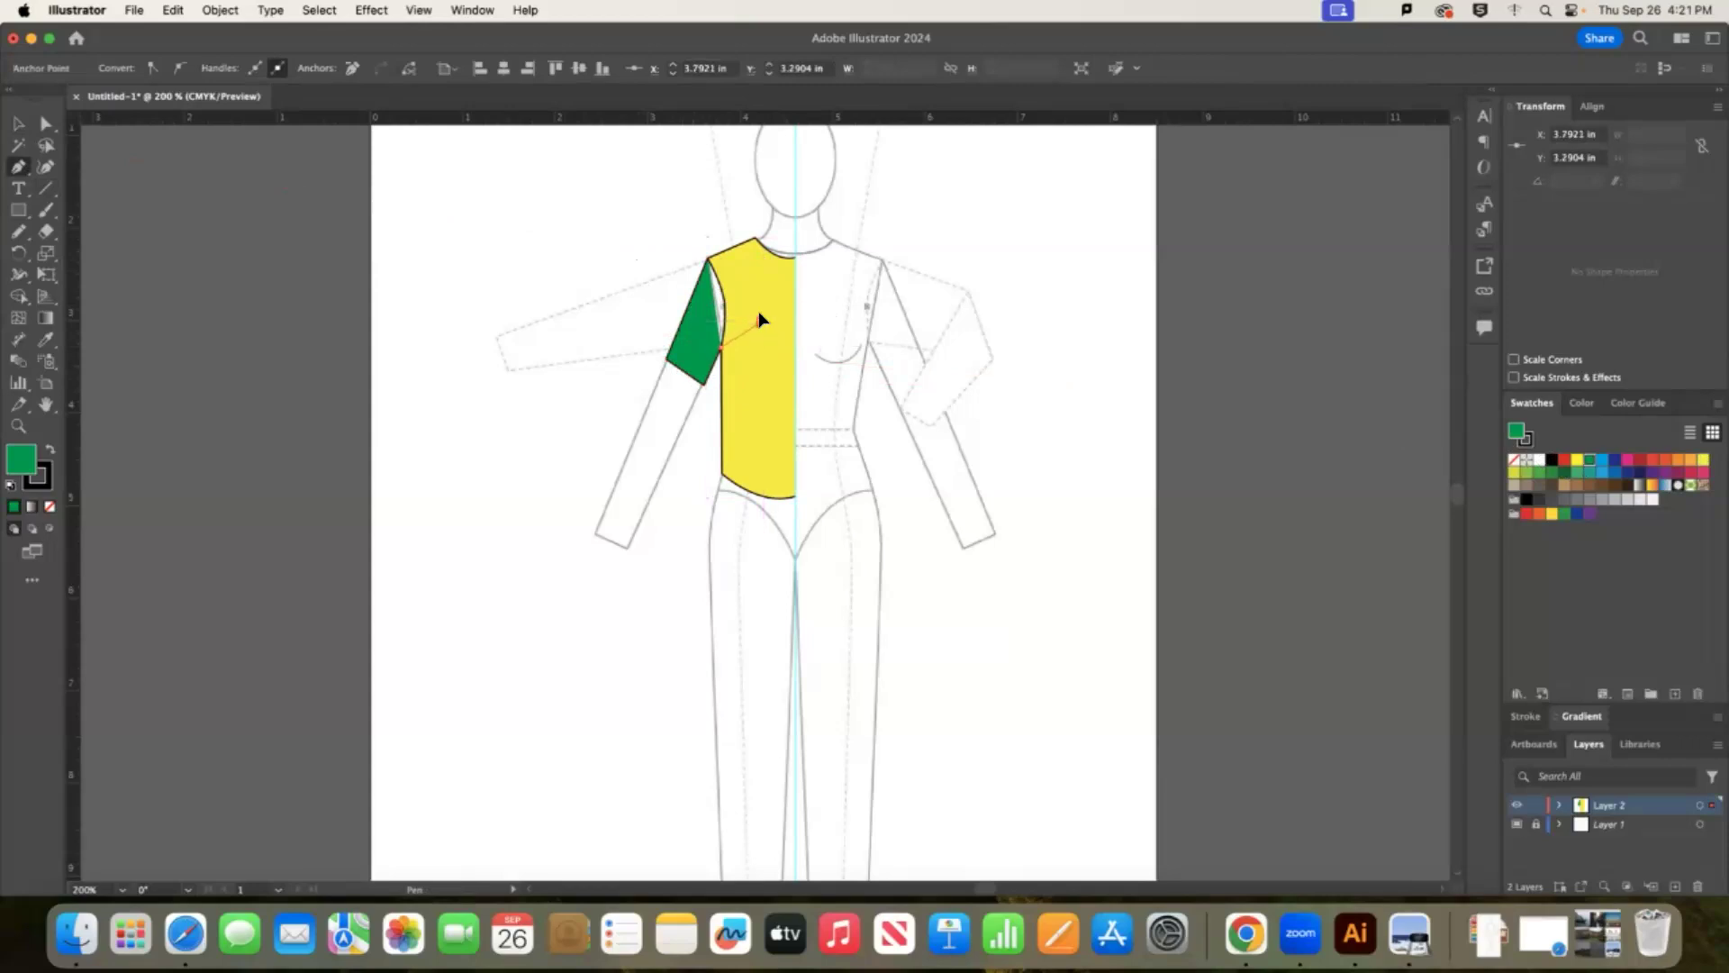
{"action": "left_click", "coordinate": [759, 320]}
{"action": "left_click", "coordinate": [760, 299]}
{"action": "left_click", "coordinate": [751, 274]}
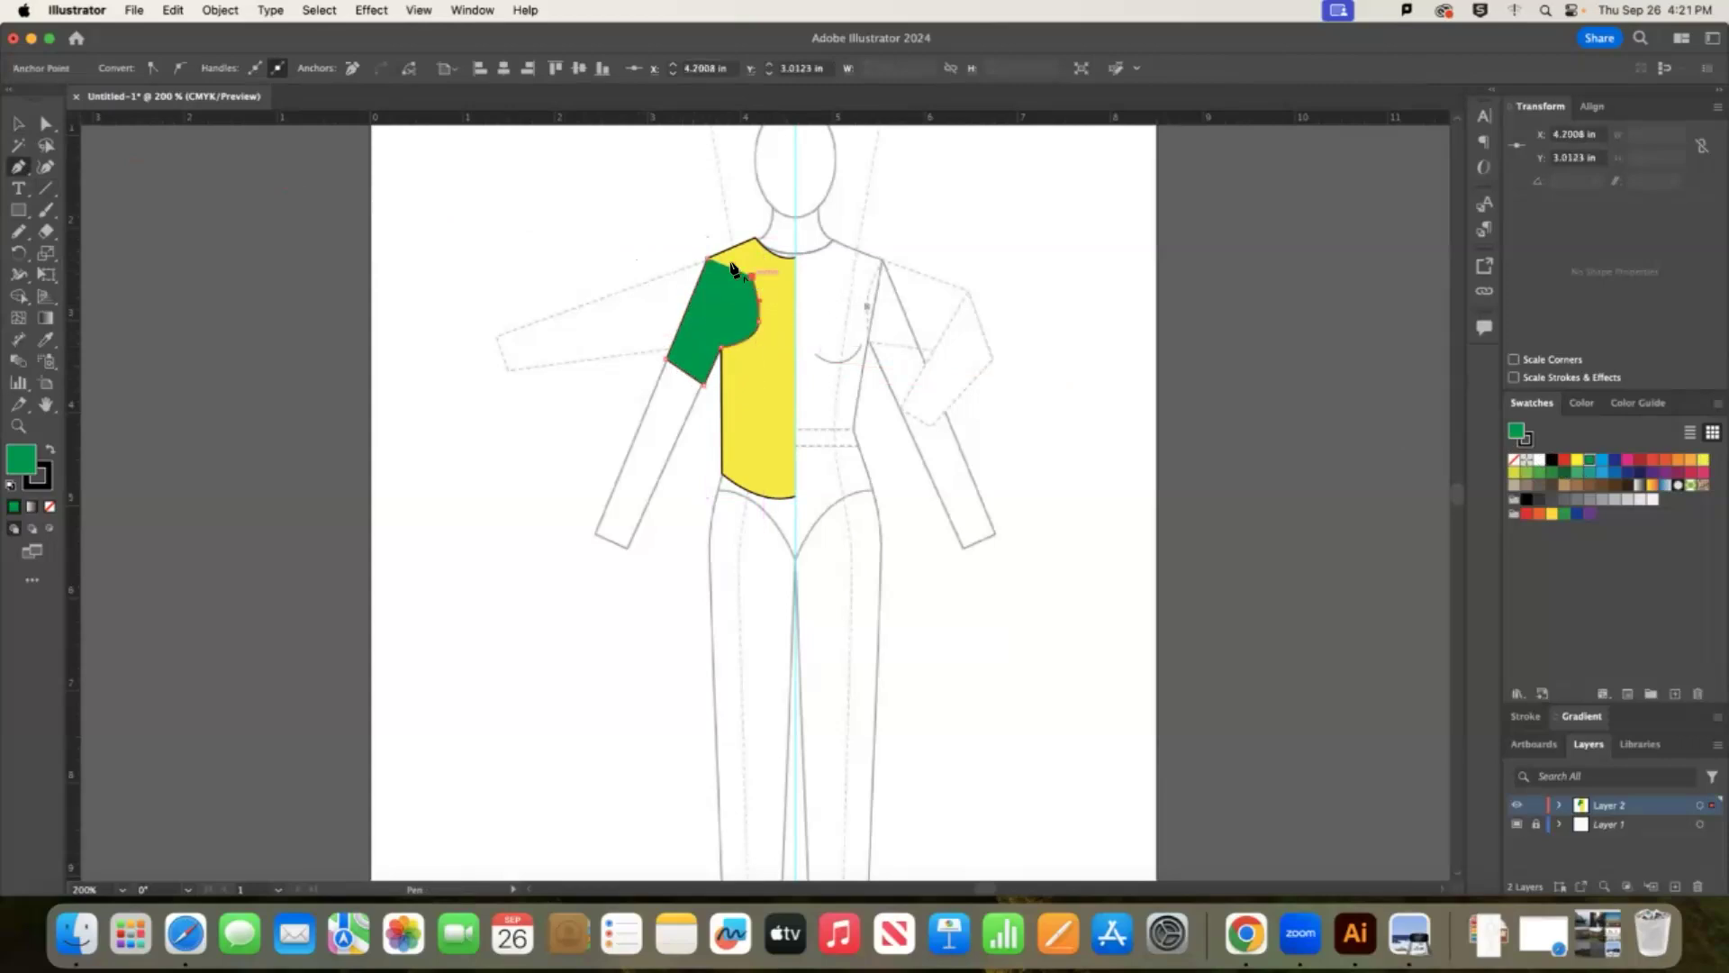
{"action": "left_click", "coordinate": [708, 260]}
Send the green sleeve to the back so it sits behind the yellow bodice, and deselect it.
{"action": "left_click", "coordinate": [18, 124]}
{"action": "left_click", "coordinate": [725, 329]}
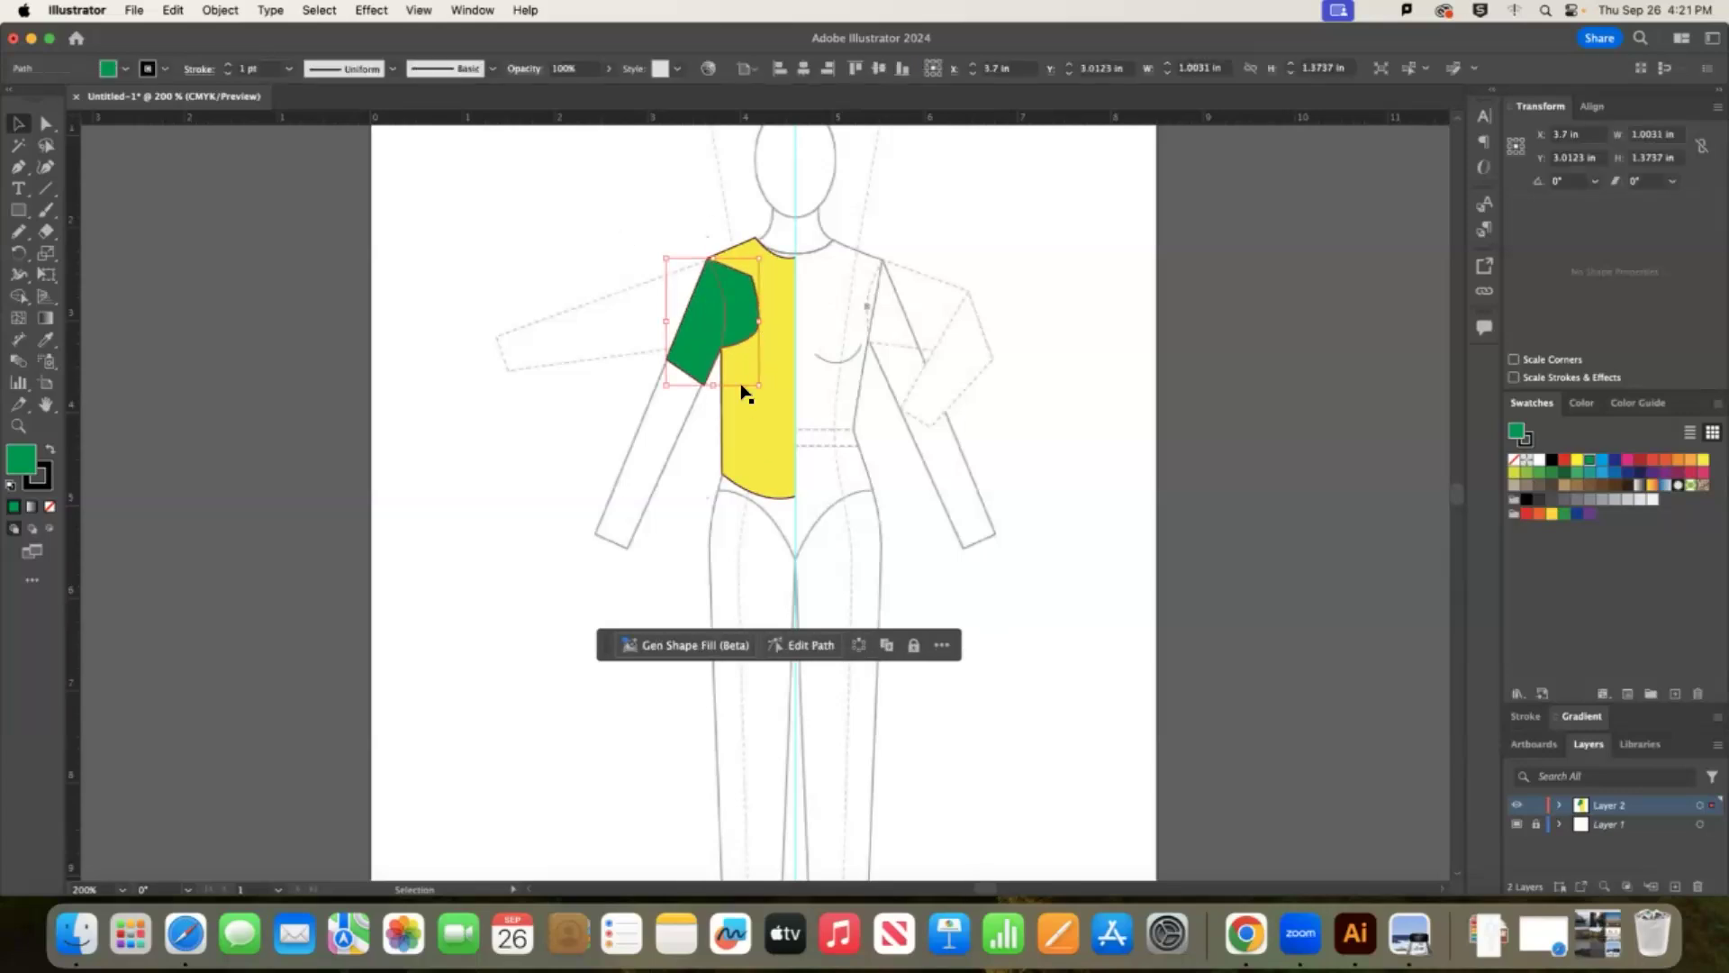
{"action": "right_click", "coordinate": [736, 301]}
{"action": "mouse_move", "coordinate": [849, 804]}
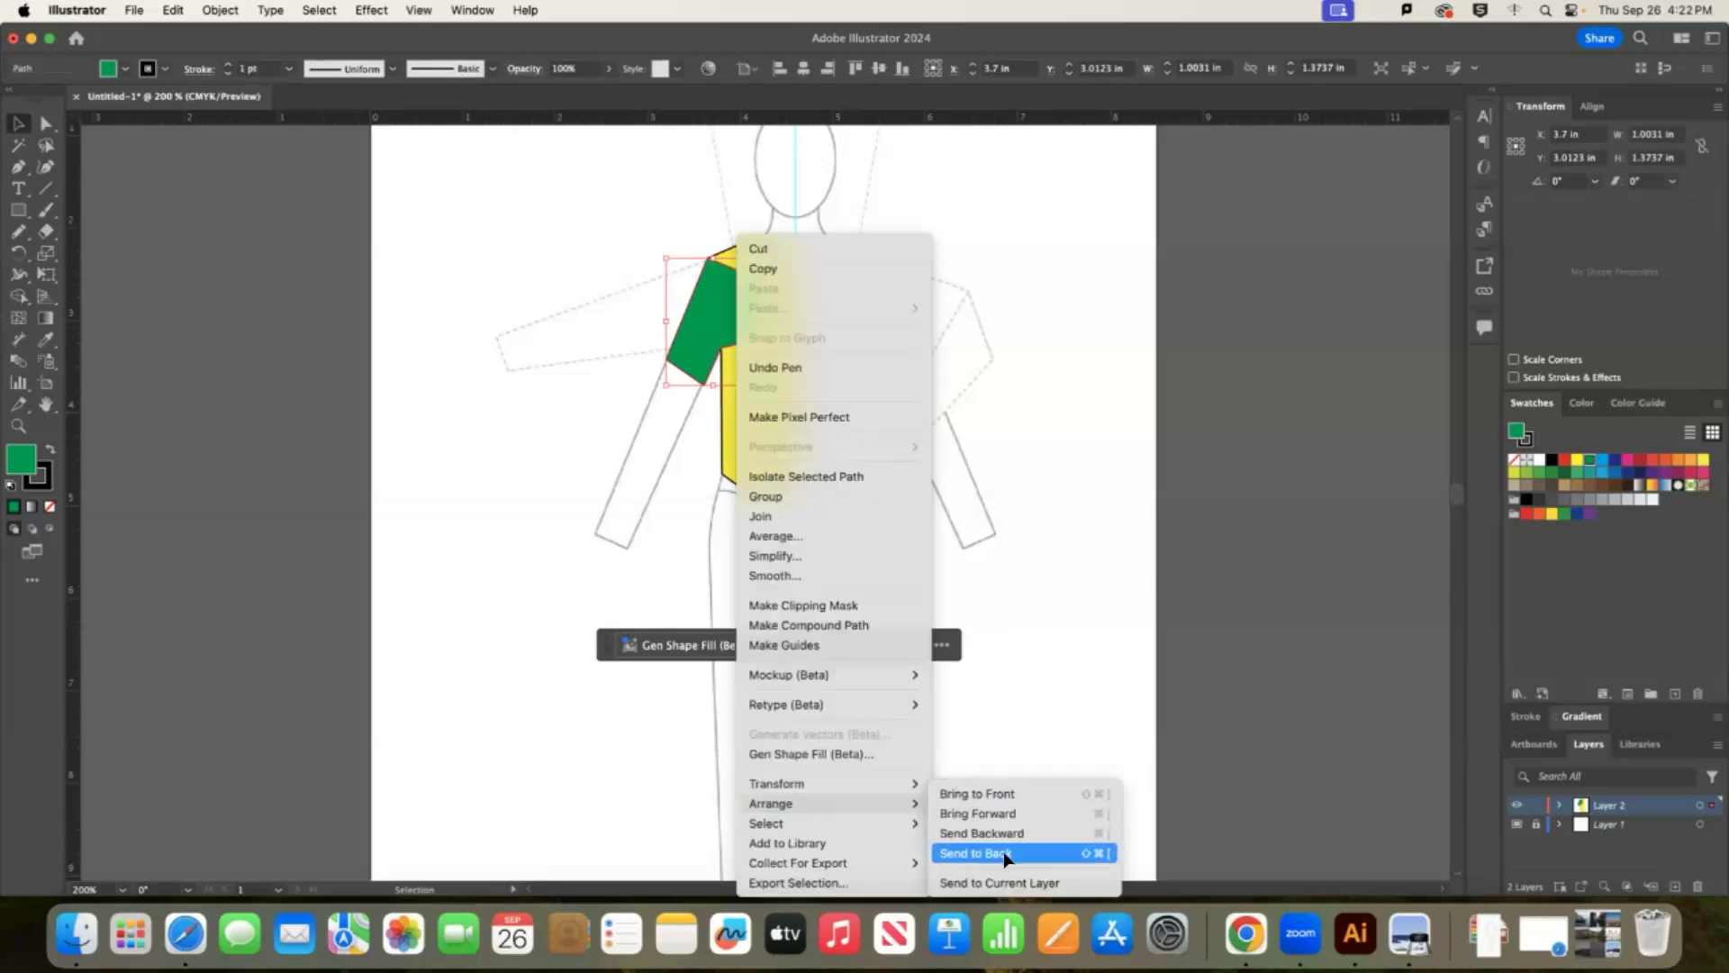
{"action": "key", "text": "Return"}
{"action": "left_click", "coordinate": [969, 416]}
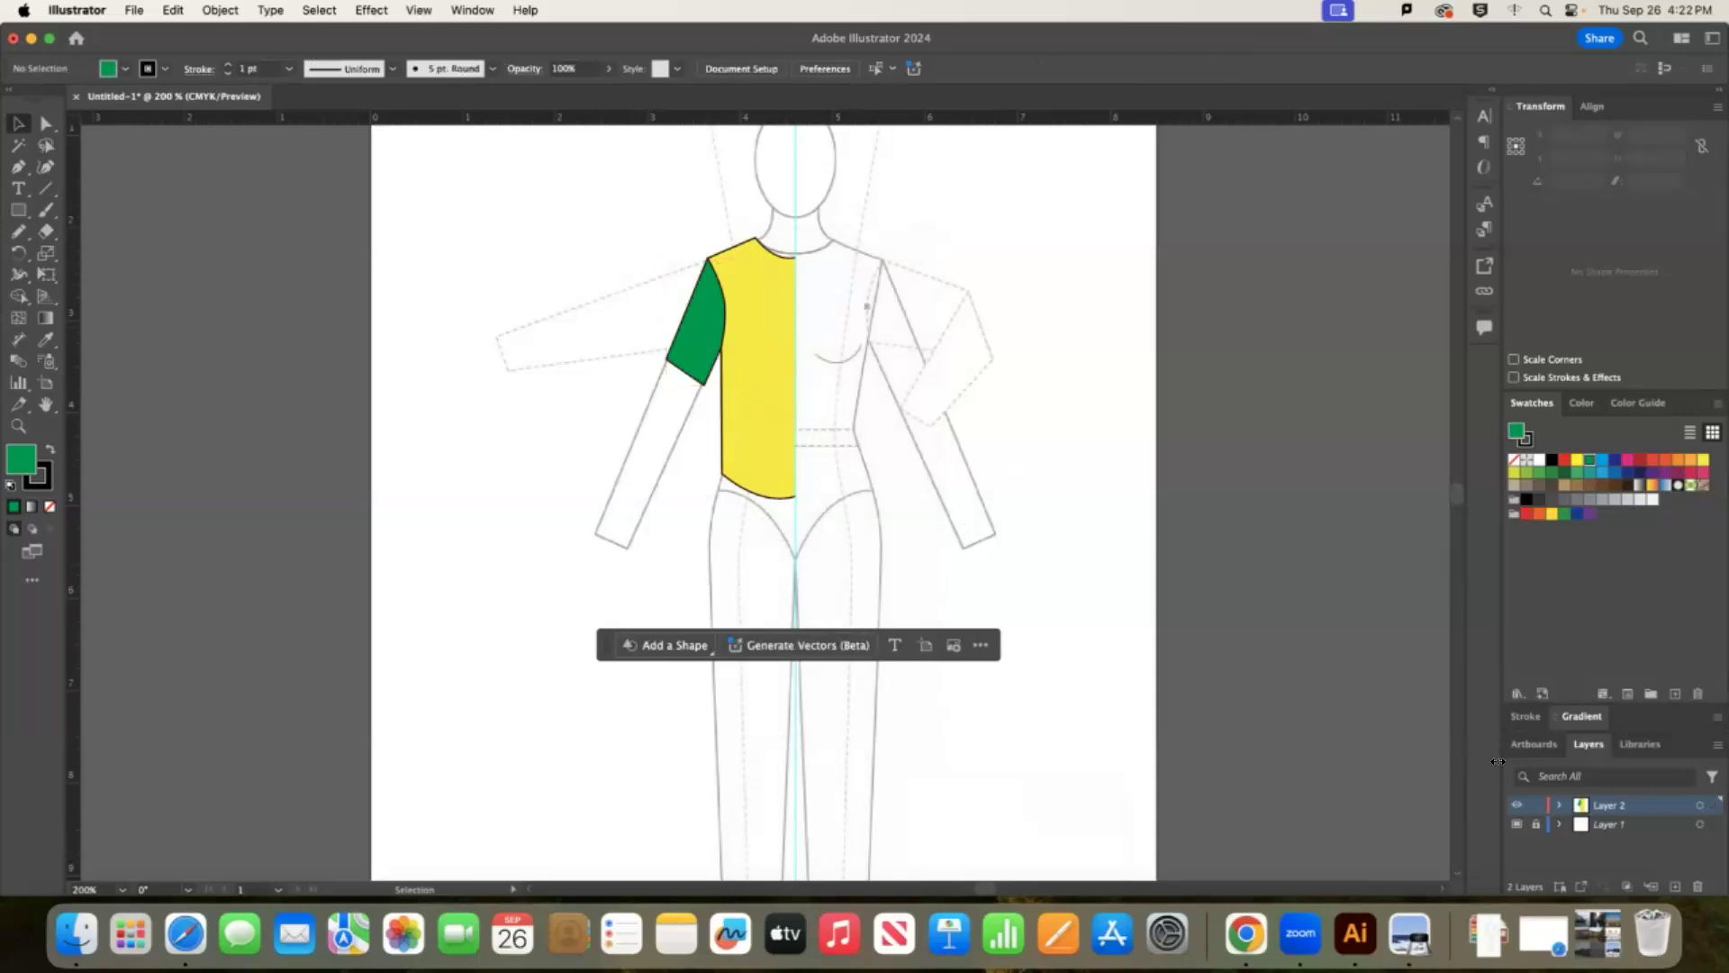
Expand Layer 2, move the green sleeve path above the yellow bodice path and restore the original stacking order.
{"action": "left_click", "coordinate": [1561, 810]}
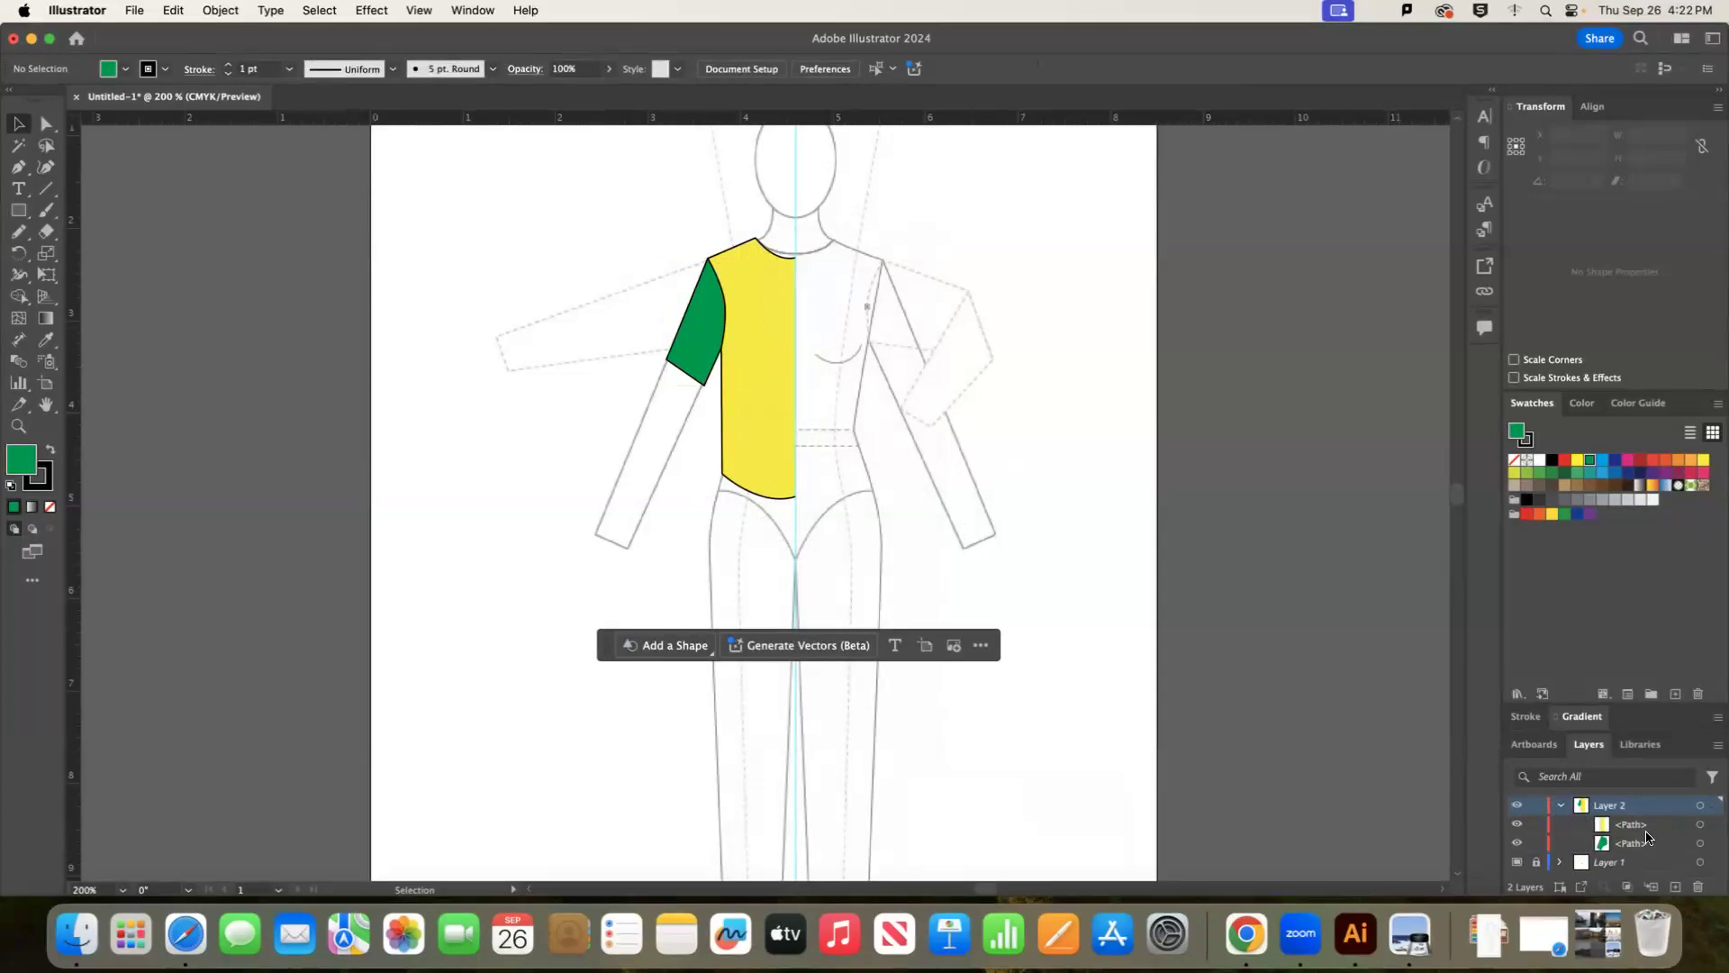
{"action": "left_click_drag", "start_coordinate": [1655, 848], "coordinate": [1654, 822]}
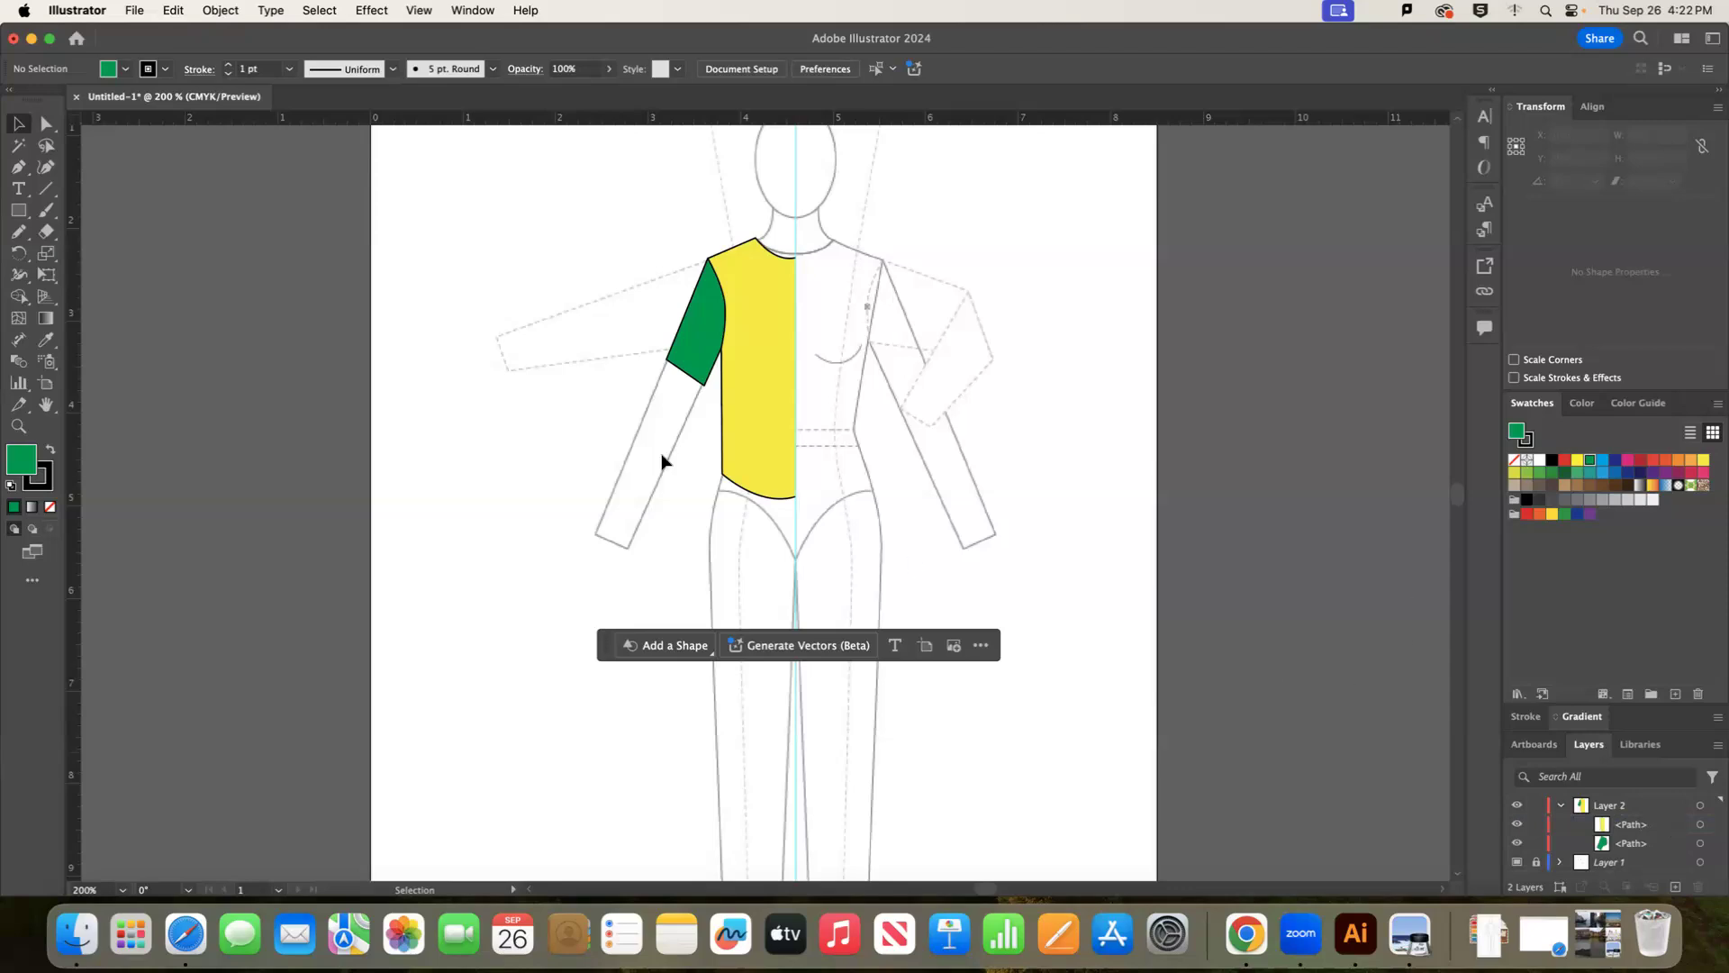
{"action": "left_click", "coordinate": [1654, 845]}
{"action": "mouse_move", "coordinate": [1654, 845]}
{"action": "left_mouse_down"}
{"action": "mouse_move", "coordinate": [1654, 820]}
{"action": "mouse_move", "coordinate": [1638, 847]}
{"action": "left_mouse_up"}
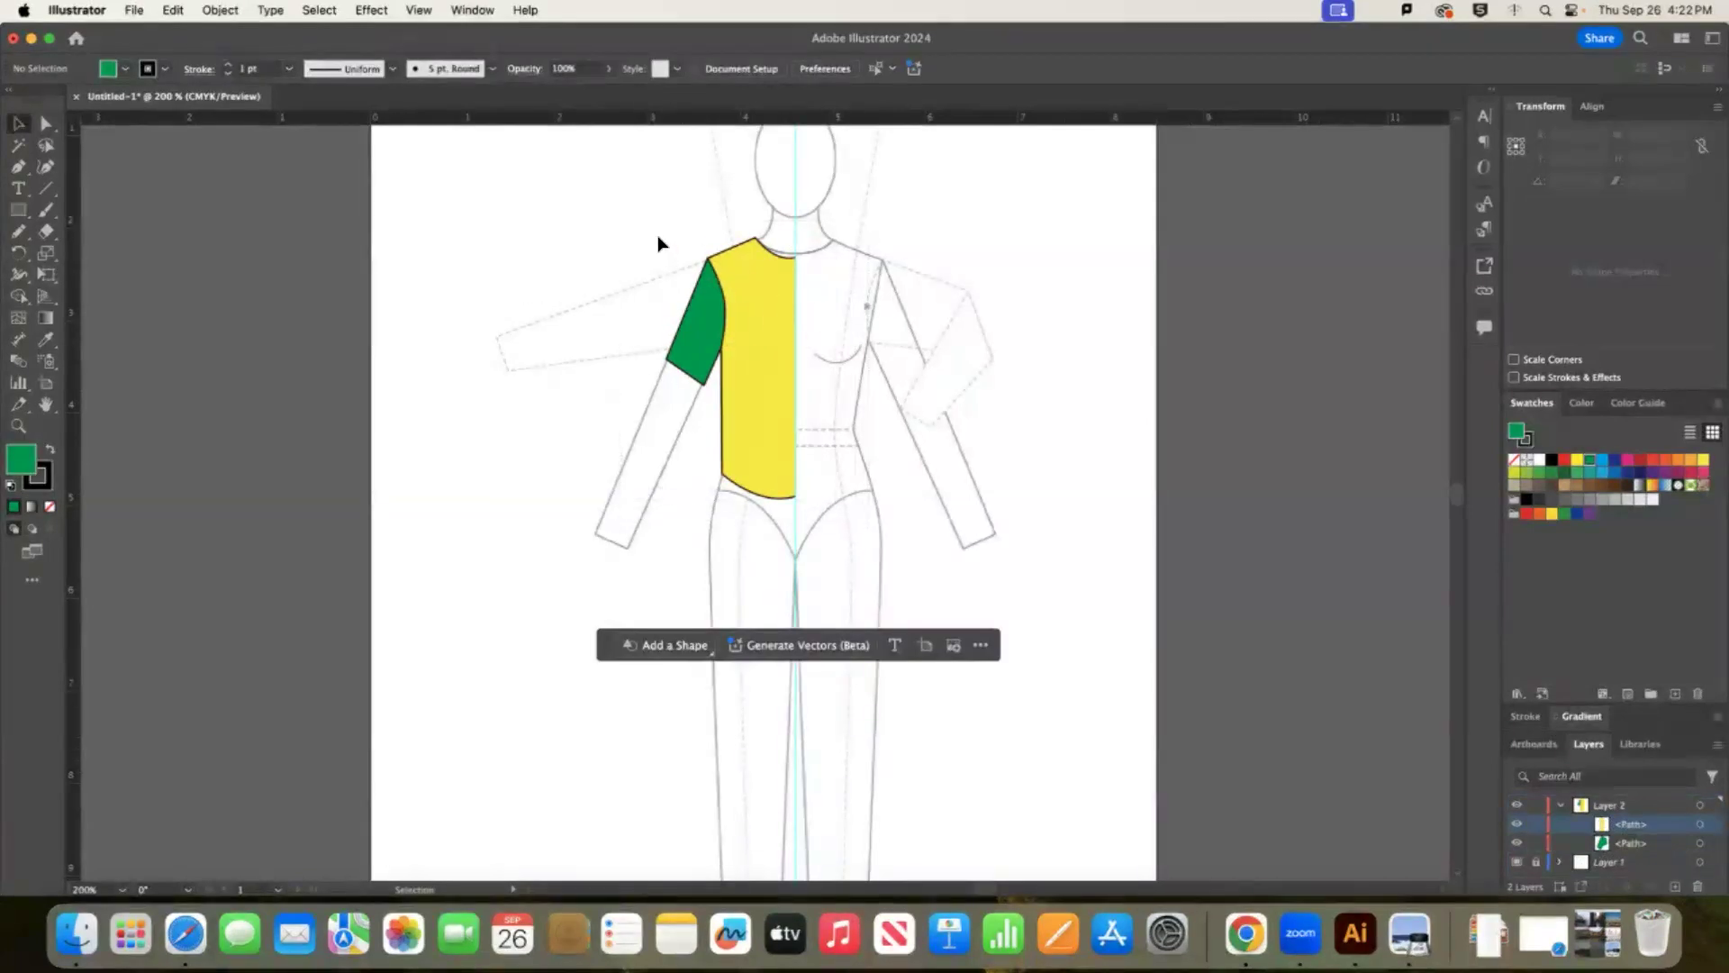
Move the bodice and sleeve together off the croquis toward the outstretched arm, undo the move and deselect them.
{"action": "left_click_drag", "start_coordinate": [637, 225], "coordinate": [601, 472]}
{"action": "left_click", "coordinate": [644, 285]}
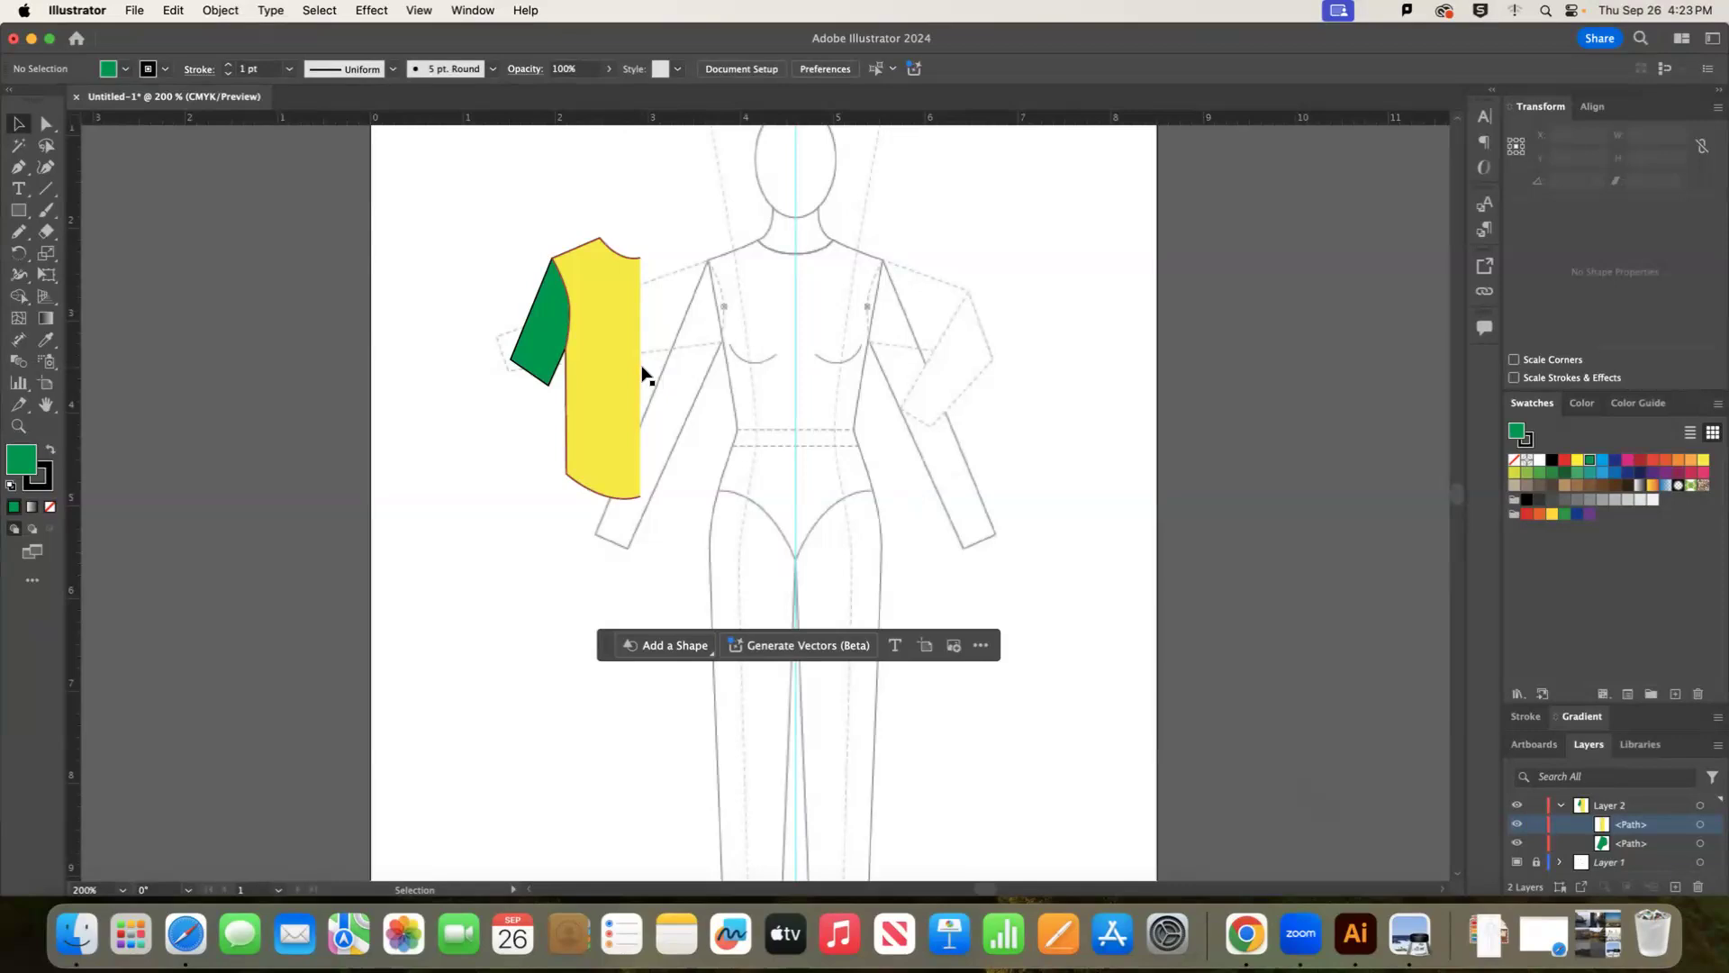
{"action": "key", "text": "super+z"}
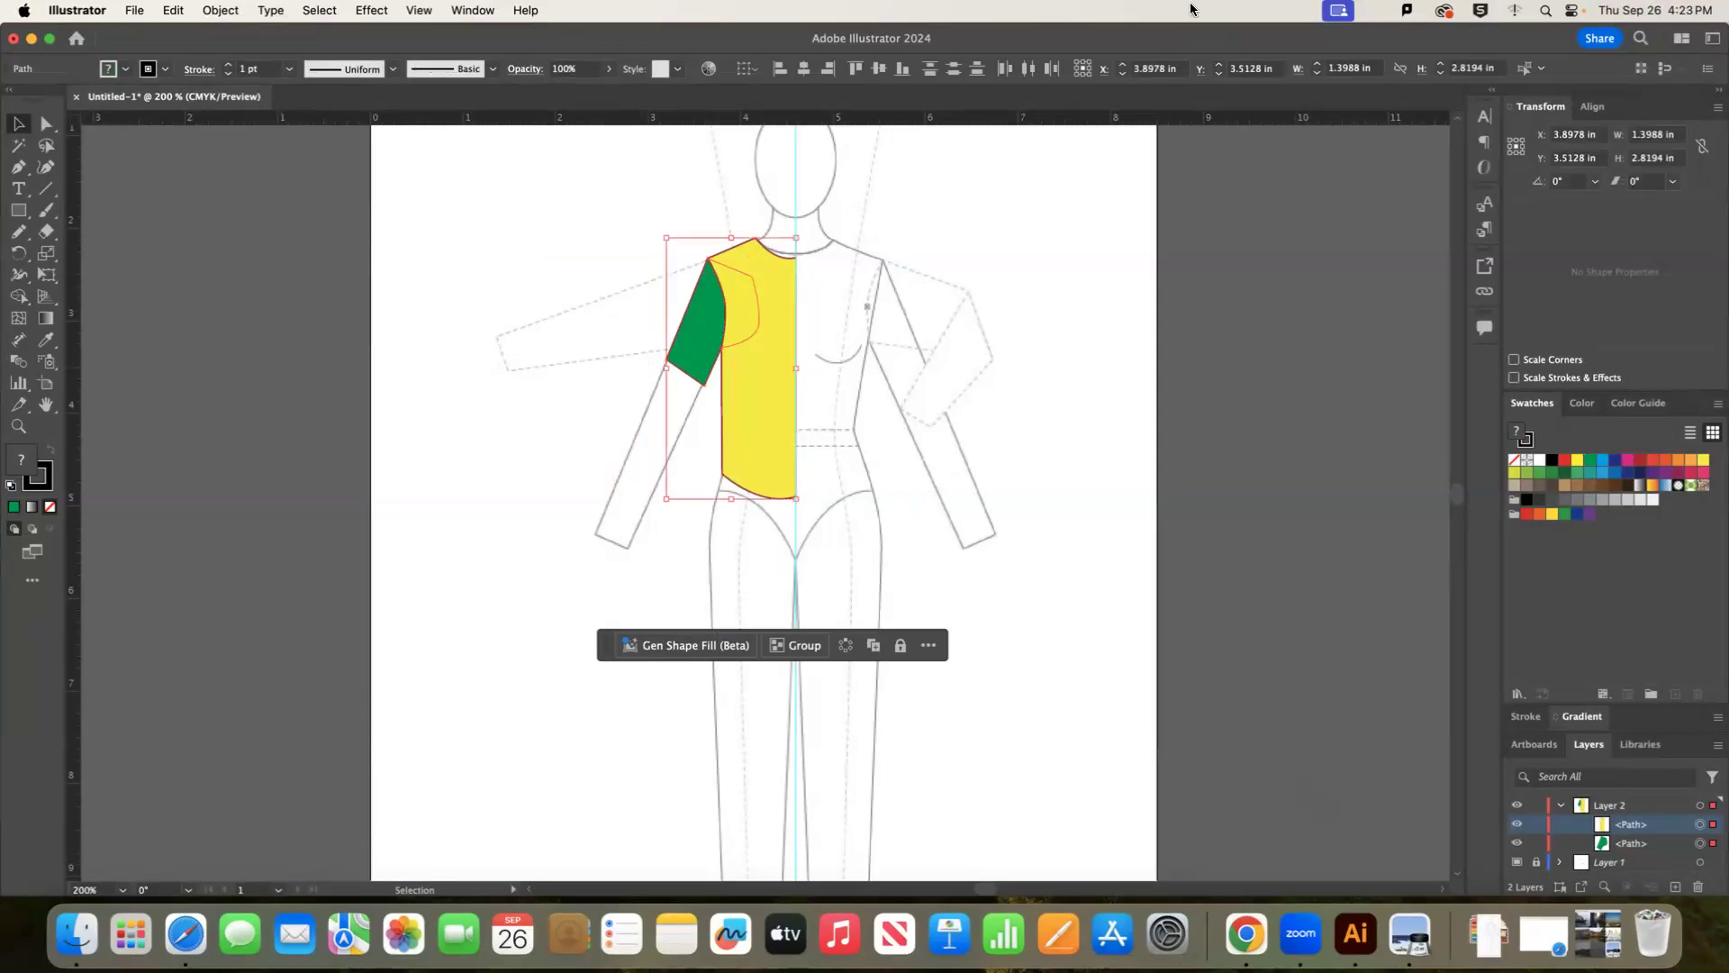
{"action": "left_click", "coordinate": [858, 257]}
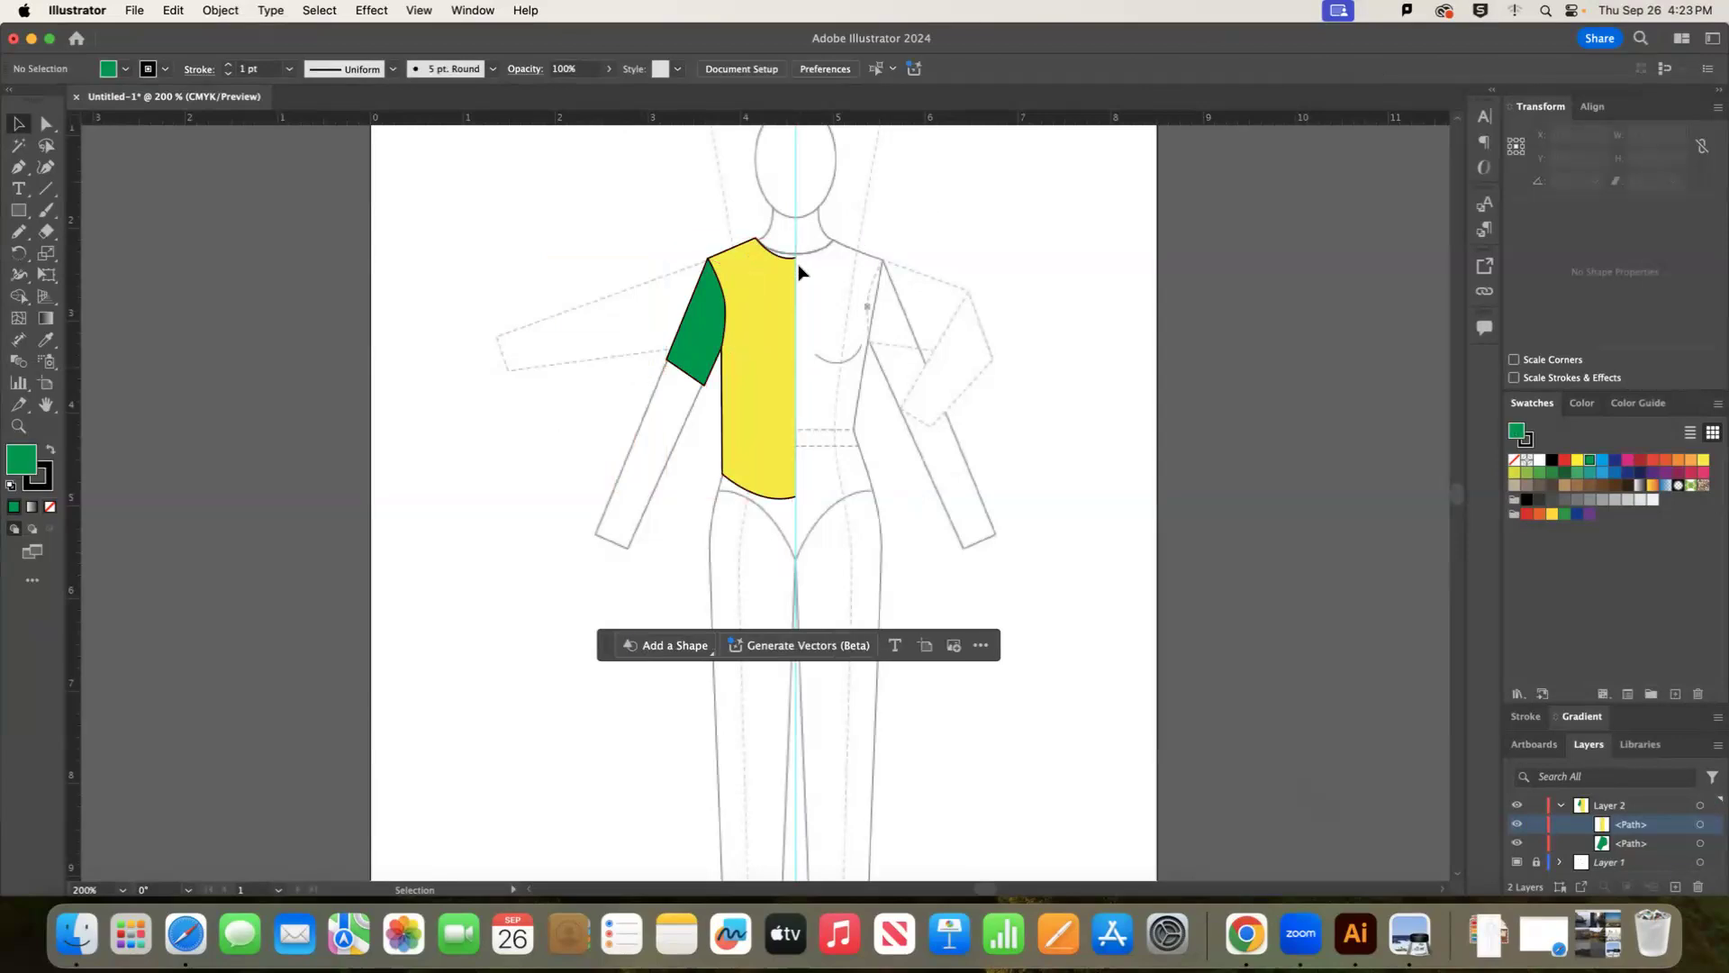
Select the bodice and sleeve, paste a copy and place it level with the original at about X 4.9 in, Y 3.51 in.
{"action": "left_click", "coordinate": [46, 123]}
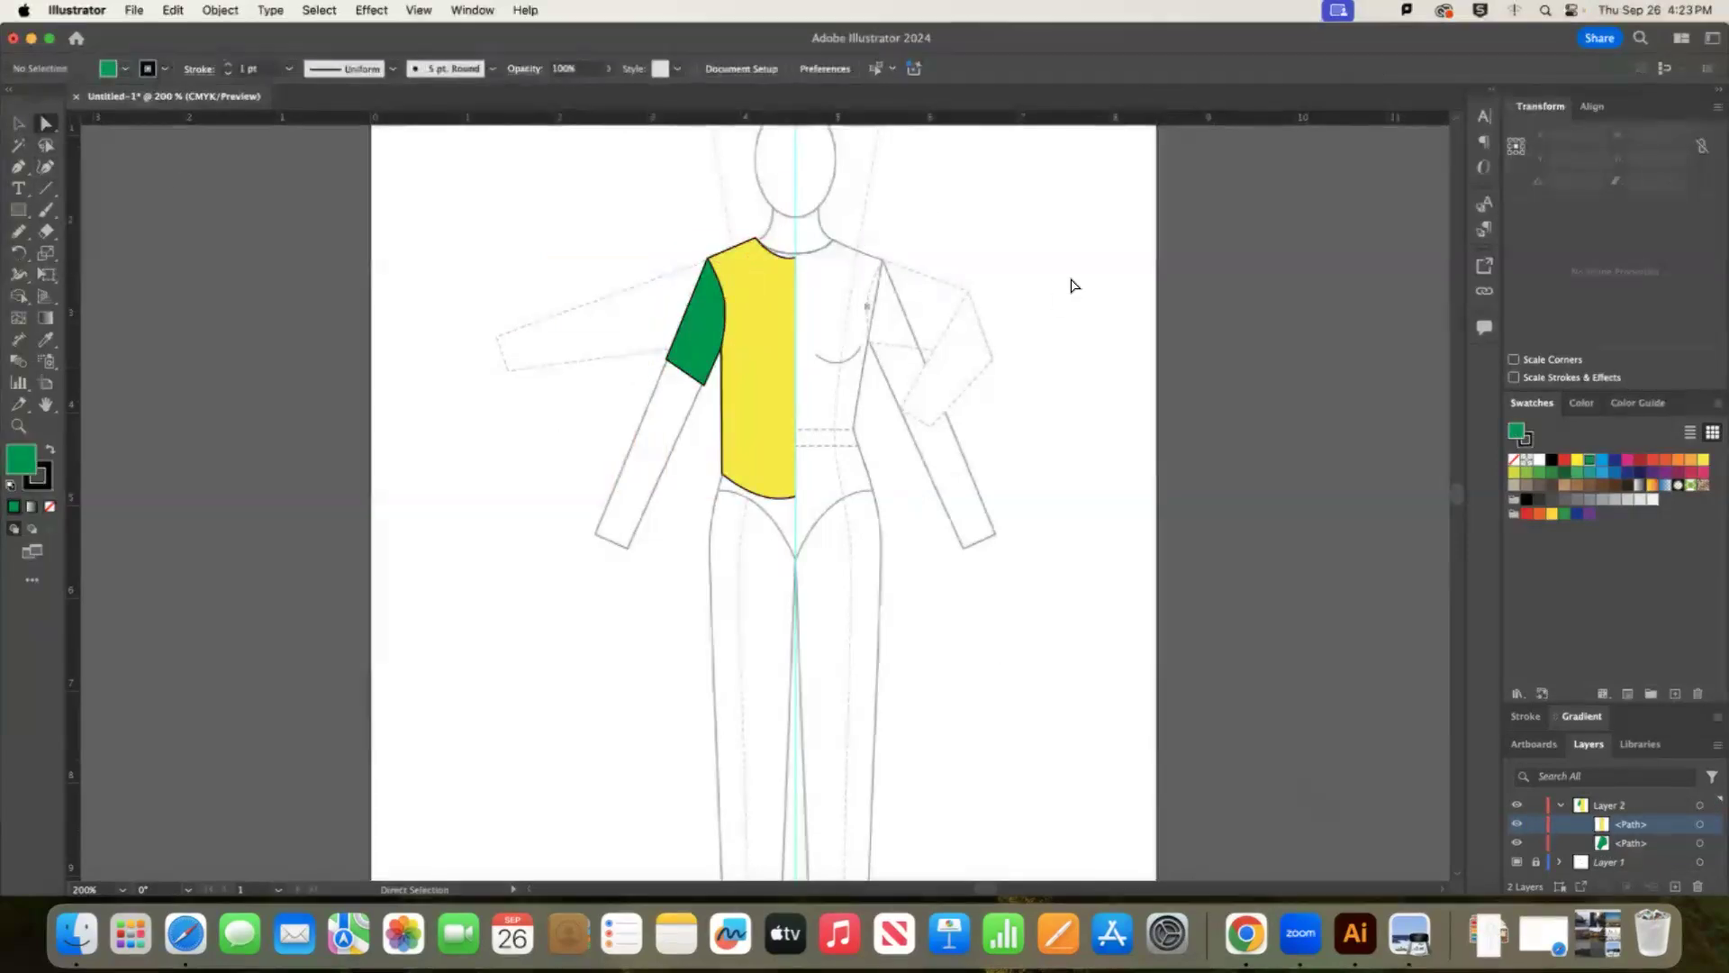
{"action": "left_click", "coordinate": [786, 263]}
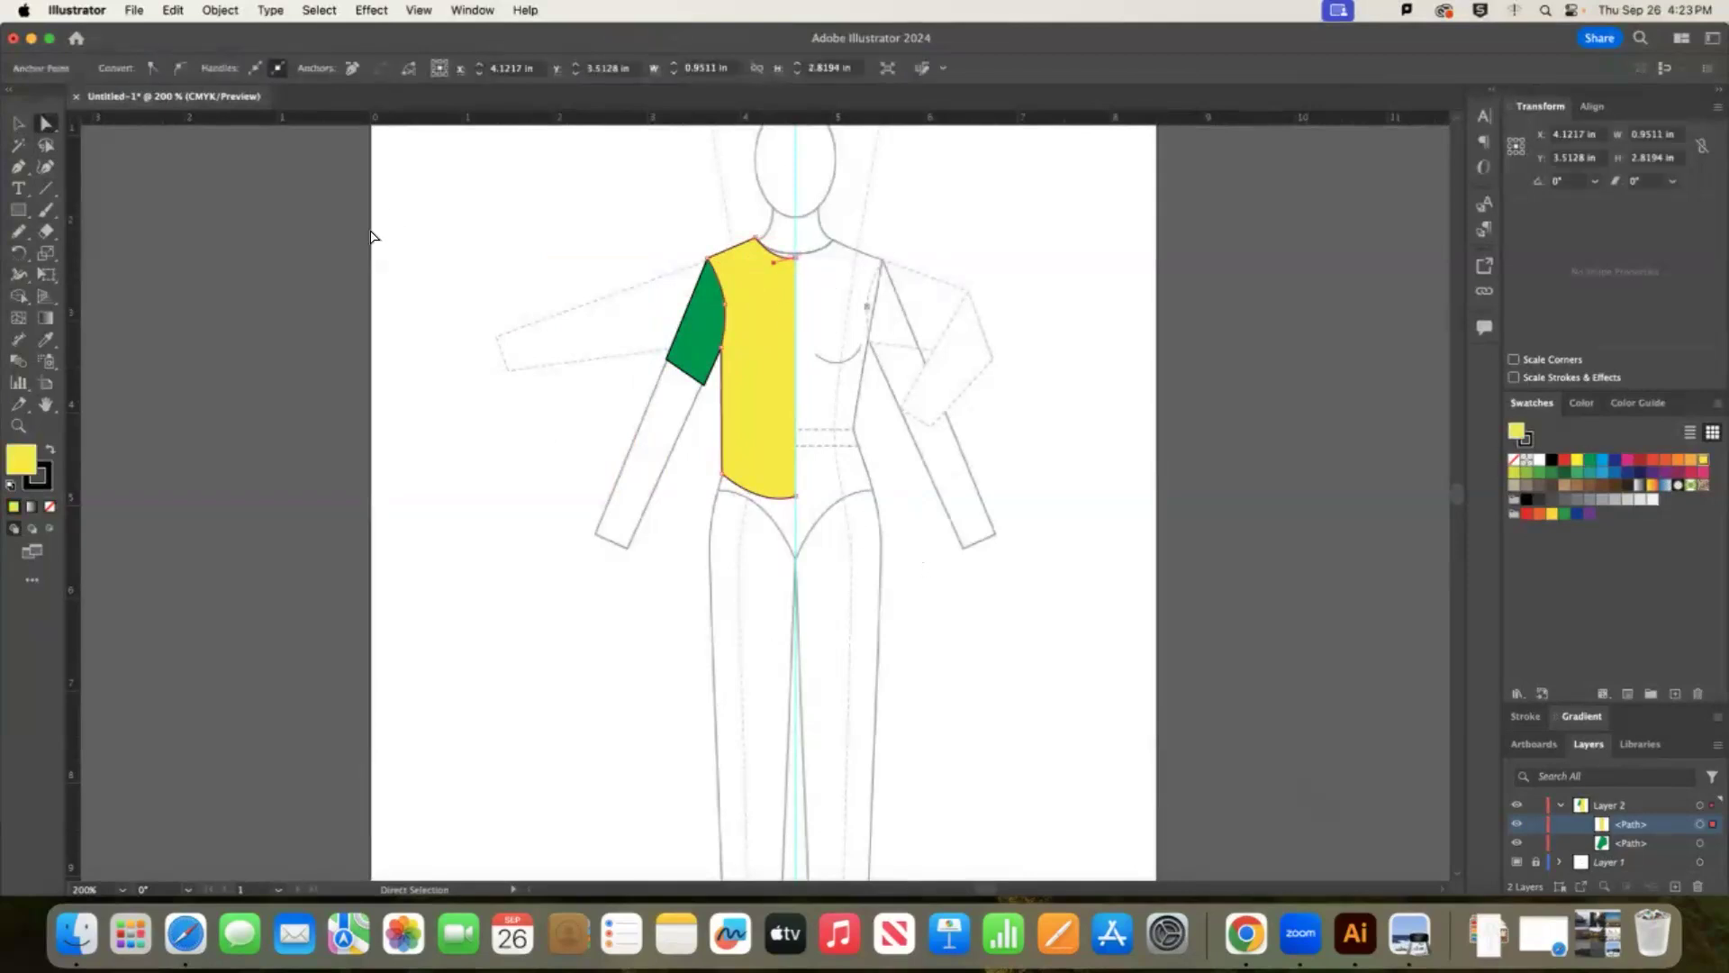
{"action": "left_click", "coordinate": [18, 124]}
{"action": "left_click_drag", "start_coordinate": [600, 229], "coordinate": [844, 494]}
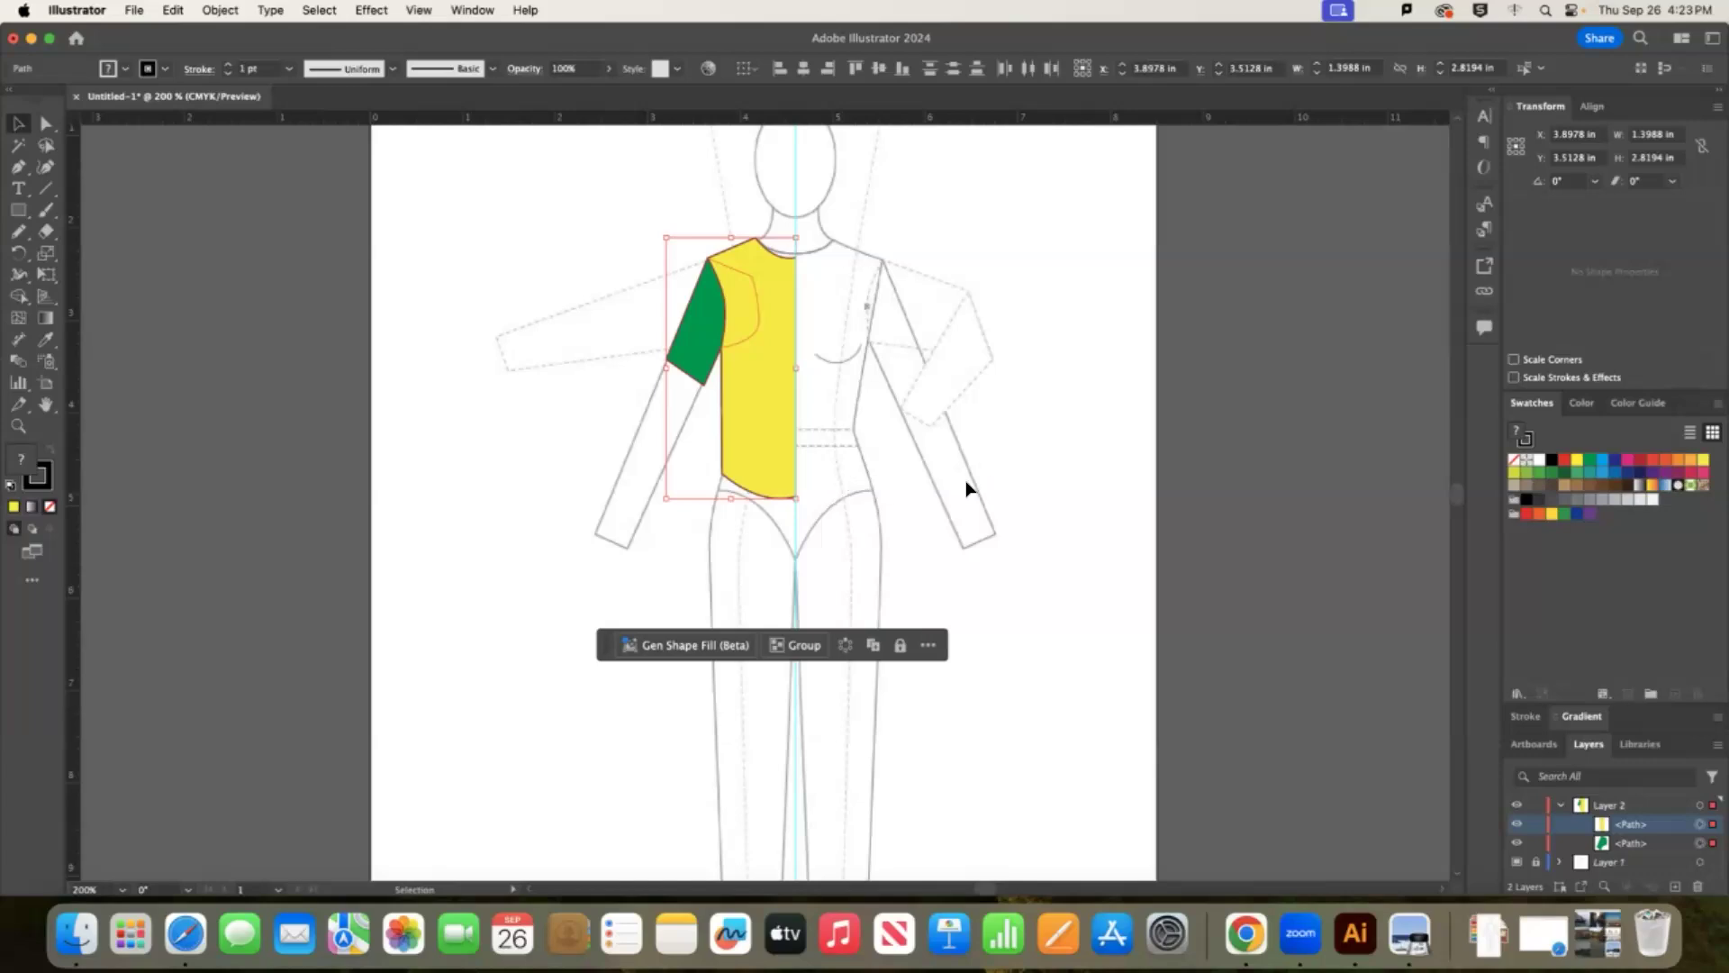
{"action": "right_click", "coordinate": [738, 364]}
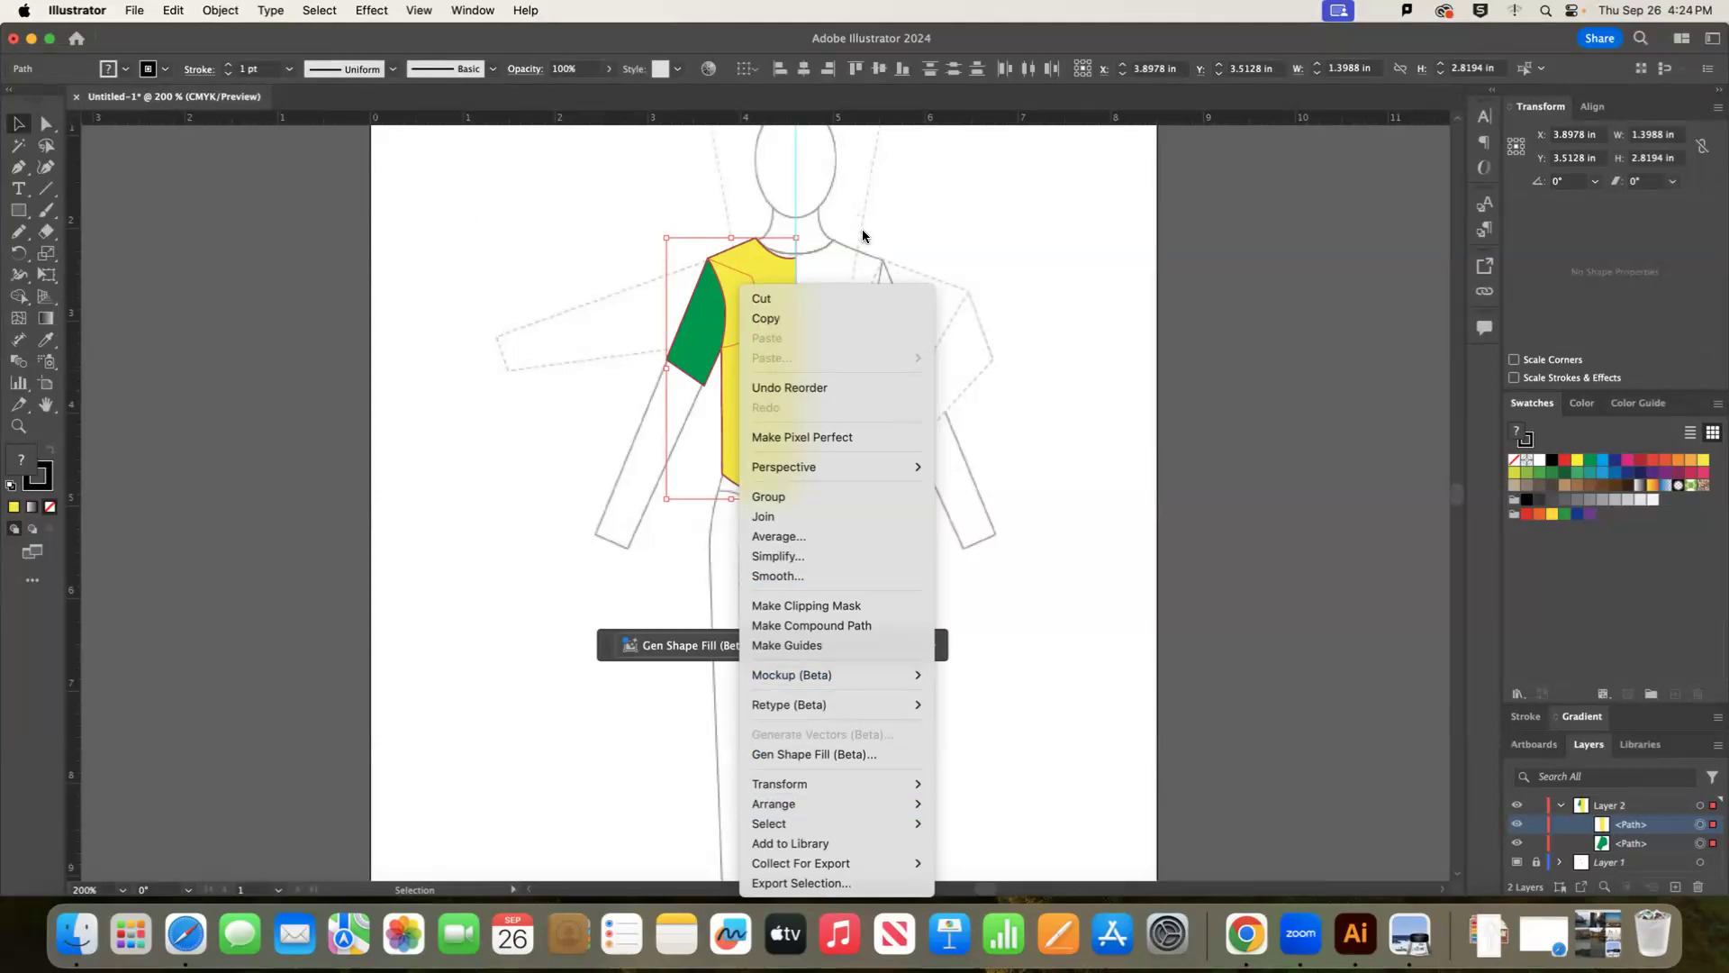
{"action": "left_click", "coordinate": [646, 219]}
{"action": "key", "text": "super+c"}
{"action": "key", "text": "super+v"}
{"action": "key", "text": "v"}
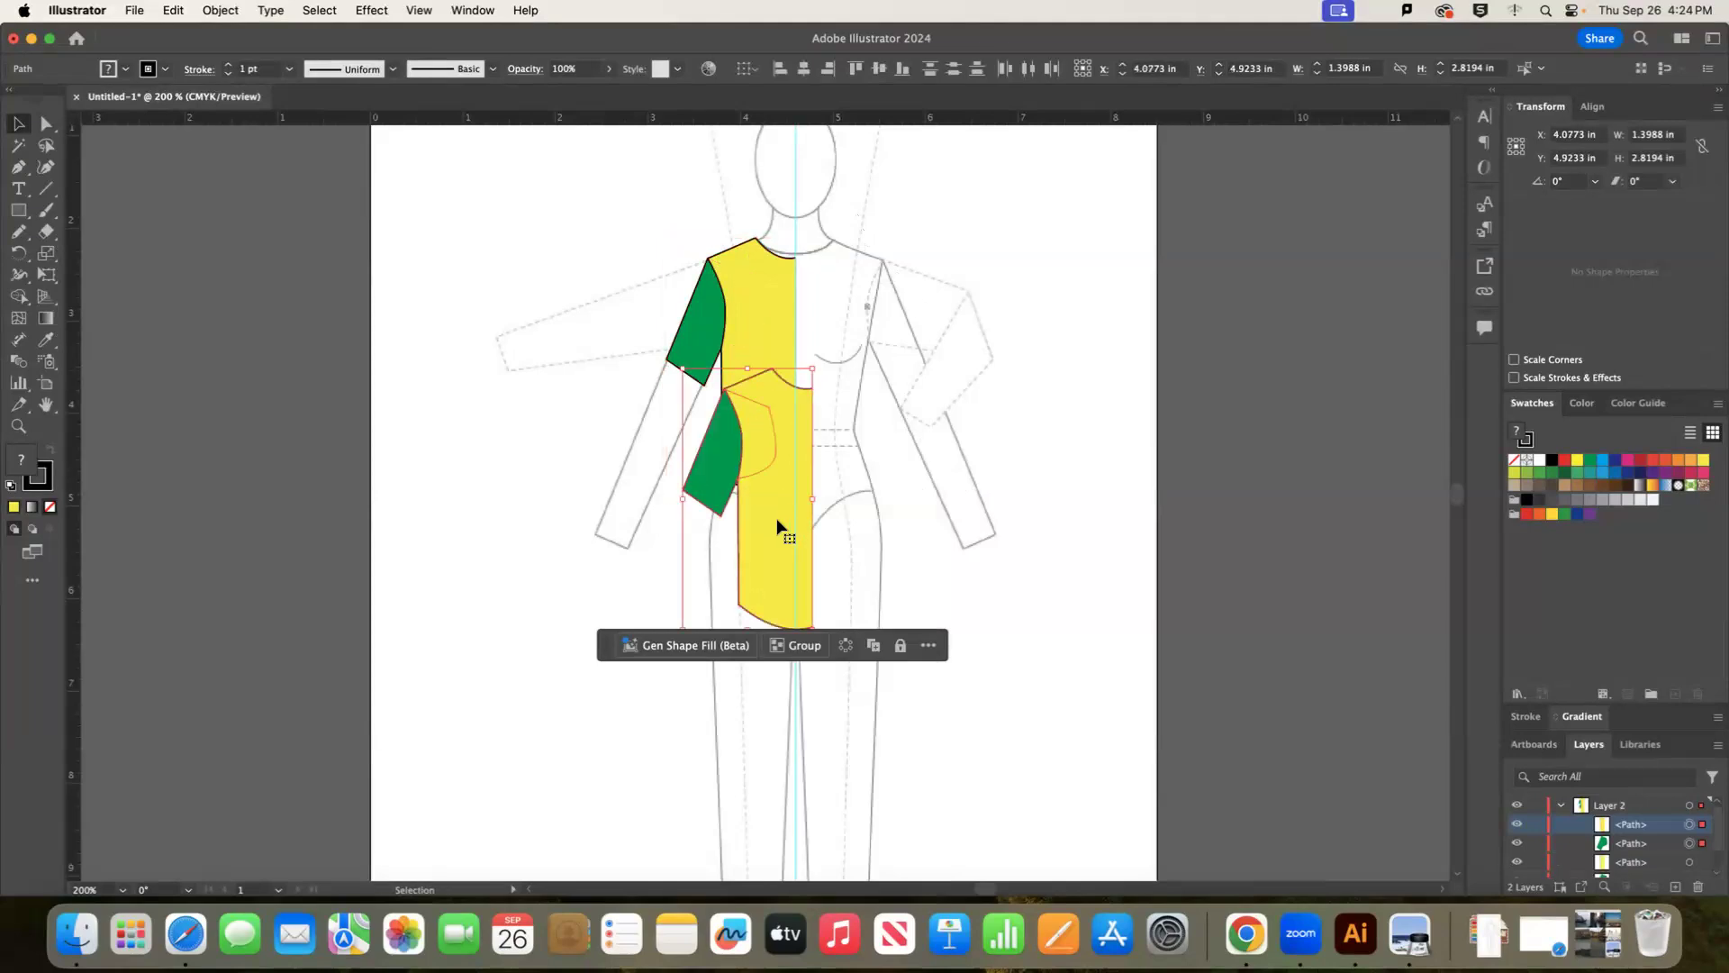
{"action": "left_click_drag", "start_coordinate": [775, 526], "coordinate": [848, 394]}
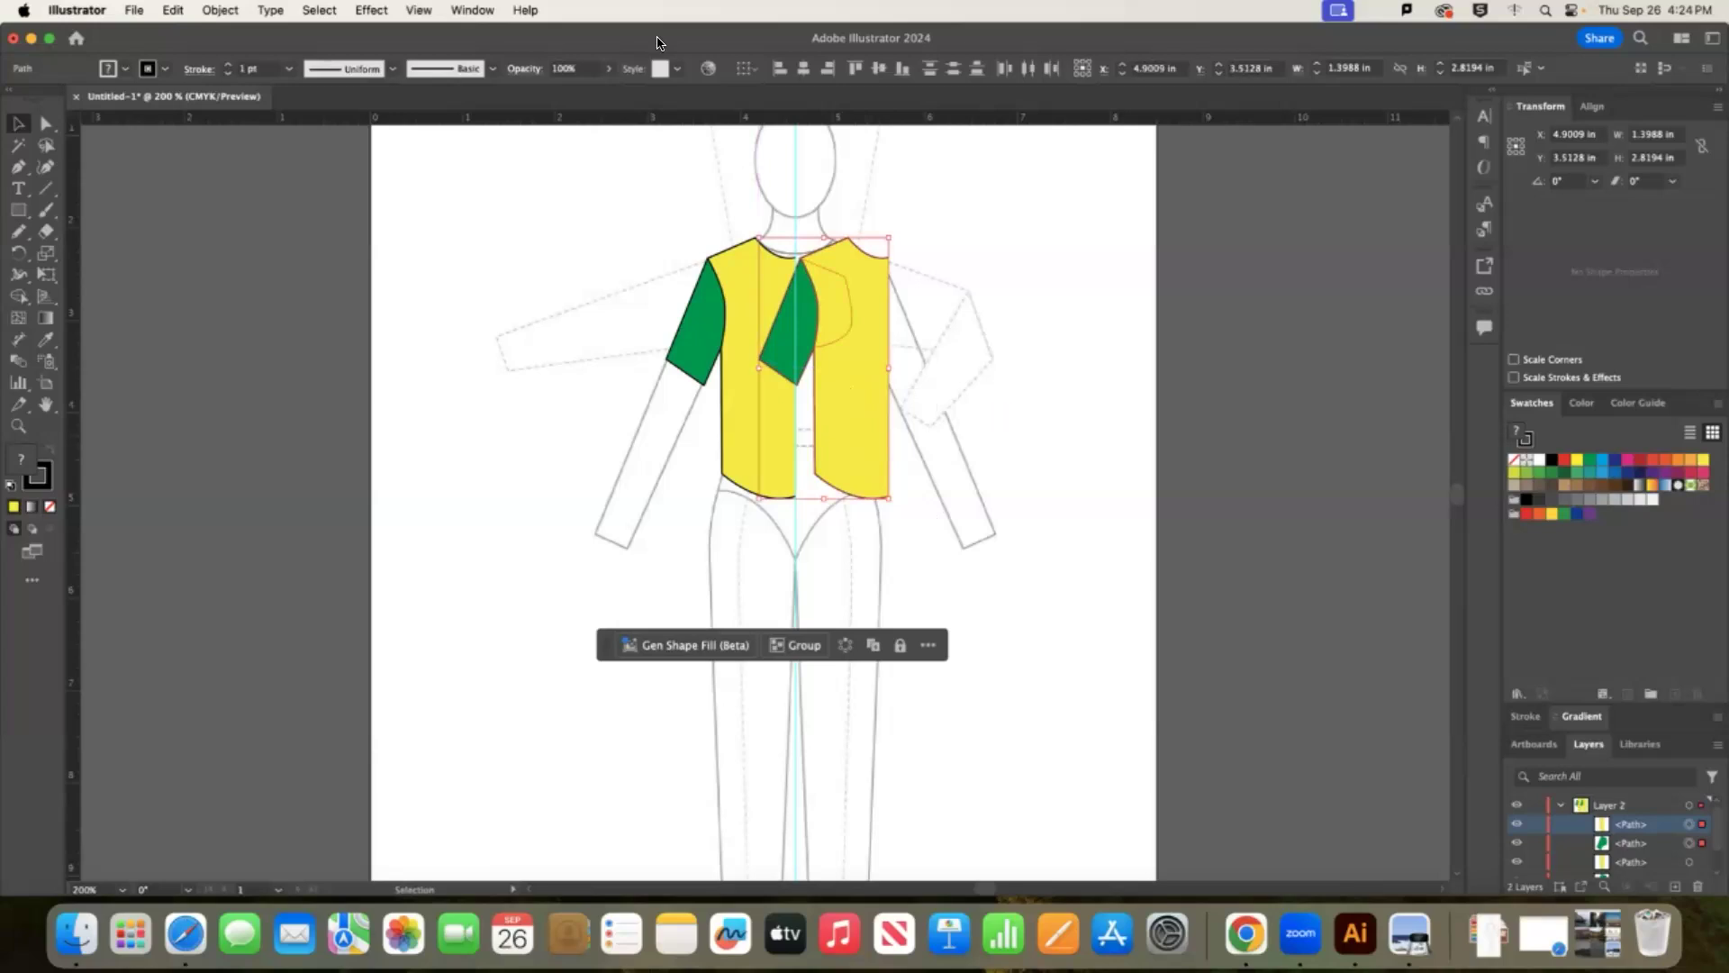
Show the Properties panel, flip the pasted half horizontally and shift it just past the centre-front guide.
{"action": "left_click", "coordinate": [463, 13]}
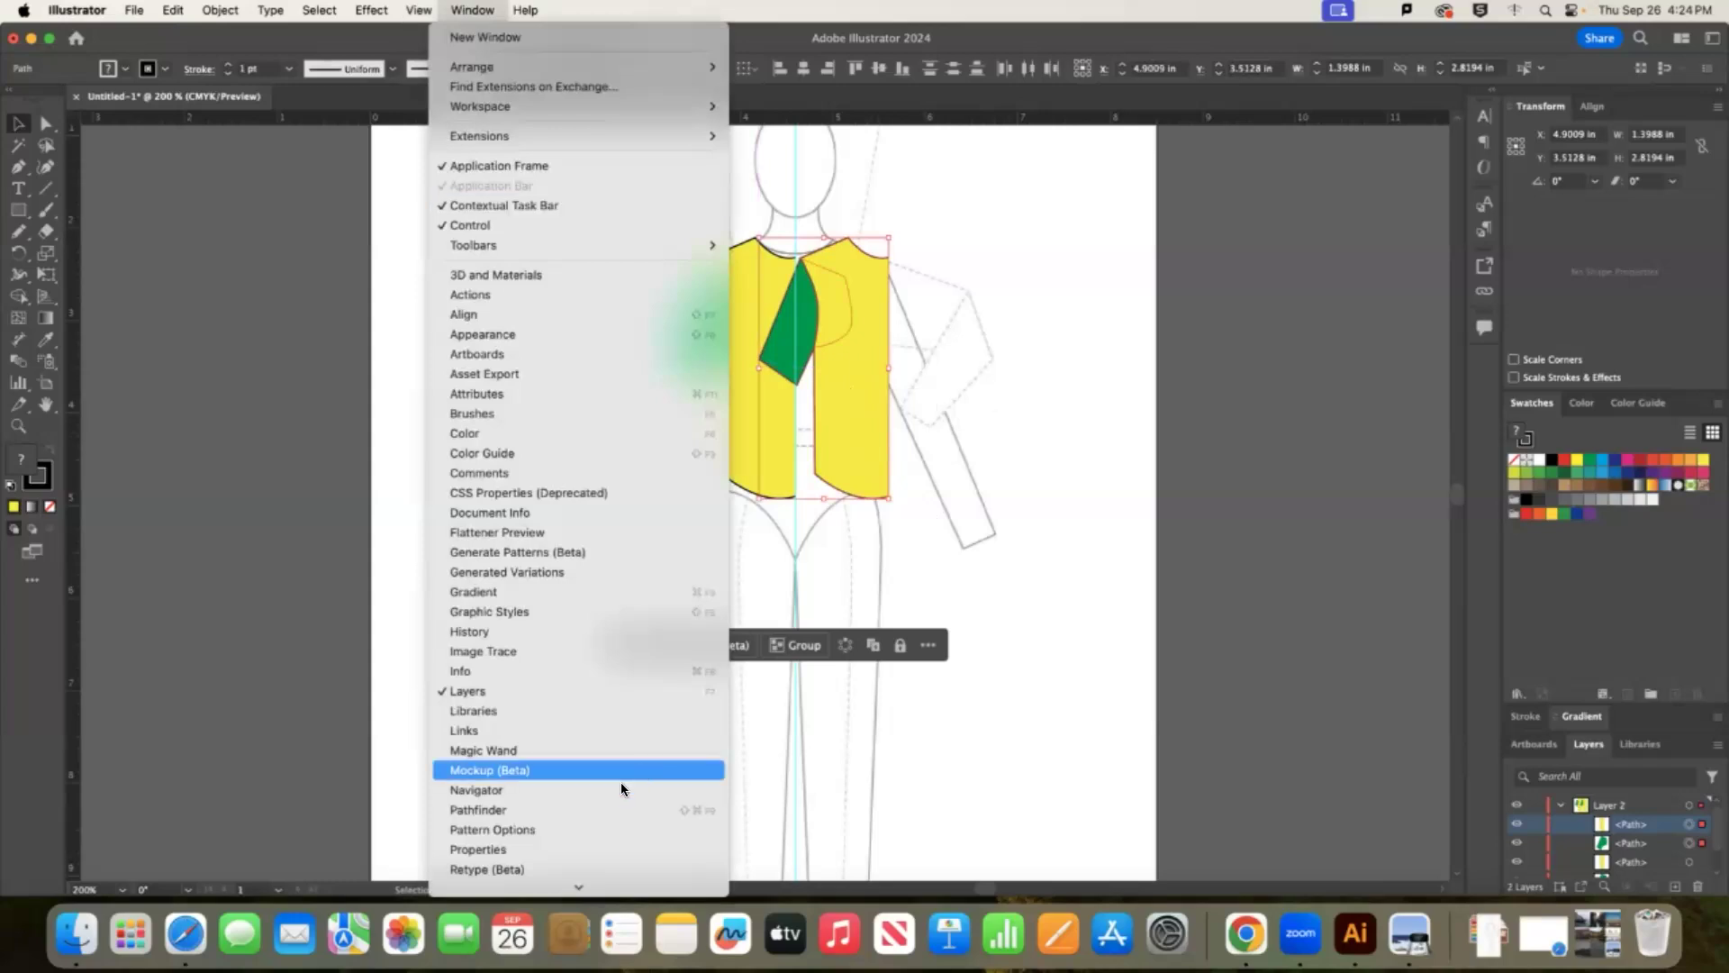
{"action": "left_click", "coordinate": [560, 846]}
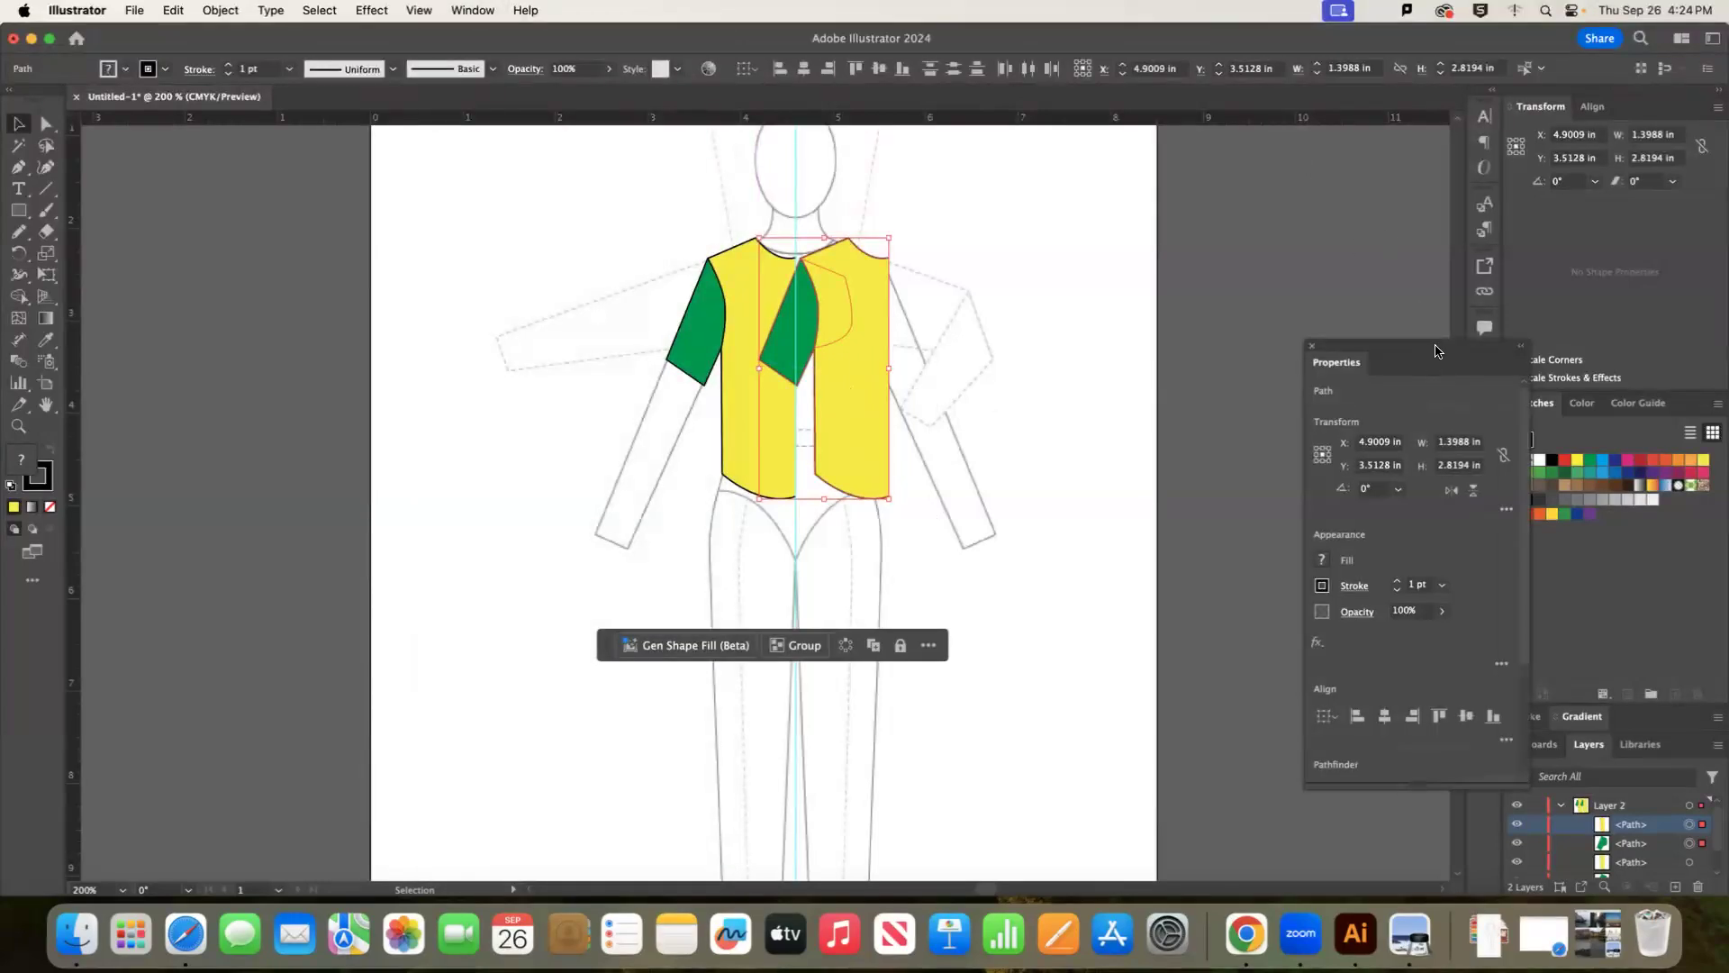
{"action": "left_click_drag", "start_coordinate": [1439, 351], "coordinate": [1319, 170]}
{"action": "scroll", "coordinate": [1353, 485], "scroll_direction": "down", "scroll_amount": 3}
{"action": "scroll", "coordinate": [1353, 484], "scroll_direction": "up", "scroll_amount": 3}
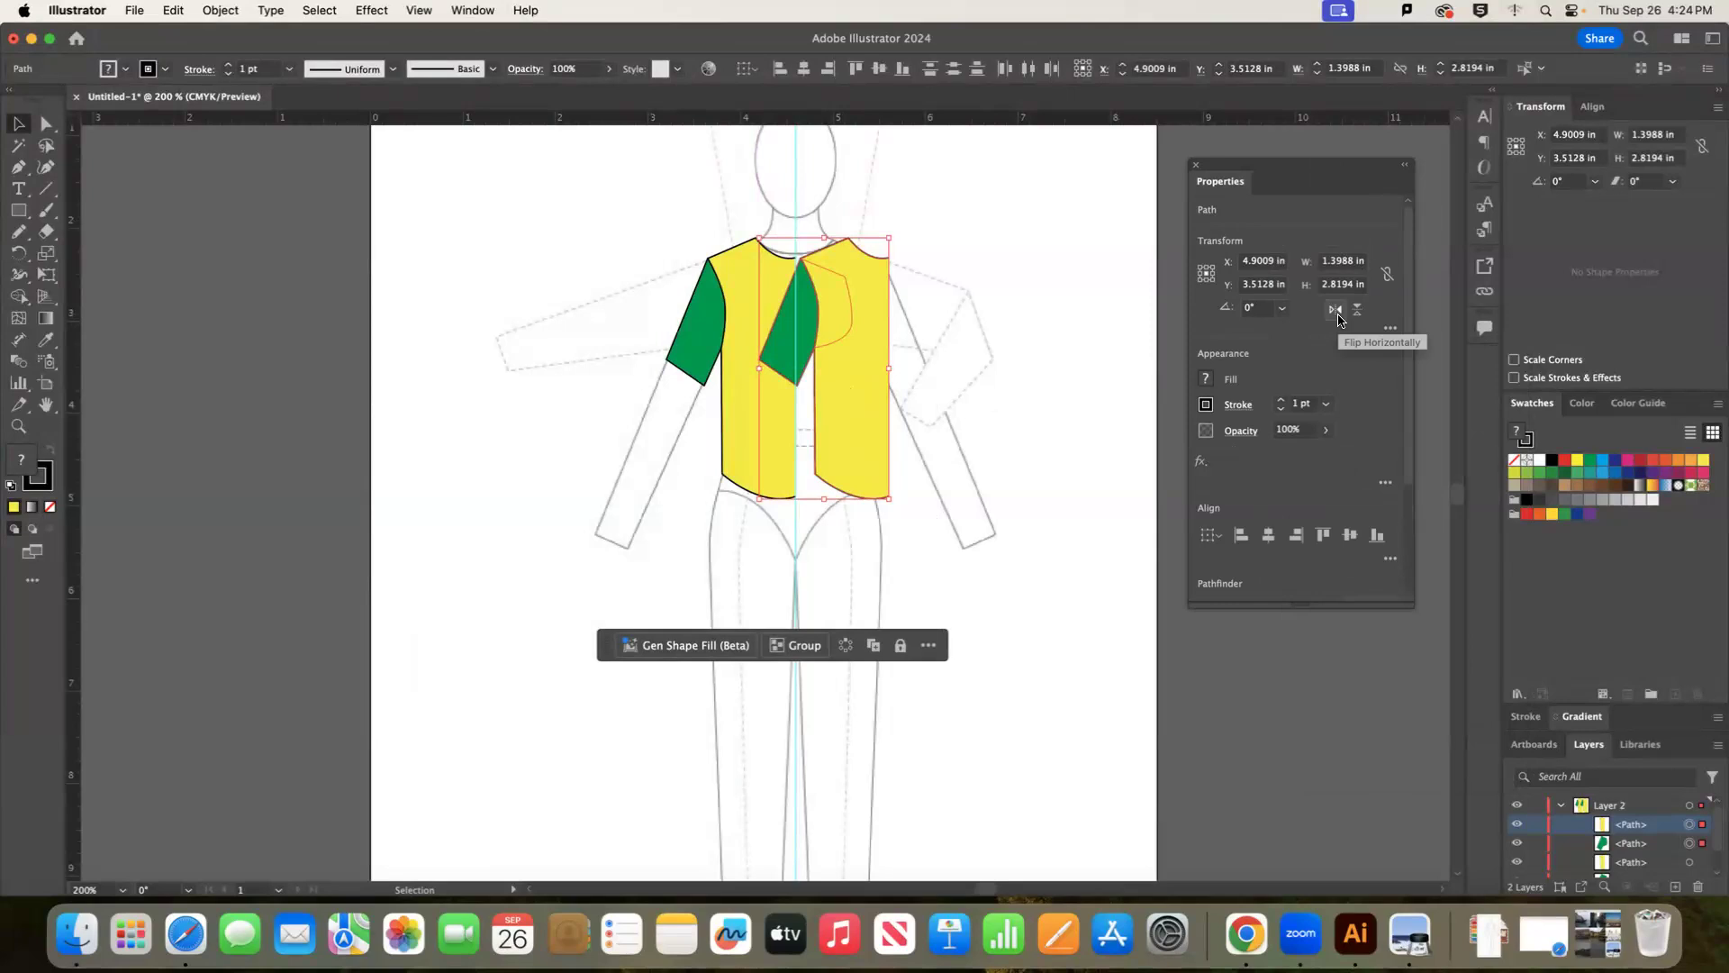
{"action": "left_click", "coordinate": [1337, 316]}
{"action": "left_click_drag", "start_coordinate": [855, 383], "coordinate": [909, 383]}
Dock the Properties panel with Transform and Align, and delete the mirrored bodice and sleeve copy.
{"action": "left_click_drag", "start_coordinate": [1301, 171], "coordinate": [1646, 109]}
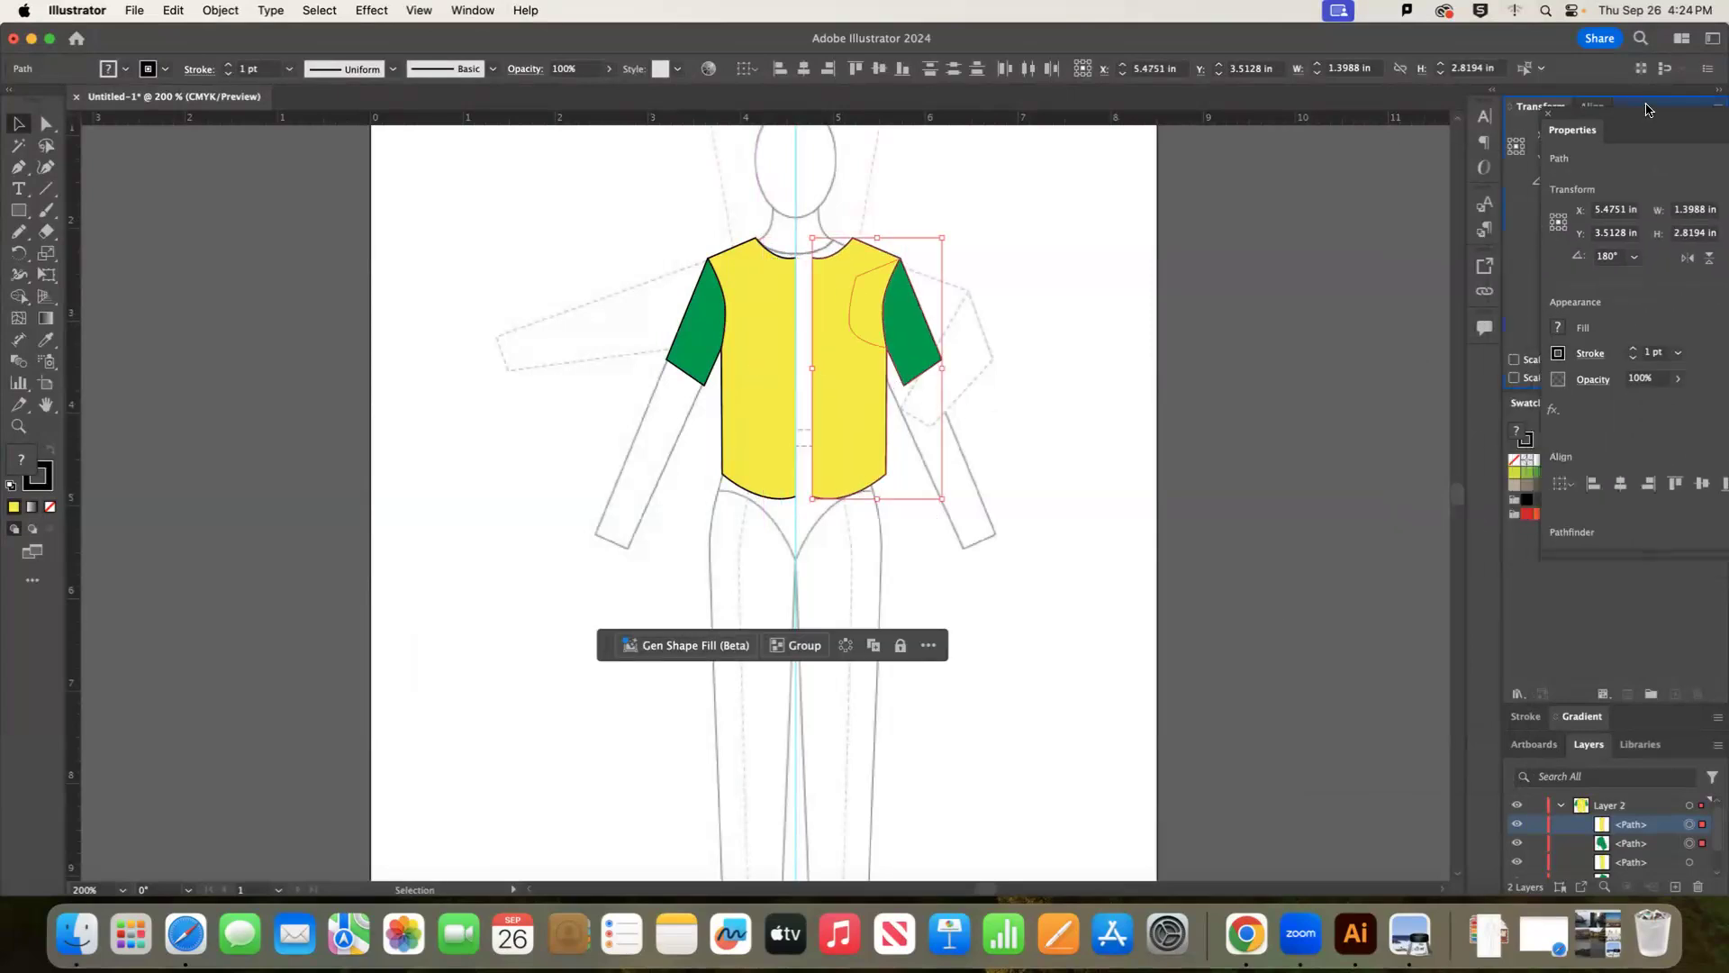
{"action": "left_click_drag", "start_coordinate": [835, 381], "coordinate": [903, 412]}
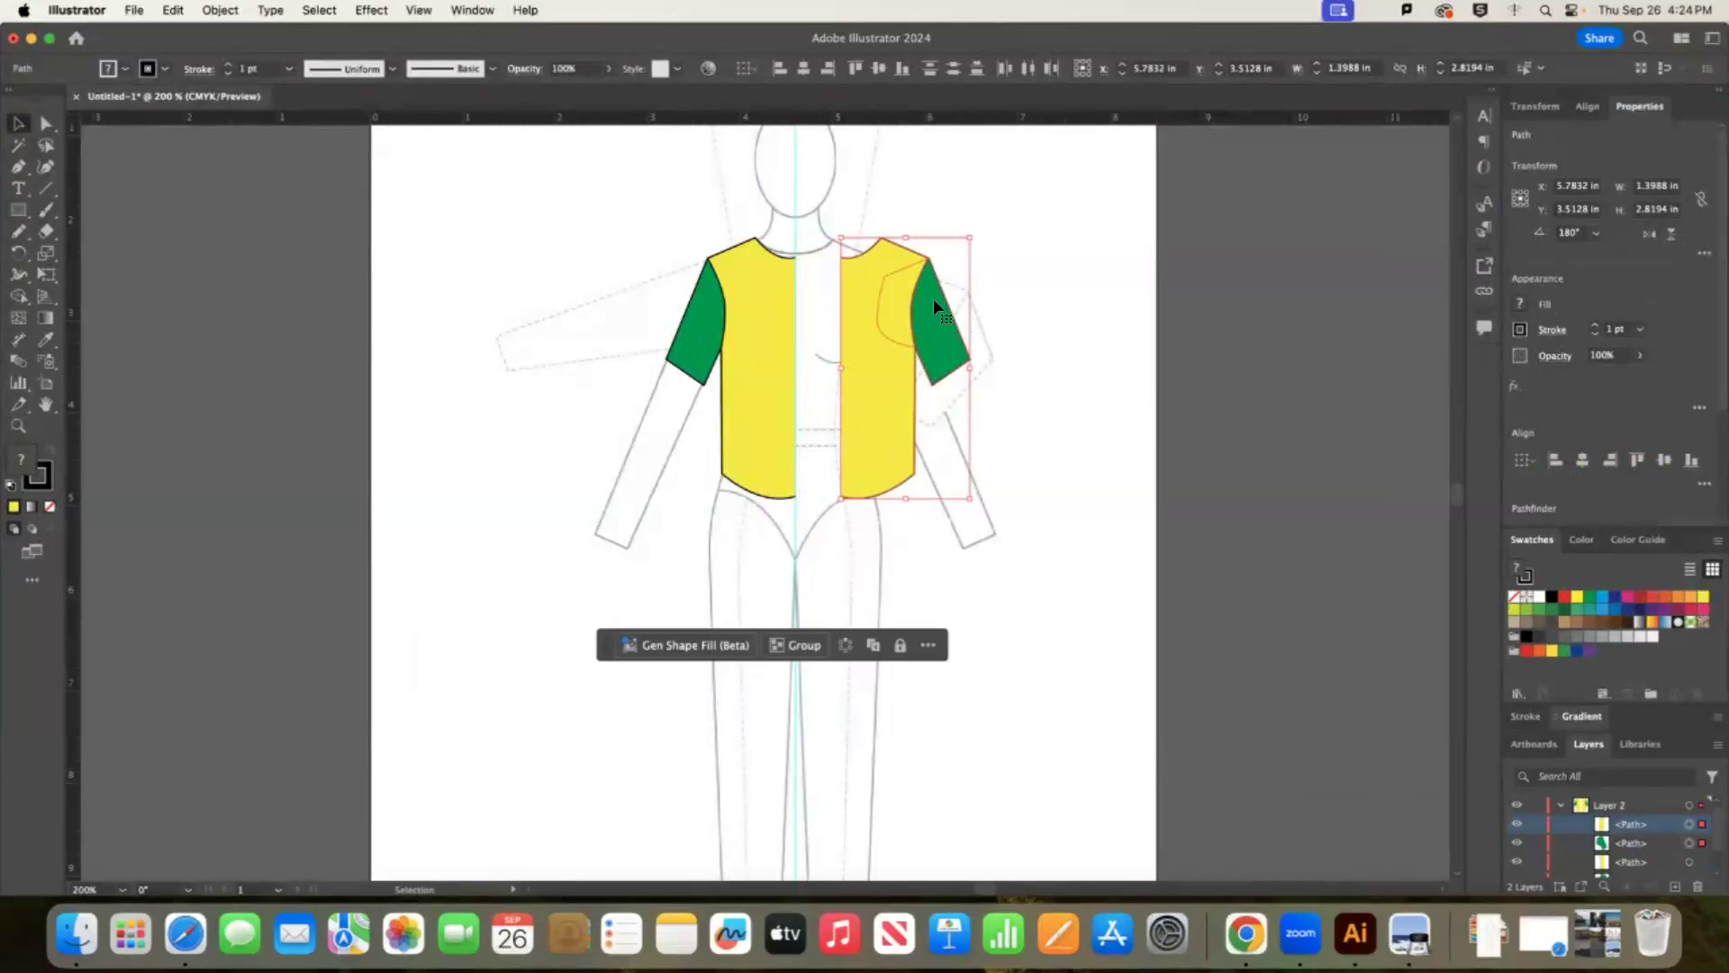
{"action": "key", "text": "Delete"}
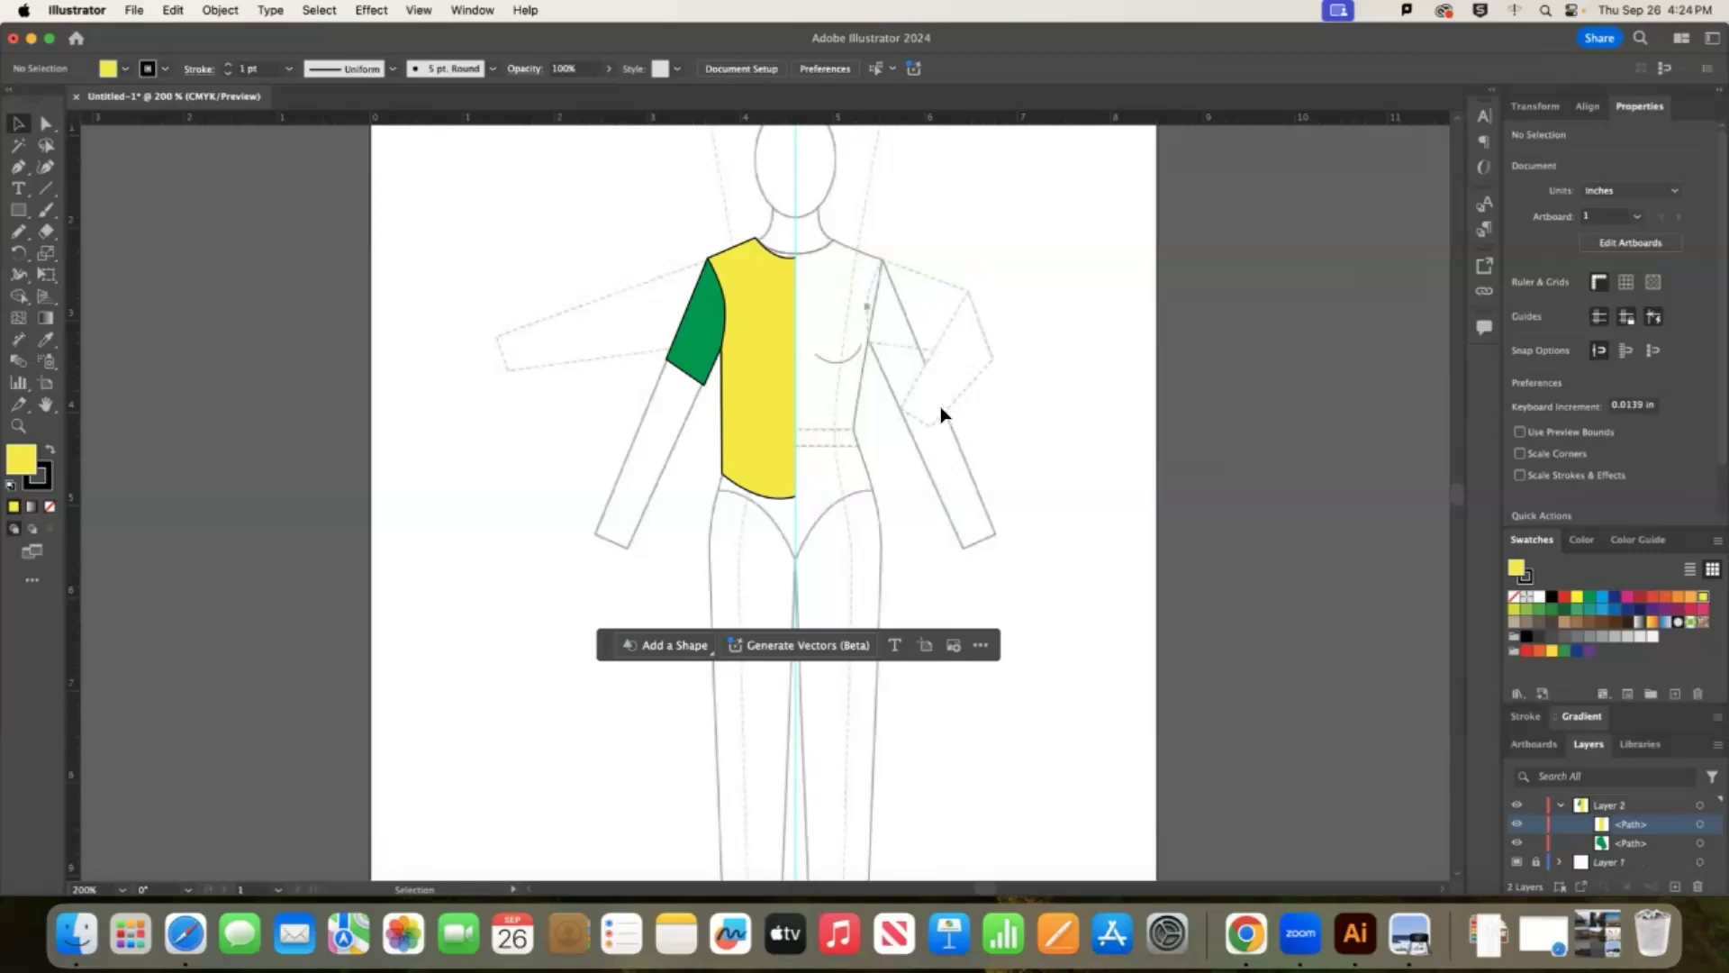
Reflect the half bodice and sleeve across the vertical axis as a copy and place it against the centre-front guide opposite the original.
{"action": "left_click_drag", "start_coordinate": [659, 206], "coordinate": [876, 538]}
{"action": "right_click", "coordinate": [745, 387]}
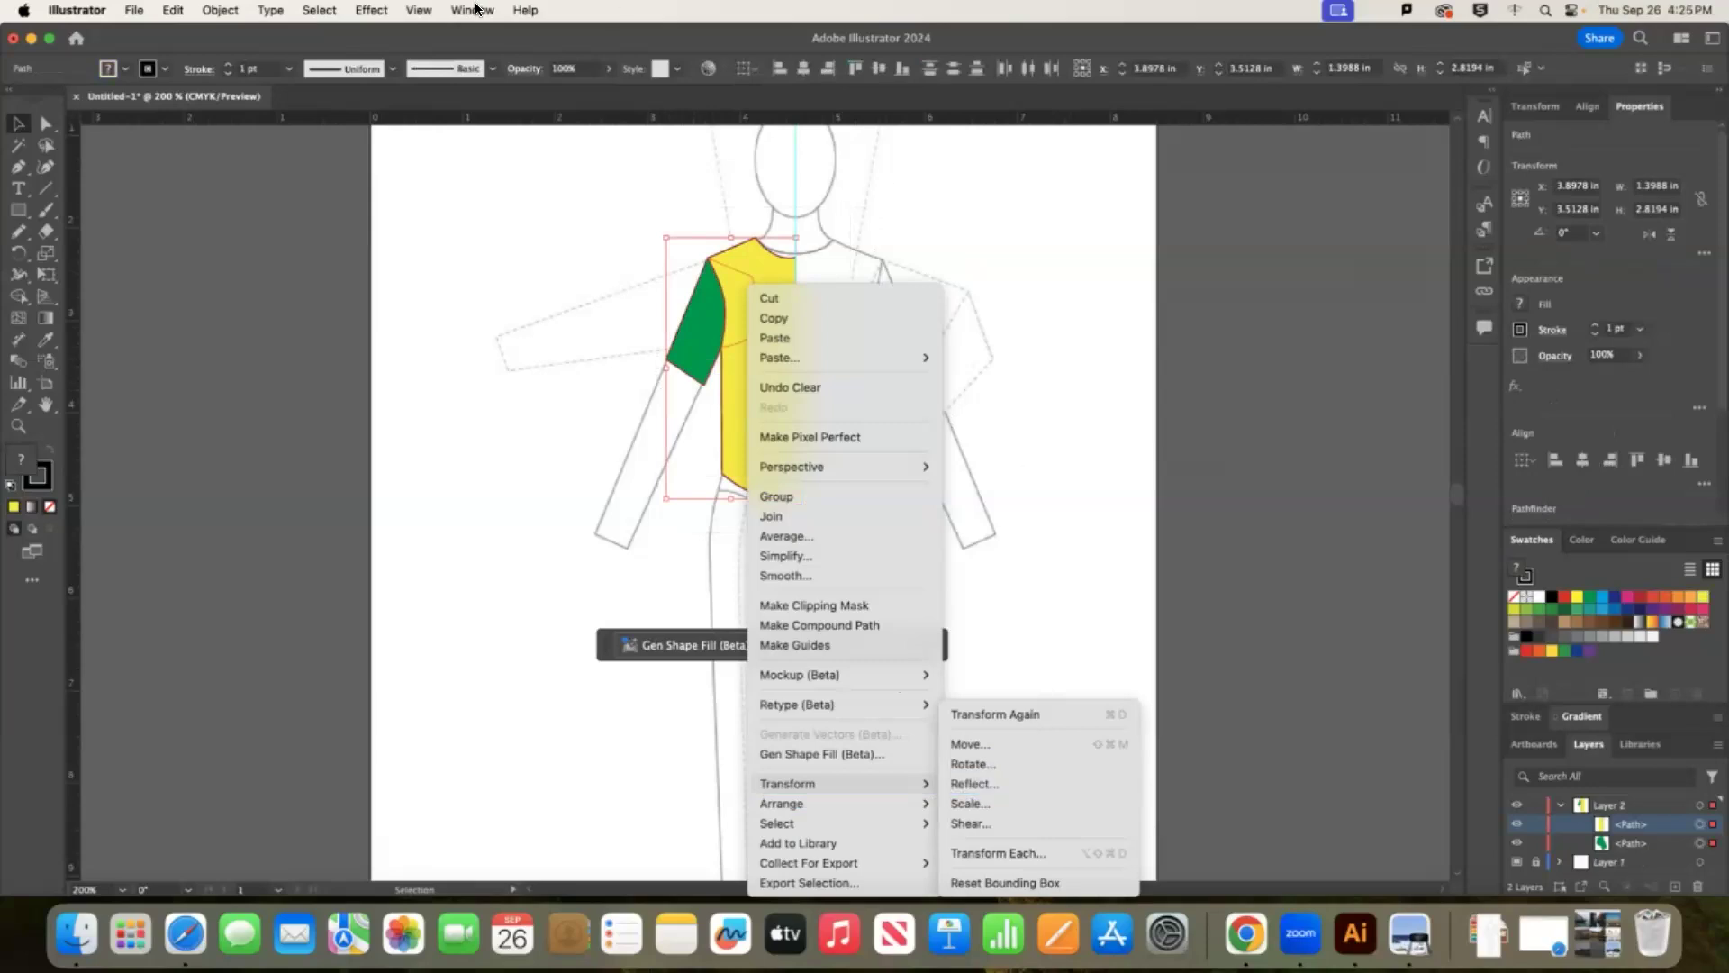
{"action": "left_click", "coordinate": [200, 14]}
{"action": "left_click", "coordinate": [223, 11]}
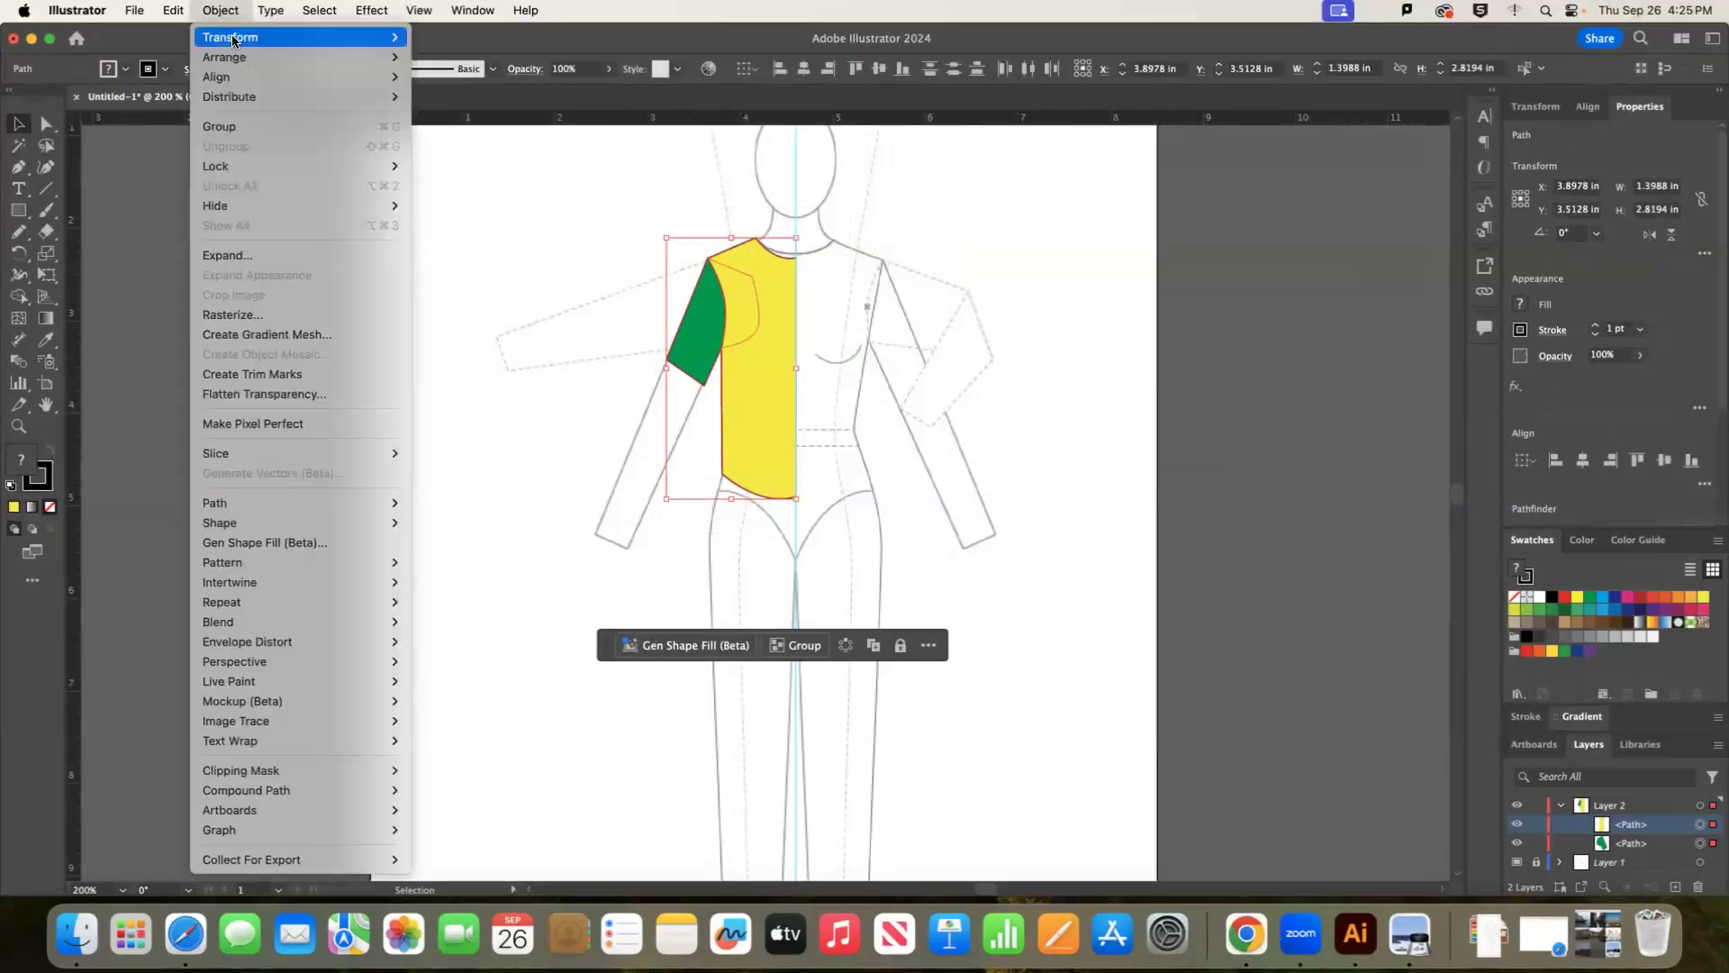
{"action": "left_click", "coordinate": [472, 109]}
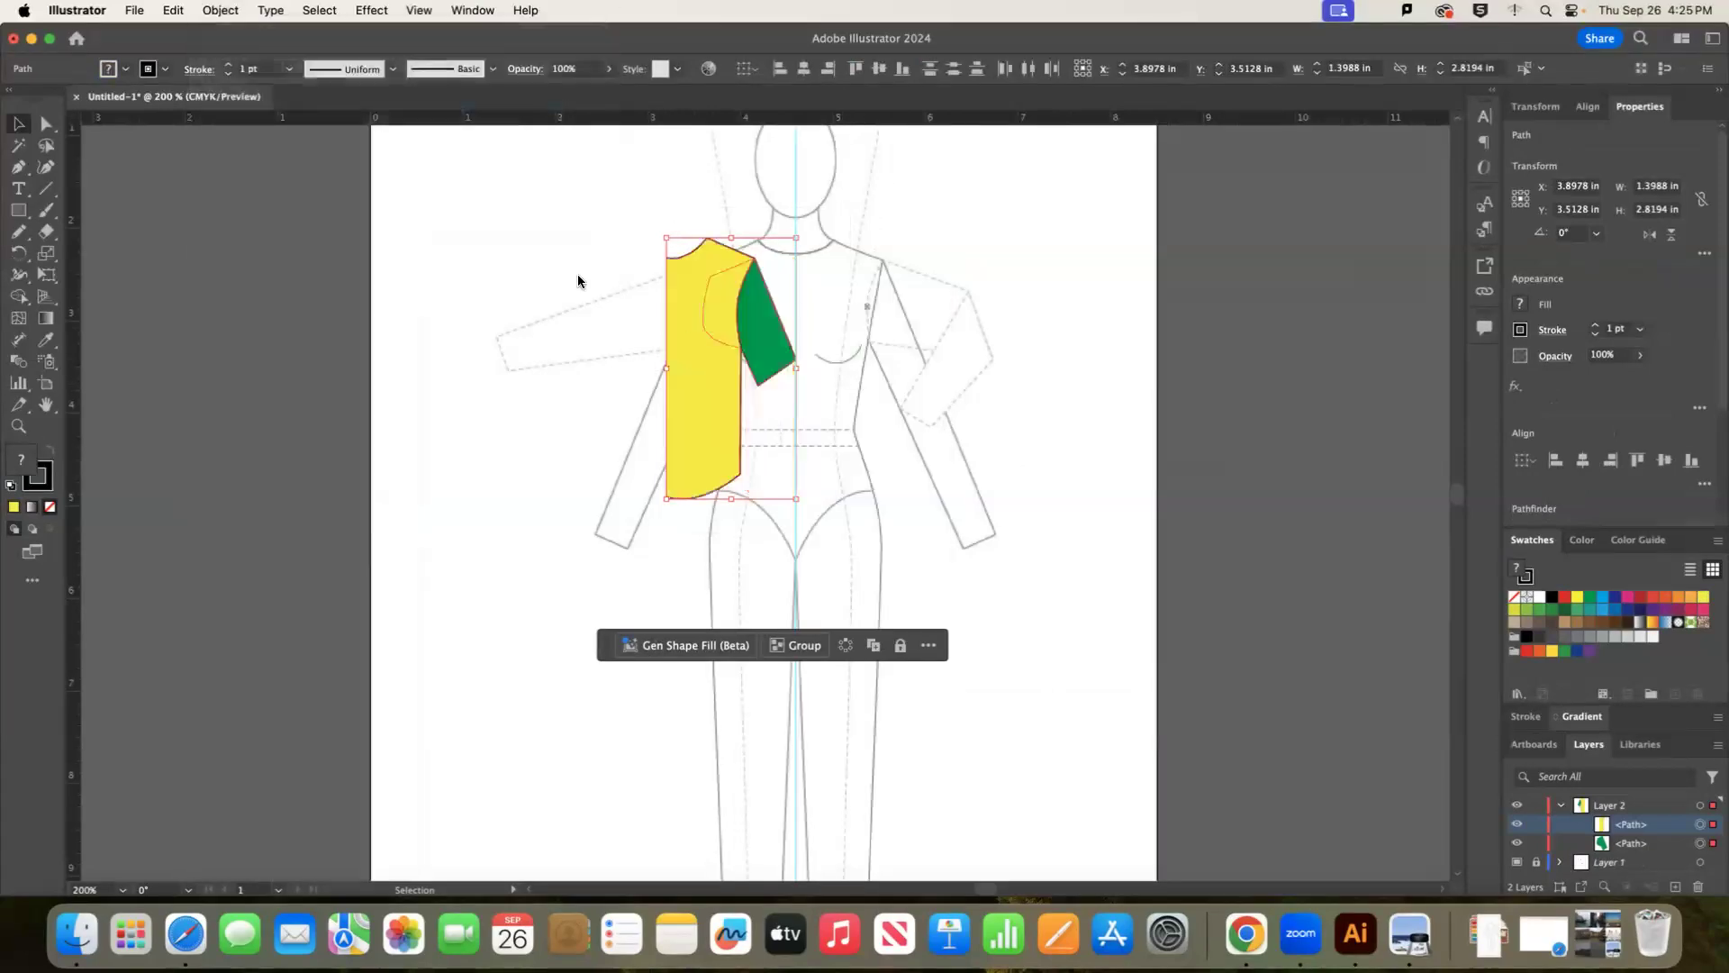
{"action": "left_click", "coordinate": [496, 543]}
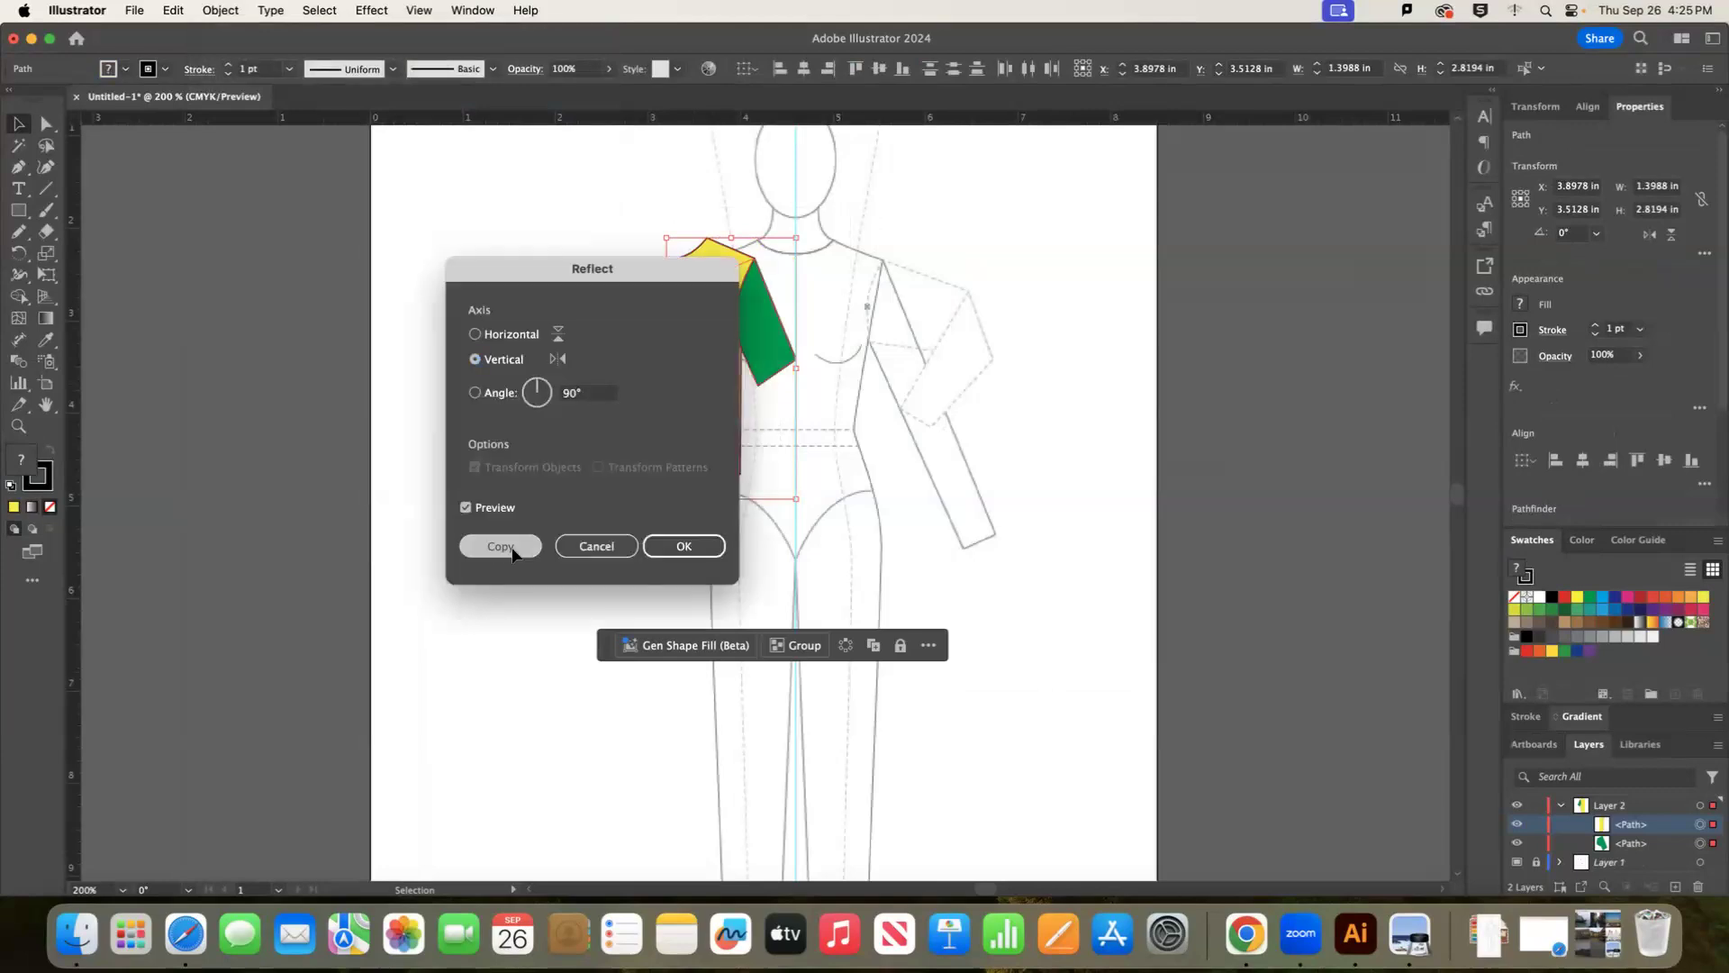
{"action": "left_click_drag", "start_coordinate": [708, 360], "coordinate": [827, 376]}
{"action": "left_click", "coordinate": [1034, 299]}
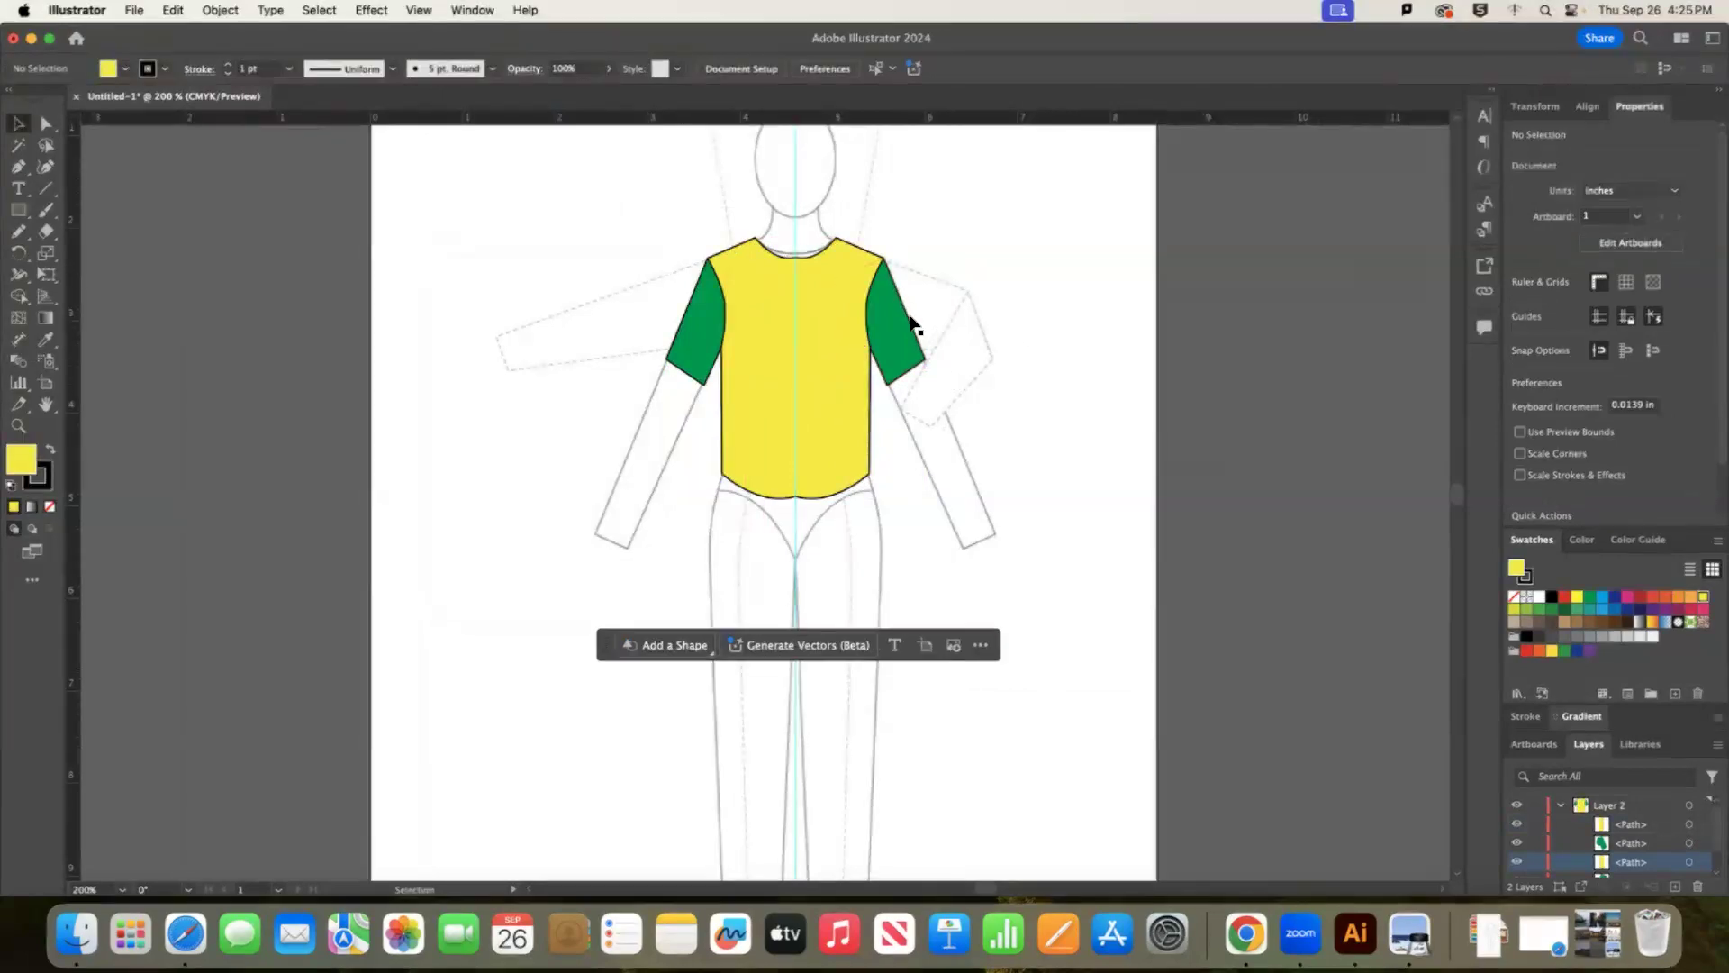
Delete the mirrored bodice and sleeve, keeping only the original half.
{"action": "left_click", "coordinate": [809, 237]}
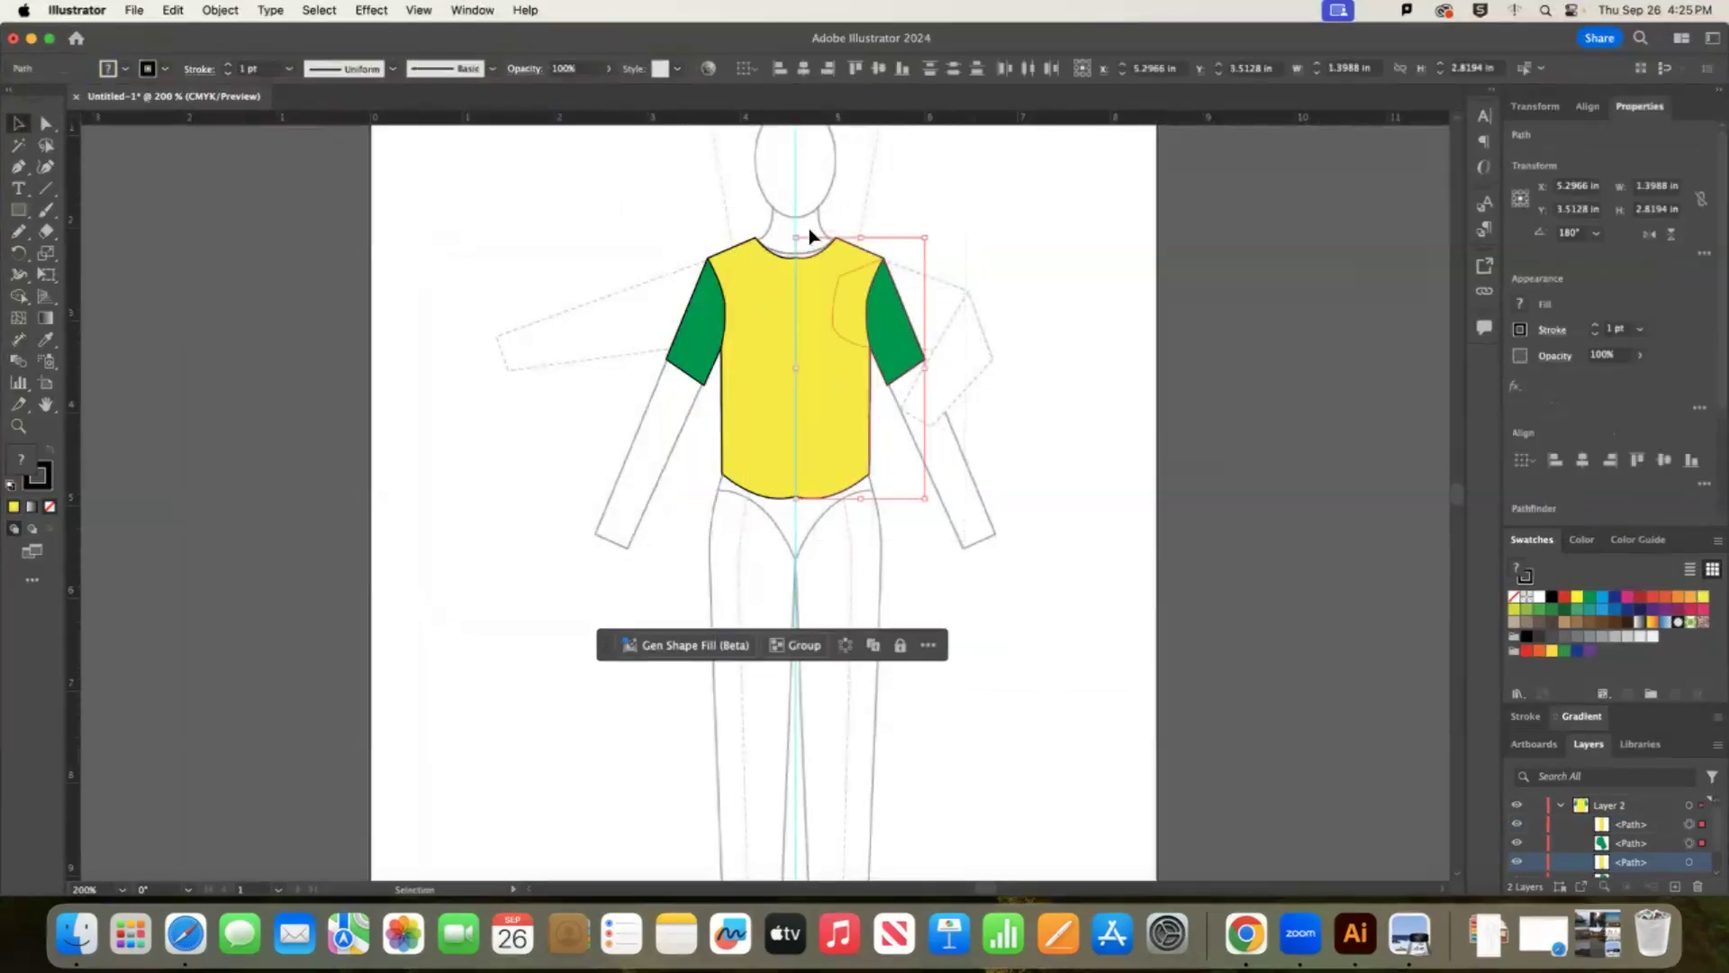
{"action": "key", "text": "Delete"}
Use the Reflect tool on the half bodice and sleeve to create a vertically mirrored copy about the centre-front guide.
{"action": "left_click", "coordinate": [756, 378]}
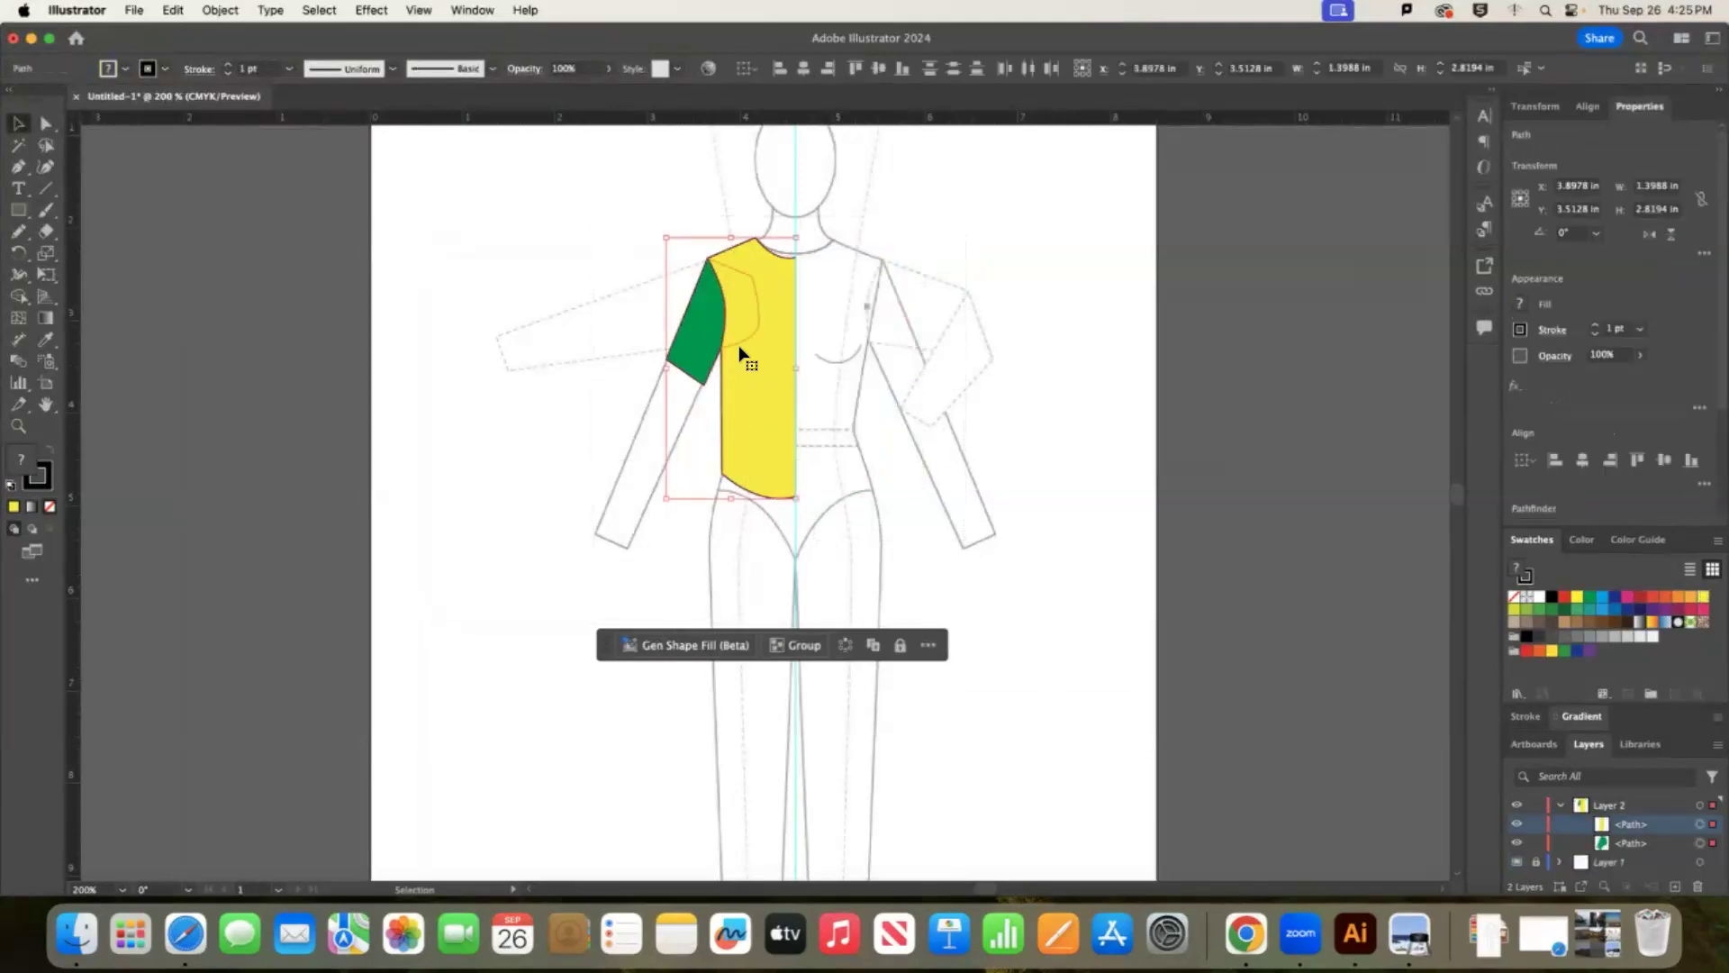
{"action": "left_click", "coordinate": [19, 257]}
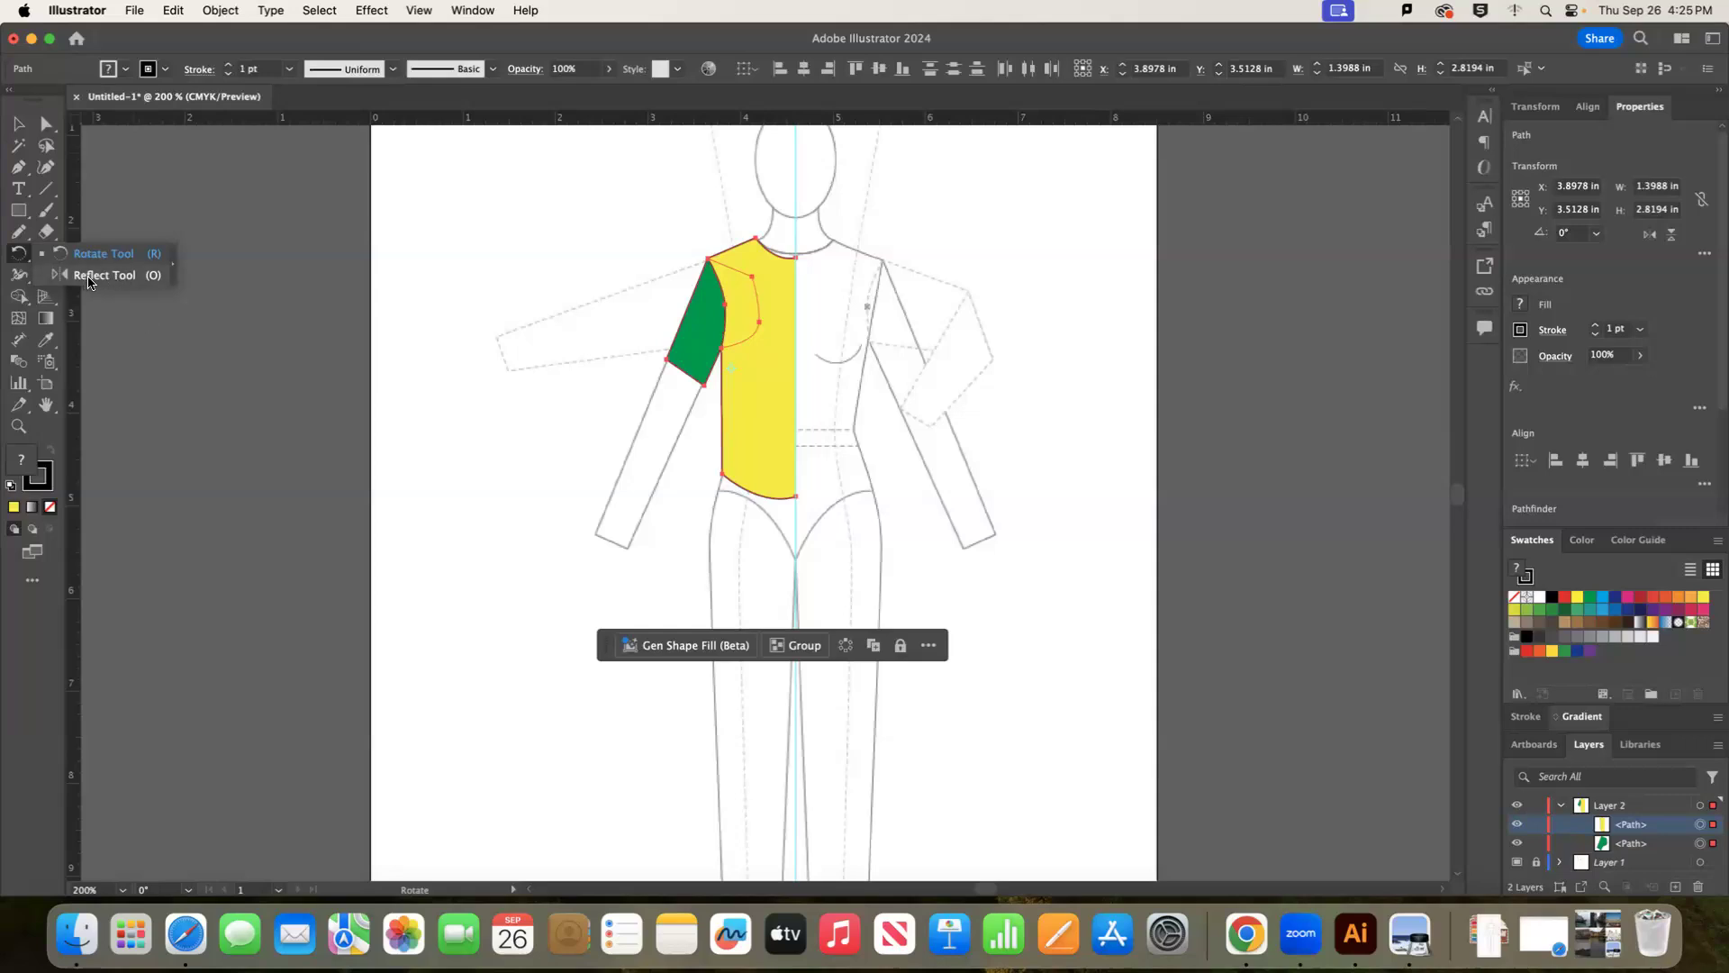
{"action": "left_click", "coordinate": [91, 275]}
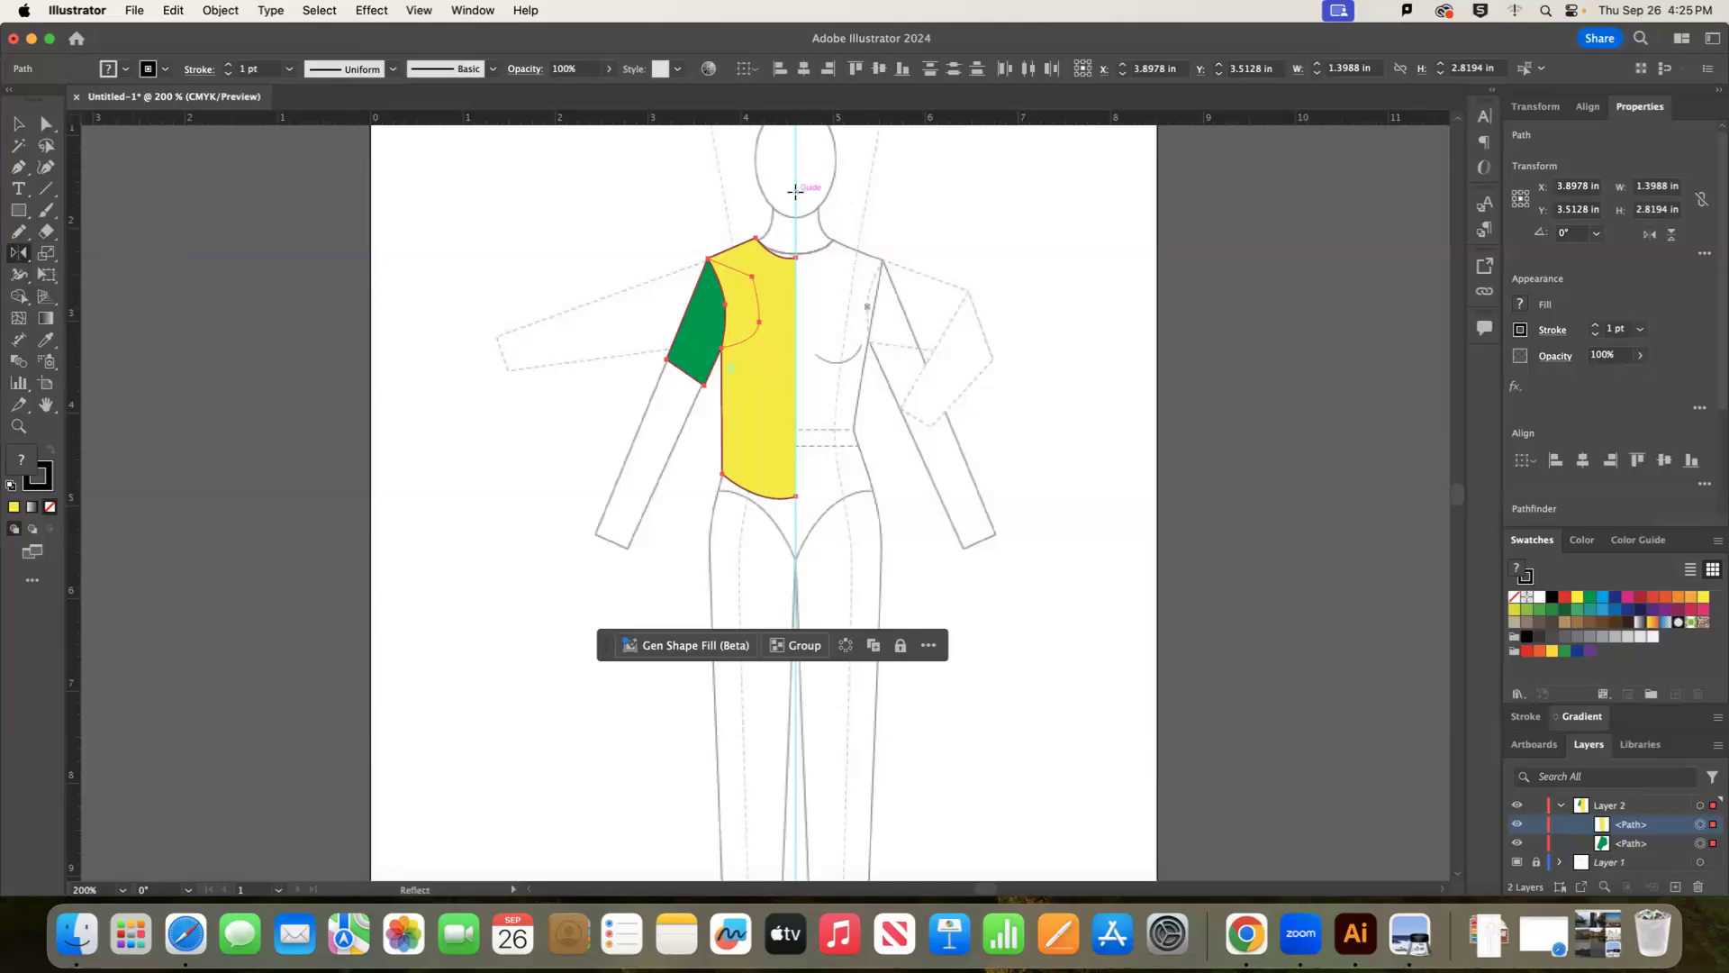
{"action": "left_click", "coordinate": [794, 194], "text": "alt"}
{"action": "left_click", "coordinate": [523, 551]}
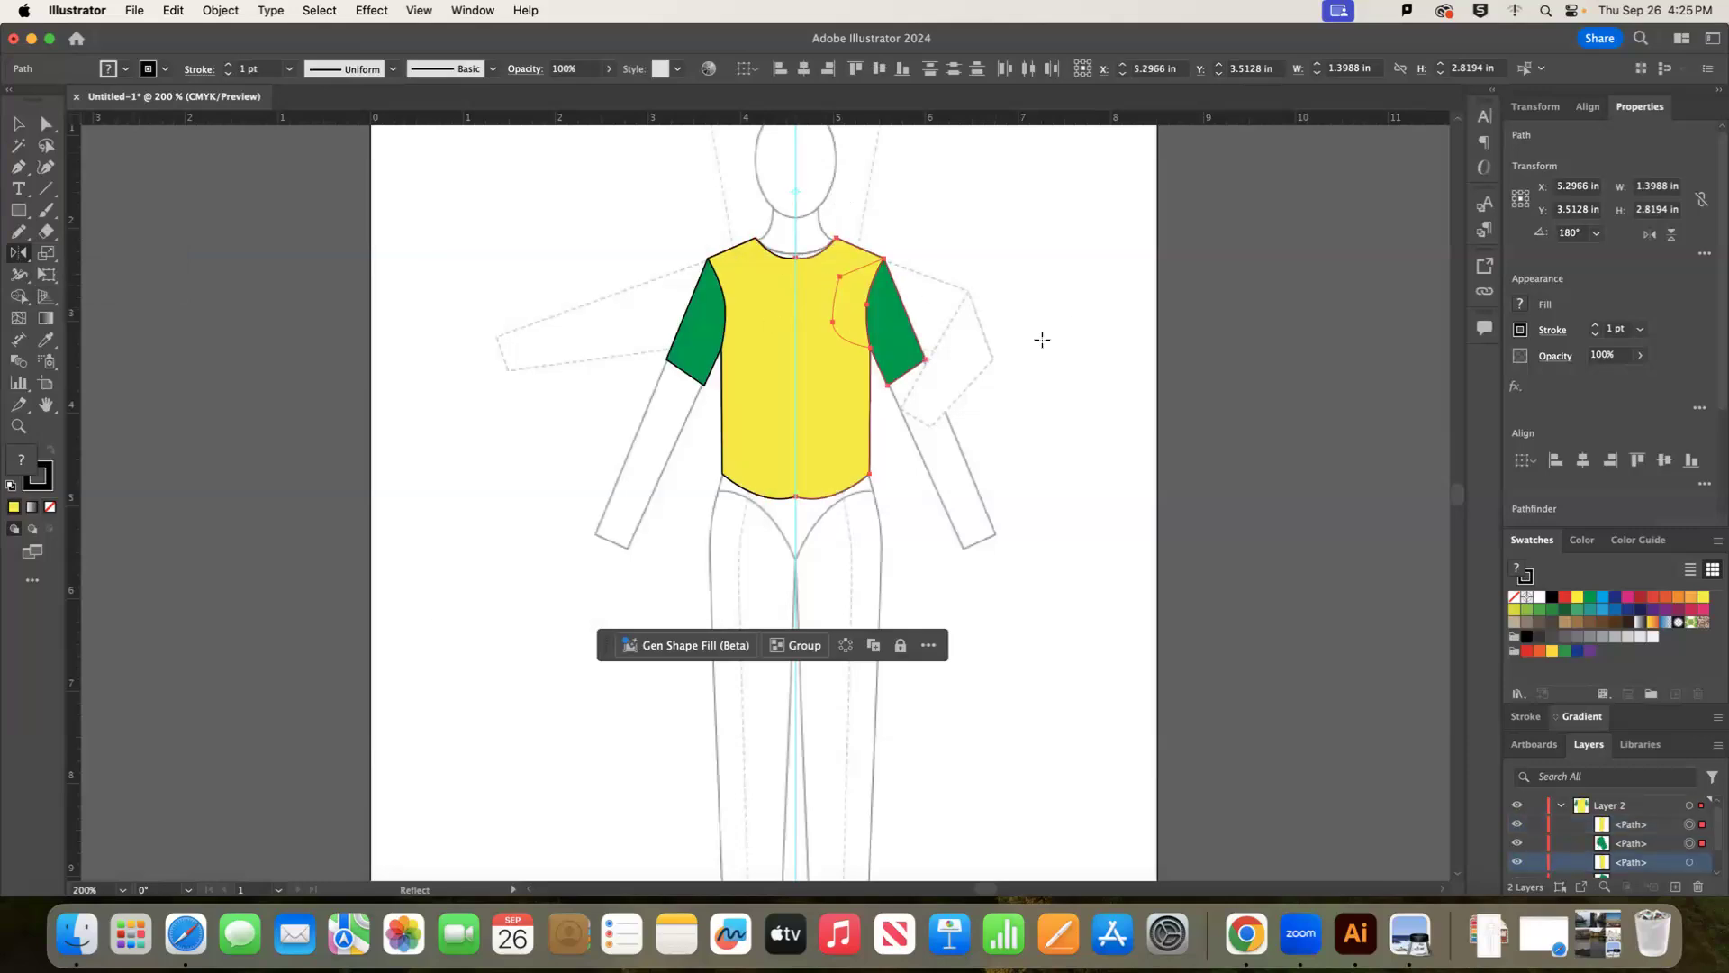
Nudge the mirrored bodice and sleeve horizontally away from the centre-front guide to open a narrow gap, and deselect them.
{"action": "key", "text": "v"}
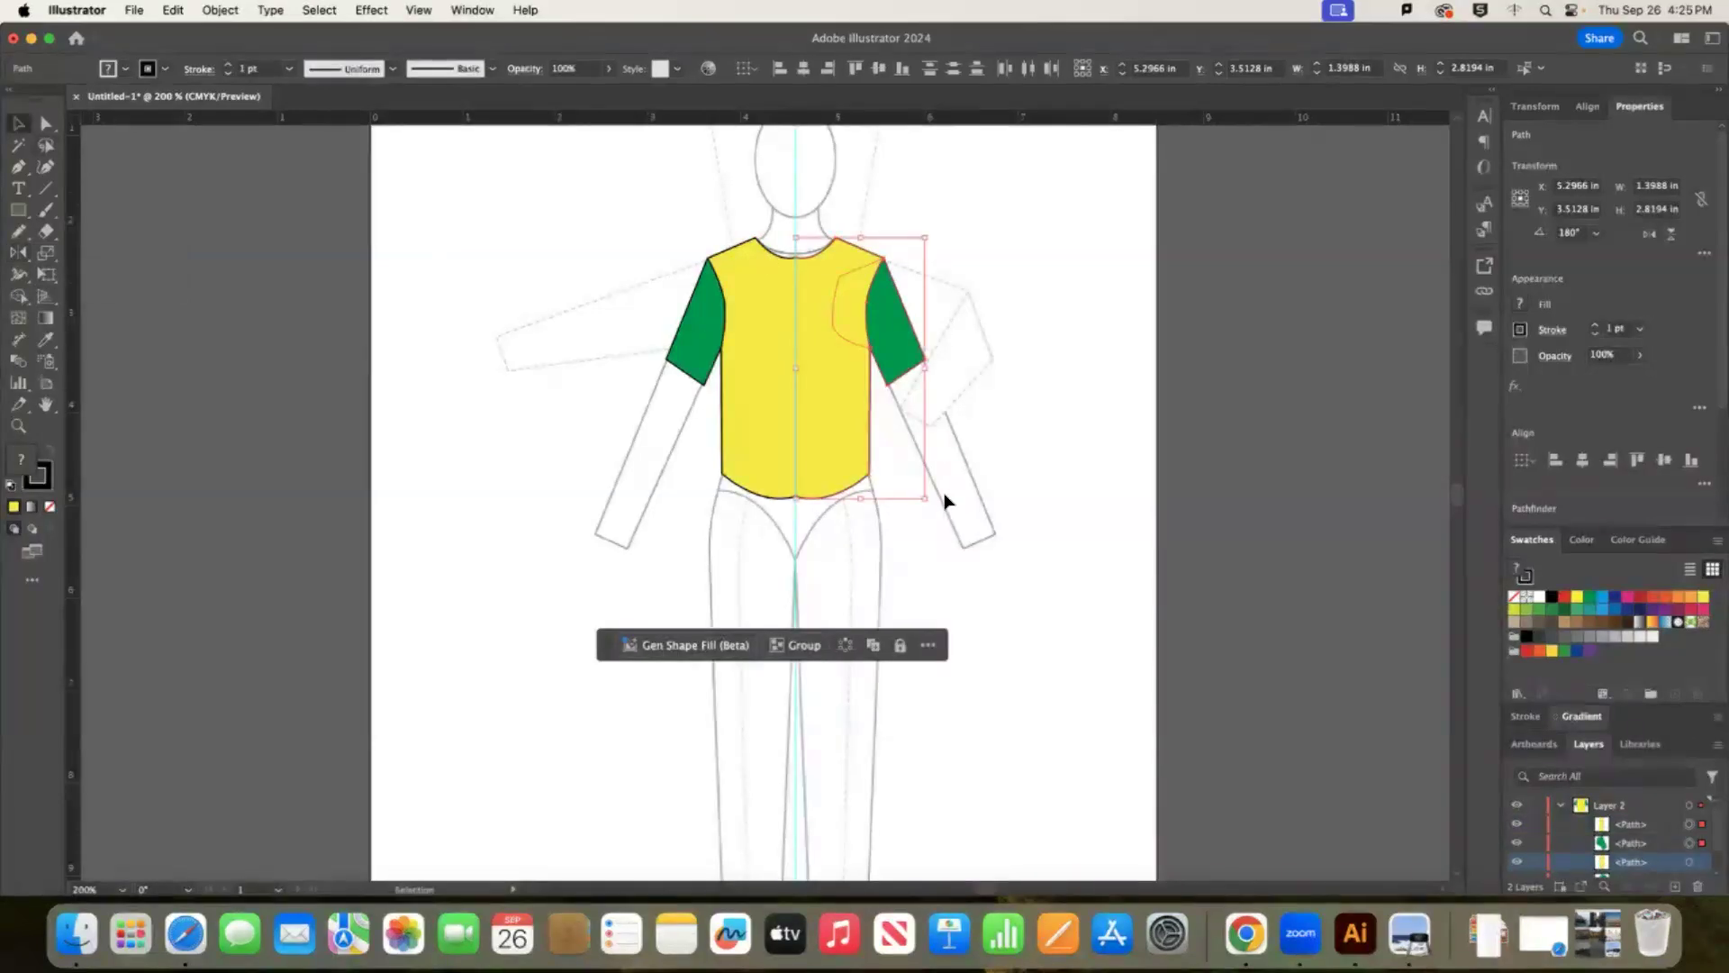
{"action": "key", "text": "Right"}
{"action": "key", "text": "Right"}
{"action": "key", "text": "Right"}
{"action": "key", "text": "Right"}
{"action": "key", "text": "Right"}
{"action": "key", "text": "Right"}
{"action": "key", "text": "Right"}
{"action": "key", "text": "Right"}
{"action": "key", "text": "Right"}
{"action": "key", "text": "Right"}
{"action": "key", "text": "Right"}
{"action": "key", "text": "Right"}
{"action": "key", "text": "Right"}
{"action": "key", "text": "Right"}
{"action": "key", "text": "Right"}
{"action": "left_click", "coordinate": [1085, 452]}
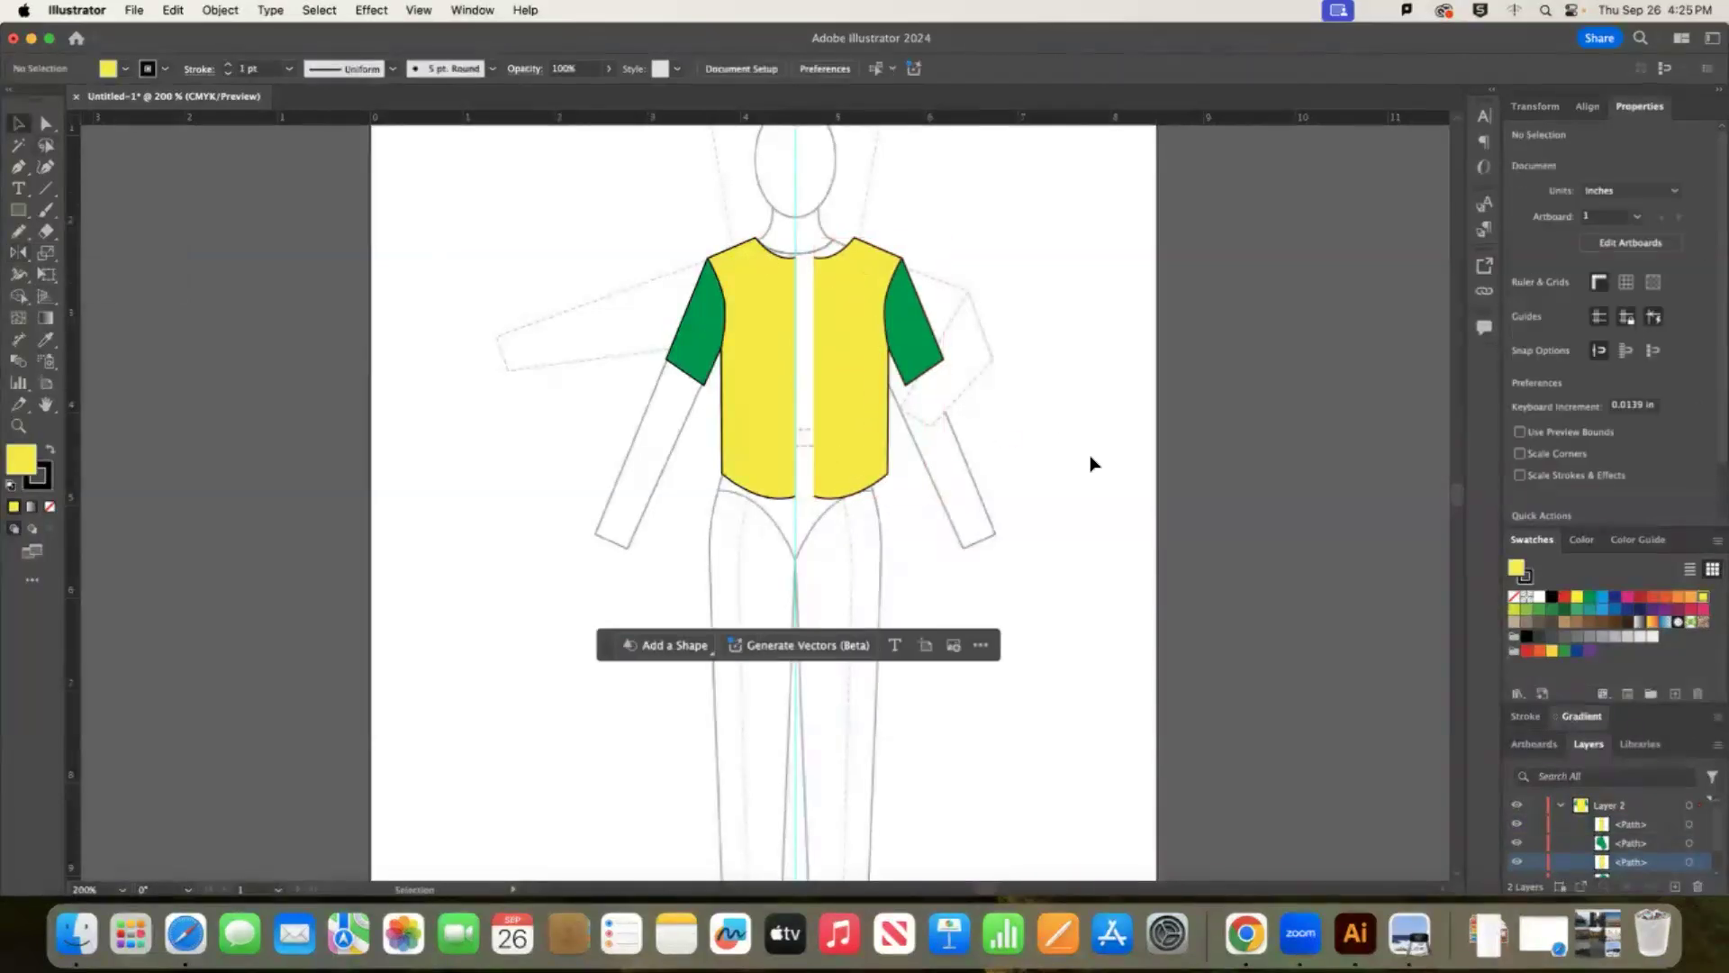
Move the mirrored bodice and sleeve back against the original half at the centre-front guide and deselect them.
{"action": "key", "text": "super+minus"}
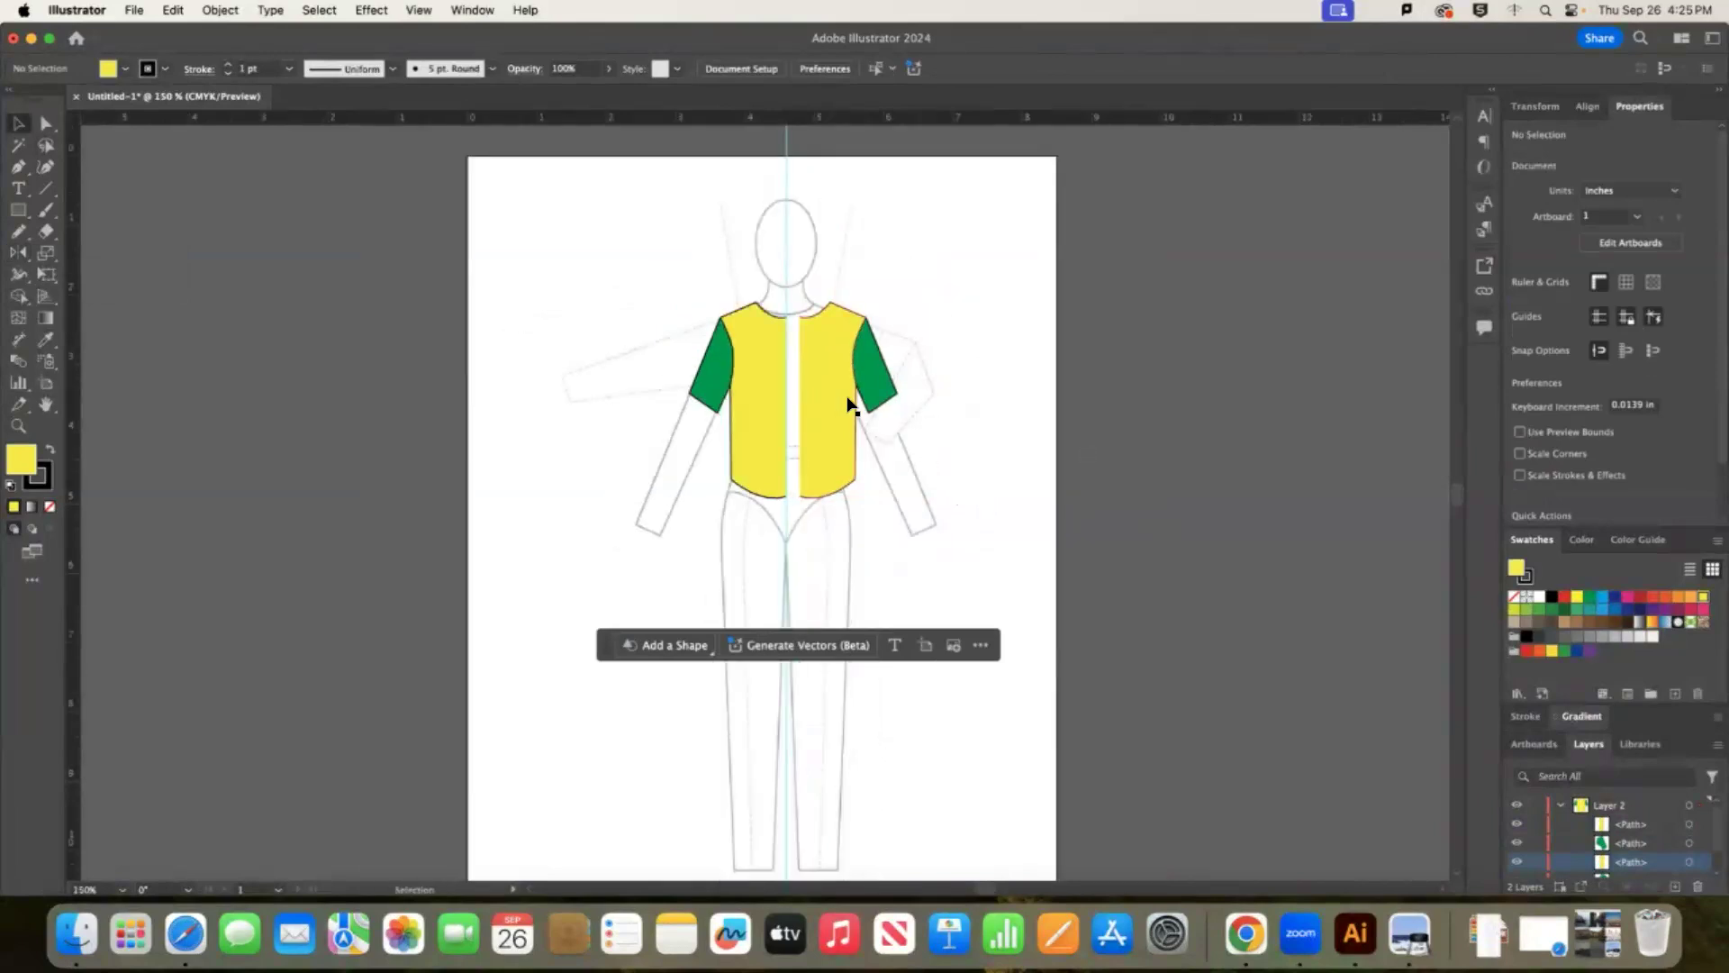
{"action": "mouse_move", "coordinate": [833, 390]}
{"action": "left_mouse_down"}
{"action": "mouse_move", "coordinate": [821, 382]}
{"action": "mouse_move", "coordinate": [834, 398]}
{"action": "left_mouse_up"}
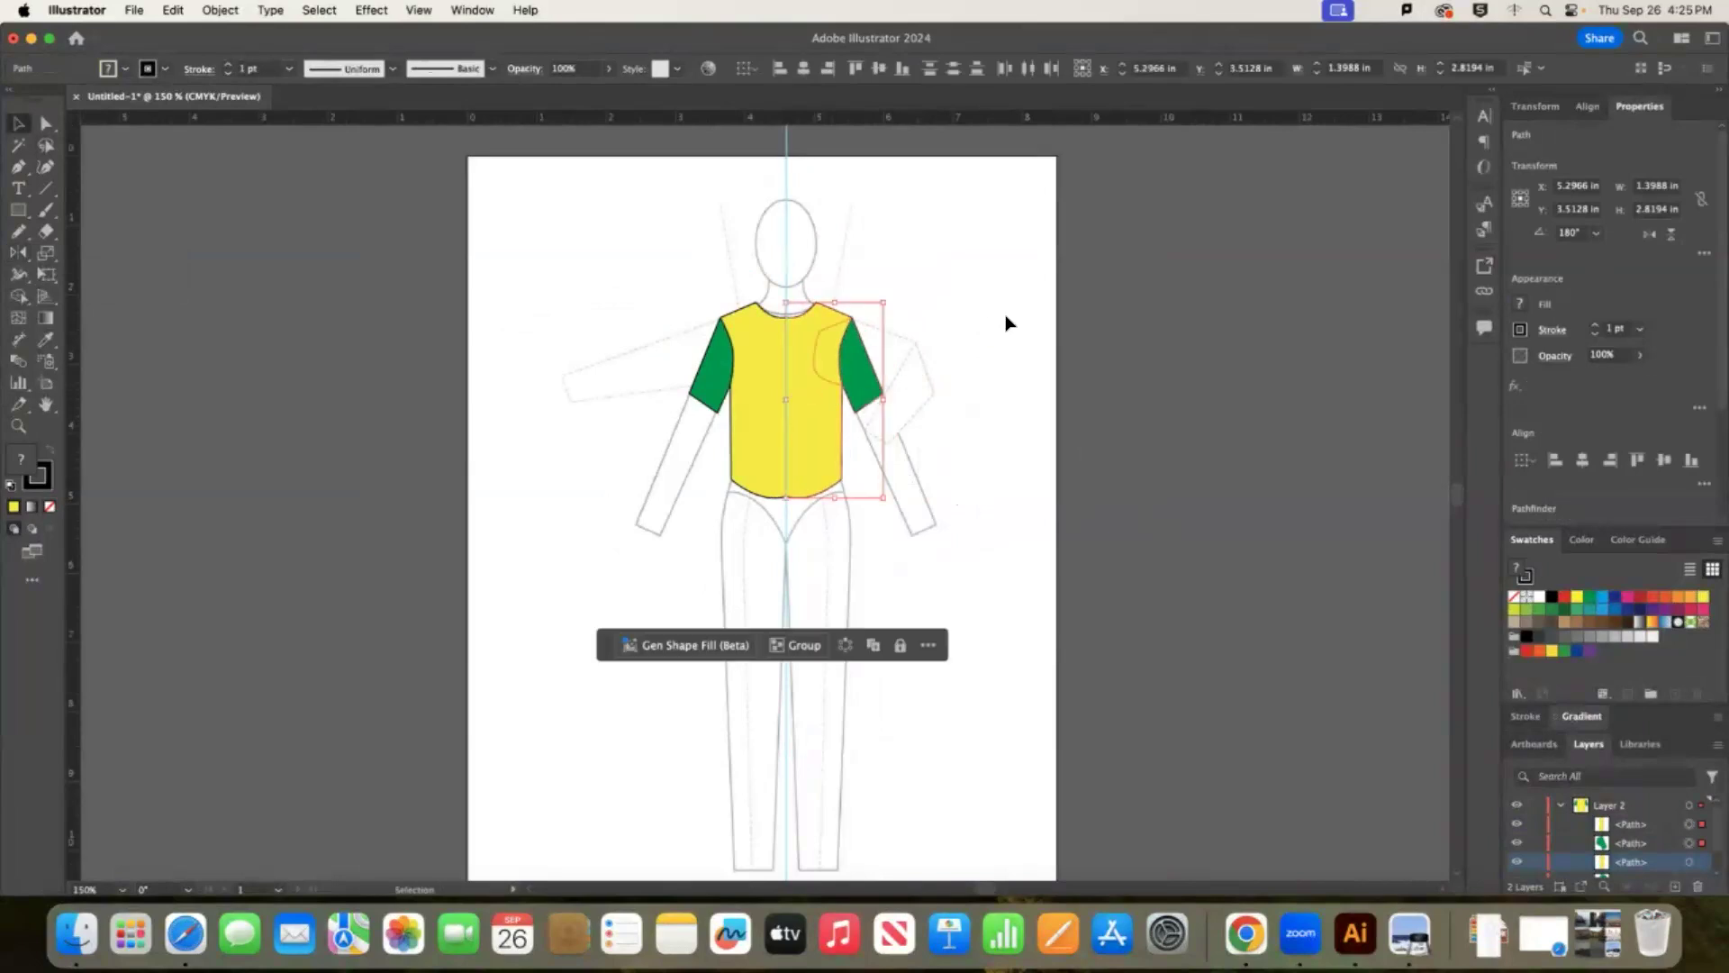
{"action": "left_click", "coordinate": [1298, 606]}
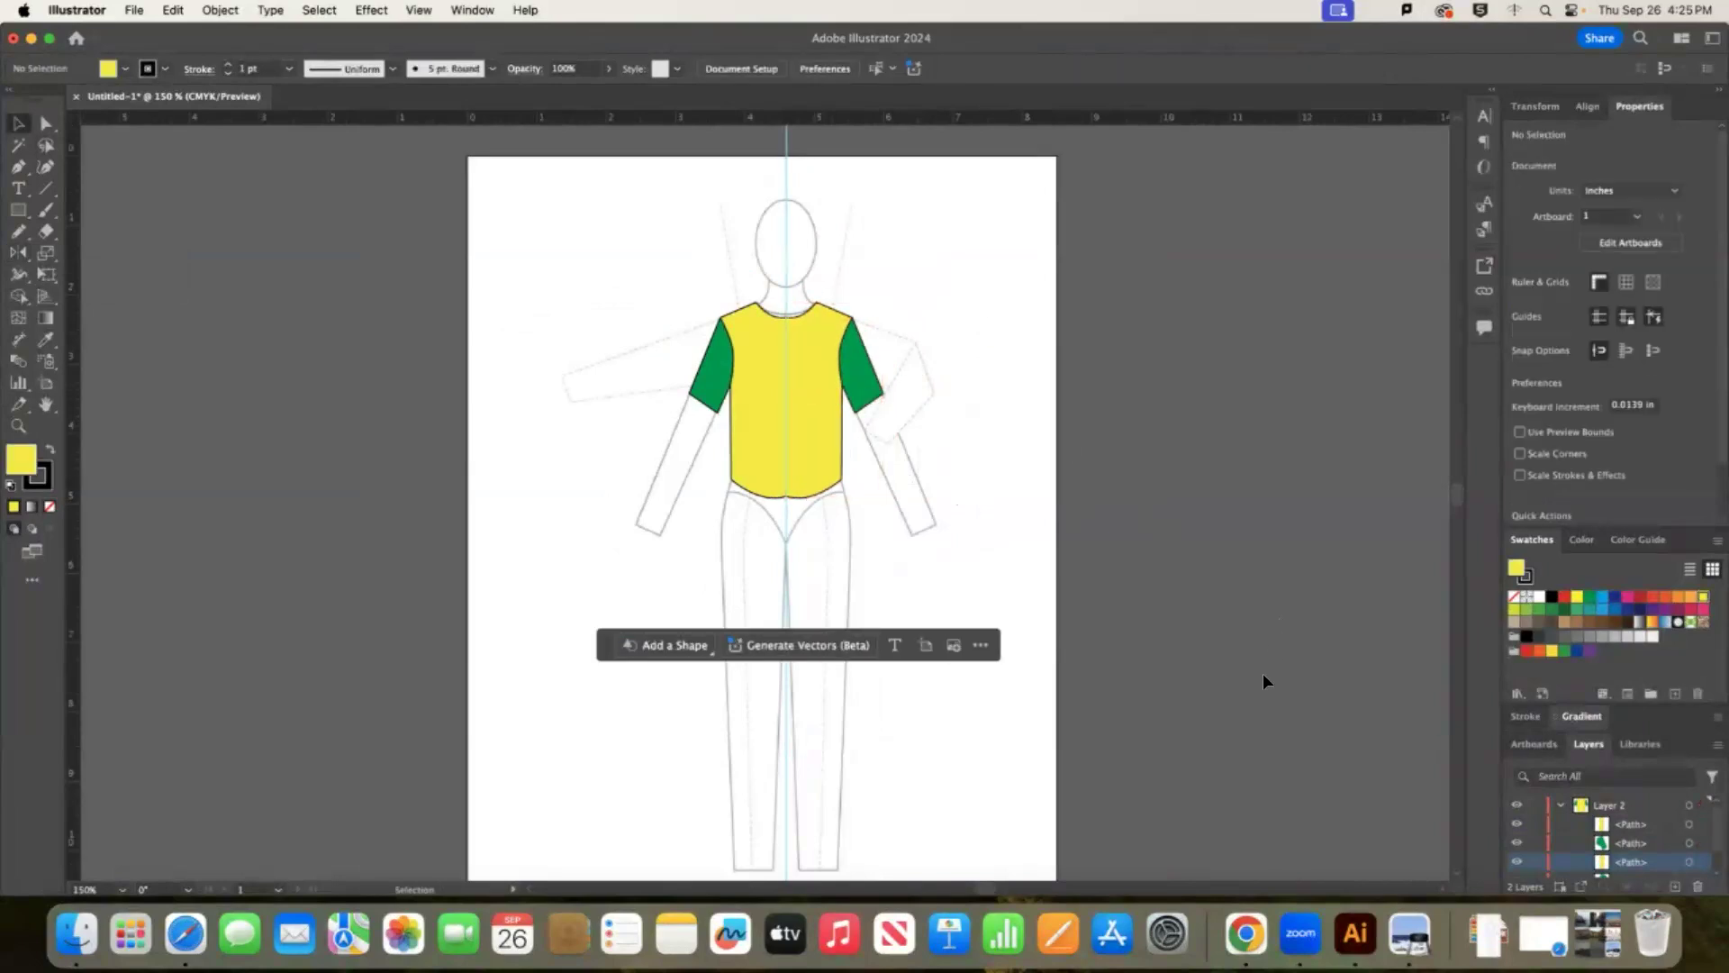
Shift the mirrored bodice and sleeve outward so a gap separates the two halves at the centre front, and deselect them.
{"action": "left_click_drag", "start_coordinate": [671, 262], "coordinate": [914, 529]}
{"action": "left_click", "coordinate": [991, 423]}
{"action": "left_click_drag", "start_coordinate": [819, 380], "coordinate": [836, 386]}
{"action": "left_click", "coordinate": [964, 282]}
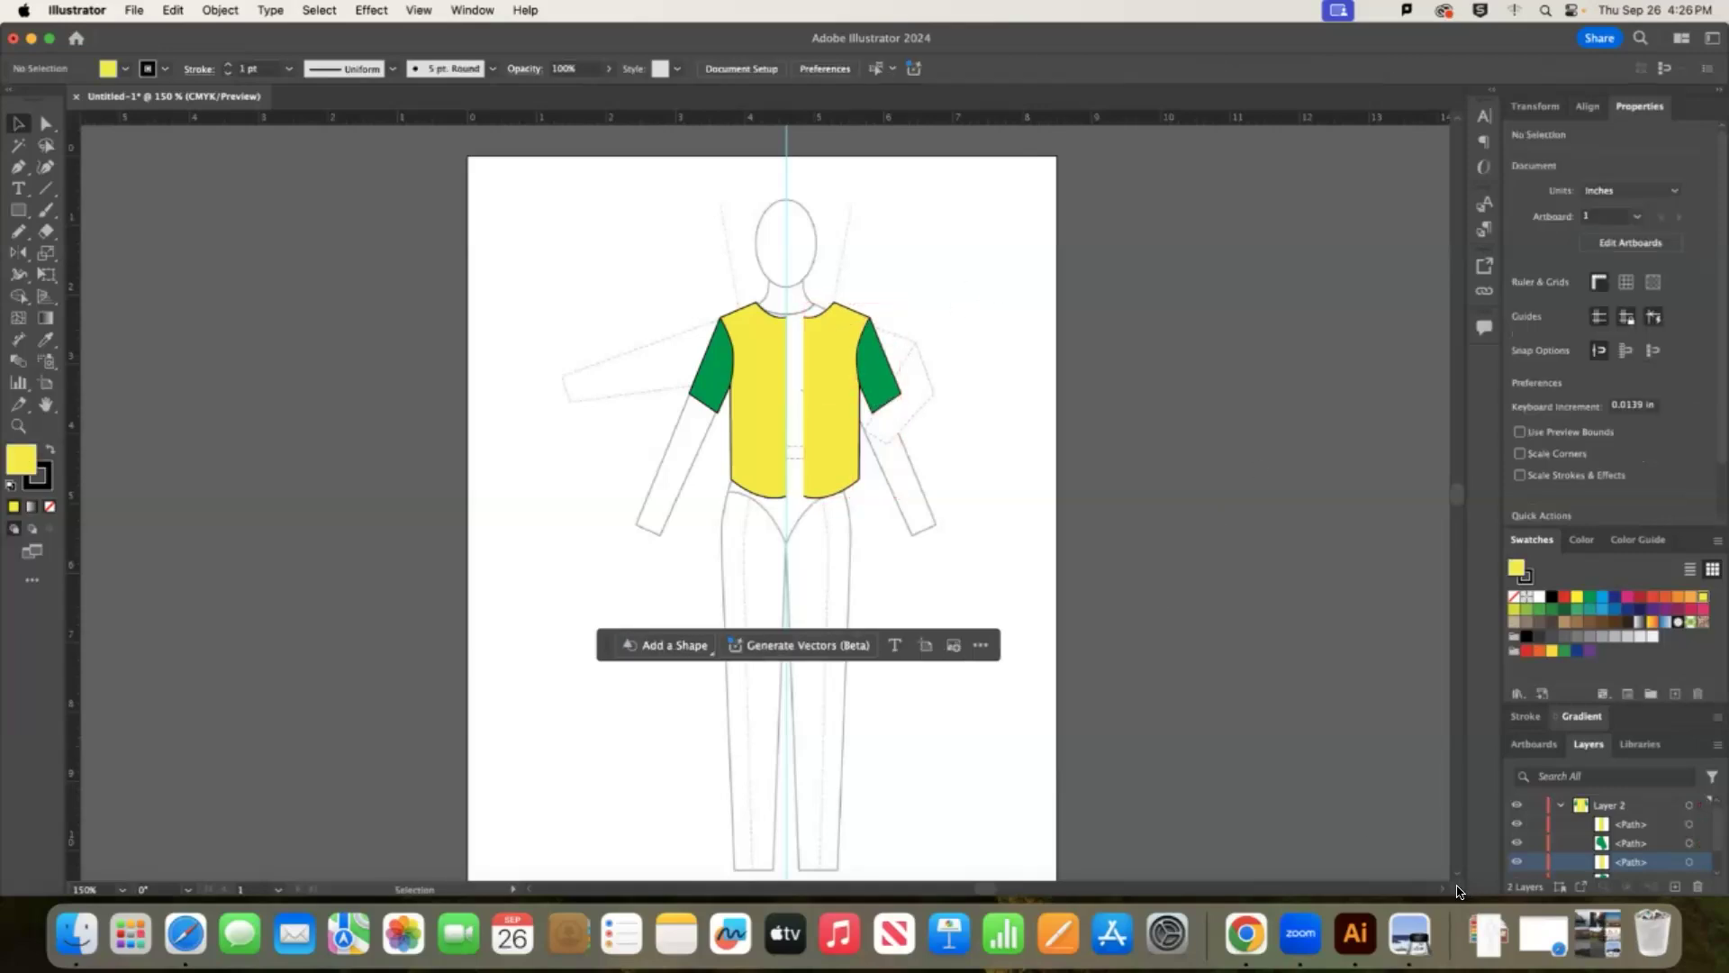
Draw an open four-point yellow path on the empty canvas beside the artboard with the Pen tool, undoing any stray fill change.
{"action": "scroll", "coordinate": [1442, 894], "scroll_direction": "right", "scroll_amount": 5}
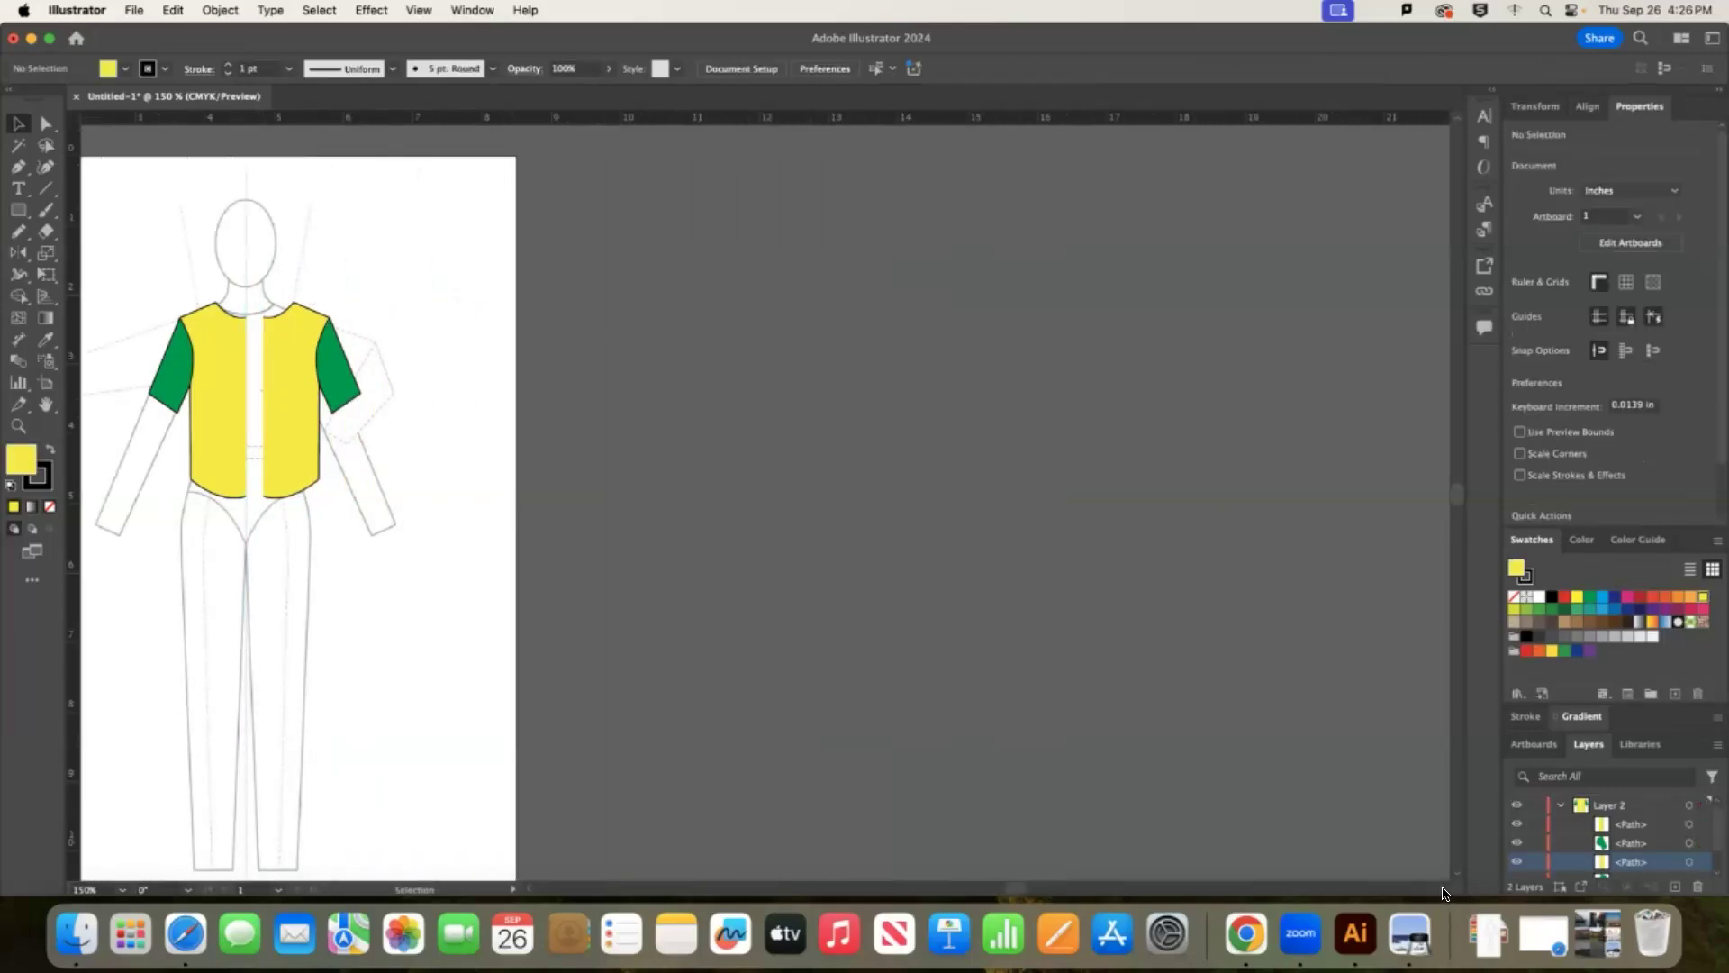
{"action": "left_click", "coordinate": [19, 167]}
{"action": "left_click", "coordinate": [671, 232]}
{"action": "left_click", "coordinate": [551, 264]}
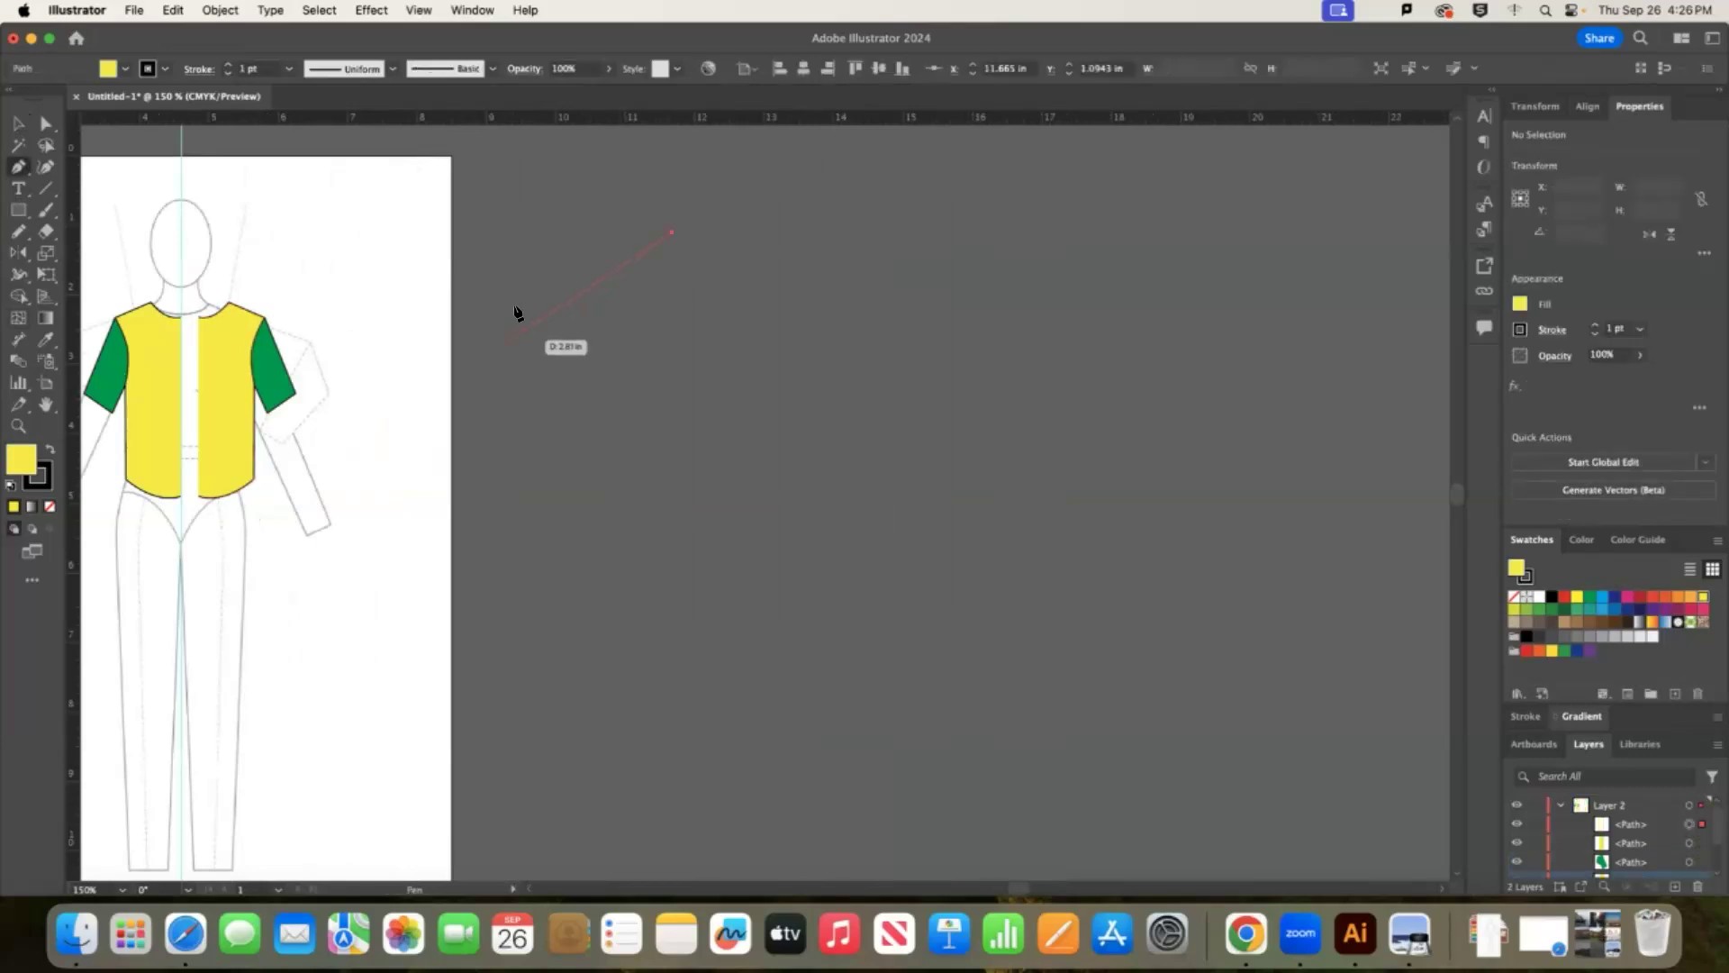
{"action": "left_click", "coordinate": [519, 491]}
{"action": "left_click", "coordinate": [683, 544]}
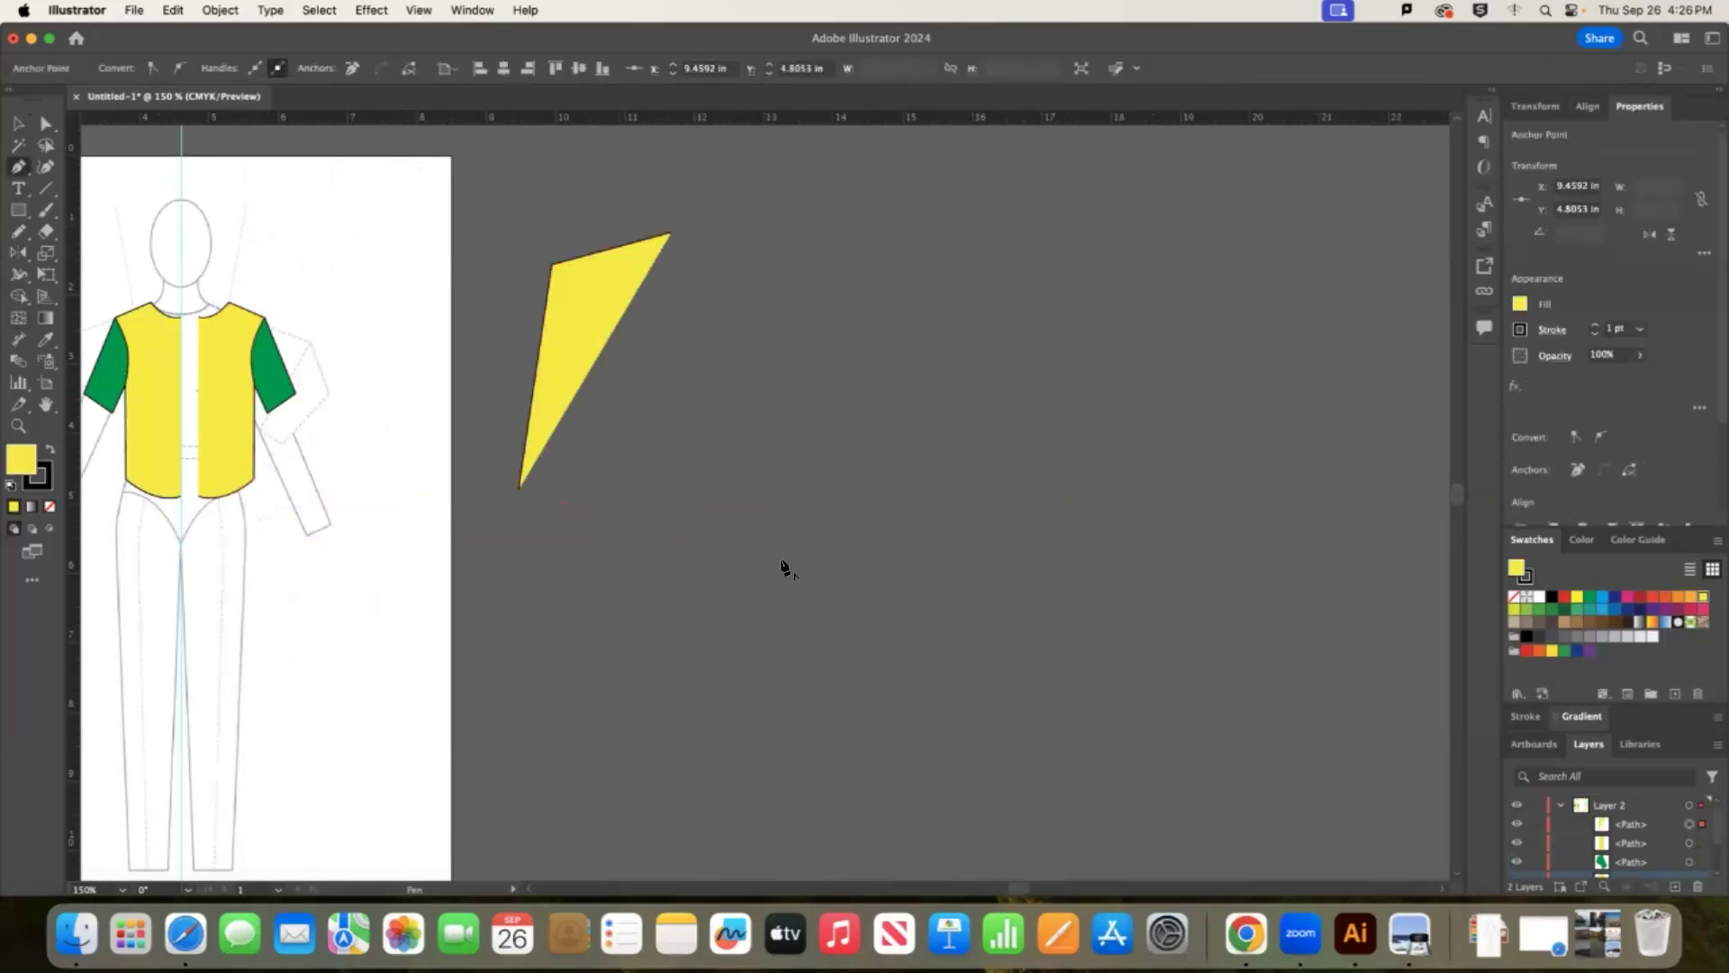
{"action": "left_click", "coordinate": [1639, 598]}
{"action": "key", "text": "super+z"}
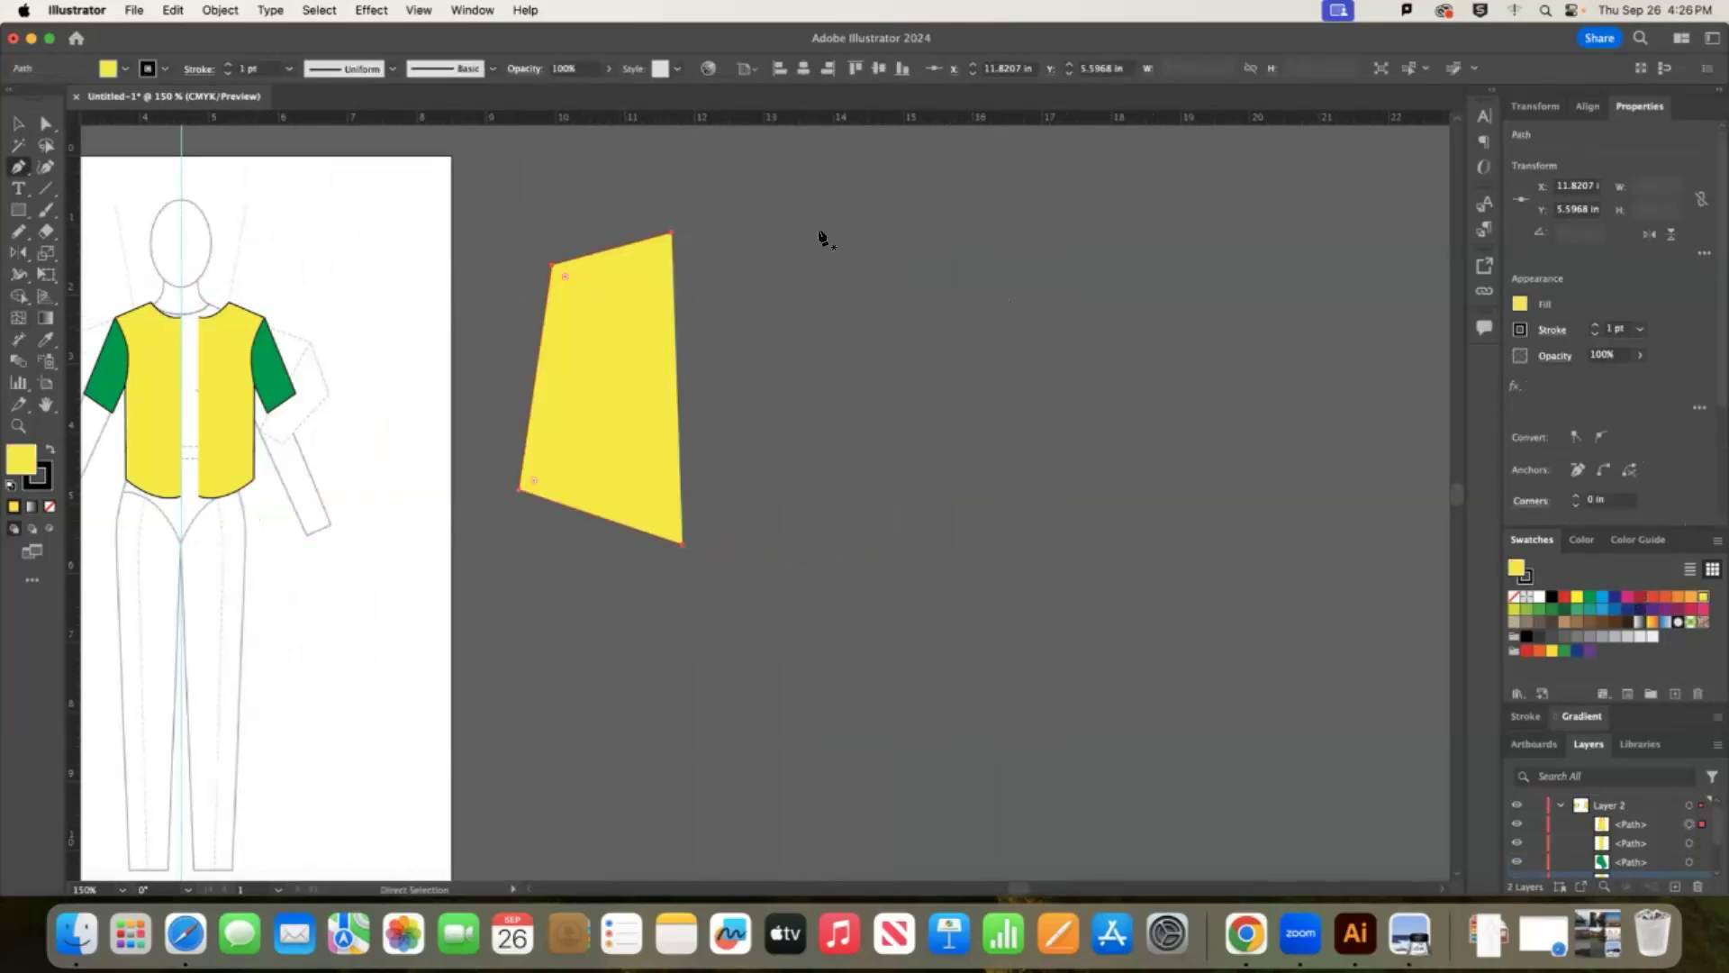
Draw a second open four-point path beside the yellow one with its open side facing it, fill it blue and deselect it.
{"action": "left_click", "coordinate": [821, 229]}
{"action": "left_click", "coordinate": [1021, 346]}
{"action": "left_click", "coordinate": [928, 497]}
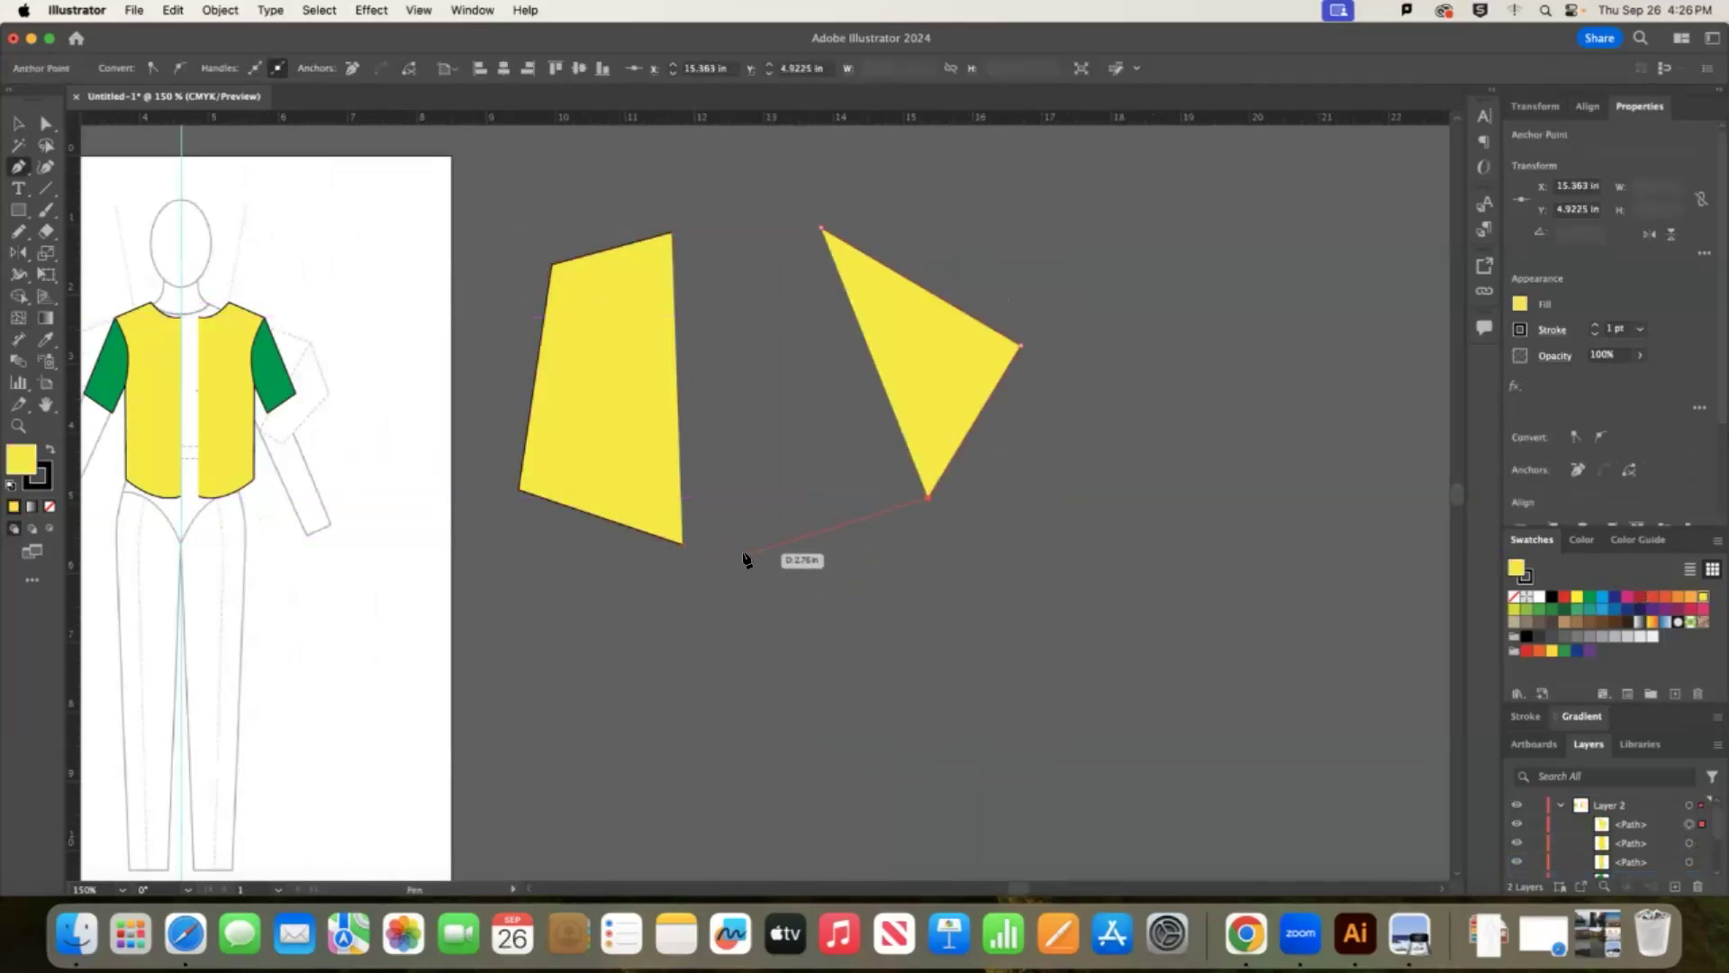
{"action": "left_click", "coordinate": [744, 553]}
{"action": "left_click", "coordinate": [1640, 598]}
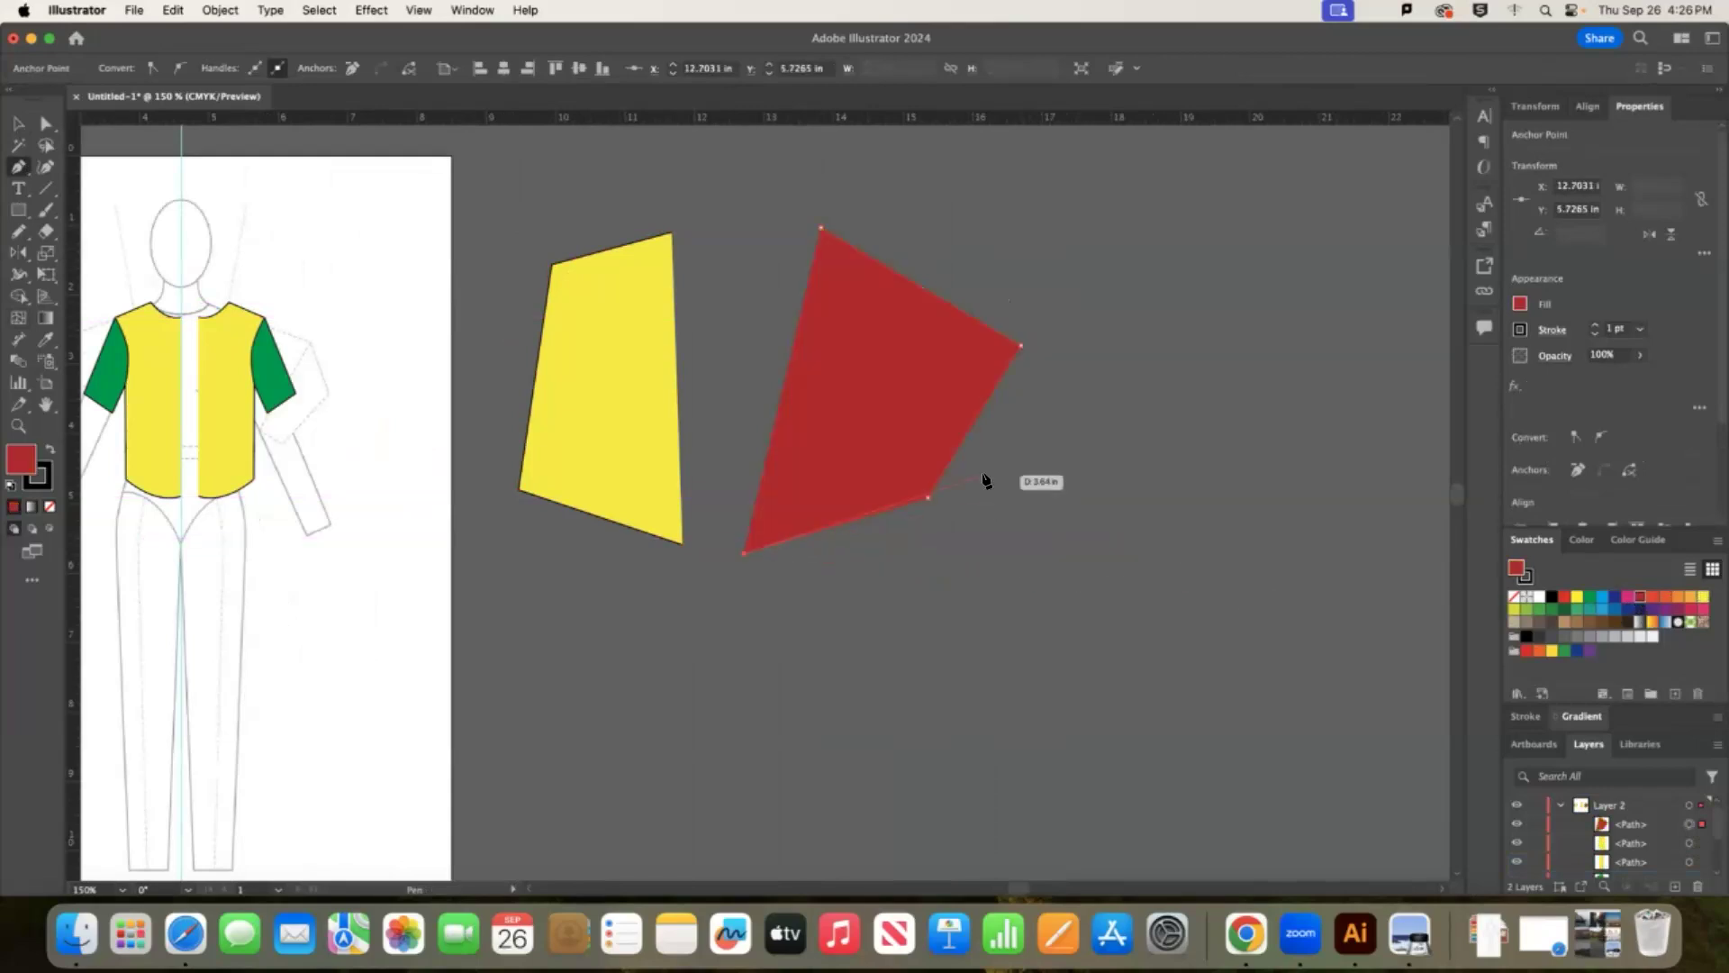
{"action": "key", "text": "v"}
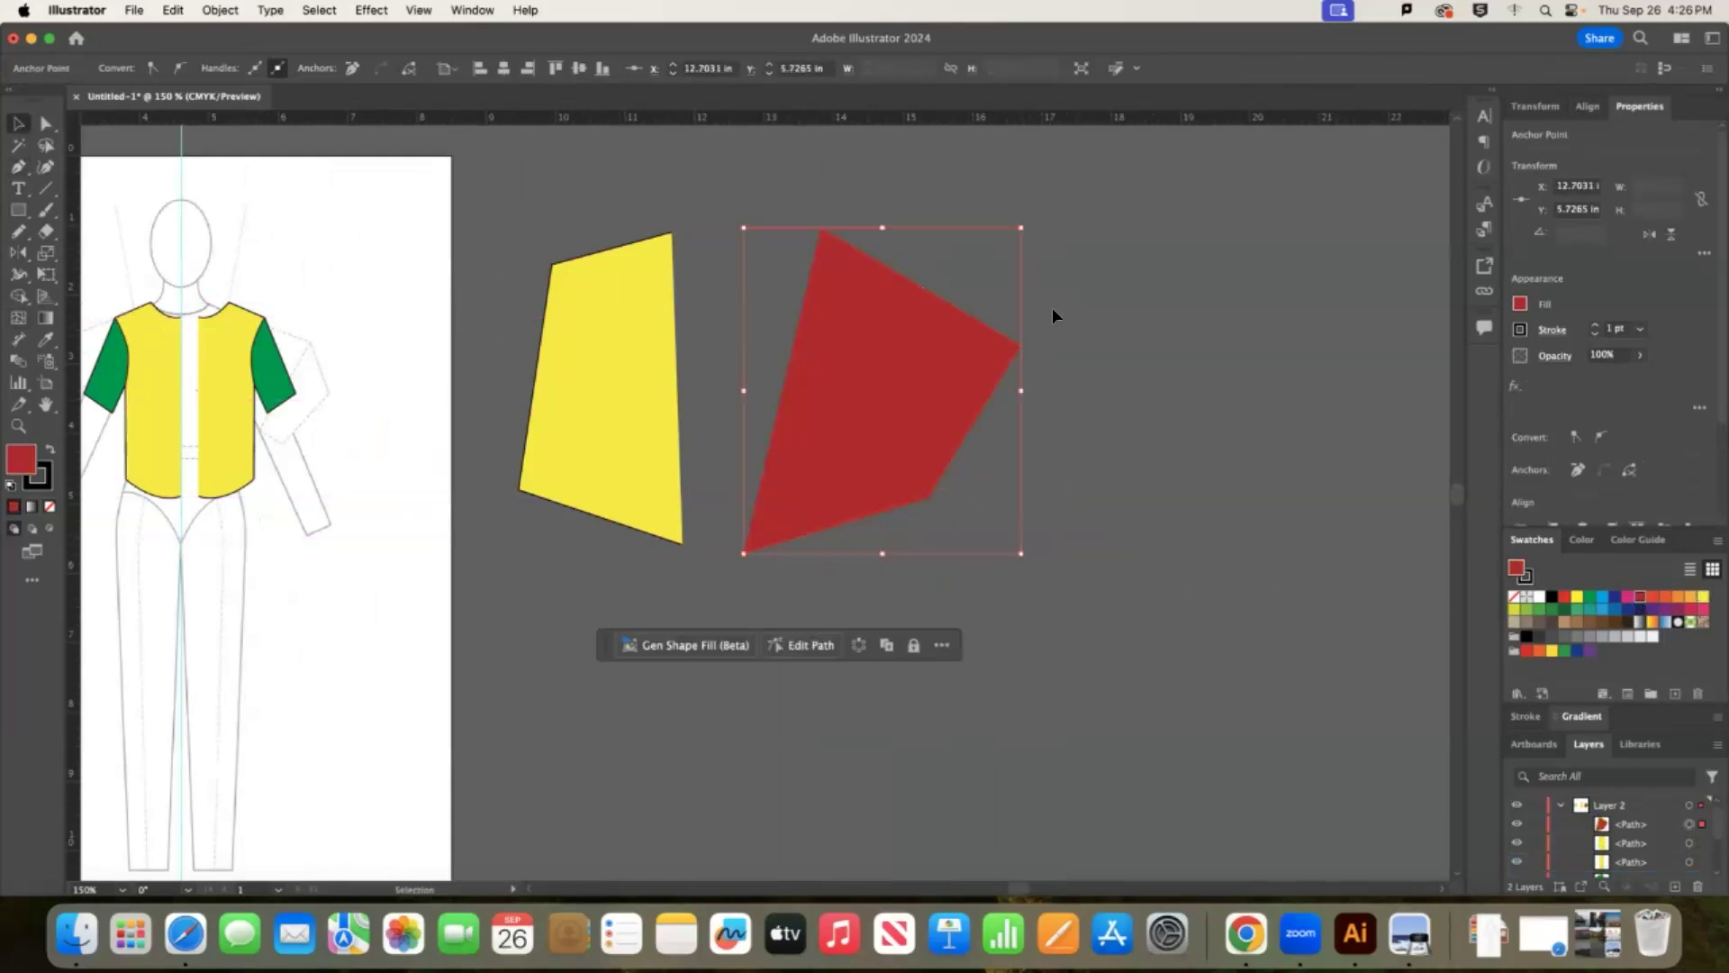
{"action": "left_click", "coordinate": [1604, 613]}
{"action": "left_click", "coordinate": [1087, 220]}
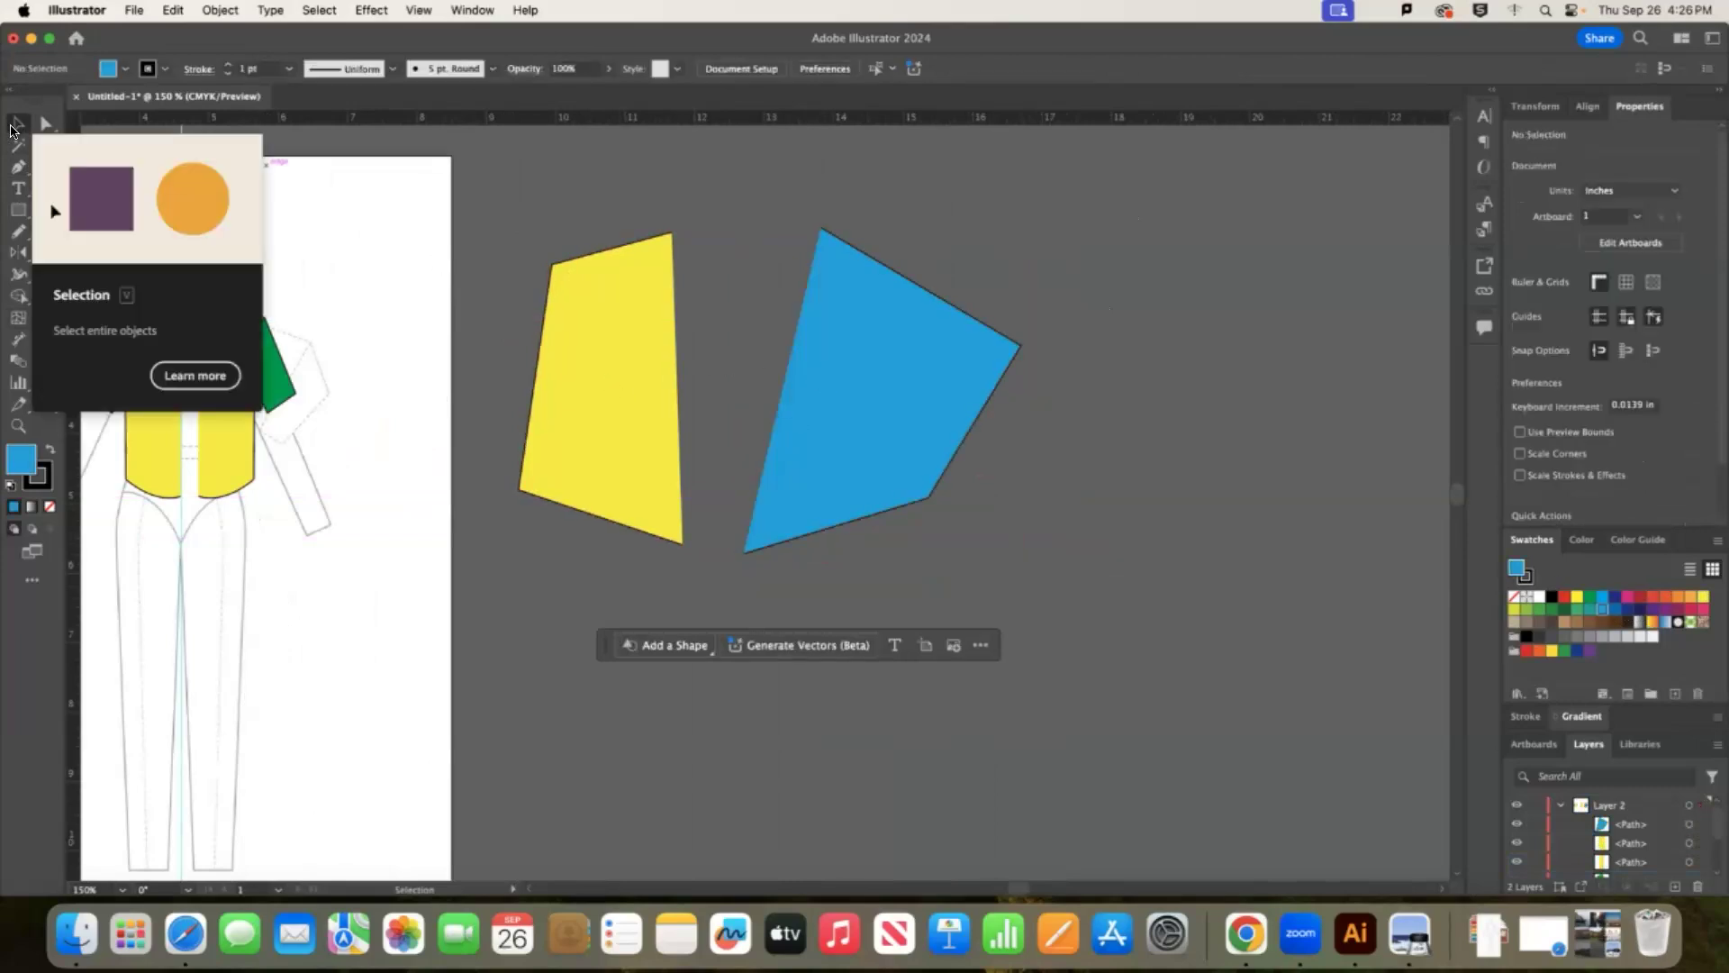
Try joining the whole yellow and blue paths into one shape, undo the join and deselect them.
{"action": "left_click", "coordinate": [663, 409]}
{"action": "left_click", "coordinate": [850, 413], "text": "shift"}
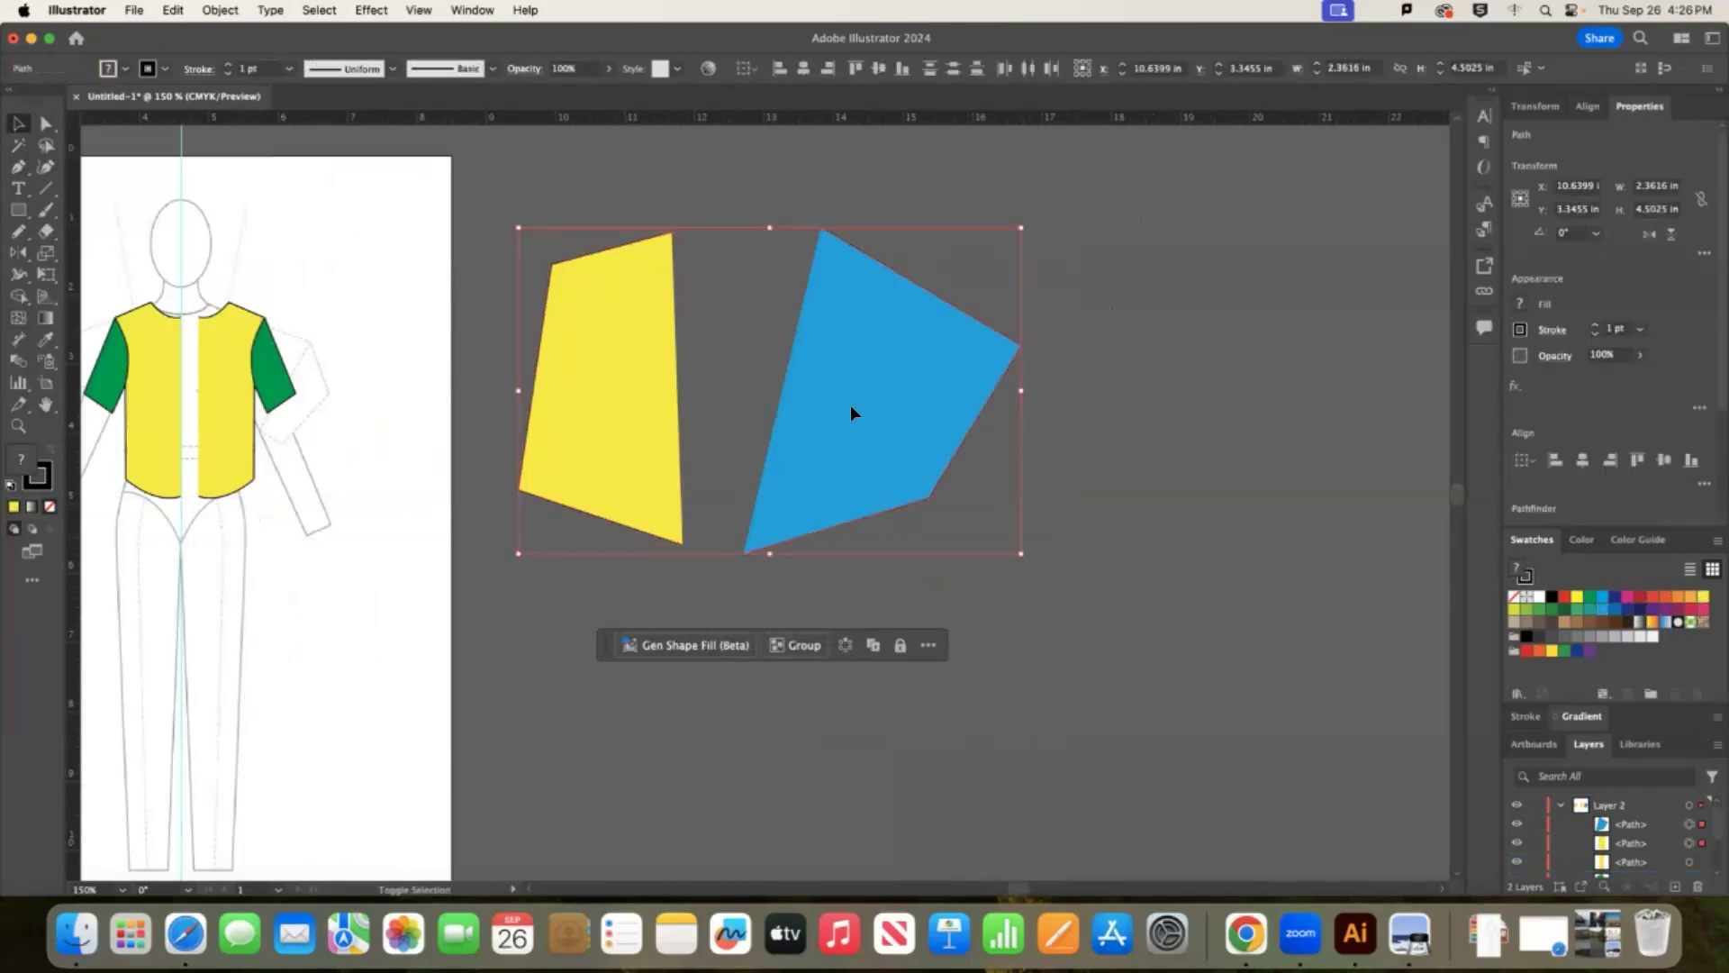
{"action": "right_click", "coordinate": [851, 401]}
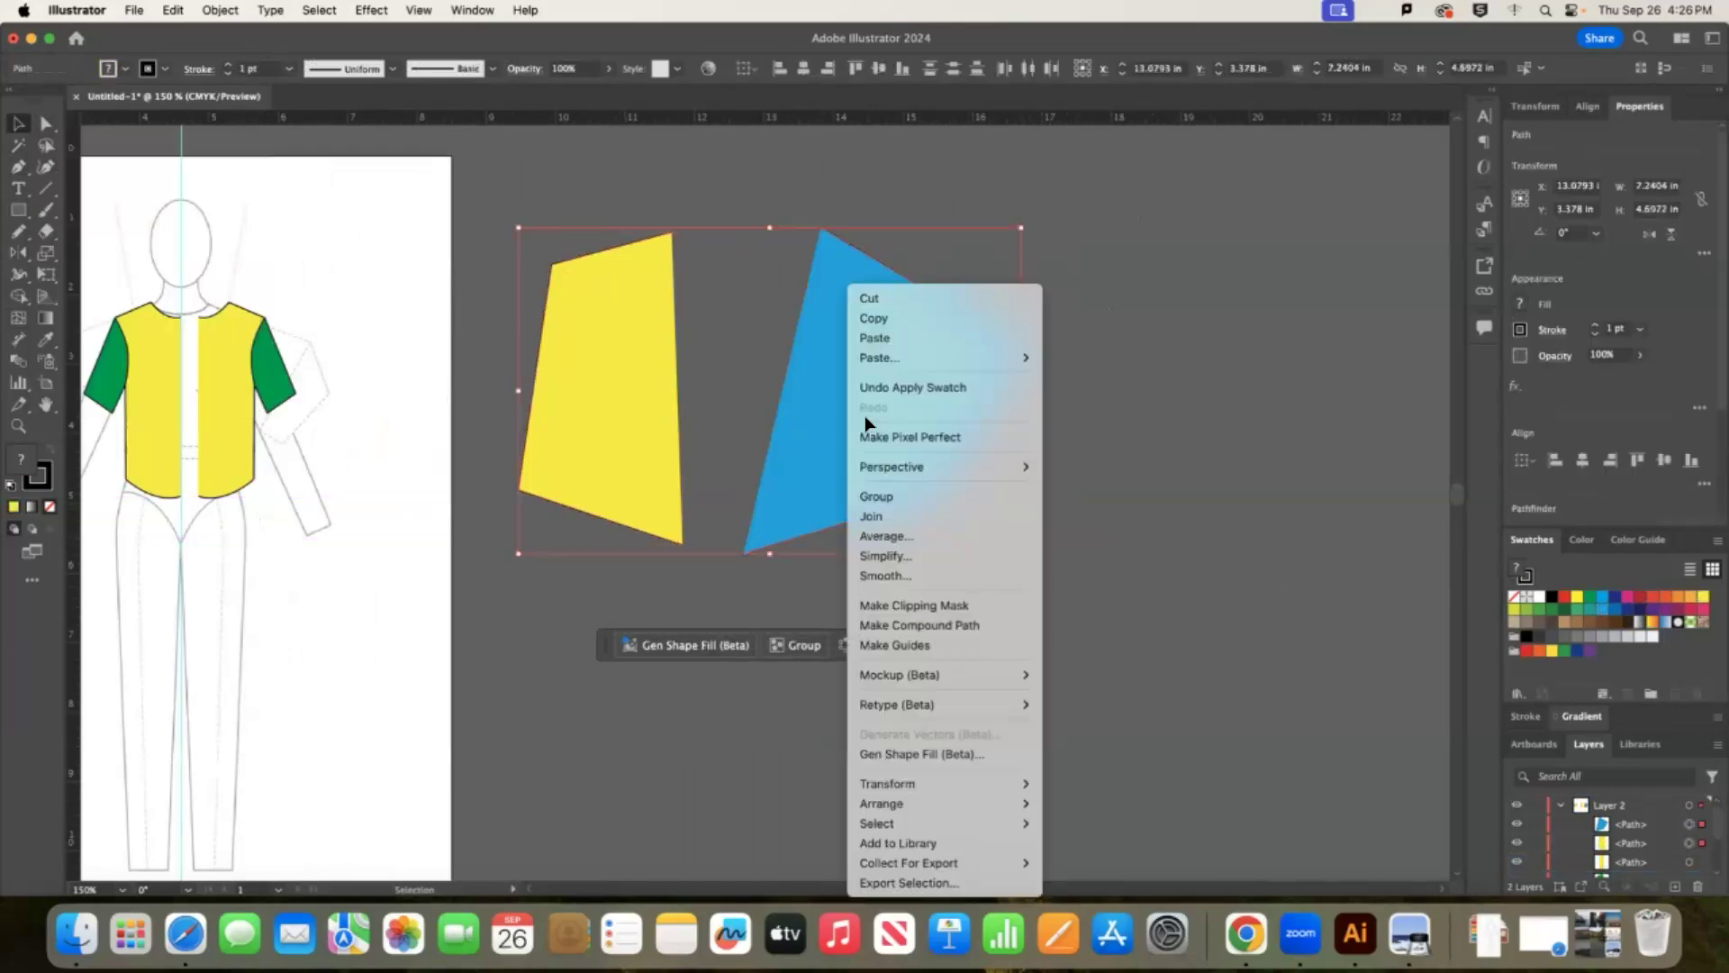
{"action": "left_click", "coordinate": [912, 520]}
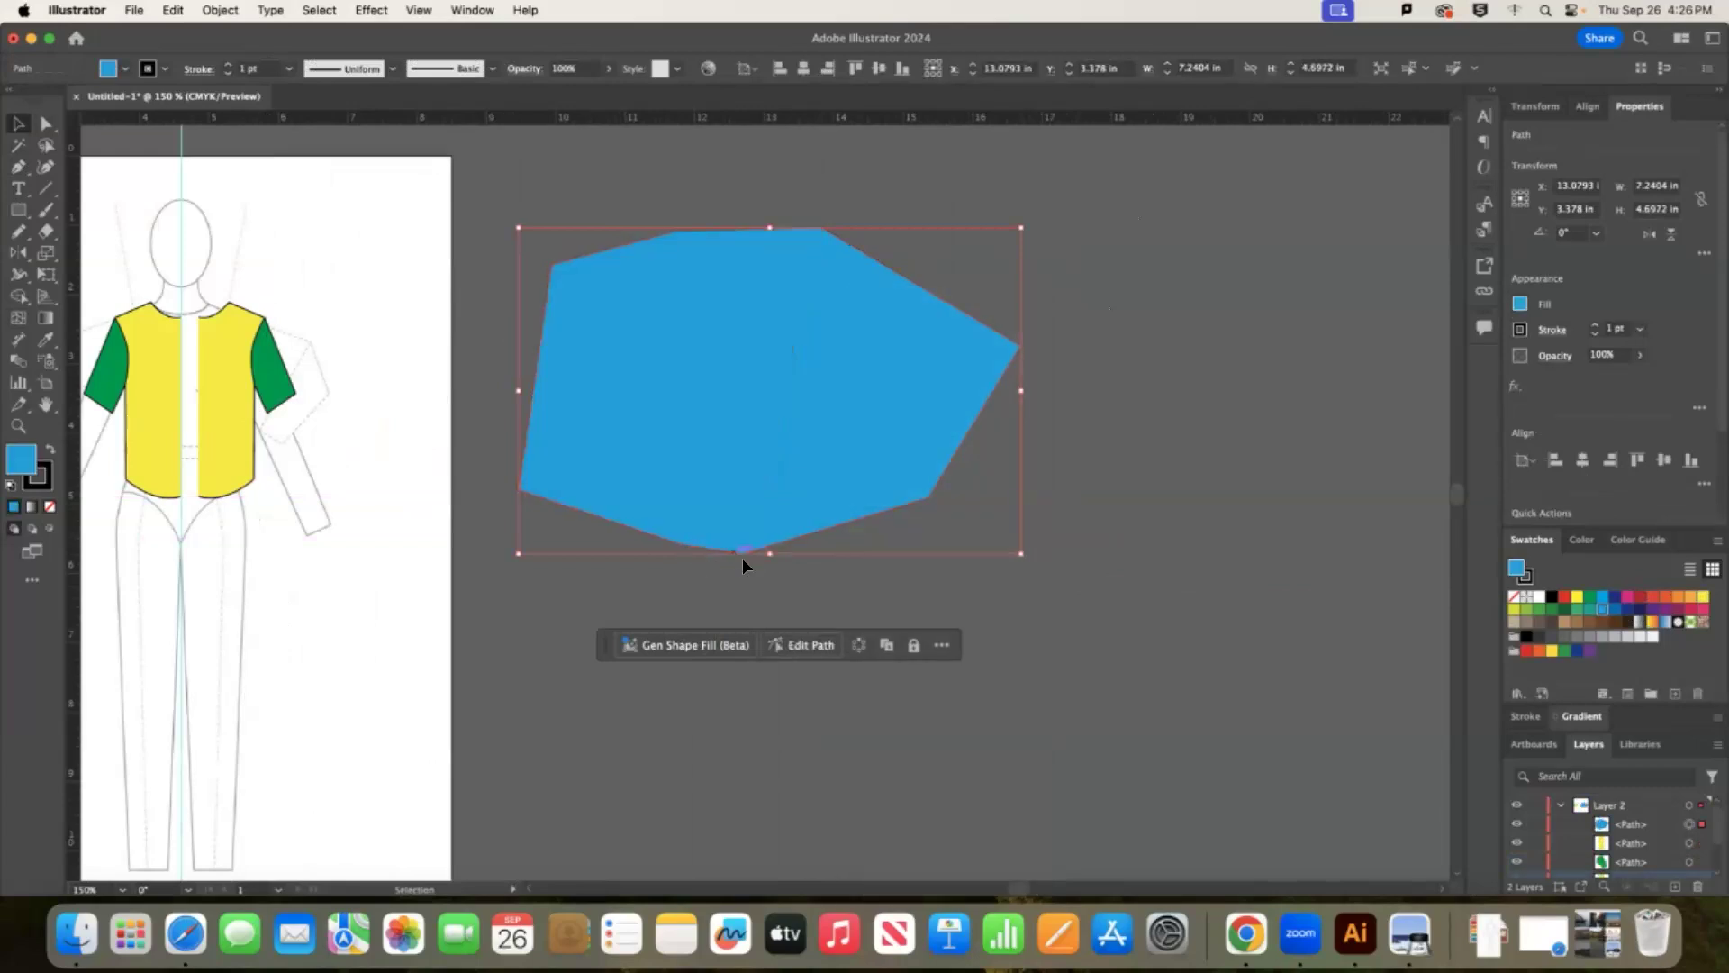
{"action": "left_click", "coordinate": [45, 122]}
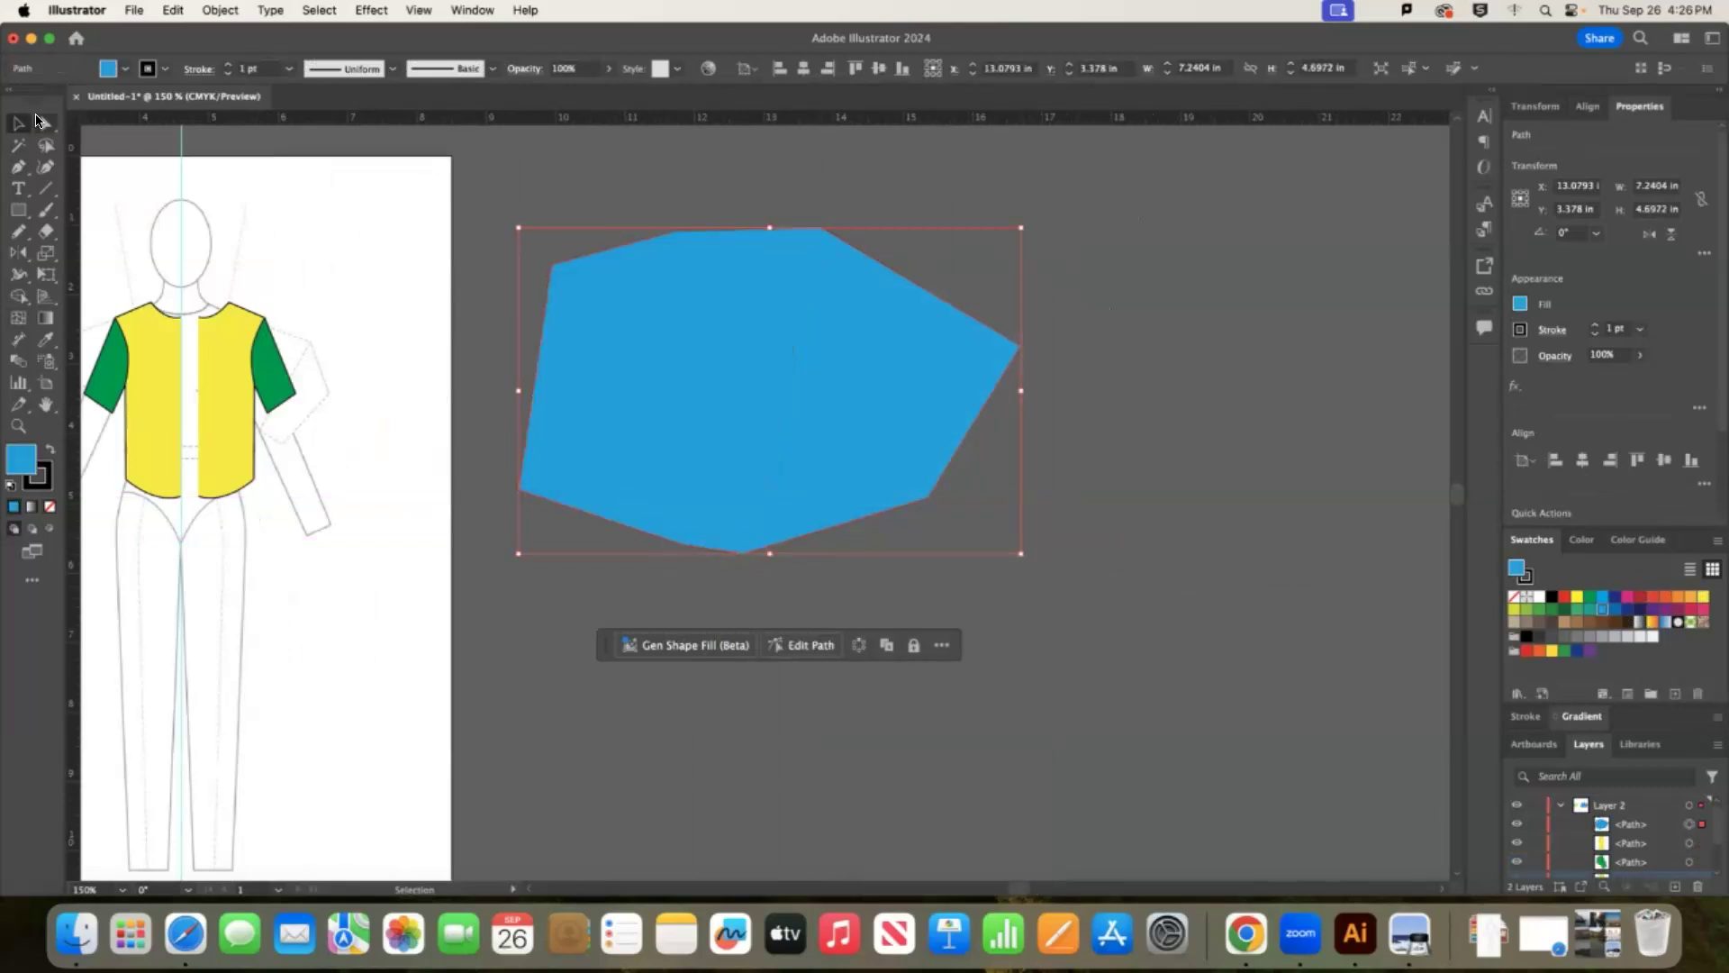
{"action": "left_click", "coordinate": [755, 205]}
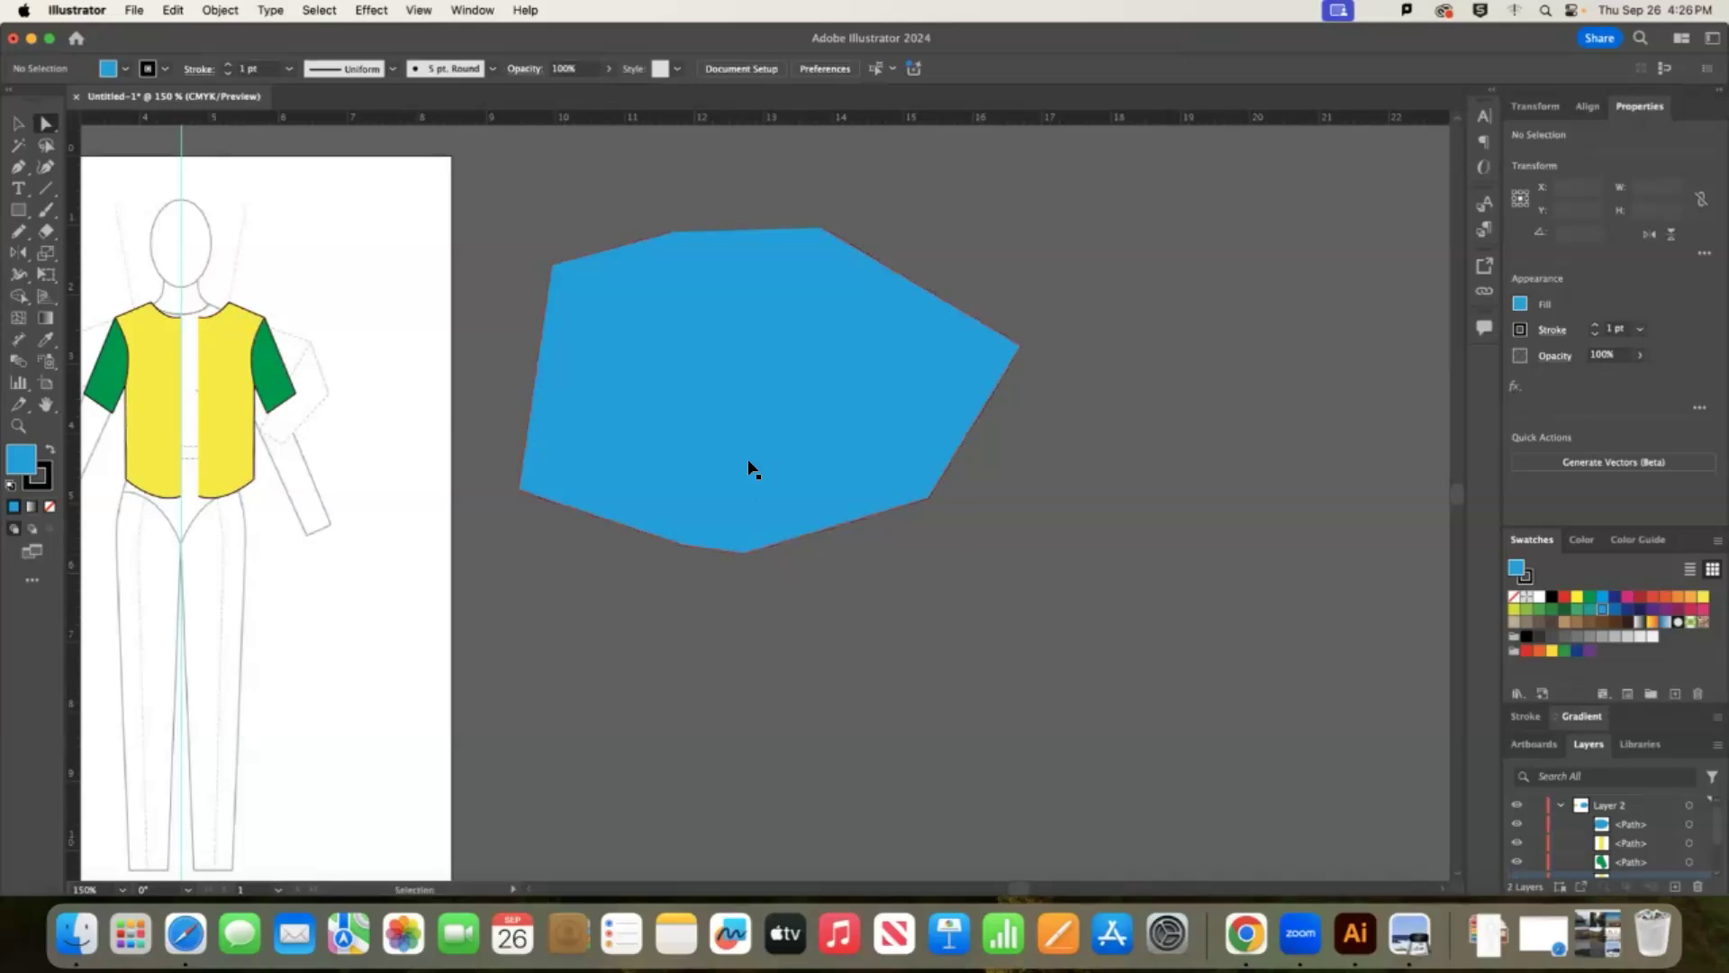
{"action": "key", "text": "super+z"}
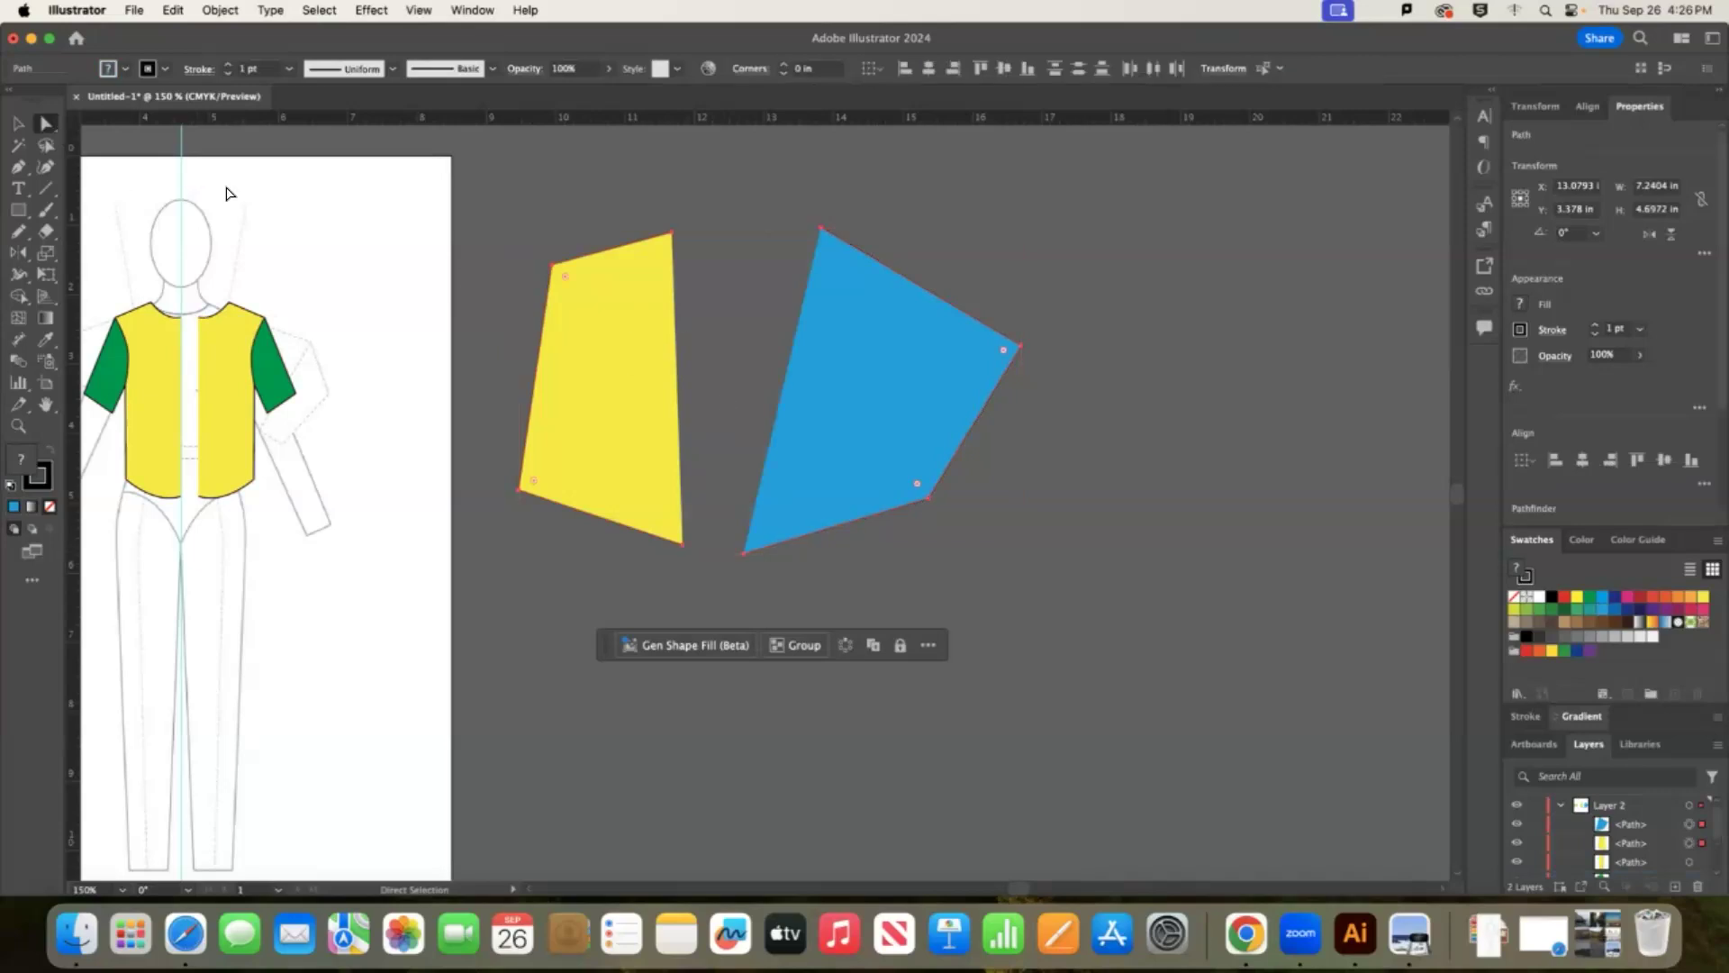
{"action": "left_click", "coordinate": [694, 587]}
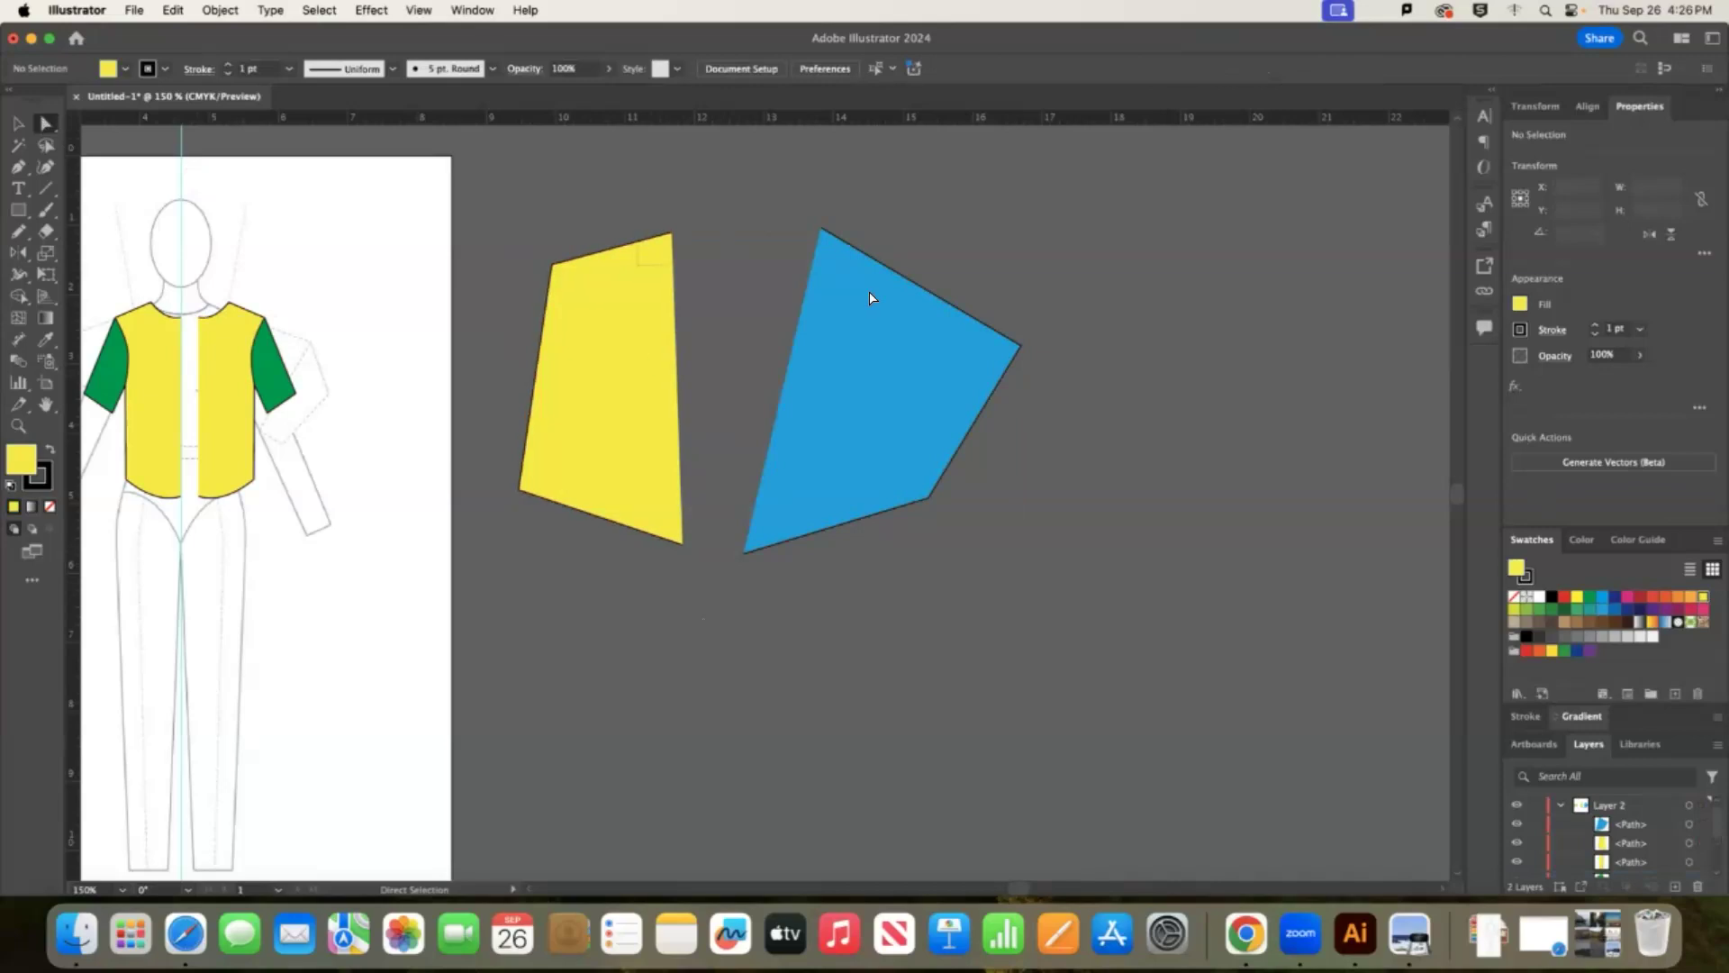
Select the facing upper end anchor points of the yellow and blue paths, collapse Layer 2 and average the points on both axes.
{"action": "key", "text": "super+a"}
{"action": "left_click", "coordinate": [823, 230]}
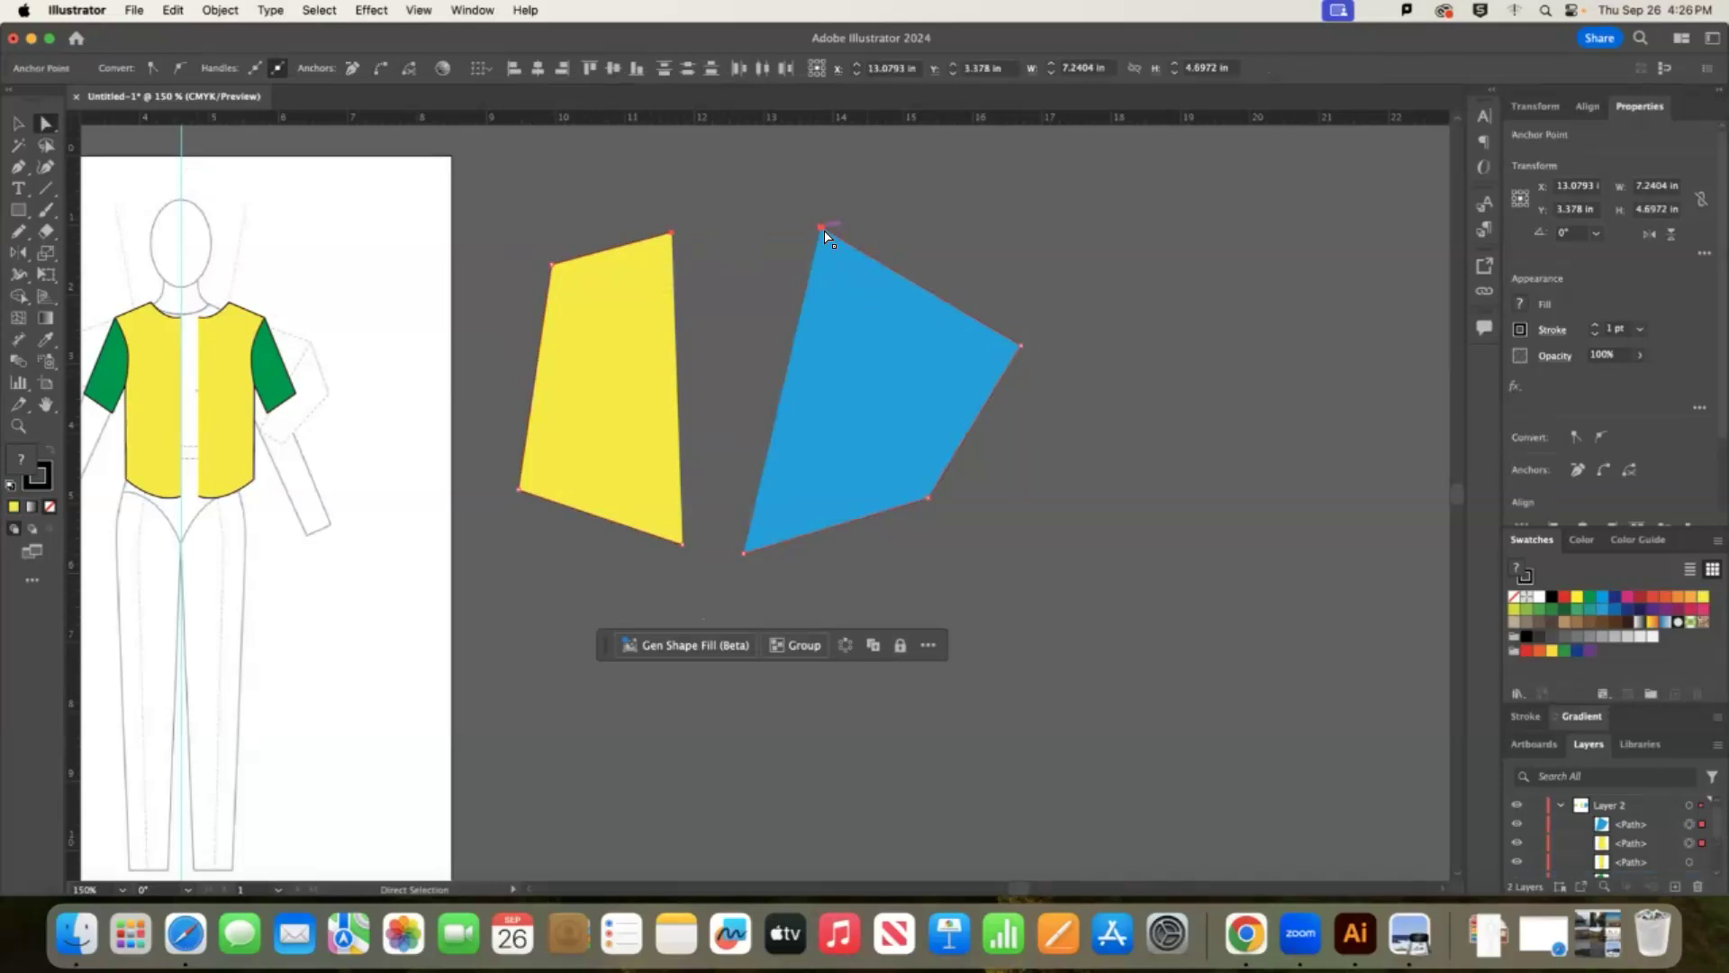
{"action": "left_click", "coordinate": [1560, 806]}
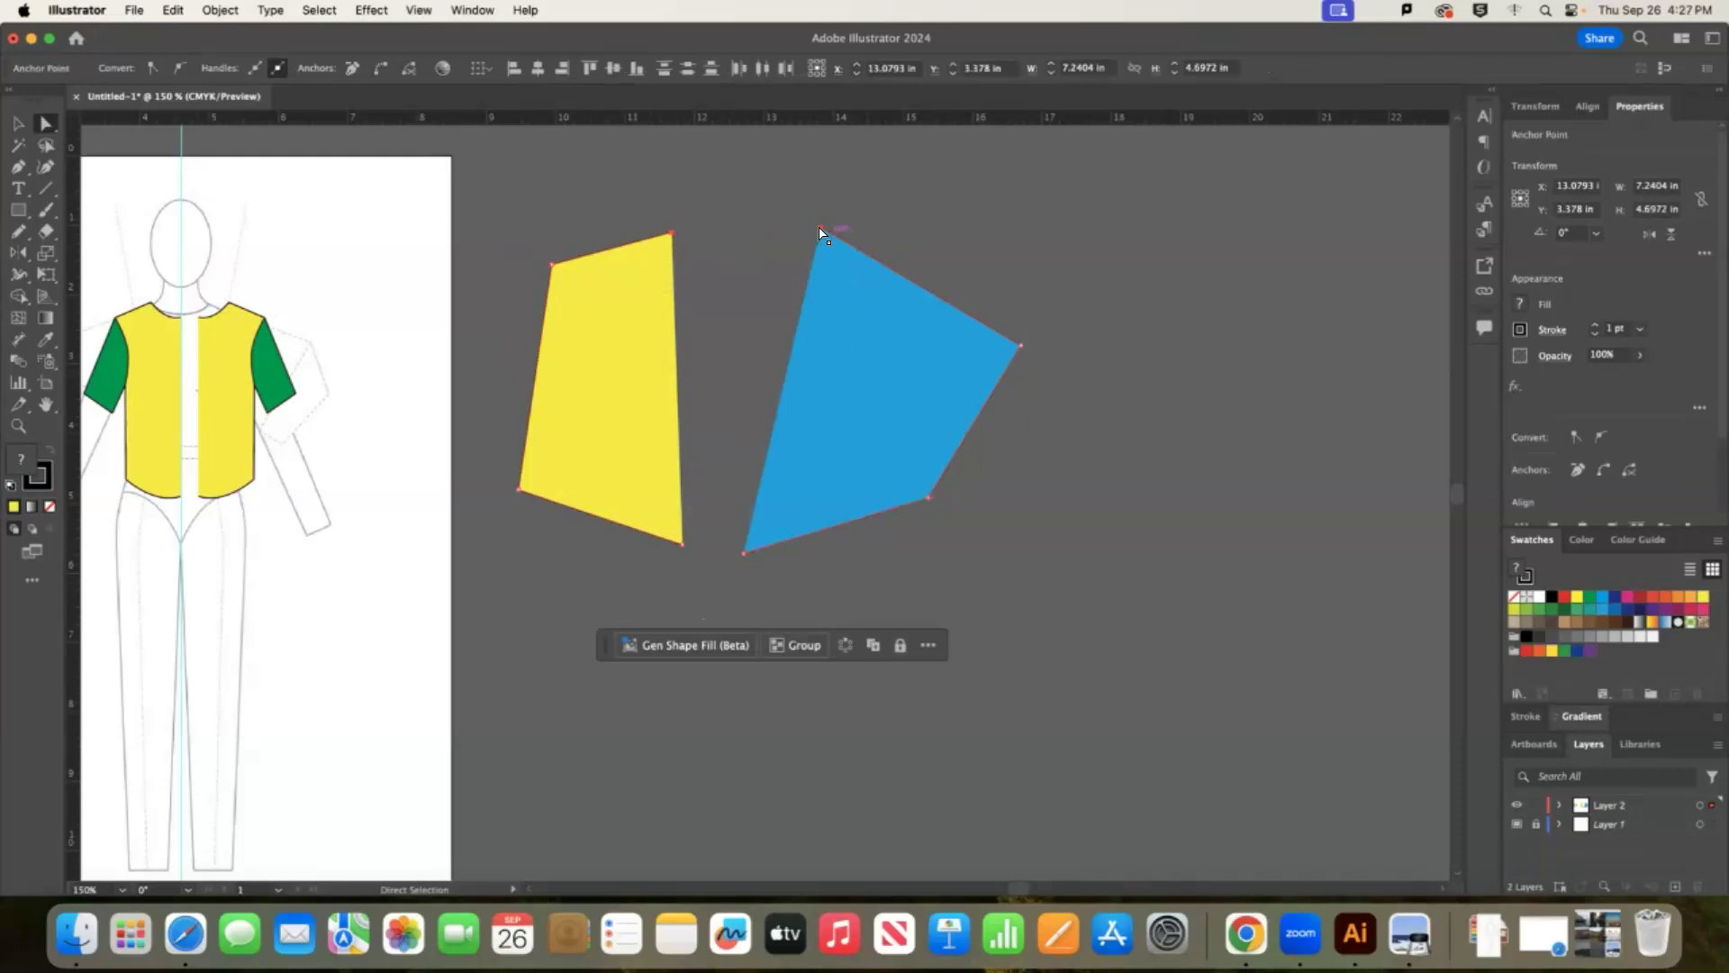
{"action": "right_click", "coordinate": [1265, 260]}
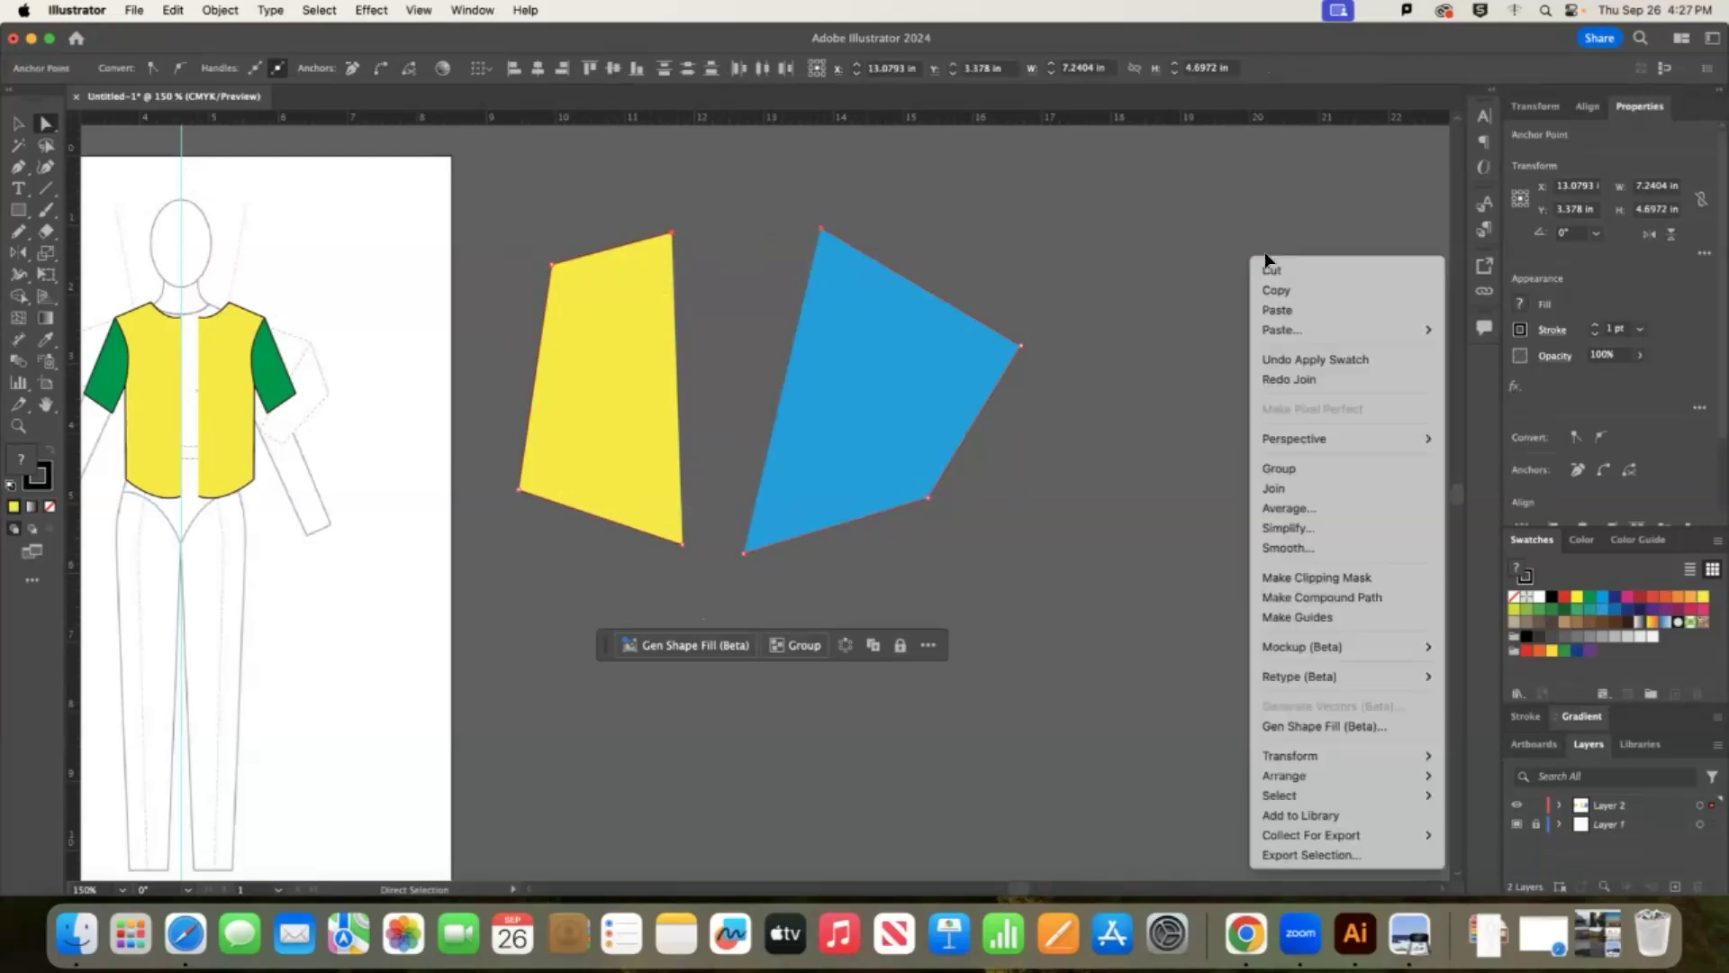
{"action": "left_click", "coordinate": [1321, 508]}
{"action": "left_click", "coordinate": [923, 537]}
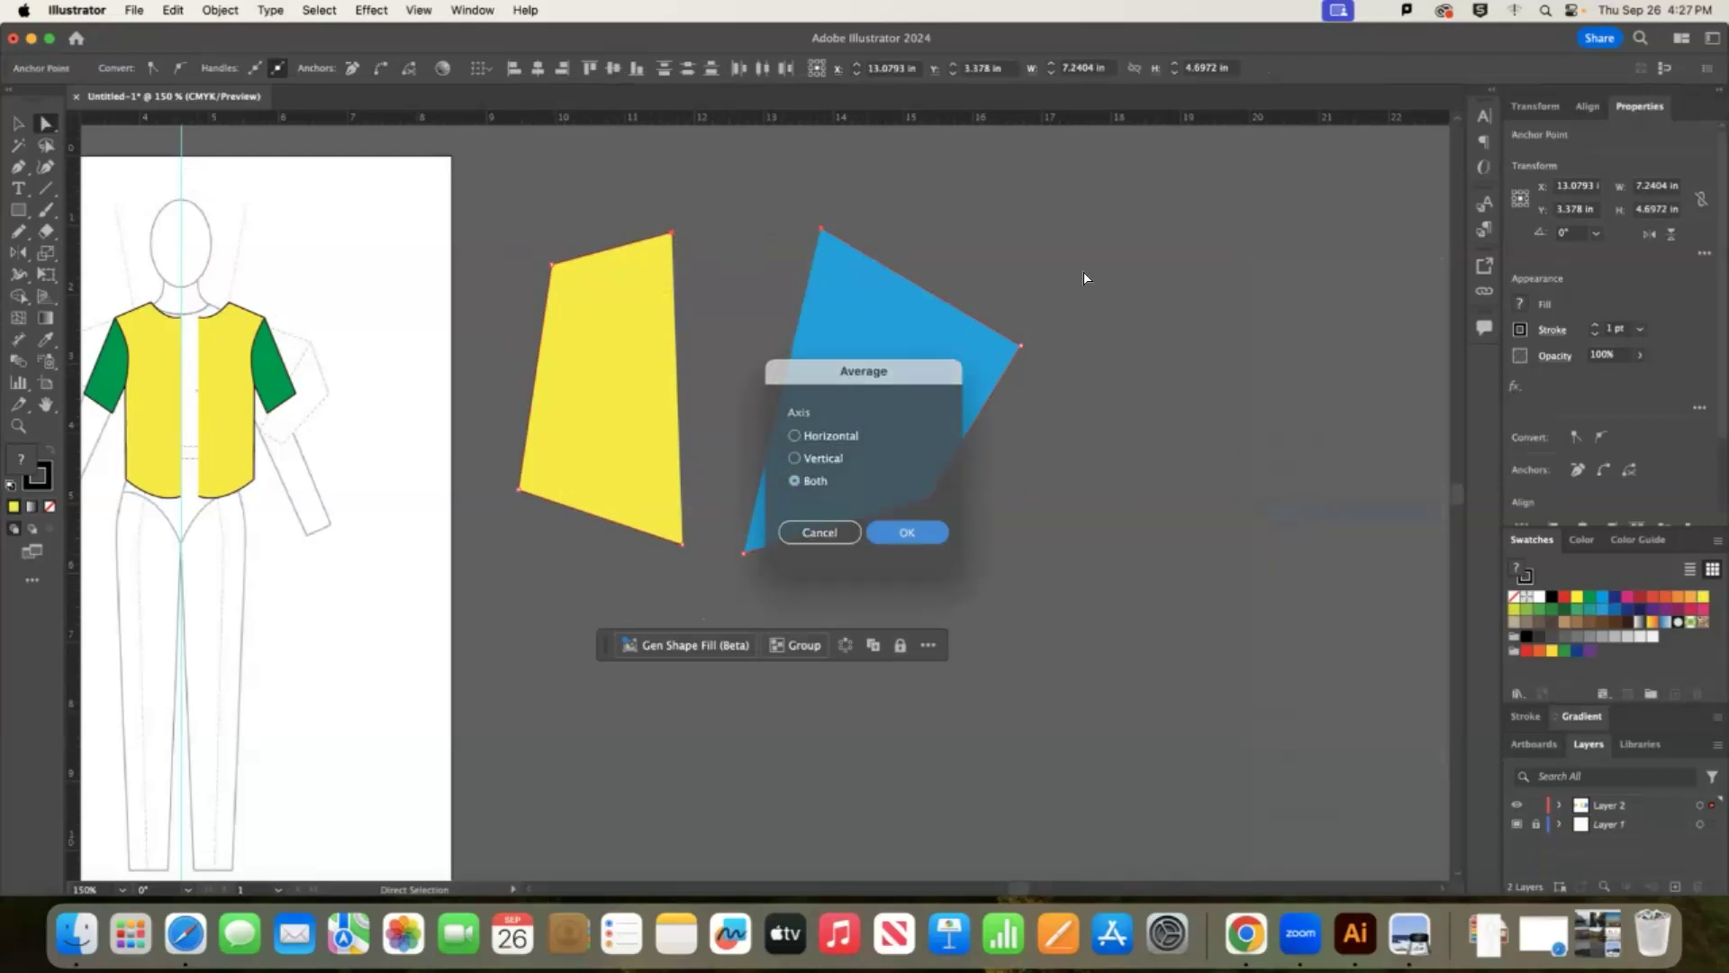
Join the averaged upper end points of the yellow and blue paths, and undo both the join and the average.
{"action": "right_click", "coordinate": [1185, 280]}
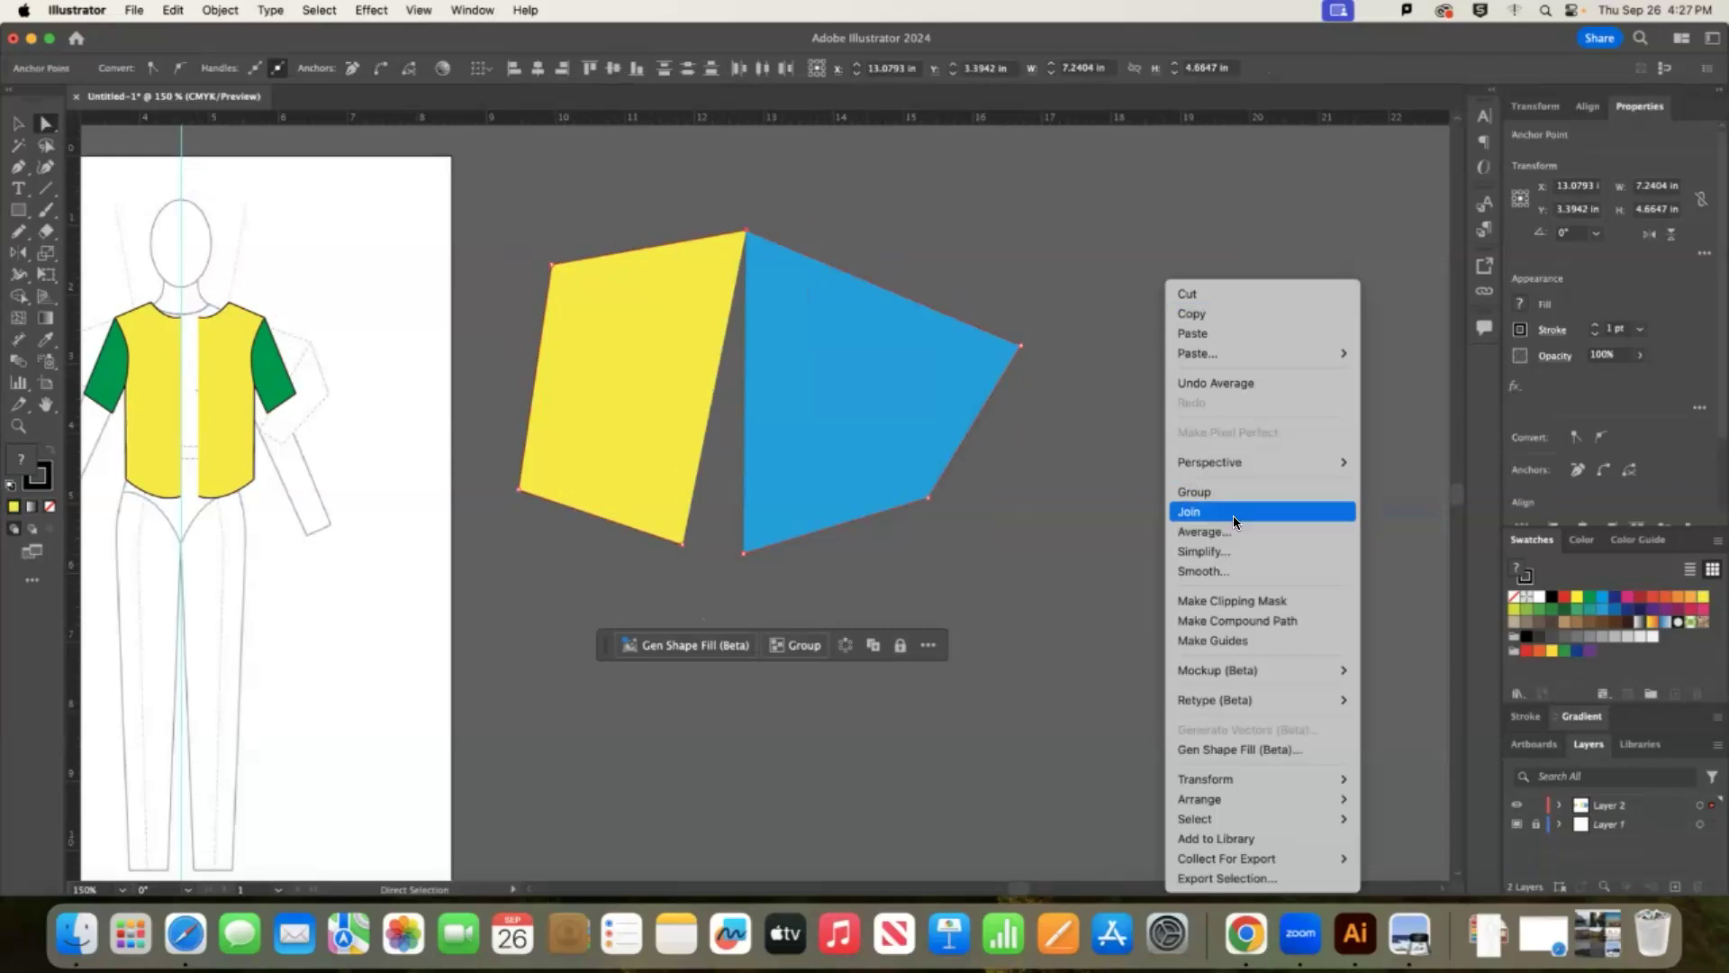
{"action": "left_click", "coordinate": [1234, 515]}
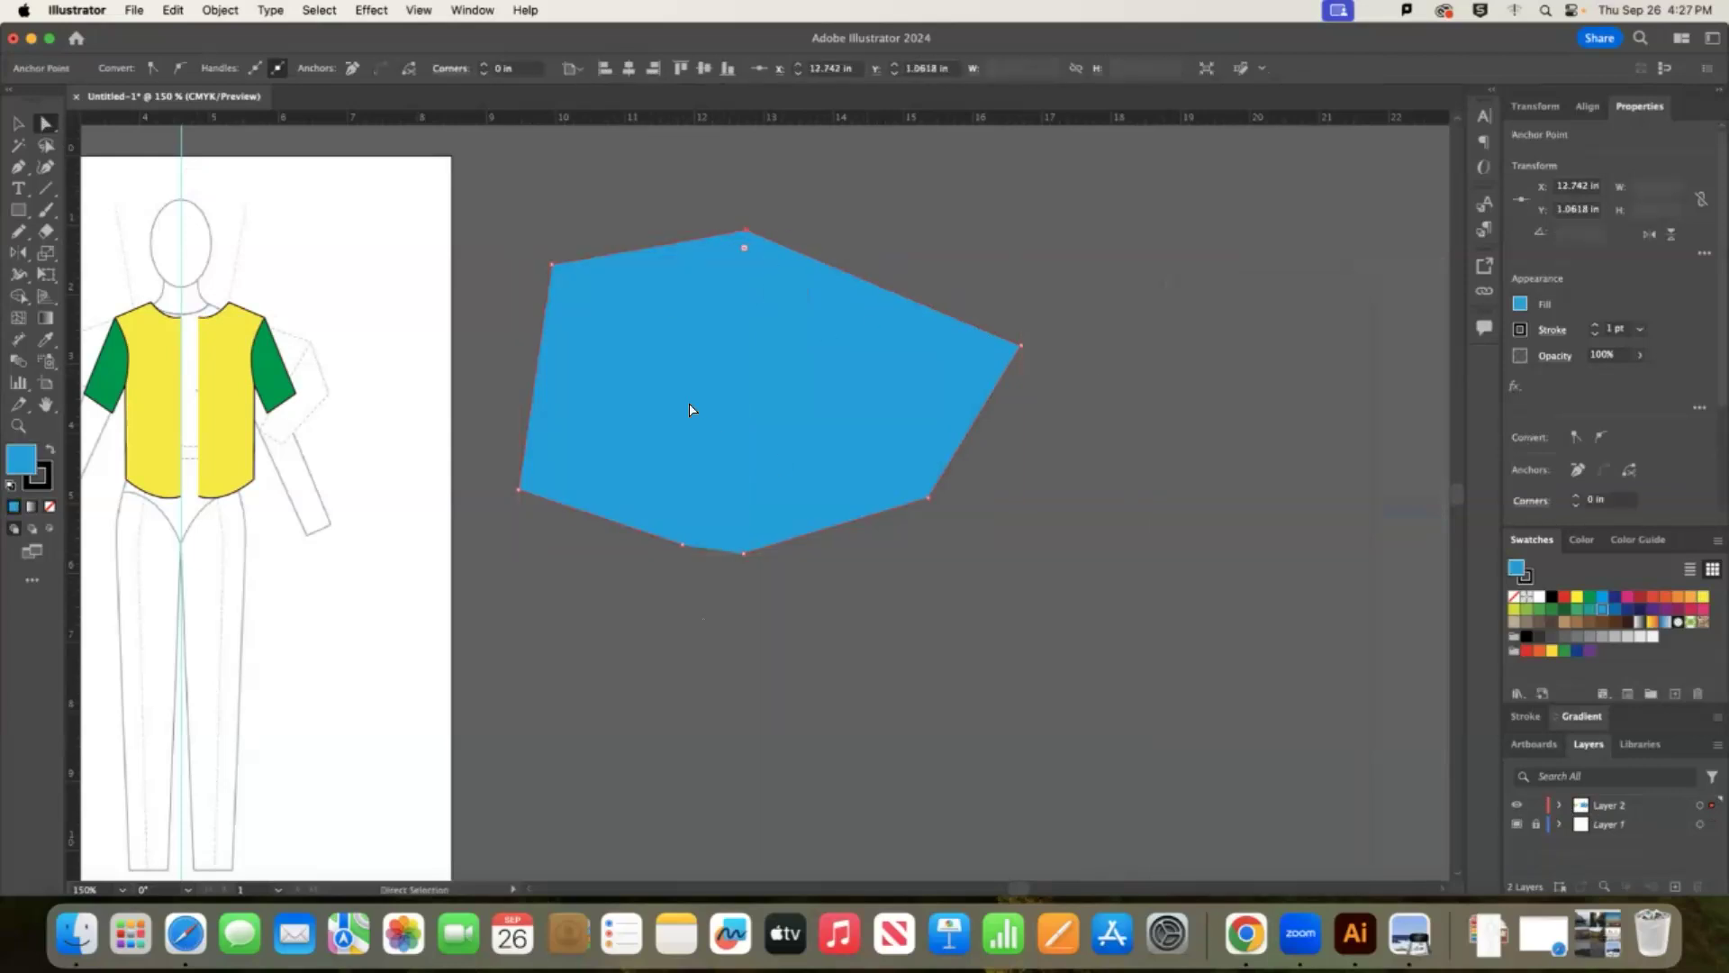
{"action": "key", "text": "super+z"}
{"action": "key", "text": "super+z"}
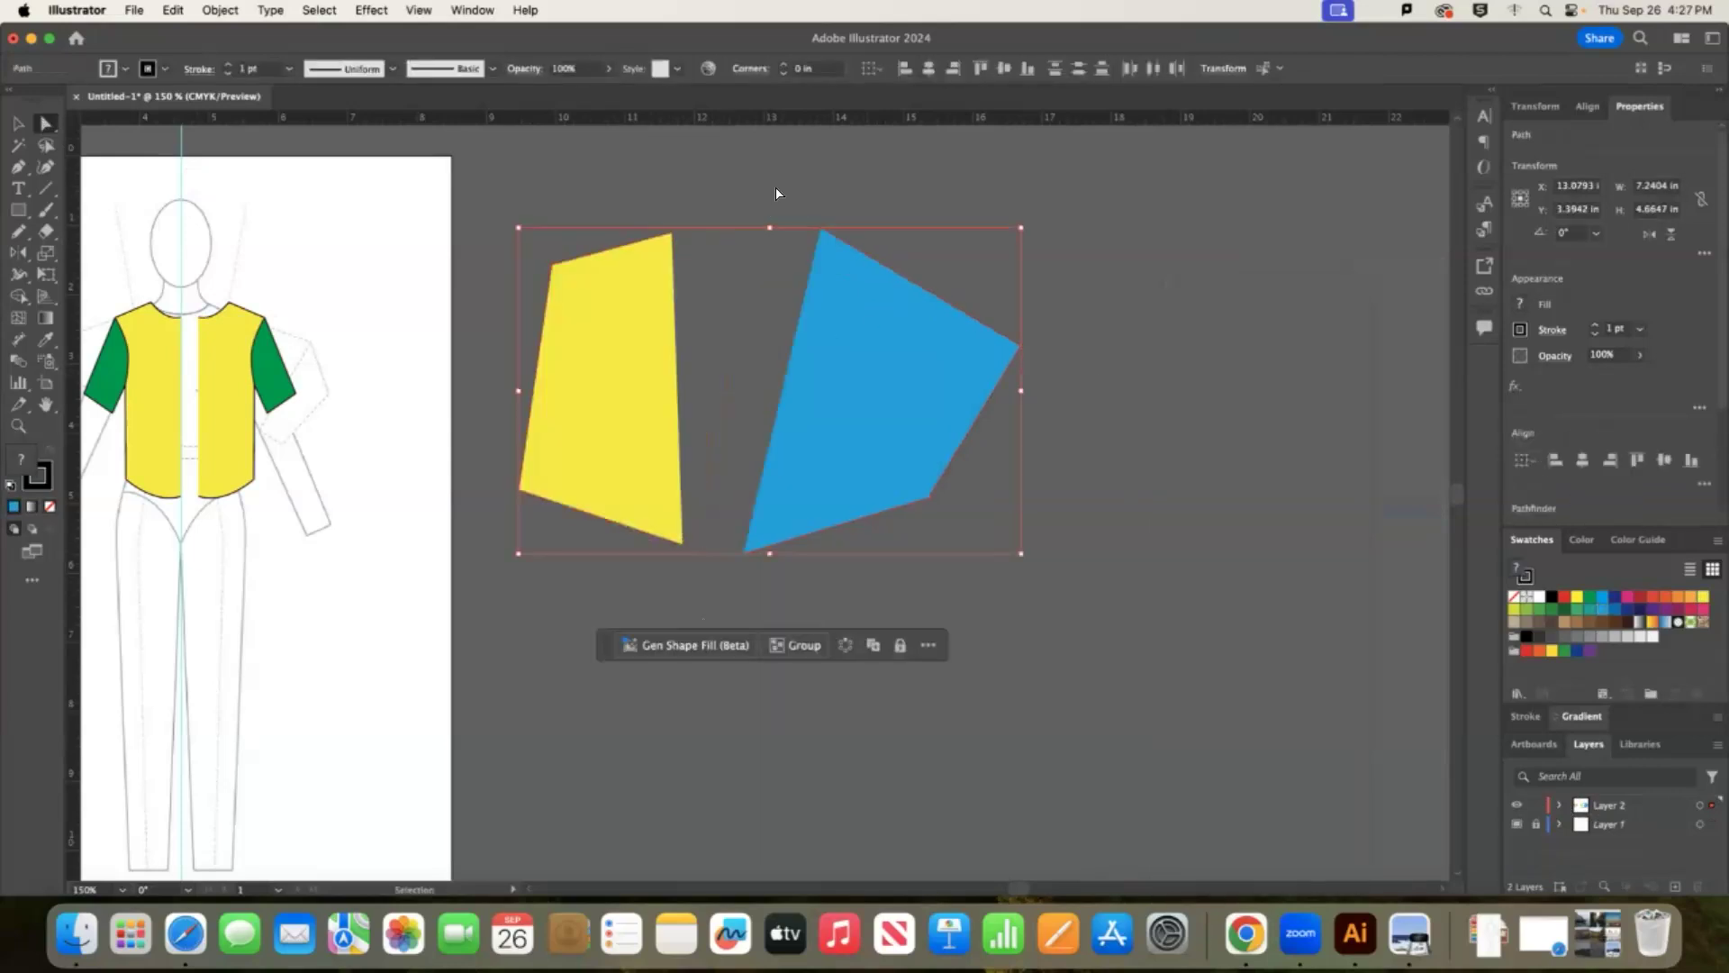
Join the facing upper end points of the yellow and blue paths without averaging them, and undo the join.
{"action": "left_click", "coordinate": [707, 238]}
{"action": "key", "text": "super+a"}
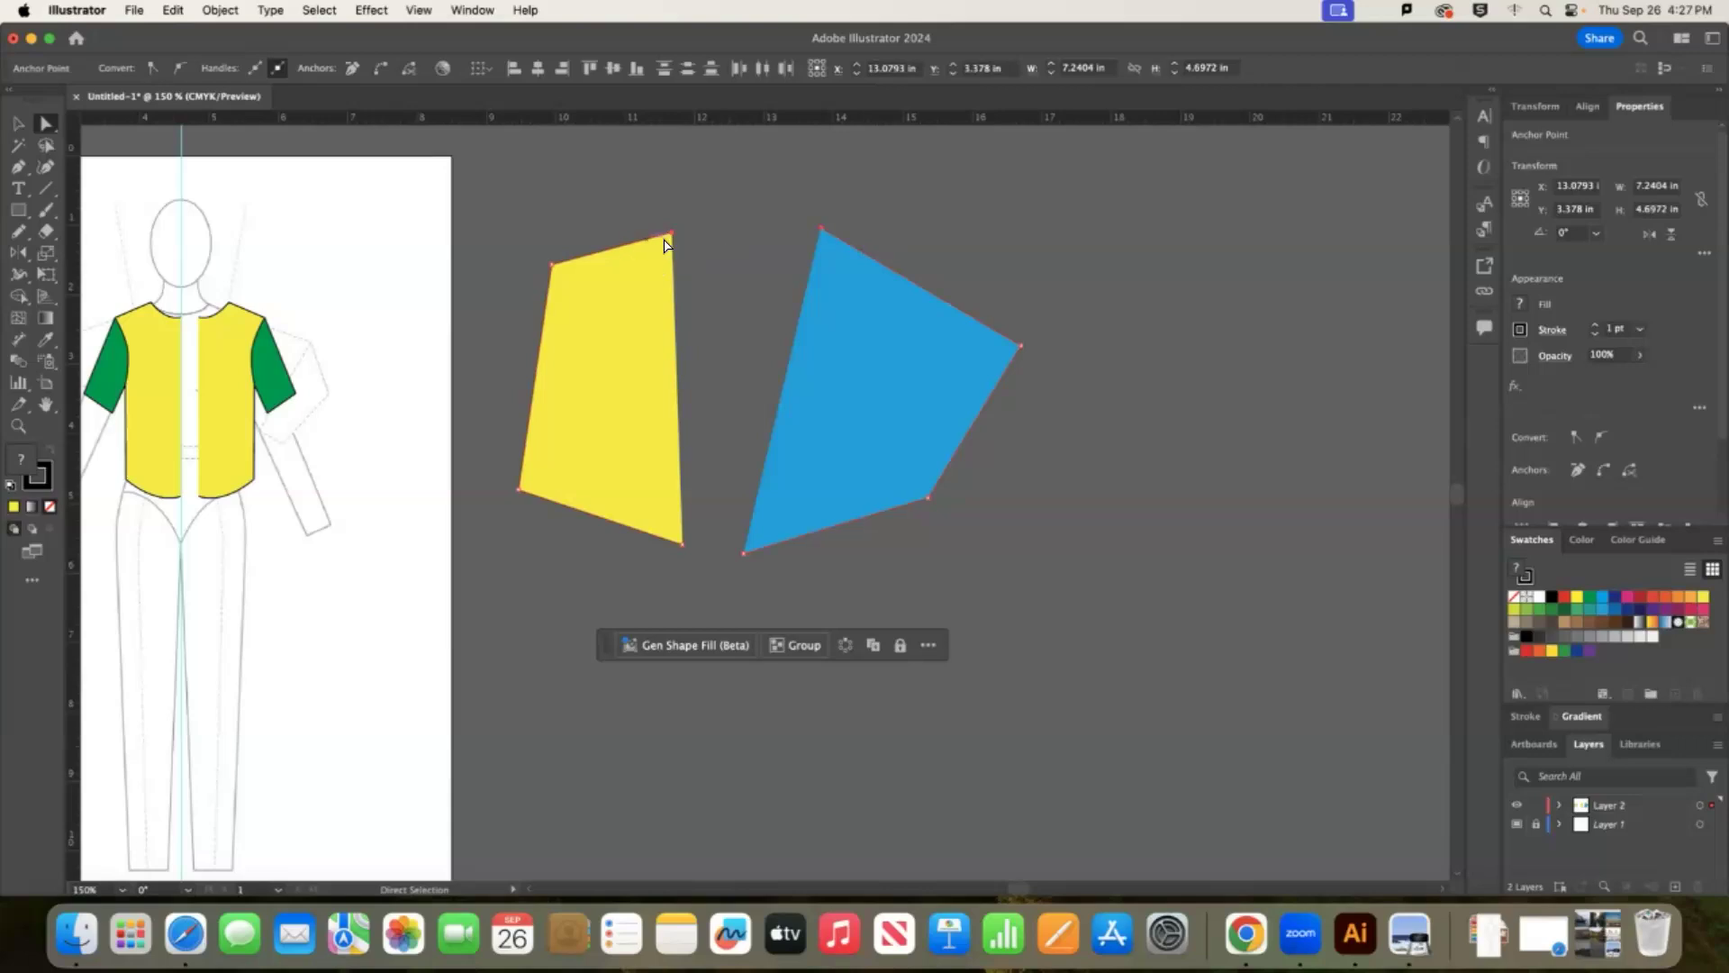
{"action": "right_click", "coordinate": [1214, 264]}
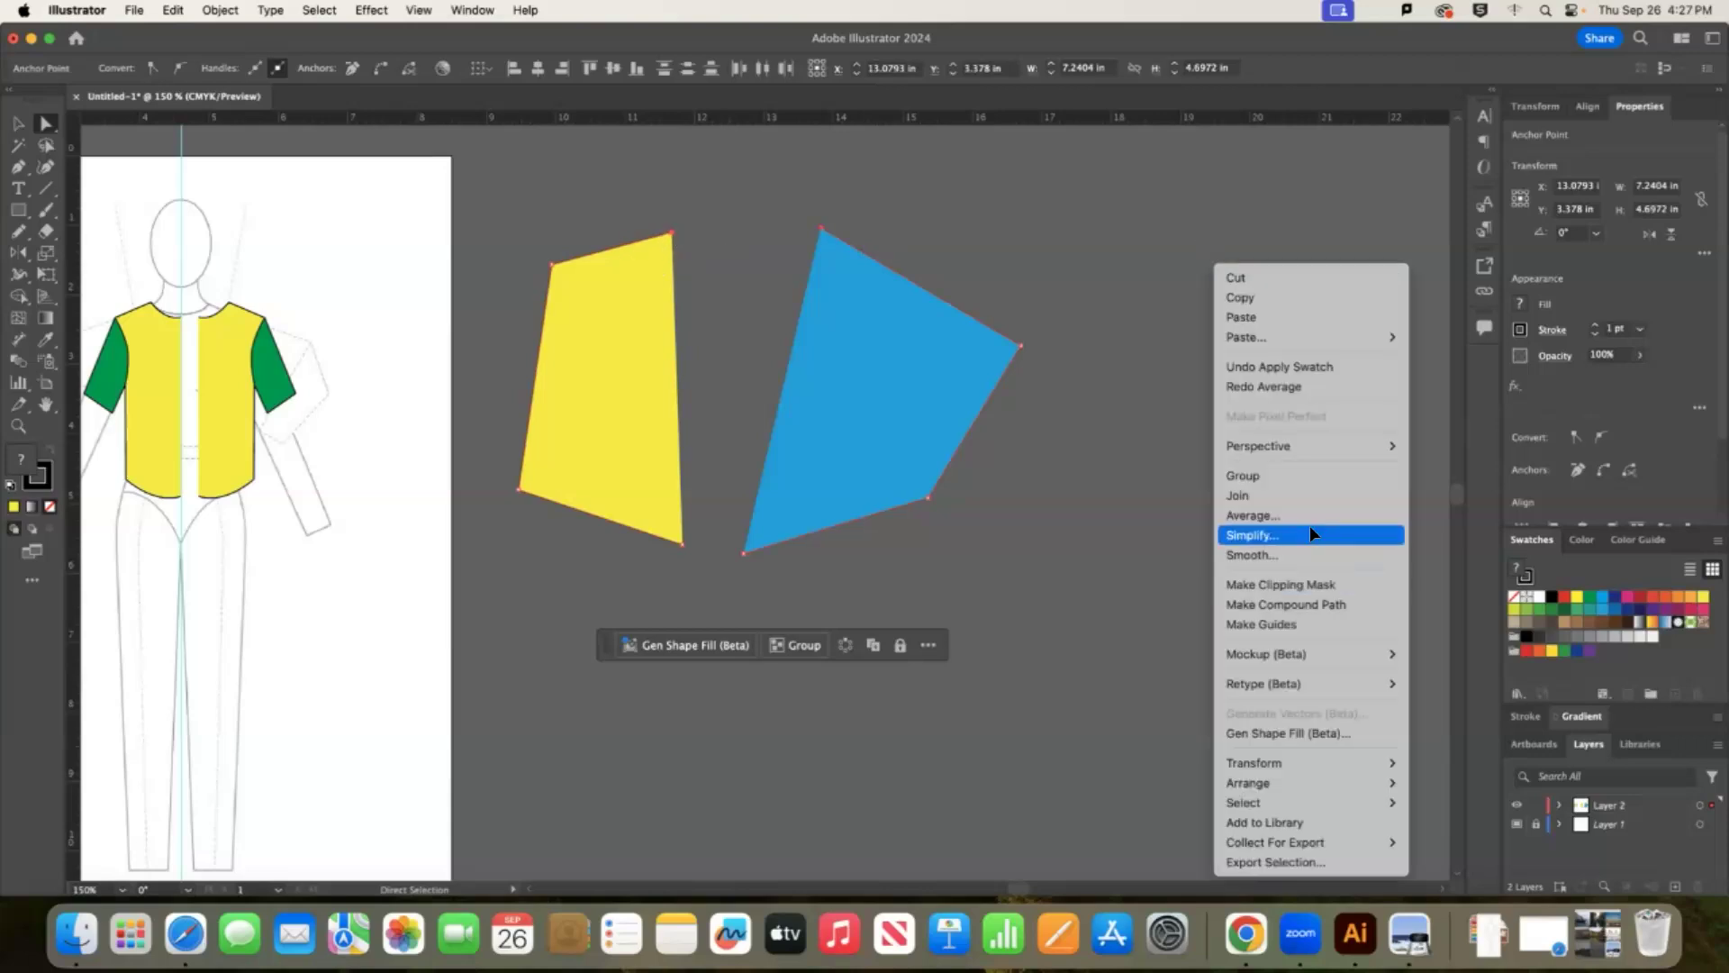
{"action": "key", "text": "Return"}
{"action": "key", "text": "Tab"}
{"action": "key", "text": "Return"}
{"action": "right_click", "coordinate": [1209, 345]}
{"action": "left_click", "coordinate": [1261, 512]}
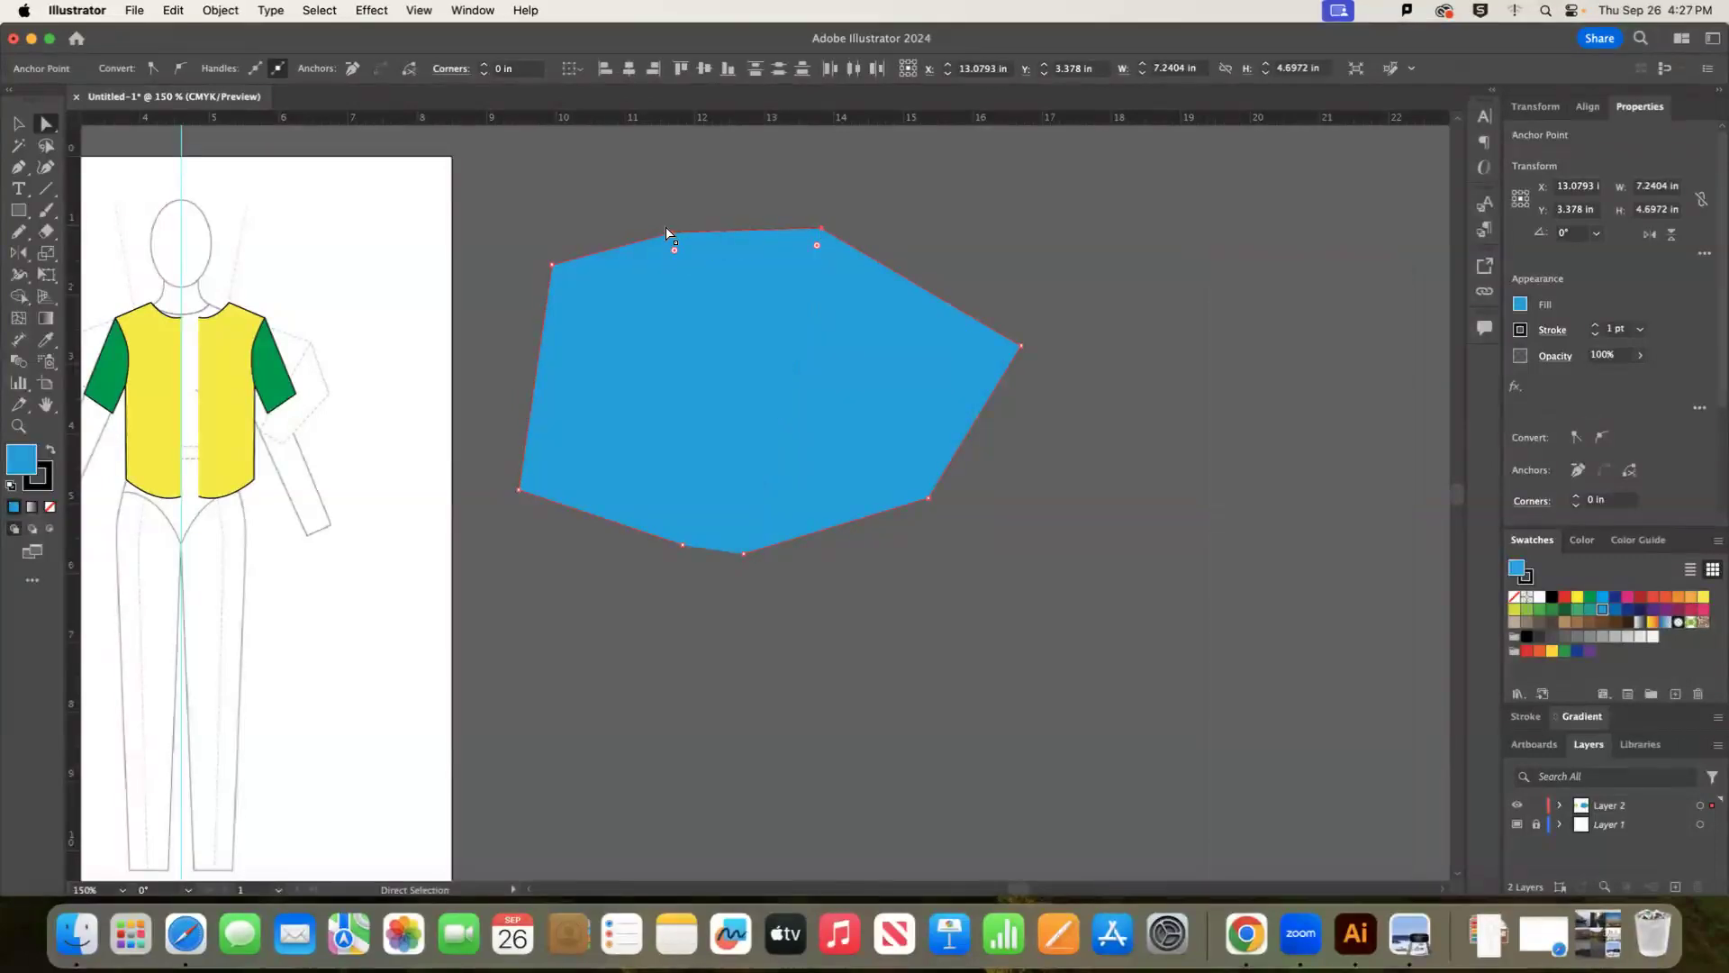
{"action": "key", "text": "super+z"}
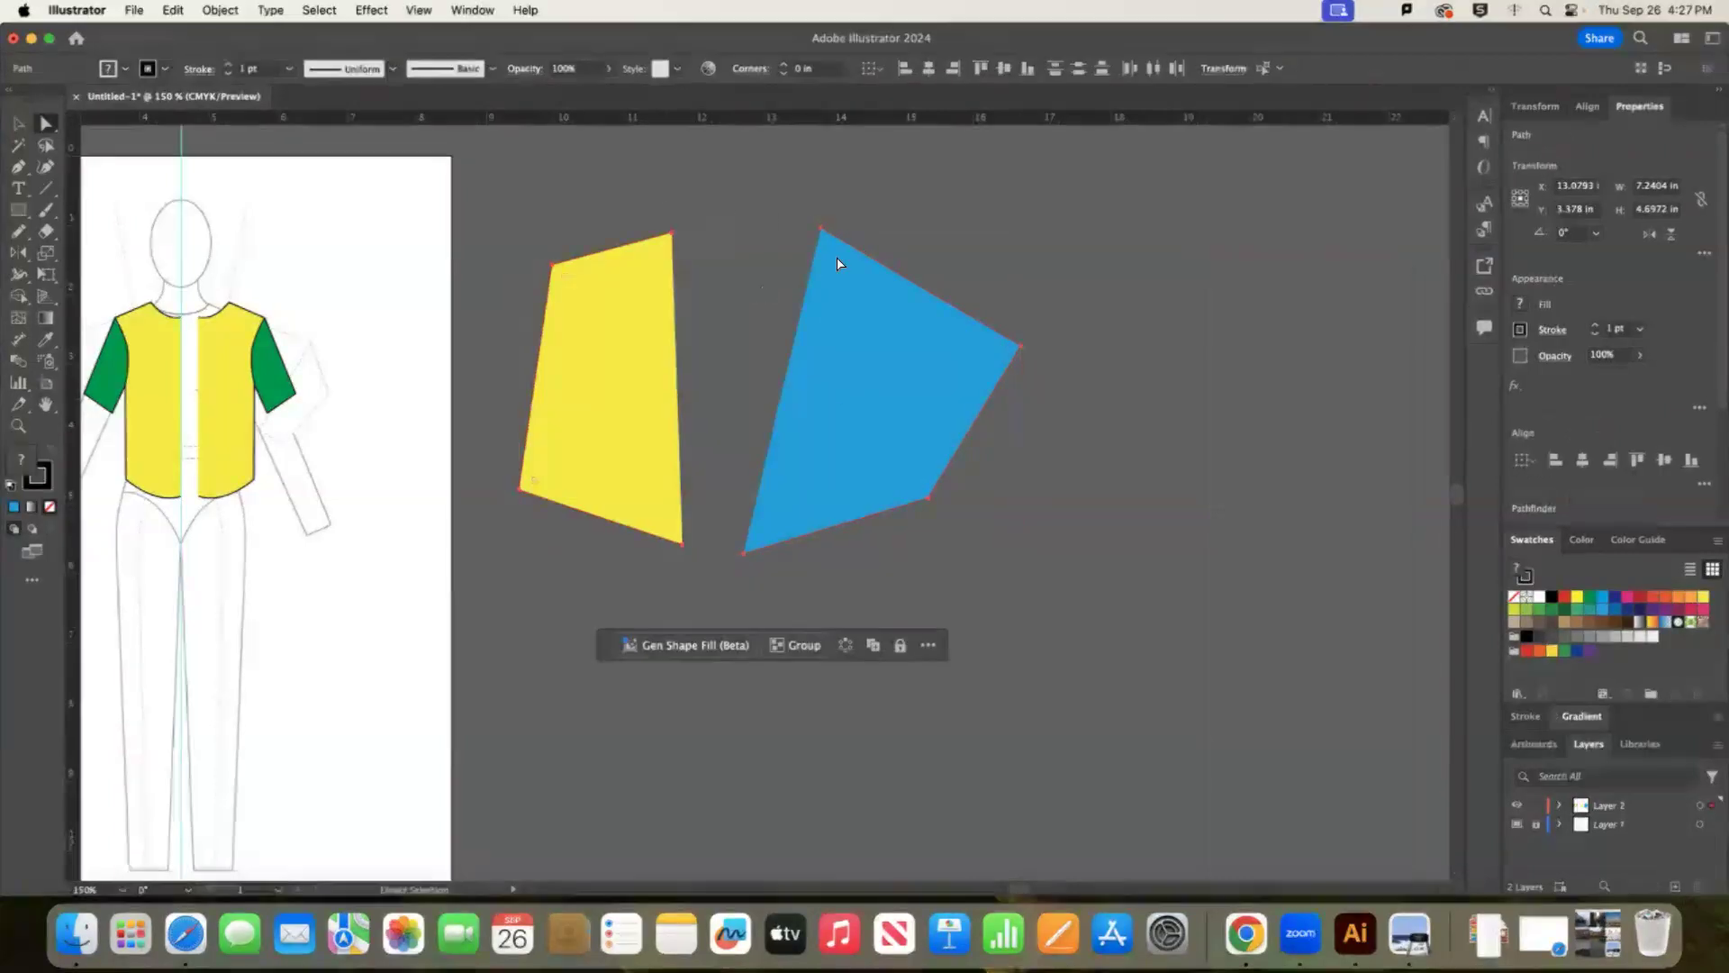
Select the facing upper end points of the yellow and blue paths, average them on both axes and join them.
{"action": "key", "text": "super+a"}
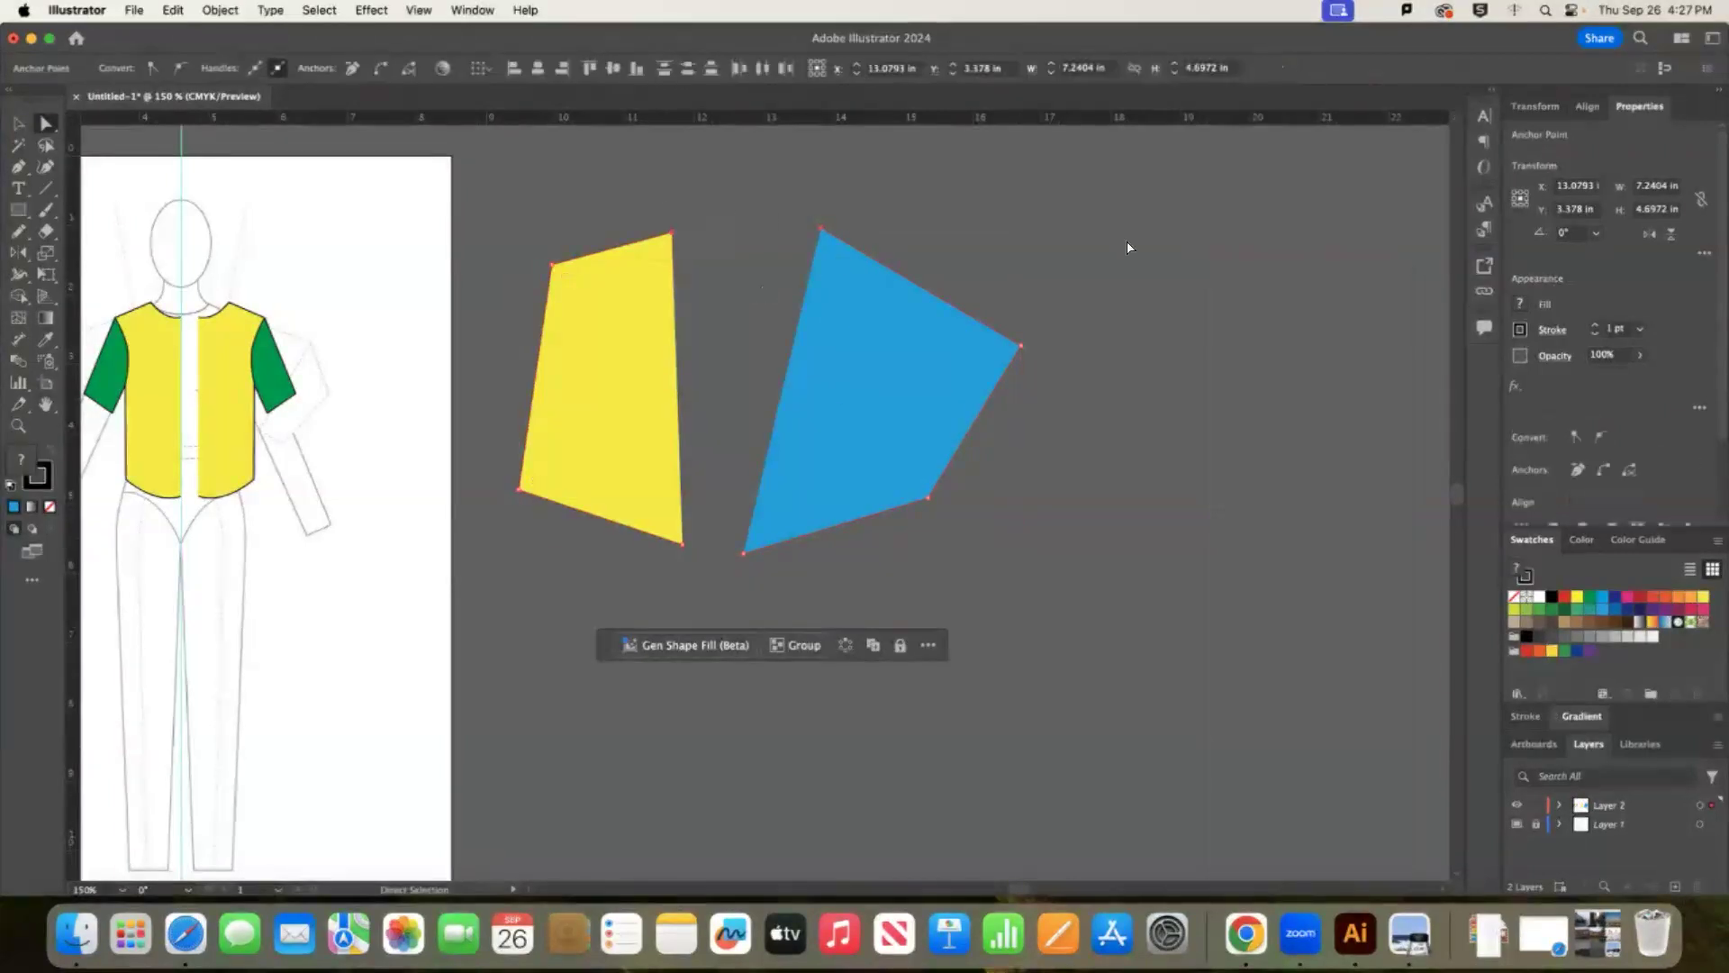
{"action": "right_click", "coordinate": [1179, 265]}
{"action": "key", "text": "Return"}
{"action": "key", "text": "Return"}
{"action": "right_click", "coordinate": [1163, 286]}
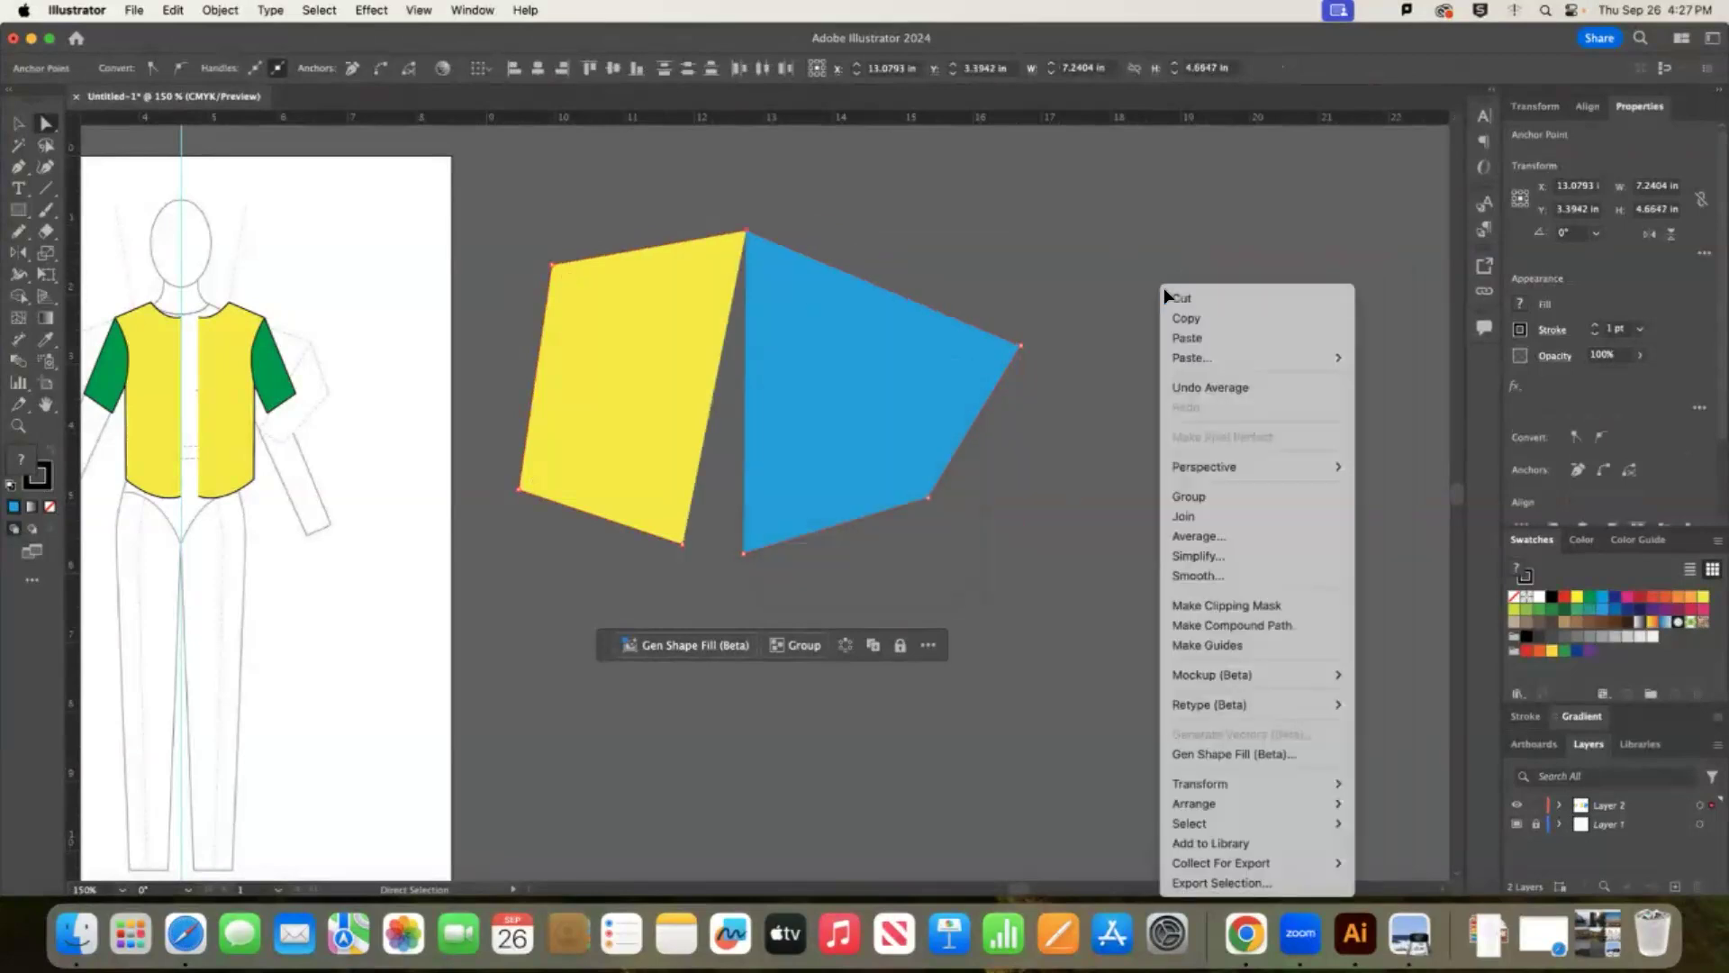
{"action": "left_click", "coordinate": [1207, 515]}
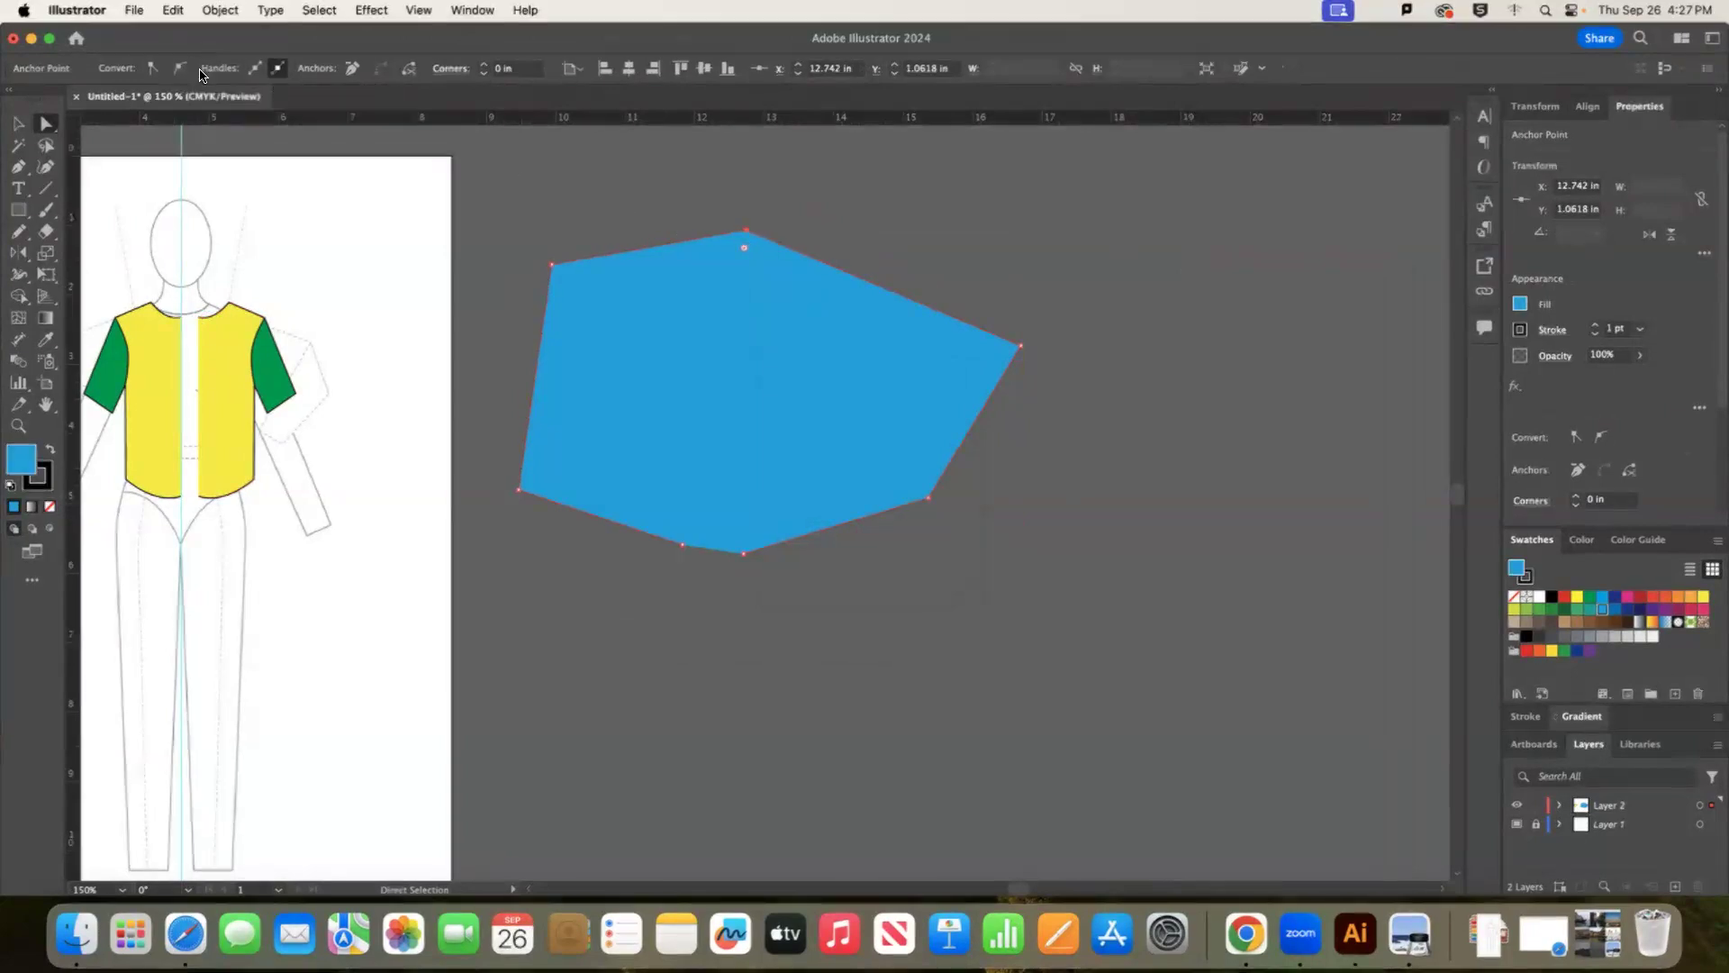
Convert the joined upper anchor point to a smooth point, move it slightly upward and deselect the shape.
{"action": "left_click", "coordinate": [181, 67]}
{"action": "left_click_drag", "start_coordinate": [823, 243], "coordinate": [762, 194]}
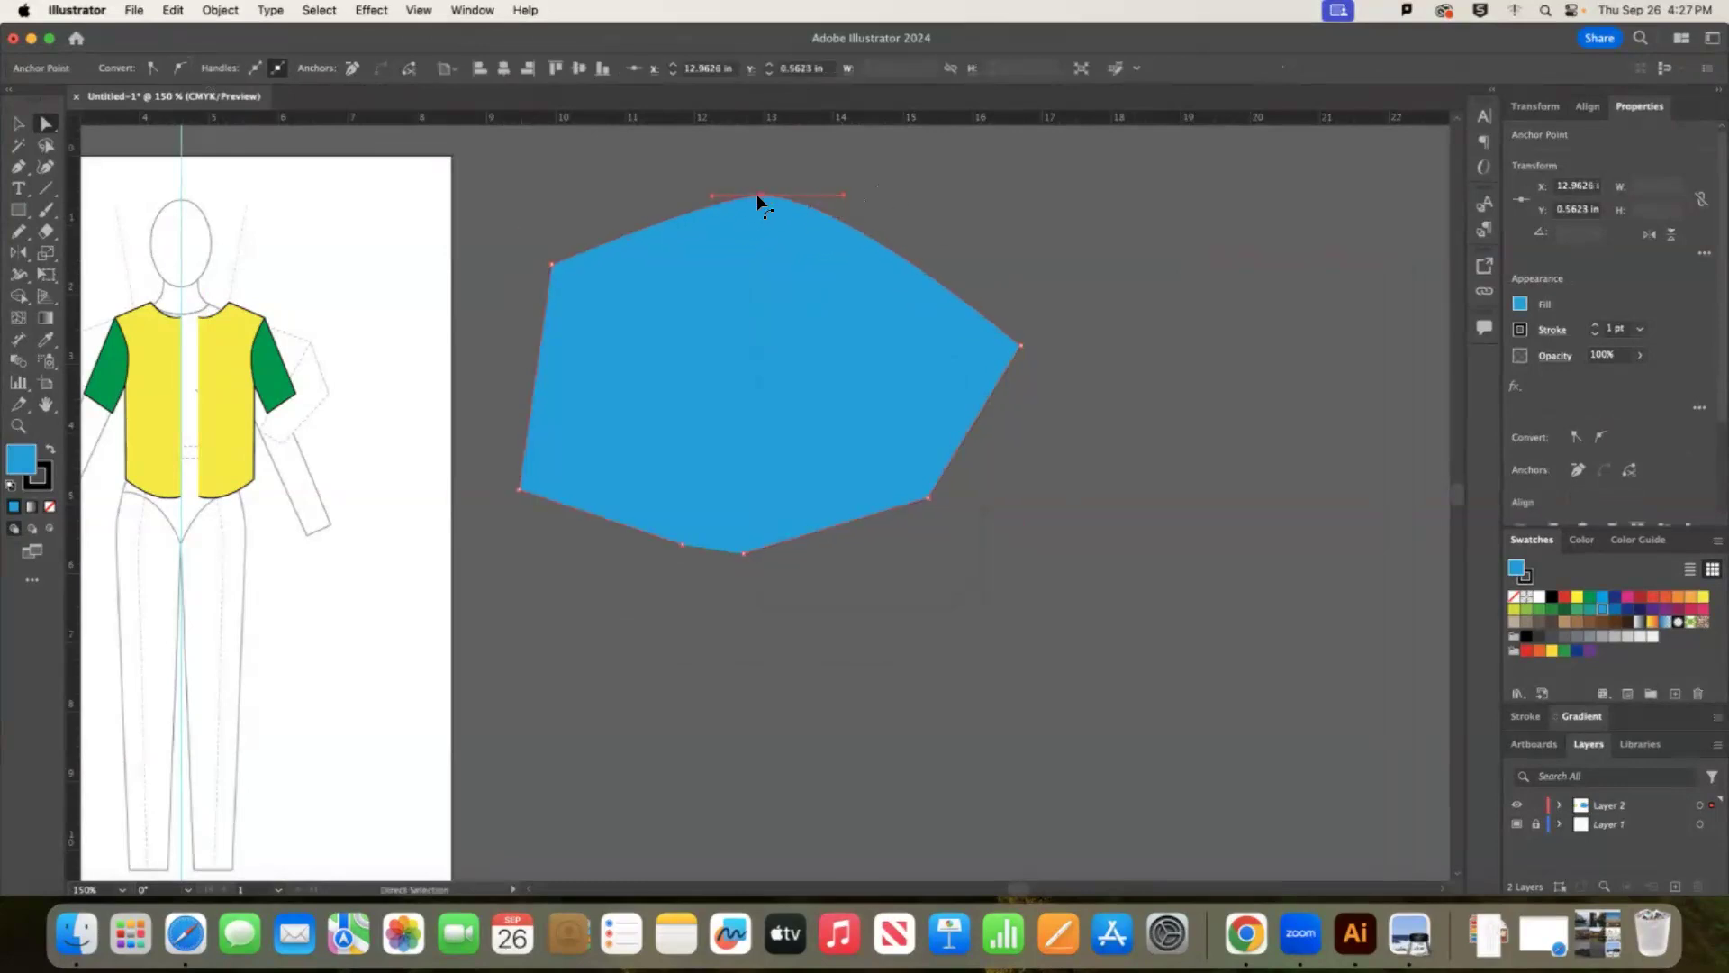
{"action": "left_click_drag", "start_coordinate": [793, 215], "coordinate": [741, 220]}
{"action": "left_click", "coordinate": [1123, 273]}
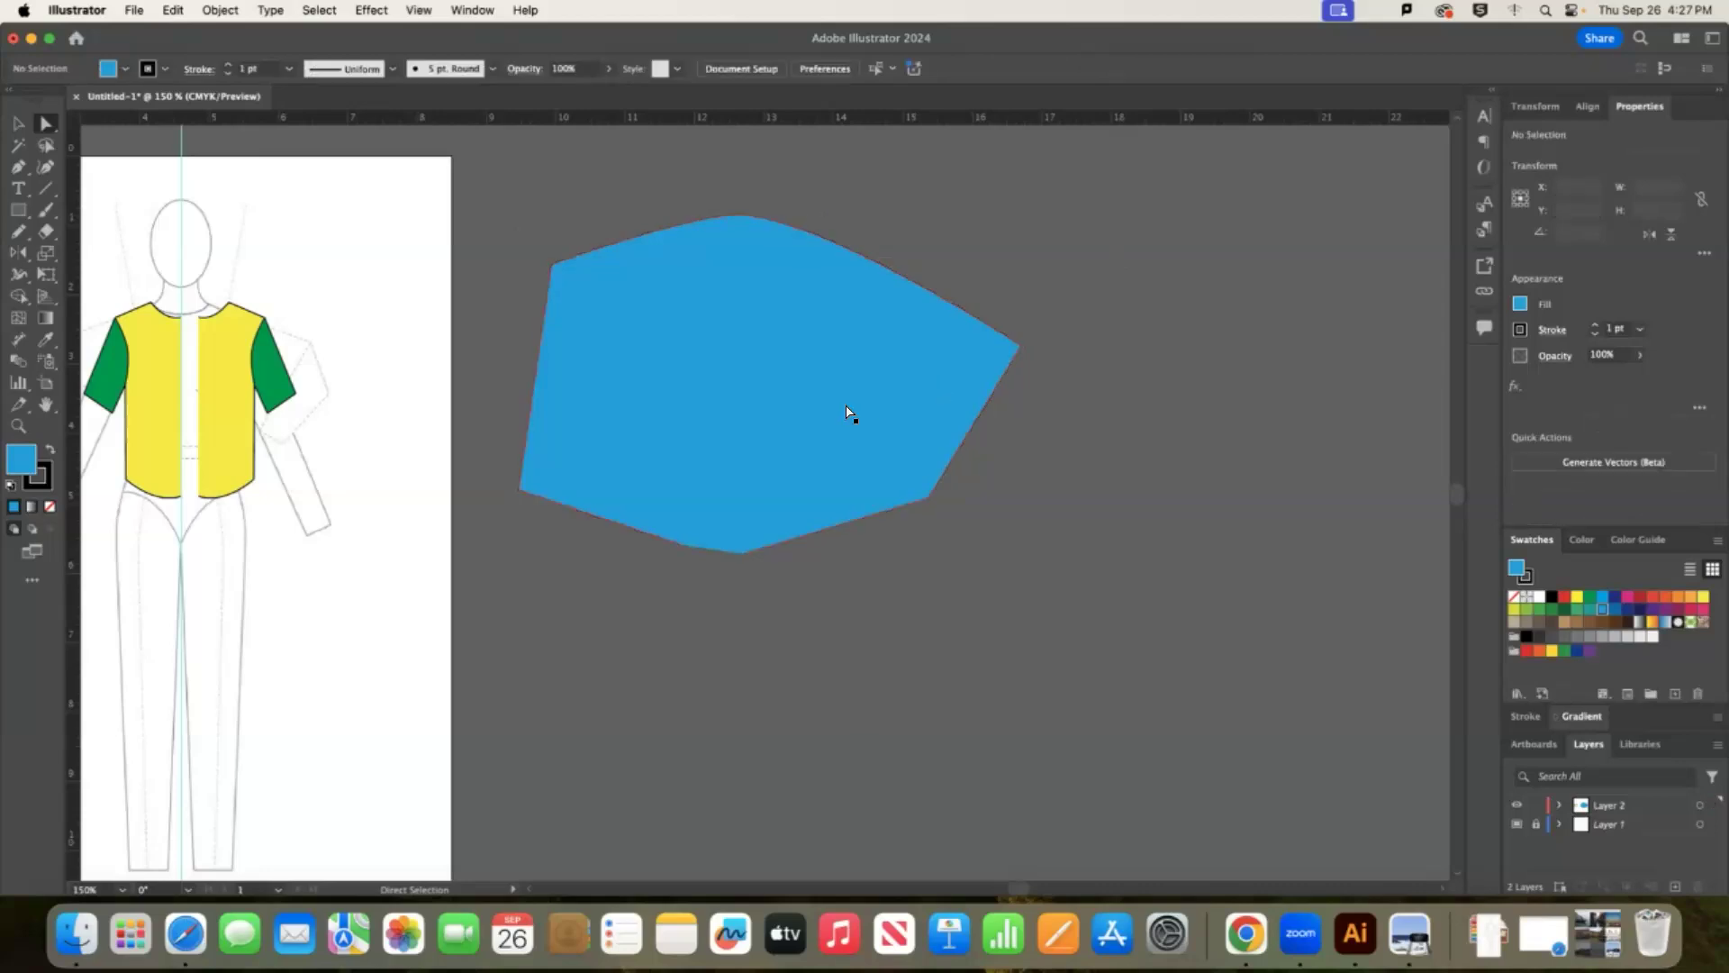
Select the two neighbouring lower anchor points of the blue shape, average them and join them into one point.
{"action": "left_click", "coordinate": [847, 412]}
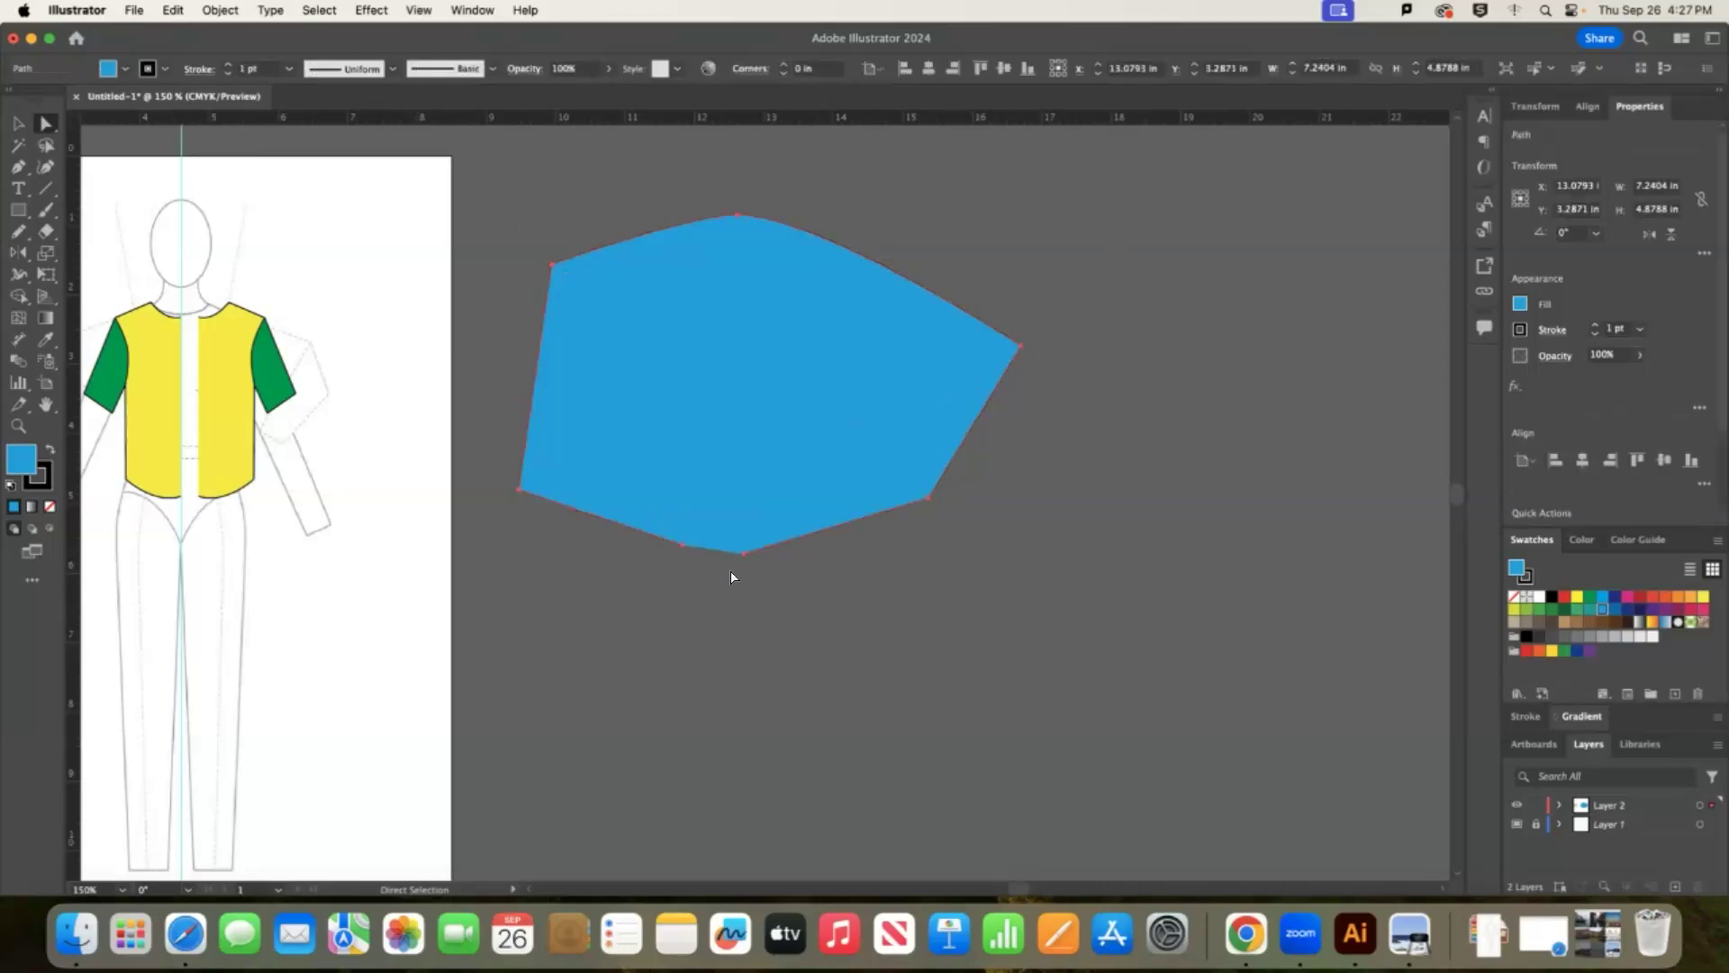
{"action": "left_click", "coordinate": [707, 560]}
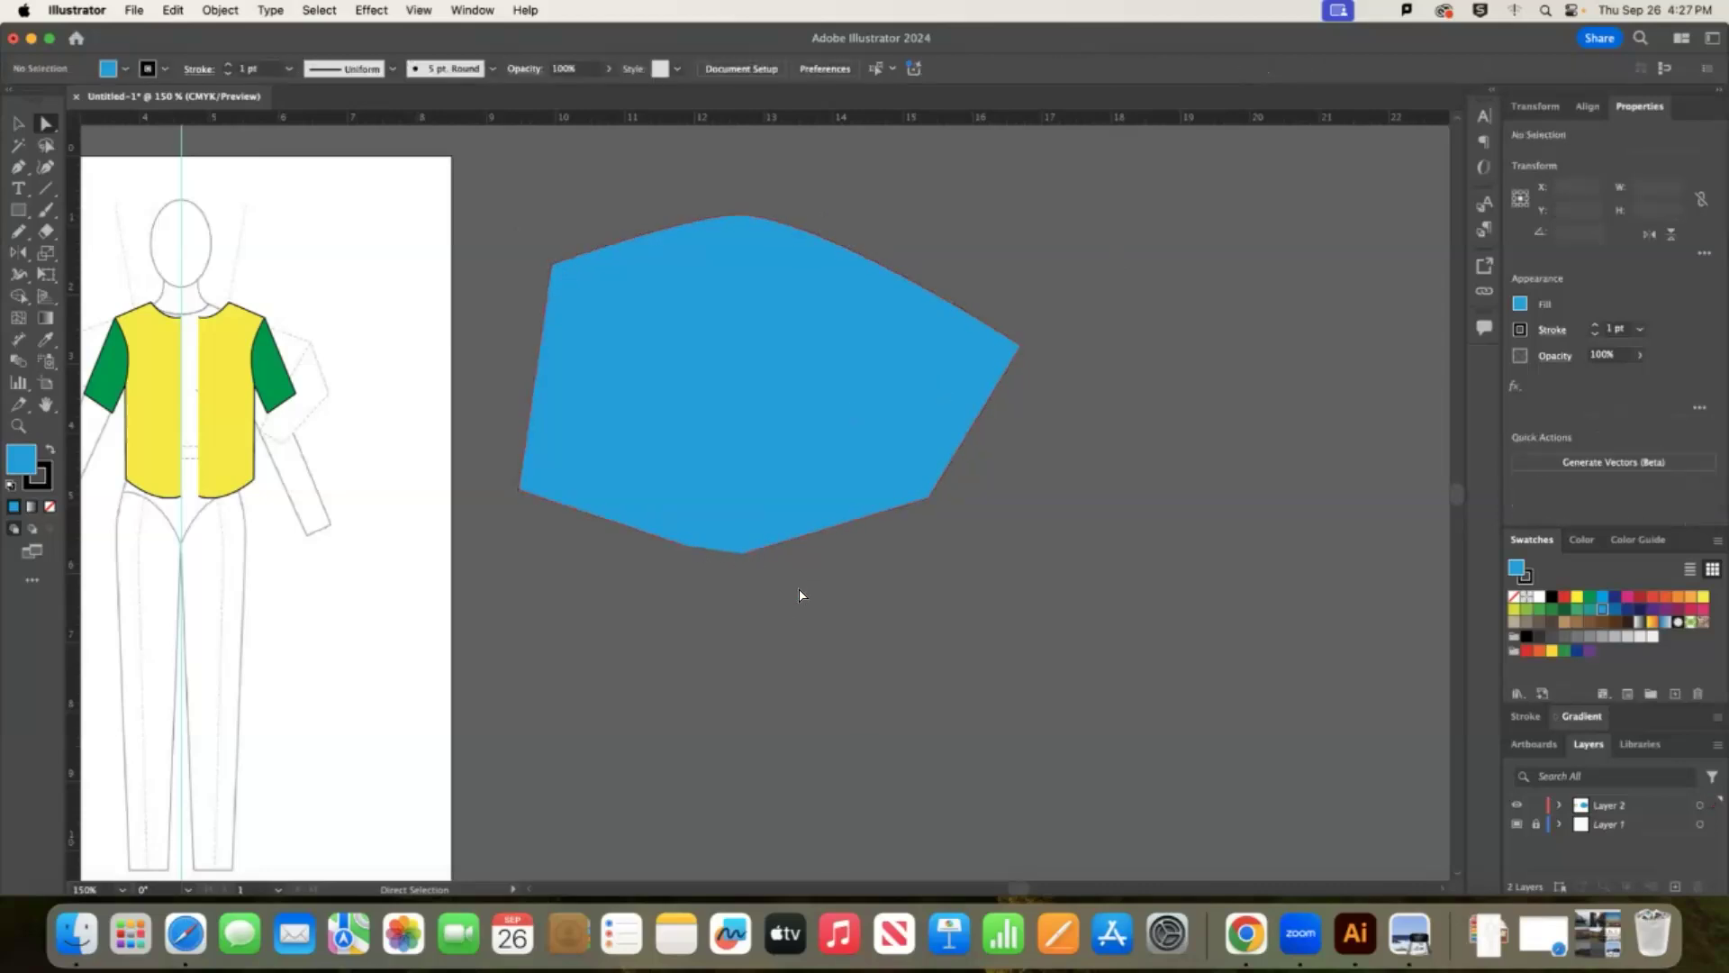
{"action": "left_click", "coordinate": [714, 552]}
{"action": "right_click", "coordinate": [1155, 508]}
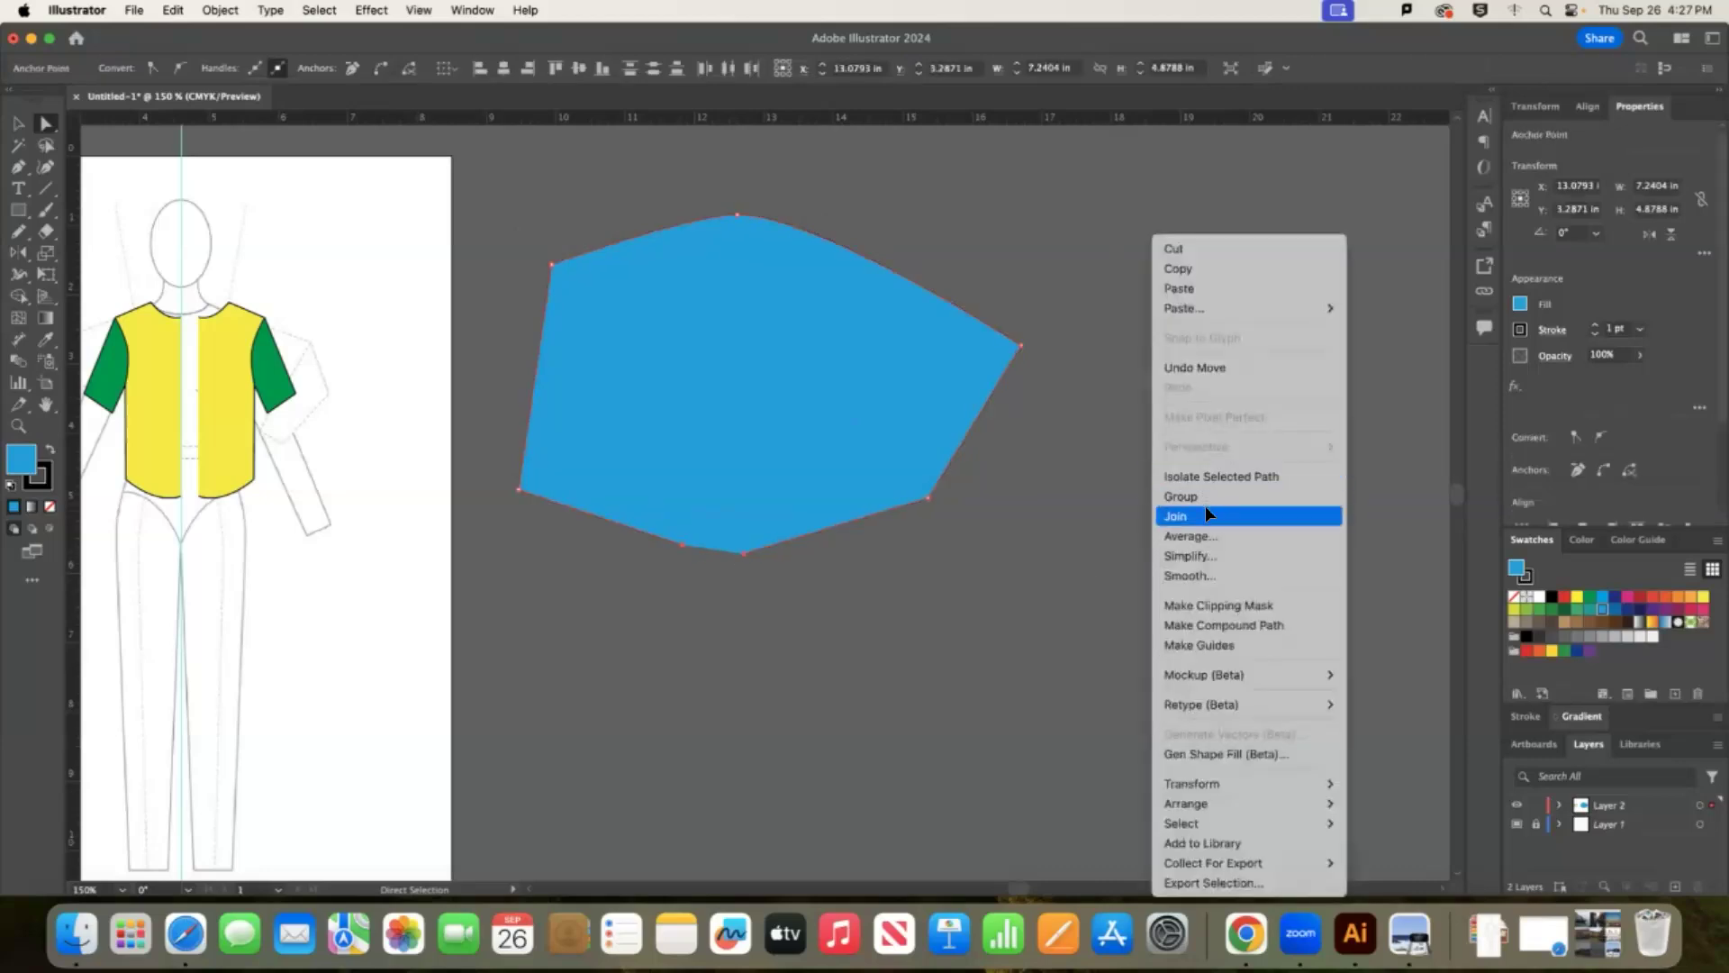
{"action": "left_click", "coordinate": [1189, 536]}
{"action": "key", "text": "Return"}
{"action": "right_click", "coordinate": [1142, 492]}
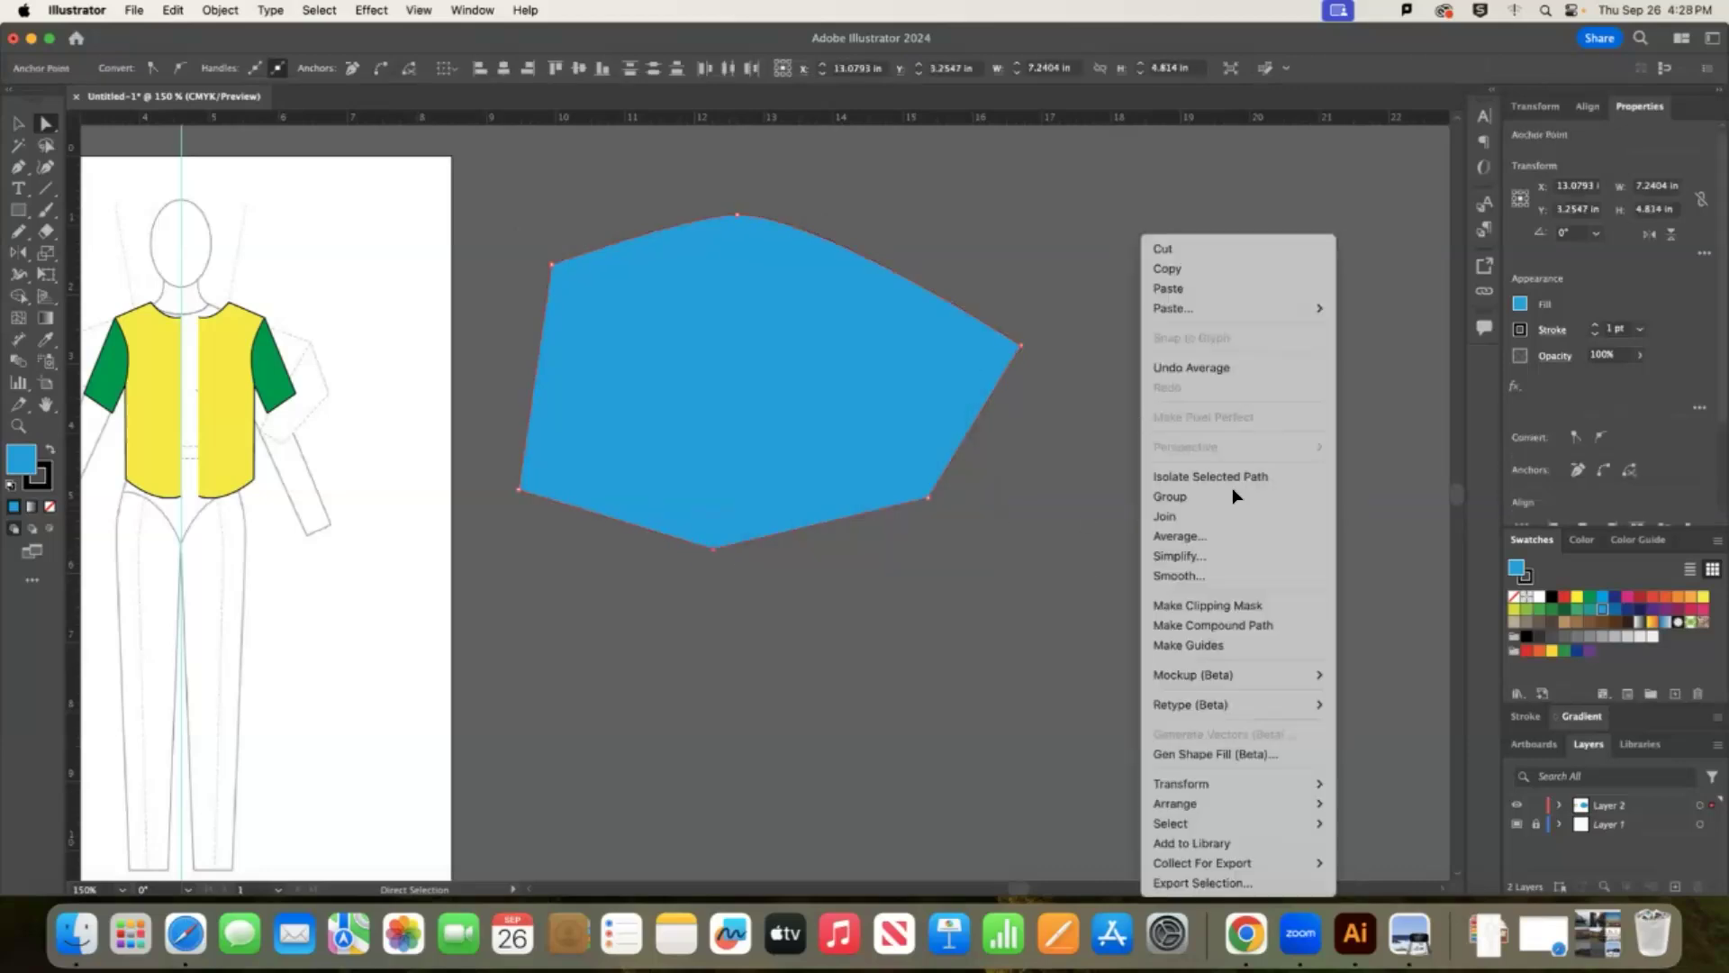
{"action": "left_click", "coordinate": [1080, 410]}
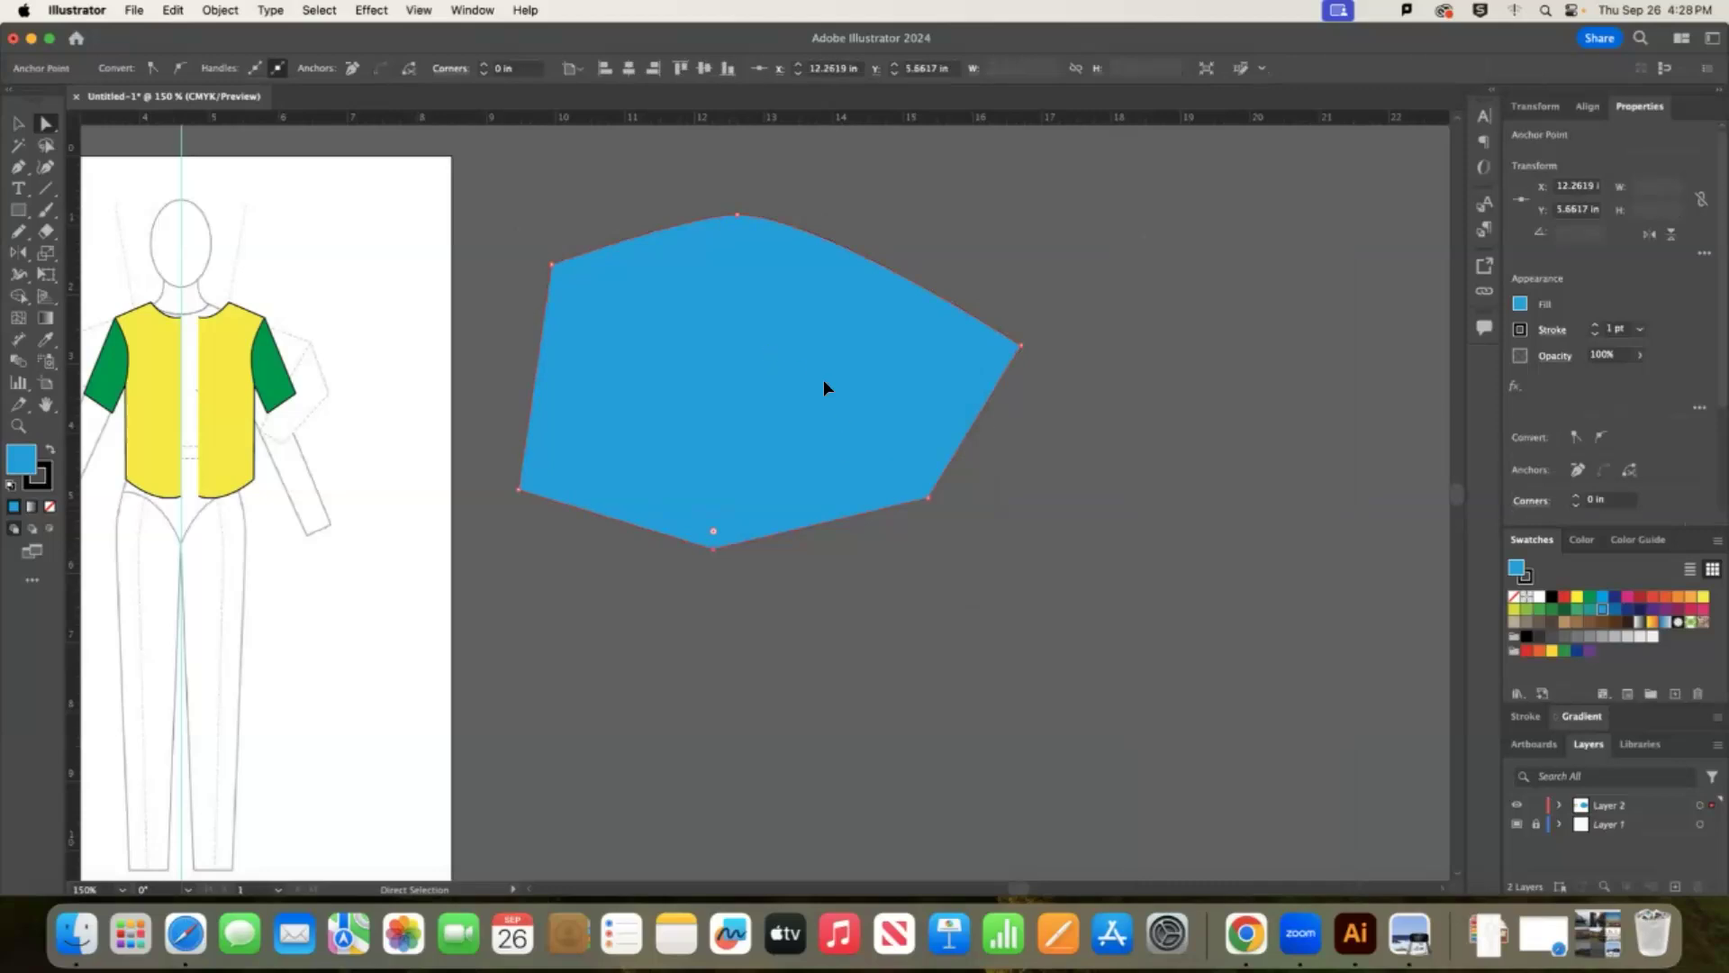
Move the joined blue shape as a whole, and undo back to the separate open yellow and blue paths.
{"action": "left_click_drag", "start_coordinate": [823, 388], "coordinate": [1031, 460]}
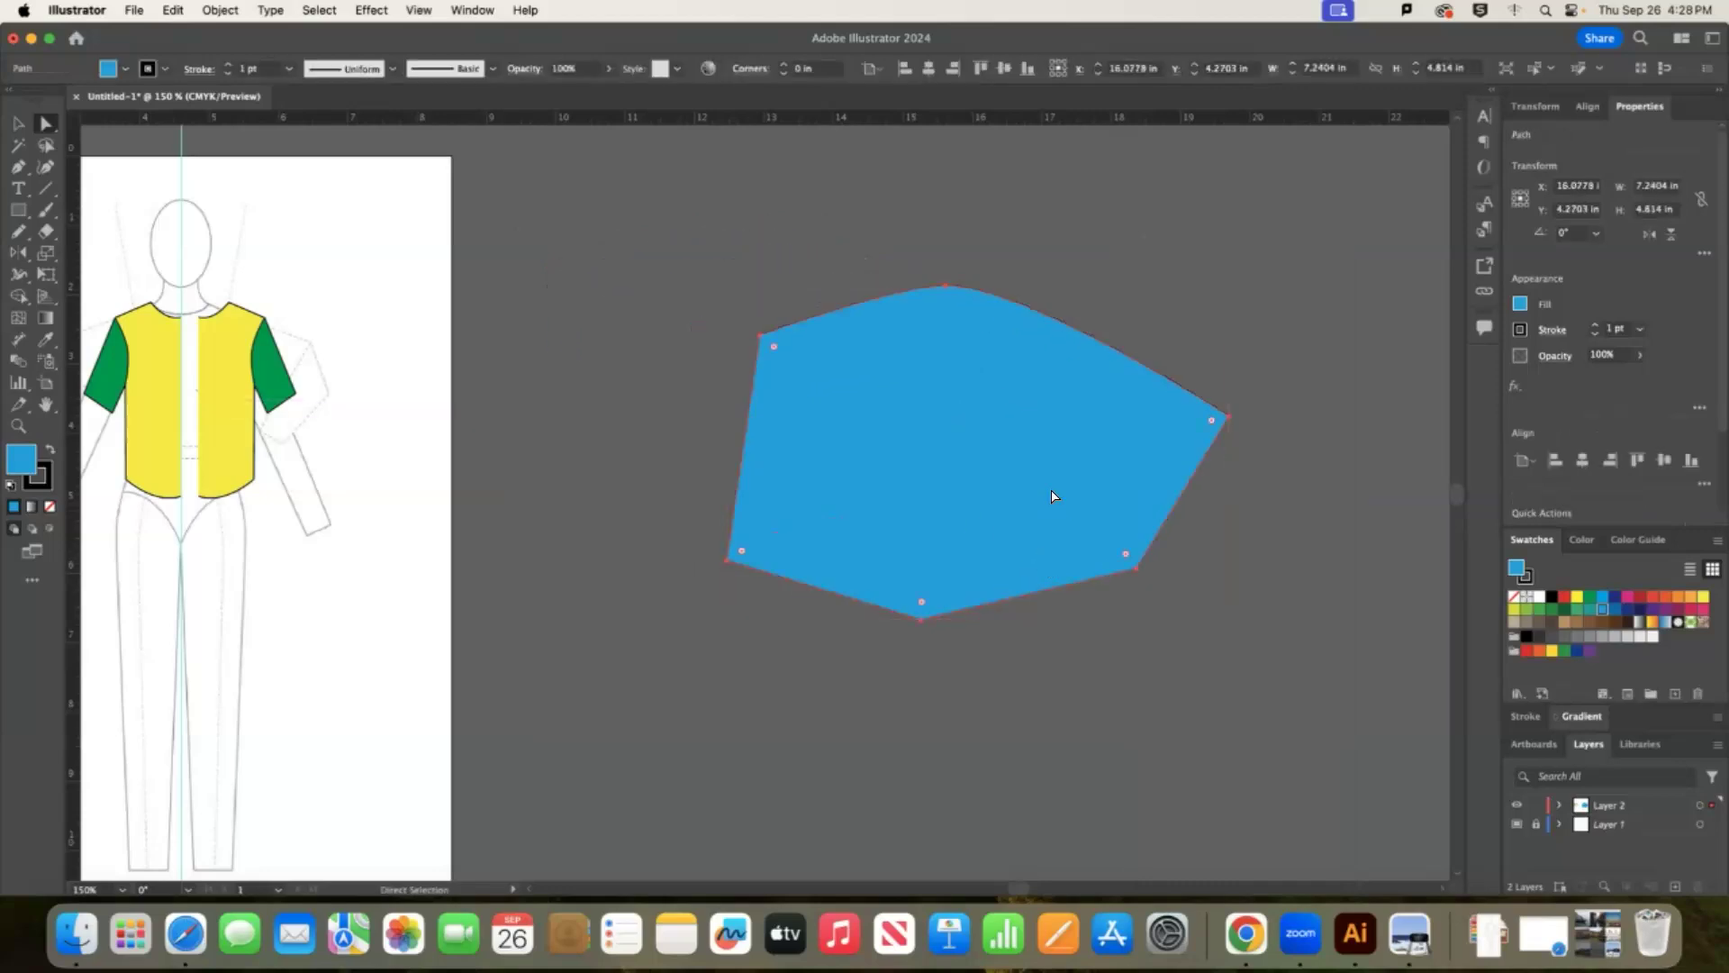
{"action": "key", "text": "super+z"}
{"action": "key", "text": "super+z"}
{"action": "key", "text": "super+z"}
{"action": "key", "text": "super+z"}
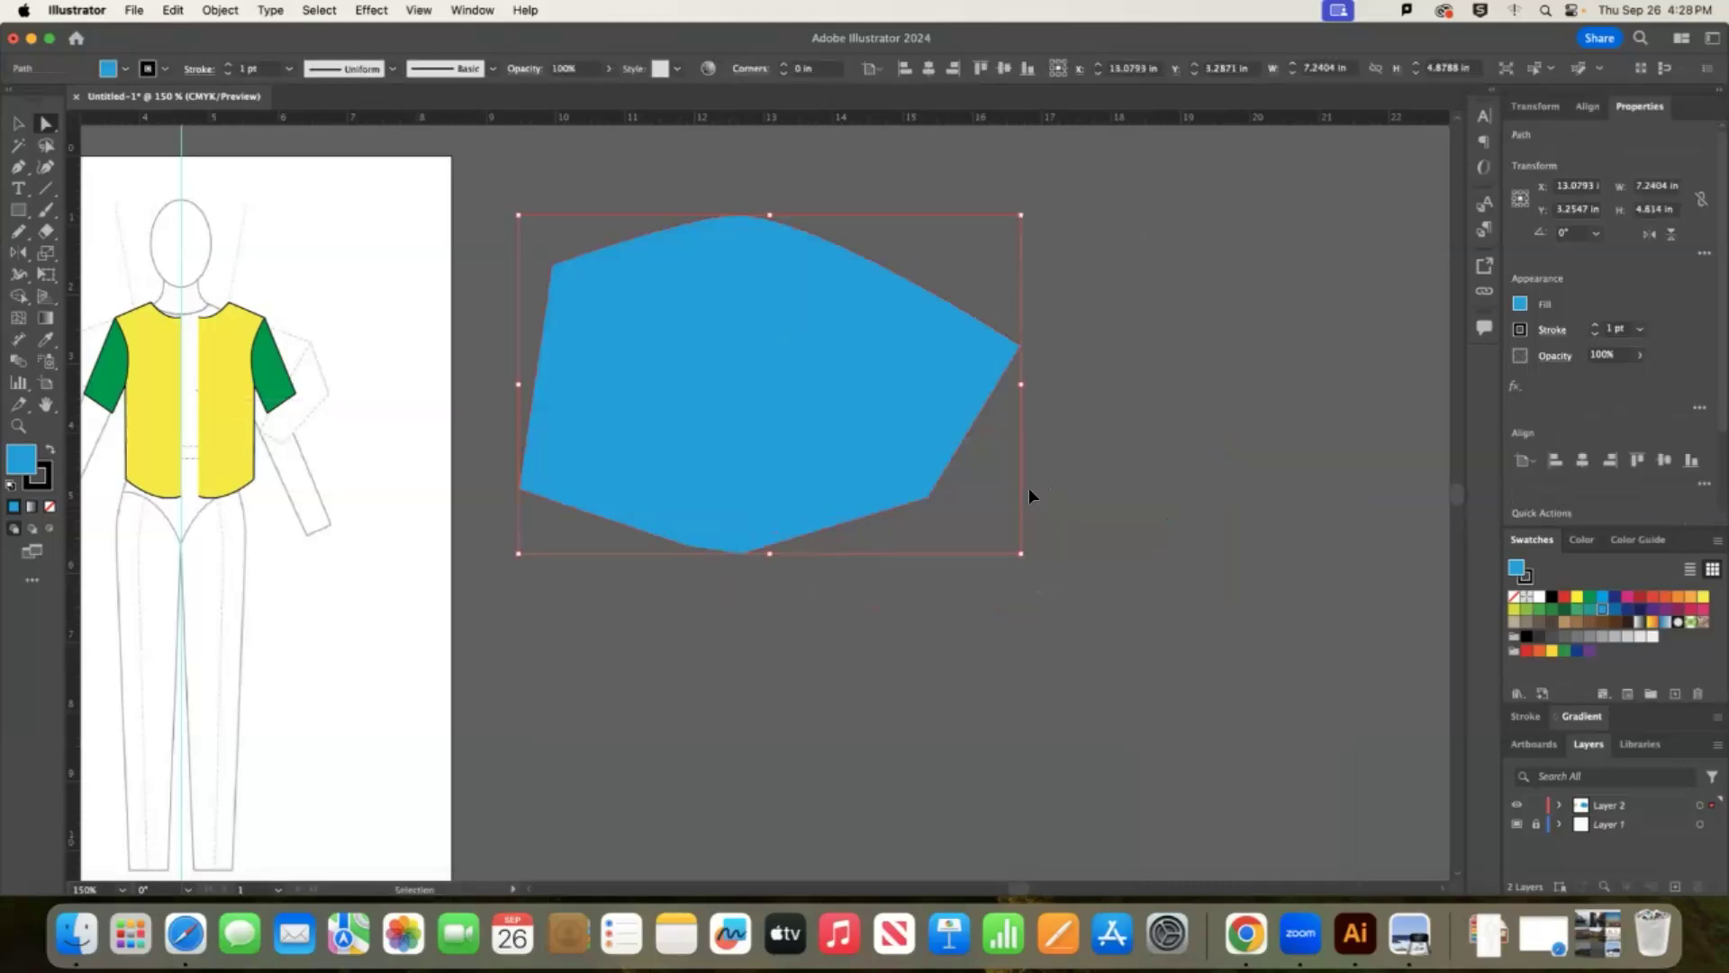
{"action": "key", "text": "super+z"}
{"action": "key", "text": "super+z"}
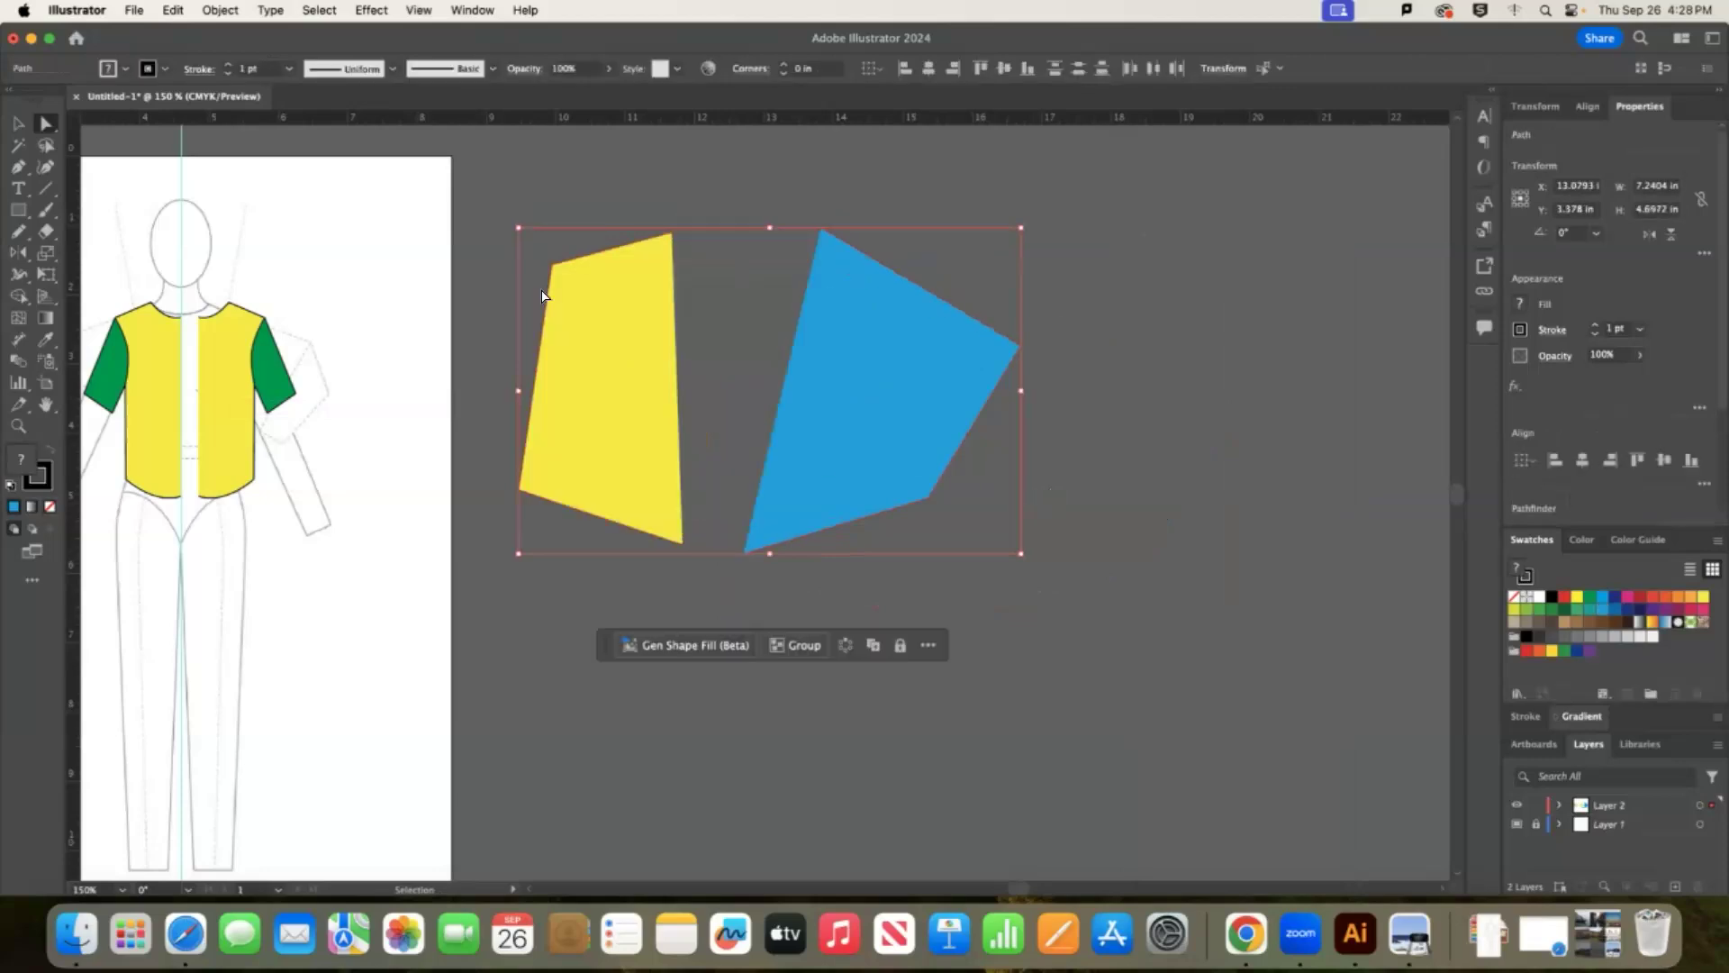
Close the open facing sides of the yellow and blue paths with the Pen tool and deselect both shapes.
{"action": "left_click", "coordinate": [696, 471]}
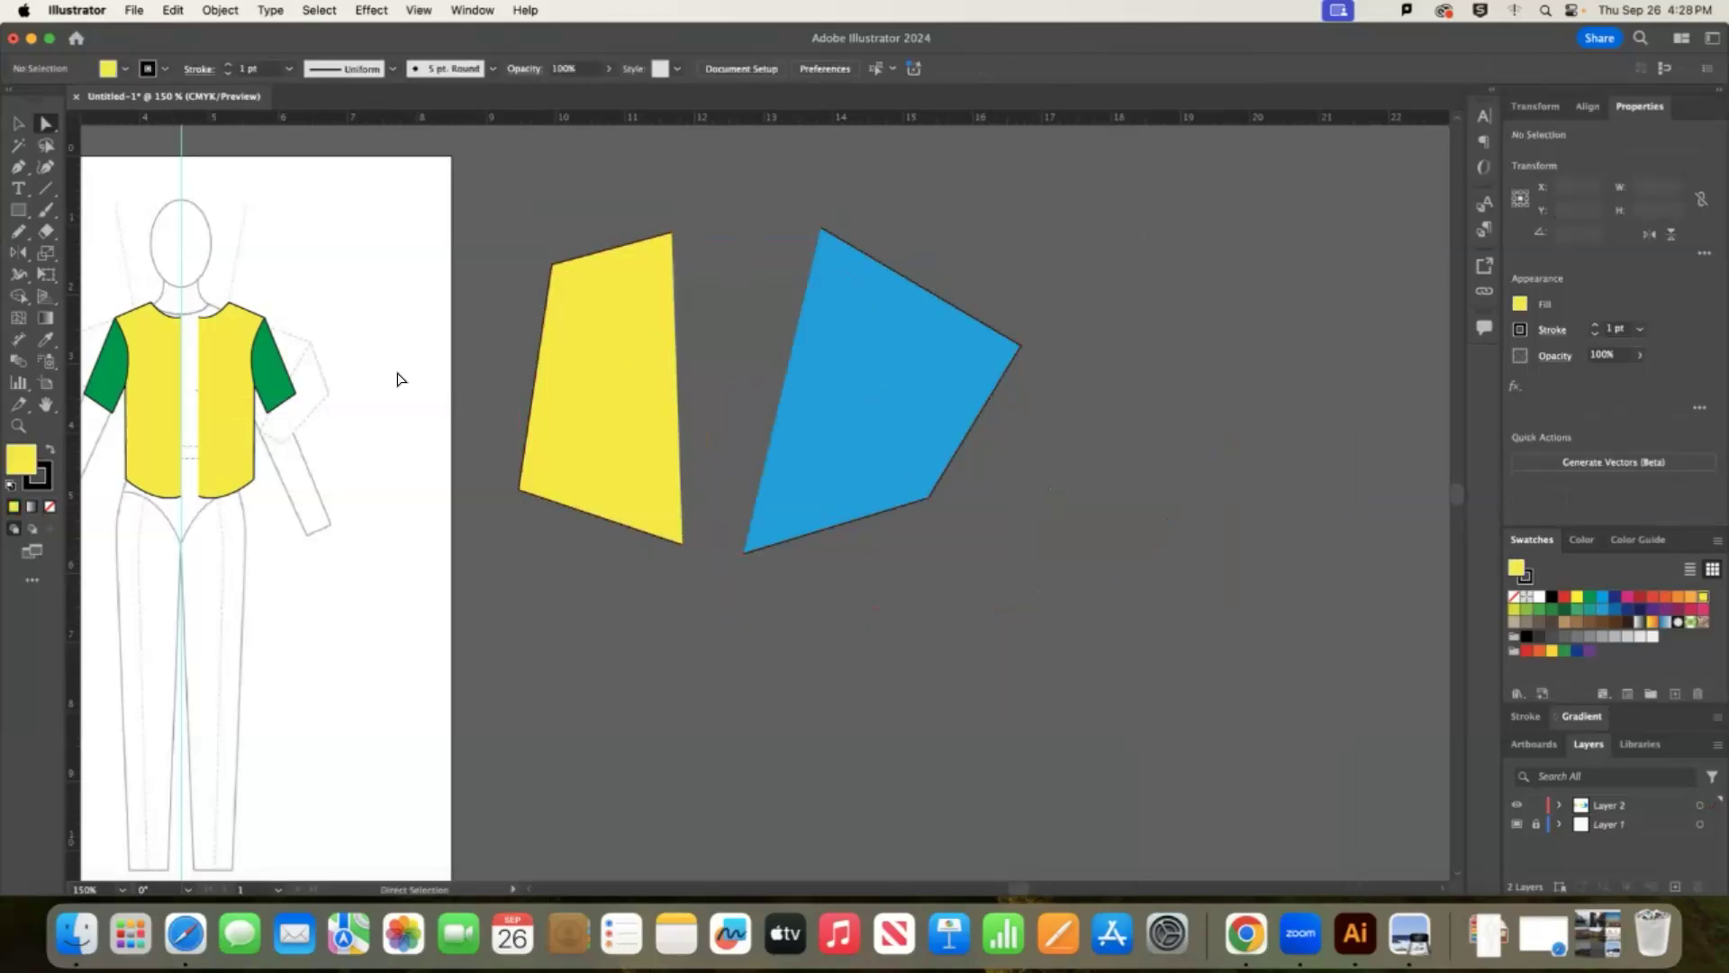
{"action": "key", "text": "p"}
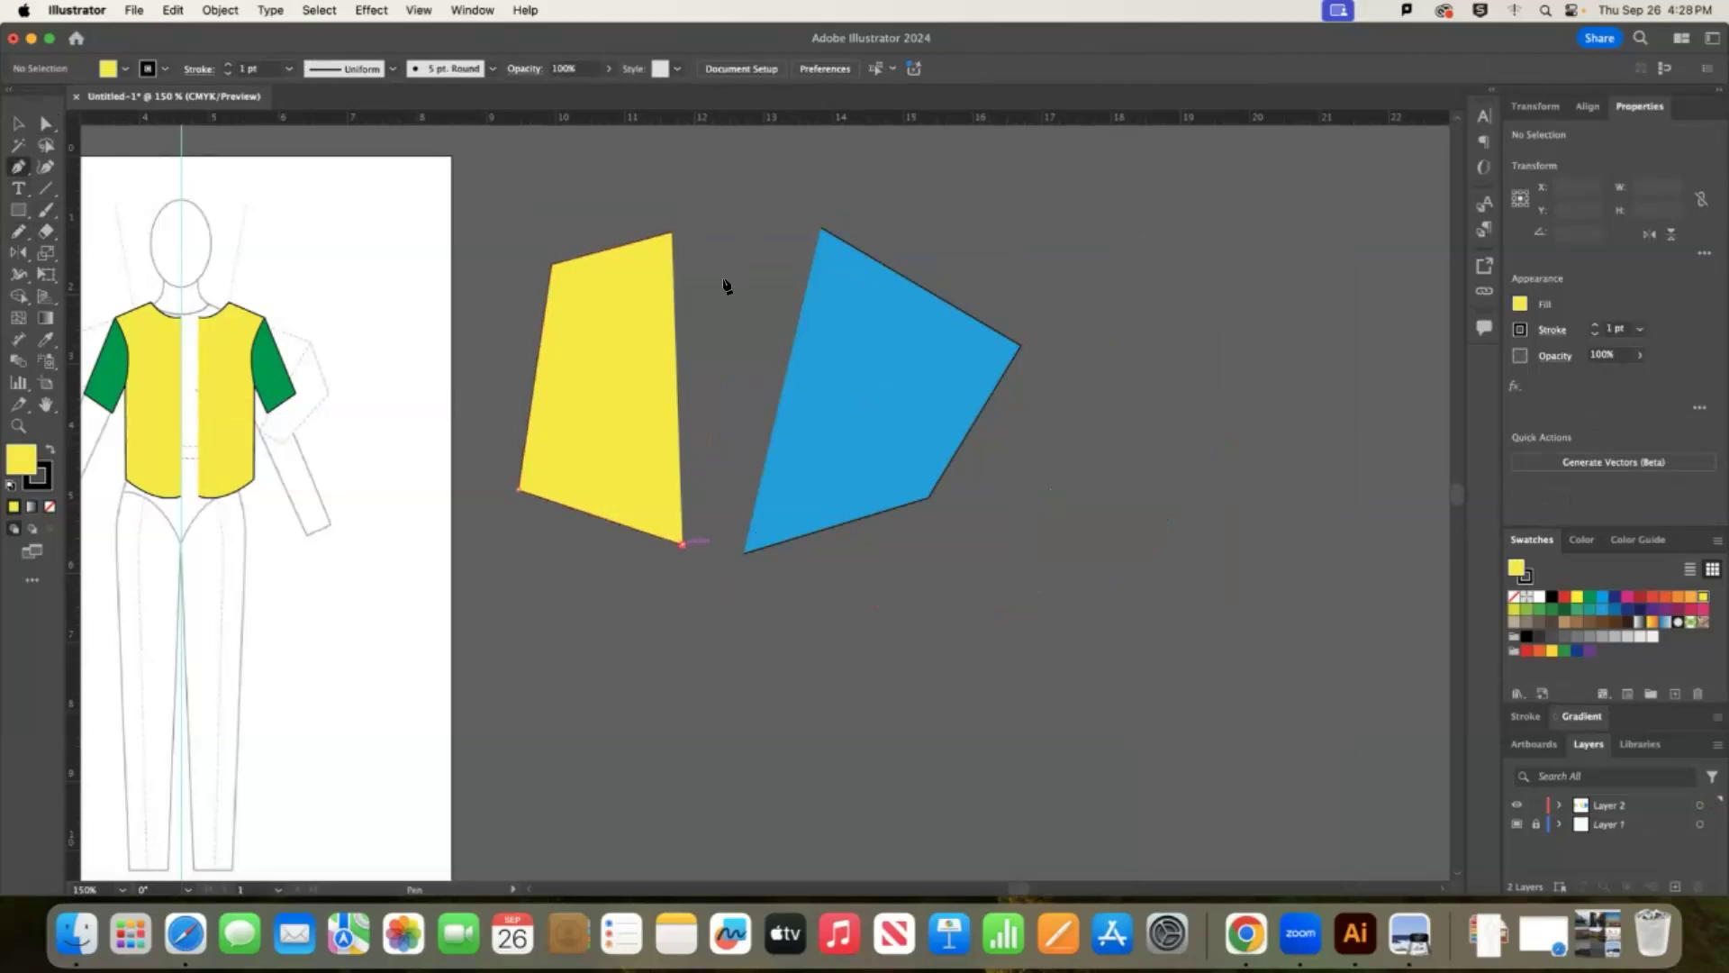
{"action": "left_click", "coordinate": [671, 233], "text": "super"}
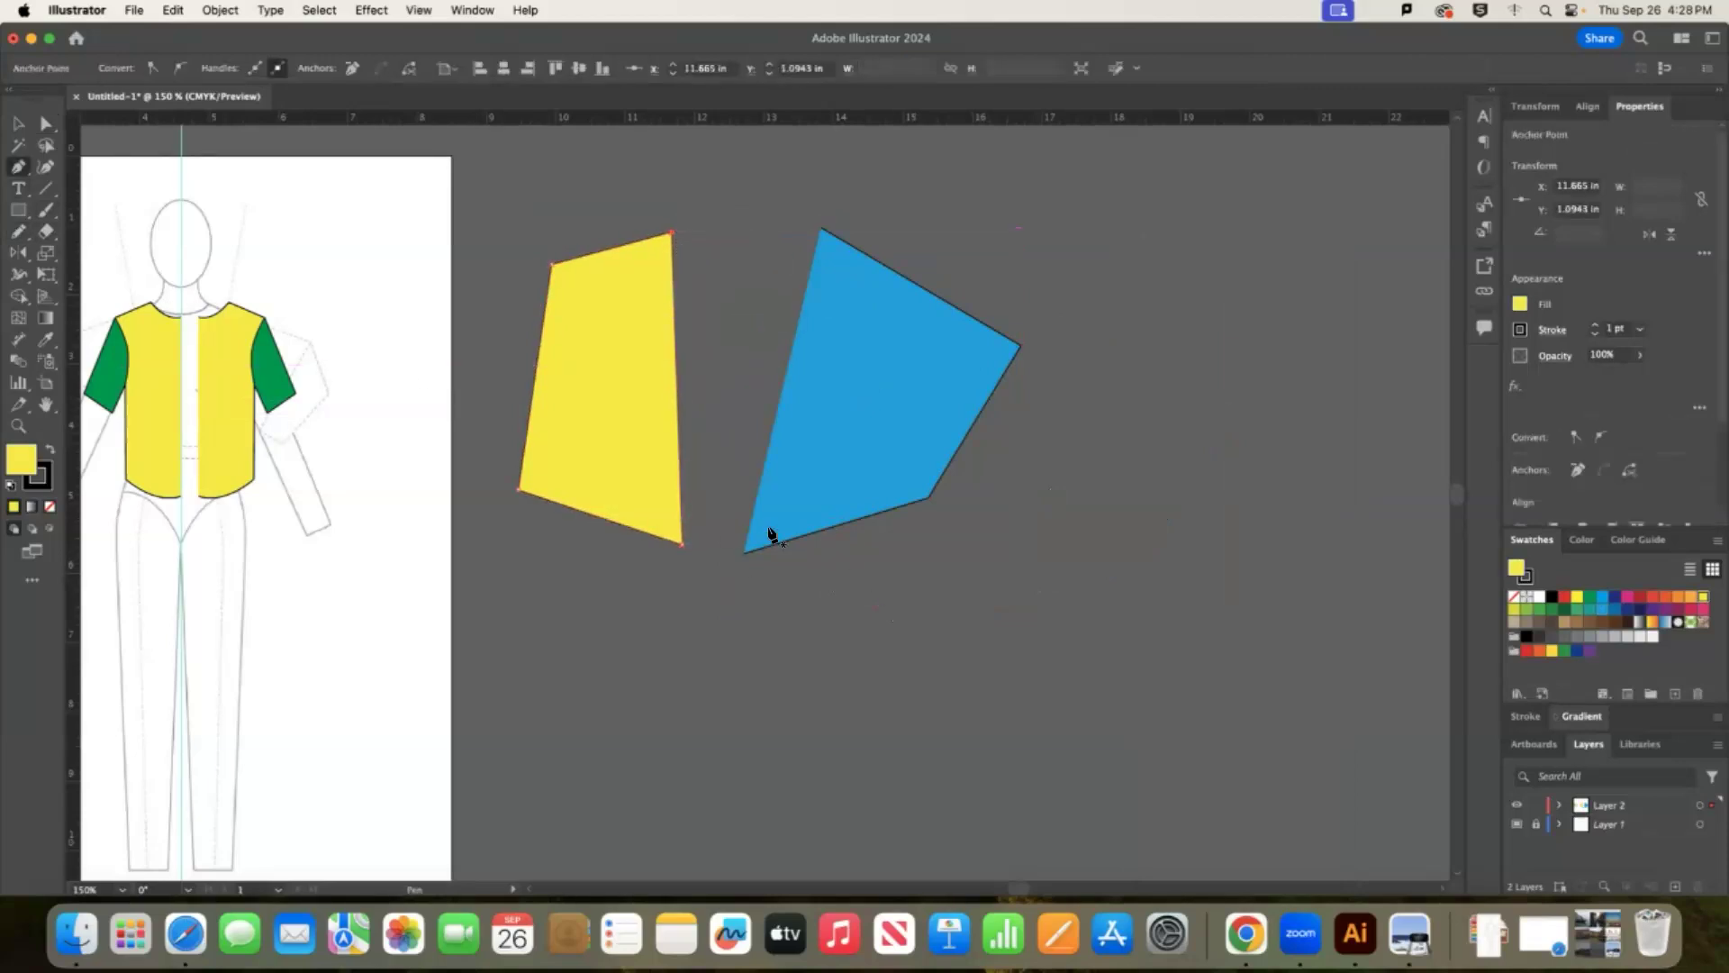
{"action": "left_click", "coordinate": [746, 550], "text": "super"}
{"action": "left_click", "coordinate": [819, 233], "text": "super"}
{"action": "key", "text": "v"}
{"action": "left_click", "coordinate": [1159, 240]}
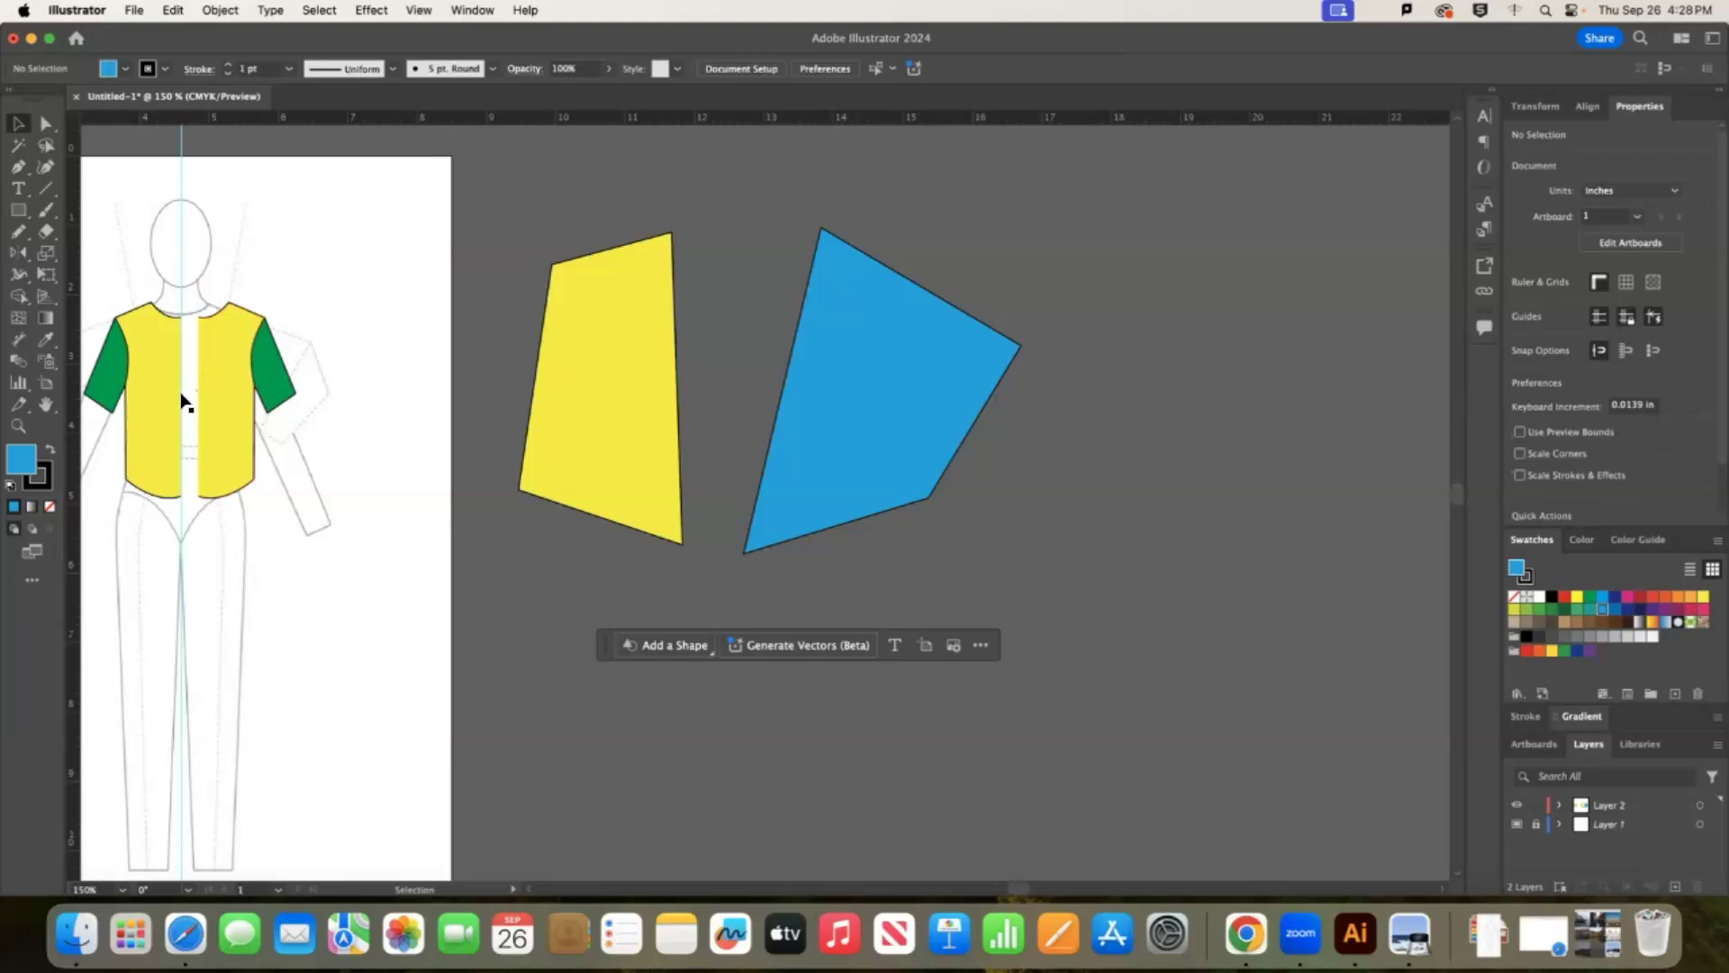
Try to join the facing upper anchor points of the closed yellow and blue shapes, and deselect them.
{"action": "key", "text": "a"}
{"action": "key", "text": "super+a"}
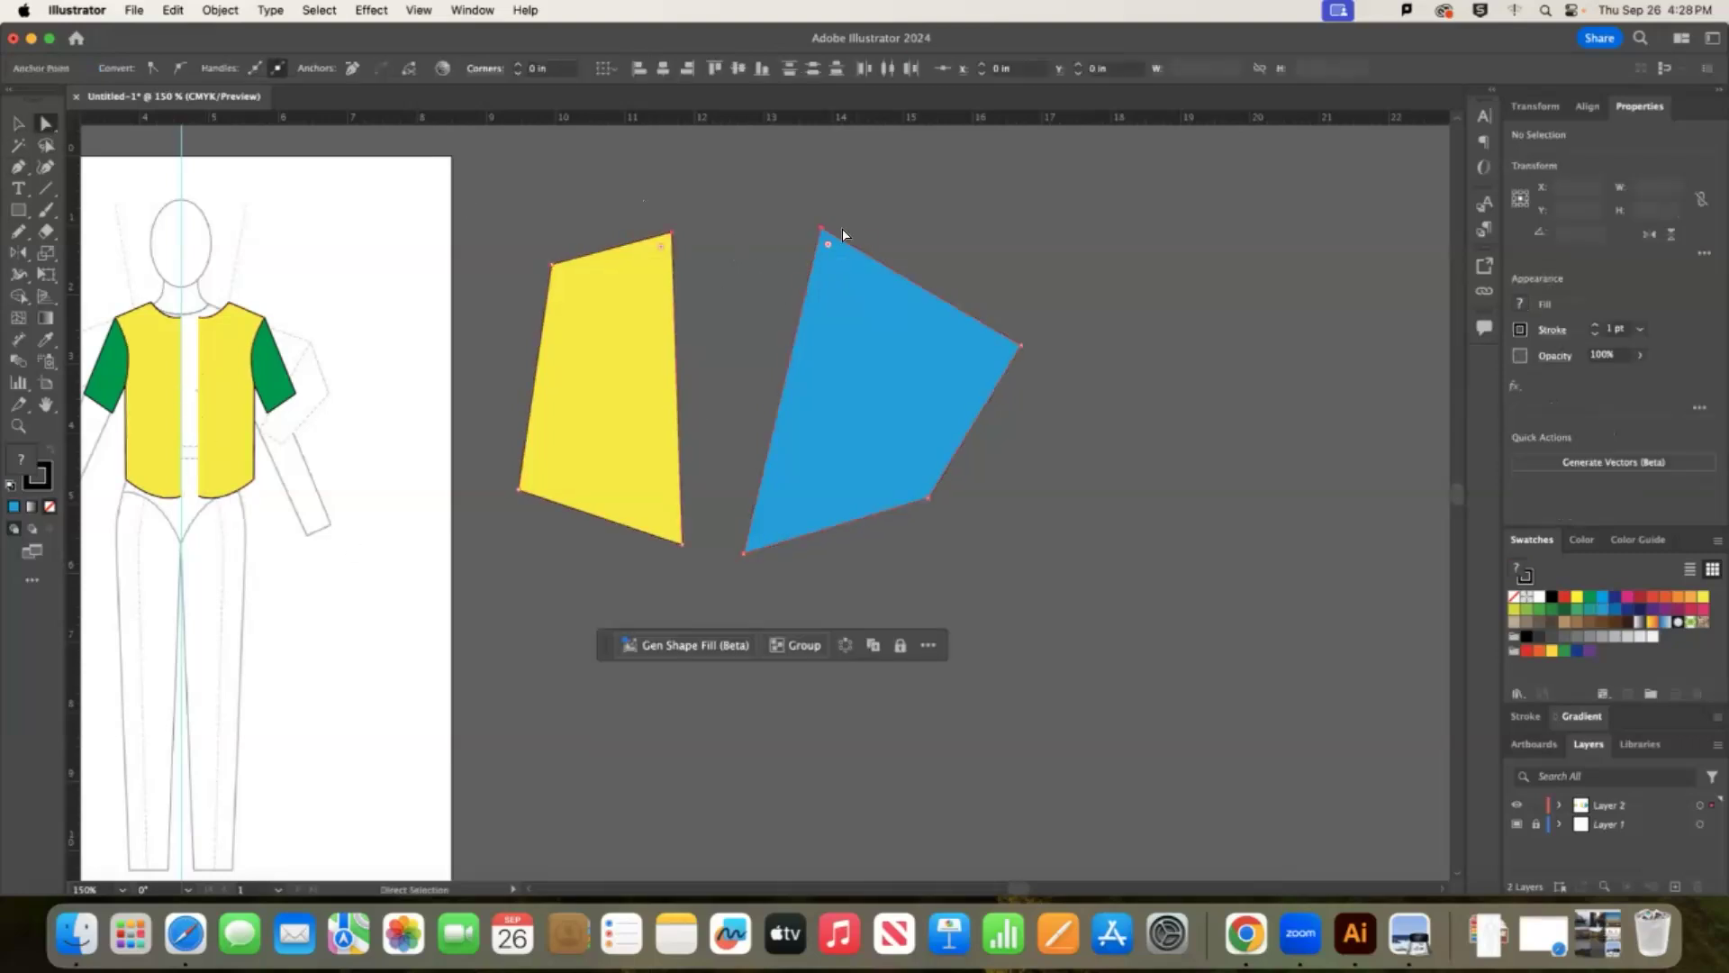
{"action": "right_click", "coordinate": [1071, 266]}
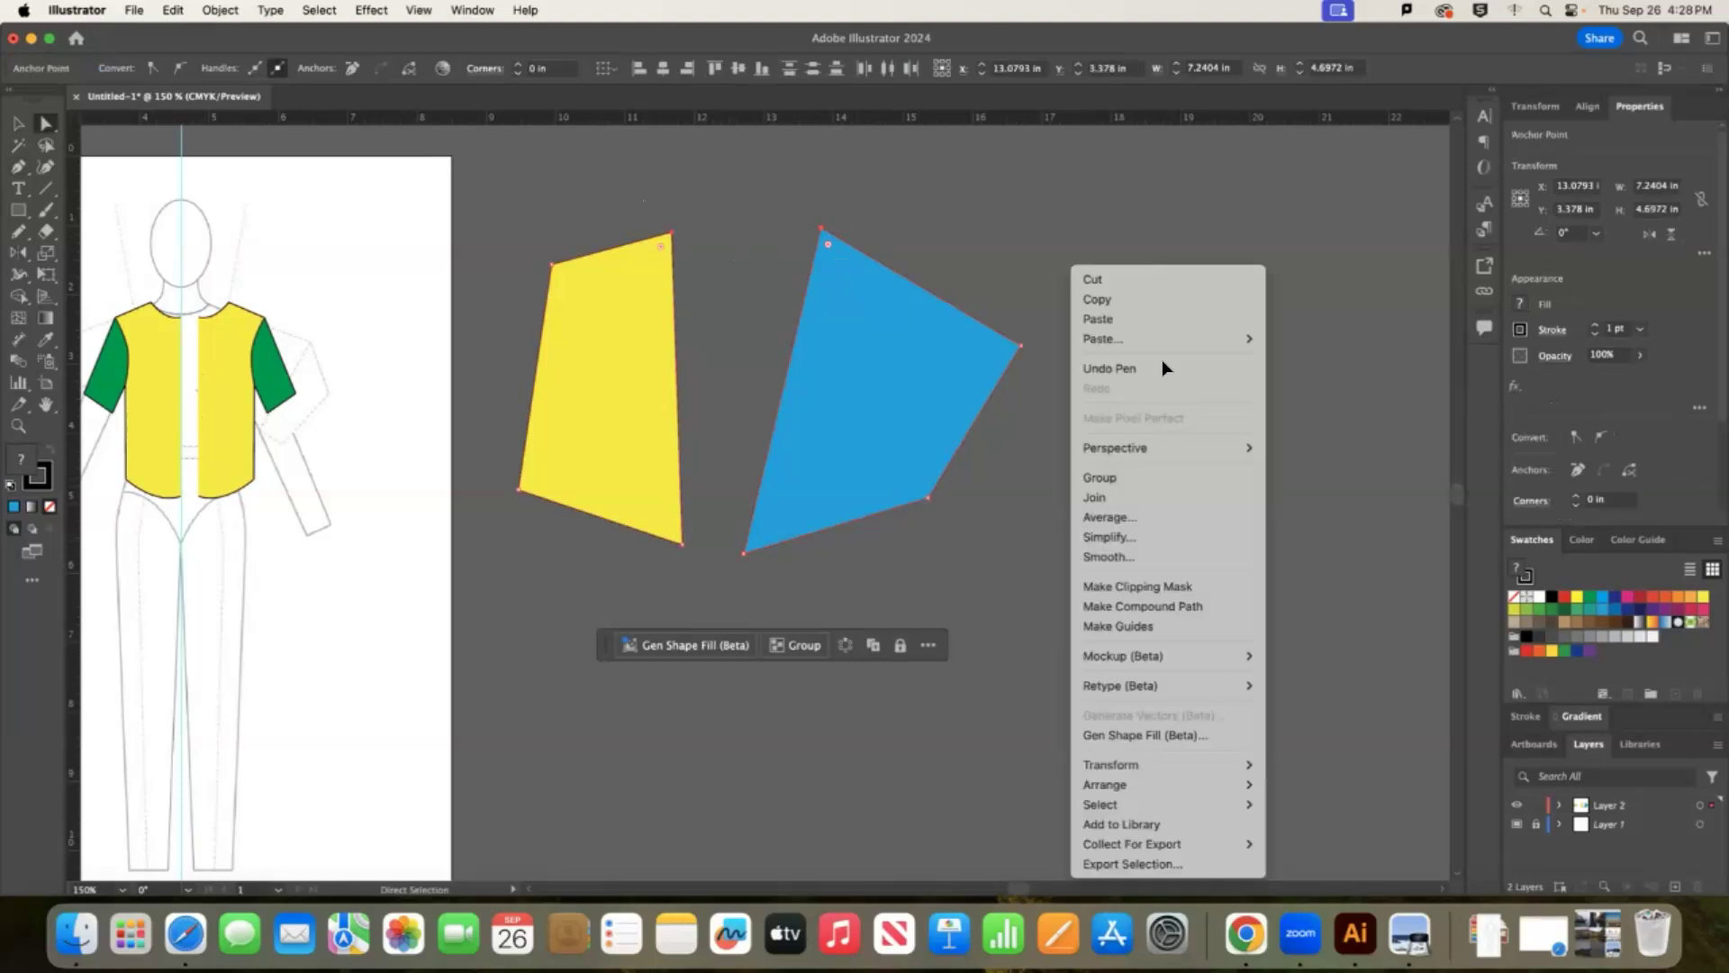
{"action": "left_click", "coordinate": [1174, 497]}
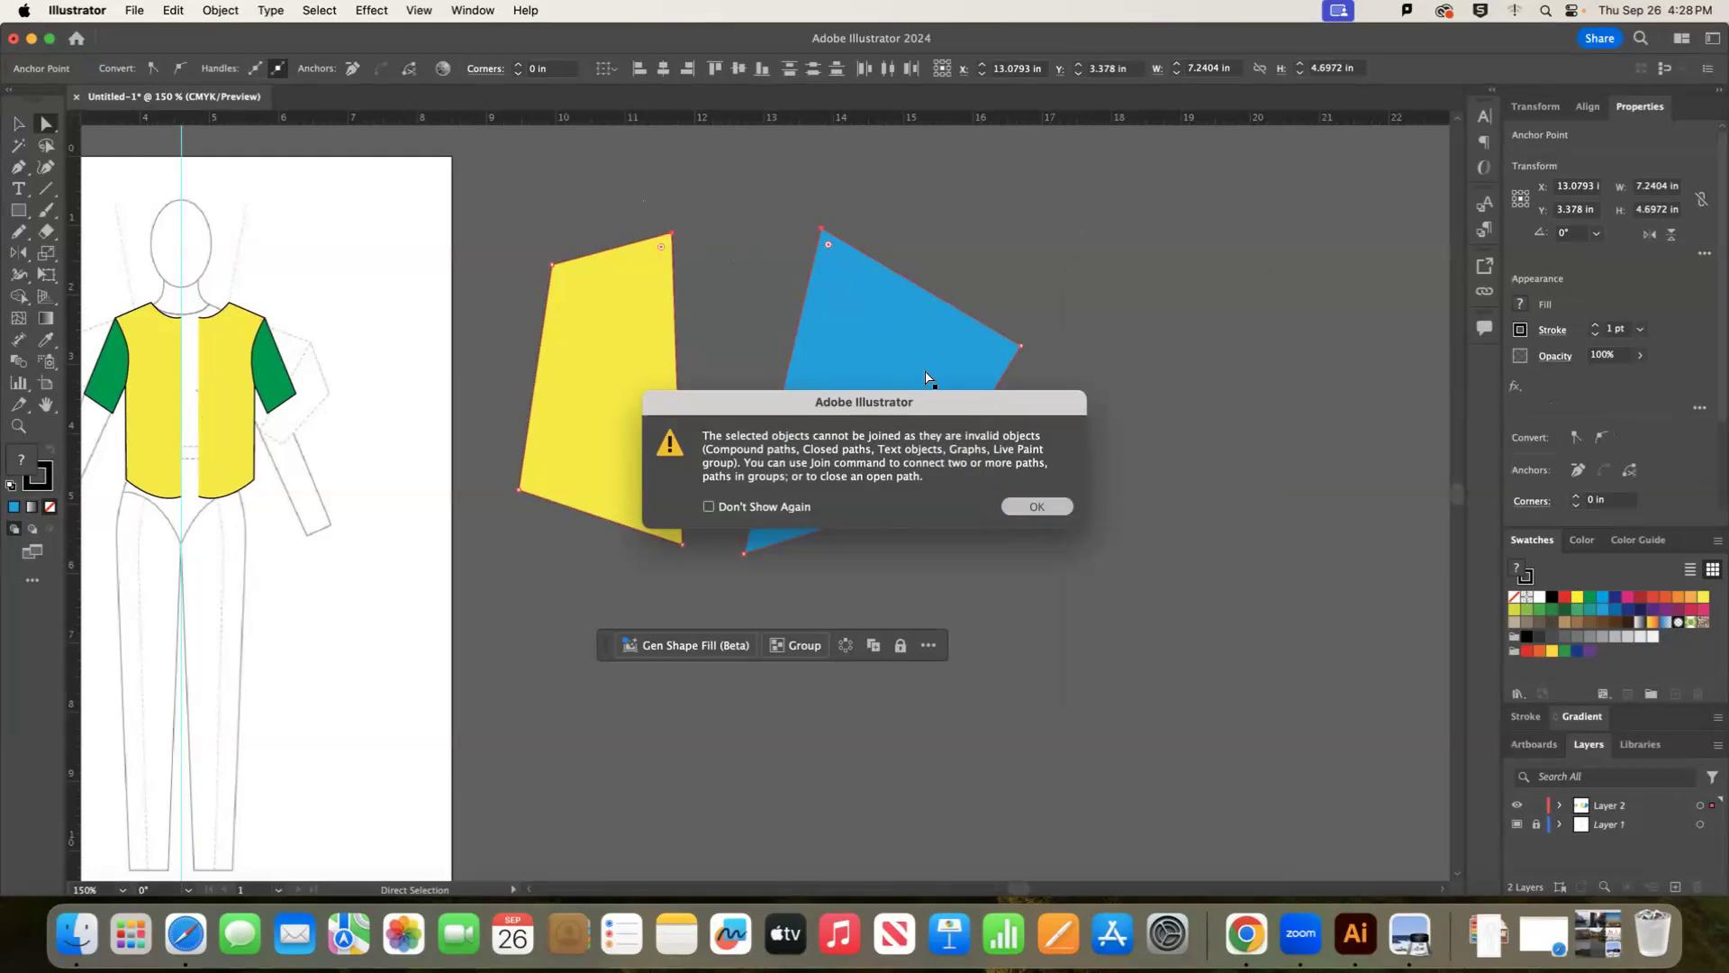
{"action": "left_click", "coordinate": [776, 394]}
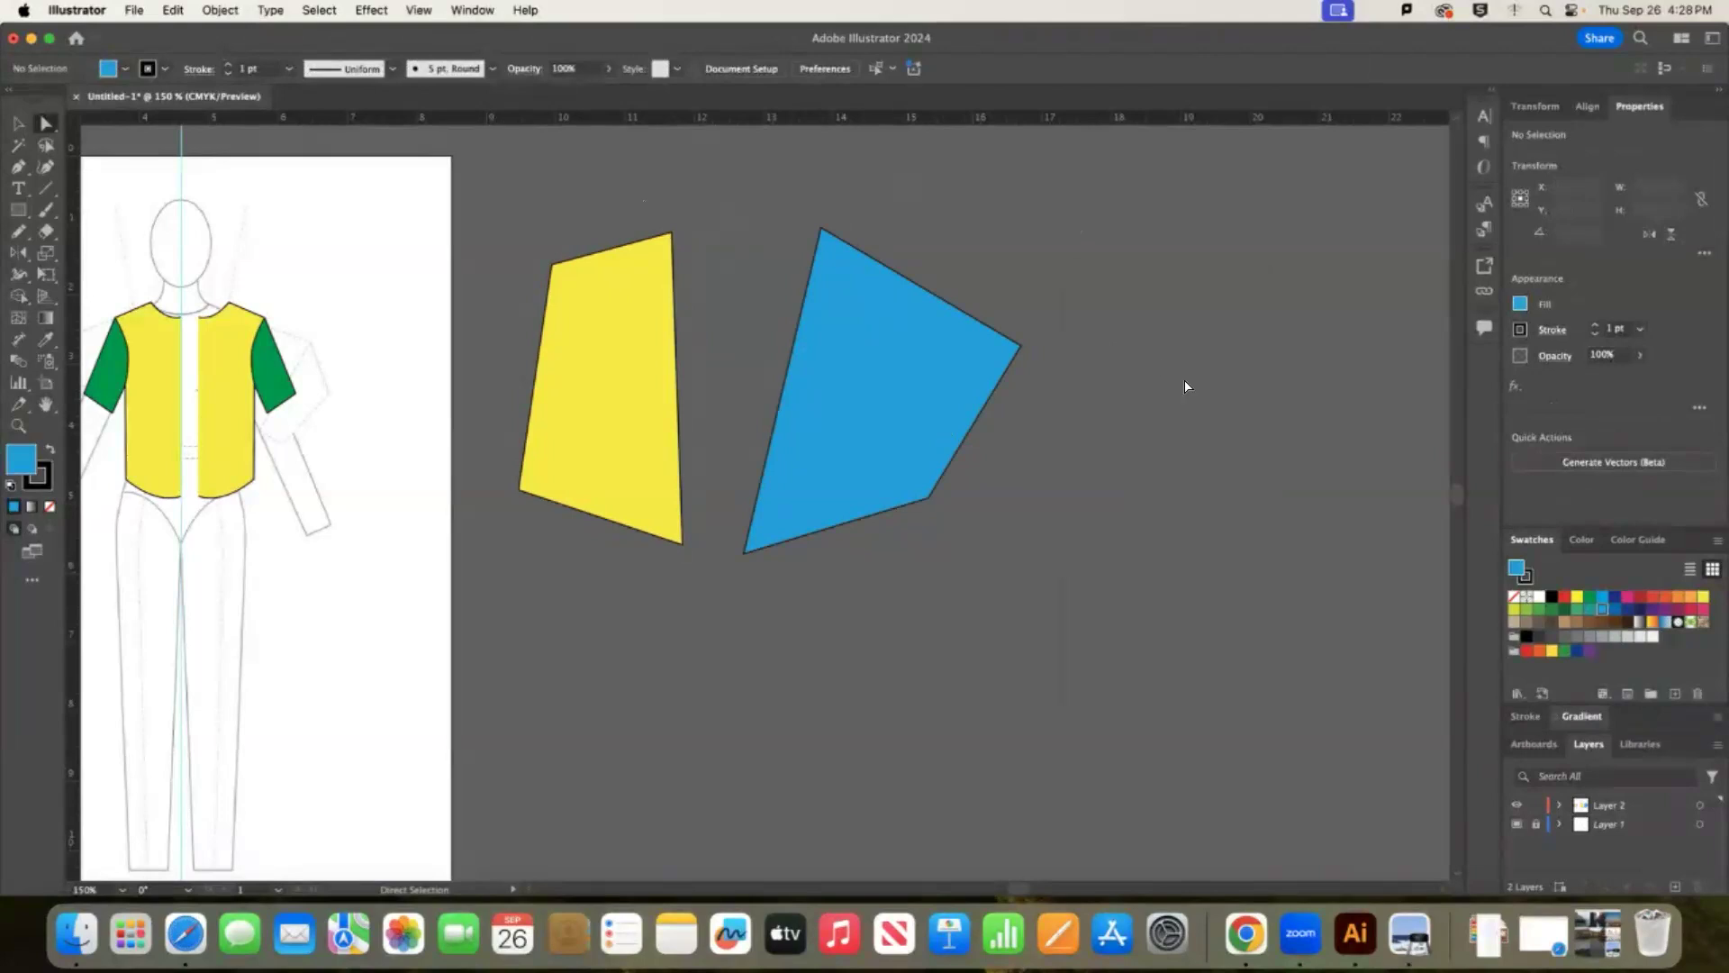
Examine the closed facing edges of the blue and yellow shapes and check whether Smart Guides is enabled.
{"action": "left_click", "coordinate": [785, 382]}
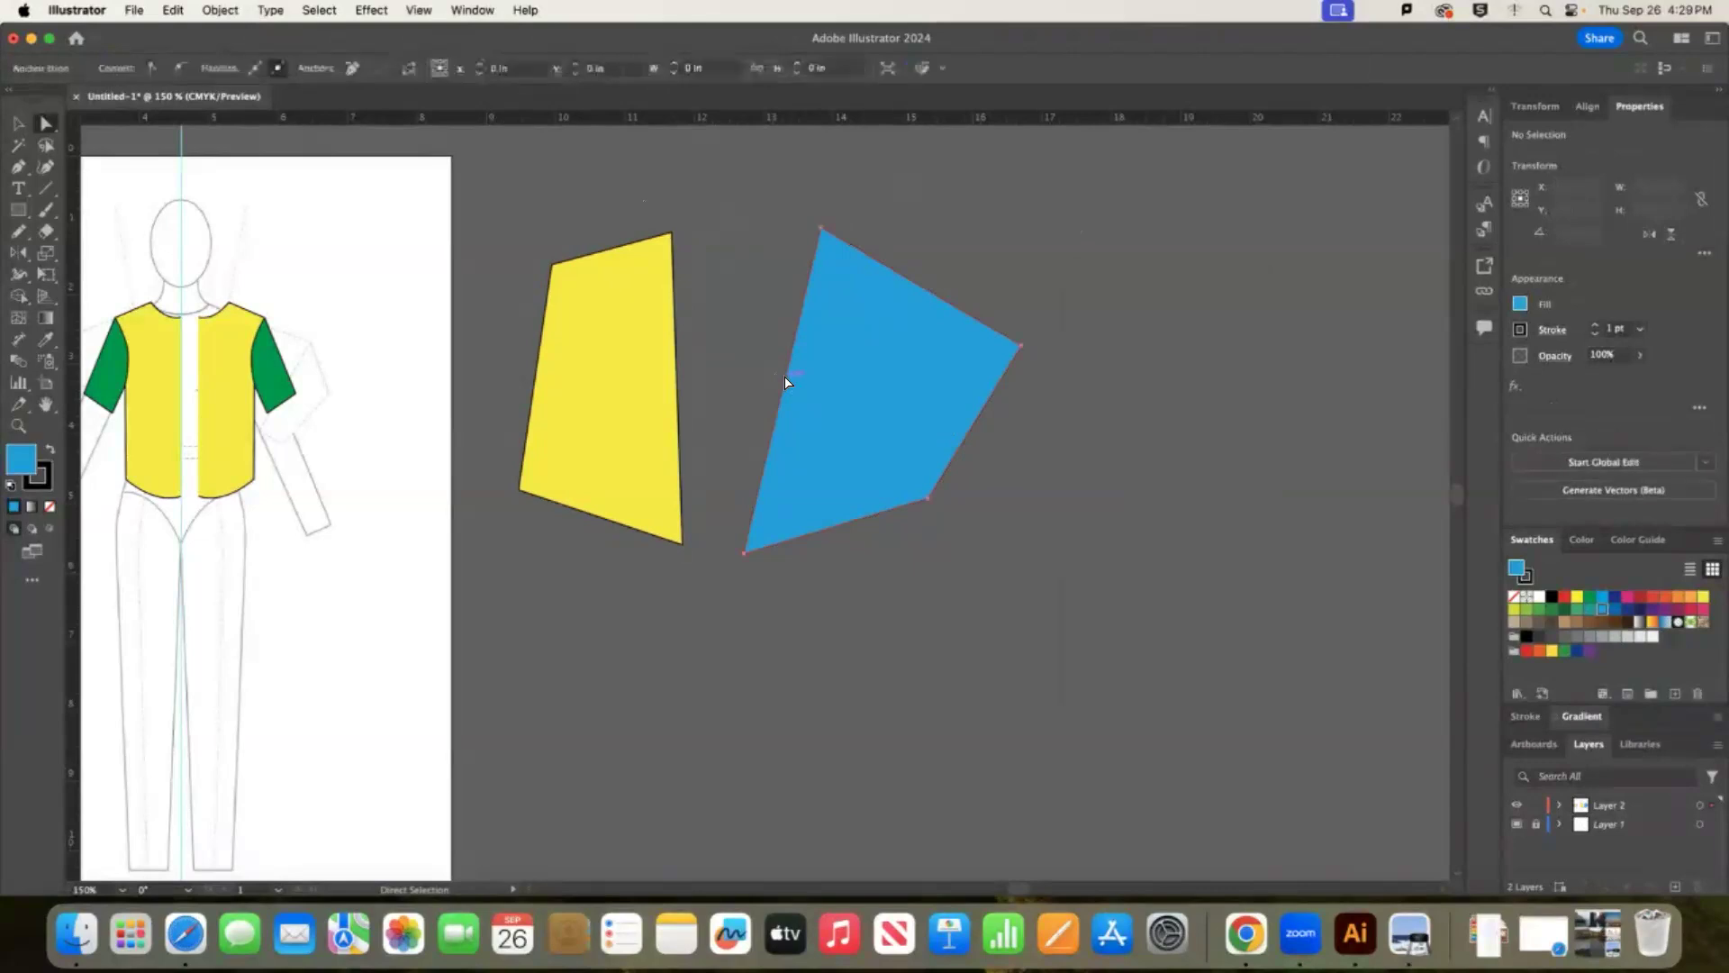
{"action": "left_click", "coordinate": [824, 378]}
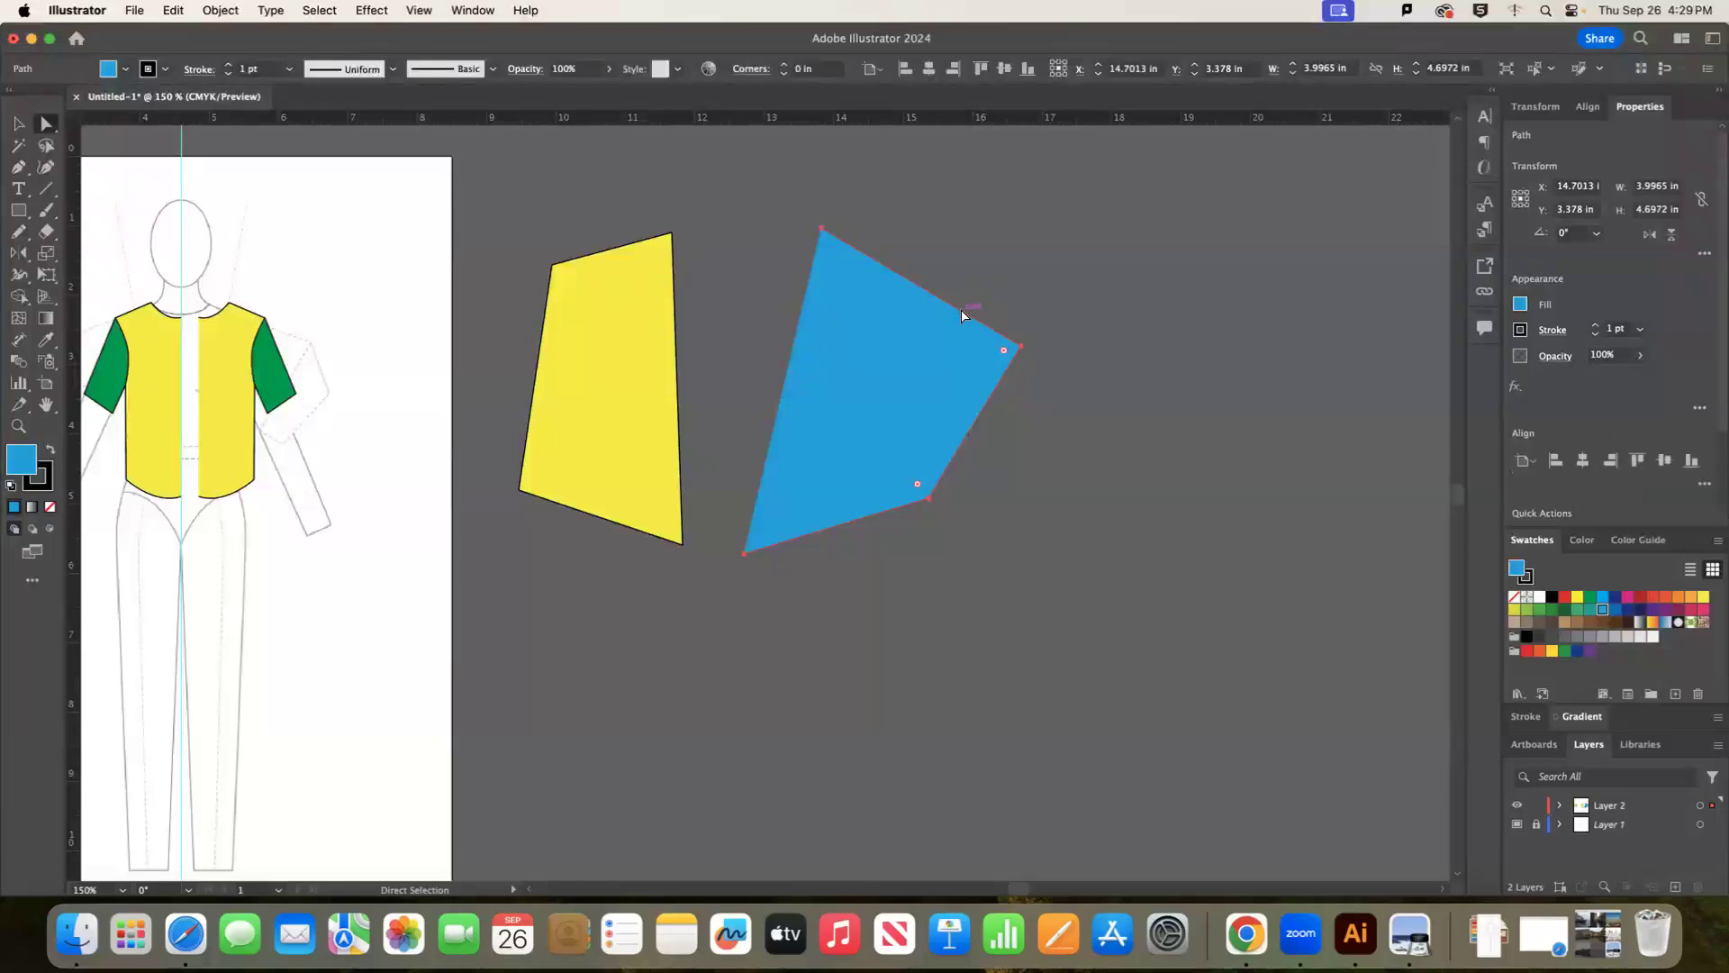
{"action": "left_click", "coordinate": [370, 10]}
{"action": "mouse_move", "coordinate": [417, 10]}
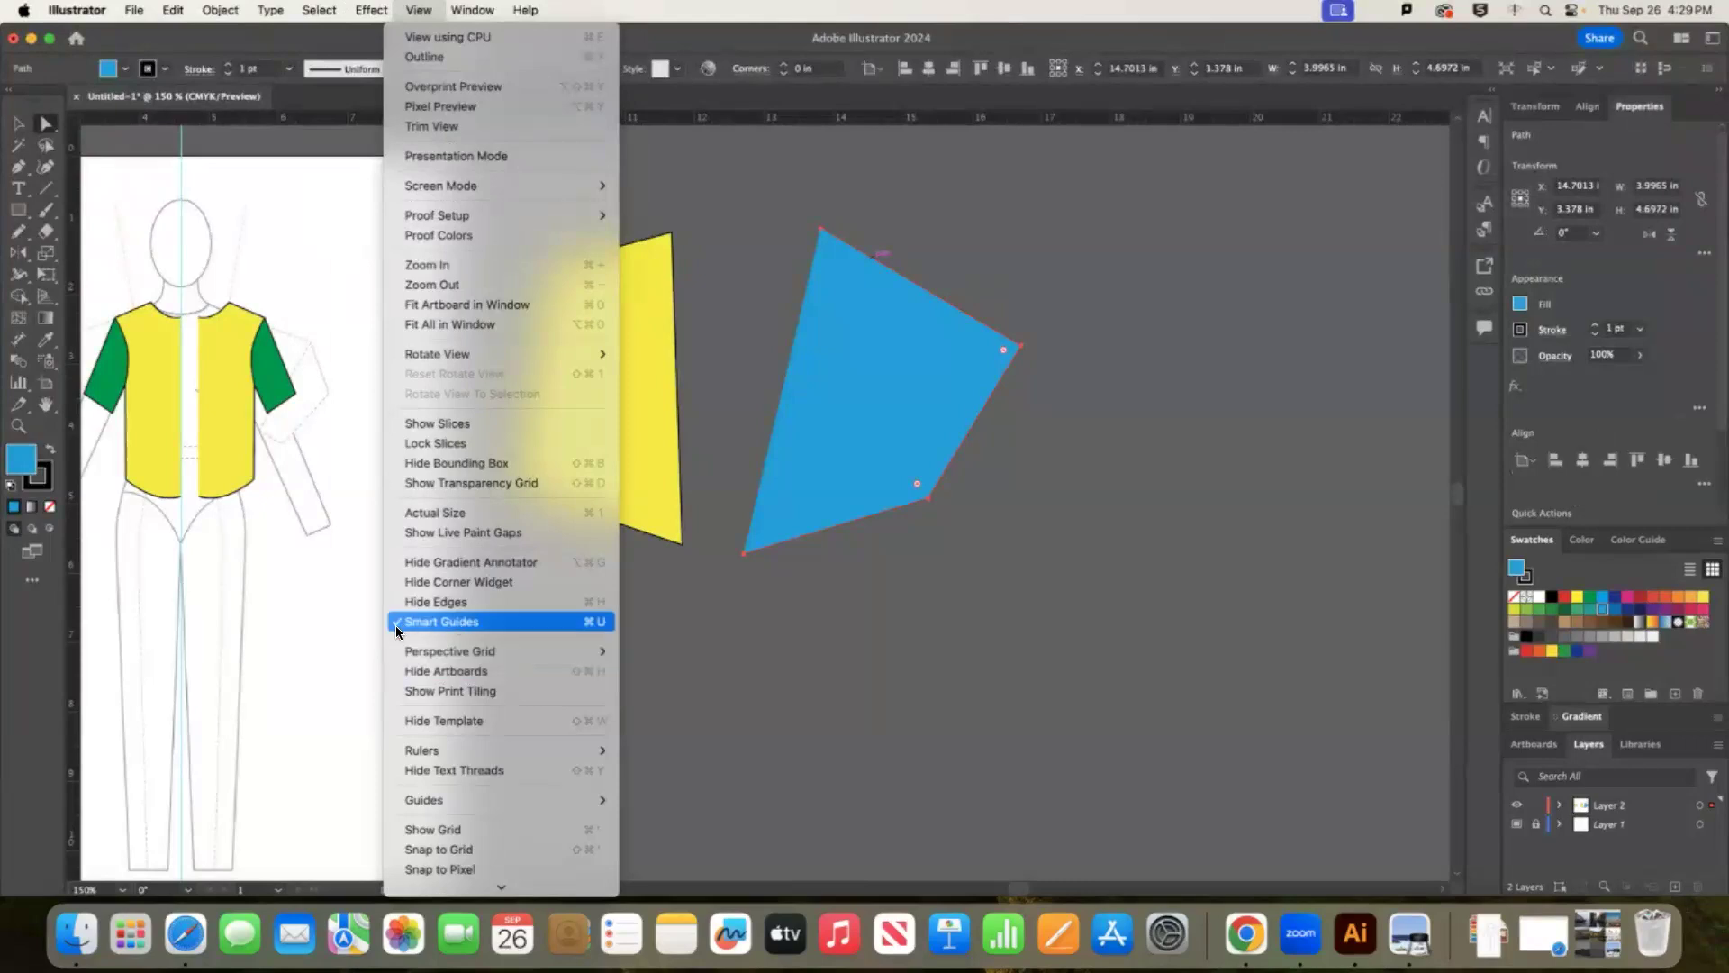
{"action": "left_click", "coordinate": [768, 192]}
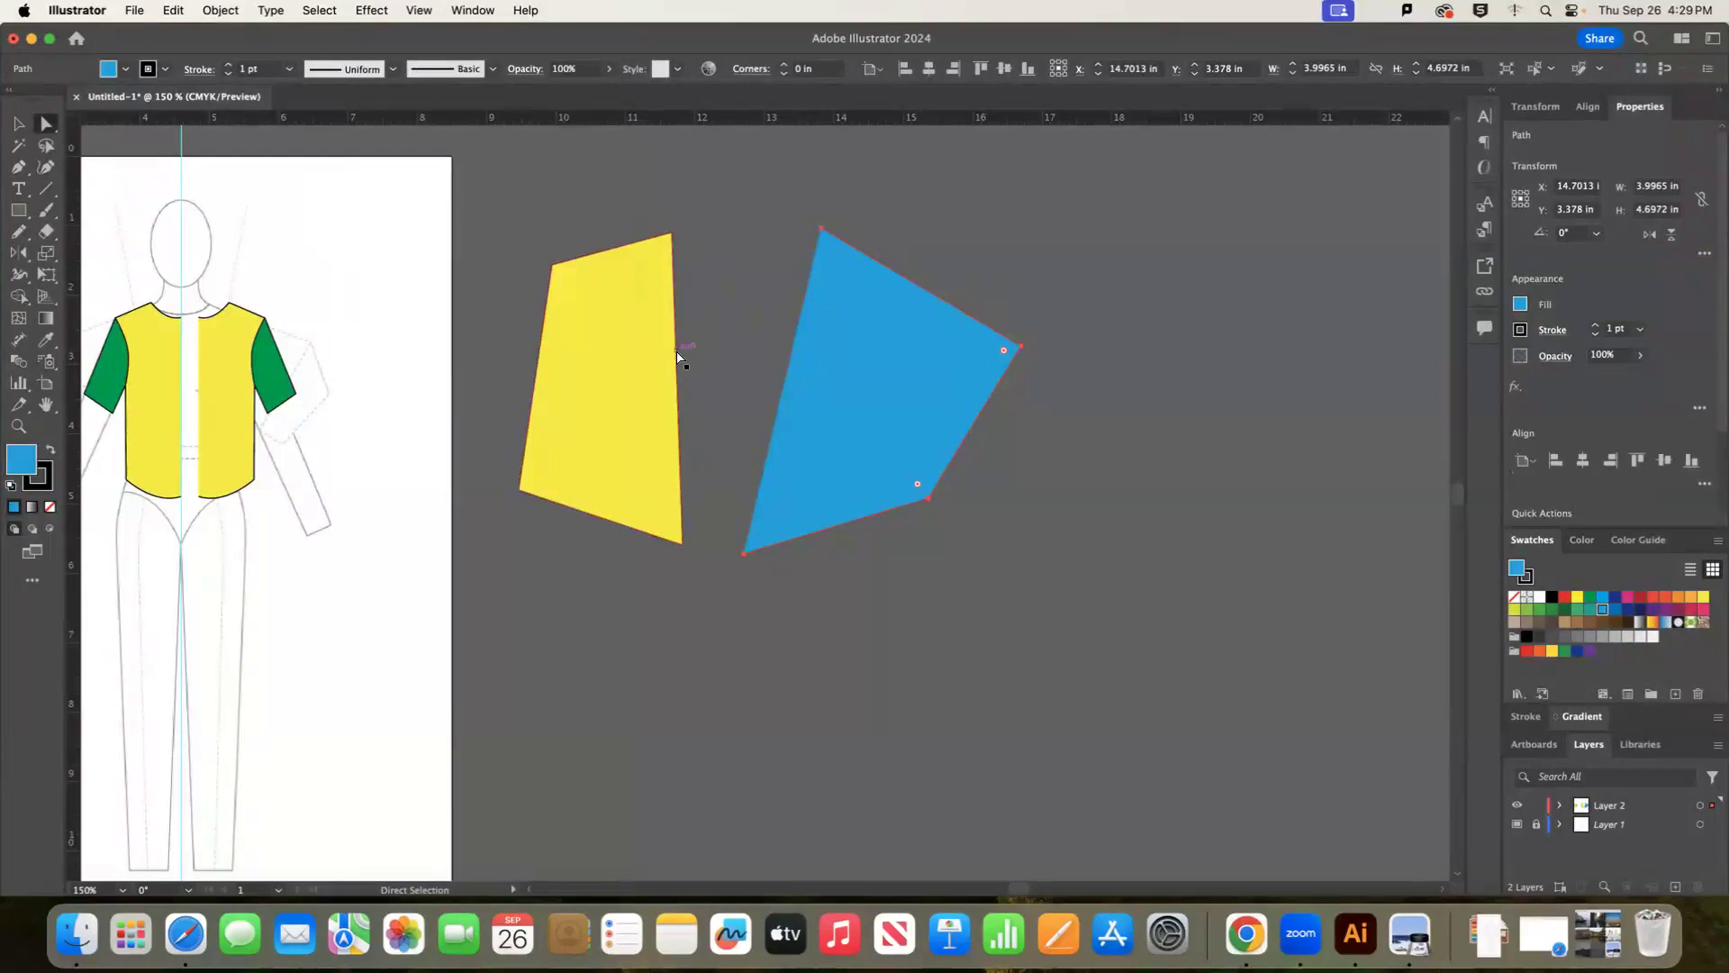
{"action": "left_click", "coordinate": [678, 357]}
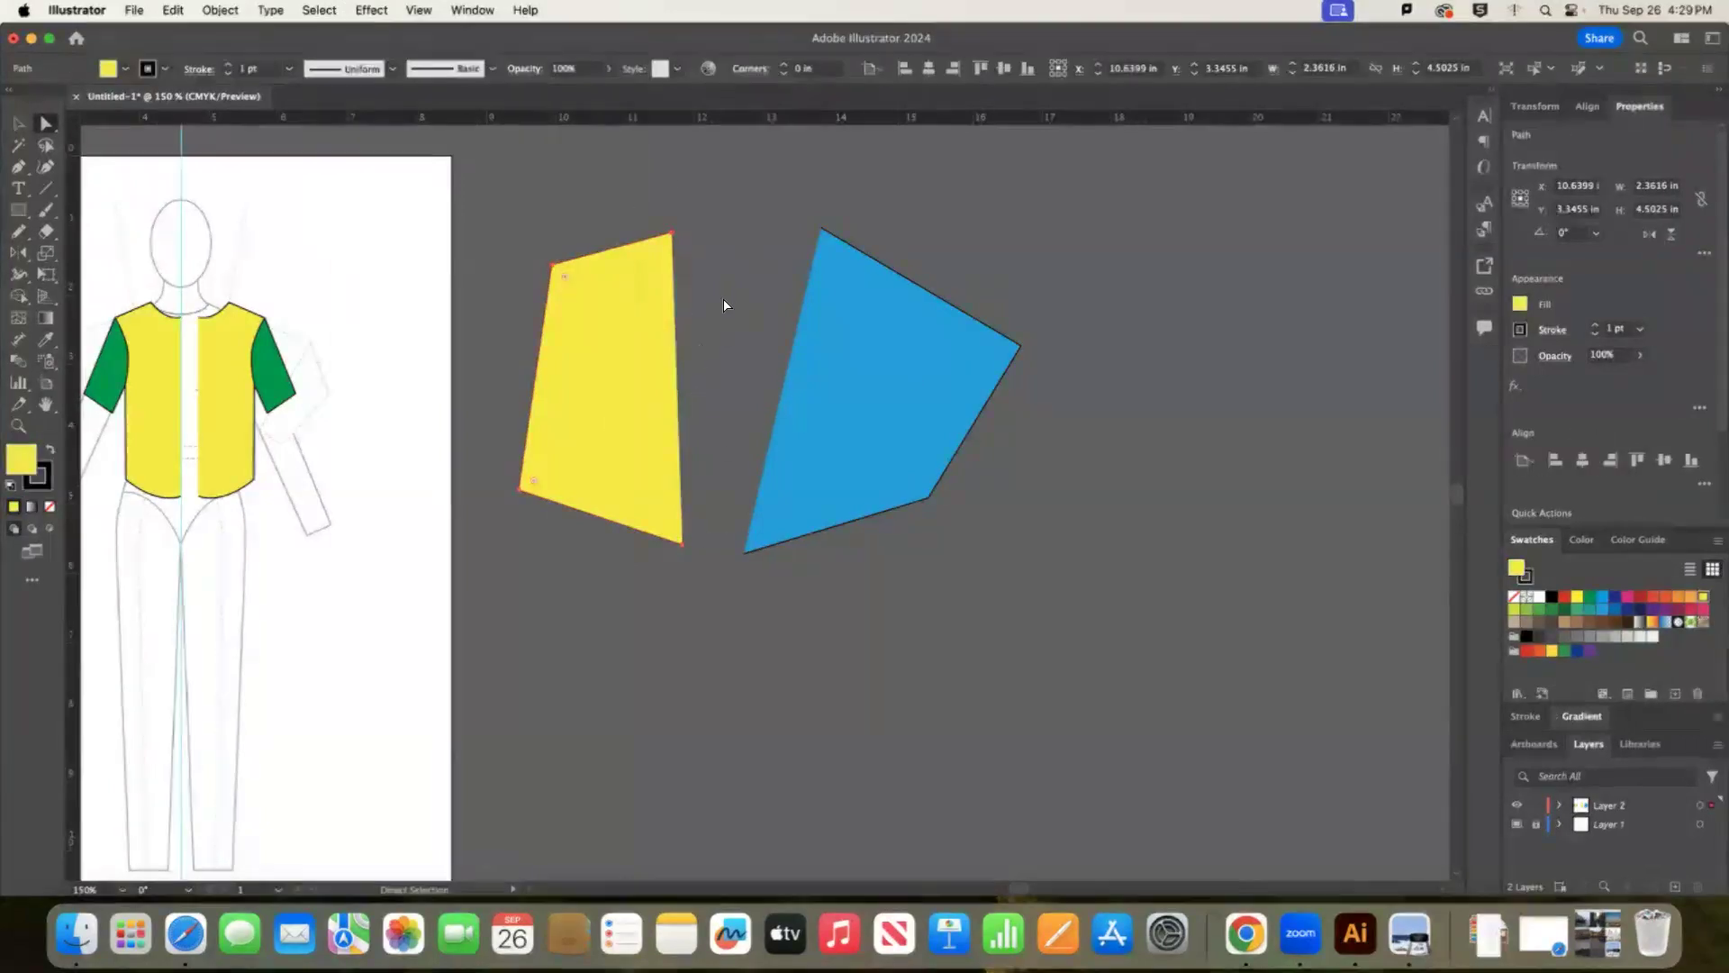
{"action": "left_click", "coordinate": [787, 212]}
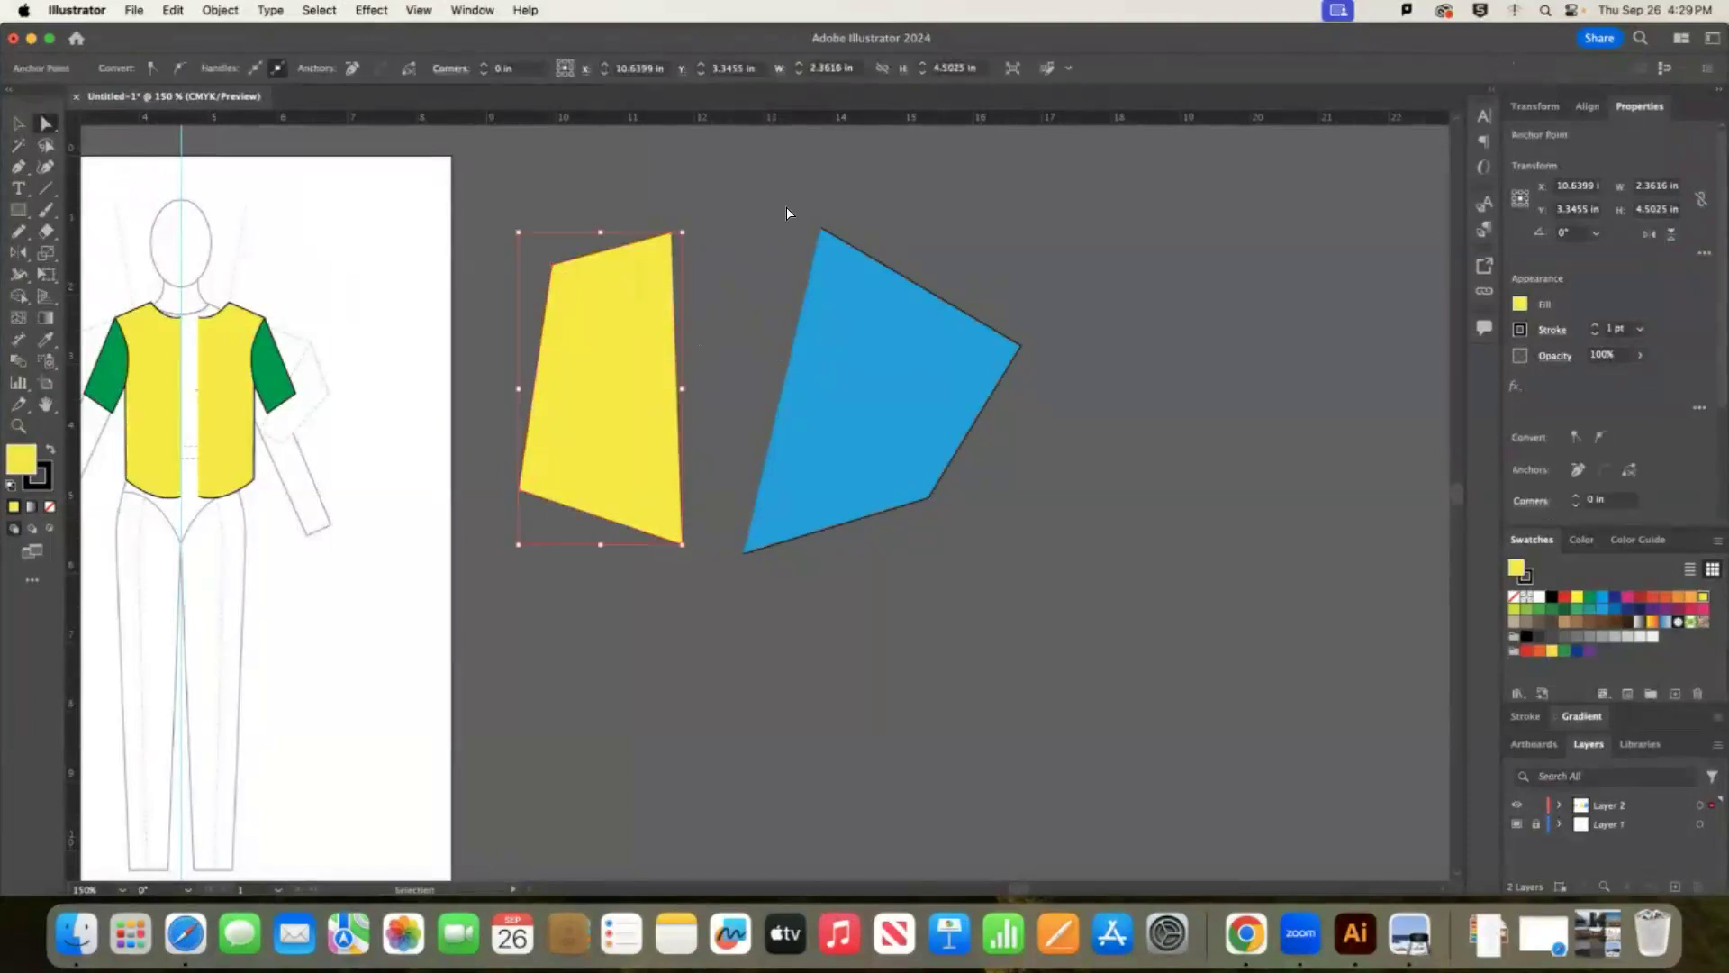
{"action": "left_click", "coordinate": [815, 331]}
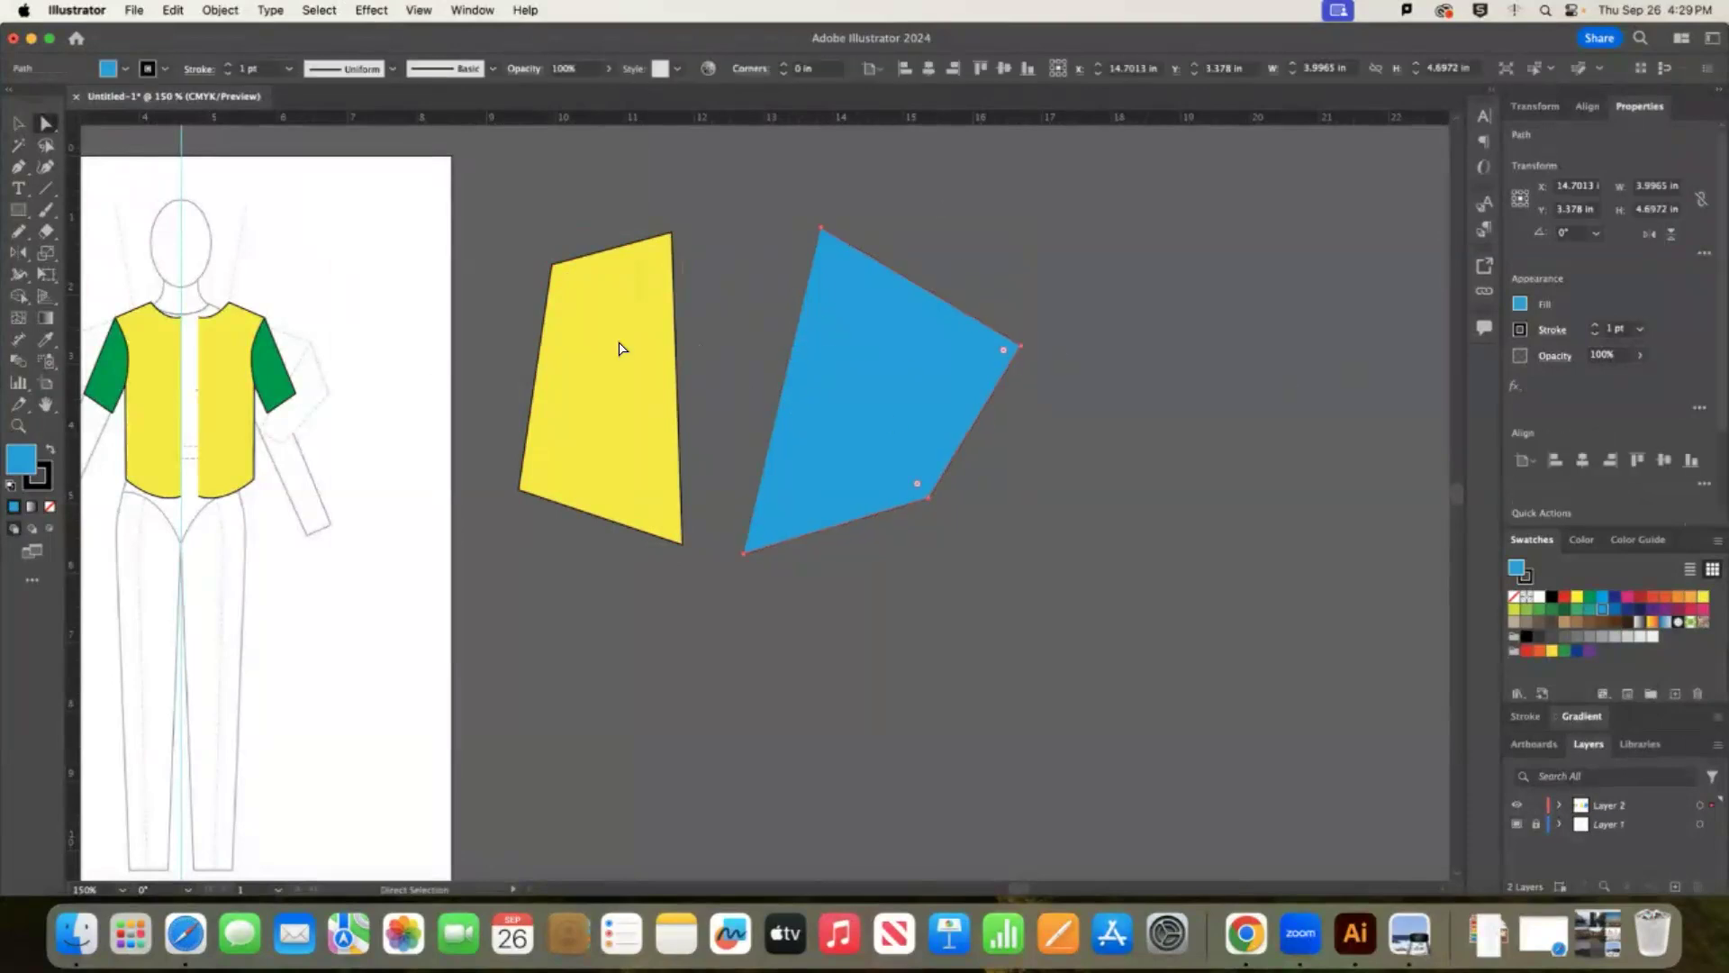
Average the facing upper endpoints of the yellow and blue paths on both axes and join them.
{"action": "left_click", "coordinate": [677, 358]}
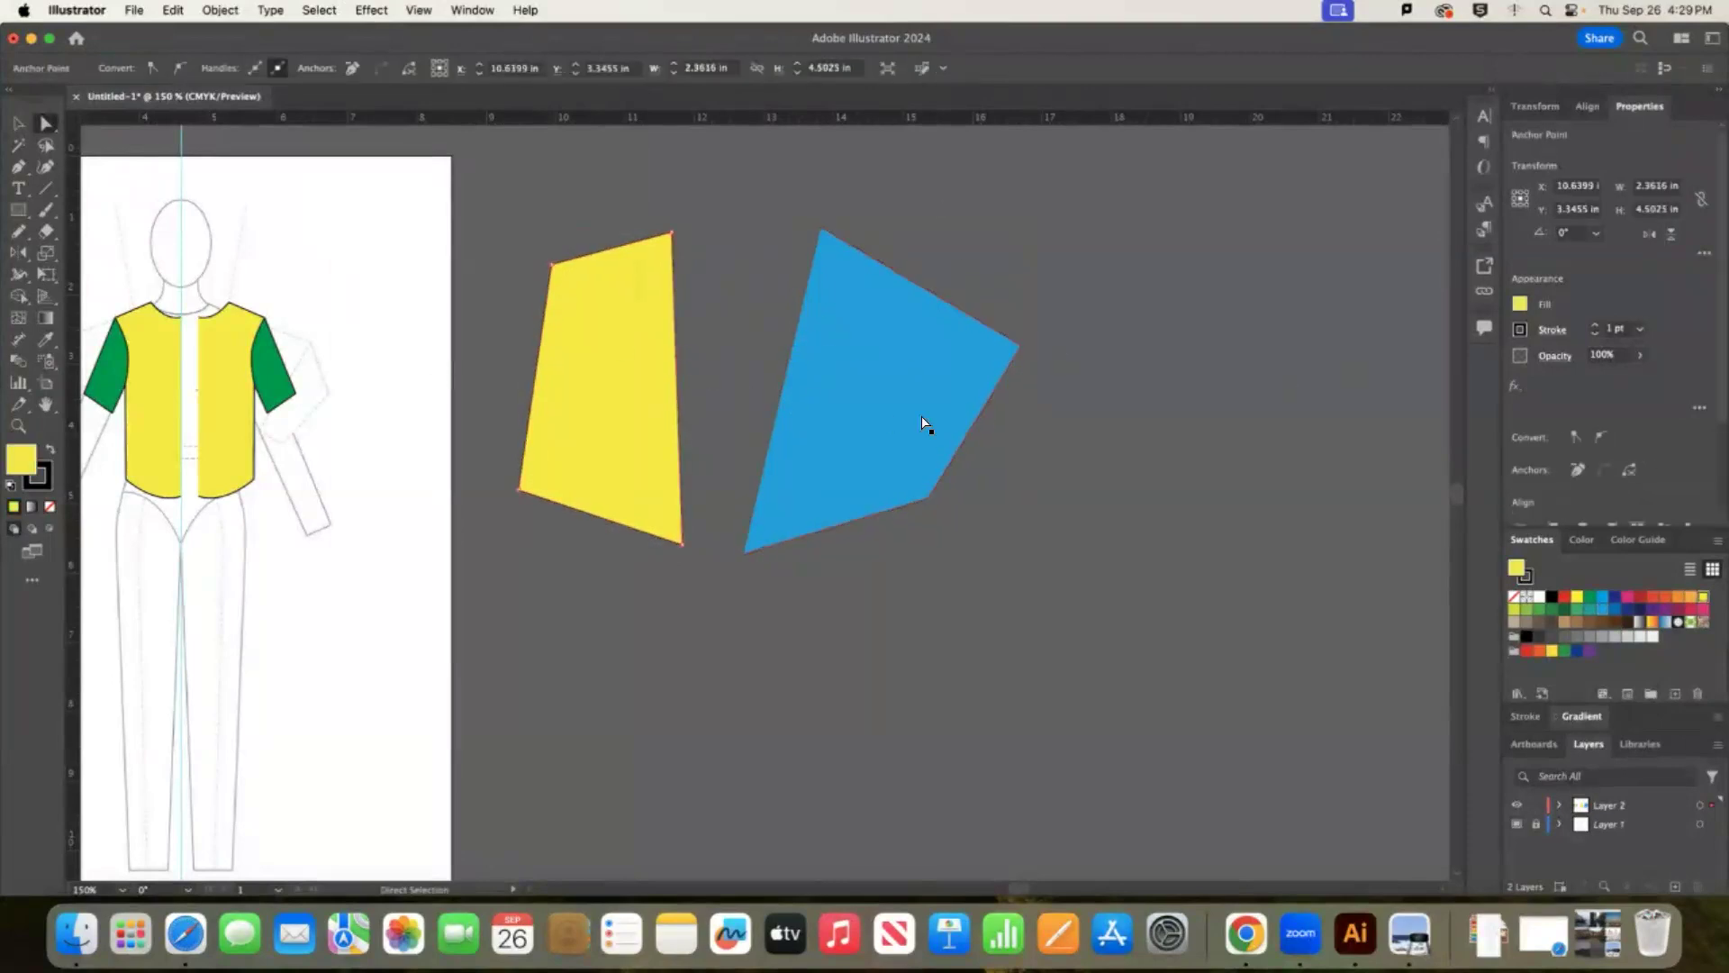
{"action": "left_click", "coordinate": [926, 423], "text": "shift"}
{"action": "right_click", "coordinate": [1107, 252]}
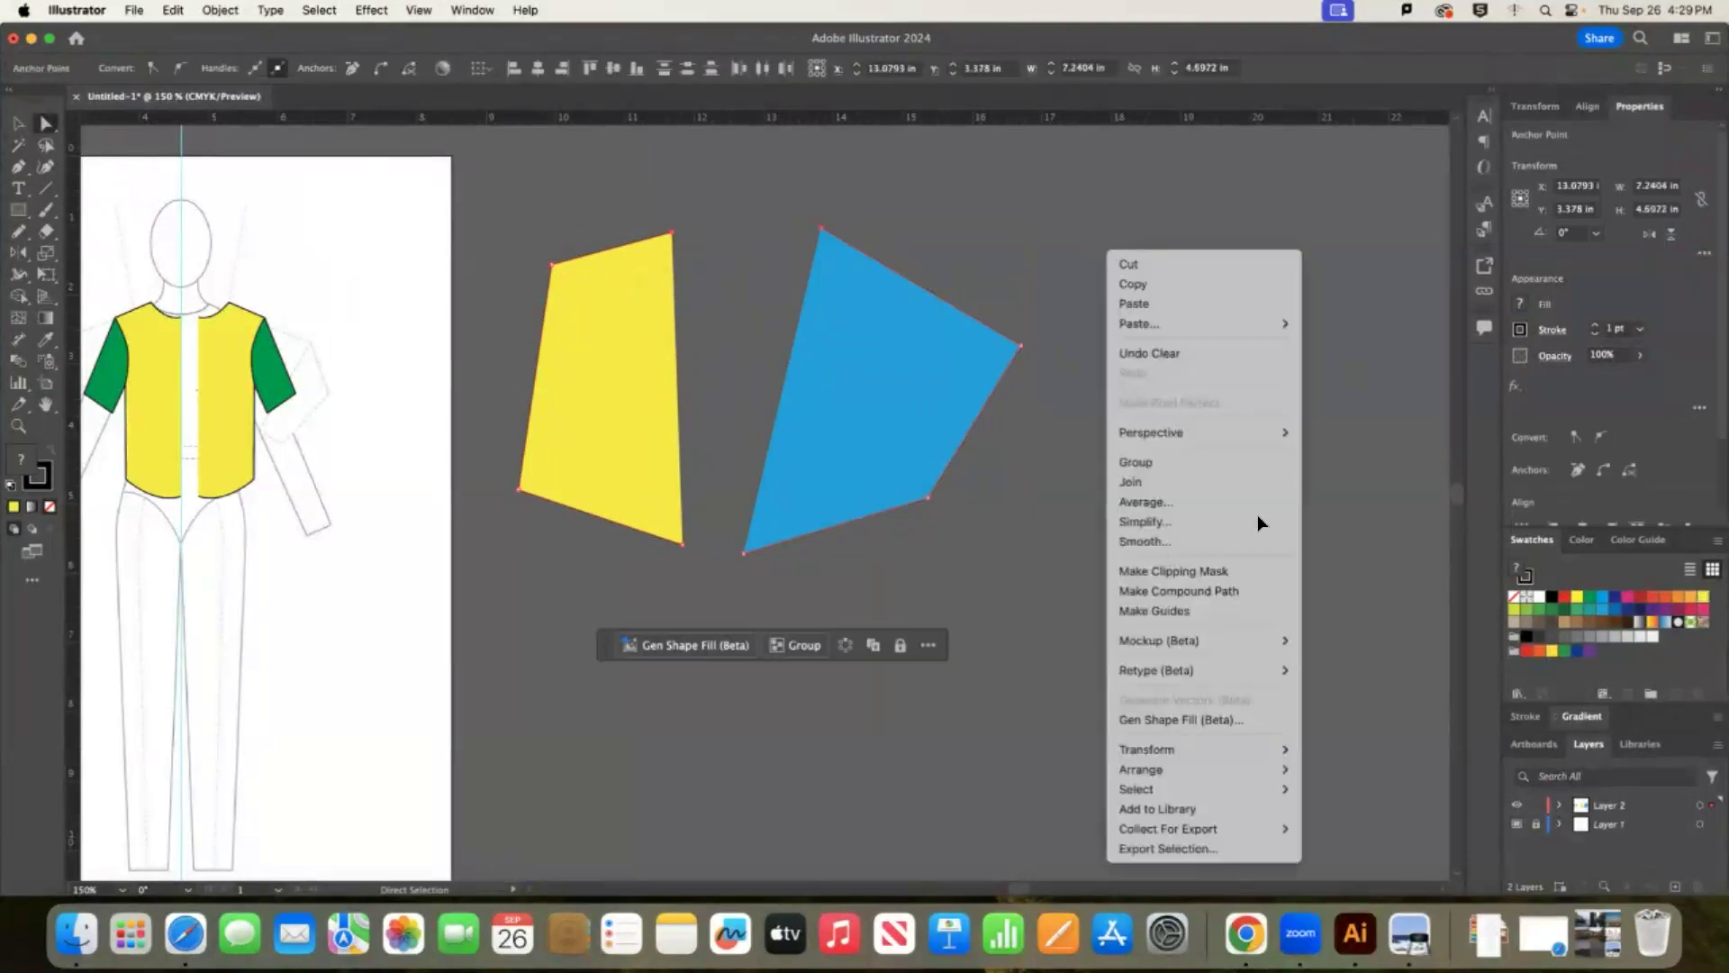
{"action": "left_click", "coordinate": [1223, 500]}
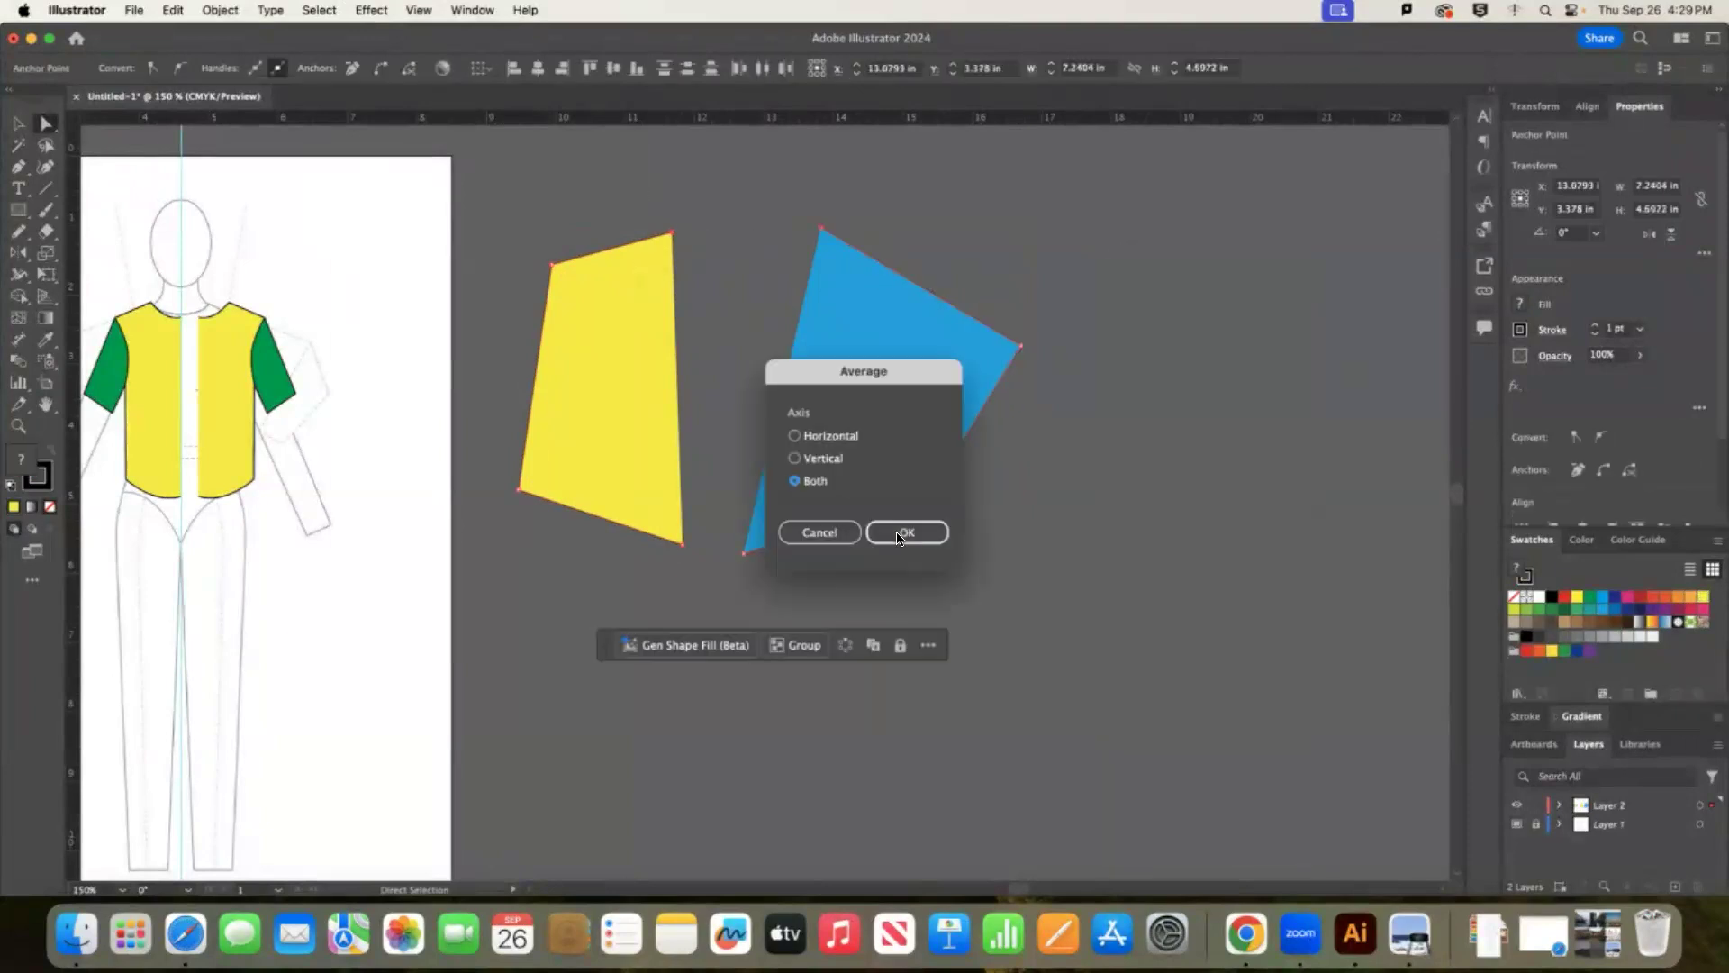
{"action": "left_click", "coordinate": [905, 533]}
{"action": "right_click", "coordinate": [1182, 287]}
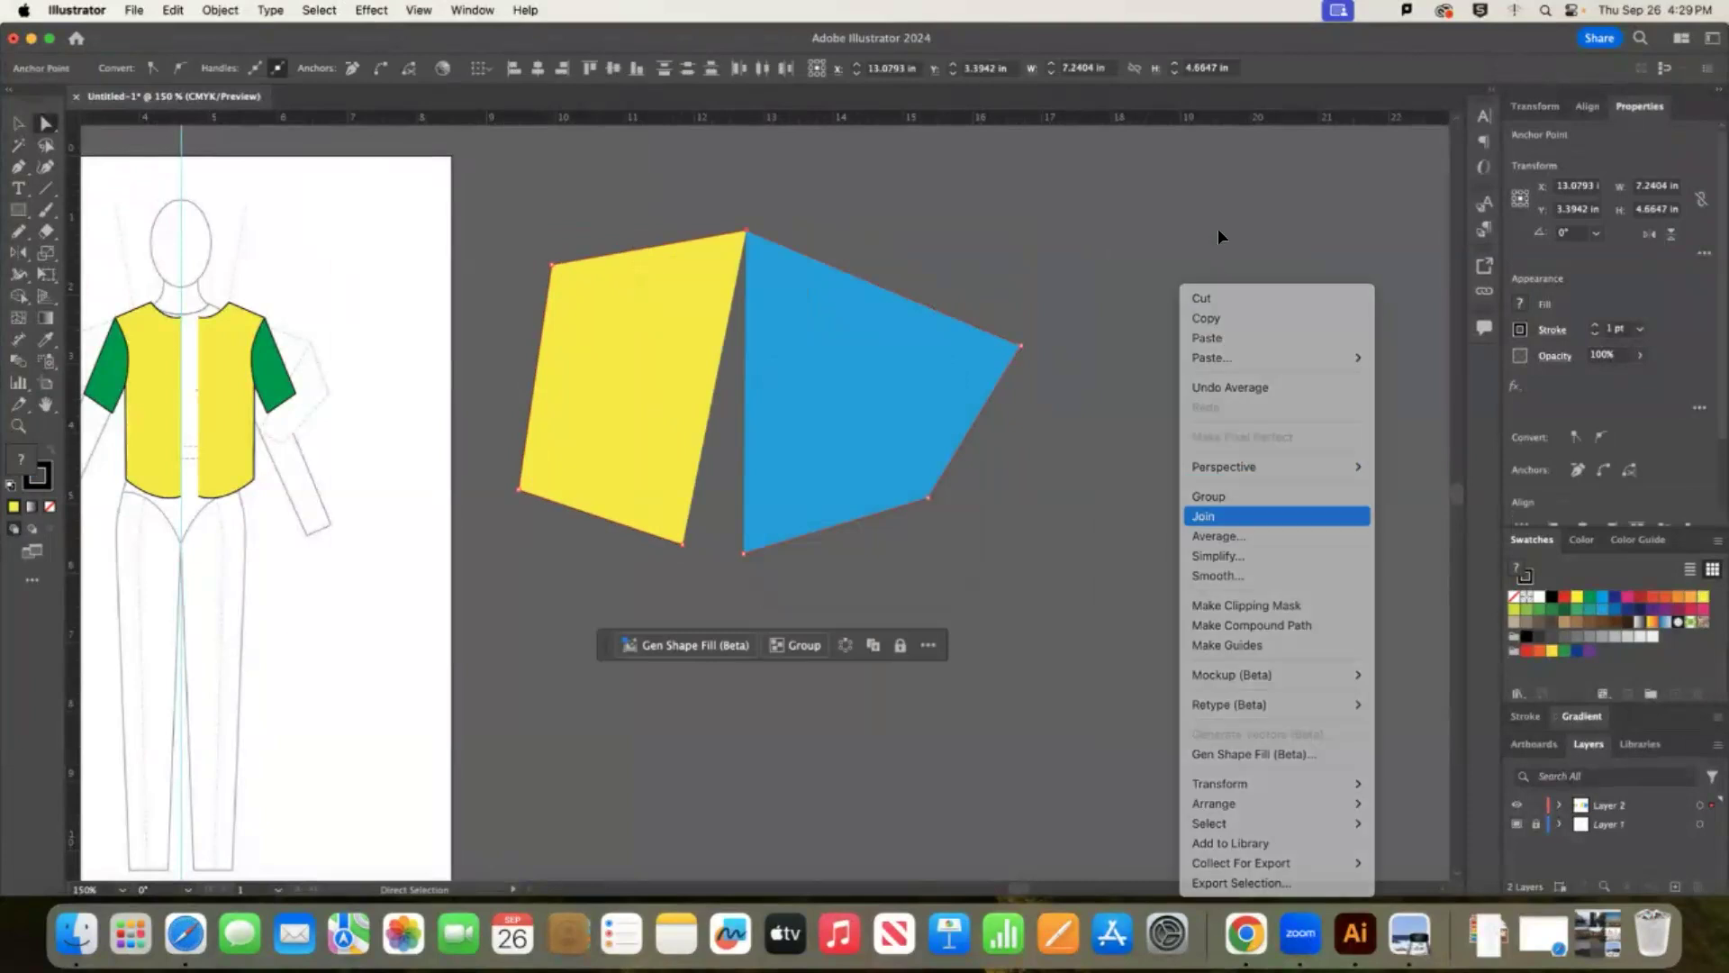
{"action": "key", "text": "Return"}
Undo the join and the averaging of the yellow and blue paths' upper endpoints, and return to direct selection.
{"action": "key", "text": "super+z"}
{"action": "key", "text": "super+z"}
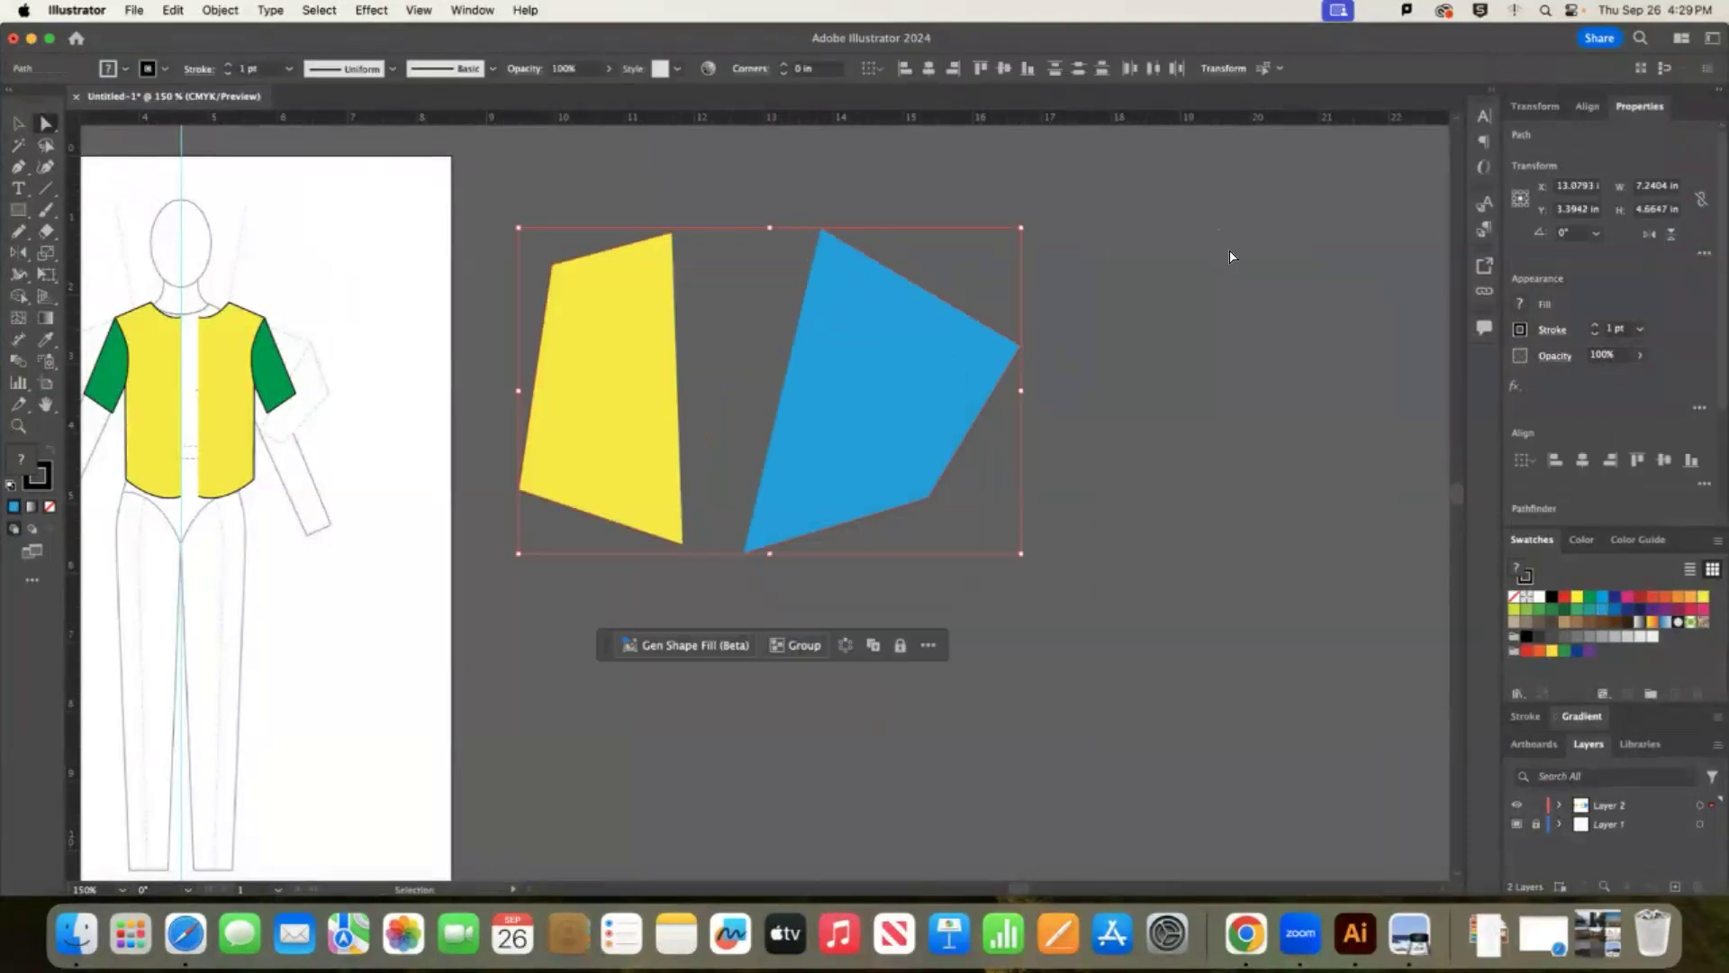
{"action": "key", "text": "a"}
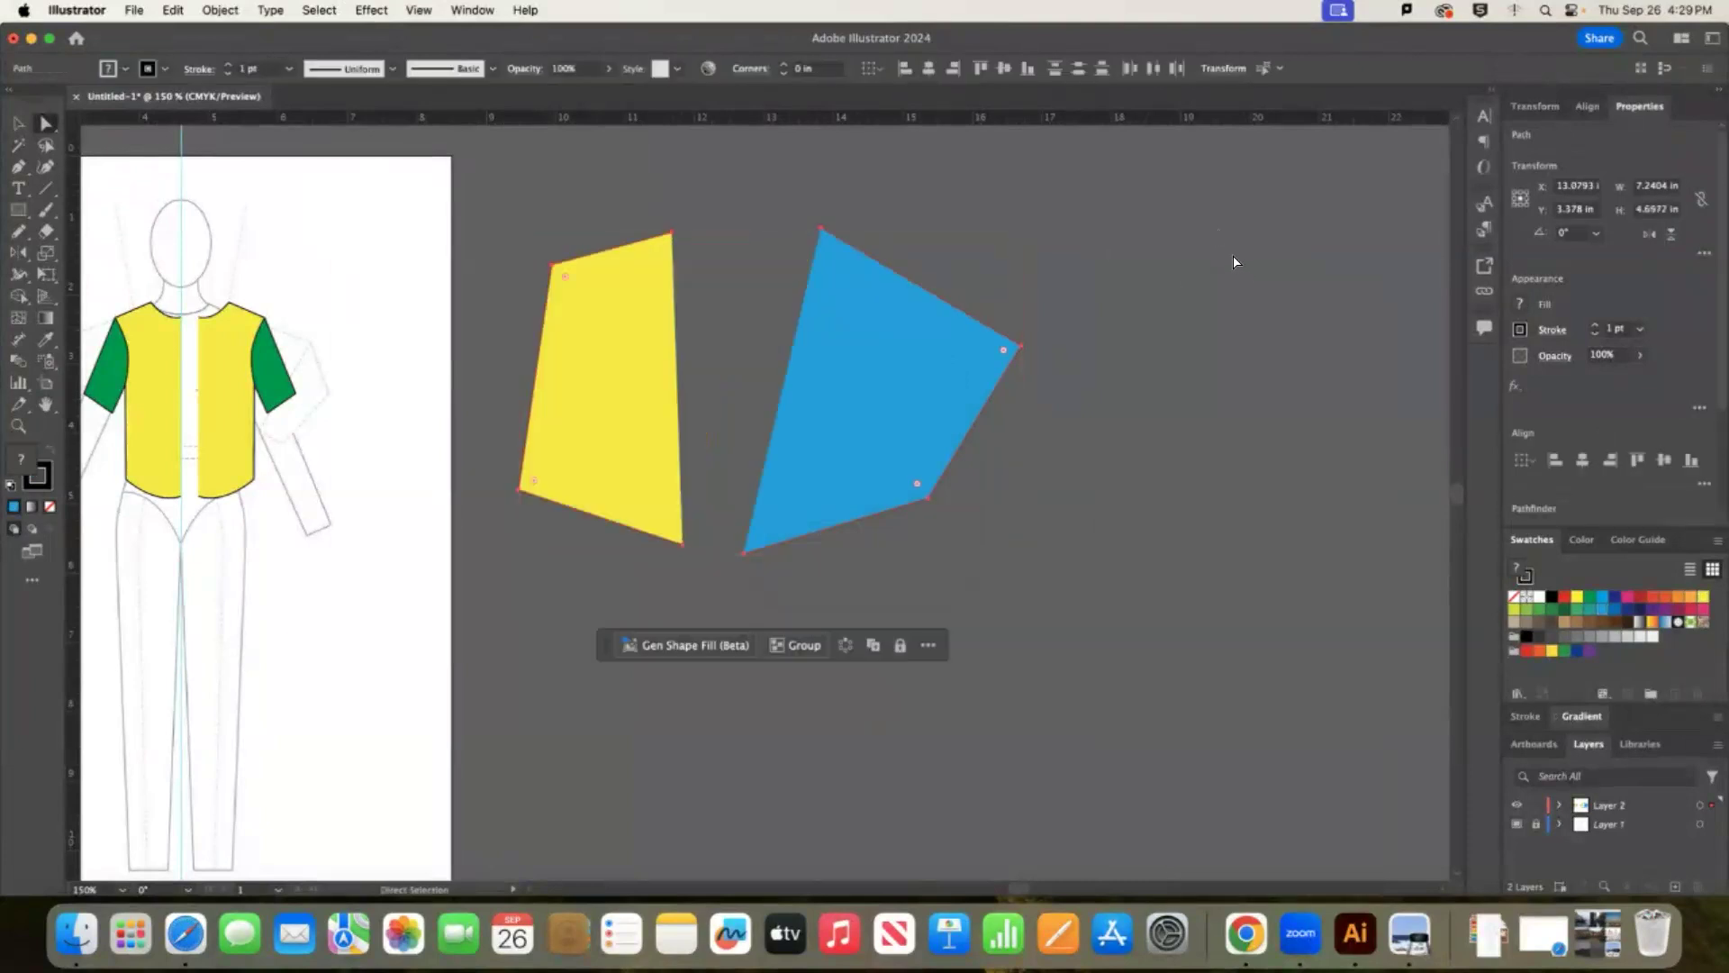
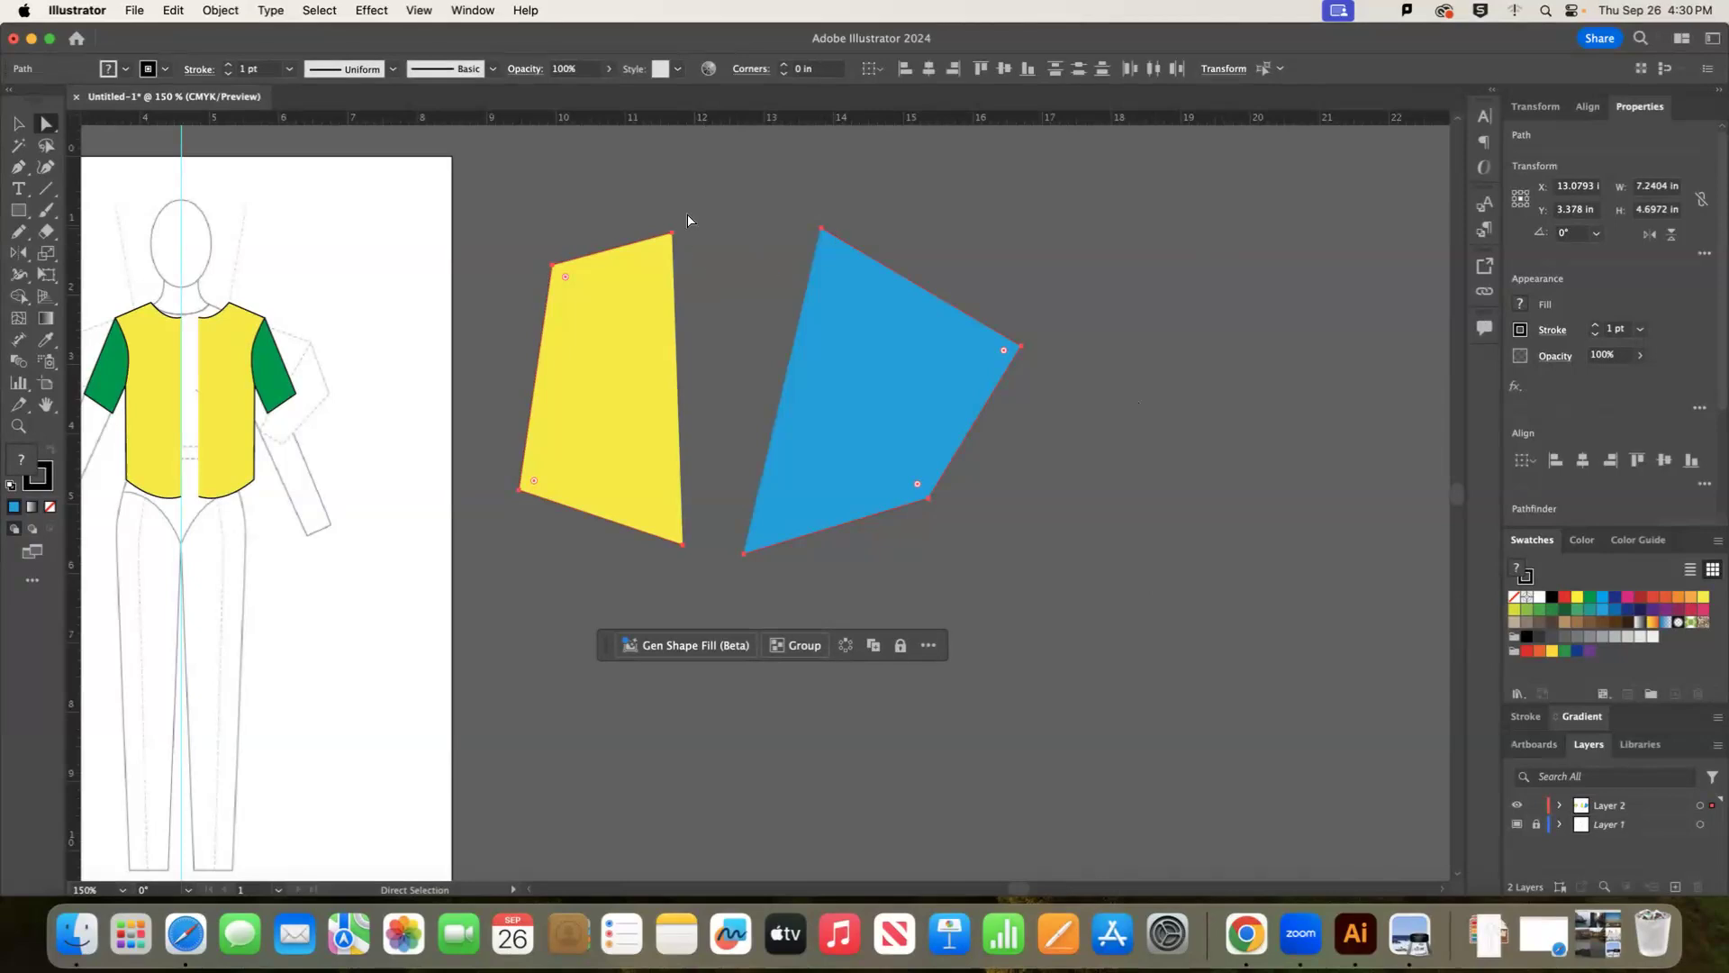
Try to join the selected upper endpoints of the open yellow and blue paths, undo it, and deselect both paths.
{"action": "left_click", "coordinate": [655, 200]}
{"action": "key", "text": "super+a"}
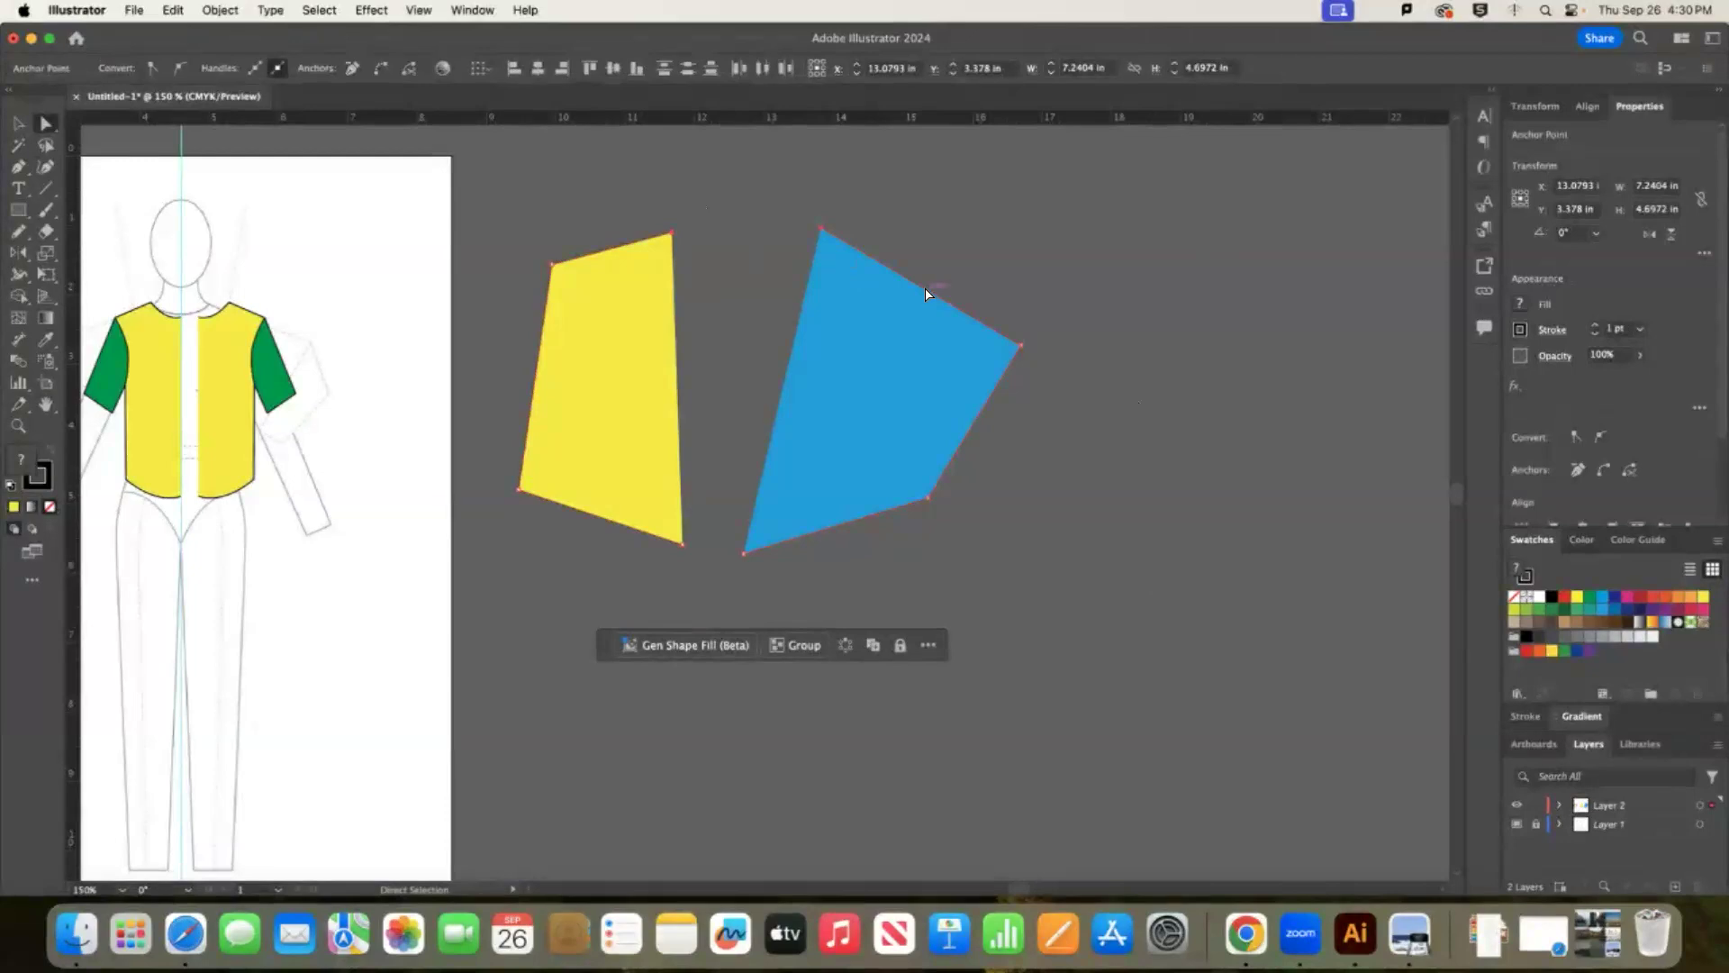
{"action": "left_click", "coordinate": [931, 298], "text": "shift"}
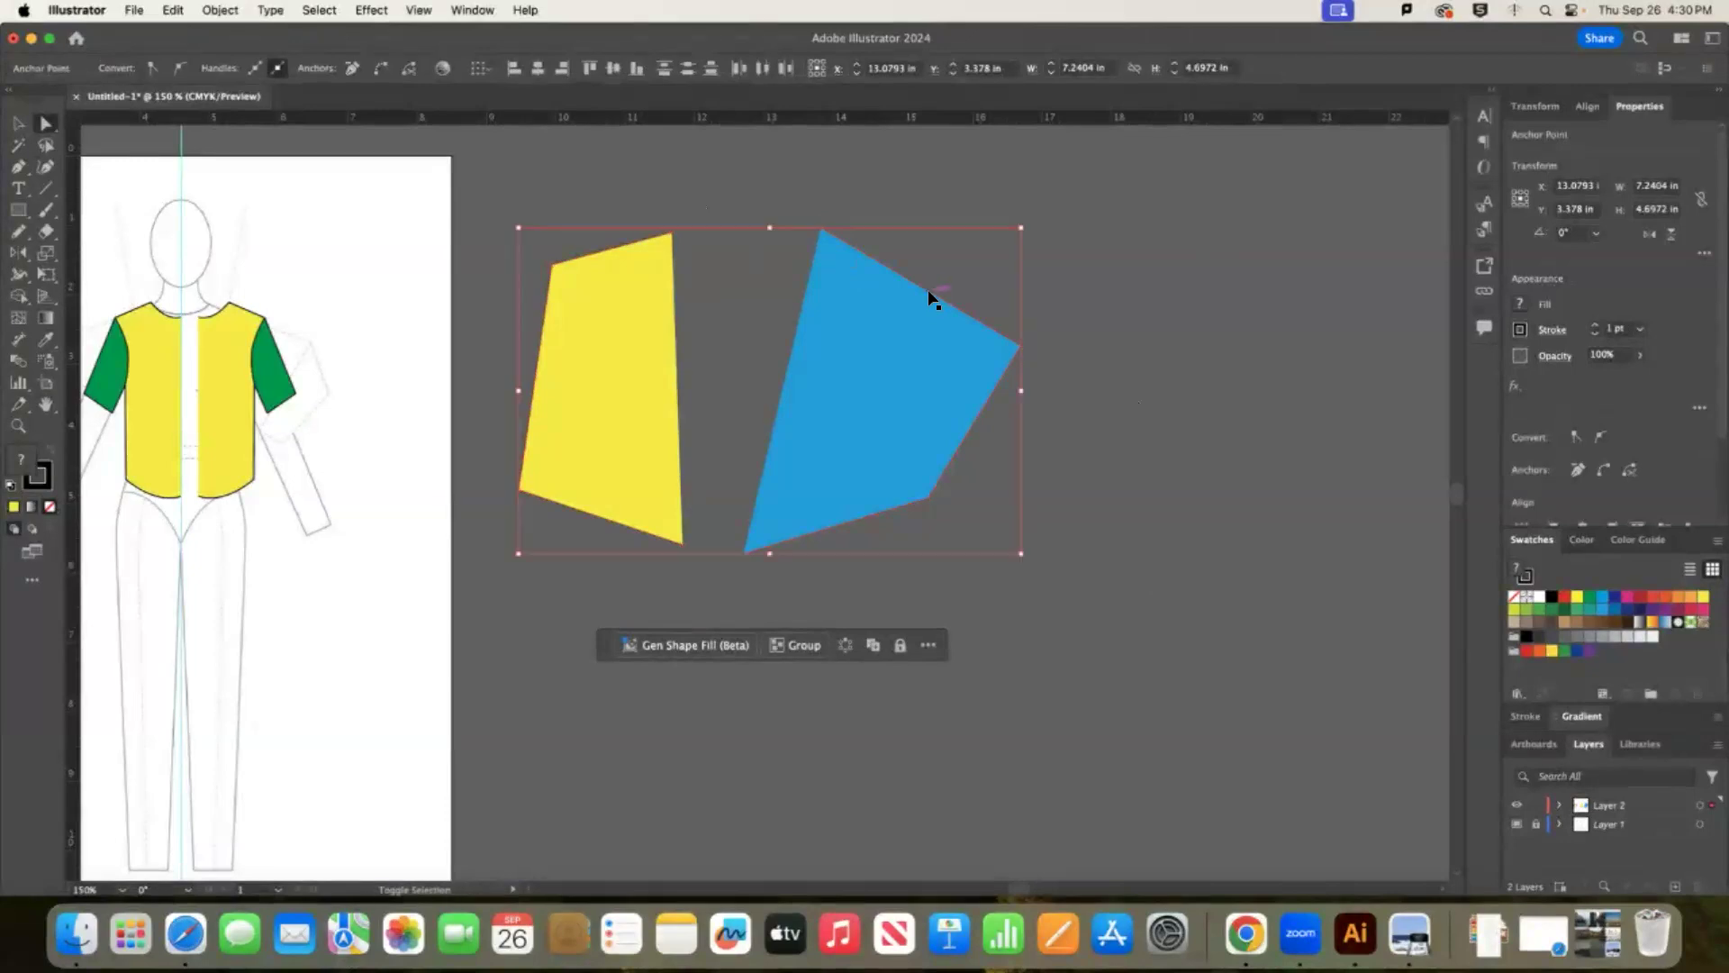
{"action": "key", "text": "super+j"}
{"action": "key", "text": "super+z"}
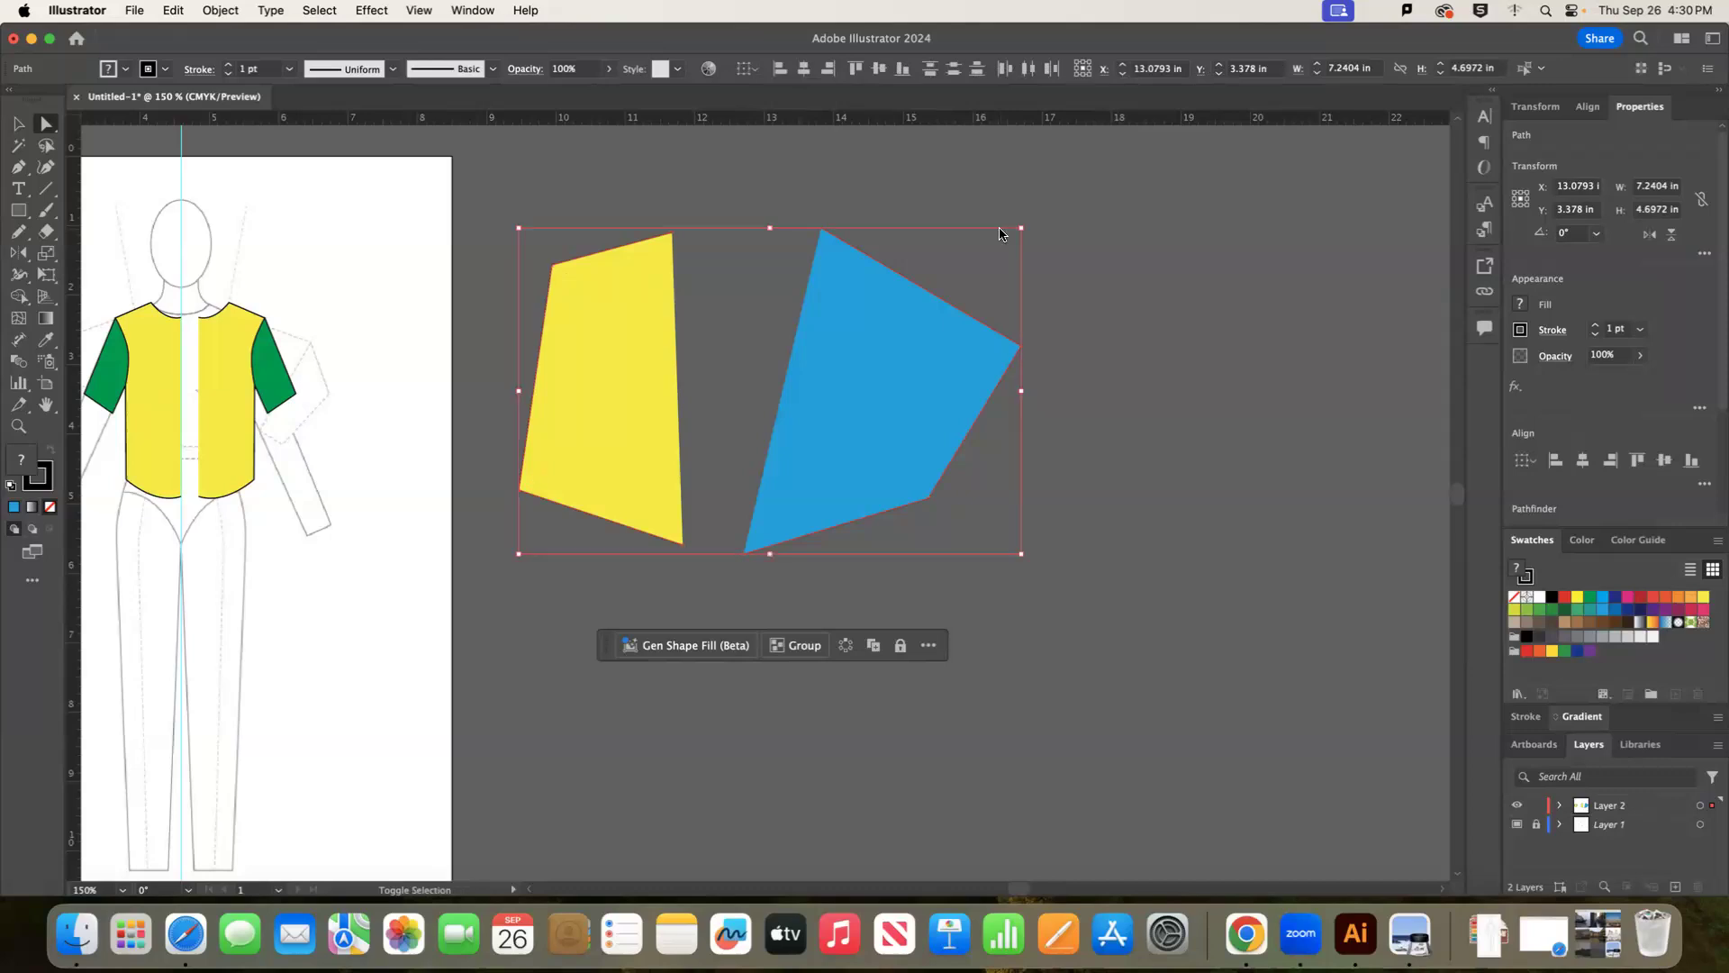
{"action": "key", "text": "super+j"}
{"action": "left_click", "coordinate": [1037, 494]}
{"action": "left_click", "coordinate": [1142, 262]}
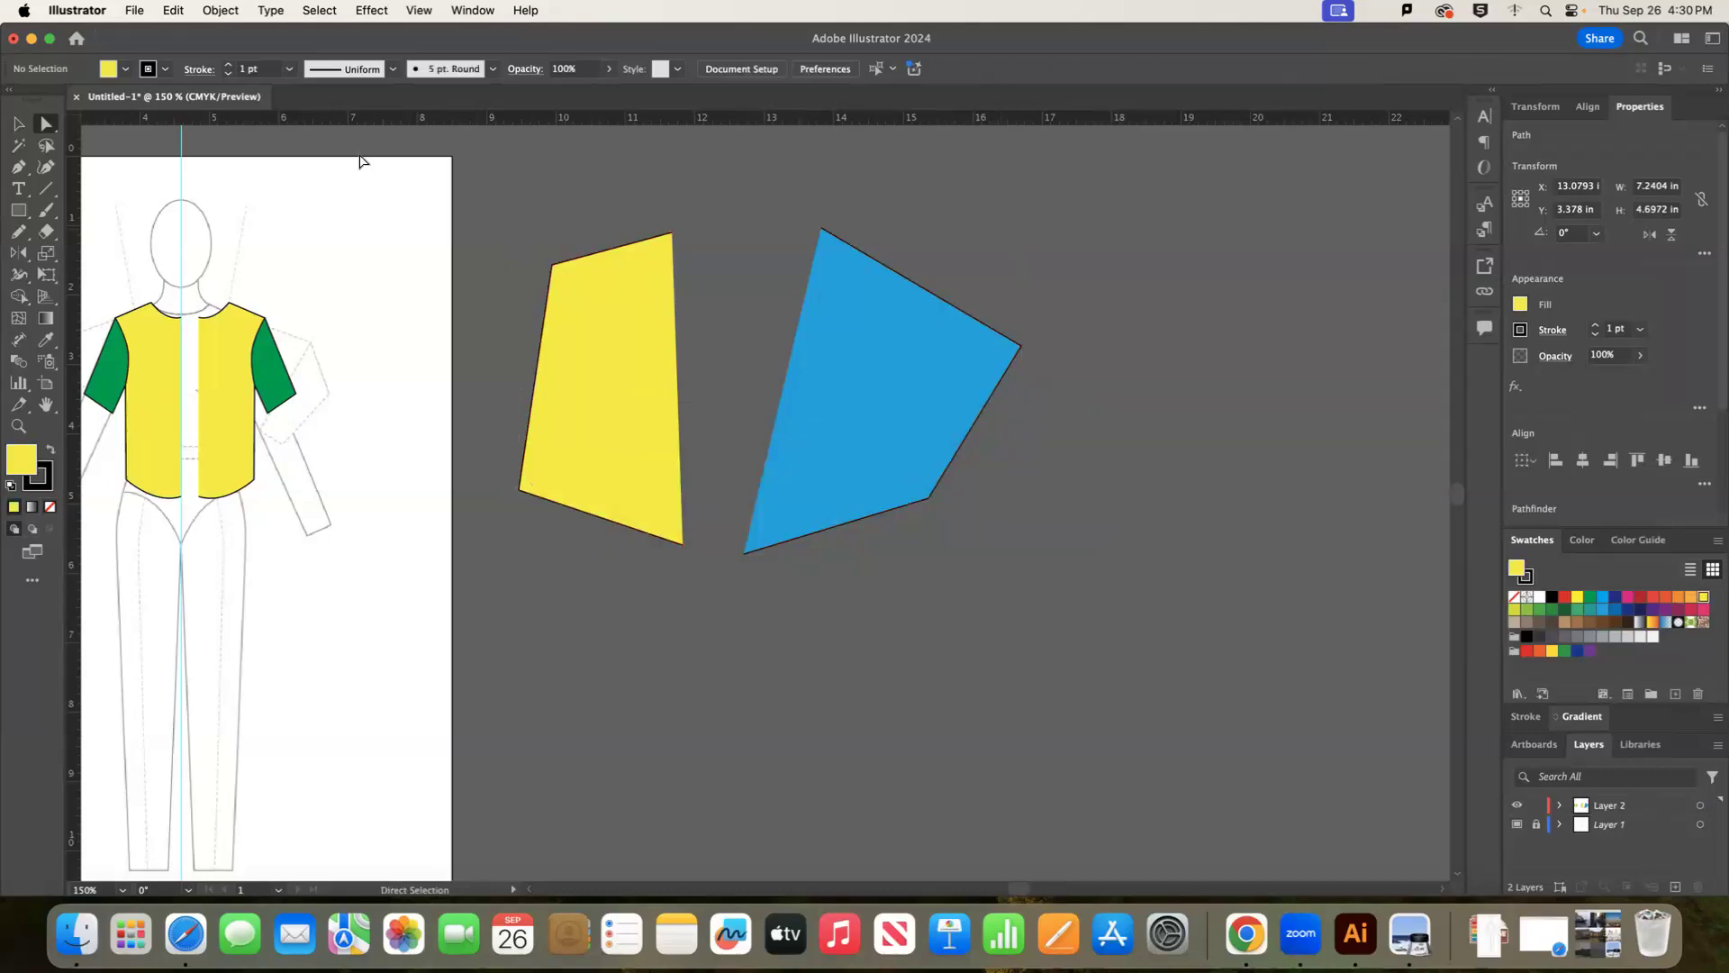
Average and join the facing upper endpoints of the yellow and blue paths into one shape, and delete that practice shape.
{"action": "key", "text": "super+a"}
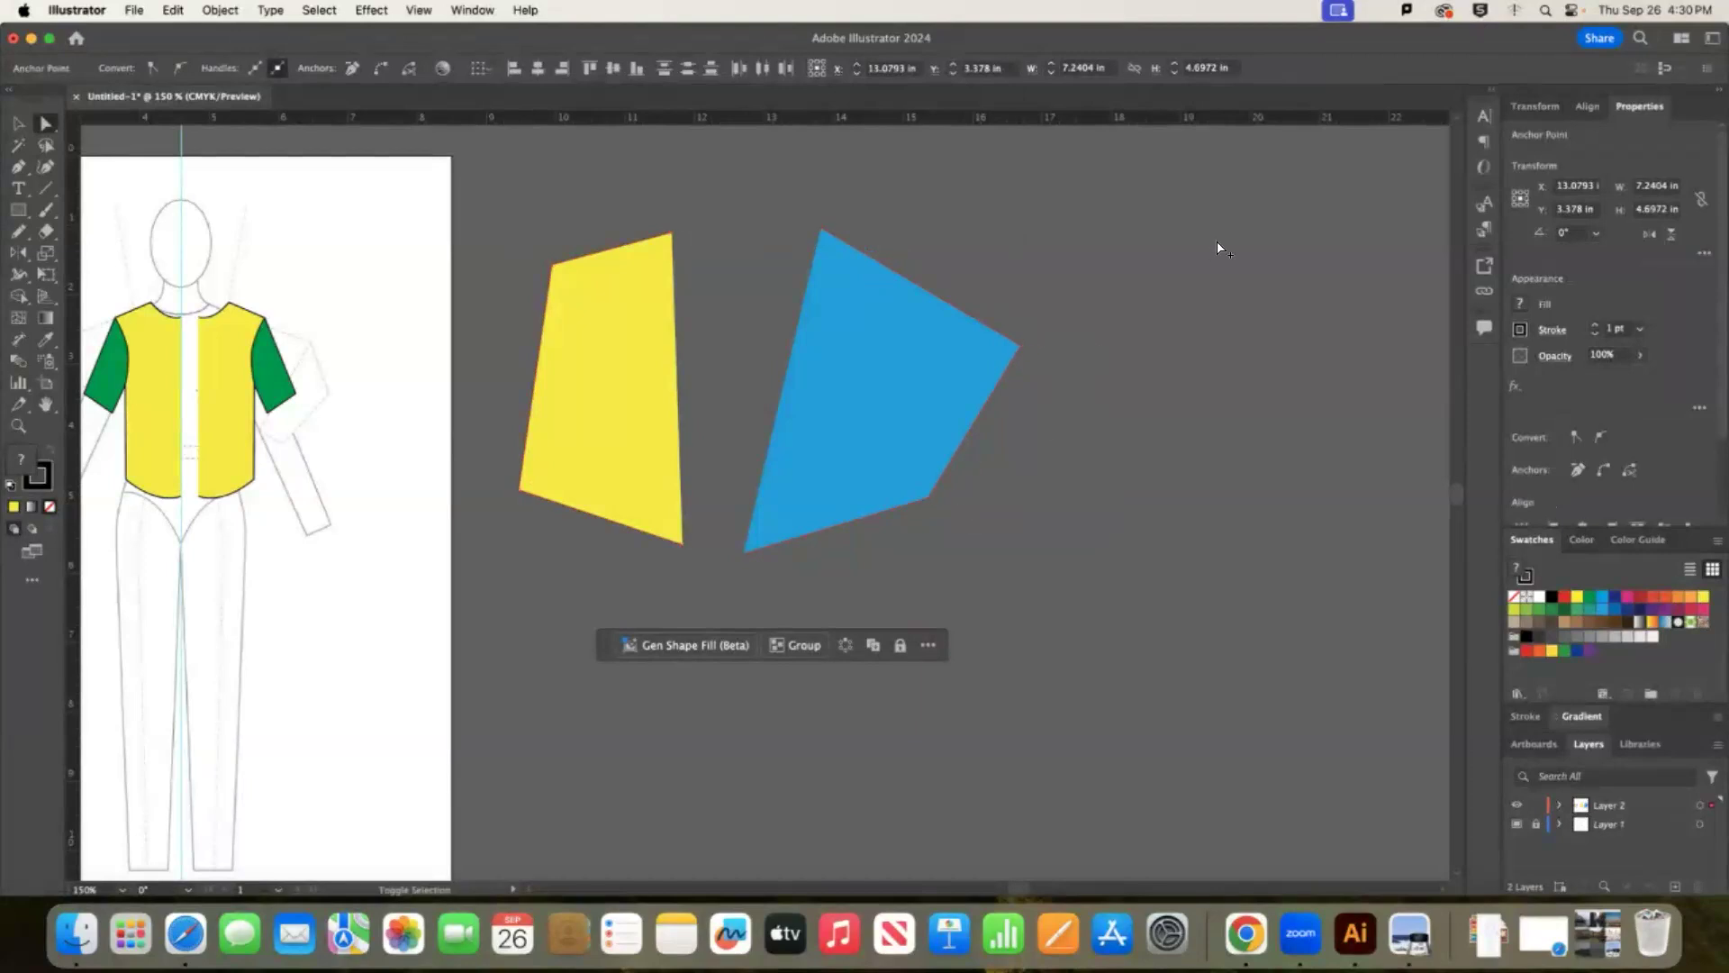
{"action": "key", "text": "super+j"}
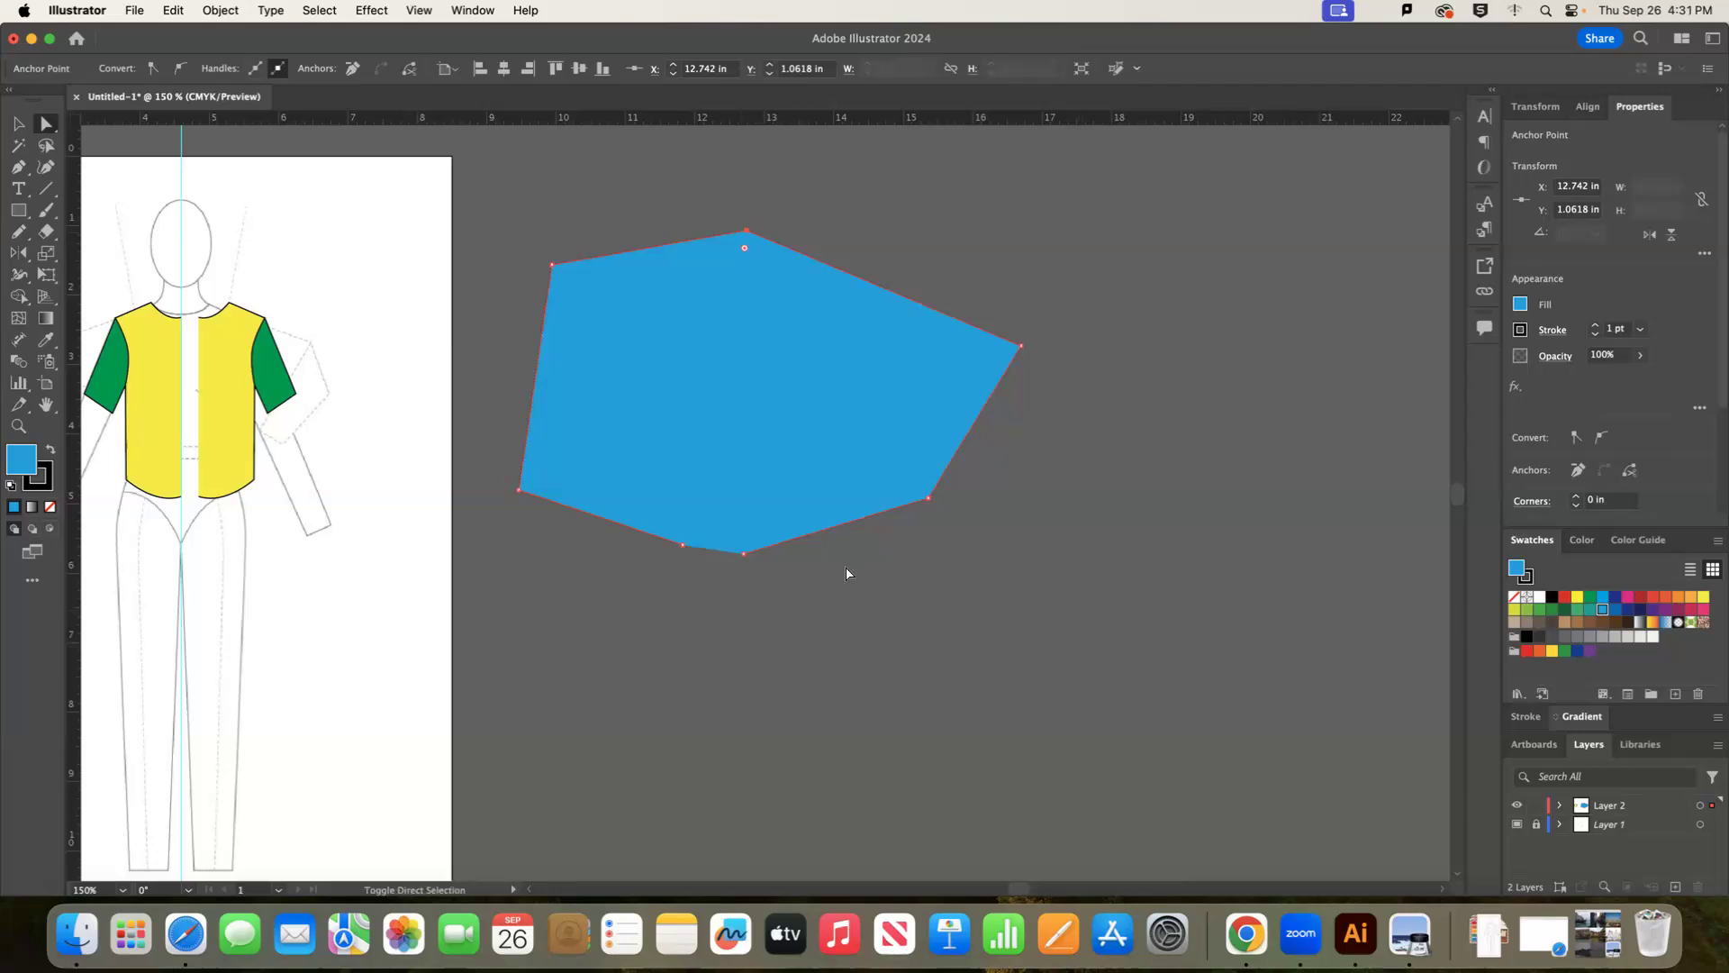
{"action": "left_click", "coordinate": [924, 430]}
{"action": "key", "text": "Delete"}
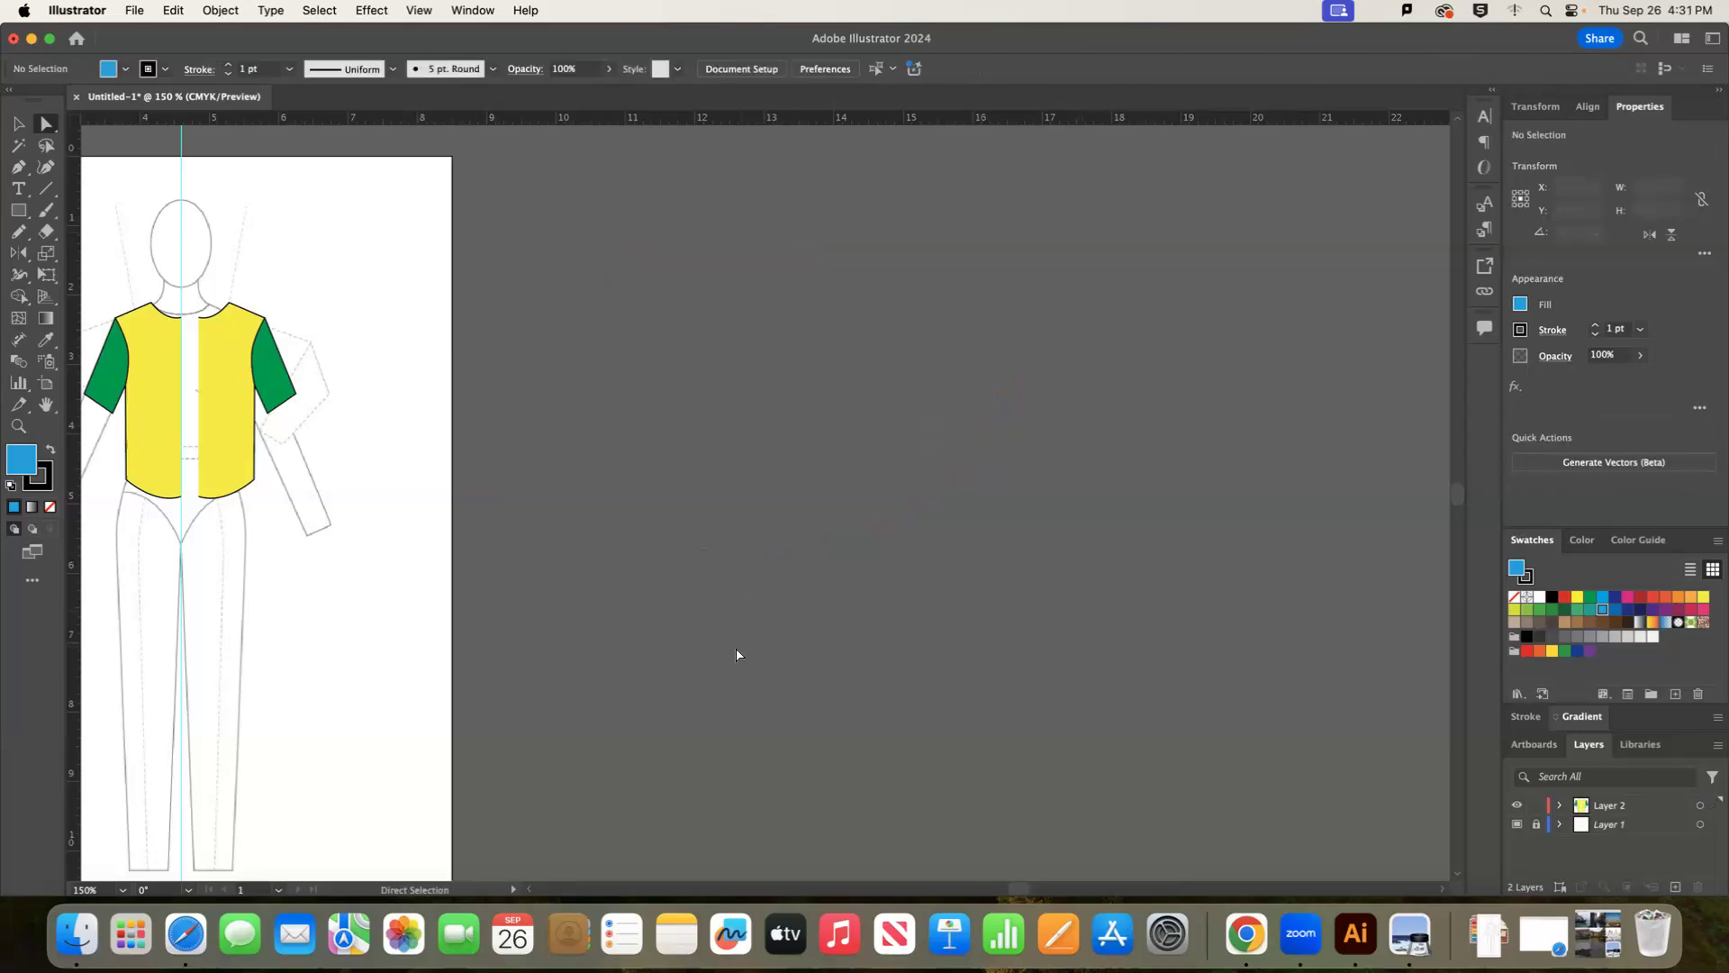
Move the mirrored half bodice with its sleeve about 0.25 in horizontally so its open edge meets the centre guide.
{"action": "scroll", "coordinate": [1030, 892], "scroll_direction": "left", "scroll_amount": 10}
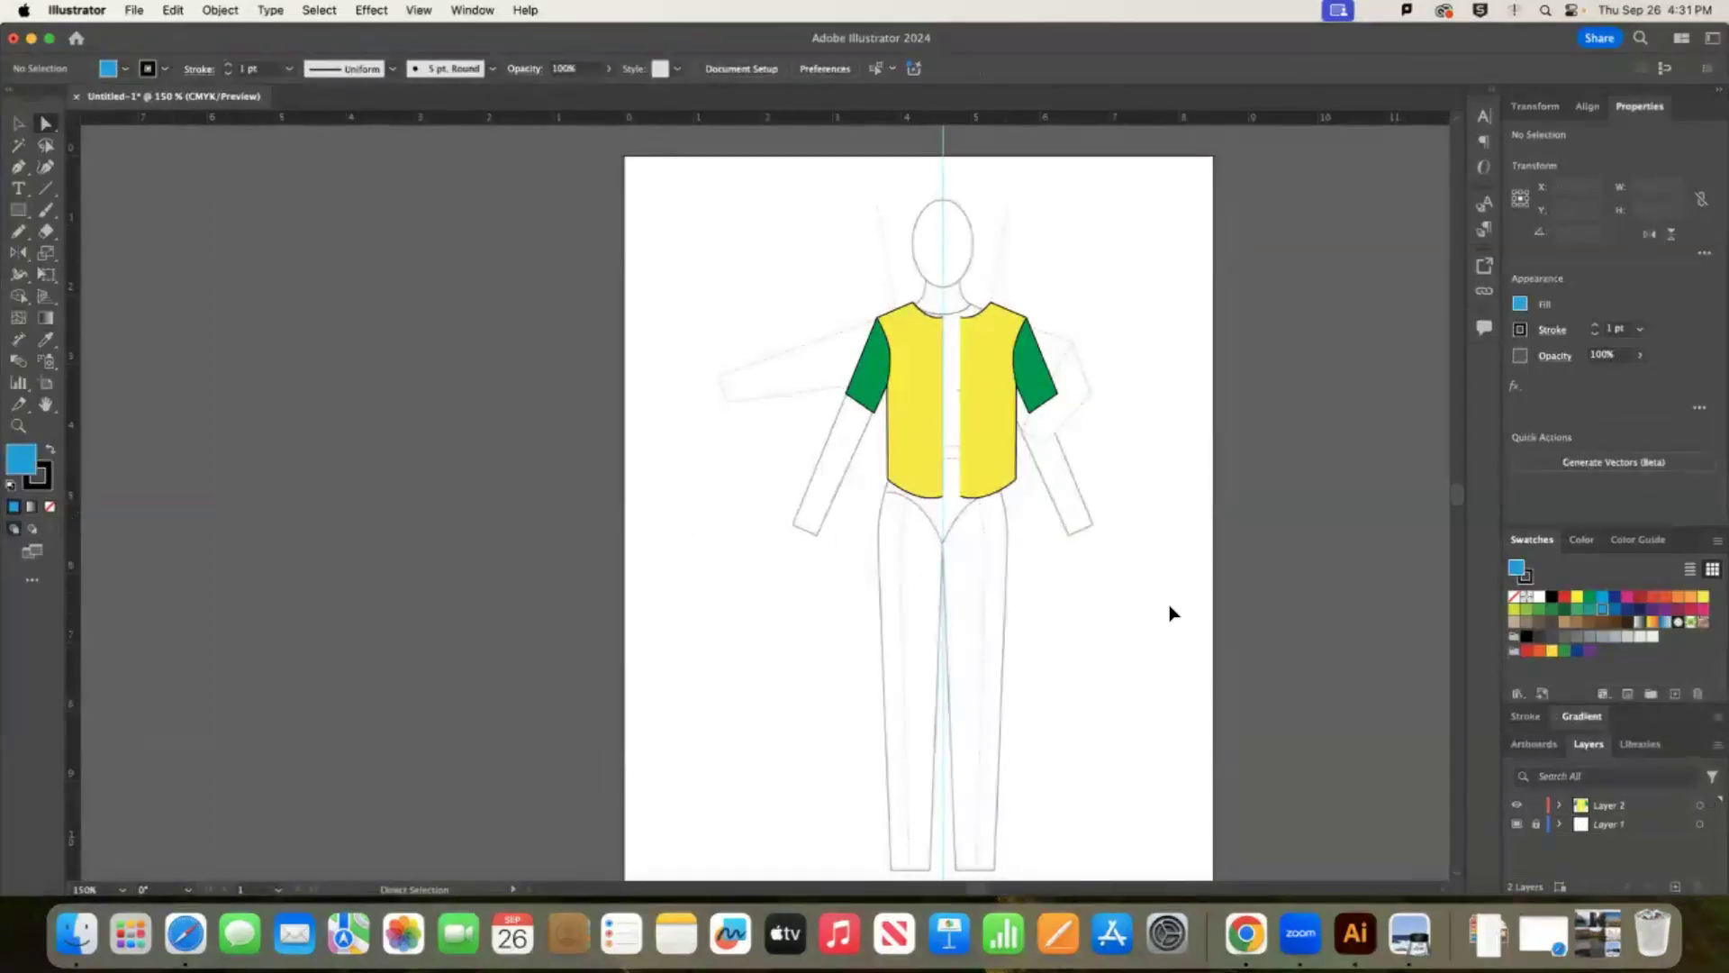
{"action": "key", "text": "super+equal"}
{"action": "key", "text": "super+equal"}
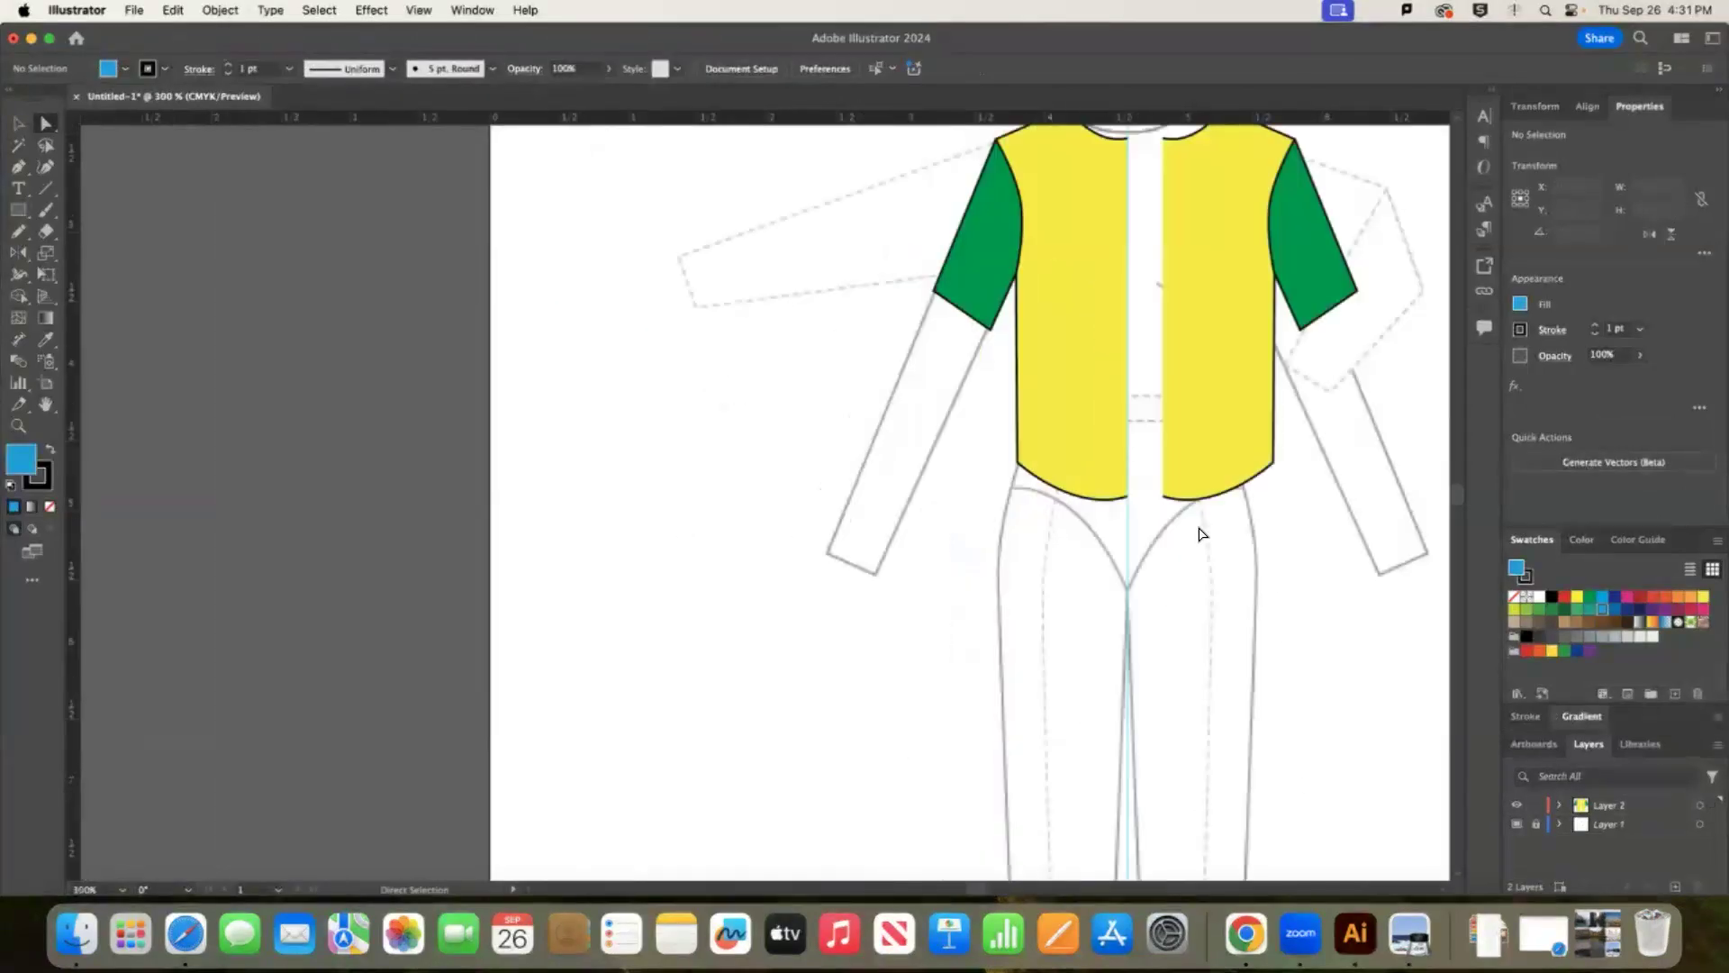
{"action": "scroll", "coordinate": [1199, 534], "scroll_direction": "up", "scroll_amount": 3}
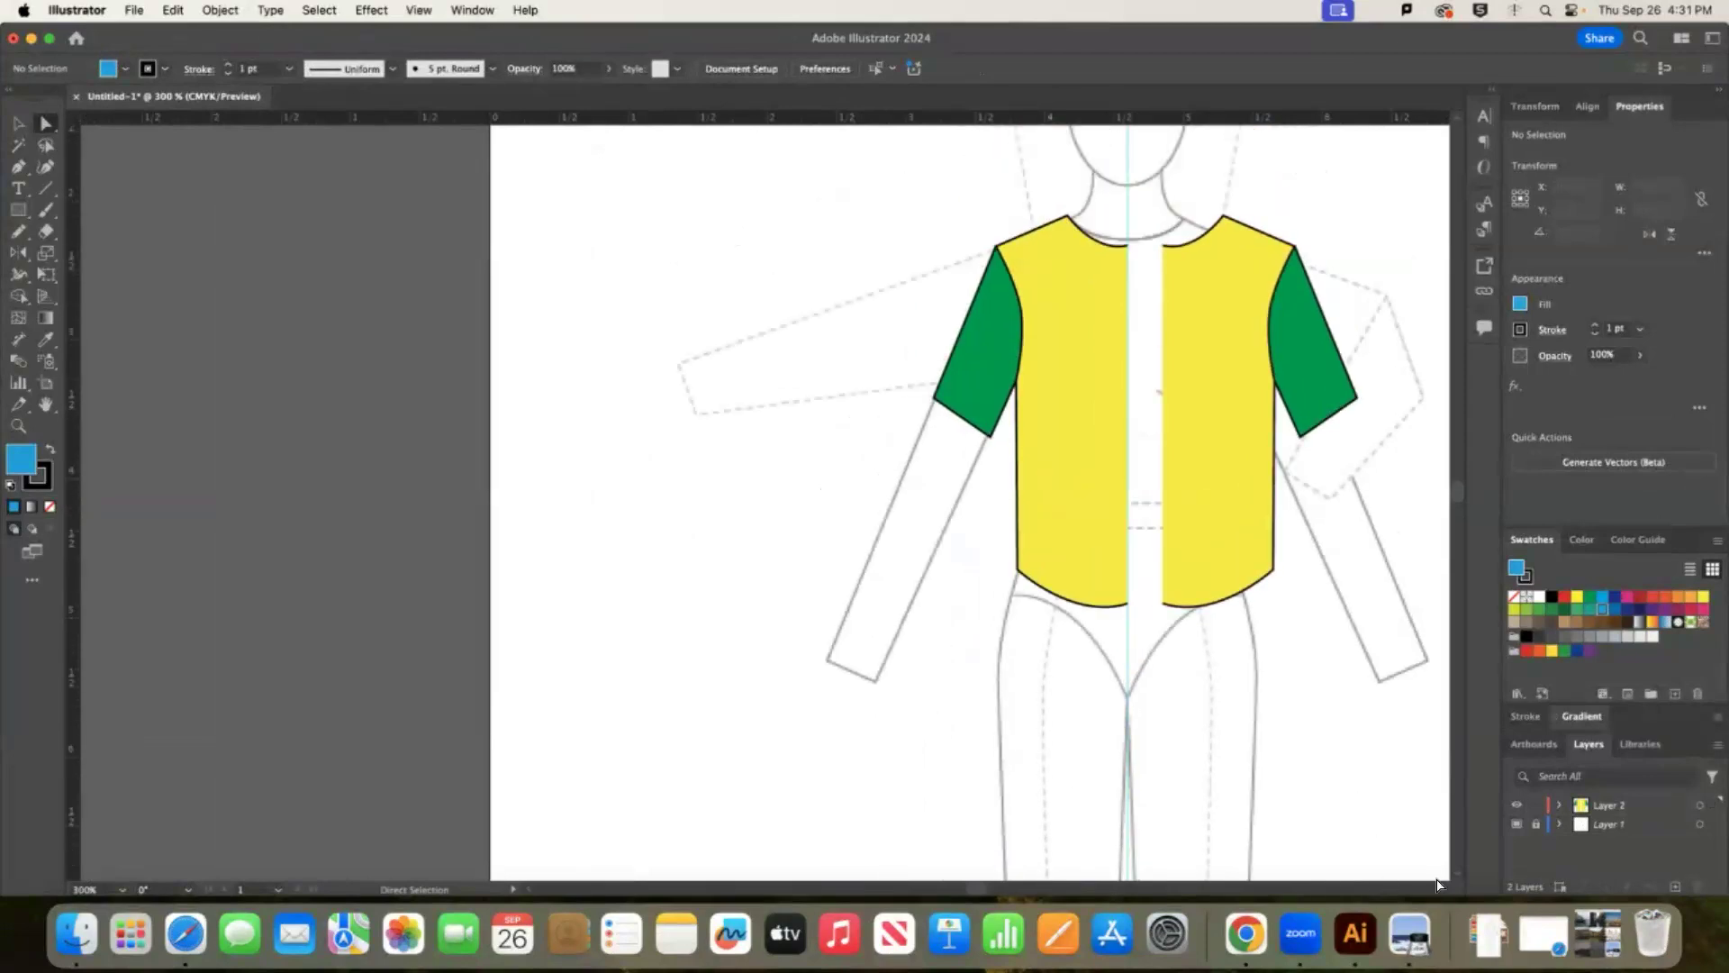
{"action": "scroll", "coordinate": [1441, 890], "scroll_direction": "right", "scroll_amount": 2}
{"action": "scroll", "coordinate": [1441, 889], "scroll_direction": "right", "scroll_amount": 3}
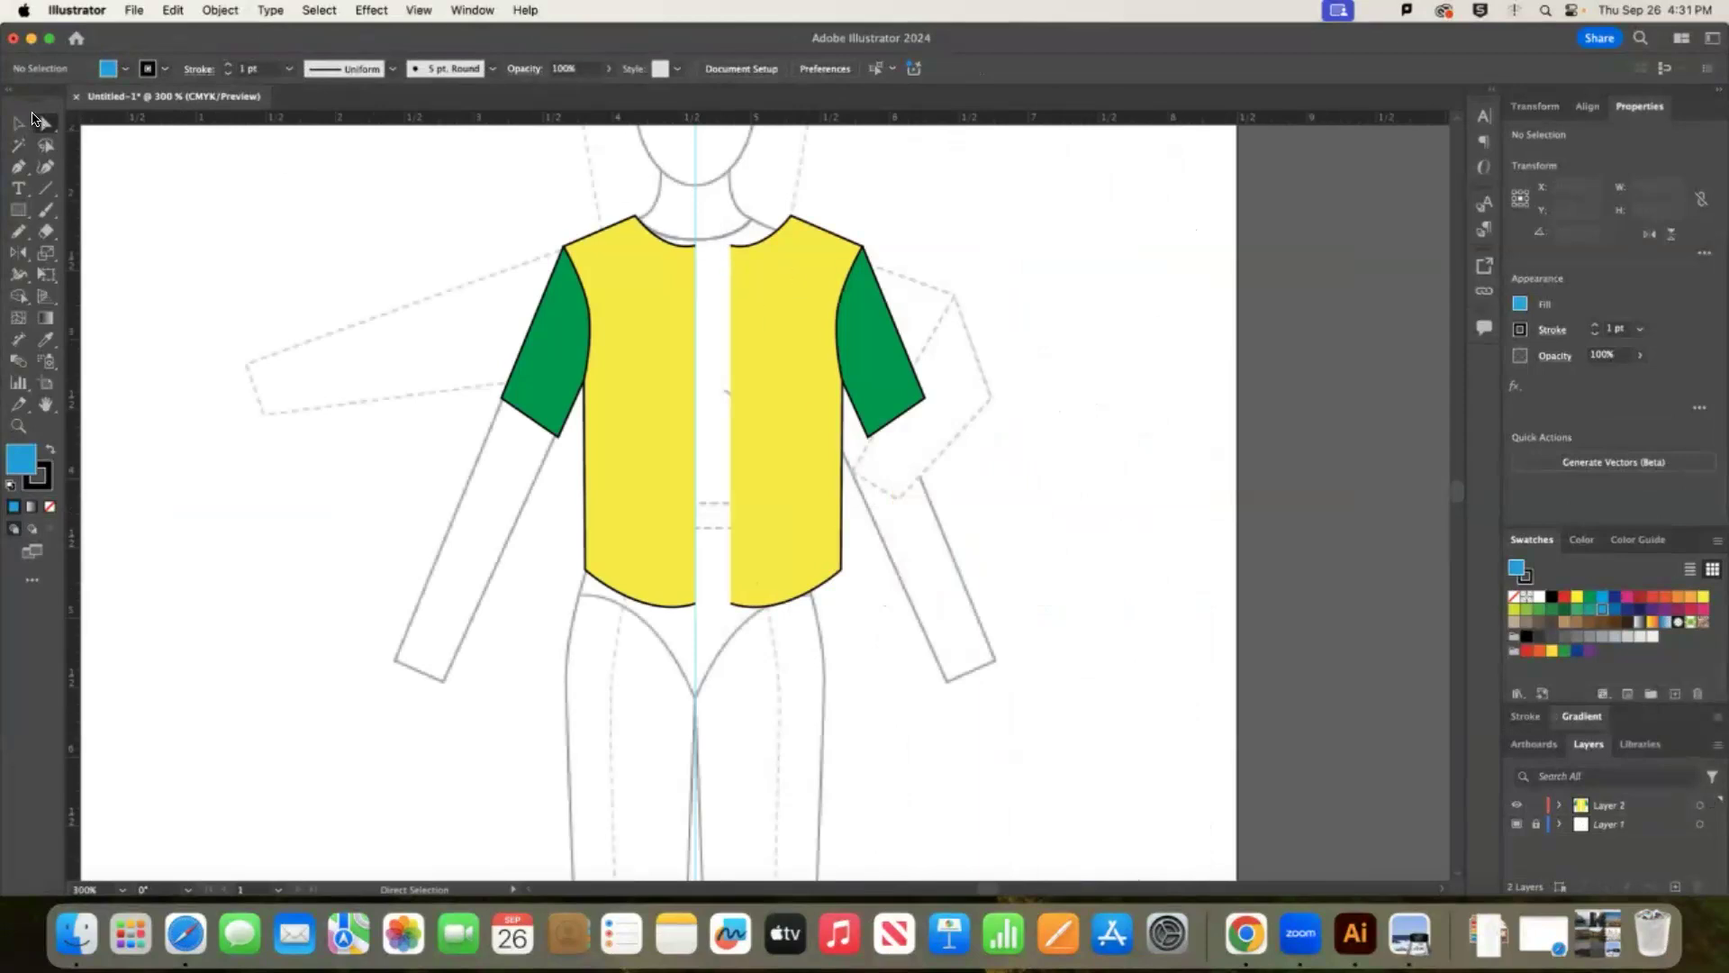
{"action": "left_click", "coordinate": [18, 124]}
{"action": "left_click", "coordinate": [888, 360]}
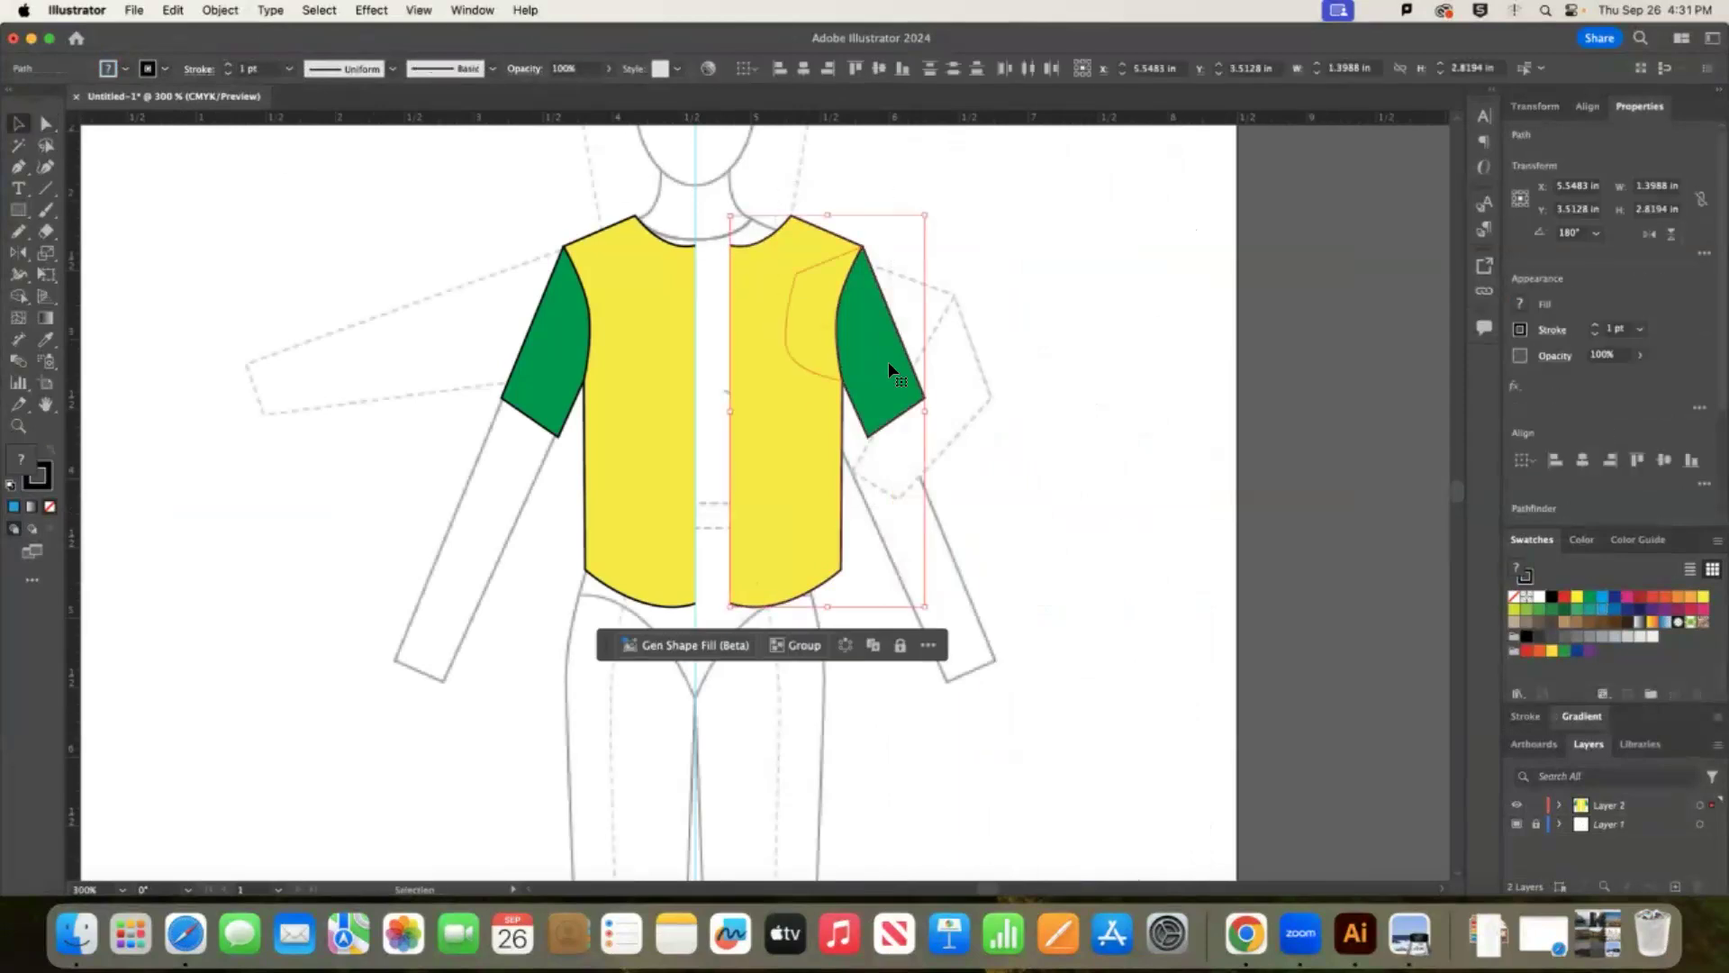
{"action": "left_click_drag", "start_coordinate": [825, 484], "coordinate": [796, 489]}
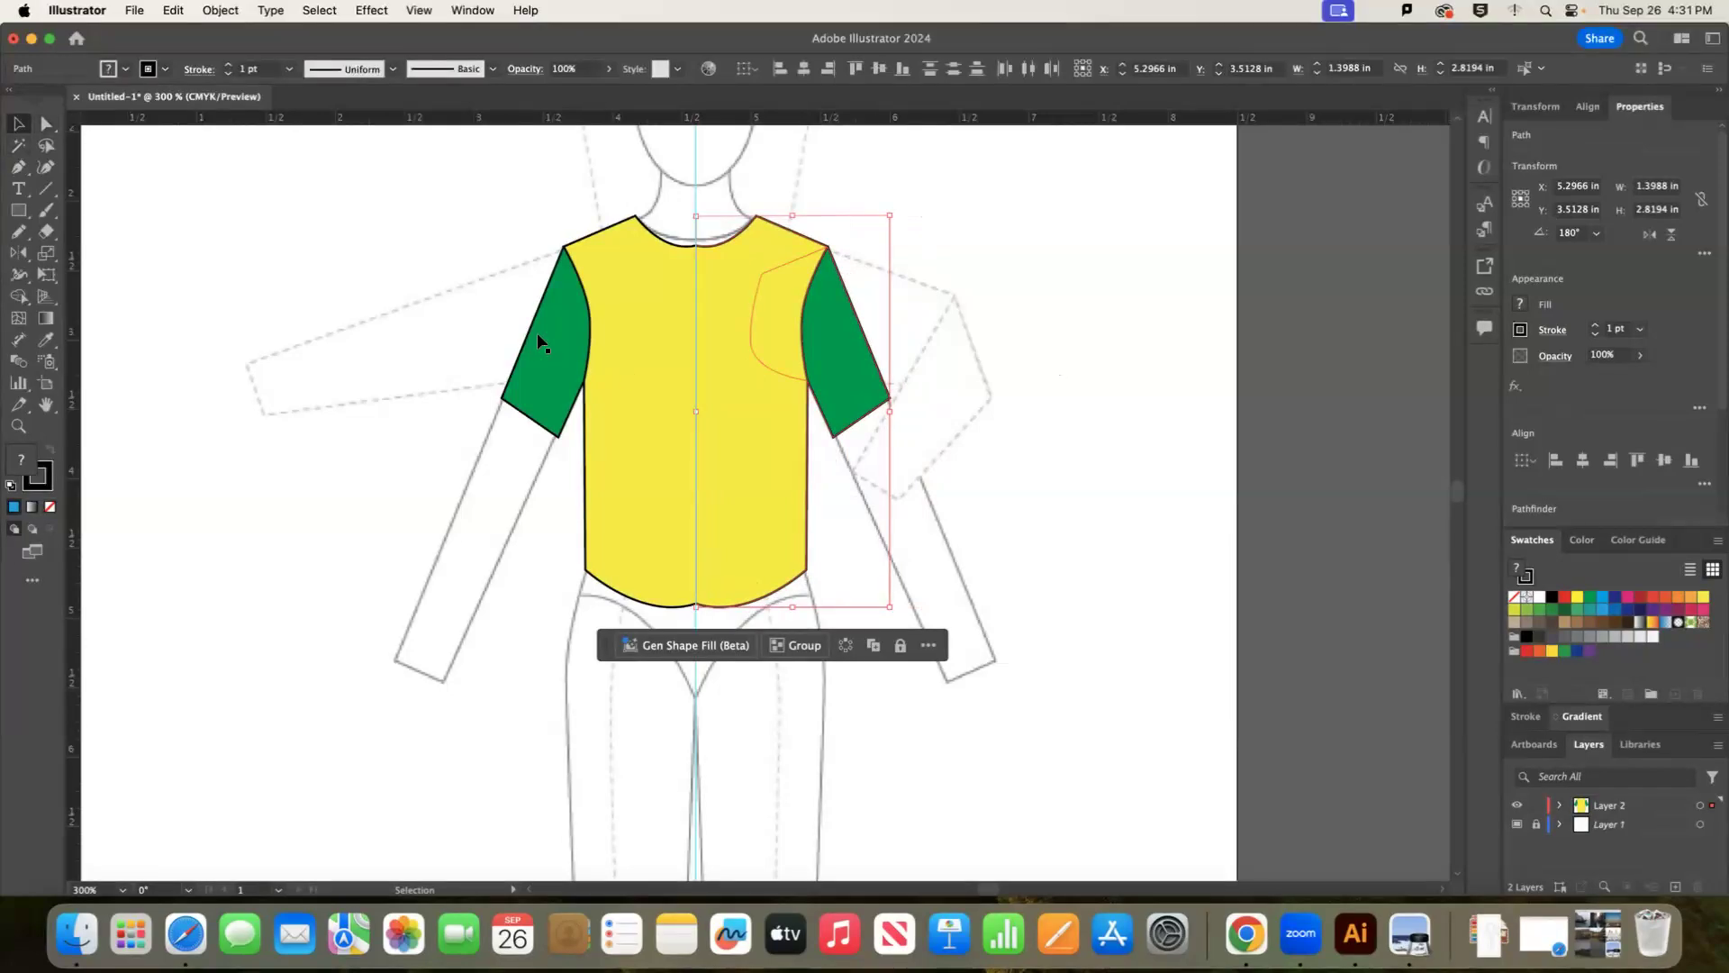
Average the overlapping neckline endpoints of the two bodice halves at the centre guide.
{"action": "left_click", "coordinate": [46, 123]}
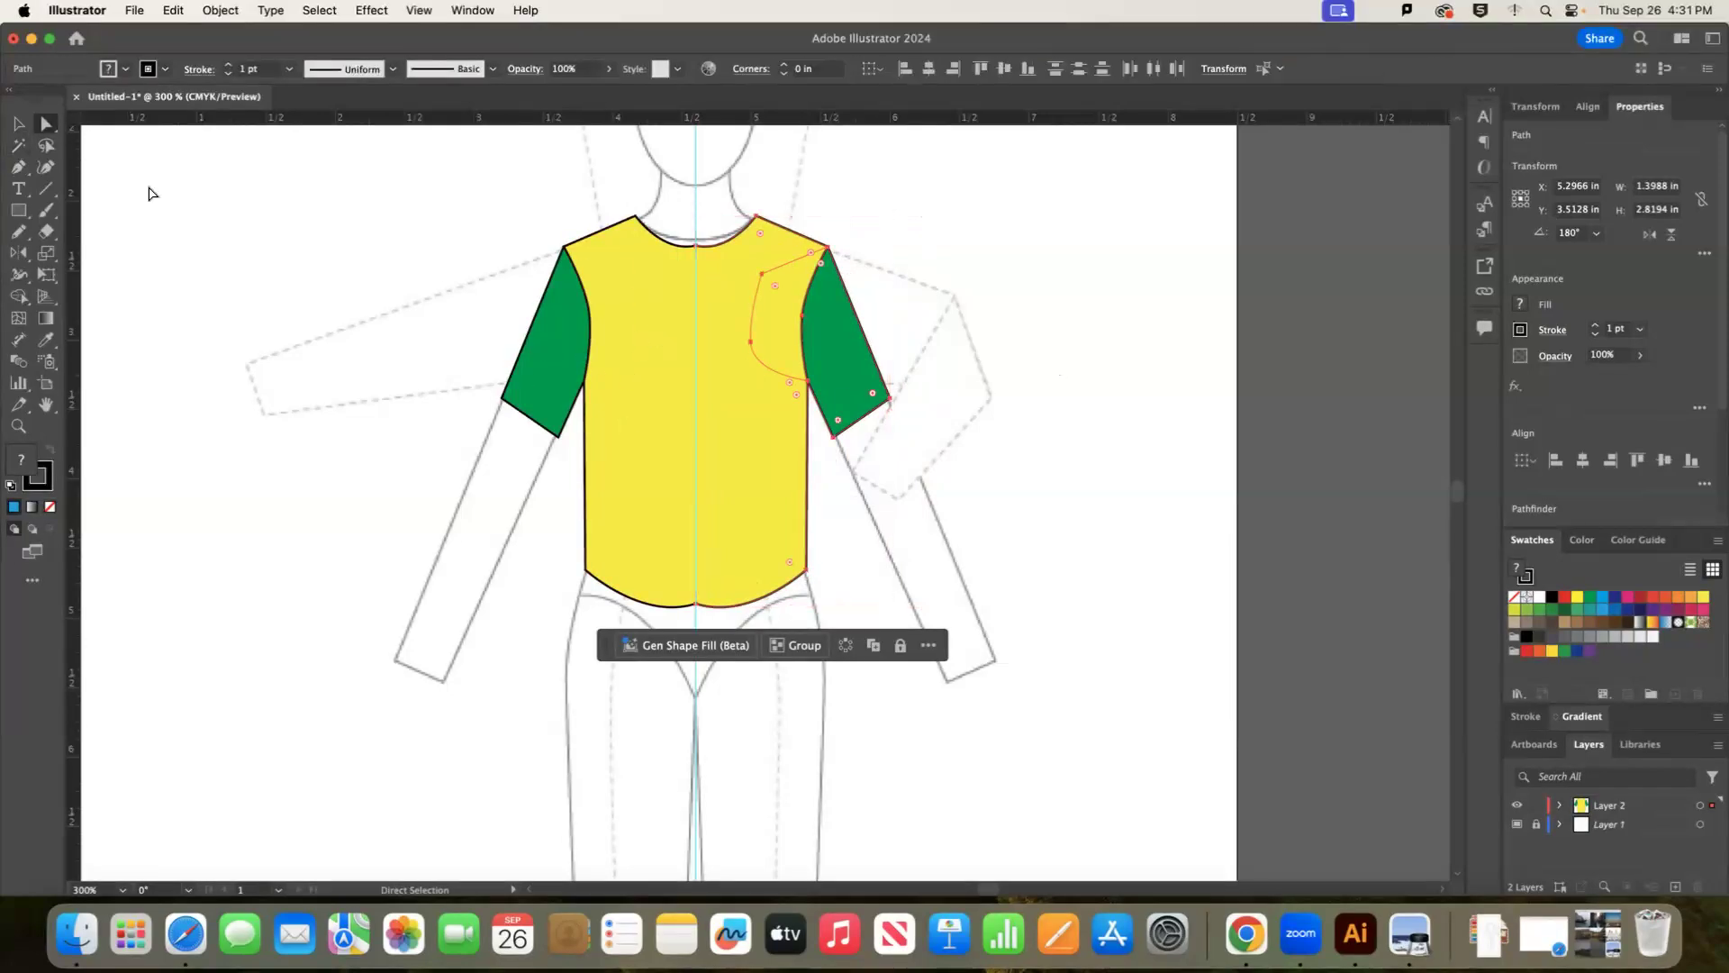
{"action": "left_click", "coordinate": [696, 246]}
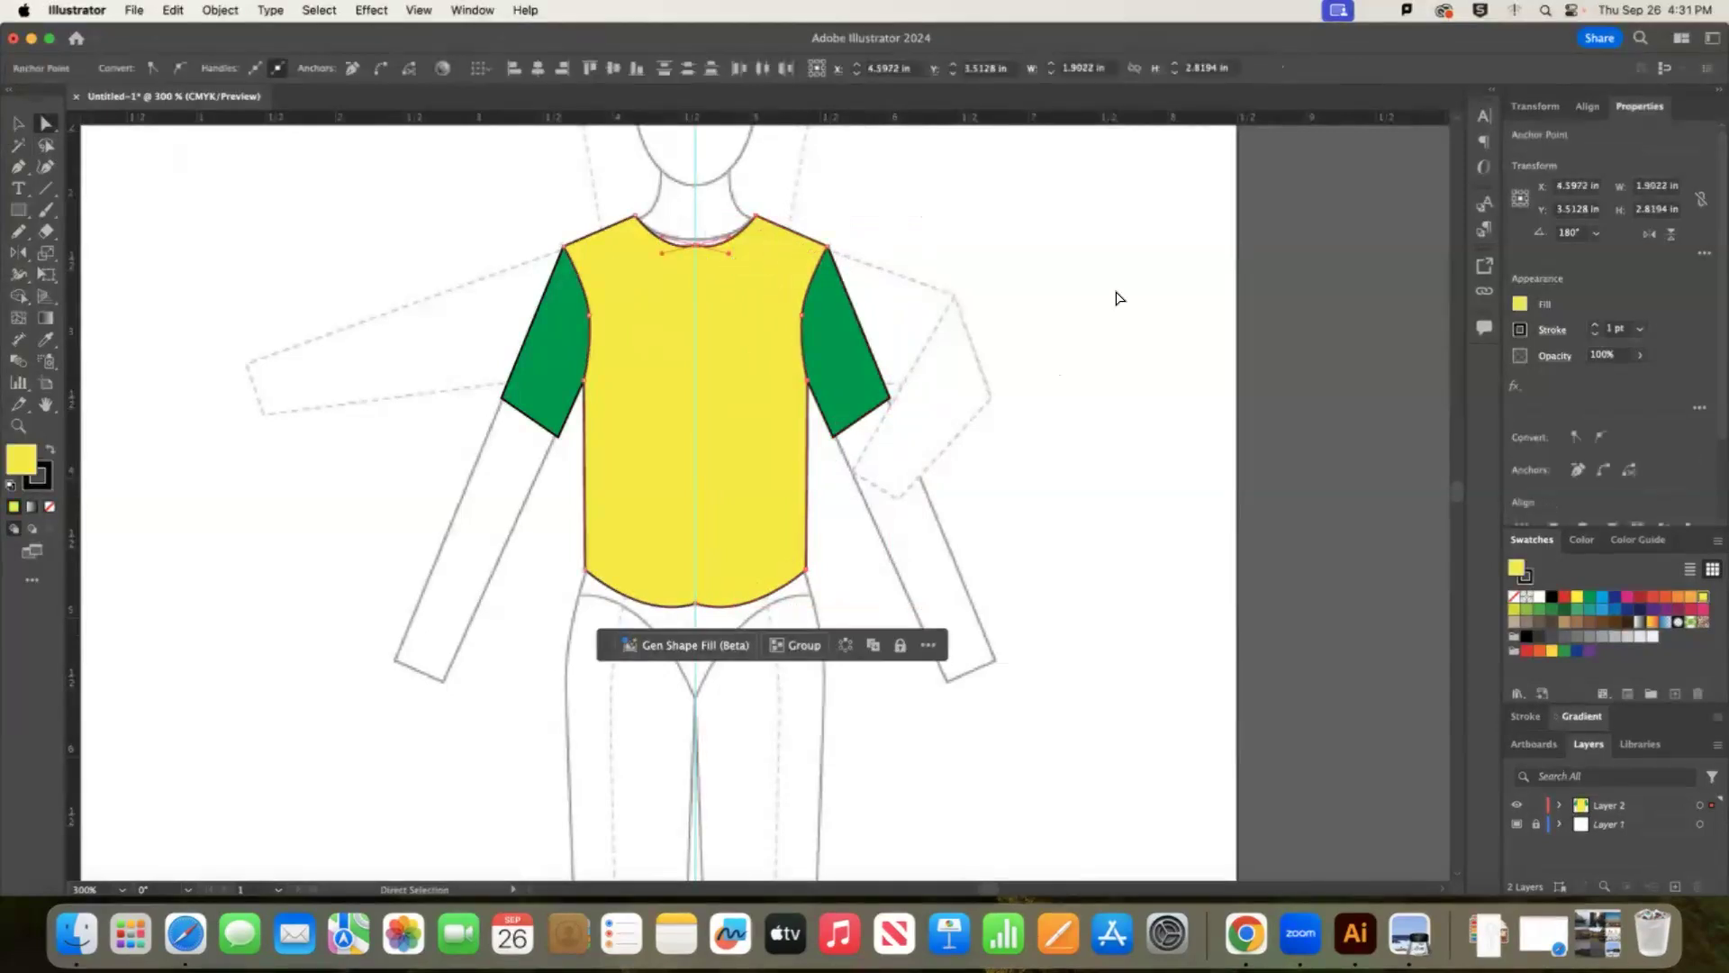
{"action": "right_click", "coordinate": [1147, 350]}
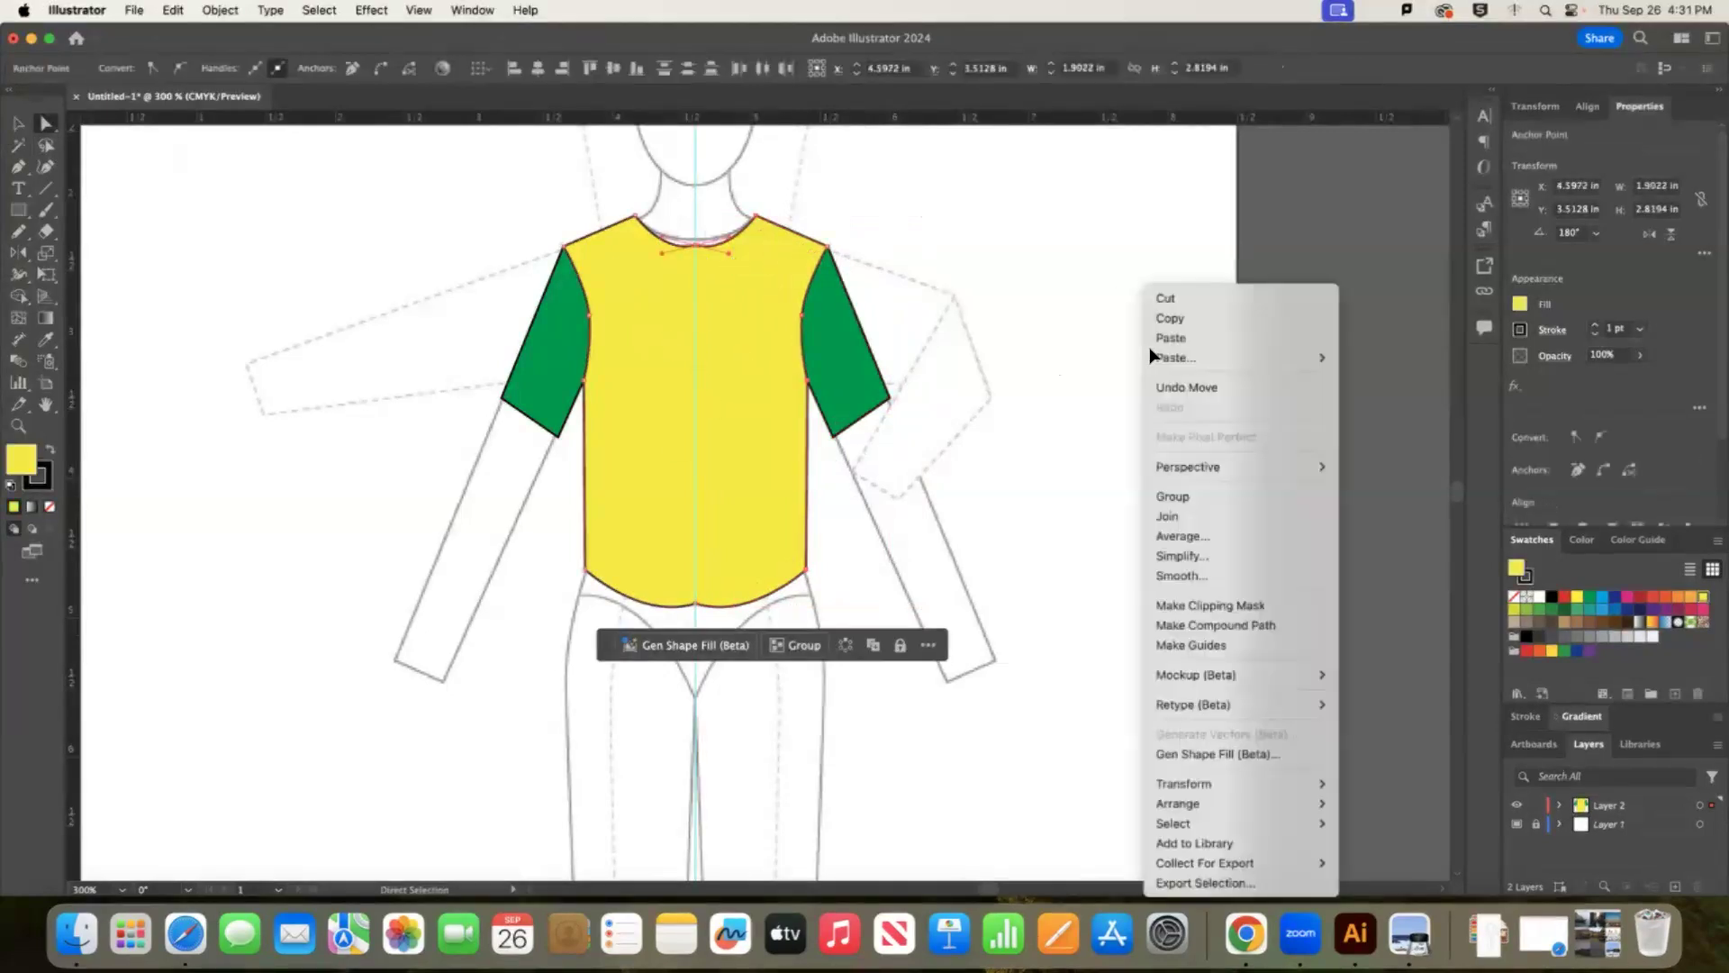
{"action": "left_click", "coordinate": [1204, 537]}
{"action": "key", "text": "Return"}
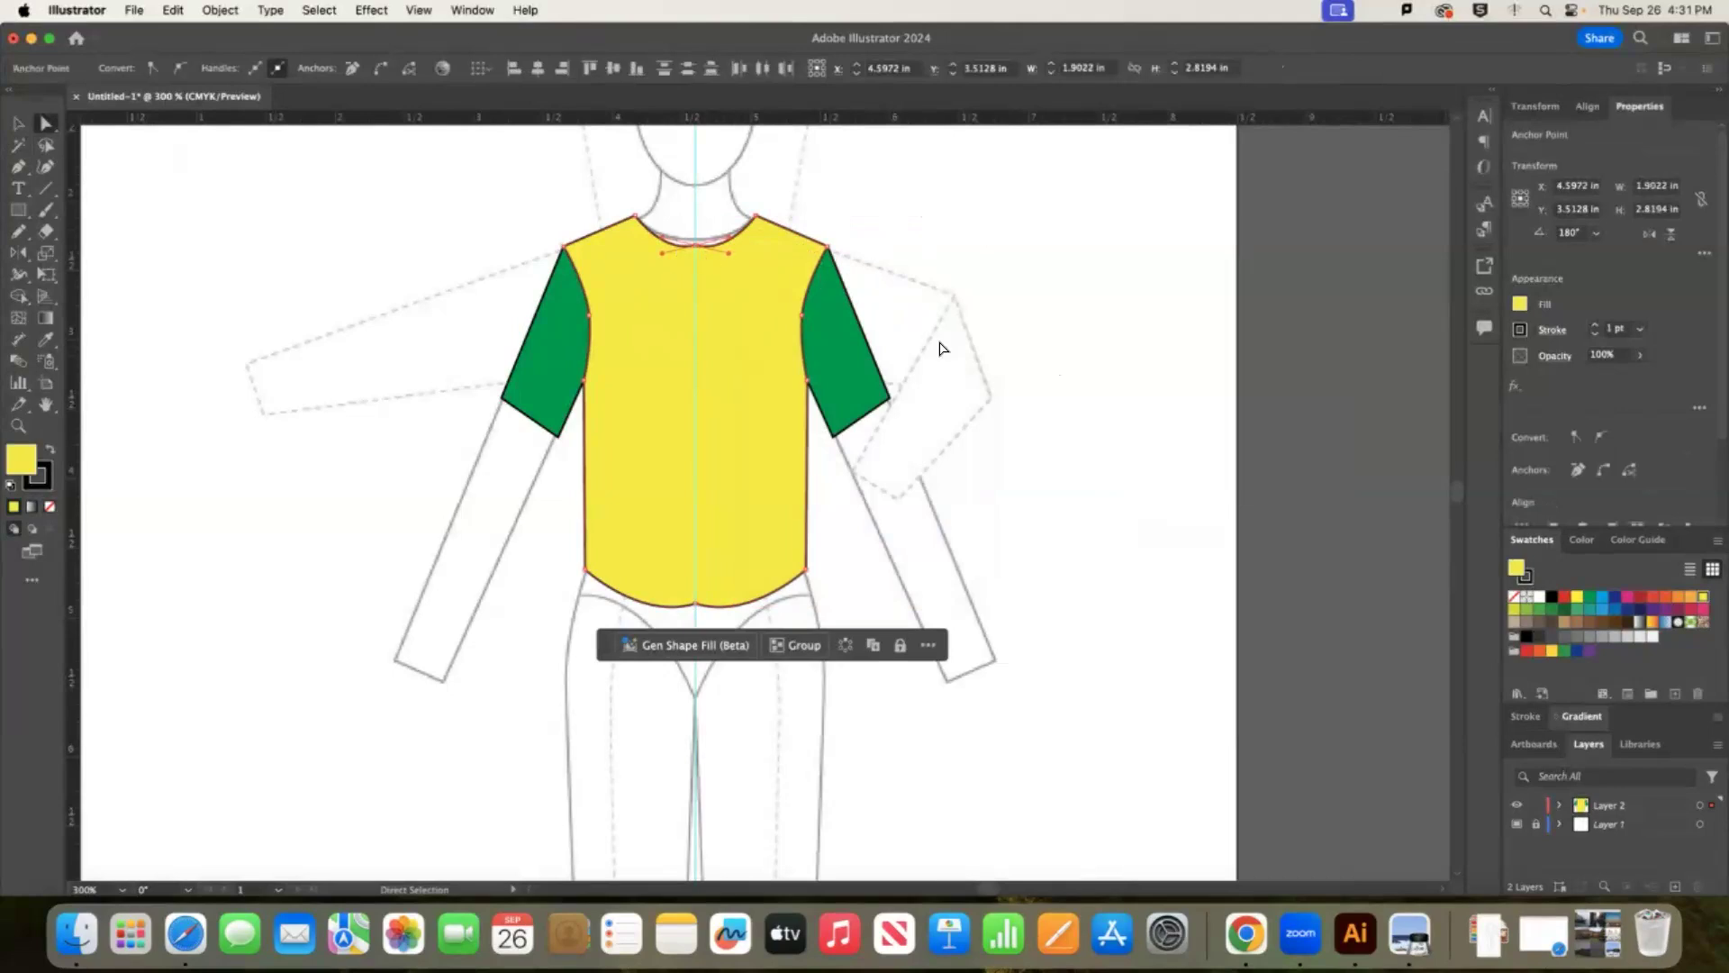
Join the averaged centre neckline endpoints, level the joined point's handles for a smooth curve, and deselect the bodice.
{"action": "right_click", "coordinate": [998, 269]}
{"action": "left_click", "coordinate": [1099, 501]}
{"action": "left_click", "coordinate": [1095, 502]}
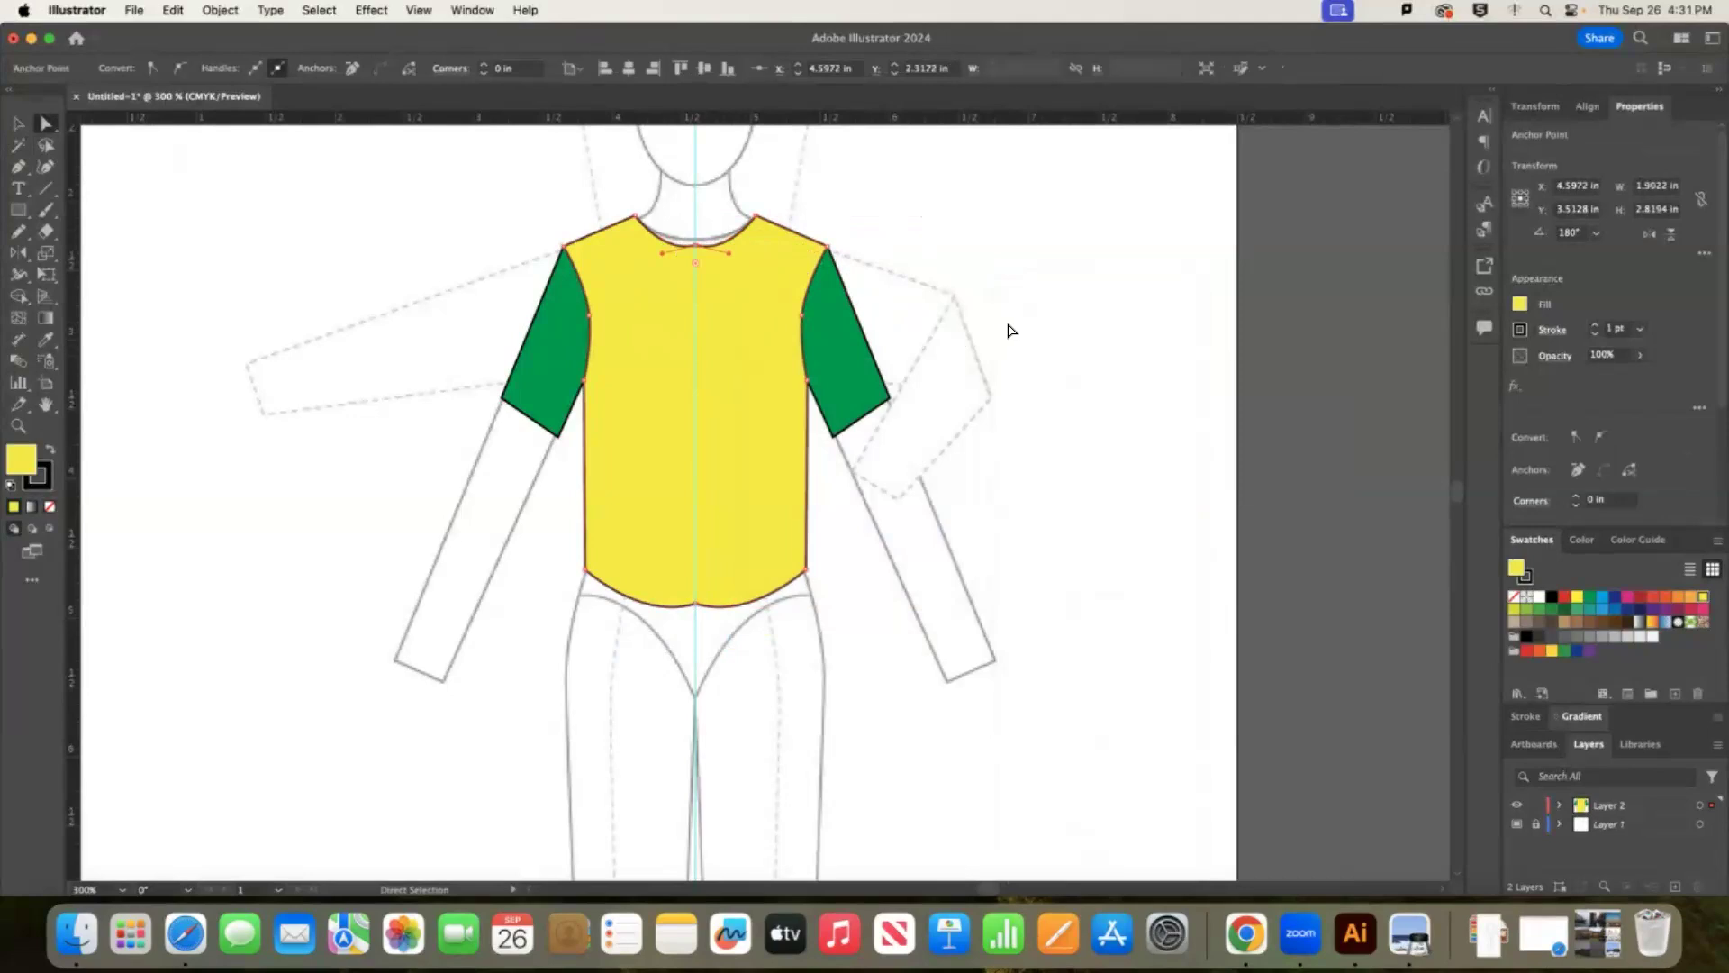
{"action": "left_click", "coordinate": [698, 249]}
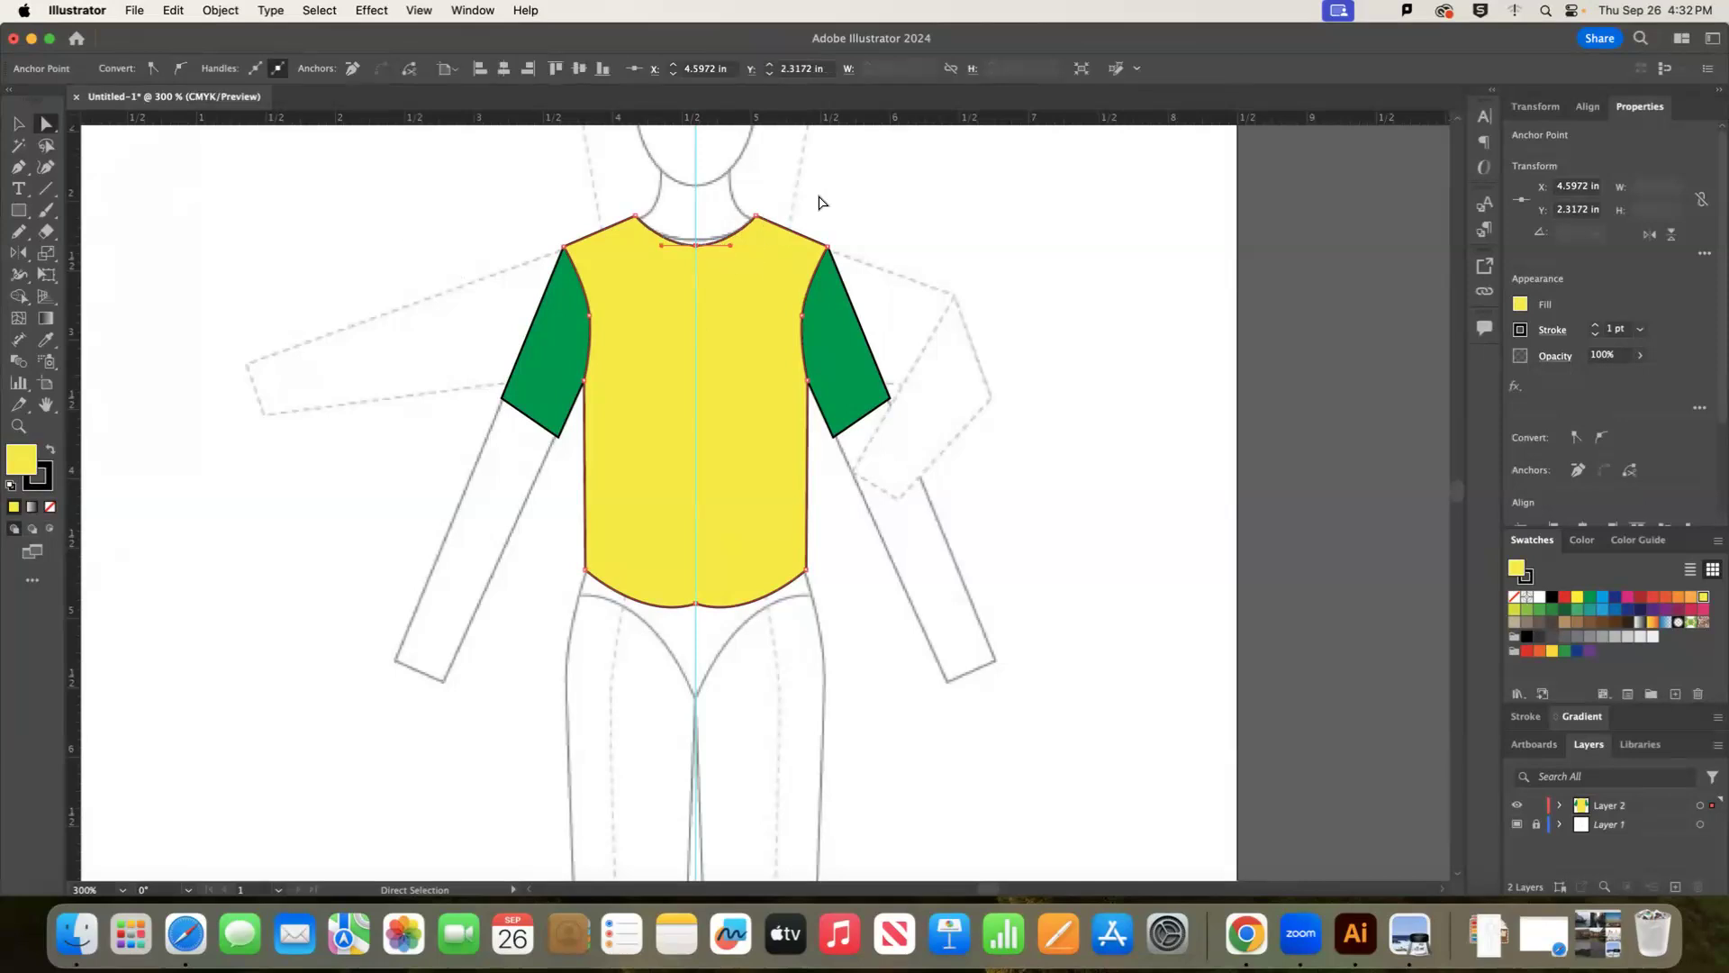
{"action": "left_click", "coordinate": [797, 626]}
Pull the two centre hem endpoints of the bodice down and apart, and select both endpoints.
{"action": "left_click", "coordinate": [697, 603]}
{"action": "mouse_move", "coordinate": [701, 613]}
{"action": "left_mouse_down"}
{"action": "mouse_move", "coordinate": [761, 612]}
{"action": "mouse_move", "coordinate": [687, 606]}
{"action": "mouse_move", "coordinate": [672, 632]}
{"action": "left_mouse_up"}
{"action": "left_click", "coordinate": [760, 656]}
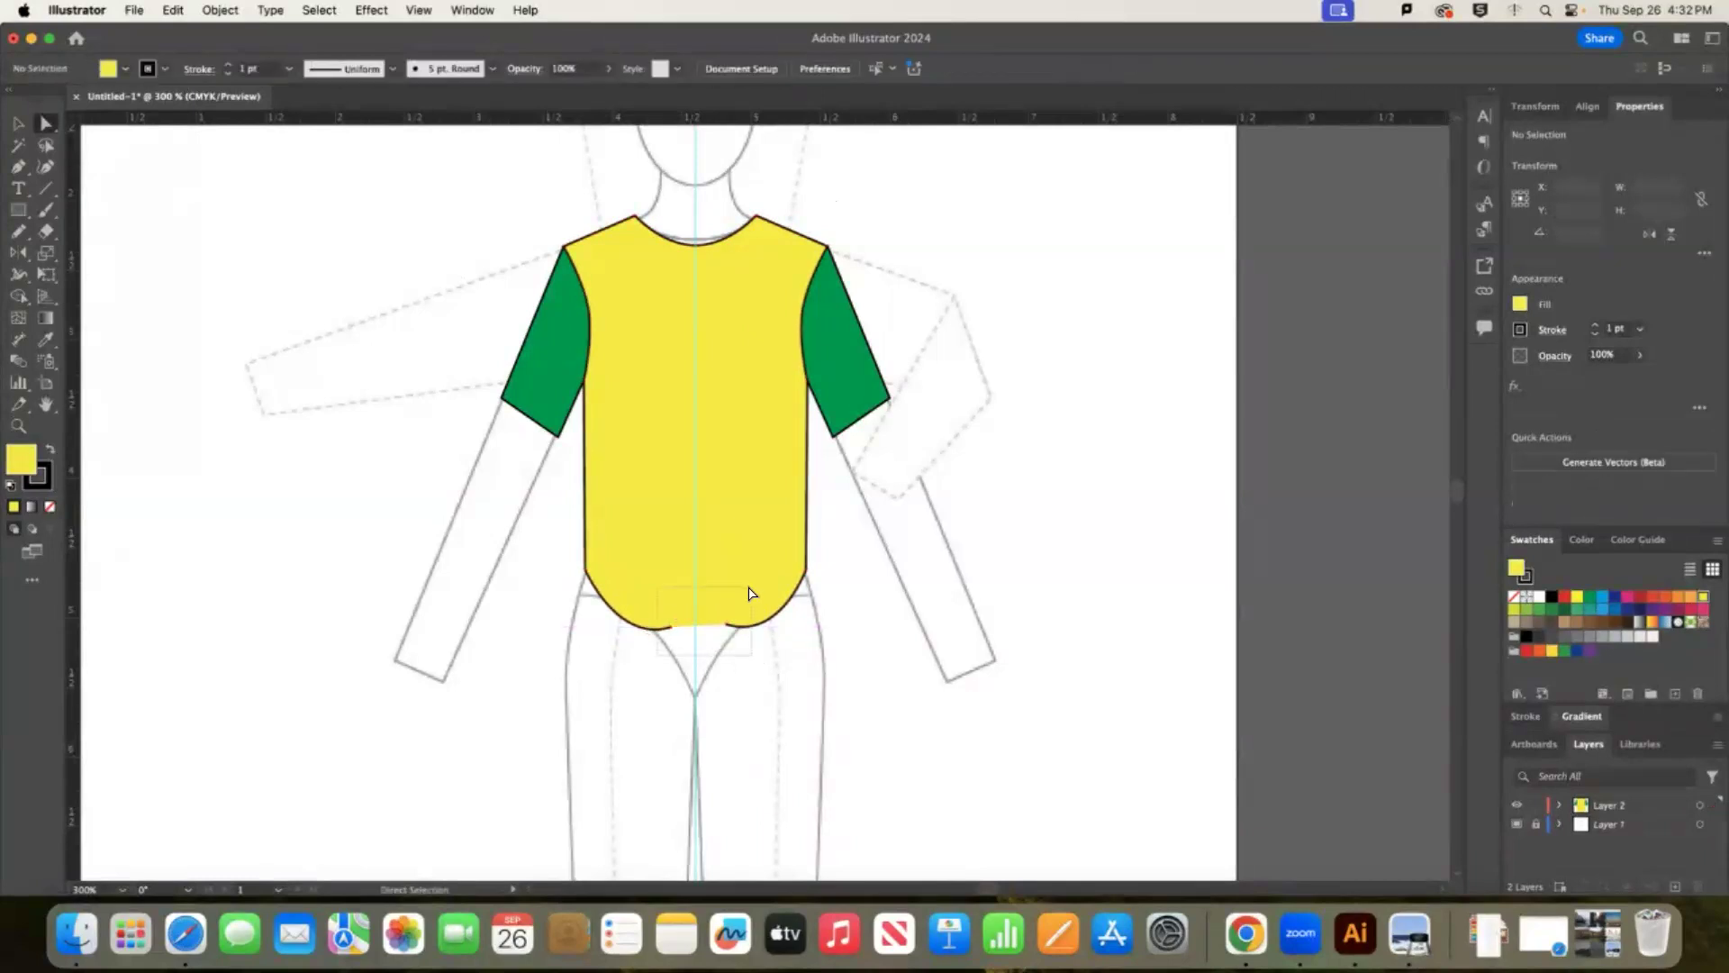
{"action": "left_click", "coordinate": [740, 631]}
{"action": "left_click", "coordinate": [665, 649]}
{"action": "left_click_drag", "start_coordinate": [744, 594], "coordinate": [741, 598]}
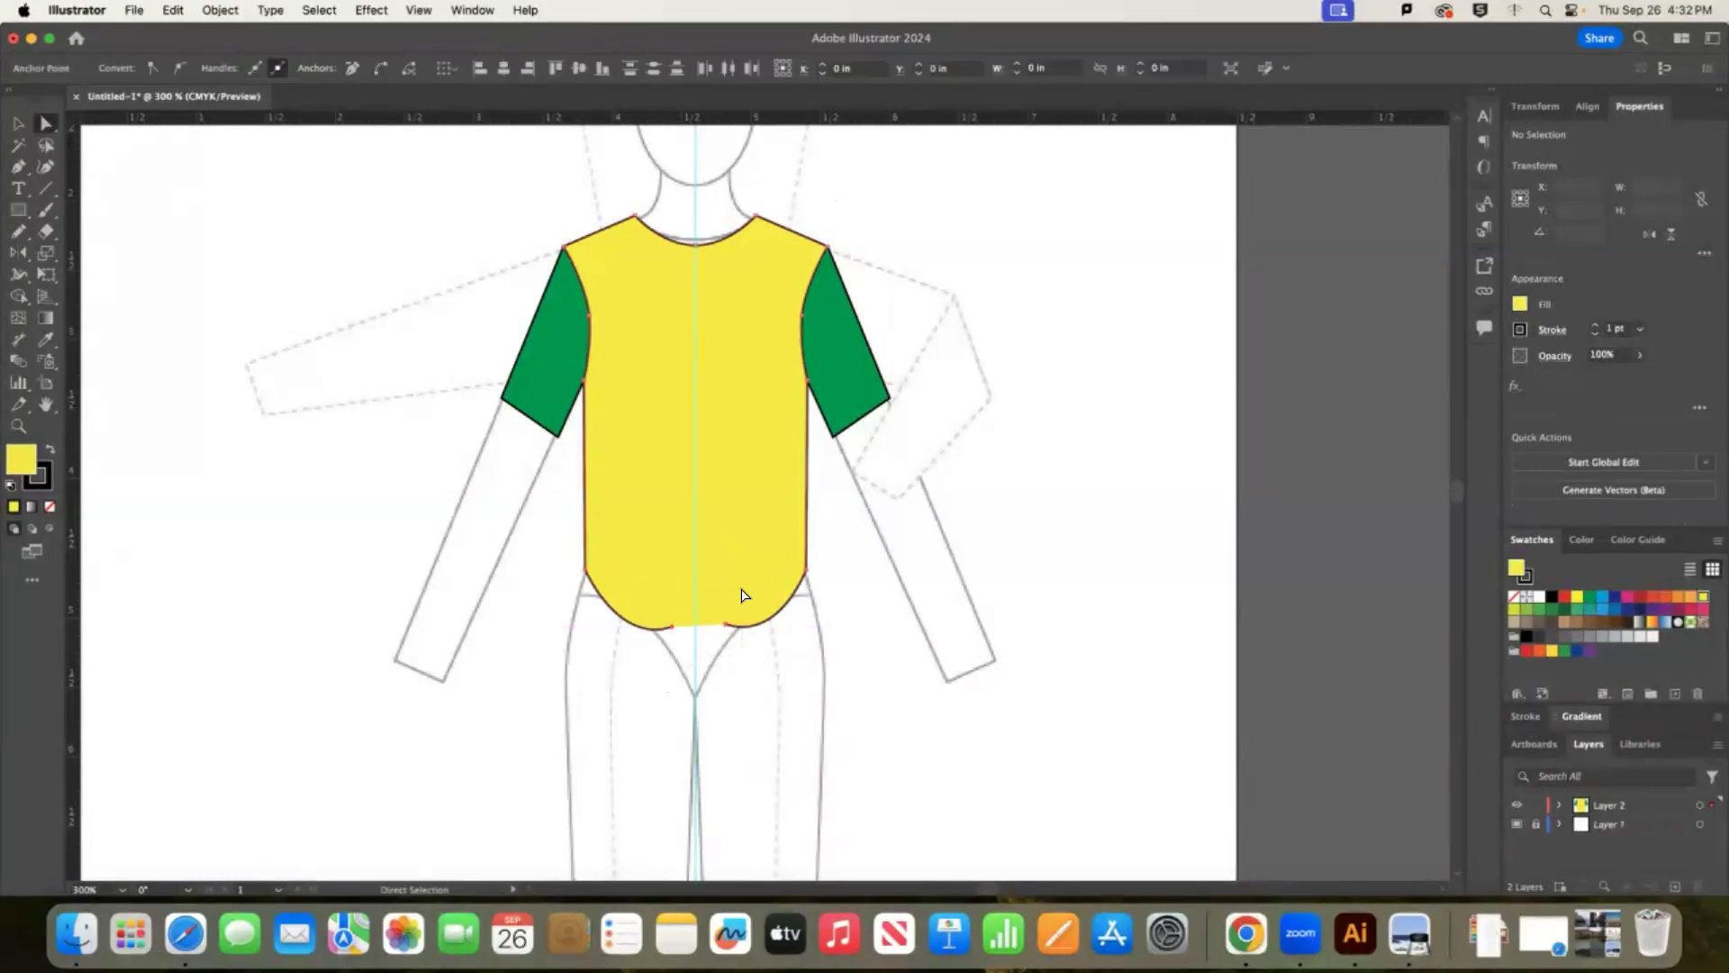
Move the whole bodice off the figure, and undo the move.
{"action": "left_click_drag", "start_coordinate": [644, 571], "coordinate": [834, 747]}
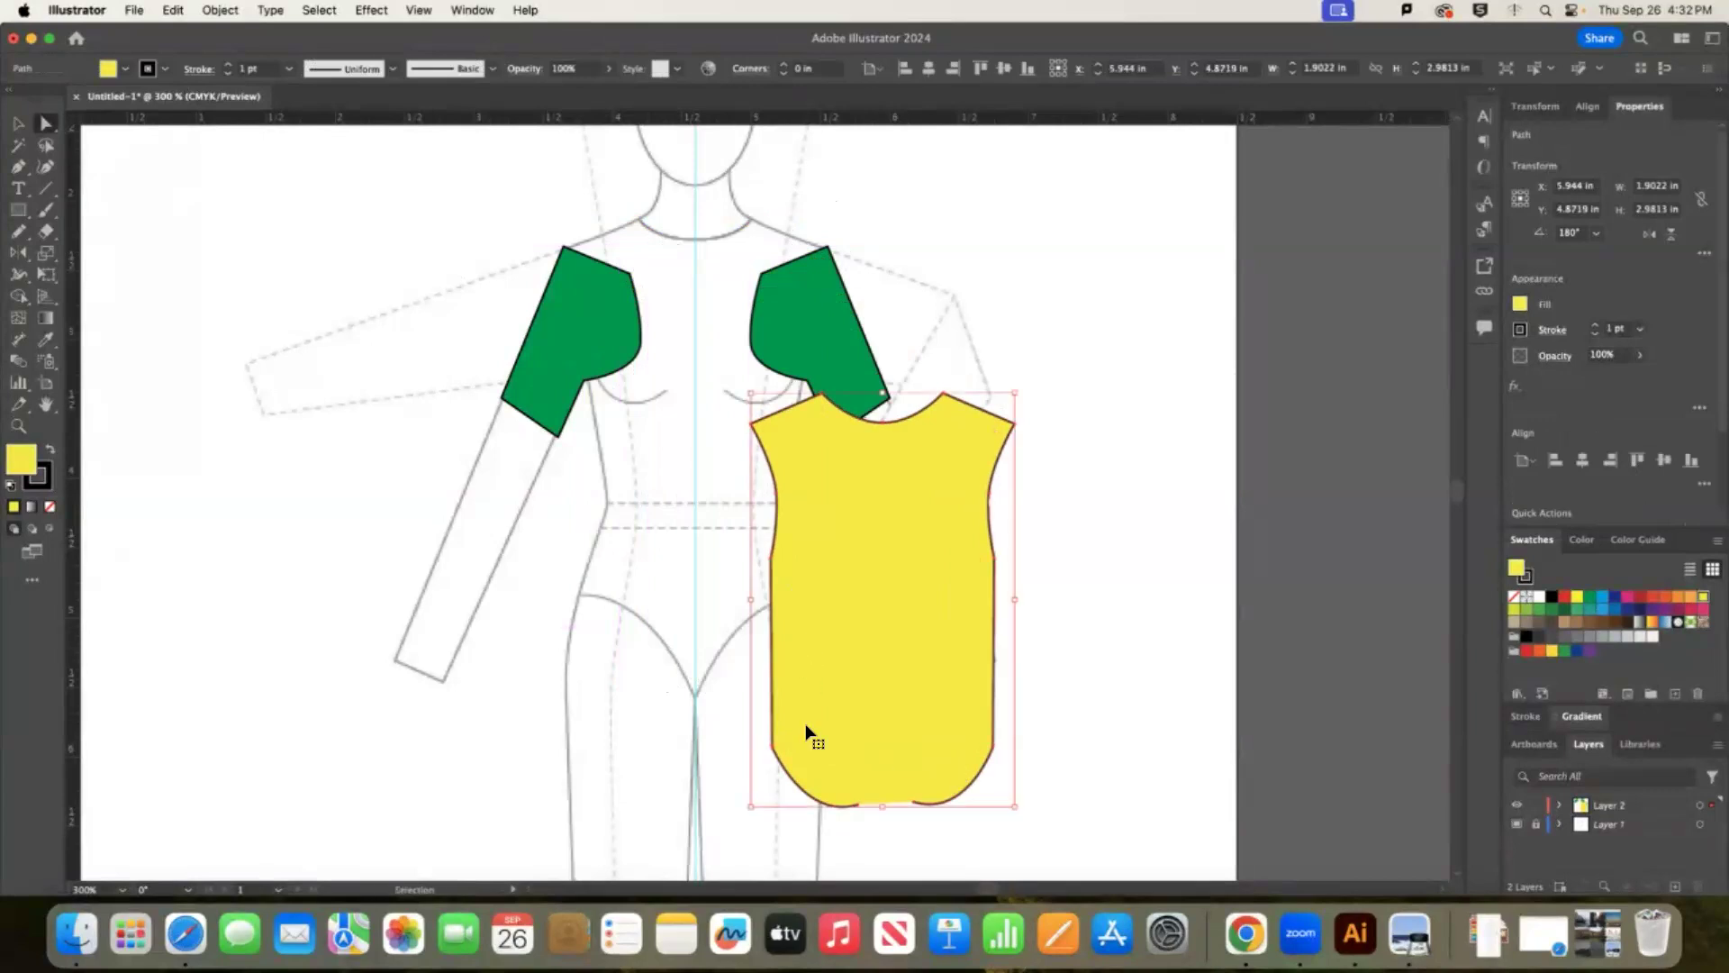
{"action": "key", "text": "super+z"}
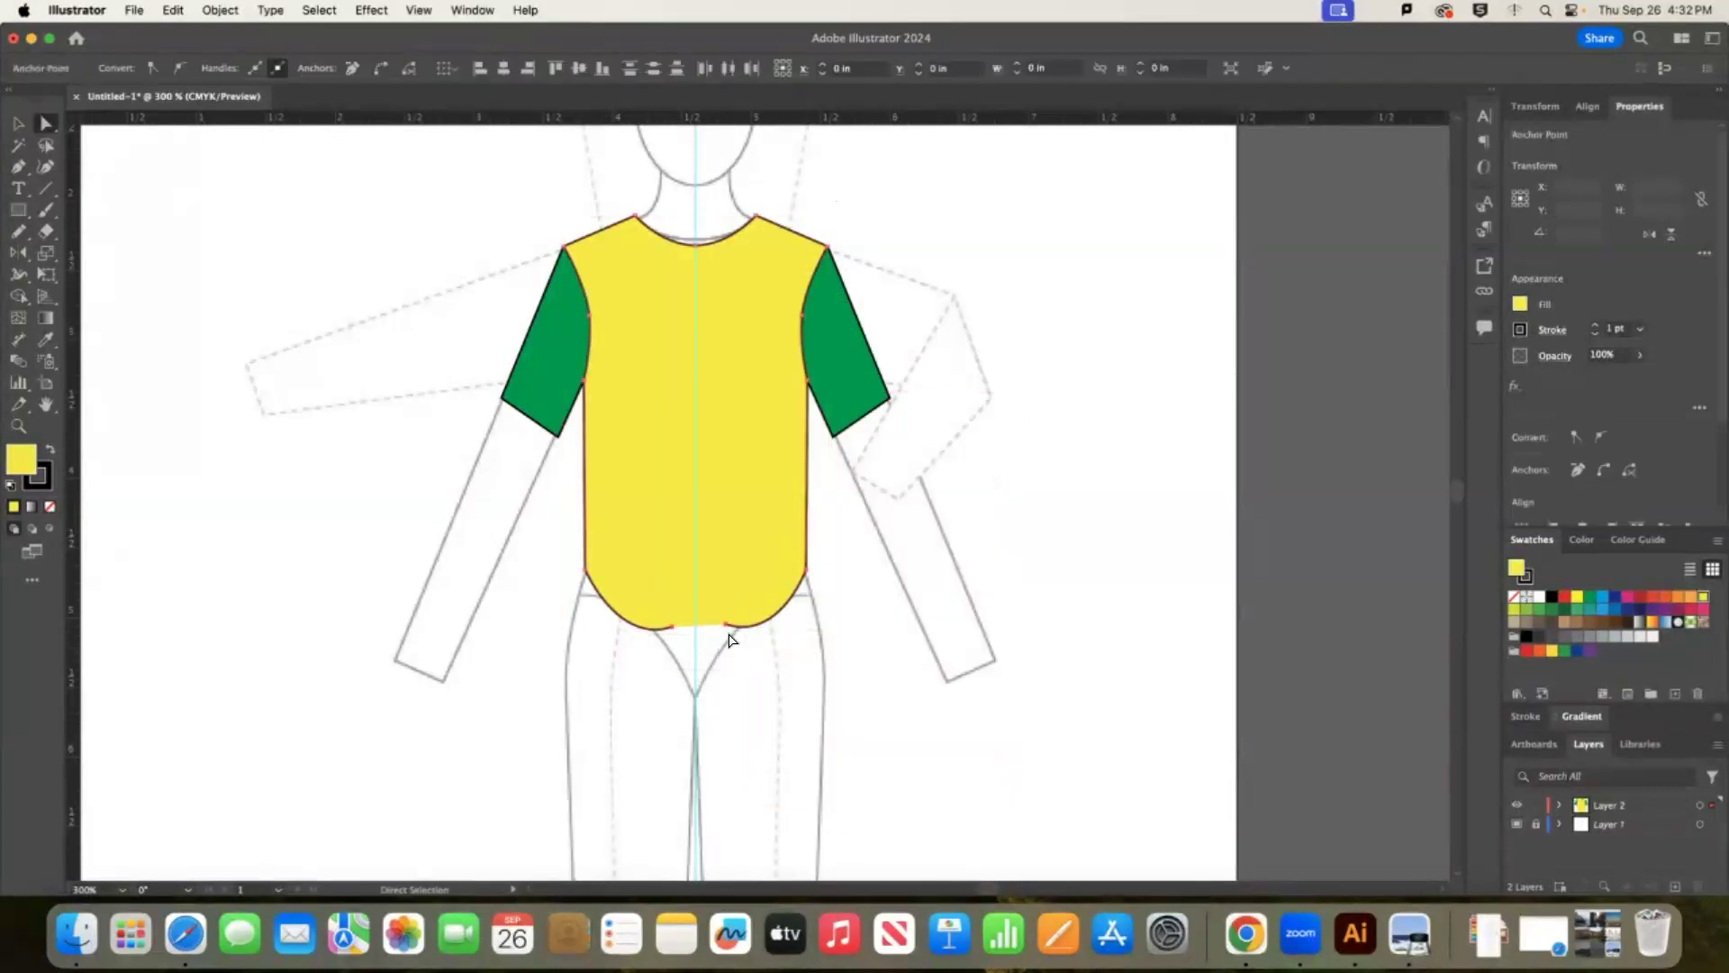
Average the two separated centre hem endpoints of the bodice and join them into one point.
{"action": "right_click", "coordinate": [1070, 553]}
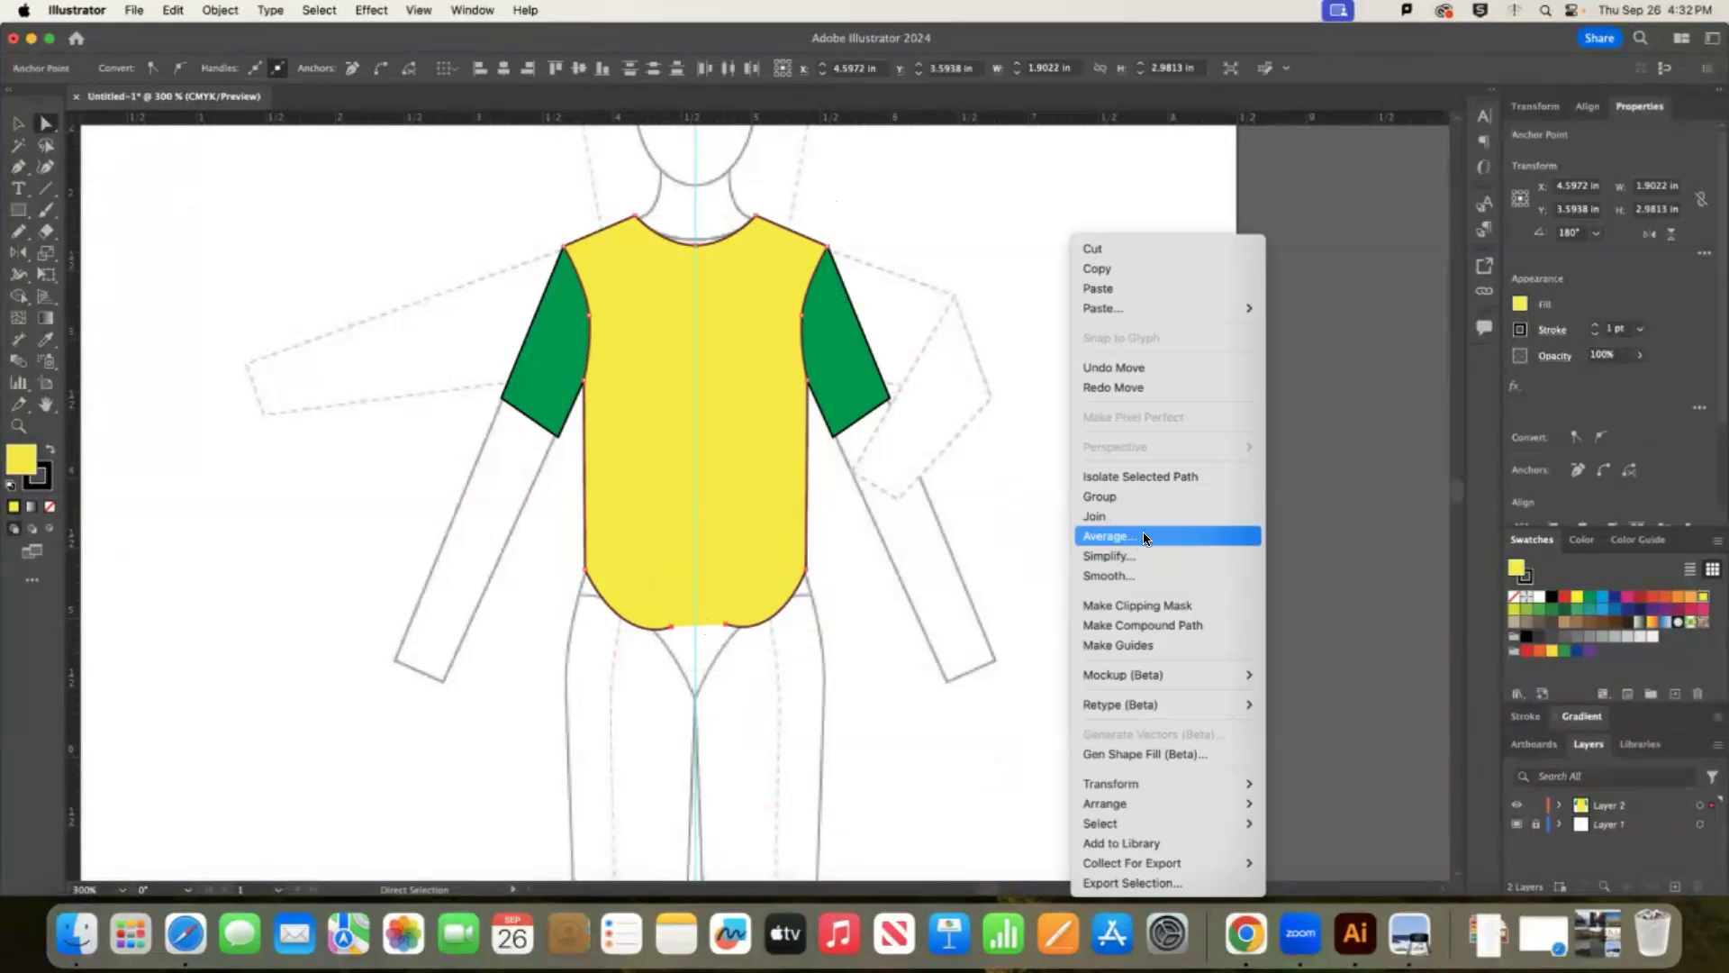
{"action": "left_click", "coordinate": [1064, 39]}
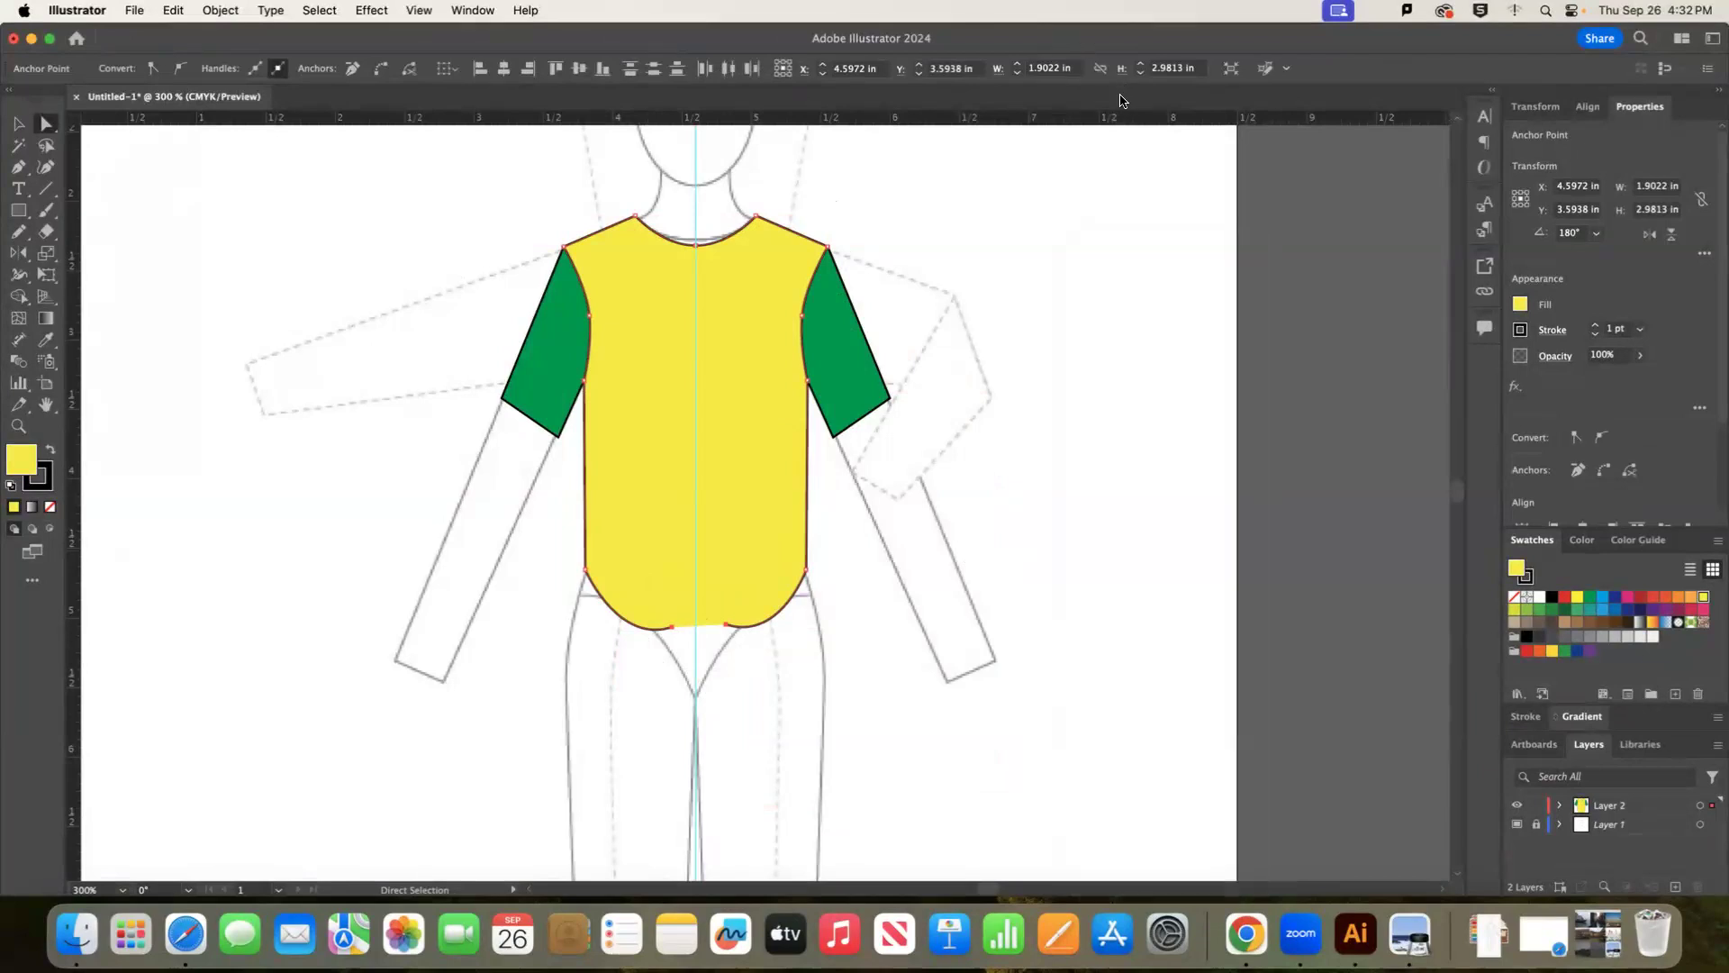
{"action": "key", "text": "super+j"}
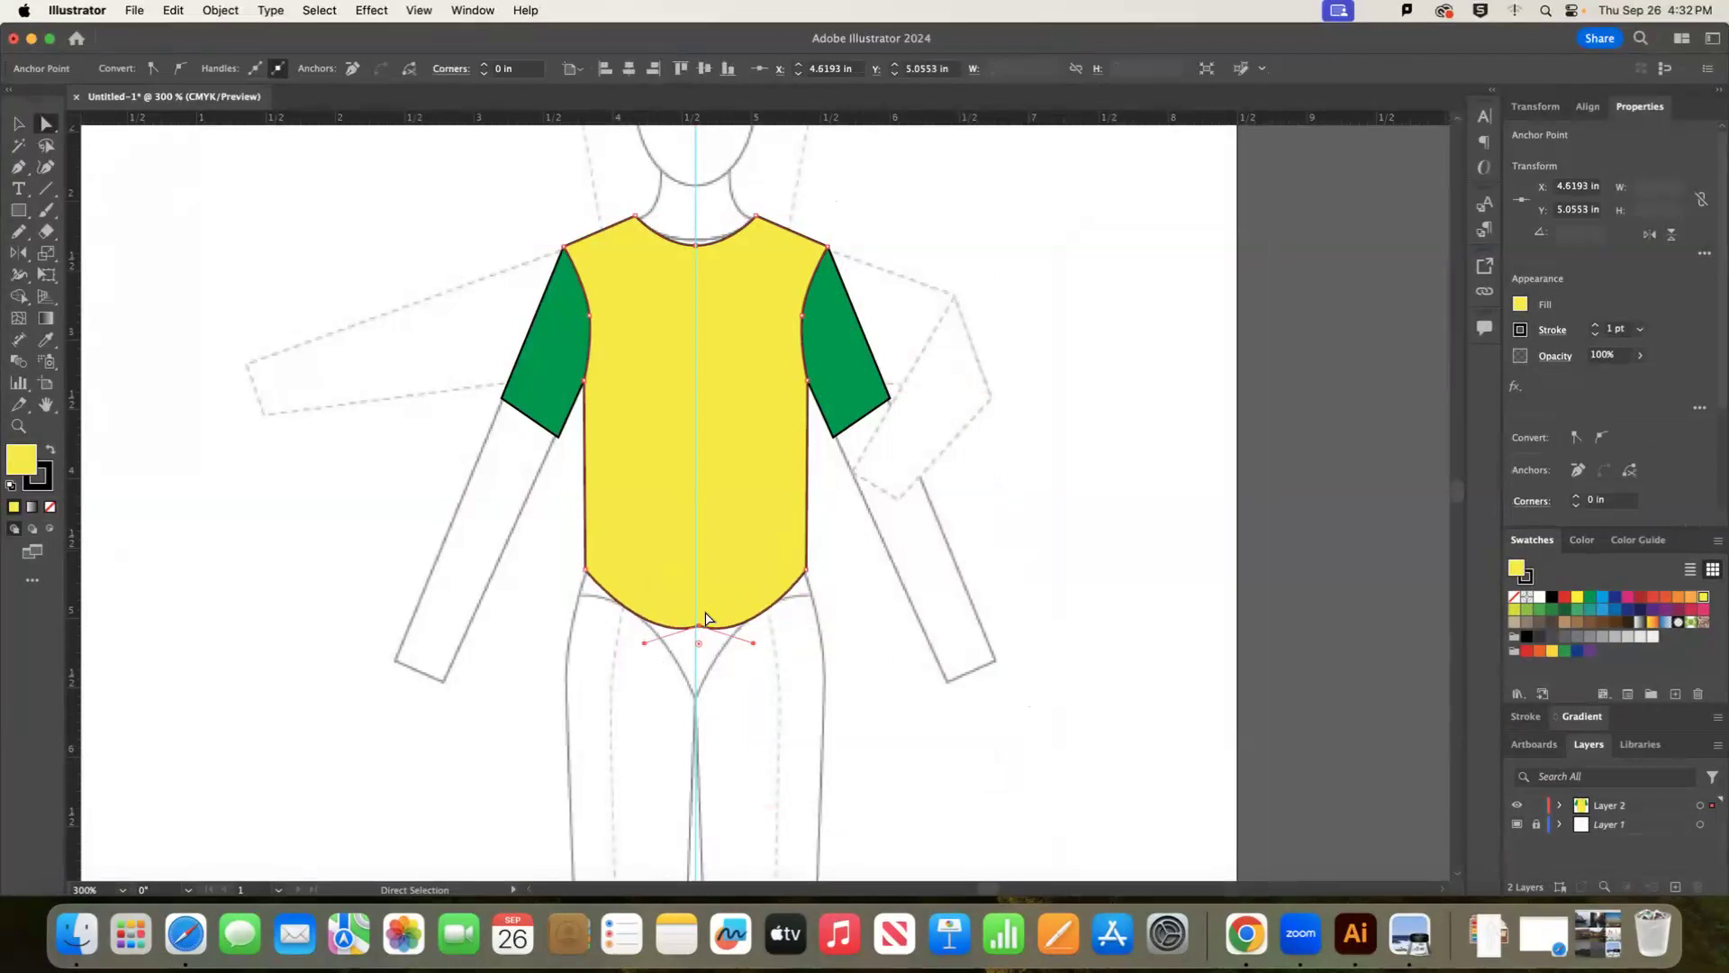
Move the joined hem point up onto the centre guide at about X 4.60 in, Y 4.96 in, and level its handles.
{"action": "left_click_drag", "start_coordinate": [698, 626], "coordinate": [754, 616]}
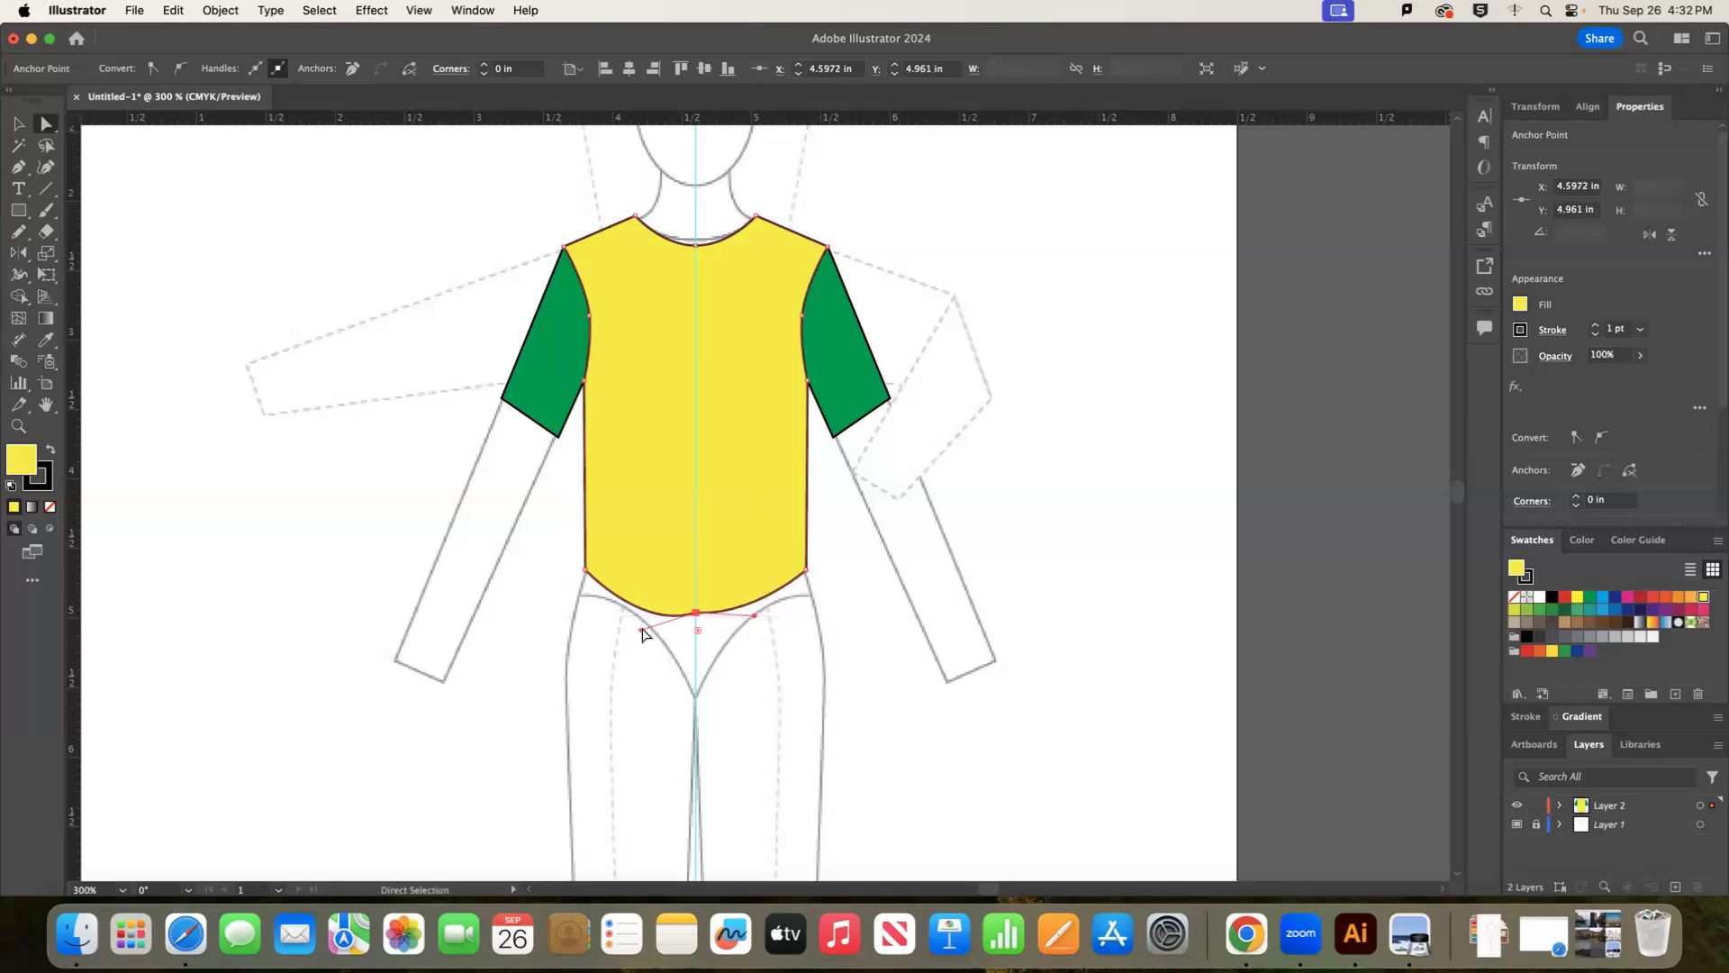
{"action": "left_click_drag", "start_coordinate": [643, 628], "coordinate": [637, 615]}
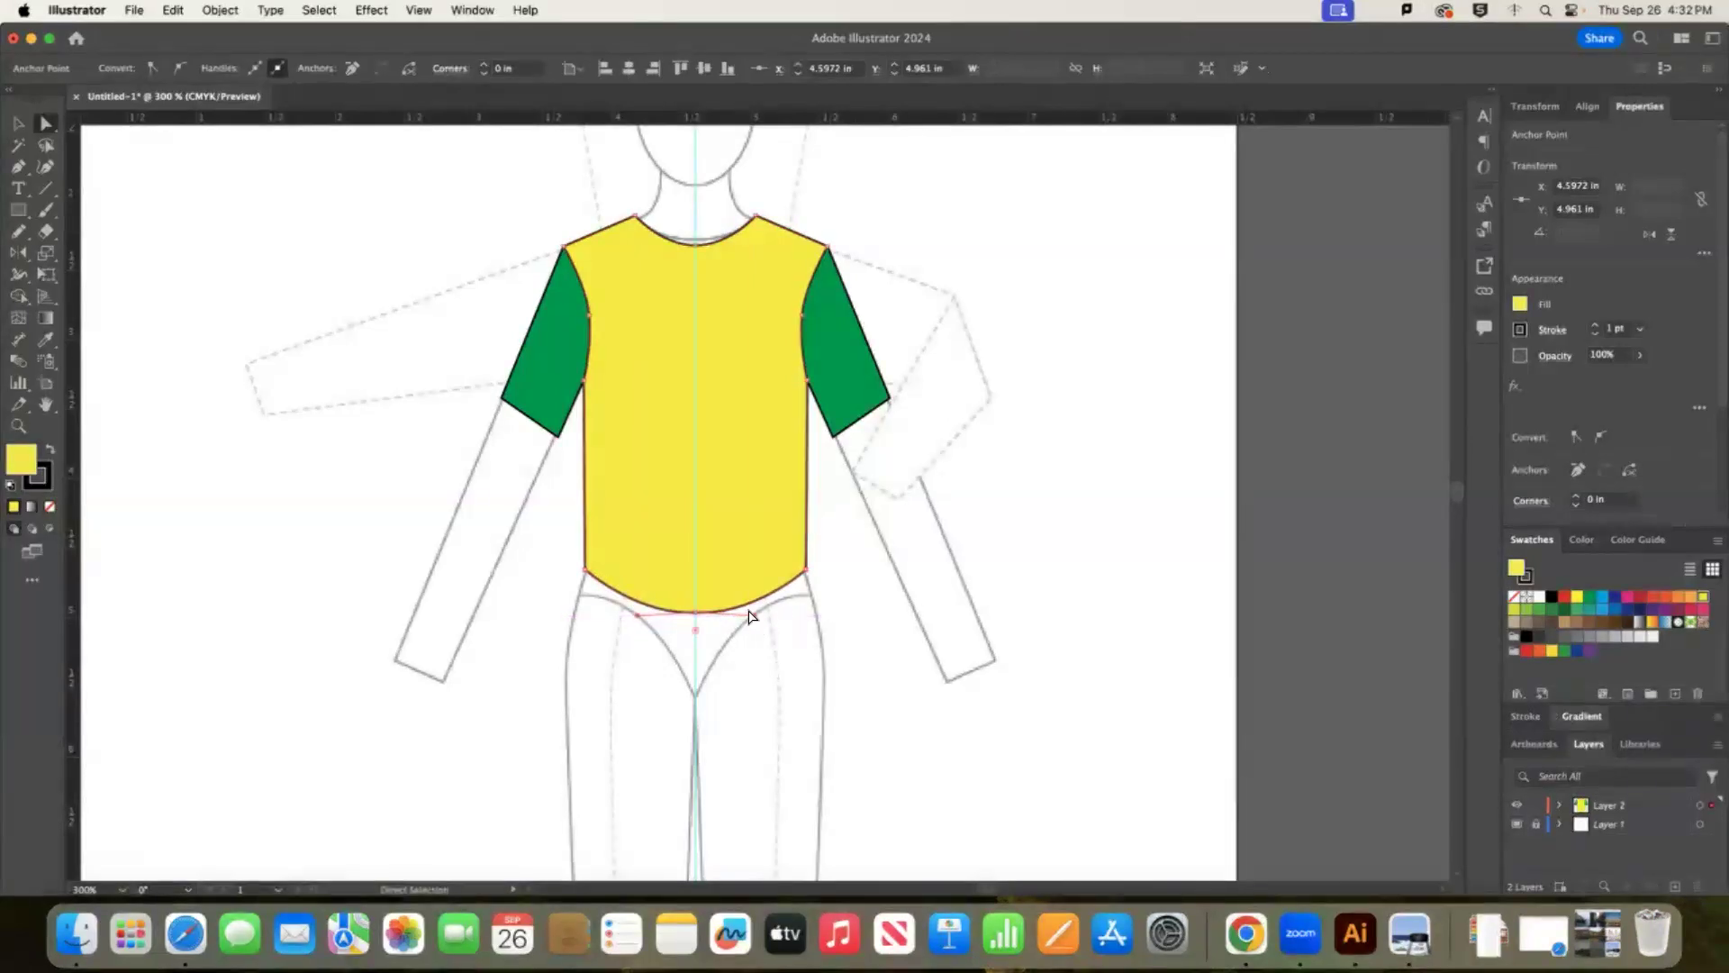
Undo the levelling of the centre hem point's handles, level them again, and deselect the bodice.
{"action": "left_click", "coordinate": [783, 633]}
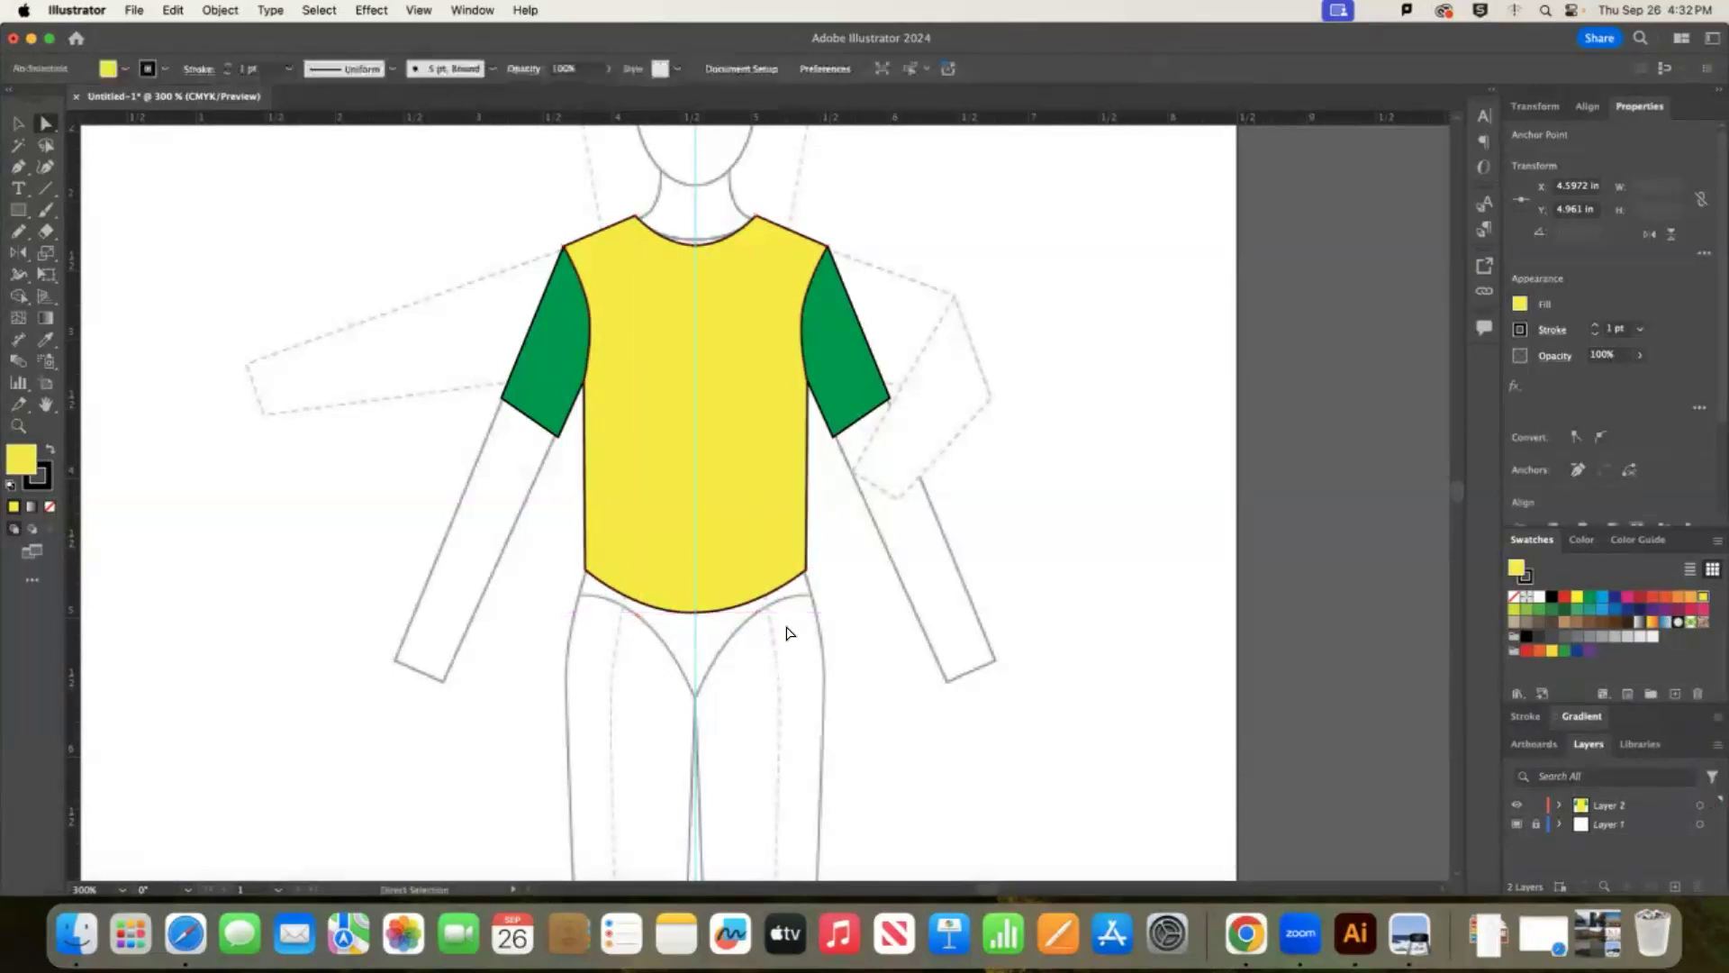
{"action": "left_click", "coordinate": [700, 625]}
{"action": "key", "text": "super+z"}
{"action": "key", "text": "super+z"}
{"action": "key", "text": "super+z"}
{"action": "key", "text": "super+z"}
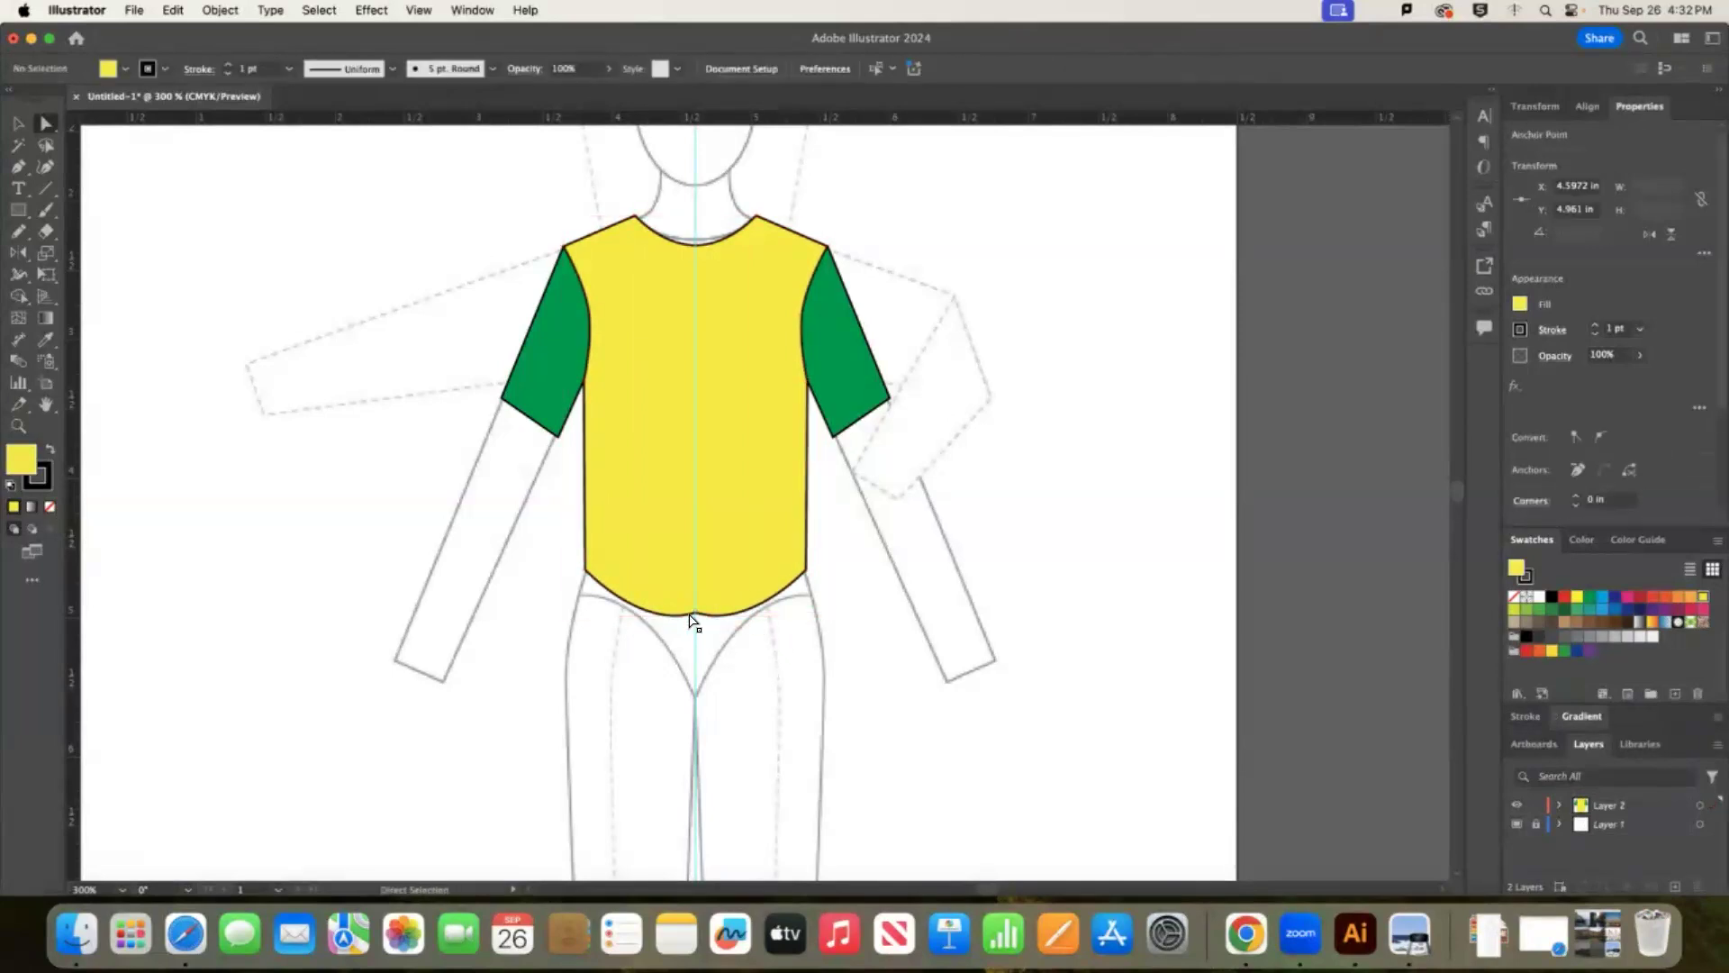
{"action": "left_click", "coordinate": [700, 621]}
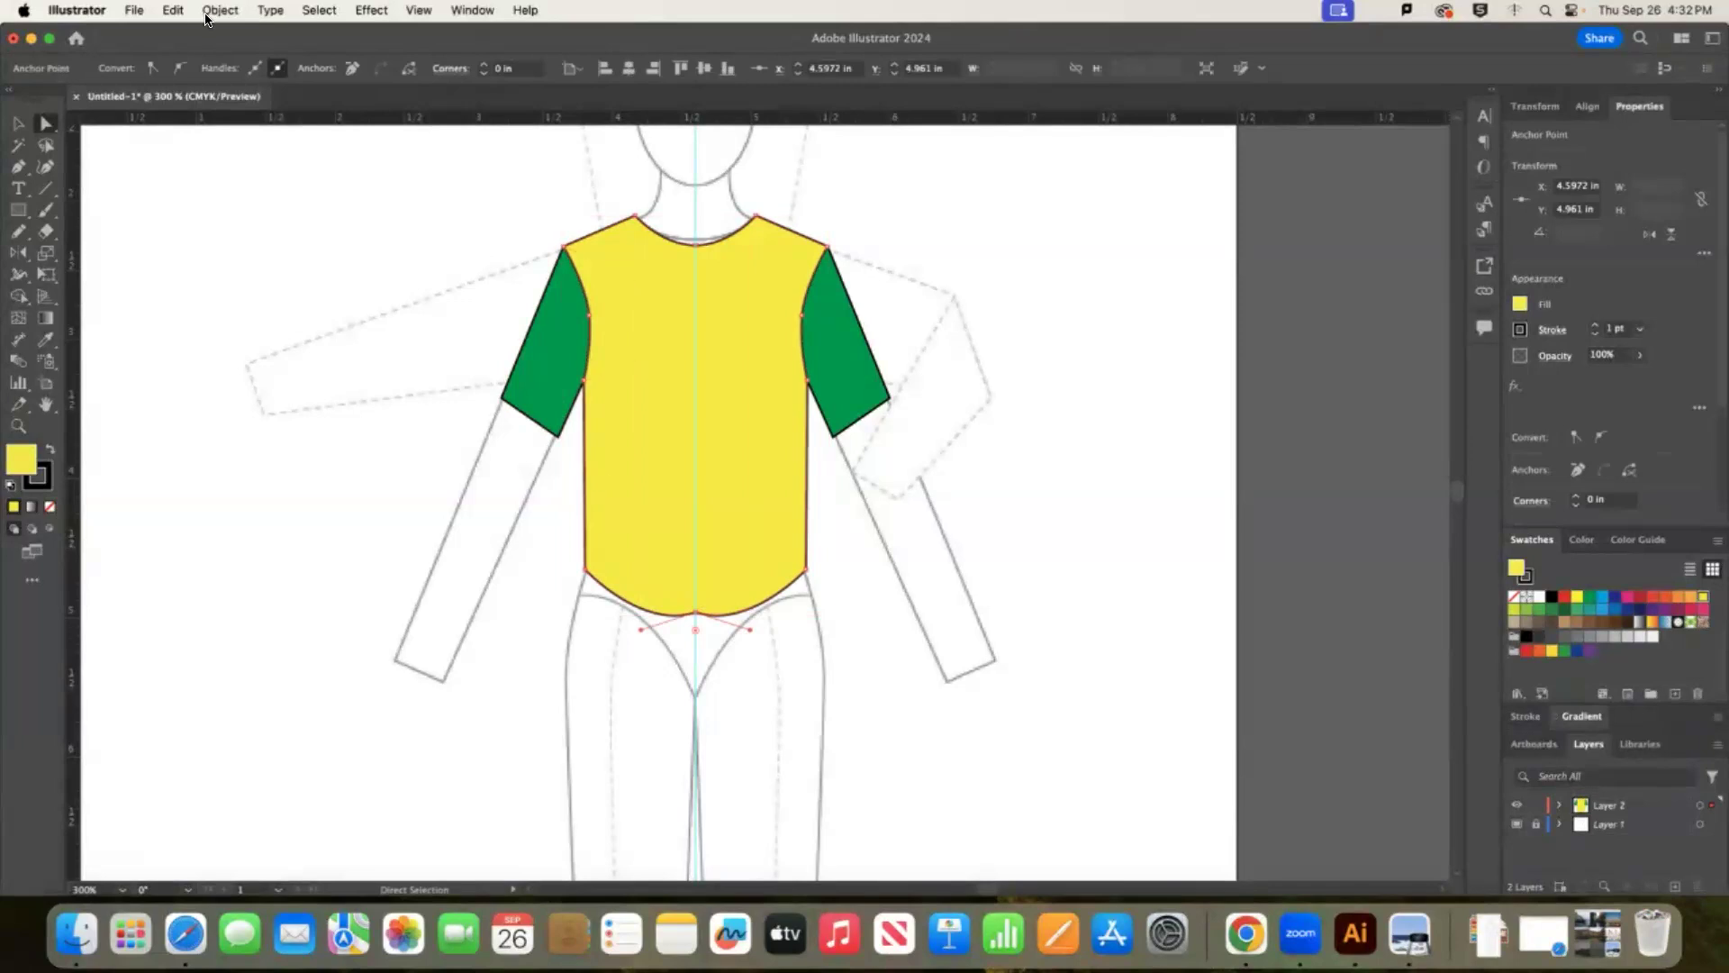
{"action": "left_click", "coordinate": [919, 543]}
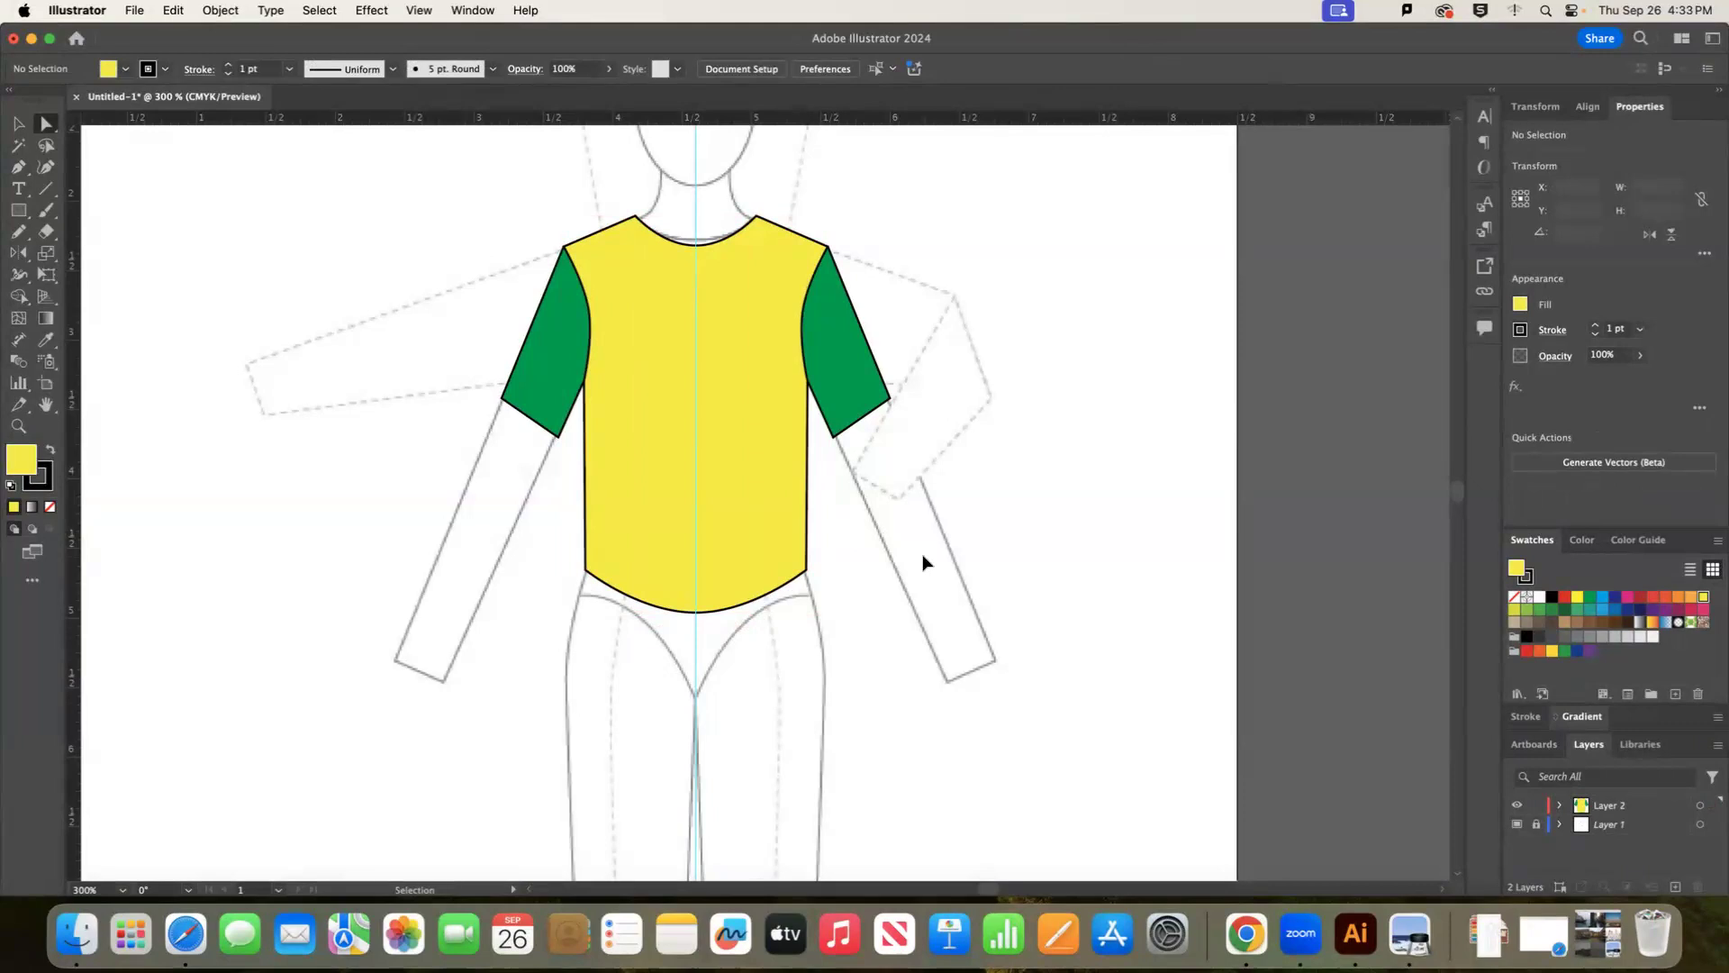
Add a second artboard beside the figure's artboard, and delete it again.
{"action": "key", "text": "super+1"}
{"action": "key", "text": "super+minus"}
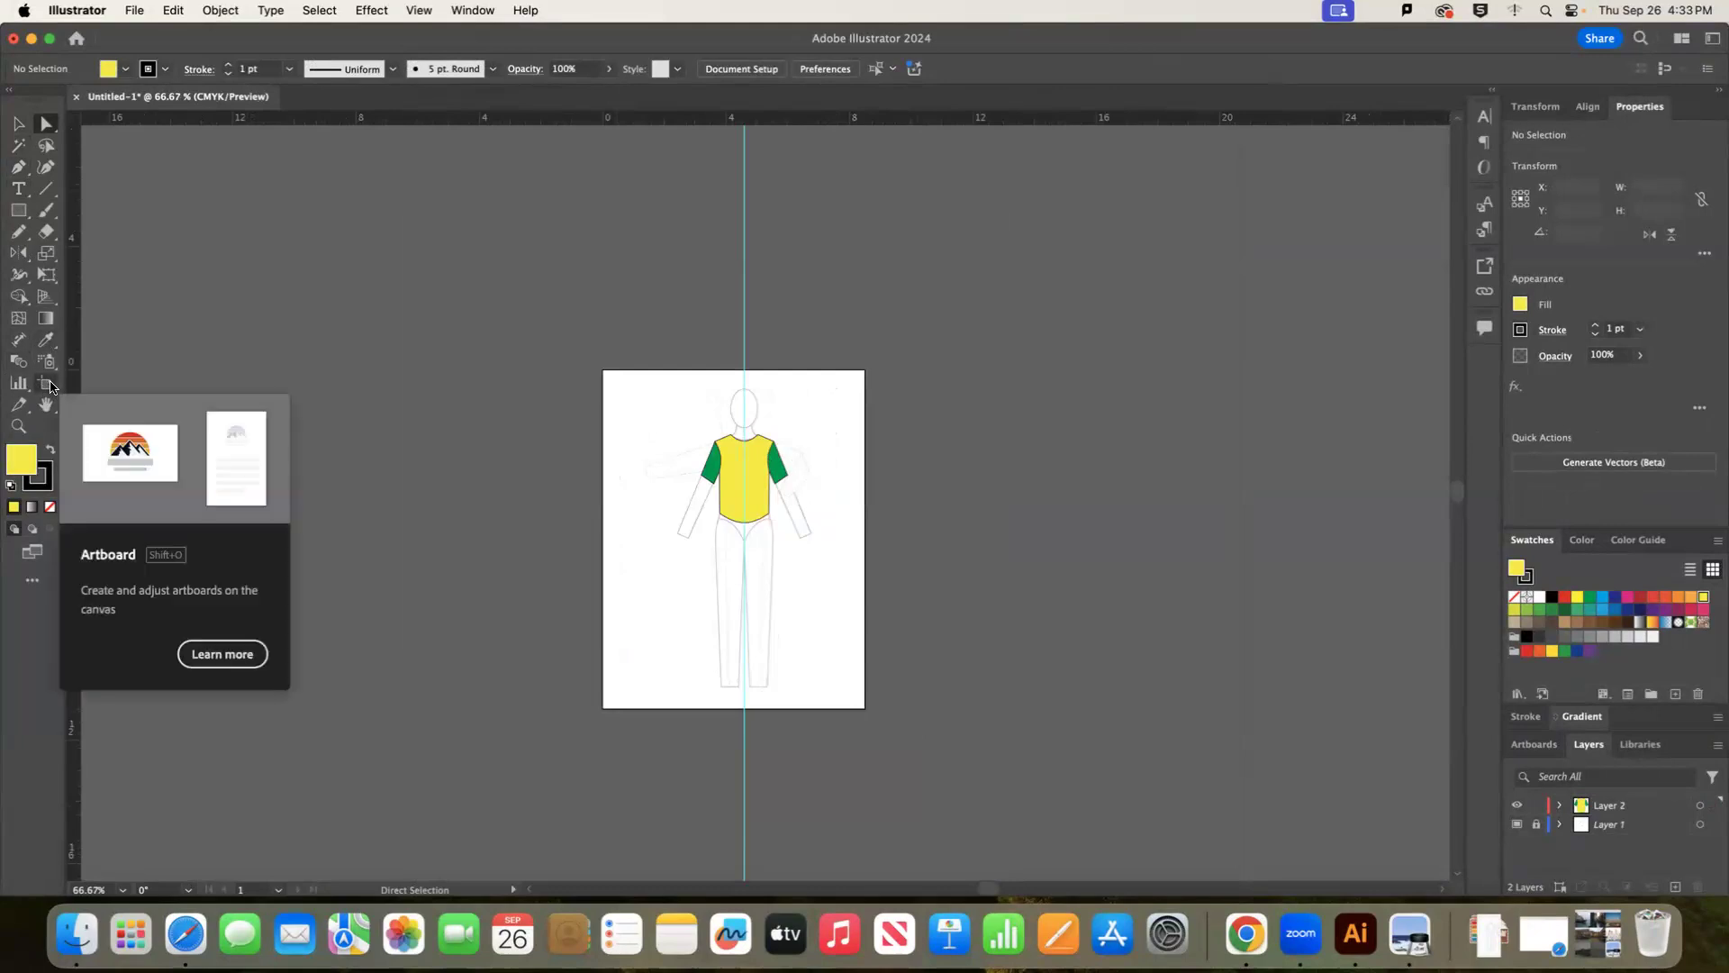
{"action": "left_click", "coordinate": [1531, 748]}
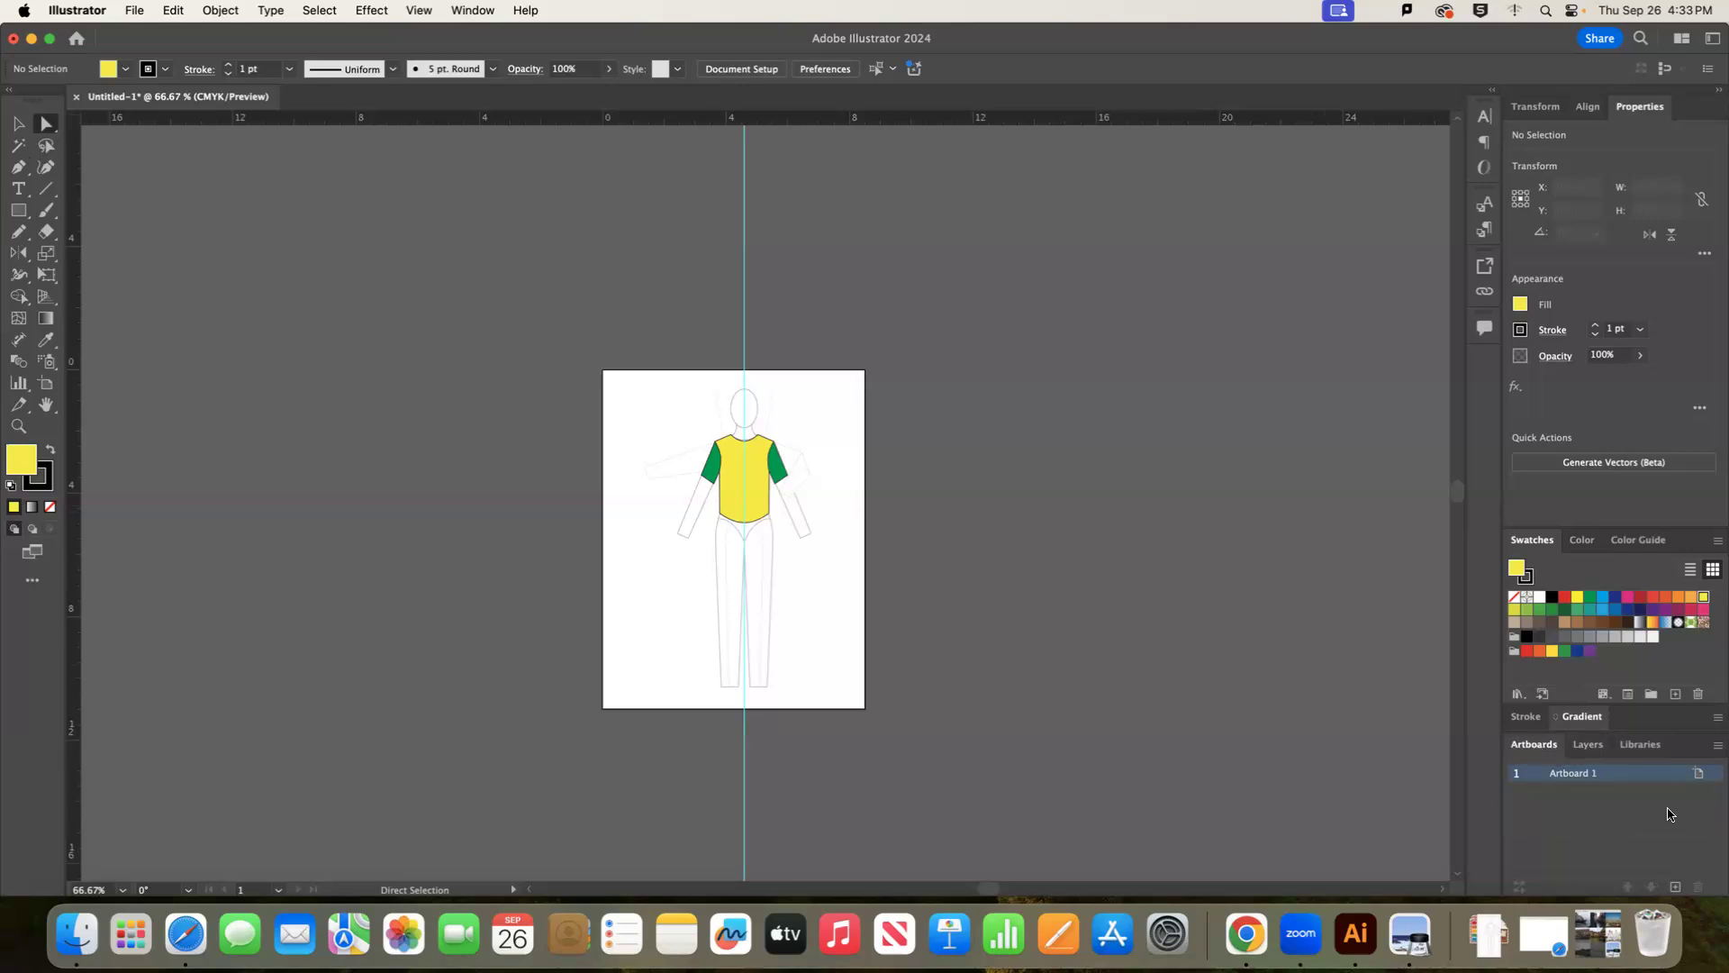
{"action": "left_click", "coordinate": [1673, 887]}
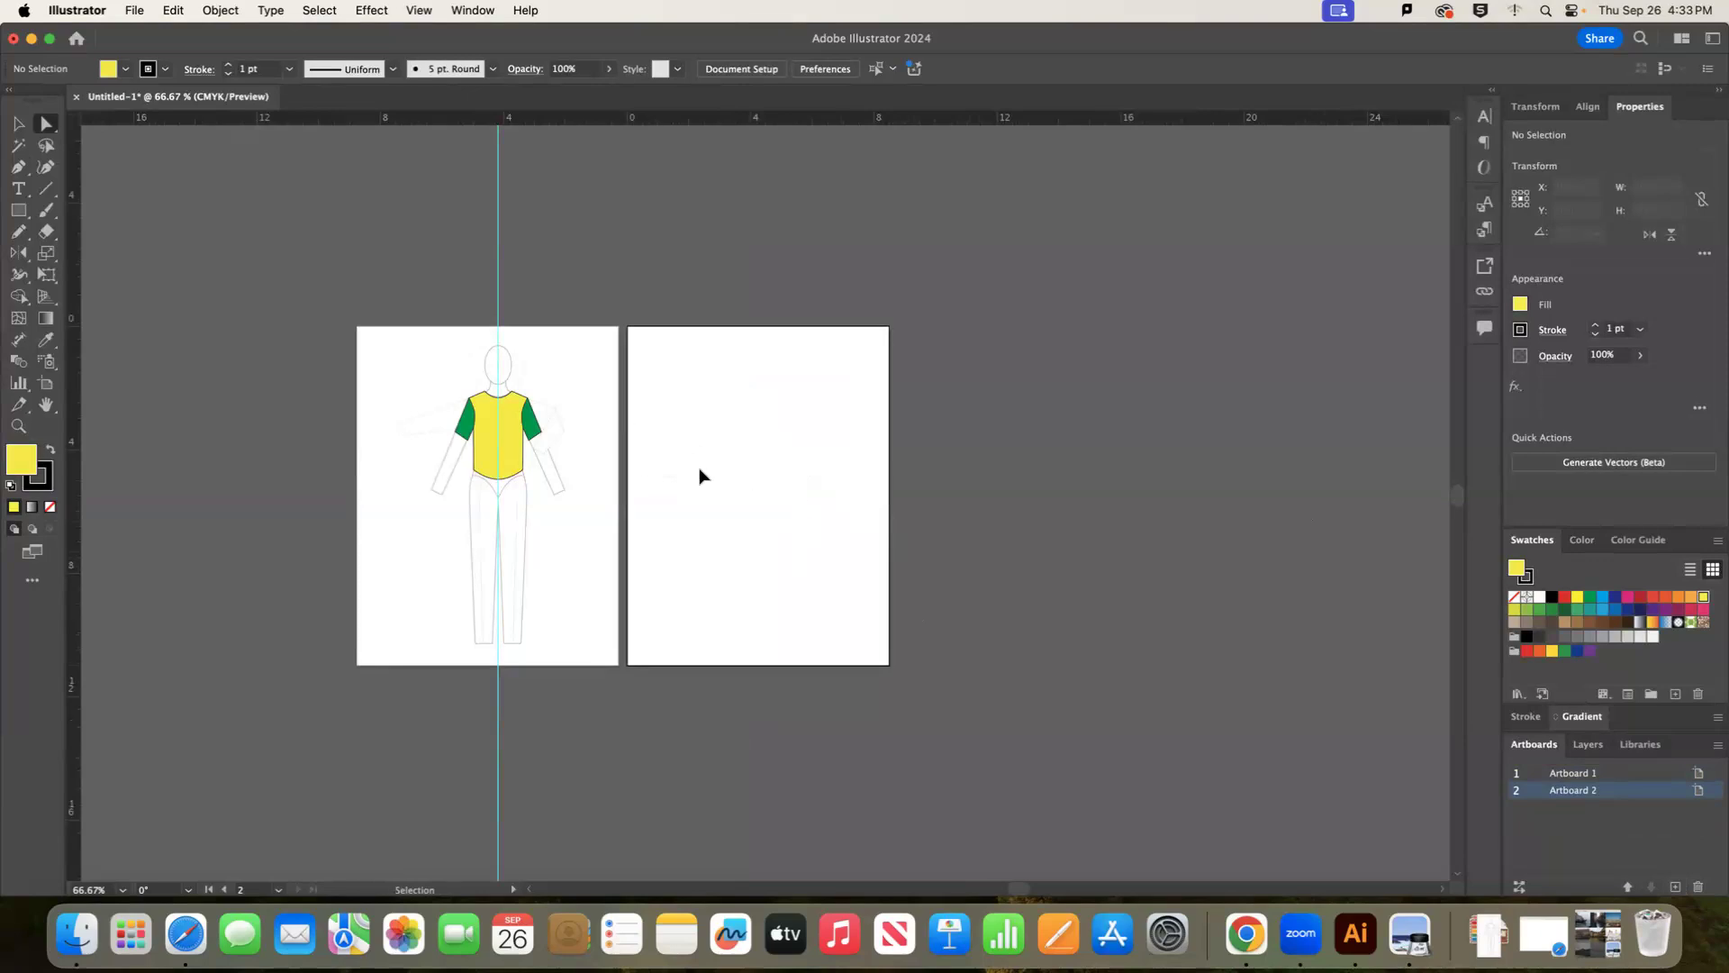
{"action": "key", "text": "Delete"}
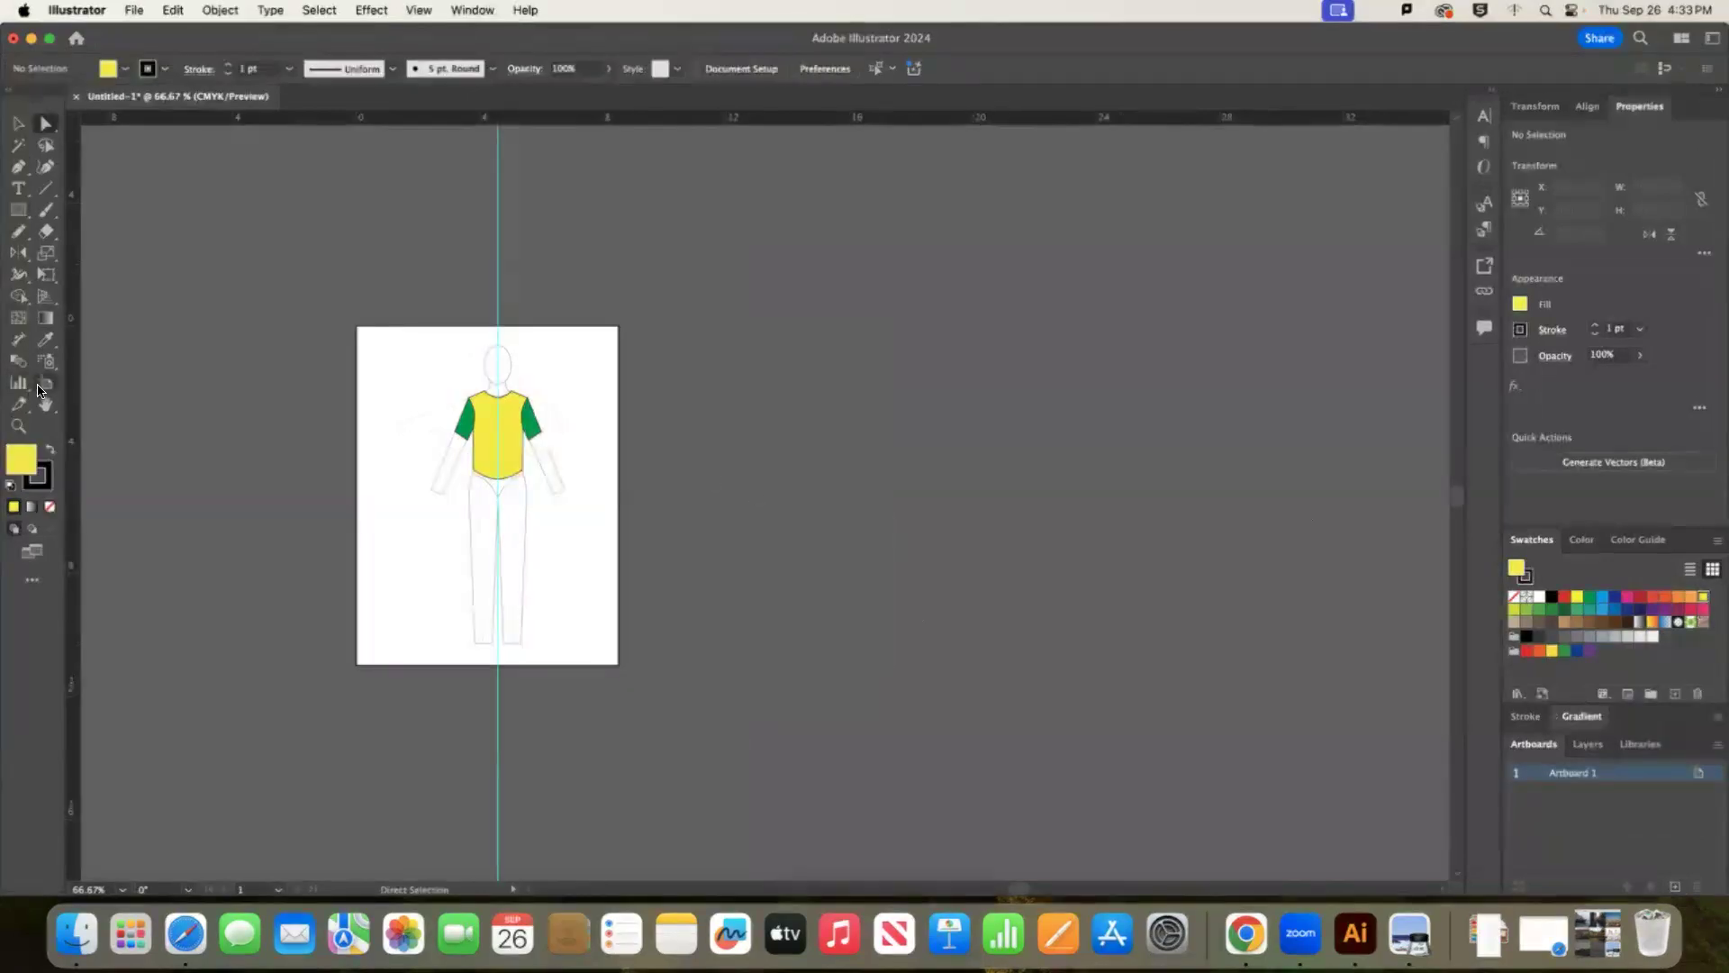
Widen the artboard to about 21.11 in with the Artboard tool, undo the resize, and leave artboard editing.
{"action": "left_click", "coordinate": [44, 387]}
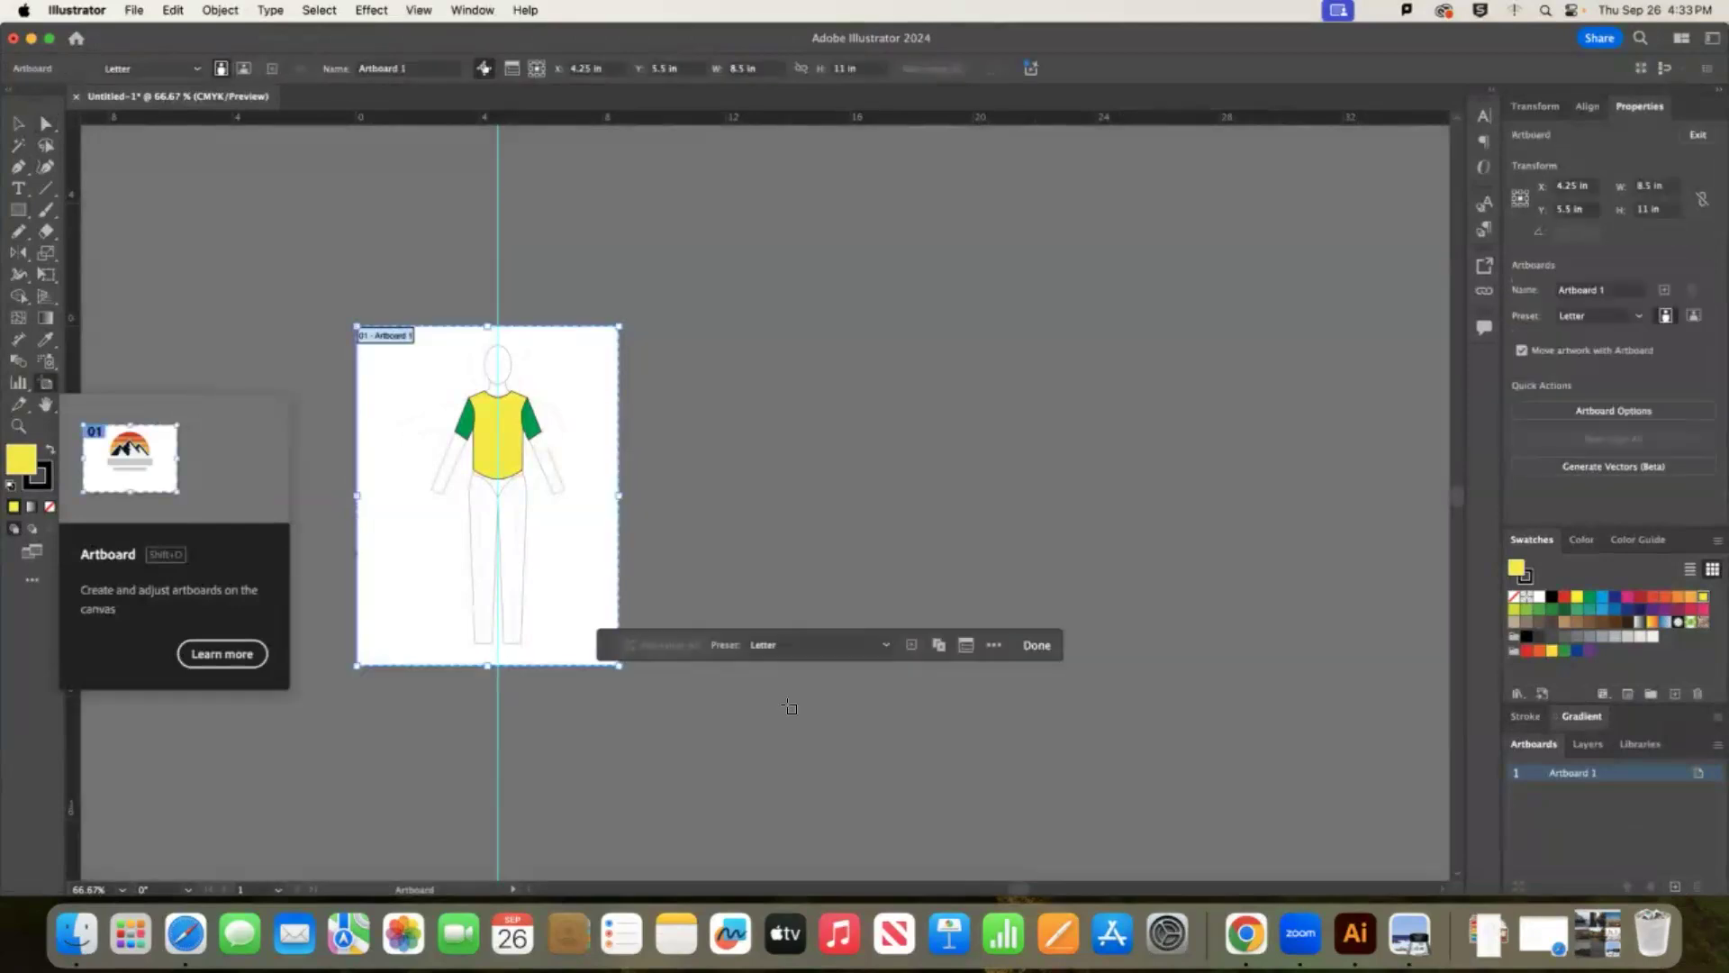
{"action": "left_click_drag", "start_coordinate": [618, 665], "coordinate": [1009, 667]}
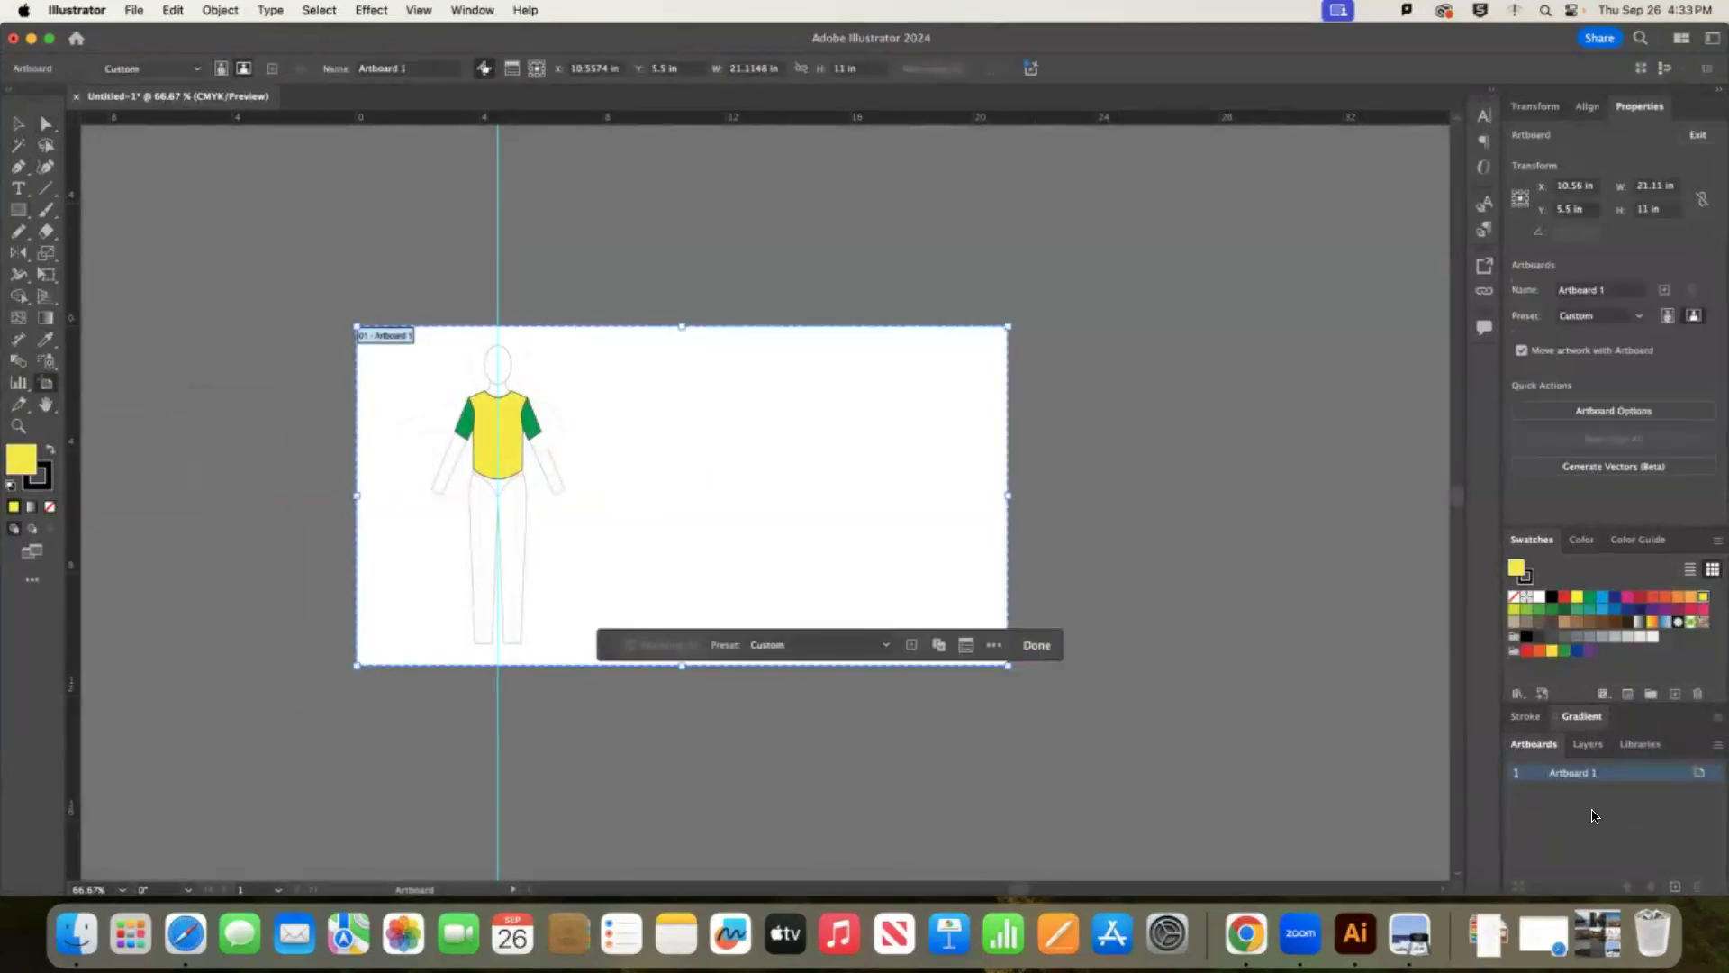
{"action": "key", "text": "super+z"}
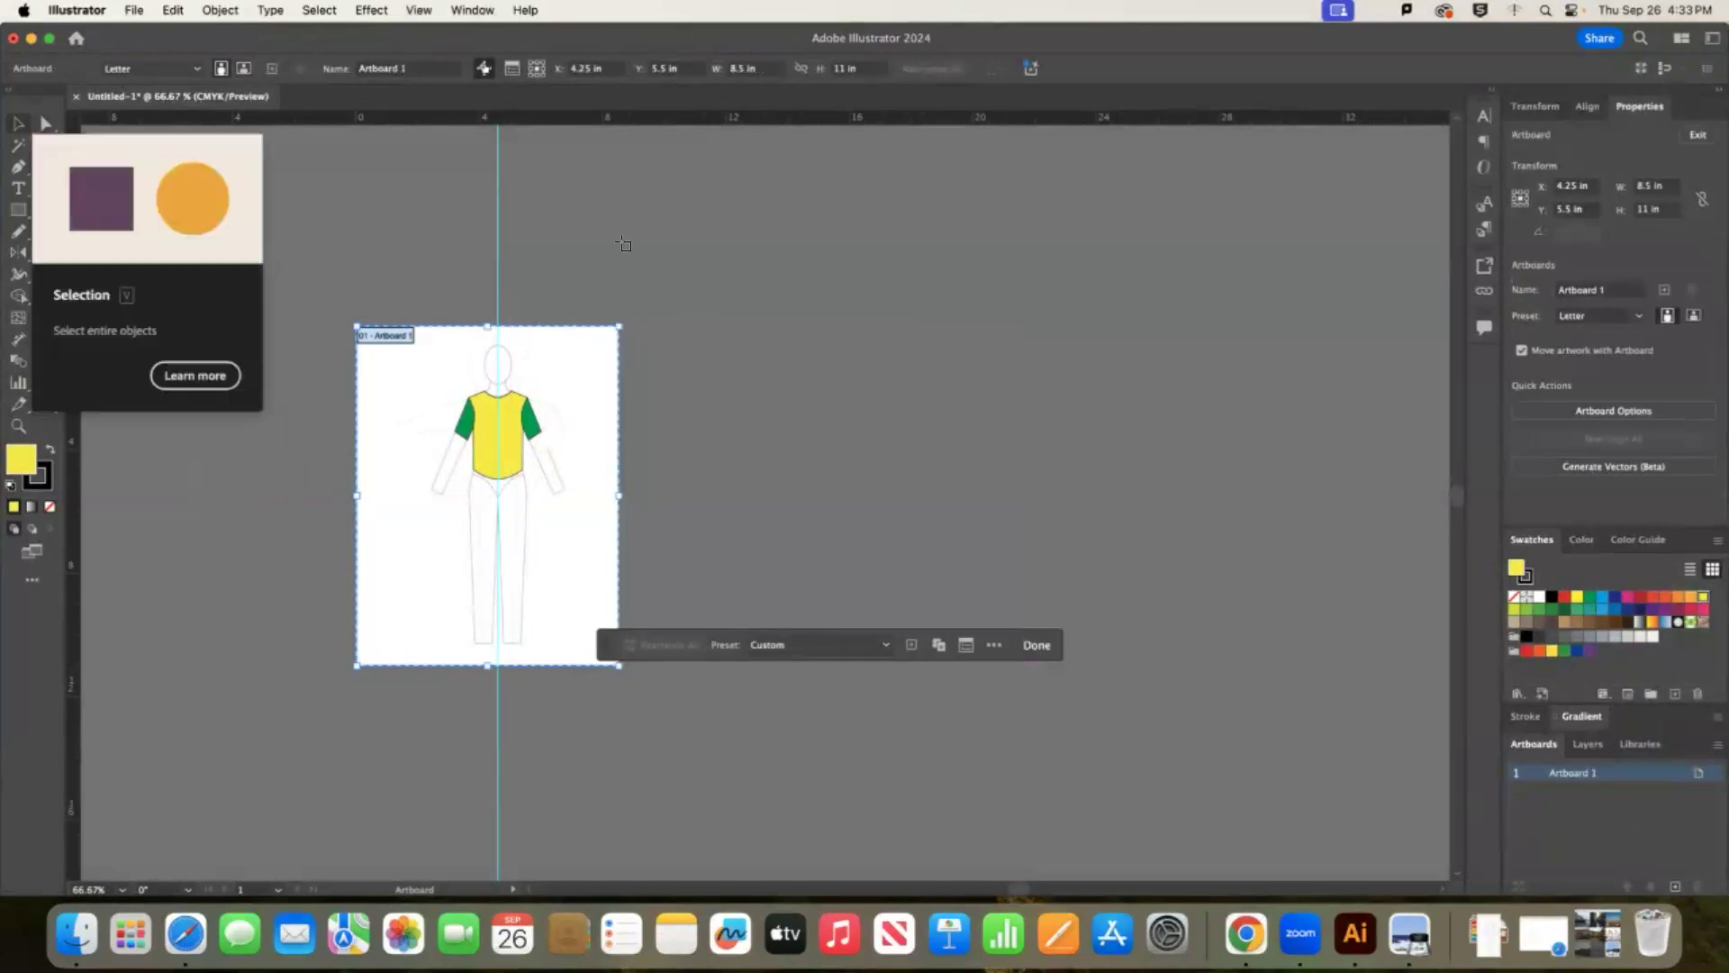
{"action": "left_click", "coordinate": [20, 124]}
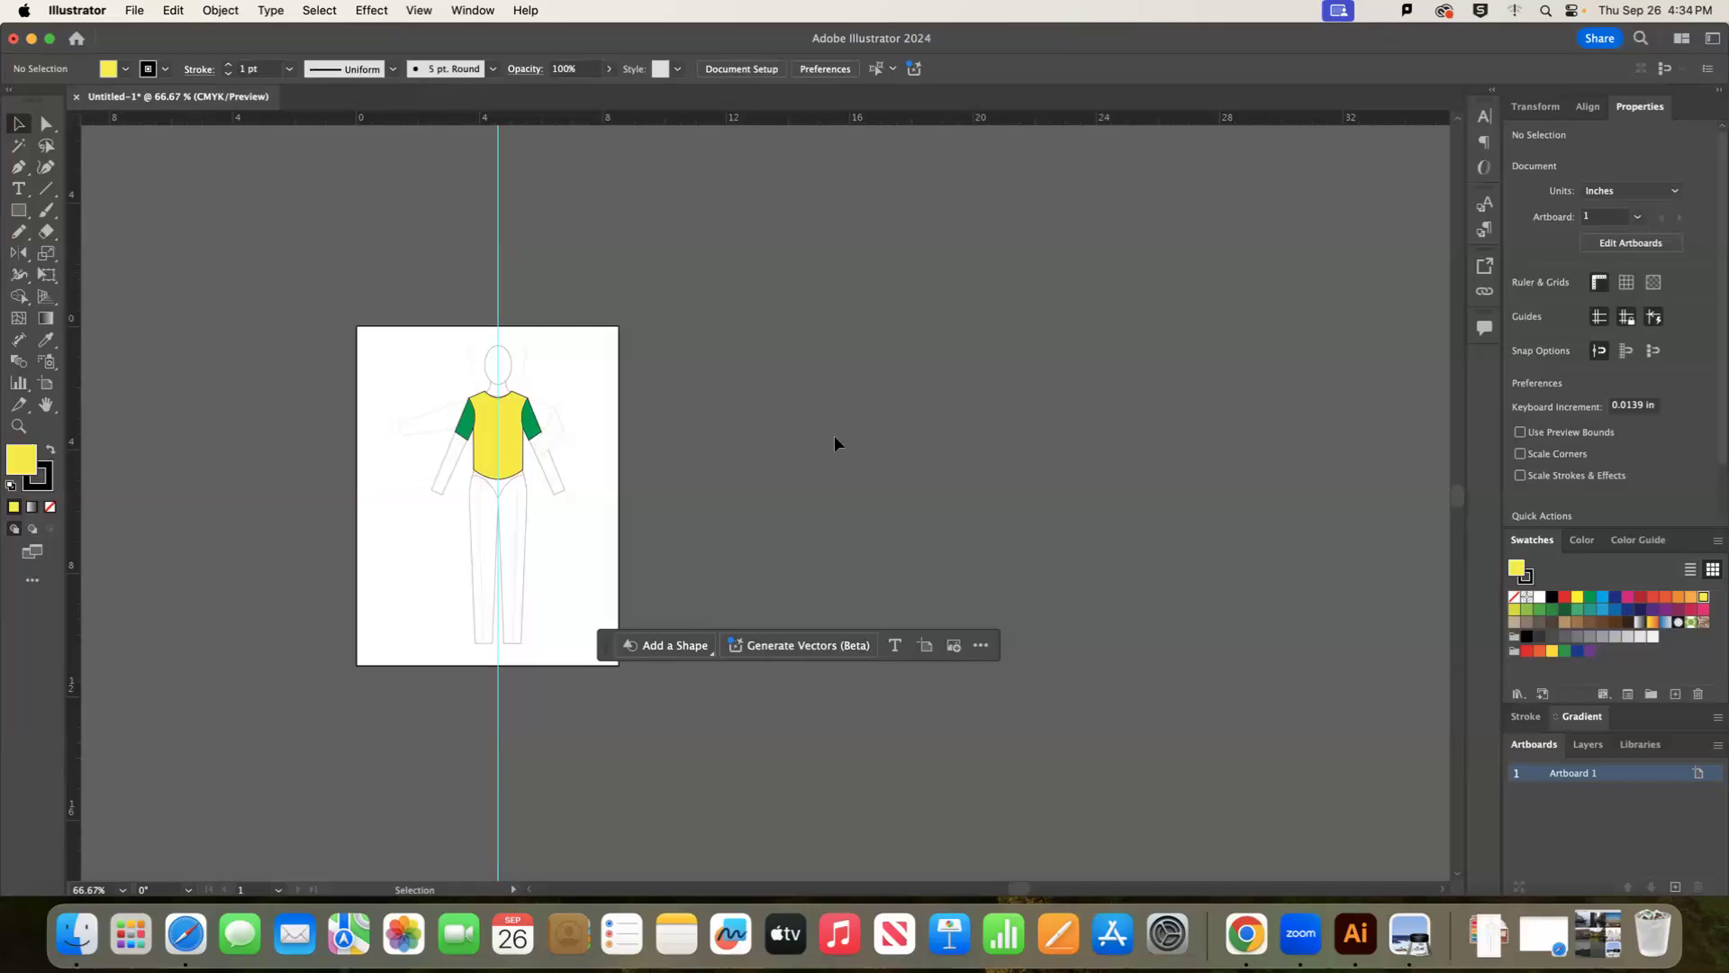
Start saving the document on the computer, review the available formats, keep Adobe Illustrator (ai), and cancel the save.
{"action": "key", "text": "a"}
{"action": "key", "text": "super+equal"}
{"action": "key", "text": "v"}
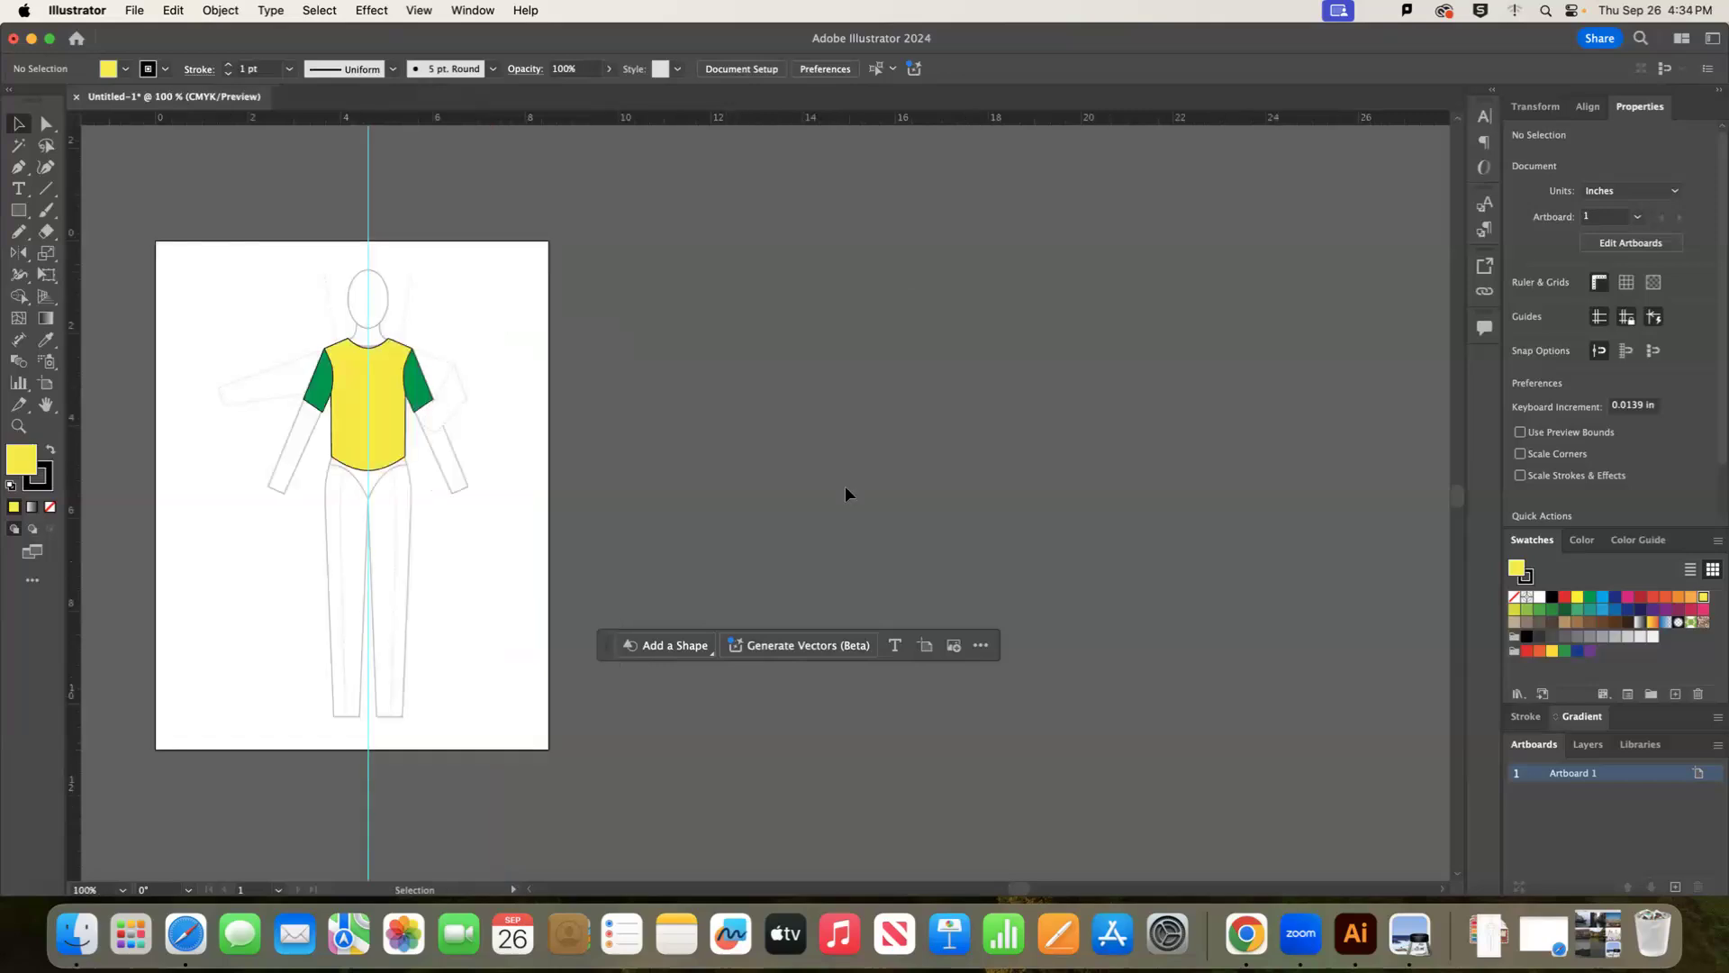
{"action": "scroll", "coordinate": [519, 481], "scroll_direction": "left", "scroll_amount": 10}
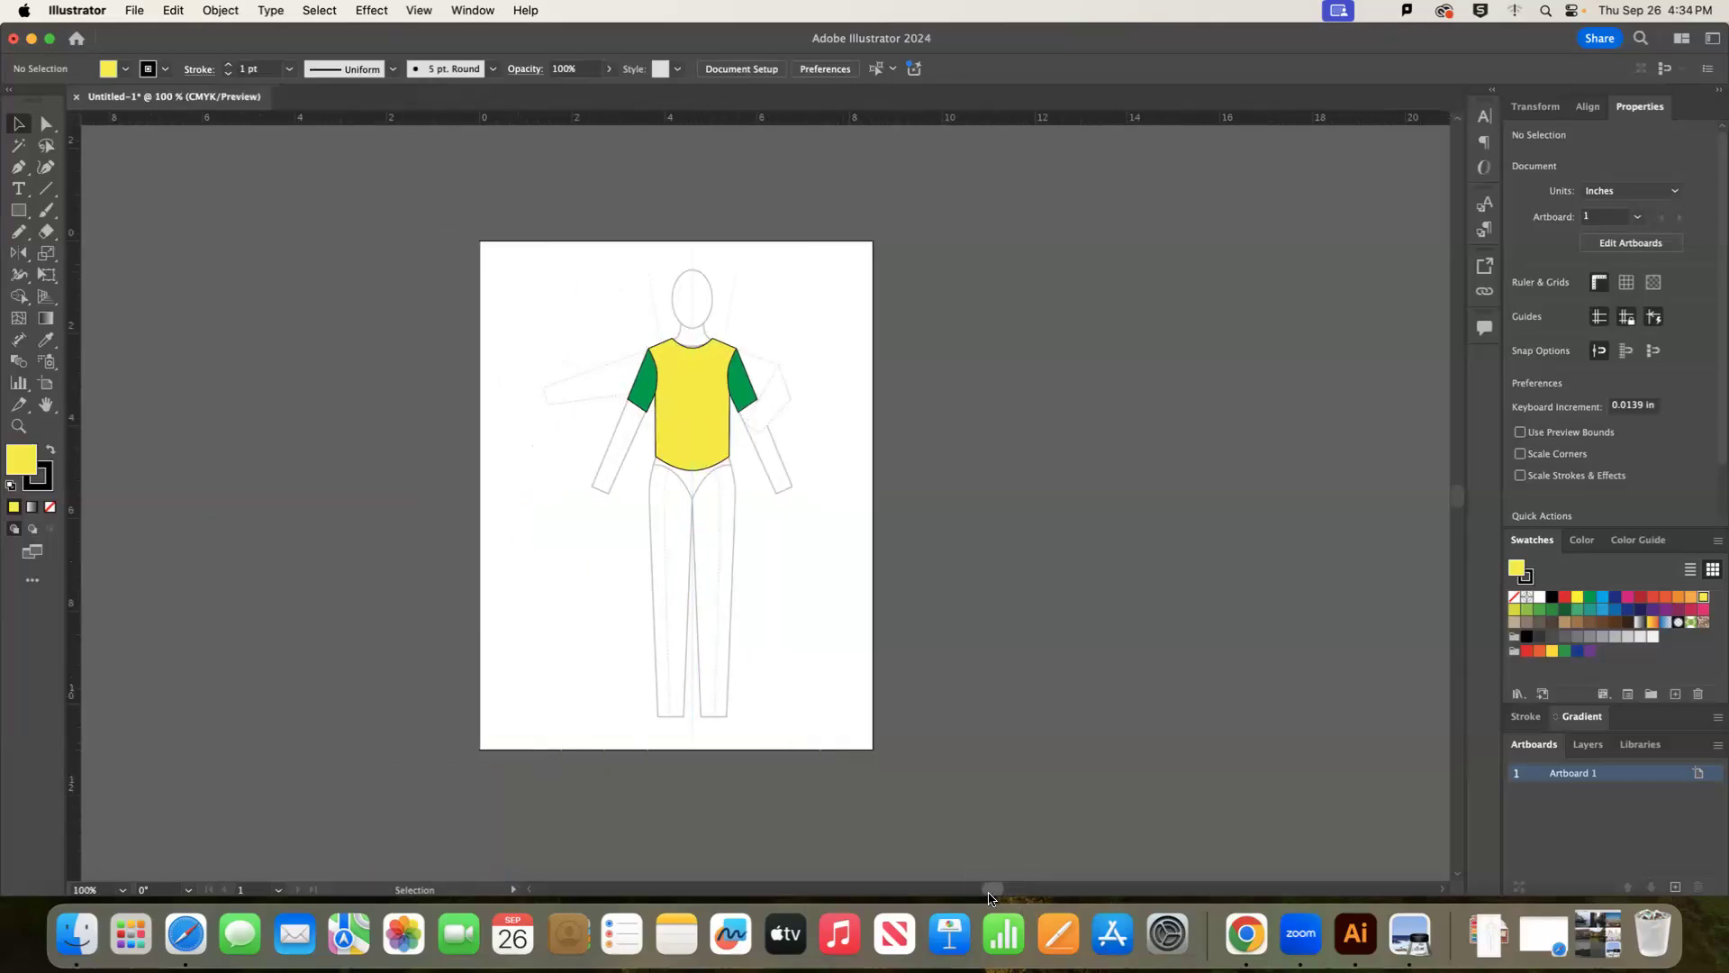
{"action": "left_click", "coordinate": [134, 10]}
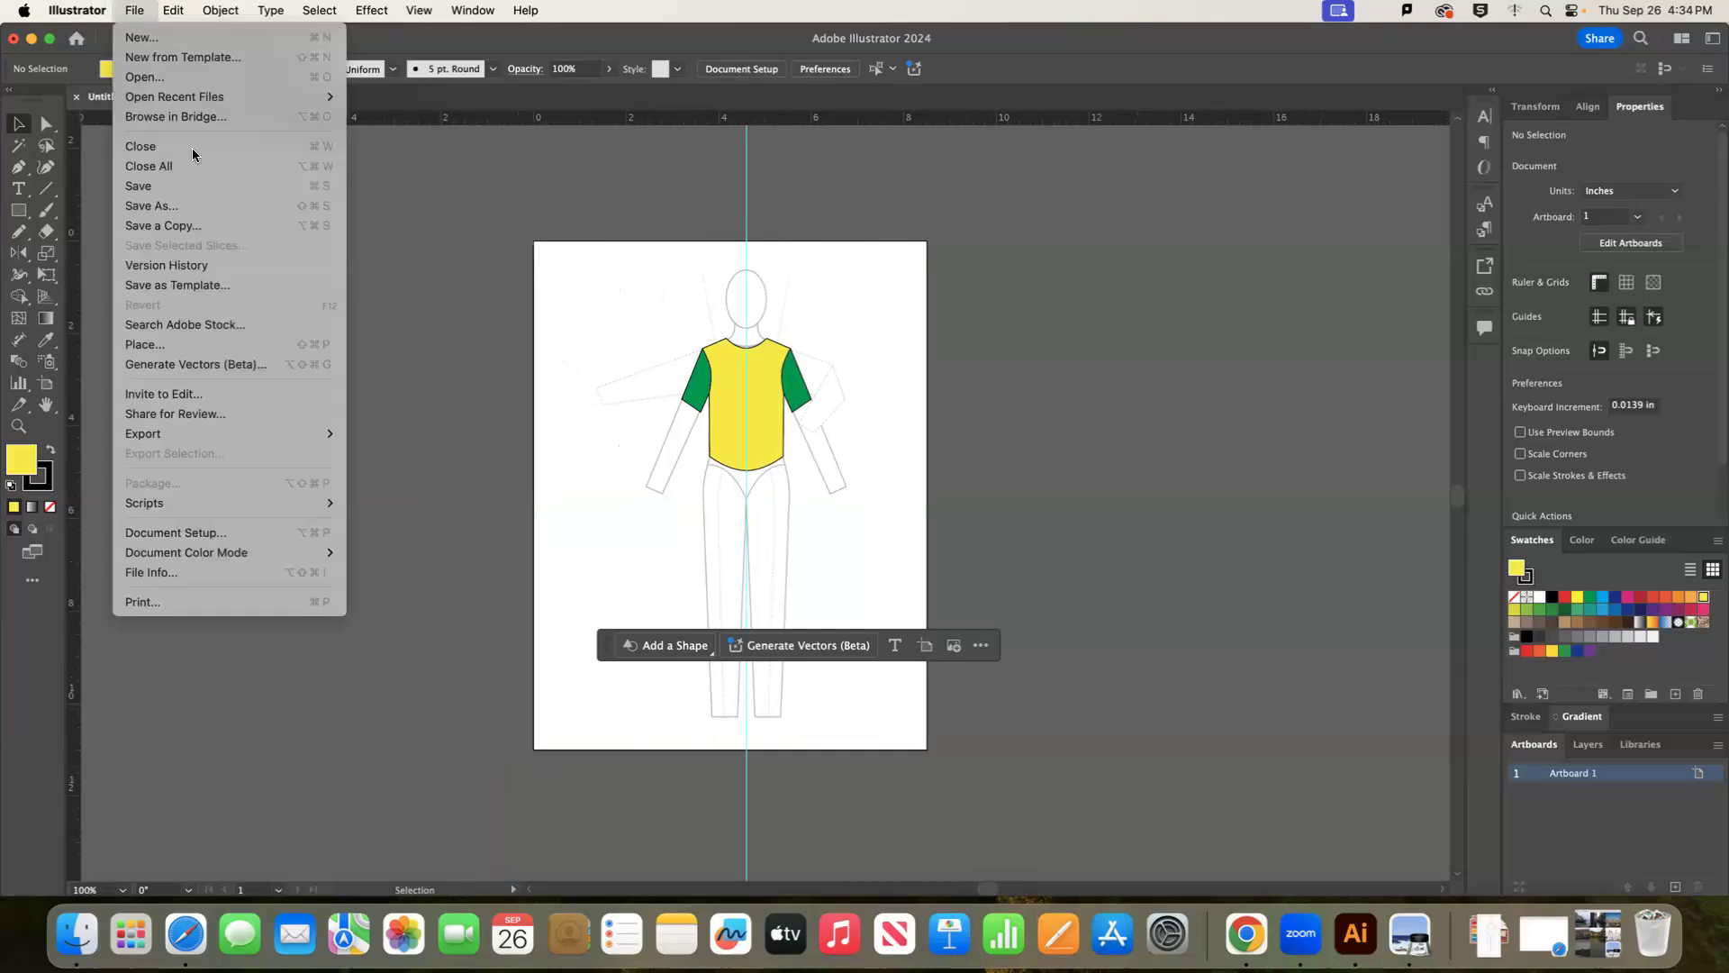
{"action": "left_click", "coordinate": [196, 206]}
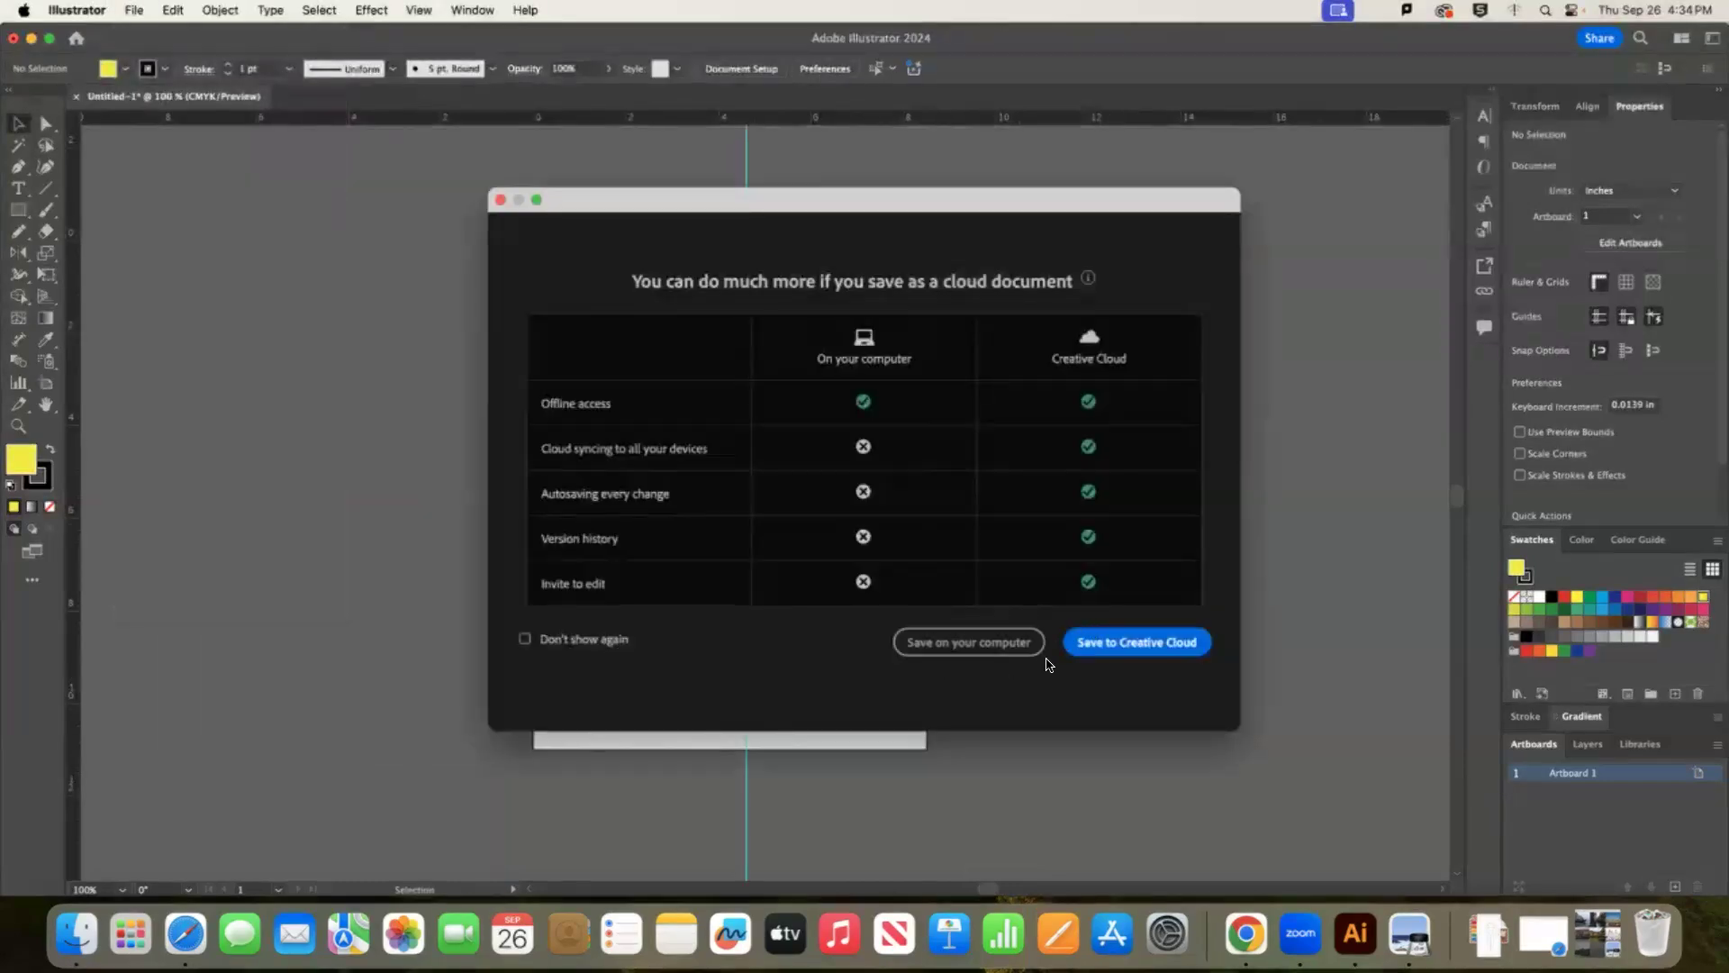
{"action": "left_click", "coordinate": [936, 644]}
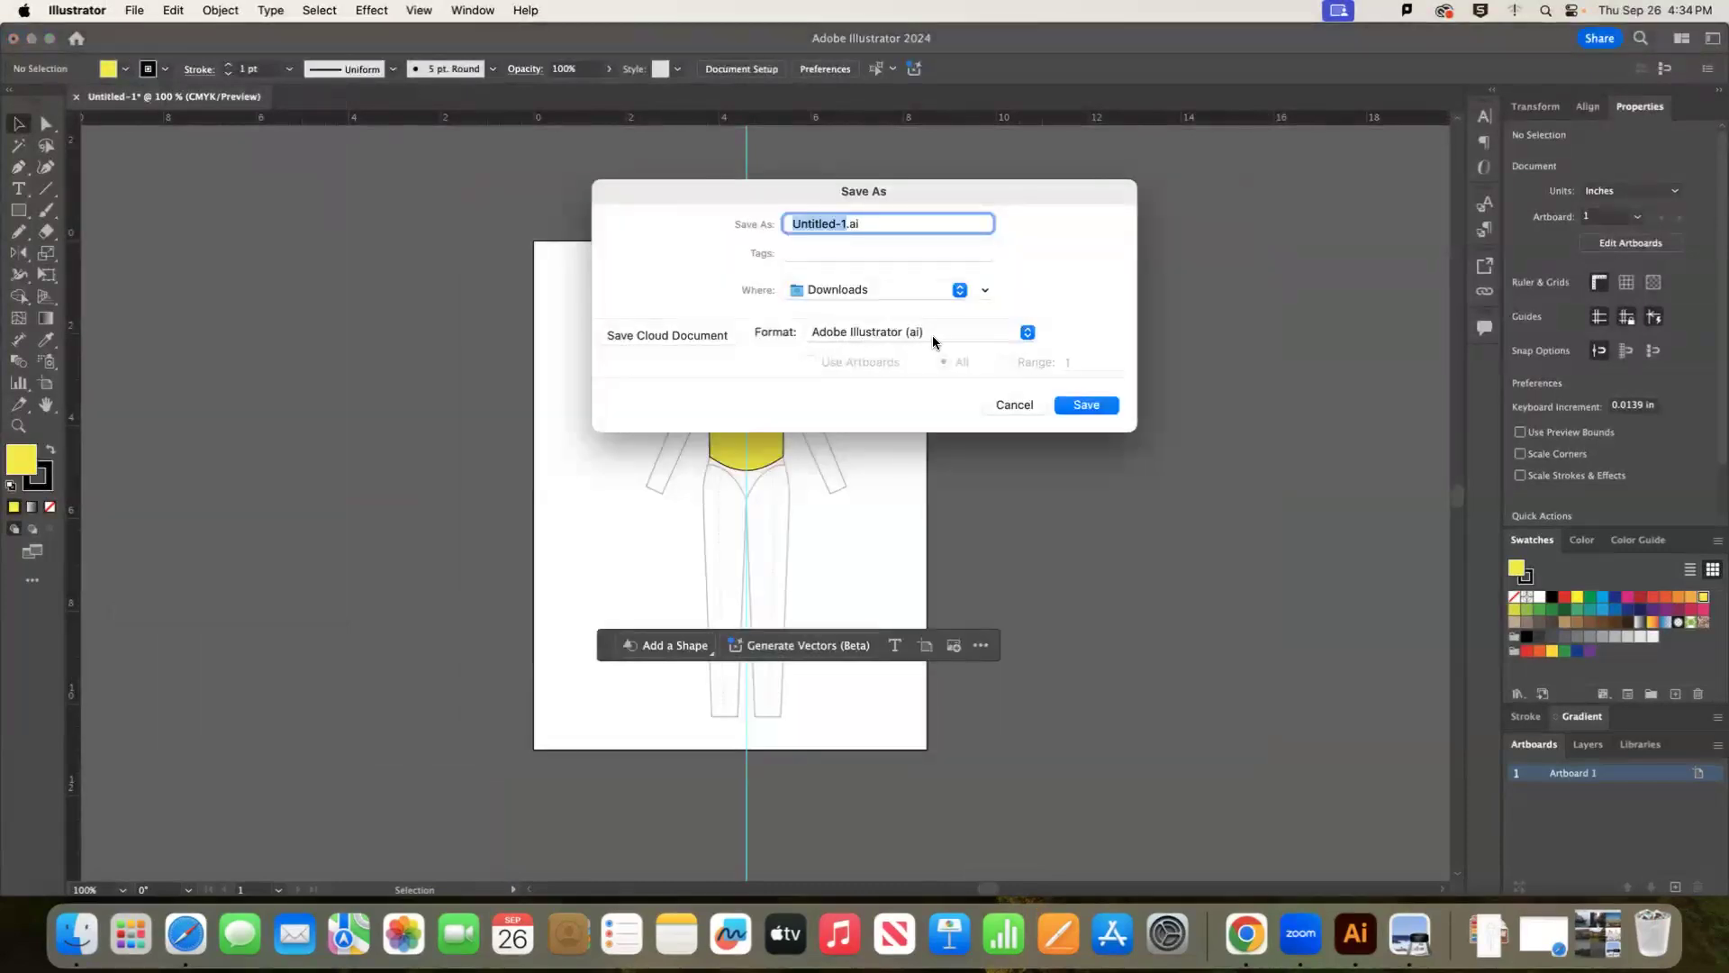
{"action": "left_click", "coordinate": [941, 335]}
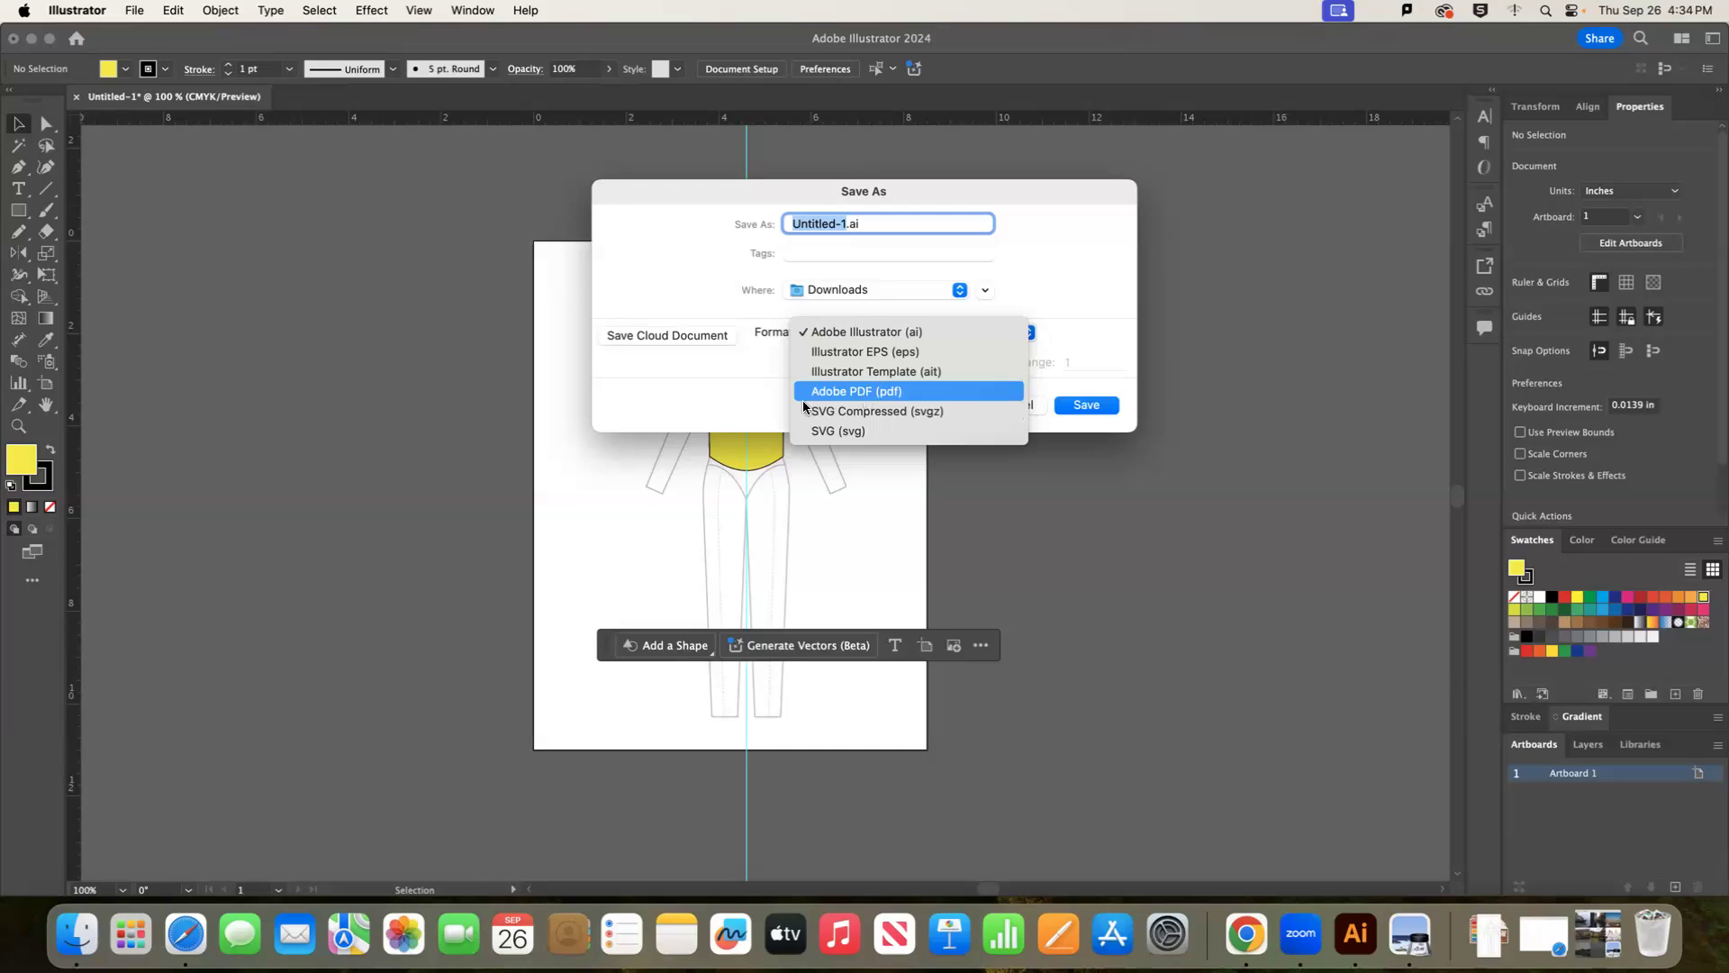
{"action": "left_click", "coordinate": [871, 333]}
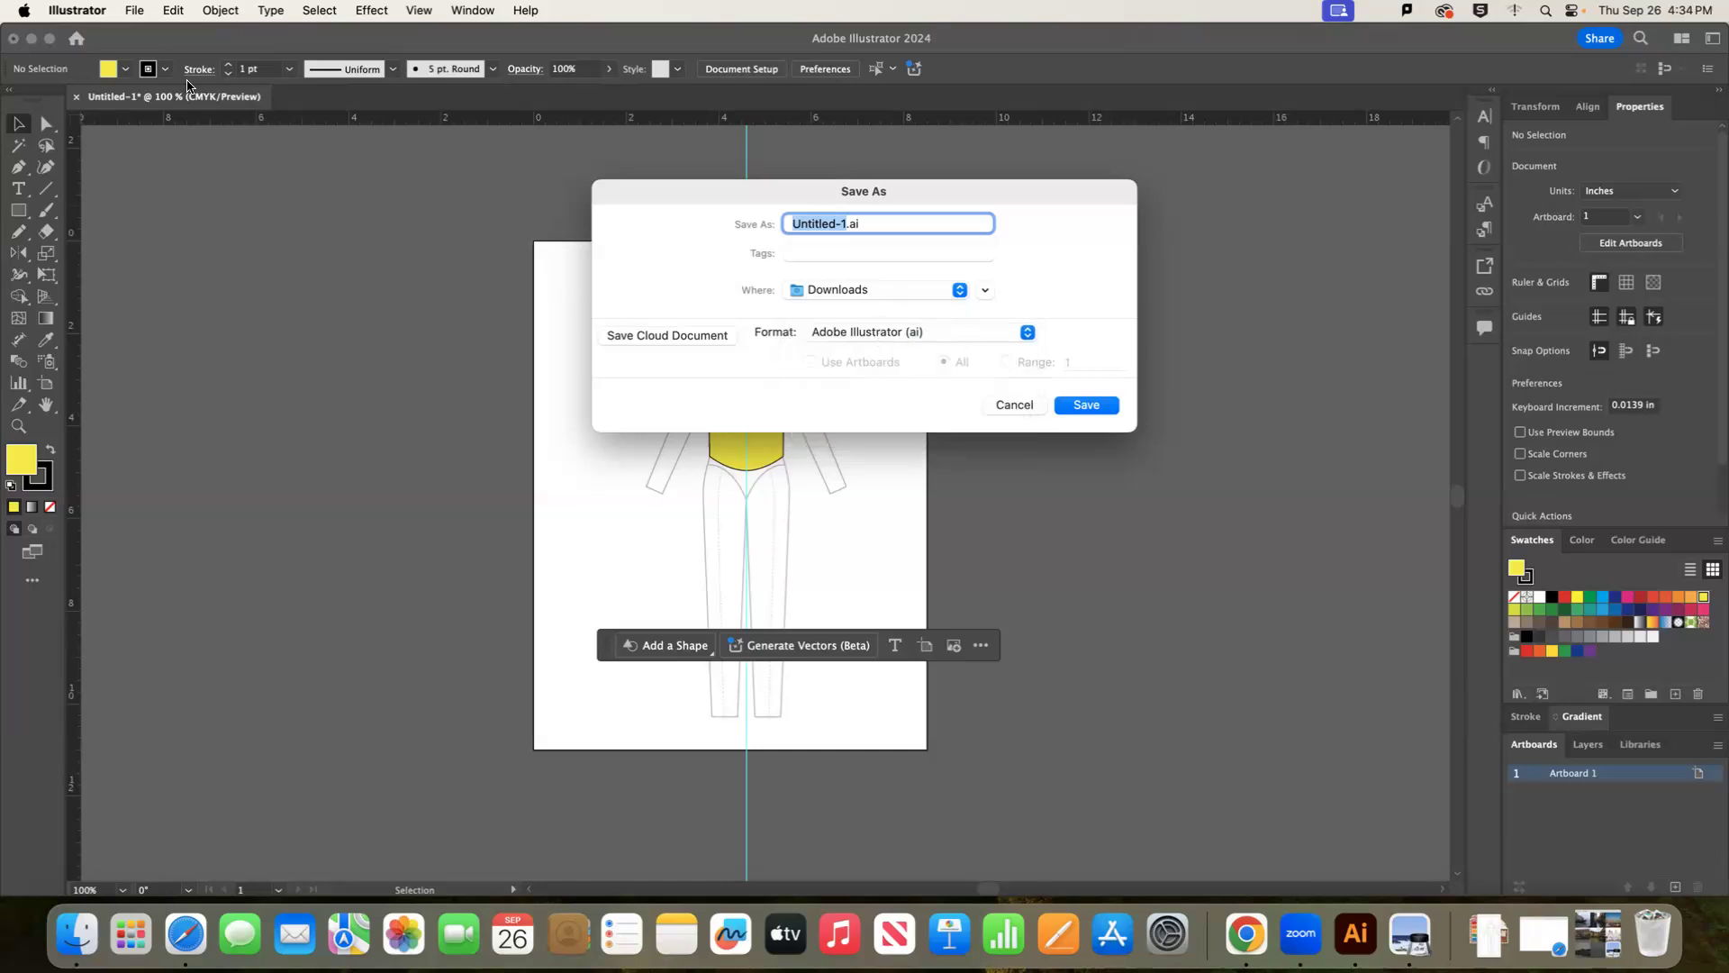
{"action": "left_click", "coordinate": [1014, 405]}
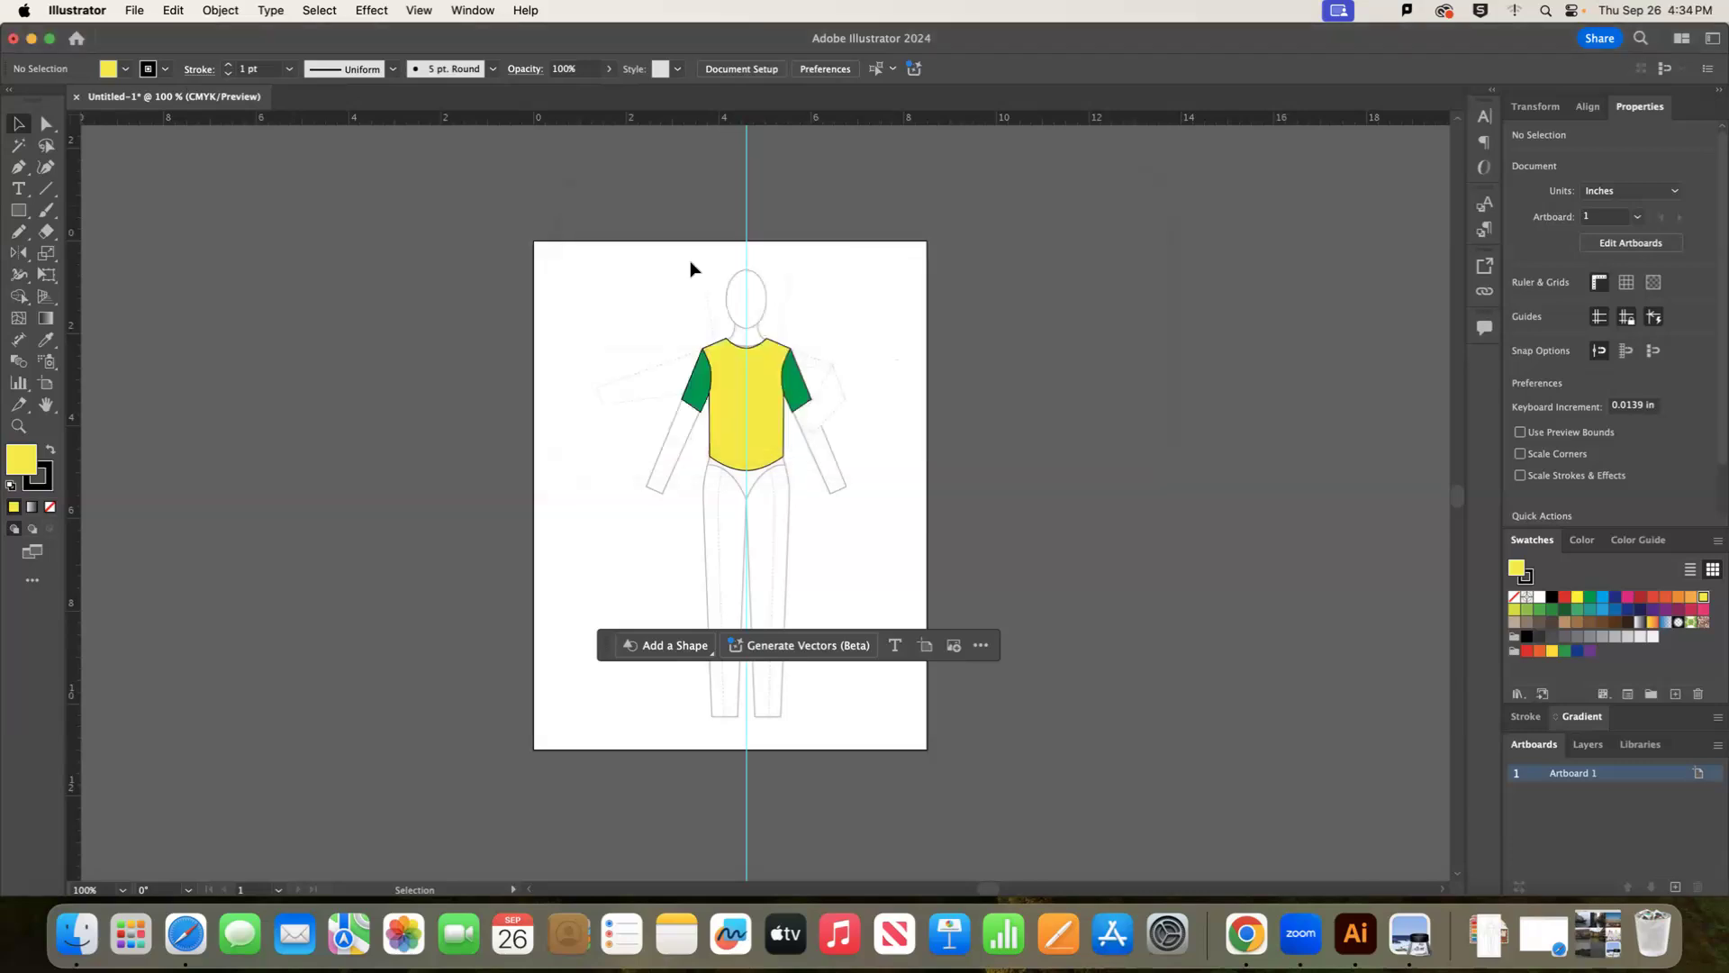
Start exporting the document, choose JPEG (jpg) as the format, and cancel the export.
{"action": "left_click", "coordinate": [135, 10]}
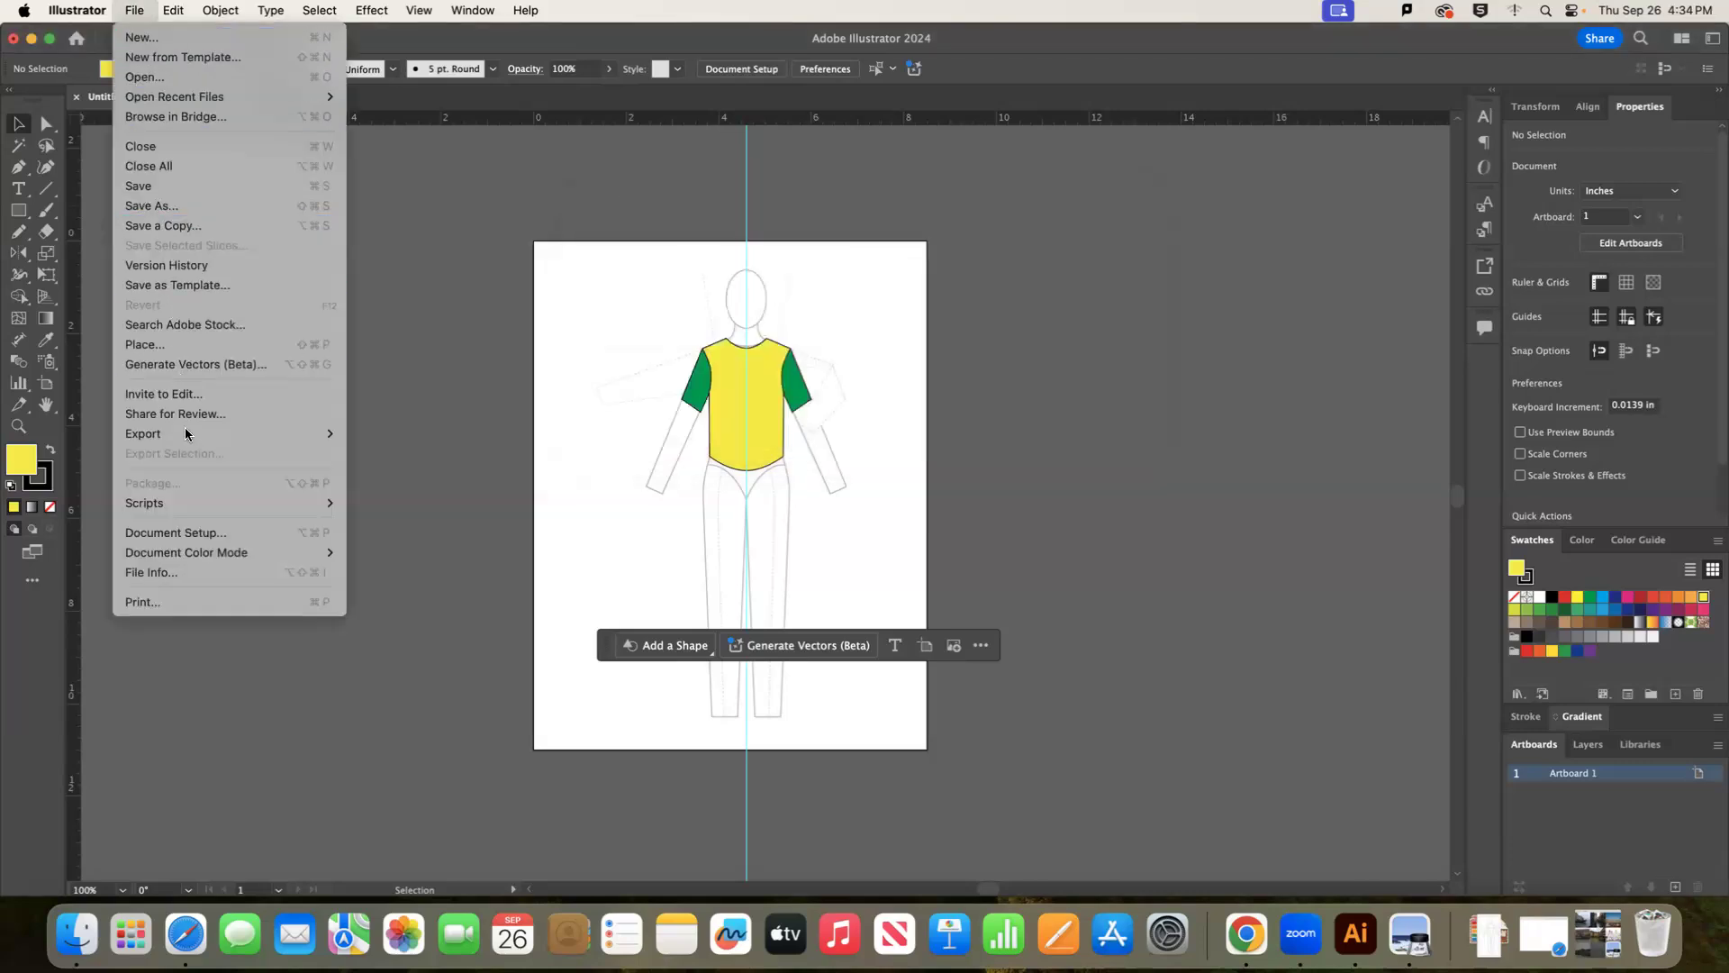
{"action": "mouse_move", "coordinate": [189, 434]}
{"action": "left_click", "coordinate": [400, 453]}
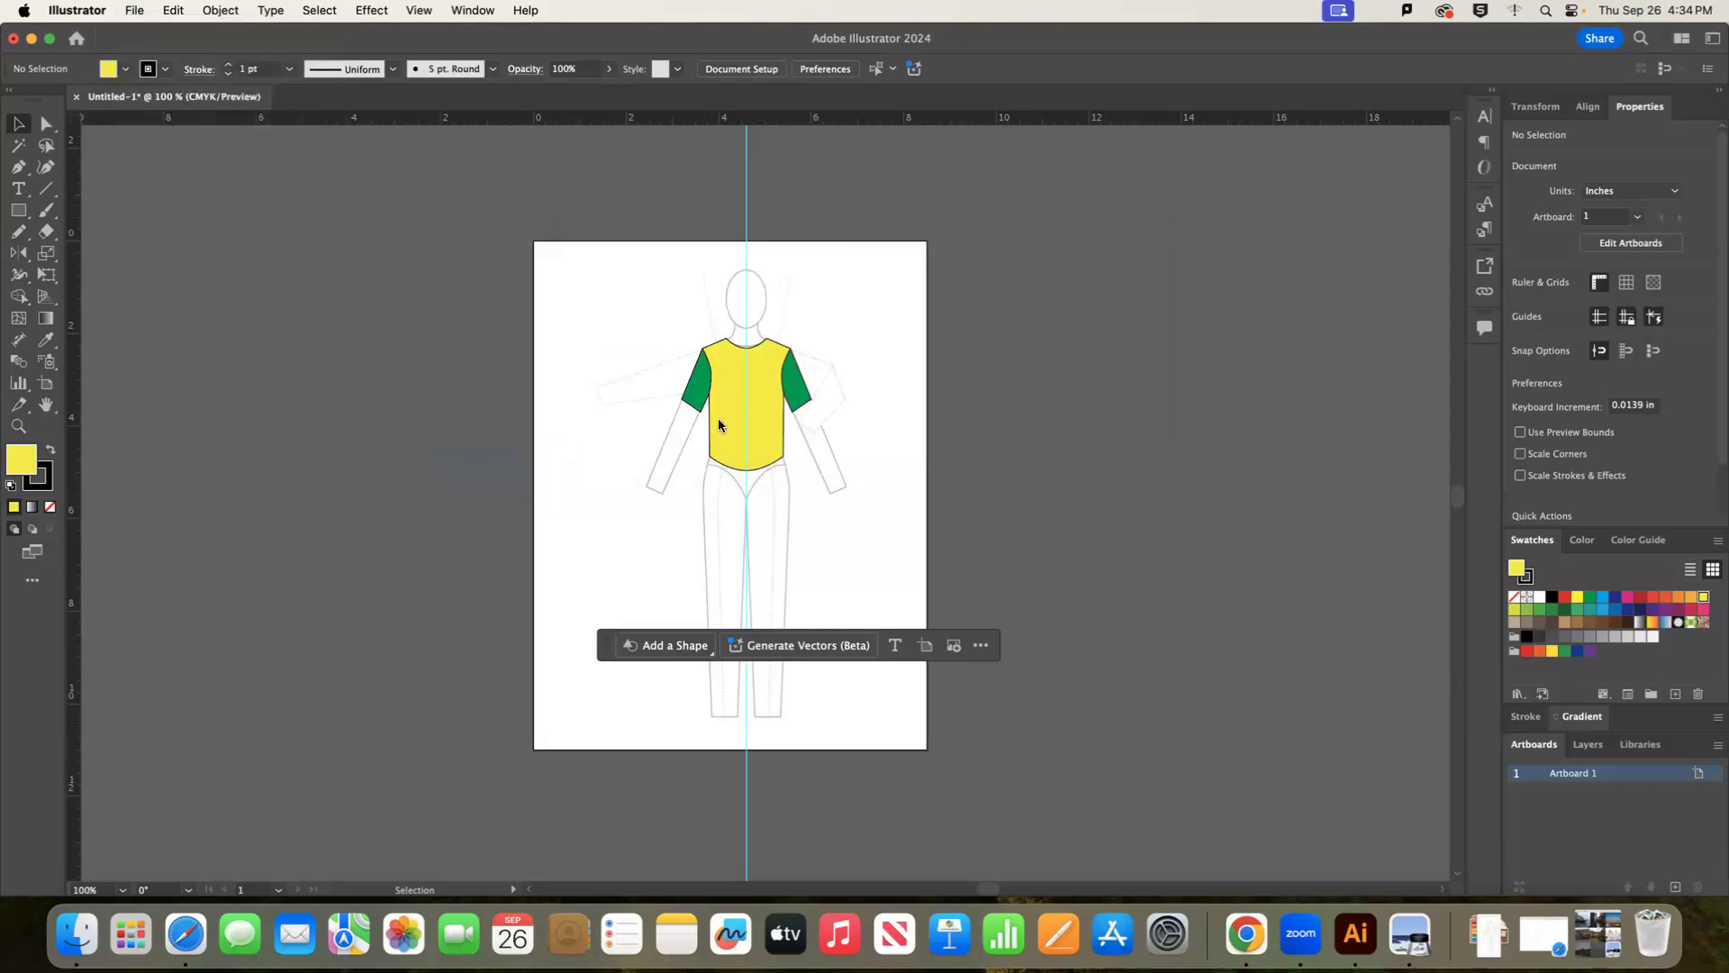
{"action": "left_click", "coordinate": [765, 333]}
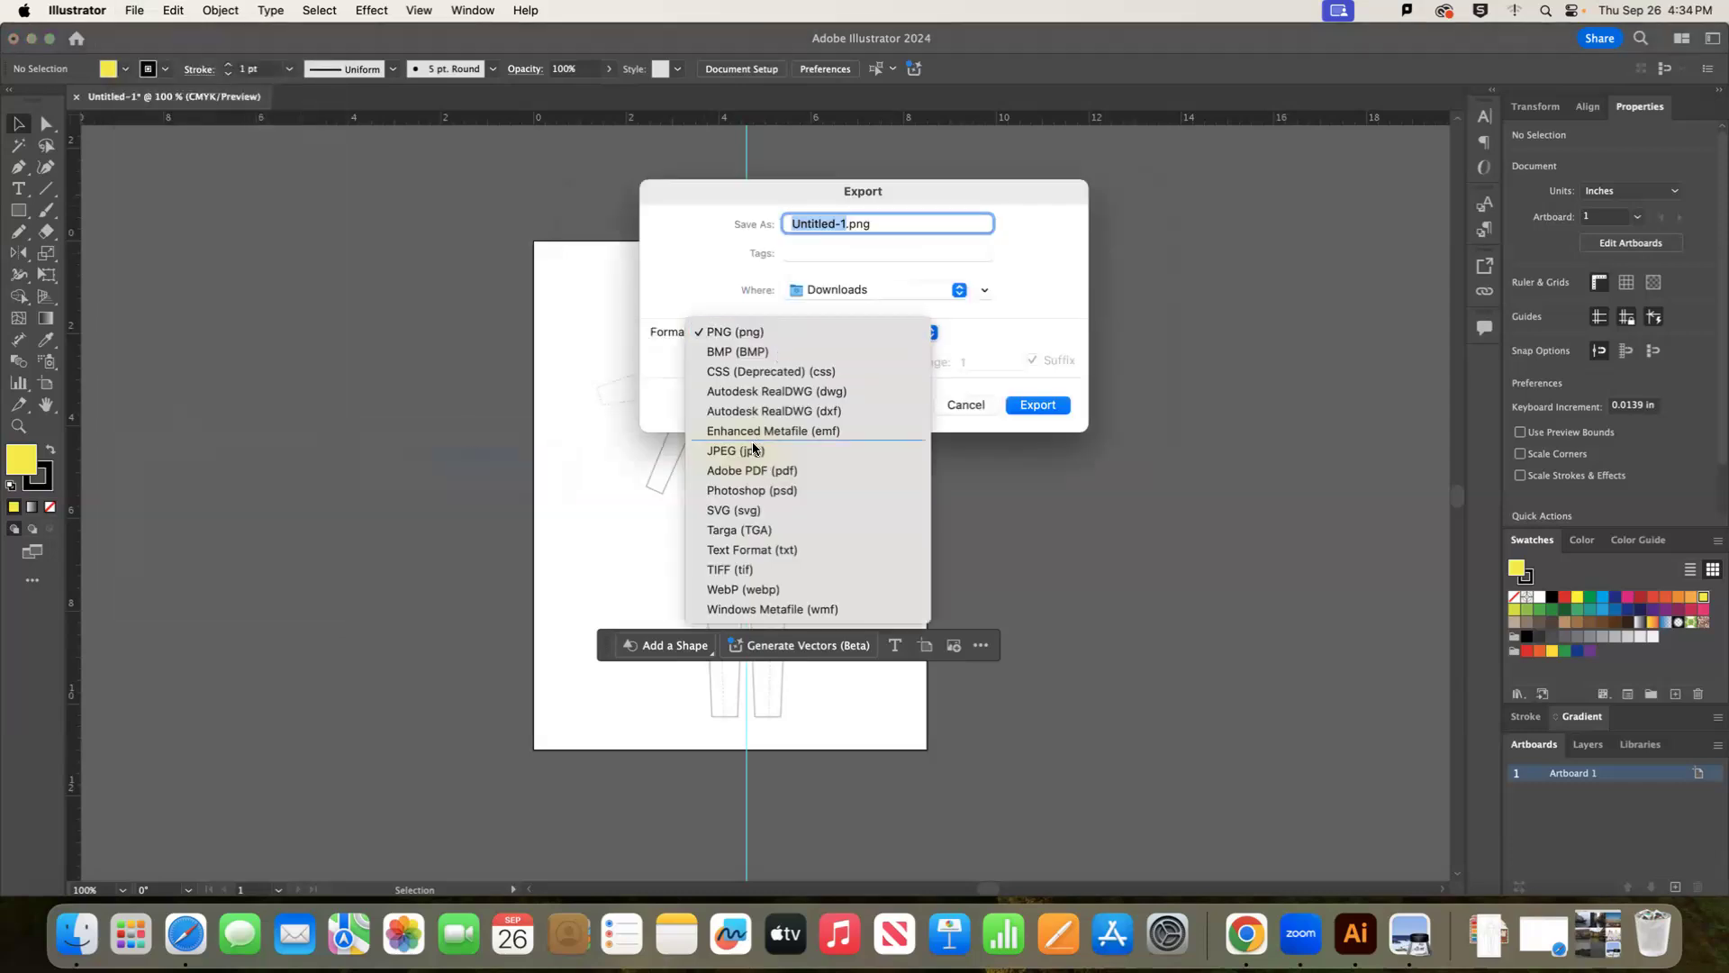
{"action": "left_click", "coordinate": [754, 449]}
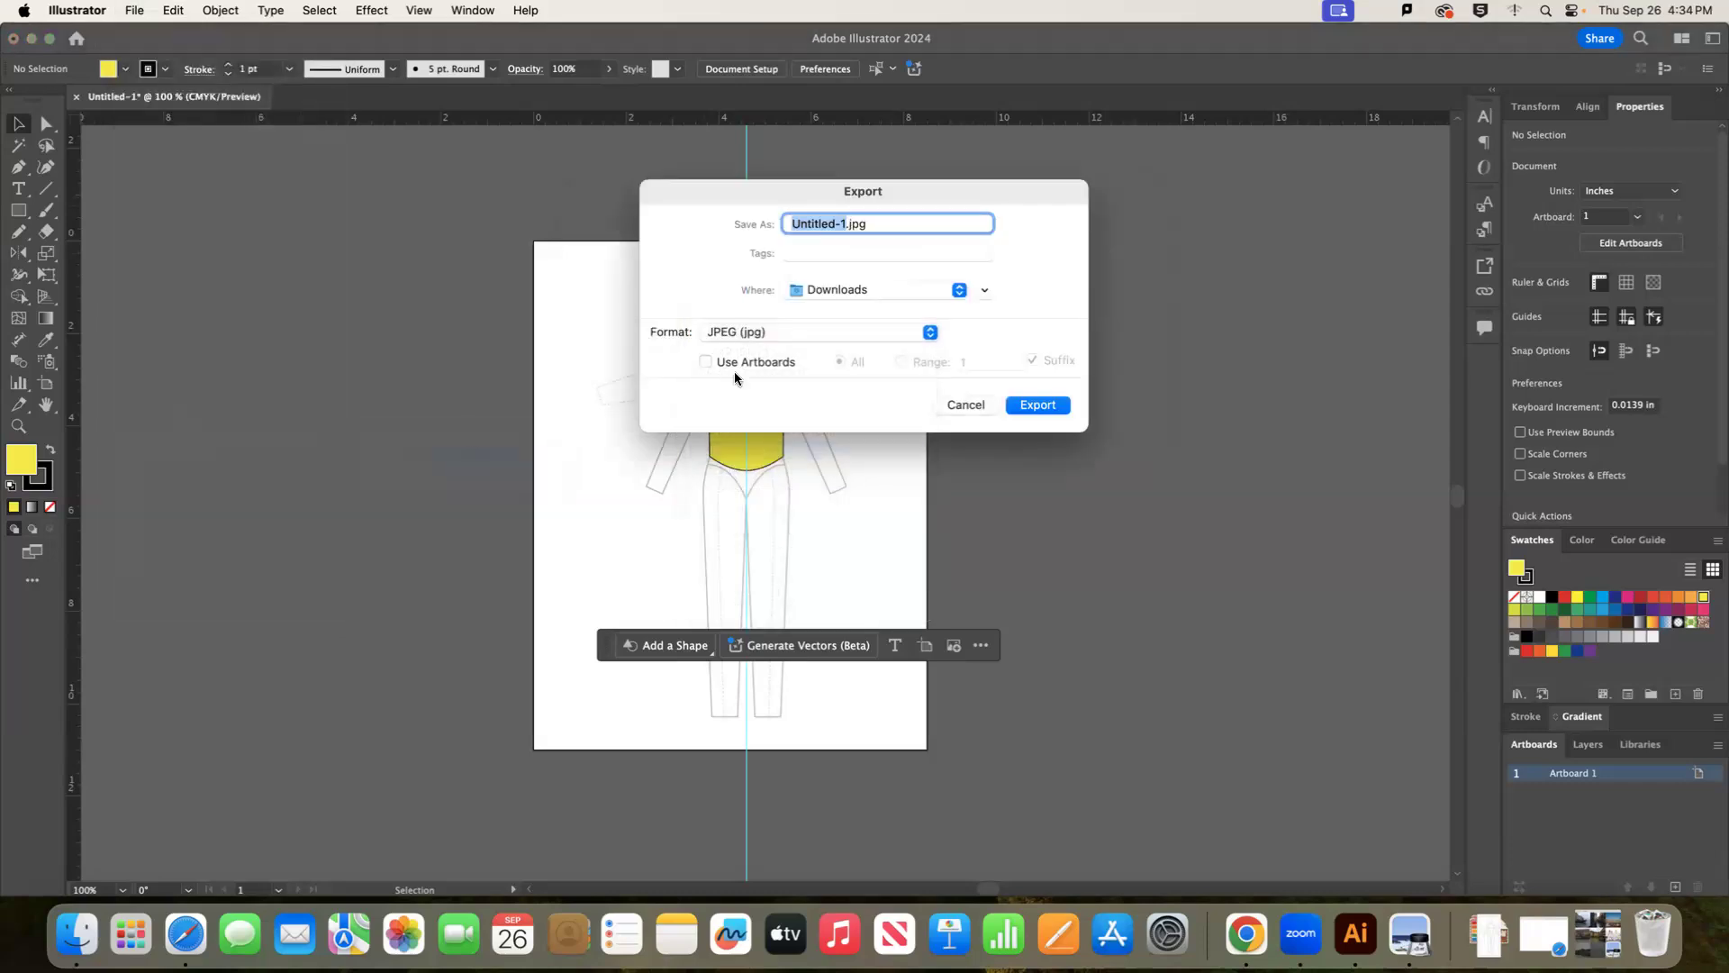
{"action": "left_click", "coordinate": [978, 406]}
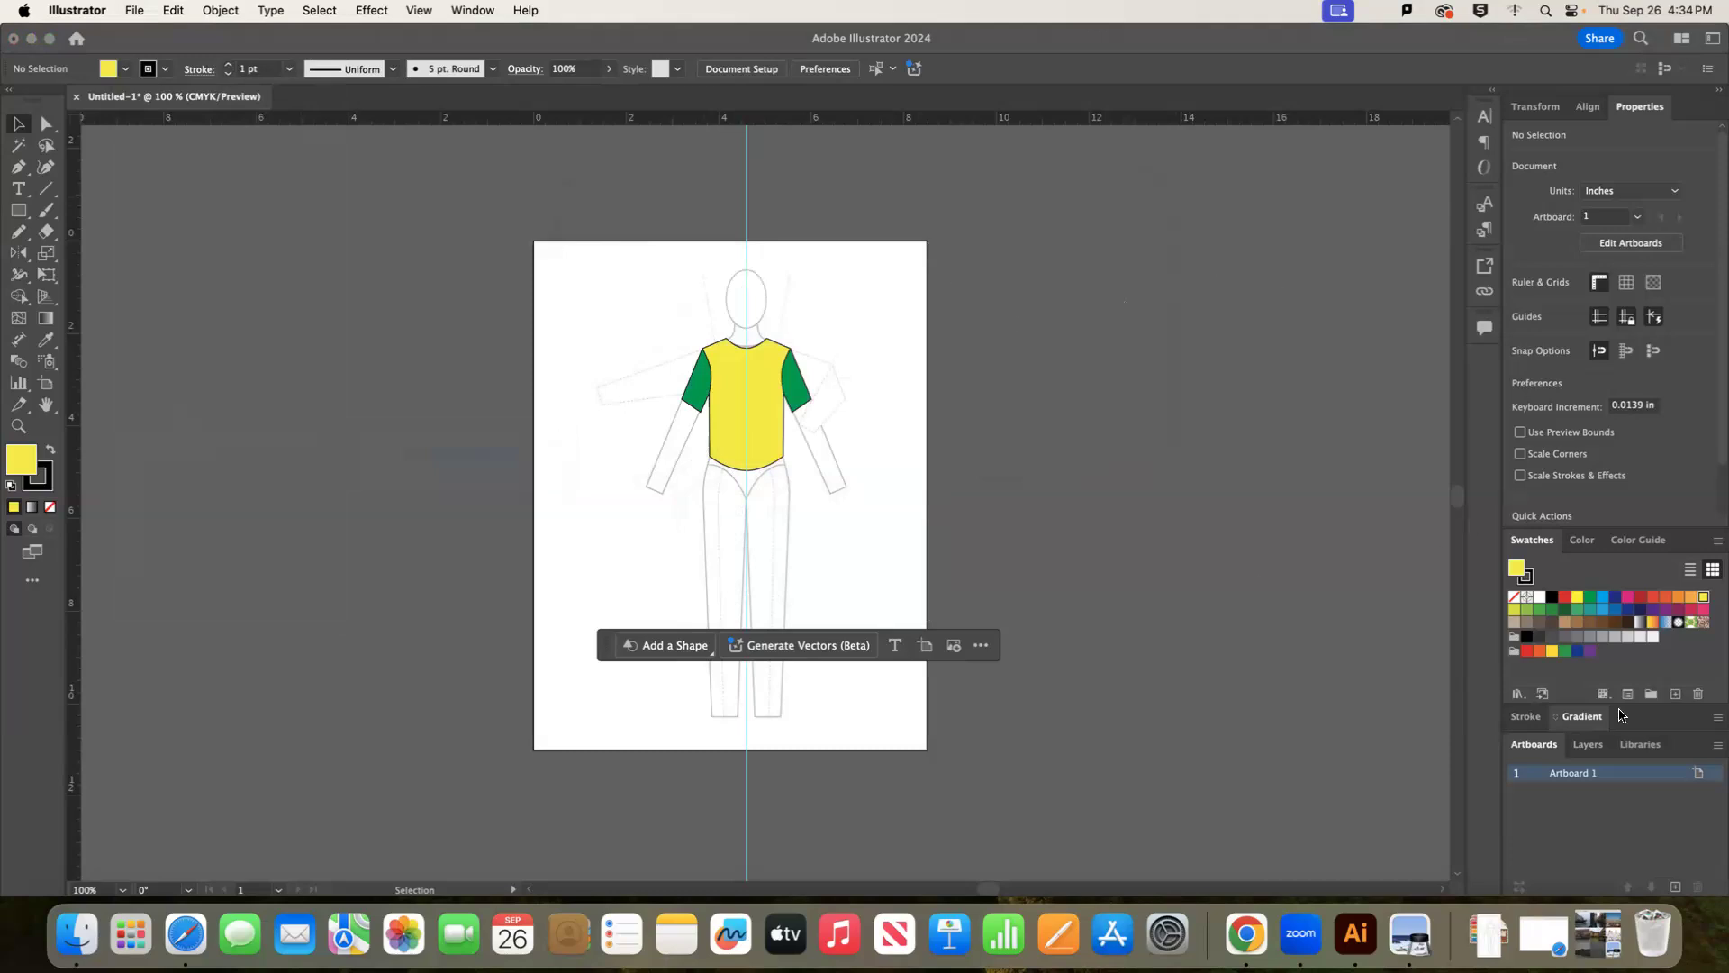
Show the layer list again, select the bodice with Direct Selection, and deselect it.
{"action": "left_click", "coordinate": [1588, 744]}
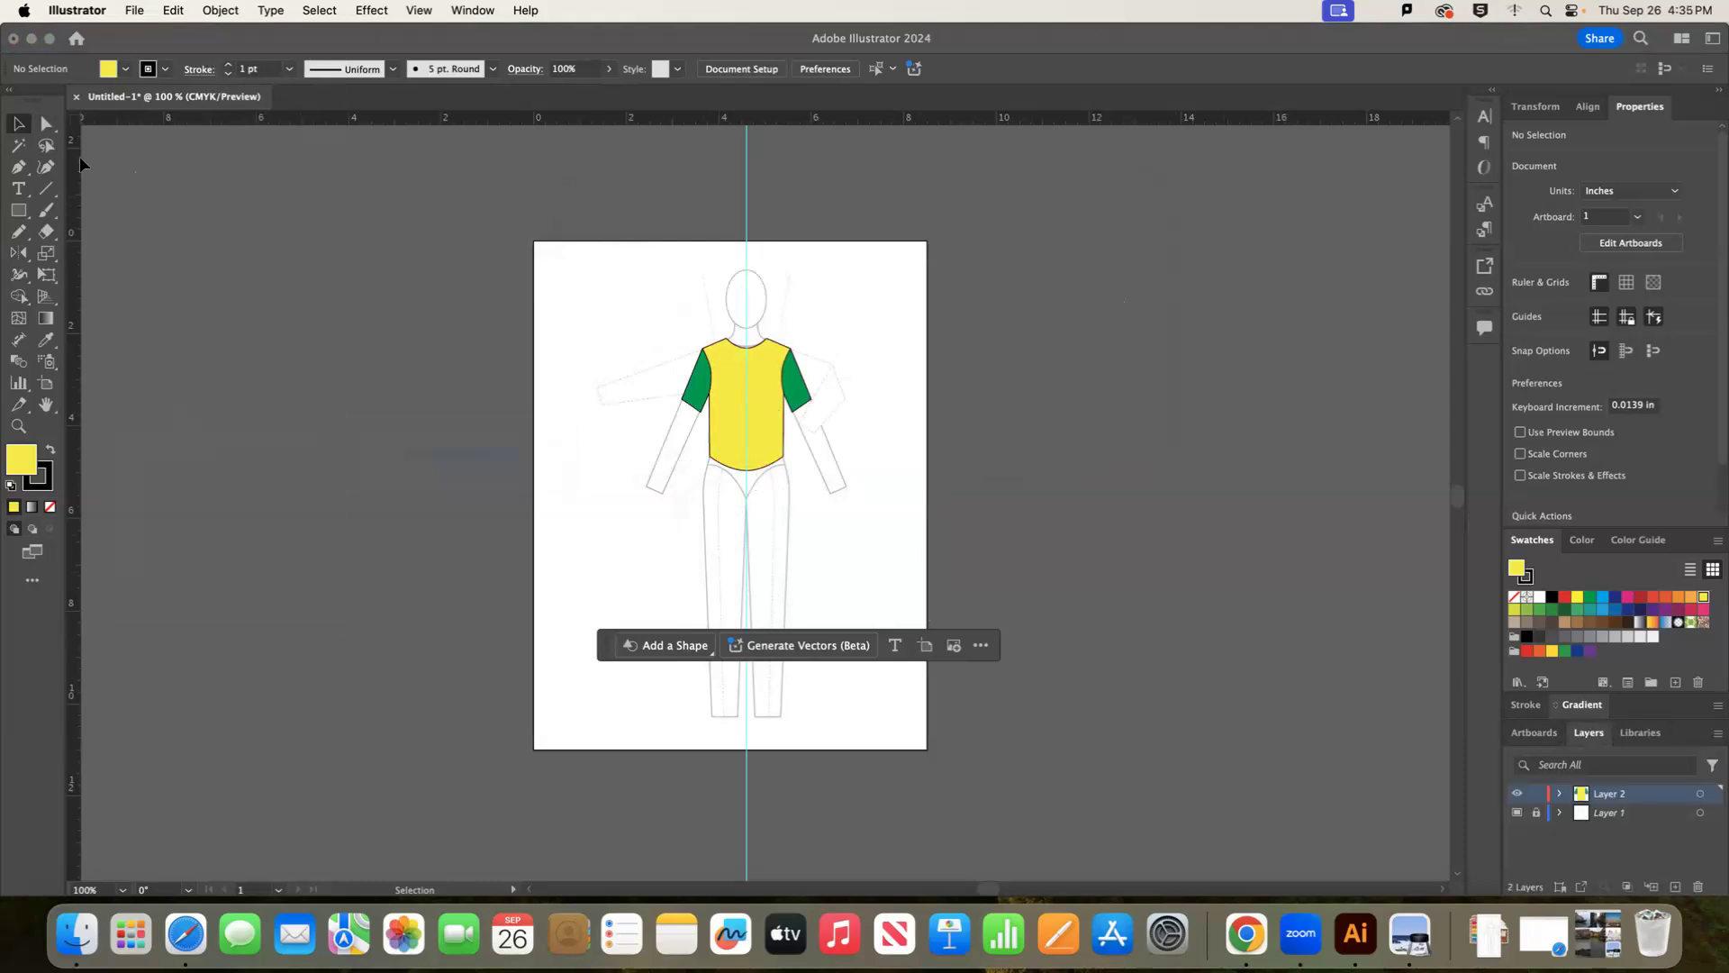
{"action": "left_click", "coordinate": [37, 126]}
{"action": "left_click", "coordinate": [793, 410]}
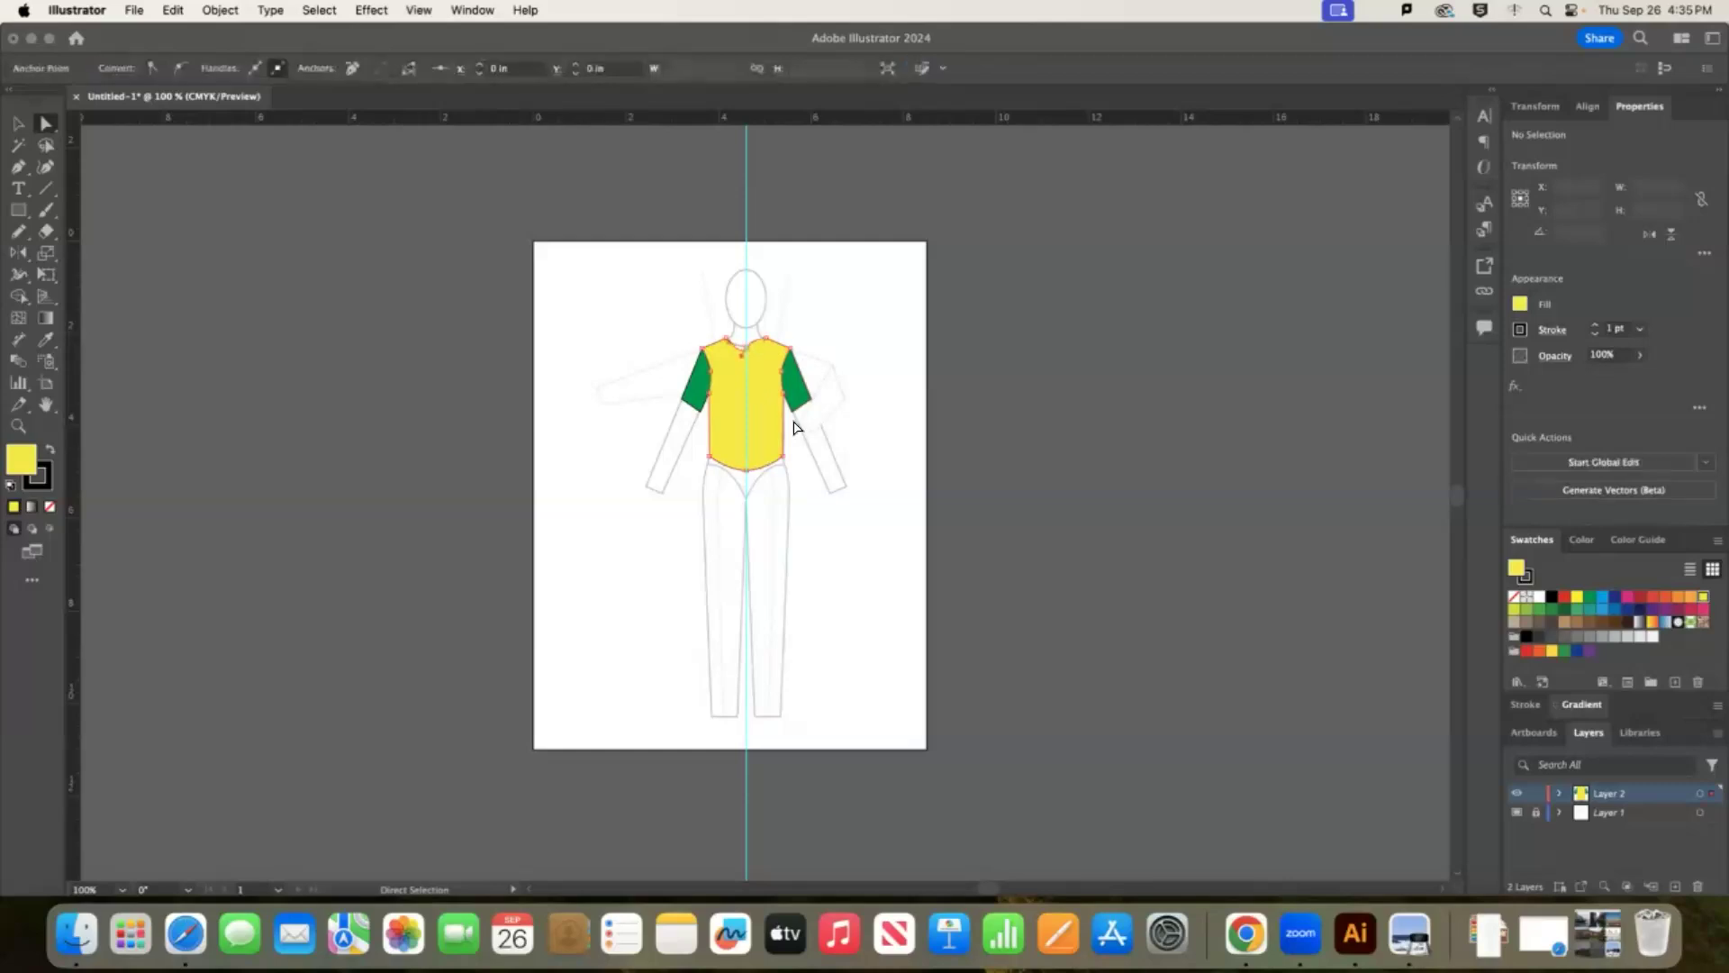
{"action": "left_click", "coordinate": [896, 397]}
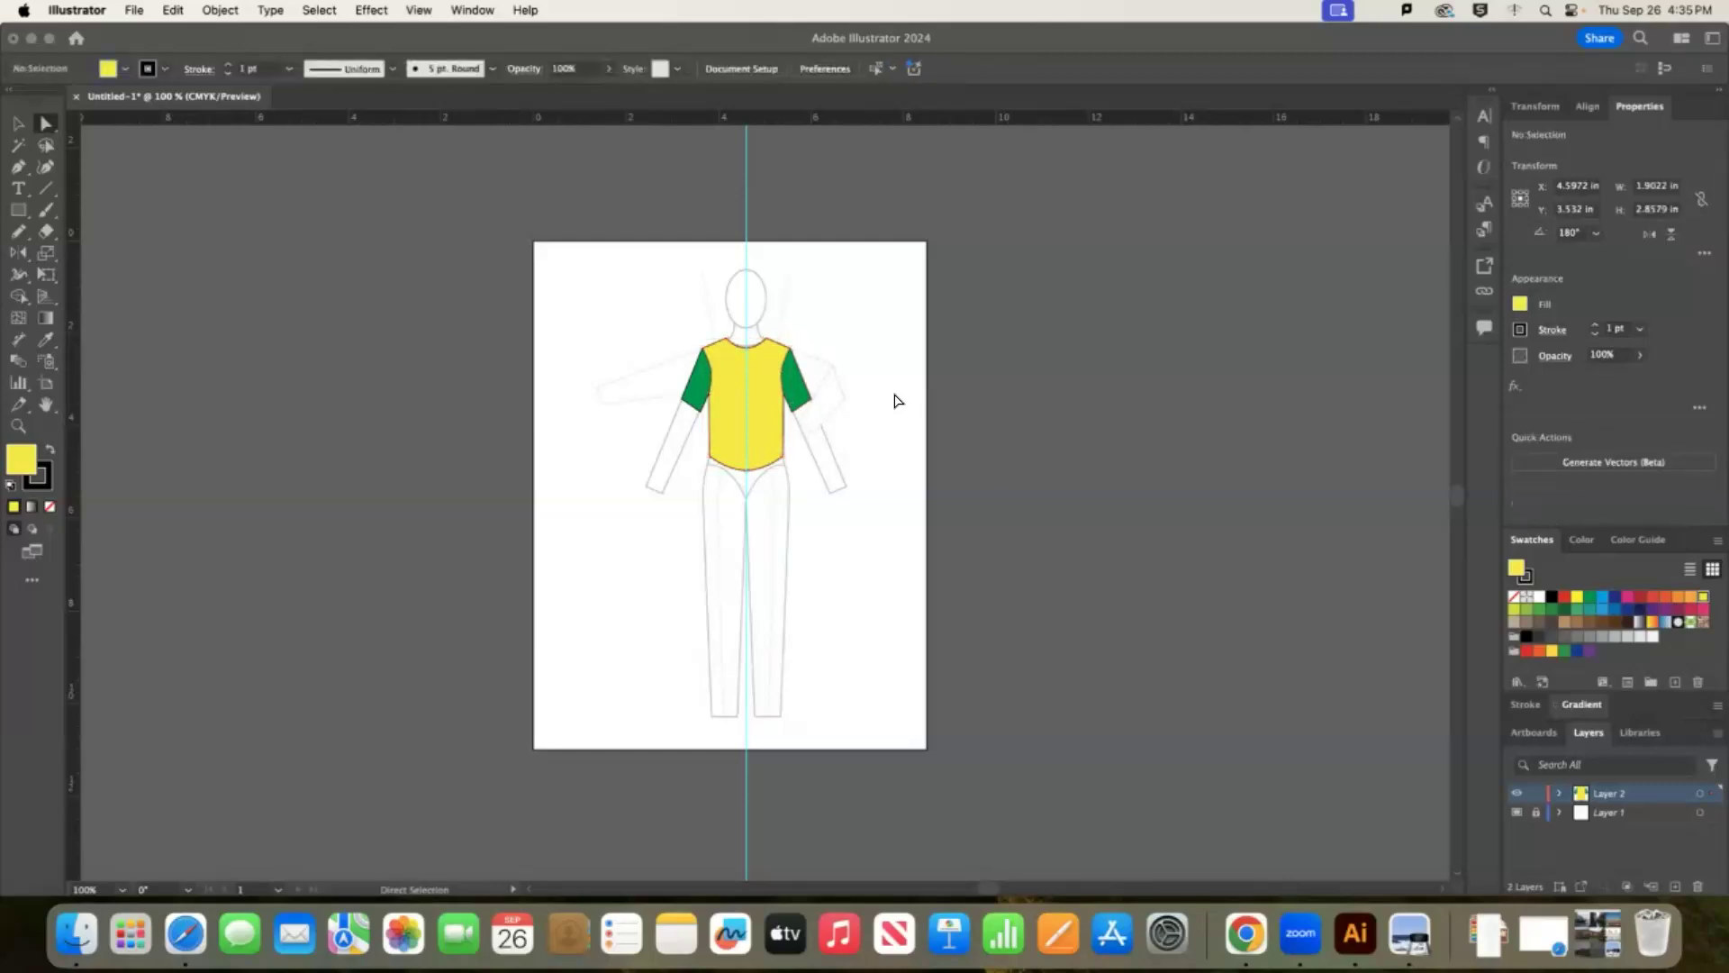
Float the Stroke settings over the canvas beside the top and show all of their options.
{"action": "key", "text": "super+equal"}
{"action": "key", "text": "super+equal"}
{"action": "key", "text": "super+equal"}
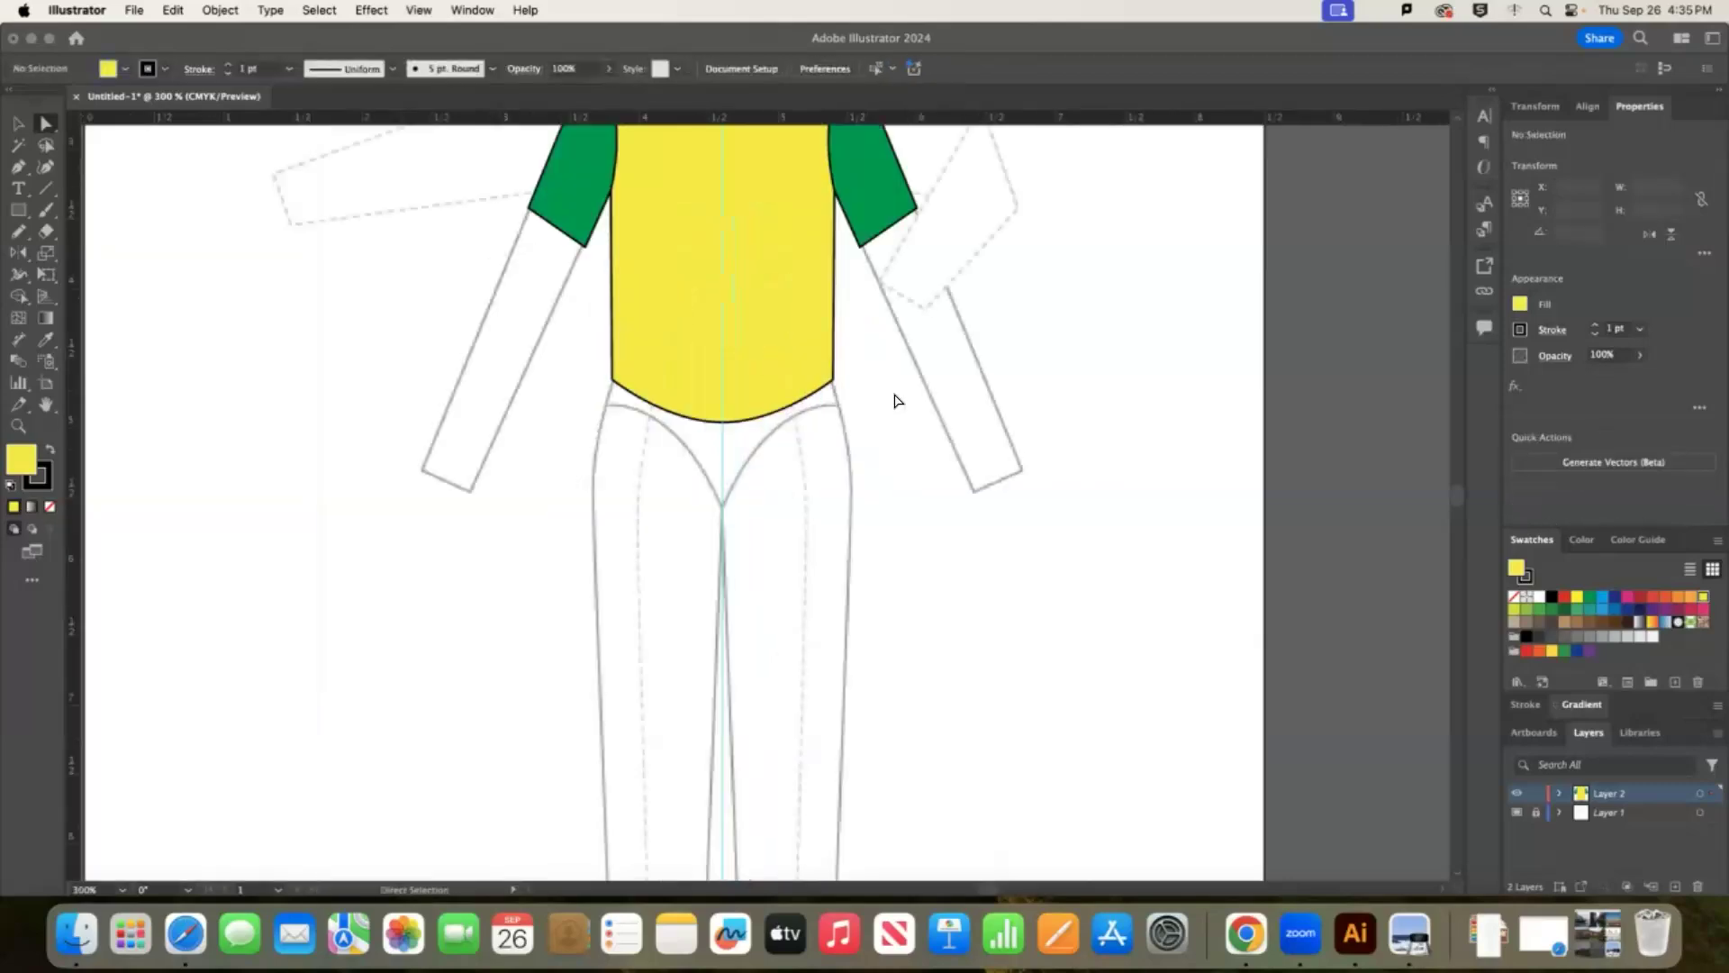
{"action": "scroll", "coordinate": [820, 427], "scroll_direction": "up", "scroll_amount": 5}
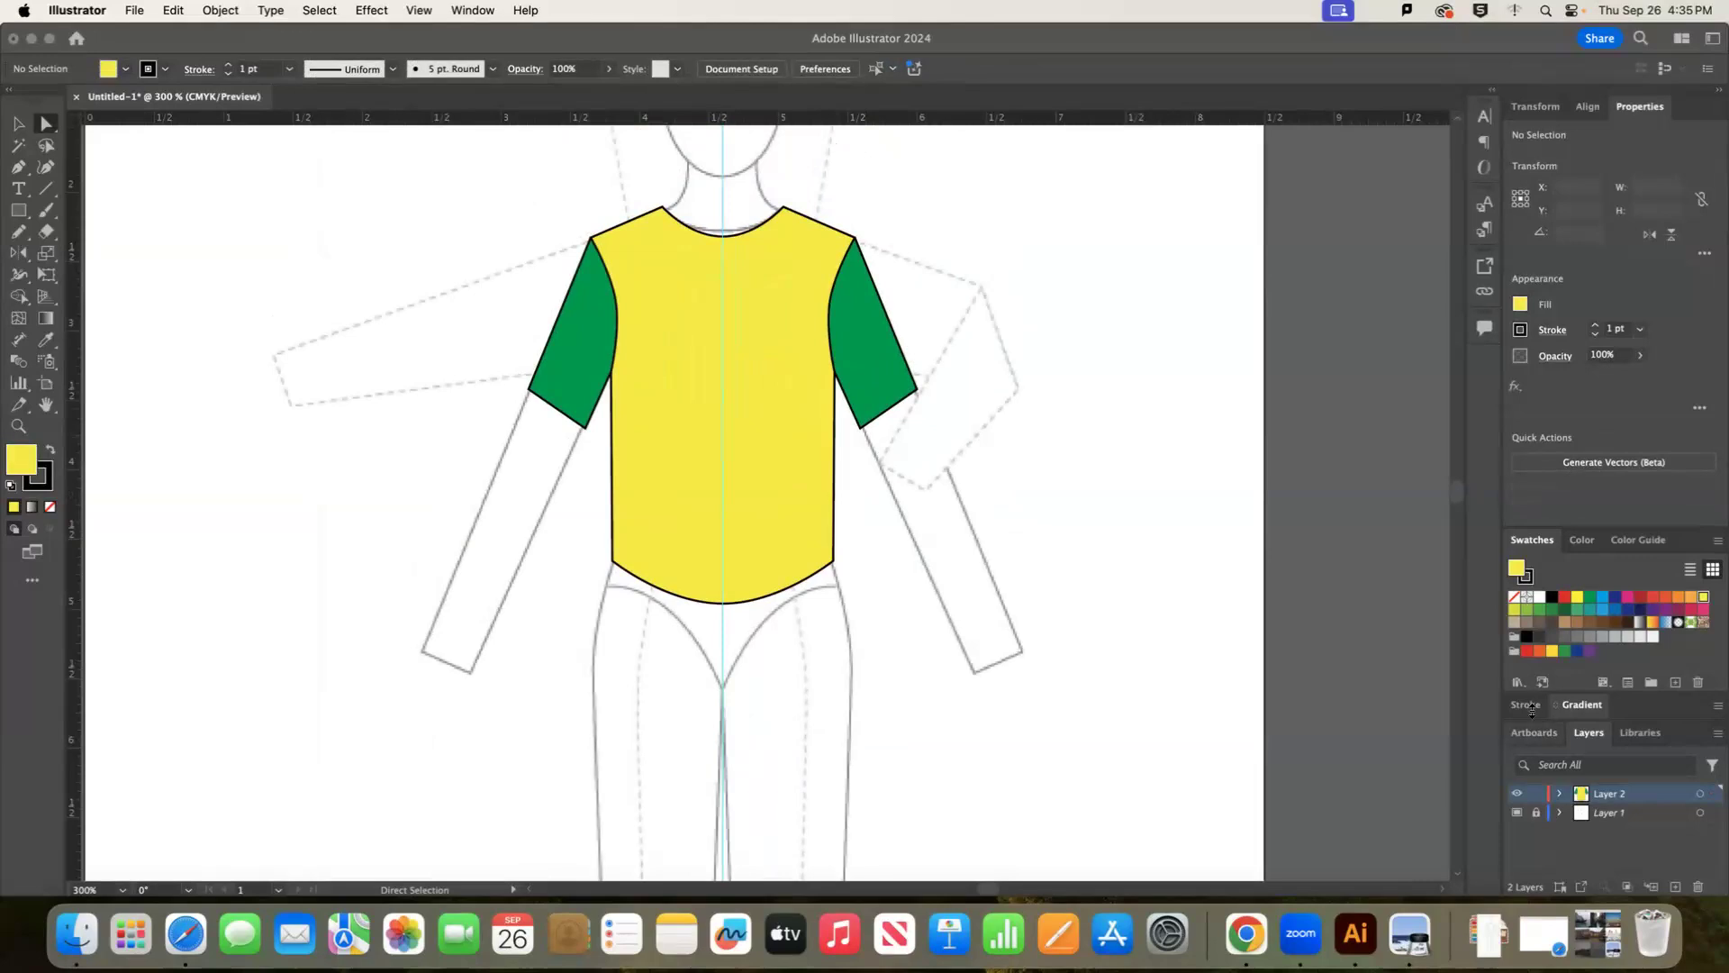
{"action": "mouse_move", "coordinate": [1531, 712]}
{"action": "left_mouse_down"}
{"action": "mouse_move", "coordinate": [1547, 692]}
{"action": "mouse_move", "coordinate": [1159, 343]}
{"action": "mouse_move", "coordinate": [1020, 283]}
{"action": "left_mouse_up"}
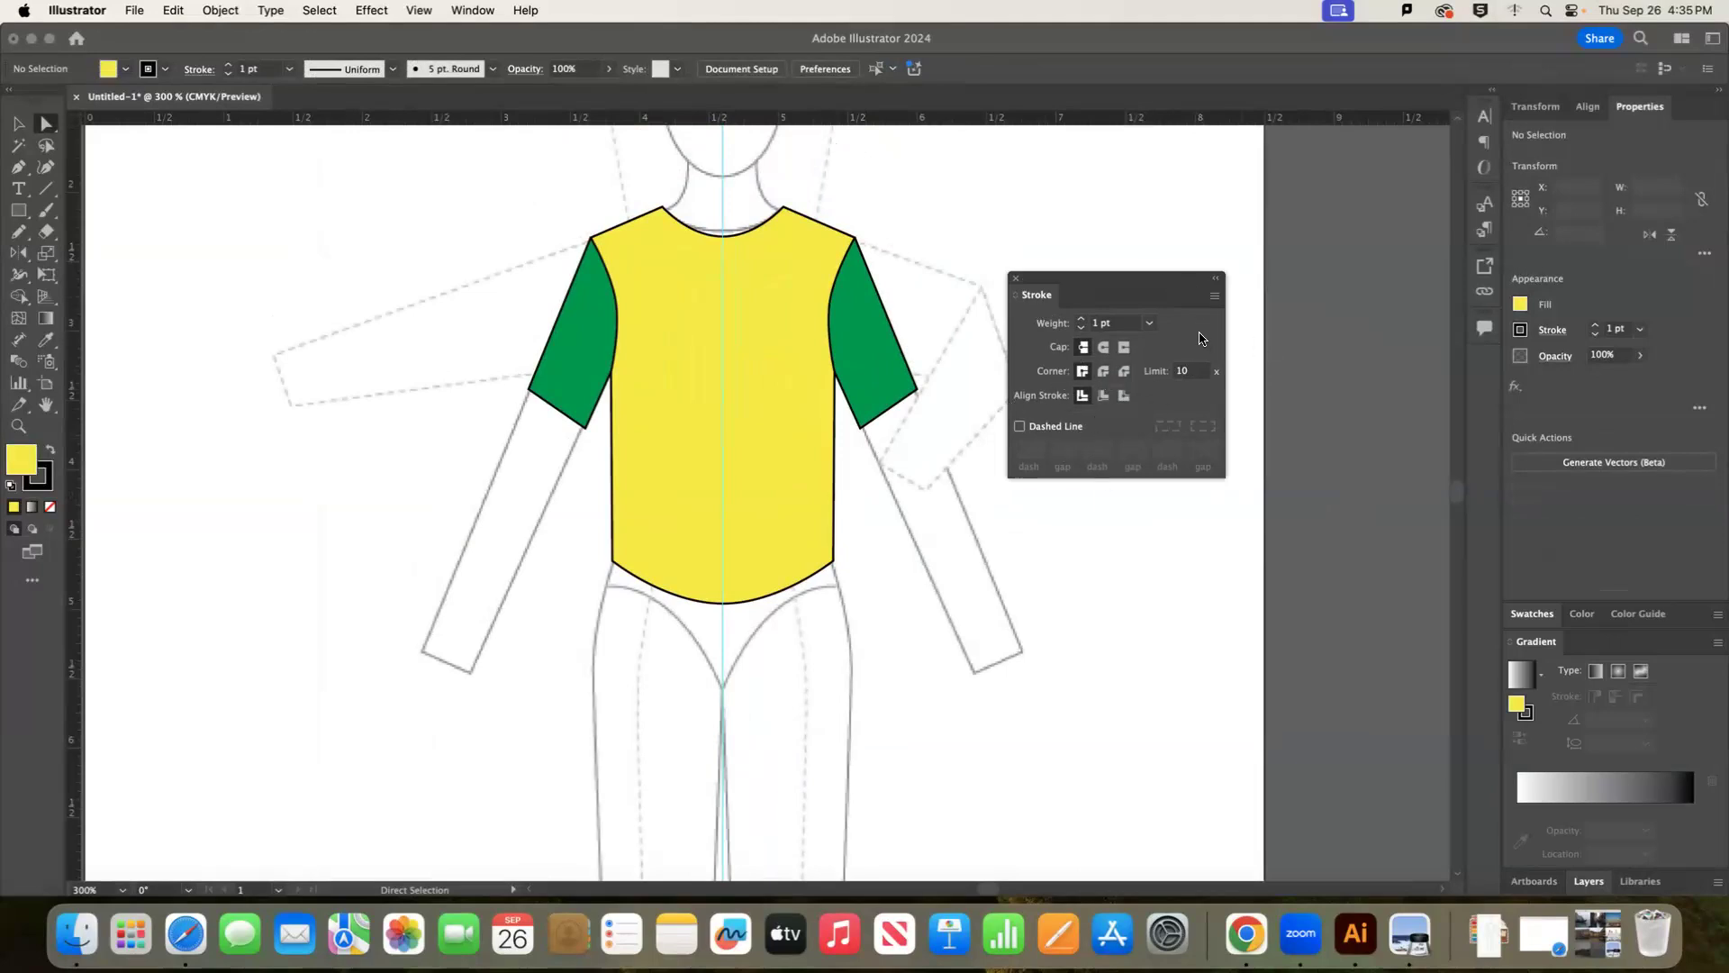
{"action": "left_click", "coordinate": [1215, 296]}
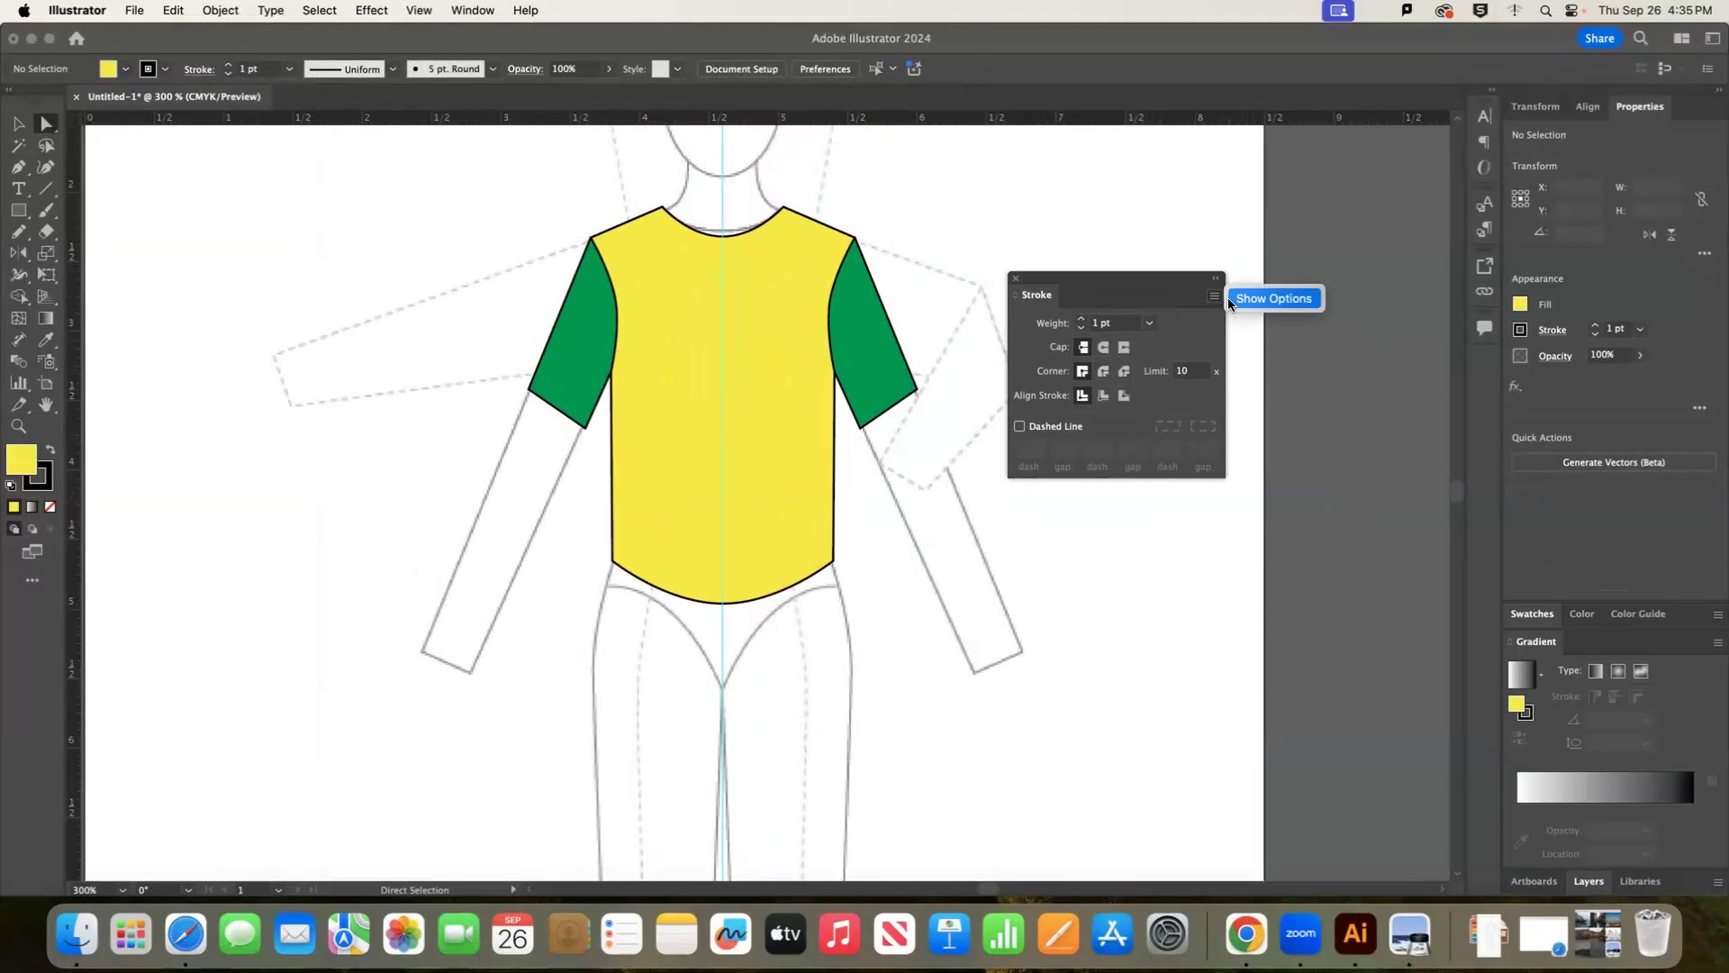
{"action": "left_click", "coordinate": [1228, 299]}
Hide the additional stroke options and show them again.
{"action": "left_click", "coordinate": [1226, 296]}
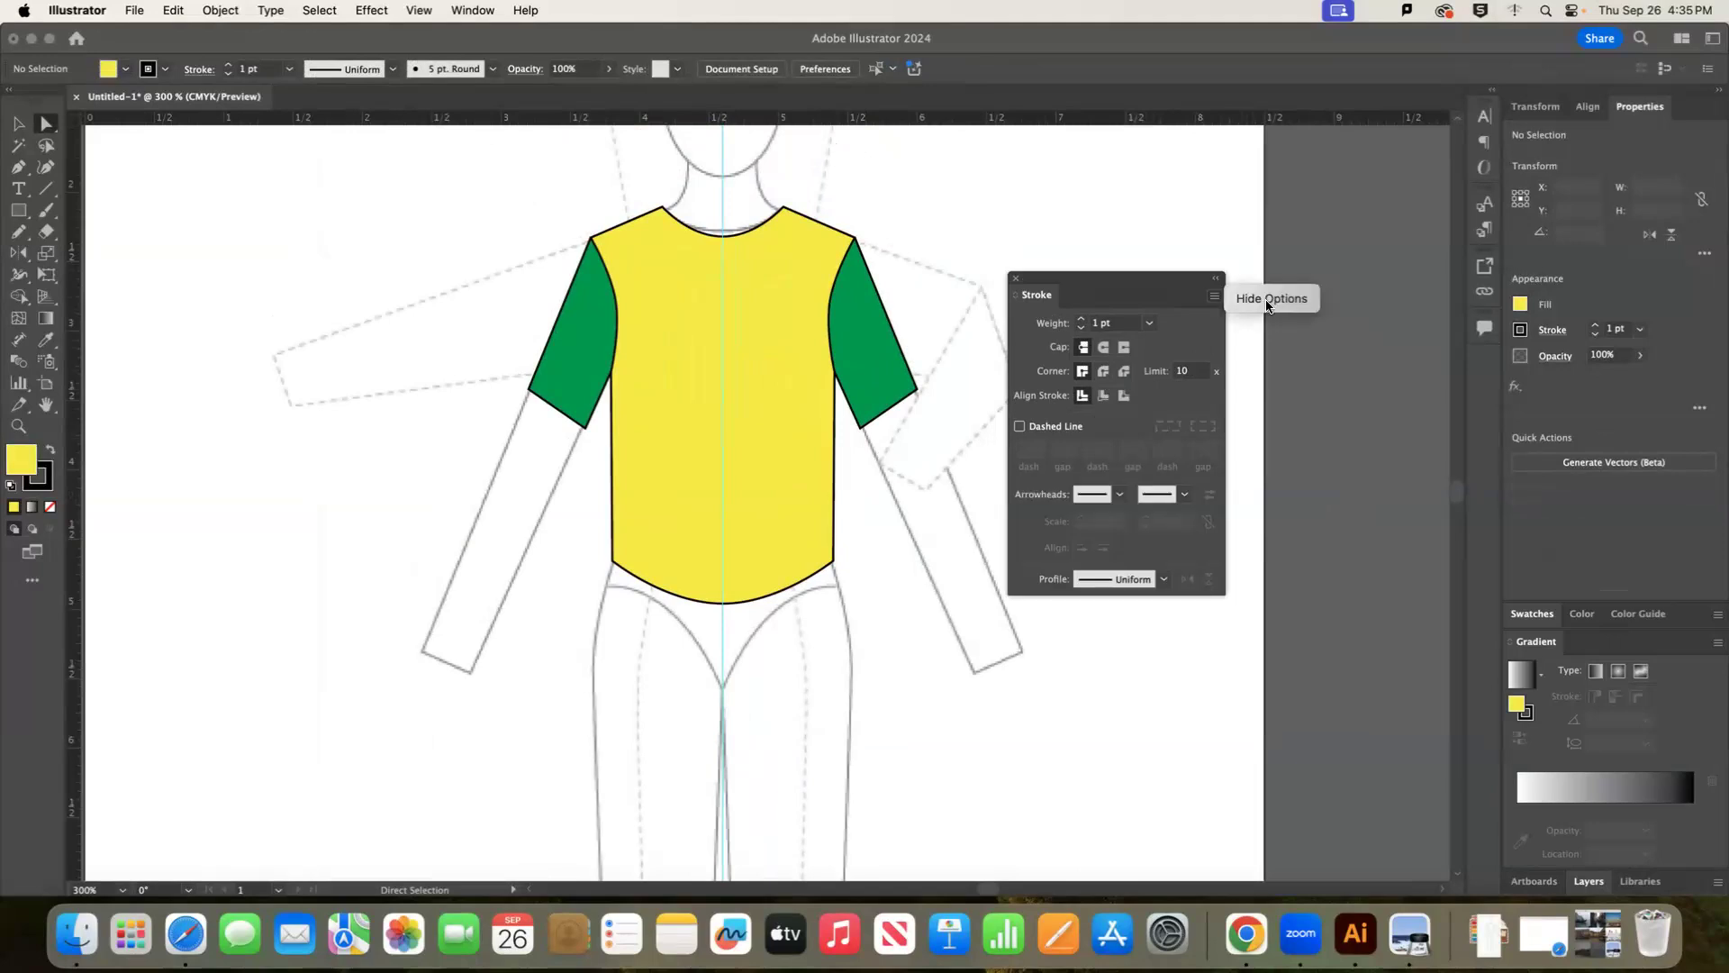
{"action": "left_click", "coordinate": [1270, 300]}
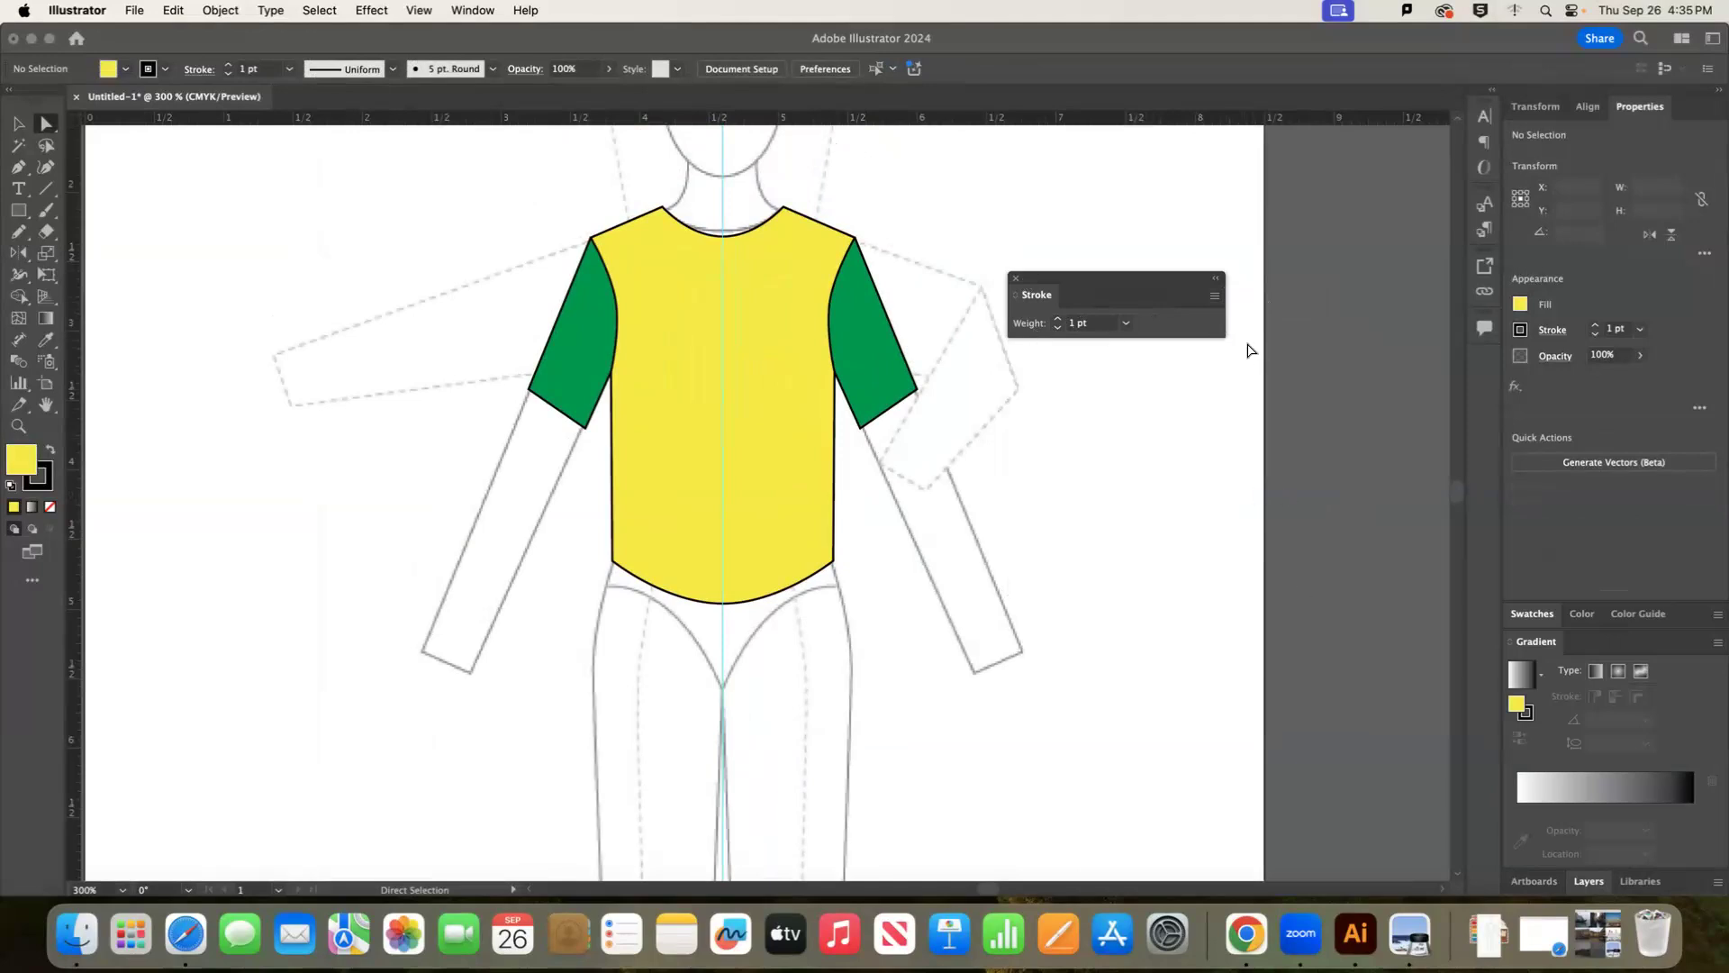
{"action": "left_click", "coordinate": [1215, 300]}
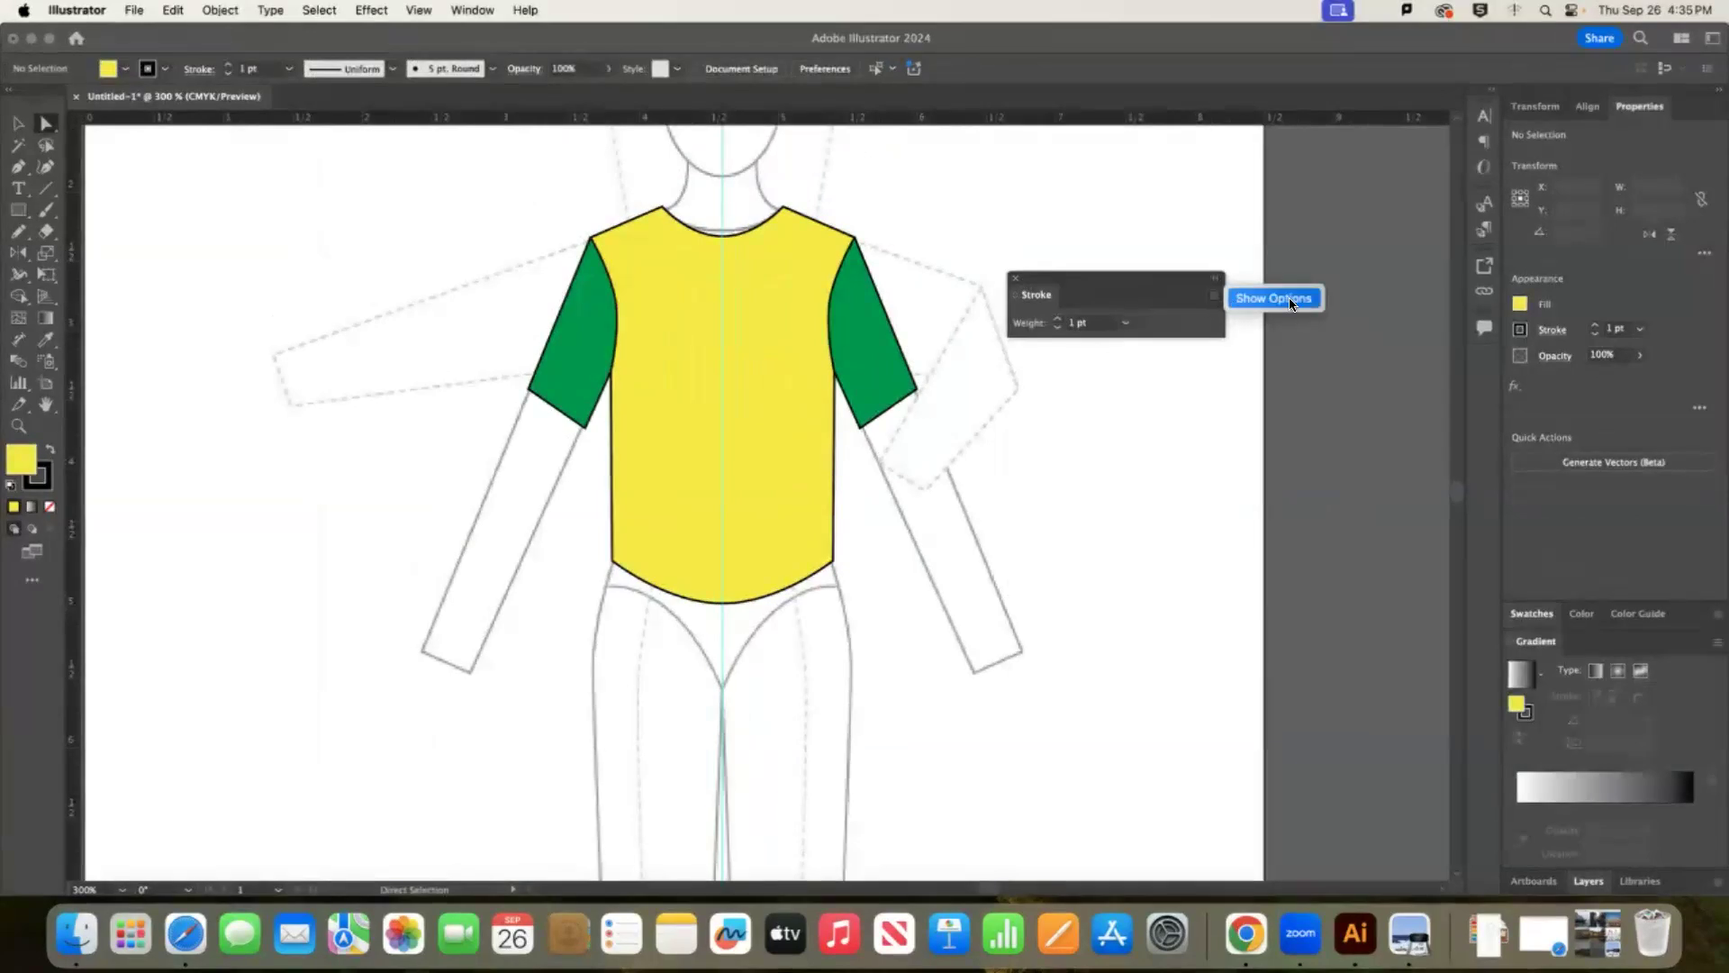
{"action": "left_click", "coordinate": [1215, 300]}
{"action": "left_click", "coordinate": [1216, 302]}
{"action": "left_click", "coordinate": [1217, 306]}
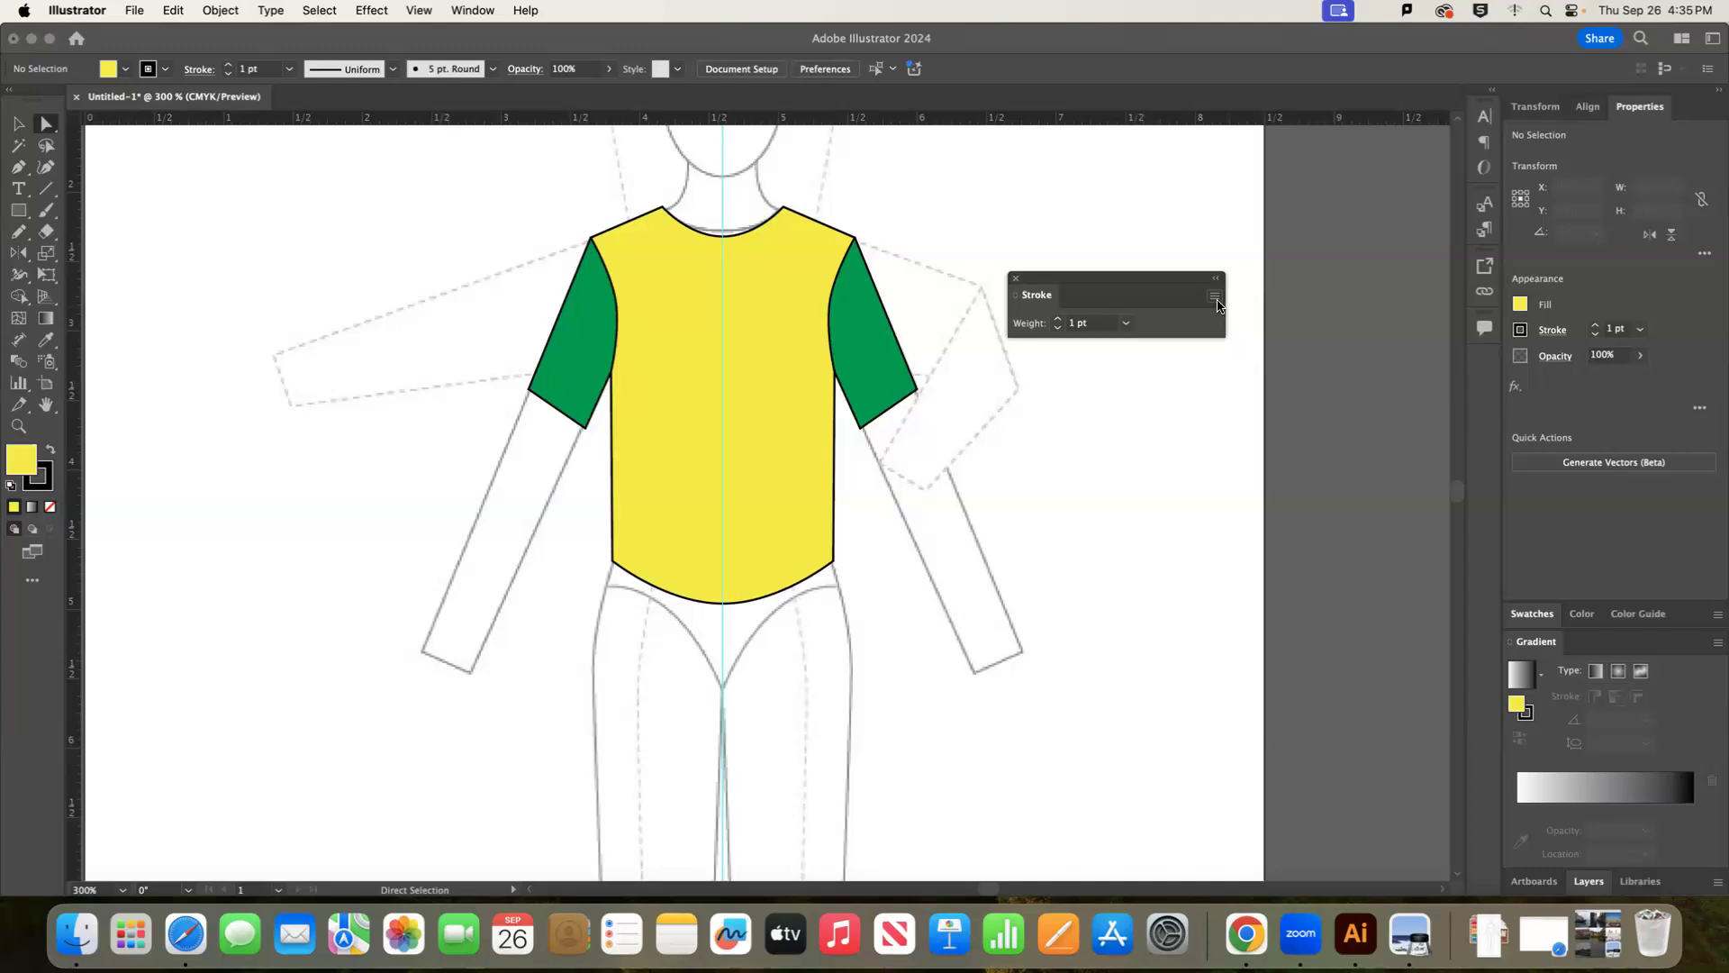
{"action": "left_click", "coordinate": [1216, 304]}
{"action": "left_click", "coordinate": [1216, 305]}
{"action": "left_click", "coordinate": [1214, 298]}
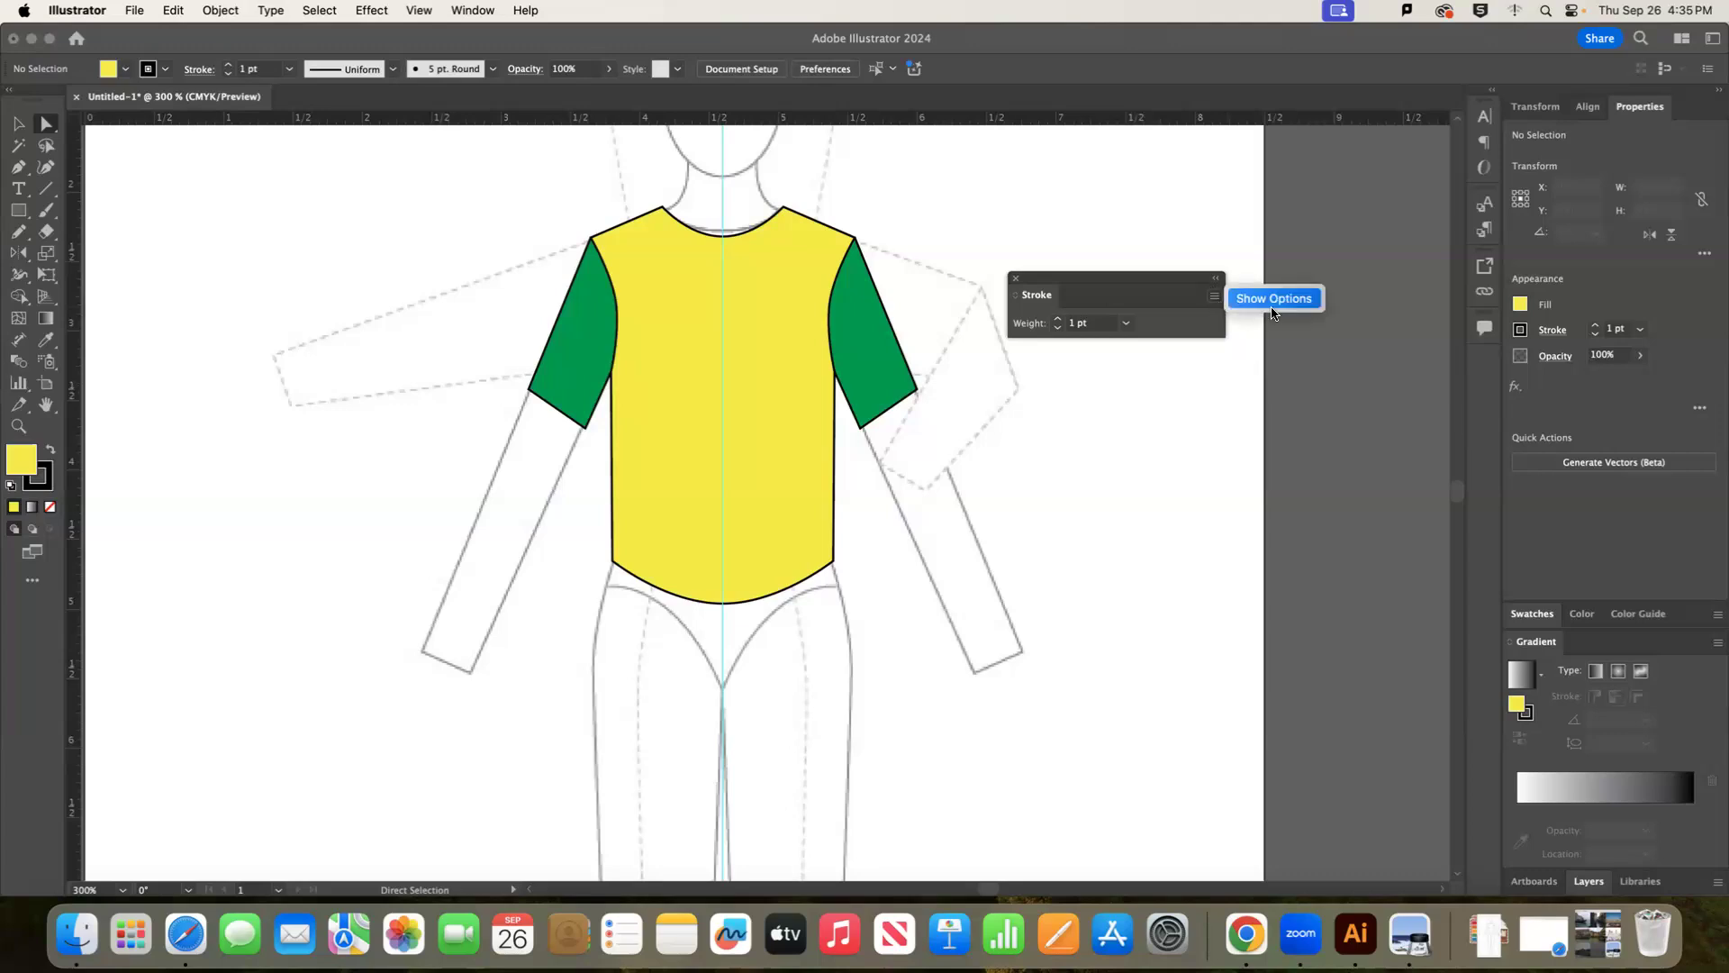
{"action": "left_click", "coordinate": [1272, 309]}
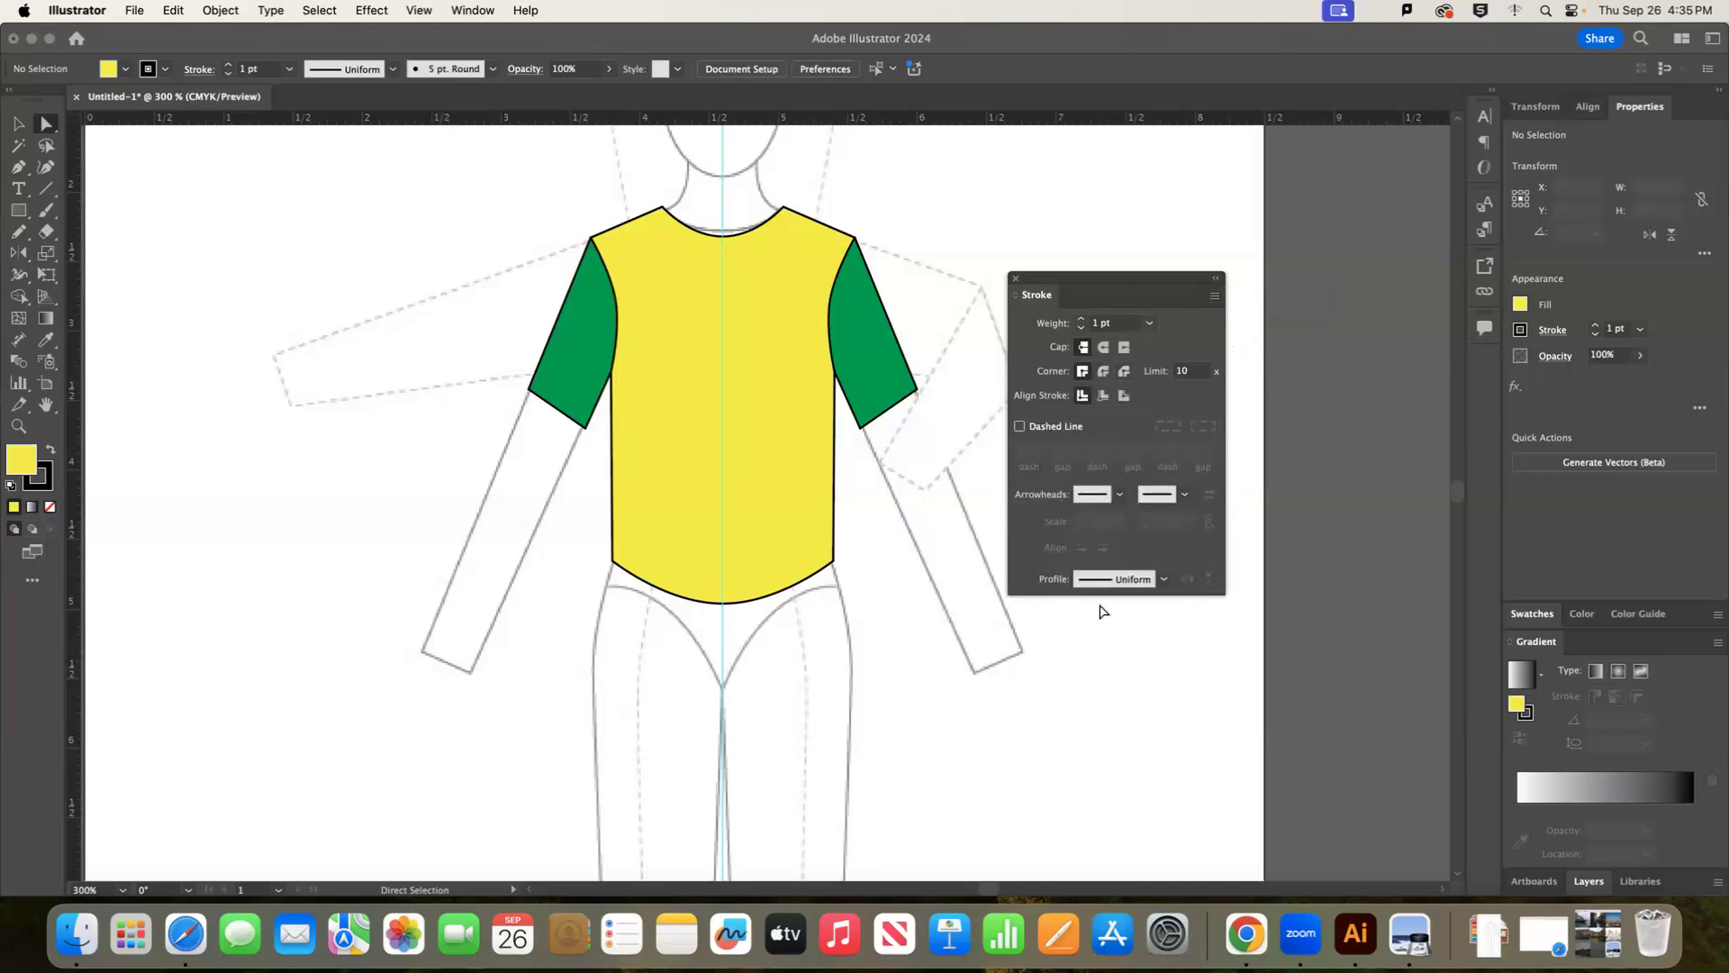
Draw a wavy freehand path about 1.74 by 1.57 in beside the top with the Pencil tool and move it slightly.
{"action": "left_click", "coordinate": [21, 239]}
{"action": "left_click_drag", "start_coordinate": [213, 260], "coordinate": [441, 478]}
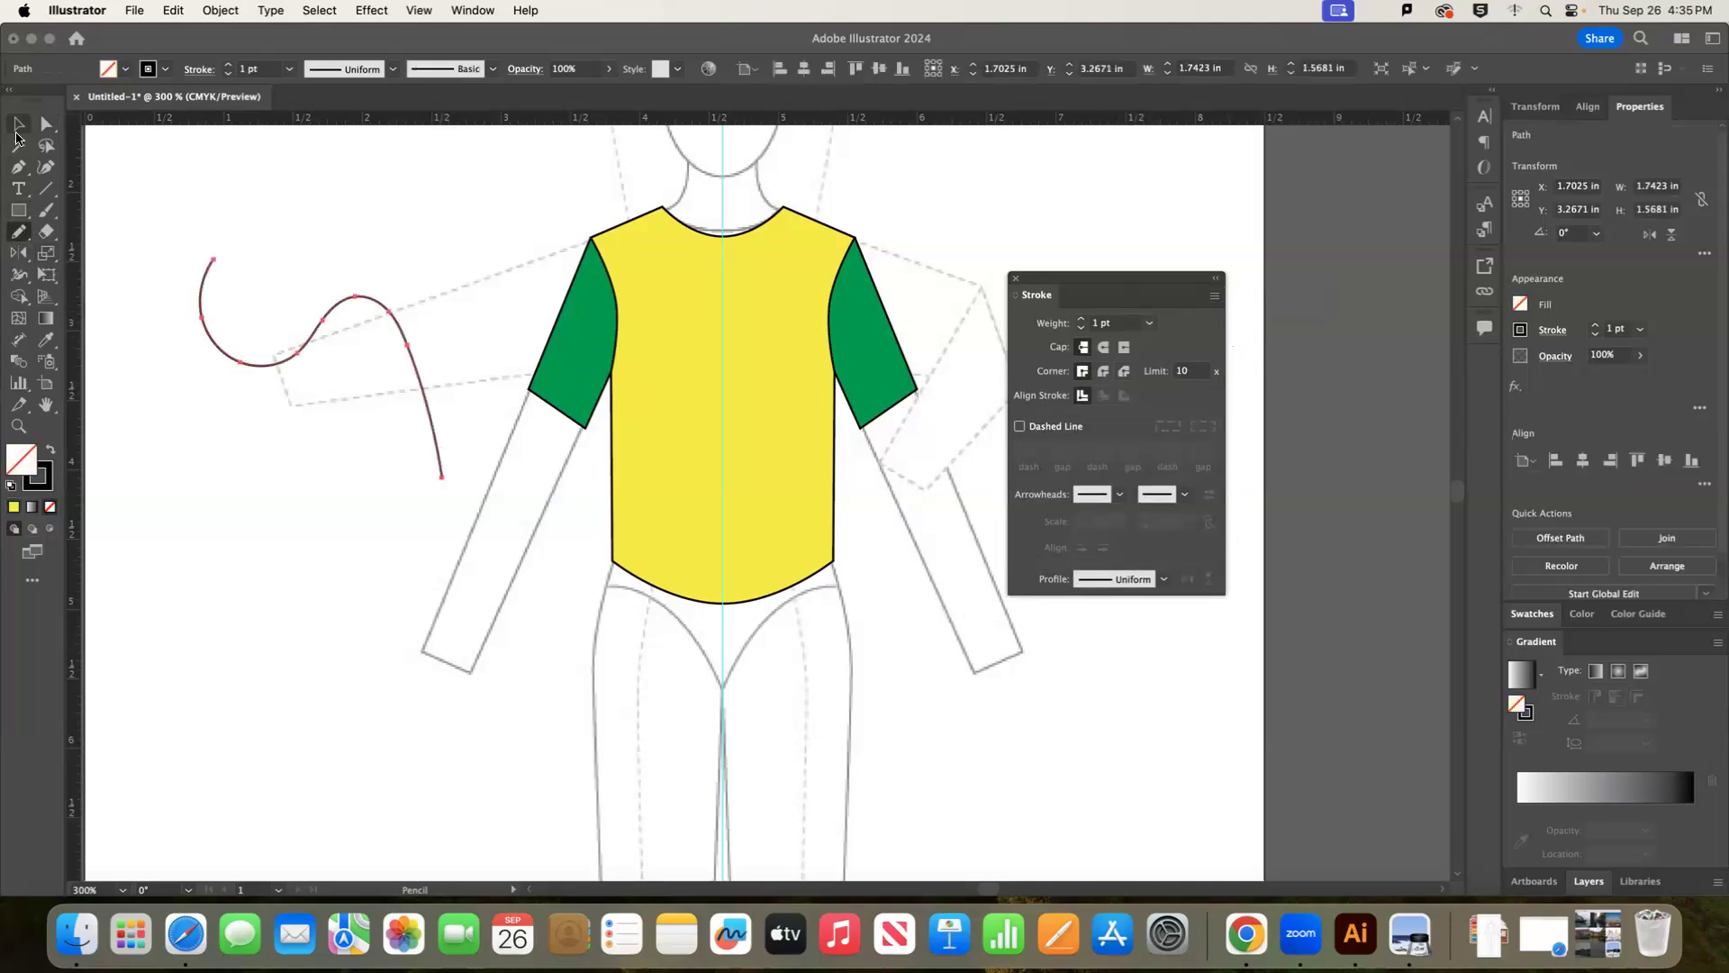
{"action": "left_click", "coordinate": [19, 123]}
{"action": "left_click", "coordinate": [394, 309]}
{"action": "mouse_move", "coordinate": [935, 635]}
{"action": "left_mouse_down"}
{"action": "mouse_move", "coordinate": [847, 707]}
{"action": "mouse_move", "coordinate": [856, 455]}
{"action": "mouse_move", "coordinate": [1193, 558]}
{"action": "mouse_move", "coordinate": [1017, 234]}
{"action": "mouse_move", "coordinate": [445, 383]}
{"action": "left_mouse_up"}
{"action": "key", "text": "a"}
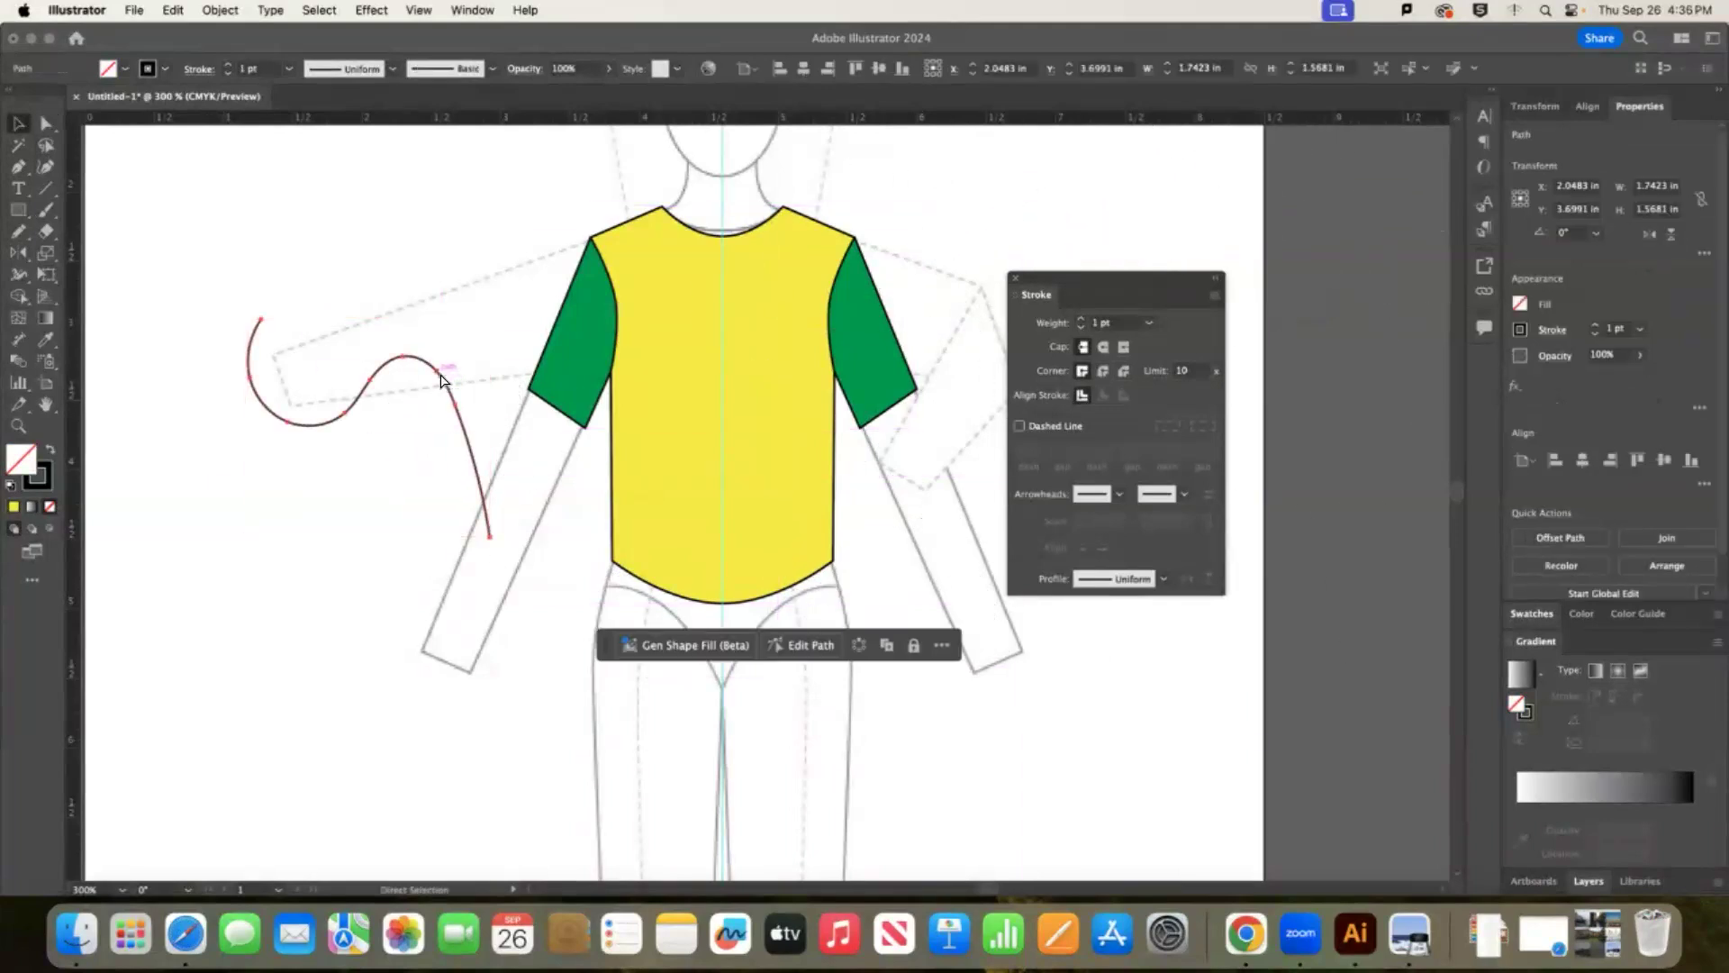
Move the Stroke settings clear of the wavy path and turn its stroke into a dashed line with 2 pt dashes.
{"action": "key", "text": "super+equal"}
{"action": "key", "text": "super+equal"}
{"action": "key", "text": "v"}
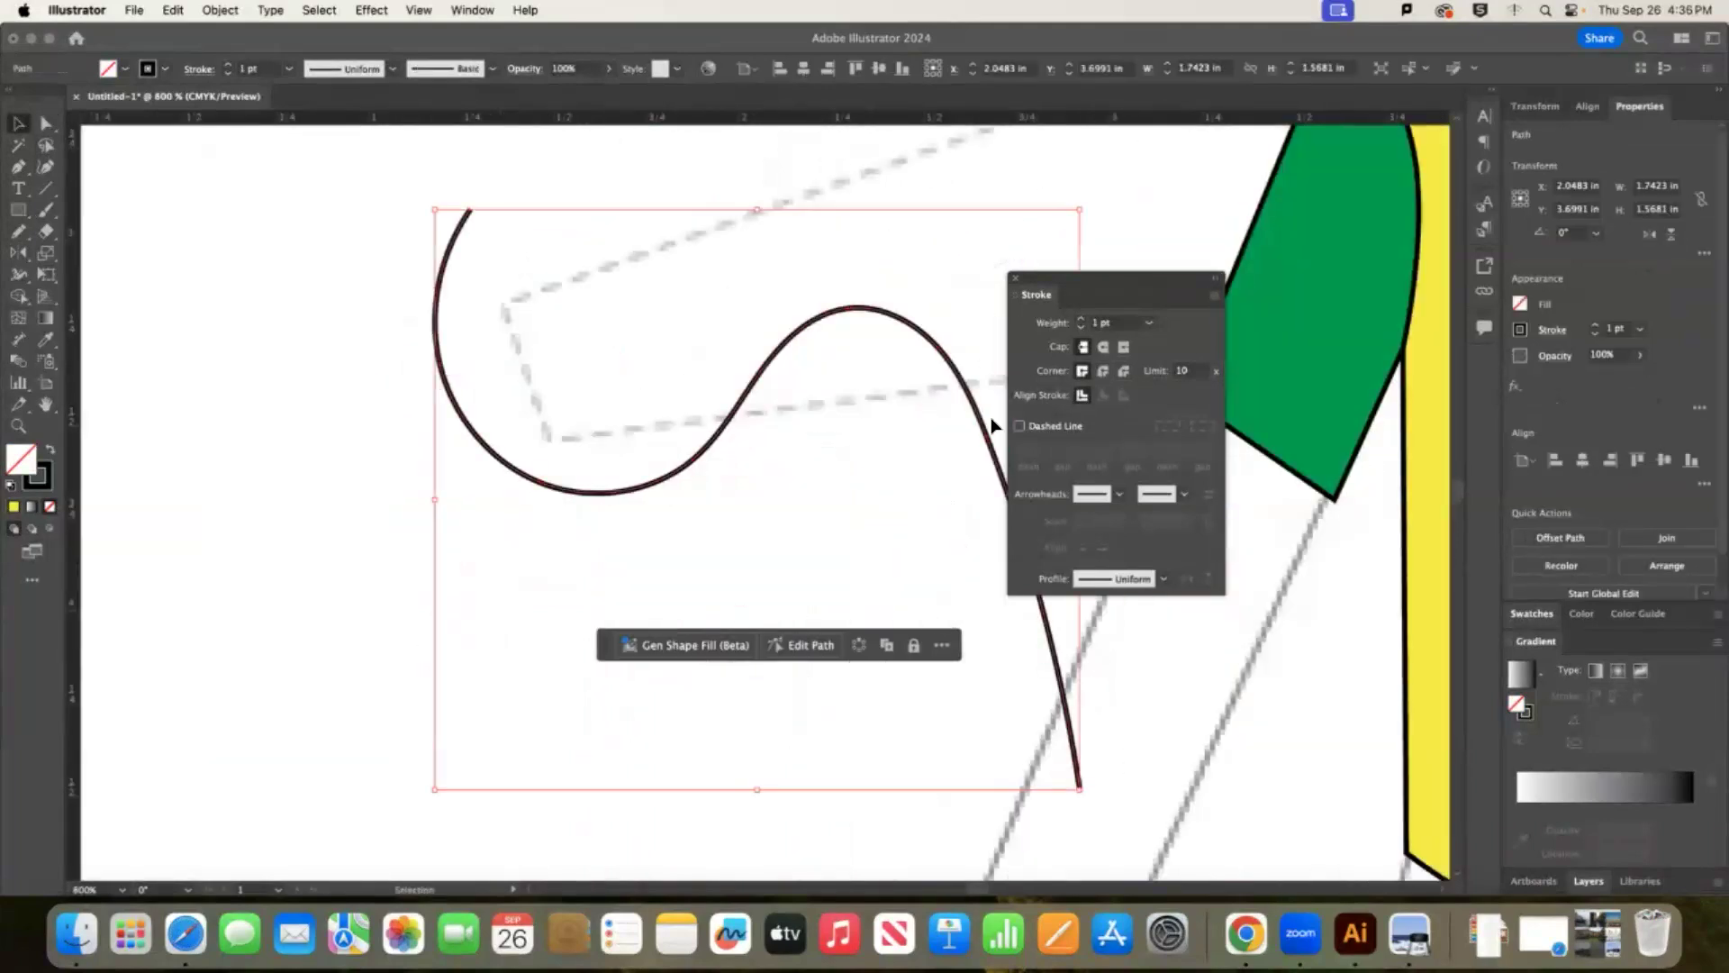
{"action": "left_click_drag", "start_coordinate": [1187, 279], "coordinate": [1222, 219]}
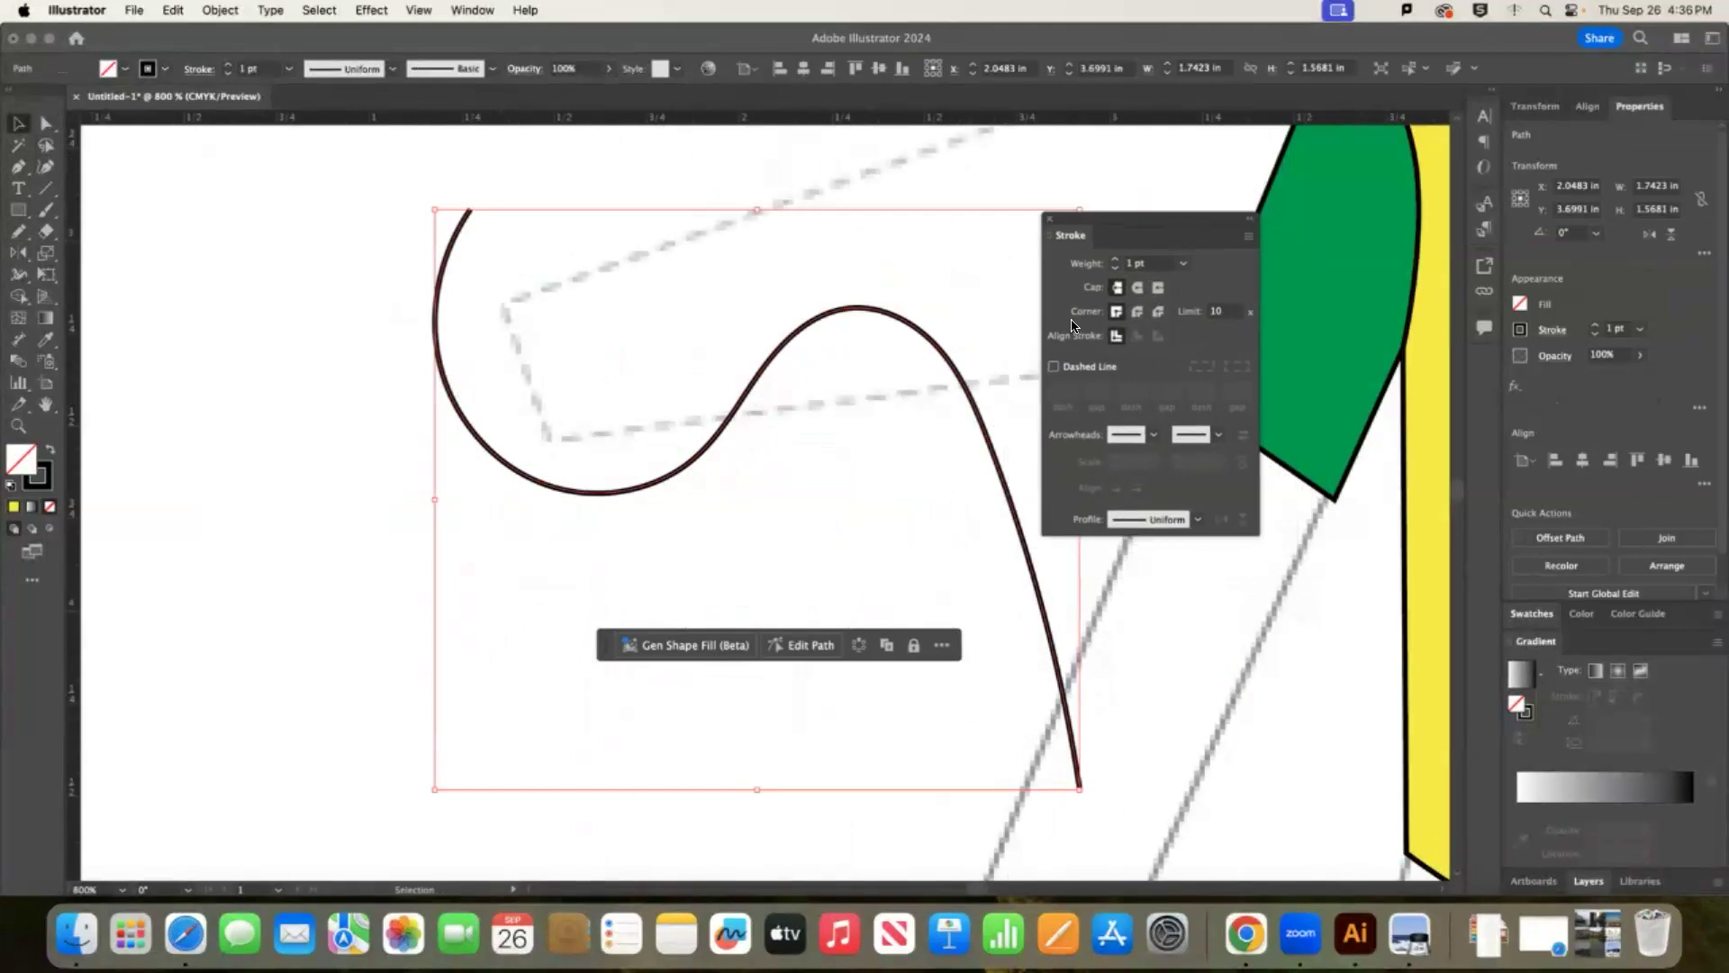
{"action": "left_click", "coordinate": [1053, 366]}
{"action": "type", "text": "2"}
{"action": "key", "text": "Return"}
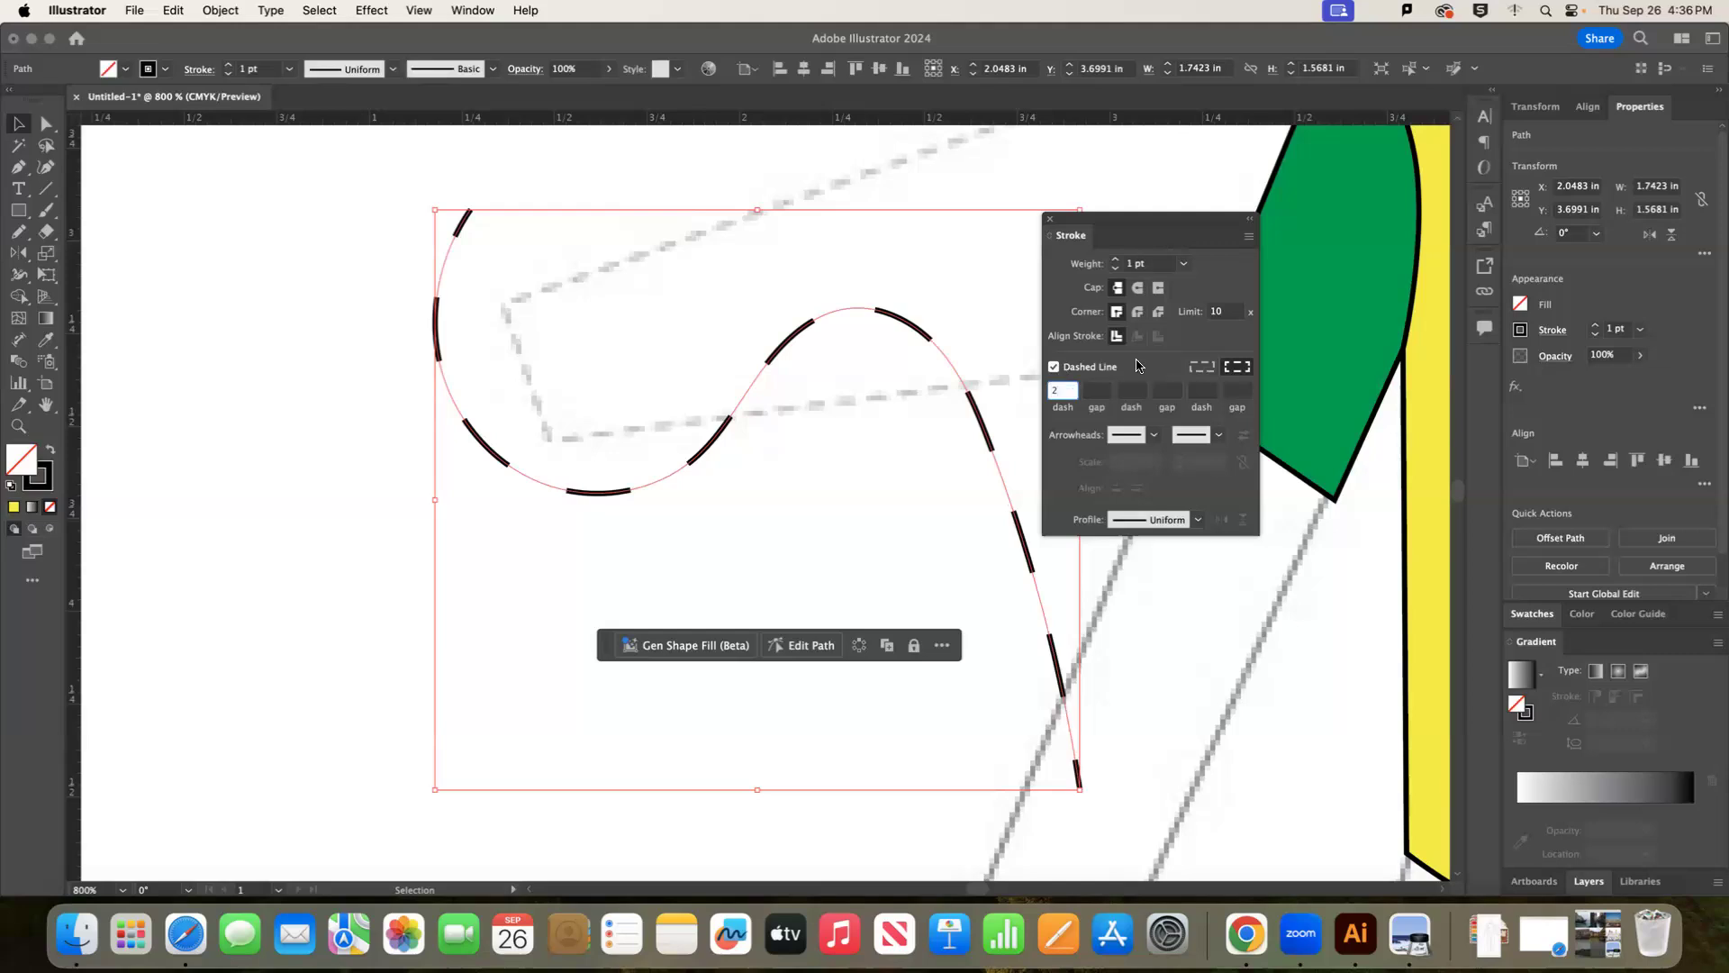
Set the gap between the wavy path's dashes to 2 pt.
{"action": "right_click", "coordinate": [1054, 403]}
{"action": "left_click", "coordinate": [1095, 390]}
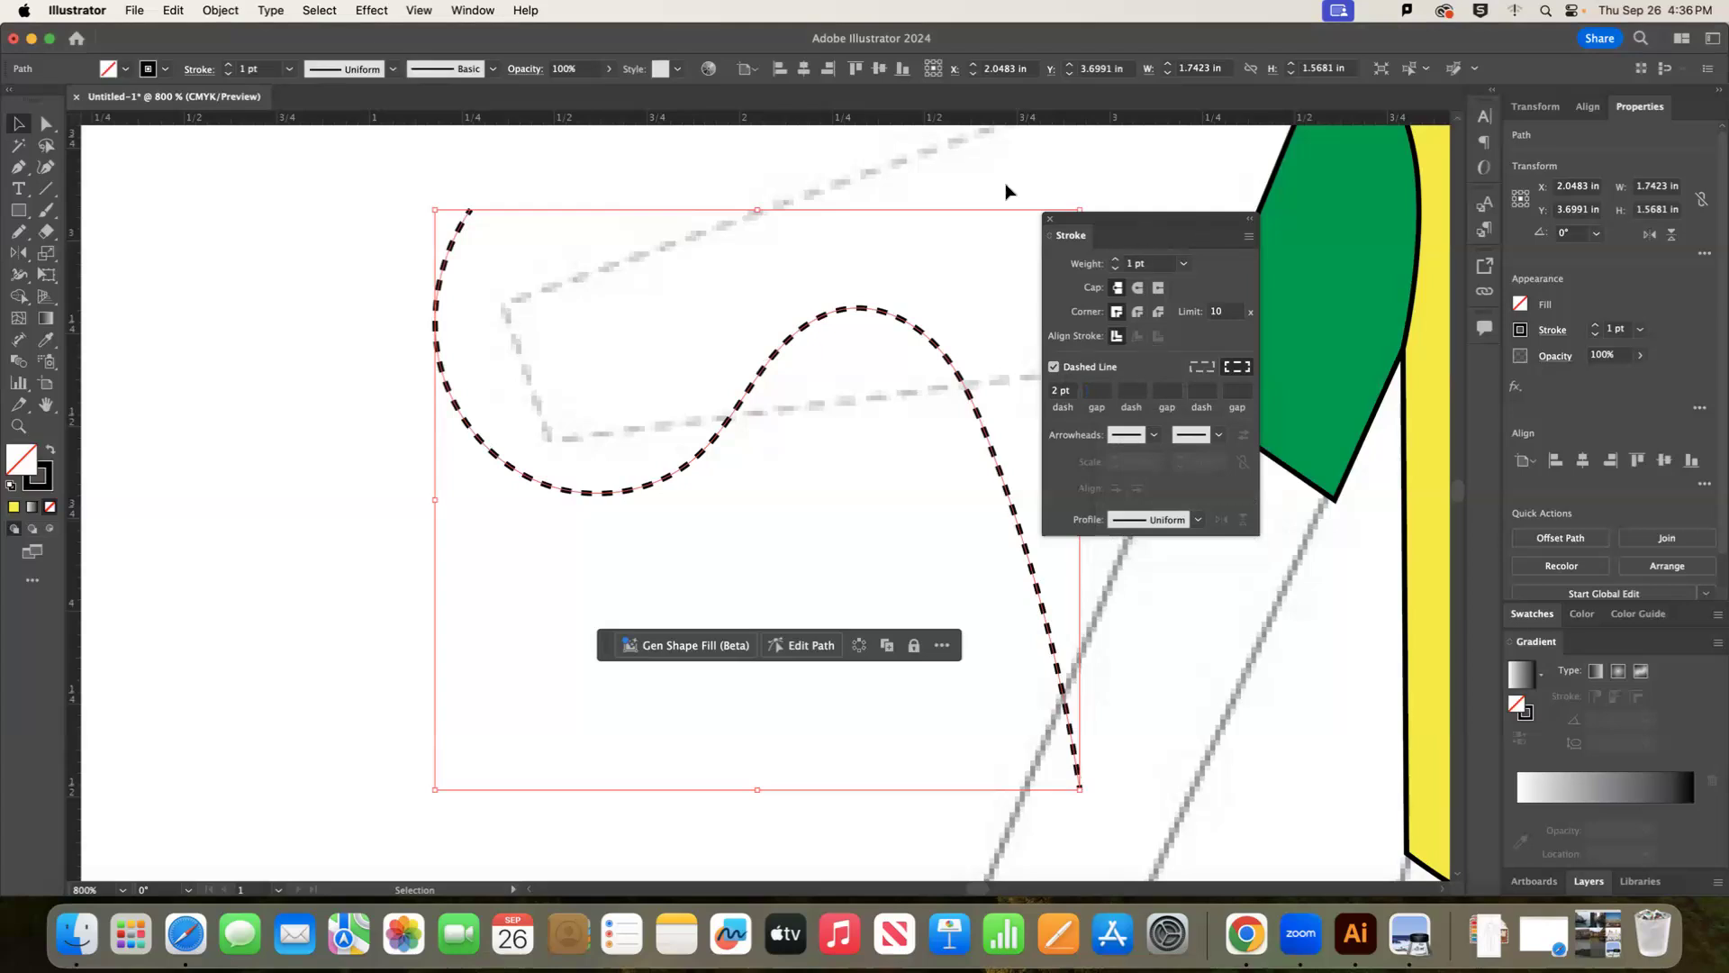
{"action": "left_click", "coordinate": [961, 326]}
{"action": "left_click", "coordinate": [956, 377]}
{"action": "left_click", "coordinate": [1102, 390]}
{"action": "type", "text": "2"}
{"action": "key", "text": "Return"}
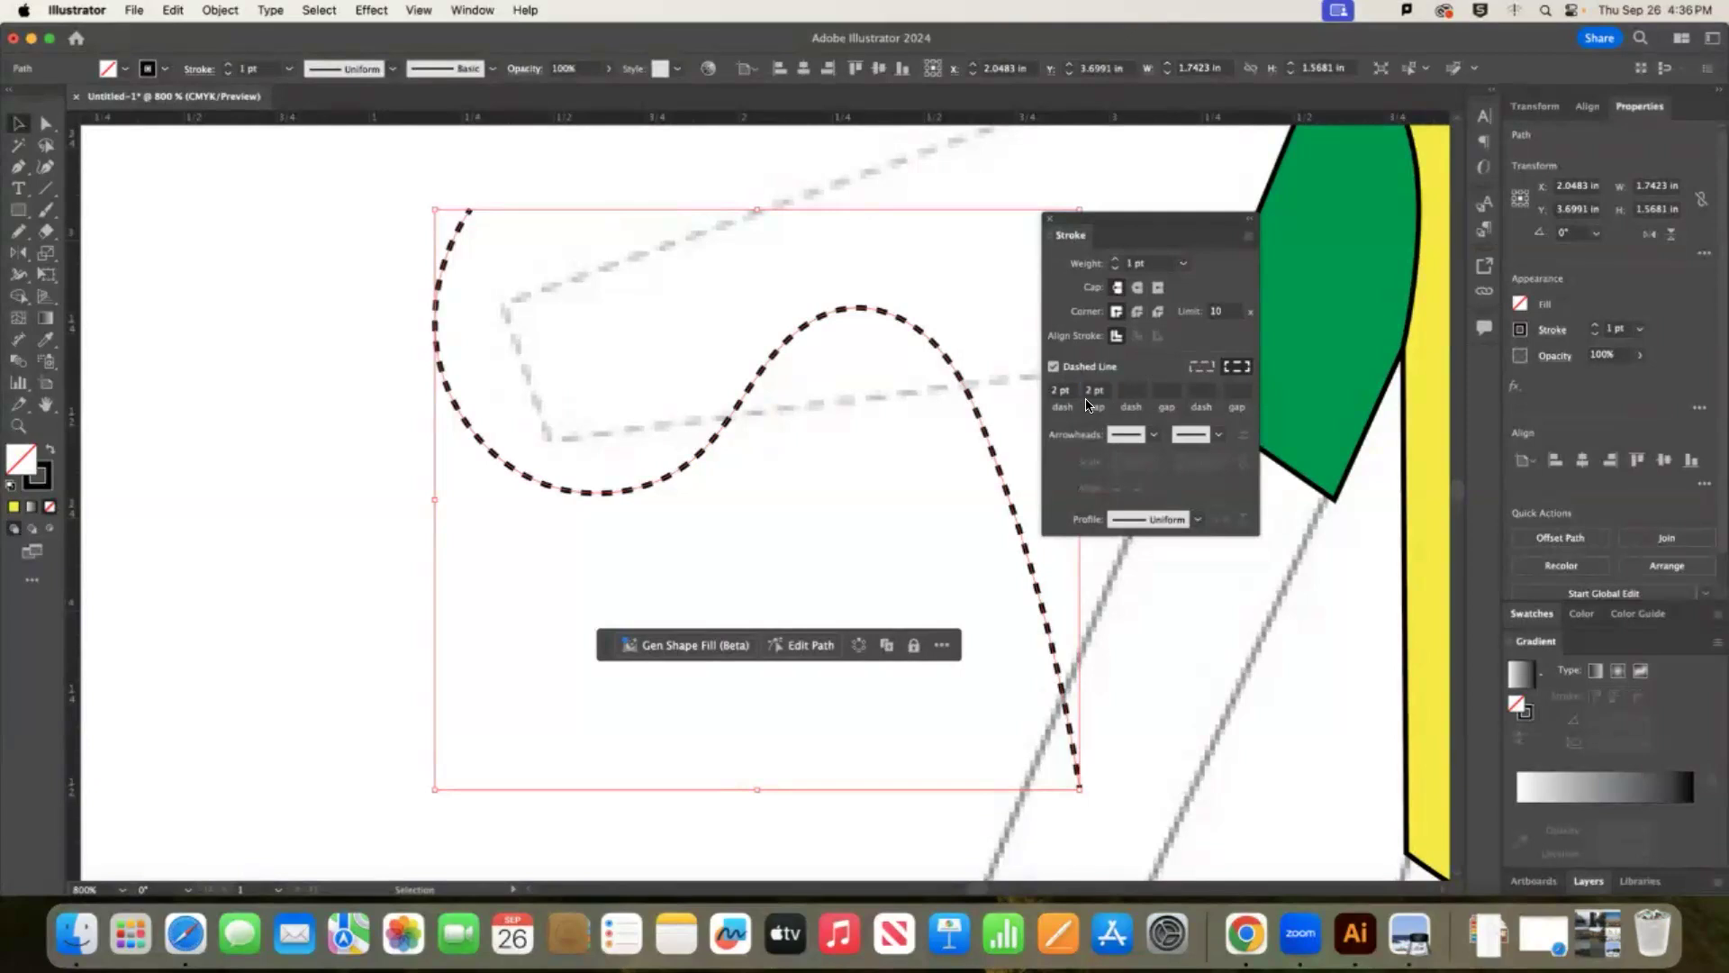
Give the wavy path's dashes a round cap, inspect them up close, and deselect the path.
{"action": "left_click", "coordinate": [1138, 288]}
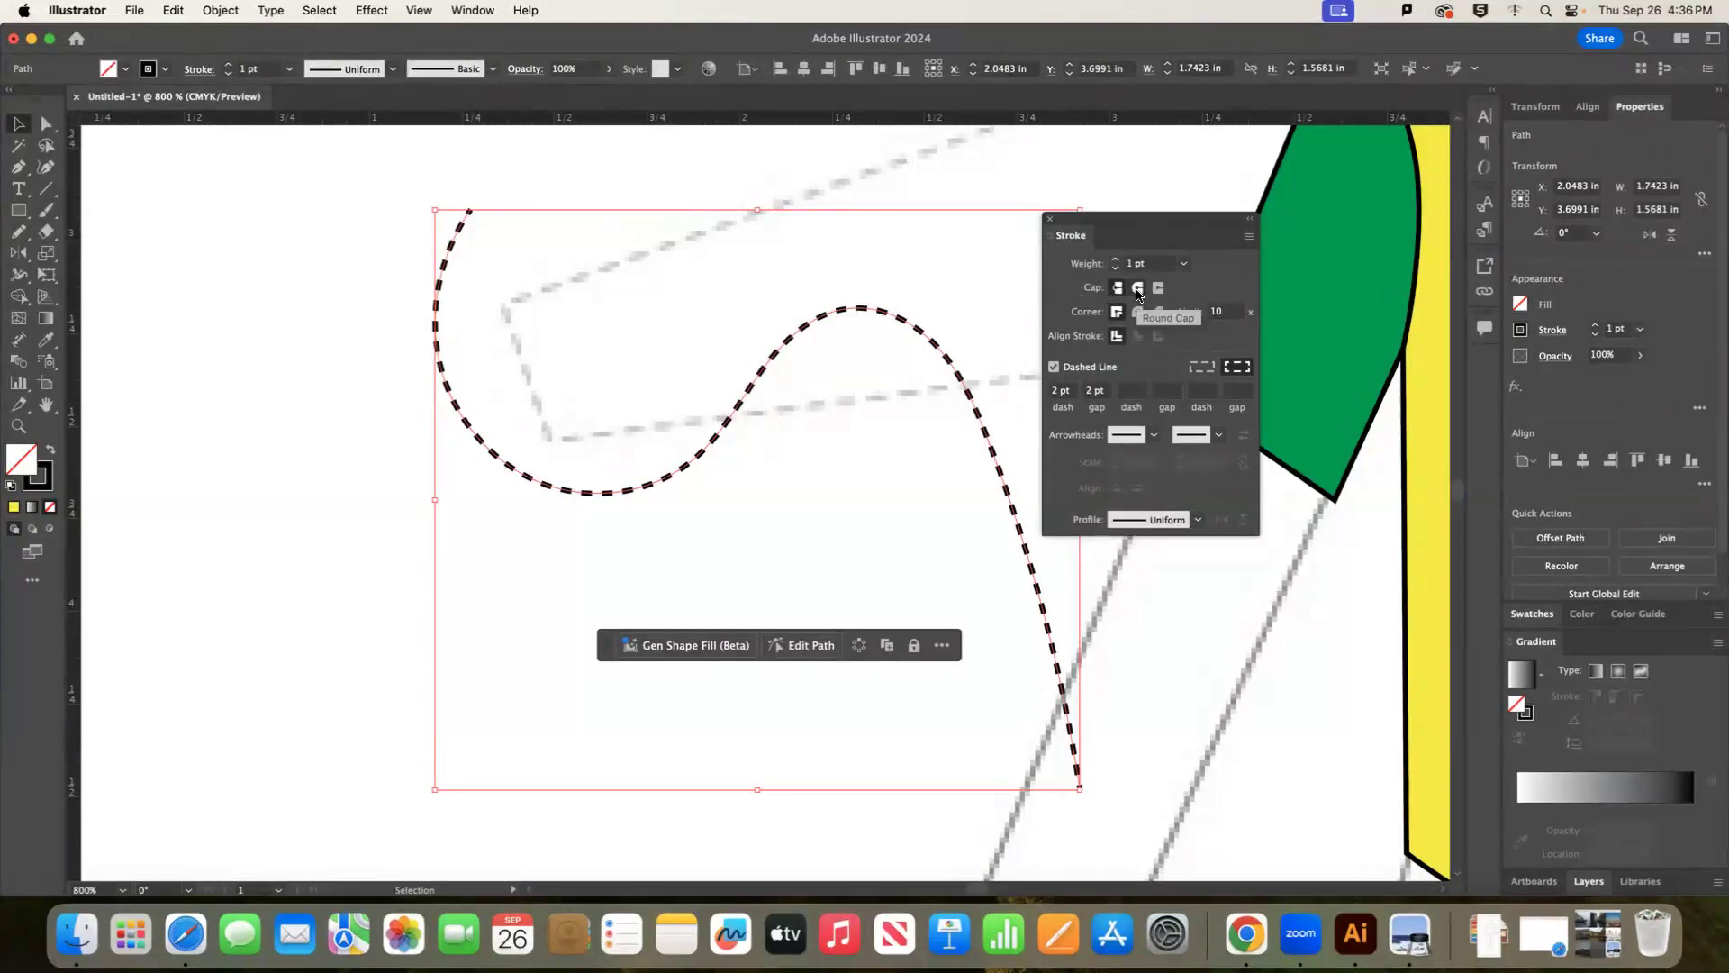
{"action": "left_click", "coordinate": [1137, 290]}
{"action": "key", "text": "super+equal"}
{"action": "key", "text": "super+equal"}
{"action": "key", "text": "super+equal"}
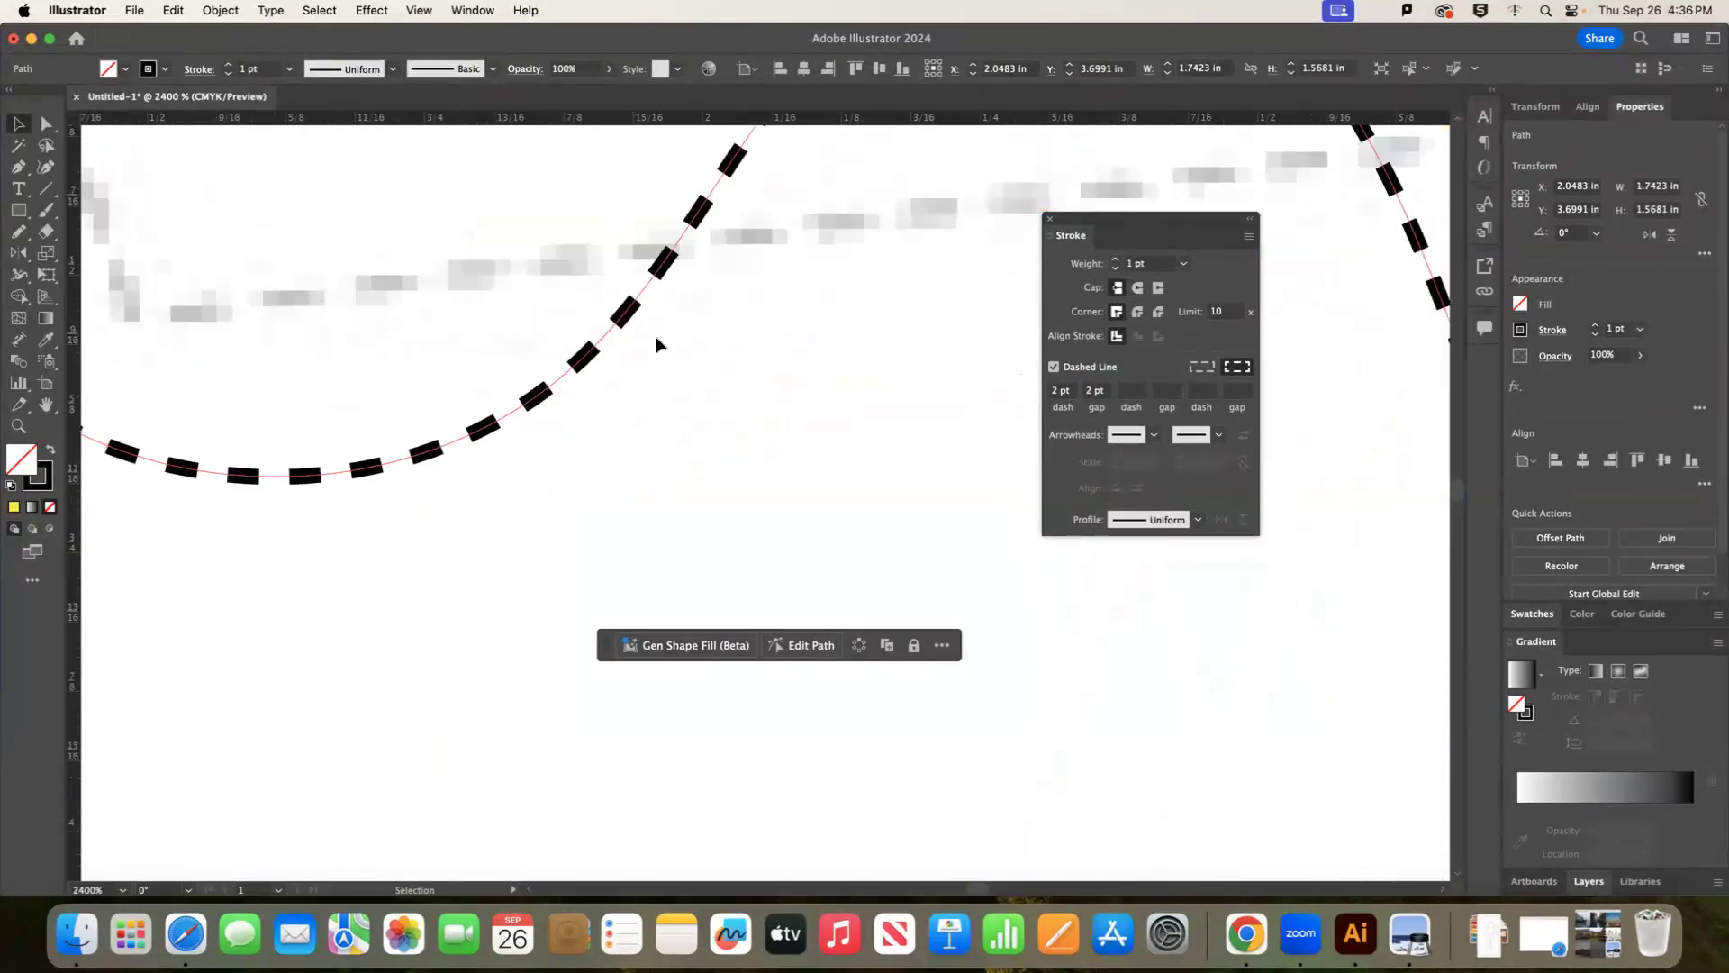
{"action": "left_click", "coordinate": [1138, 288]}
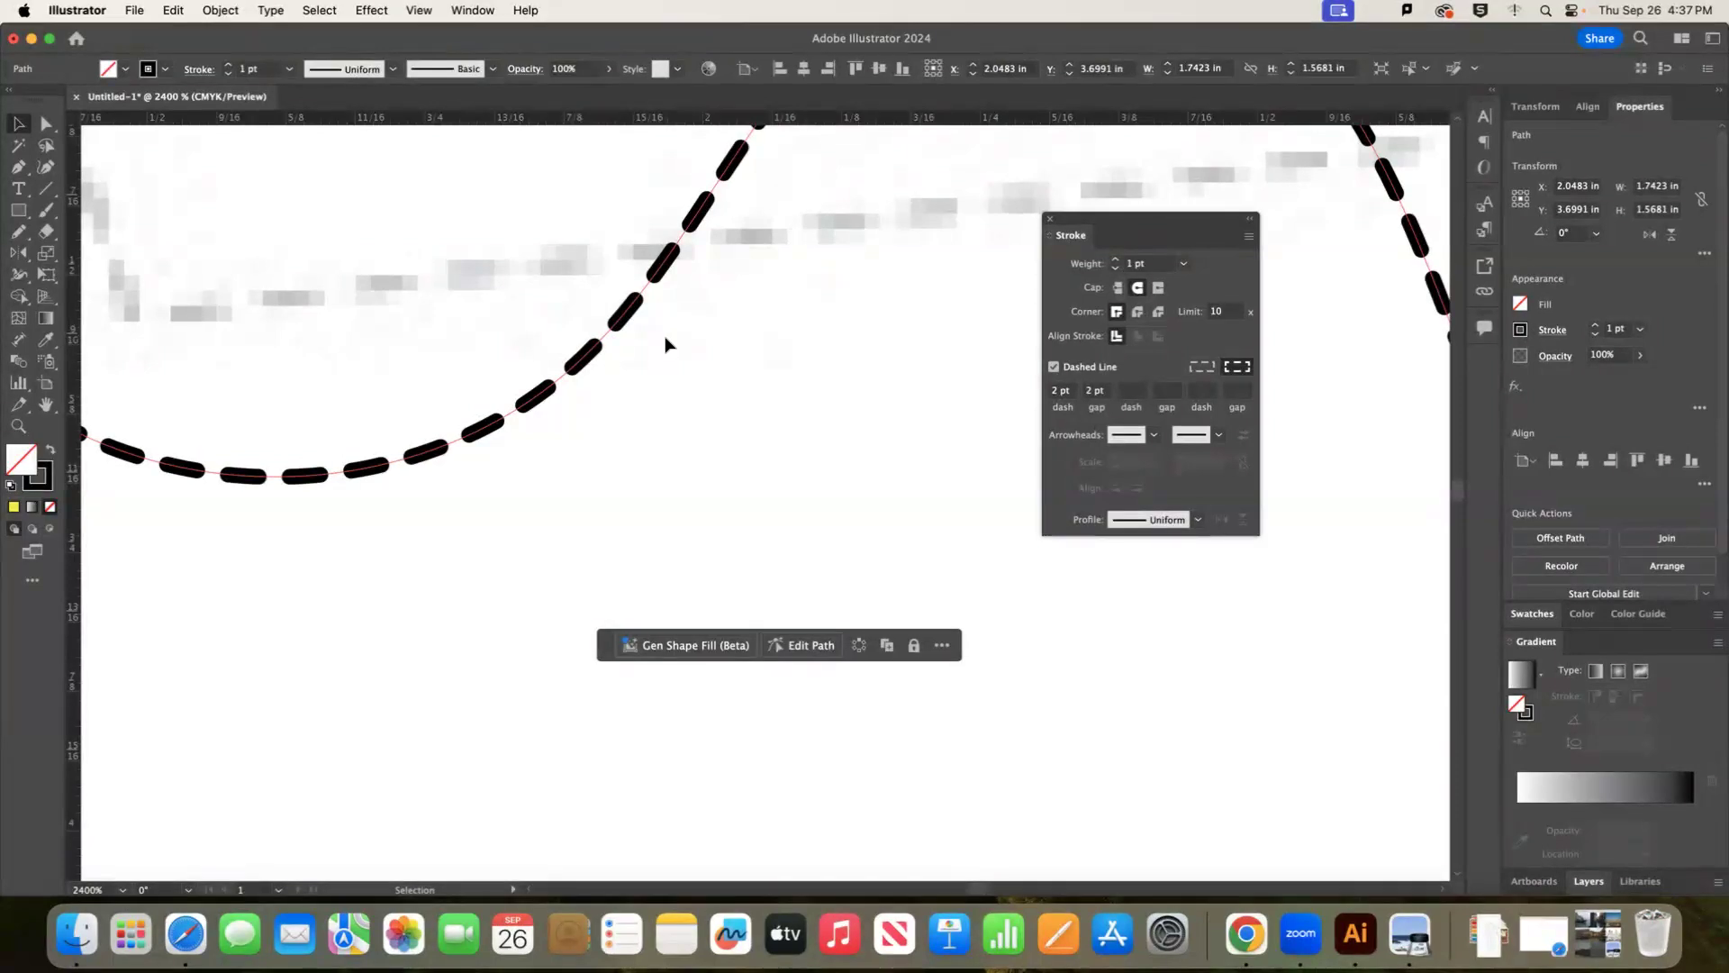
{"action": "key", "text": "super+minus"}
{"action": "key", "text": "super+minus"}
{"action": "key", "text": "super+minus"}
{"action": "key", "text": "super+minus"}
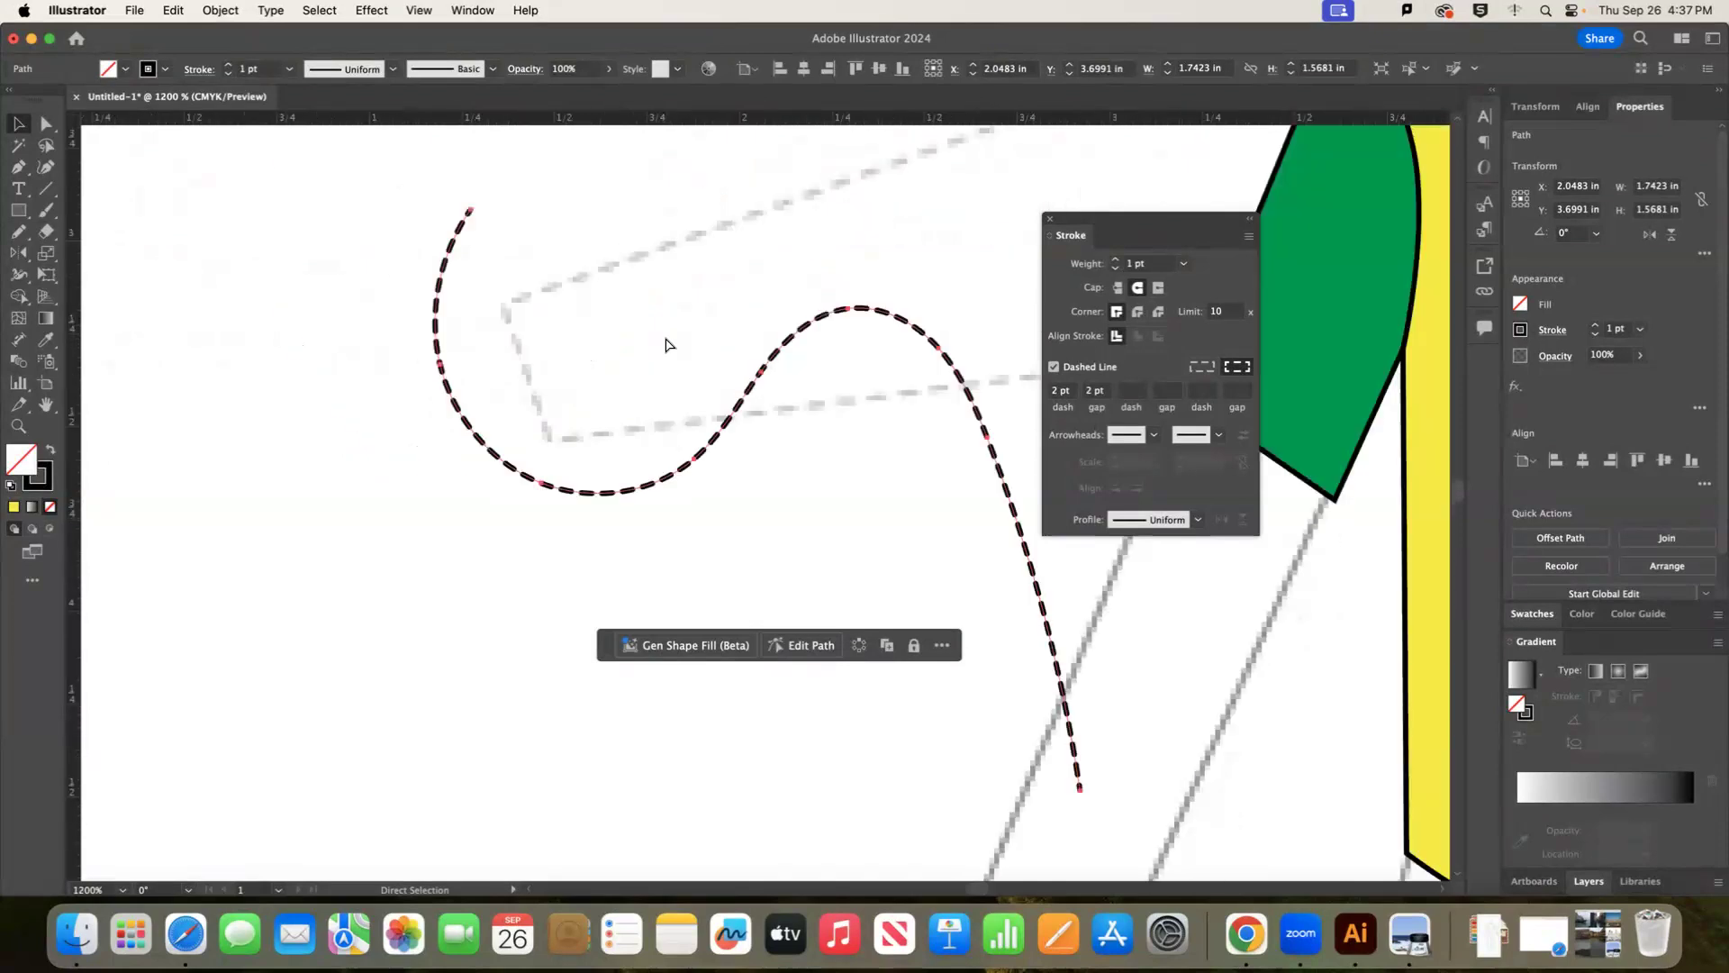
{"action": "key", "text": "super+minus"}
{"action": "key", "text": "v"}
{"action": "left_click", "coordinate": [679, 294]}
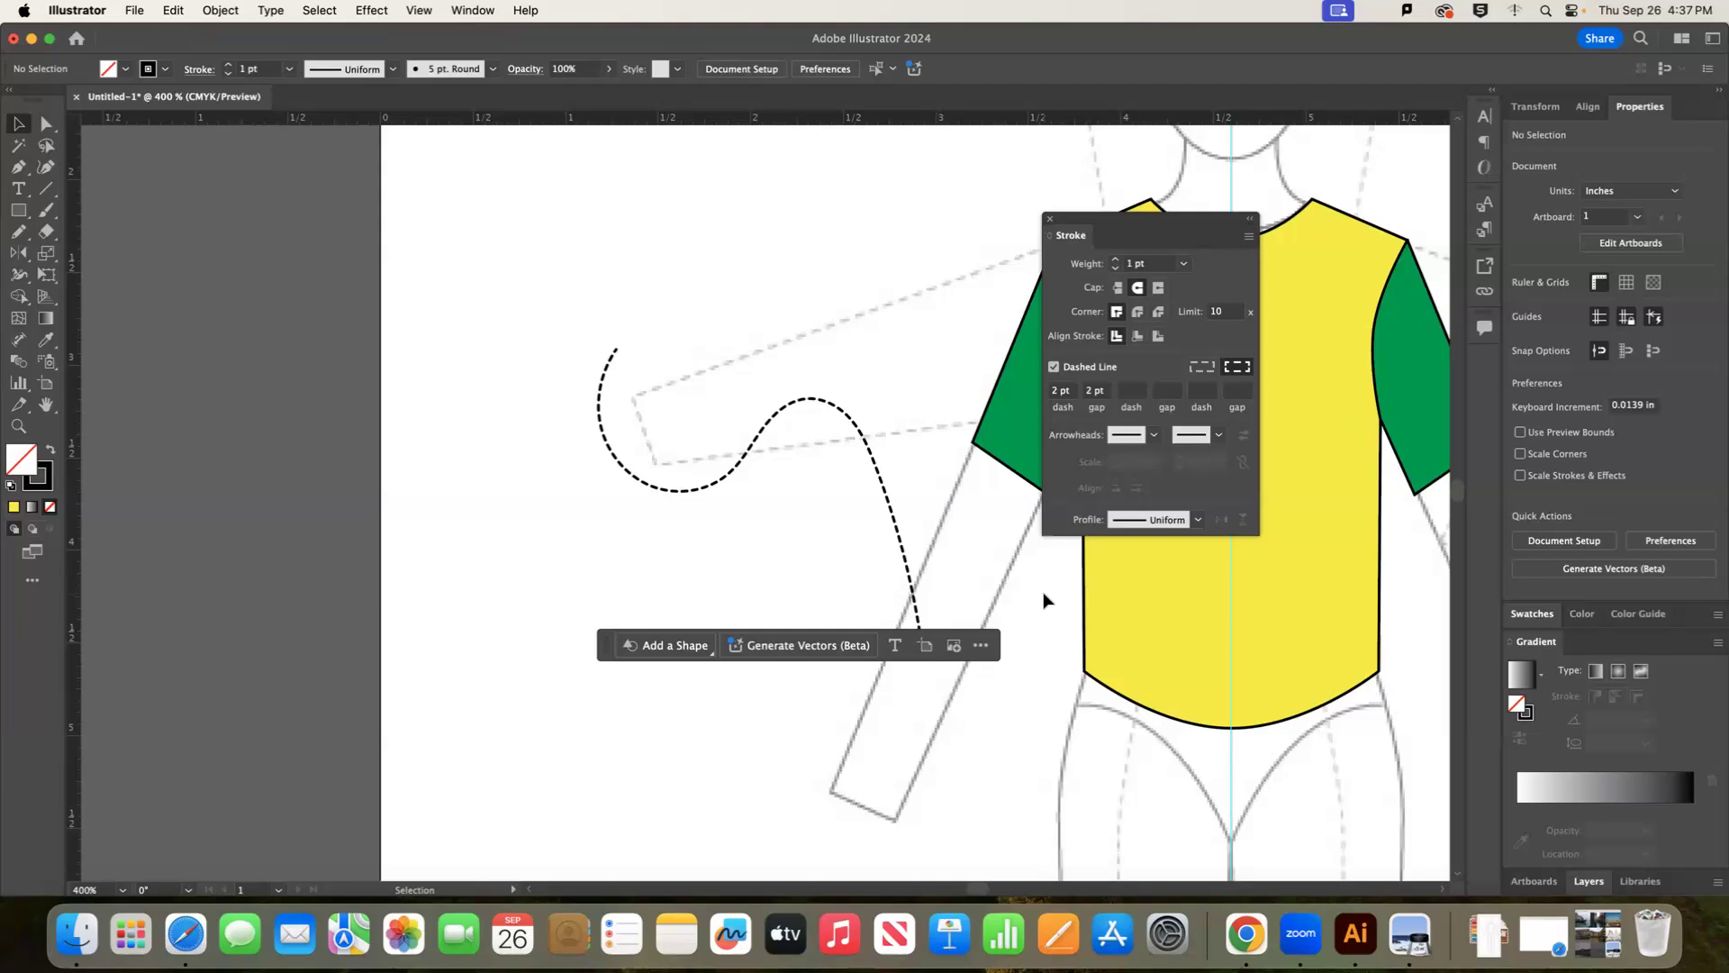
Review the Pencil tool's fidelity and drawing options and accept them.
{"action": "left_click", "coordinate": [18, 234]}
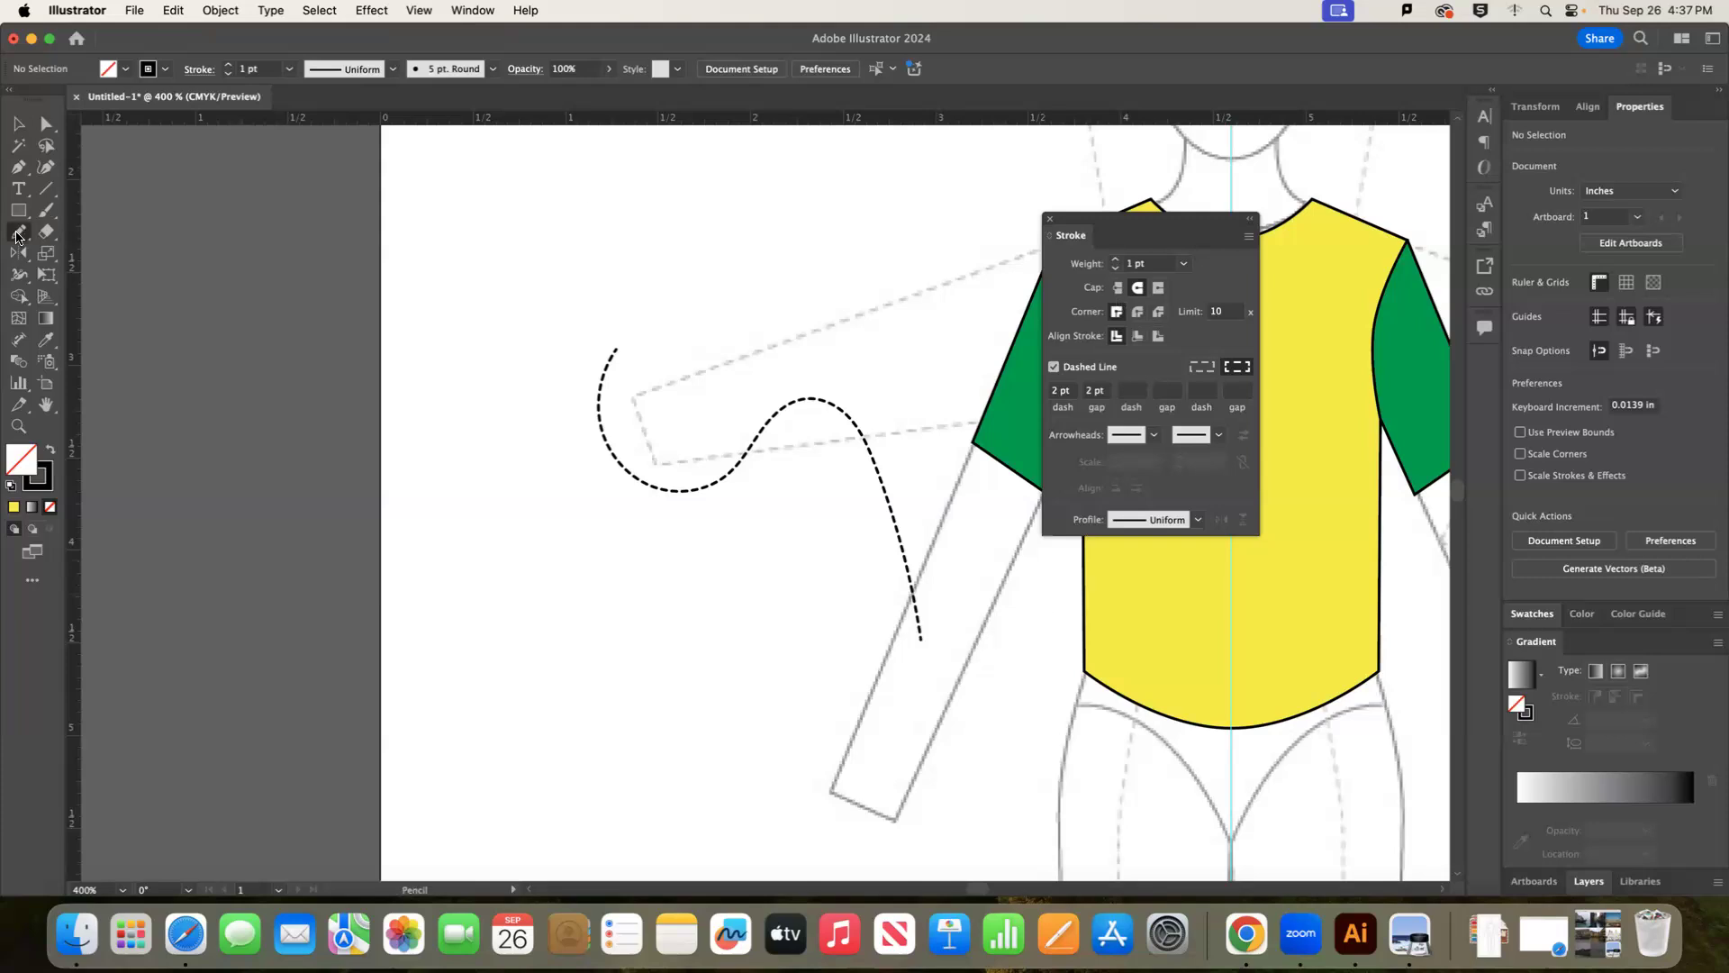
{"action": "double_click", "coordinate": [18, 234]}
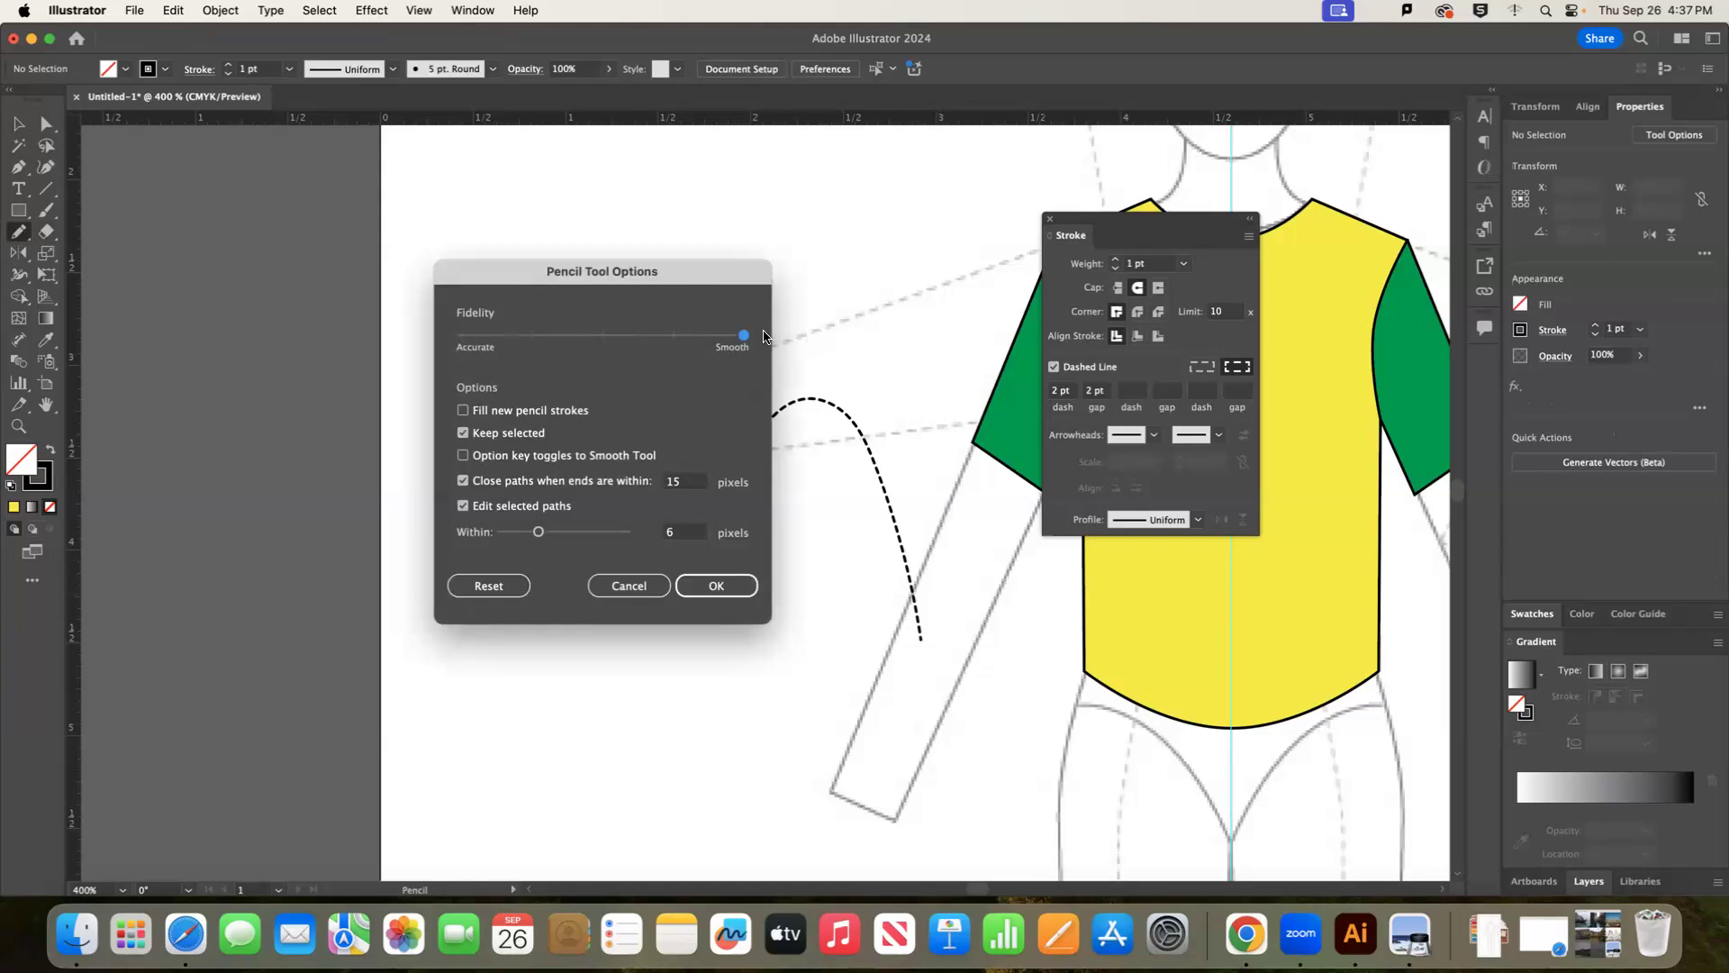
{"action": "left_click", "coordinate": [711, 586]}
Dock the Stroke settings together with Gradient, check the available workspaces, and bring the stroke options to the front.
{"action": "mouse_move", "coordinate": [1149, 231]}
{"action": "left_mouse_down"}
{"action": "mouse_move", "coordinate": [1378, 245]}
{"action": "mouse_move", "coordinate": [1612, 660]}
{"action": "mouse_move", "coordinate": [1612, 761]}
{"action": "mouse_move", "coordinate": [1585, 842]}
{"action": "mouse_move", "coordinate": [1524, 761]}
{"action": "mouse_move", "coordinate": [1558, 644]}
{"action": "left_mouse_up"}
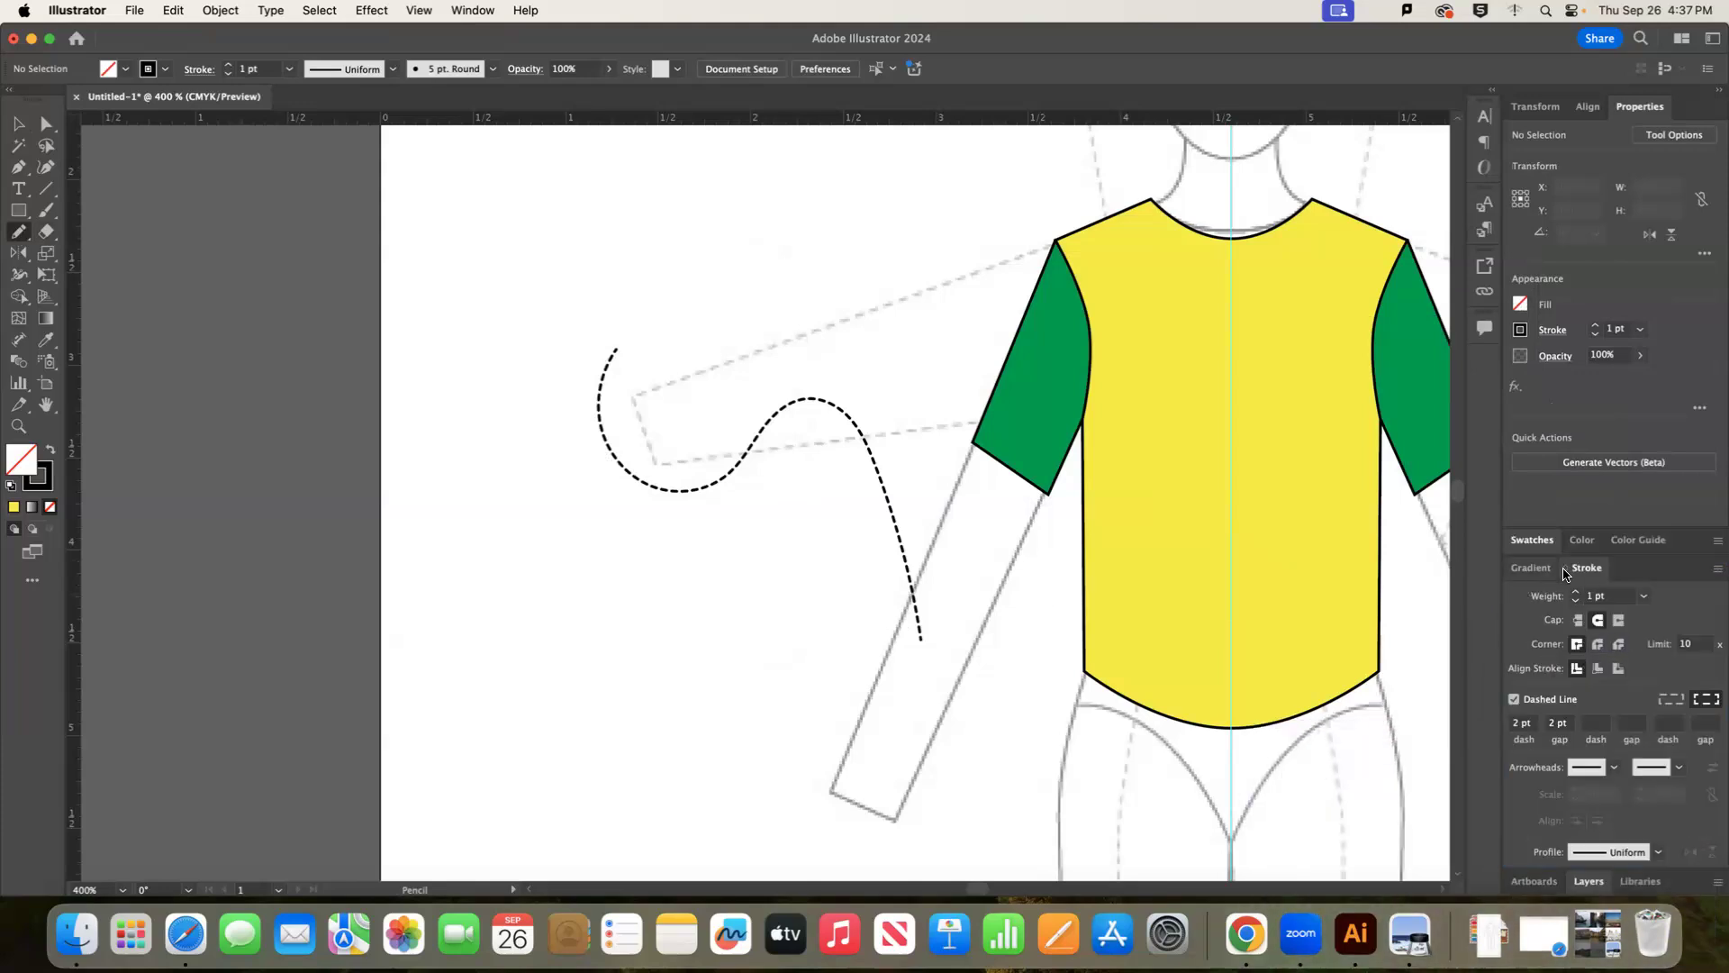
{"action": "left_click", "coordinate": [1713, 38]}
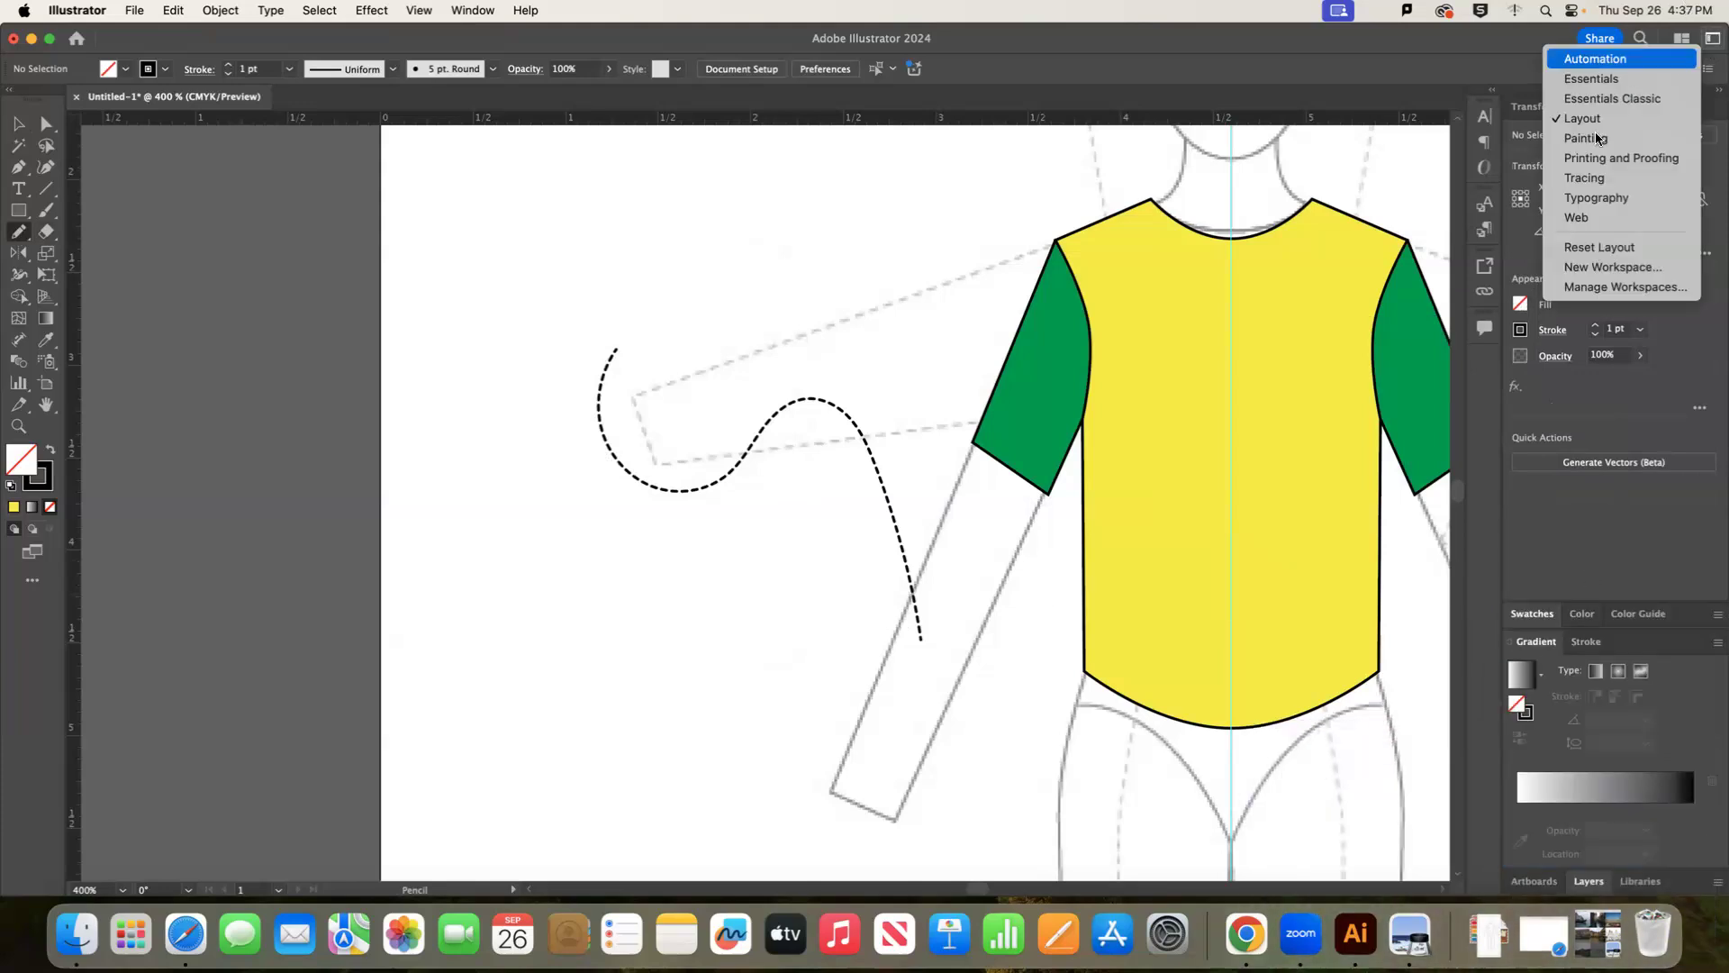
{"action": "left_click", "coordinate": [1591, 644]}
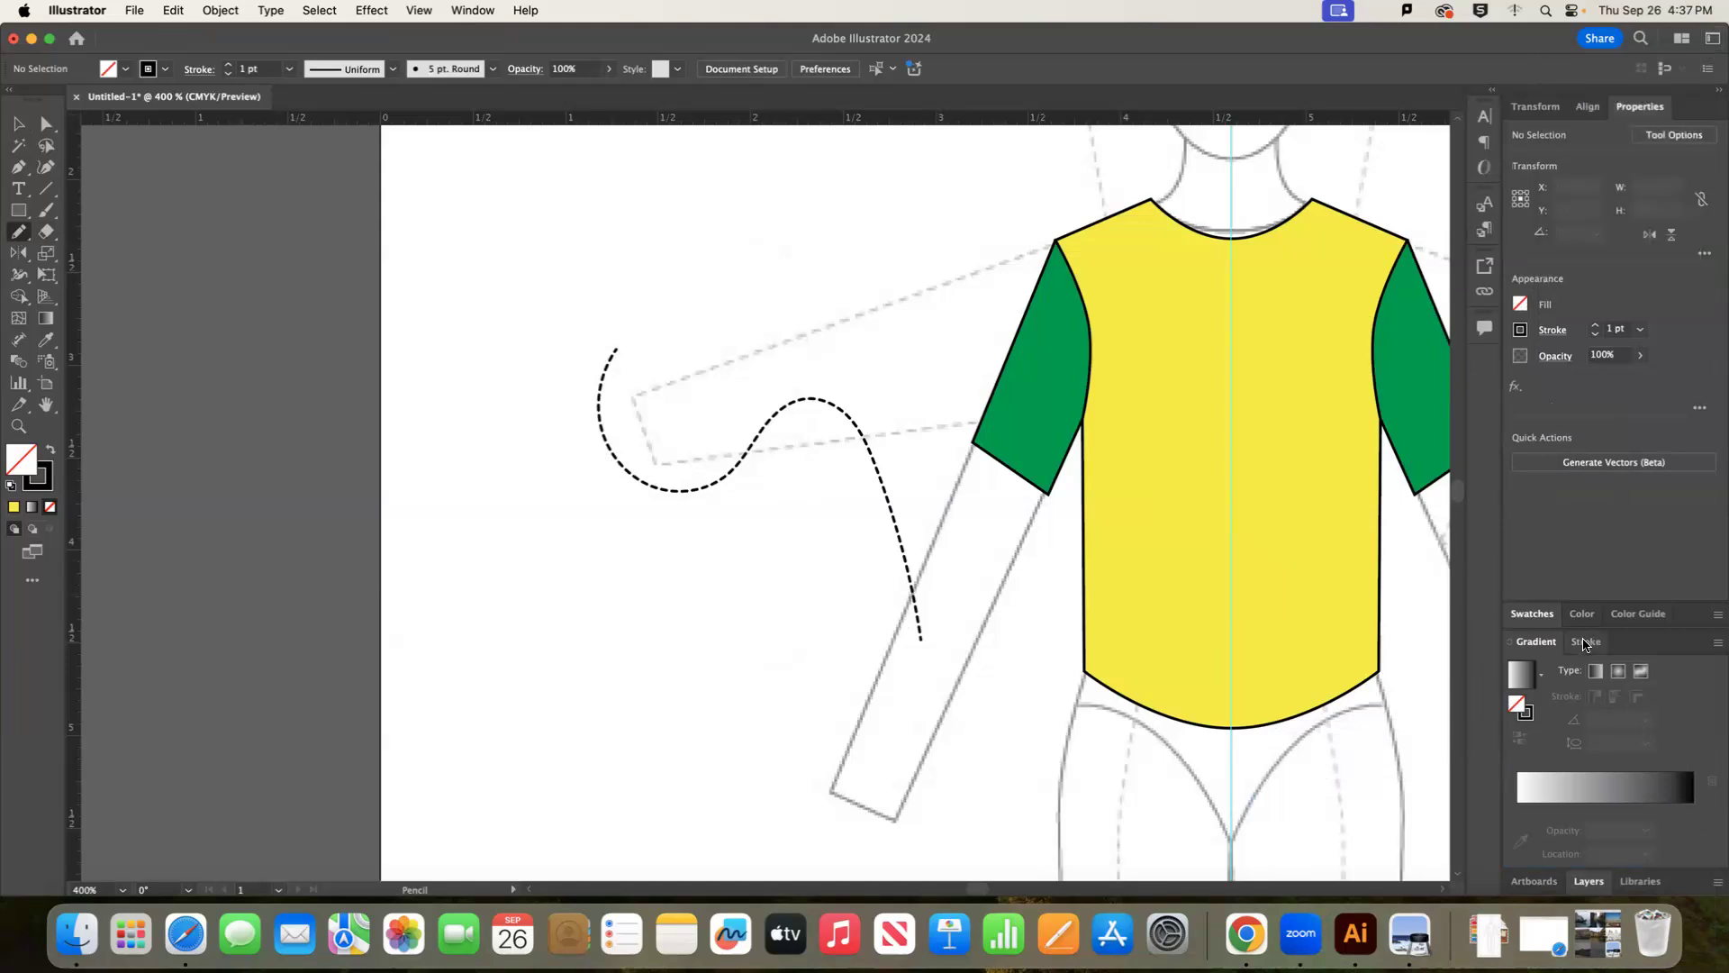
{"action": "left_click", "coordinate": [1585, 642]}
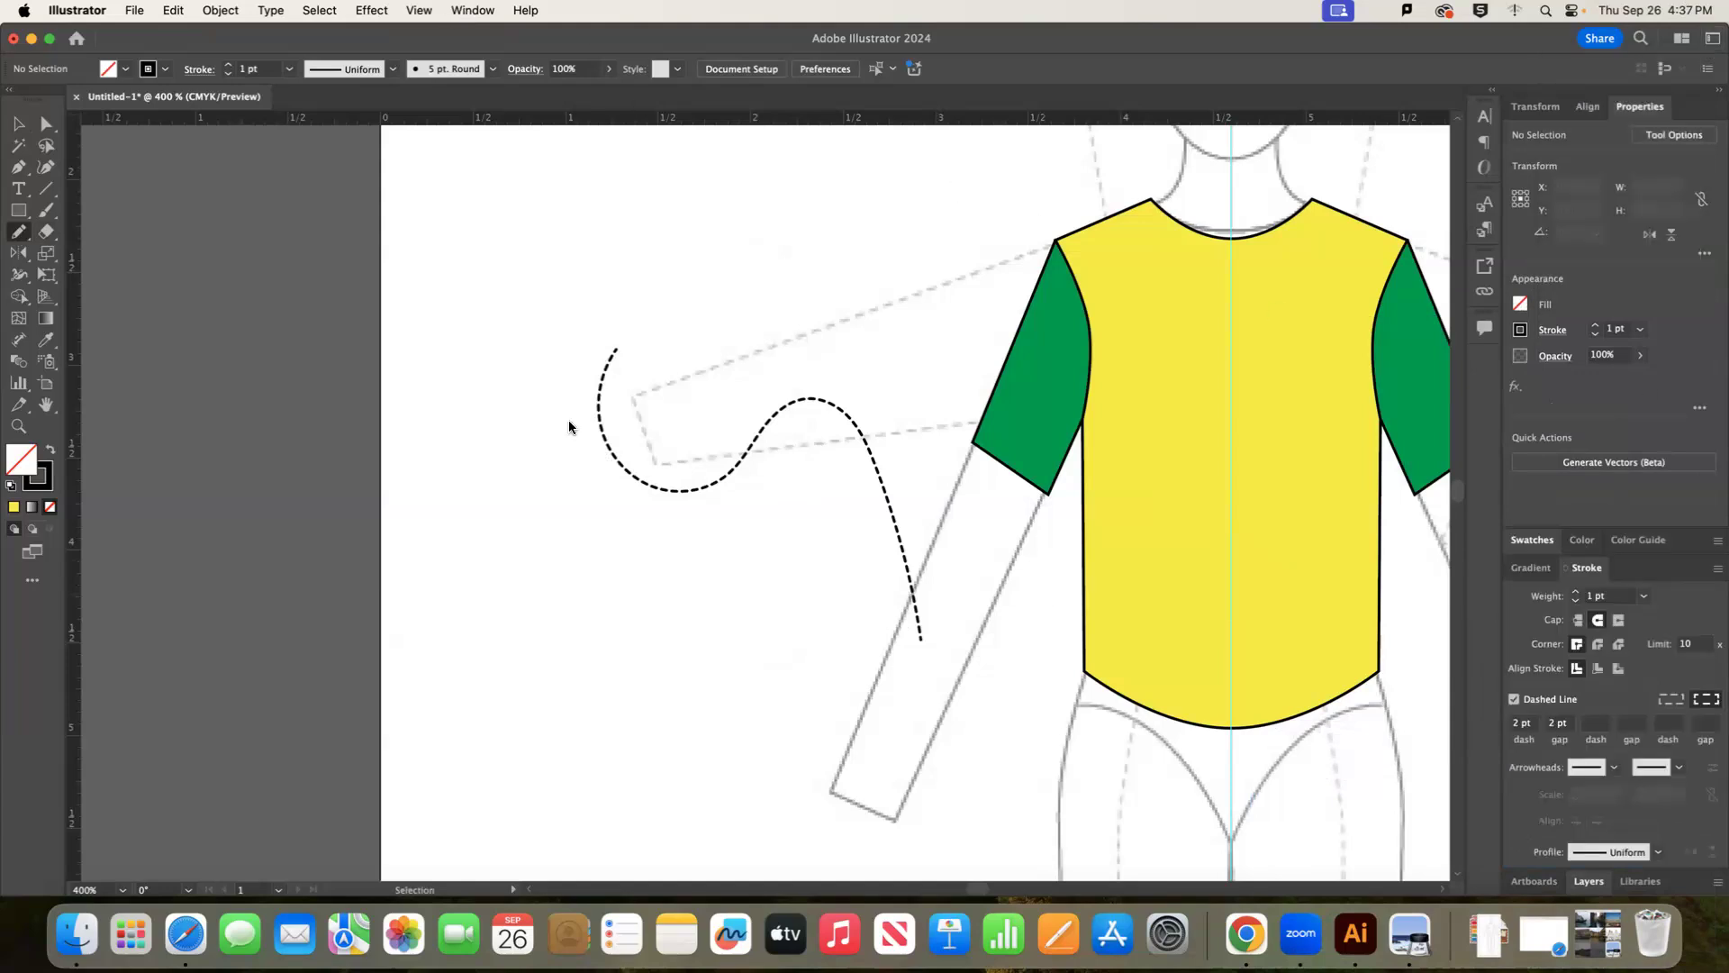
Hide the docked Stroke settings and show them again from the list of available windows.
{"action": "left_click", "coordinate": [473, 10]}
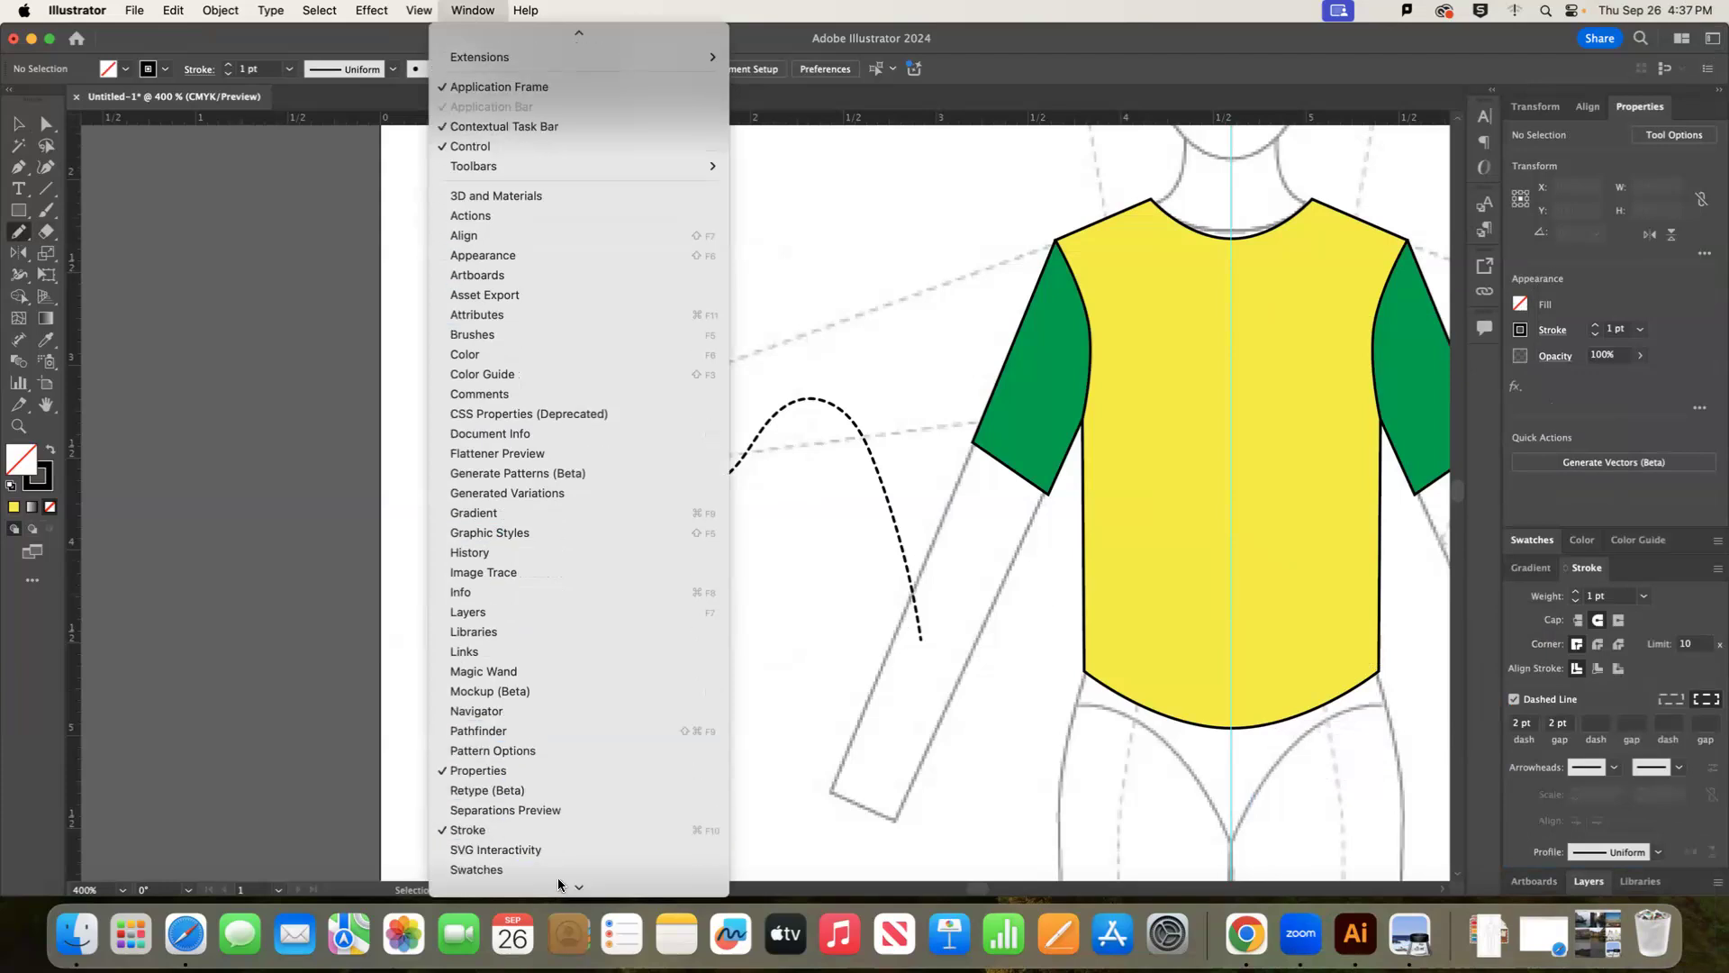
{"action": "left_click", "coordinate": [688, 710]}
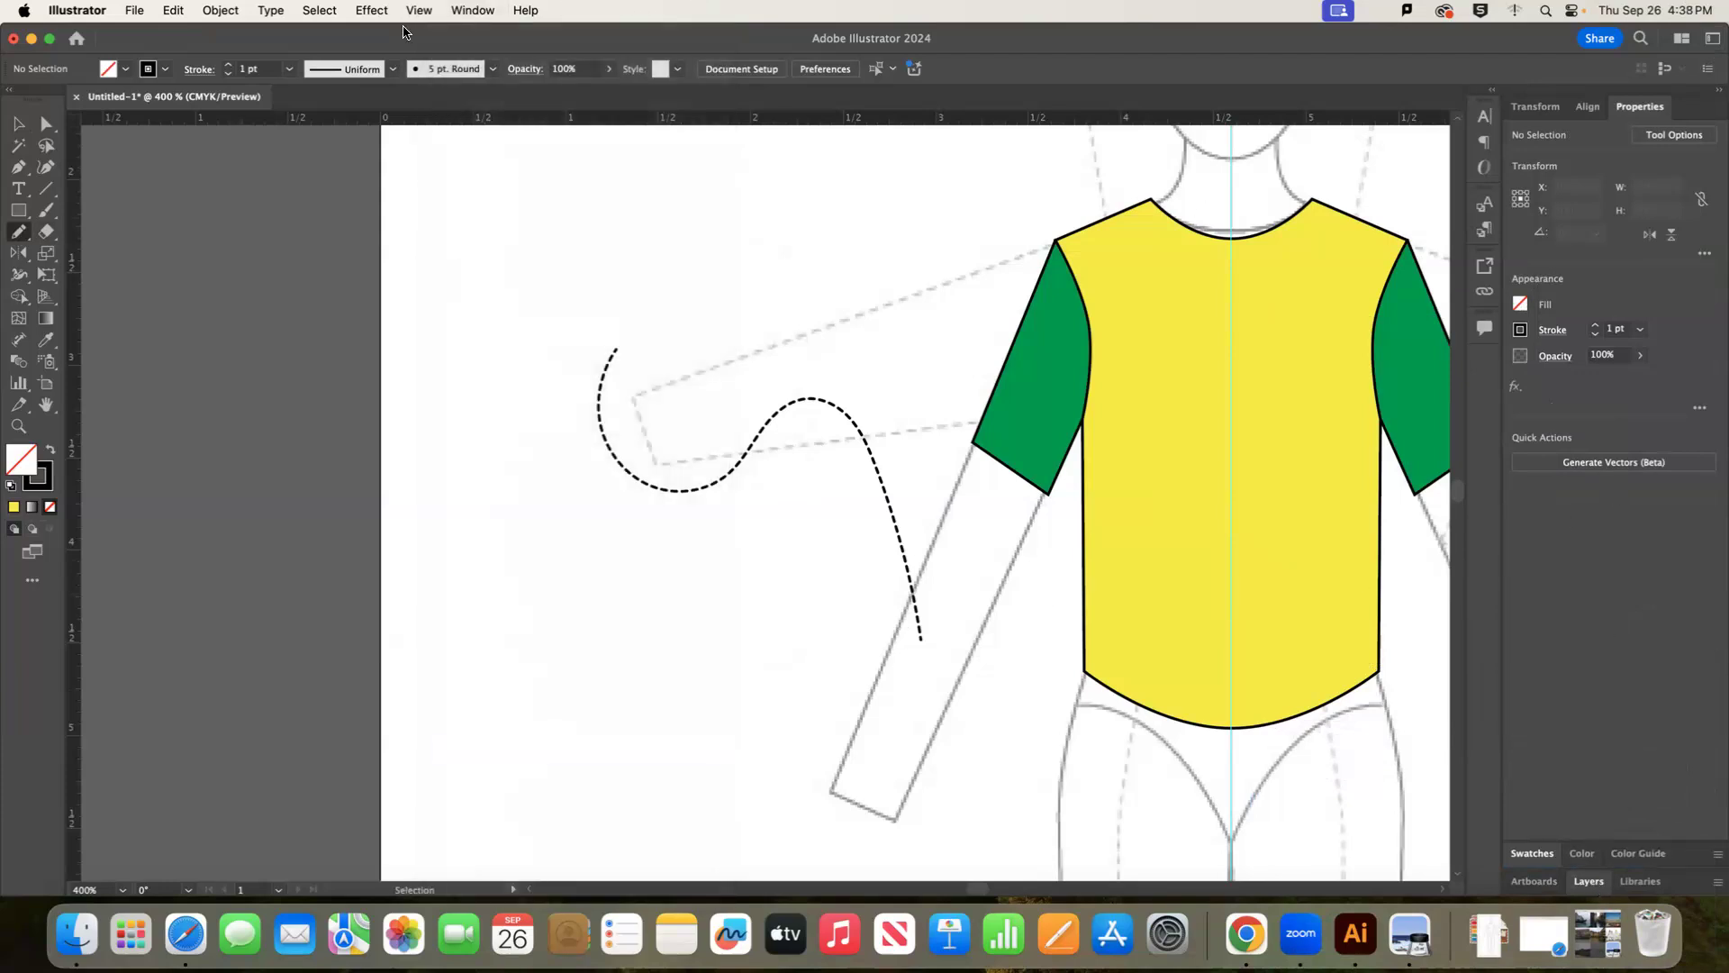
{"action": "left_click", "coordinate": [484, 10]}
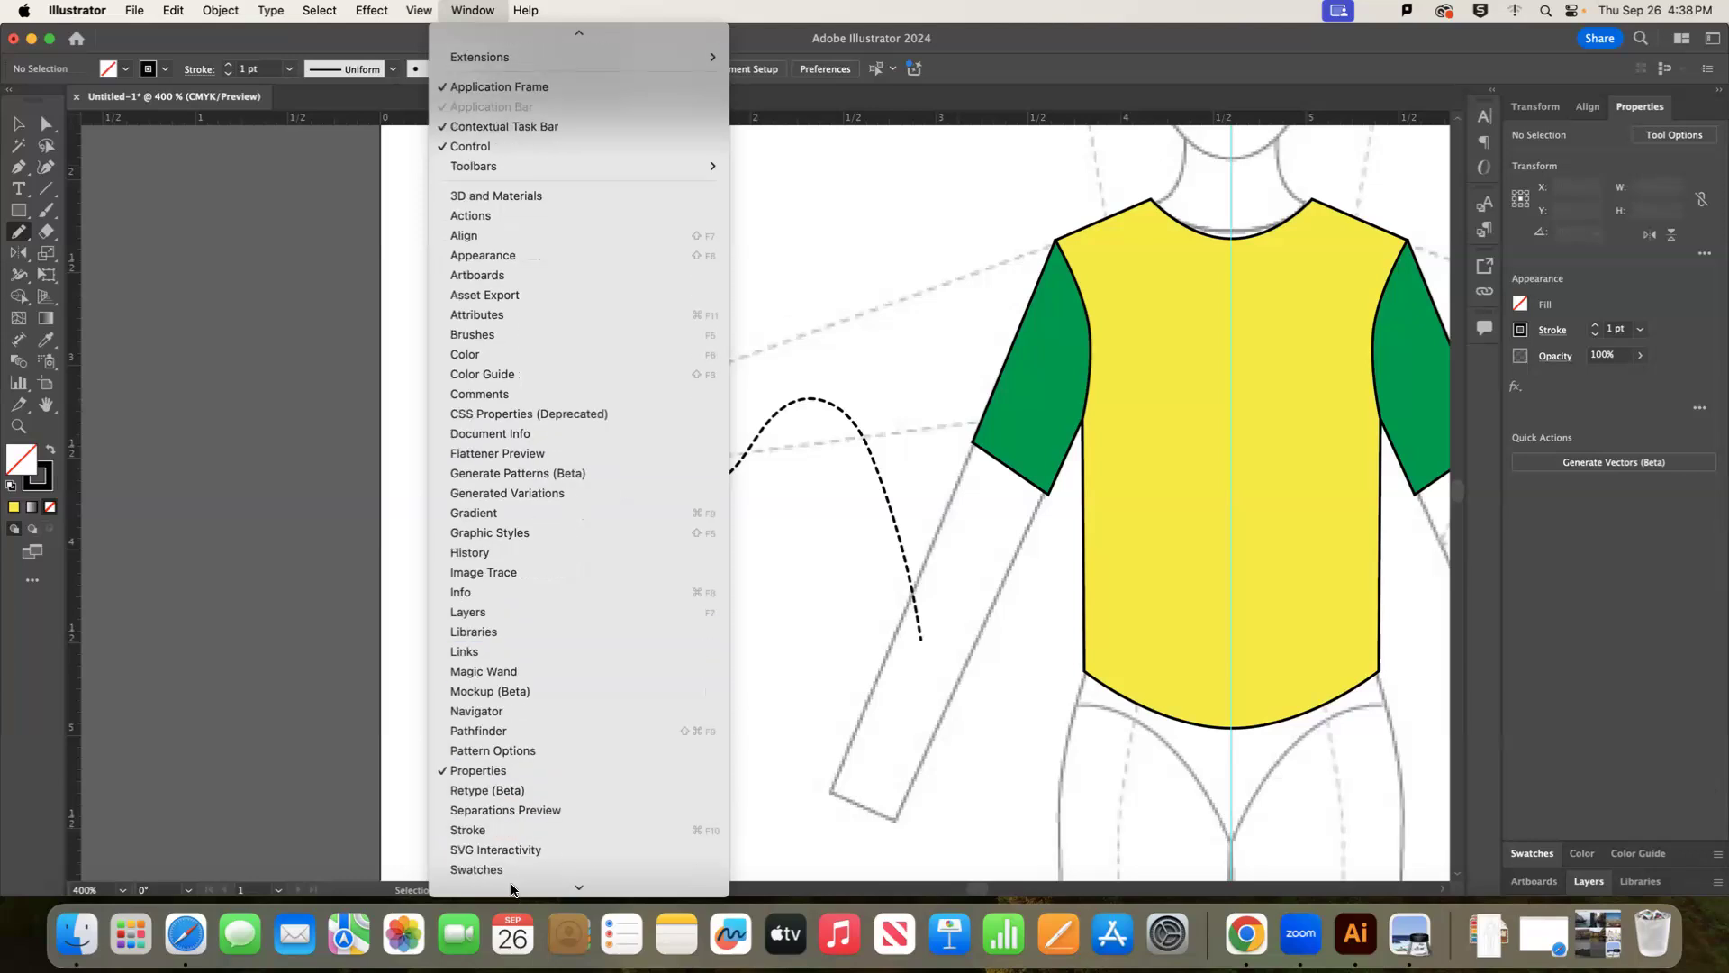
{"action": "left_click", "coordinate": [517, 780]}
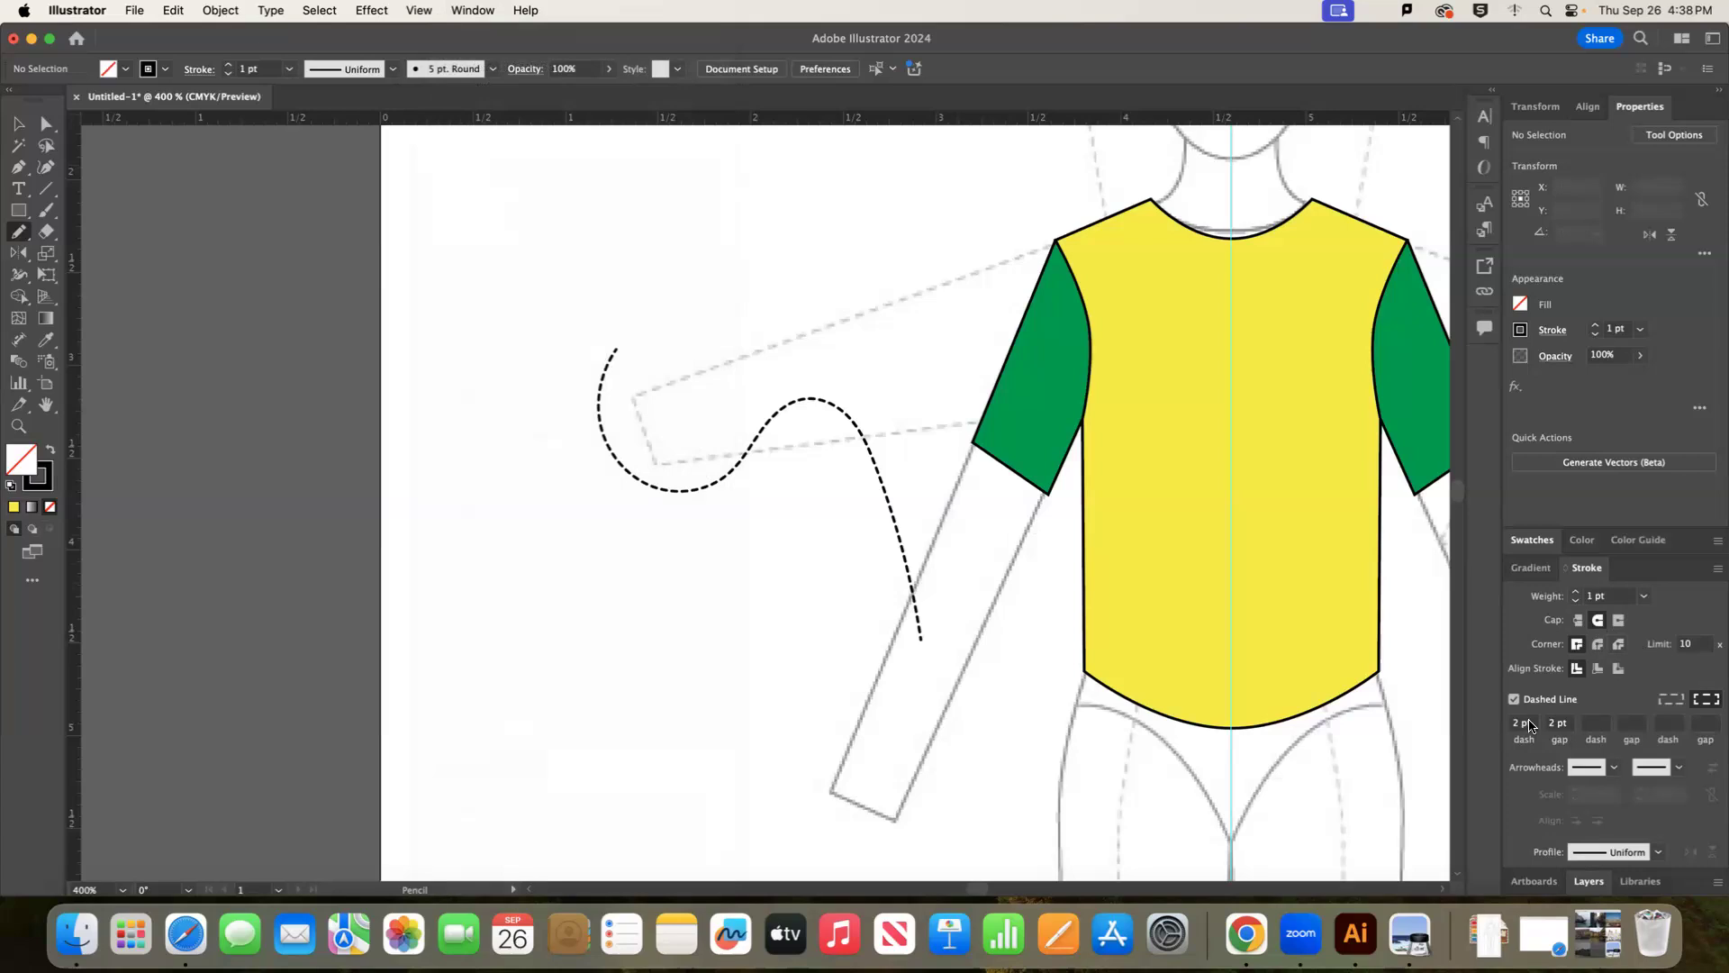
Select the dashed wavy path beside the top and delete it.
{"action": "left_click", "coordinate": [1444, 890]}
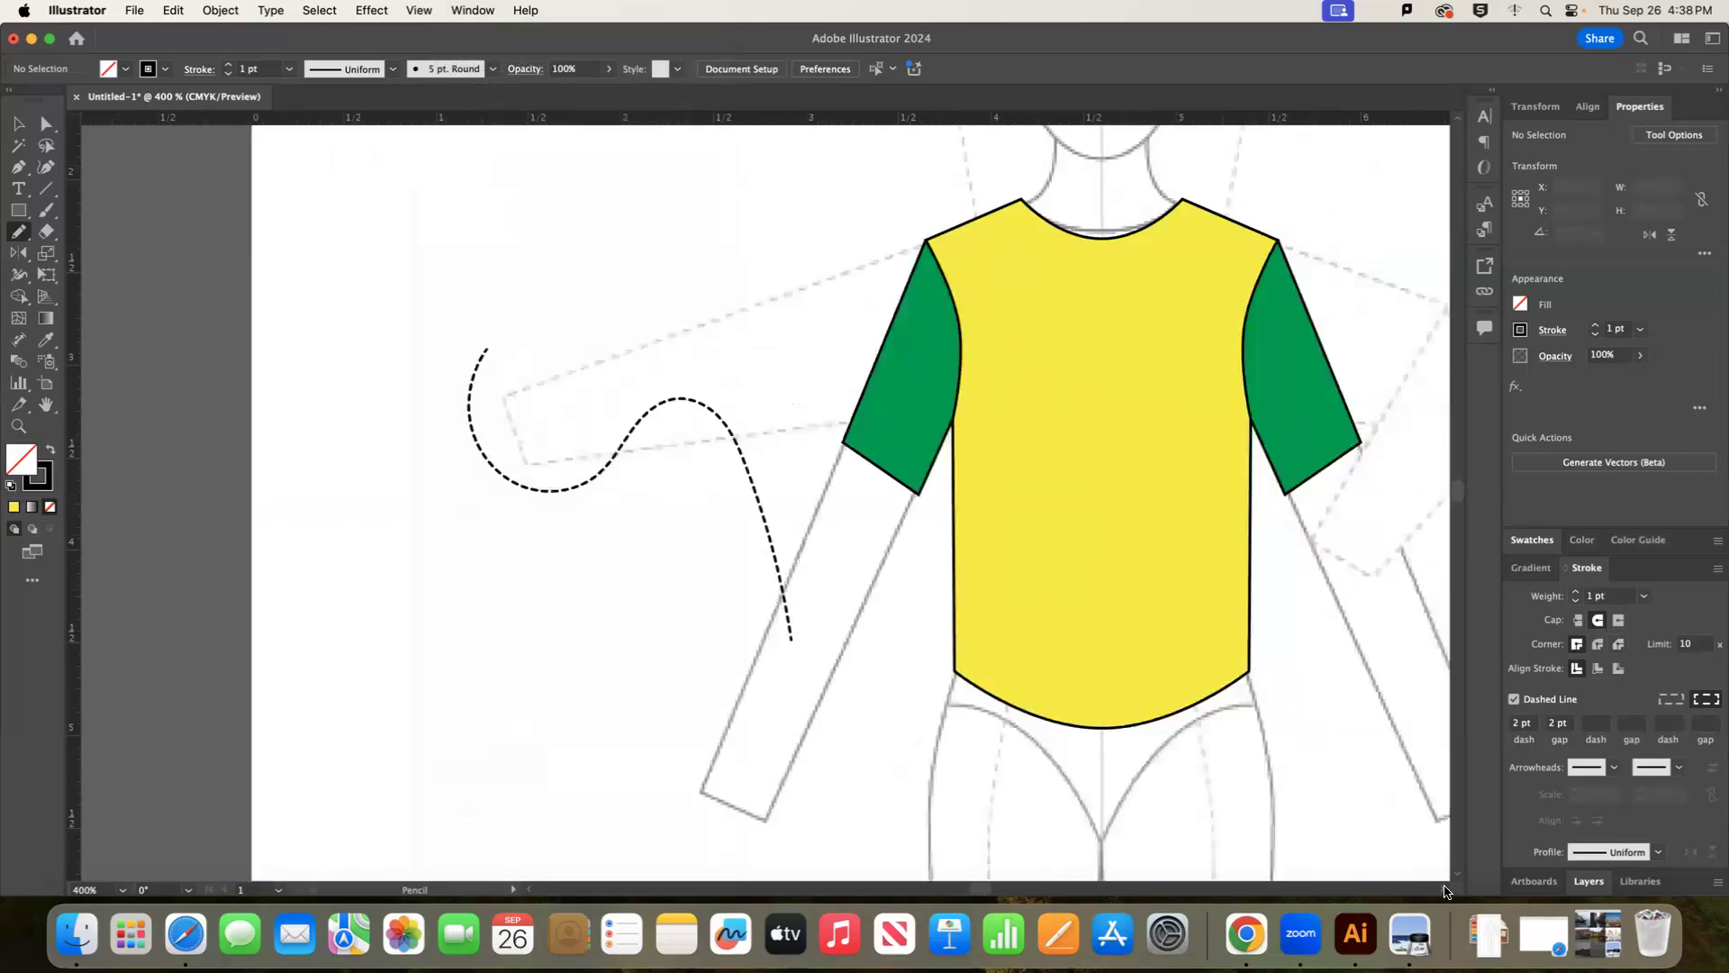
{"action": "left_click", "coordinate": [1444, 890]}
{"action": "left_click", "coordinate": [22, 125]}
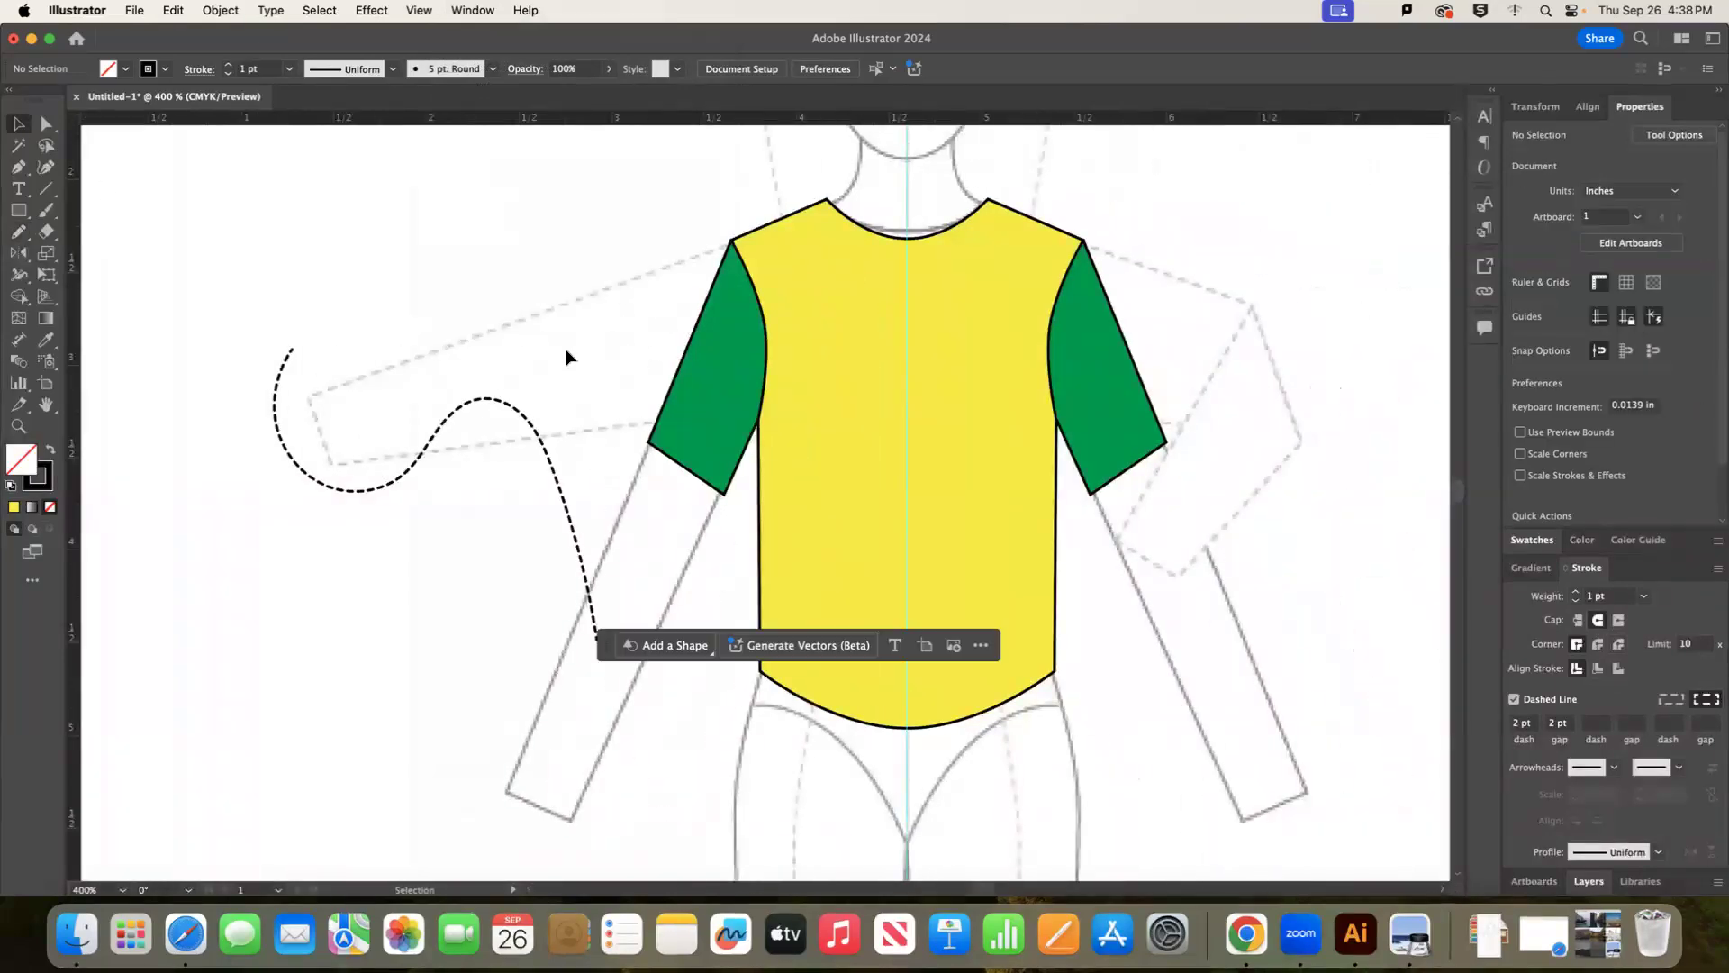
{"action": "left_click", "coordinate": [535, 436]}
{"action": "key", "text": "Delete"}
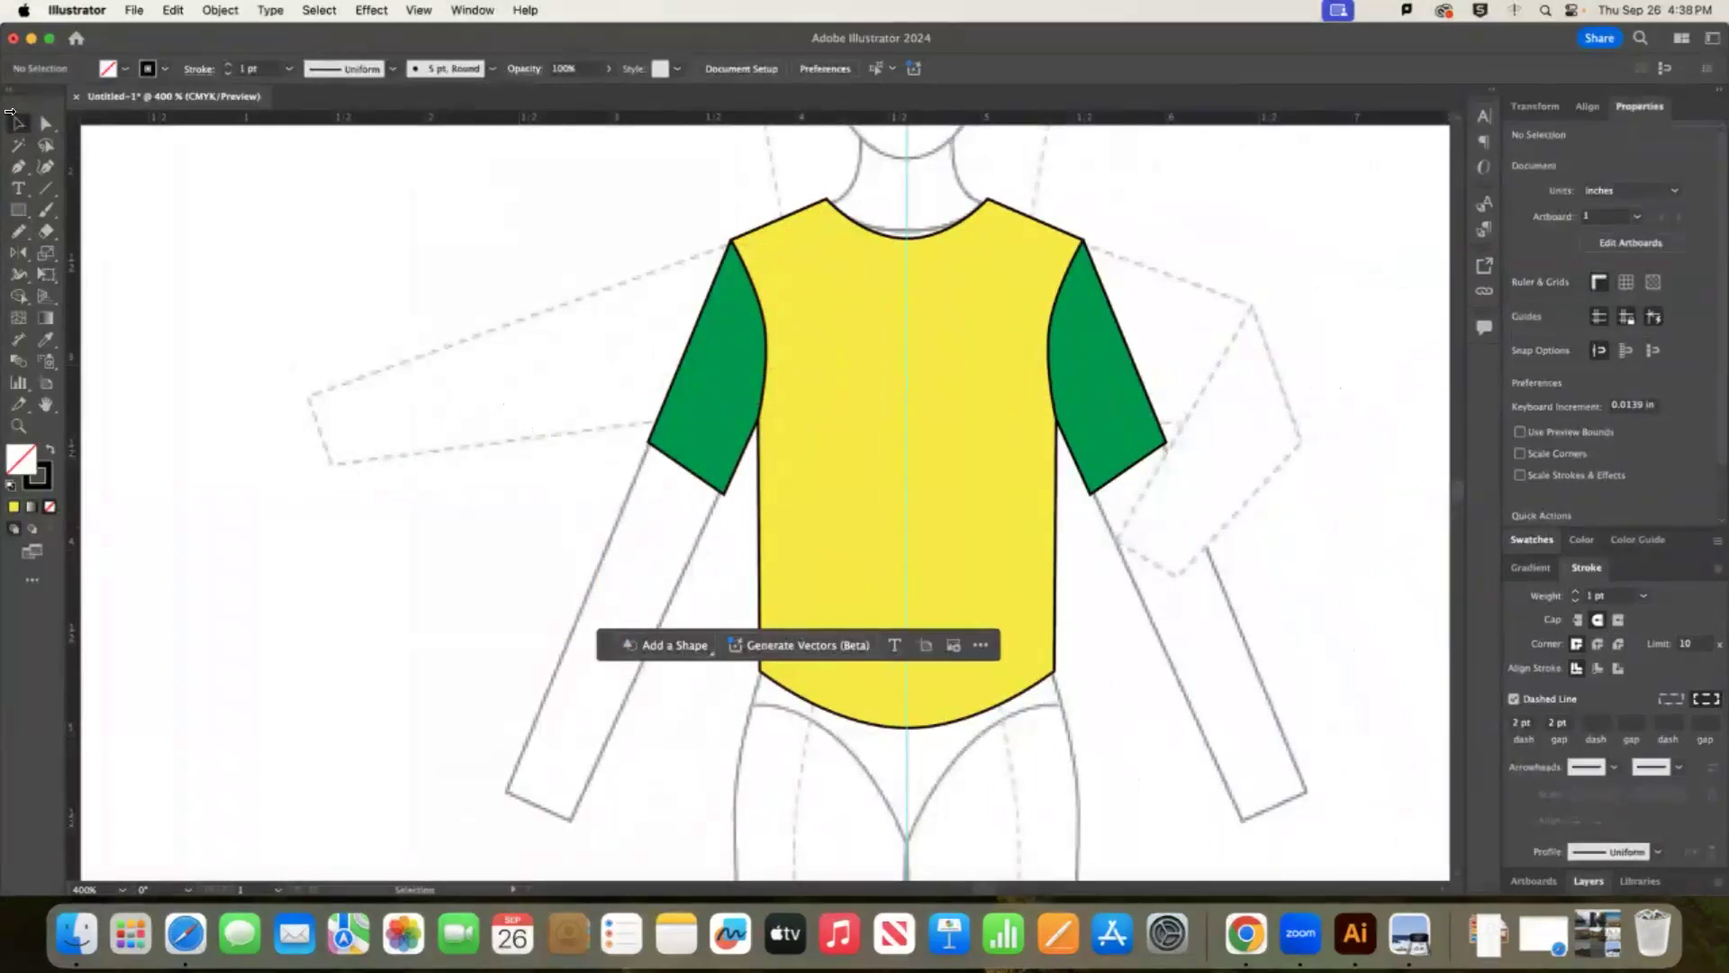
Draw a straight line spanning about 0.40 by 0.28 in parallel to the left sleeve's hem and turn off its dashes.
{"action": "left_click", "coordinate": [45, 187]}
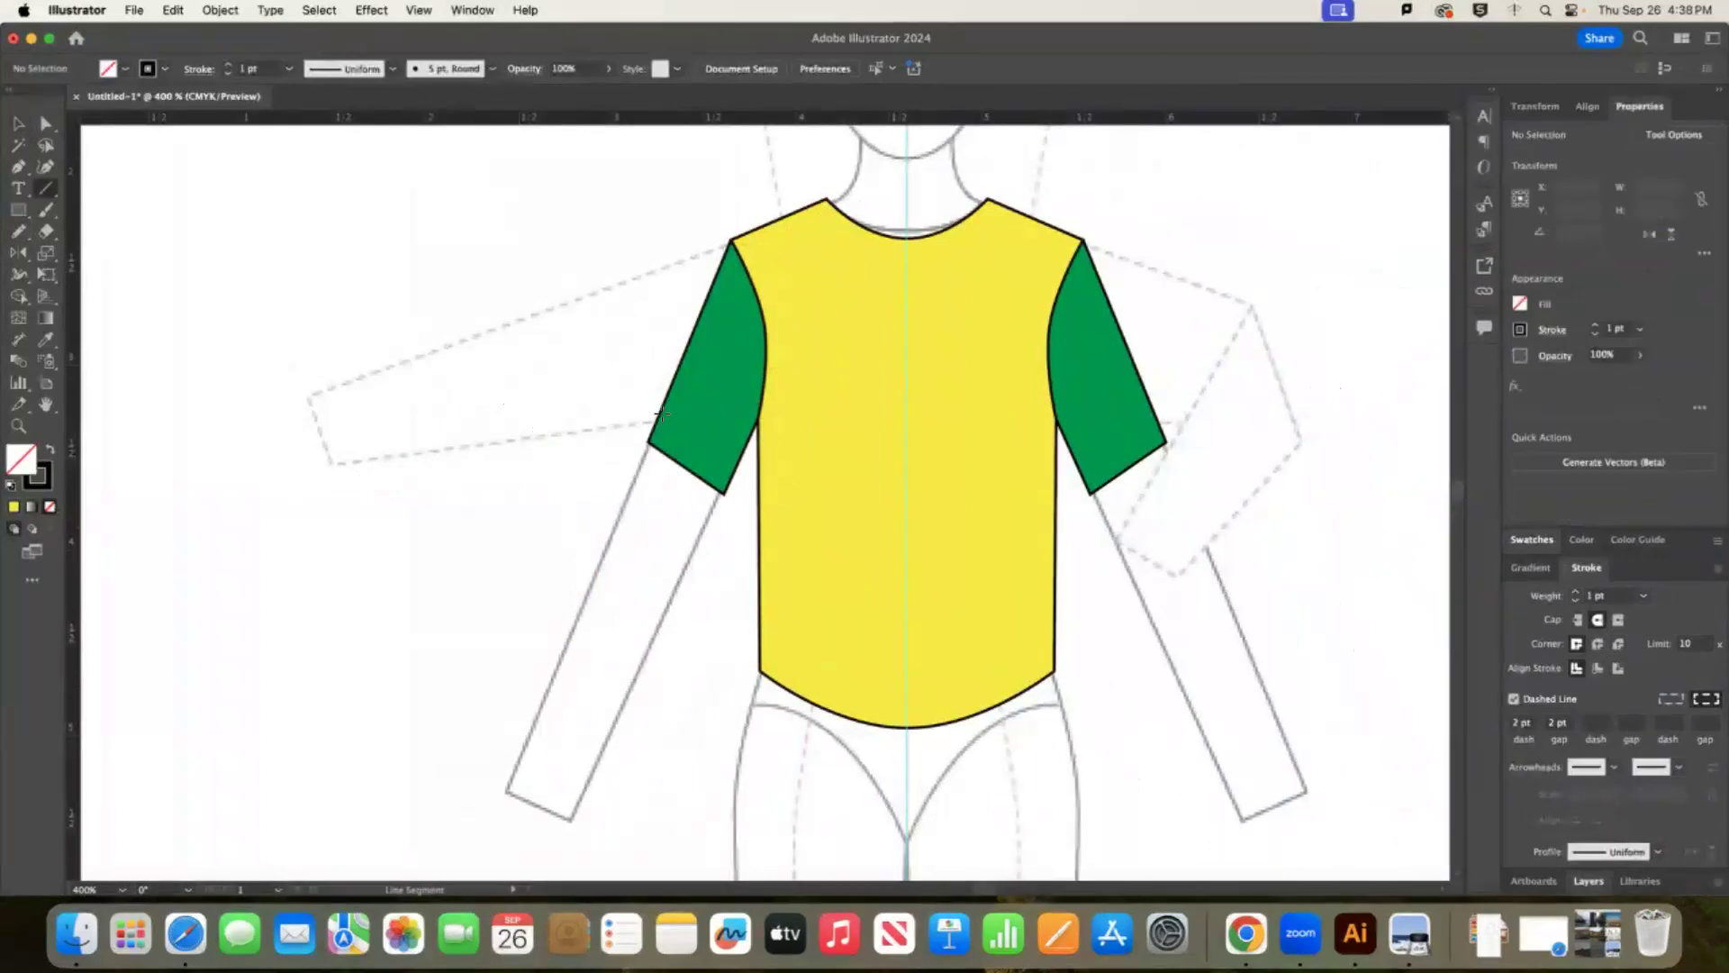
{"action": "left_click_drag", "start_coordinate": [656, 421], "coordinate": [732, 472]}
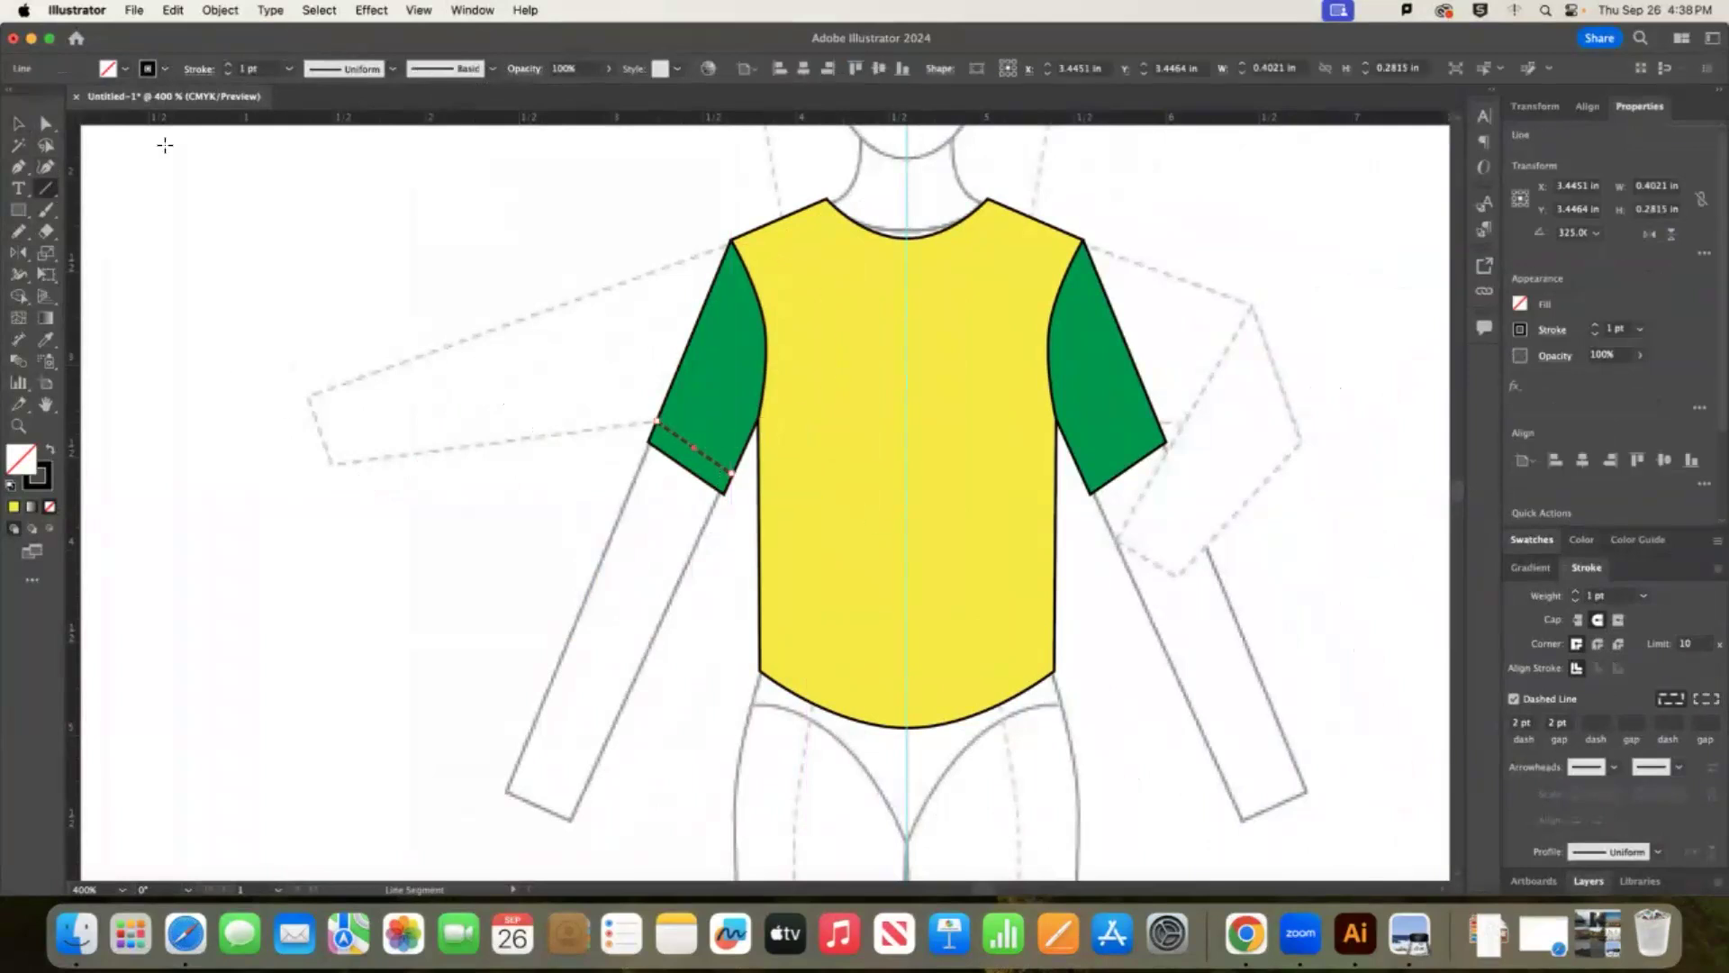
{"action": "key", "text": "v"}
{"action": "left_click", "coordinate": [475, 252]}
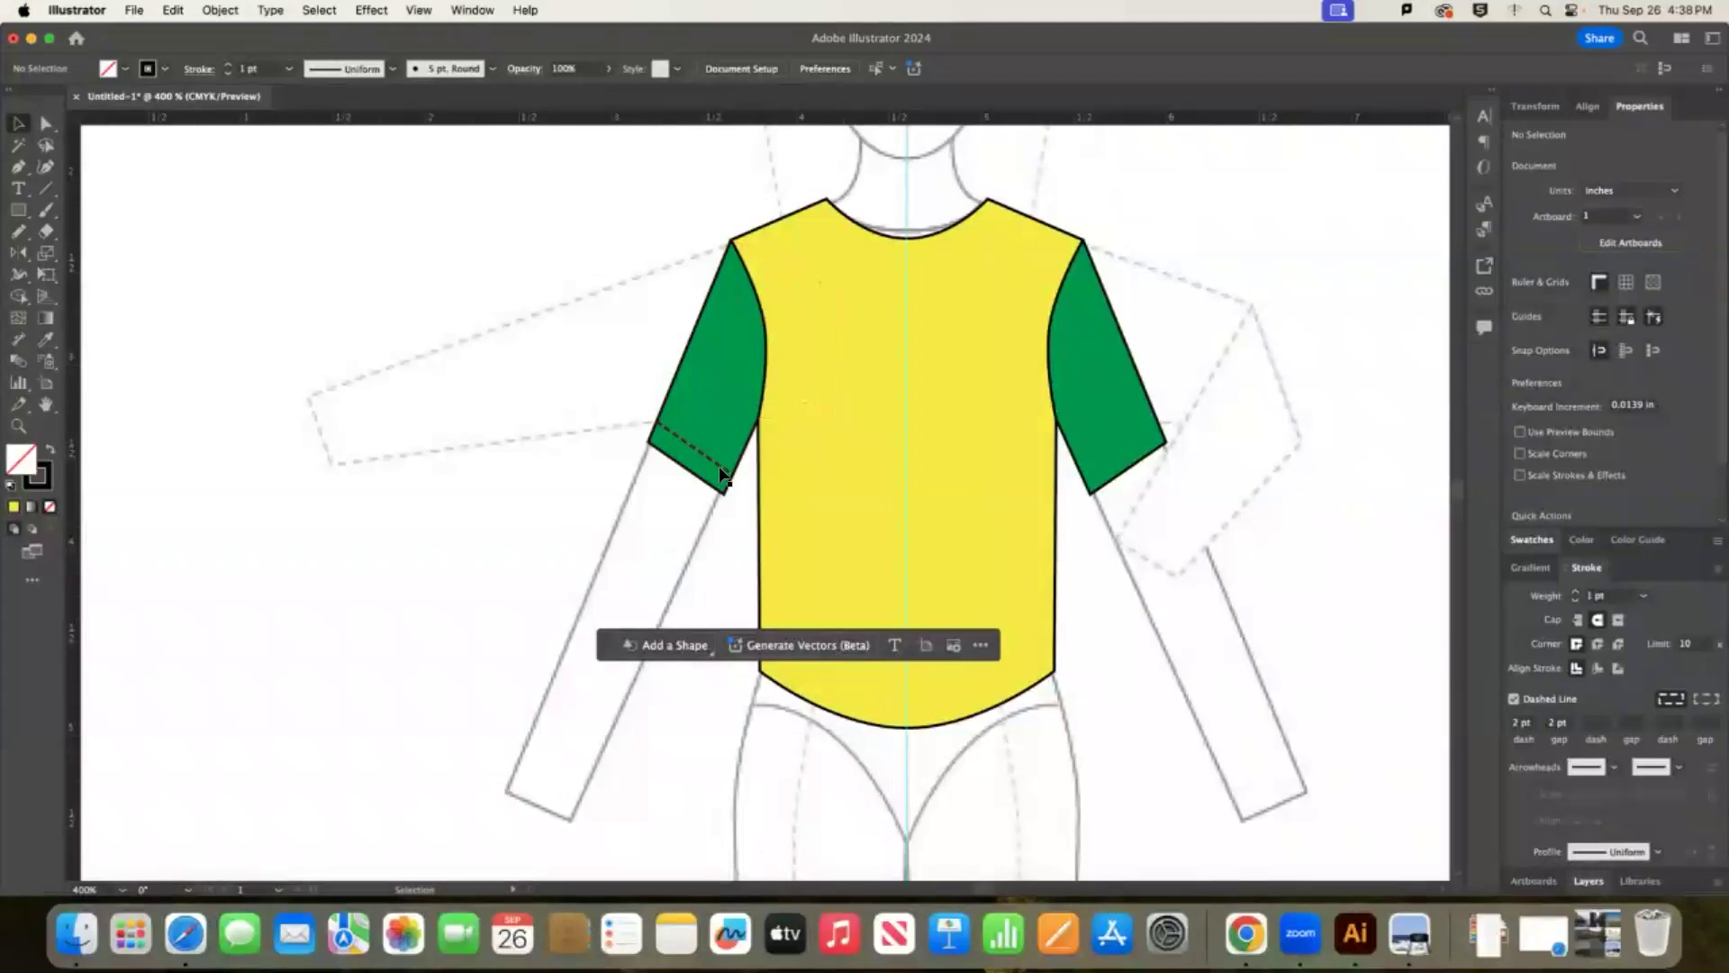
{"action": "left_click", "coordinate": [721, 475]}
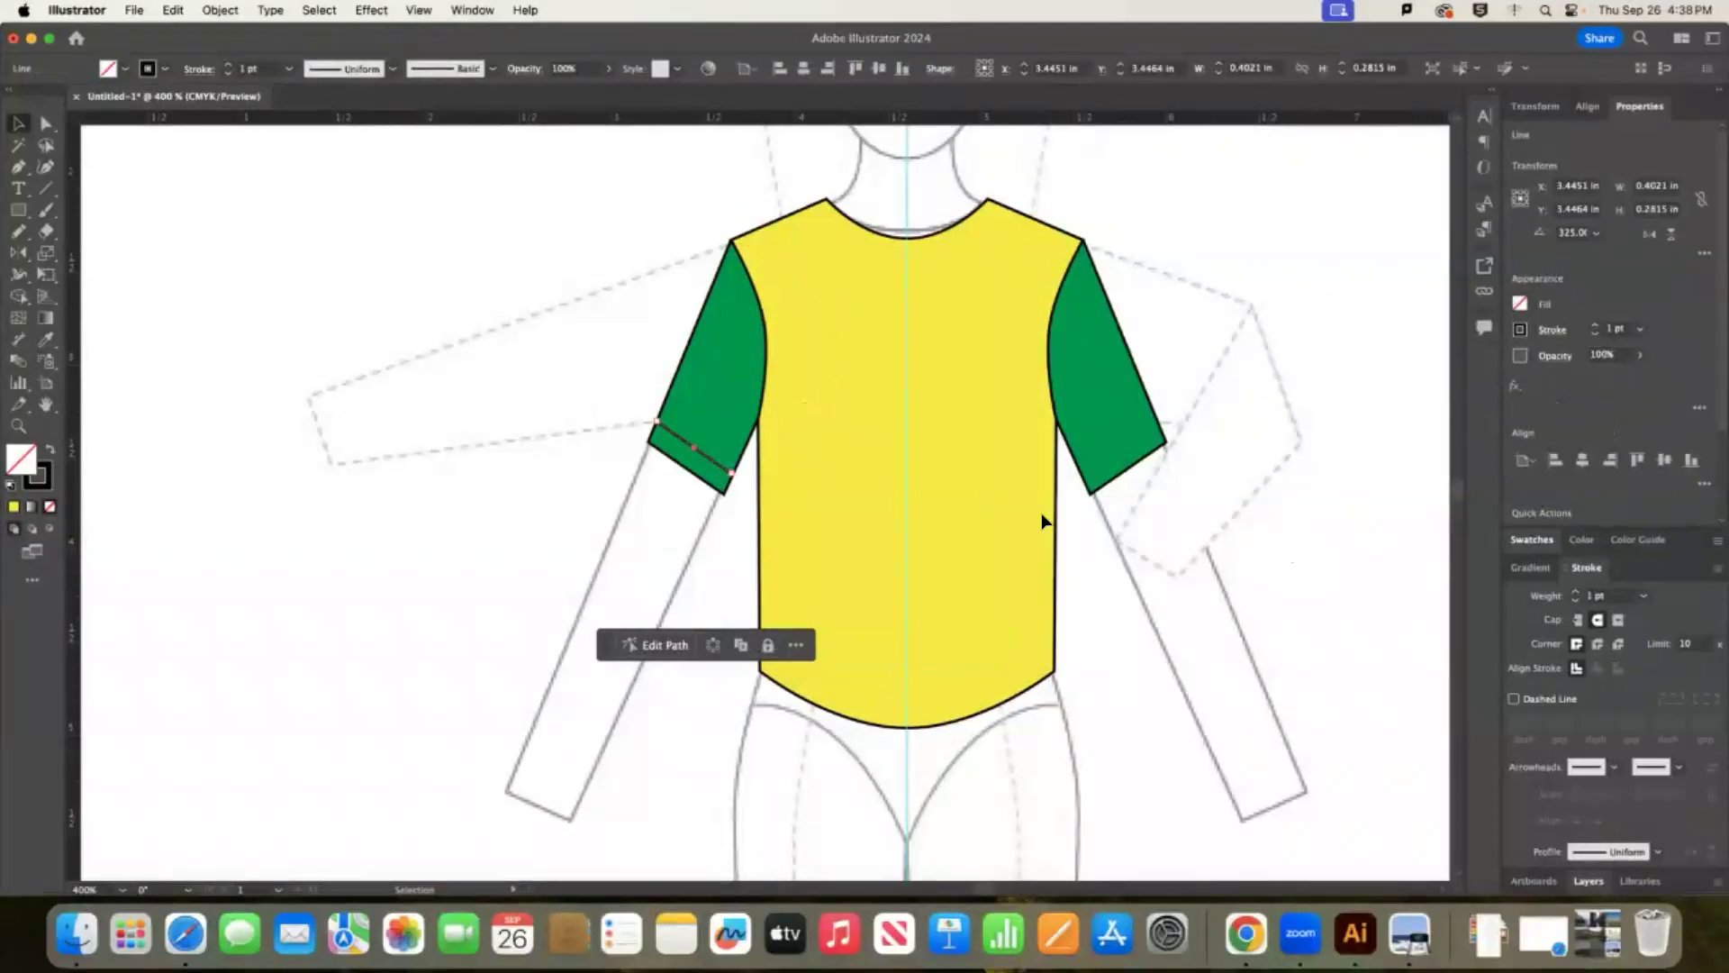
{"action": "left_click", "coordinate": [679, 483]}
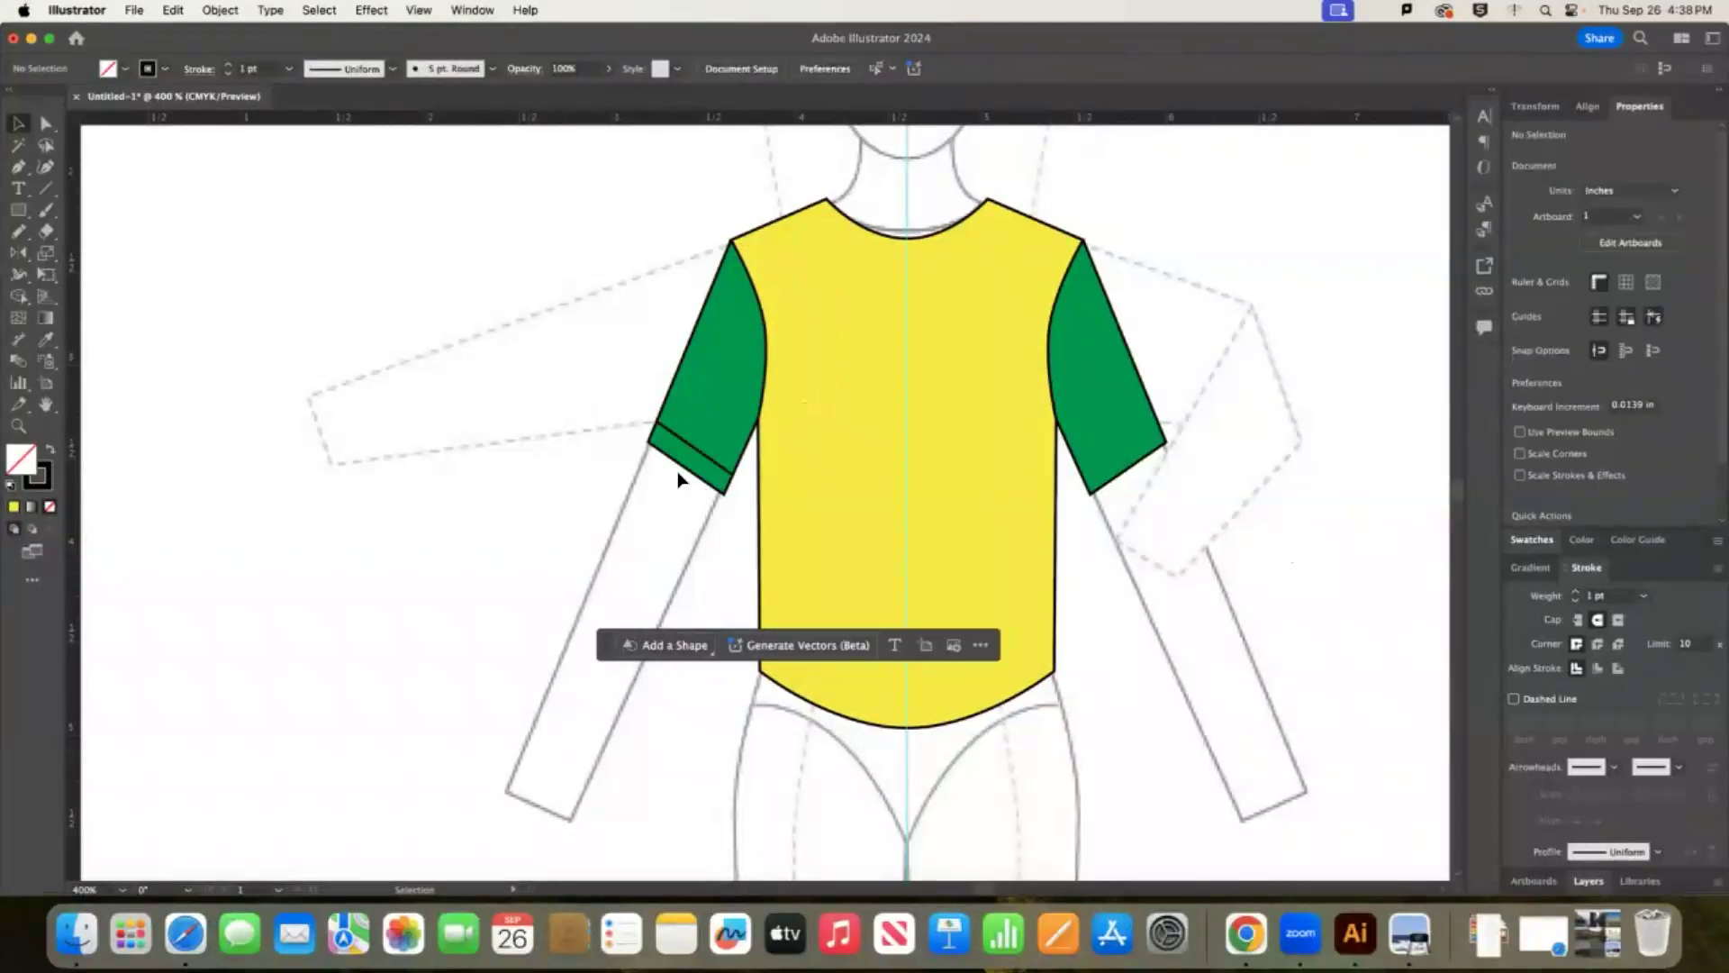
Draw four separate solid straight lines at different angles in the area left of the top.
{"action": "left_click", "coordinate": [45, 188]}
{"action": "left_click_drag", "start_coordinate": [150, 221], "coordinate": [305, 481]}
{"action": "left_click_drag", "start_coordinate": [383, 209], "coordinate": [420, 524]}
{"action": "left_click_drag", "start_coordinate": [270, 642], "coordinate": [487, 585]}
{"action": "left_click_drag", "start_coordinate": [511, 345], "coordinate": [567, 505]}
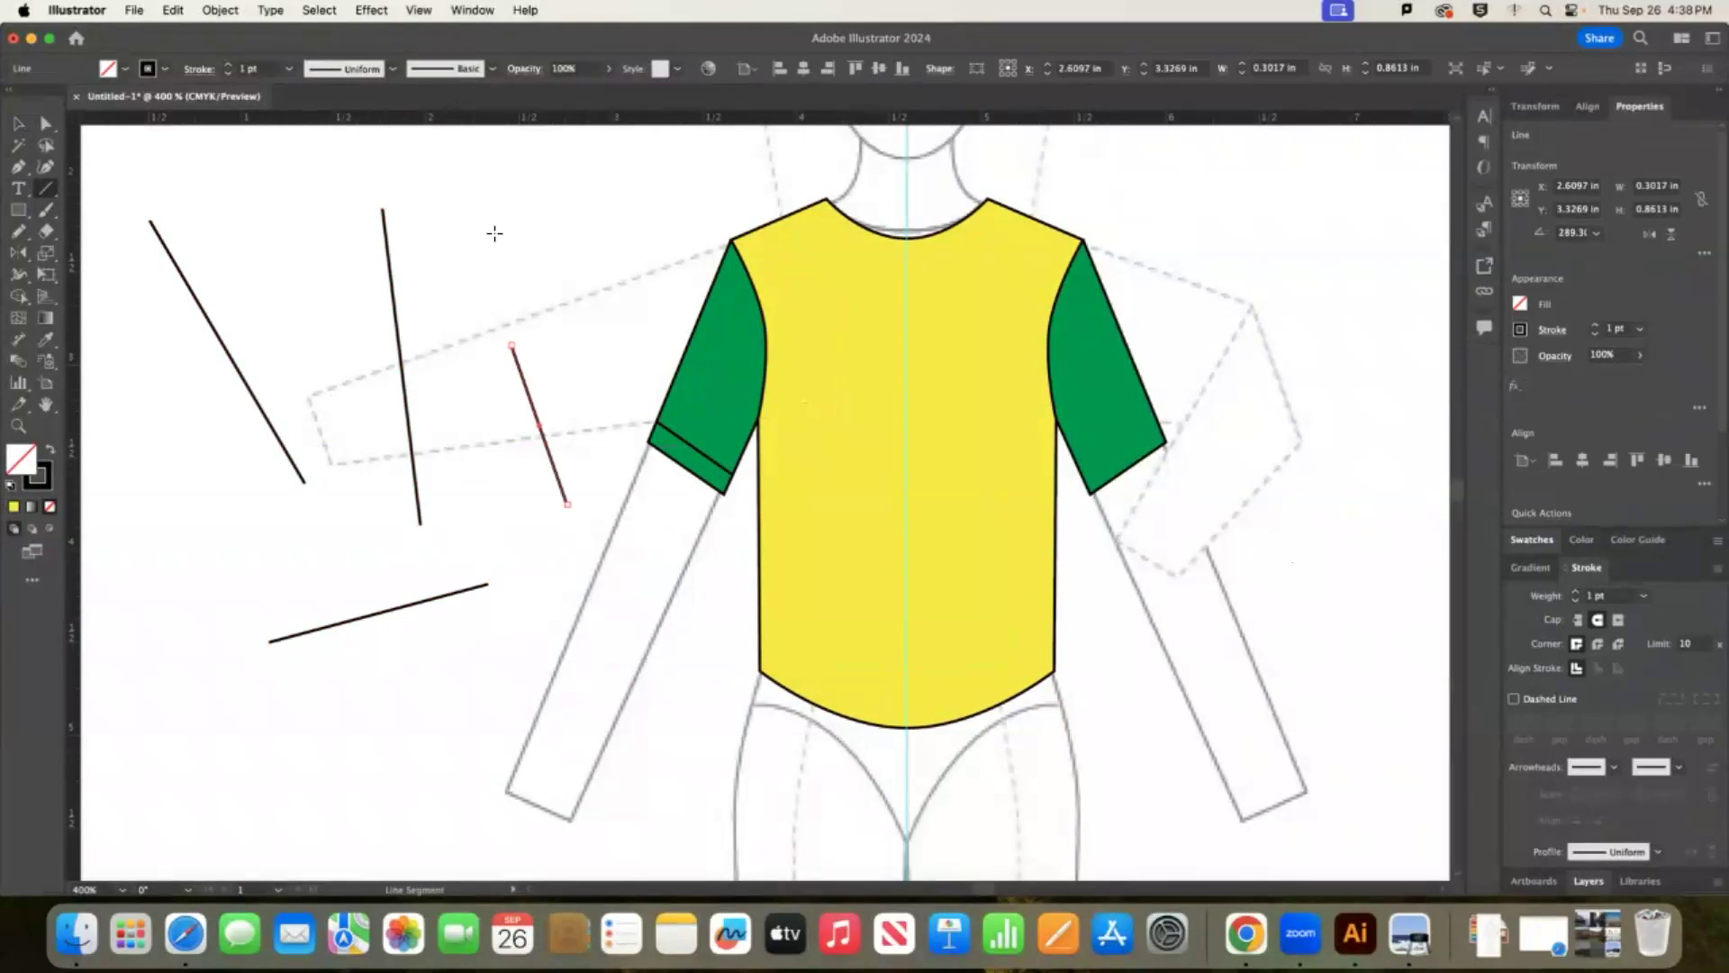
Select all four loose straight lines beside the top together.
{"action": "left_click", "coordinate": [17, 126]}
{"action": "mouse_move", "coordinate": [132, 152]}
{"action": "left_mouse_down"}
{"action": "mouse_move", "coordinate": [565, 649]}
{"action": "mouse_move", "coordinate": [532, 640]}
{"action": "mouse_move", "coordinate": [530, 585]}
{"action": "left_mouse_up"}
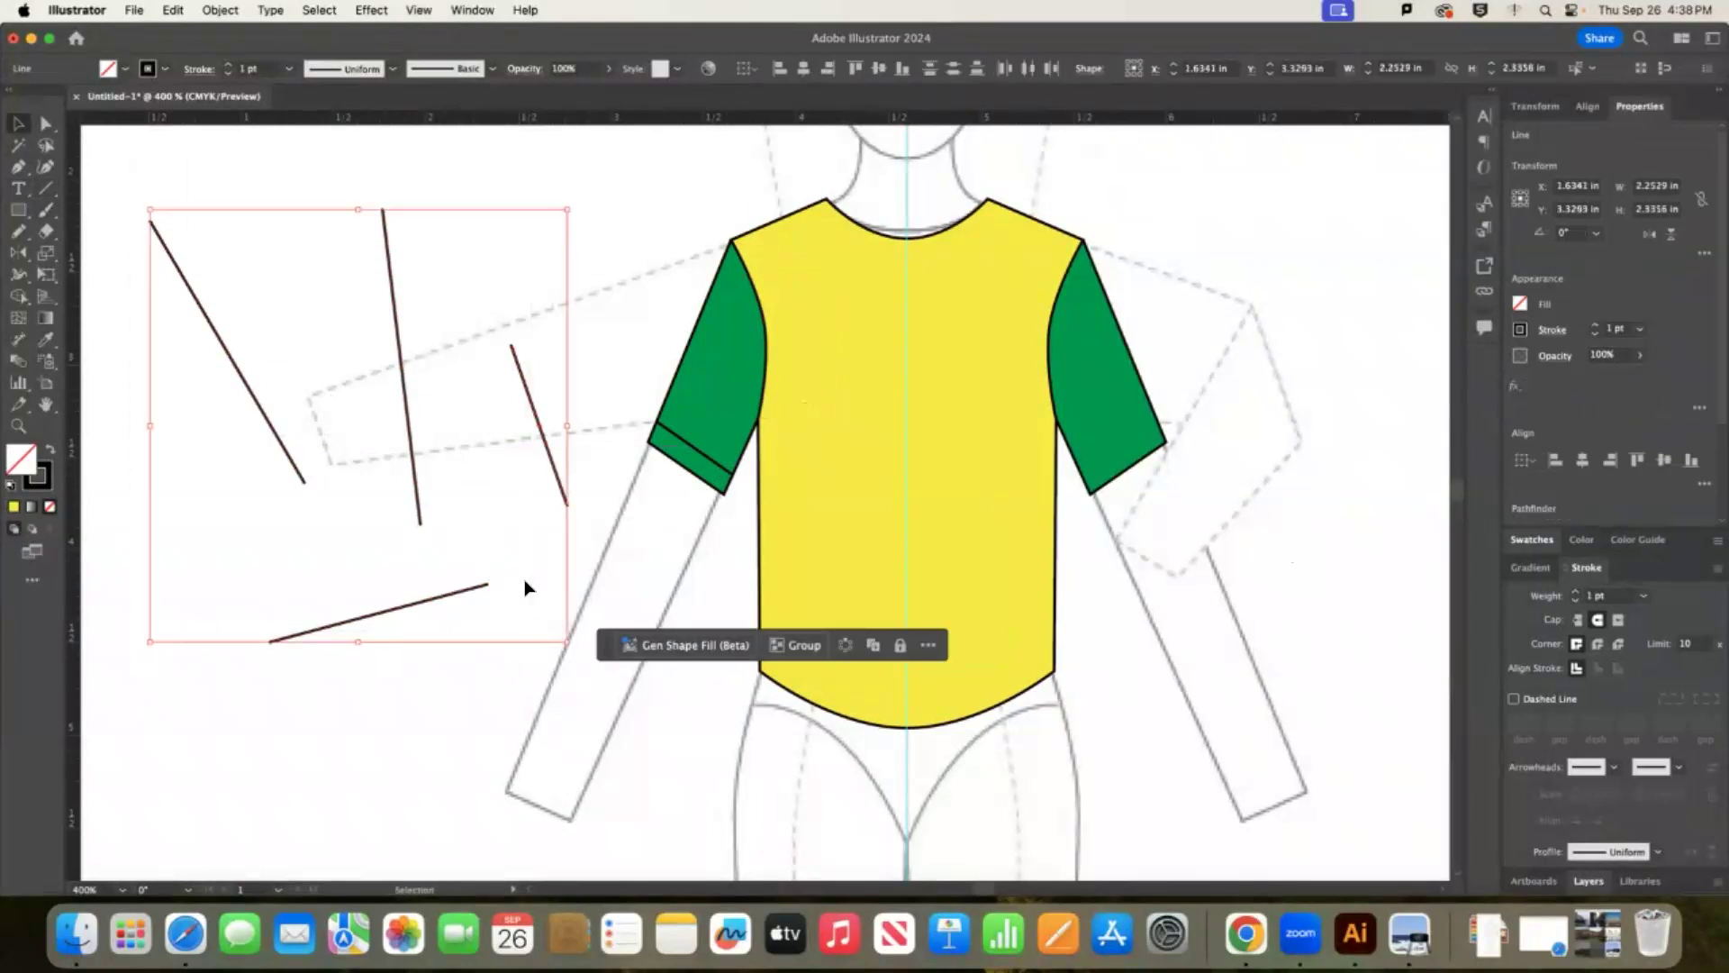
Delete the loose practice lines and give the left sleeve's hem line a 2 pt dashed stroke with round caps.
{"action": "key", "text": "Delete"}
{"action": "left_click", "coordinate": [708, 458]}
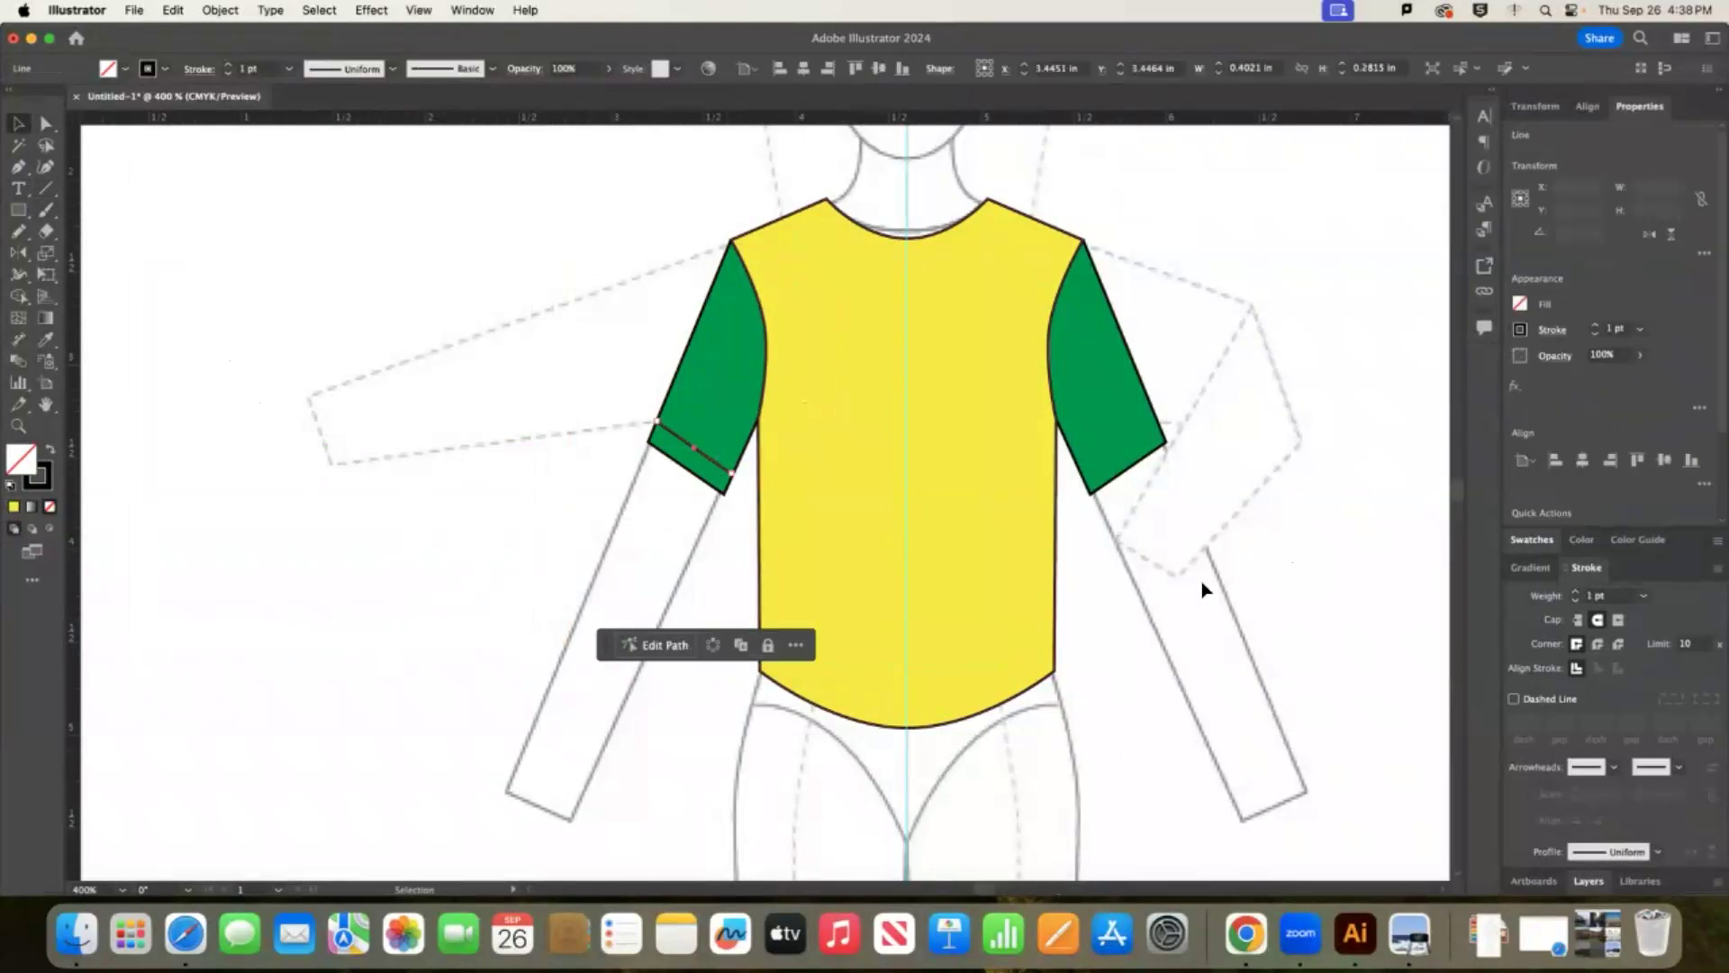
{"action": "left_click", "coordinate": [1551, 698]}
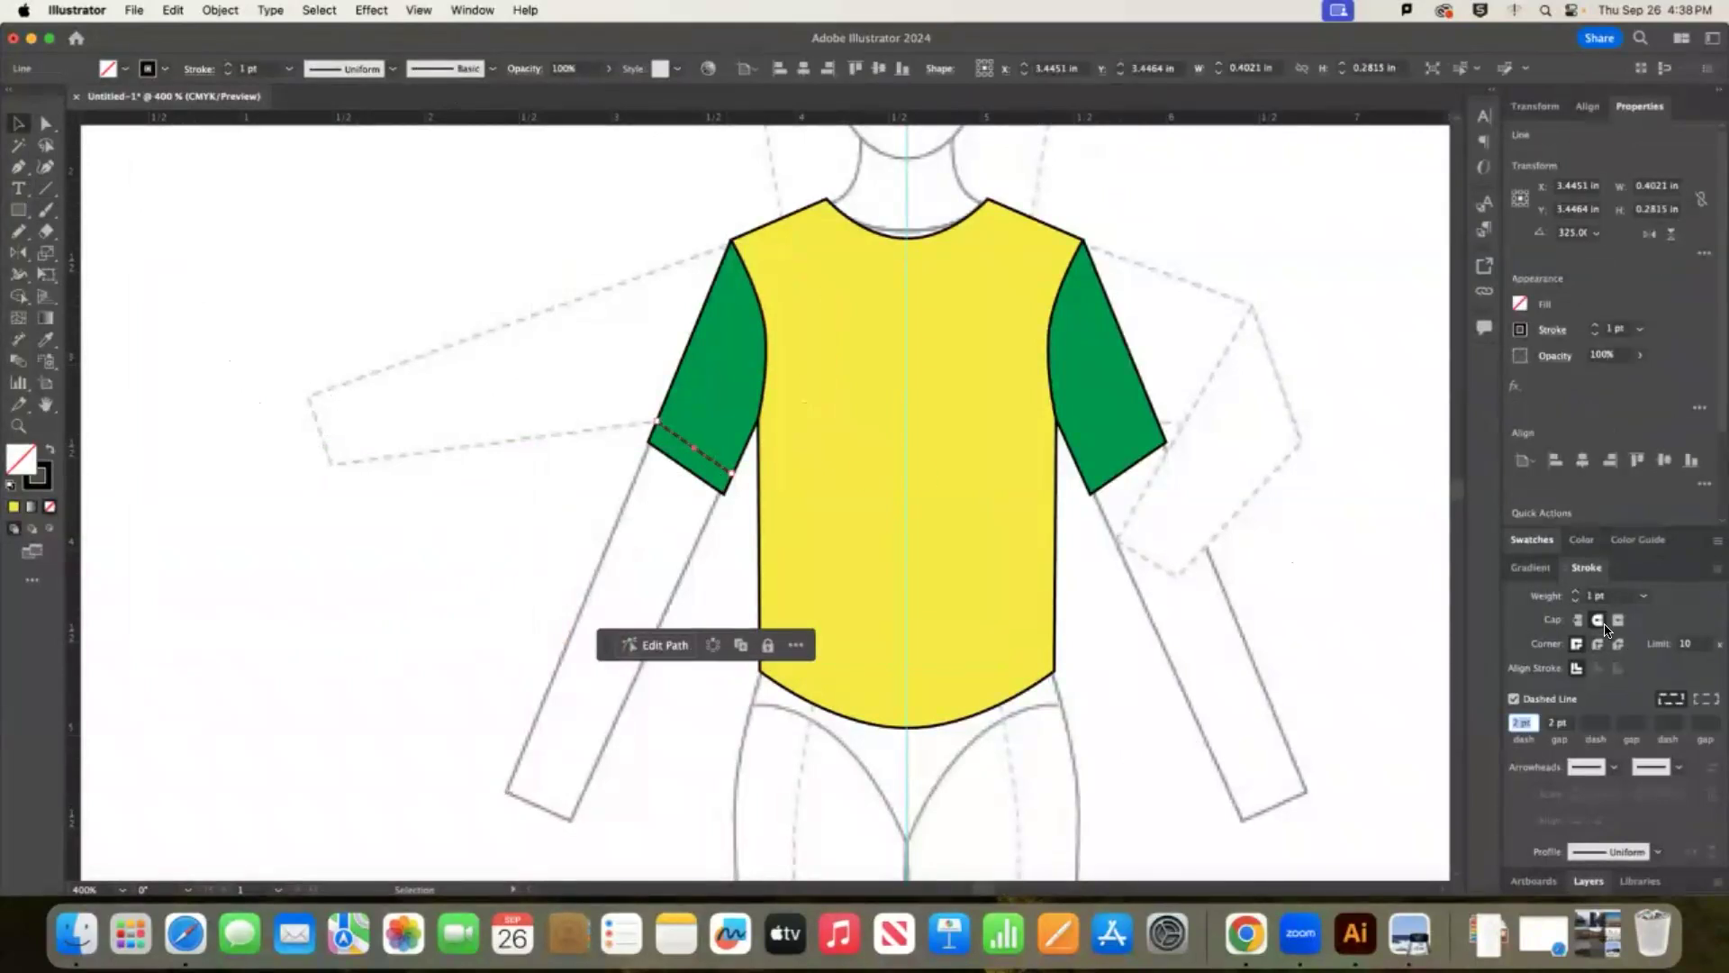
{"action": "left_click", "coordinate": [1599, 621]}
{"action": "left_click", "coordinate": [1363, 541]}
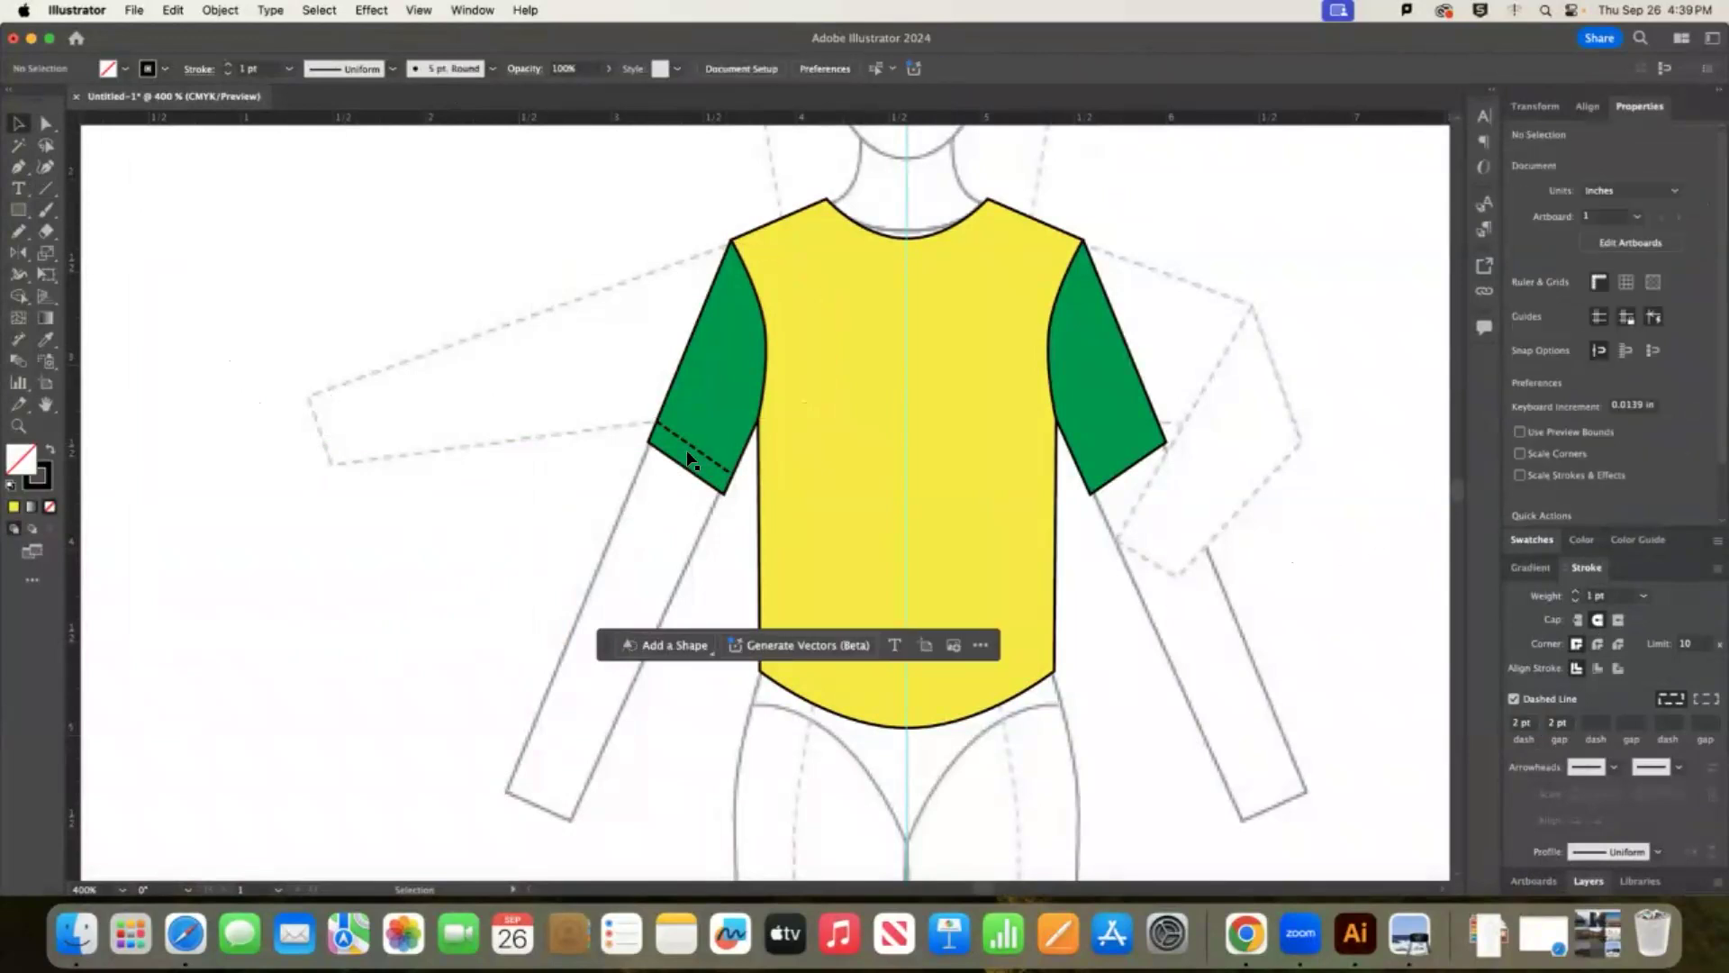
Duplicate the left sleeve's dashed hem line slightly above the original to make a double row of stitching.
{"action": "key", "text": "super+z"}
{"action": "key", "text": "a"}
{"action": "key", "text": "super+equal"}
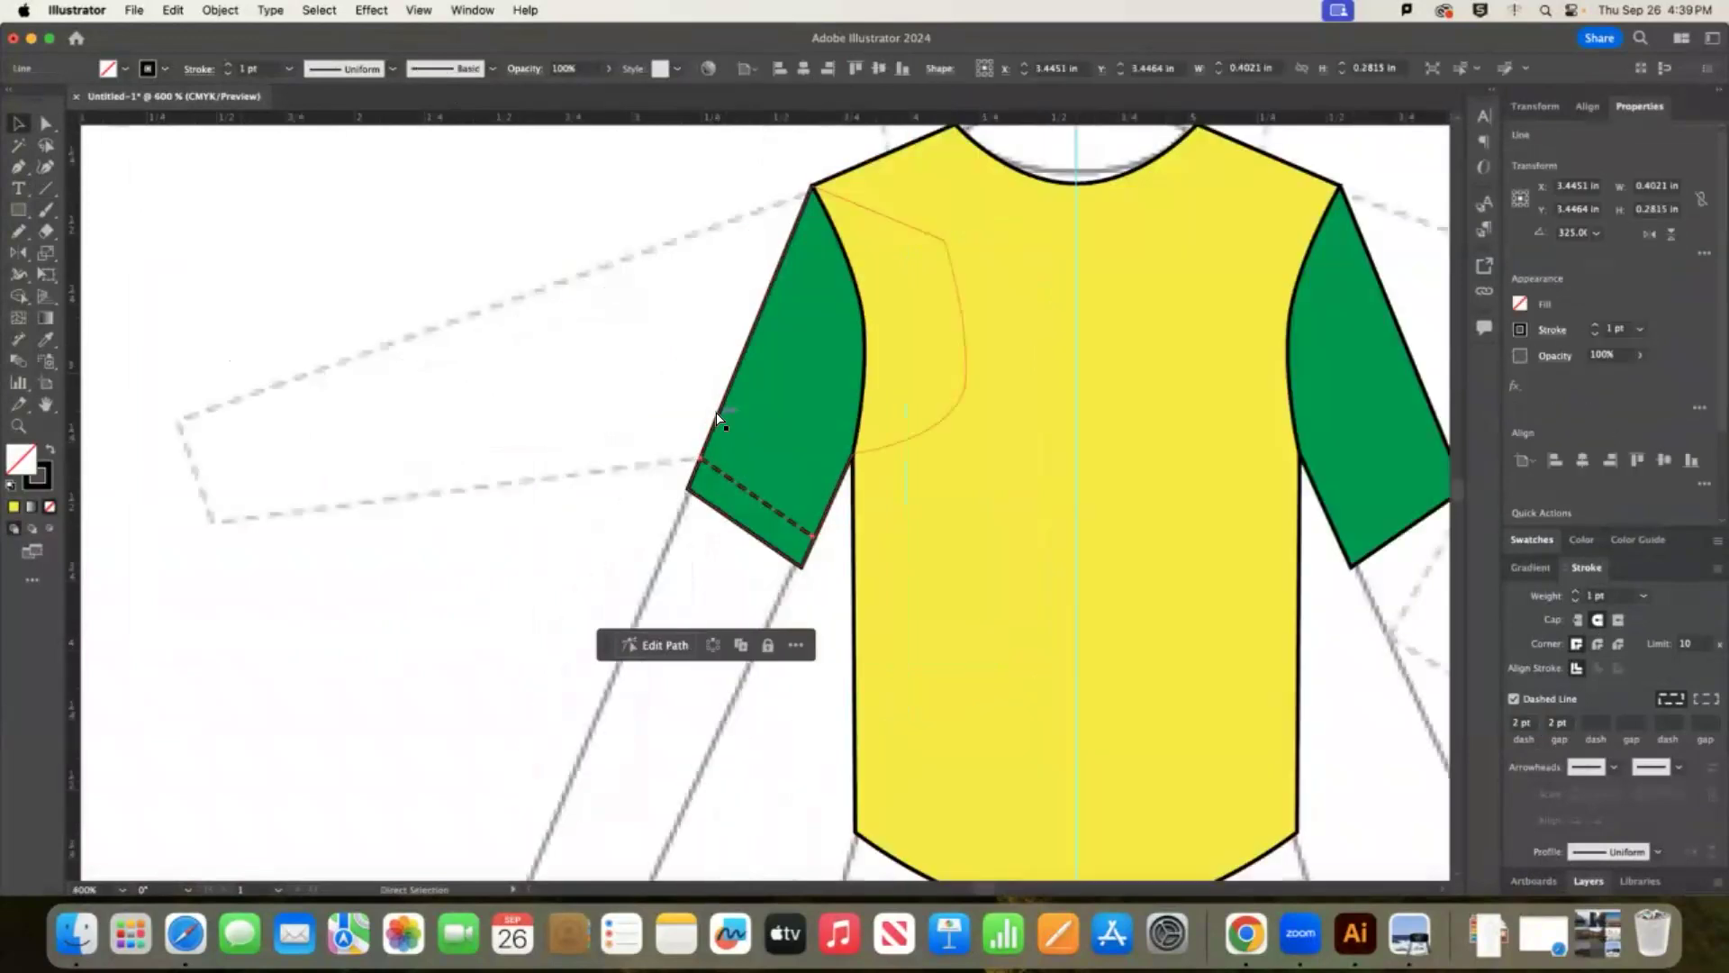
{"action": "key", "text": "super+equal"}
{"action": "key", "text": "super+equal"}
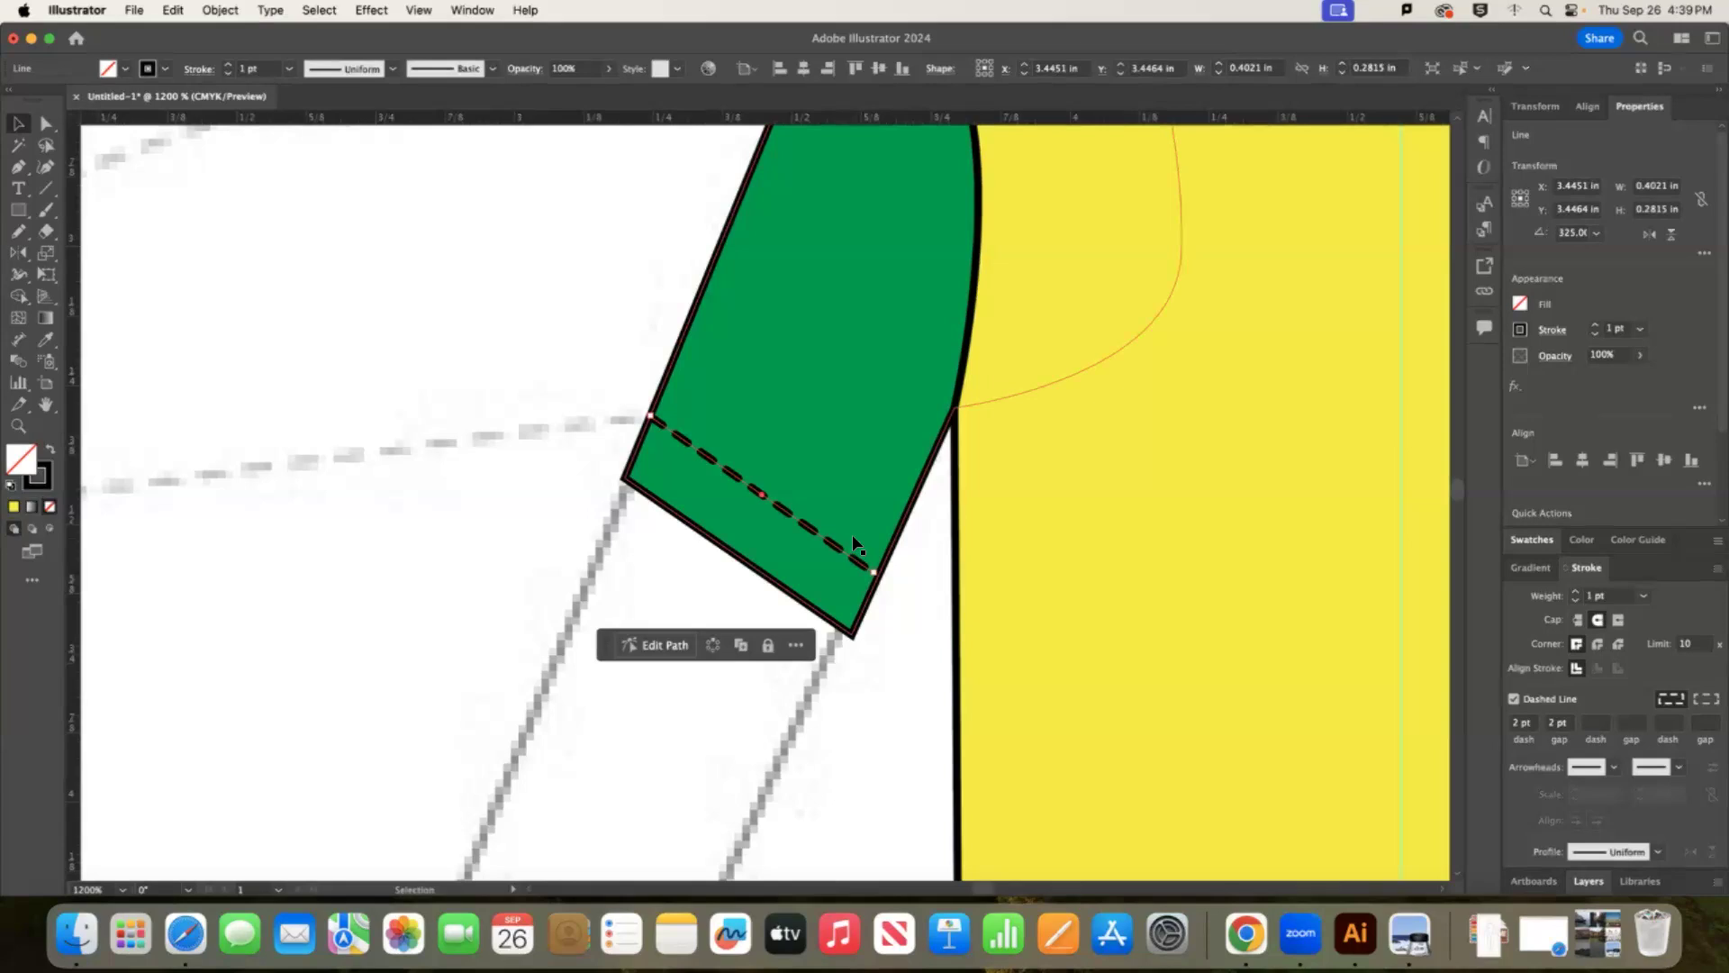
{"action": "left_click_drag", "start_coordinate": [854, 544], "coordinate": [852, 540]}
{"action": "left_click_drag", "start_coordinate": [945, 707], "coordinate": [945, 707]}
{"action": "key", "text": "super+shift+a"}
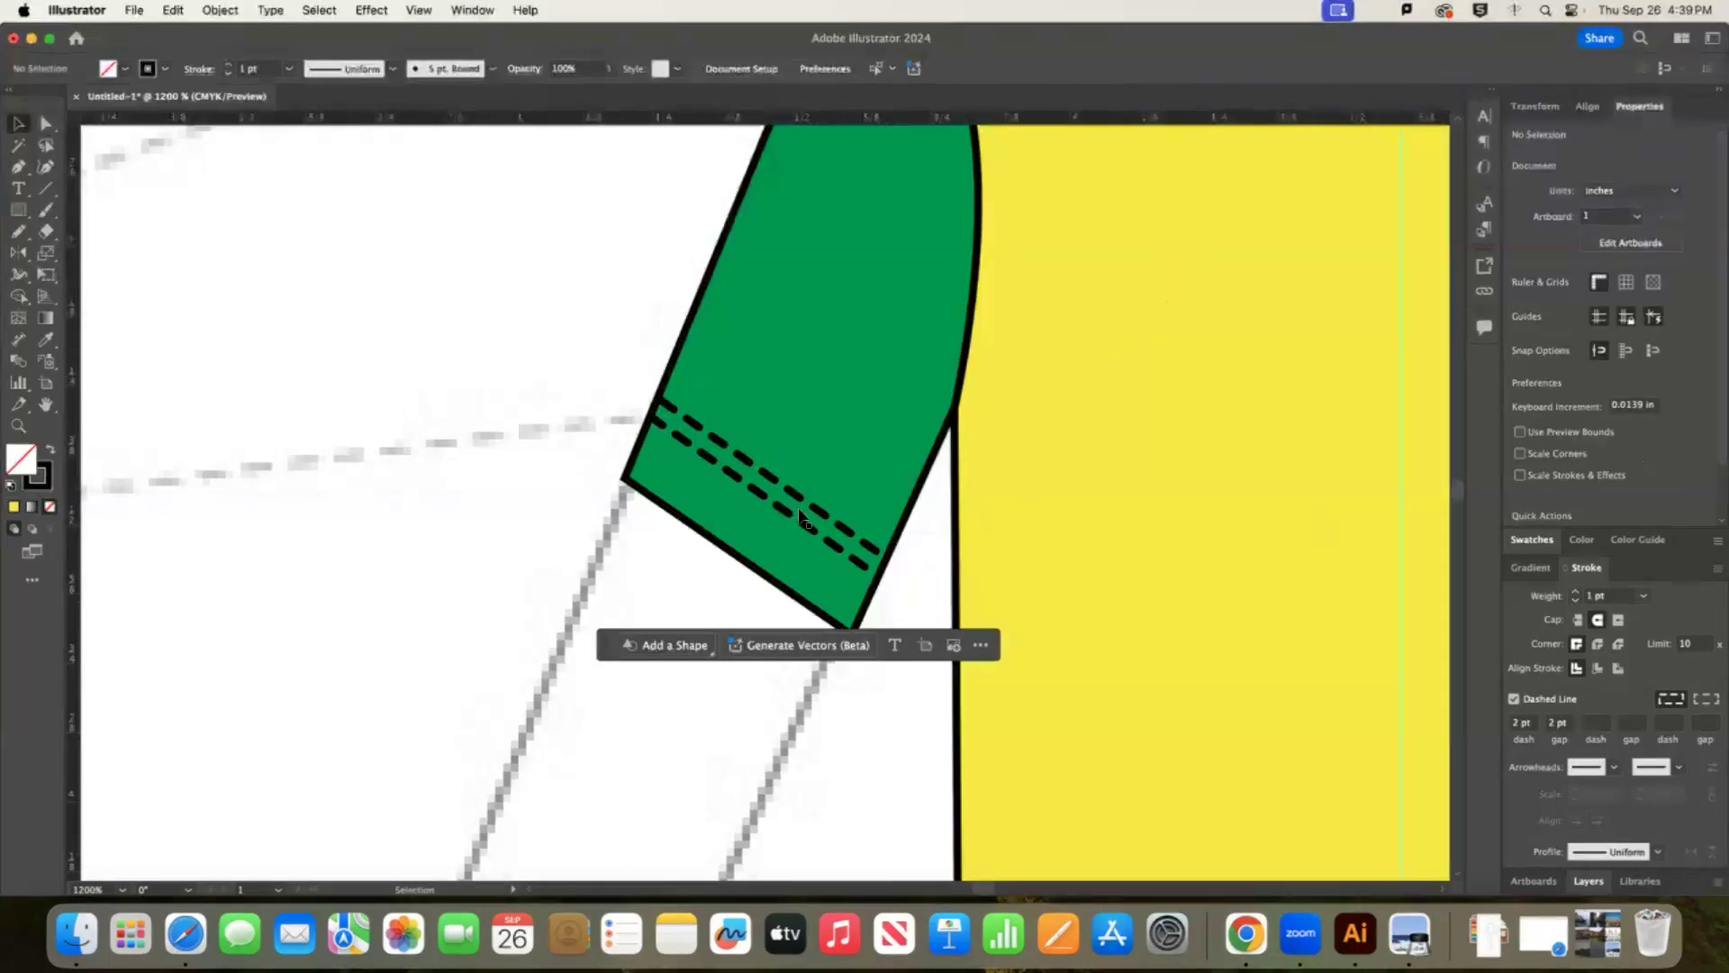
Bring the whole shirt back into view and move the contextual task bar clear of the shirt body.
{"action": "key", "text": "a"}
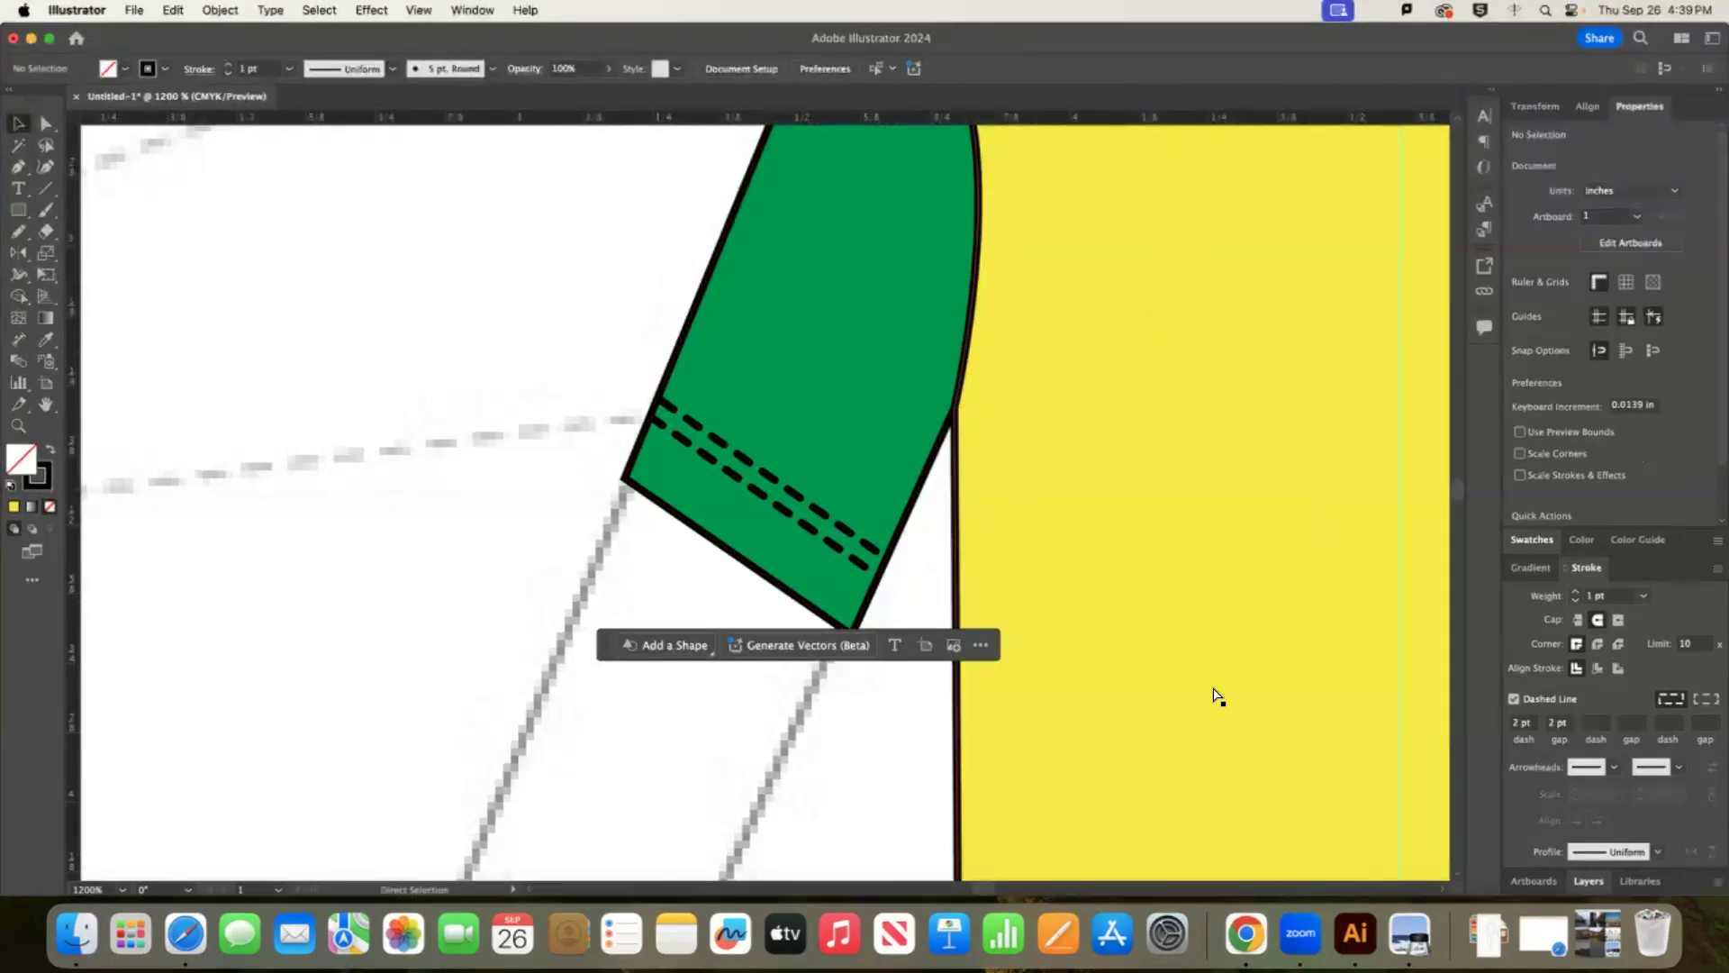
{"action": "key", "text": "super+minus"}
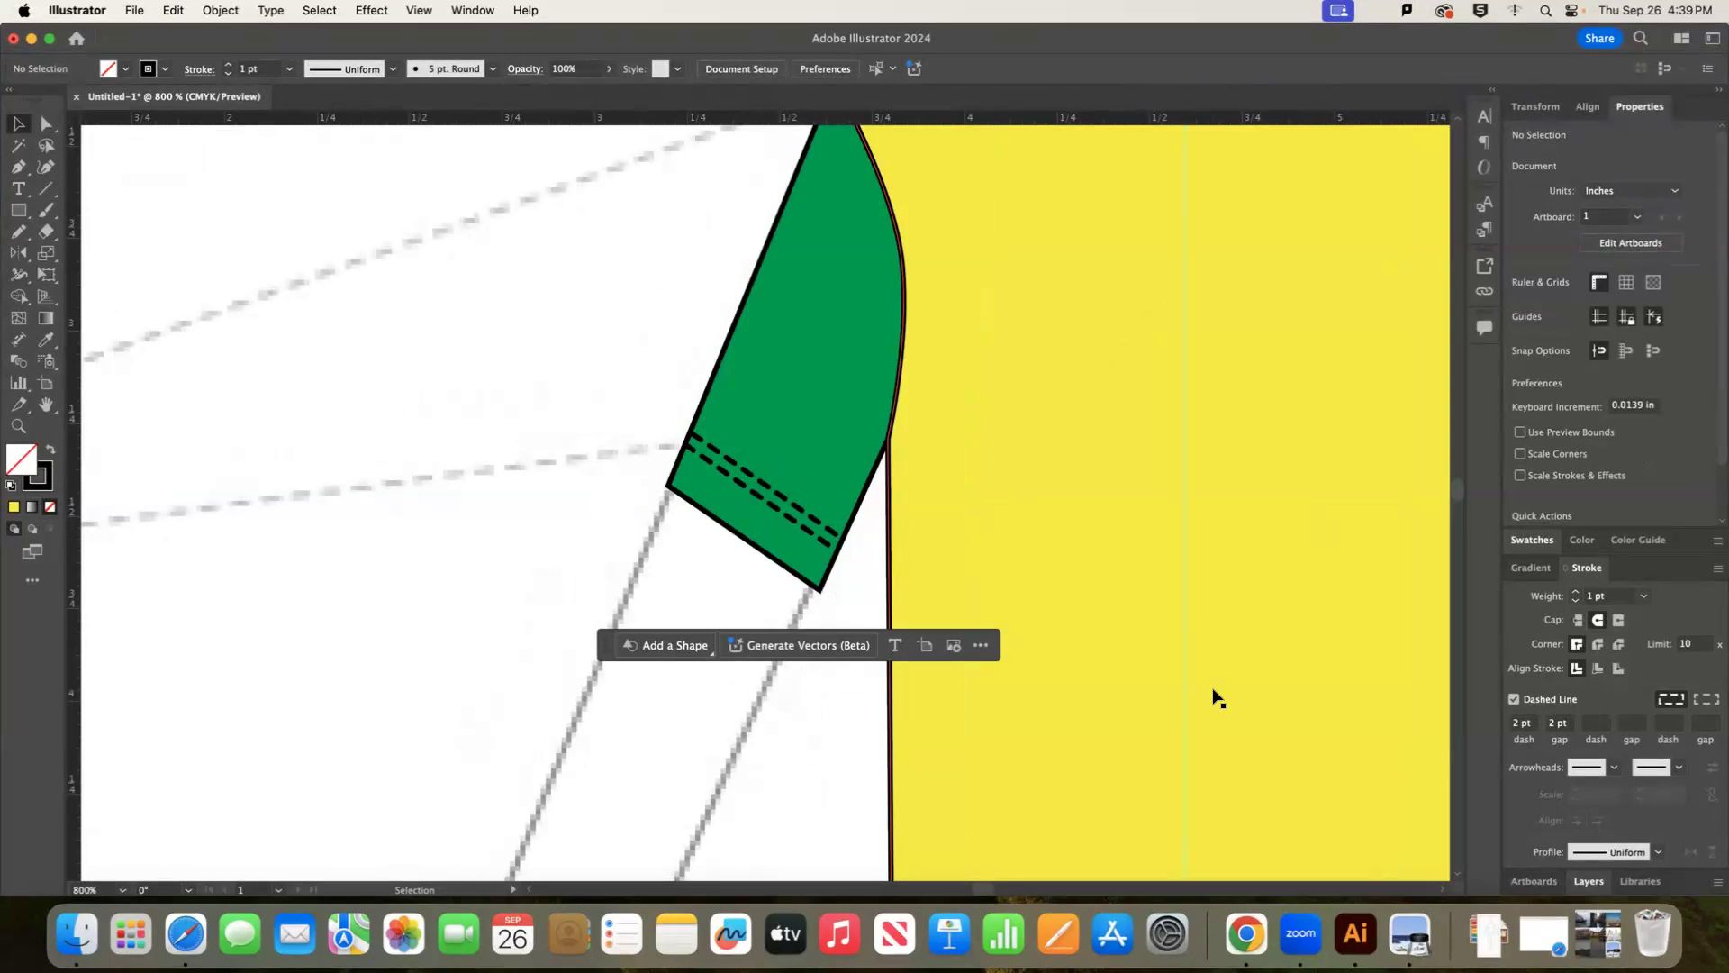
{"action": "key", "text": "super+minus"}
{"action": "key", "text": "super+minus"}
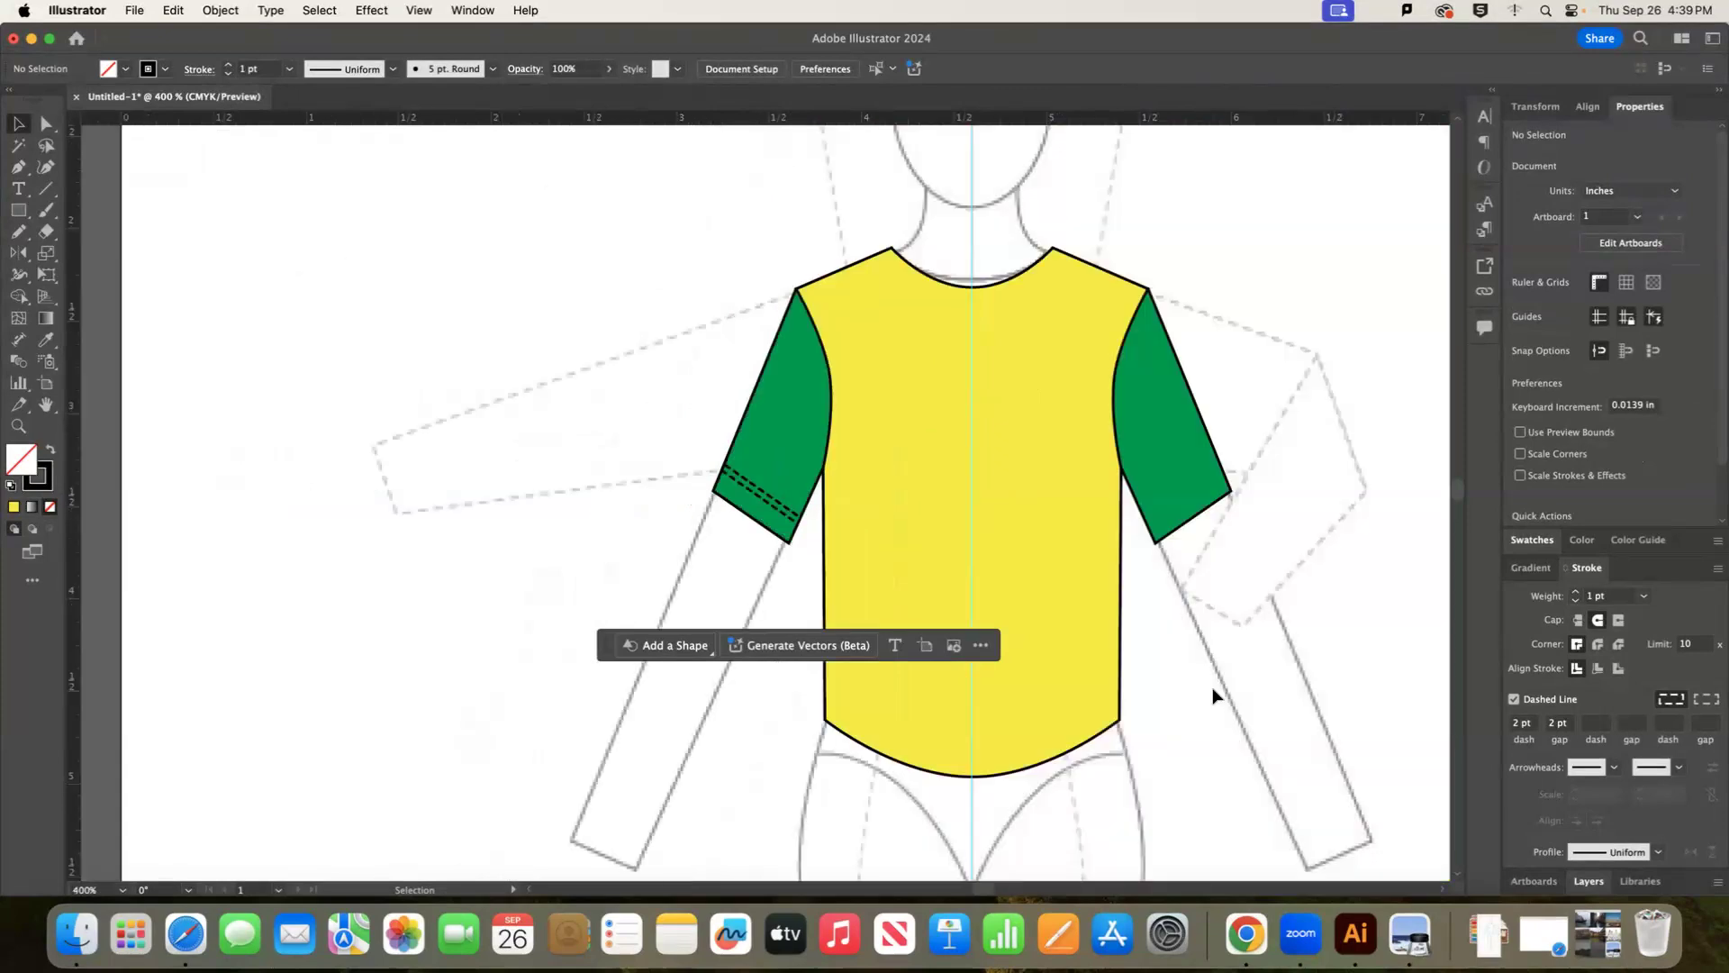
{"action": "left_click_drag", "start_coordinate": [603, 645], "coordinate": [344, 452]}
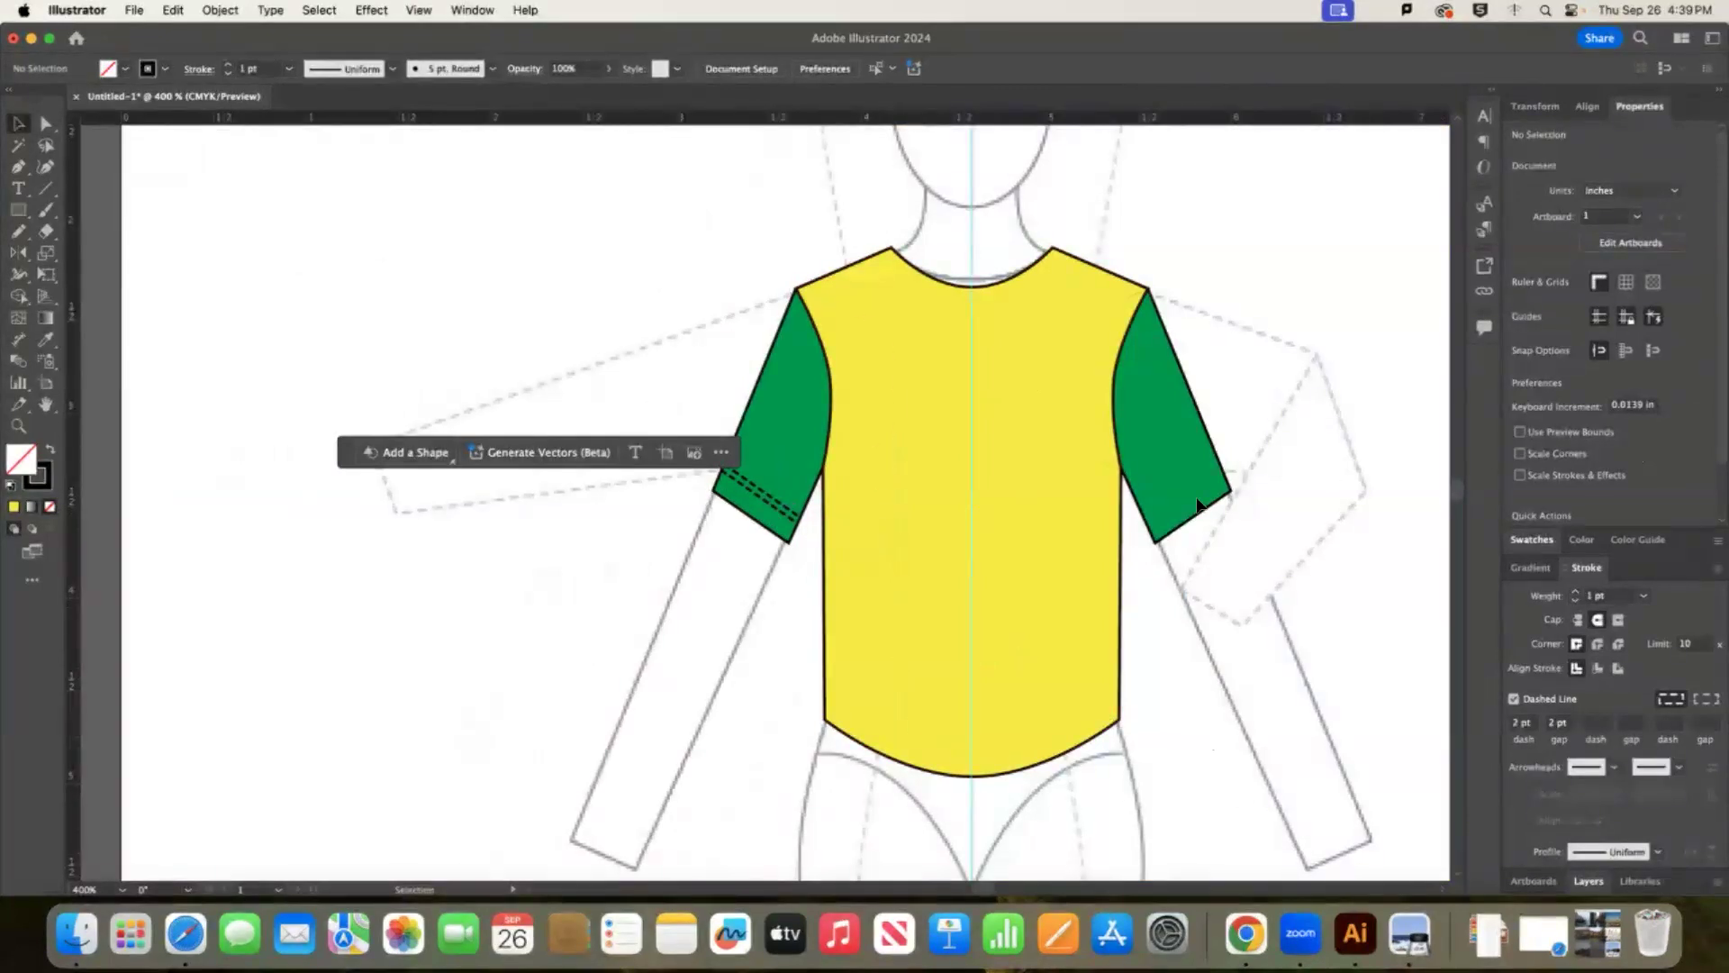
Raise the centre anchor point of the shirt's bottom hem slightly to flatten its curve.
{"action": "left_click", "coordinate": [45, 123]}
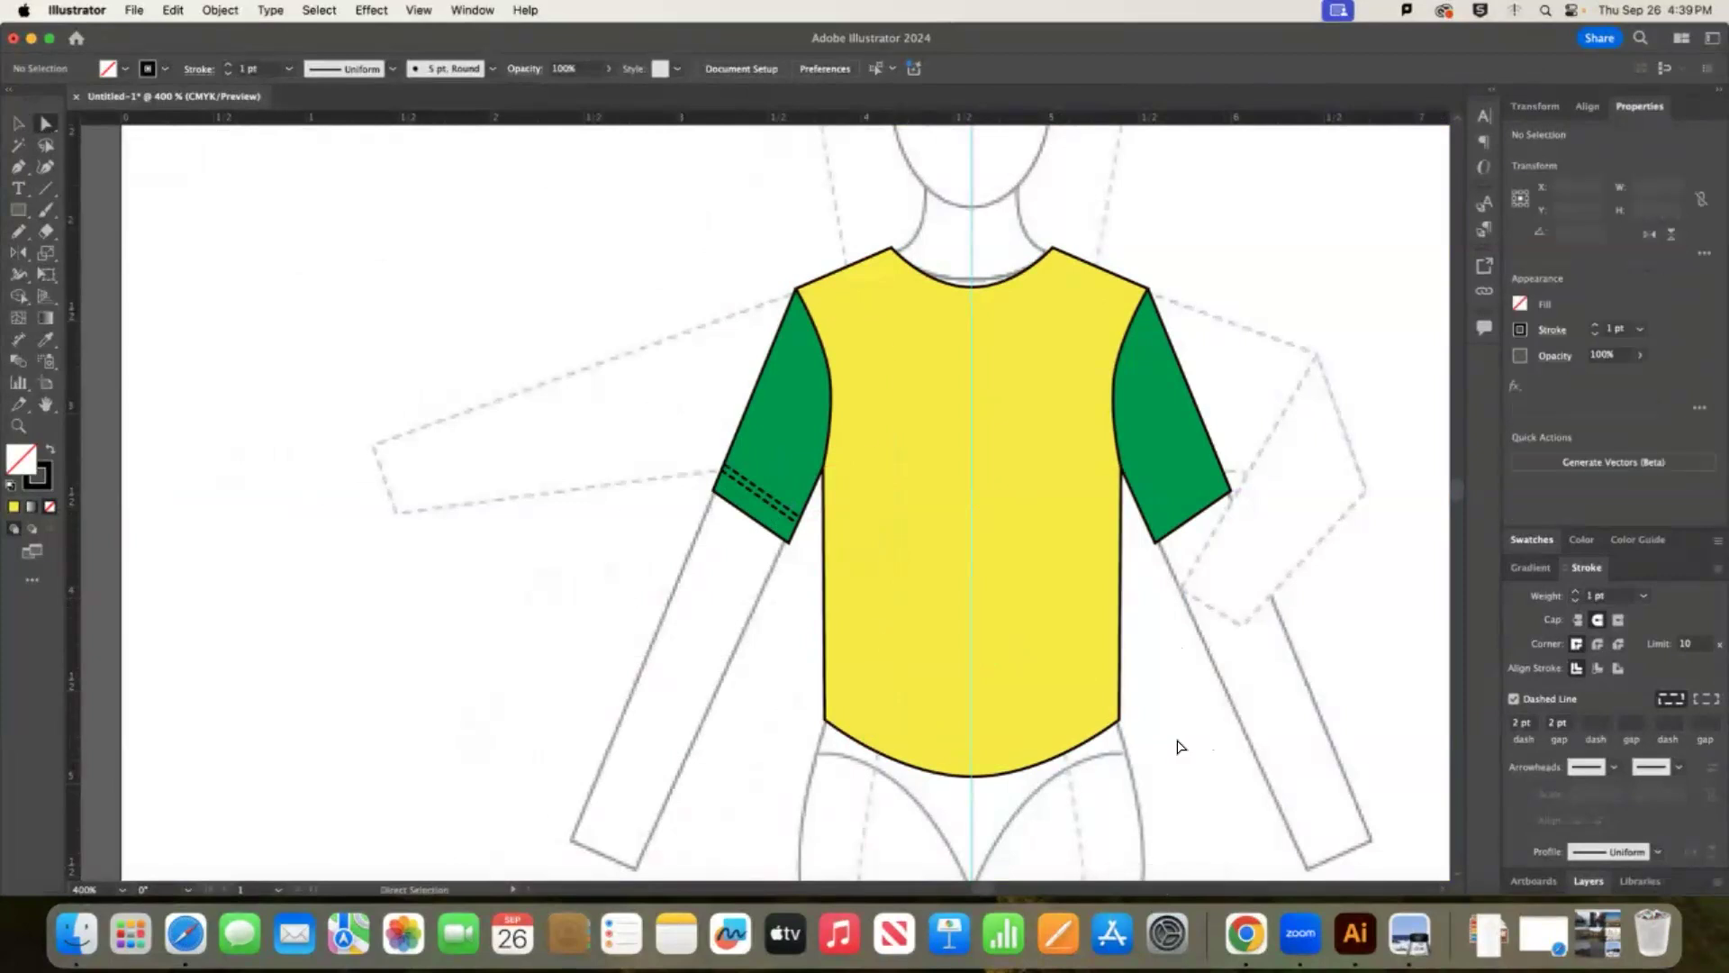
{"action": "scroll", "coordinate": [1177, 741], "scroll_direction": "down", "scroll_amount": 2}
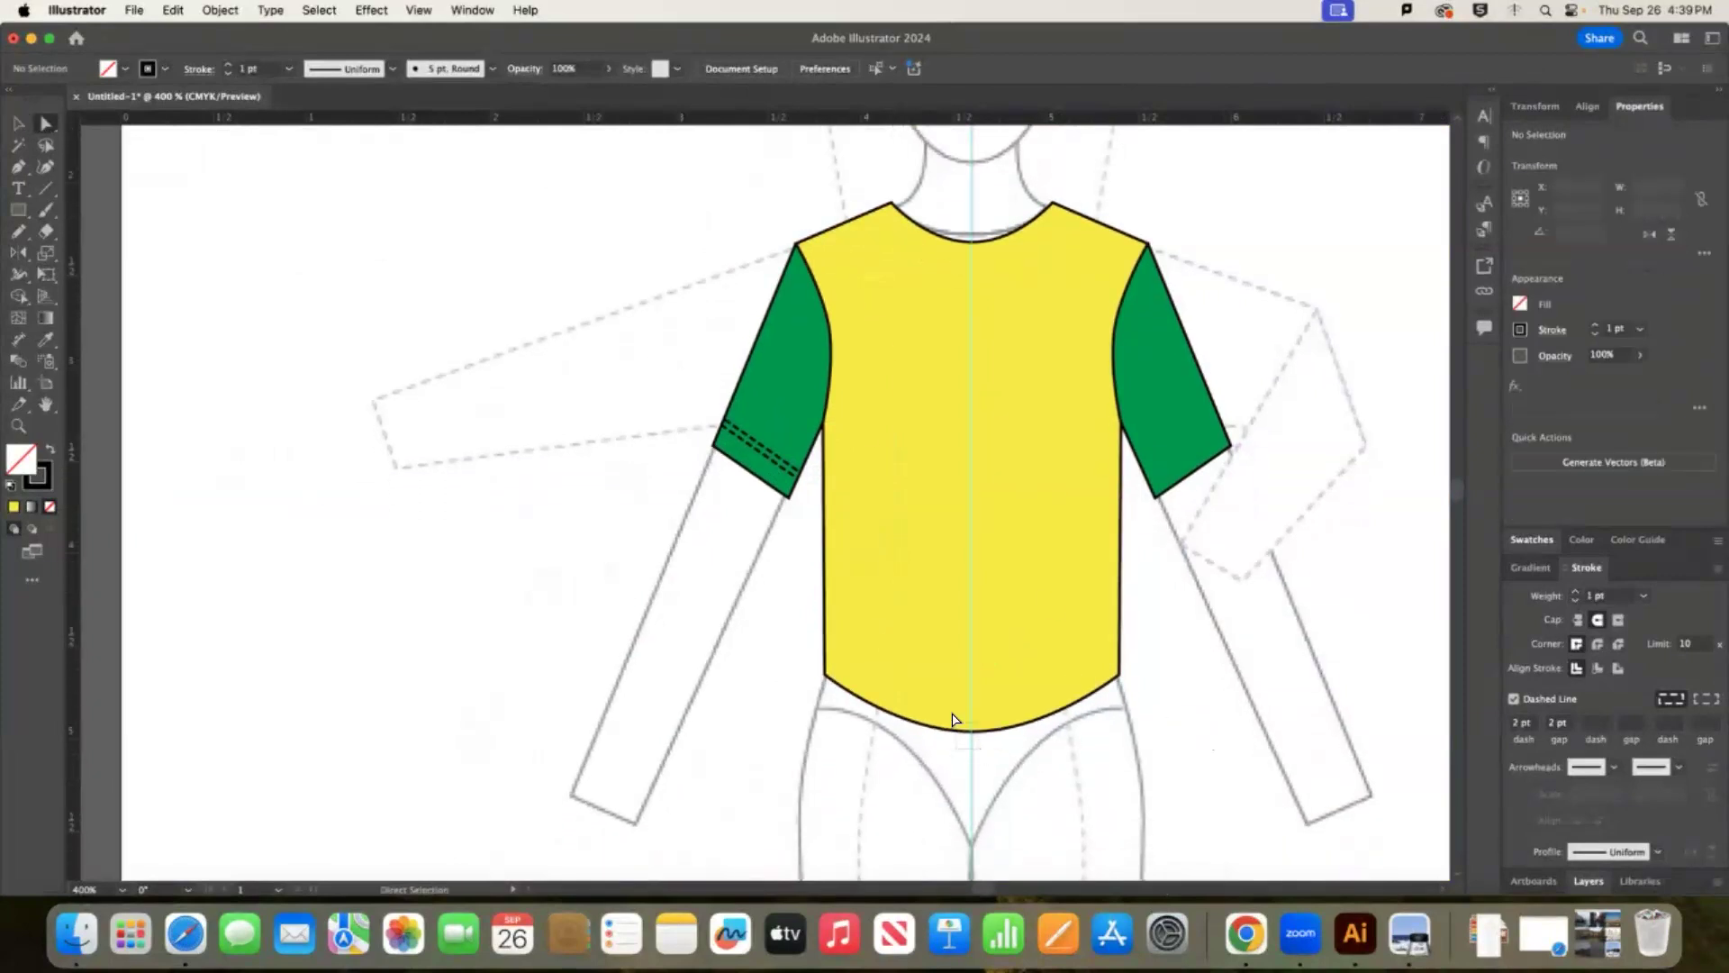
{"action": "left_click", "coordinate": [971, 728]}
{"action": "left_click_drag", "start_coordinate": [971, 720], "coordinate": [972, 706]}
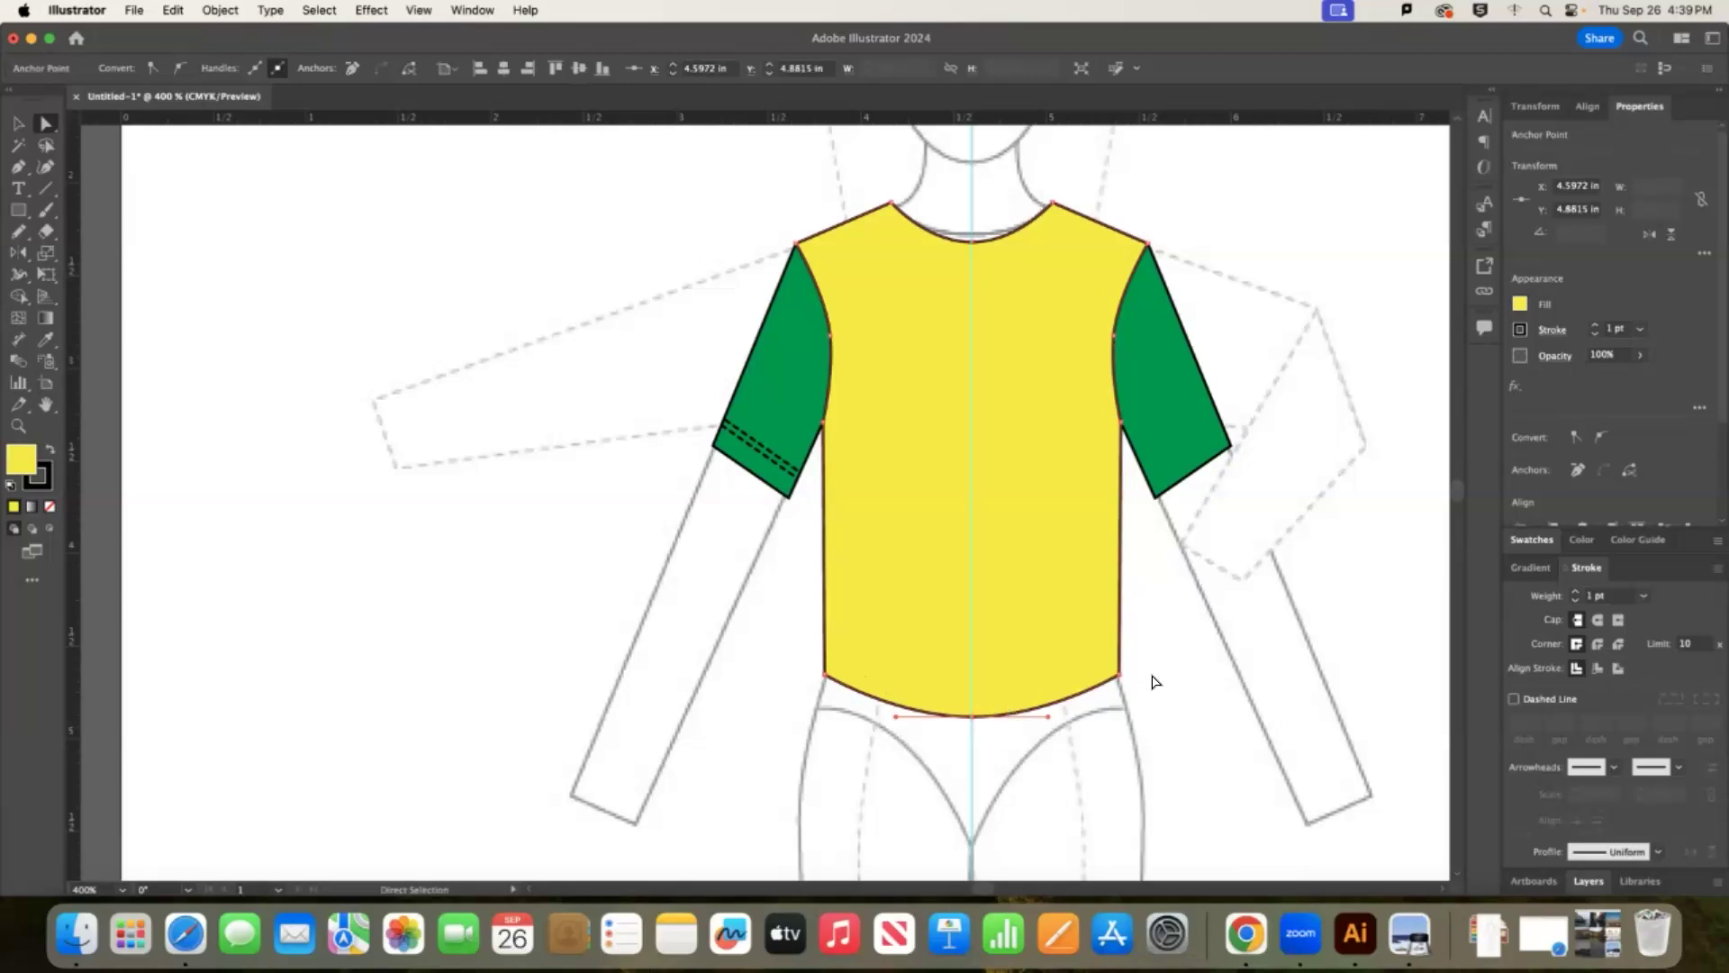
{"action": "left_click", "coordinate": [1170, 698]}
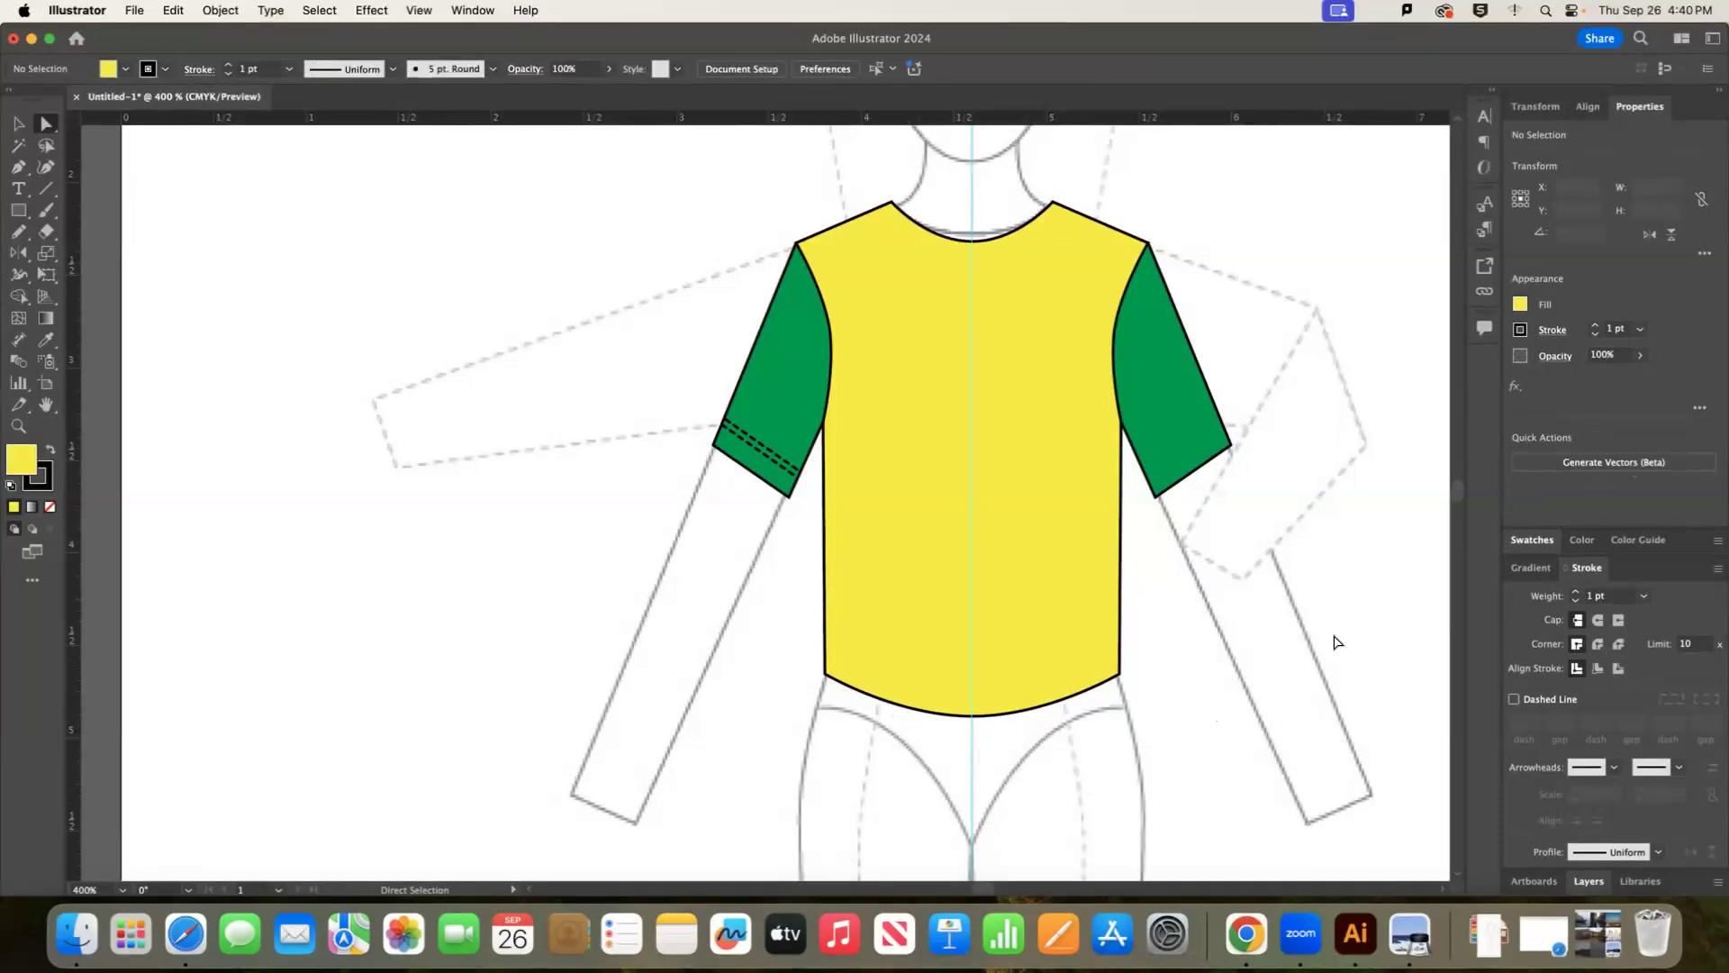
{"action": "left_click", "coordinate": [1118, 676]}
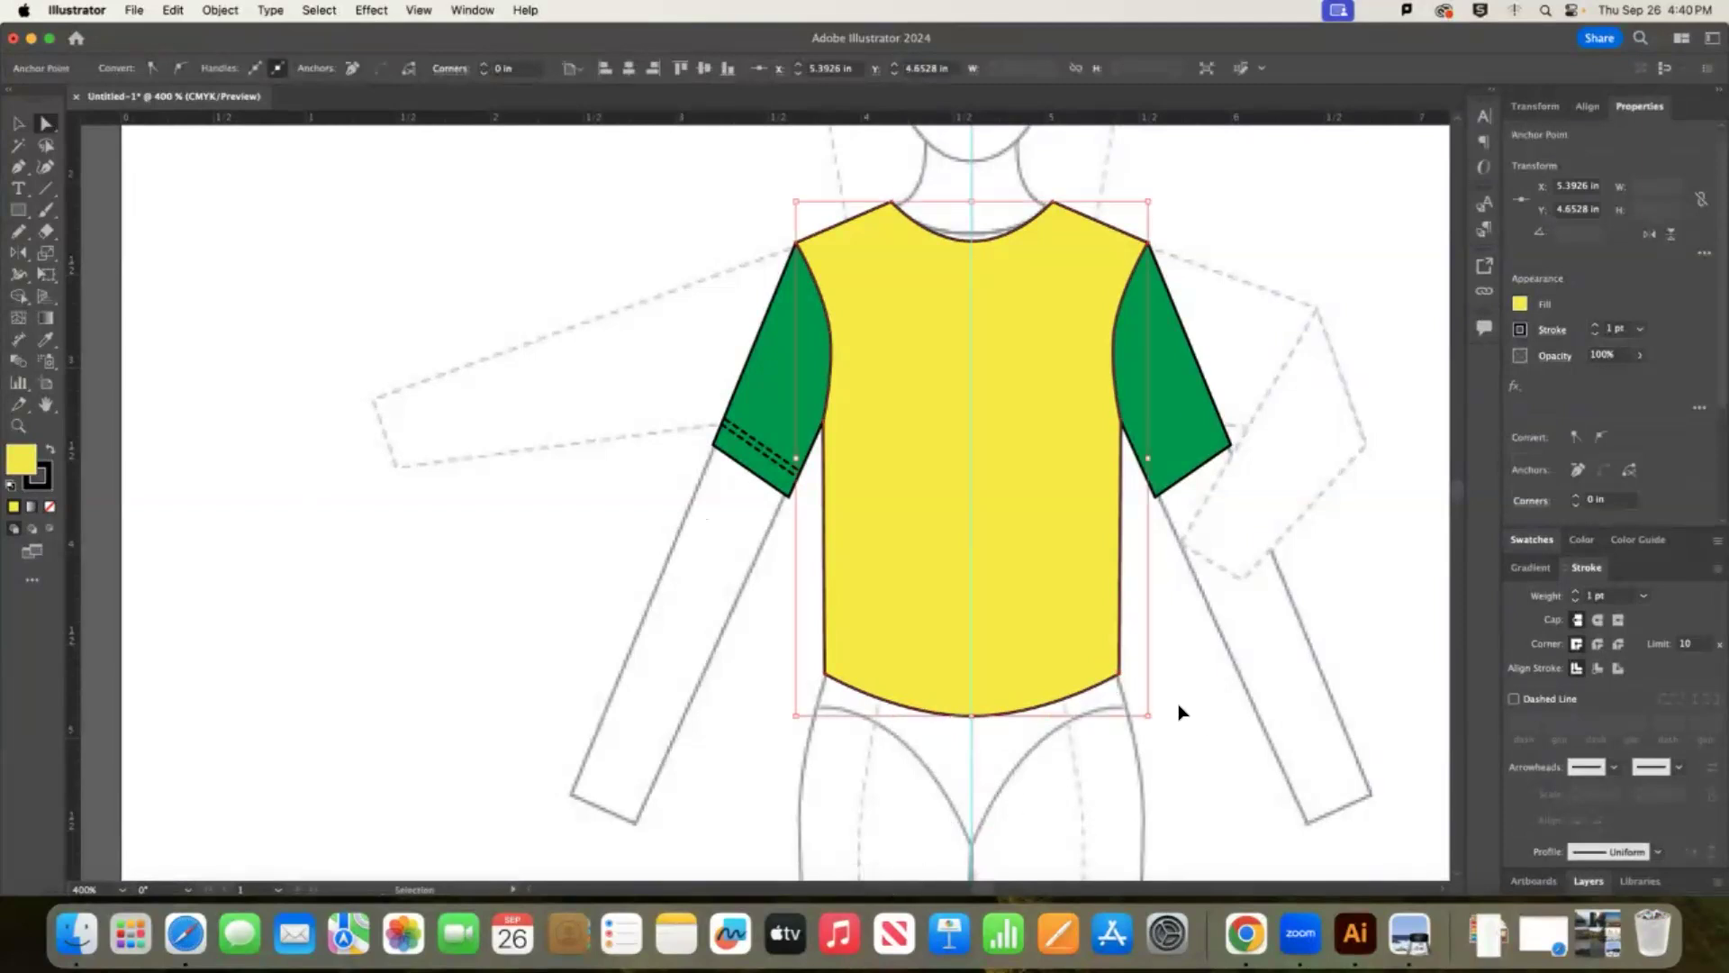
{"action": "key", "text": "super+v"}
{"action": "left_click_drag", "start_coordinate": [787, 569], "coordinate": [1207, 704]}
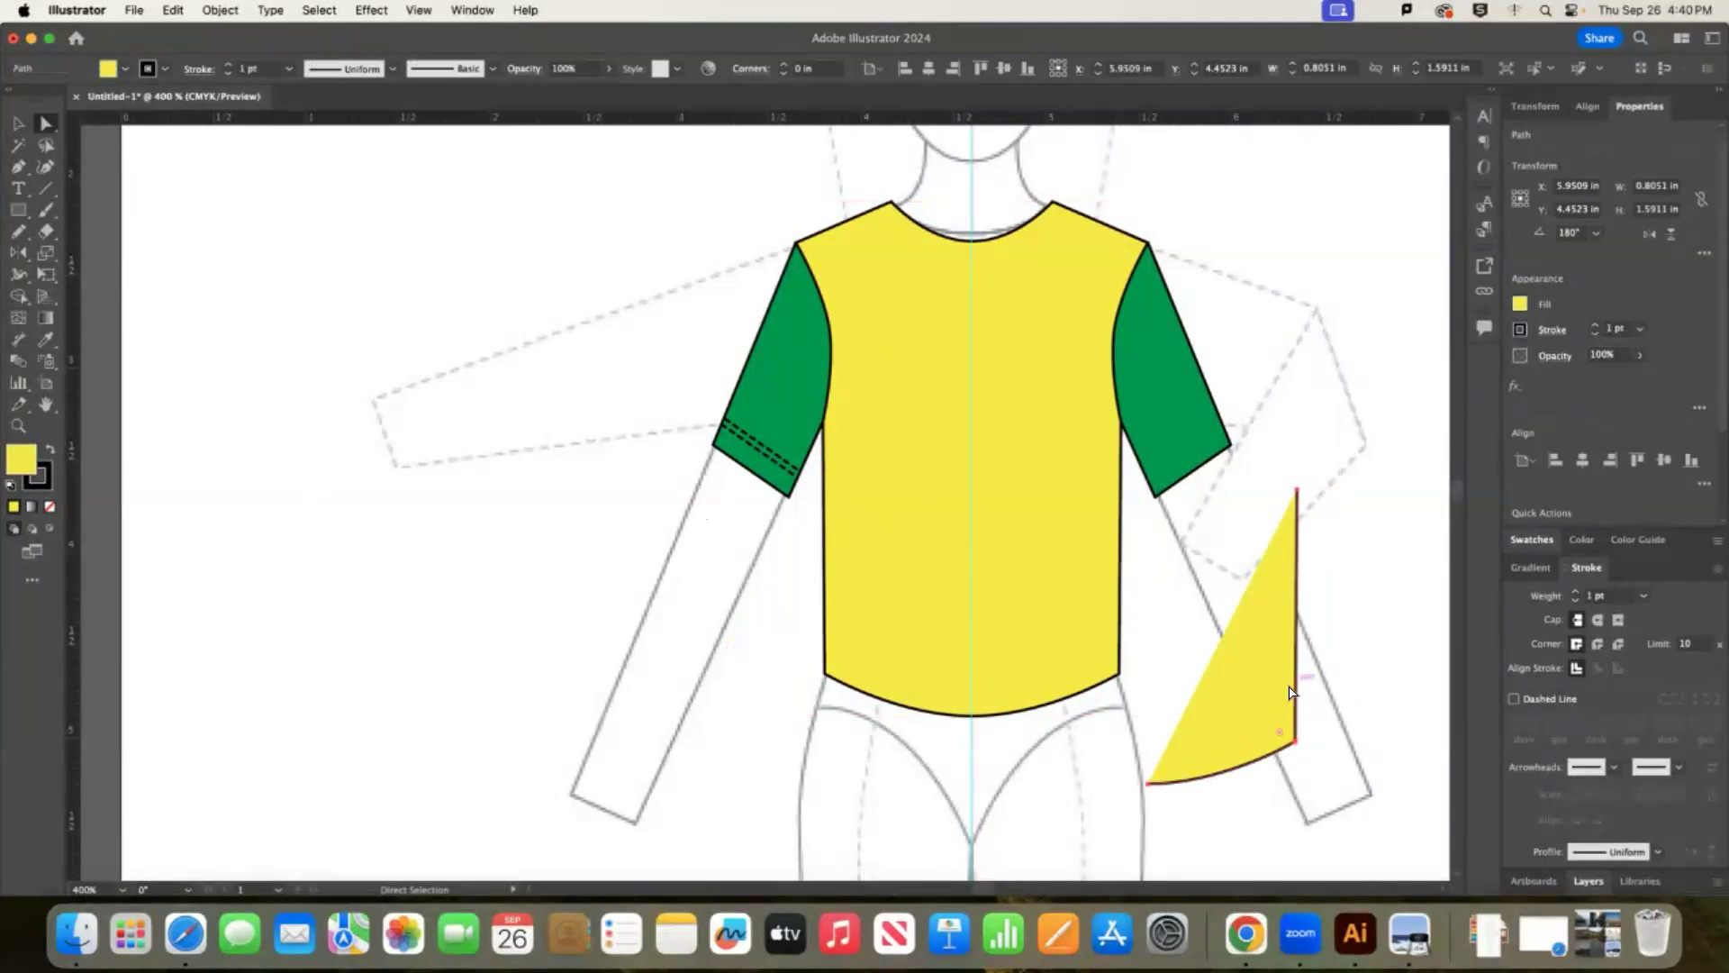
{"action": "key", "text": "Delete"}
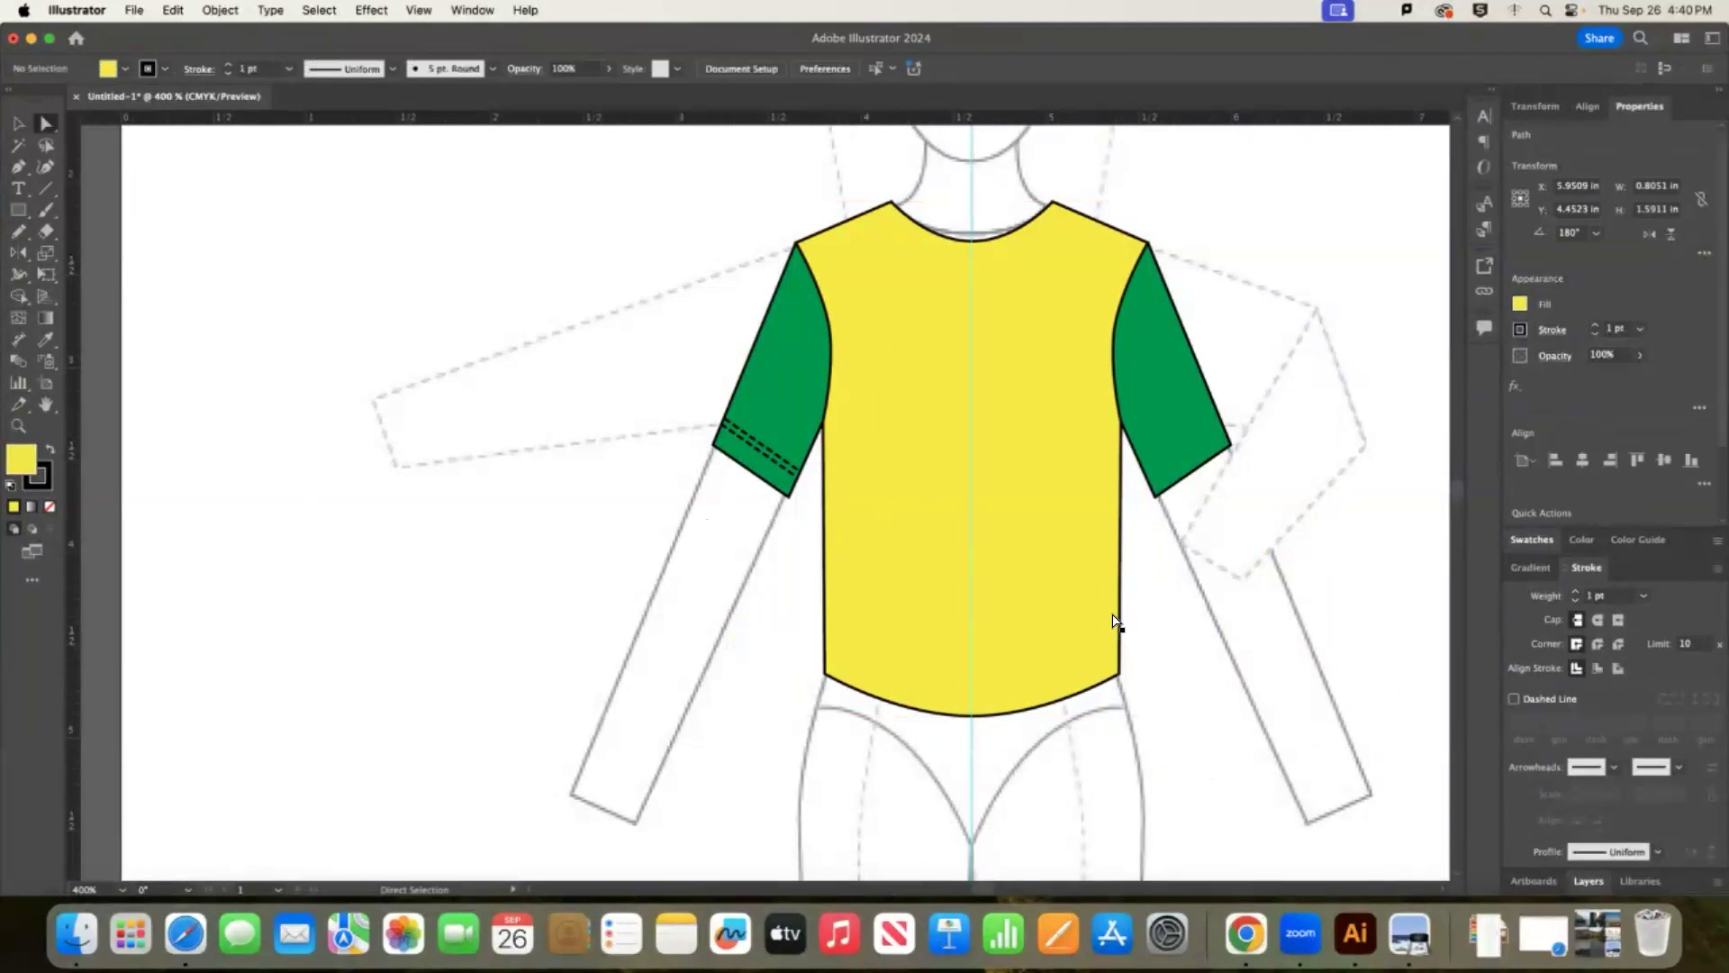
{"action": "left_click", "coordinate": [1098, 696]}
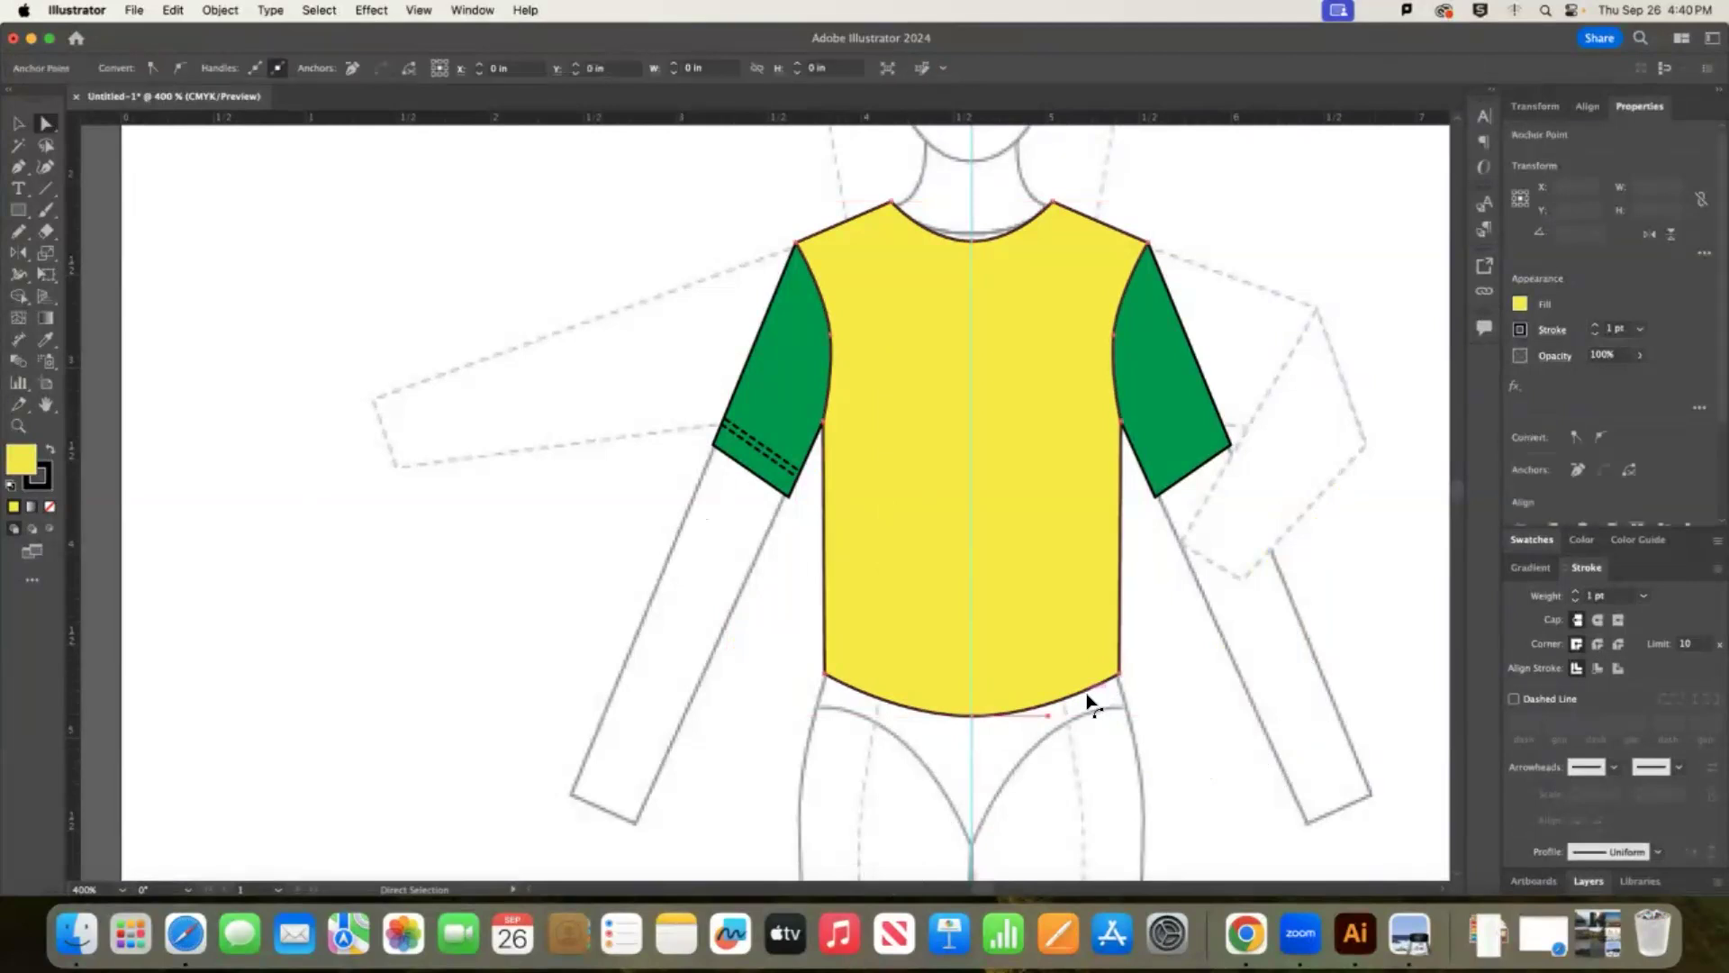
{"action": "key", "text": "super+v"}
{"action": "left_click_drag", "start_coordinate": [801, 506], "coordinate": [1360, 676]}
{"action": "key", "text": "Delete"}
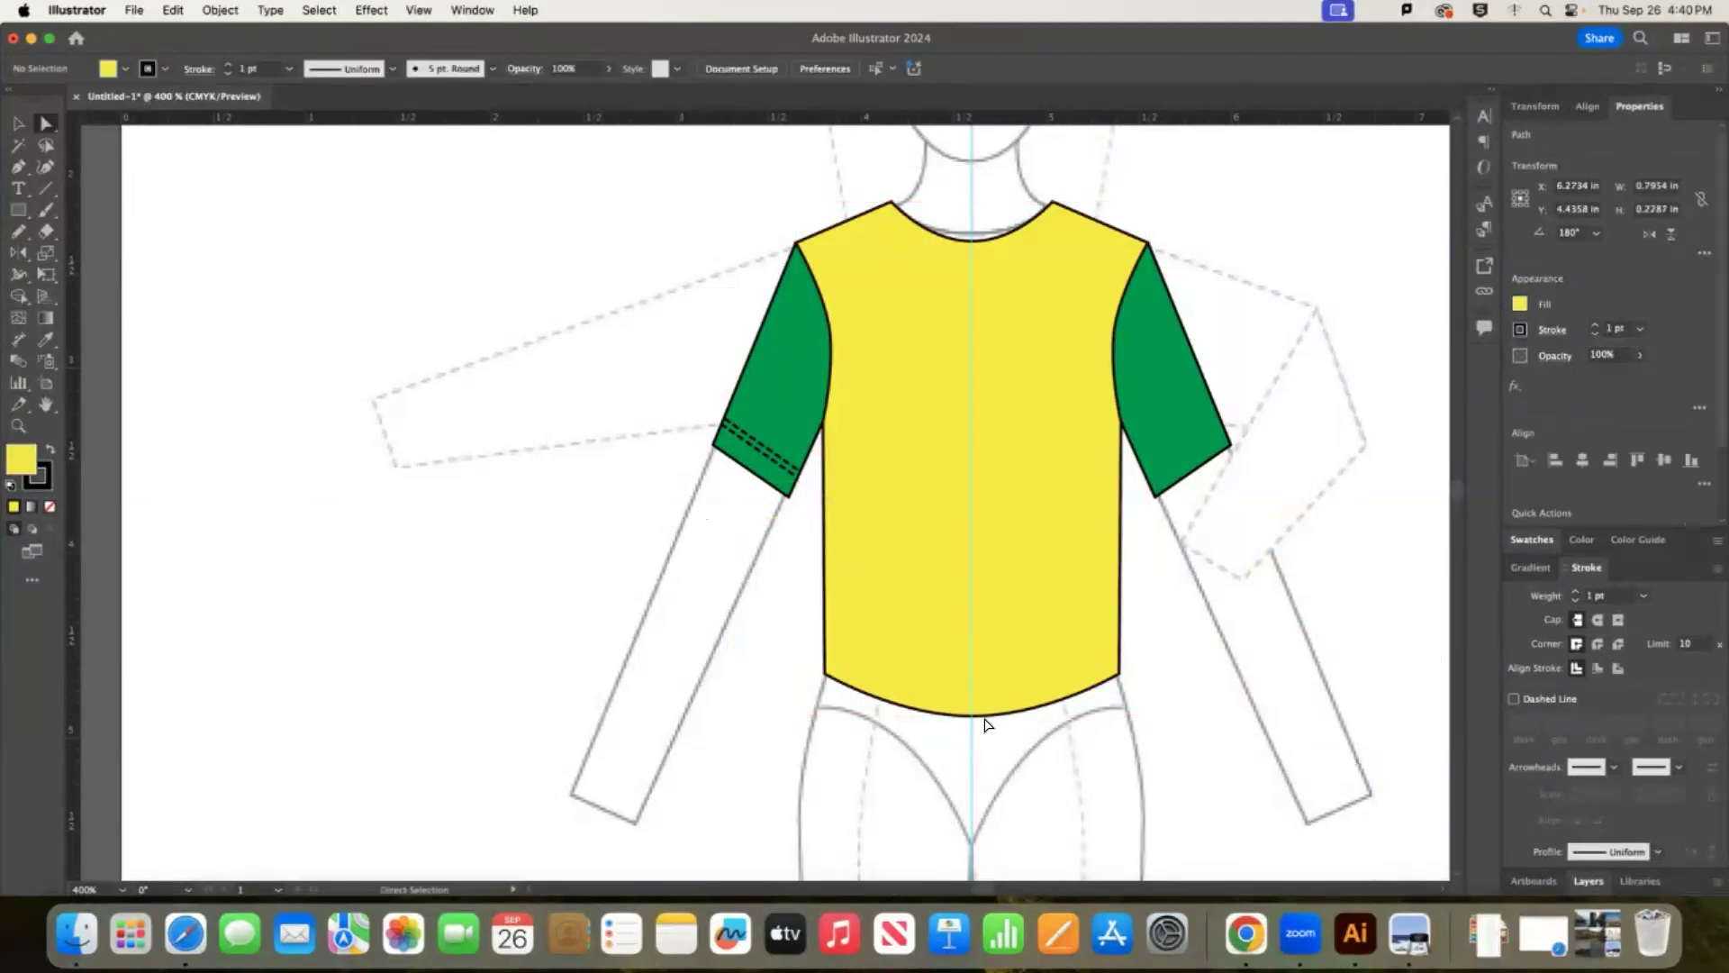
Copy the full bottom hem curve through its centre anchor point and paste it as a separate path.
{"action": "left_click", "coordinate": [974, 716]}
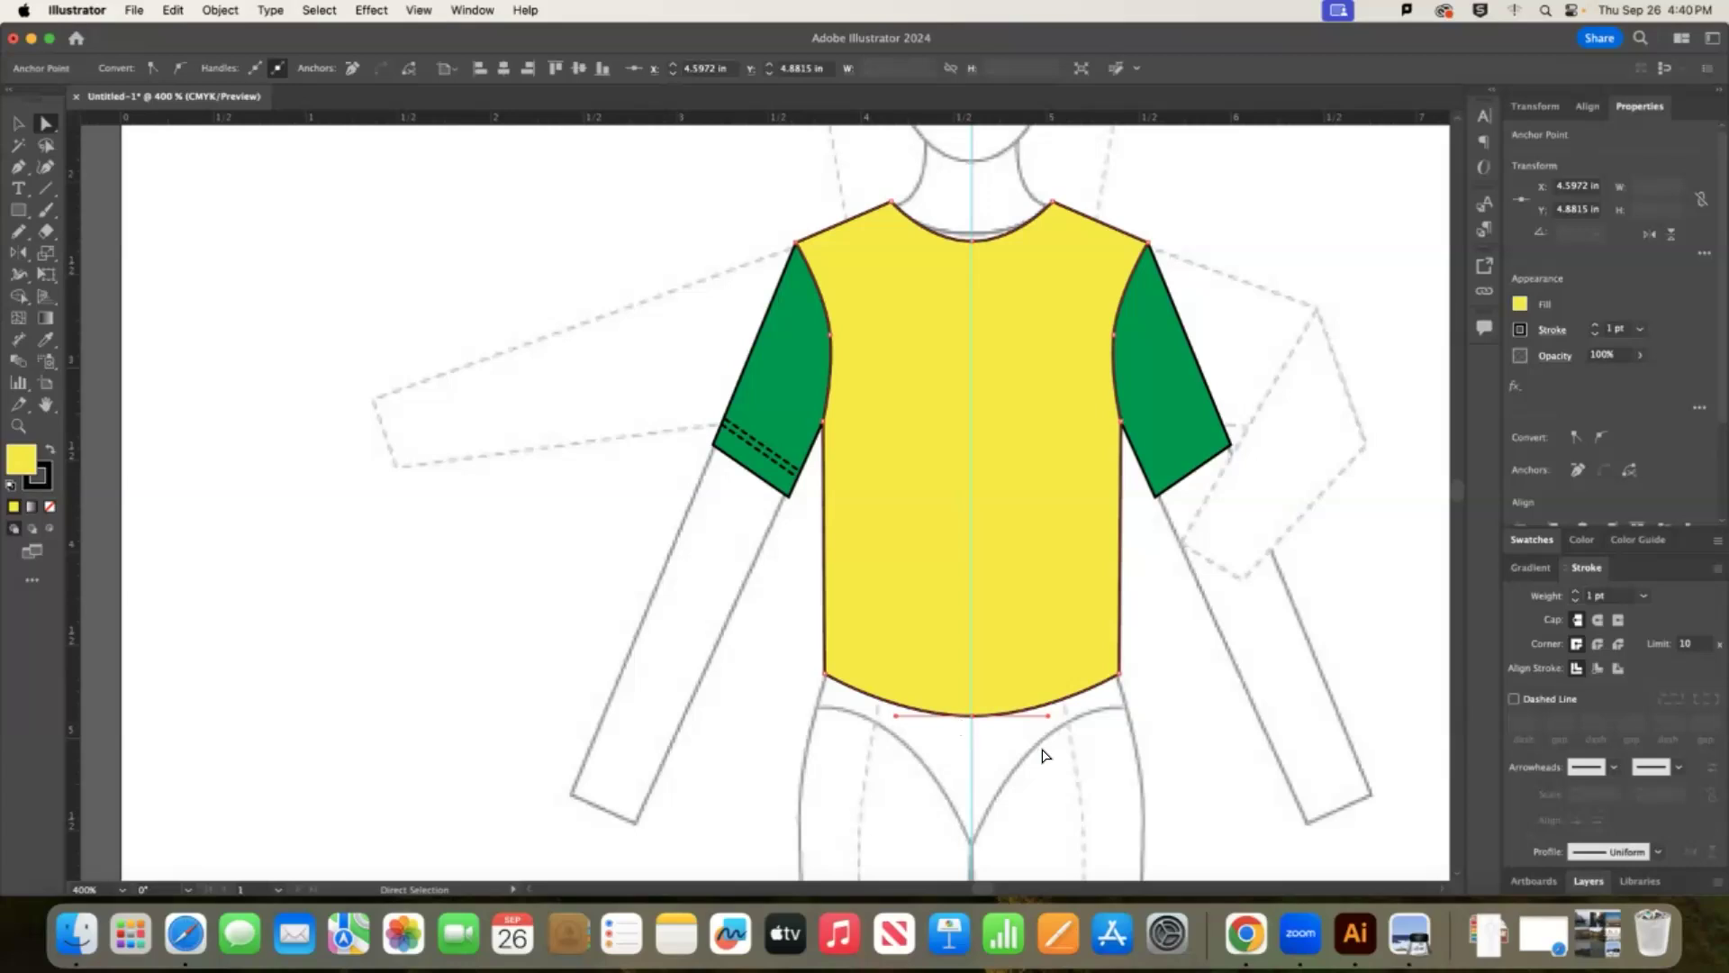
{"action": "key", "text": "super+v"}
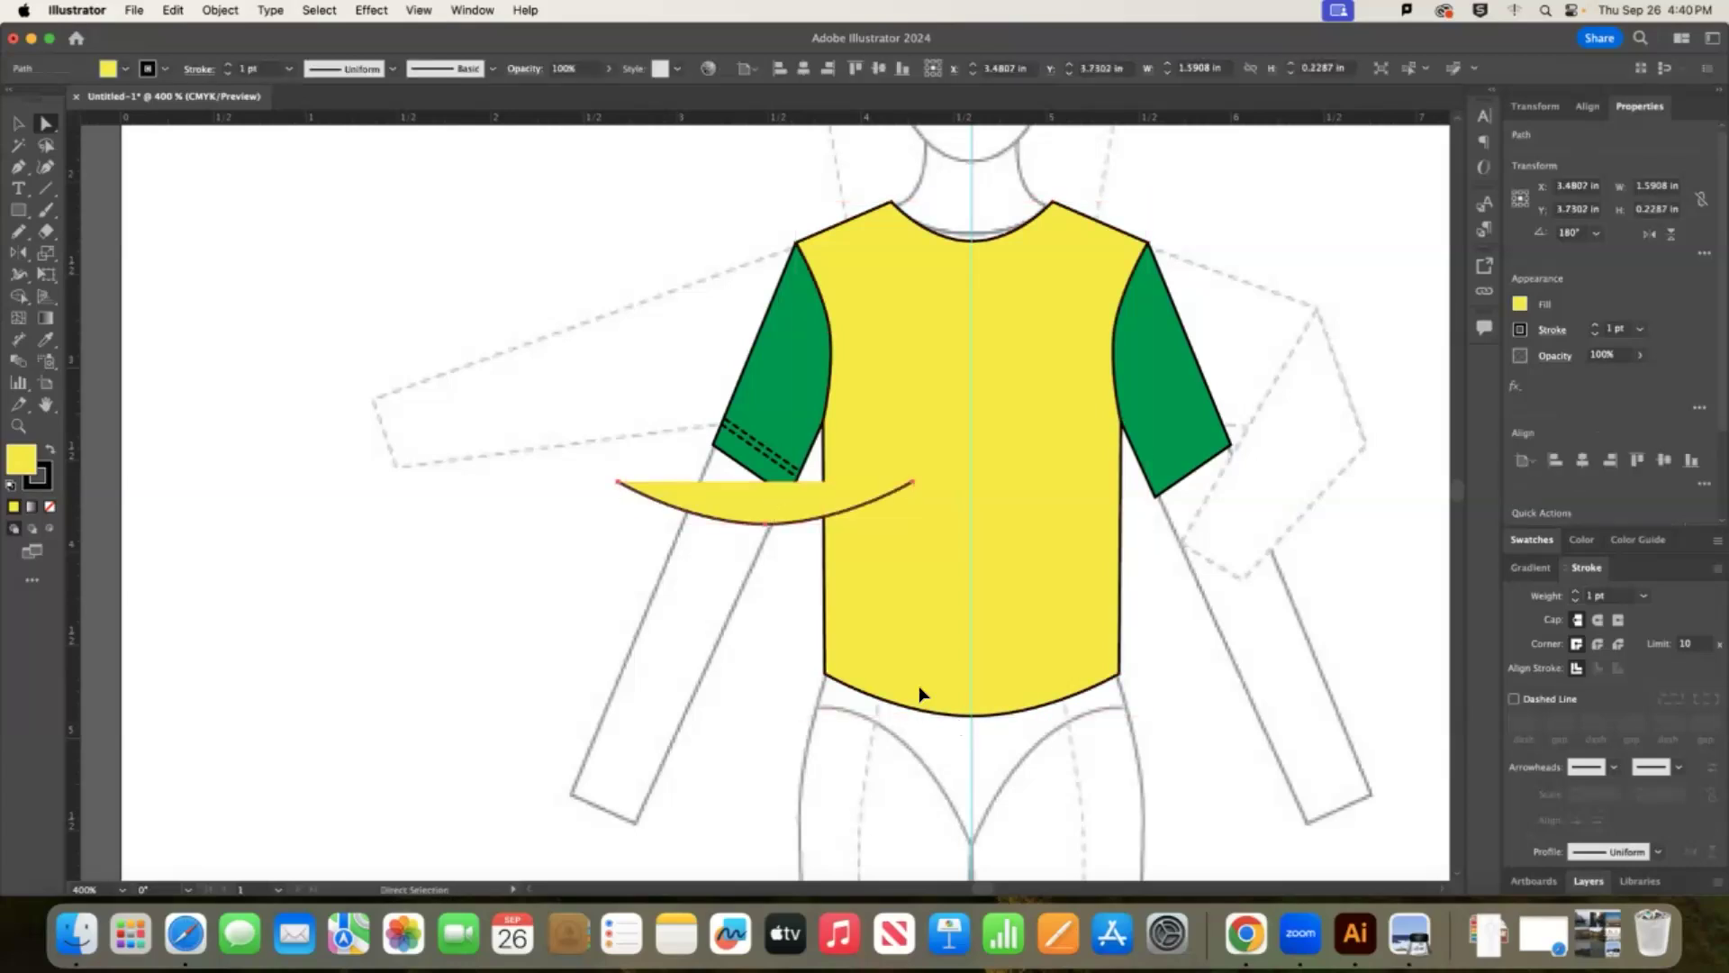
{"action": "left_click_drag", "start_coordinate": [794, 521], "coordinate": [1023, 792]}
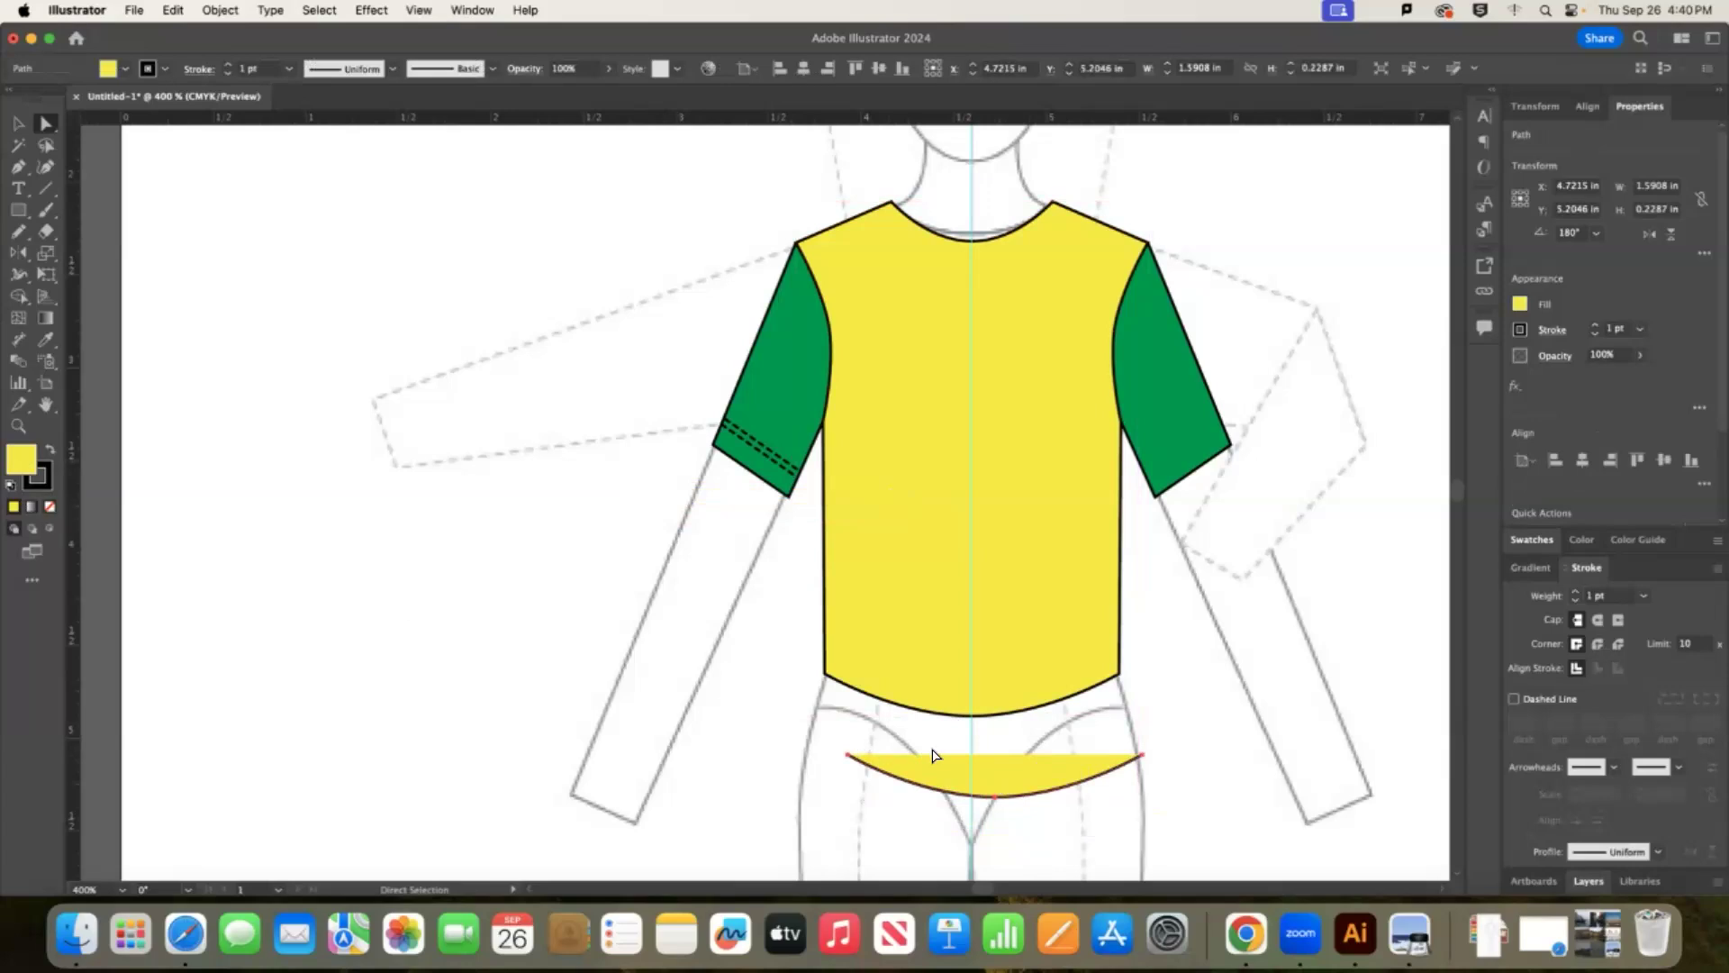
{"action": "left_click_drag", "start_coordinate": [1021, 644], "coordinate": [1027, 645]}
{"action": "left_click", "coordinate": [1040, 567]}
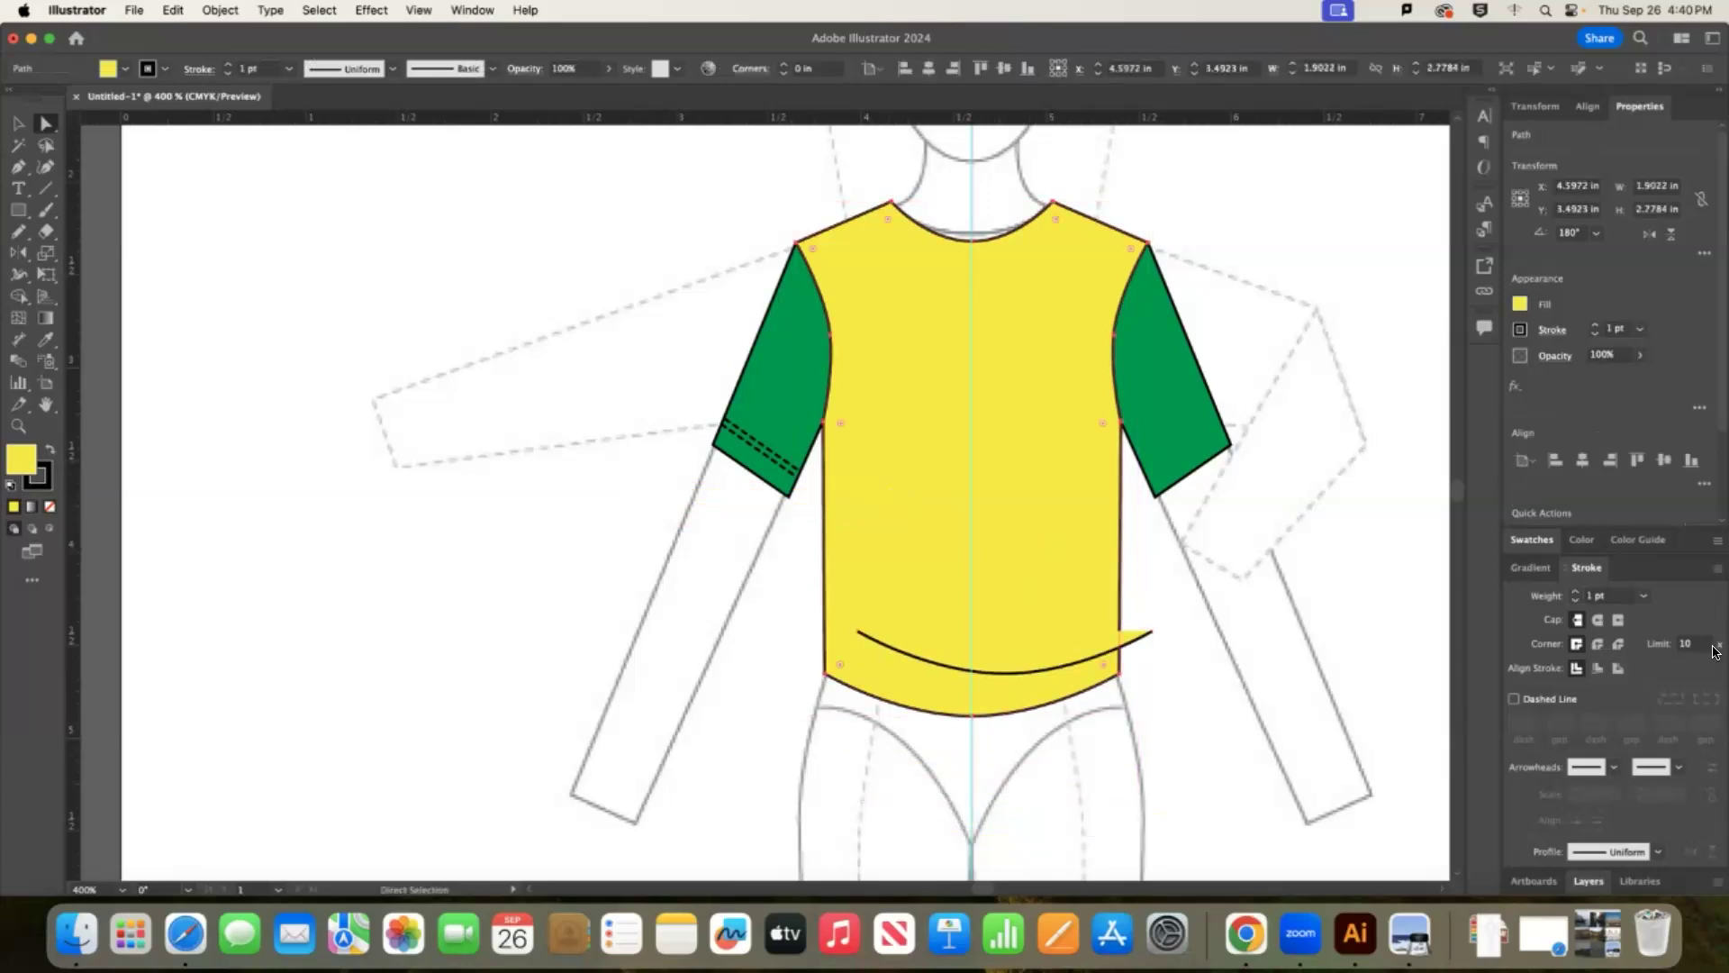
{"action": "left_click", "coordinate": [1582, 540]}
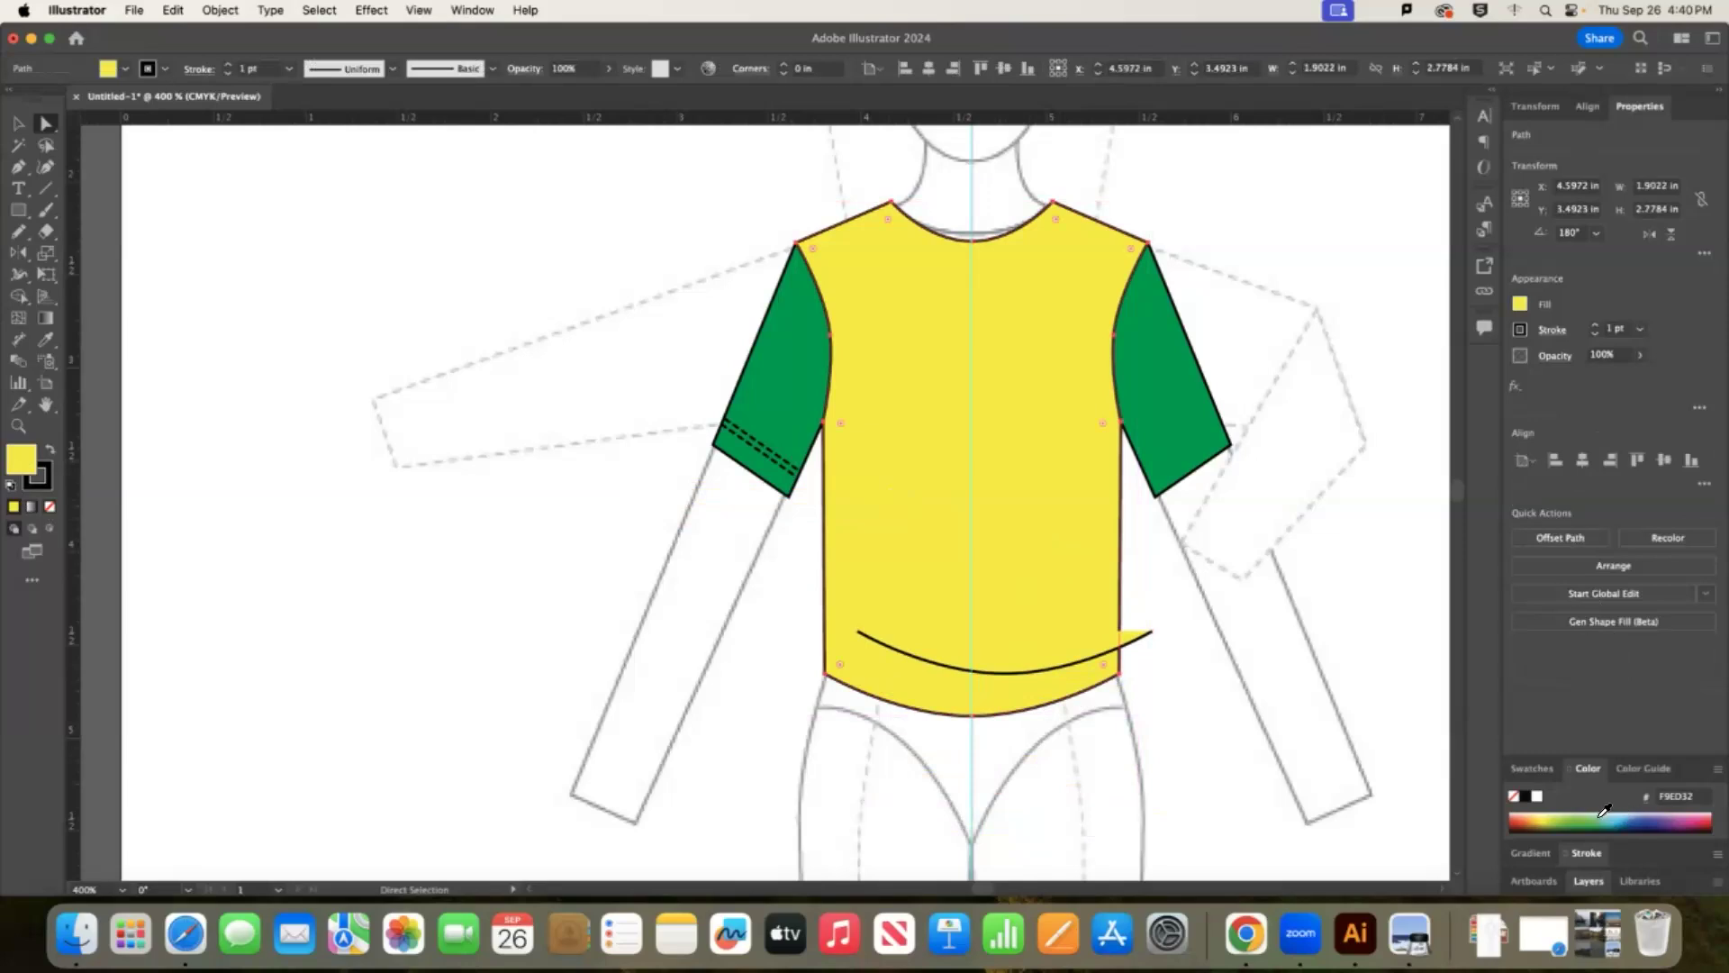
{"action": "left_click", "coordinate": [1604, 809]}
{"action": "left_click", "coordinate": [1031, 657]}
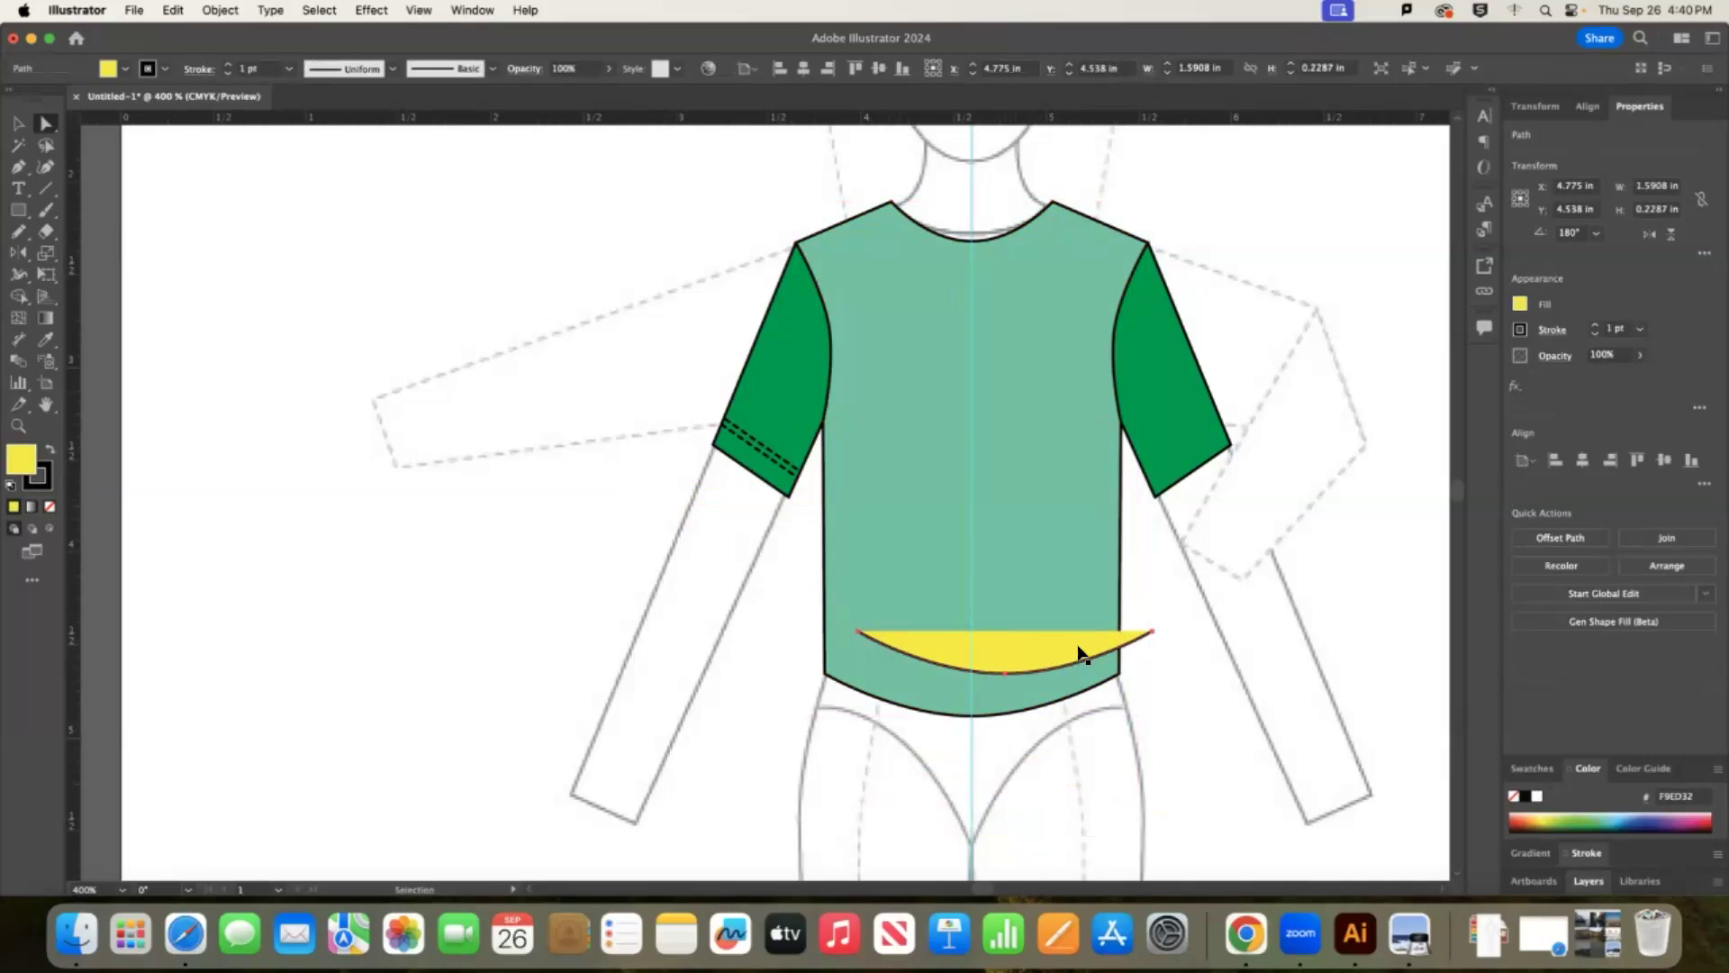
{"action": "key", "text": "super+z"}
Move the copied hem curve off the shirt to the right and set its fill to none.
{"action": "left_click_drag", "start_coordinate": [1056, 646], "coordinate": [1345, 603]}
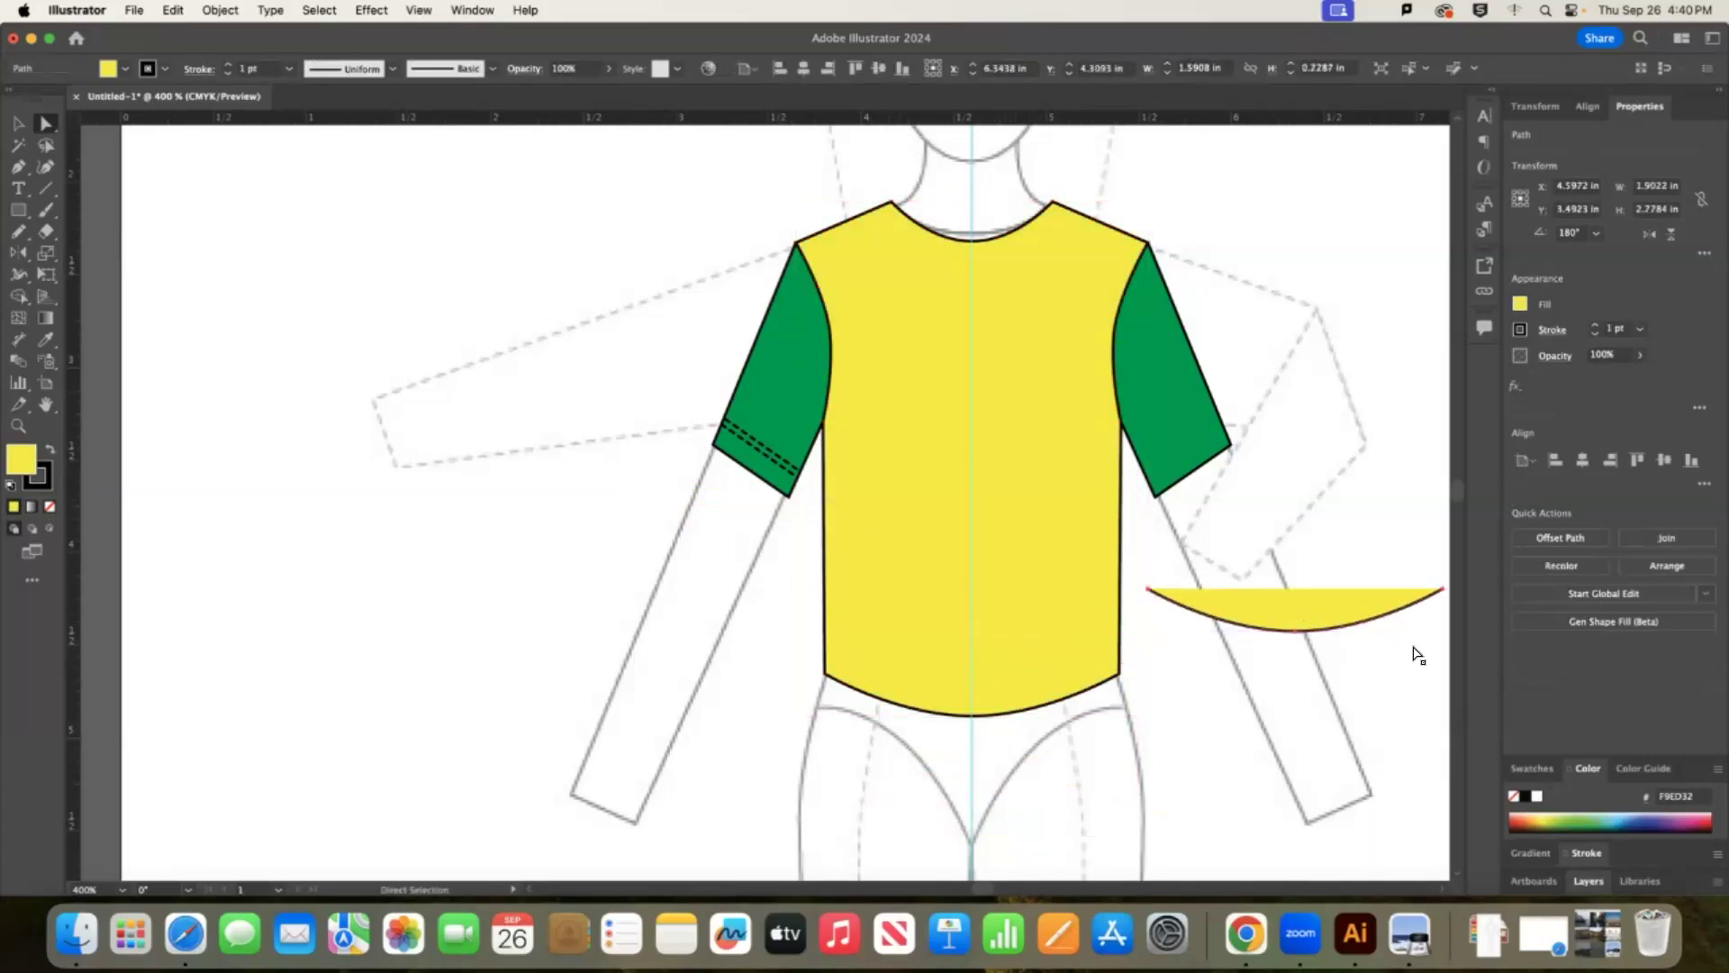
{"action": "left_click", "coordinate": [1533, 767]}
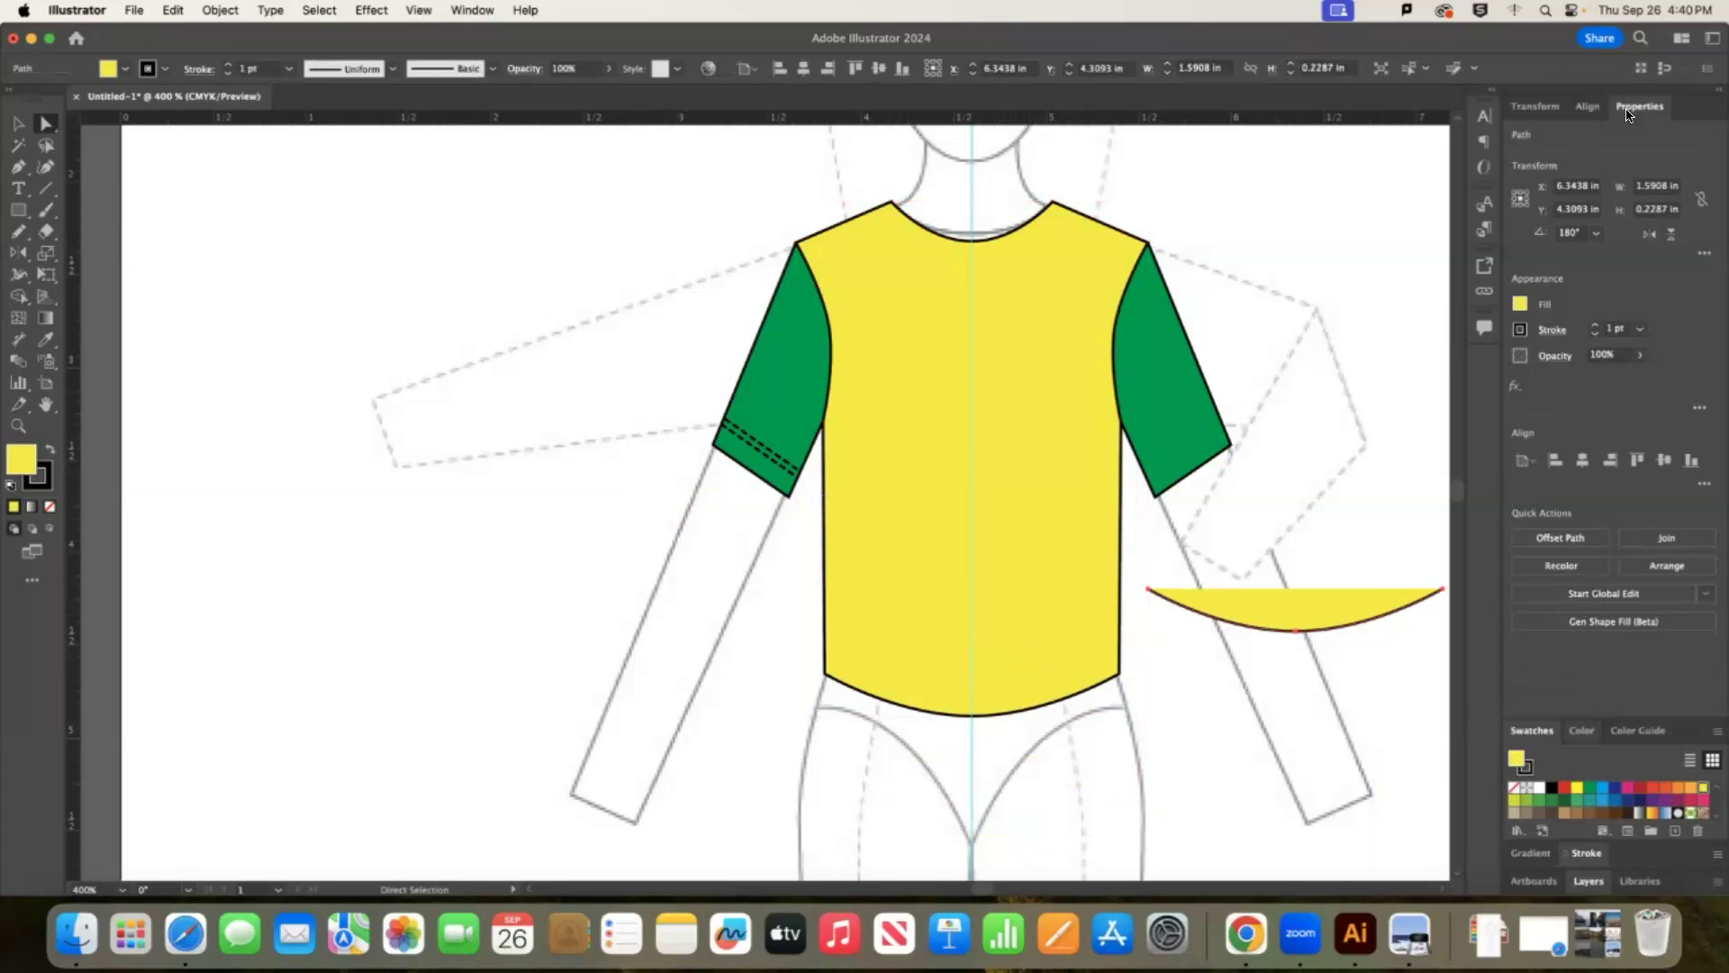
{"action": "left_click", "coordinate": [1536, 107]}
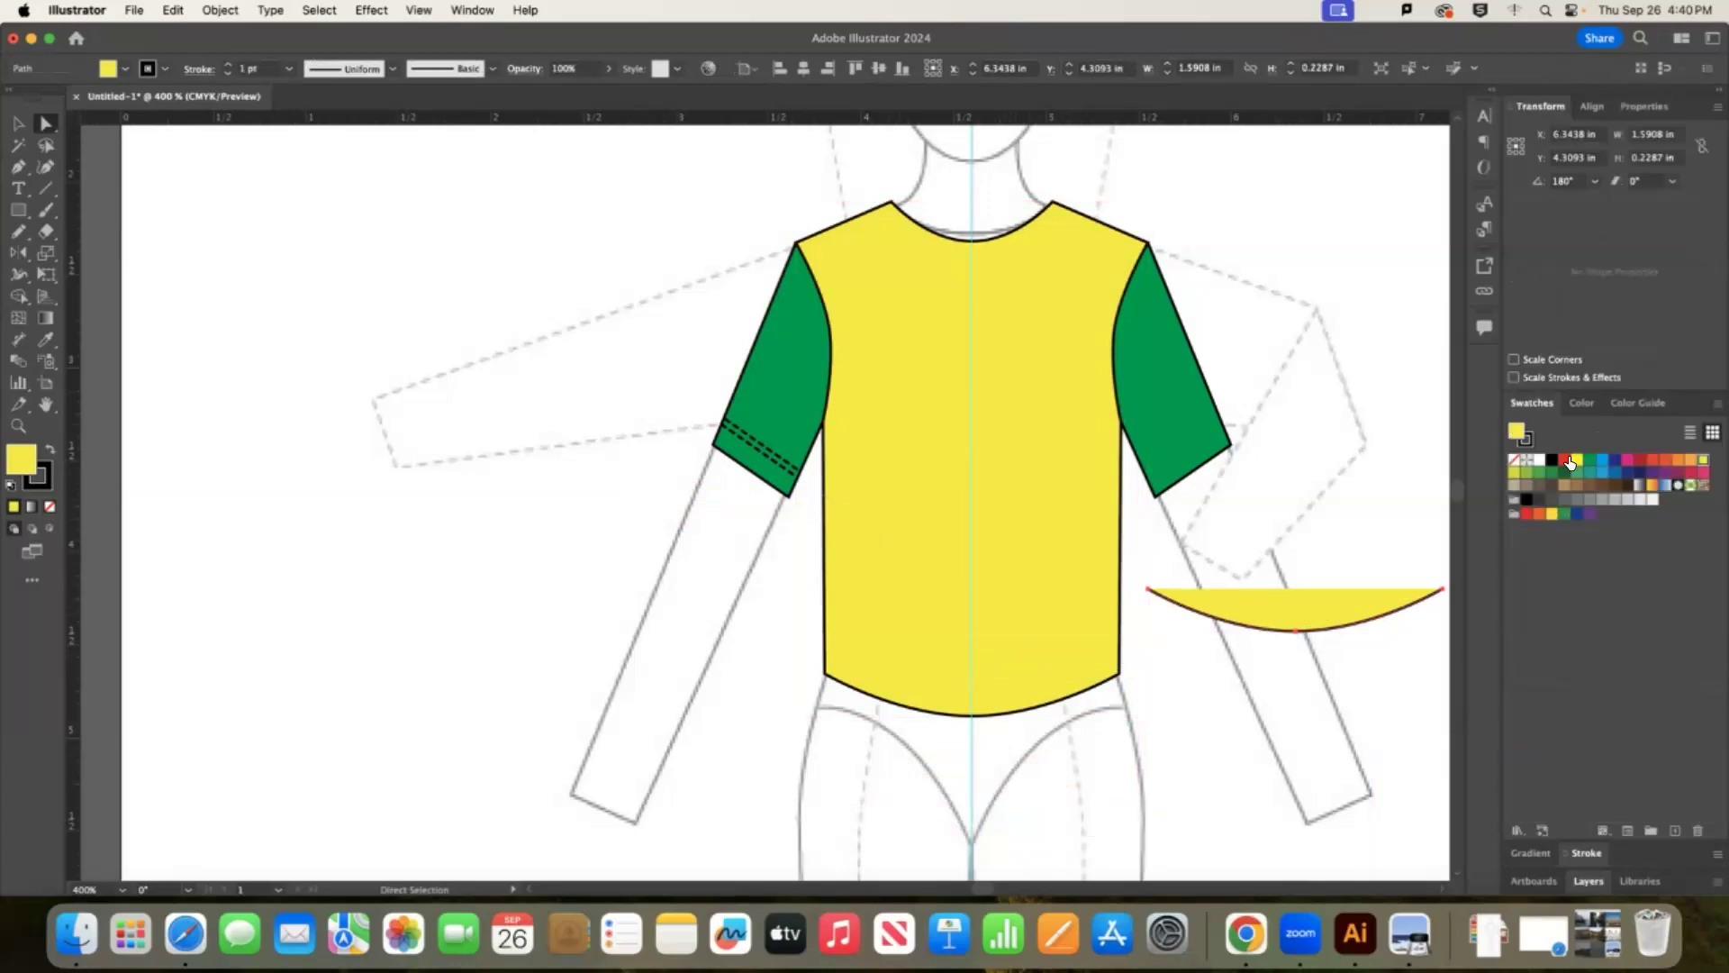
{"action": "left_click", "coordinate": [1513, 460]}
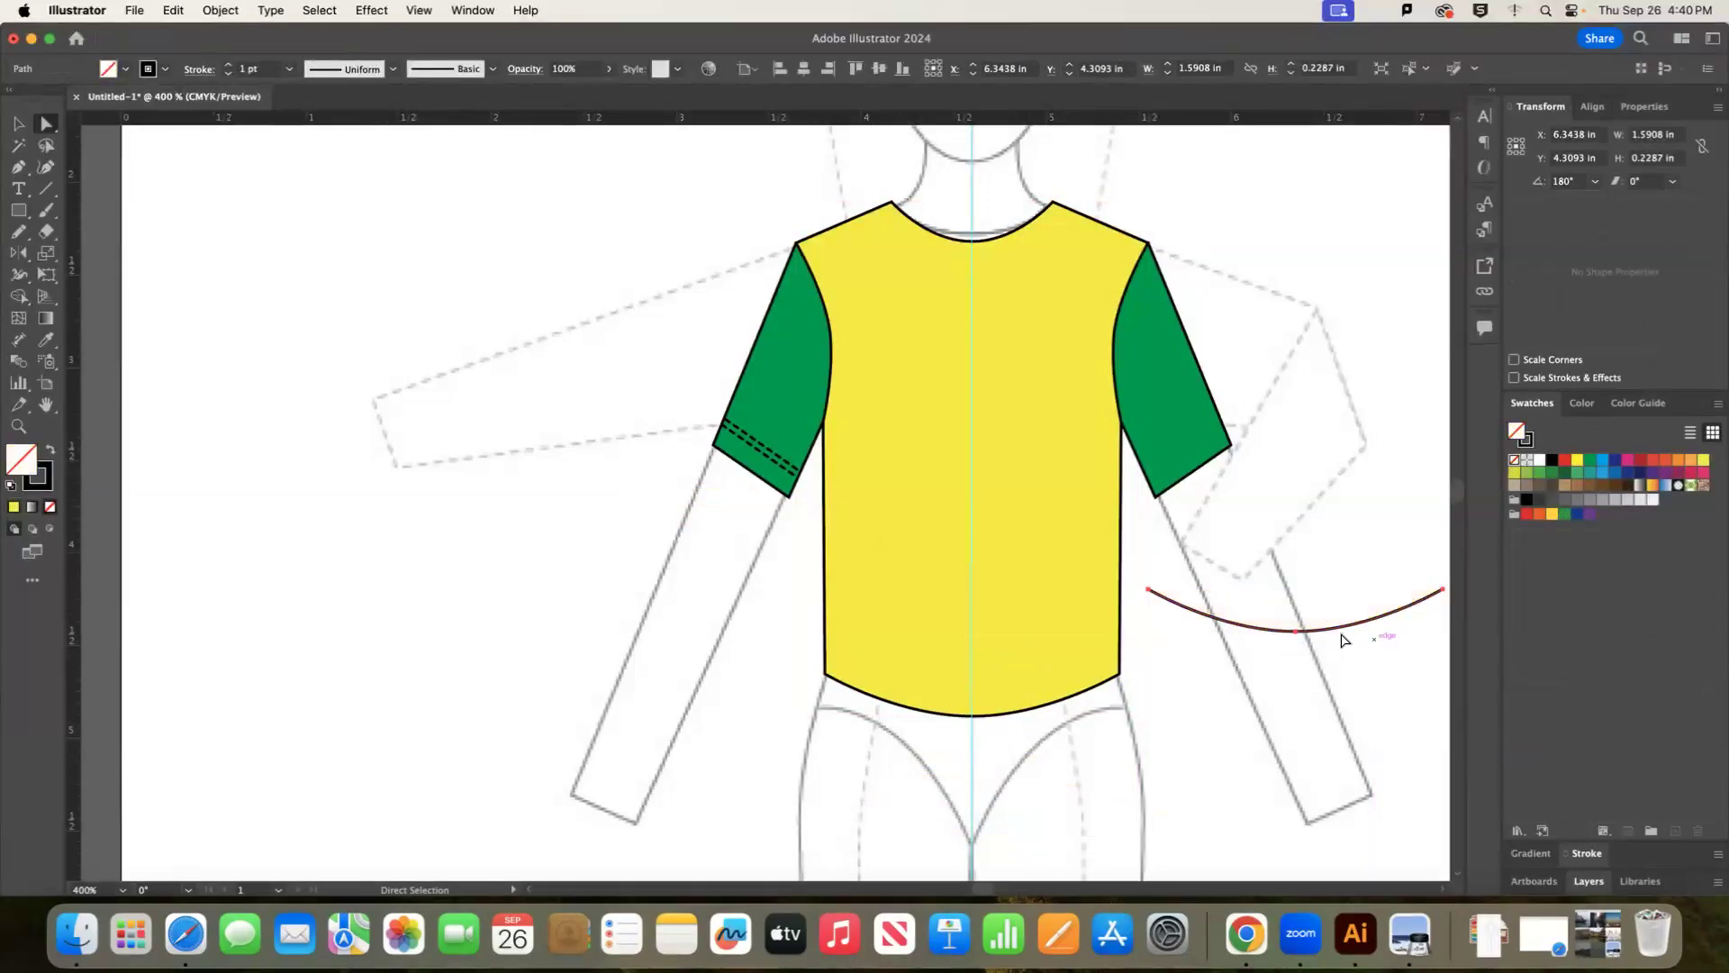
Place the copied curve just above the shirt's bottom hem and give it a 2 pt dashed stroke with round caps.
{"action": "left_click", "coordinate": [18, 124]}
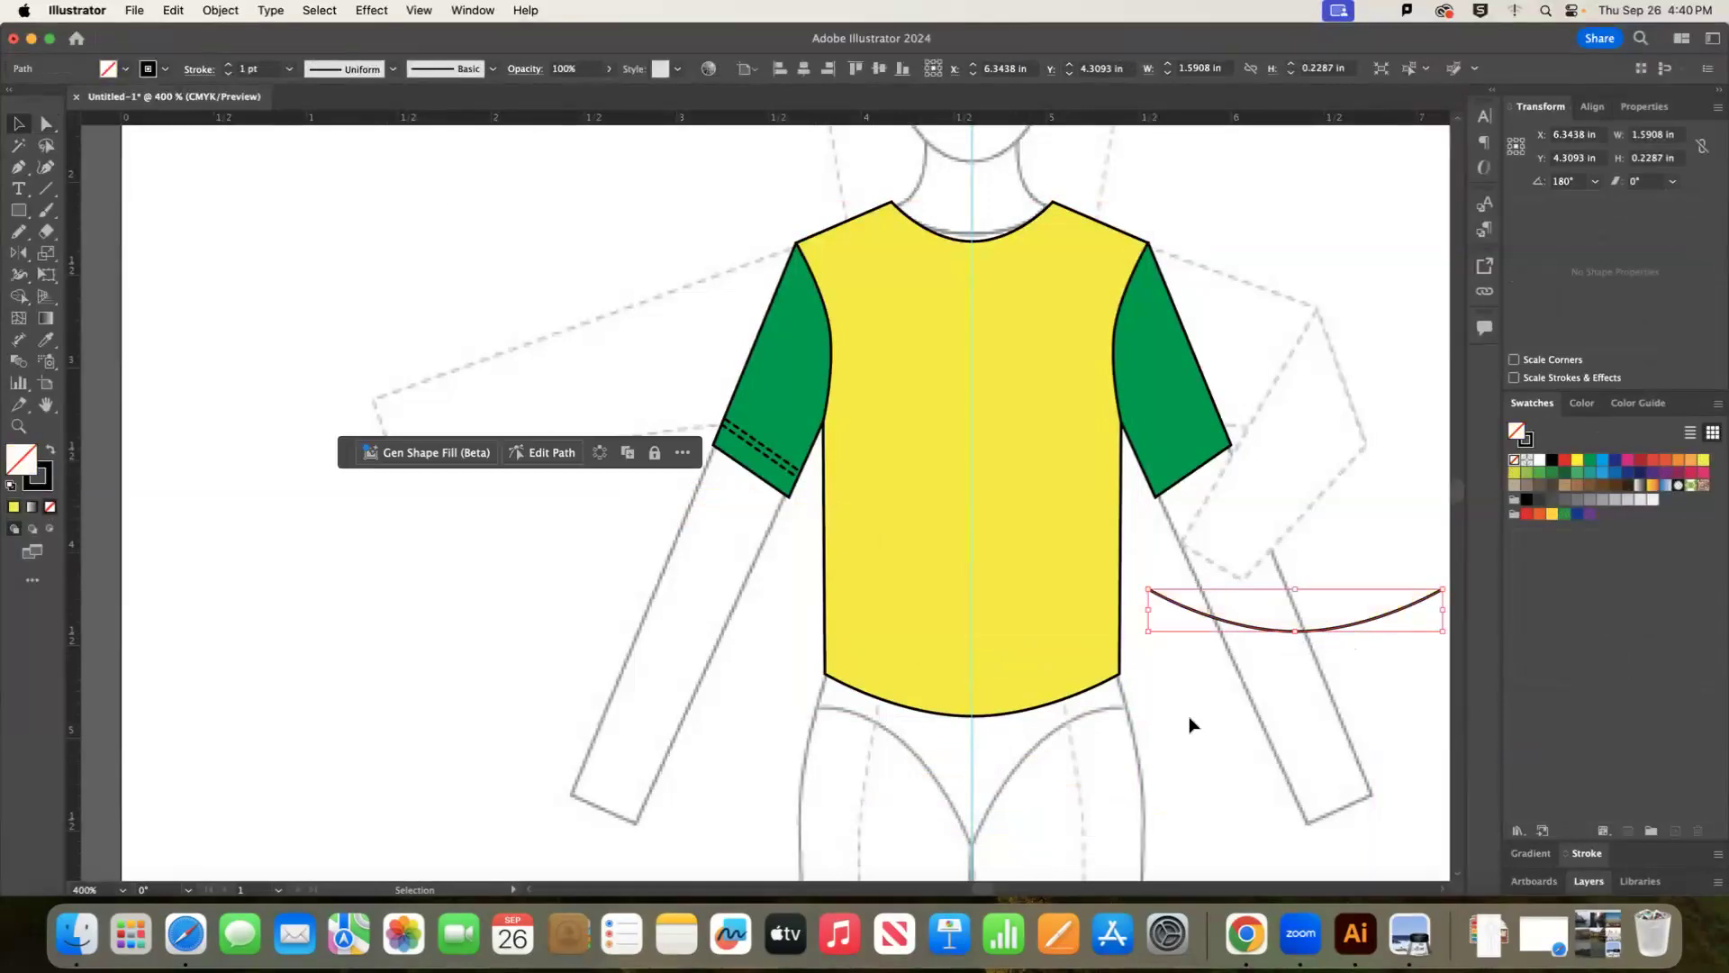
{"action": "left_click_drag", "start_coordinate": [1339, 628], "coordinate": [1011, 699]}
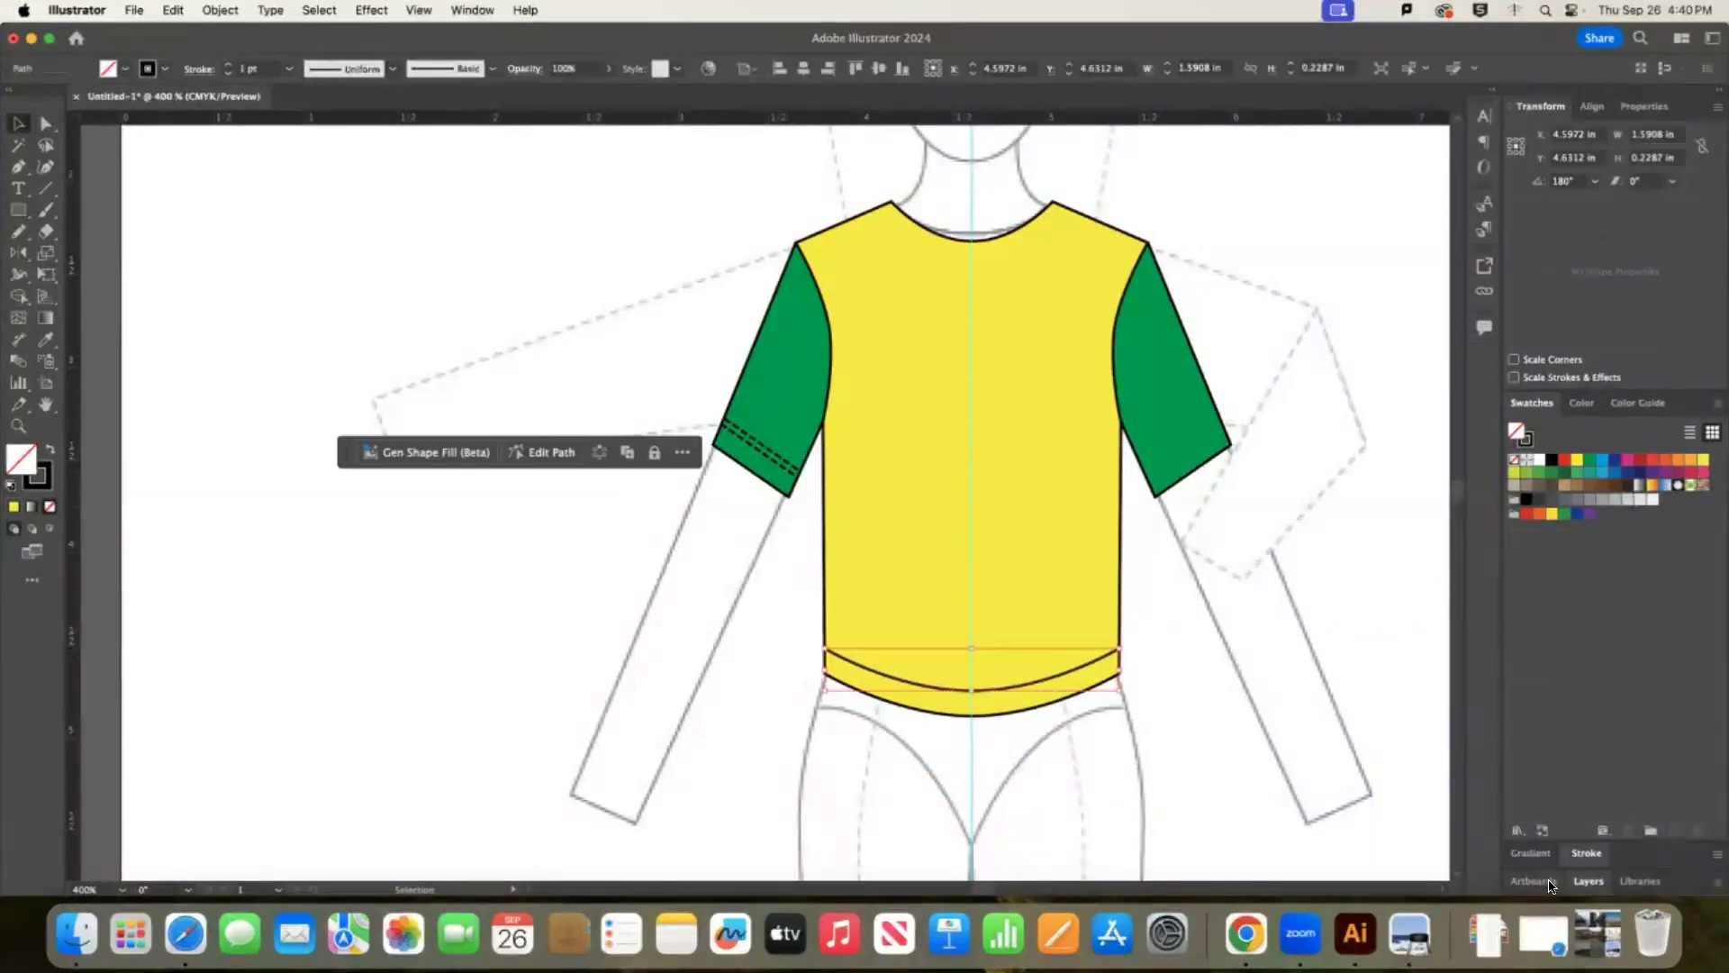
{"action": "left_click", "coordinate": [1587, 852]}
{"action": "left_click", "coordinate": [1538, 700]}
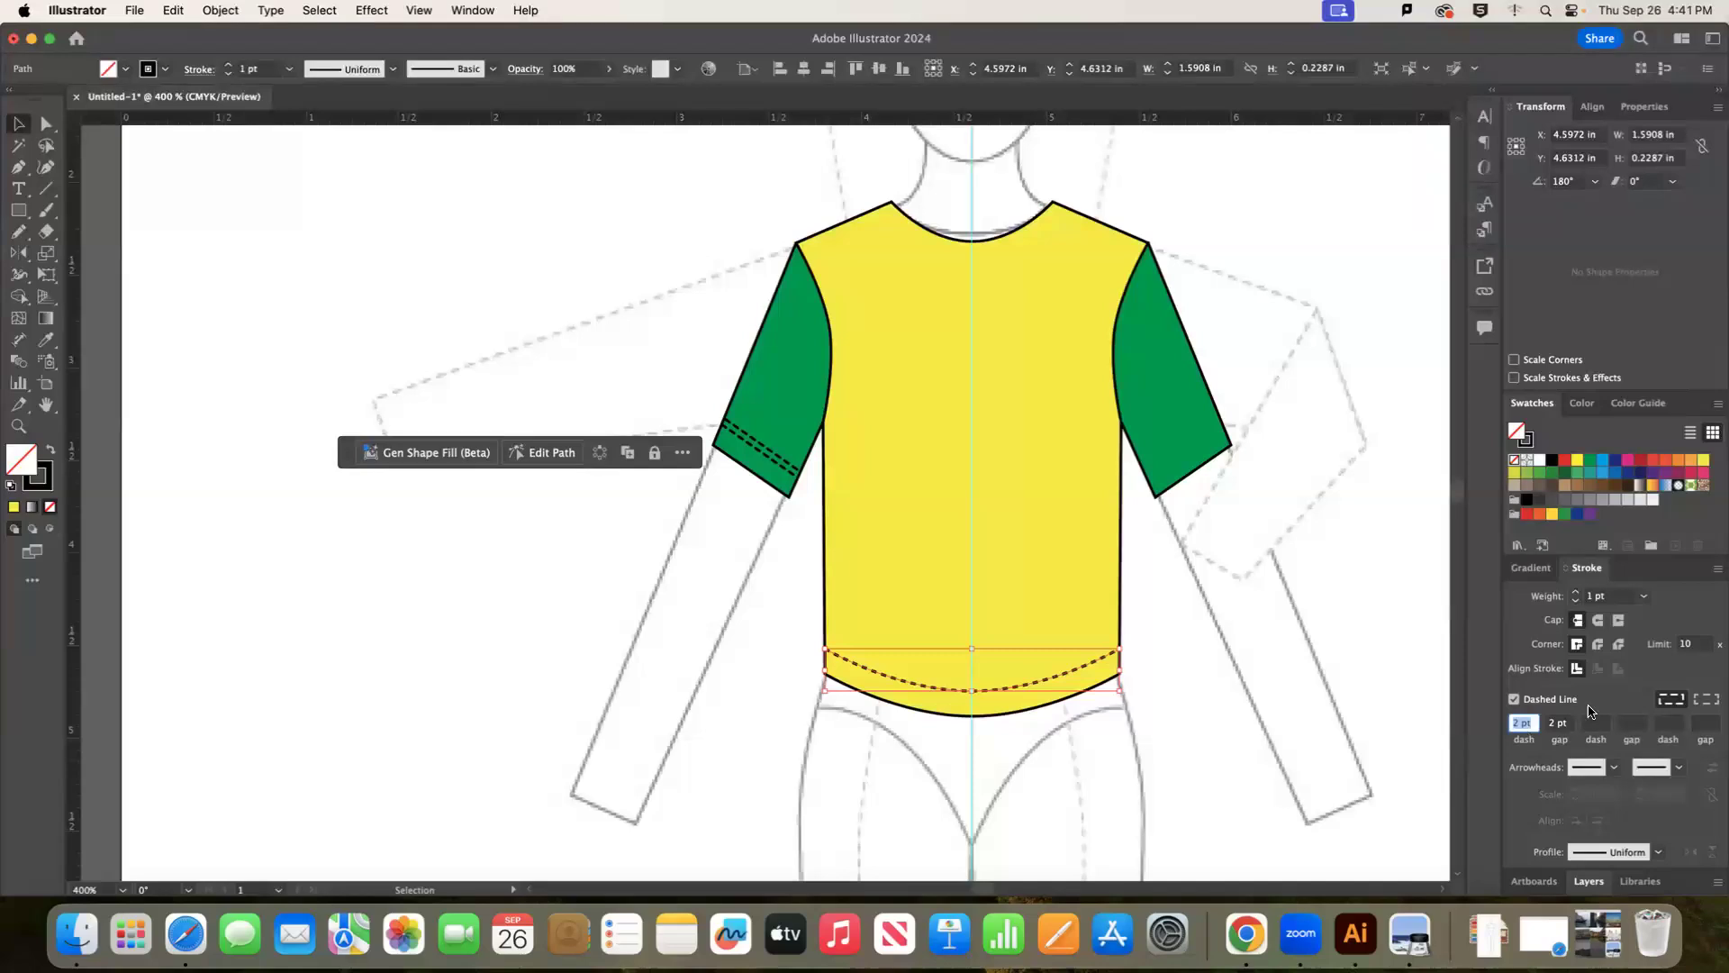
{"action": "left_click", "coordinate": [1599, 627]}
Duplicate the dashed bottom hem line just above the original and nudge the copy upward for double stitching.
{"action": "left_click", "coordinate": [1059, 693]}
{"action": "left_click", "coordinate": [1034, 691]}
{"action": "left_click", "coordinate": [1266, 635]}
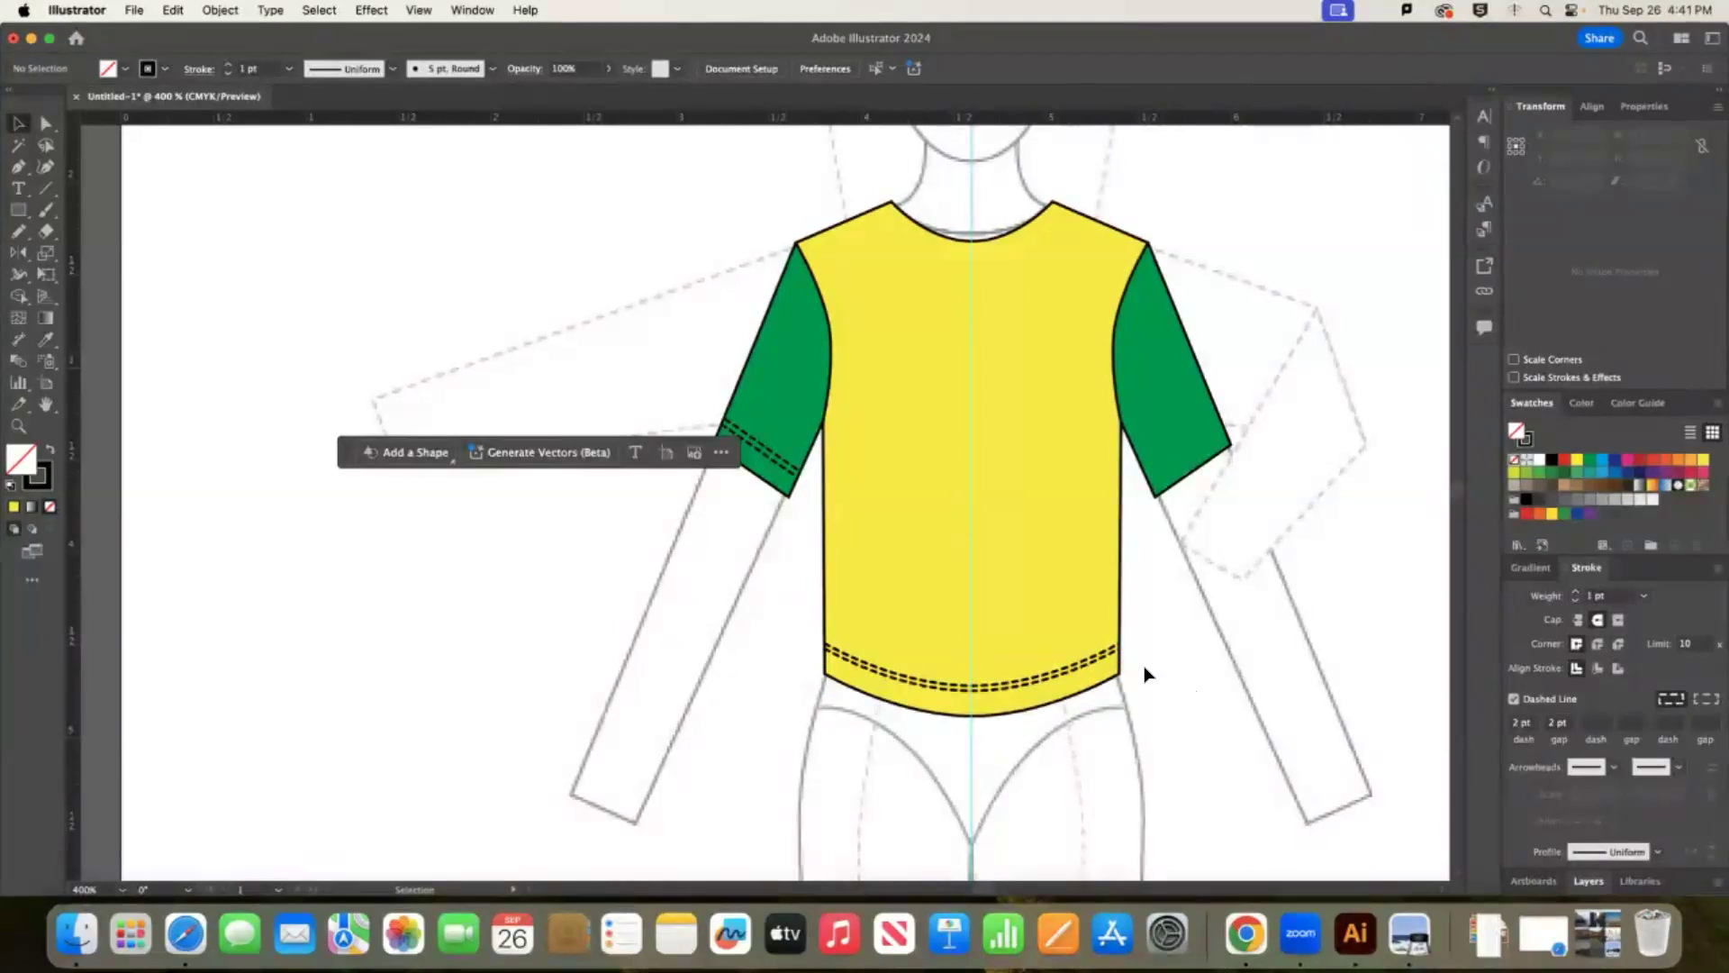
{"action": "left_click", "coordinate": [1029, 684]}
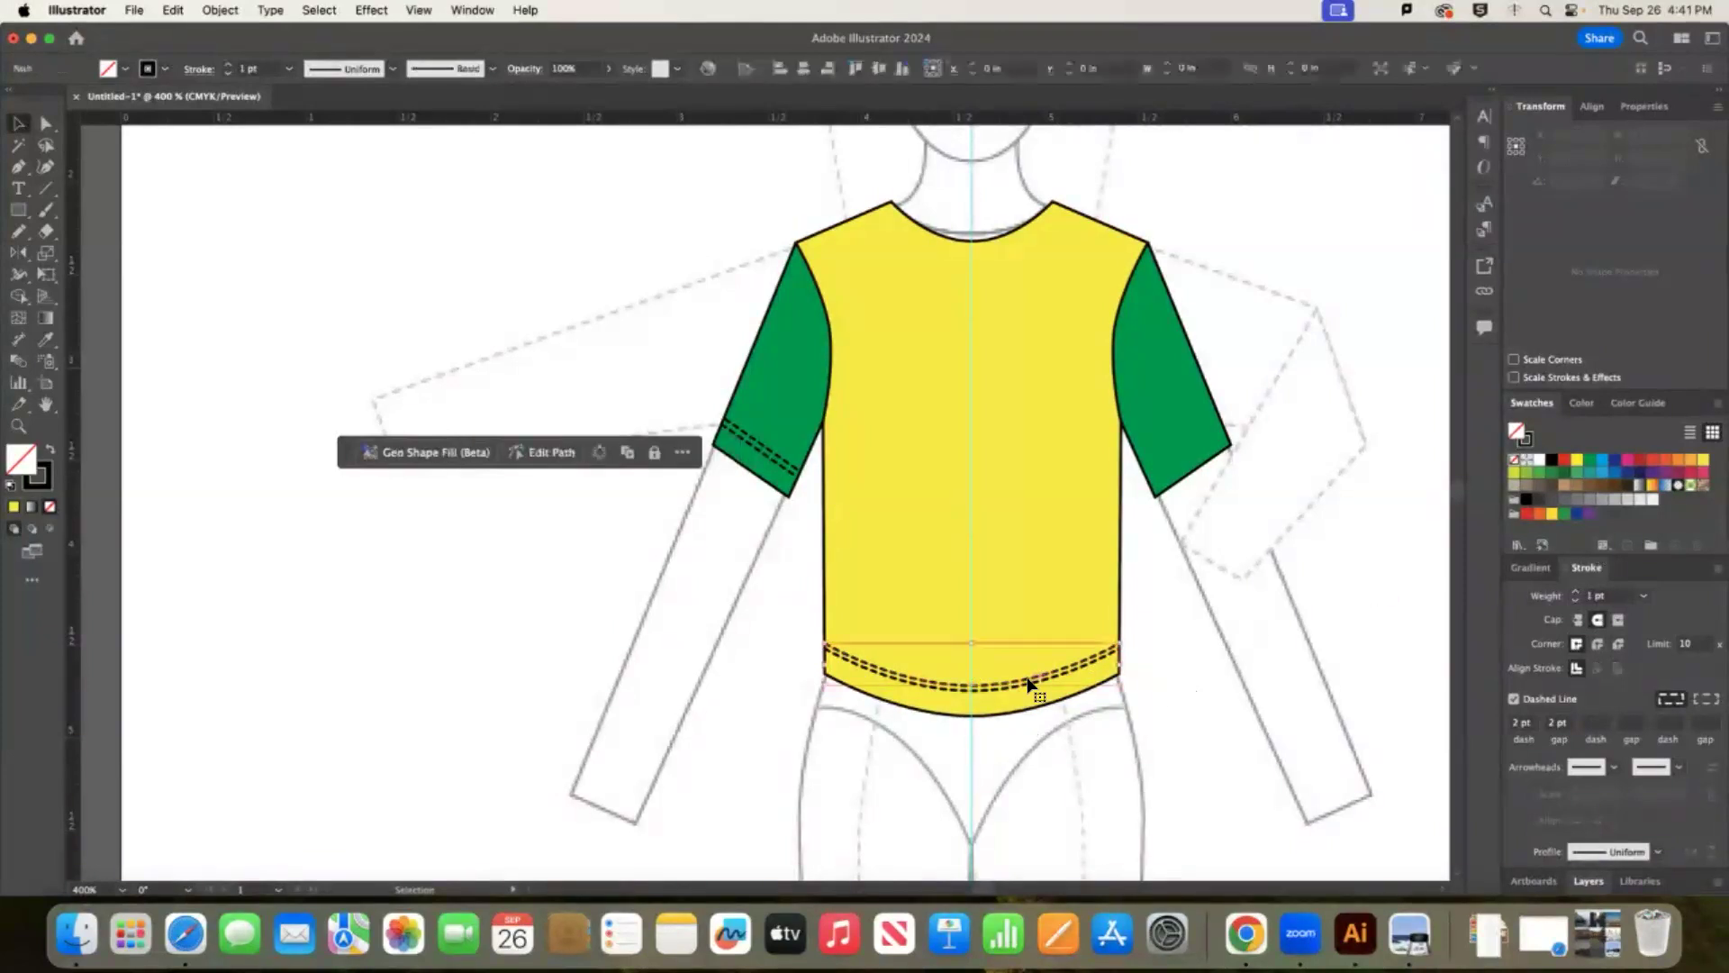
{"action": "key", "text": "Up"}
{"action": "key", "text": "a"}
{"action": "key", "text": "super+equal"}
{"action": "key", "text": "v"}
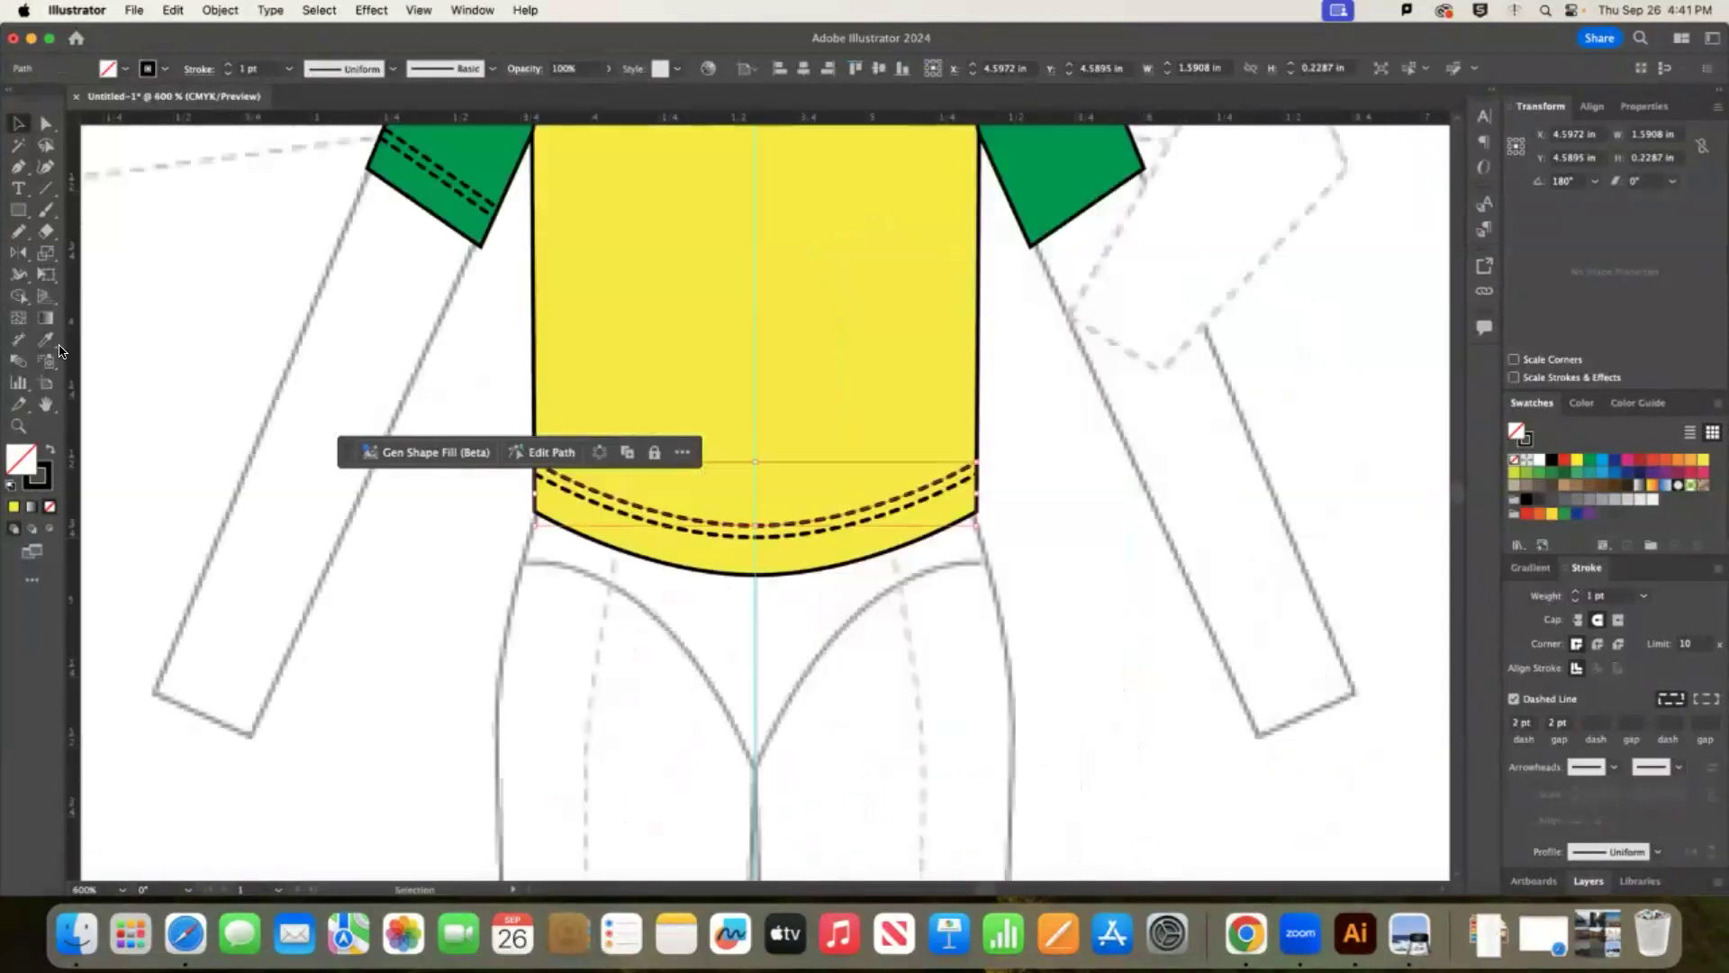
Nudge both end anchor points of the upper dashed hem line outward, slightly past the shirt's side seams.
{"action": "left_click_drag", "start_coordinate": [350, 448], "coordinate": [561, 735]}
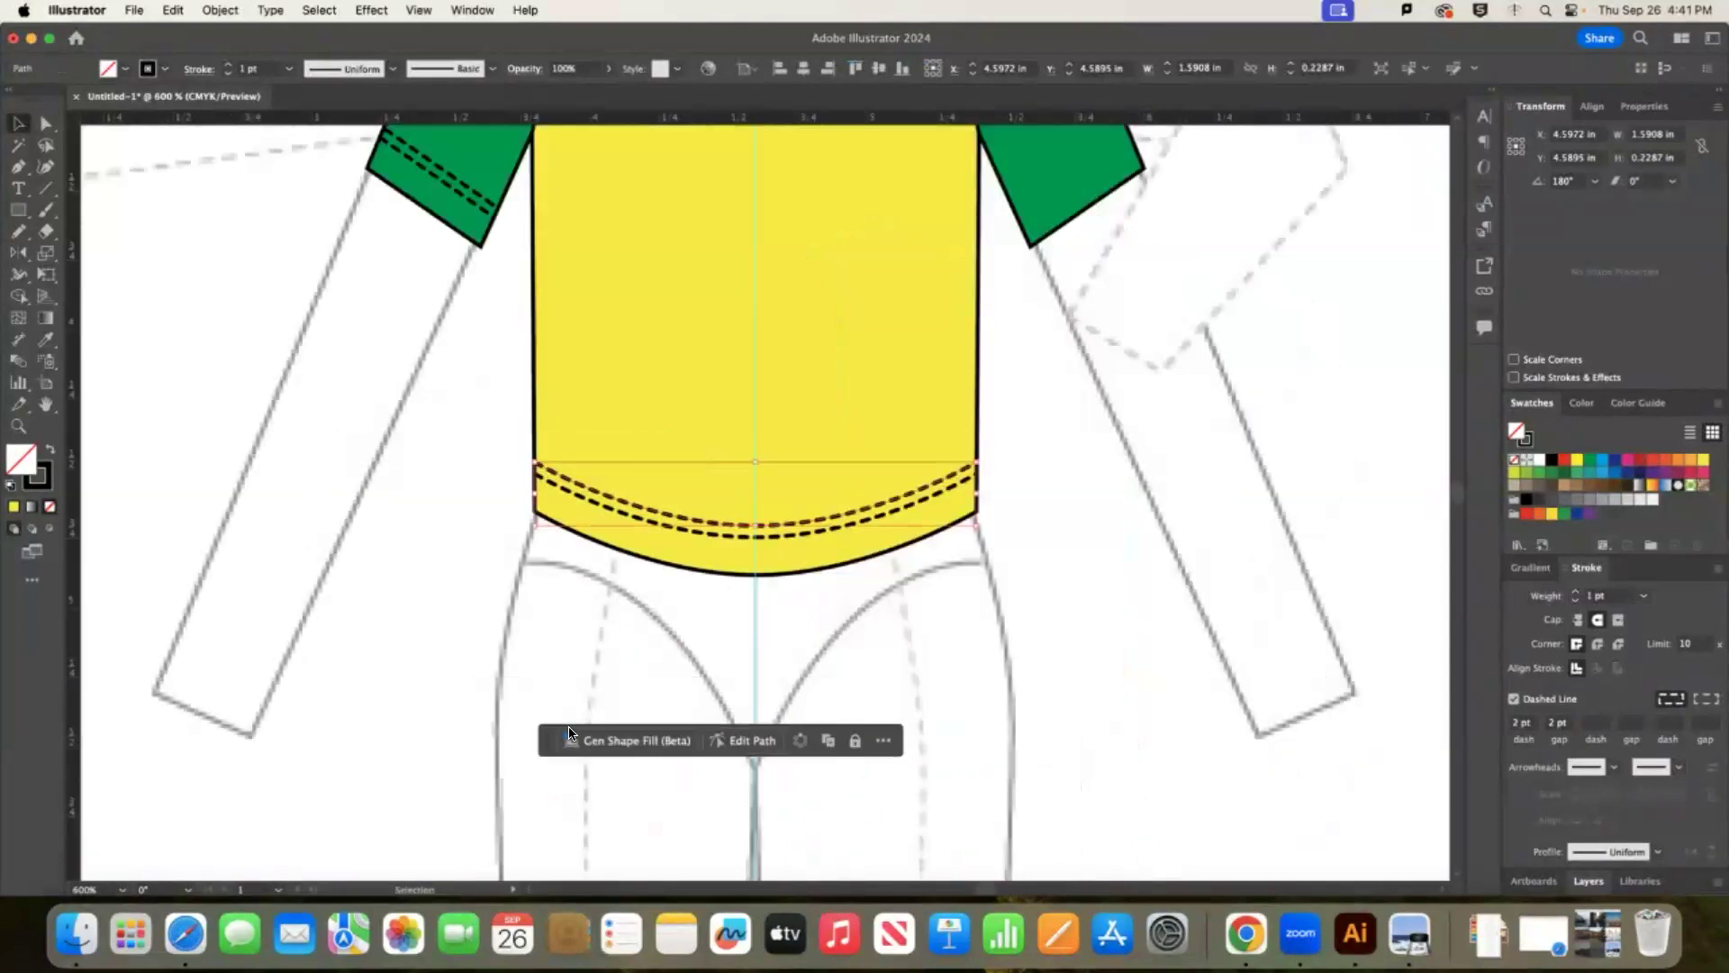
{"action": "left_click", "coordinate": [43, 123]}
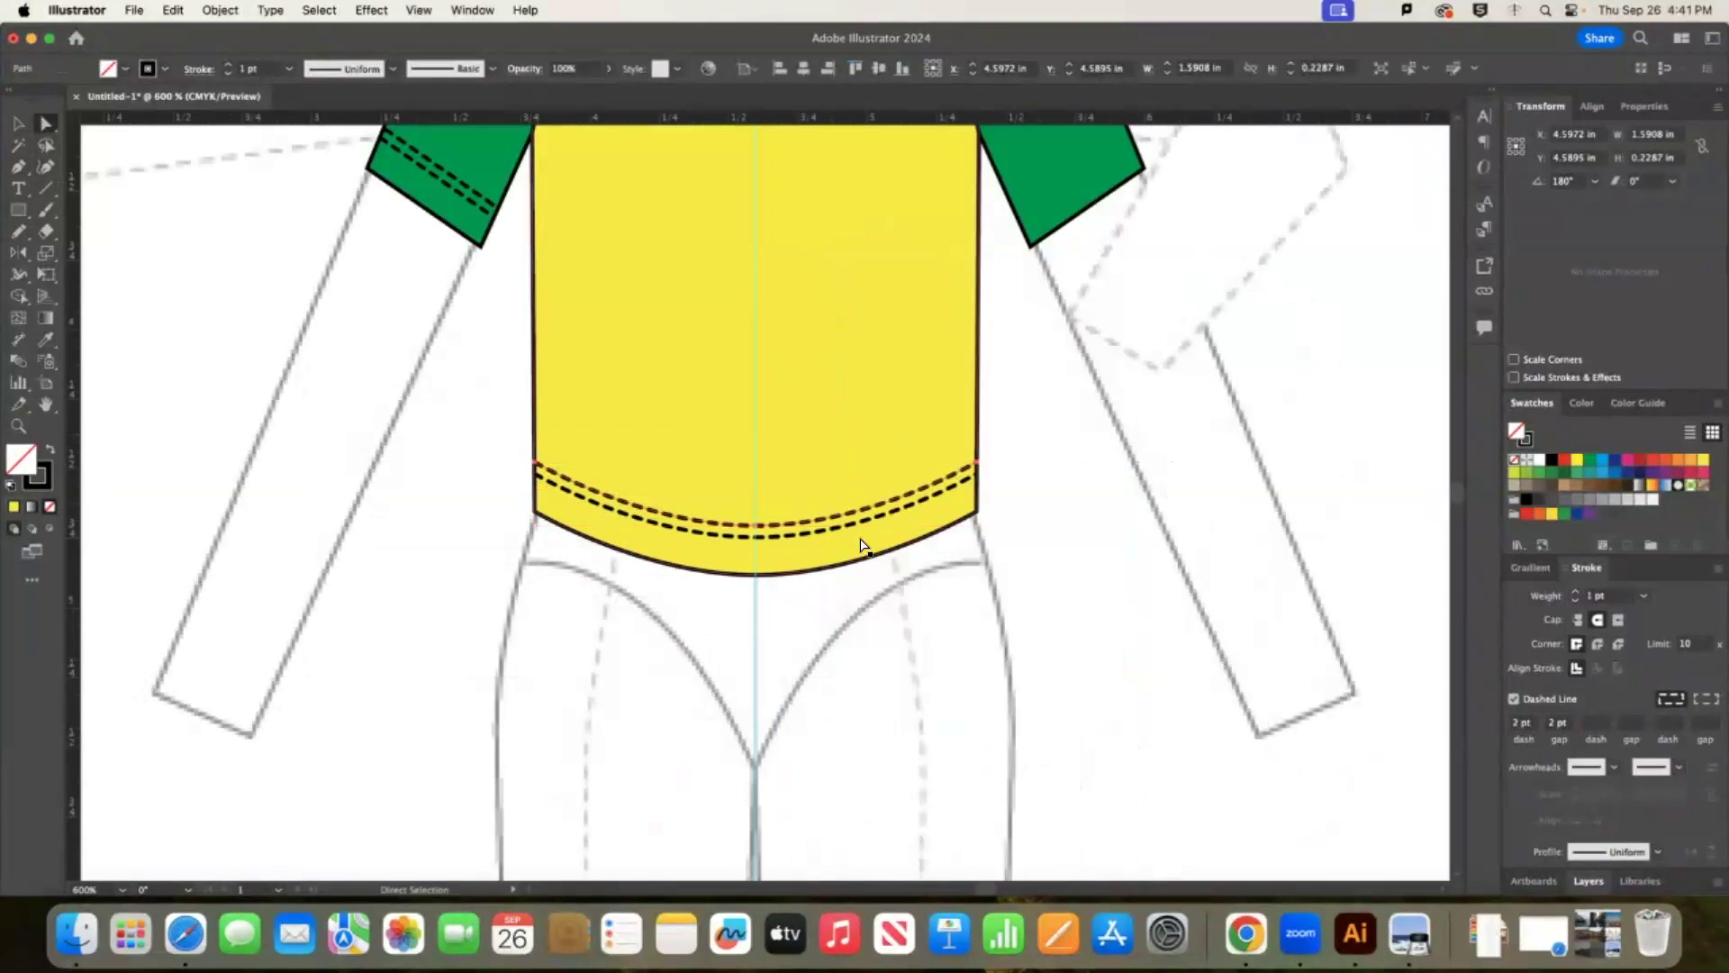
{"action": "left_click_drag", "start_coordinate": [974, 467], "coordinate": [981, 464]}
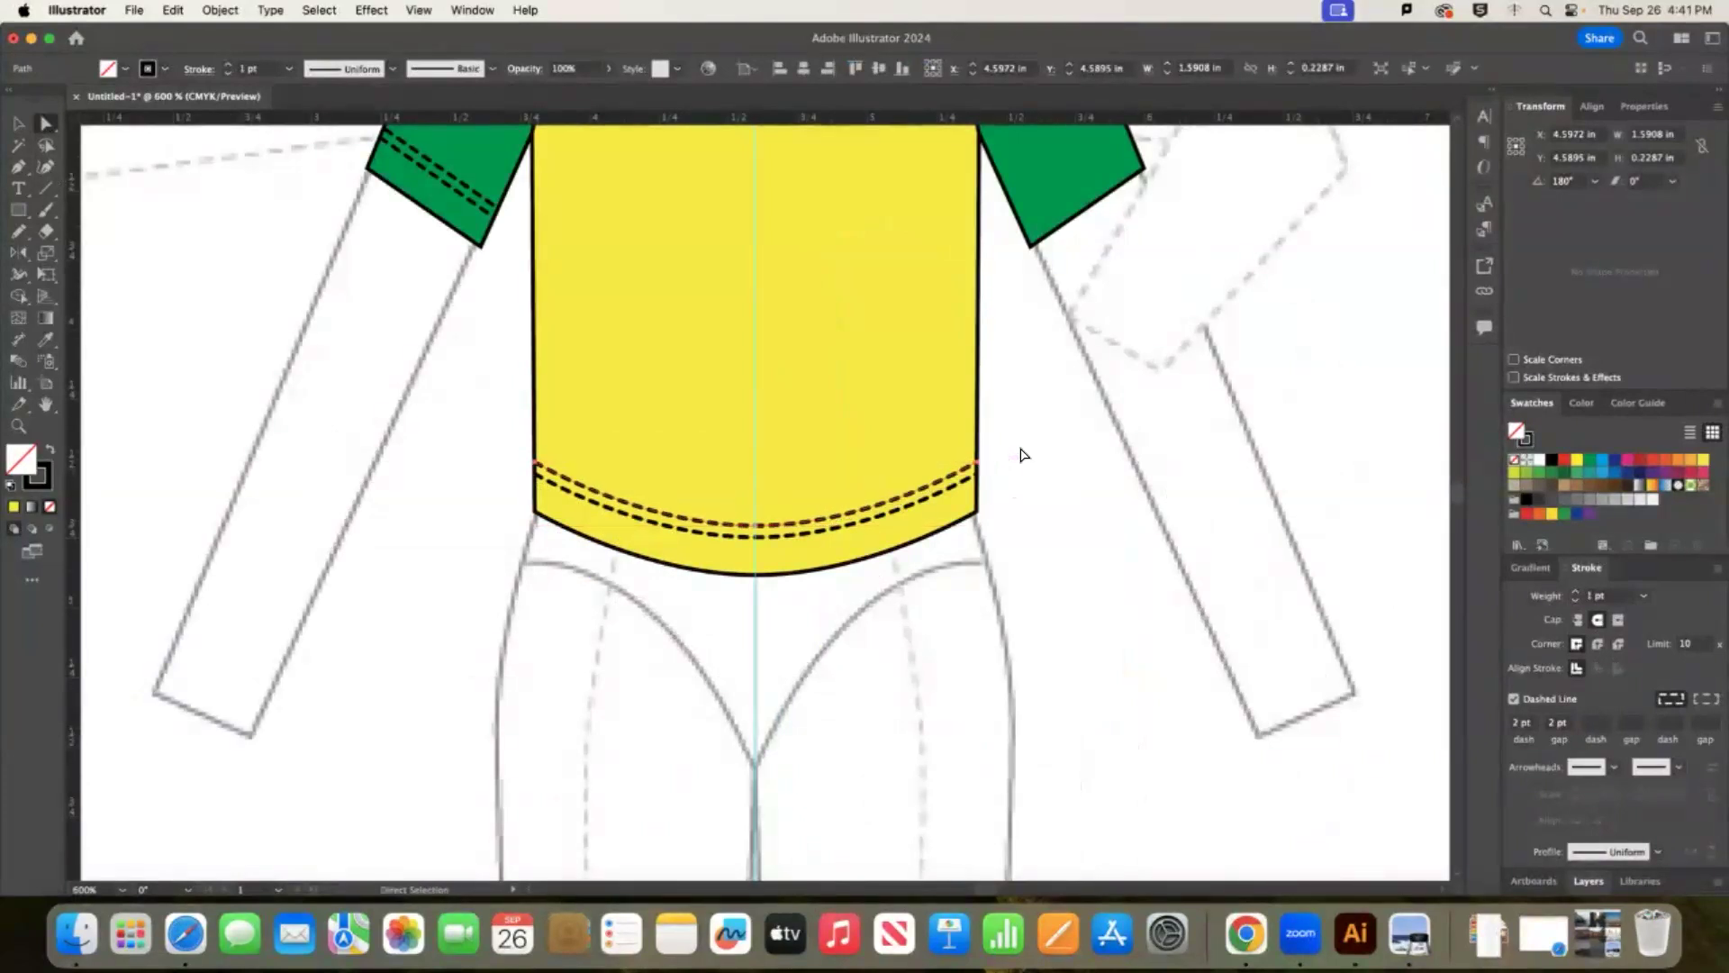
{"action": "left_click", "coordinate": [1023, 456]}
{"action": "left_click", "coordinate": [973, 467]}
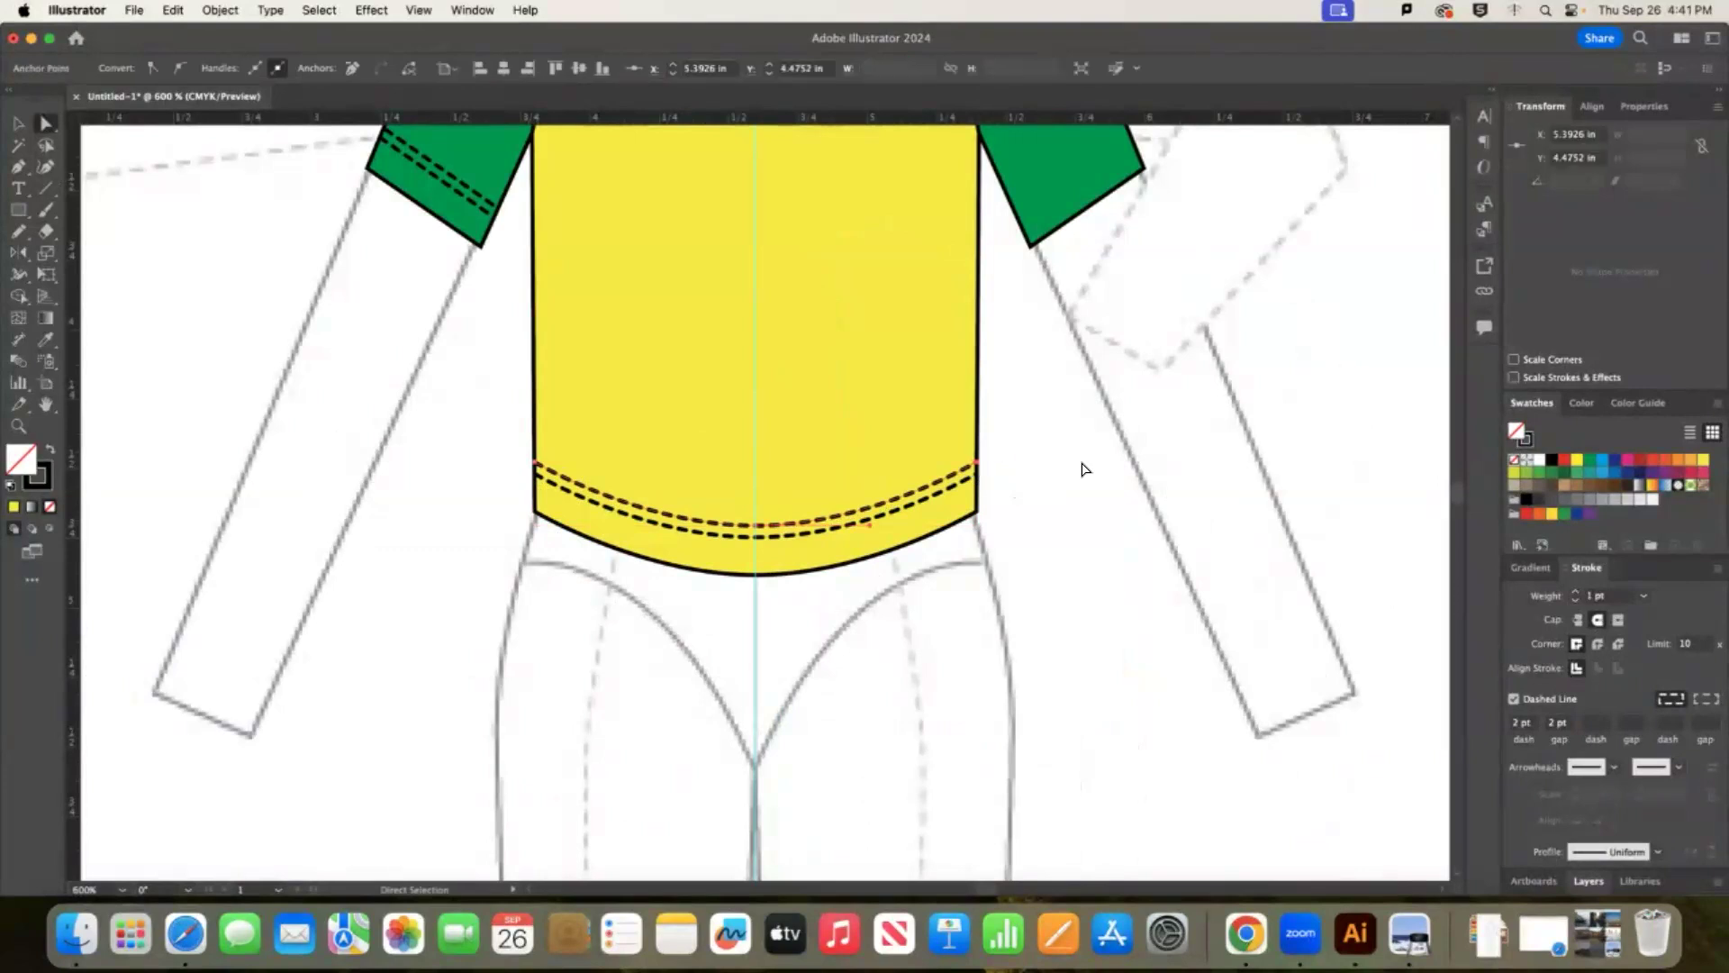
{"action": "left_click", "coordinate": [1022, 444]}
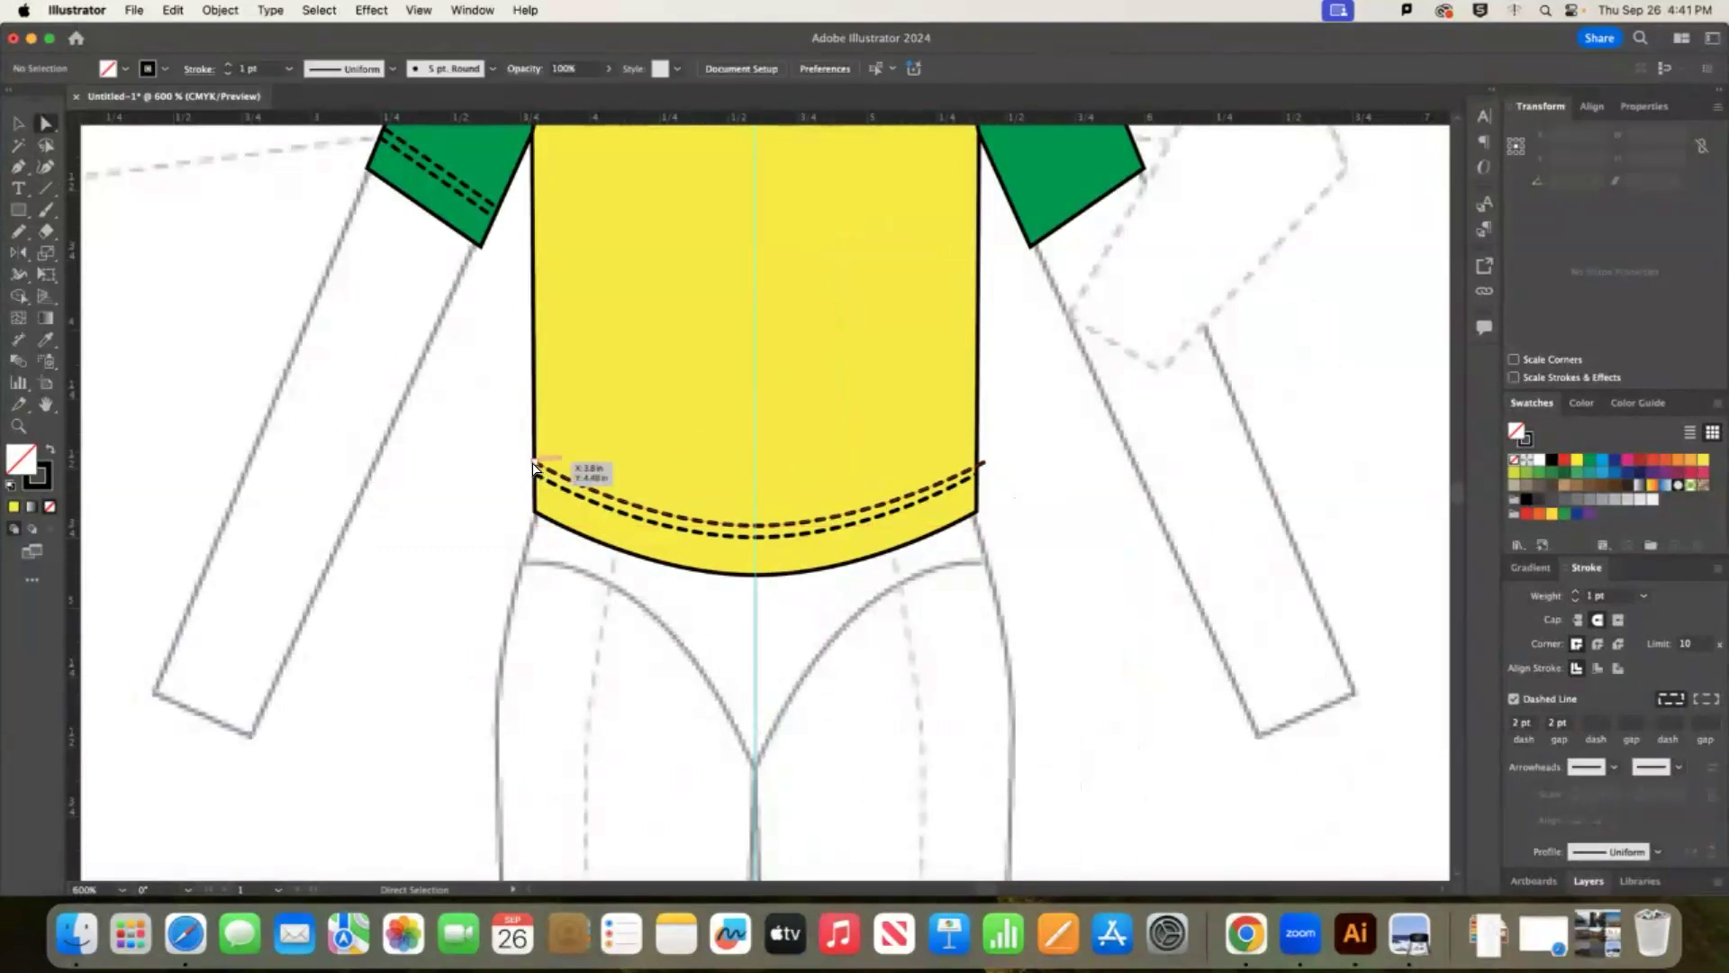
{"action": "left_click", "coordinate": [535, 467]}
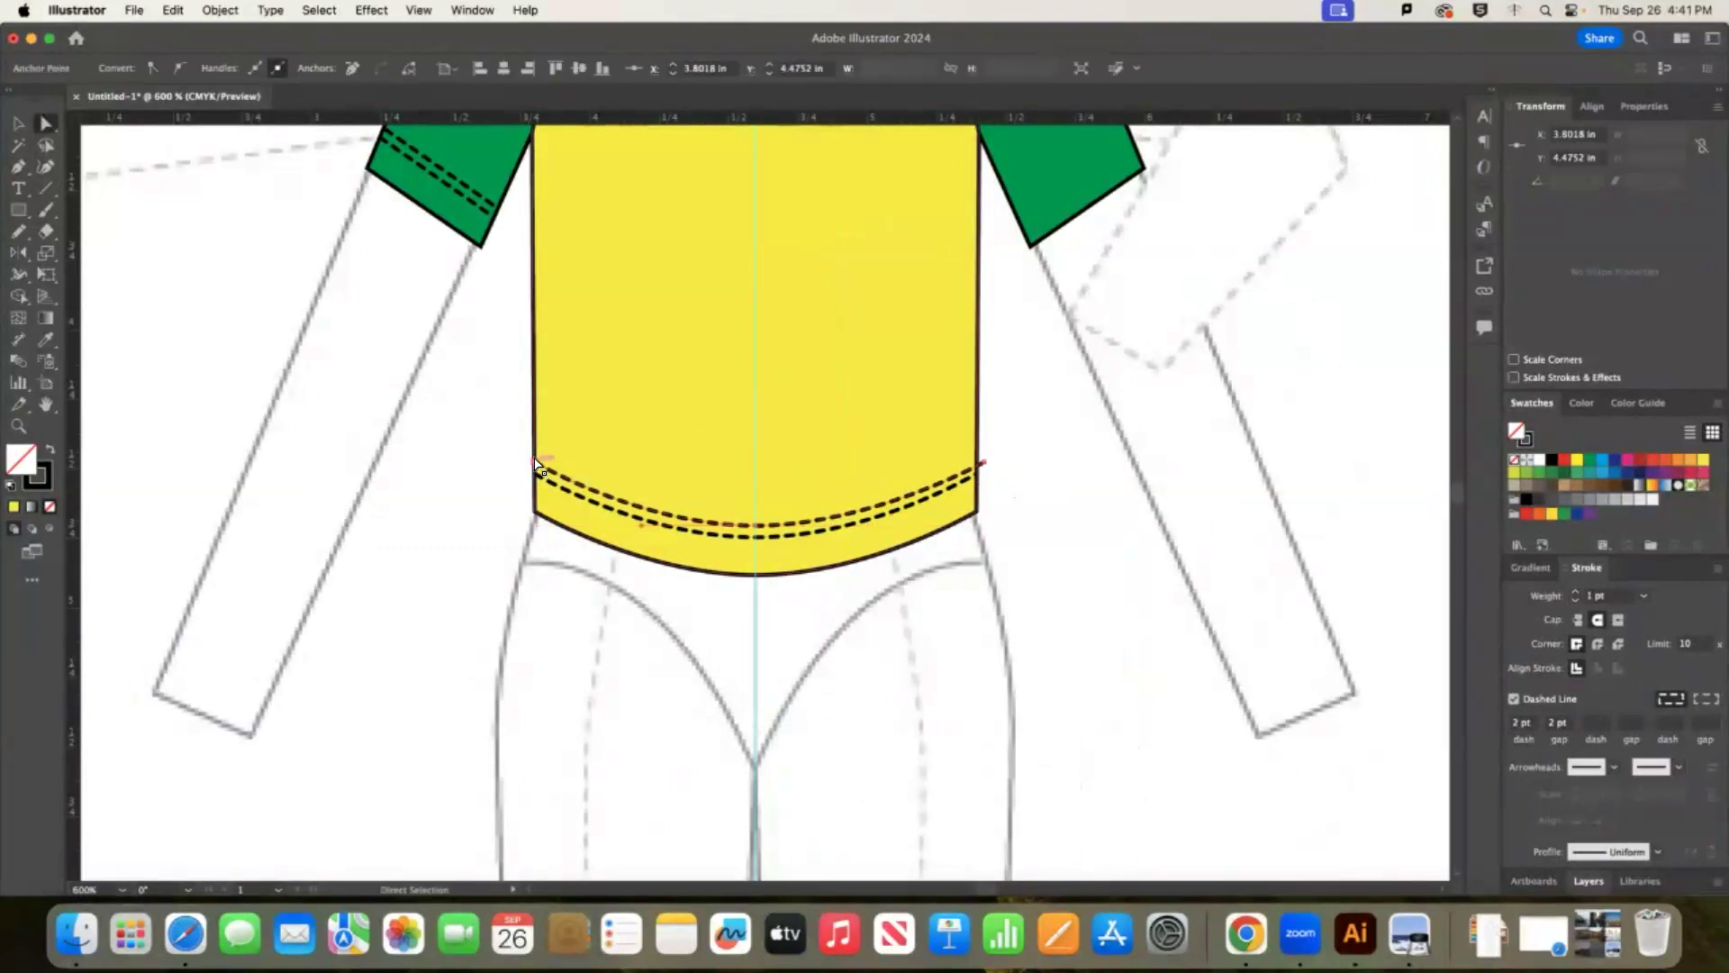
{"action": "left_click", "coordinate": [1085, 404]}
Move both end anchor points of the upper dashed hem line back inward to meet the shirt's side seams.
{"action": "left_click", "coordinate": [984, 463]}
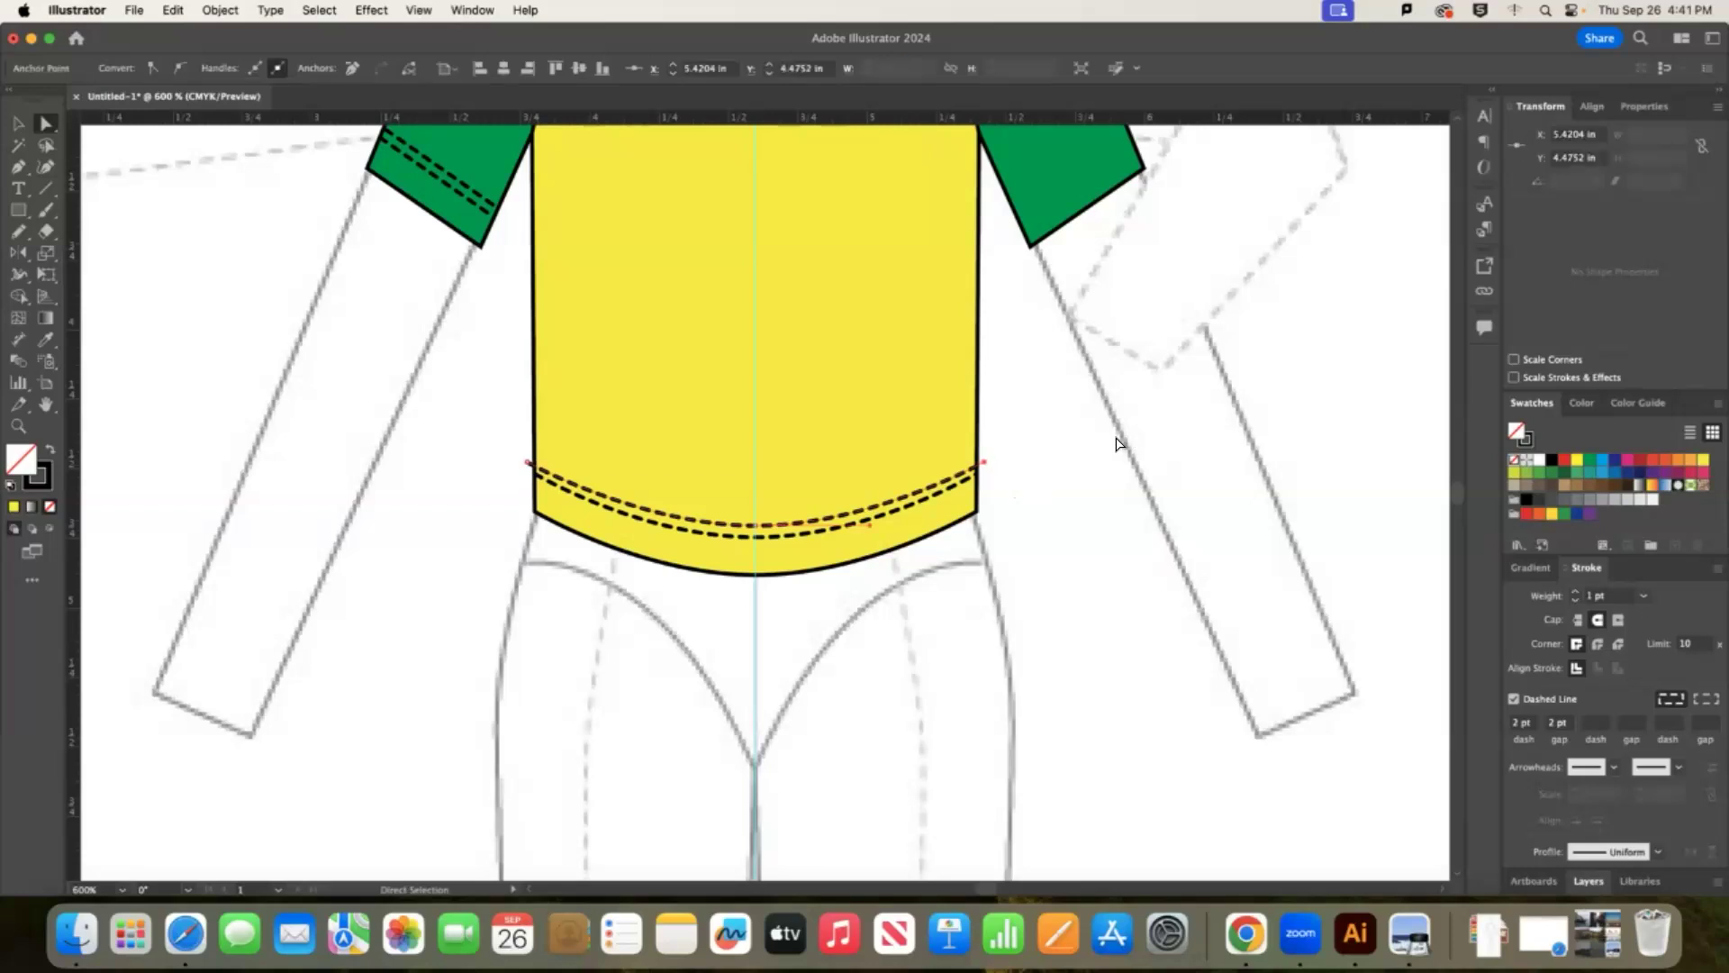
{"action": "key", "text": "Left"}
{"action": "key", "text": "Left"}
{"action": "left_click", "coordinate": [529, 463]}
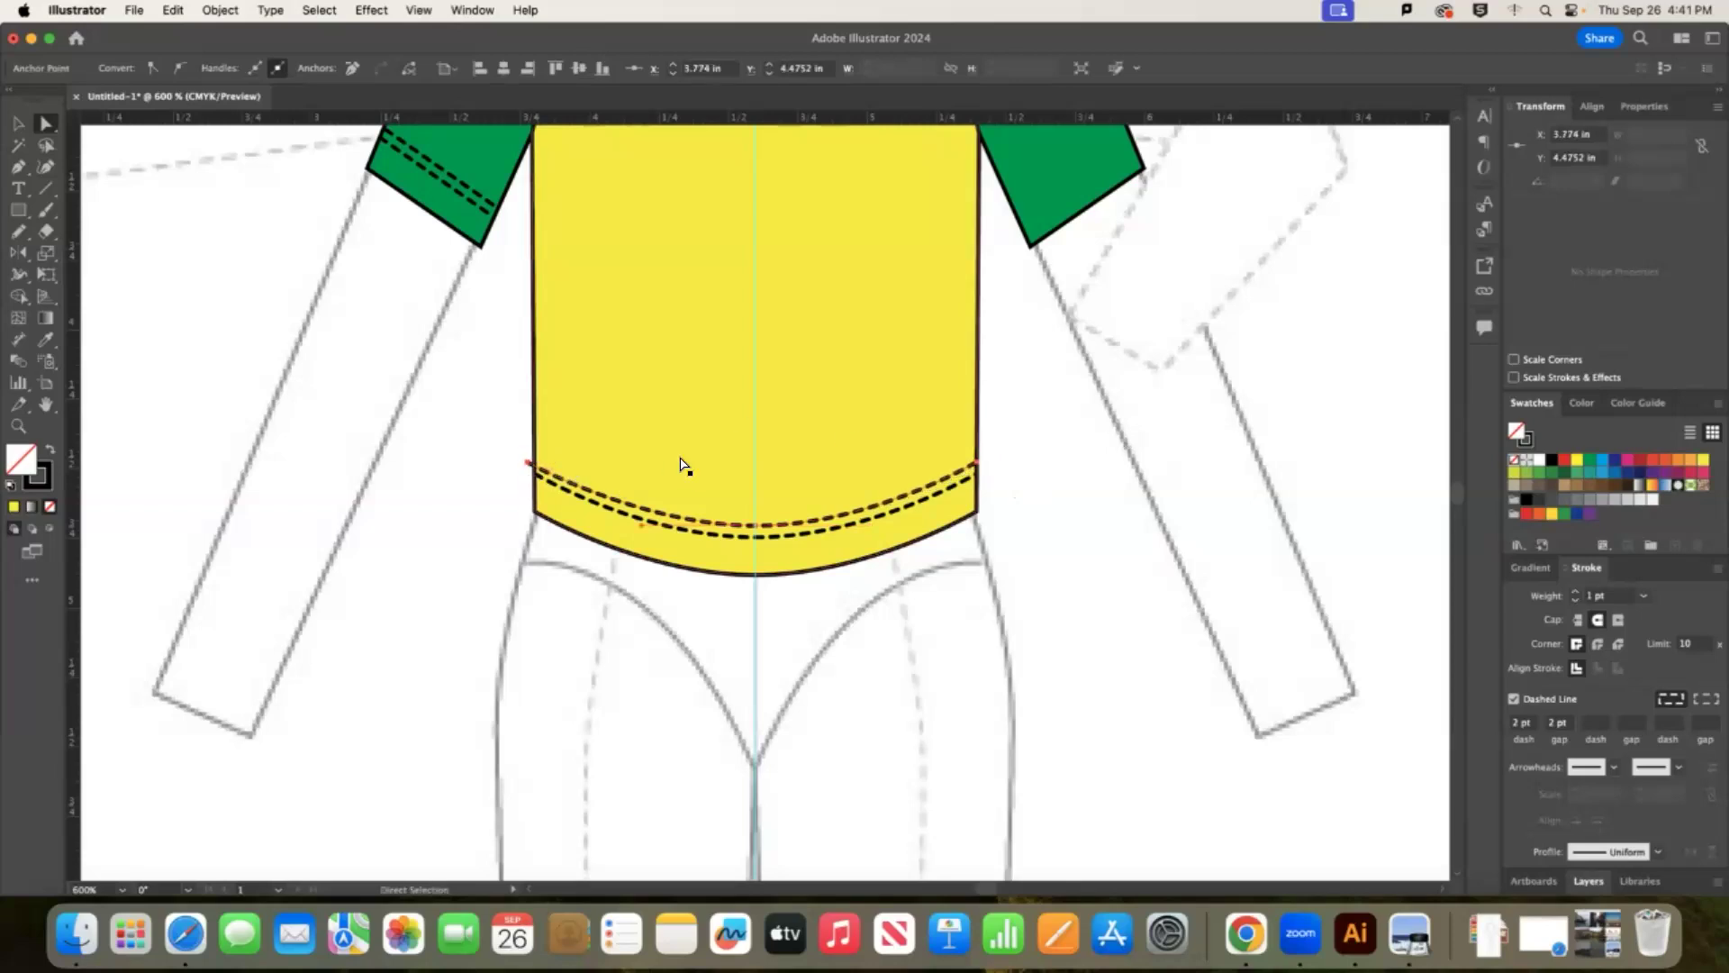
{"action": "left_click", "coordinate": [1042, 444]}
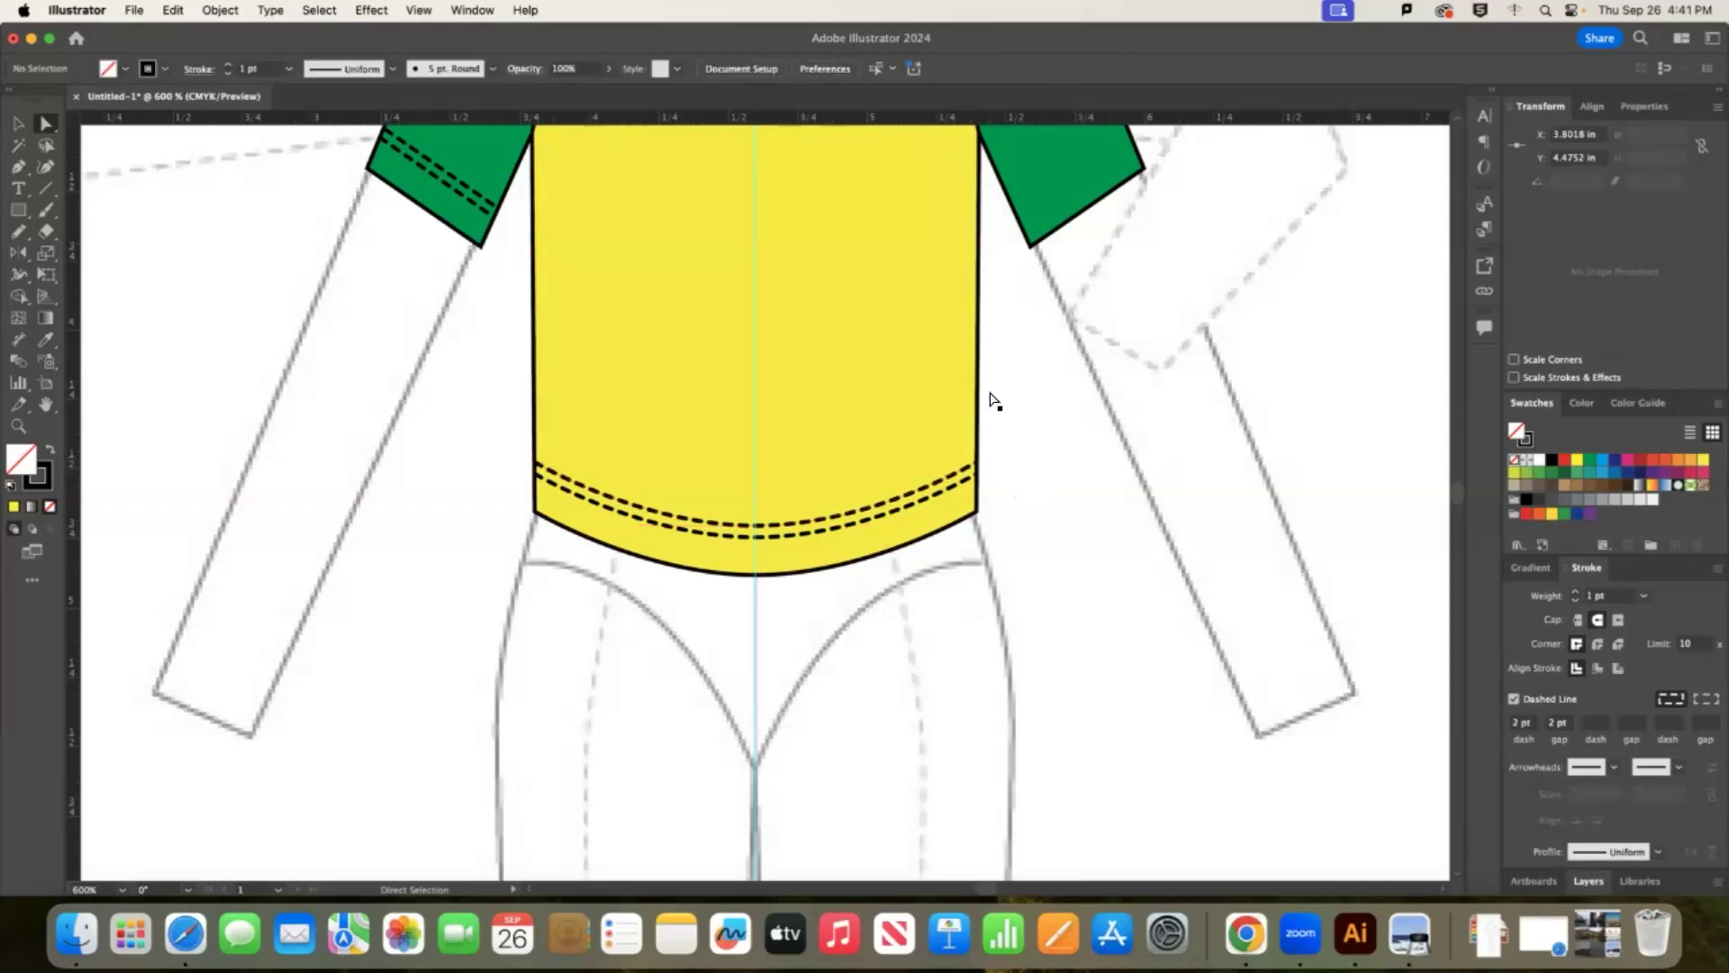
Reflect a copy of the two dashed sleeve hem lines across the vertical centre guide onto the opposite sleeve.
{"action": "key", "text": "super+minus"}
{"action": "key", "text": "super+minus"}
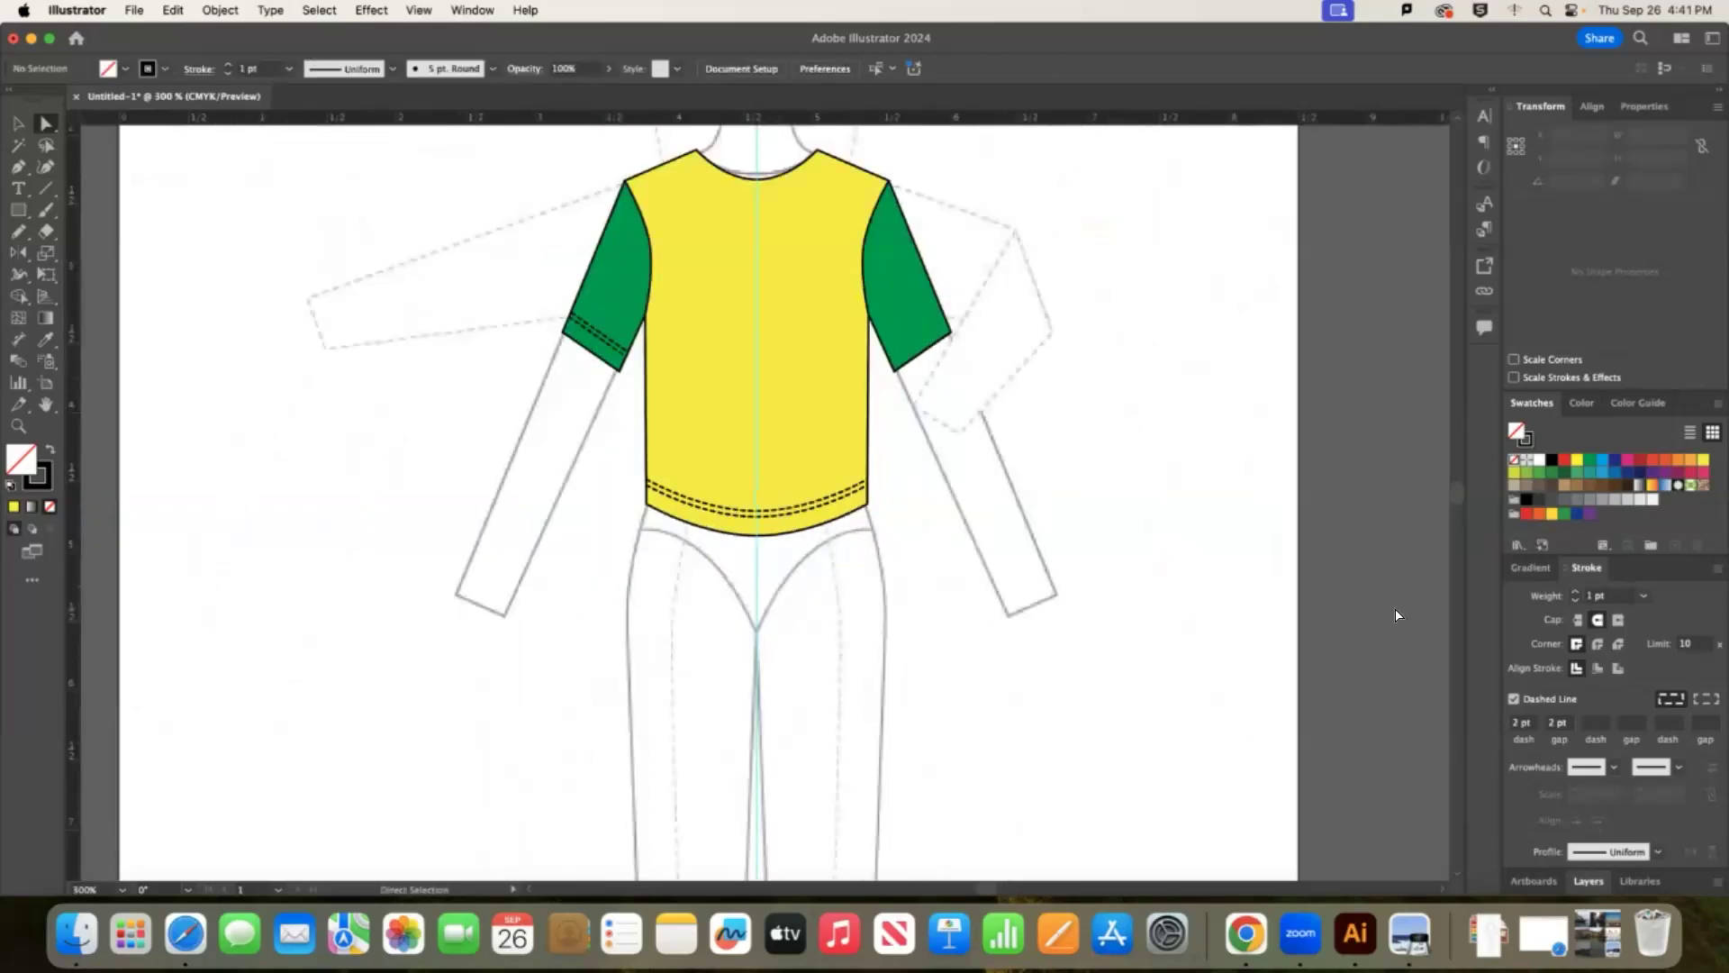
{"action": "key", "text": "v"}
{"action": "left_click", "coordinate": [598, 333]}
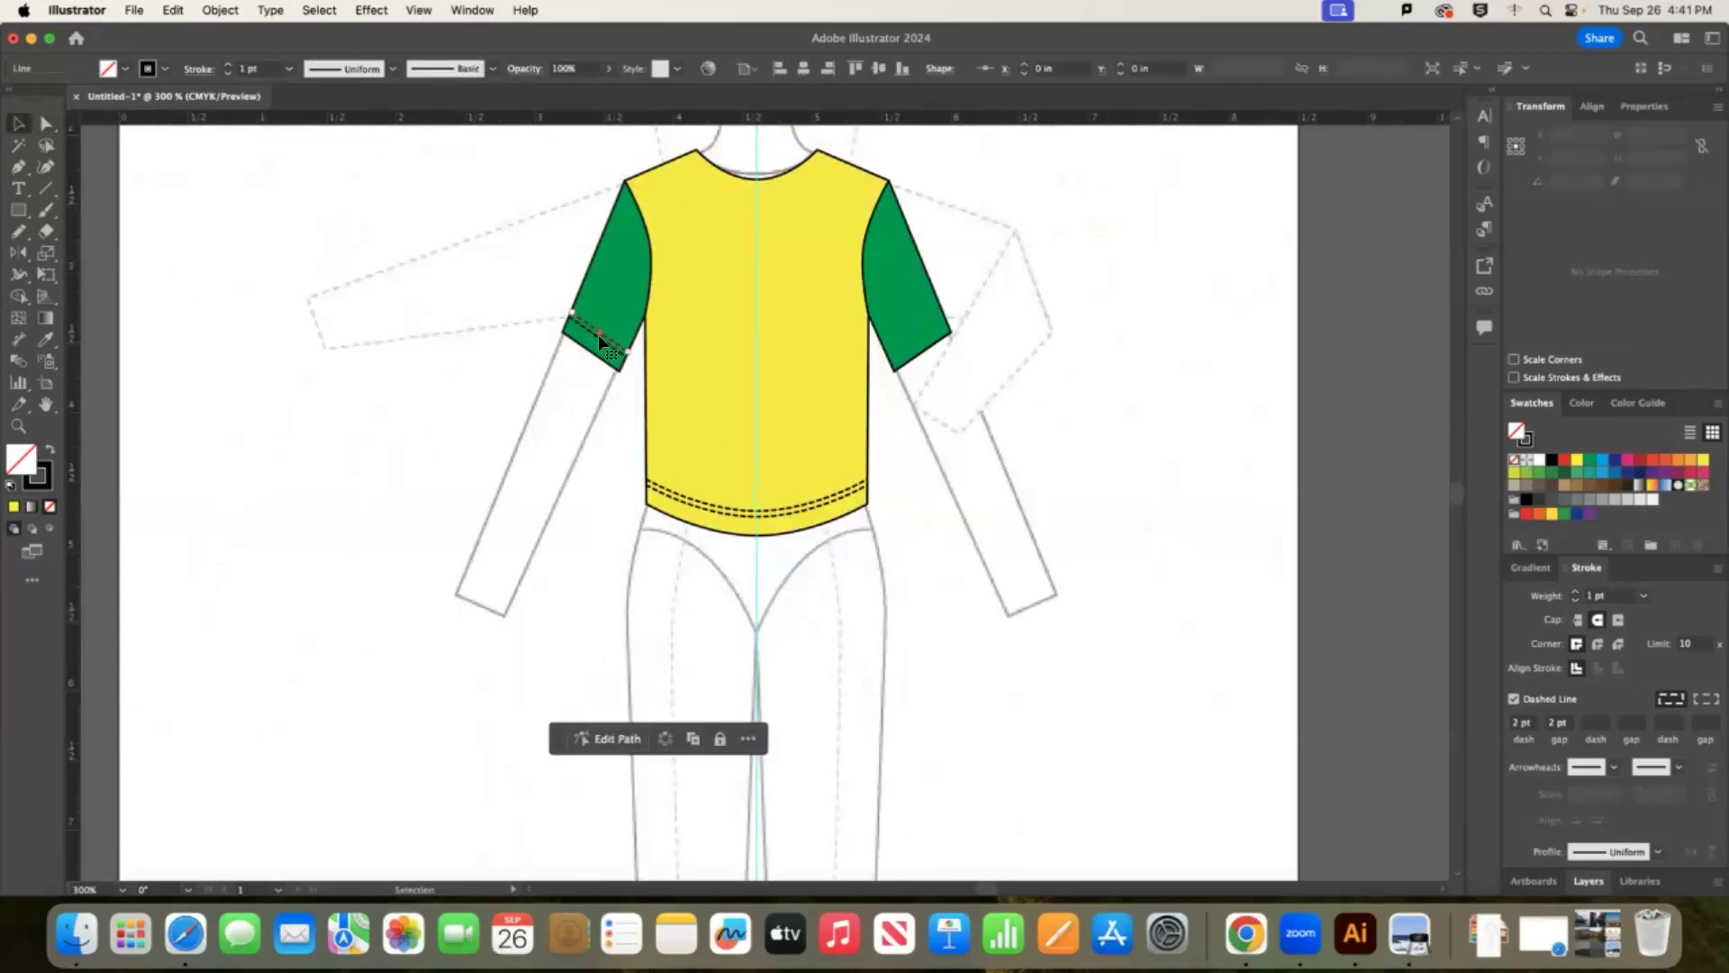
{"action": "left_click", "coordinate": [611, 345], "text": "shift"}
{"action": "key", "text": "o"}
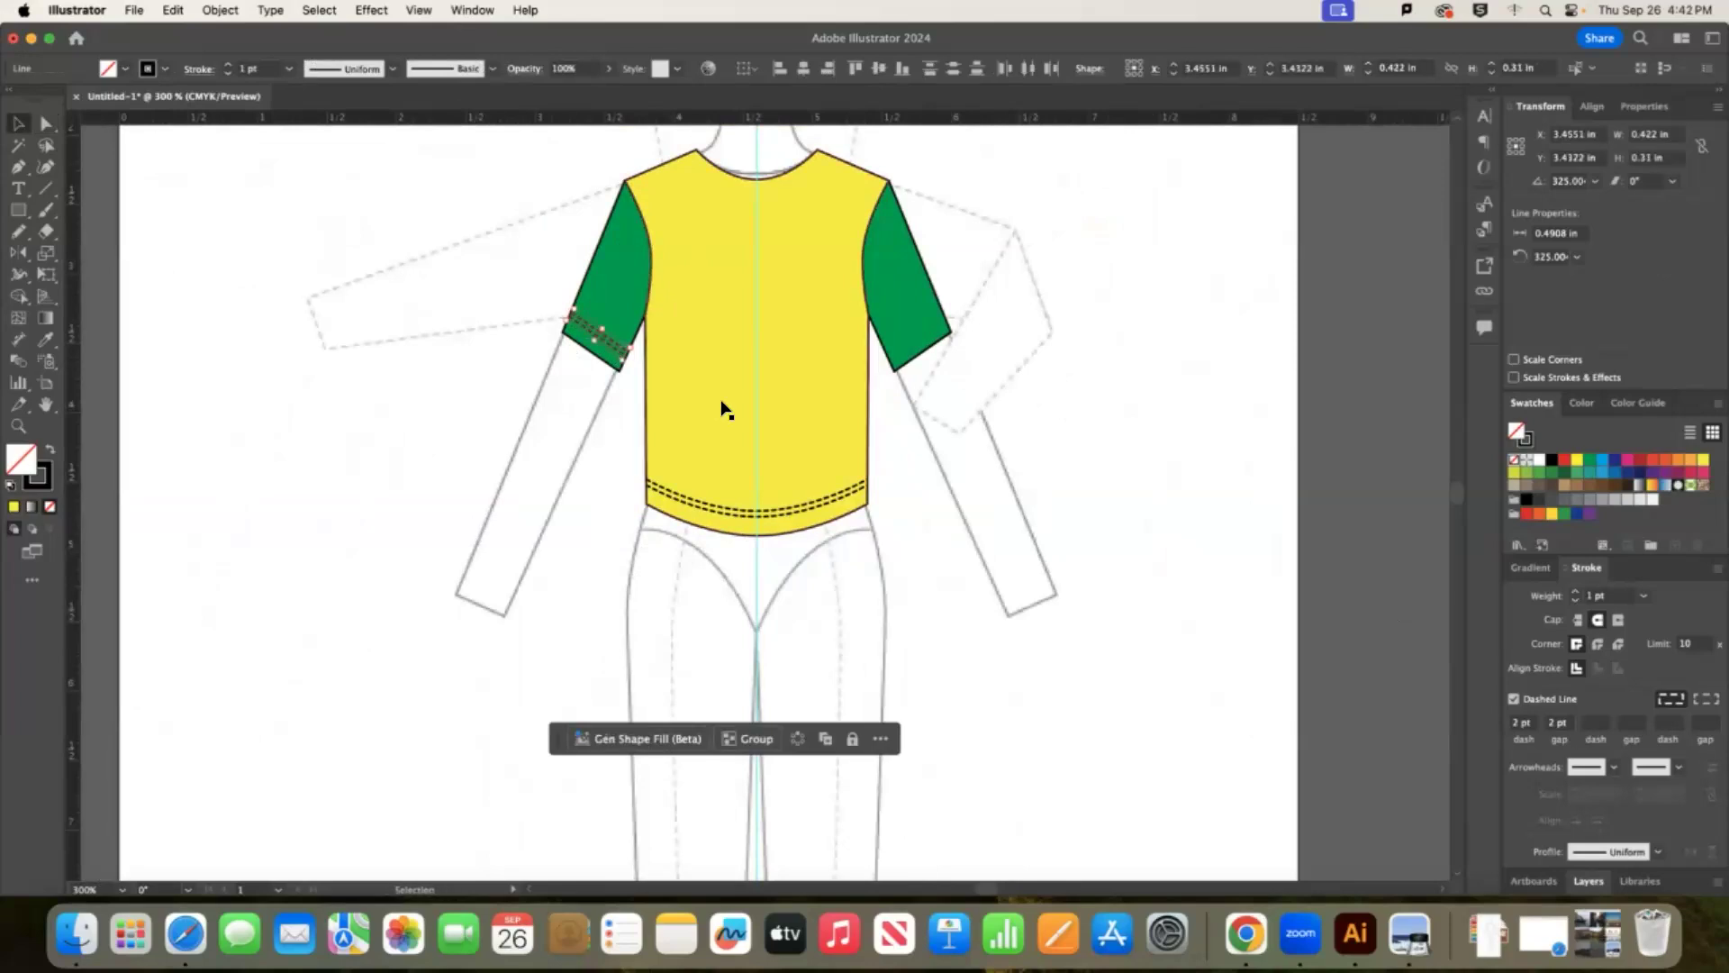
{"action": "left_click", "coordinate": [756, 226], "text": "alt"}
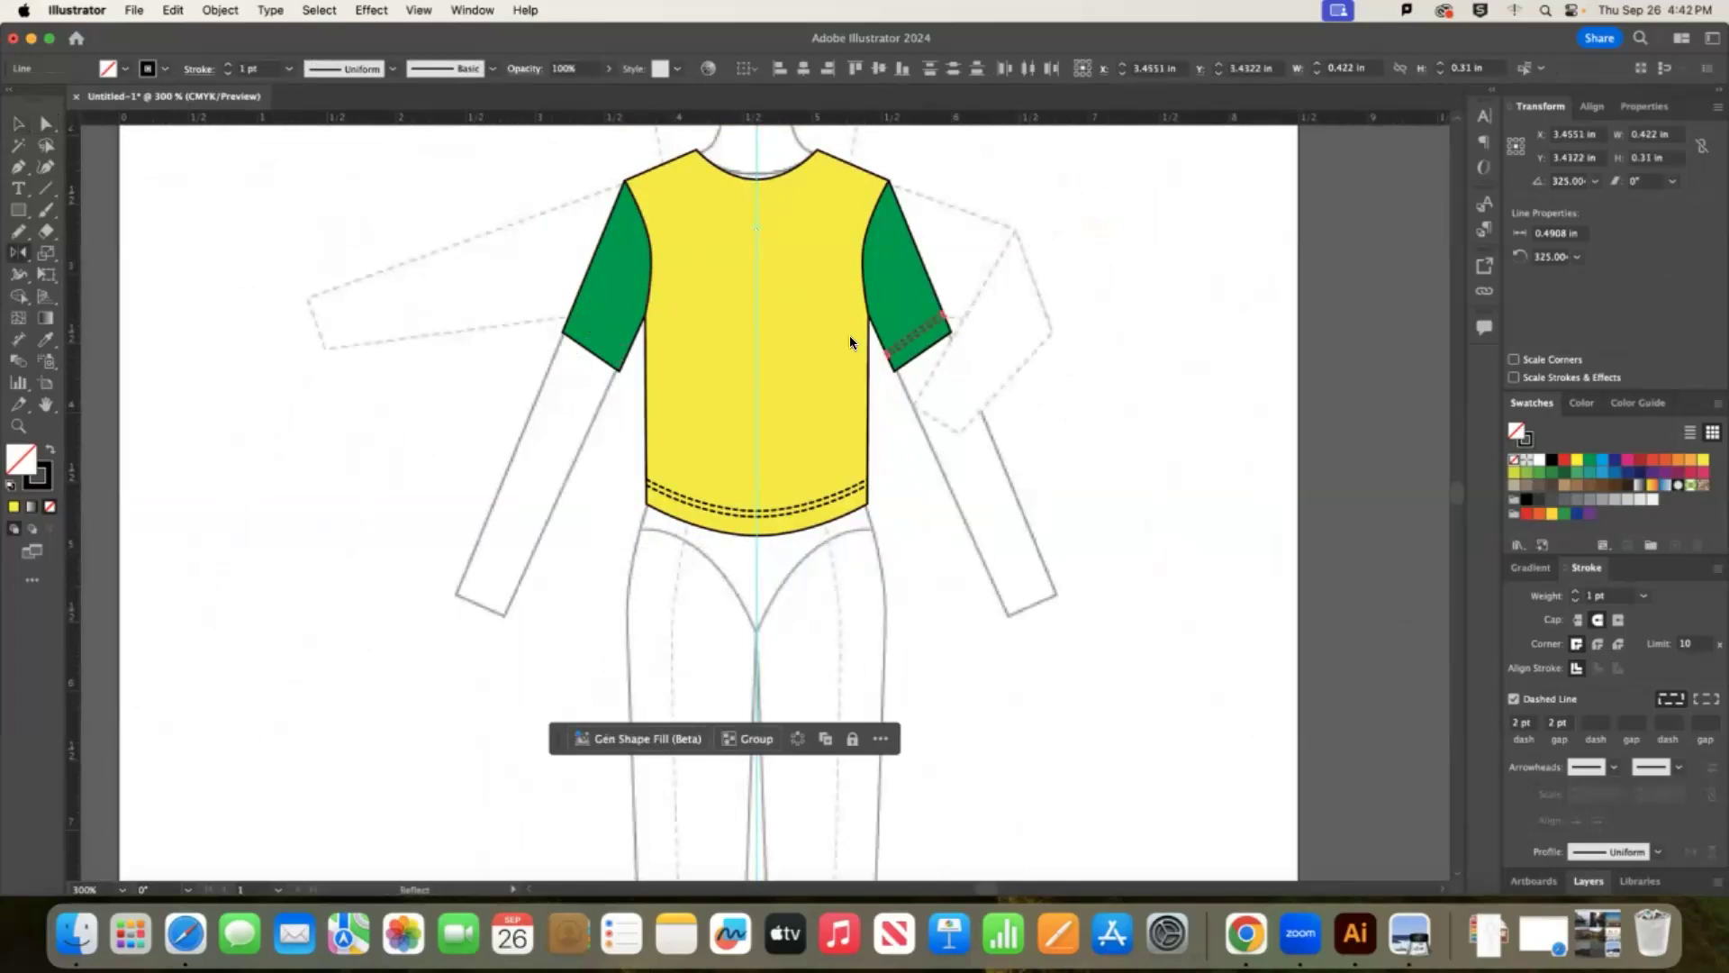
{"action": "key", "text": "alt+Return"}
{"action": "left_click", "coordinate": [18, 123]}
{"action": "left_click", "coordinate": [1158, 463]}
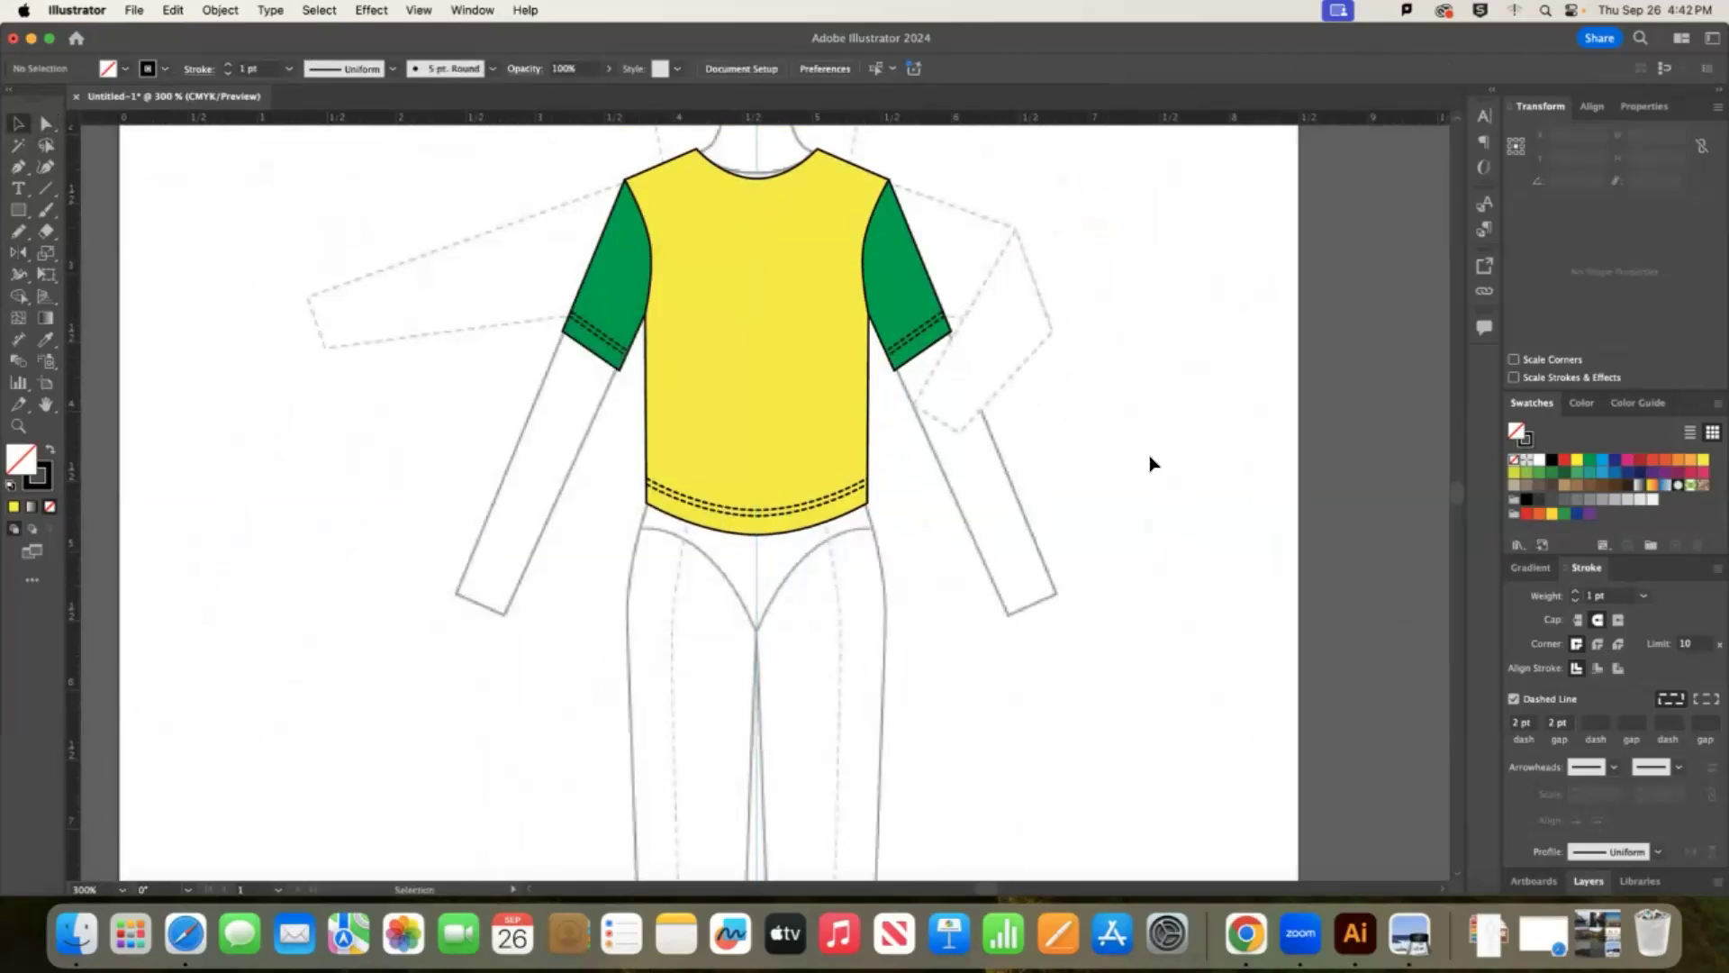
{"action": "scroll", "coordinate": [1154, 464], "scroll_direction": "up", "scroll_amount": 2}
{"action": "scroll", "coordinate": [1153, 466], "scroll_direction": "up", "scroll_amount": 5}
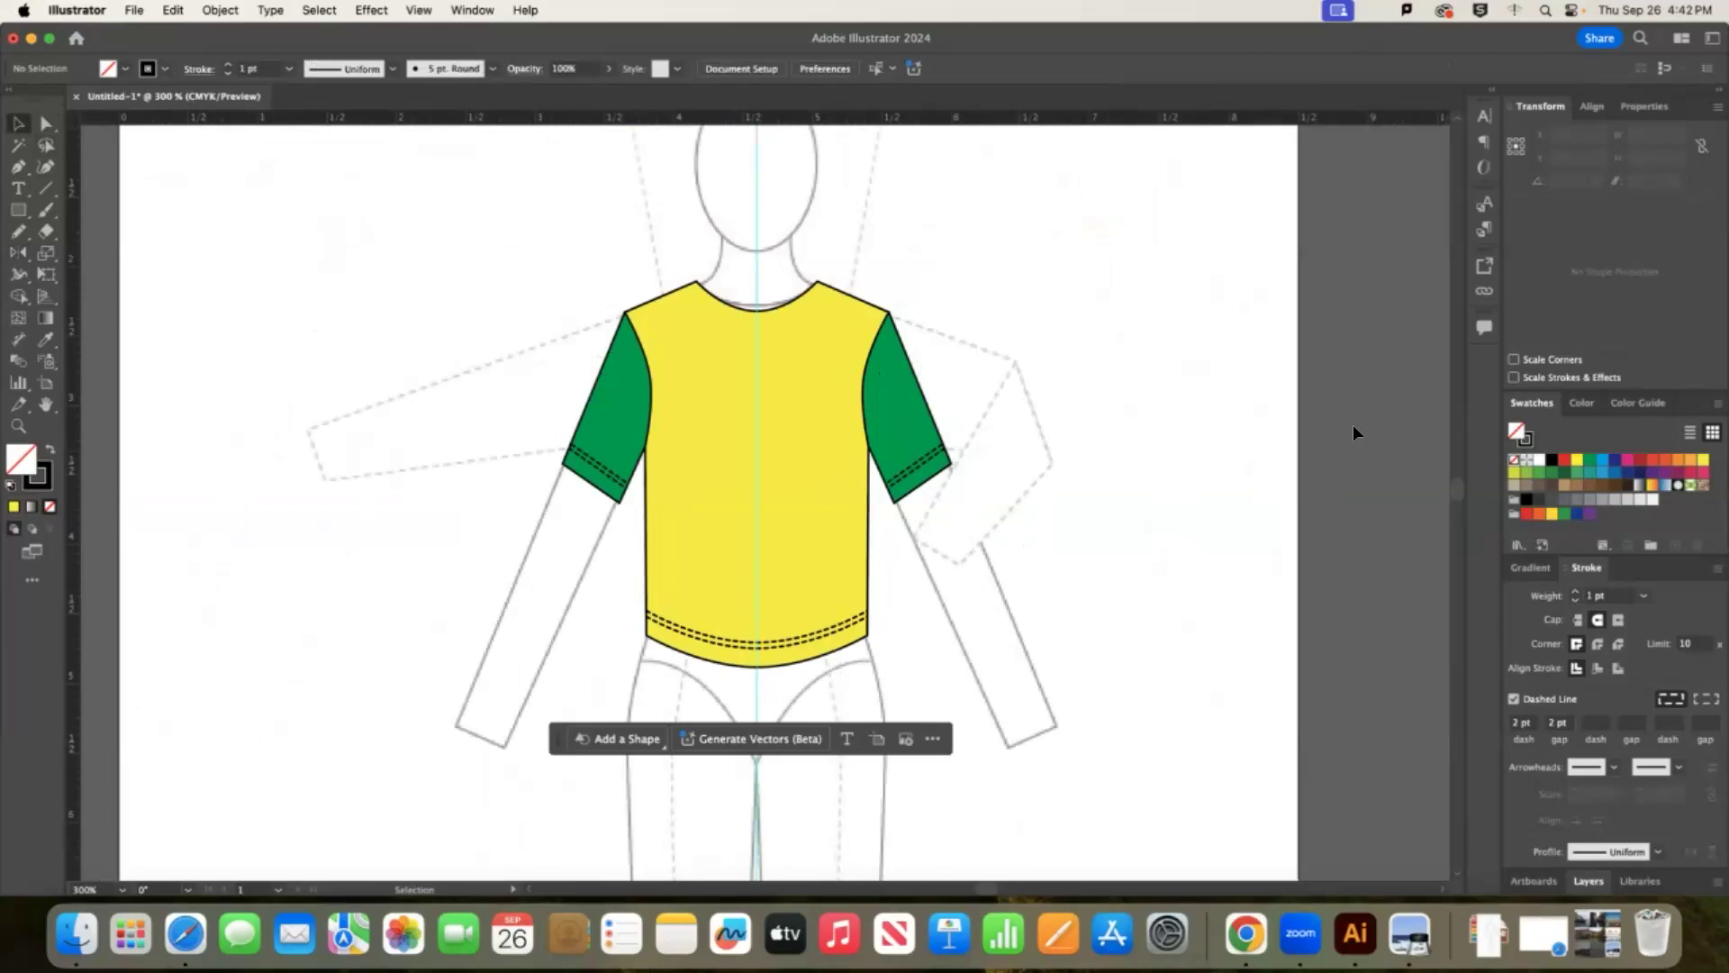
{"action": "right_click", "coordinate": [926, 469]}
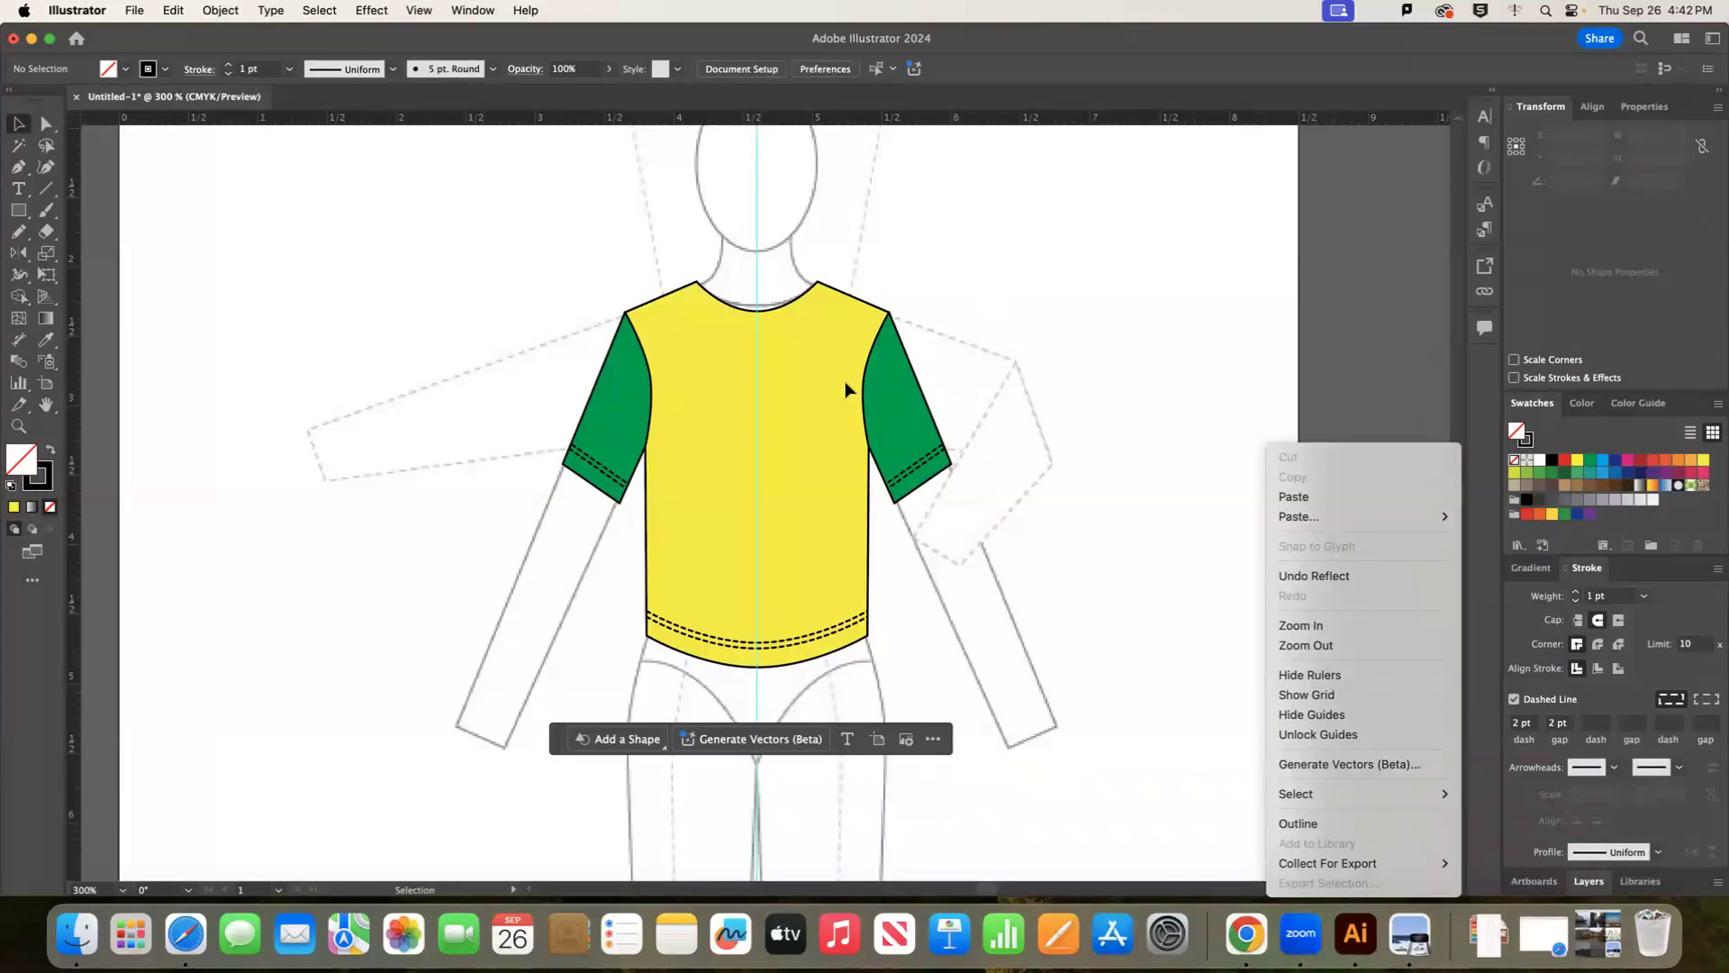
{"action": "left_click", "coordinate": [787, 648]}
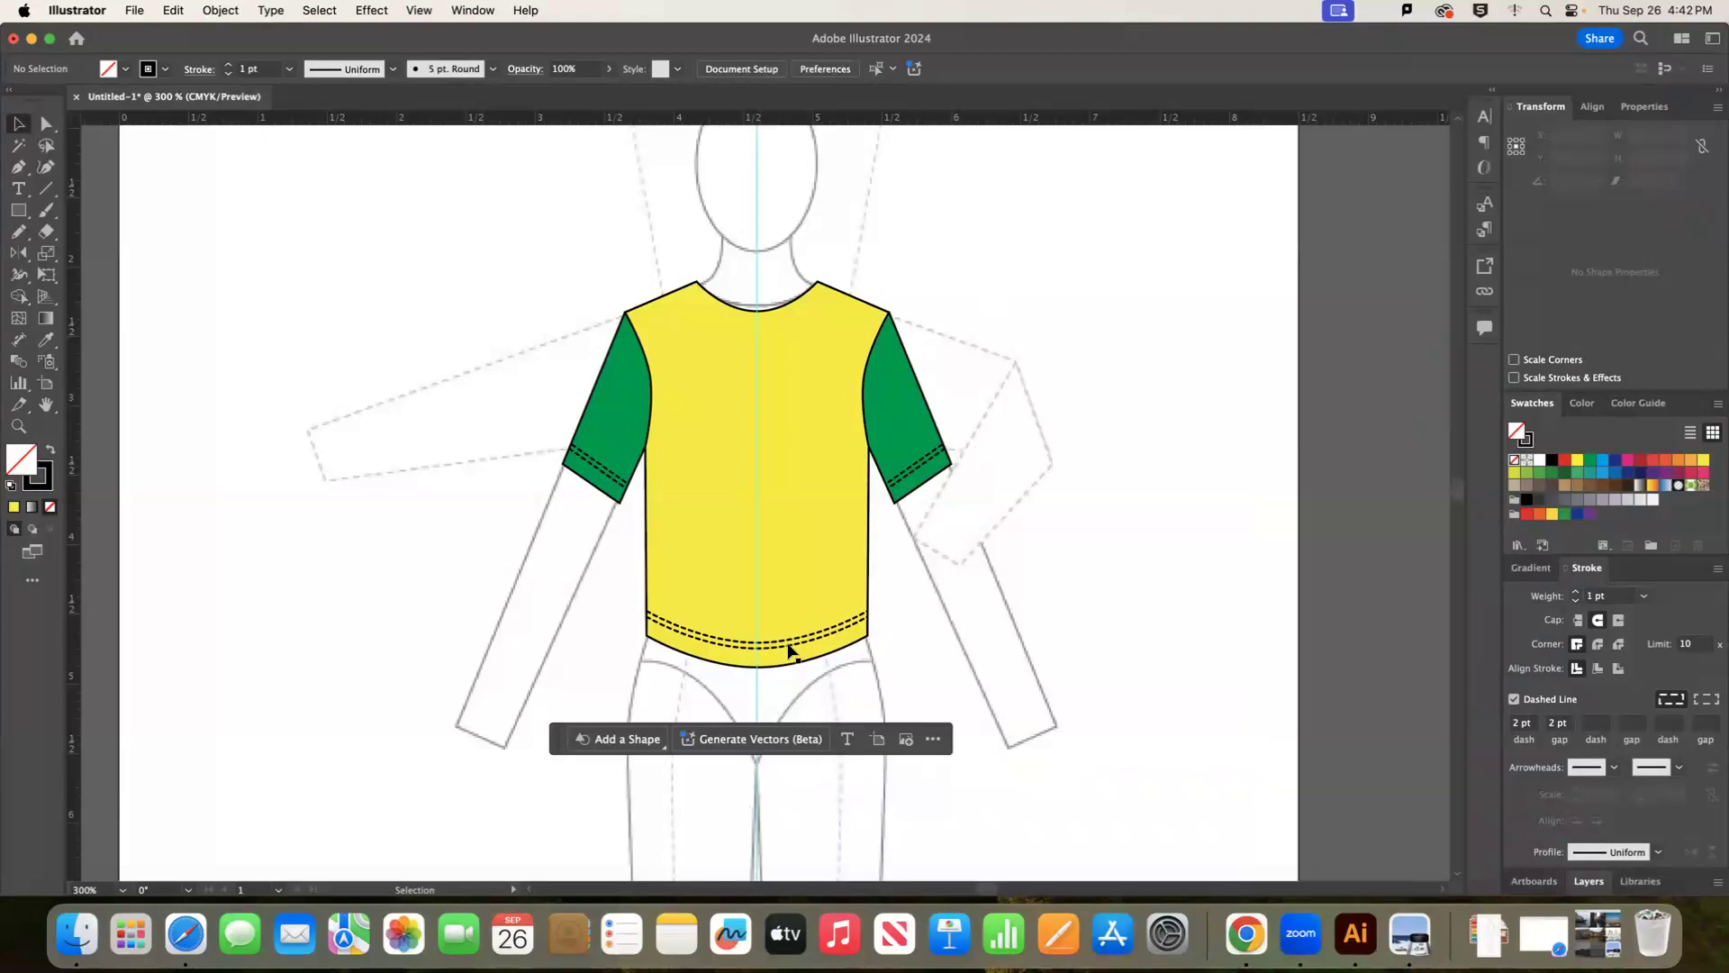
{"action": "left_click", "coordinate": [802, 646]}
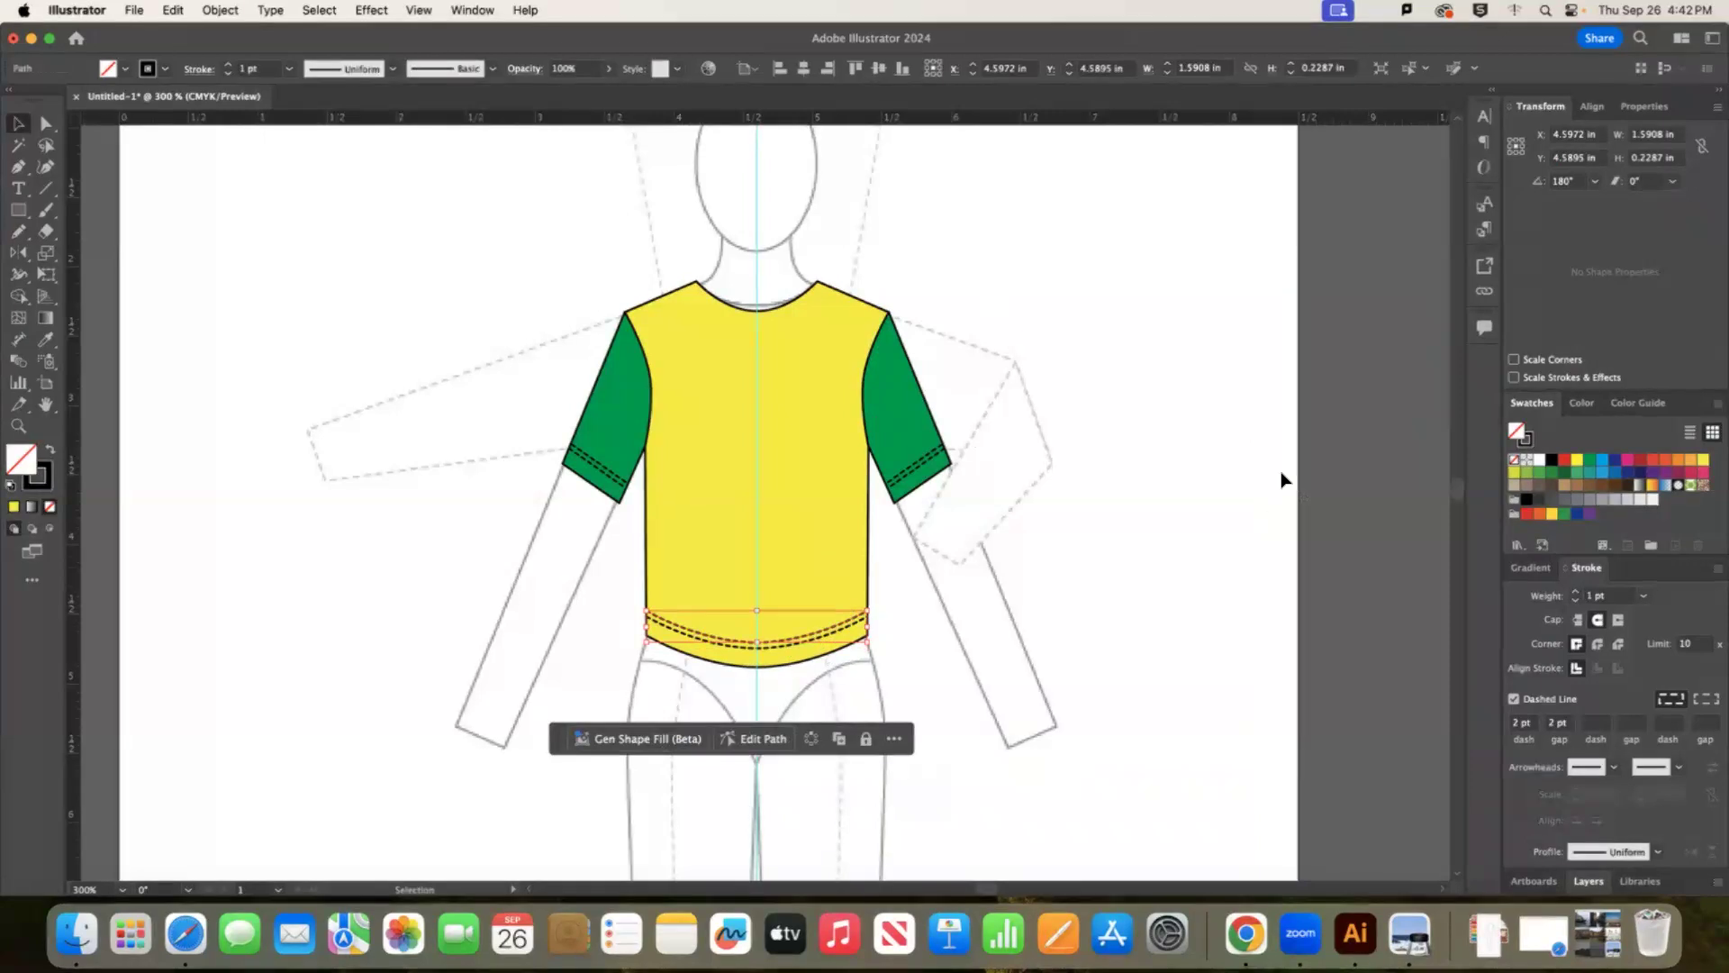
Copy the right armhole curve, give the copy the hem line's dashed style, and place it just inside the armhole on the shirt body.
{"action": "left_click", "coordinate": [45, 122]}
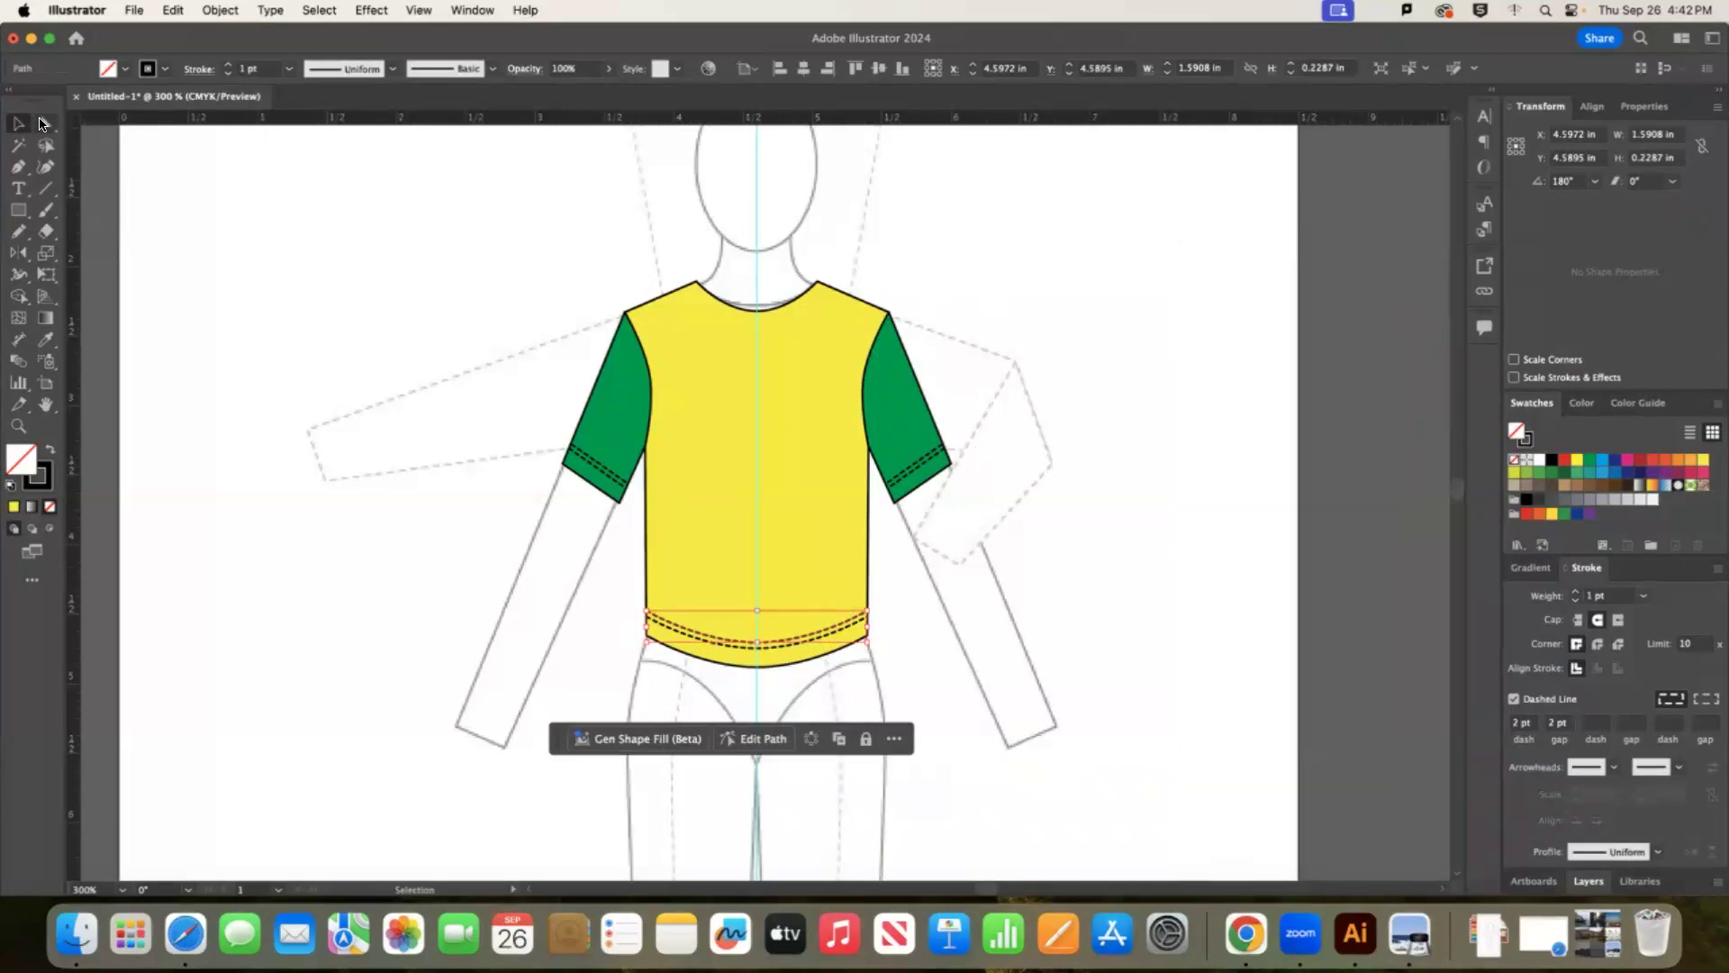
{"action": "left_click", "coordinate": [866, 375]}
{"action": "key", "text": "ctrl+v"}
{"action": "key", "text": "i"}
{"action": "left_click", "coordinate": [840, 637]}
{"action": "key", "text": "v"}
{"action": "left_click", "coordinate": [251, 255]}
{"action": "left_click_drag", "start_coordinate": [761, 504], "coordinate": [856, 388]}
{"action": "left_click", "coordinate": [992, 366]}
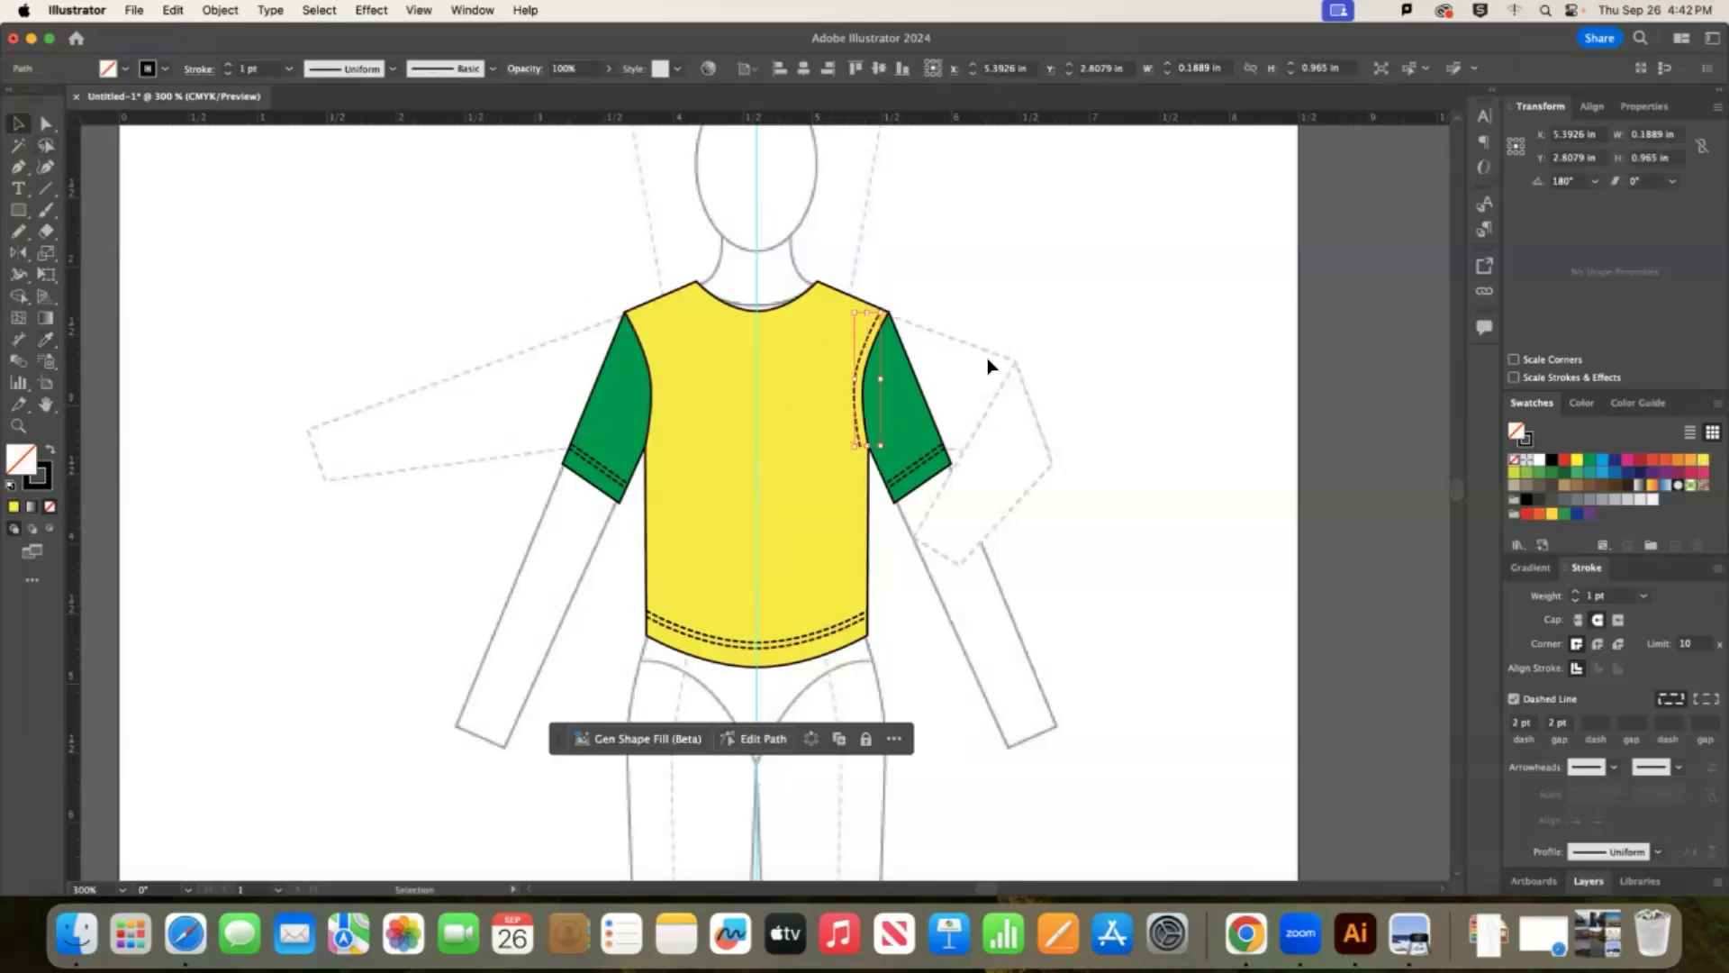
Draw a rough closed T-shirt outline with straight Pen segments beside the figure, about 3.73 in wide and 2.94 in high.
{"action": "left_click", "coordinate": [18, 167]}
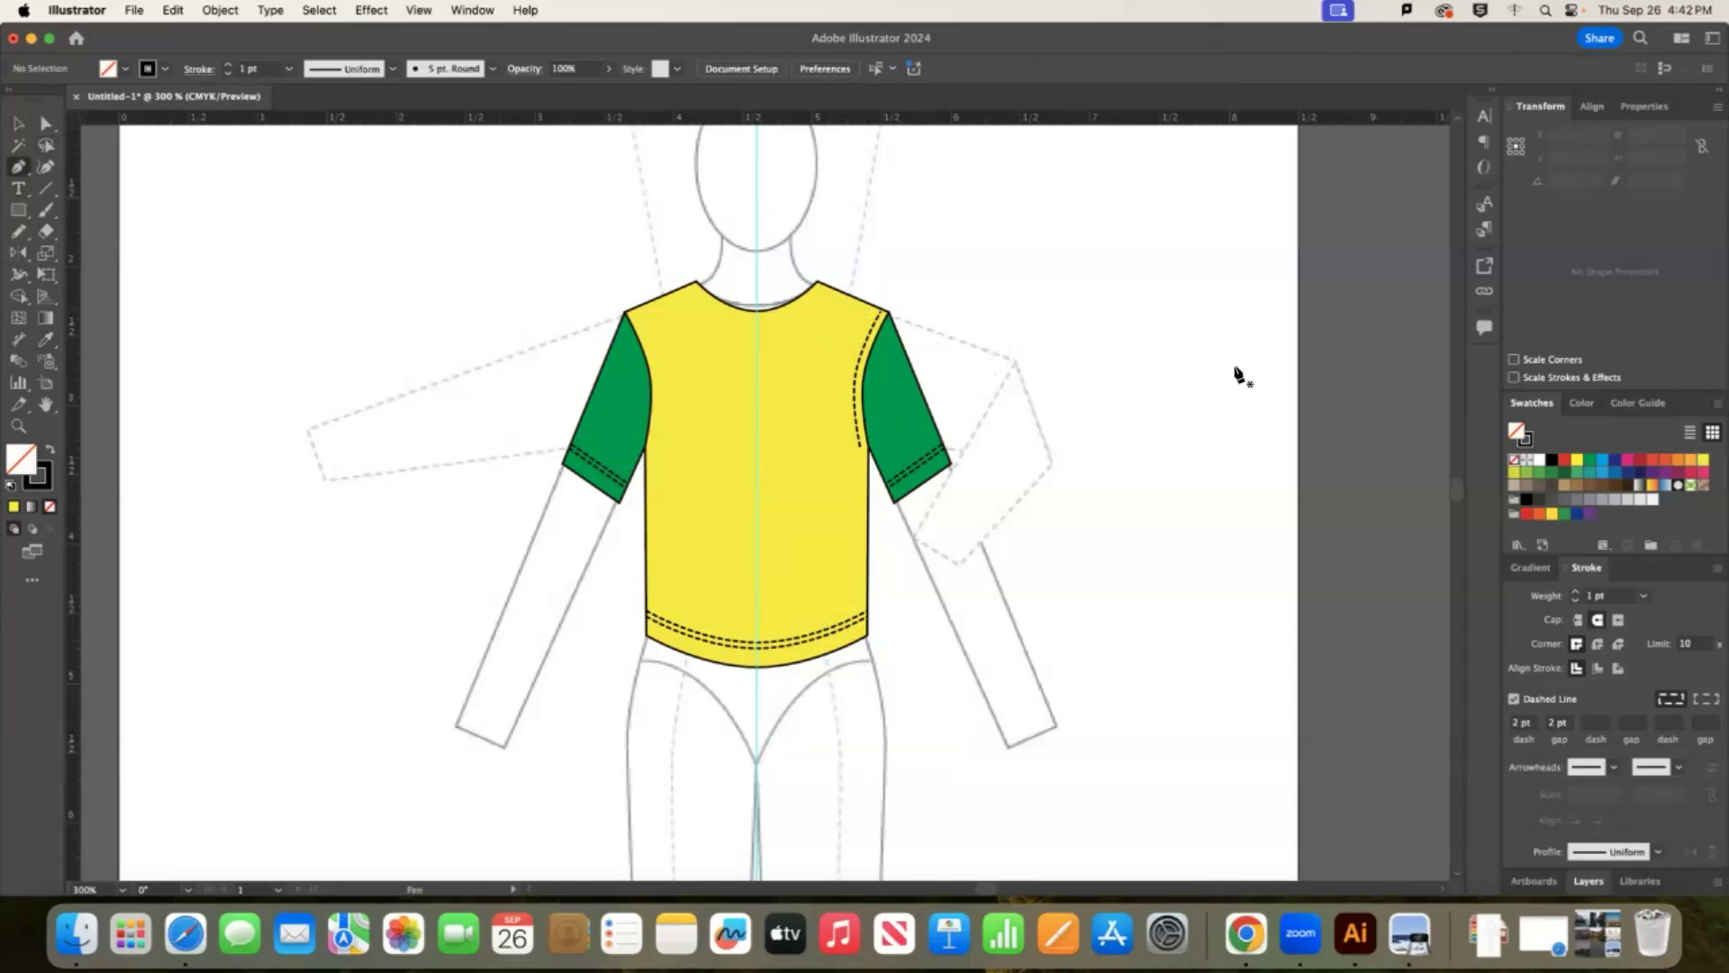
{"action": "left_click", "coordinate": [1176, 265]}
{"action": "left_click", "coordinate": [1120, 218]}
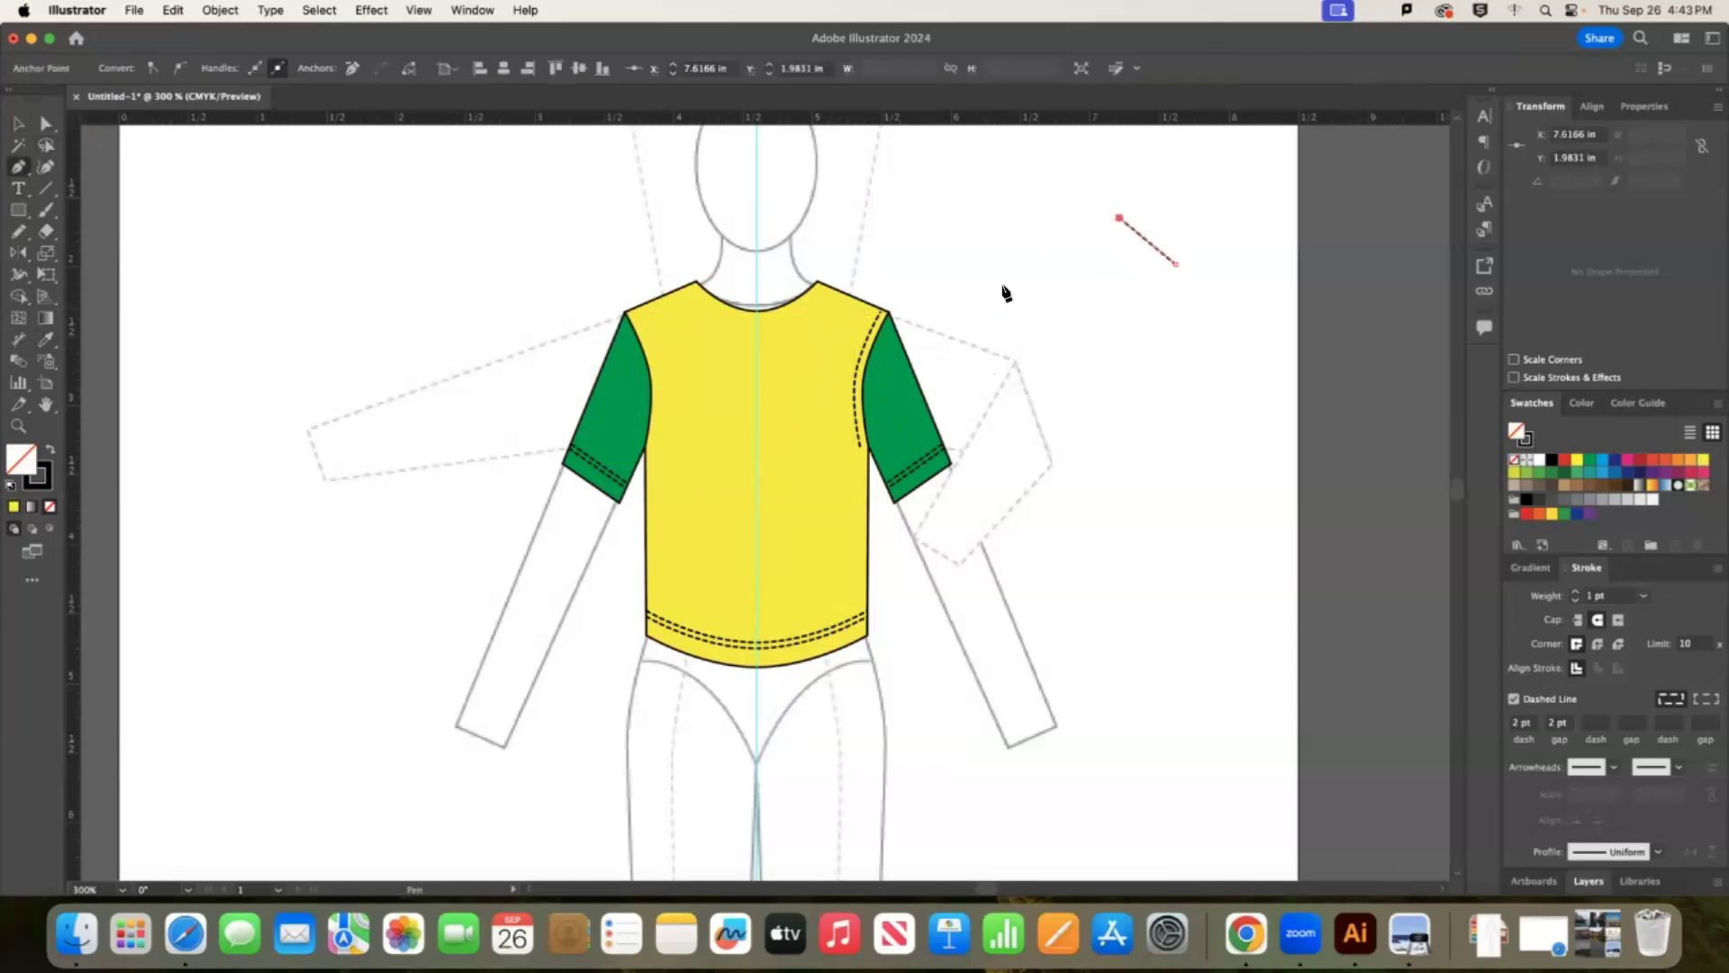
{"action": "left_click", "coordinate": [930, 330]}
{"action": "left_click", "coordinate": [979, 429]}
{"action": "left_click", "coordinate": [1106, 376]}
{"action": "left_click", "coordinate": [1086, 616]}
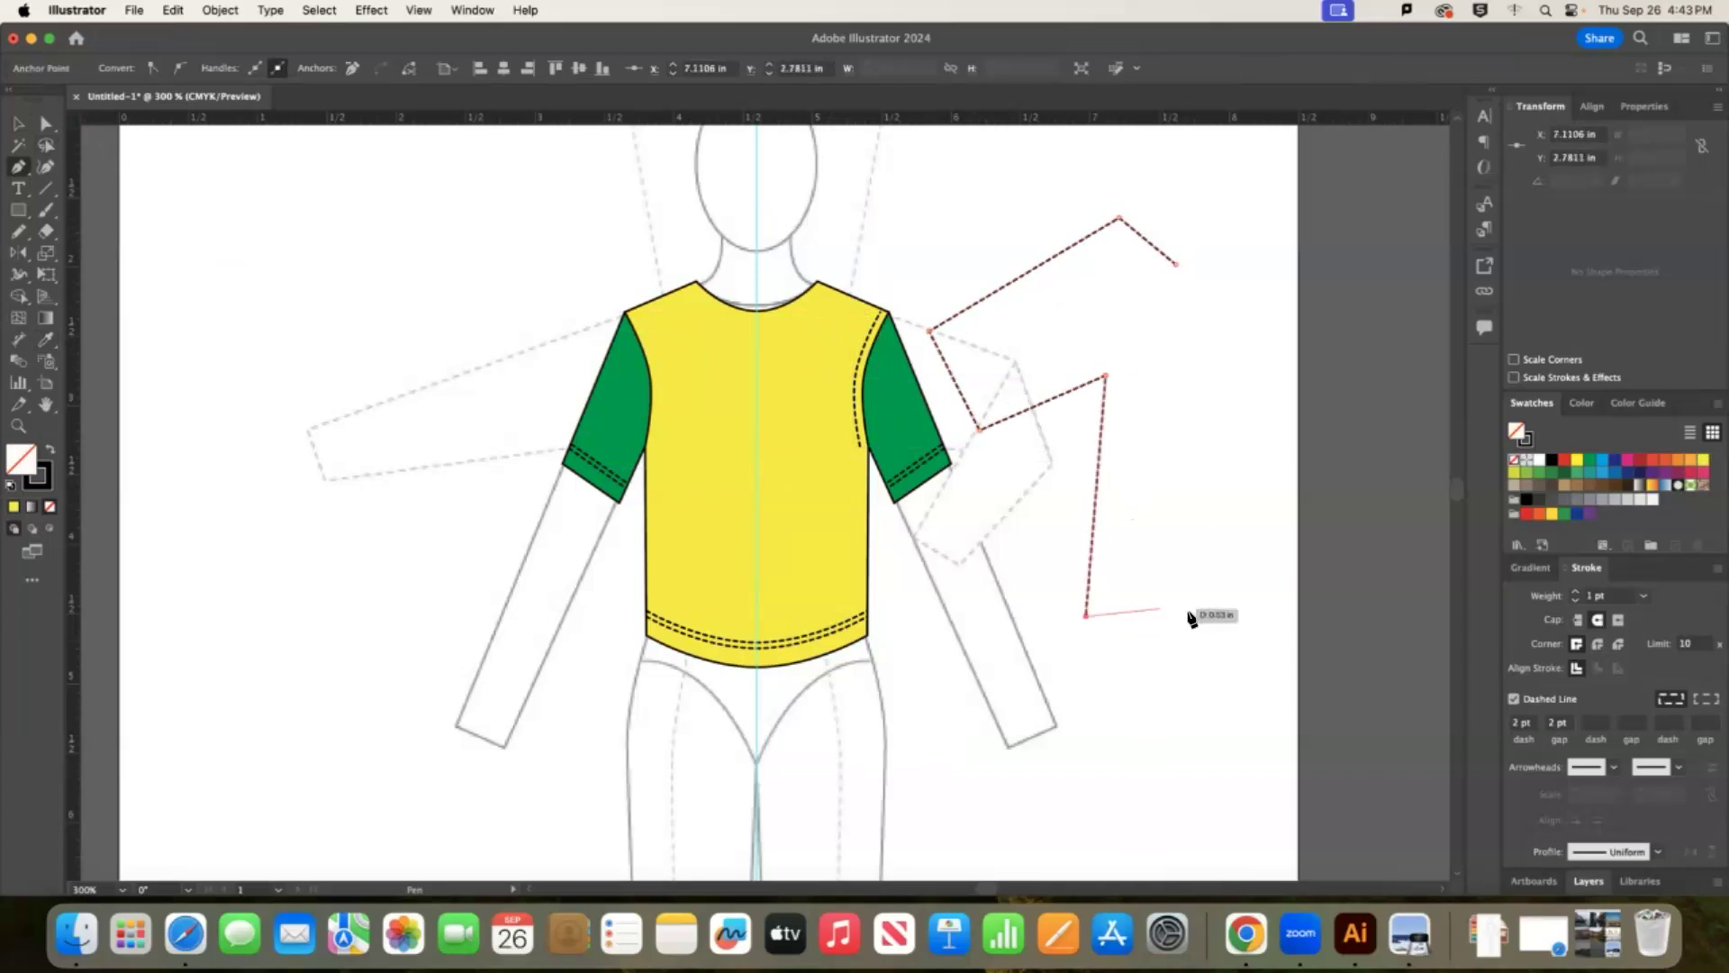
{"action": "left_click", "coordinate": [1355, 626]}
{"action": "left_click", "coordinate": [1346, 404]}
{"action": "left_click", "coordinate": [1426, 492]}
{"action": "left_click", "coordinate": [1447, 386]}
{"action": "left_click", "coordinate": [1361, 218]}
{"action": "left_click", "coordinate": [1283, 285]}
{"action": "left_click", "coordinate": [1177, 265]}
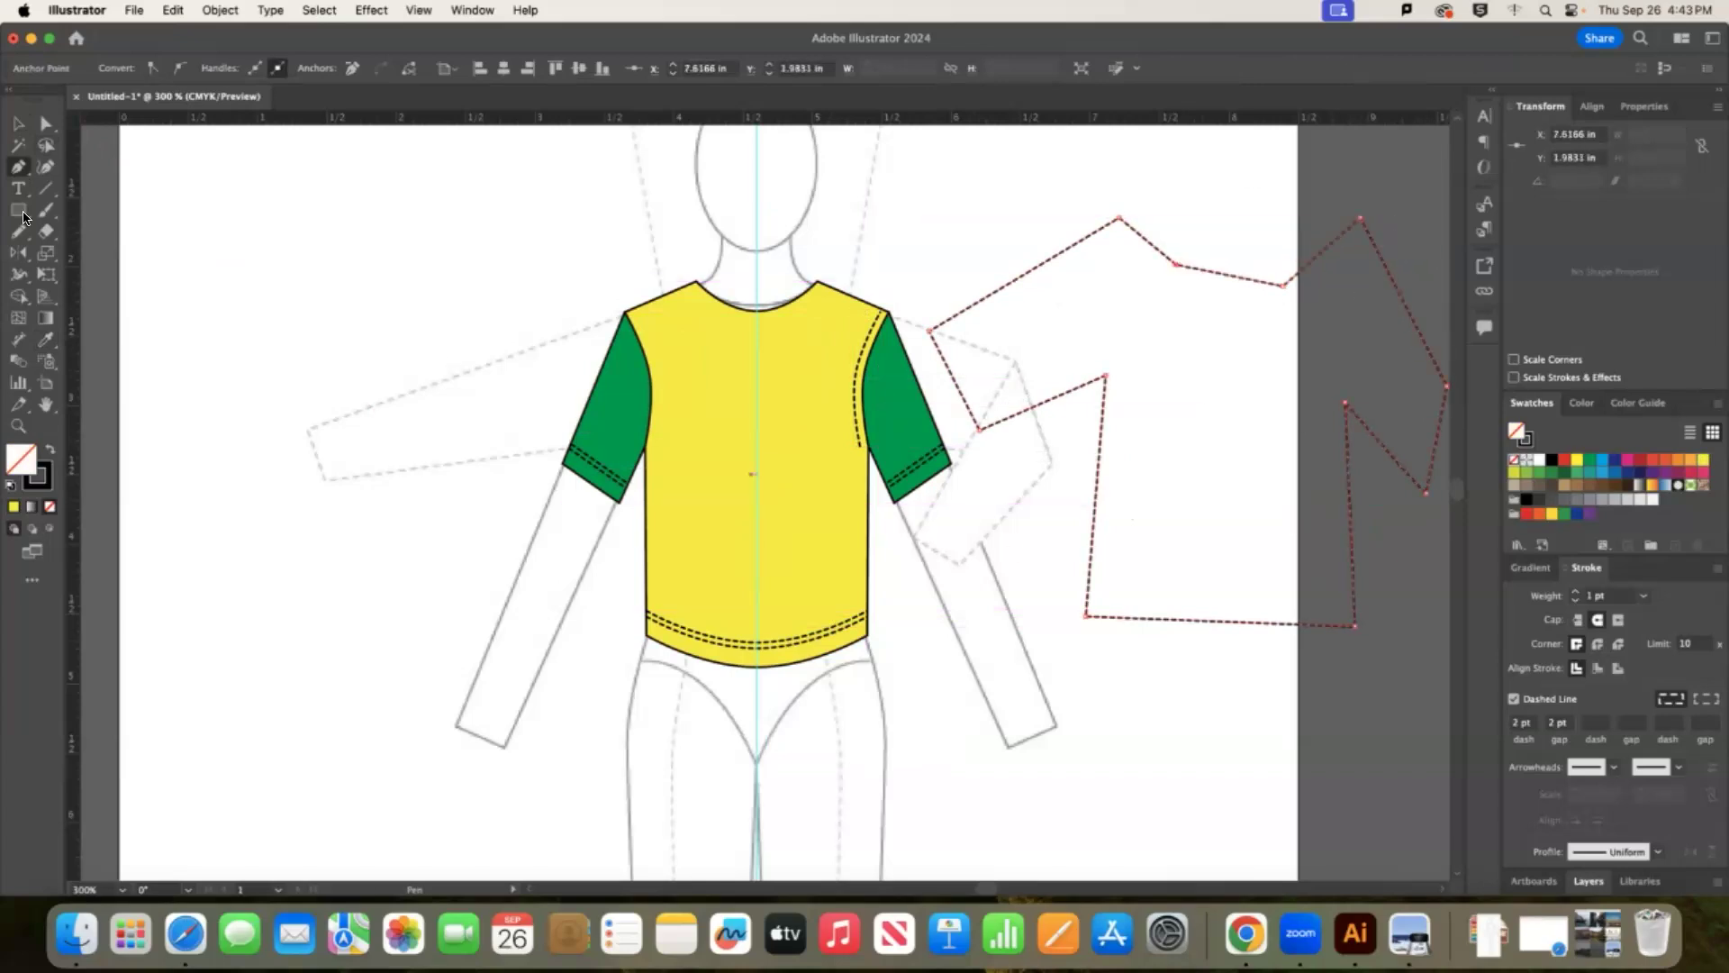
Give the sketched T-shirt outline the default white fill and solid black stroke, and shift it slightly up and left.
{"action": "left_click", "coordinate": [18, 123]}
{"action": "left_click", "coordinate": [11, 491]}
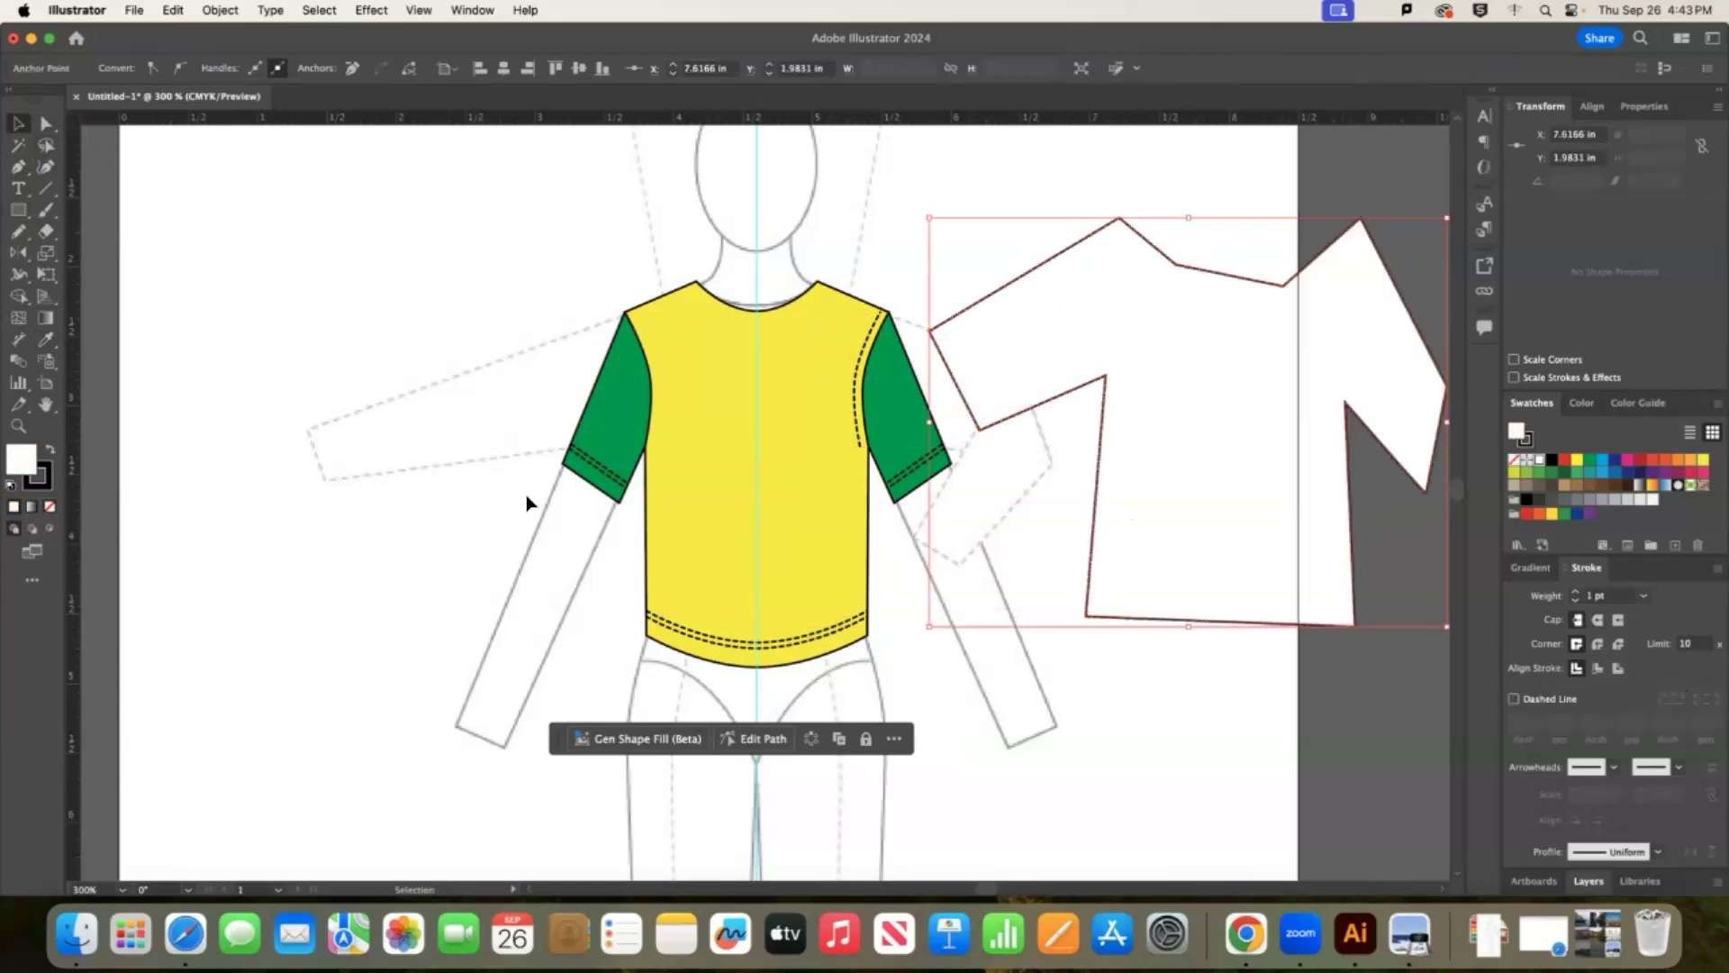
{"action": "left_click_drag", "start_coordinate": [1262, 351], "coordinate": [1249, 321]}
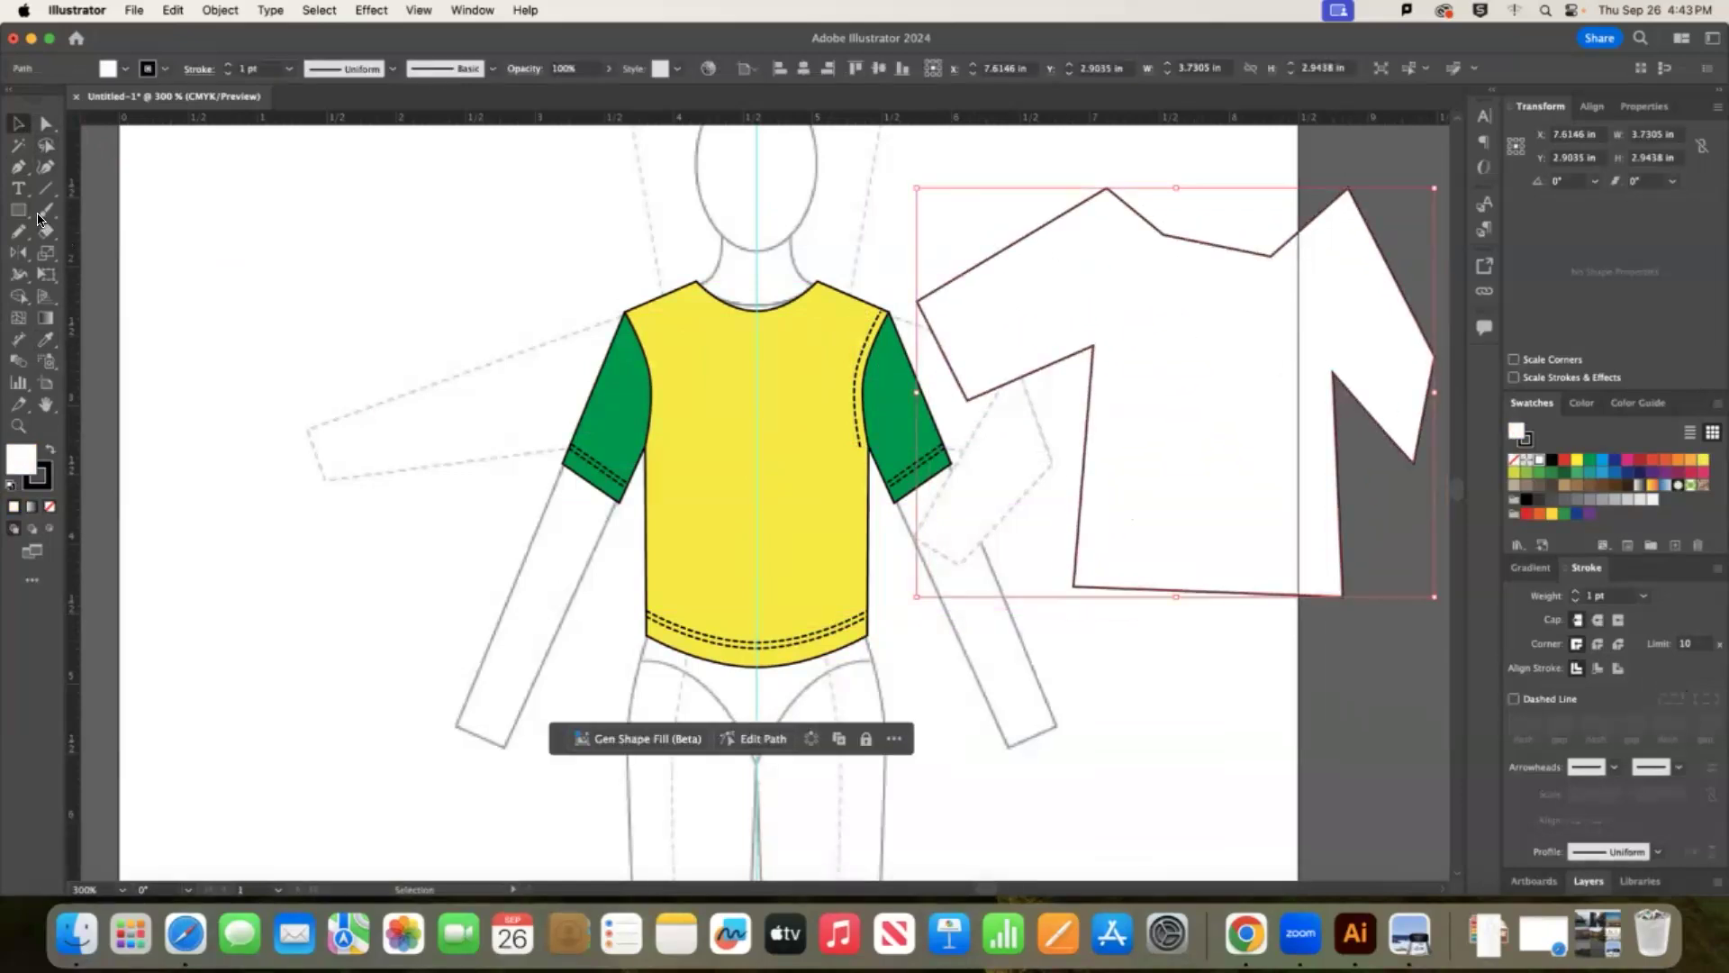
Draw a curved armhole line from shoulder to underarm on the sketched T-shirt and give it a dashed stroke with round caps.
{"action": "left_click", "coordinate": [18, 167]}
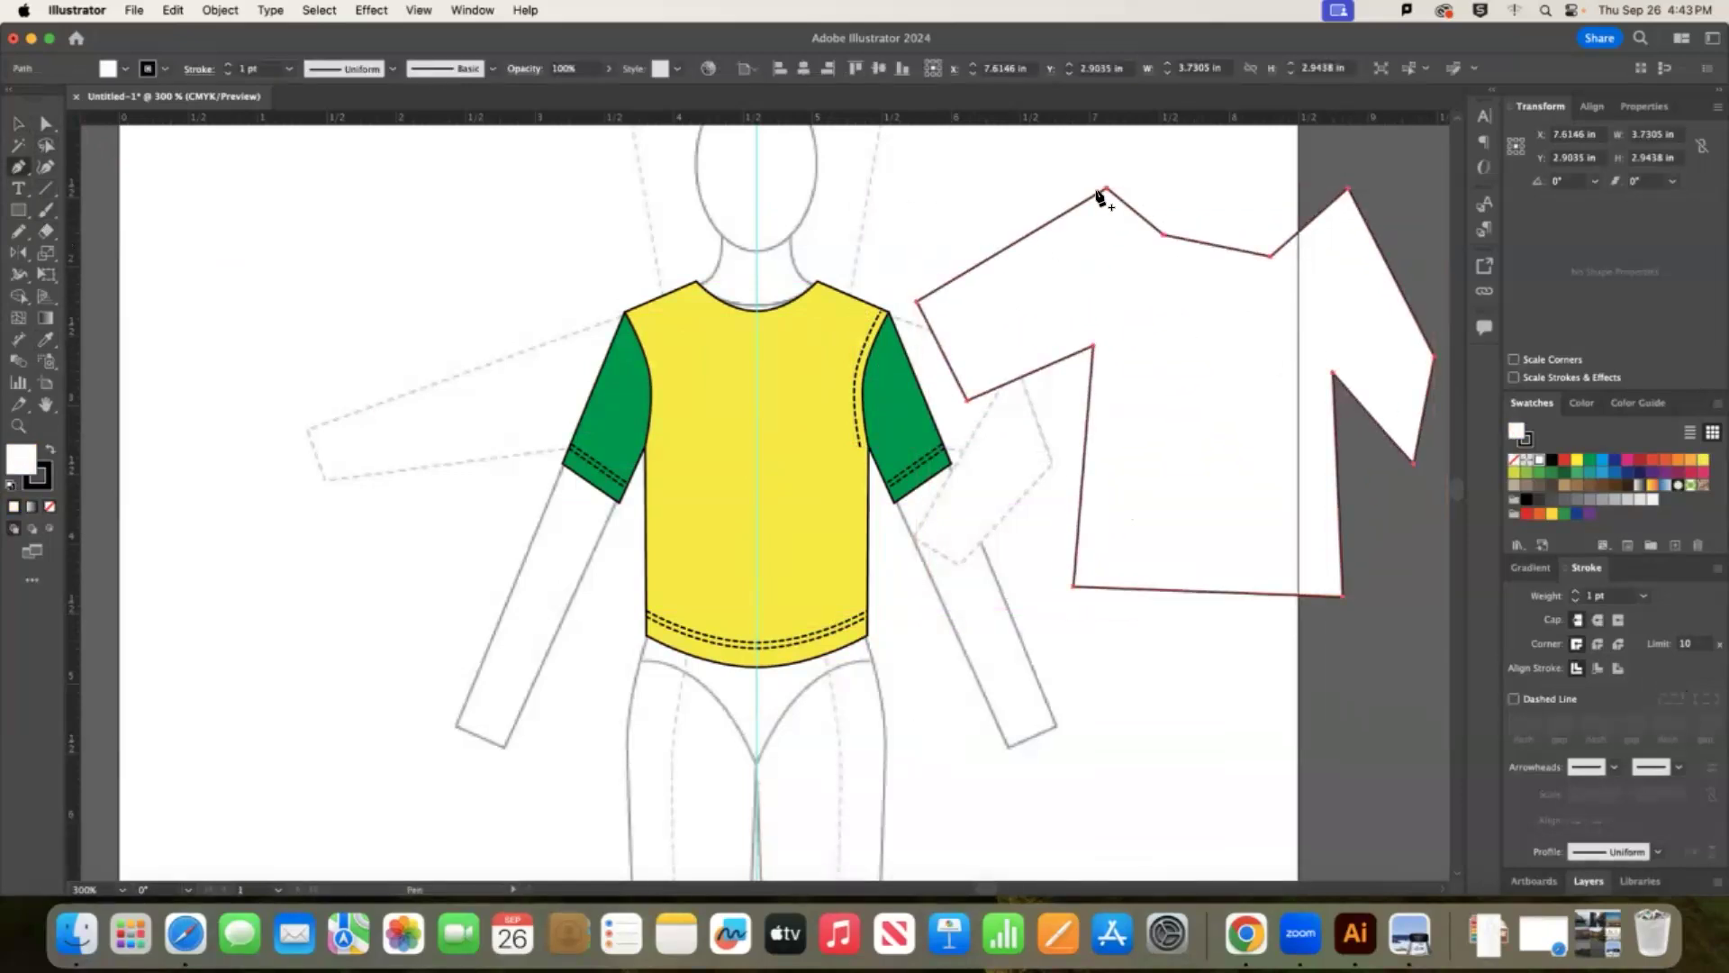
{"action": "left_click_drag", "start_coordinate": [1106, 189], "coordinate": [1062, 379]}
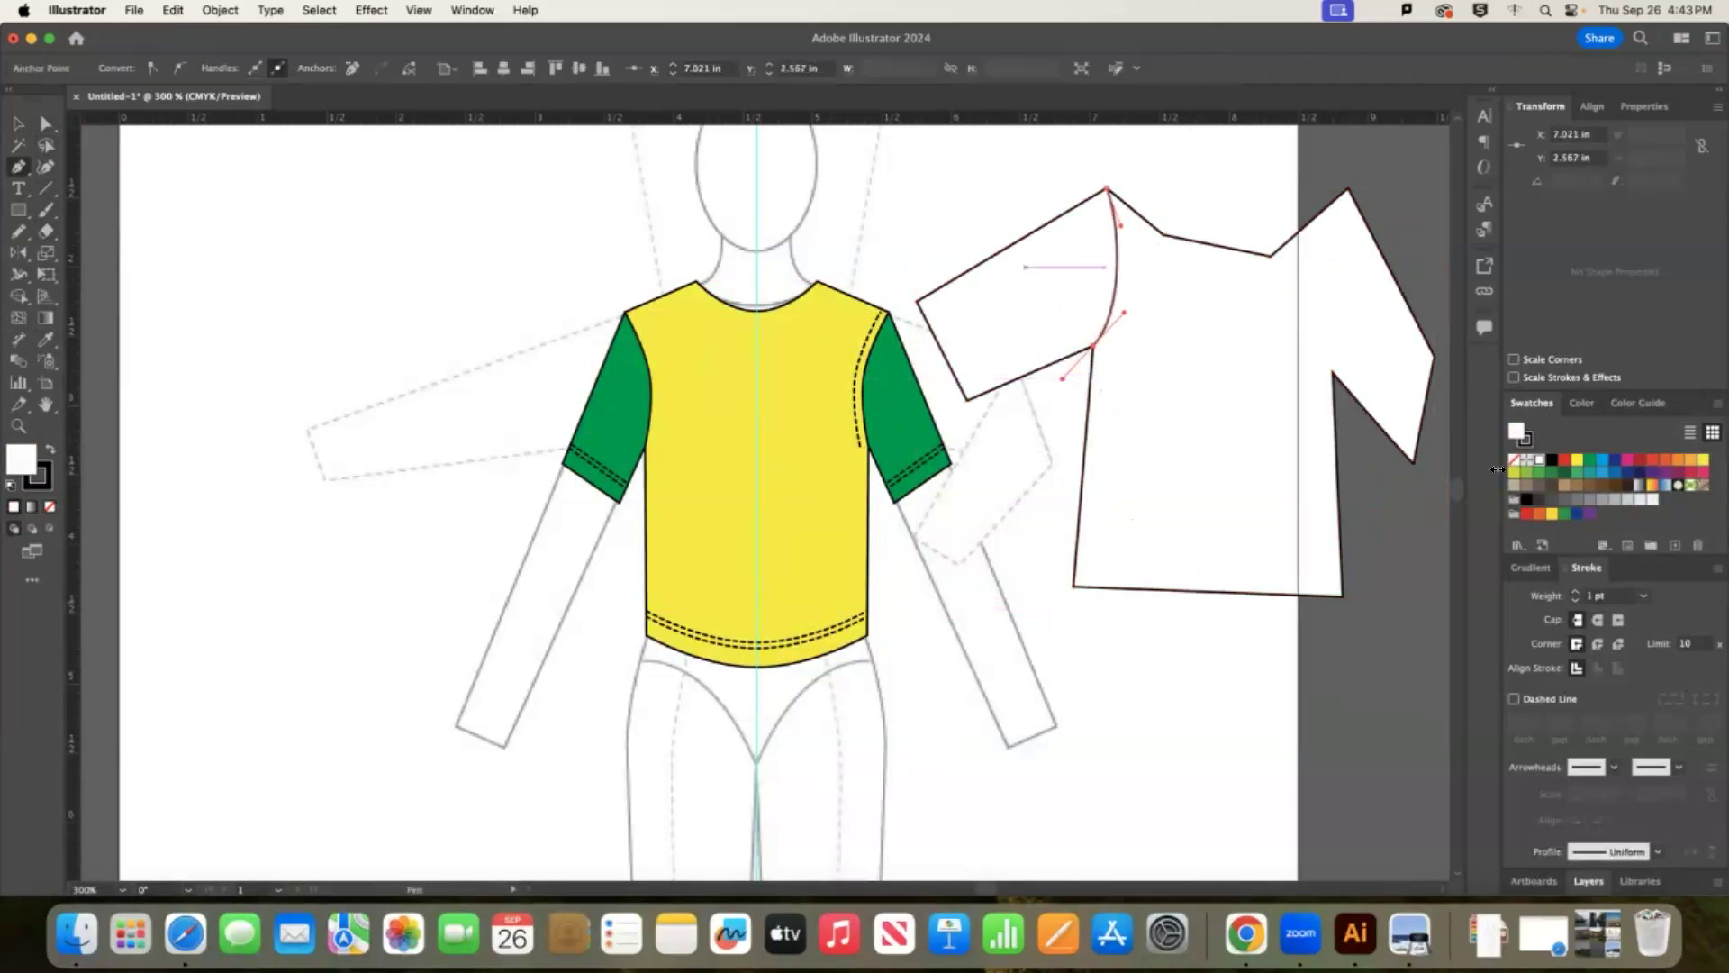
{"action": "left_click", "coordinate": [1565, 707]}
{"action": "left_click", "coordinate": [1598, 620]}
{"action": "left_click", "coordinate": [18, 124]}
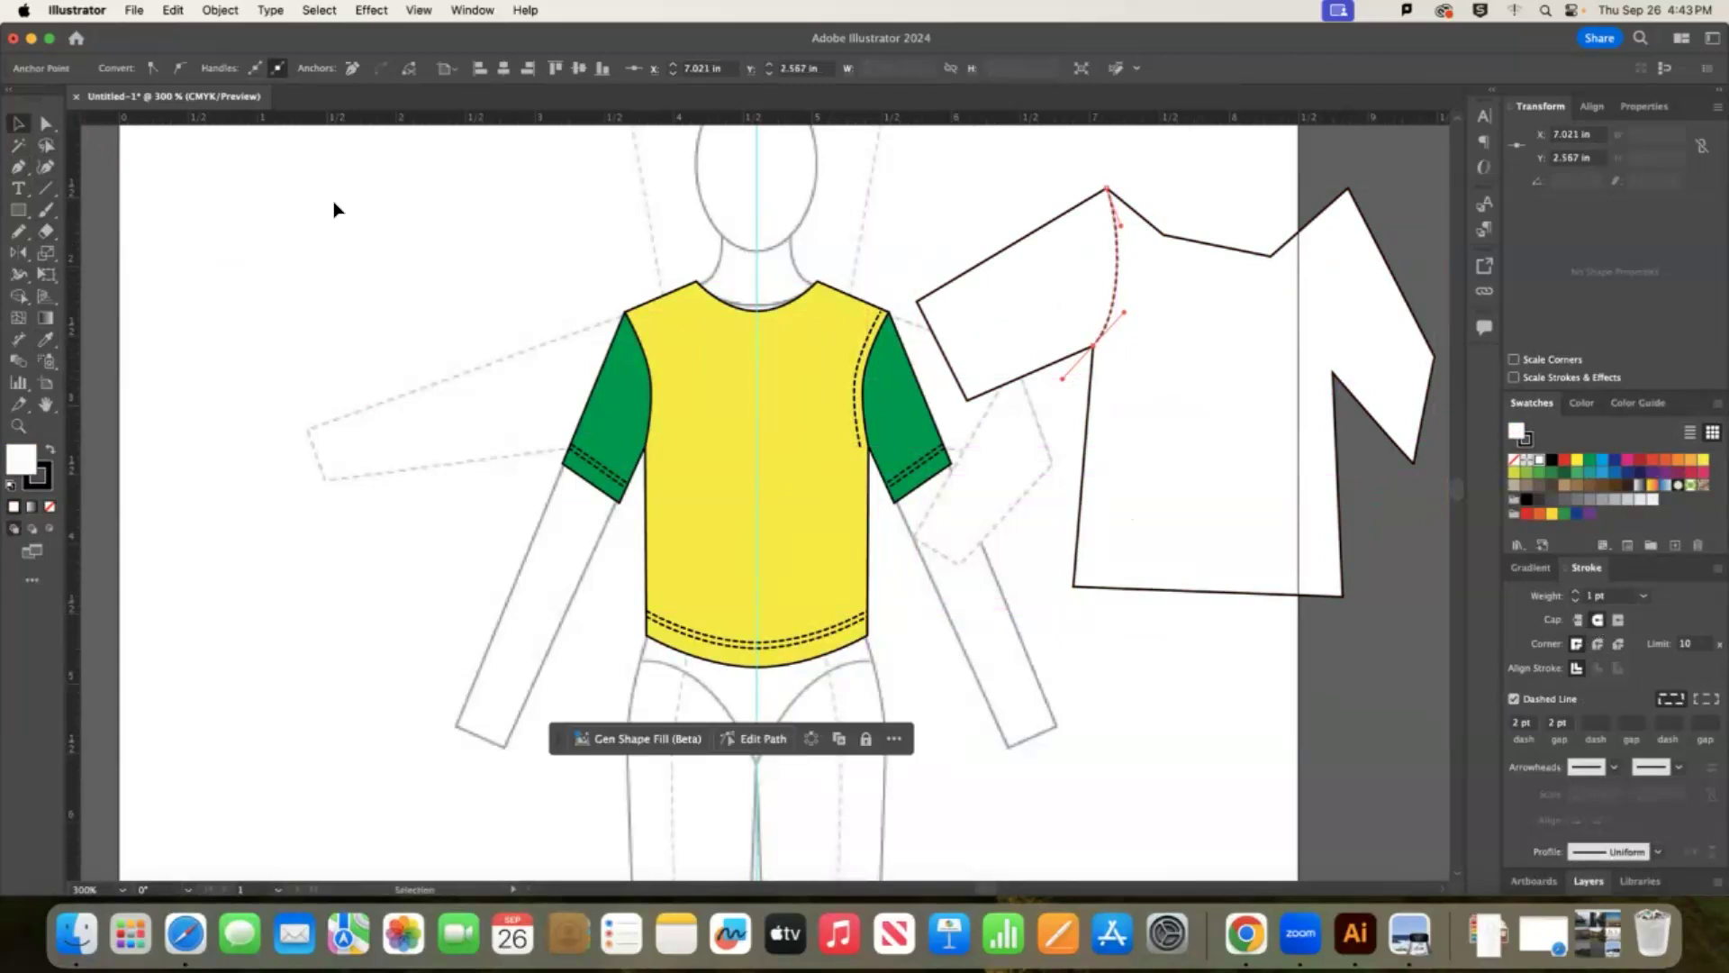
{"action": "left_click", "coordinate": [336, 213]}
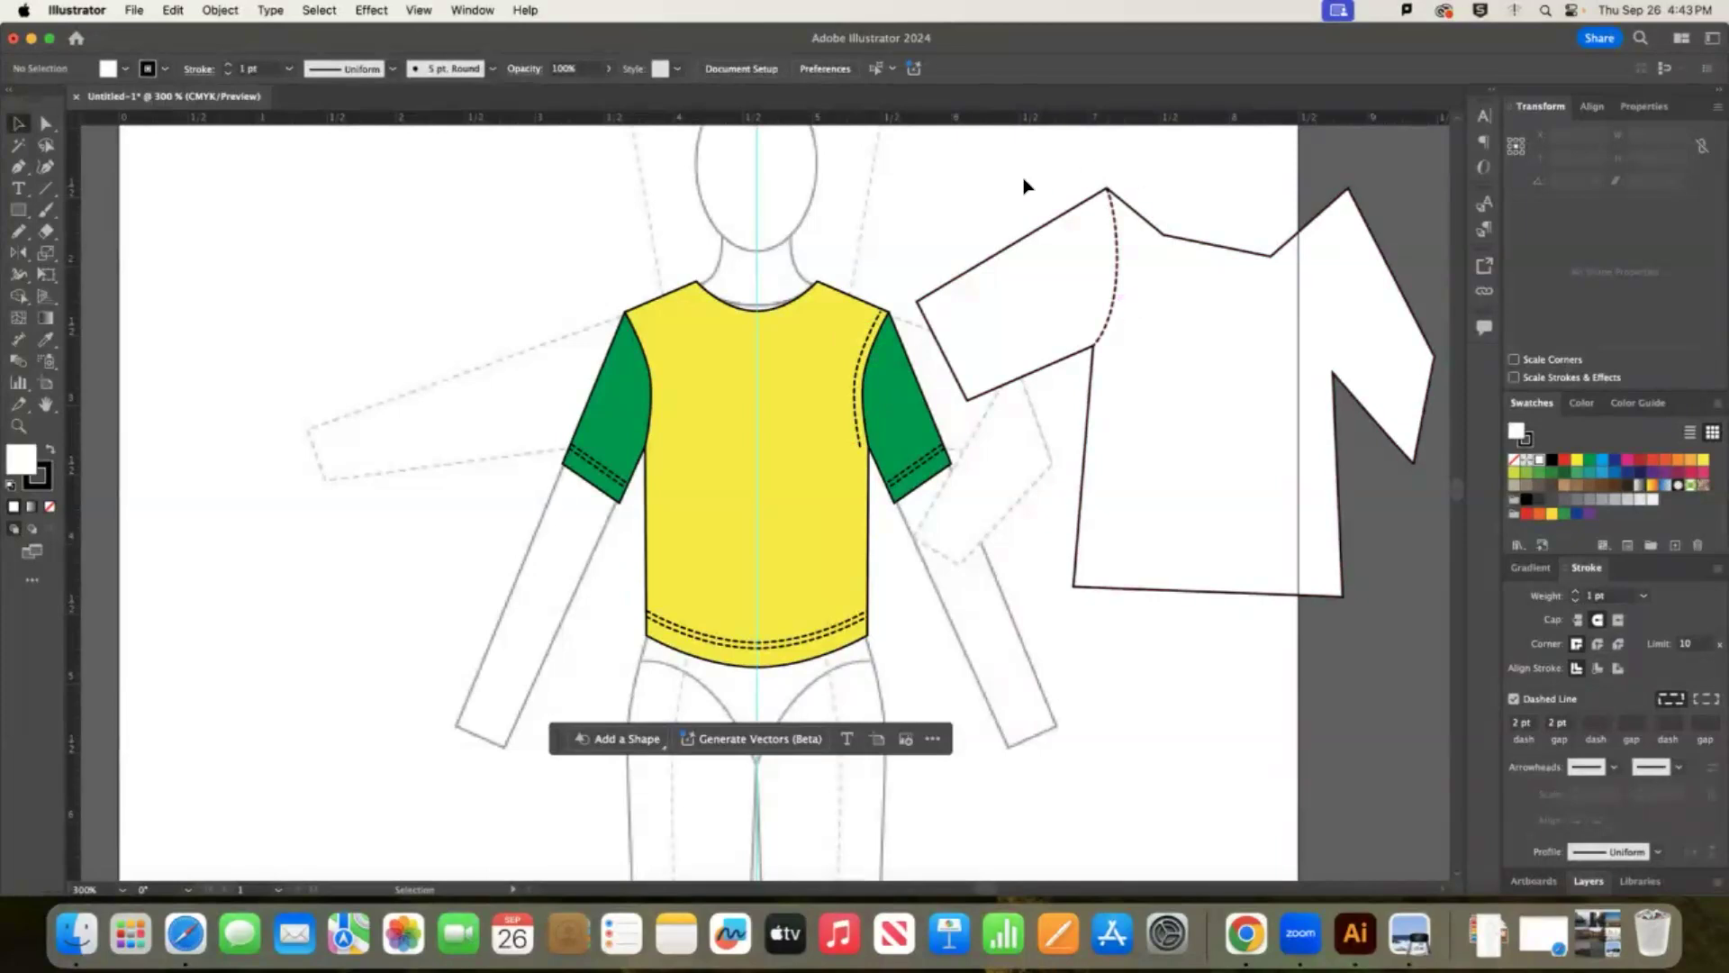
Delete the sketched T-shirt with its armhole curve, and the dashed curve beside the yellow shirt's right armhole.
{"action": "left_click_drag", "start_coordinate": [1024, 185], "coordinate": [1319, 344]}
{"action": "key", "text": "Delete"}
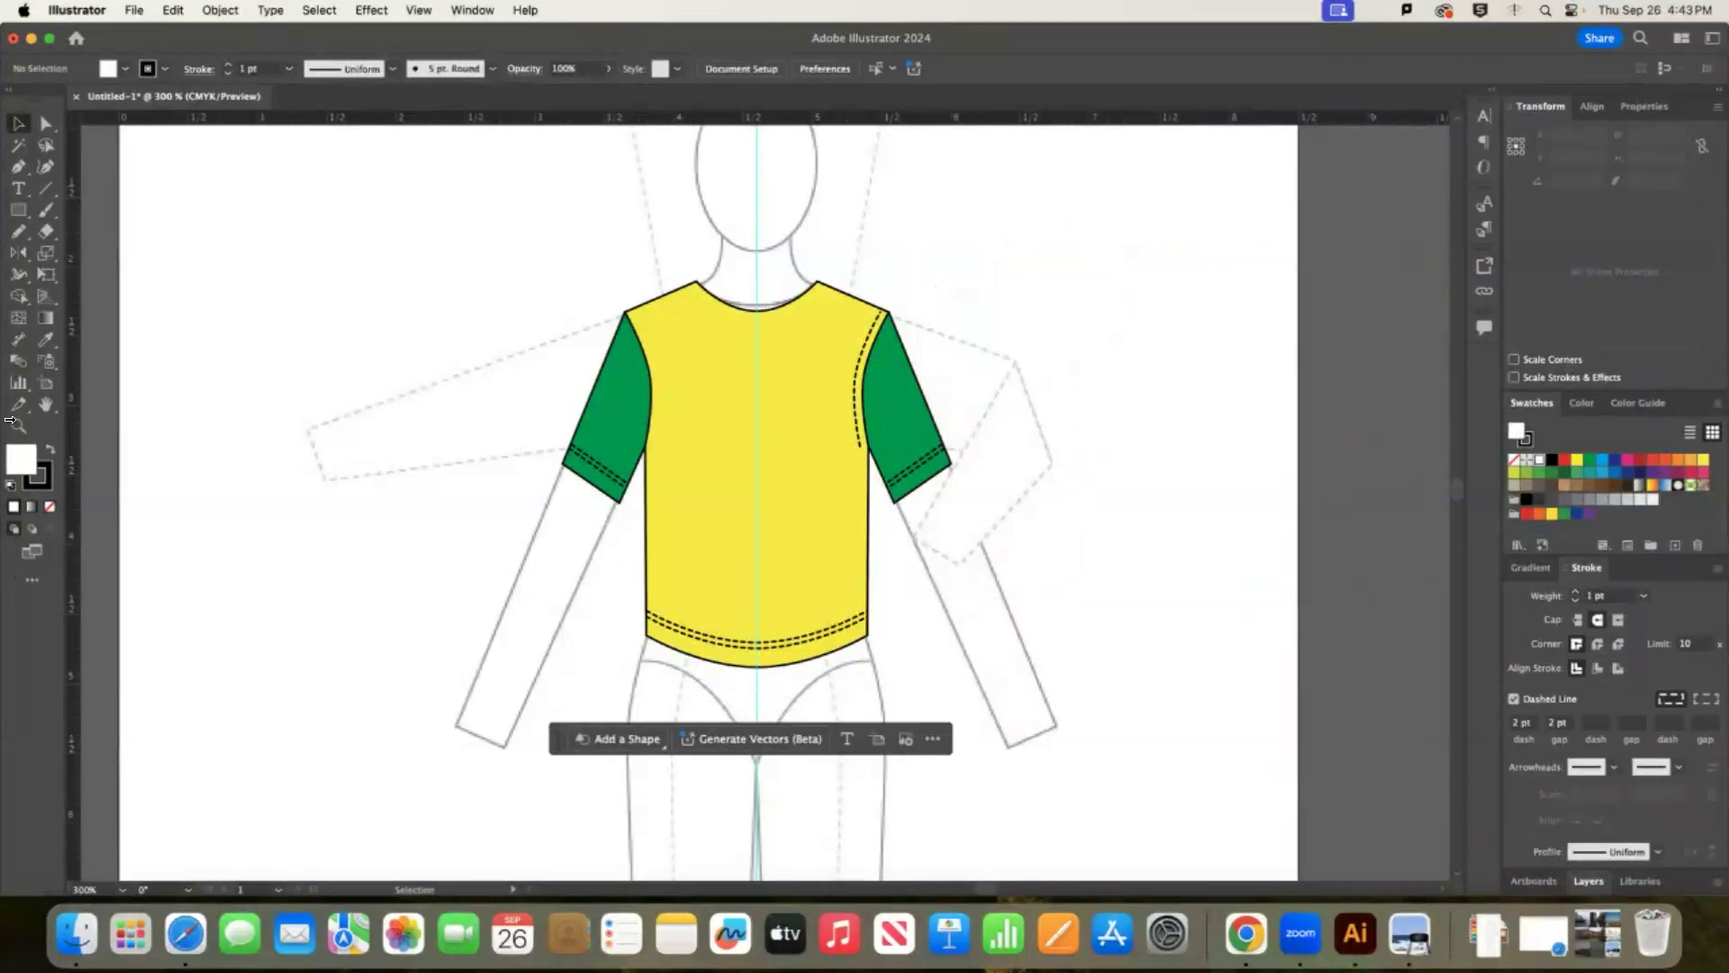
{"action": "left_click", "coordinate": [46, 123]}
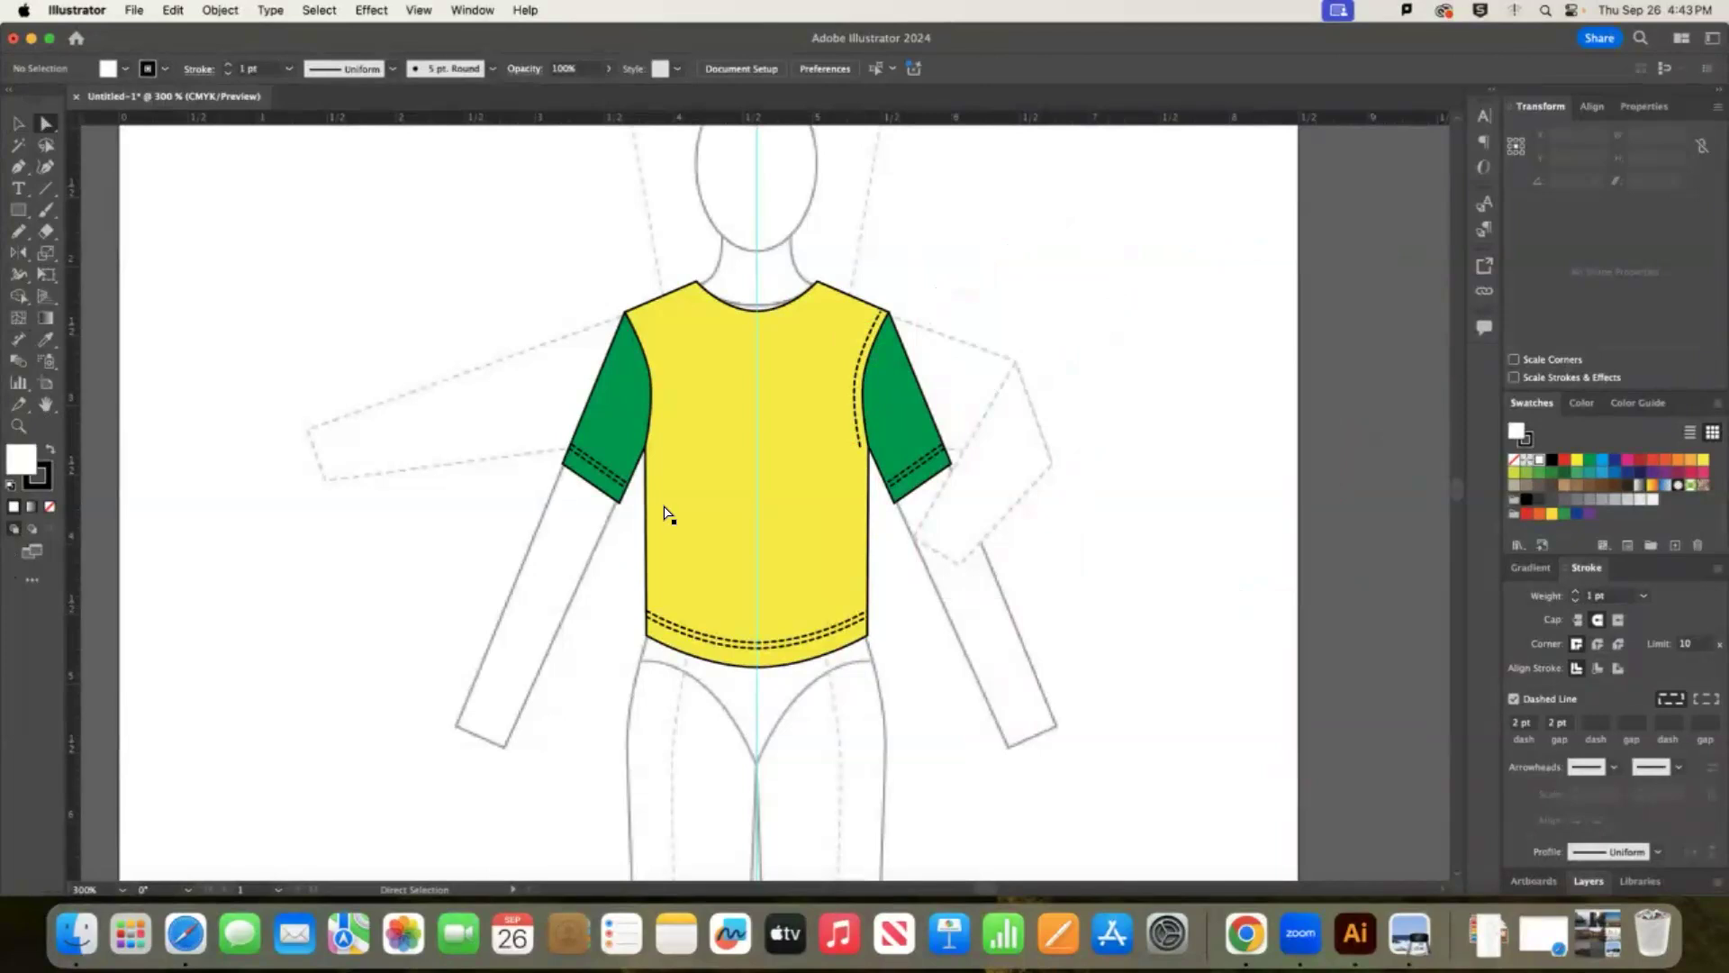
{"action": "left_click", "coordinate": [860, 444]}
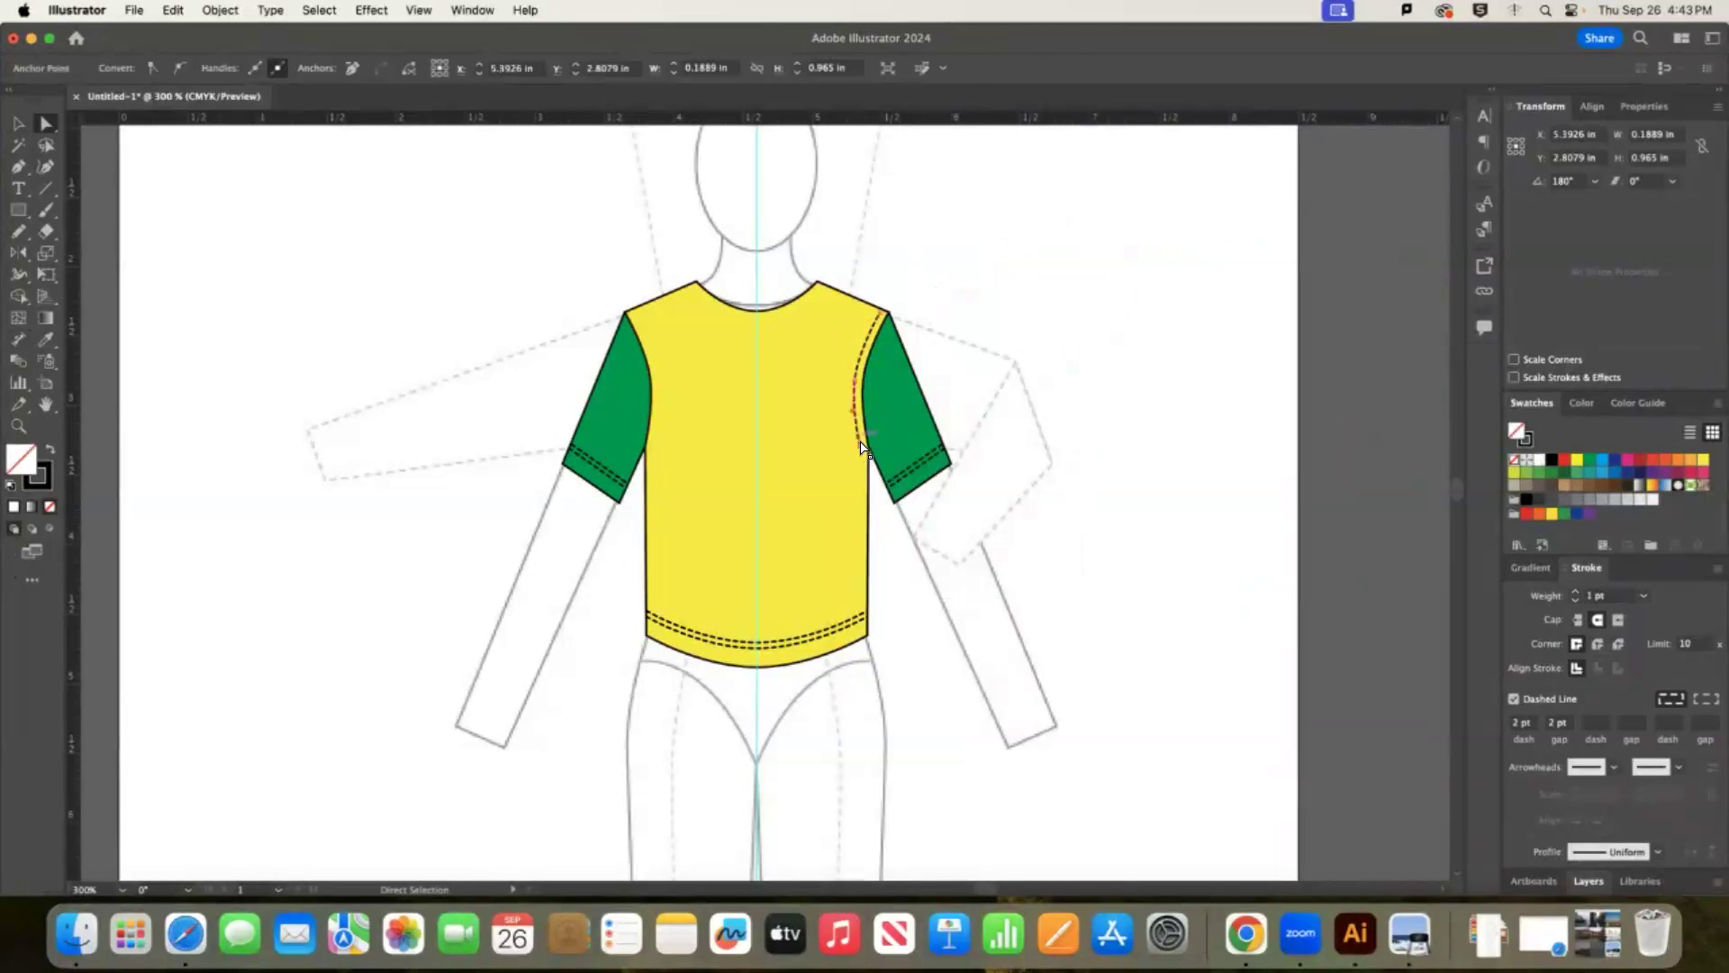
{"action": "key", "text": "Delete"}
{"action": "key", "text": "Delete"}
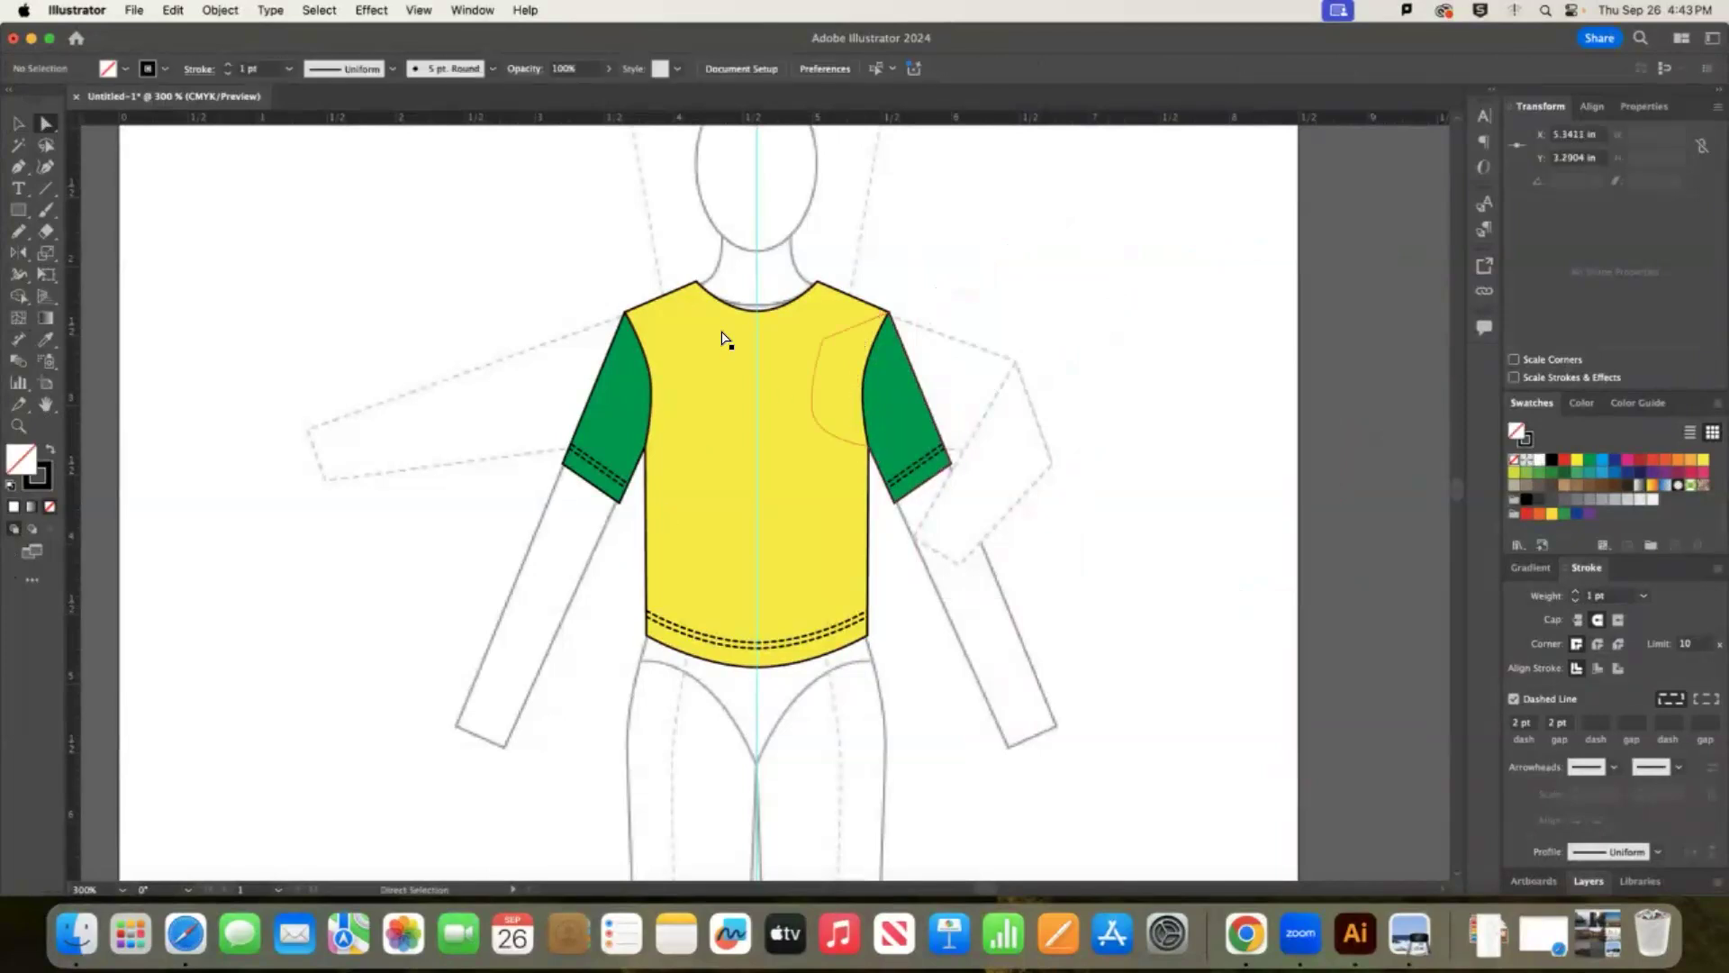
{"action": "left_click", "coordinate": [19, 123]}
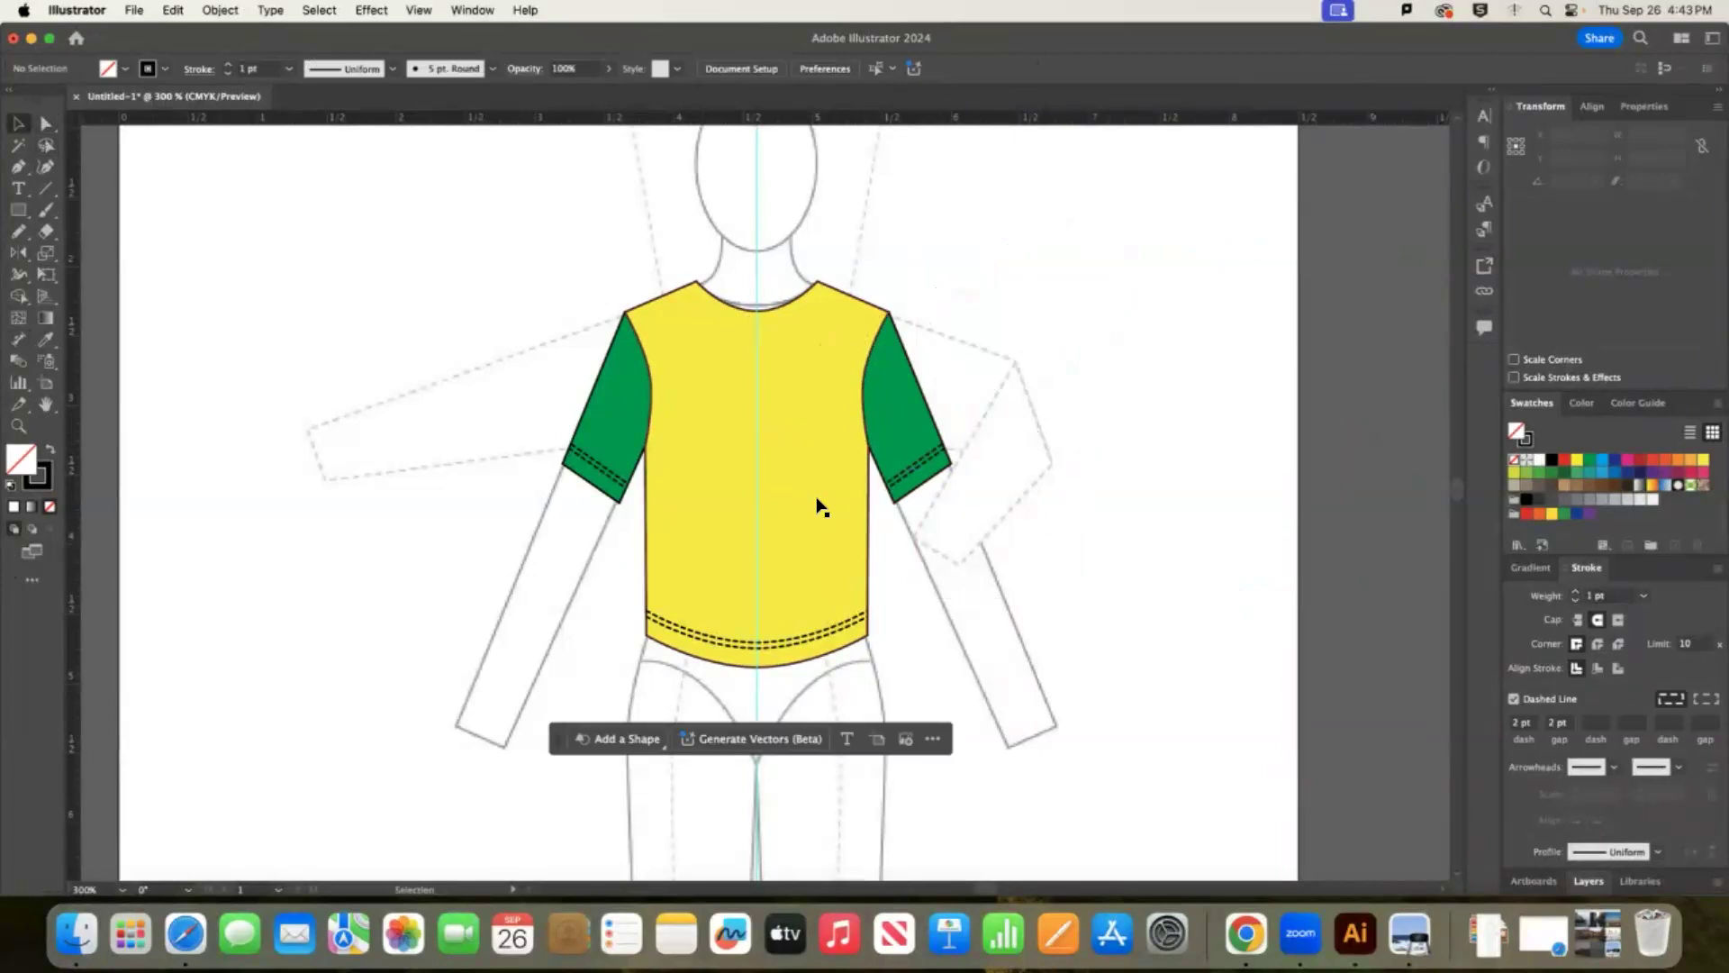
Duplicate the yellow shirt body beside the figure and raise the copy's center neckline point to an almost straight back neckline.
{"action": "left_click_drag", "start_coordinate": [839, 488], "coordinate": [1231, 488]}
{"action": "left_click", "coordinate": [1140, 245]}
{"action": "left_click", "coordinate": [46, 123]}
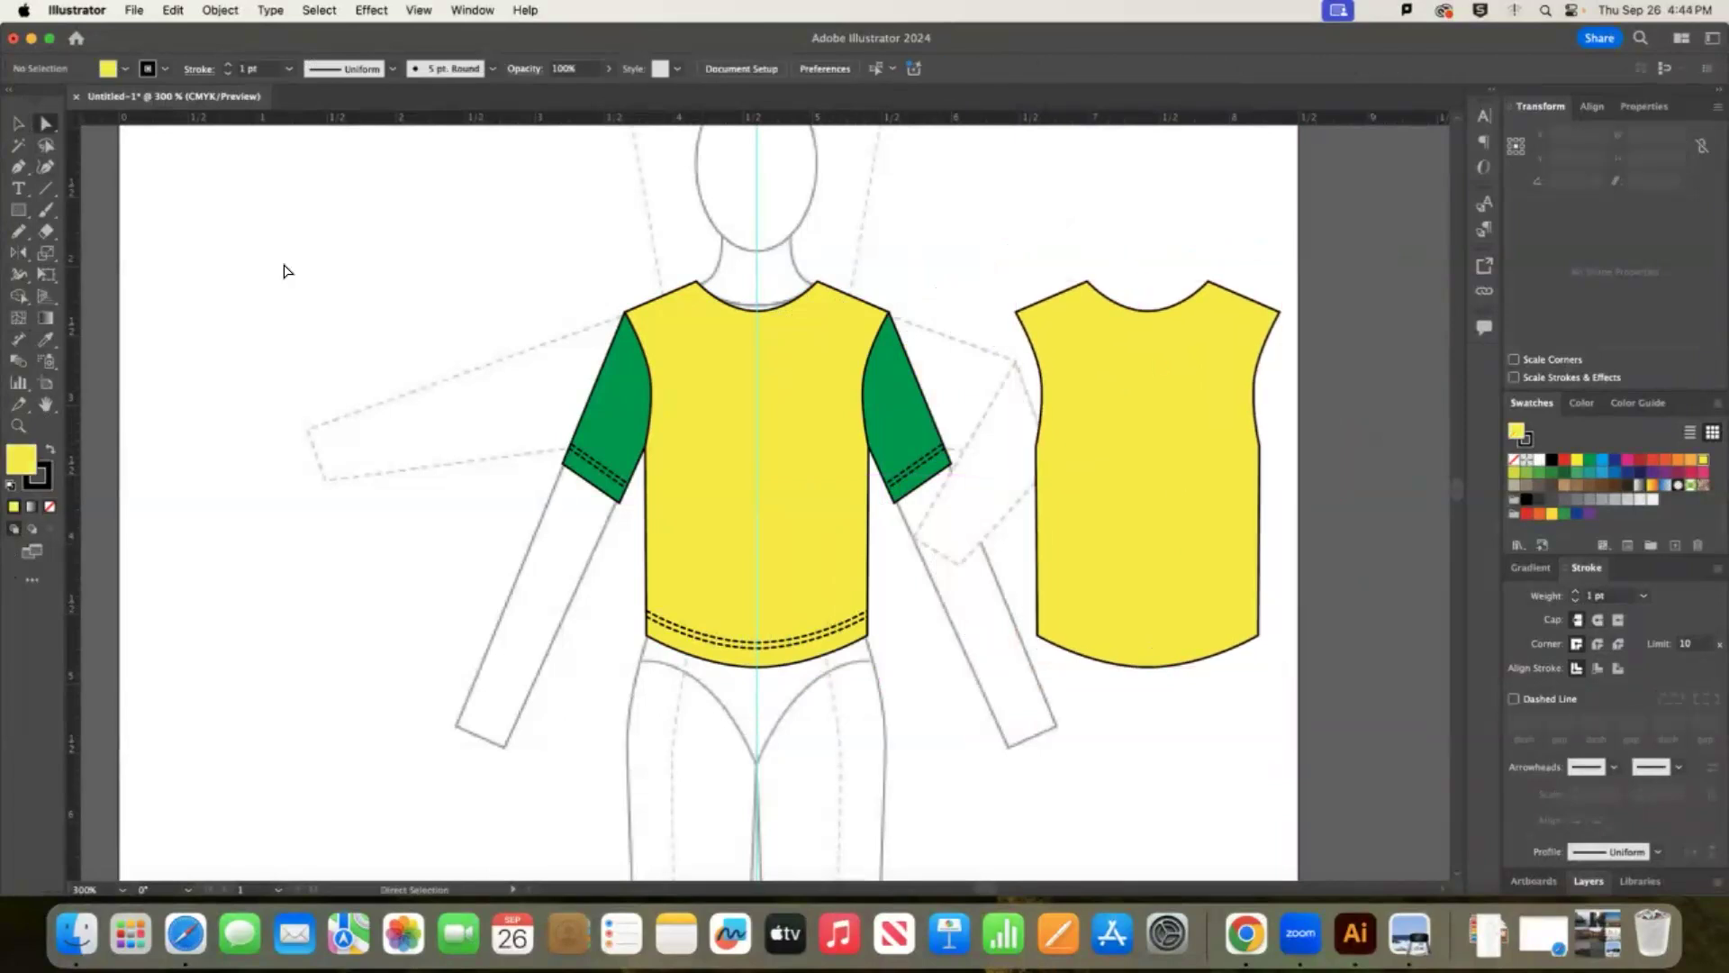
{"action": "left_click_drag", "start_coordinate": [1149, 315], "coordinate": [1142, 282]}
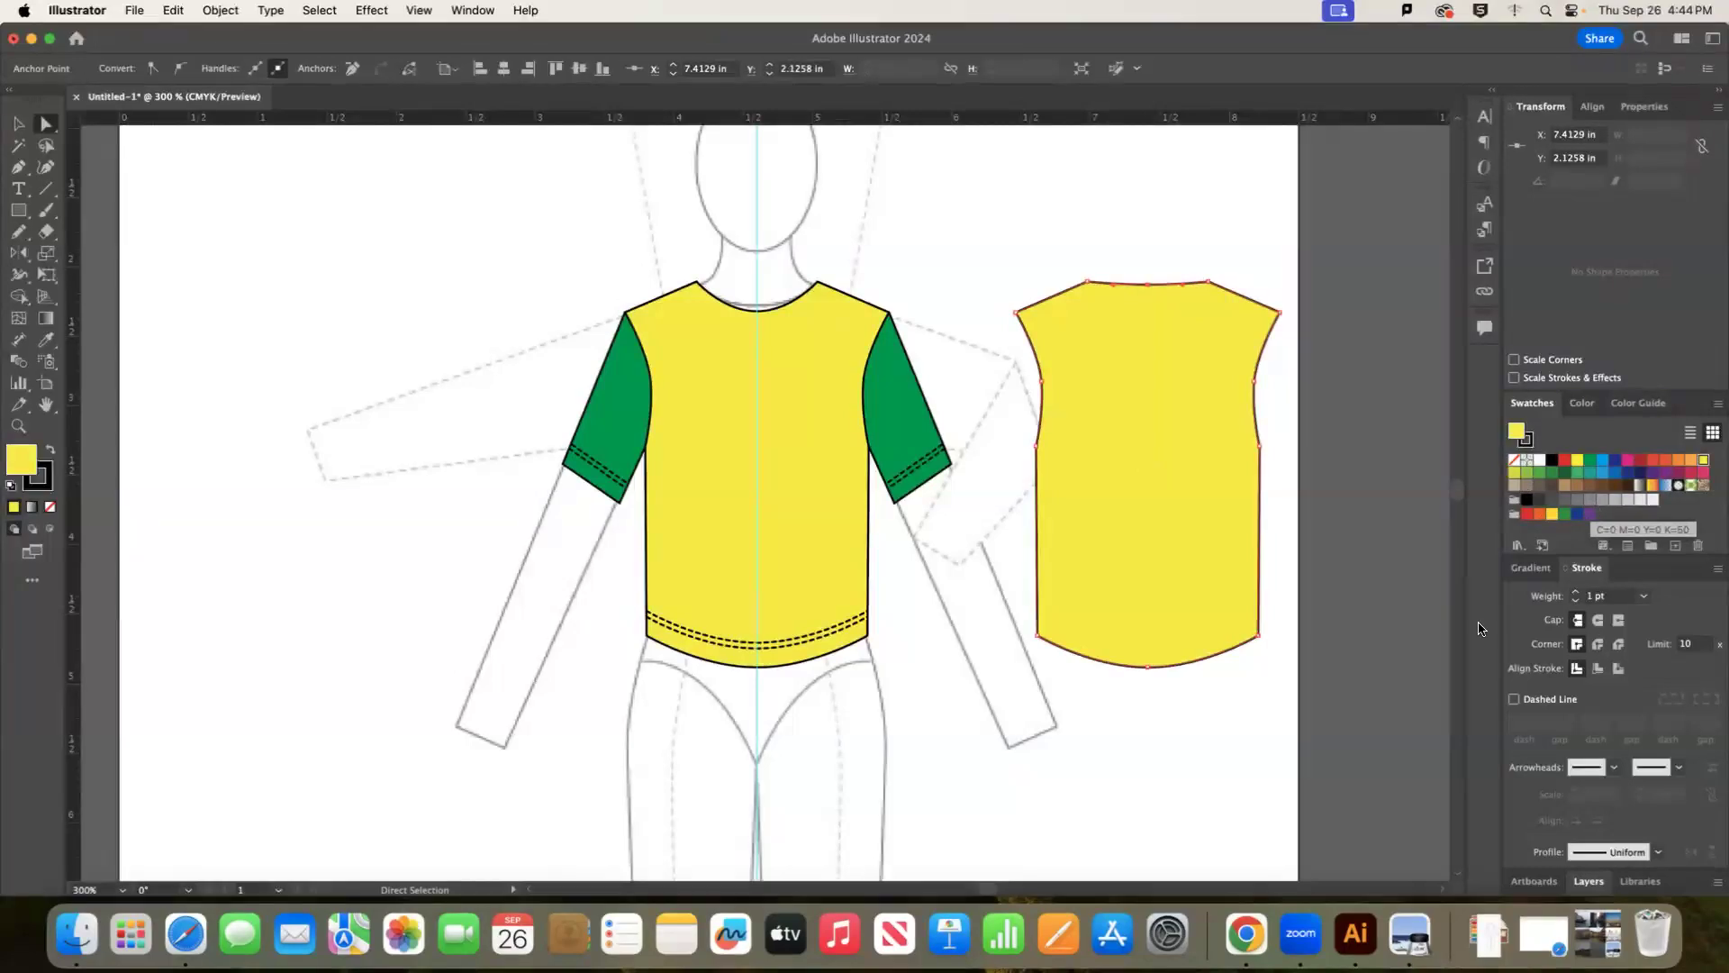
Switch to Chrome, search images for "fashion flat illustrations" in a new tab, and examine the Cargo fashion flats result.
{"action": "left_click", "coordinate": [1246, 933]}
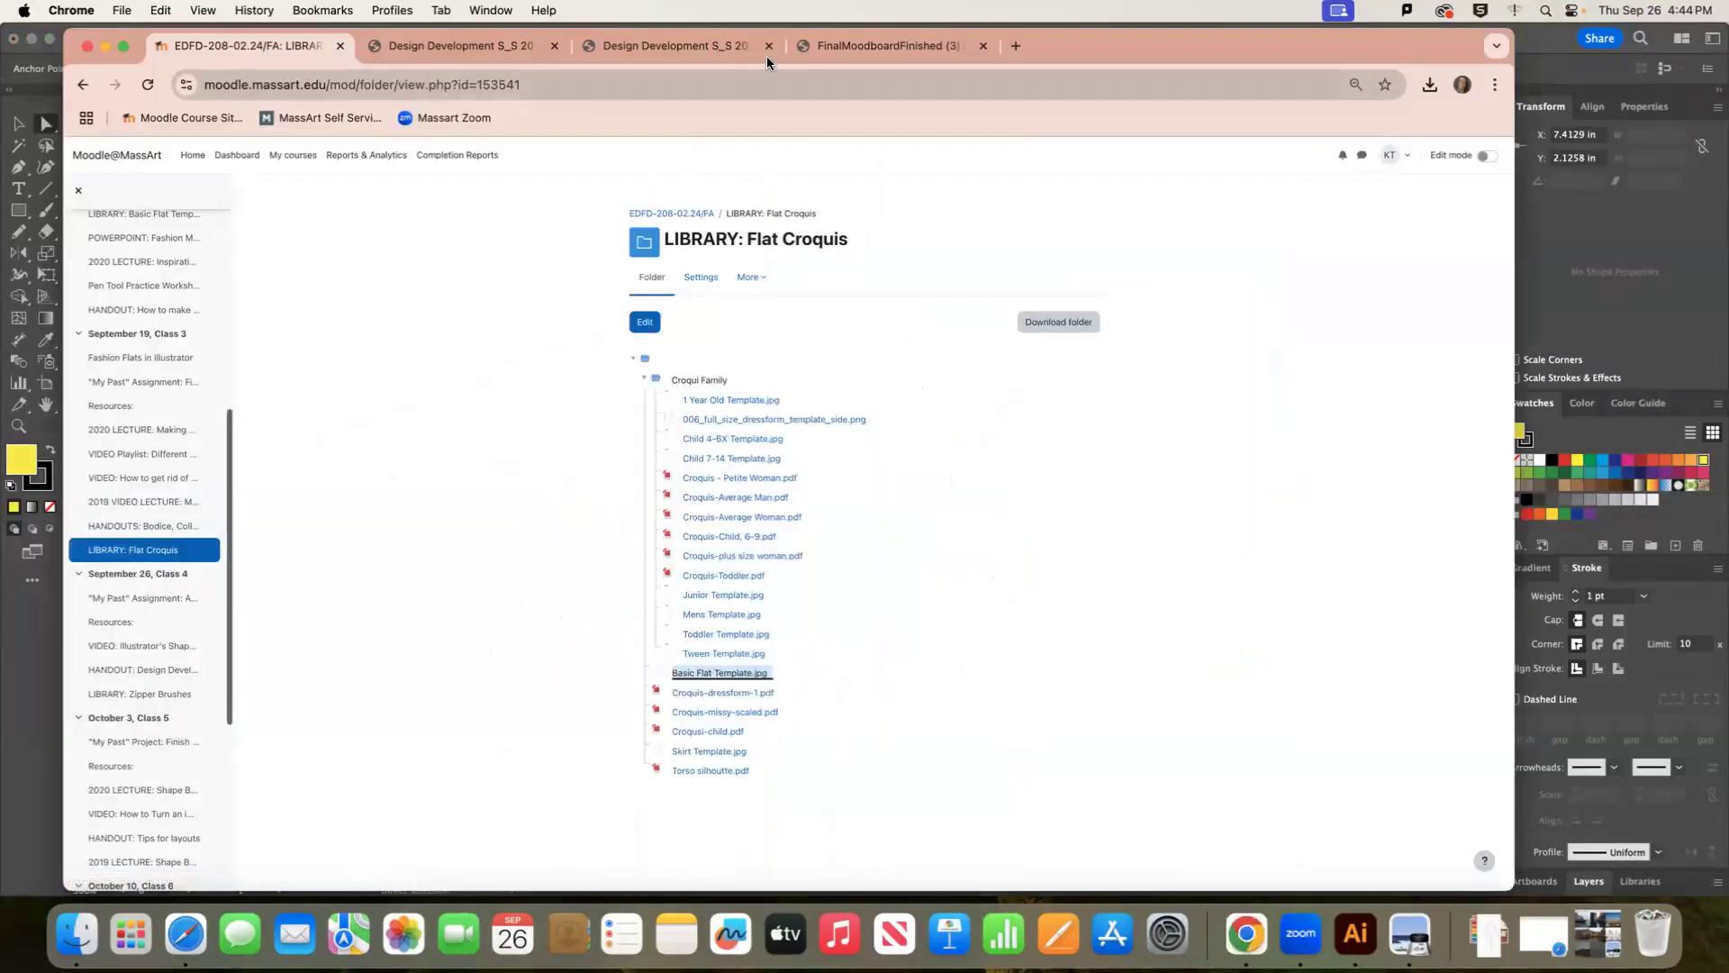
{"action": "left_click", "coordinate": [1015, 46]}
{"action": "type", "text": "fashion"}
{"action": "key", "text": "Return"}
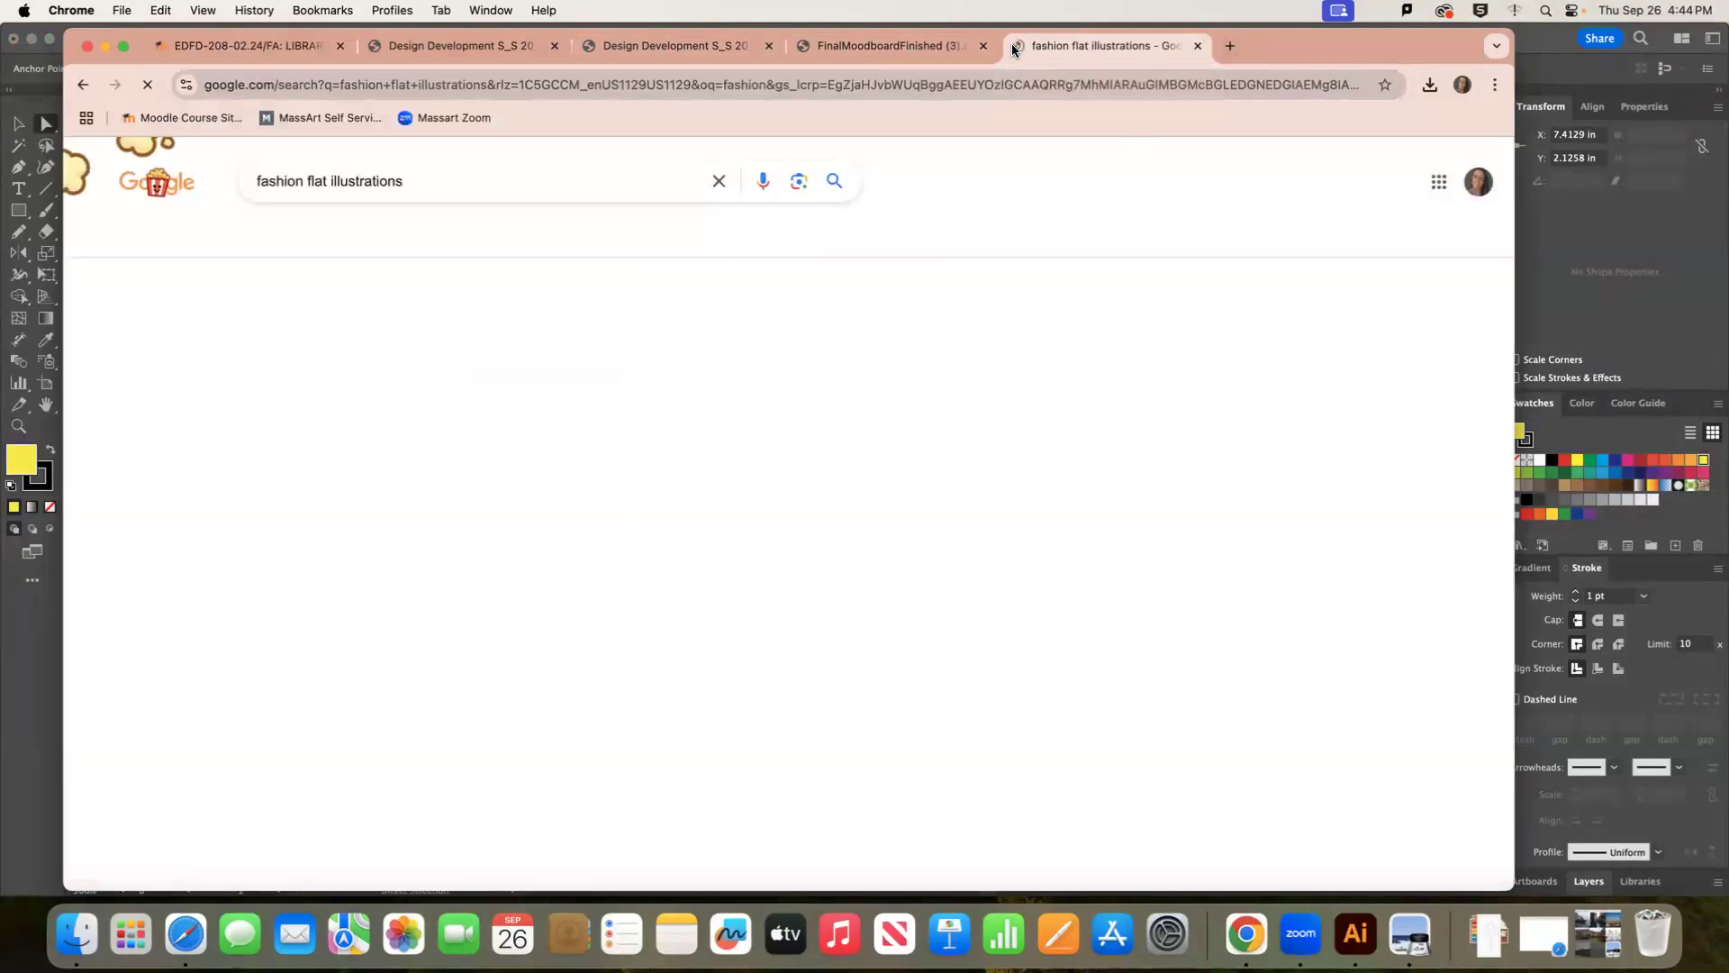
{"action": "left_click", "coordinate": [309, 236]}
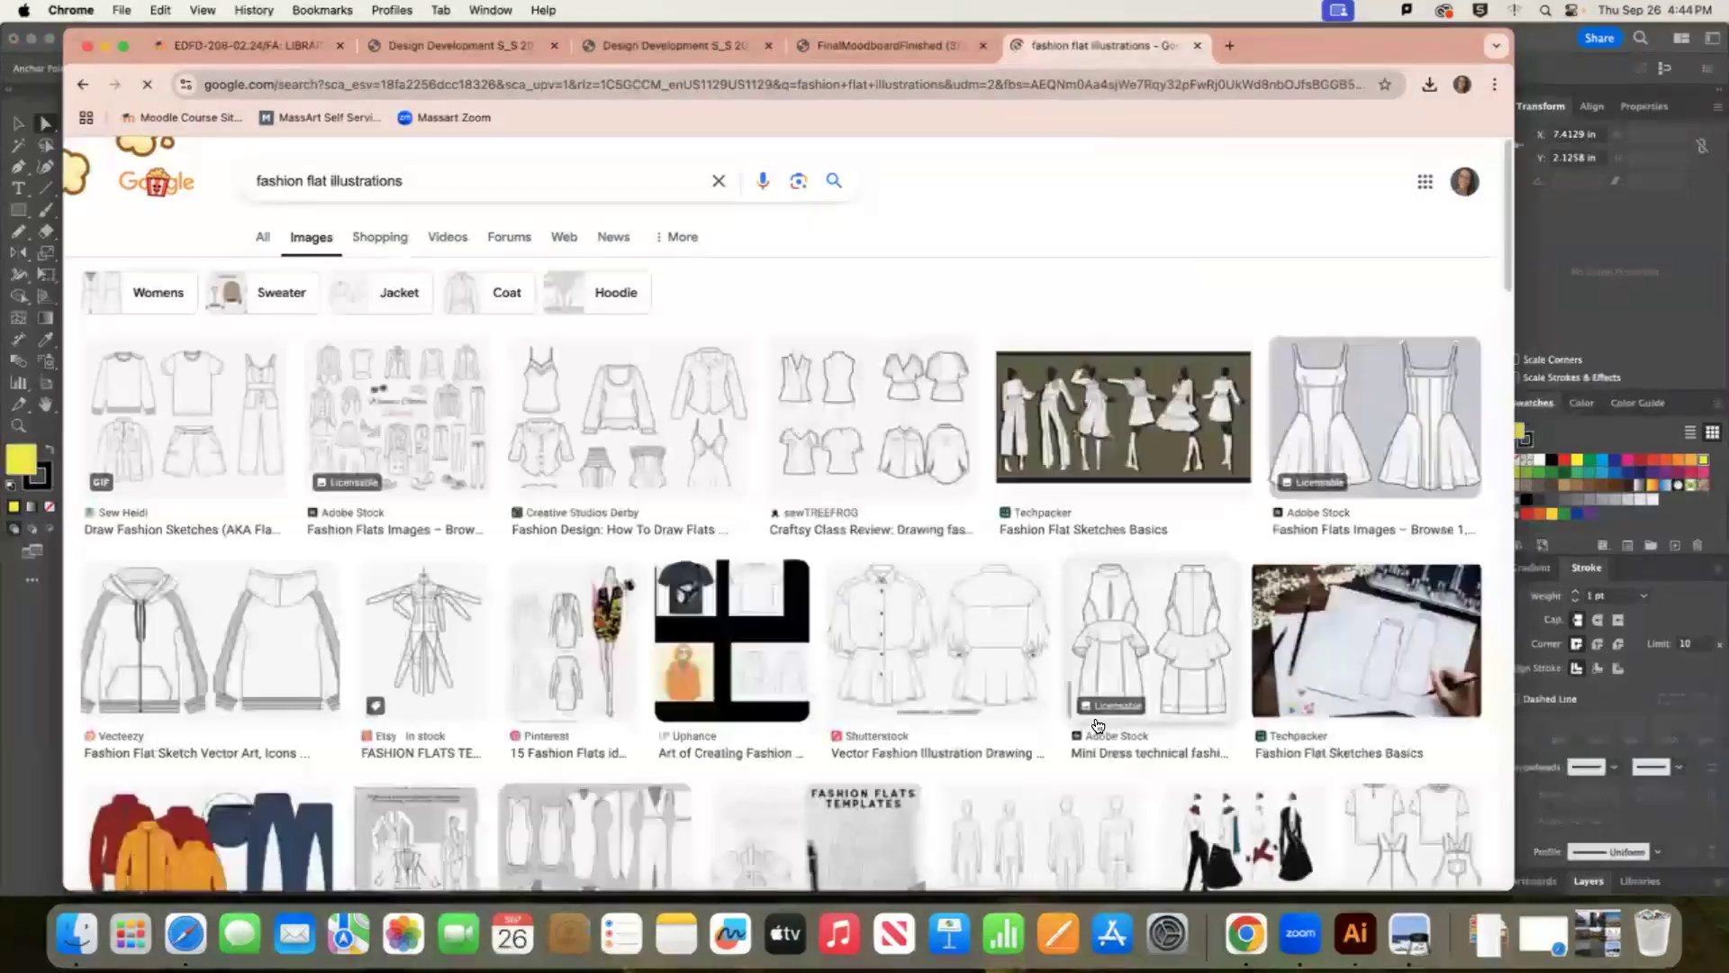
{"action": "scroll", "coordinate": [592, 782], "scroll_direction": "down", "scroll_amount": 2}
{"action": "left_click", "coordinate": [592, 782]}
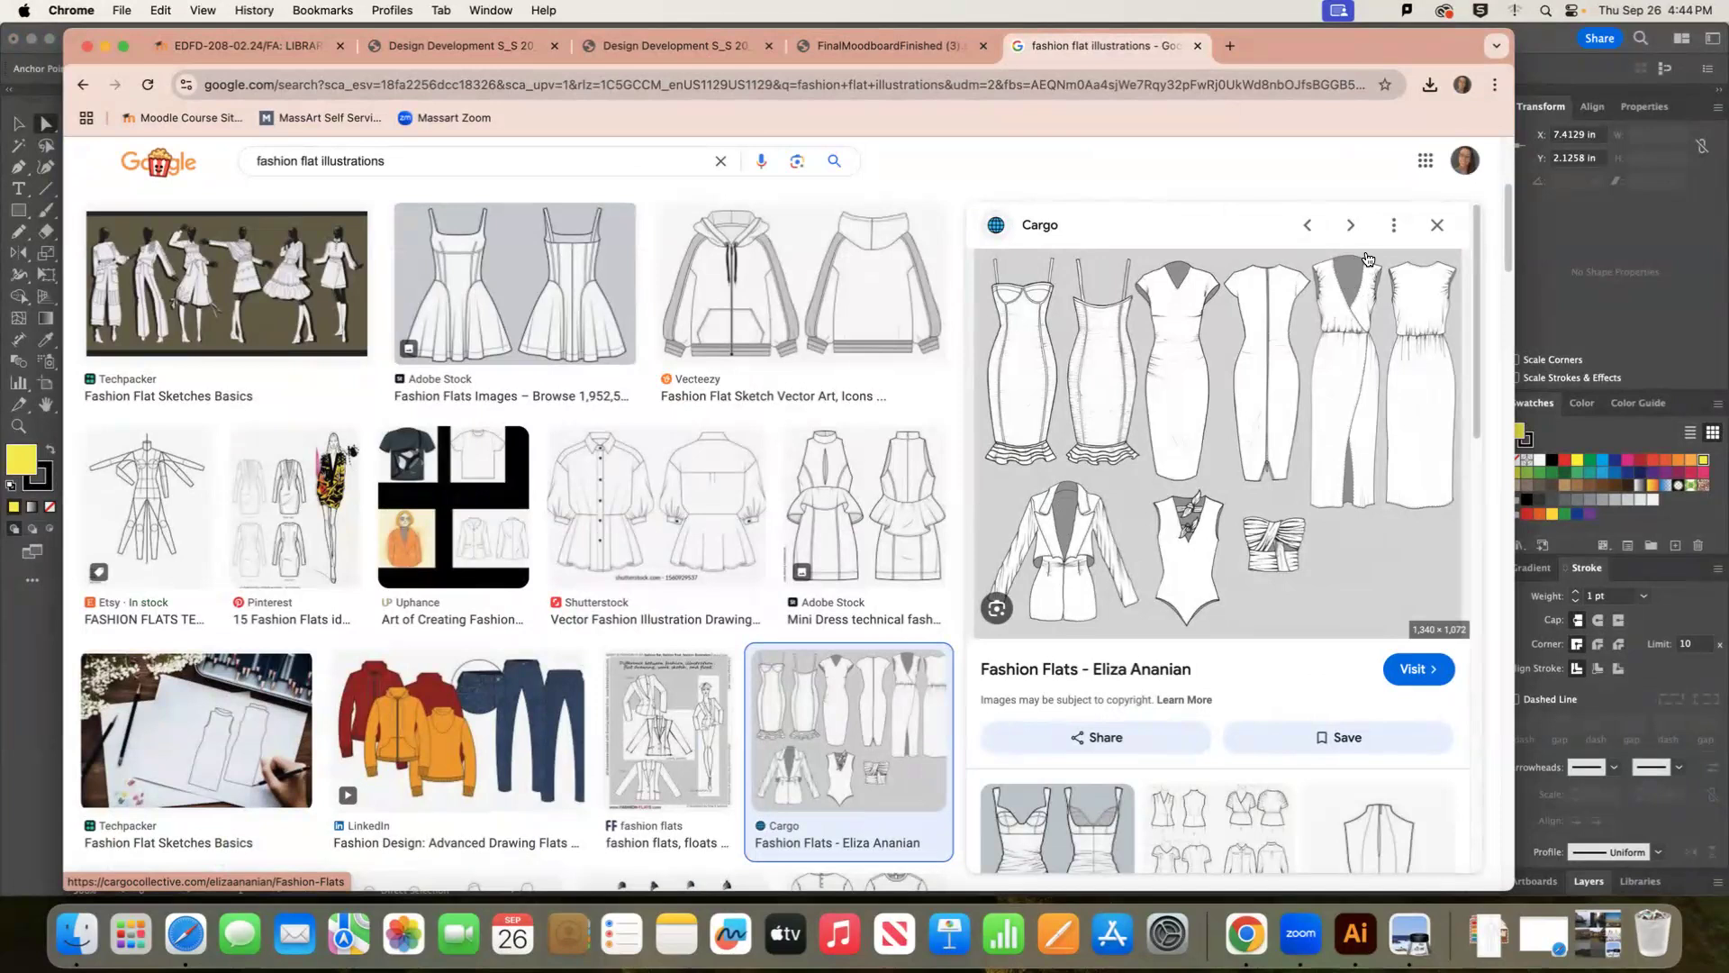
Switch back to Illustrator, fill the duplicated shirt body with the 50% gray swatch, and deselect it.
{"action": "left_click", "coordinate": [1642, 288]}
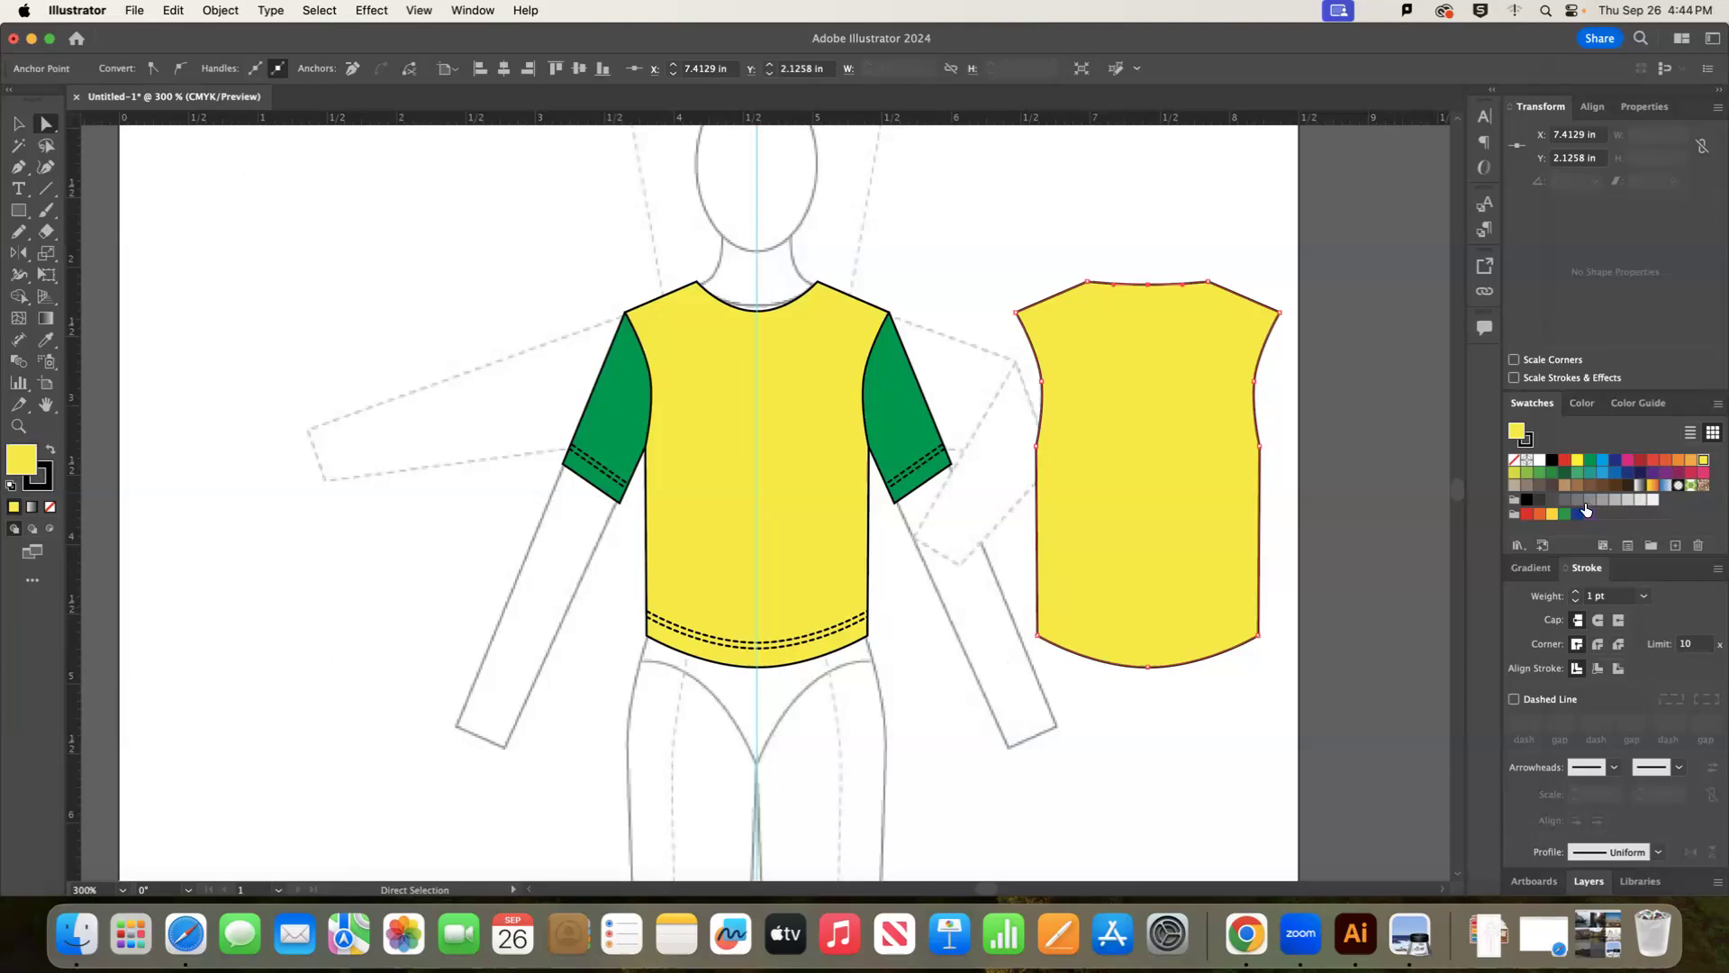
{"action": "left_click", "coordinate": [1589, 499]}
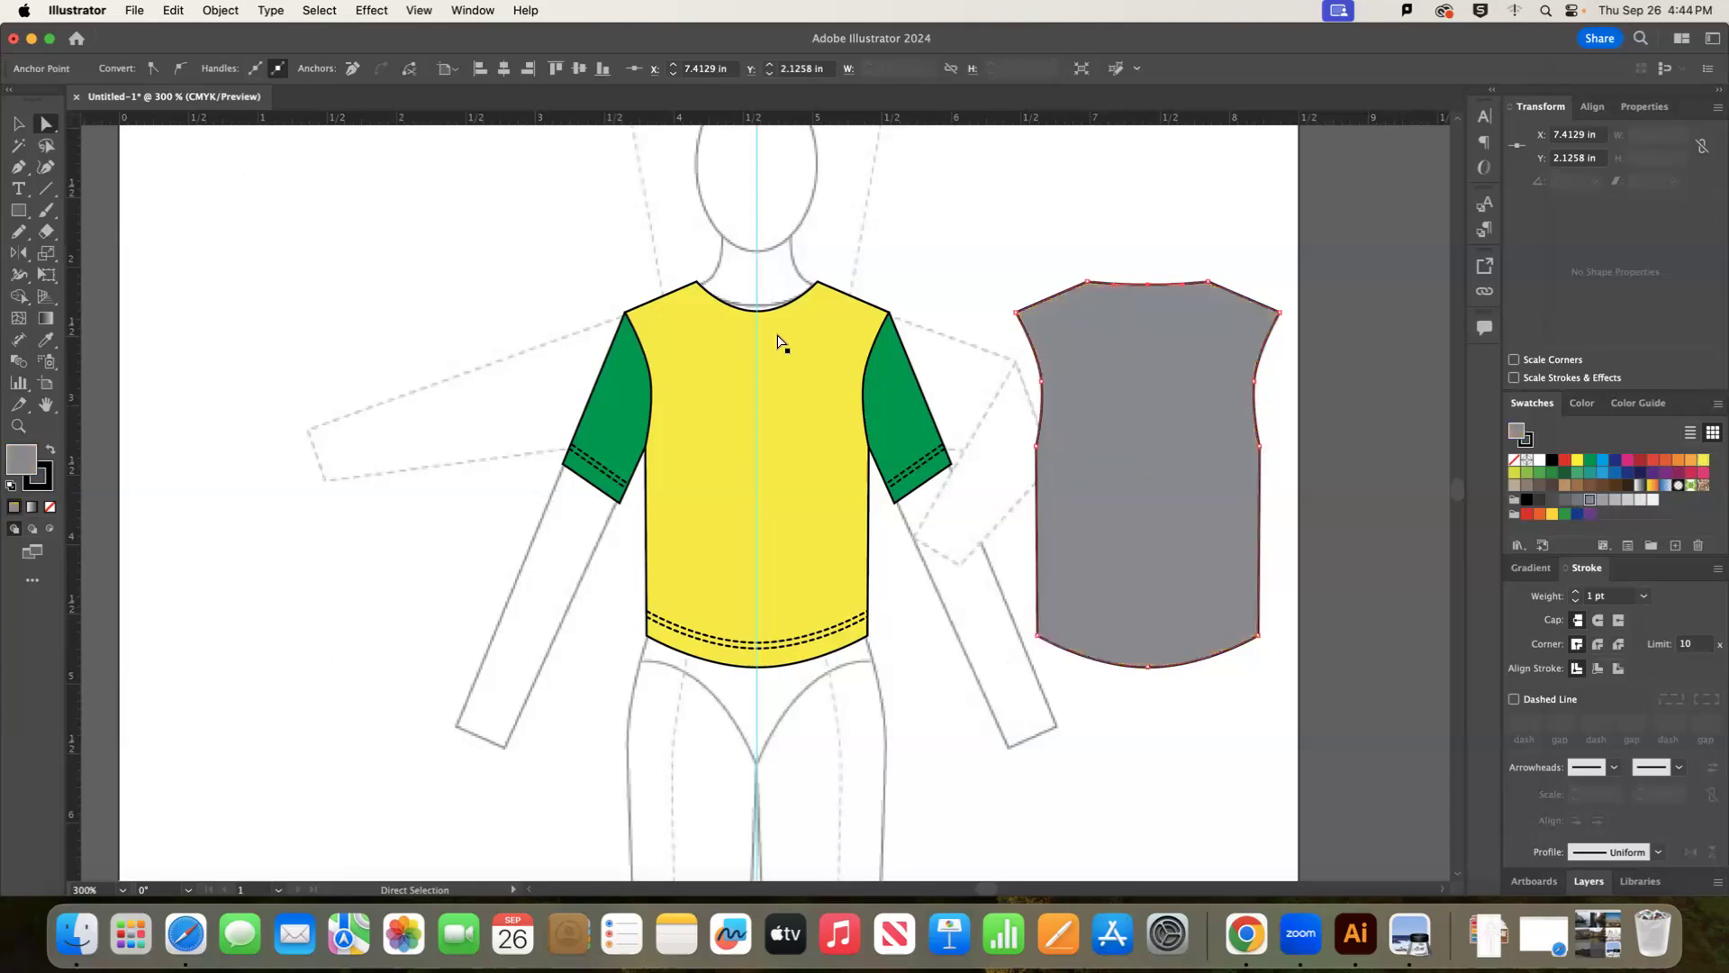
{"action": "key", "text": "v"}
{"action": "left_click", "coordinate": [577, 411]}
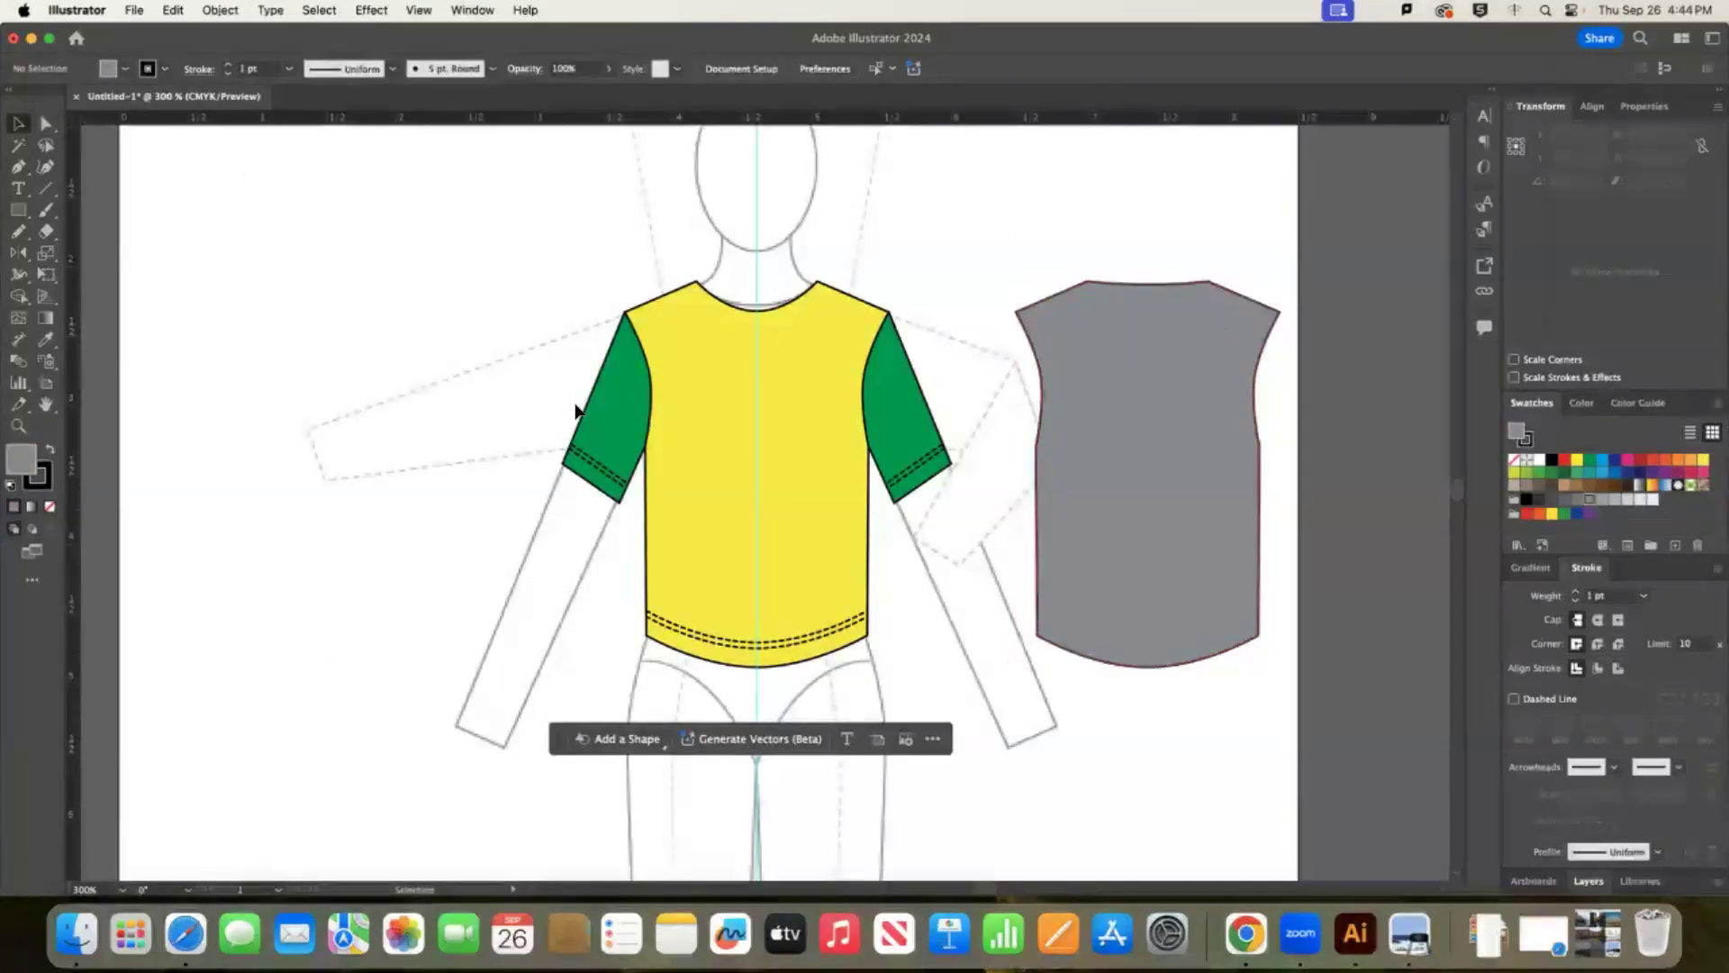
Move the gray body piece onto the figure, snapping its neck corner to the matching corner of the yellow shirt.
{"action": "left_click_drag", "start_coordinate": [1185, 370], "coordinate": [789, 374]}
{"action": "left_click_drag", "start_coordinate": [877, 407], "coordinate": [1293, 396]}
{"action": "left_click", "coordinate": [1227, 273]}
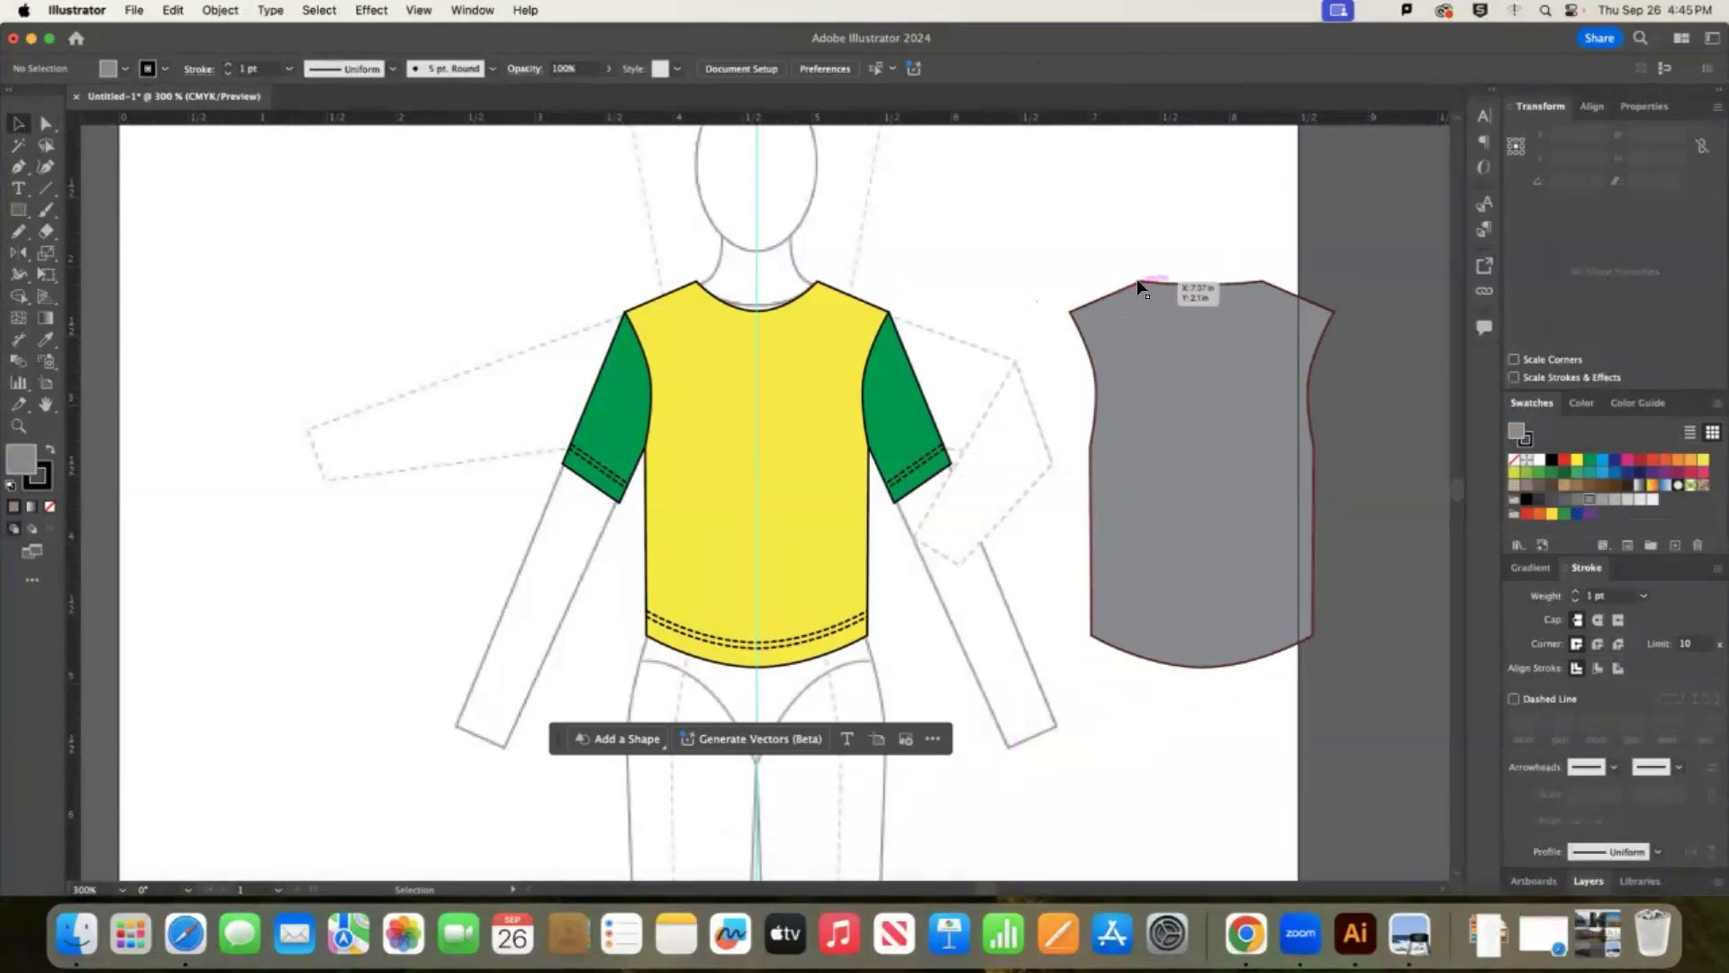
{"action": "left_click_drag", "start_coordinate": [747, 336], "coordinate": [699, 285]}
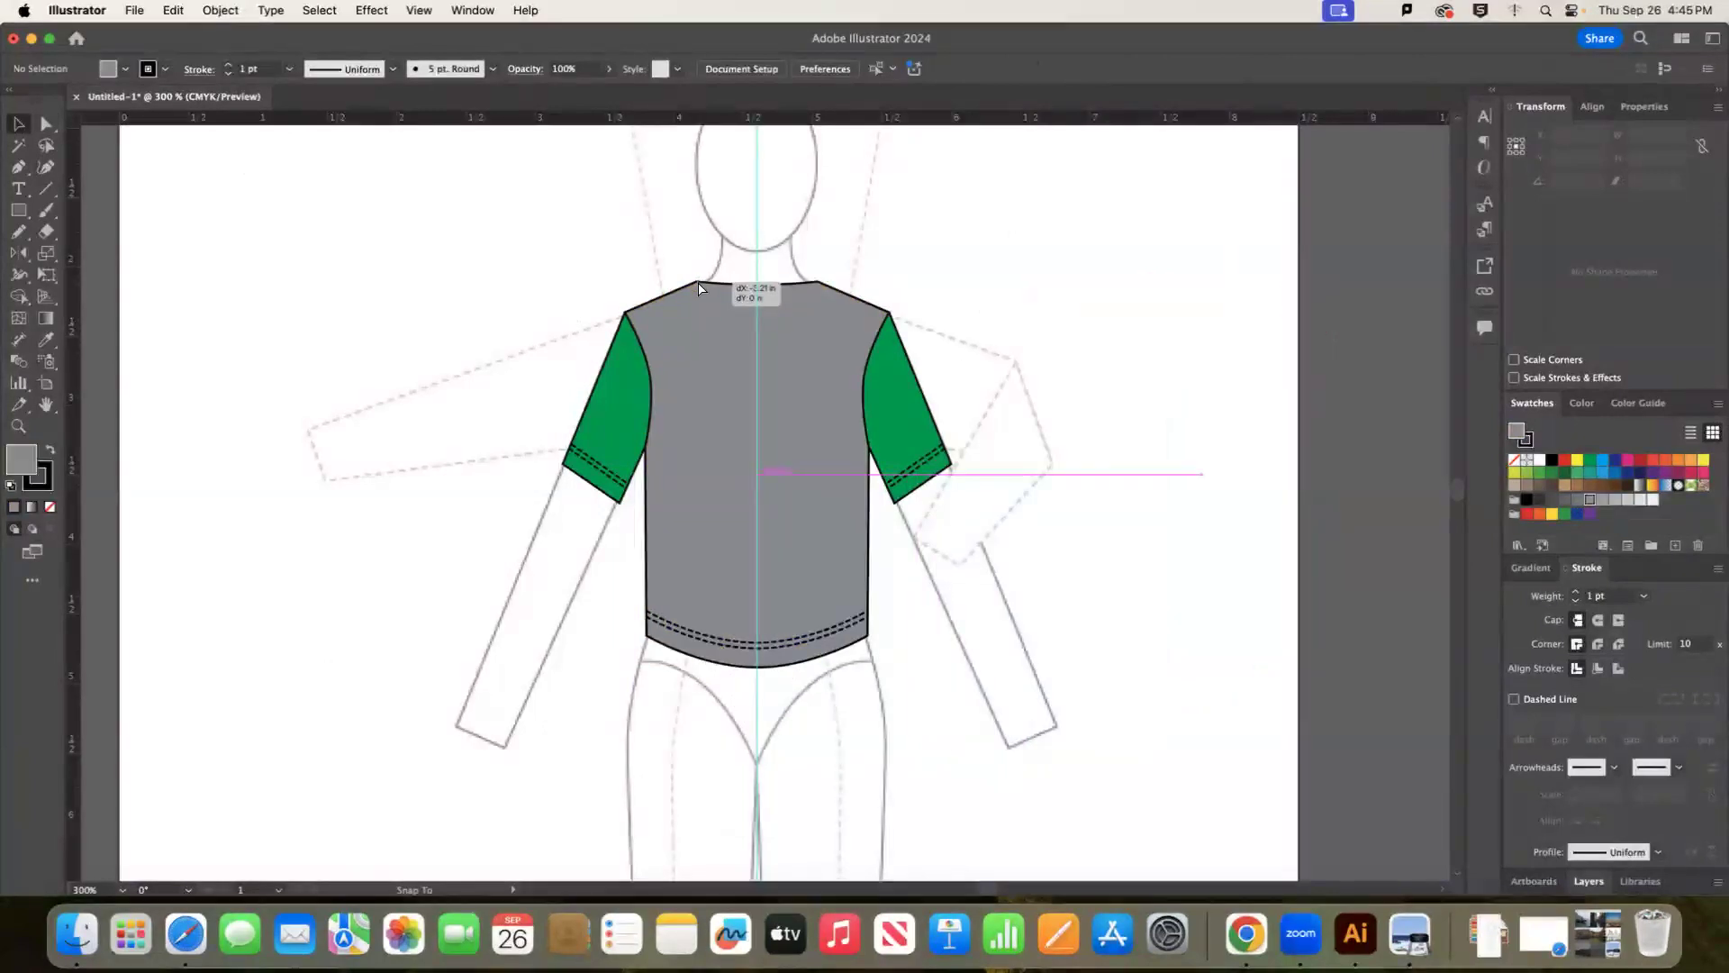
{"action": "left_click_drag", "start_coordinate": [763, 354], "coordinate": [761, 356]}
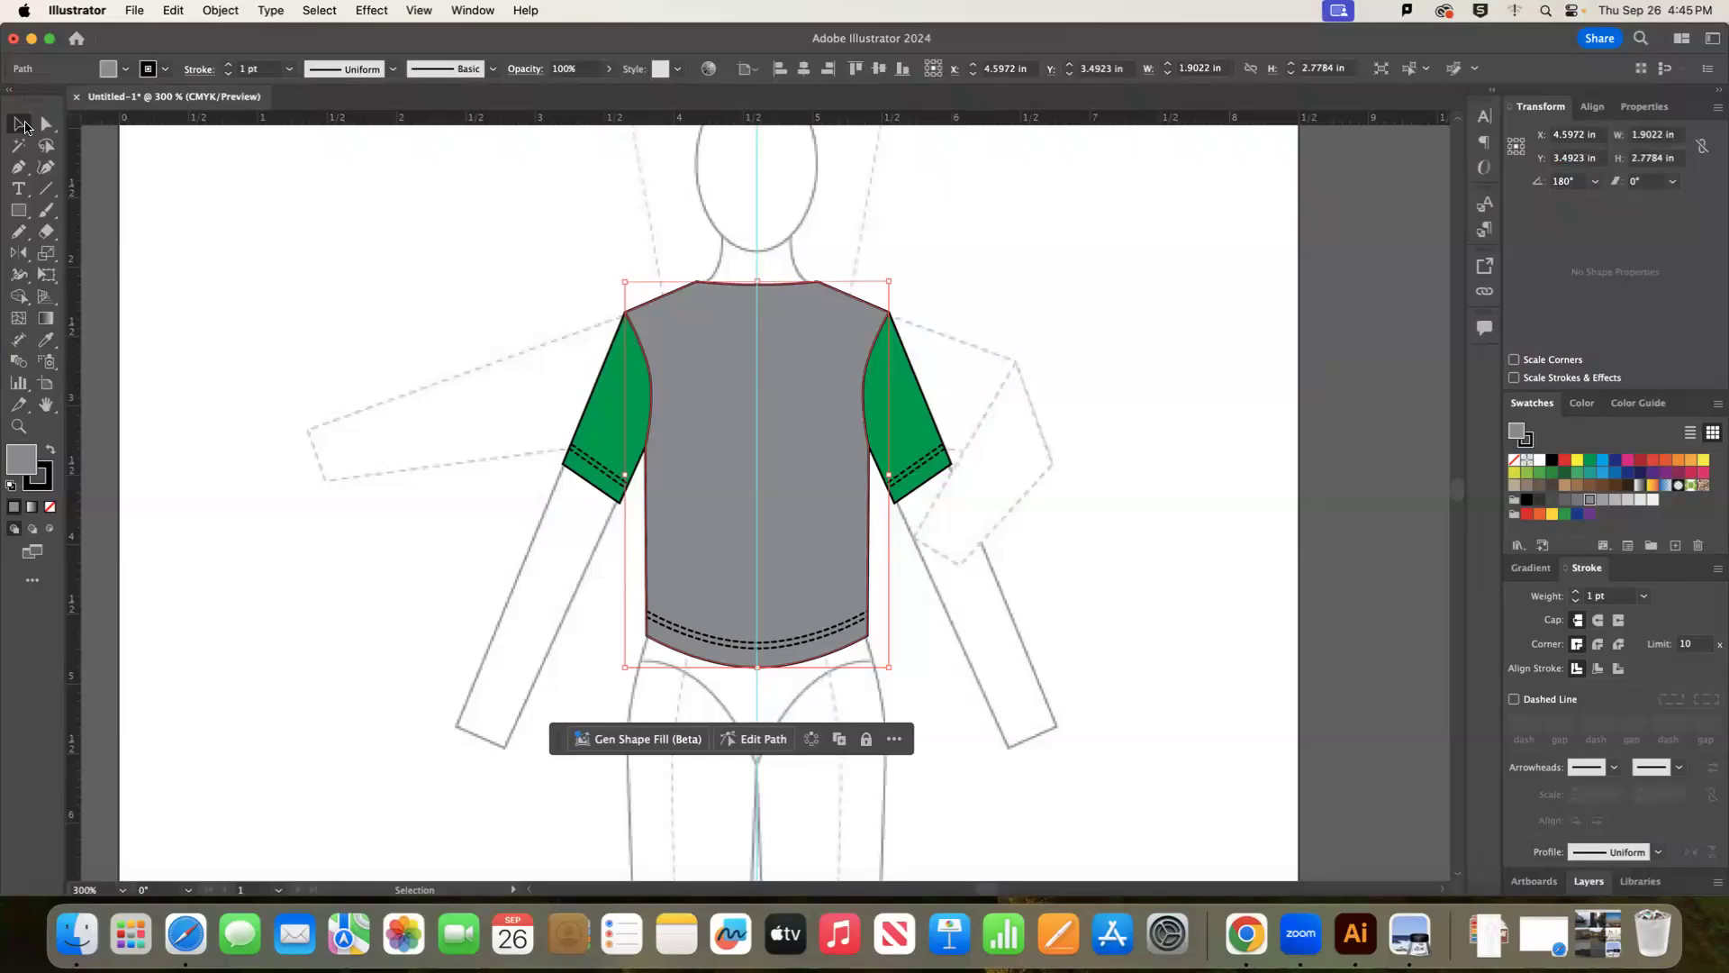
Send the gray body piece behind the yellow shirt and deselect it.
{"action": "left_click", "coordinate": [728, 423]}
{"action": "right_click", "coordinate": [733, 424]}
{"action": "mouse_move", "coordinate": [855, 804]}
{"action": "left_click", "coordinate": [1099, 243]}
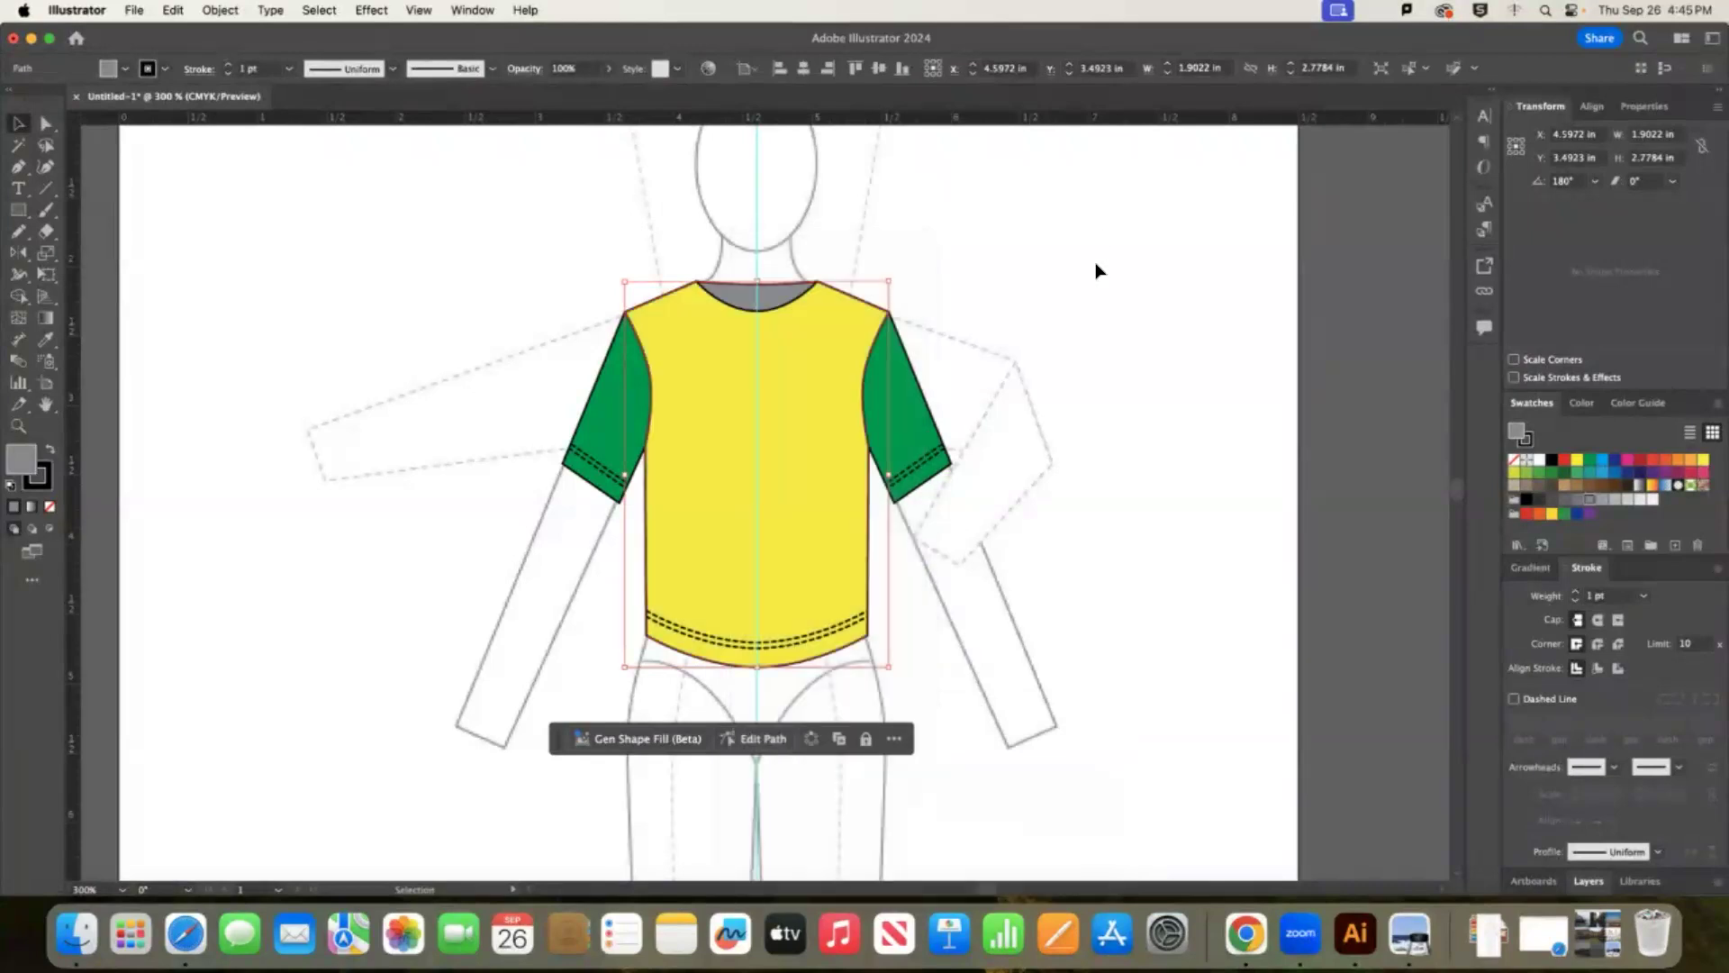
{"action": "left_click", "coordinate": [776, 299]}
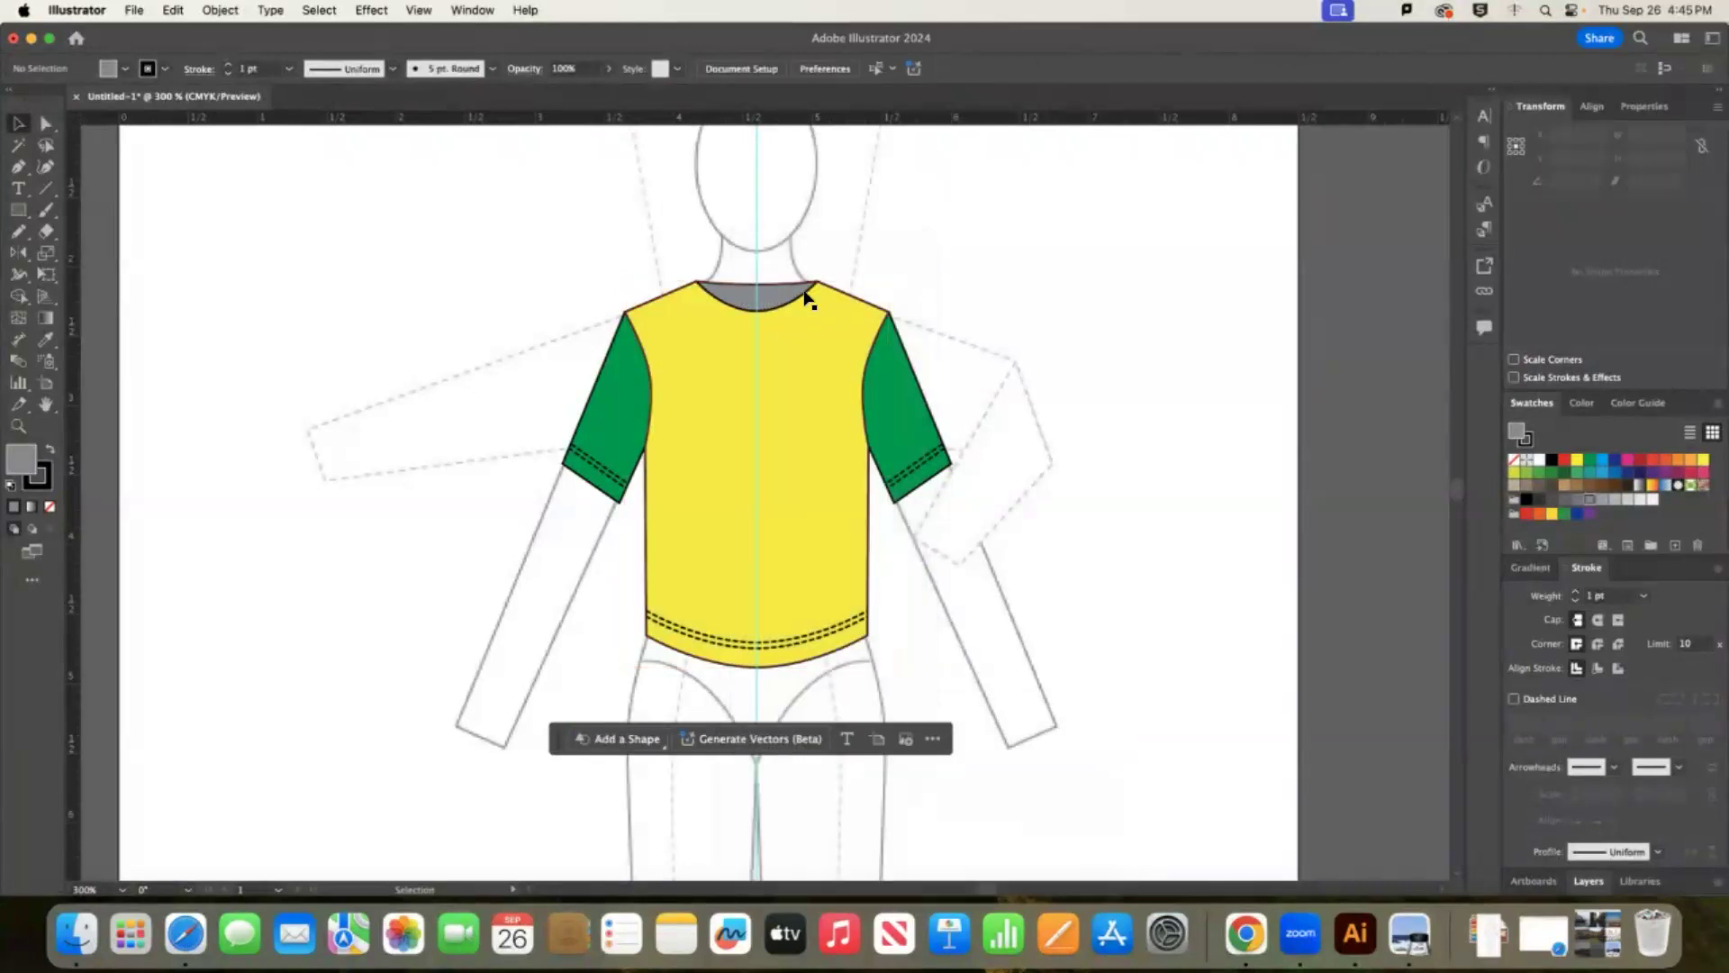
{"action": "scroll", "coordinate": [1026, 360], "scroll_direction": "down", "scroll_amount": 1}
{"action": "scroll", "coordinate": [991, 369], "scroll_direction": "up", "scroll_amount": 2}
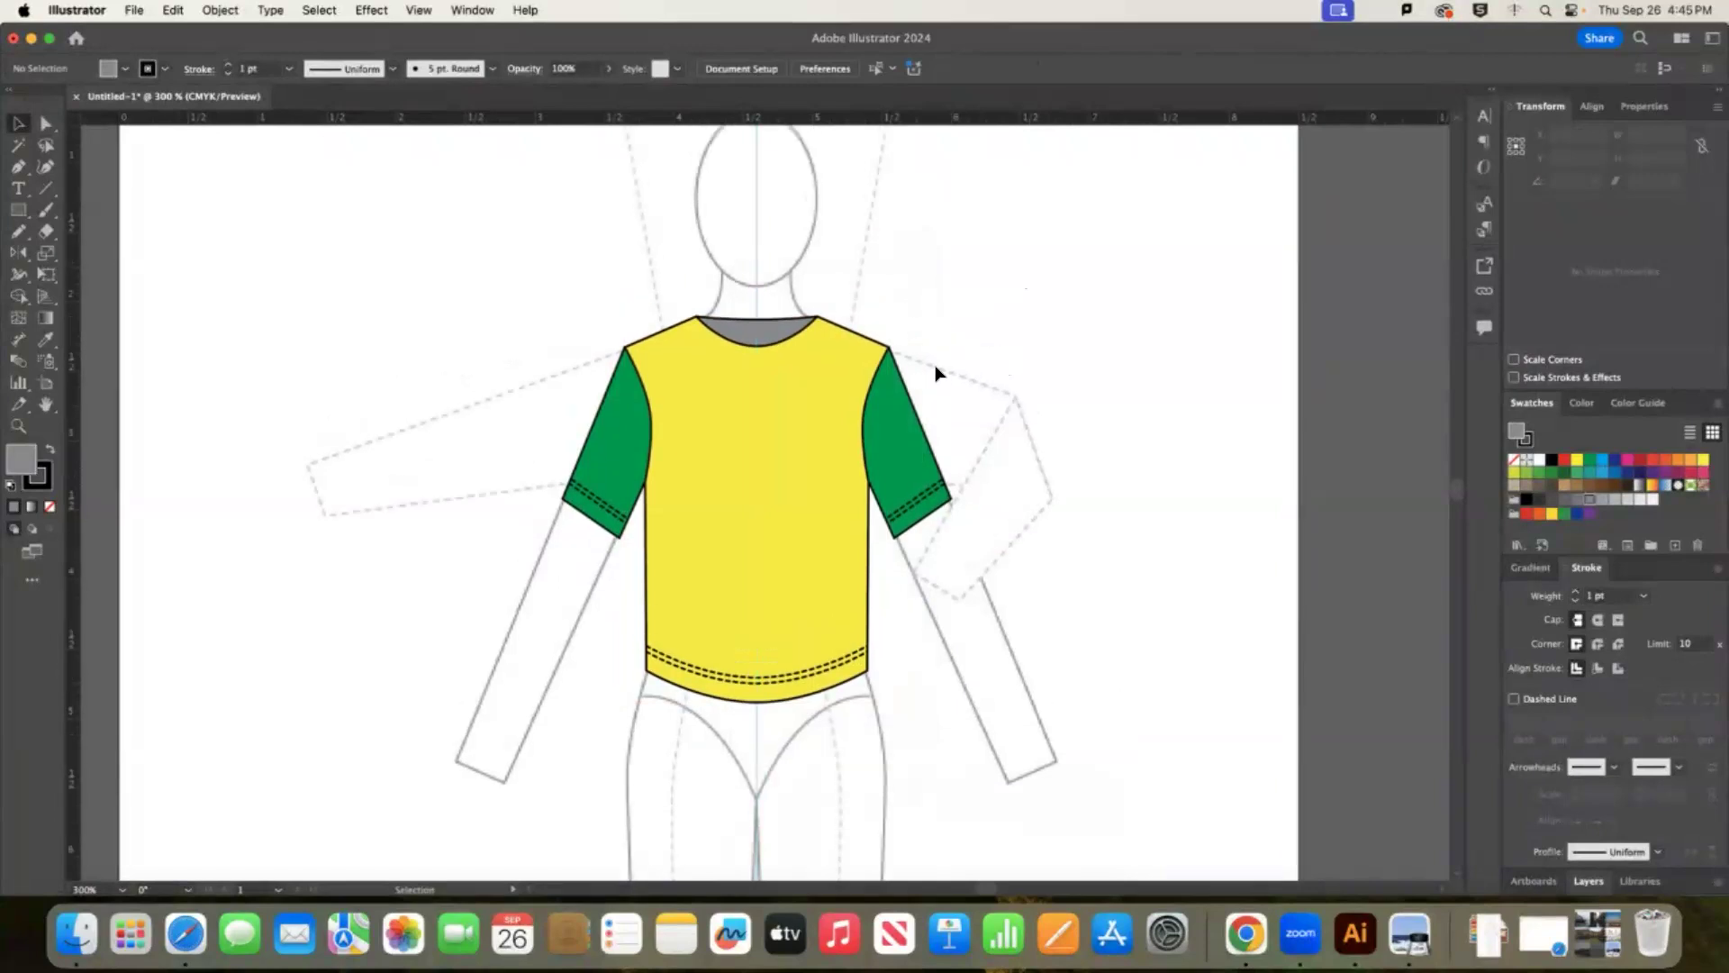
Delete the gray back piece behind the yellow shirt.
{"action": "left_click", "coordinate": [42, 126]}
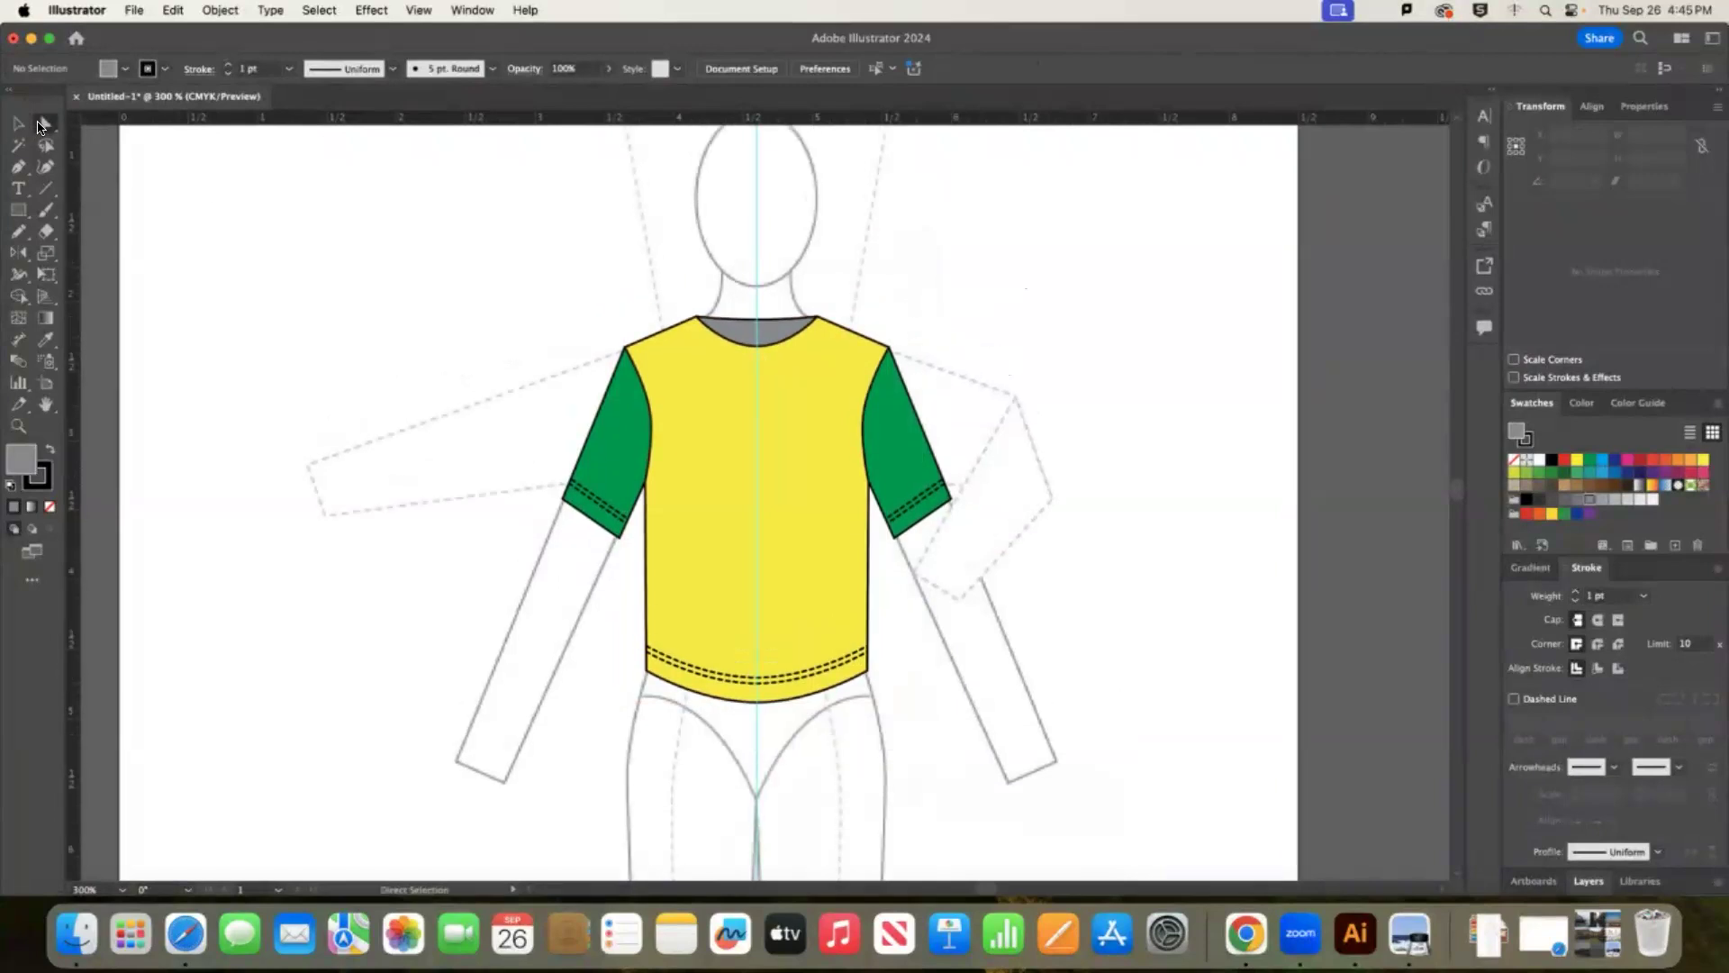
{"action": "left_click", "coordinate": [18, 123]}
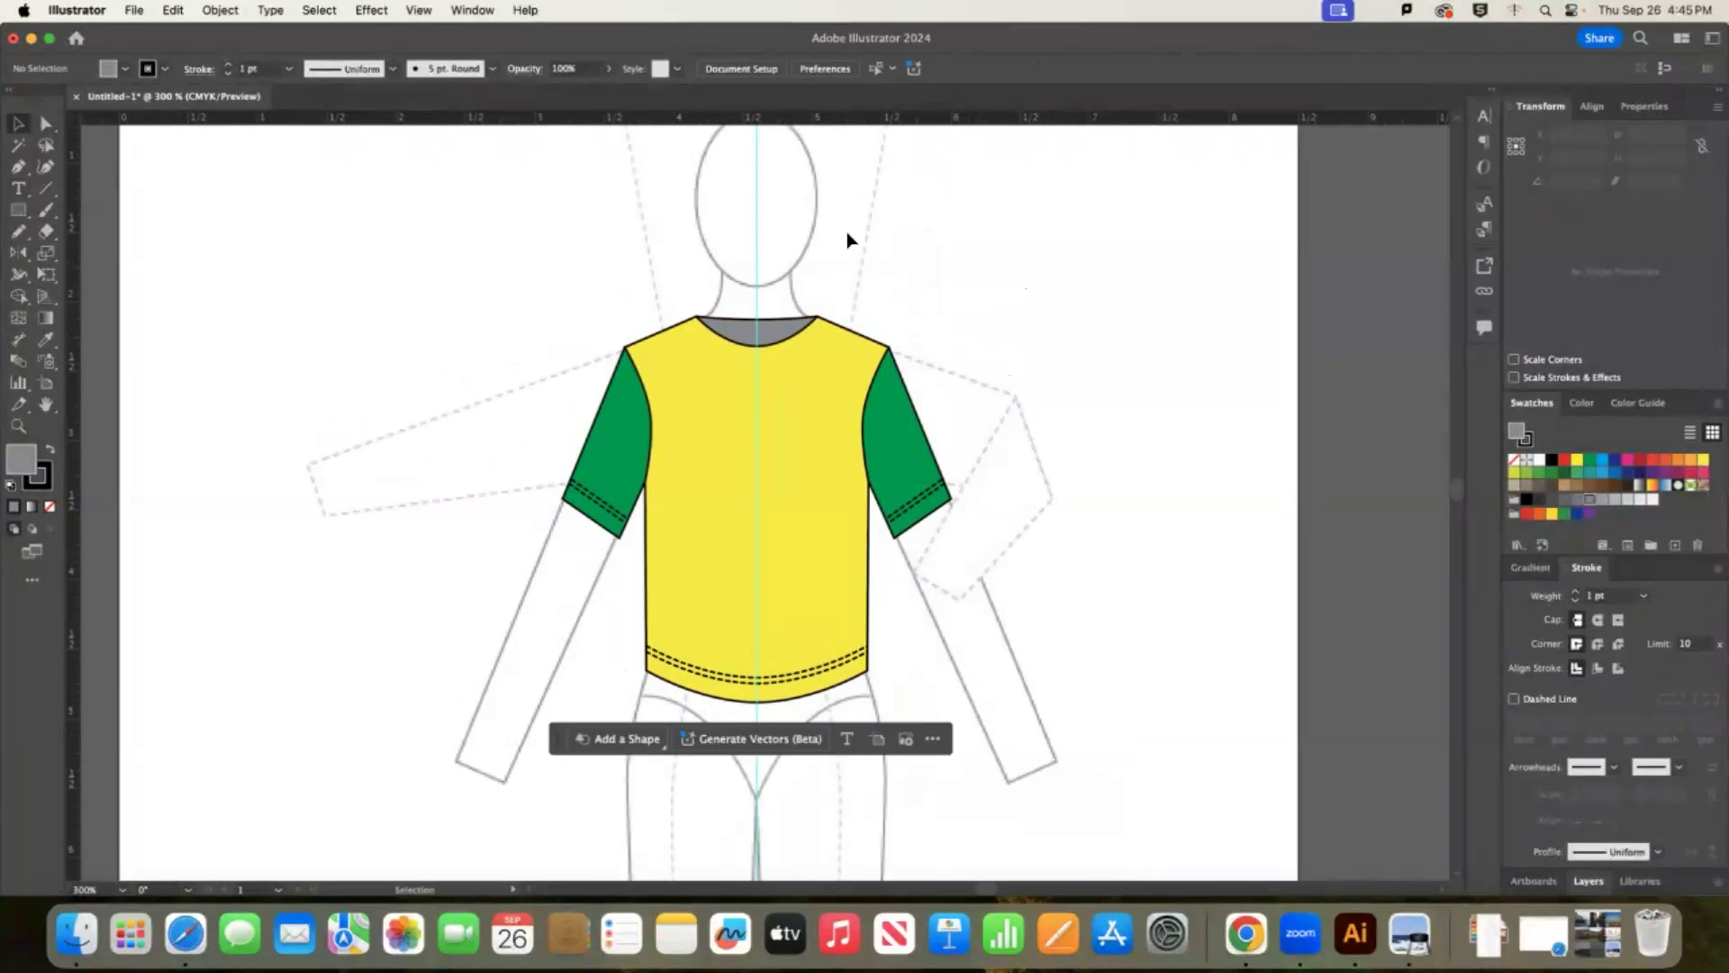
{"action": "left_click", "coordinate": [770, 320]}
{"action": "key", "text": "Delete"}
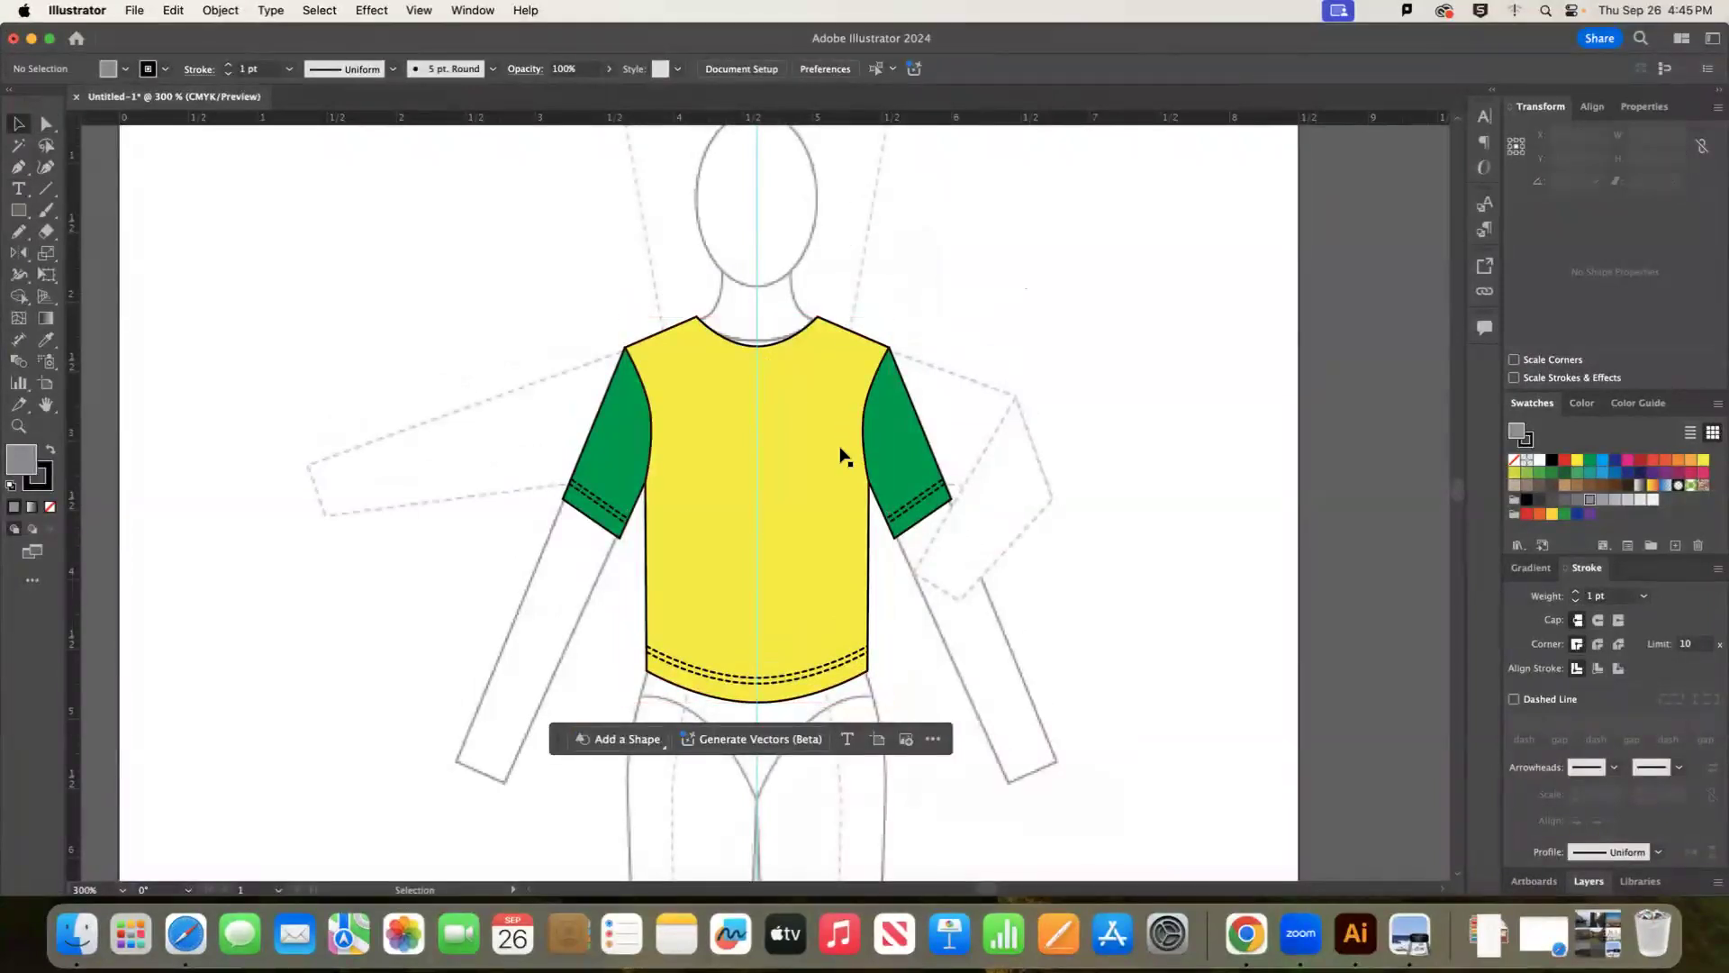
Duplicate the yellow shirt body again and position the copy on the empty artboard area beside the figure.
{"action": "left_click", "coordinate": [843, 455]}
{"action": "left_click_drag", "start_coordinate": [842, 455], "coordinate": [1175, 343]}
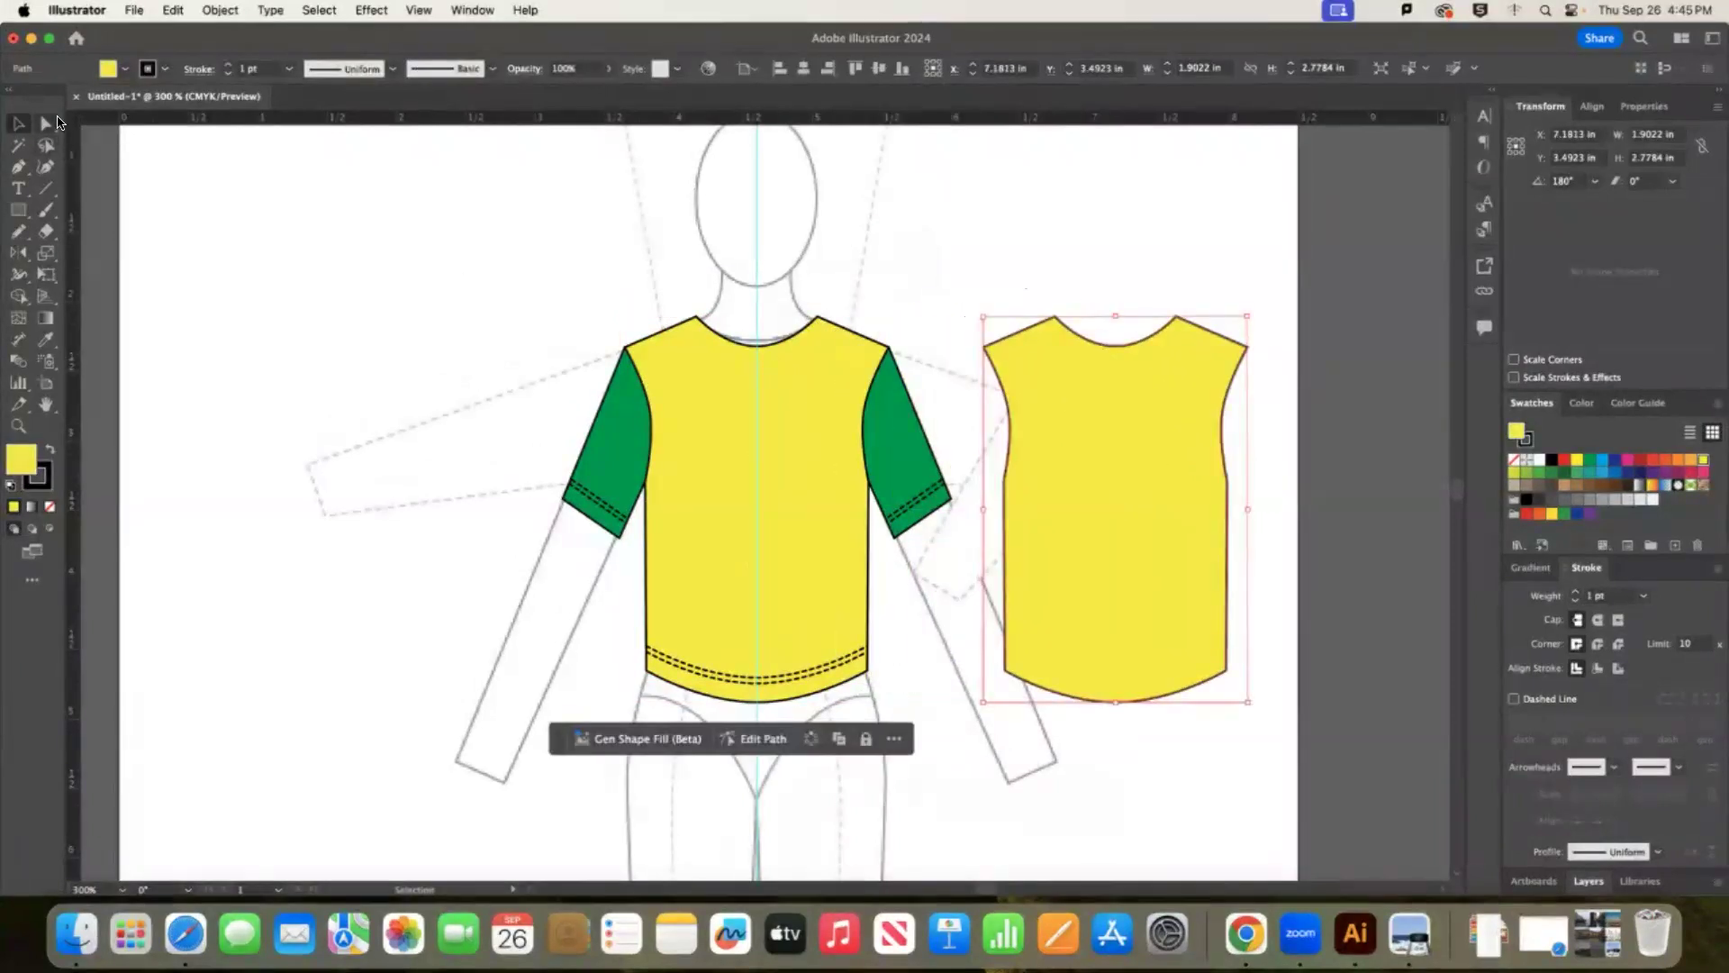
{"action": "left_click", "coordinate": [1169, 178]}
{"action": "left_click", "coordinate": [1160, 499]}
{"action": "left_click_drag", "start_coordinate": [1158, 501], "coordinate": [1115, 486]}
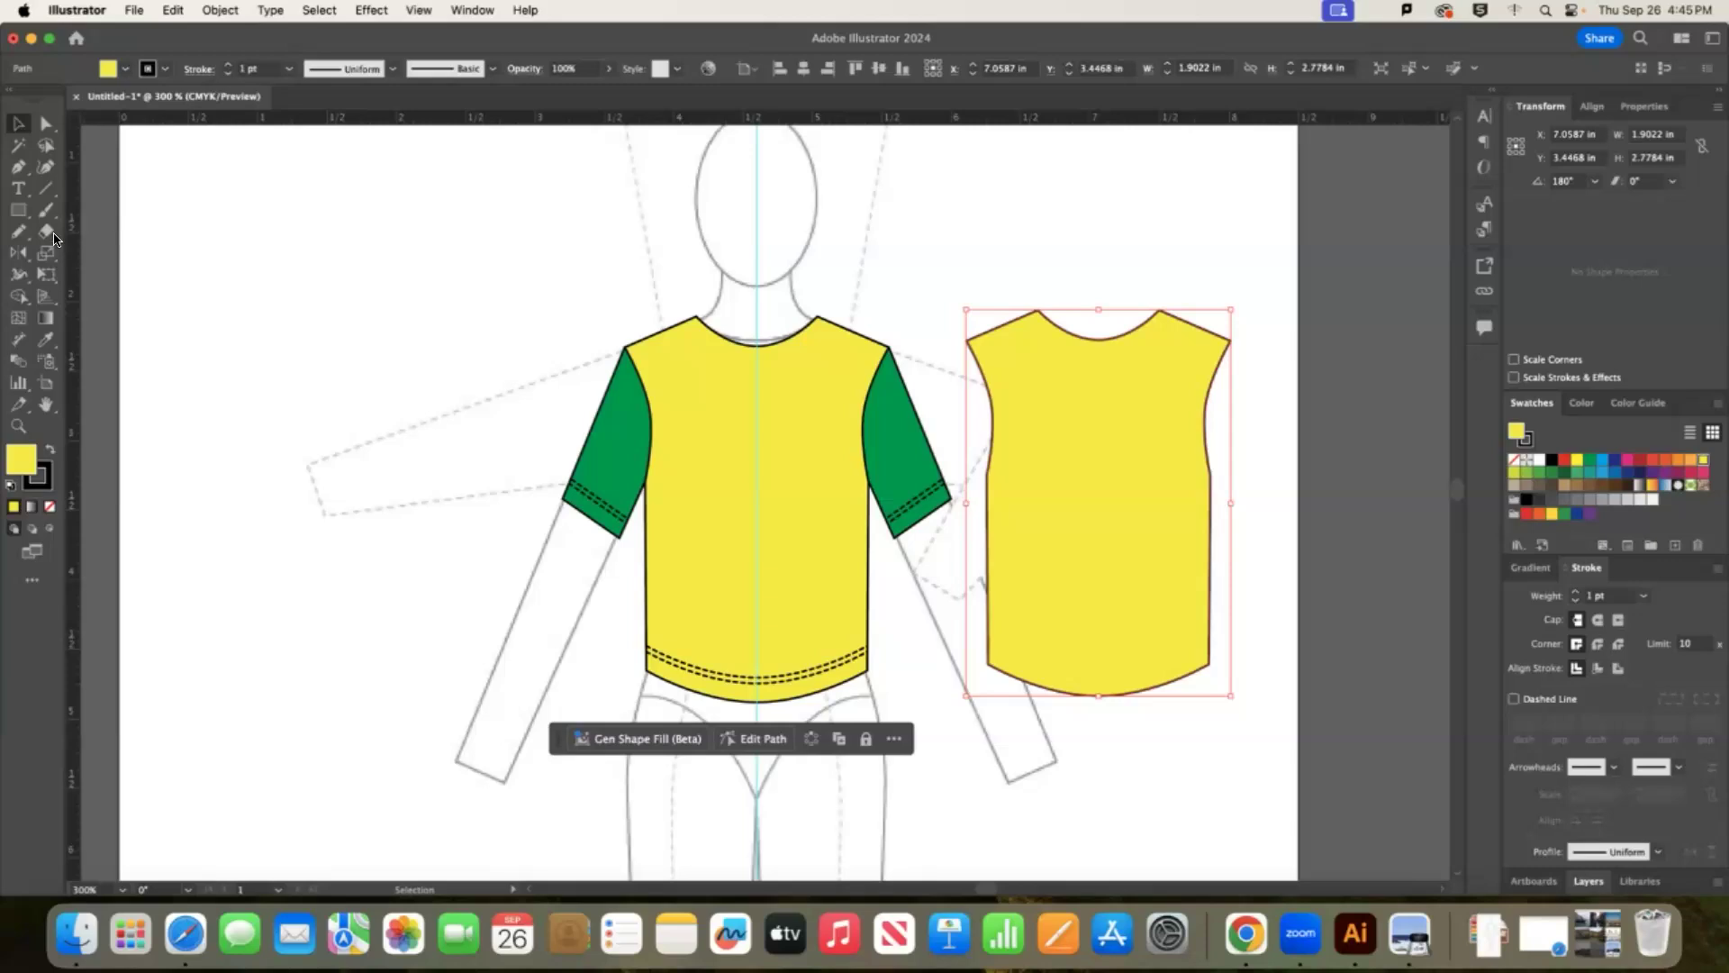
{"action": "left_click", "coordinate": [18, 253]}
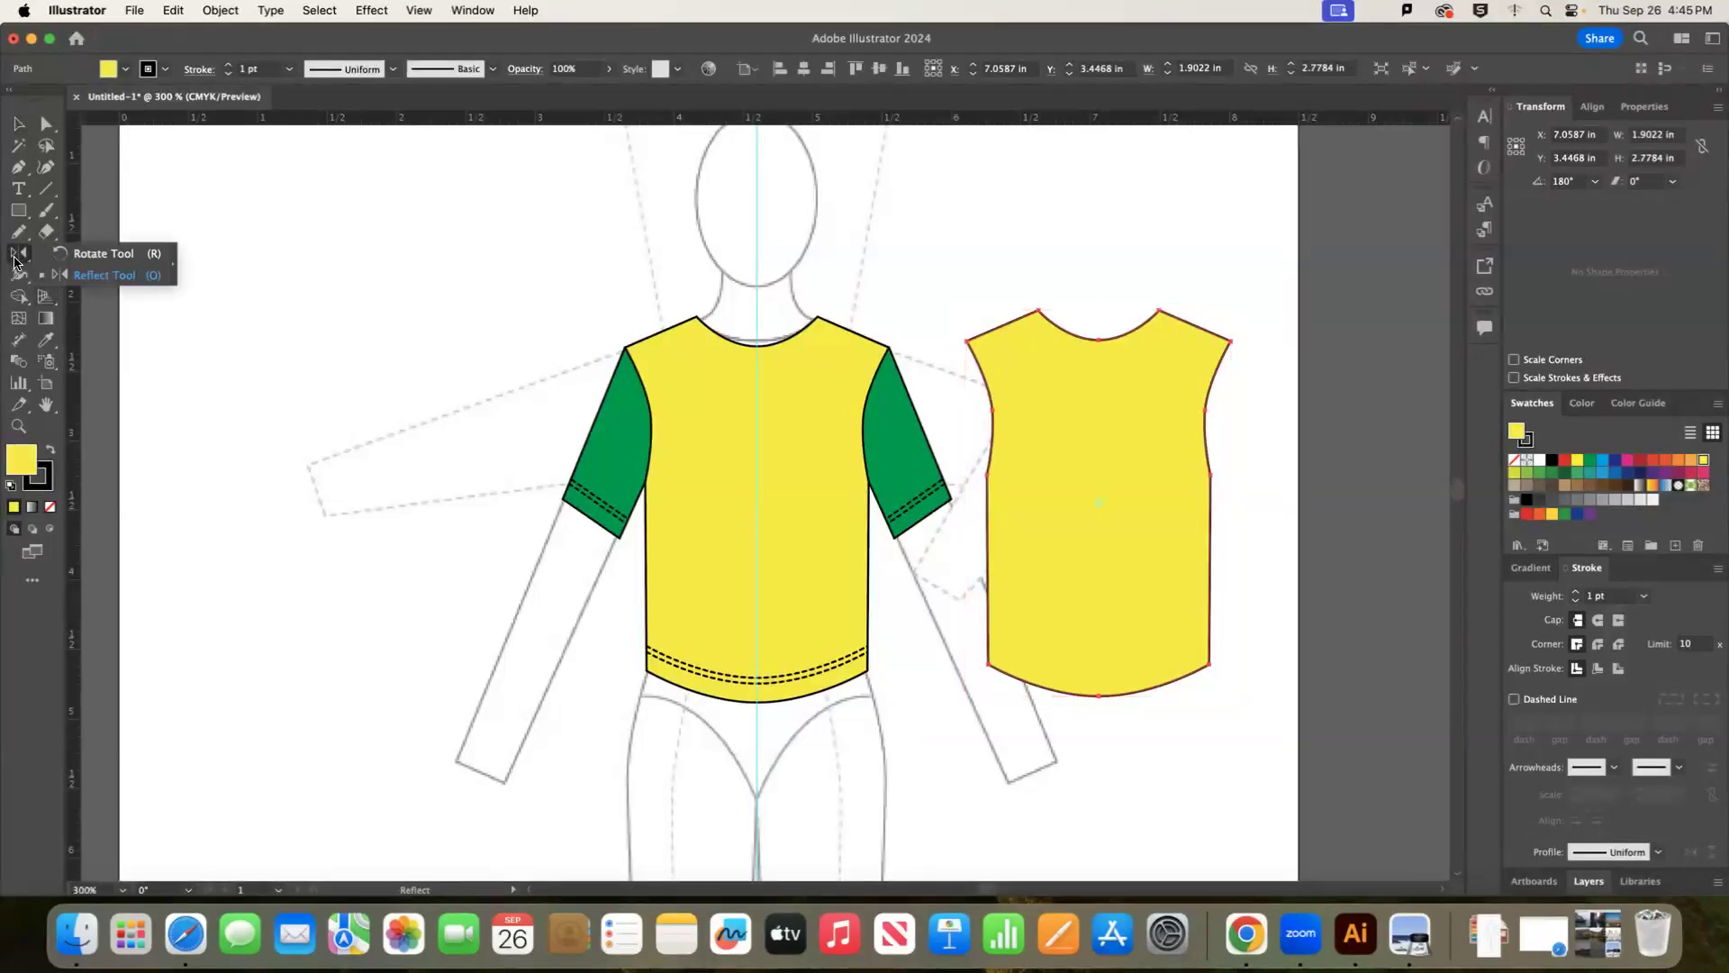
{"action": "left_click", "coordinate": [46, 231]}
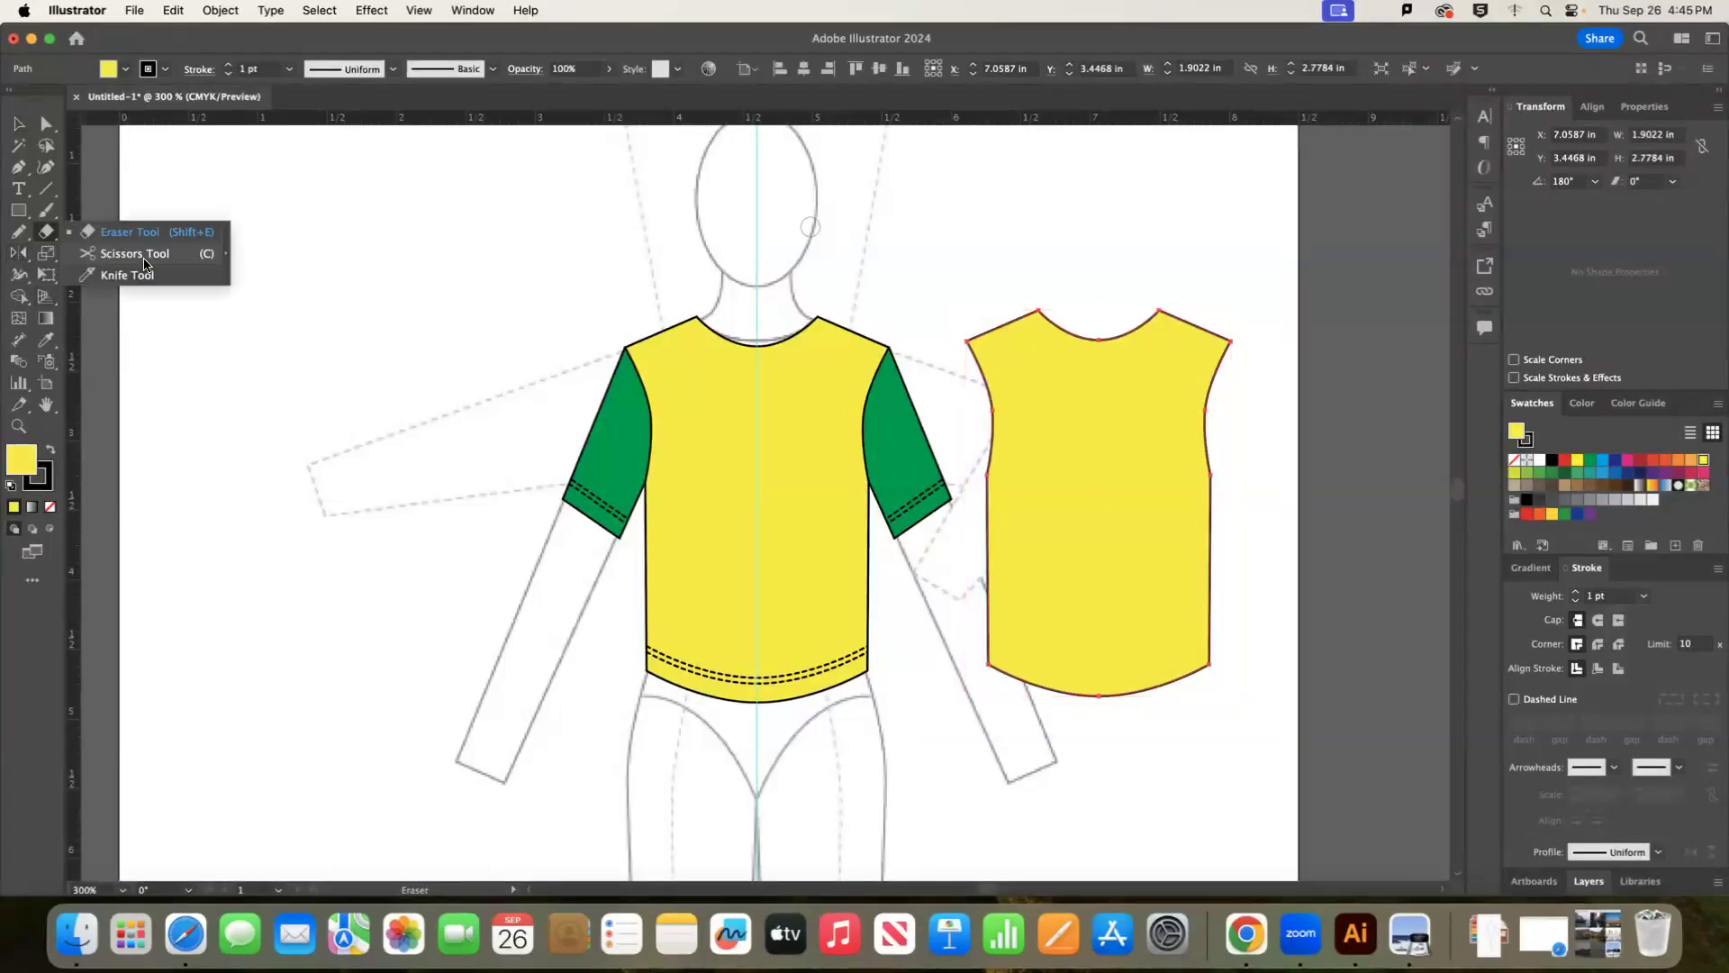
{"action": "key", "text": "v"}
Raise the center neckline anchor of the duplicated body until the back neckline runs nearly straight between the shoulders.
{"action": "left_click_drag", "start_coordinate": [1103, 343], "coordinate": [1164, 294]}
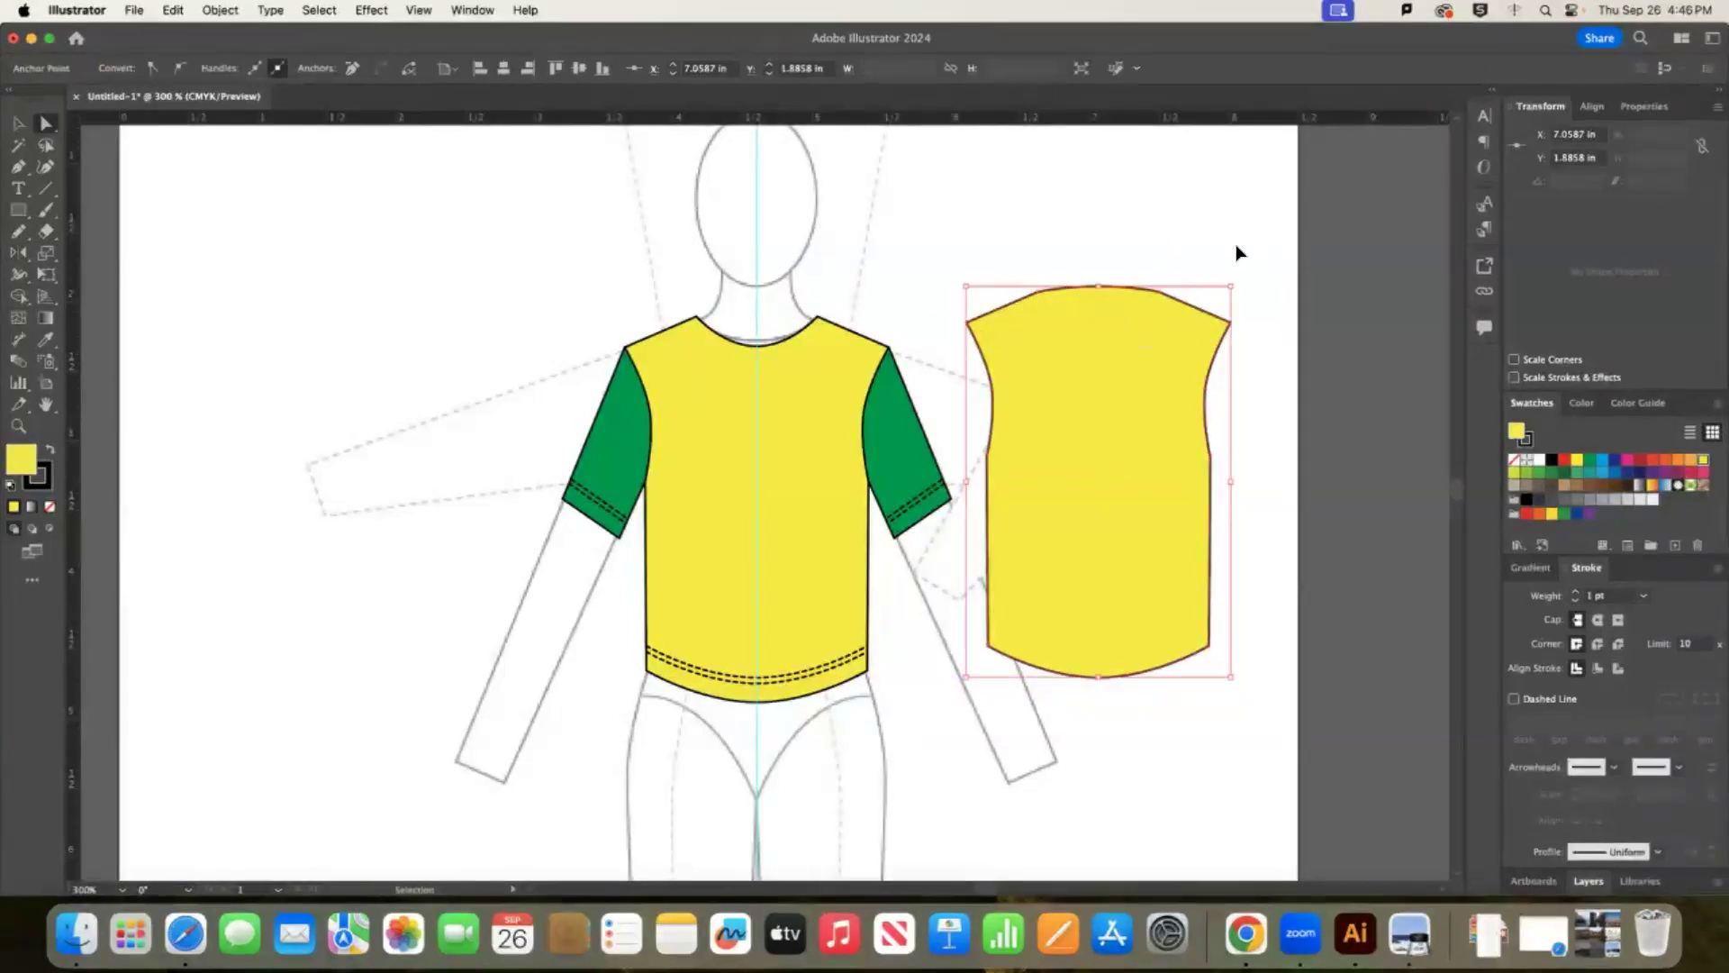
{"action": "key", "text": "super+z"}
{"action": "key", "text": "a"}
{"action": "left_click_drag", "start_coordinate": [1099, 322], "coordinate": [1100, 289]}
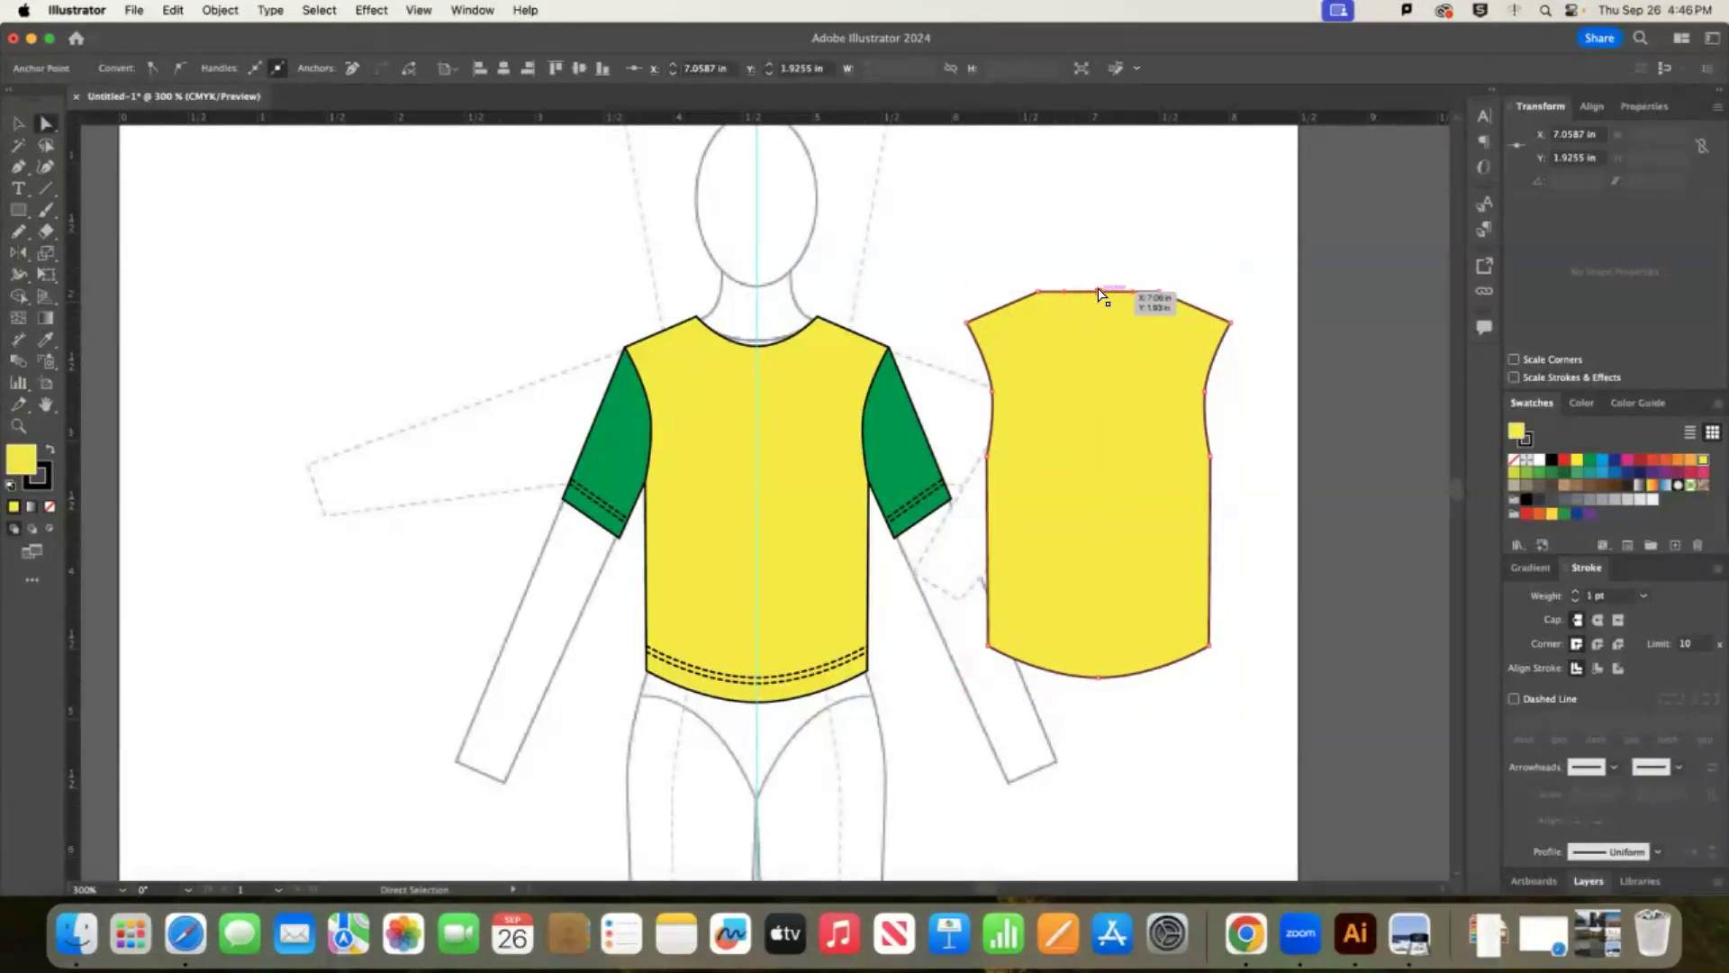
Fill the duplicated body with 50% gray and snap its neck corner onto the matching corner of the yellow shirt.
{"action": "left_click", "coordinate": [1592, 505]}
{"action": "key", "text": "v"}
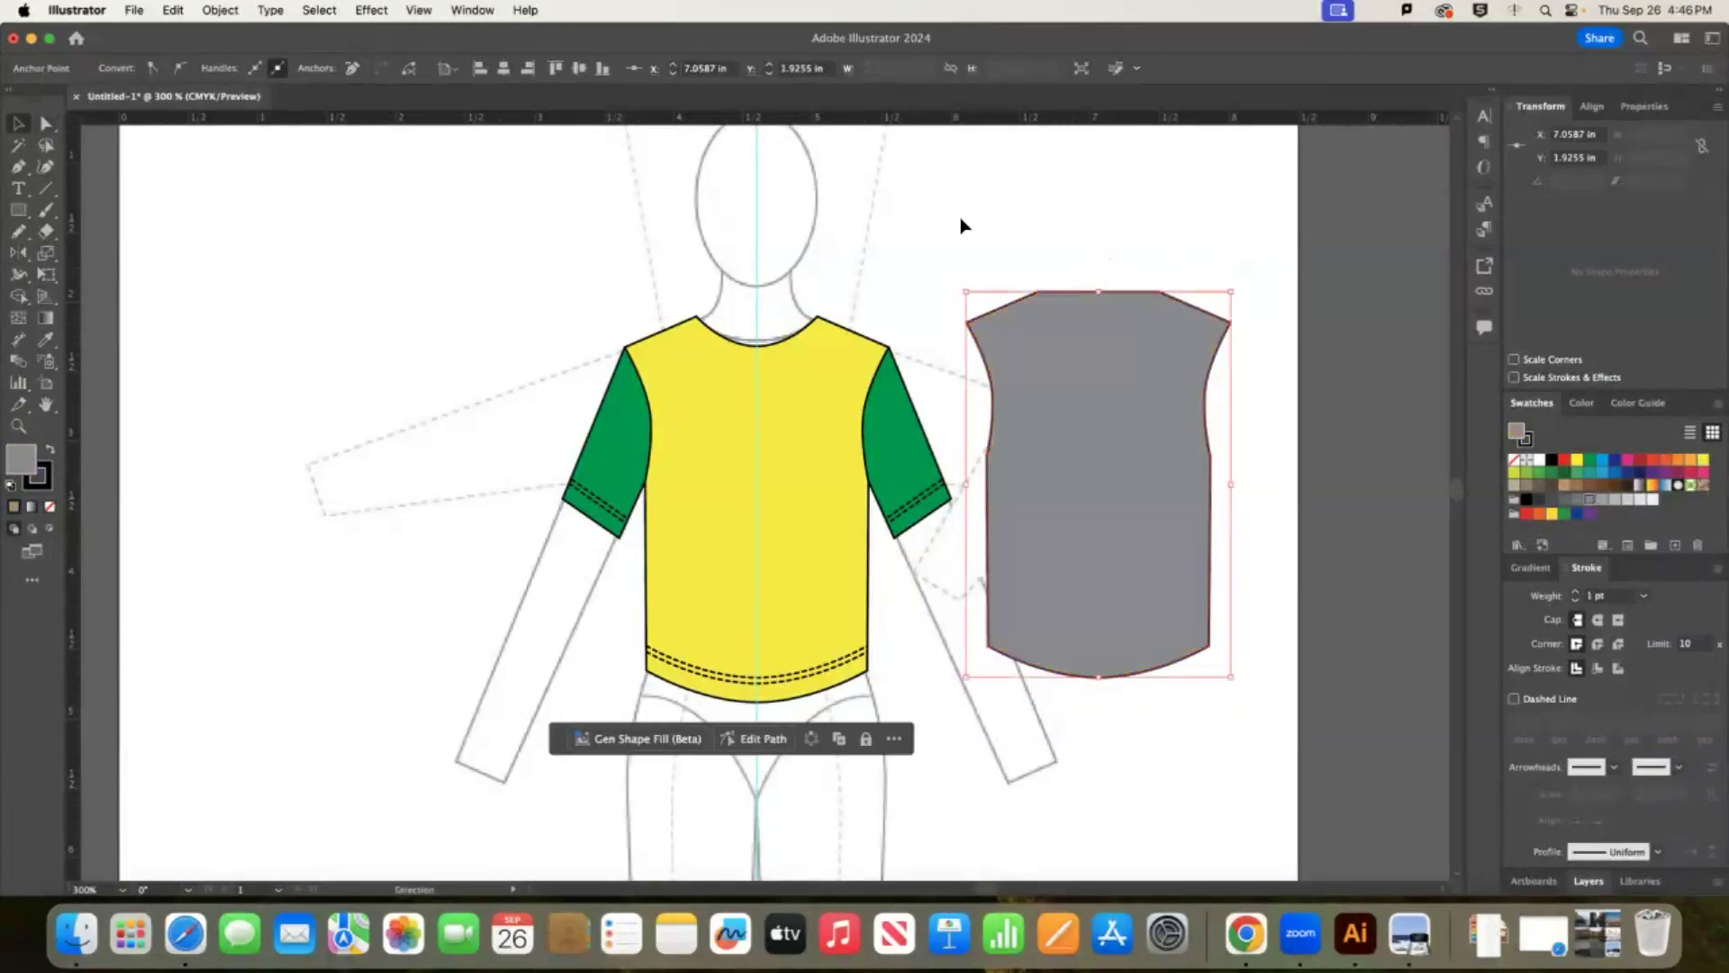
{"action": "left_click", "coordinate": [1080, 244]}
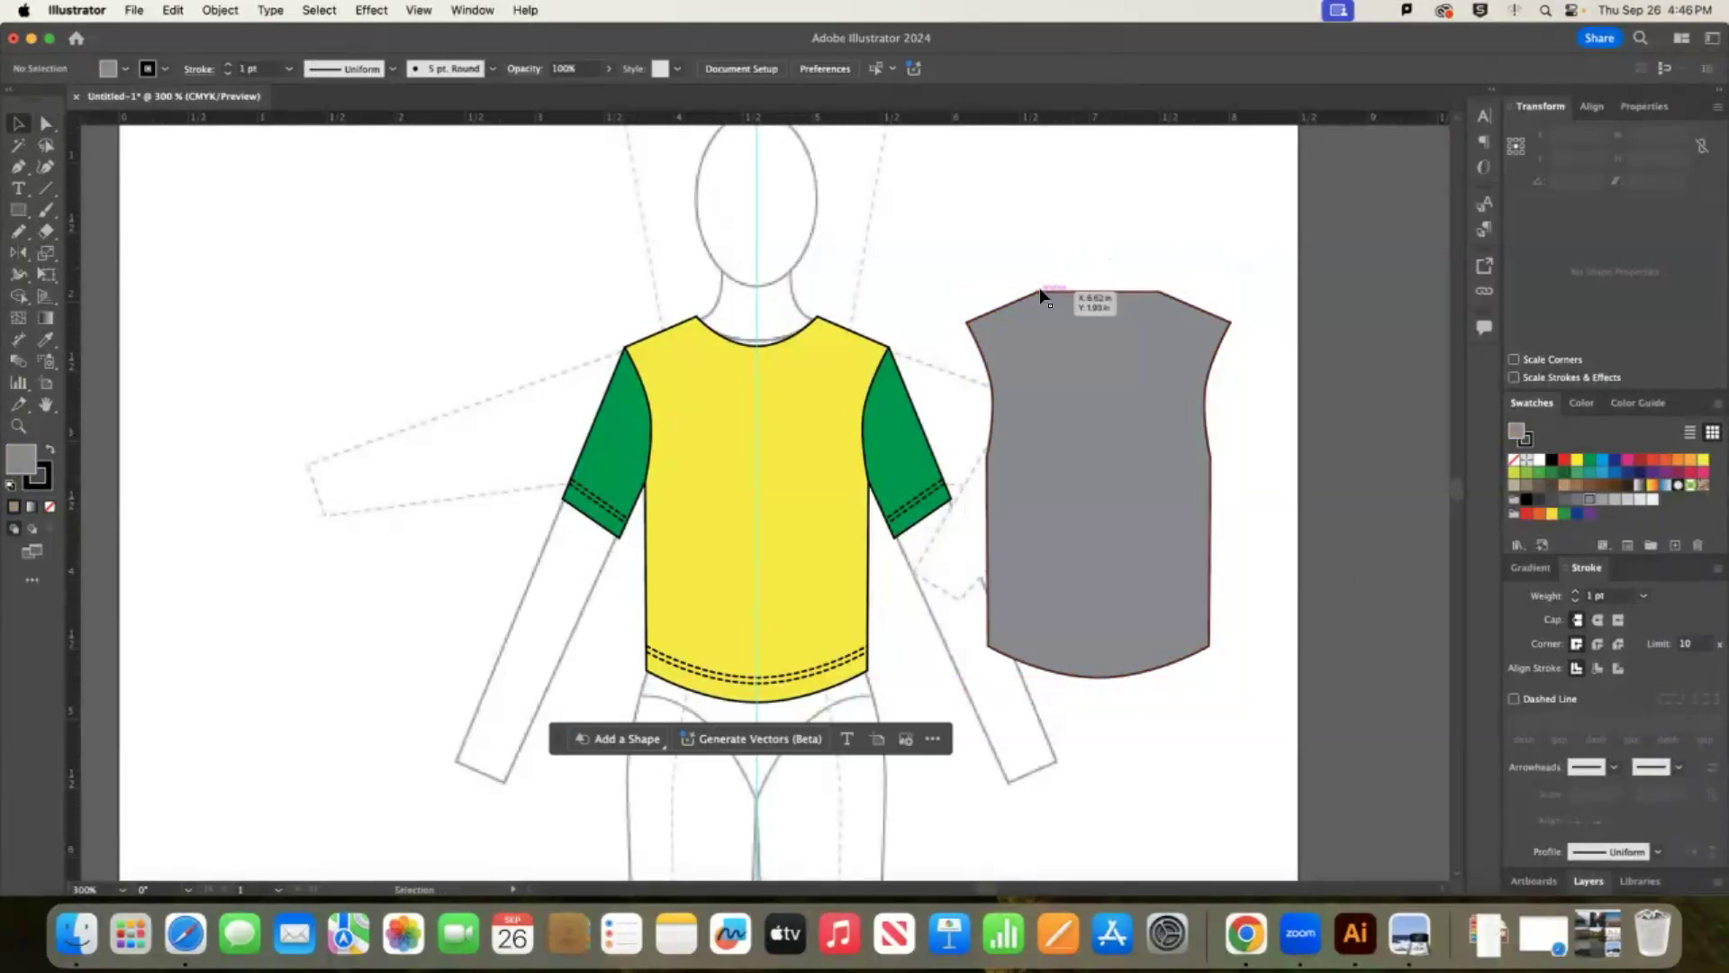
{"action": "left_click_drag", "start_coordinate": [1042, 291], "coordinate": [696, 322]}
Arrange the gray back piece behind the yellow shirt front and clear the selection.
{"action": "left_click", "coordinate": [18, 127]}
{"action": "right_click", "coordinate": [823, 425]}
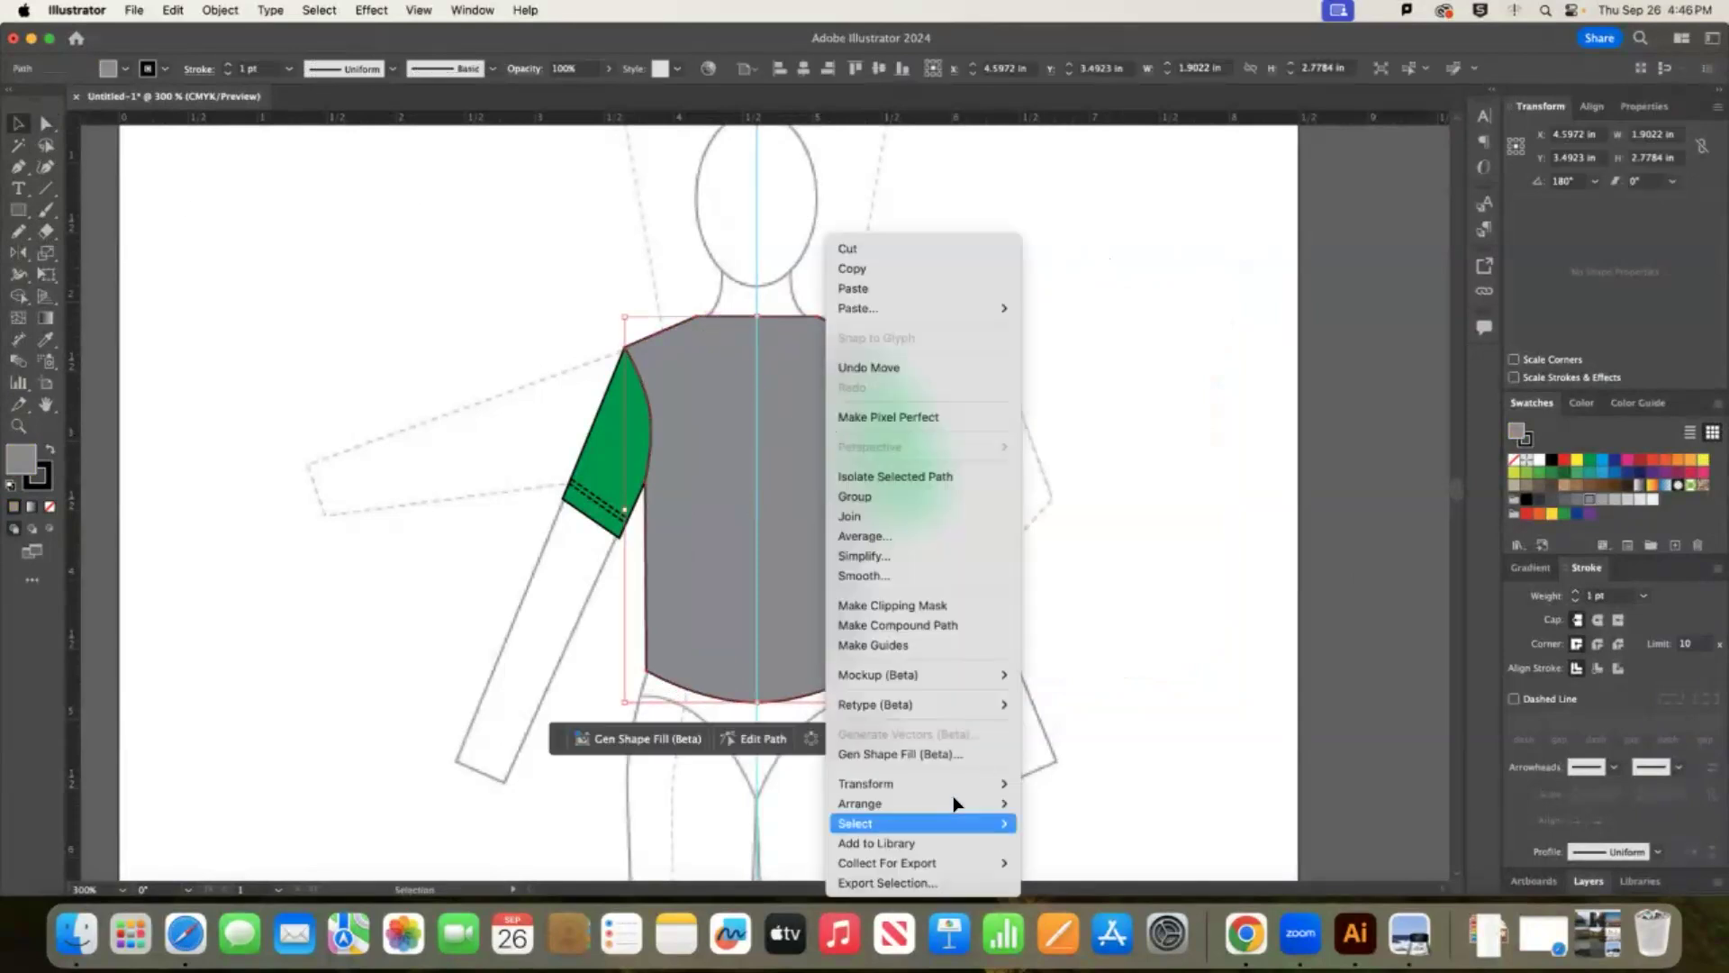
{"action": "mouse_move", "coordinate": [955, 803]}
{"action": "left_click", "coordinate": [1091, 854]}
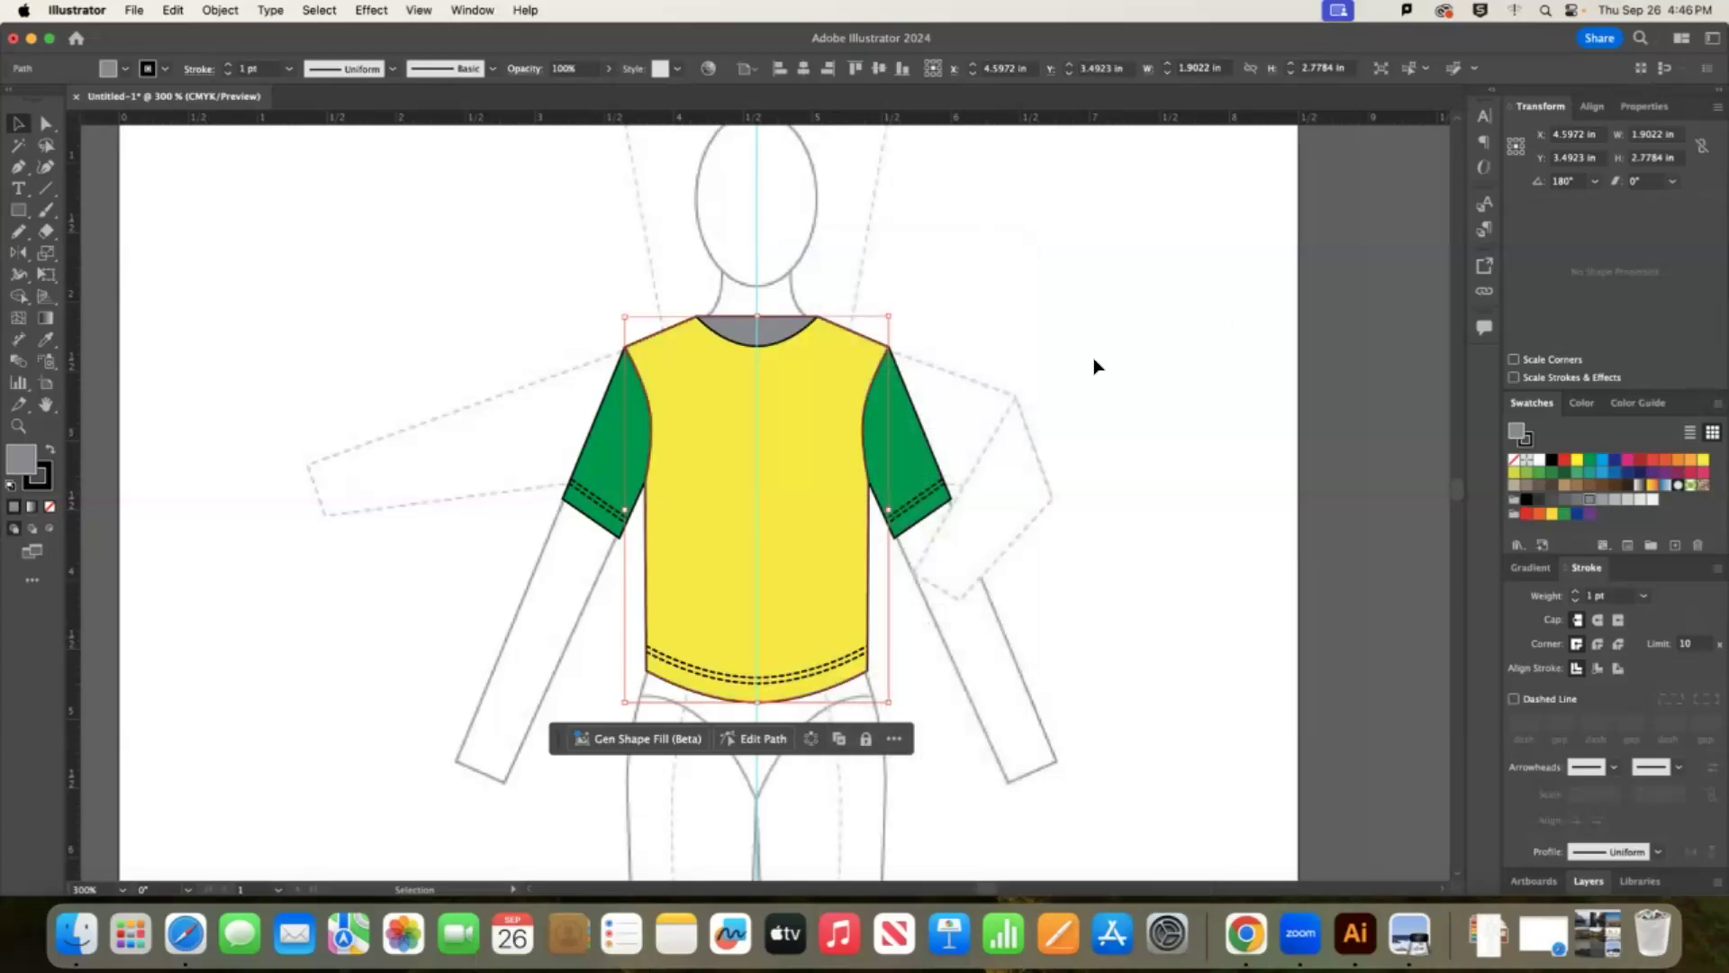
{"action": "left_click", "coordinate": [1094, 366]}
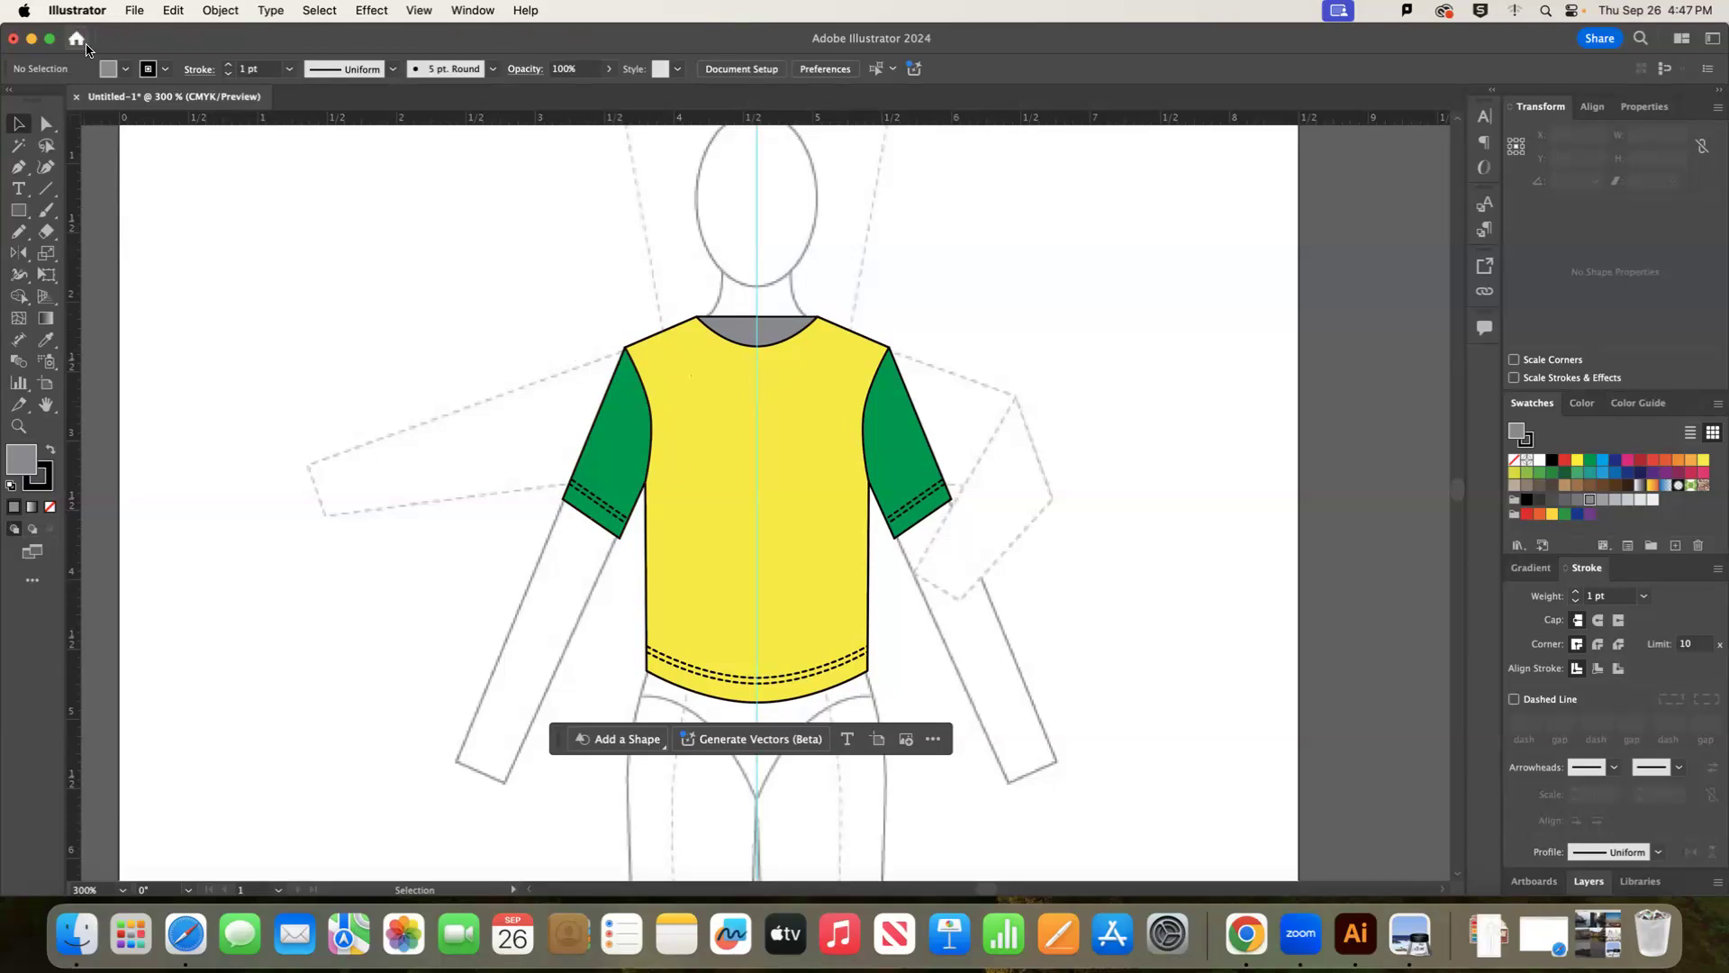
Open Basic Flat Template.jpg from the Downloads folder as a separate document.
{"action": "left_click", "coordinate": [77, 39]}
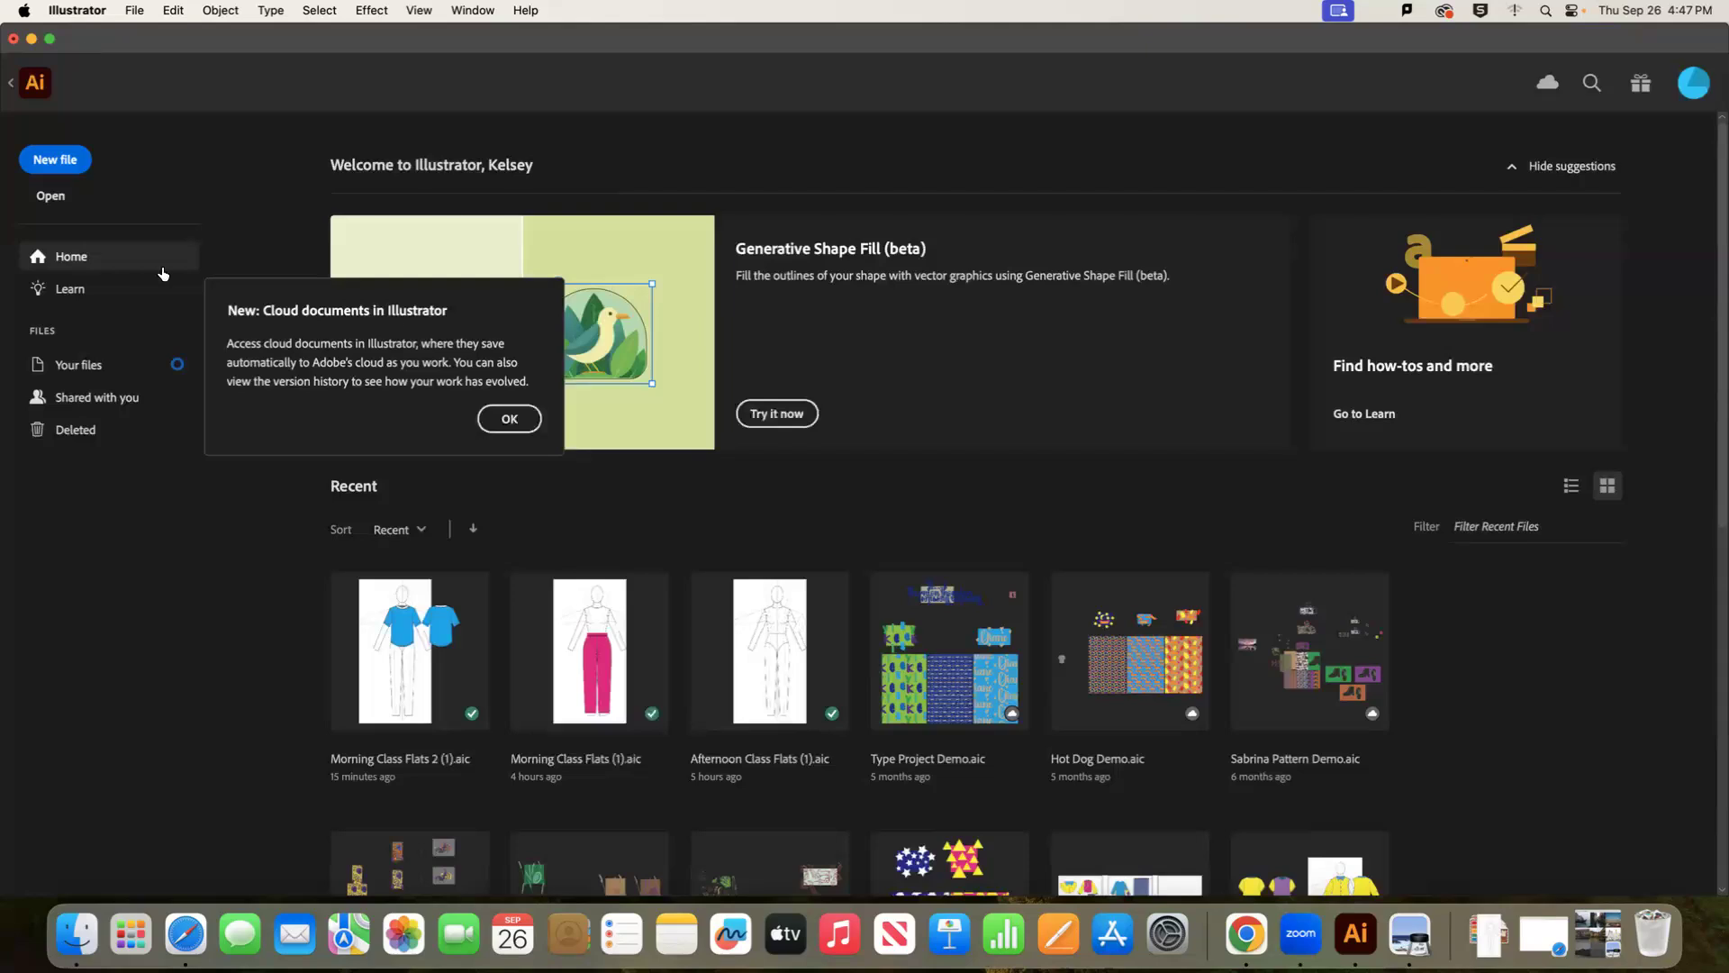
{"action": "left_click", "coordinate": [135, 10]}
{"action": "left_click", "coordinate": [50, 195]}
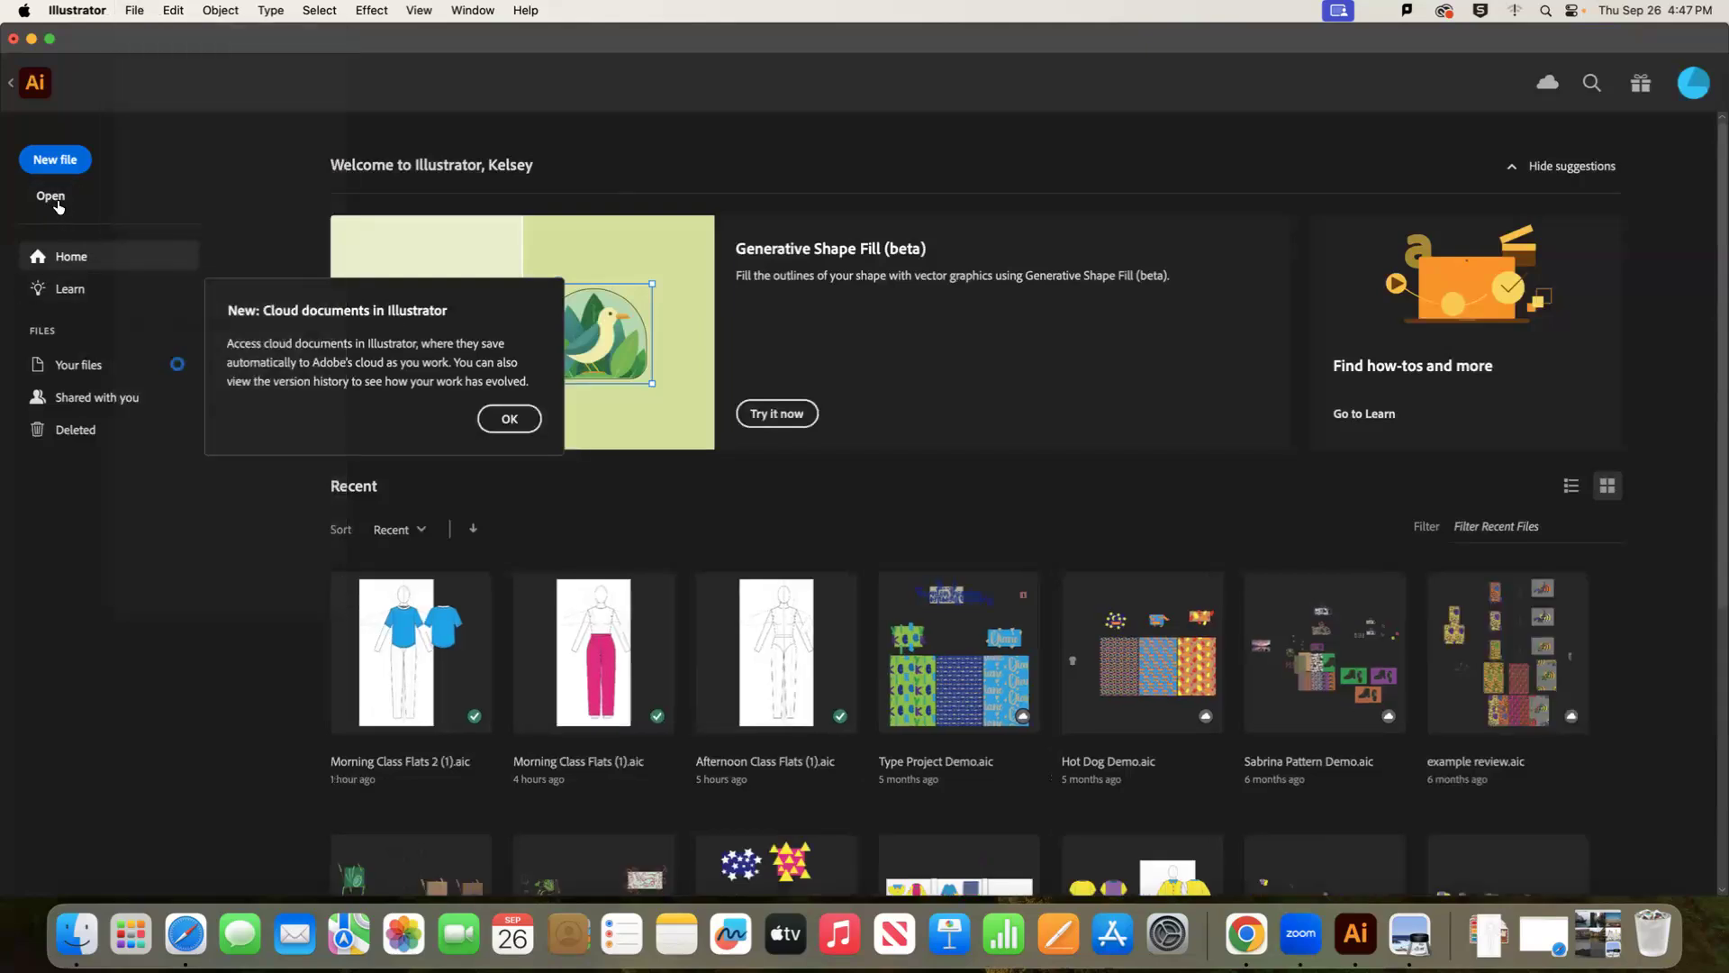
{"action": "left_click", "coordinate": [50, 195]}
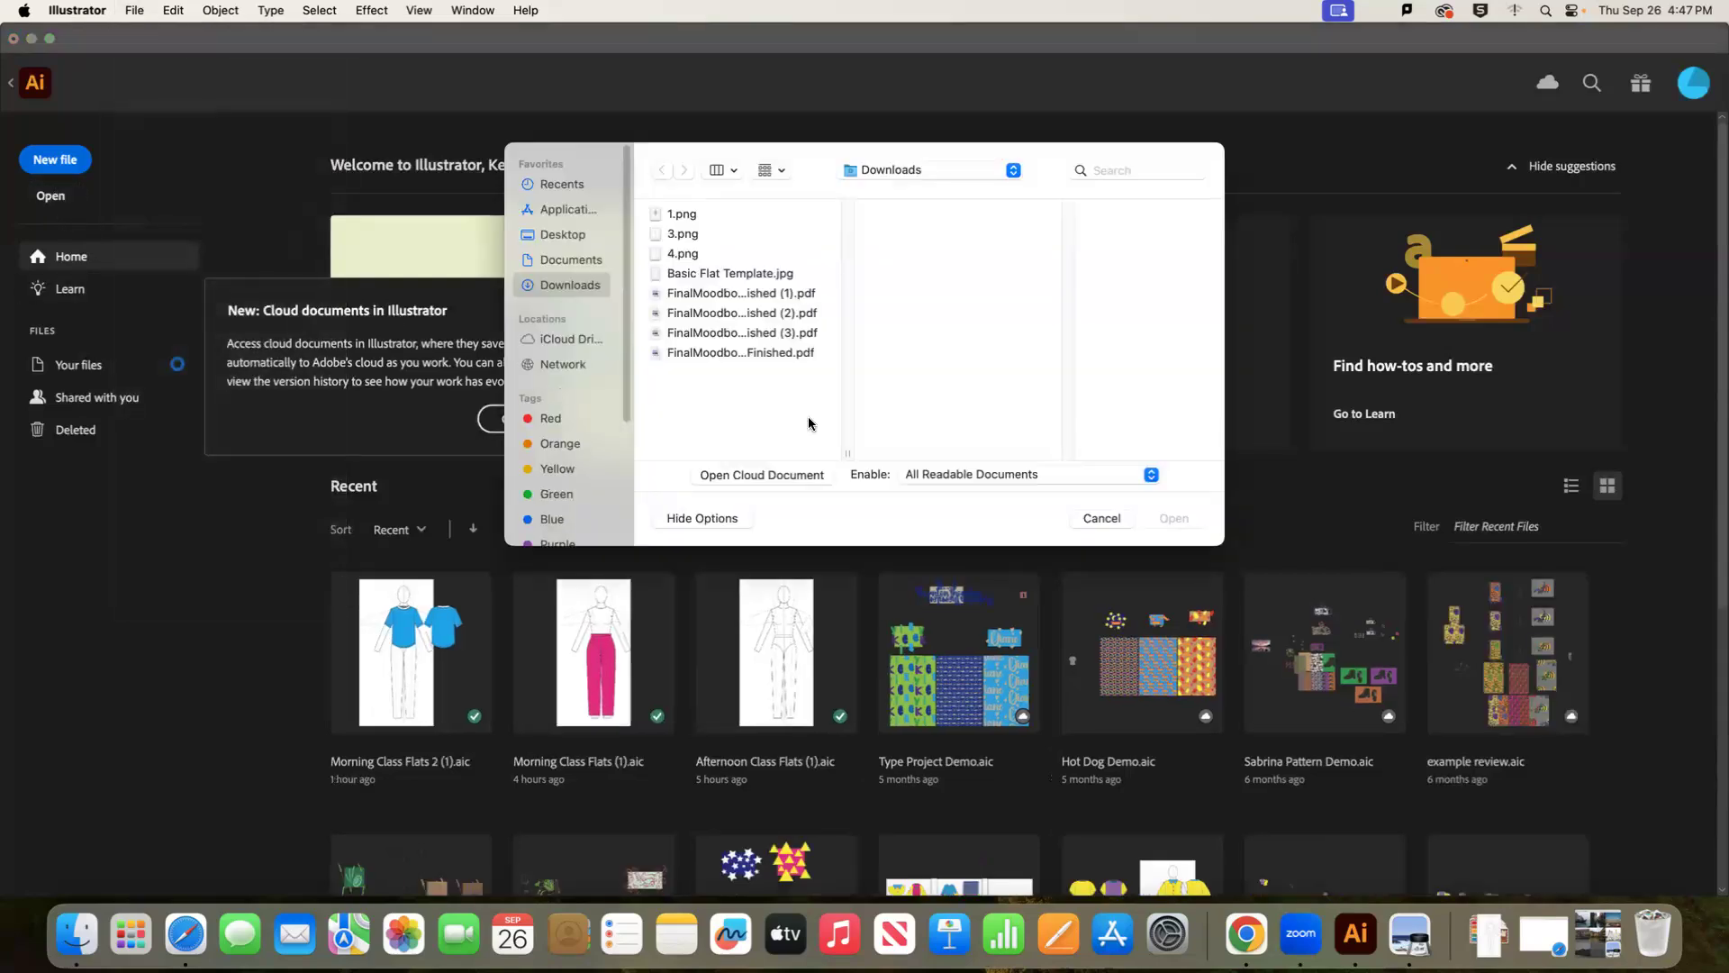
{"action": "left_click", "coordinate": [735, 272]}
{"action": "left_click", "coordinate": [1173, 519]}
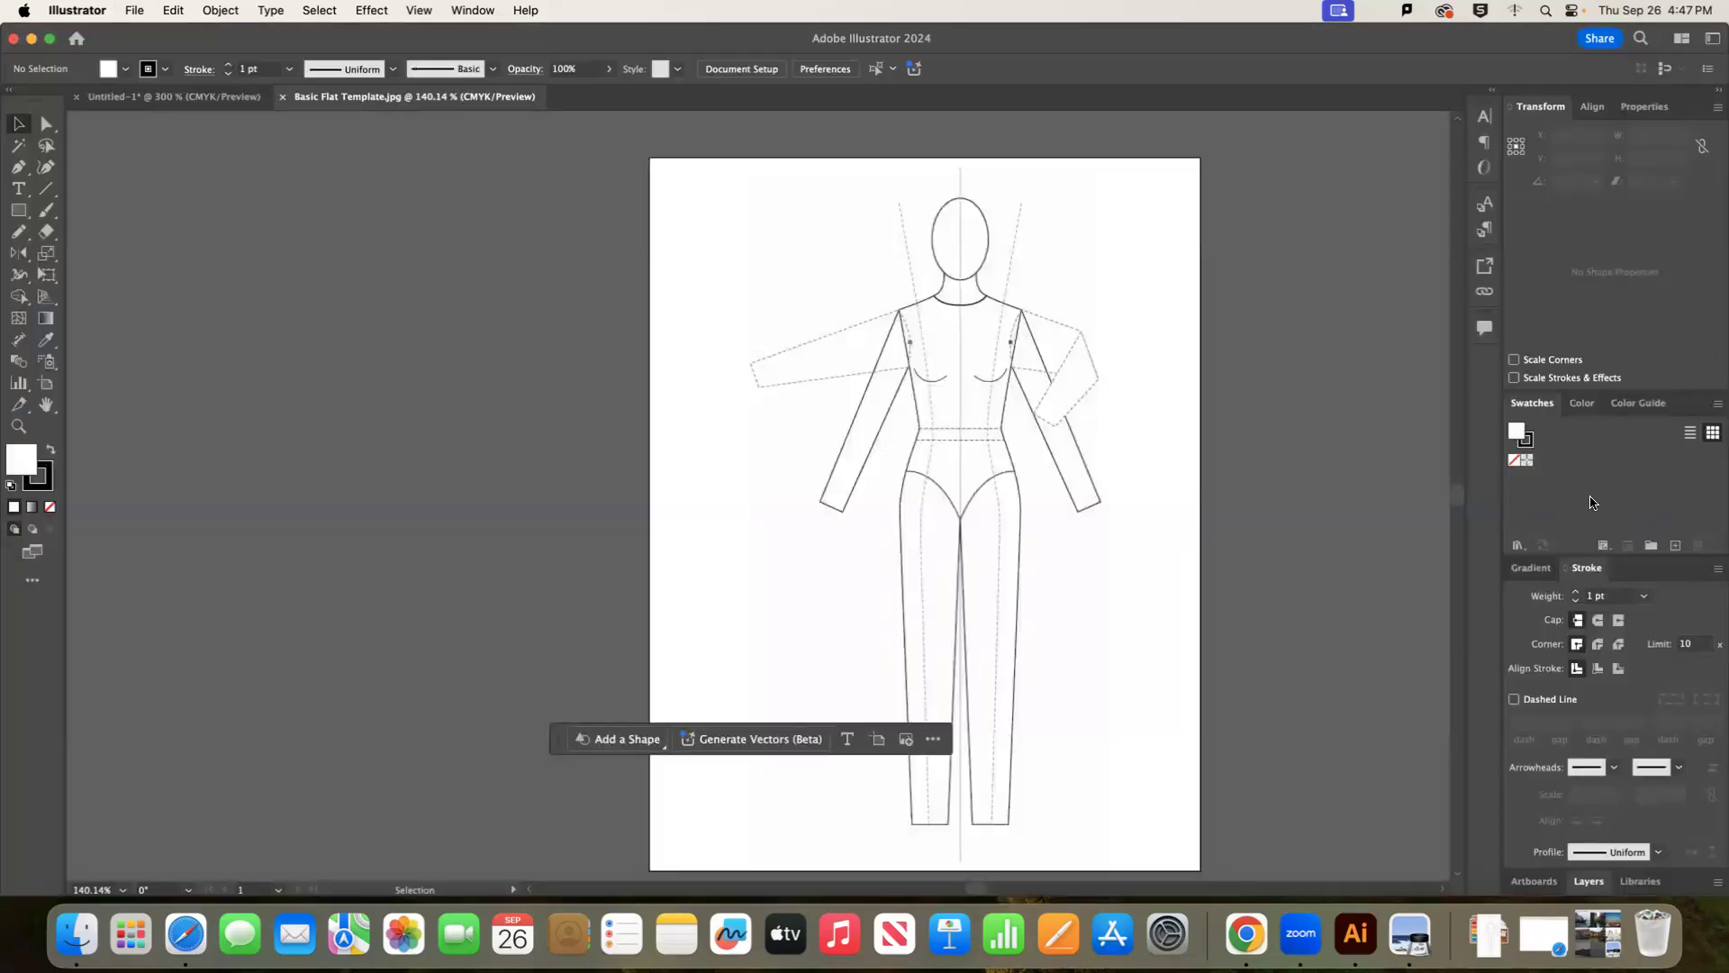
Return to the Untitled-1 document and place an image file from the Dock's file stack onto the artboard.
{"action": "left_click", "coordinate": [219, 98]}
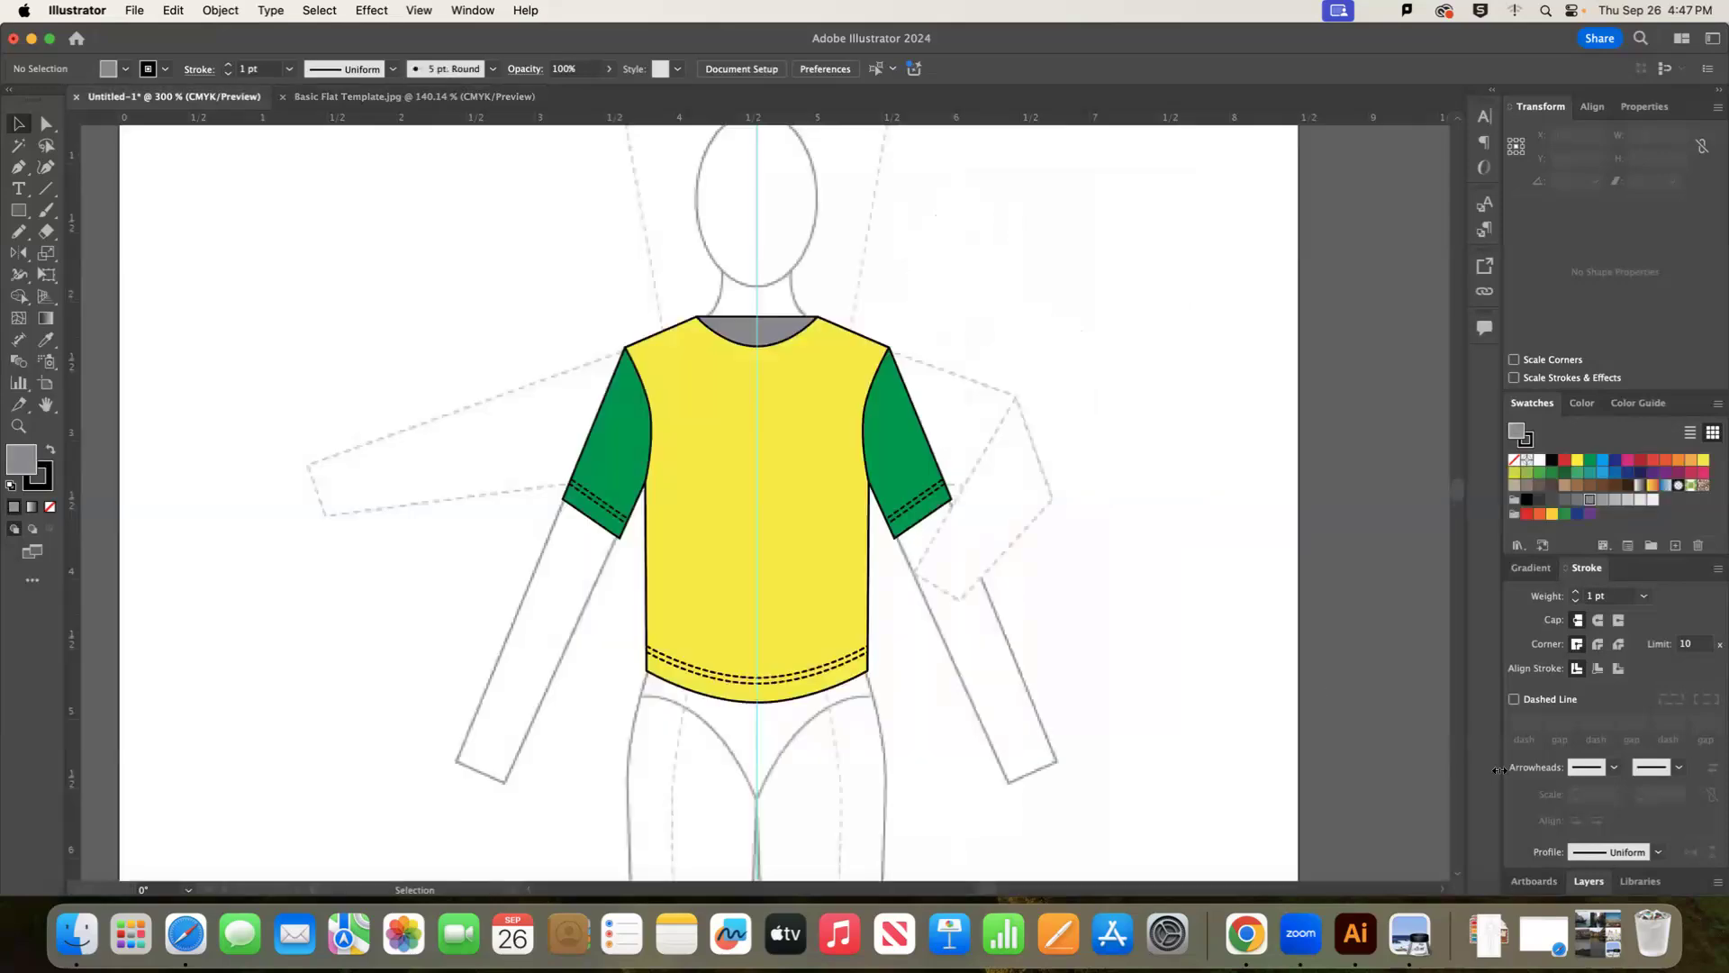
{"action": "left_click", "coordinate": [1495, 941]}
{"action": "left_click_drag", "start_coordinate": [1491, 865], "coordinate": [733, 456]}
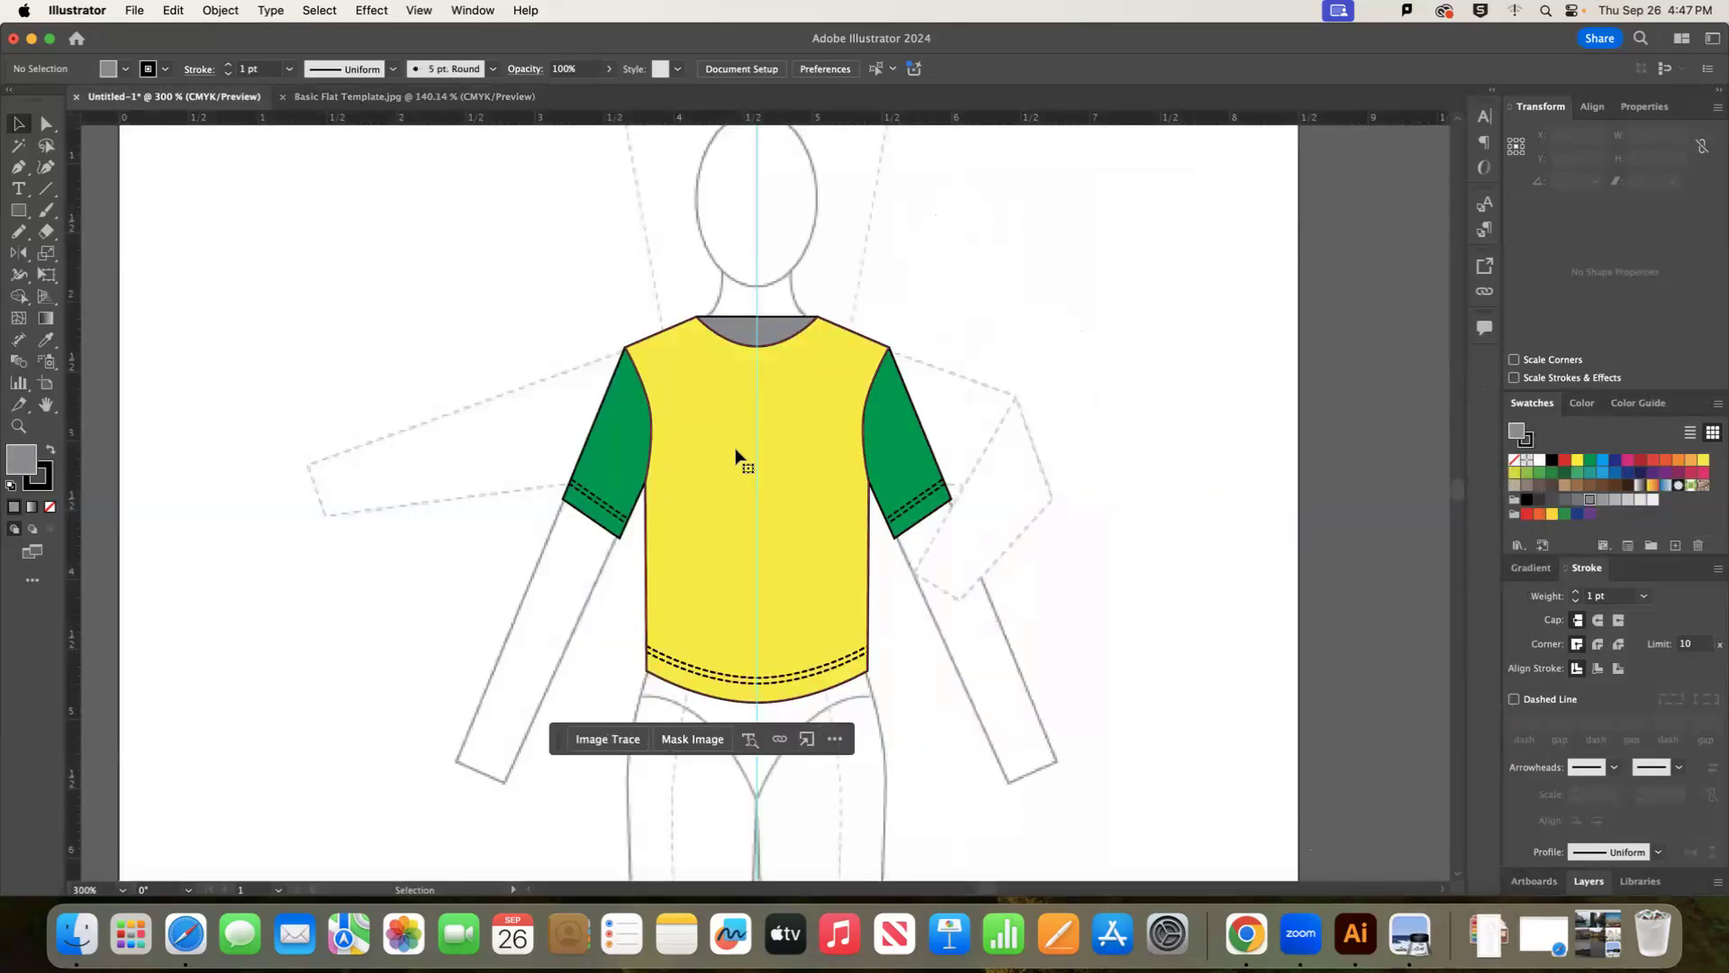
Undo the last image placement and select the yellow shirt front.
{"action": "key", "text": "super+z"}
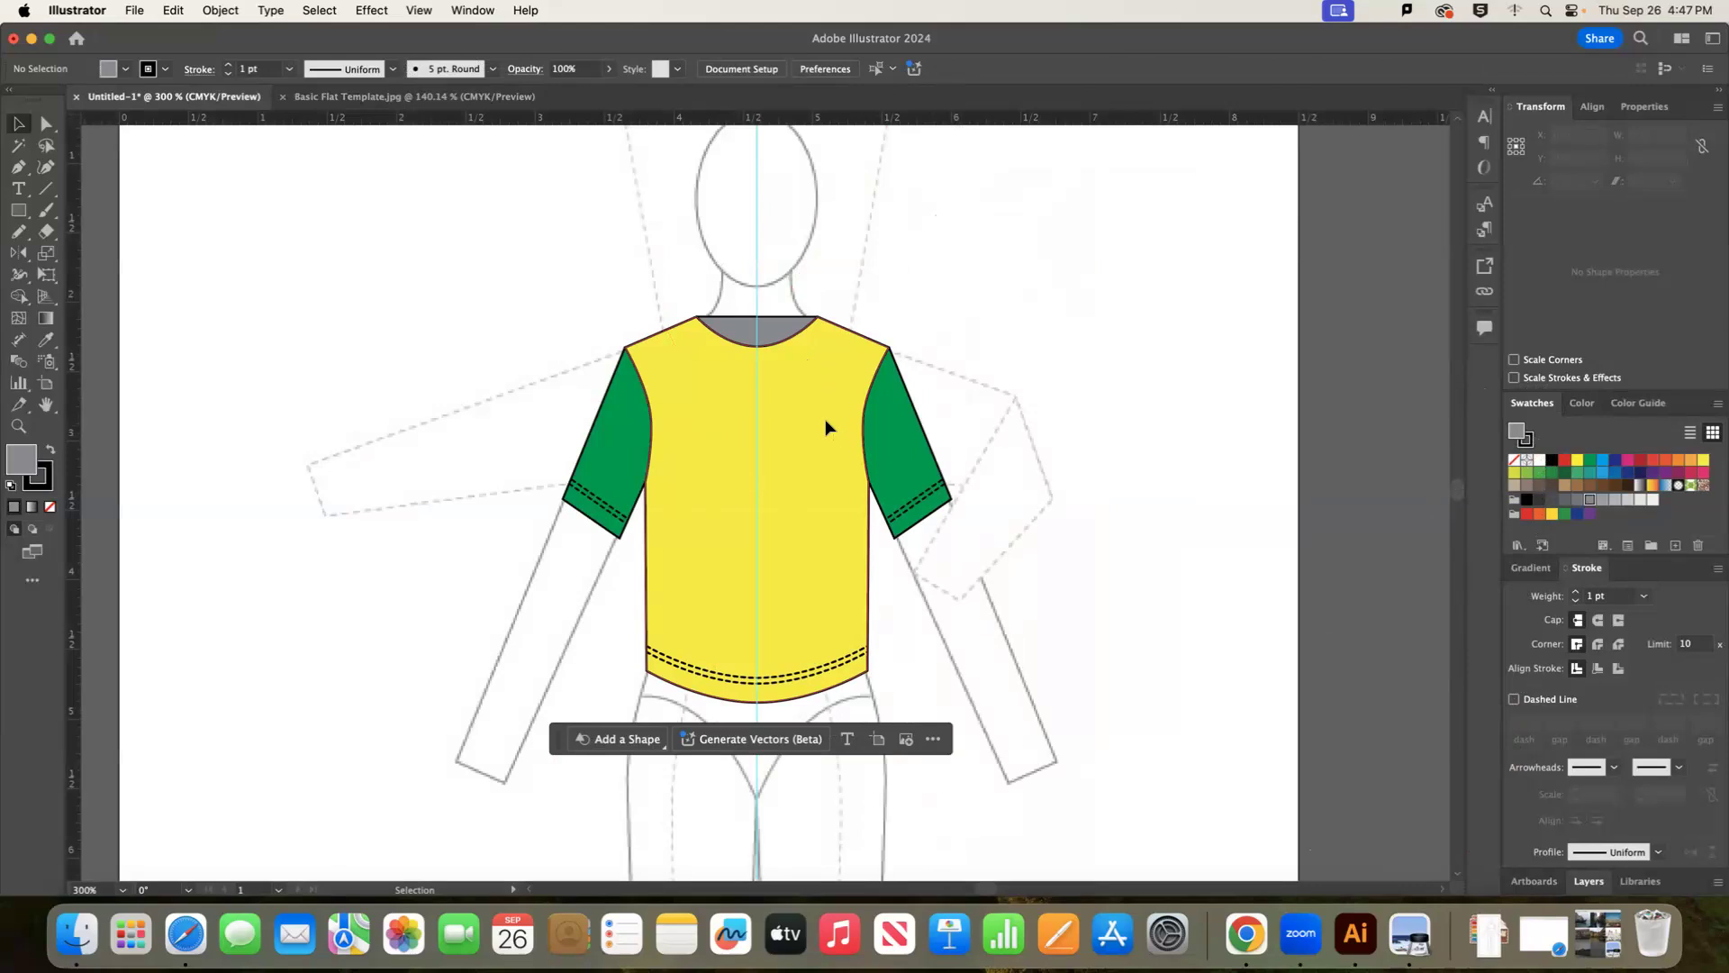
{"action": "left_click", "coordinate": [838, 438]}
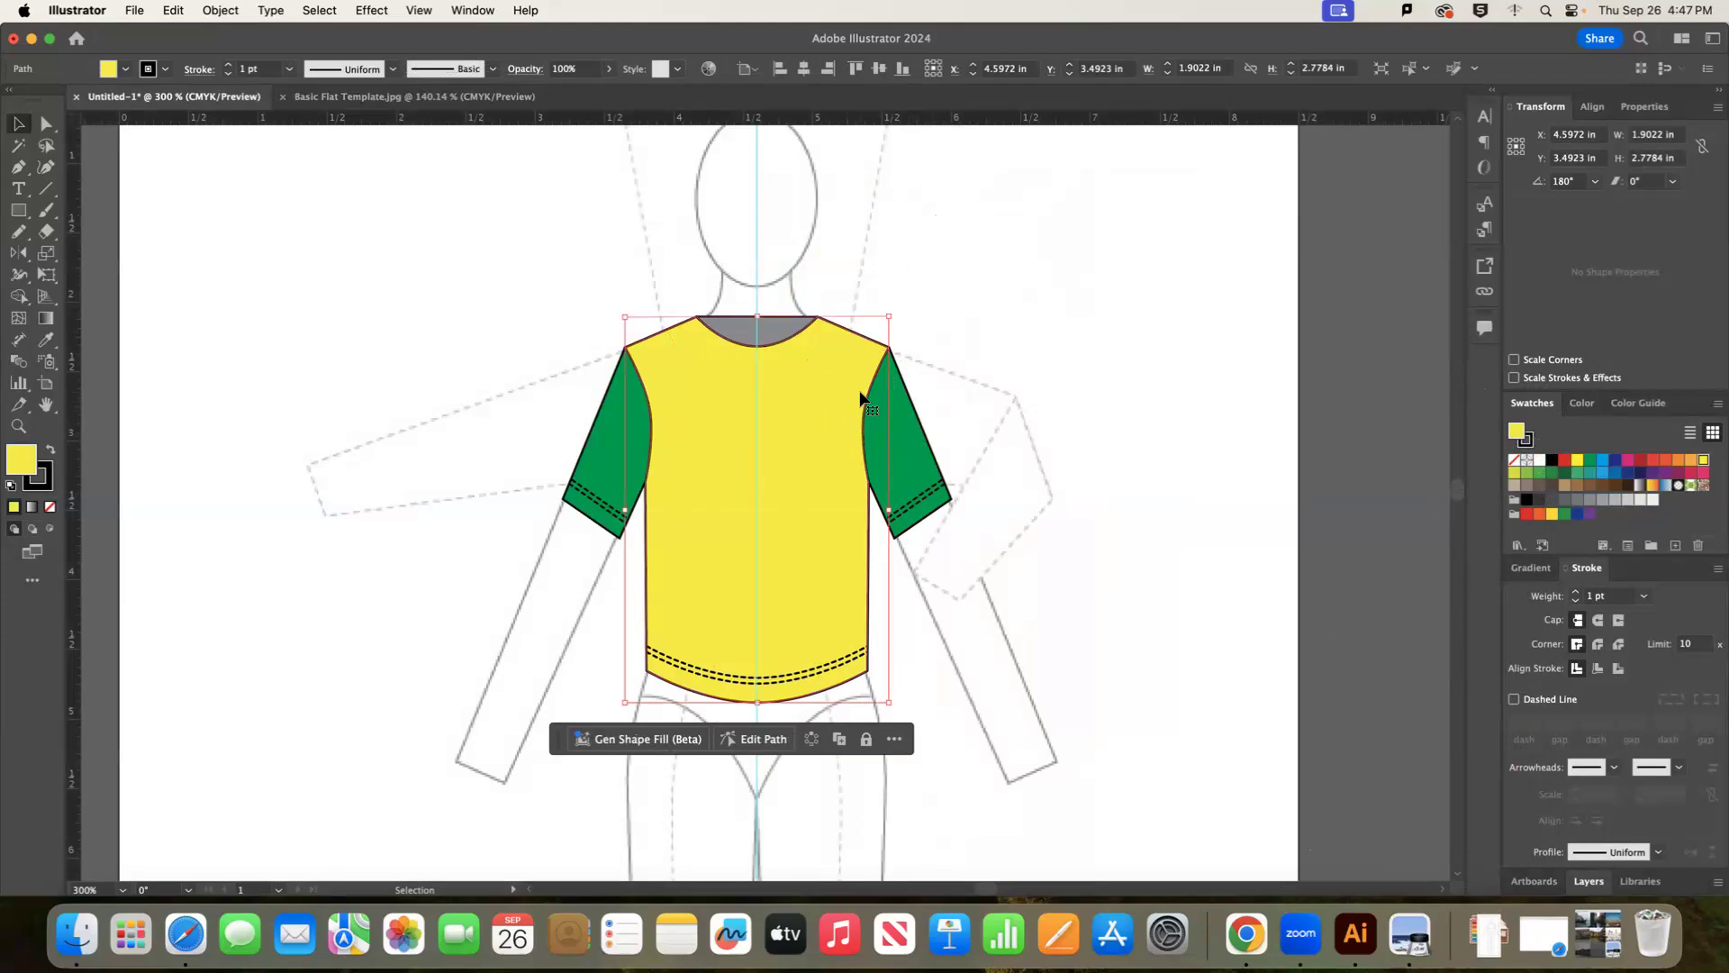
{"action": "left_click", "coordinate": [988, 316]}
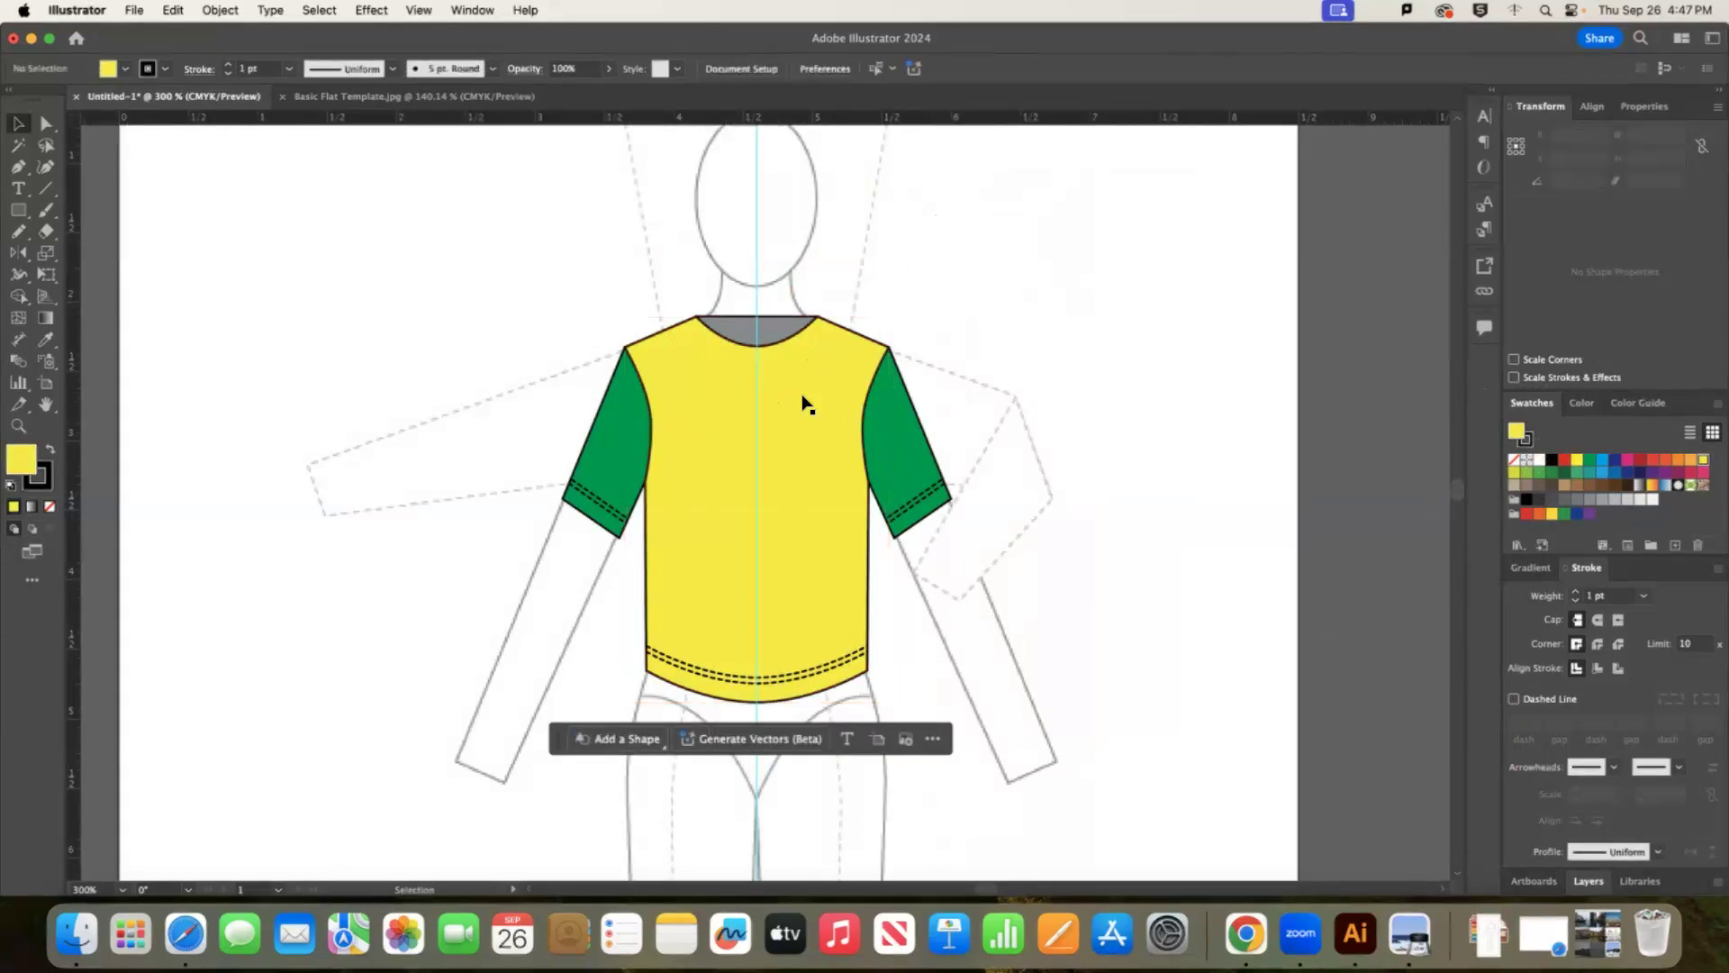
{"action": "left_click", "coordinate": [799, 412]}
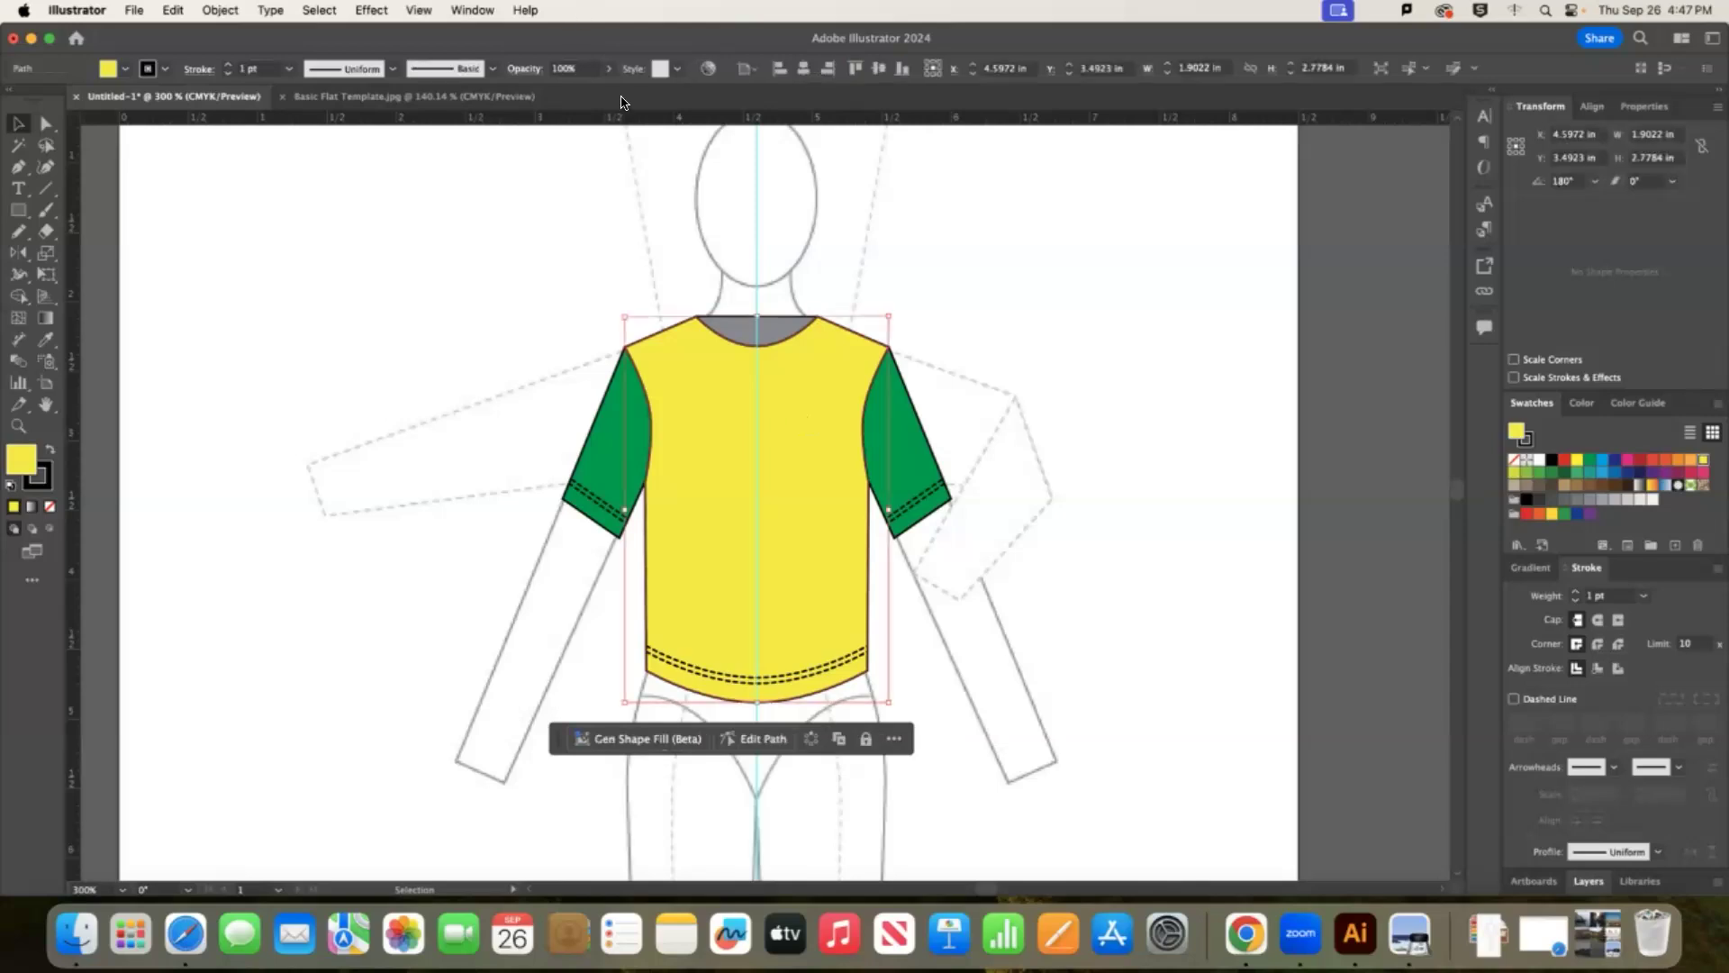
{"action": "left_click", "coordinate": [608, 72]}
{"action": "left_click_drag", "start_coordinate": [586, 90], "coordinate": [563, 96]}
{"action": "left_click", "coordinate": [996, 463]}
{"action": "left_click_drag", "start_coordinate": [845, 583], "coordinate": [1166, 521]}
{"action": "left_click", "coordinate": [1288, 316]}
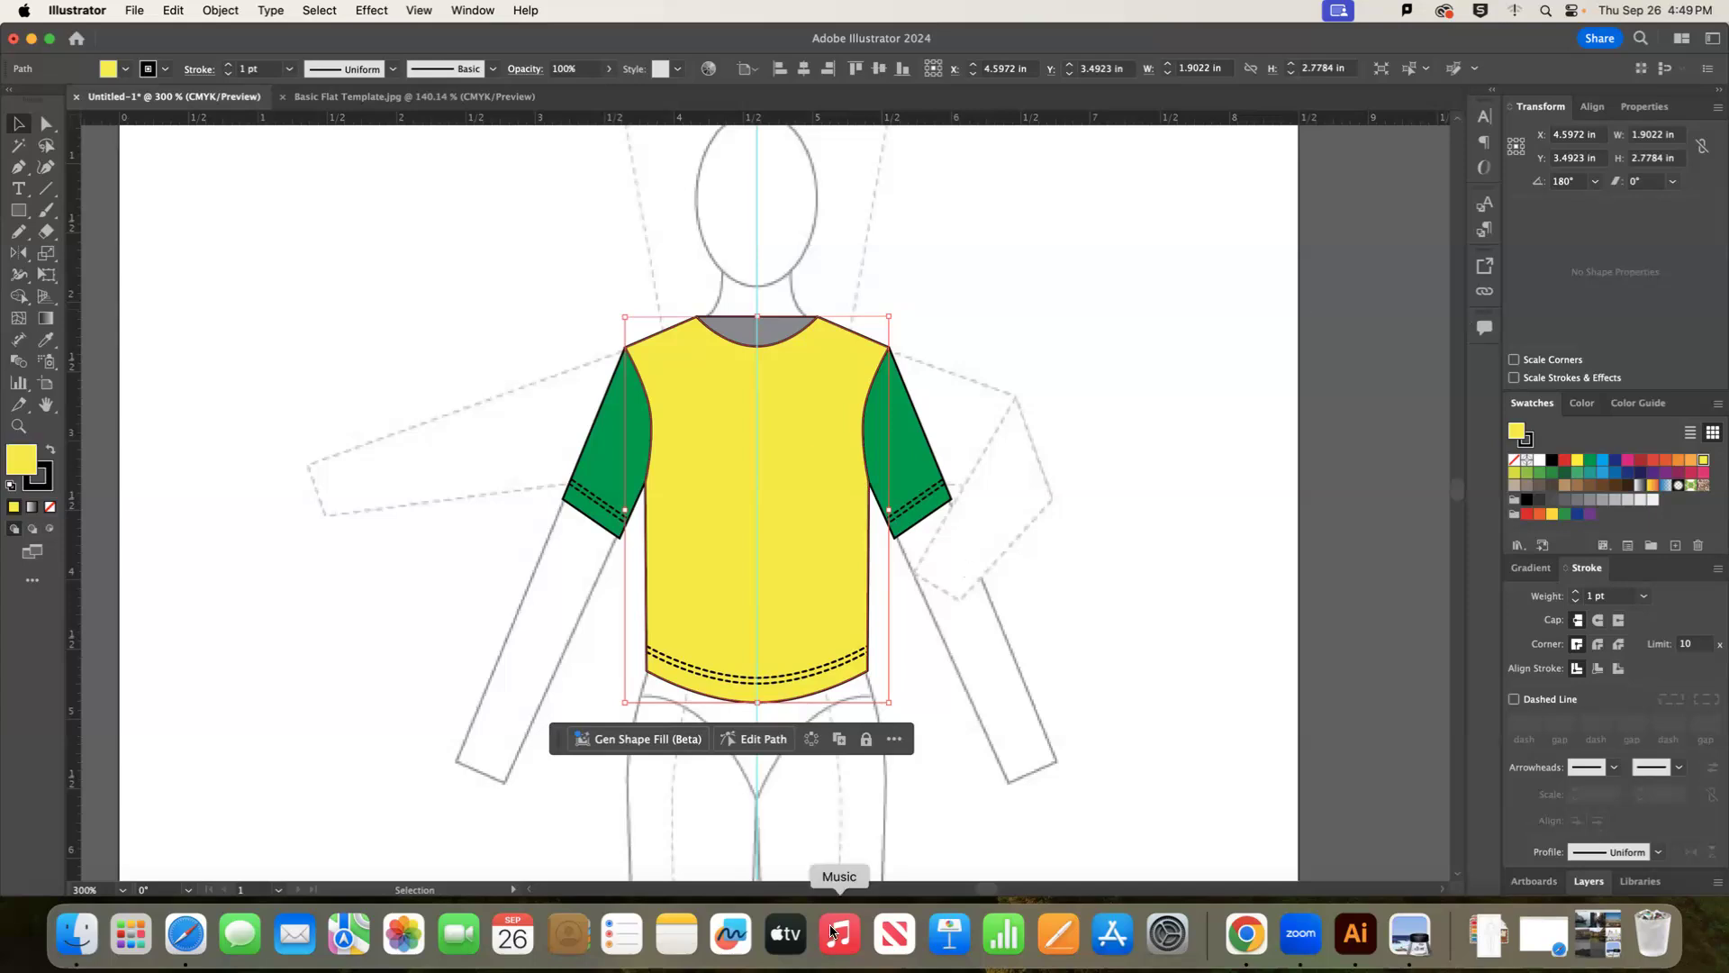
{"action": "key", "text": "super+minus"}
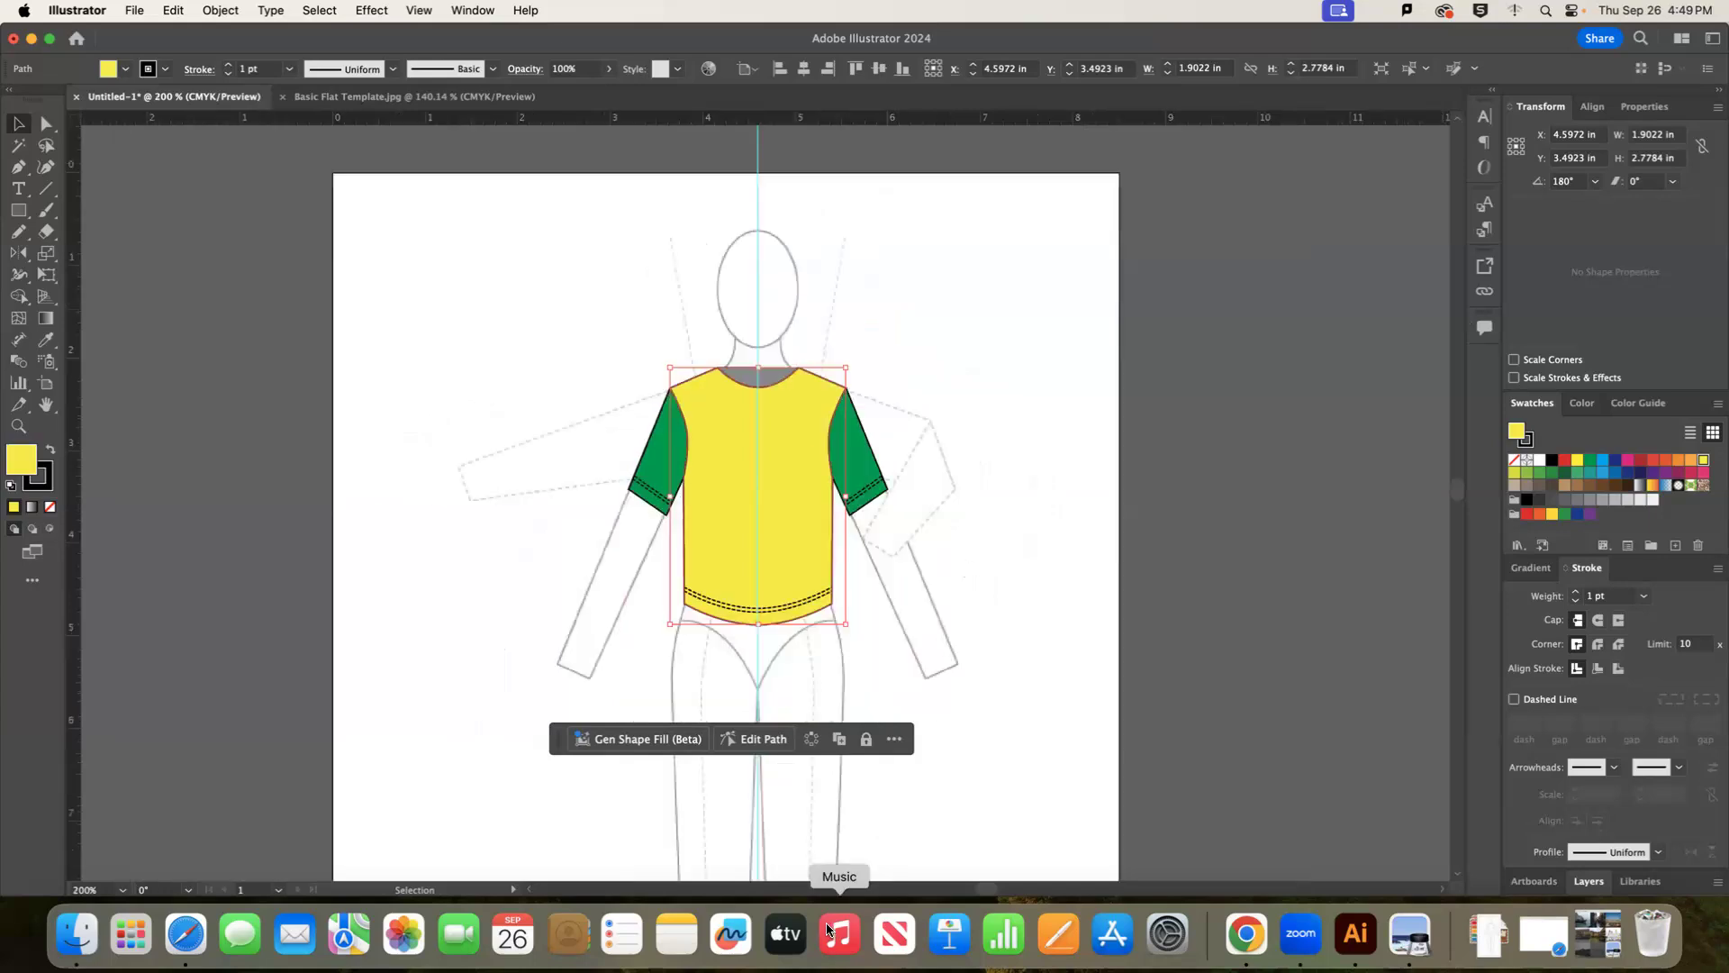
{"action": "key", "text": "super+equal"}
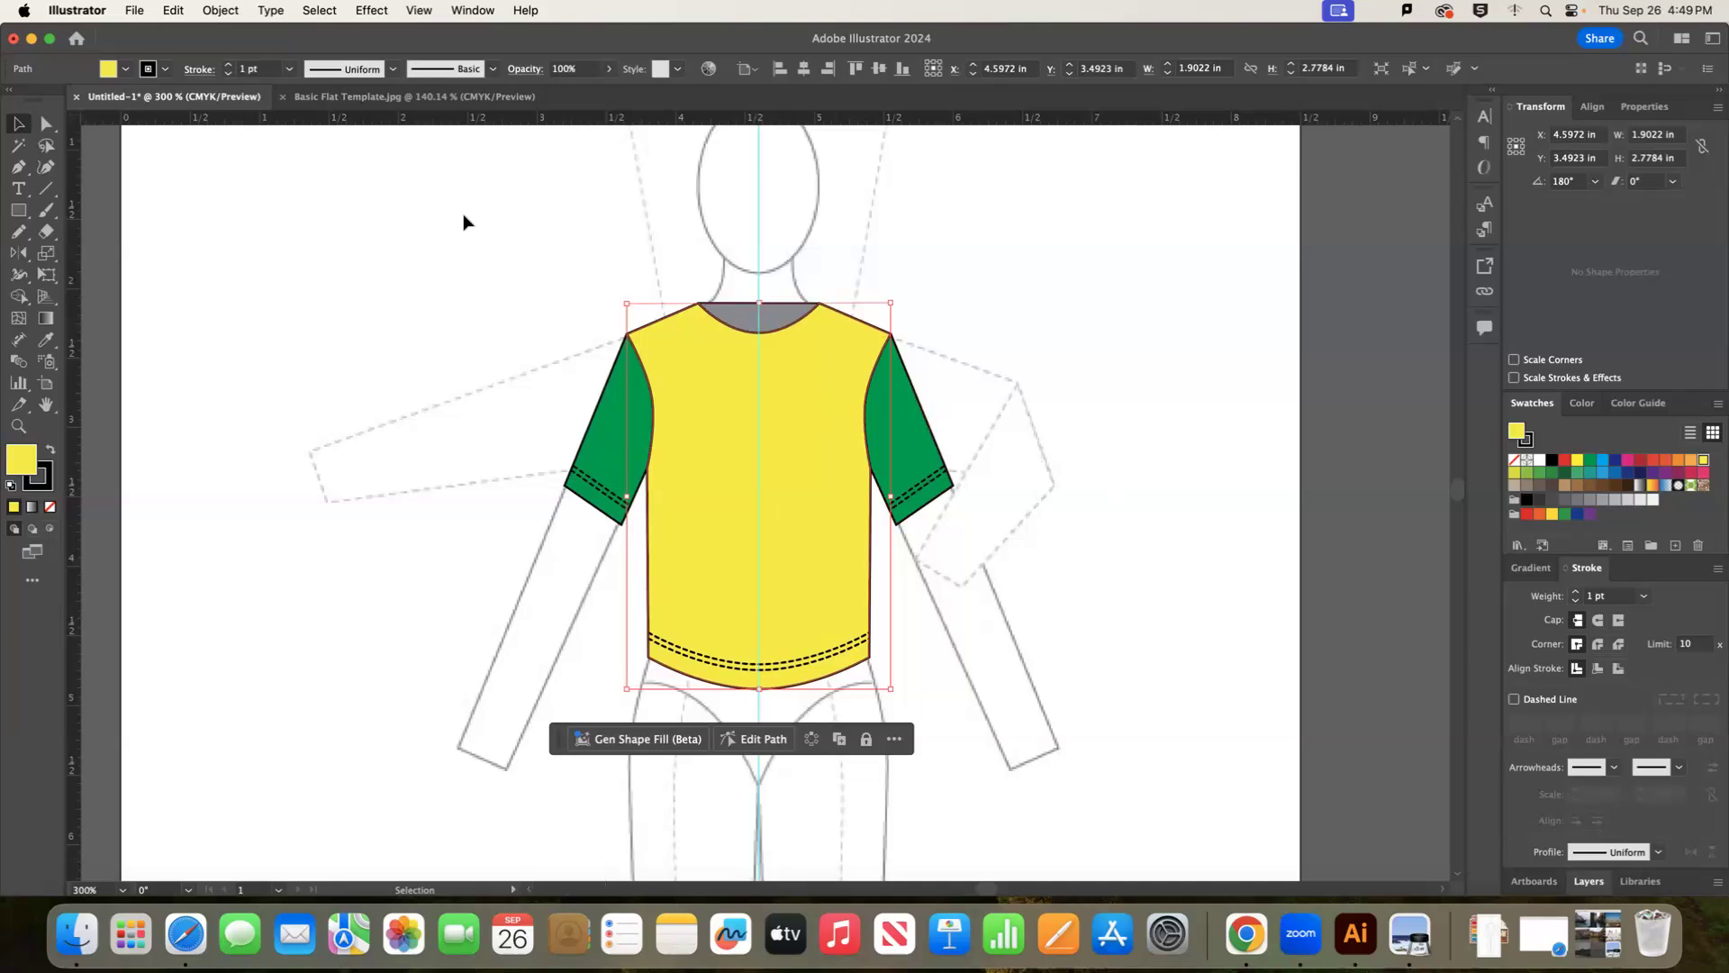
Try to duplicate the gray back piece's straight neckline segment with a regular paste, and delete the pasted line.
{"action": "left_click", "coordinate": [48, 129]}
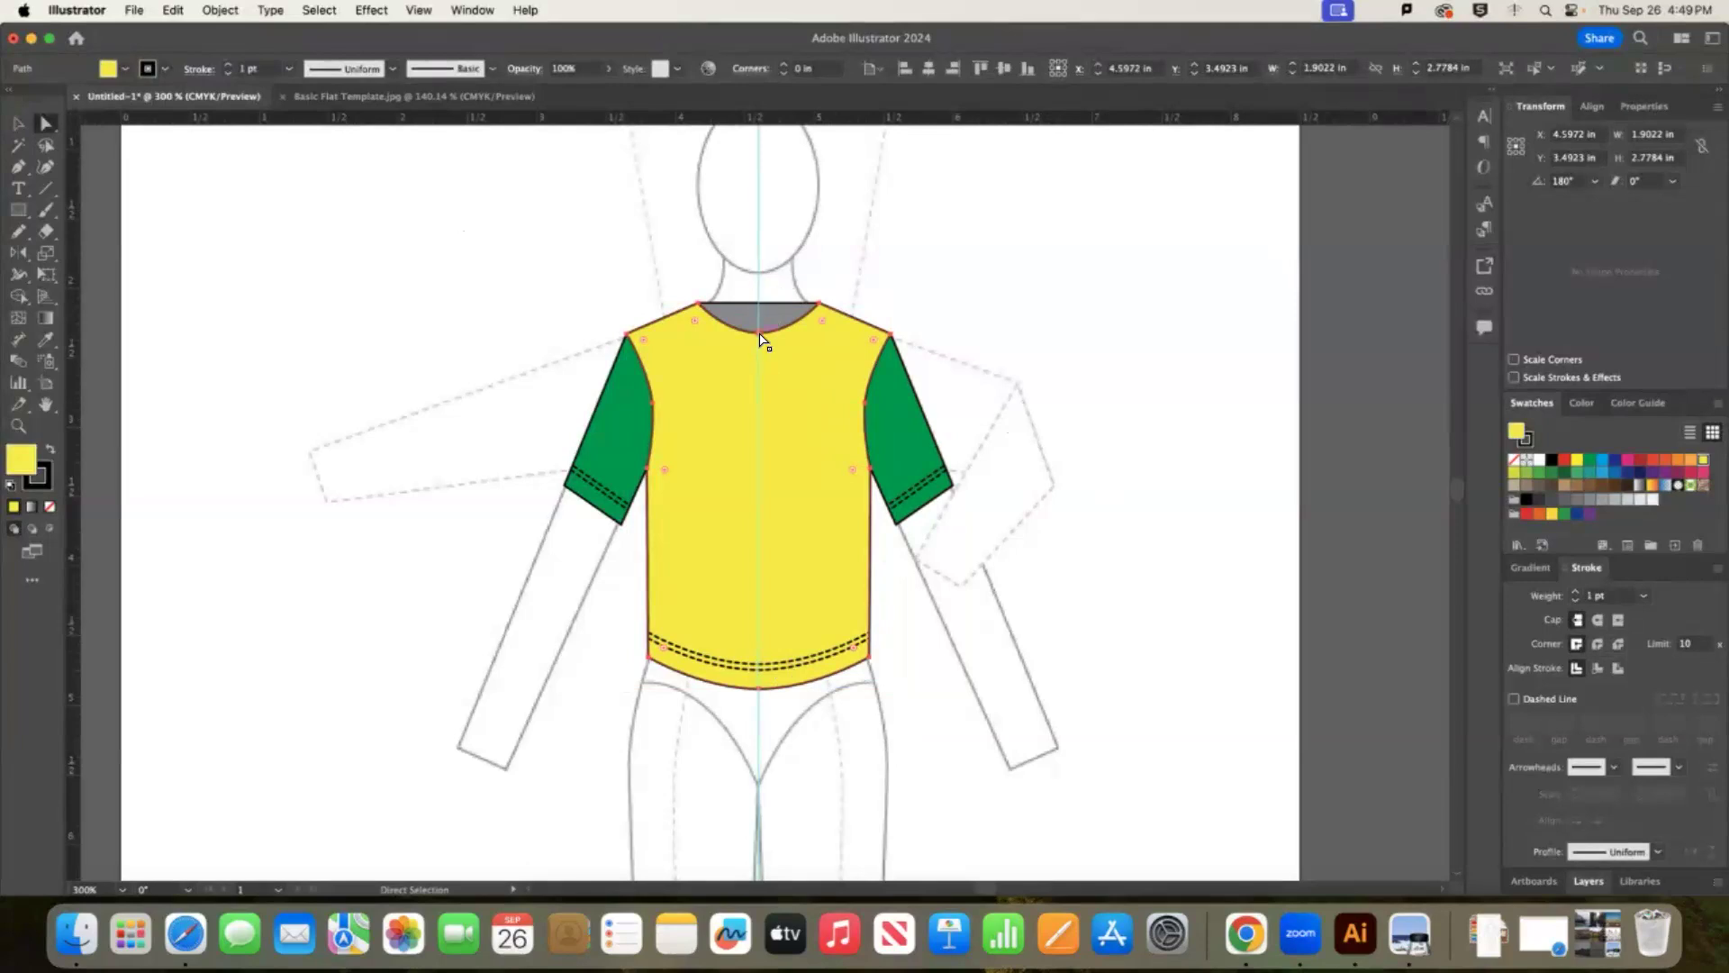
{"action": "left_click", "coordinate": [760, 306]}
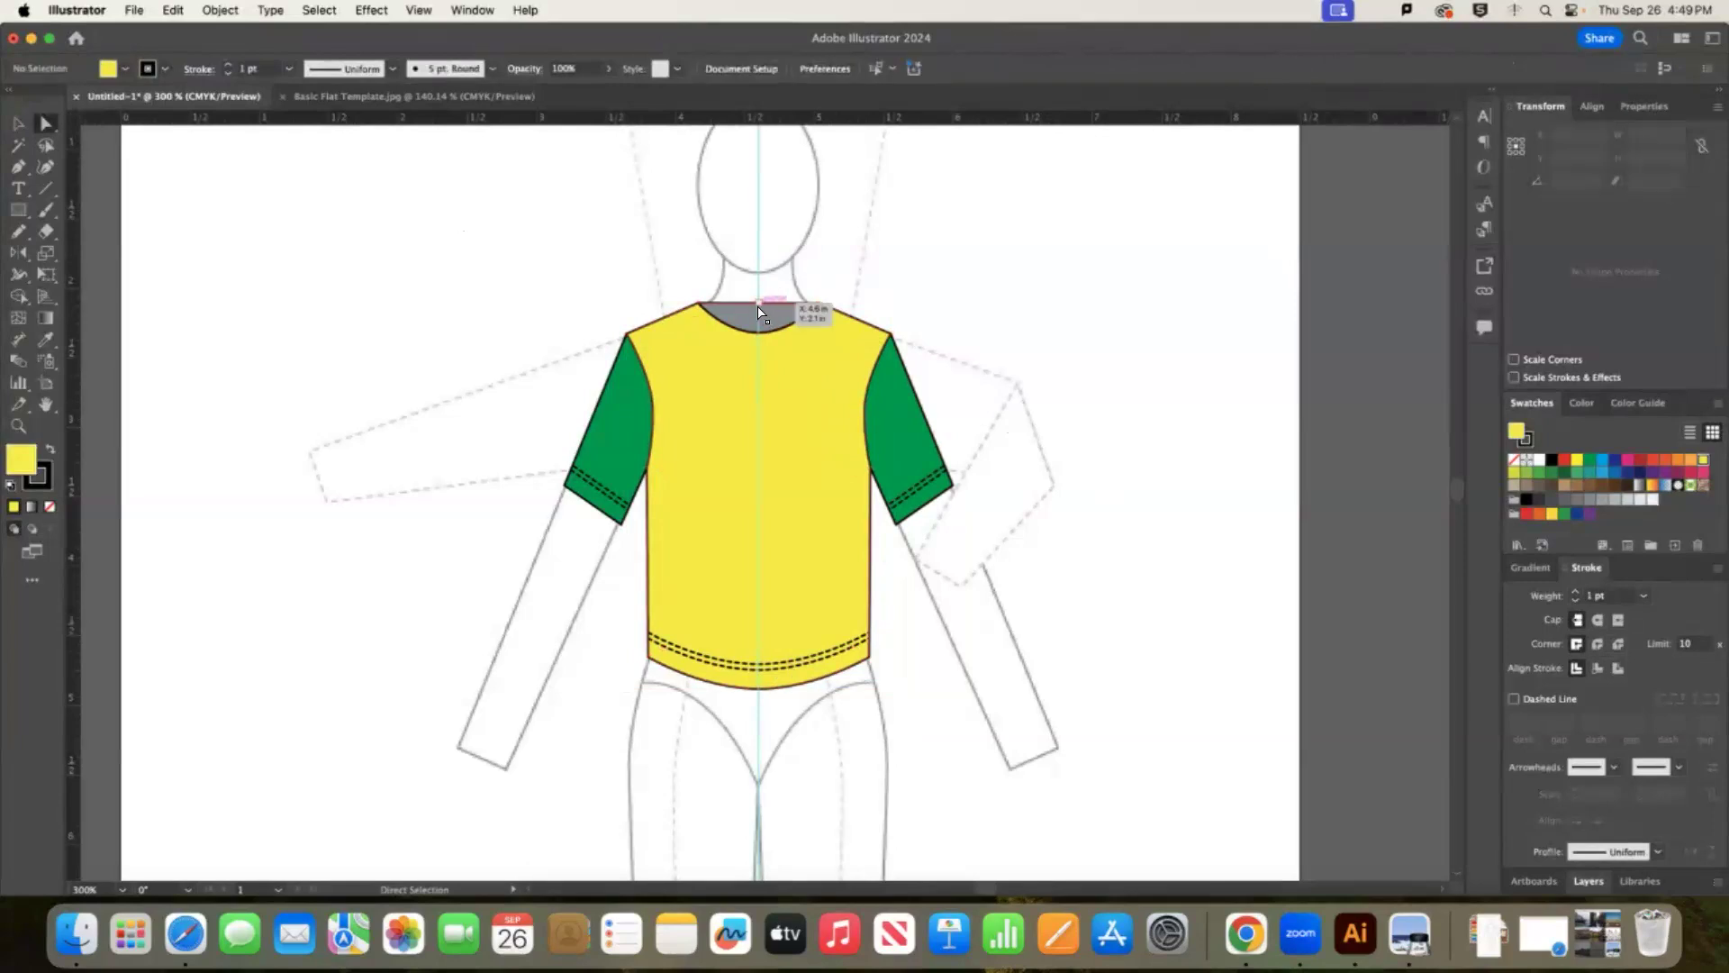
{"action": "left_click", "coordinate": [771, 303]}
{"action": "key", "text": "super+c"}
{"action": "key", "text": "super+v"}
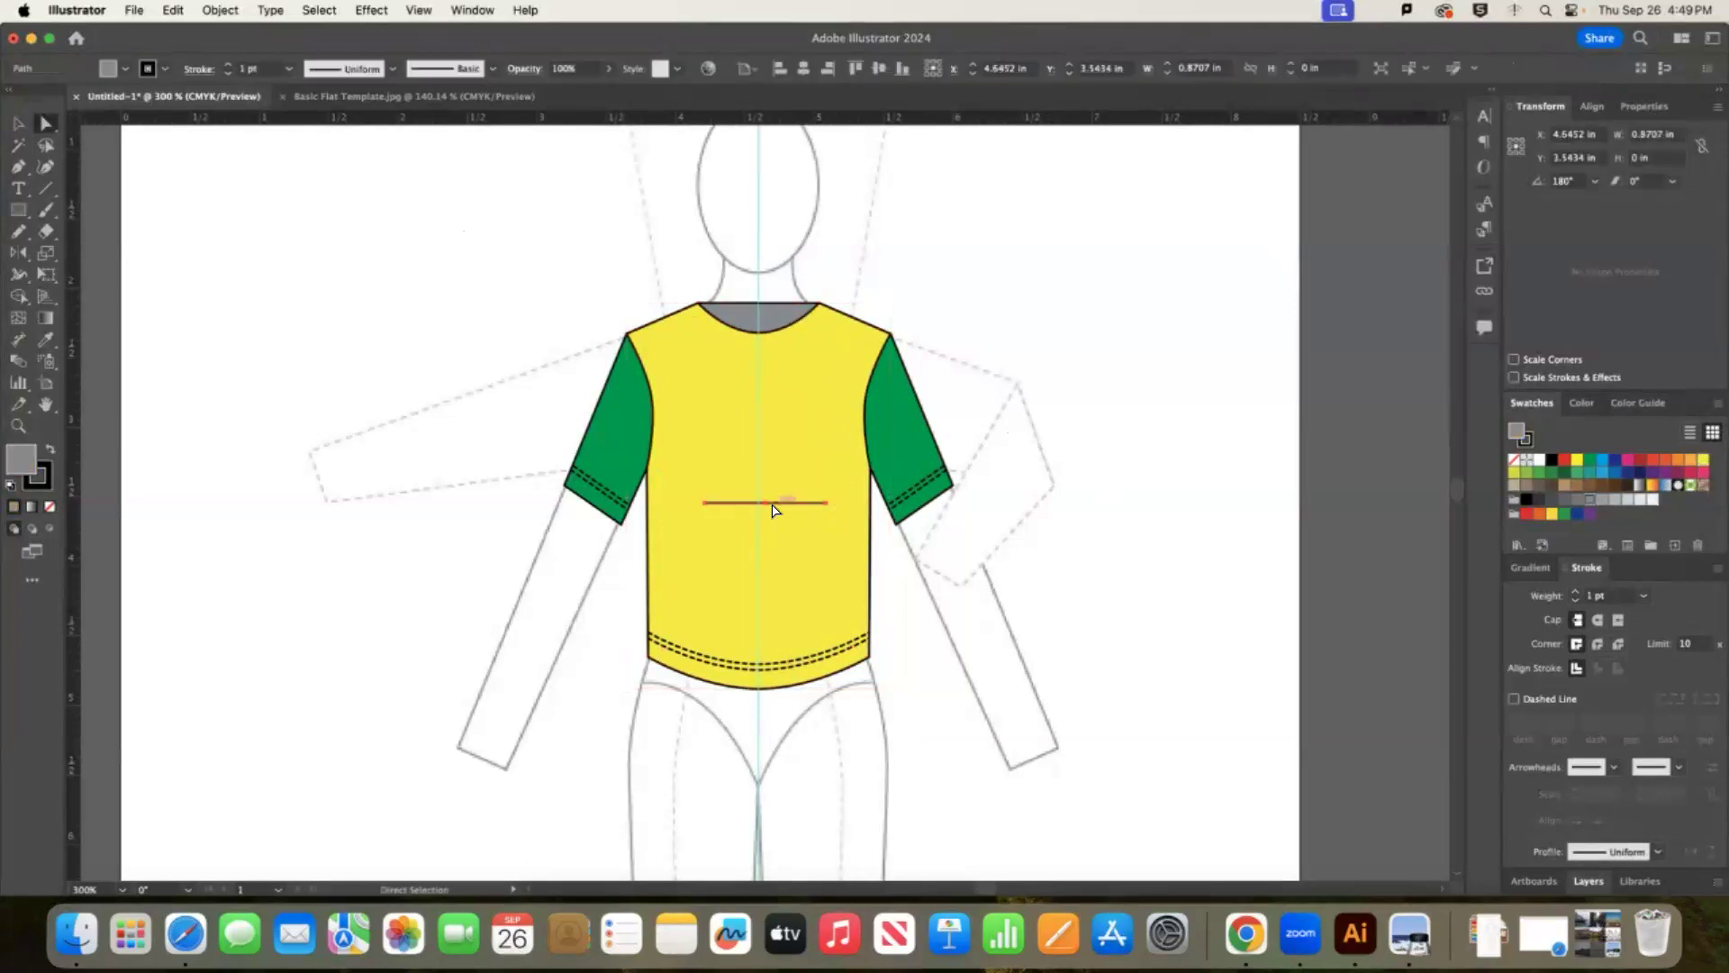
{"action": "key", "text": "Delete"}
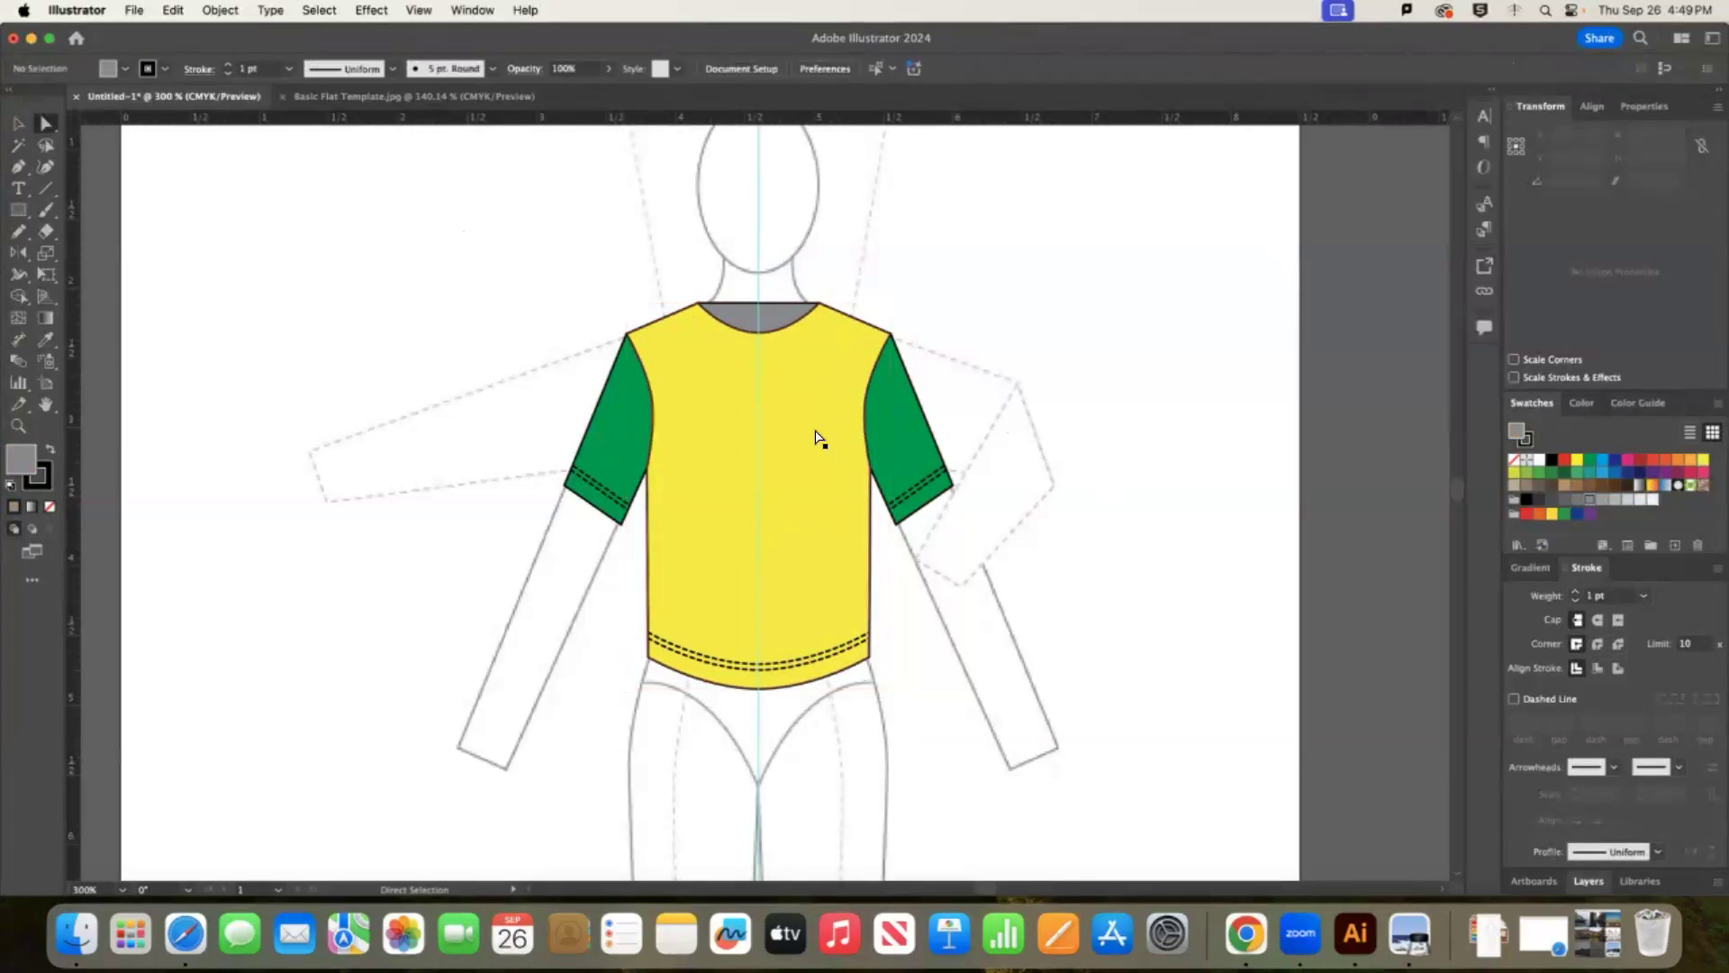
Copy the curved front and straight back neckline segments together and paste them in front of the originals.
{"action": "left_click", "coordinate": [754, 312]}
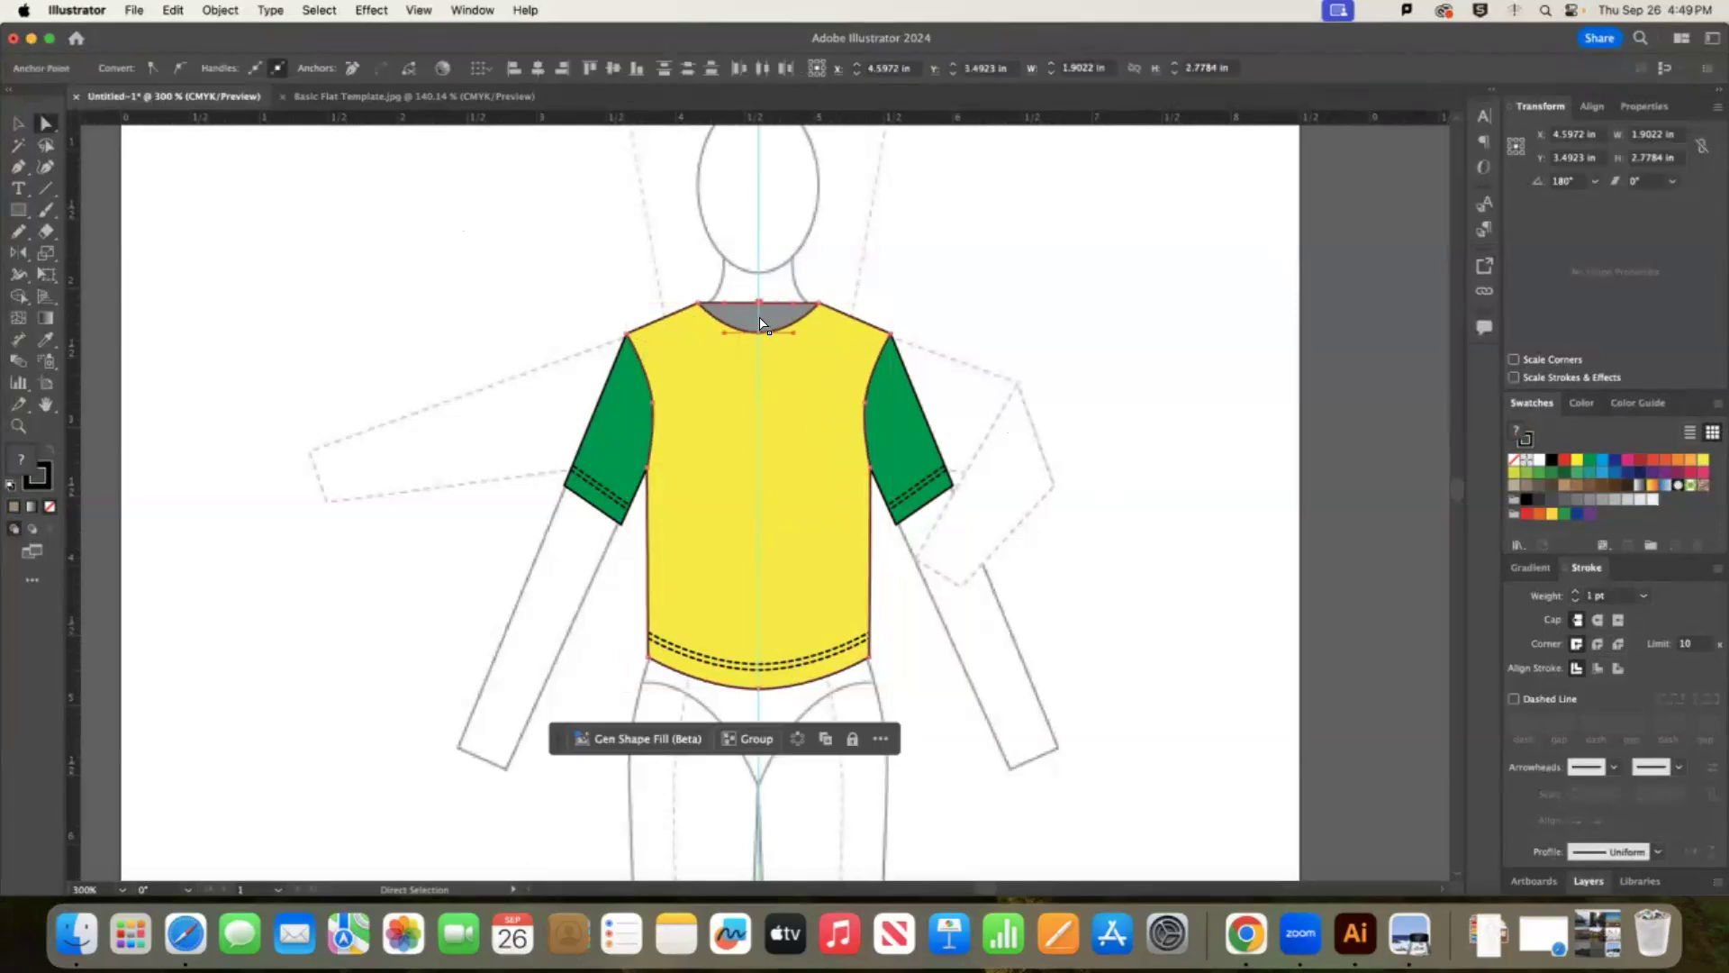
{"action": "left_click", "coordinate": [180, 10]}
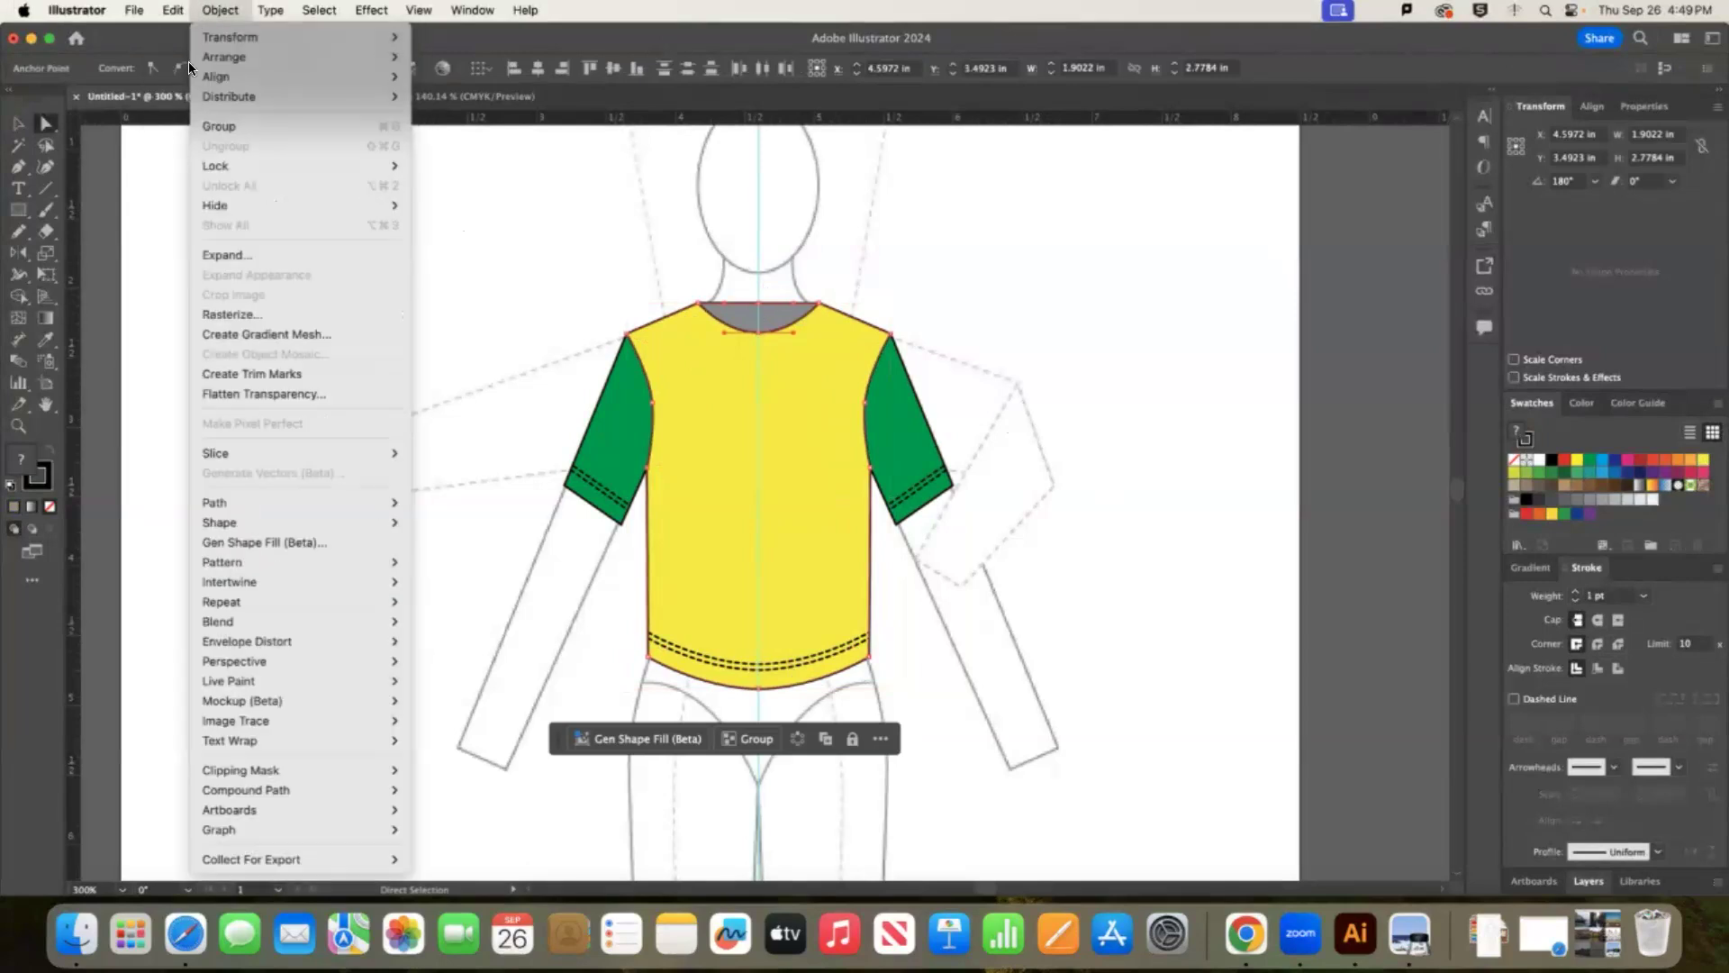
{"action": "mouse_move", "coordinate": [173, 10]}
{"action": "left_click", "coordinate": [180, 115]}
{"action": "left_click", "coordinate": [173, 10]}
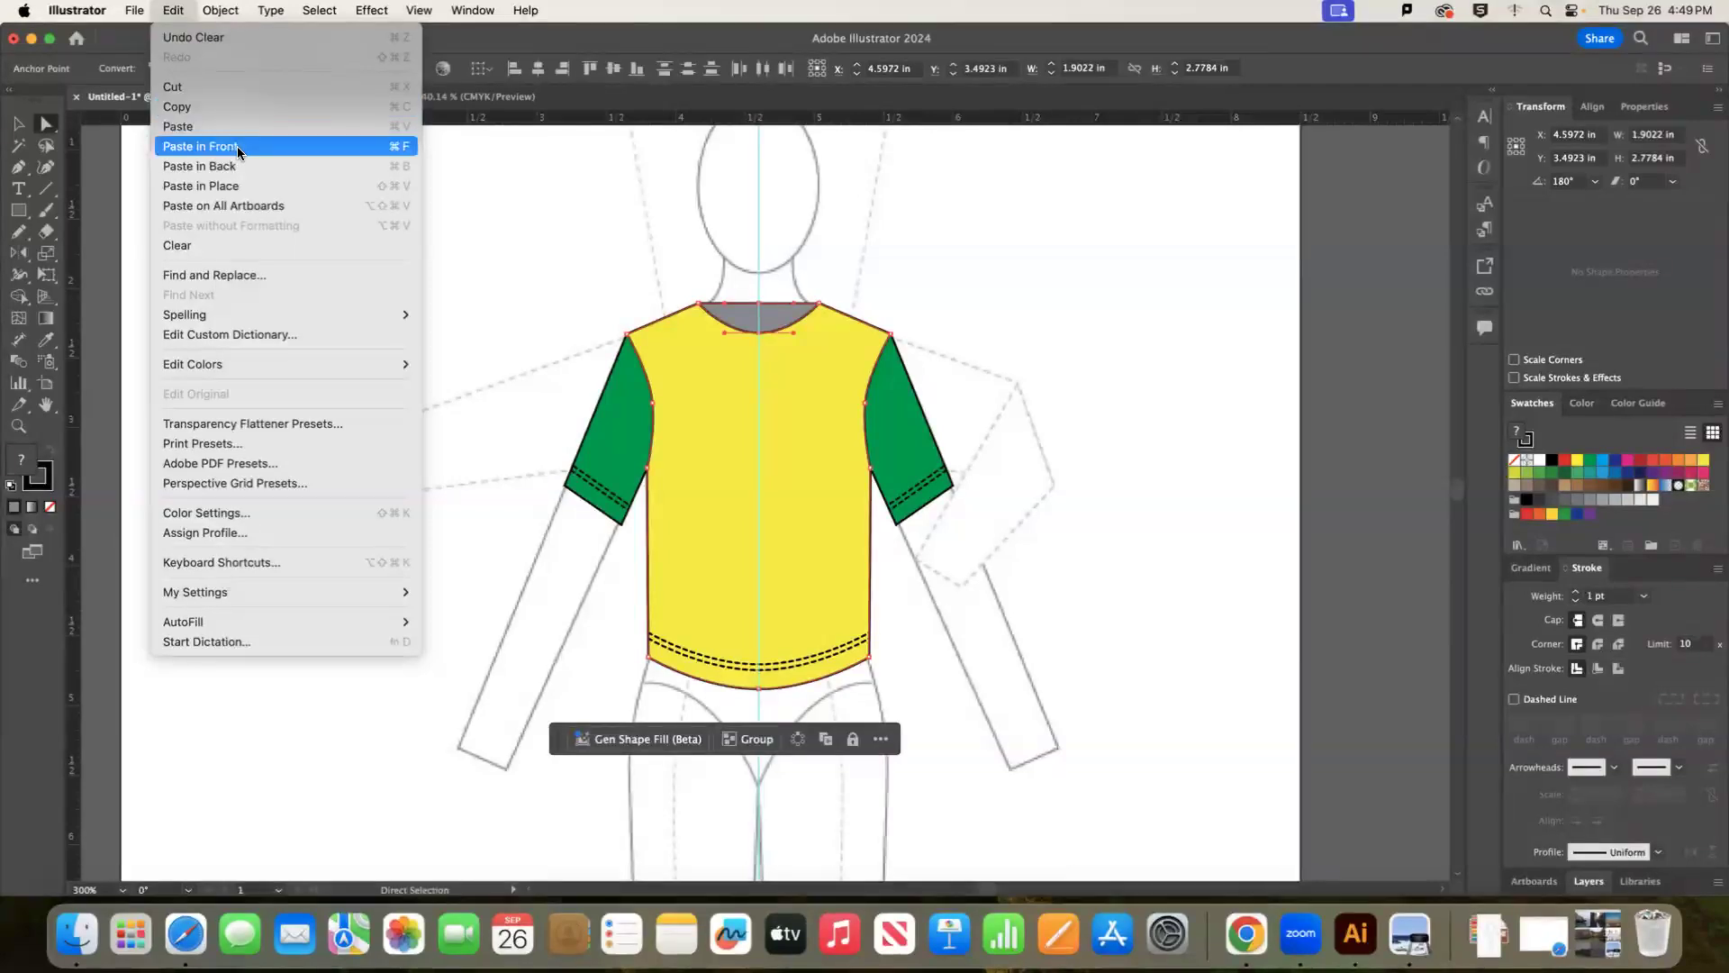
{"action": "left_click", "coordinate": [240, 153]}
Move the pasted neckline copies straight up onto the croquis head, to about Y 1.31 in.
{"action": "key", "text": "v"}
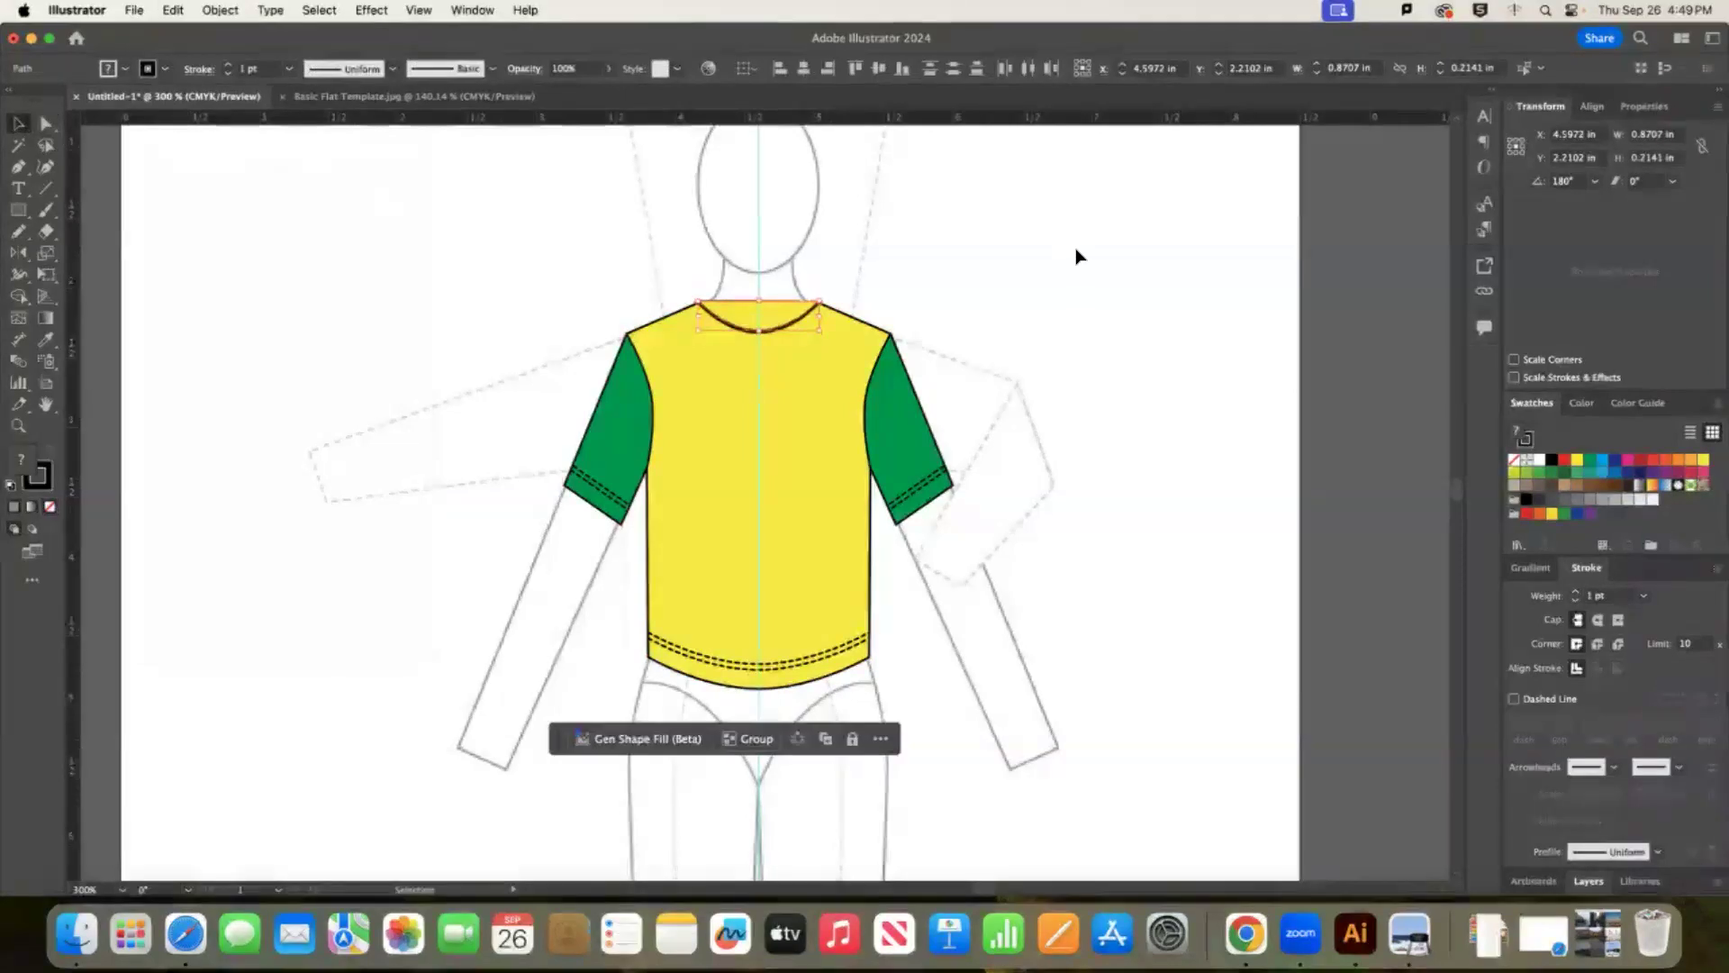
{"action": "key", "text": "Up"}
{"action": "key", "text": "Up"}
{"action": "key", "text": "Up"}
{"action": "key", "text": "Up"}
{"action": "key", "text": "Up"}
{"action": "key", "text": "Up"}
{"action": "key", "text": "Up"}
{"action": "key", "text": "Up"}
{"action": "key", "text": "Up"}
{"action": "key", "text": "Up"}
{"action": "key", "text": "Up"}
{"action": "key", "text": "Up"}
{"action": "key", "text": "Up"}
{"action": "key", "text": "Up"}
{"action": "key", "text": "Up"}
{"action": "key", "text": "Up"}
{"action": "key", "text": "Up"}
{"action": "key", "text": "Up"}
{"action": "key", "text": "Up"}
{"action": "key", "text": "Up"}
{"action": "key", "text": "Up"}
{"action": "key", "text": "Up"}
{"action": "key", "text": "Up"}
{"action": "key", "text": "Up"}
{"action": "key", "text": "Up"}
{"action": "key", "text": "Up"}
{"action": "key", "text": "Up"}
{"action": "key", "text": "Up"}
{"action": "key", "text": "Up"}
{"action": "key", "text": "Up"}
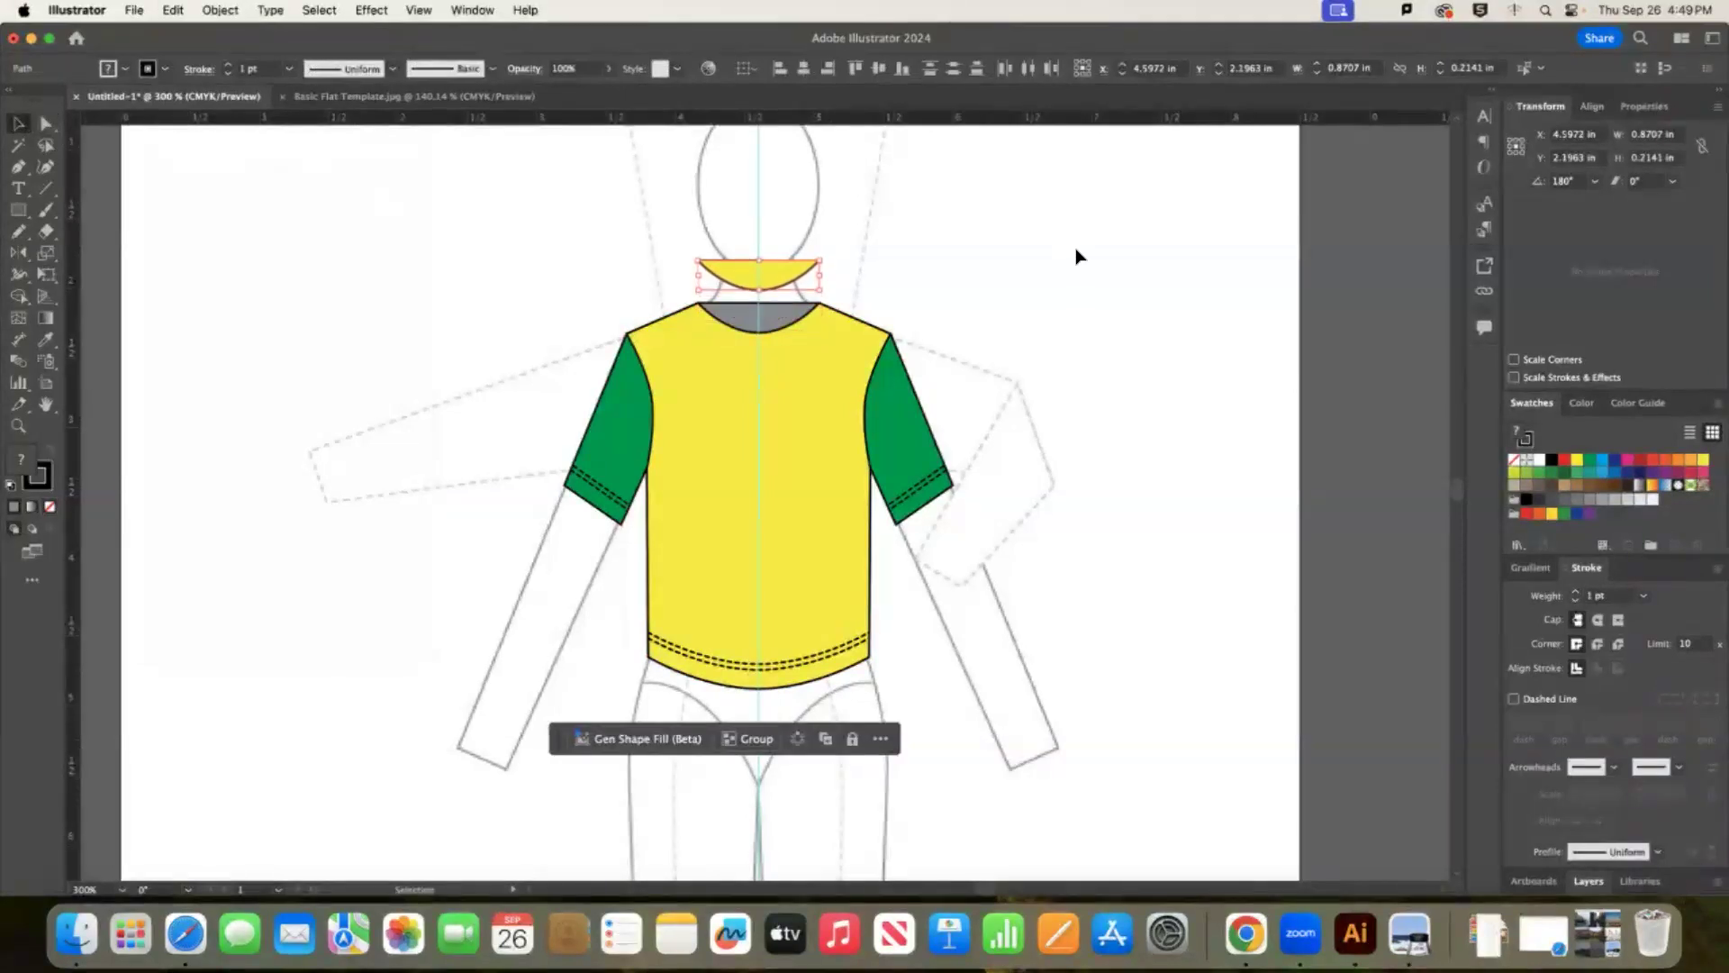
{"action": "key", "text": "Up"}
{"action": "key", "text": "Up"}
{"action": "key", "text": "Up"}
{"action": "key", "text": "Up"}
{"action": "key", "text": "Up"}
{"action": "key", "text": "Up"}
{"action": "key", "text": "Up"}
{"action": "key", "text": "Up"}
{"action": "key", "text": "Up"}
{"action": "key", "text": "Up"}
{"action": "key", "text": "Up"}
{"action": "key", "text": "Up"}
{"action": "key", "text": "Up"}
{"action": "key", "text": "Up"}
{"action": "key", "text": "Up"}
{"action": "key", "text": "Up"}
{"action": "key", "text": "Up"}
{"action": "key", "text": "Up"}
{"action": "key", "text": "Up"}
{"action": "key", "text": "Up"}
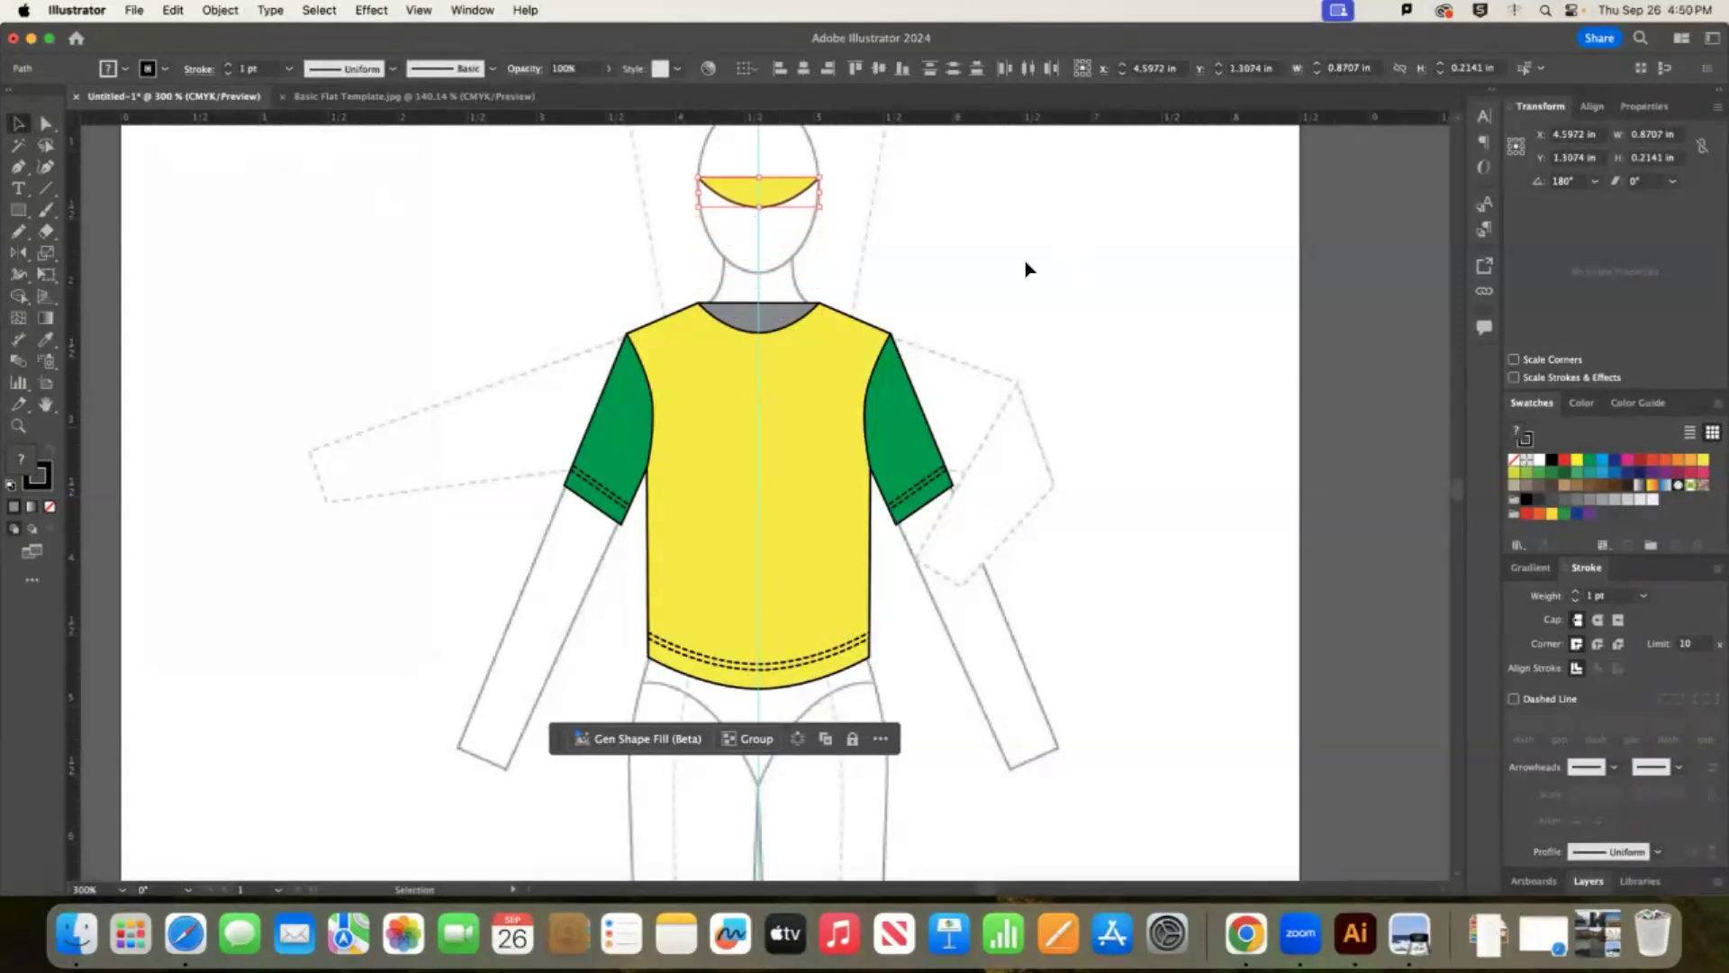
Move the curved front-neckline copy down away from the straight one, to about Y 1.43 in.
{"action": "left_click", "coordinate": [793, 191]}
{"action": "left_click", "coordinate": [793, 191]}
{"action": "key", "text": "Down"}
{"action": "key", "text": "Down"}
{"action": "key", "text": "Down"}
{"action": "key", "text": "Down"}
{"action": "key", "text": "Down"}
{"action": "key", "text": "Down"}
{"action": "key", "text": "Down"}
{"action": "key", "text": "Down"}
{"action": "key", "text": "Down"}
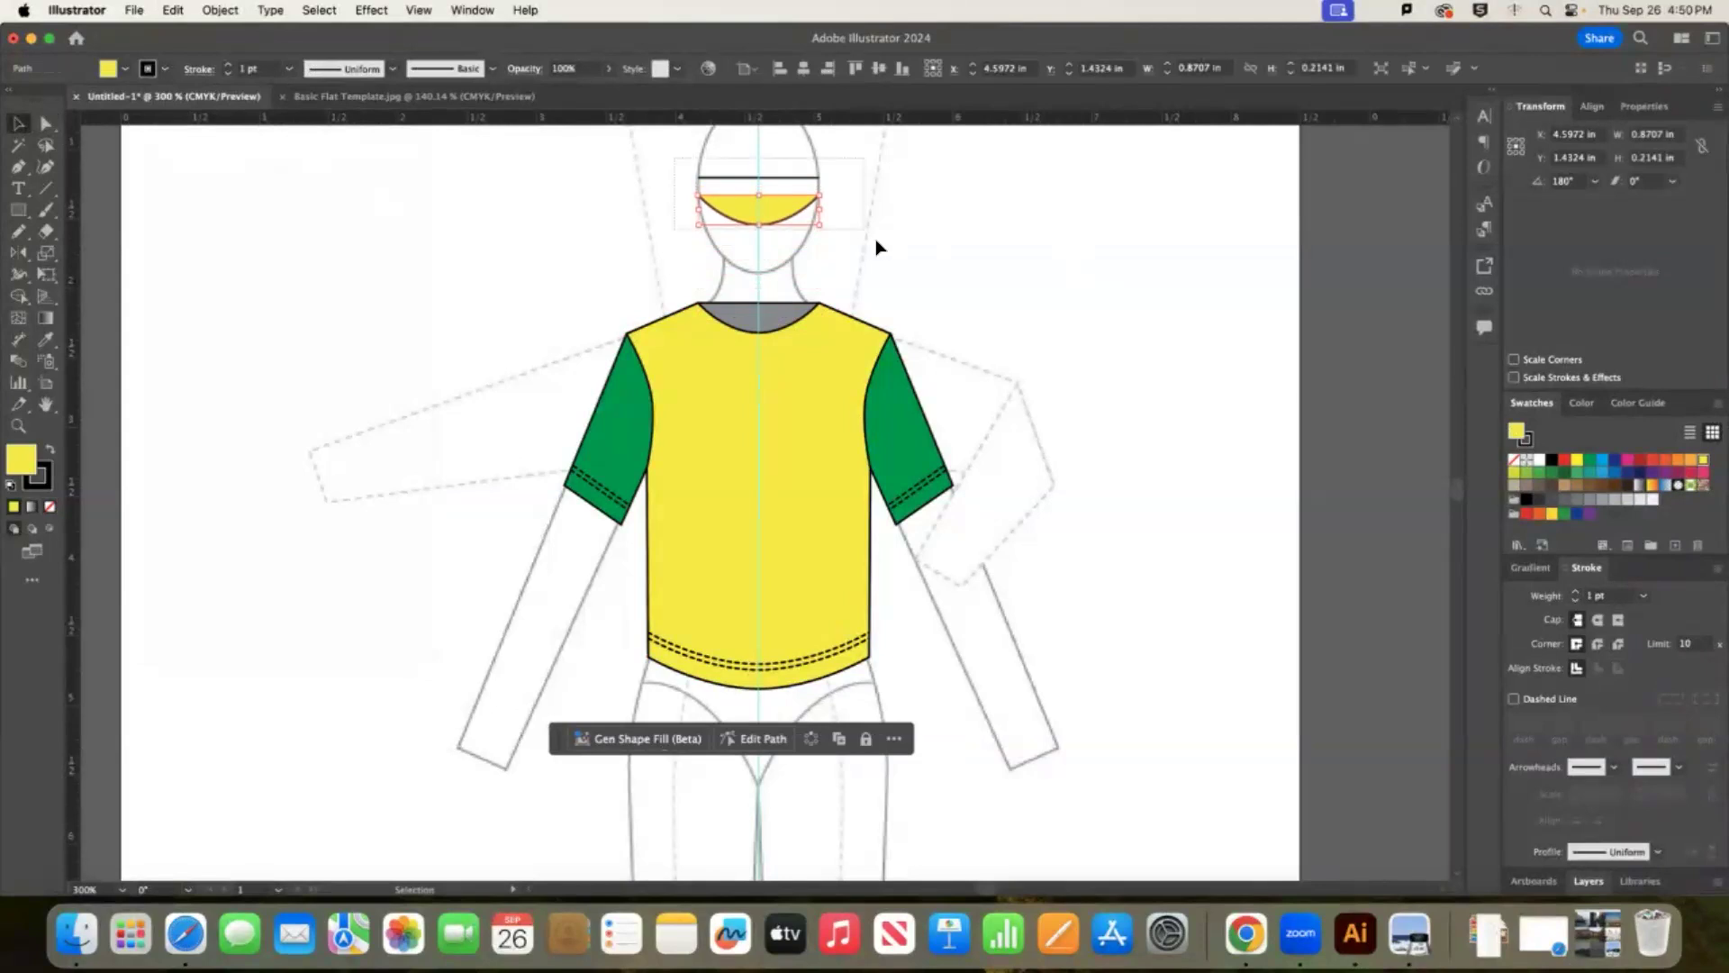
Remove the fill from both neckline copies on the head and clear the selection.
{"action": "key", "text": "super+a"}
{"action": "left_click", "coordinate": [1513, 460]}
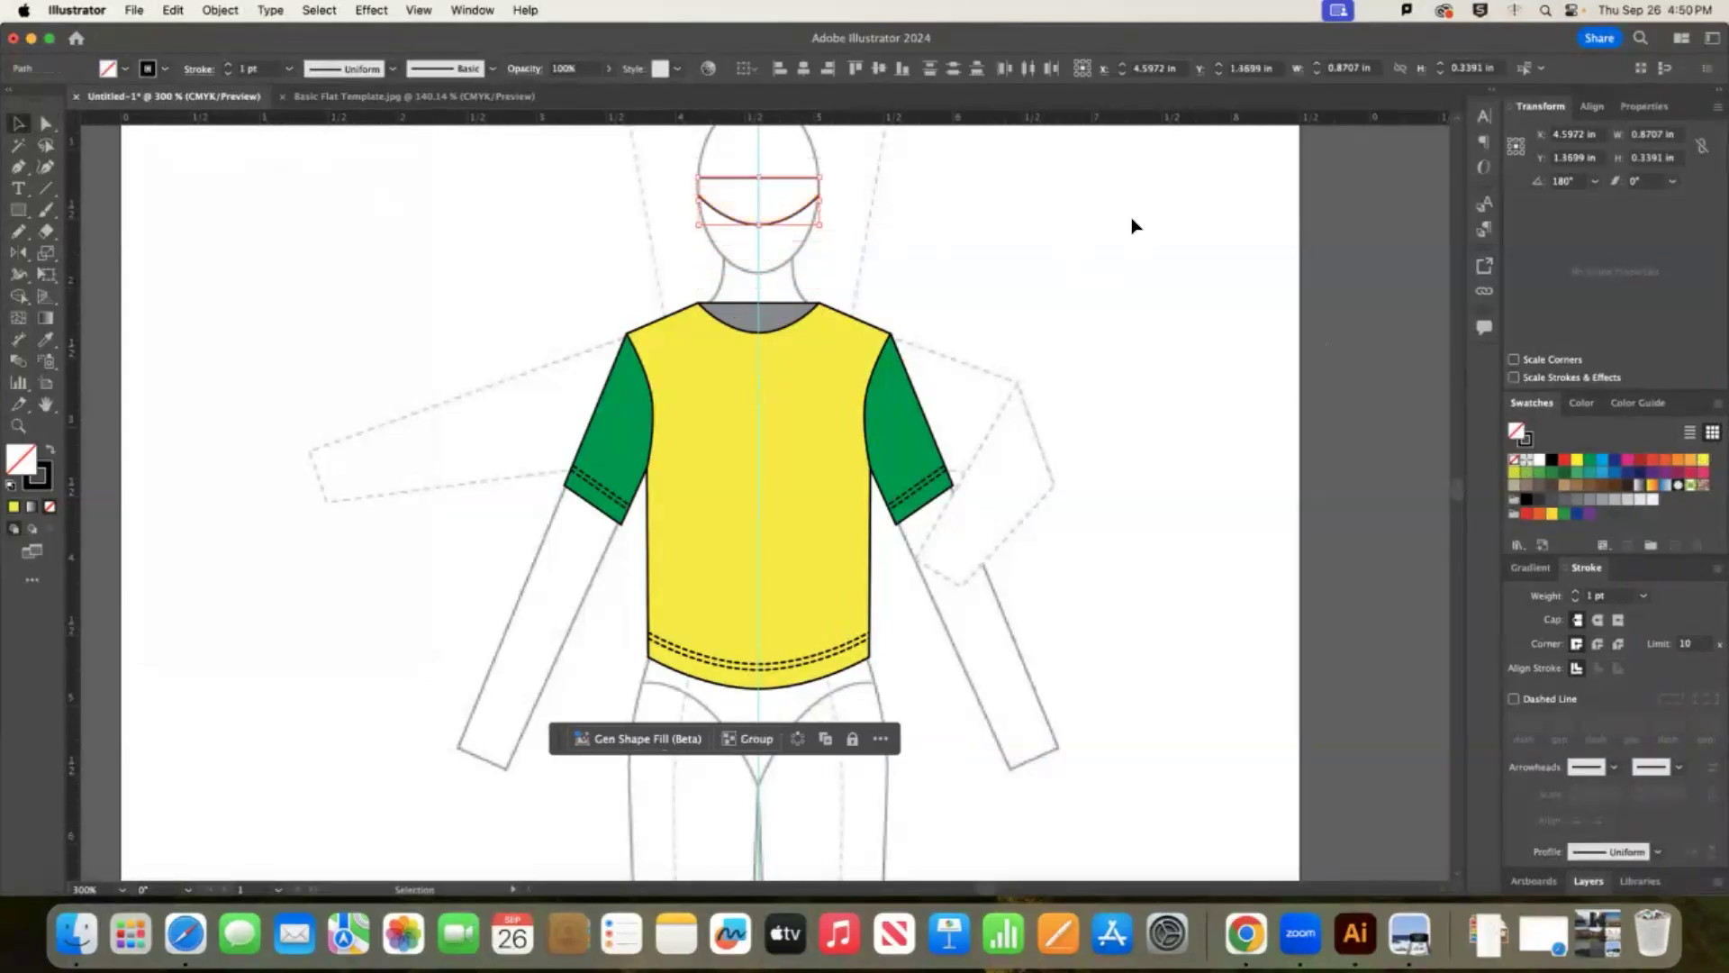
{"action": "left_click", "coordinate": [1132, 225]}
Lower the curved neckline copy further to about Y 1.54 in and deselect it.
{"action": "scroll", "coordinate": [927, 262], "scroll_direction": "up", "scroll_amount": 2}
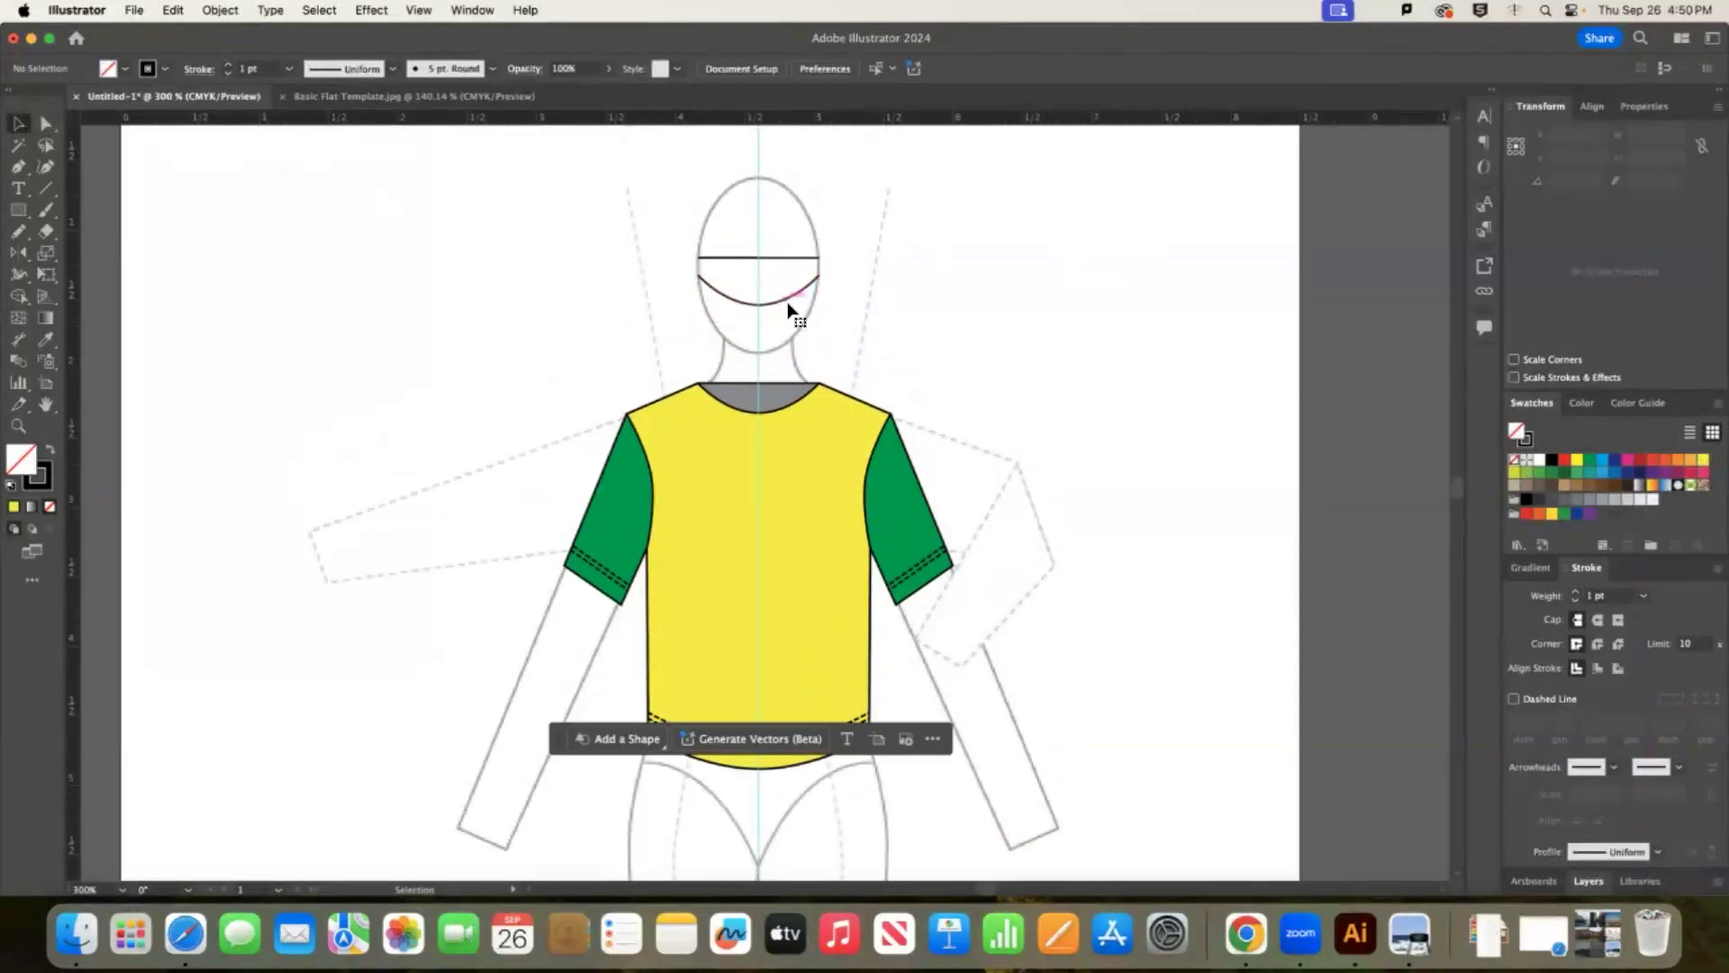
{"action": "left_click", "coordinate": [788, 300]}
{"action": "key", "text": "Down"}
{"action": "key", "text": "Down"}
{"action": "key", "text": "Down"}
{"action": "key", "text": "Down"}
{"action": "key", "text": "Down"}
{"action": "key", "text": "Down"}
{"action": "key", "text": "Down"}
{"action": "key", "text": "Down"}
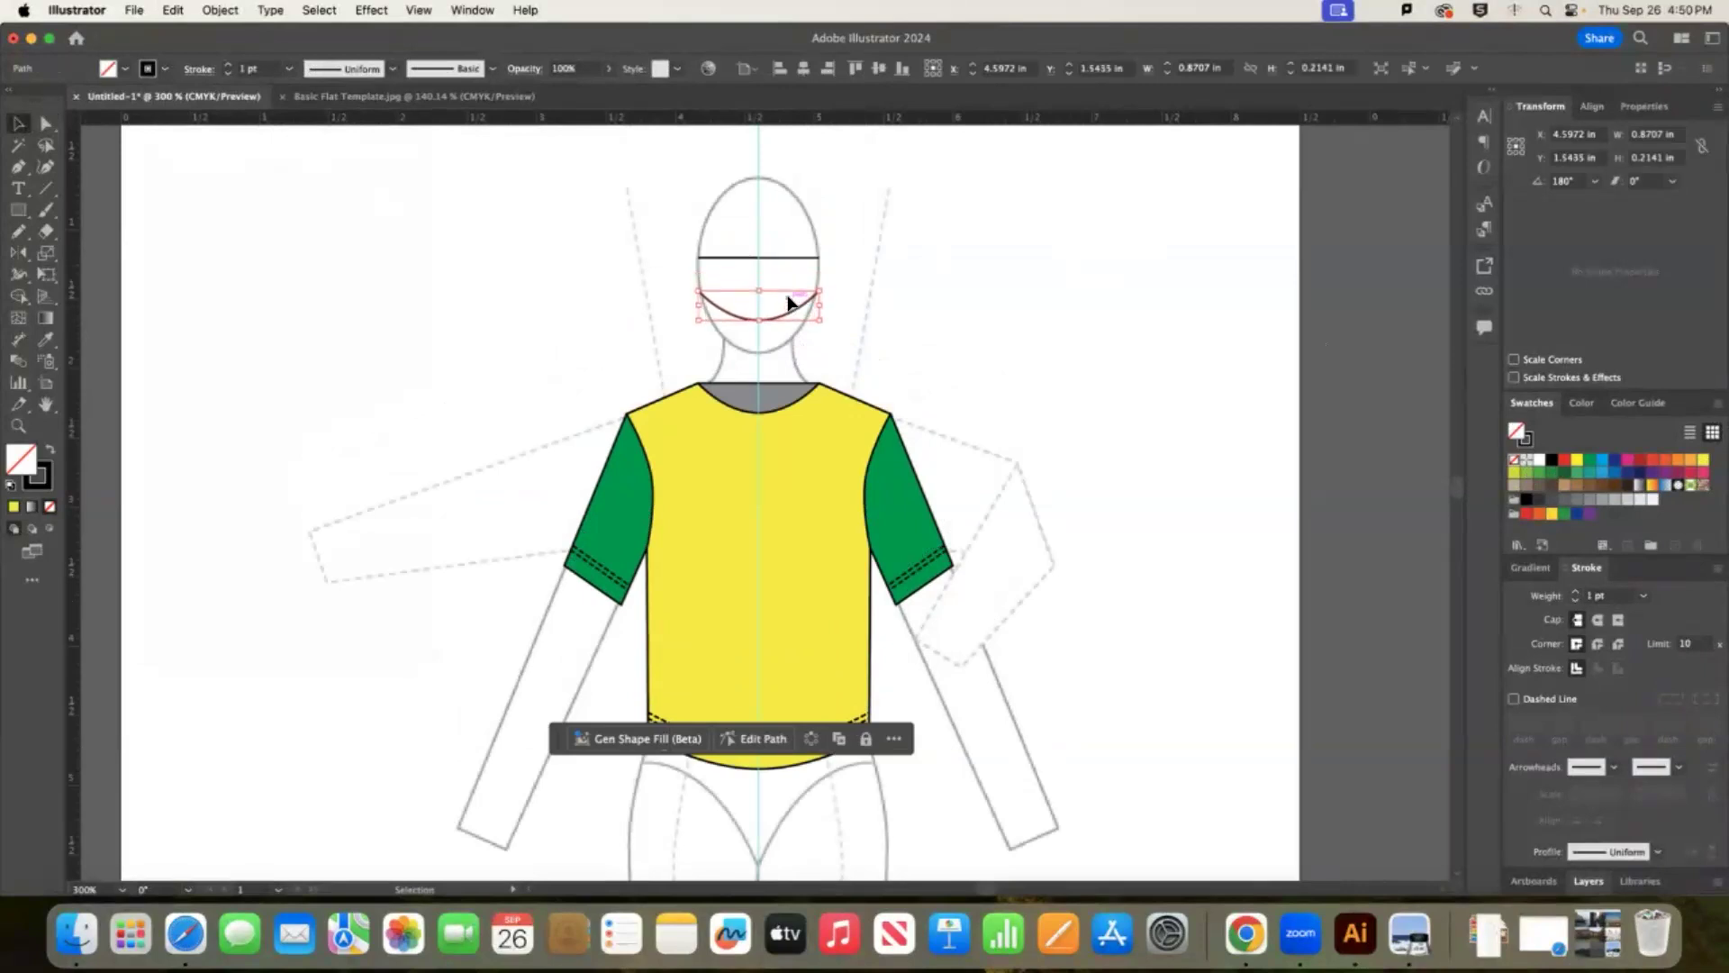
{"action": "key", "text": "super+shift+a"}
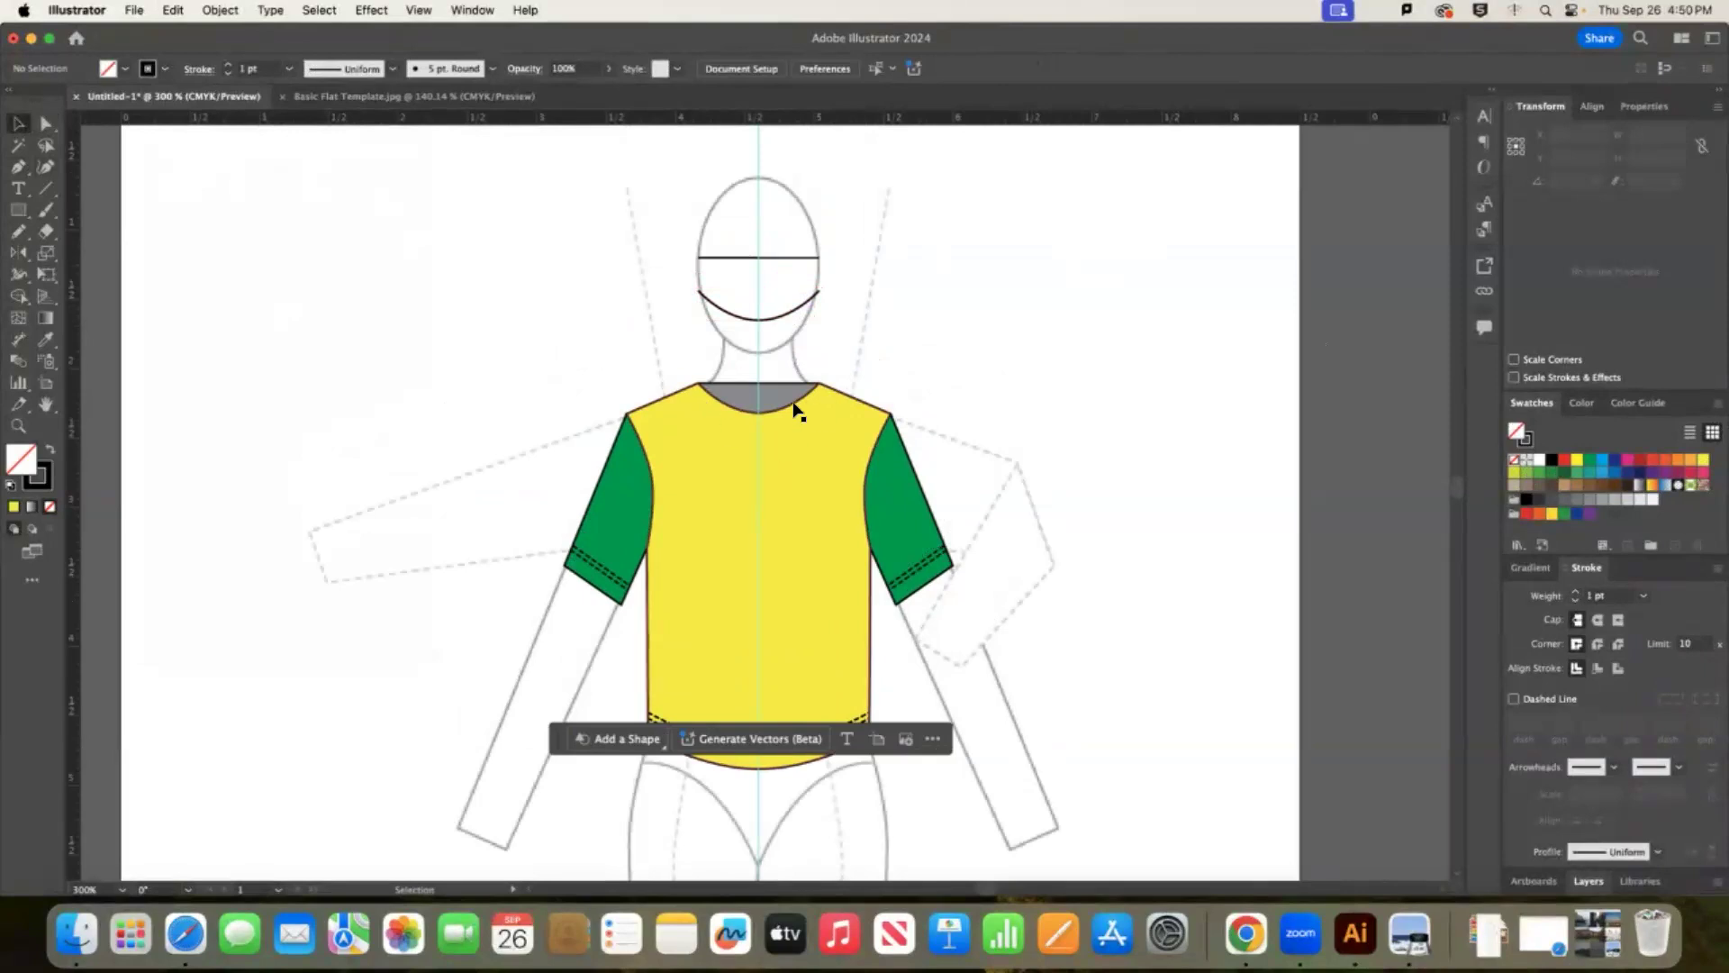
{"action": "left_click", "coordinate": [907, 322]}
{"action": "key", "text": "super+shift+a"}
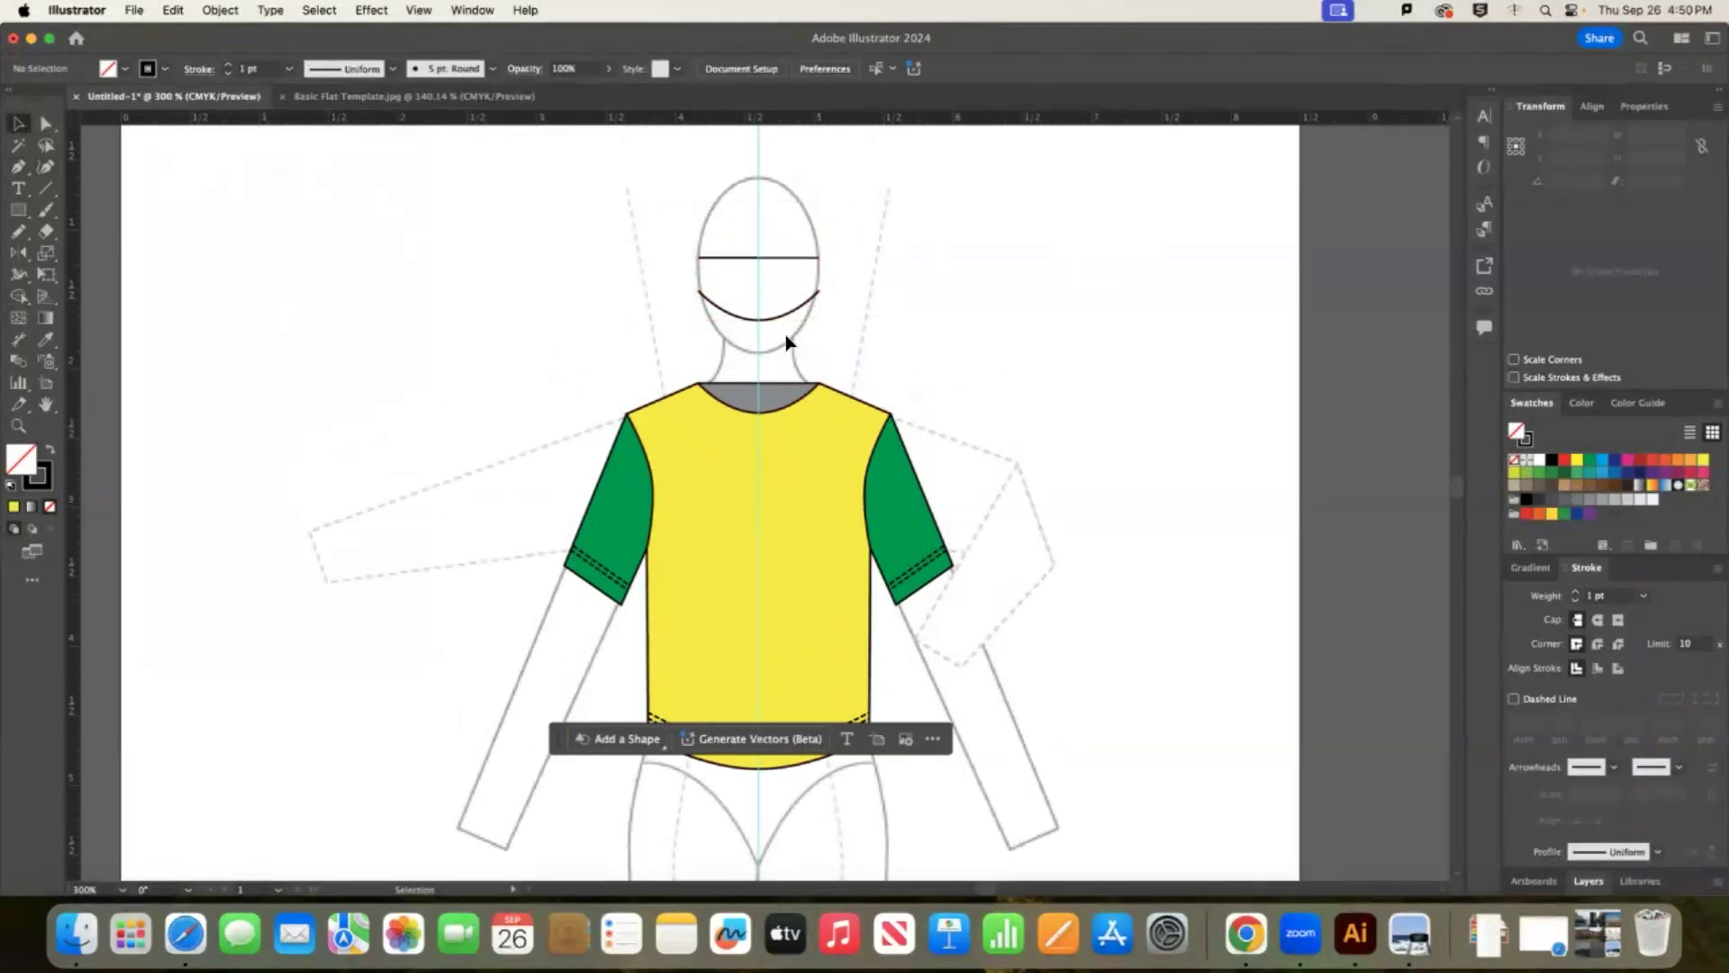
Offset the curved front-neckline copy by 4 pt (0.0556 in) with miter joins to form a neckband.
{"action": "left_click", "coordinate": [782, 319]}
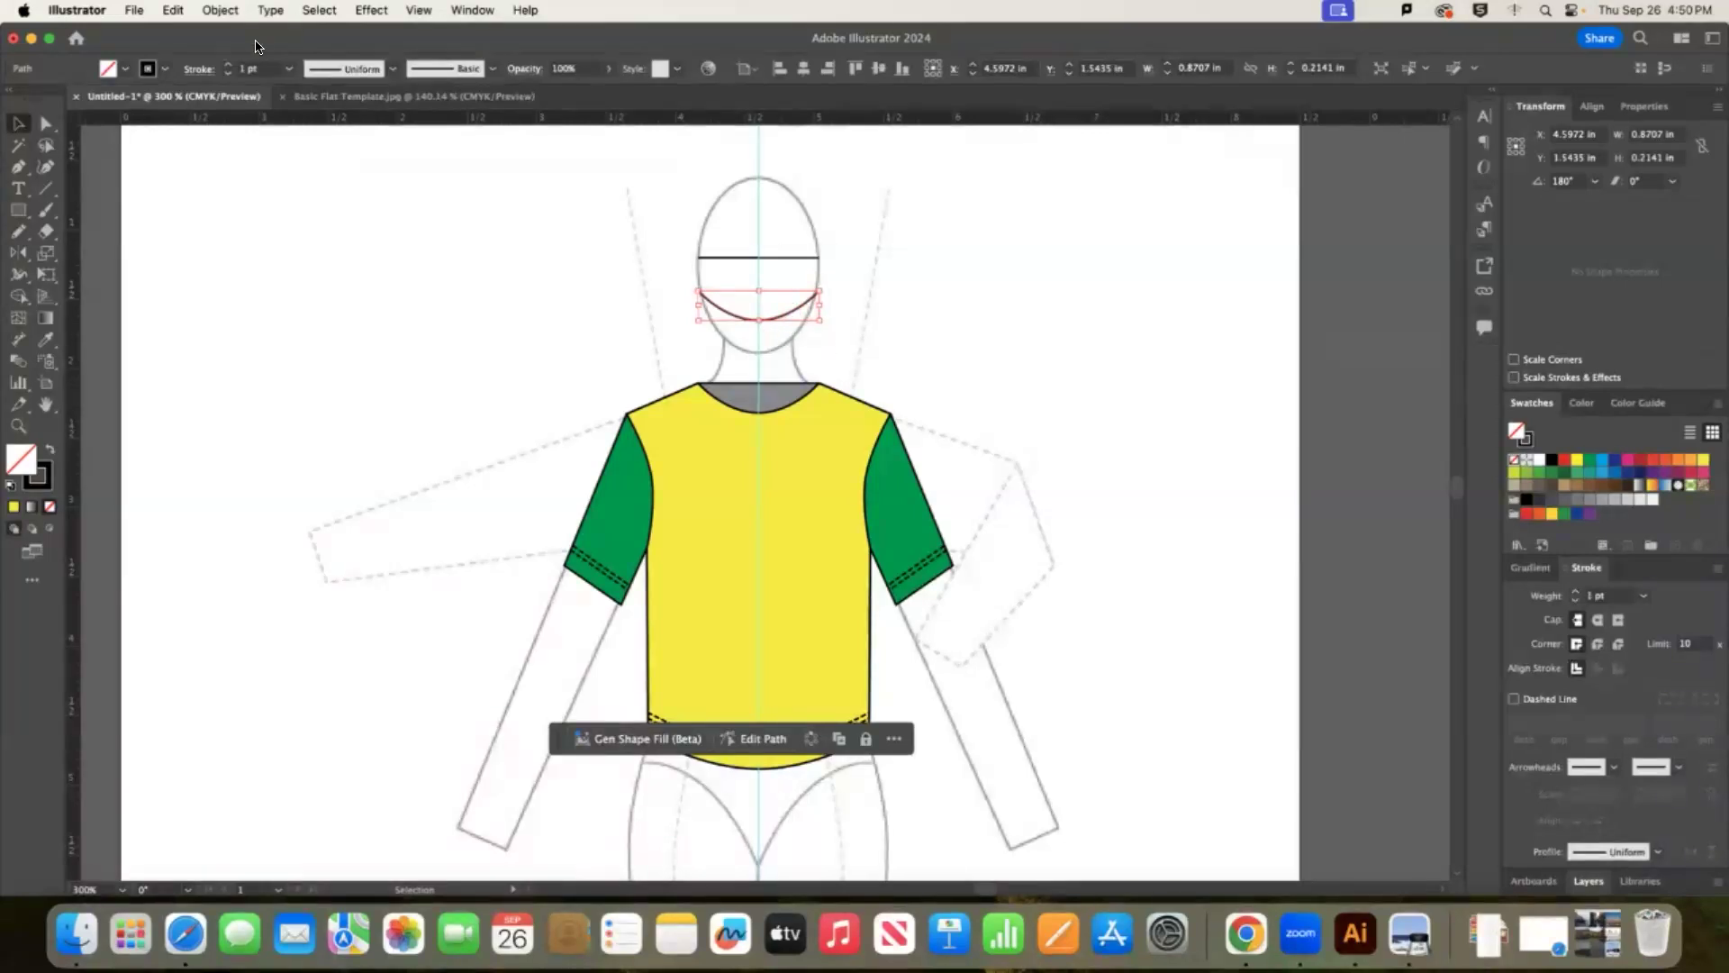
{"action": "left_click", "coordinate": [216, 11]}
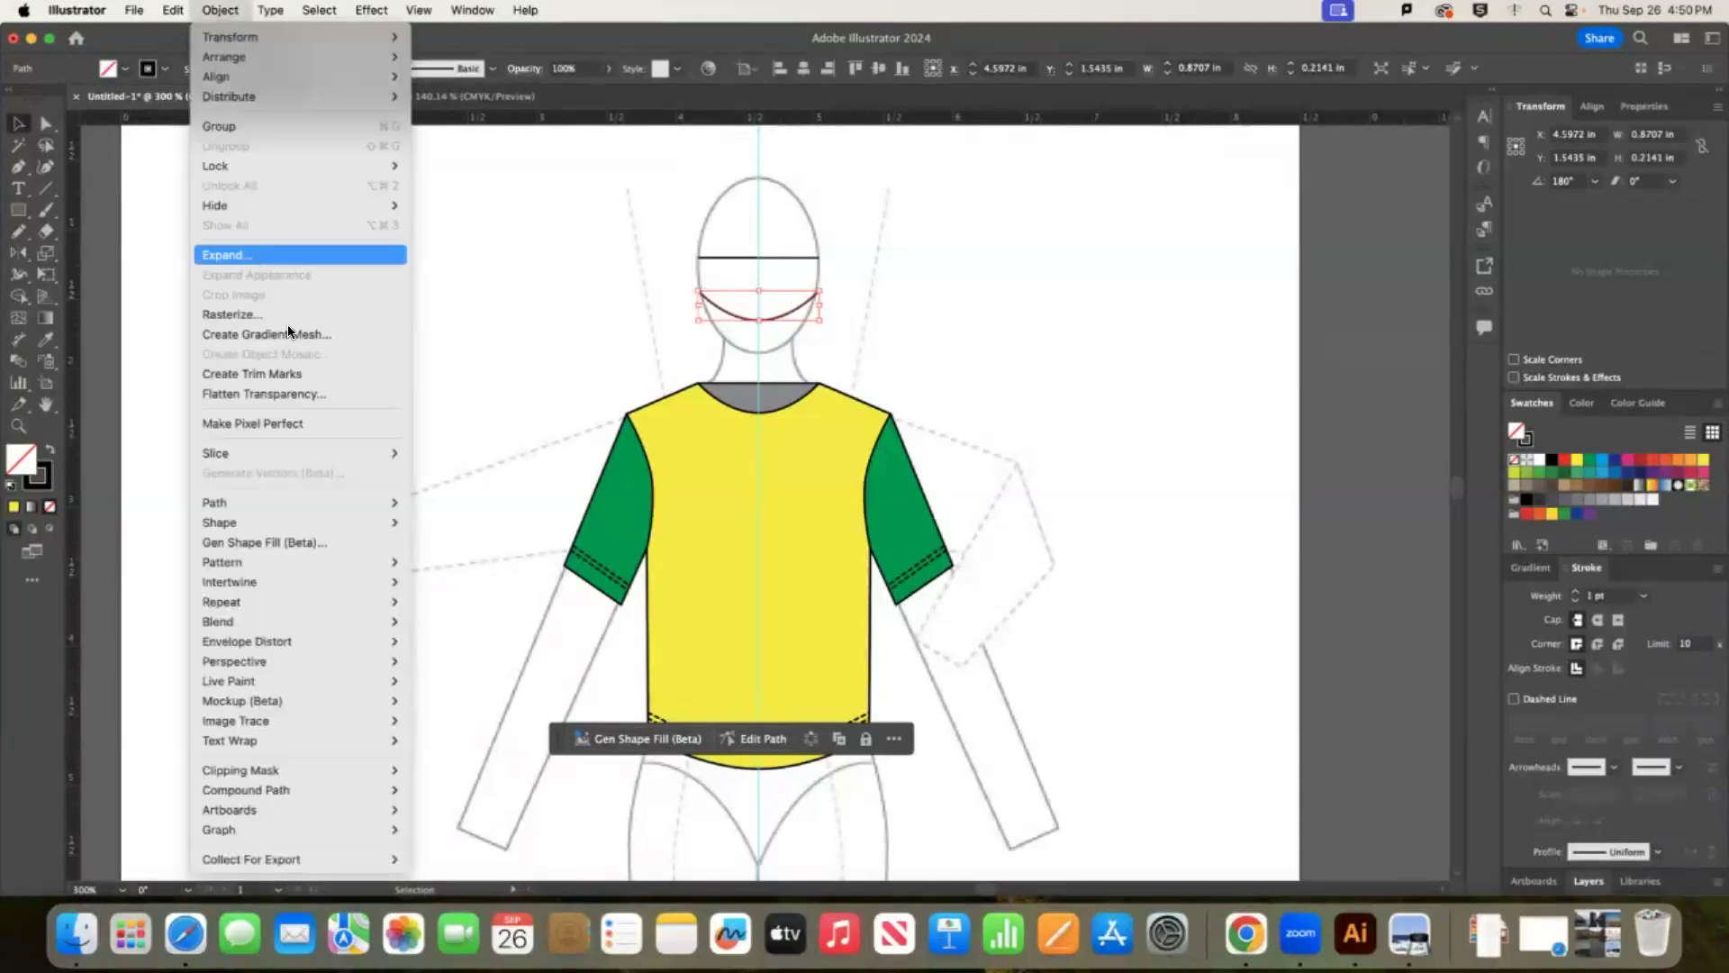
{"action": "mouse_move", "coordinate": [284, 502]}
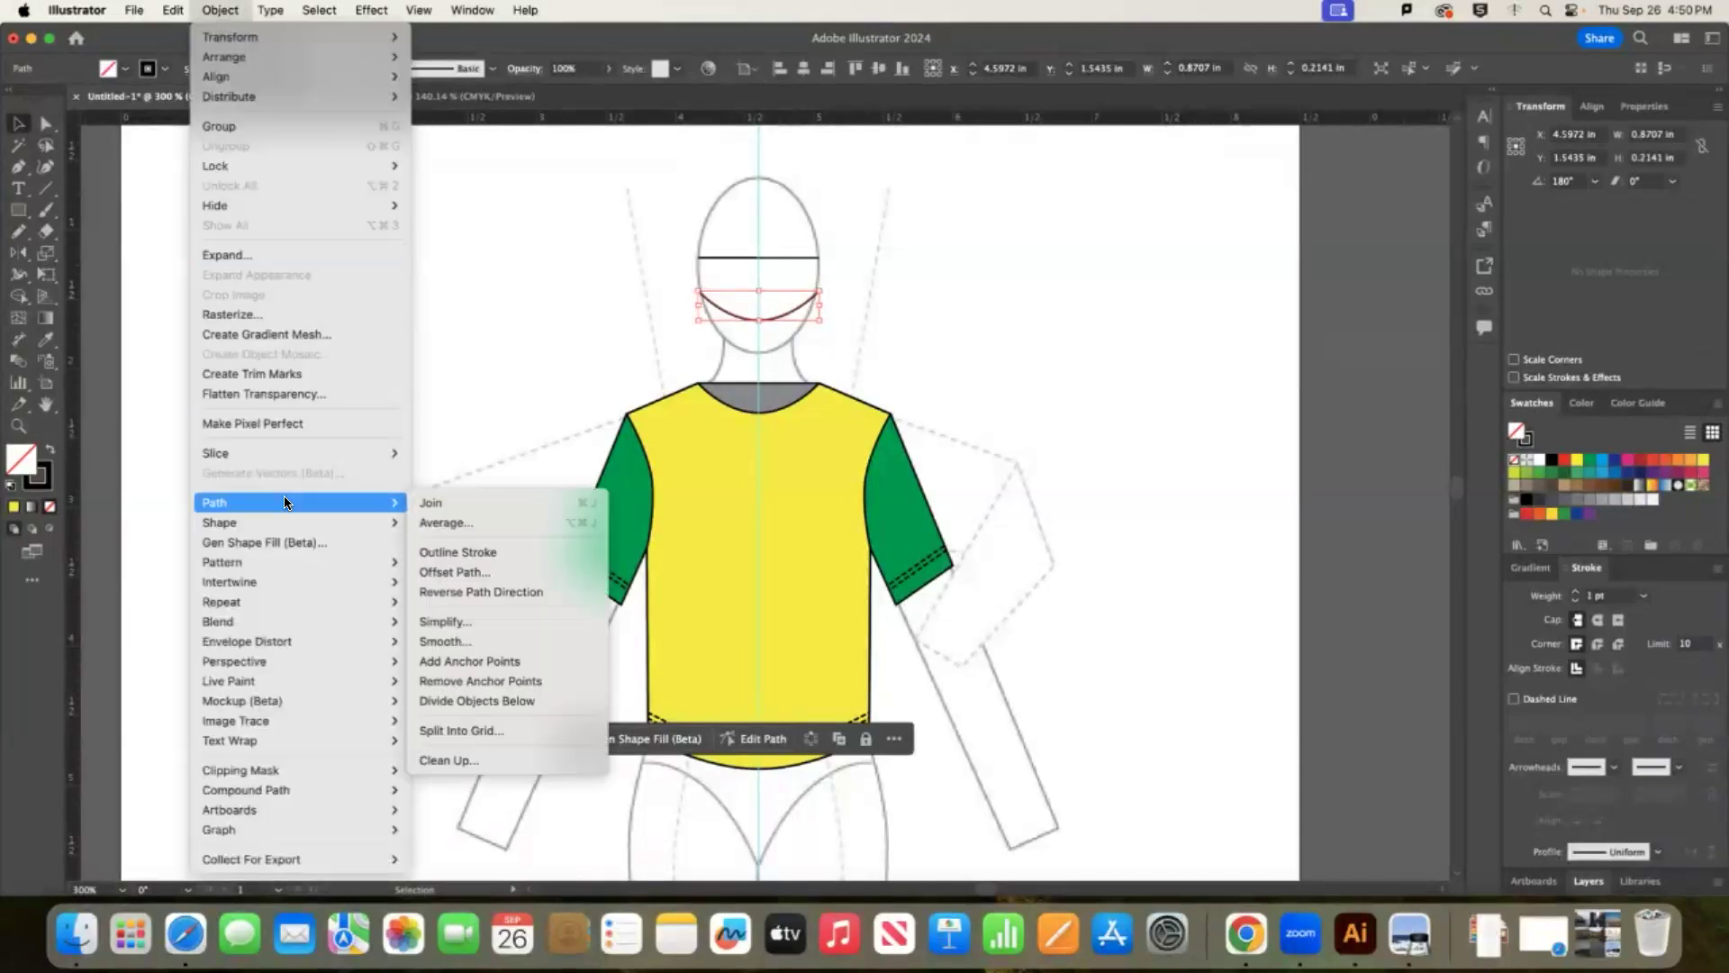
{"action": "left_click", "coordinate": [478, 577]}
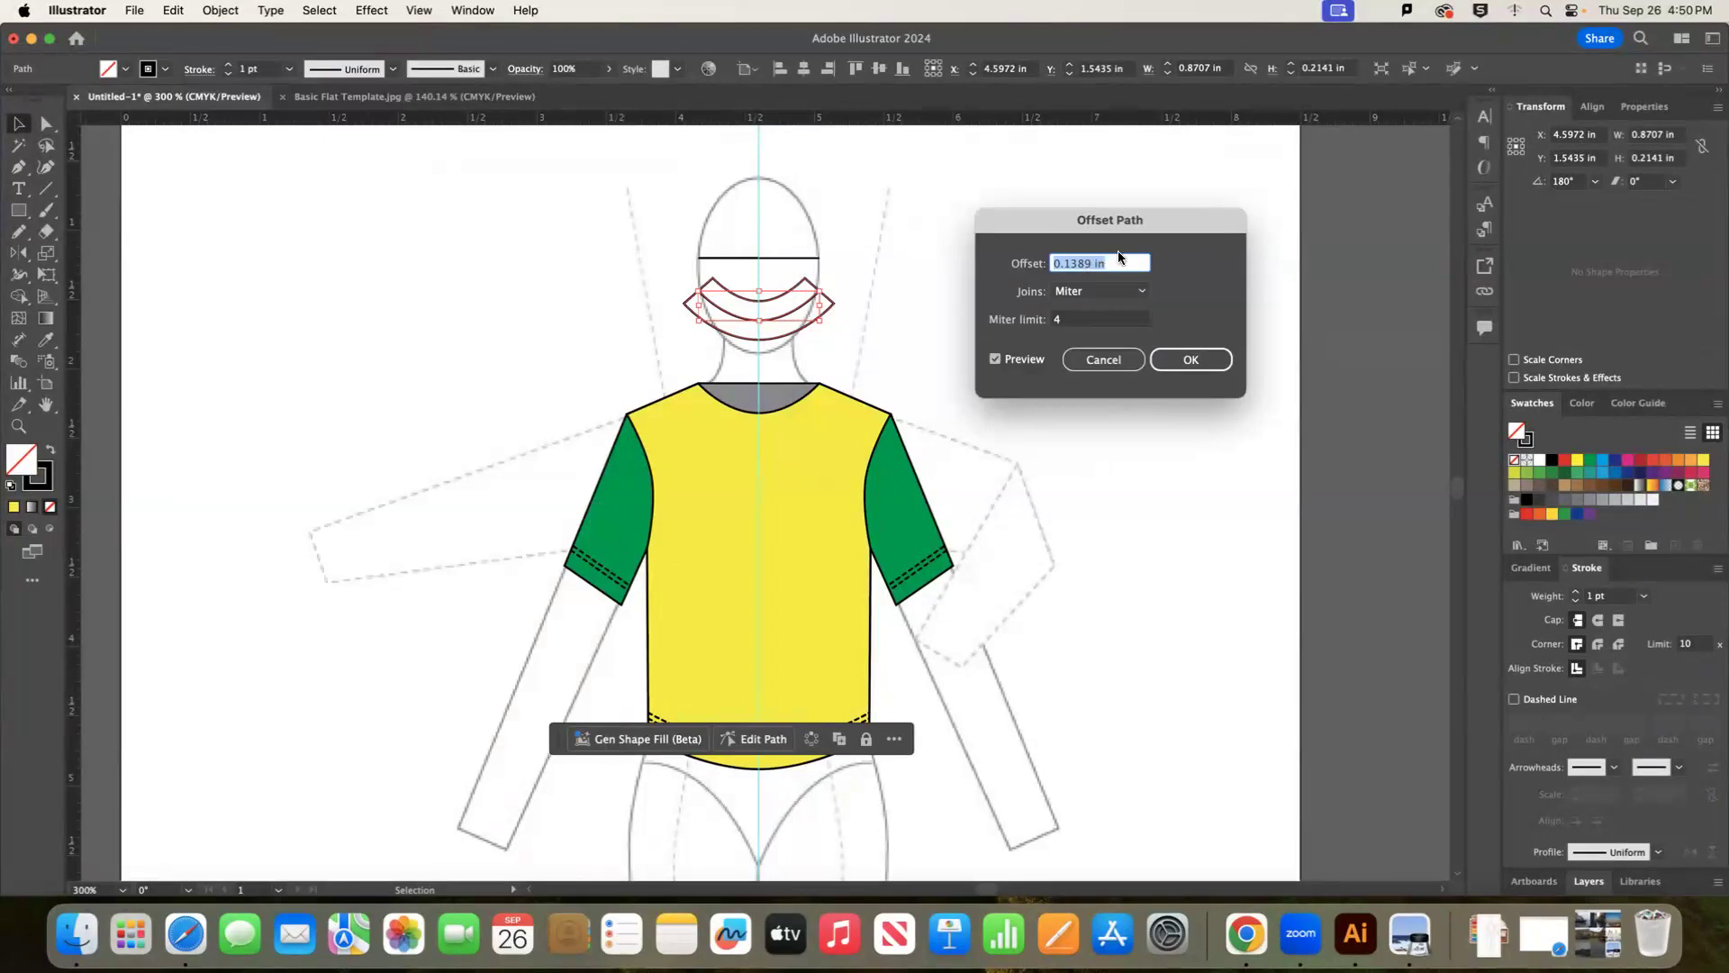
{"action": "double_click", "coordinate": [1095, 266]}
{"action": "left_click_drag", "start_coordinate": [1106, 266], "coordinate": [1031, 247]}
{"action": "type", "text": "4 pt"}
{"action": "left_click", "coordinate": [1027, 361]}
{"action": "left_click", "coordinate": [1028, 365]}
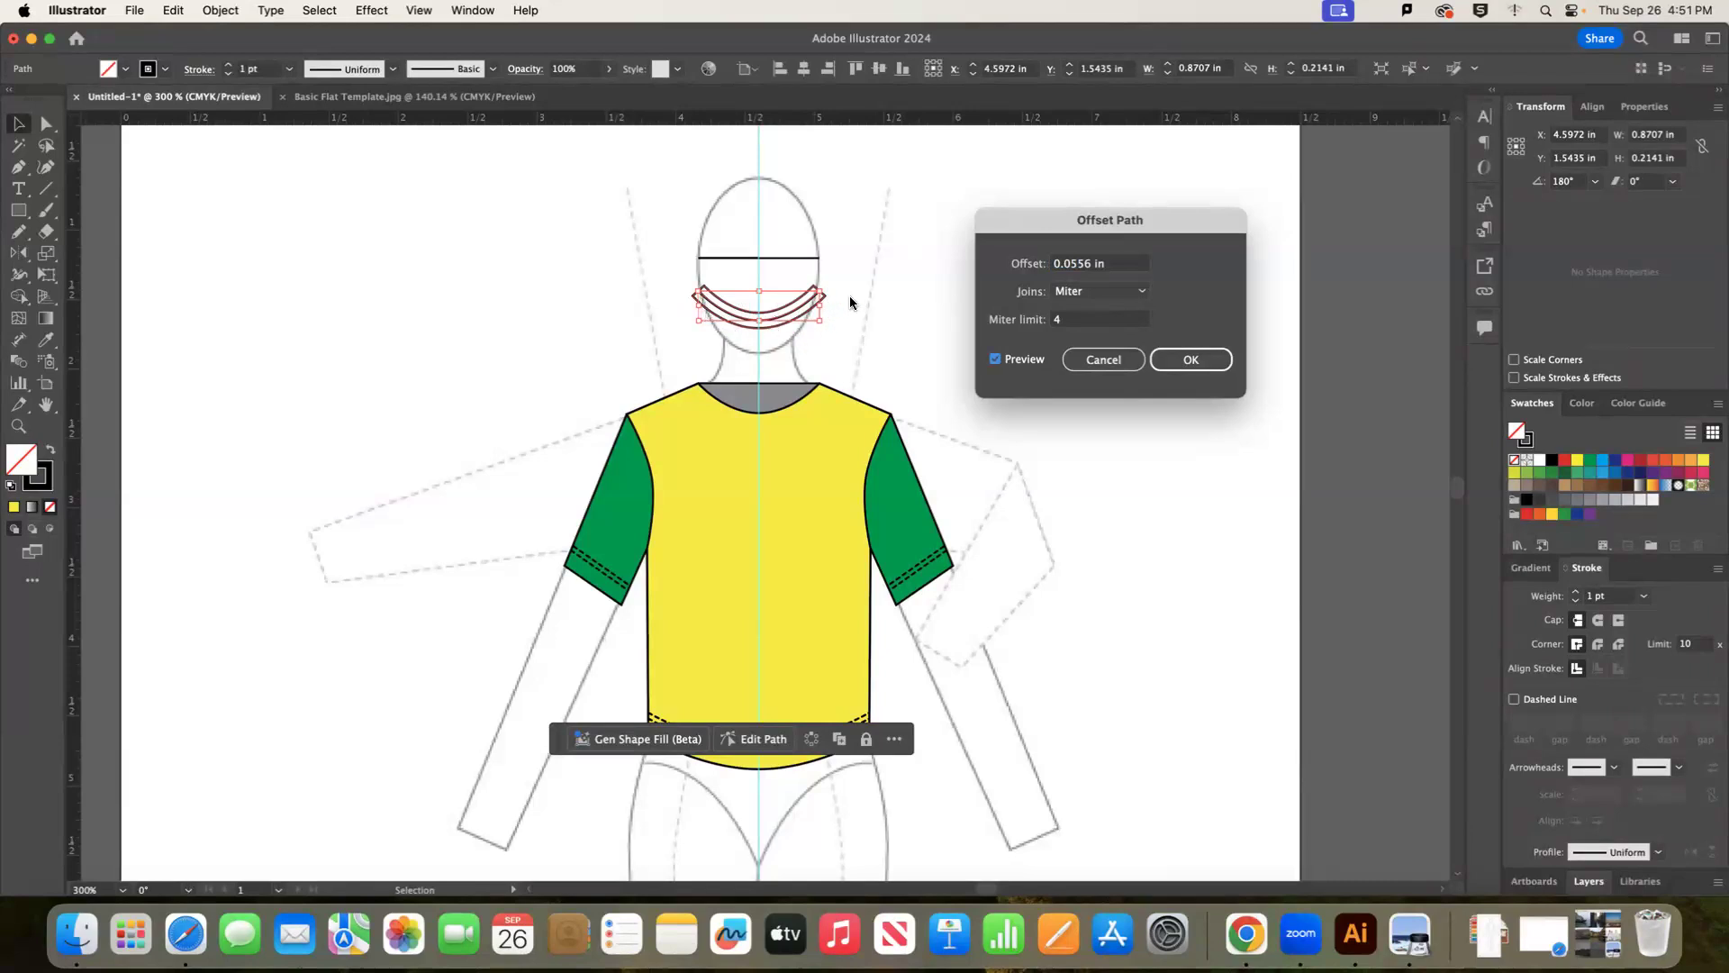
{"action": "left_click", "coordinate": [1191, 360]}
Offset the straight back-neckline copy with the same 0.0556 in offset.
{"action": "left_click", "coordinate": [800, 268]}
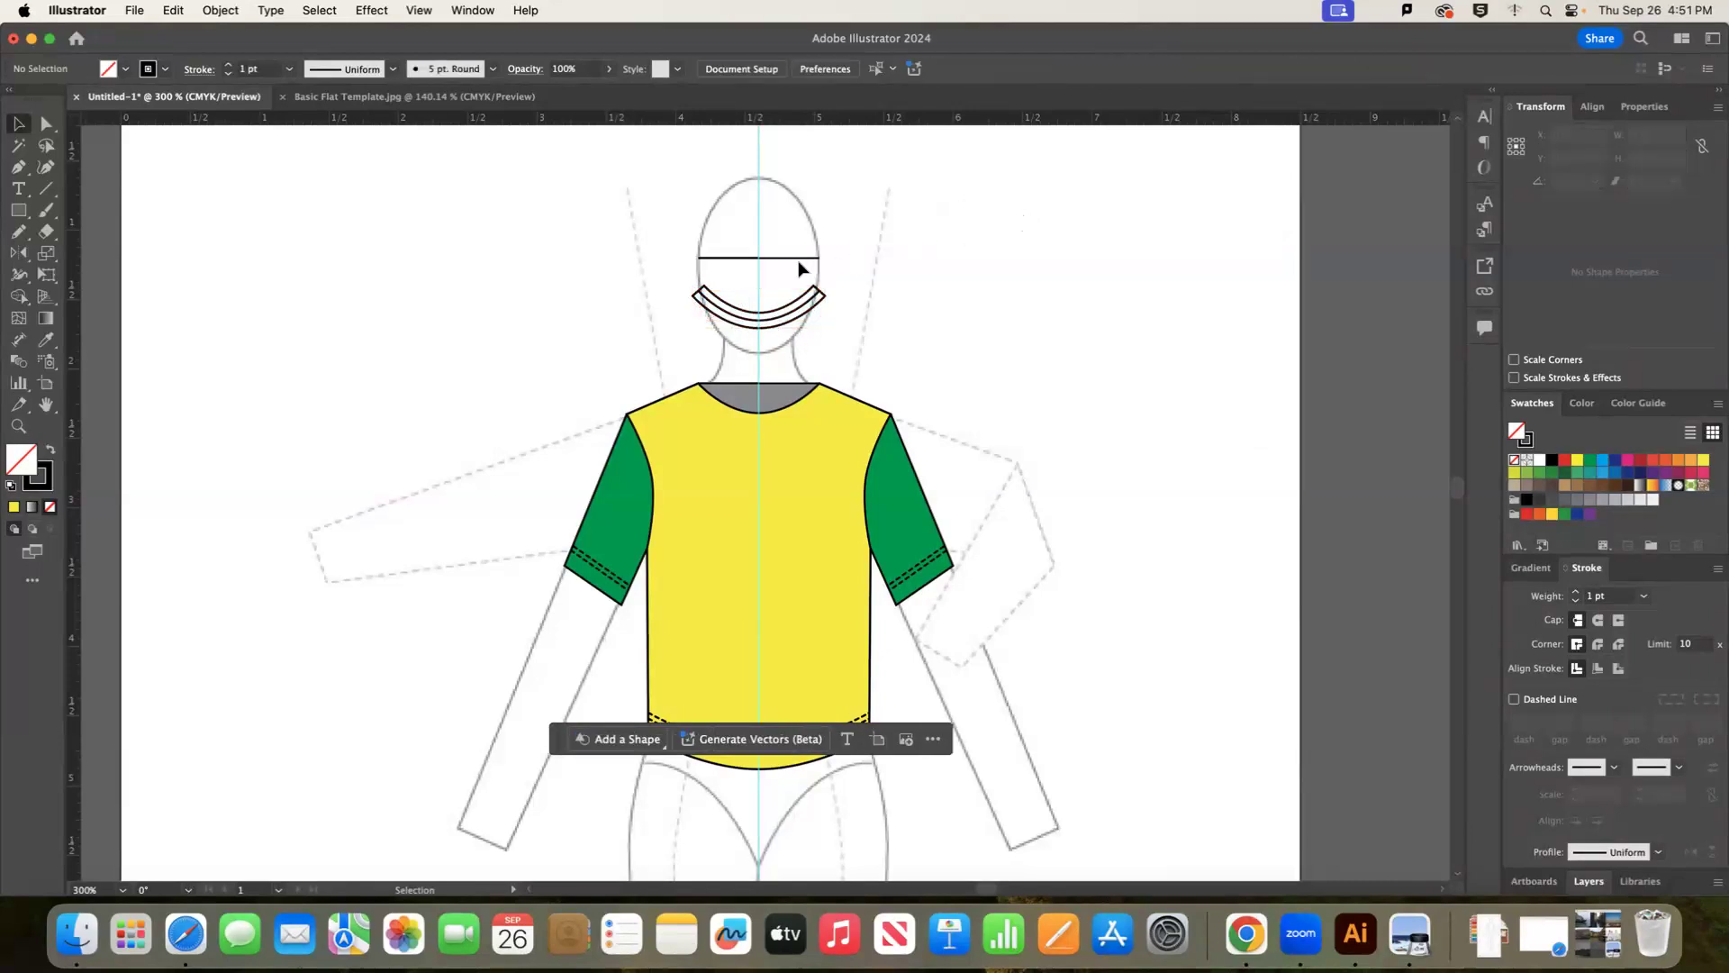
{"action": "left_click", "coordinate": [799, 260]}
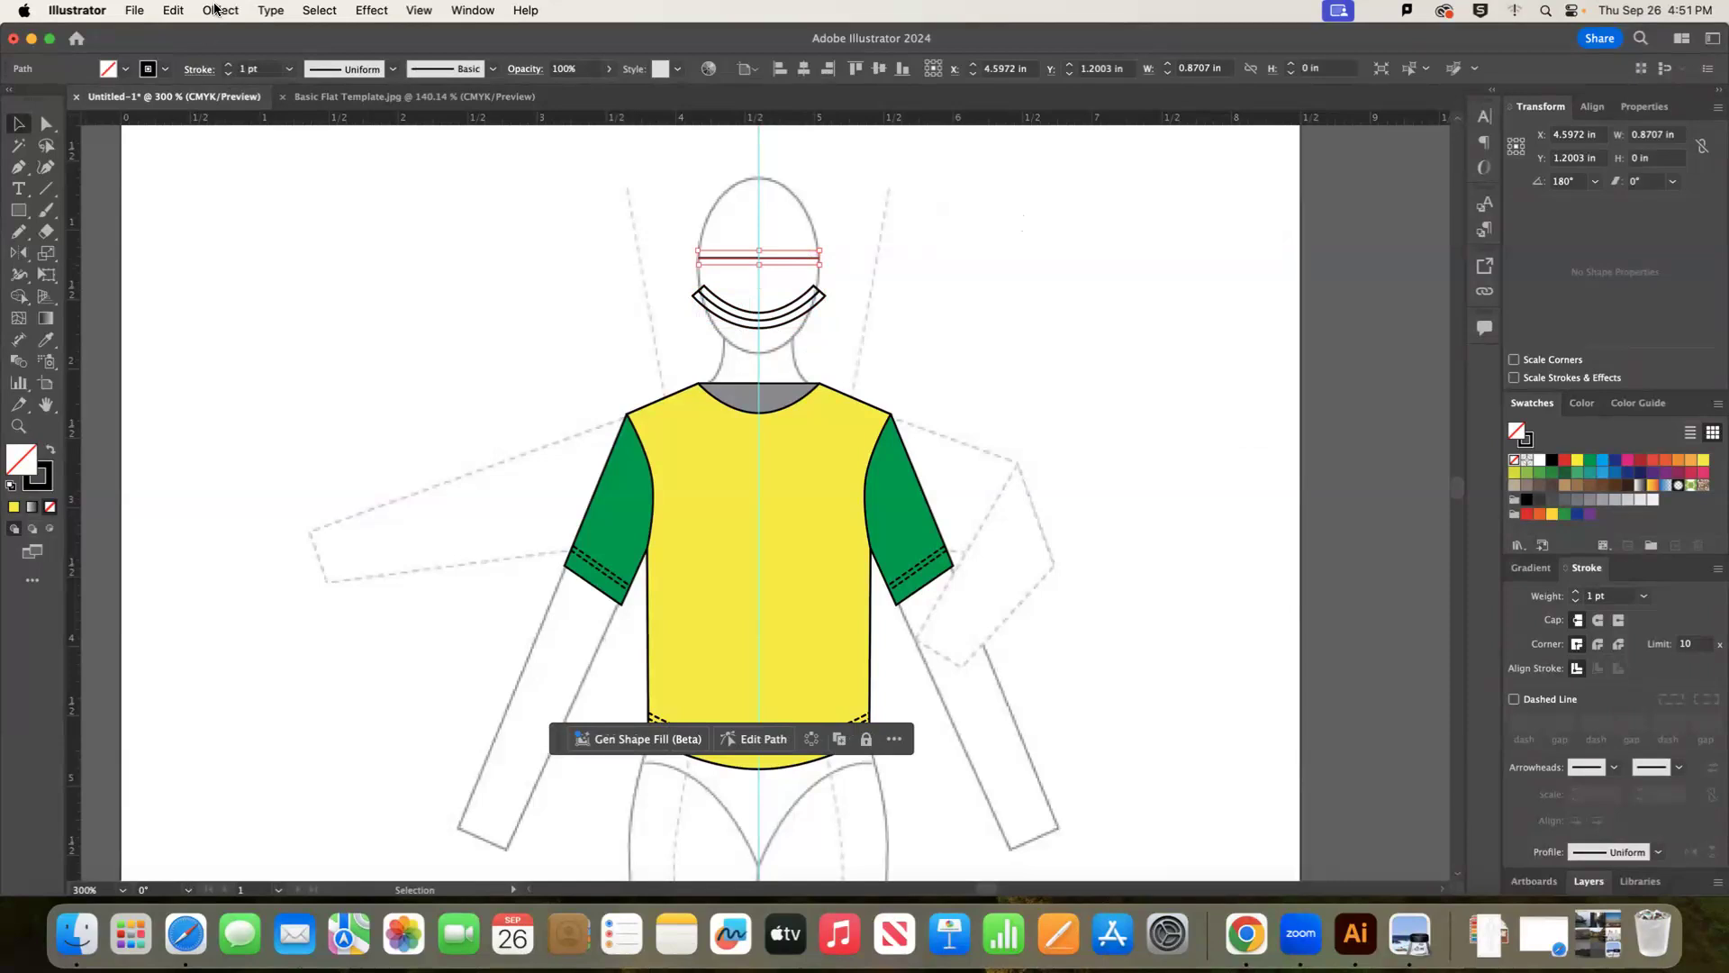
{"action": "left_click", "coordinate": [220, 10]}
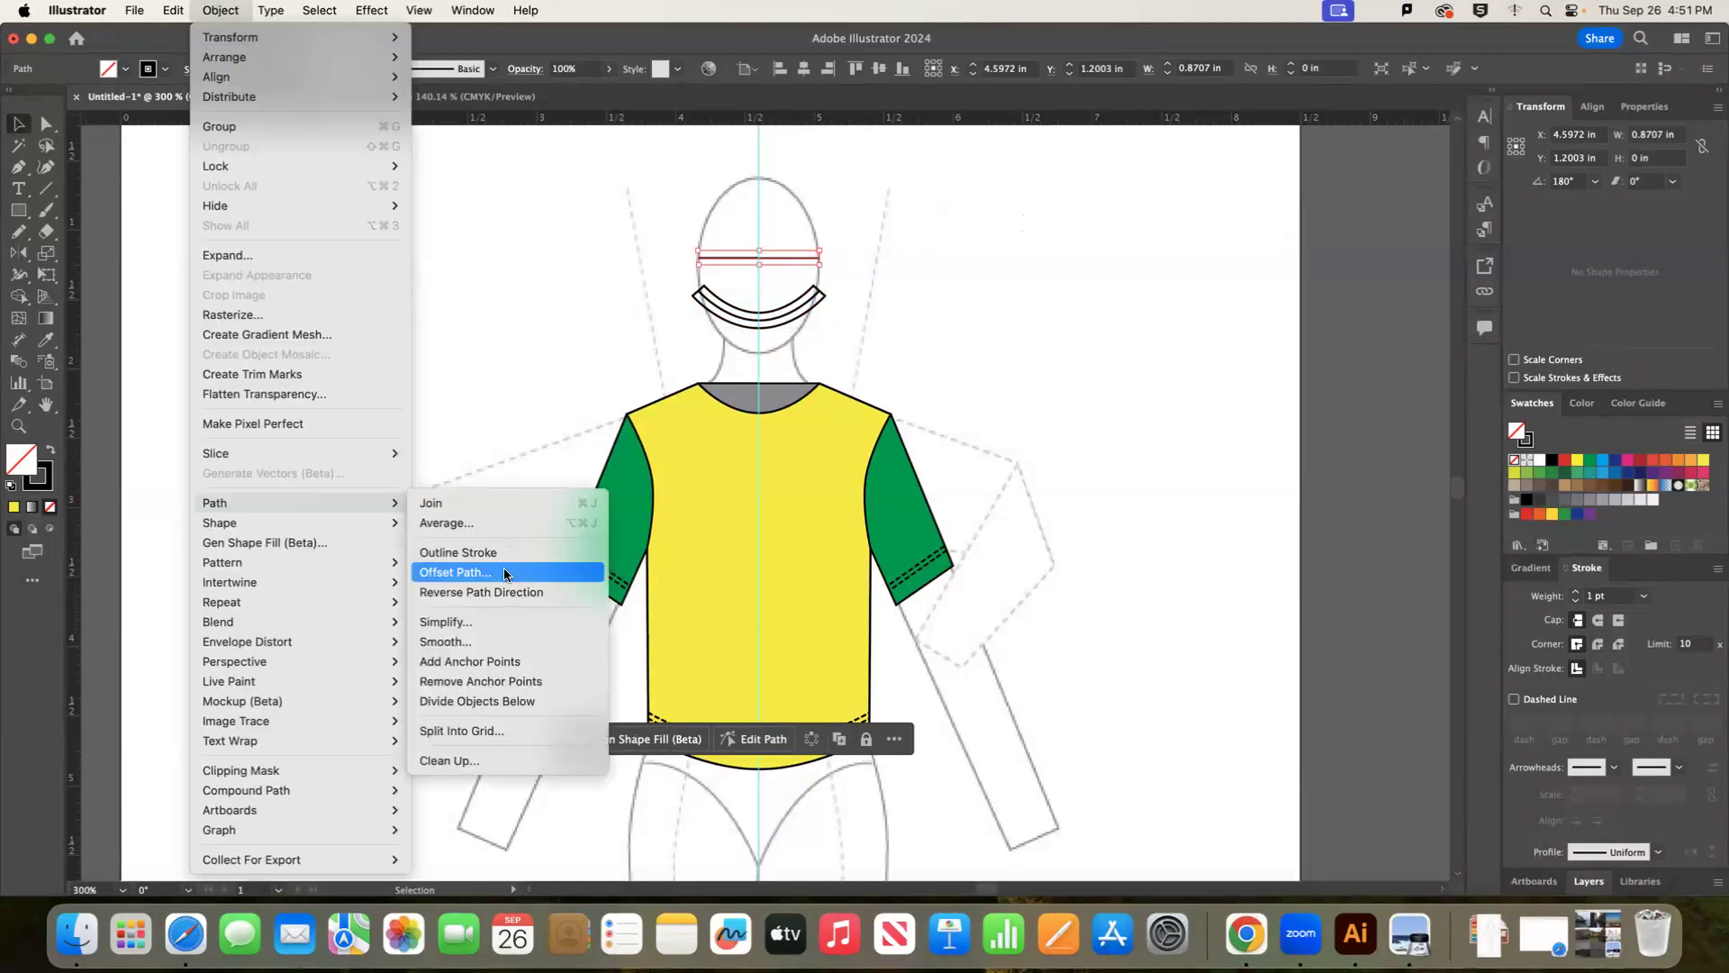
{"action": "left_click", "coordinate": [467, 573]}
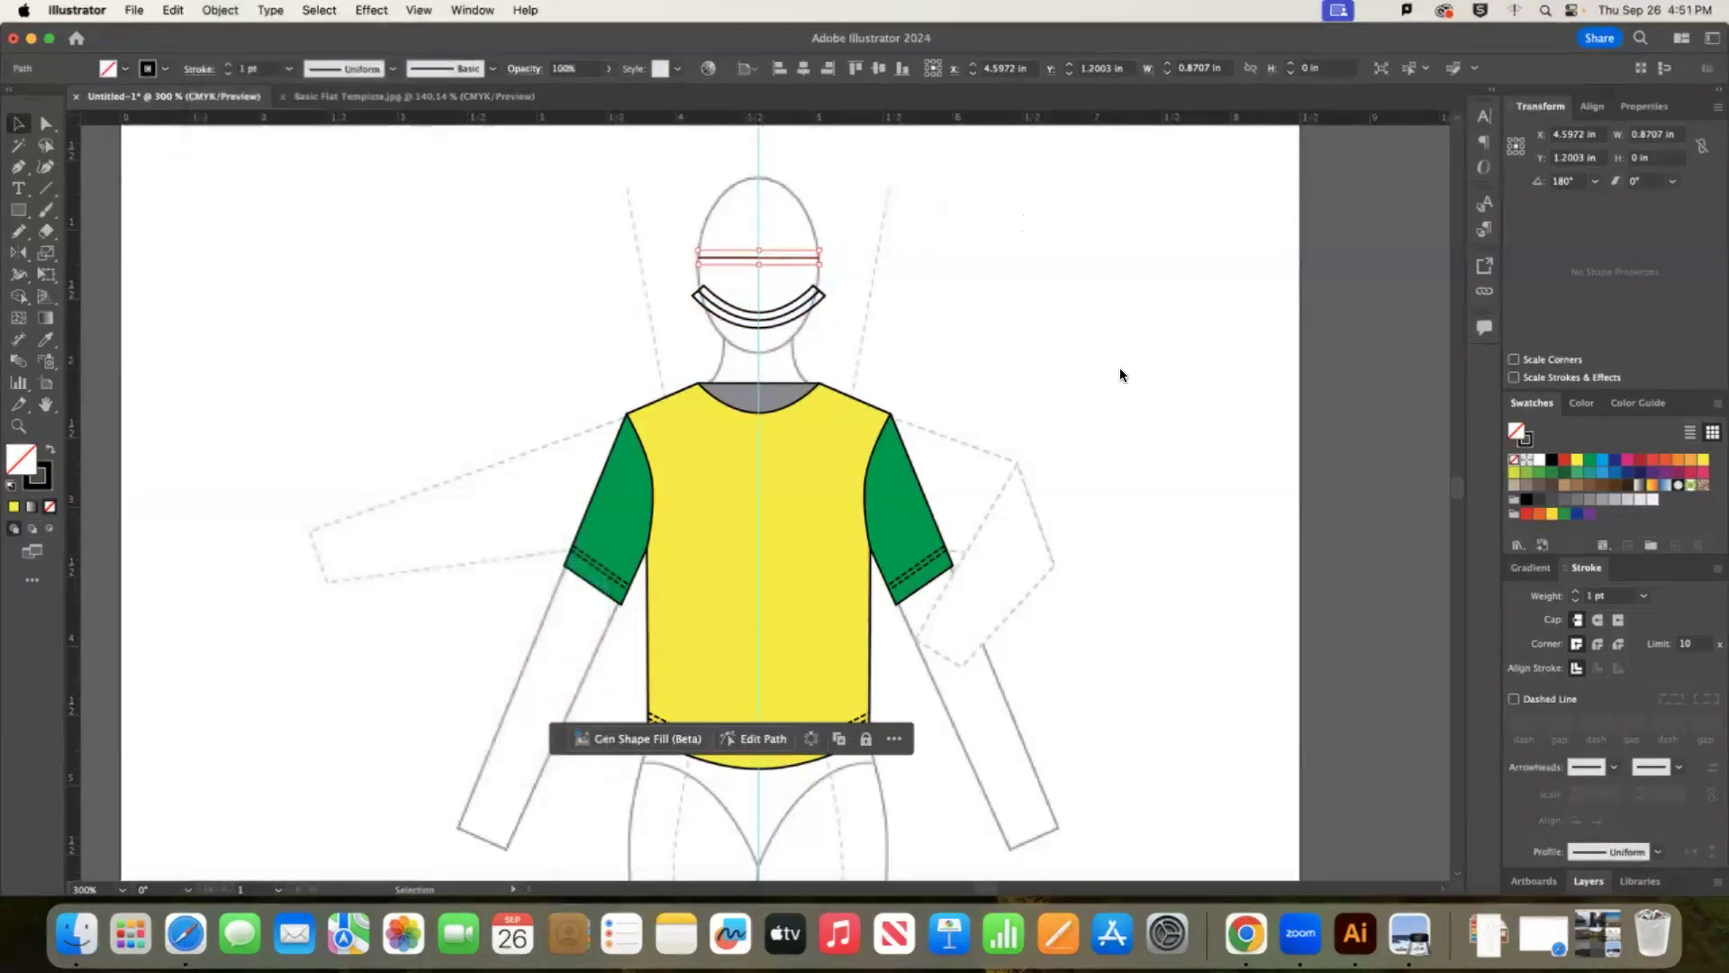
{"action": "key", "text": "Return"}
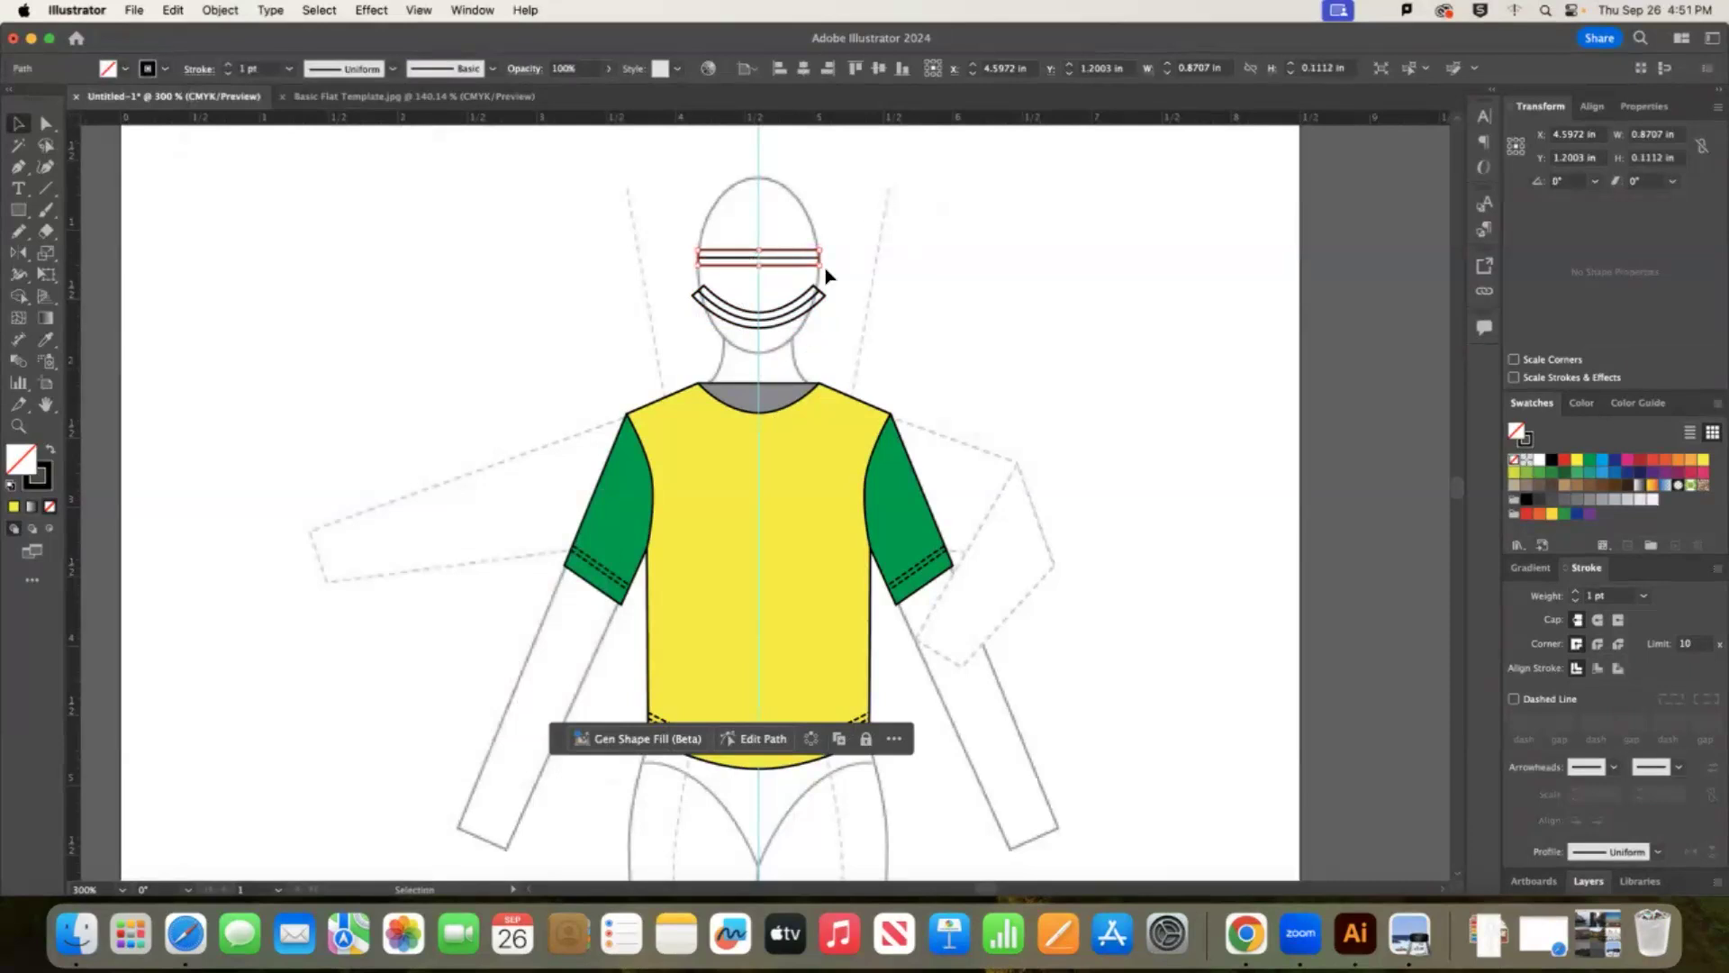
Fill the curved front neckband outline on the head with the lightest gray swatch.
{"action": "left_click", "coordinate": [792, 323]}
{"action": "left_click_drag", "start_coordinate": [792, 322], "coordinate": [793, 361]}
{"action": "key", "text": "super+z"}
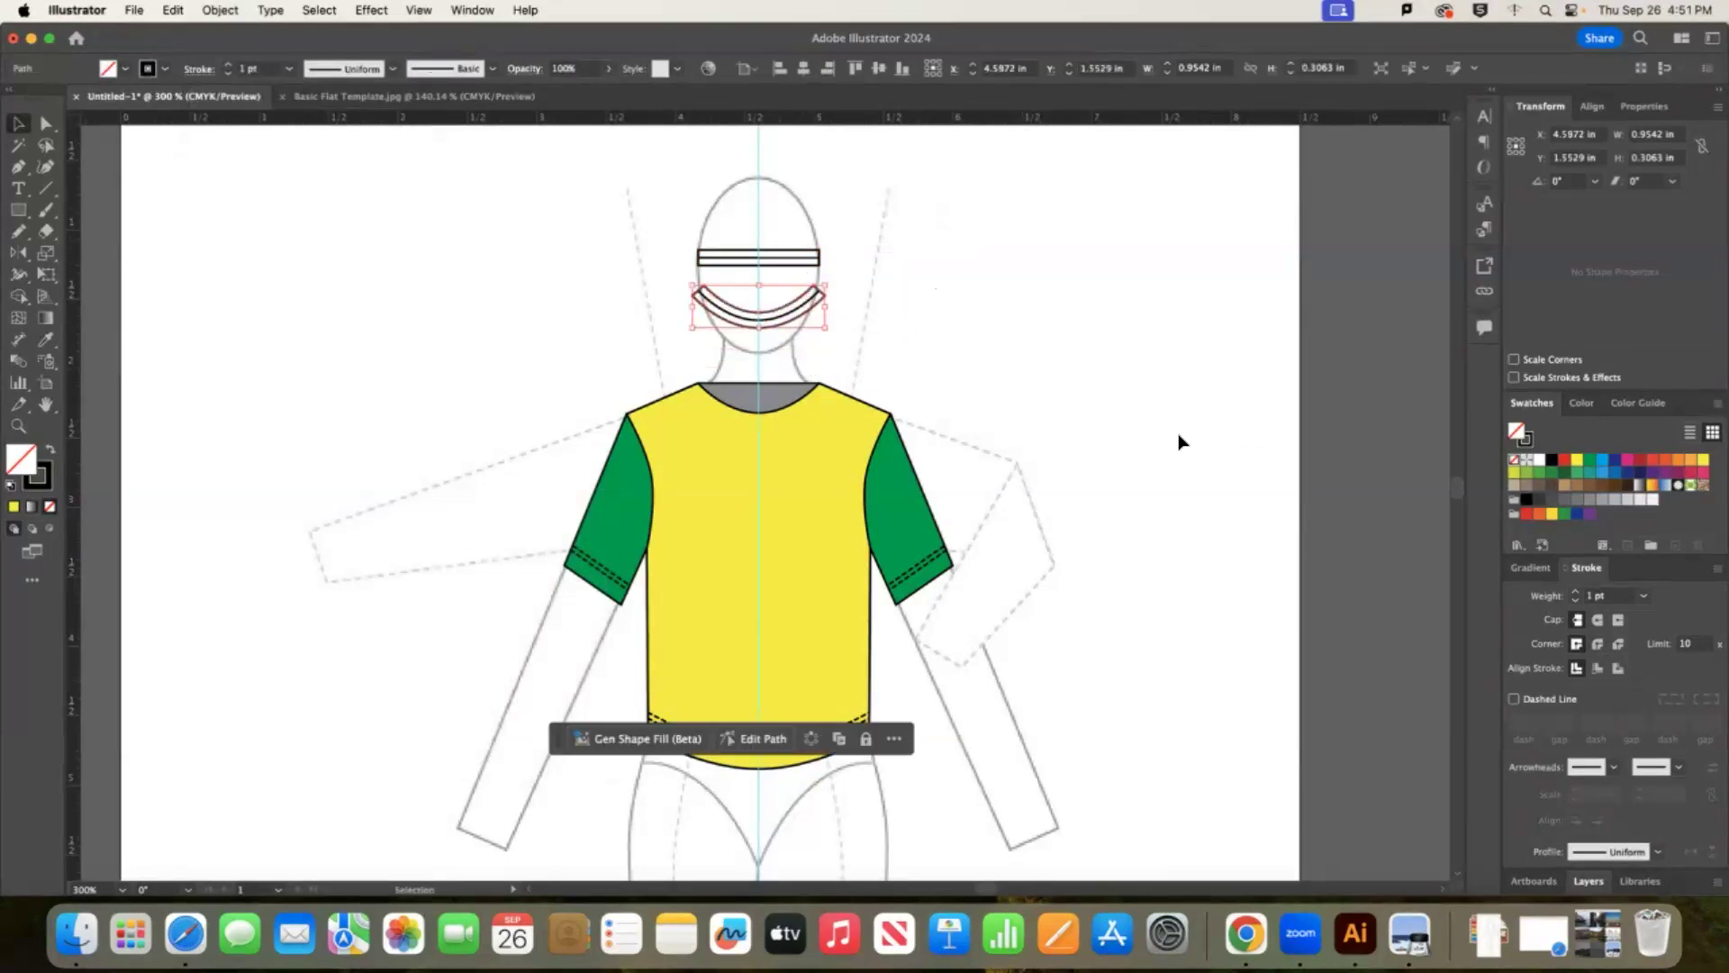
{"action": "left_click", "coordinate": [1653, 499]}
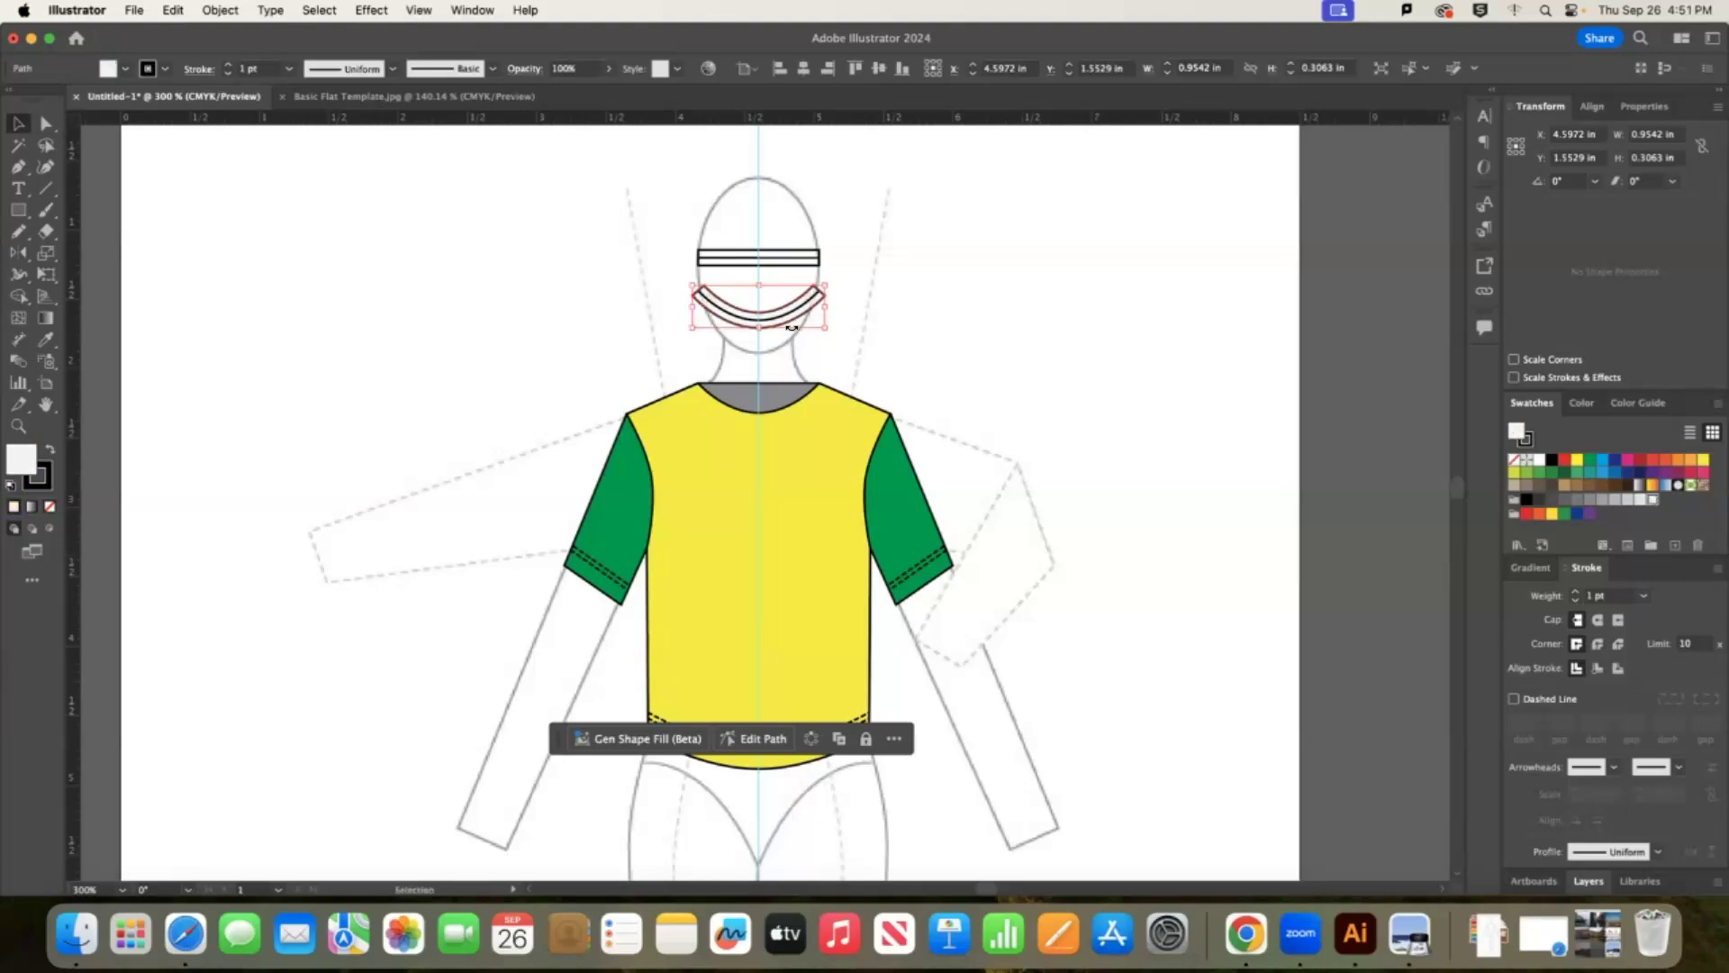
Undo the front neckband's fill and lower the curved neckband outline onto the shirt's front neckline, at Y 2.2196 in.
{"action": "key", "text": "super+z"}
{"action": "key", "text": "Down"}
{"action": "key", "text": "Down"}
{"action": "key", "text": "Down"}
{"action": "key", "text": "Down"}
{"action": "key", "text": "Down"}
{"action": "key", "text": "Down"}
{"action": "key", "text": "Down"}
{"action": "key", "text": "Down"}
{"action": "key", "text": "Down"}
{"action": "key", "text": "Down"}
{"action": "key", "text": "Down"}
{"action": "key", "text": "Down"}
{"action": "key", "text": "Down"}
{"action": "key", "text": "Down"}
{"action": "key", "text": "Down"}
{"action": "key", "text": "Down"}
{"action": "key", "text": "Down"}
{"action": "key", "text": "Down"}
{"action": "key", "text": "Down"}
{"action": "key", "text": "Down"}
{"action": "key", "text": "Down"}
{"action": "key", "text": "Down"}
{"action": "key", "text": "Down"}
{"action": "key", "text": "Down"}
{"action": "key", "text": "Down"}
{"action": "key", "text": "Down"}
{"action": "key", "text": "Down"}
{"action": "key", "text": "Down"}
{"action": "key", "text": "Down"}
{"action": "key", "text": "Down"}
{"action": "key", "text": "Down"}
{"action": "key", "text": "Down"}
{"action": "key", "text": "Down"}
{"action": "key", "text": "Down"}
{"action": "key", "text": "Down"}
{"action": "key", "text": "Down"}
{"action": "key", "text": "Down"}
{"action": "key", "text": "Down"}
{"action": "key", "text": "Down"}
{"action": "key", "text": "Down"}
{"action": "key", "text": "Down"}
{"action": "key", "text": "Down"}
{"action": "key", "text": "Down"}
{"action": "key", "text": "Down"}
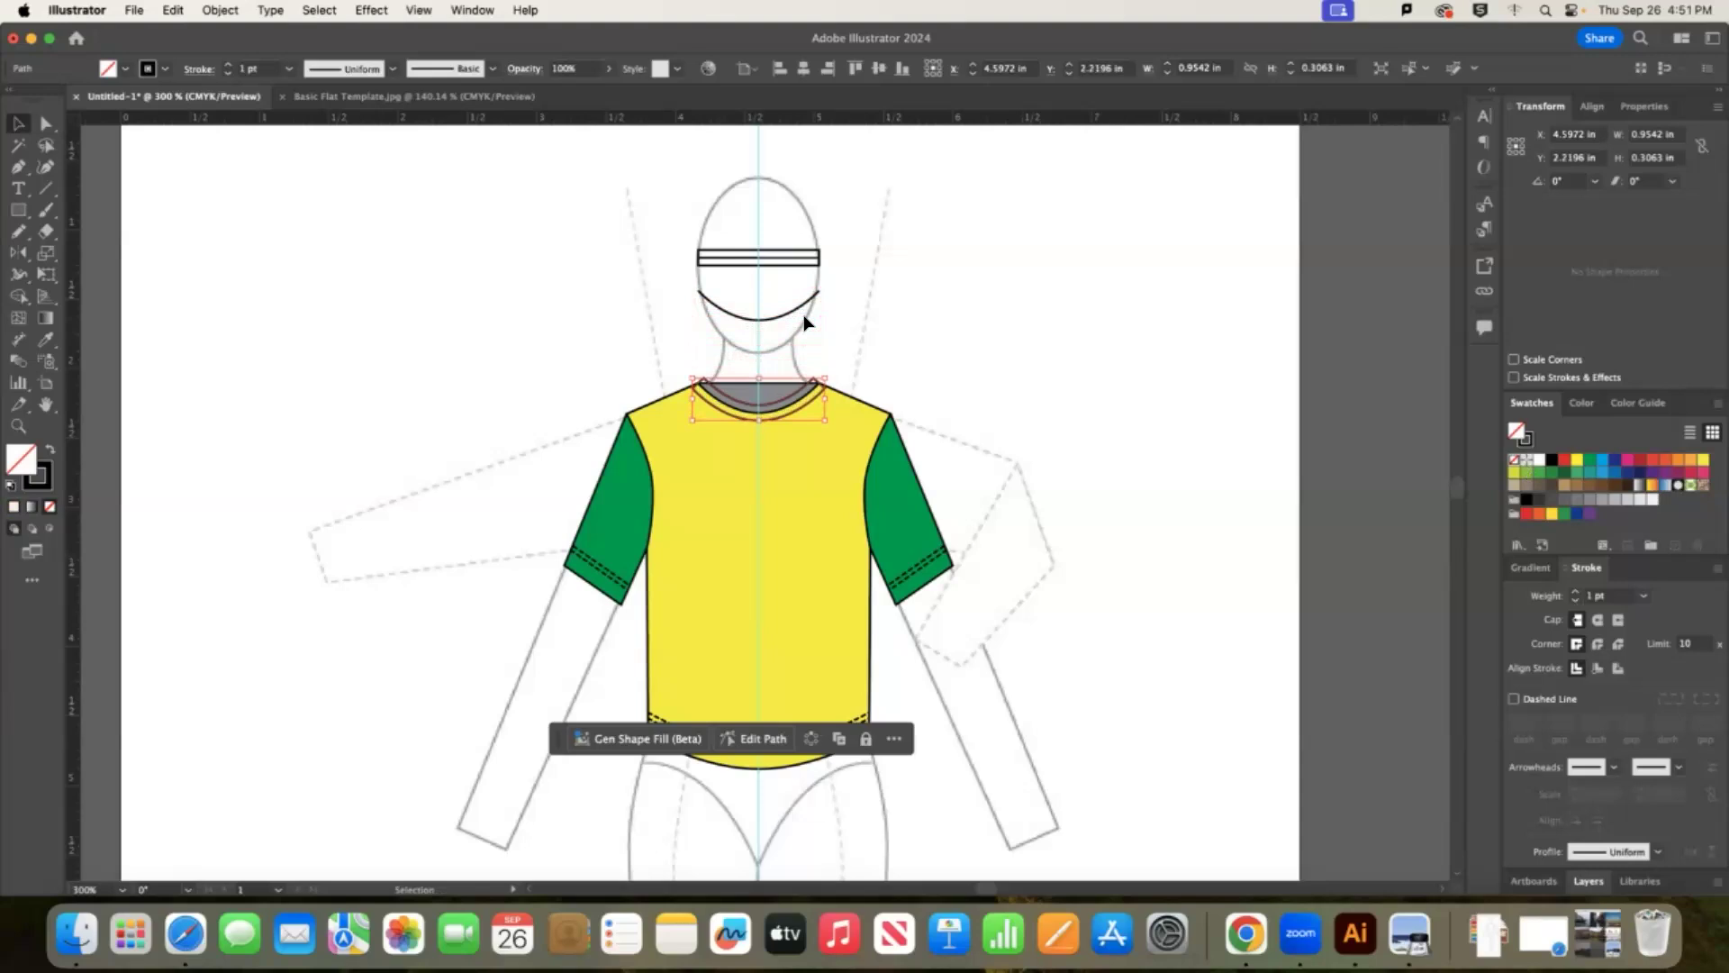
Lower the straight back neckband outline onto the shirt's back neckline, at Y 2.1031 in.
{"action": "left_click", "coordinate": [815, 261]}
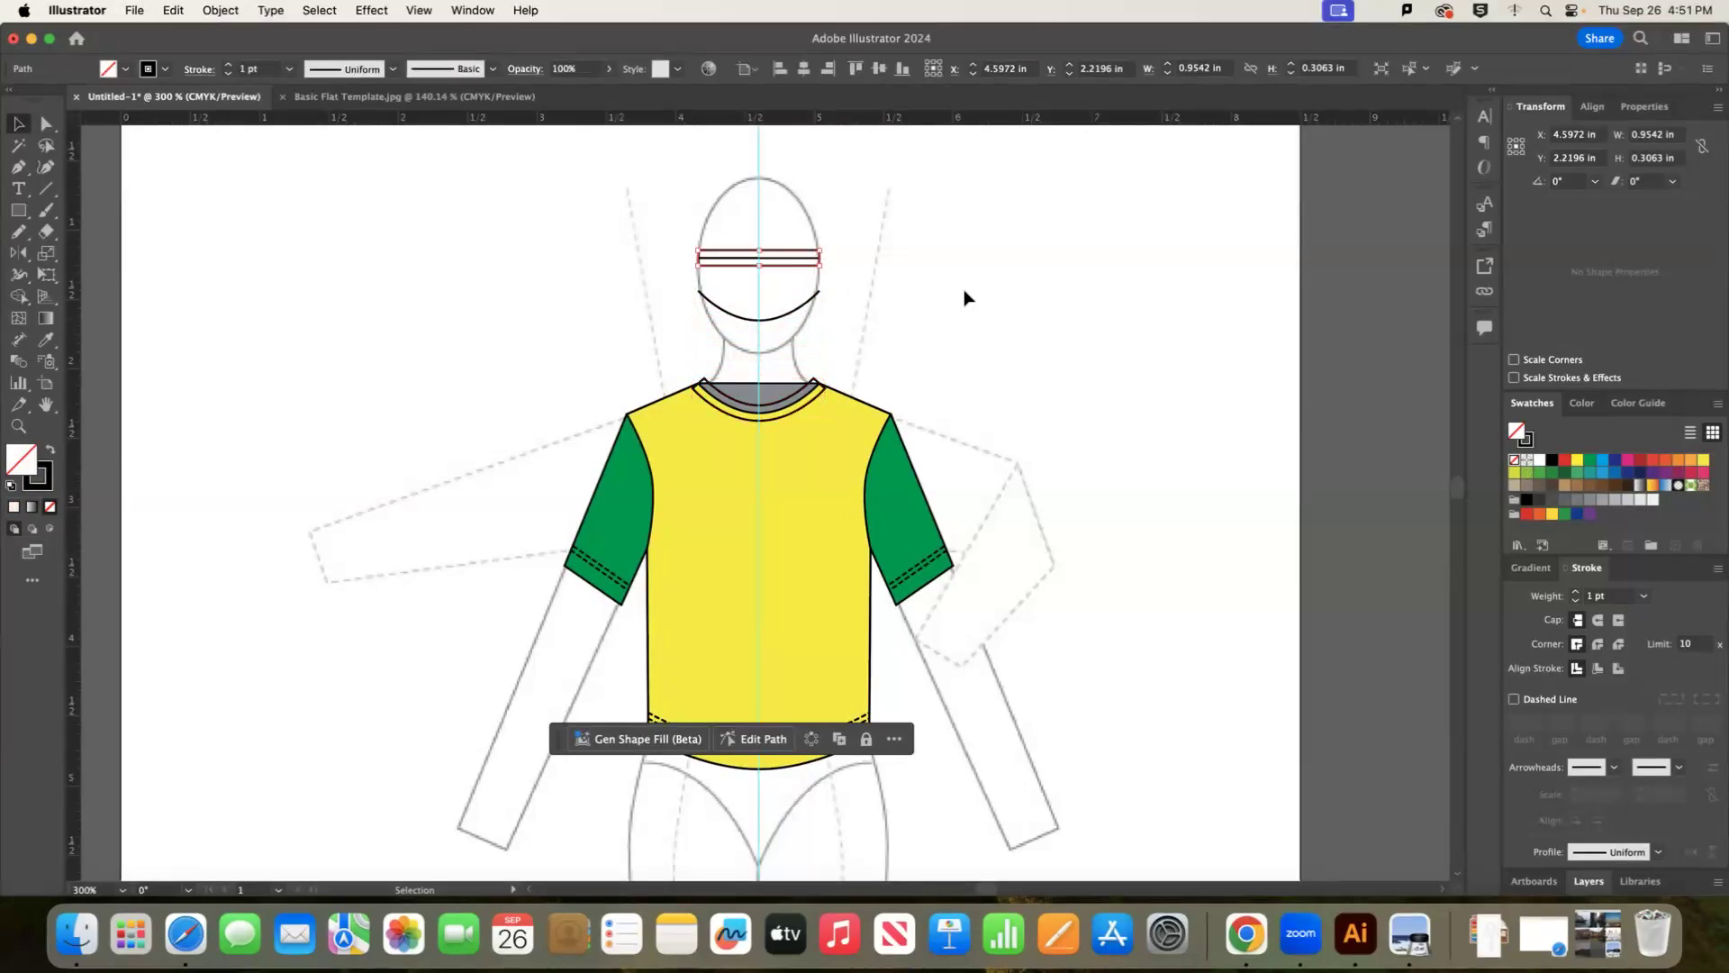
{"action": "key", "text": "Down"}
{"action": "key", "text": "Down"}
{"action": "key", "text": "Down"}
{"action": "key", "text": "Down"}
{"action": "key", "text": "Down"}
{"action": "key", "text": "Down"}
{"action": "key", "text": "Down"}
{"action": "key", "text": "Down"}
{"action": "key", "text": "Down"}
{"action": "key", "text": "Down"}
{"action": "key", "text": "Down"}
{"action": "key", "text": "Down"}
{"action": "key", "text": "Down"}
{"action": "key", "text": "Down"}
{"action": "key", "text": "Down"}
{"action": "key", "text": "Down"}
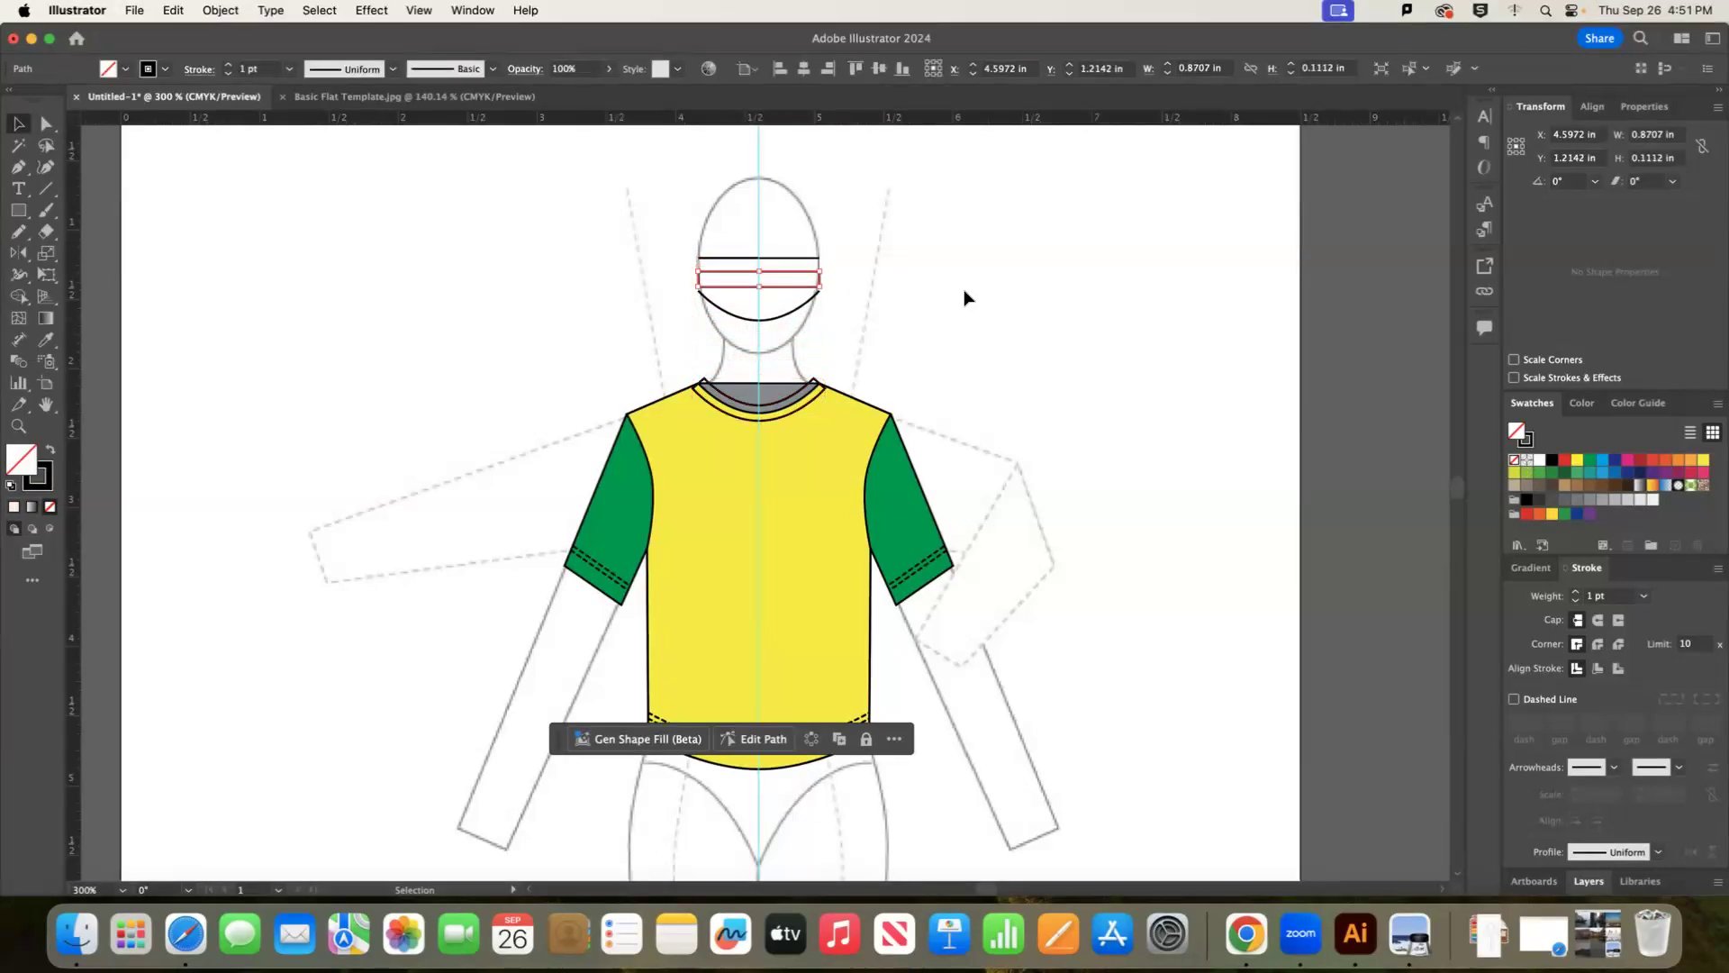
{"action": "key", "text": "Down"}
{"action": "key", "text": "Down"}
{"action": "key", "text": "Down"}
{"action": "key", "text": "Down"}
{"action": "key", "text": "Down"}
{"action": "key", "text": "Down"}
{"action": "key", "text": "Down"}
{"action": "key", "text": "Down"}
{"action": "key", "text": "Down"}
{"action": "key", "text": "Down"}
{"action": "key", "text": "Down"}
{"action": "key", "text": "Down"}
{"action": "key", "text": "Down"}
{"action": "key", "text": "Down"}
{"action": "key", "text": "Down"}
{"action": "key", "text": "Down"}
{"action": "key", "text": "Down"}
{"action": "key", "text": "Down"}
{"action": "key", "text": "Down"}
{"action": "key", "text": "Down"}
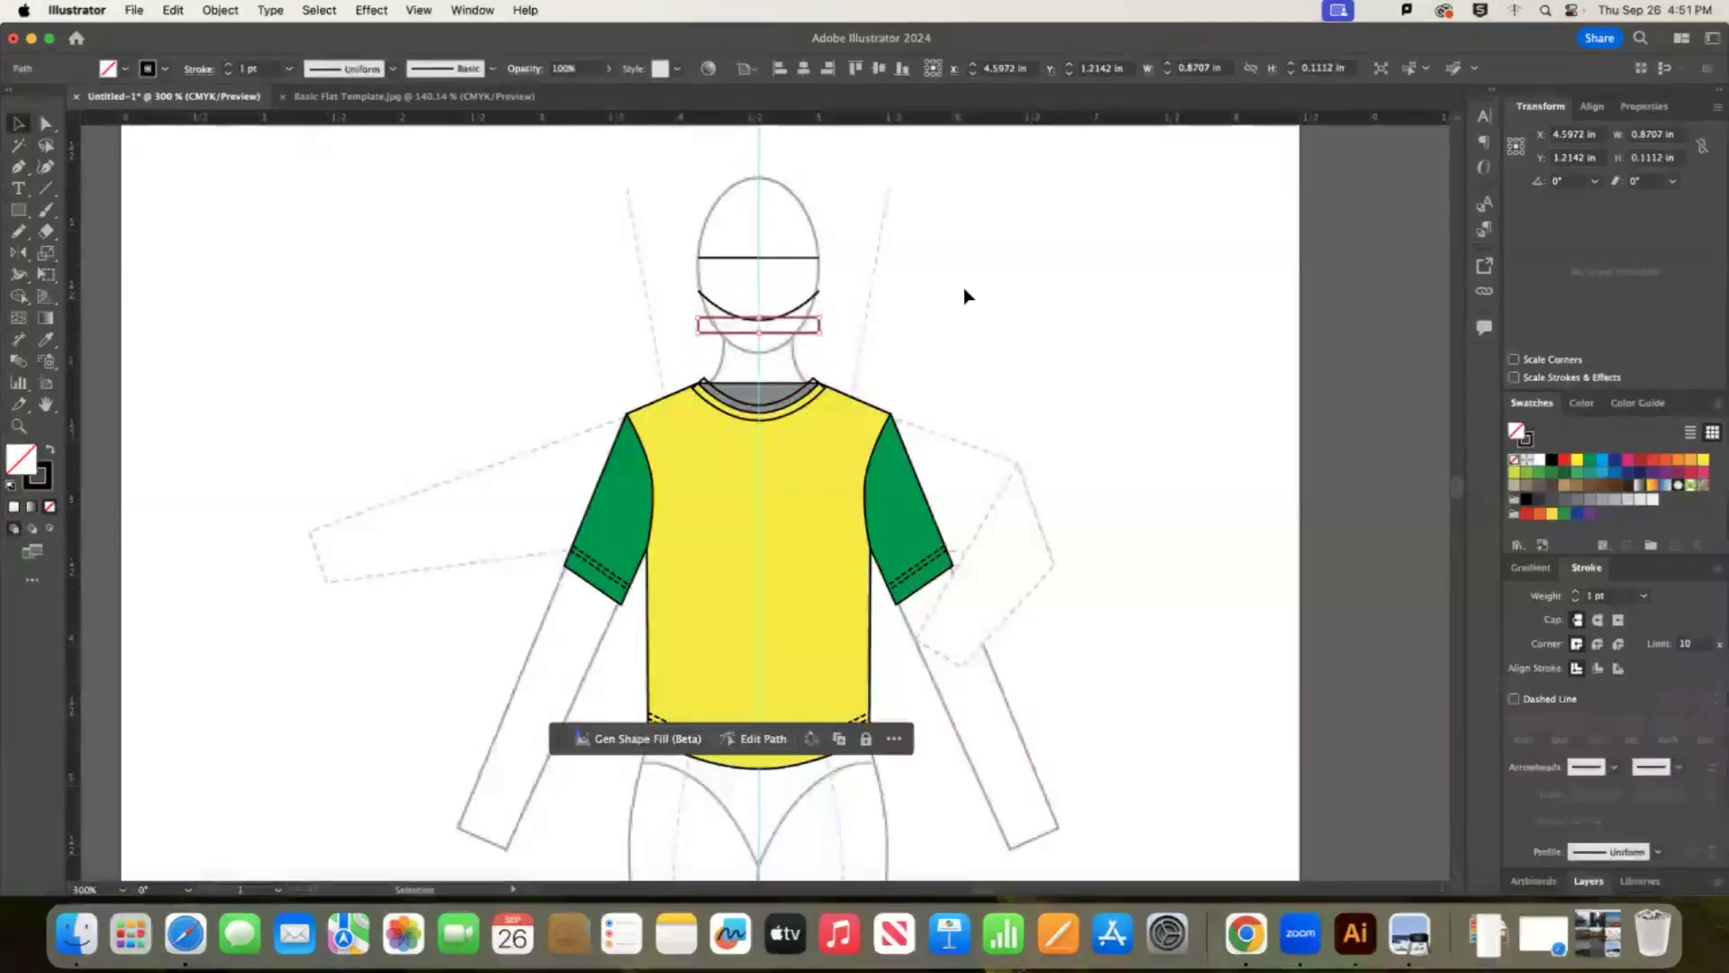
{"action": "key", "text": "Down"}
{"action": "key", "text": "Down"}
{"action": "key", "text": "Down"}
{"action": "key", "text": "Down"}
{"action": "key", "text": "Down"}
{"action": "key", "text": "Down"}
{"action": "key", "text": "Down"}
{"action": "key", "text": "Down"}
{"action": "key", "text": "Down"}
{"action": "key", "text": "Down"}
{"action": "key", "text": "Down"}
{"action": "key", "text": "Down"}
{"action": "key", "text": "Down"}
{"action": "key", "text": "Down"}
{"action": "key", "text": "Down"}
{"action": "key", "text": "Down"}
{"action": "key", "text": "Down"}
{"action": "key", "text": "Down"}
{"action": "key", "text": "Down"}
{"action": "key", "text": "Down"}
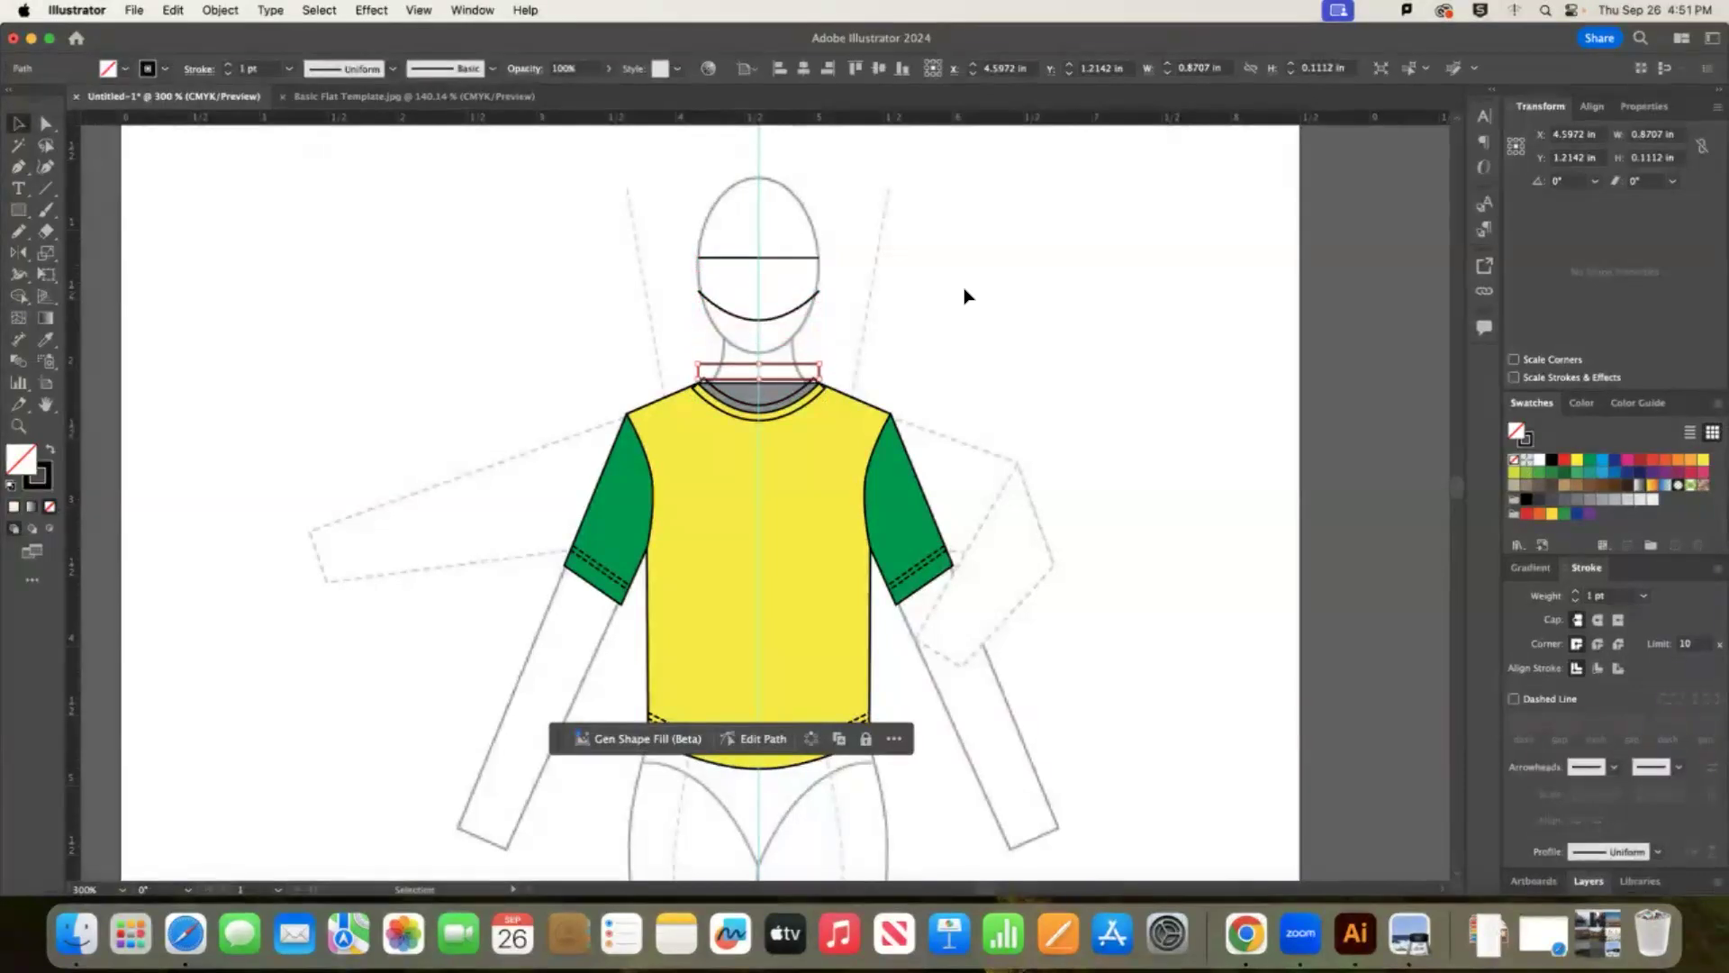
{"action": "key", "text": "Down"}
{"action": "key", "text": "Down"}
{"action": "key", "text": "Down"}
{"action": "key", "text": "Down"}
{"action": "key", "text": "Down"}
{"action": "key", "text": "Down"}
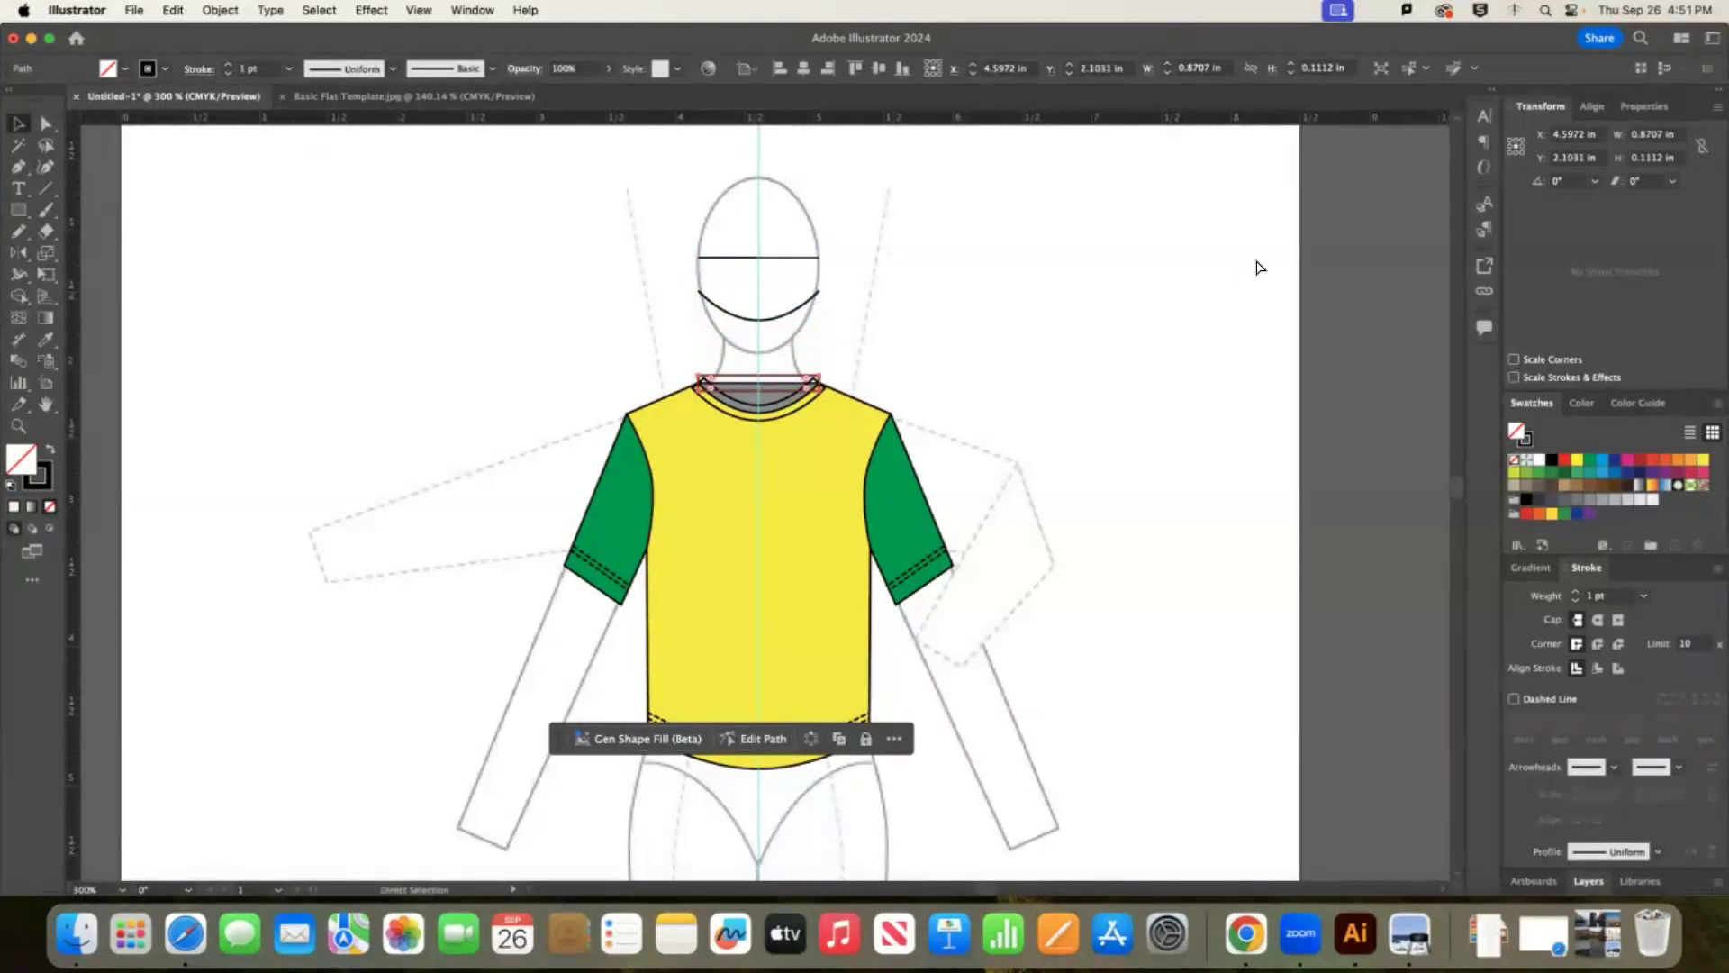
Reposition the corner anchor points of the front and back neckbands so their ends meet each other on the shoulder lines.
{"action": "key", "text": "super+equal"}
{"action": "key", "text": "super+equal"}
{"action": "key", "text": "super+equal"}
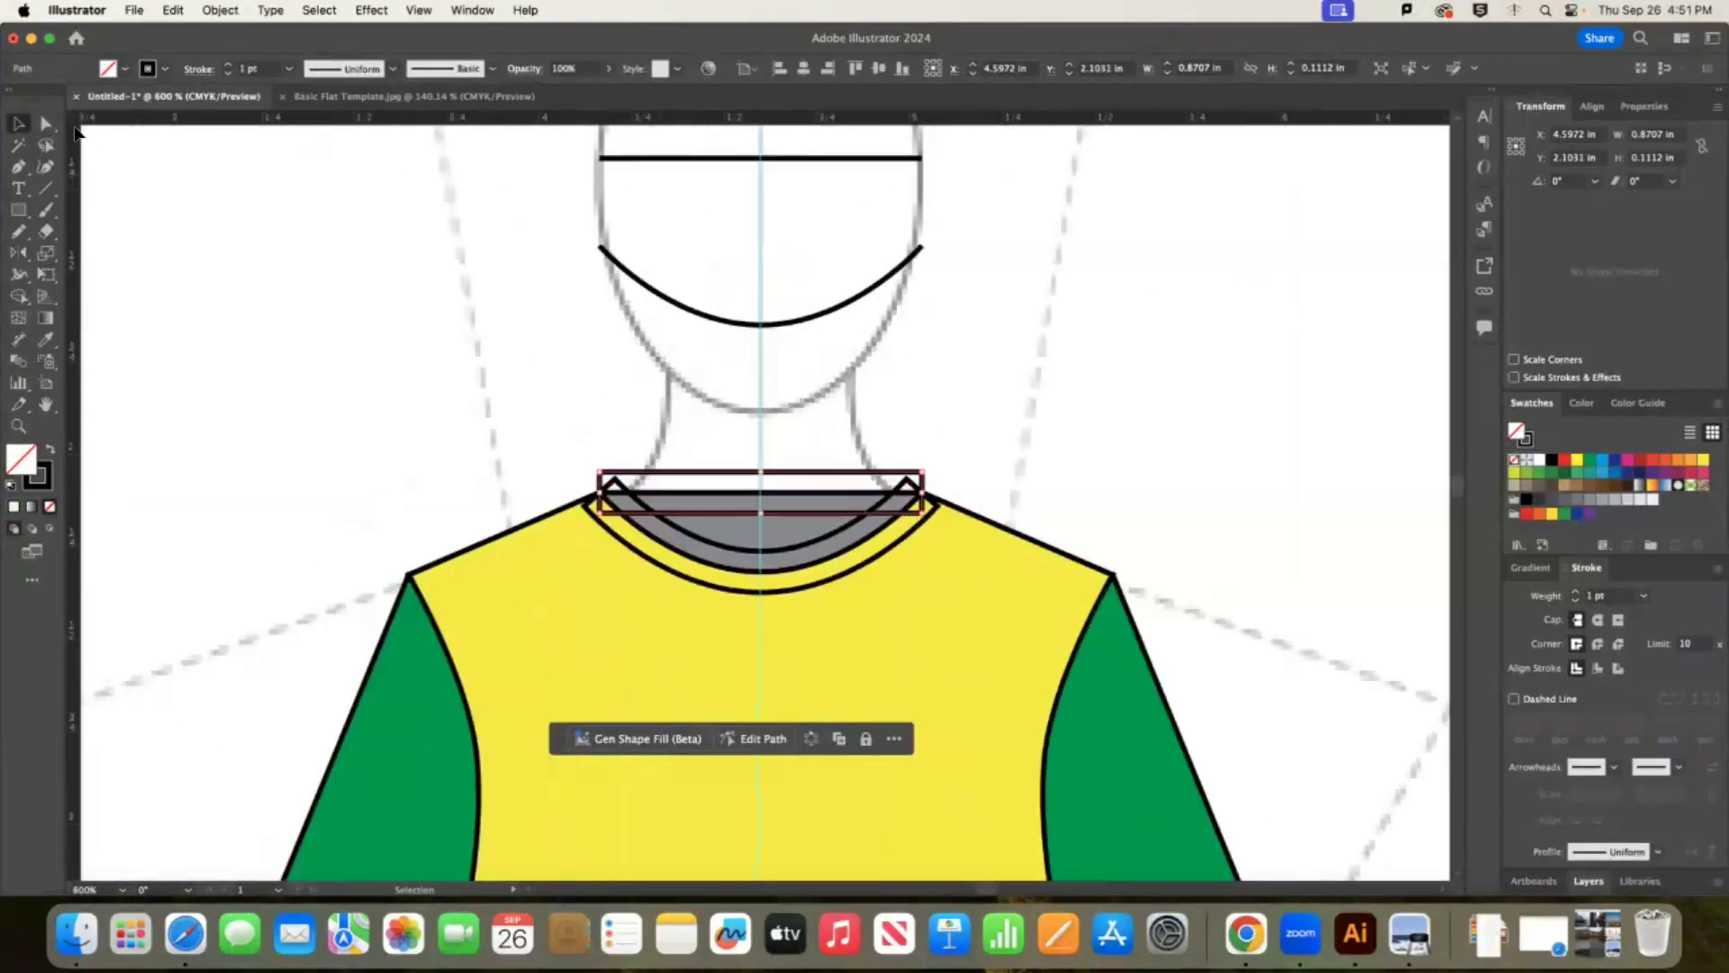
{"action": "left_click", "coordinate": [47, 124]}
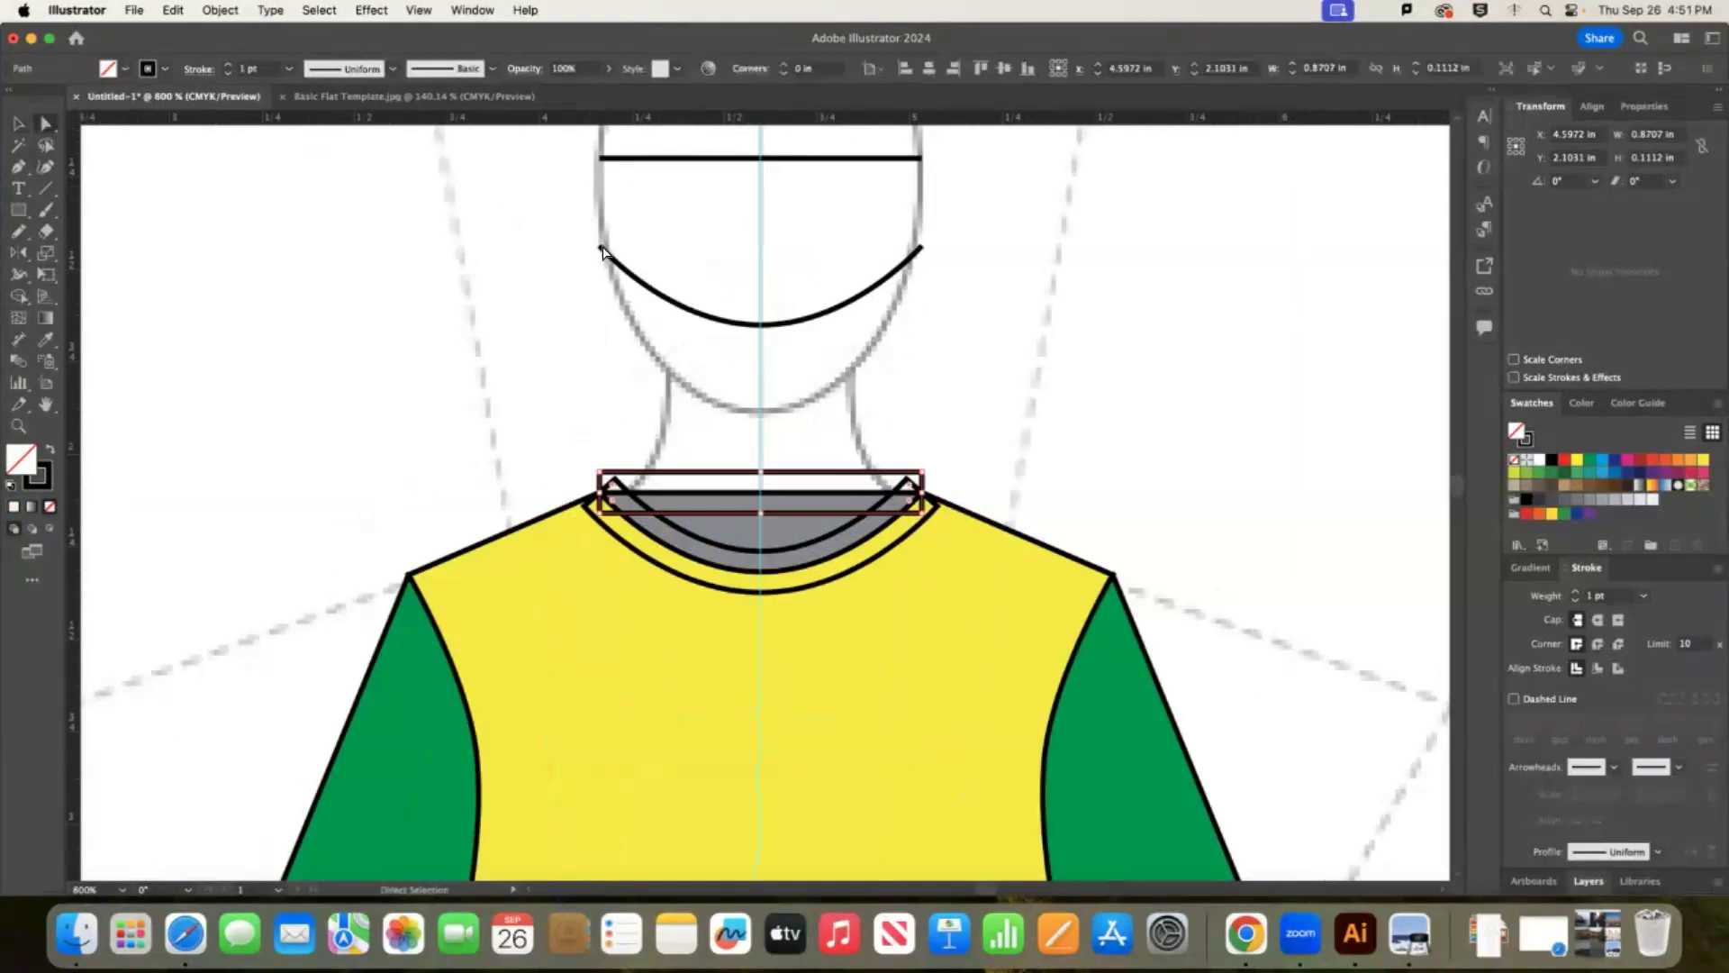
{"action": "left_click", "coordinate": [925, 512]}
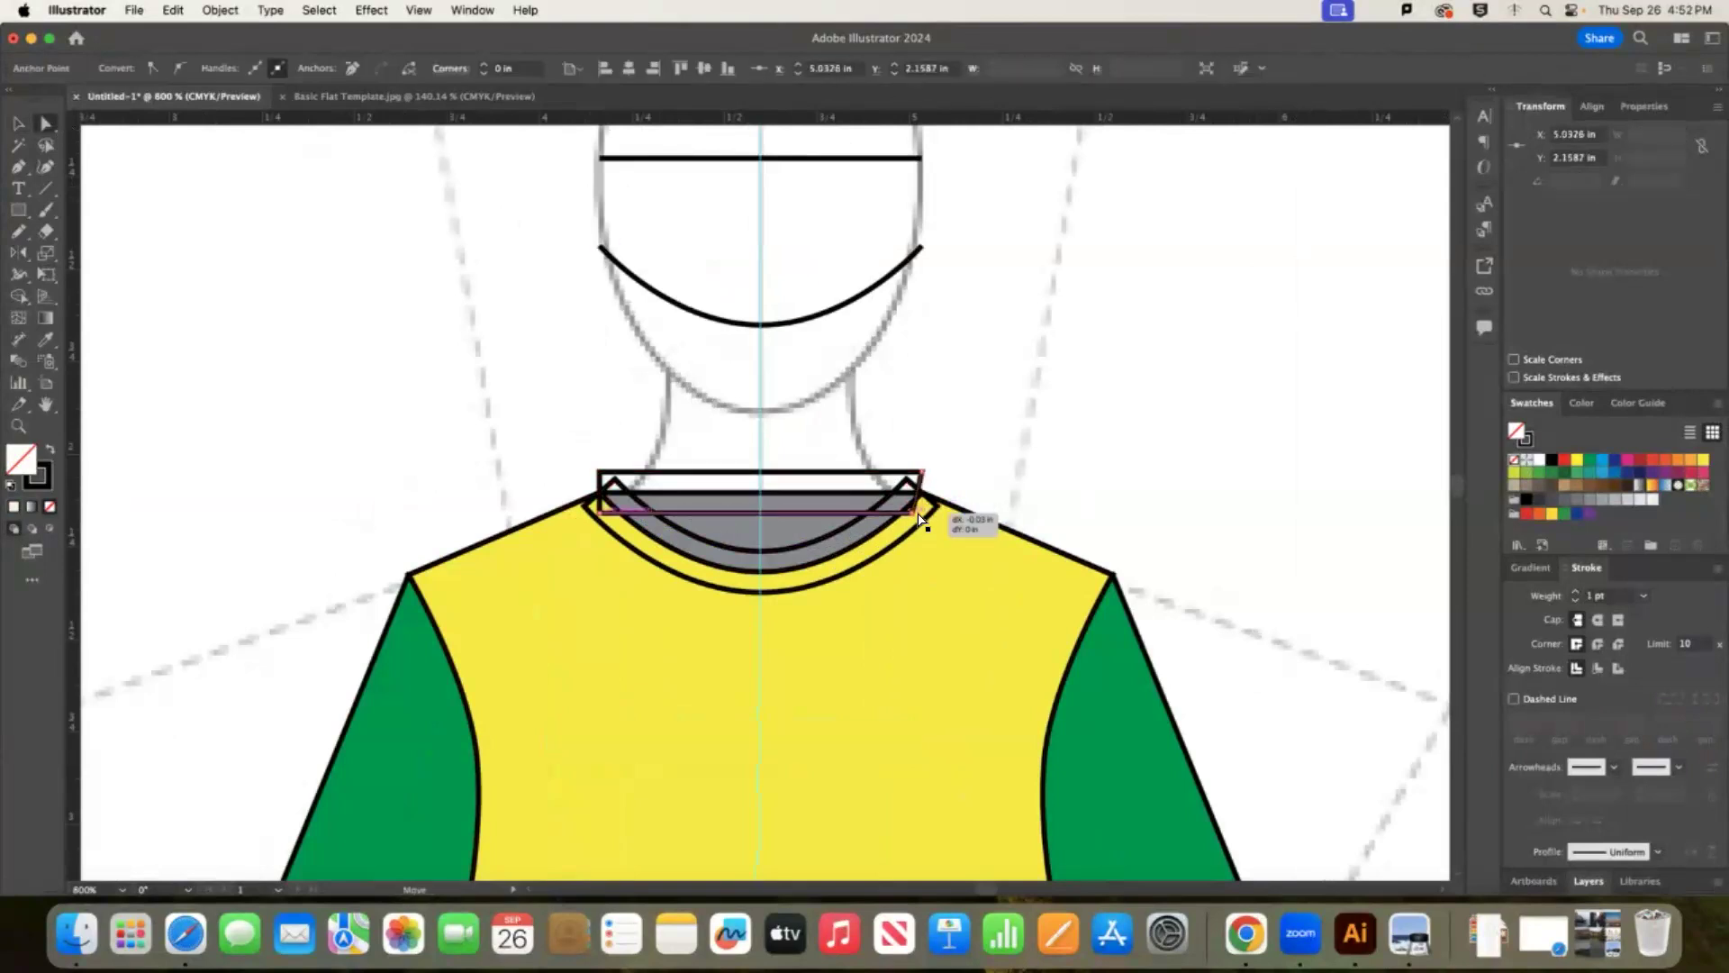
{"action": "left_click_drag", "start_coordinate": [939, 510], "coordinate": [937, 508]}
{"action": "left_click_drag", "start_coordinate": [942, 505], "coordinate": [951, 502]}
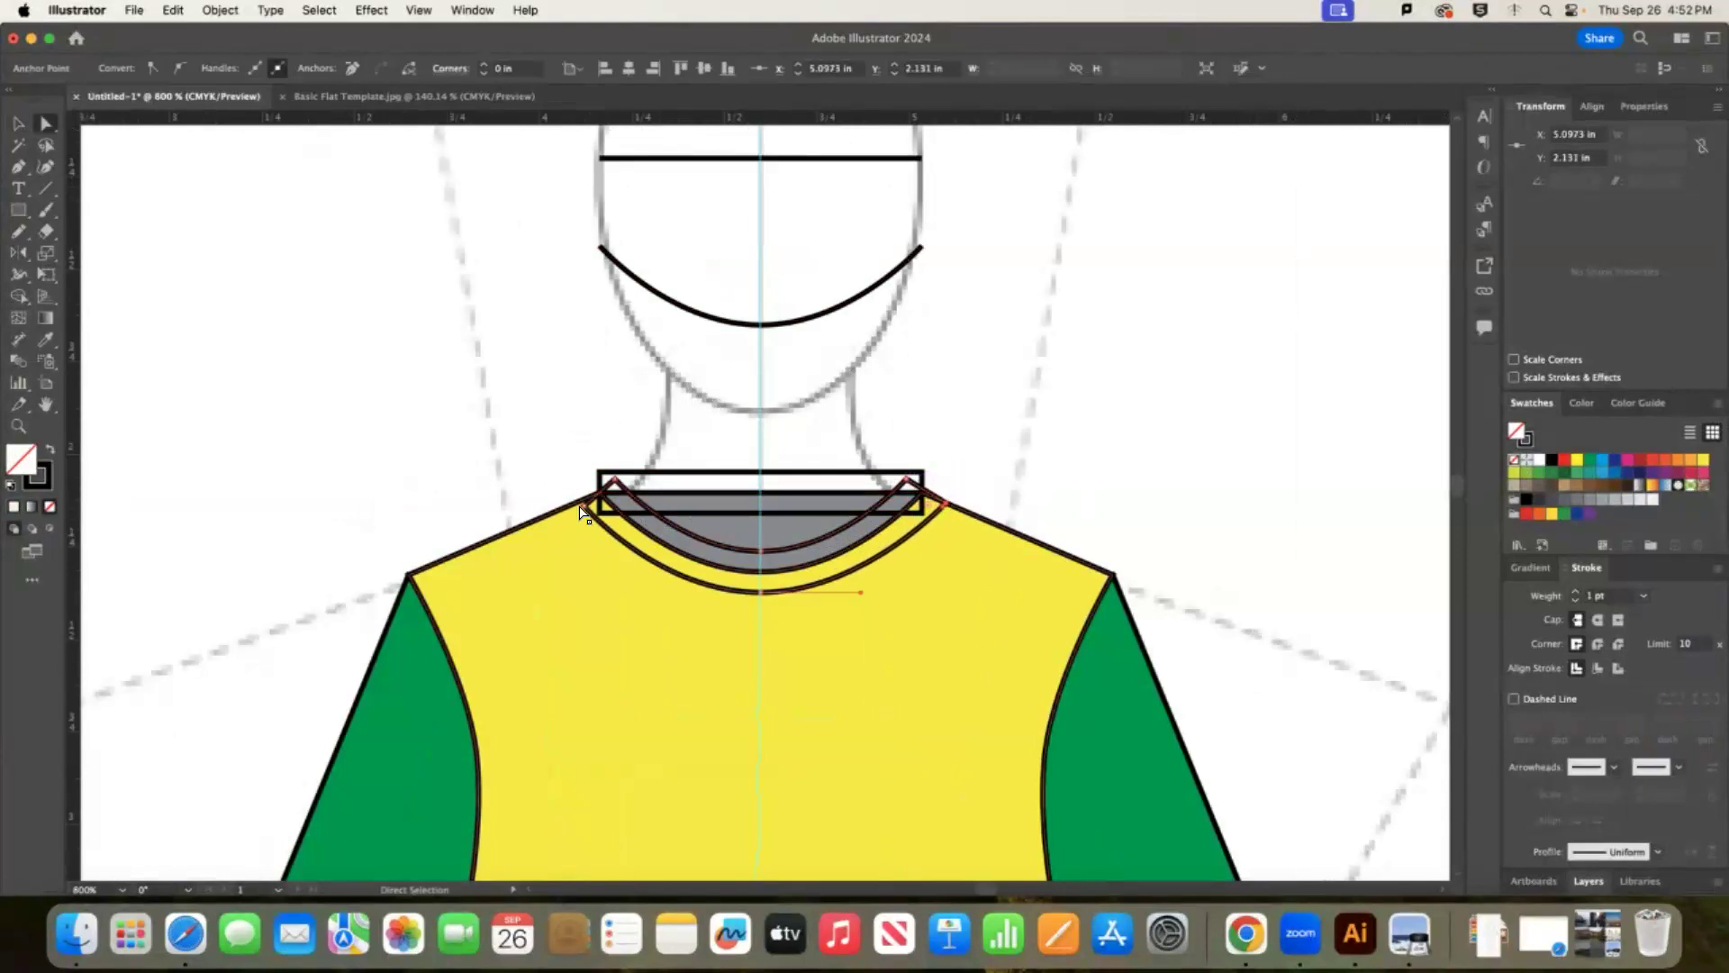
{"action": "left_click_drag", "start_coordinate": [587, 500], "coordinate": [599, 472]}
{"action": "mouse_move", "coordinate": [928, 477]}
{"action": "left_mouse_down"}
{"action": "mouse_move", "coordinate": [913, 484]}
{"action": "mouse_move", "coordinate": [926, 521]}
{"action": "mouse_move", "coordinate": [945, 502]}
{"action": "left_mouse_up"}
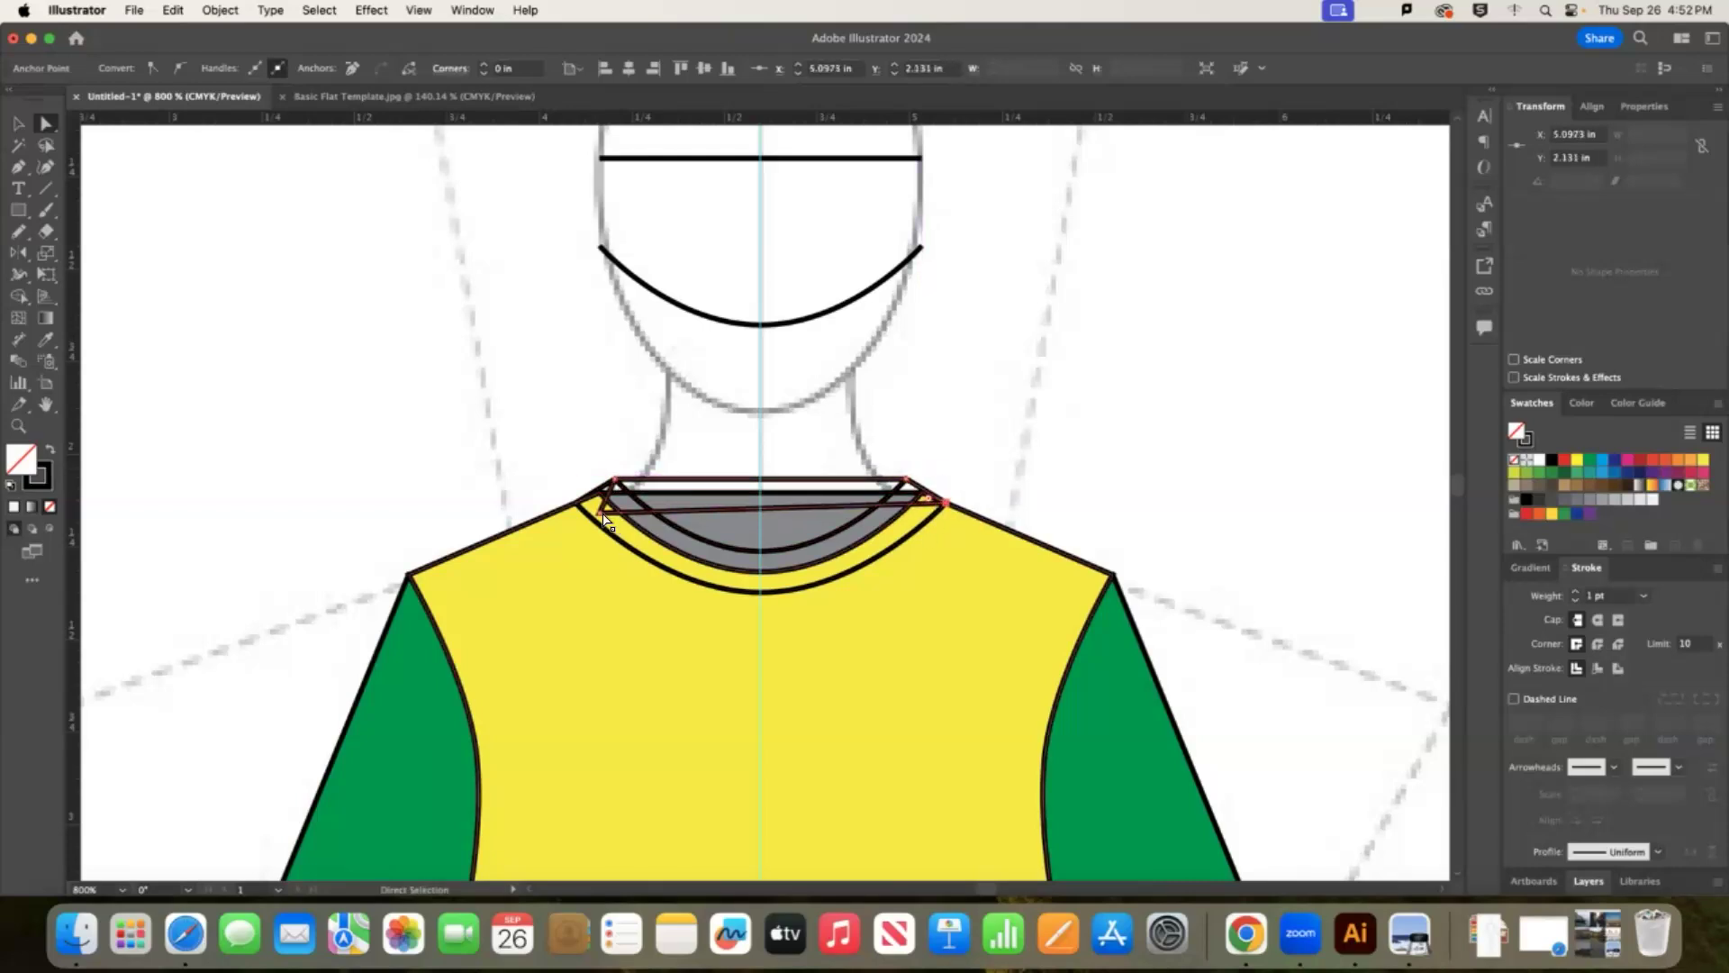
{"action": "left_click_drag", "start_coordinate": [600, 512], "coordinate": [577, 501]}
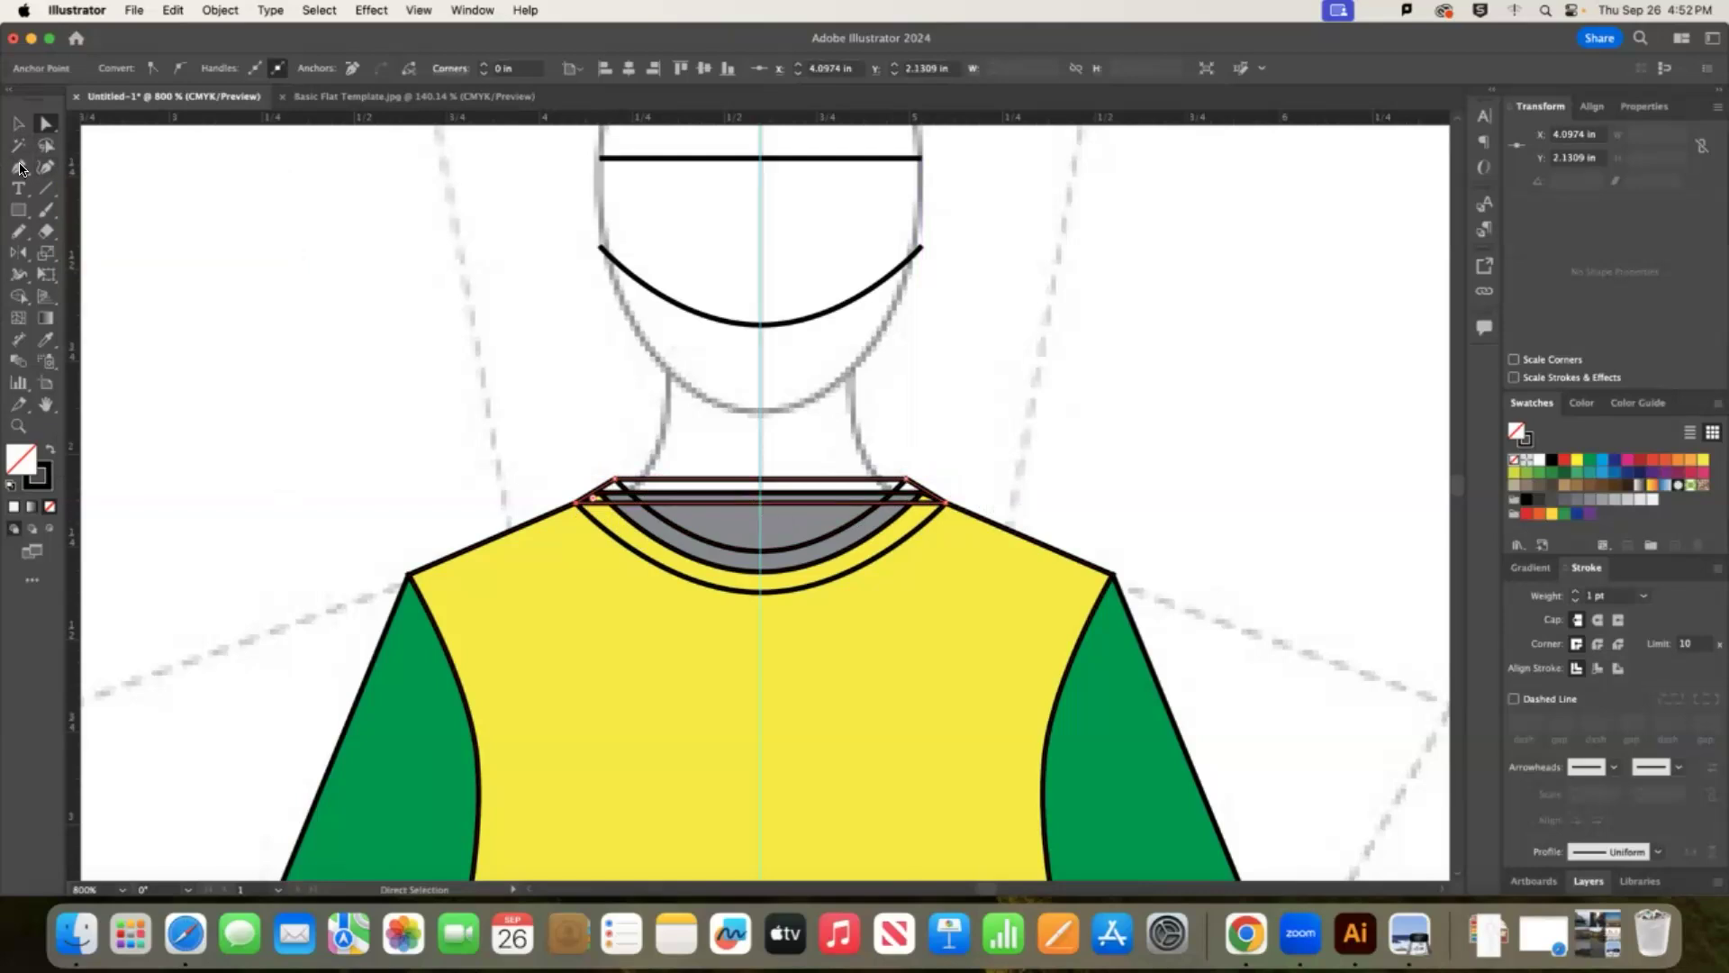
{"action": "left_click", "coordinate": [926, 432]}
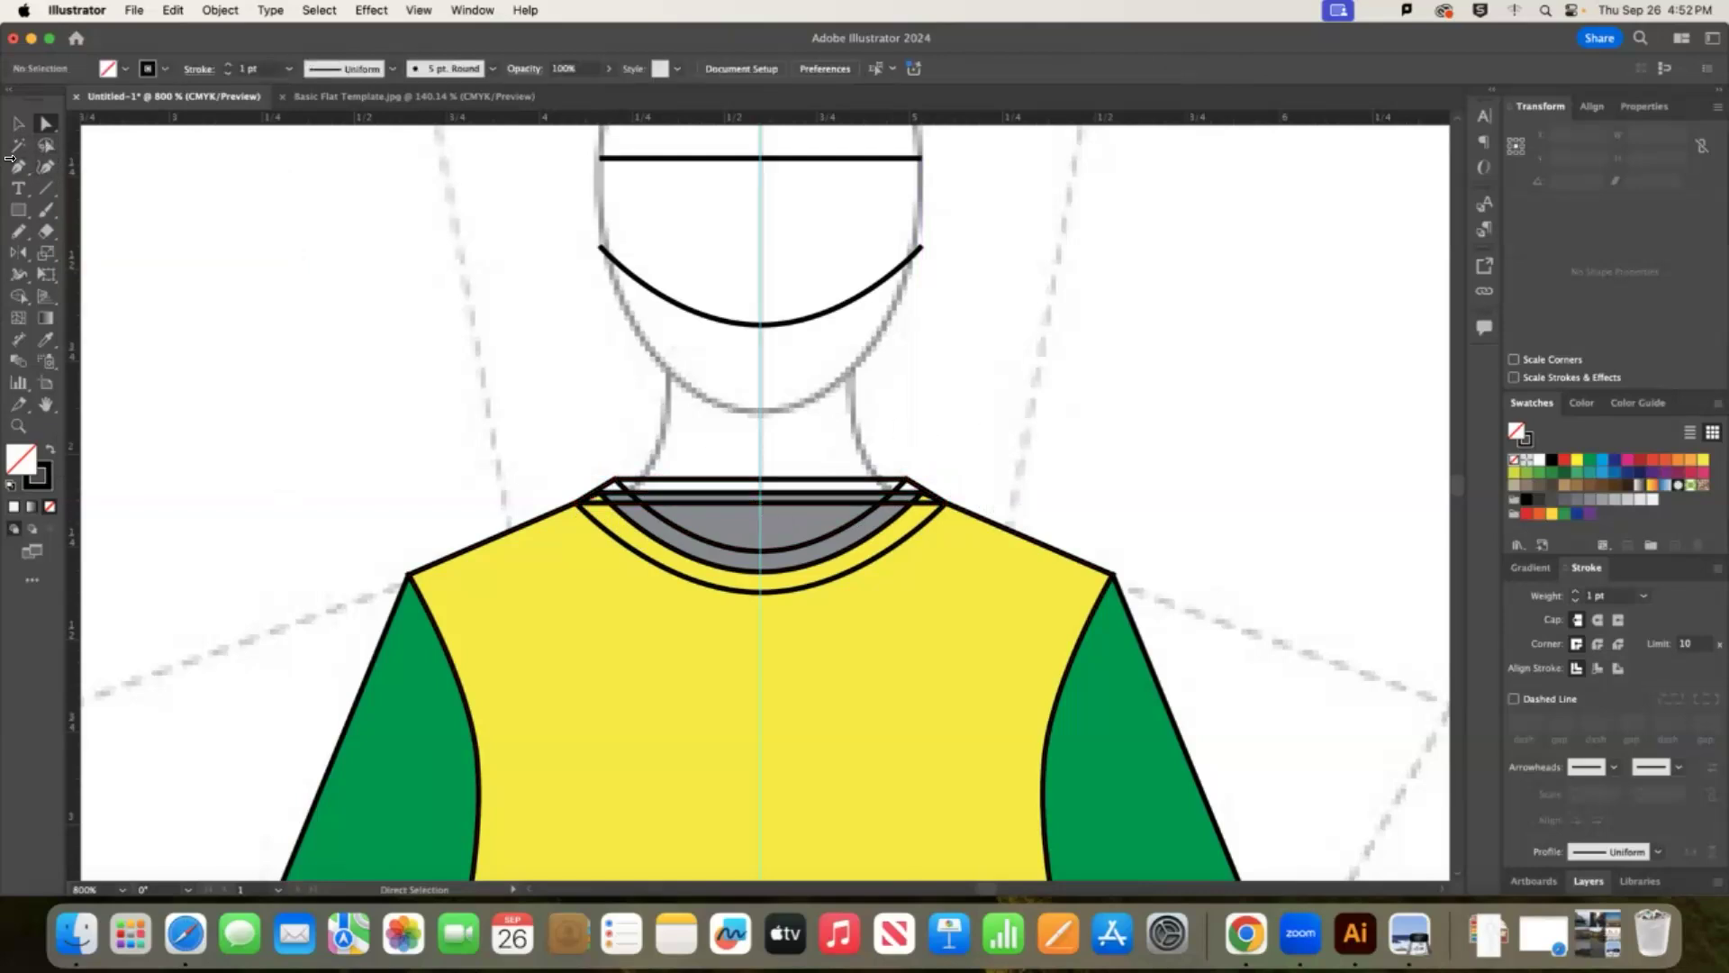
Fill both the front and back neckbands with white.
{"action": "left_click", "coordinate": [18, 124]}
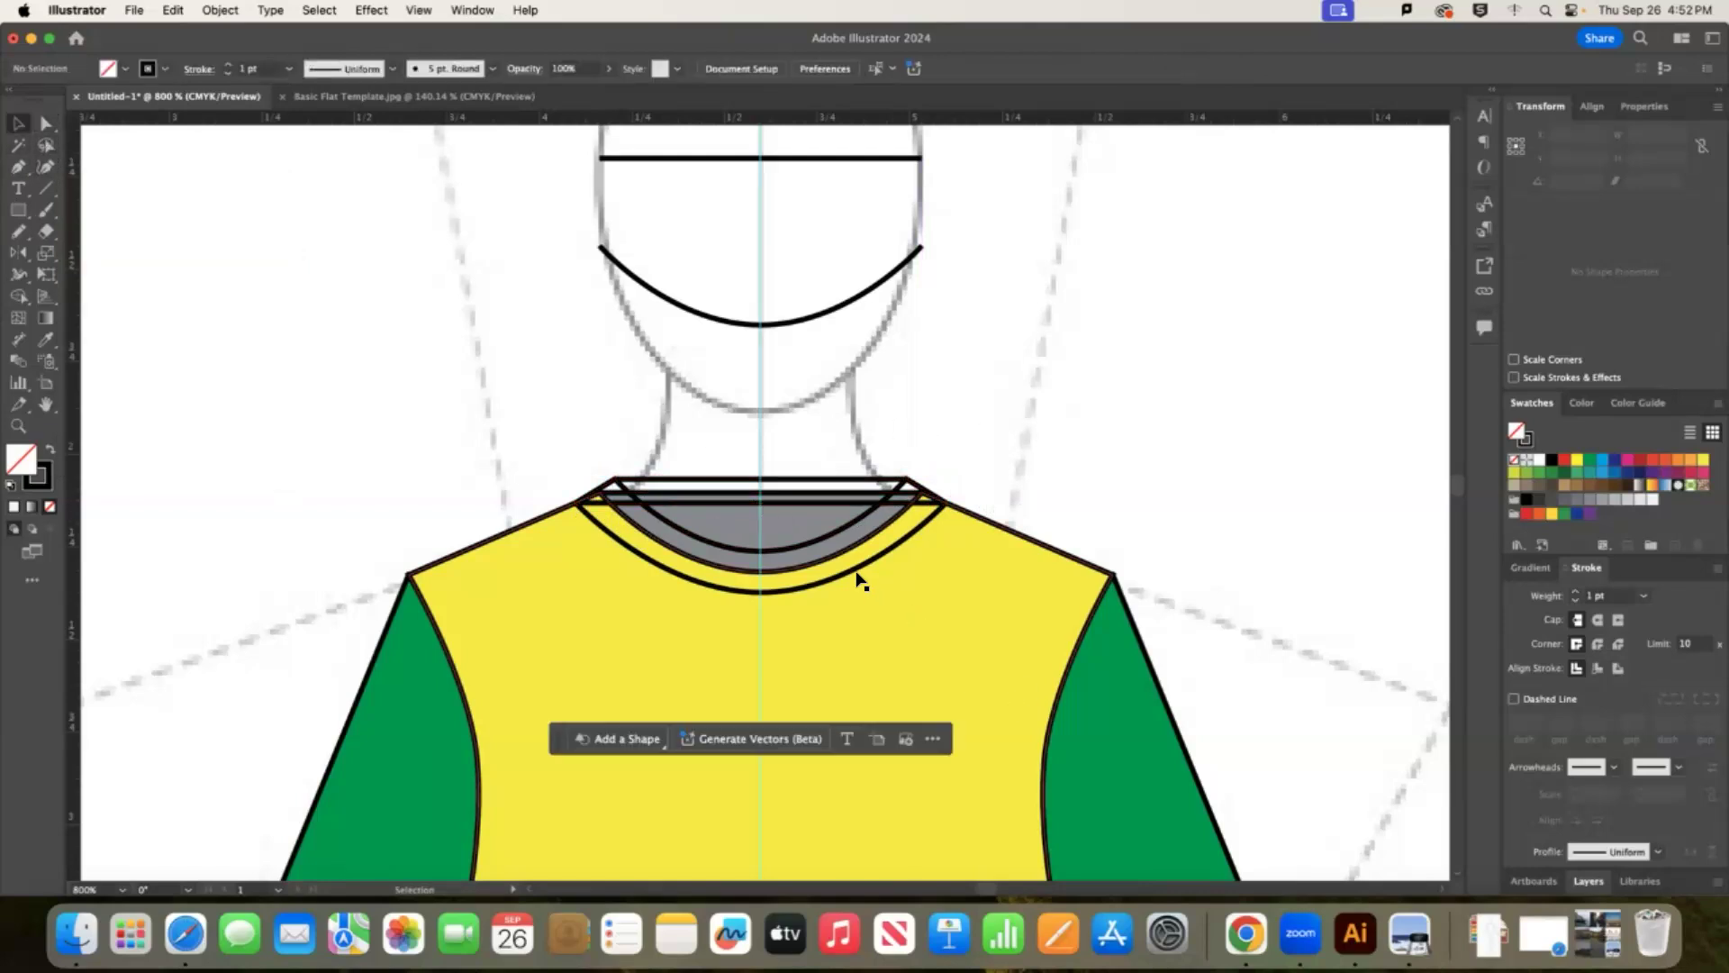
{"action": "left_click", "coordinate": [837, 522]}
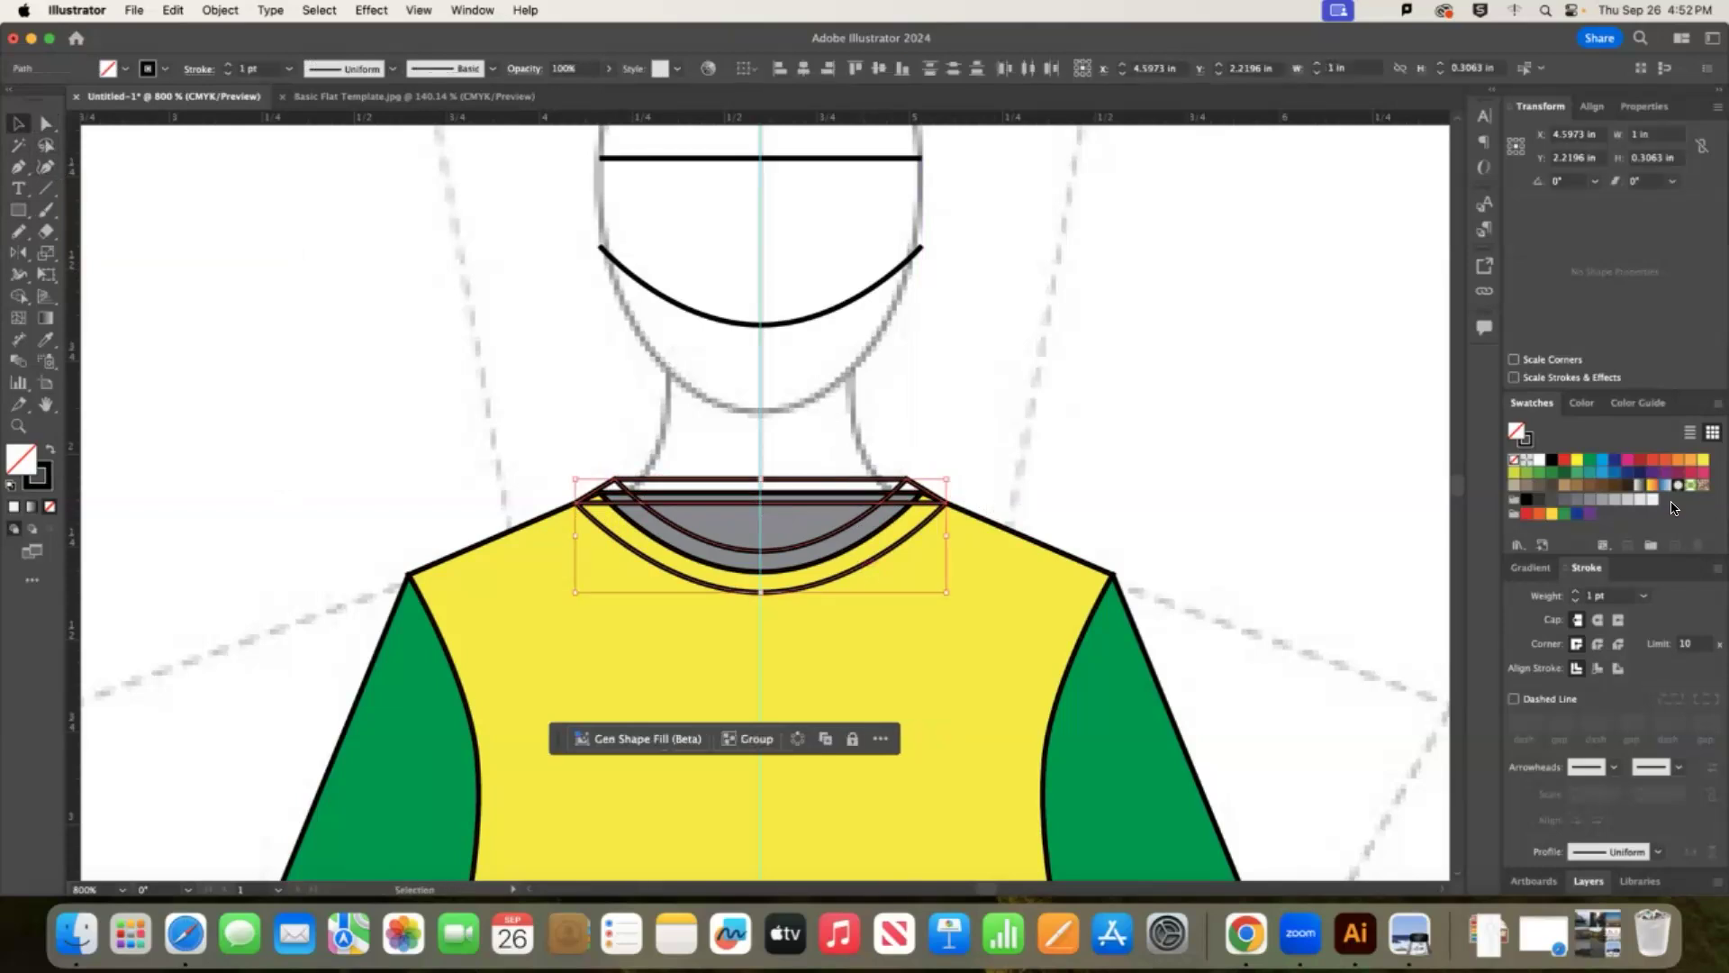
{"action": "left_click", "coordinate": [1537, 460]}
{"action": "left_click", "coordinate": [1016, 425]}
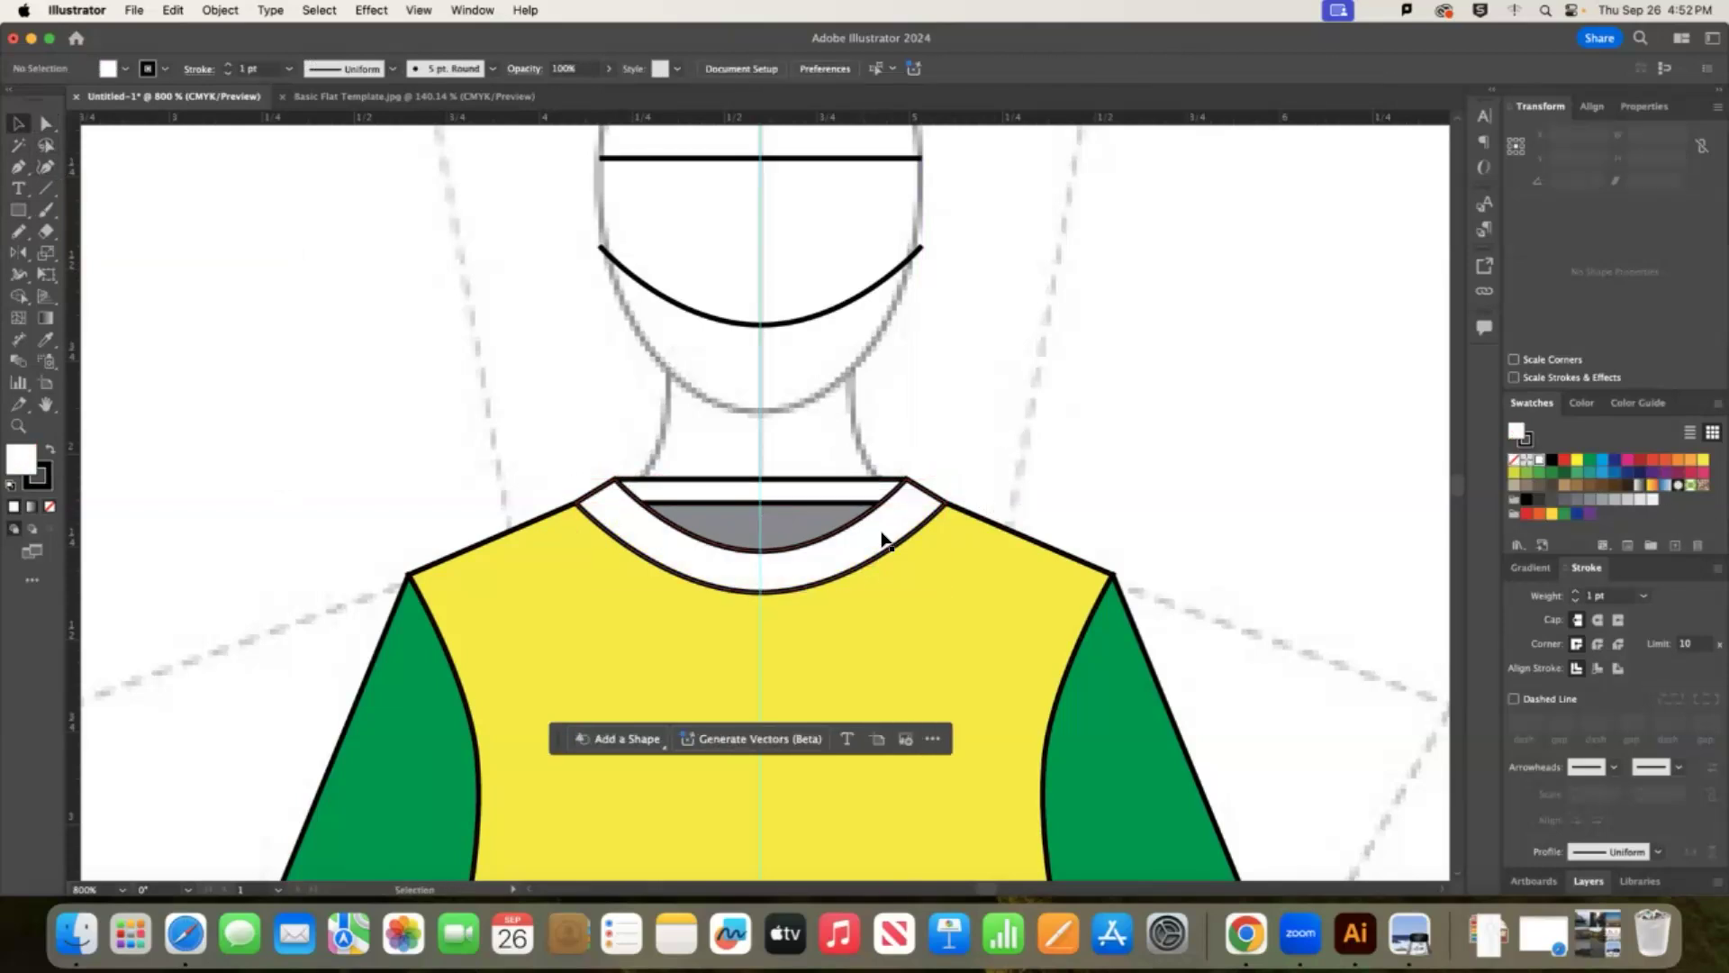
Bring the straight back neckband to the front of the stacking order.
{"action": "left_click", "coordinate": [815, 495]}
{"action": "right_click", "coordinate": [836, 495]}
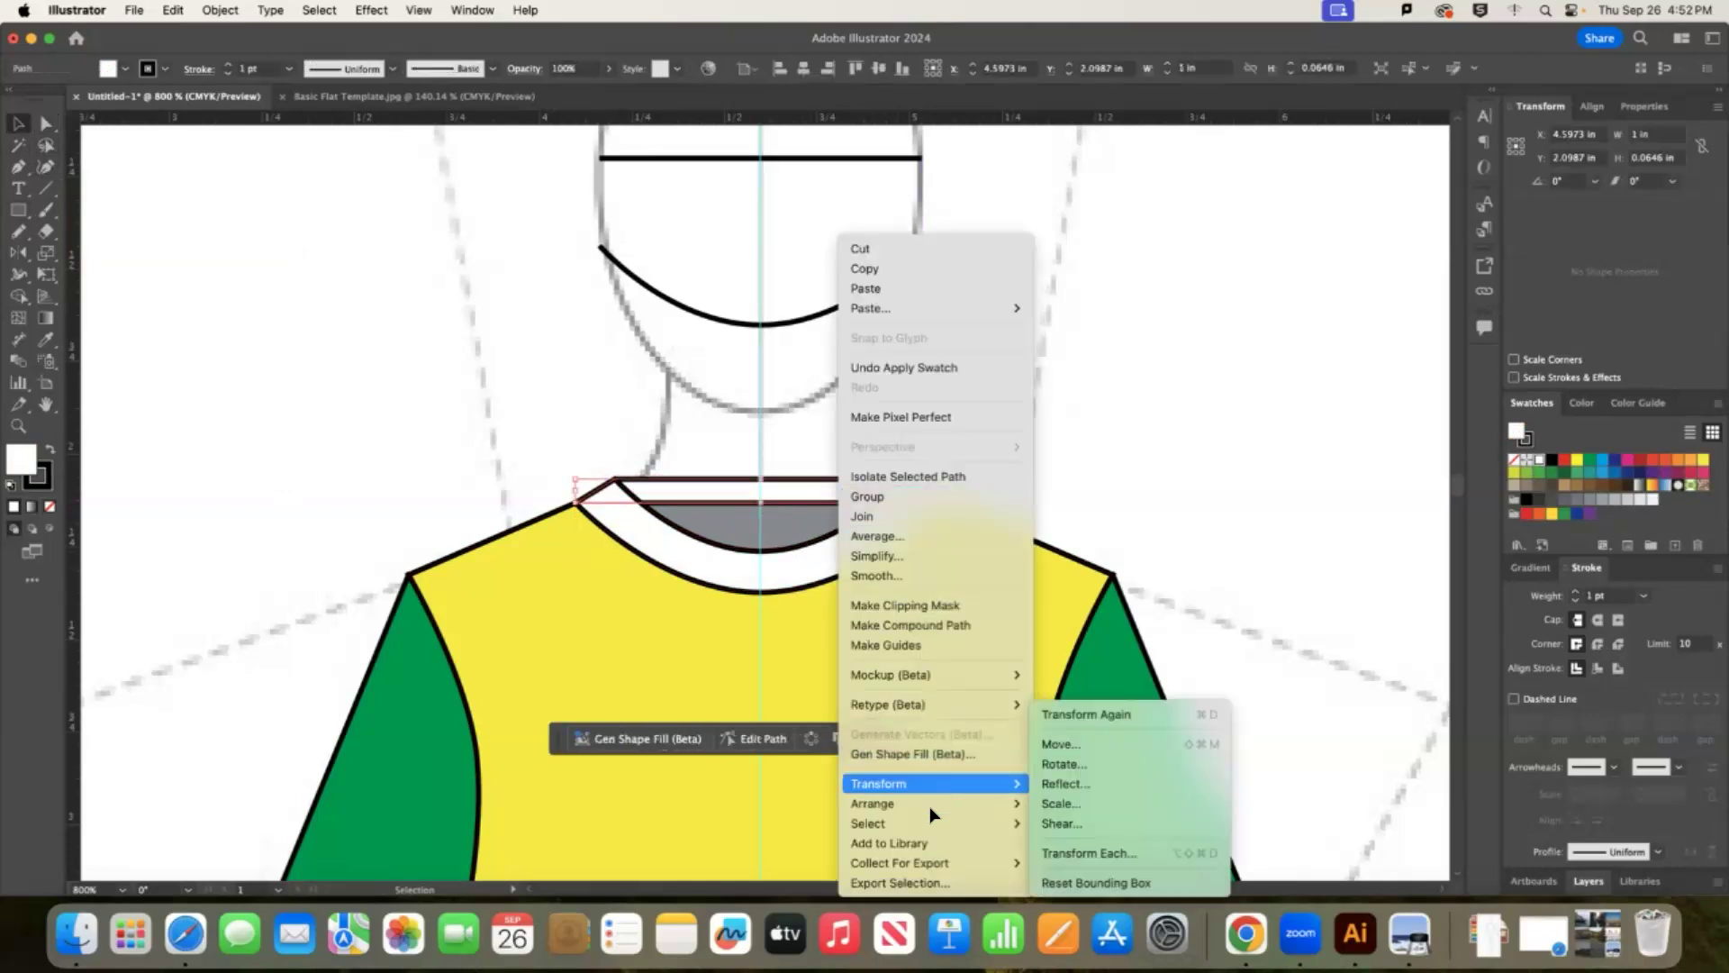
{"action": "mouse_move", "coordinate": [929, 803]}
{"action": "left_click", "coordinate": [1079, 794]}
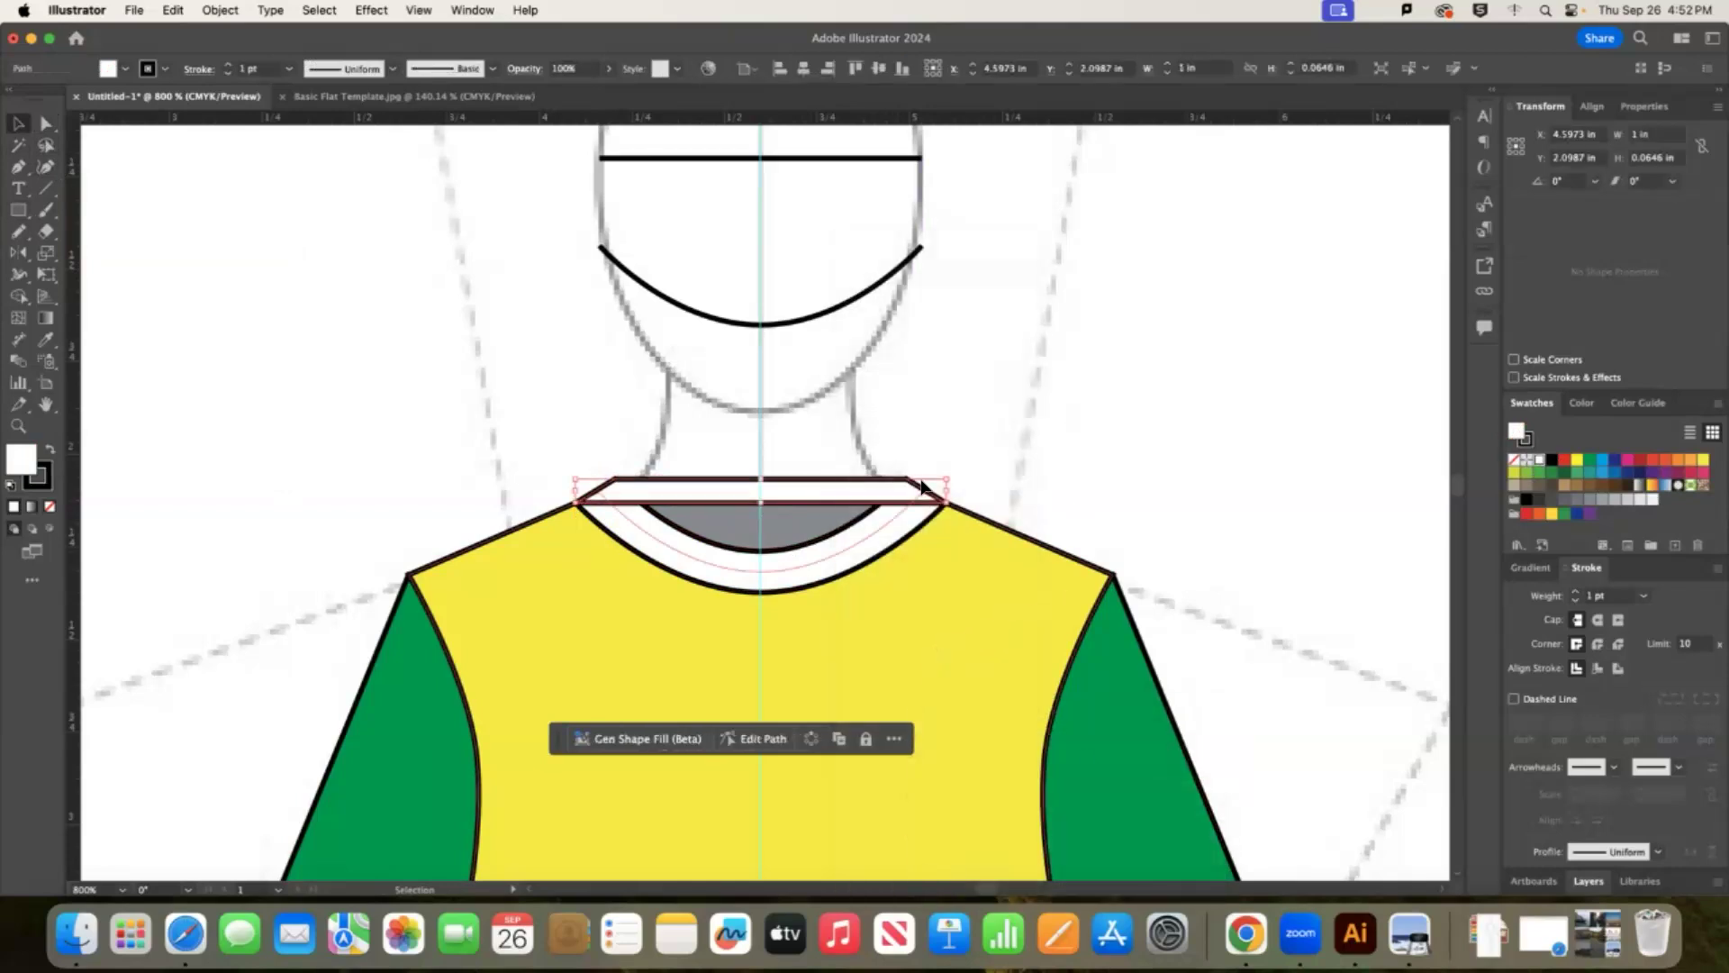
{"action": "left_click", "coordinate": [1065, 424]}
Send the gray back body piece and the back neckband together behind the front pieces.
{"action": "left_click", "coordinate": [805, 522]}
{"action": "left_click", "coordinate": [782, 522], "text": "shift"}
{"action": "left_click", "coordinate": [749, 526]}
{"action": "left_click", "coordinate": [829, 491], "text": "shift"}
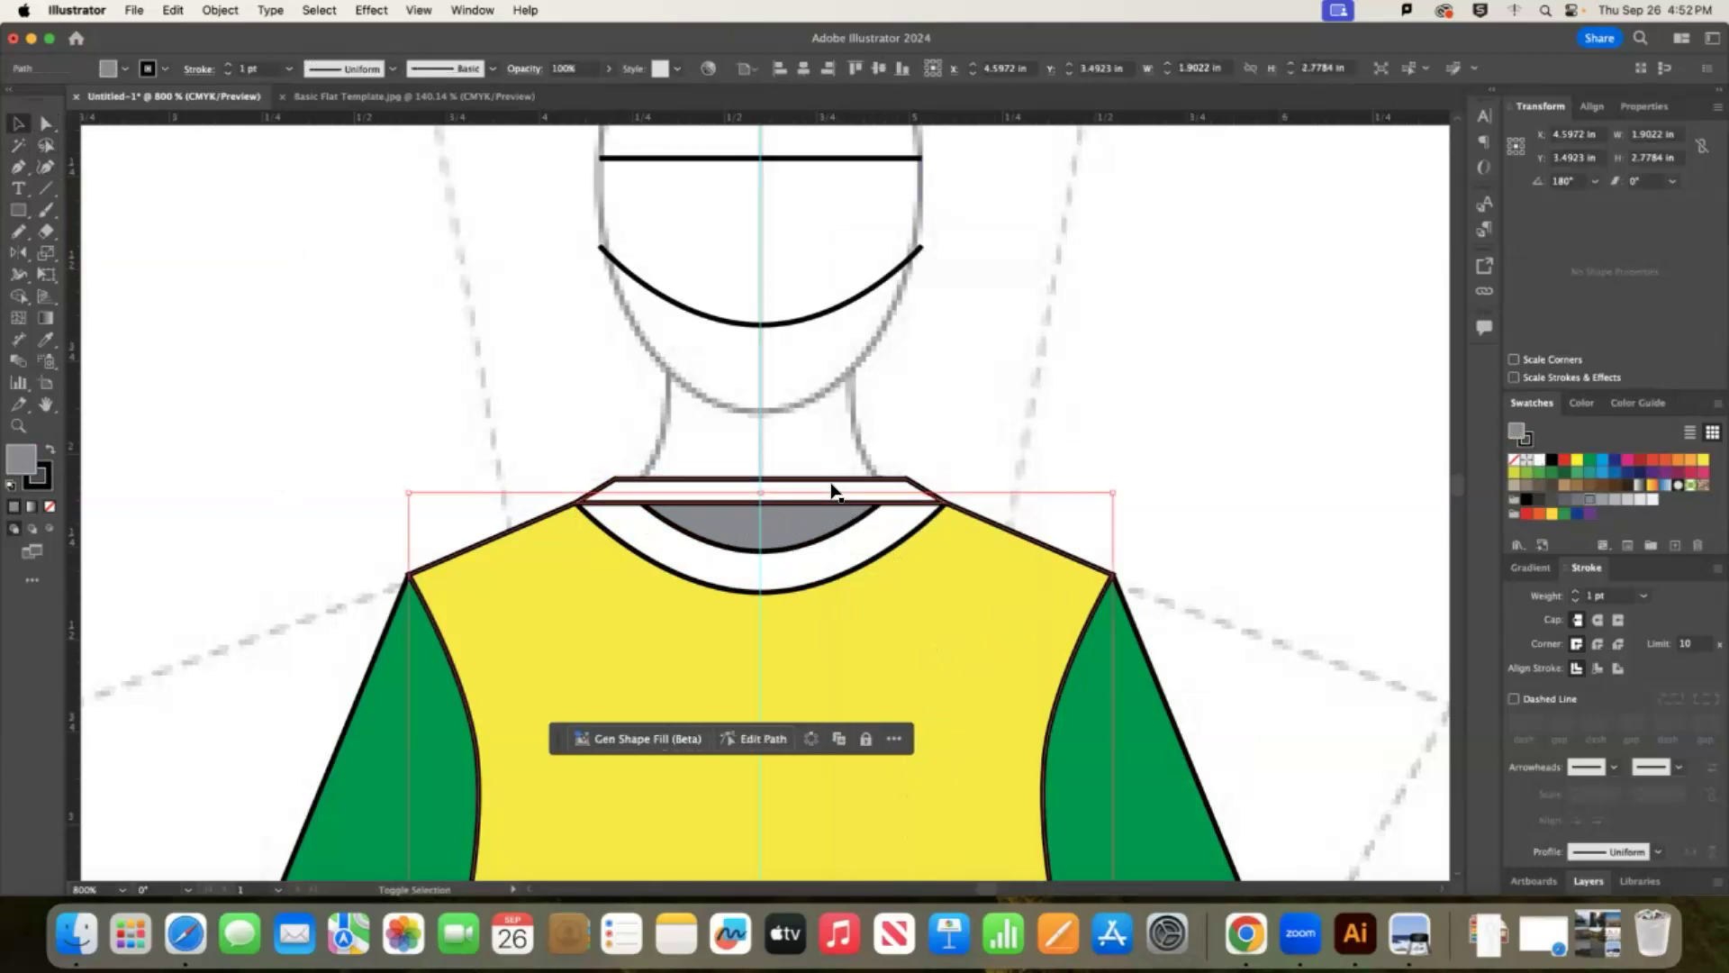
{"action": "right_click", "coordinate": [795, 511]}
{"action": "mouse_move", "coordinate": [901, 803]}
{"action": "left_click", "coordinate": [1186, 433]}
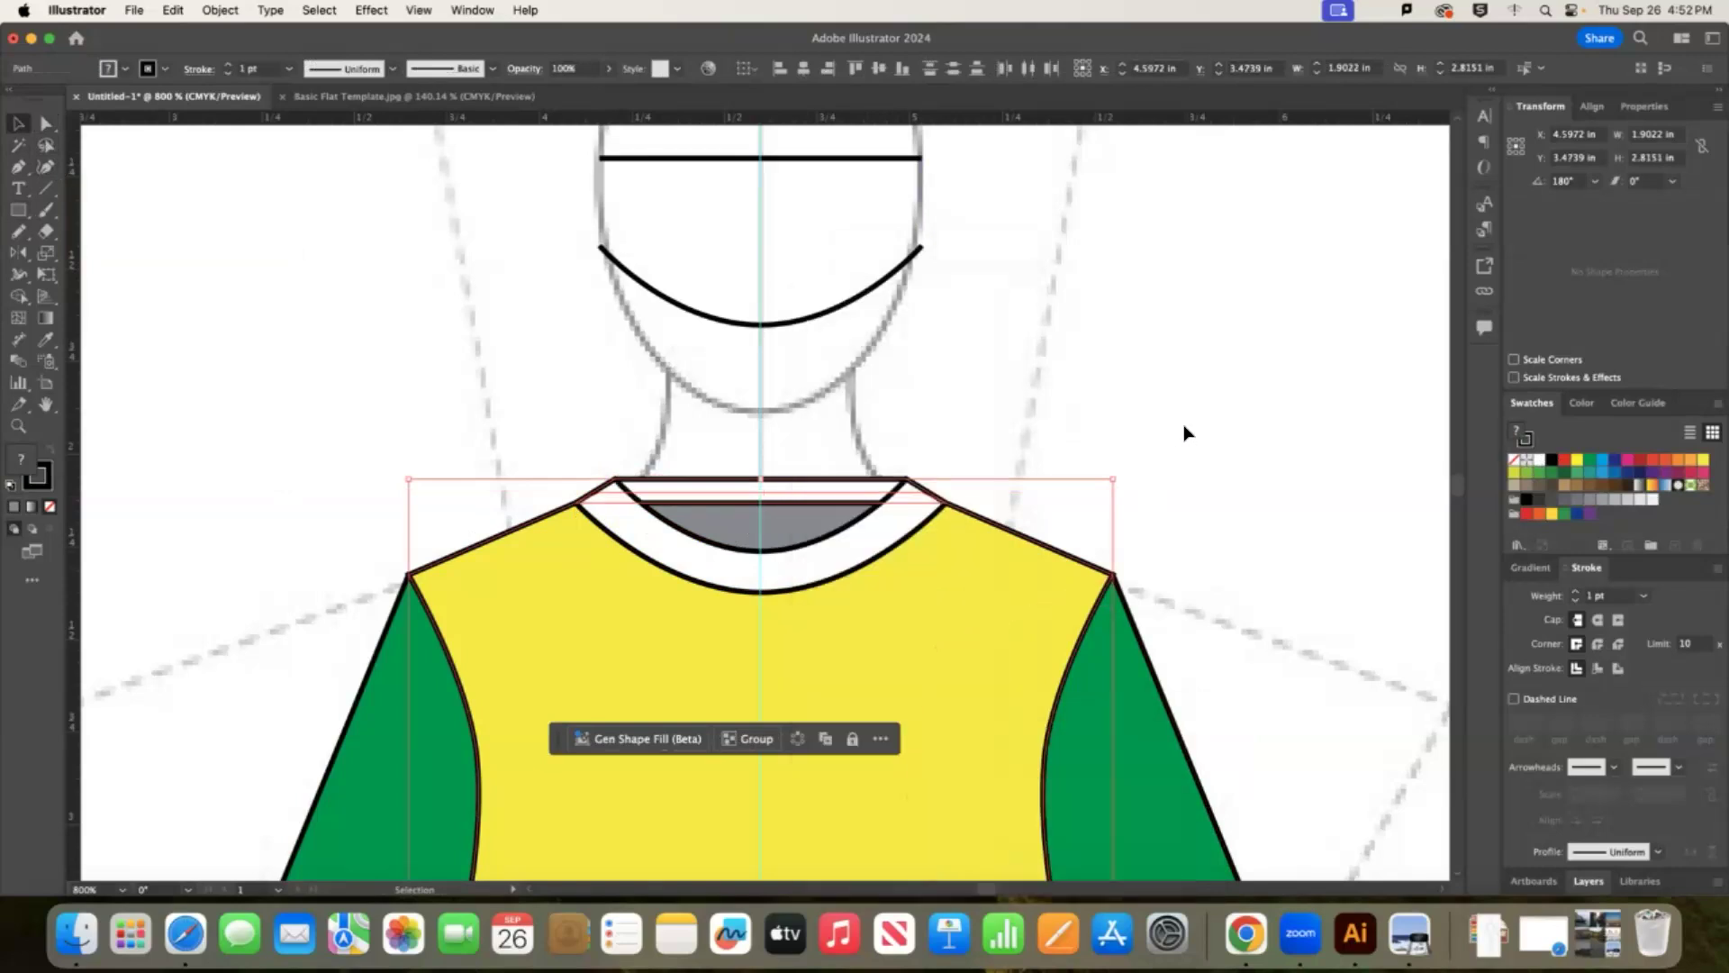
{"action": "left_click", "coordinate": [1186, 433]}
Duplicate the front neckband's lower curved edge and place the copy just below the neckband, at Y 2.299 in.
{"action": "key", "text": "super+minus"}
{"action": "key", "text": "super+minus"}
{"action": "key", "text": "super+minus"}
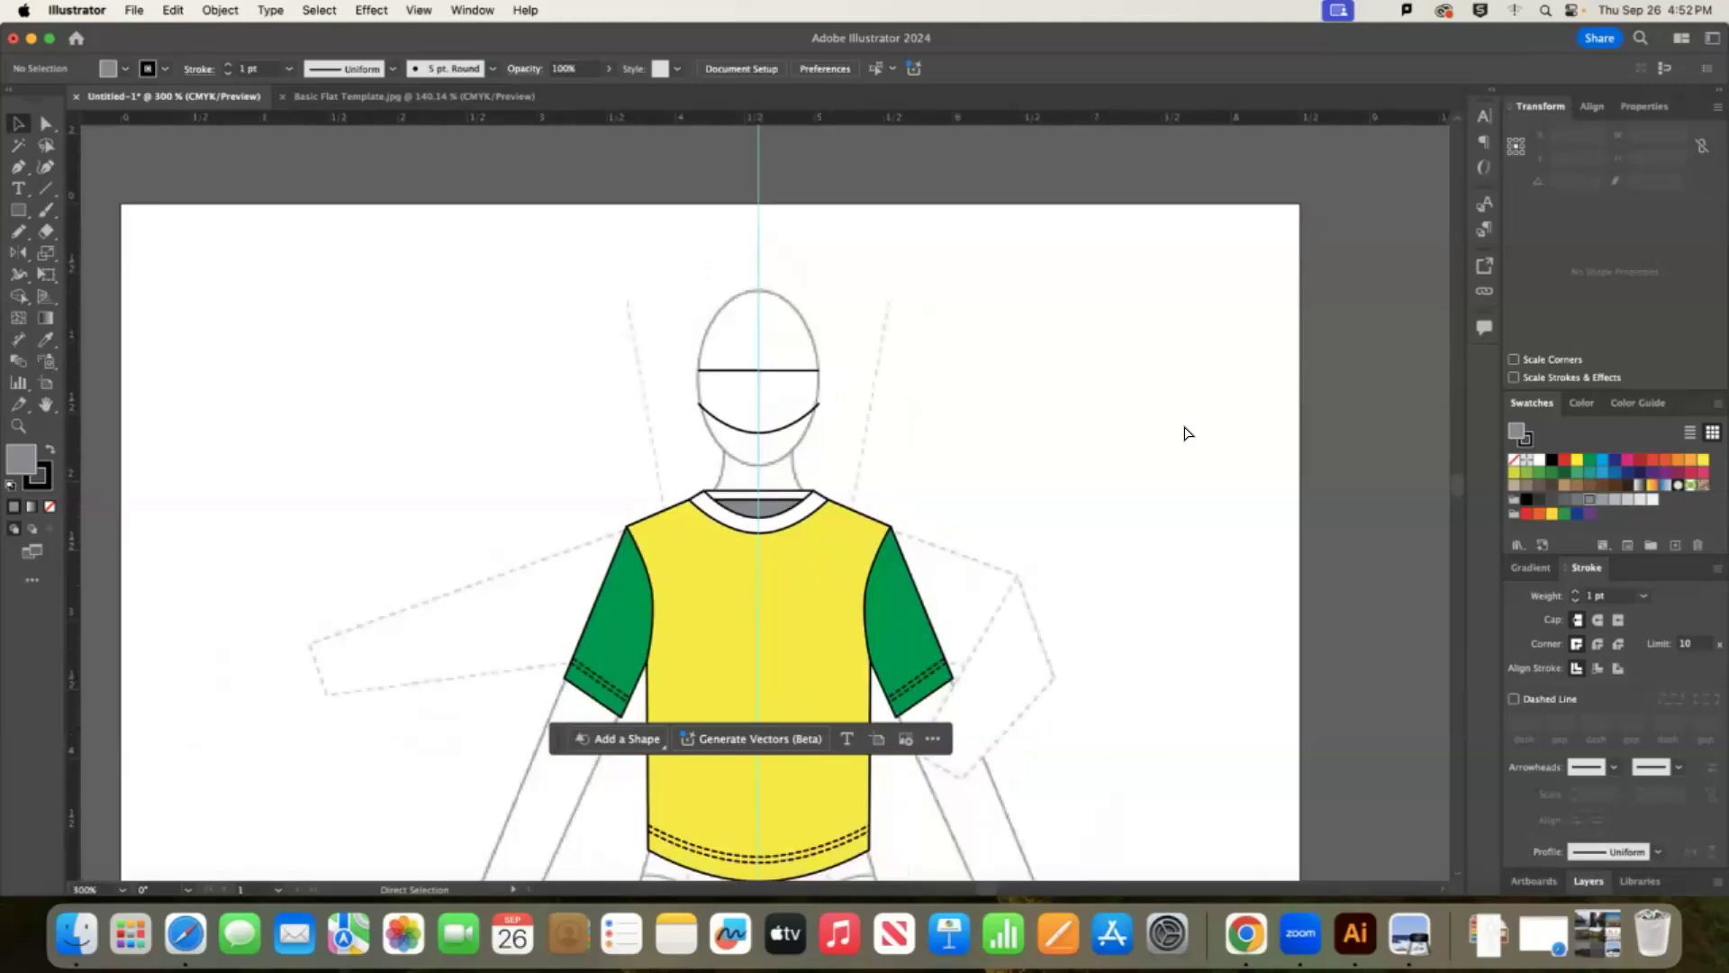
{"action": "key", "text": "super+plus"}
{"action": "left_click", "coordinate": [46, 123]}
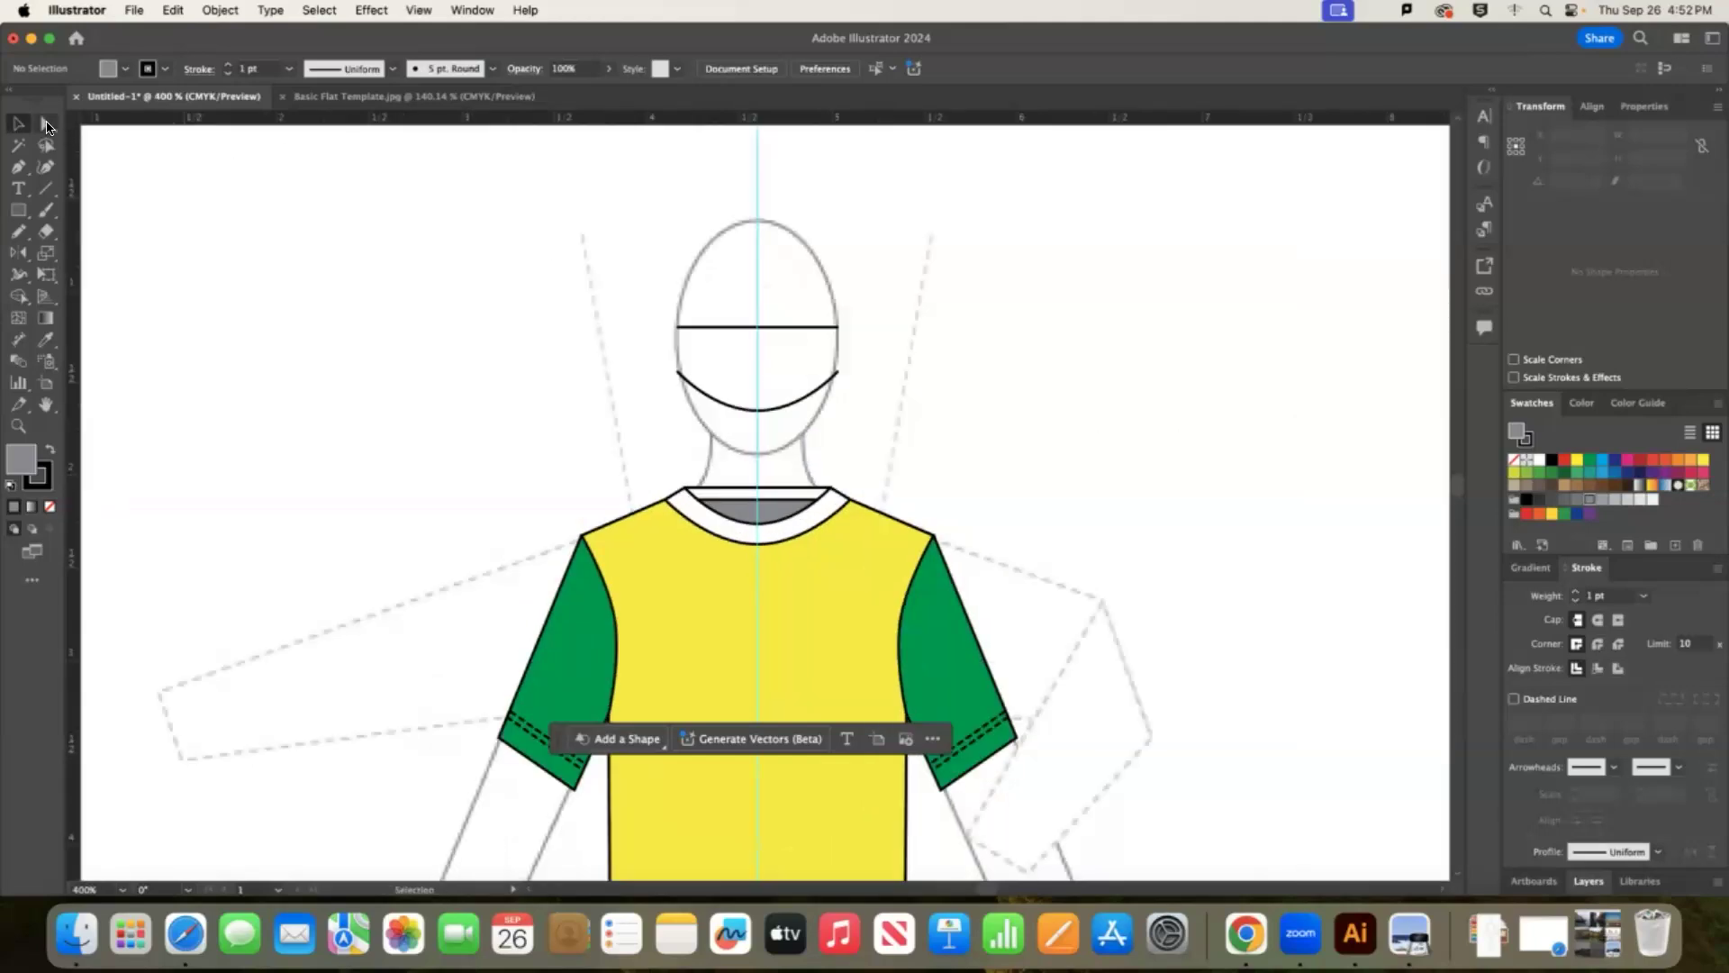
{"action": "left_click", "coordinate": [757, 547]}
{"action": "mouse_move", "coordinate": [779, 513]}
{"action": "left_mouse_down"}
{"action": "mouse_move", "coordinate": [765, 430]}
{"action": "mouse_move", "coordinate": [772, 543]}
{"action": "left_mouse_up"}
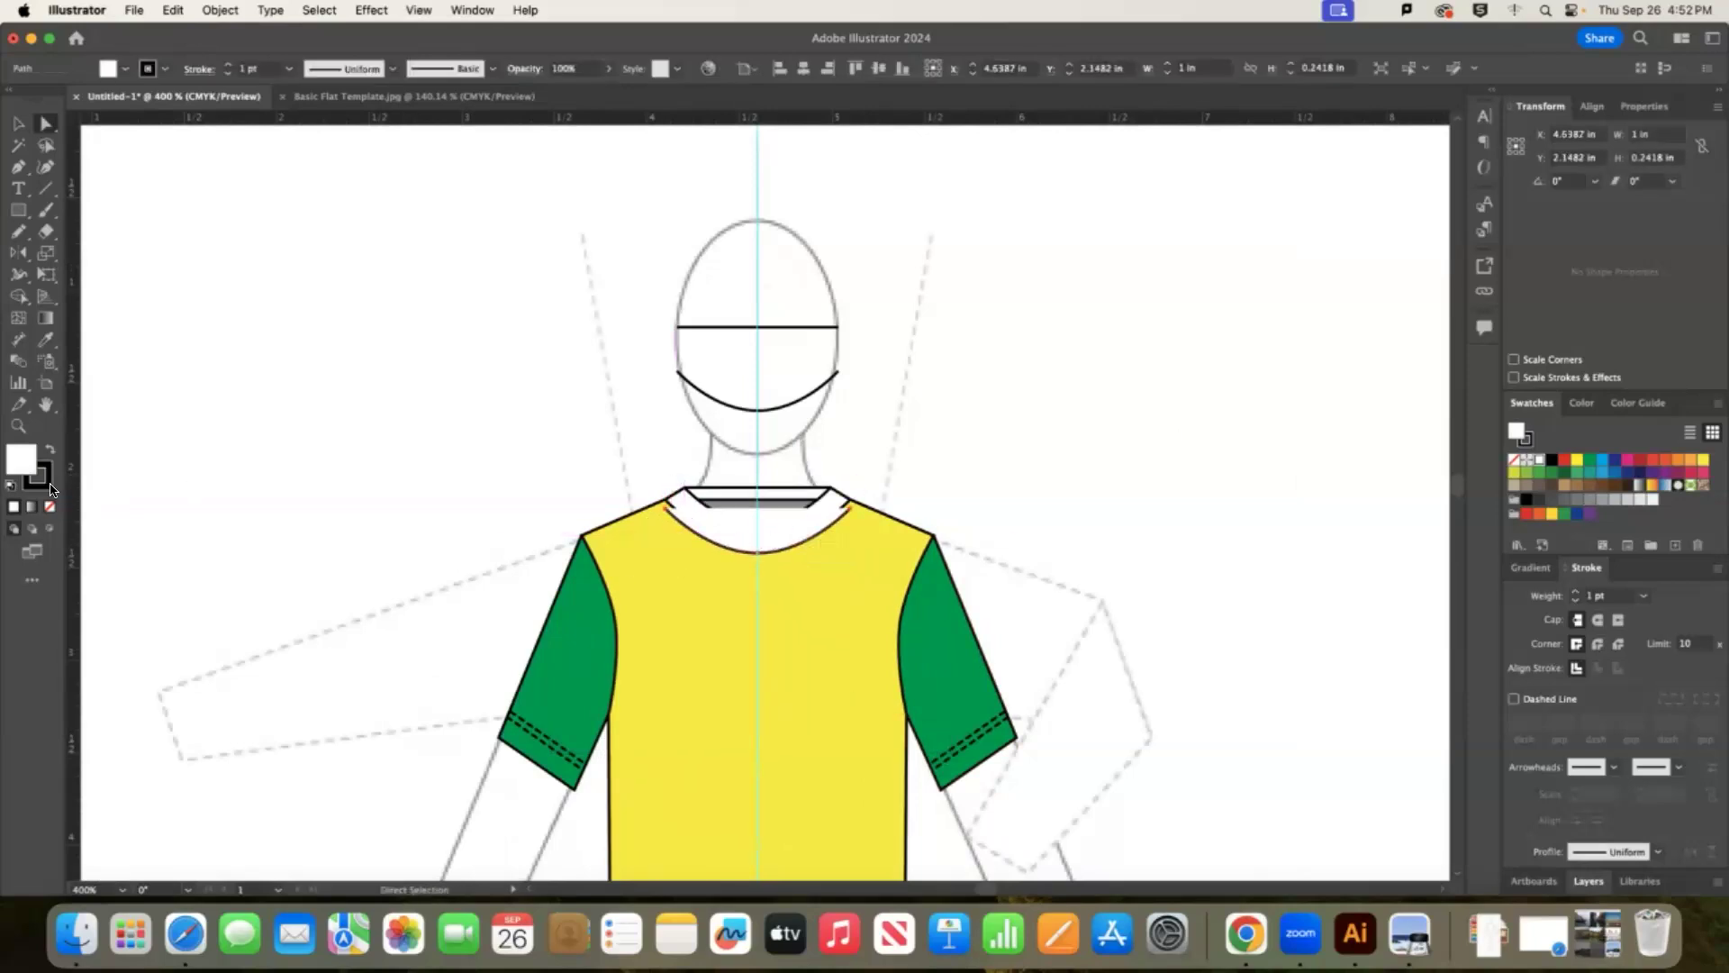
Remove the copied curve's fill and style it as a stitch line with 2 pt dashes, 2 pt gaps and round caps.
{"action": "left_click", "coordinate": [50, 506]}
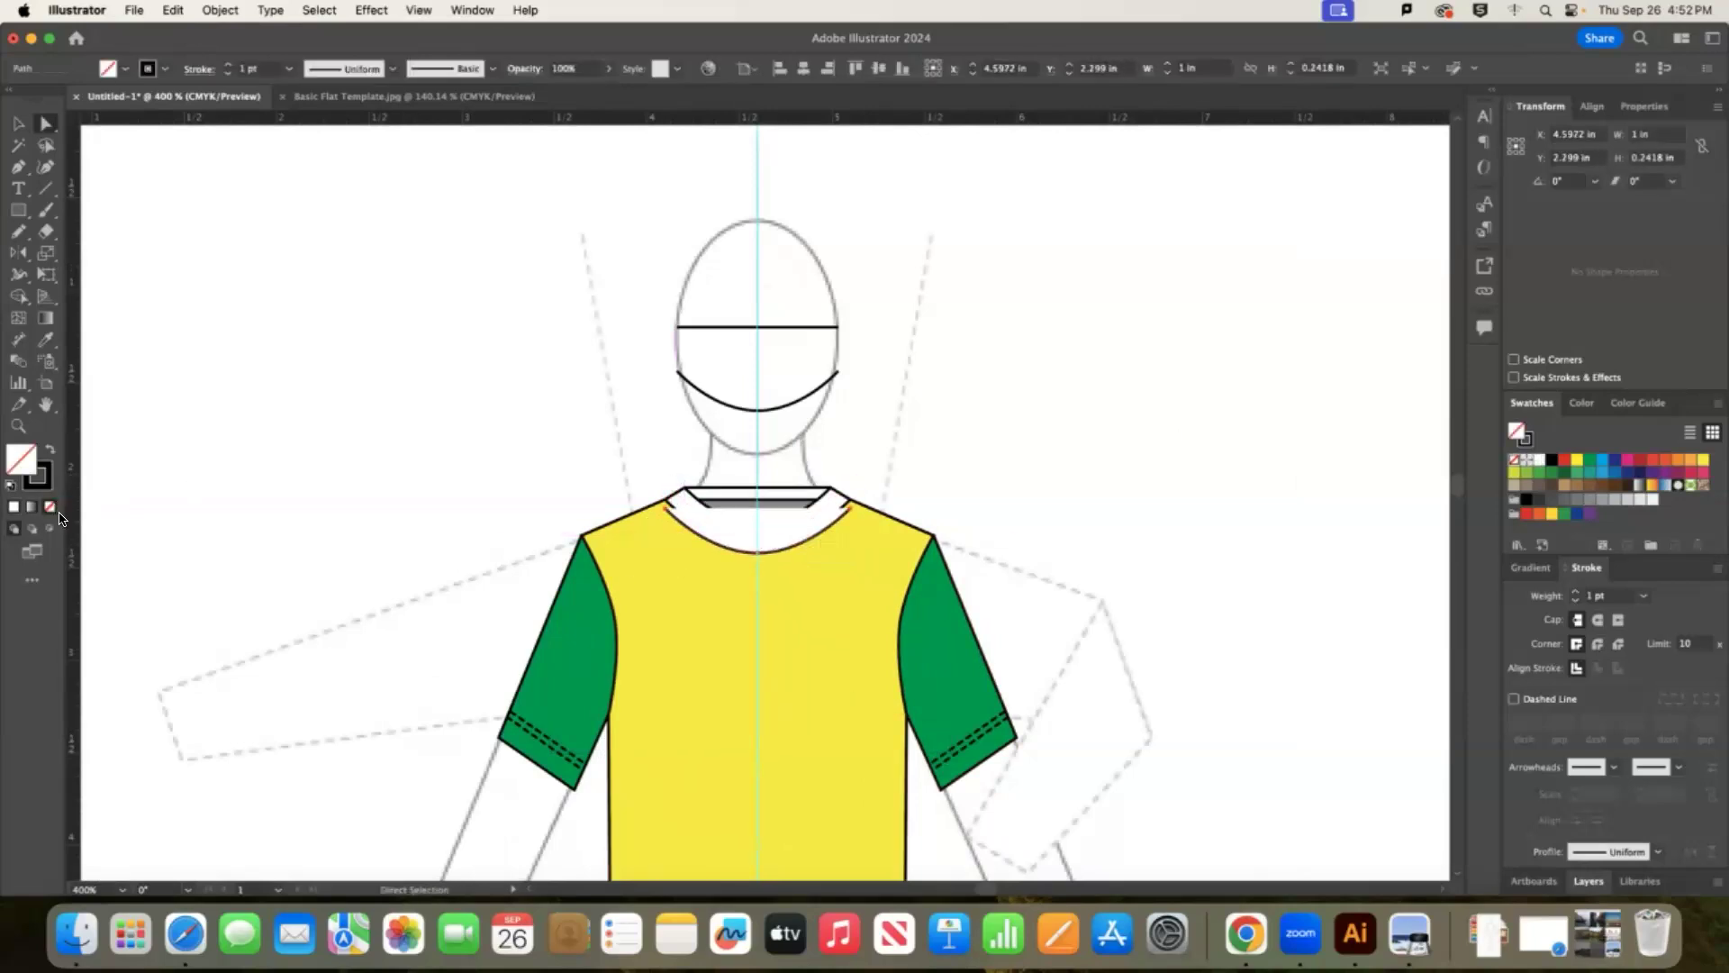
{"action": "left_click", "coordinate": [1537, 703]}
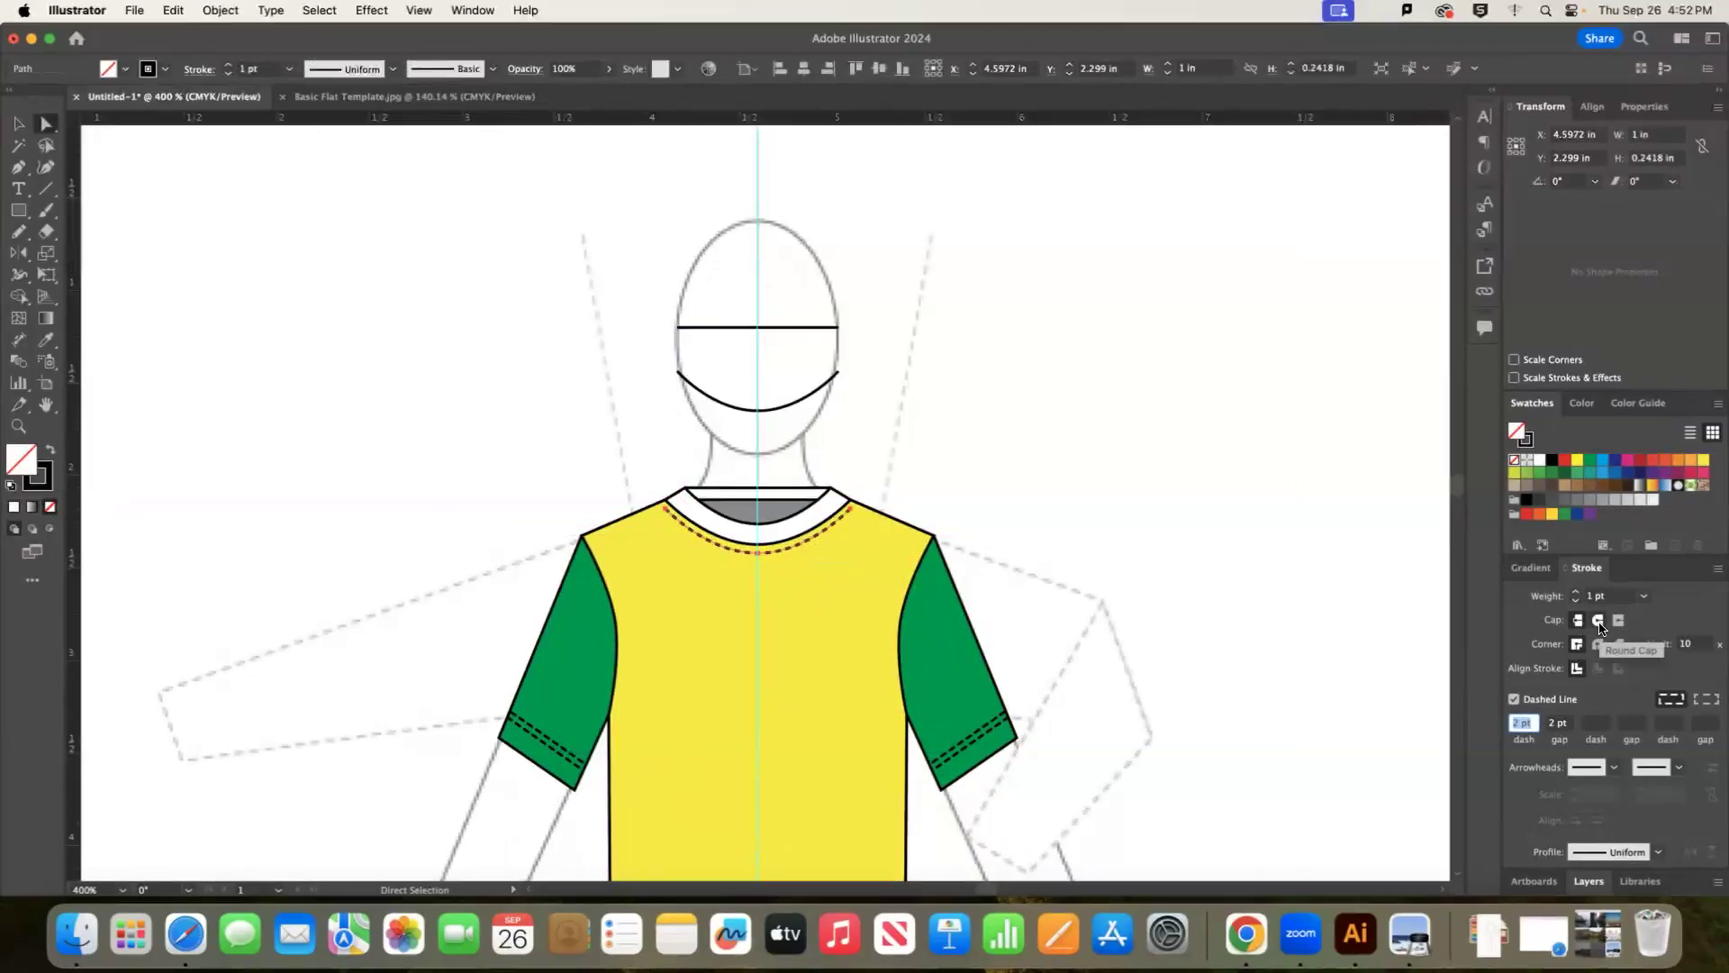
{"action": "left_click", "coordinate": [1599, 620]}
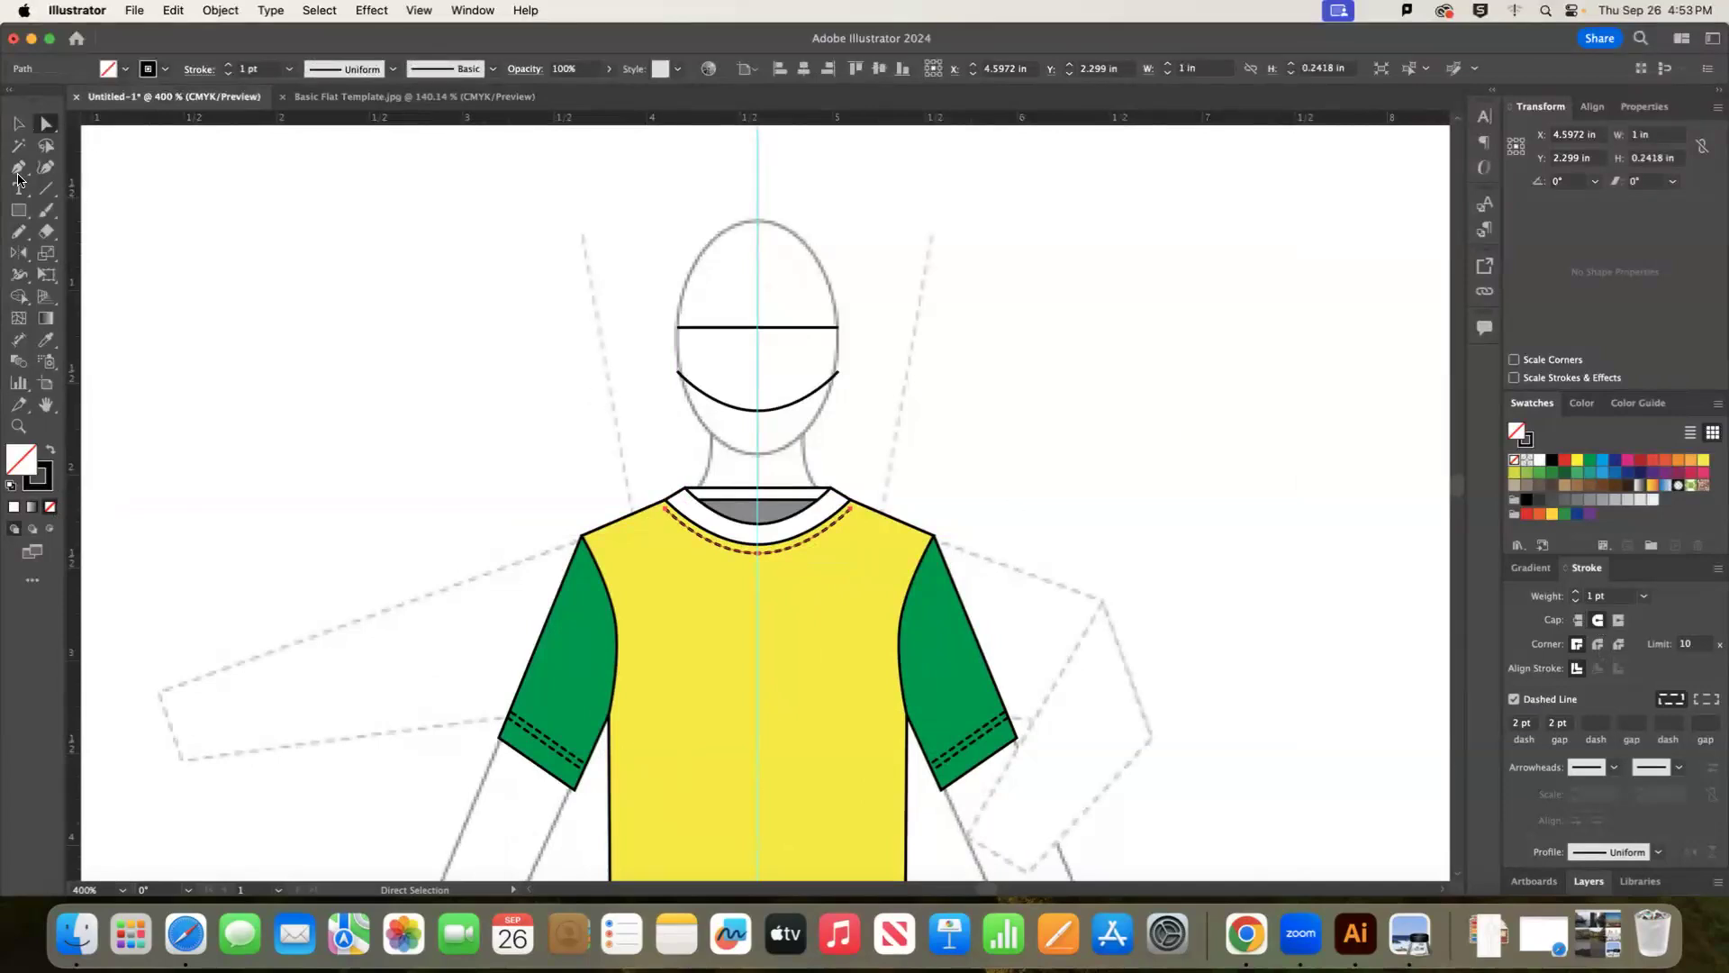
Shift the end points of the dashed neckline stitching up and outward to meet the shoulder seams.
{"action": "left_click_drag", "start_coordinate": [927, 505], "coordinate": [886, 532]}
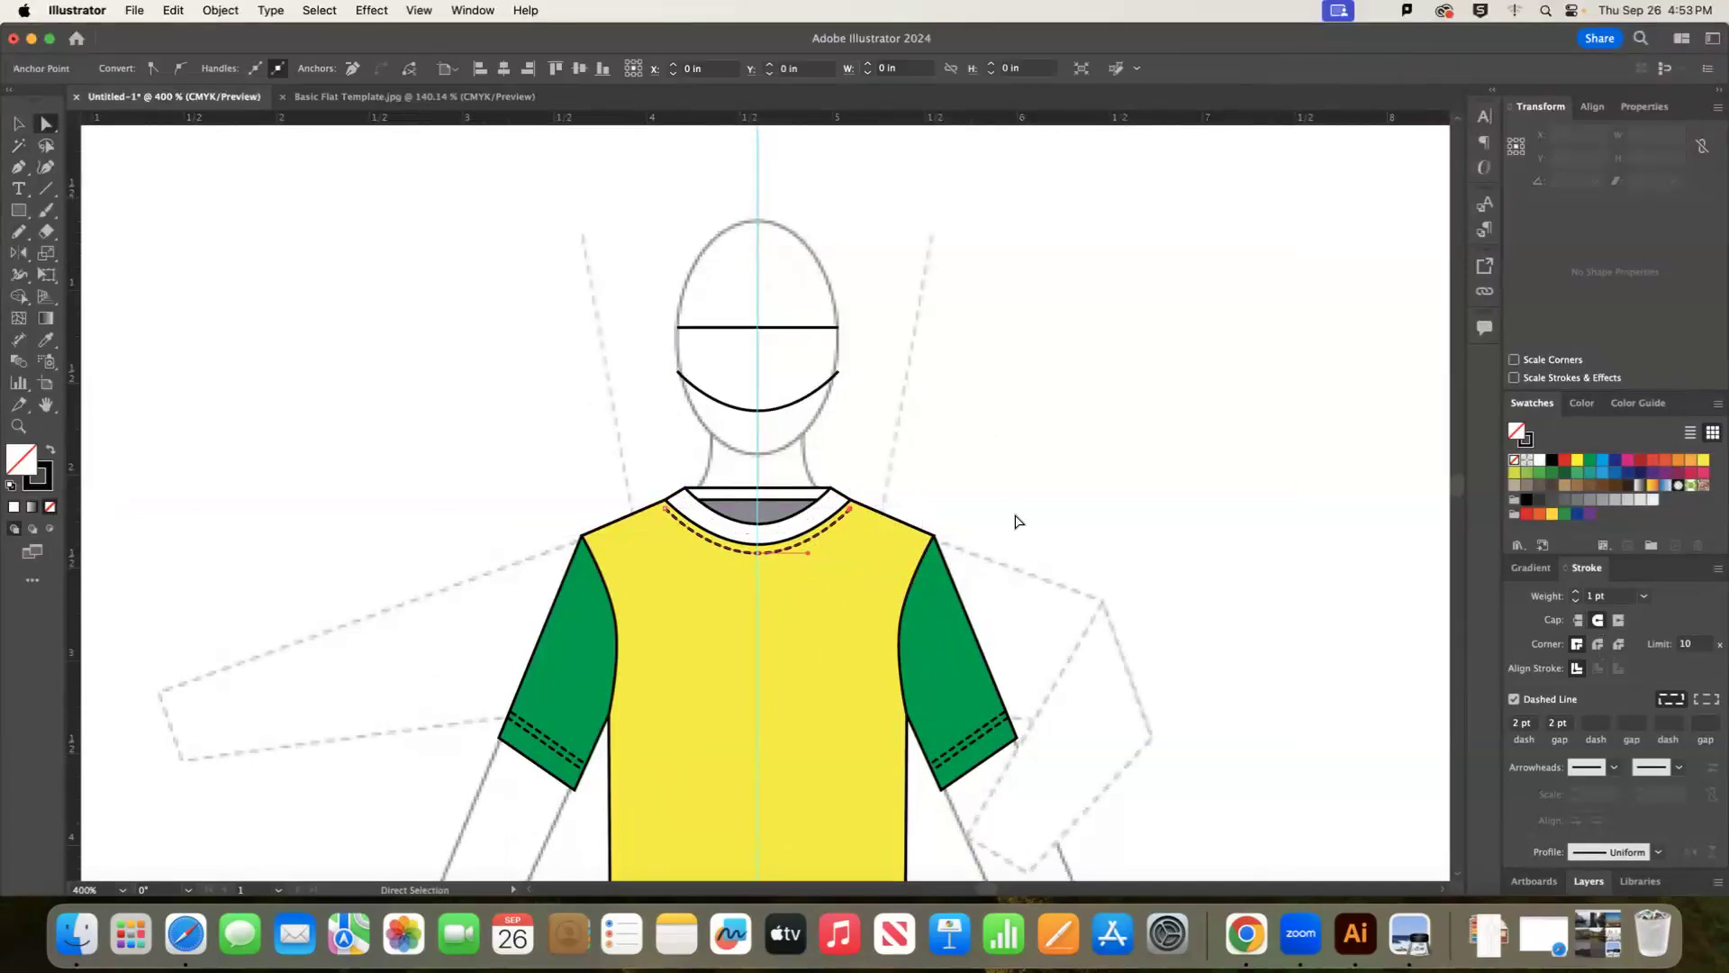
{"action": "left_click", "coordinate": [664, 511]}
{"action": "key", "text": "Up"}
{"action": "key", "text": "Up"}
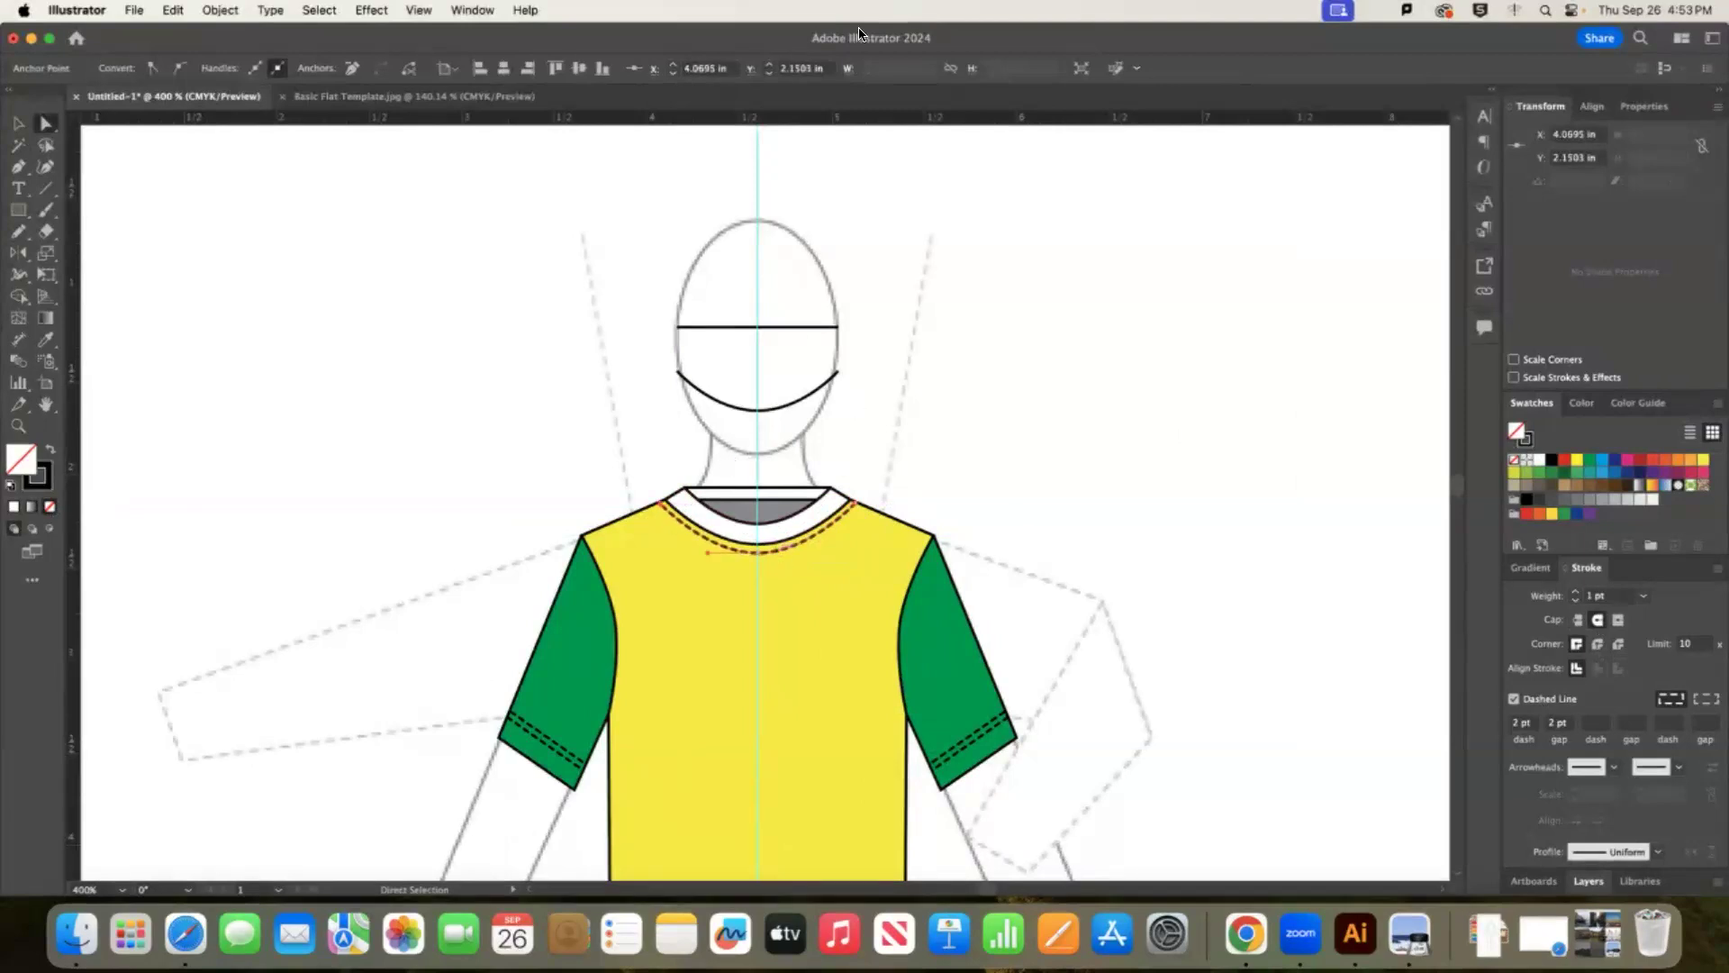
Select all pieces of the finished T-shirt and place a duplicate to the right of the figure.
{"action": "left_click", "coordinate": [17, 124]}
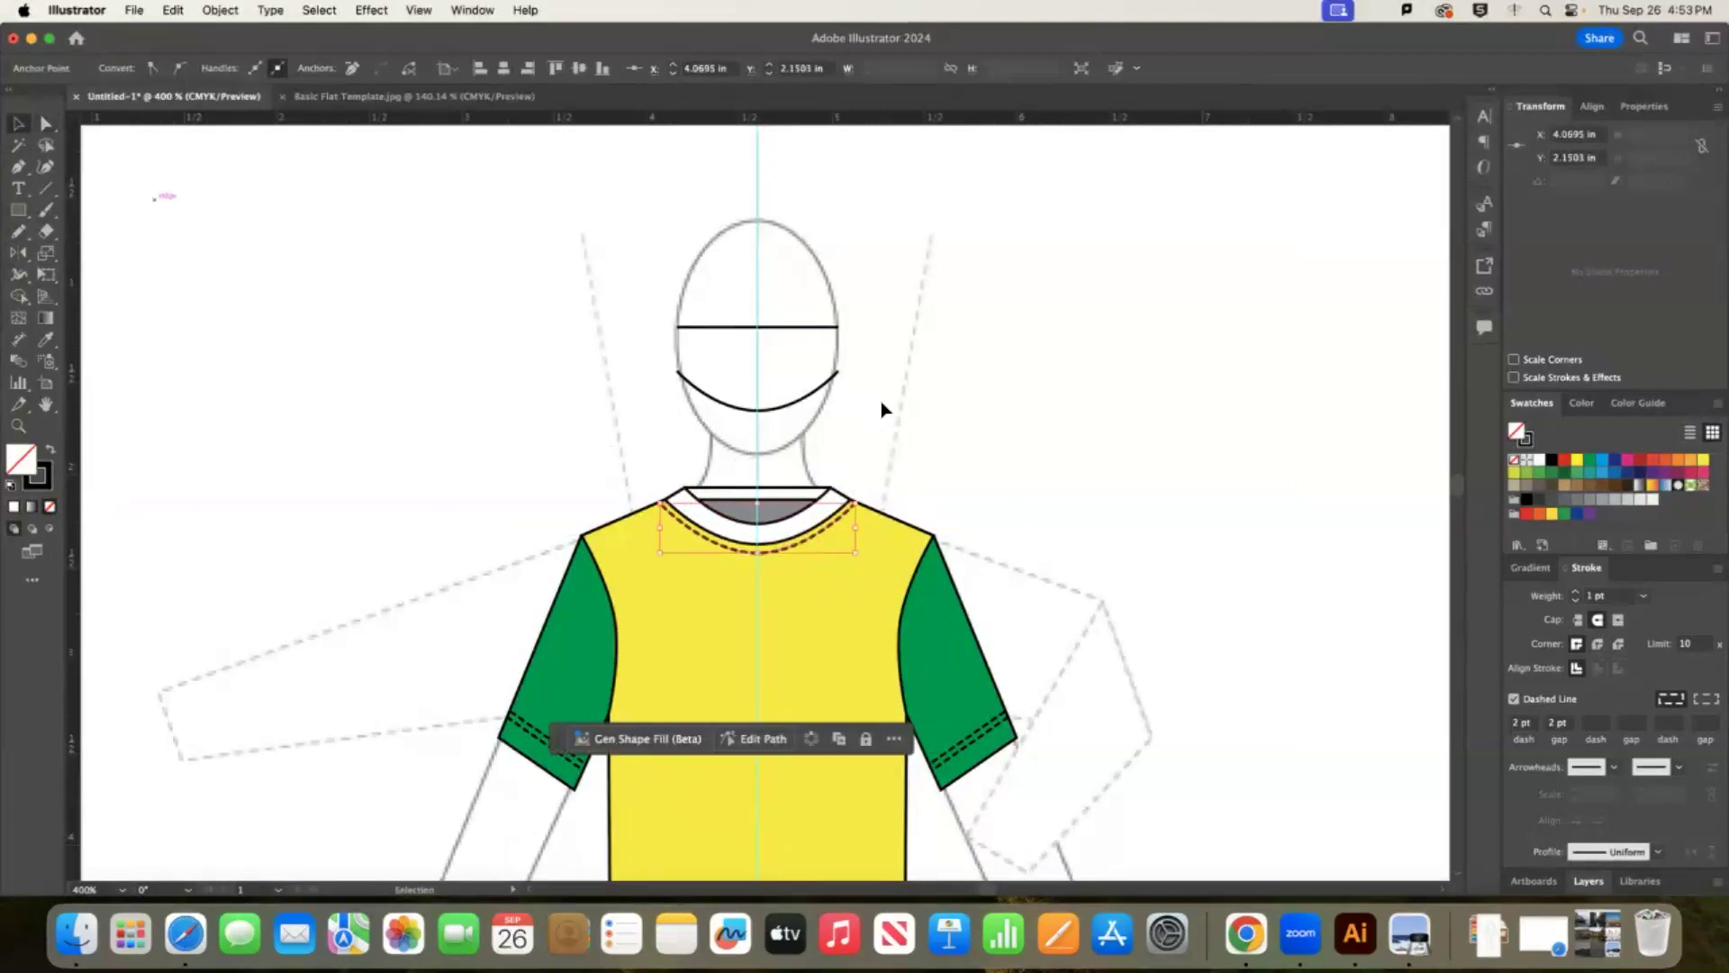
{"action": "key", "text": "super+minus"}
{"action": "key", "text": "super+minus"}
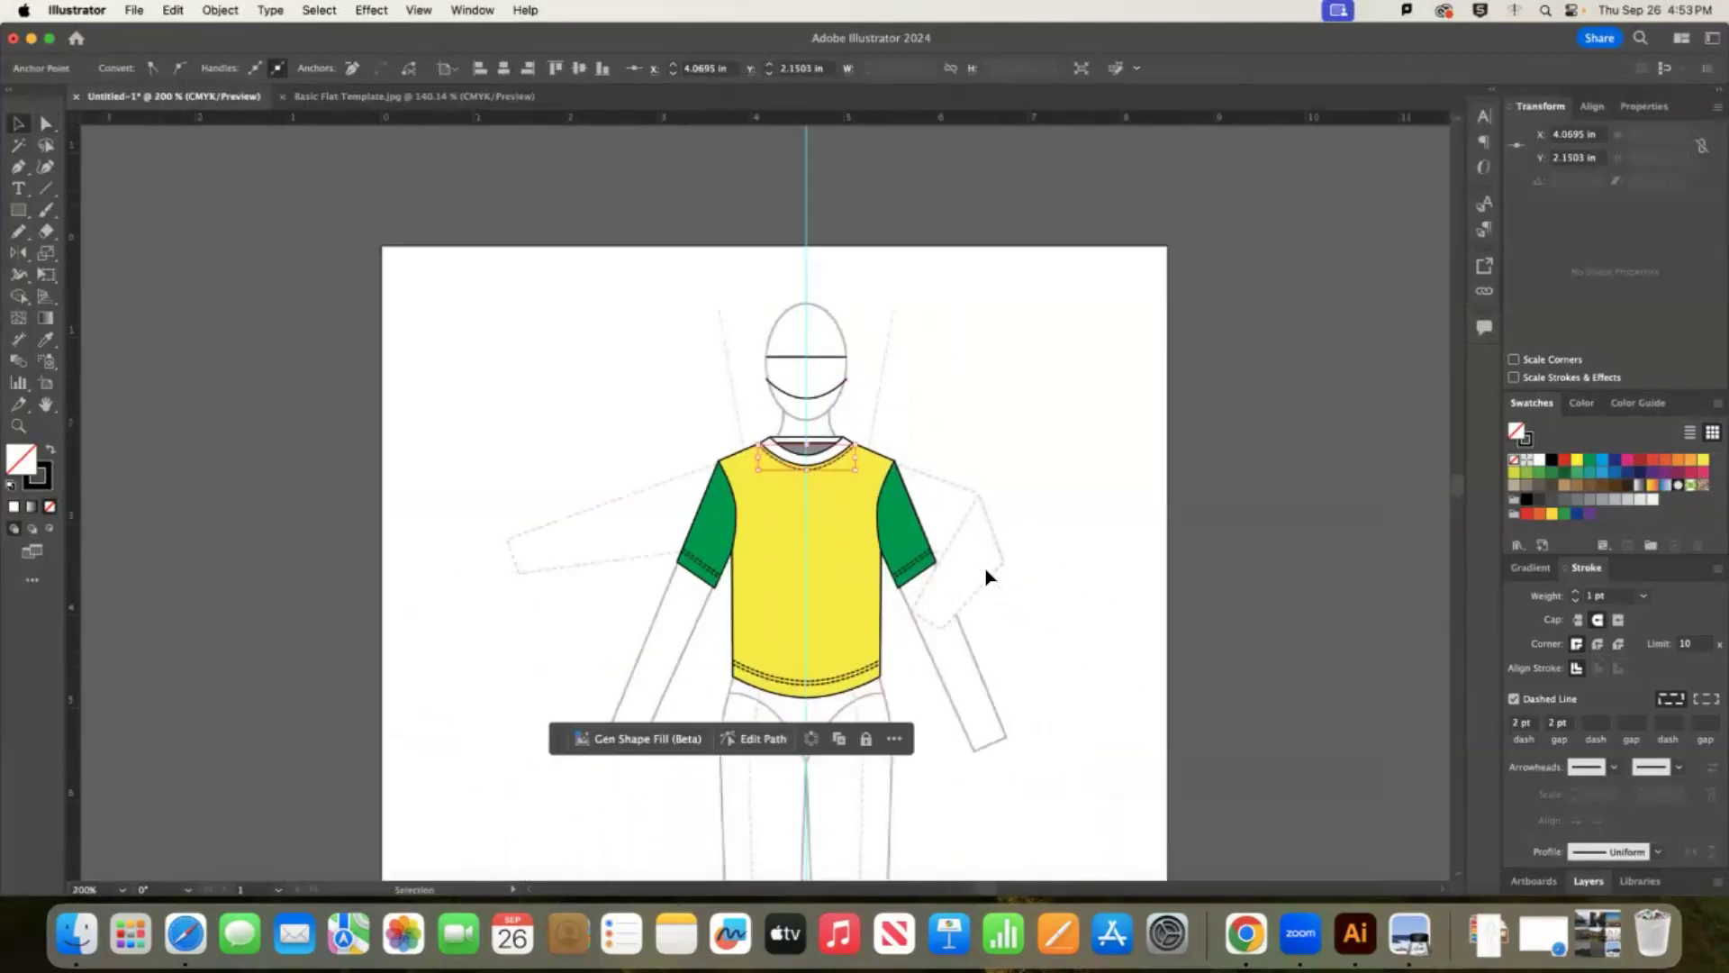
{"action": "left_click_drag", "start_coordinate": [675, 413], "coordinate": [985, 602]}
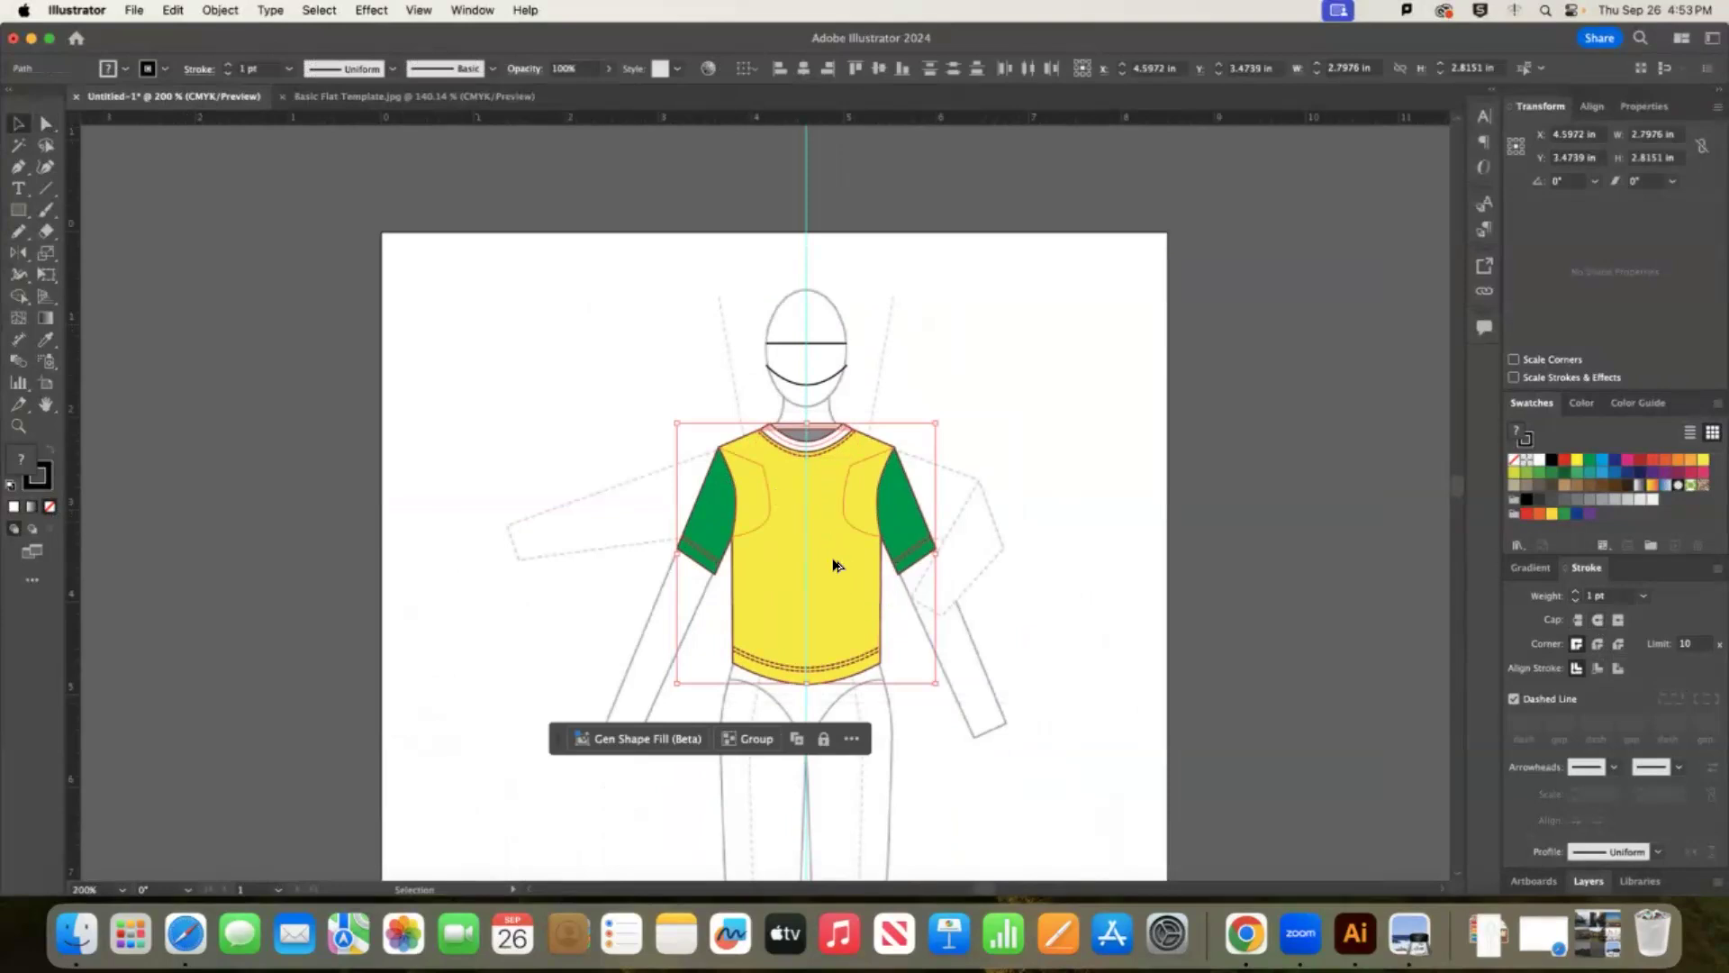
{"action": "left_click_drag", "start_coordinate": [825, 547], "coordinate": [1094, 577]}
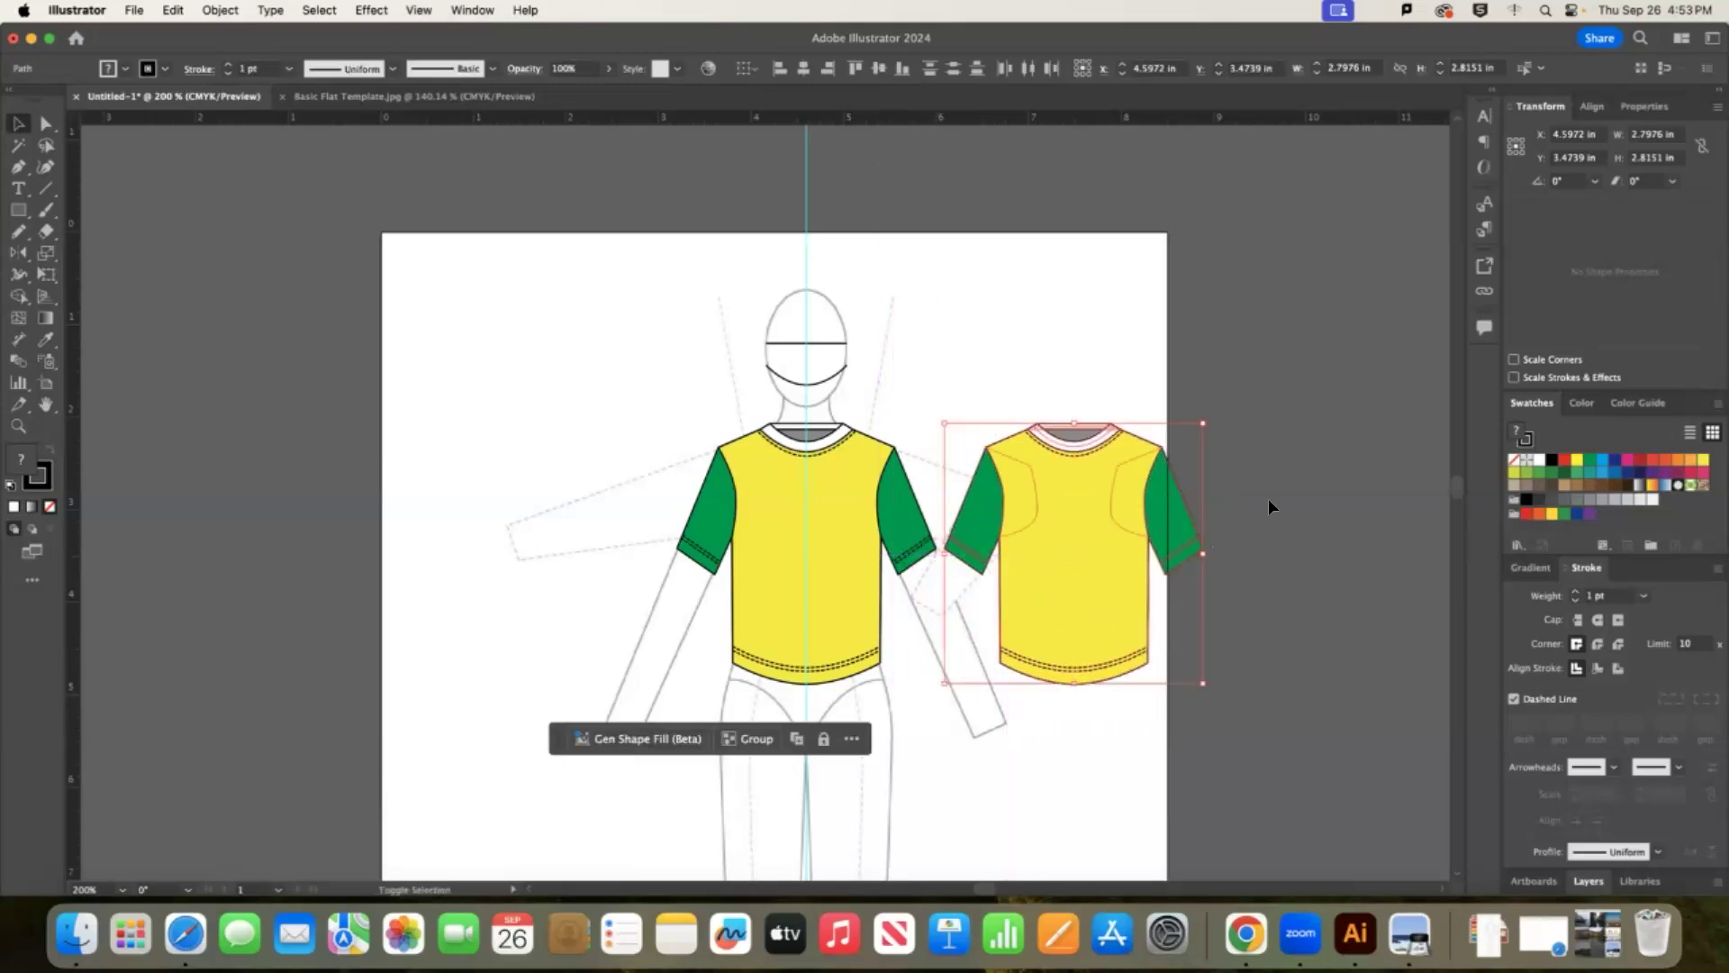
{"action": "left_click", "coordinate": [1277, 461]}
{"action": "left_click_drag", "start_coordinate": [1192, 483], "coordinate": [1259, 755]}
{"action": "left_click_drag", "start_coordinate": [1279, 739], "coordinate": [931, 791]}
{"action": "key", "text": "super+z"}
{"action": "key", "text": "super+z"}
{"action": "key", "text": "super+z"}
{"action": "key", "text": "super+z"}
{"action": "key", "text": "super+z"}
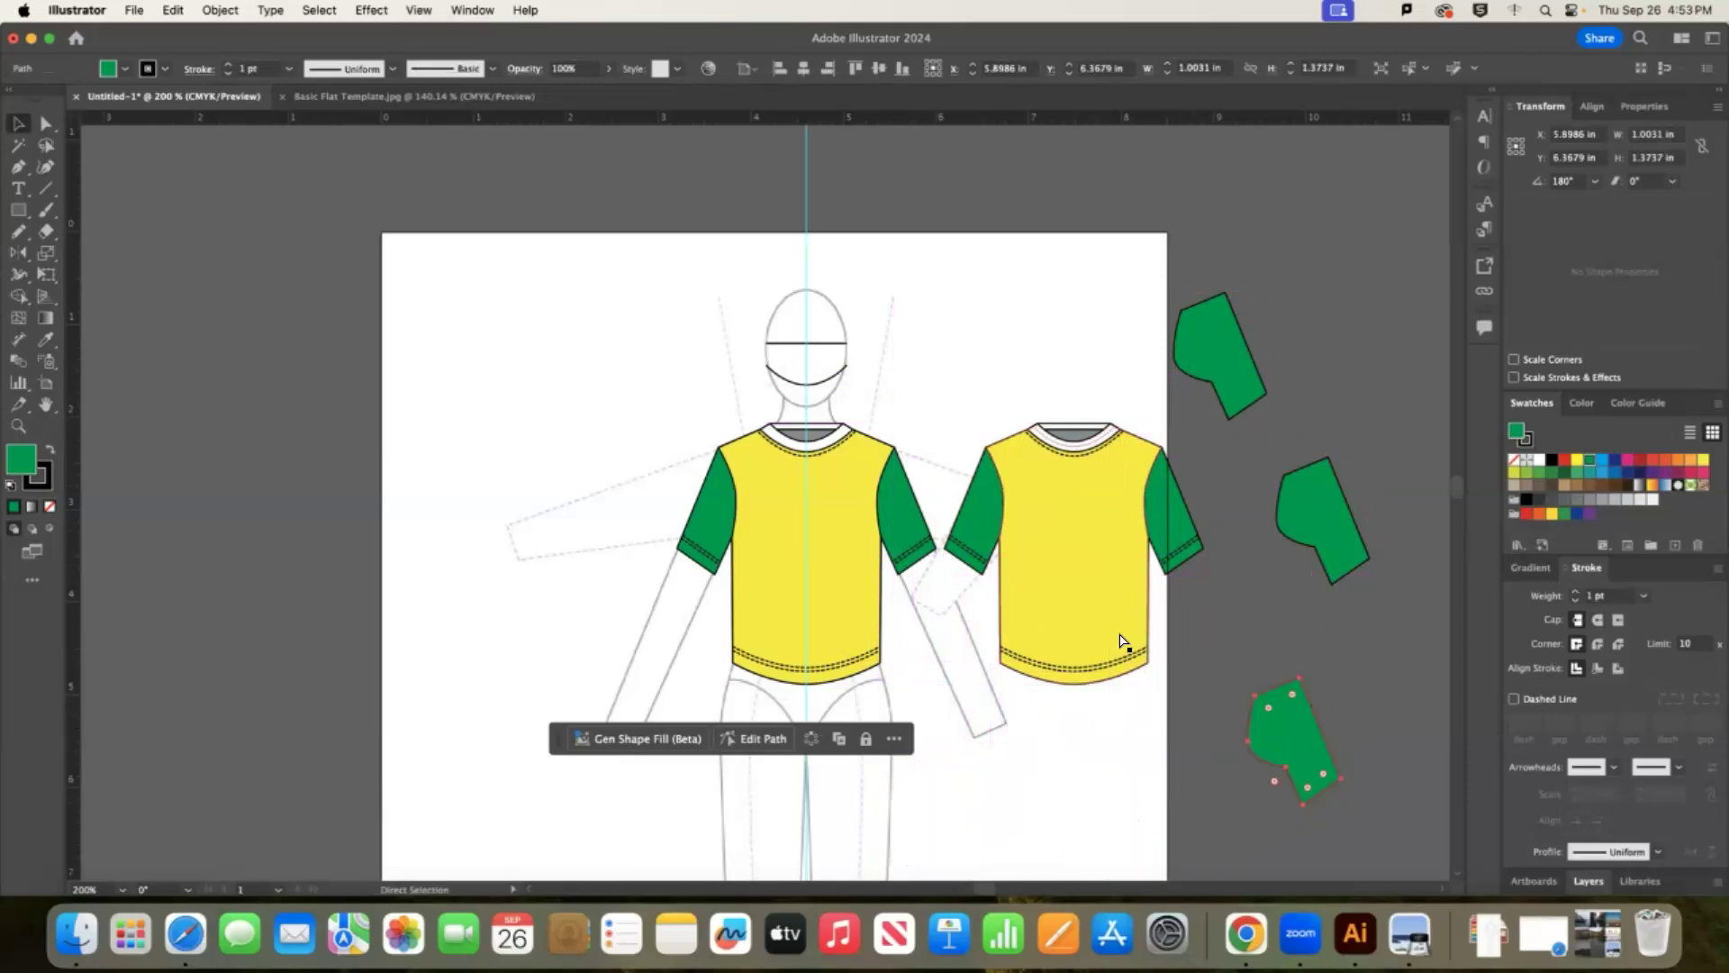
{"action": "left_click", "coordinate": [1289, 324]}
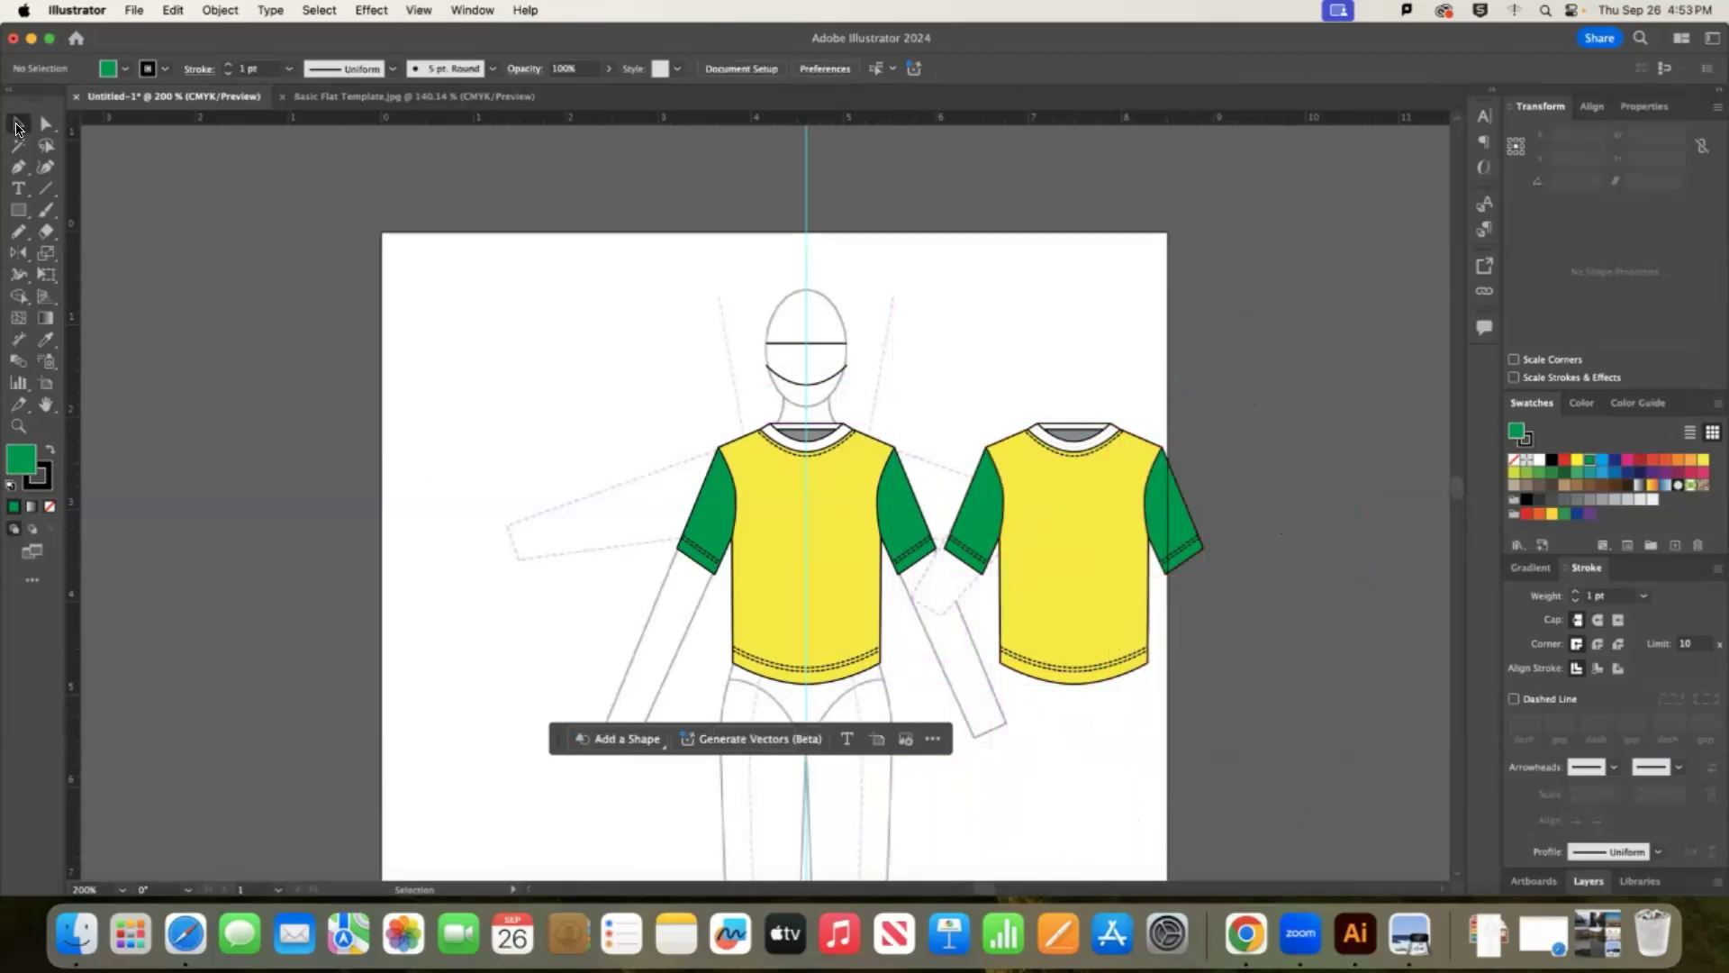
Delete the yellow front body piece and the white front neckband from the duplicated shirt.
{"action": "left_click", "coordinate": [1105, 509]}
{"action": "key", "text": "Delete"}
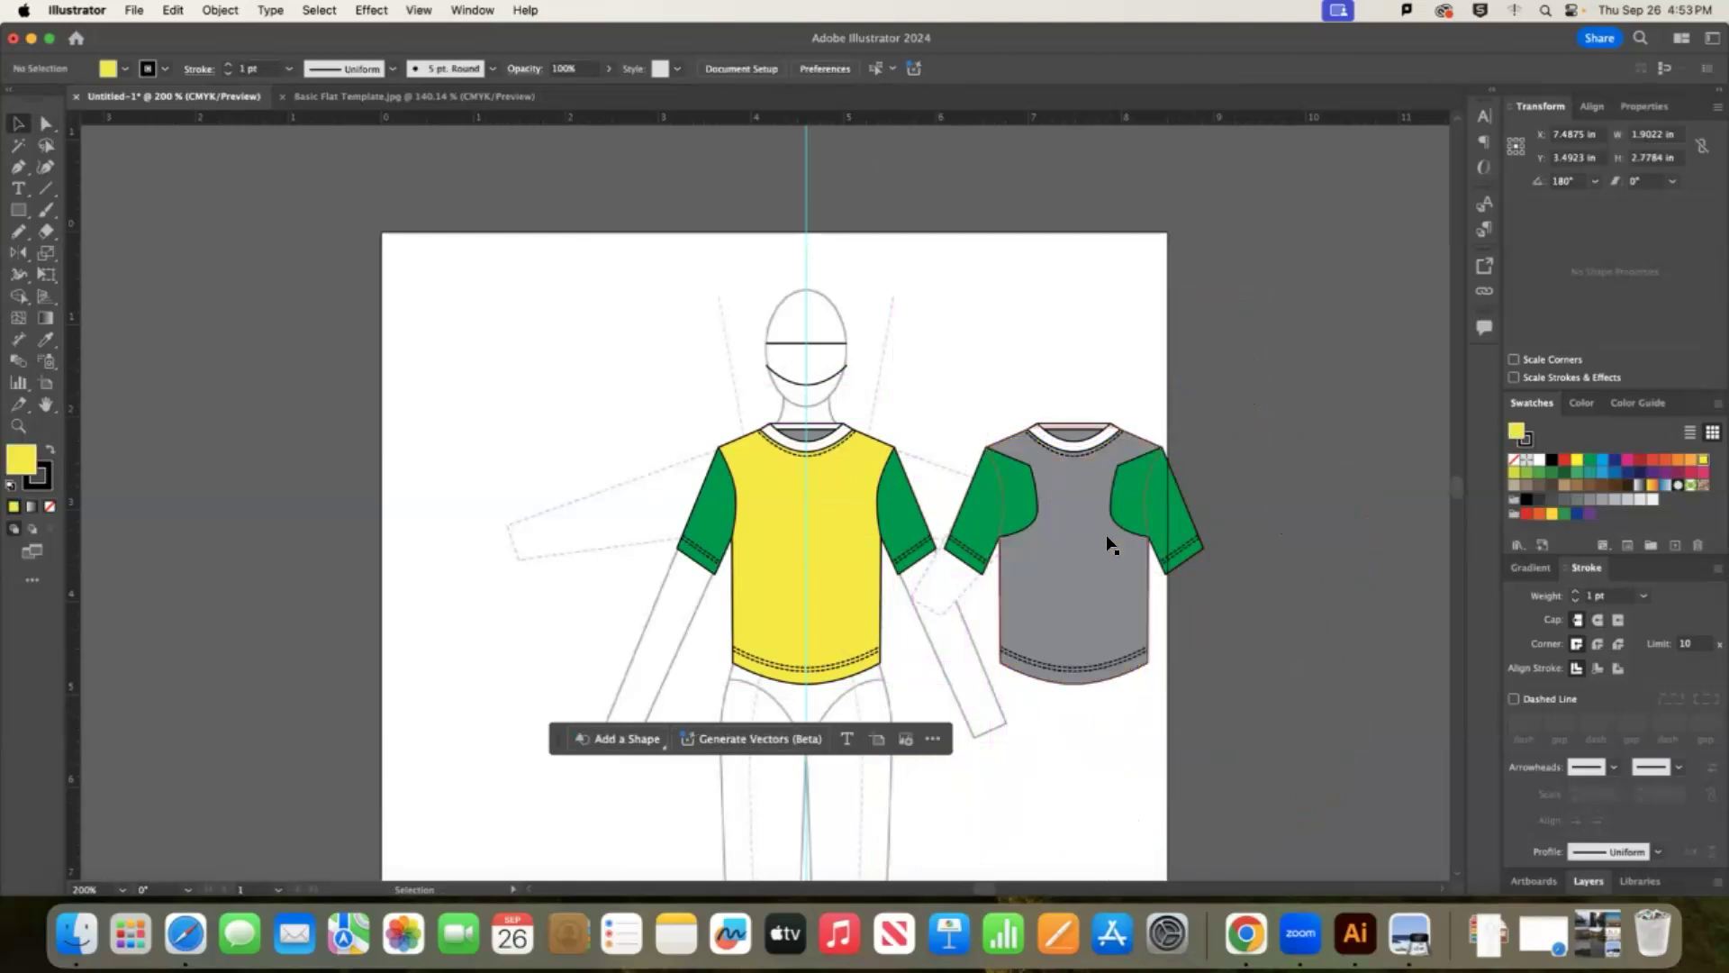
{"action": "left_click", "coordinate": [1221, 489]}
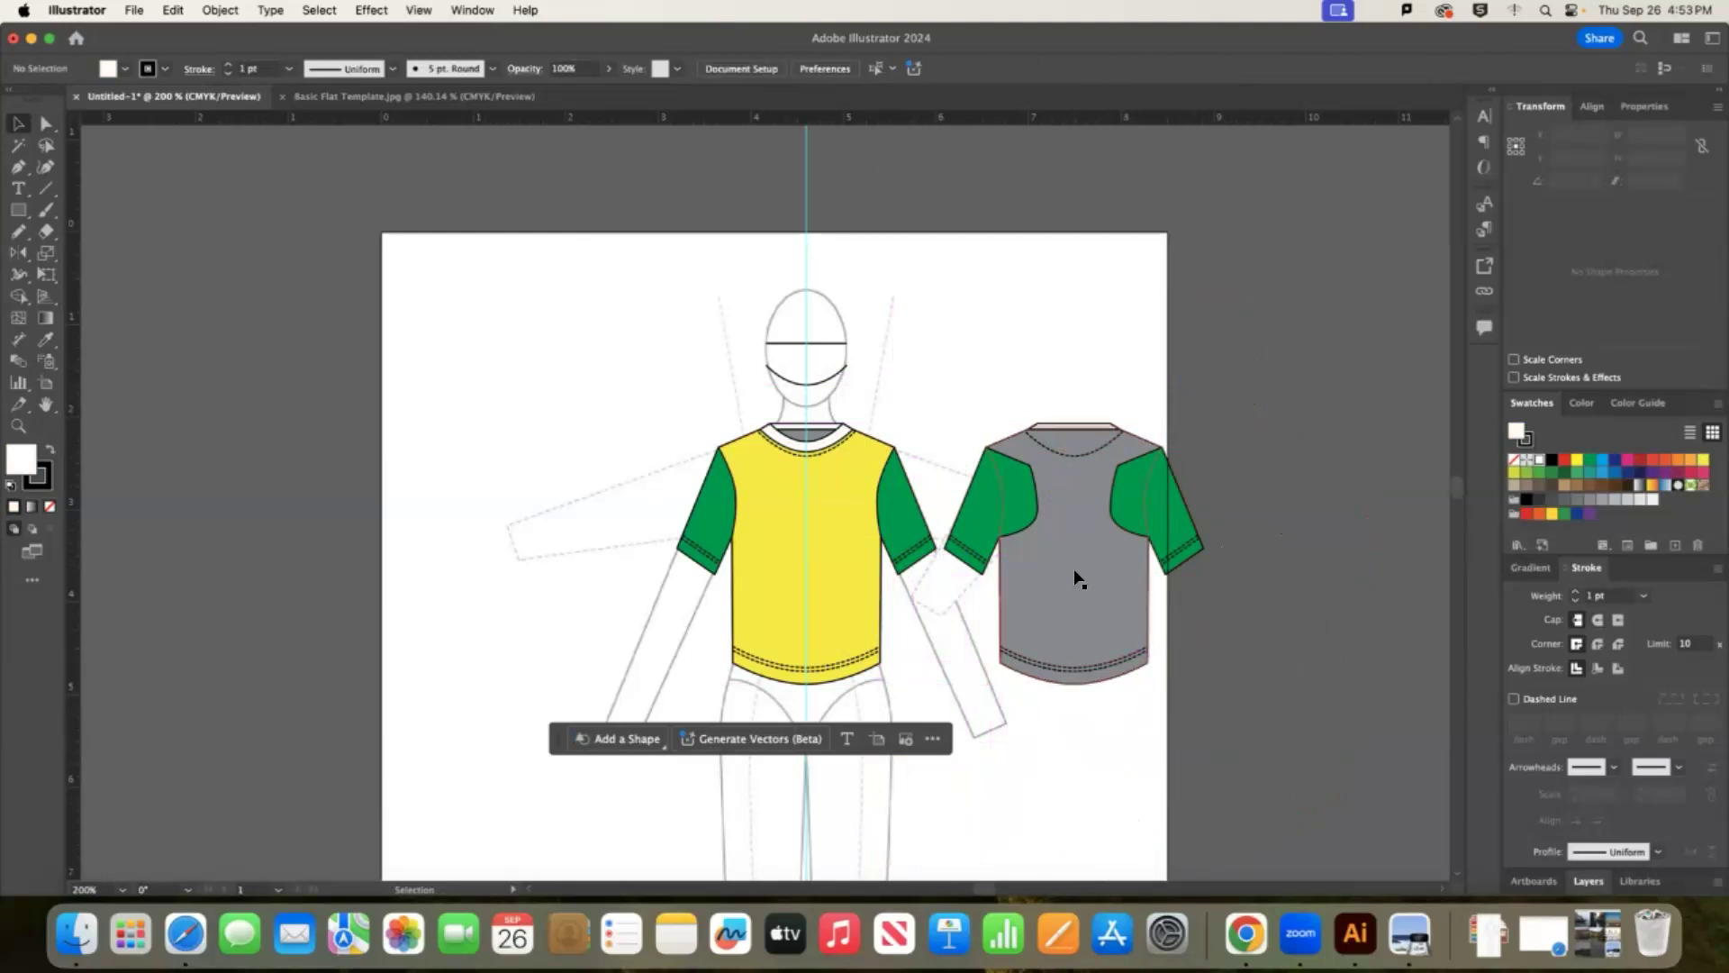
Send both green sleeves of the duplicated shirt to the back, behind the gray back body piece.
{"action": "left_click", "coordinate": [1169, 489]}
{"action": "left_click", "coordinate": [1005, 504], "text": "shift"}
{"action": "right_click", "coordinate": [1005, 505]}
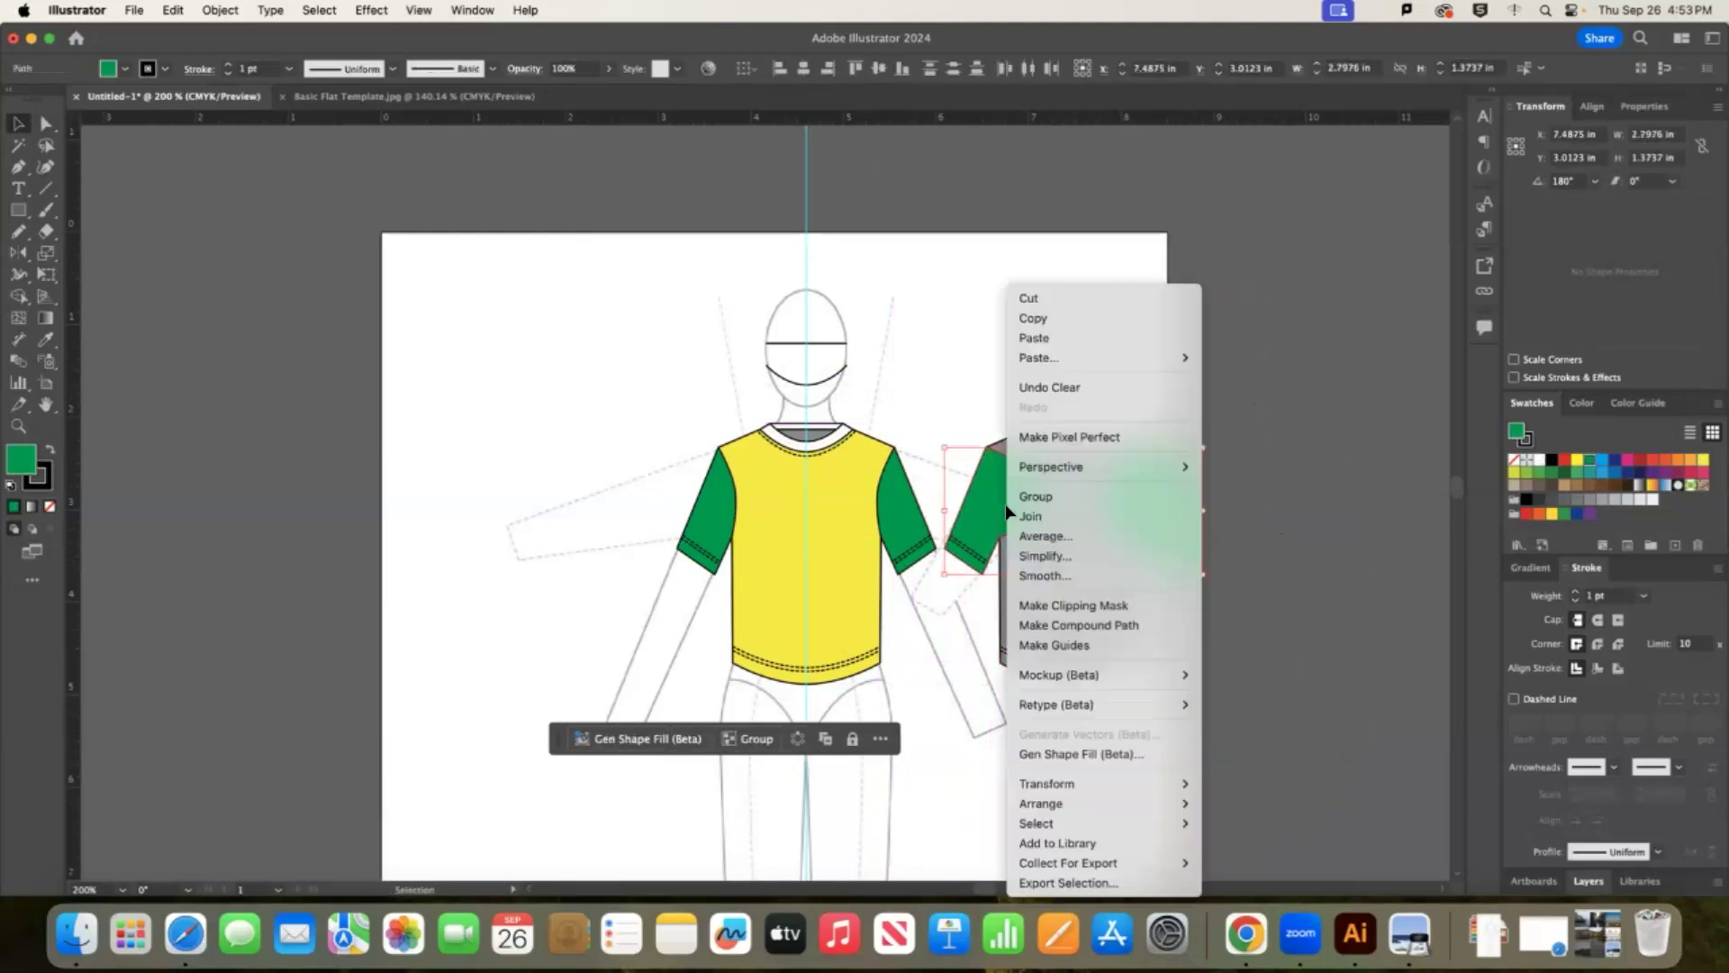
{"action": "mouse_move", "coordinate": [1100, 803]}
{"action": "left_click", "coordinate": [1270, 857]}
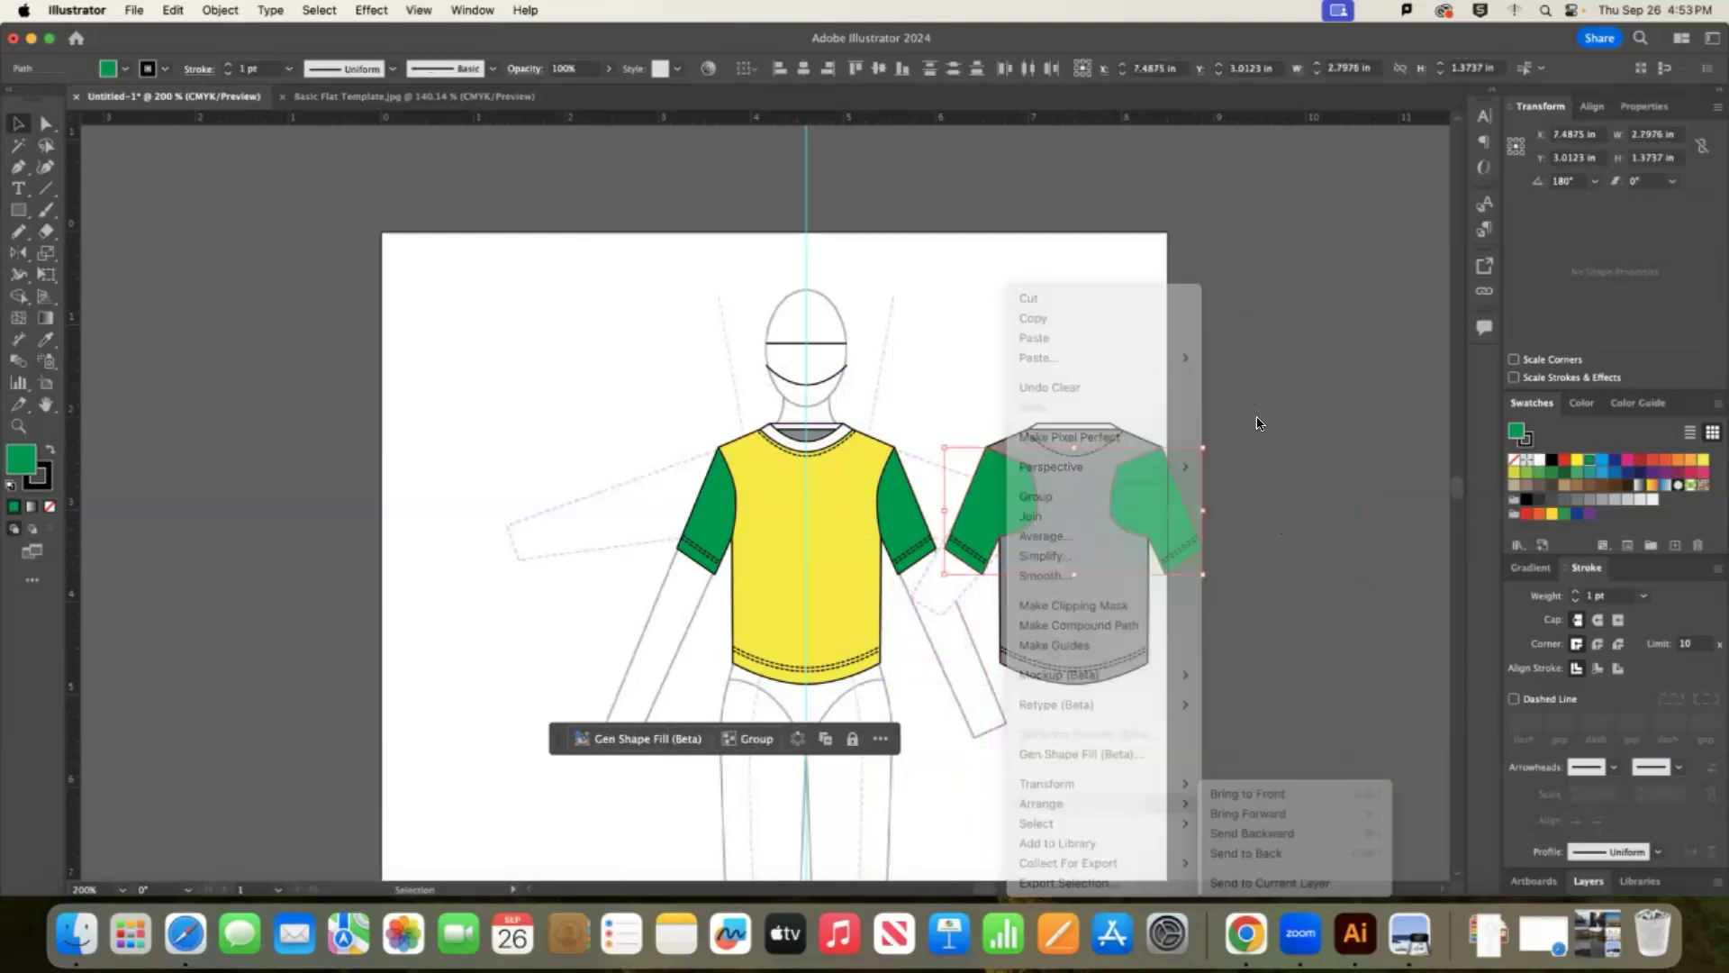
{"action": "key", "text": "super+shift+a"}
Raise the middle anchor point of the duplicated shirt's dashed neckline stitching so it follows just below the back neckband.
{"action": "key", "text": "a"}
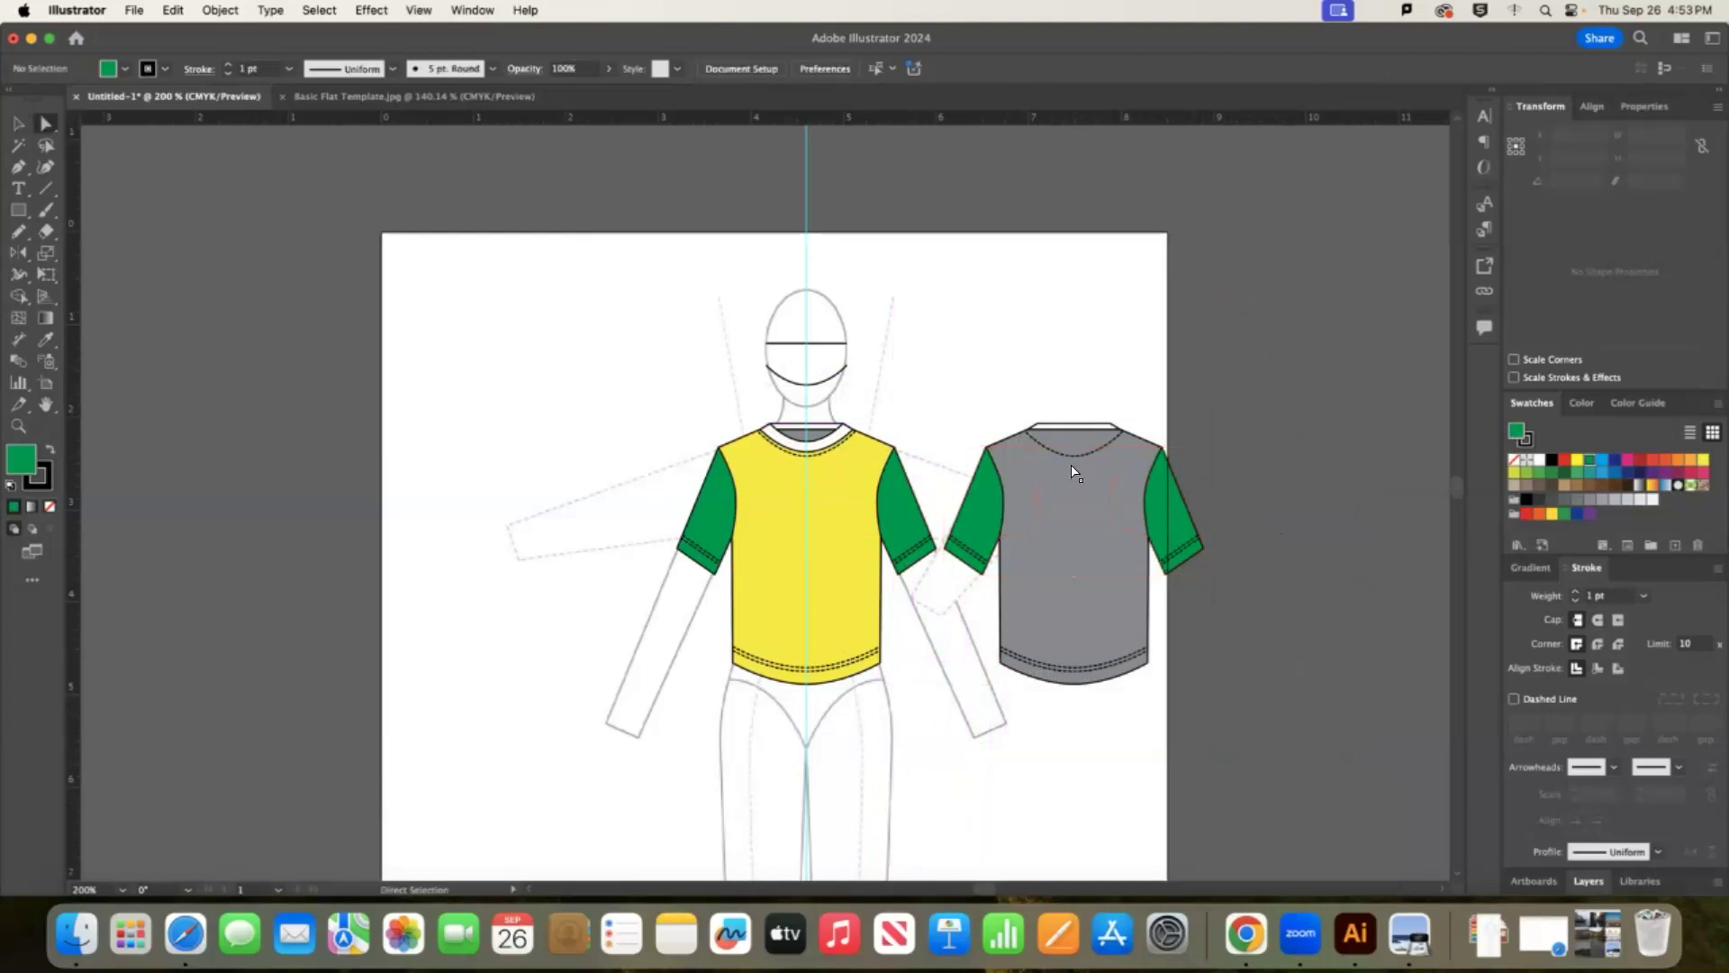
{"action": "left_click_drag", "start_coordinate": [1075, 462], "coordinate": [1070, 434]}
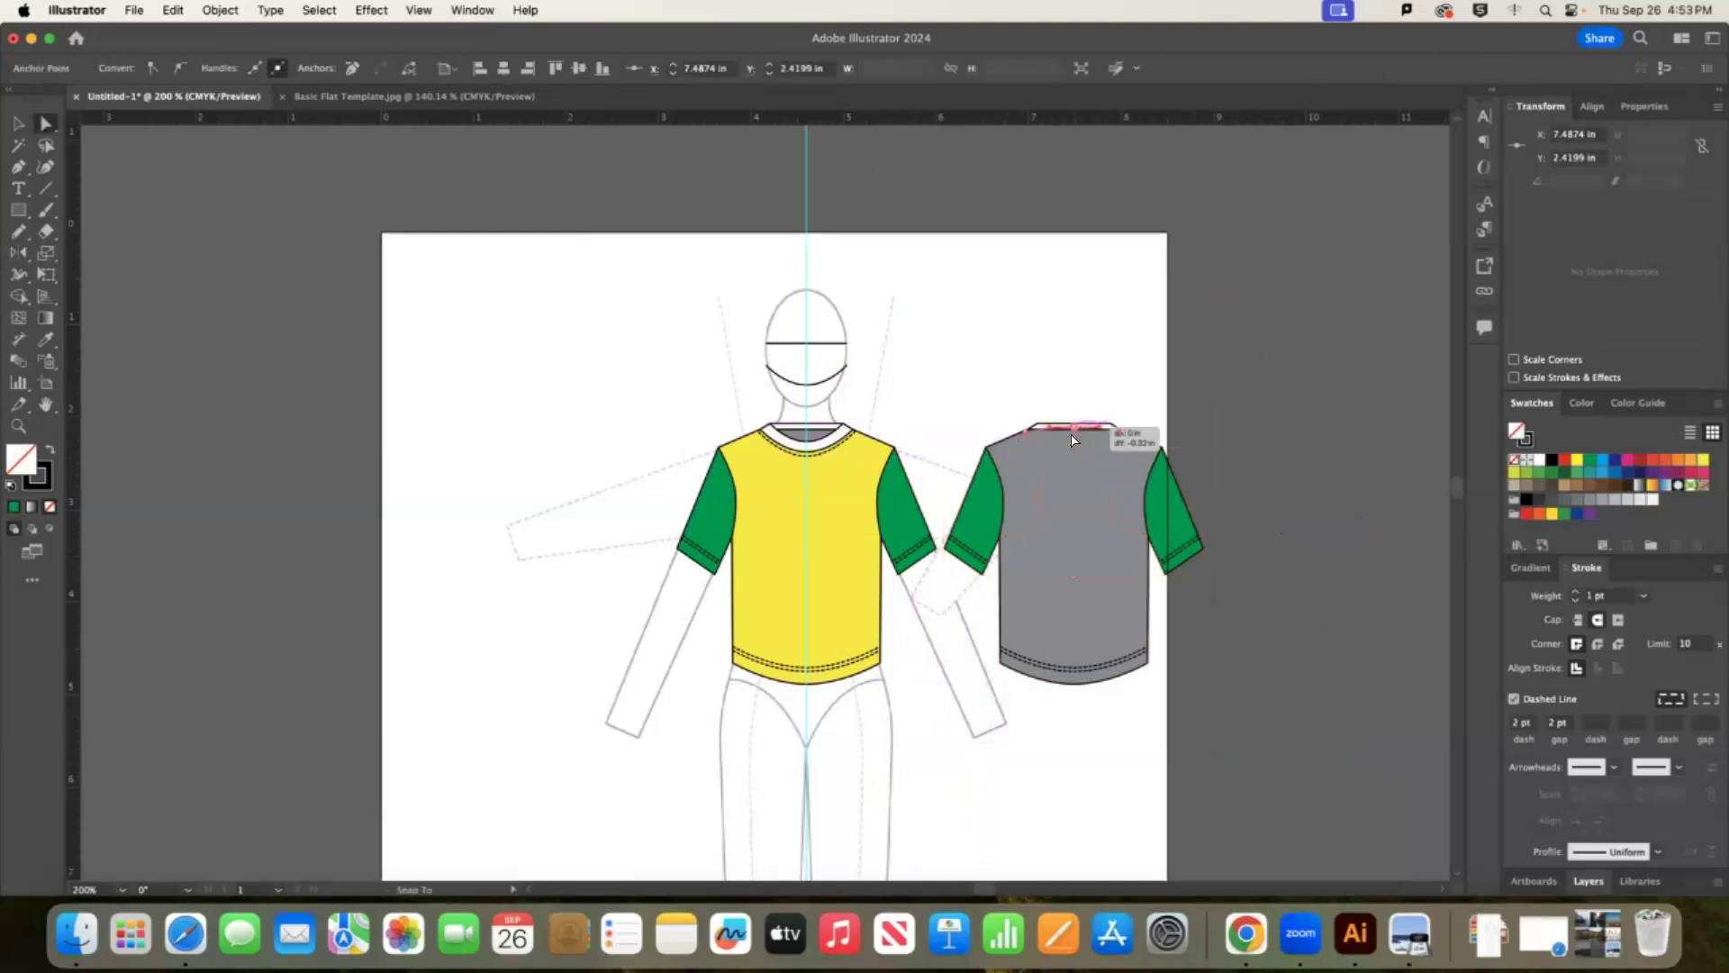
{"action": "key", "text": "Up"}
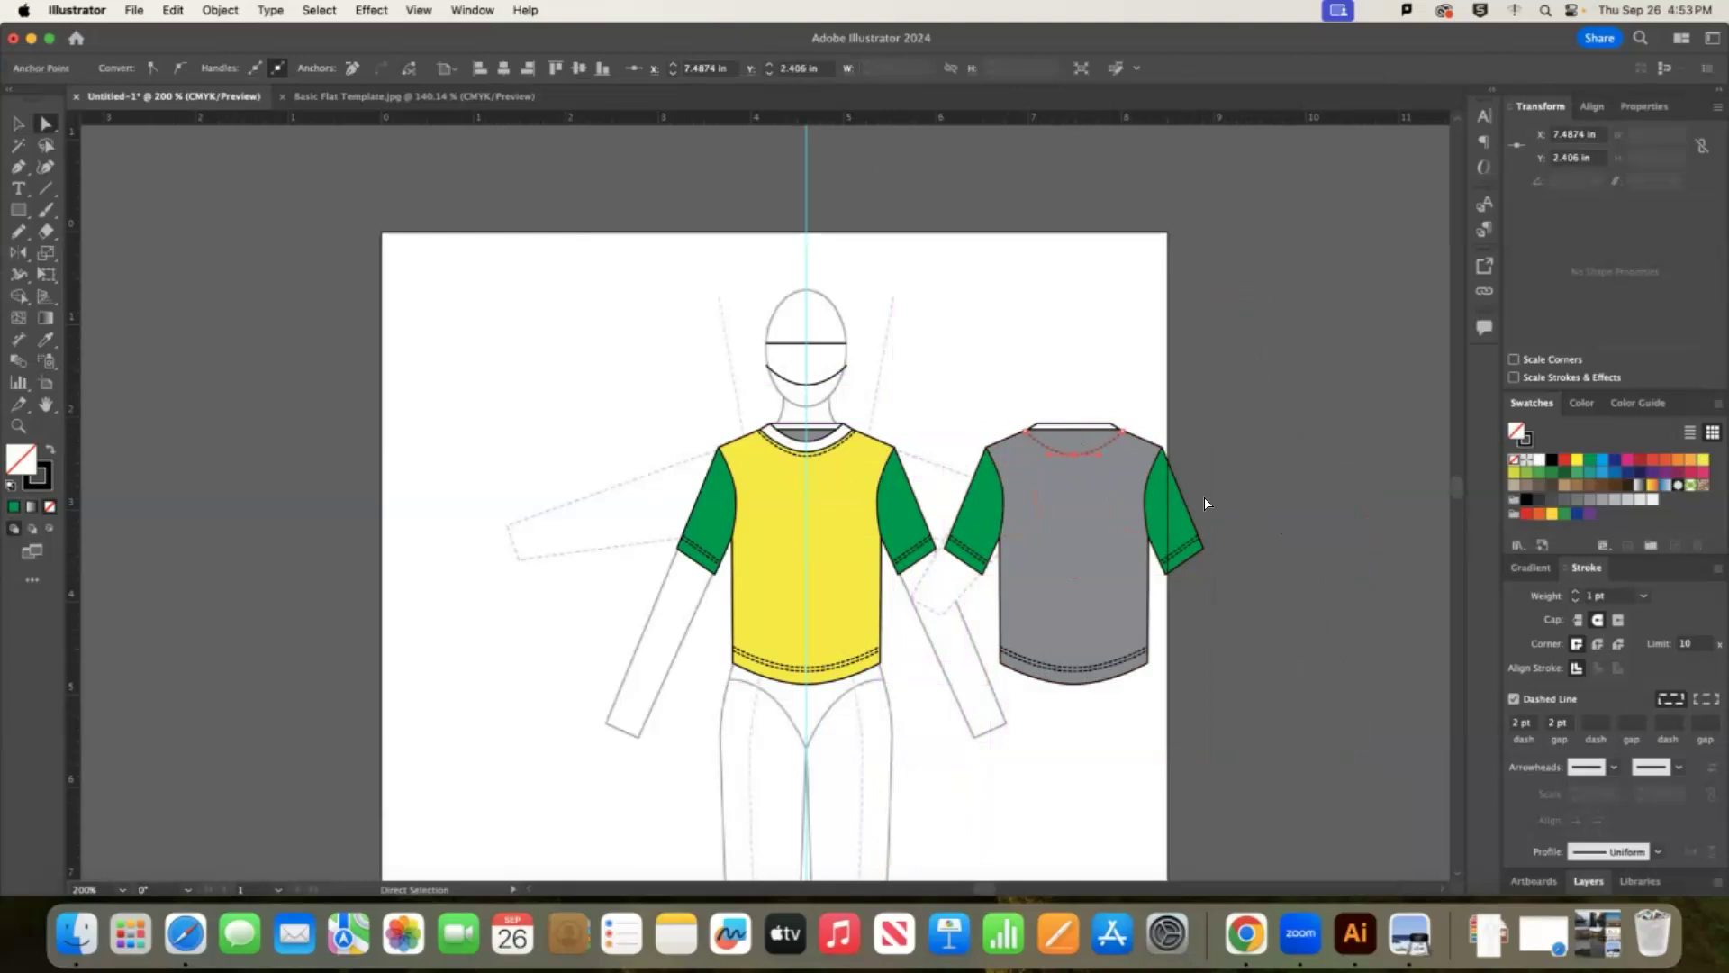
{"action": "key", "text": "Up"}
Fill the duplicated shirt's gray back body piece with the yellow swatch.
{"action": "left_click", "coordinate": [1050, 548]}
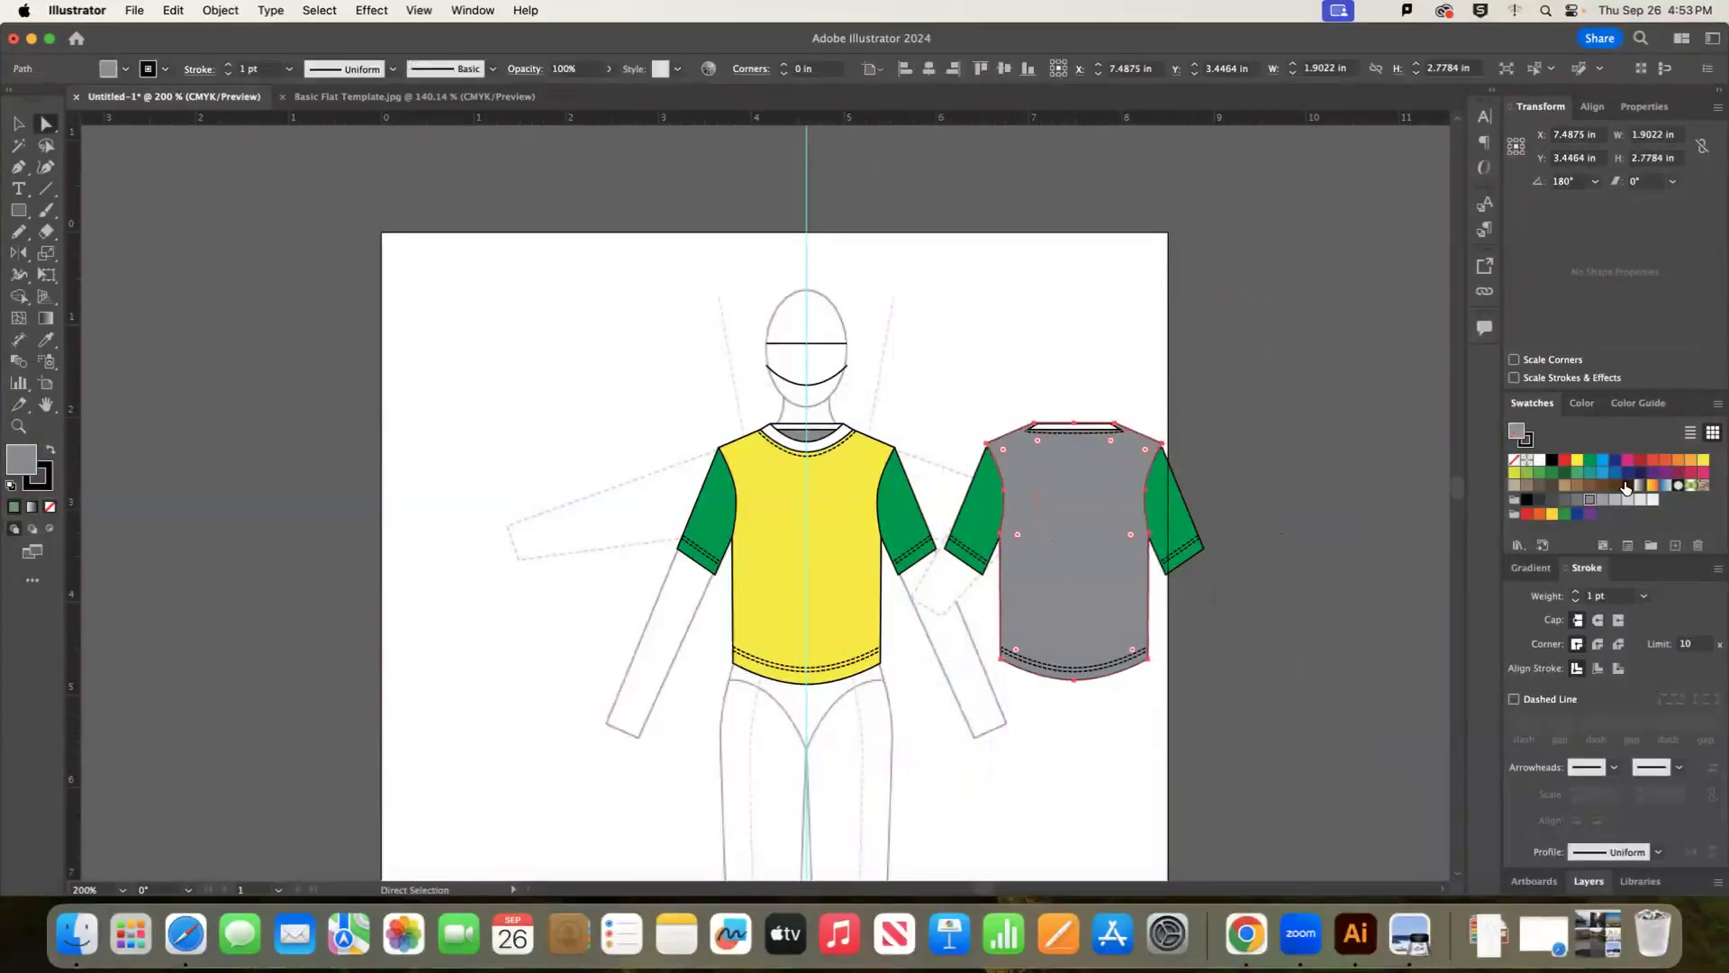
{"action": "left_click", "coordinate": [1577, 459]}
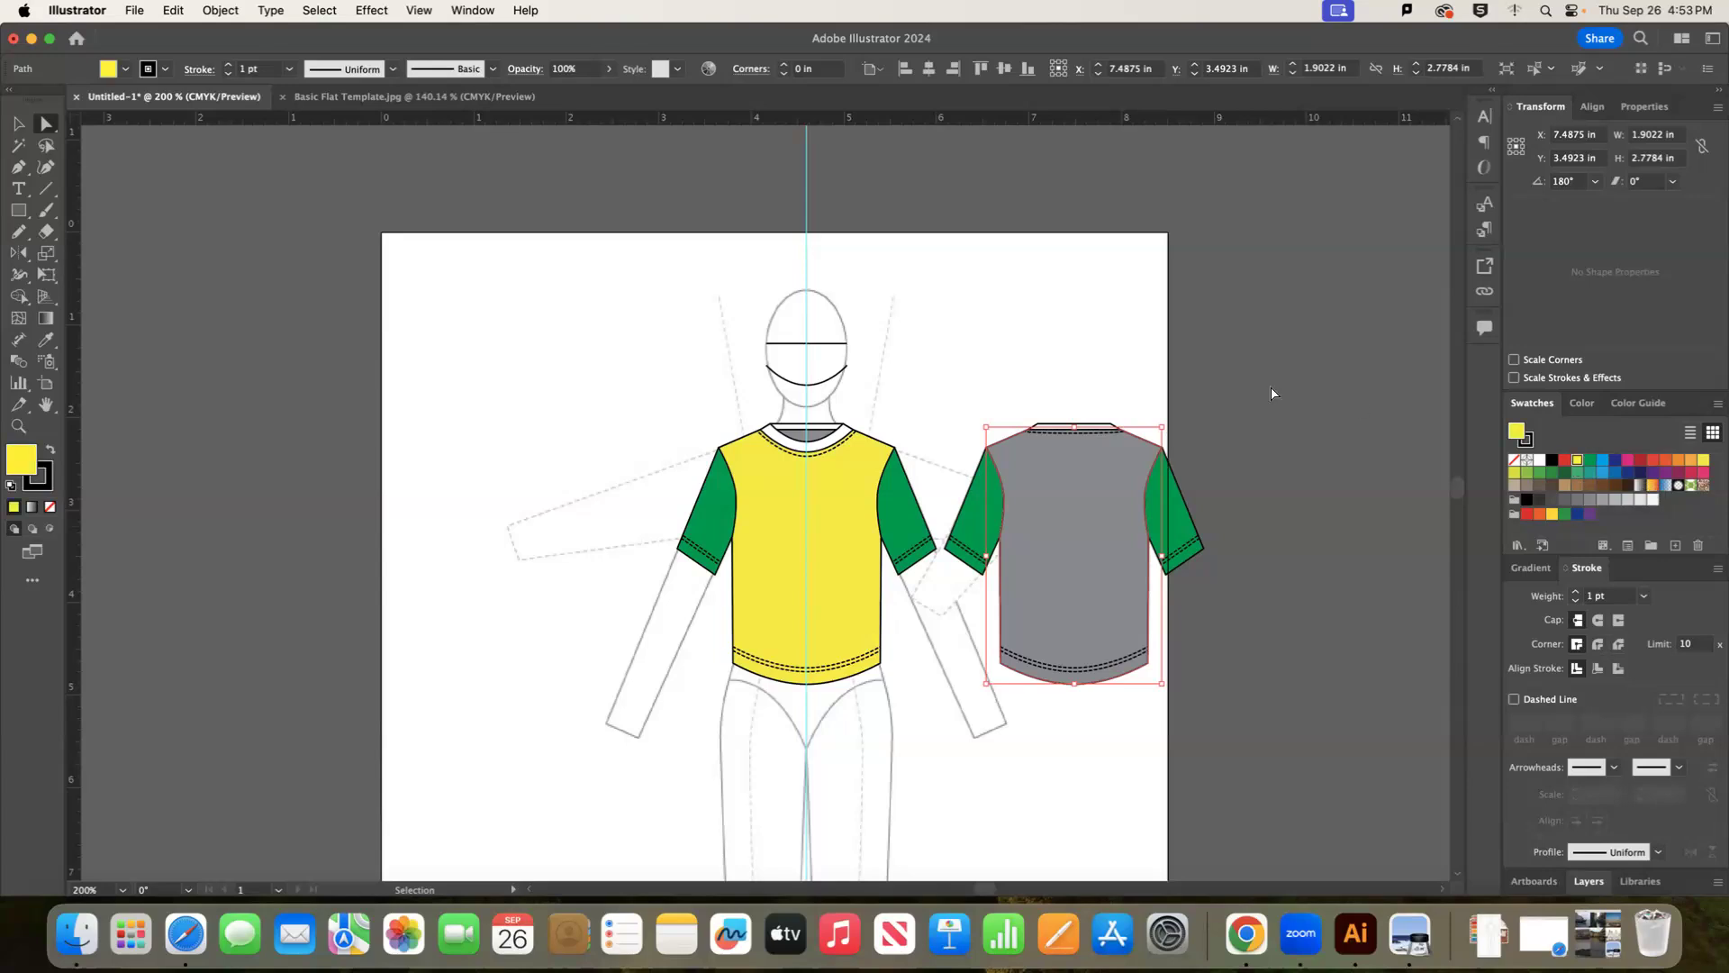
{"action": "left_click", "coordinate": [1197, 397]}
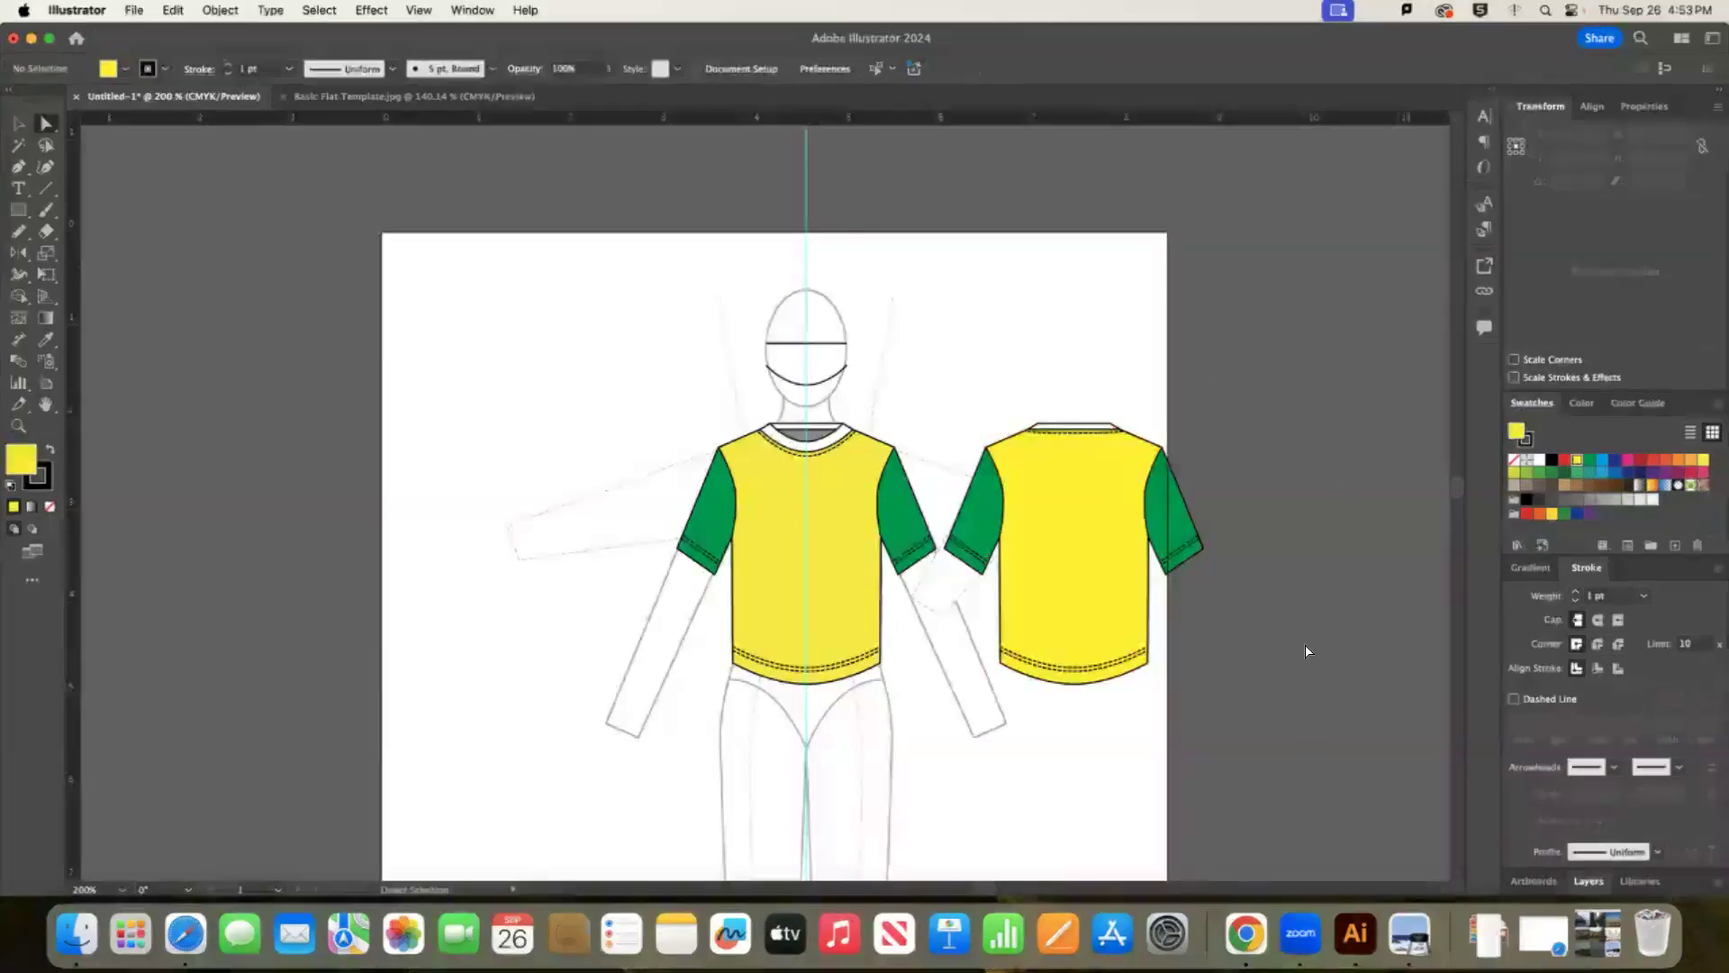
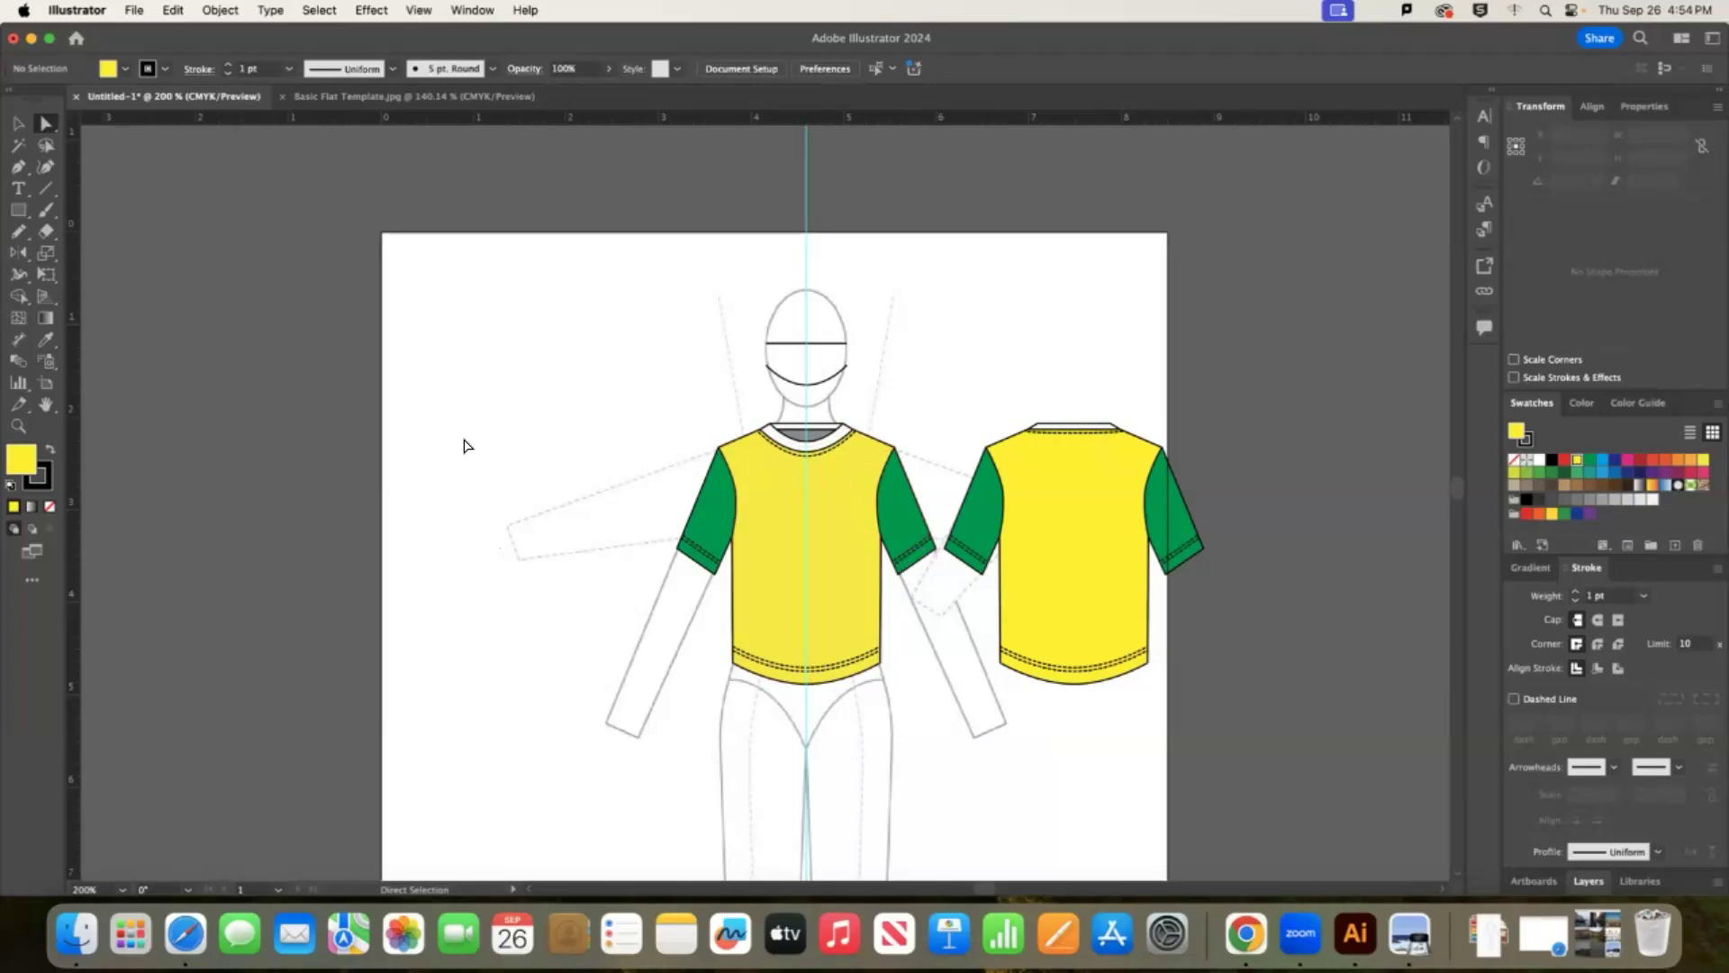
Draw a yellow pocket left of the figure from a rectangle about 0.66 in wide, with a centered bottom point and about 0.94 in tall overall.
{"action": "left_click", "coordinate": [18, 209]}
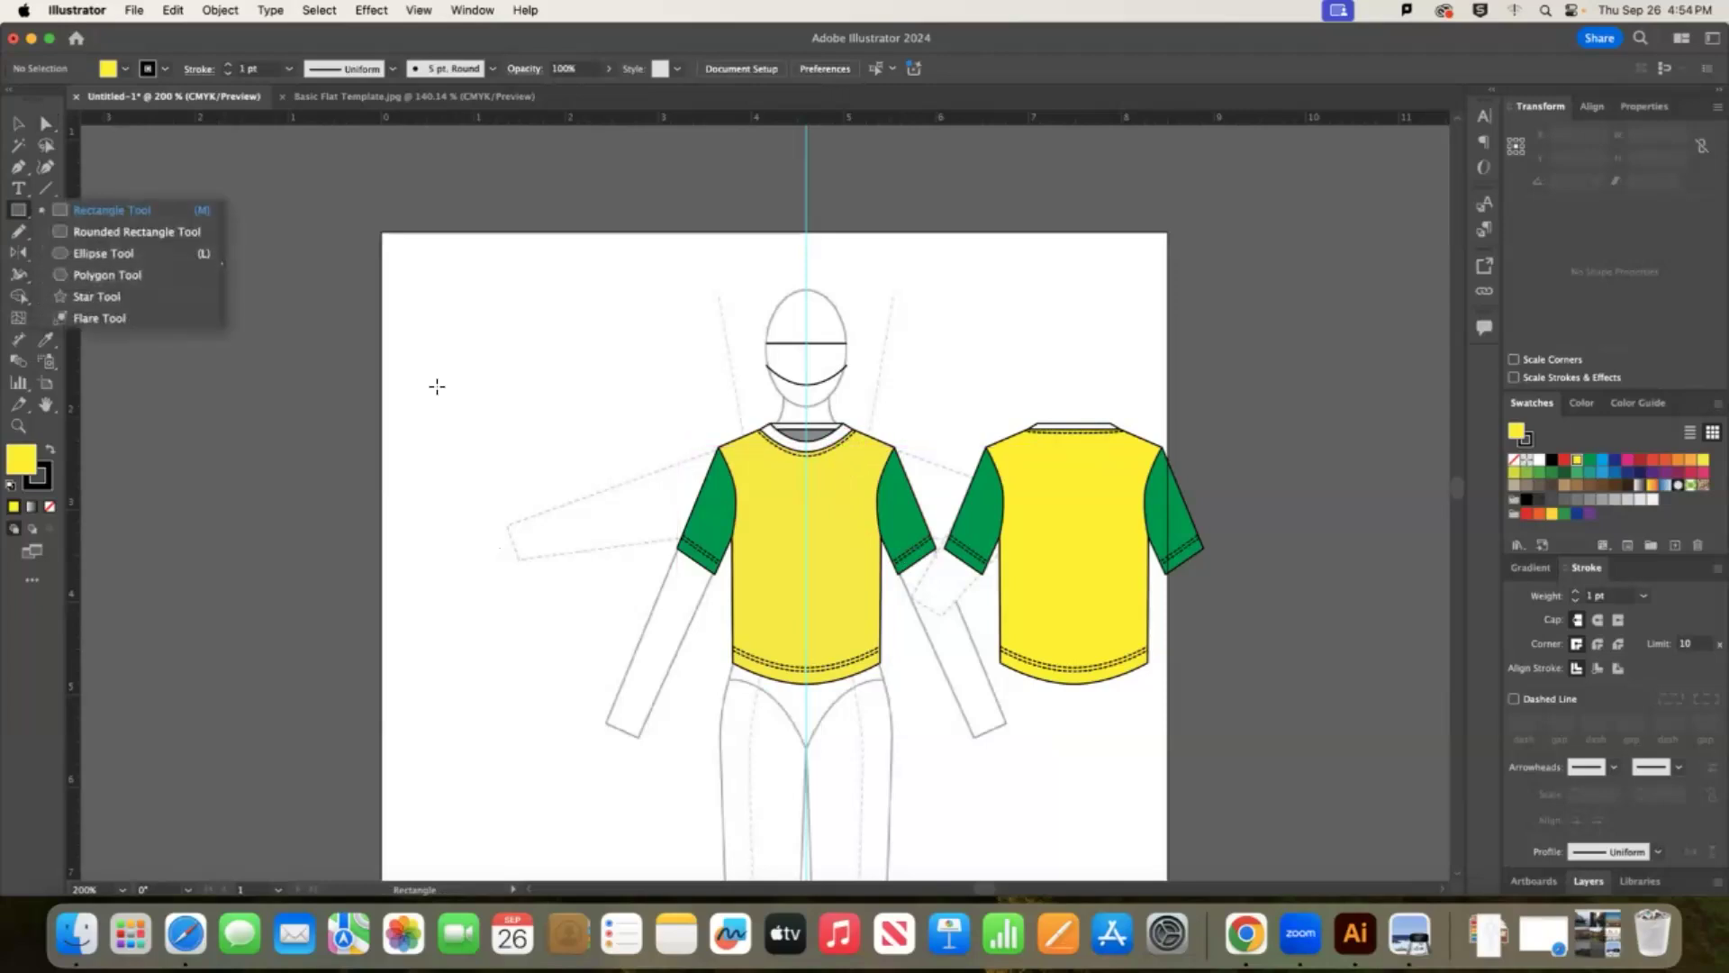
{"action": "left_click_drag", "start_coordinate": [460, 346], "coordinate": [526, 426]}
{"action": "left_click", "coordinate": [19, 167]}
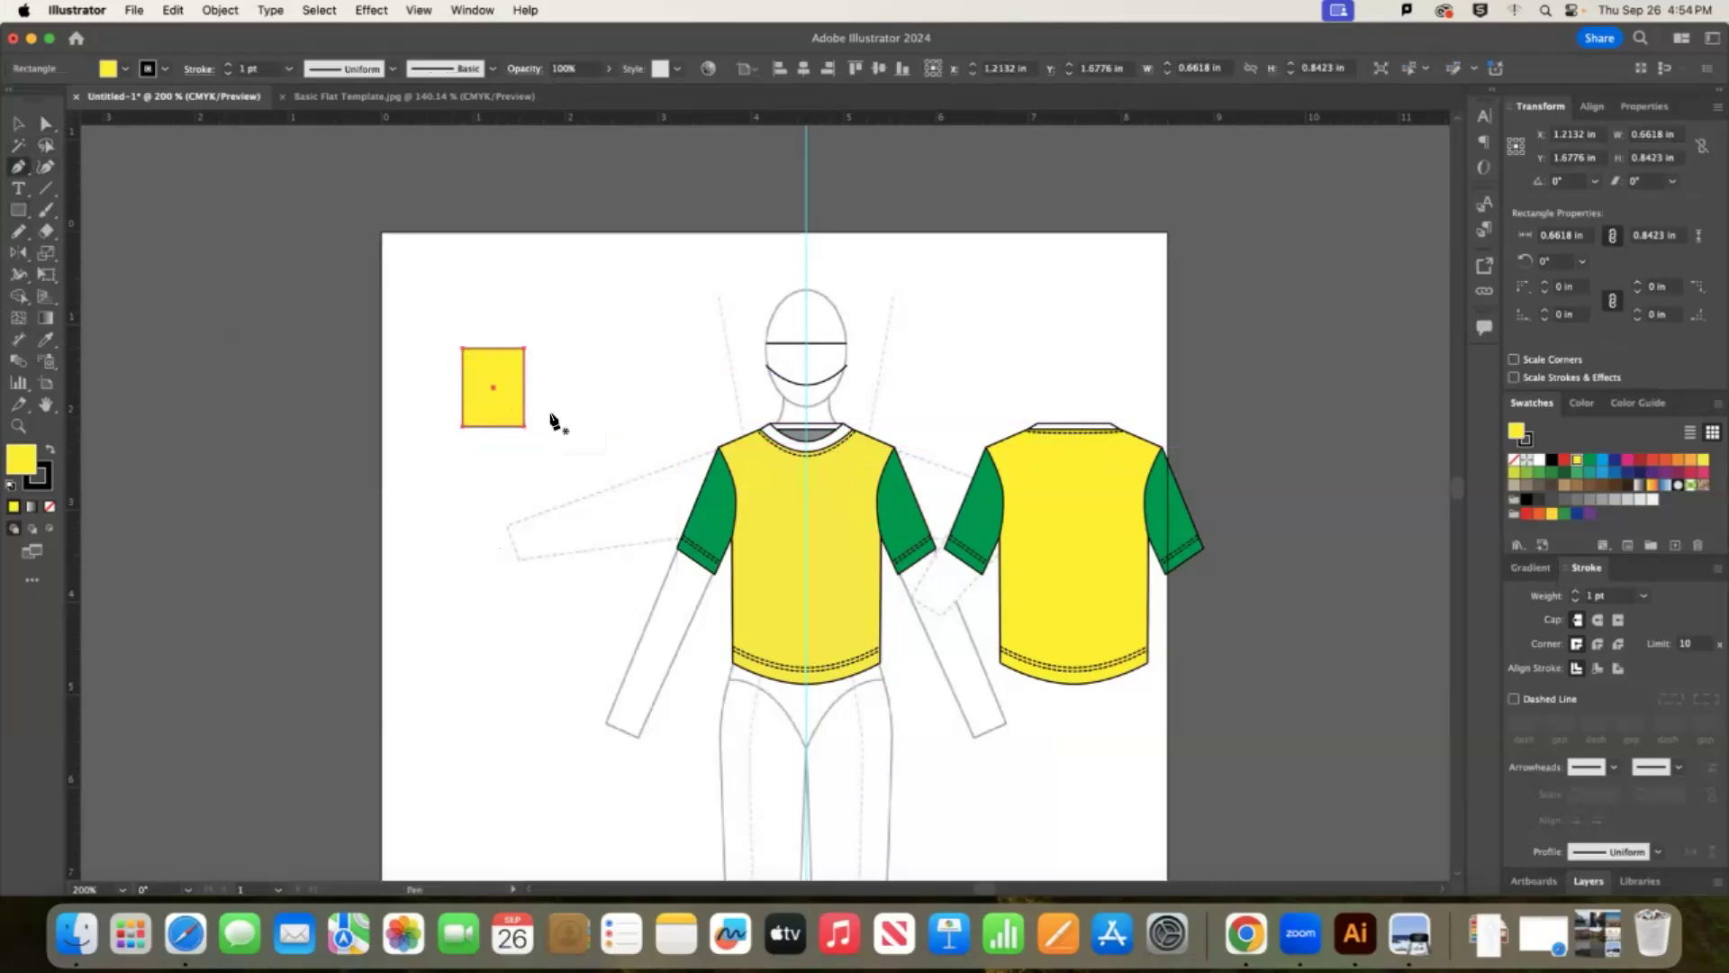
{"action": "left_click", "coordinate": [491, 426]}
{"action": "key", "text": "a"}
{"action": "left_click_drag", "start_coordinate": [492, 426], "coordinate": [489, 455]}
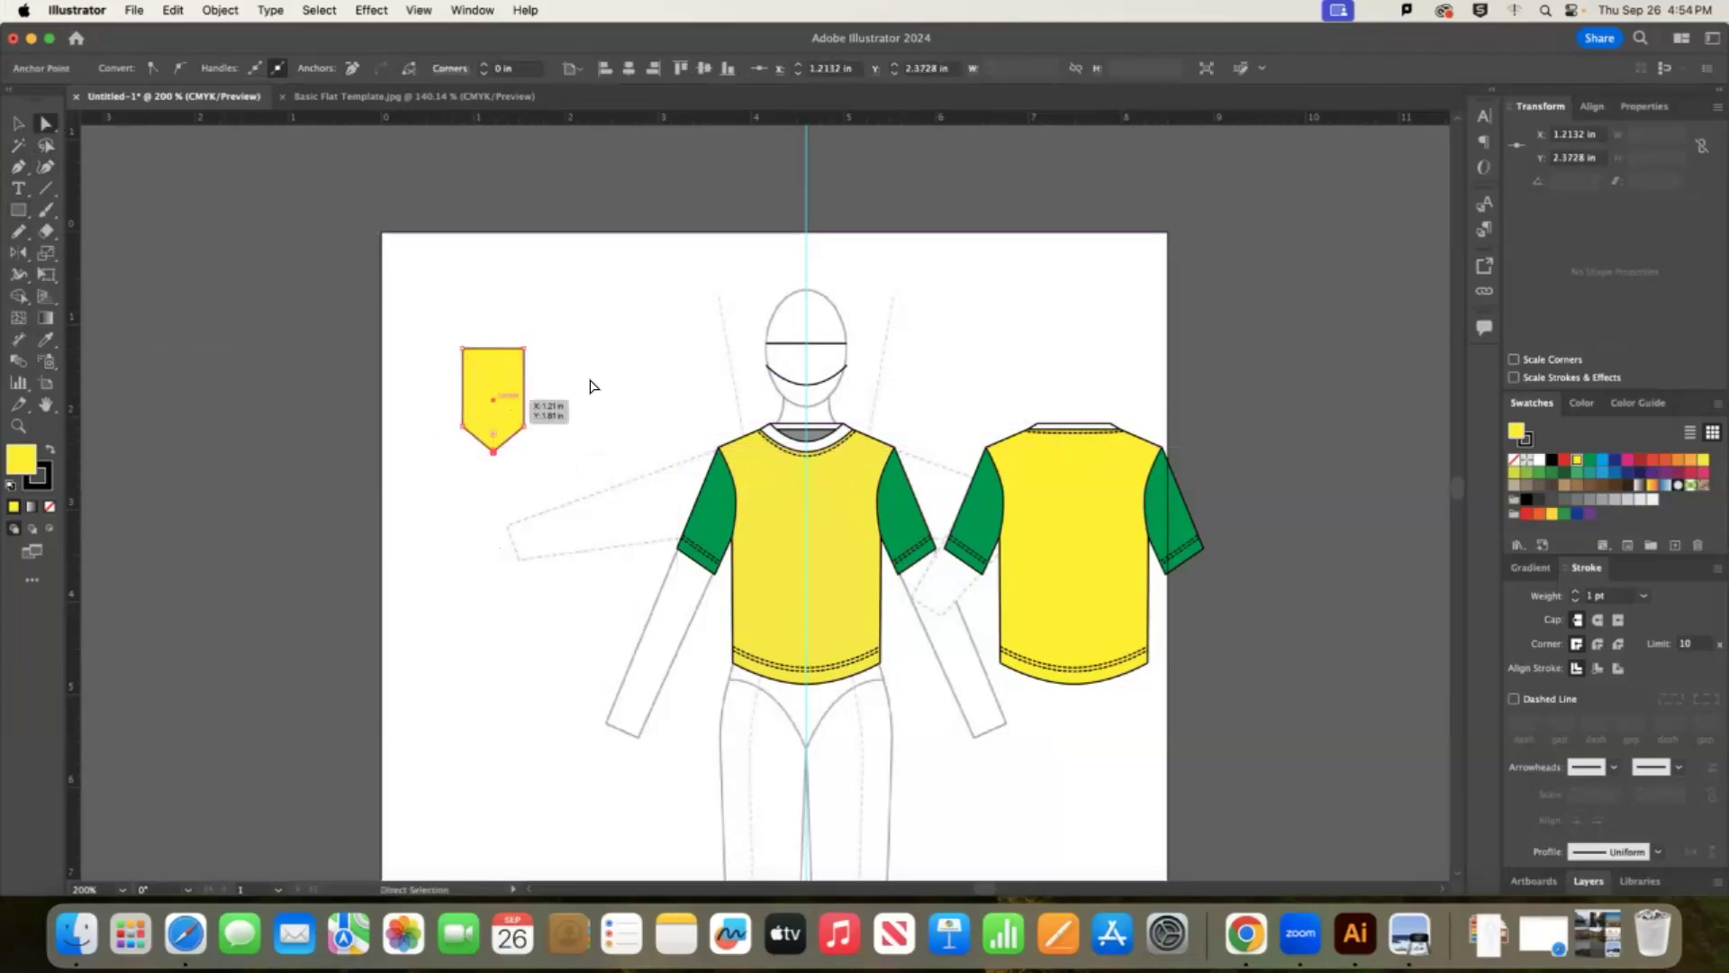
{"action": "left_click_drag", "start_coordinate": [451, 336], "coordinate": [526, 375]}
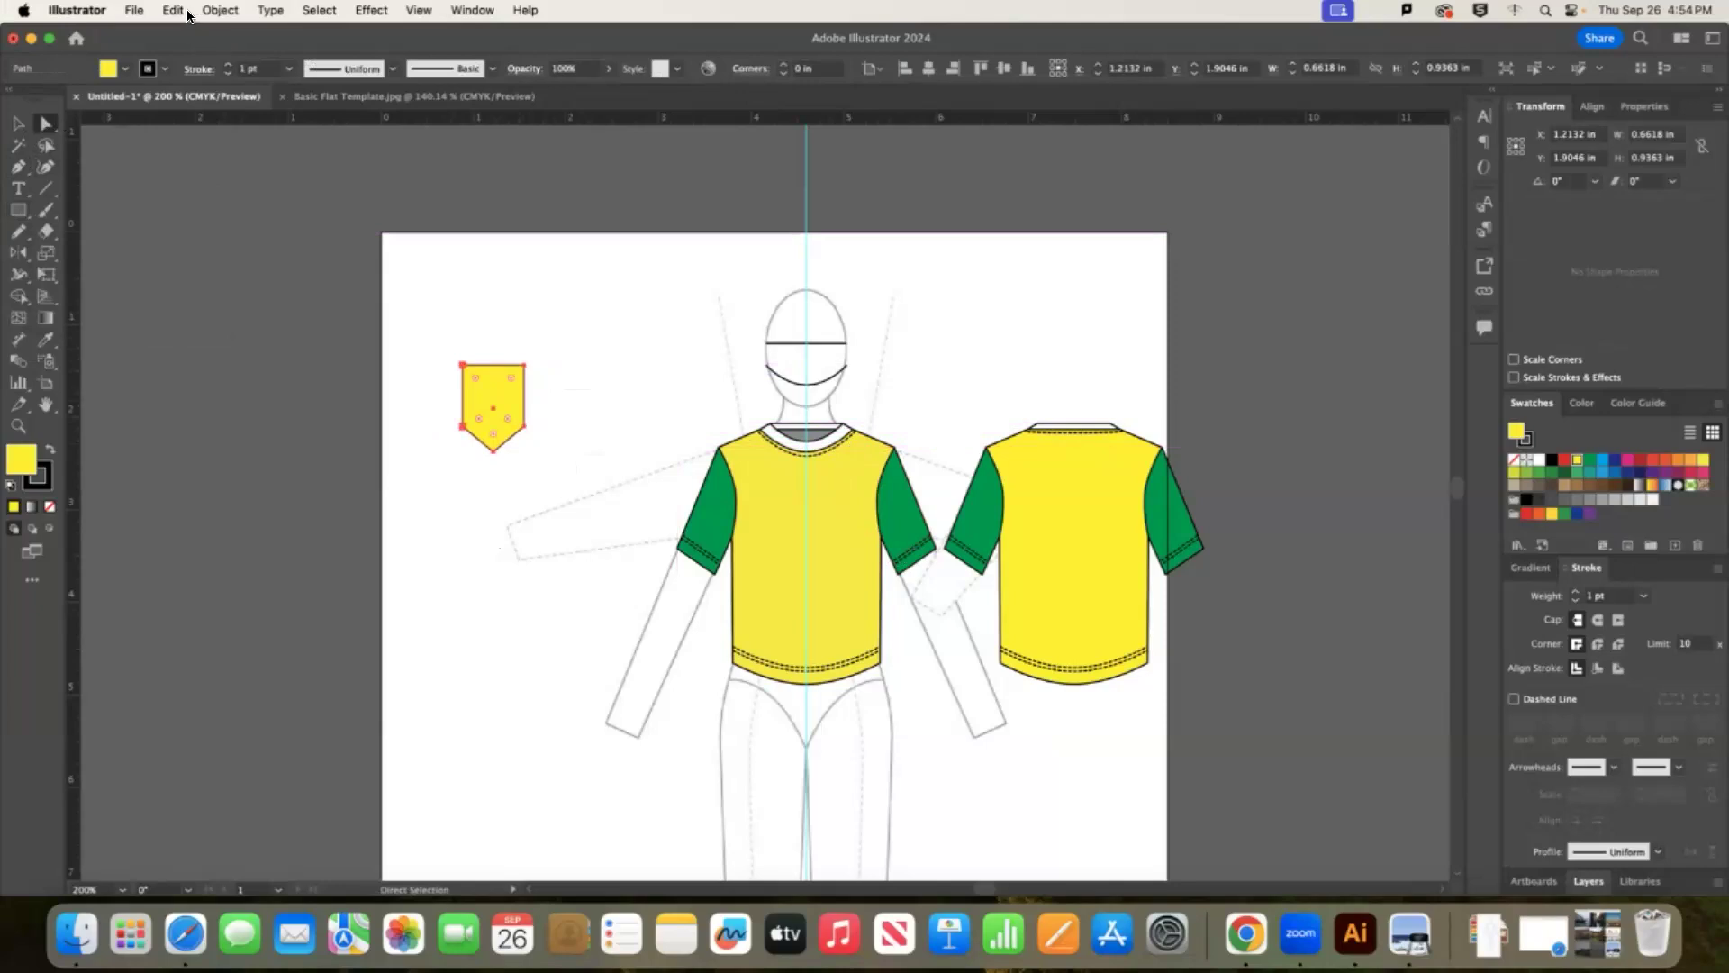
Create an inward Offset Path of the pocket outline at -3 pt with miter joins.
{"action": "left_click", "coordinate": [220, 10]}
{"action": "mouse_move", "coordinate": [315, 502]}
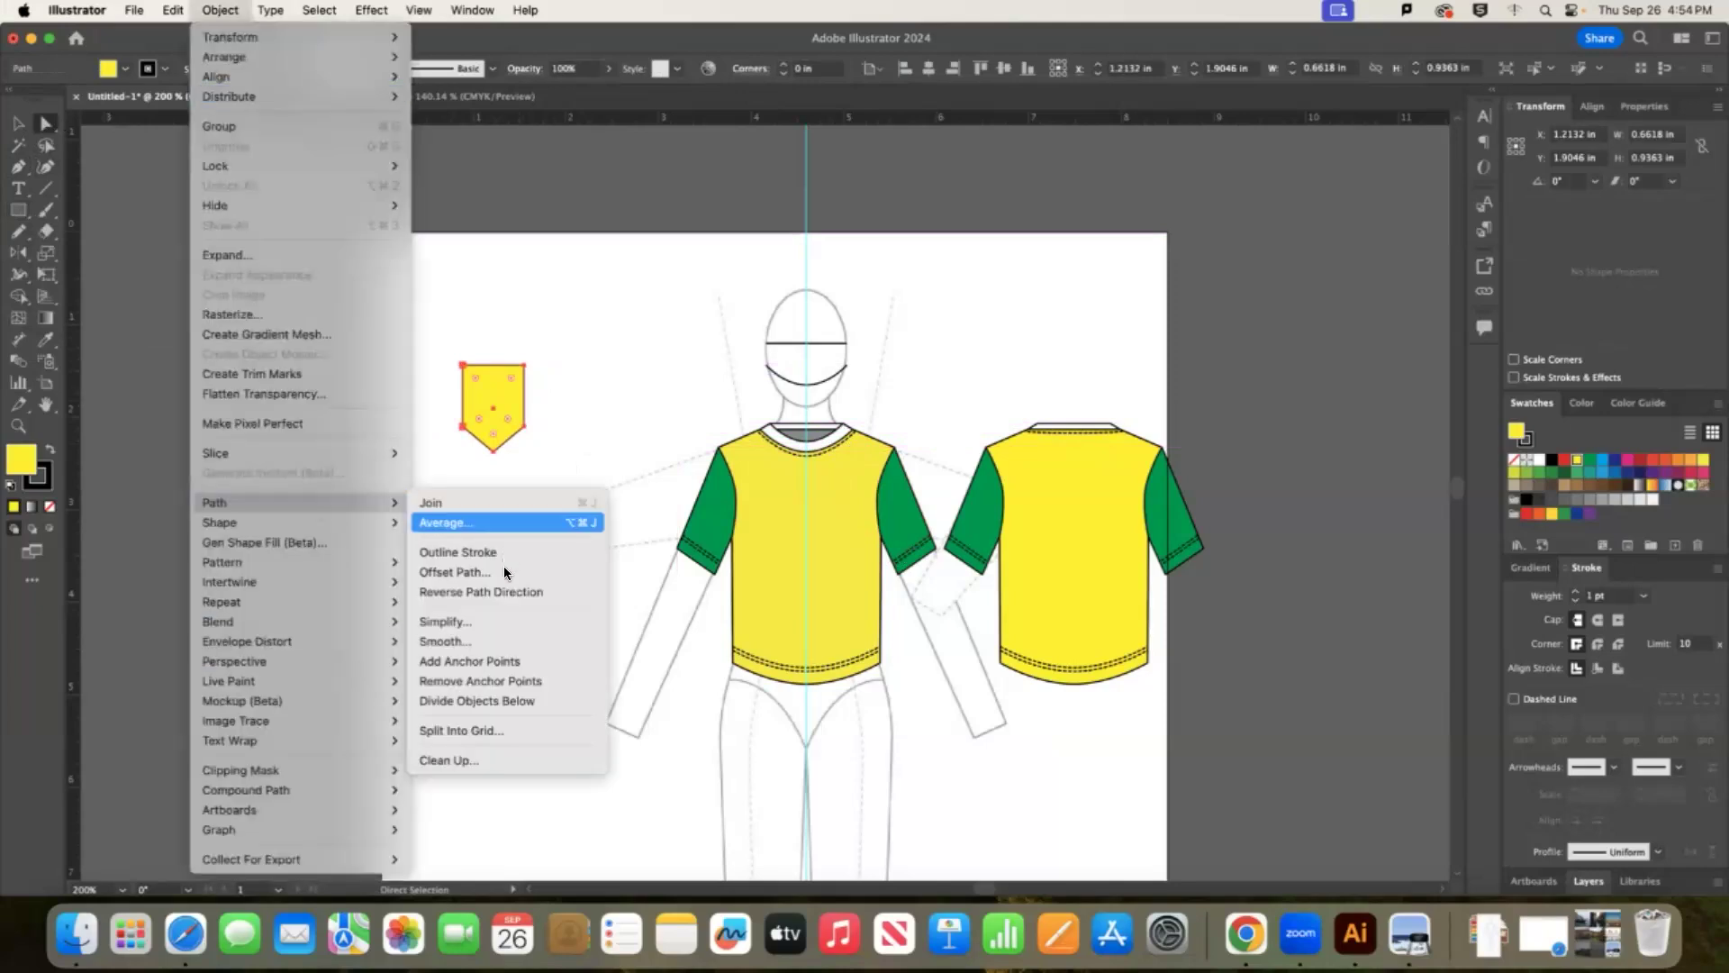
{"action": "left_click", "coordinate": [505, 571]}
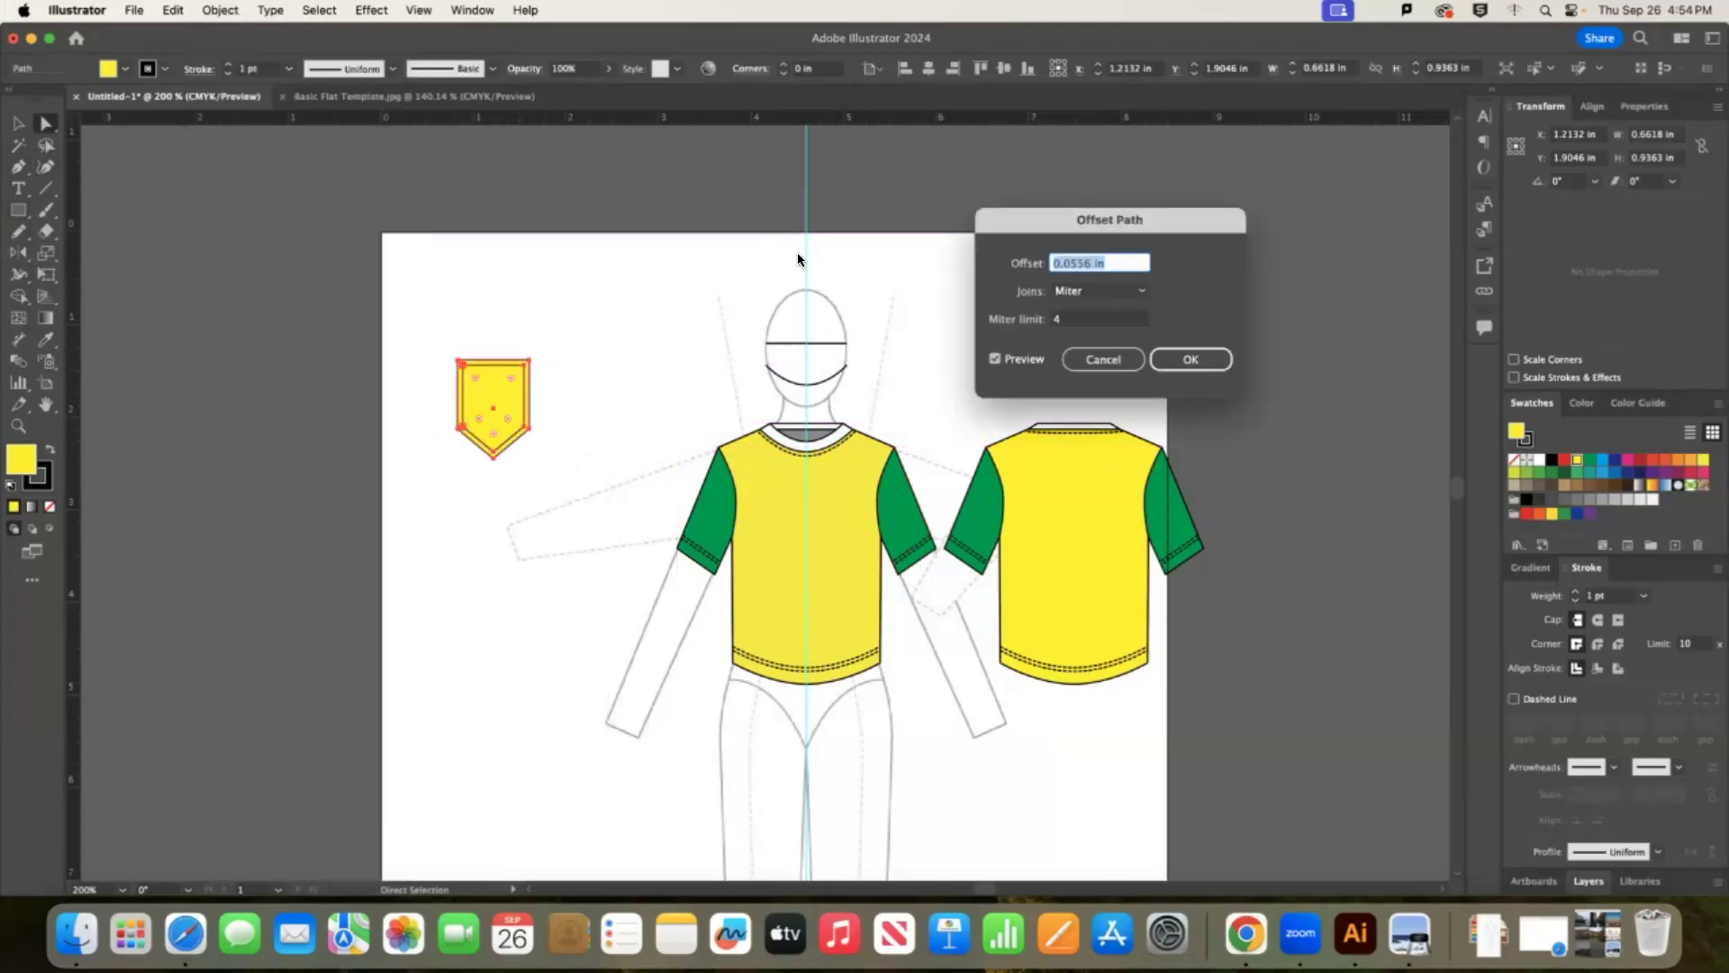
{"action": "left_click", "coordinate": [1065, 262]}
{"action": "left_click", "coordinate": [1081, 259]}
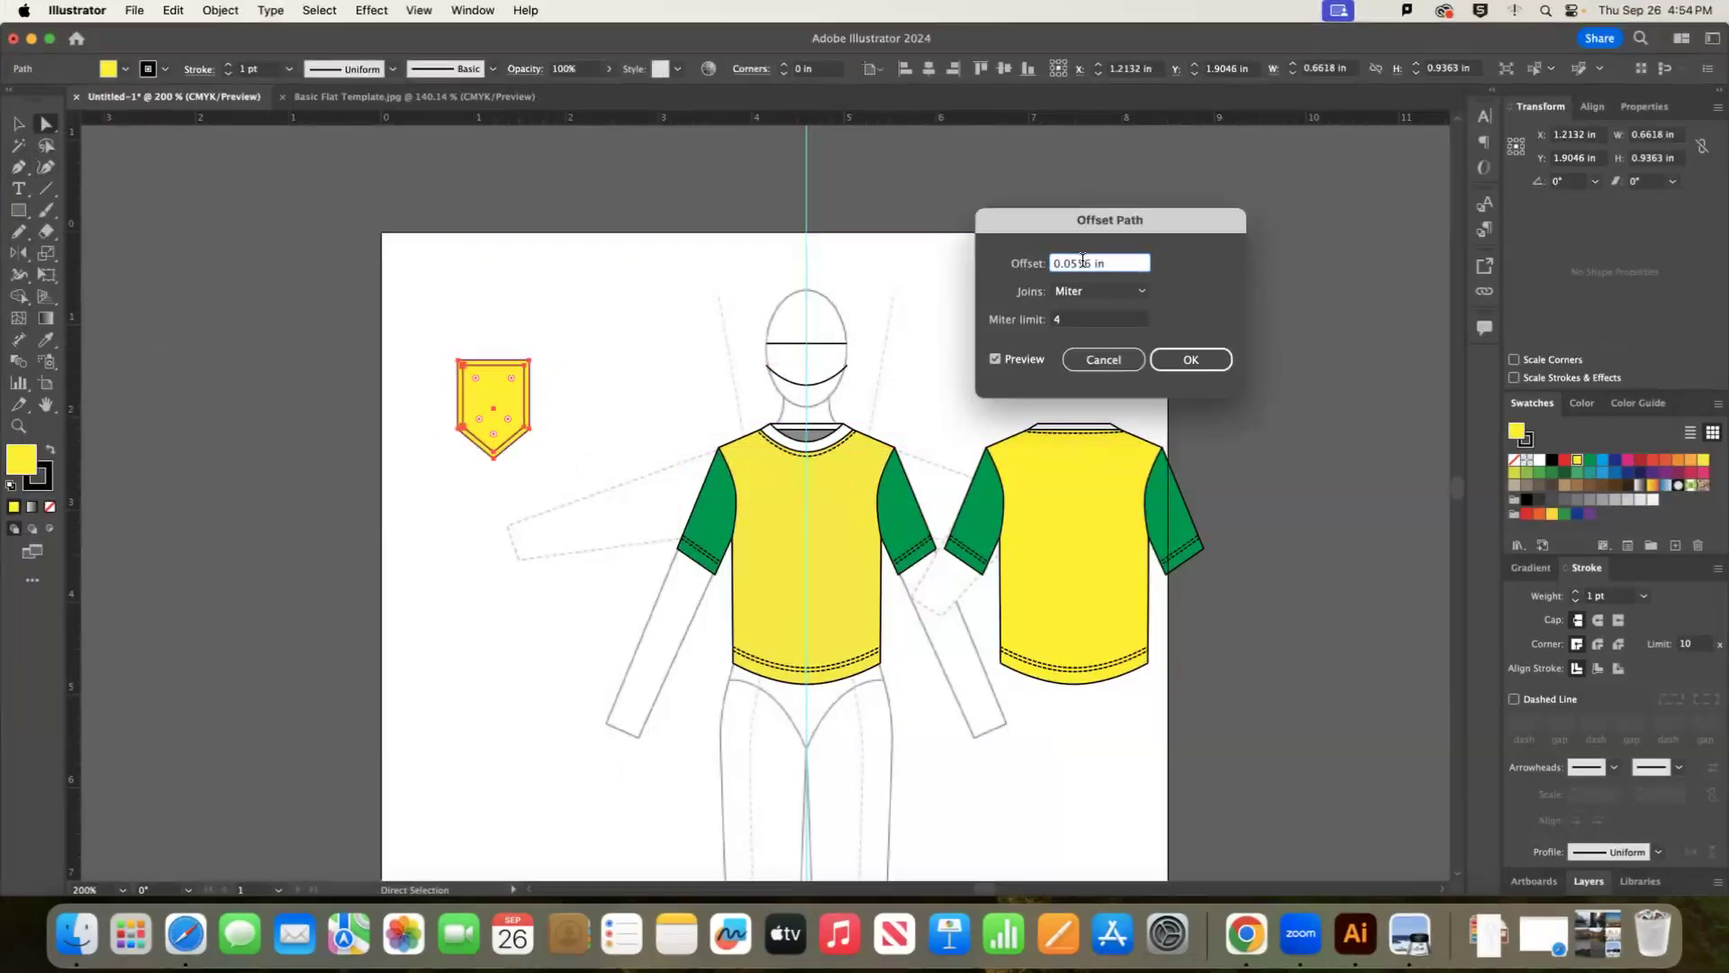
{"action": "type", "text": "-"}
{"action": "left_click_drag", "start_coordinate": [1115, 263], "coordinate": [1063, 262]}
{"action": "type", "text": "3pt"}
{"action": "left_click", "coordinate": [1017, 360]}
{"action": "left_click", "coordinate": [1018, 360]}
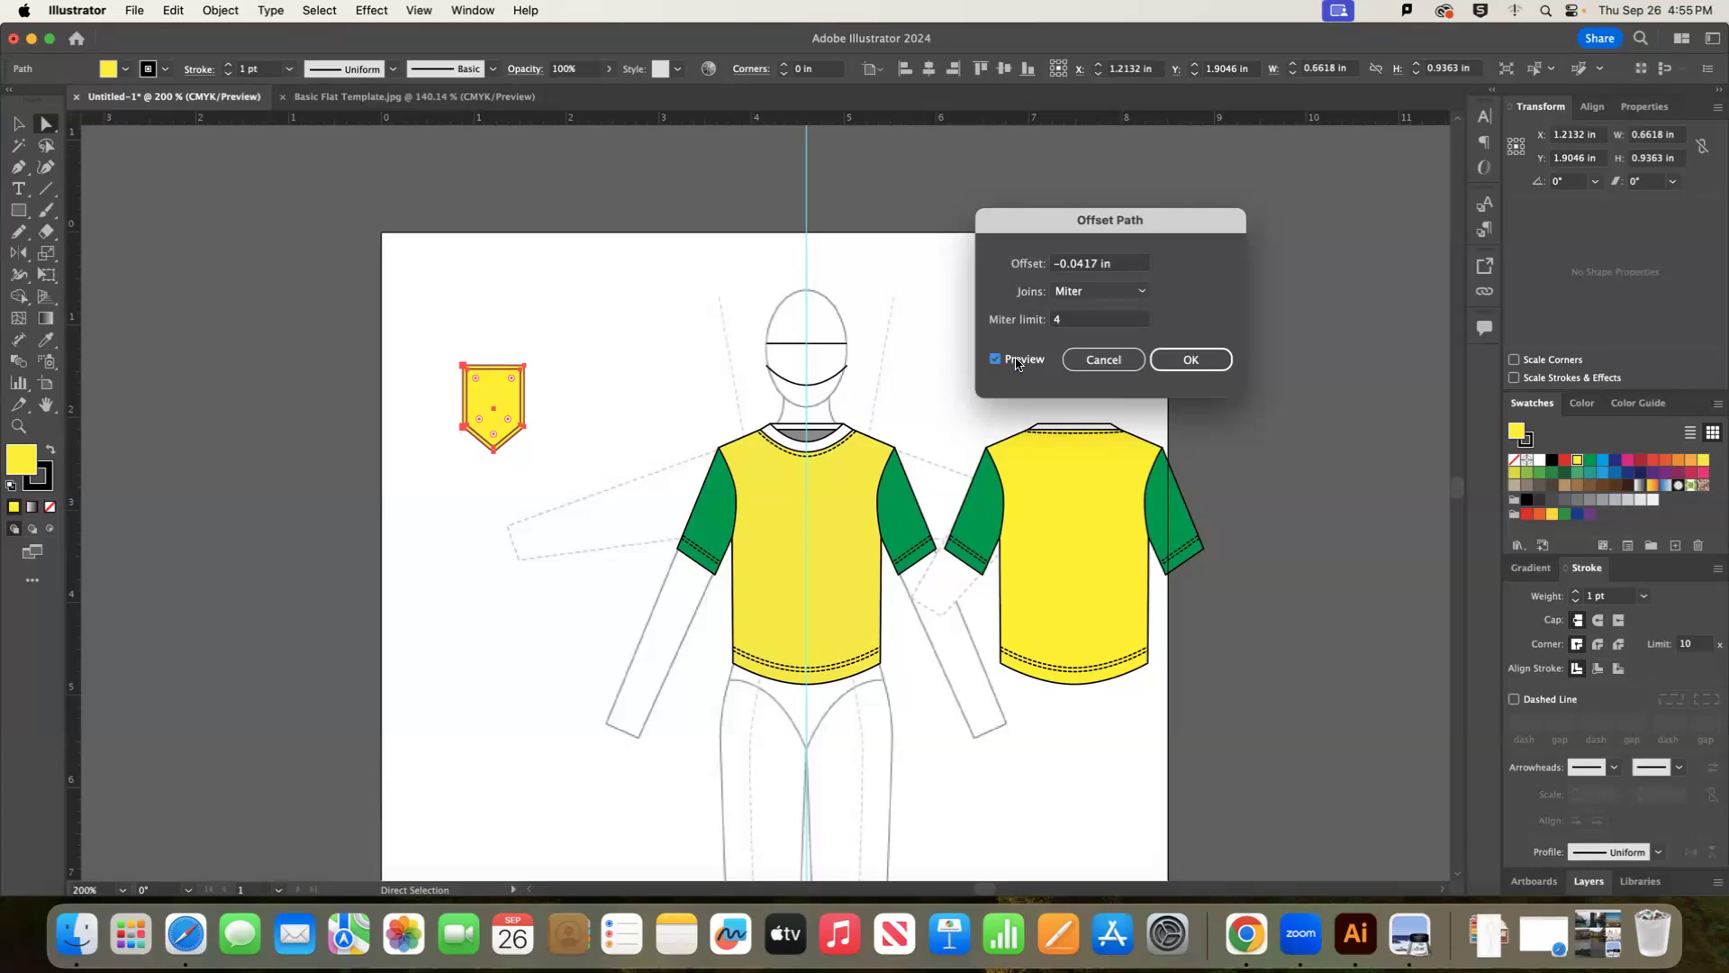
{"action": "left_click", "coordinate": [1198, 359]}
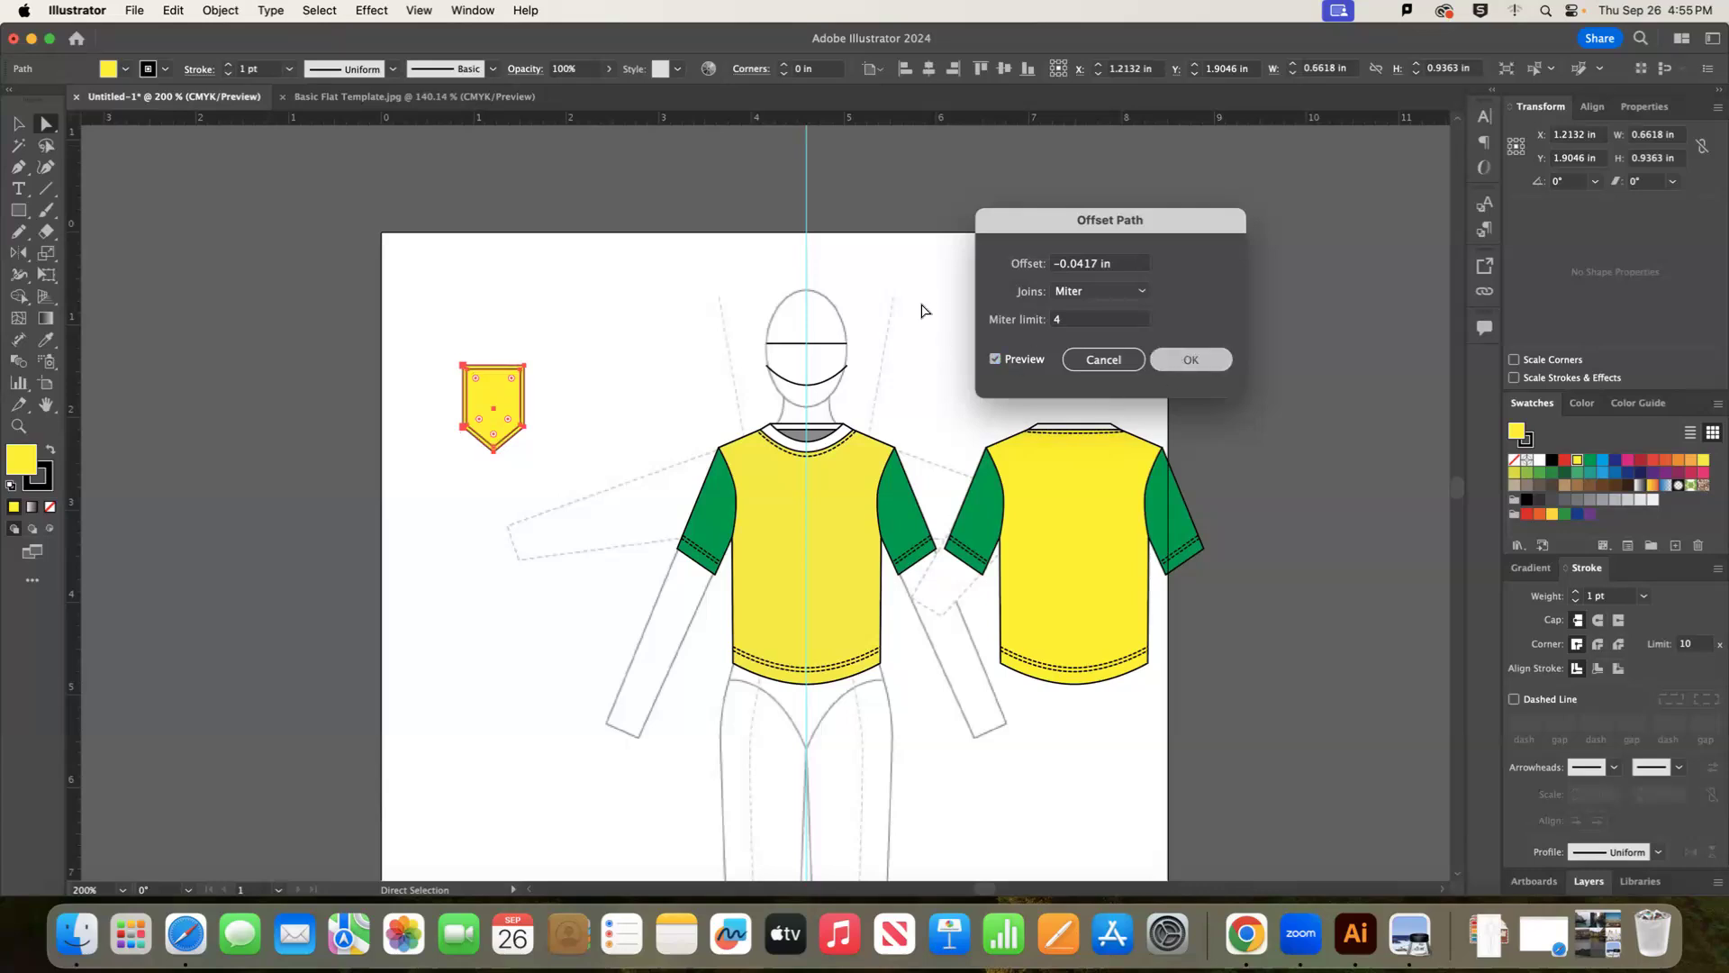
{"action": "left_click", "coordinate": [139, 347]}
Style the pocket's inner outline as dashed stitching by sampling the shirt's hem stitch line with the Eyedropper.
{"action": "key", "text": "v"}
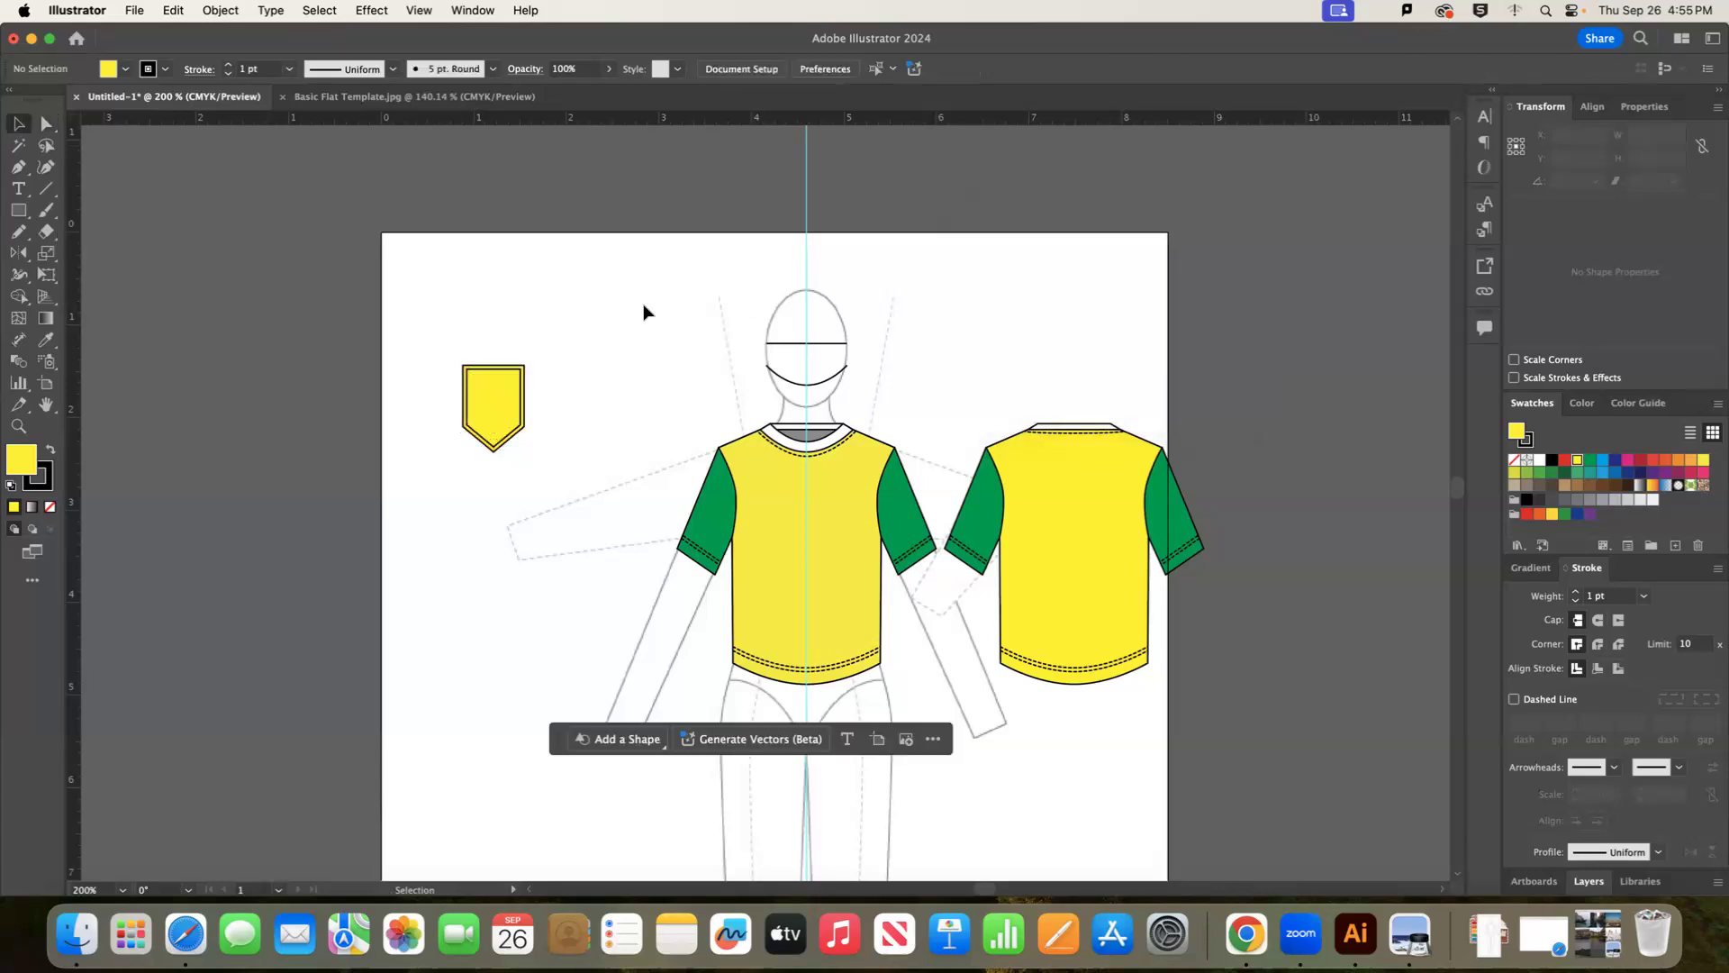
{"action": "left_click", "coordinate": [495, 424]}
{"action": "key", "text": "i"}
{"action": "left_click", "coordinate": [850, 650]}
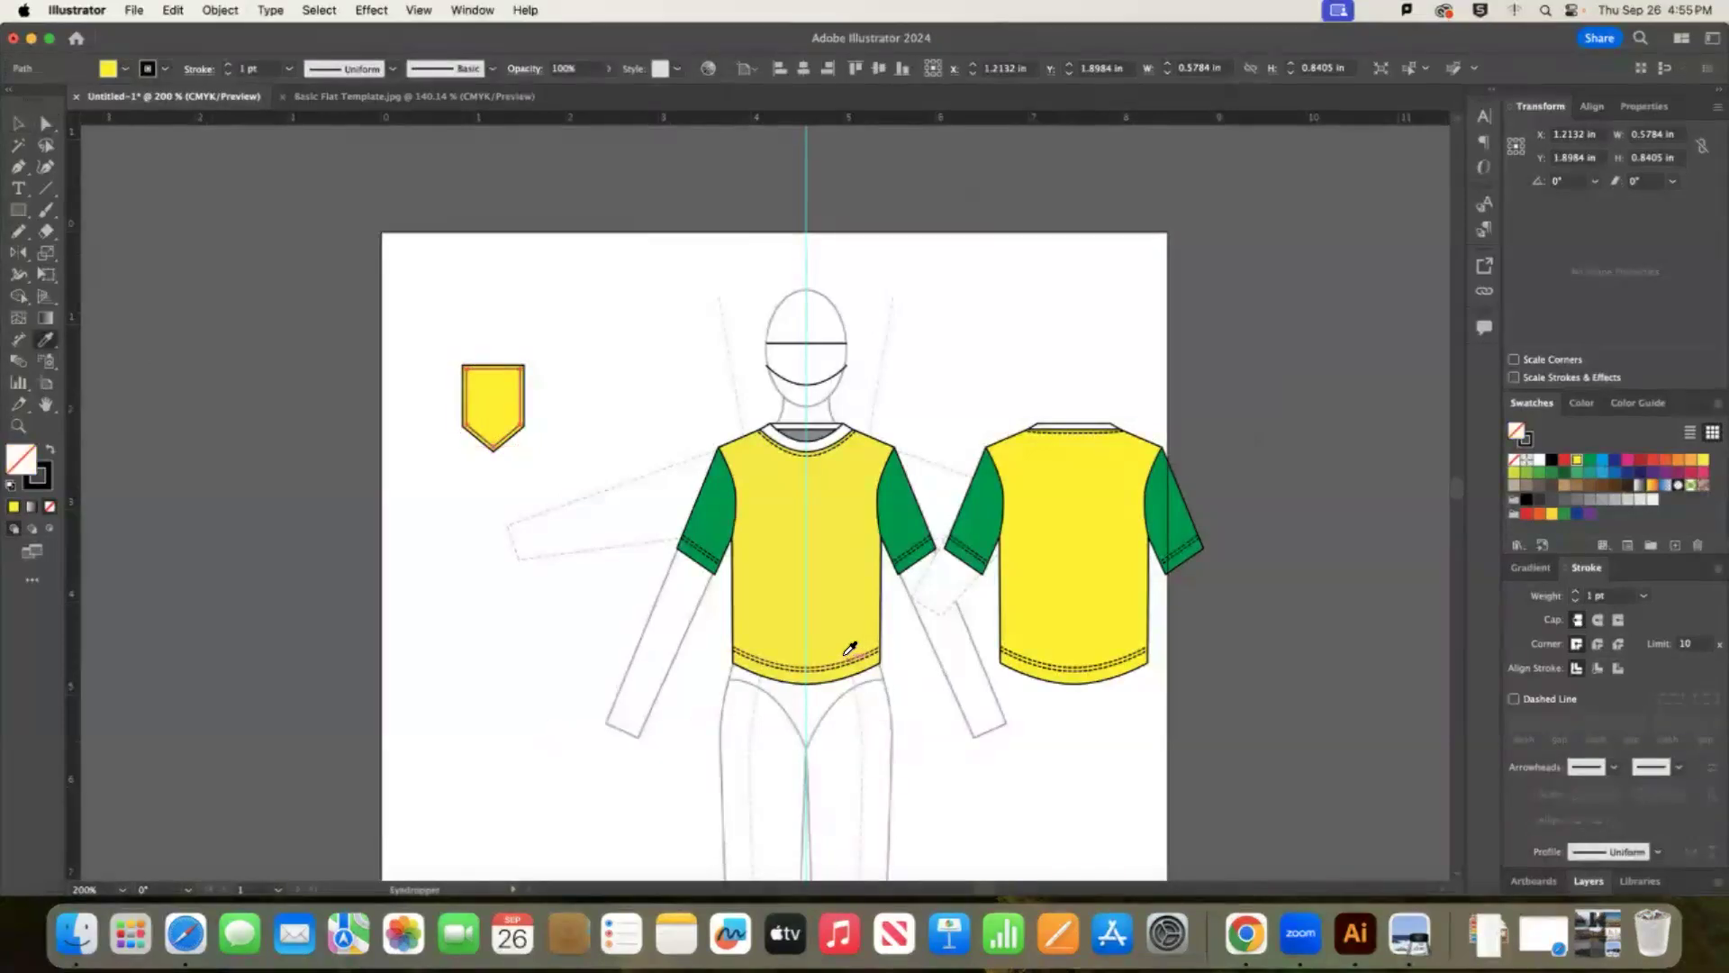
{"action": "key", "text": "v"}
{"action": "left_click", "coordinate": [572, 417]}
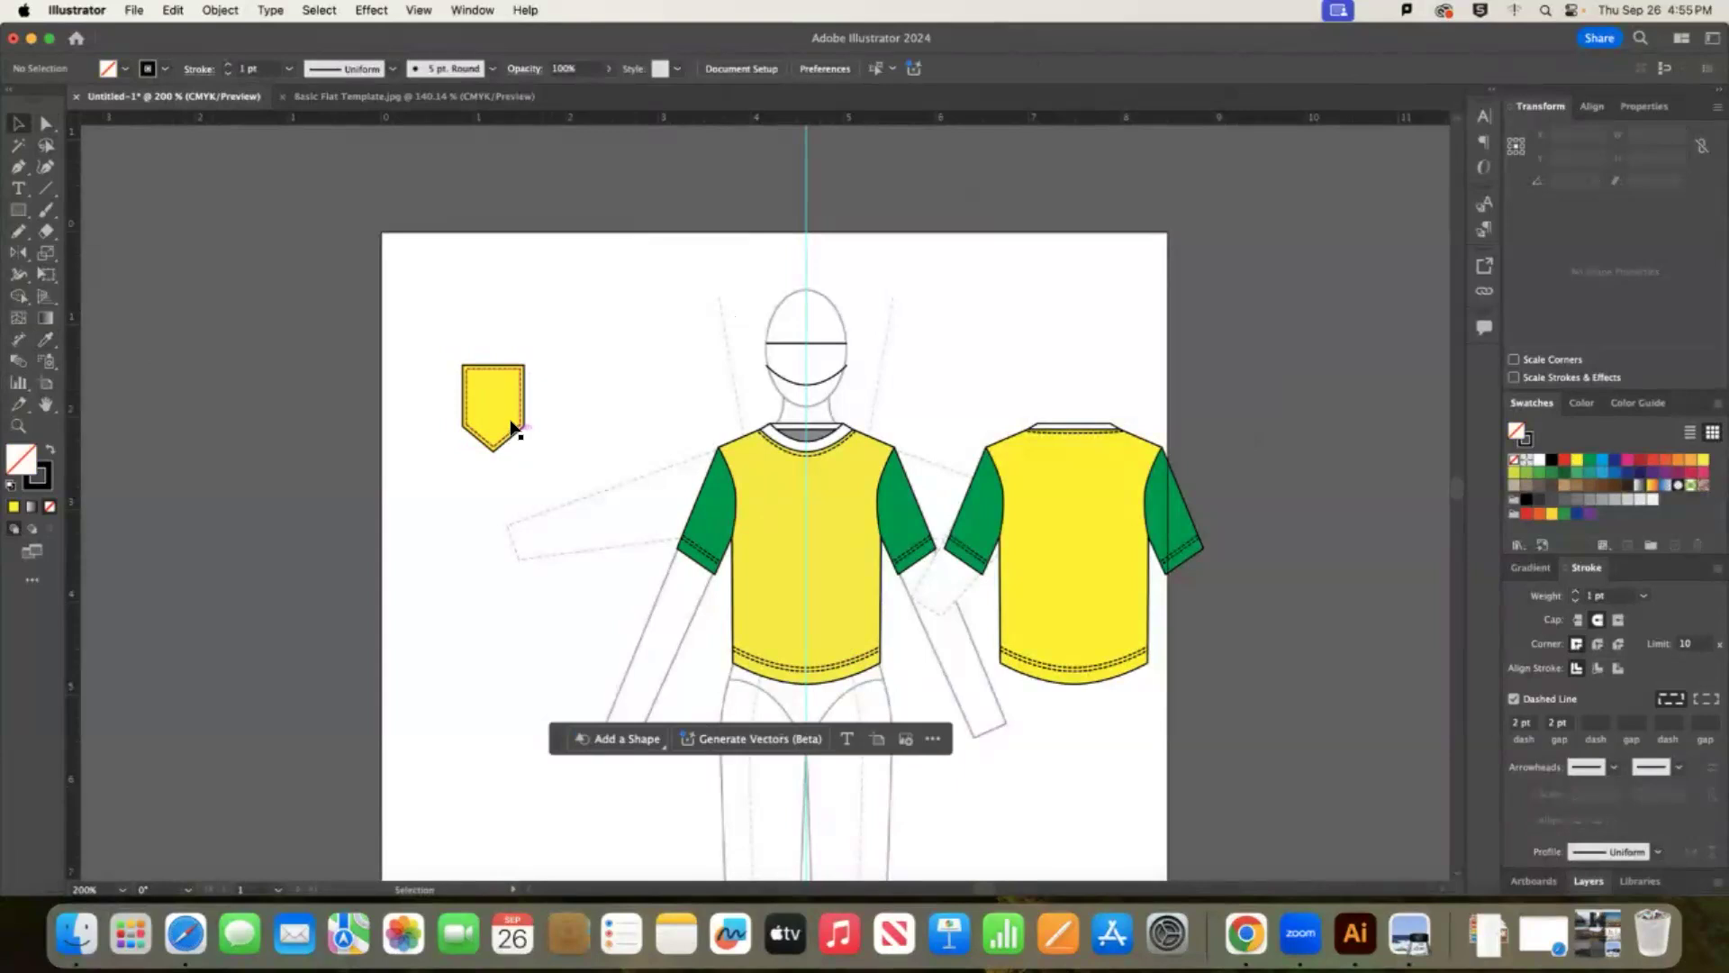
Nudge the top two anchor points of the pocket's stitching down, leaving a wider band at the pocket opening.
{"action": "key", "text": "a"}
{"action": "left_click", "coordinate": [512, 377]}
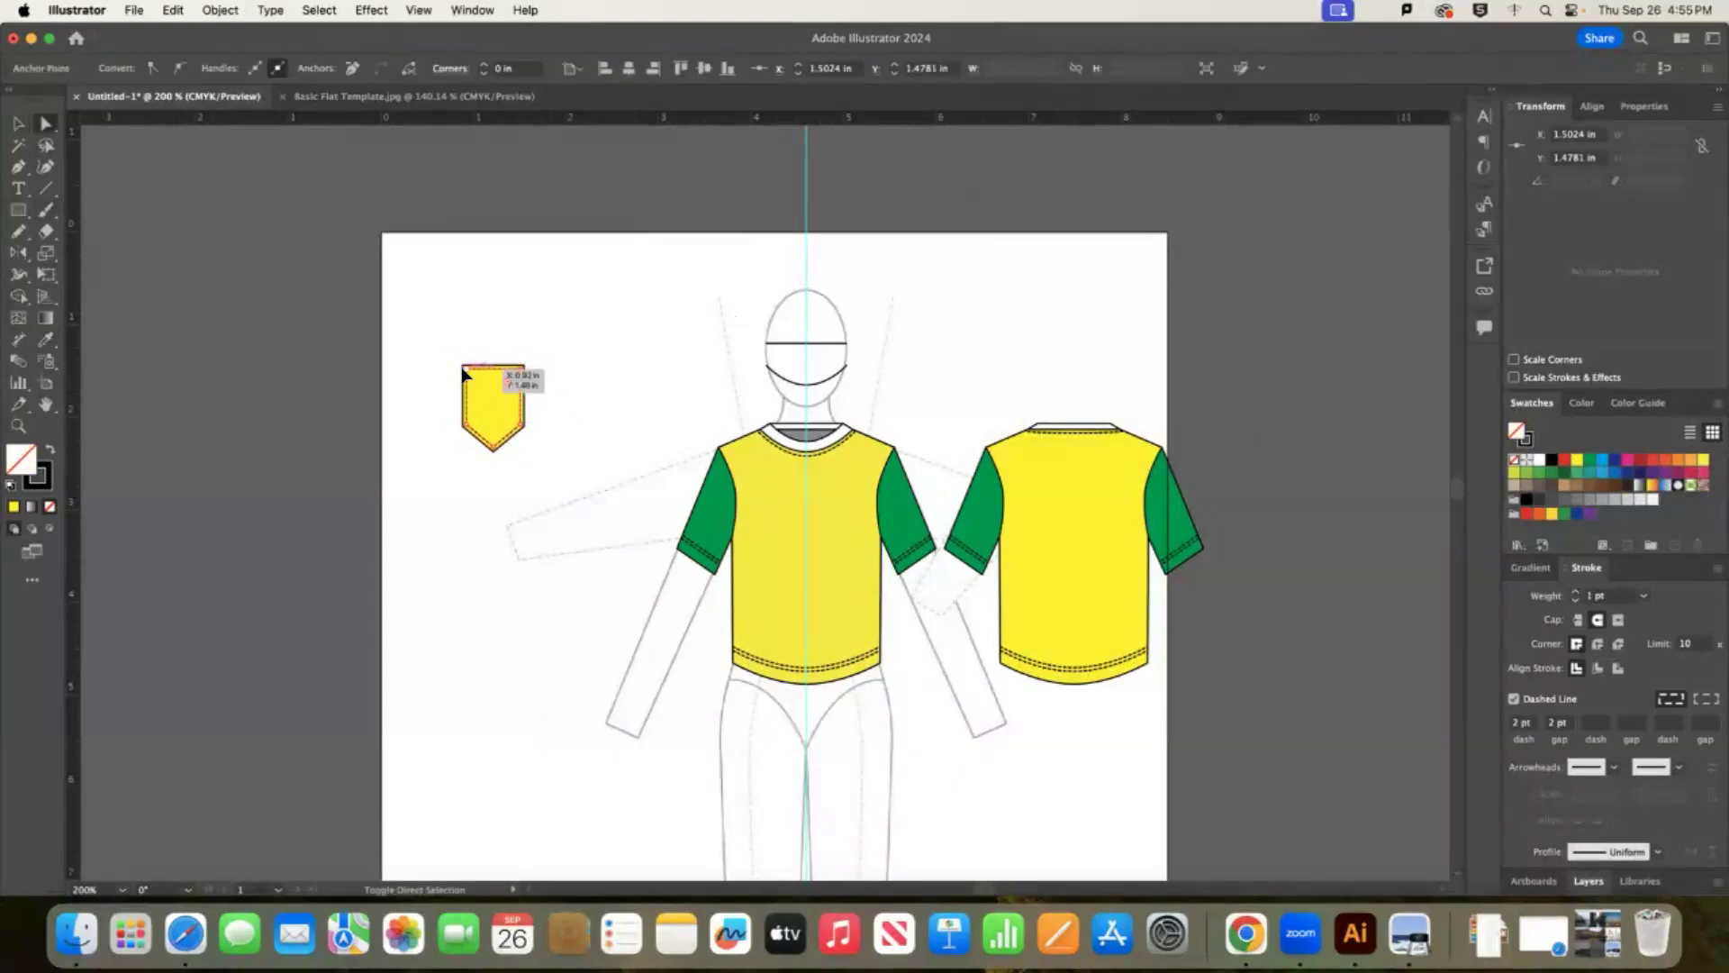
{"action": "key", "text": "Down"}
{"action": "key", "text": "Down"}
{"action": "key", "text": "Down"}
{"action": "key", "text": "Down"}
{"action": "key", "text": "Down"}
{"action": "key", "text": "Down"}
{"action": "key", "text": "Down"}
{"action": "key", "text": "Down"}
{"action": "key", "text": "Down"}
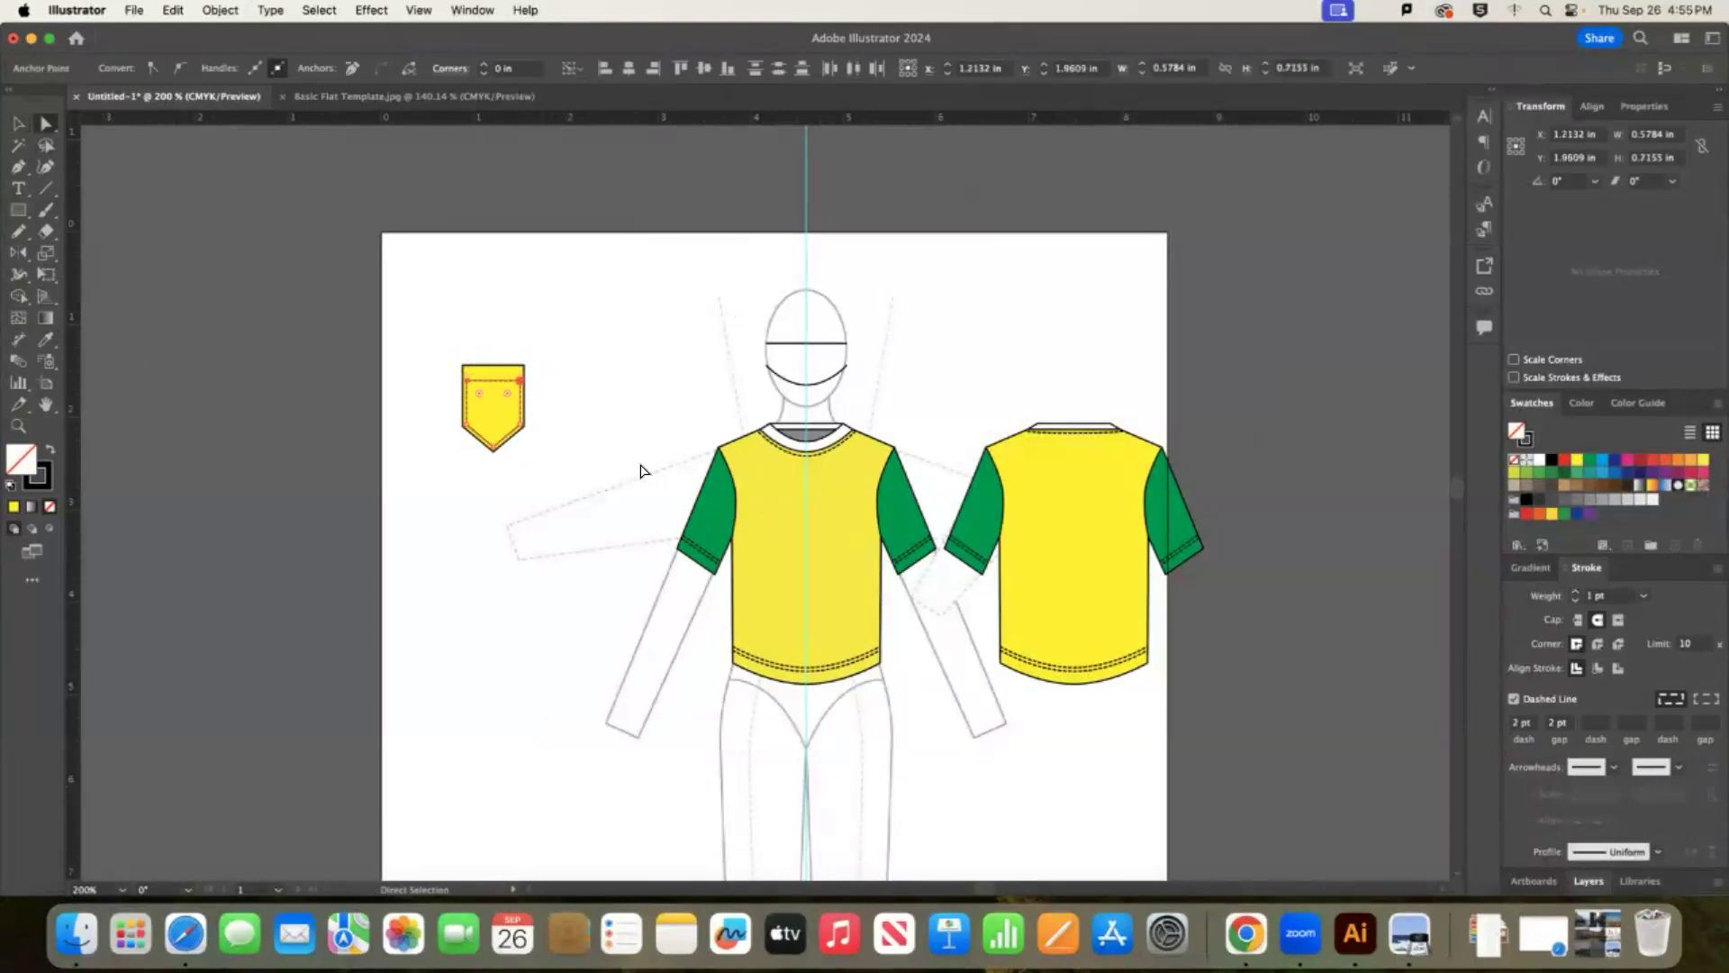
{"action": "left_click", "coordinate": [641, 470]}
Move the dashed stitching outline off to the left of the pocket and offset the pocket outline inward again by -3 pt.
{"action": "left_click", "coordinate": [19, 124]}
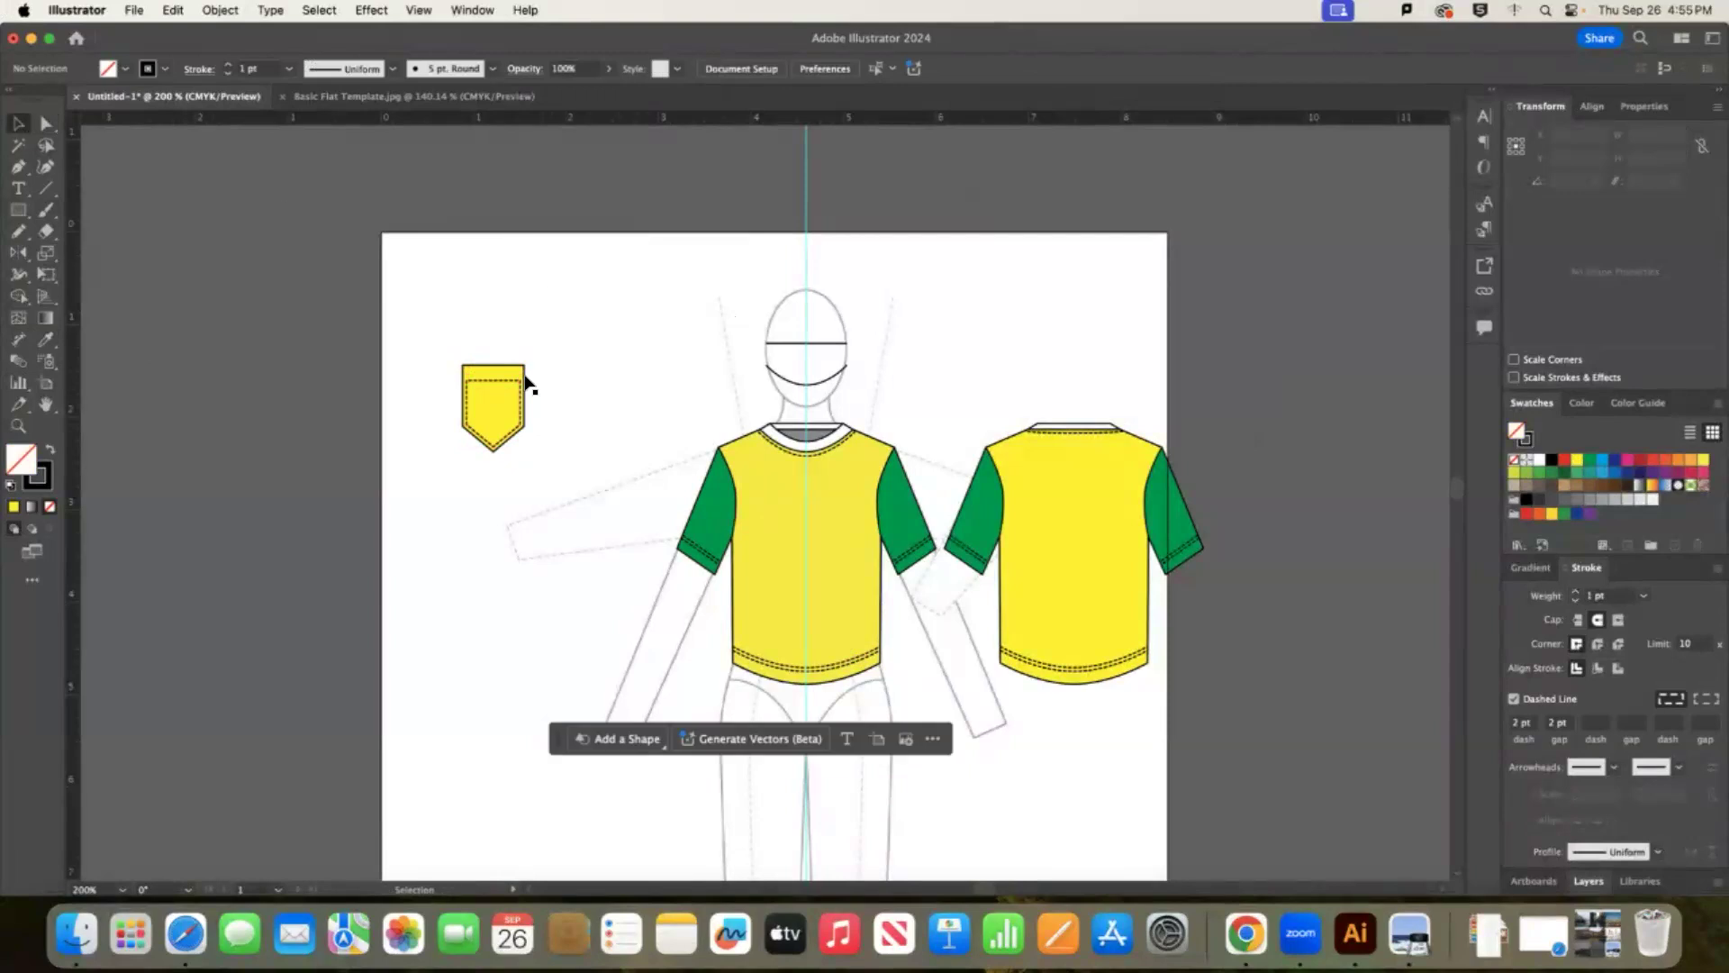
{"action": "left_click_drag", "start_coordinate": [467, 396], "coordinate": [316, 396]}
{"action": "left_click", "coordinate": [501, 406]}
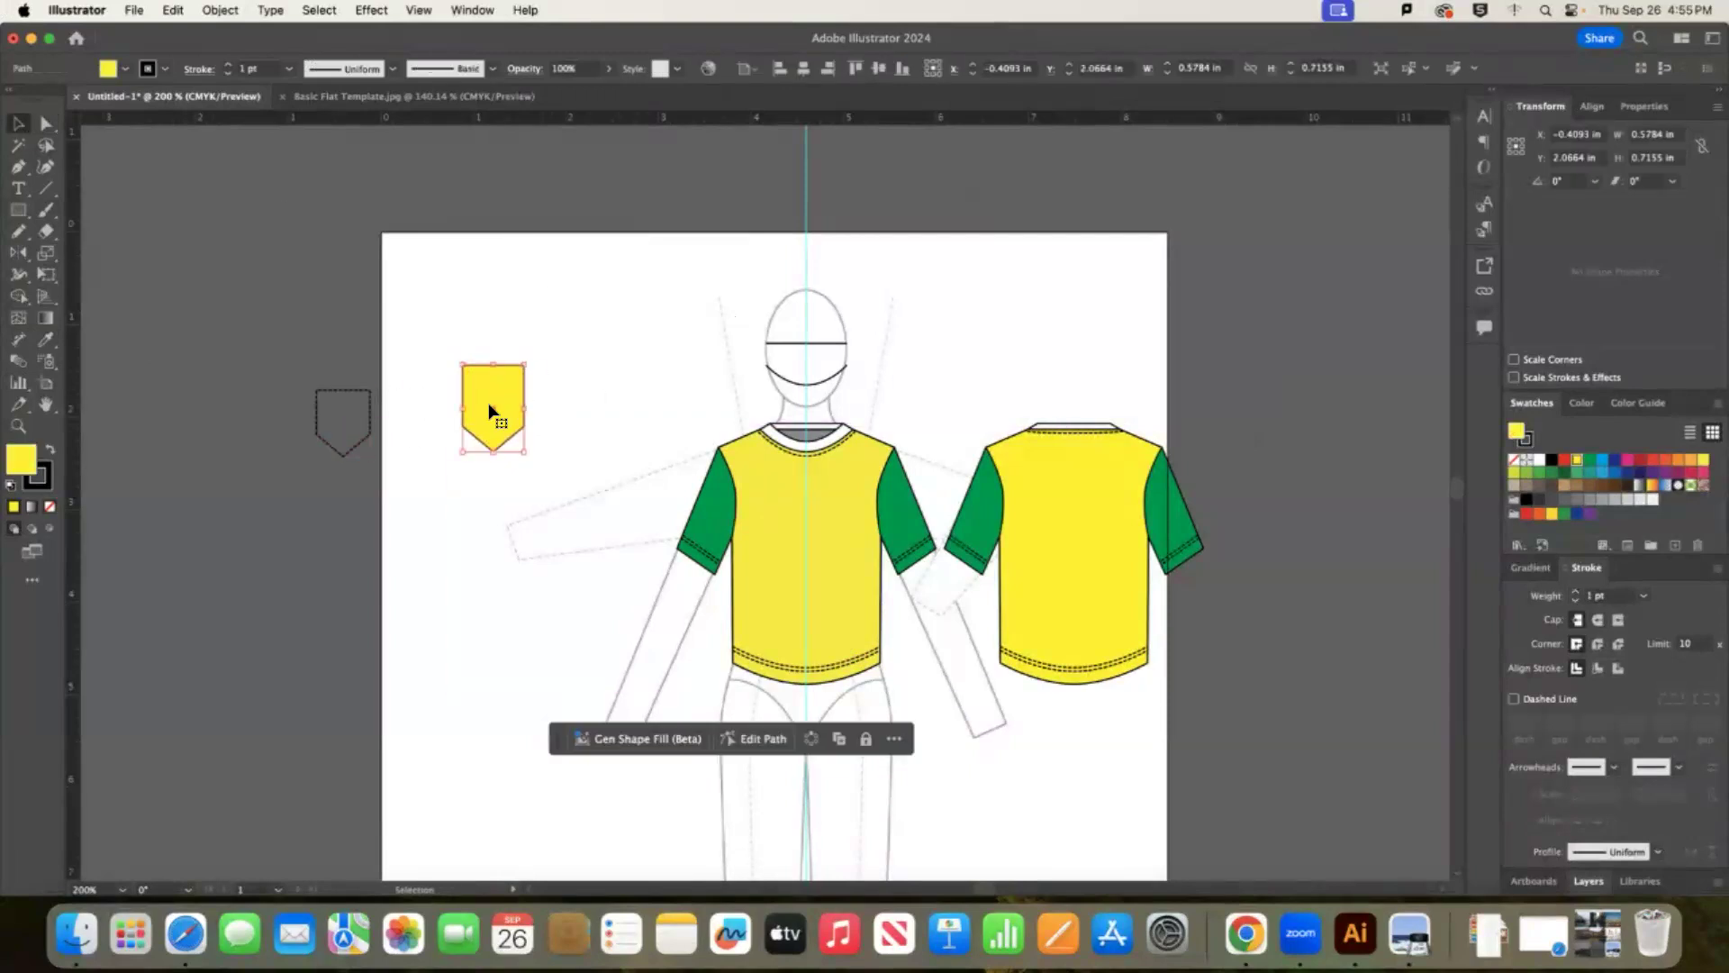
{"action": "left_click", "coordinate": [225, 11]}
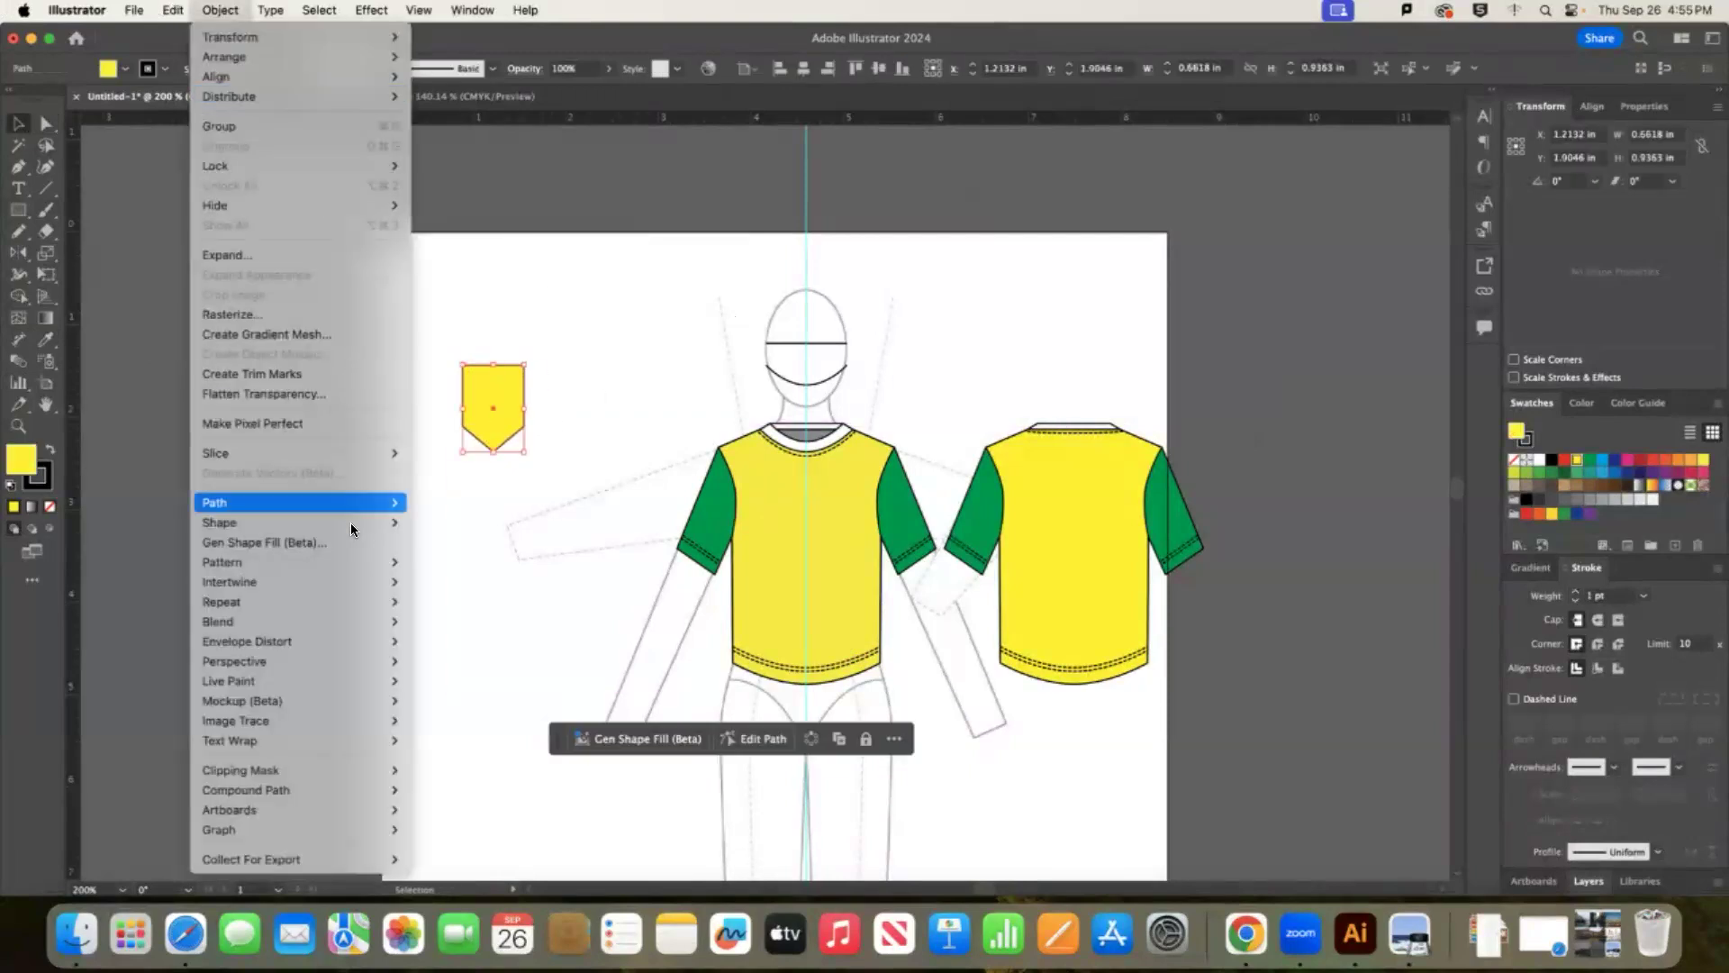
{"action": "mouse_move", "coordinate": [349, 508]}
{"action": "left_click", "coordinate": [523, 576]}
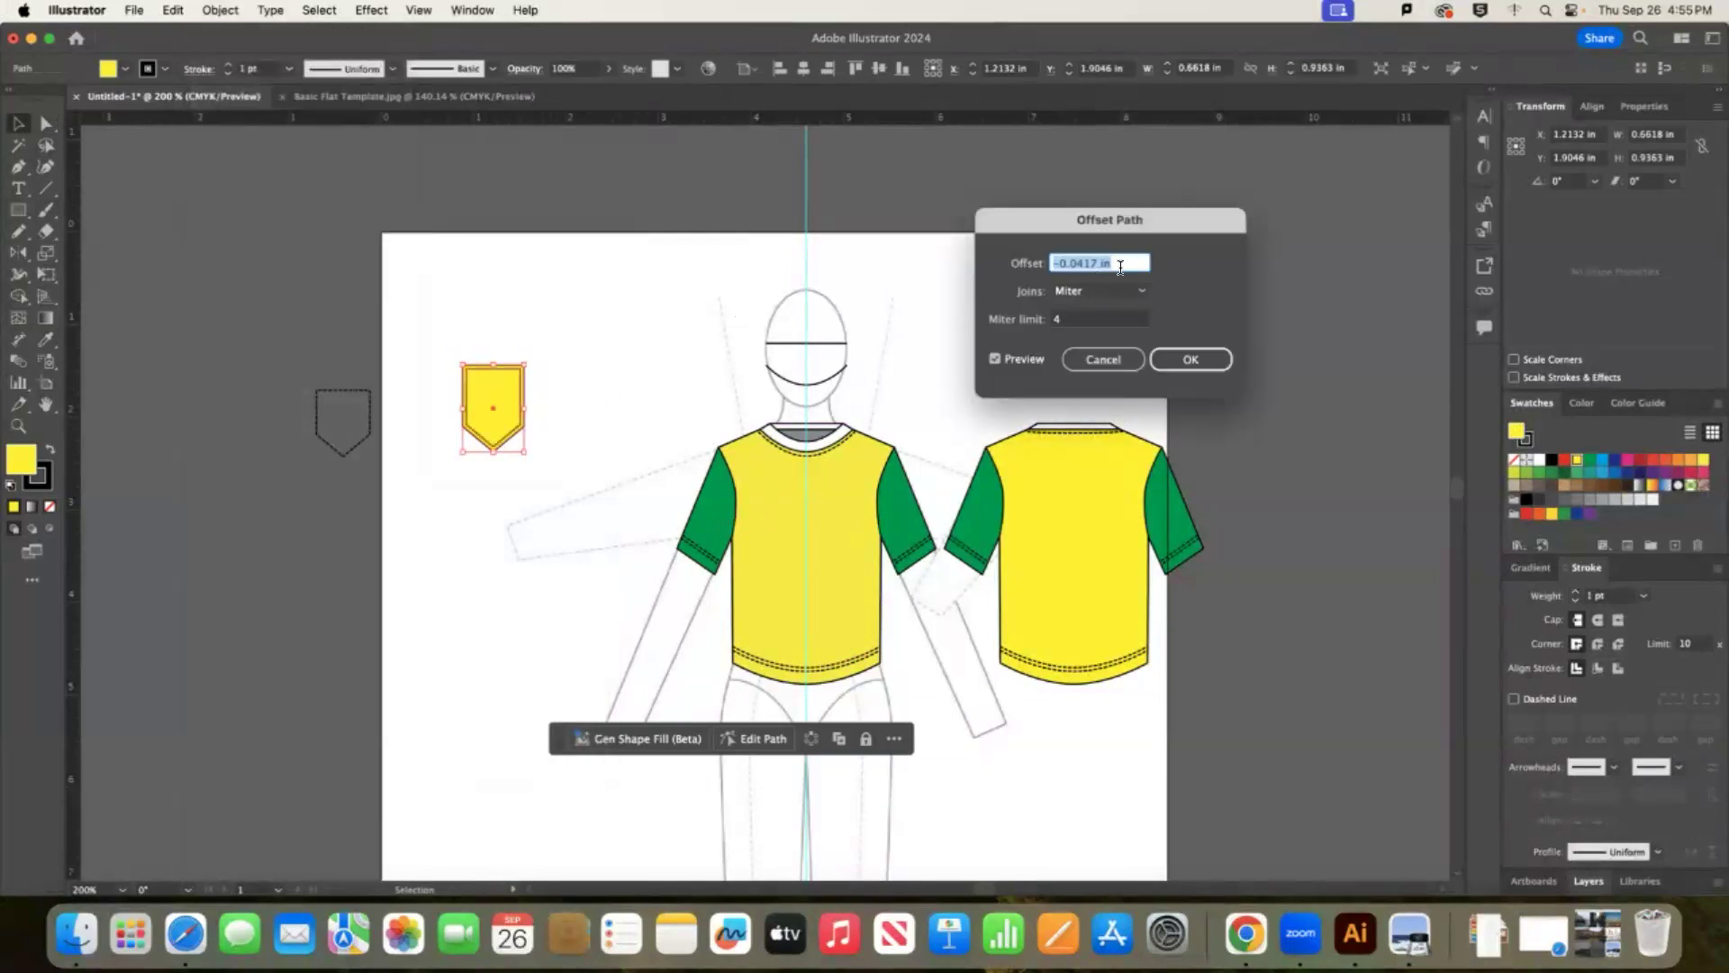
{"action": "type", "text": "-3"}
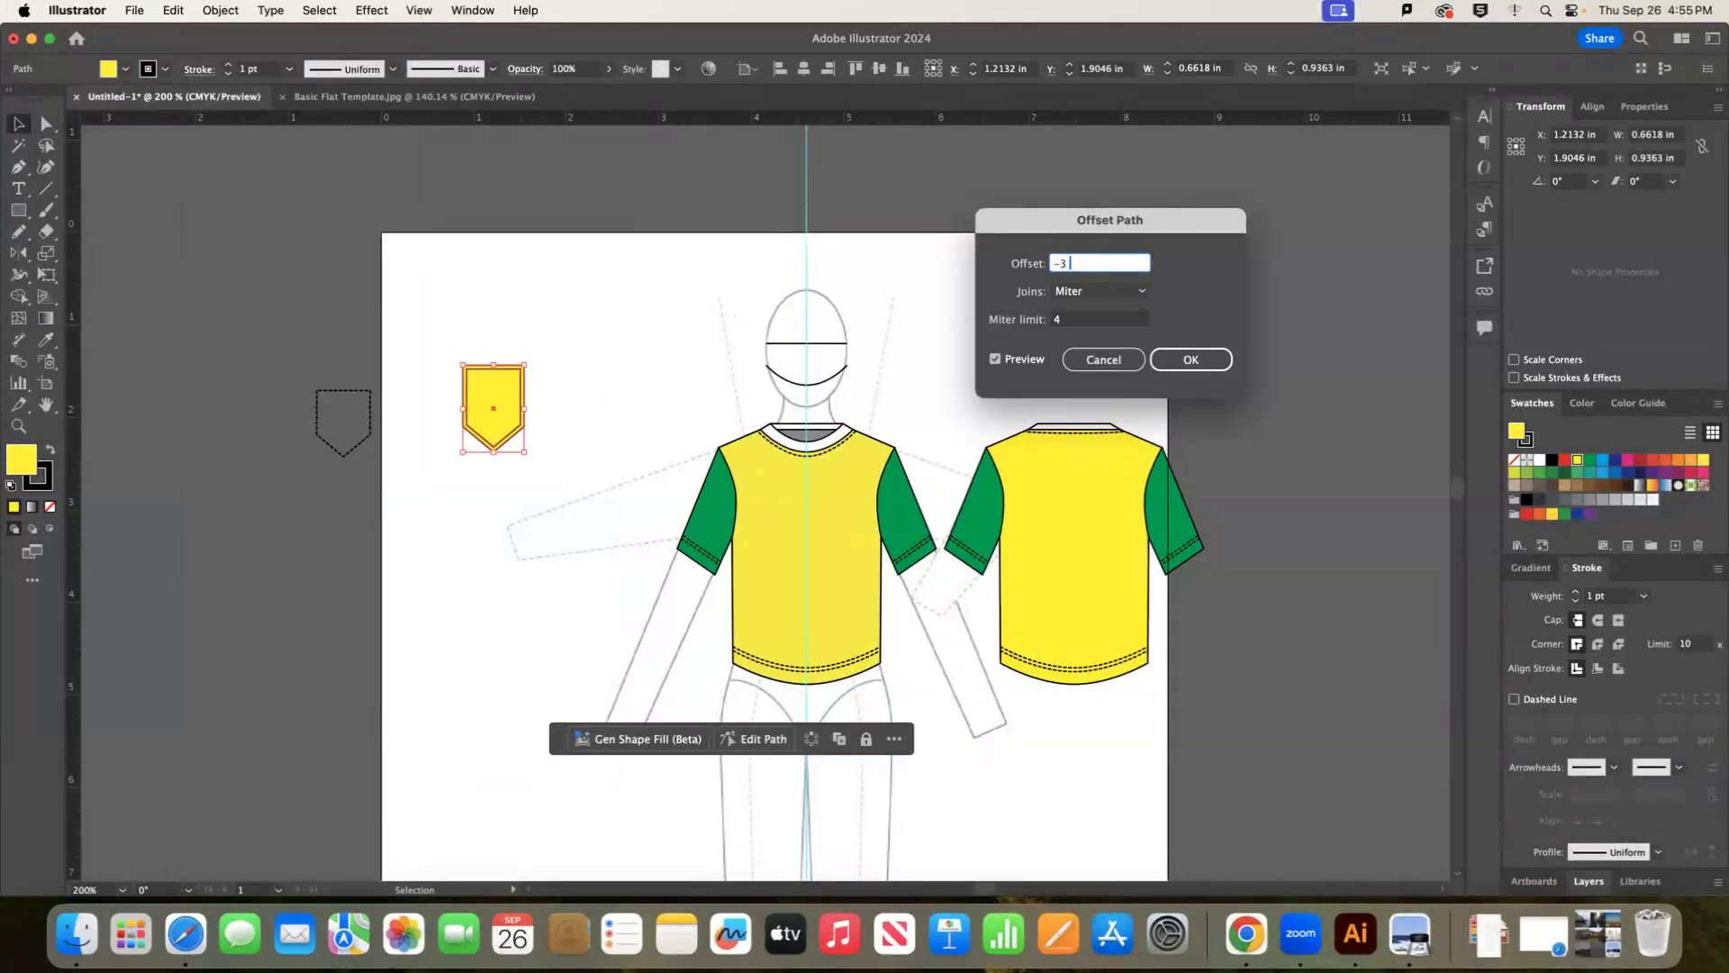
{"action": "left_click", "coordinate": [995, 359]}
{"action": "left_click", "coordinate": [995, 359]}
{"action": "left_click", "coordinate": [1171, 360]}
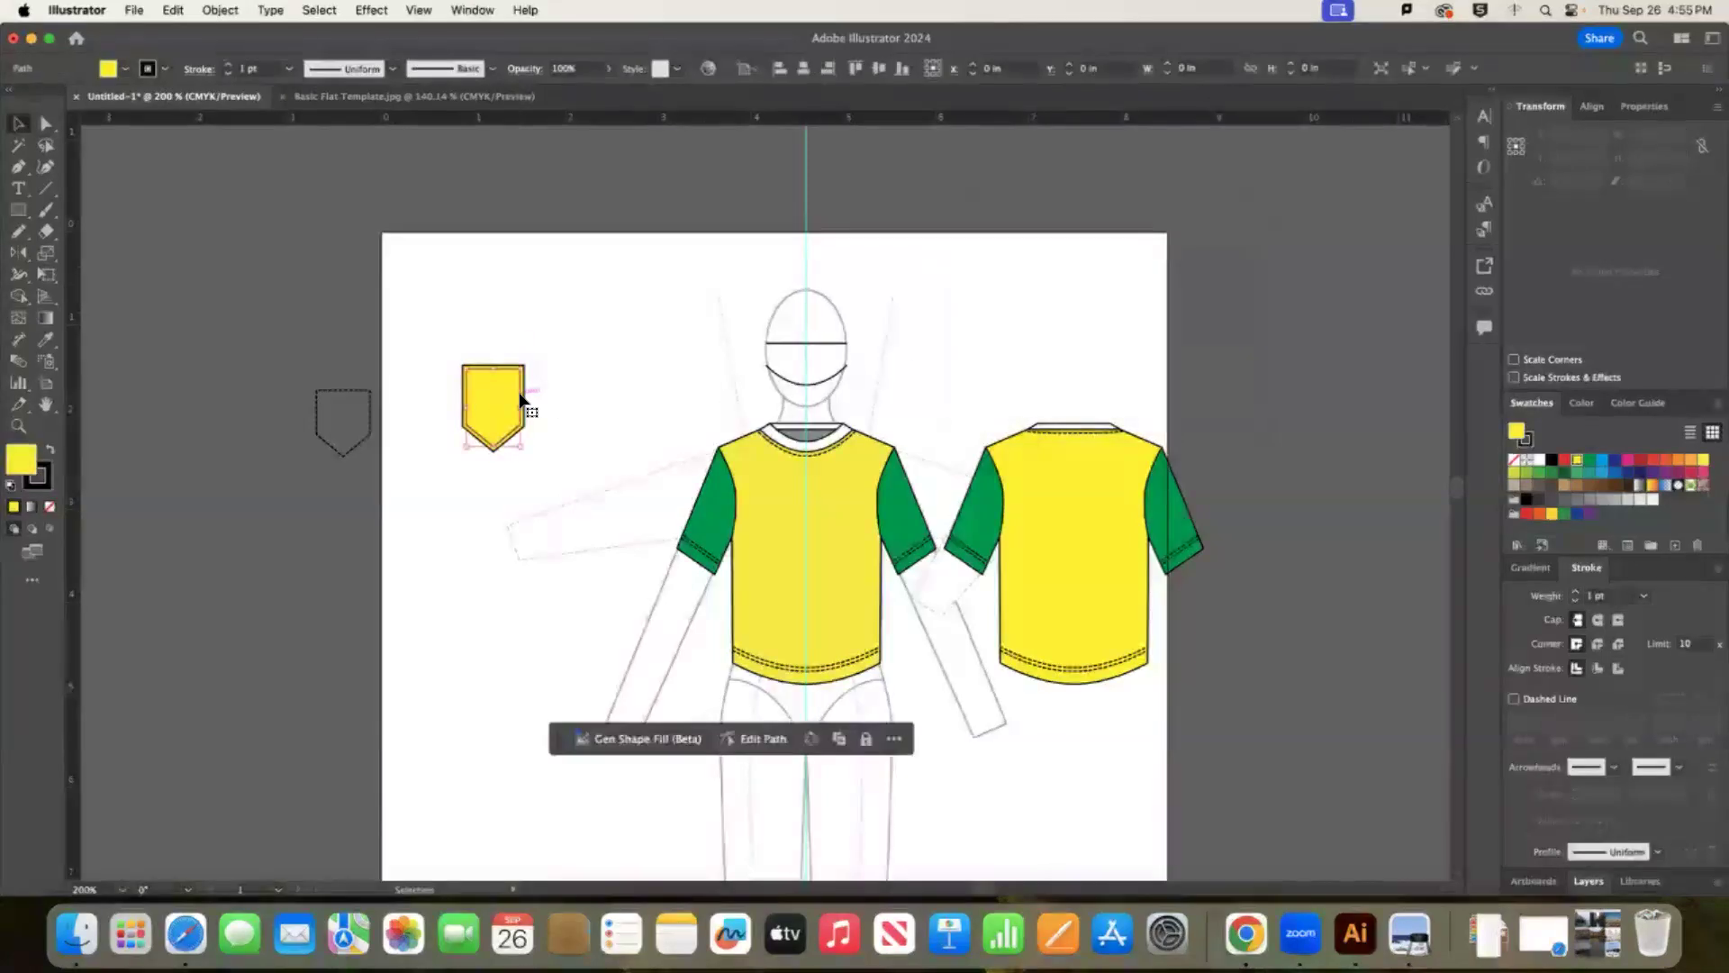
Remove the new inner outline's fill and apply the dashed stitch style sampled from the shirt's hem.
{"action": "left_click", "coordinate": [49, 506]}
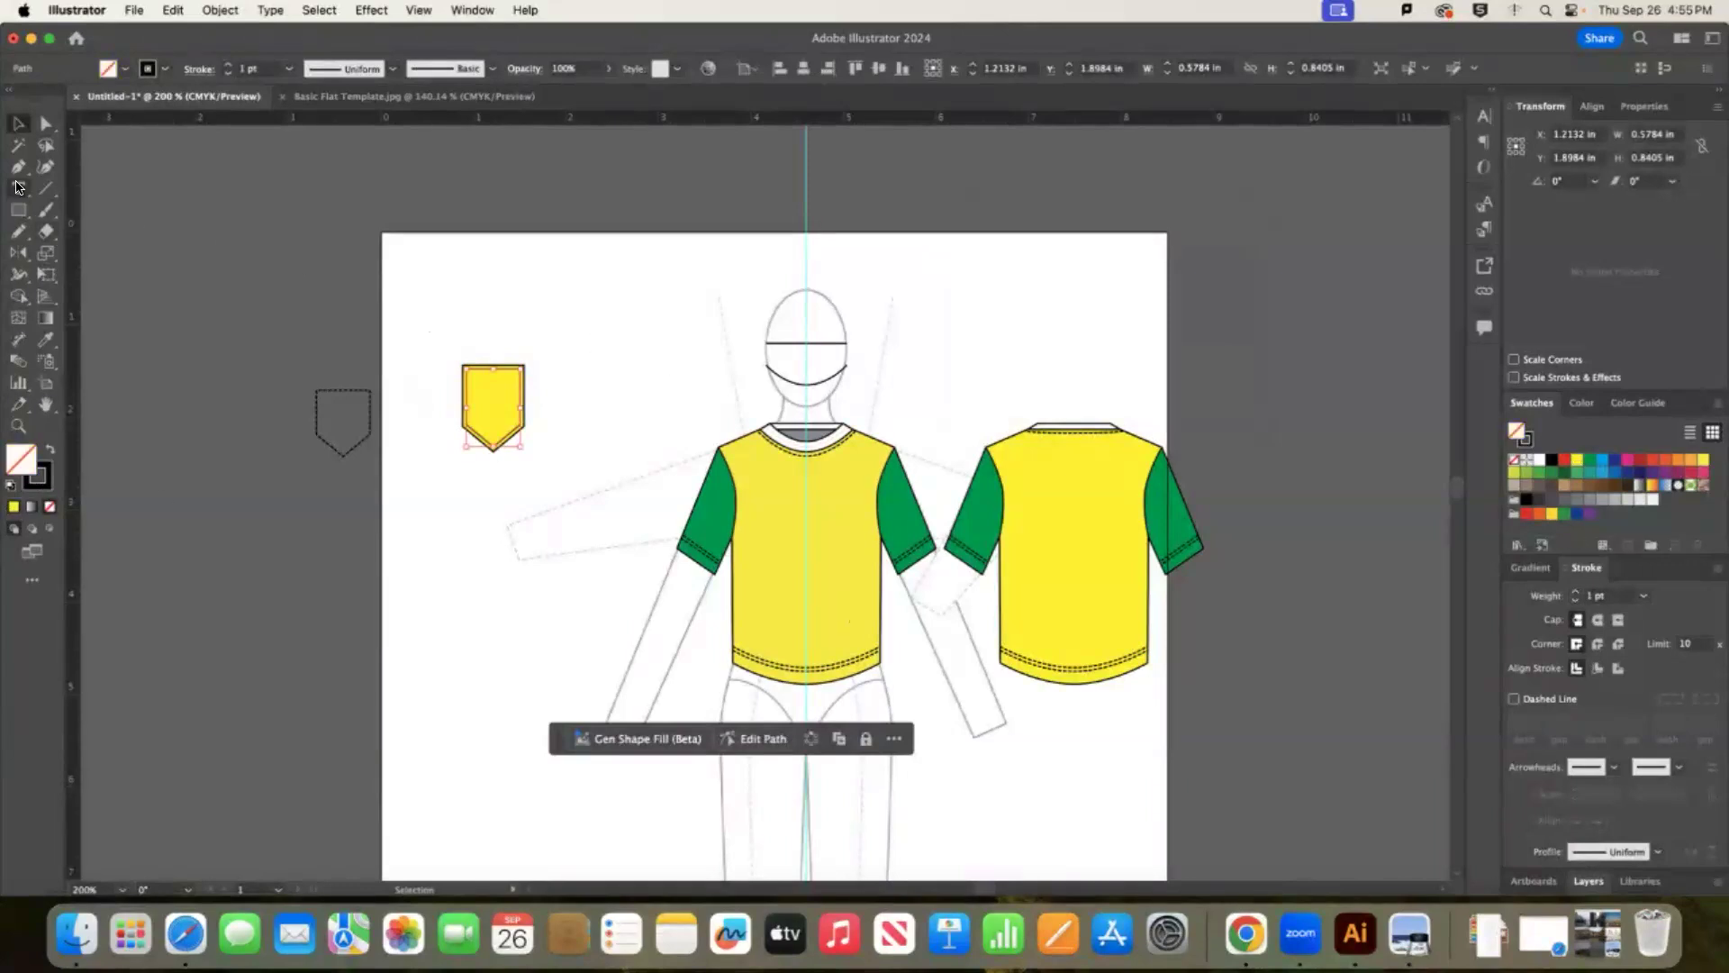
{"action": "left_click", "coordinate": [45, 339]}
{"action": "left_click", "coordinate": [841, 664]}
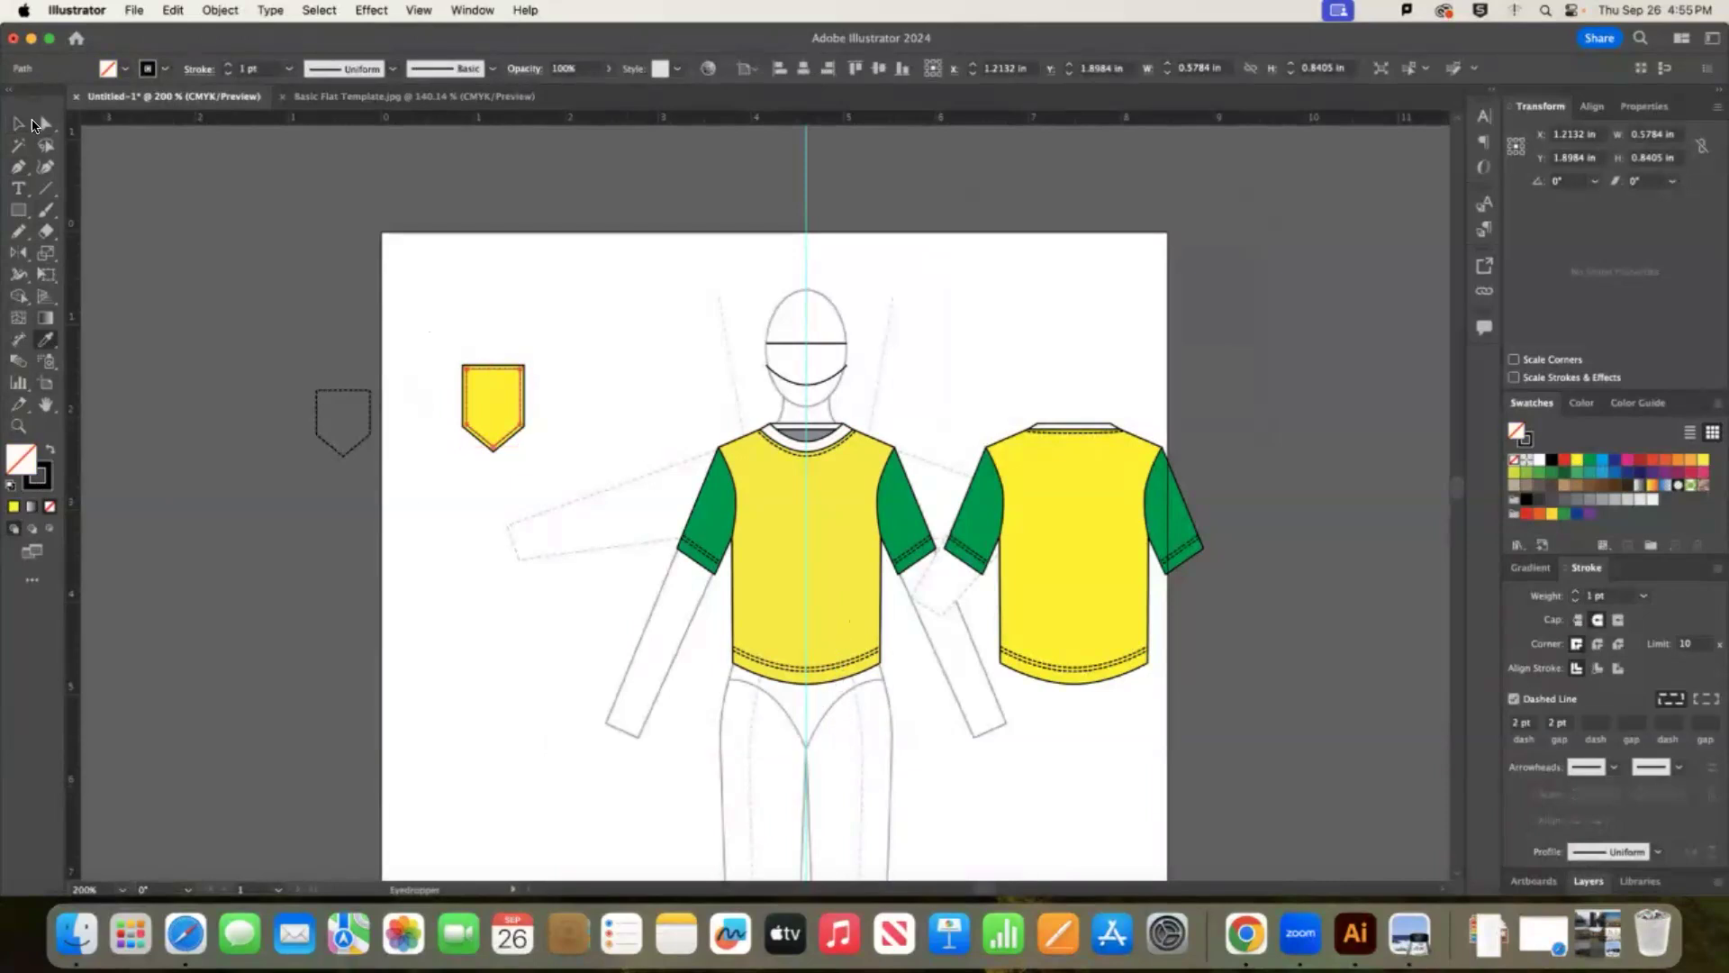
Move the top two anchor points of the pocket's dashed inner outline straight down, leaving a band about 0.2 in deep at the opening.
{"action": "left_click", "coordinate": [23, 123]}
{"action": "left_click", "coordinate": [657, 401]}
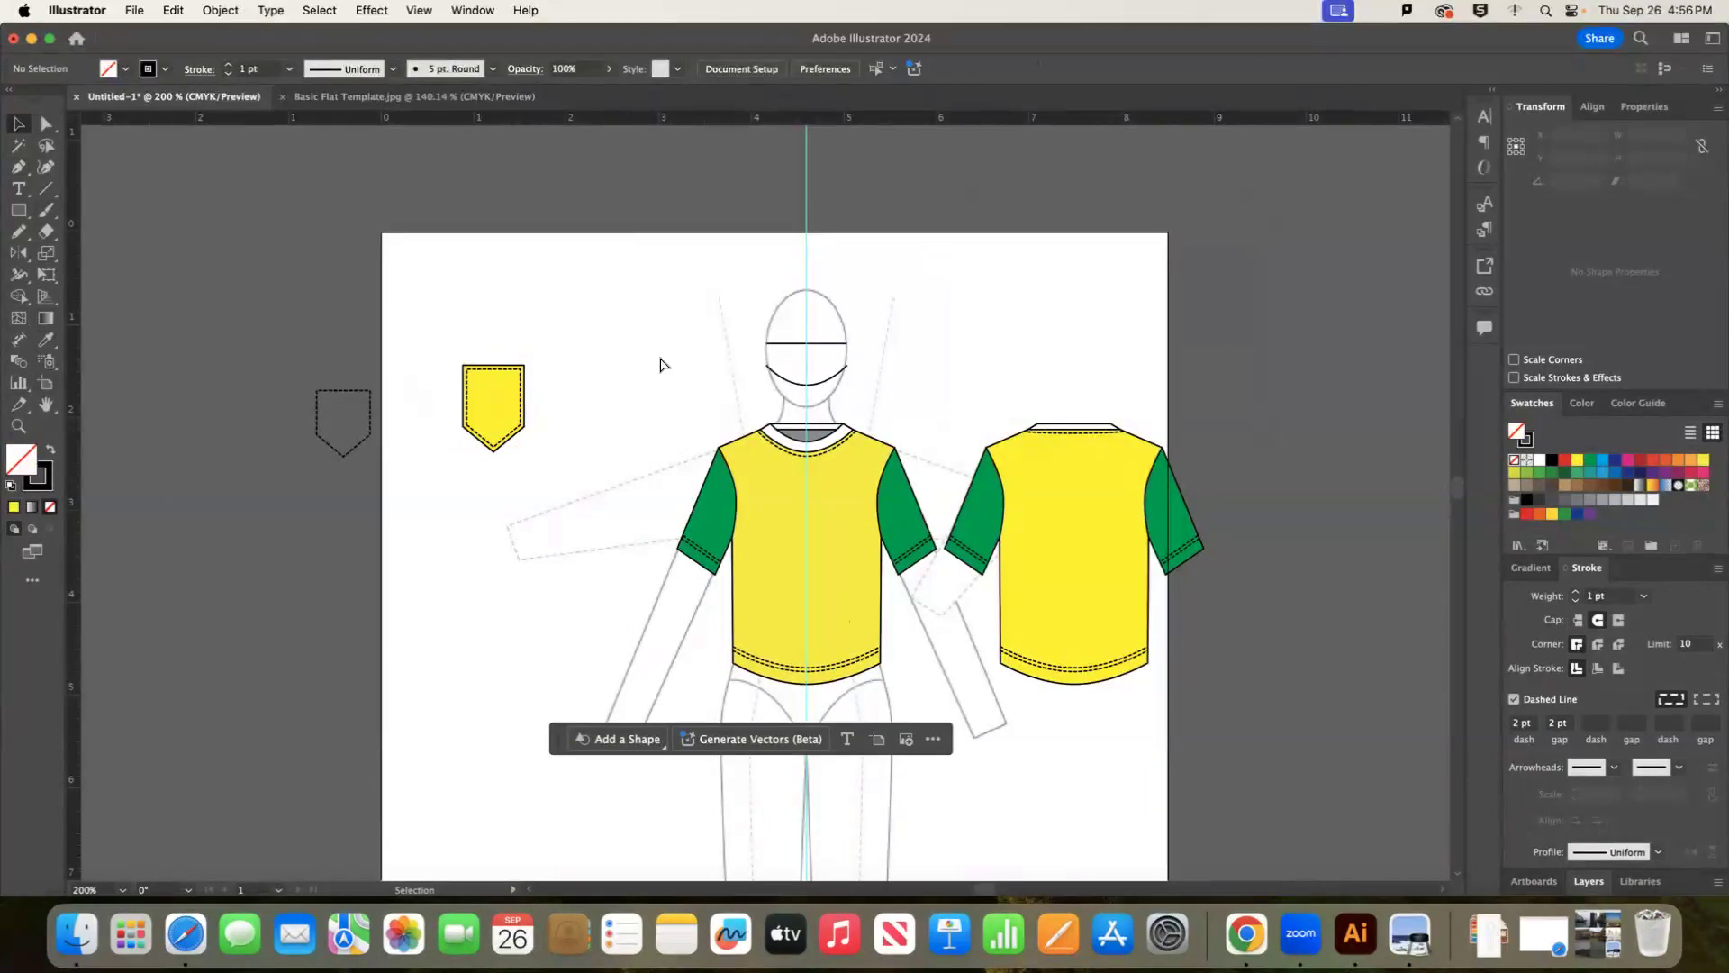
{"action": "key", "text": "a"}
{"action": "key", "text": "super+equal"}
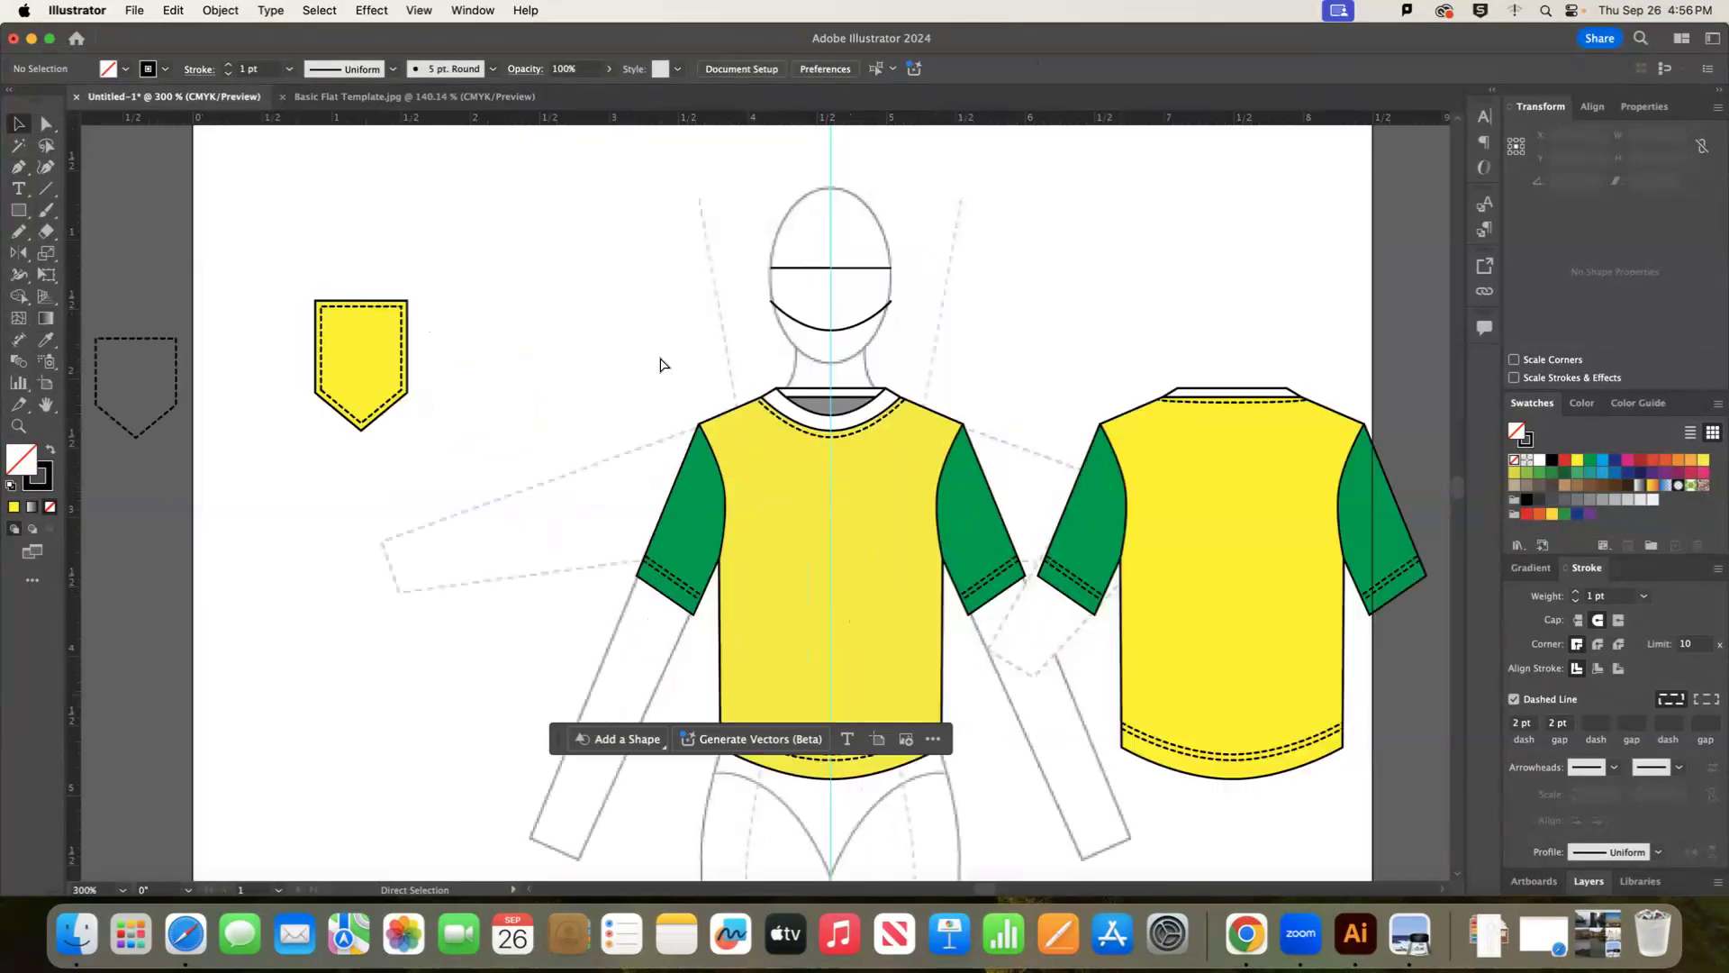
{"action": "key", "text": "super+equal"}
{"action": "key", "text": "super+equal"}
{"action": "key", "text": "v"}
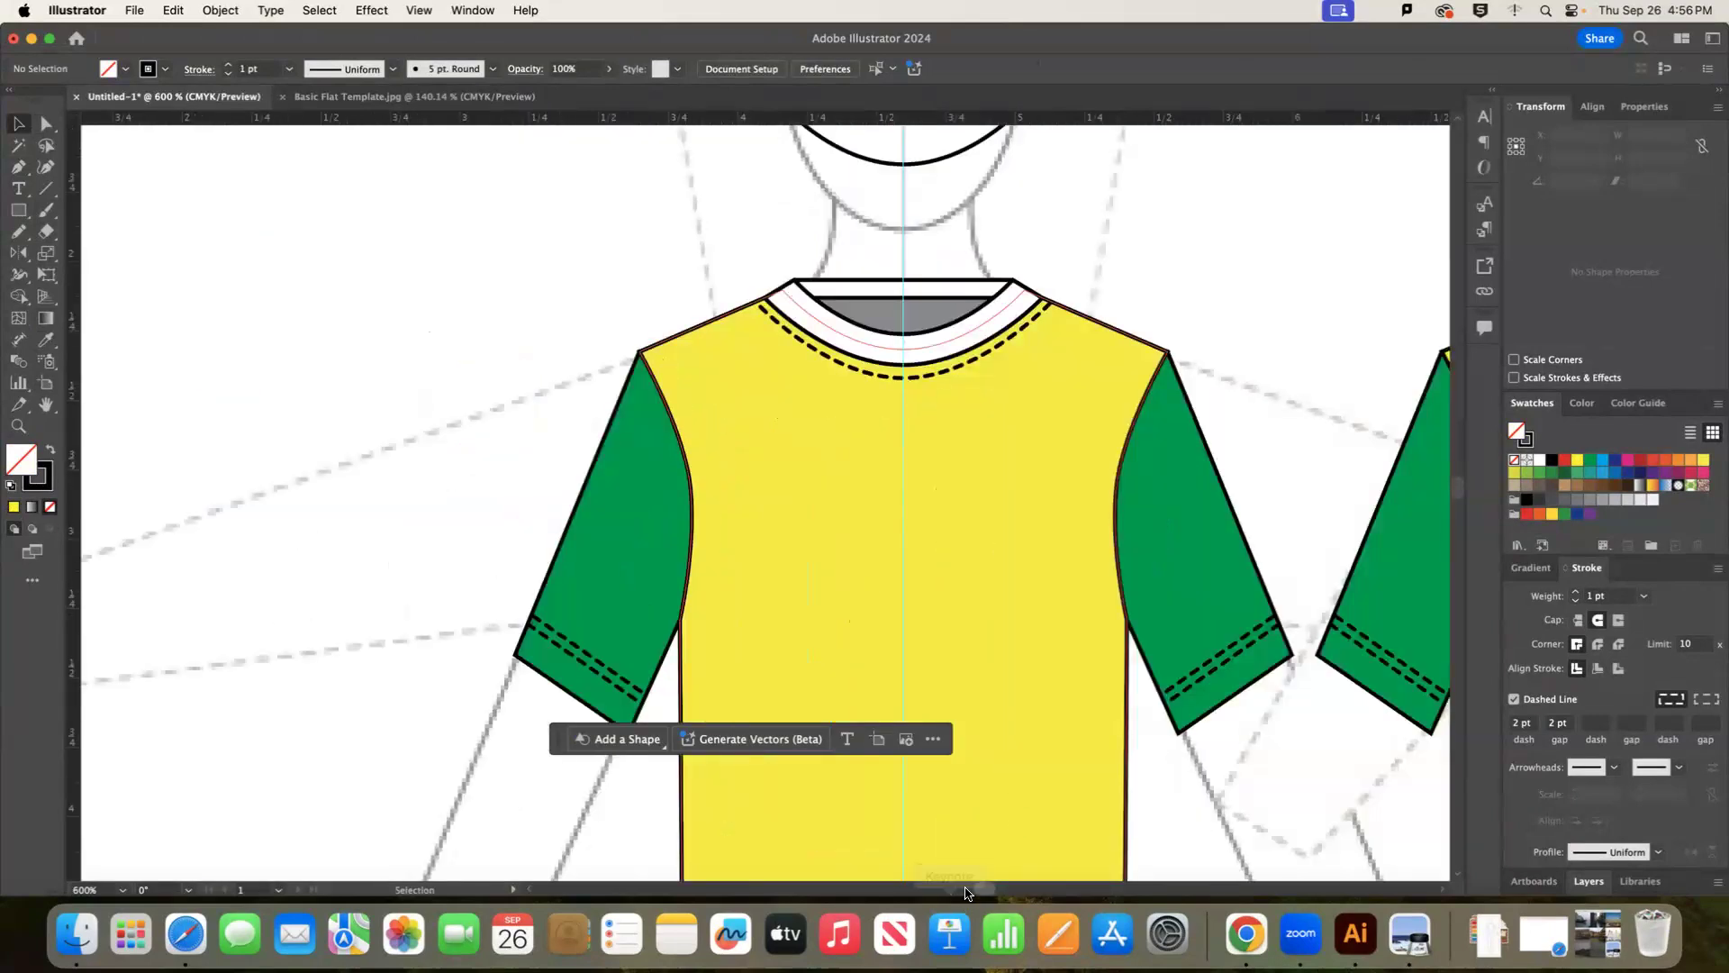
{"action": "scroll", "coordinate": [965, 892], "scroll_direction": "left", "scroll_amount": 10}
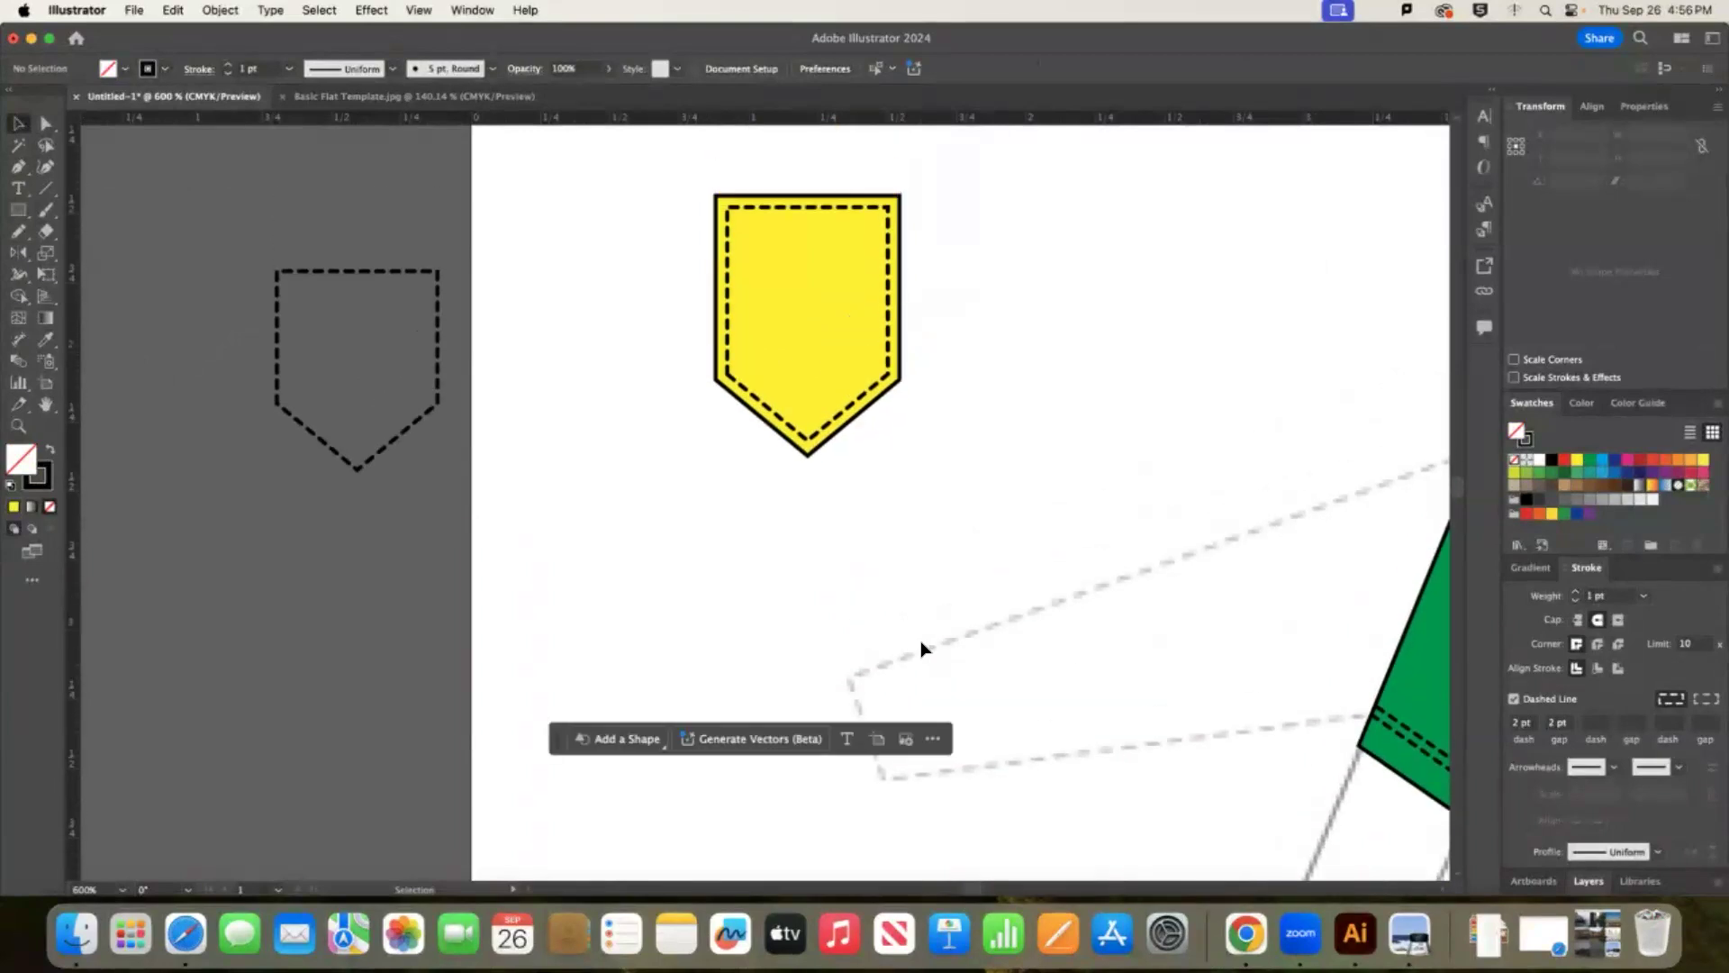
{"action": "scroll", "coordinate": [923, 648], "scroll_direction": "up", "scroll_amount": 2}
{"action": "left_click", "coordinate": [47, 120]}
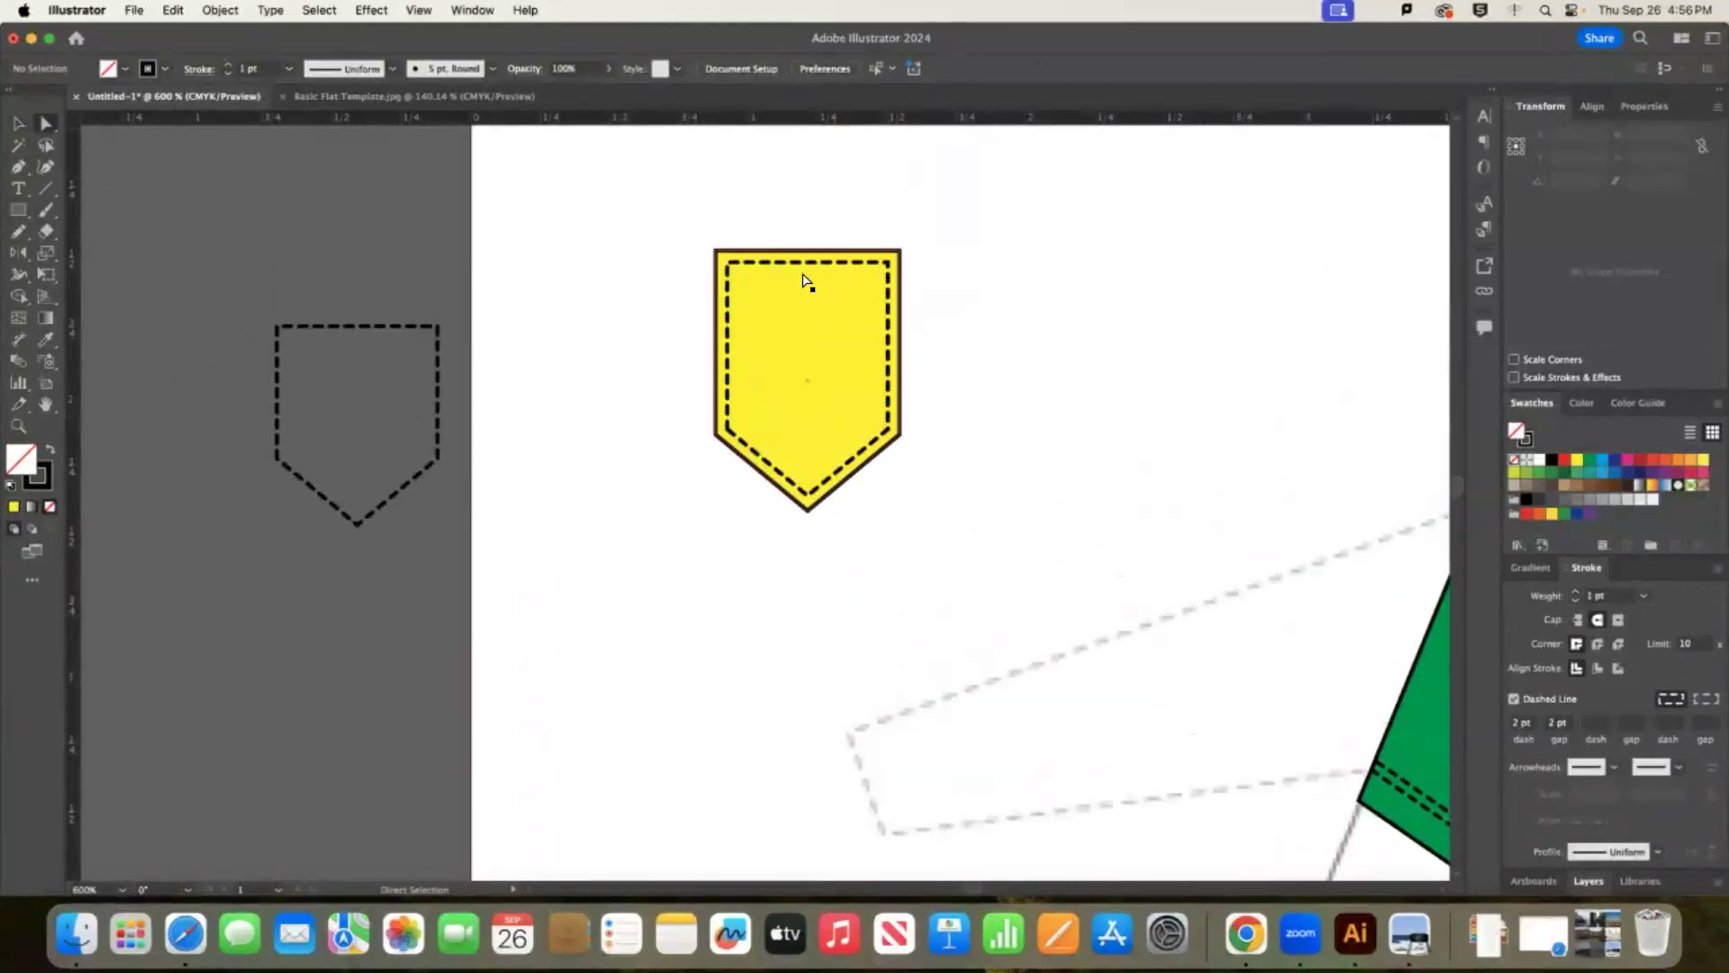
{"action": "left_click", "coordinate": [728, 263]}
{"action": "left_click", "coordinate": [888, 263], "text": "shift"}
{"action": "left_click_drag", "start_coordinate": [888, 263], "coordinate": [887, 313]}
{"action": "left_click", "coordinate": [178, 201]}
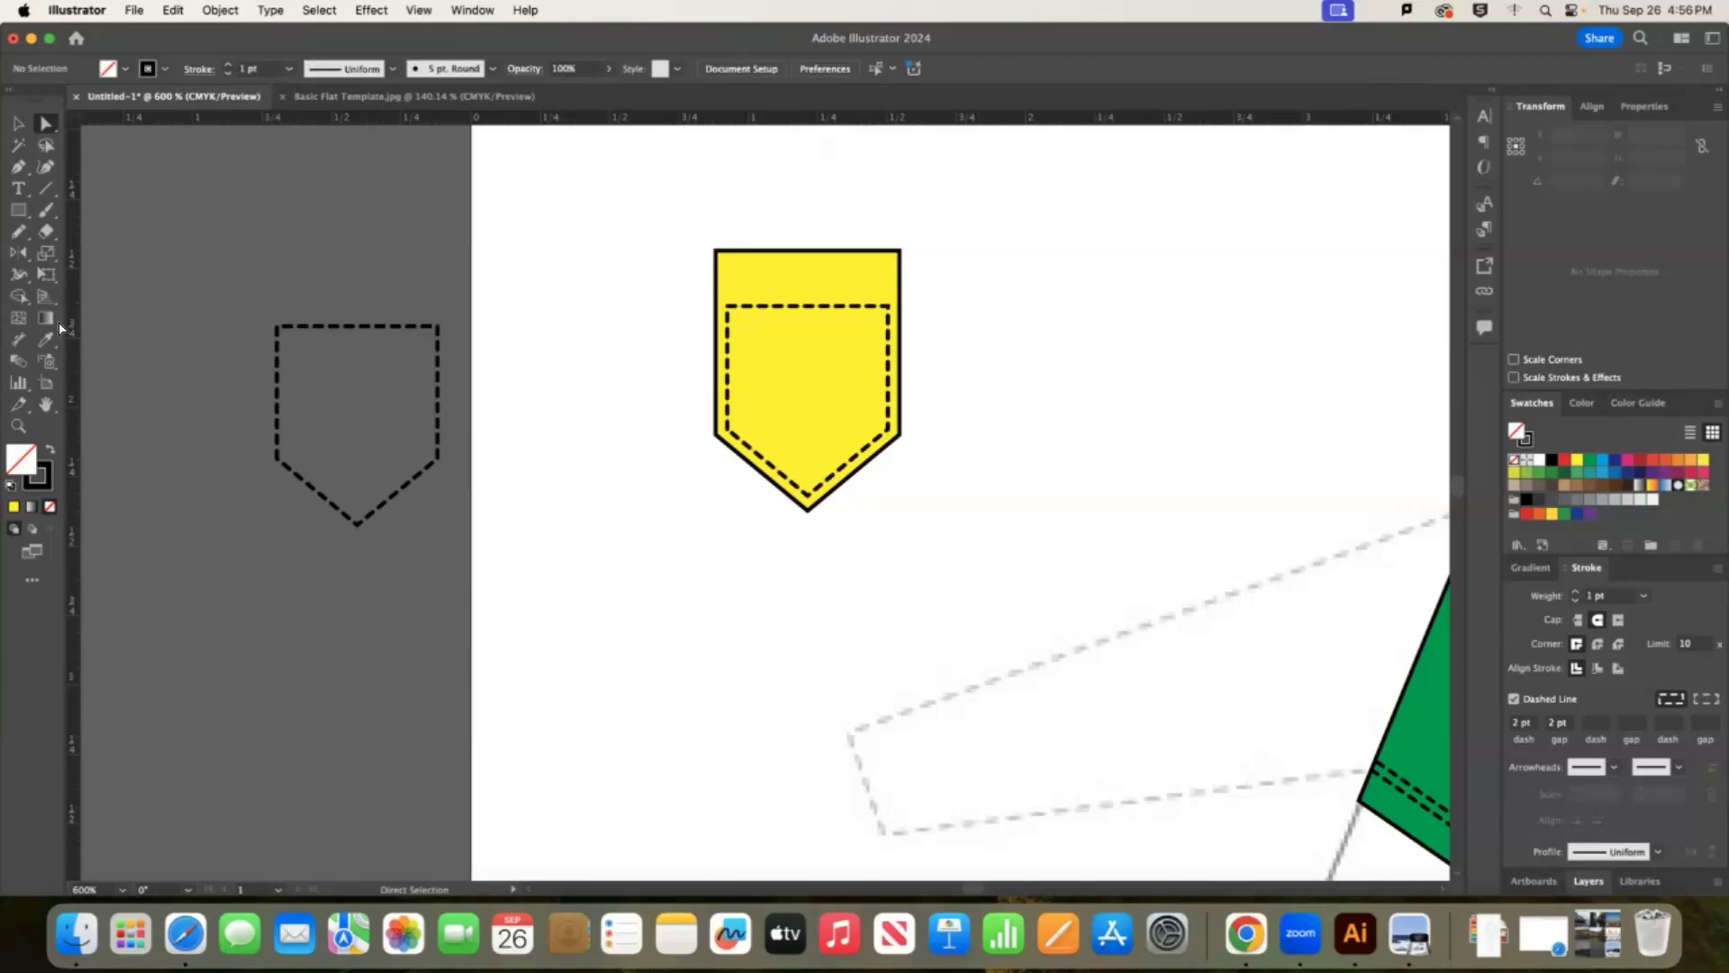
Draw two vertical dashed lines about 0.2 in long with the Line Segment tool, joining the stitching's upper corners to the pocket's top edge.
{"action": "key", "text": "backslash"}
{"action": "left_click_drag", "start_coordinate": [727, 305], "coordinate": [727, 250]}
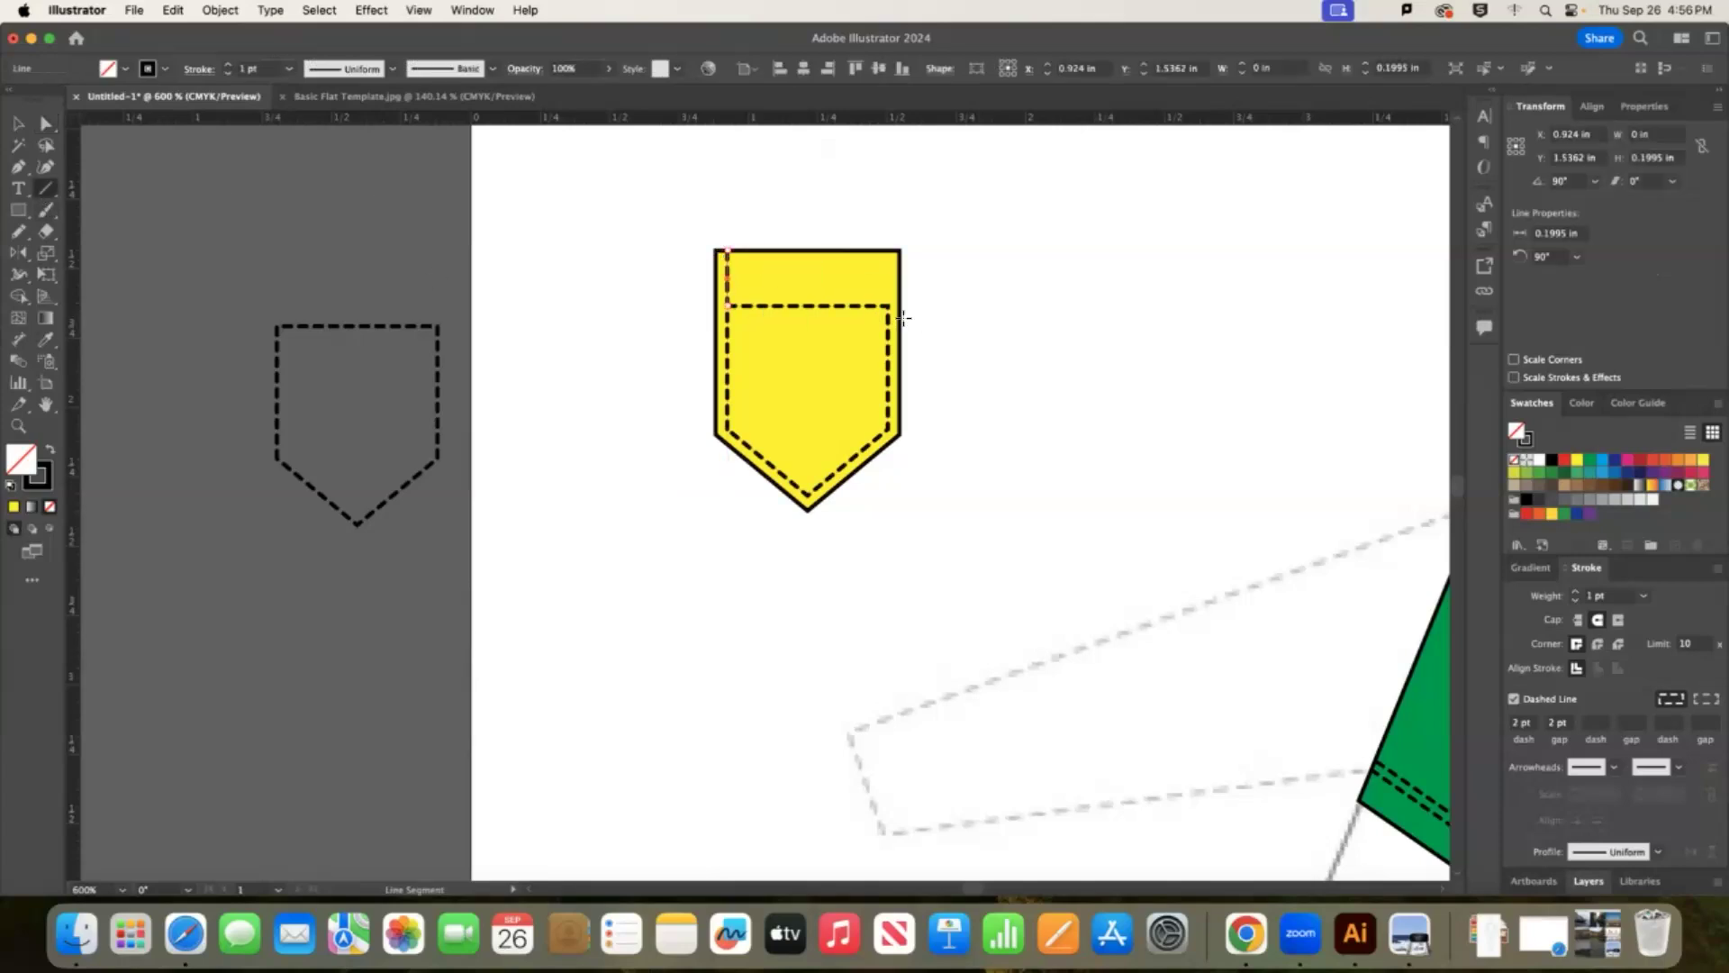
{"action": "left_click_drag", "start_coordinate": [888, 305], "coordinate": [888, 250]}
{"action": "left_click", "coordinate": [1018, 276]}
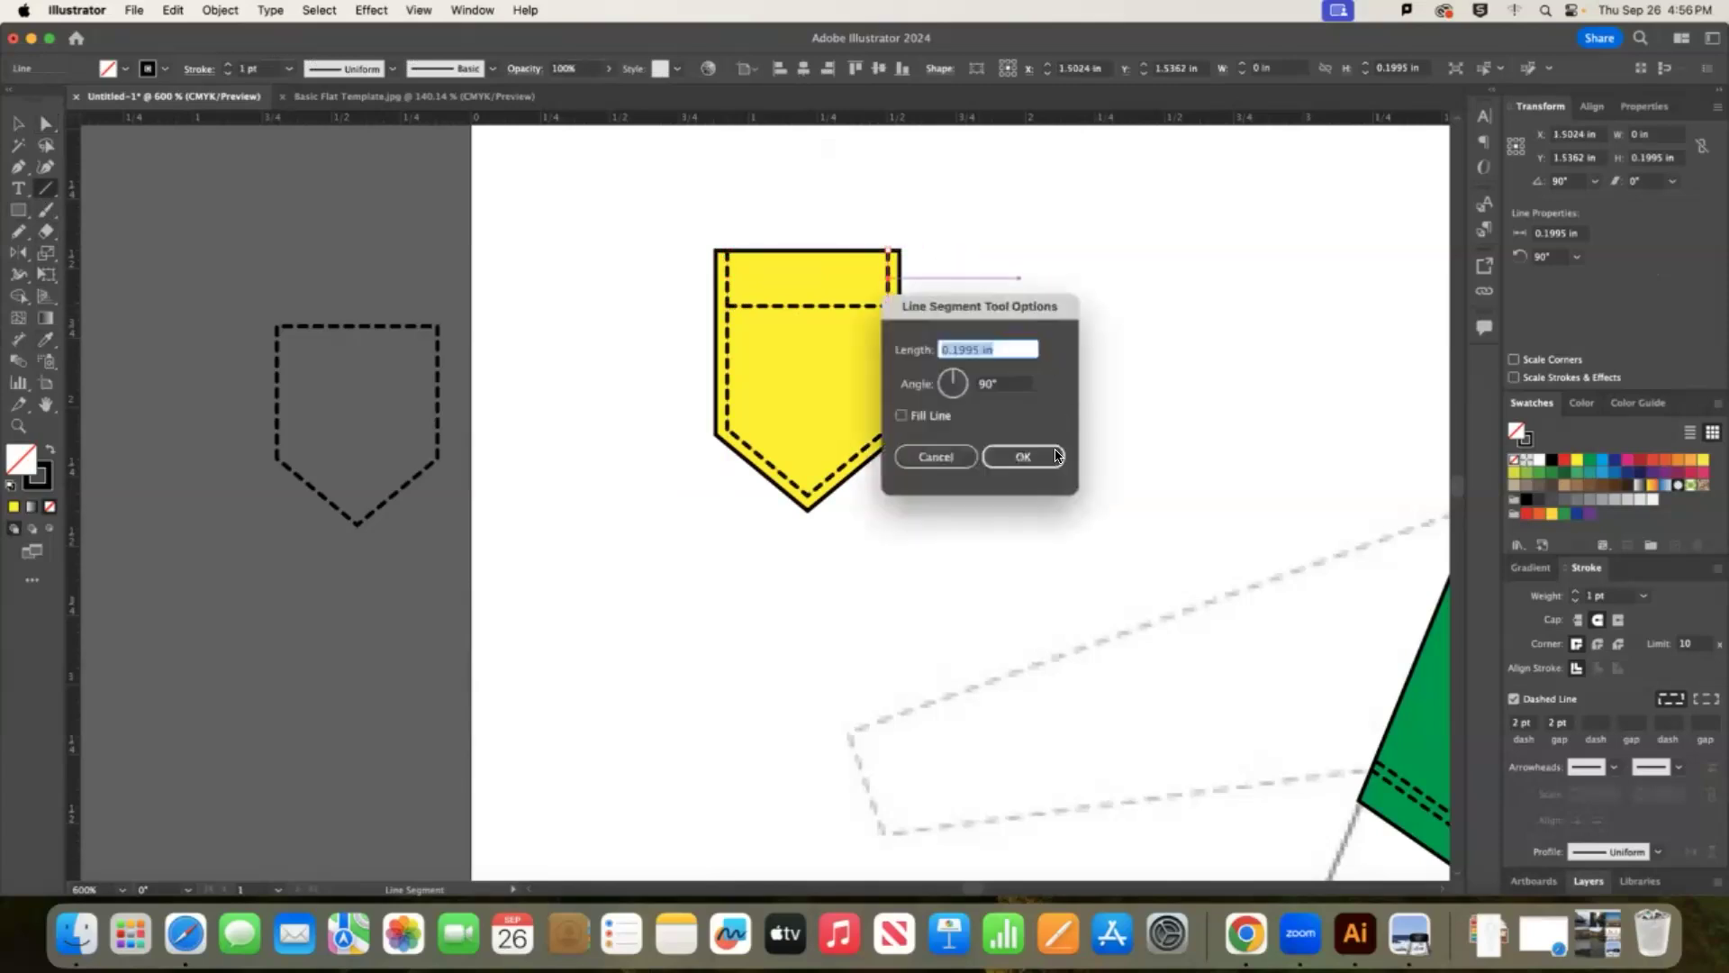
{"action": "left_click", "coordinate": [937, 456]}
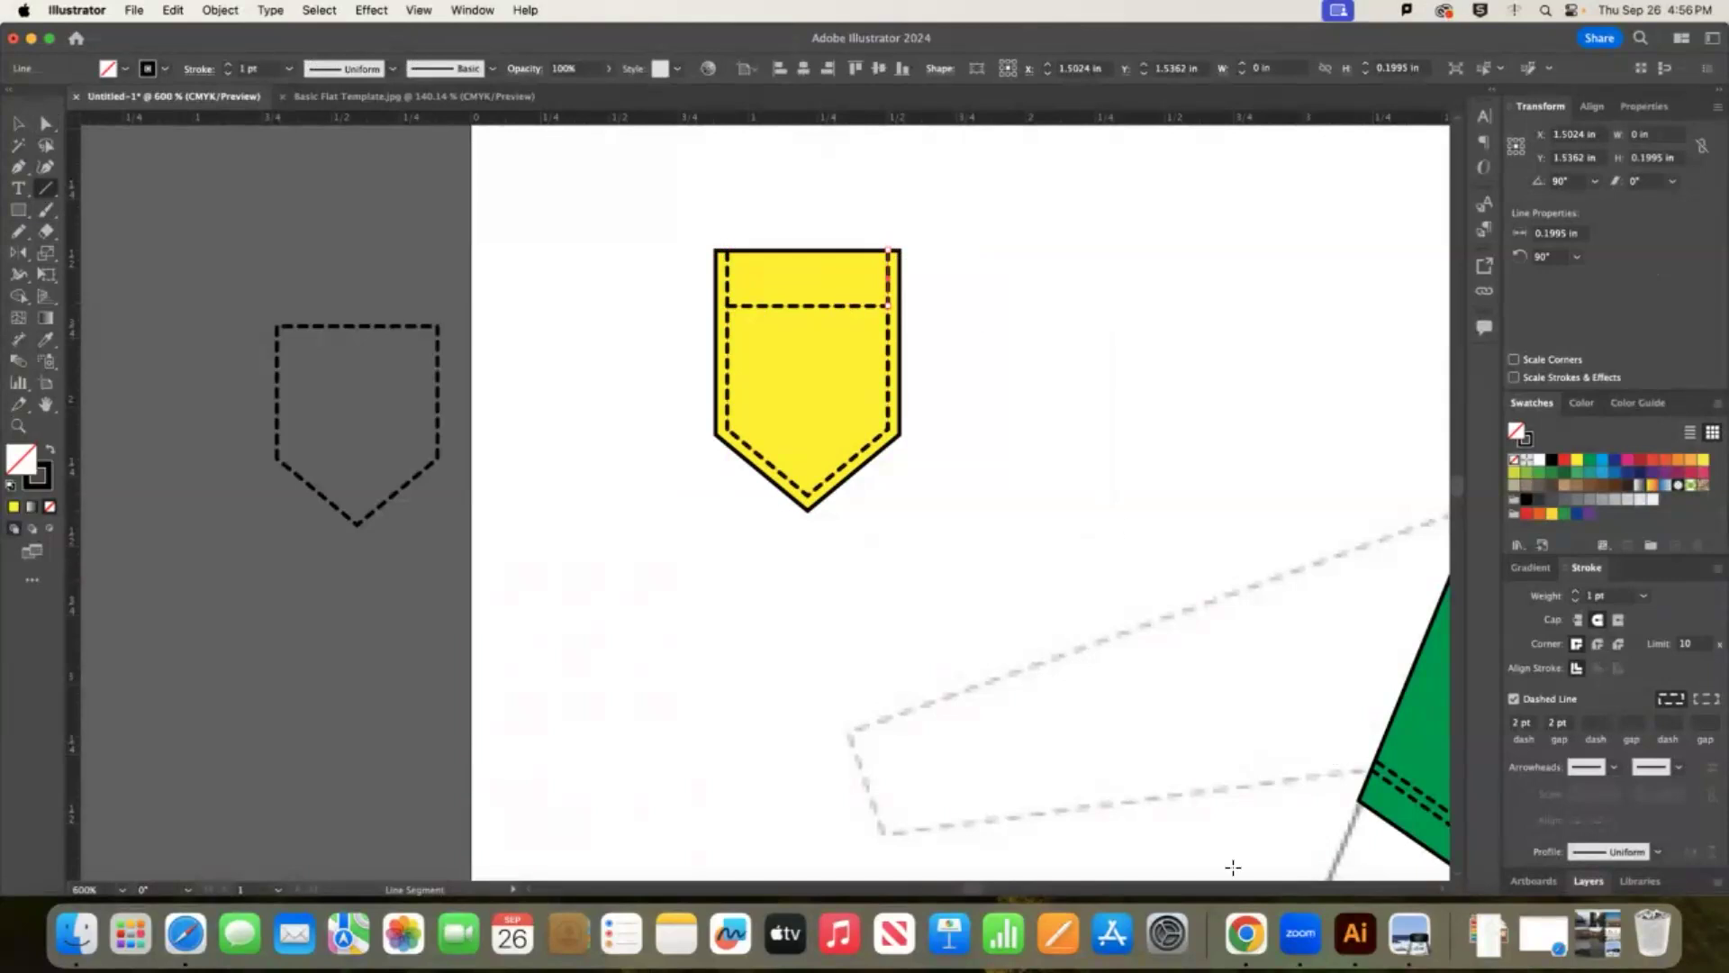
Switch to Chrome, search Google Images for "fashion flat collared shirt" and preview the Depositphotos and Alamy polo shirt flats.
{"action": "left_click", "coordinate": [1247, 932]}
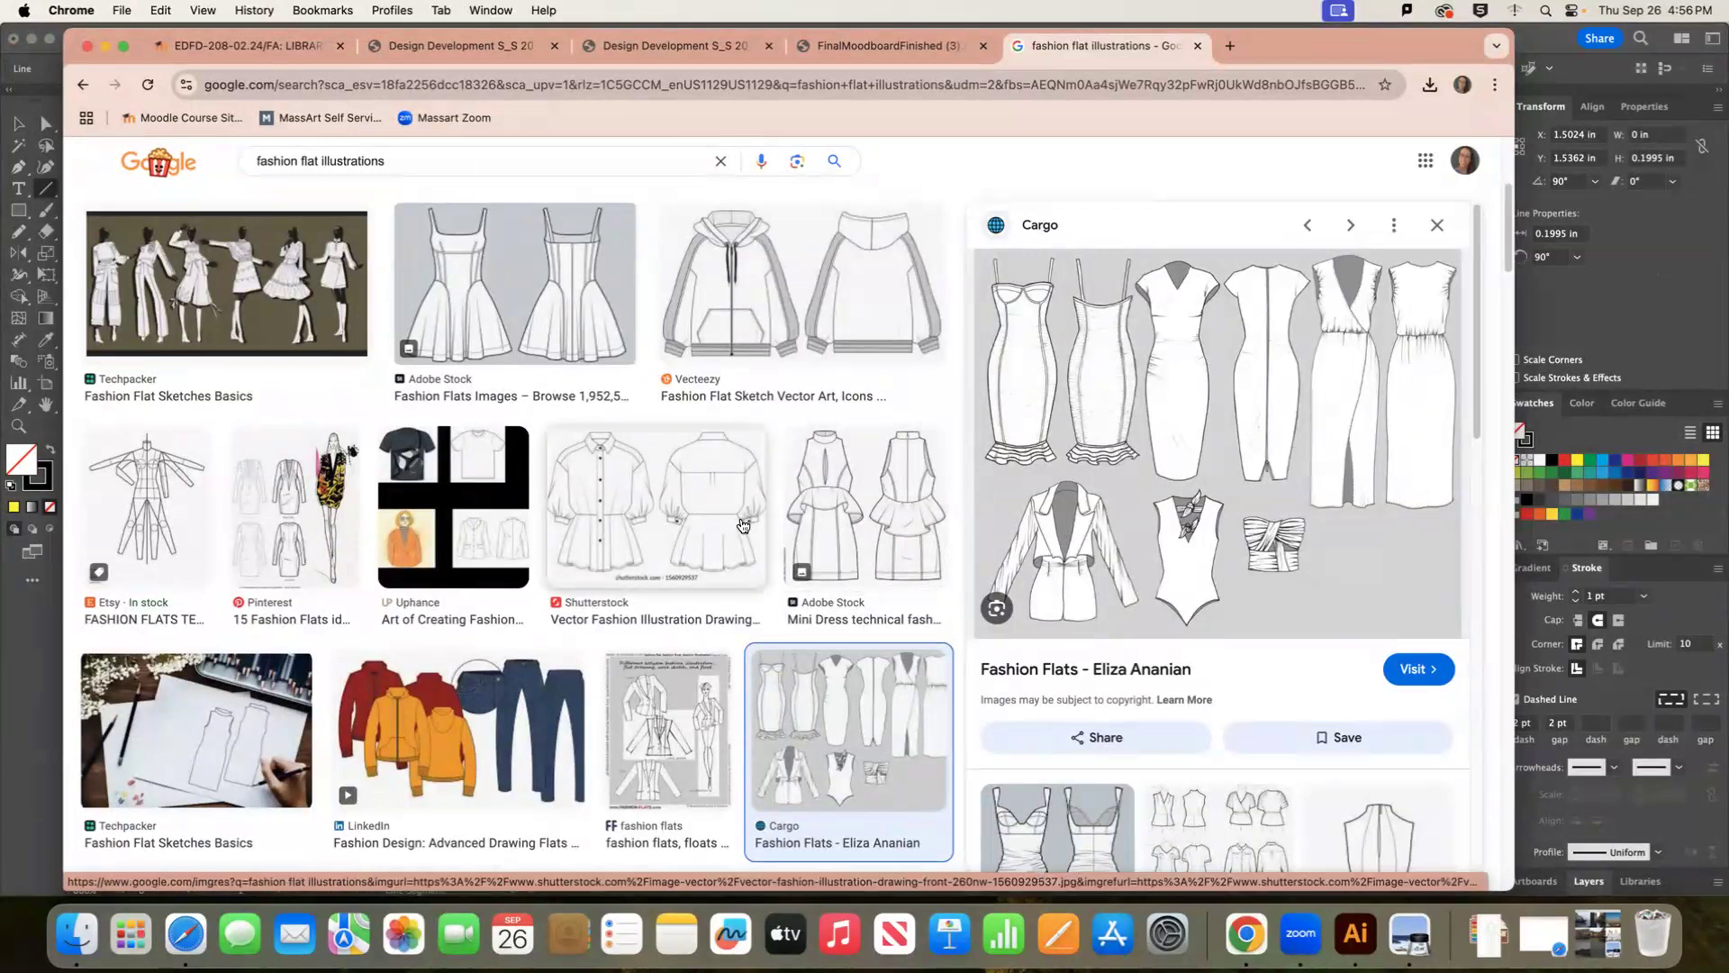
{"action": "scroll", "coordinate": [742, 525], "scroll_direction": "up", "scroll_amount": 1}
{"action": "left_click", "coordinate": [387, 160]}
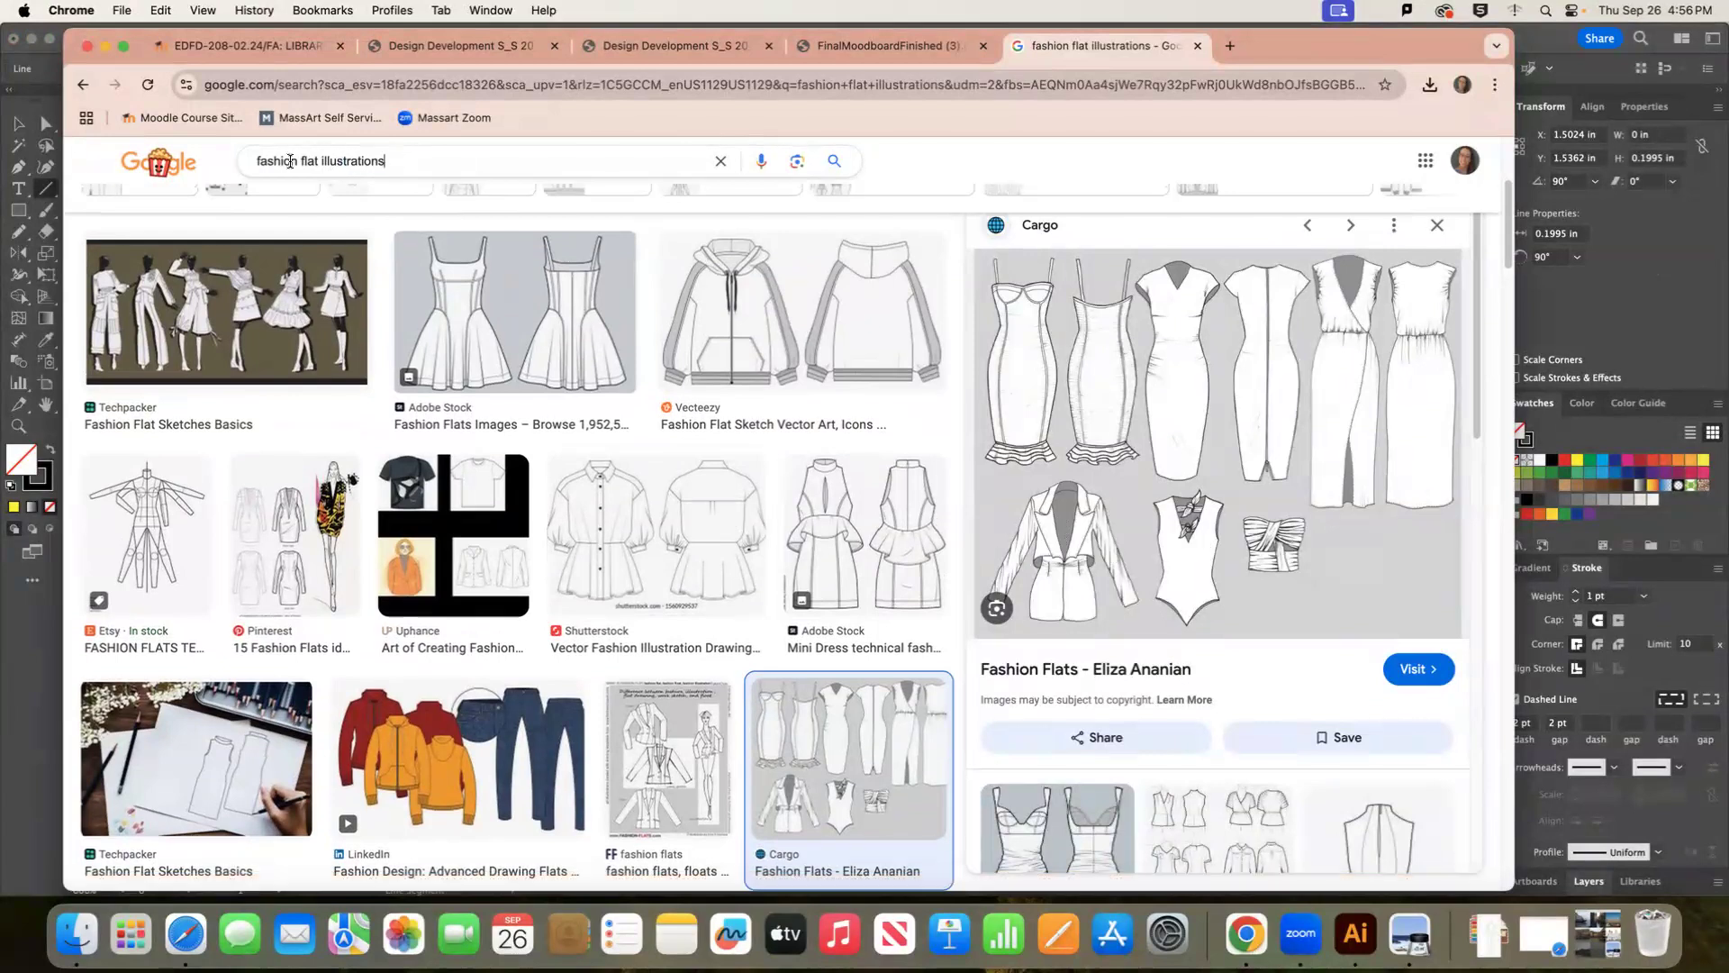
{"action": "left_click_drag", "start_coordinate": [386, 162], "coordinate": [325, 167]}
{"action": "type", "text": "collared shirt"}
{"action": "key", "text": "Return"}
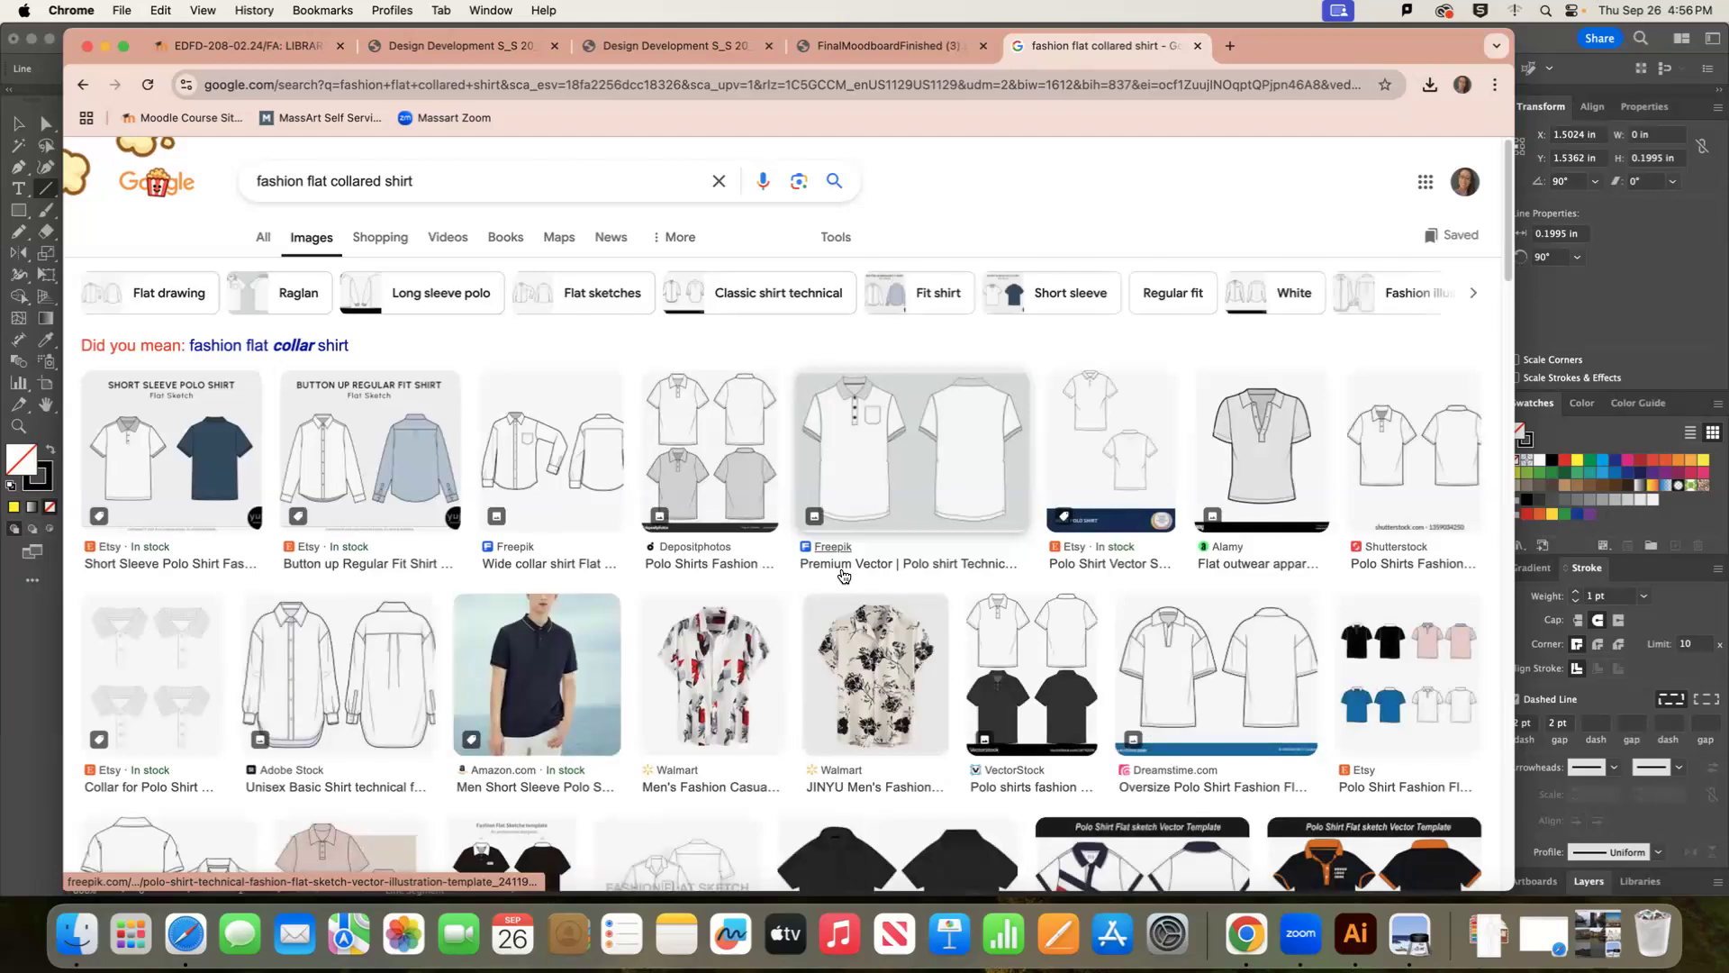
{"action": "left_click", "coordinate": [770, 528]}
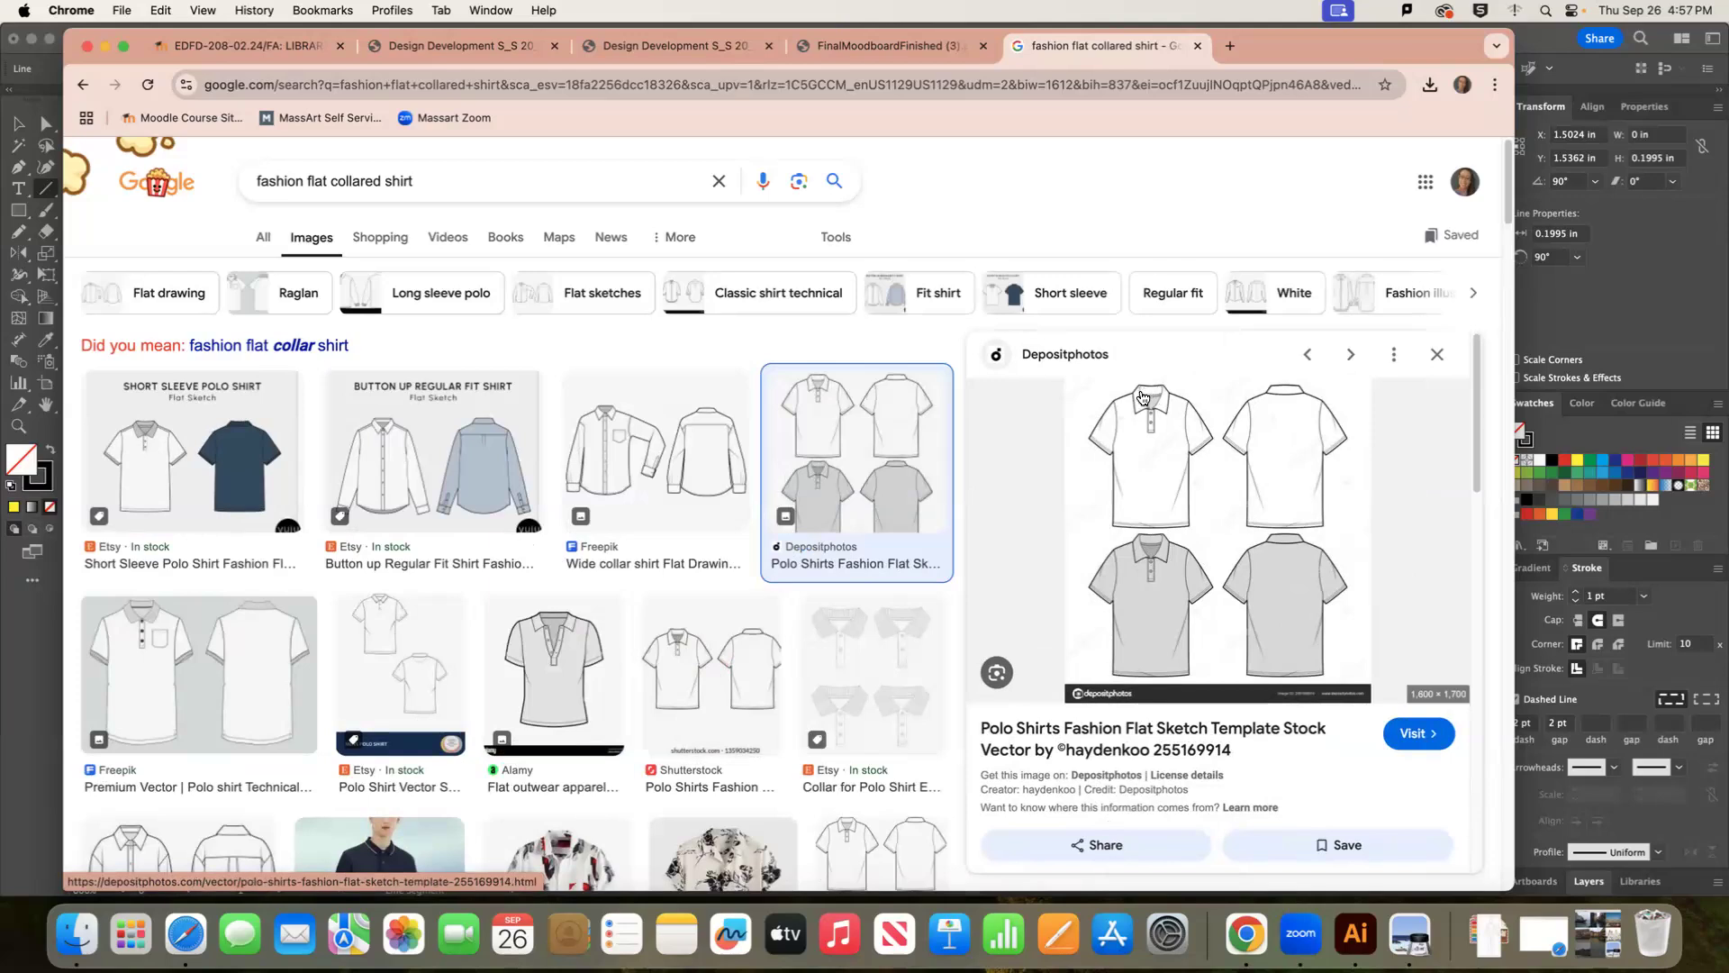
{"action": "left_click", "coordinate": [537, 682]}
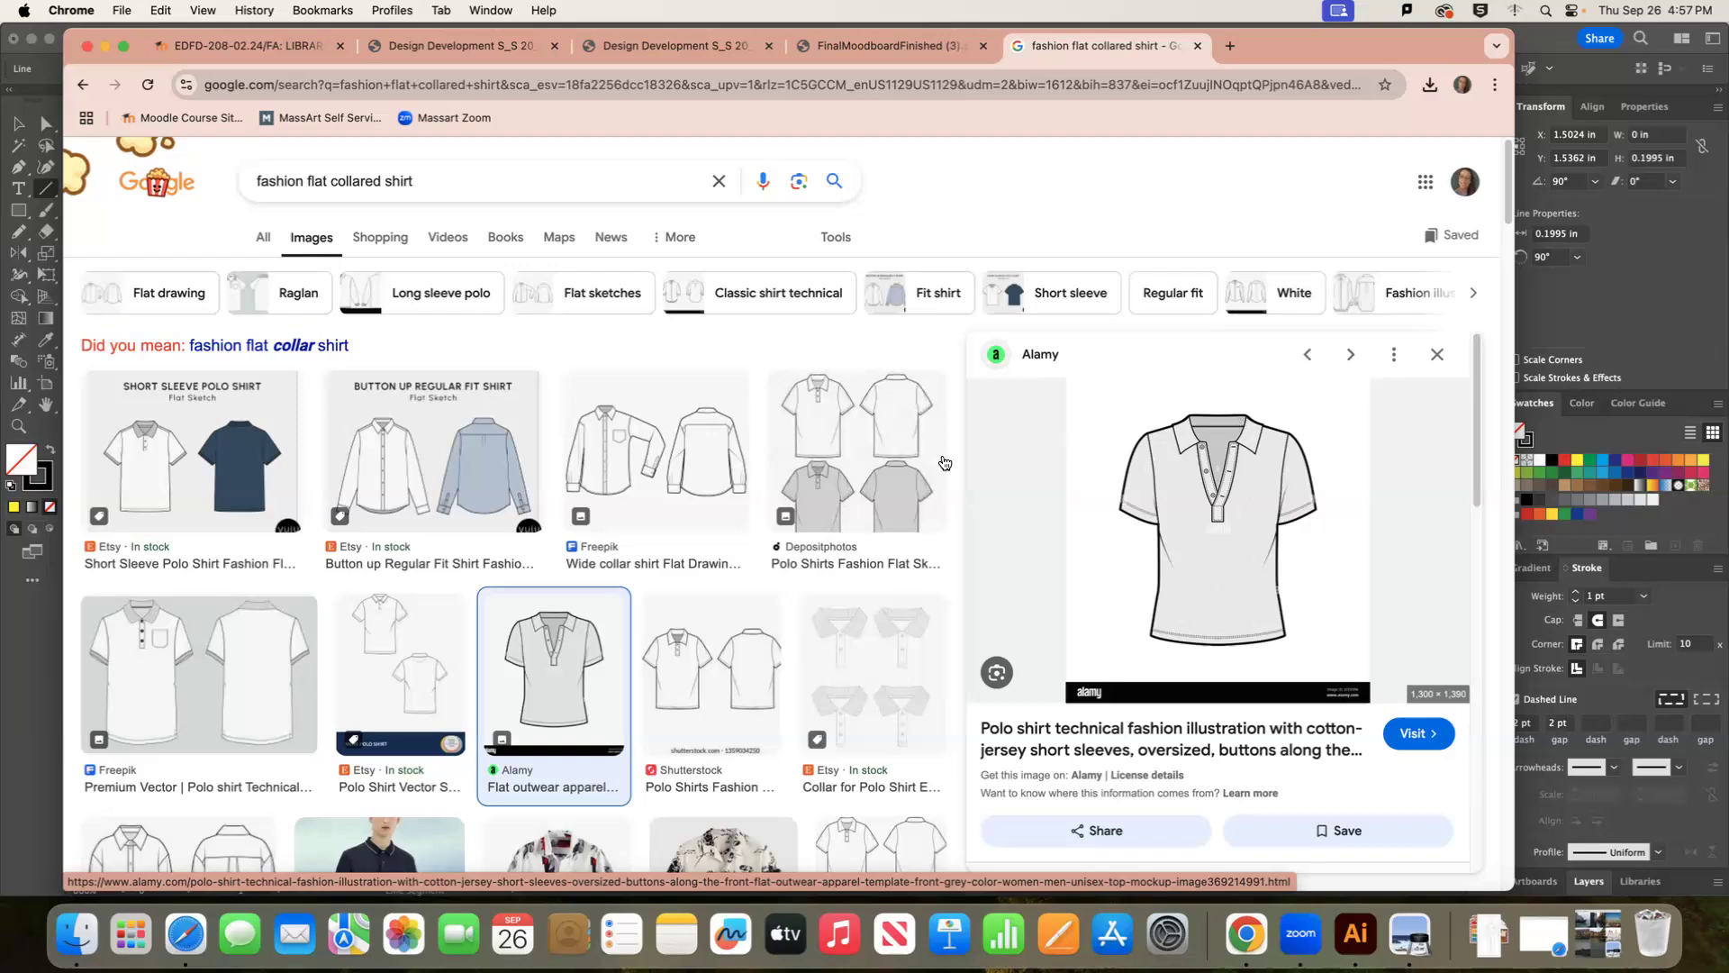
Search the images for "fashion flat hoods" and preview the Pinterest sheet of hoods, plackets and zippers.
{"action": "left_click_drag", "start_coordinate": [418, 181], "coordinate": [330, 182]}
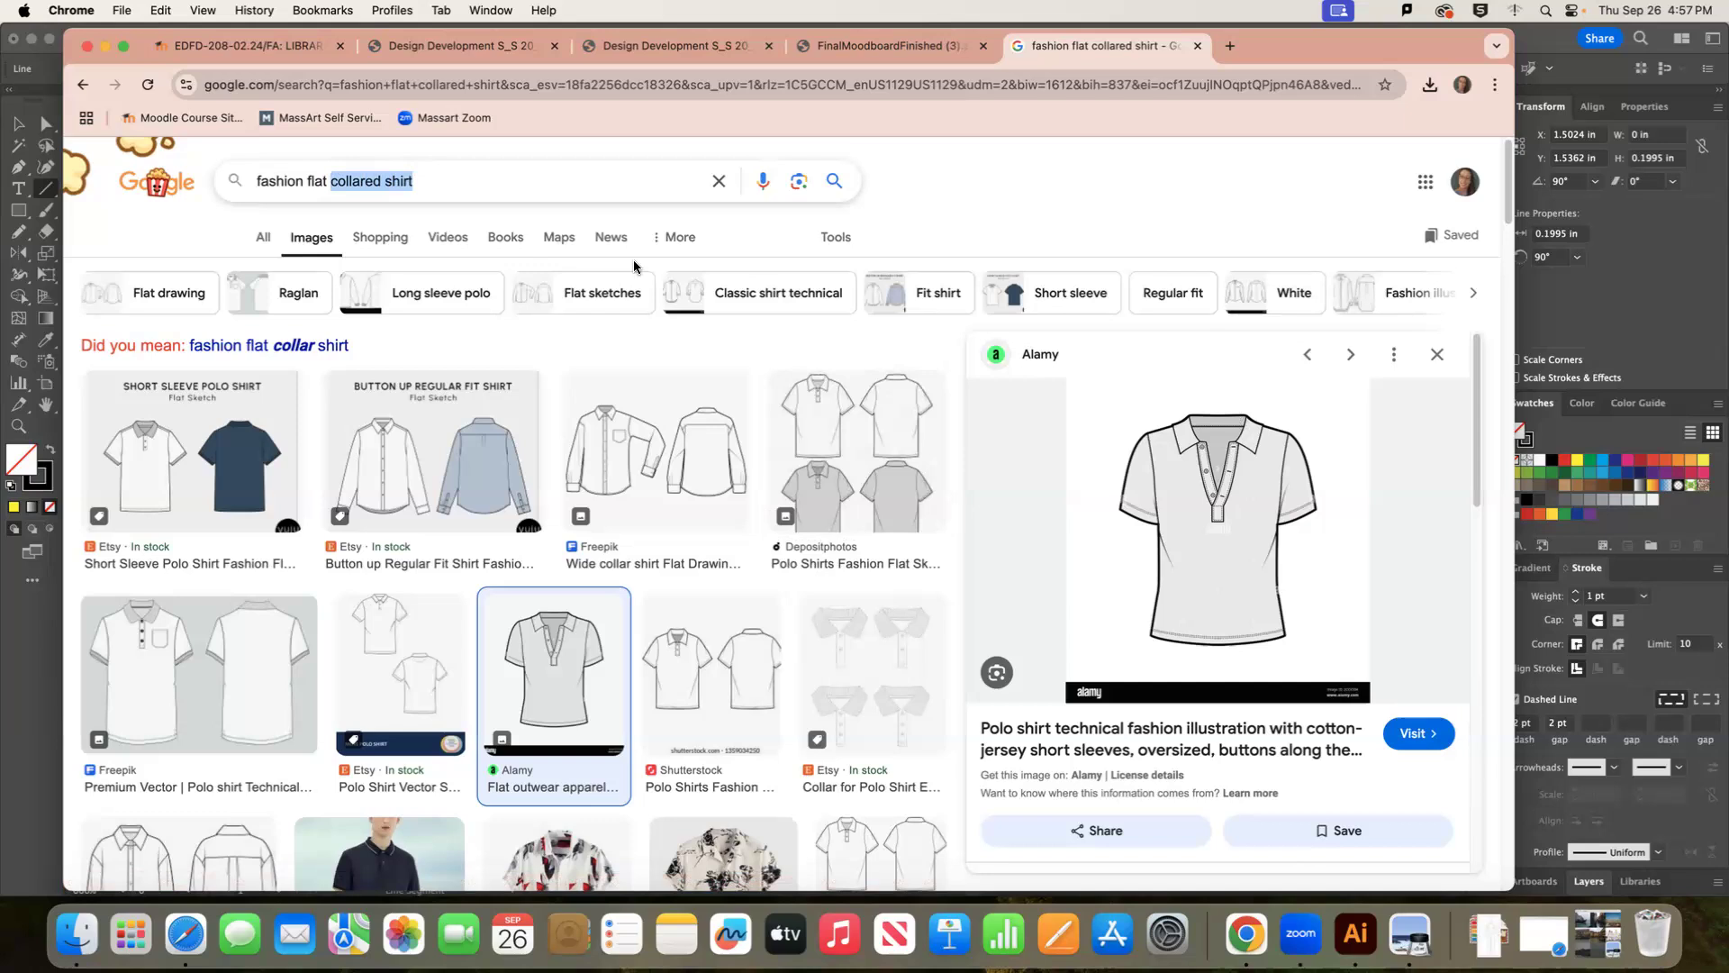
{"action": "type", "text": "hoods"}
{"action": "key", "text": "Return"}
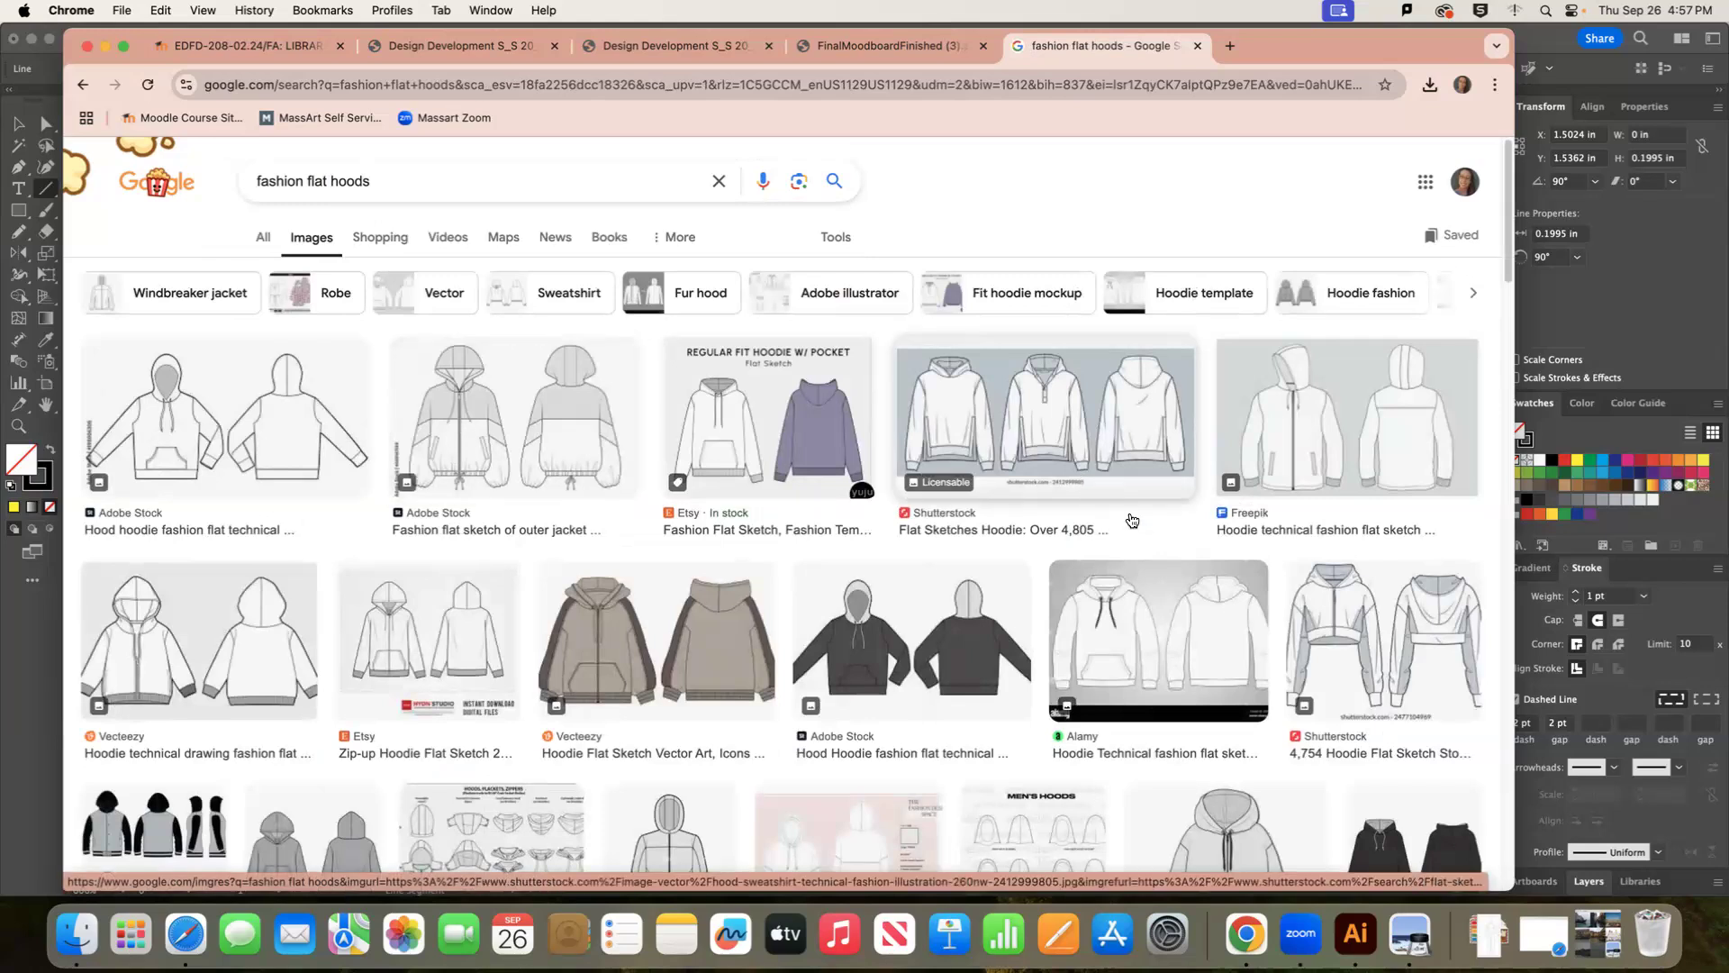
{"action": "scroll", "coordinate": [1112, 594], "scroll_direction": "down", "scroll_amount": 5}
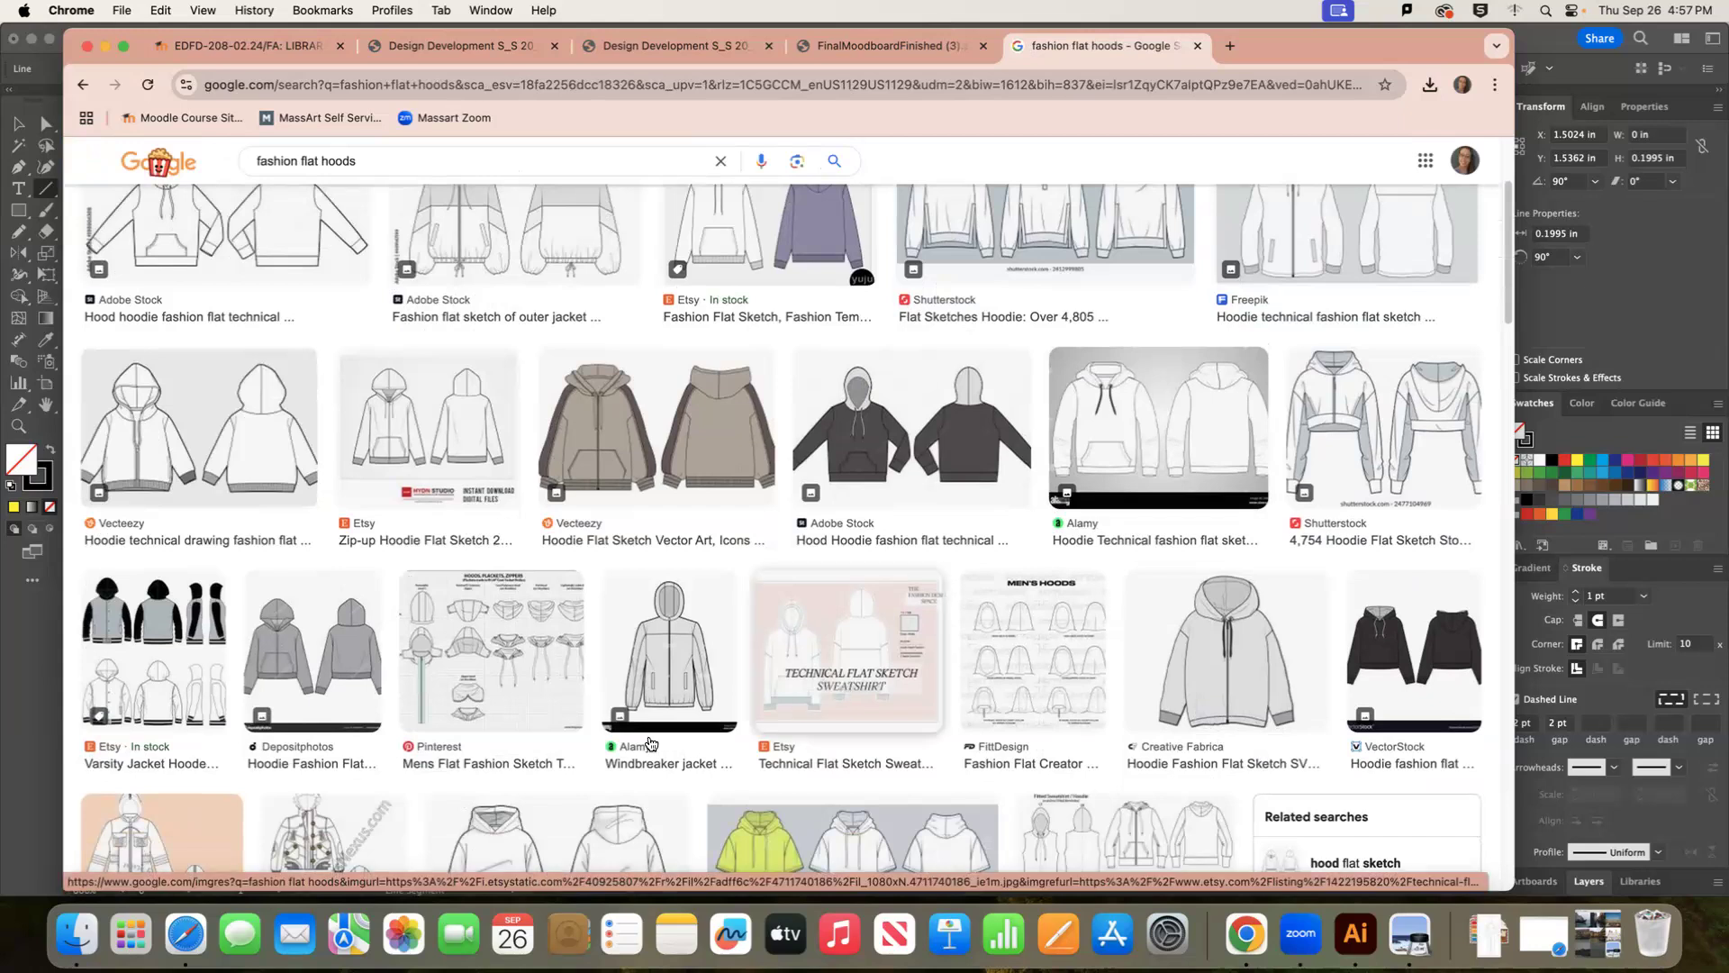
{"action": "left_click", "coordinate": [491, 650]}
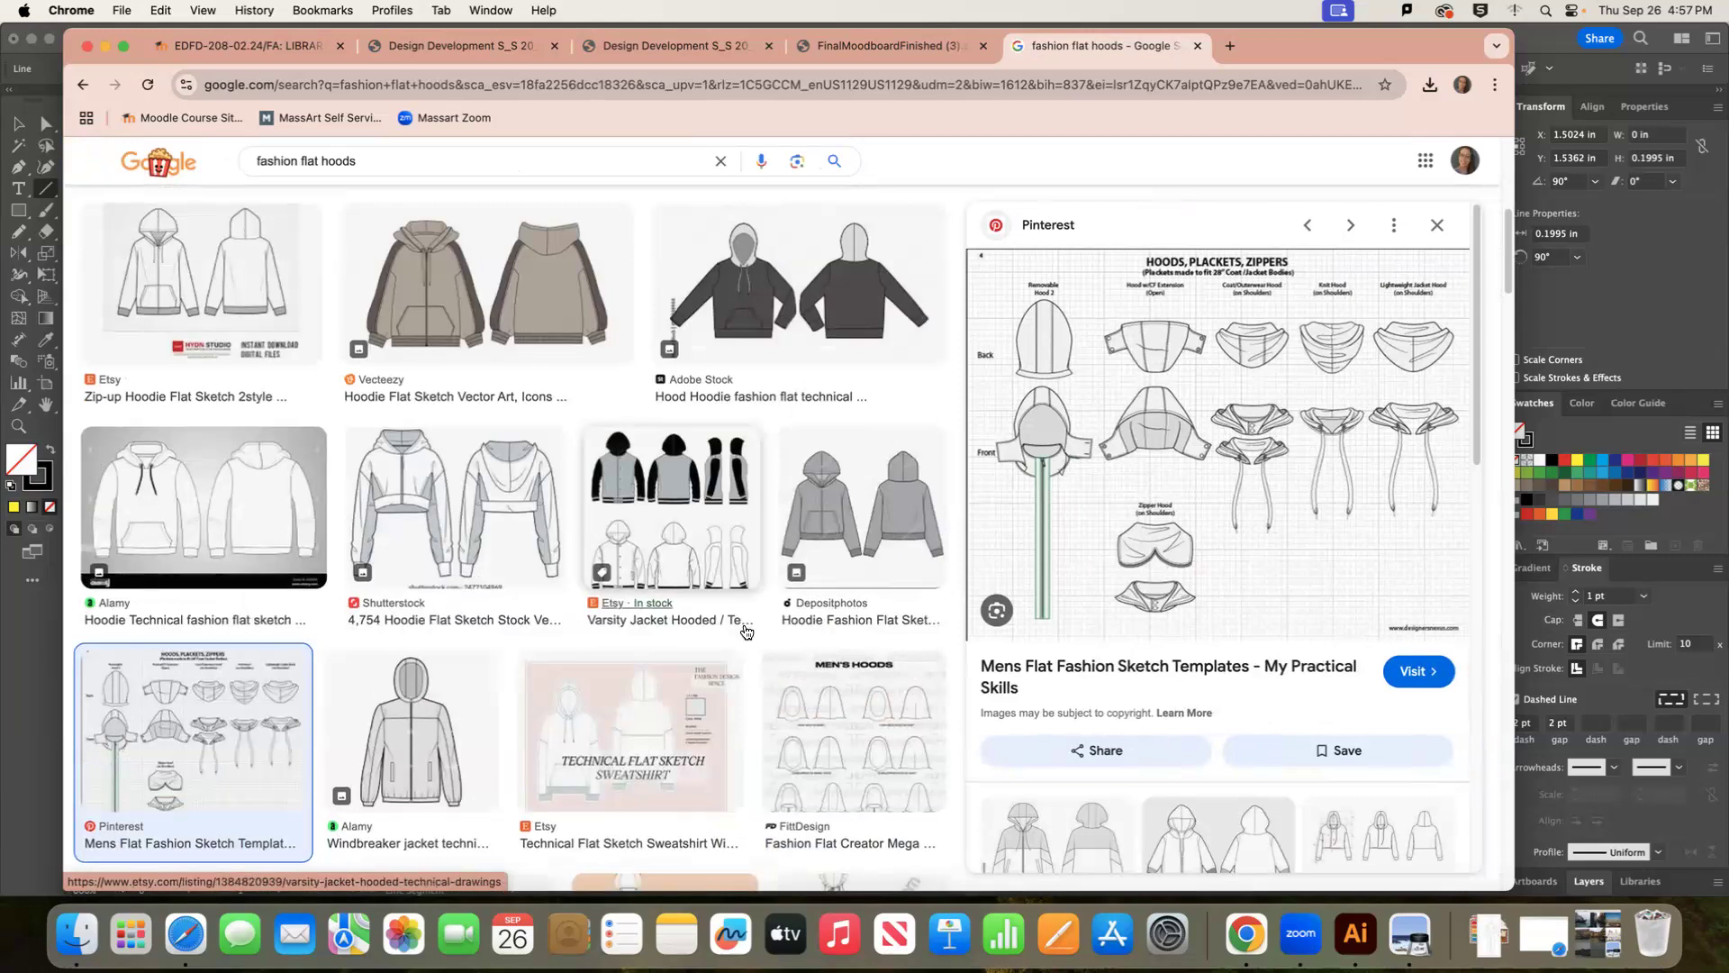
{"action": "scroll", "coordinate": [745, 631], "scroll_direction": "up", "scroll_amount": 10}
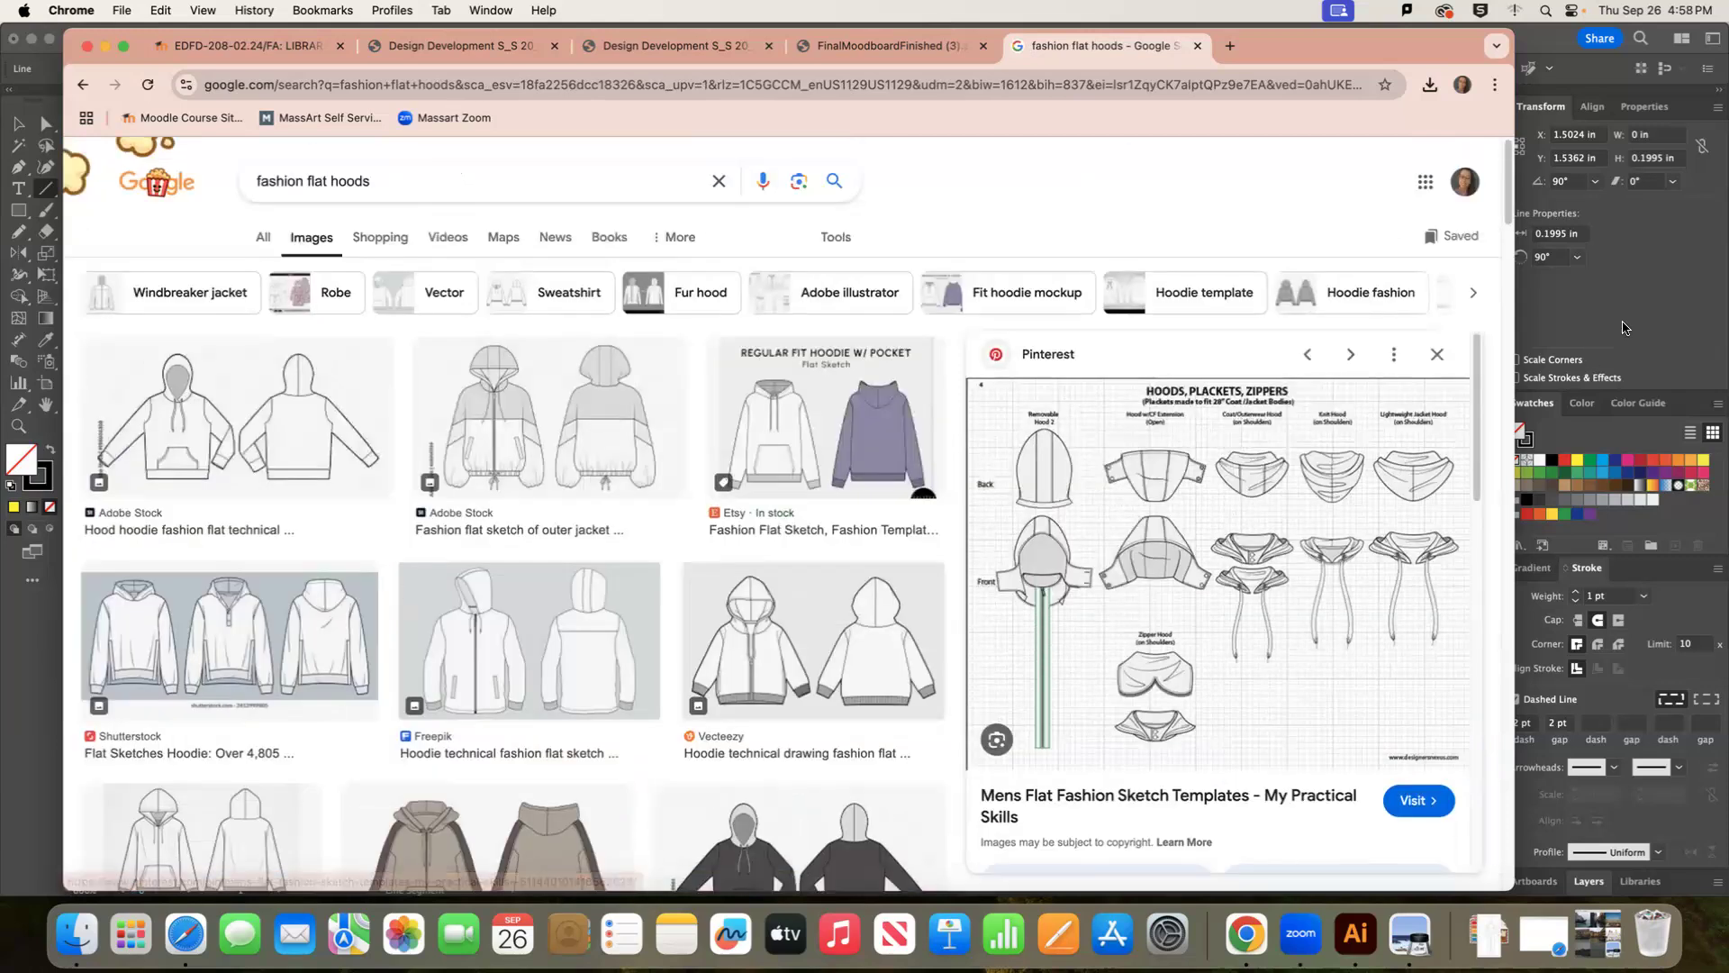
Switch back to Illustrator, add a new layer above Layer 2, and lock and hide Layer 2.
{"action": "left_click", "coordinate": [1623, 327]}
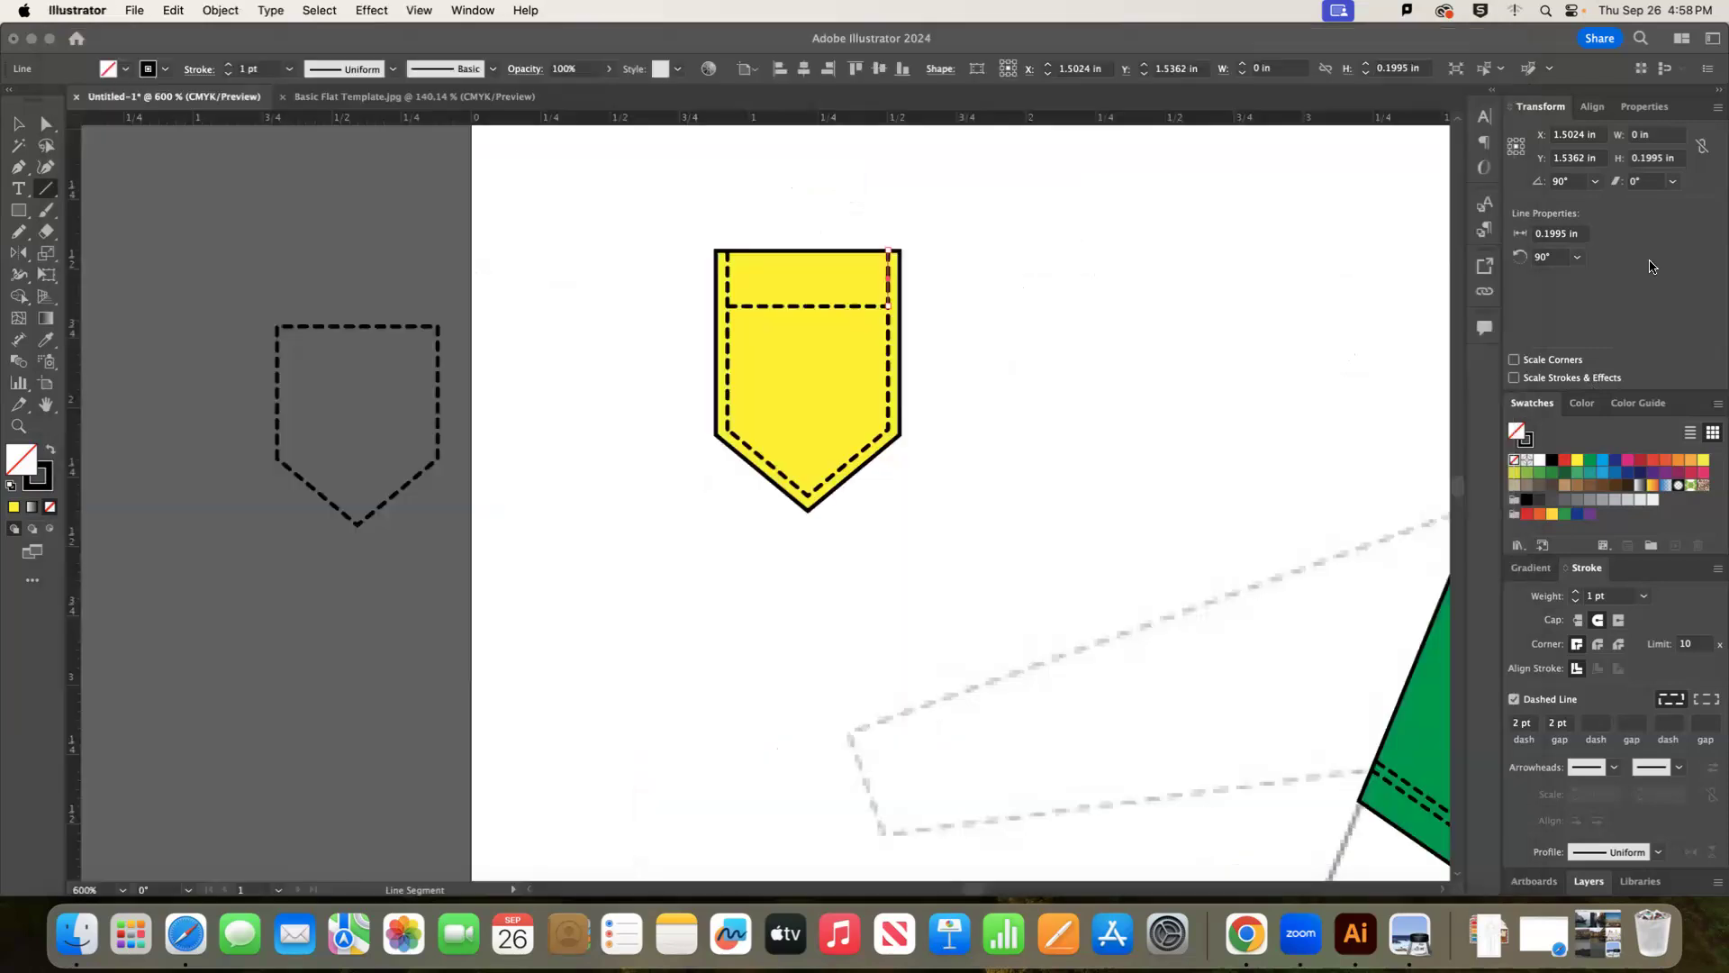
{"action": "left_click", "coordinate": [19, 120]}
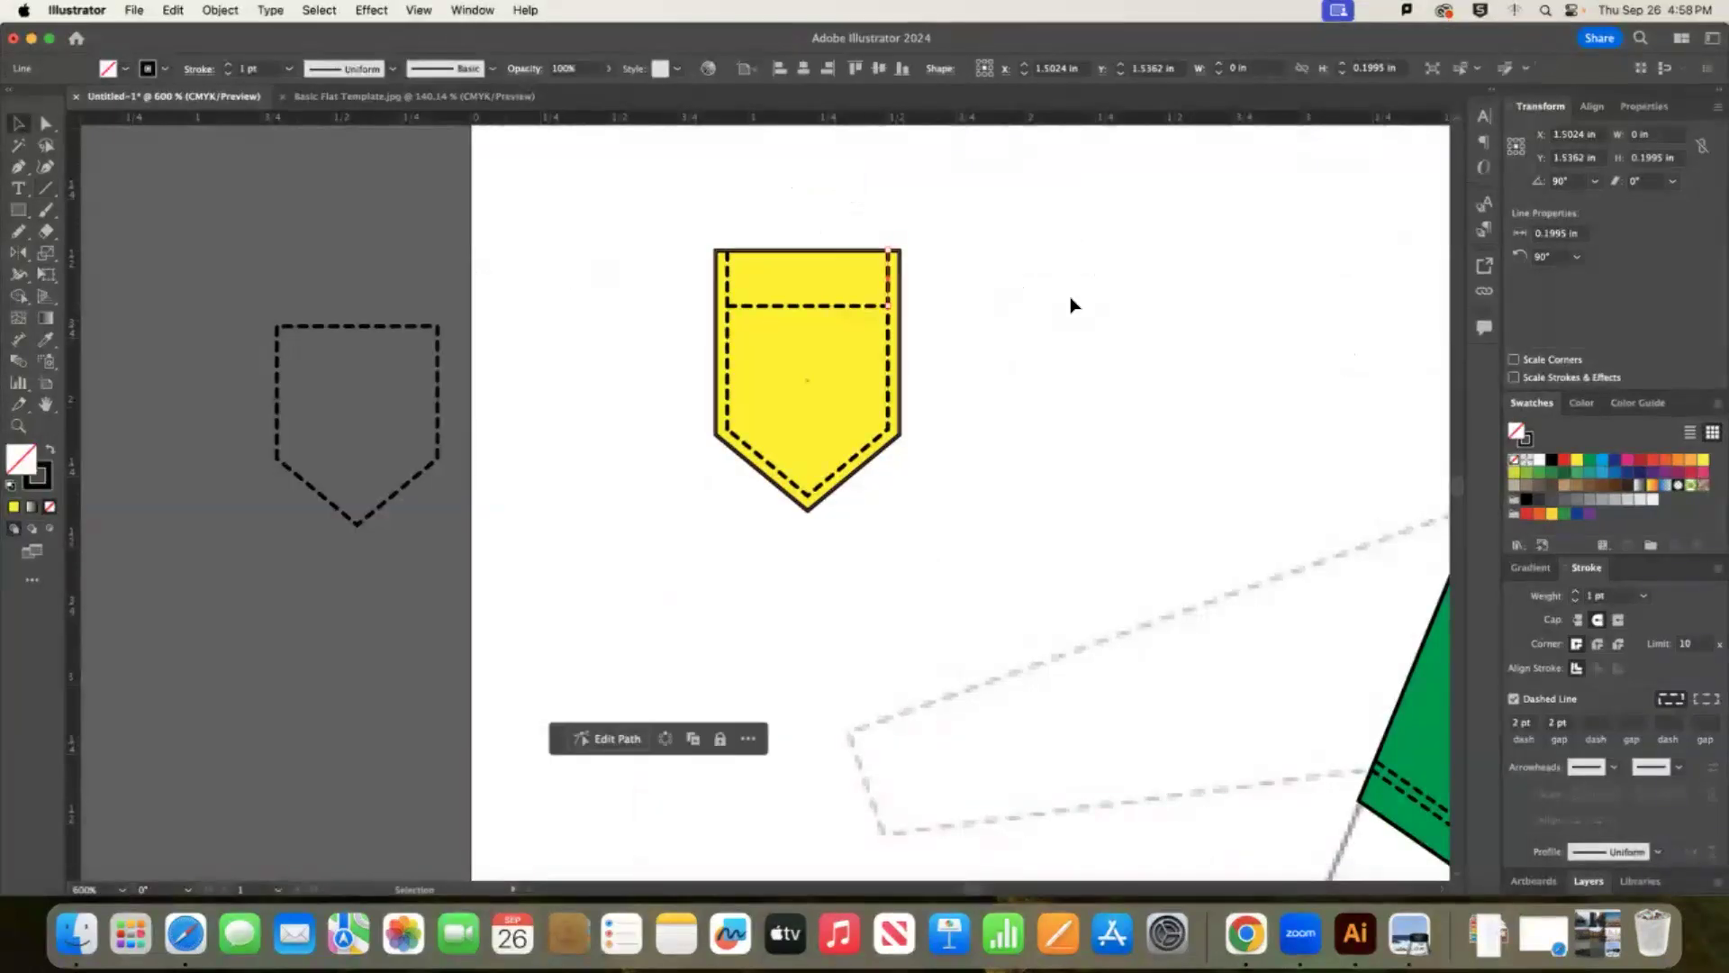
{"action": "left_click", "coordinate": [1072, 301]}
{"action": "left_click_drag", "start_coordinate": [946, 892], "coordinate": [984, 887]}
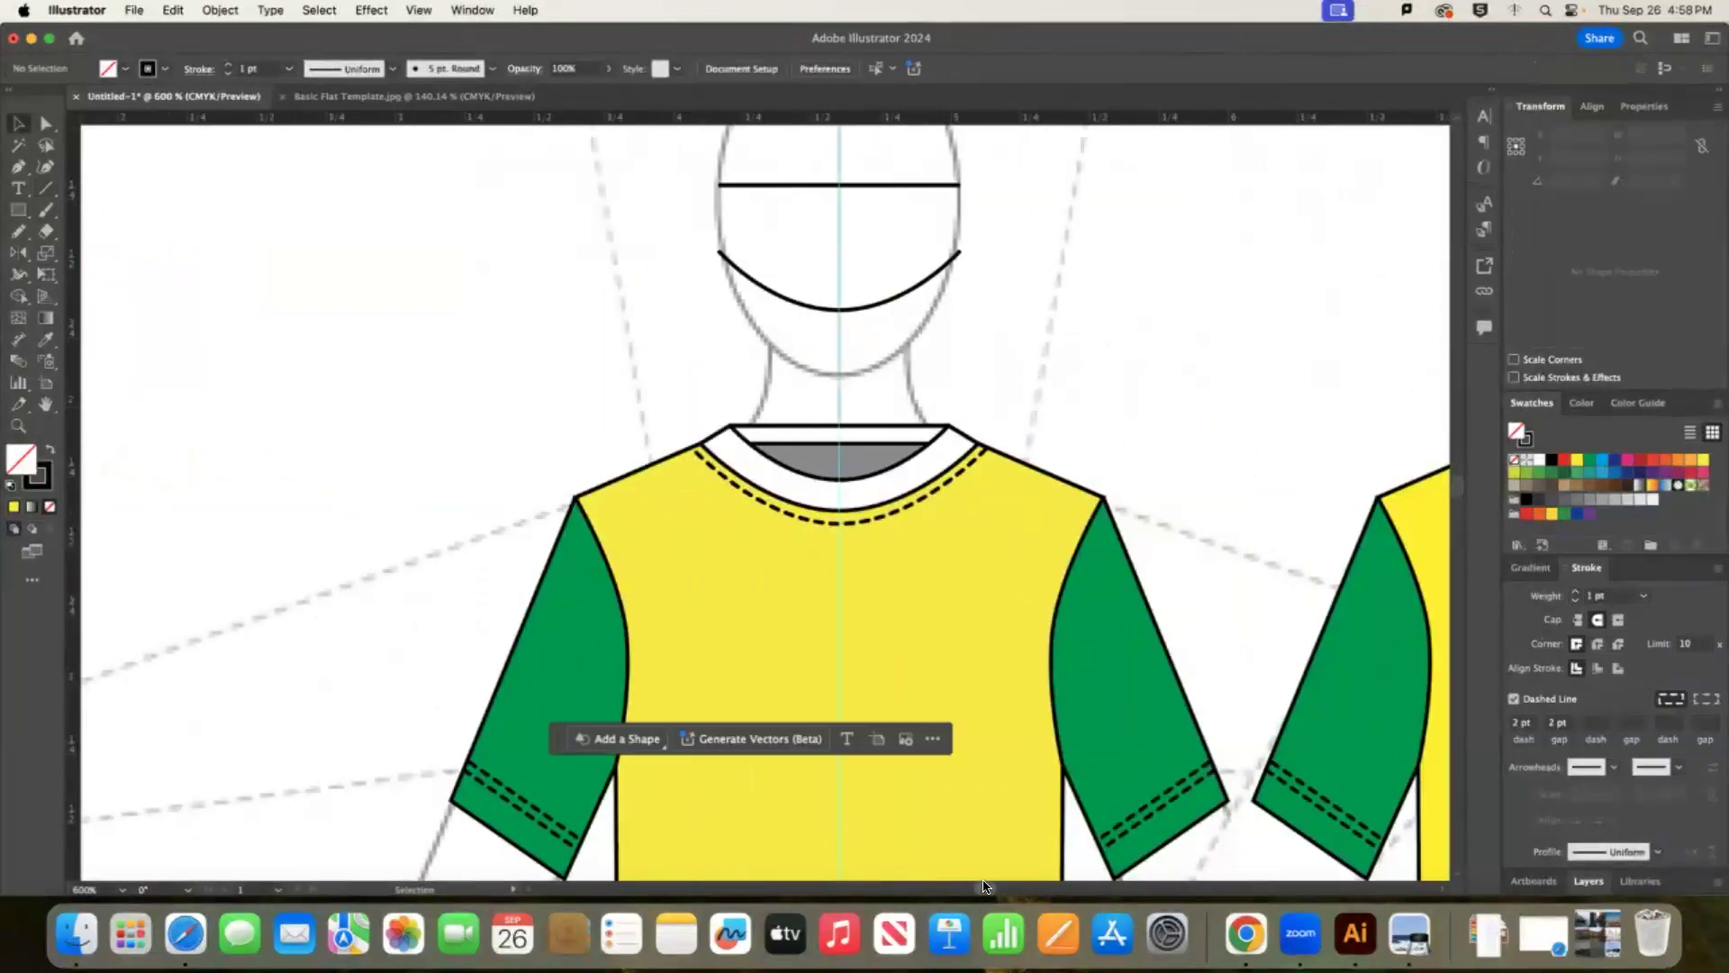
{"action": "key", "text": "super+minus"}
{"action": "key", "text": "super+minus"}
{"action": "key", "text": "super+minus"}
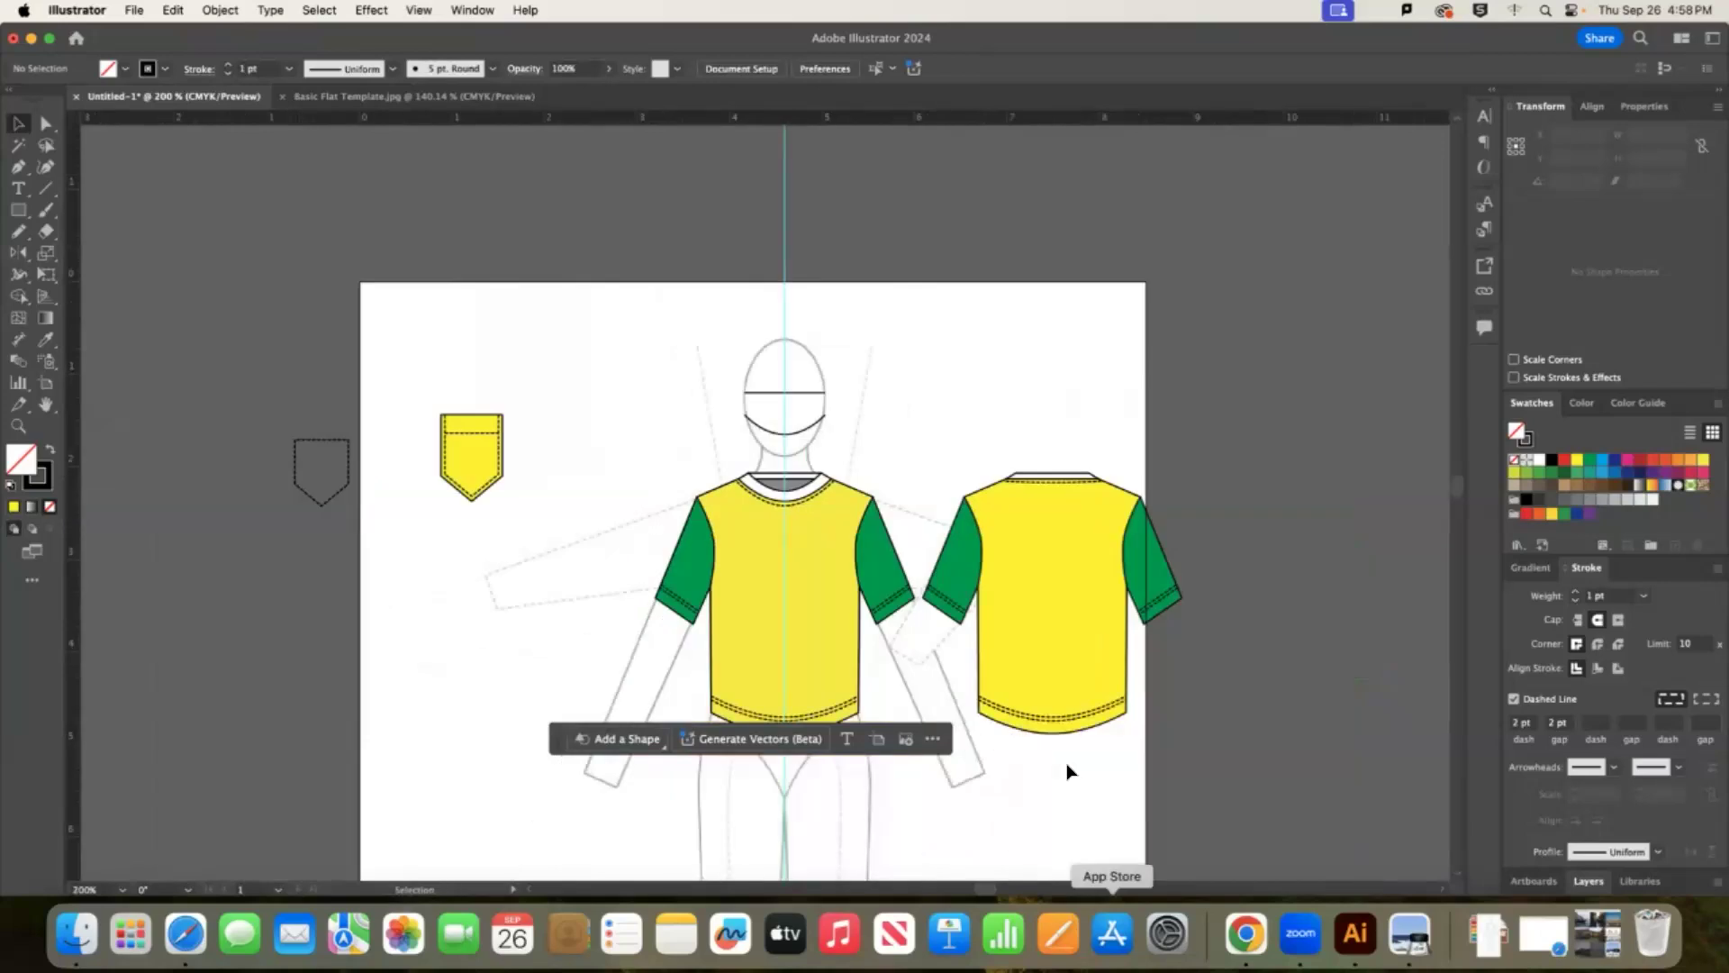
{"action": "scroll", "coordinate": [1140, 509], "scroll_direction": "down", "scroll_amount": 3}
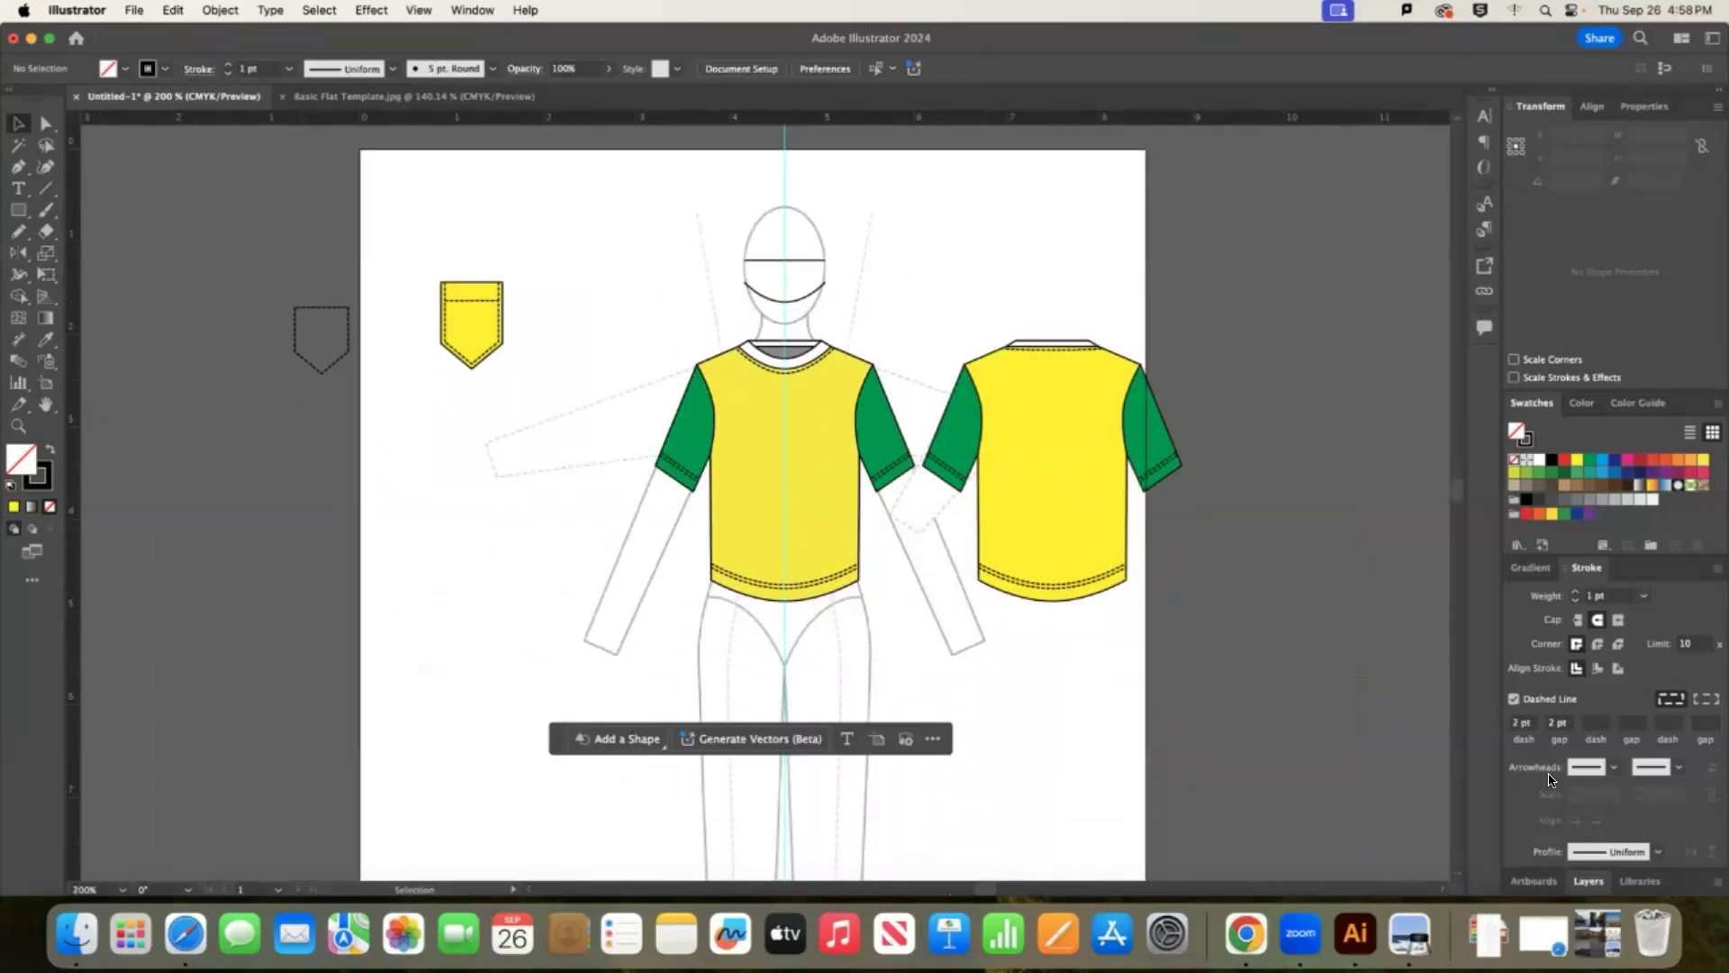
{"action": "left_click", "coordinate": [1621, 882]}
{"action": "left_click", "coordinate": [1589, 732]}
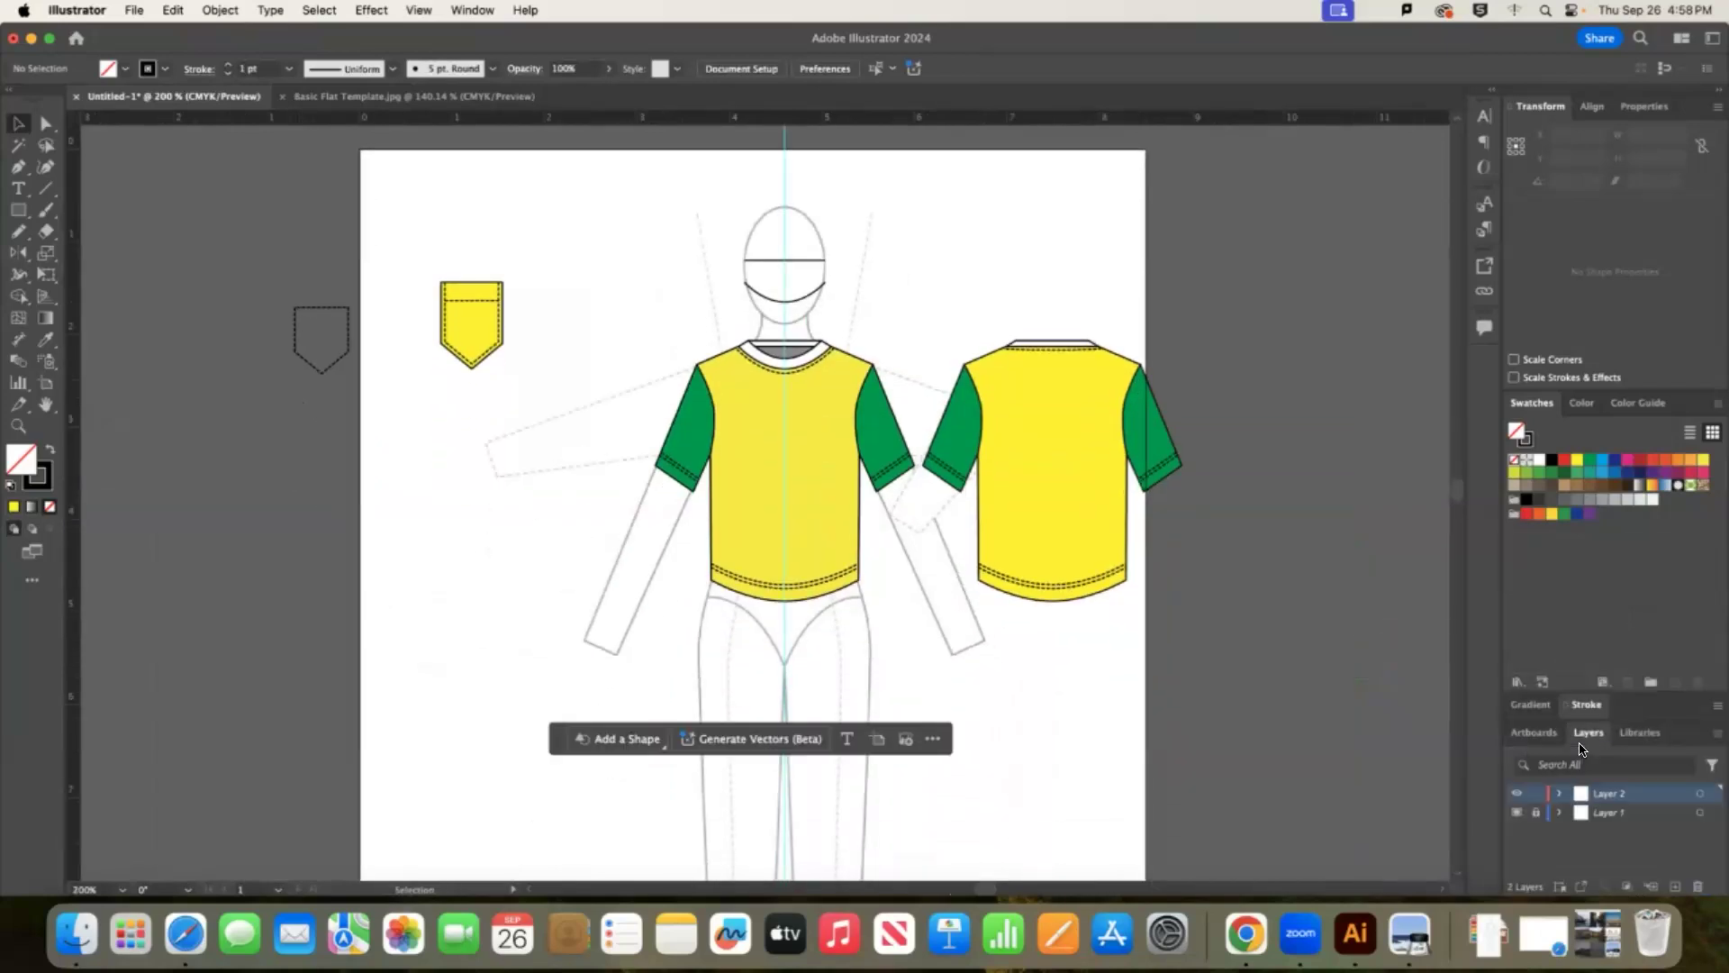
{"action": "left_click", "coordinate": [1677, 885]}
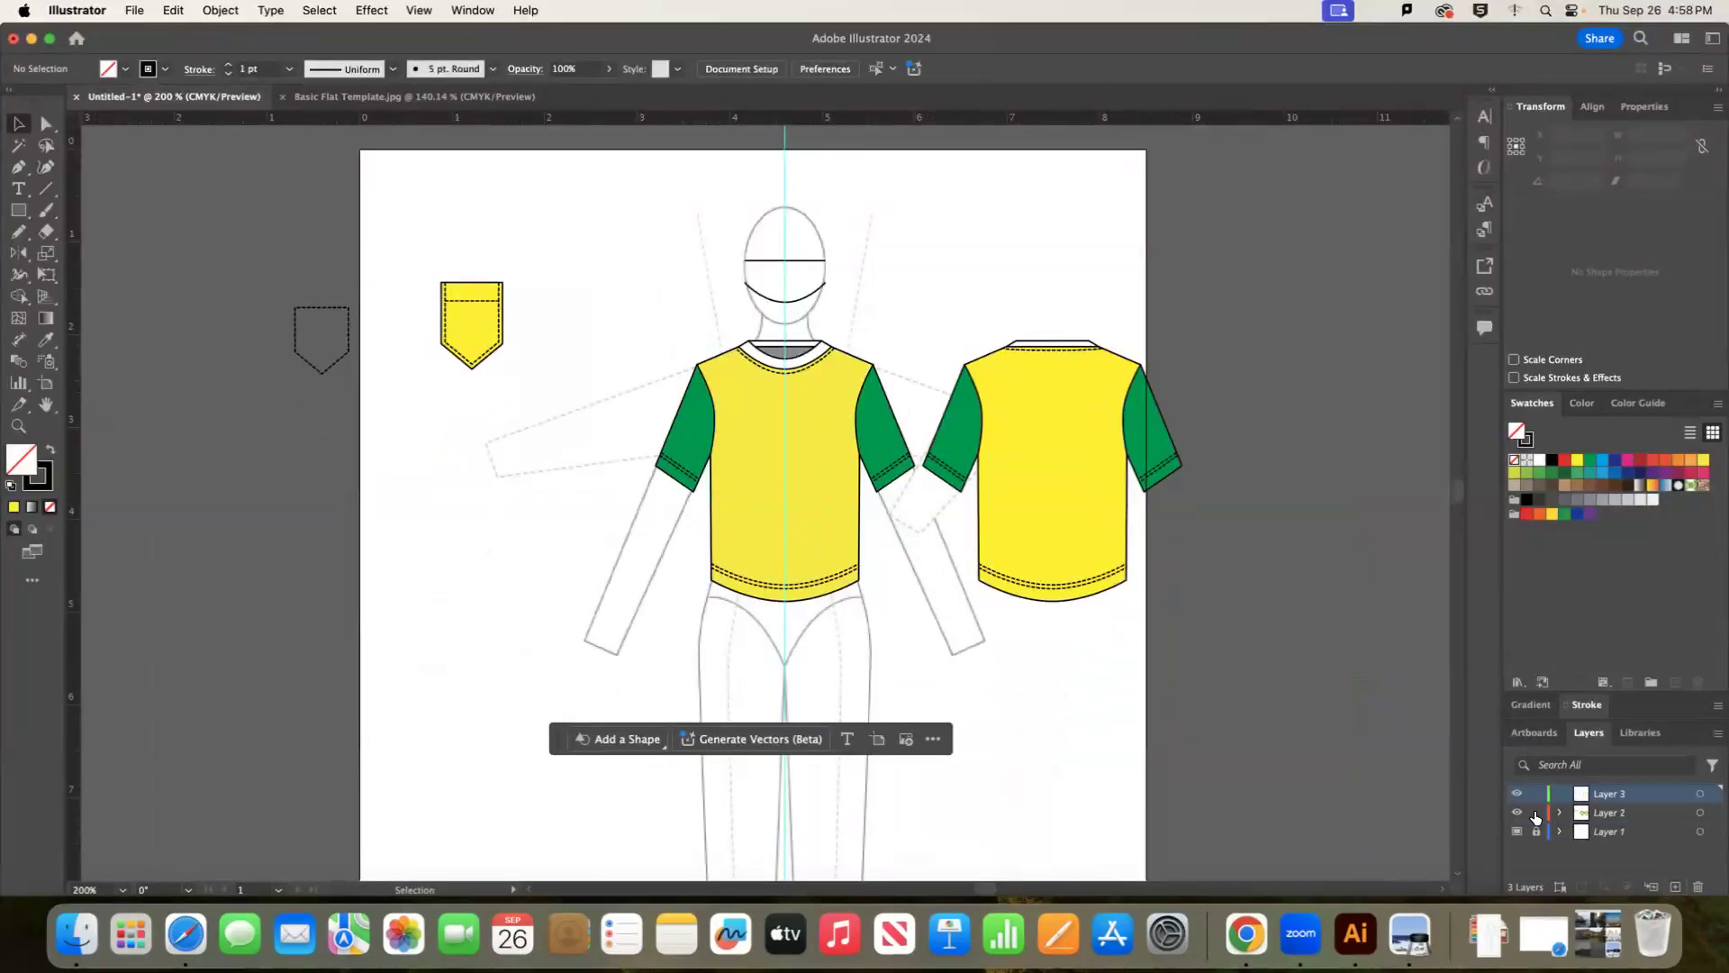
{"action": "left_click", "coordinate": [1518, 812]}
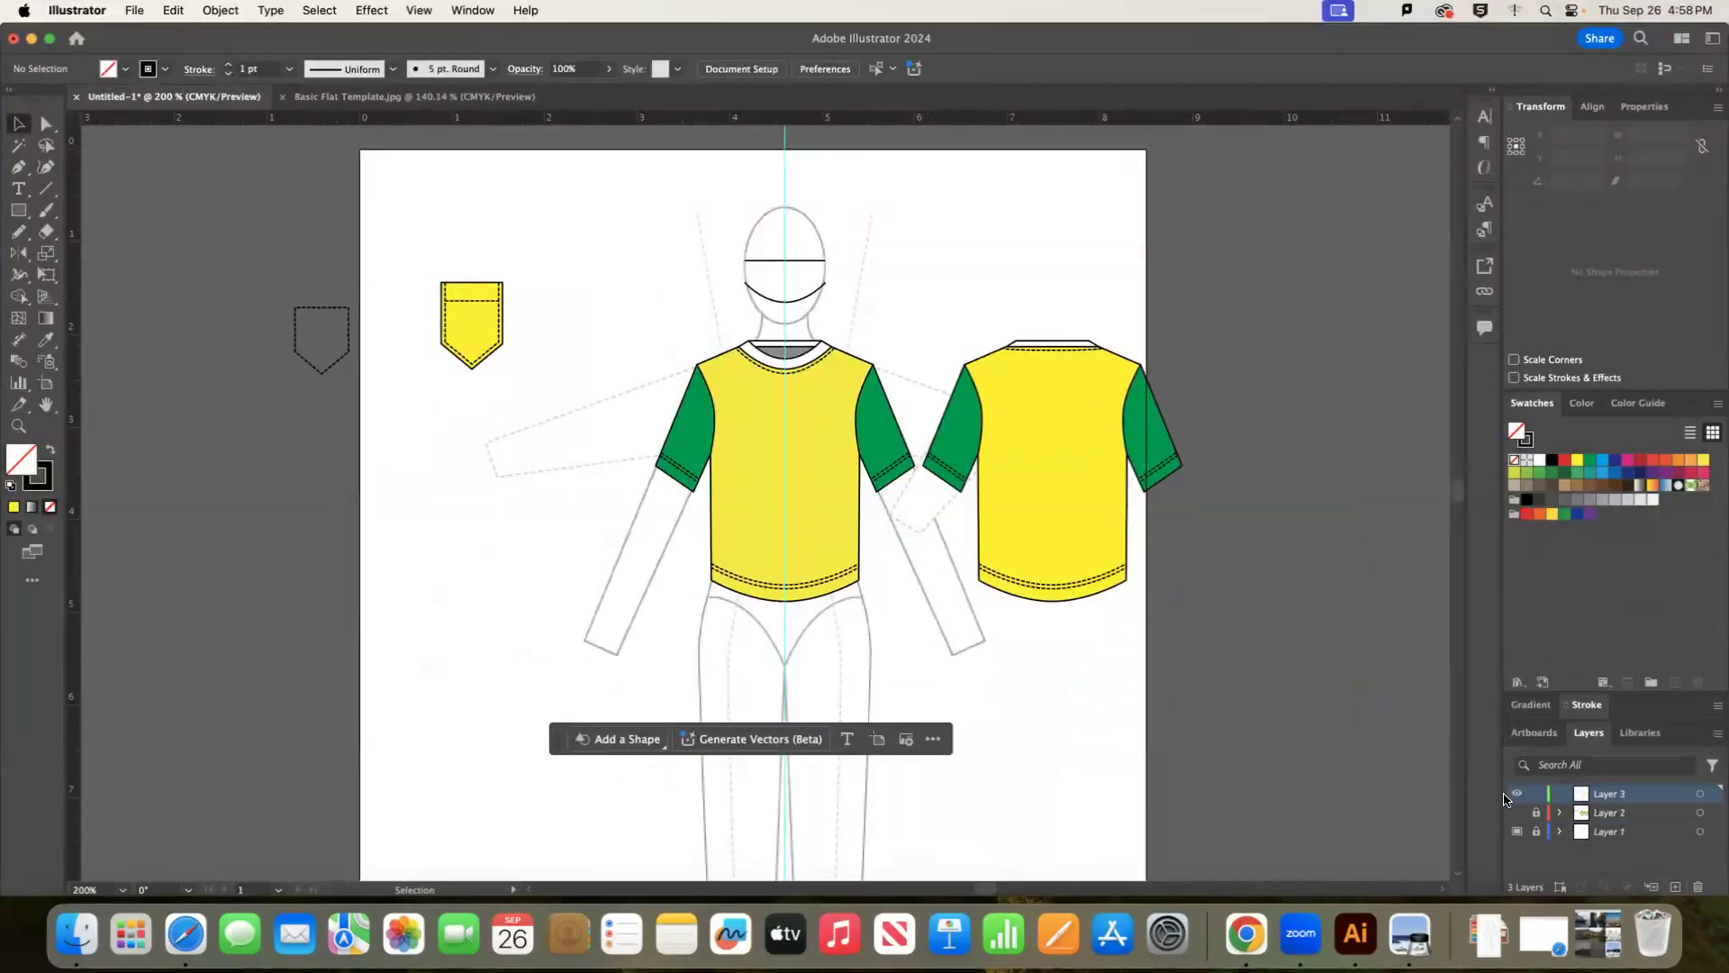
Draw a waistband rectangle about 1.37 by 0.21 in across the figure's waist and turn off its dashed stroke.
{"action": "left_click", "coordinate": [19, 210]}
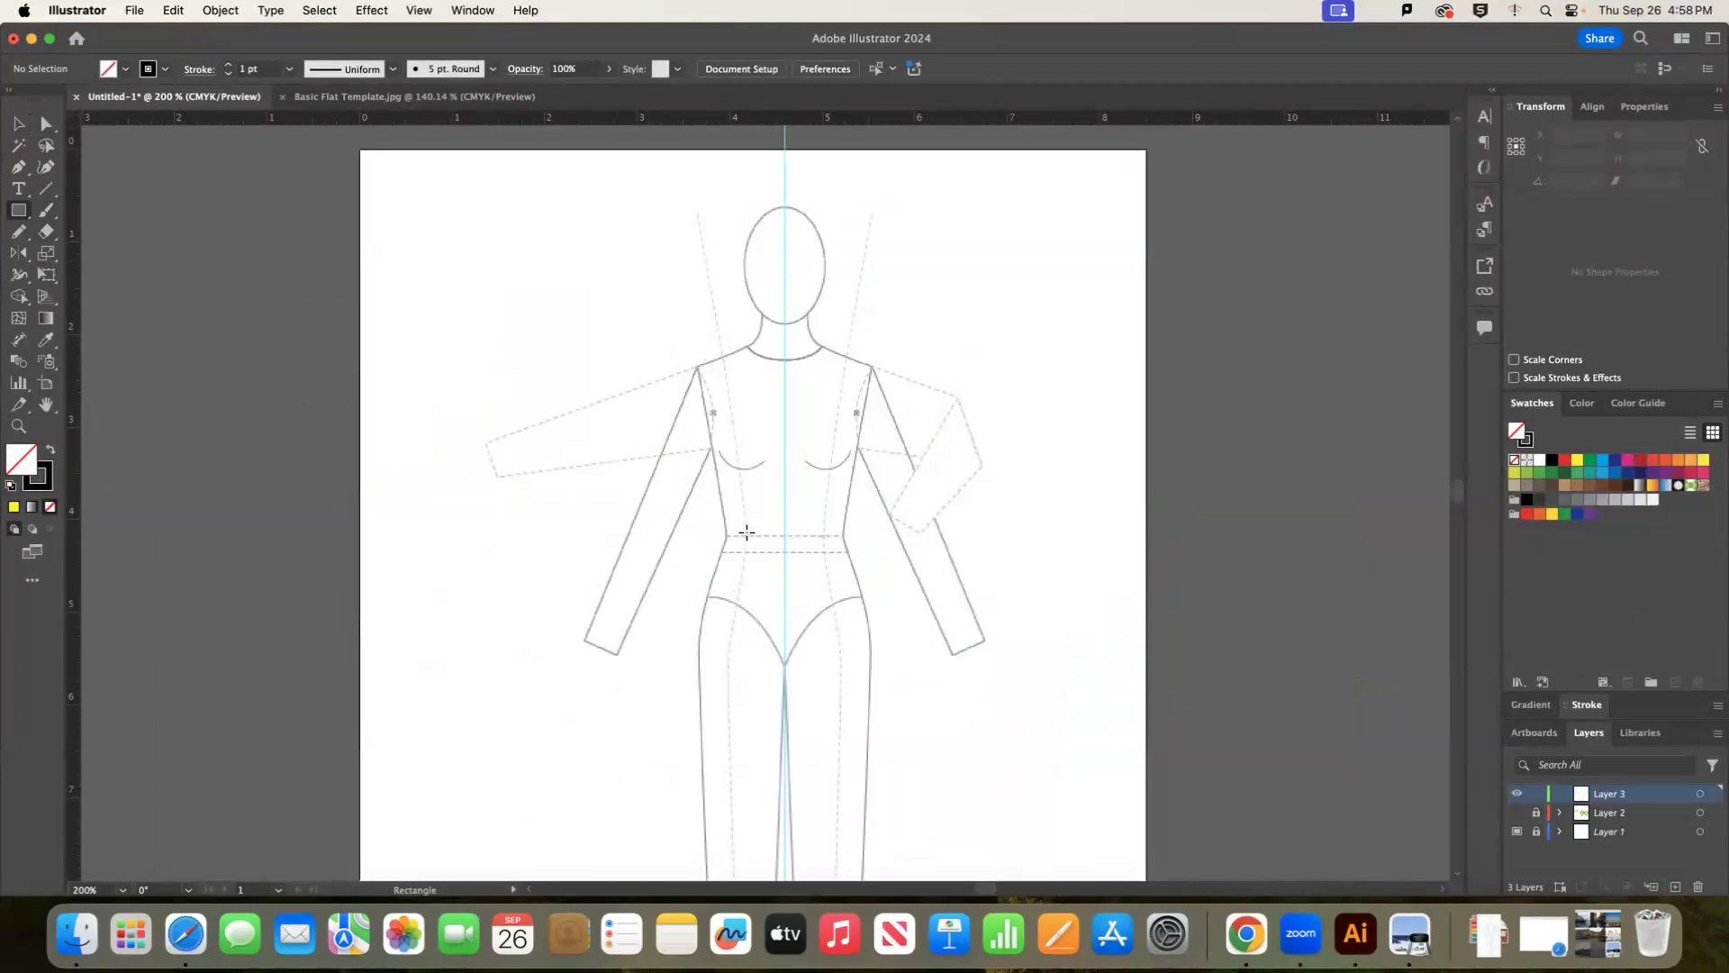
{"action": "left_click_drag", "start_coordinate": [721, 529], "coordinate": [847, 551]}
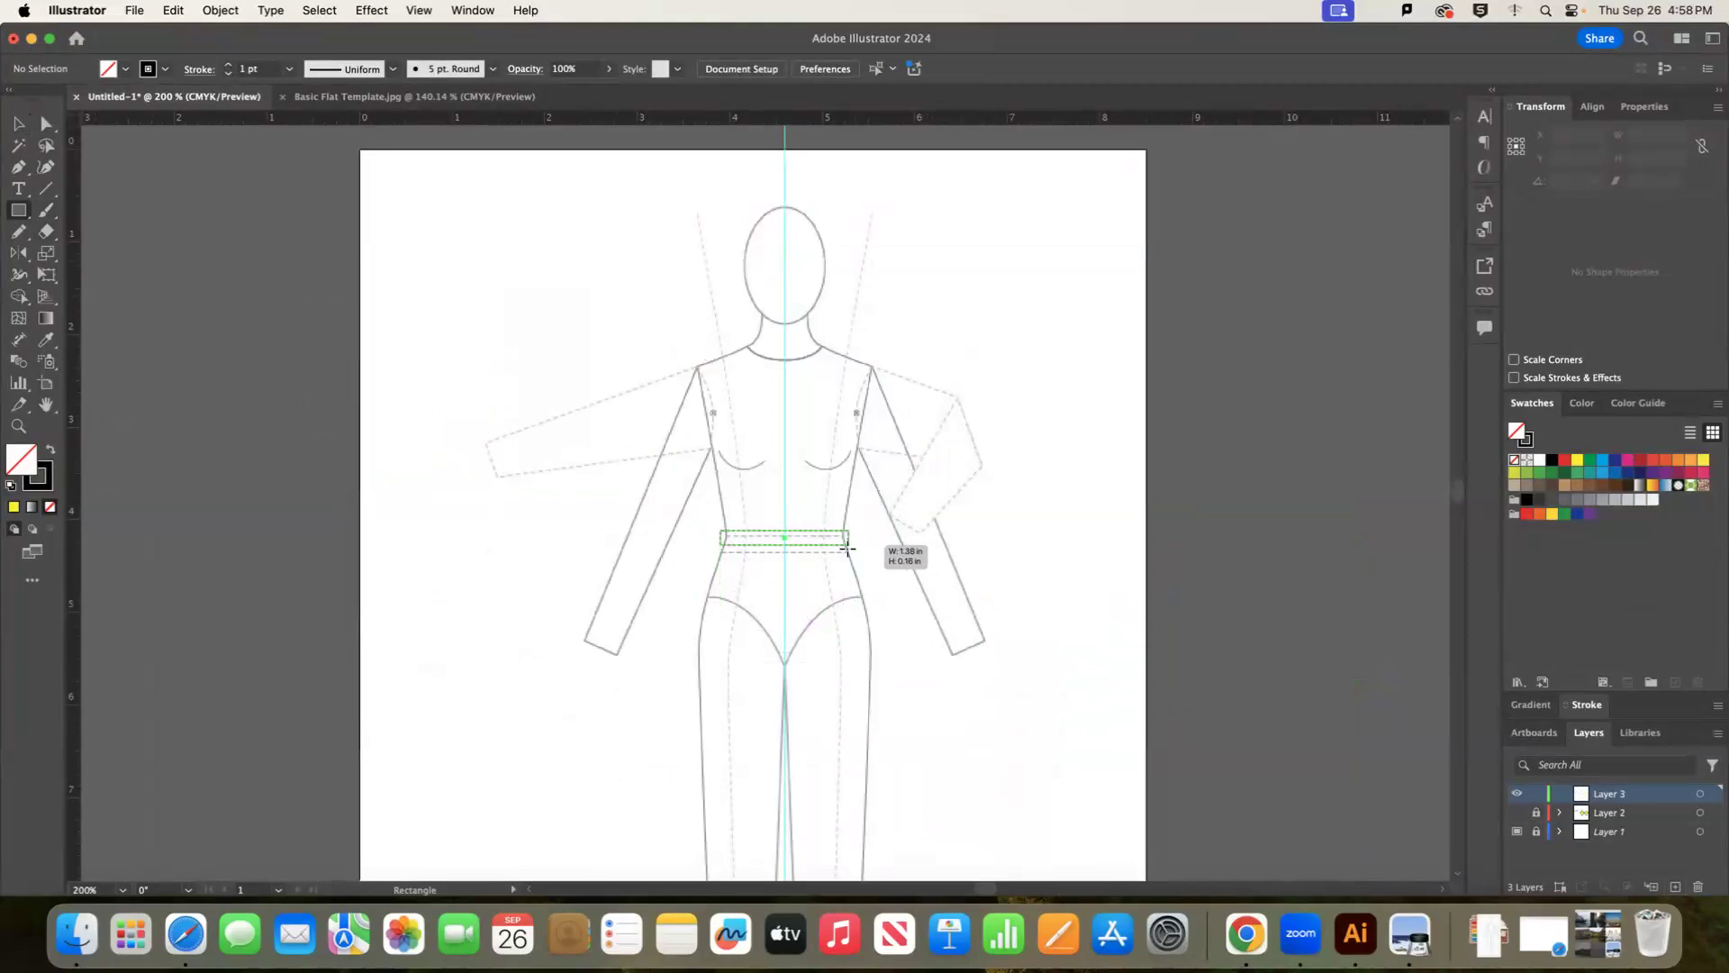
{"action": "left_click", "coordinate": [1587, 705]}
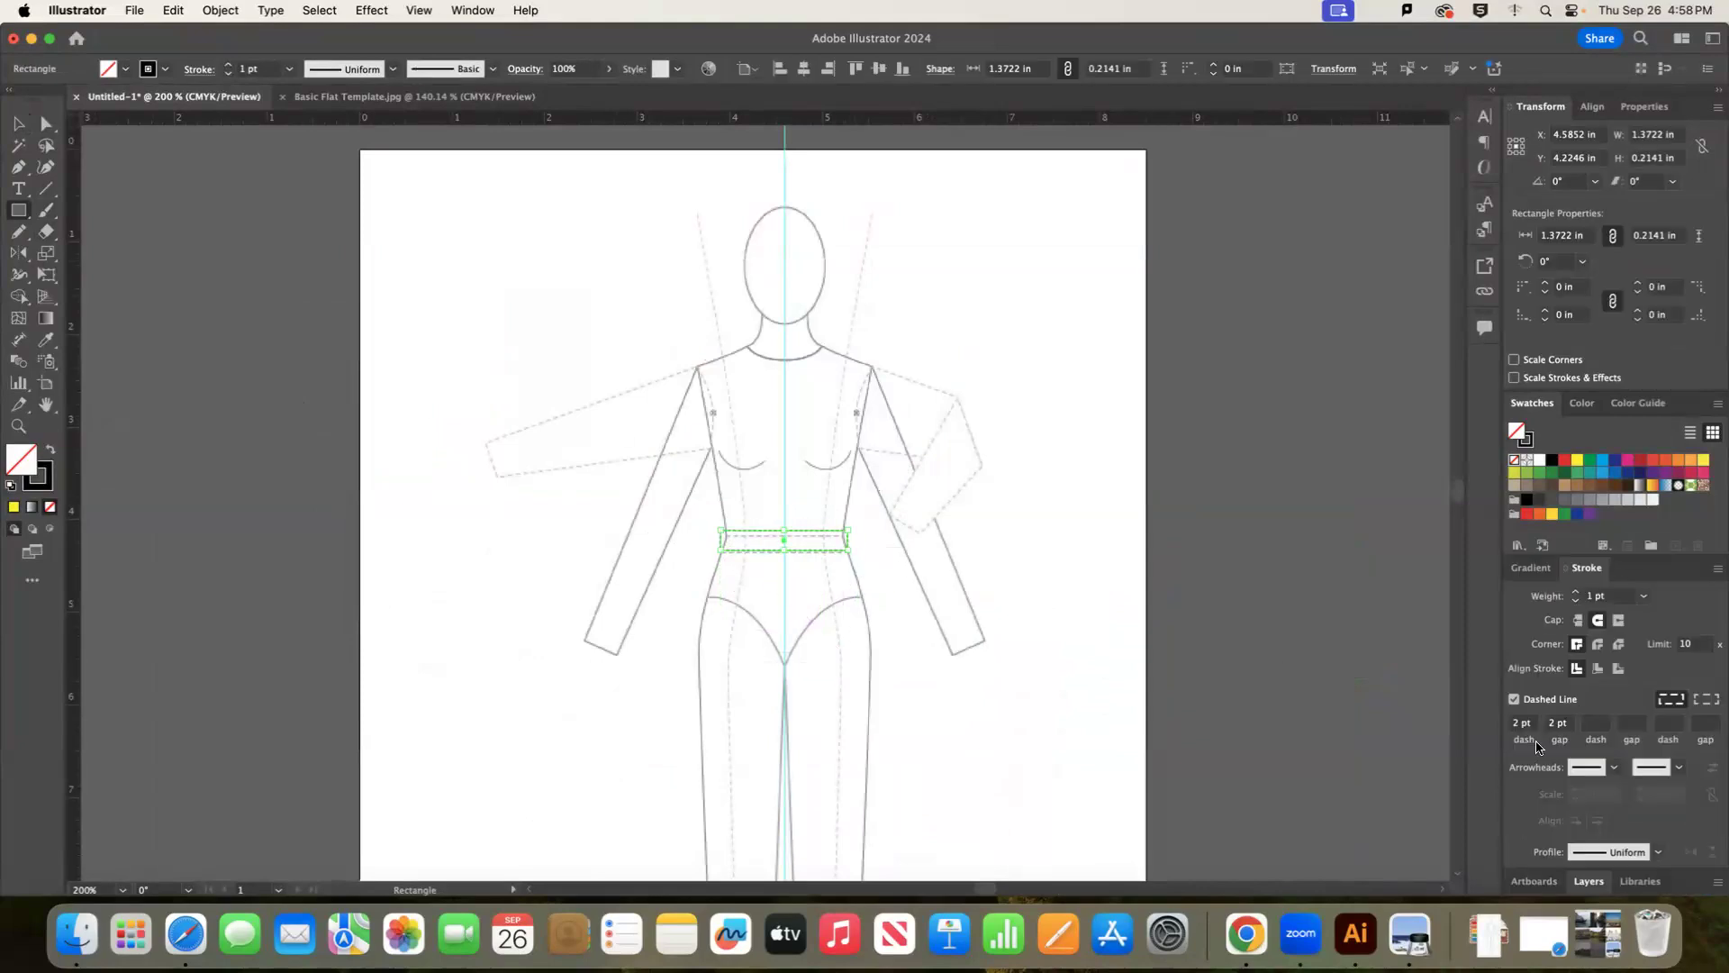
{"action": "left_click", "coordinate": [1514, 700]}
{"action": "left_click", "coordinate": [13, 129]}
Draw a closed flared skirt outline about 4.35 by 5.37 in below the waistband with the Pen tool, curving the hem across the lower legs.
{"action": "left_click", "coordinate": [18, 166]}
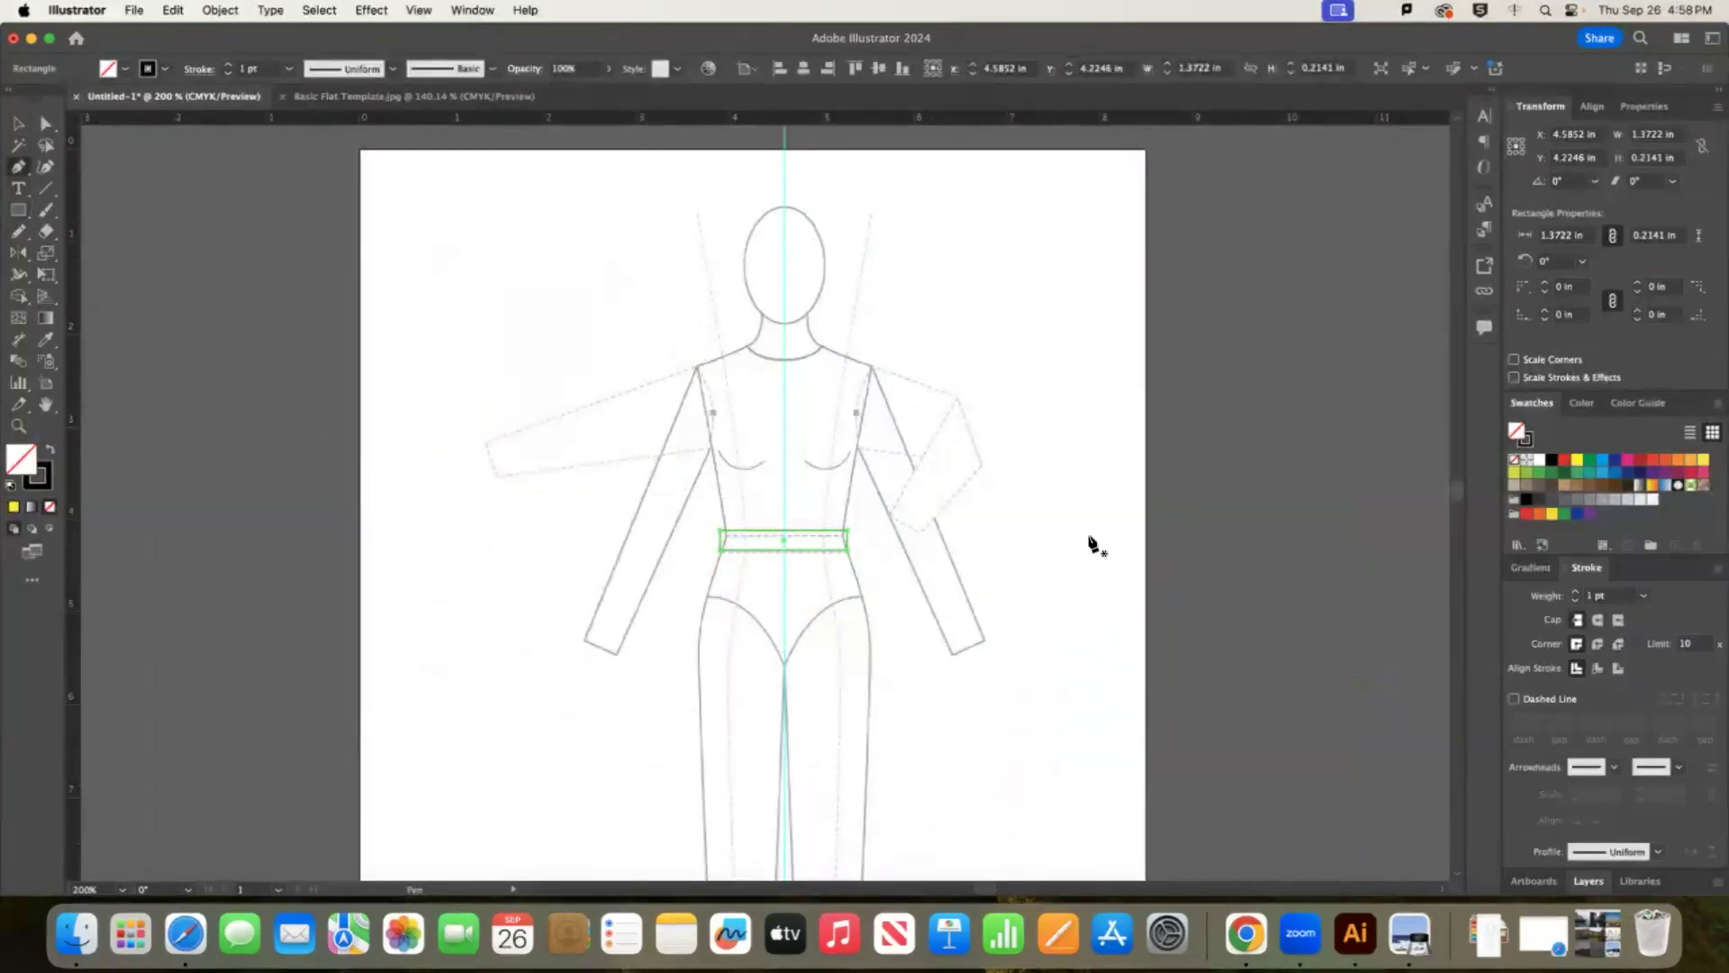
{"action": "scroll", "coordinate": [1087, 546], "scroll_direction": "down", "scroll_amount": 3}
{"action": "scroll", "coordinate": [741, 274], "scroll_direction": "down", "scroll_amount": 4}
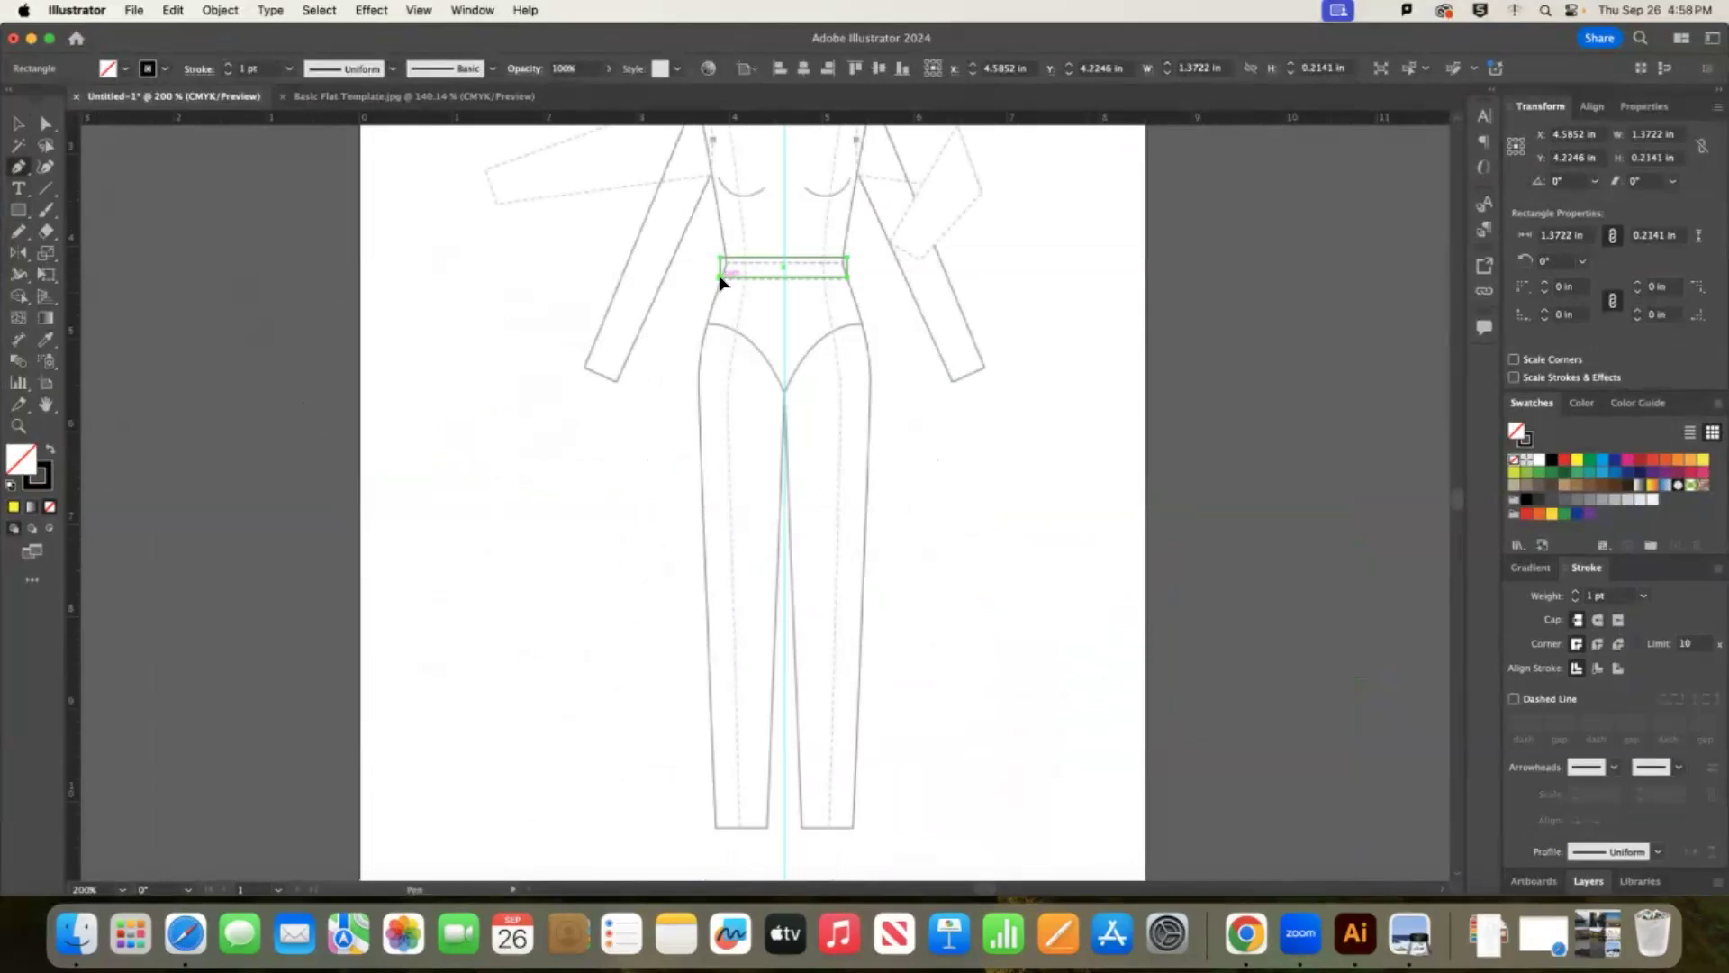
{"action": "left_click", "coordinate": [721, 277]}
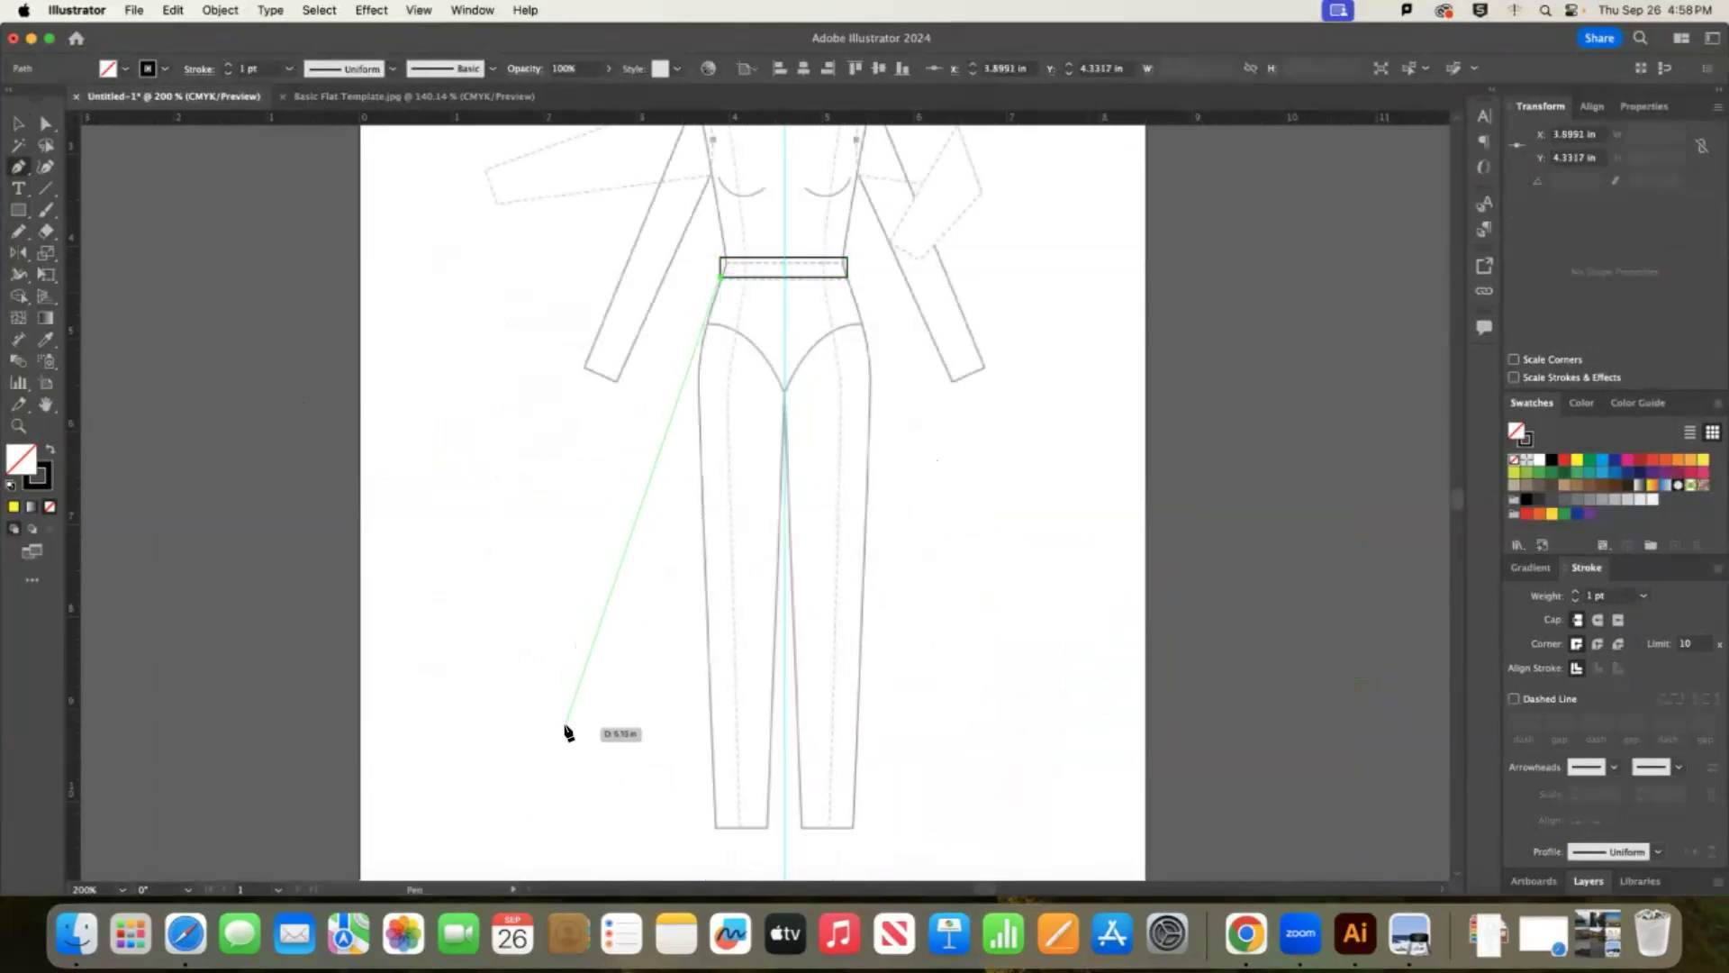
{"action": "left_click", "coordinate": [584, 691]}
{"action": "left_click_drag", "start_coordinate": [785, 774], "coordinate": [899, 773]}
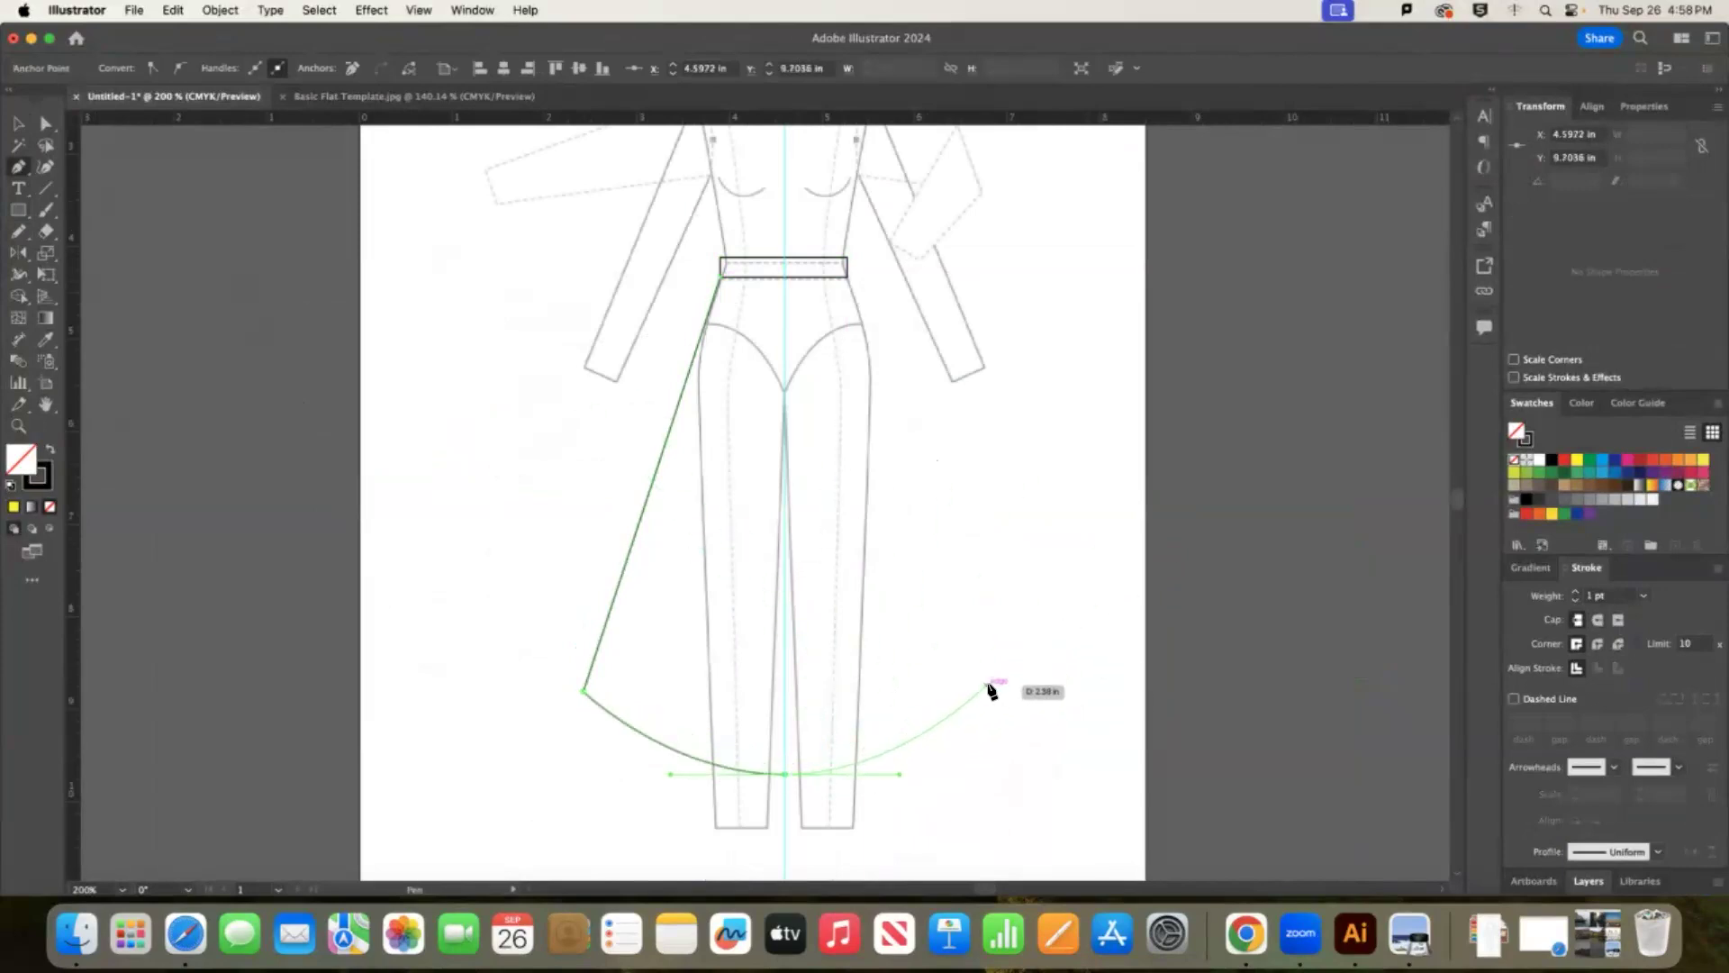
{"action": "left_click", "coordinate": [987, 692]}
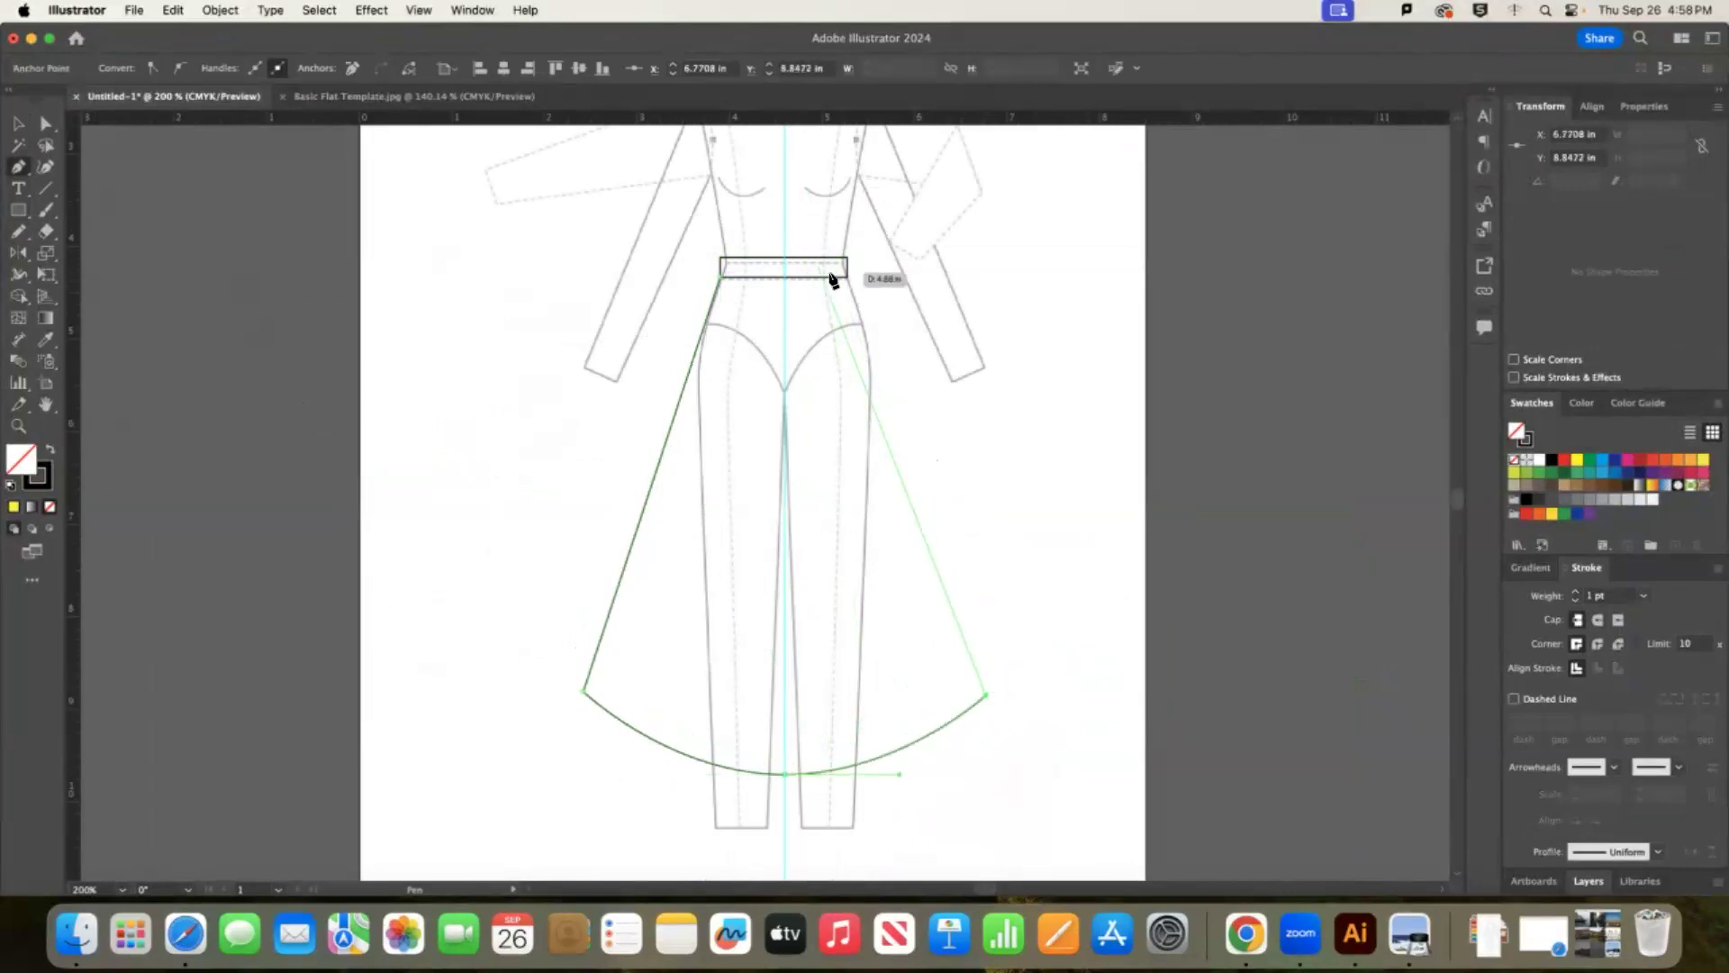
{"action": "left_click", "coordinate": [848, 279]}
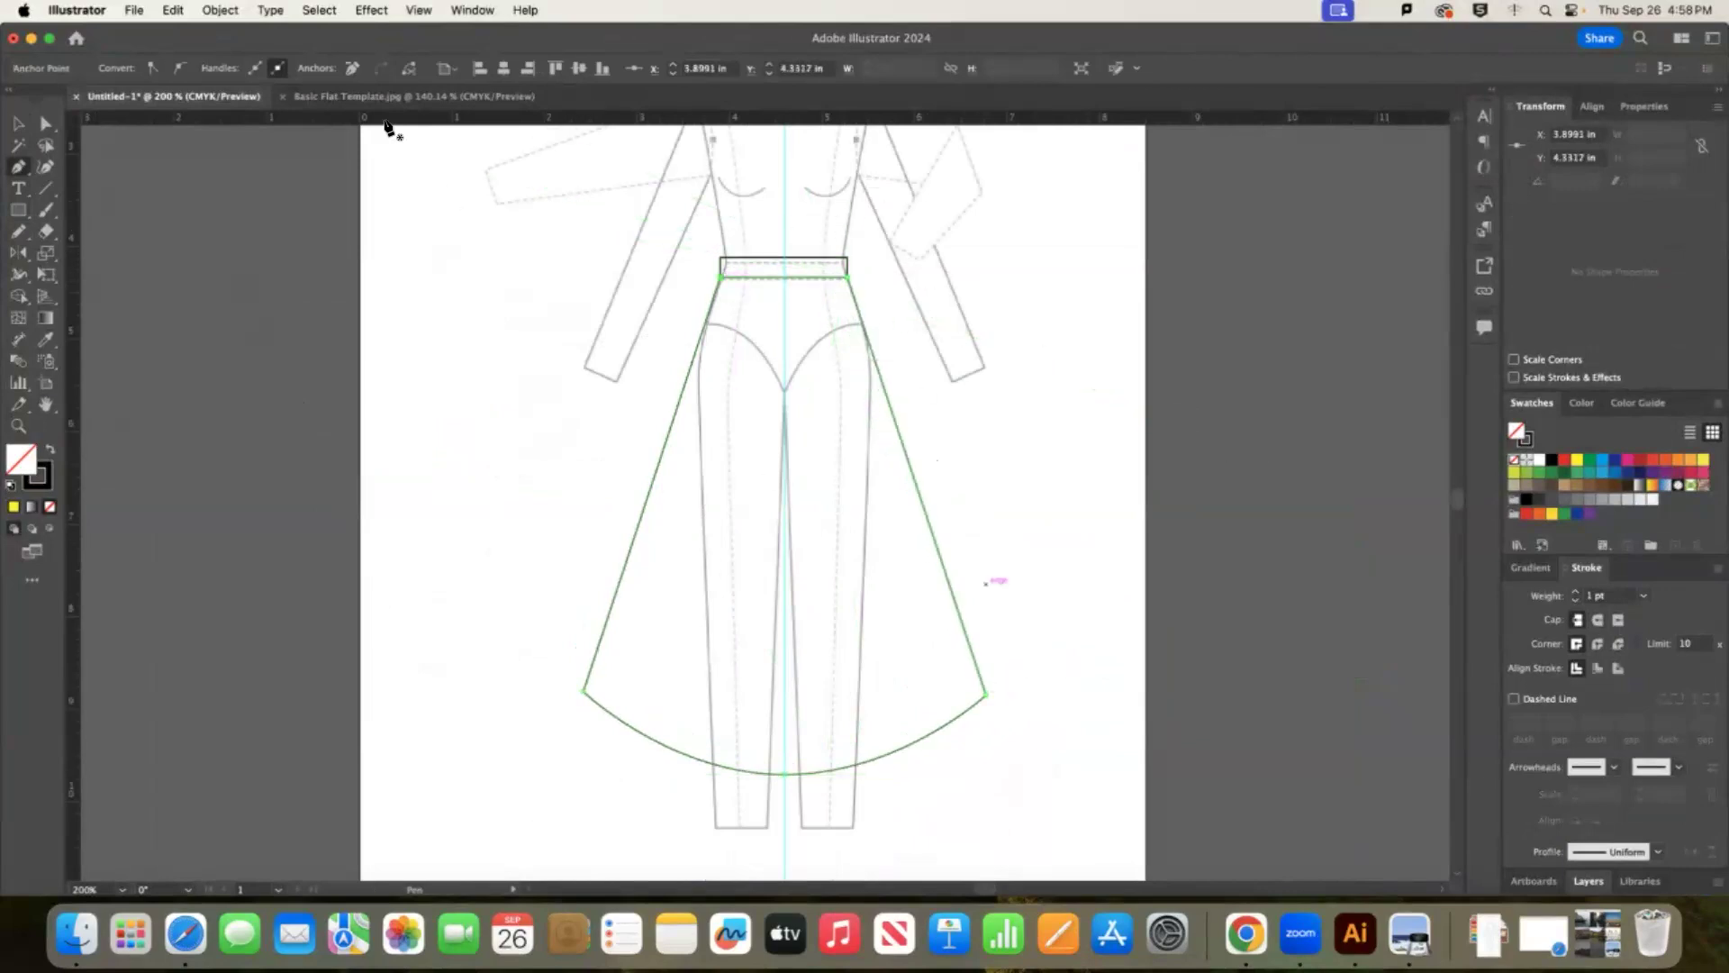
Fill the waistband and skirt with a blue swatch, and move the floating task bar away from the selected skirt's hem.
{"action": "left_click", "coordinate": [18, 123]}
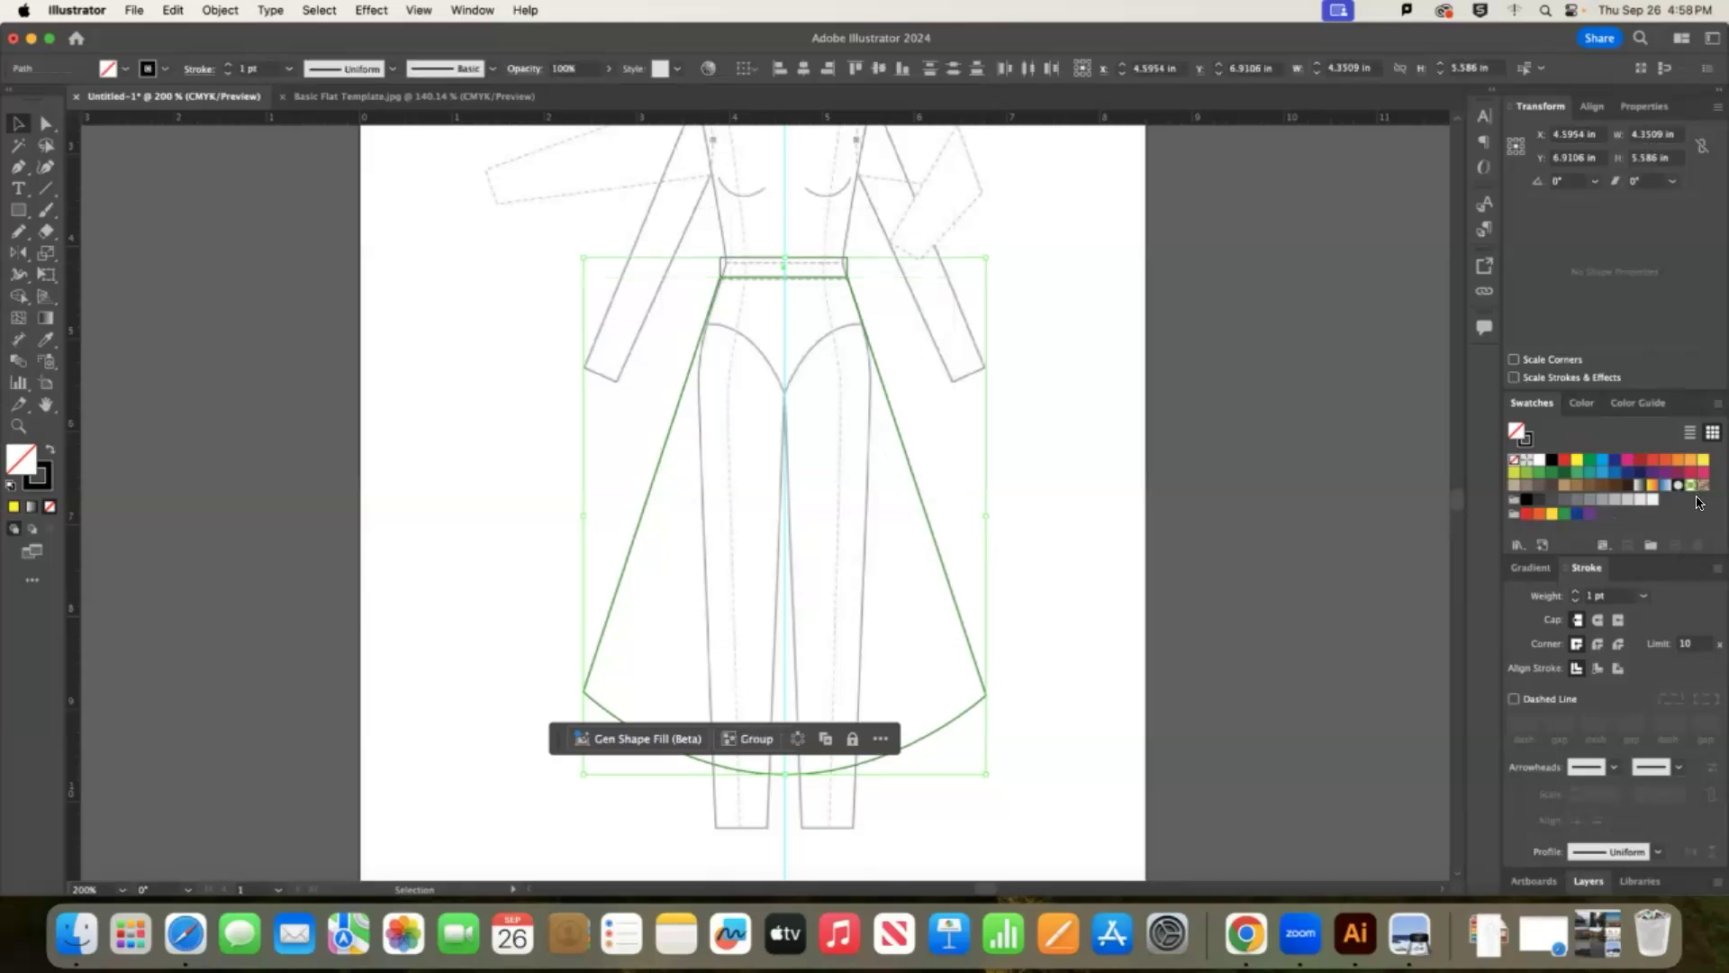
{"action": "left_click", "coordinate": [1620, 472]}
{"action": "left_click", "coordinate": [1104, 348]}
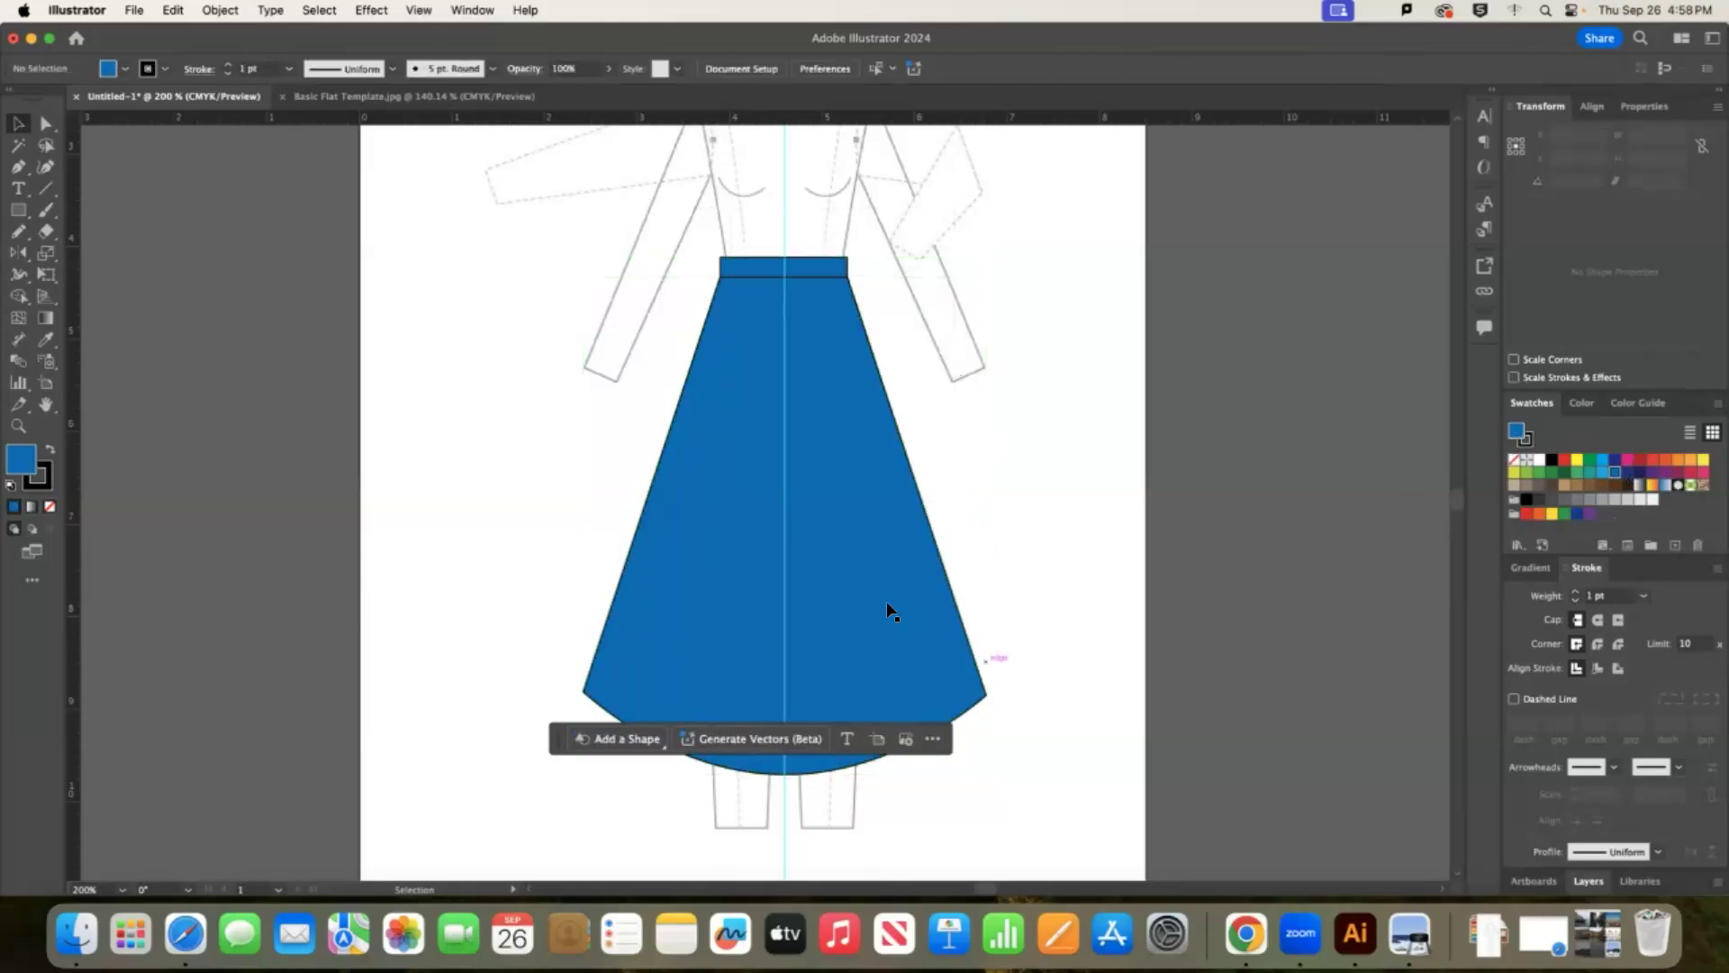
{"action": "left_click", "coordinate": [869, 698]}
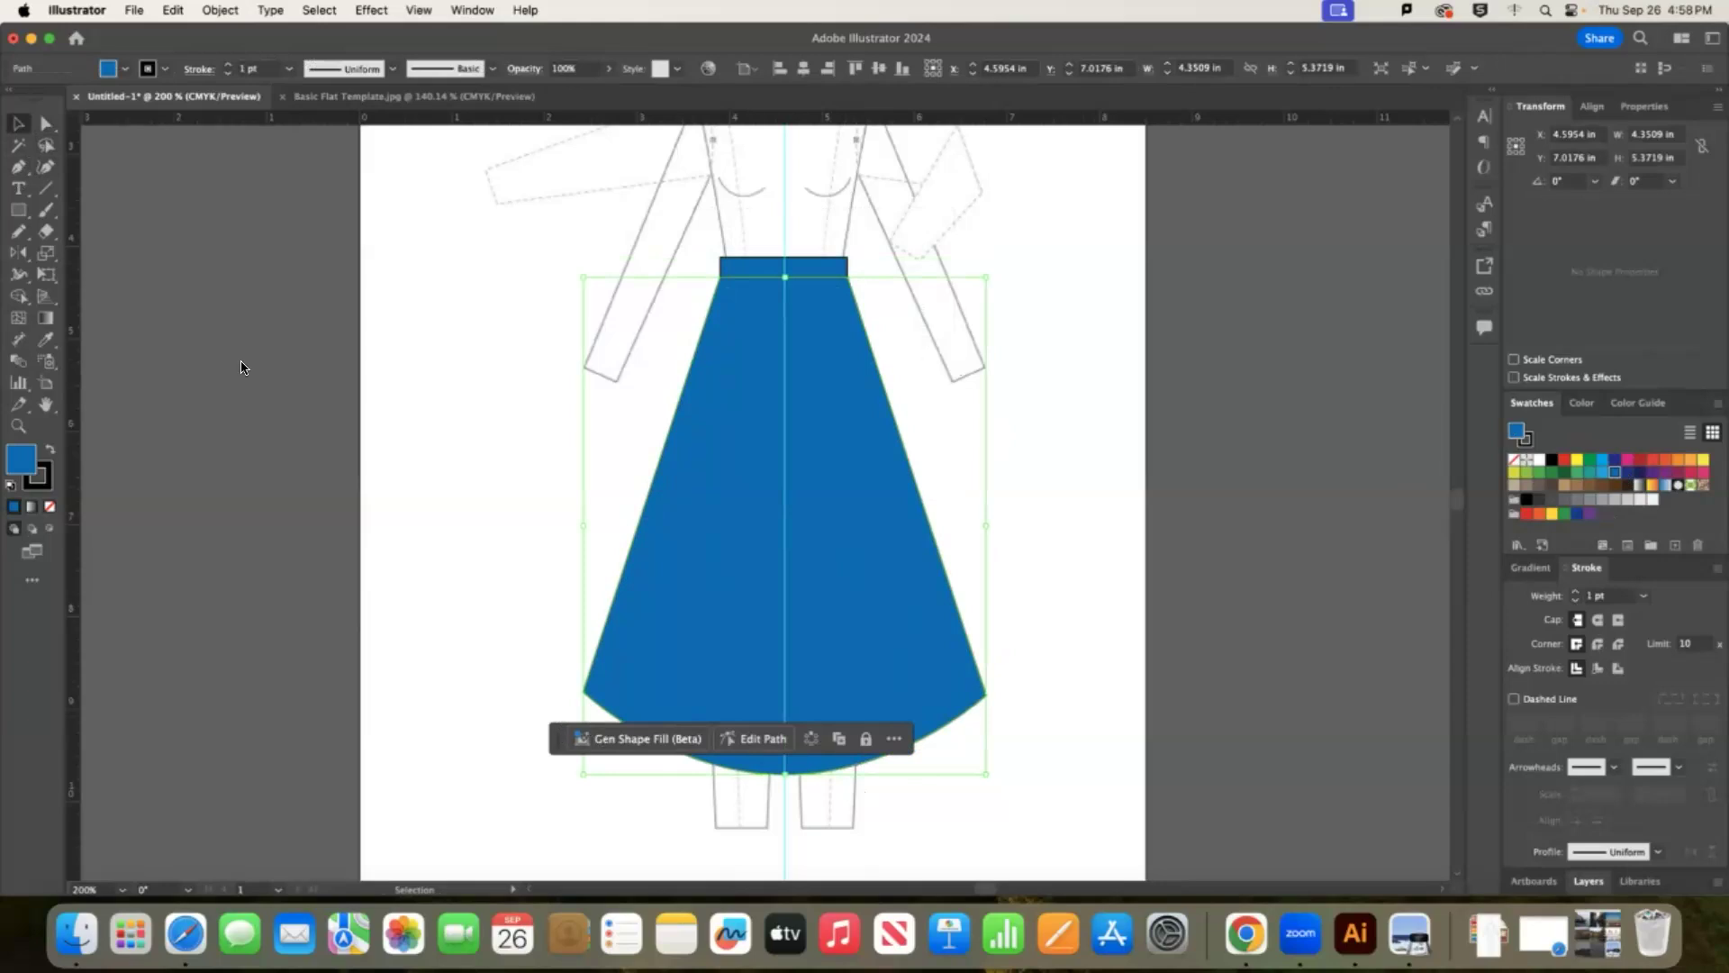
{"action": "left_click_drag", "start_coordinate": [558, 739], "coordinate": [163, 318]}
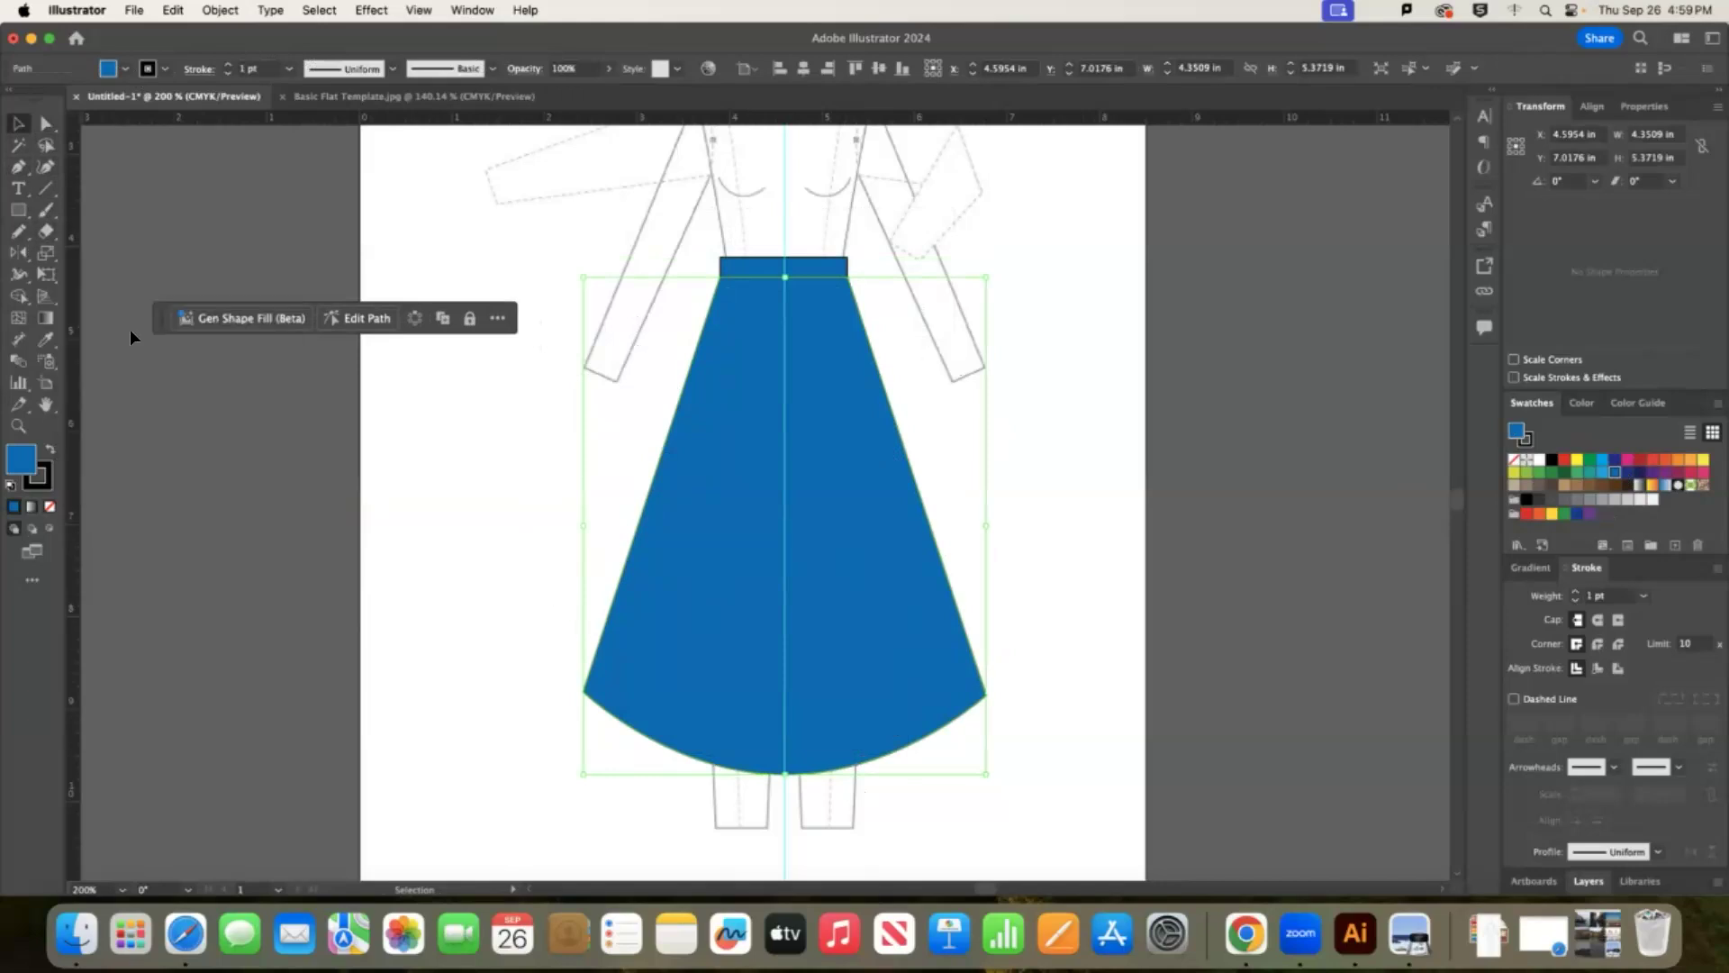
{"action": "left_click", "coordinate": [18, 237]}
{"action": "left_click_drag", "start_coordinate": [199, 532], "coordinate": [530, 544]}
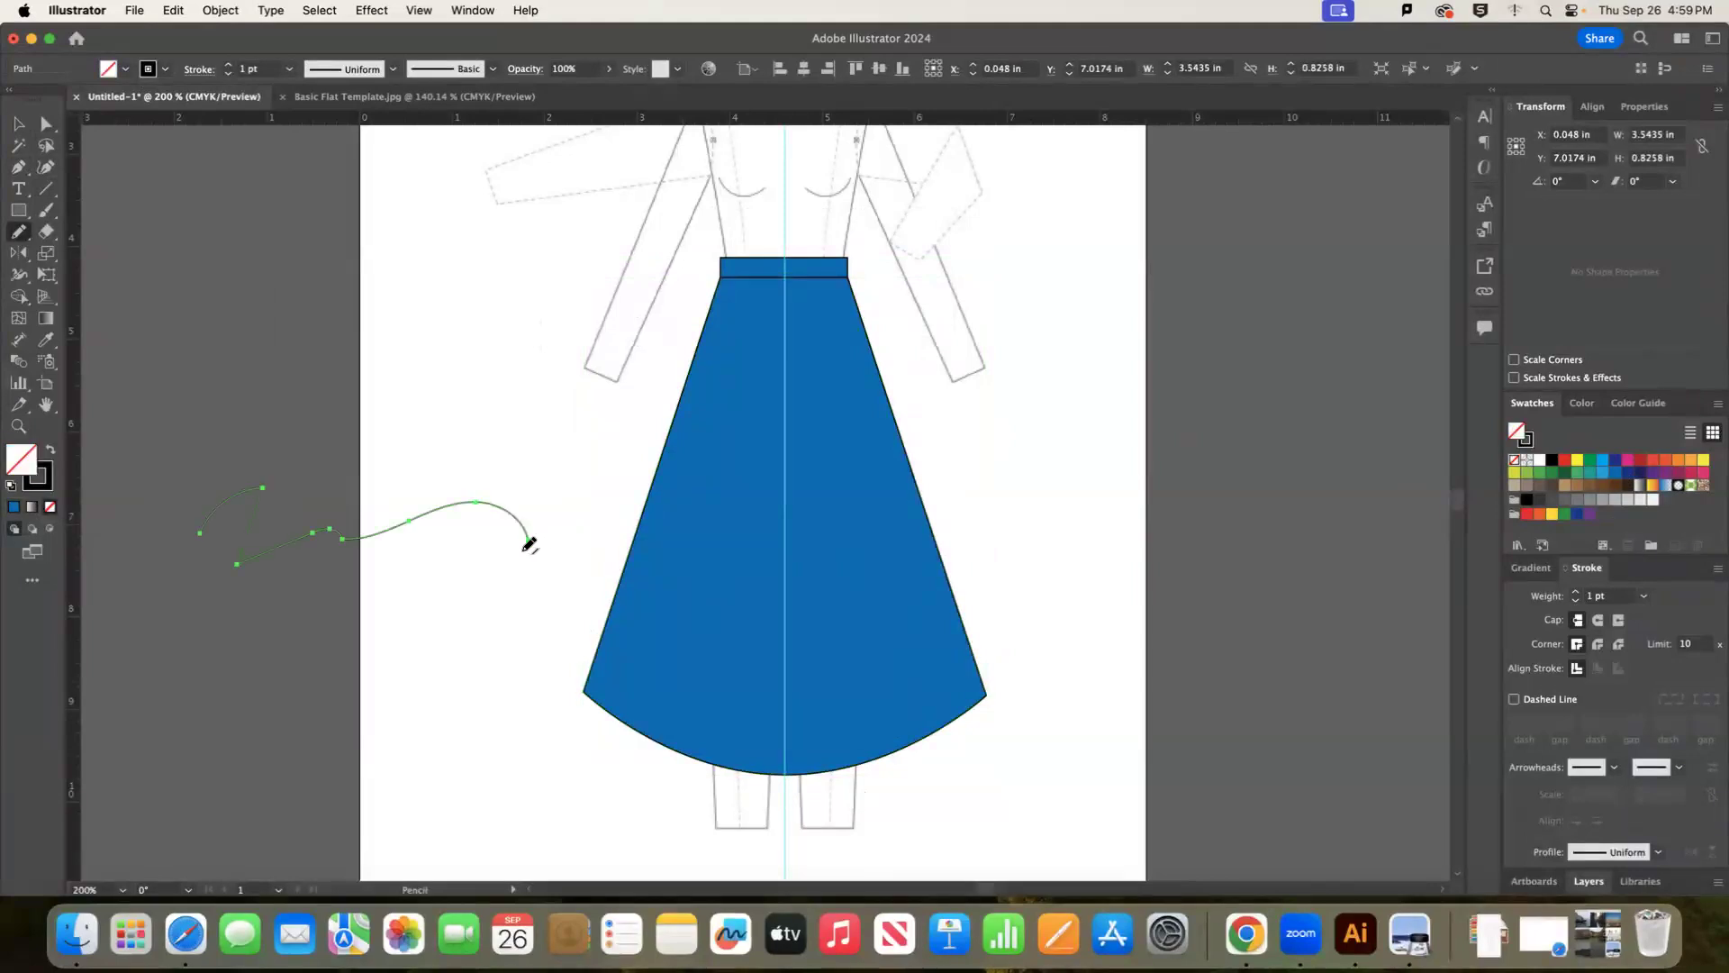
{"action": "key", "text": "super+z"}
Add a series of anchor points along both halves of the skirt's curved hem with the Pen tool.
{"action": "left_click", "coordinate": [18, 167]}
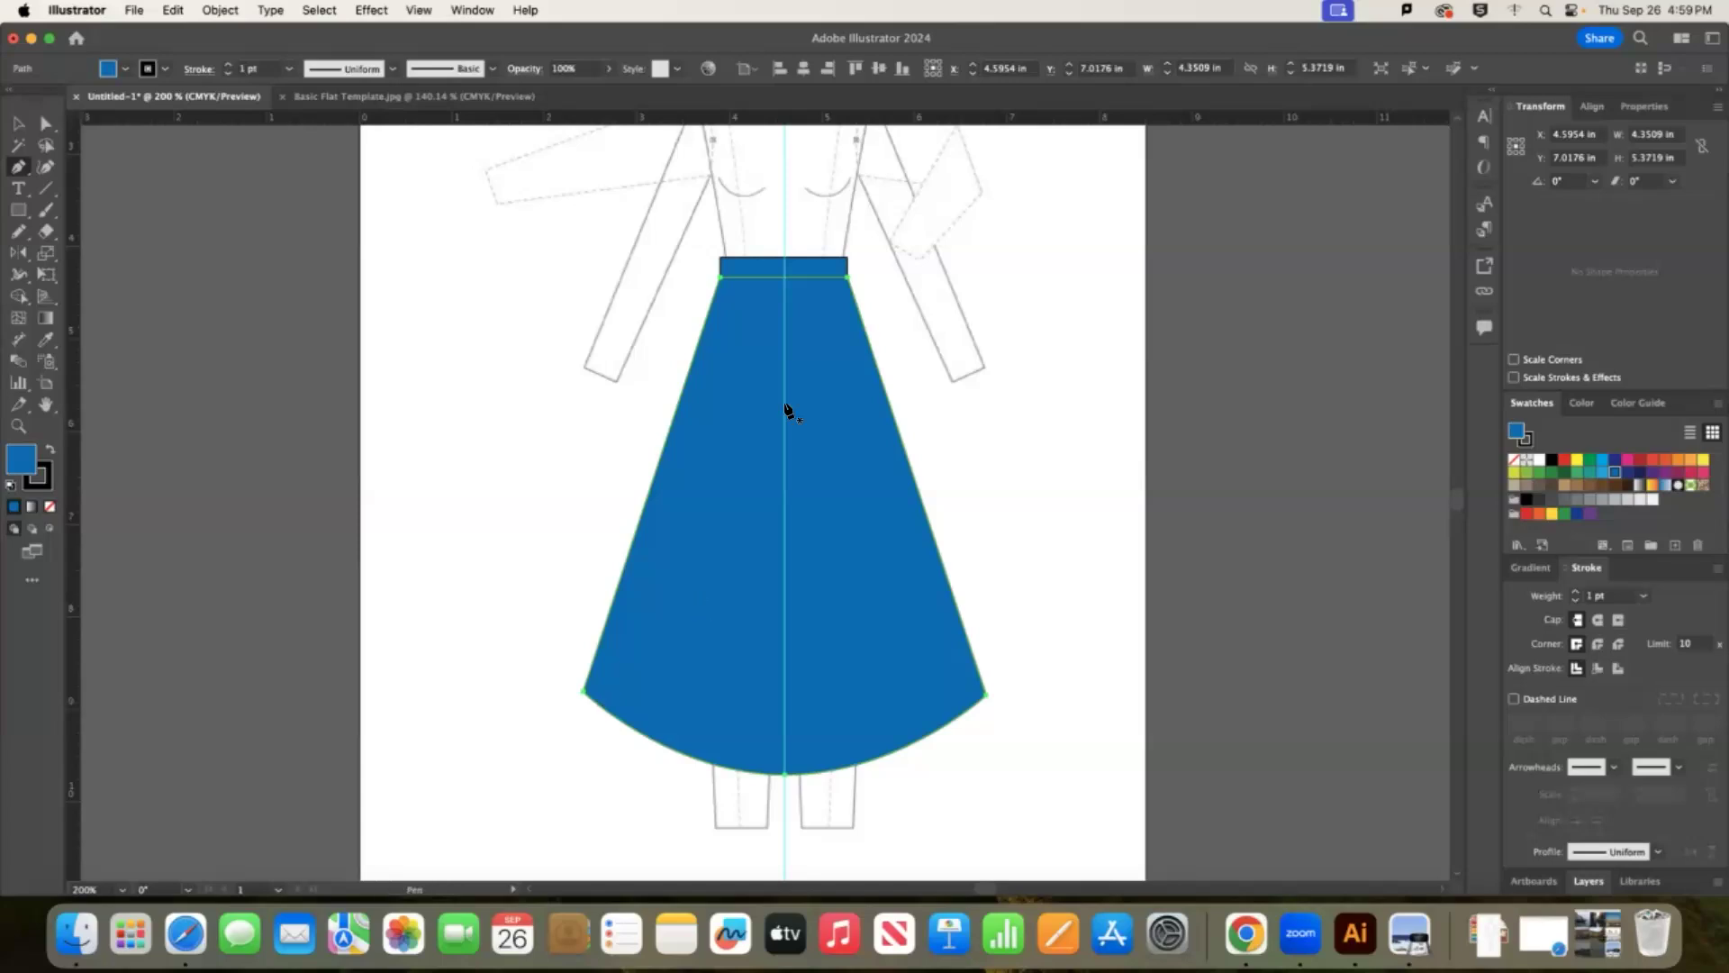
{"action": "left_click", "coordinate": [631, 726]}
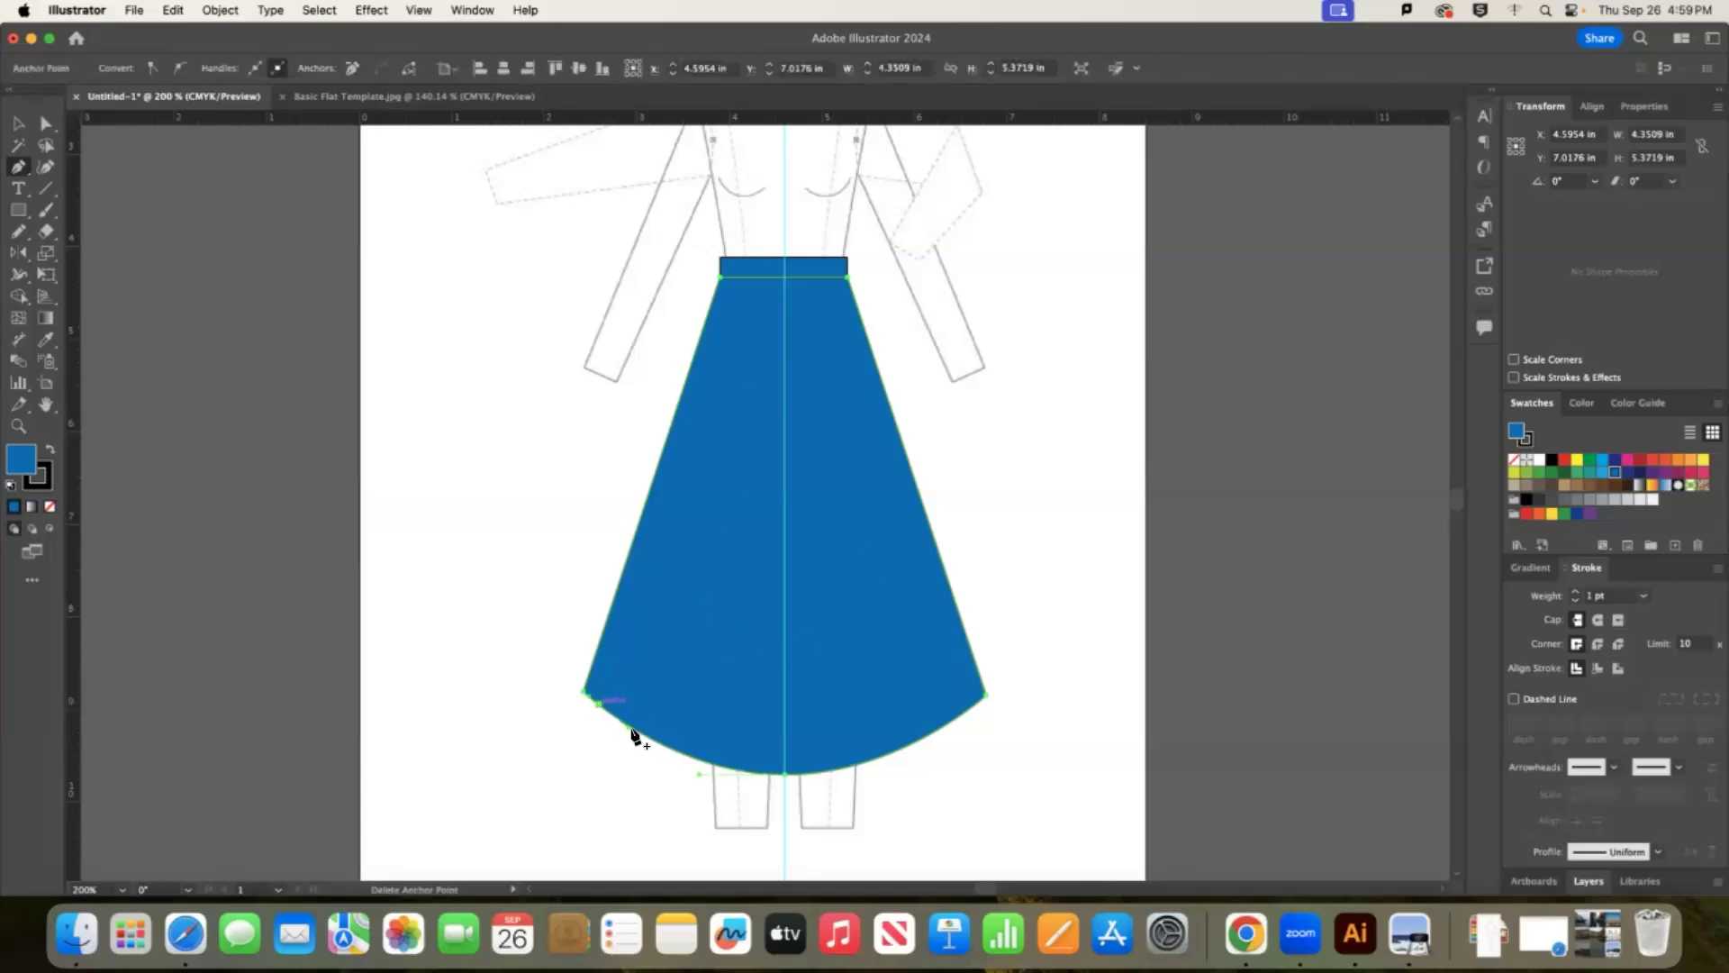
{"action": "left_click", "coordinate": [704, 764]}
{"action": "left_click", "coordinate": [736, 771]}
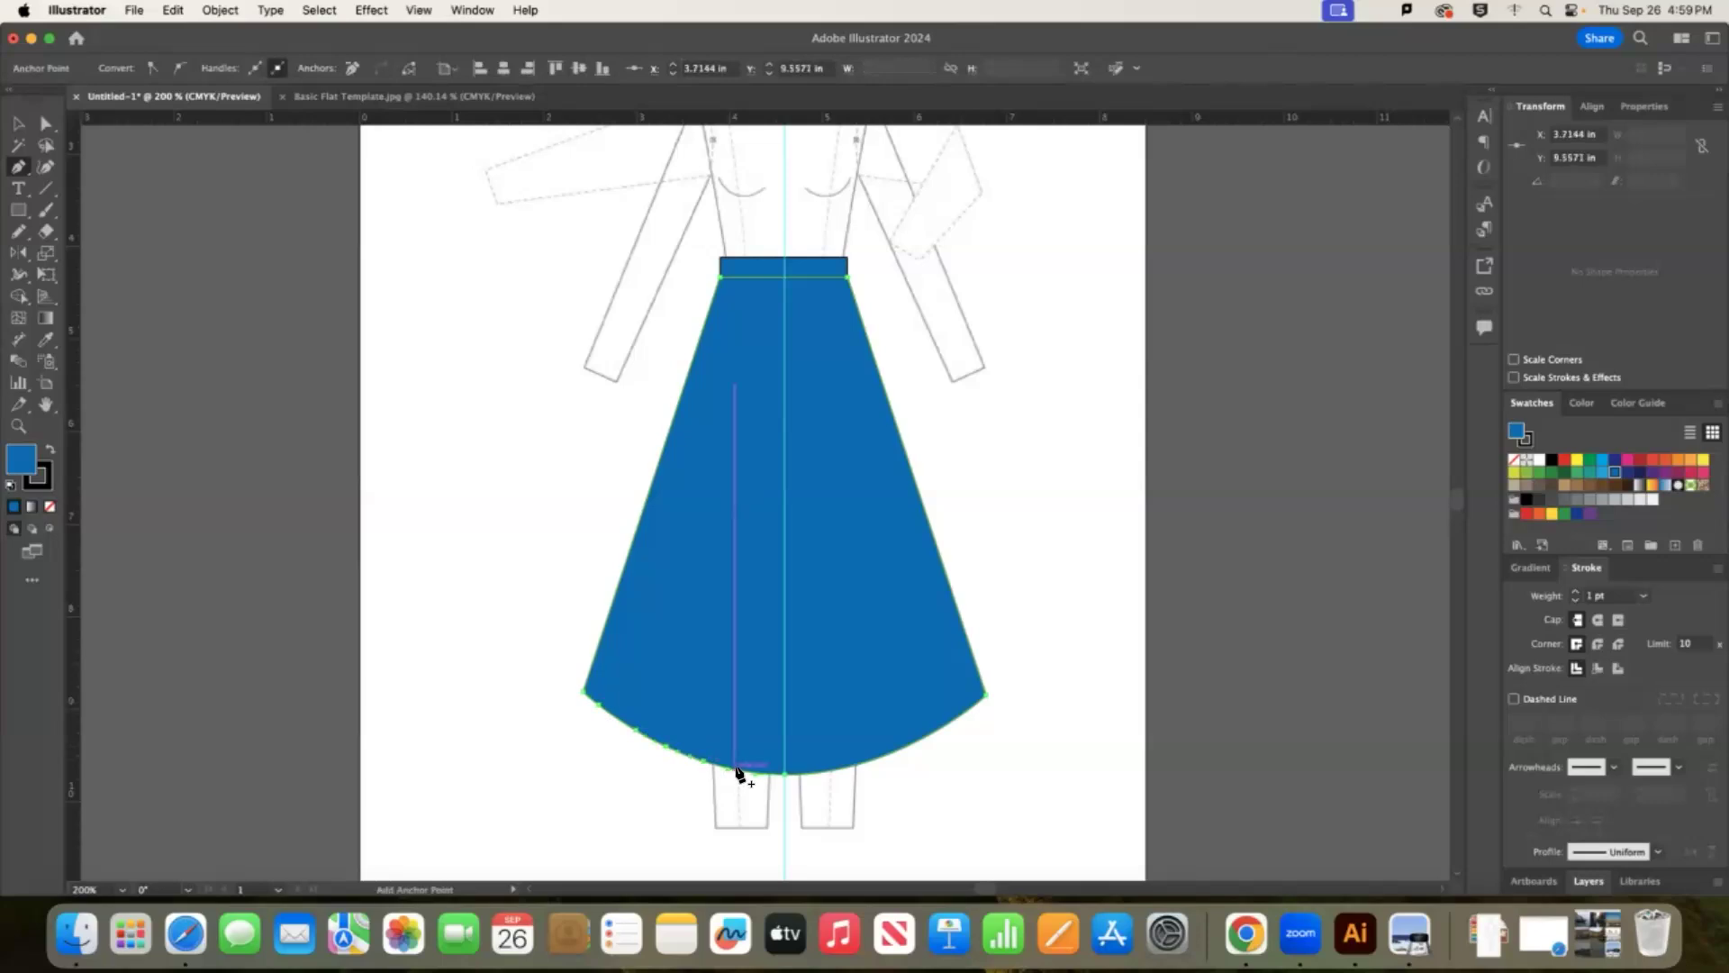
{"action": "left_click", "coordinate": [839, 772]}
{"action": "left_click", "coordinate": [858, 764]}
{"action": "left_click", "coordinate": [875, 758]}
{"action": "left_click", "coordinate": [892, 752]}
{"action": "left_click", "coordinate": [920, 743]}
{"action": "left_click", "coordinate": [950, 721]}
{"action": "left_click", "coordinate": [957, 716]}
{"action": "left_click", "coordinate": [965, 711]}
{"action": "left_click", "coordinate": [975, 704]}
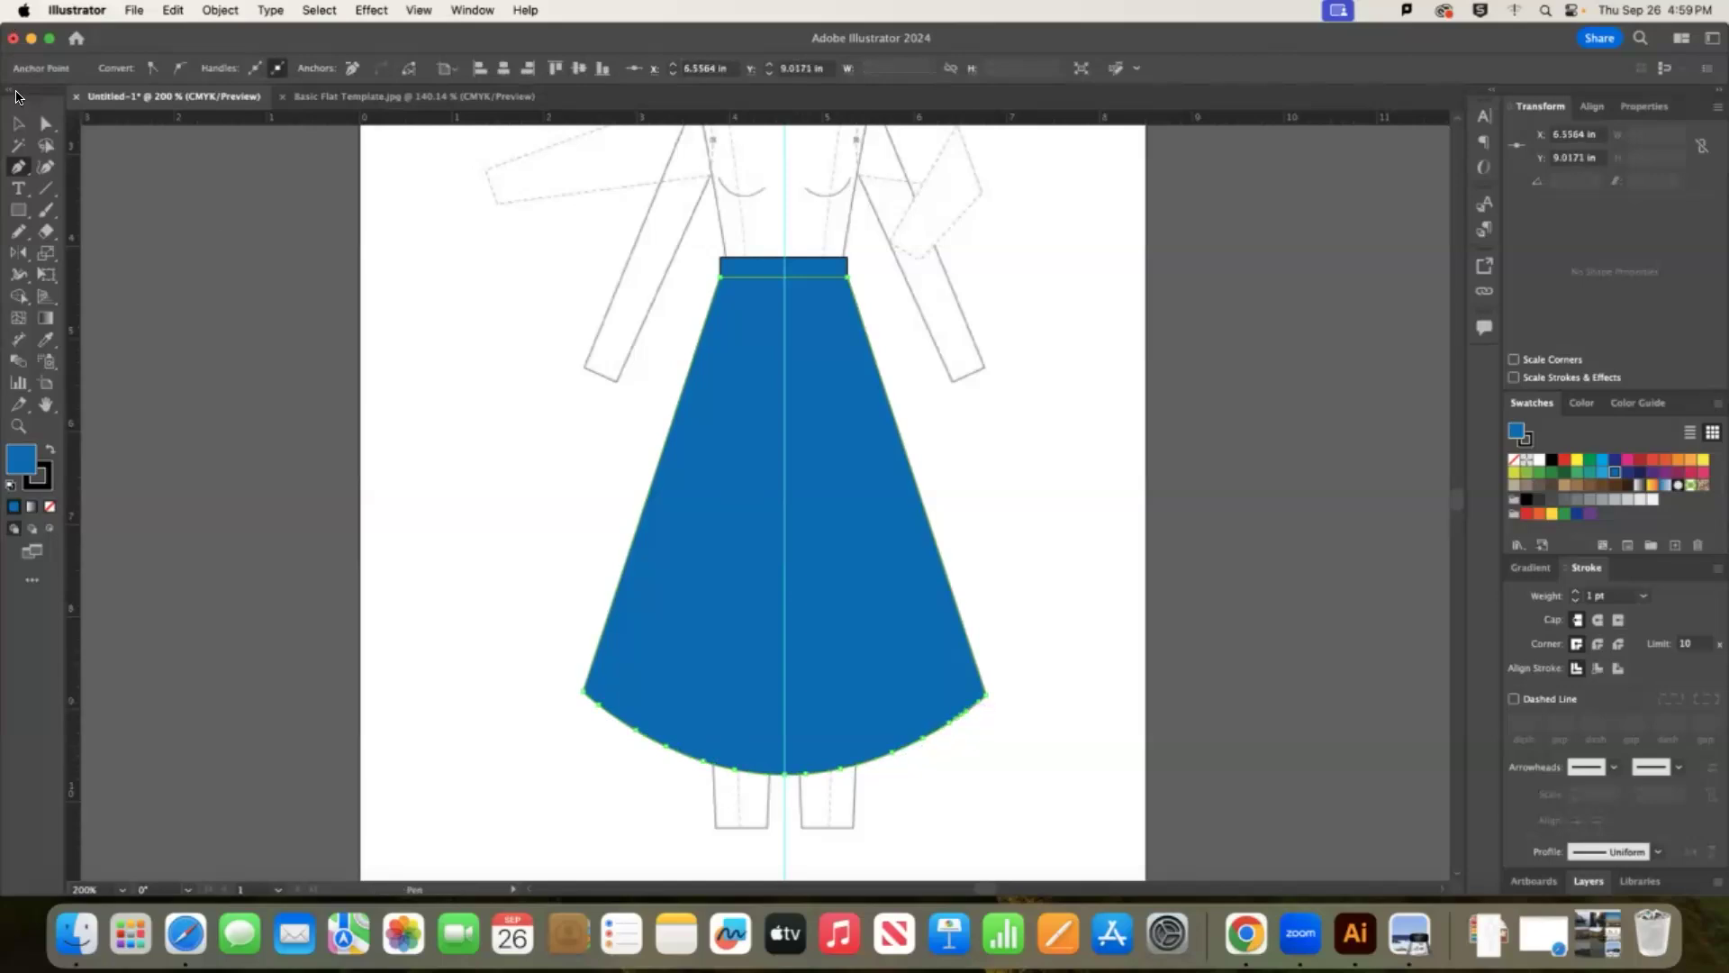
Bend the hem between the centre guide and the skirt's right corner into small ripples by swinging the direction handles of its anchors.
{"action": "left_click", "coordinate": [46, 124]}
{"action": "key", "text": "v"}
{"action": "scroll", "coordinate": [1054, 839], "scroll_direction": "up", "scroll_amount": 4}
{"action": "key", "text": "a"}
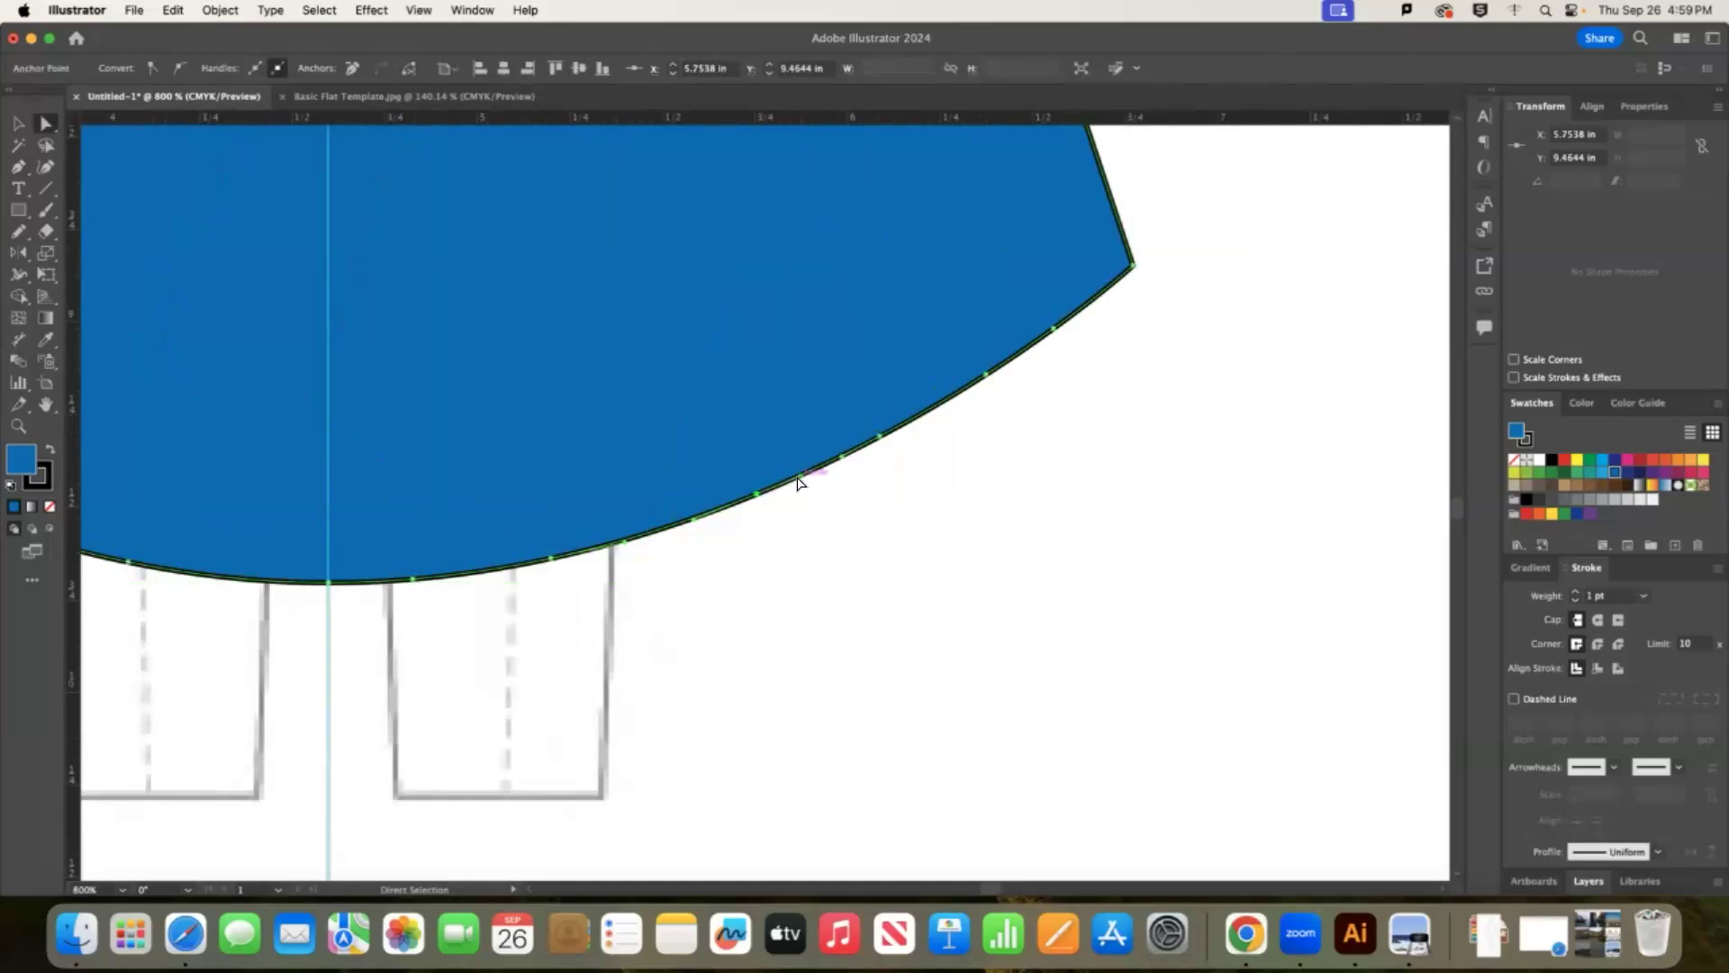
{"action": "left_click_drag", "start_coordinate": [799, 484], "coordinate": [757, 552]}
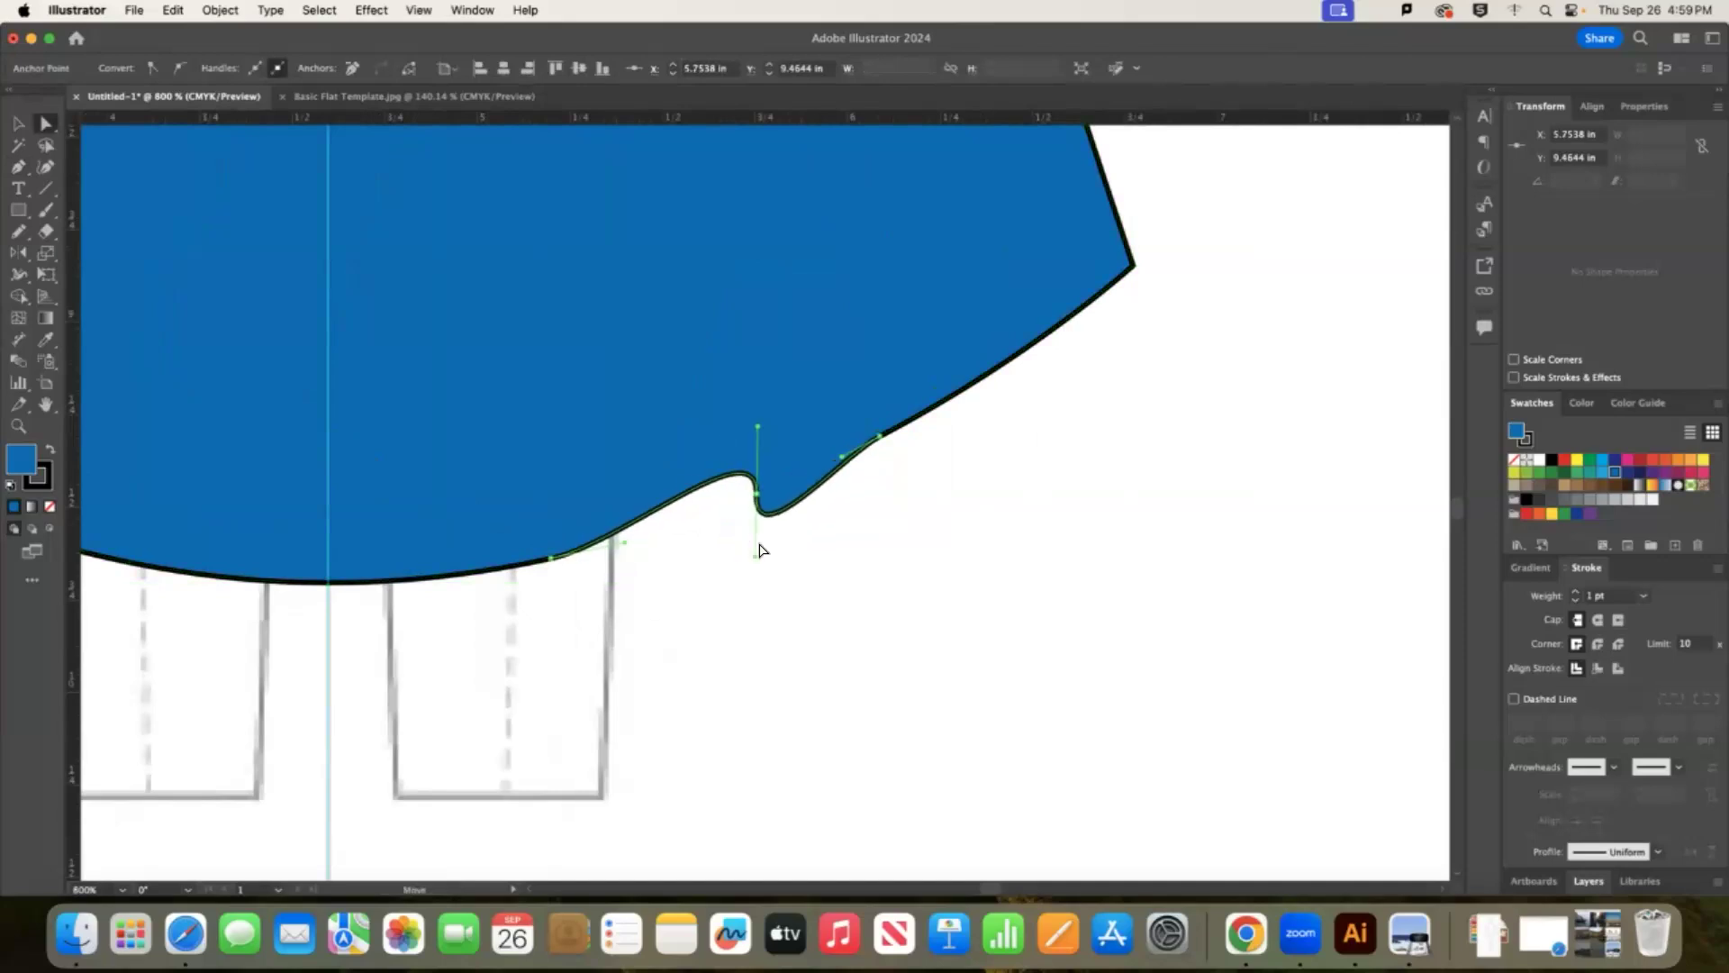
{"action": "left_click_drag", "start_coordinate": [919, 415], "coordinate": [892, 481]}
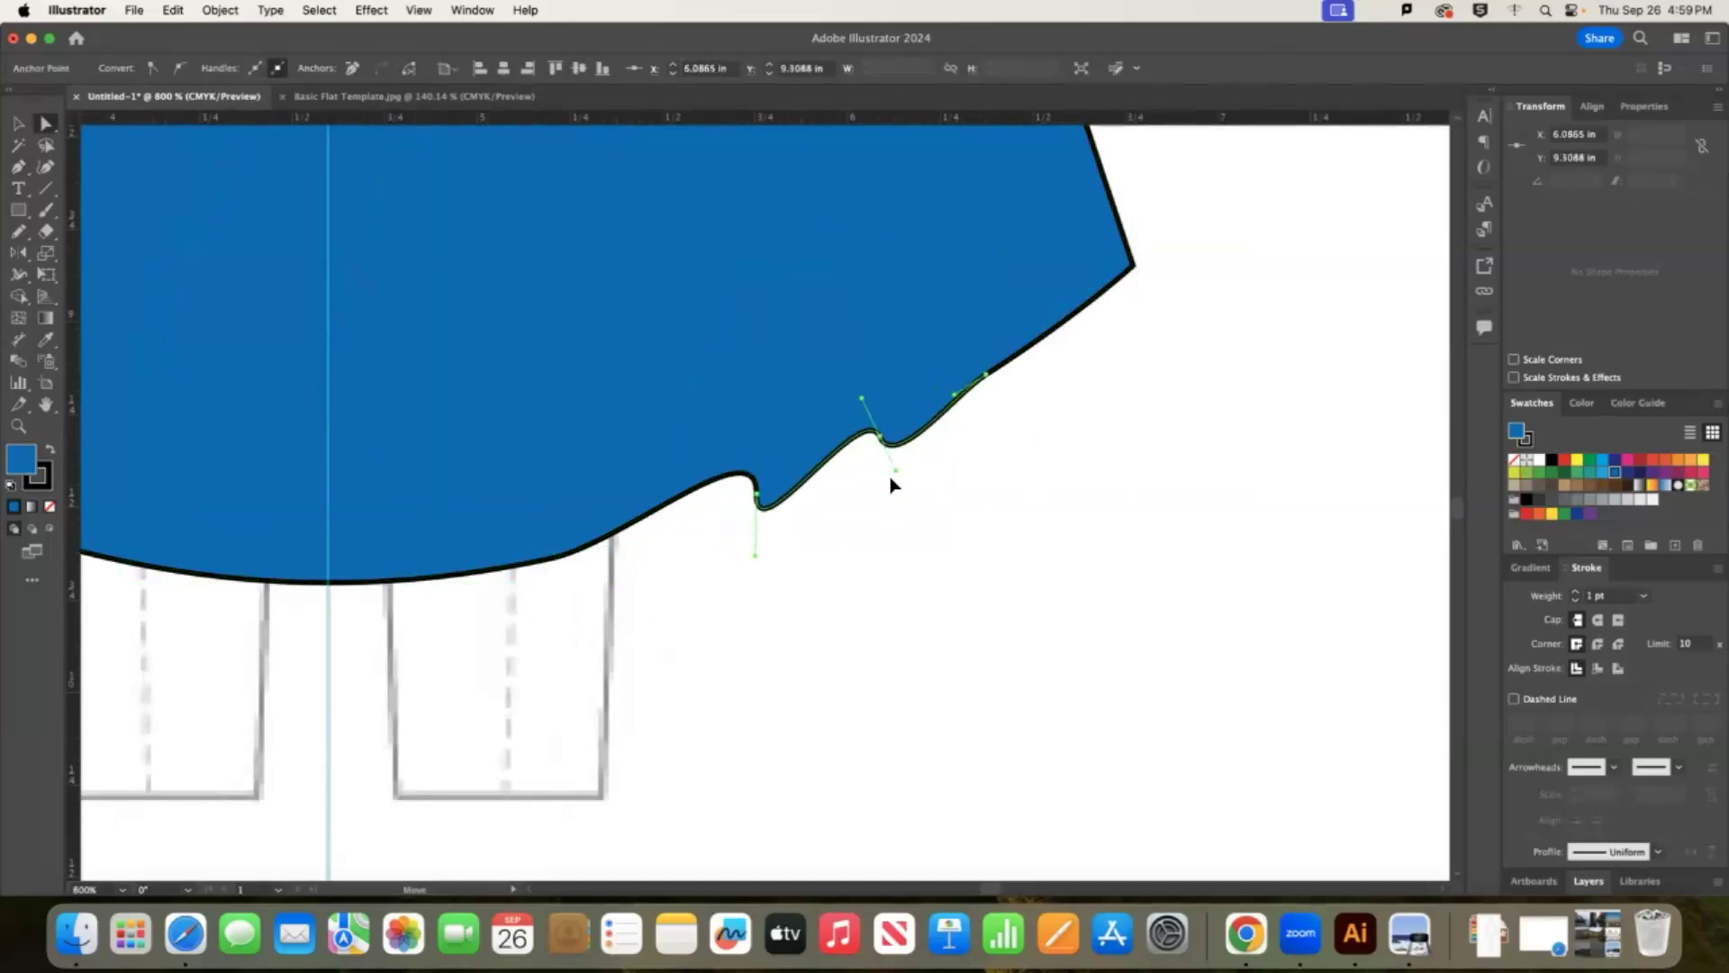
{"action": "left_click_drag", "start_coordinate": [1013, 355], "coordinate": [1098, 373]}
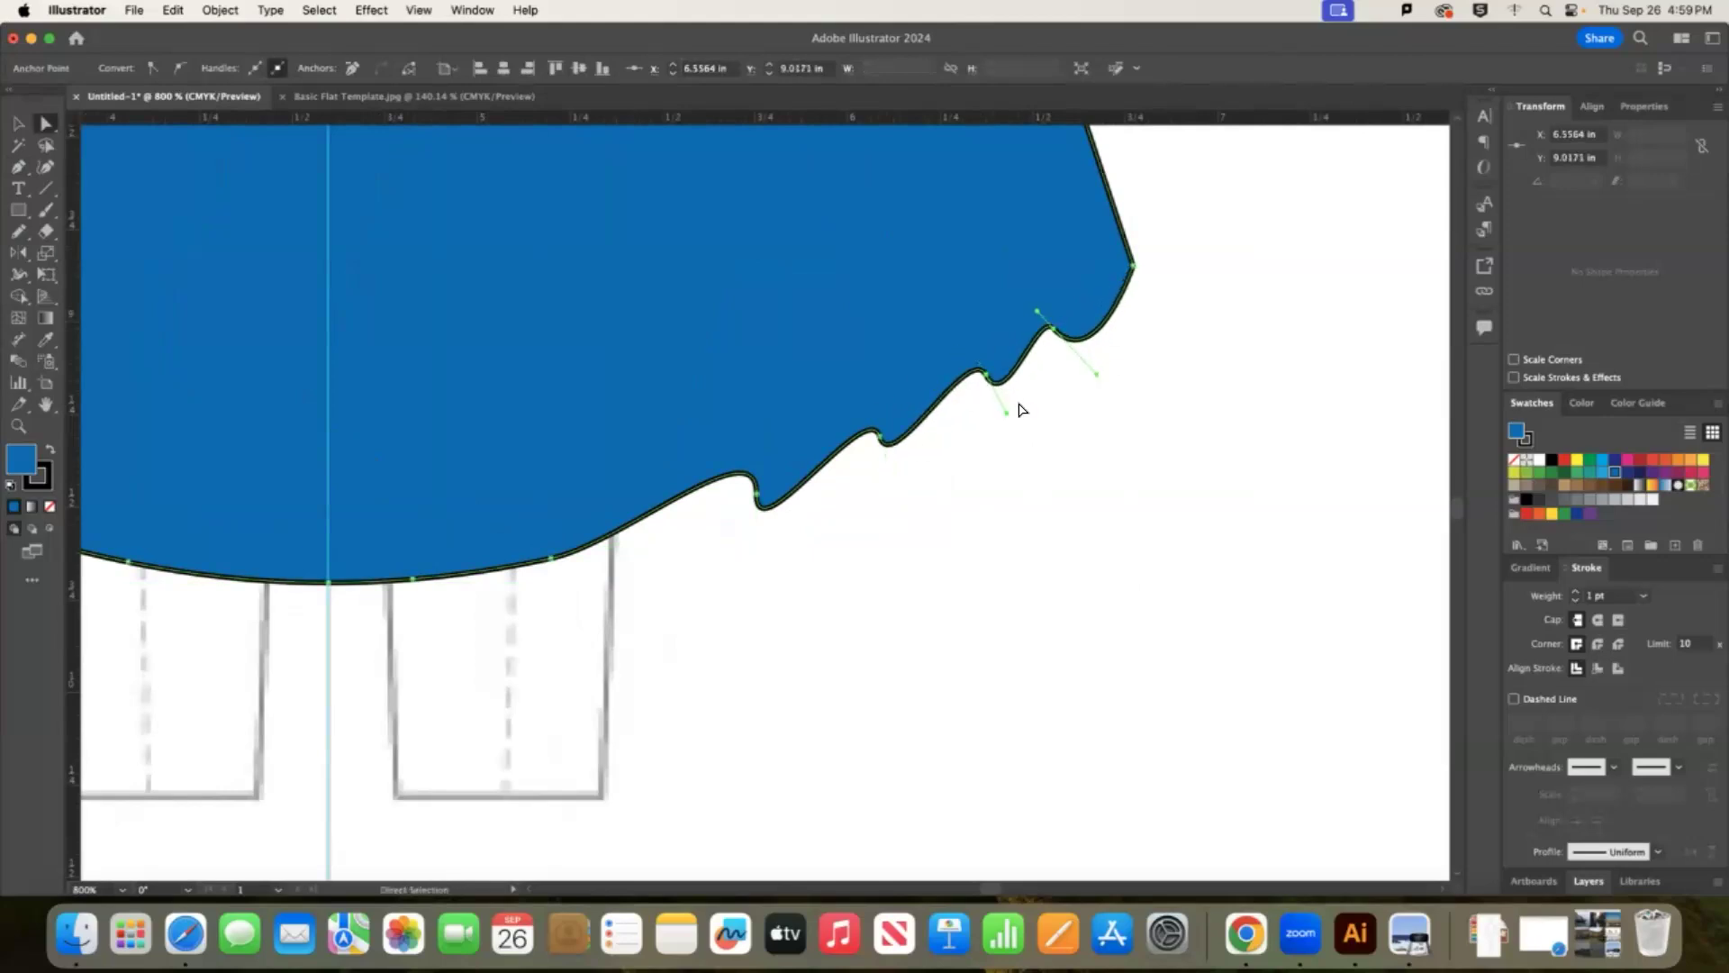
Shape deeper waves in the hem around the centre guide by rotating the handles of the anchors above both legs.
{"action": "left_click", "coordinate": [551, 560]}
{"action": "left_click_drag", "start_coordinate": [510, 566], "coordinate": [329, 615]}
{"action": "left_click_drag", "start_coordinate": [1003, 890], "coordinate": [986, 889]}
{"action": "left_click", "coordinate": [819, 560]}
{"action": "left_click_drag", "start_coordinate": [883, 579], "coordinate": [823, 484]}
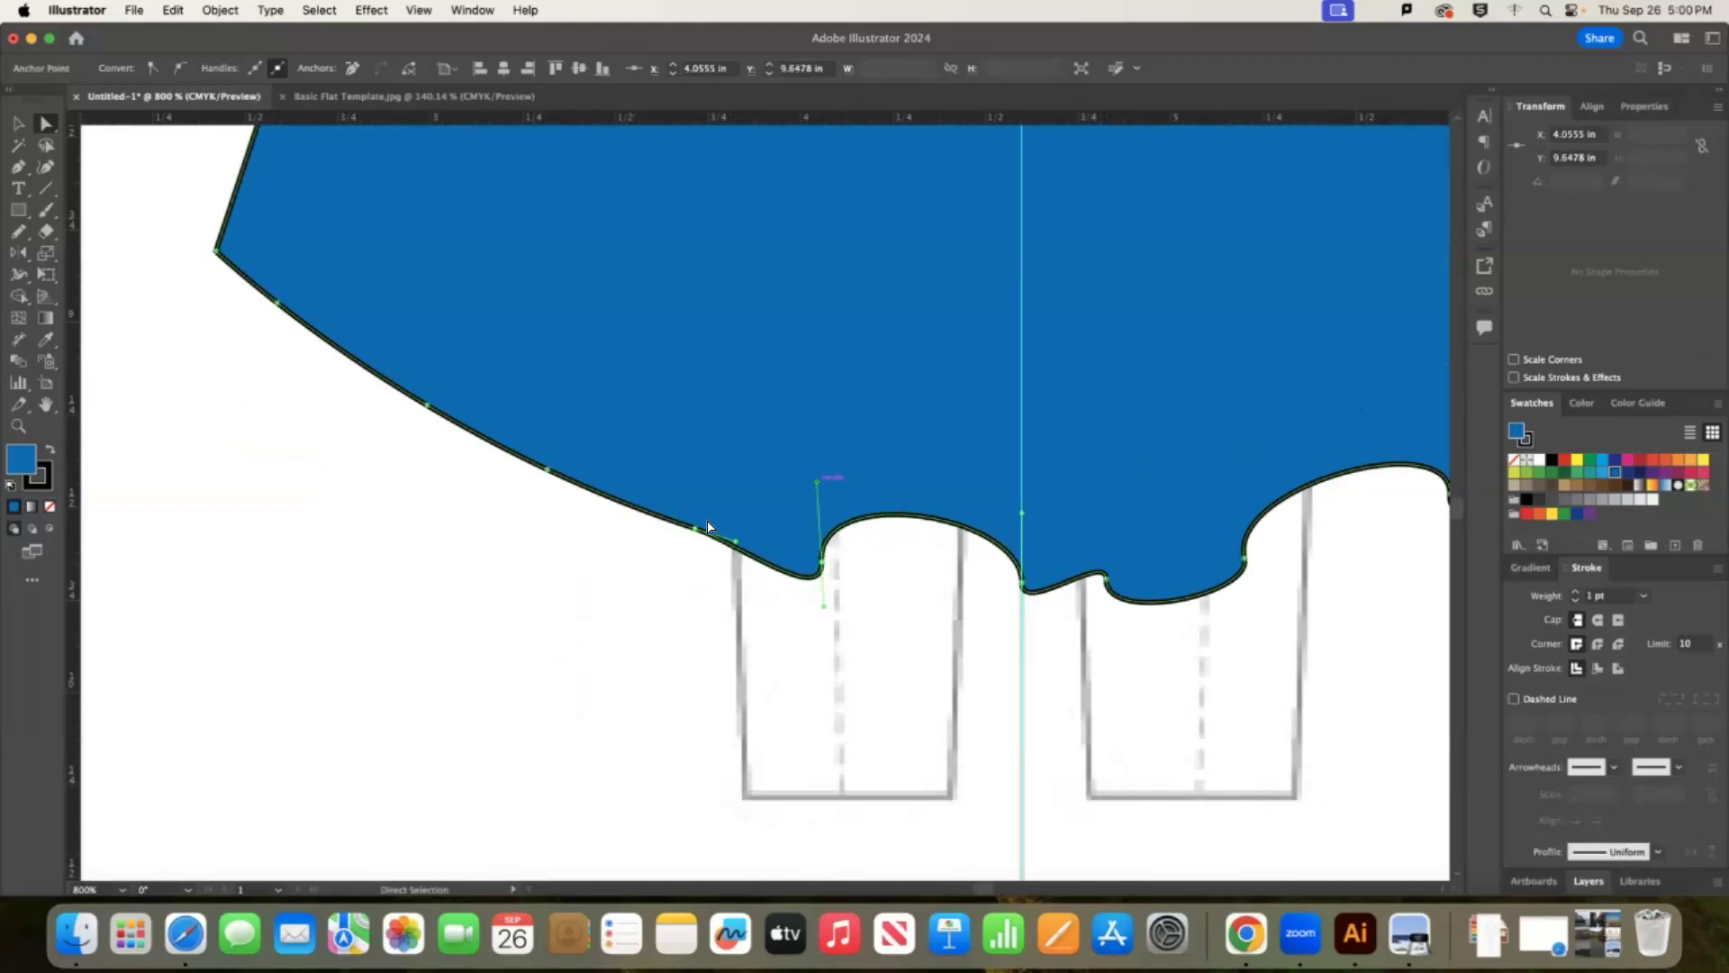
Continue the wavy hem to the skirt's left corner by angling the handles of the remaining anchors.
{"action": "left_click", "coordinate": [695, 529]}
{"action": "left_click_drag", "start_coordinate": [736, 542], "coordinate": [684, 571]}
{"action": "left_click", "coordinate": [548, 469]}
{"action": "left_click_drag", "start_coordinate": [592, 491], "coordinate": [532, 517]}
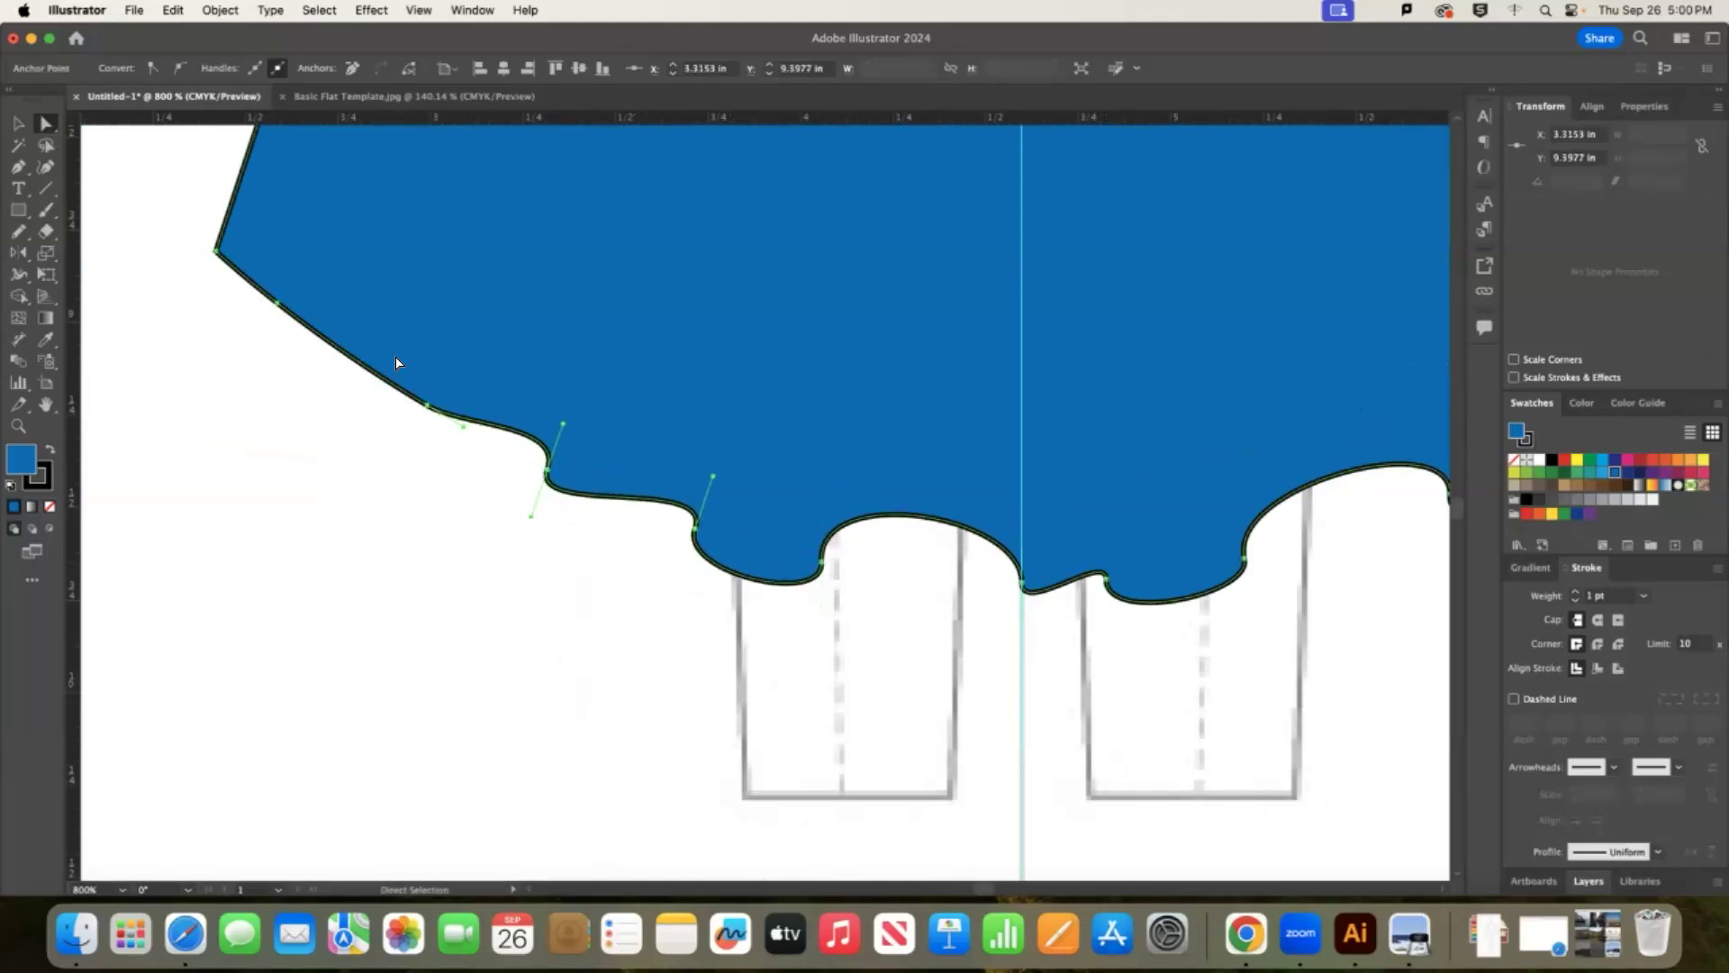
{"action": "left_click_drag", "start_coordinate": [463, 426], "coordinate": [406, 444]}
{"action": "left_click", "coordinate": [277, 306]}
{"action": "left_click_drag", "start_coordinate": [313, 331], "coordinate": [317, 264]}
Draw straight fold lines of varied lengths from the hem ripples up the skirt's left half and at the centre with the Line Segment tool.
{"action": "key", "text": "super+minus"}
{"action": "key", "text": "super+minus"}
{"action": "key", "text": "super+minus"}
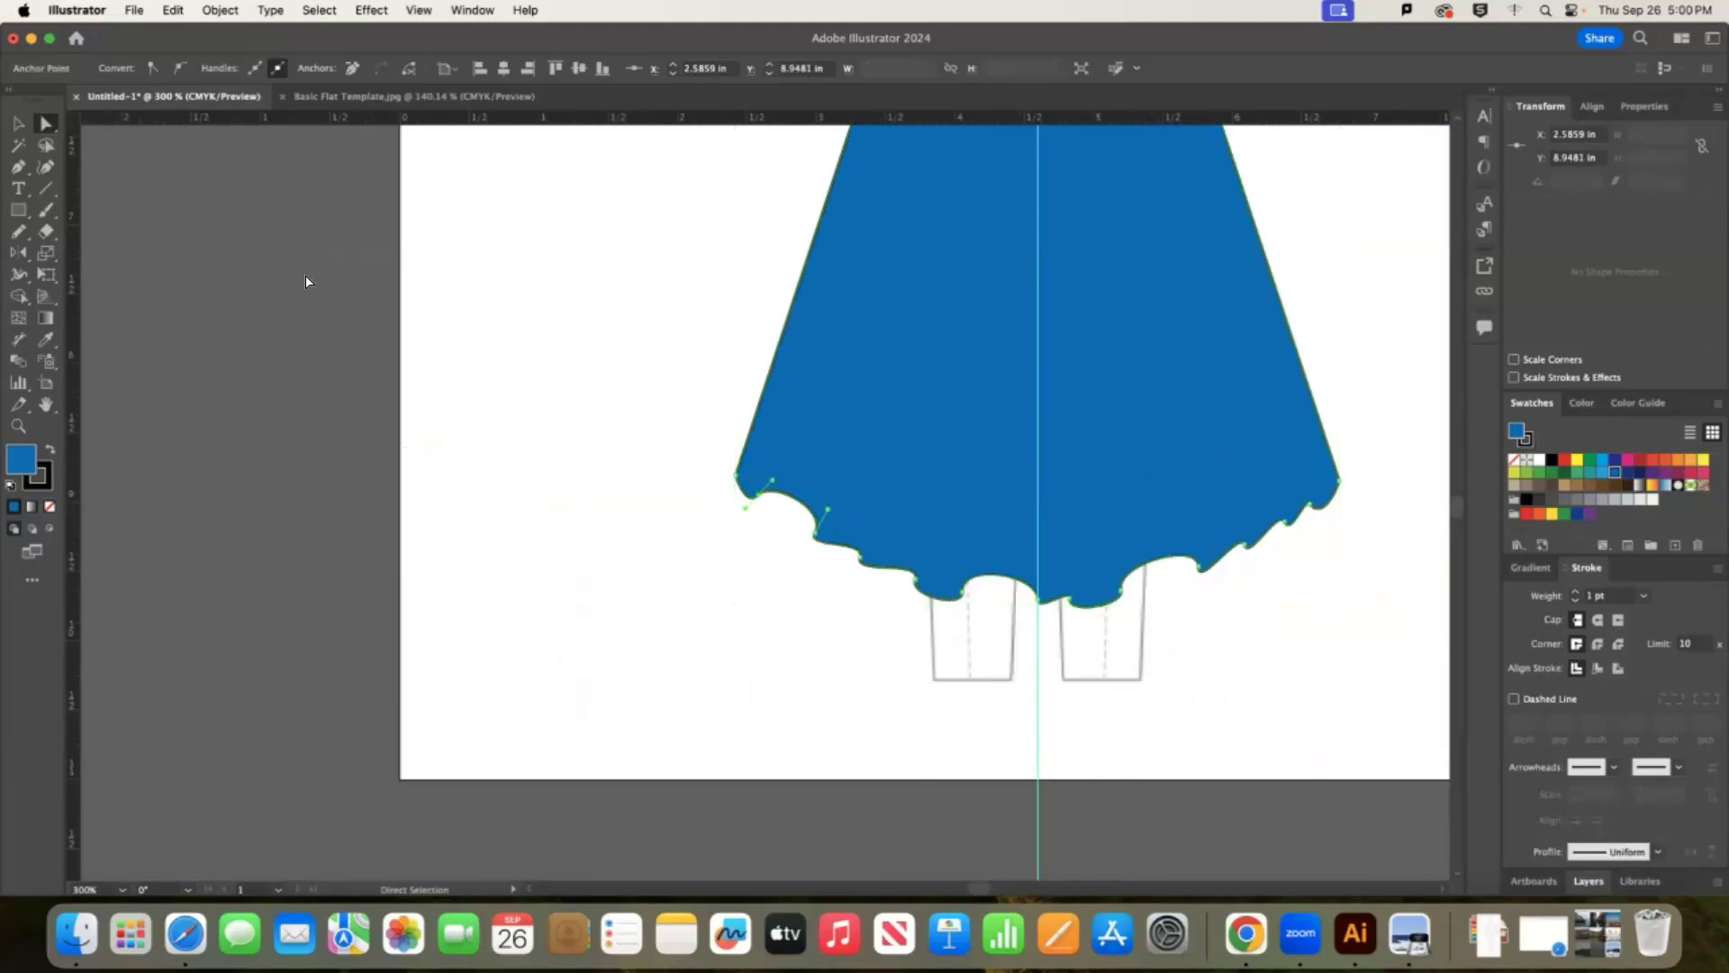
{"action": "left_click", "coordinate": [1456, 509]}
{"action": "scroll", "coordinate": [1457, 510], "scroll_direction": "up", "scroll_amount": 5}
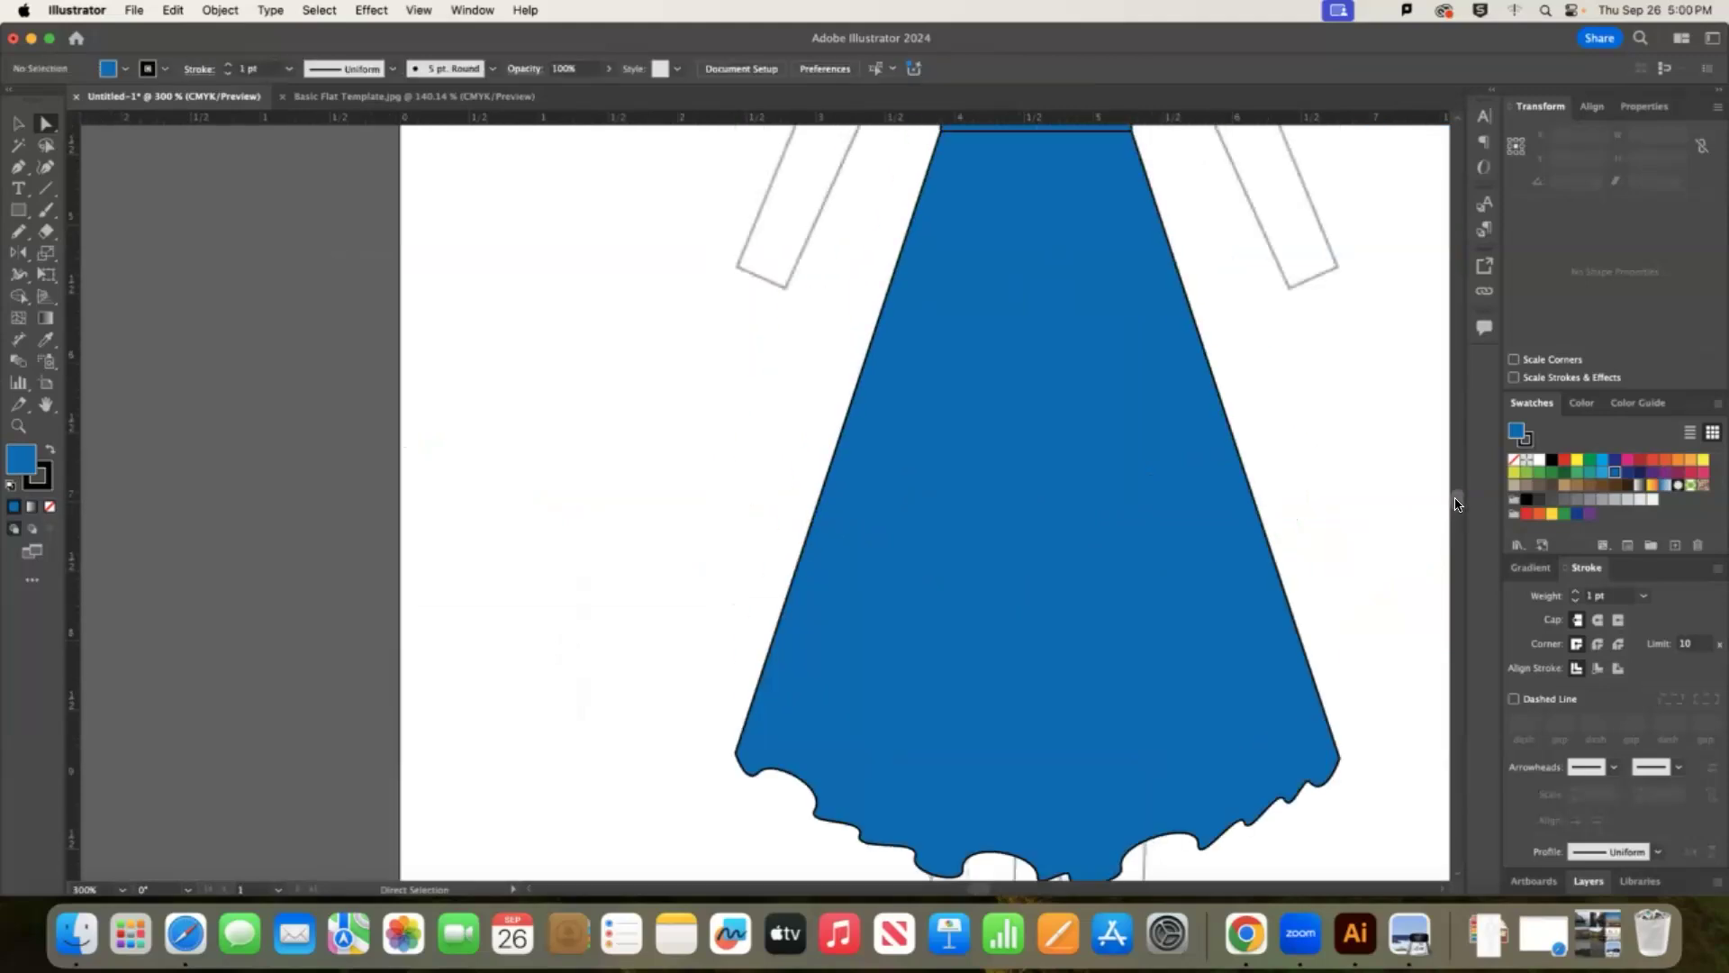
{"action": "key", "text": "super+minus"}
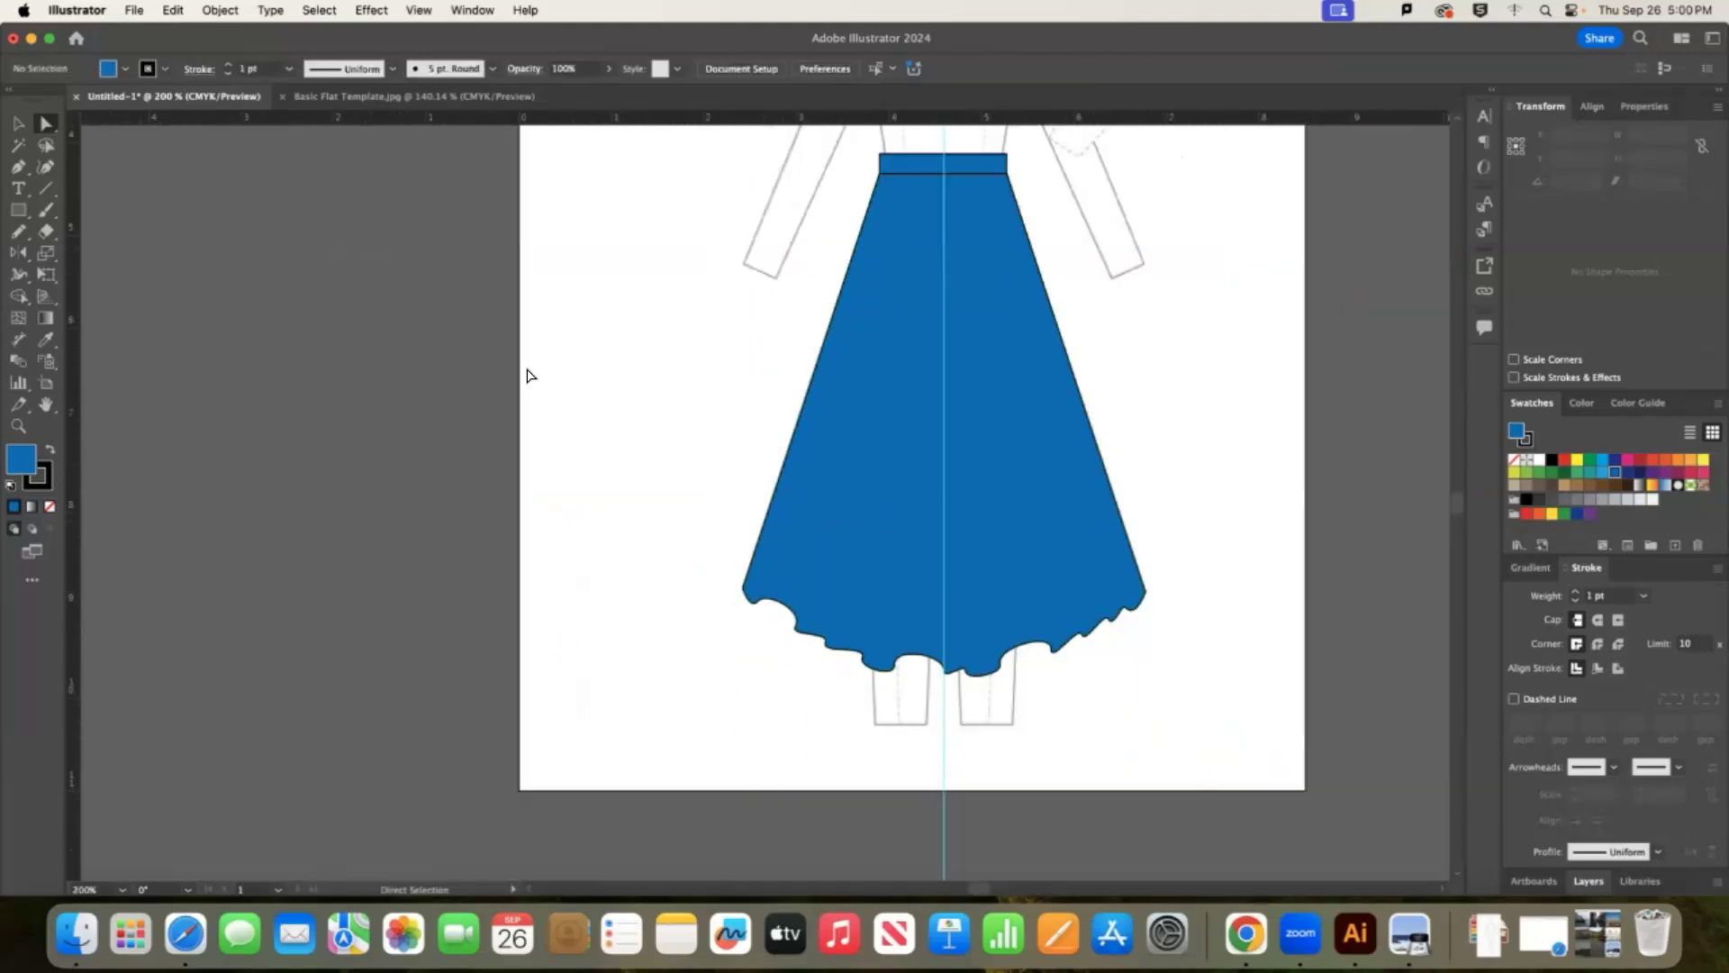
{"action": "key", "text": "backslash"}
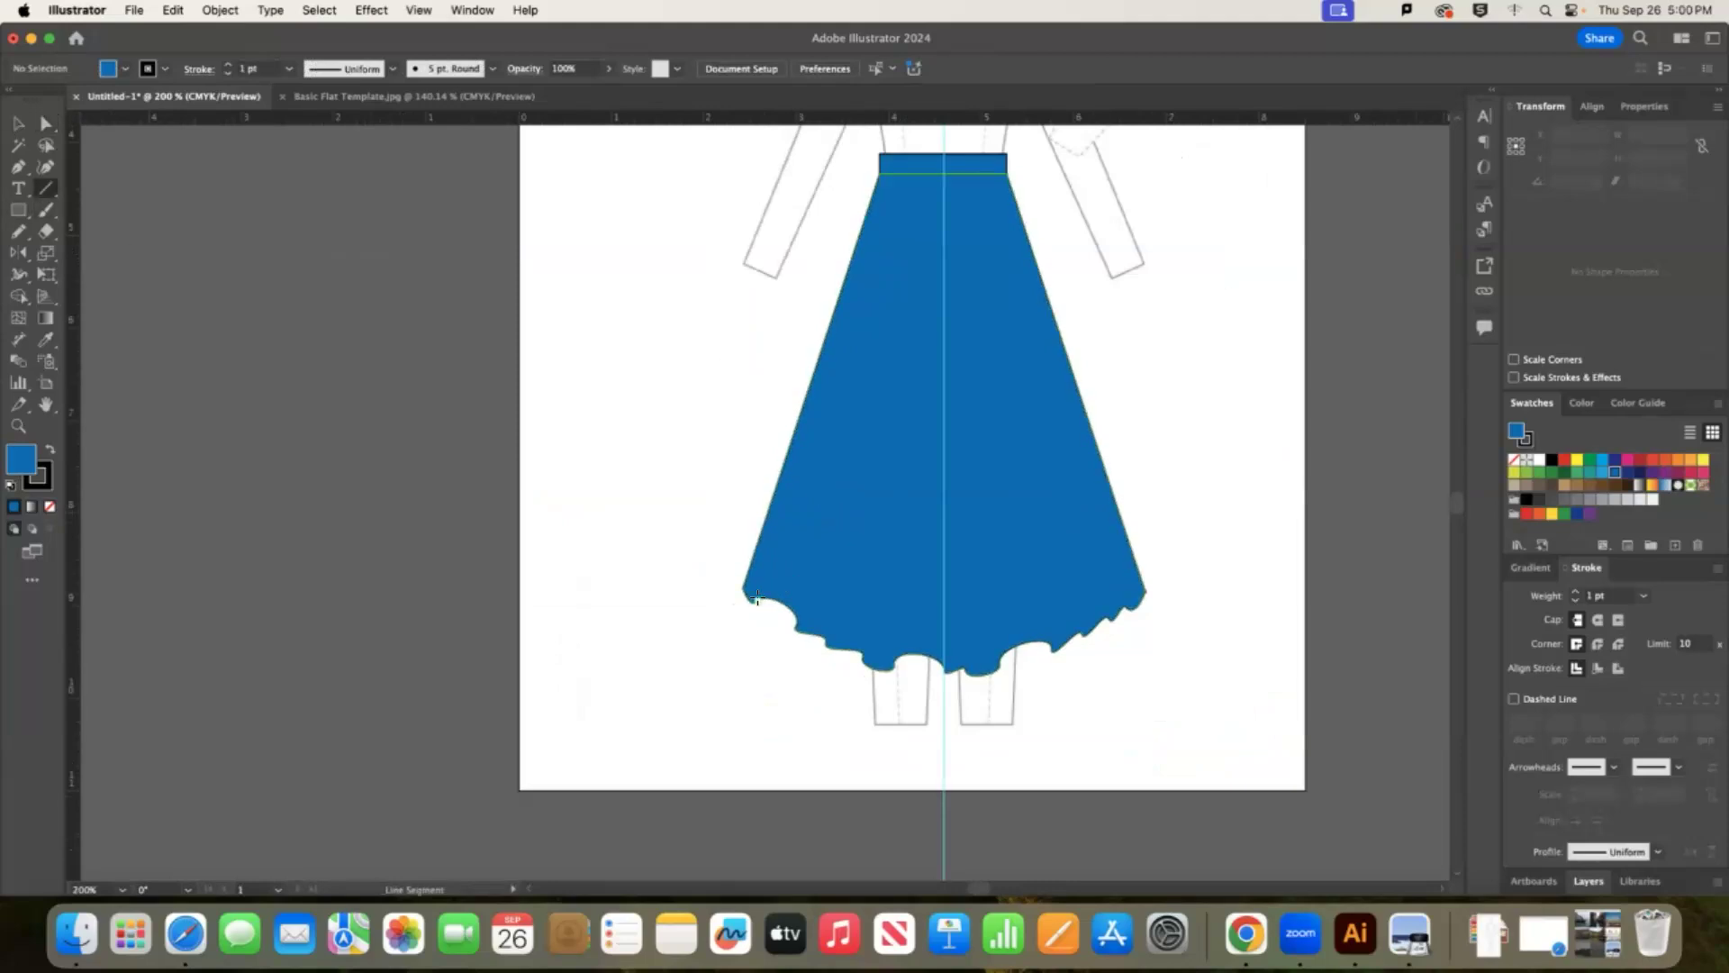
{"action": "mouse_move", "coordinate": [757, 599]}
{"action": "left_mouse_down"}
{"action": "mouse_move", "coordinate": [891, 392]}
{"action": "mouse_move", "coordinate": [863, 253]}
{"action": "left_mouse_up"}
{"action": "left_click_drag", "start_coordinate": [796, 622], "coordinate": [870, 339]}
{"action": "mouse_move", "coordinate": [826, 643]}
{"action": "left_mouse_down"}
{"action": "mouse_move", "coordinate": [869, 455]}
{"action": "mouse_move", "coordinate": [867, 471]}
{"action": "left_mouse_up"}
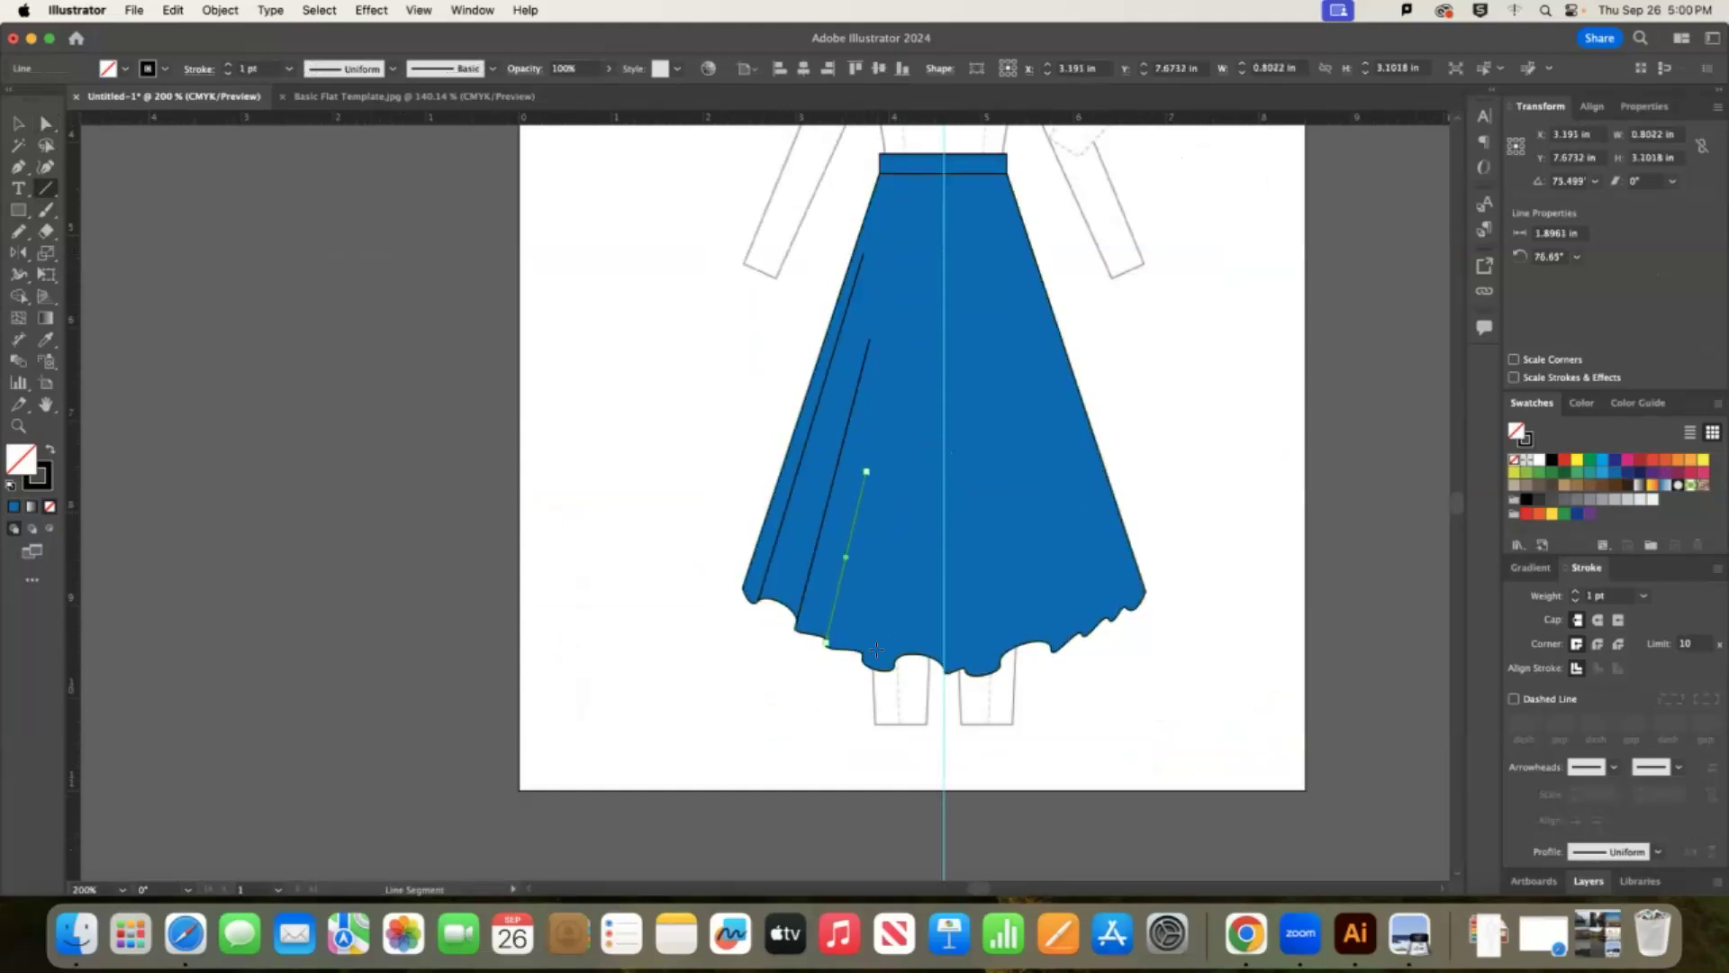
{"action": "mouse_move", "coordinate": [863, 657]}
{"action": "left_mouse_down"}
{"action": "mouse_move", "coordinate": [912, 251]}
{"action": "mouse_move", "coordinate": [907, 558]}
{"action": "mouse_move", "coordinate": [918, 391]}
{"action": "left_mouse_up"}
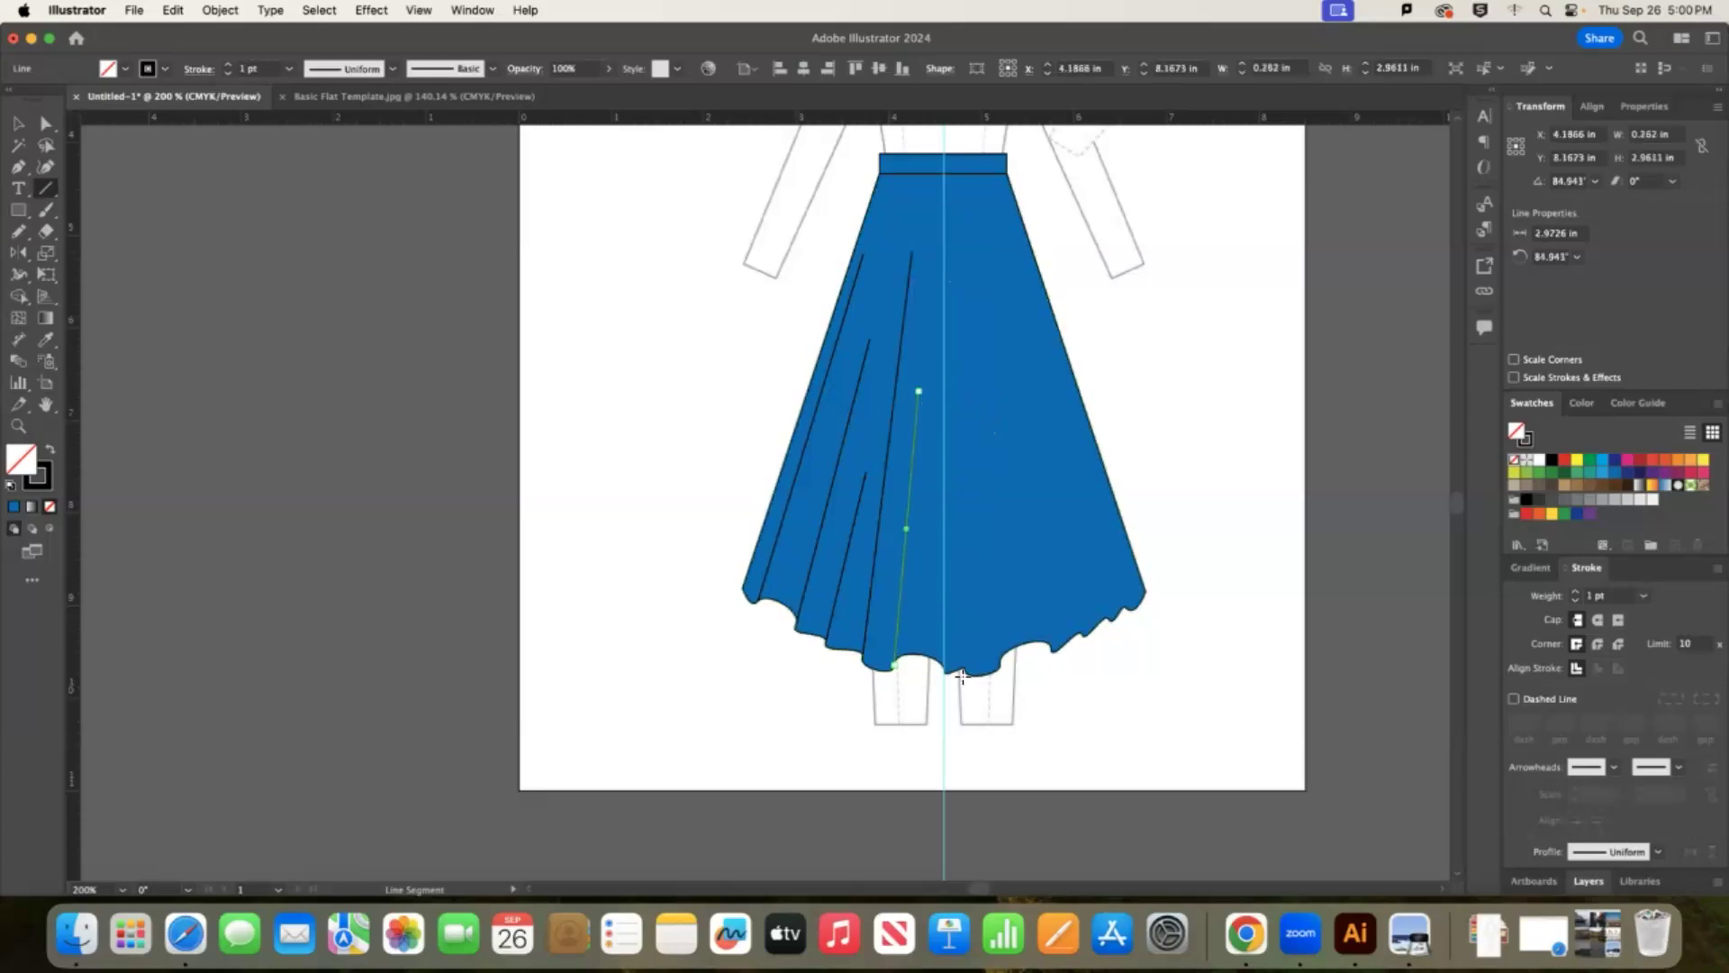
{"action": "left_click_drag", "start_coordinate": [944, 671], "coordinate": [939, 251]}
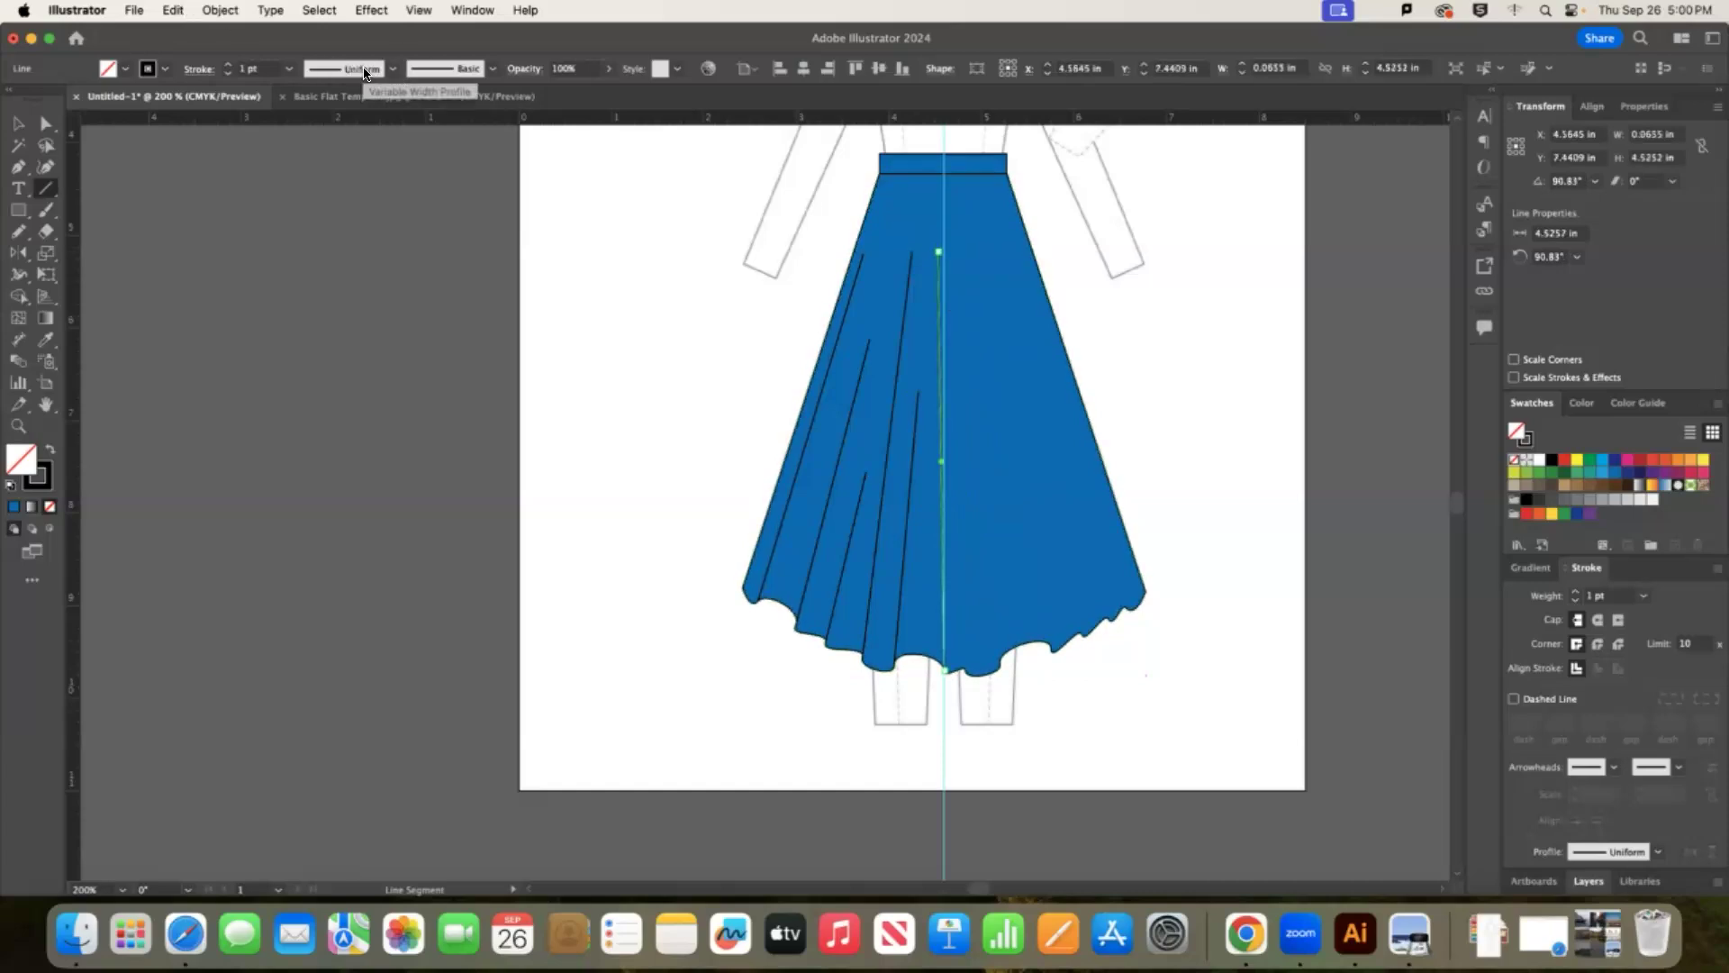
Draw matching fold lines of varied lengths from the hem ripples up the skirt's right half.
{"action": "mouse_move", "coordinate": [964, 670]}
{"action": "left_mouse_down"}
{"action": "mouse_move", "coordinate": [966, 399]}
{"action": "mouse_move", "coordinate": [965, 535]}
{"action": "left_mouse_up"}
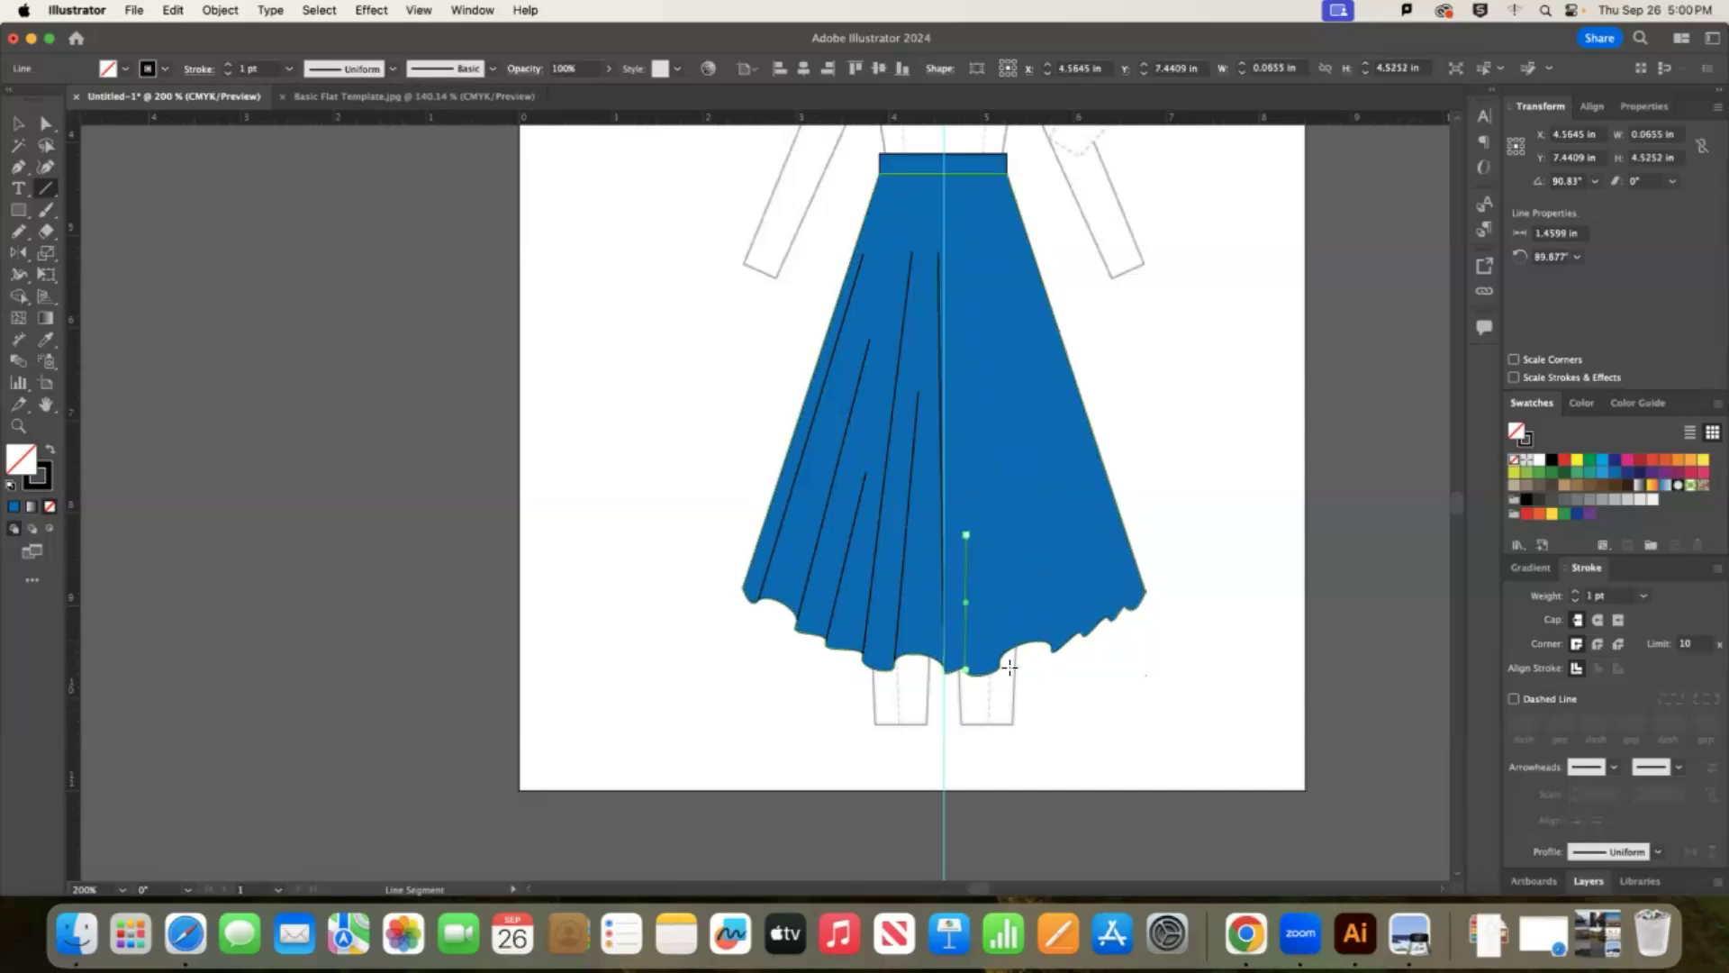
{"action": "mouse_move", "coordinate": [998, 663]}
{"action": "left_mouse_down"}
{"action": "mouse_move", "coordinate": [967, 326]}
{"action": "mouse_move", "coordinate": [1053, 648]}
{"action": "mouse_move", "coordinate": [1089, 638]}
{"action": "mouse_move", "coordinate": [999, 268]}
{"action": "left_mouse_up"}
{"action": "mouse_move", "coordinate": [1108, 618]}
{"action": "left_mouse_down"}
{"action": "mouse_move", "coordinate": [1061, 371]}
{"action": "mouse_move", "coordinate": [1054, 413]}
{"action": "left_mouse_up"}
{"action": "left_click_drag", "start_coordinate": [1127, 609], "coordinate": [1035, 307]}
{"action": "key", "text": "v"}
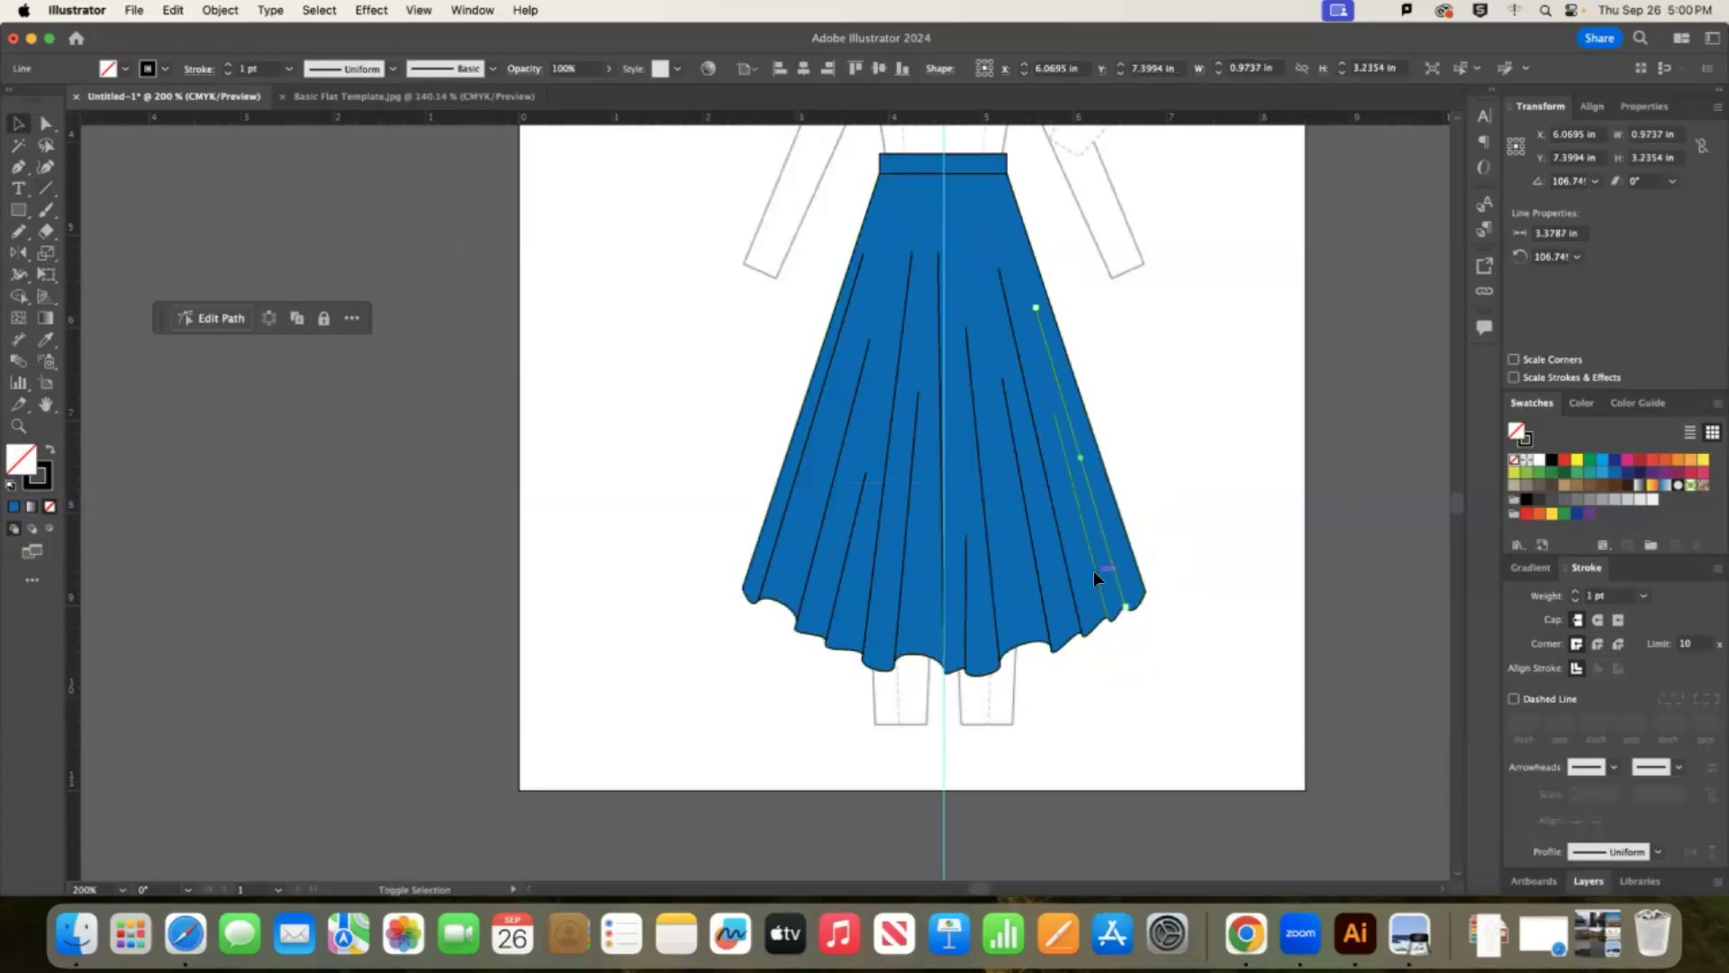
{"action": "left_click", "coordinate": [1094, 572], "text": "shift"}
{"action": "left_click", "coordinate": [1070, 582], "text": "shift"}
{"action": "left_click", "coordinate": [1042, 590], "text": "shift"}
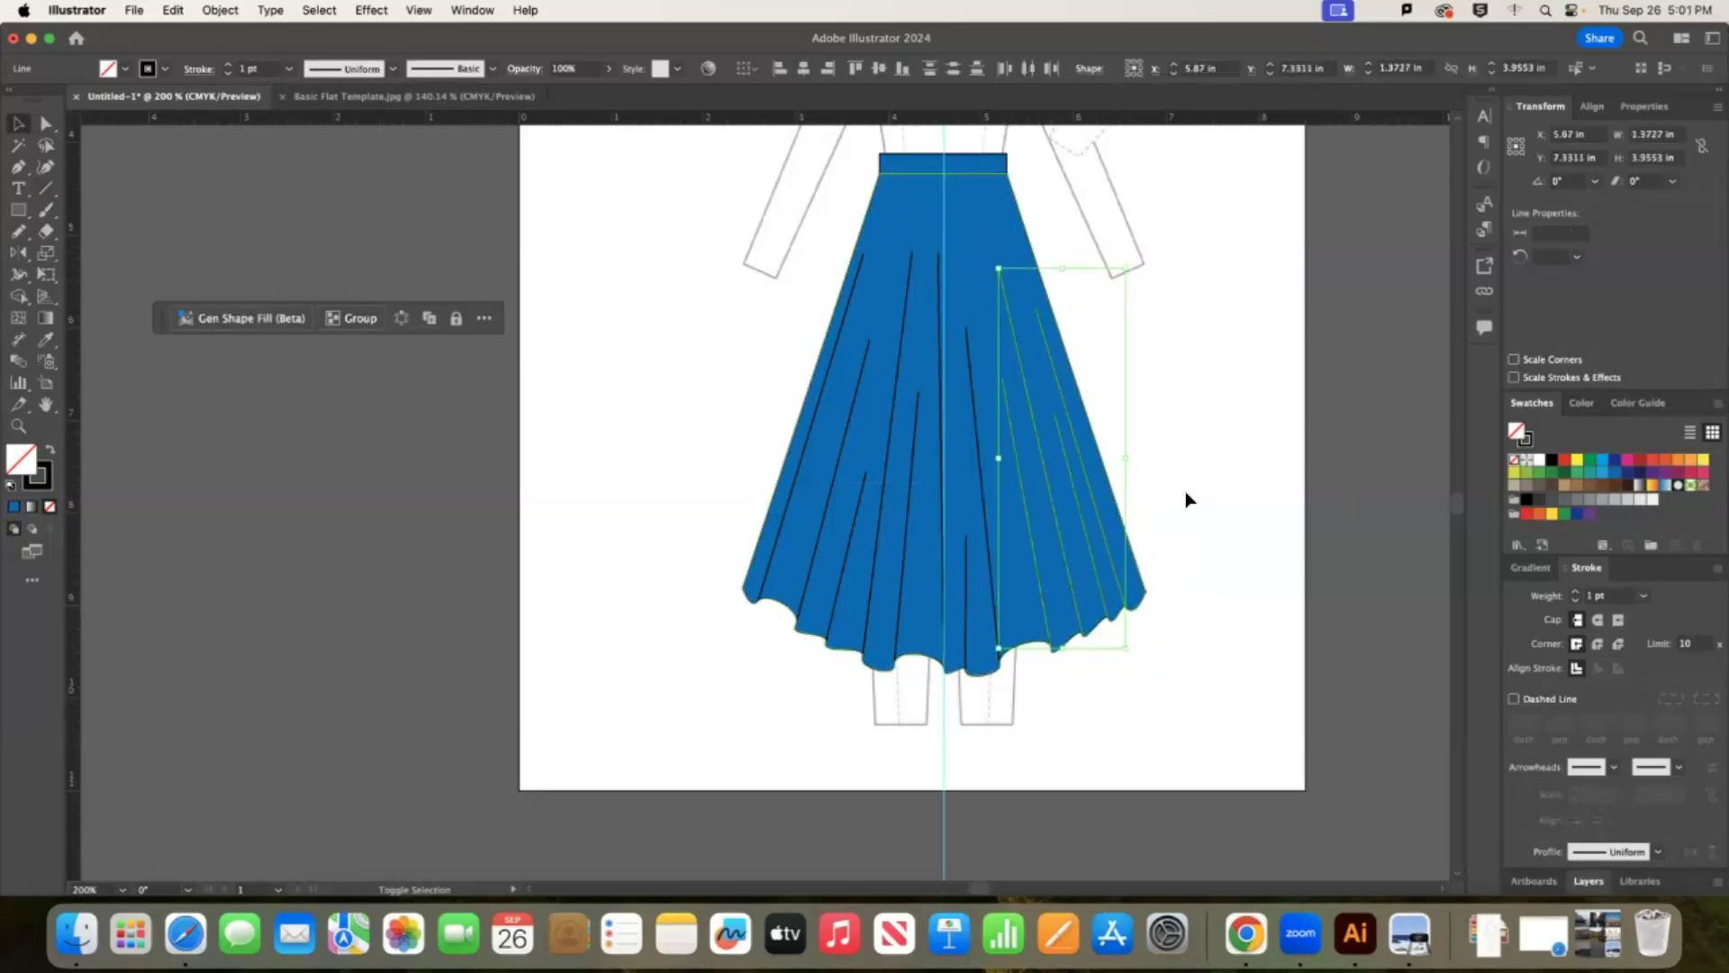
{"action": "left_click", "coordinate": [1186, 499]}
Select all the fold lines without the skirt shape and apply the triangular width profile that tapers to a point at one end.
{"action": "left_click_drag", "start_coordinate": [1220, 727], "coordinate": [737, 484]}
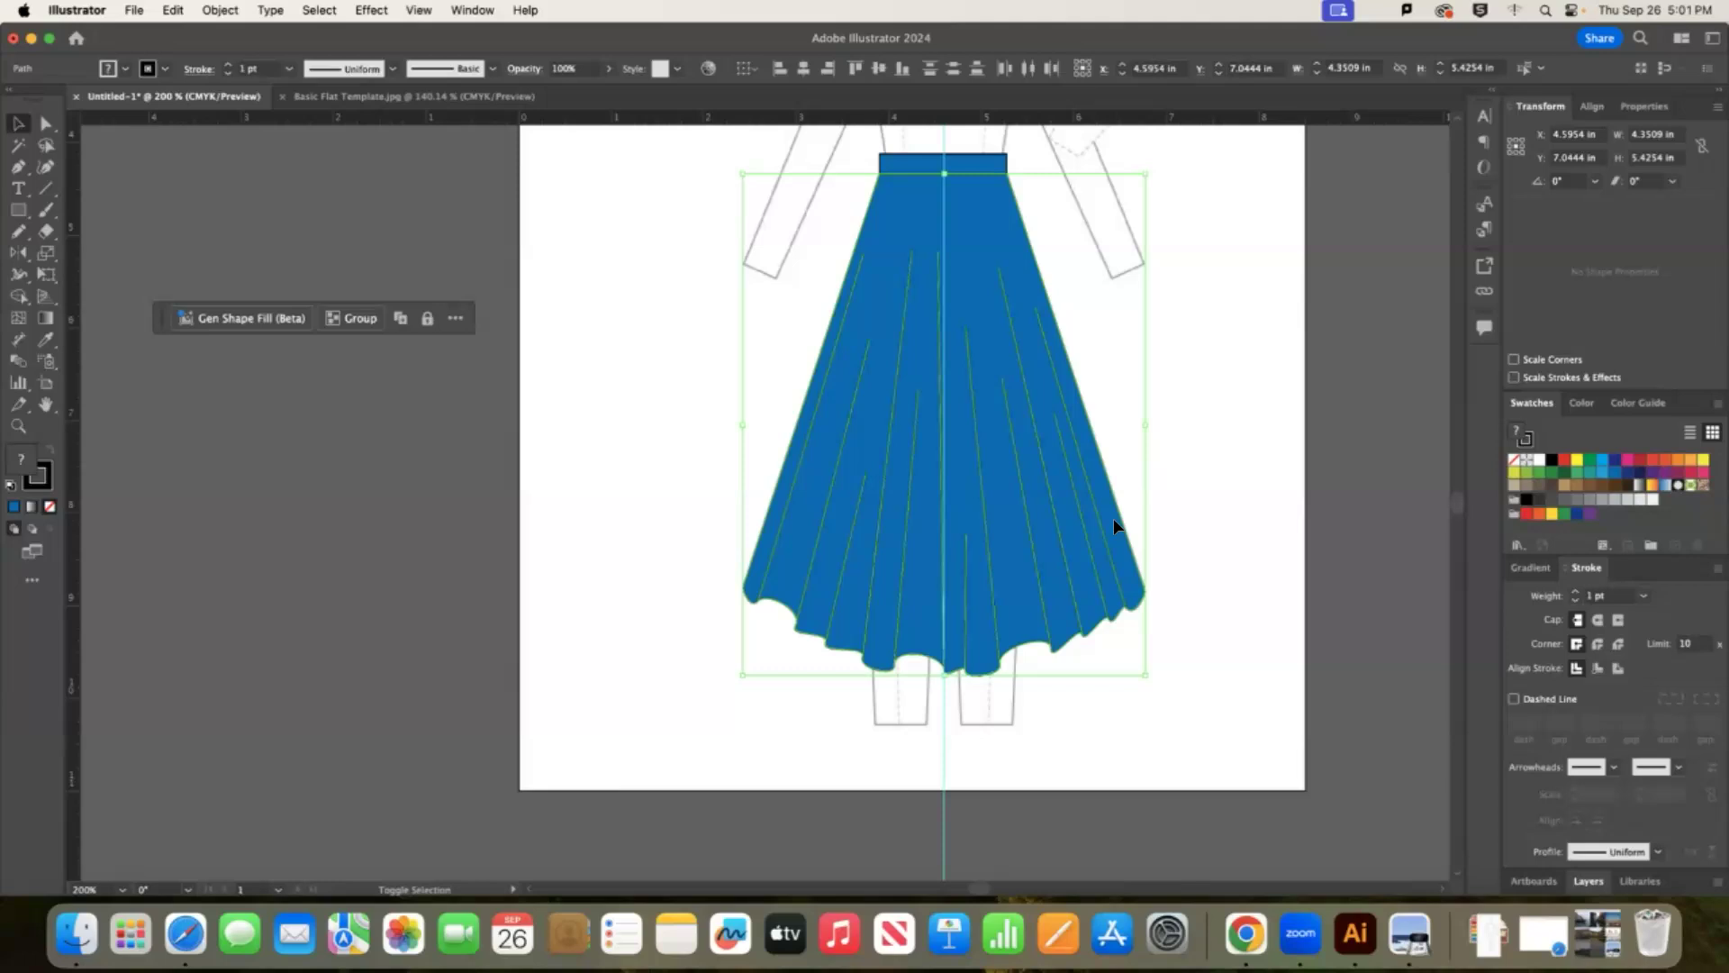
{"action": "left_click", "coordinate": [1124, 542], "text": "shift"}
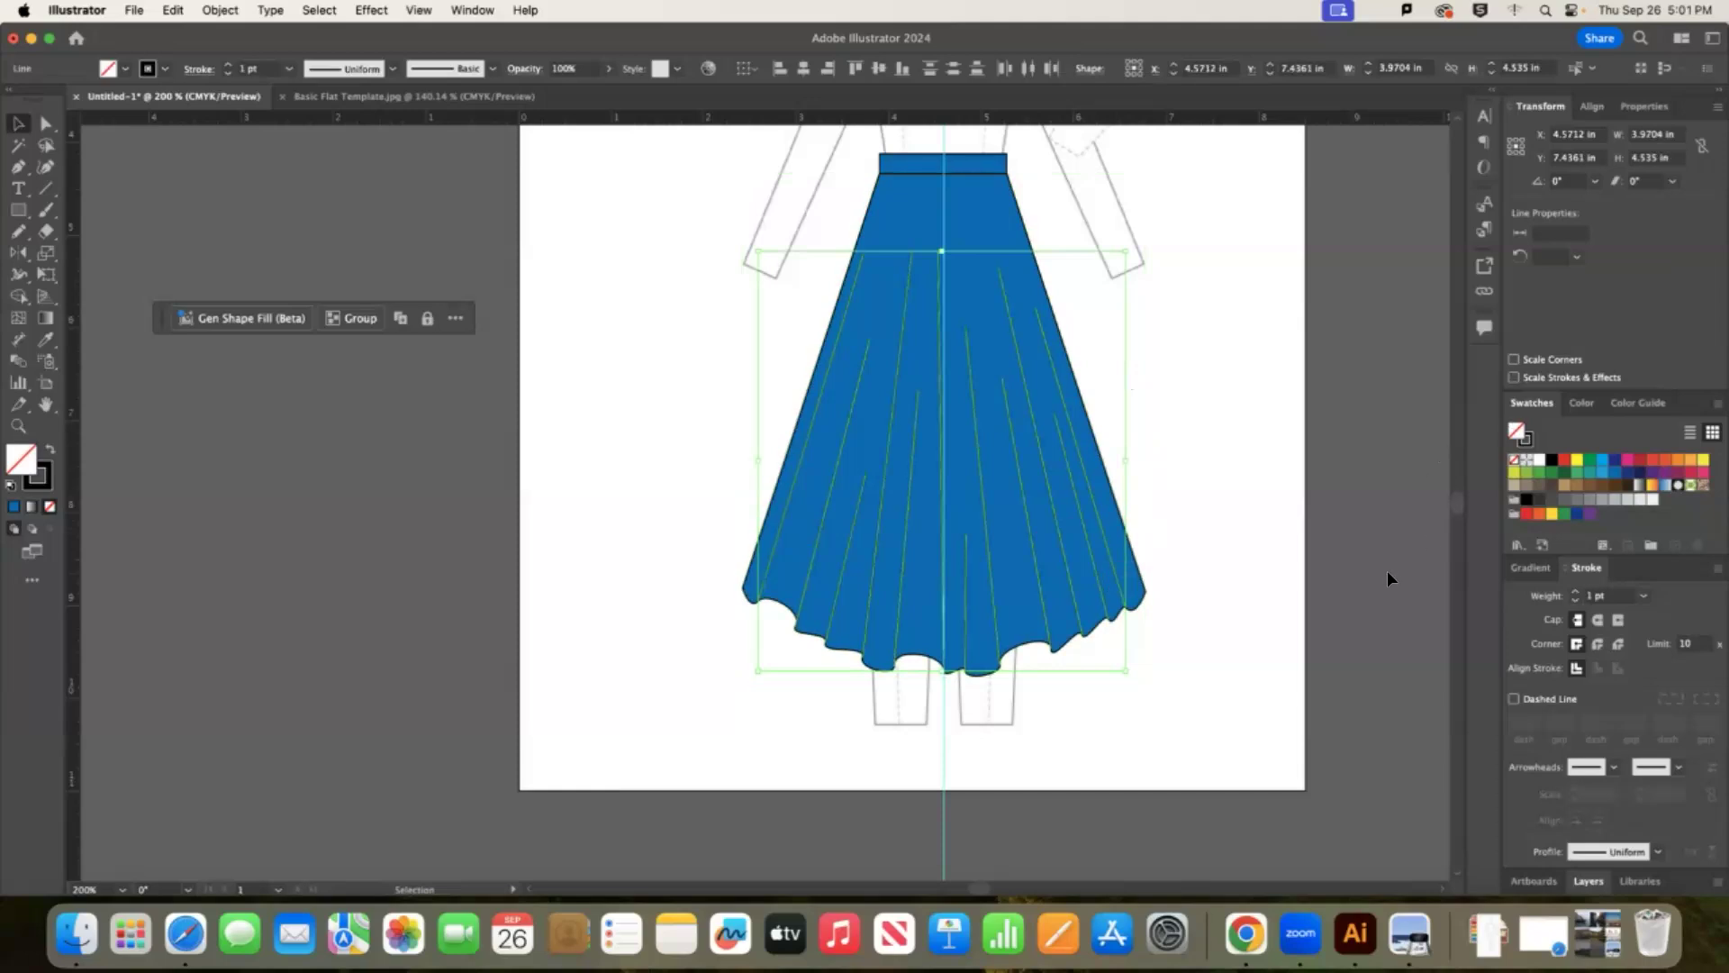
{"action": "left_click", "coordinate": [391, 70]}
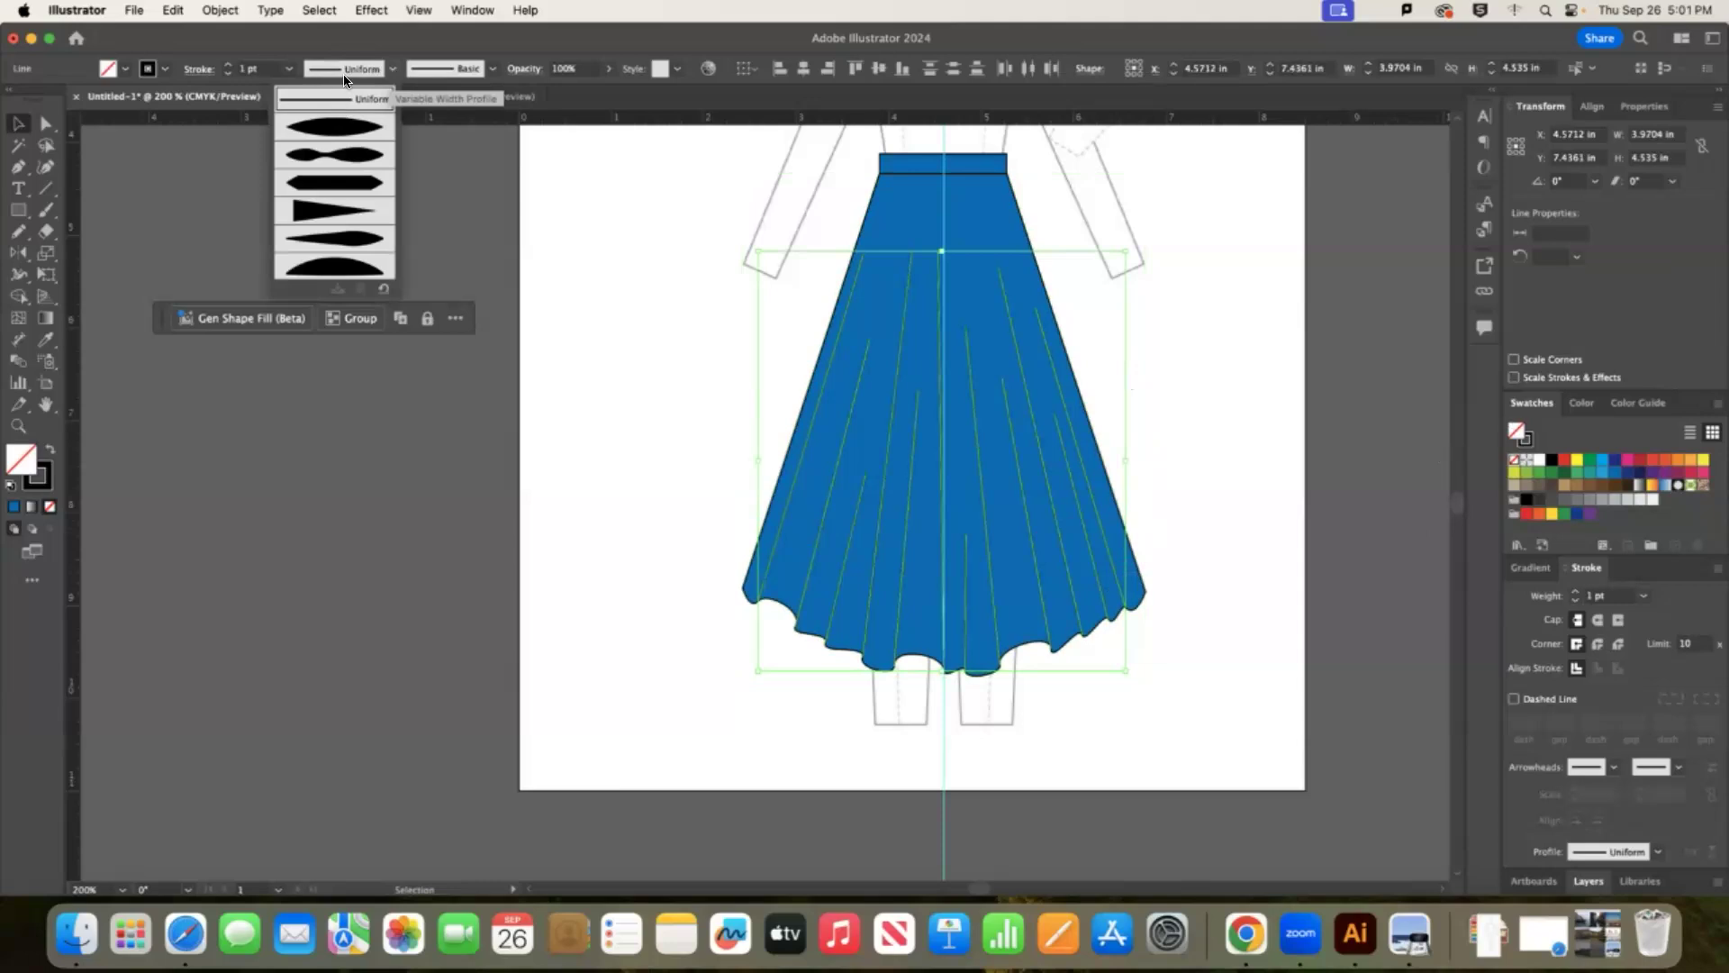
{"action": "left_click", "coordinate": [340, 205]}
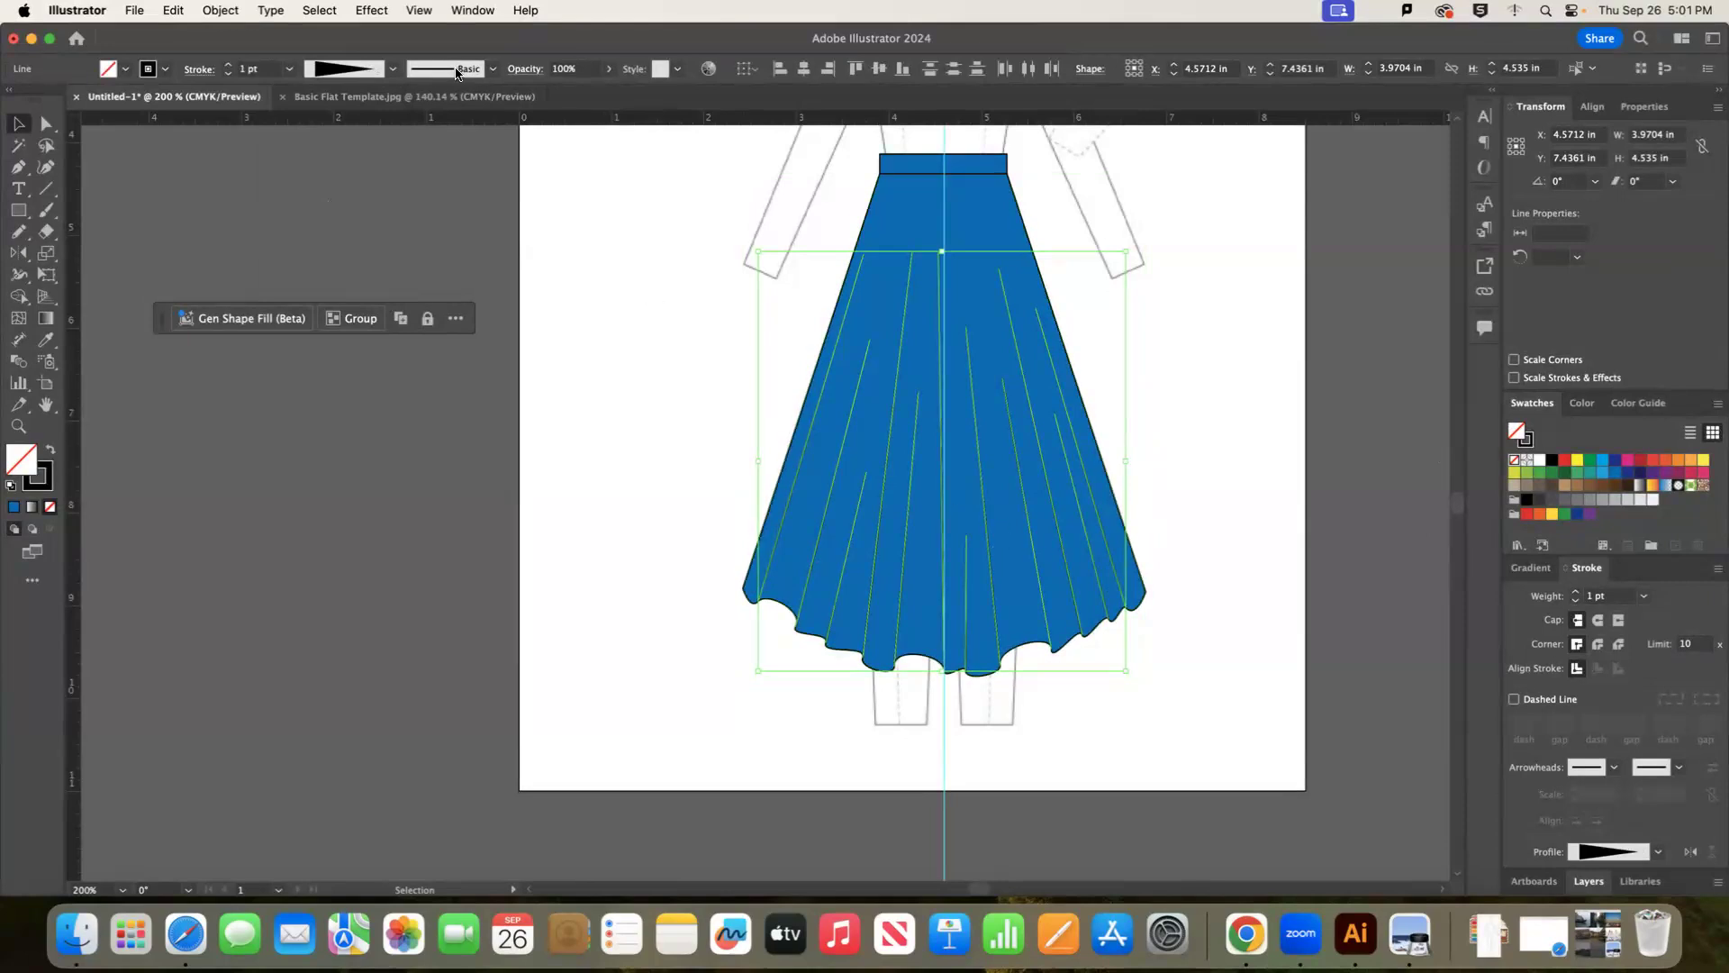
{"action": "left_click", "coordinate": [393, 70]}
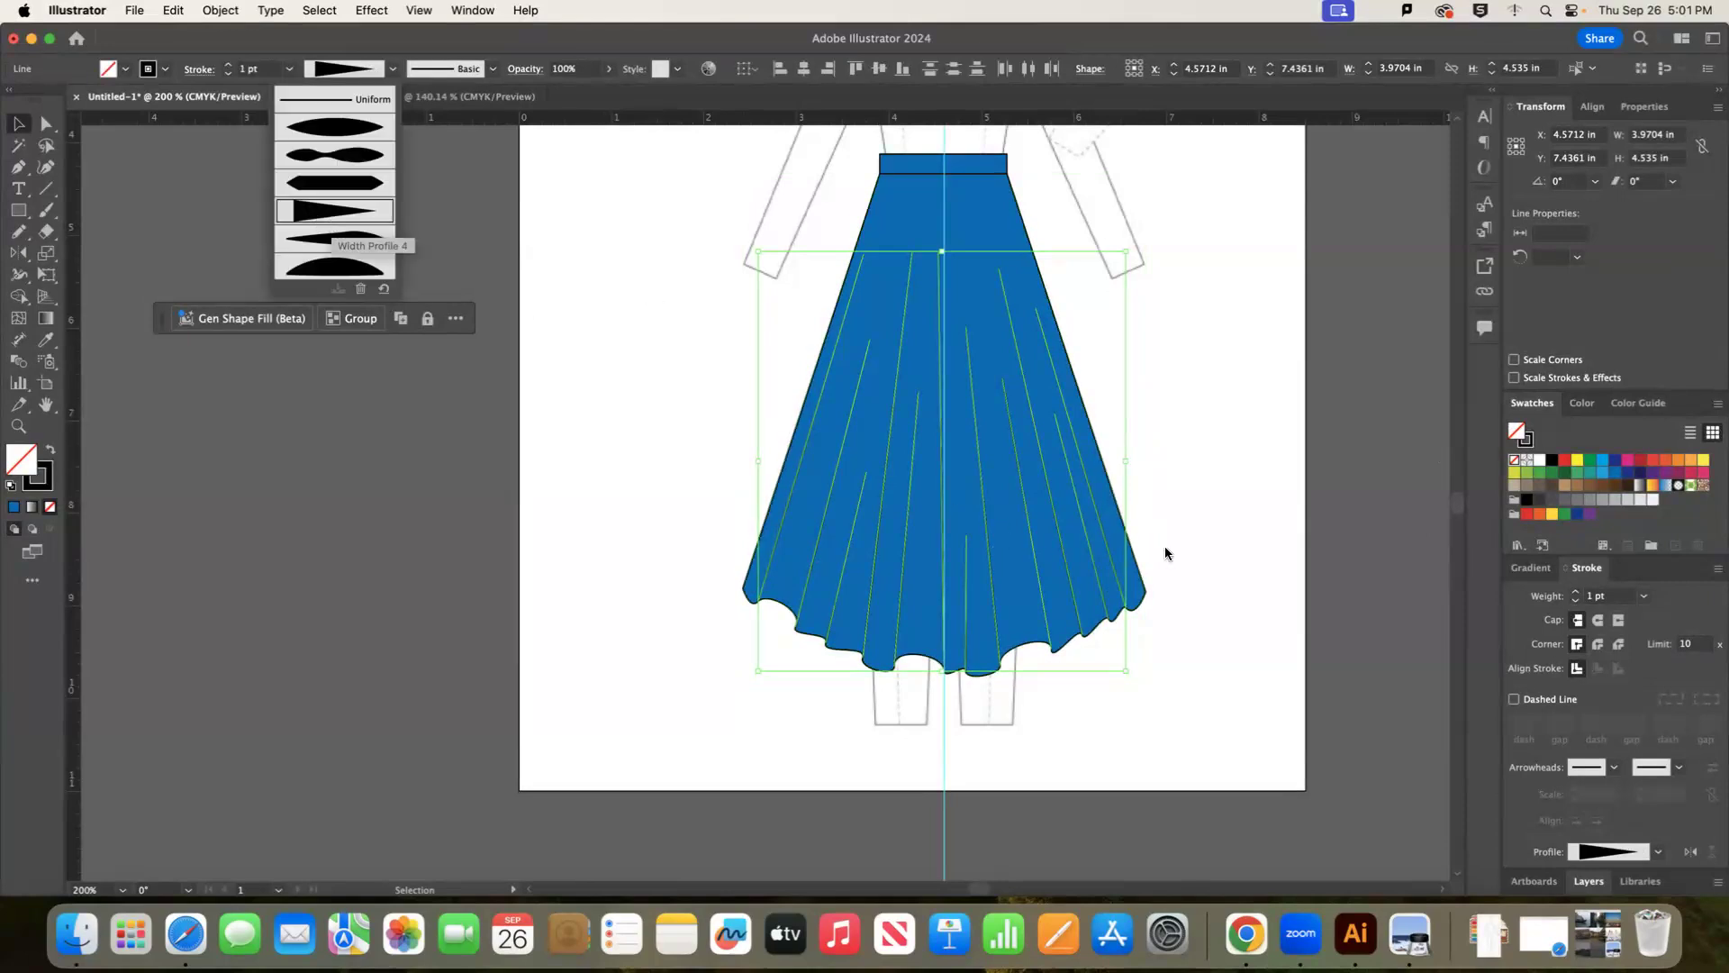
{"action": "left_click", "coordinate": [1027, 651]}
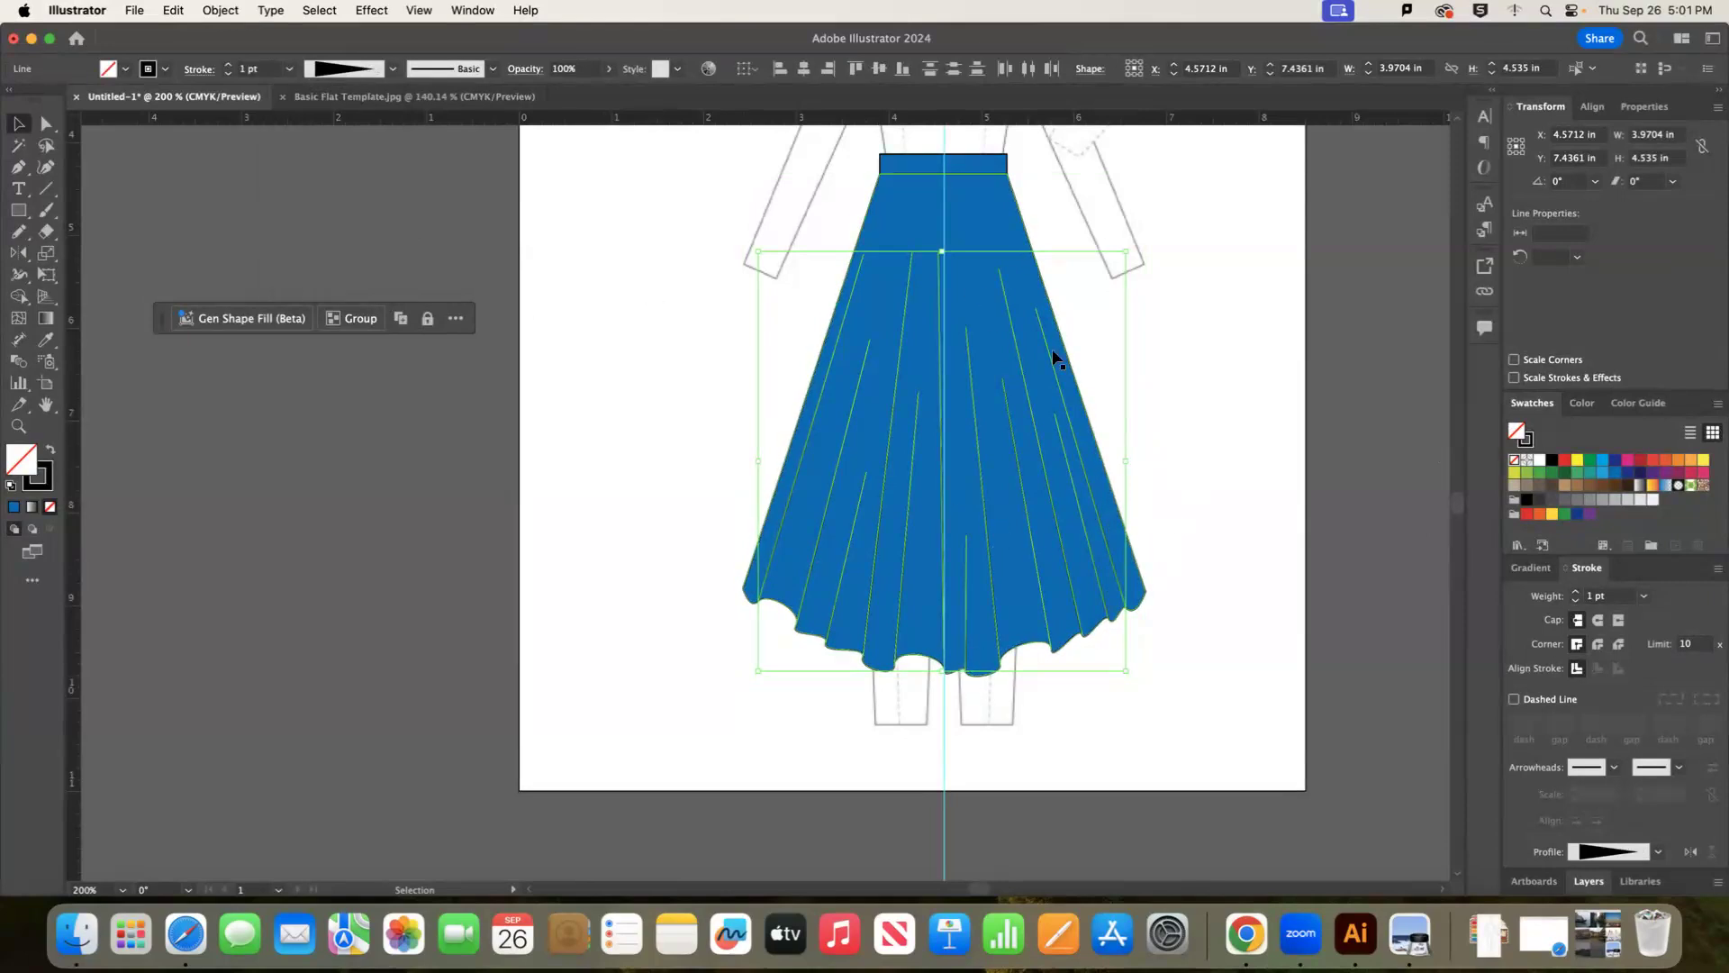
{"action": "left_click", "coordinate": [394, 72]}
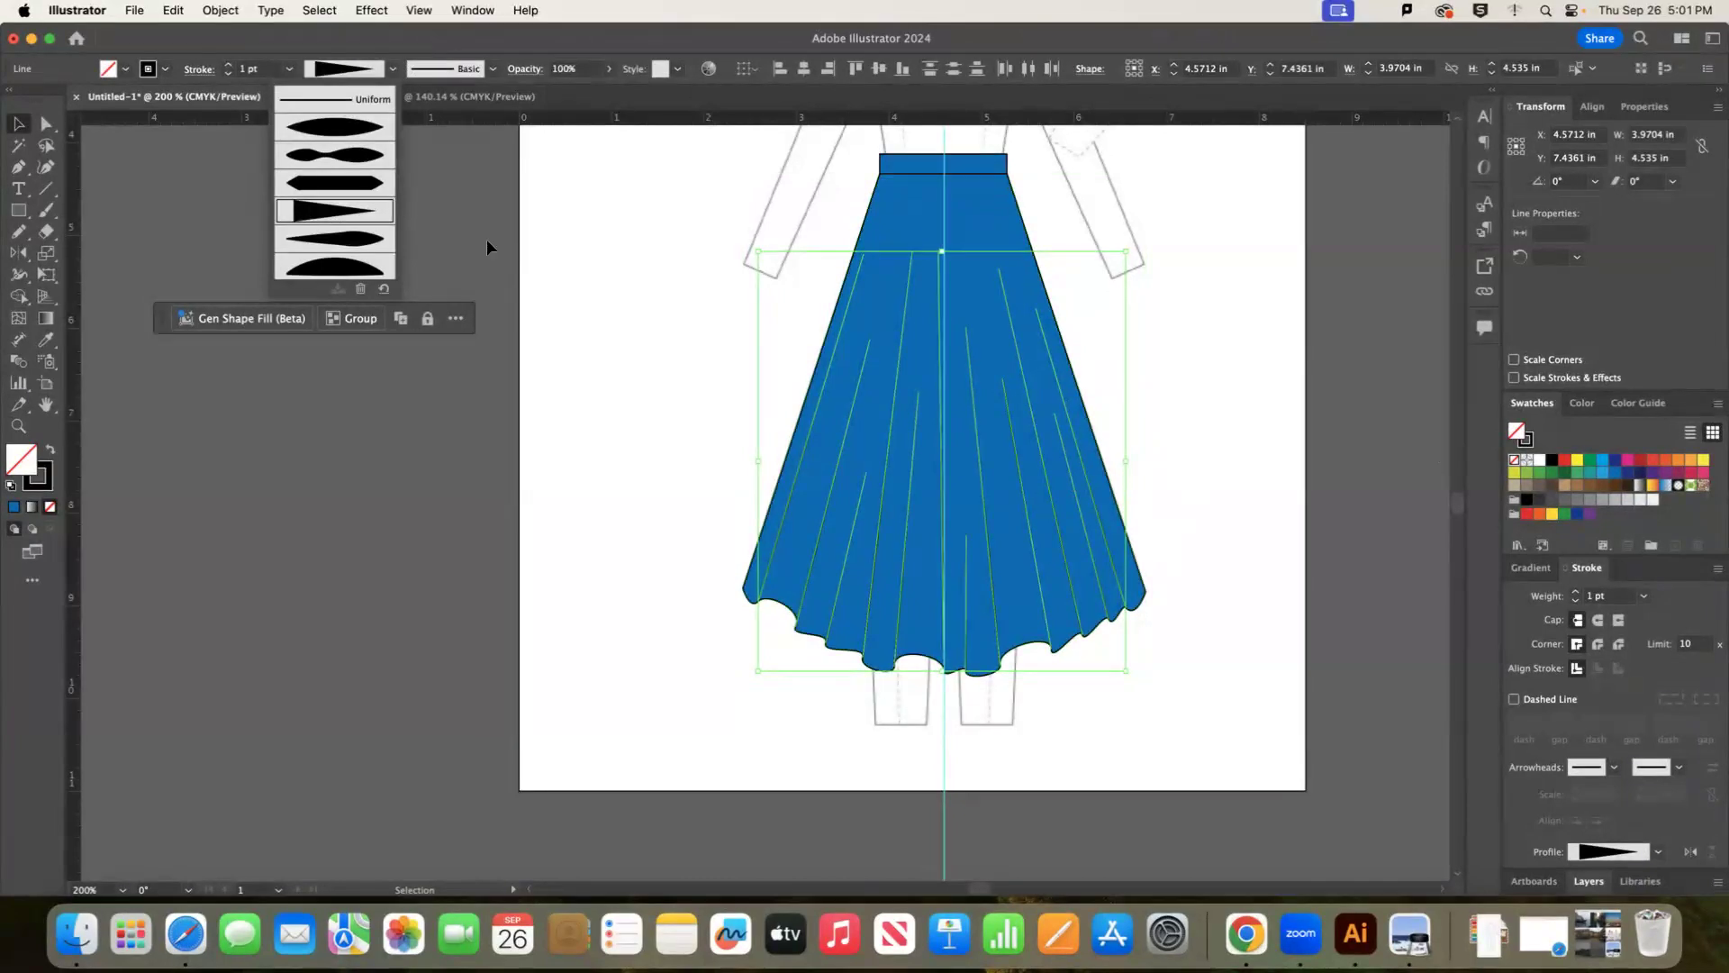
{"action": "left_click", "coordinate": [1261, 461]}
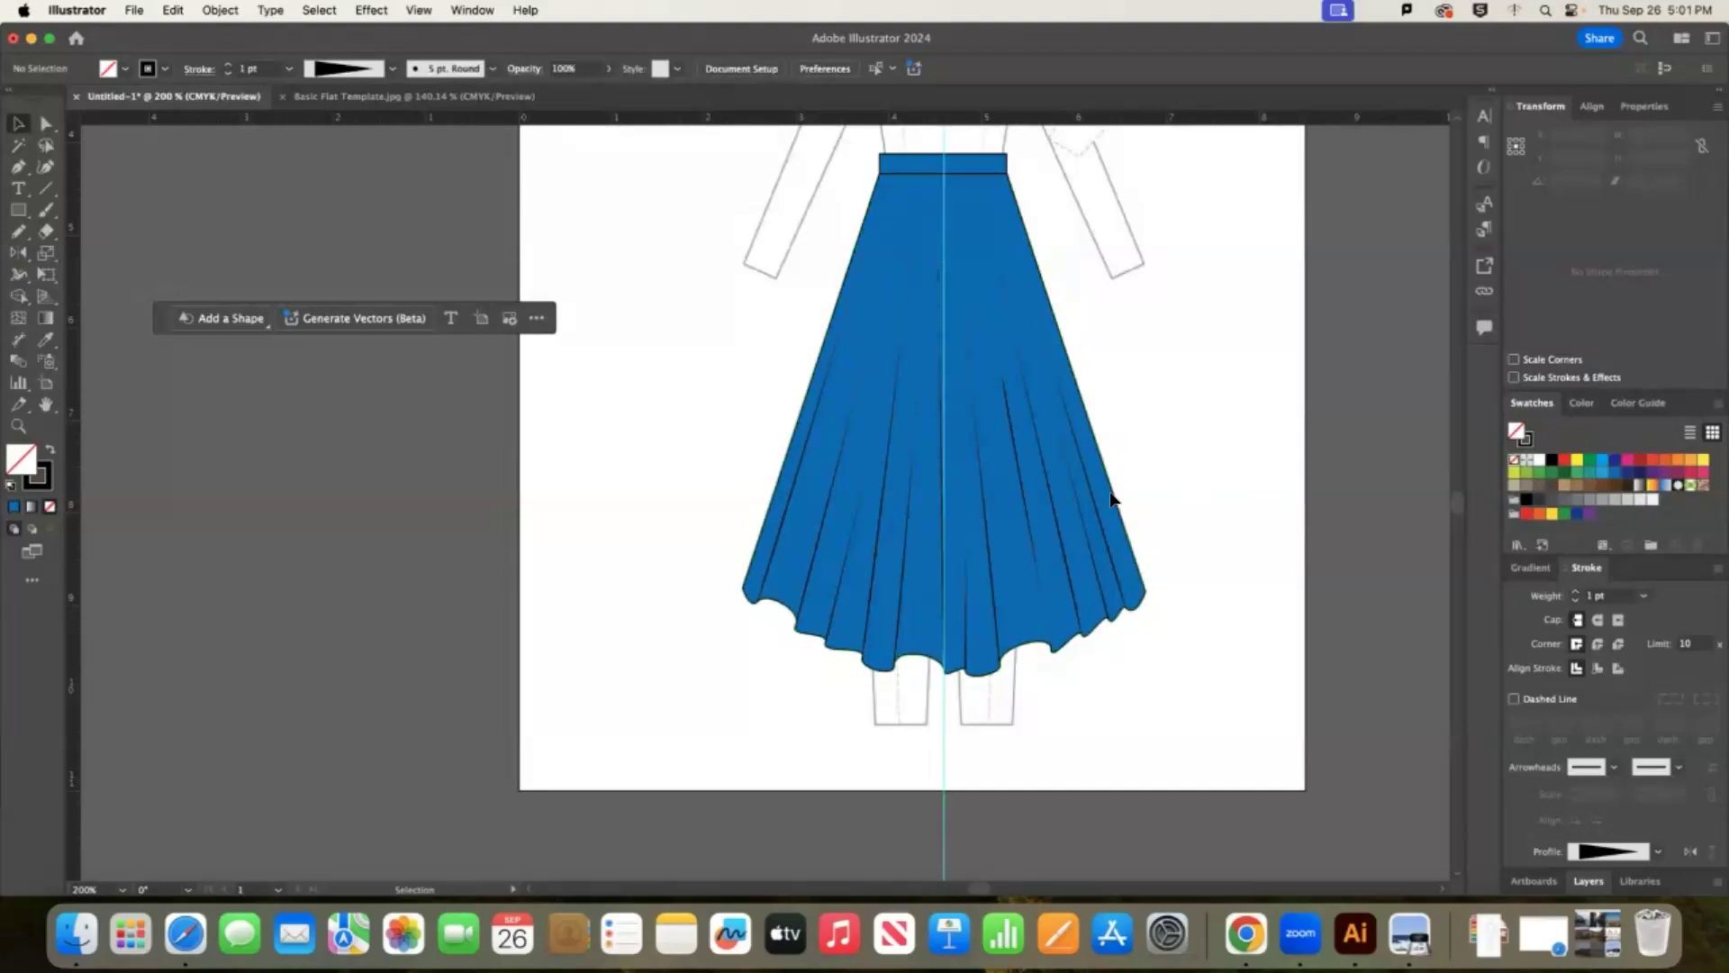
Flip the direction of the fold line just right of the skirt's centre so its taper points toward the waist.
{"action": "left_click", "coordinate": [1024, 495]}
{"action": "left_click", "coordinate": [1162, 382]}
{"action": "left_click", "coordinate": [1012, 439]}
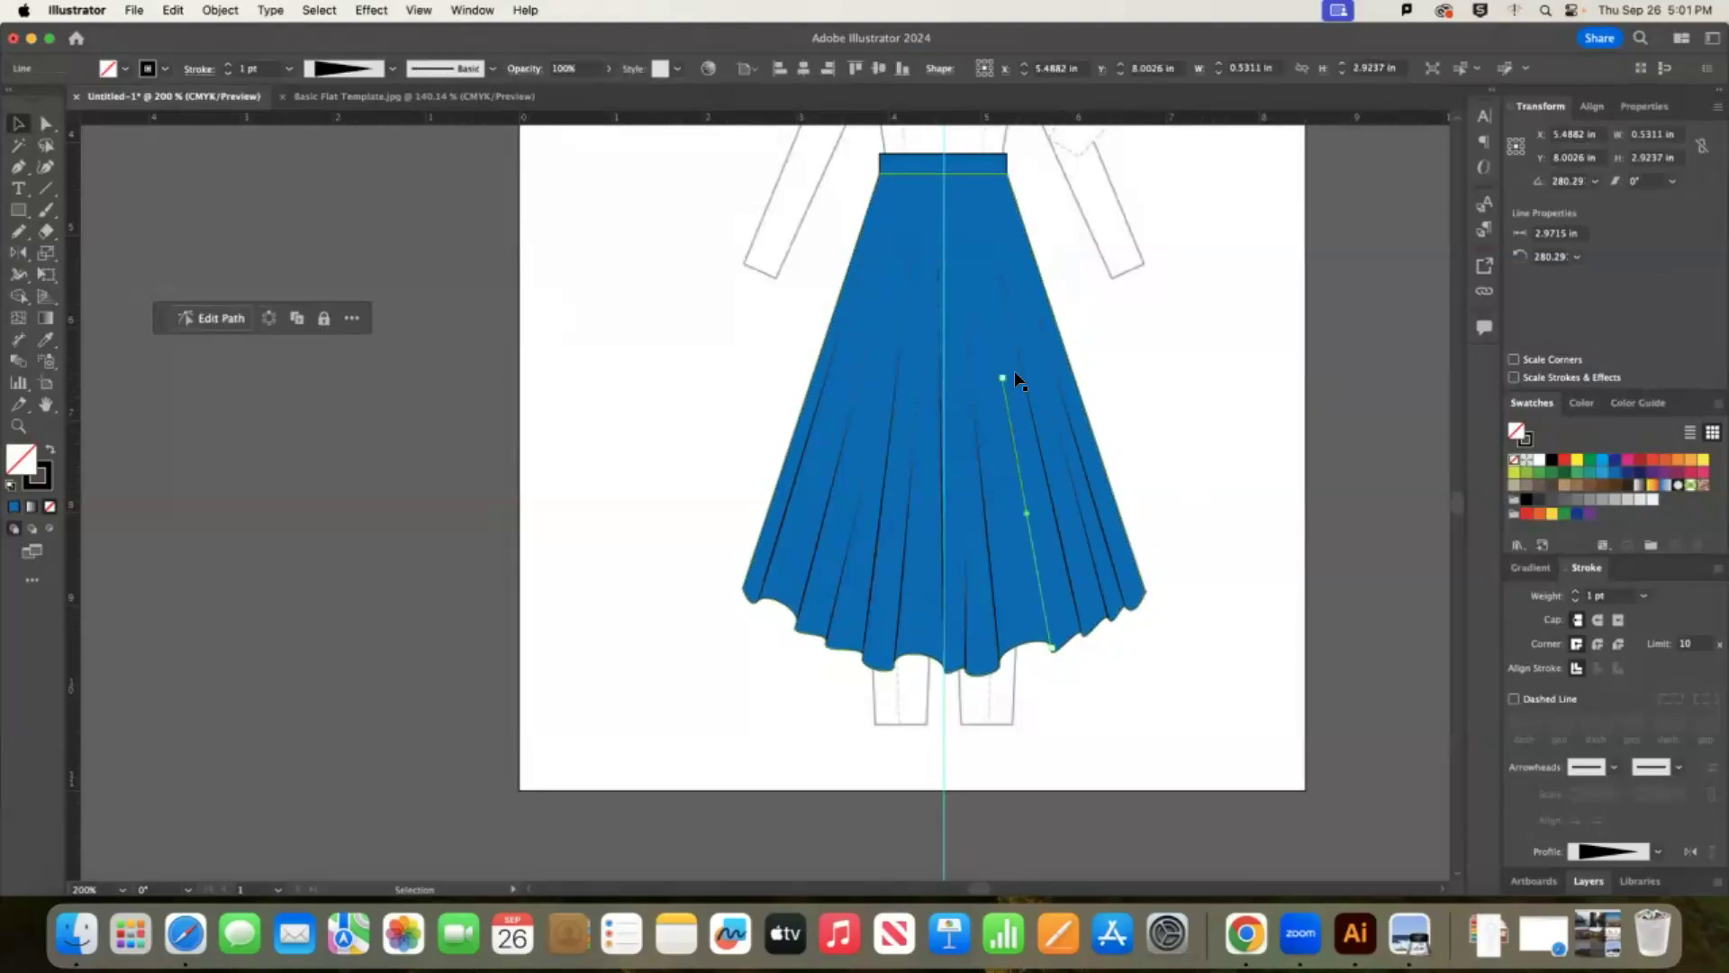
{"action": "left_click_drag", "start_coordinate": [1001, 370], "coordinate": [1047, 657]}
{"action": "left_click", "coordinate": [1297, 453]}
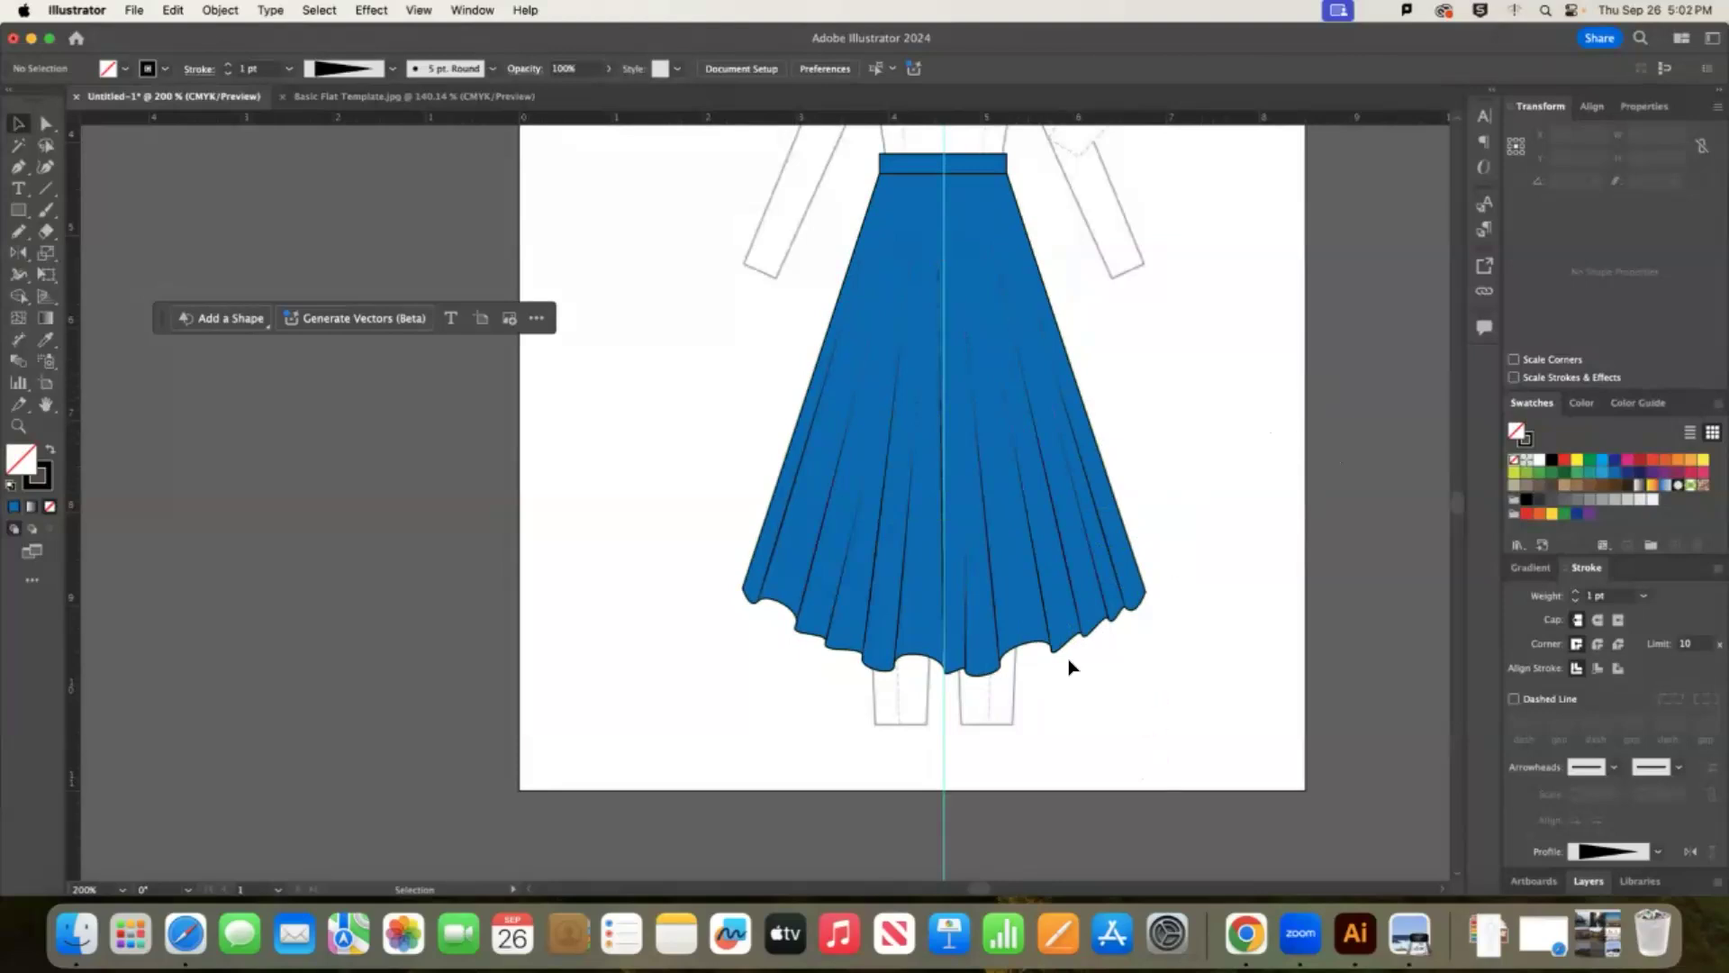
{"action": "scroll", "coordinate": [1180, 725], "scroll_direction": "up", "scroll_amount": 2}
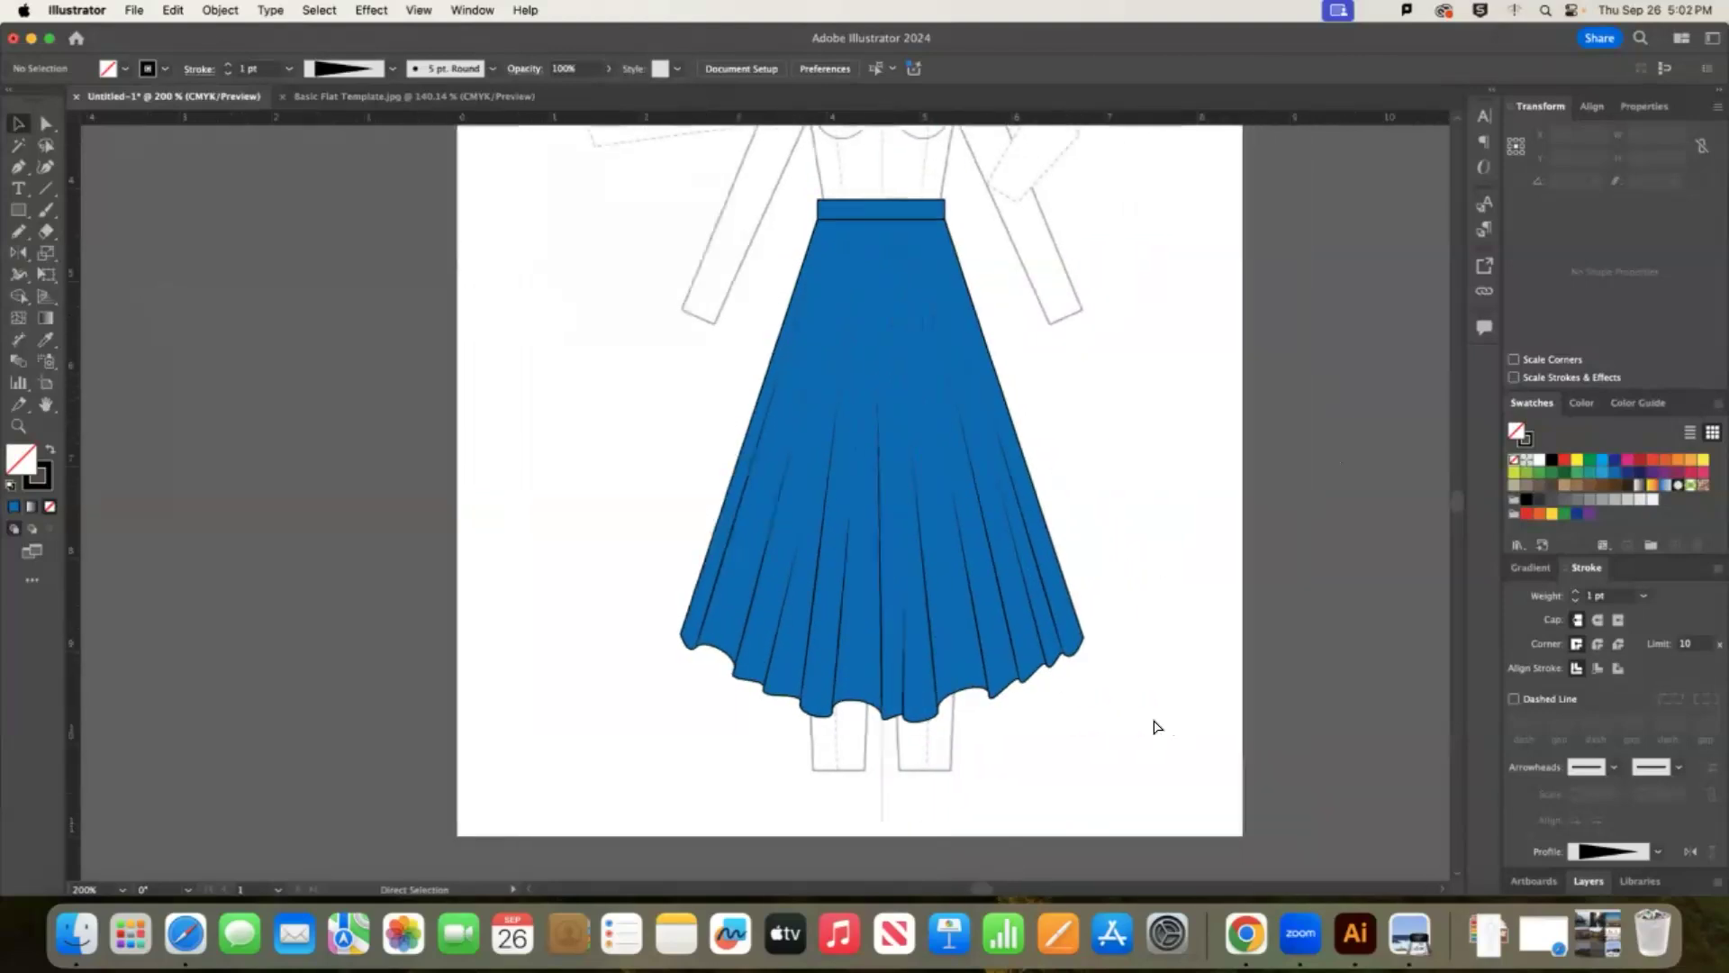
{"action": "scroll", "coordinate": [1161, 724], "scroll_direction": "right", "scroll_amount": 3}
{"action": "key", "text": "v"}
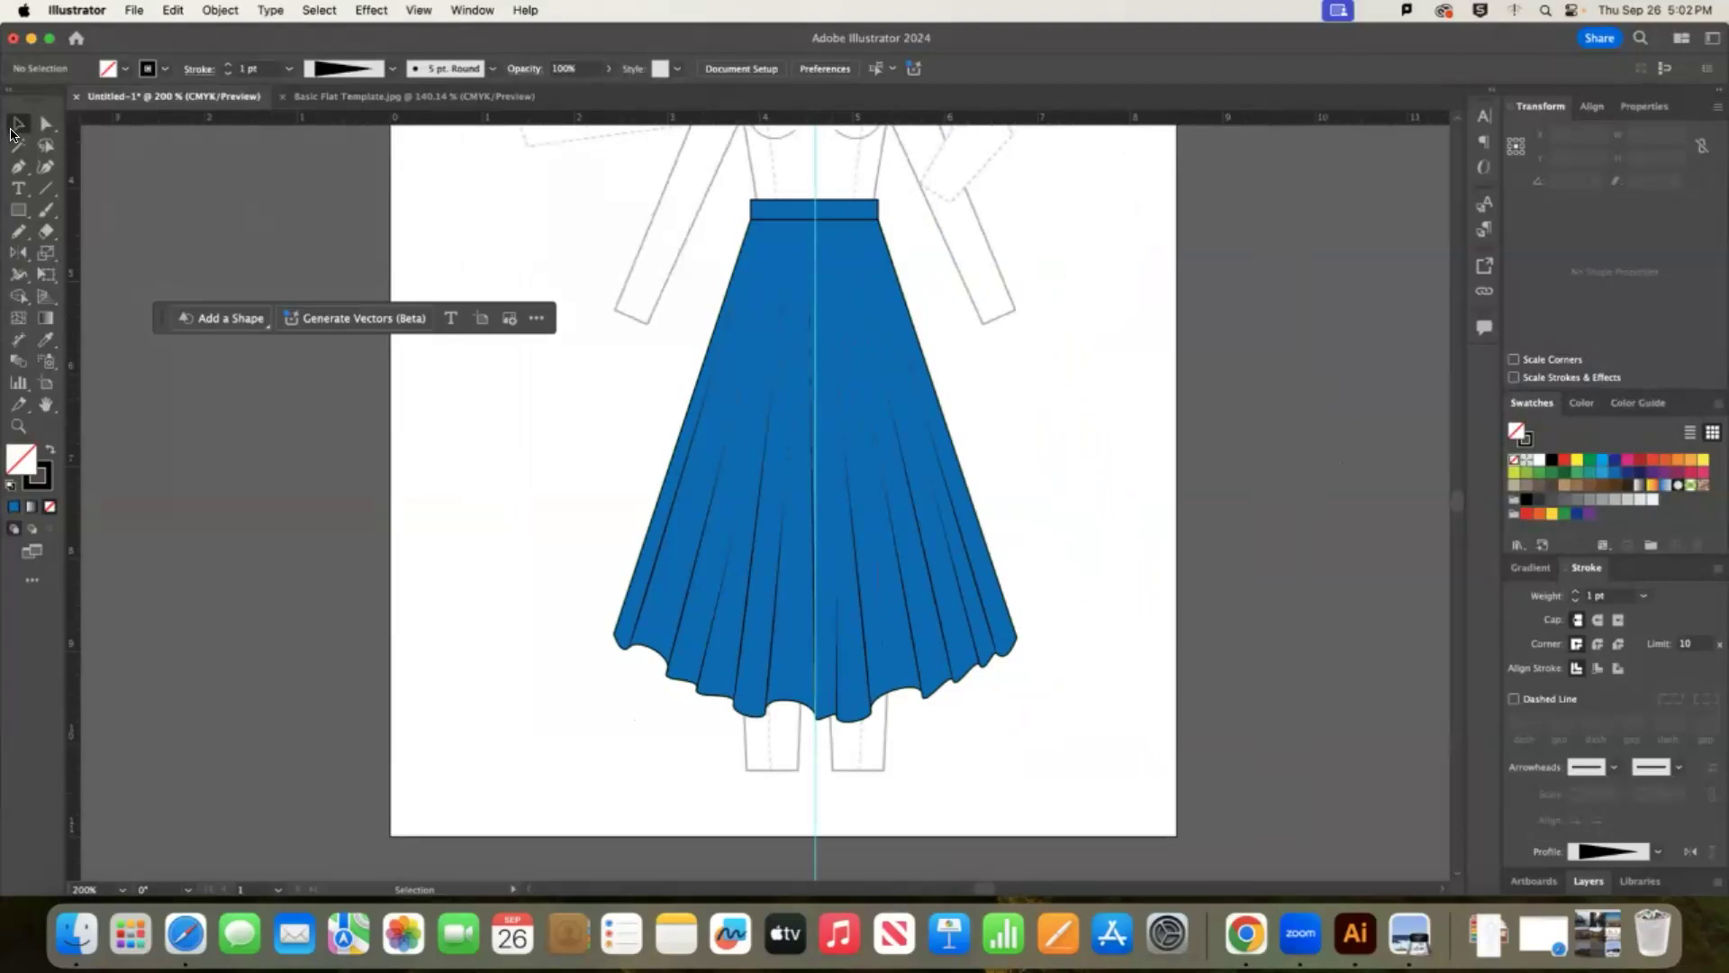
{"action": "left_click_drag", "start_coordinate": [1074, 763], "coordinate": [556, 523]}
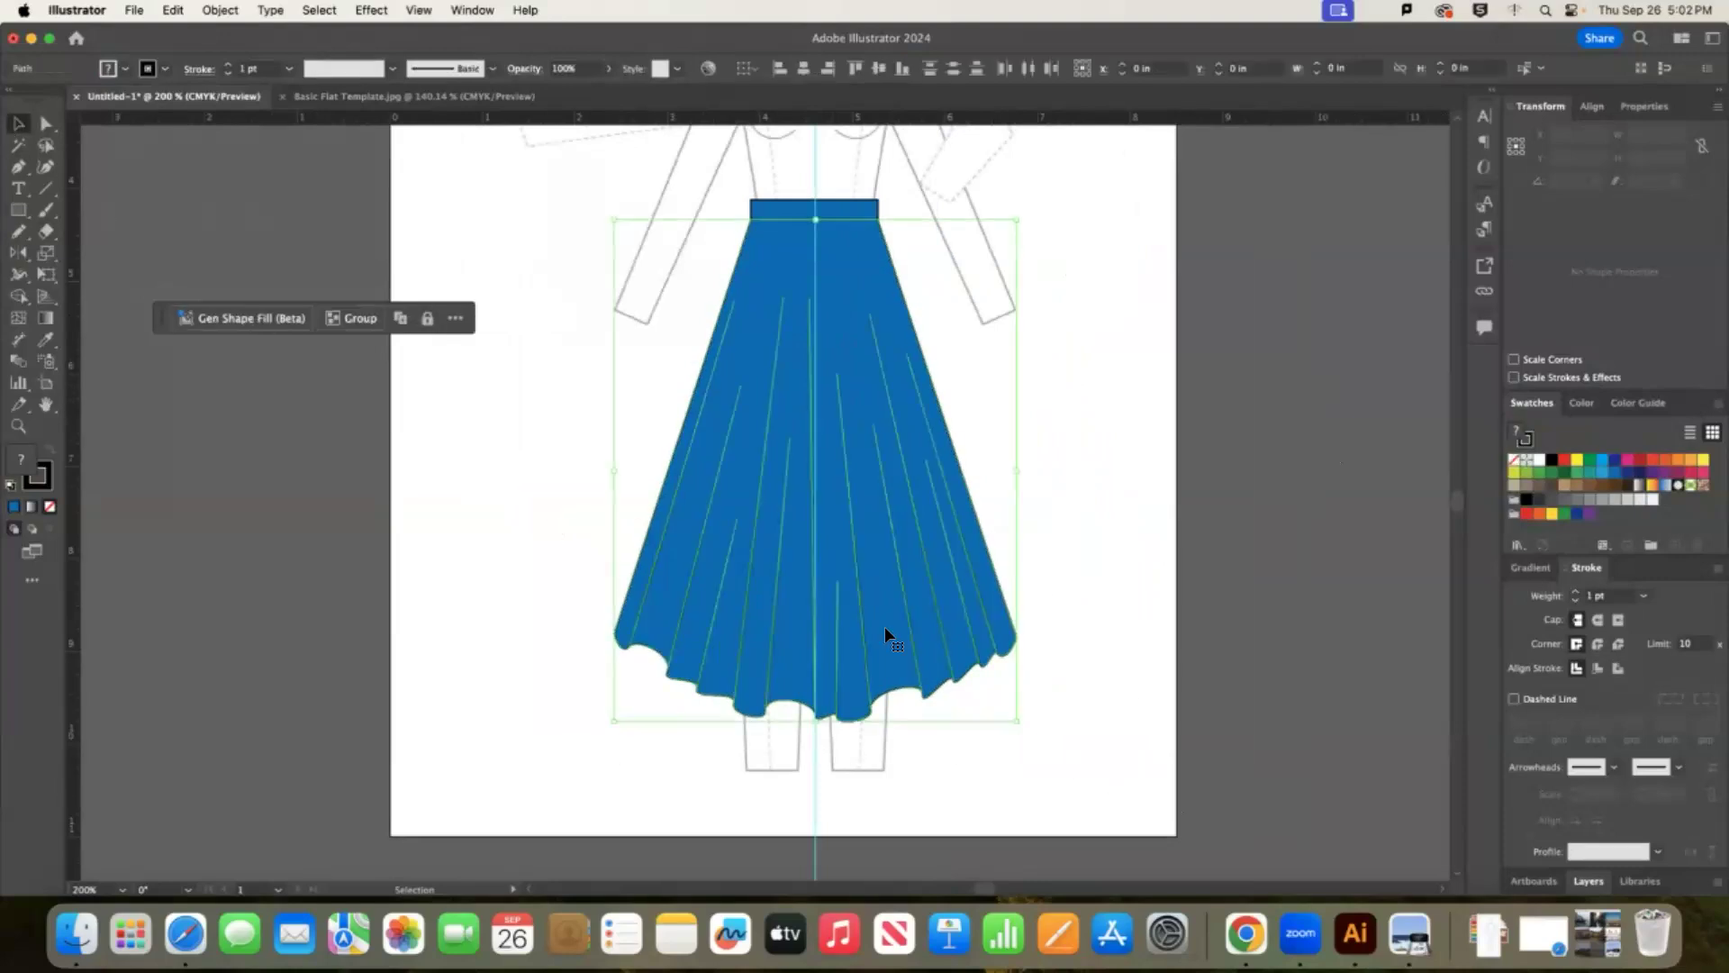
{"action": "left_click", "coordinate": [1010, 495]}
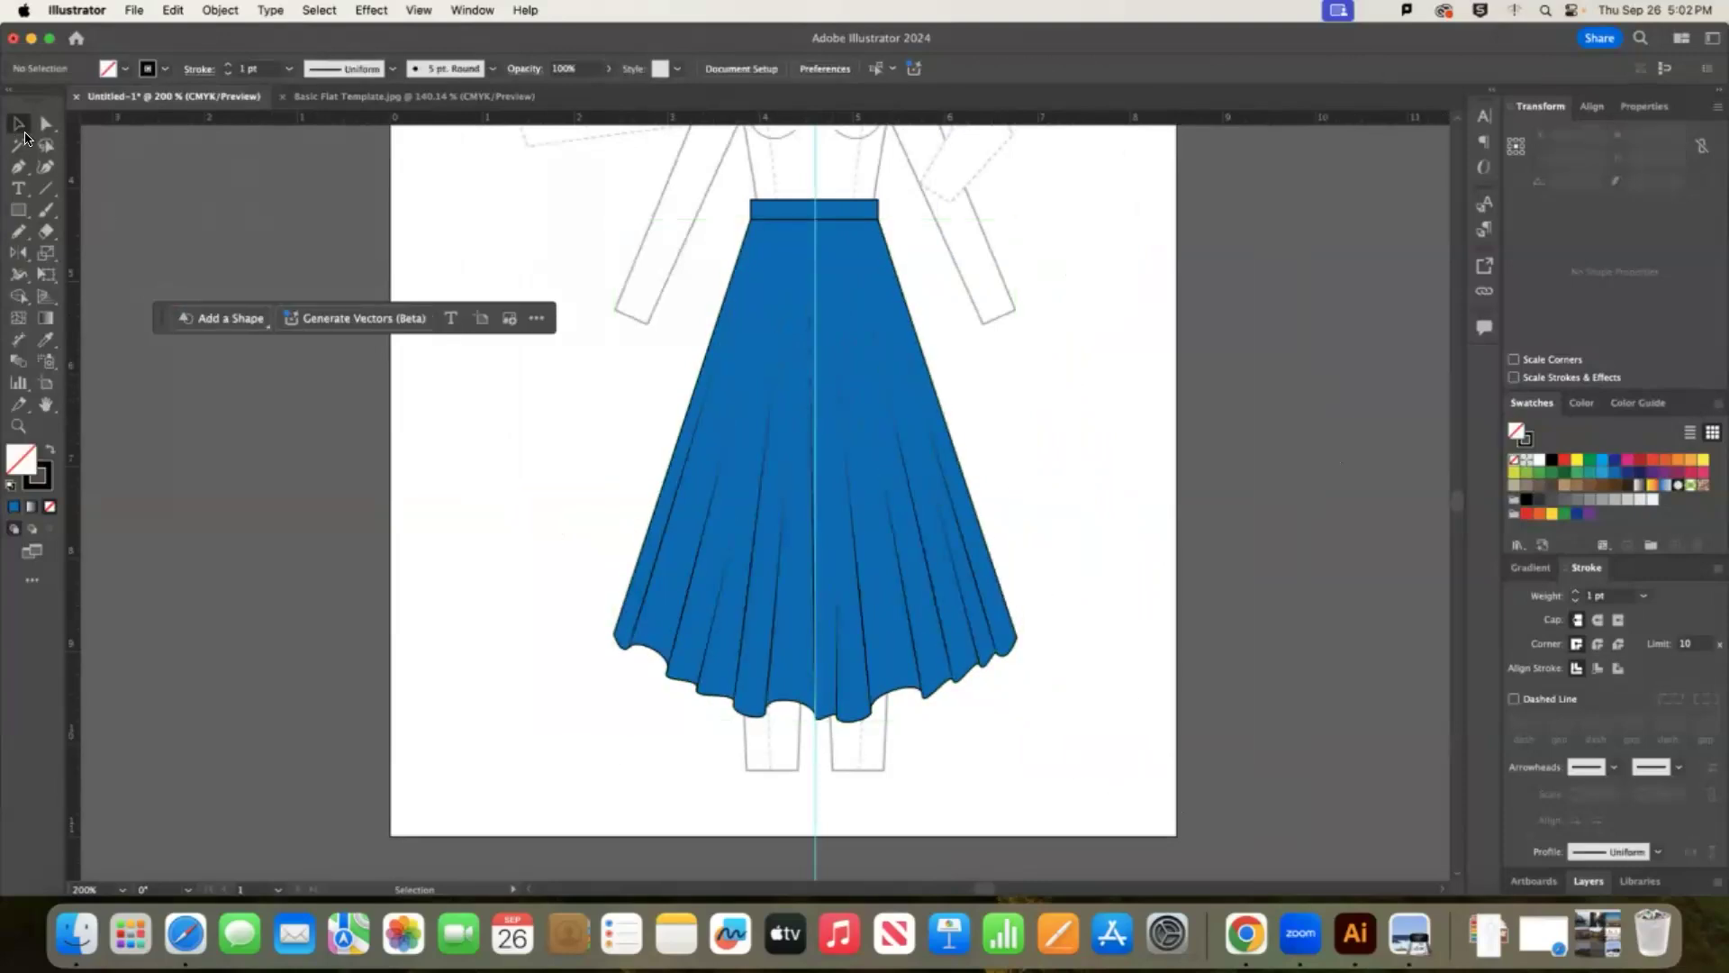
{"action": "left_click", "coordinate": [45, 123]}
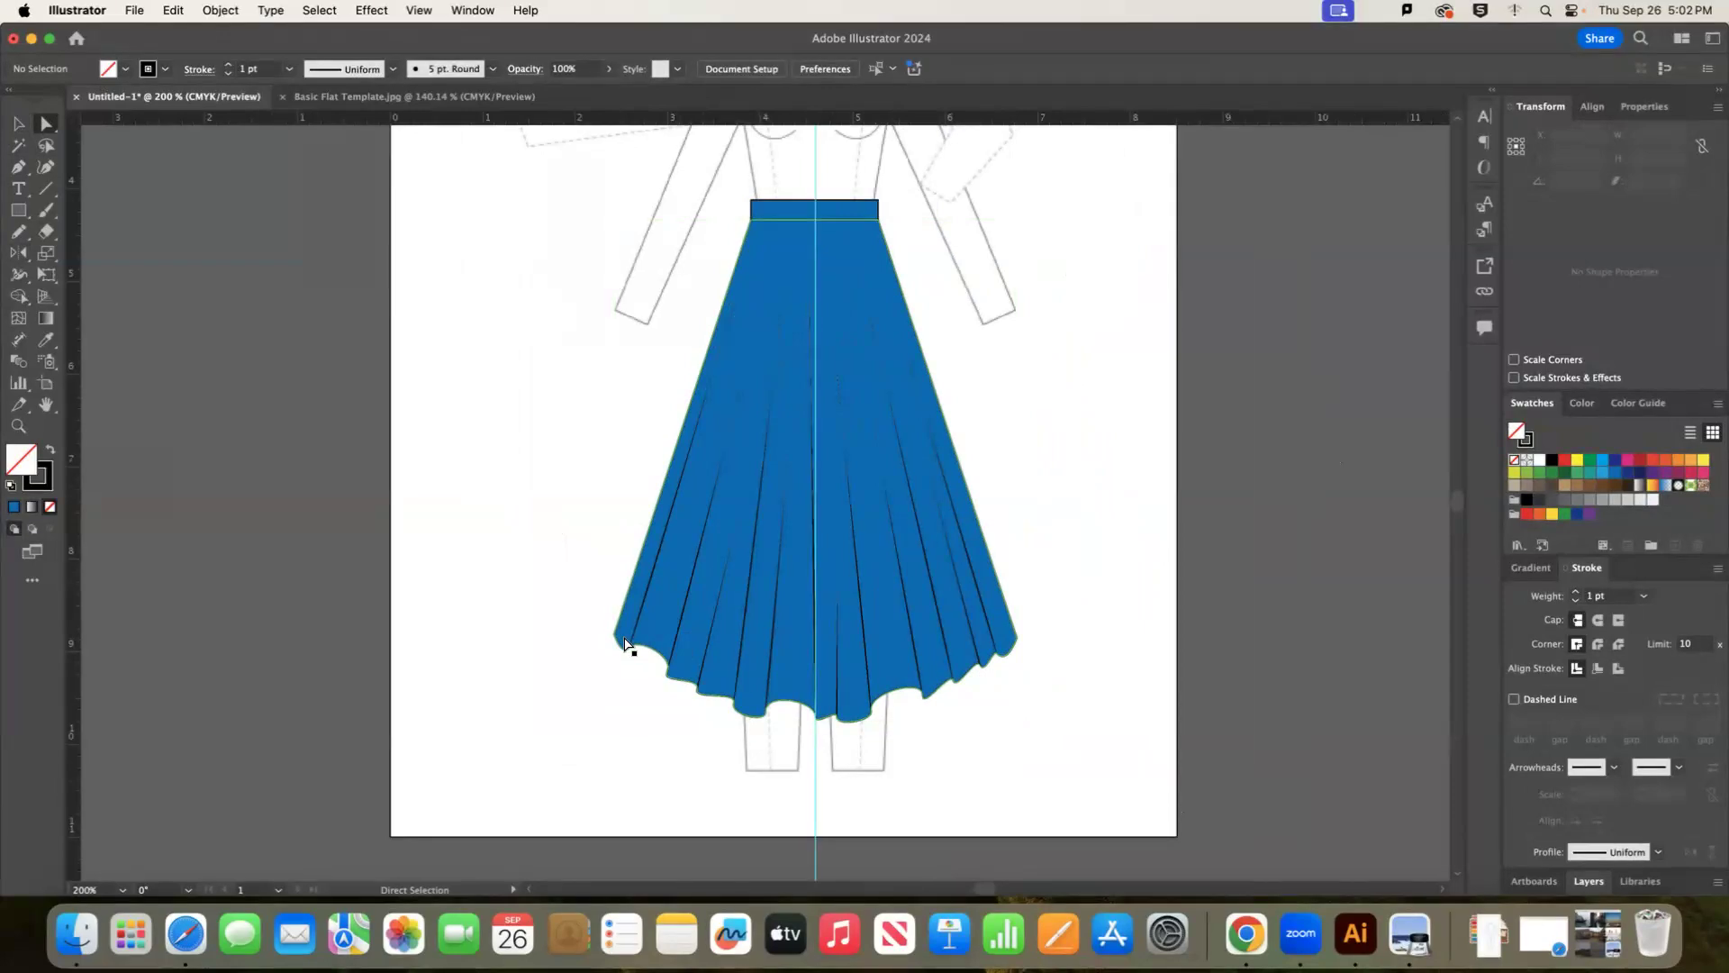
{"action": "left_click", "coordinate": [628, 652]}
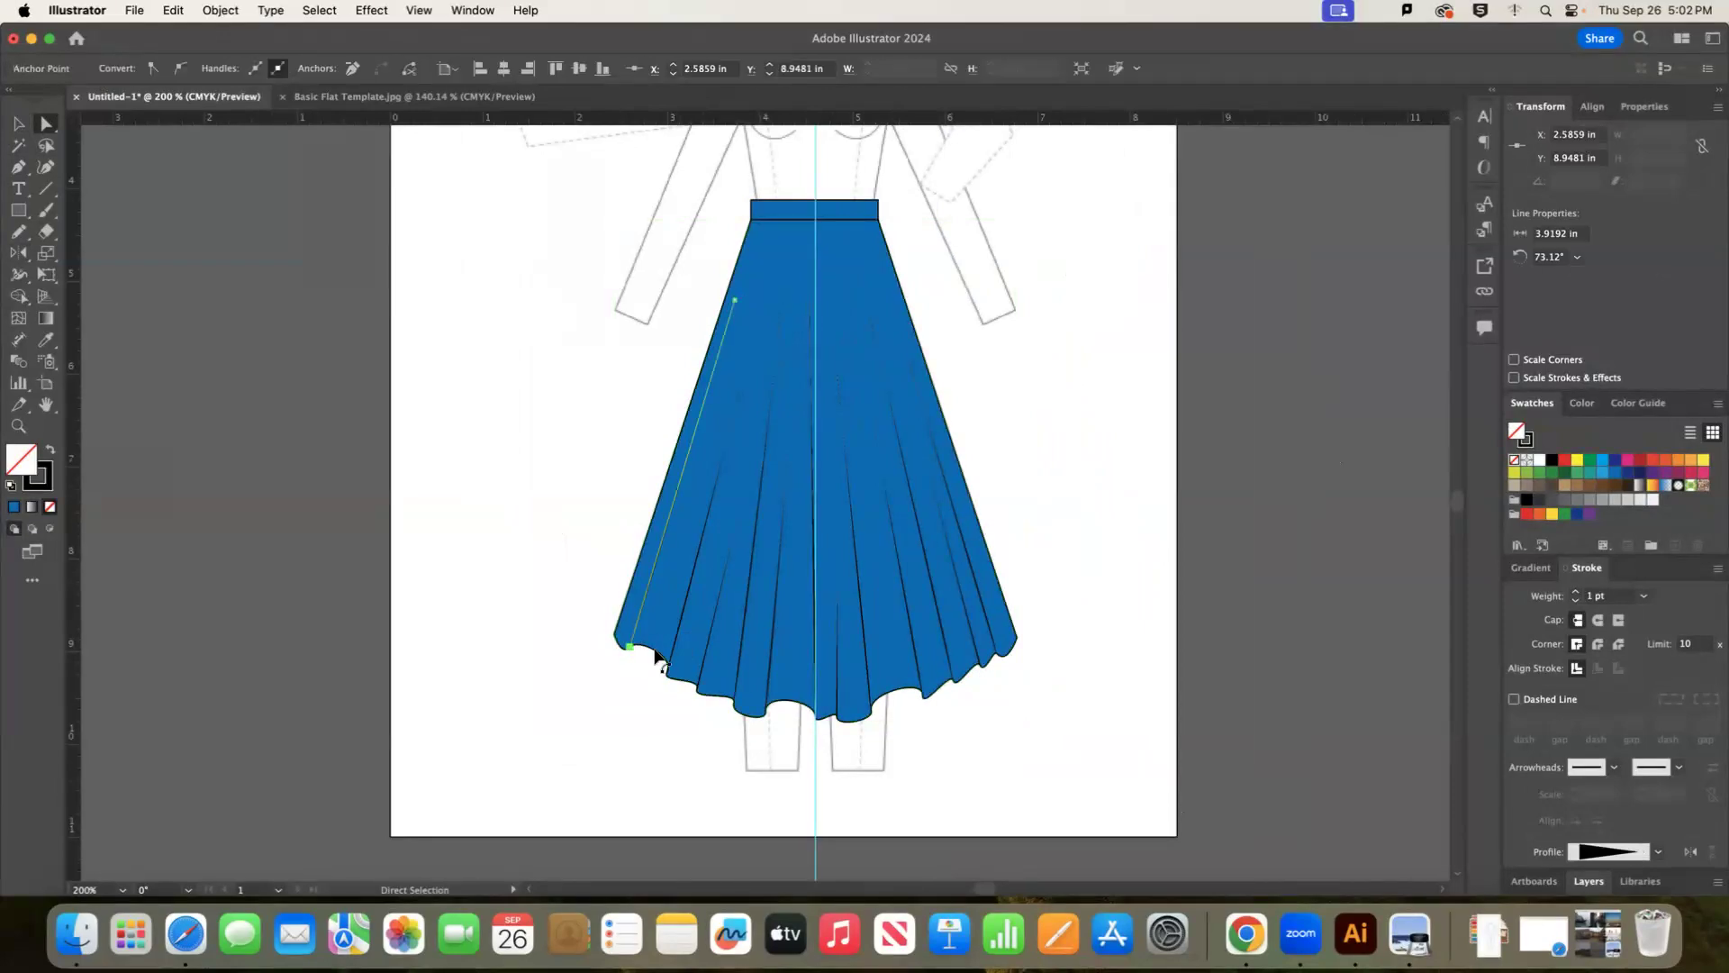
{"action": "left_click_drag", "start_coordinate": [629, 650], "coordinate": [662, 677]}
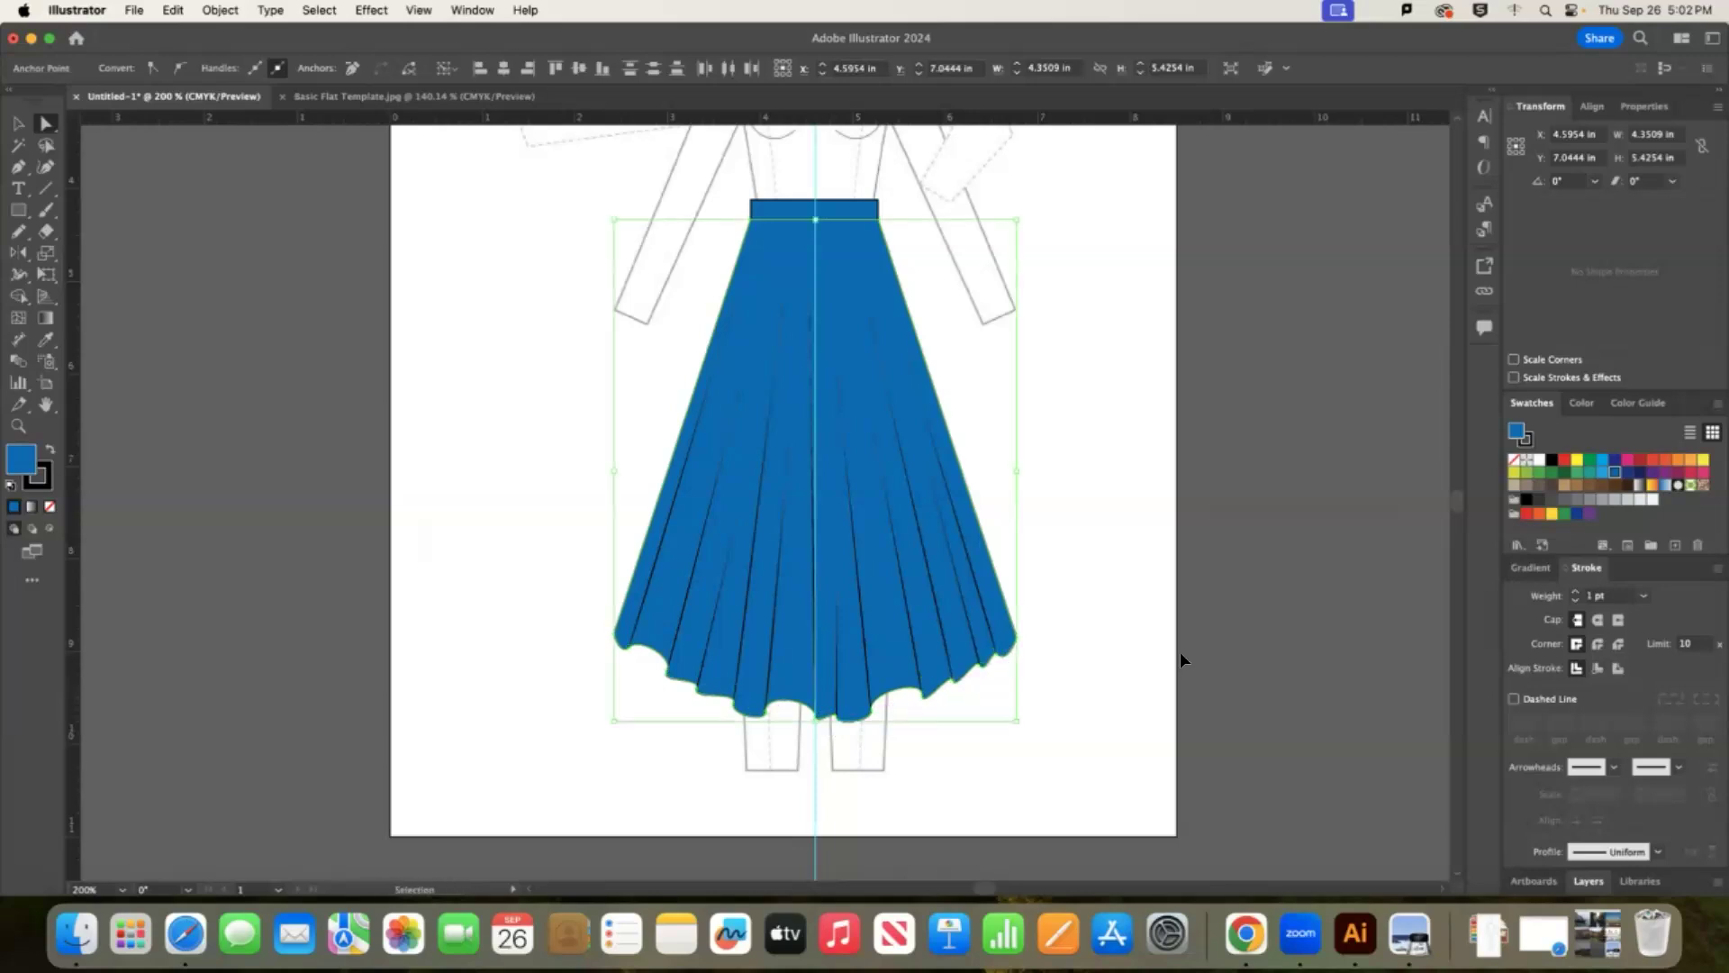
Duplicate the skirt shape beside the original and delete its upper anchors, keeping only the wavy hem path.
{"action": "key", "text": "super+v"}
{"action": "left_click_drag", "start_coordinate": [712, 504], "coordinate": [1176, 353]}
{"action": "left_click", "coordinate": [175, 10]}
{"action": "left_click", "coordinate": [184, 10]}
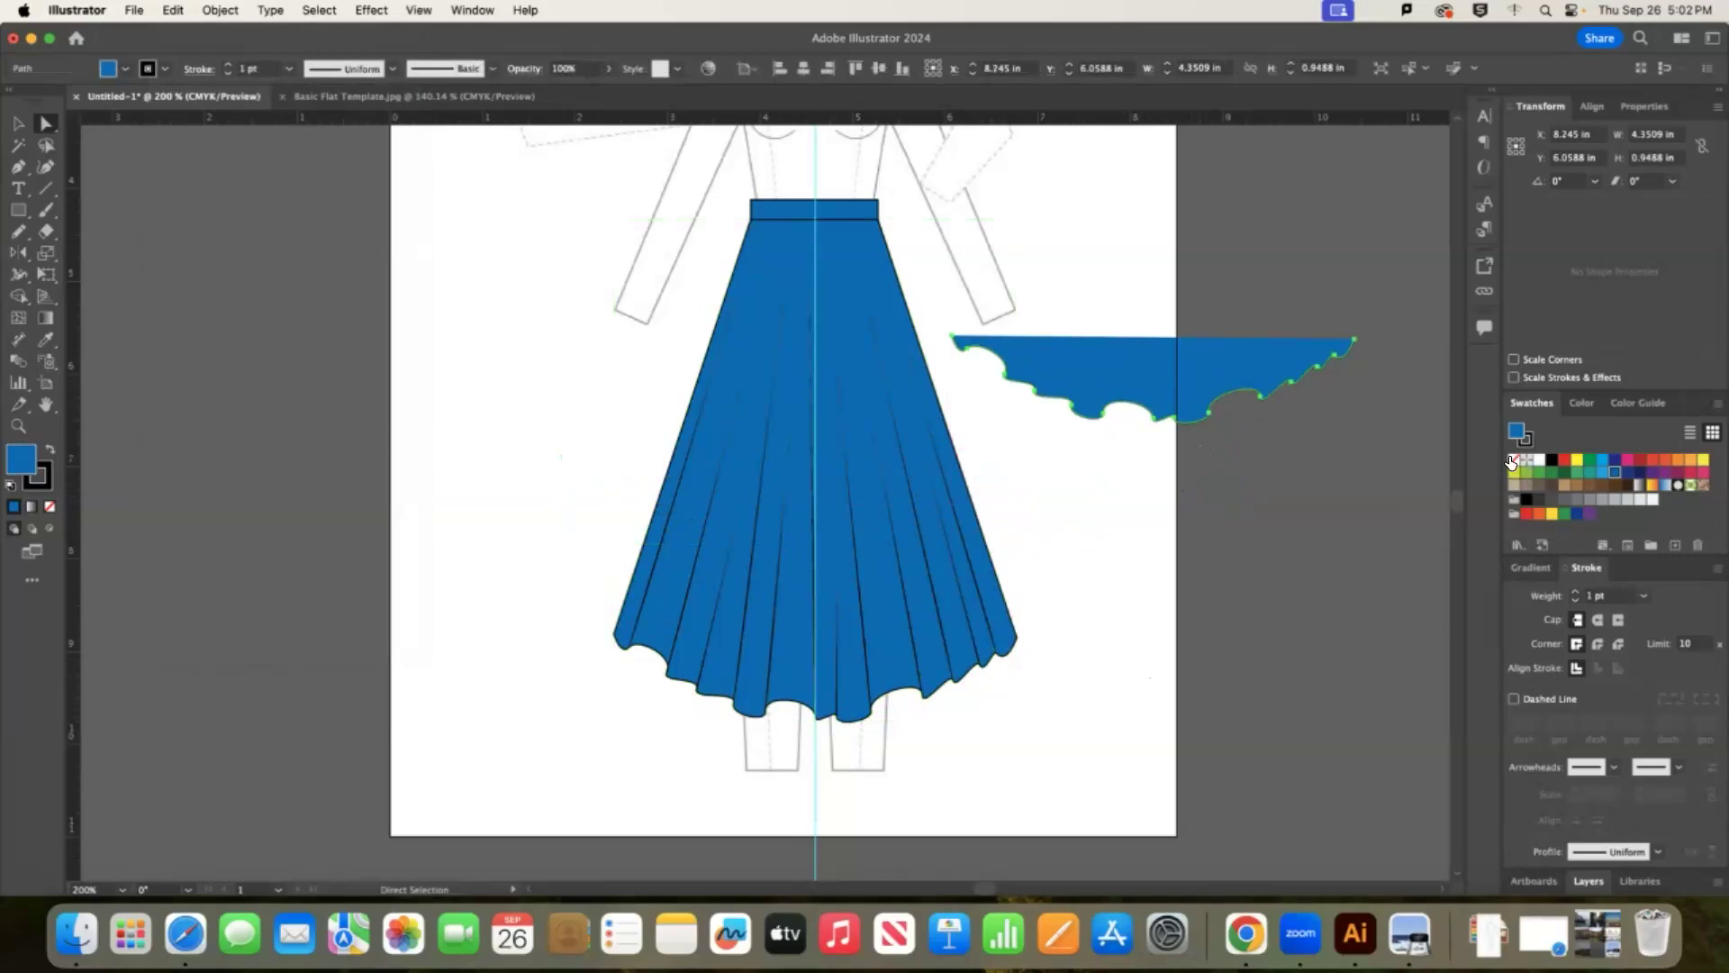
Remove the hem copy's fill and give it a dashed stroke with 2 pt dashes, 2 pt gaps and round caps.
{"action": "left_click", "coordinate": [1512, 461]}
{"action": "left_click", "coordinate": [1540, 704]}
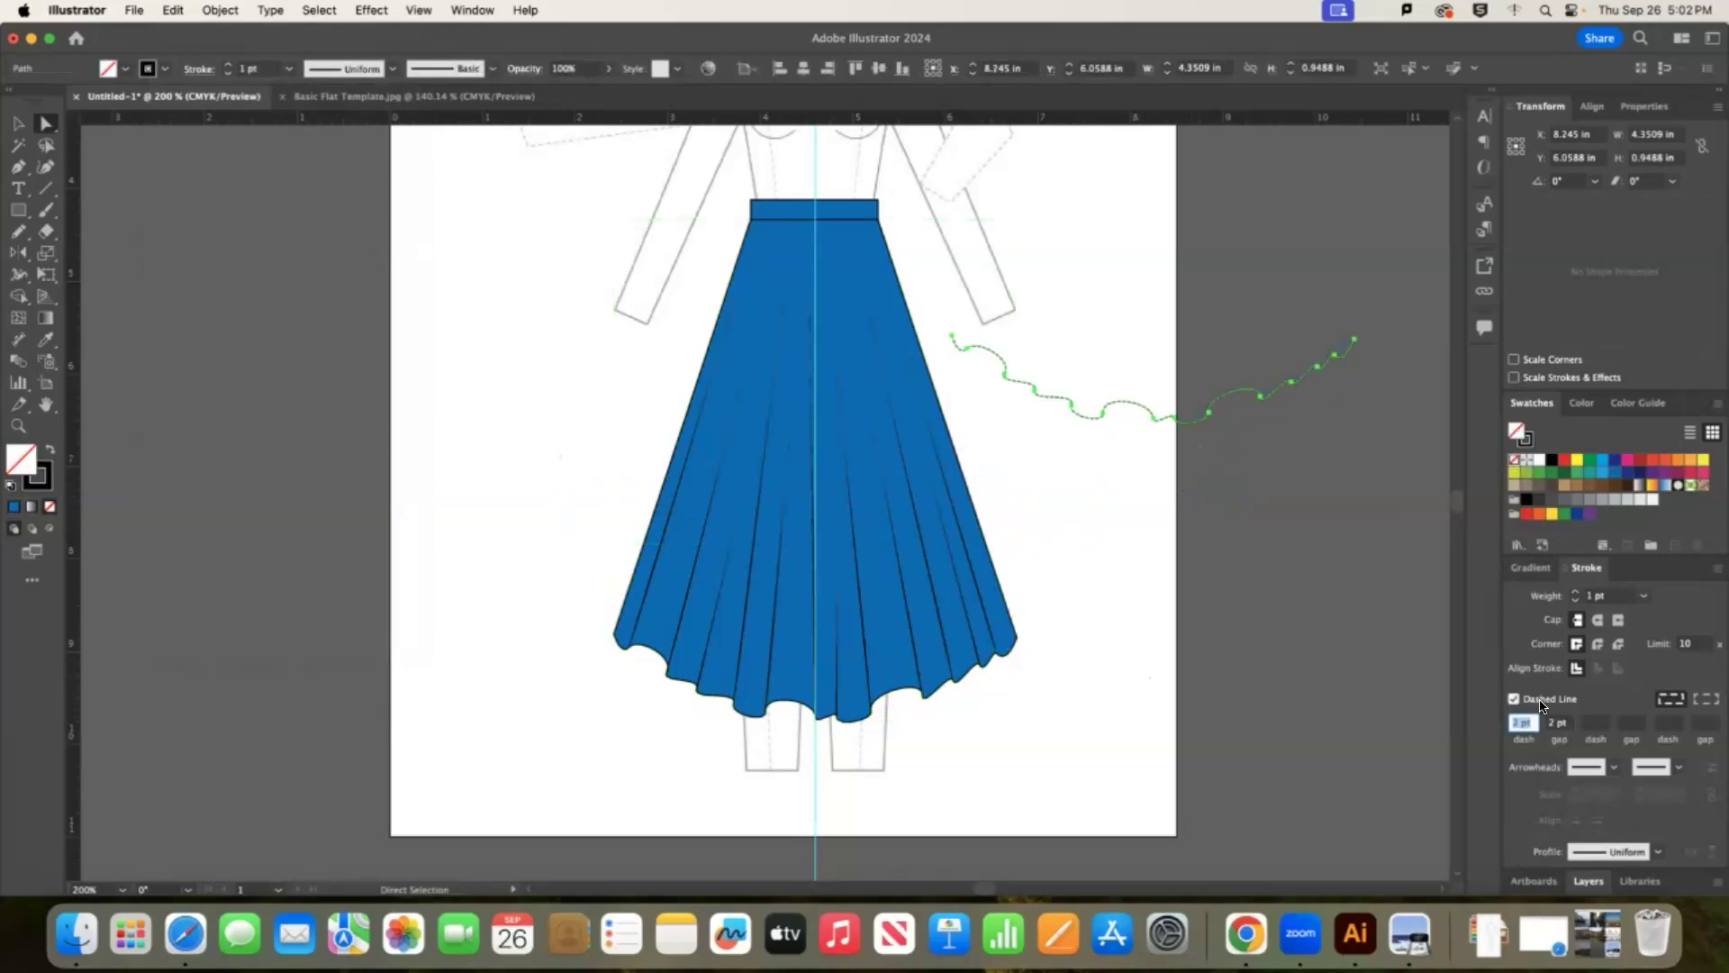
{"action": "left_click", "coordinate": [1598, 621]}
{"action": "left_click", "coordinate": [18, 123]}
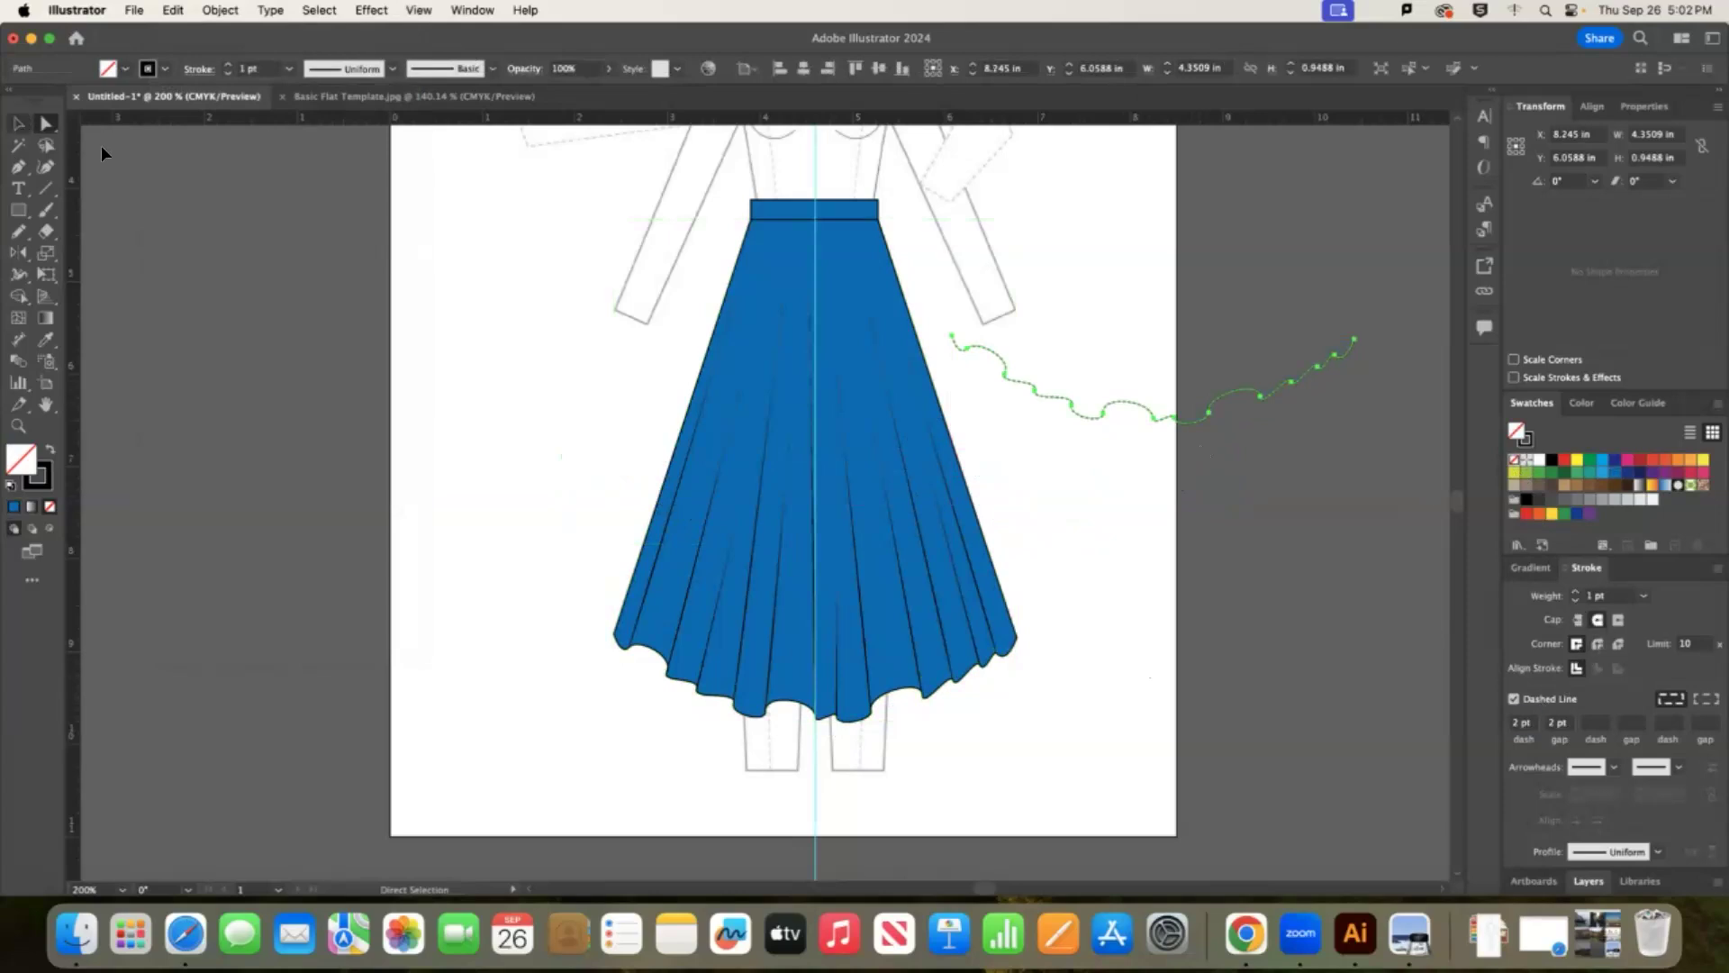
{"action": "left_click", "coordinate": [1212, 412]}
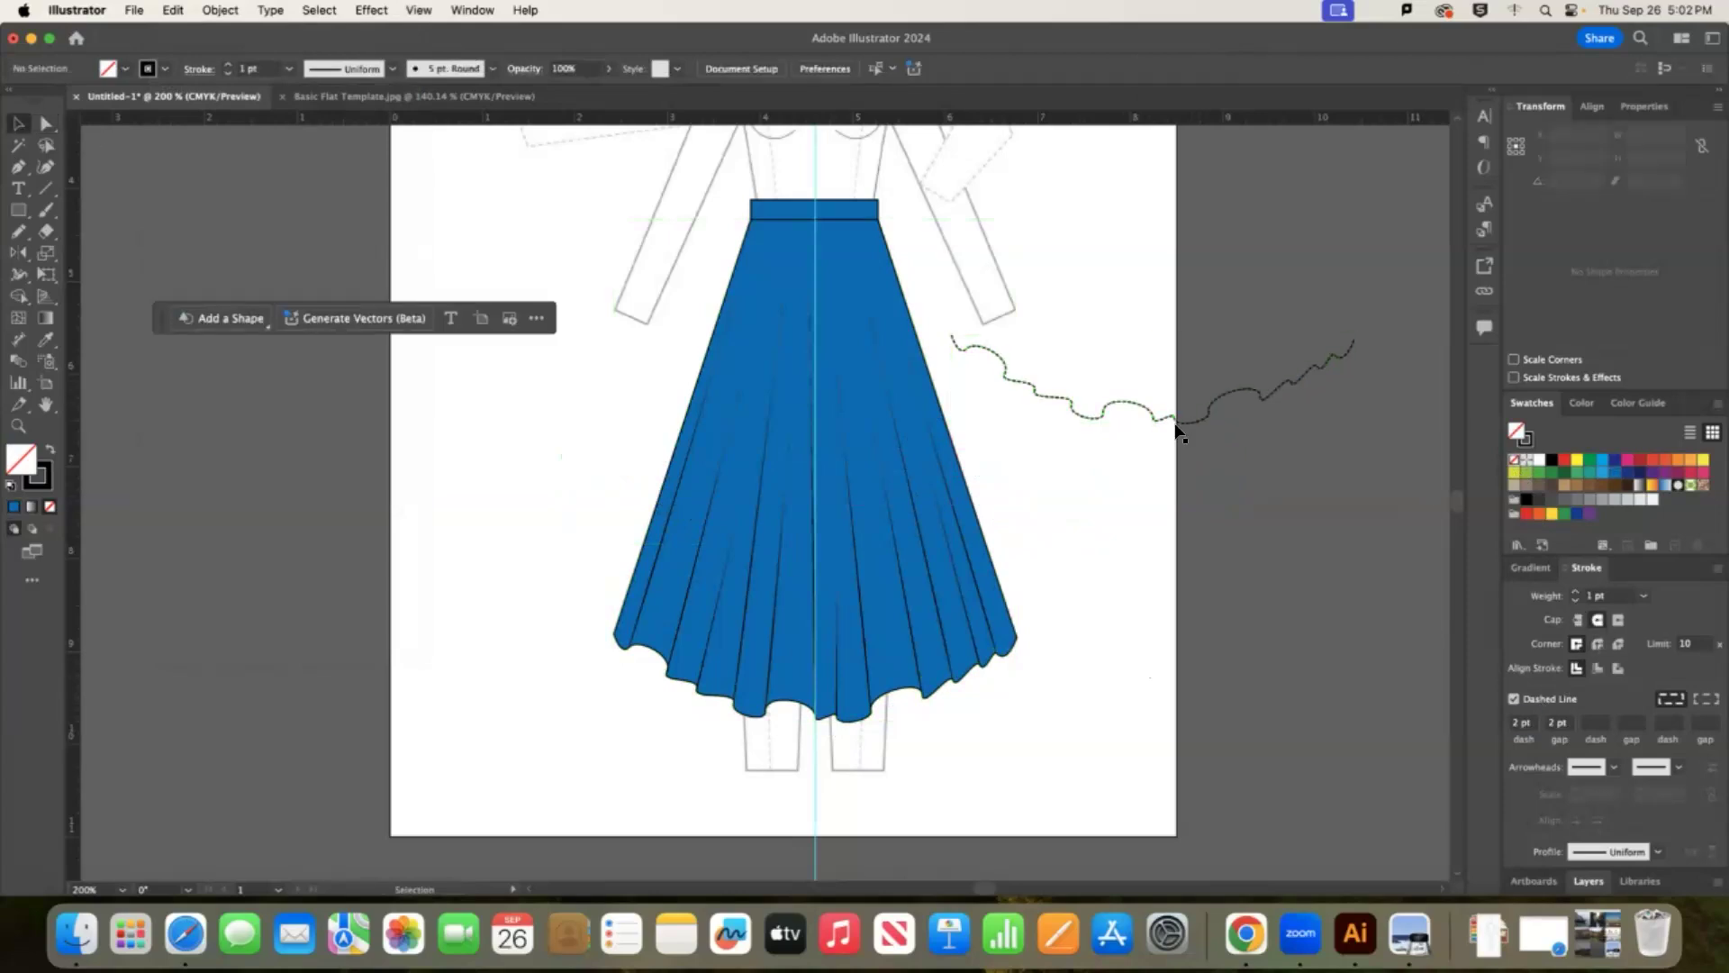
{"action": "left_click", "coordinate": [836, 695]}
{"action": "left_click", "coordinate": [1228, 488]}
Place a copy of the skirt shape beside the original and delete its two waist anchors to leave the wavy hem path.
{"action": "left_click", "coordinate": [792, 281]}
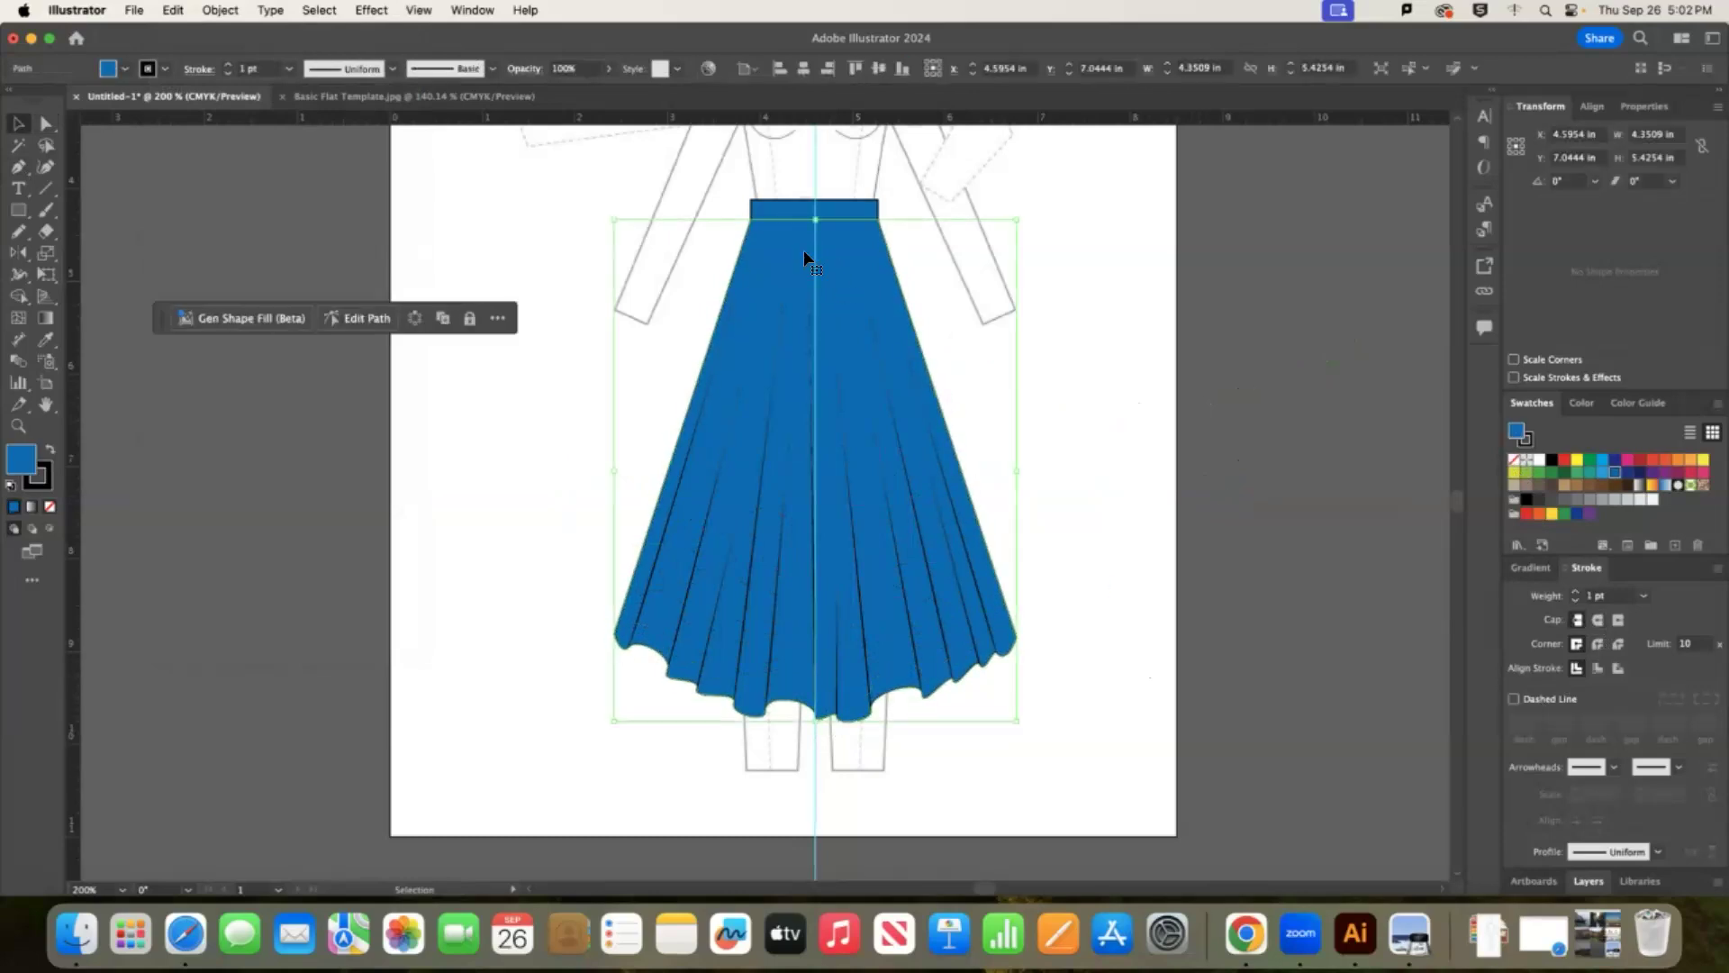
{"action": "left_click_drag", "start_coordinate": [843, 257], "coordinate": [1313, 286]}
{"action": "left_click", "coordinate": [921, 228]}
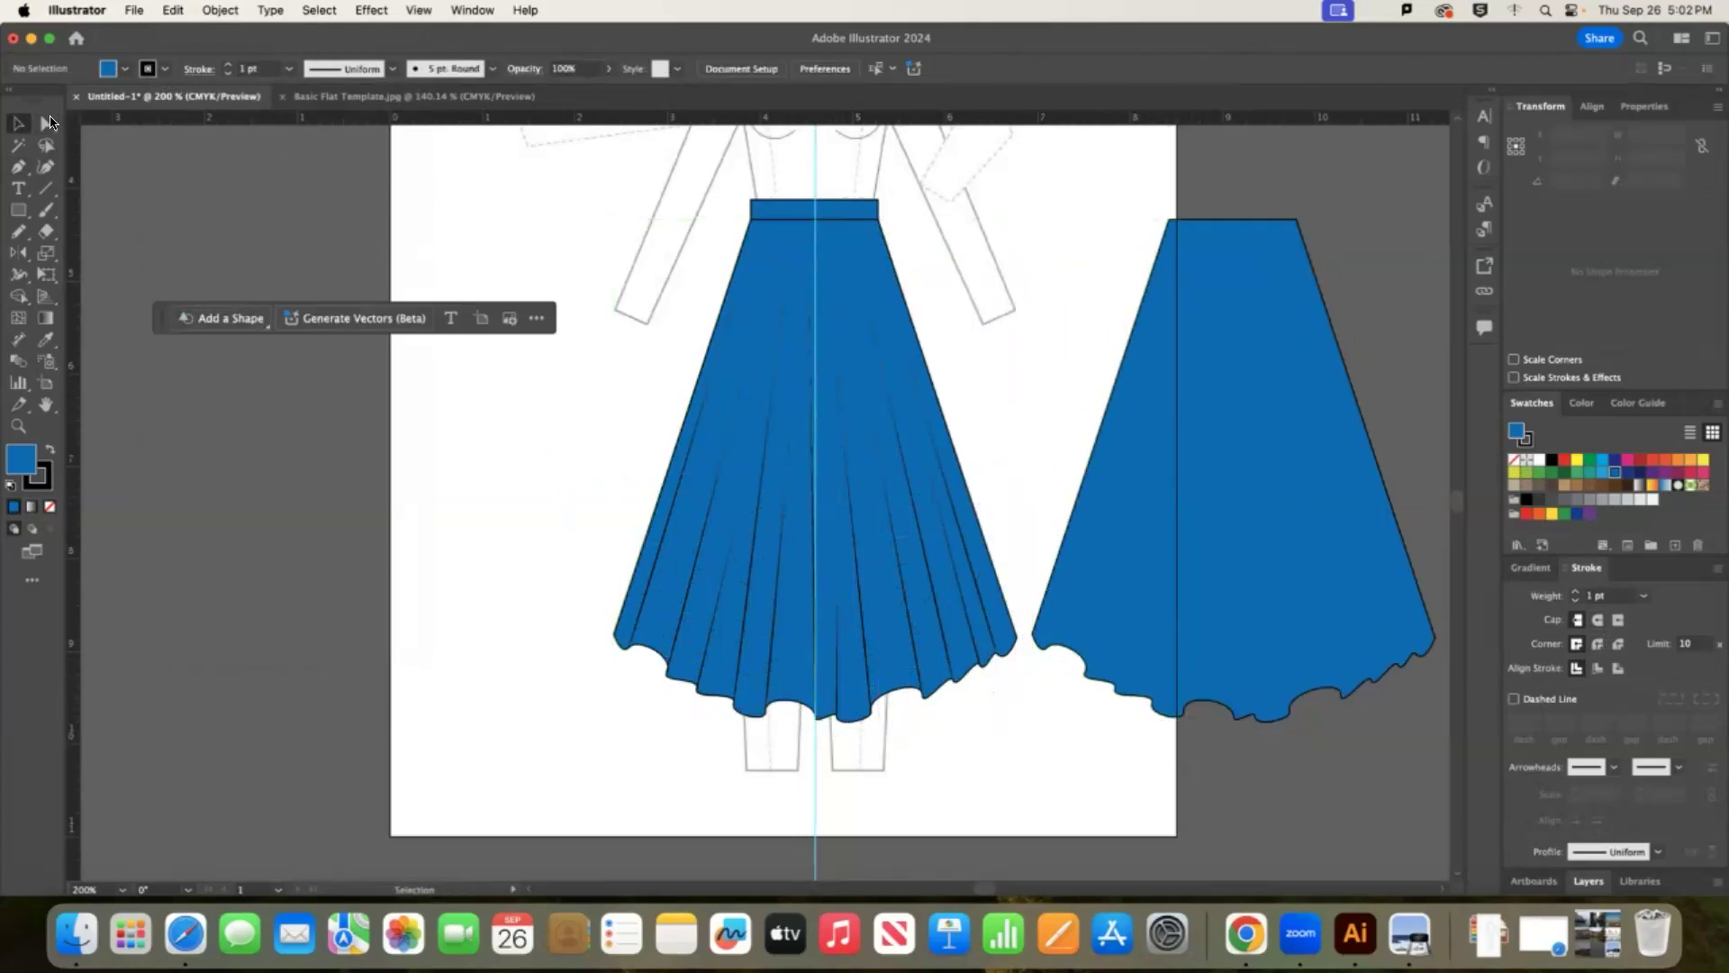
{"action": "key", "text": "a"}
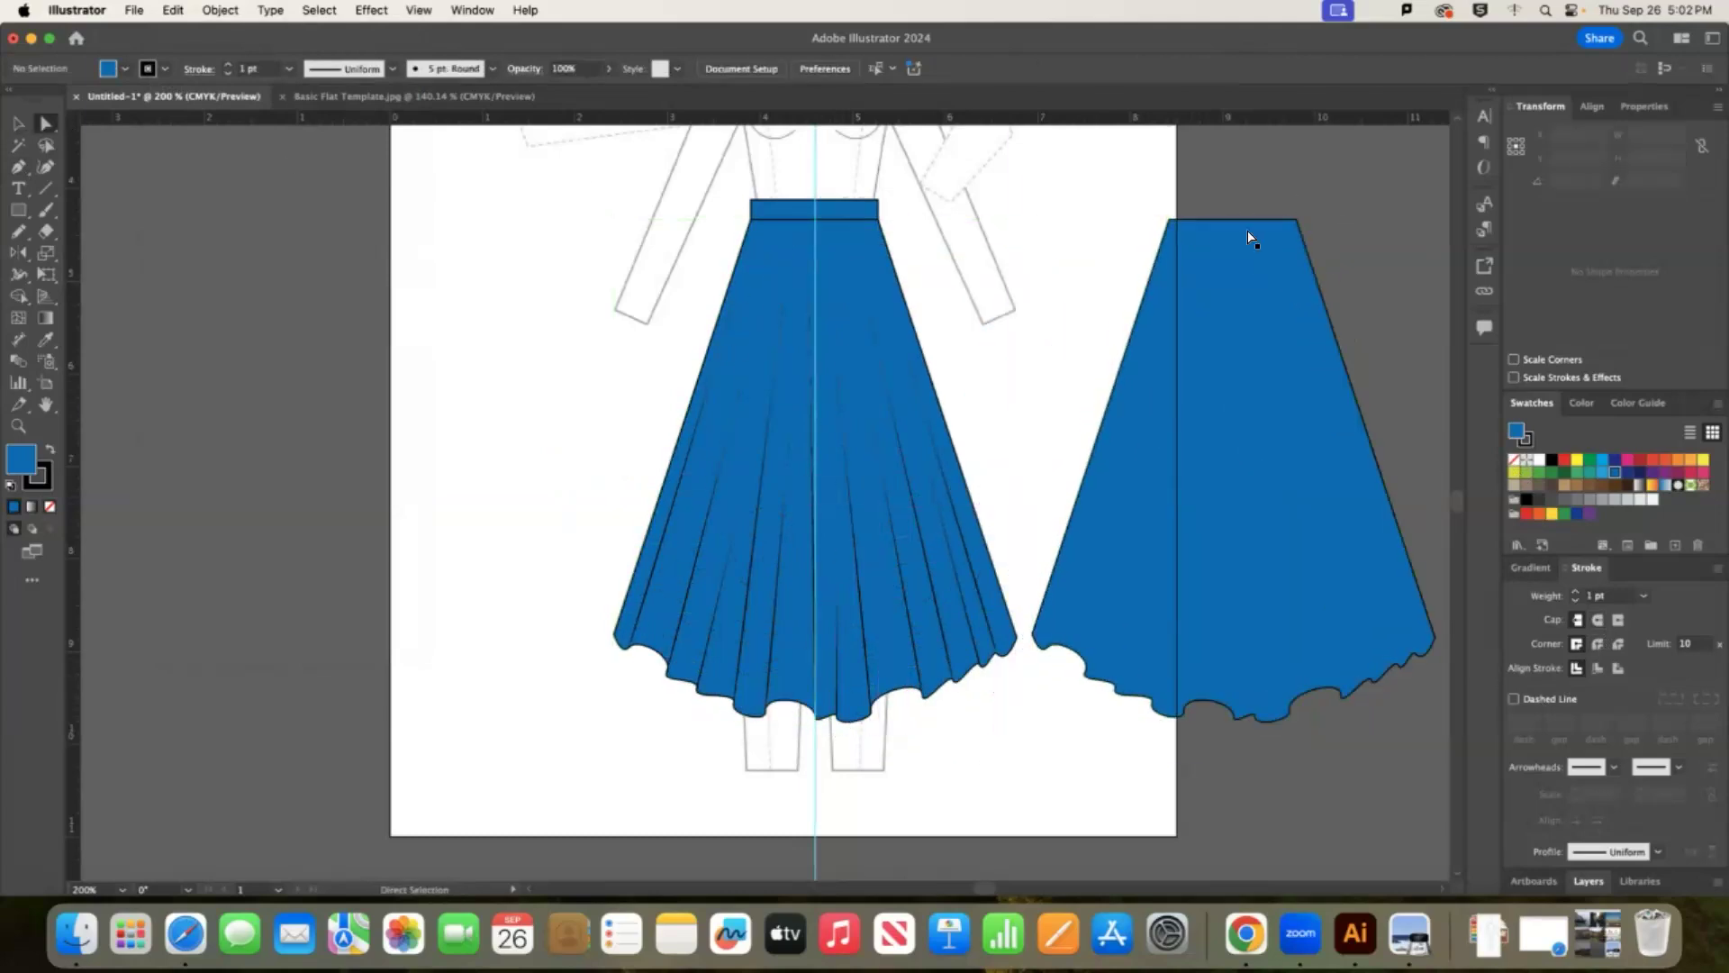
{"action": "left_click_drag", "start_coordinate": [1072, 195], "coordinate": [1374, 297]}
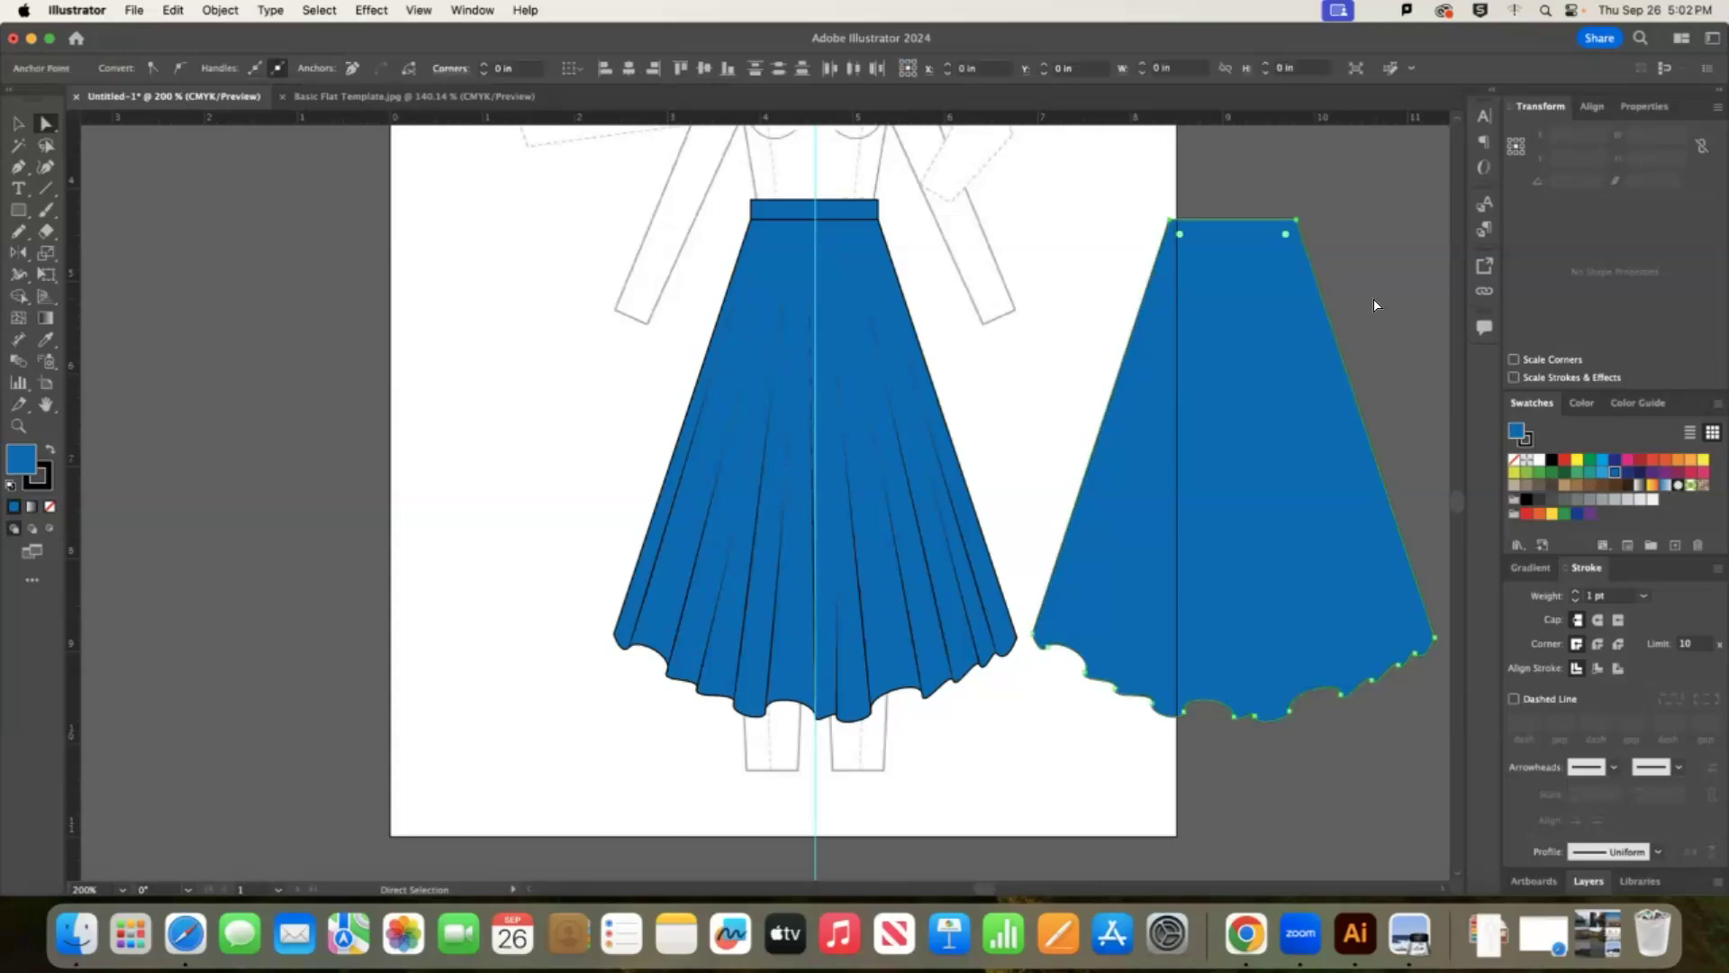
{"action": "key", "text": "Delete"}
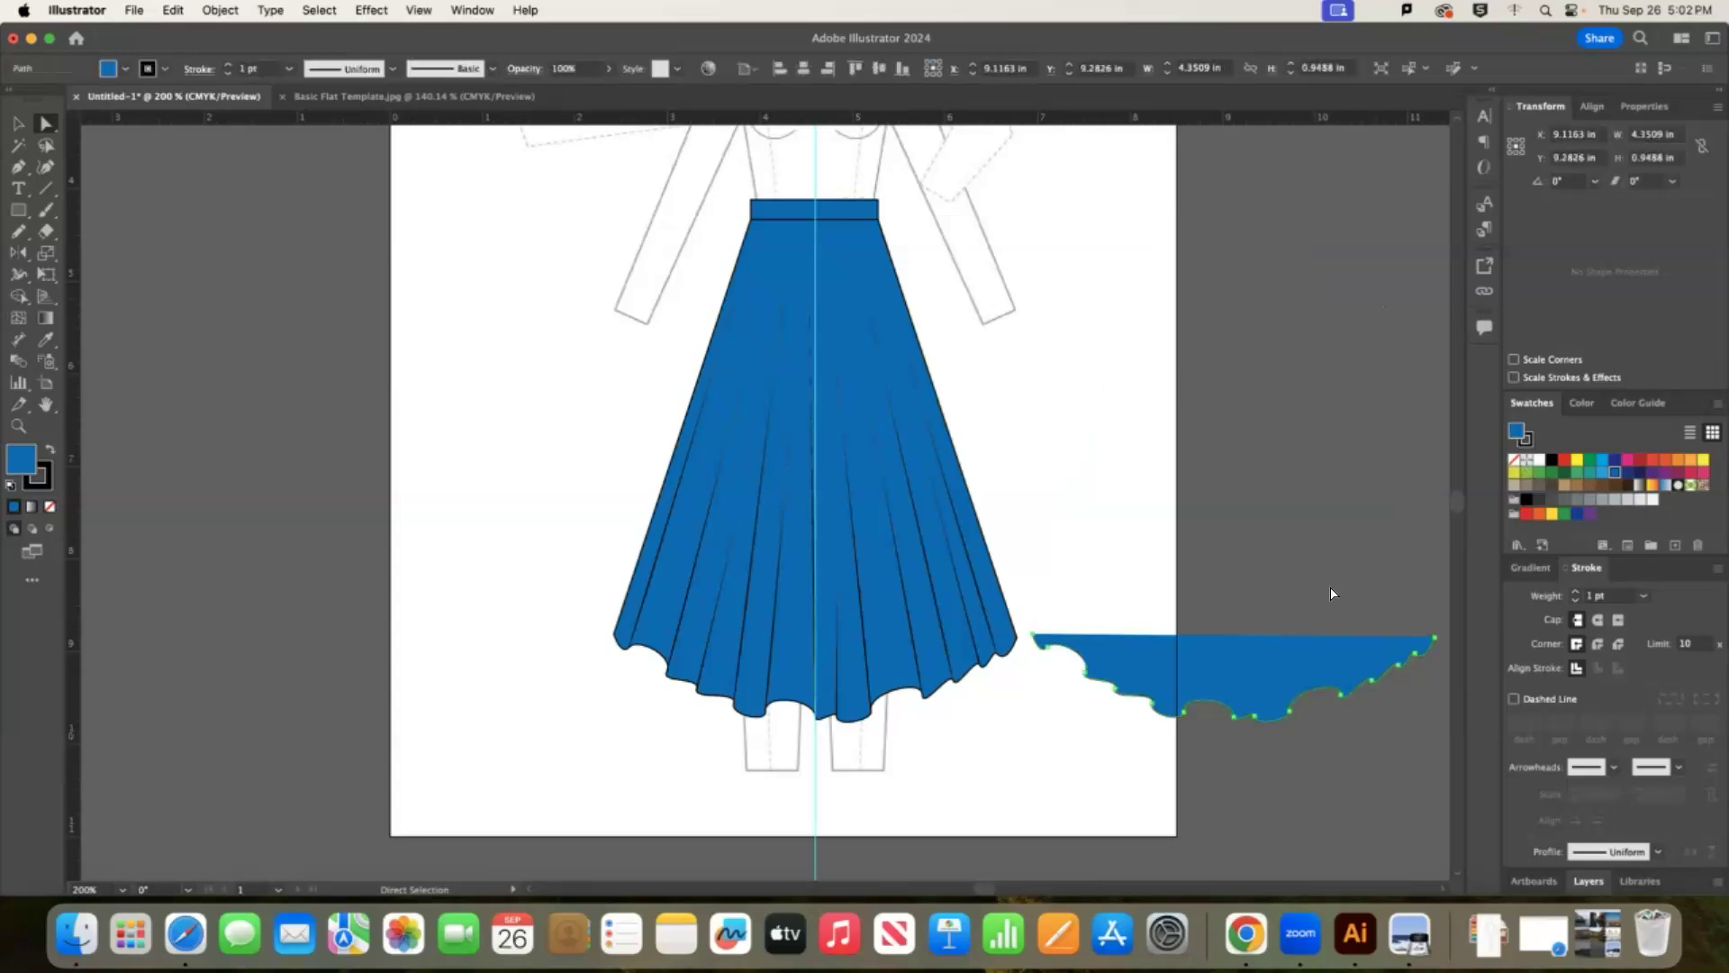
Remove the fill from the separate hem path and make its stroke dashed with 2 pt dashes and 2 pt gaps.
{"action": "left_click", "coordinate": [18, 121]}
{"action": "left_click_drag", "start_coordinate": [1282, 674], "coordinate": [1277, 652]}
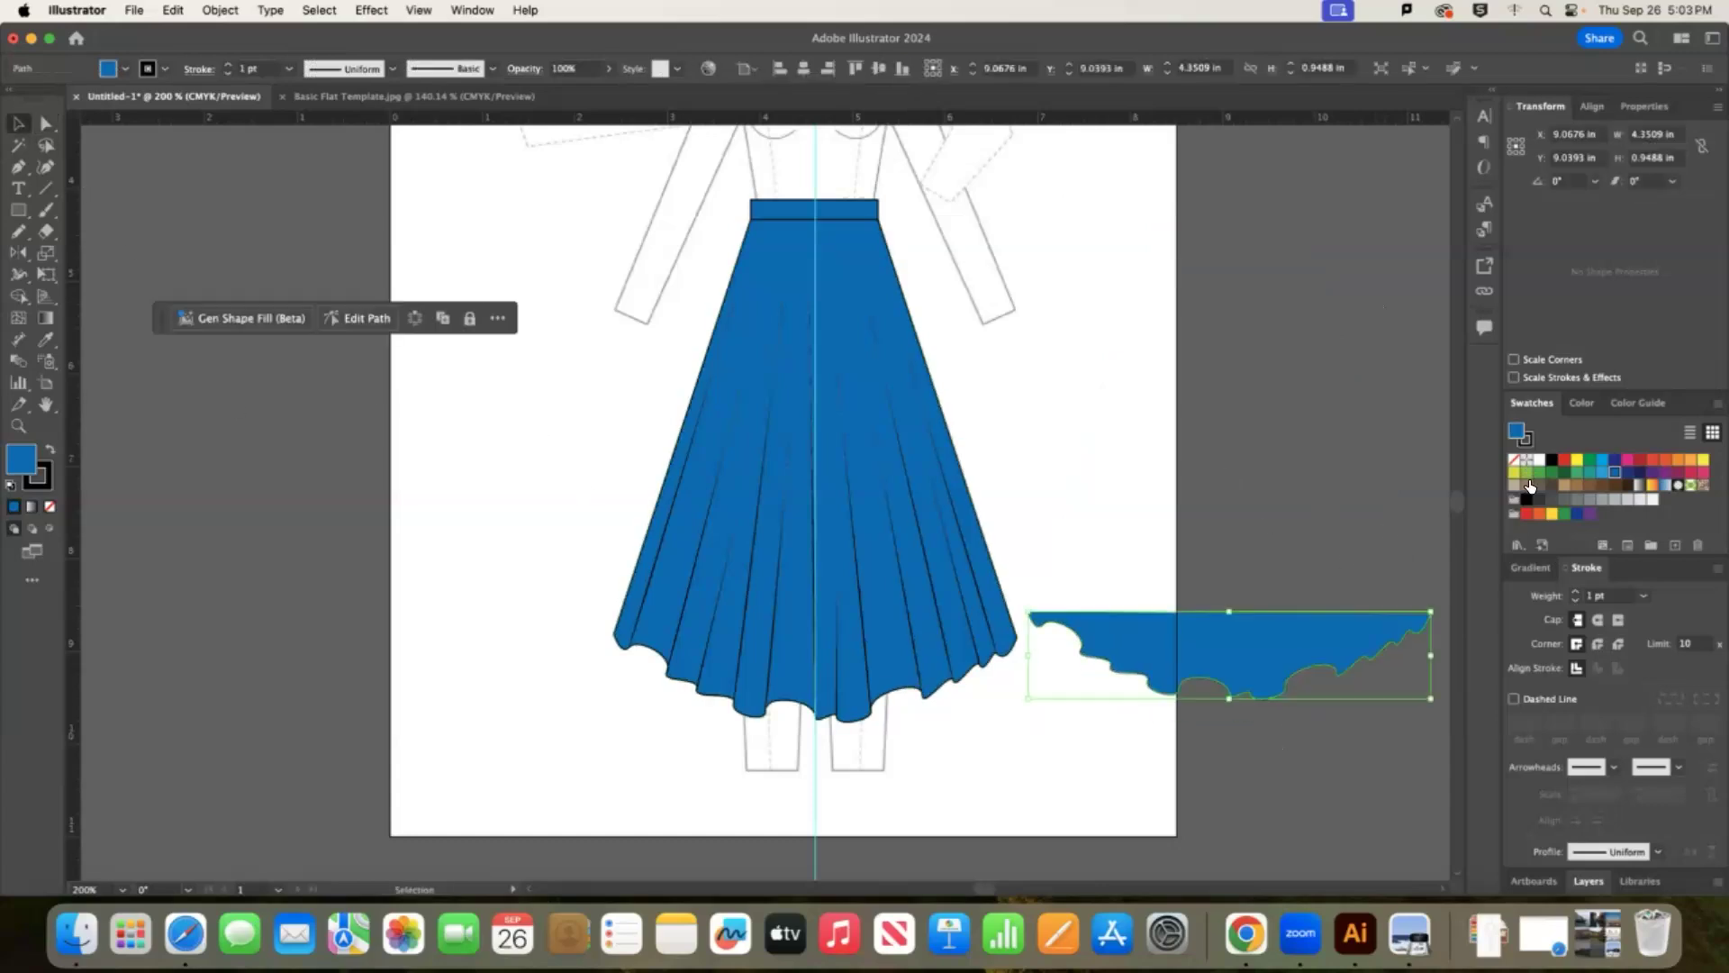
{"action": "left_click", "coordinate": [1514, 462]}
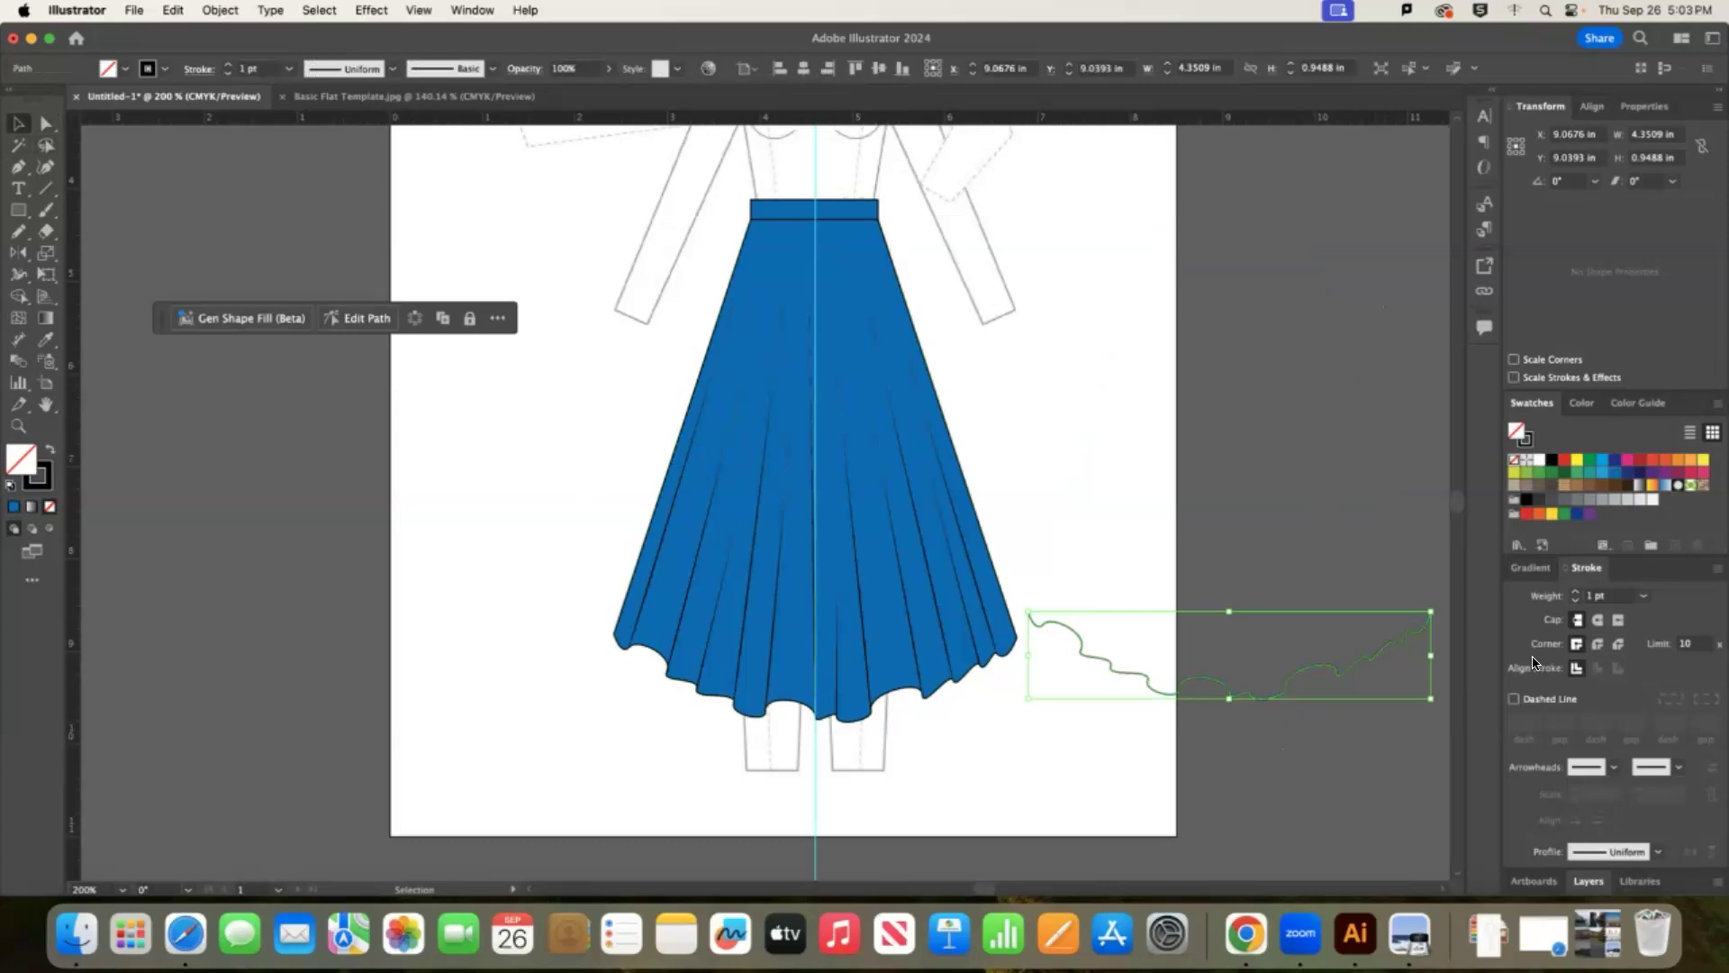
{"action": "left_click", "coordinate": [1537, 701]}
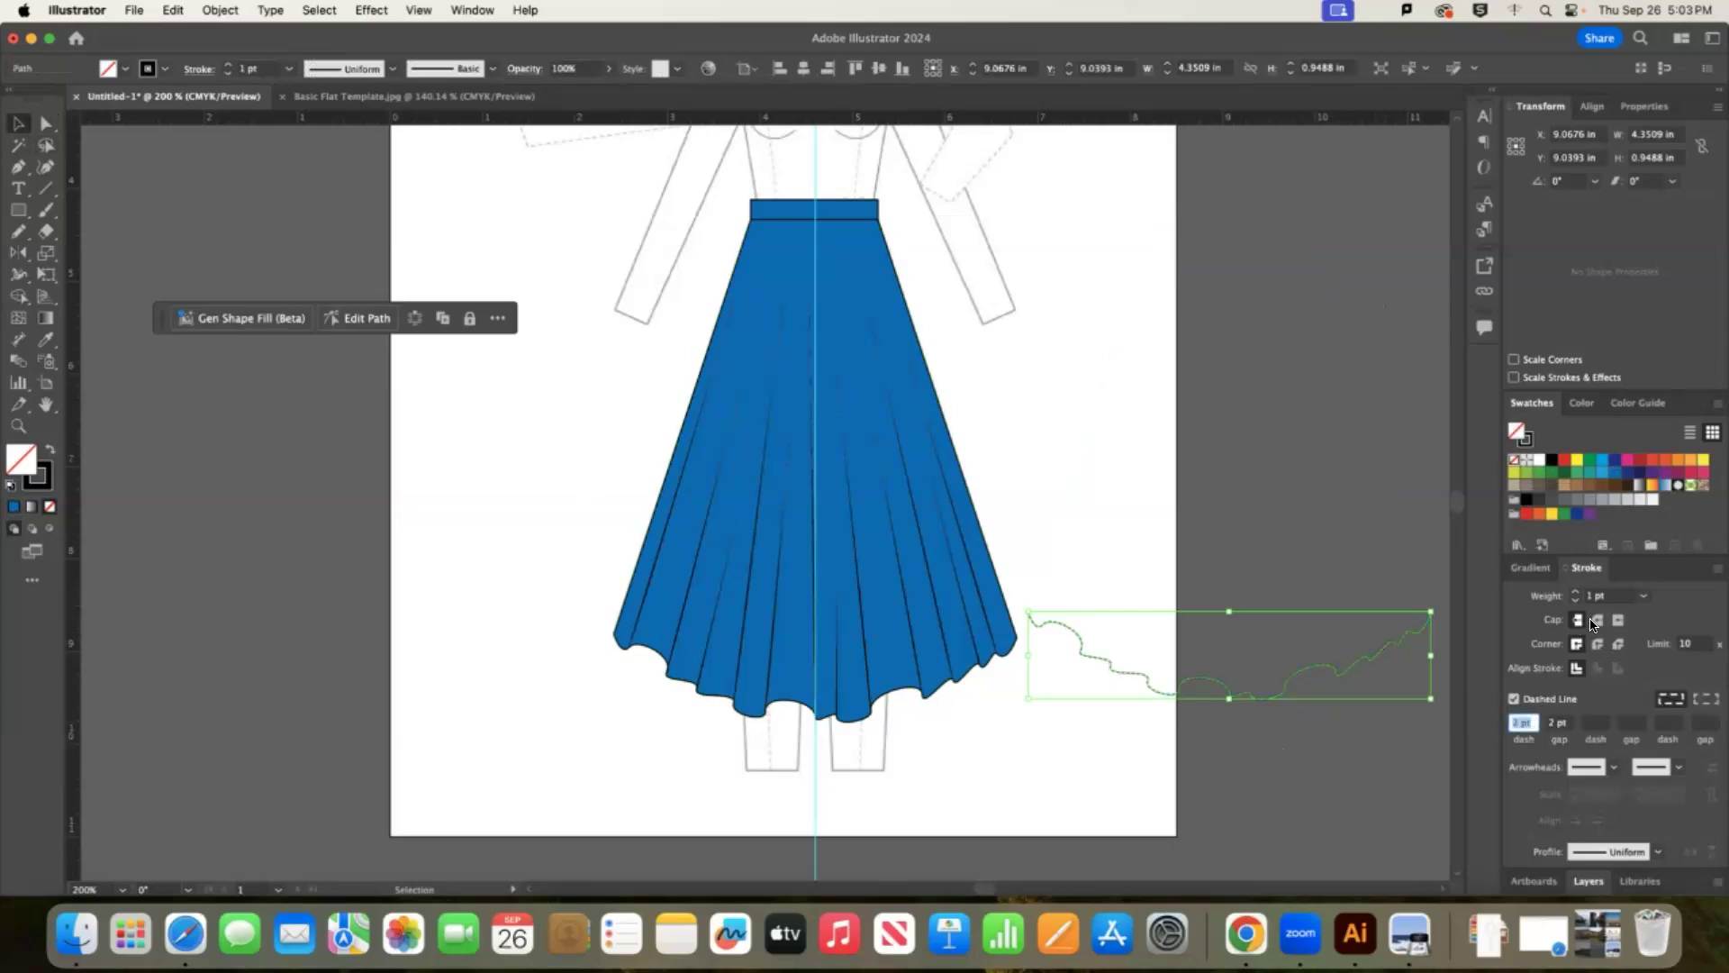
Move the dashed hem path onto the skirt as a stitch line just above the wavy hem.
{"action": "left_click_drag", "start_coordinate": [1347, 672], "coordinate": [926, 672]}
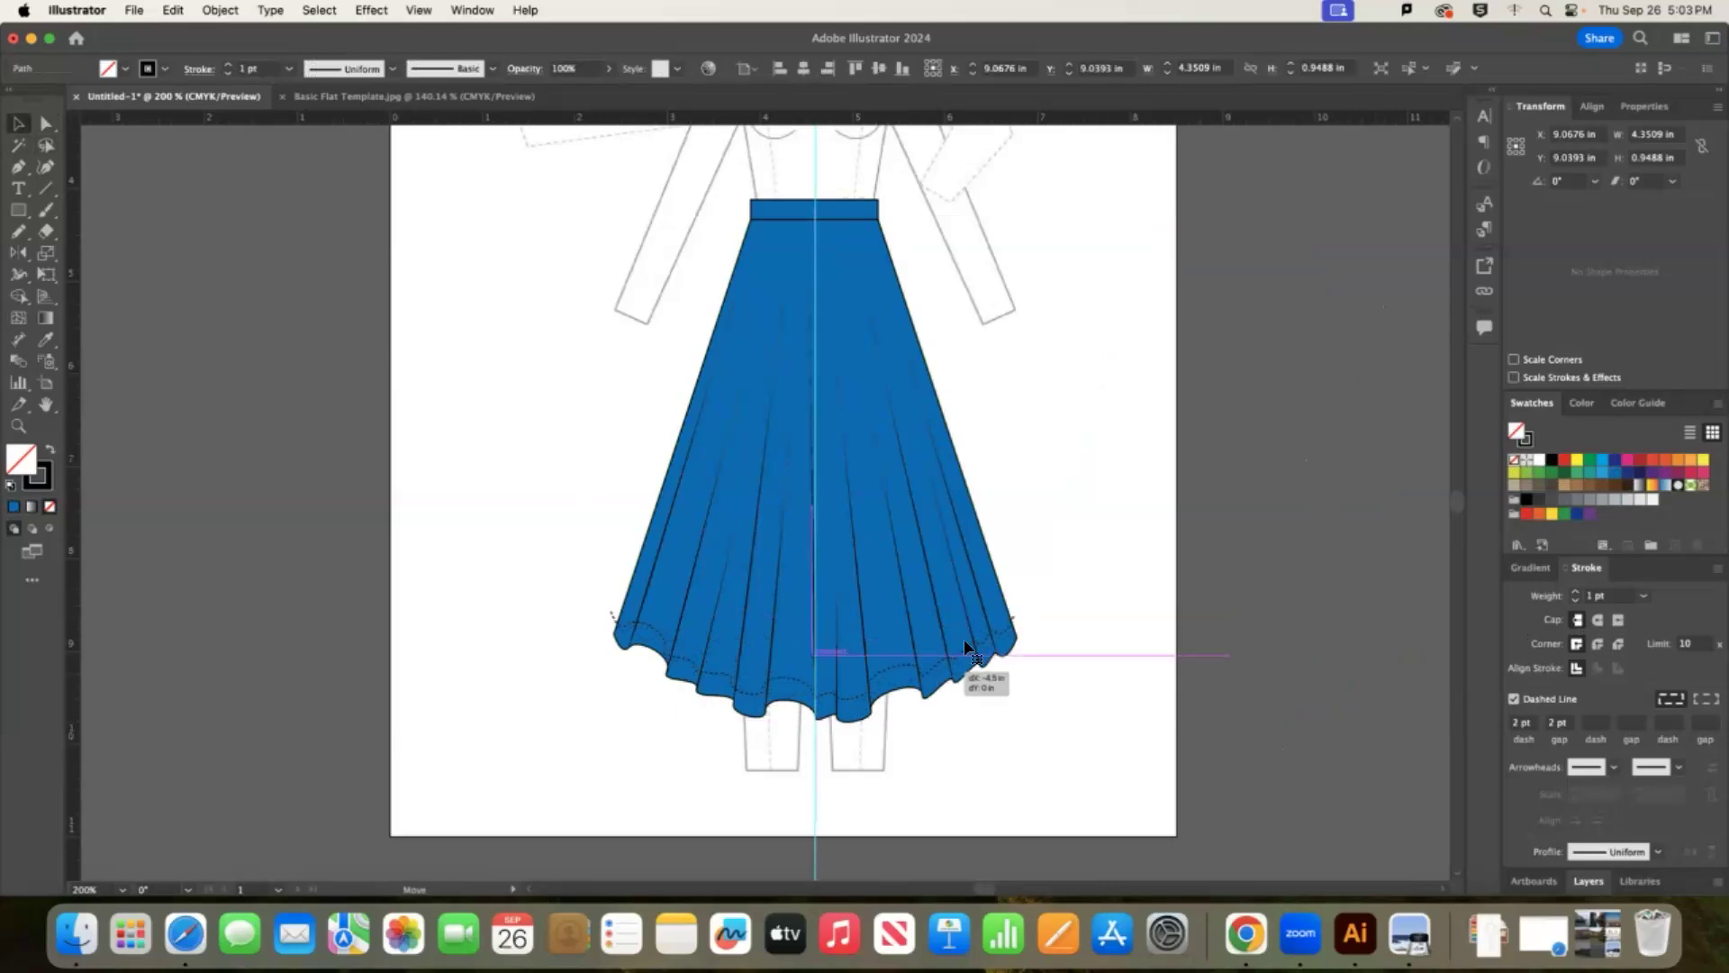
{"action": "left_click", "coordinate": [1093, 610]}
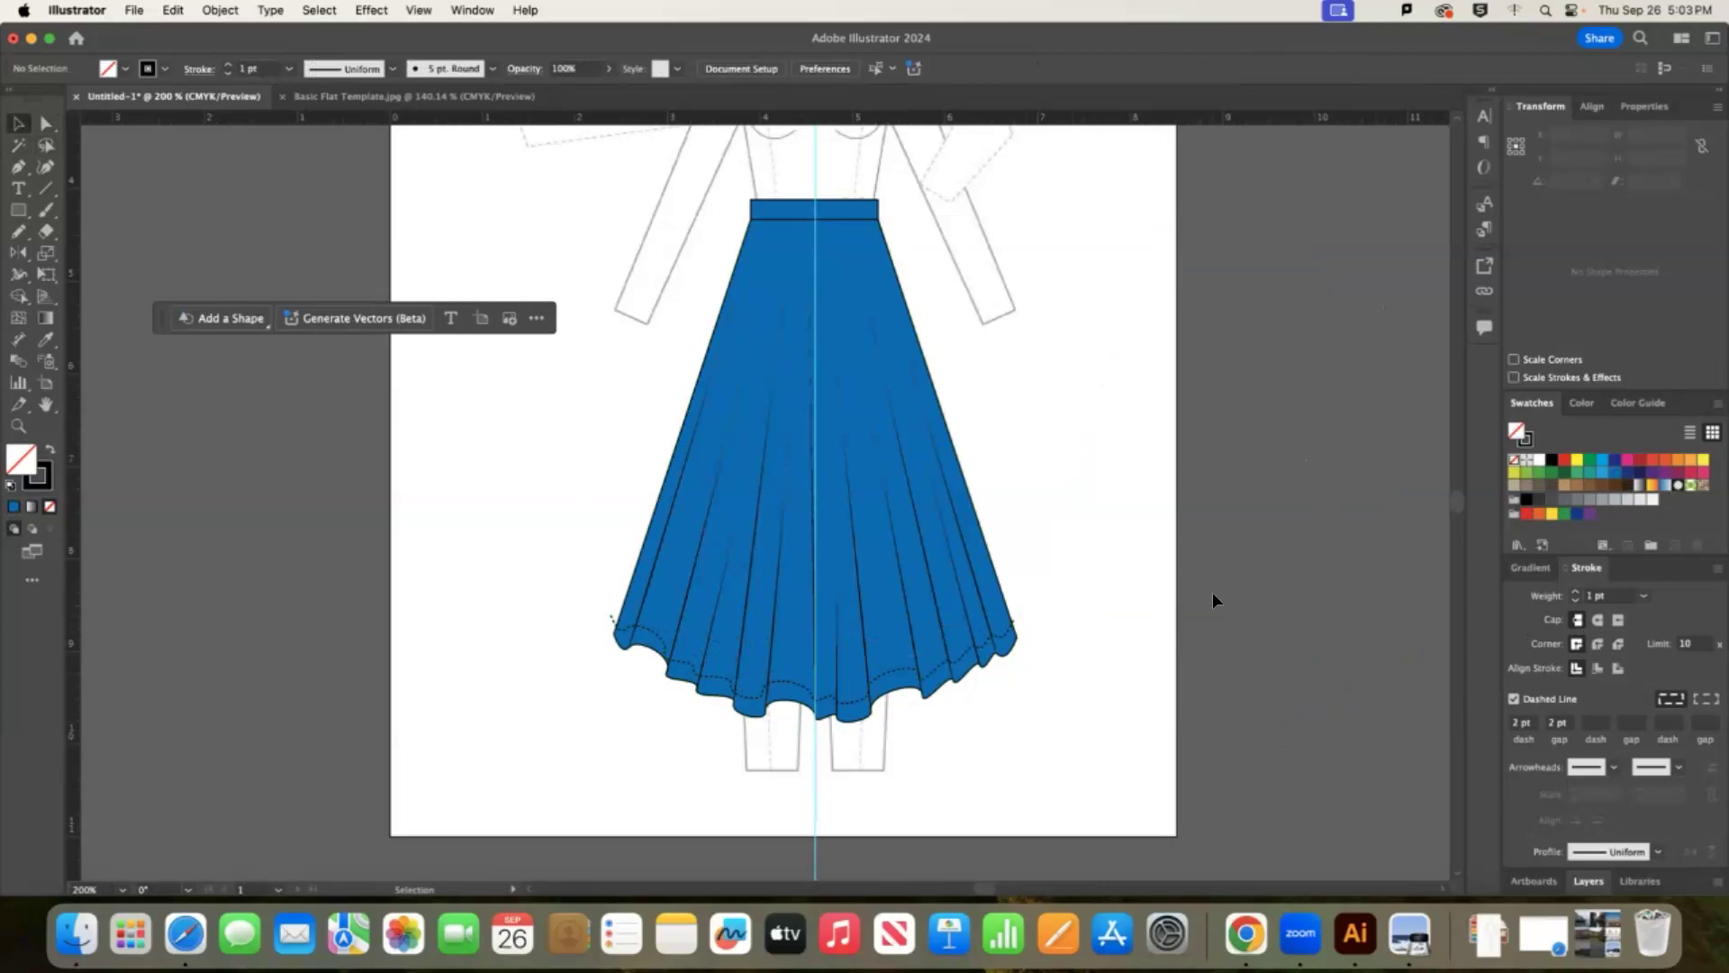
{"action": "left_click", "coordinate": [1007, 641]}
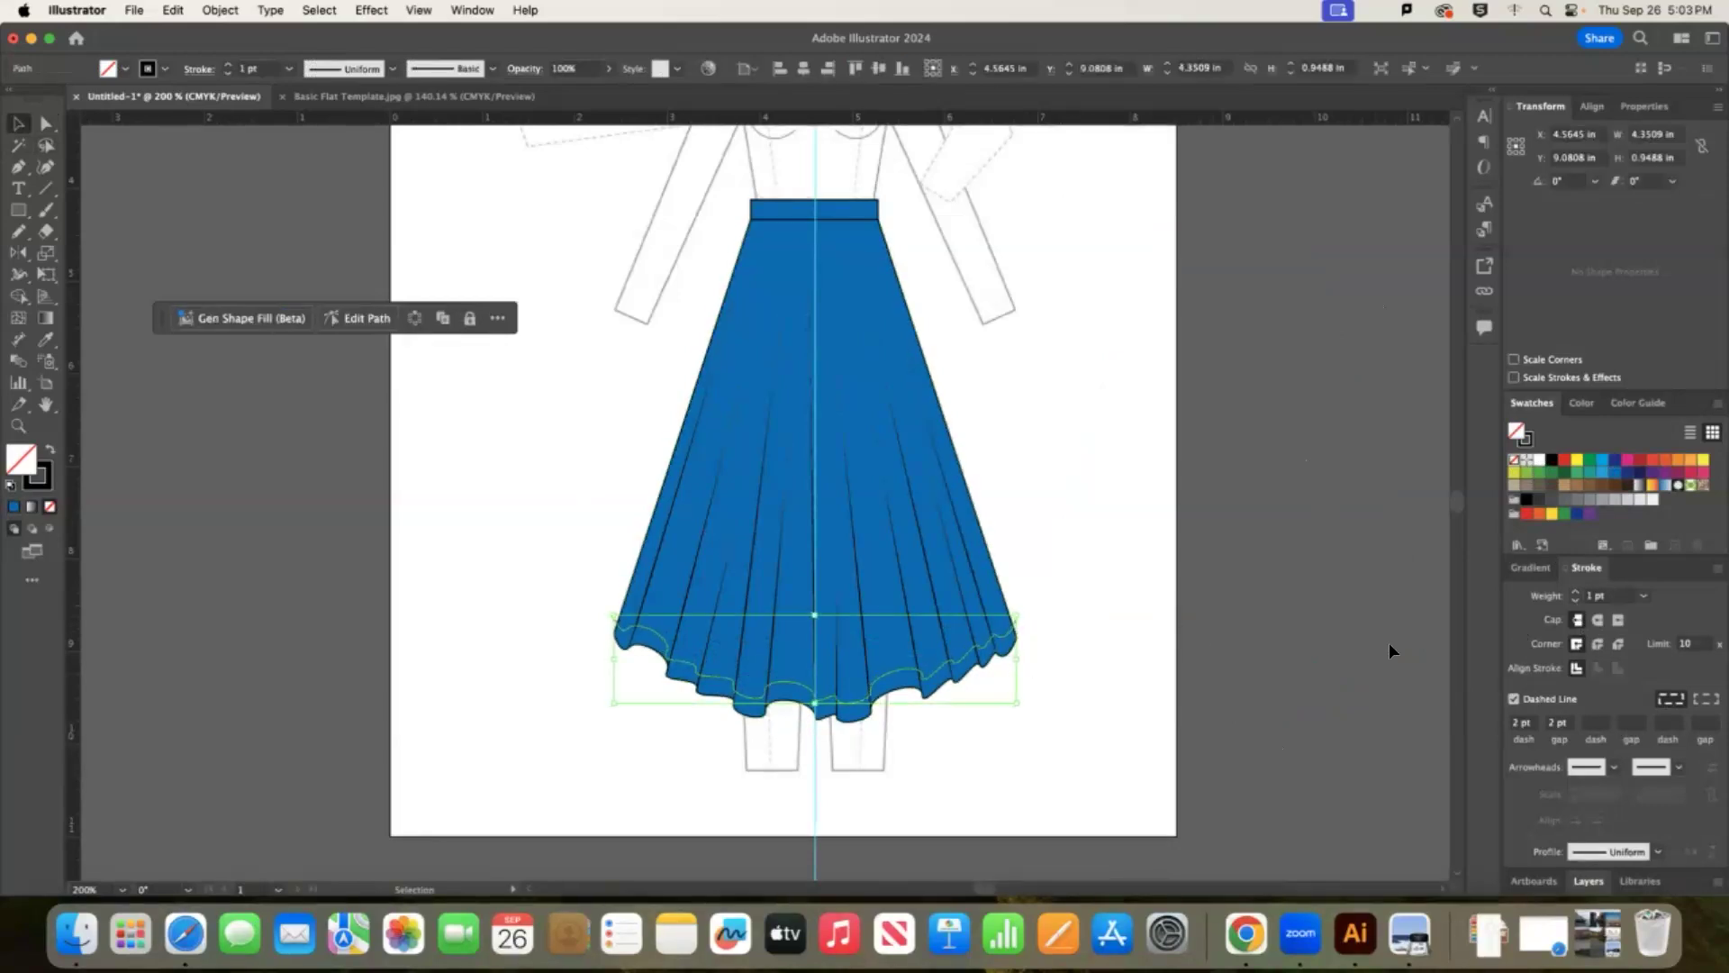
{"action": "left_click", "coordinate": [1014, 614]}
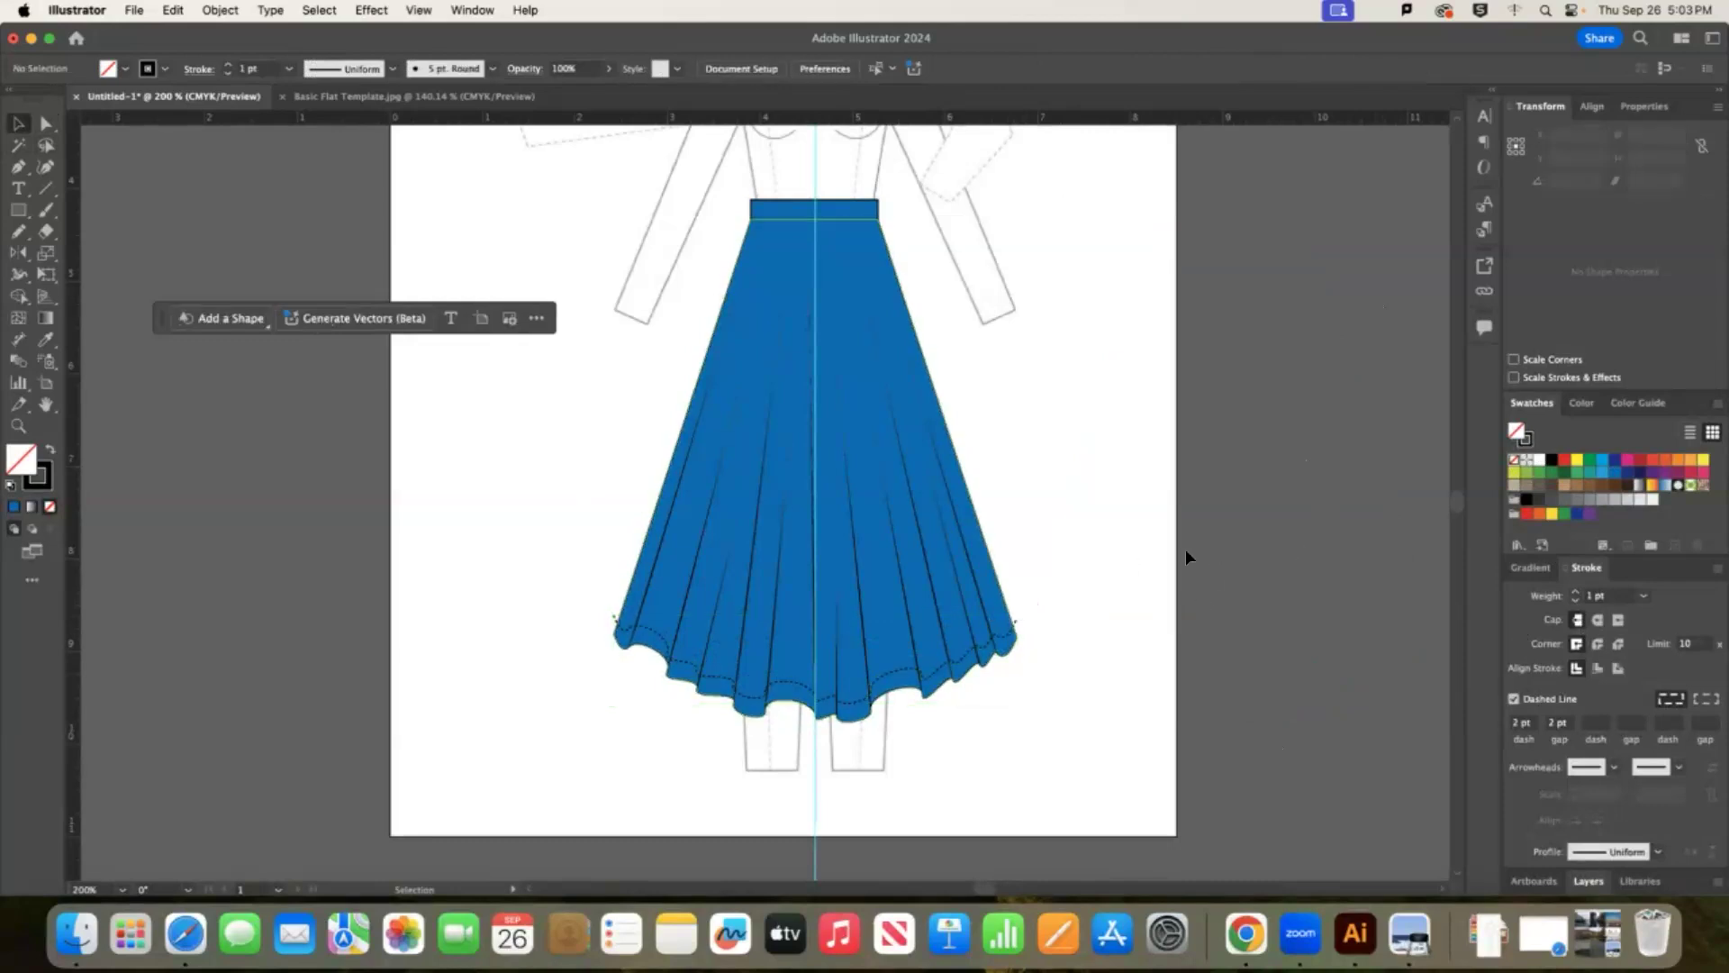
Move the stitch line's left end anchor onto the skirt's left side edge and its second anchor onto the first fold line.
{"action": "key", "text": "super+equal"}
{"action": "key", "text": "super+equal"}
{"action": "key", "text": "super+equal"}
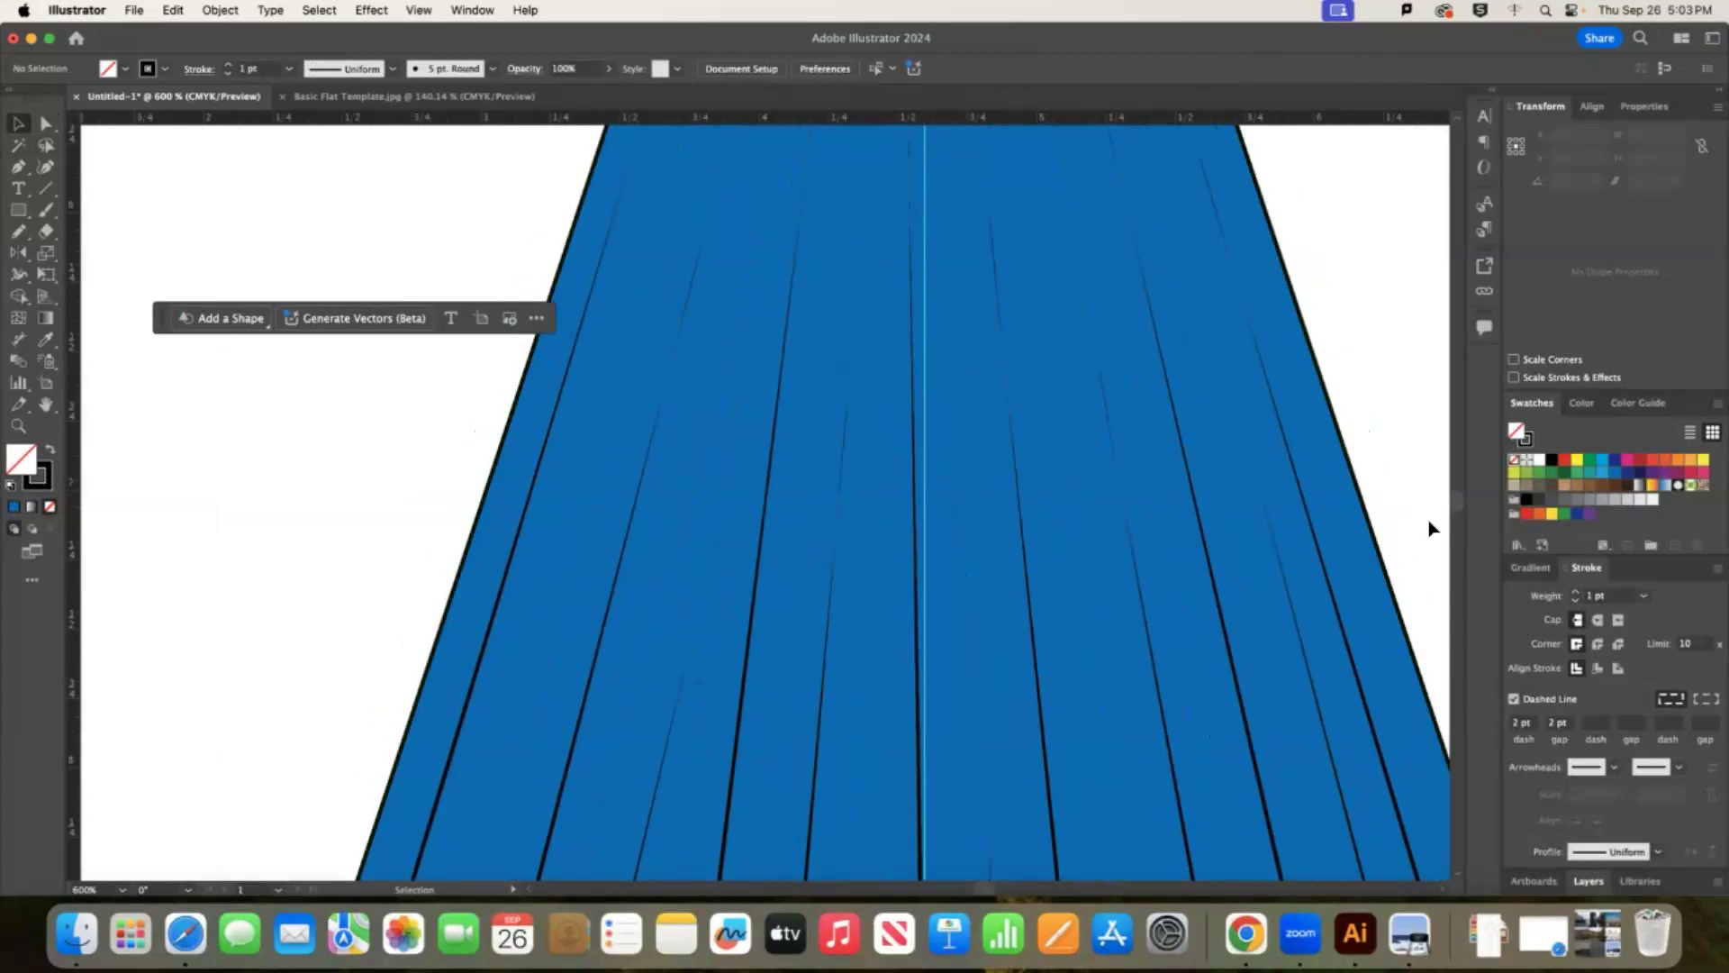
{"action": "scroll", "coordinate": [901, 406], "scroll_direction": "down", "scroll_amount": 10}
{"action": "scroll", "coordinate": [376, 332], "scroll_direction": "up", "scroll_amount": 4}
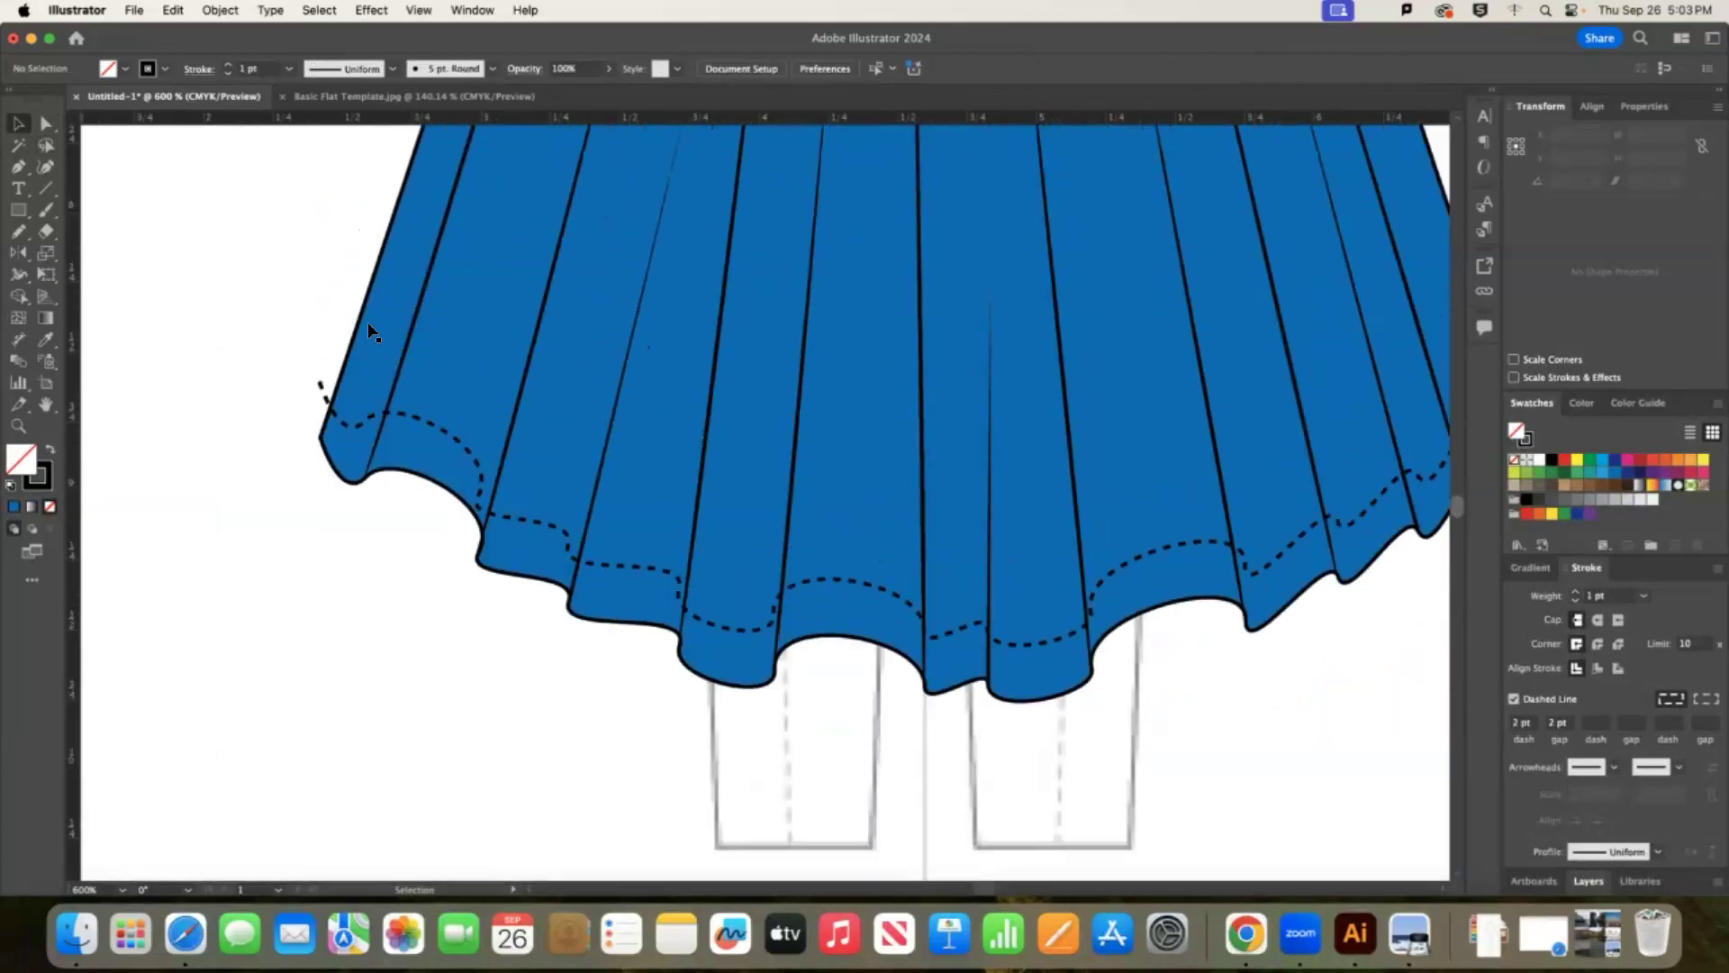
{"action": "left_click", "coordinate": [46, 123]}
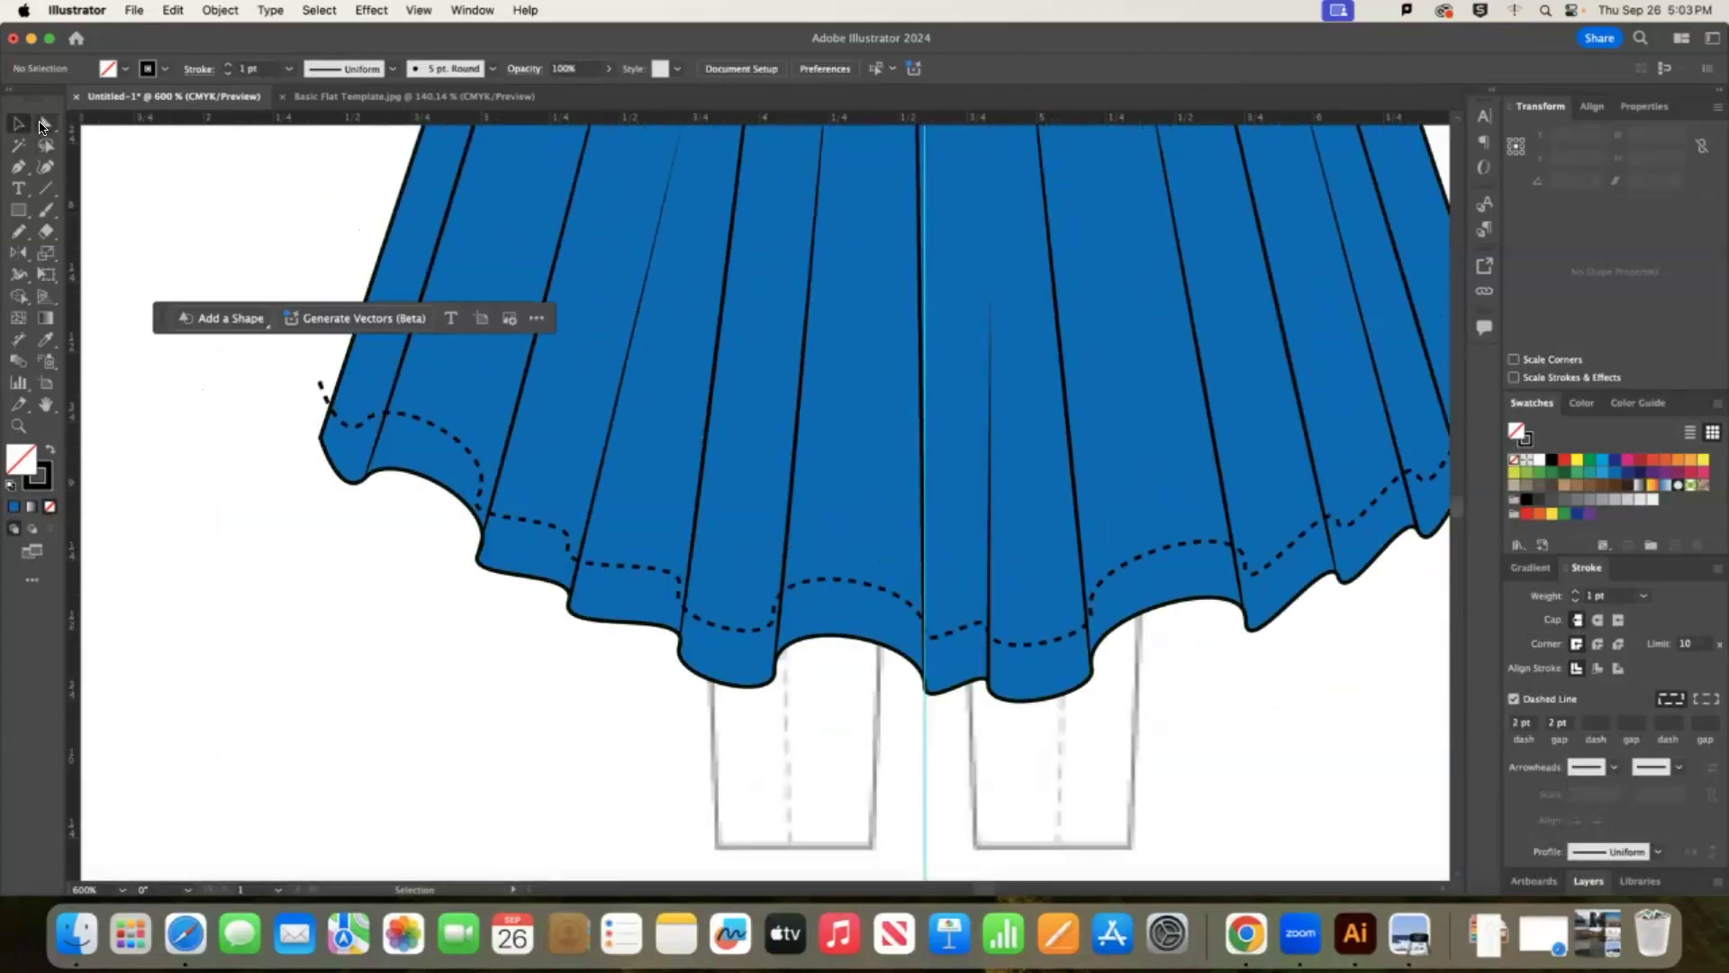
{"action": "left_click", "coordinate": [321, 384]}
{"action": "left_click", "coordinate": [336, 394]}
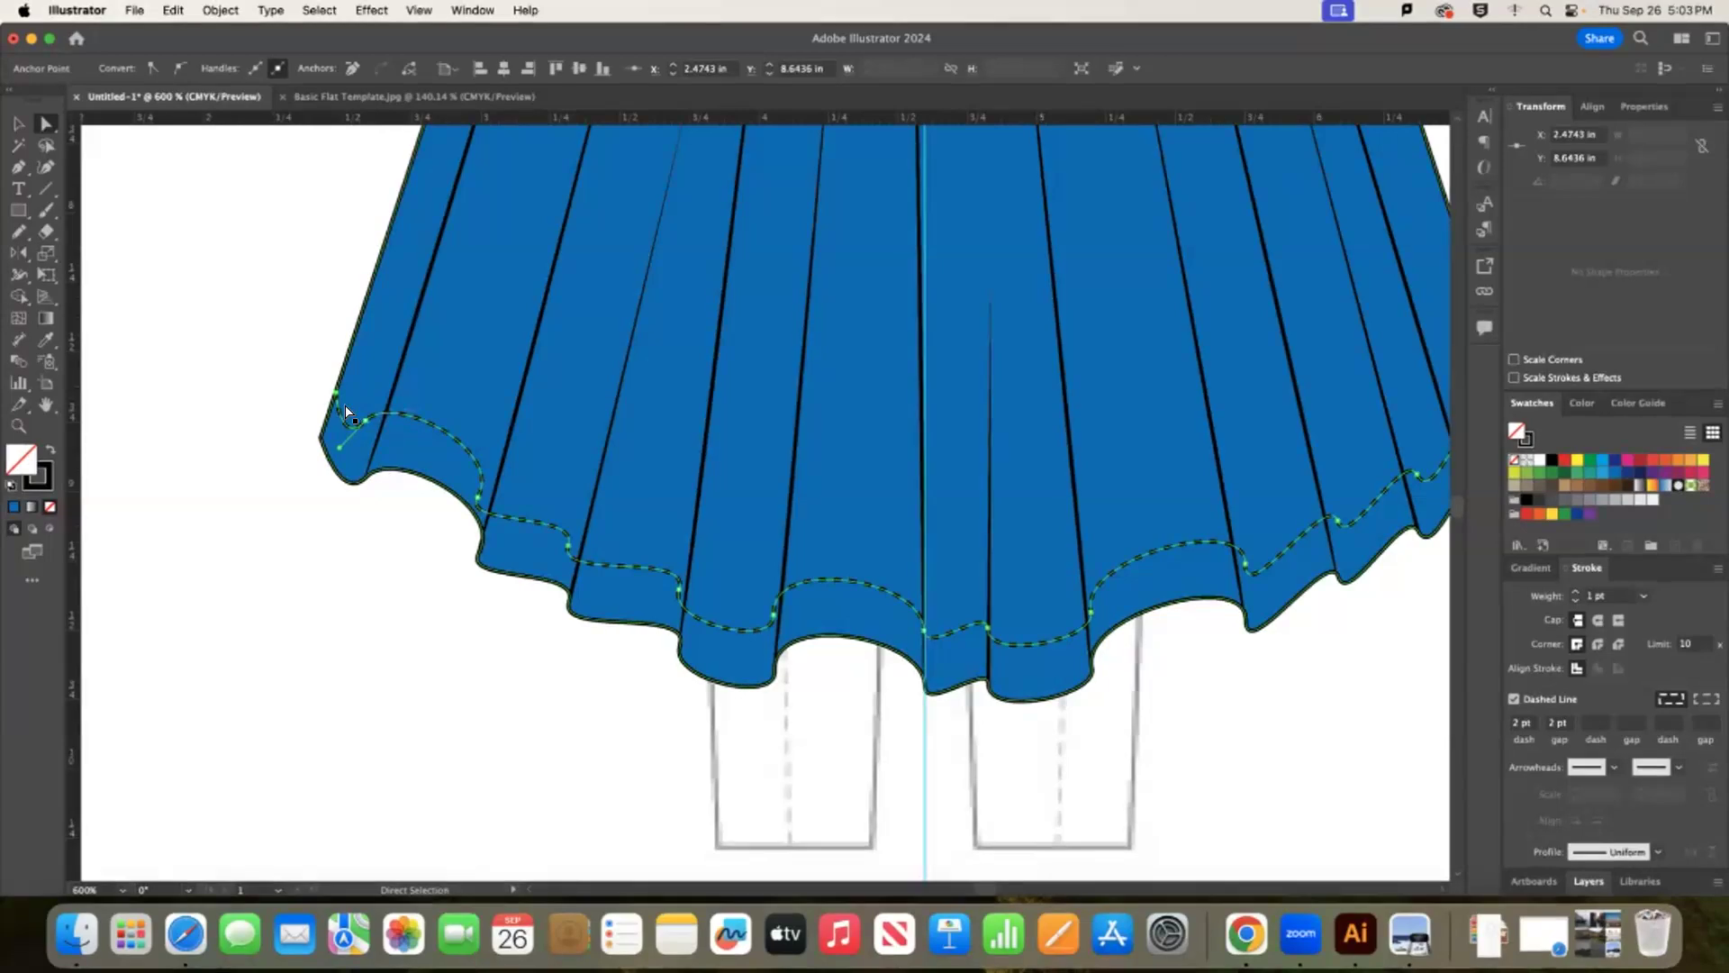
{"action": "left_click_drag", "start_coordinate": [365, 421], "coordinate": [382, 419]}
Move the stitch line's anchors along the left half of the hem onto their matching fold lines.
{"action": "left_click", "coordinate": [479, 499]}
{"action": "left_click", "coordinate": [498, 485]}
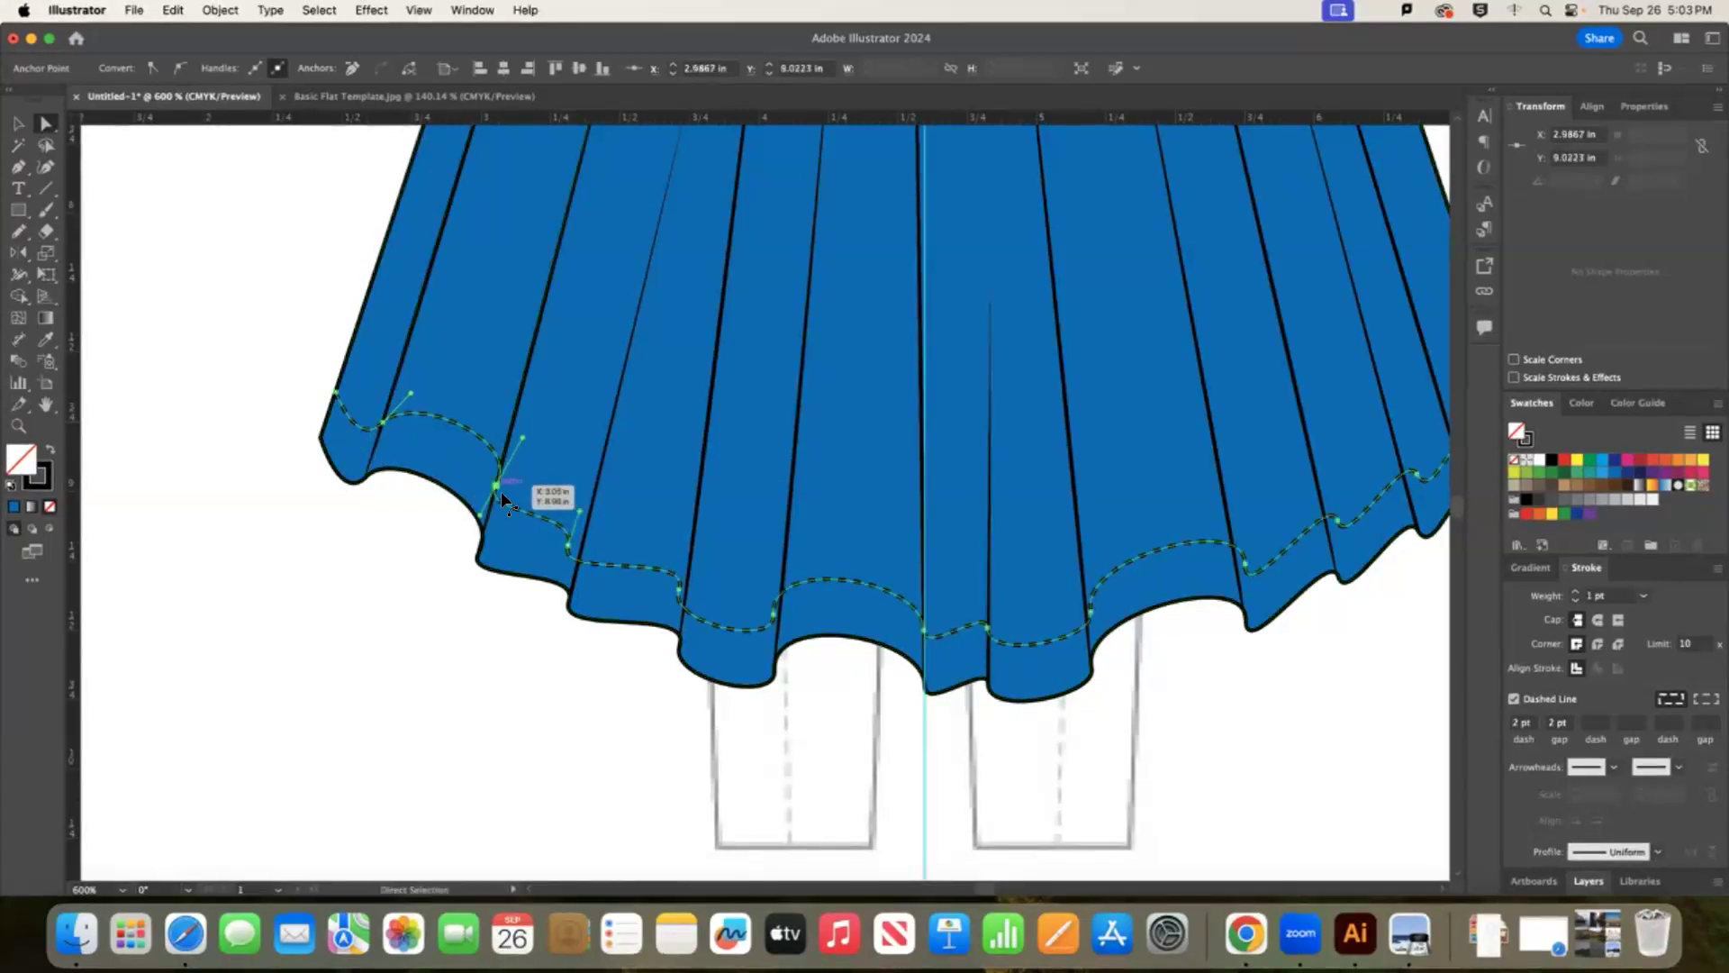
{"action": "left_click_drag", "start_coordinate": [568, 545], "coordinate": [579, 544]}
{"action": "left_click_drag", "start_coordinate": [680, 588], "coordinate": [686, 602]}
{"action": "left_click_drag", "start_coordinate": [780, 605], "coordinate": [781, 601]}
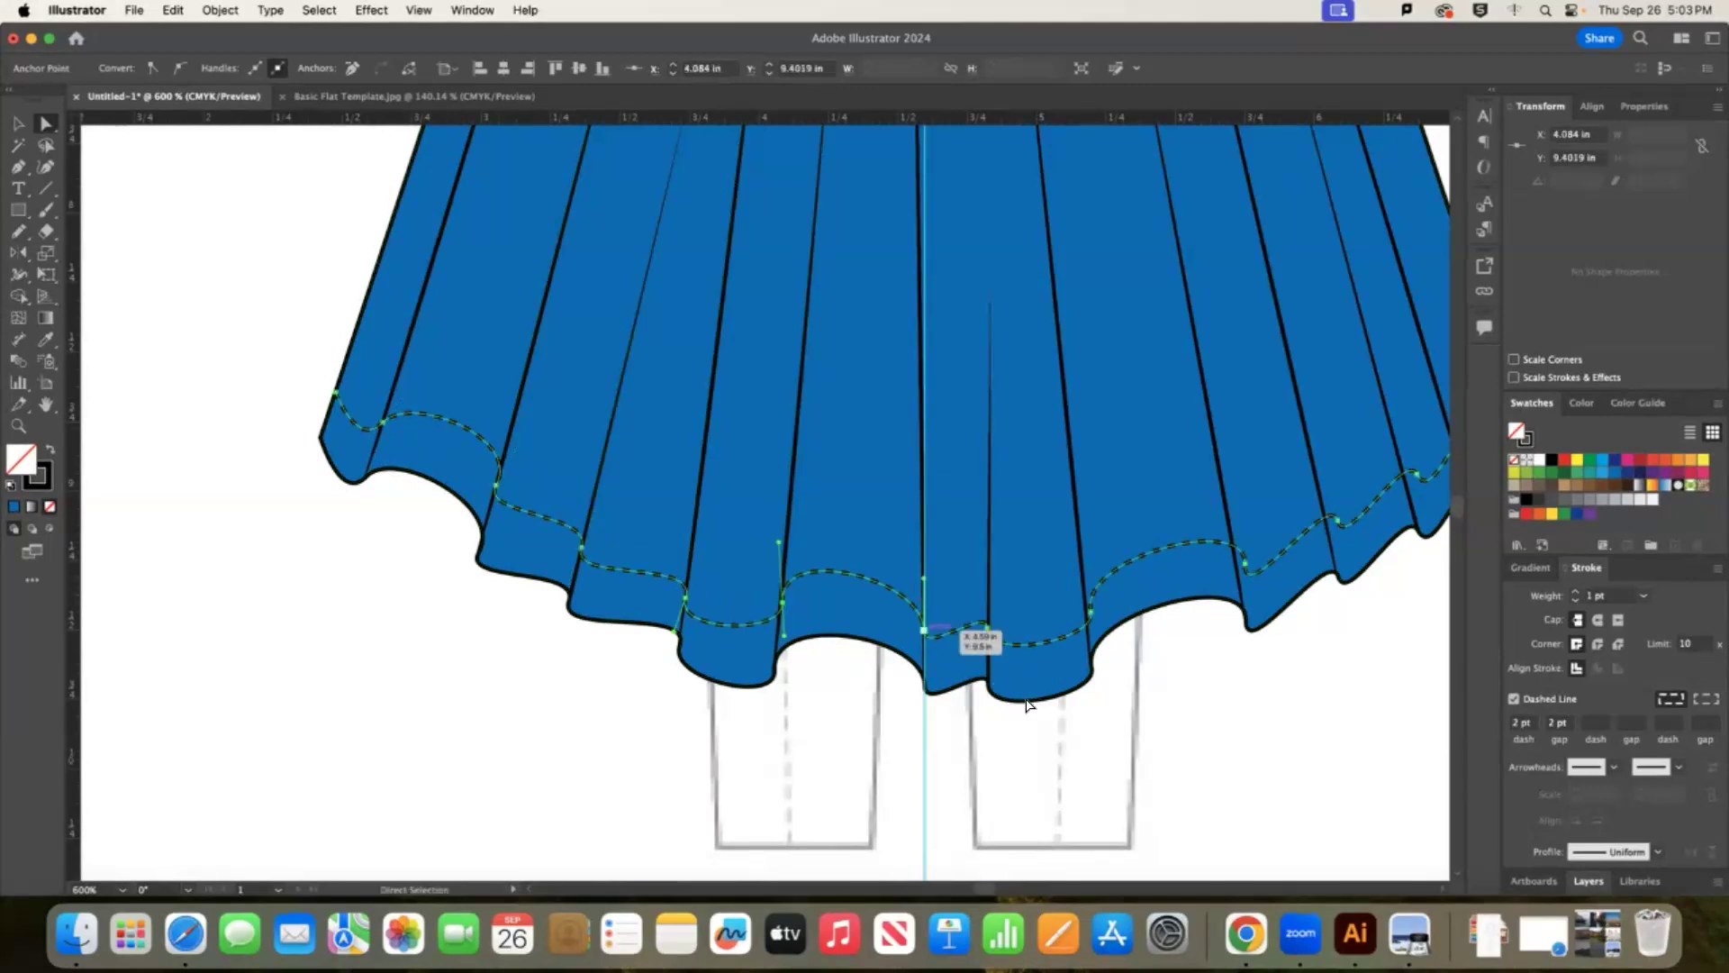
Align the stitch line's anchor at the long fold just right of the skirt's centre with that fold line.
{"action": "left_click", "coordinate": [1089, 617]}
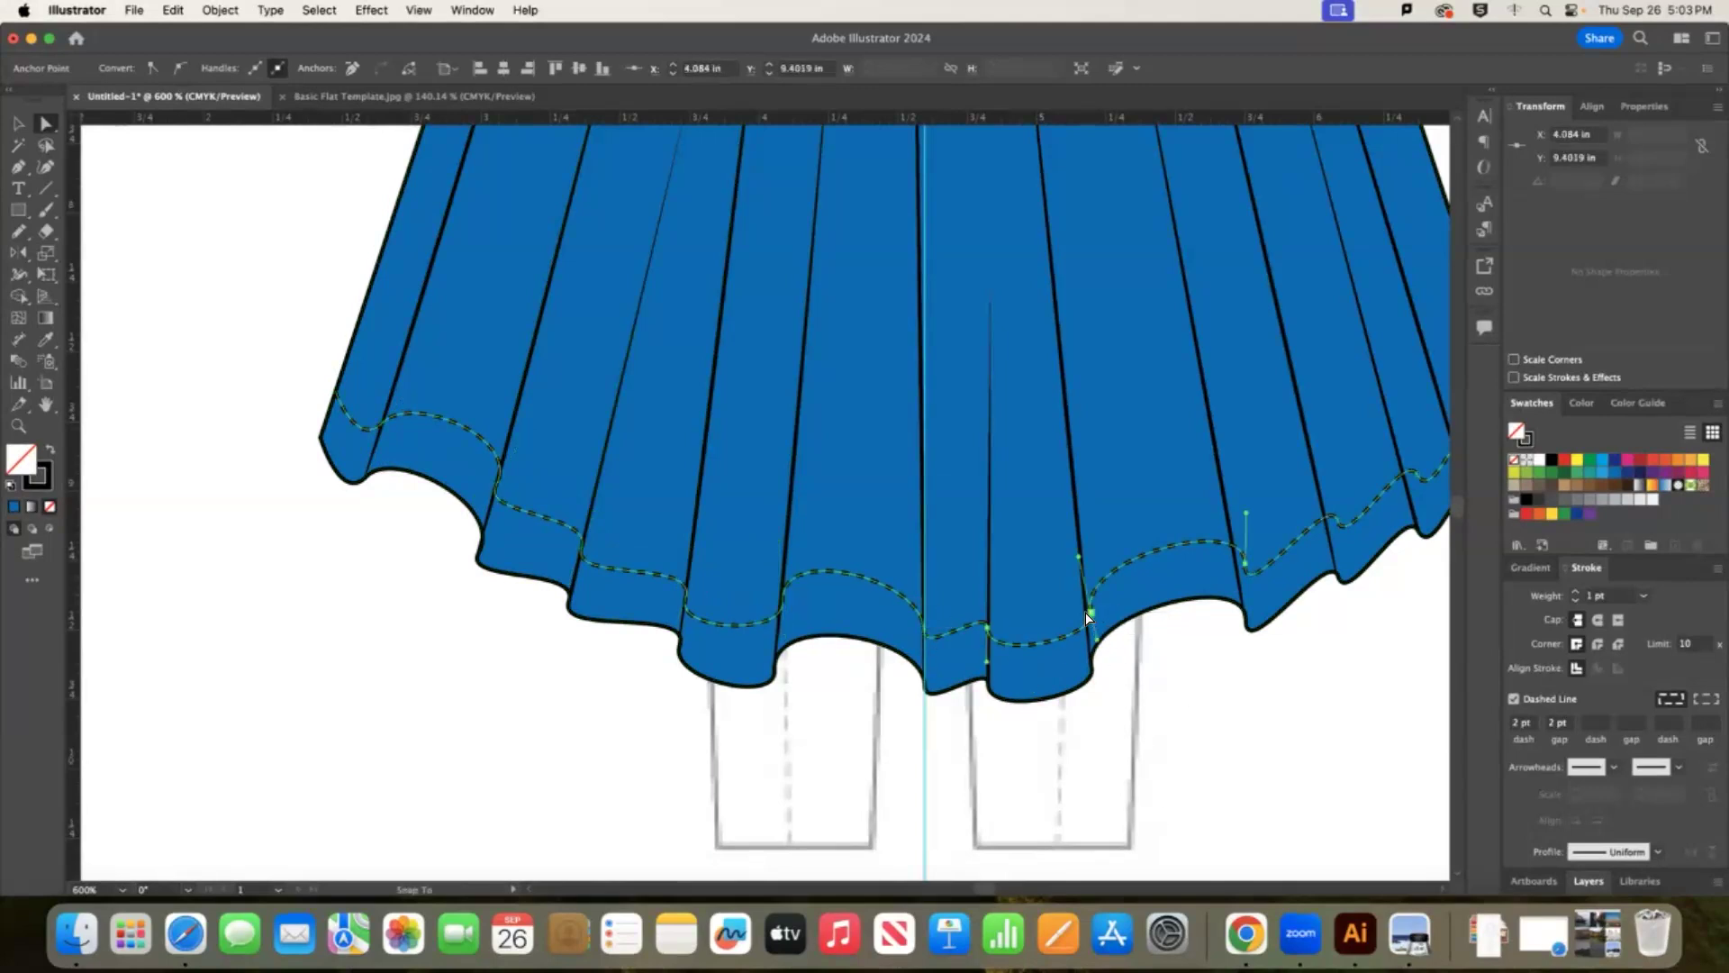
{"action": "left_click_drag", "start_coordinate": [1084, 618], "coordinate": [1090, 613]}
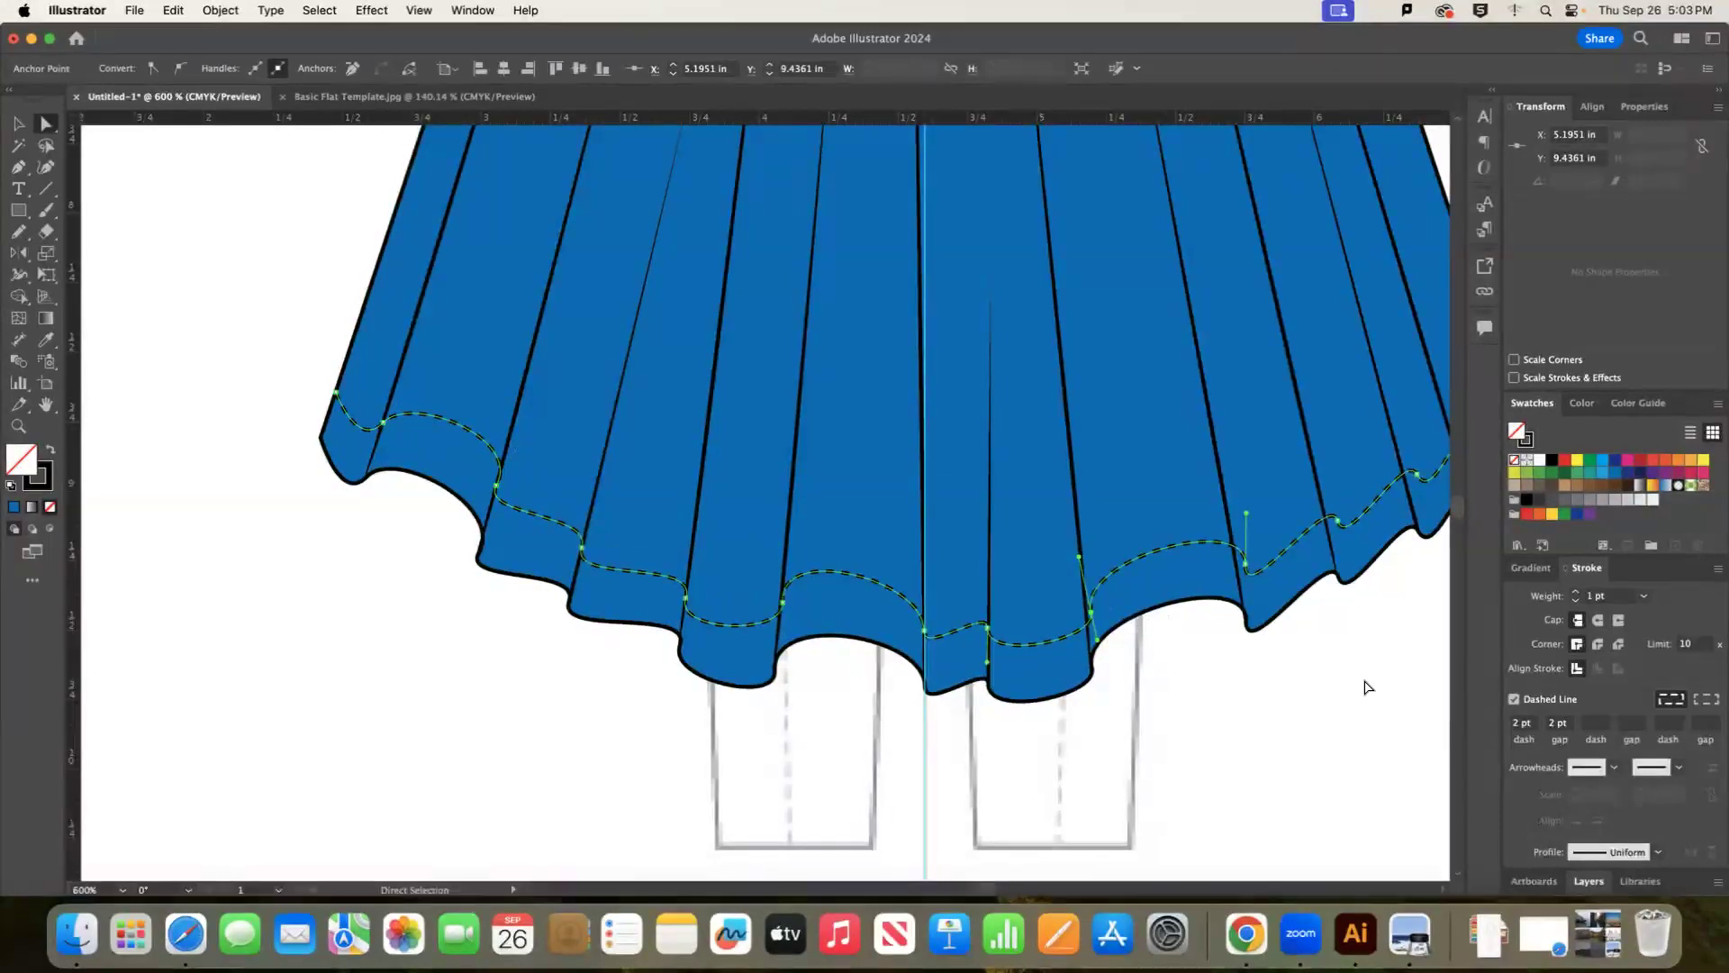
{"action": "left_click", "coordinate": [1090, 612]}
{"action": "mouse_move", "coordinate": [1089, 611]}
{"action": "left_mouse_down"}
{"action": "mouse_move", "coordinate": [964, 452]}
{"action": "mouse_move", "coordinate": [951, 471]}
{"action": "mouse_move", "coordinate": [1100, 638]}
{"action": "mouse_move", "coordinate": [1086, 609]}
{"action": "left_mouse_up"}
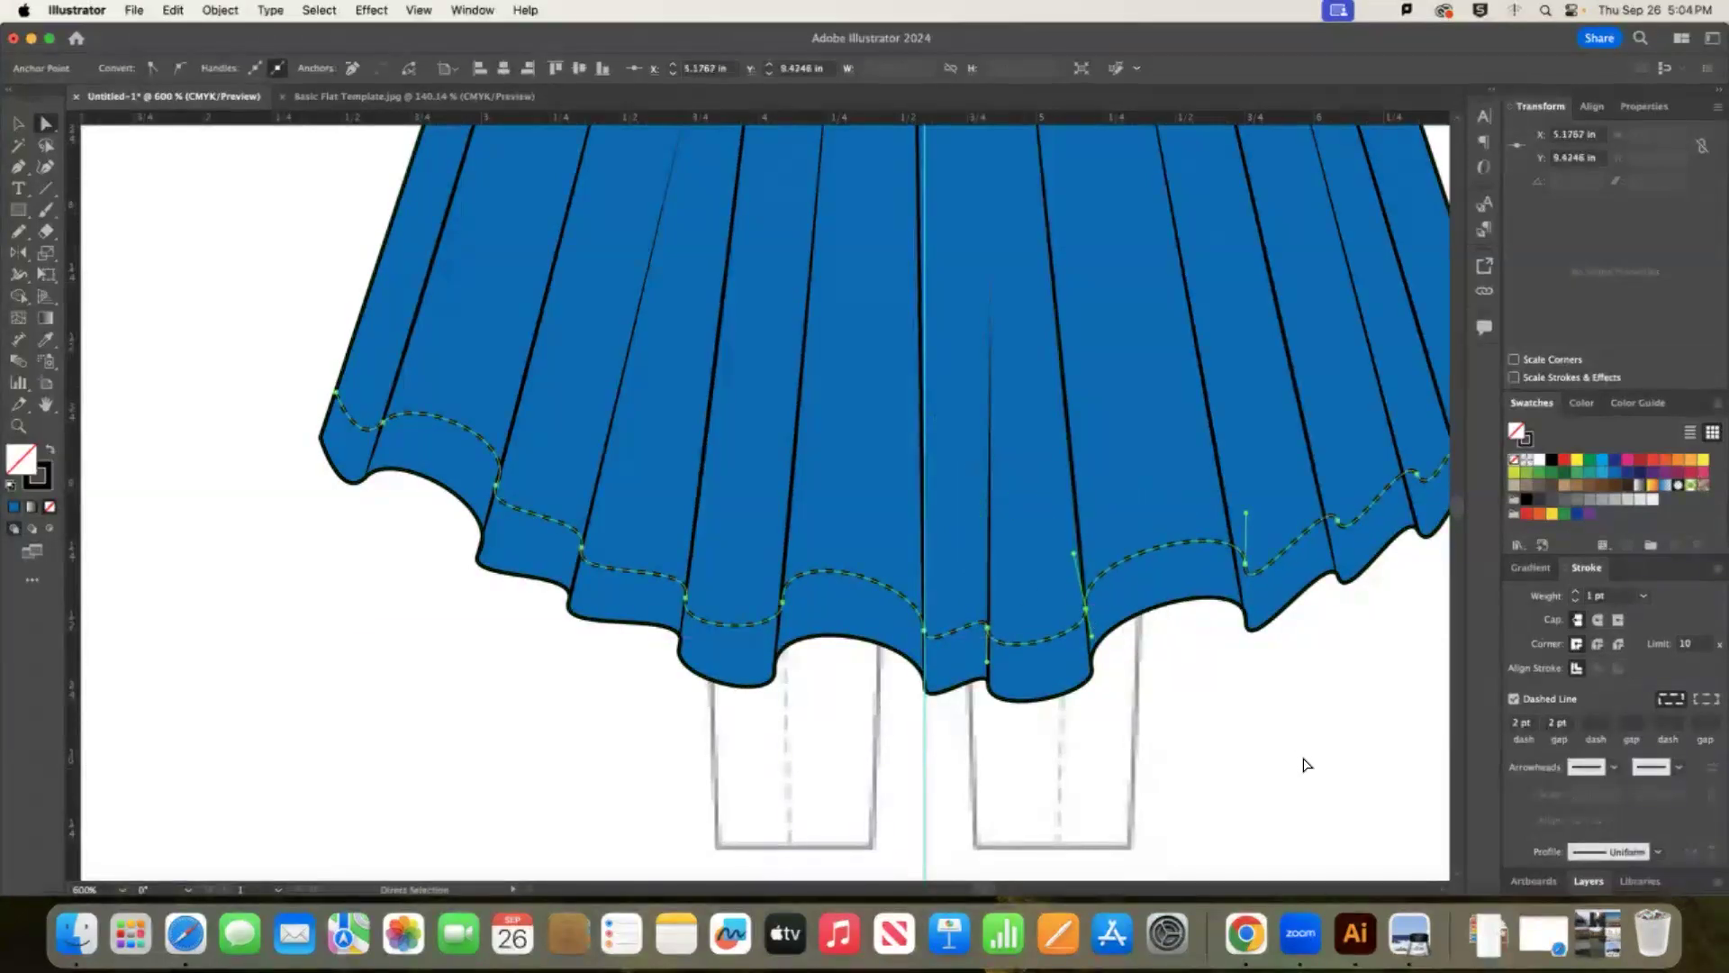
Move the next three stitch line anchors toward the skirt's right side onto their fold lines.
{"action": "left_click_drag", "start_coordinate": [1247, 562], "coordinate": [1236, 562]}
{"action": "left_click", "coordinate": [1324, 526]}
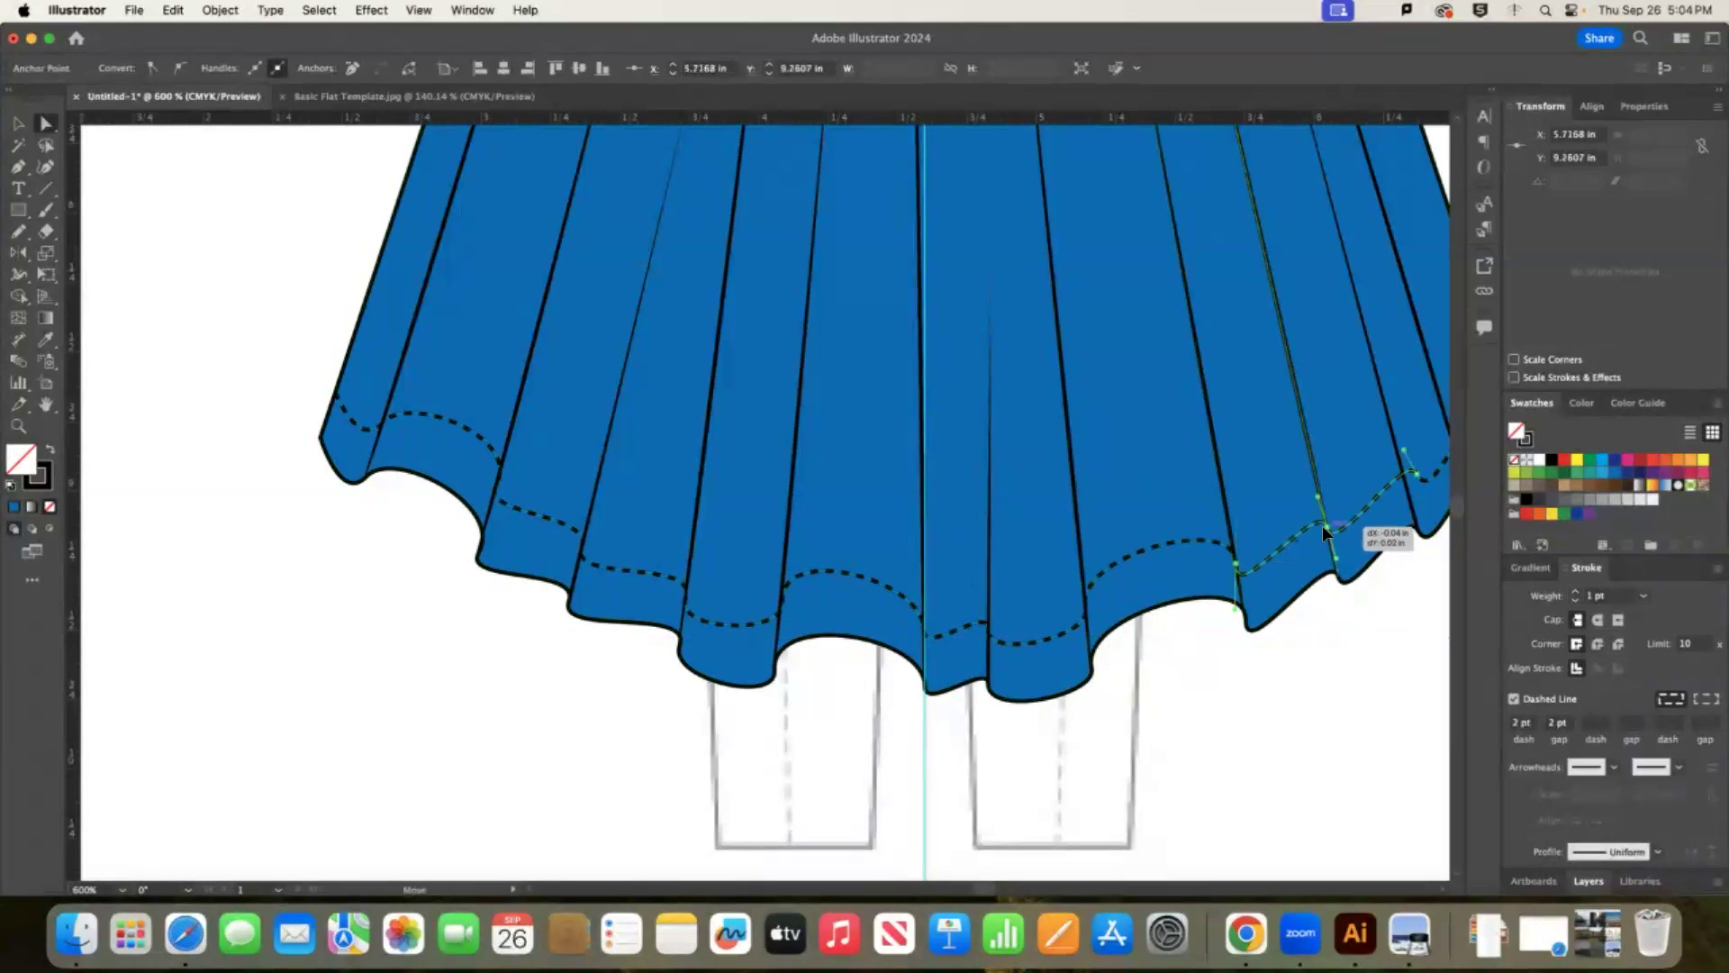
{"action": "scroll", "coordinate": [990, 405], "scroll_direction": "right", "scroll_amount": 10}
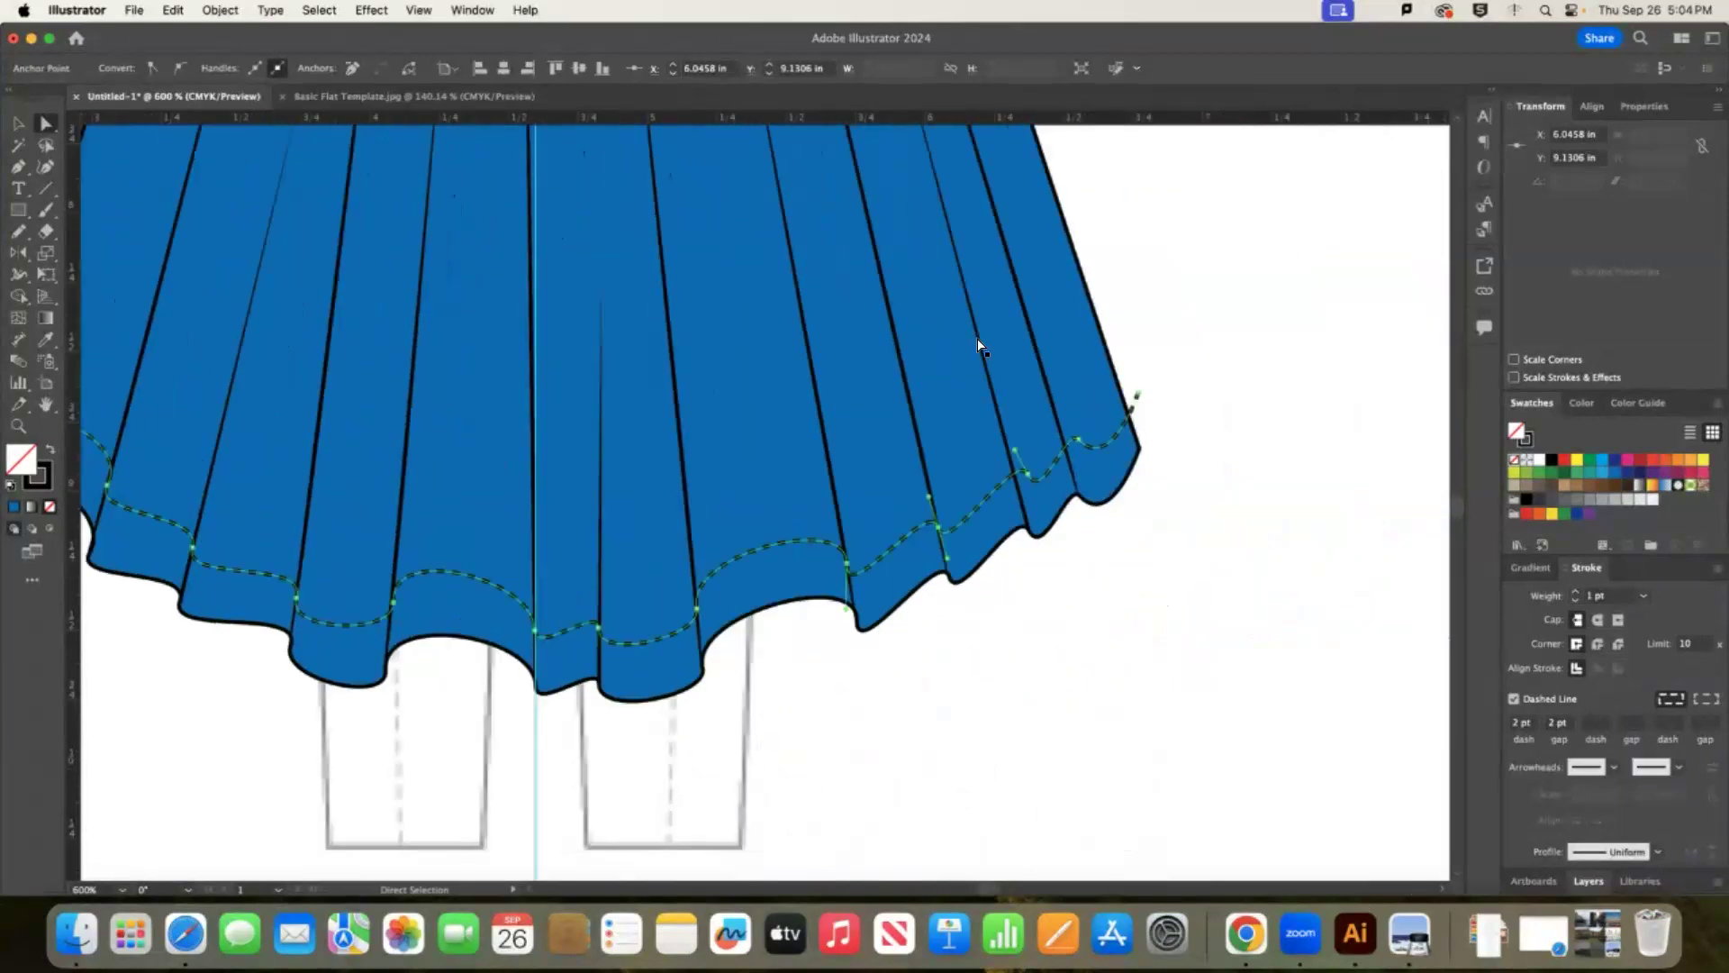
{"action": "left_click_drag", "start_coordinate": [1033, 466], "coordinate": [1016, 489]}
Turn off Snap to Point and move the stitch line's second-to-last anchor onto the outermost right fold line.
{"action": "left_click", "coordinate": [363, 11]}
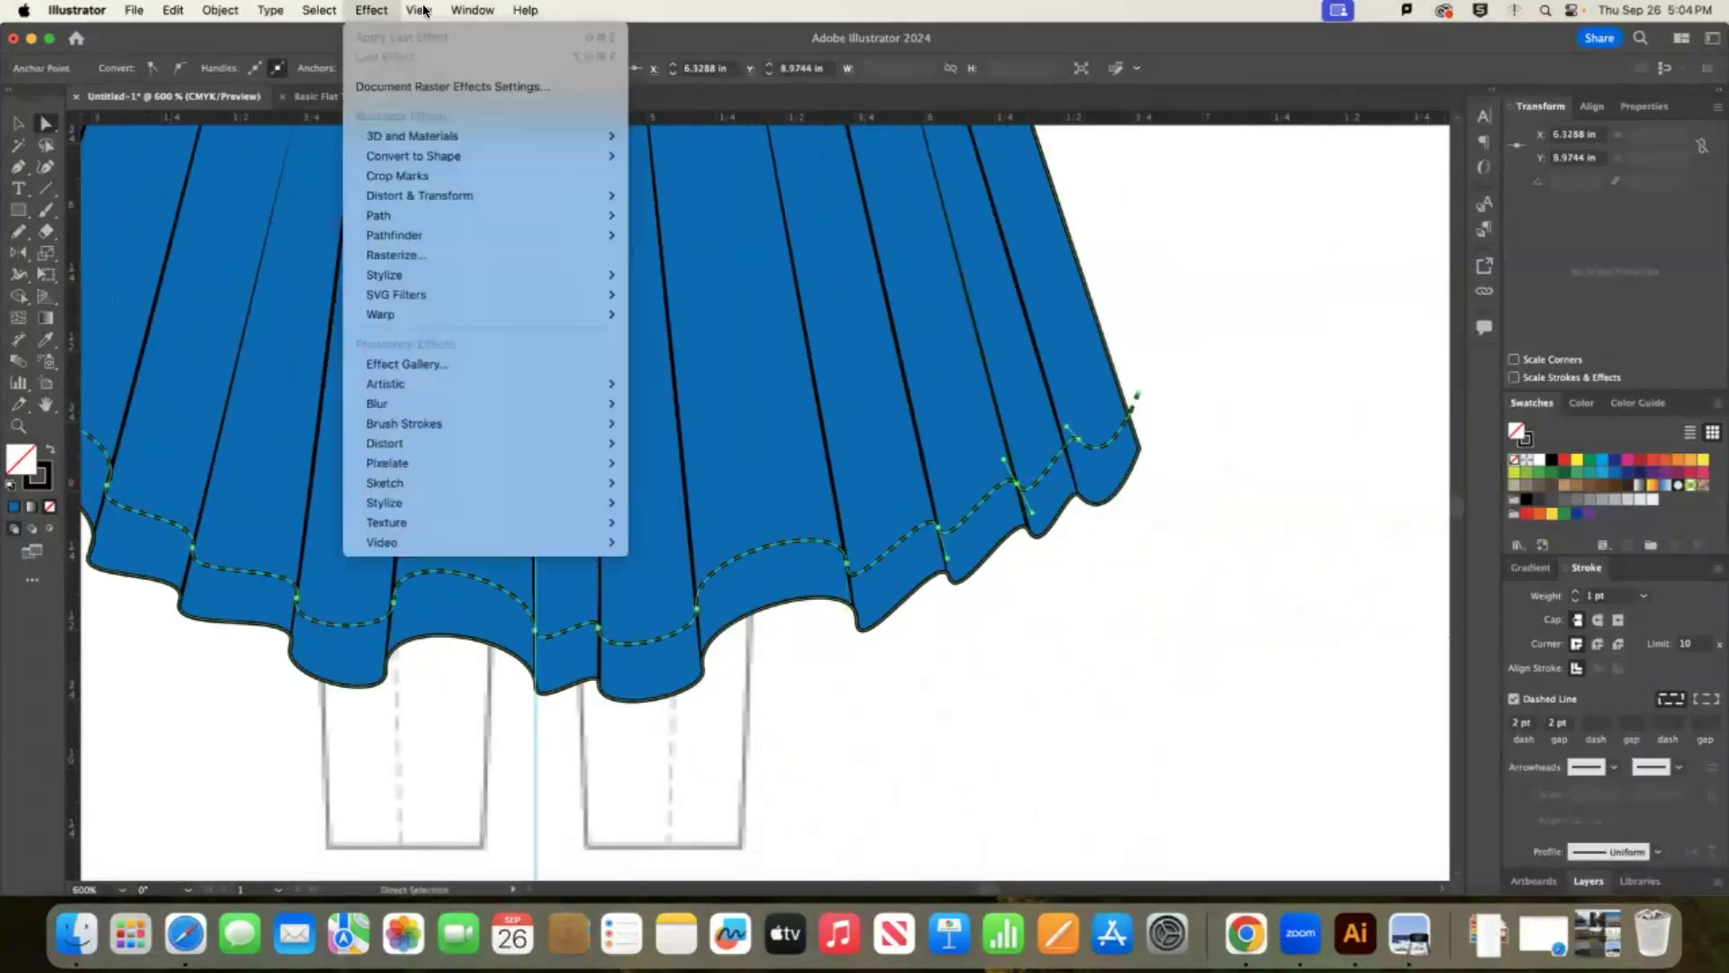
{"action": "mouse_move", "coordinate": [418, 11]}
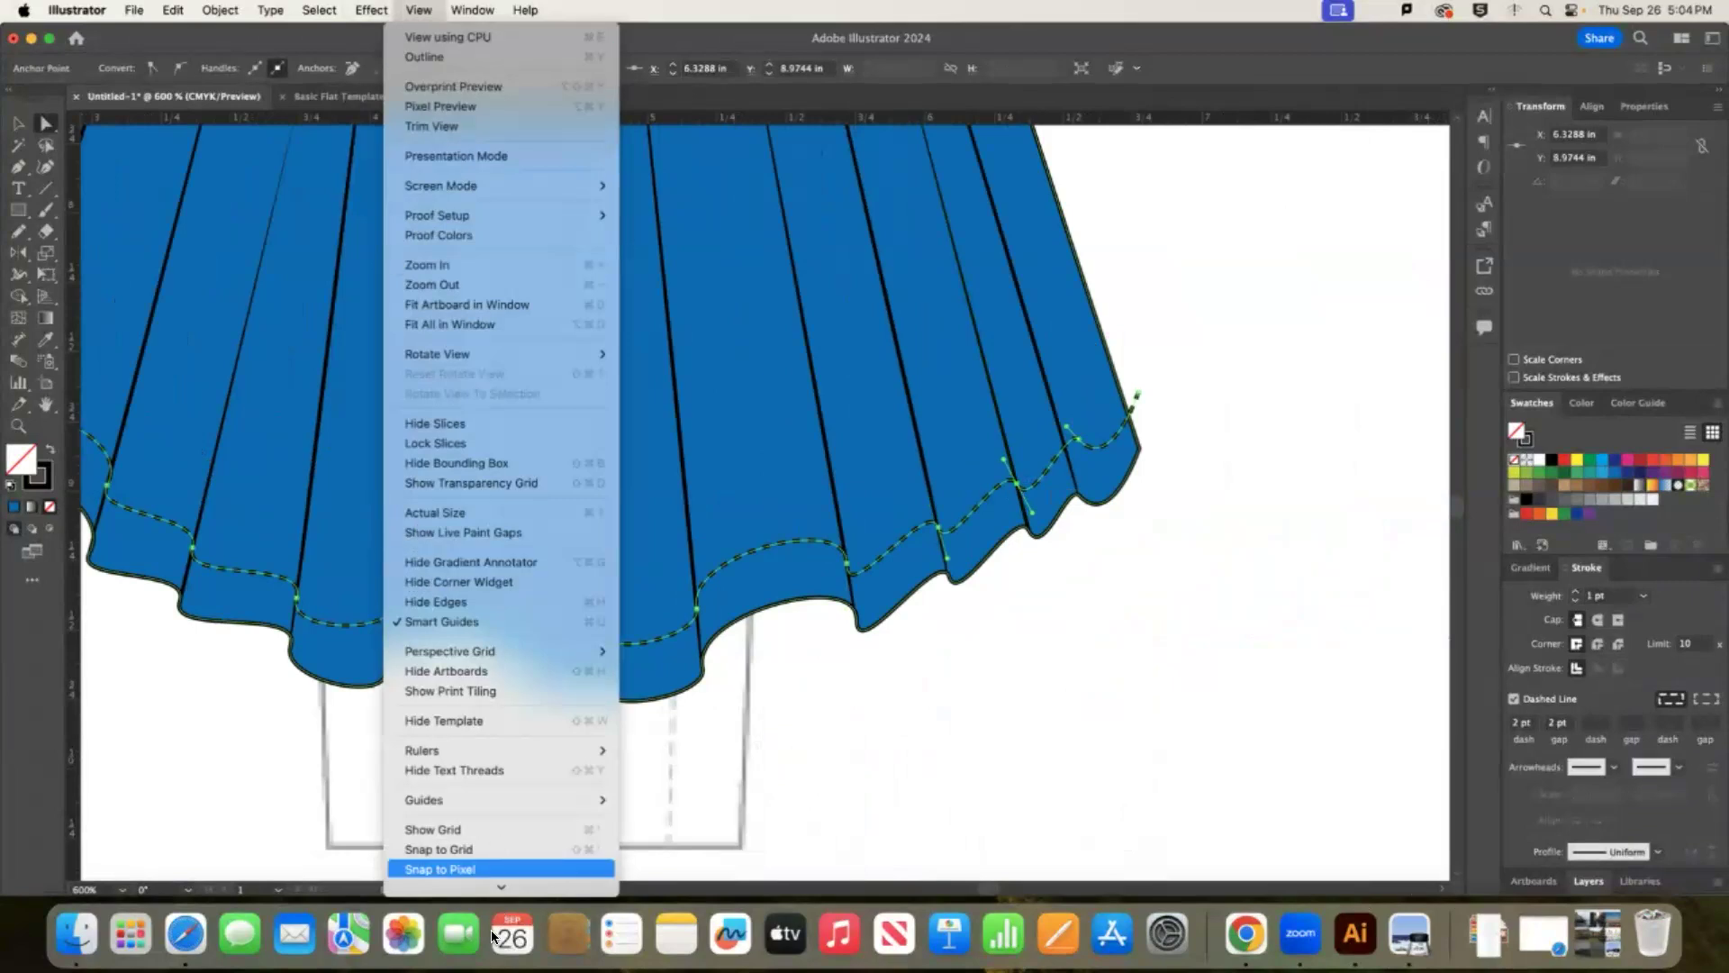
{"action": "scroll", "coordinate": [469, 860], "scroll_direction": "down", "scroll_amount": 2}
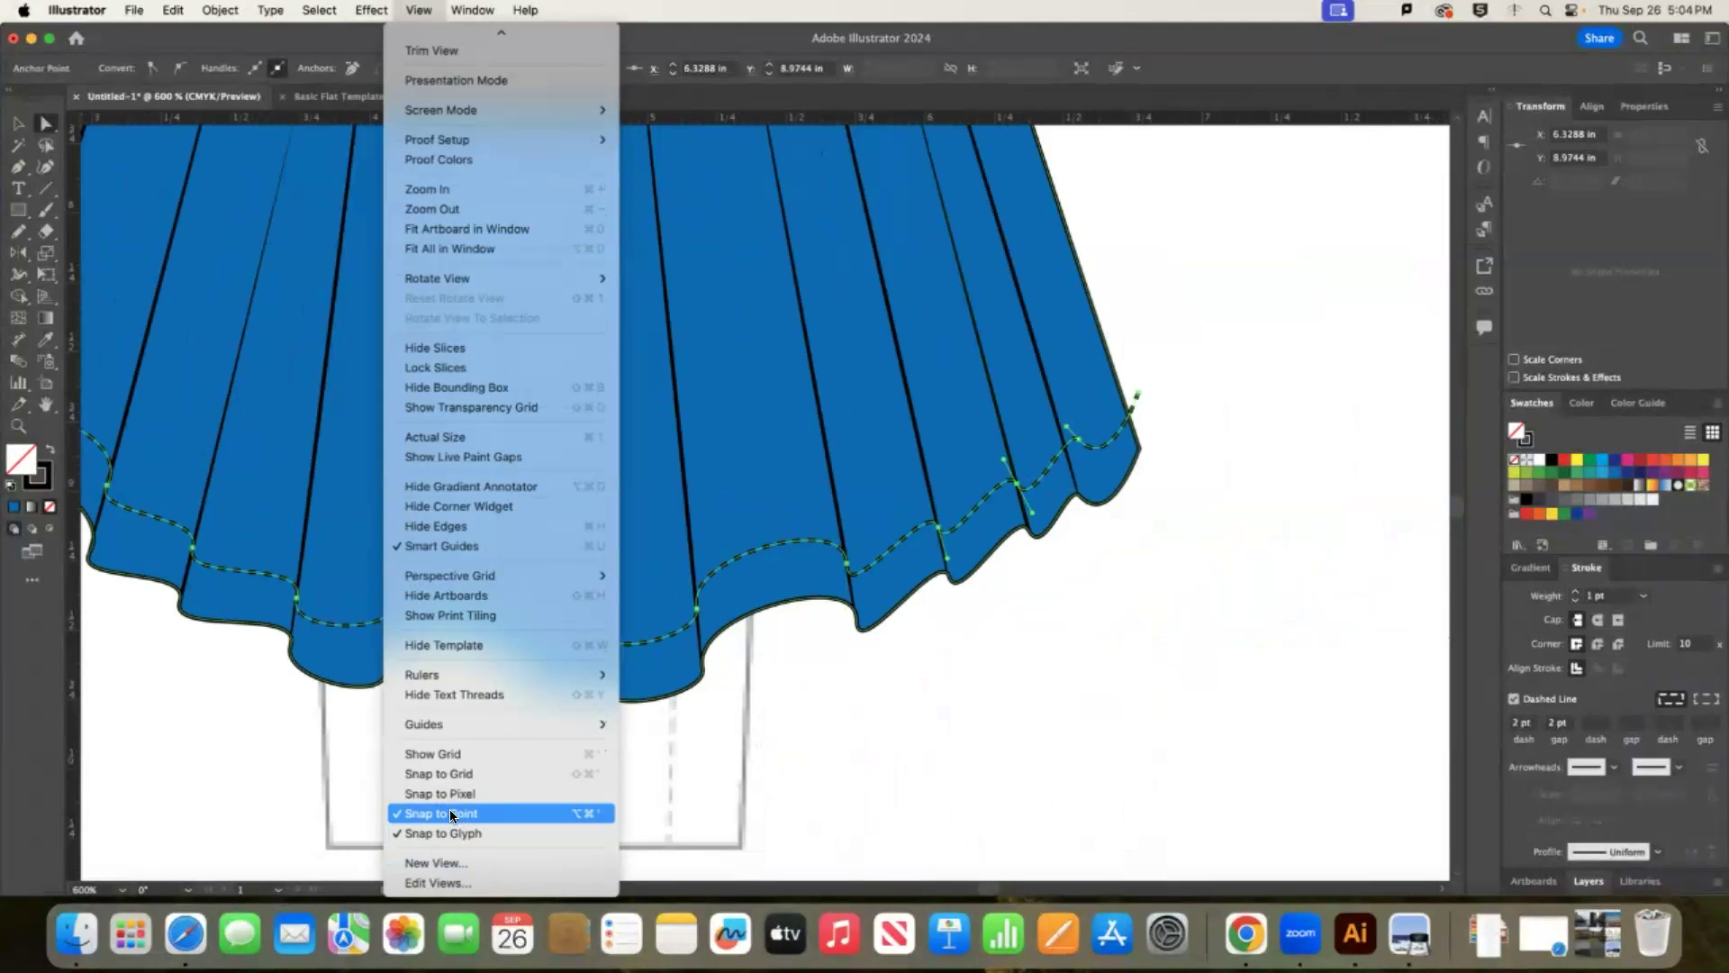
{"action": "left_click_drag", "start_coordinate": [1067, 448], "coordinate": [1065, 449]}
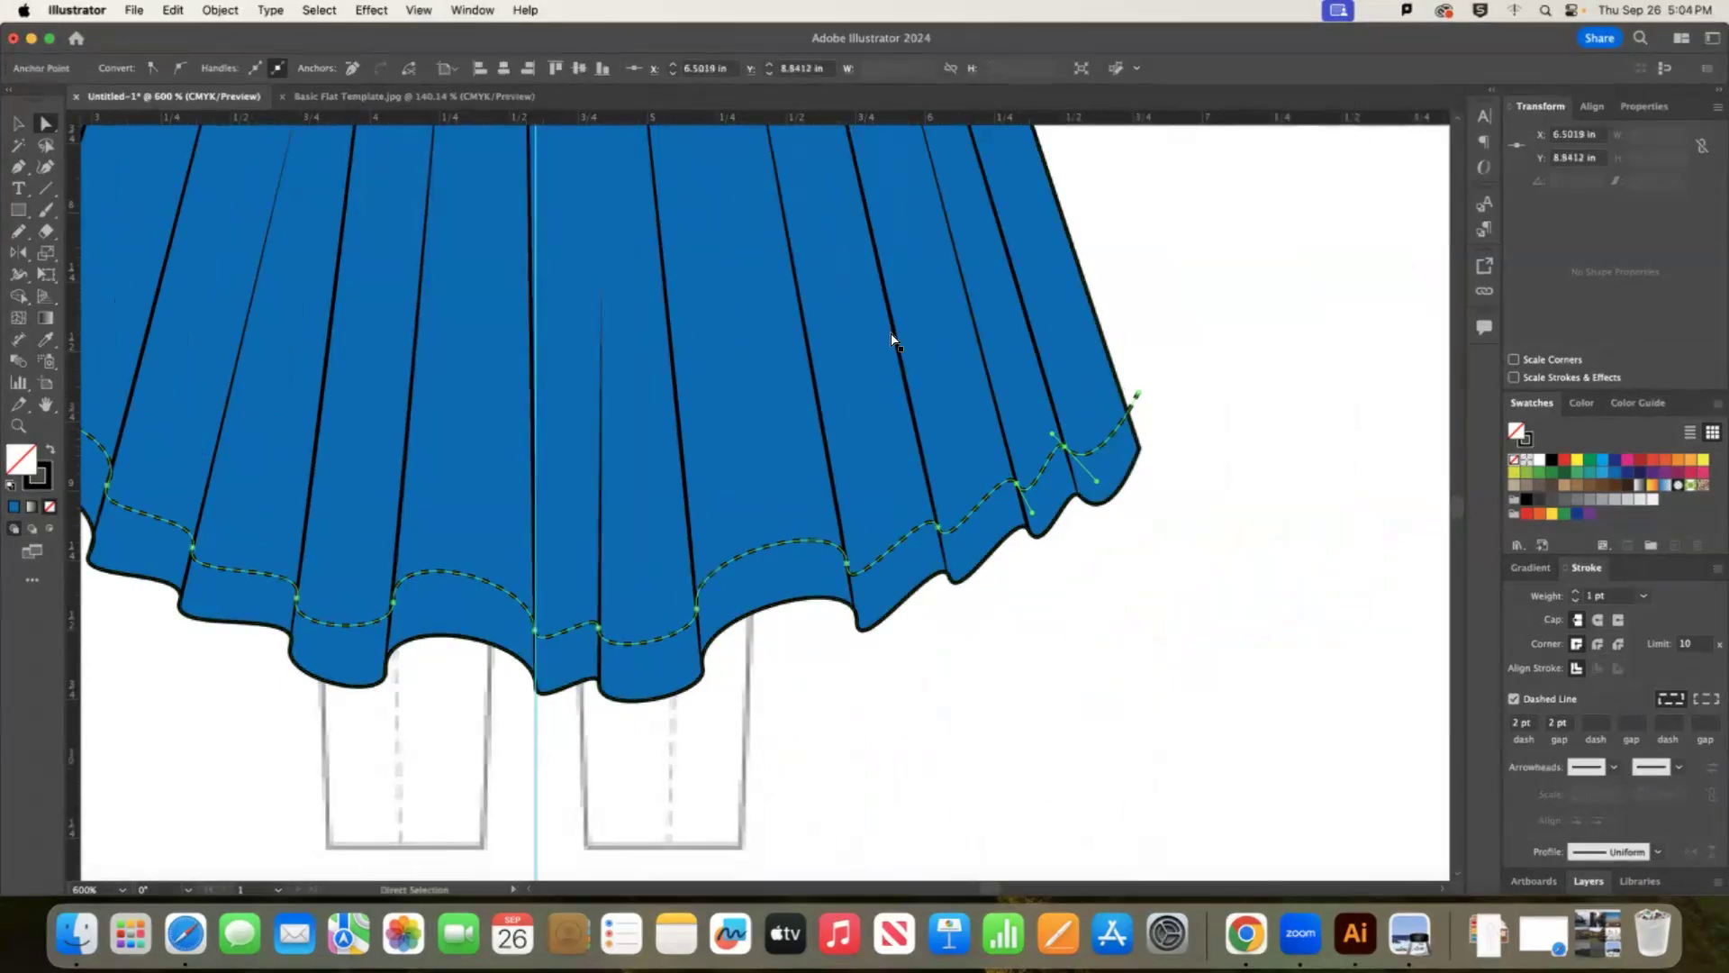
Turn Snap to Point back on and fine-tune the stitch line's anchor on the outermost right fold line.
{"action": "left_click", "coordinate": [384, 11]}
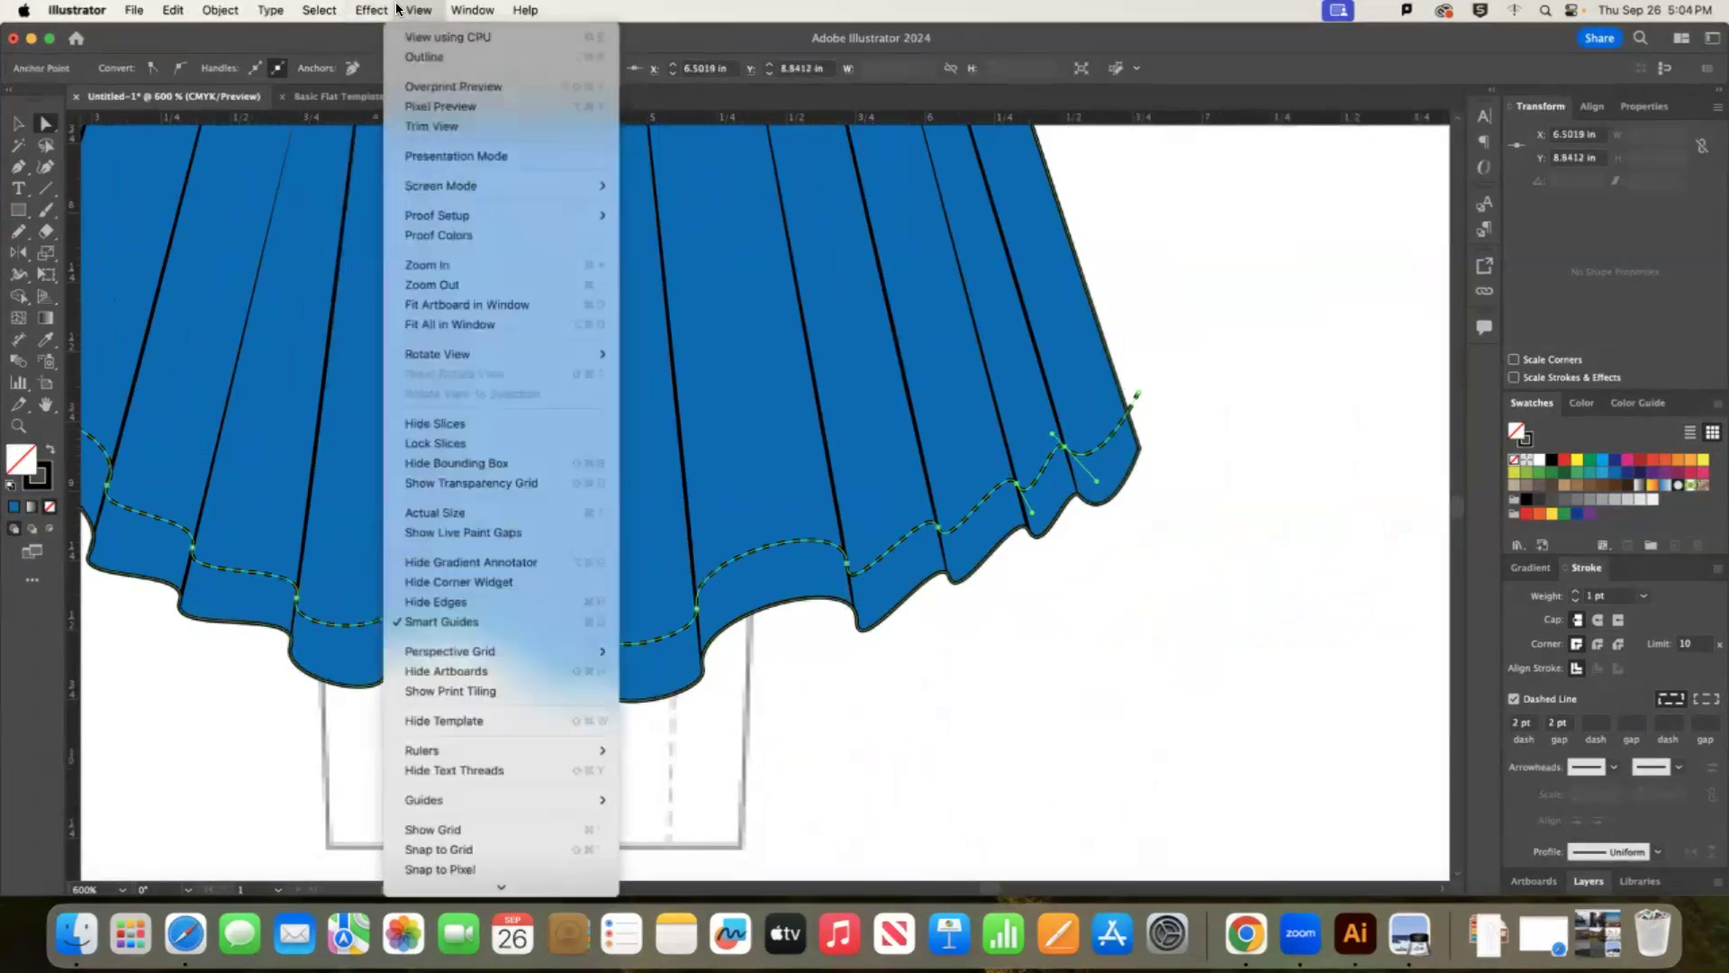
{"action": "mouse_move", "coordinate": [419, 10]}
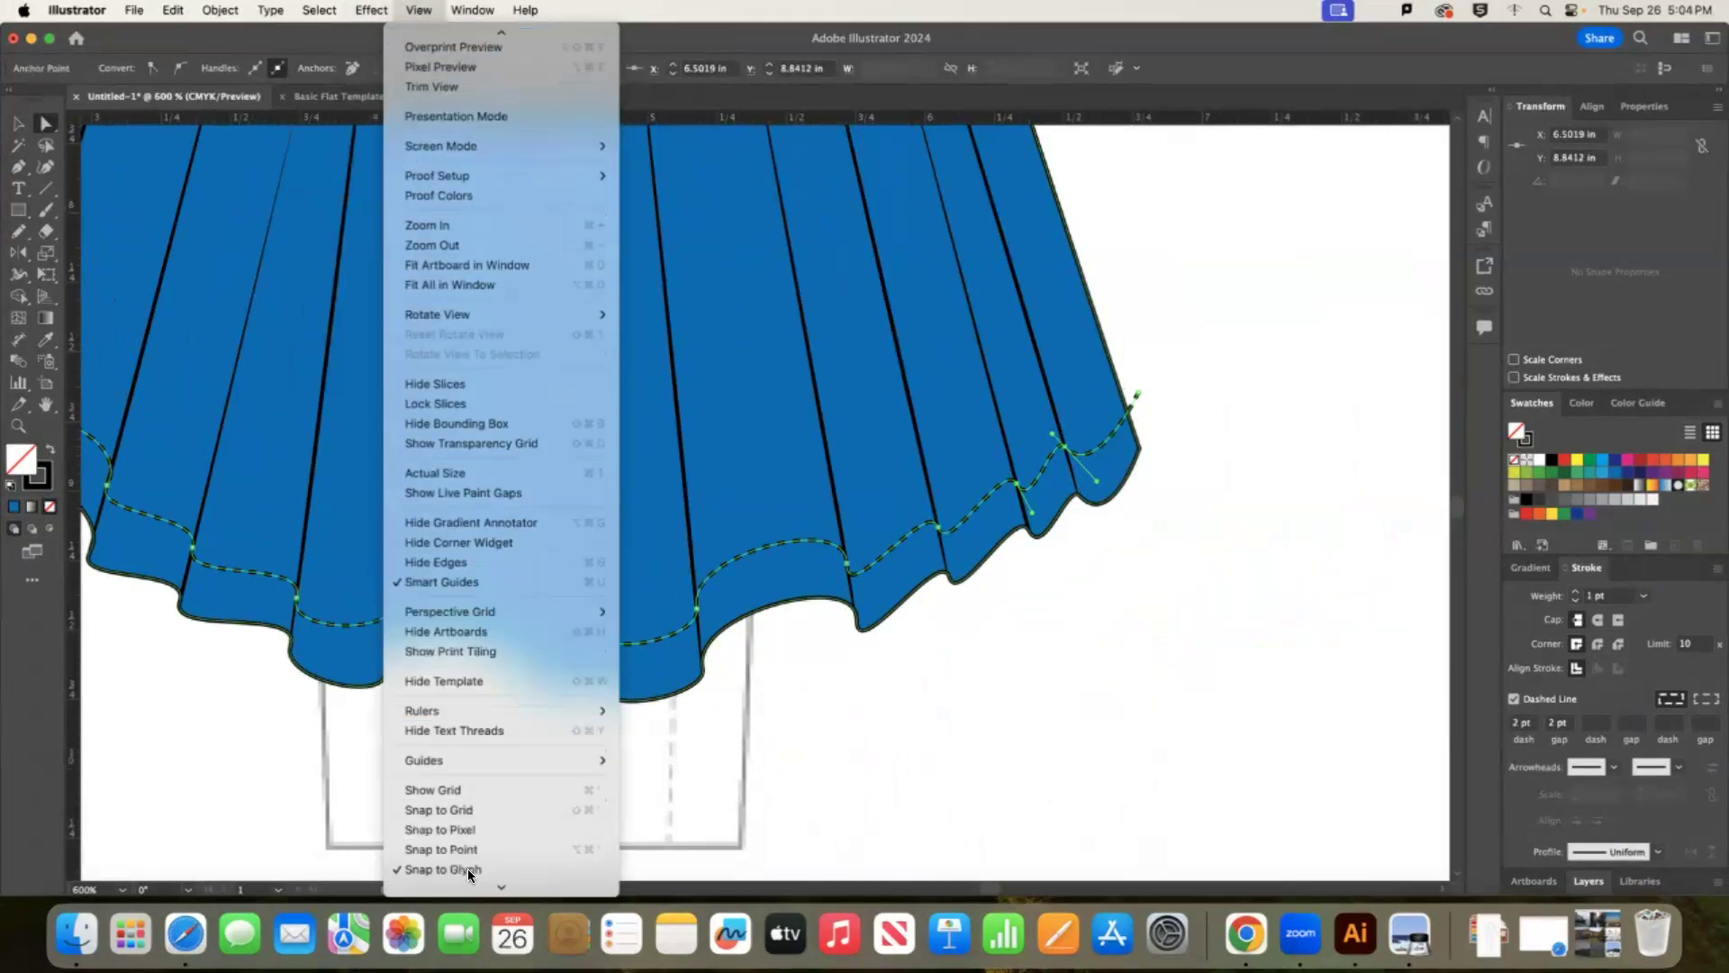
{"action": "left_click", "coordinate": [451, 817]}
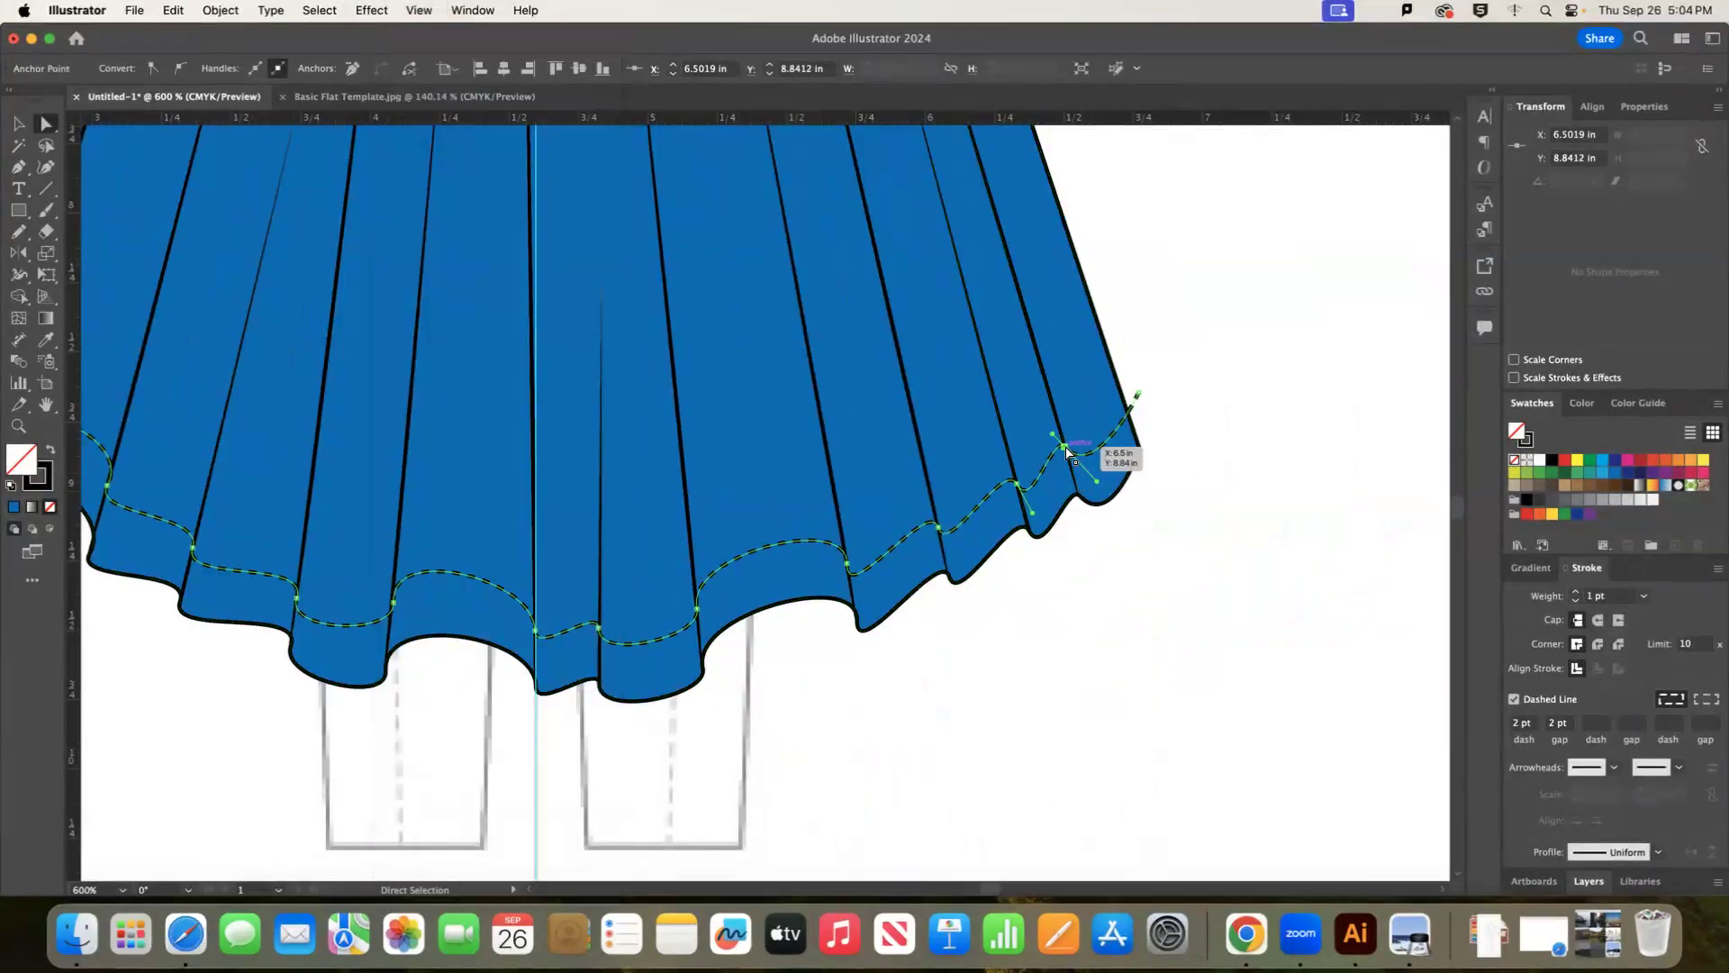
{"action": "mouse_move", "coordinate": [1068, 451]}
{"action": "left_mouse_down"}
{"action": "mouse_move", "coordinate": [911, 328]}
{"action": "mouse_move", "coordinate": [957, 336]}
{"action": "mouse_move", "coordinate": [1064, 446]}
{"action": "left_mouse_up"}
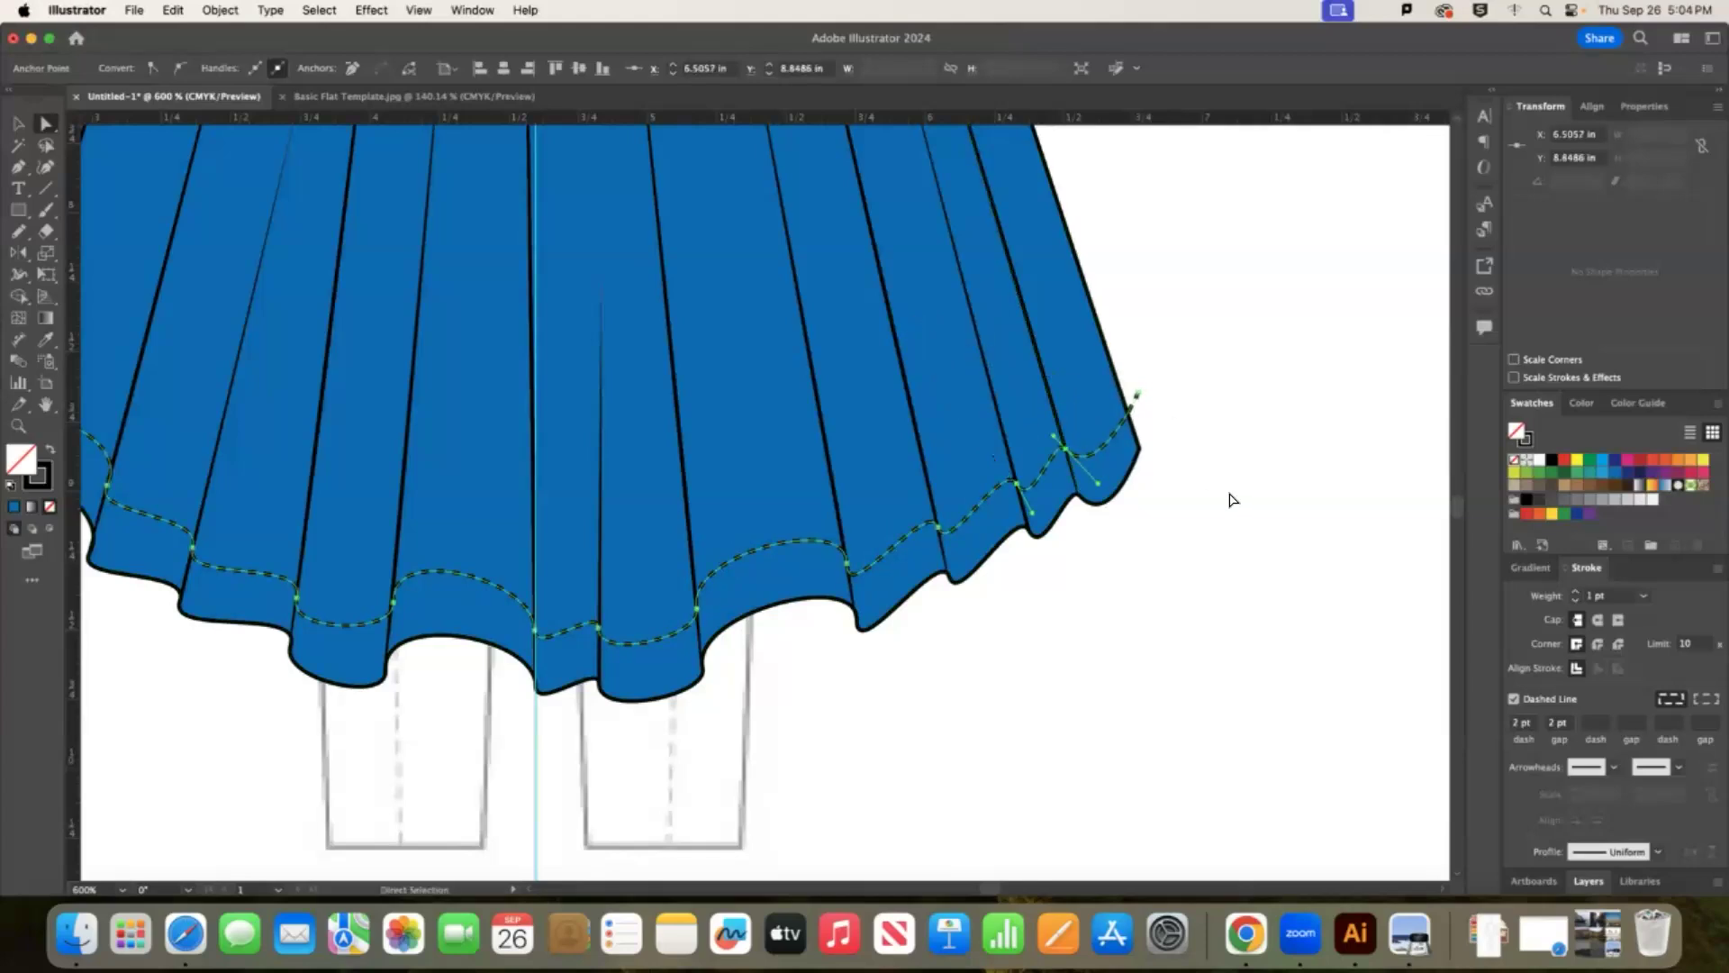
Move the stitch line's right end anchor onto the skirt's right side edge and deselect the path.
{"action": "left_click", "coordinate": [1138, 396]}
{"action": "left_click", "coordinate": [1184, 405]}
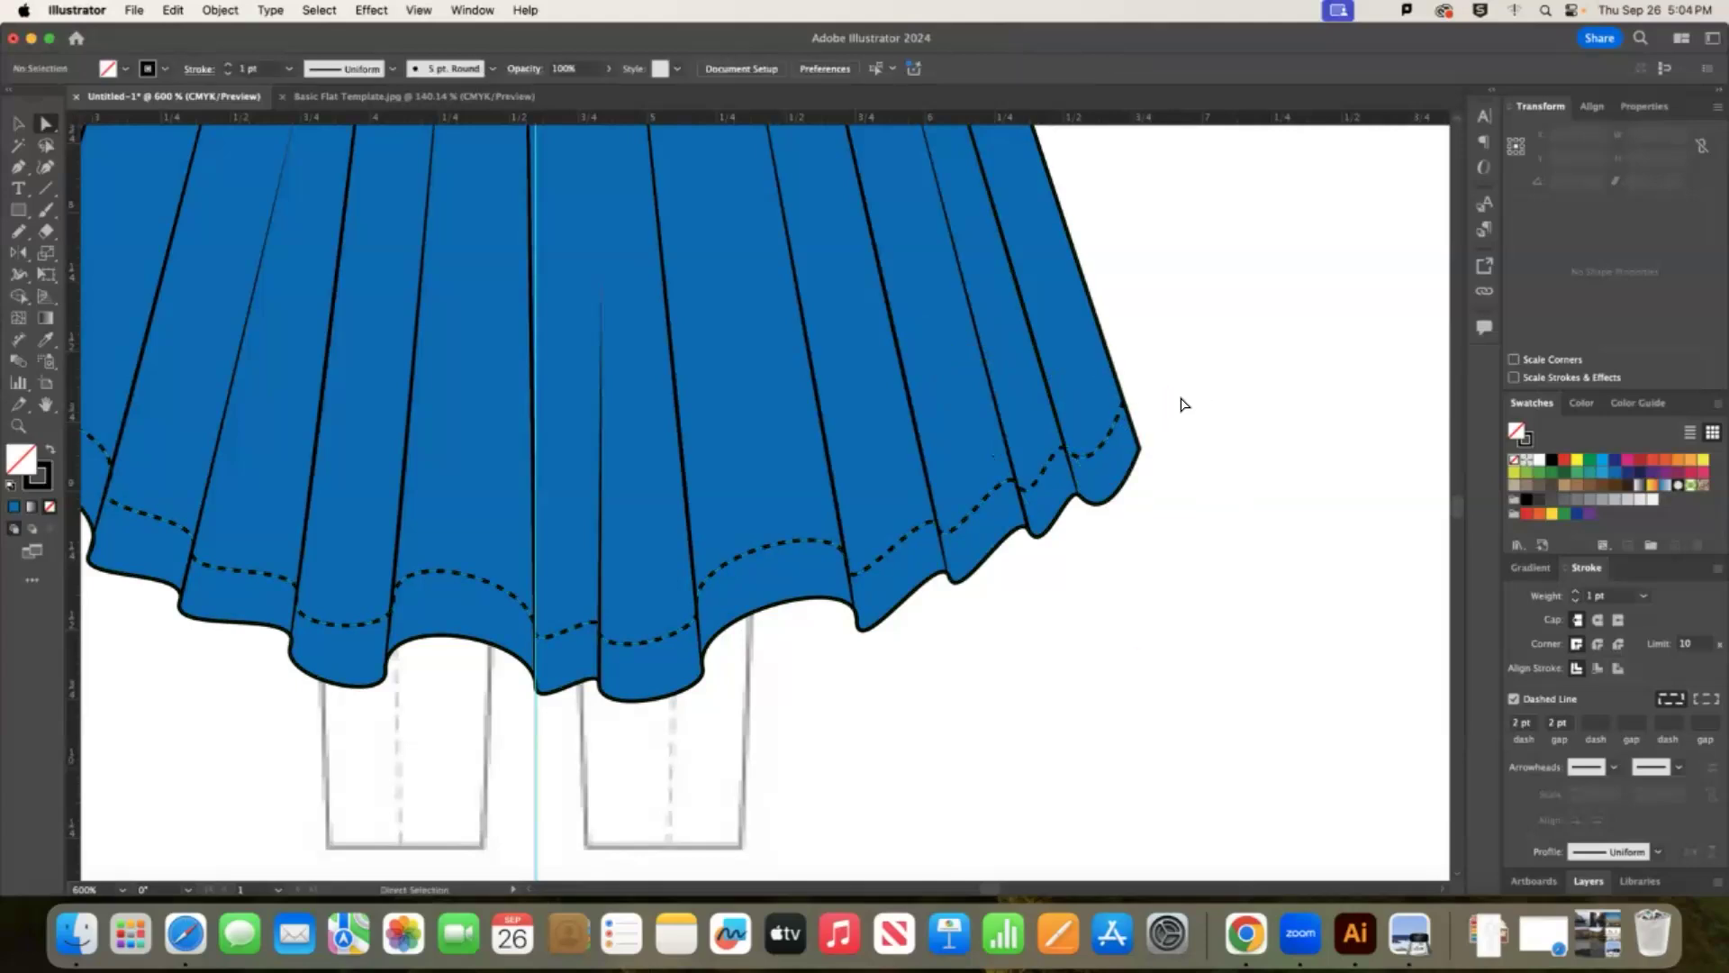
{"action": "key", "text": "super+minus"}
{"action": "key", "text": "super+minus"}
{"action": "key", "text": "super+minus"}
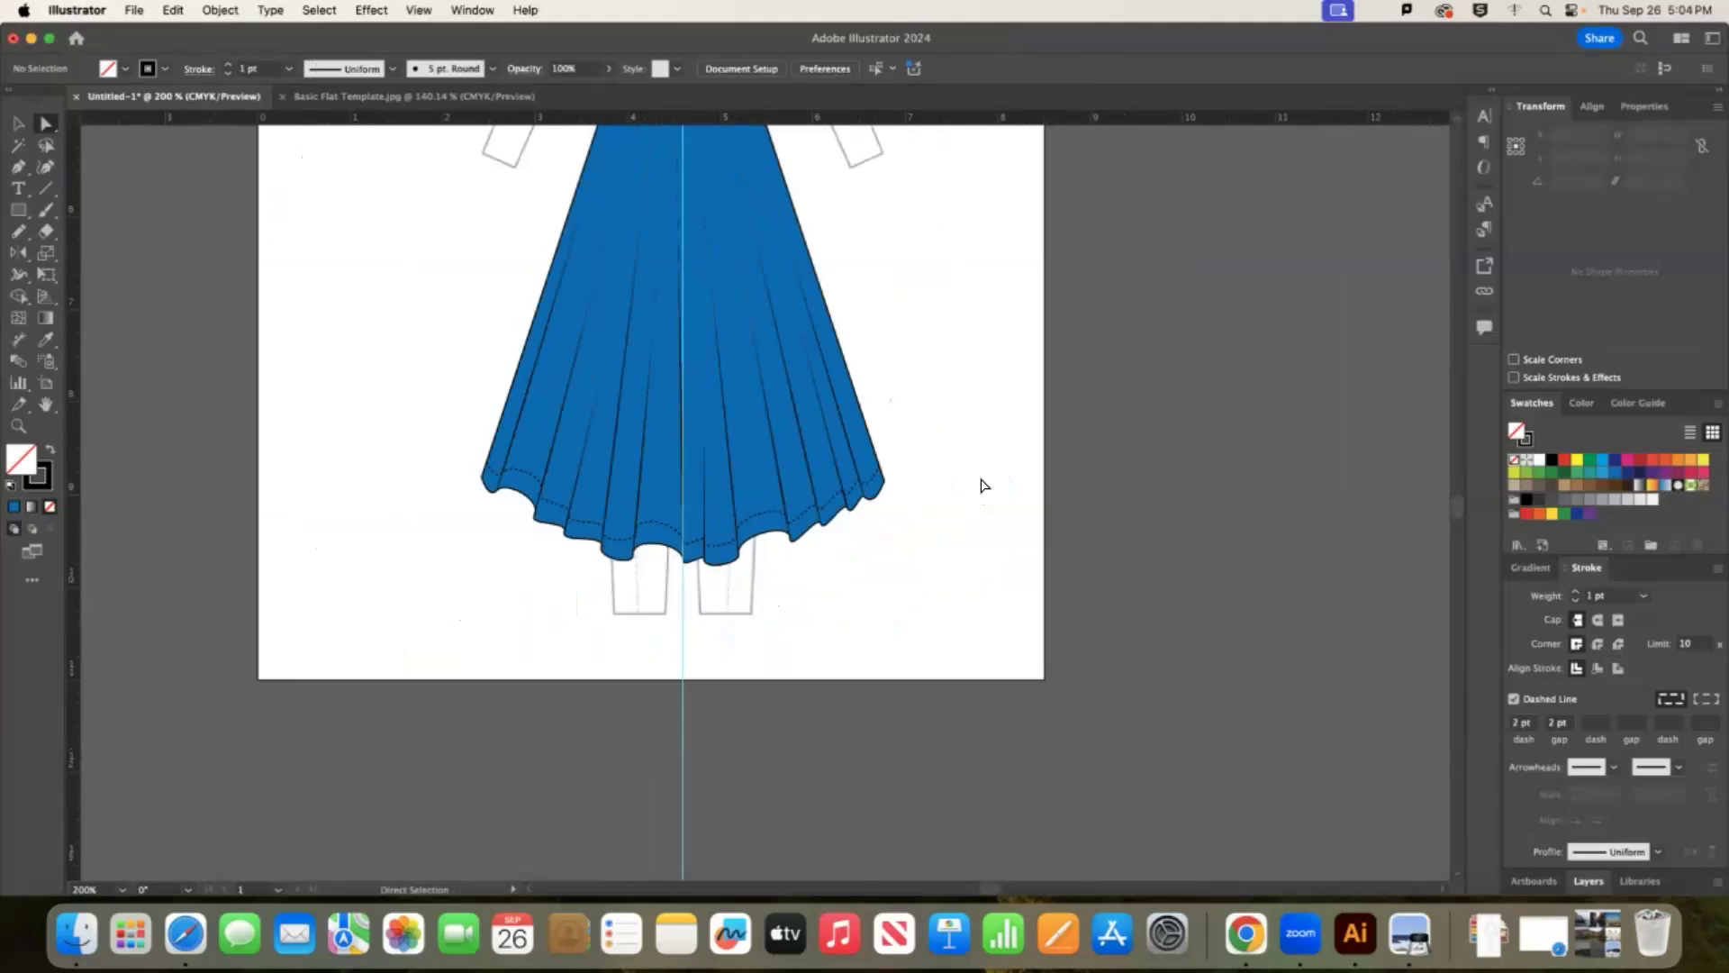
{"action": "scroll", "coordinate": [982, 484], "scroll_direction": "up", "scroll_amount": 5}
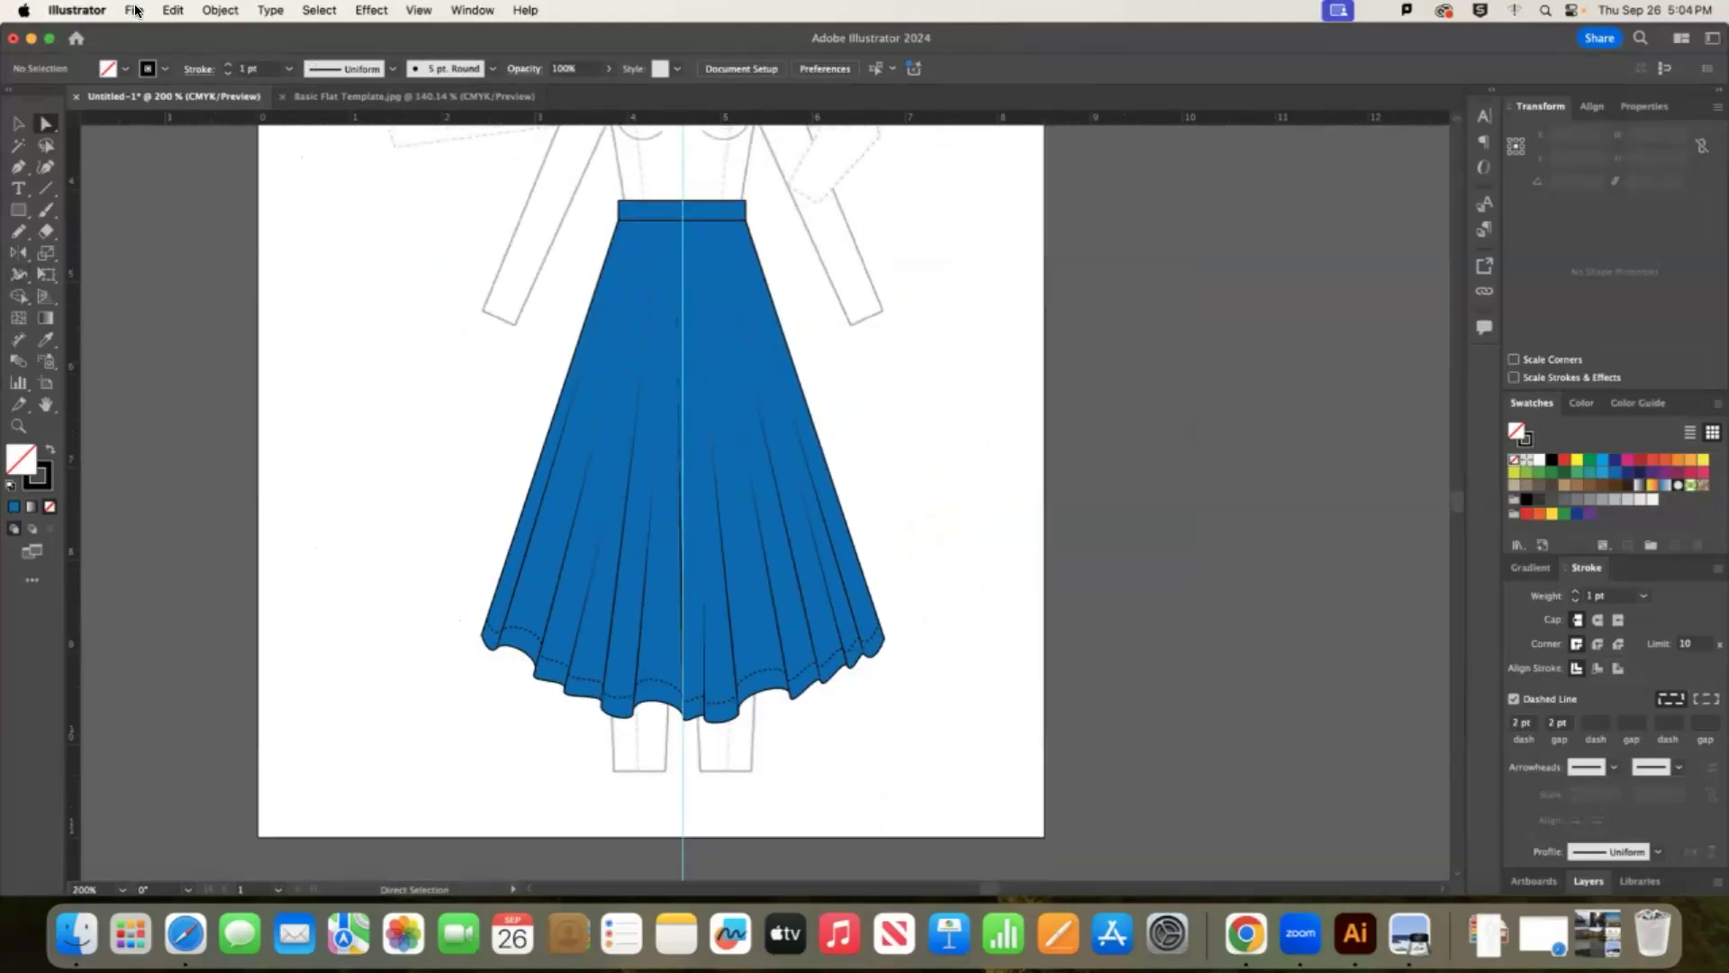
Open the recent file Afternoon Class Flats (1).aic, ignoring all missing links, and make Layer 4 visible.
{"action": "left_click", "coordinate": [79, 40]}
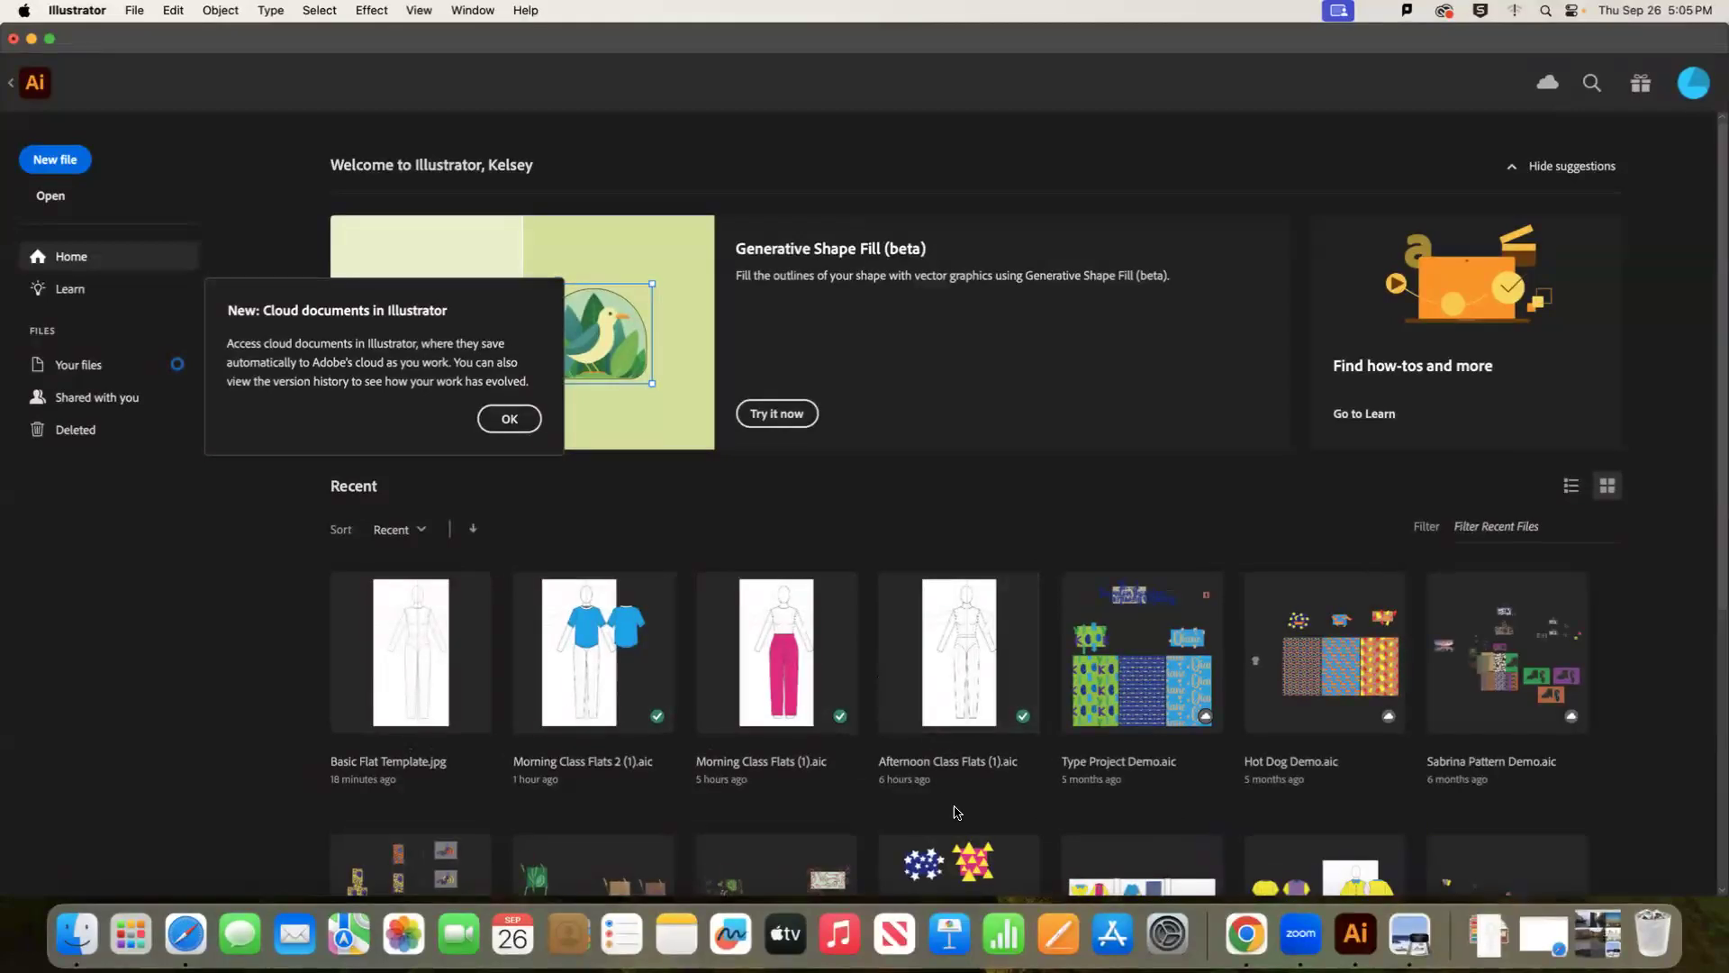
{"action": "left_click", "coordinate": [964, 668]}
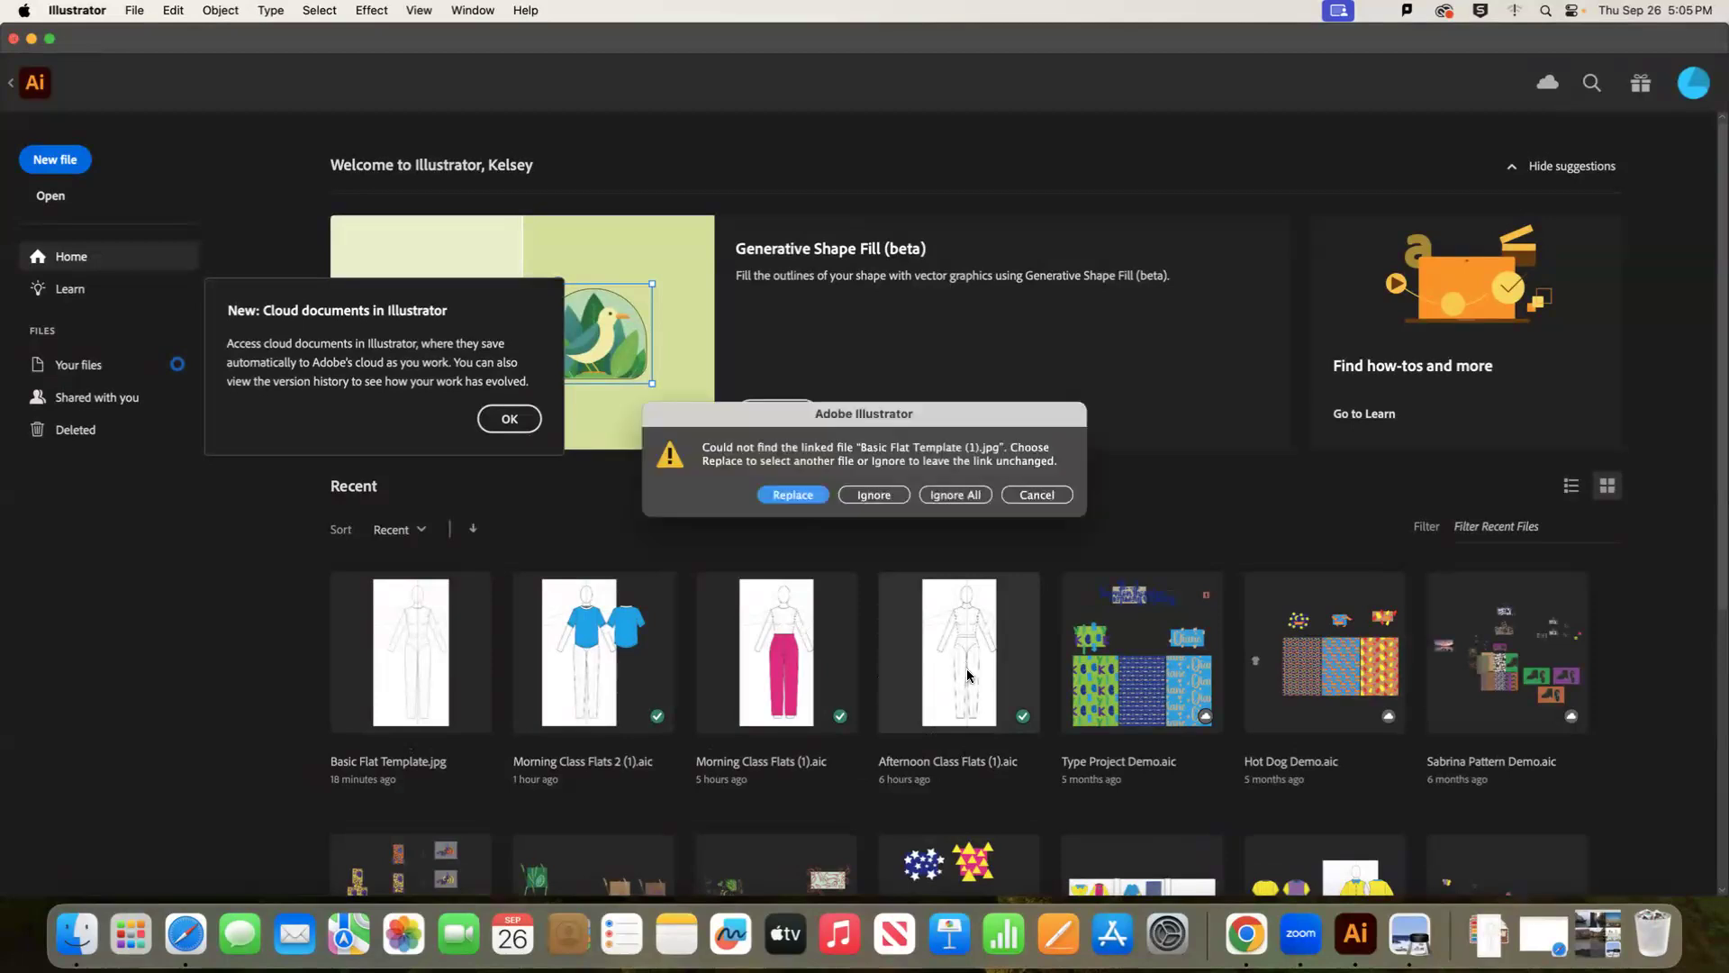
{"action": "left_click", "coordinate": [956, 494]}
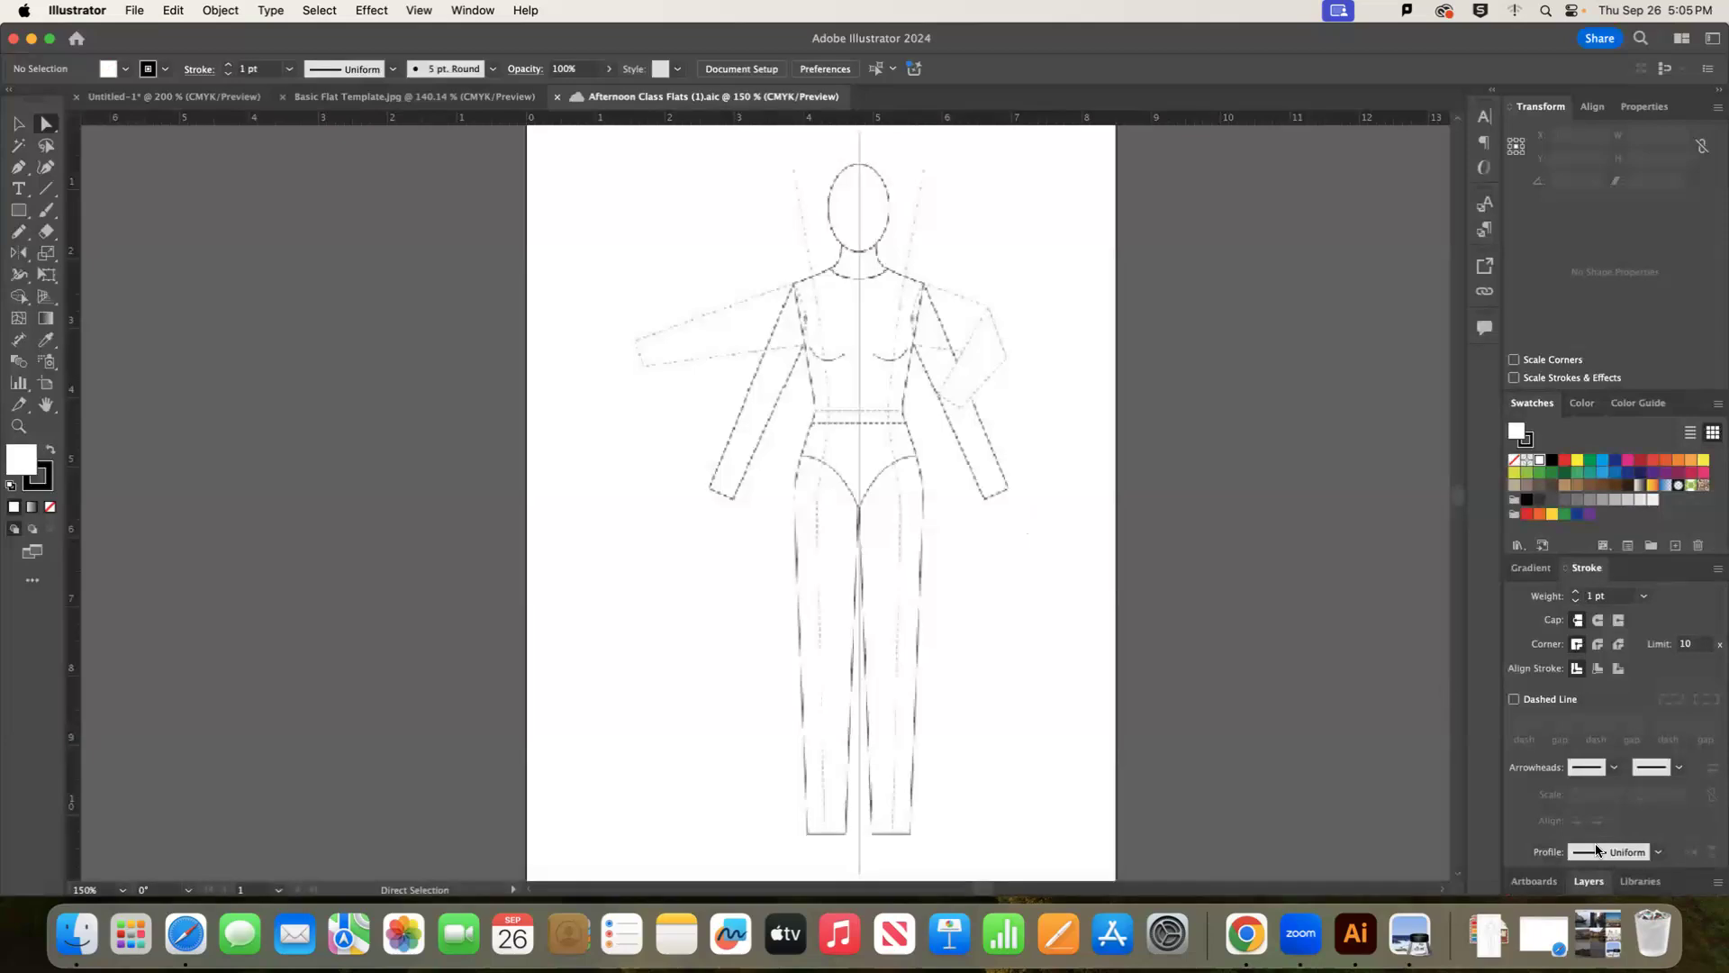
{"action": "left_click", "coordinate": [1594, 883]}
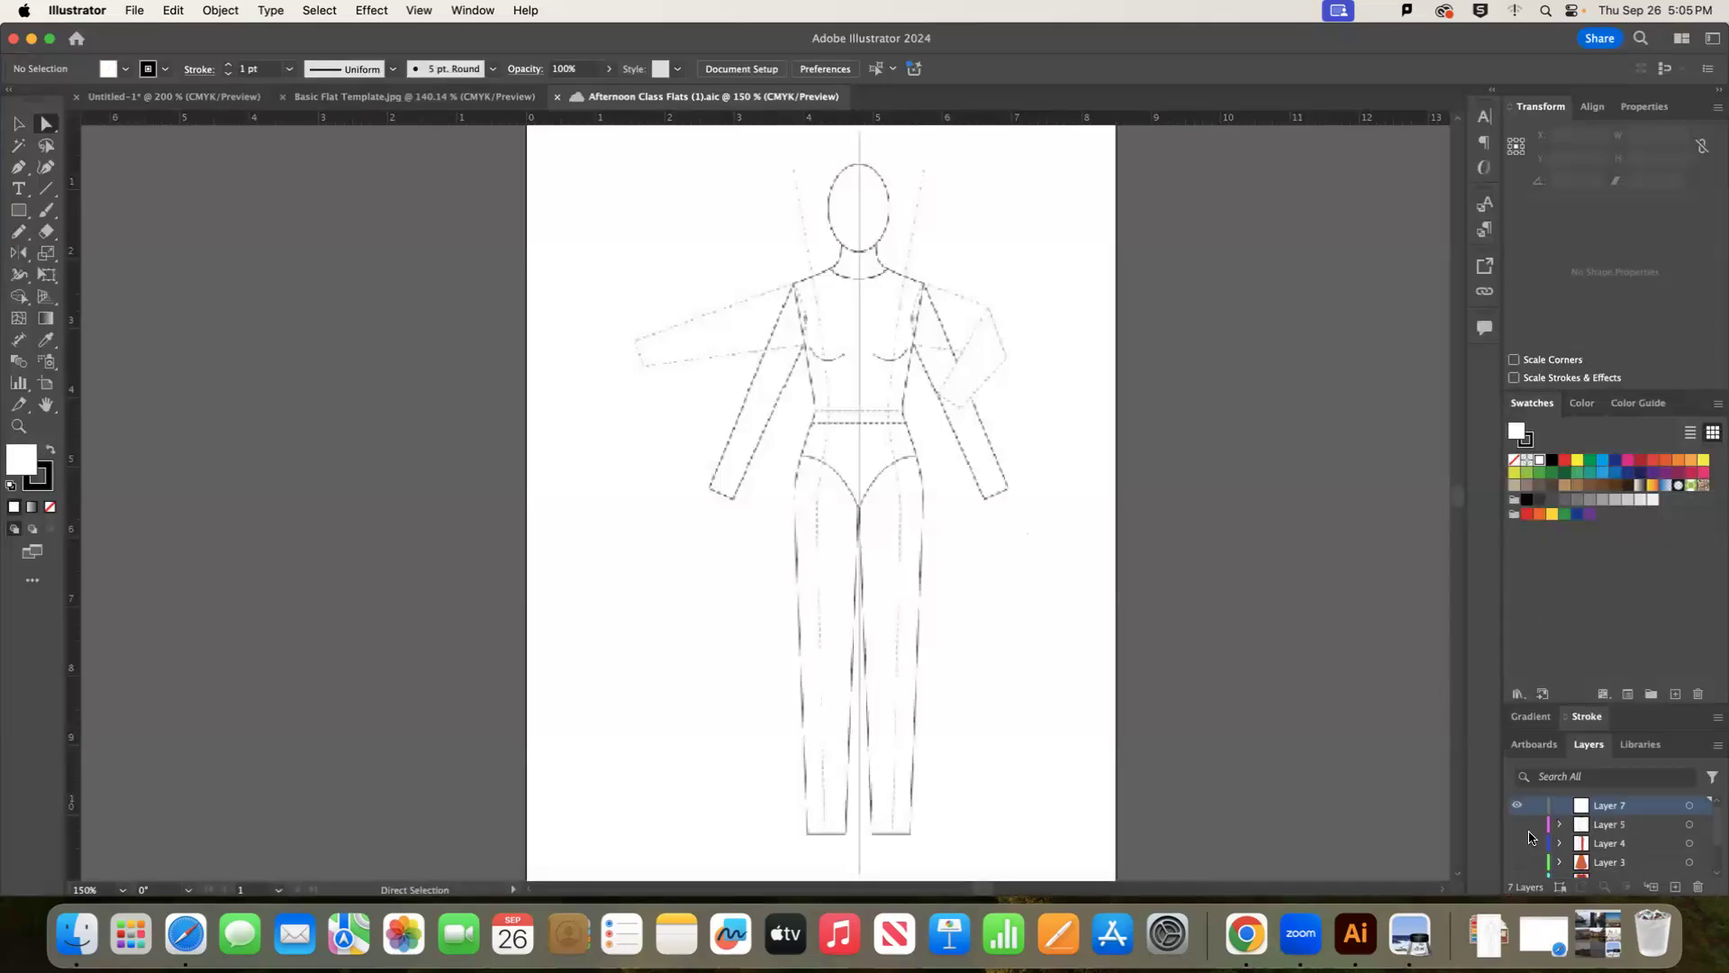
{"action": "left_click", "coordinate": [1519, 846]}
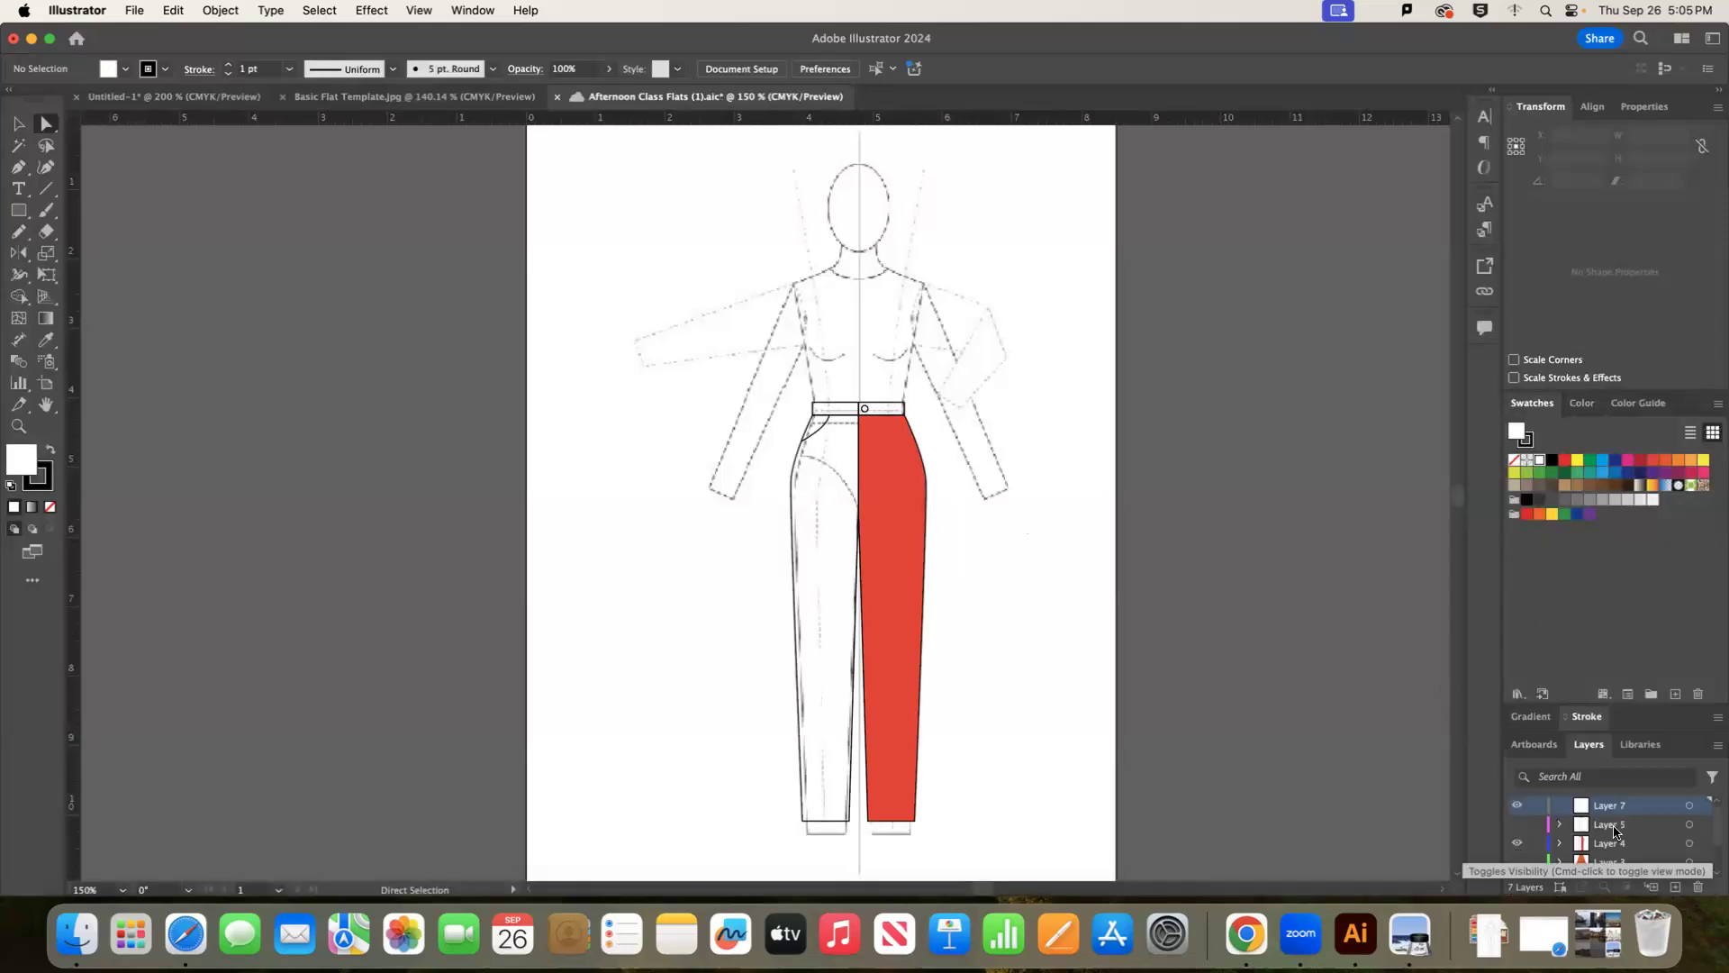
Fill the unfilled left pant leg and the waistband with the red sampled from the right leg.
{"action": "left_click", "coordinate": [798, 644]}
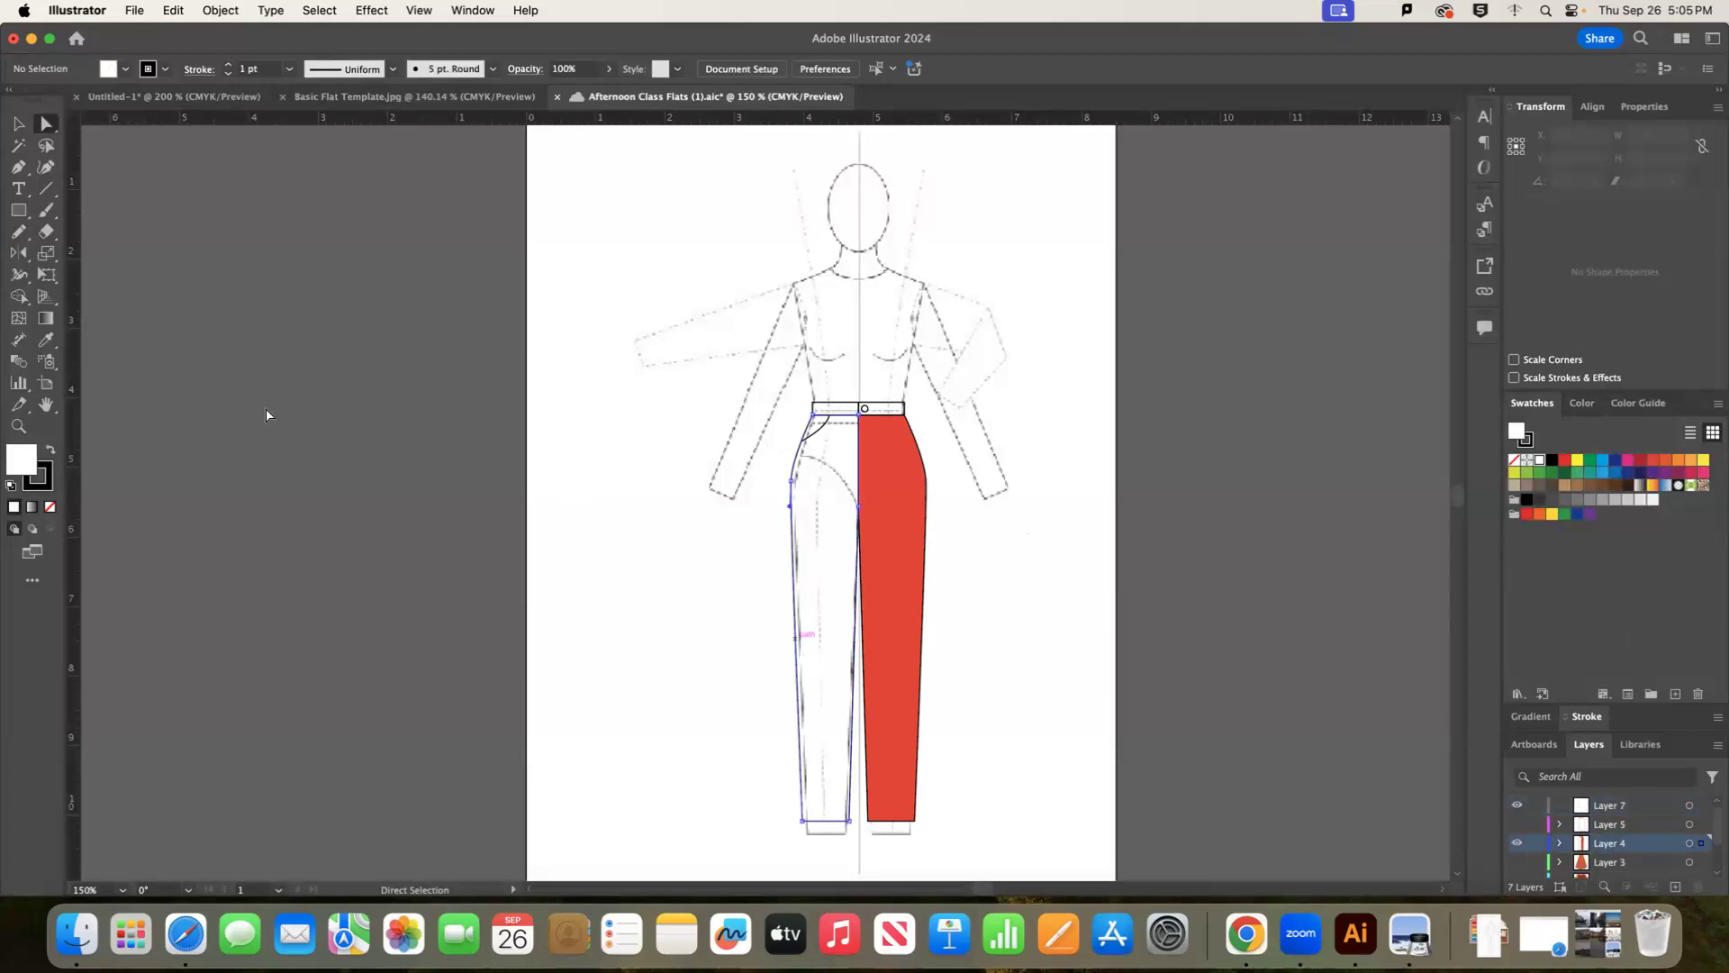
{"action": "left_click", "coordinate": [18, 124]}
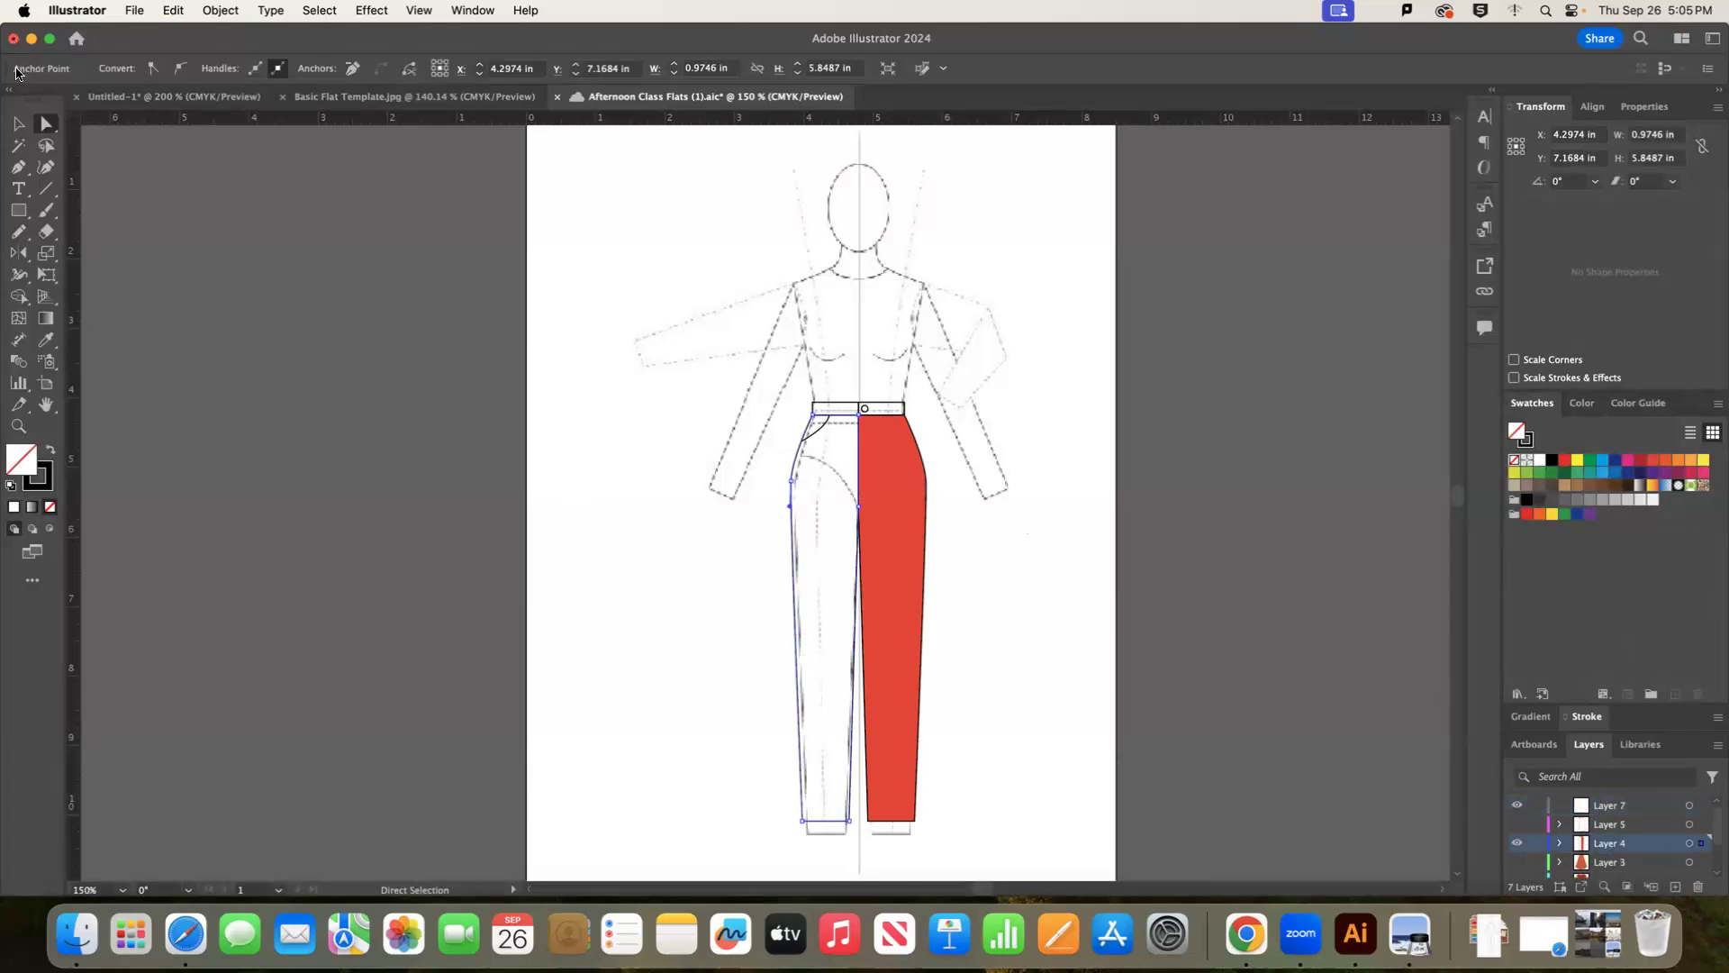
{"action": "left_click", "coordinate": [797, 631]}
{"action": "left_click", "coordinate": [879, 415], "text": "shift"}
{"action": "key", "text": "i"}
{"action": "left_click", "coordinate": [878, 565]}
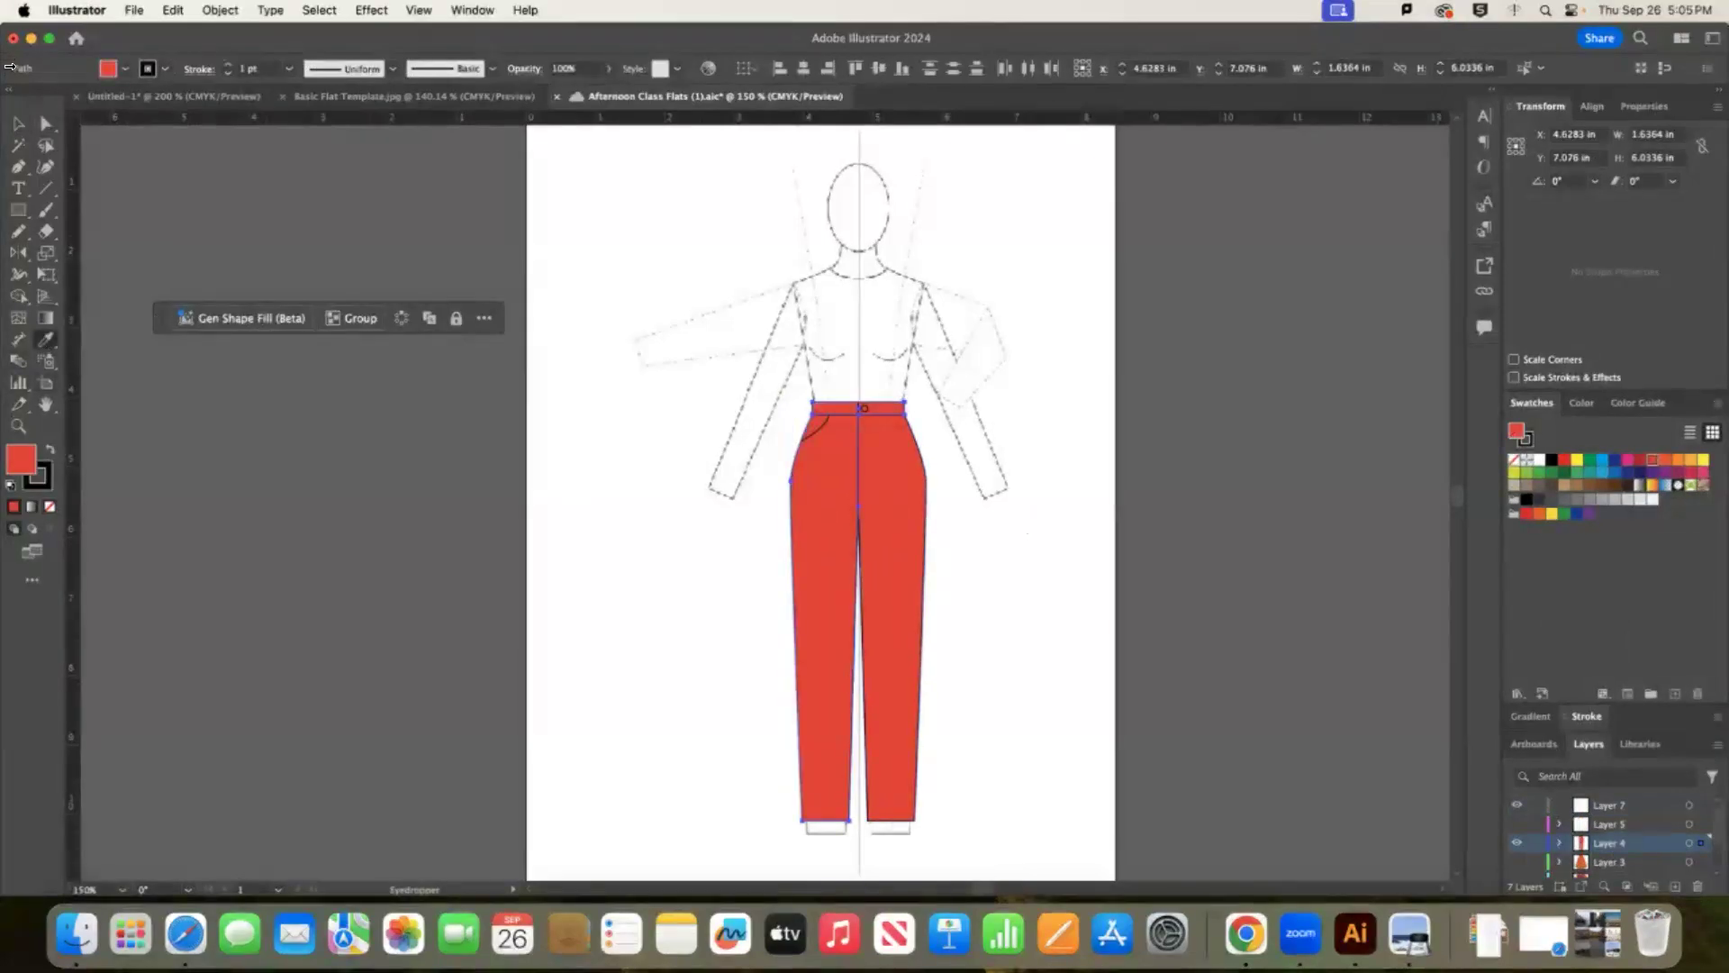
{"action": "left_click", "coordinate": [18, 124]}
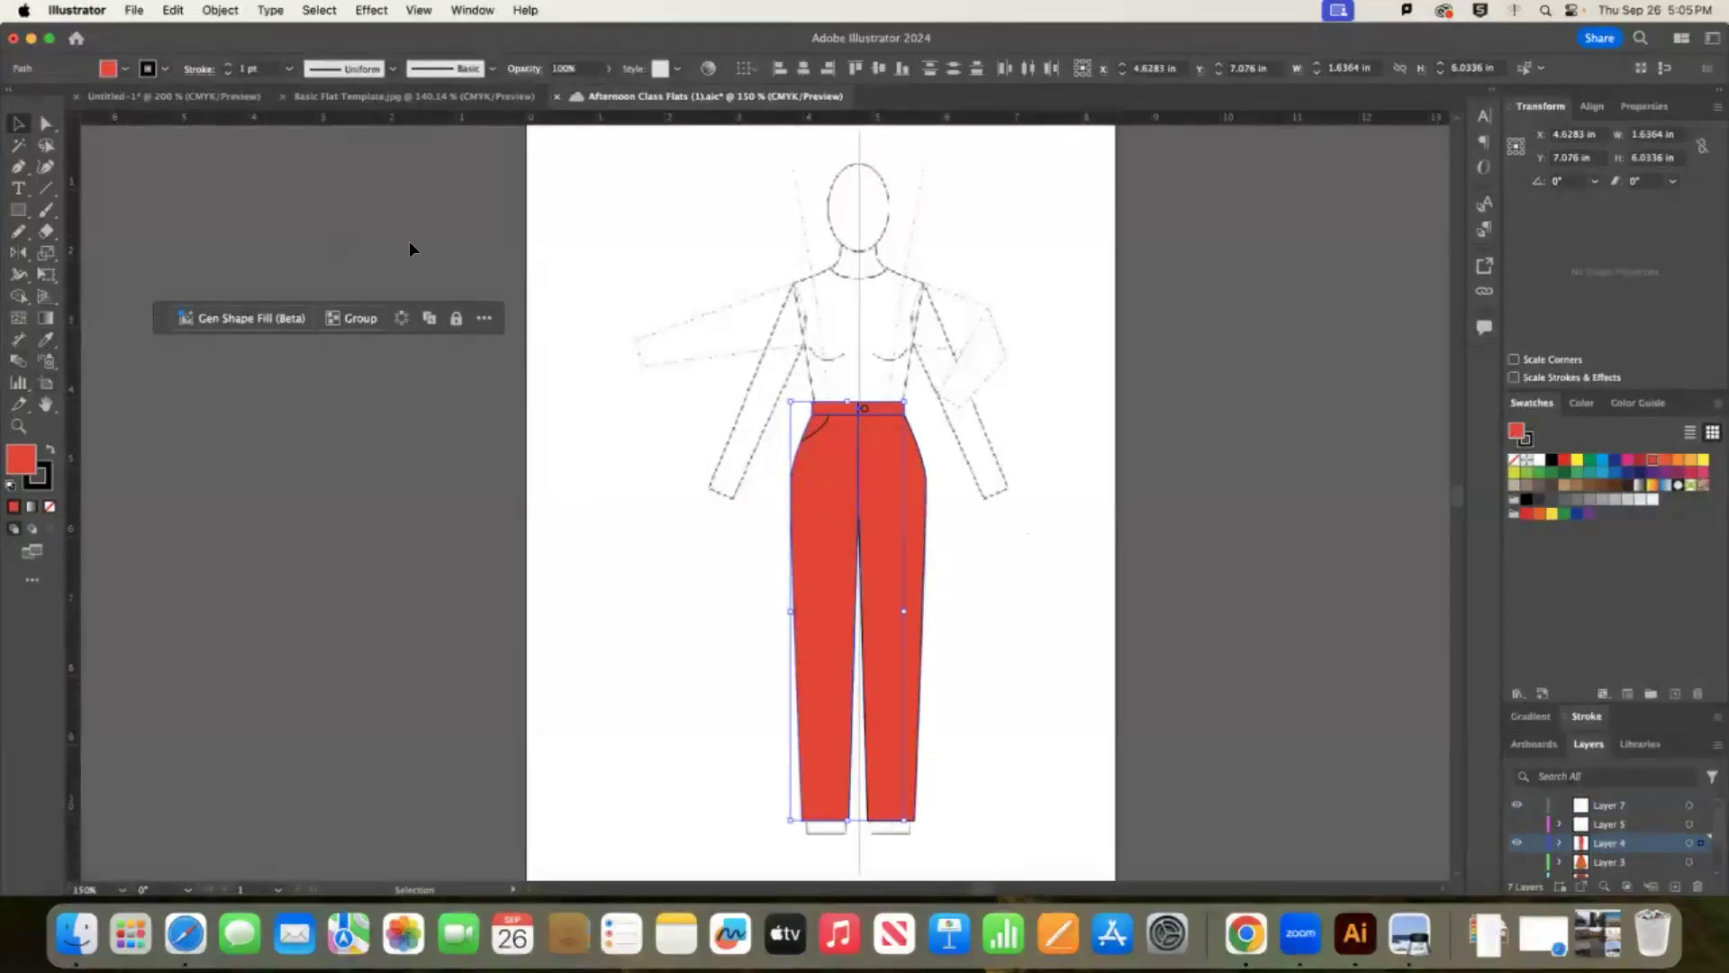
{"action": "left_click", "coordinate": [21, 234]}
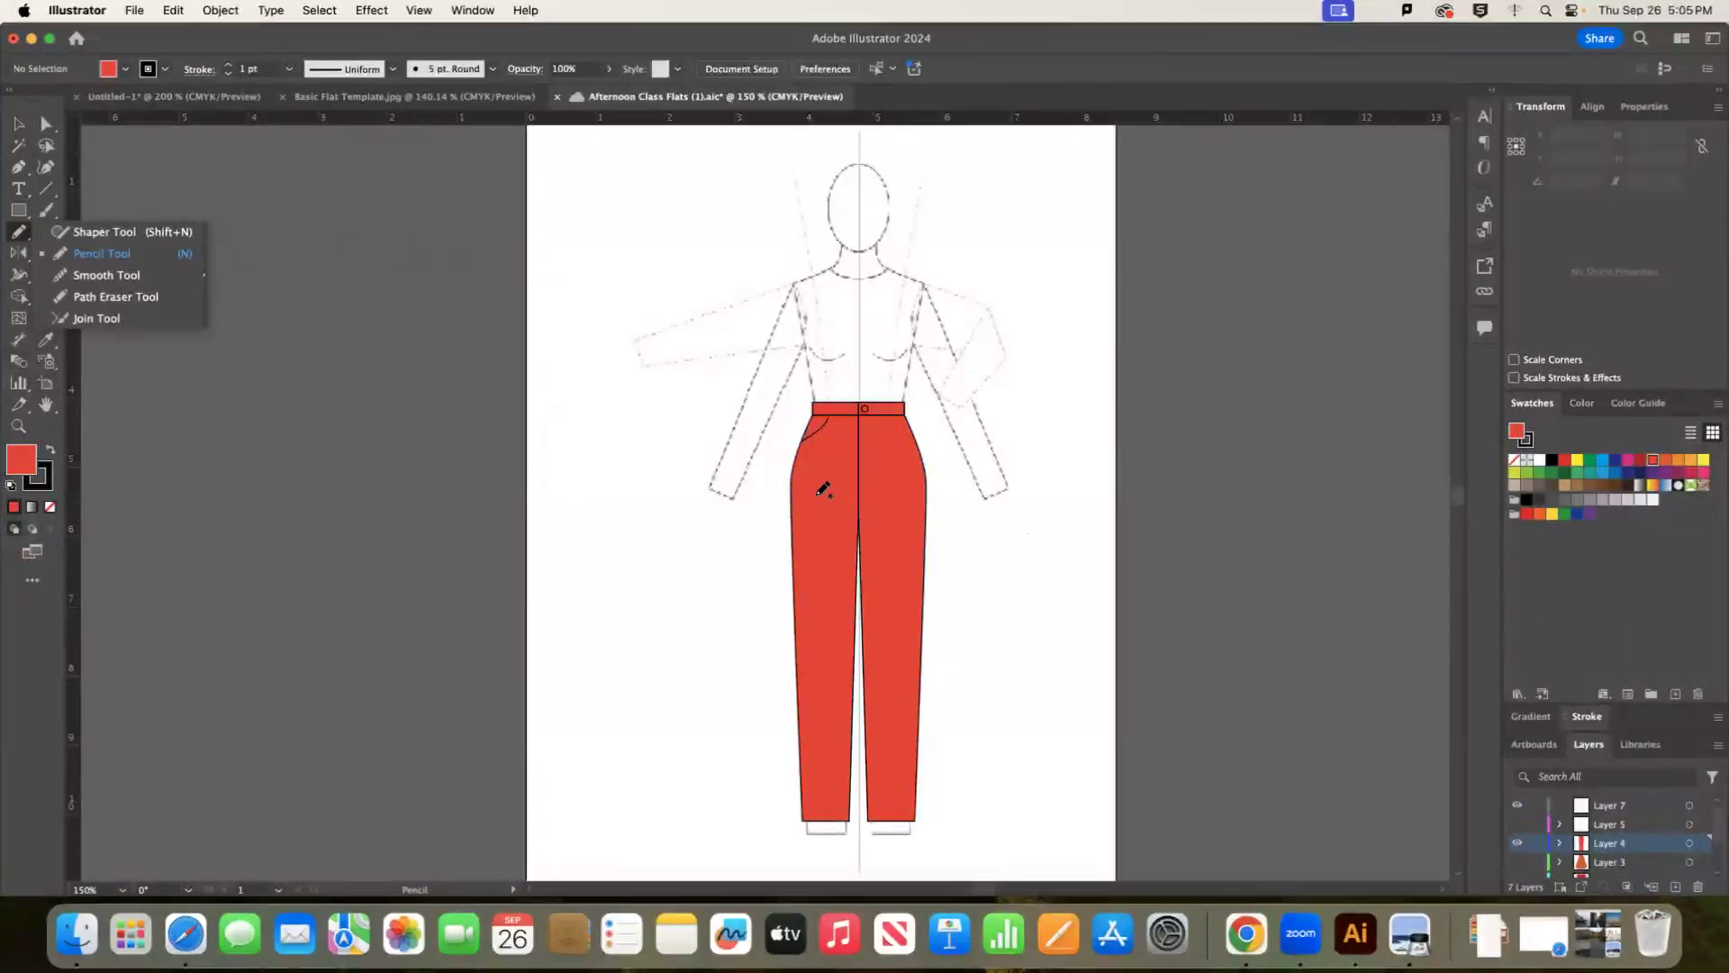
{"action": "mouse_move", "coordinate": [834, 482]}
{"action": "left_mouse_down"}
{"action": "mouse_move", "coordinate": [881, 502]}
{"action": "mouse_move", "coordinate": [874, 482]}
{"action": "mouse_move", "coordinate": [866, 506]}
{"action": "left_mouse_up"}
{"action": "key", "text": "super+z"}
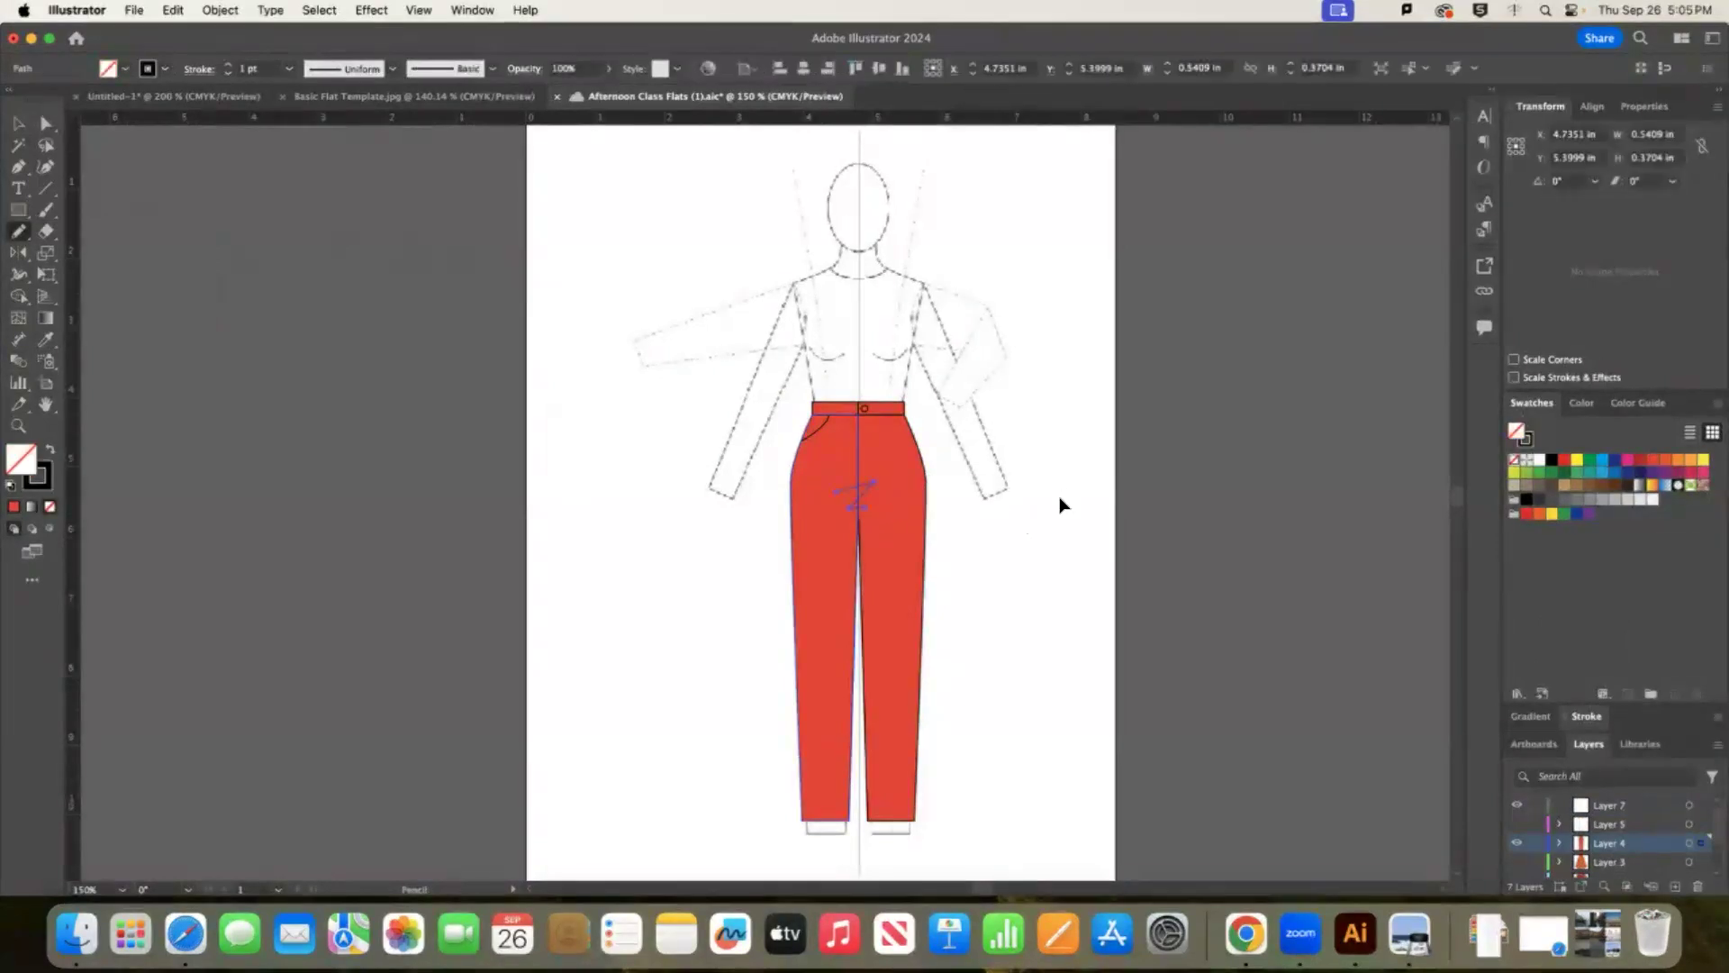
{"action": "key", "text": "super+equal"}
{"action": "key", "text": "super+equal"}
{"action": "key", "text": "super+equal"}
{"action": "key", "text": "super+equal"}
{"action": "key", "text": "super+z"}
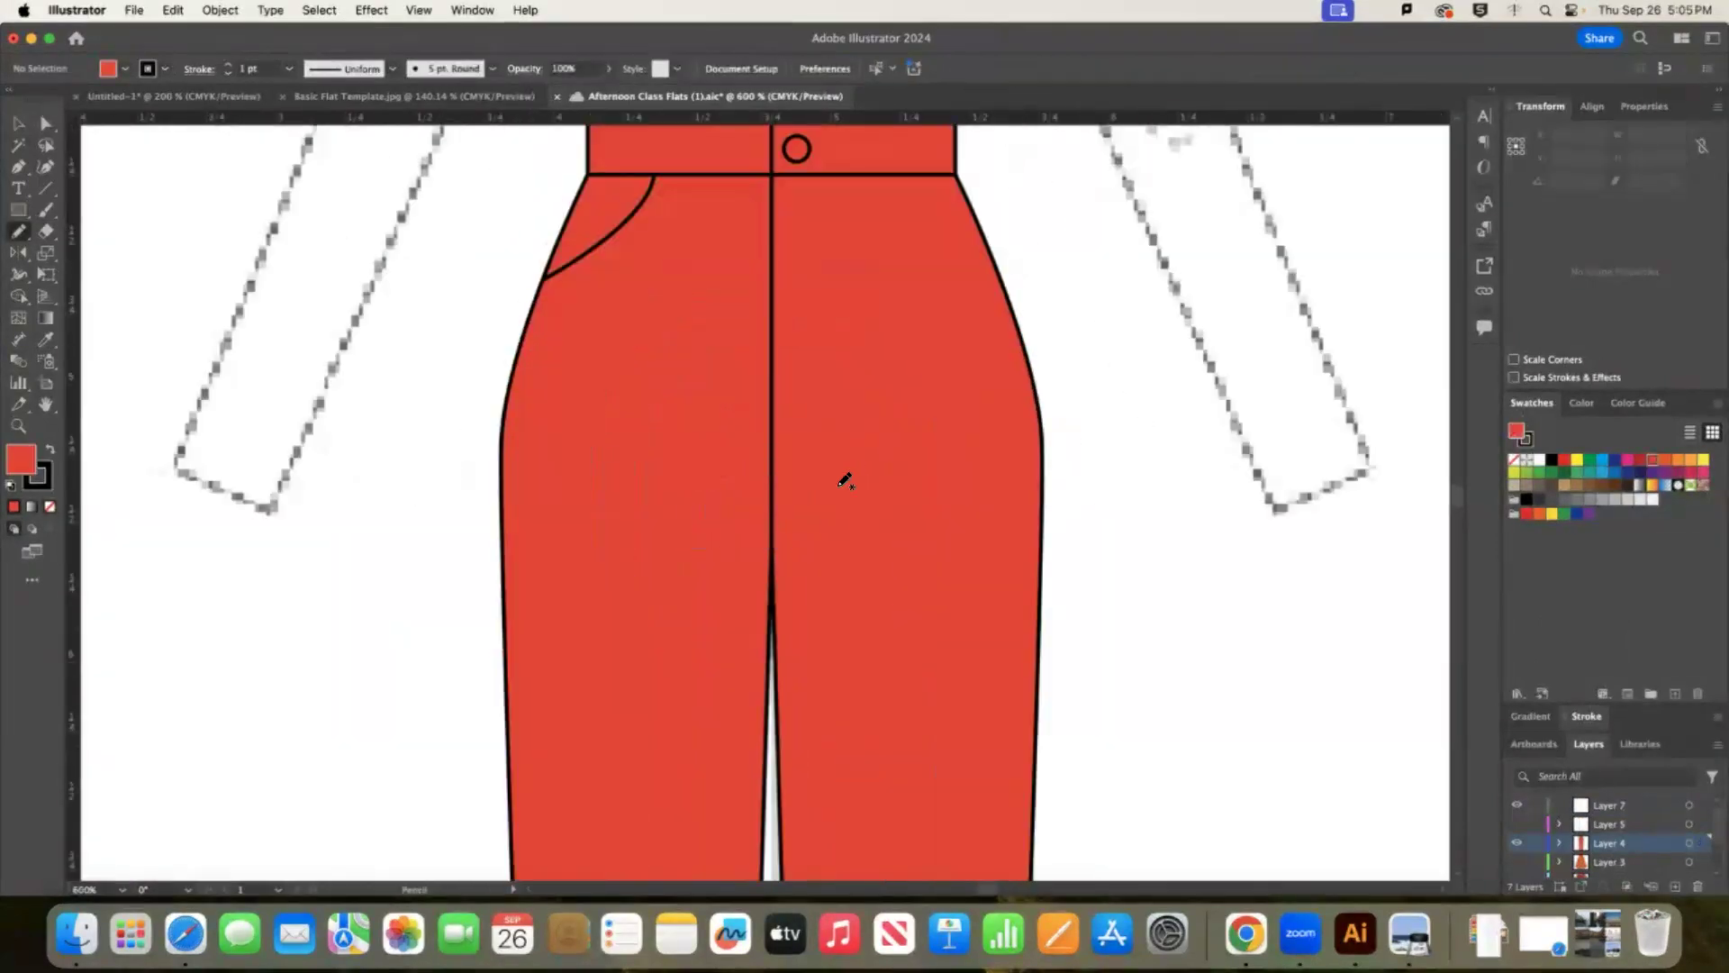
{"action": "left_click_drag", "start_coordinate": [726, 450], "coordinate": [811, 506]}
{"action": "key", "text": "super+z"}
Draw a freehand zigzag crease about 0.64 by 0.44 in across the crotch and give its stroke a width profile tapered at both ends.
{"action": "mouse_move", "coordinate": [685, 495]}
{"action": "left_mouse_down"}
{"action": "mouse_move", "coordinate": [844, 470]}
{"action": "mouse_move", "coordinate": [798, 561]}
{"action": "left_mouse_up"}
{"action": "left_click", "coordinate": [18, 123]}
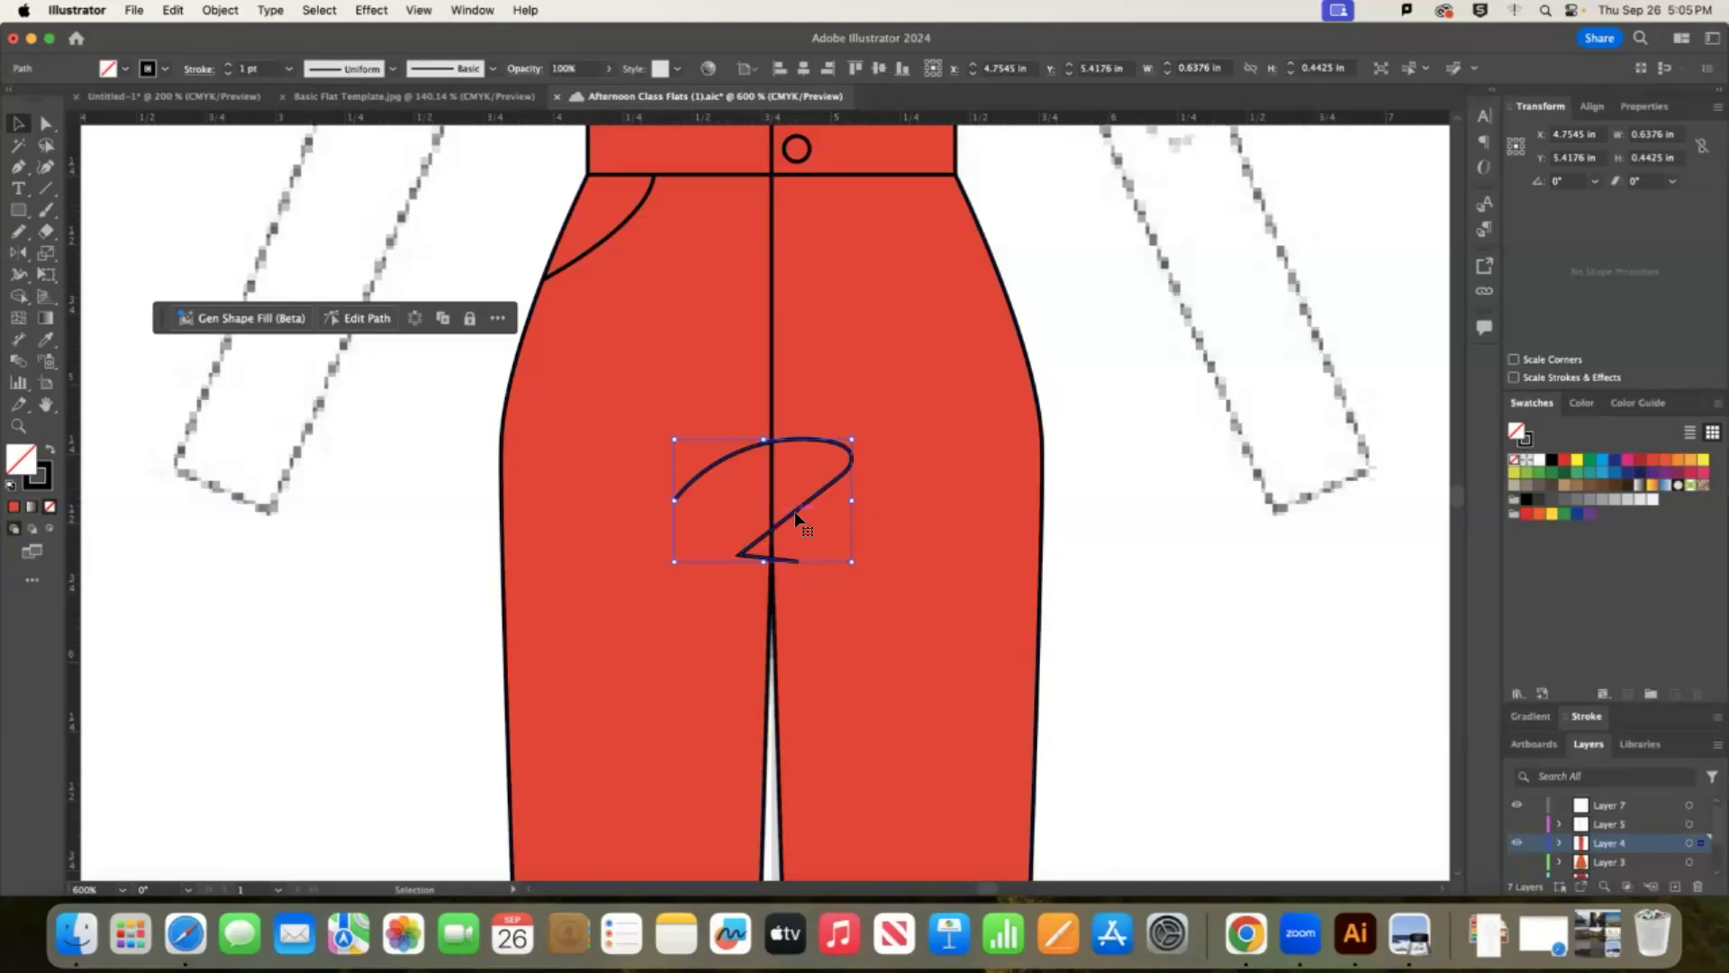
{"action": "left_click", "coordinate": [388, 68]}
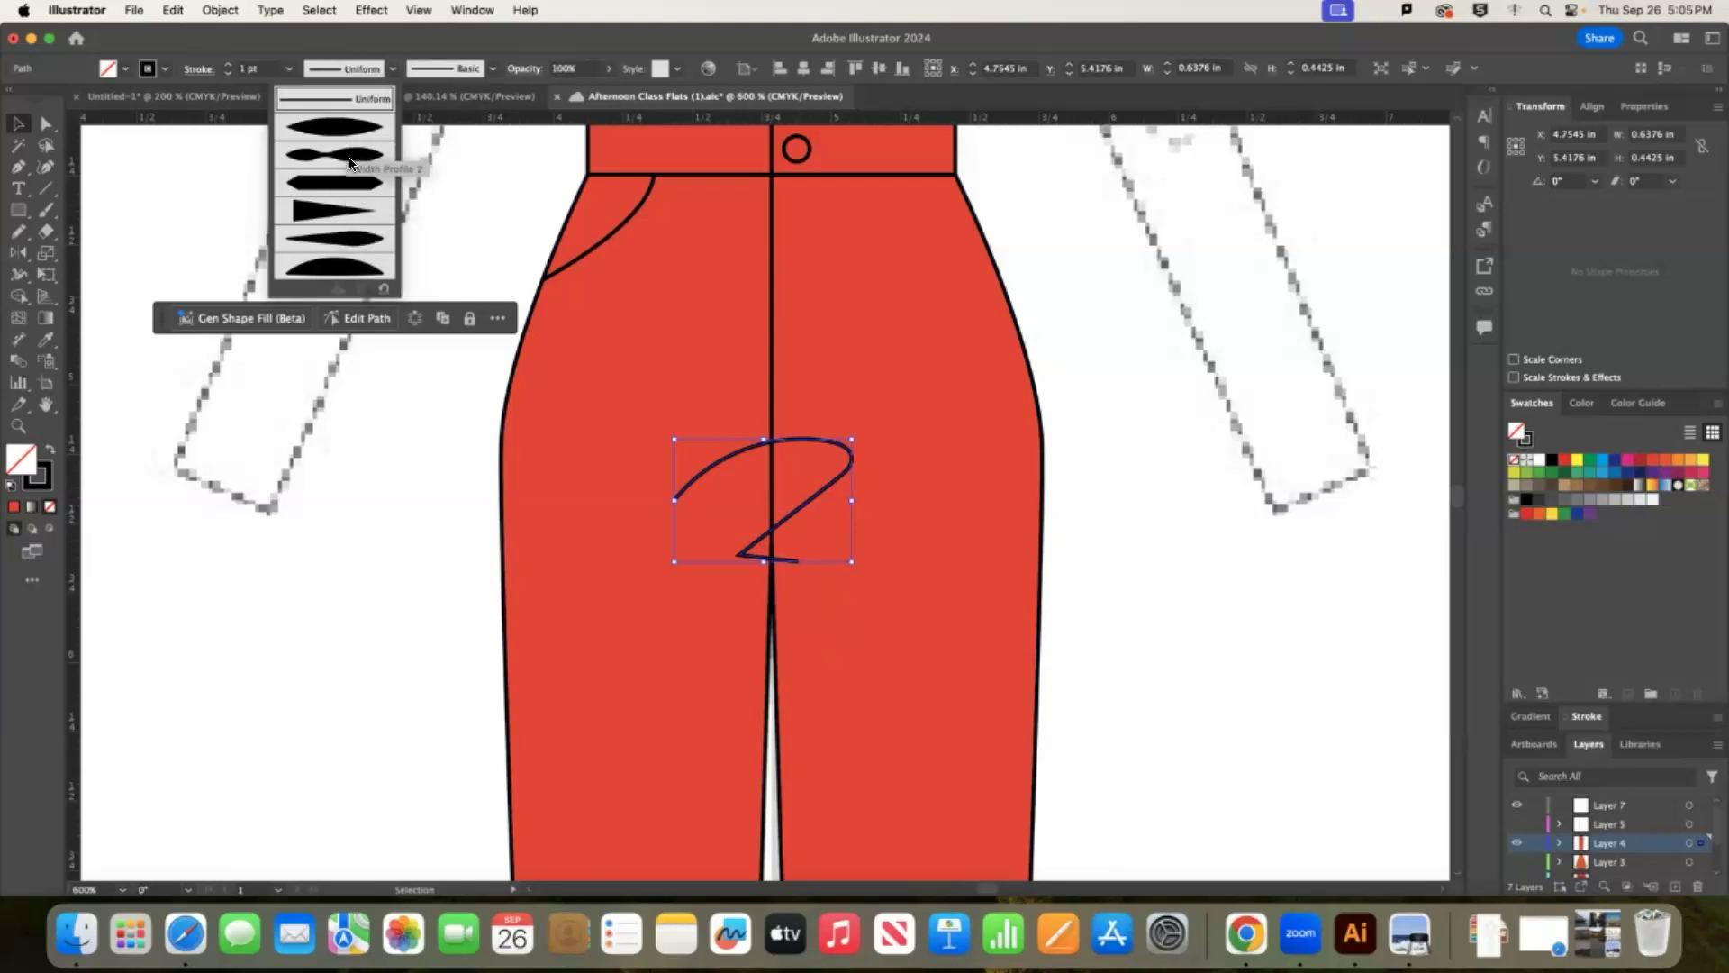
{"action": "left_click", "coordinate": [347, 250]}
{"action": "left_click", "coordinate": [899, 390]}
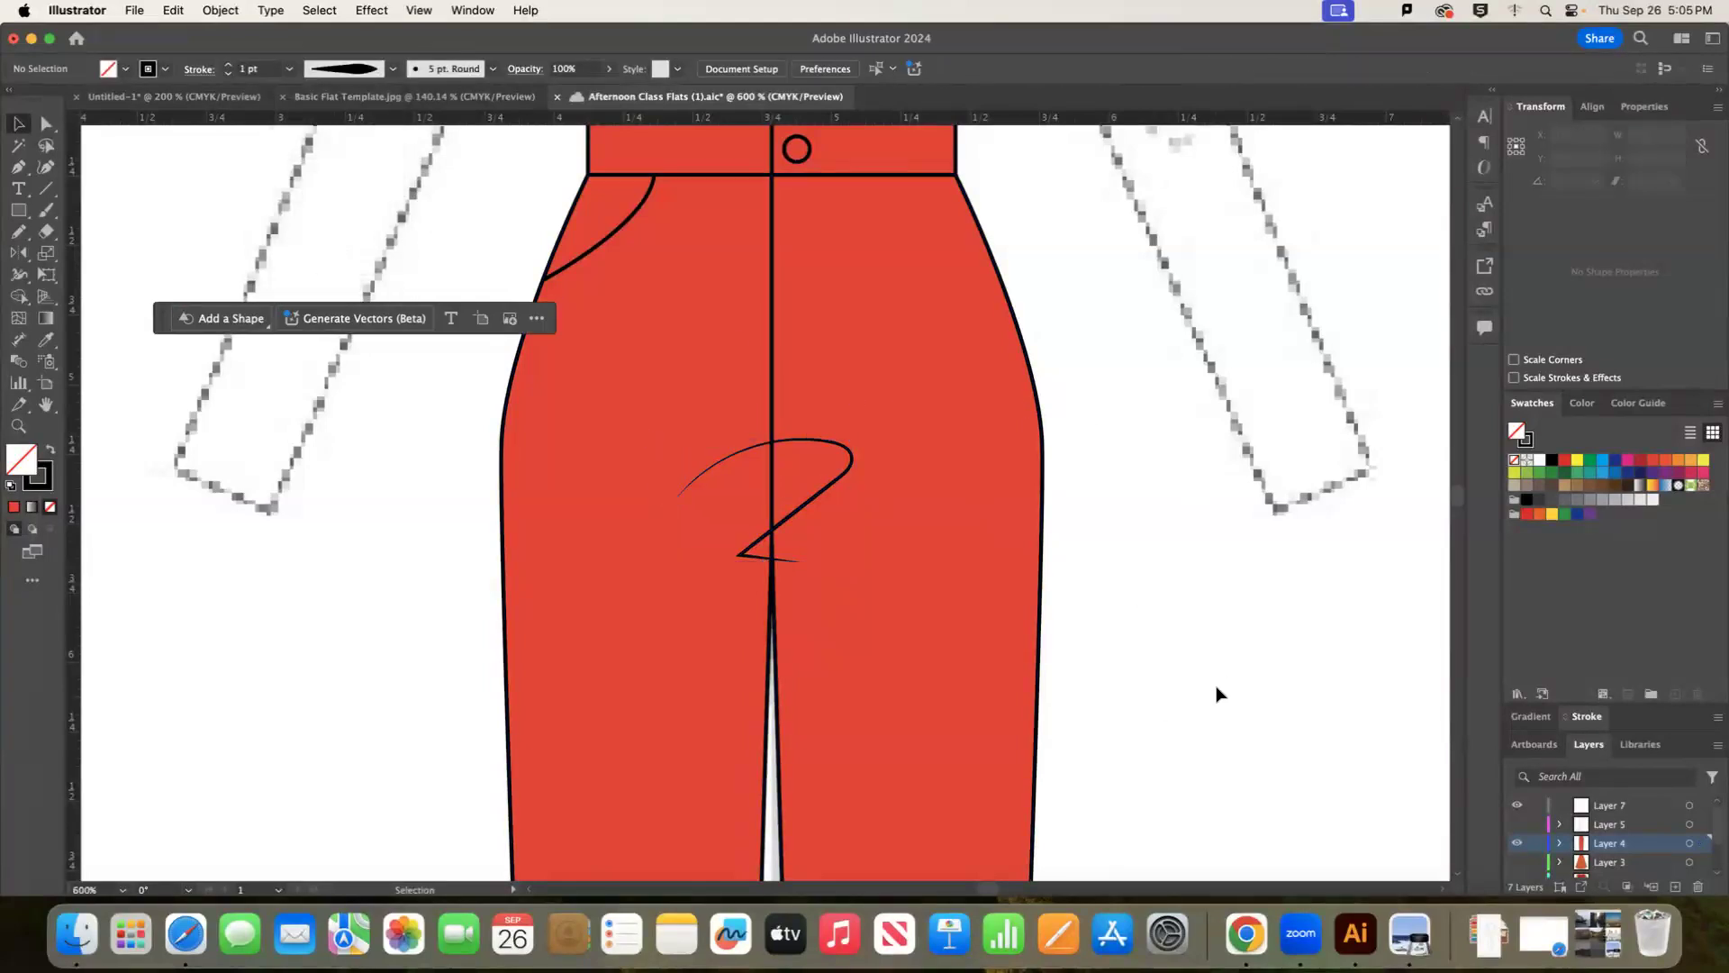
Draw two pencil creases: one about 0.34 by 1.19 in on the right leg, one about 0.07 by 1.12 in on the left leg.
{"action": "key", "text": "super+minus"}
{"action": "scroll", "coordinate": [1073, 400], "scroll_direction": "down", "scroll_amount": 3}
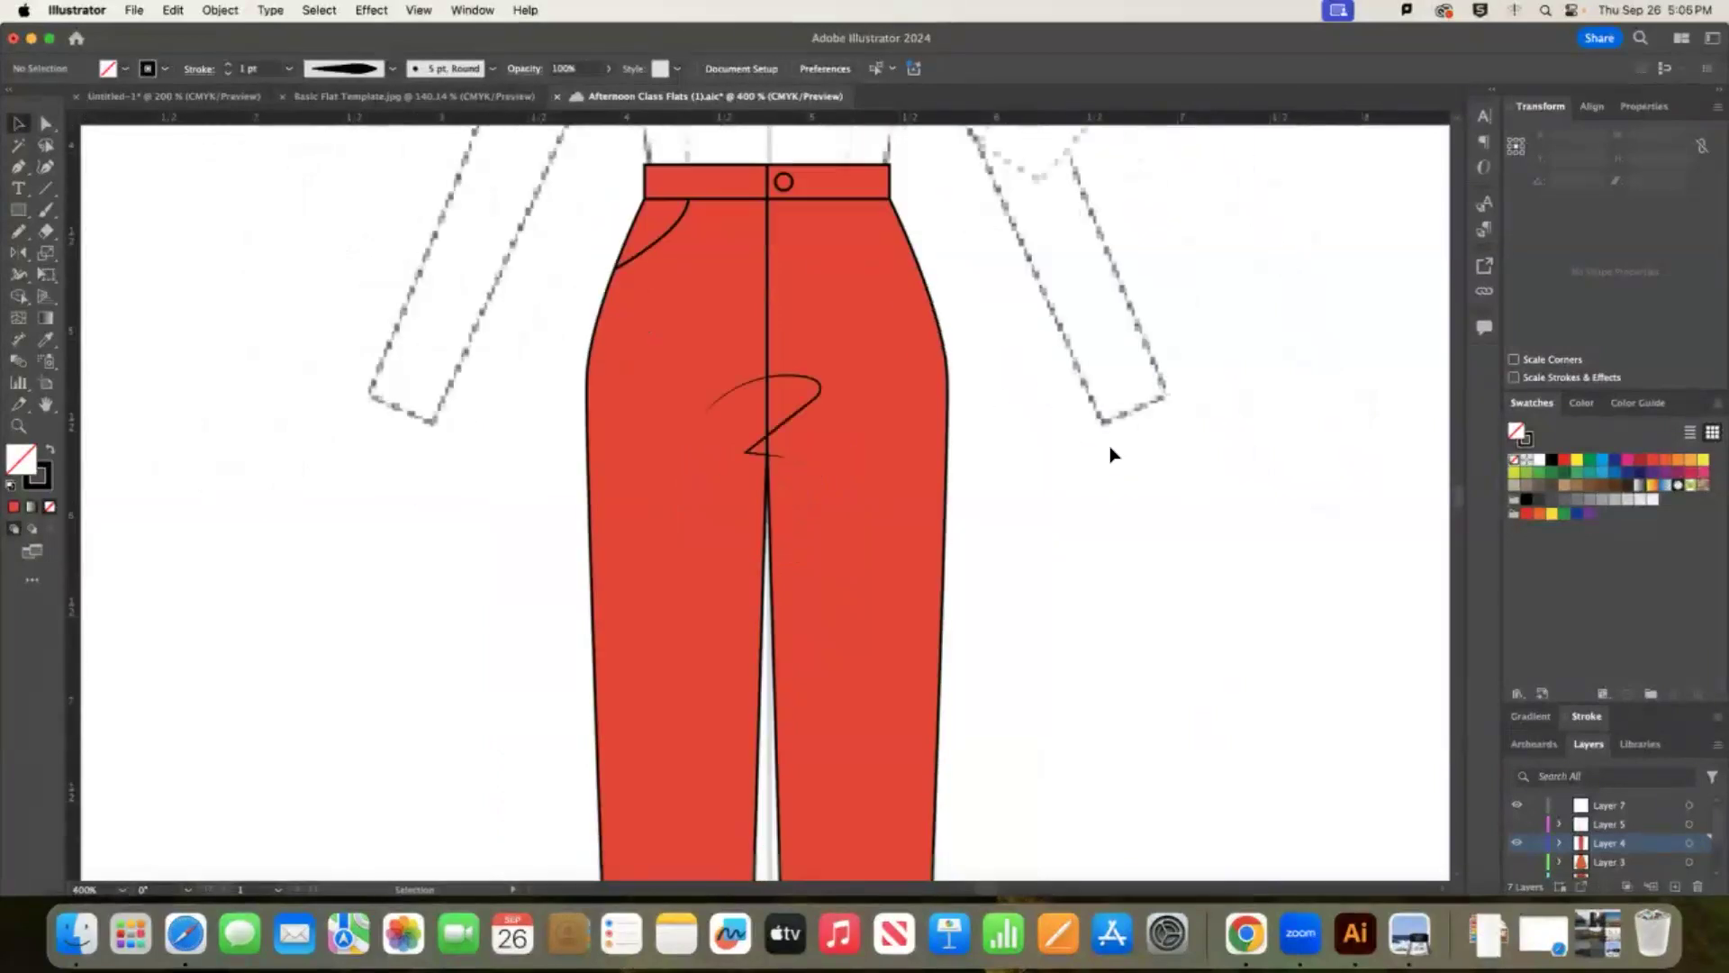
{"action": "left_click", "coordinate": [17, 231]}
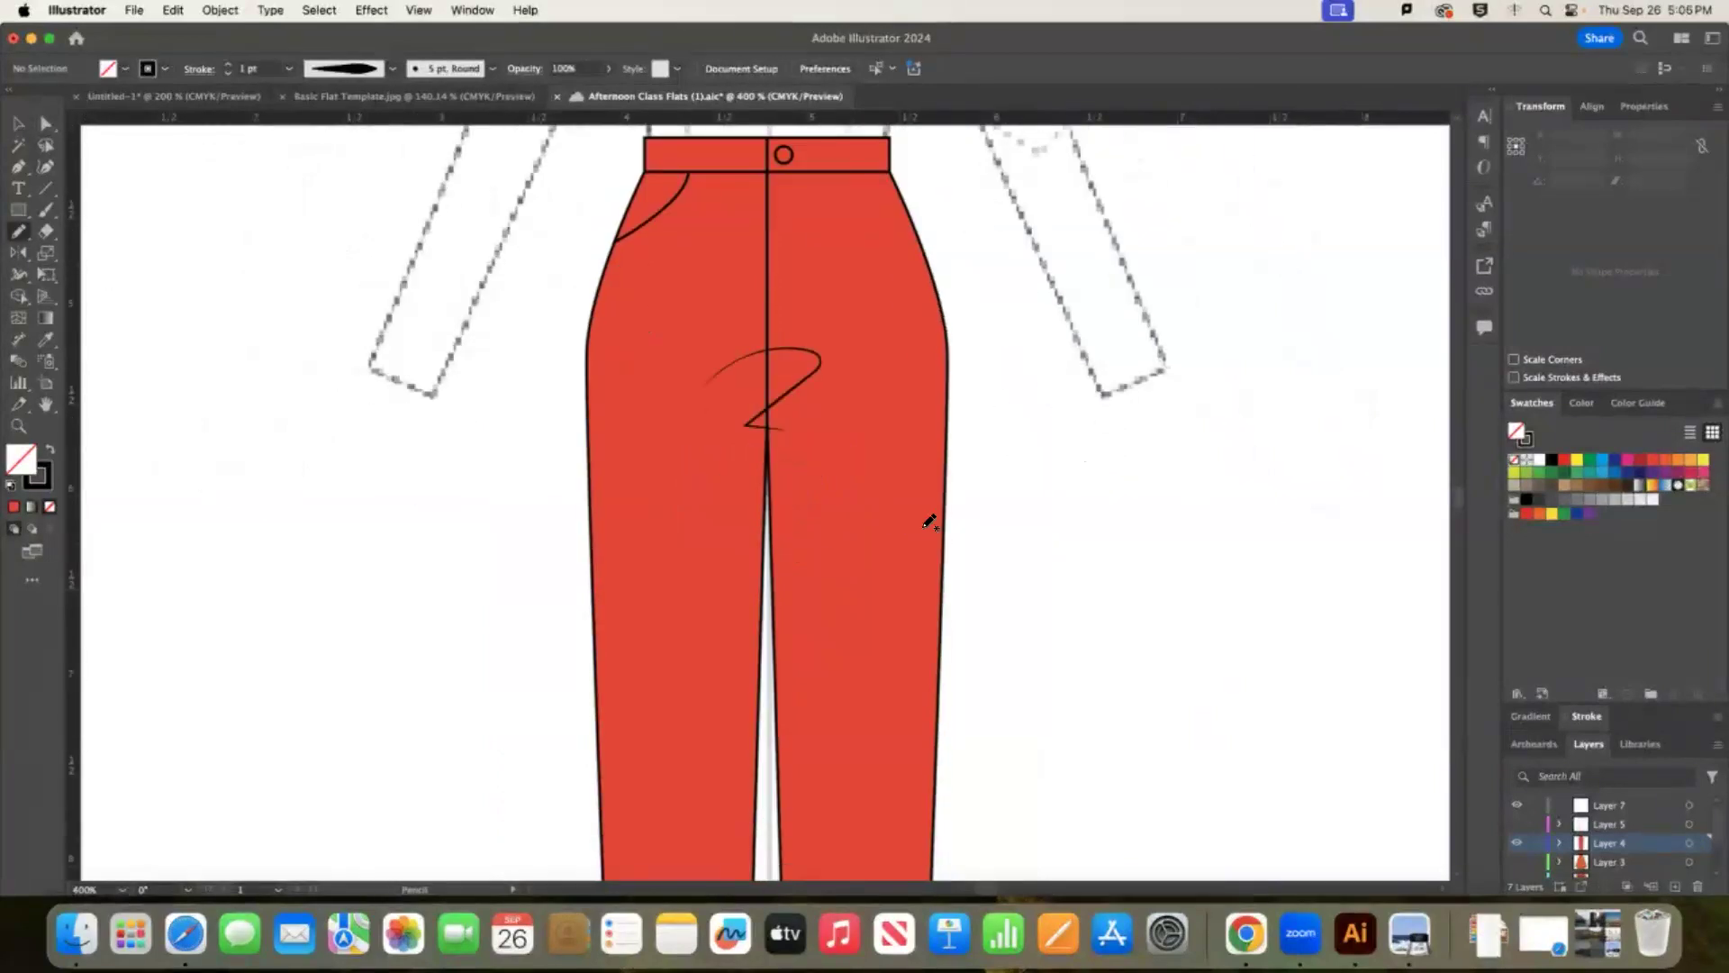
{"action": "left_click_drag", "start_coordinate": [629, 650], "coordinate": [634, 878]}
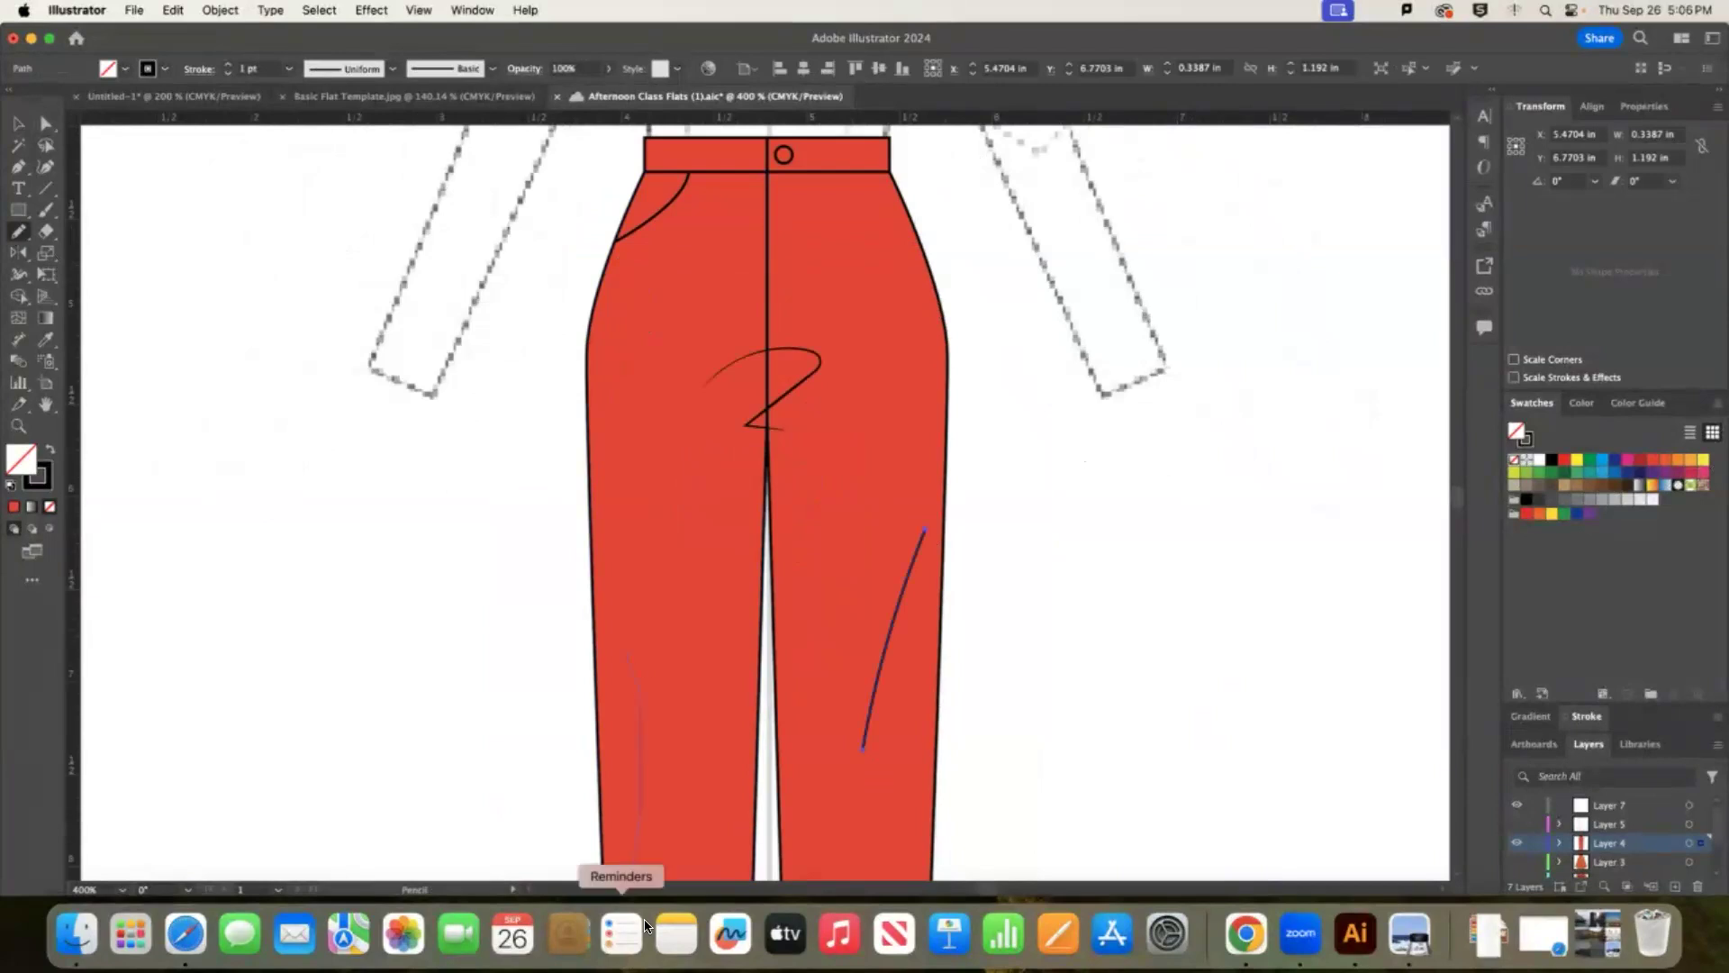
Give both new leg creases a stroke width profile tapered at both ends and deselect them.
{"action": "left_click", "coordinate": [17, 123]}
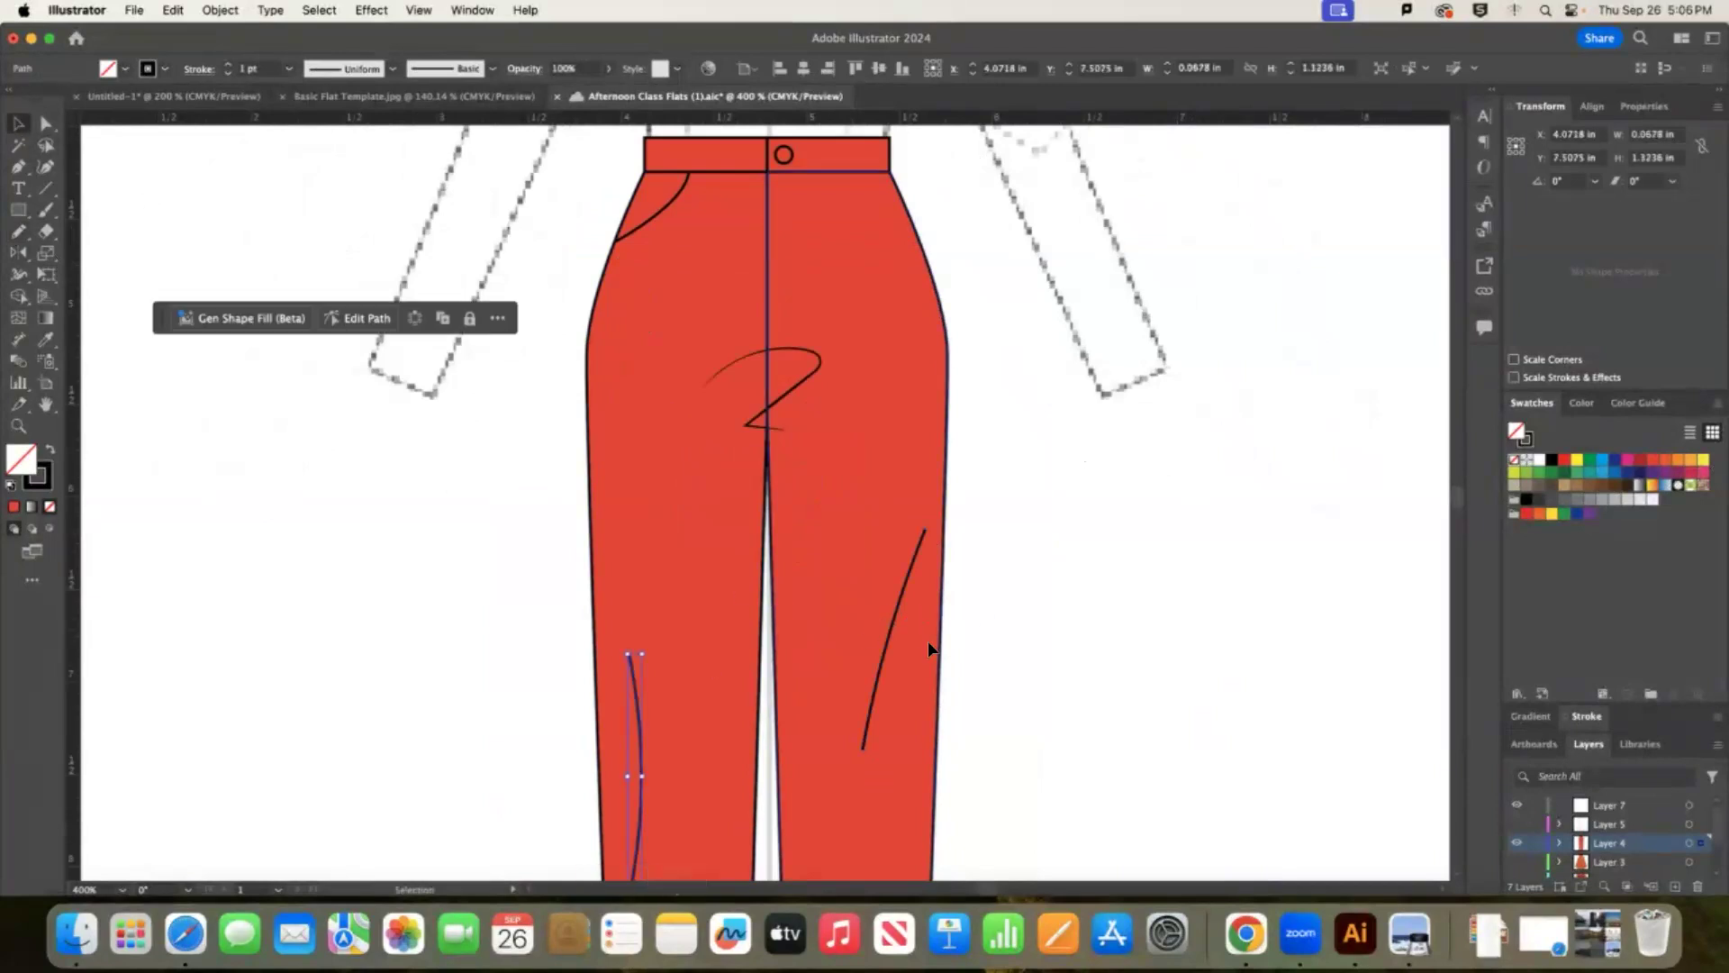
{"action": "left_click", "coordinate": [888, 664]}
{"action": "left_click", "coordinate": [643, 734], "text": "shift"}
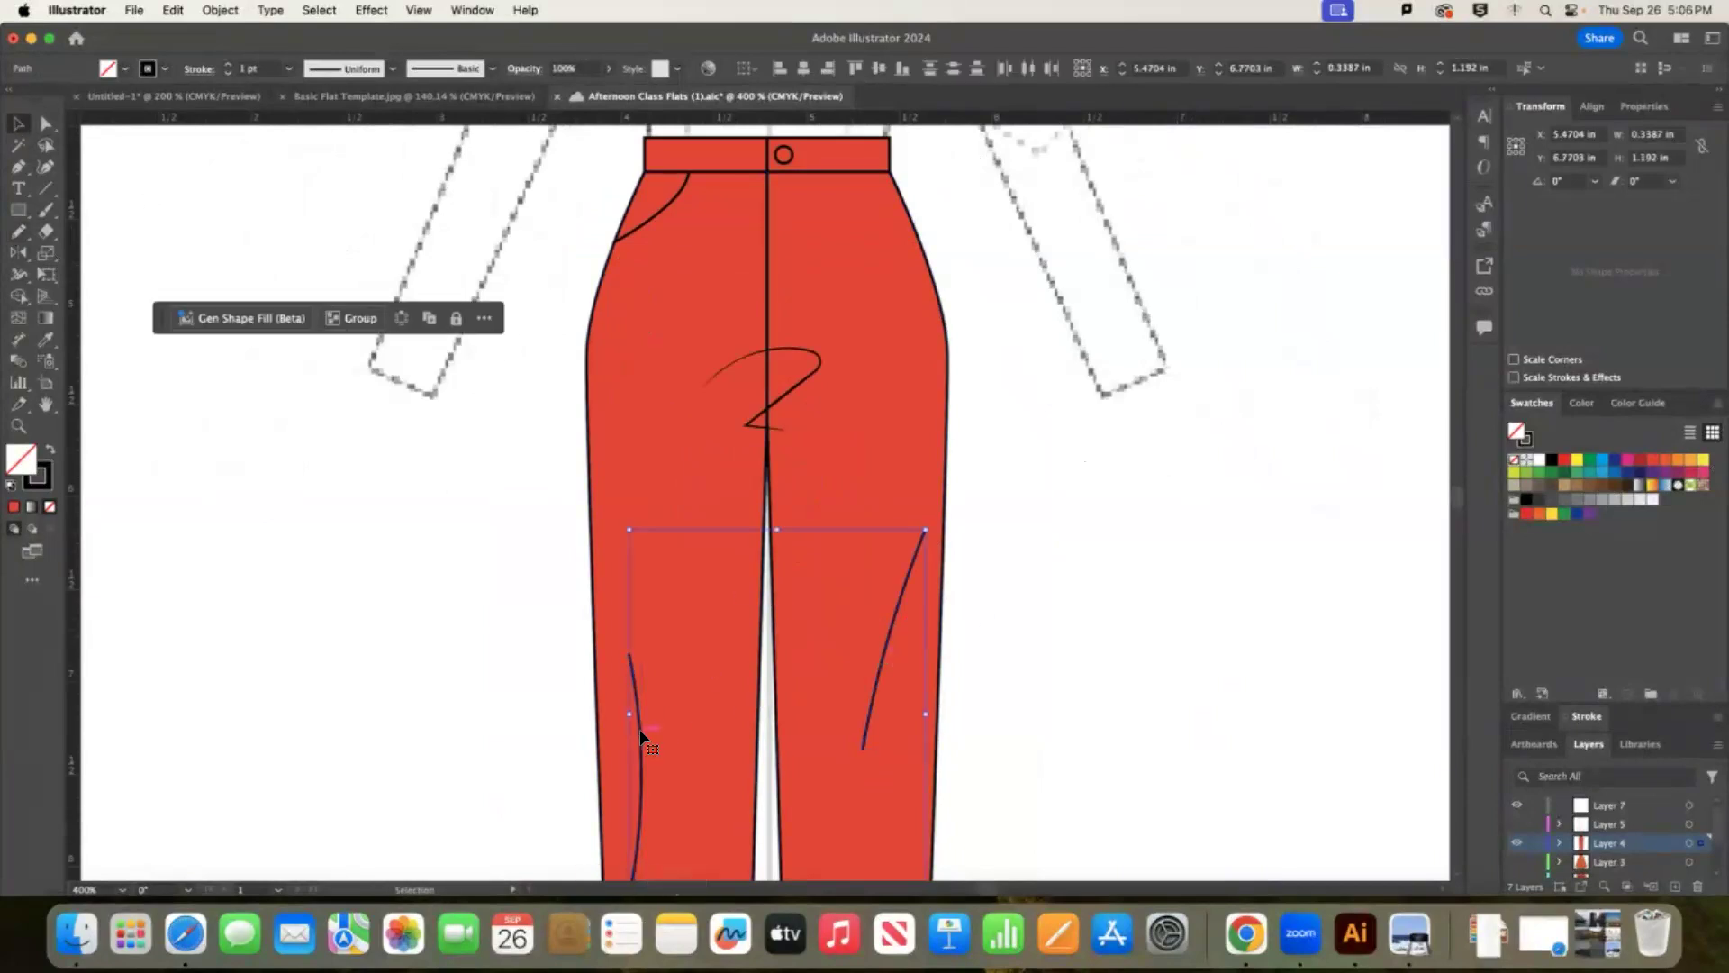
{"action": "left_click", "coordinate": [393, 69]}
{"action": "left_click", "coordinate": [329, 239]}
{"action": "left_click", "coordinate": [1072, 688]}
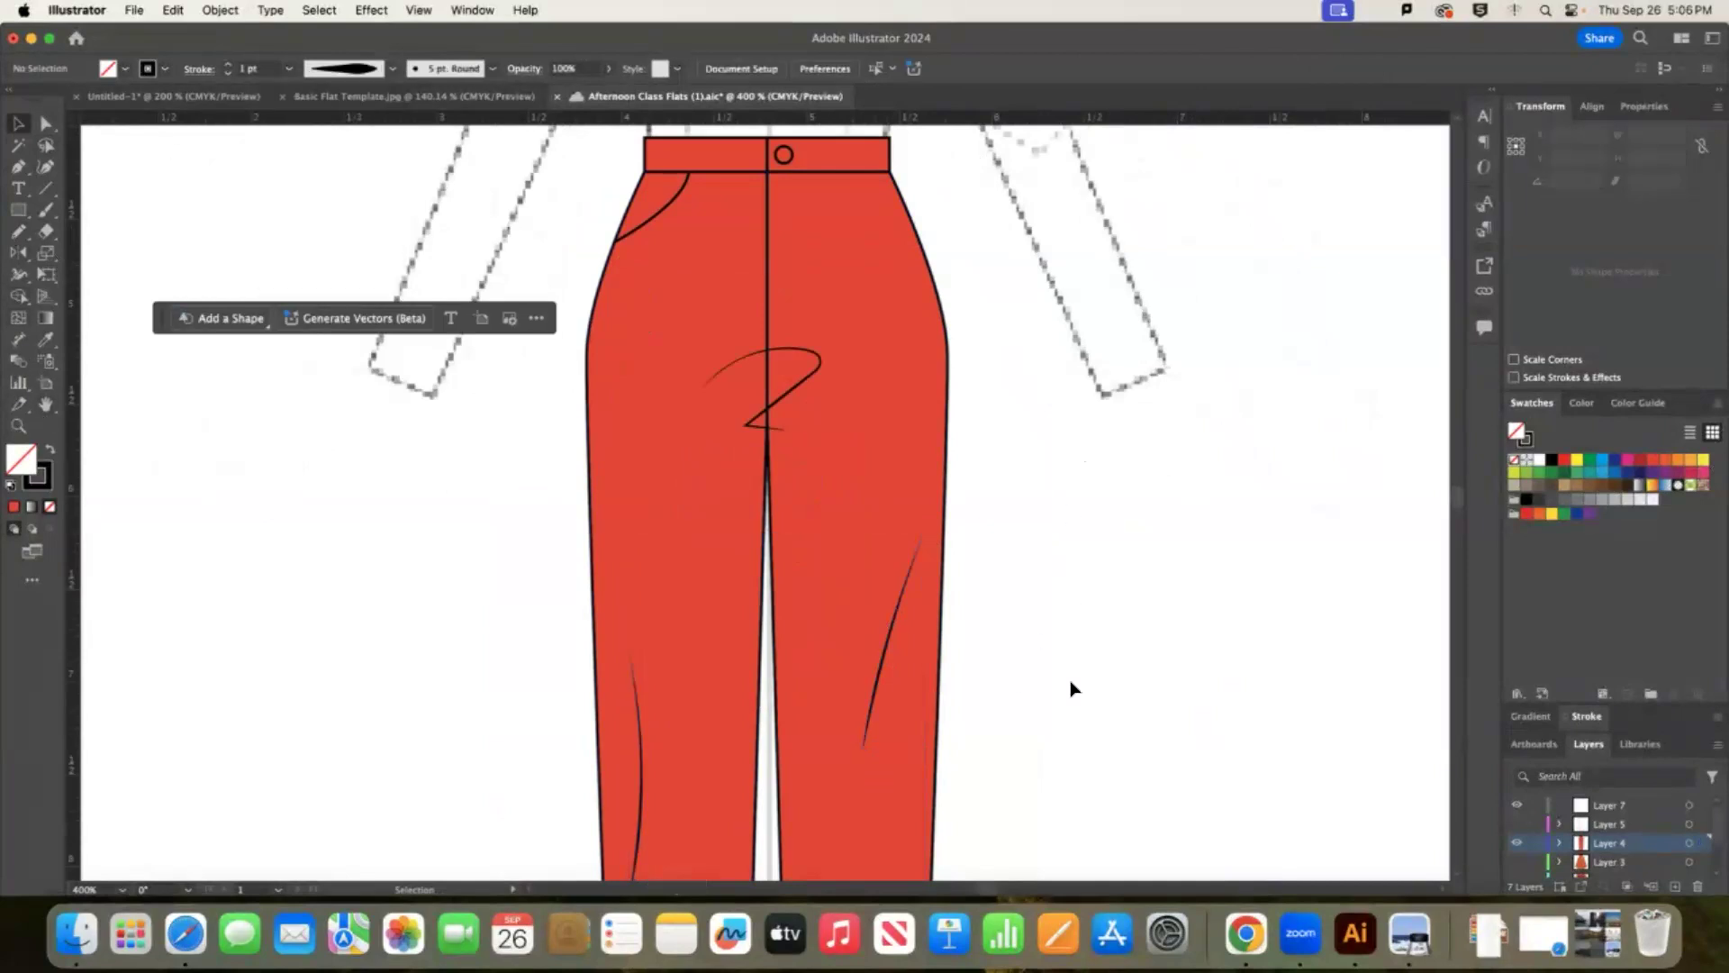
{"action": "key", "text": "super+minus"}
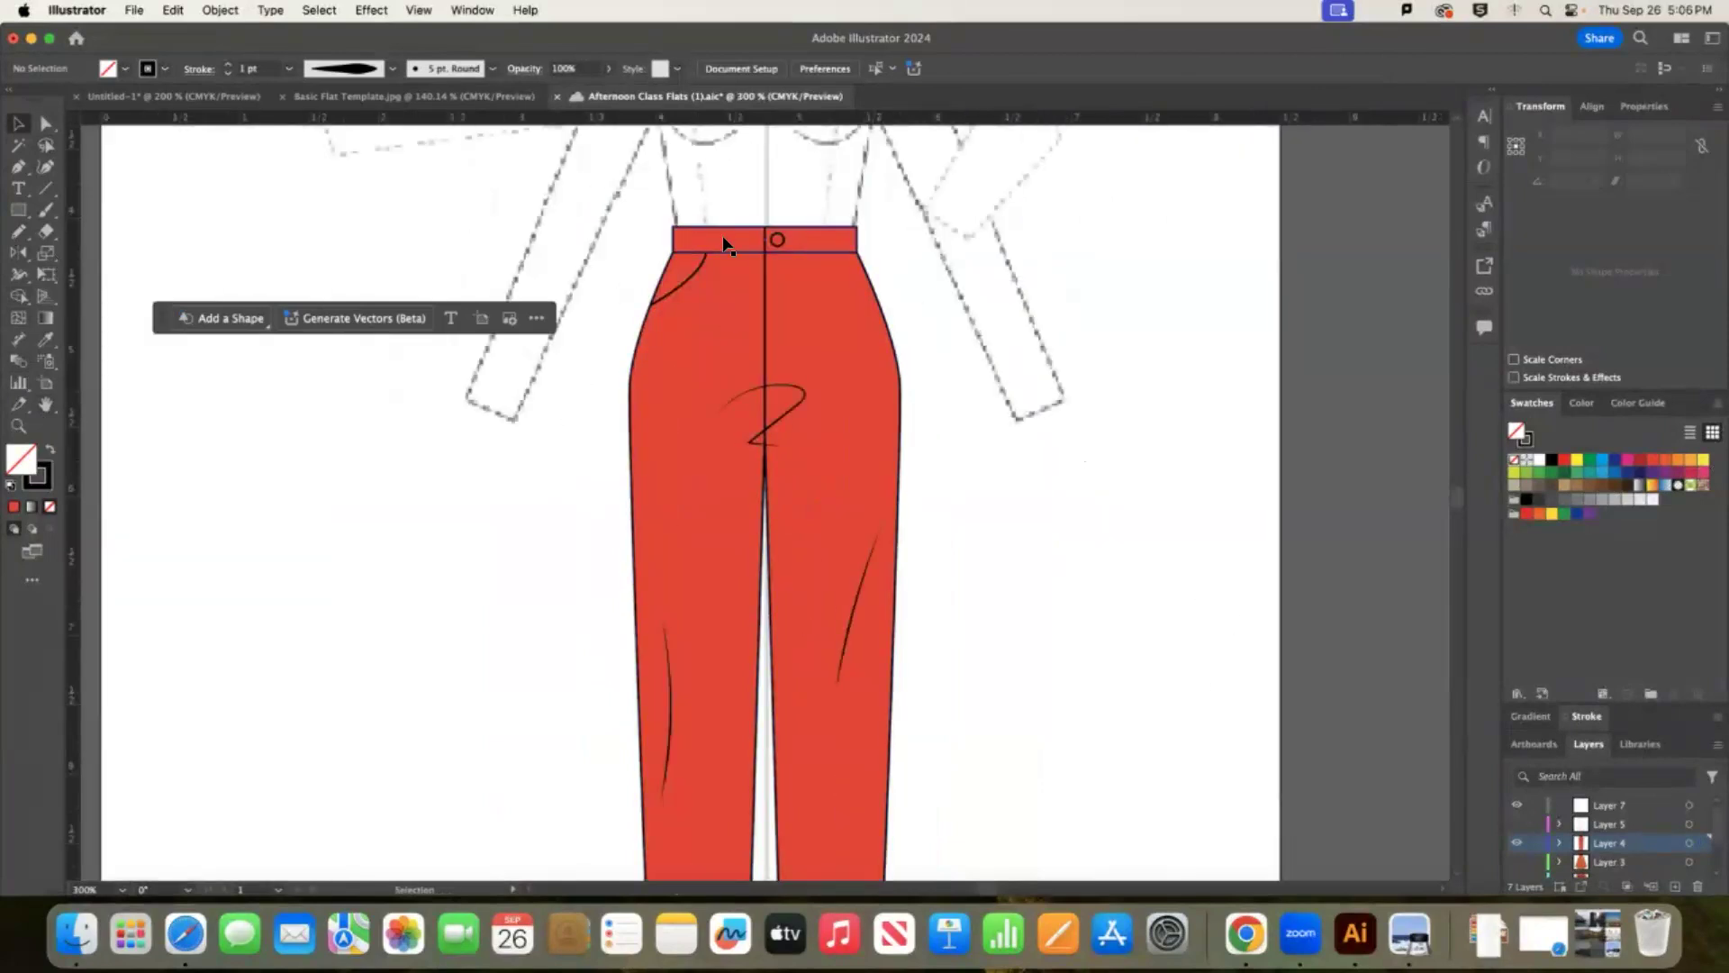
{"action": "left_click", "coordinate": [677, 283]}
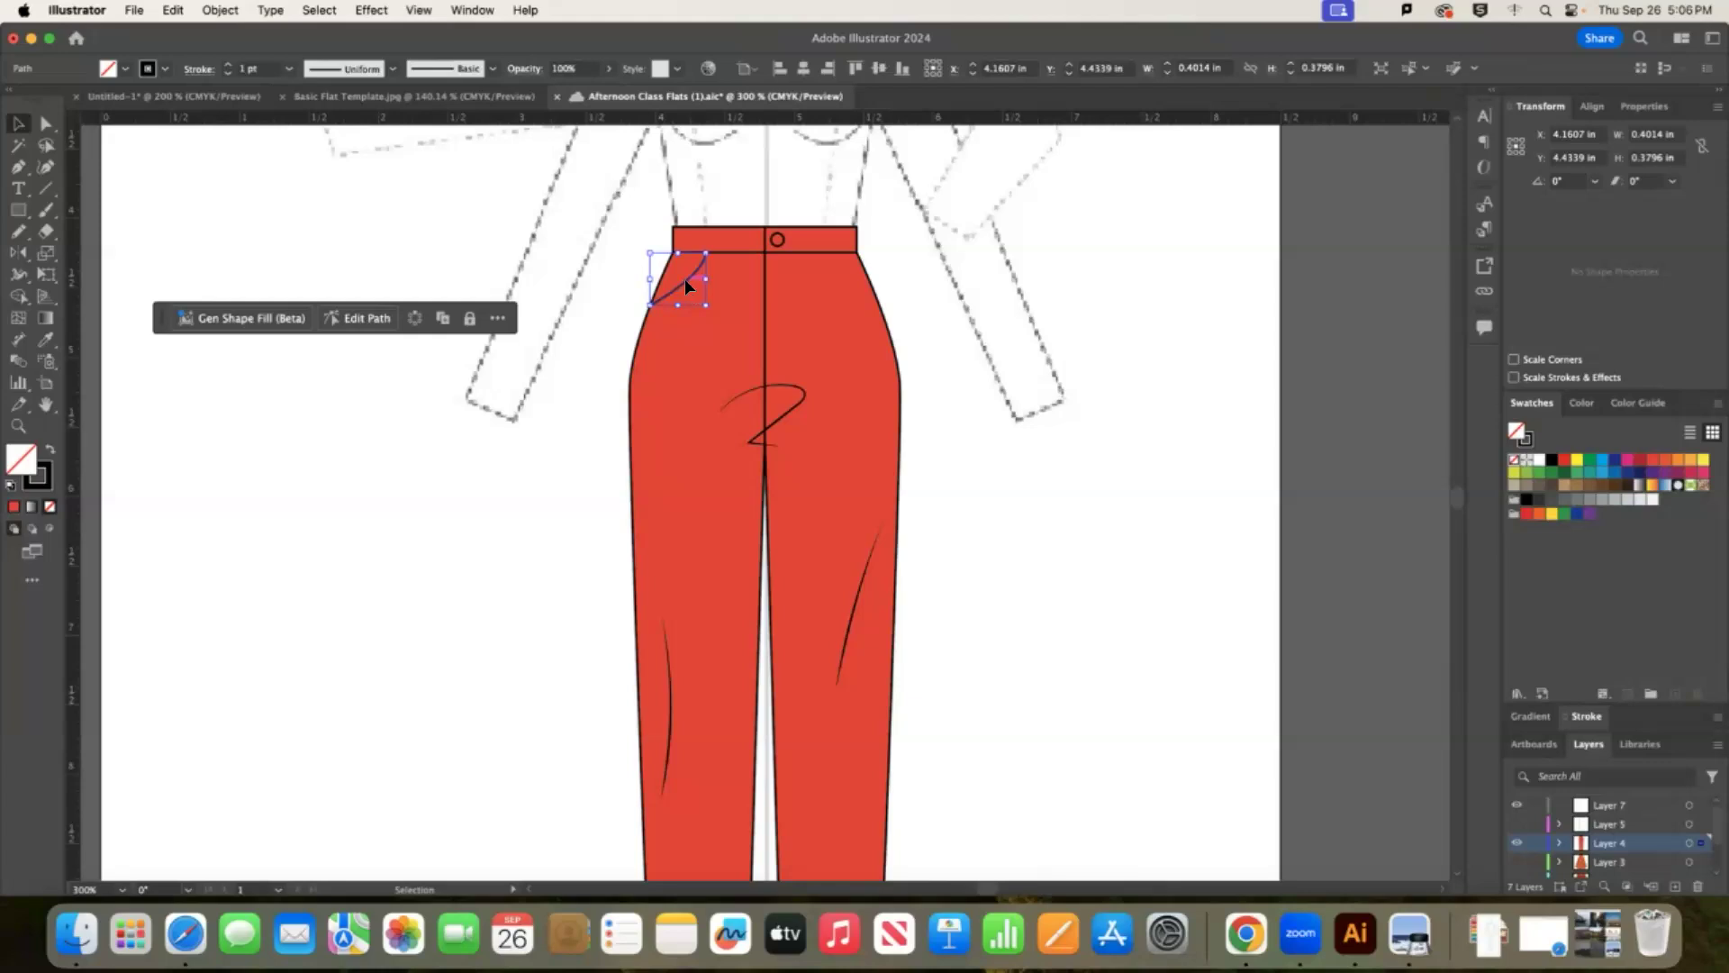
{"action": "left_click_drag", "start_coordinate": [686, 285], "coordinate": [699, 304]}
{"action": "left_click", "coordinate": [1018, 371]}
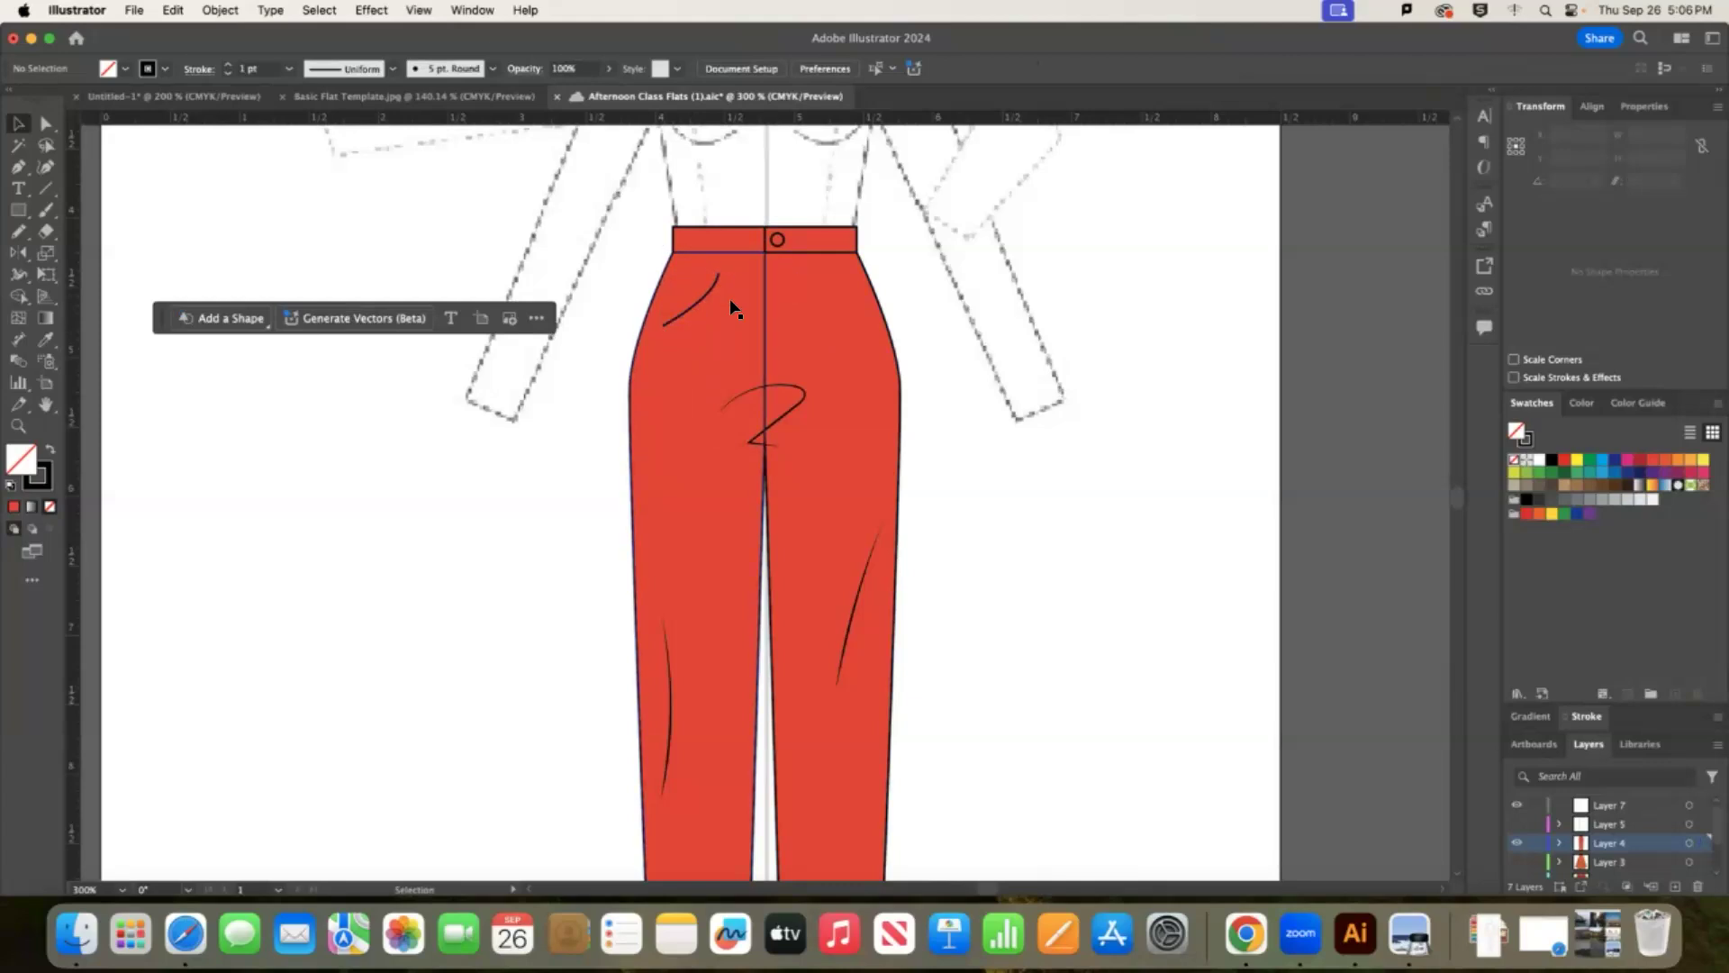
{"action": "left_click_drag", "start_coordinate": [694, 313], "coordinate": [678, 285]}
{"action": "left_click", "coordinate": [628, 322]}
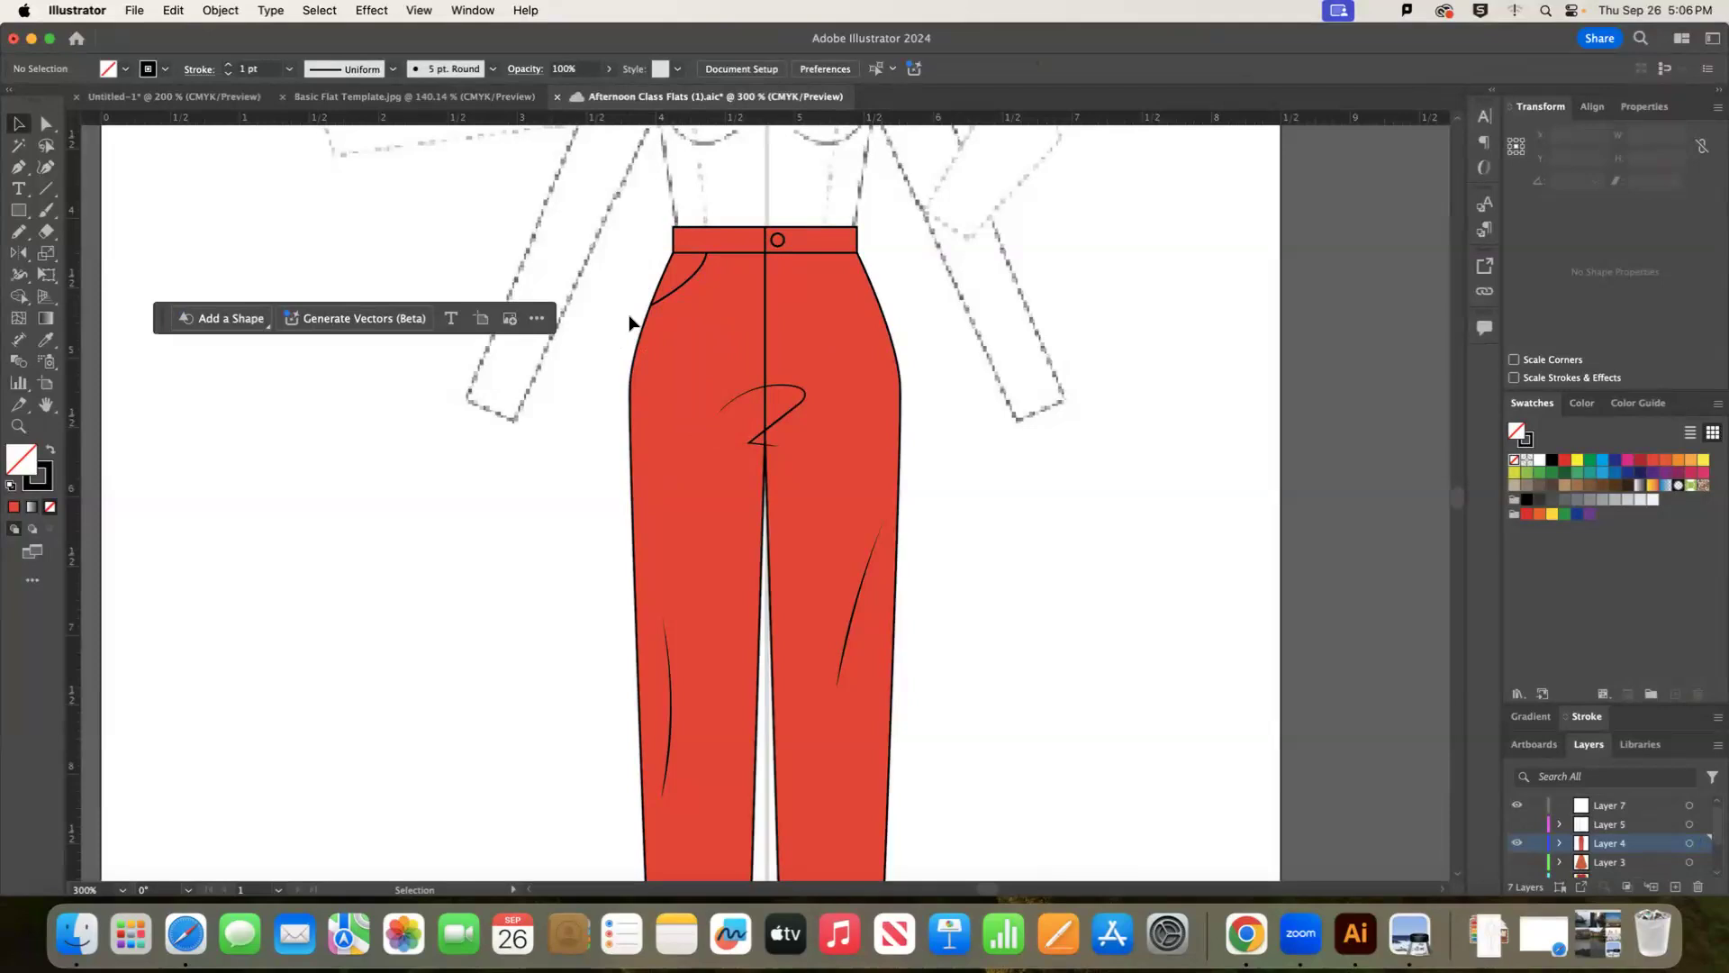
Duplicate the pocket curve slightly inward and give the copy a dashed stroke with 2 pt dash, 2 pt gap and round caps.
{"action": "left_click", "coordinate": [691, 285]}
{"action": "left_click", "coordinate": [691, 287]}
{"action": "left_click_drag", "start_coordinate": [694, 282], "coordinate": [700, 286]}
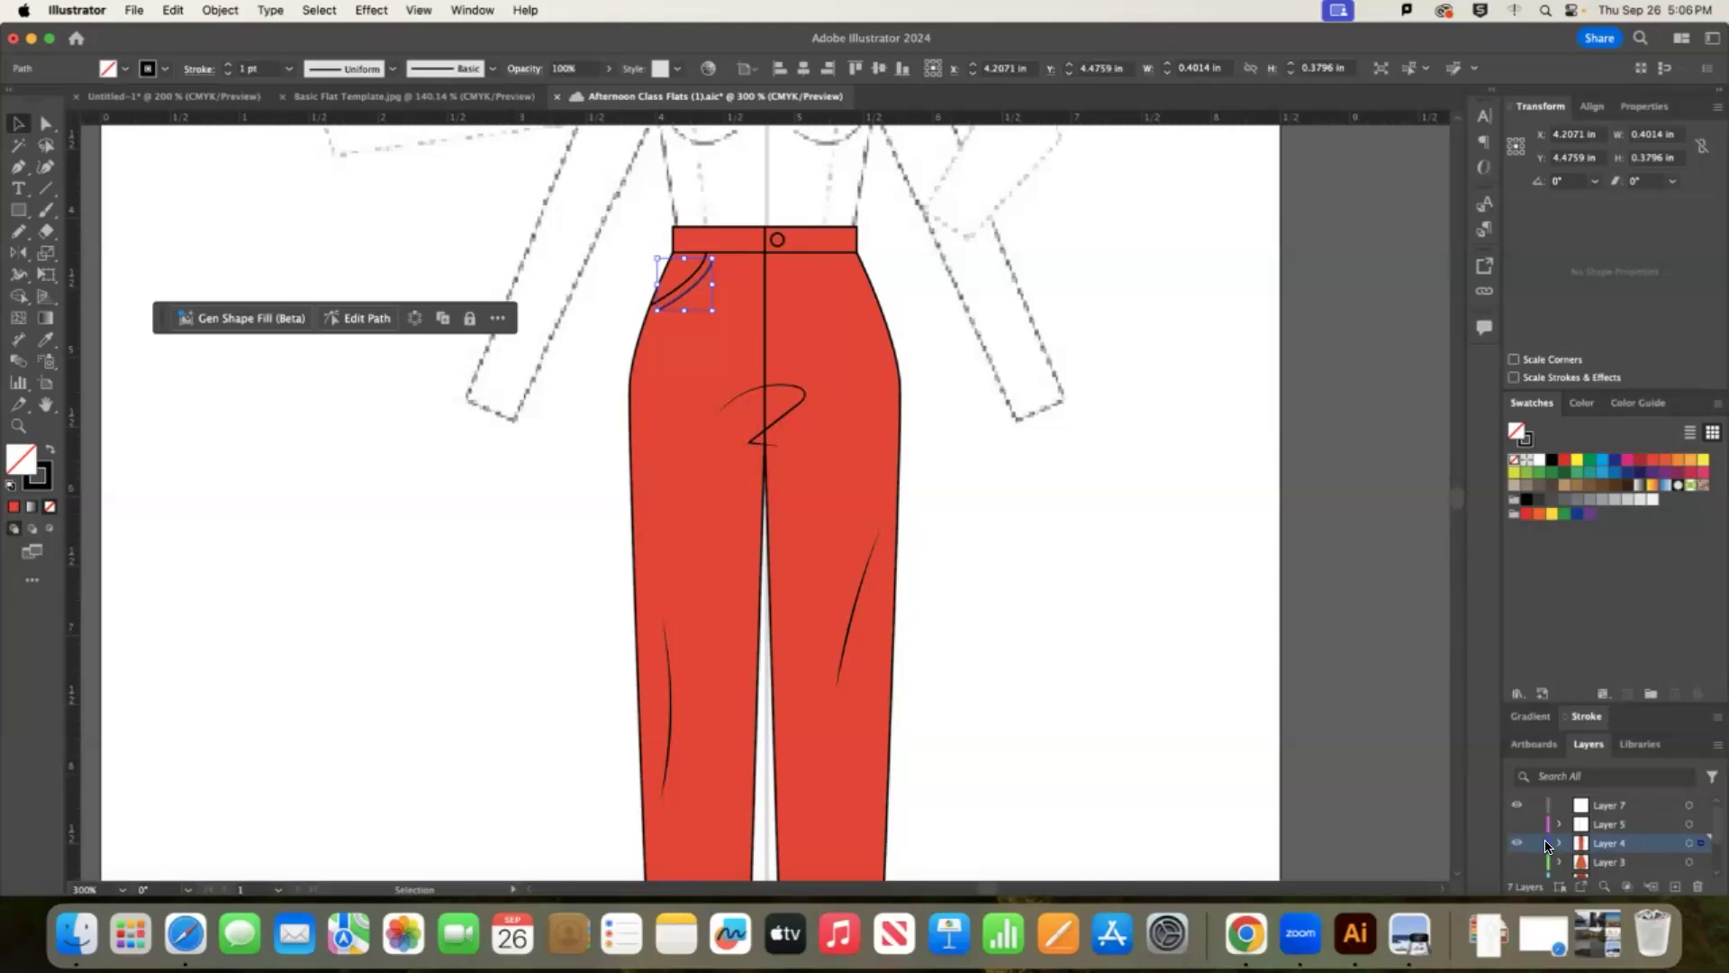
{"action": "left_click", "coordinate": [1587, 716]}
{"action": "left_click", "coordinate": [1515, 700]}
{"action": "left_click", "coordinate": [1598, 619]}
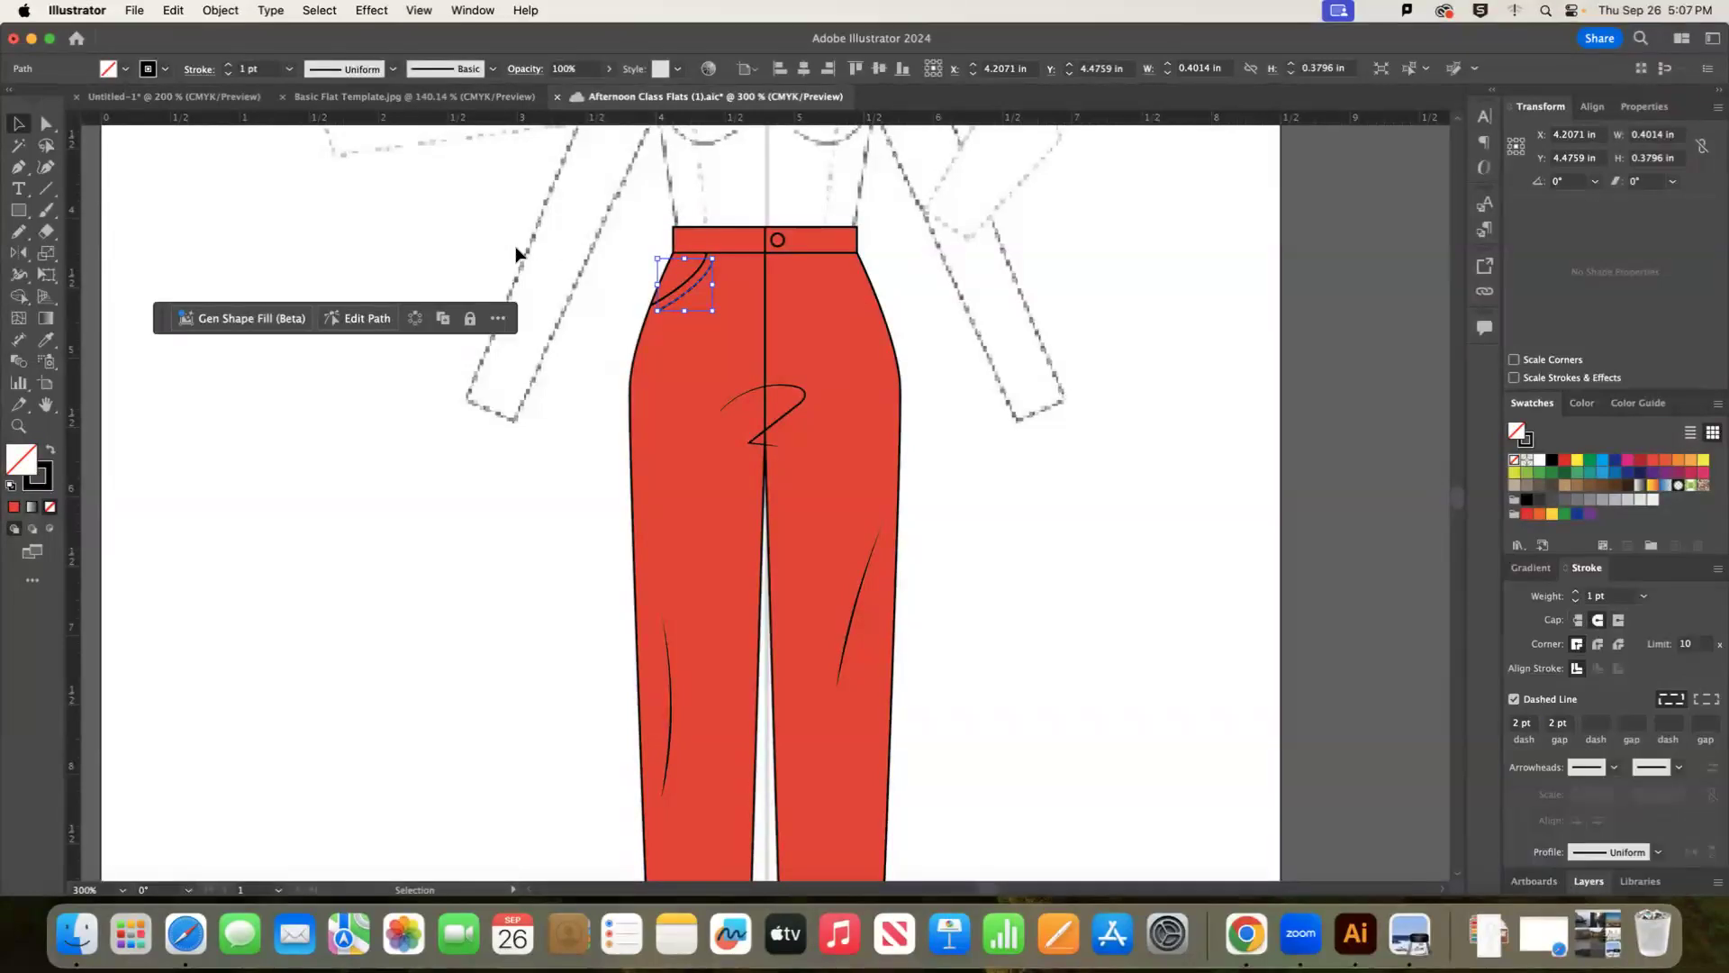
Extend the dashed pocket stitch's upper end to the waistband seam and shift its lower end onto the pants' side edge.
{"action": "left_click", "coordinate": [391, 214]}
{"action": "key", "text": "a"}
{"action": "left_click", "coordinate": [713, 258]}
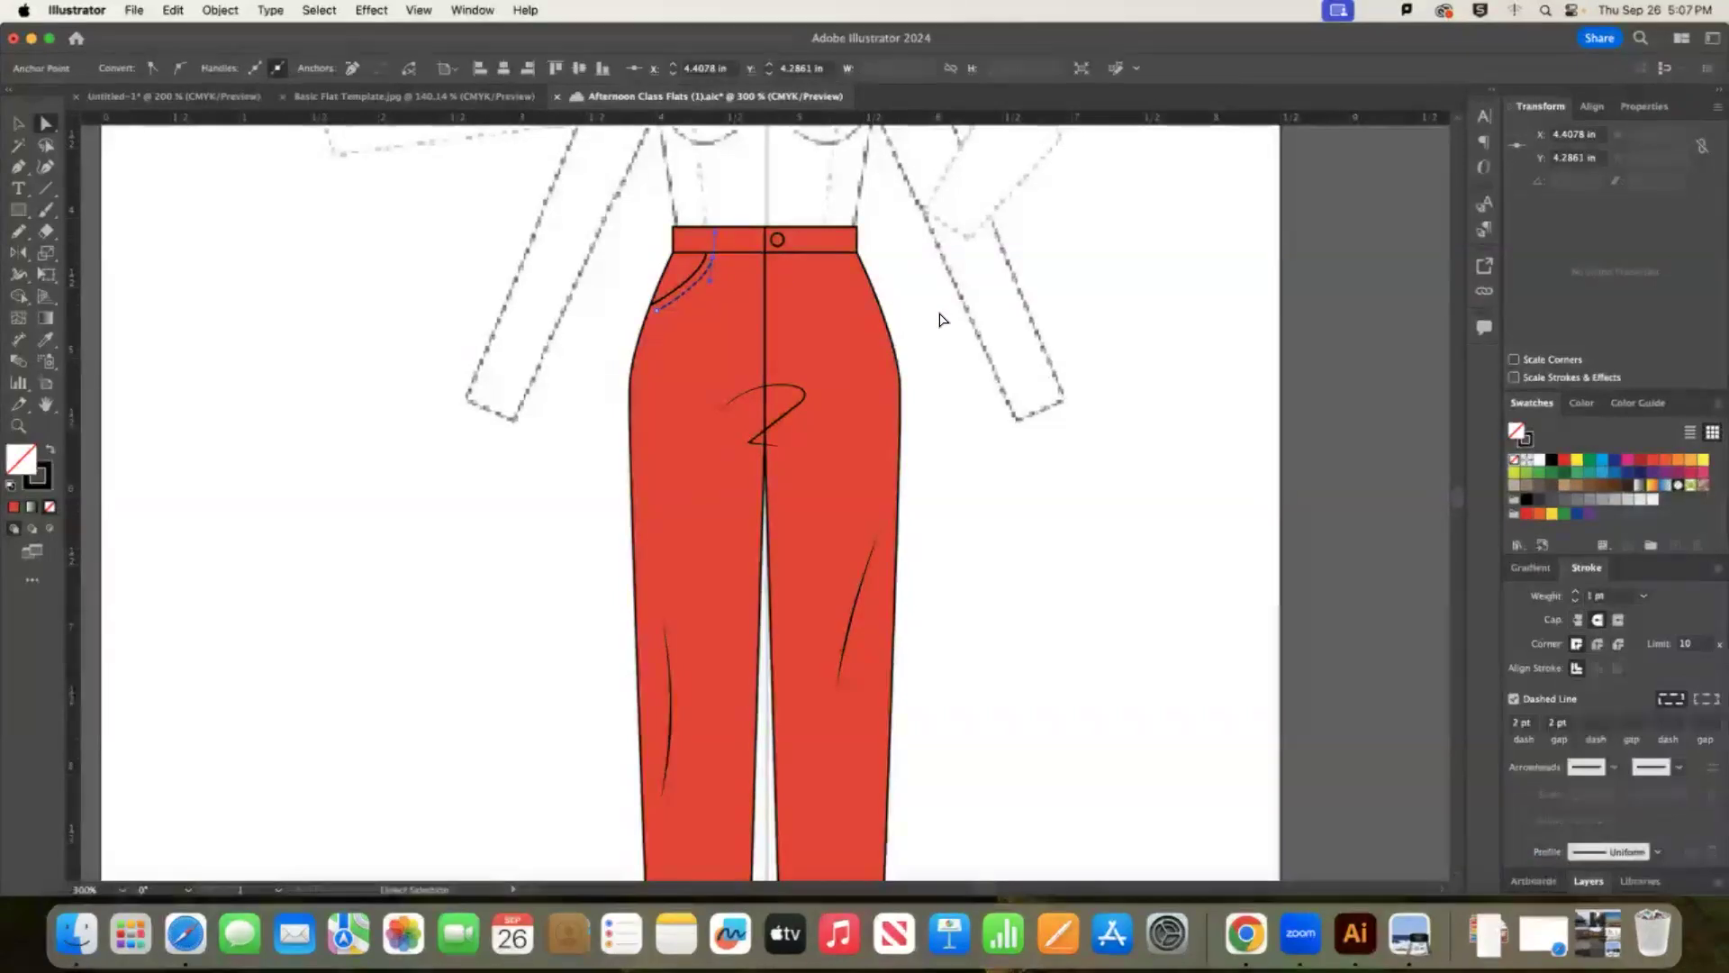
{"action": "left_click_drag", "start_coordinate": [713, 258], "coordinate": [712, 253]}
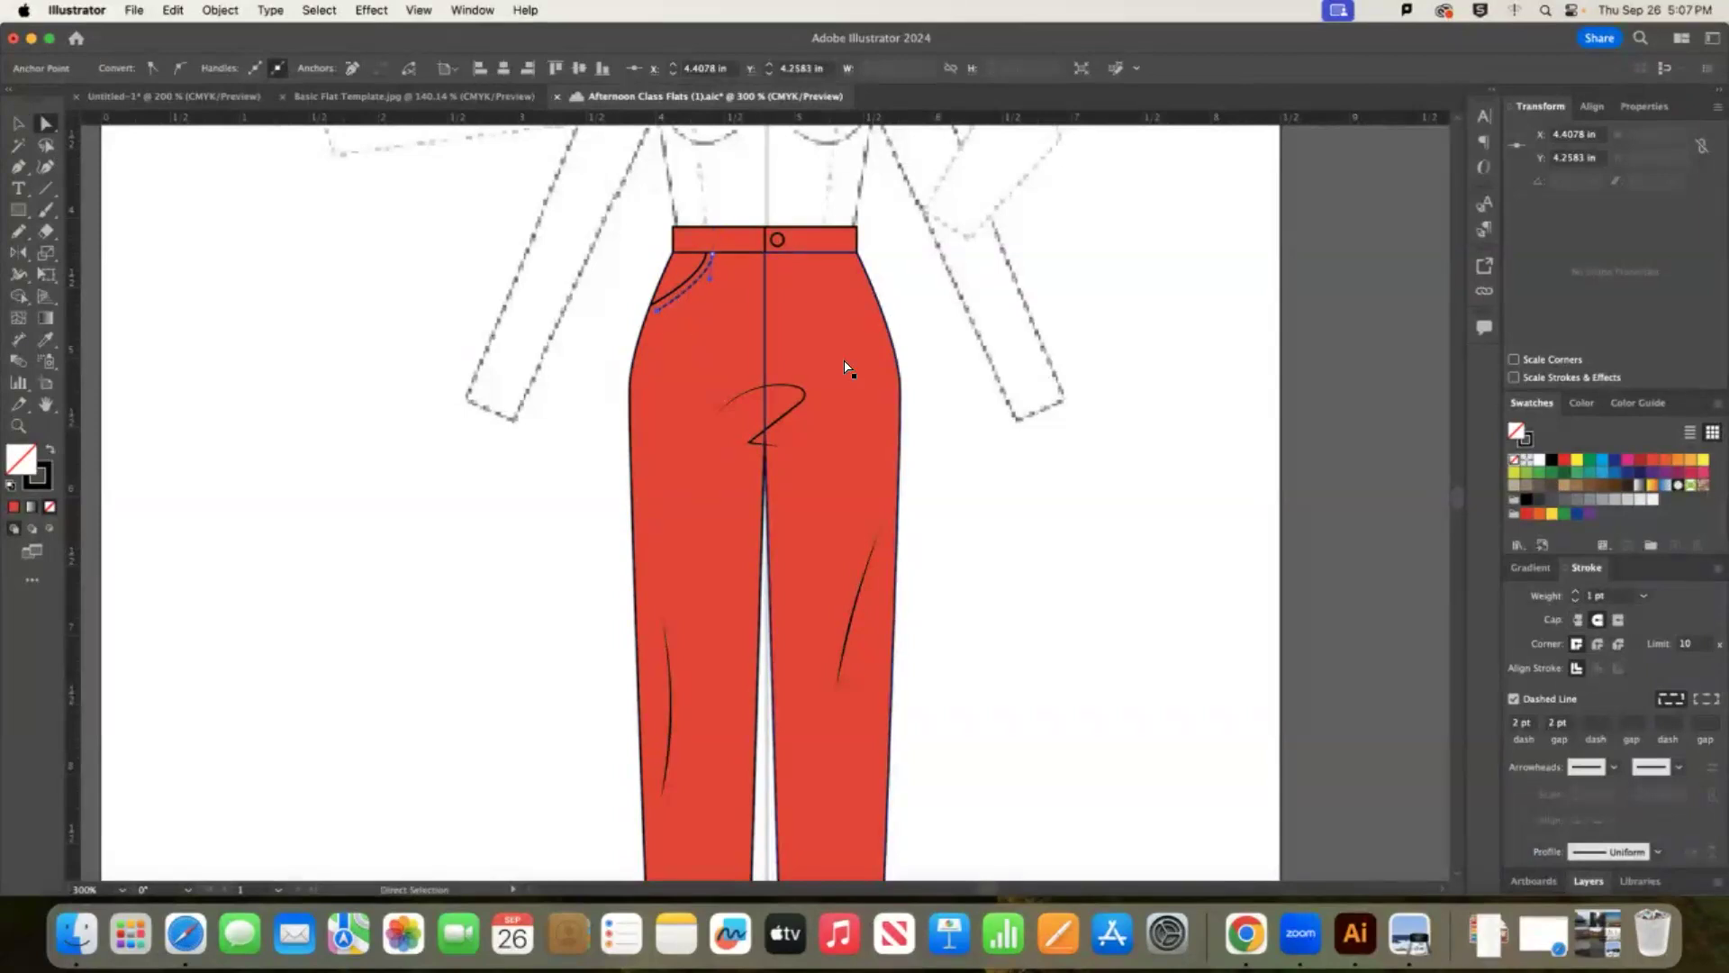
{"action": "key", "text": "Left"}
{"action": "key", "text": "Left"}
{"action": "key", "text": "Left"}
{"action": "key", "text": "Left"}
{"action": "key", "text": "Left"}
{"action": "left_click", "coordinate": [957, 371]}
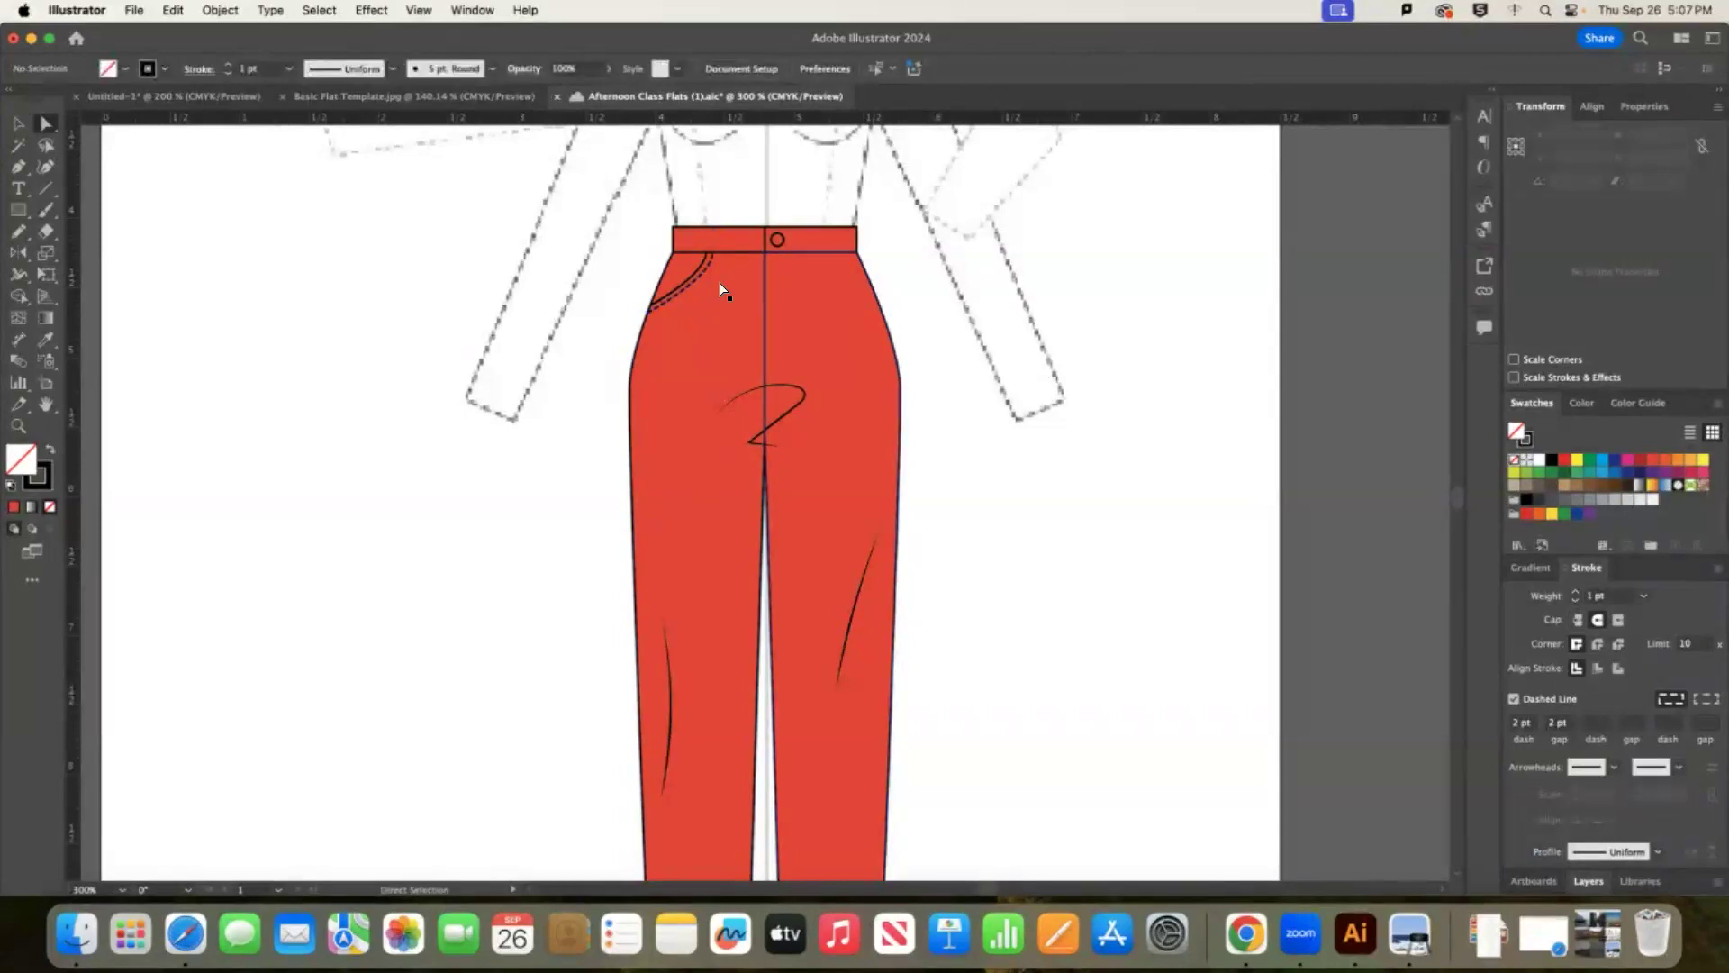
Switch to the Untitled-1 document, make Layer 2 visible and unlock it.
{"action": "left_click", "coordinate": [20, 124]}
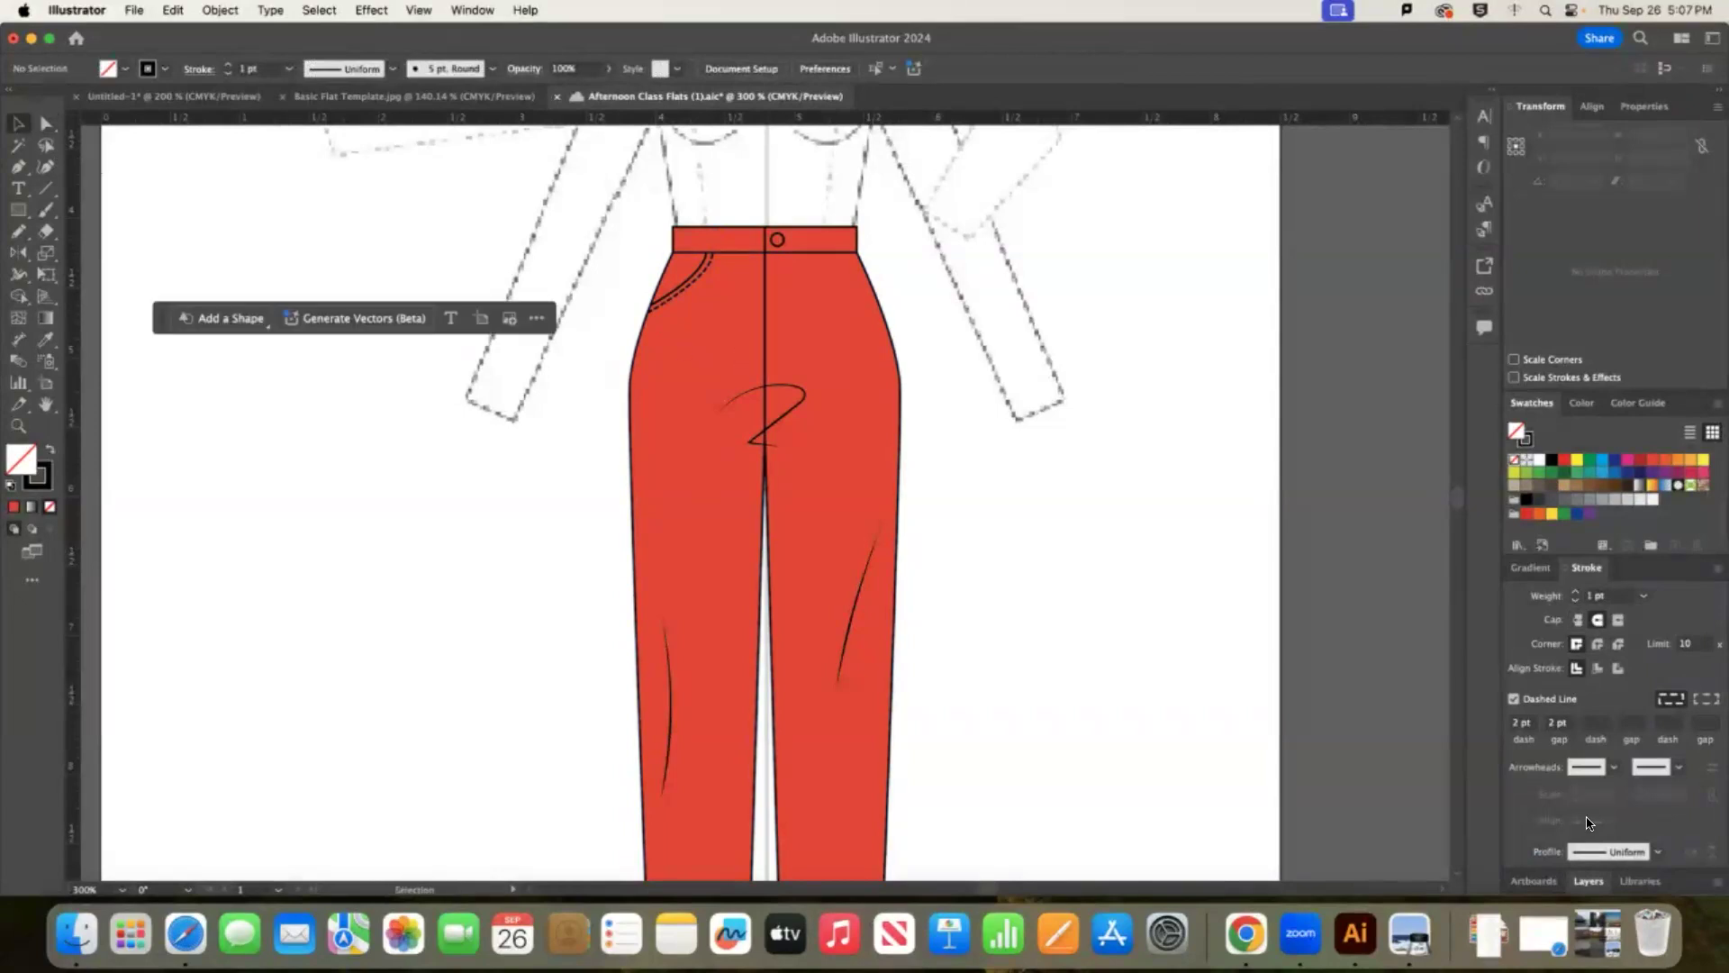
{"action": "left_click", "coordinate": [1636, 882]}
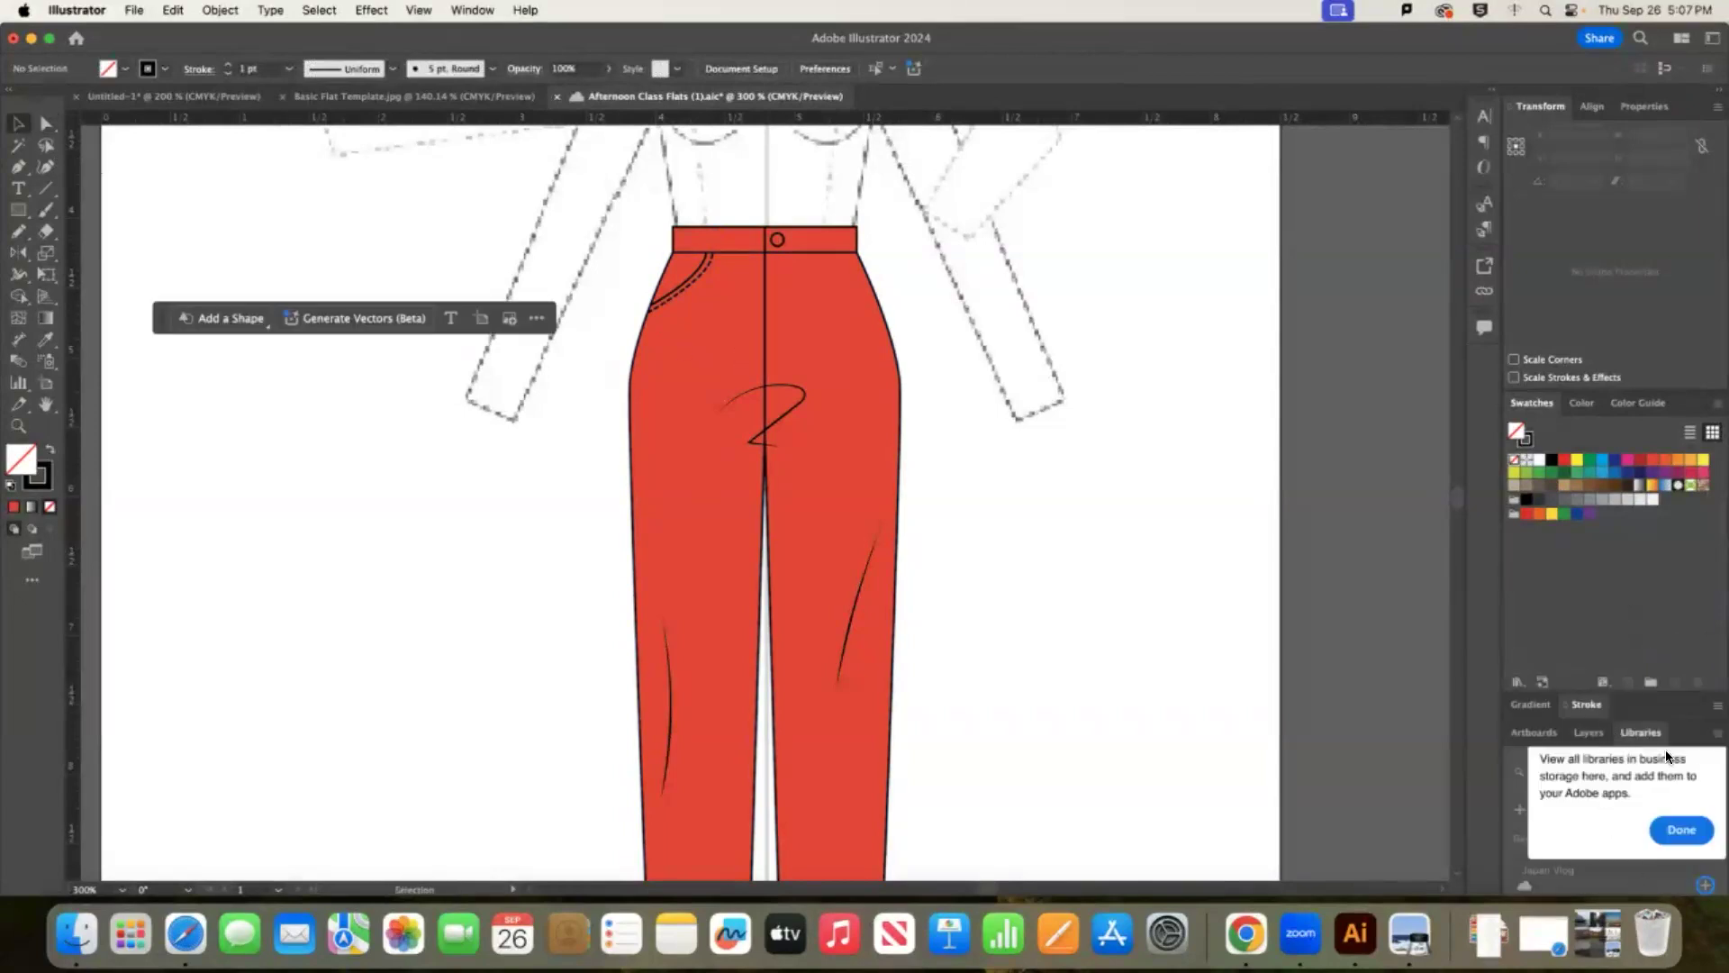
{"action": "left_click", "coordinate": [1589, 732]}
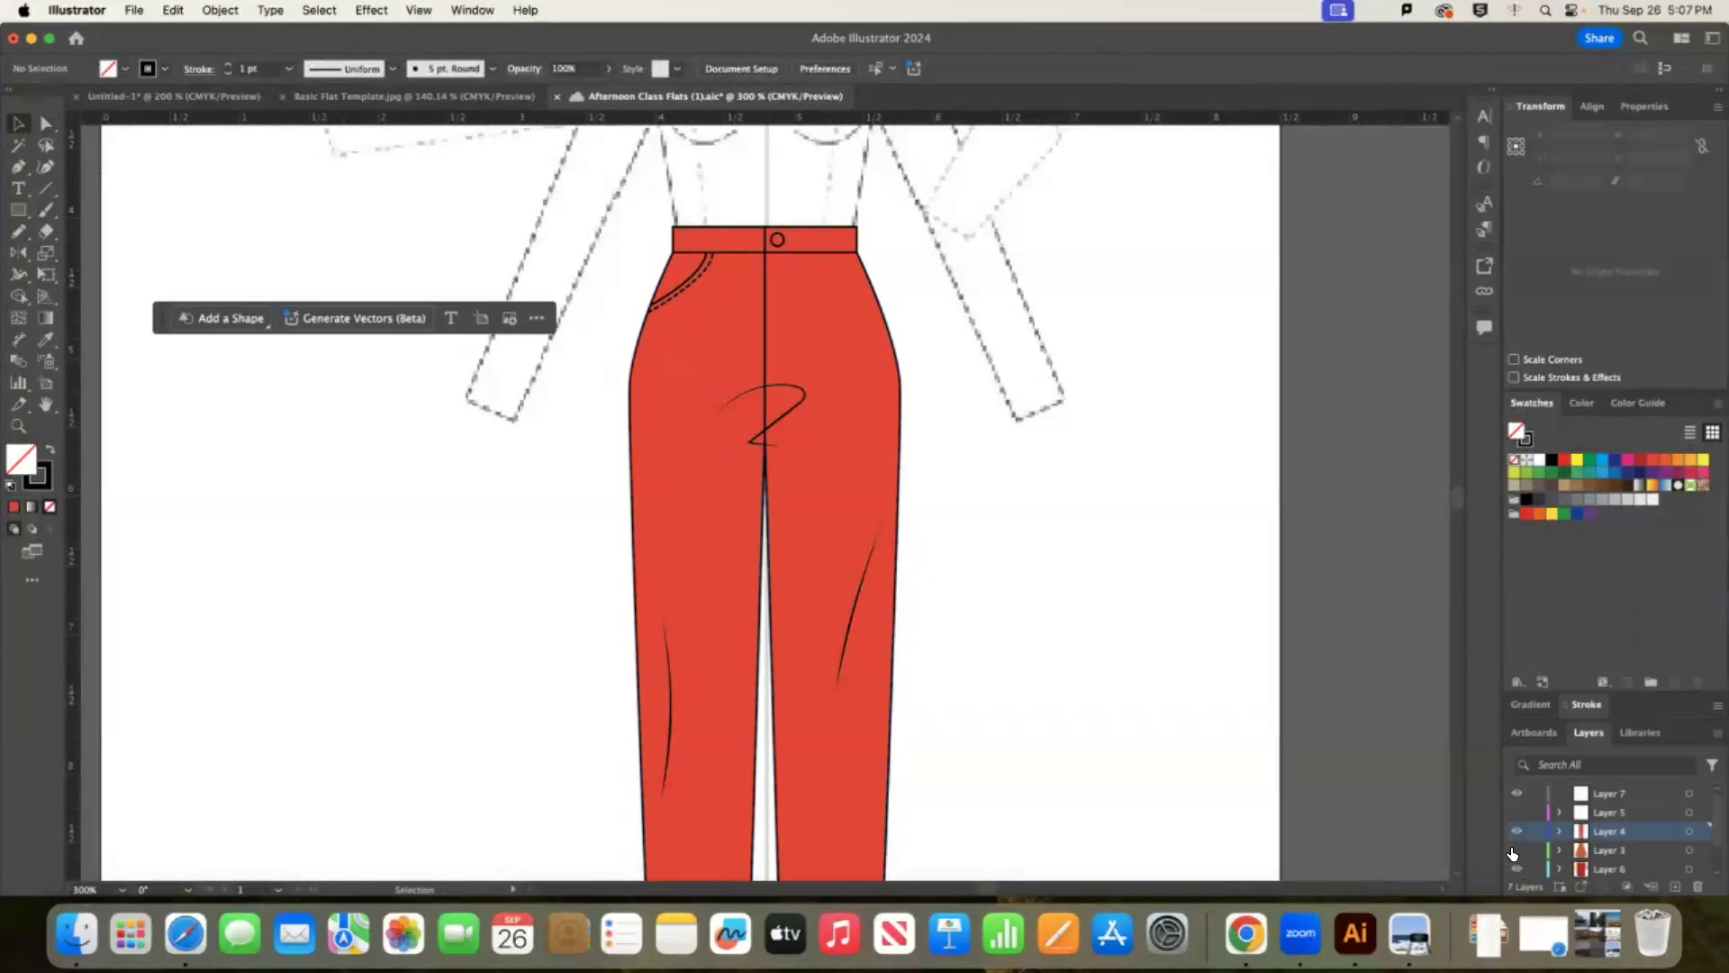
{"action": "key", "text": "super+minus"}
{"action": "key", "text": "super+minus"}
{"action": "key", "text": "super+minus"}
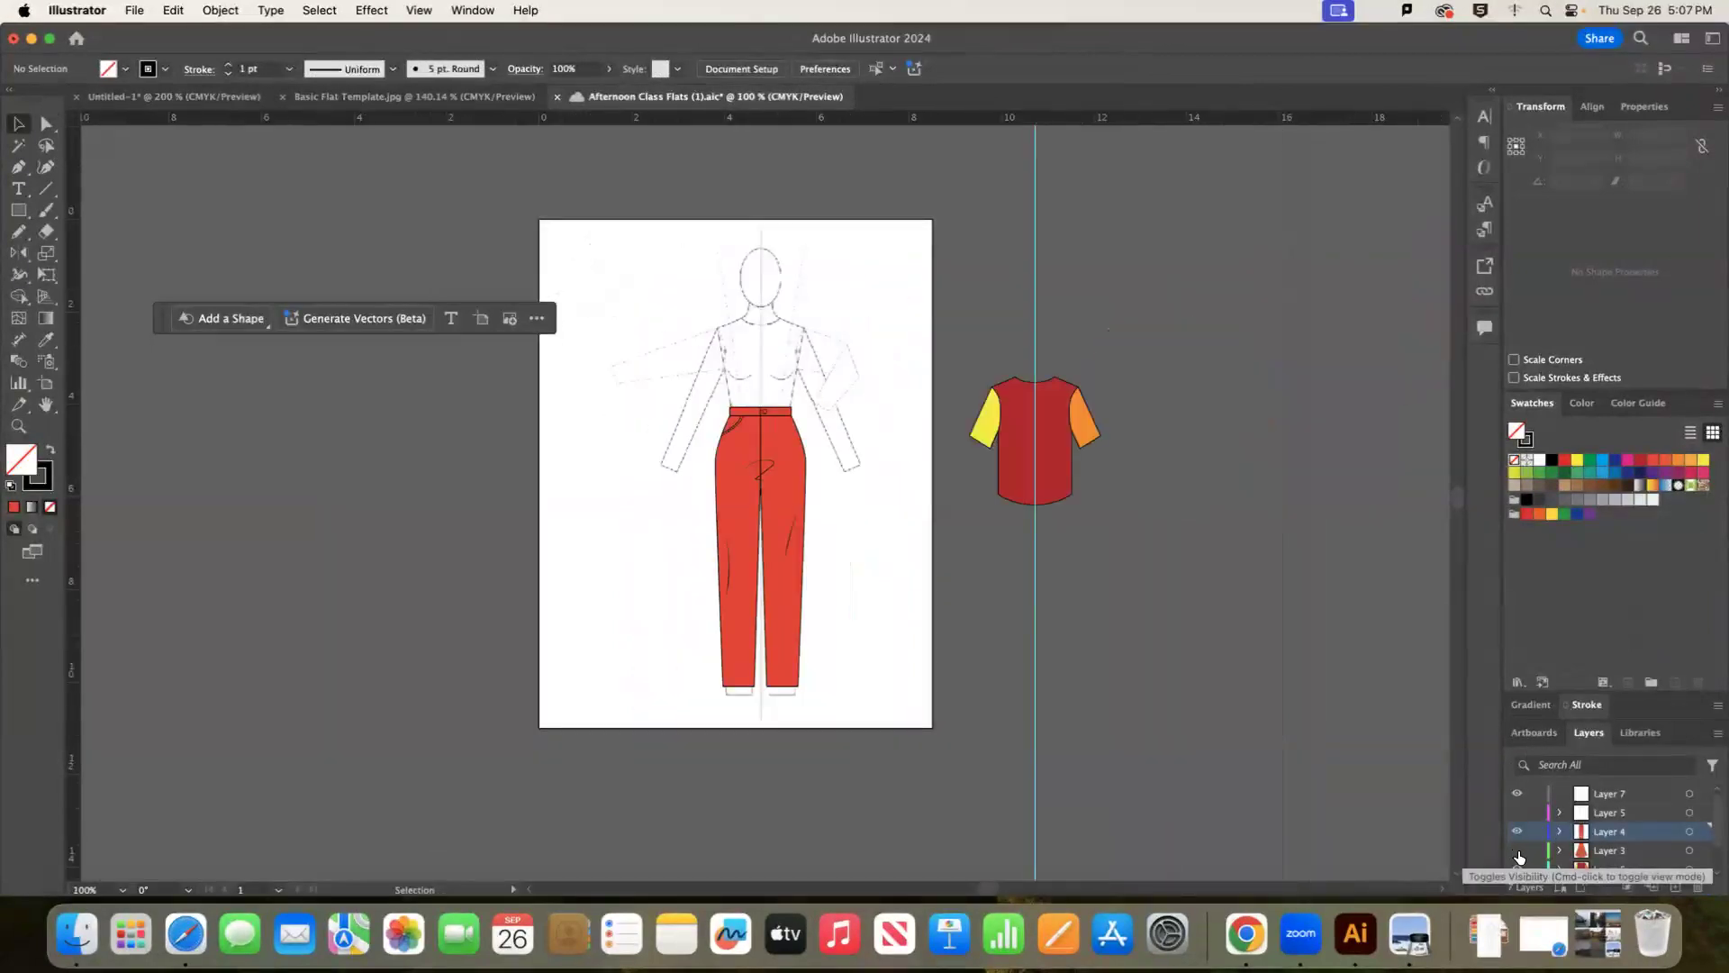
{"action": "left_click", "coordinate": [406, 97]}
{"action": "left_click", "coordinate": [171, 96]}
{"action": "left_click", "coordinate": [1516, 812]}
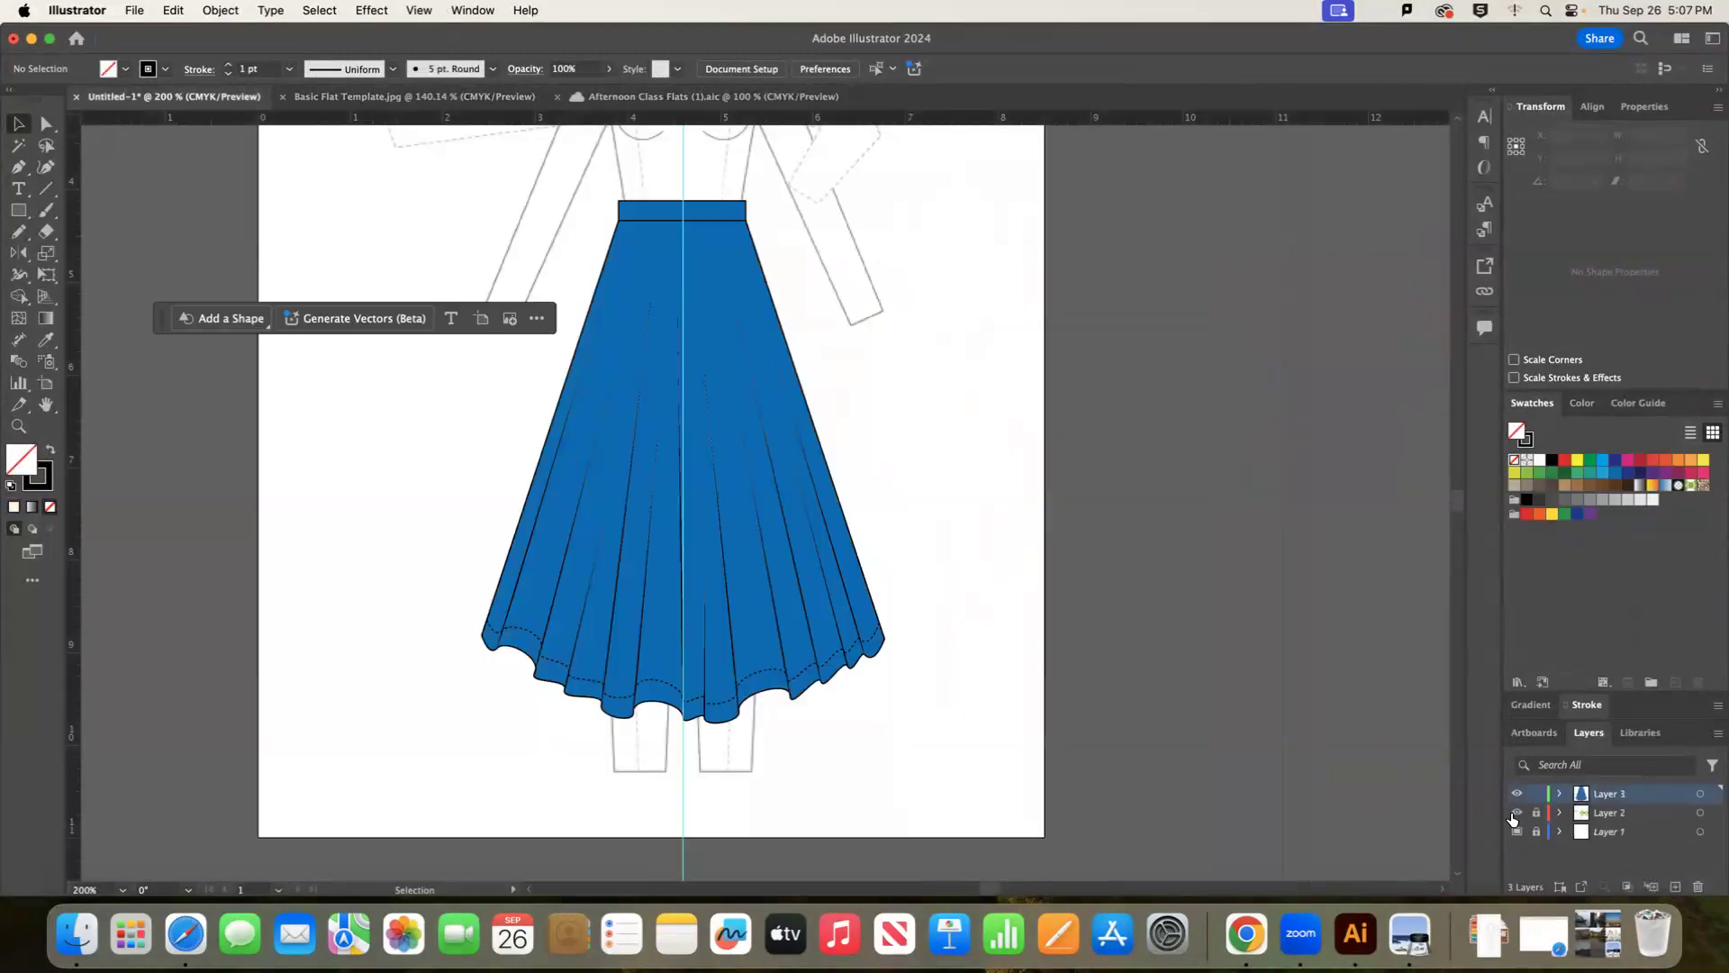
{"action": "scroll", "coordinate": [950, 468], "scroll_direction": "down", "scroll_amount": 2}
{"action": "scroll", "coordinate": [949, 469], "scroll_direction": "up", "scroll_amount": 8}
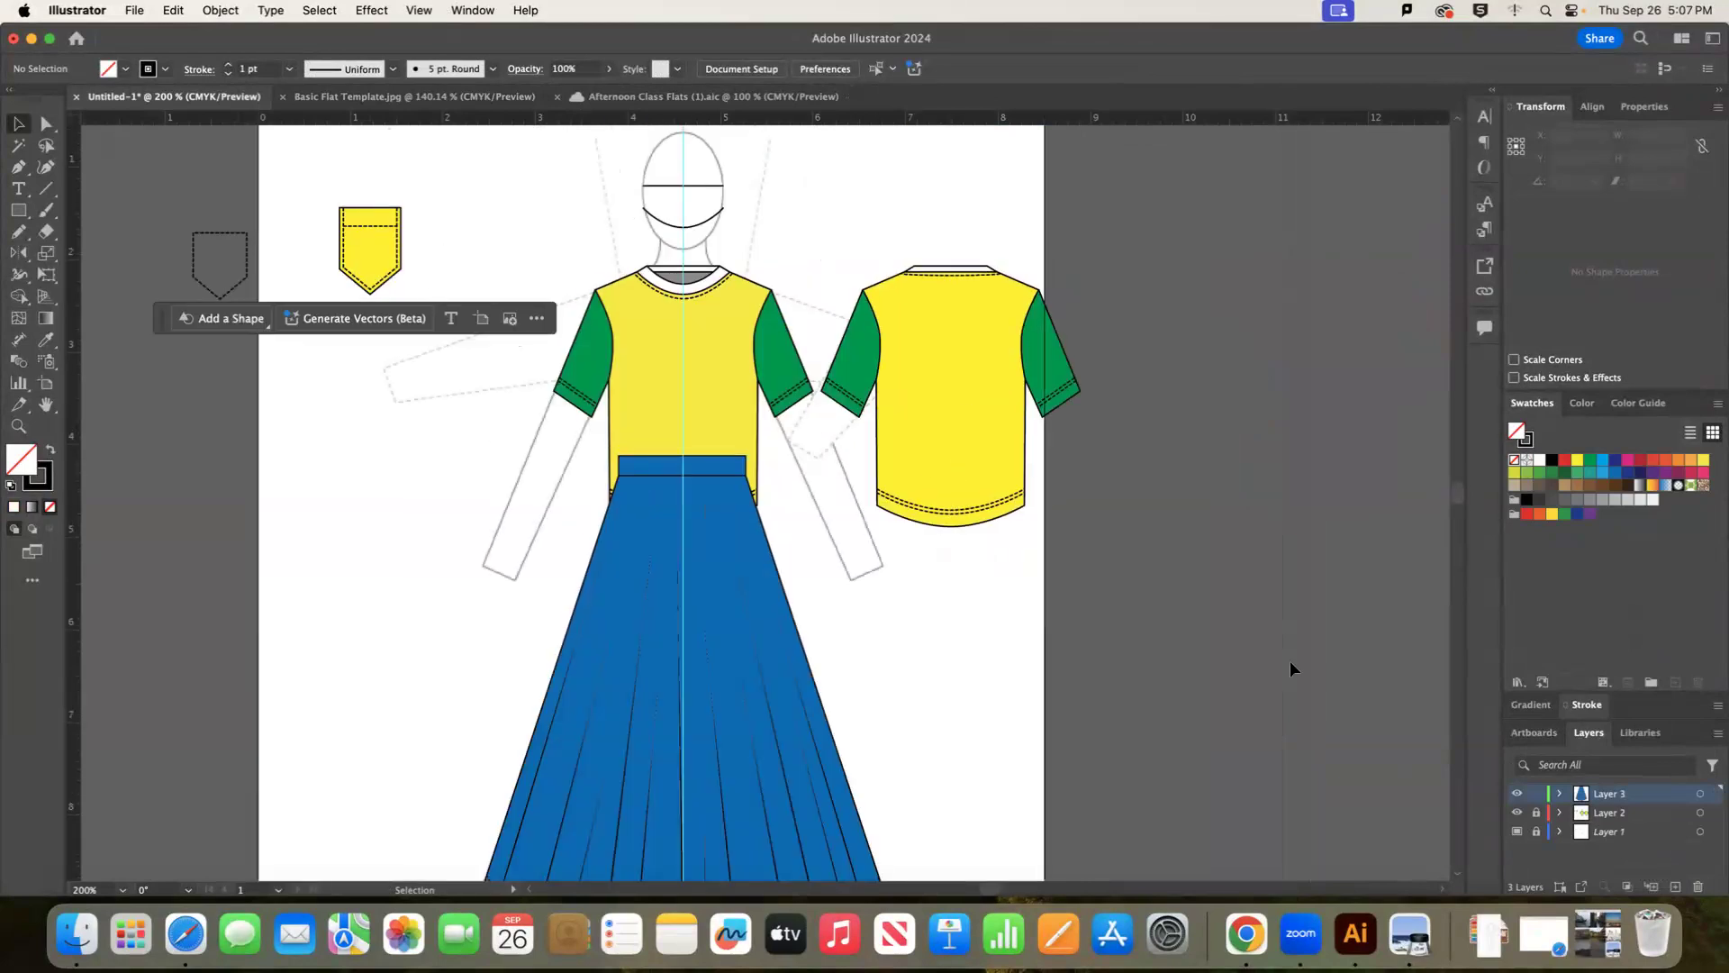
{"action": "left_click", "coordinate": [1537, 829]}
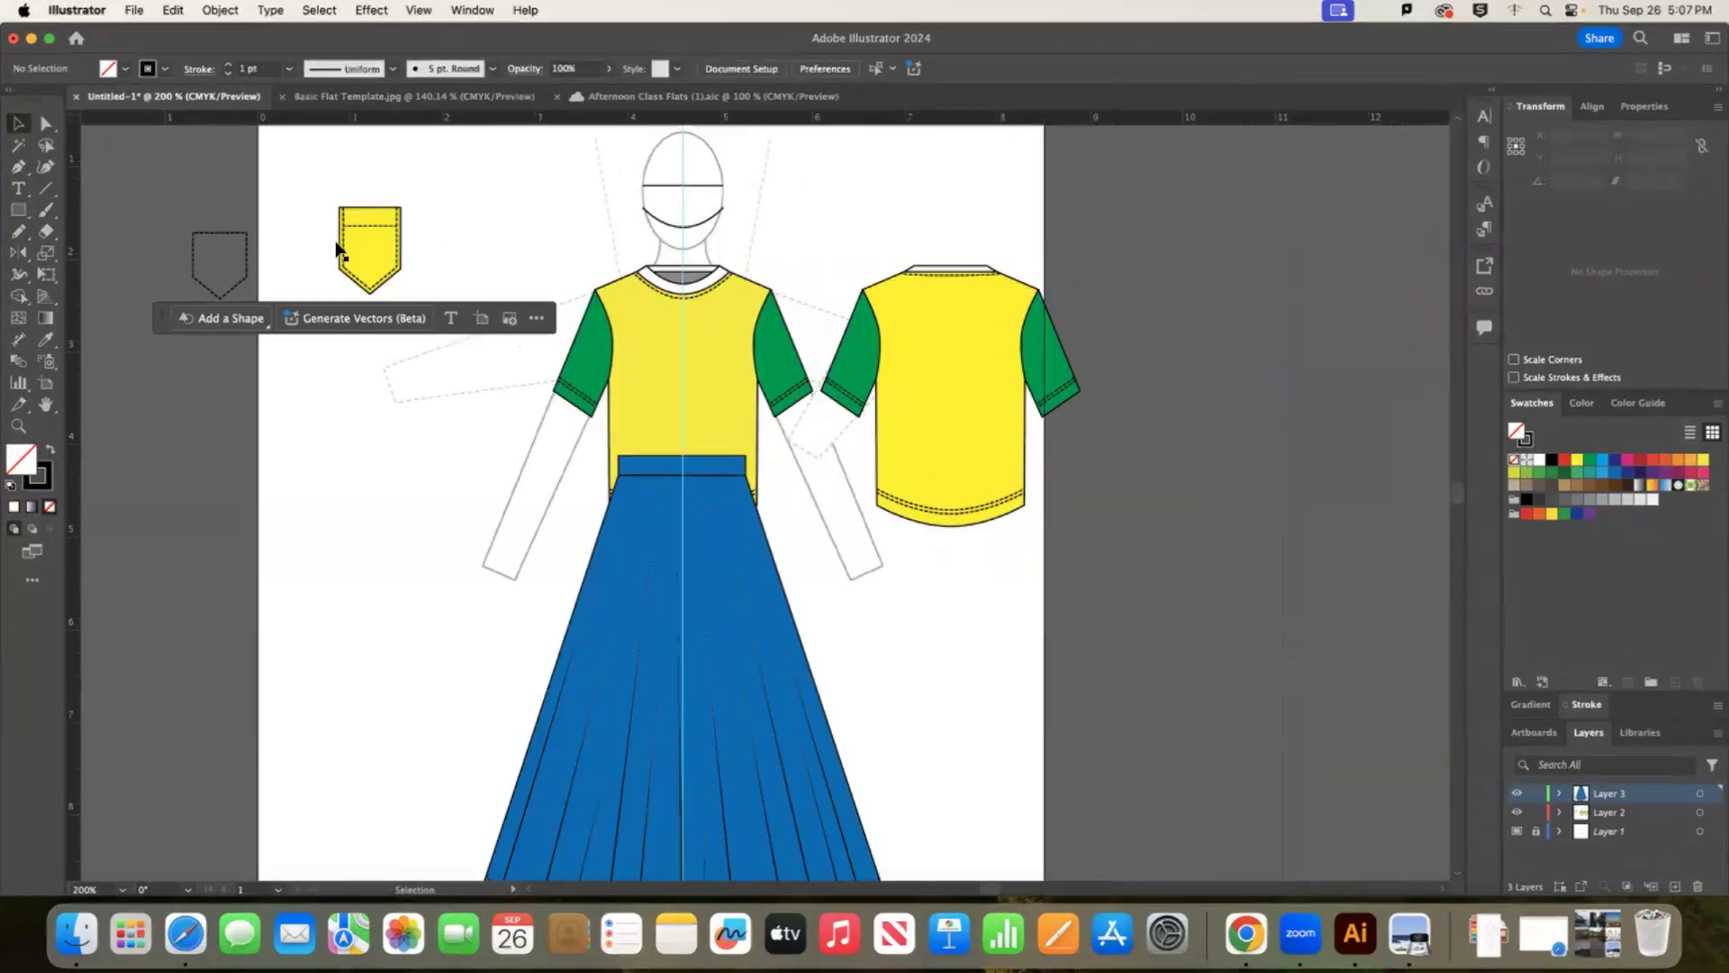
Copy the yellow patch pocket into Afternoon Class Flats (1).aic with Layer 4 shown and Layer 6 hidden, placing it beside the figure's raised arm.
{"action": "left_click", "coordinate": [378, 270]}
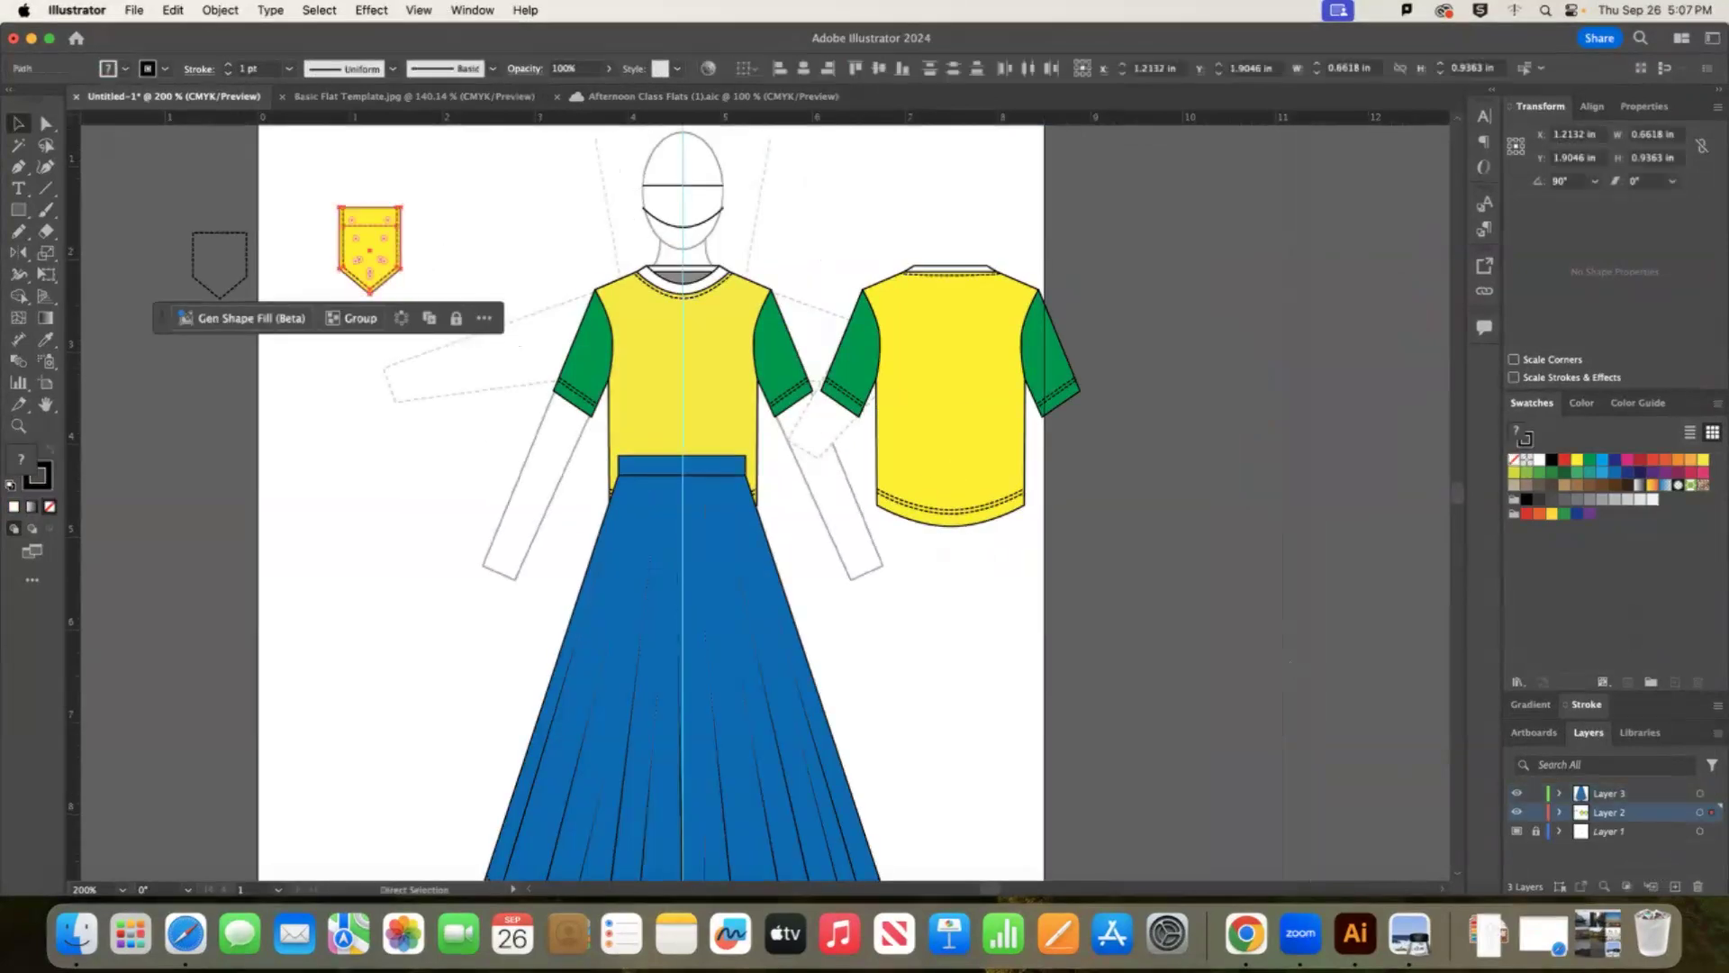
{"action": "left_click", "coordinate": [1262, 766]}
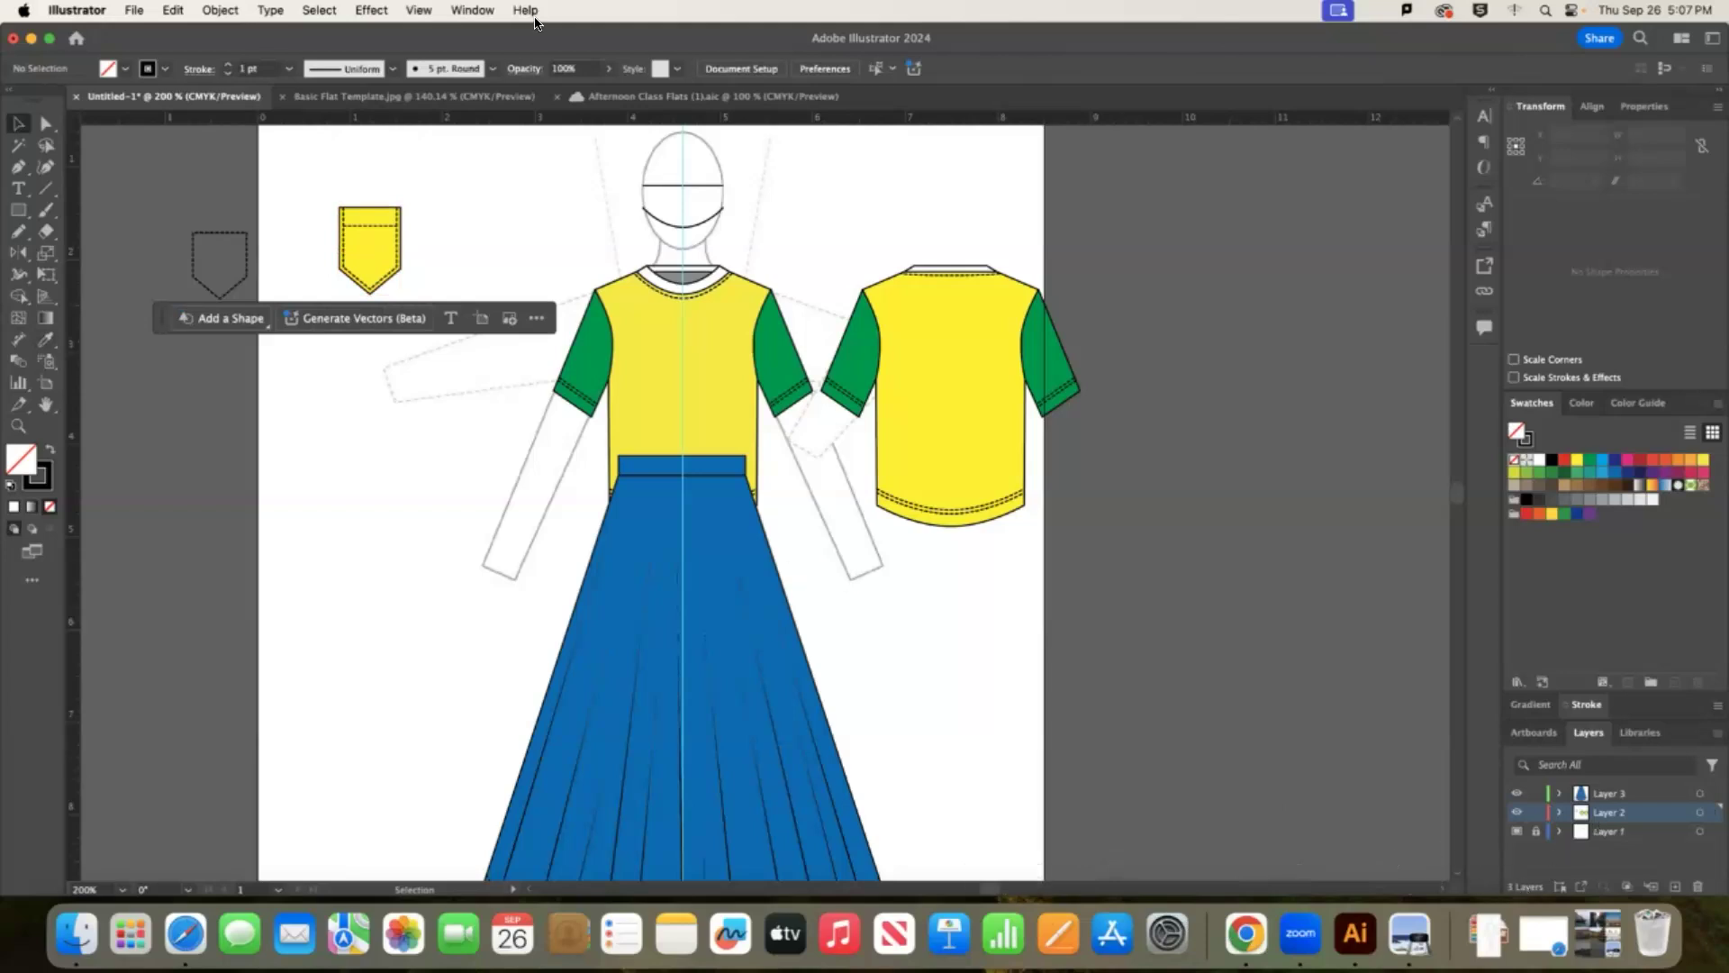
{"action": "left_click", "coordinate": [636, 97]}
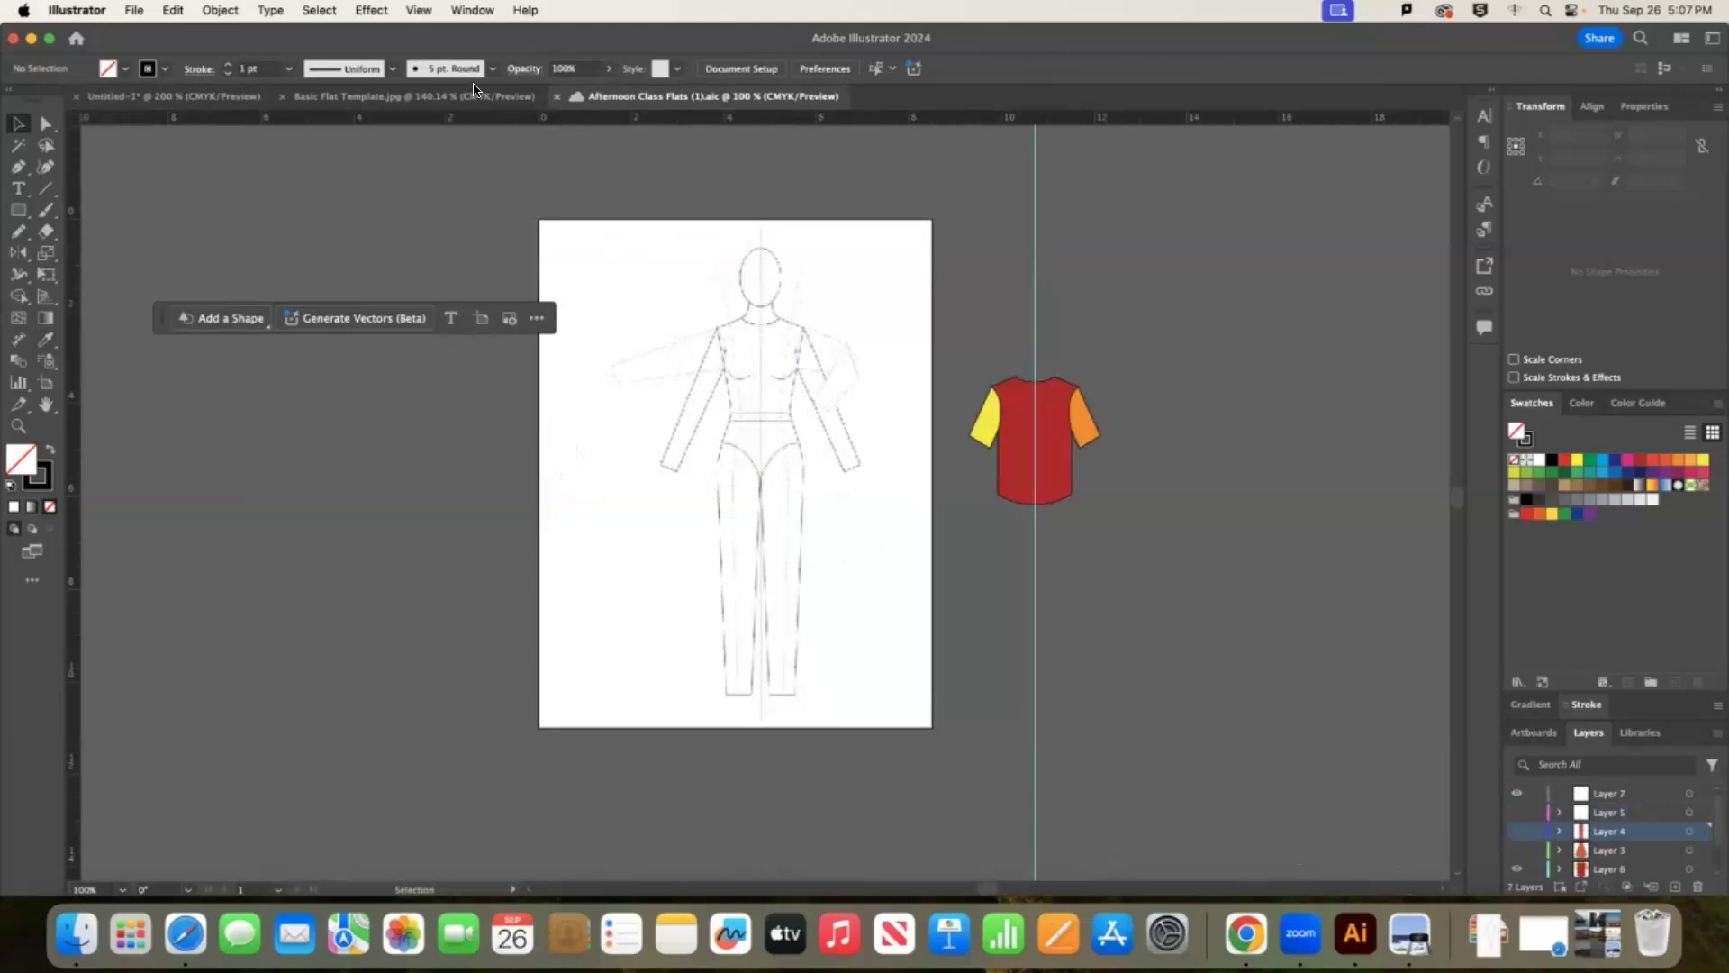
{"action": "left_click", "coordinate": [1518, 831]}
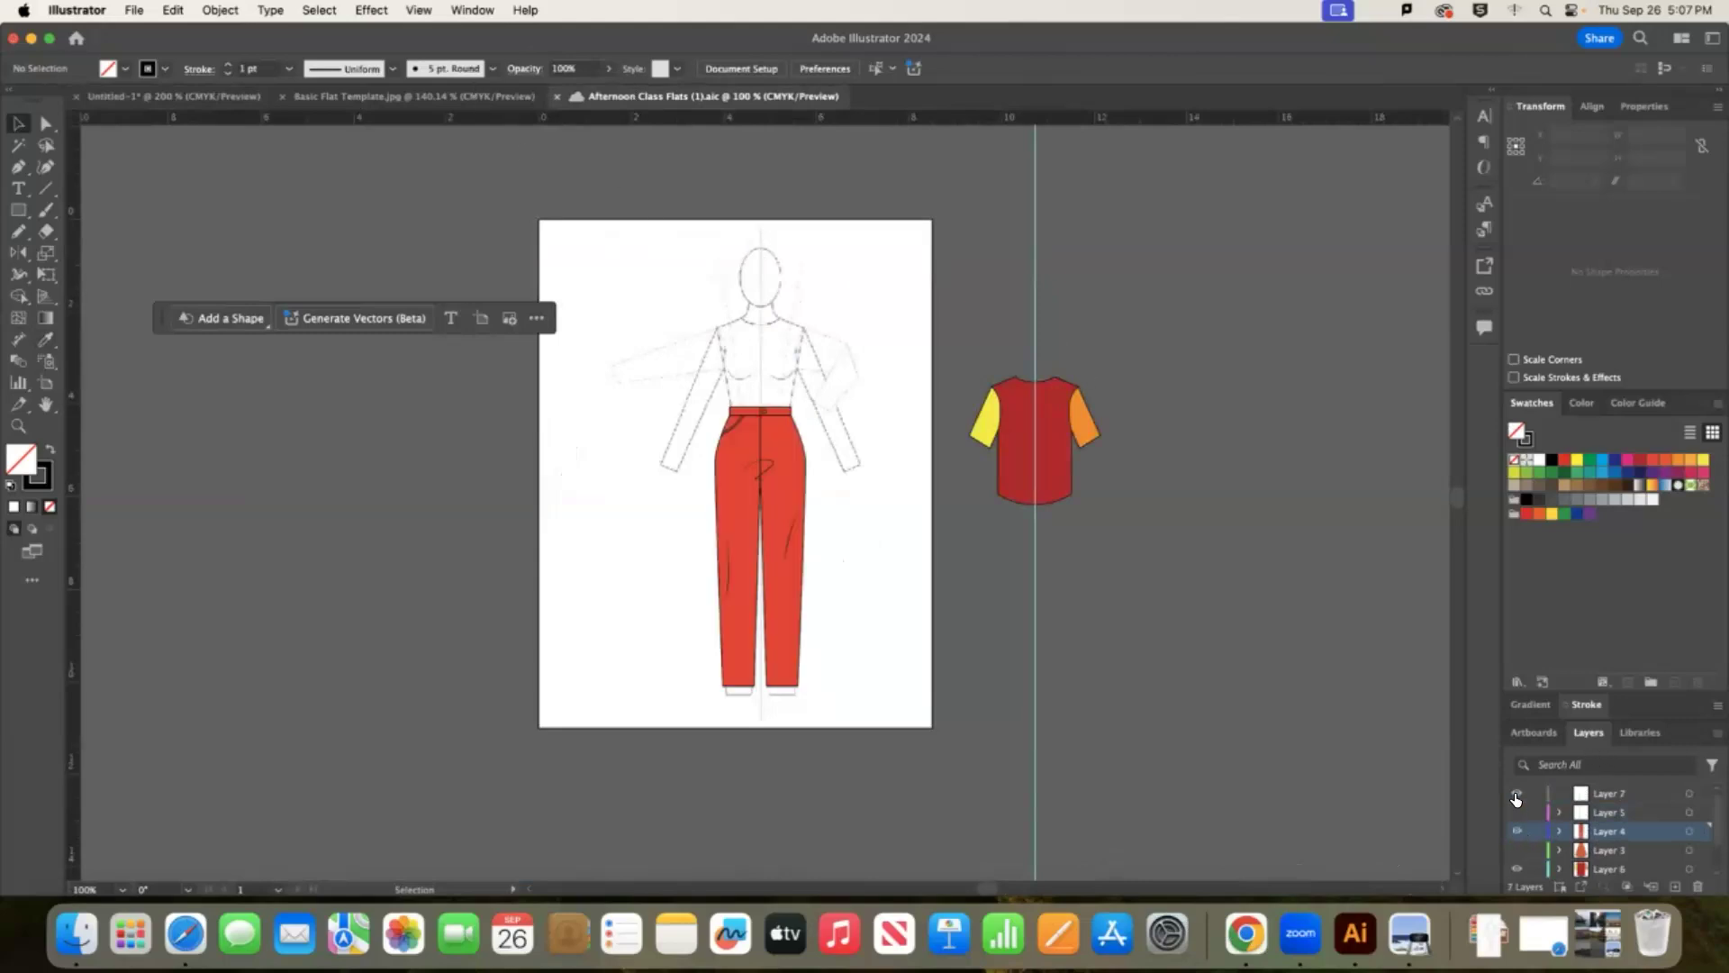
{"action": "left_click", "coordinate": [1518, 868]}
{"action": "key", "text": "super+v"}
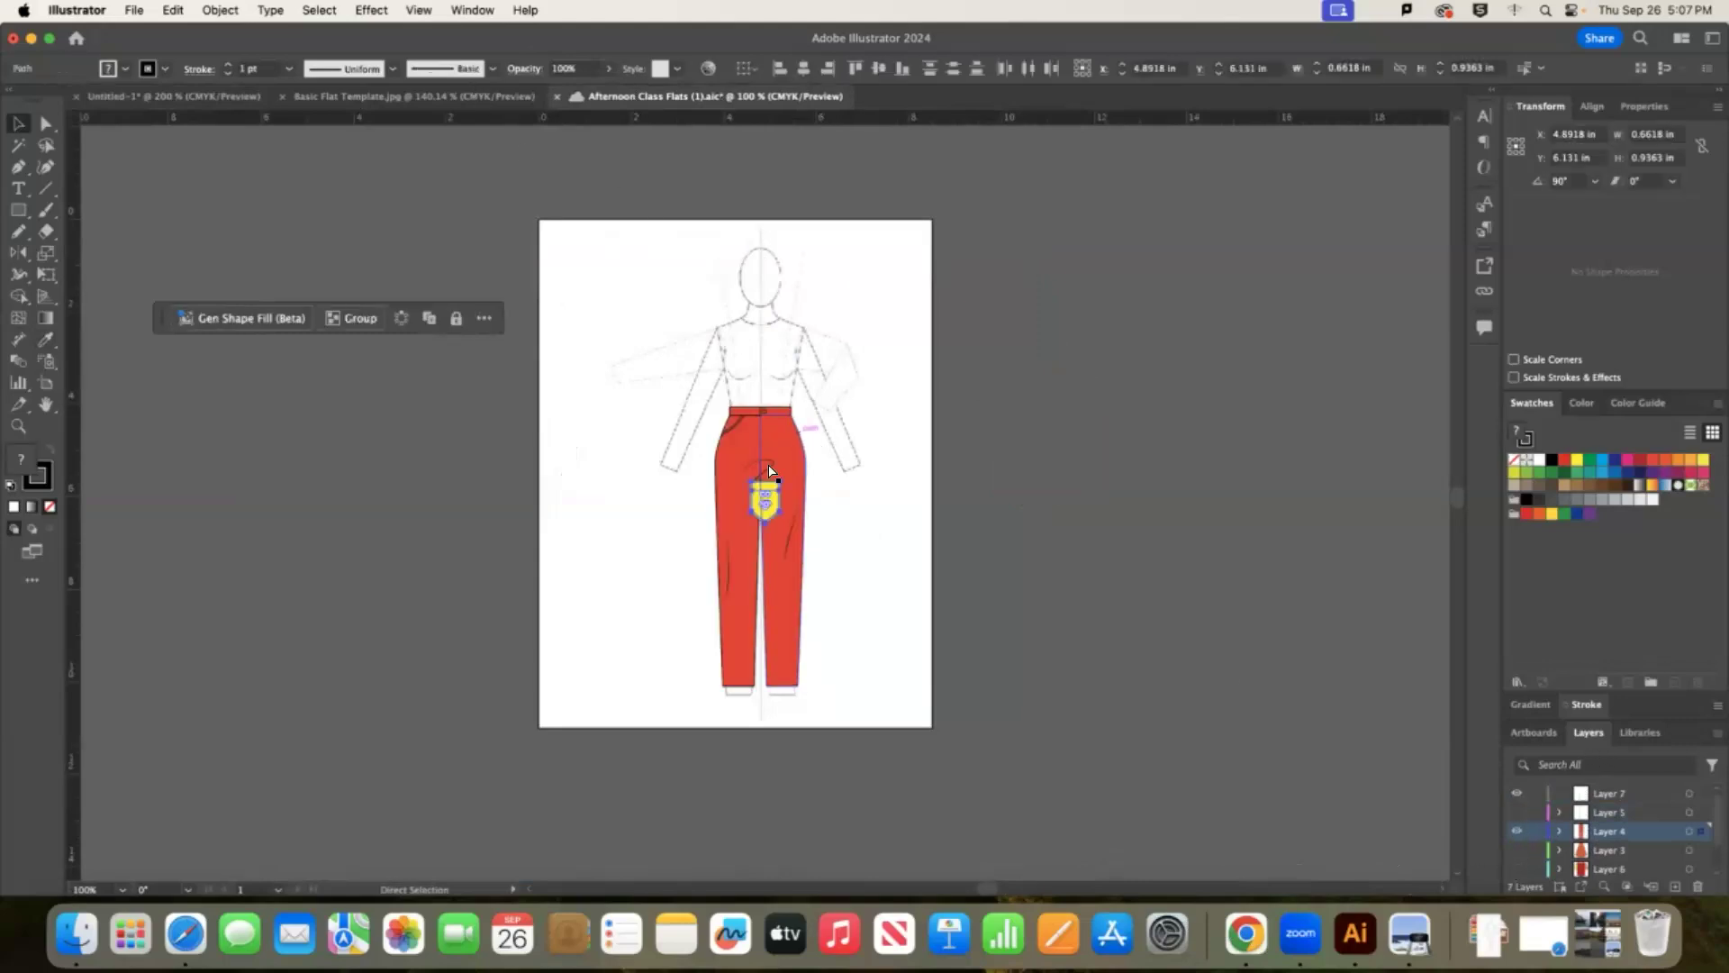
{"action": "left_click_drag", "start_coordinate": [764, 494], "coordinate": [592, 392]}
Duplicate the red pants to the right of the figure and delete the copy's front pocket lines and waistband button.
{"action": "left_click", "coordinate": [766, 588]}
{"action": "left_click_drag", "start_coordinate": [787, 474], "coordinate": [906, 477]}
{"action": "left_click", "coordinate": [806, 365]}
{"action": "left_click", "coordinate": [852, 425]}
{"action": "key", "text": "Delete"}
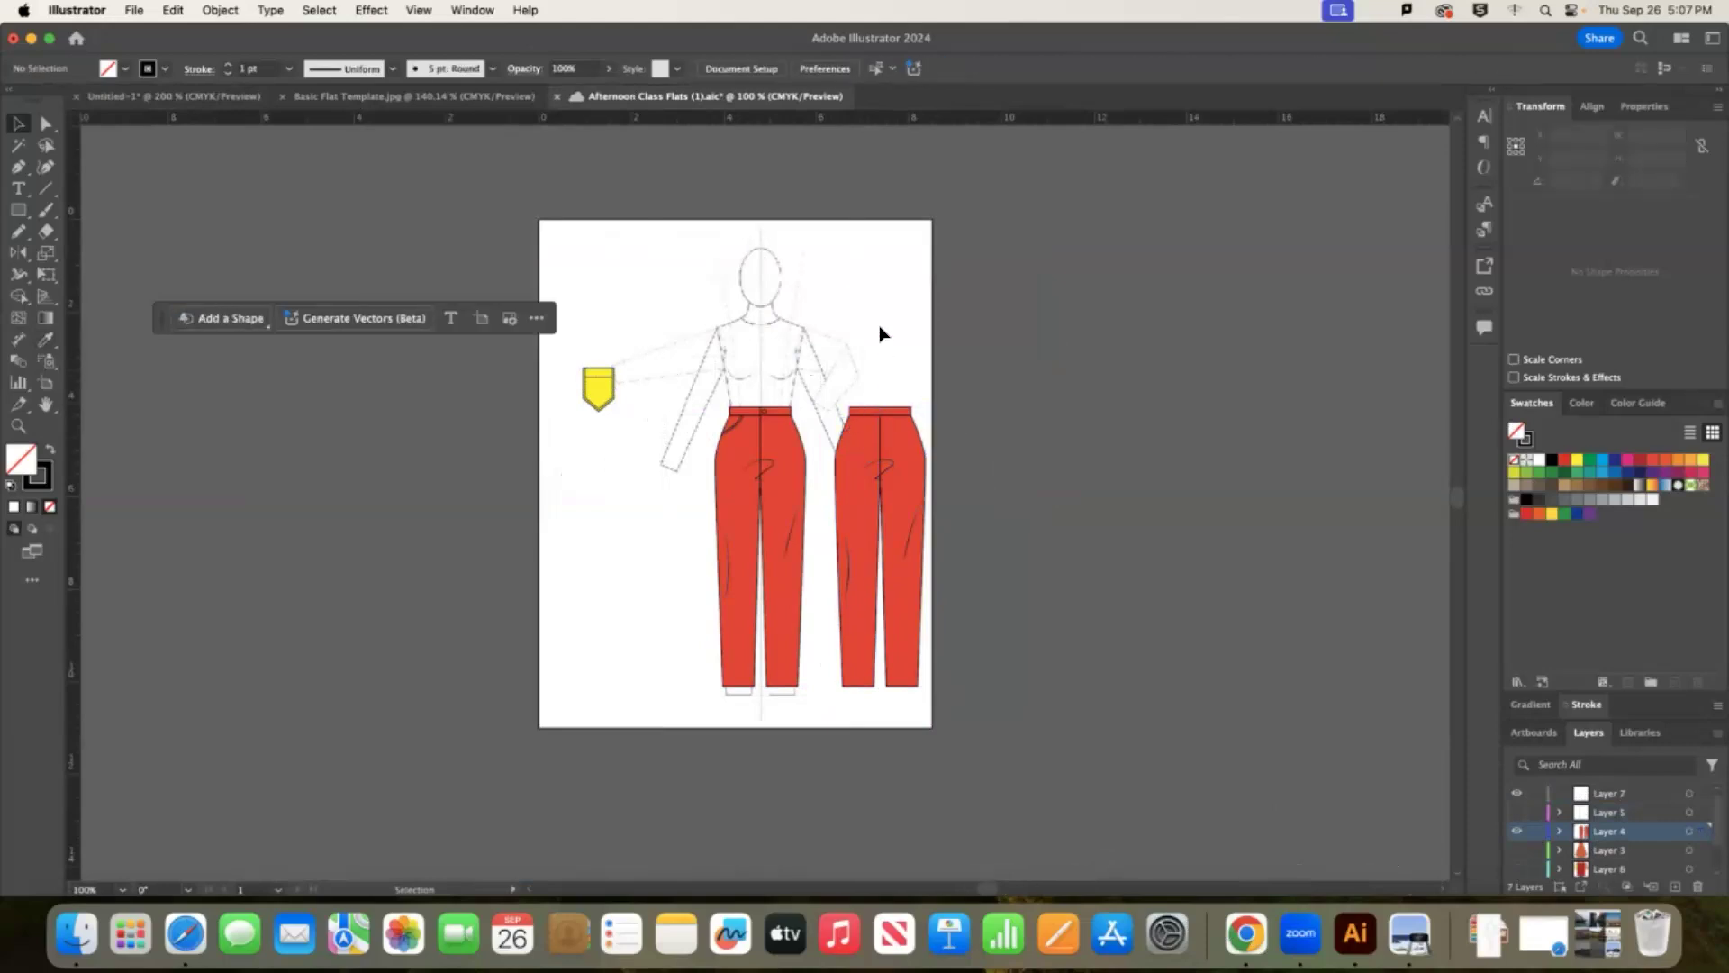
Place a yellow patch pocket on each side of the duplicated pants' seat.
{"action": "left_click_drag", "start_coordinate": [599, 389], "coordinate": [916, 464]}
{"action": "left_click", "coordinate": [918, 370]}
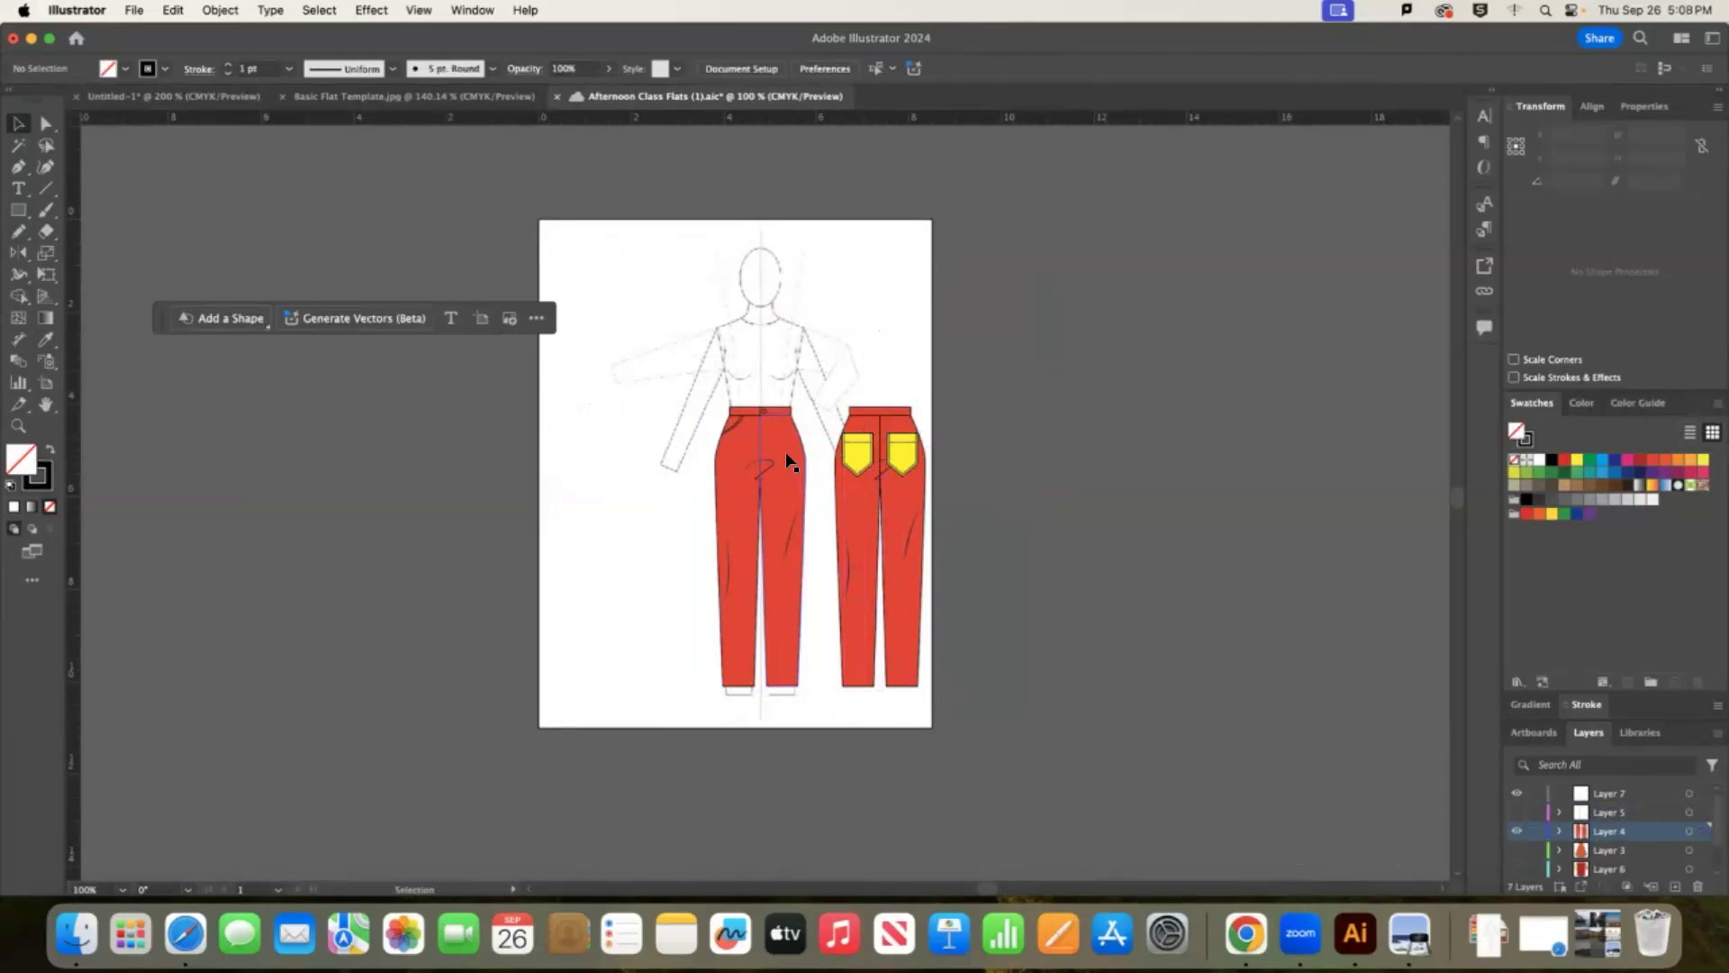
Draw a J-shaped fly curve with the Pen tool on the front pants, from the center seam at about 4.78, 5.32 in to the waistband.
{"action": "key", "text": "super+equal"}
{"action": "key", "text": "super+equal"}
{"action": "key", "text": "super+equal"}
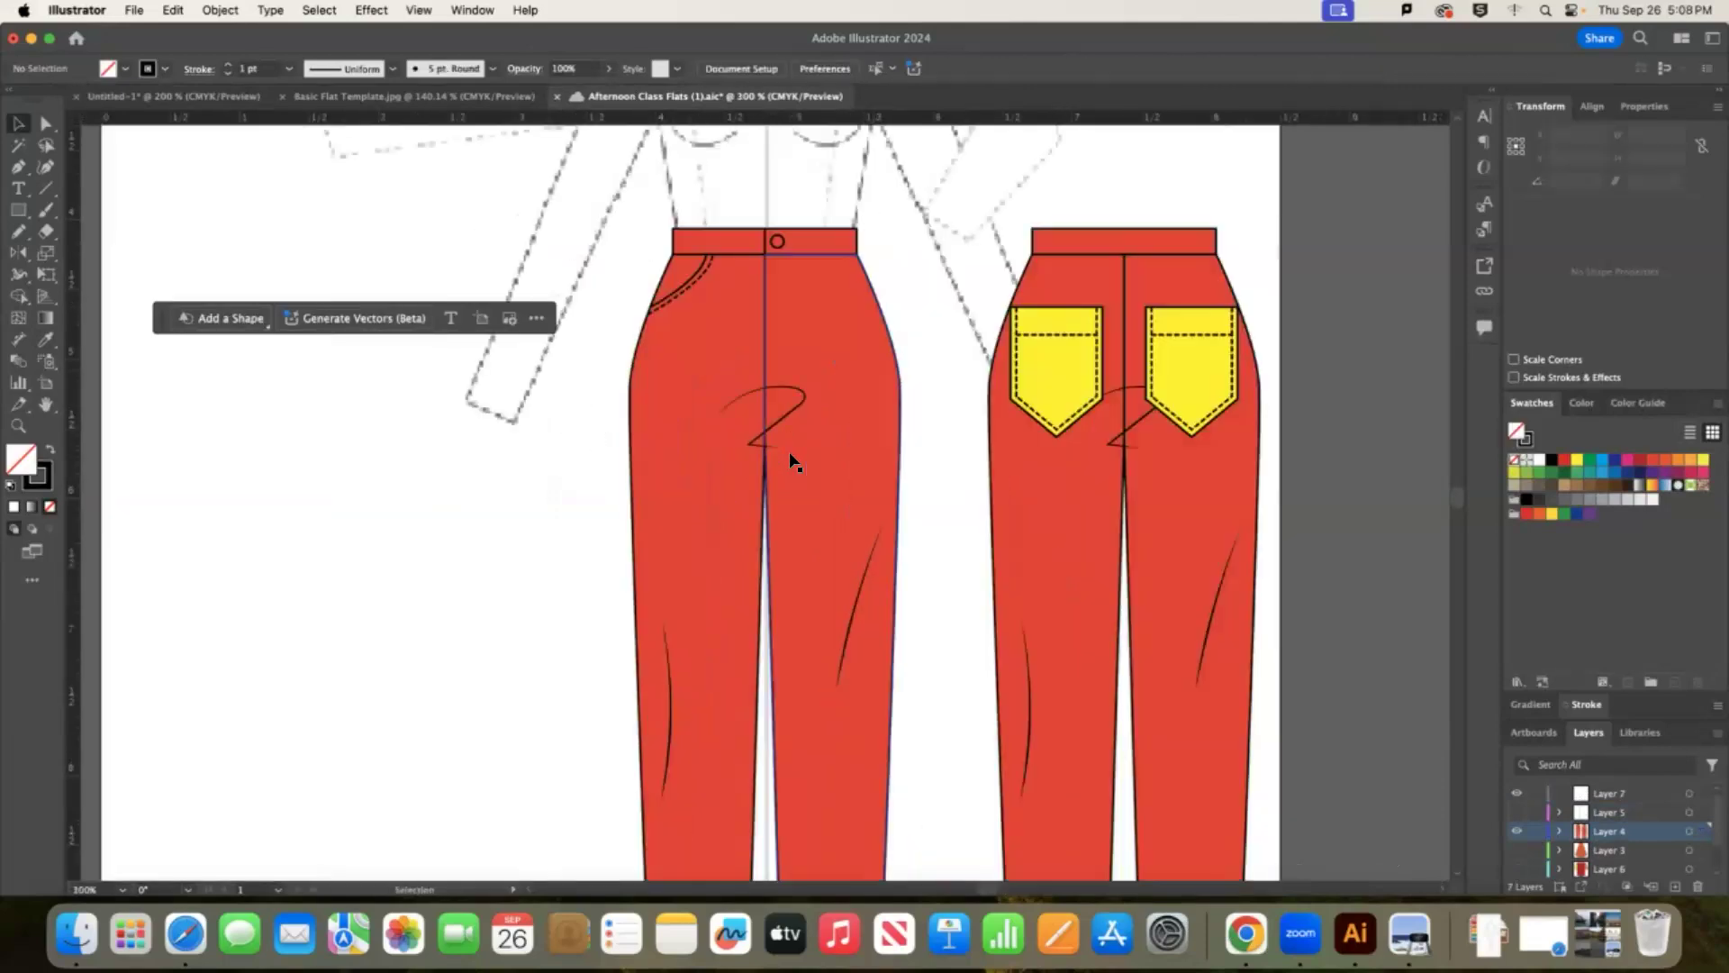
{"action": "left_click", "coordinate": [18, 168]}
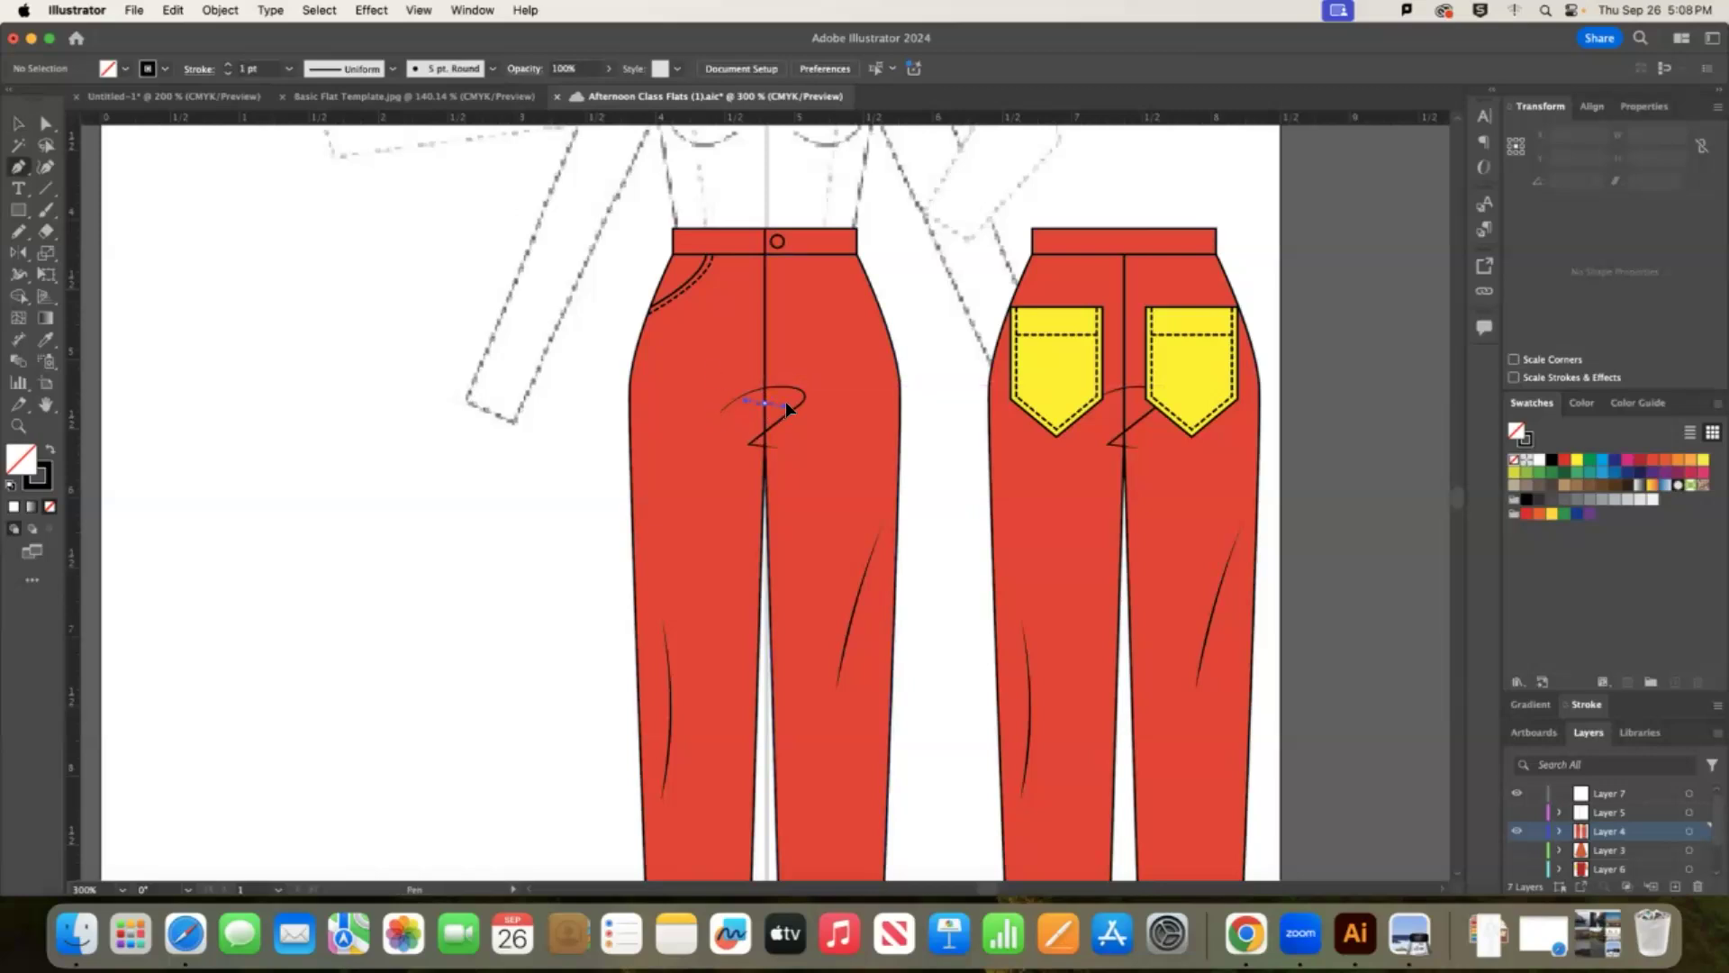
{"action": "left_click_drag", "start_coordinate": [765, 404], "coordinate": [799, 406]}
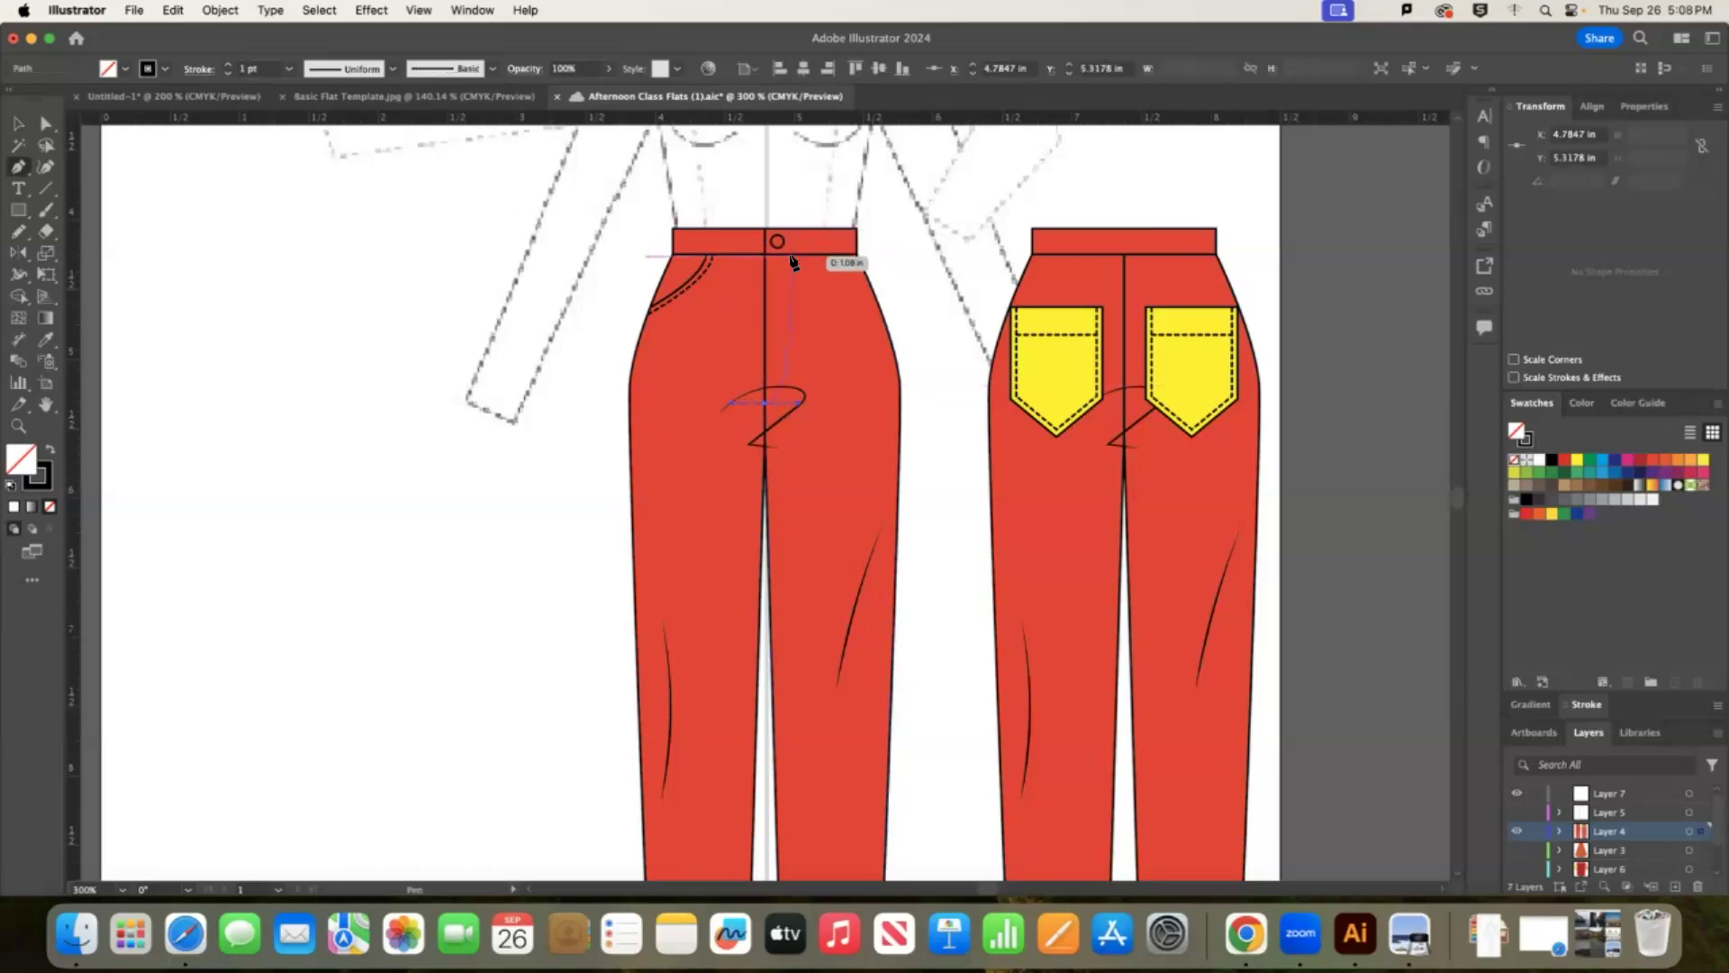
{"action": "mouse_move", "coordinate": [791, 257]}
{"action": "left_mouse_down"}
{"action": "mouse_move", "coordinate": [842, 262]}
{"action": "mouse_move", "coordinate": [790, 256]}
{"action": "left_mouse_up"}
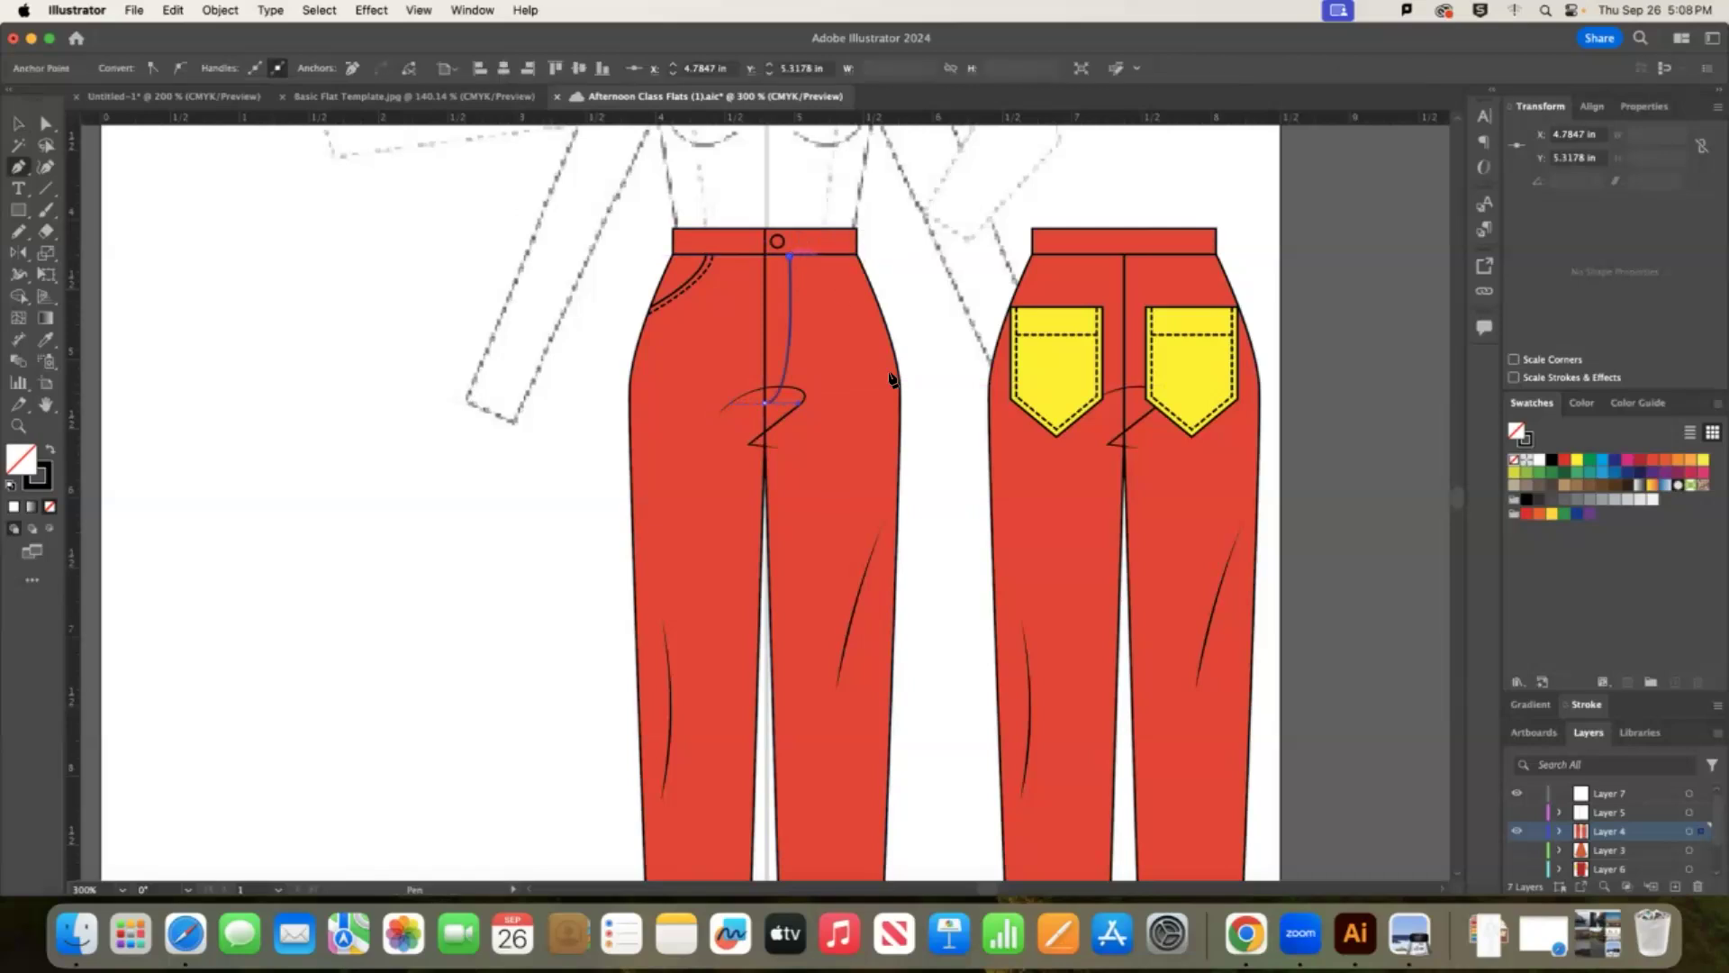
Make the fly curve a dashed stitch line with 2 pt dash, 2 pt gap and round caps, and deselect it.
{"action": "left_click", "coordinate": [1584, 705]}
{"action": "left_click", "coordinate": [1535, 702]}
{"action": "left_click", "coordinate": [1599, 621]}
{"action": "left_click", "coordinate": [19, 126]}
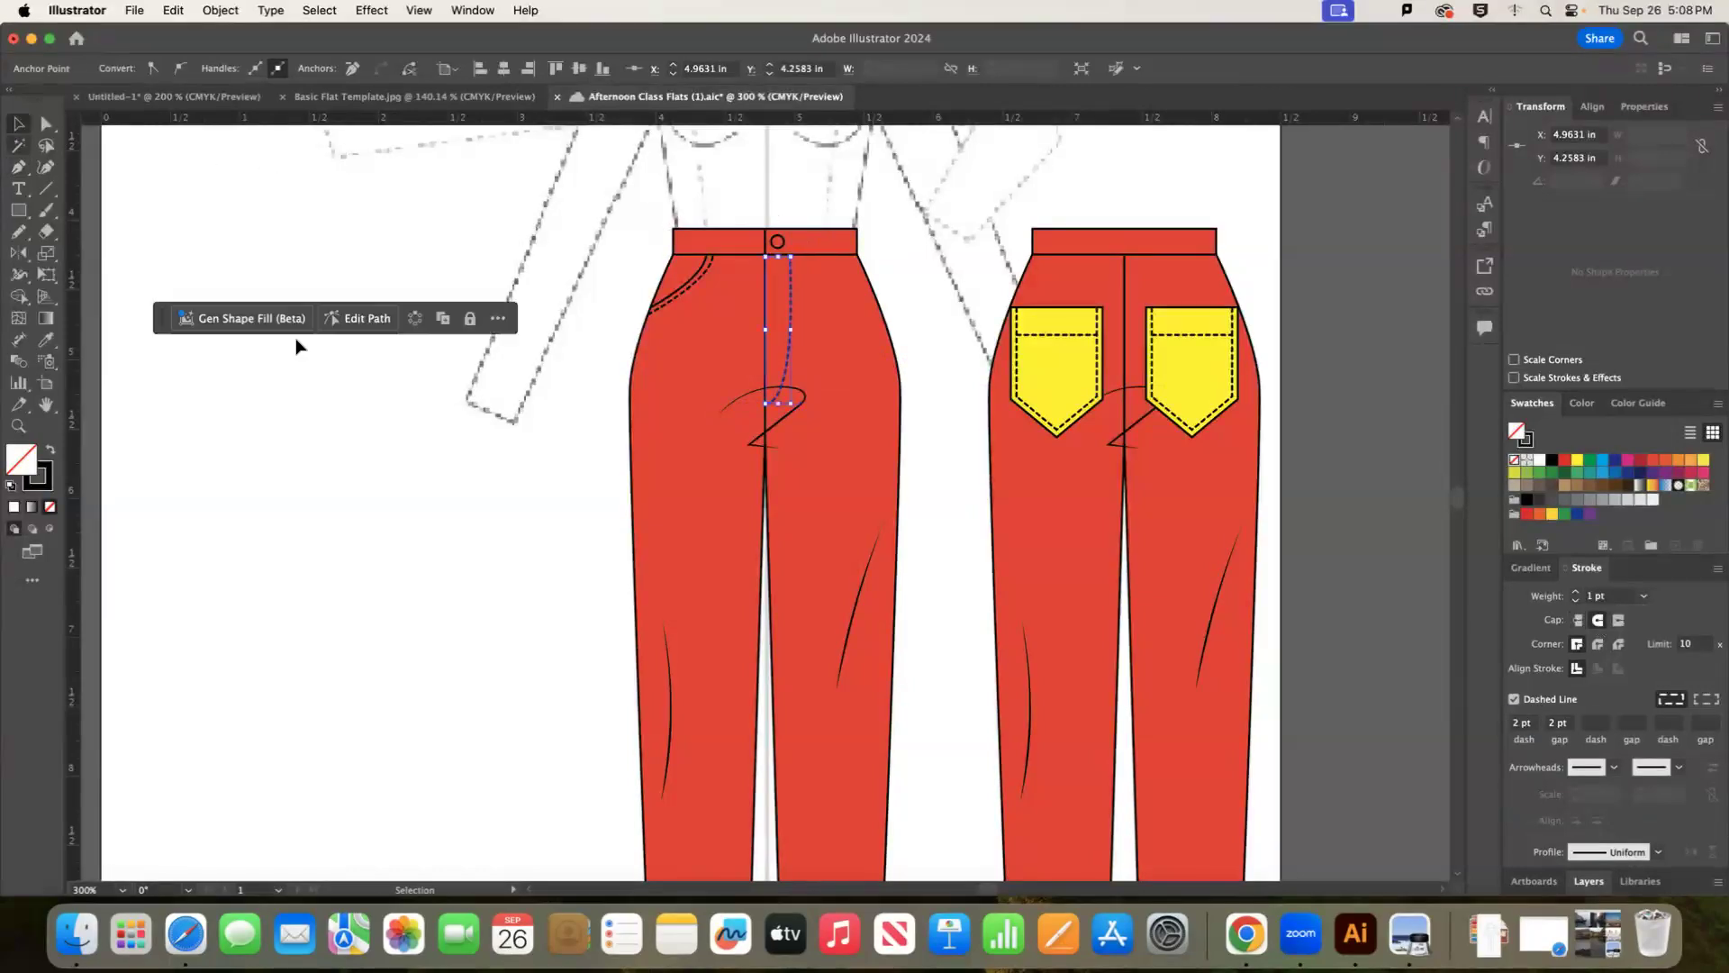
{"action": "left_click", "coordinate": [297, 345]}
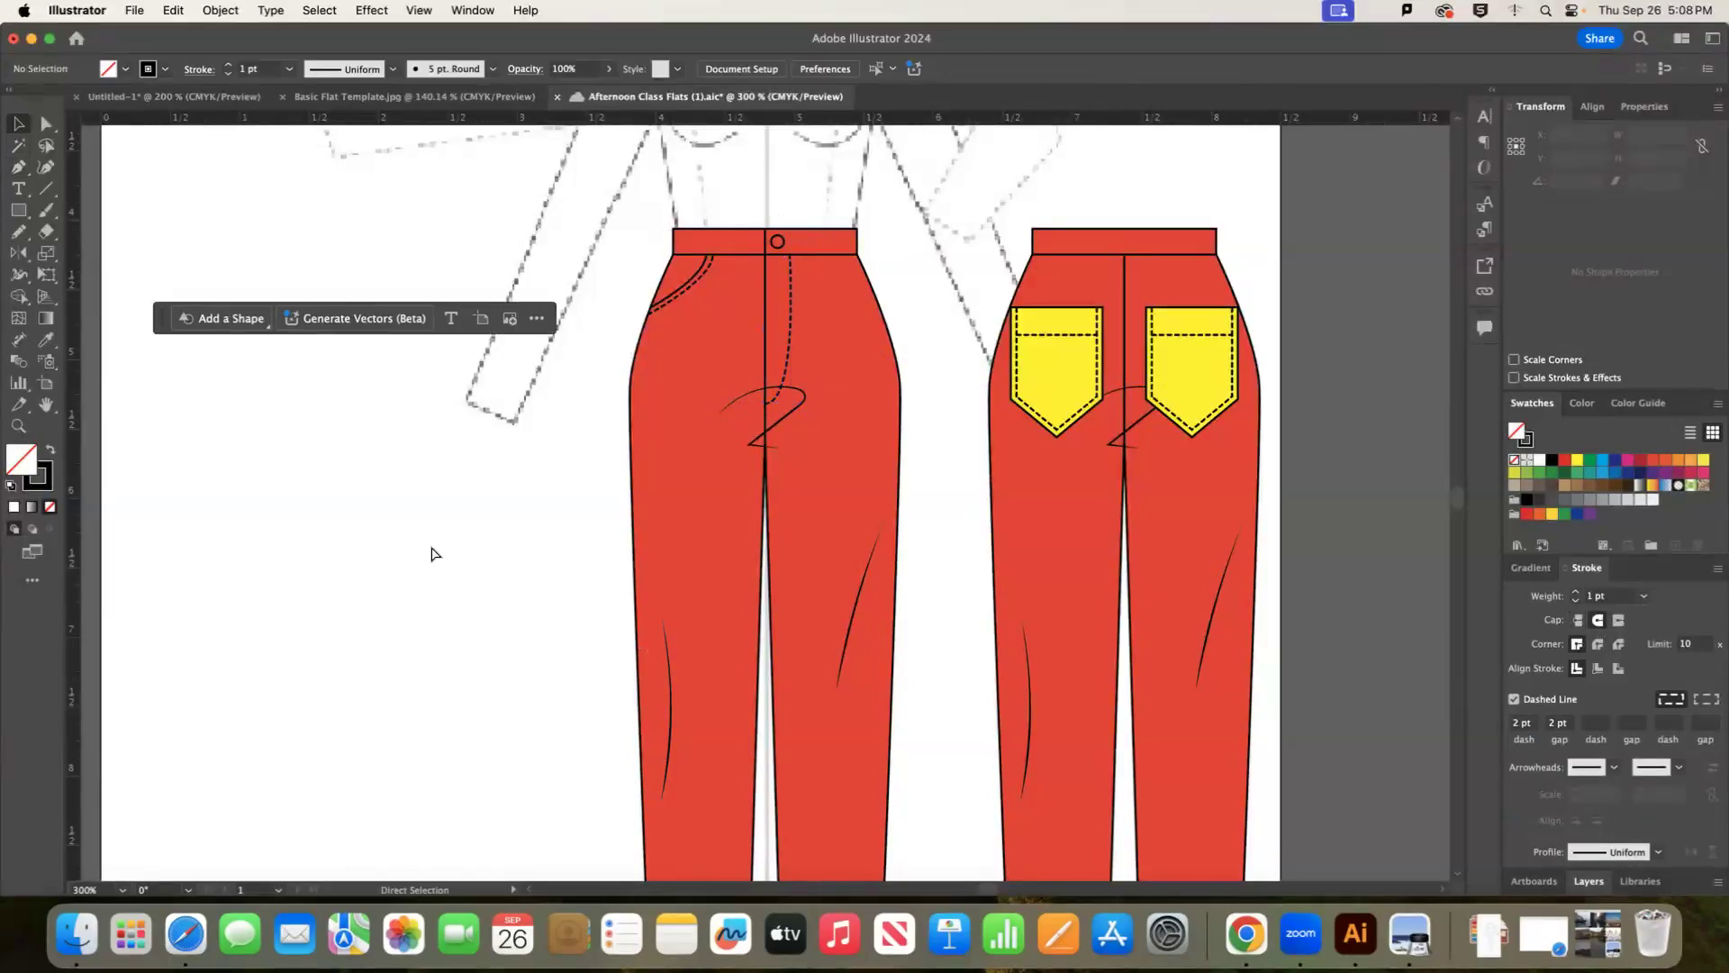
Copy the hem edges of all four legs on both pants in place and raise the copies to about Y 9.98 in.
{"action": "key", "text": "super+minus"}
{"action": "scroll", "coordinate": [498, 432], "scroll_direction": "down", "scroll_amount": 2}
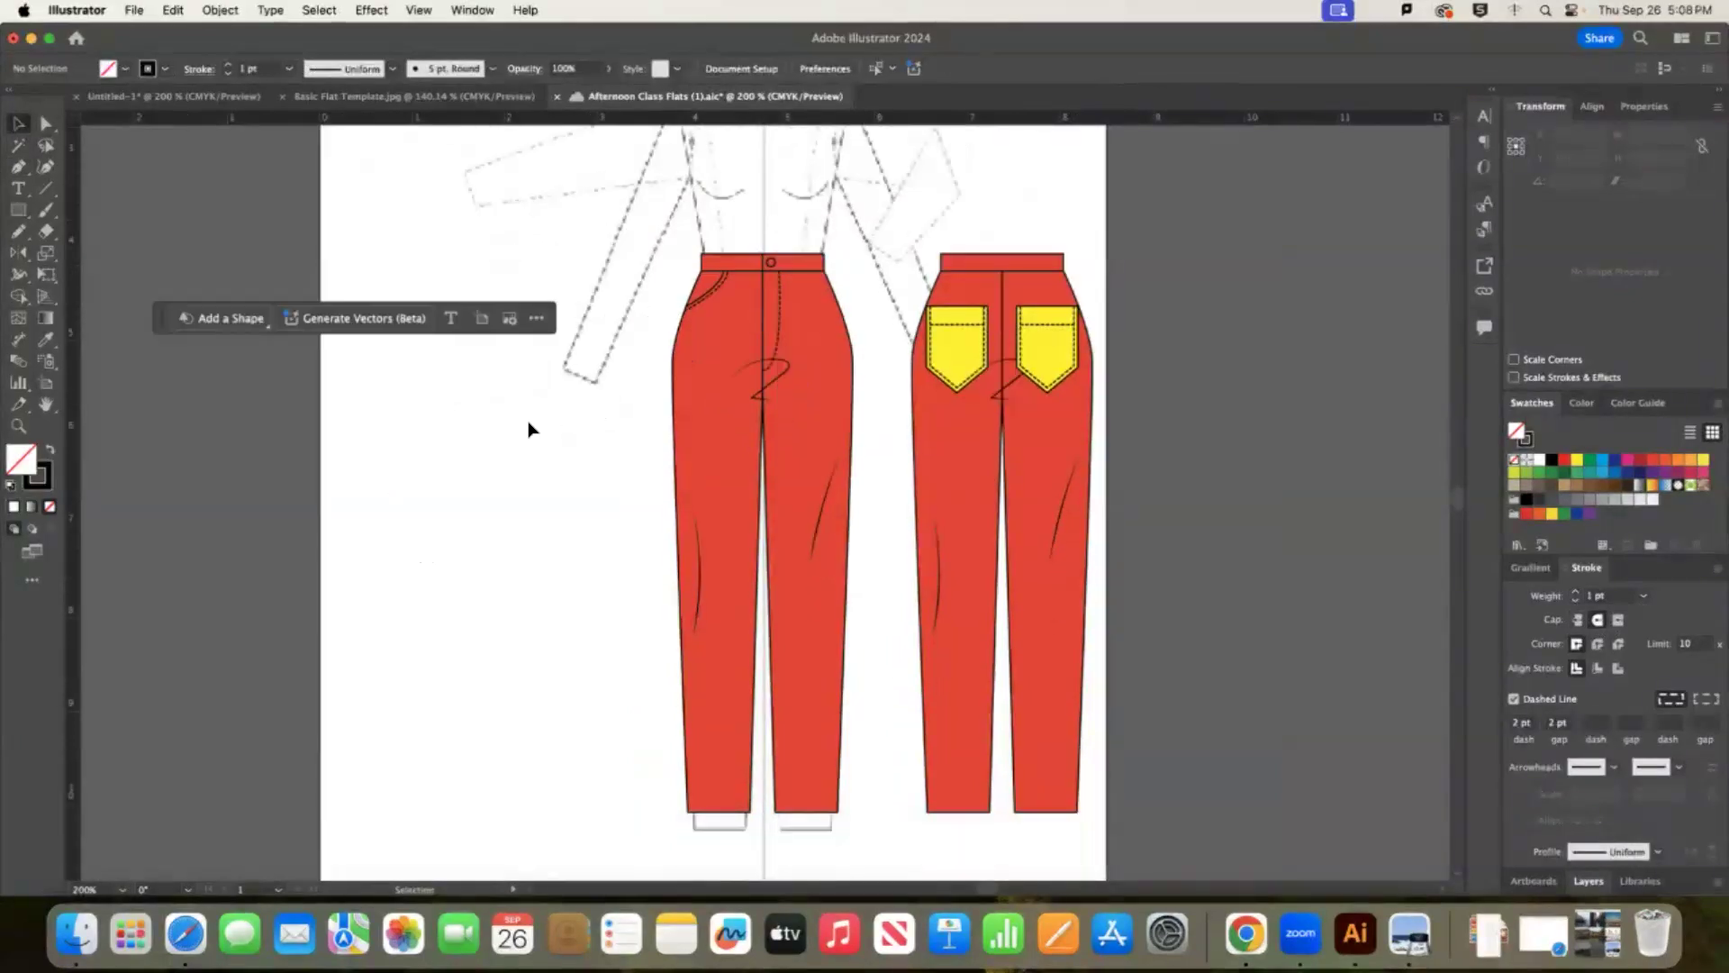
{"action": "left_click", "coordinate": [46, 124]}
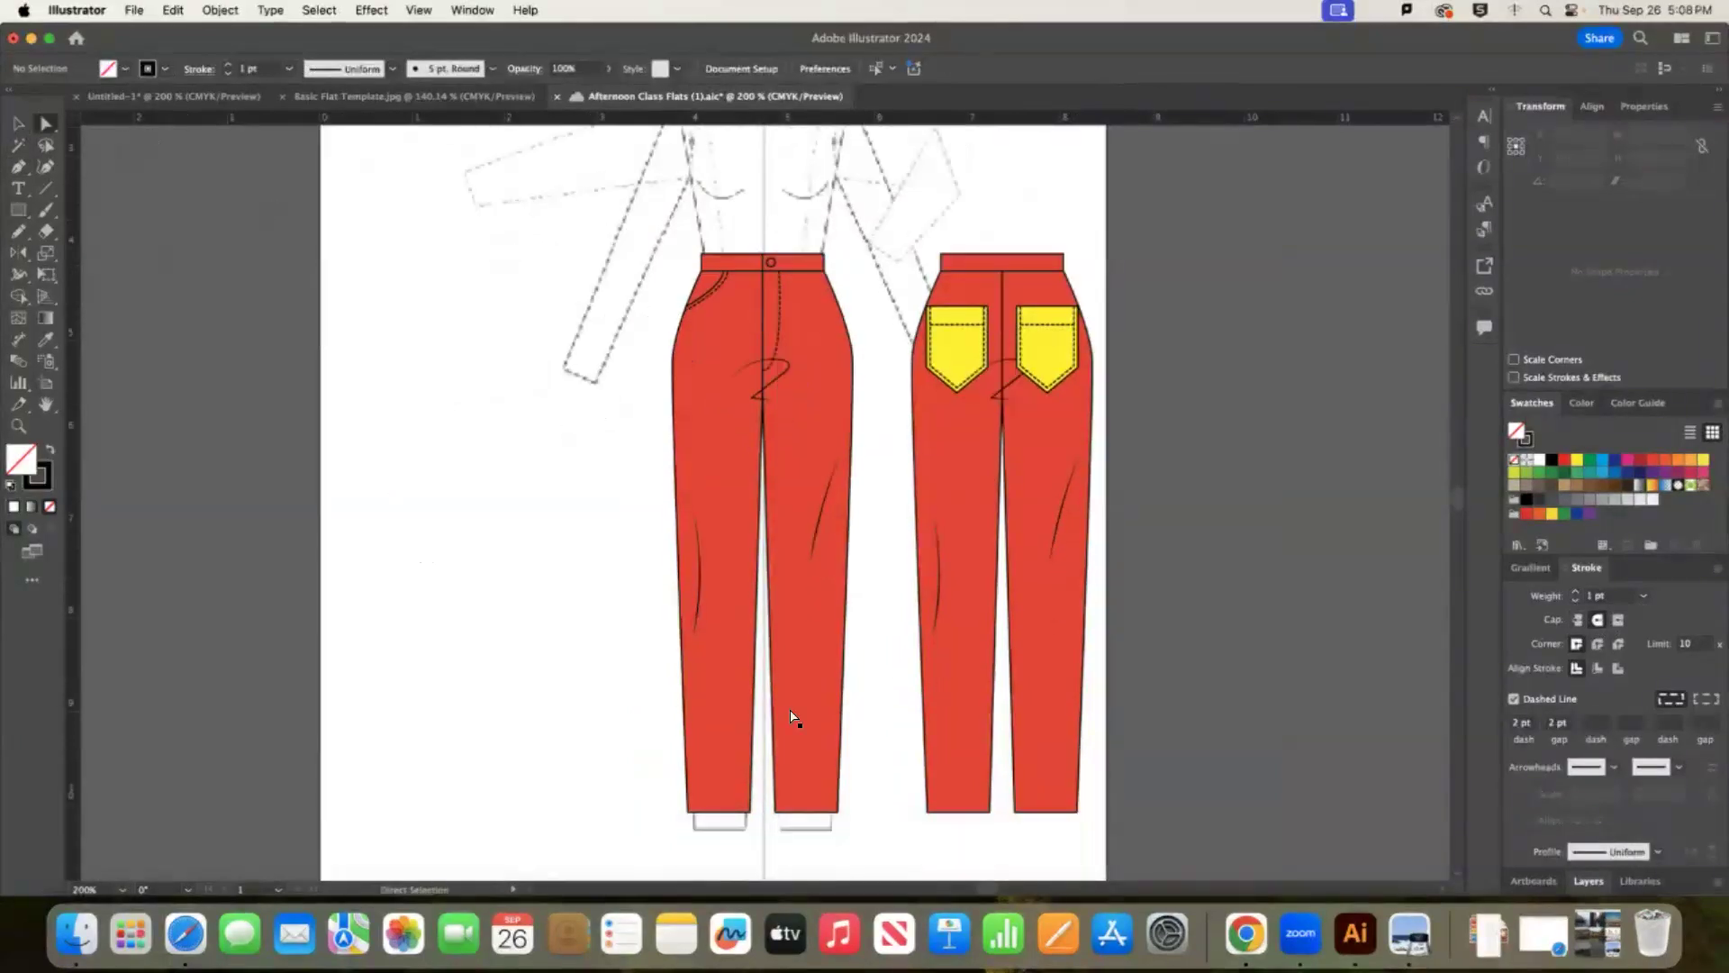
{"action": "left_click", "coordinate": [706, 814]}
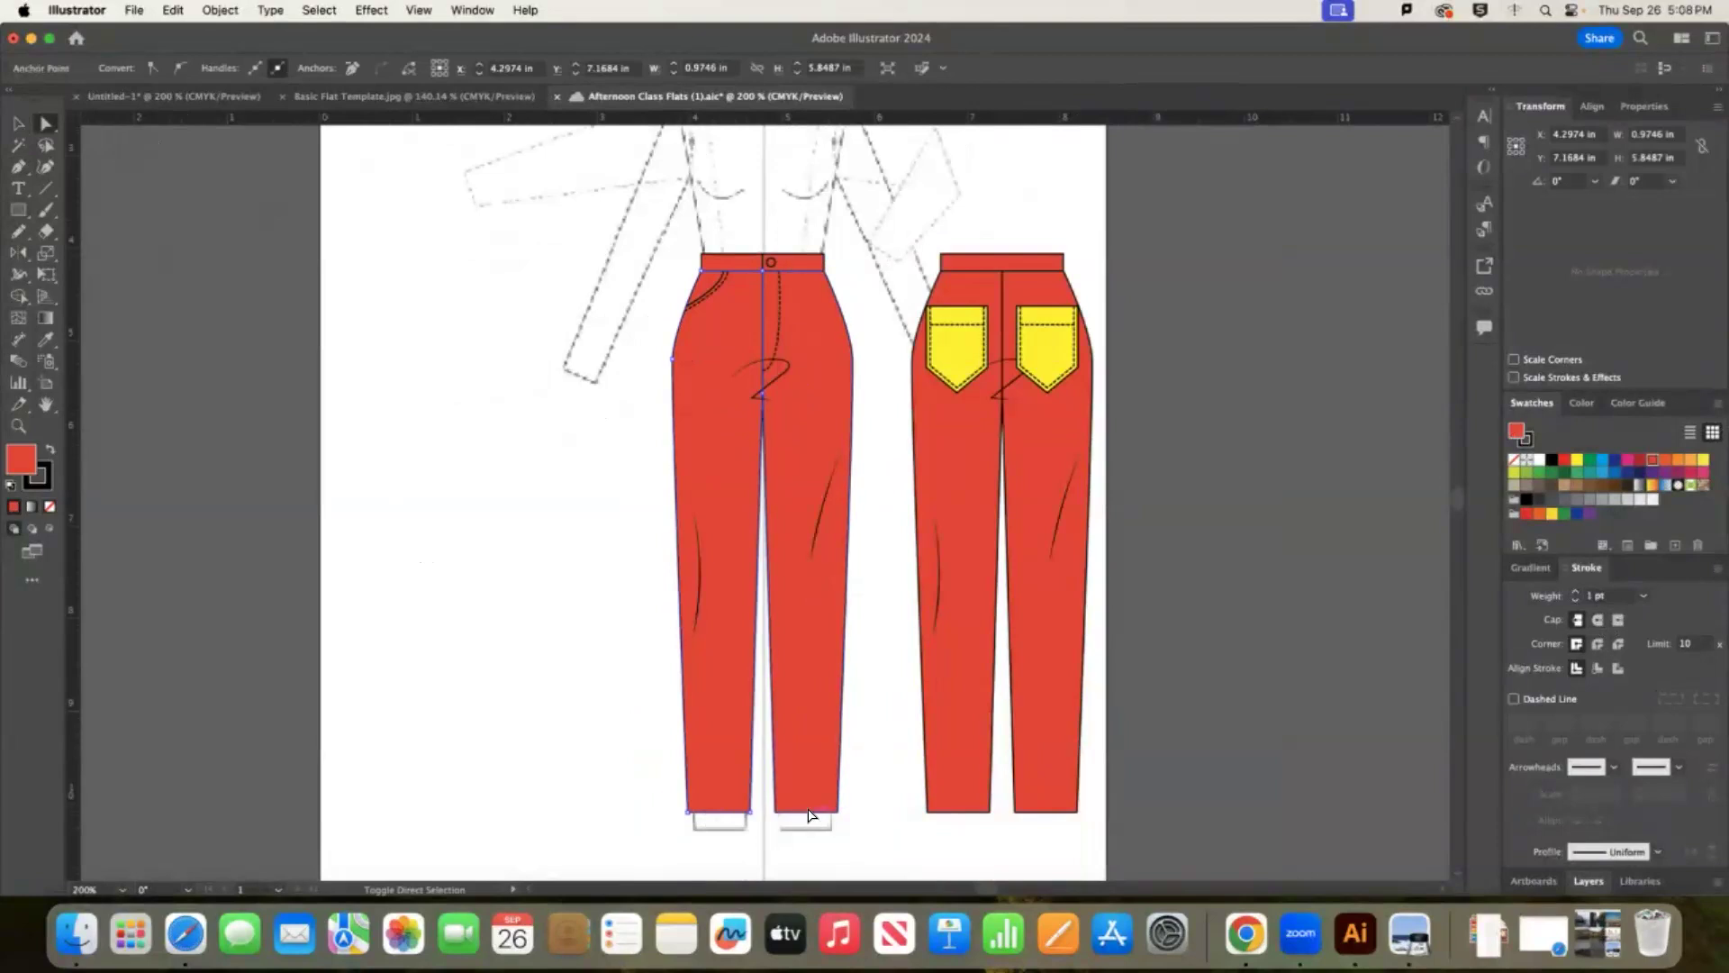
{"action": "left_click", "coordinate": [964, 814], "text": "shift"}
{"action": "left_click", "coordinate": [1044, 815], "text": "shift"}
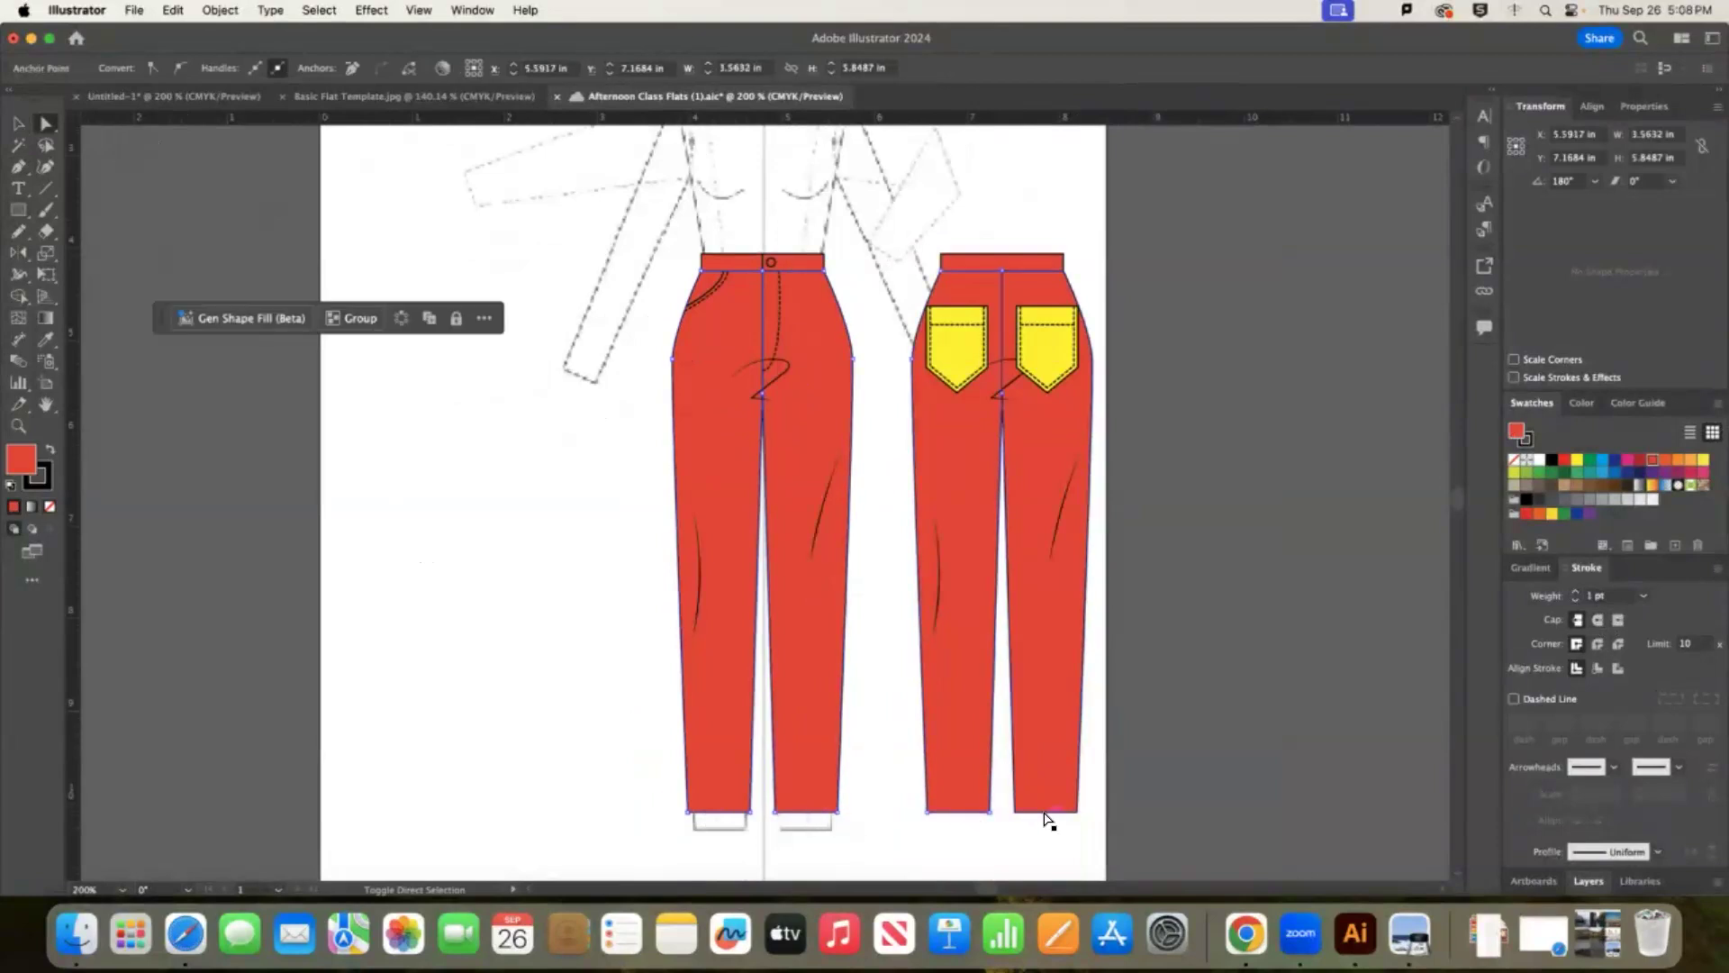
{"action": "left_click_drag", "start_coordinate": [675, 783], "coordinate": [1162, 811]}
{"action": "key", "text": "Up"}
{"action": "key", "text": "Up"}
{"action": "key", "text": "Up"}
{"action": "key", "text": "Up"}
{"action": "key", "text": "Up"}
{"action": "key", "text": "Up"}
{"action": "key", "text": "Up"}
{"action": "key", "text": "Up"}
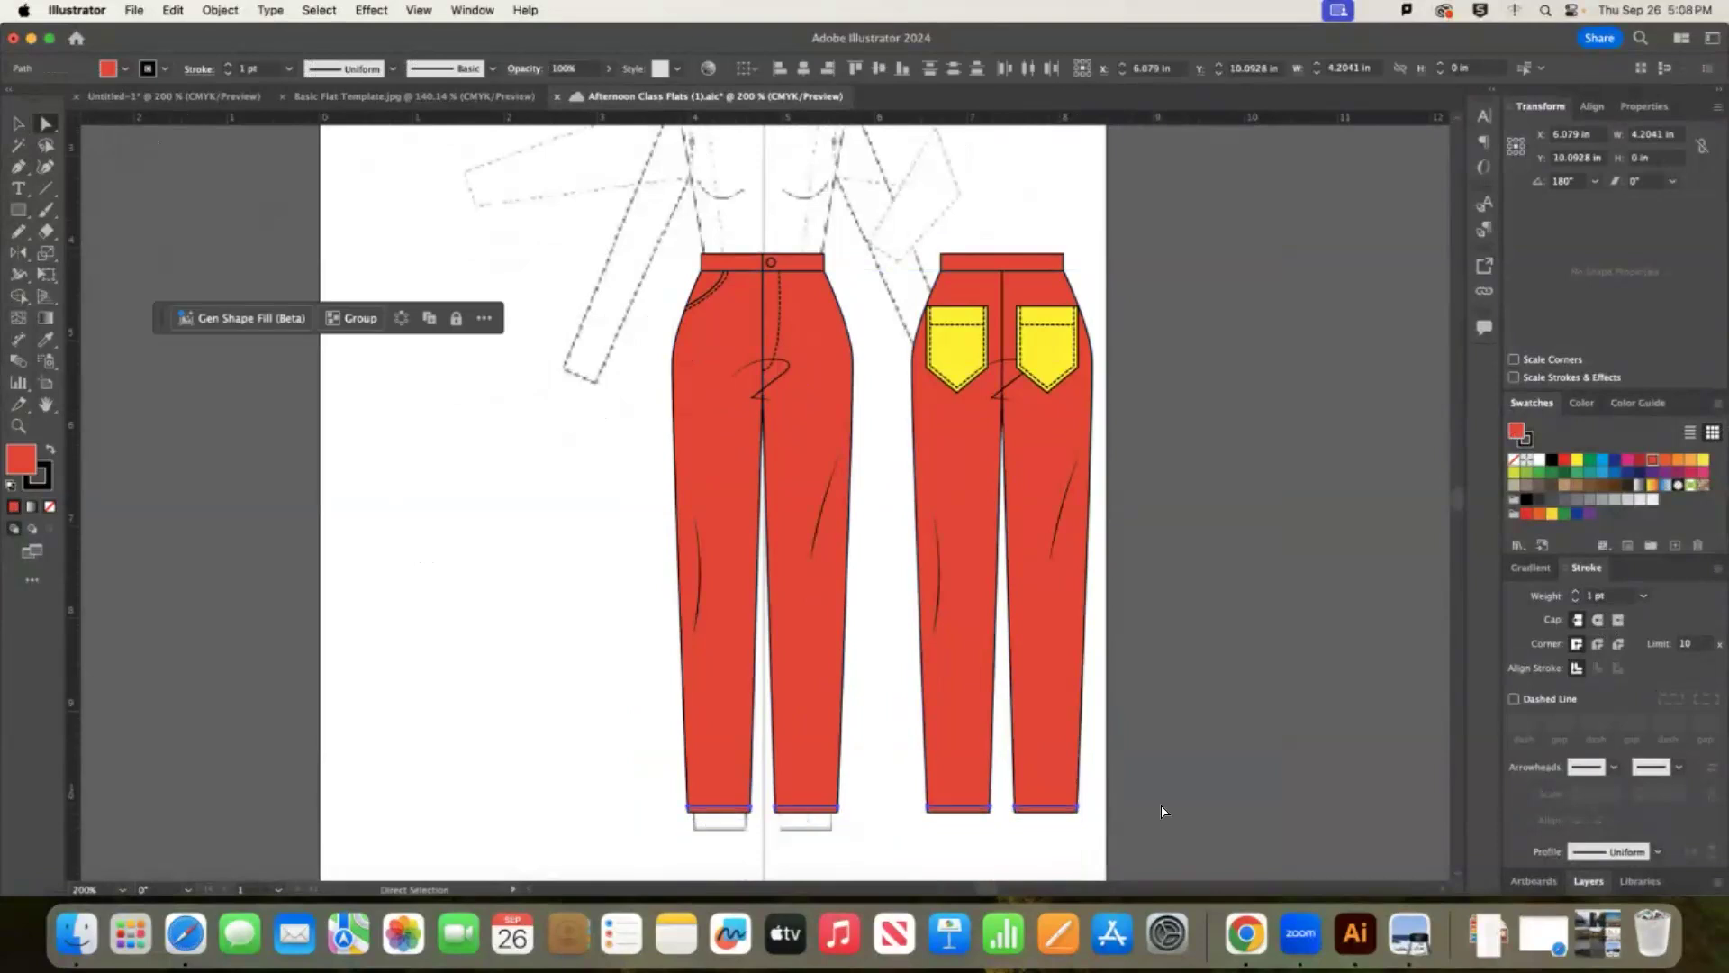
Make the four hem lines dashed stitching with 2 pt dash, 2 pt gap and round caps, and deselect them.
{"action": "left_click", "coordinate": [1514, 698]}
{"action": "left_click", "coordinate": [1598, 620]}
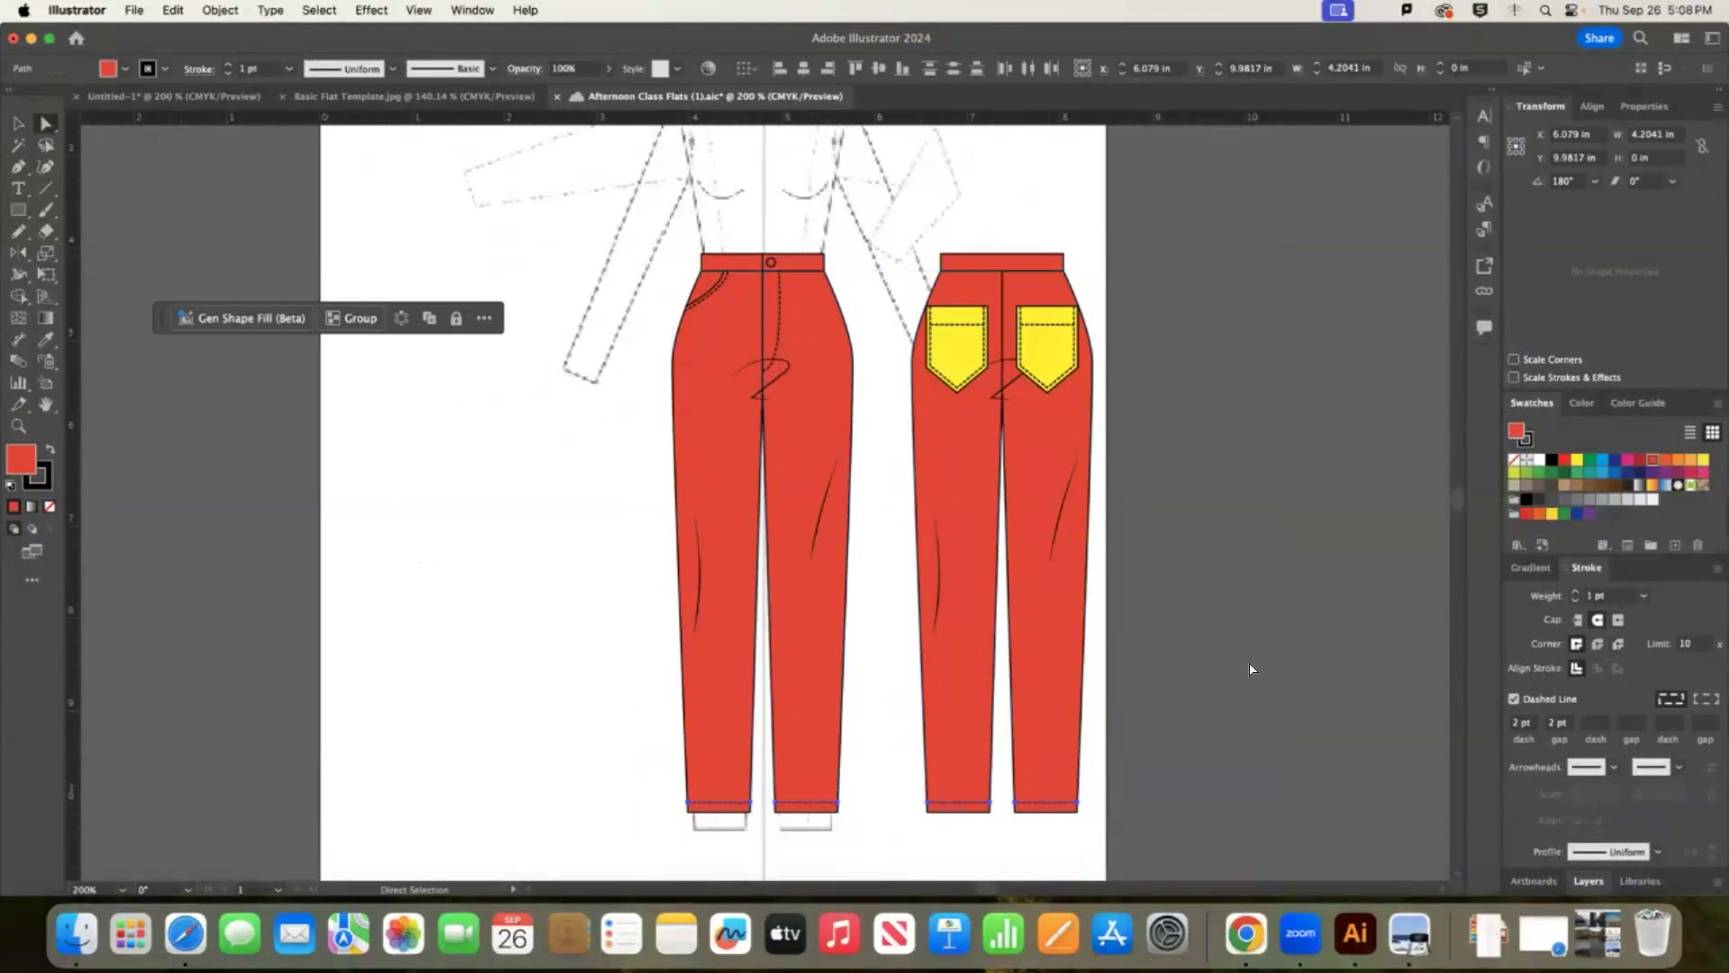
{"action": "left_click", "coordinate": [1412, 673]}
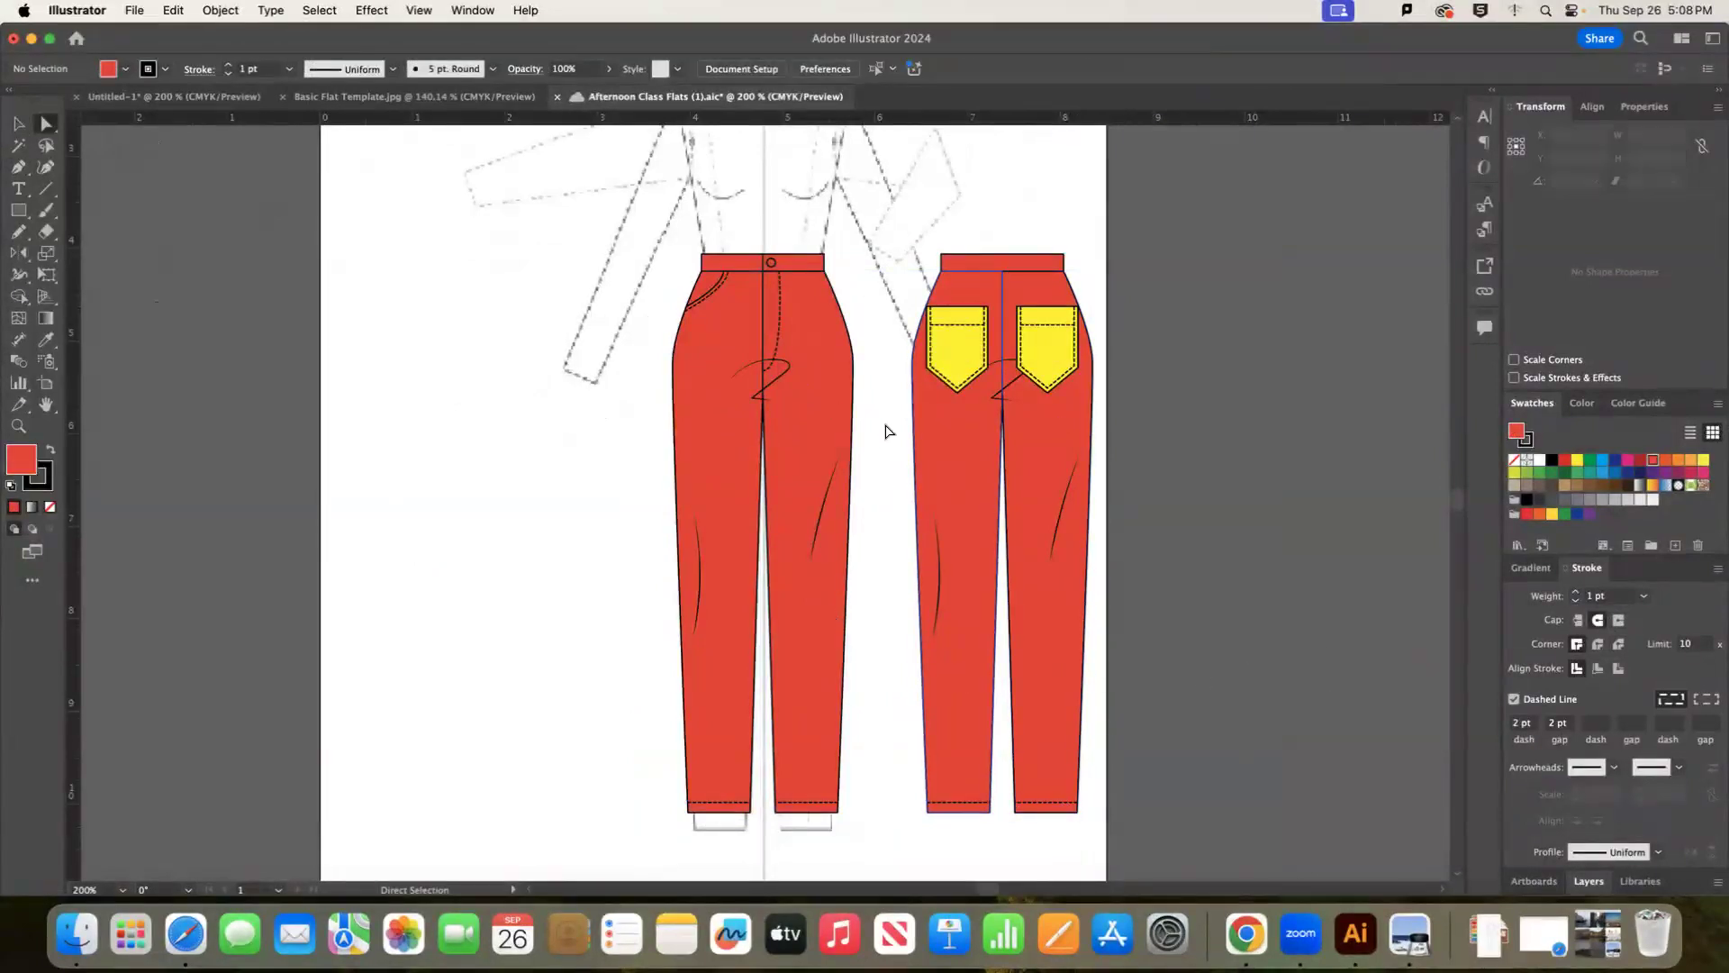
Delete the crease mark at the crotch of the back pants and draw a wider zigzag crease just below the pockets with the Pencil tool.
{"action": "left_click", "coordinate": [16, 124]}
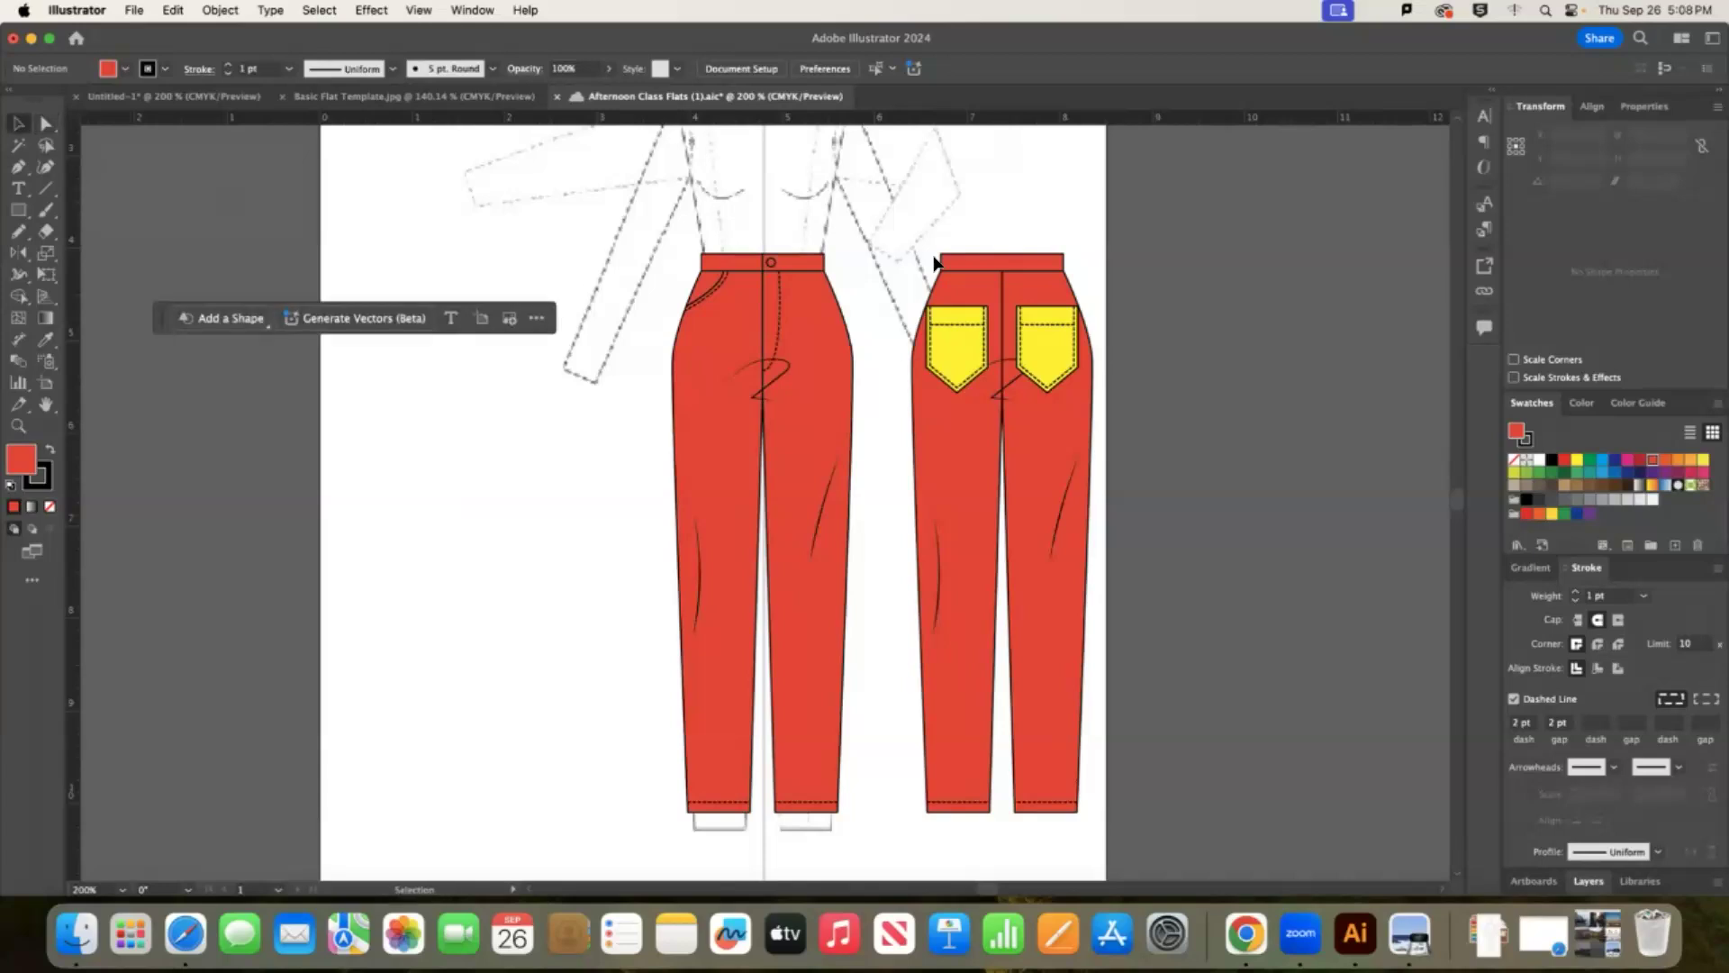
{"action": "left_click", "coordinate": [1012, 375]}
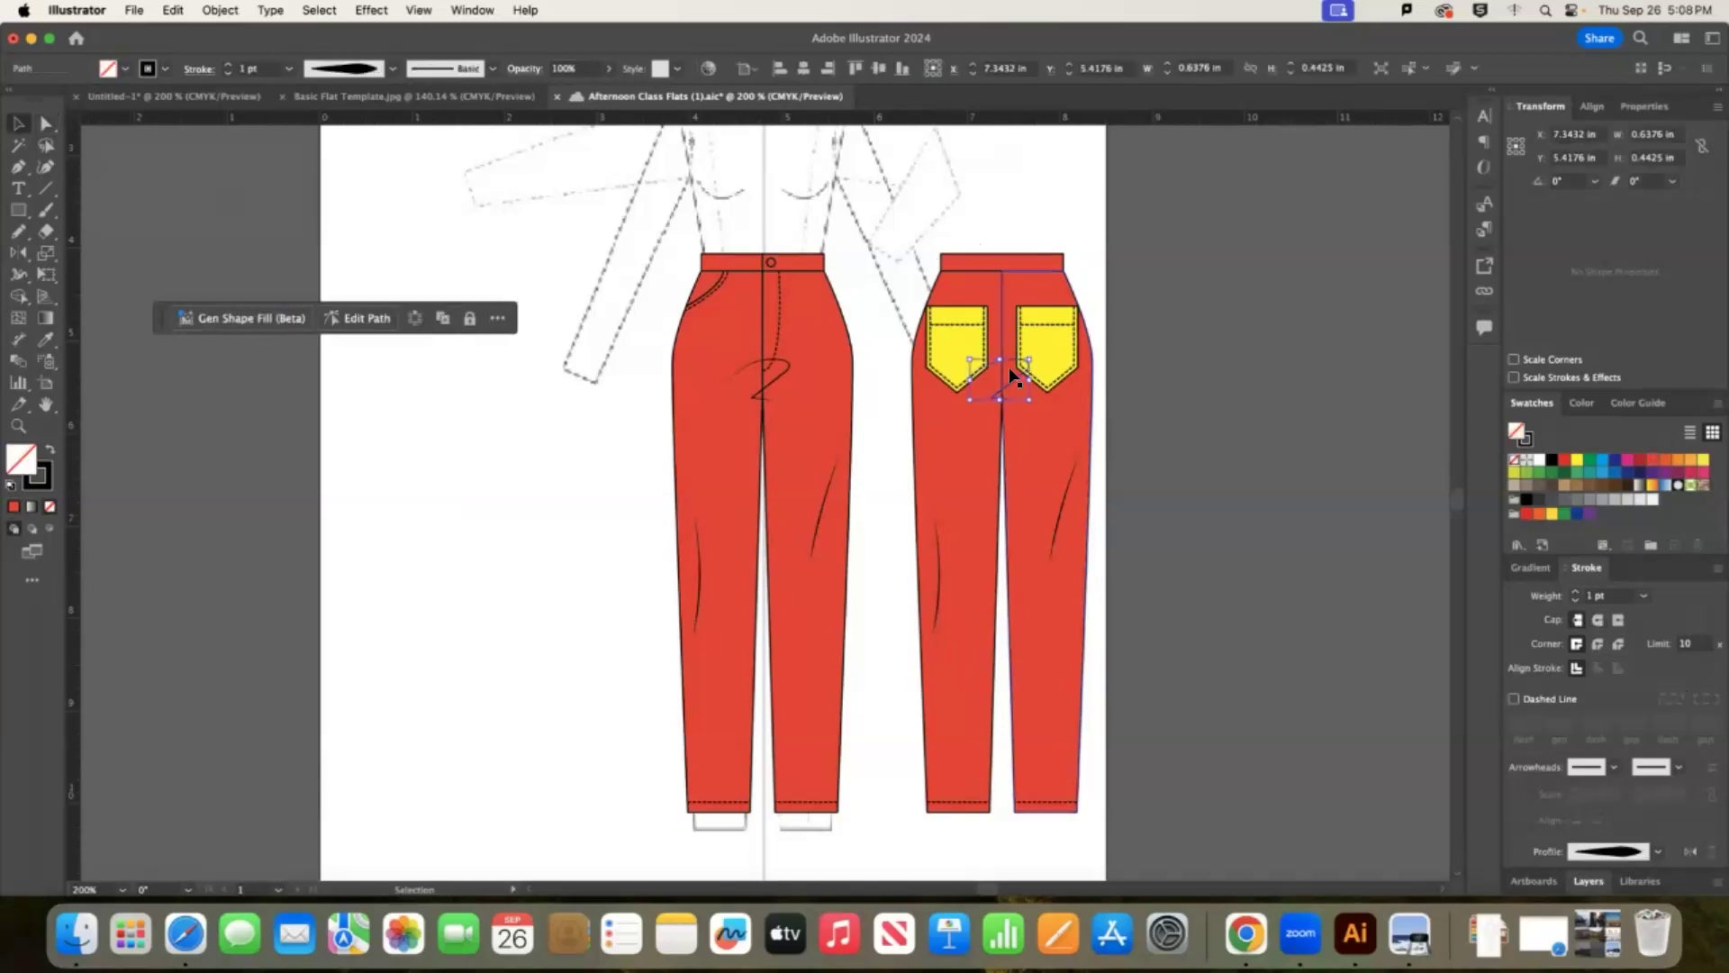
{"action": "left_click", "coordinate": [887, 369]}
{"action": "left_click", "coordinate": [18, 232]}
{"action": "left_click_drag", "start_coordinate": [967, 393], "coordinate": [1045, 407]}
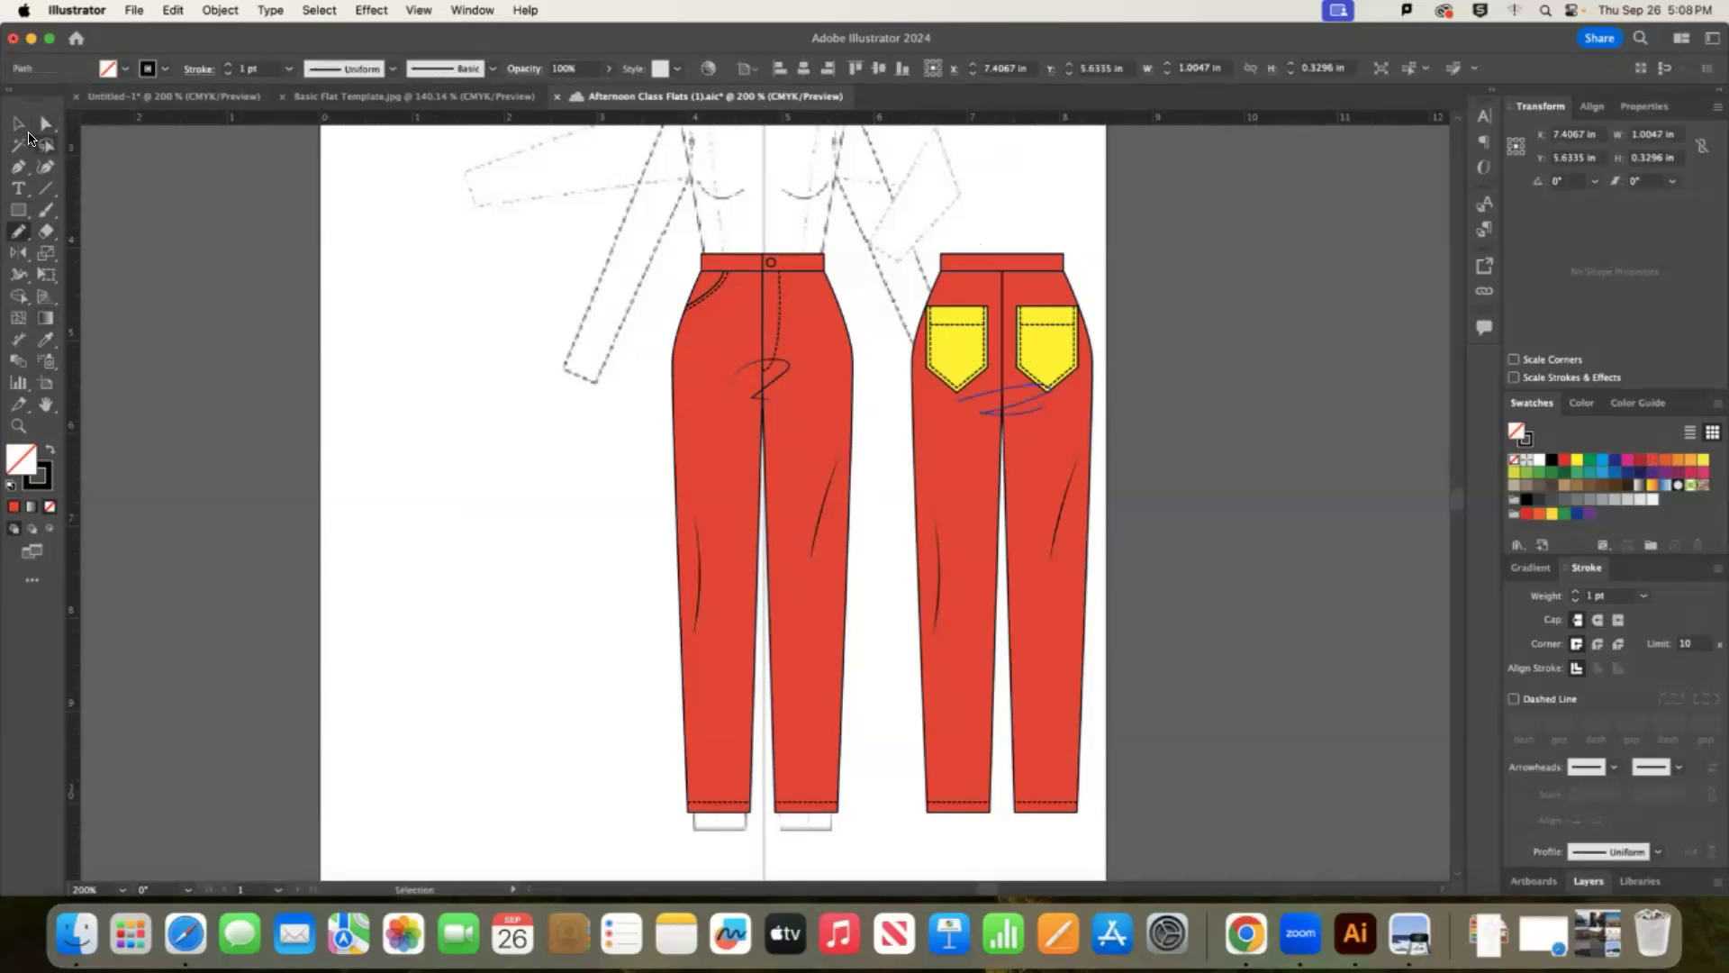
Apply the variable width profile with two bulges to the new zigzag crease on the back pants.
{"action": "left_click", "coordinate": [18, 122]}
{"action": "left_click", "coordinate": [751, 306]}
{"action": "left_click", "coordinate": [1016, 407]}
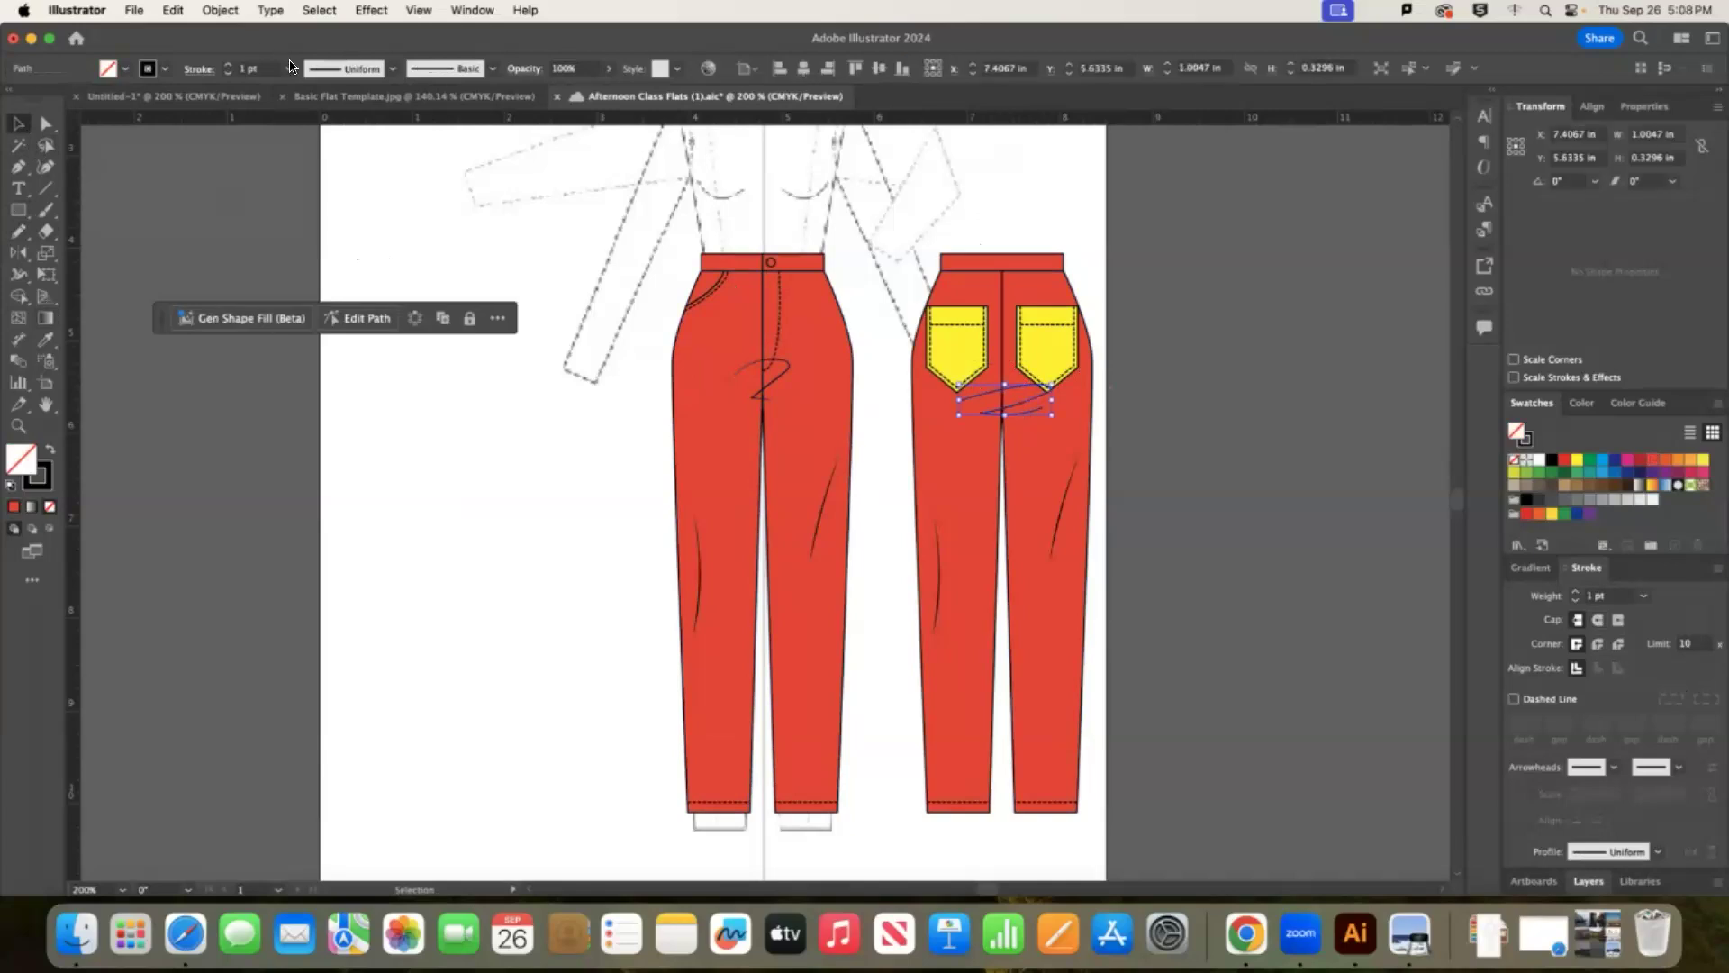
{"action": "left_click", "coordinate": [393, 69]}
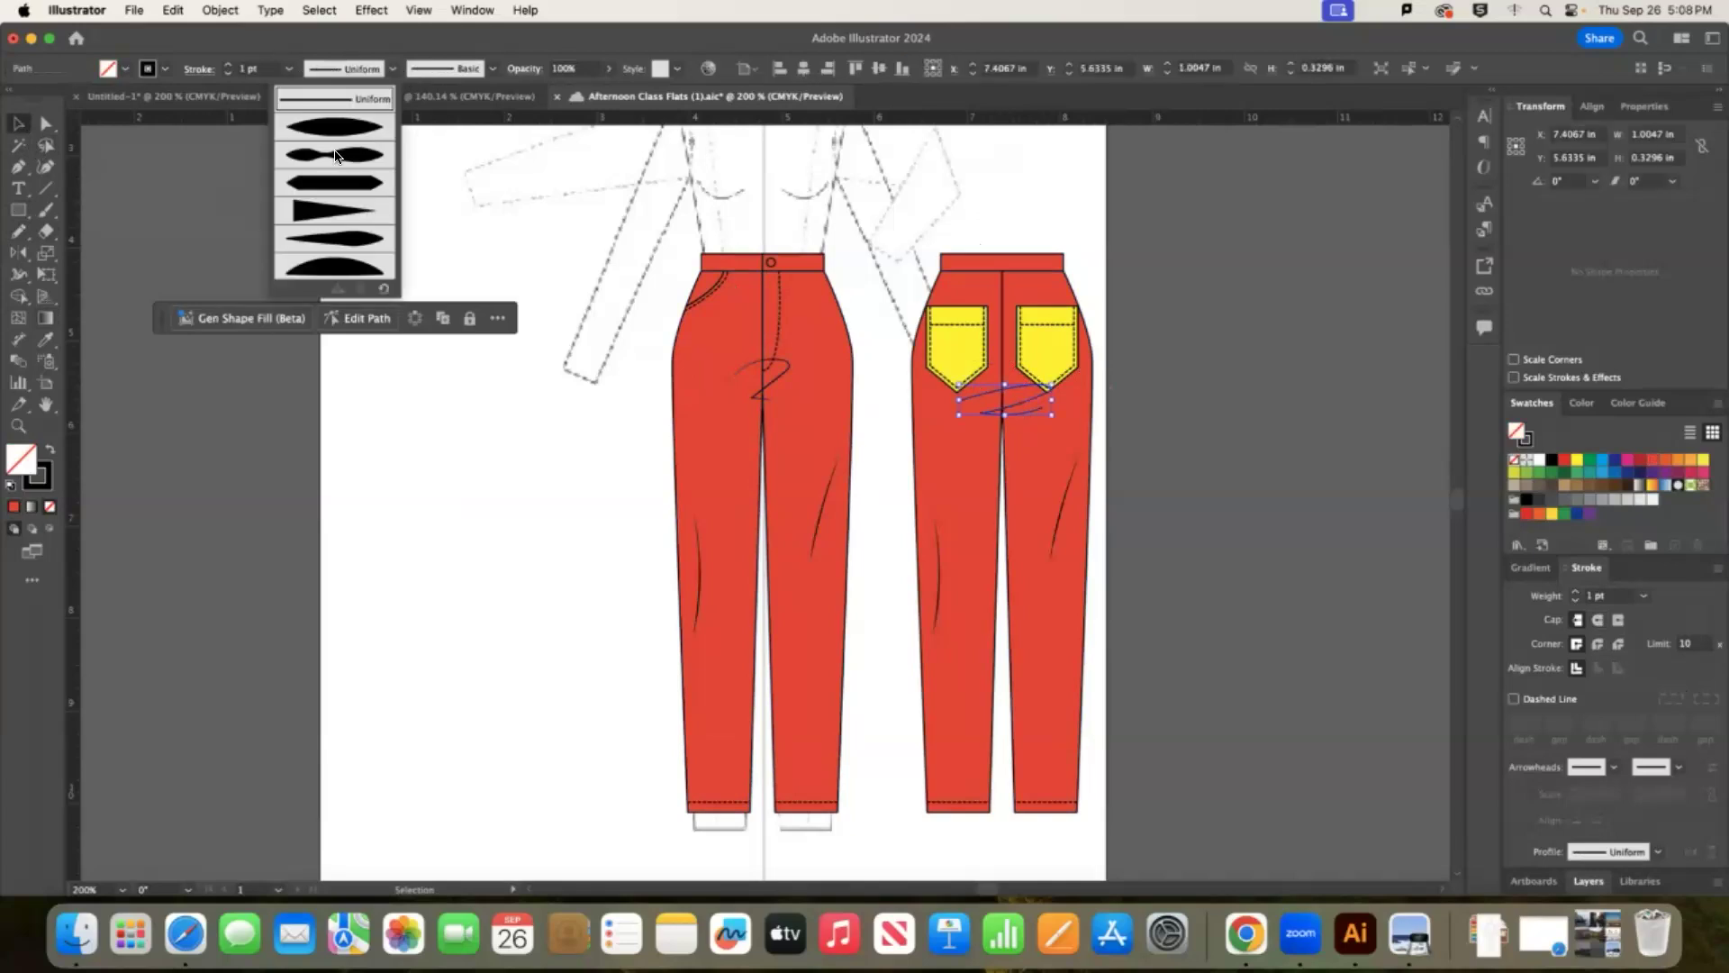
{"action": "left_click", "coordinate": [335, 155]}
{"action": "left_click", "coordinate": [1261, 766]}
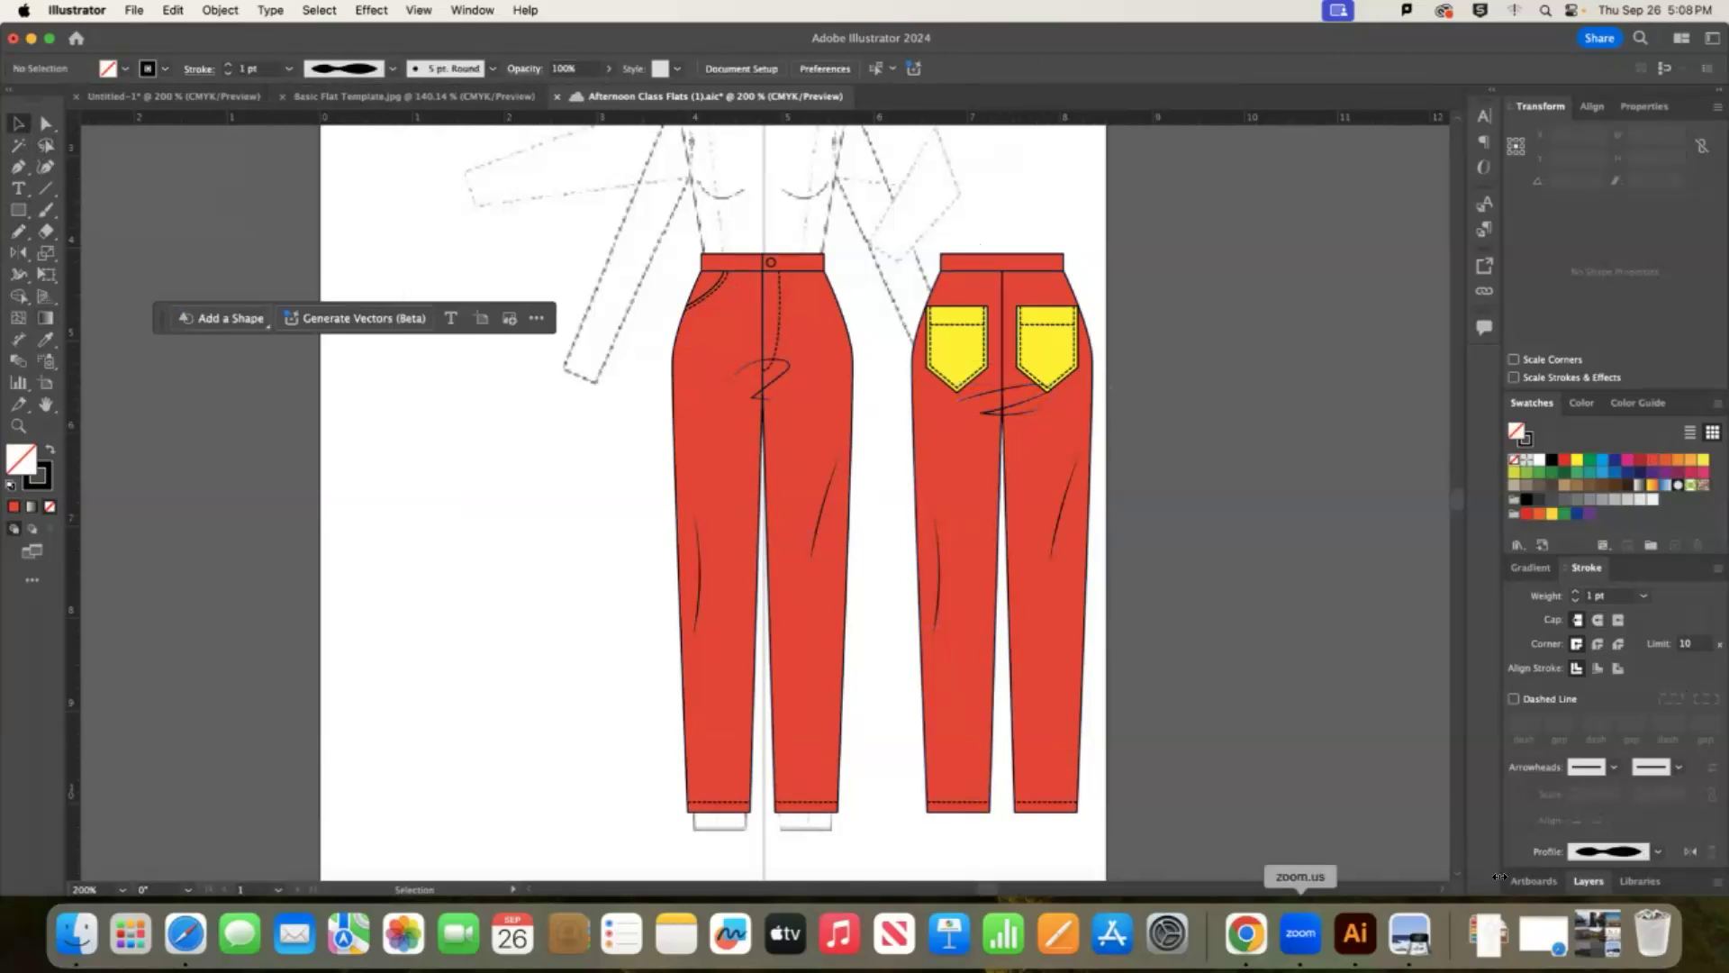
Switch to the Untitled-1 document and hide Layer 2, which holds the T-shirt flats.
{"action": "left_click", "coordinate": [1534, 881]}
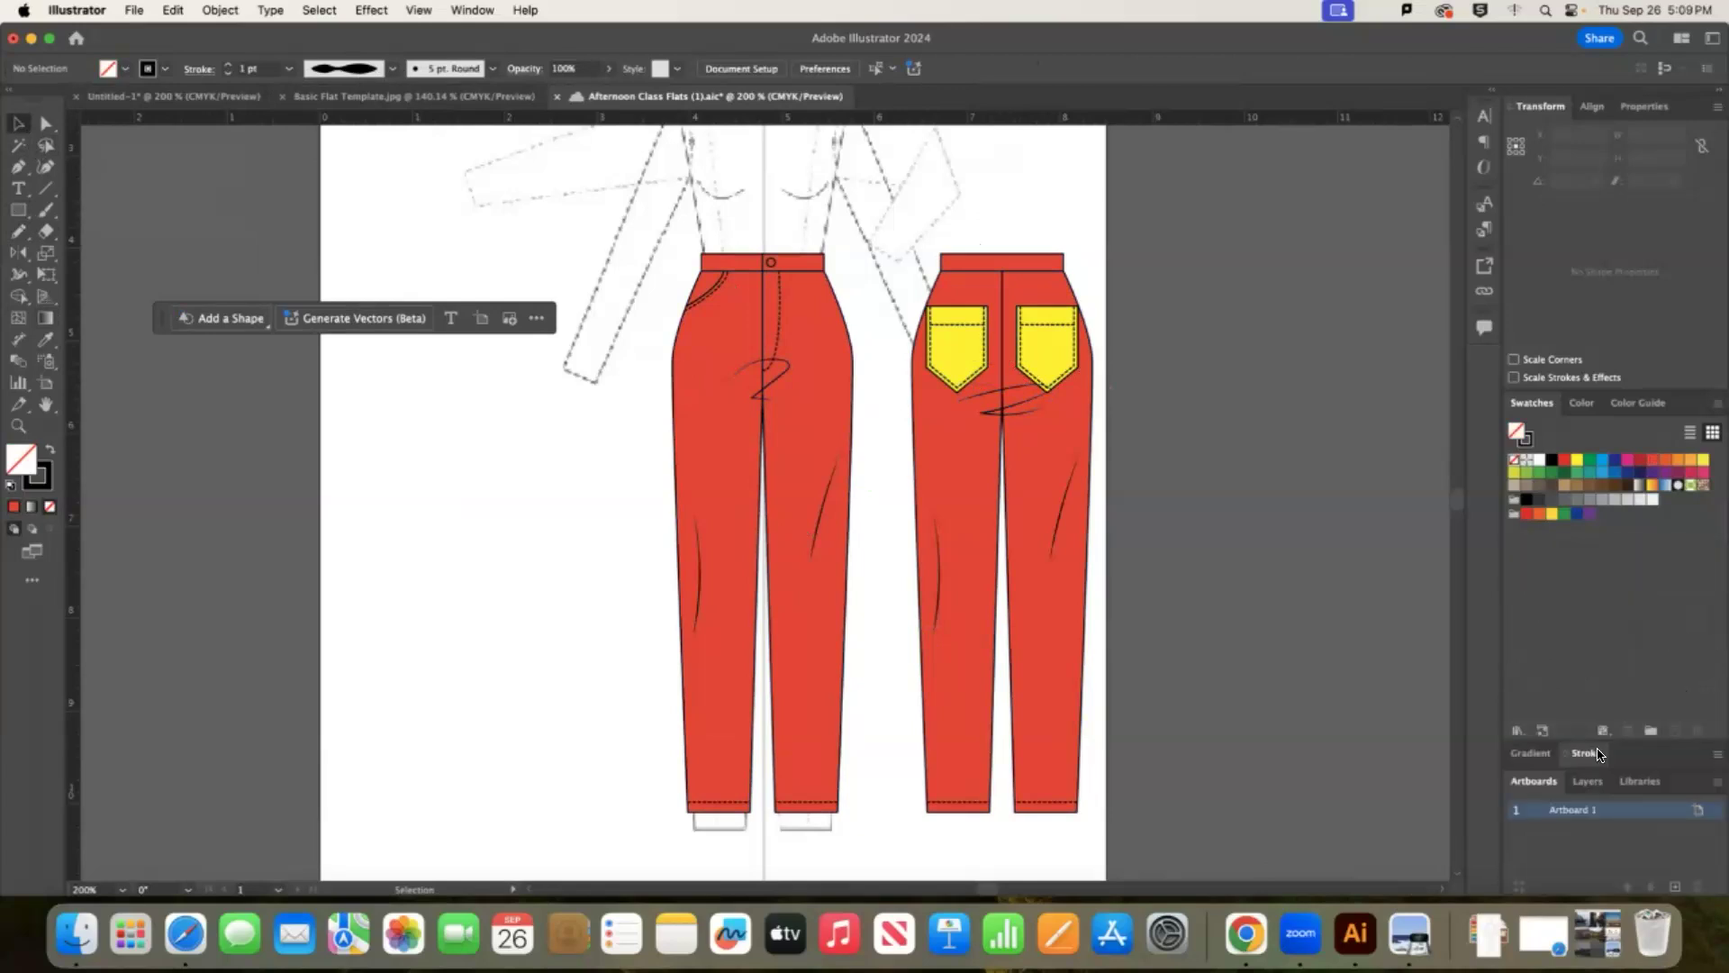
{"action": "left_click", "coordinate": [1588, 781]}
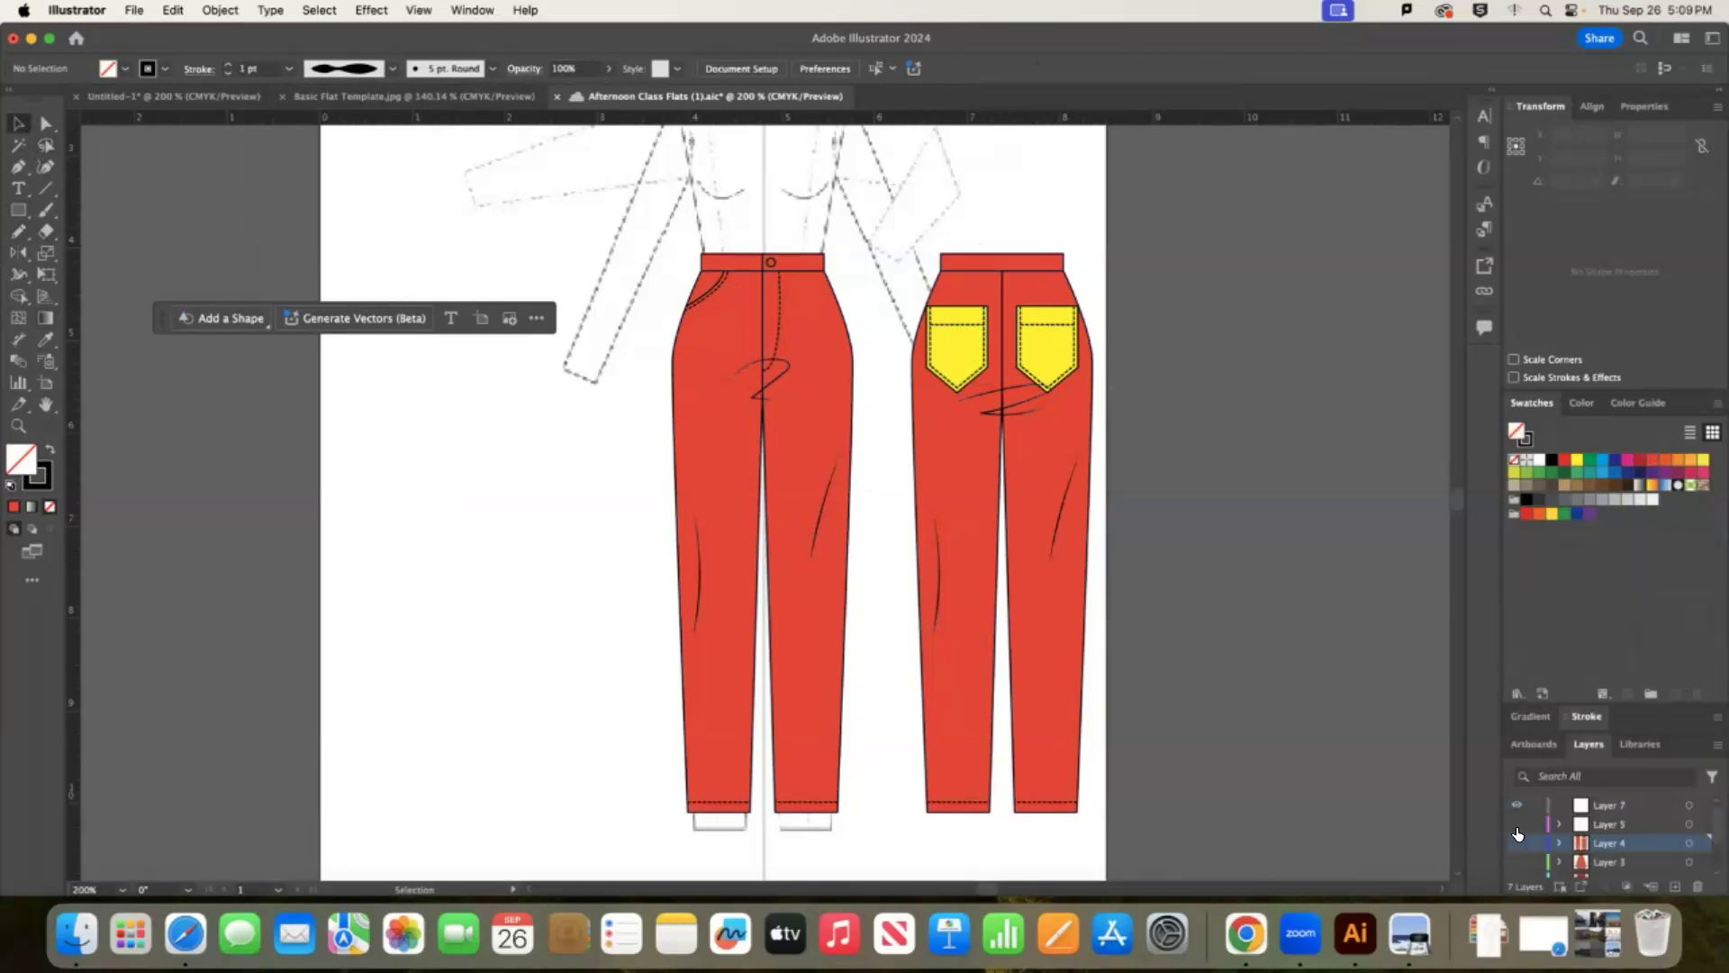
{"action": "left_click", "coordinate": [369, 97]}
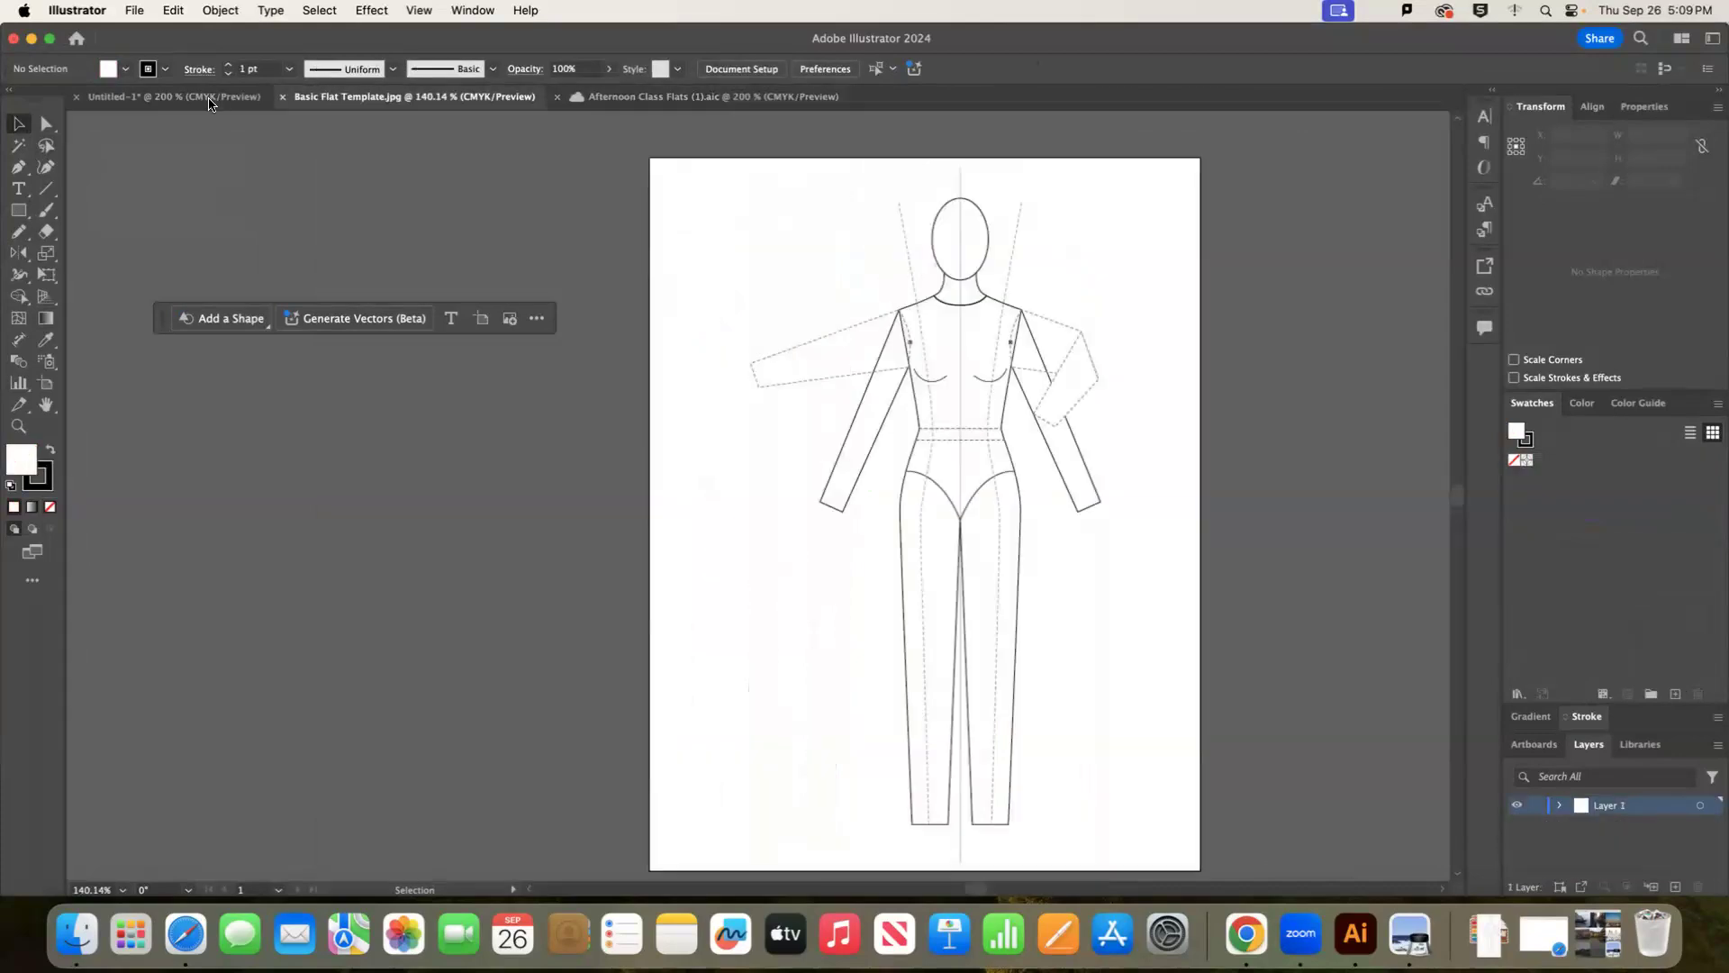
{"action": "left_click", "coordinate": [200, 97]}
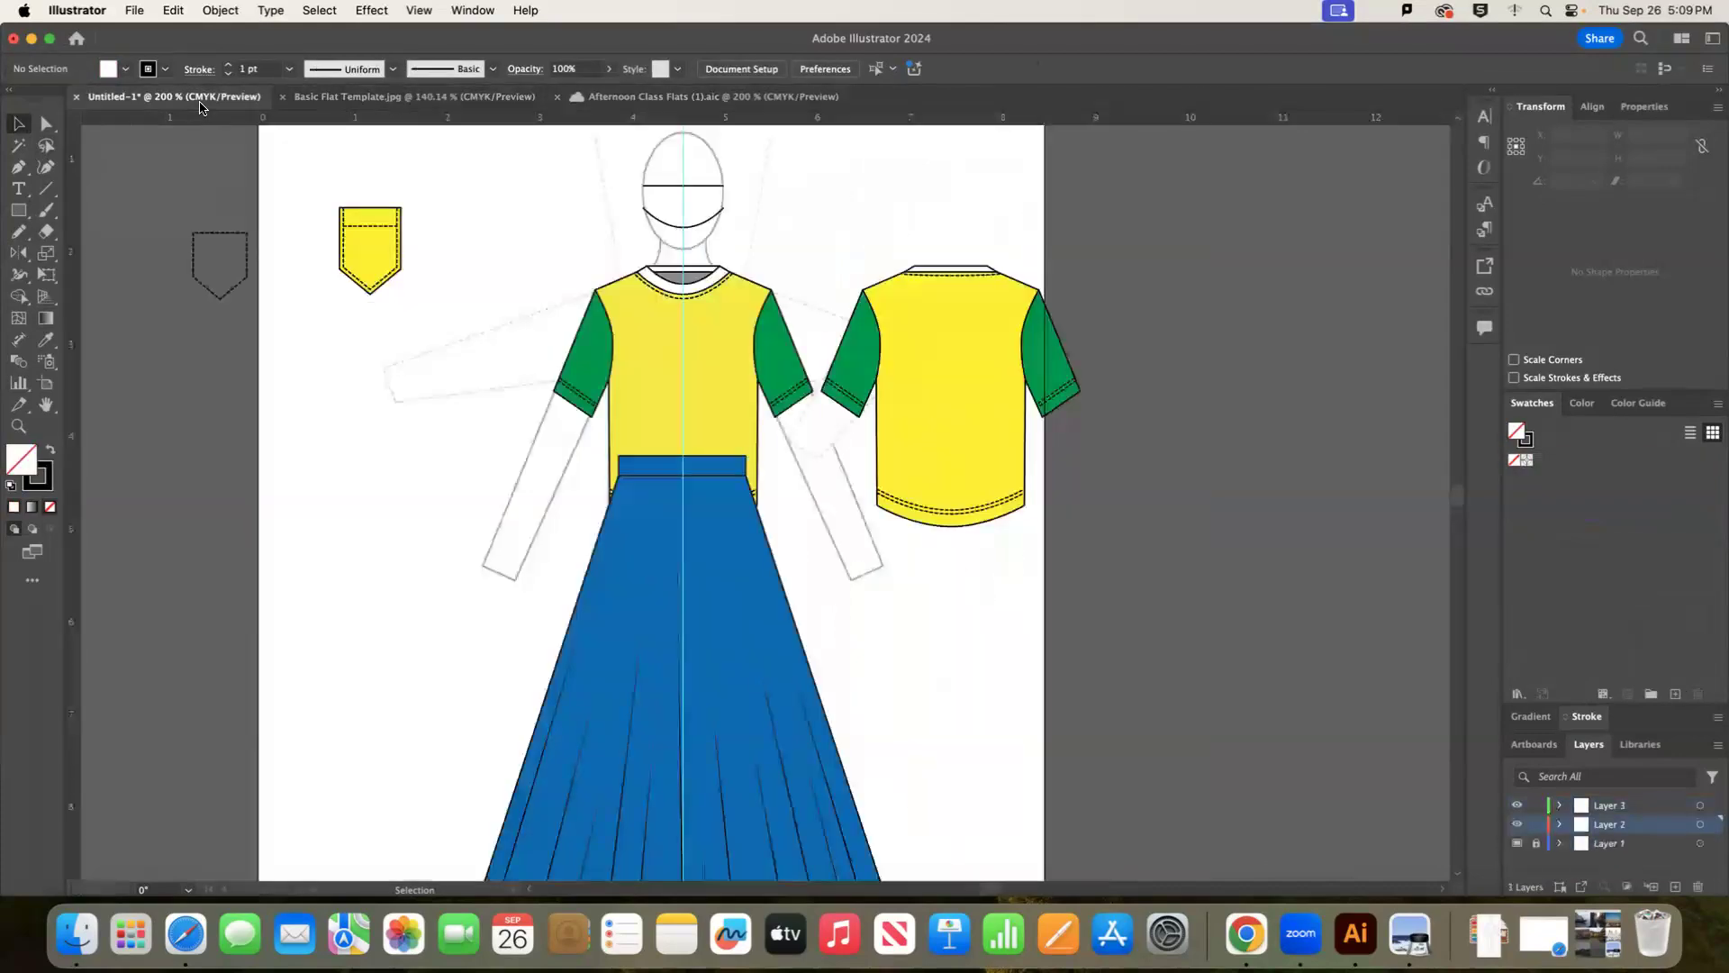
{"action": "left_click", "coordinate": [1515, 824]}
{"action": "scroll", "coordinate": [772, 618], "scroll_direction": "down", "scroll_amount": 5}
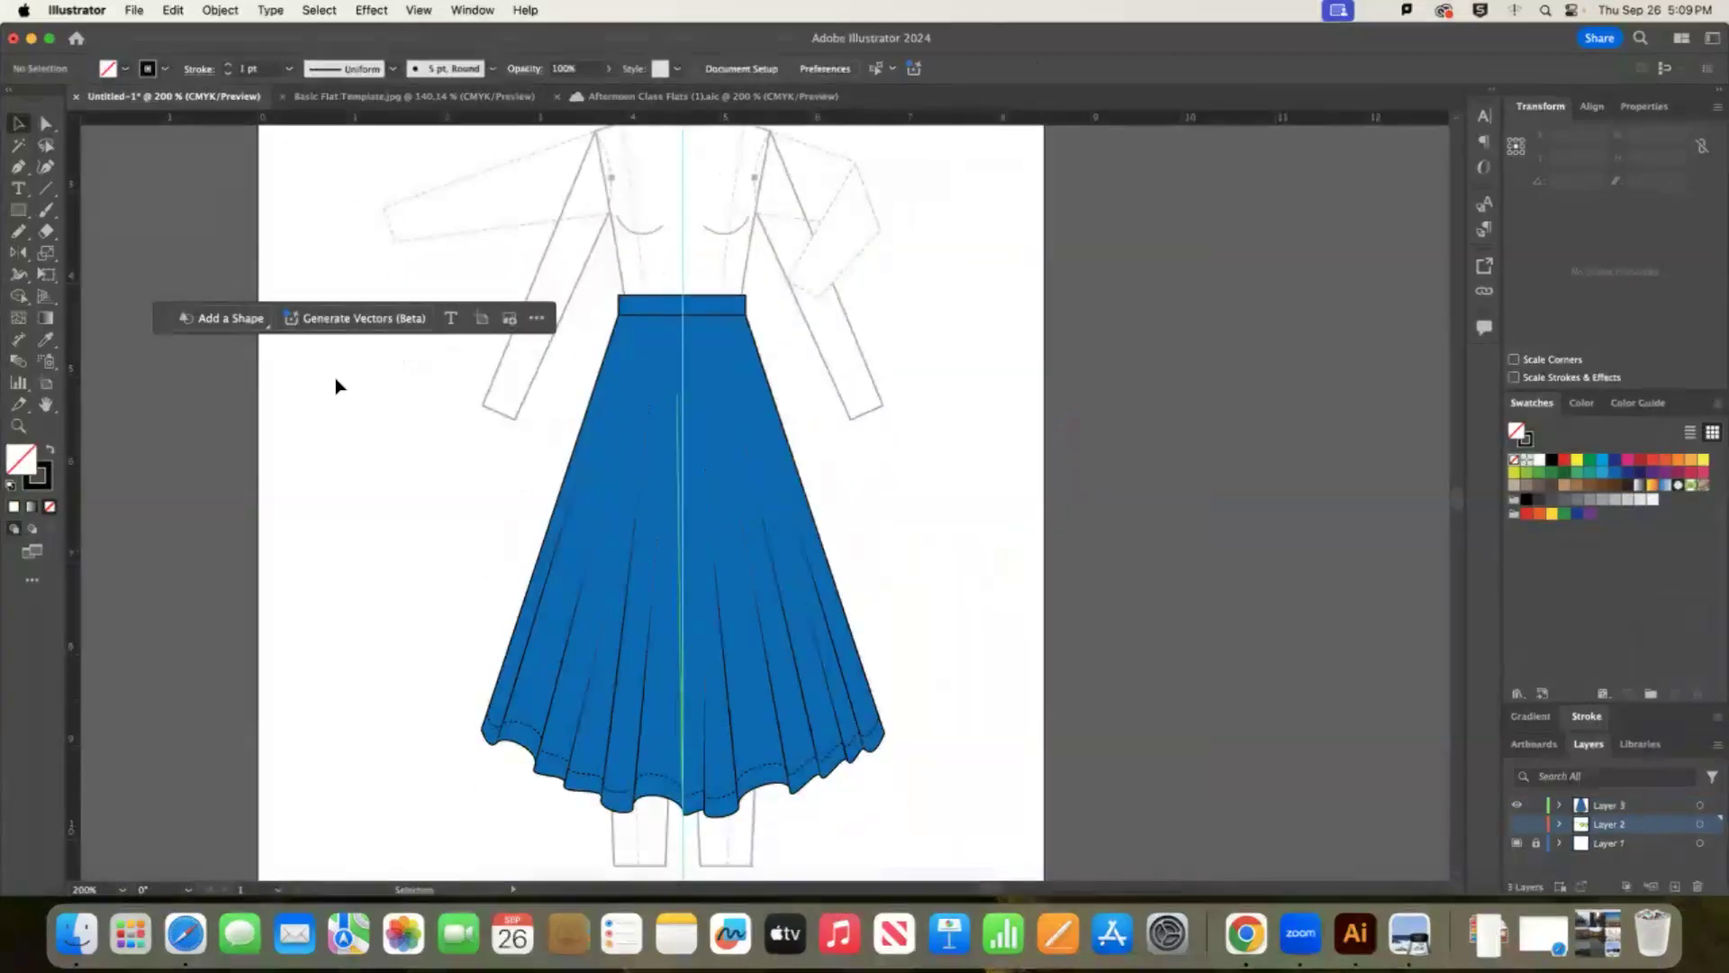
Duplicate the whole blue skirt straight across beside the original as the base for the back view.
{"action": "left_click", "coordinate": [20, 122]}
{"action": "left_click_drag", "start_coordinate": [397, 242], "coordinate": [961, 826]}
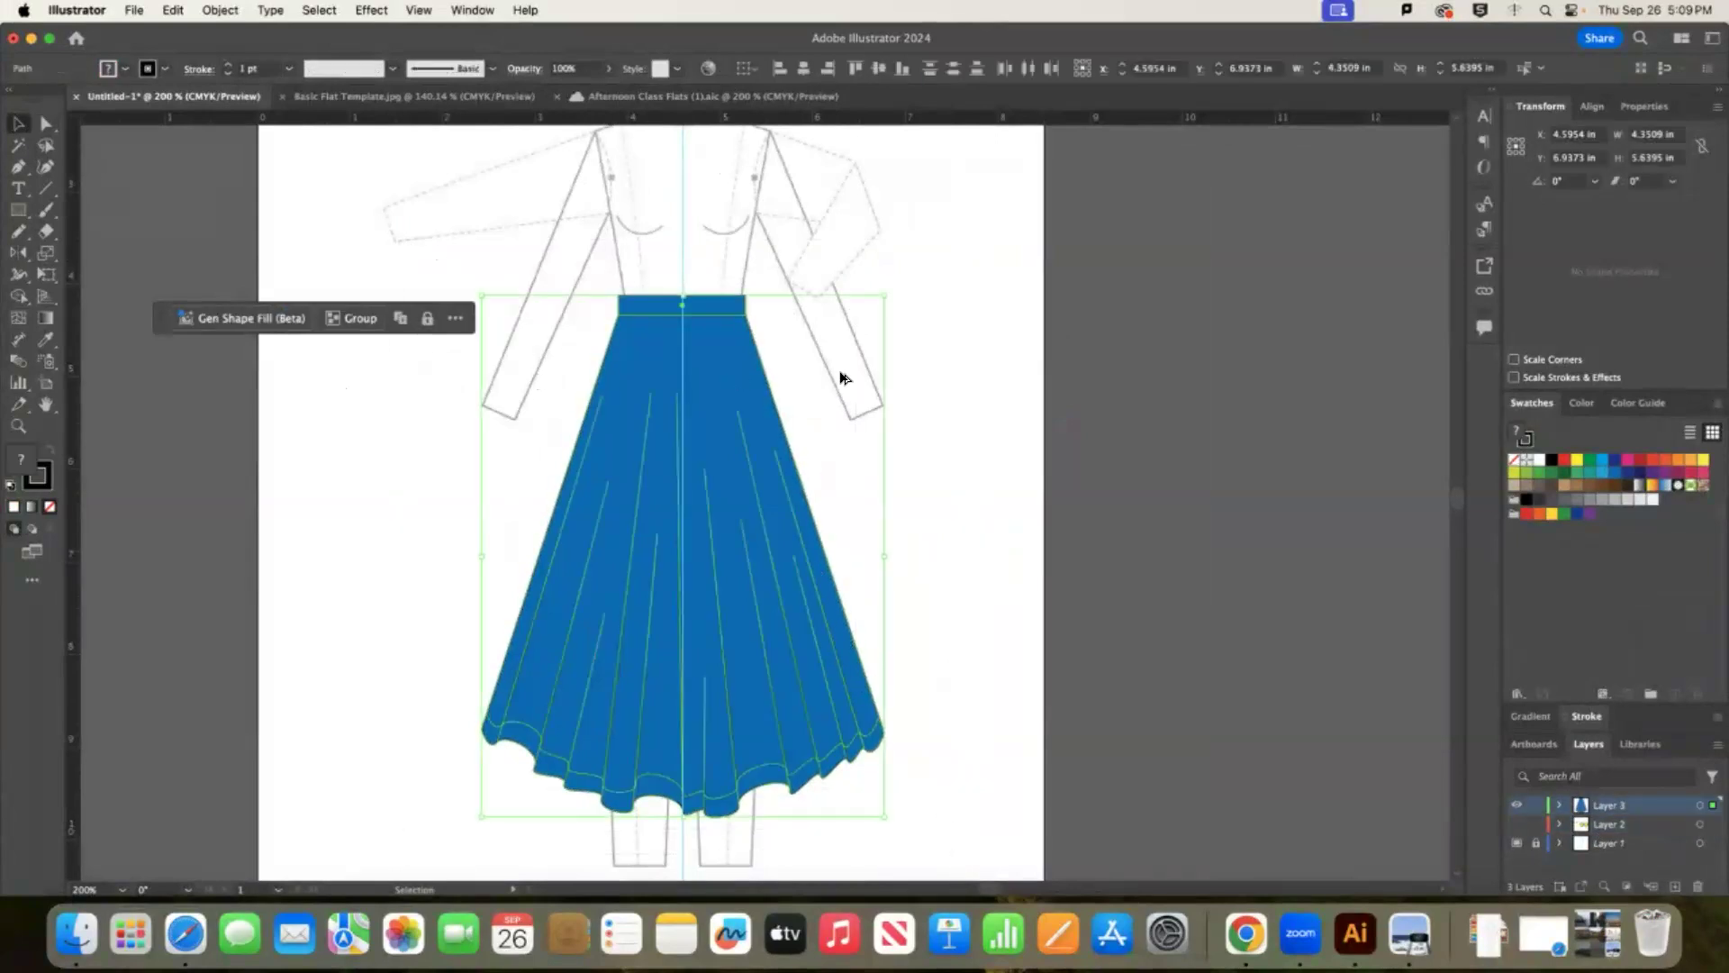
{"action": "left_click_drag", "start_coordinate": [735, 360], "coordinate": [1180, 360], "text": "alt"}
{"action": "left_click", "coordinate": [1245, 214]}
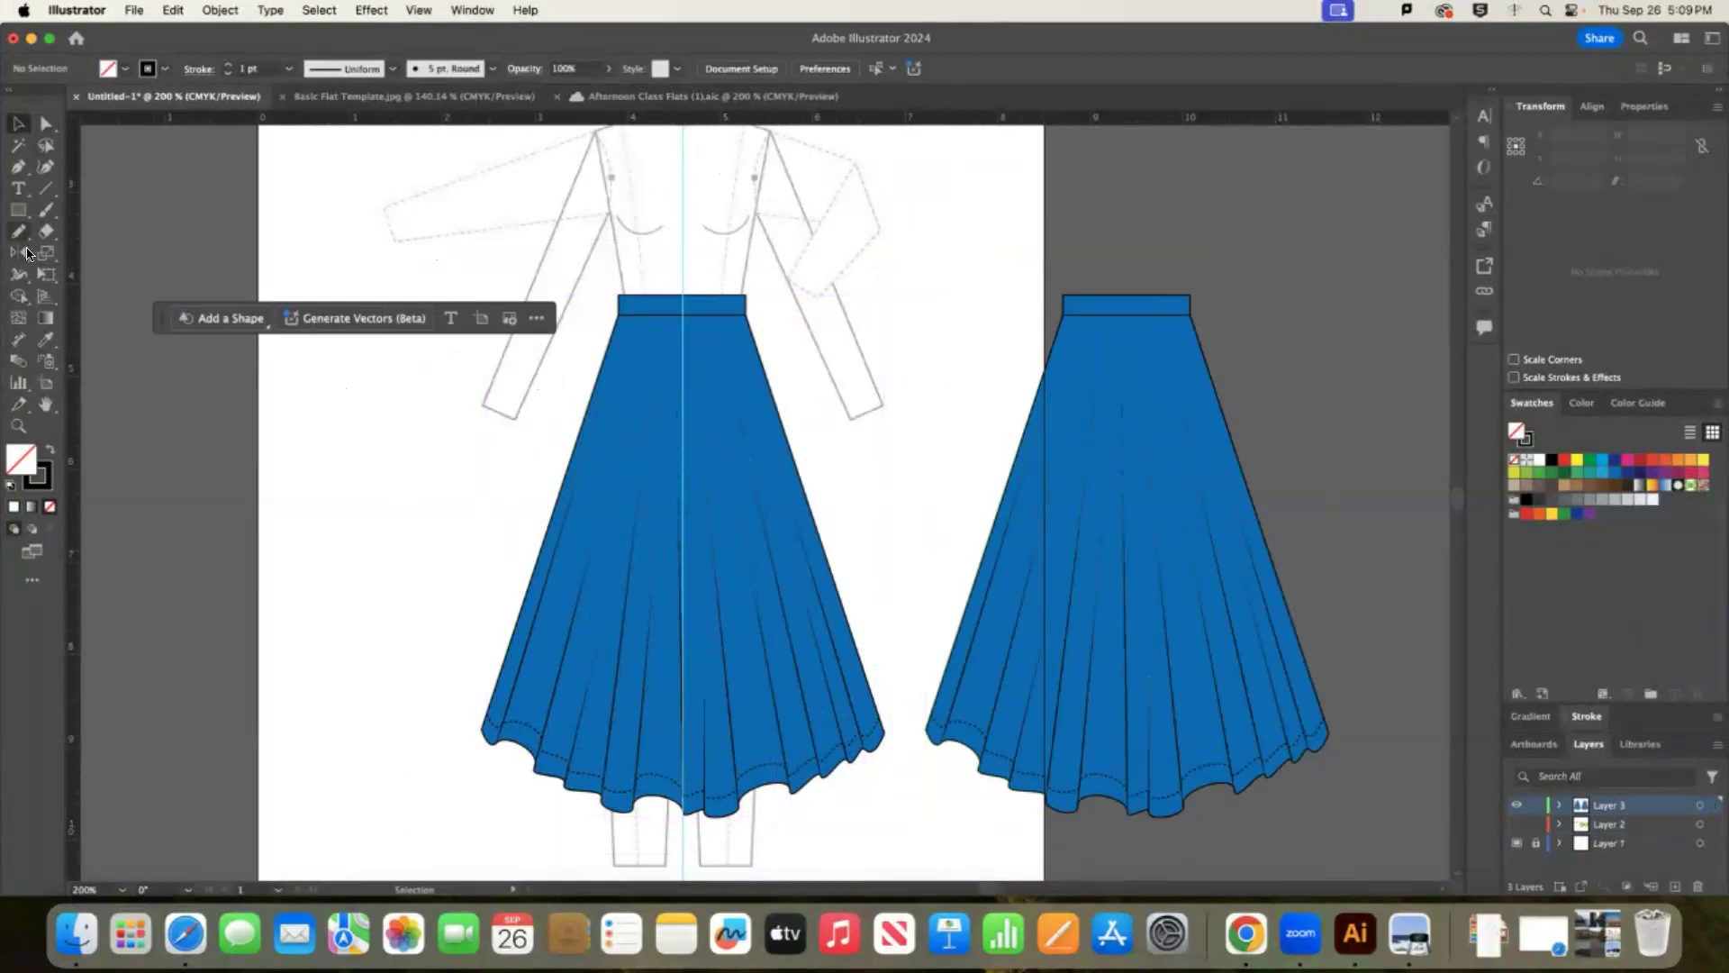
Draw a vertical center-back zipper line about 0.72 in long down from the top middle of the copied skirt's waistband.
{"action": "left_click", "coordinate": [45, 187]}
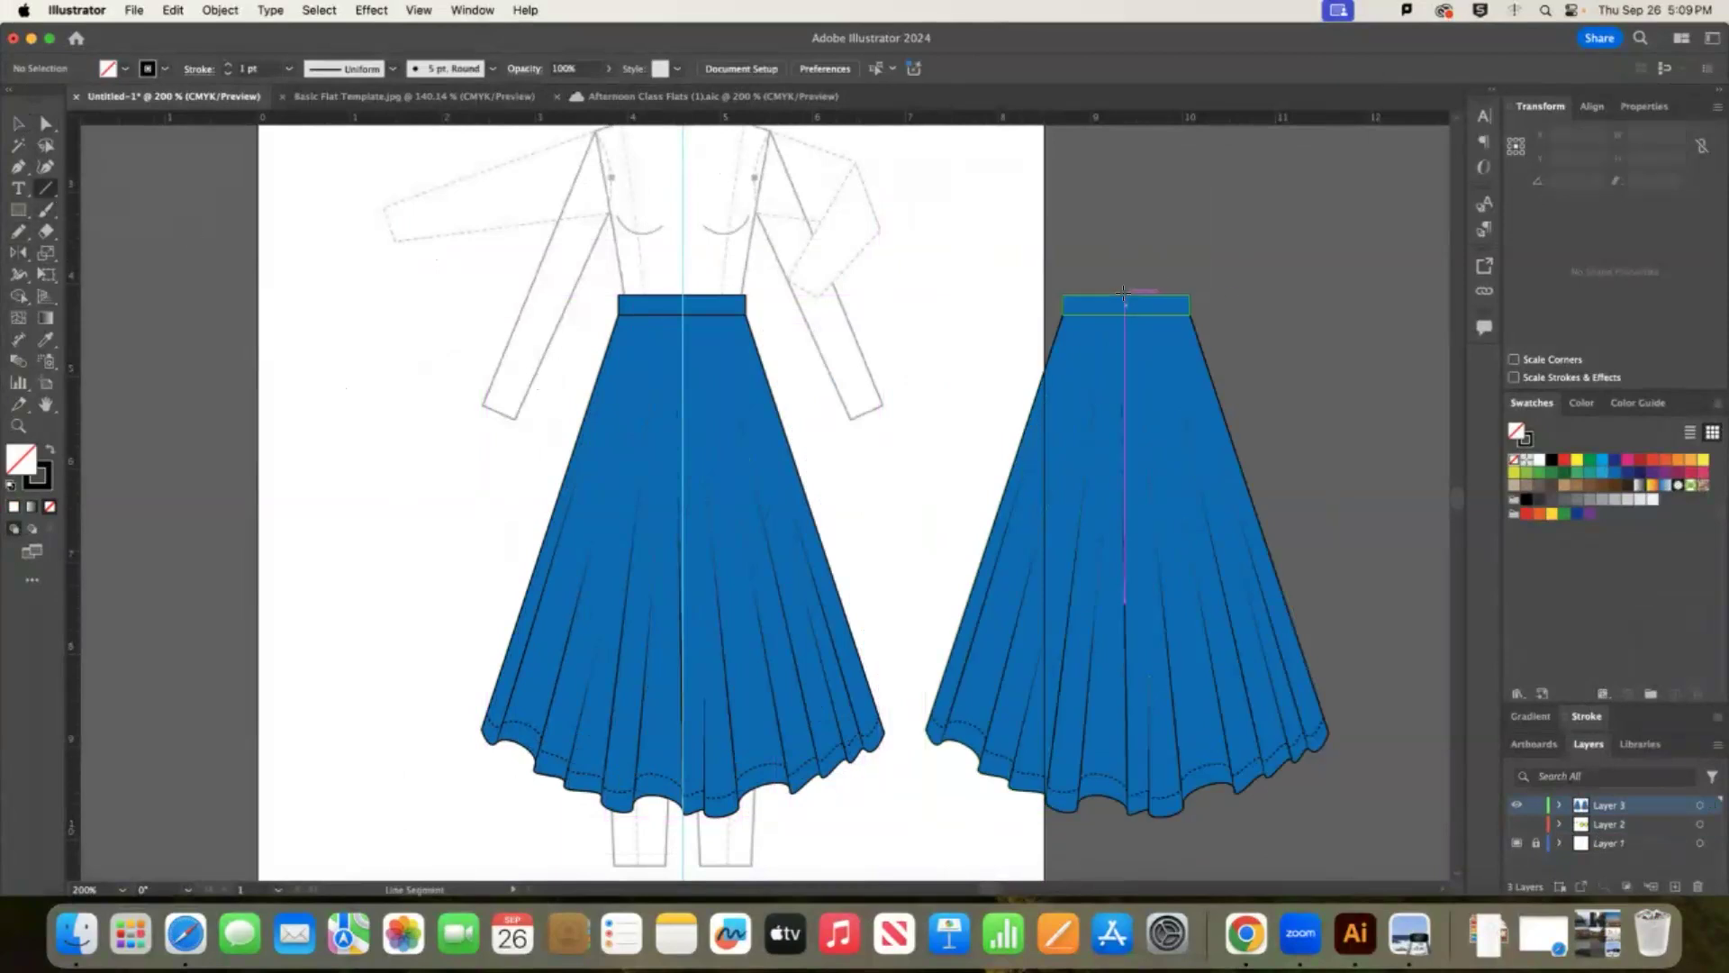
{"action": "left_click_drag", "start_coordinate": [1126, 294], "coordinate": [1126, 361]}
{"action": "left_click", "coordinate": [18, 122]}
{"action": "left_click", "coordinate": [819, 188]}
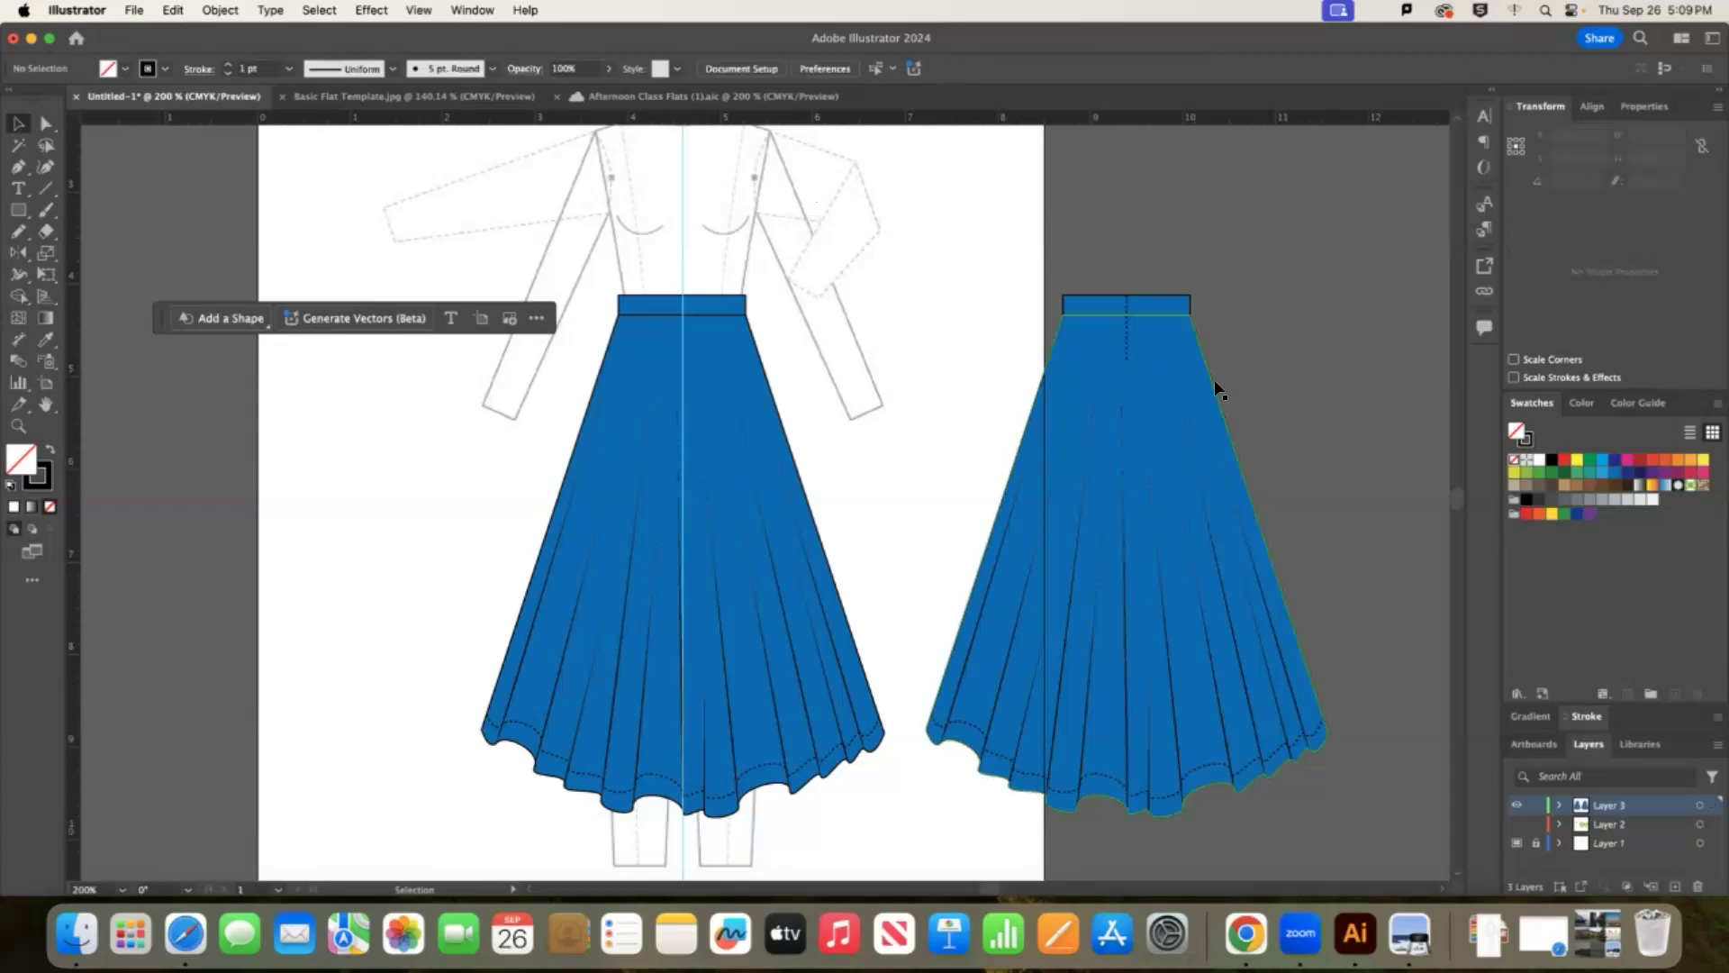
{"action": "left_click", "coordinate": [1126, 337]}
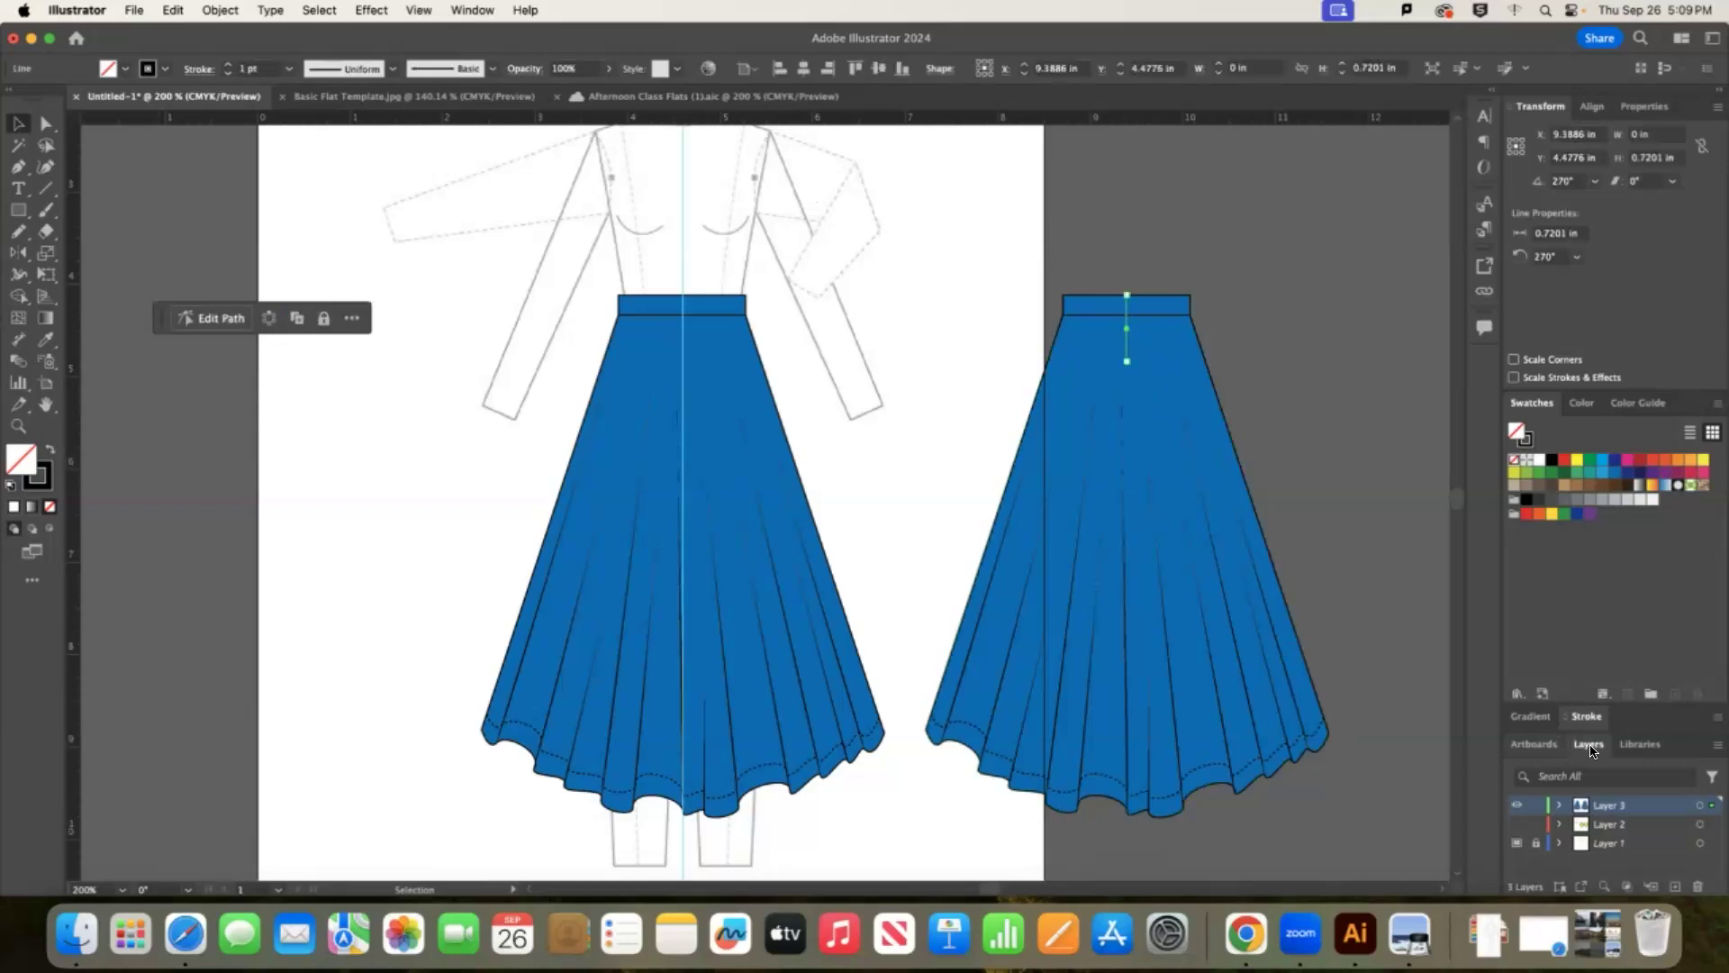
{"action": "left_click", "coordinate": [1581, 725]}
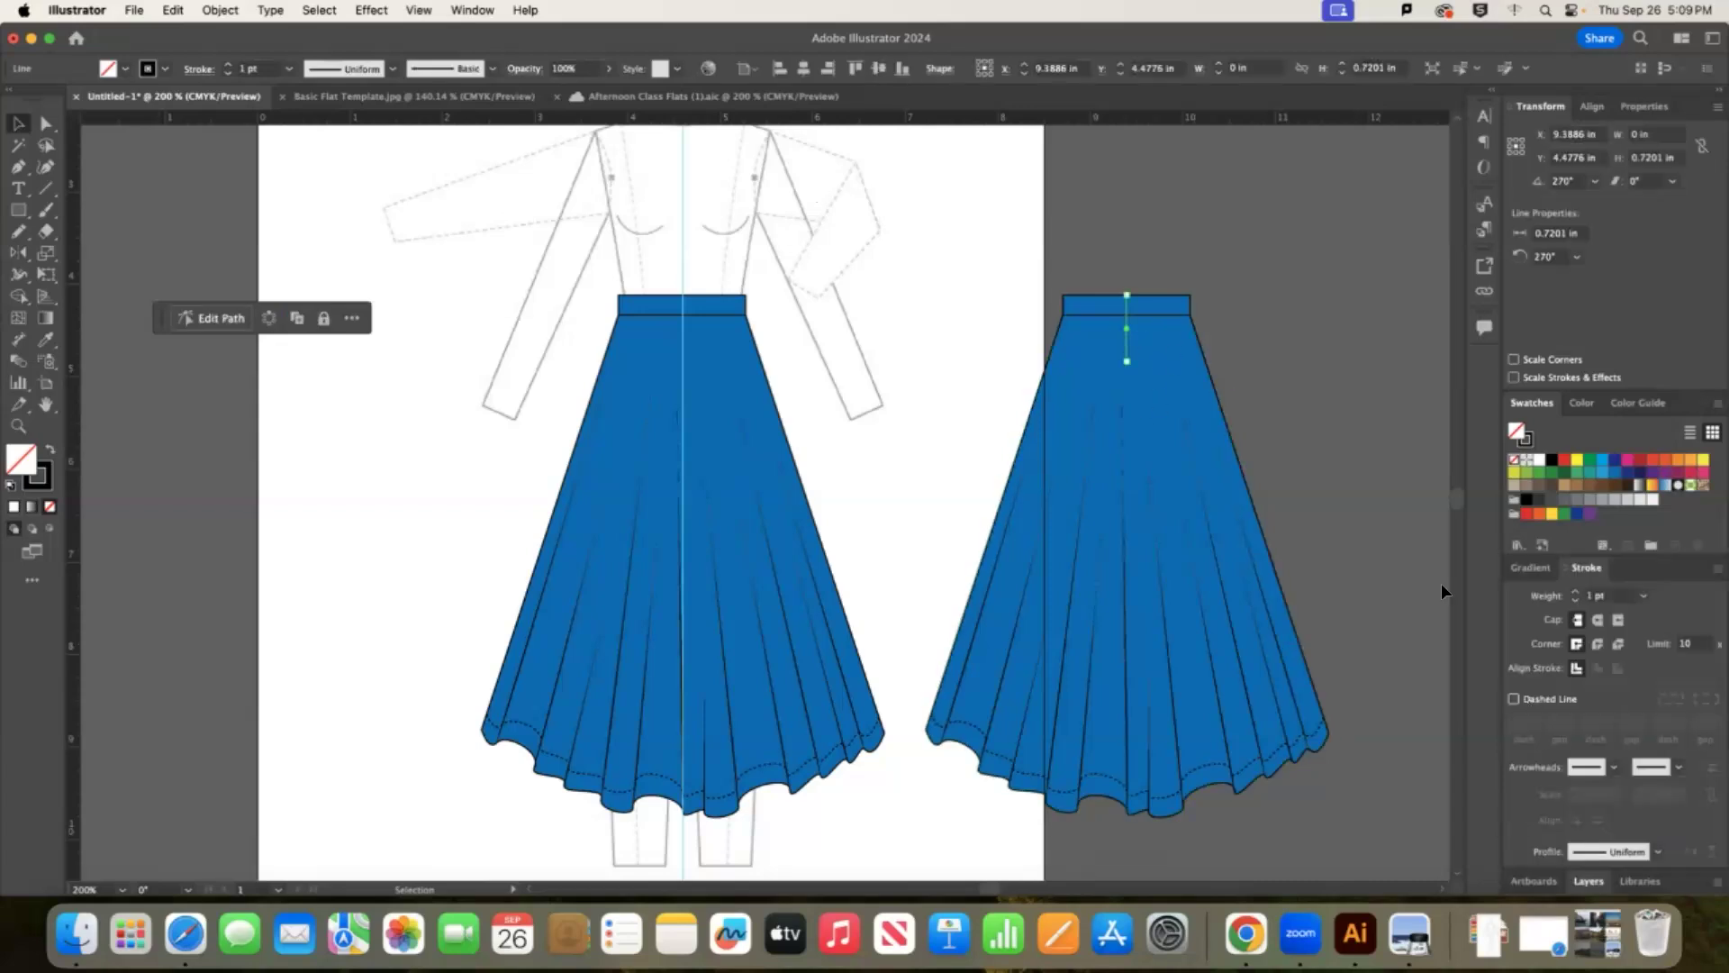
{"action": "left_click", "coordinate": [1327, 457]}
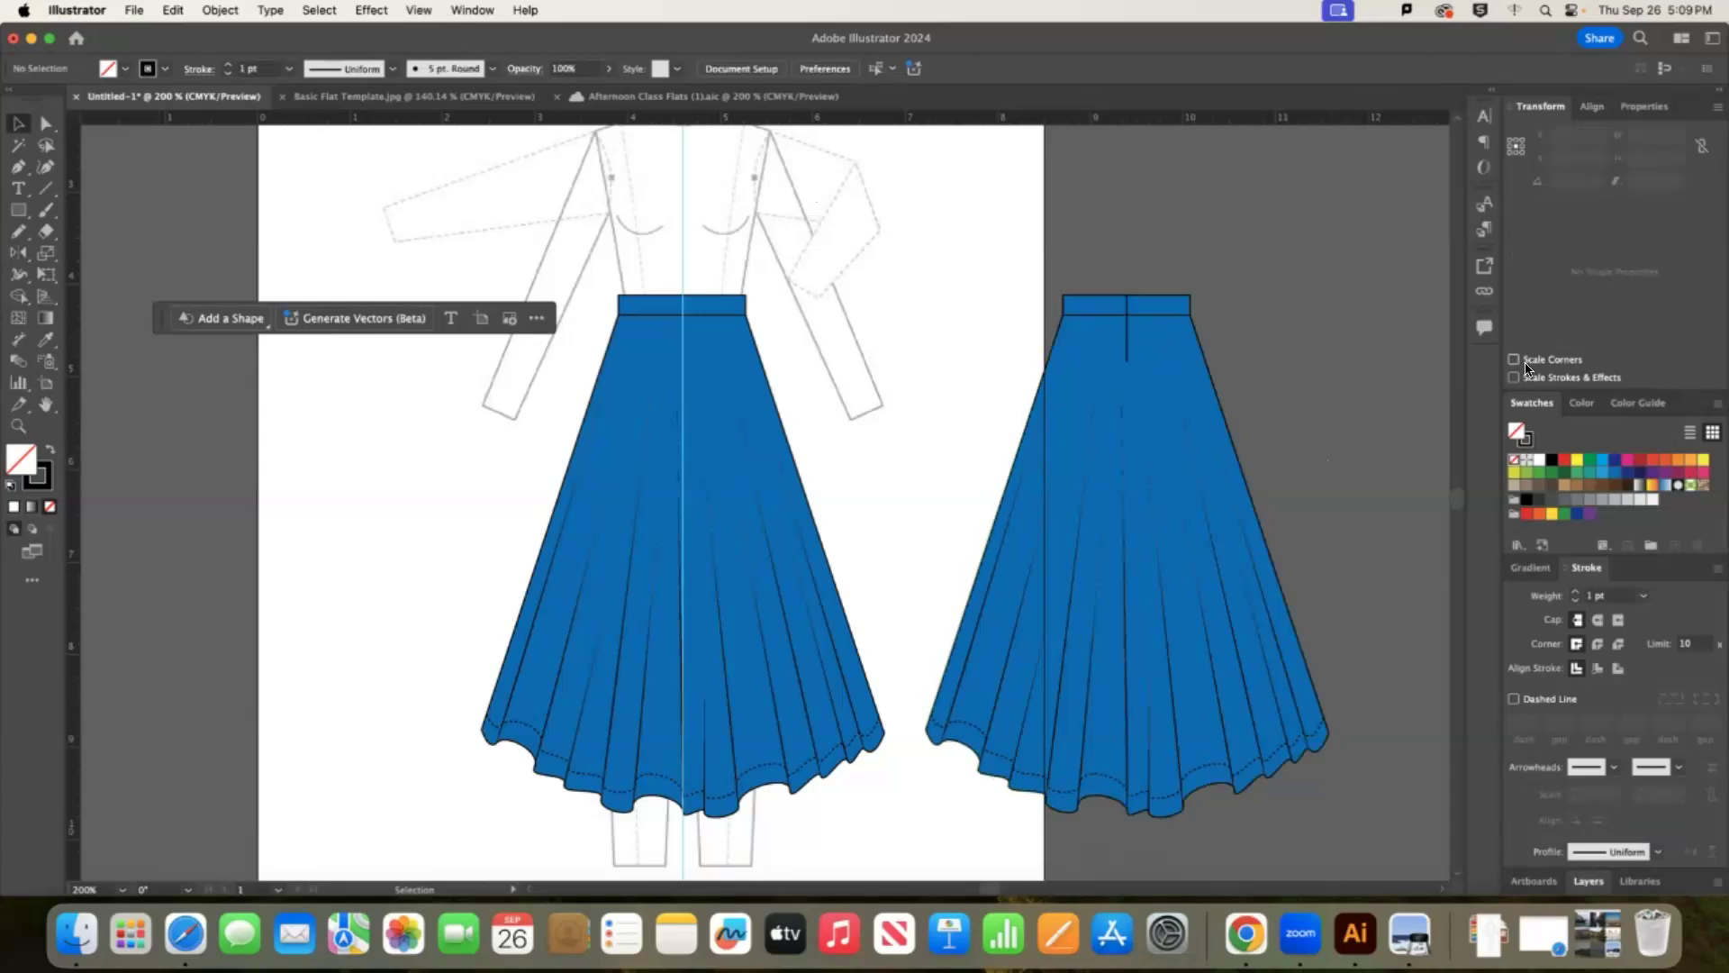
Draw a small closed zipper-pull loop, about 0.03 by 0.1 in, beside the zipper line just under the waistband with the Pencil tool.
{"action": "key", "text": "super+equal"}
{"action": "key", "text": "super+equal"}
{"action": "scroll", "coordinate": [1097, 320], "scroll_direction": "up", "scroll_amount": 3}
{"action": "scroll", "coordinate": [1097, 320], "scroll_direction": "down", "scroll_amount": 4}
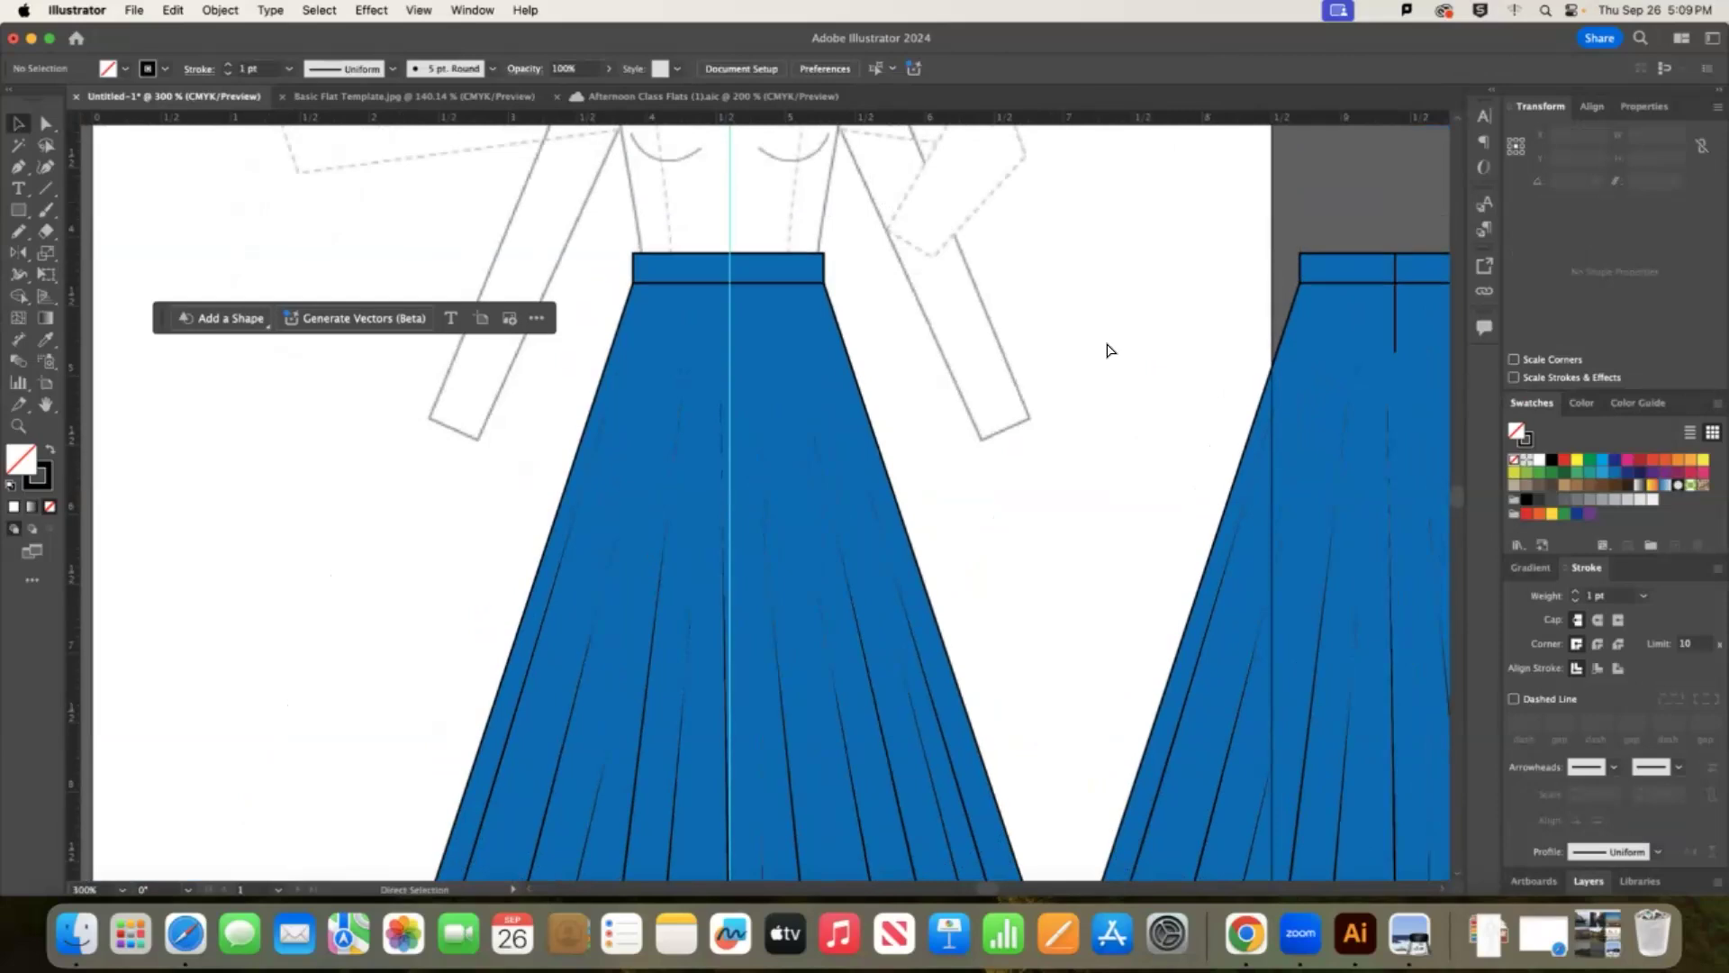
{"action": "scroll", "coordinate": [1110, 350], "scroll_direction": "right", "scroll_amount": 5}
{"action": "left_click", "coordinate": [18, 231]}
{"action": "scroll", "coordinate": [1189, 432], "scroll_direction": "up", "scroll_amount": 4}
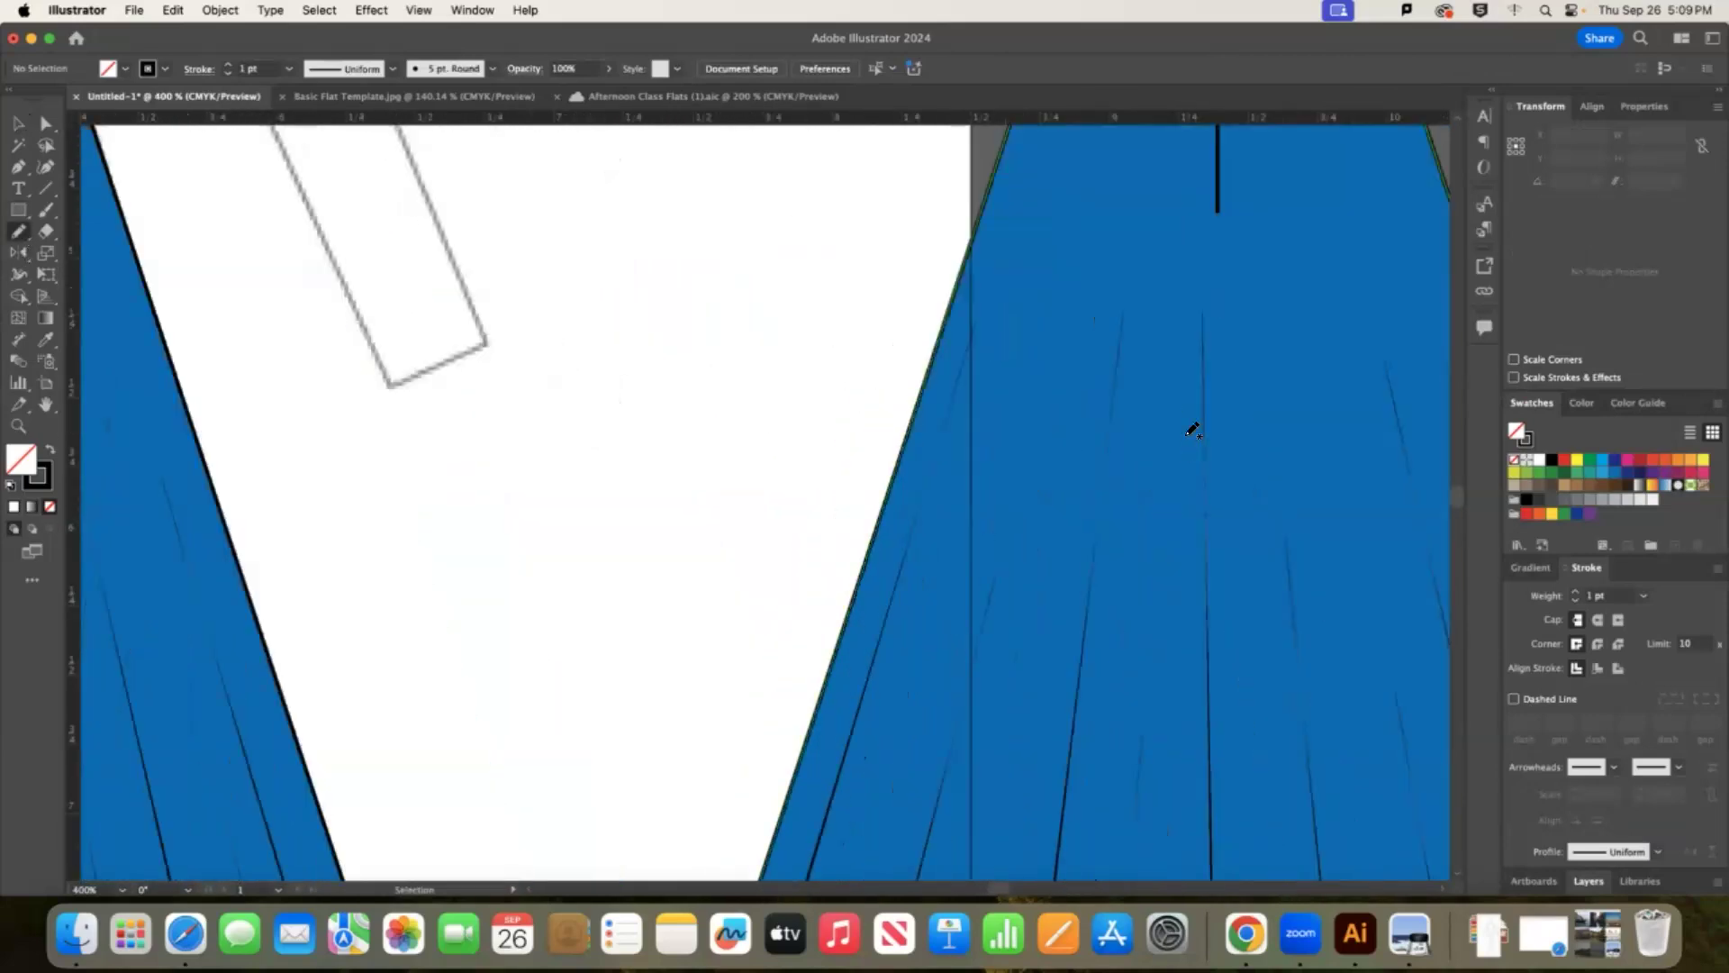
{"action": "scroll", "coordinate": [1171, 498], "scroll_direction": "up", "scroll_amount": 3}
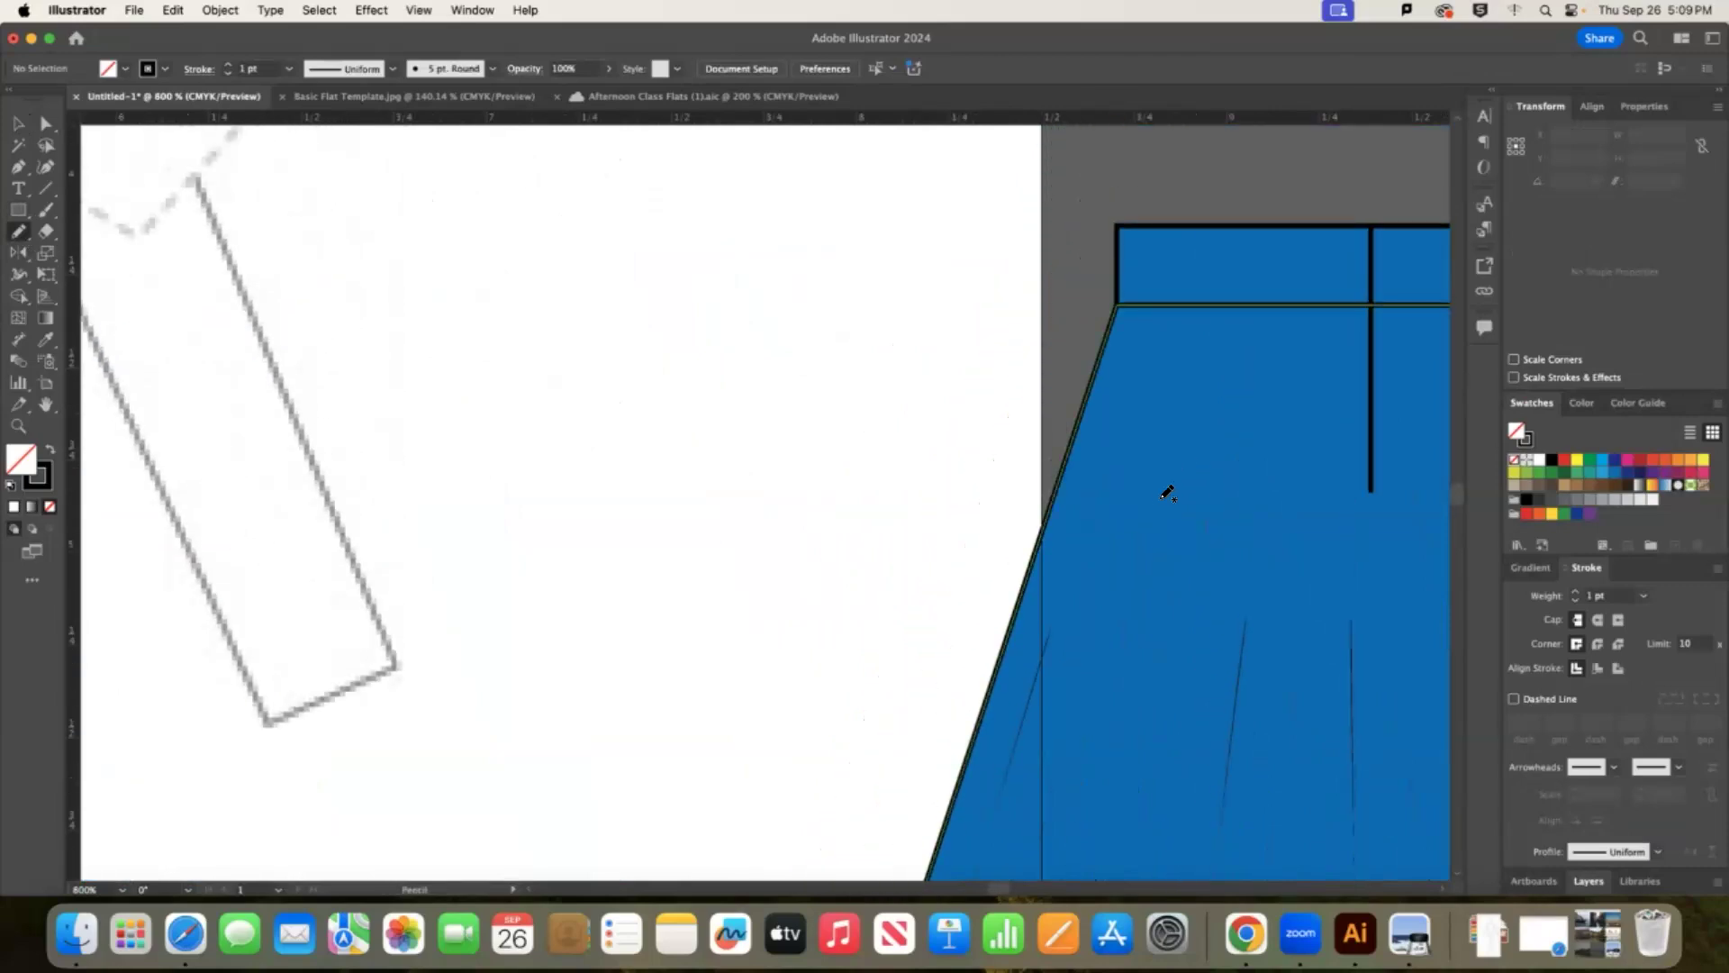
{"action": "key", "text": "v"}
{"action": "scroll", "coordinate": [1142, 489], "scroll_direction": "right", "scroll_amount": 2}
{"action": "scroll", "coordinate": [1142, 489], "scroll_direction": "right", "scroll_amount": 4}
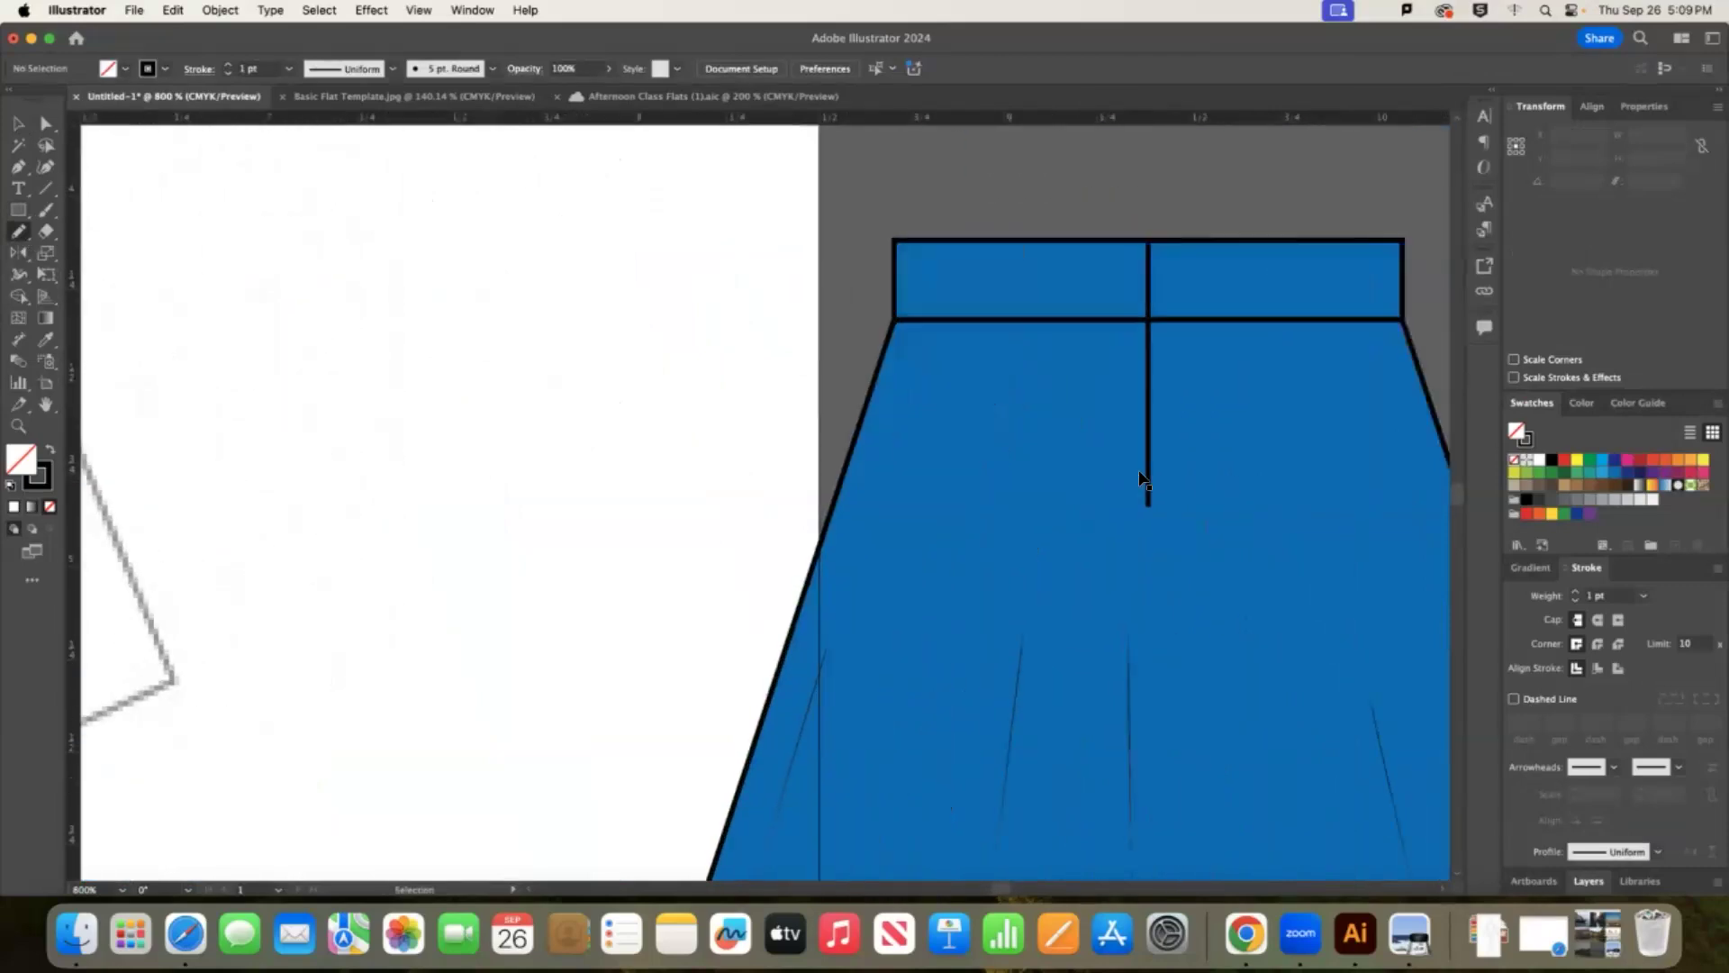
{"action": "key", "text": "n"}
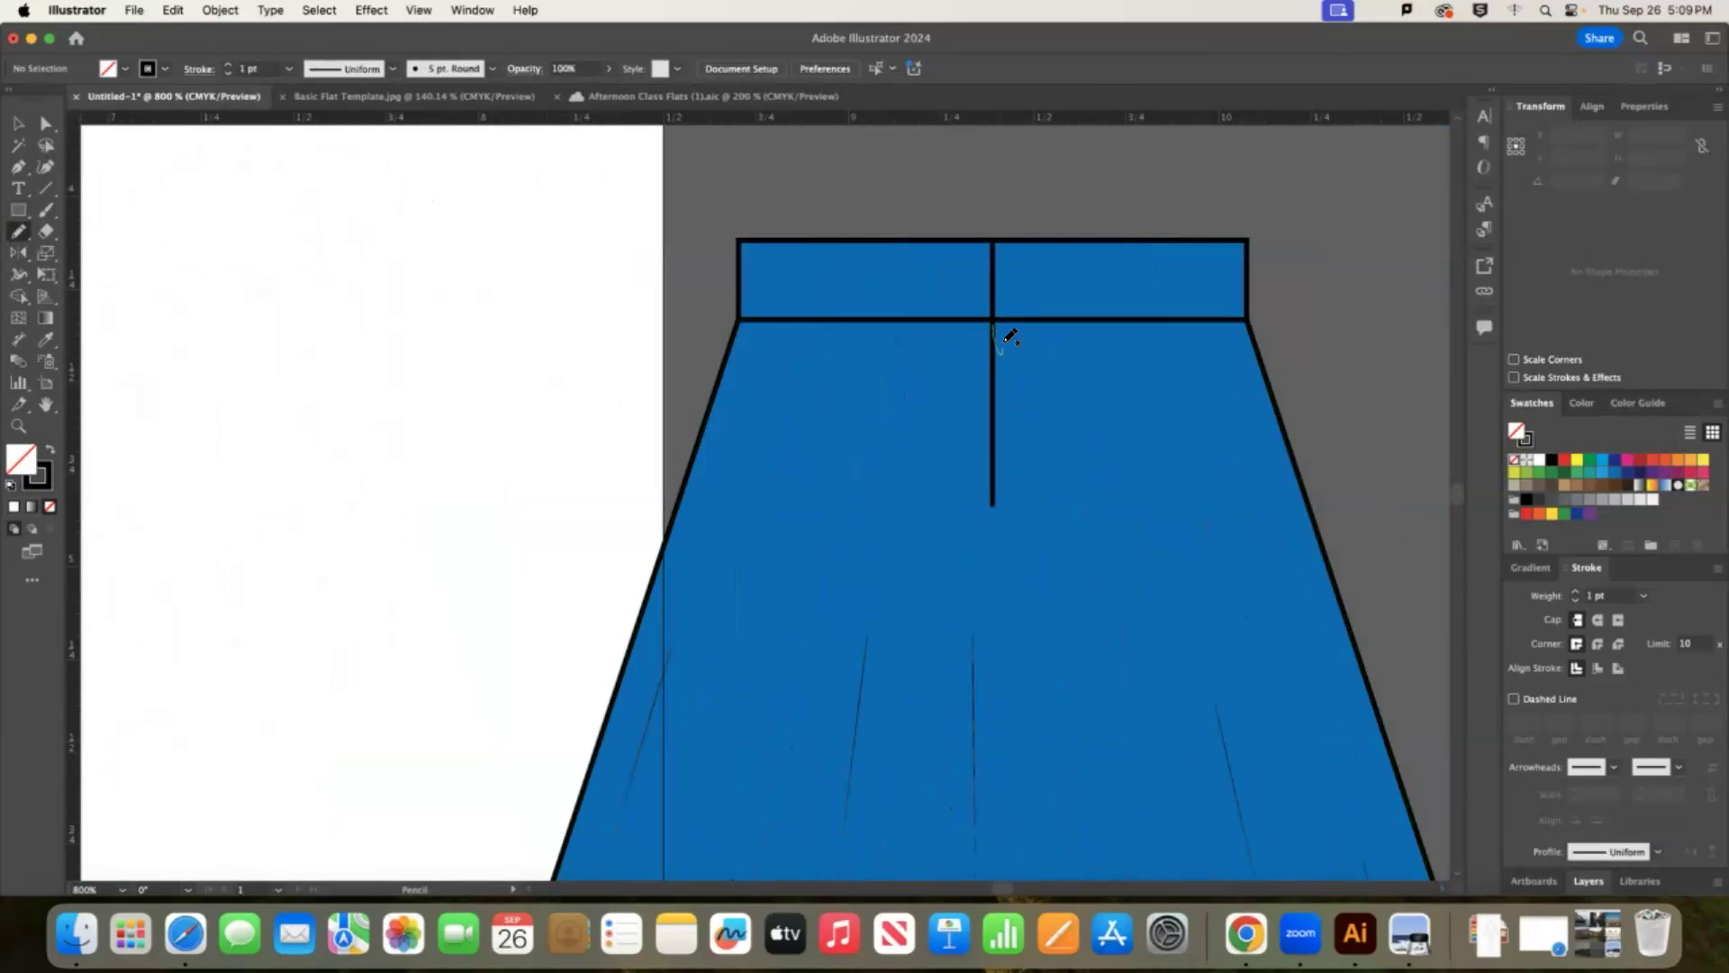
{"action": "left_click_drag", "start_coordinate": [1006, 317], "coordinate": [1006, 318]}
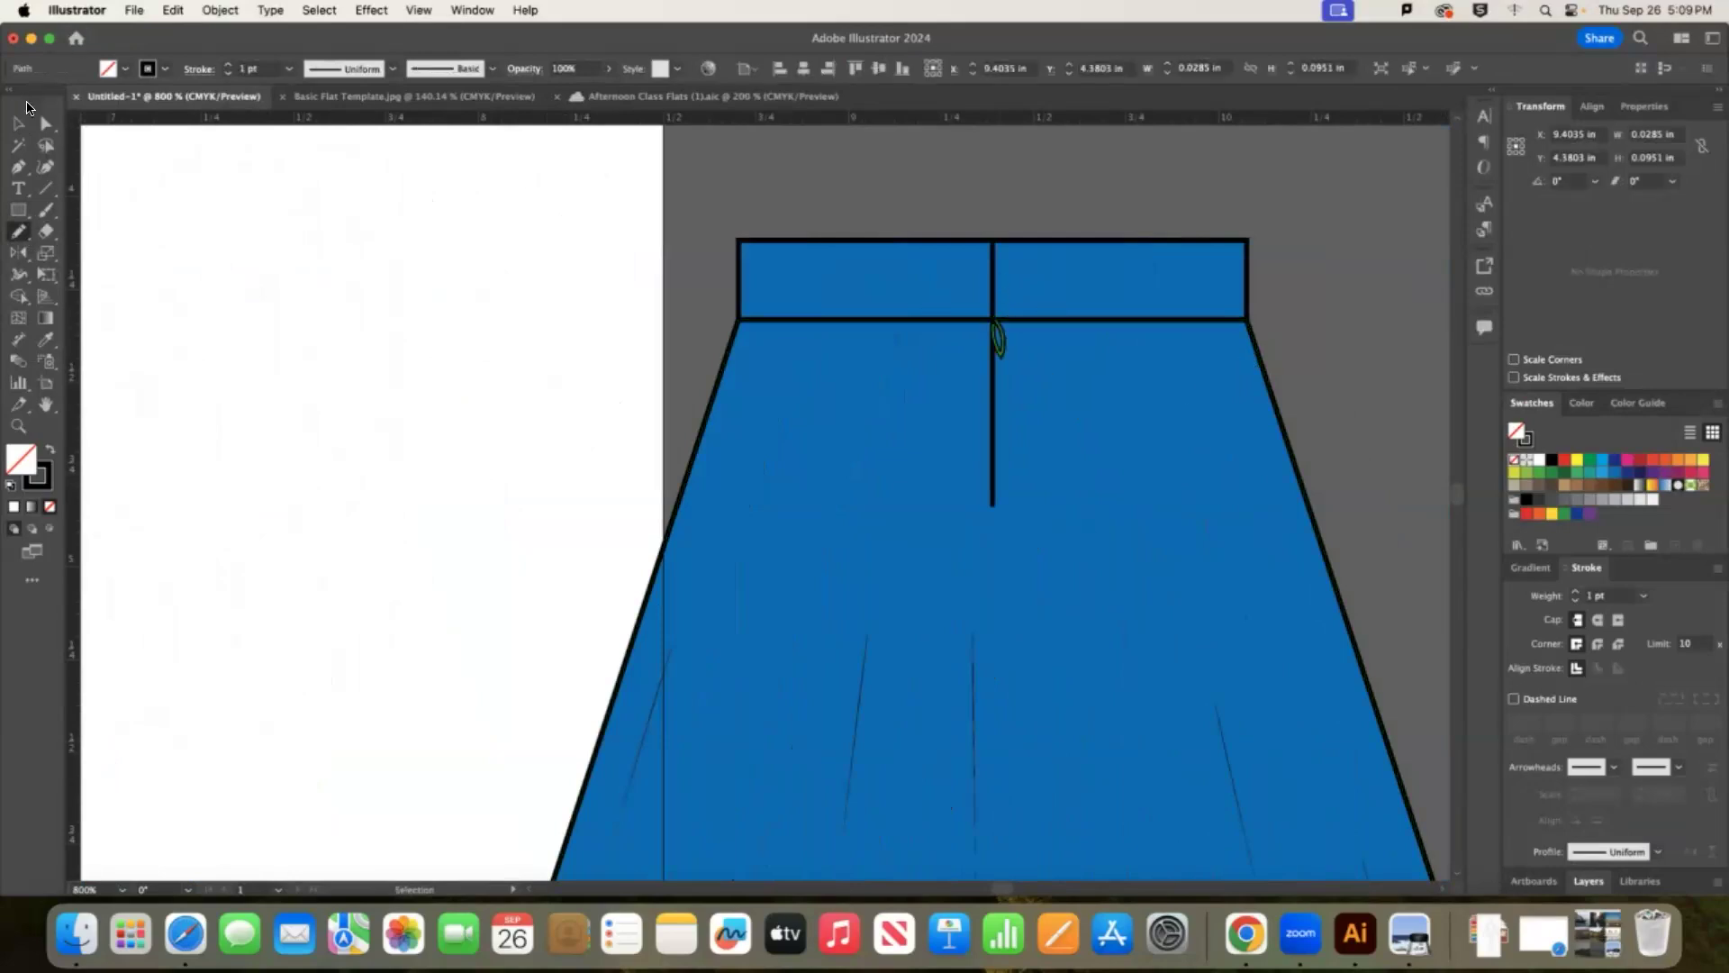
{"action": "key", "text": "v"}
{"action": "left_click", "coordinate": [198, 196]}
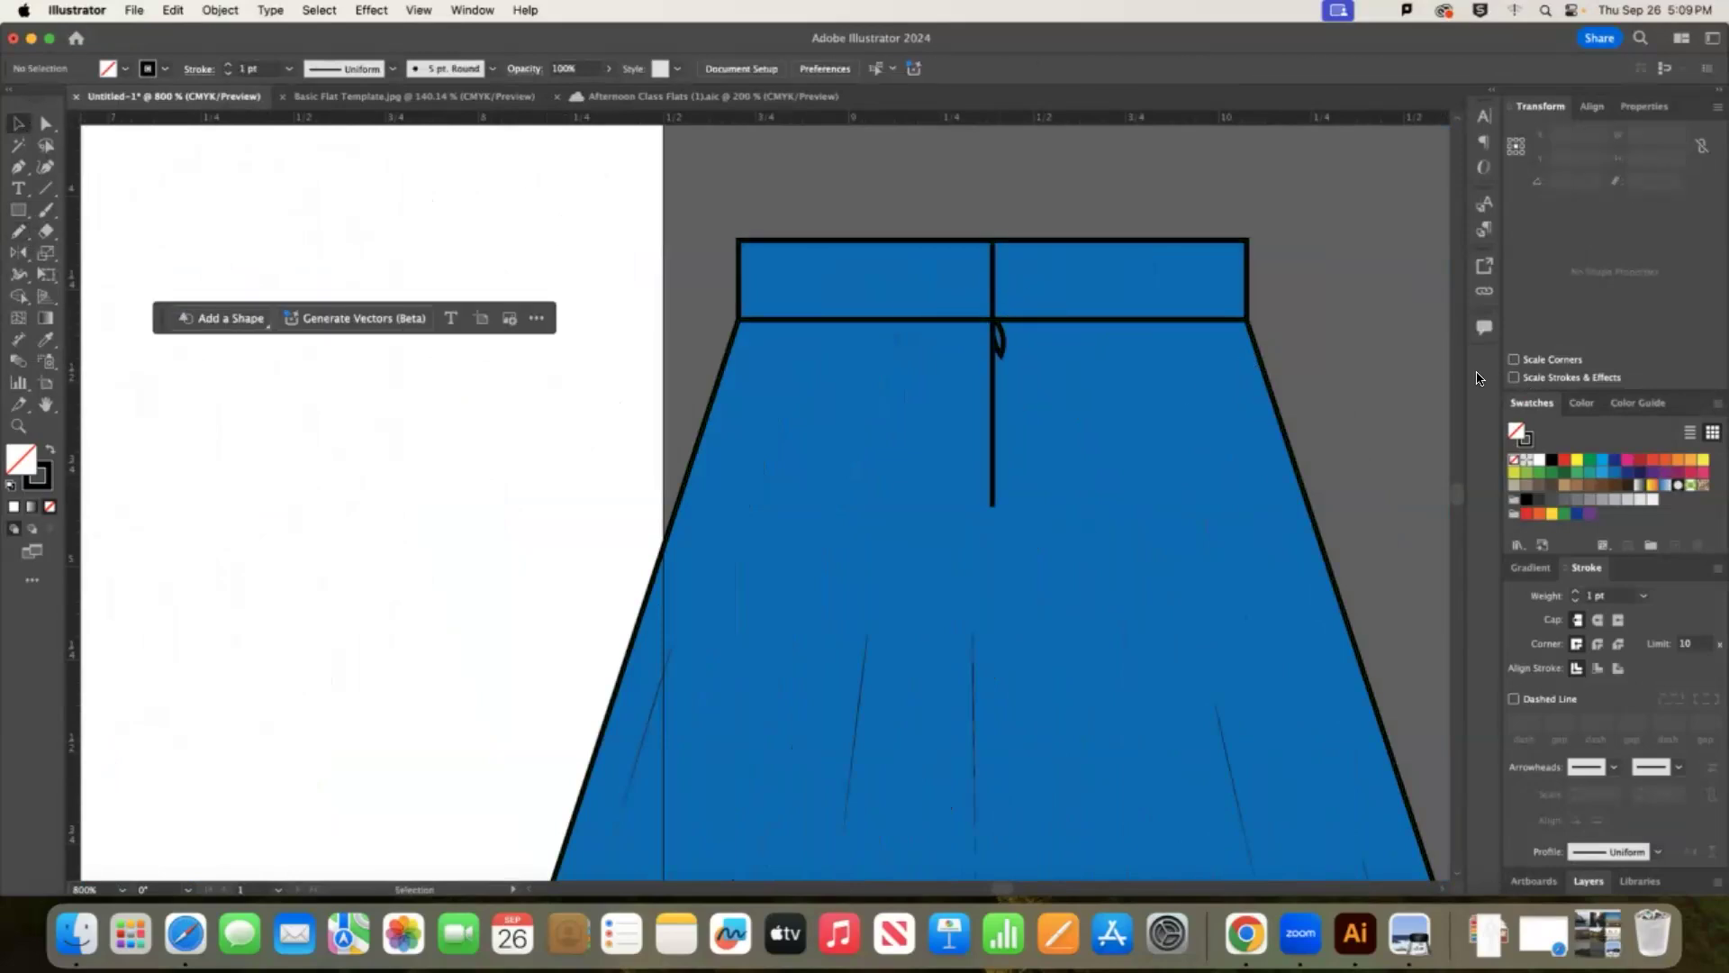
Move the zipper-pull loop up along the center-back line onto the waistband.
{"action": "left_click_drag", "start_coordinate": [994, 340], "coordinate": [998, 264]}
{"action": "key", "text": "super+minus"}
{"action": "key", "text": "super+minus"}
{"action": "key", "text": "super+minus"}
{"action": "key", "text": "super+minus"}
{"action": "key", "text": "super+minus"}
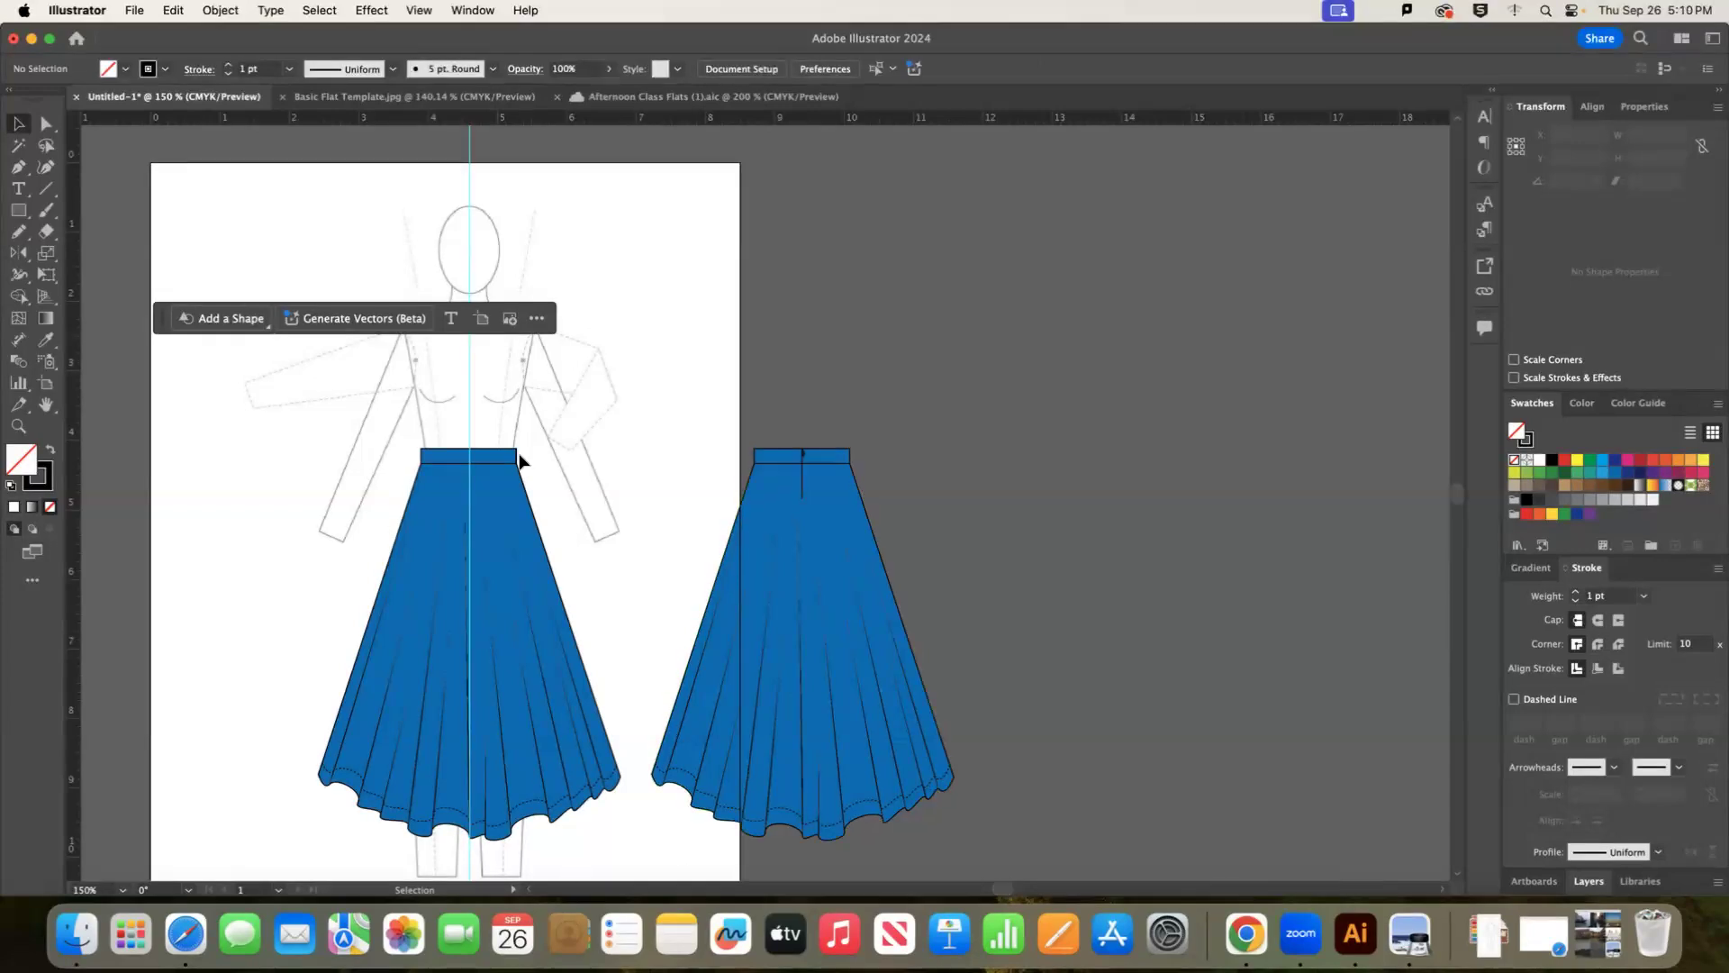
Try a freehand Pencil curve across the figure's shoulder with the two-bulge width profile, and remove it.
{"action": "left_click", "coordinate": [22, 232]}
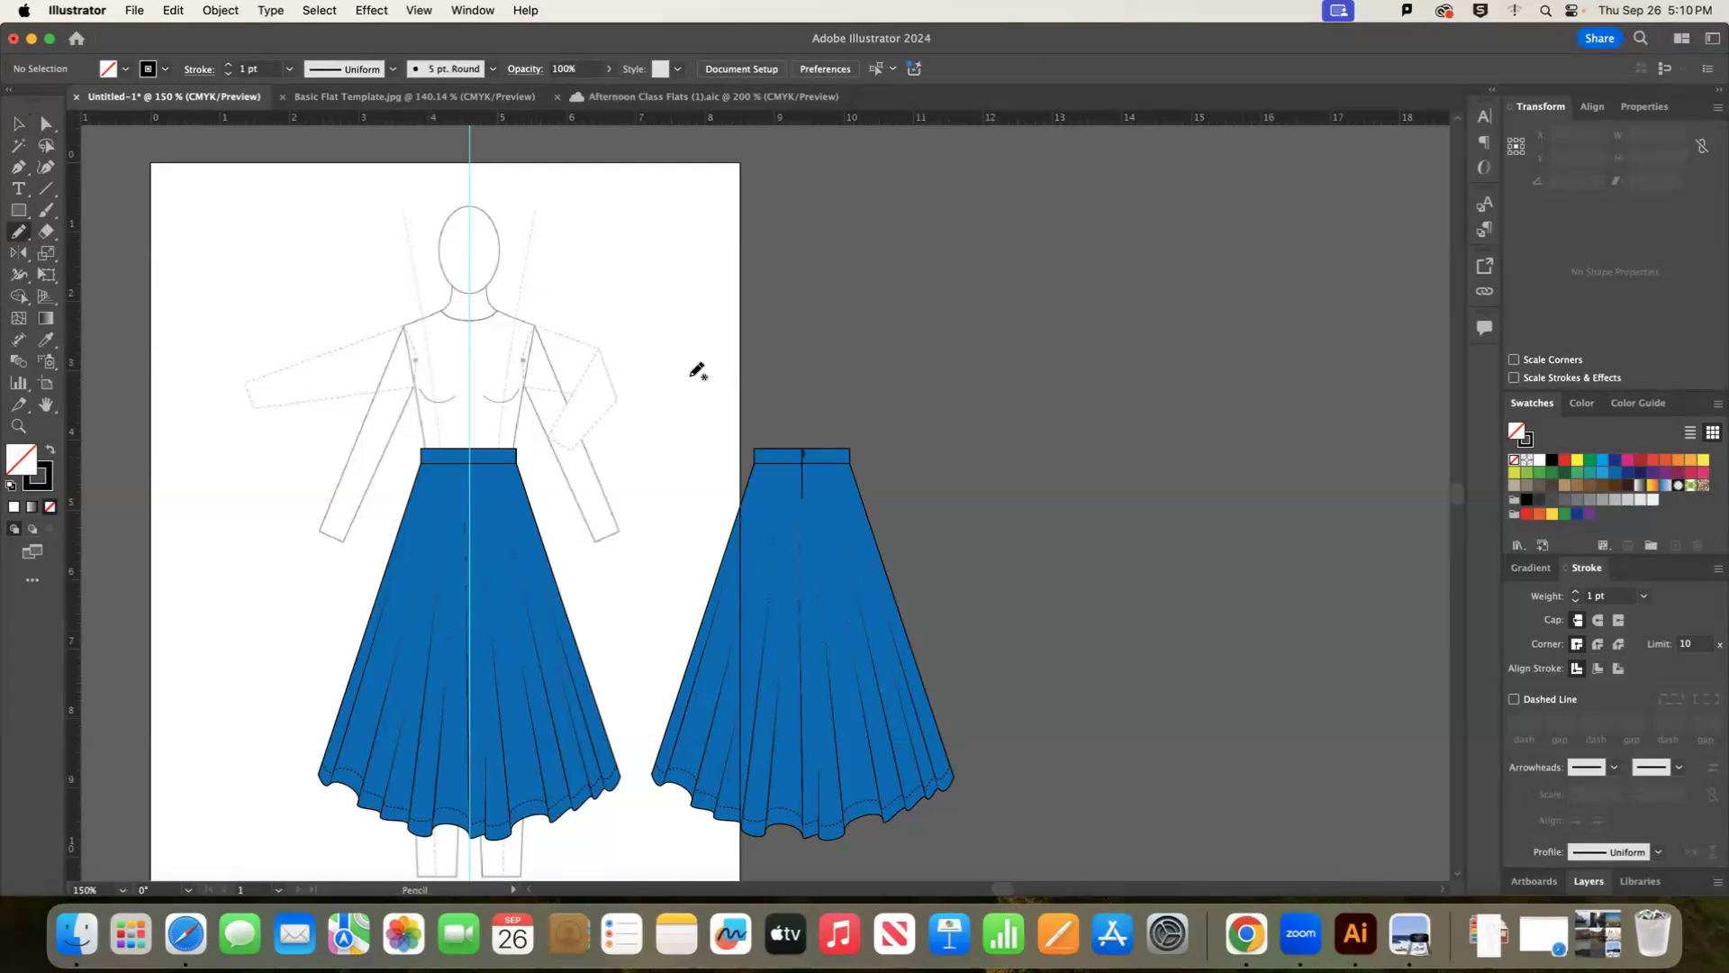
{"action": "left_click_drag", "start_coordinate": [492, 311], "coordinate": [662, 420]}
{"action": "left_click", "coordinate": [18, 124]}
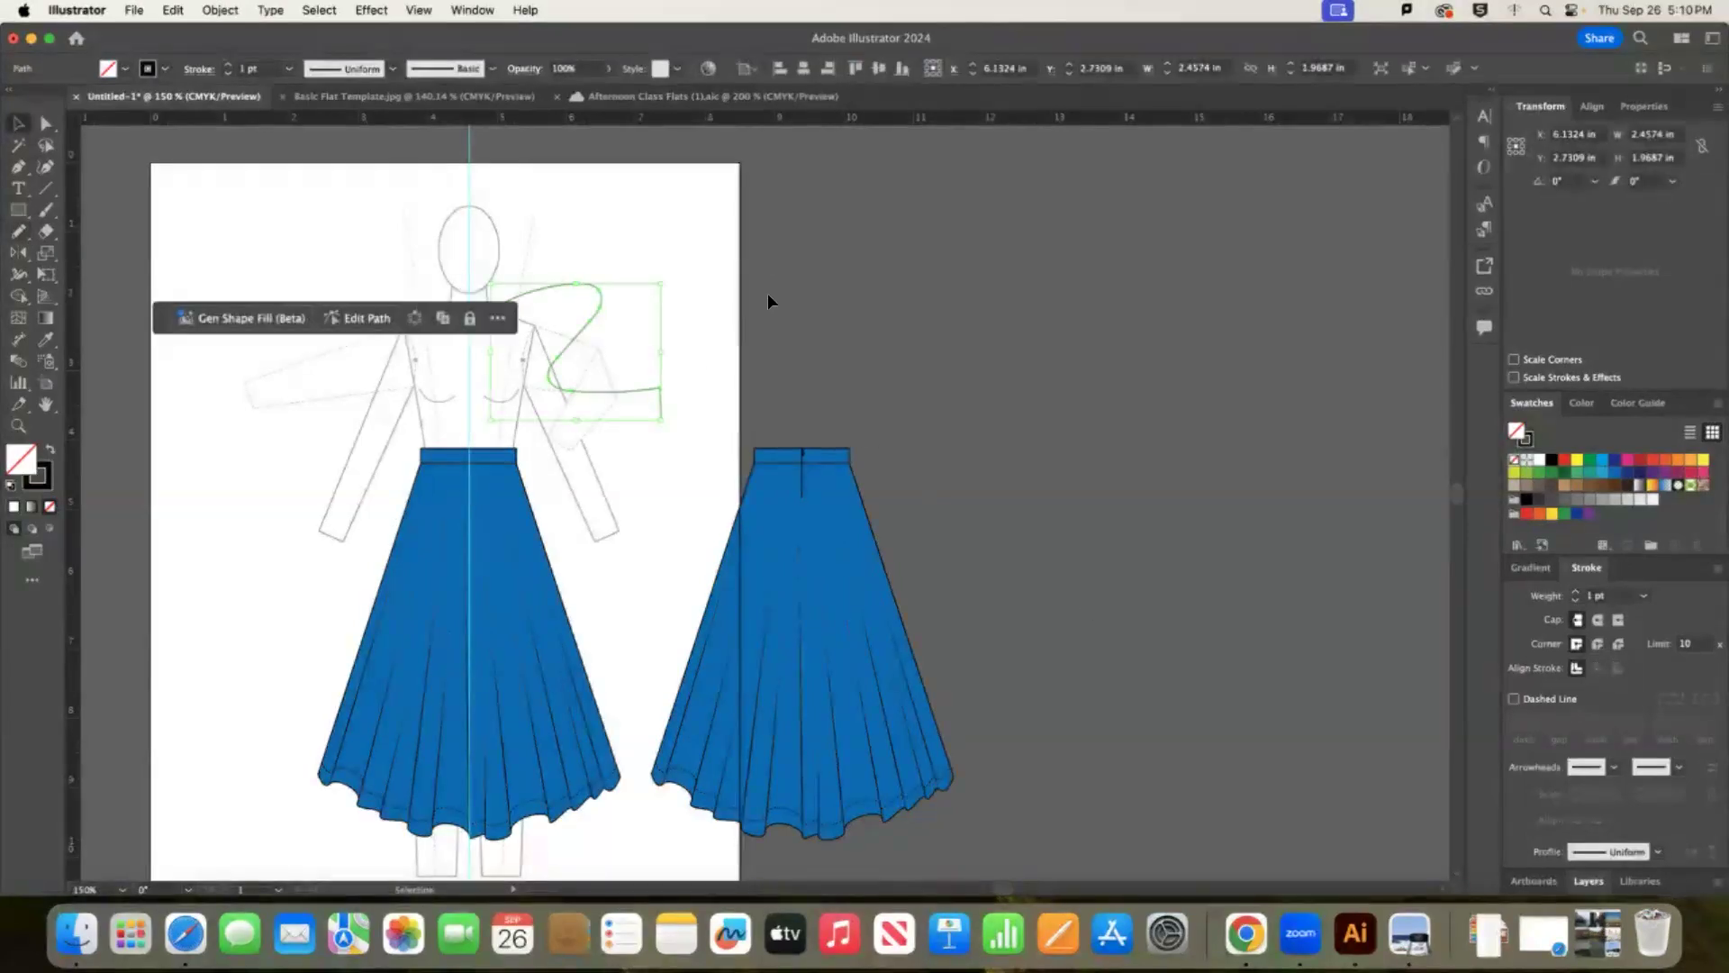
{"action": "left_click", "coordinate": [635, 315]}
{"action": "left_click", "coordinate": [568, 336]}
{"action": "left_click", "coordinate": [390, 68]}
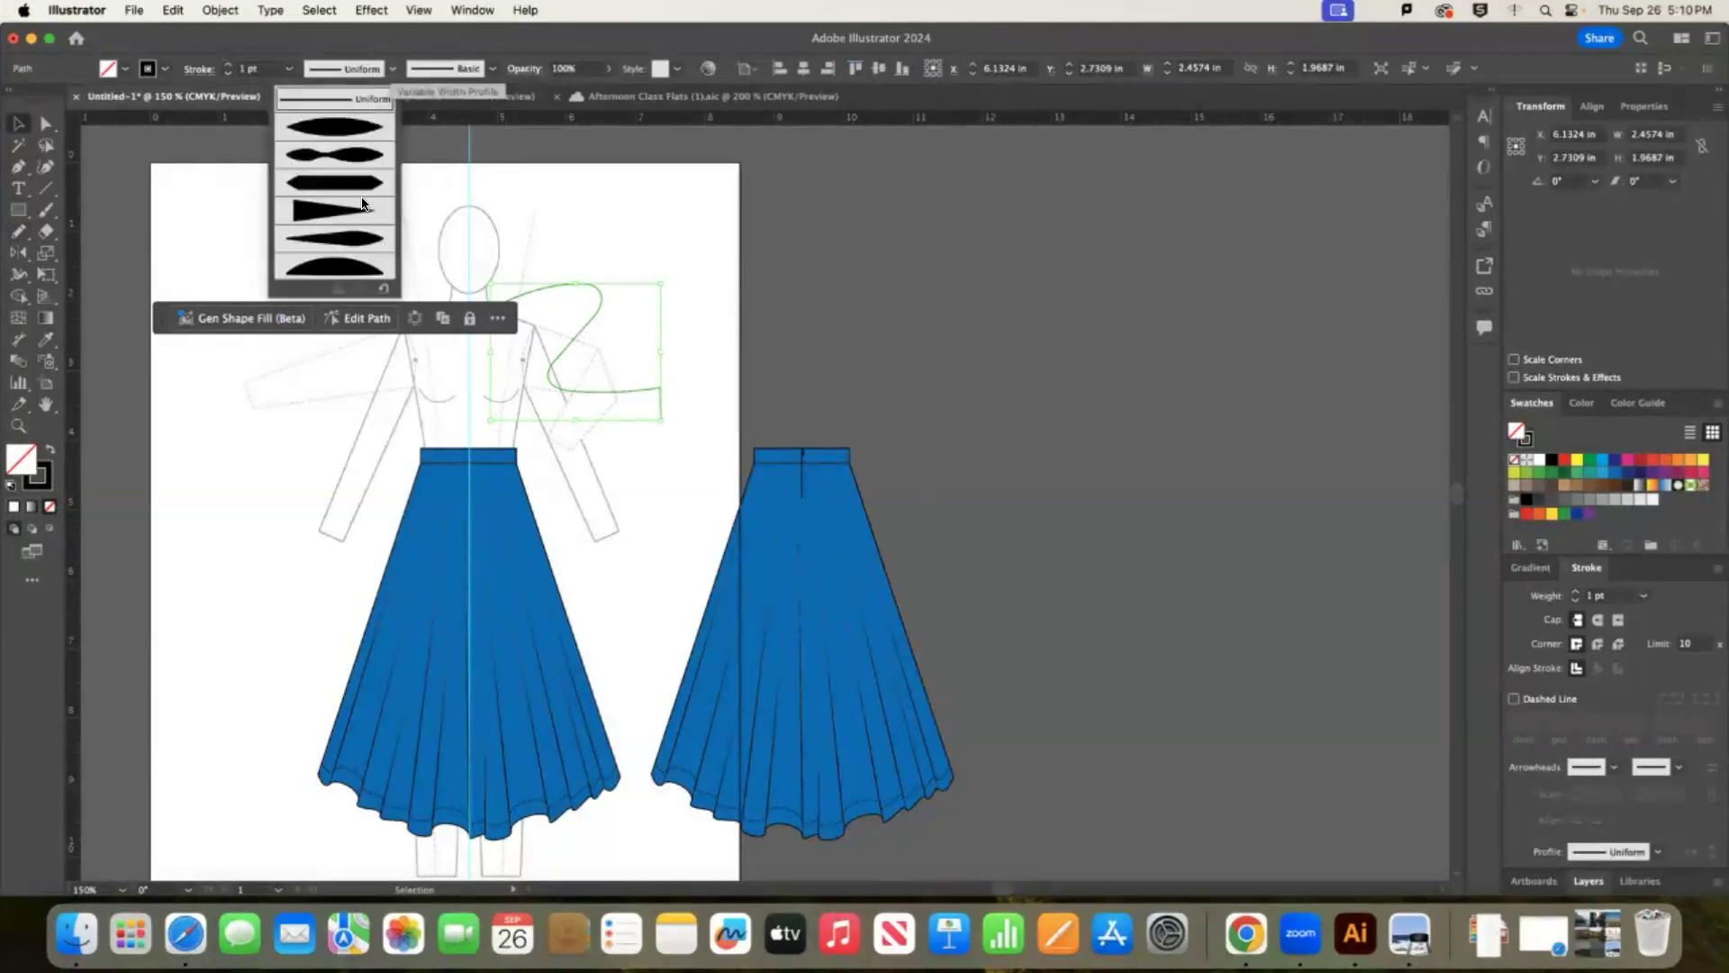
{"action": "left_click", "coordinate": [334, 158]}
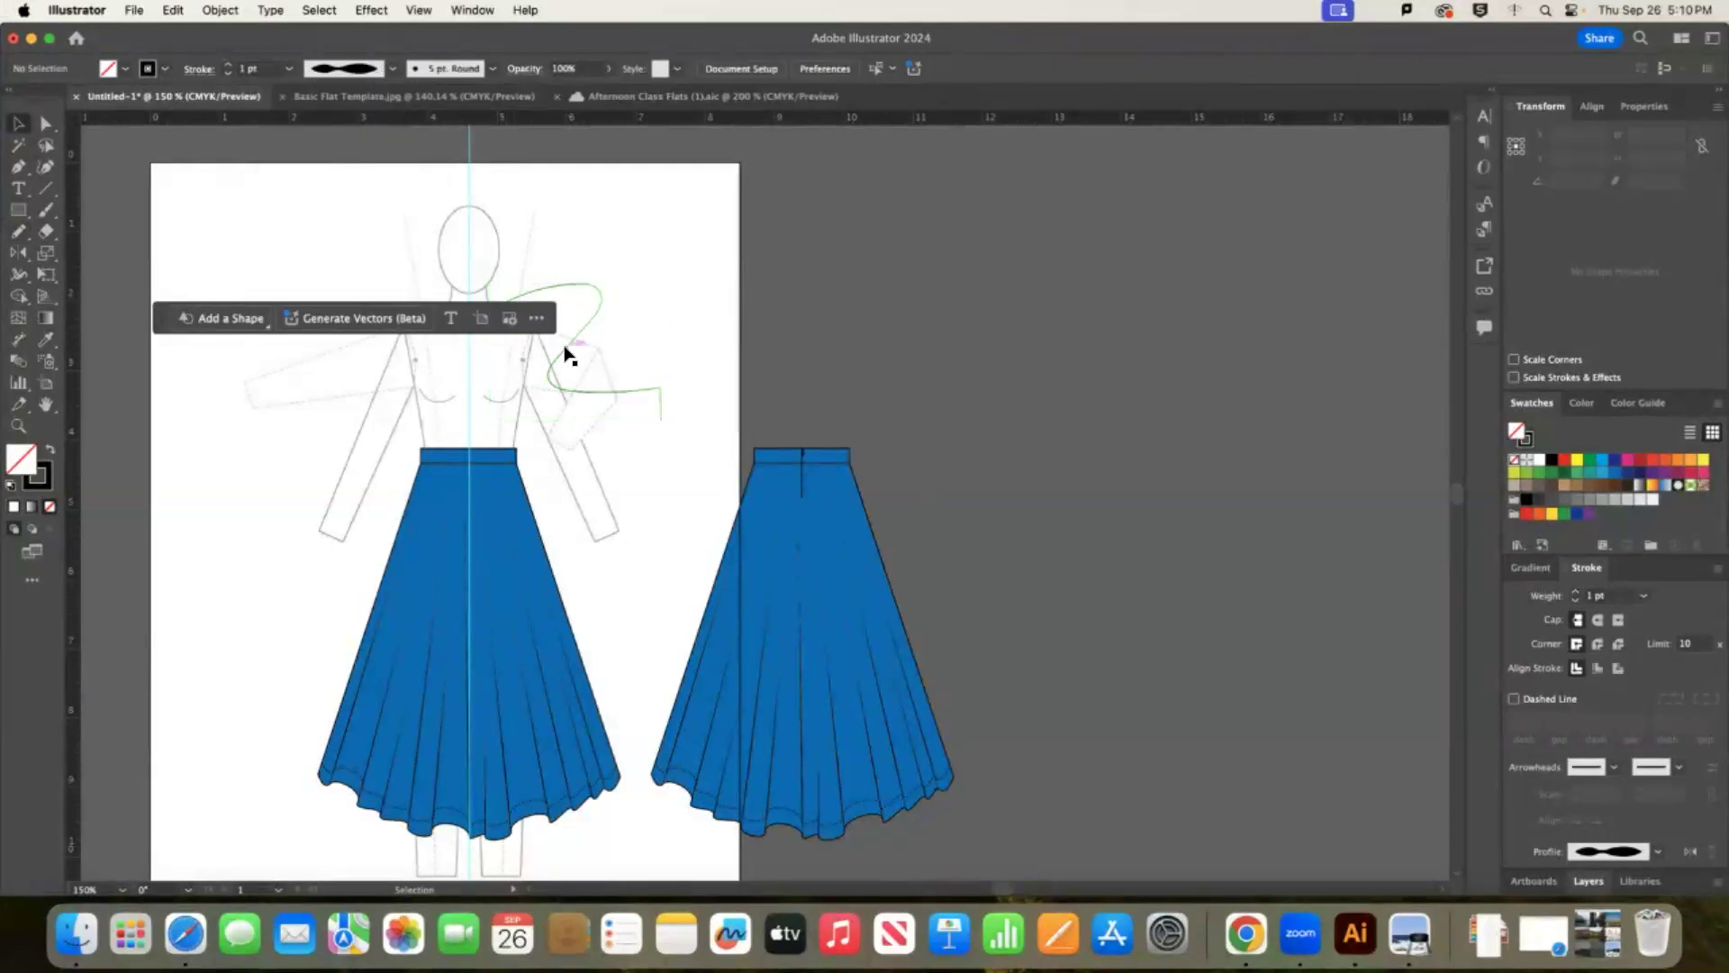
{"action": "left_click", "coordinate": [698, 303]}
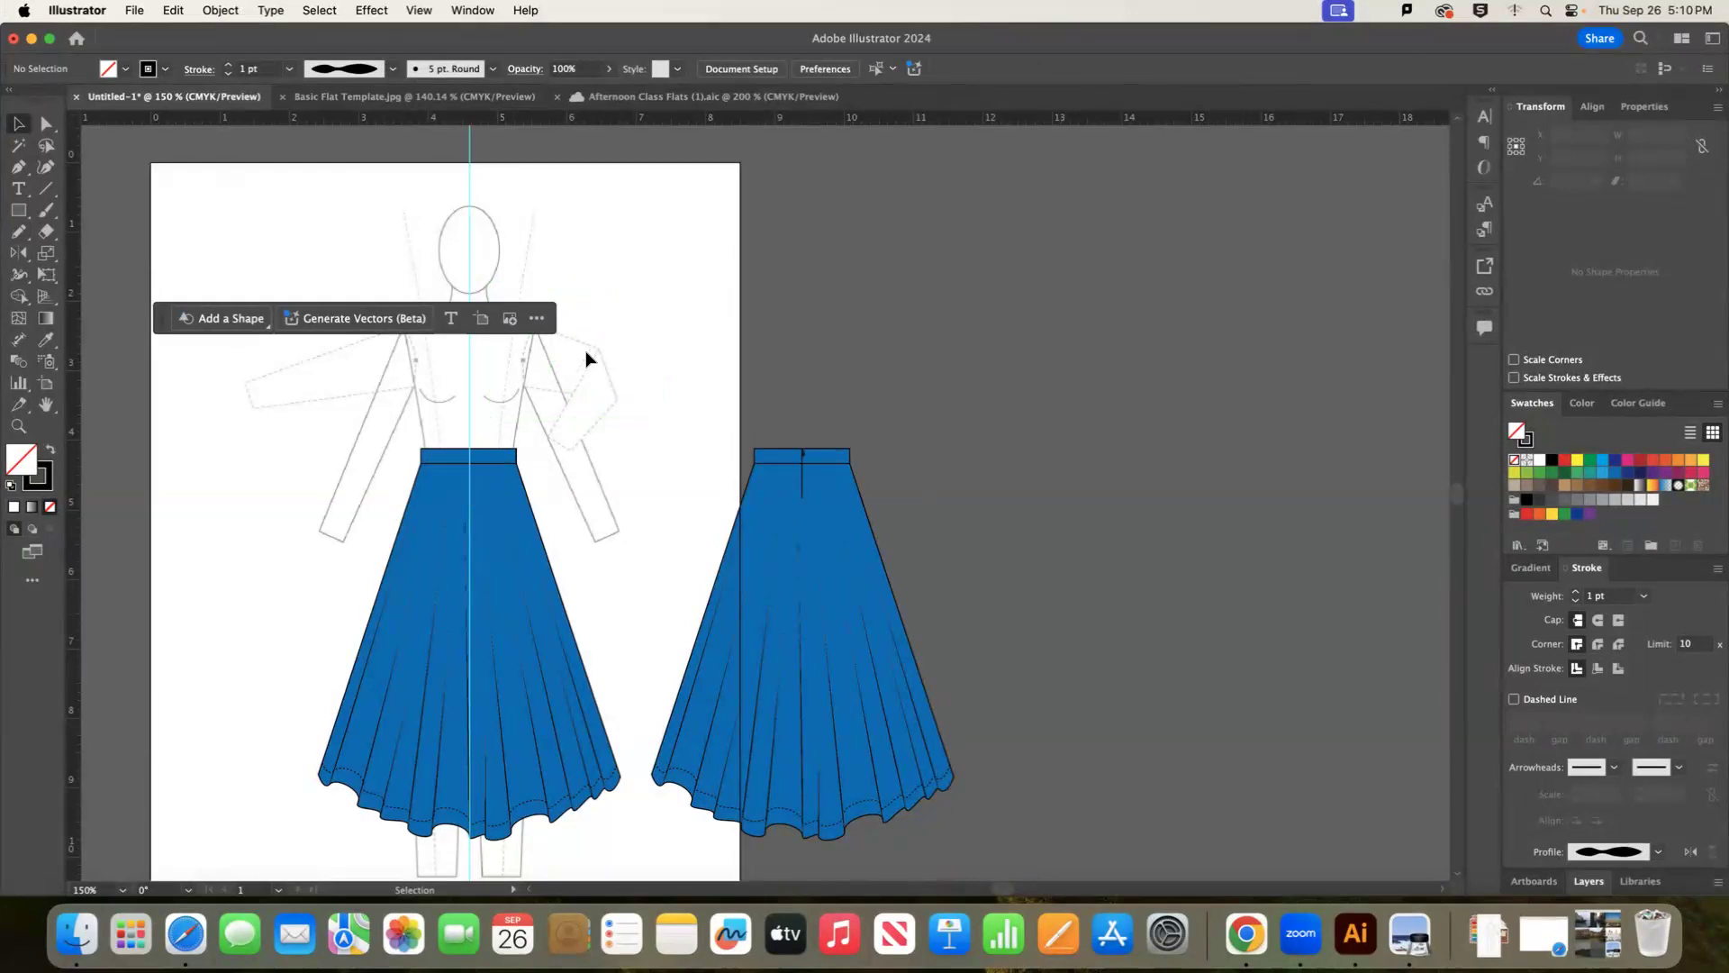
Remove the dashed stitching line along the hem of the back skirt.
{"action": "left_click_drag", "start_coordinate": [957, 799], "coordinate": [856, 811]}
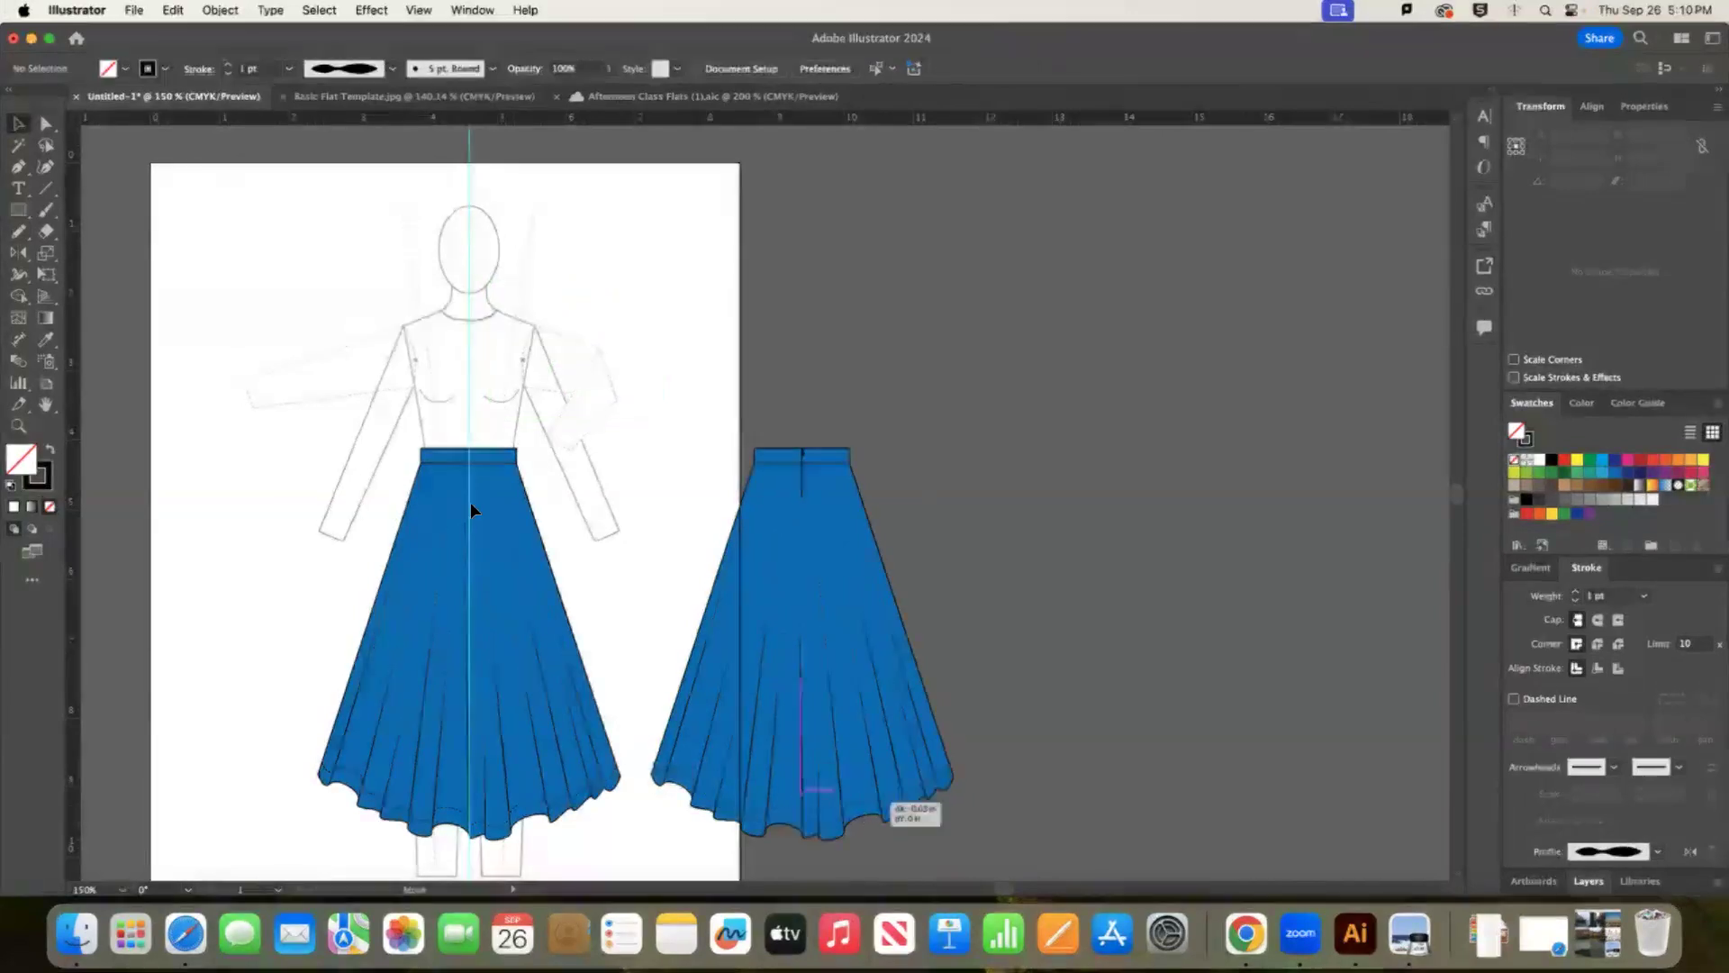
{"action": "left_click", "coordinate": [429, 374]}
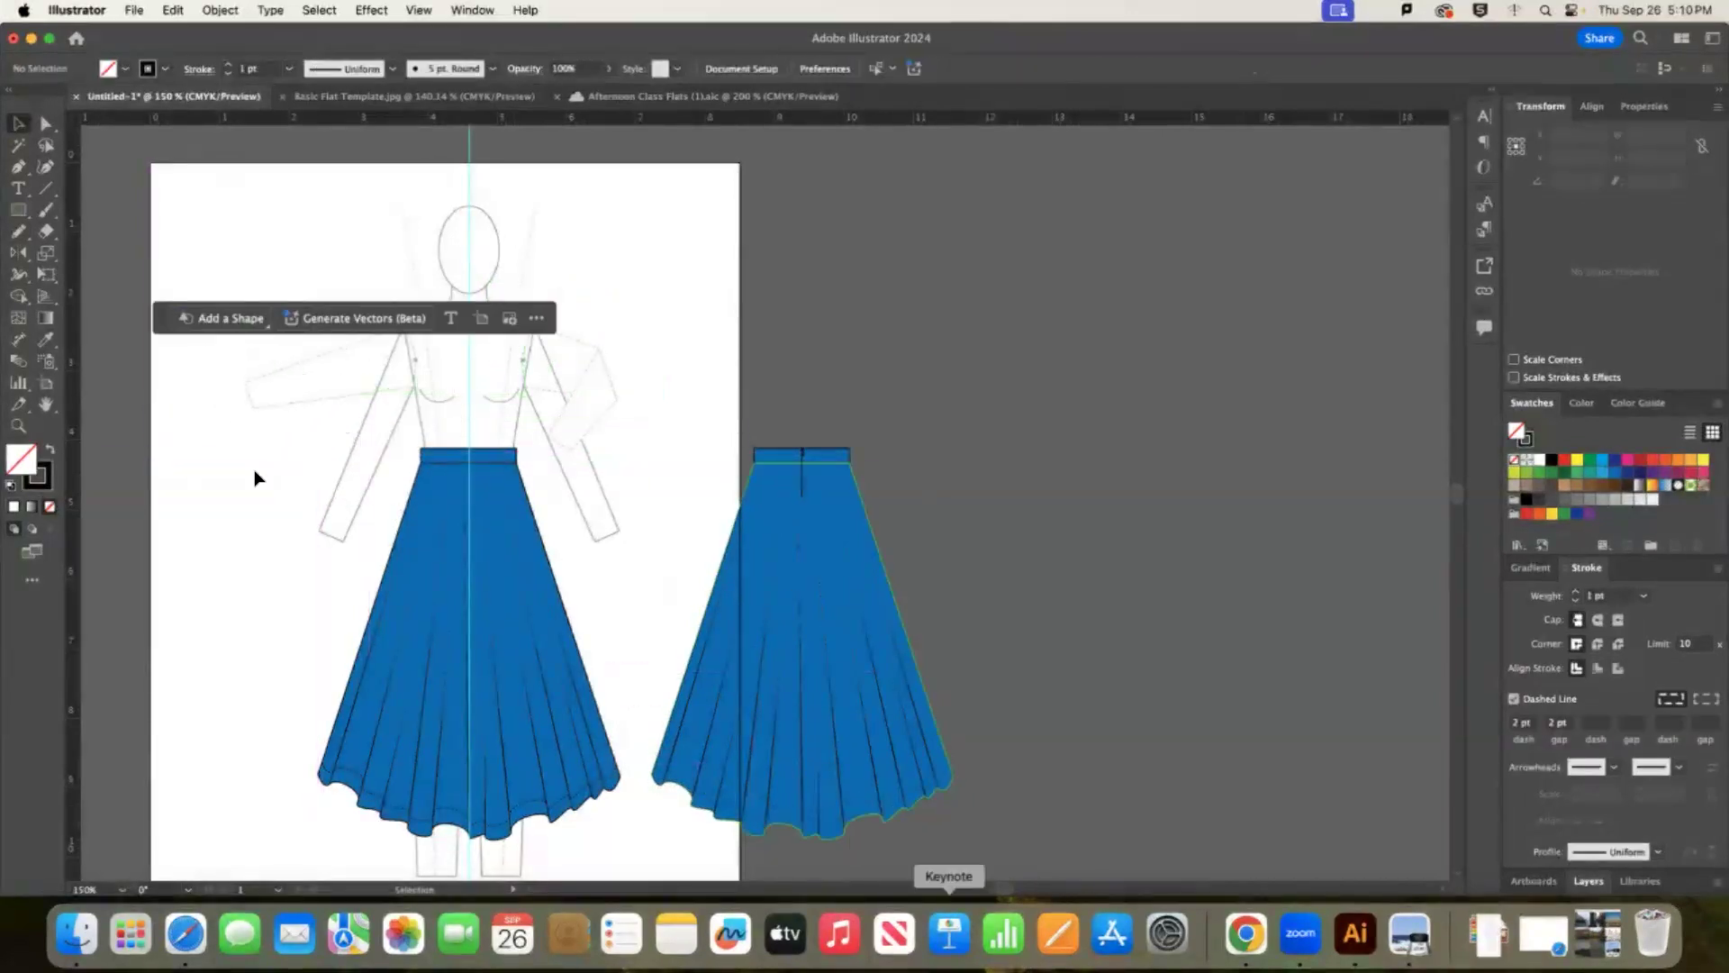
Try copying part of the back skirt's hem edge and placing it above the hem as a dashed line with round caps.
{"action": "left_click", "coordinate": [46, 124]}
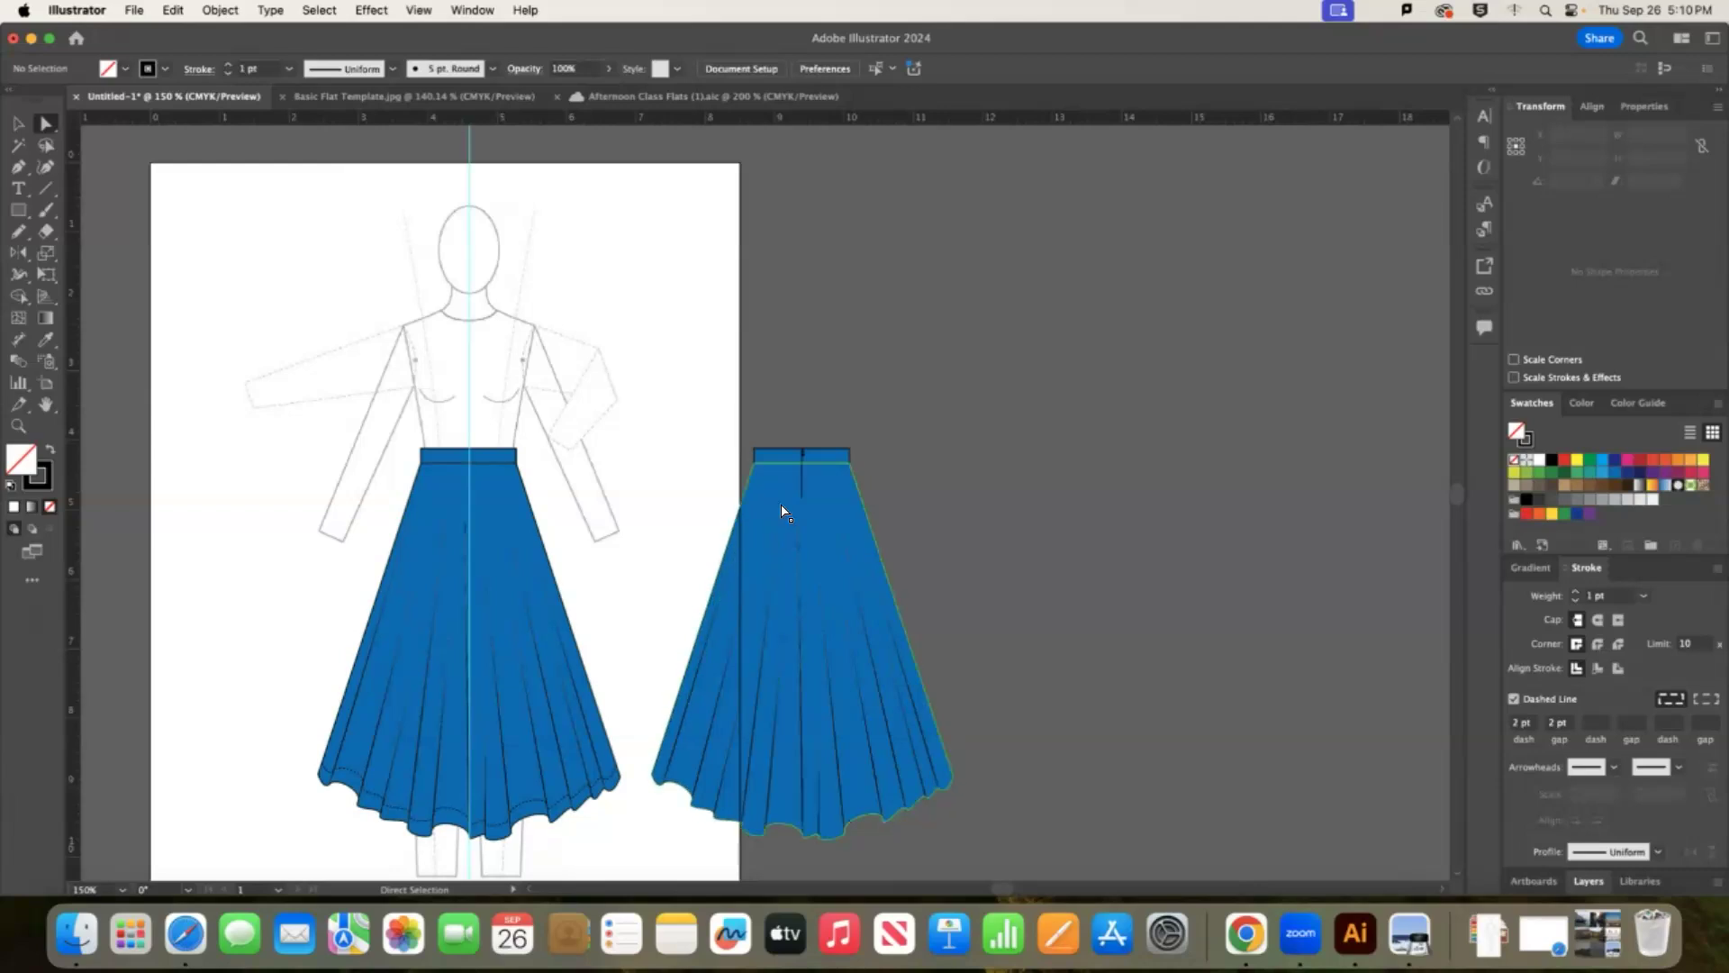
{"action": "left_click", "coordinate": [782, 512]}
{"action": "left_click_drag", "start_coordinate": [767, 801], "coordinate": [721, 820]}
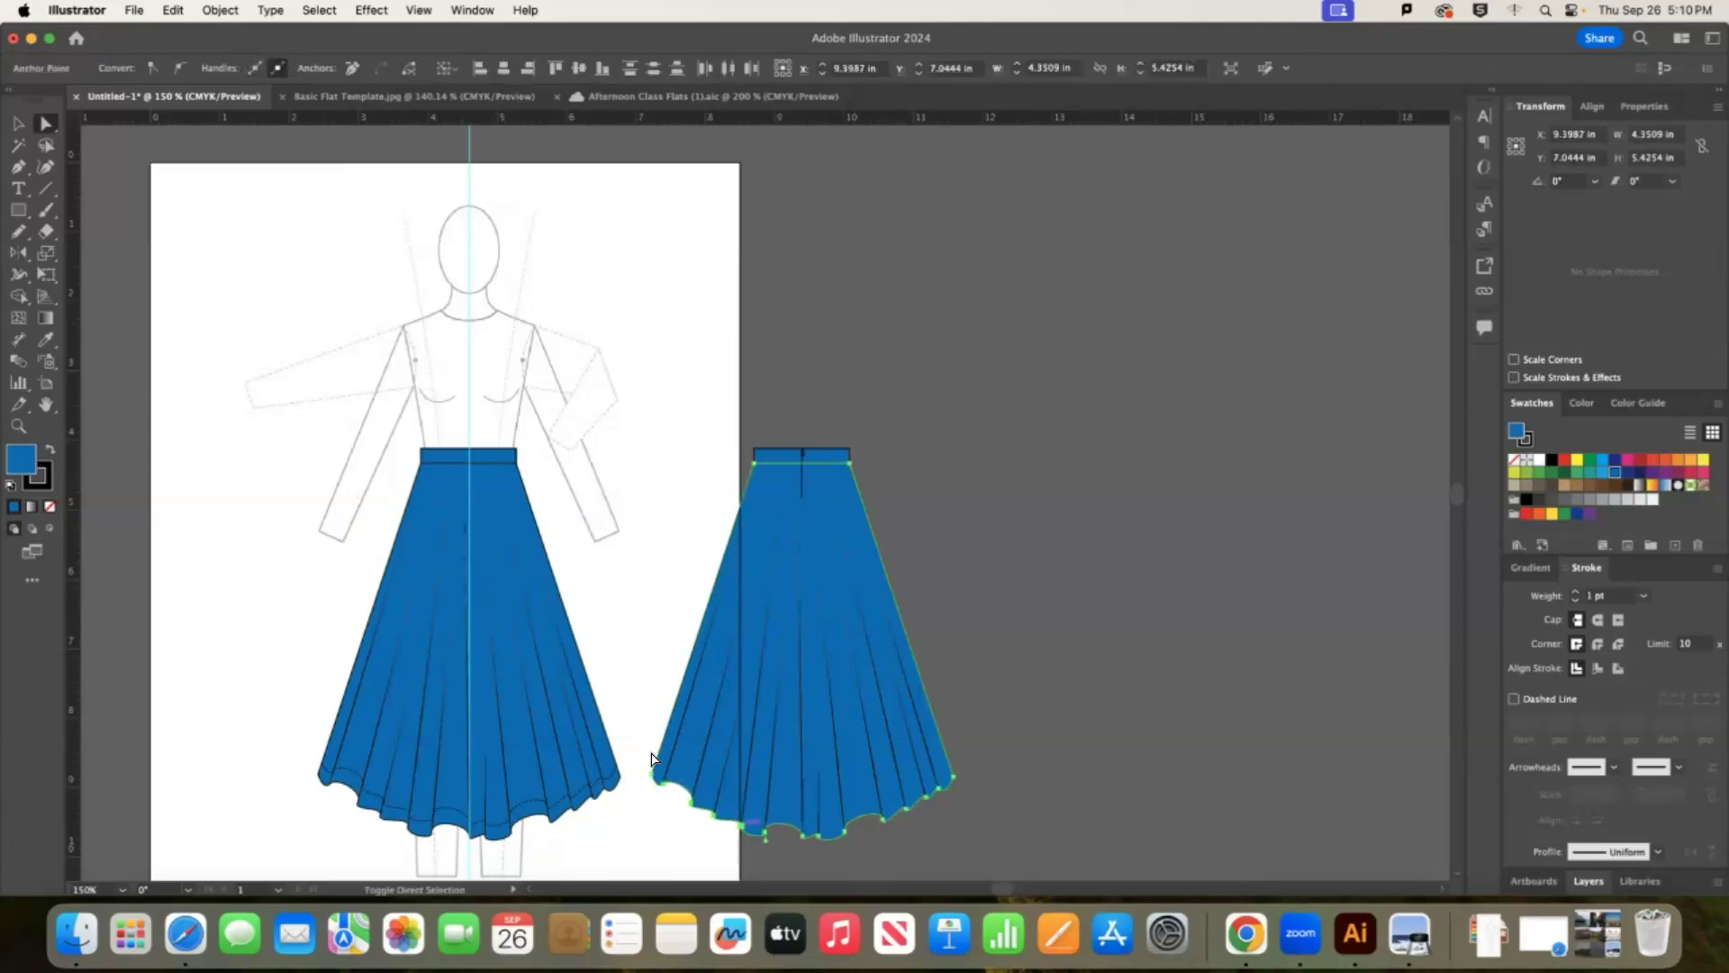
{"action": "key", "text": "super+c"}
{"action": "key", "text": "super+v"}
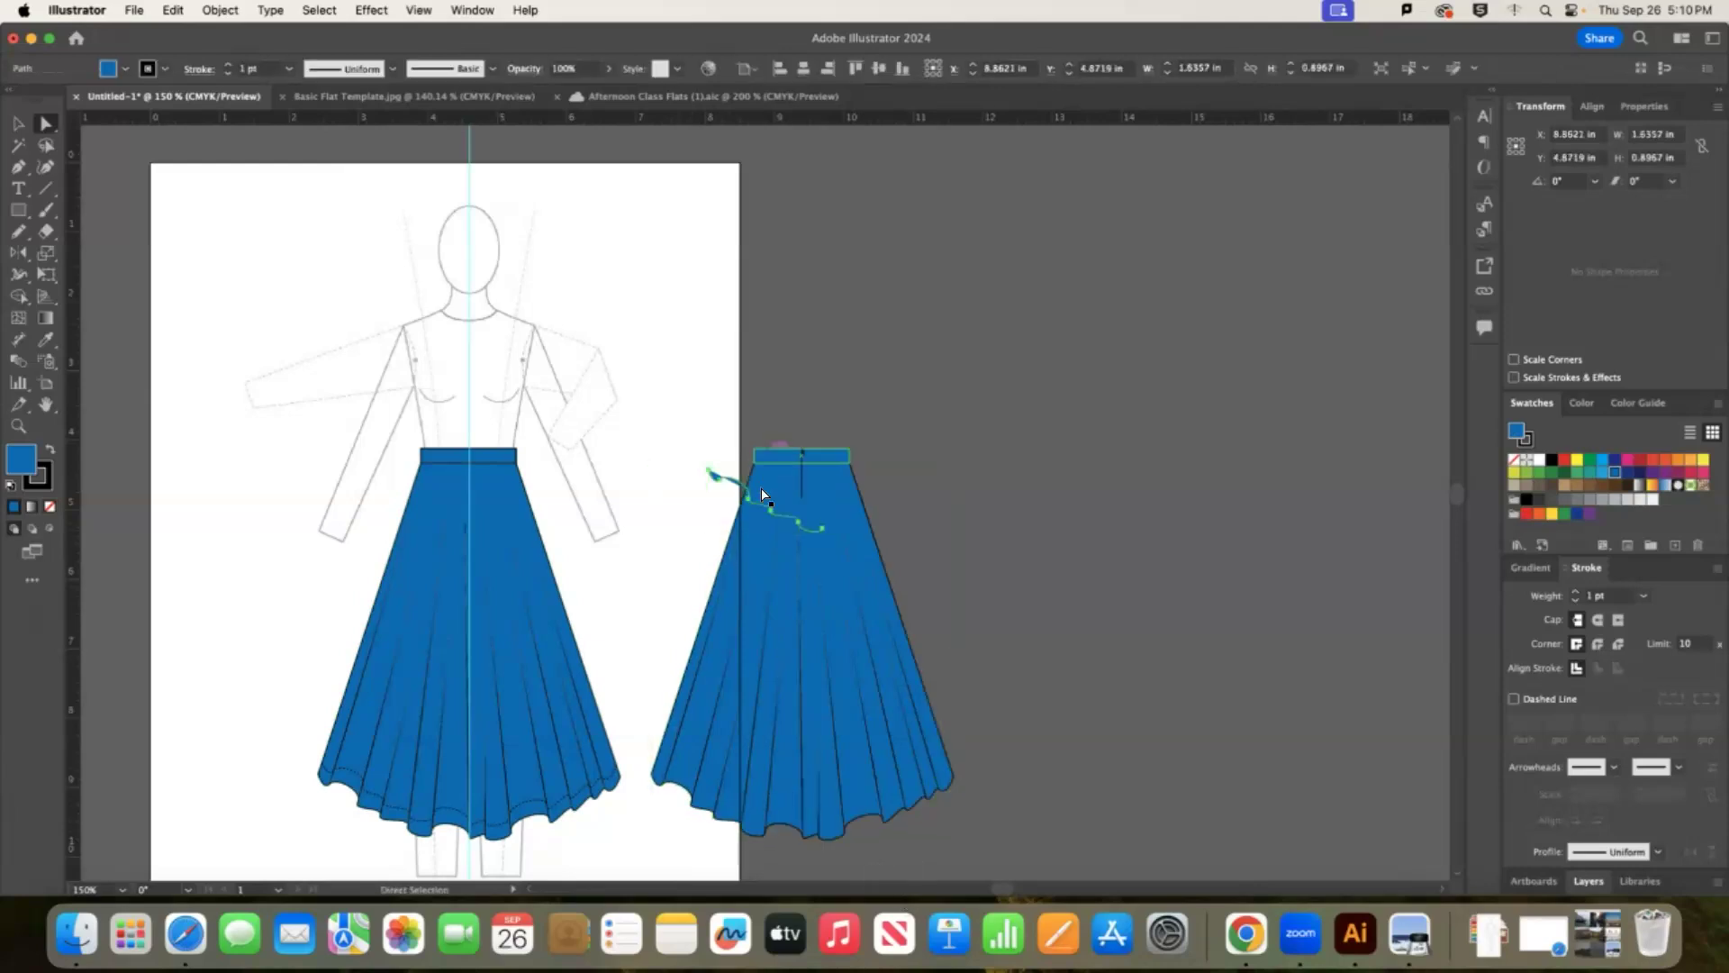
{"action": "mouse_move", "coordinate": [762, 494]}
{"action": "left_mouse_down"}
{"action": "mouse_move", "coordinate": [782, 700]}
{"action": "mouse_move", "coordinate": [711, 797]}
{"action": "left_mouse_up"}
{"action": "left_click", "coordinate": [1514, 698]}
{"action": "left_click", "coordinate": [1598, 620]}
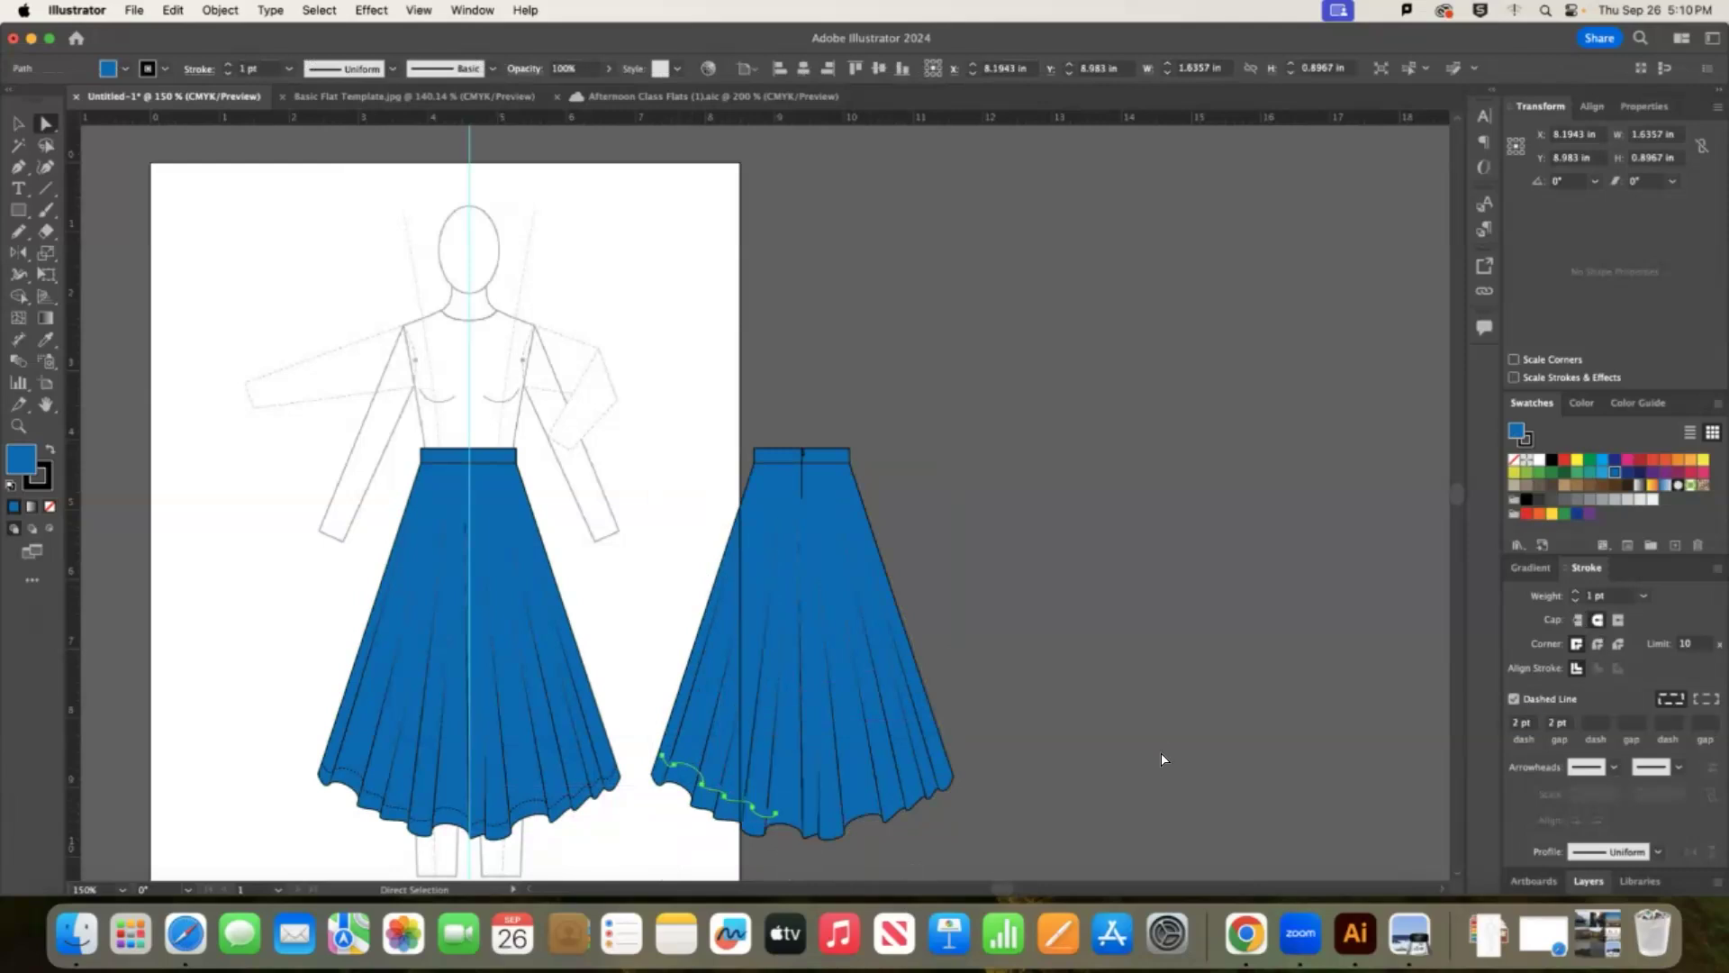
{"action": "key", "text": "v"}
{"action": "key", "text": "super+z"}
{"action": "key", "text": "super+z"}
{"action": "key", "text": "a"}
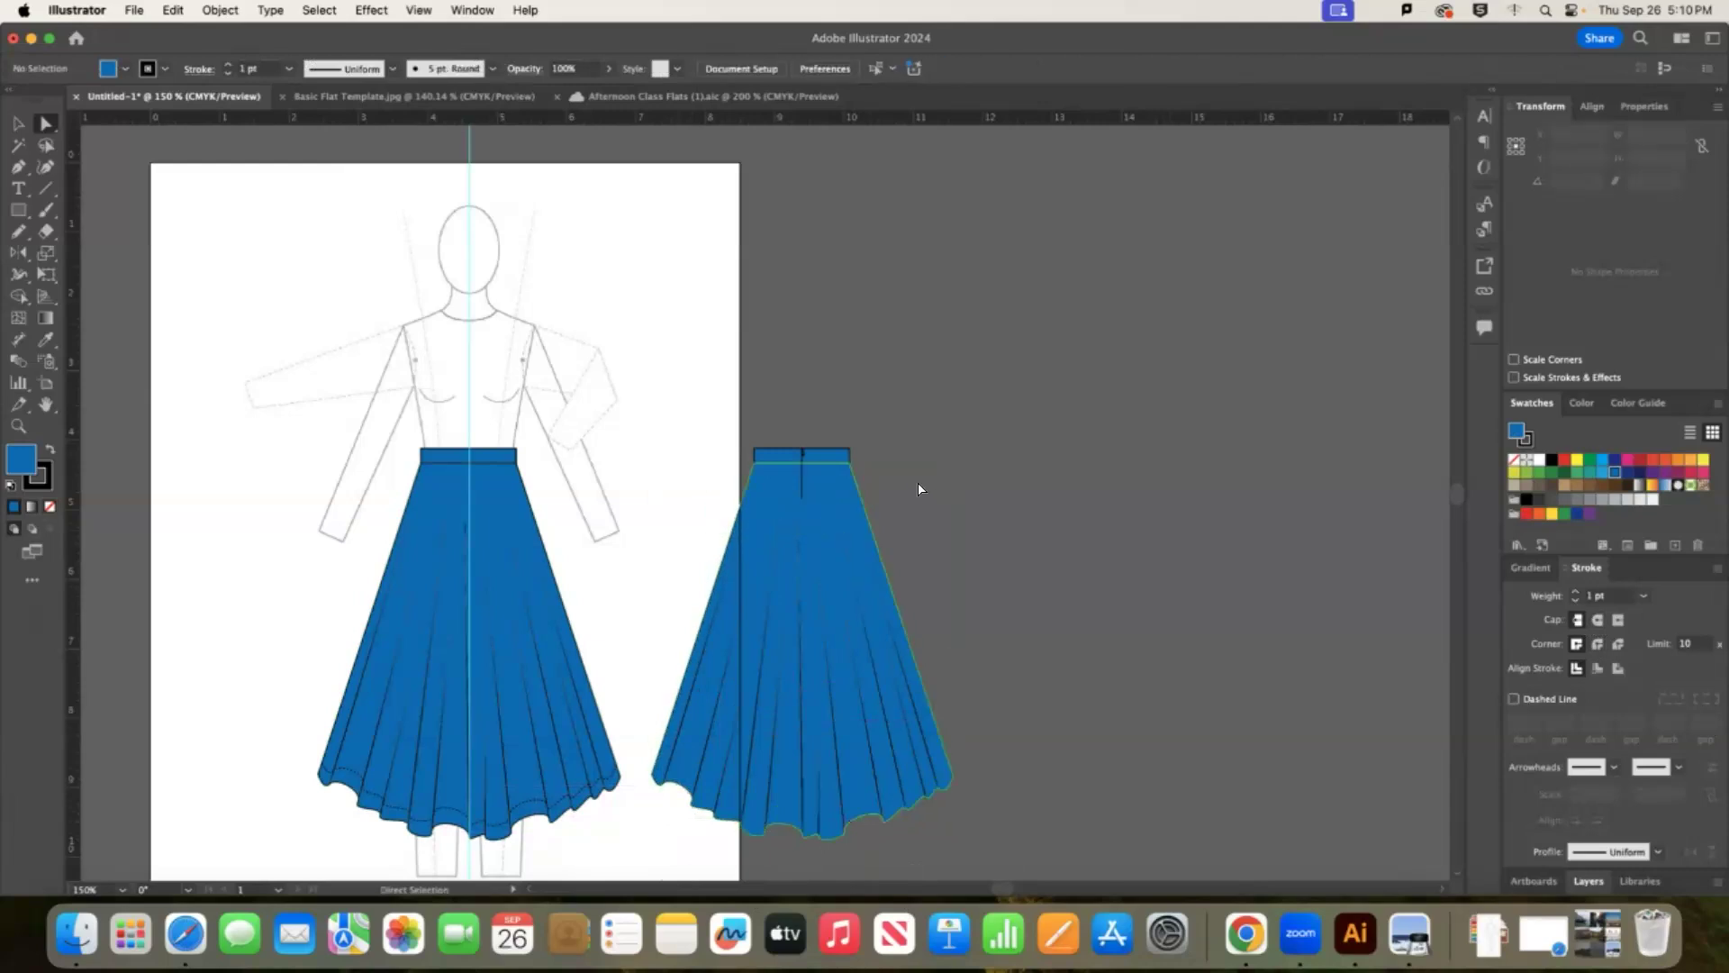
{"action": "key", "text": "v"}
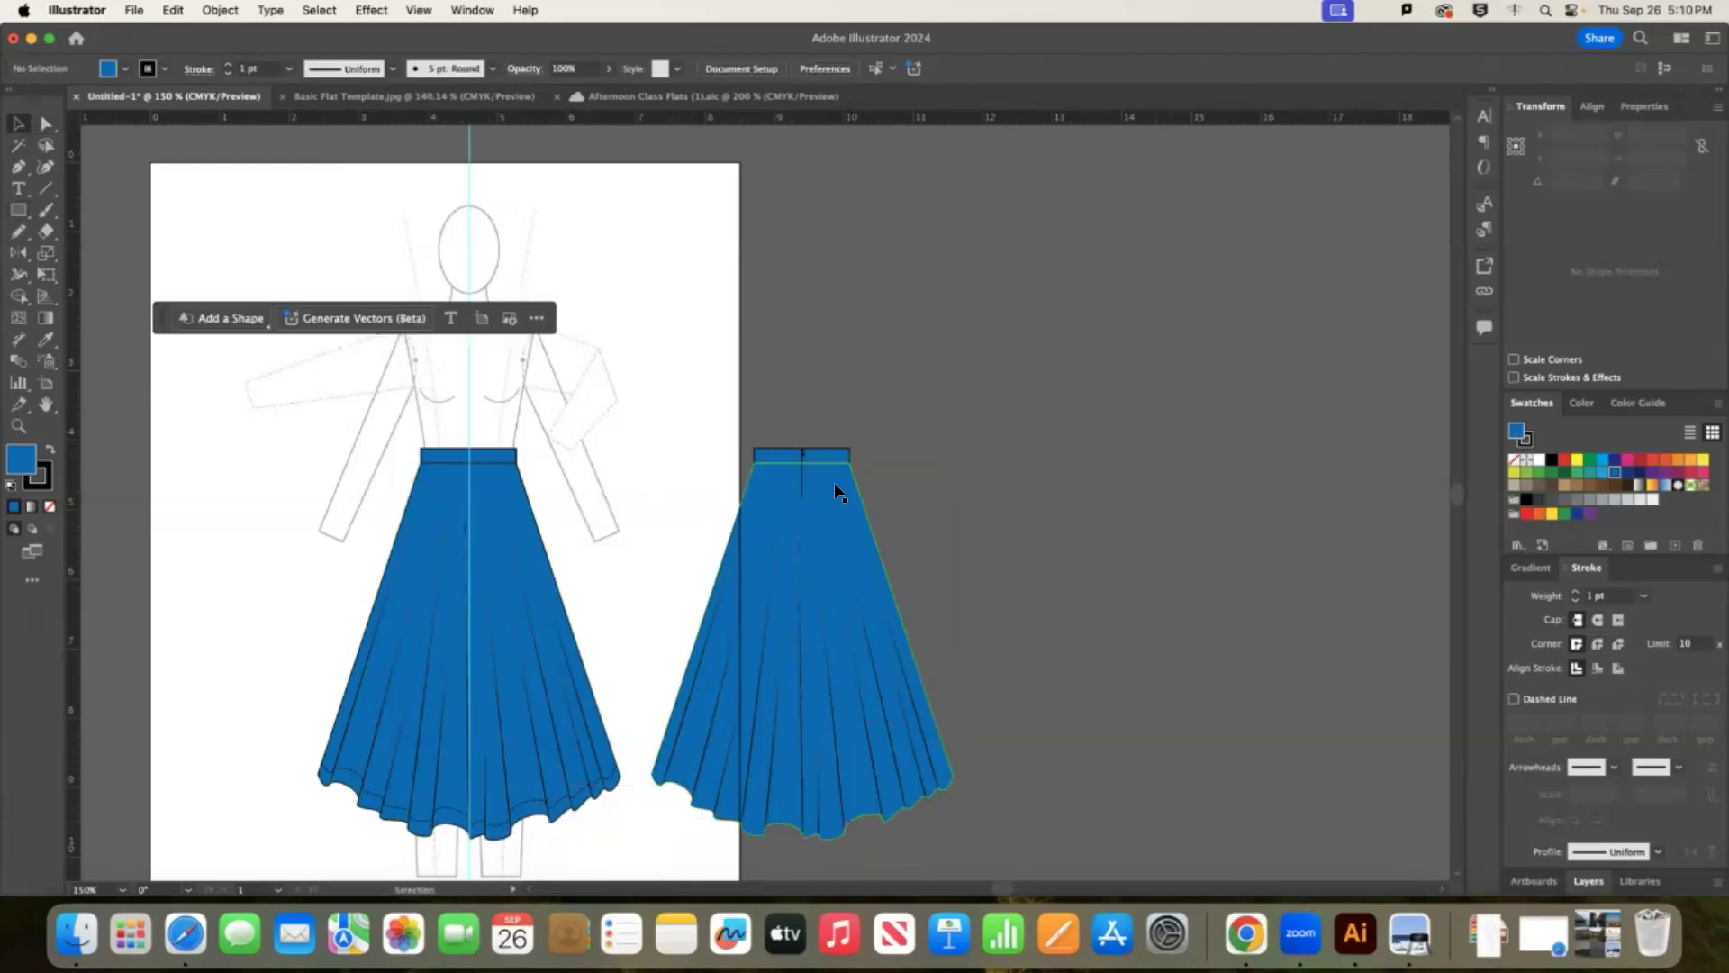
Duplicate the back skirt shape onto the empty canvas beside it, remove its waist points, and move the remaining hem edge down.
{"action": "left_click", "coordinate": [837, 491]}
{"action": "left_click_drag", "start_coordinate": [844, 477], "coordinate": [1213, 464]}
{"action": "key", "text": "a"}
{"action": "key", "text": "shift+super+a"}
{"action": "left_click_drag", "start_coordinate": [1081, 504], "coordinate": [1285, 394]}
{"action": "left_click_drag", "start_coordinate": [1170, 463], "coordinate": [1171, 772]}
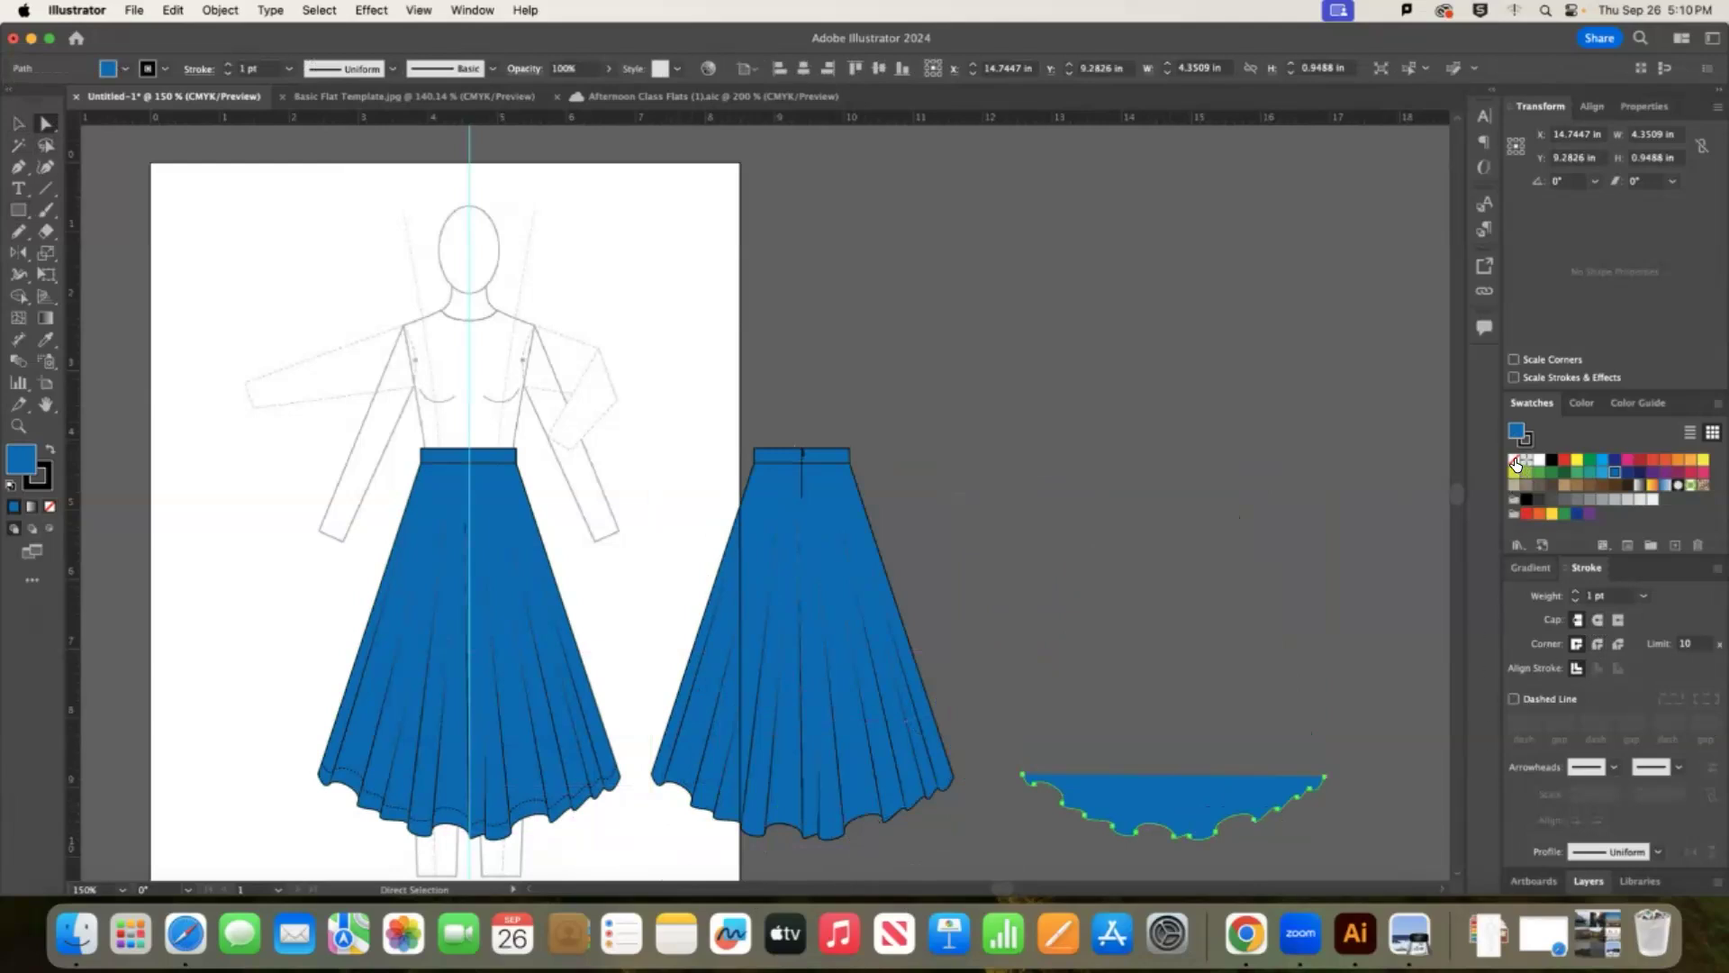
Give the separated hem edge no fill and a dashed stroke with 2 pt dash, 2 pt gap and round caps.
{"action": "left_click", "coordinate": [1514, 460]}
{"action": "left_click", "coordinate": [1514, 698]}
{"action": "left_click", "coordinate": [1597, 619]}
{"action": "left_click", "coordinate": [730, 413]}
Move the dashed hem line onto the back skirt, just above its scalloped hem, as stitching.
{"action": "key", "text": "v"}
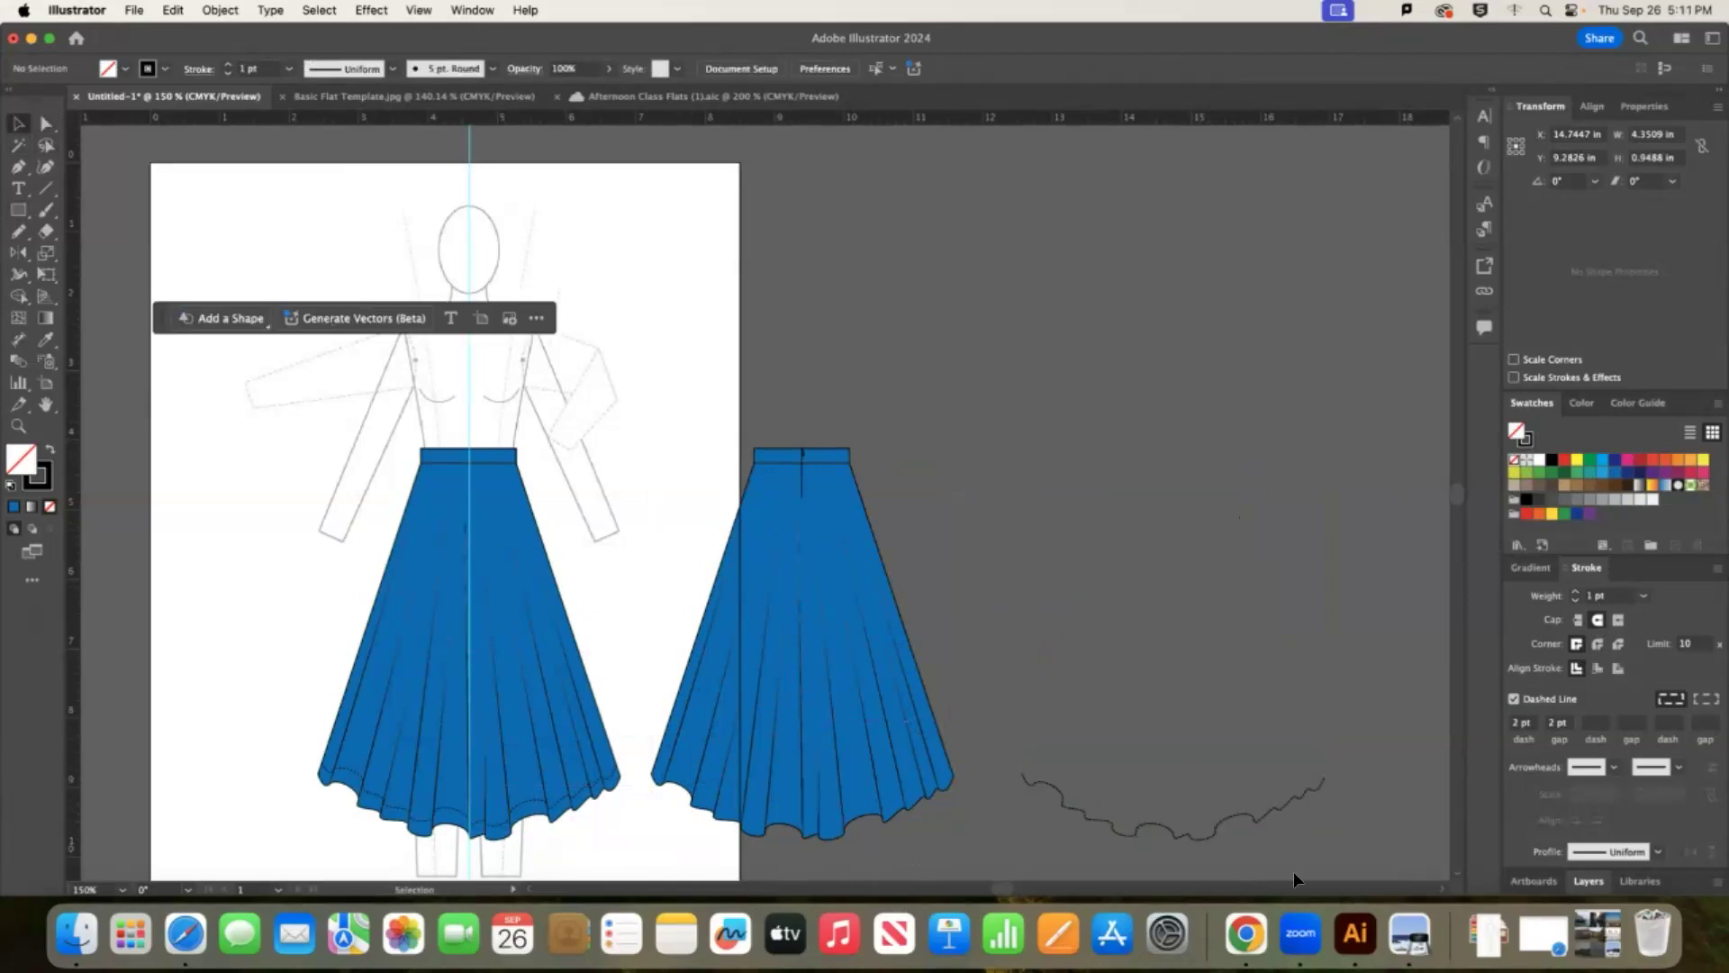
{"action": "mouse_move", "coordinate": [1125, 828]}
{"action": "left_mouse_down"}
{"action": "mouse_move", "coordinate": [991, 838]}
{"action": "mouse_move", "coordinate": [801, 808]}
{"action": "mouse_move", "coordinate": [858, 760]}
{"action": "left_mouse_up"}
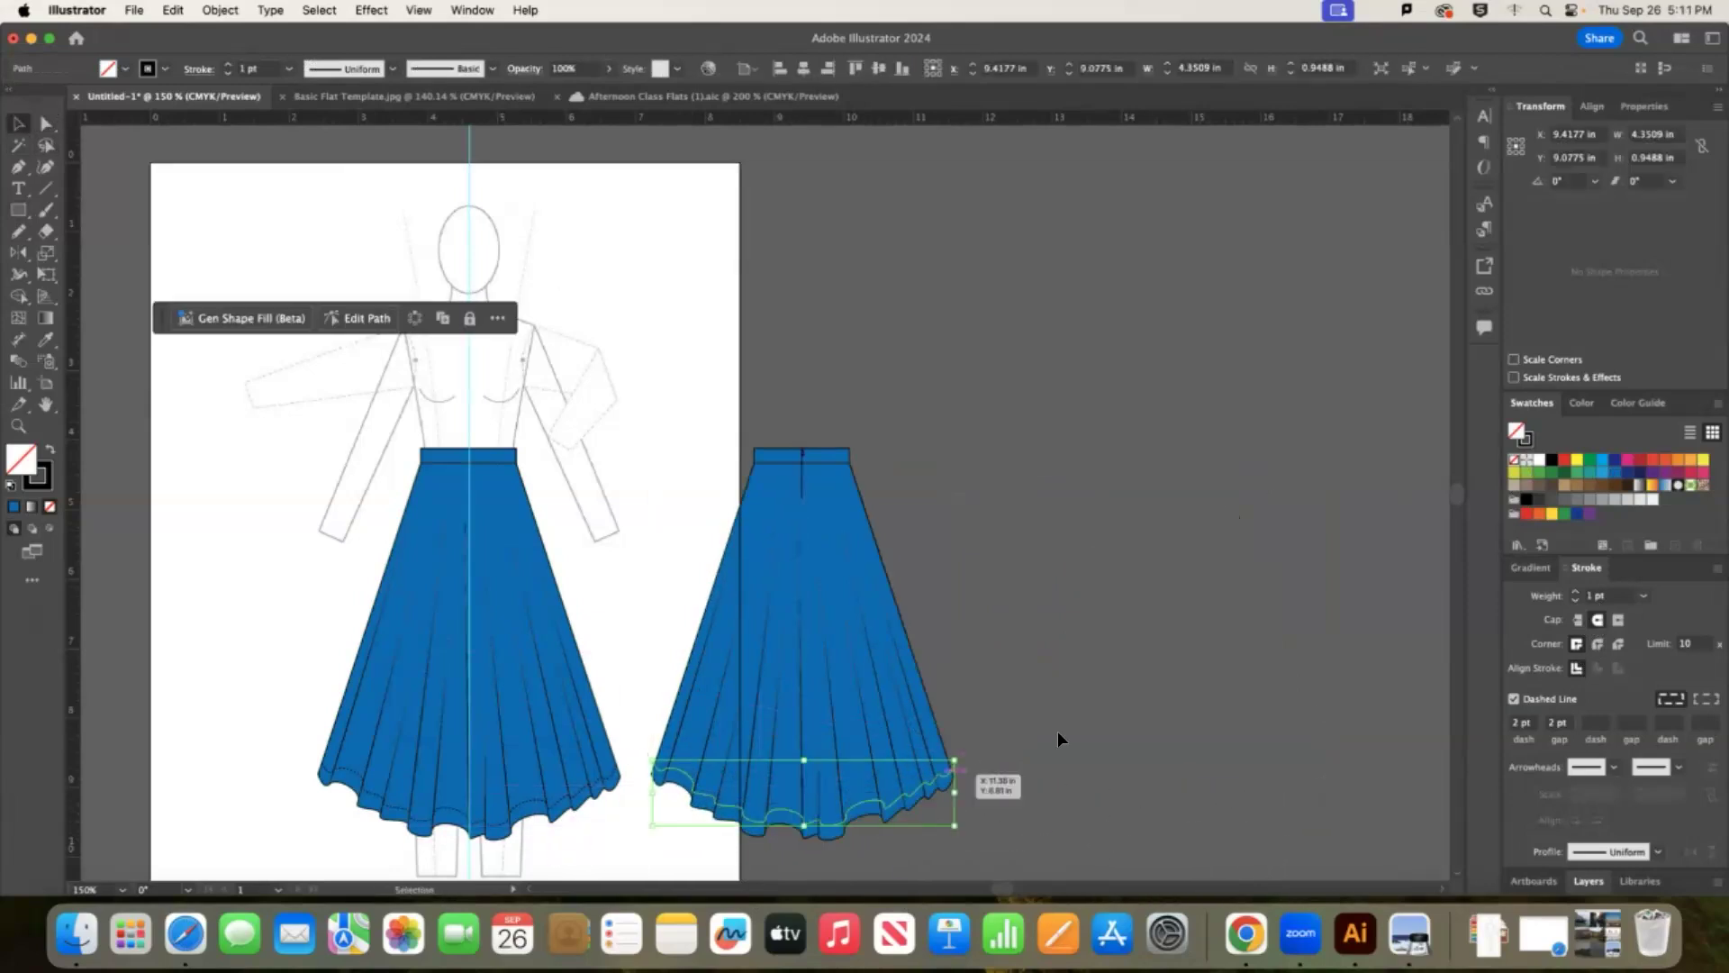
{"action": "left_click", "coordinate": [995, 797]}
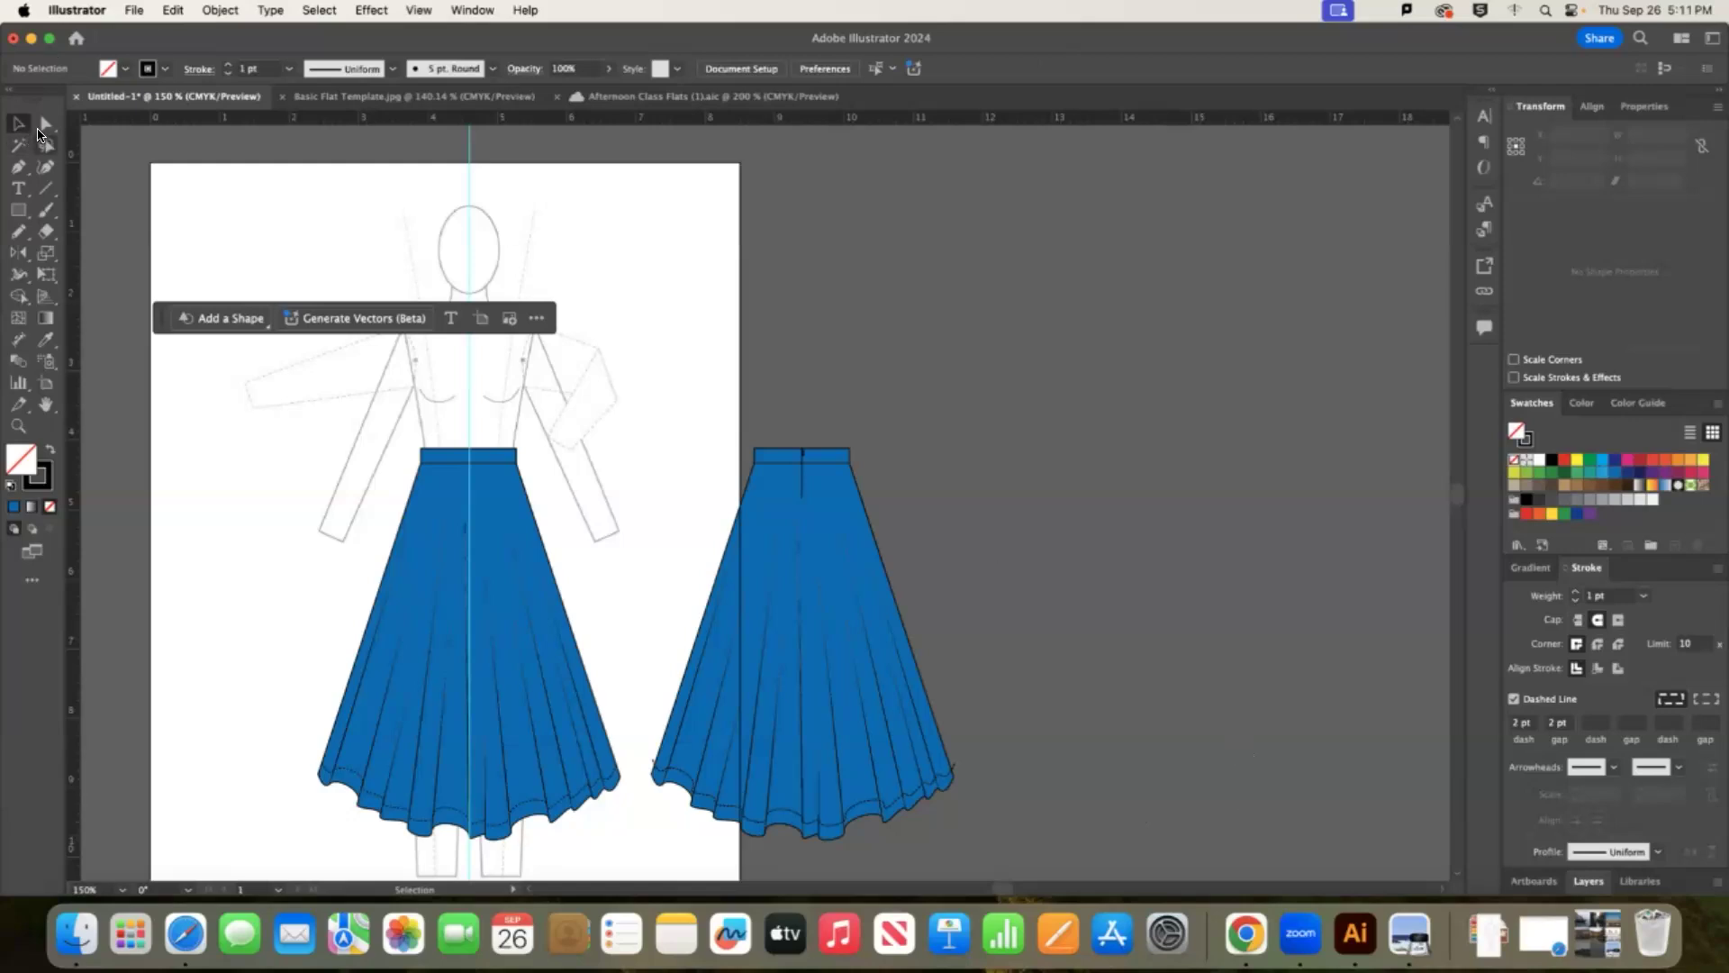
{"action": "left_click", "coordinate": [46, 123]}
{"action": "left_click", "coordinate": [17, 124]}
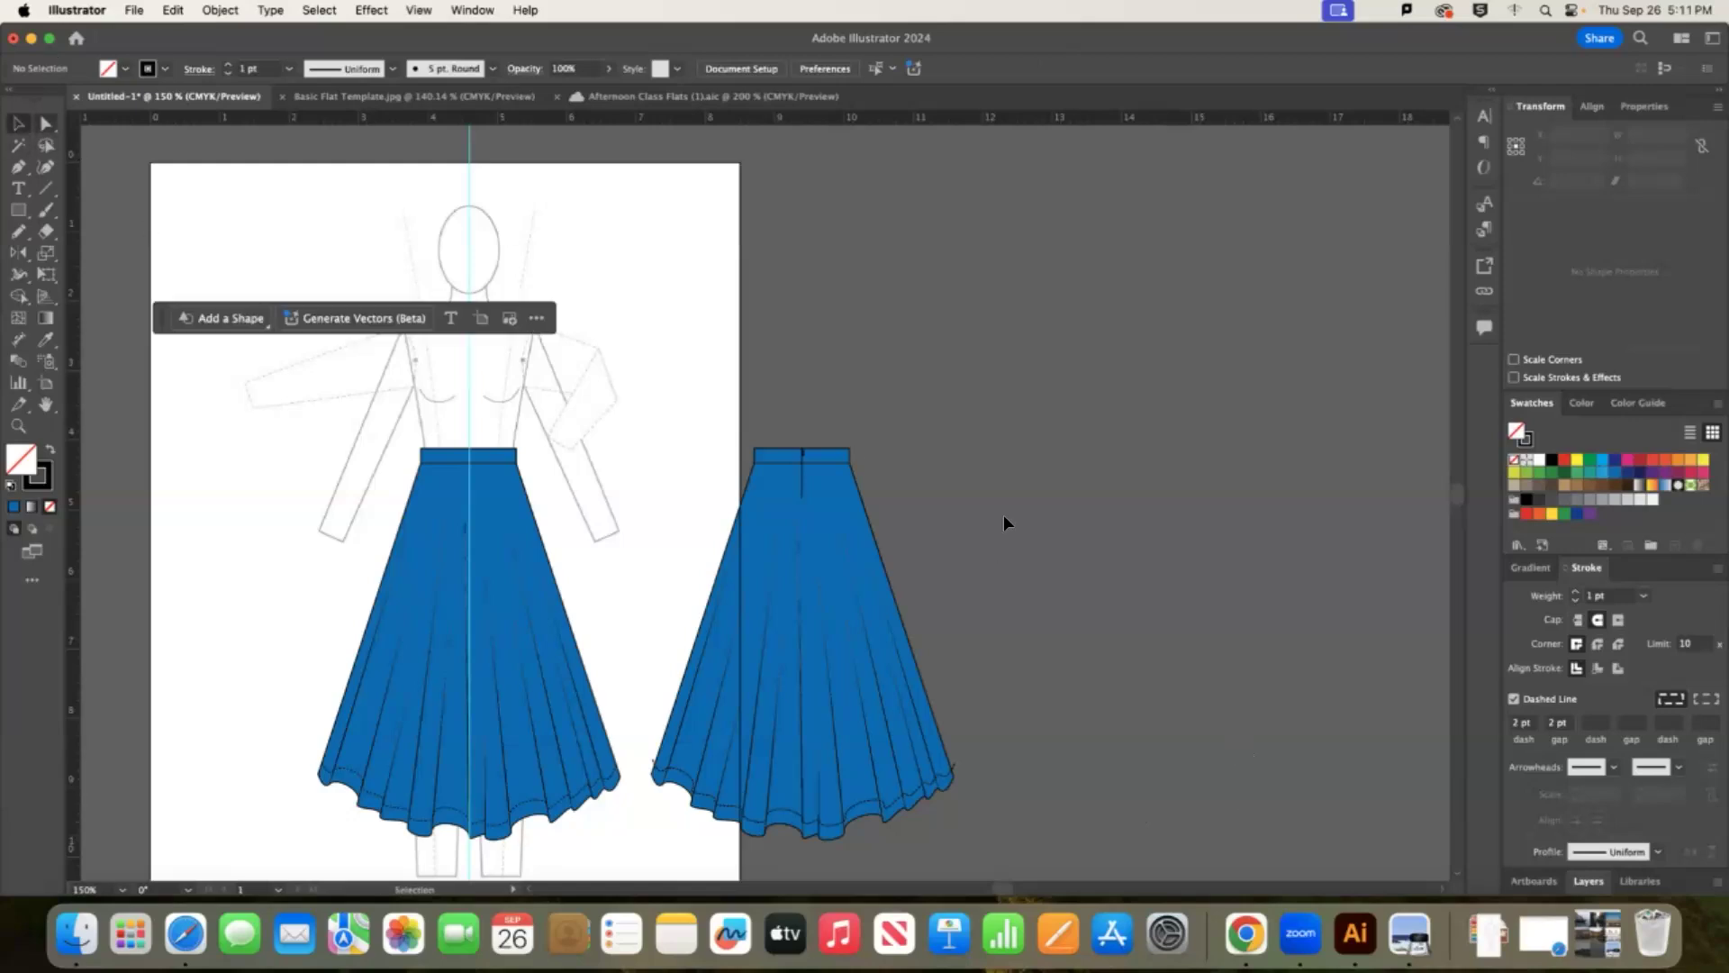
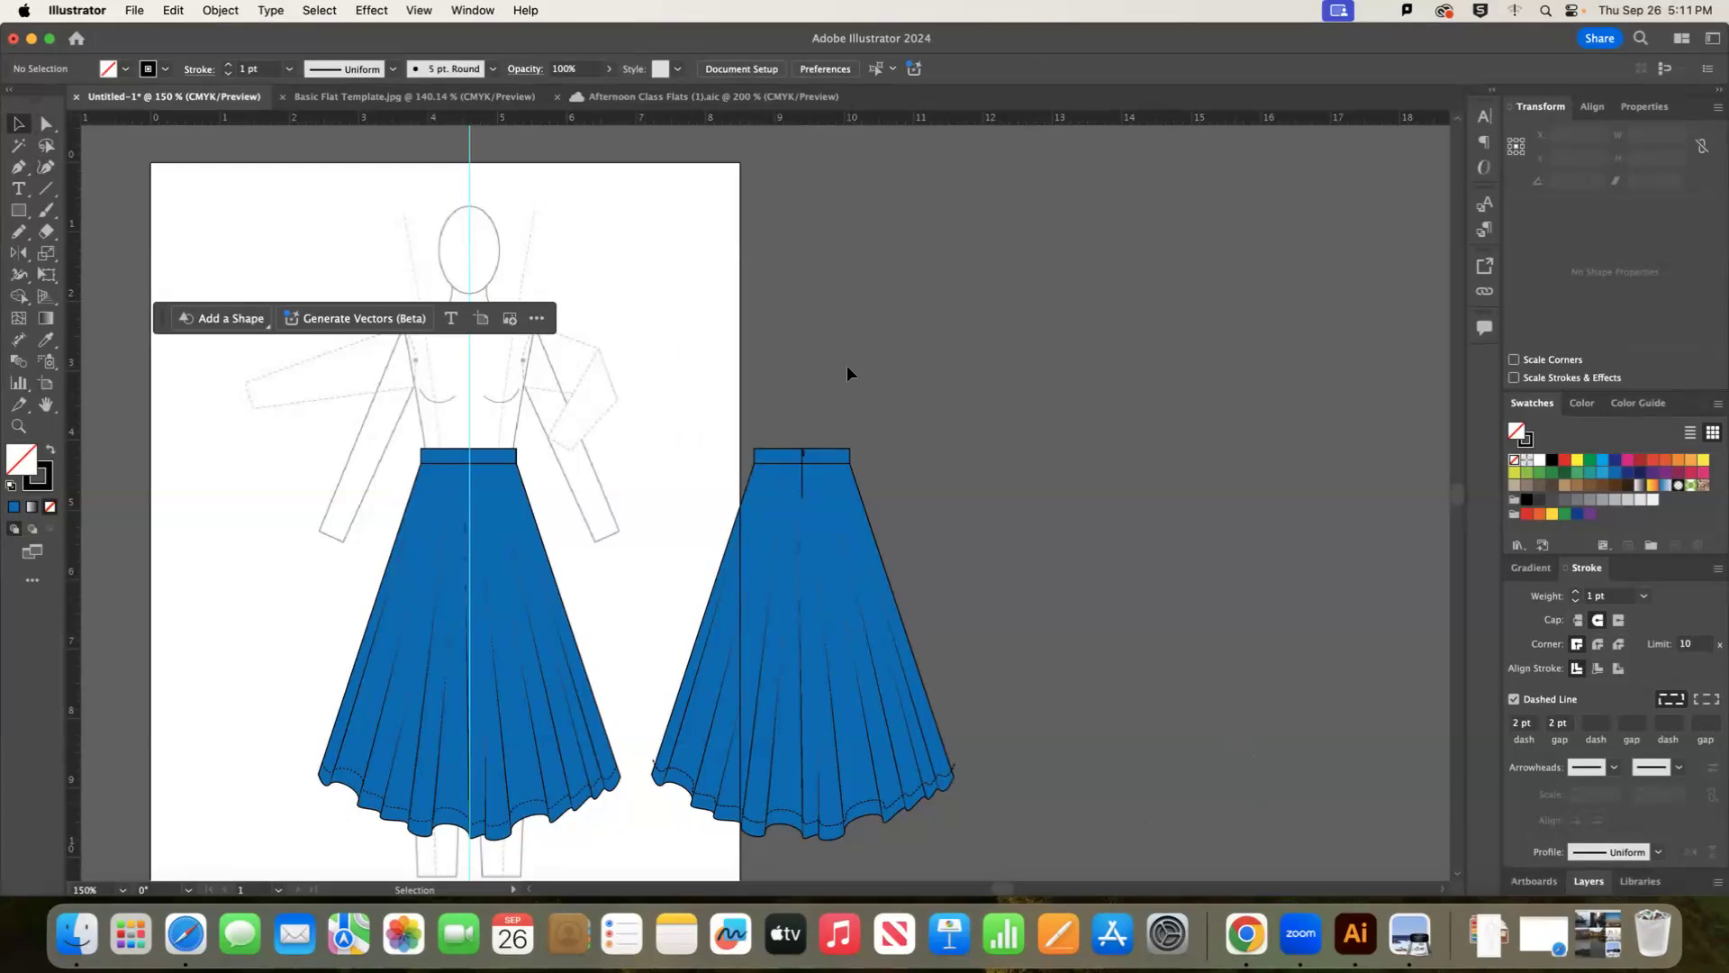
Examine the anchor points at both hem corners of the front skirt with the Direct Selection tool.
{"action": "left_click", "coordinate": [47, 125]}
{"action": "left_click", "coordinate": [326, 772]}
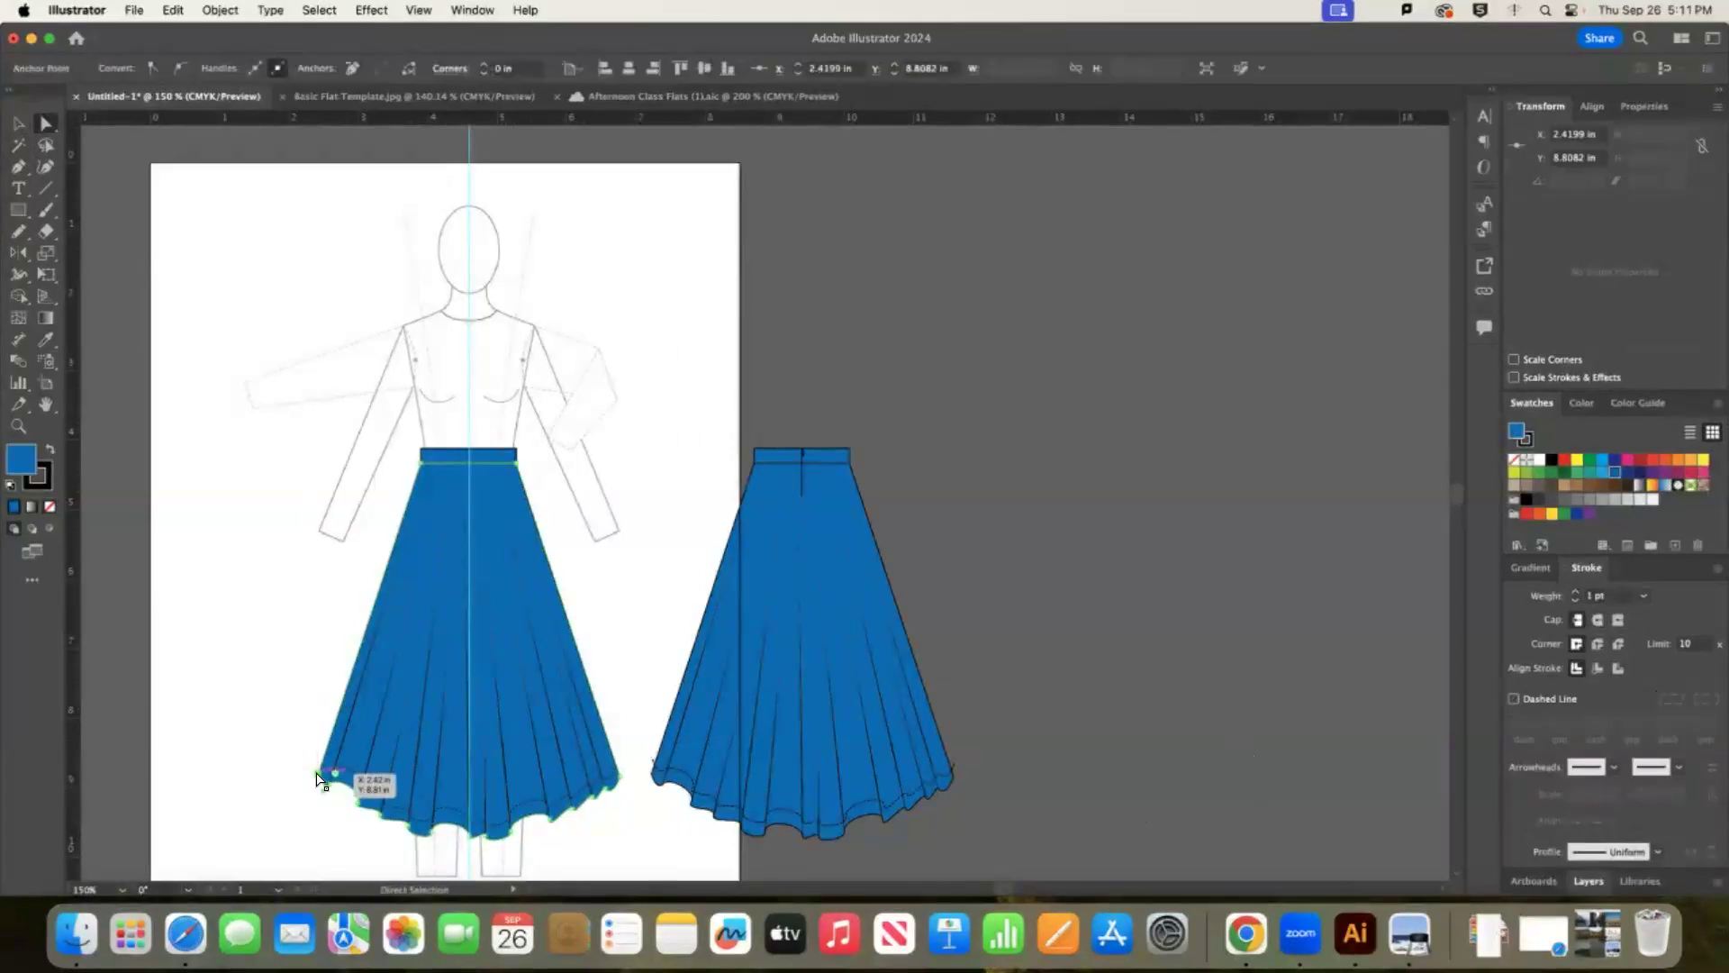
{"action": "left_click", "coordinate": [621, 775]}
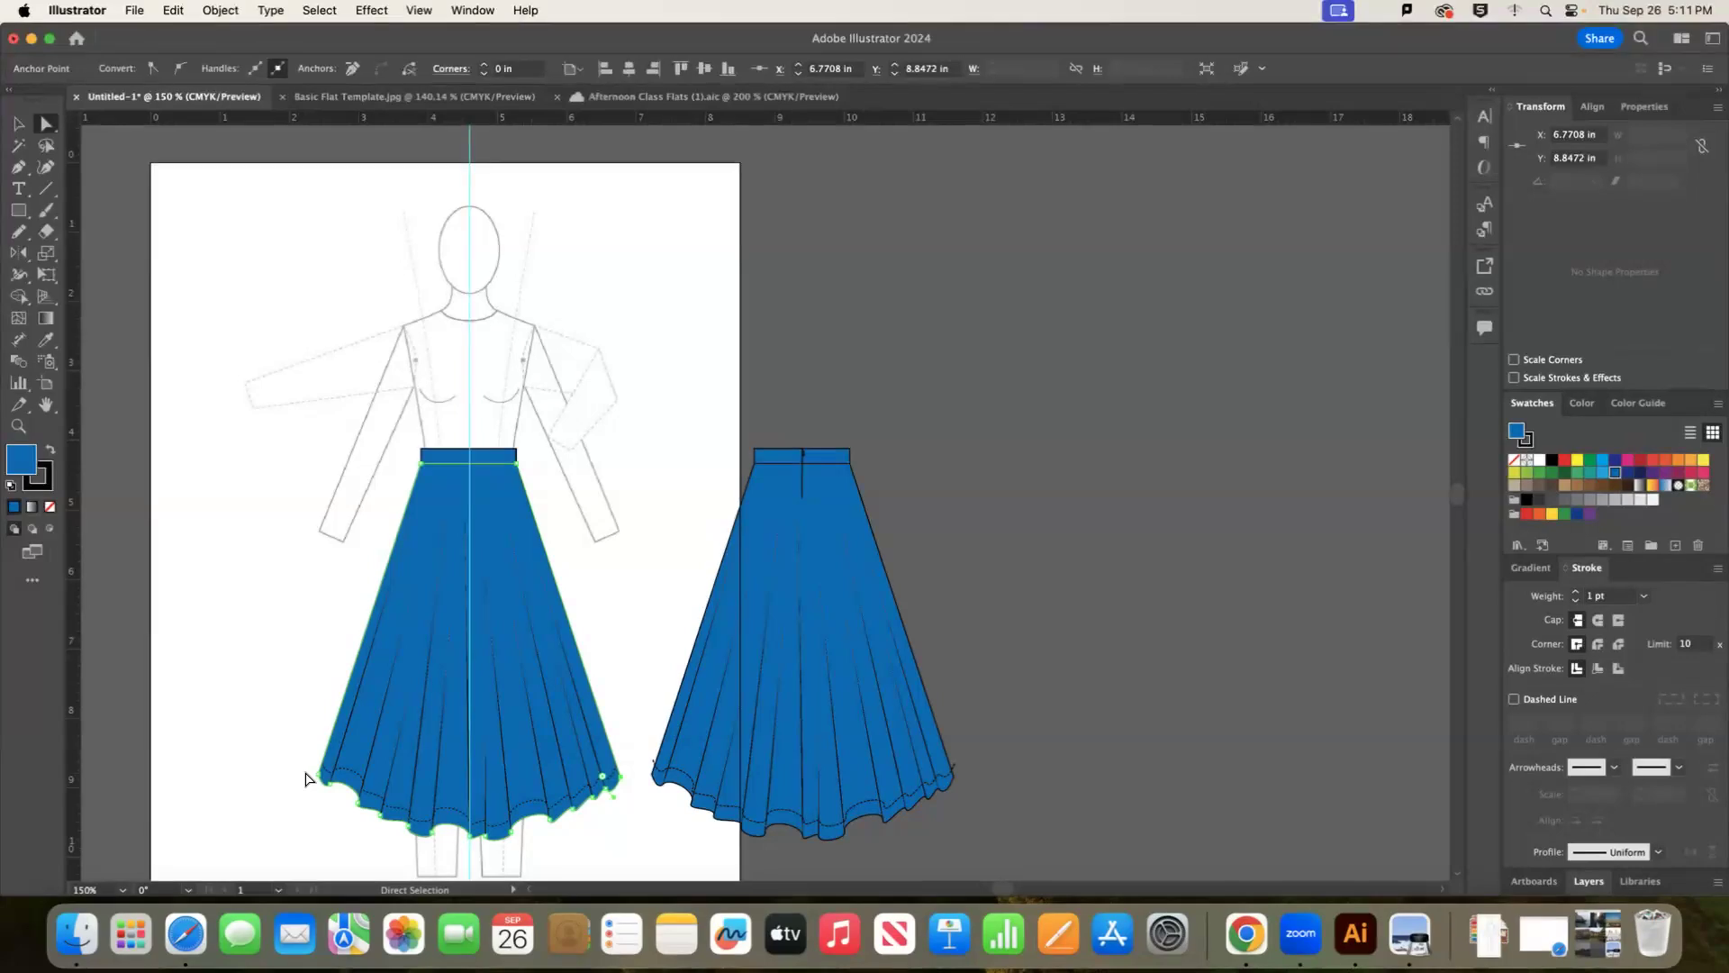
Switch to Chrome and download the Zipper Brushes library from the course's September 26, Class 4 section.
{"action": "left_click", "coordinate": [1248, 943]}
{"action": "key", "text": "super+1"}
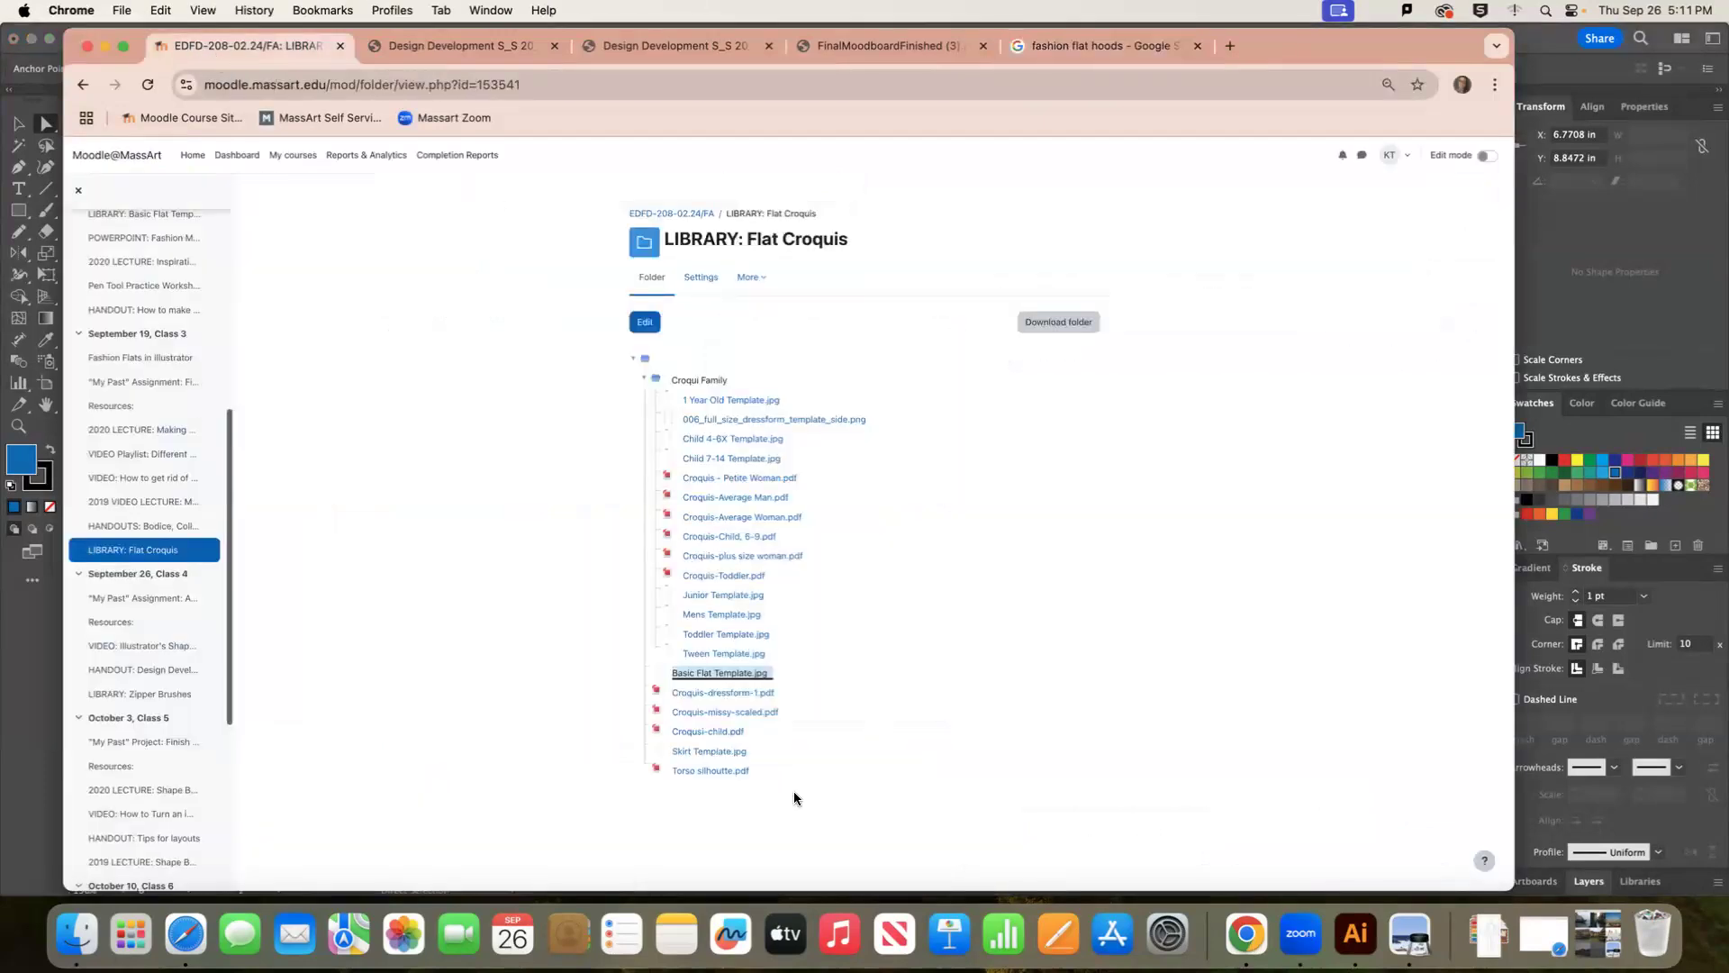
{"action": "left_click", "coordinate": [112, 550]}
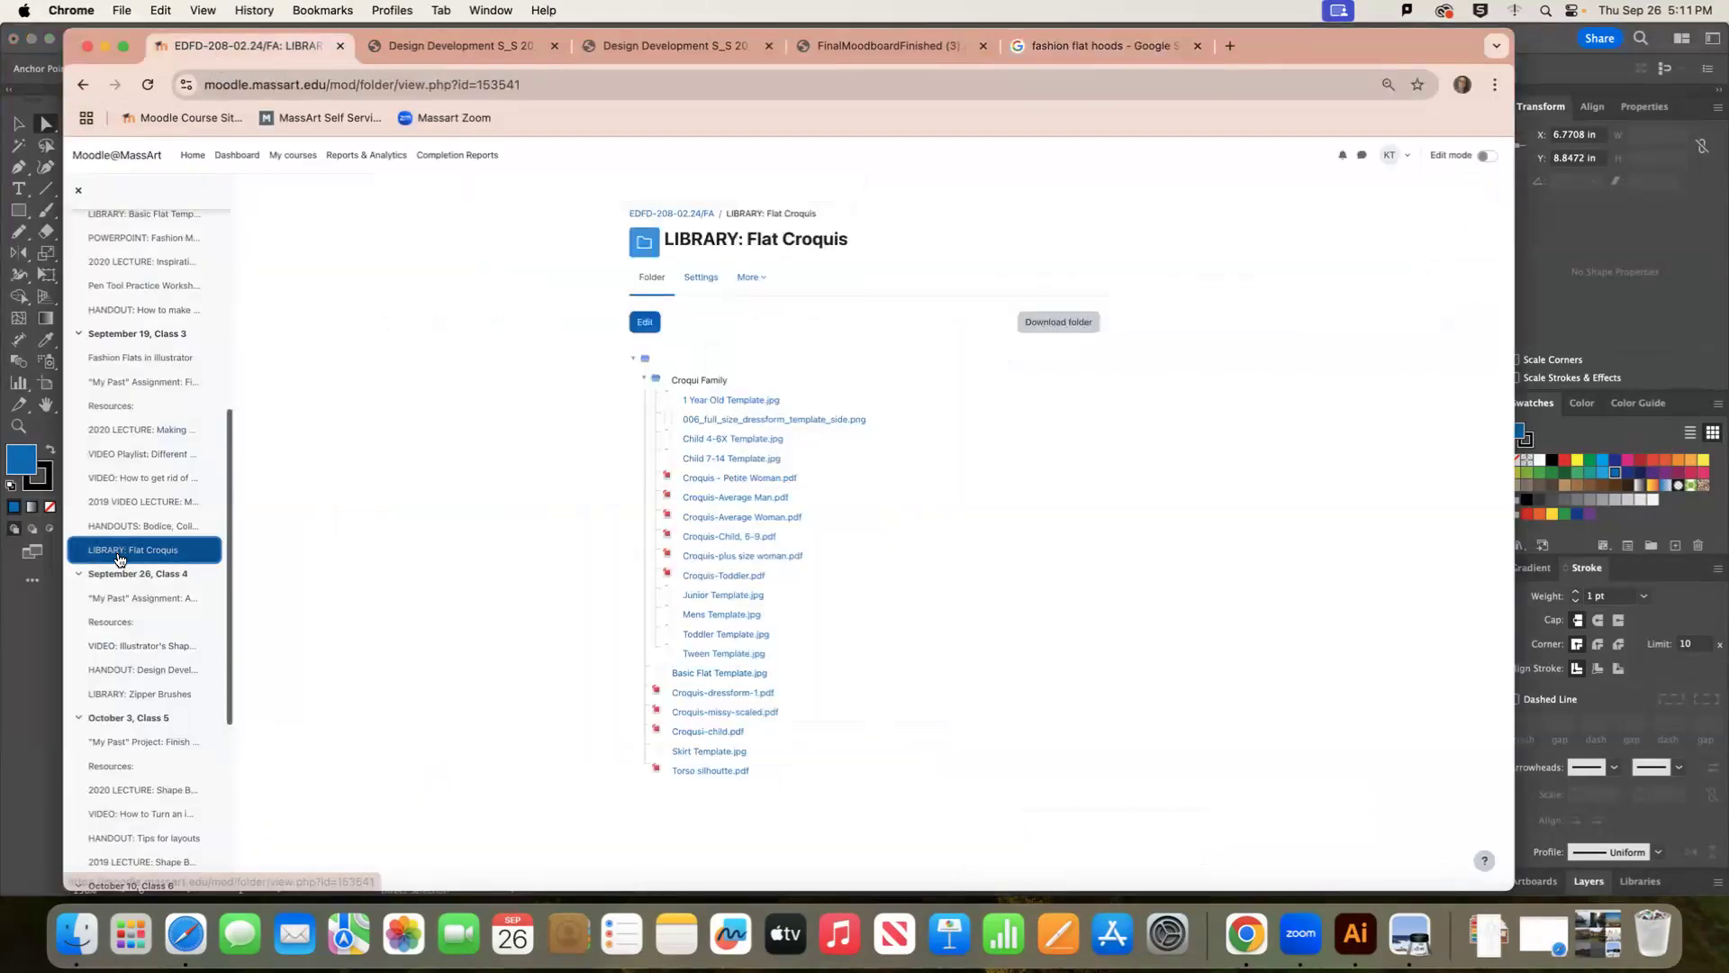
{"action": "left_click", "coordinate": [131, 574]}
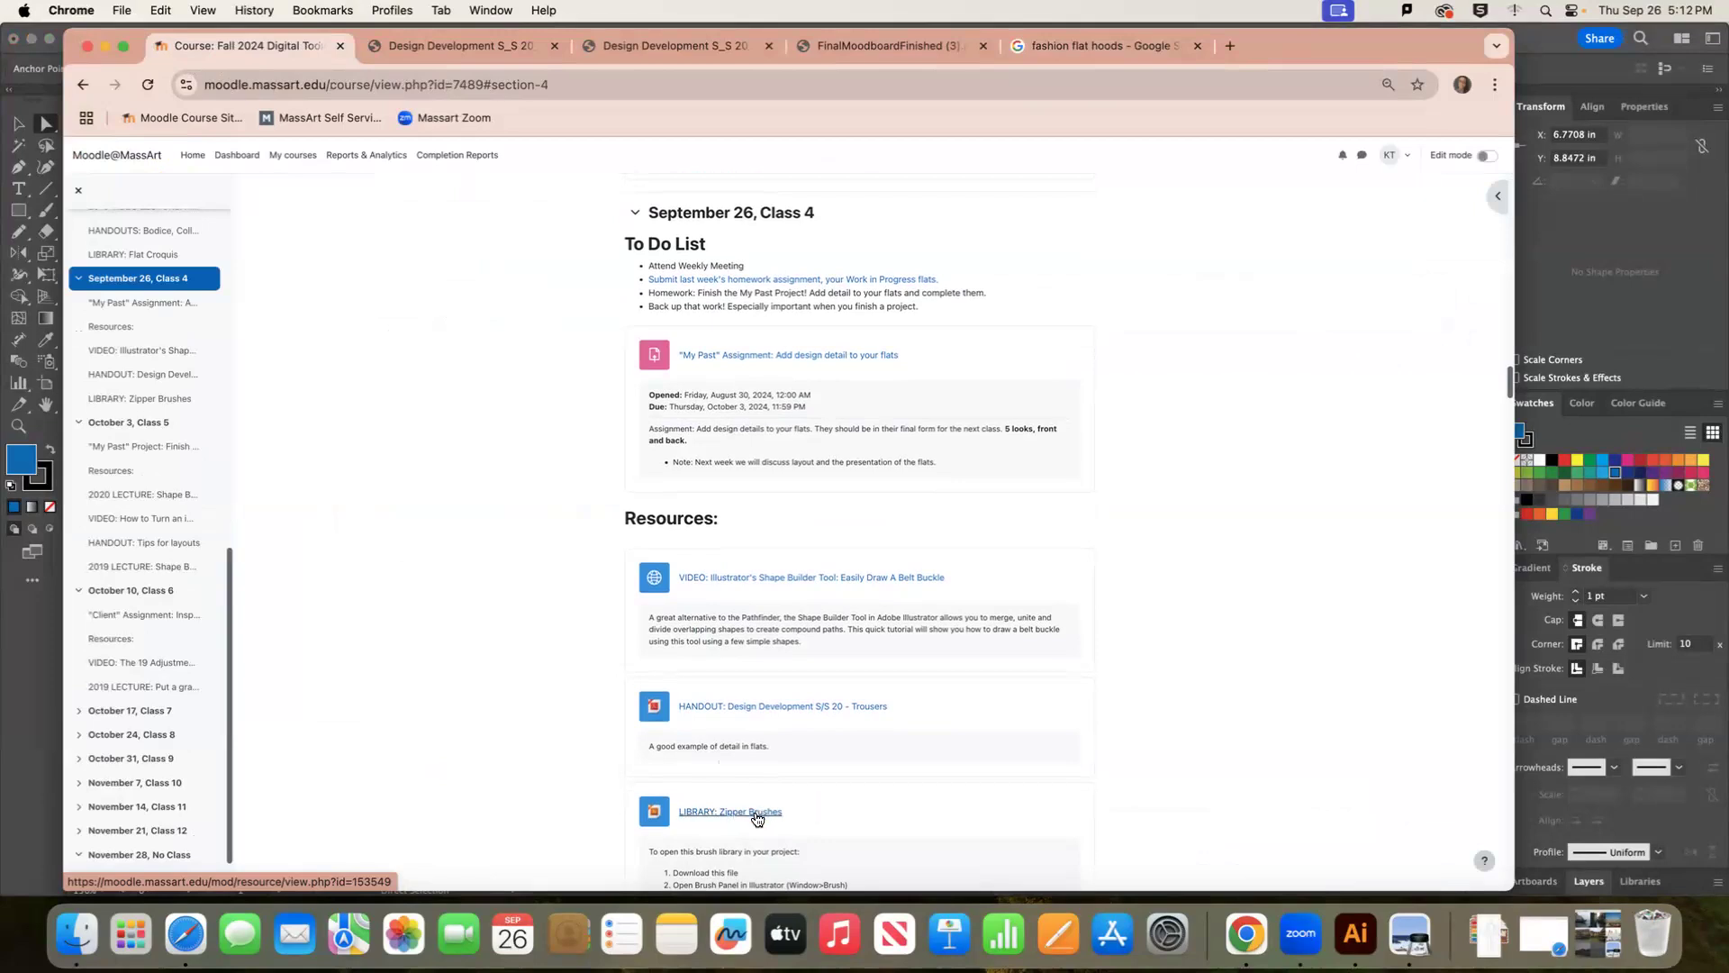
{"action": "left_click", "coordinate": [732, 813]}
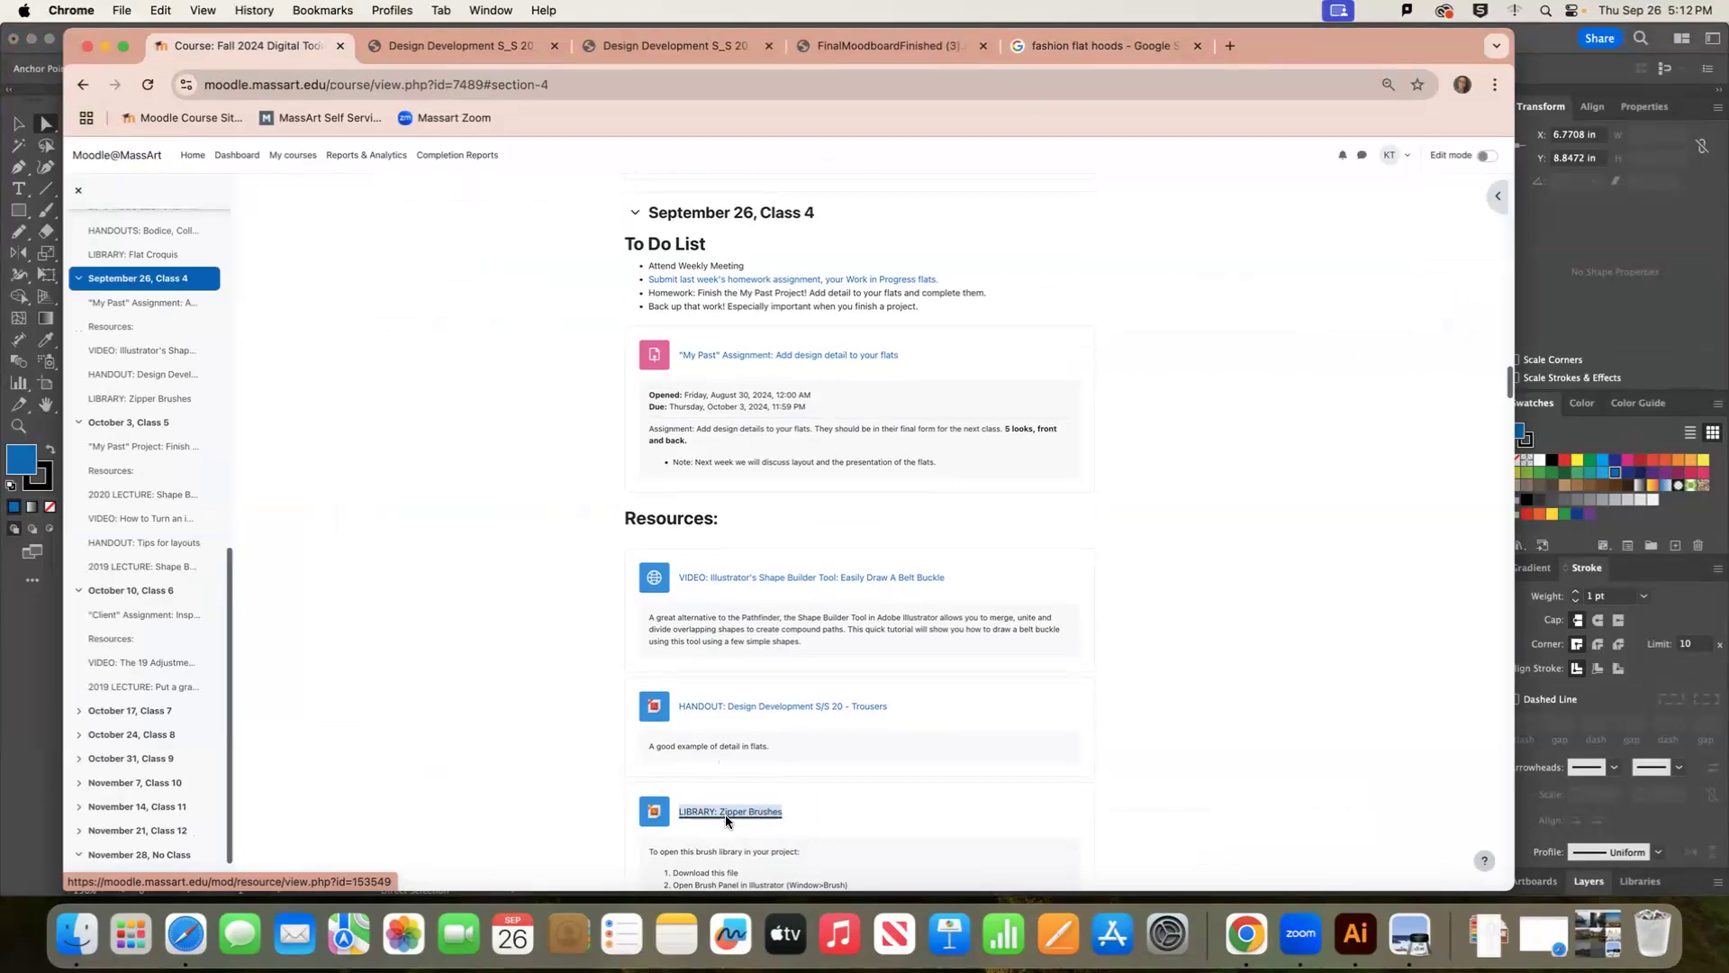
{"action": "mouse_move", "coordinate": [1336, 134]}
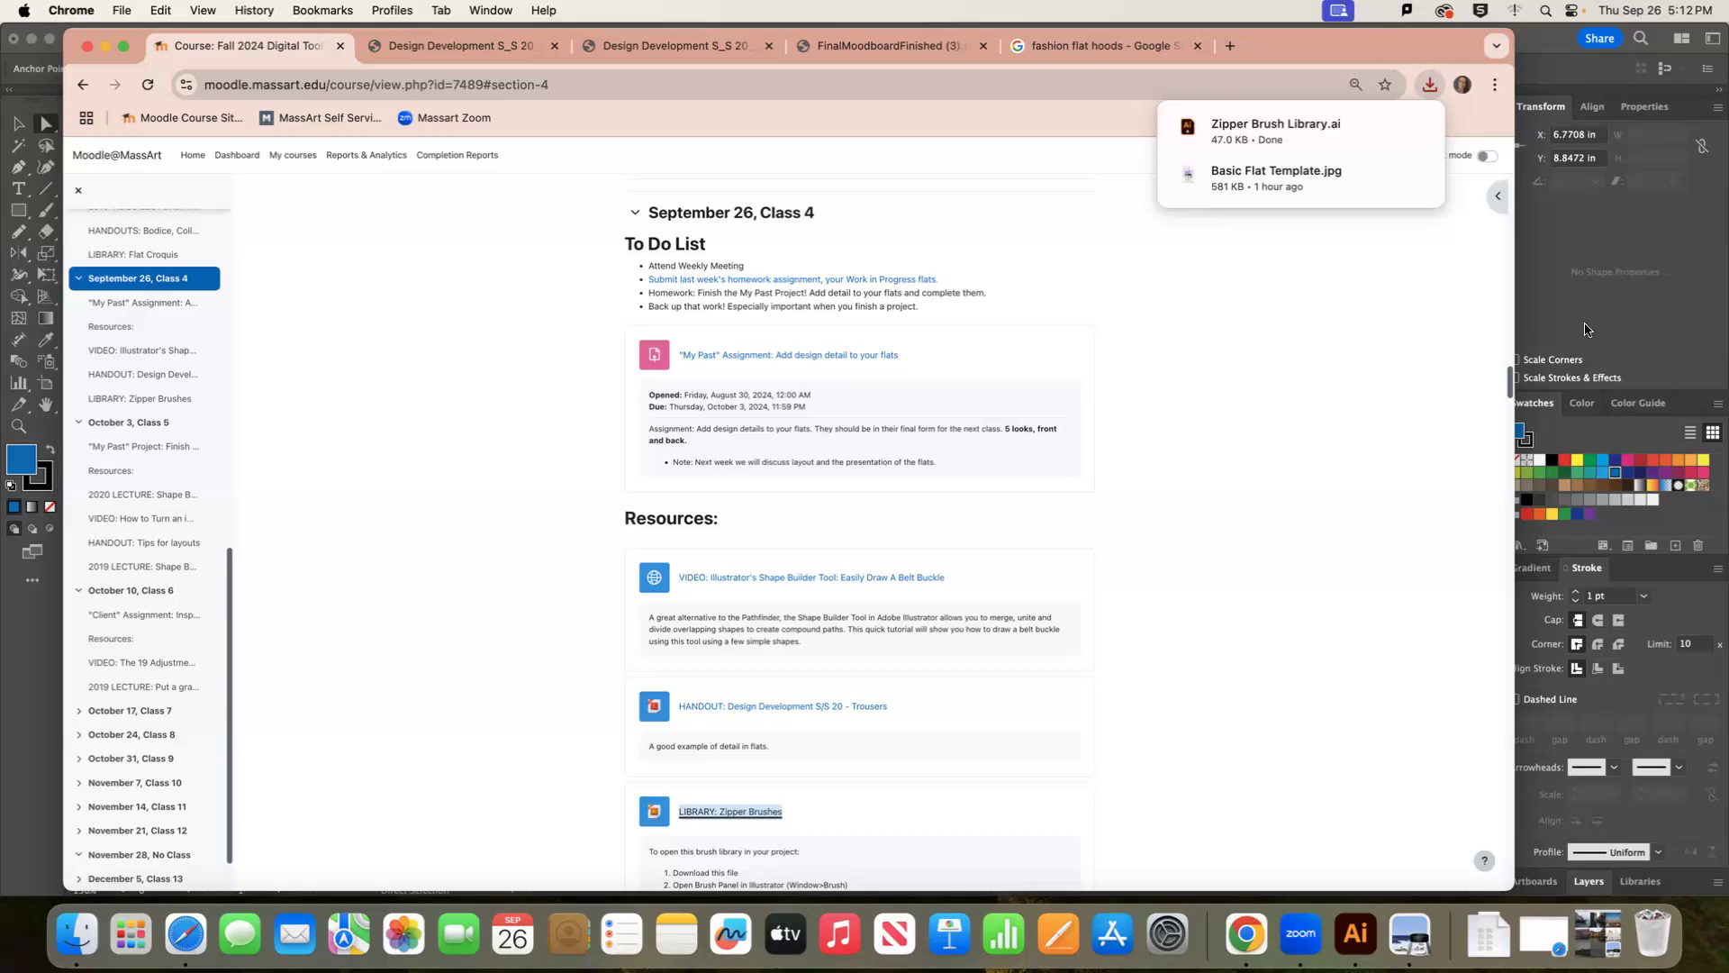
Switch back to Illustrator and display the Brushes list over the empty canvas beside the back skirt.
{"action": "left_click", "coordinate": [1653, 249]}
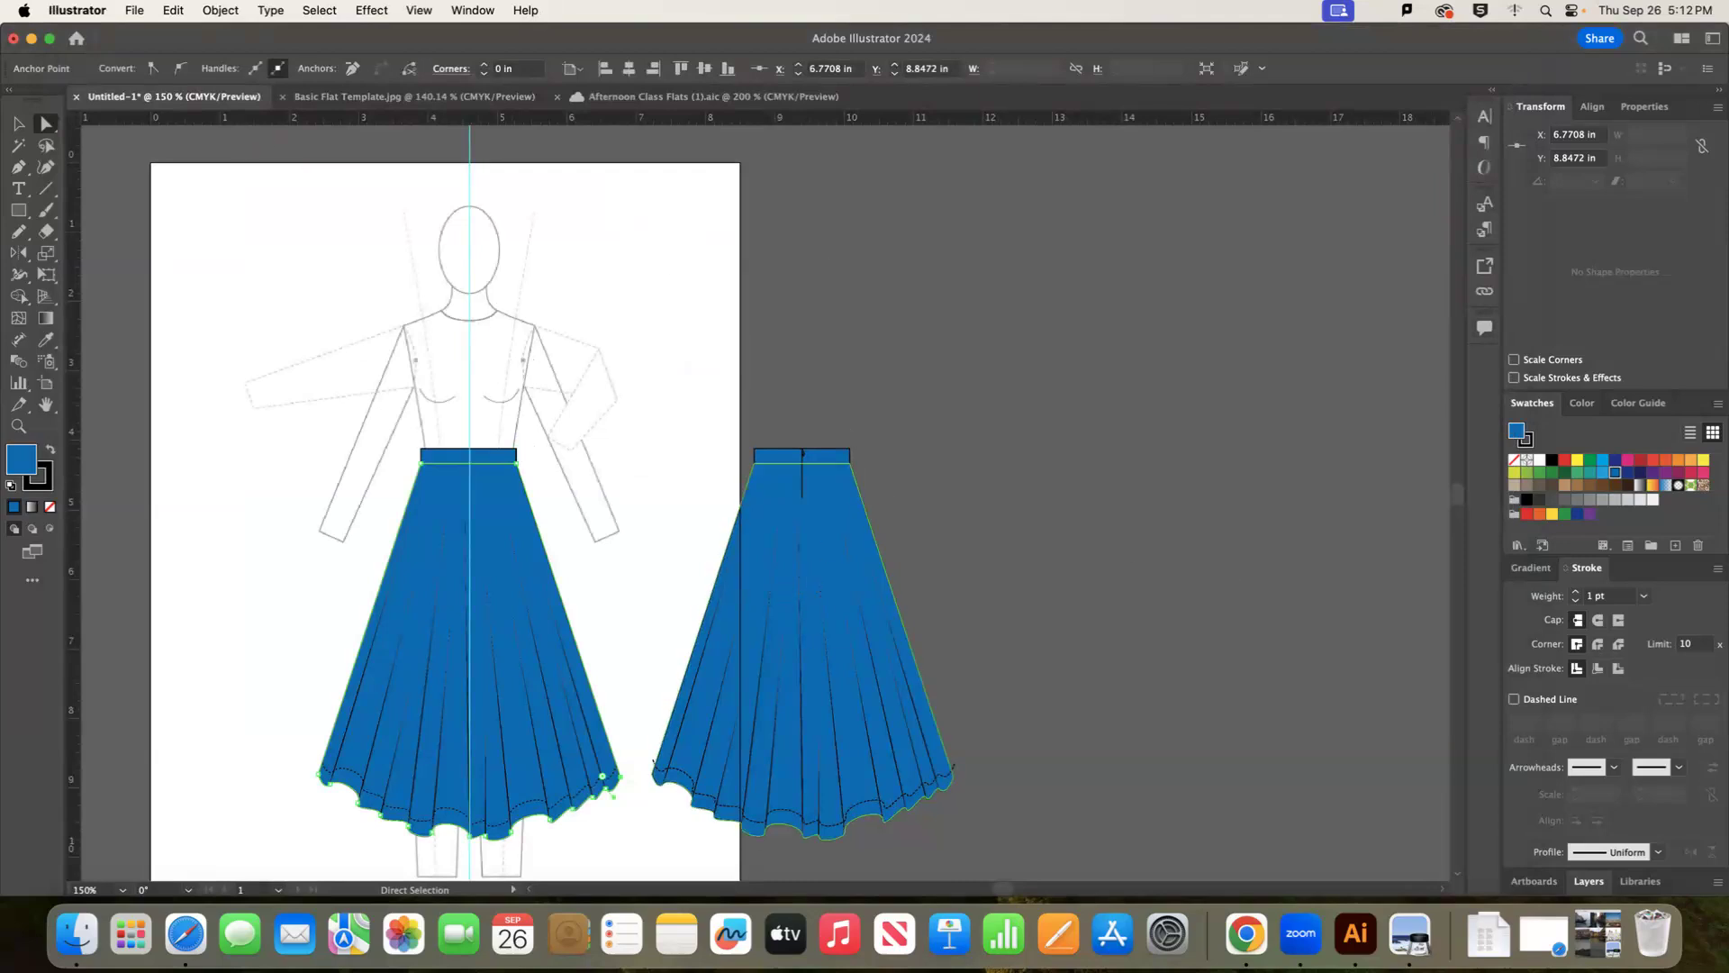
{"action": "left_click", "coordinate": [219, 10]}
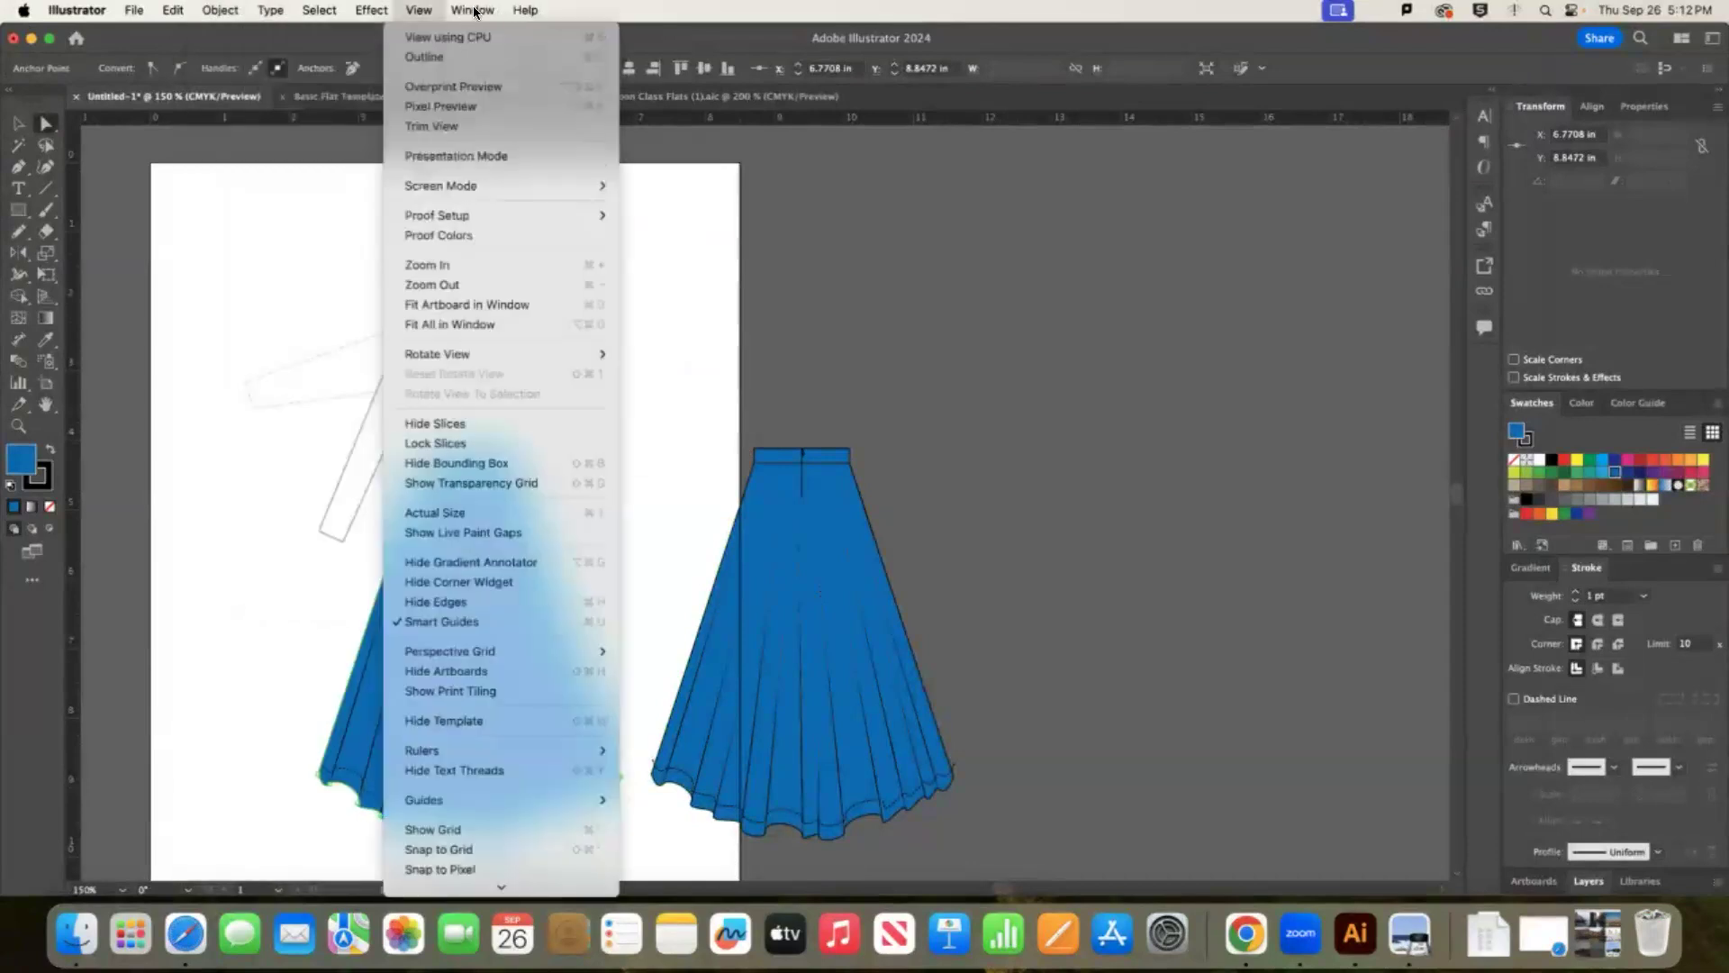
{"action": "mouse_move", "coordinate": [474, 11]}
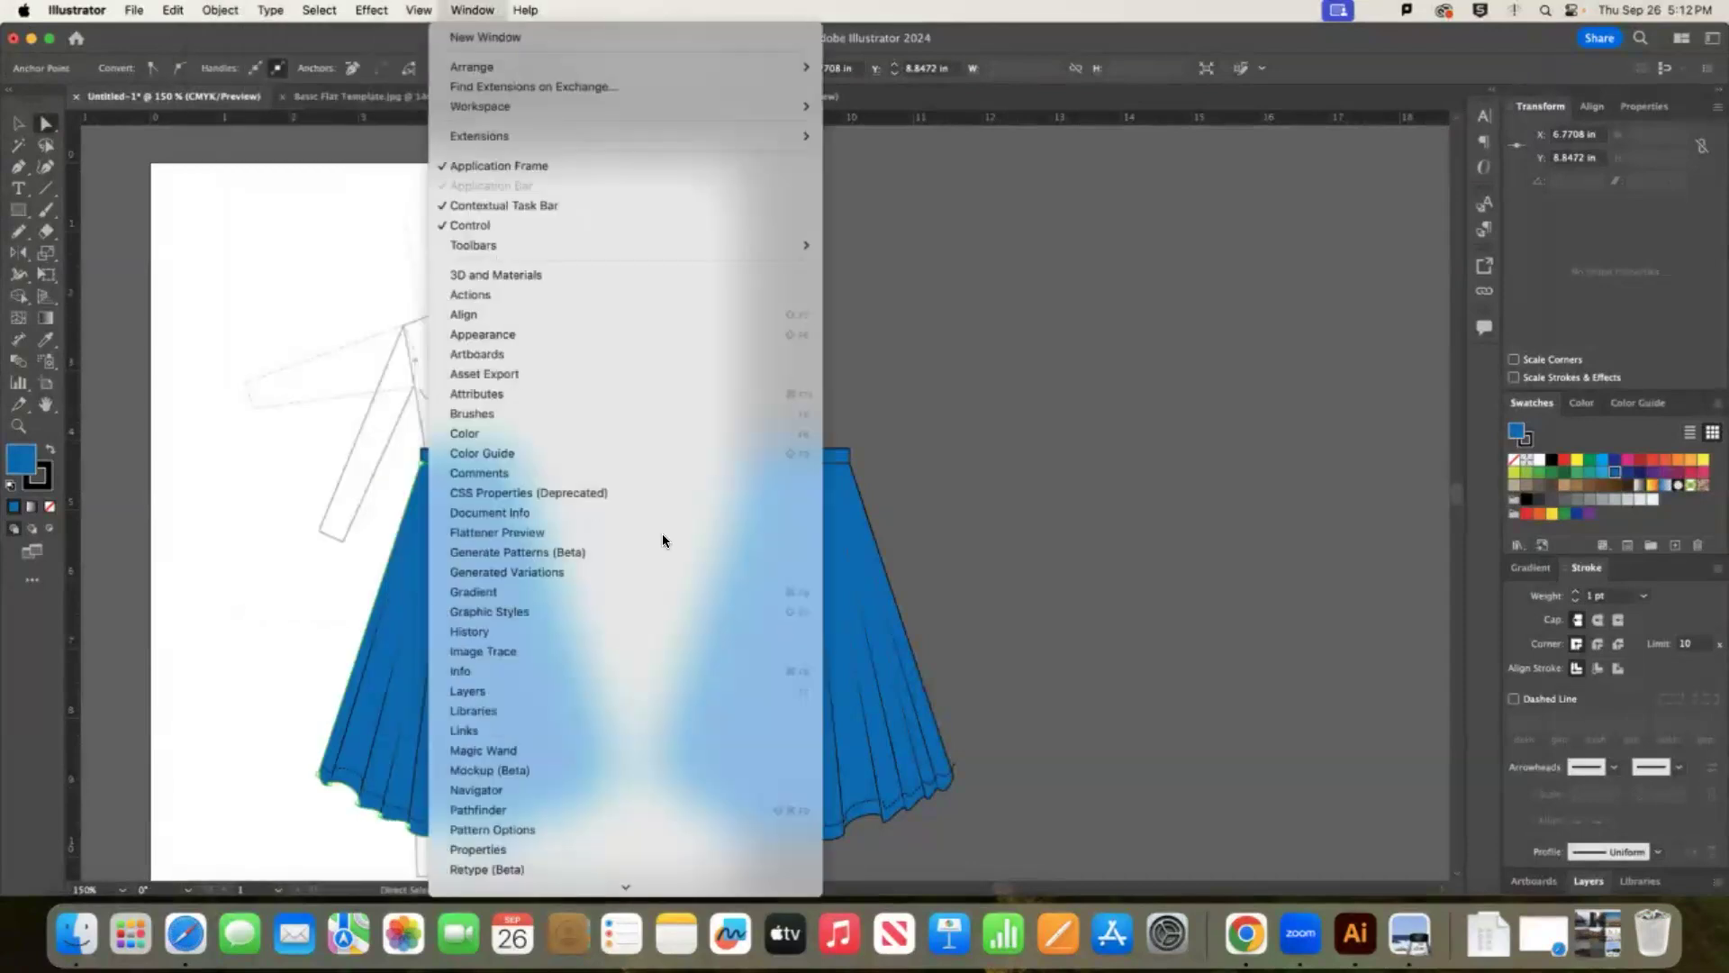
{"action": "left_click", "coordinate": [531, 413]}
{"action": "left_click_drag", "start_coordinate": [1399, 658], "coordinate": [1239, 297]}
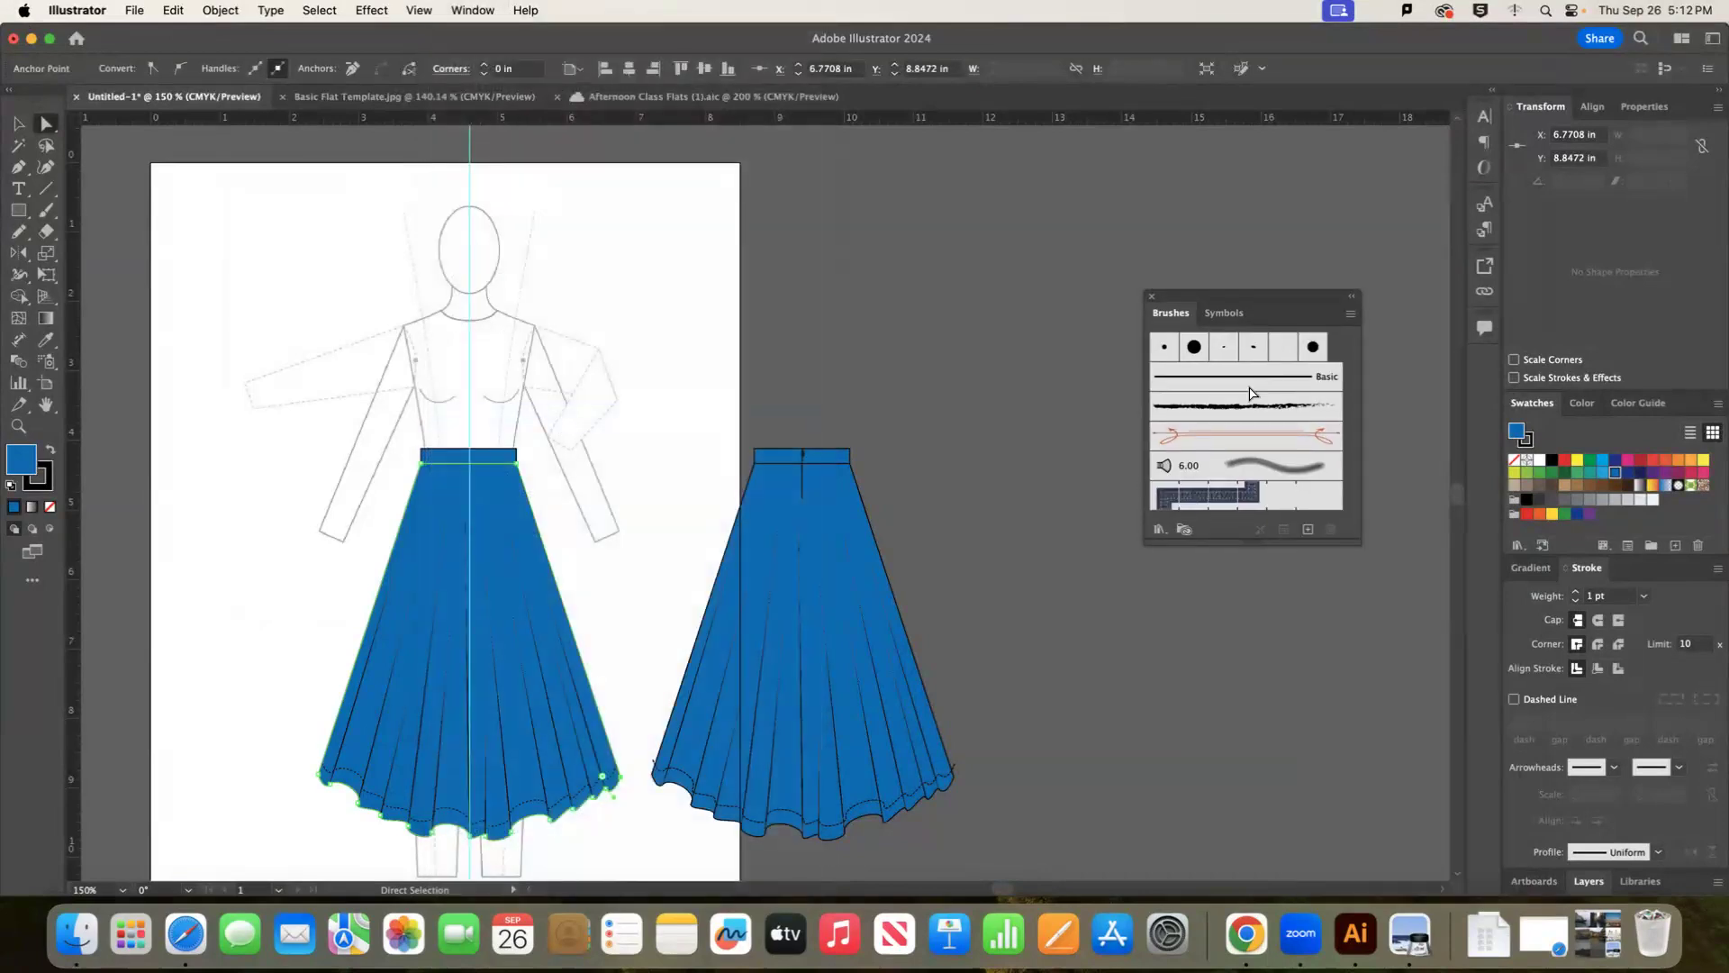
Load Zipper Brush Library.ai from Downloads as another brush library, place it beside the Brushes list and enlarge it.
{"action": "left_click", "coordinate": [1160, 530]}
{"action": "left_click", "coordinate": [1160, 530]}
{"action": "left_click", "coordinate": [1176, 542]}
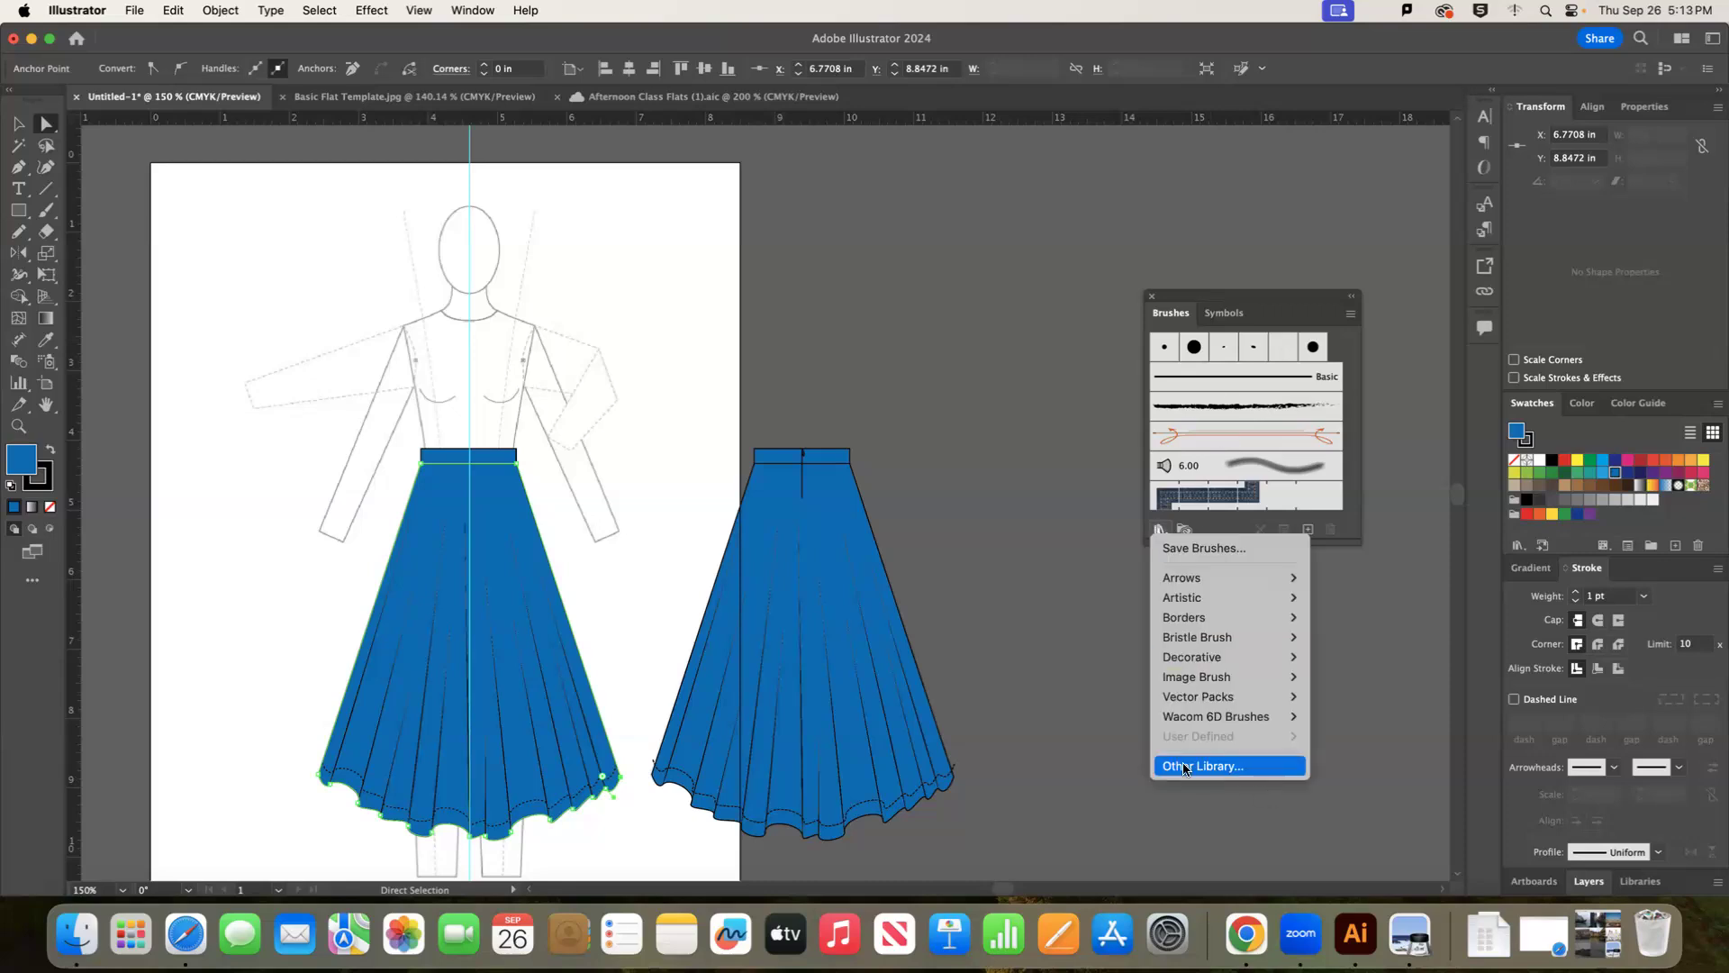
{"action": "left_click", "coordinate": [1211, 768]}
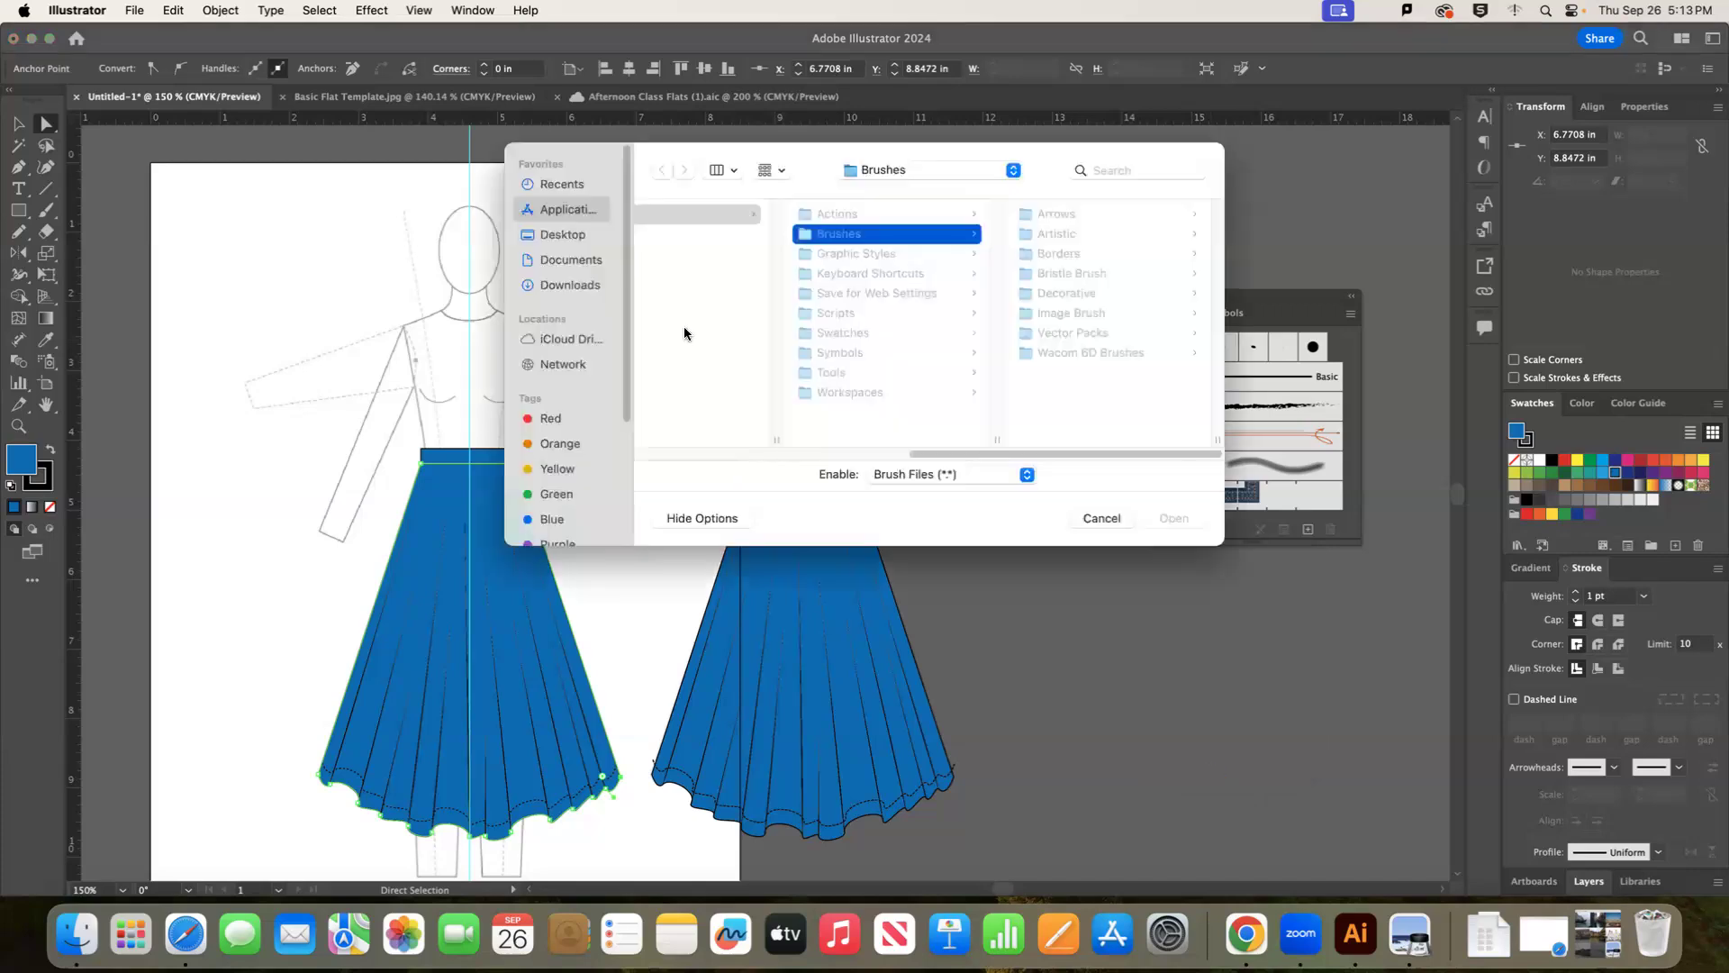
{"action": "left_click", "coordinate": [573, 284]}
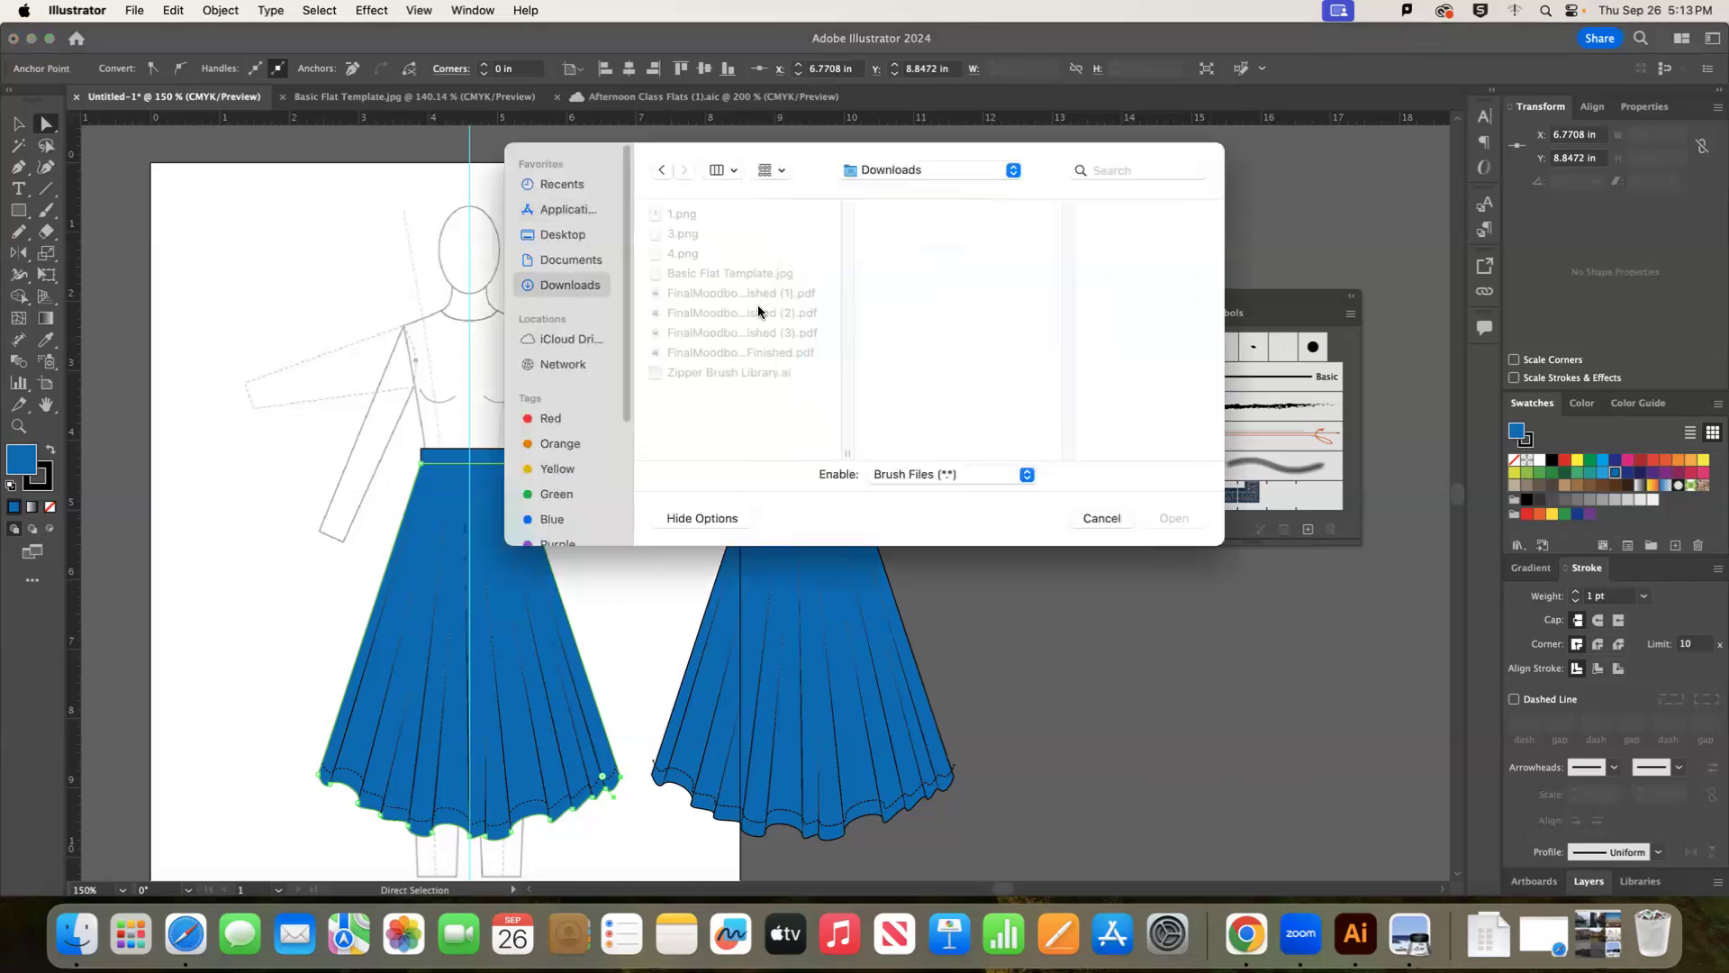
{"action": "left_click", "coordinate": [701, 372]}
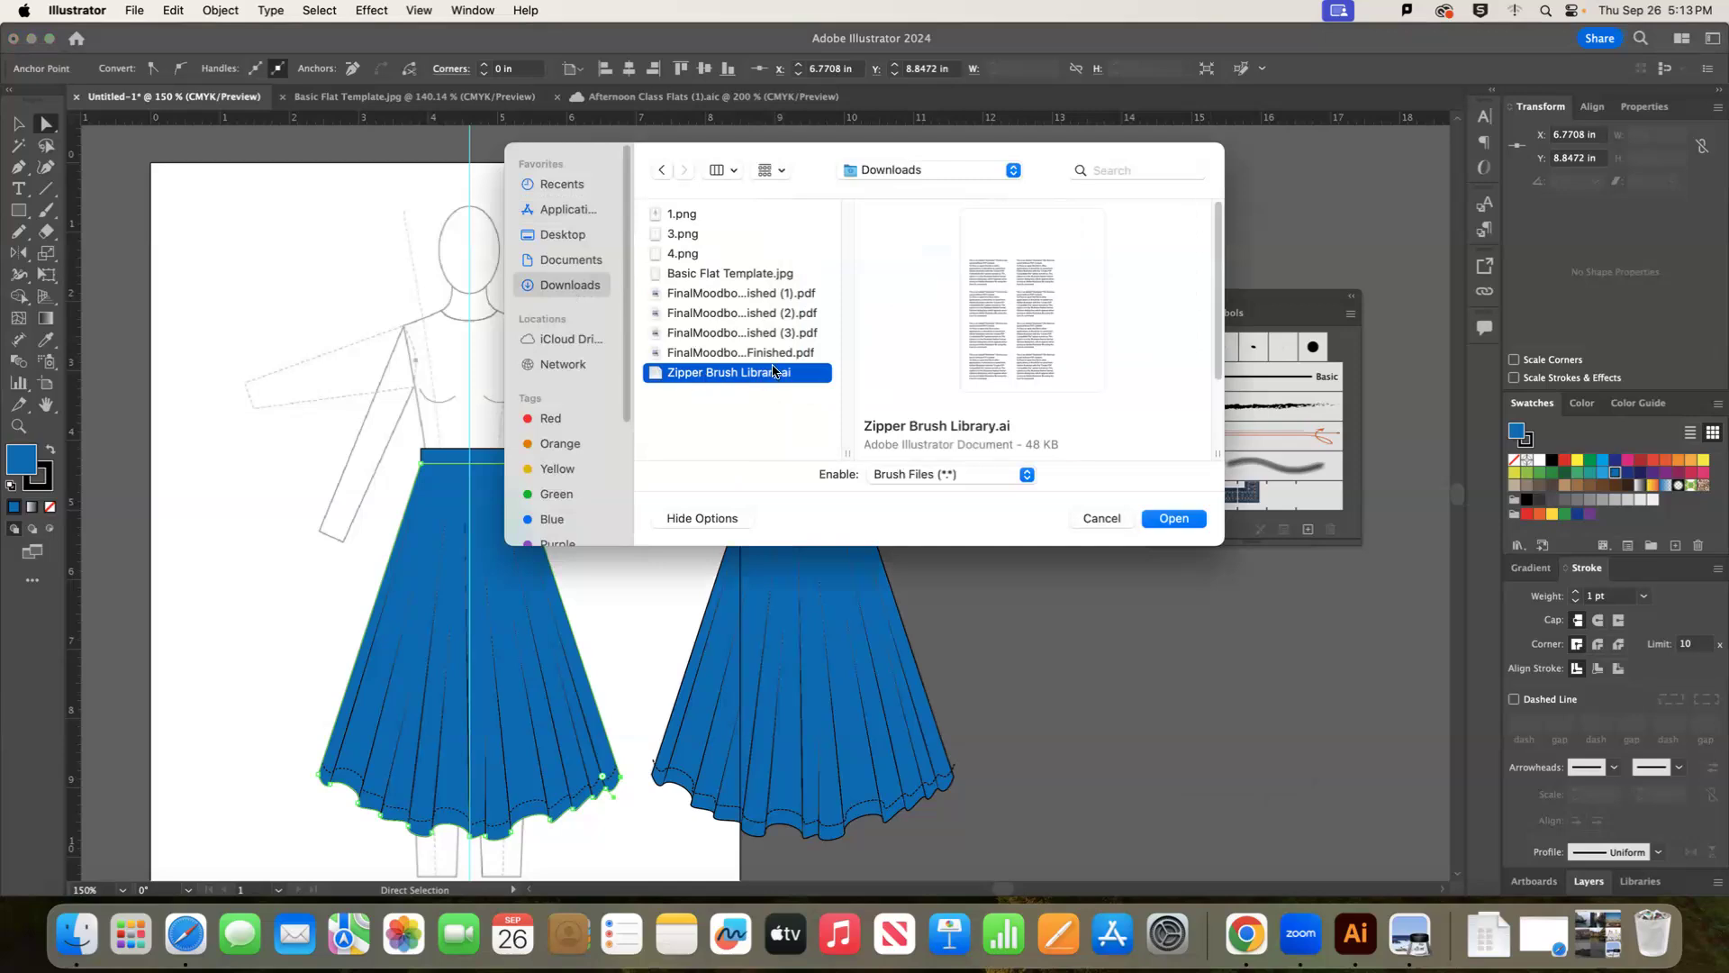
{"action": "left_click", "coordinate": [1174, 520]}
{"action": "left_click_drag", "start_coordinate": [884, 432], "coordinate": [1061, 242]}
{"action": "left_click_drag", "start_coordinate": [1046, 363], "coordinate": [1046, 545]}
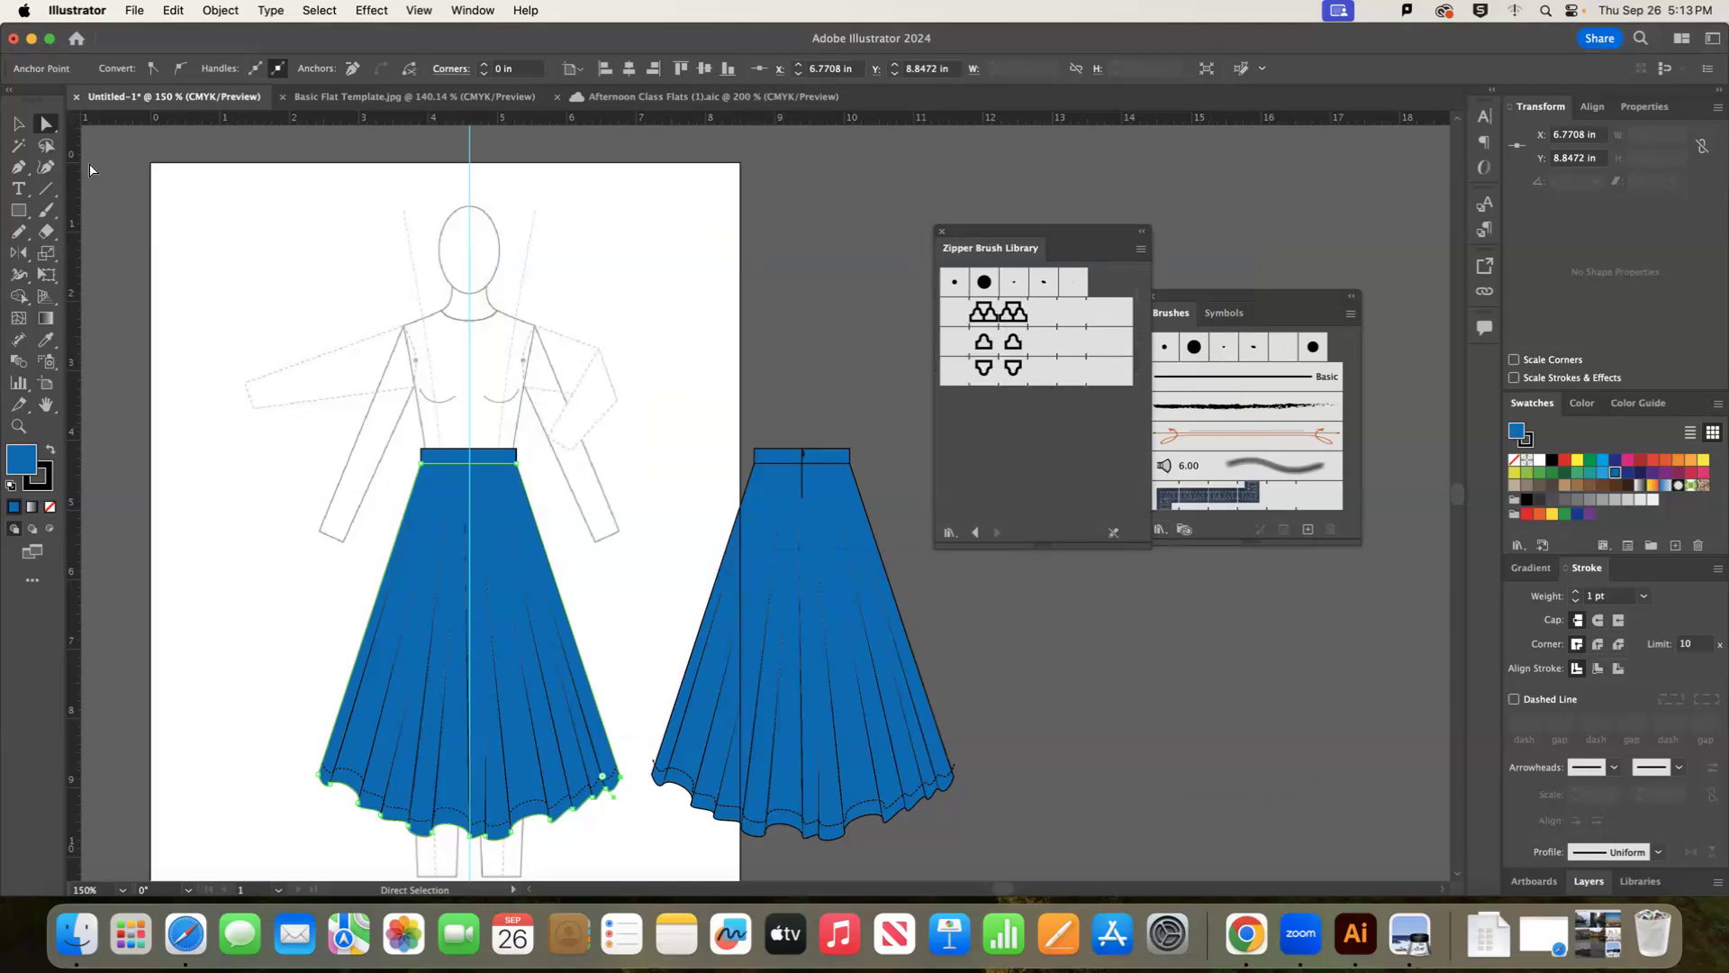
Draw a wavy Pencil curve about 5.15 by 2.11 in across the figure's head and apply the interlocked-teeth zipper brush.
{"action": "left_click", "coordinate": [46, 189]}
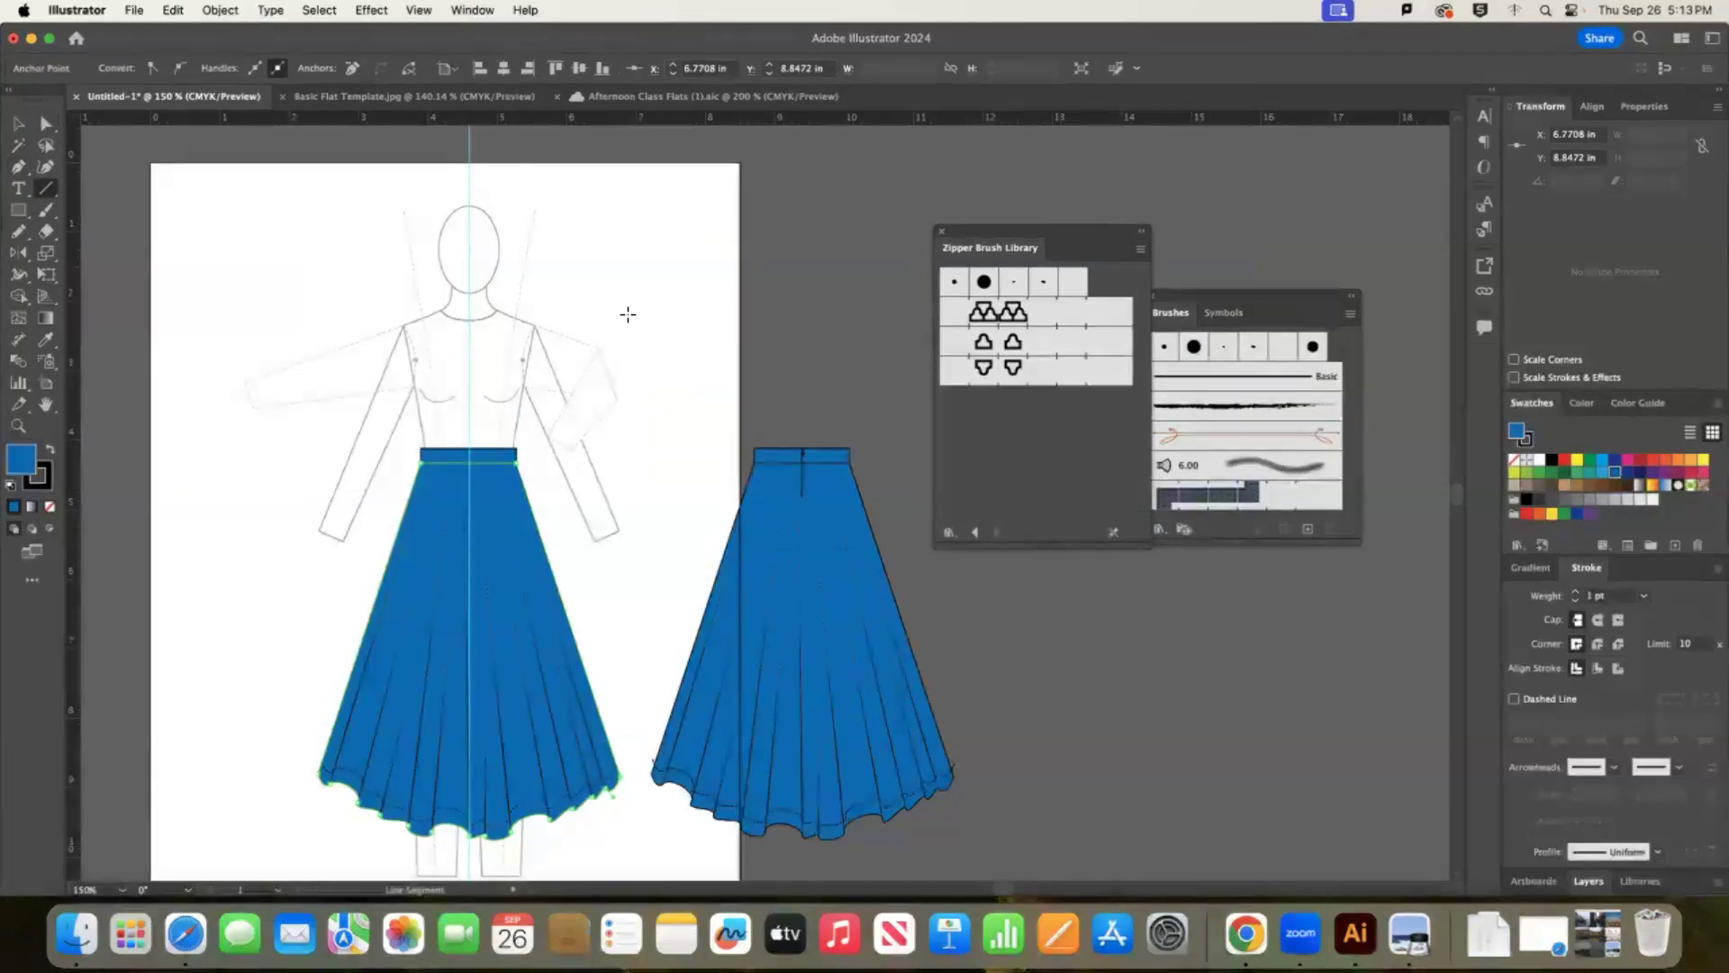
{"action": "left_click", "coordinate": [19, 234]}
{"action": "mouse_move", "coordinate": [412, 225]}
{"action": "left_mouse_down"}
{"action": "mouse_move", "coordinate": [590, 265]}
{"action": "mouse_move", "coordinate": [770, 372]}
{"action": "left_mouse_up"}
{"action": "left_click", "coordinate": [19, 123]}
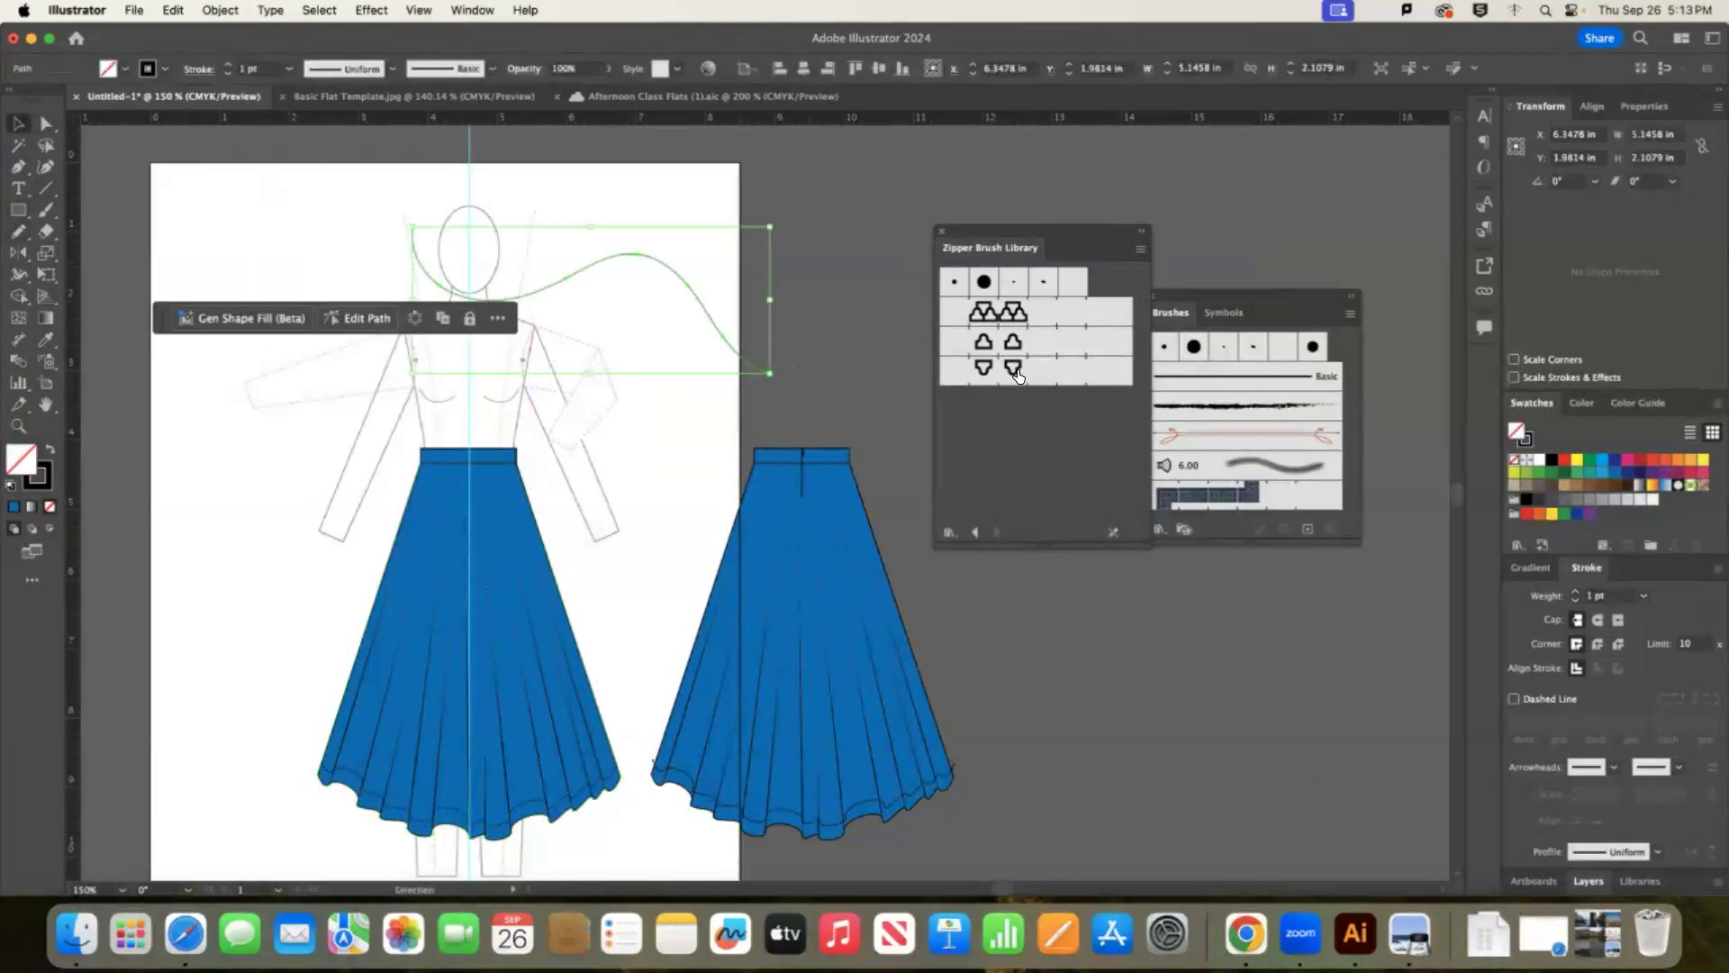
{"action": "left_click", "coordinate": [982, 315]}
{"action": "left_click", "coordinate": [810, 305]}
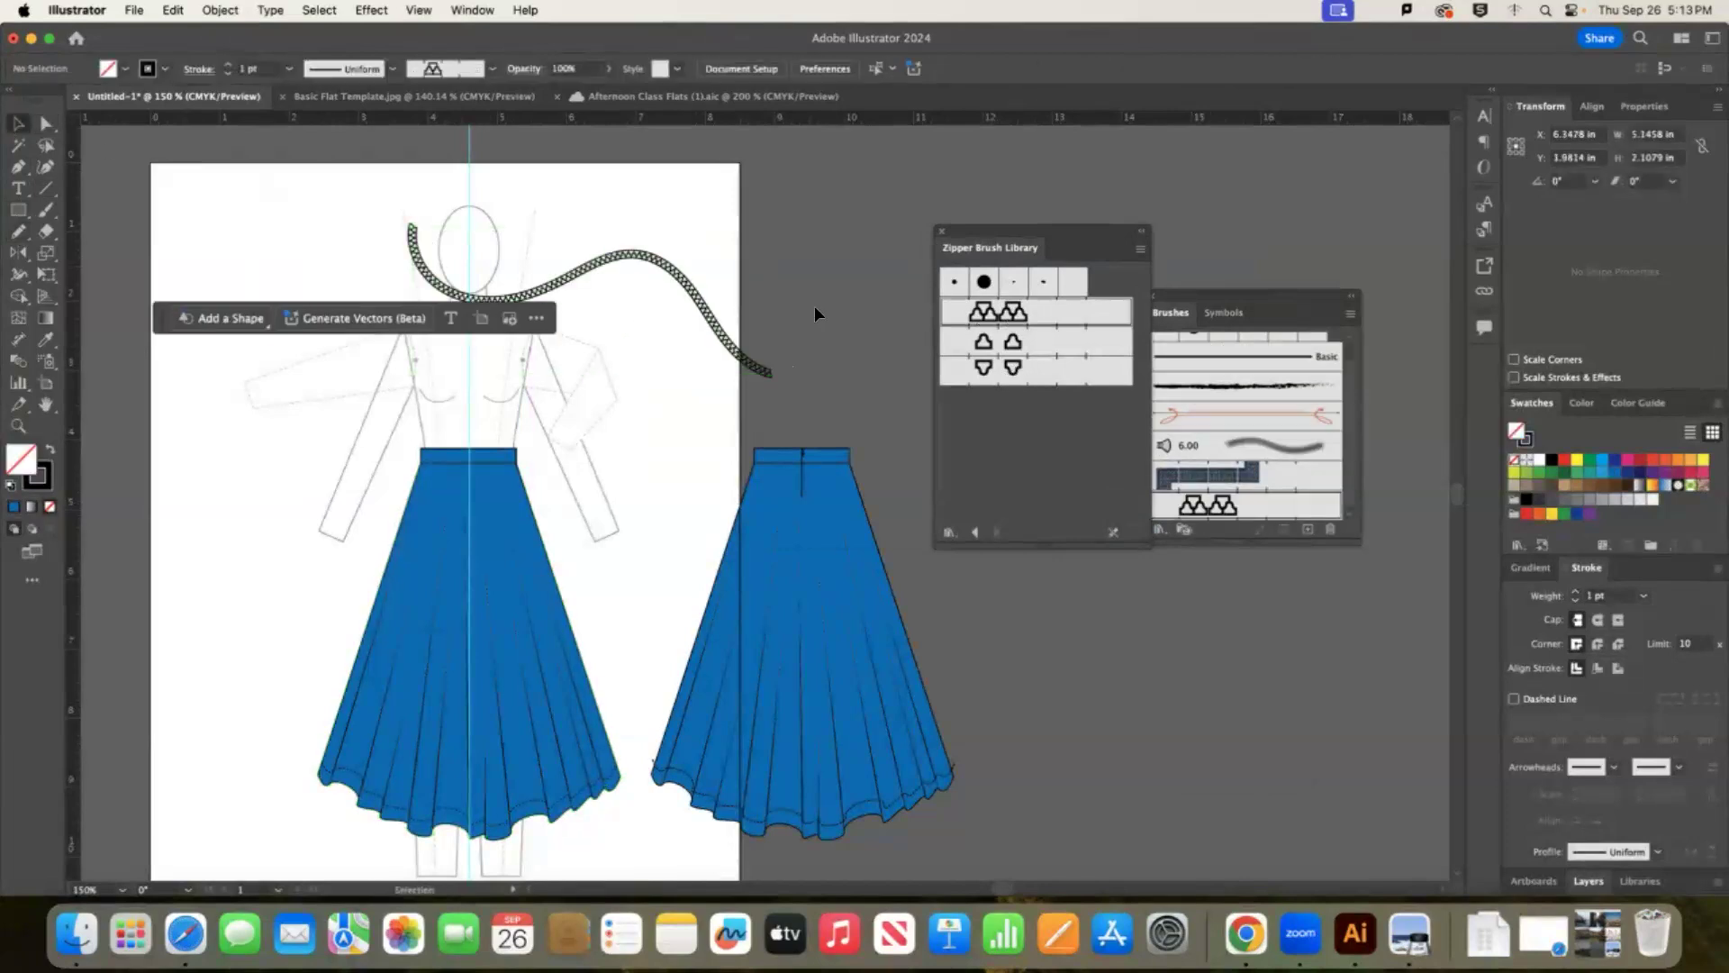
Try the two single-sided zipper teeth brushes one after the other on the wavy curve.
{"action": "left_click", "coordinate": [716, 321]}
{"action": "left_click", "coordinate": [982, 341]}
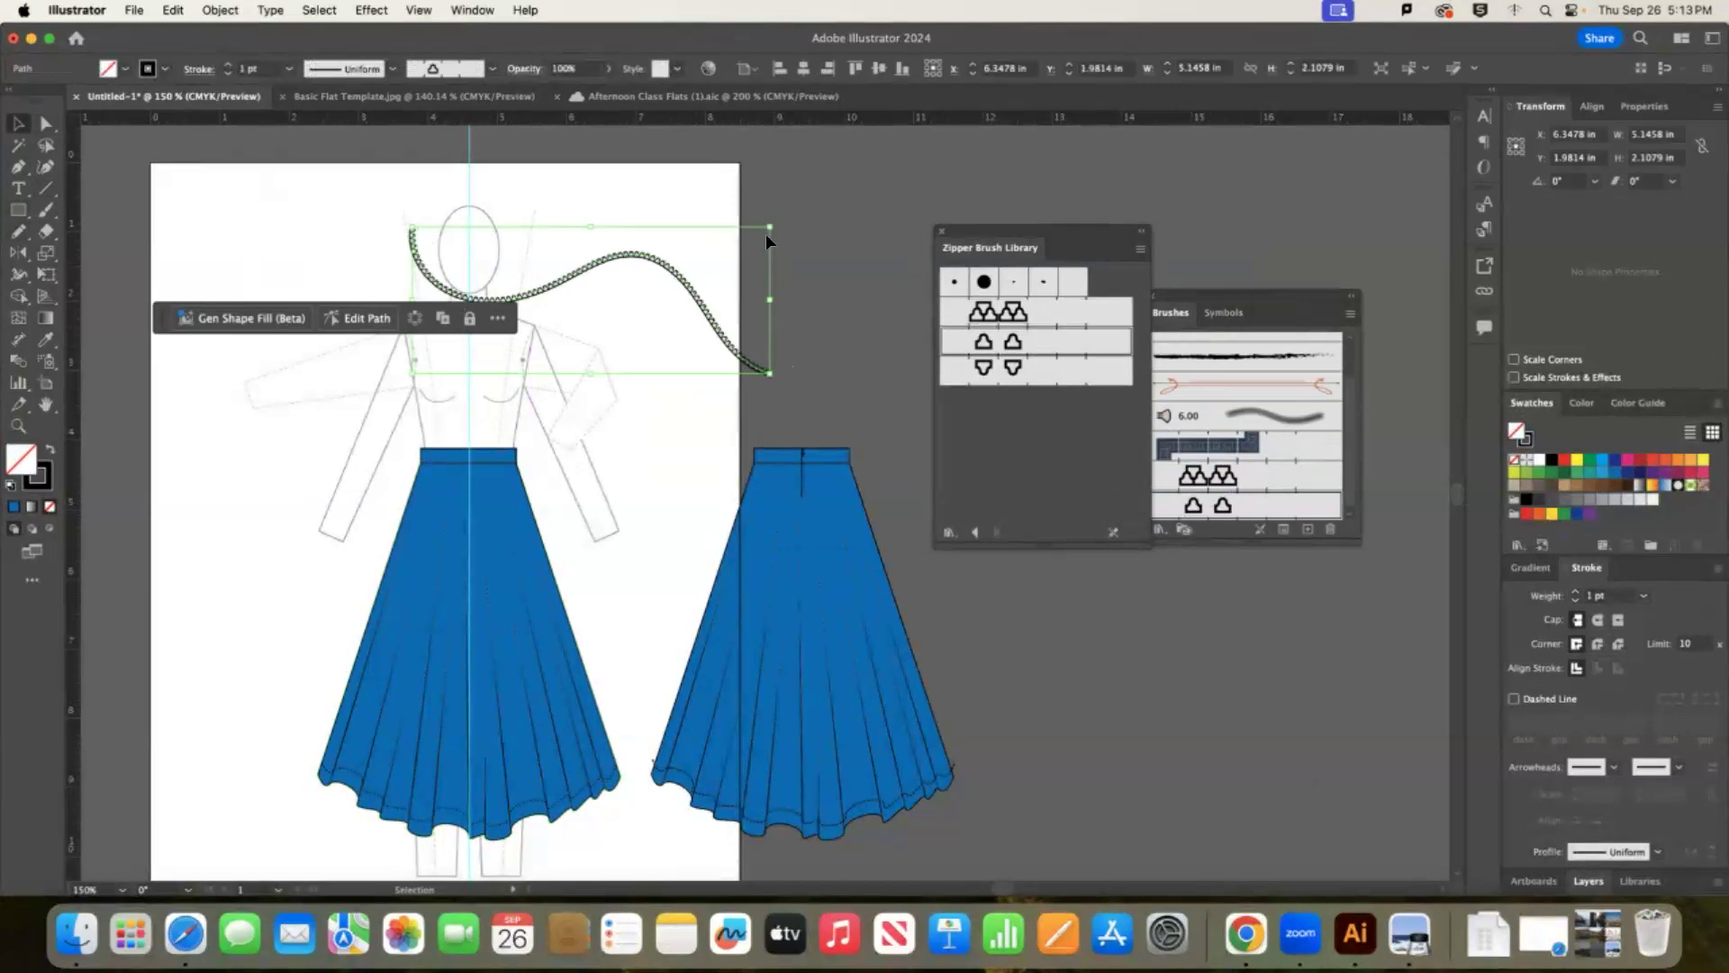
{"action": "left_click", "coordinate": [983, 367]}
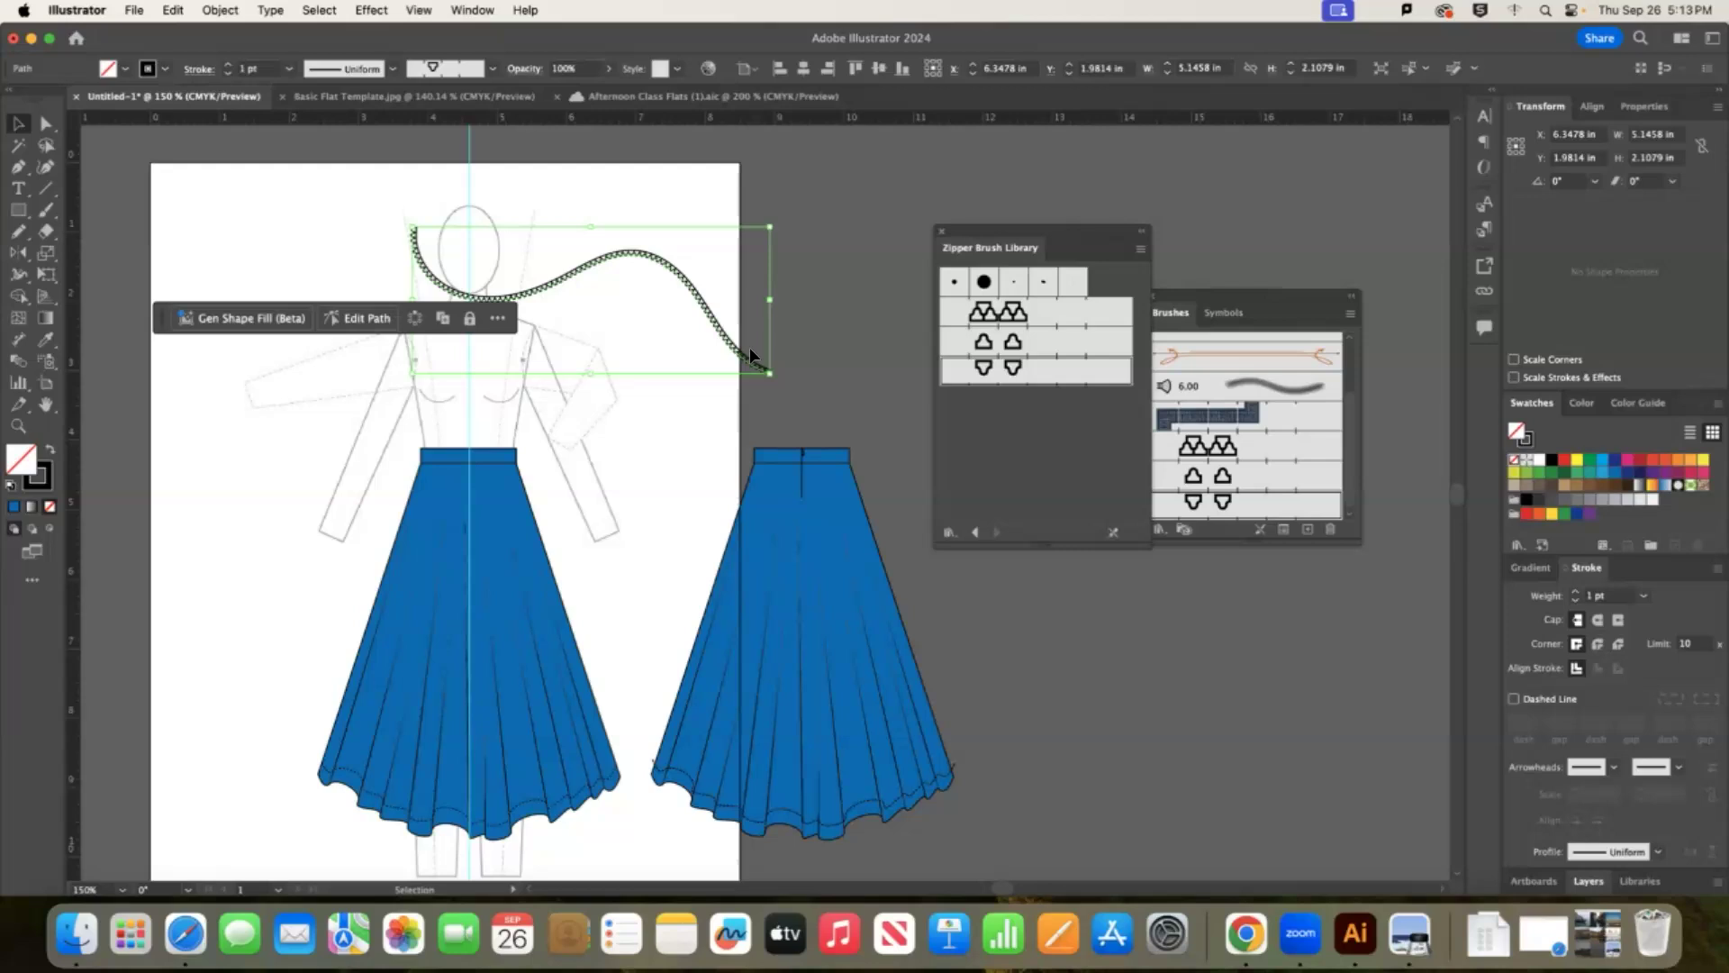
Reapply the interlocked-teeth zipper brush to the wavy curve and move the curve slightly up and to the left.
{"action": "mouse_move", "coordinate": [726, 315]}
{"action": "left_mouse_down"}
{"action": "mouse_move", "coordinate": [792, 339]}
{"action": "mouse_move", "coordinate": [792, 297]}
{"action": "mouse_move", "coordinate": [815, 378]}
{"action": "mouse_move", "coordinate": [780, 333]}
{"action": "mouse_move", "coordinate": [721, 347]}
{"action": "mouse_move", "coordinate": [756, 359]}
{"action": "mouse_move", "coordinate": [709, 339]}
{"action": "left_mouse_up"}
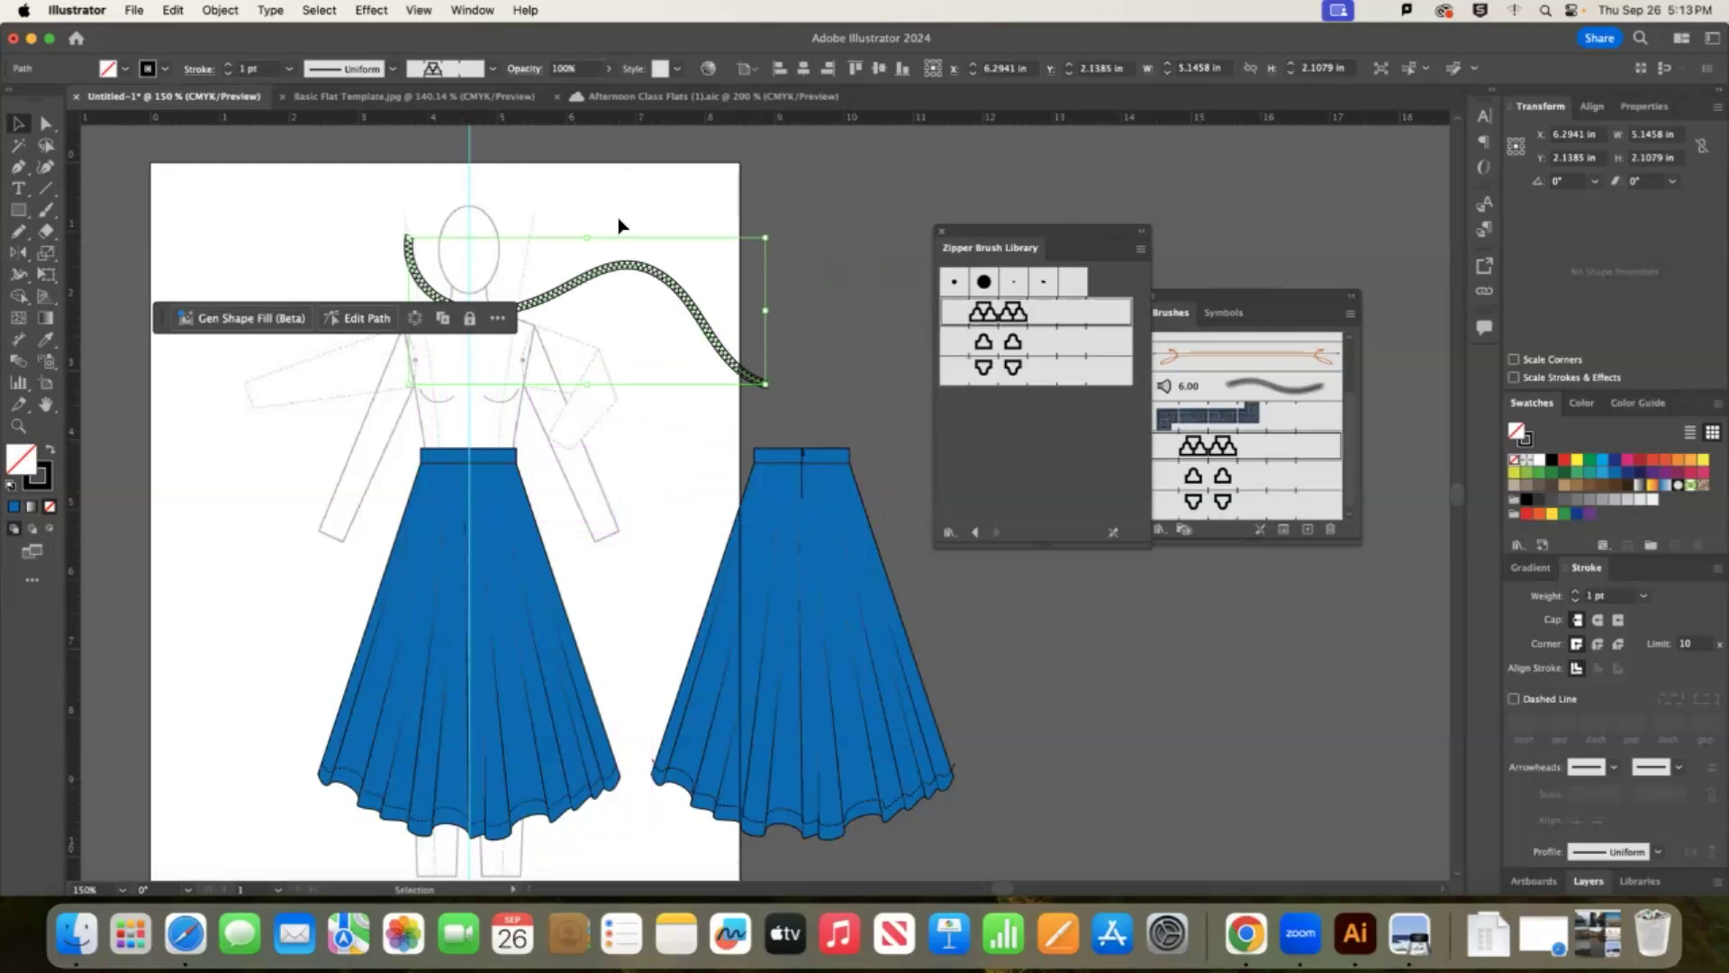
{"action": "left_click", "coordinate": [716, 207]}
{"action": "left_click_drag", "start_coordinate": [682, 282], "coordinate": [683, 260]}
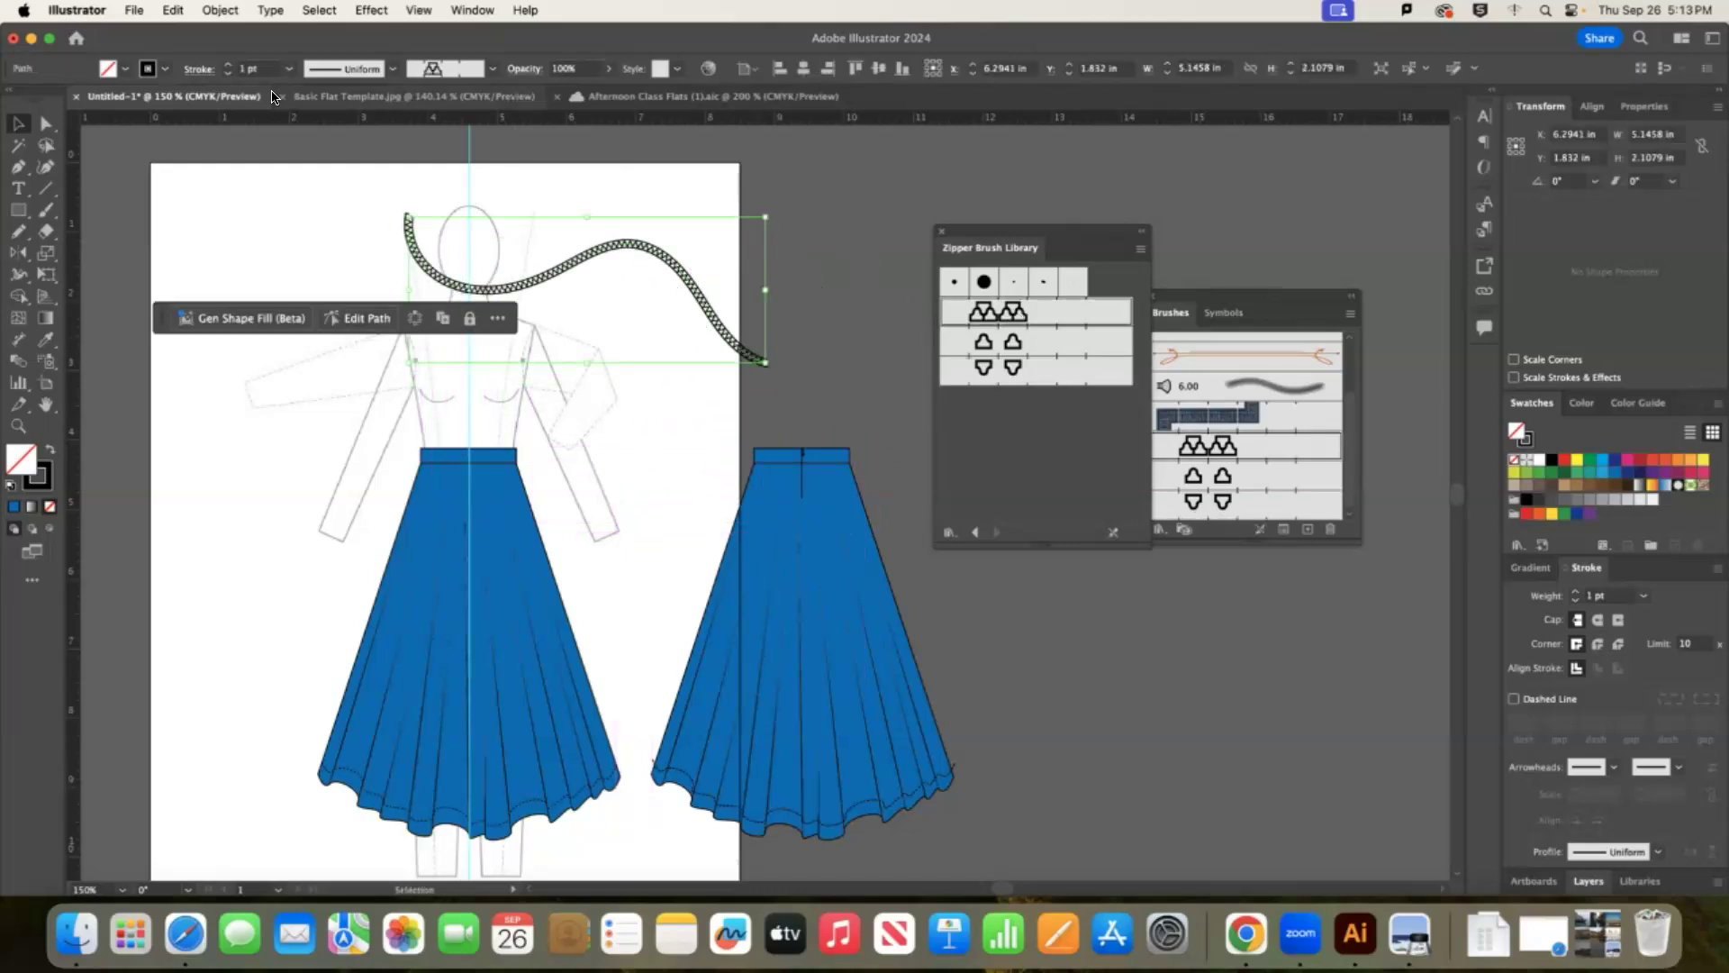
Expand the appearance of the wavy zipper curve and fill the resulting shapes with light blue.
{"action": "left_click", "coordinate": [227, 11]}
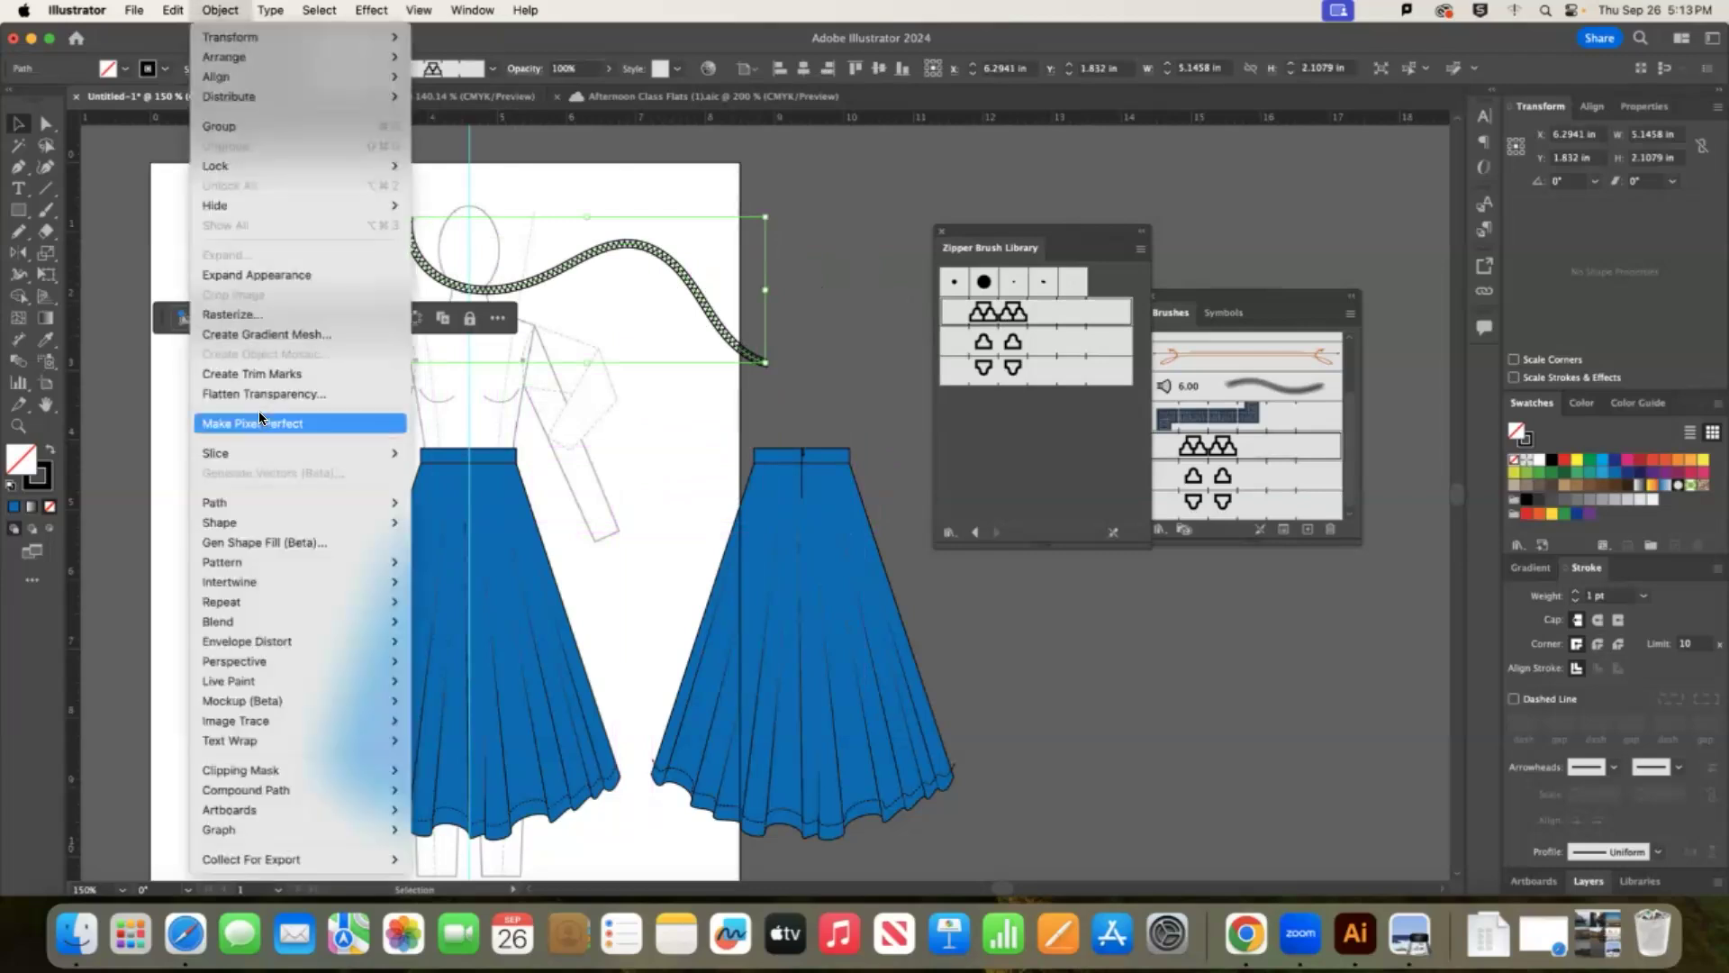
{"action": "left_click", "coordinate": [278, 284]}
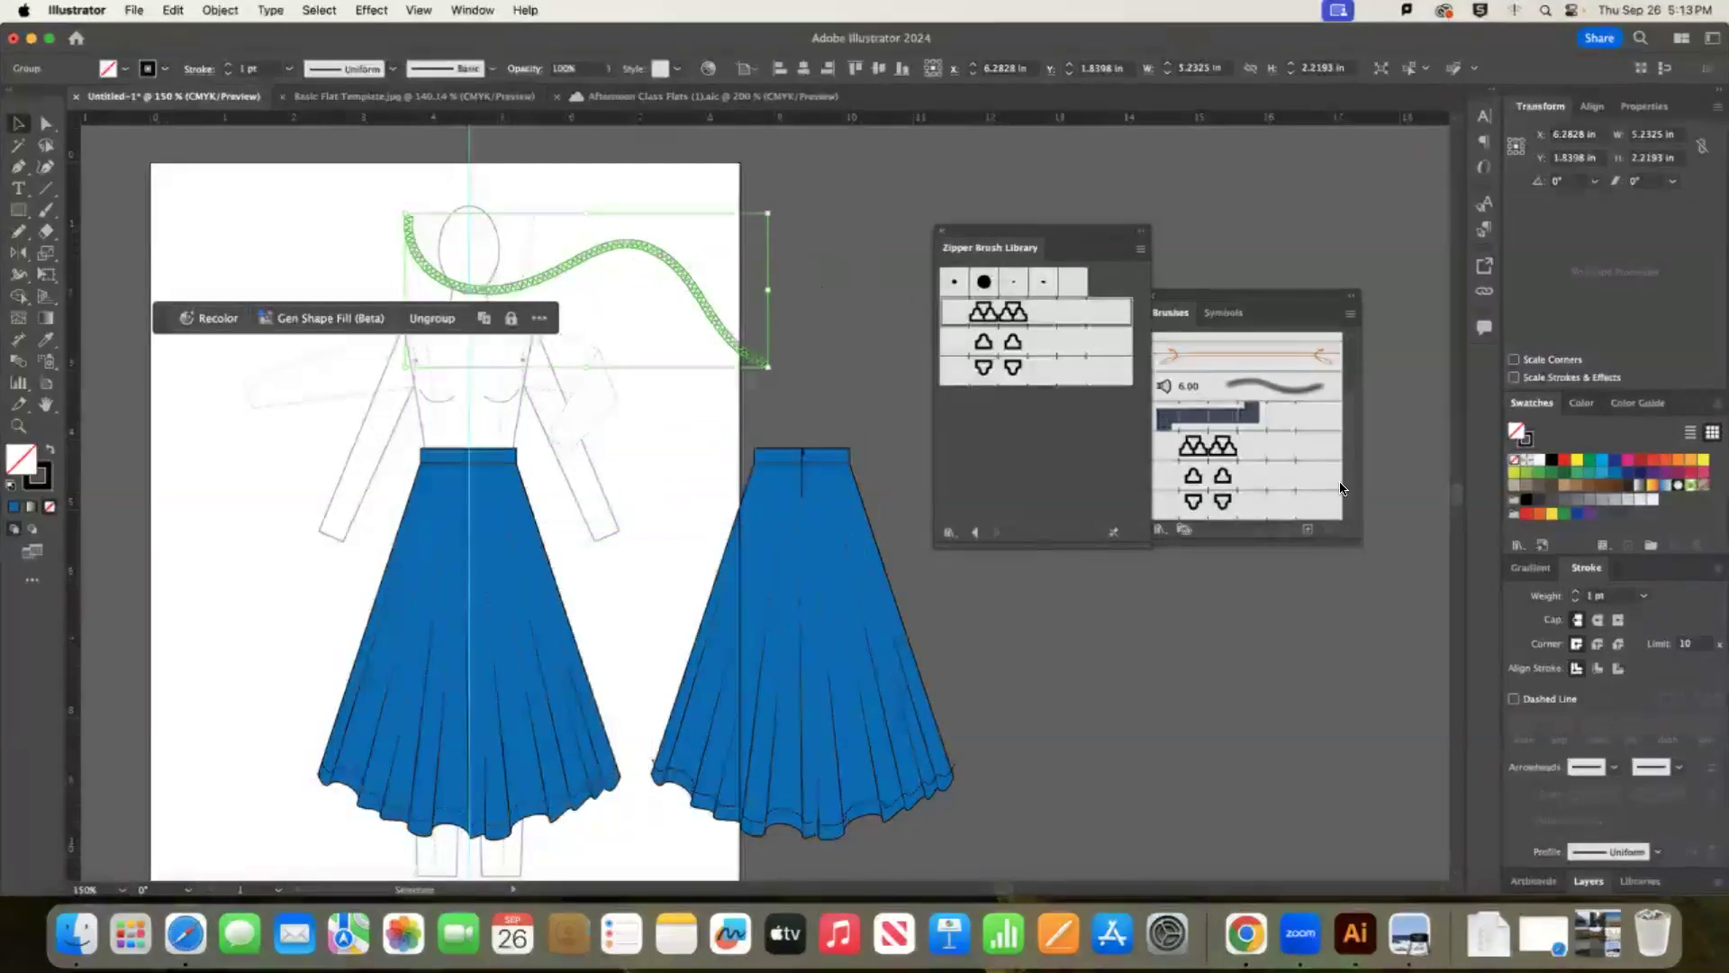
{"action": "left_click", "coordinate": [1600, 475]}
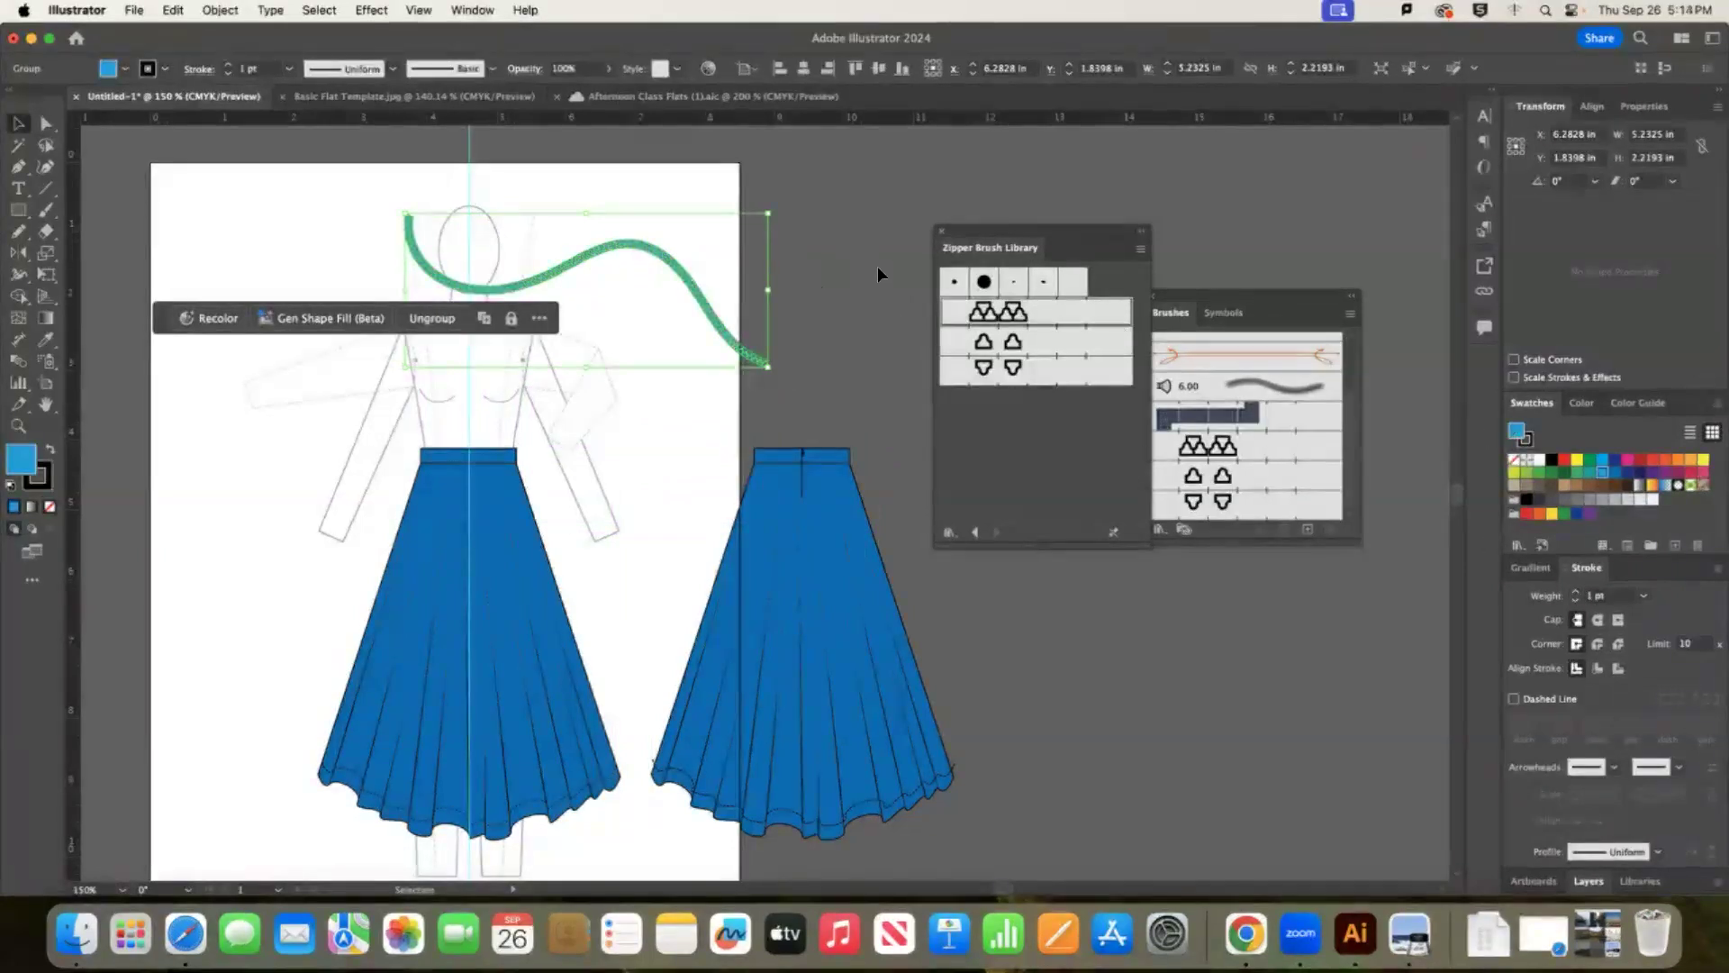
{"action": "left_click", "coordinate": [886, 267]}
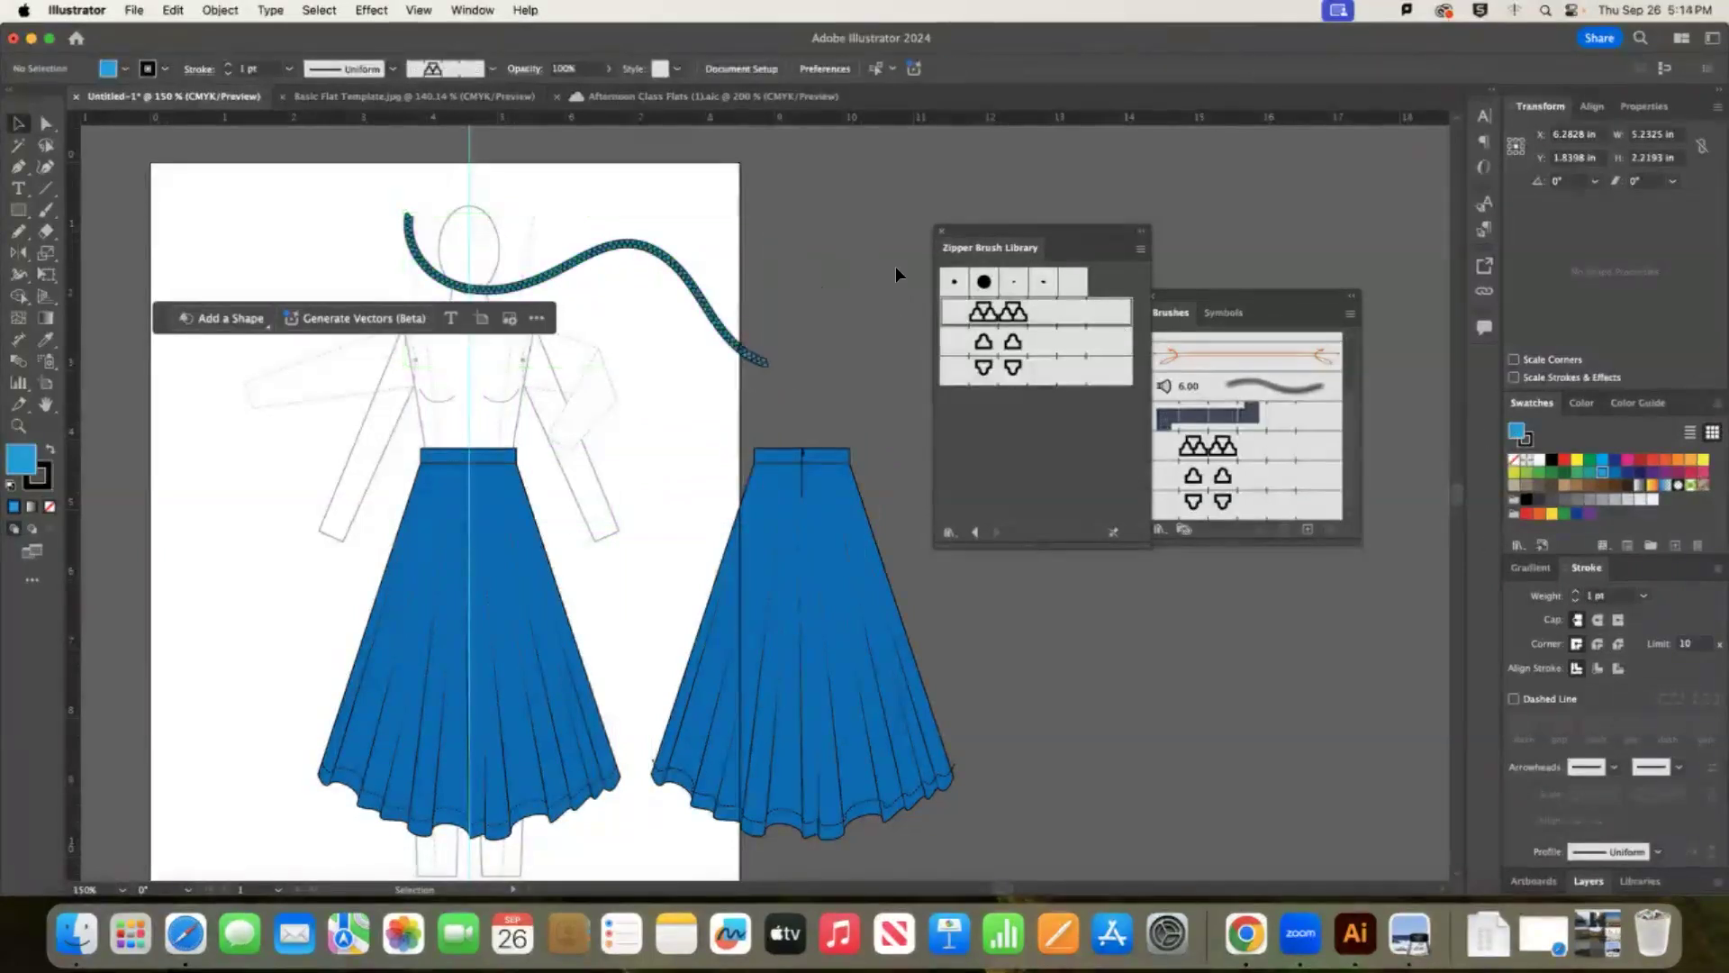
Delete the wavy zipper curve and hide Layer 3 containing the skirts.
{"action": "left_click", "coordinate": [747, 360]}
{"action": "key", "text": "Delete"}
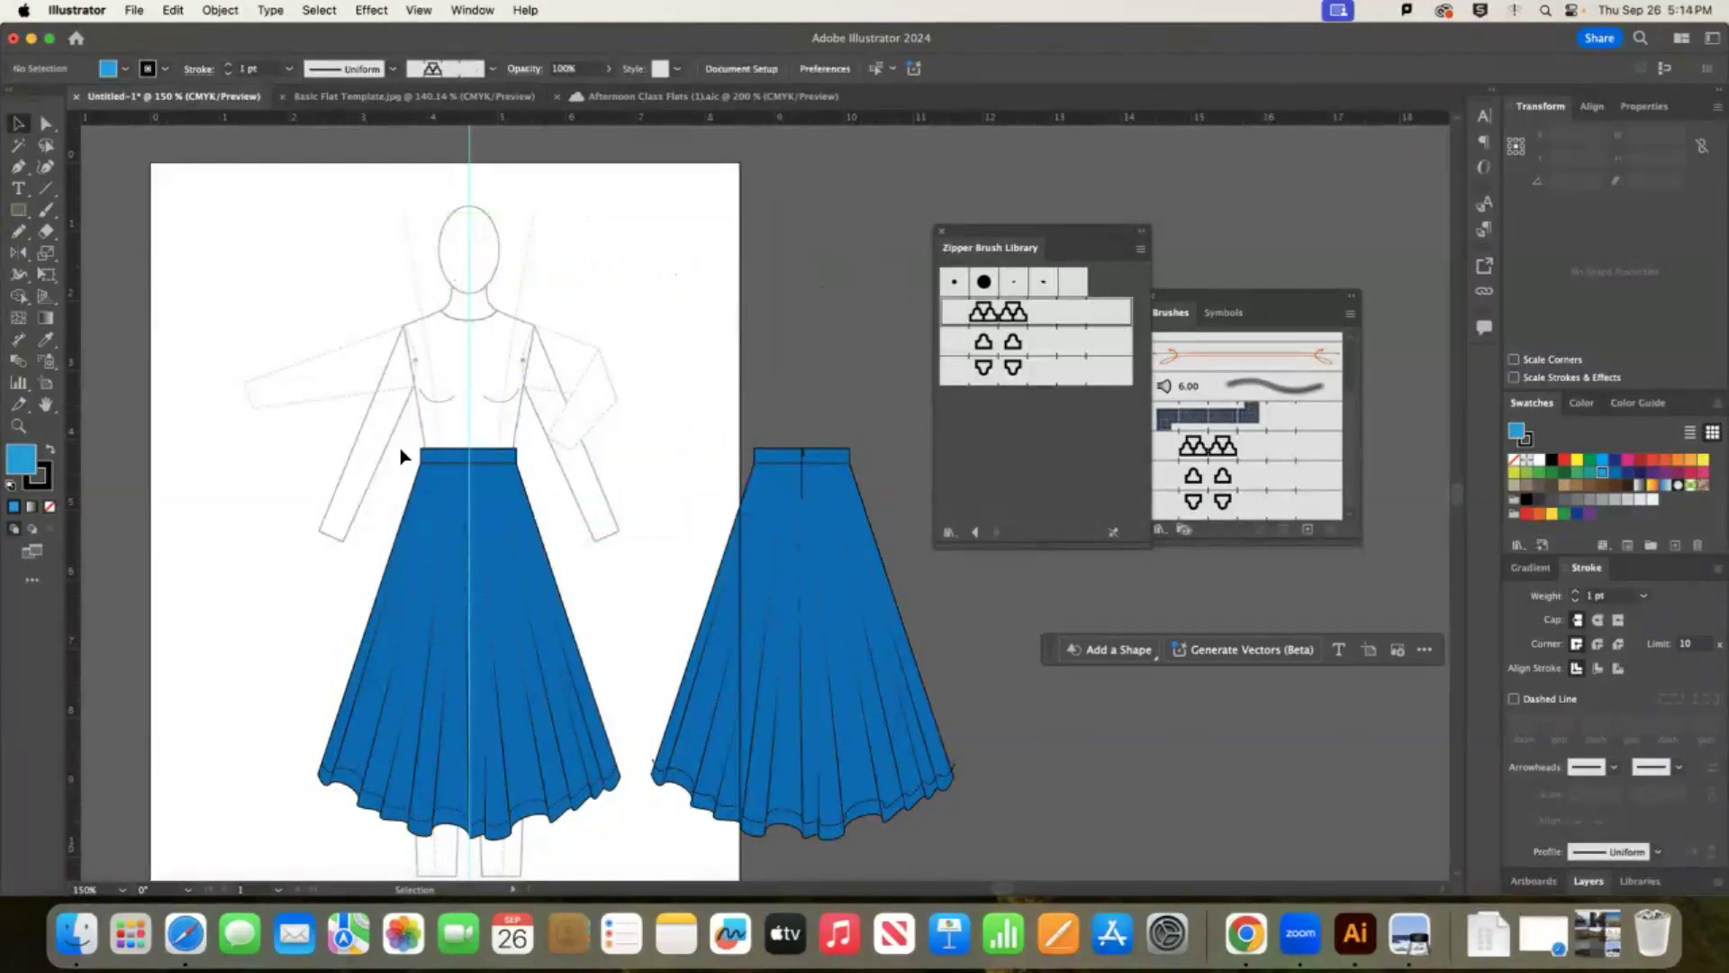
{"action": "left_click", "coordinate": [45, 190]}
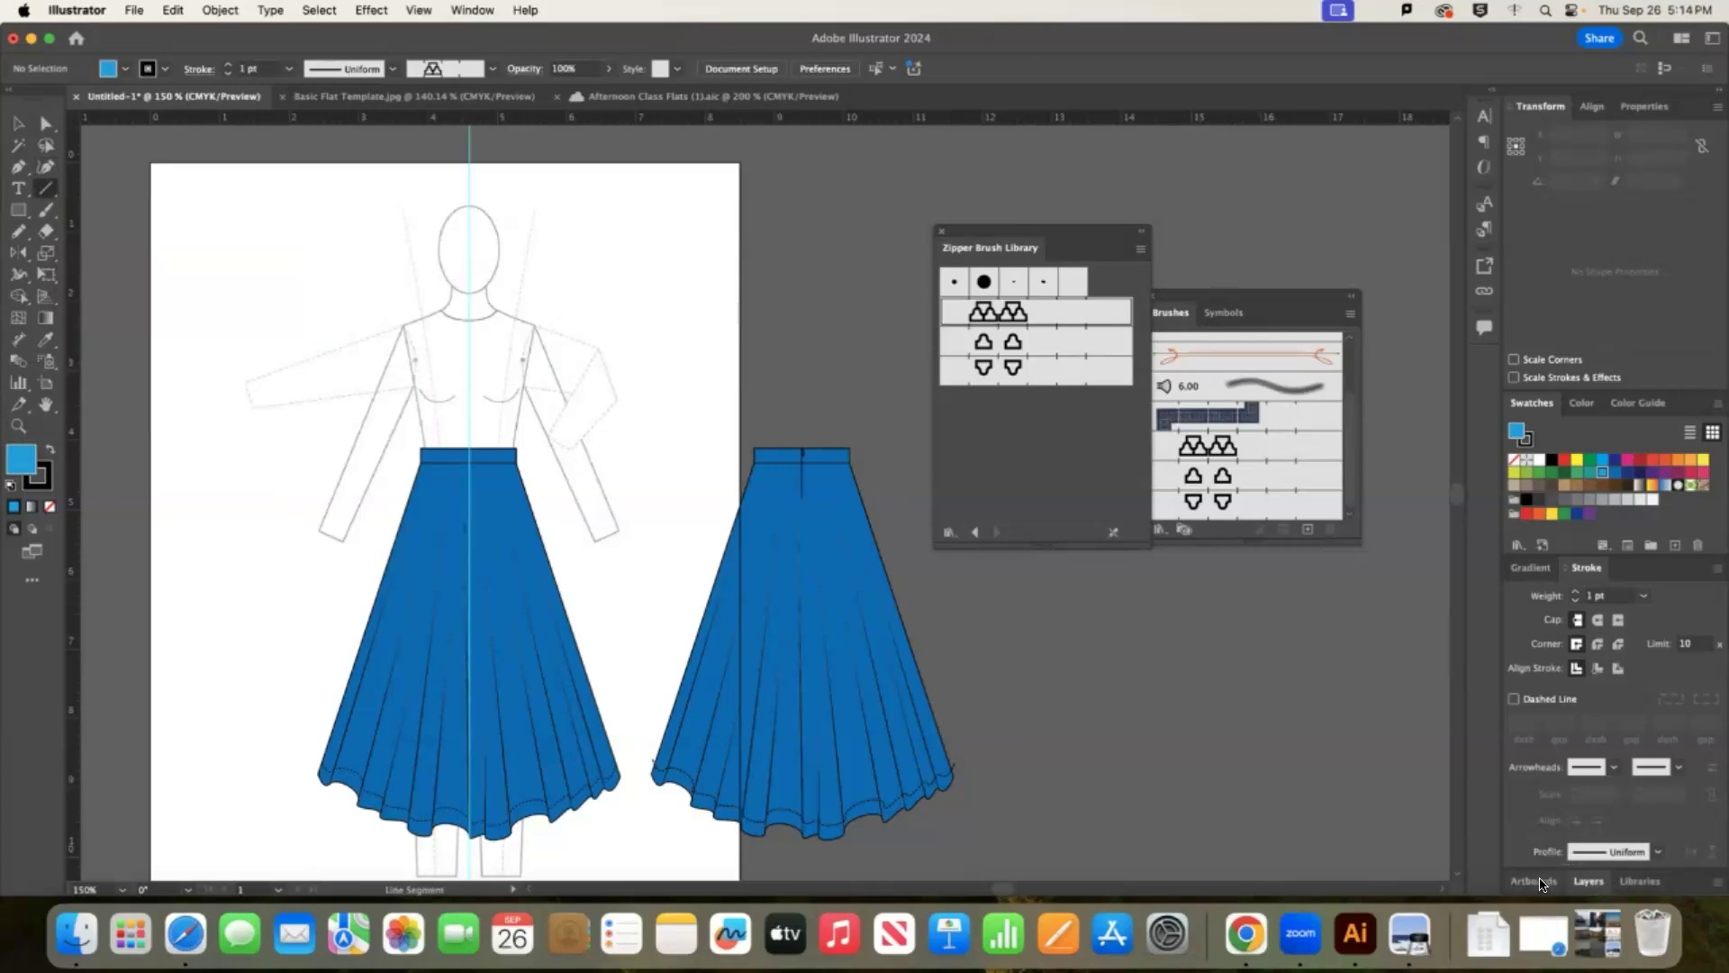
{"action": "left_click", "coordinate": [1597, 884]}
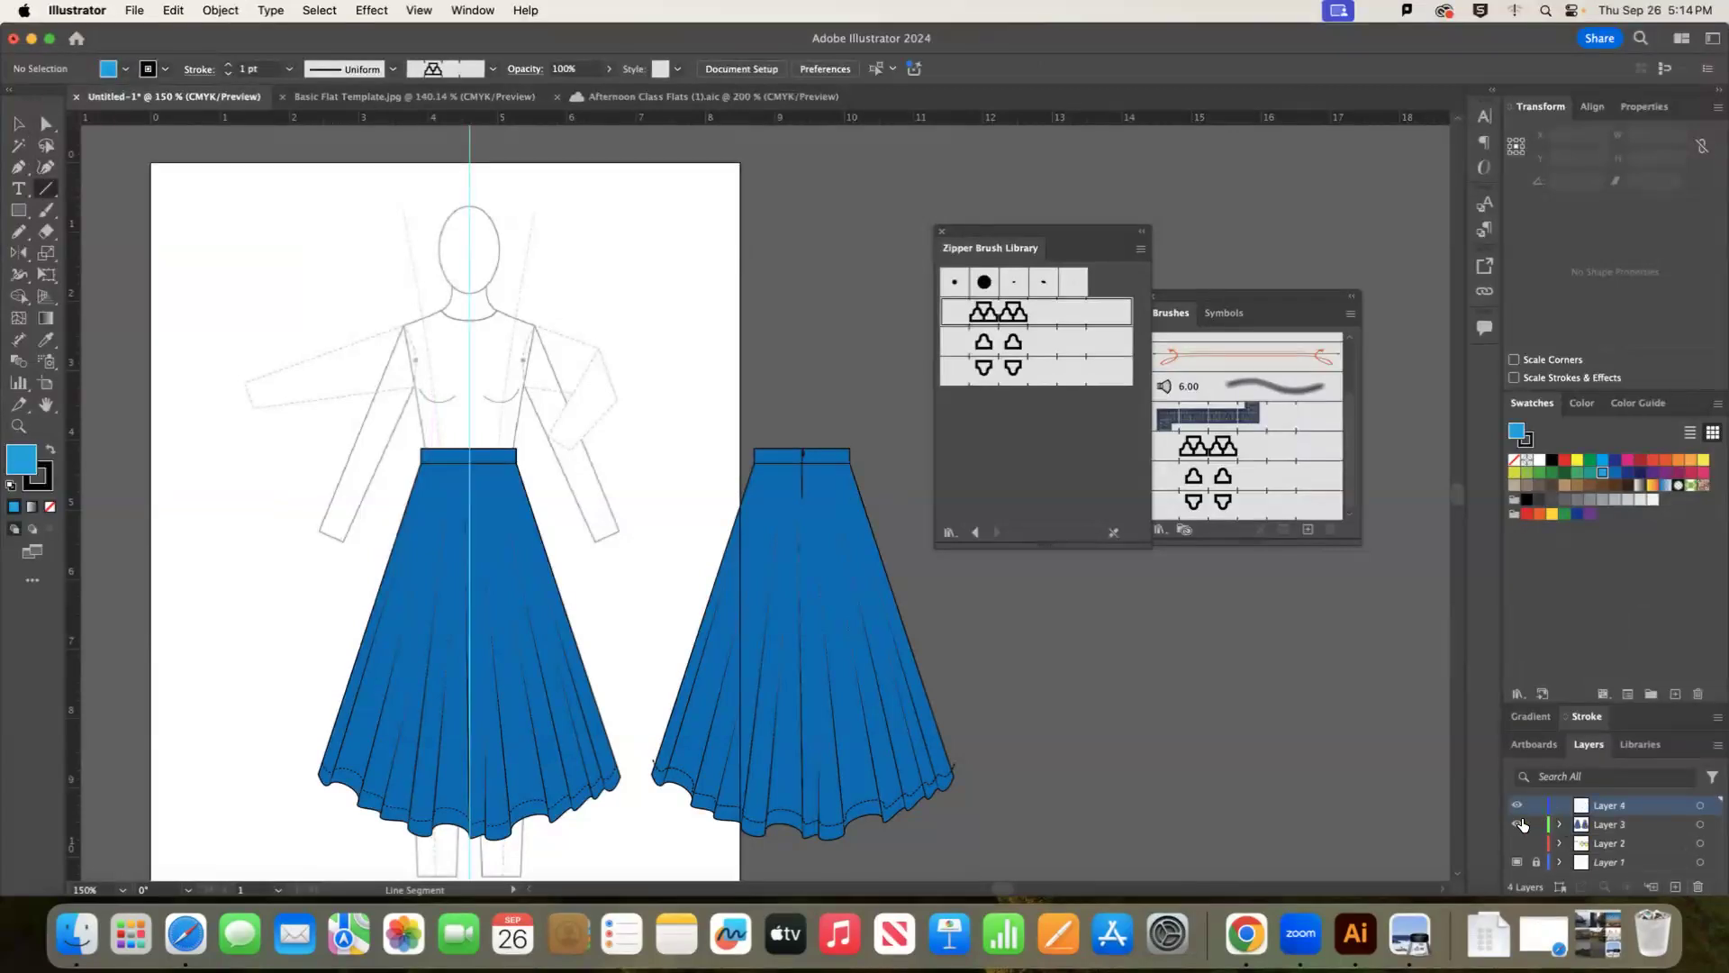
{"action": "key", "text": "super+z"}
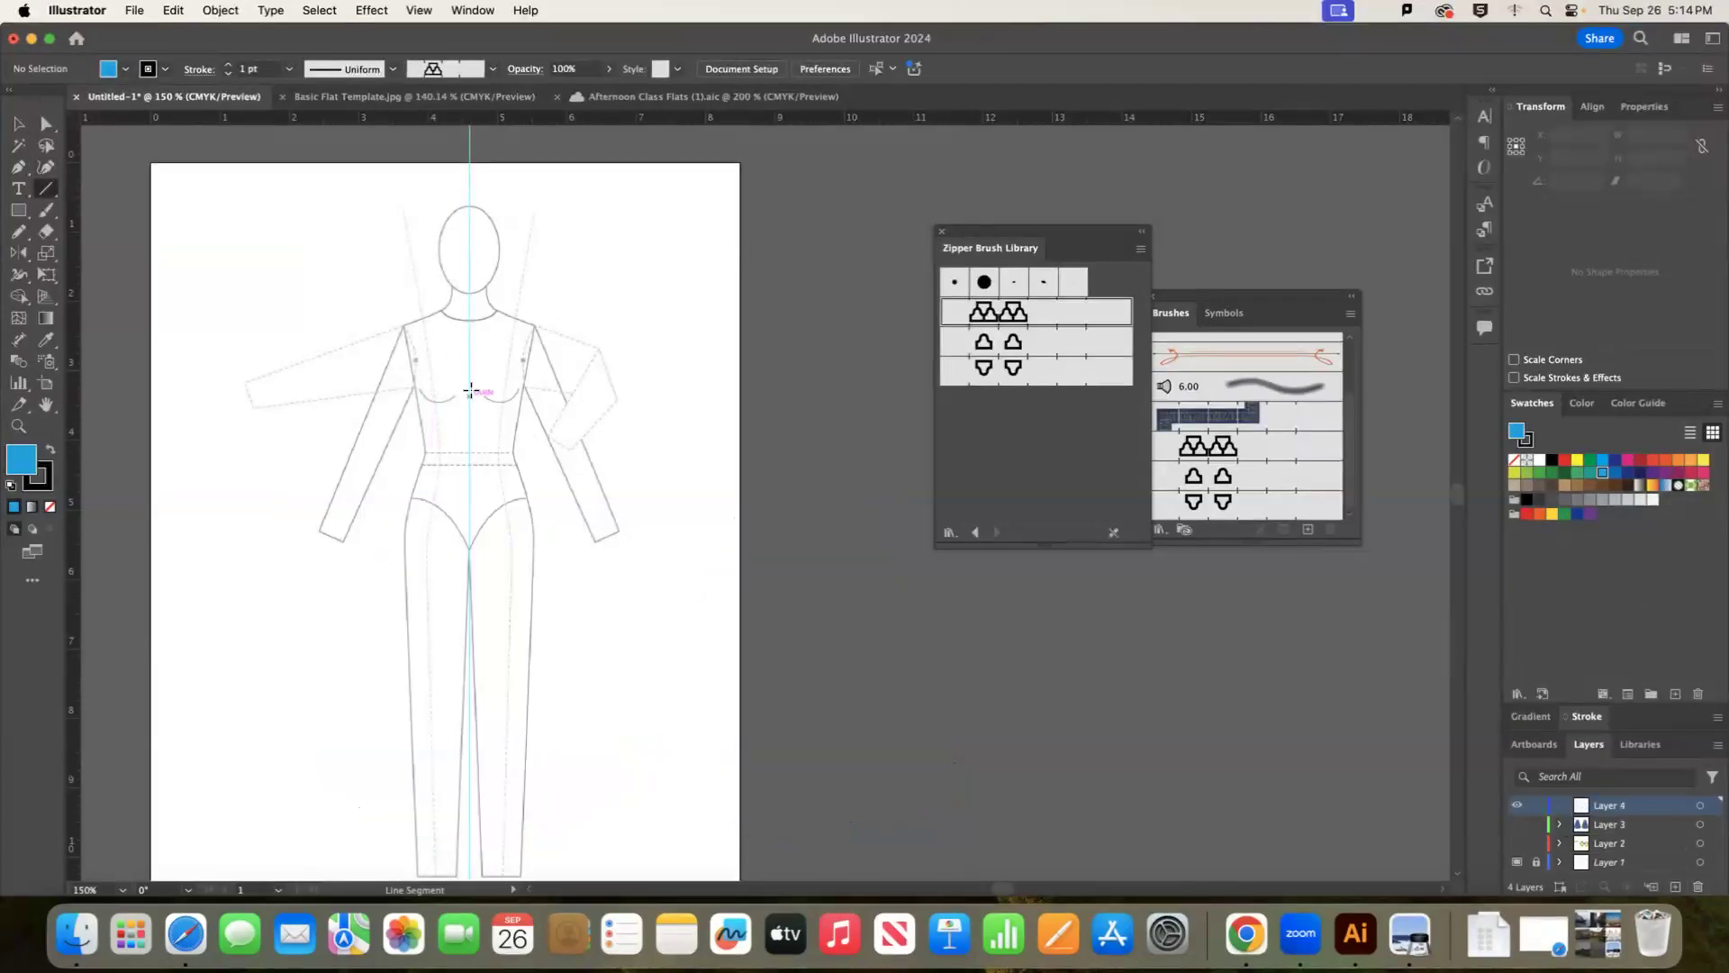
Draw a vertical line about 1.88 in long down the figure's center front and two diagonals from the neckline meeting its upper end.
{"action": "left_click_drag", "start_coordinate": [468, 389], "coordinate": [470, 519]}
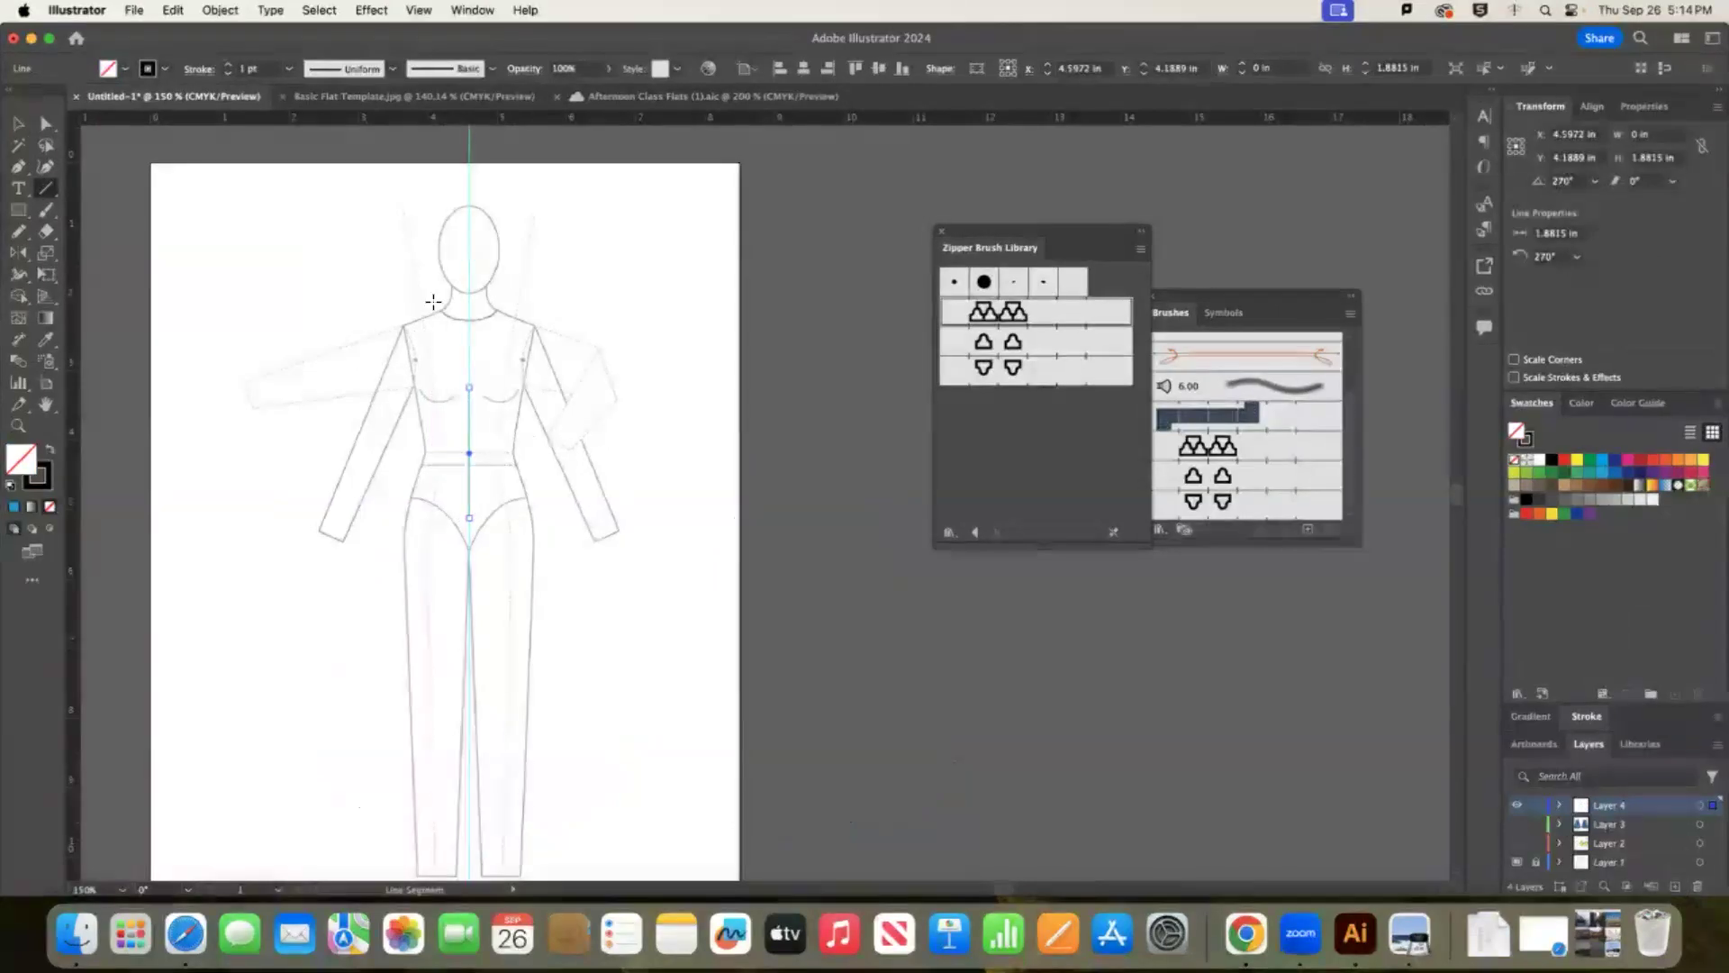
{"action": "left_click_drag", "start_coordinate": [432, 310], "coordinate": [469, 388]}
{"action": "left_click_drag", "start_coordinate": [508, 312], "coordinate": [469, 387]}
Apply the interlocked-teeth zipper brush to the vertical line and the two opposite single-sided teeth brushes to the neckline diagonals.
{"action": "left_click", "coordinate": [18, 123]}
{"action": "left_click", "coordinate": [502, 429]}
{"action": "left_click", "coordinate": [469, 432]}
{"action": "left_click", "coordinate": [1004, 318]}
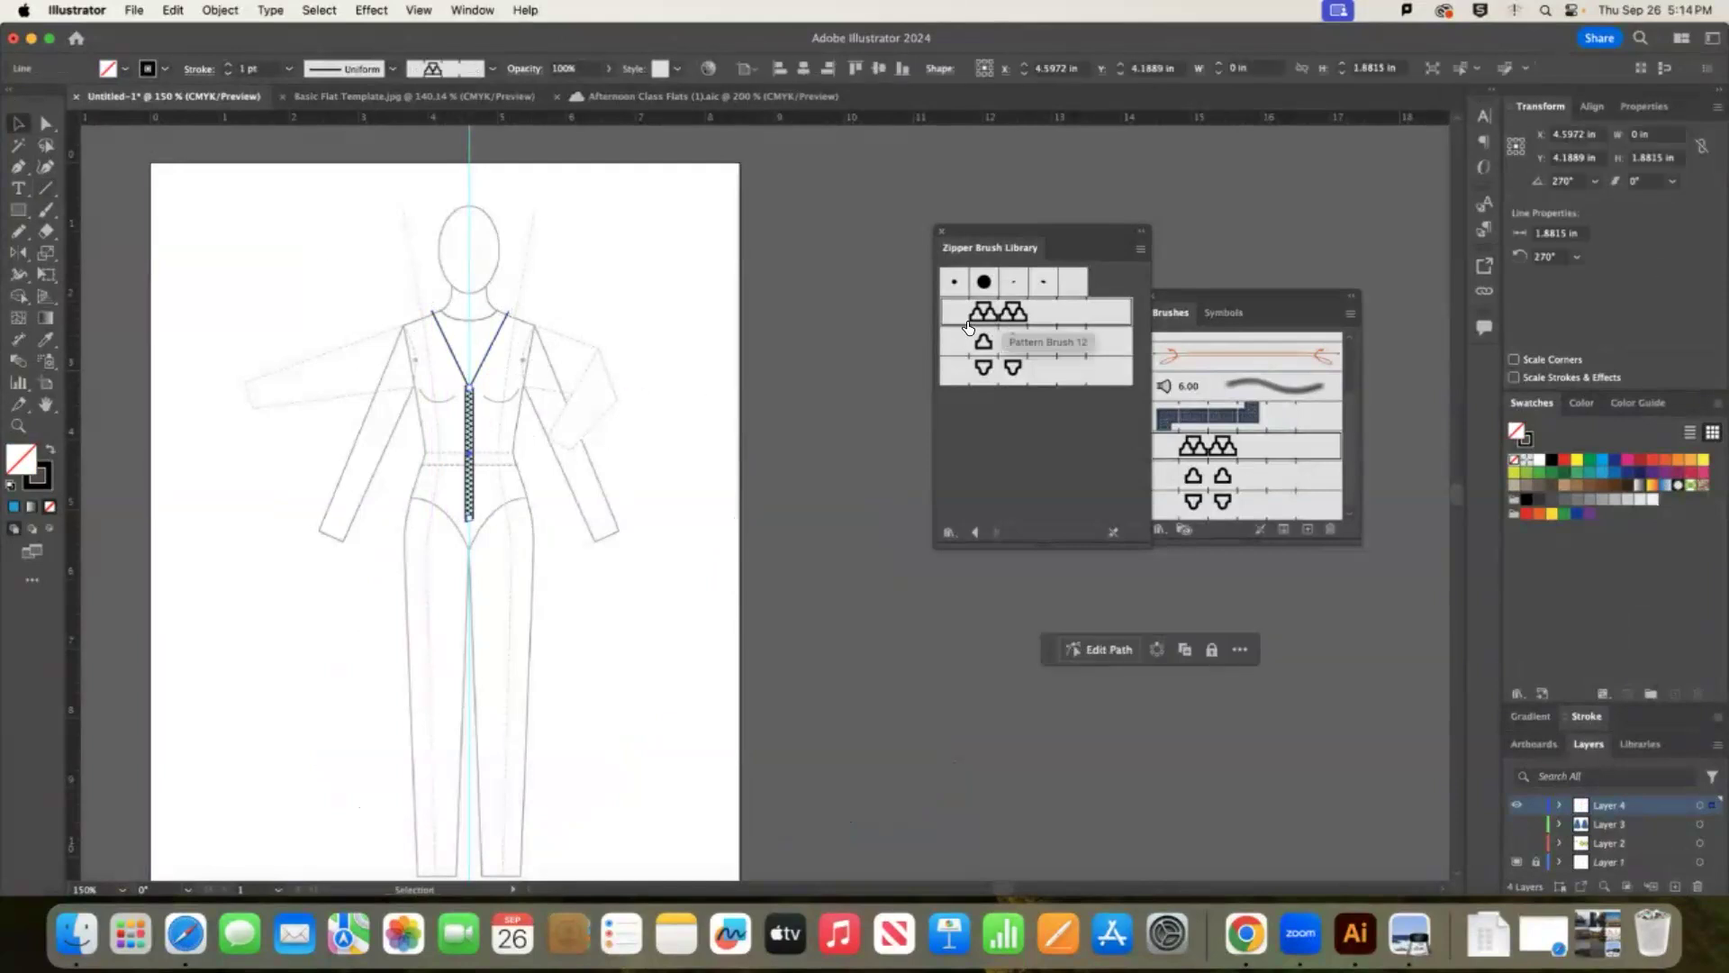
{"action": "left_click", "coordinate": [507, 354]}
{"action": "left_click", "coordinate": [486, 356]}
{"action": "left_click", "coordinate": [1047, 371]}
{"action": "left_click", "coordinate": [455, 365]}
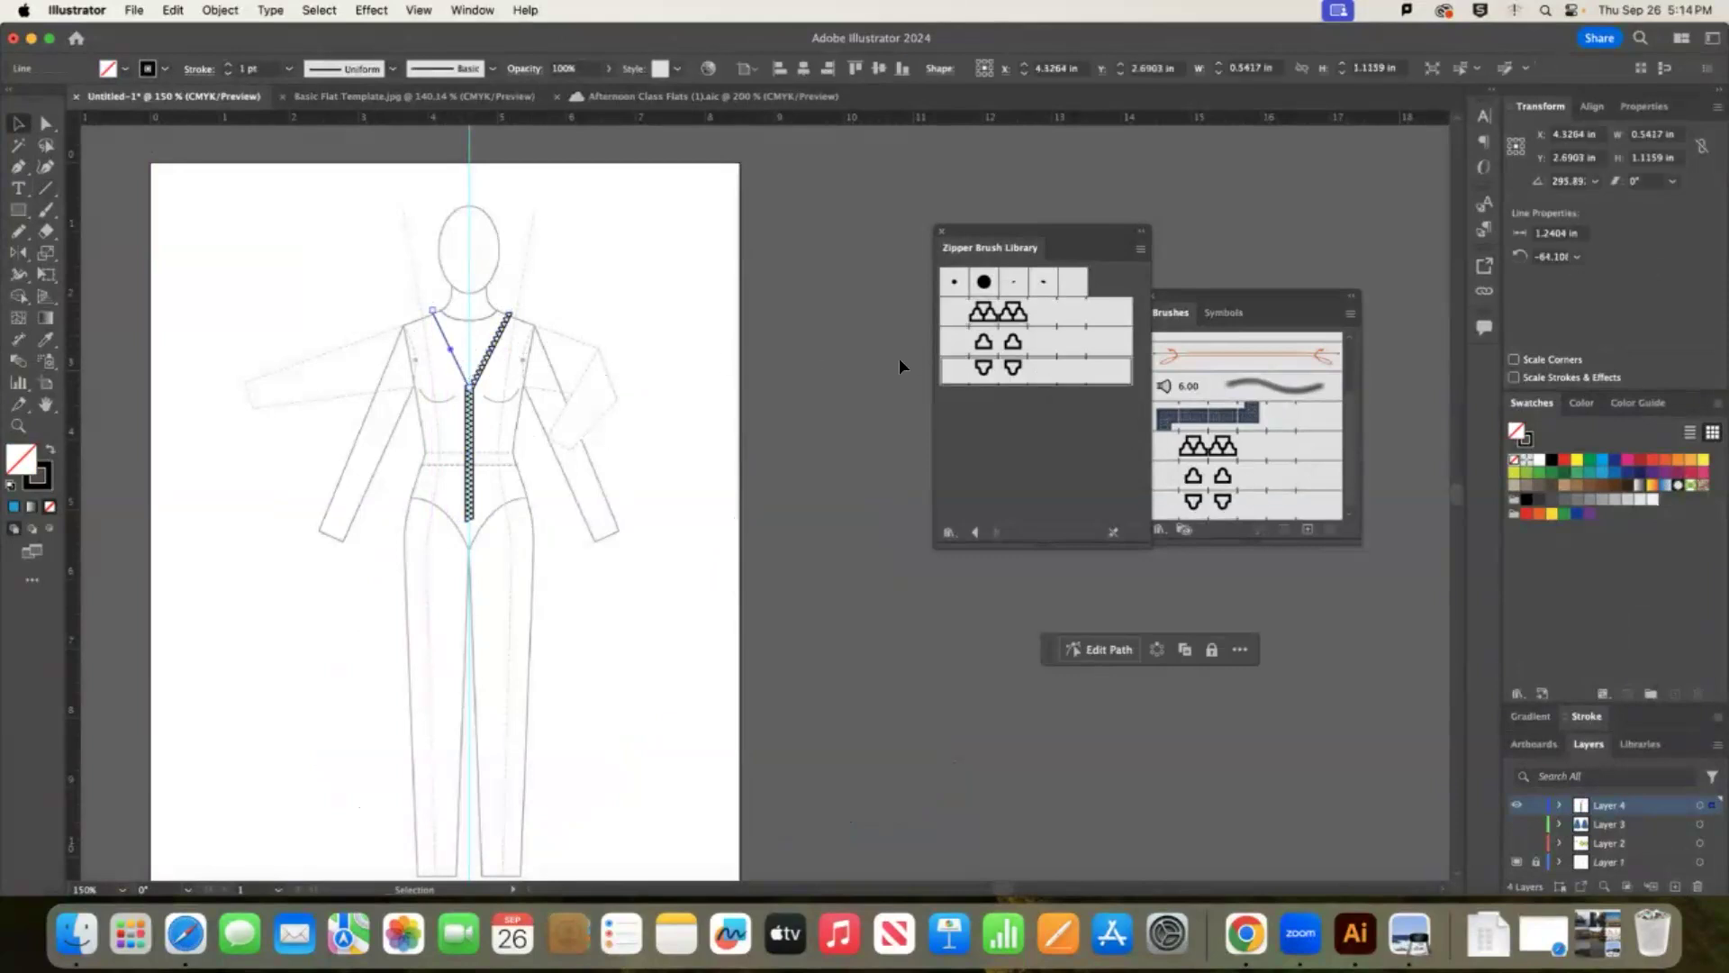
{"action": "left_click", "coordinate": [985, 343]}
{"action": "left_click", "coordinate": [541, 259]}
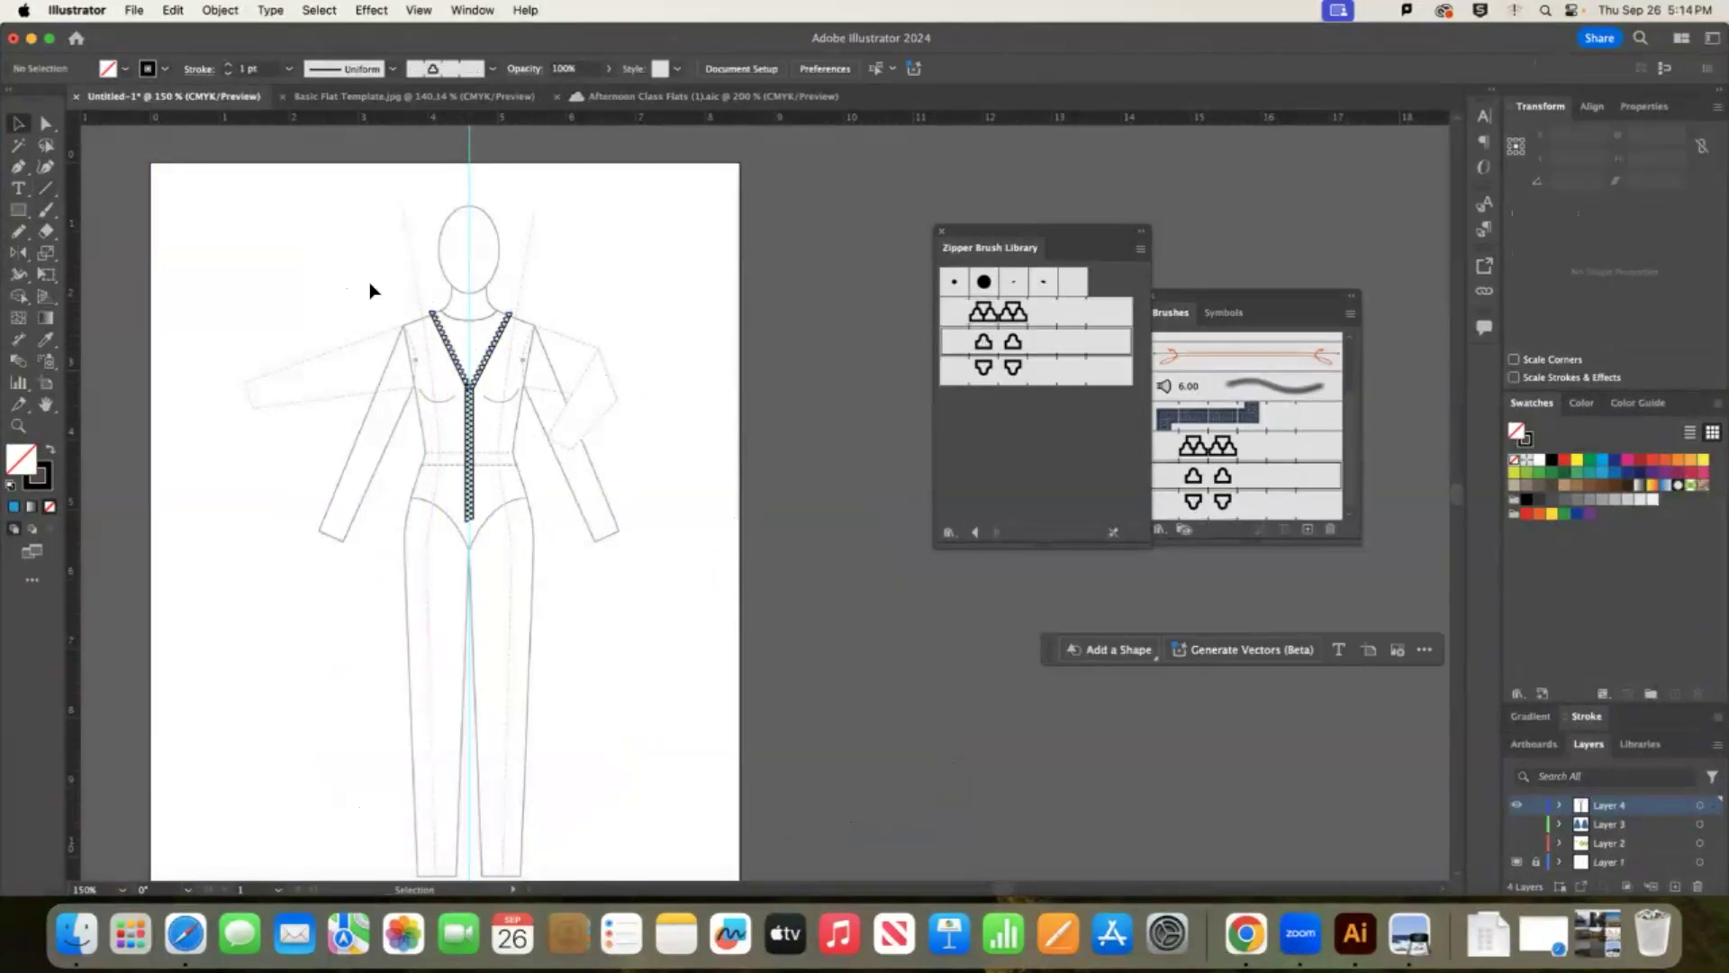
Select all three zipper lines and set their stroke weight to 0.5 pt.
{"action": "key", "text": "super+a"}
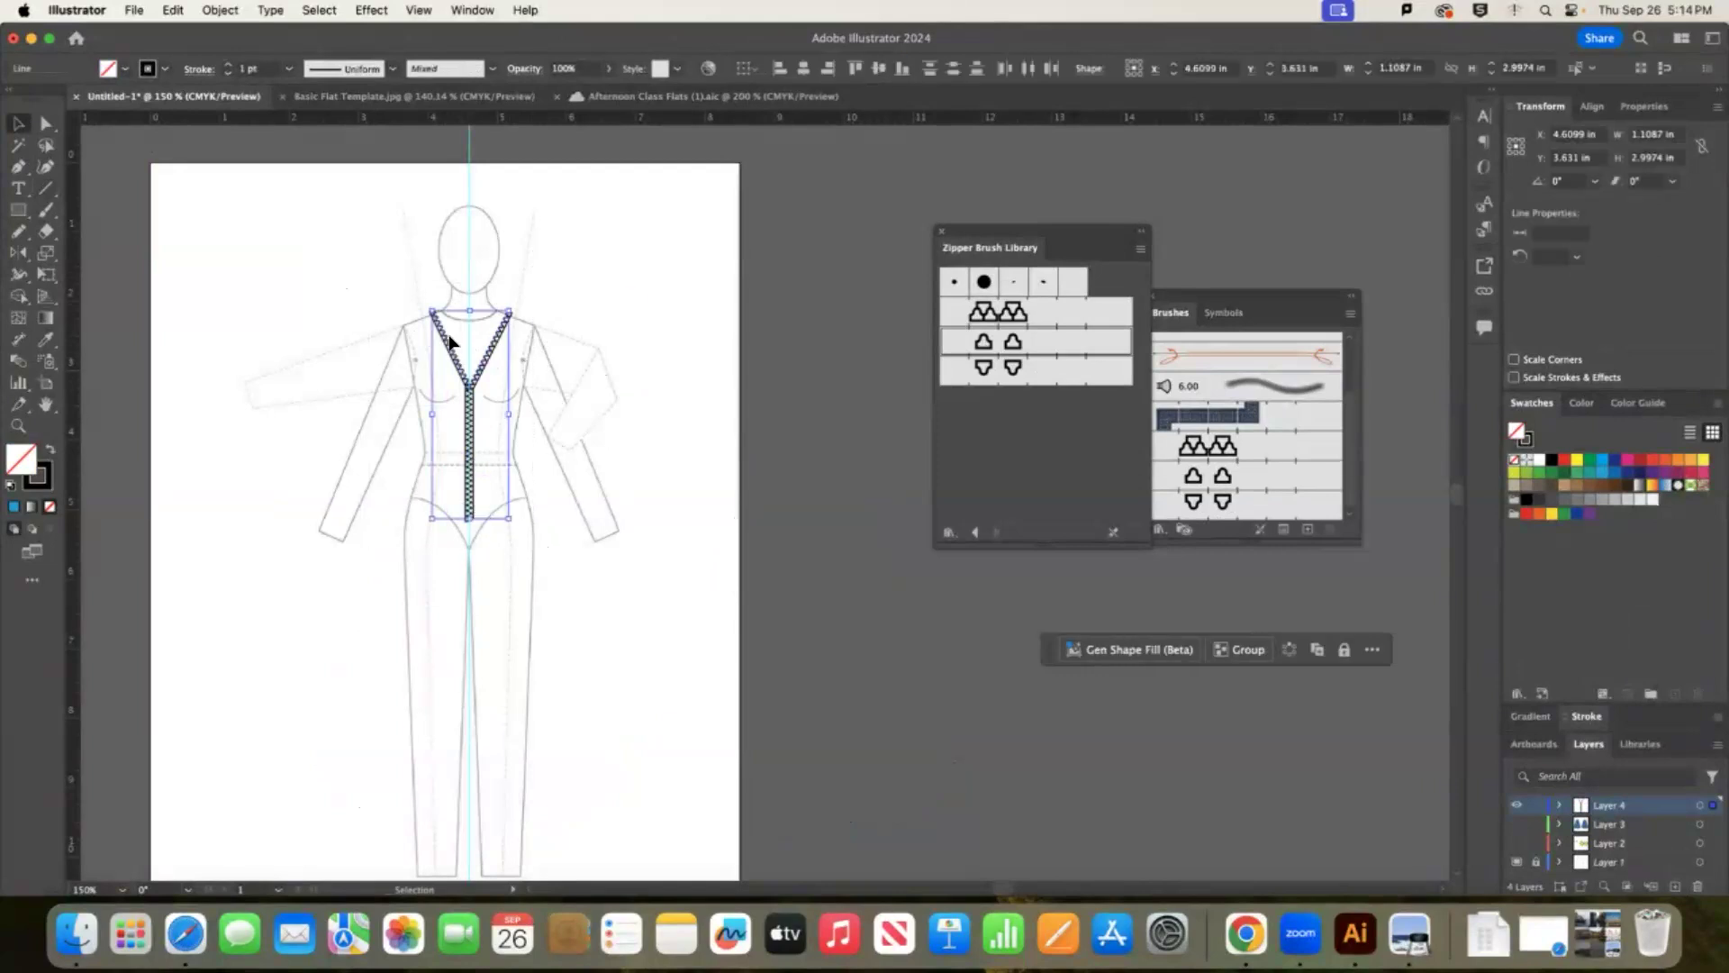
{"action": "left_click", "coordinate": [229, 76]}
{"action": "left_click", "coordinate": [228, 76]}
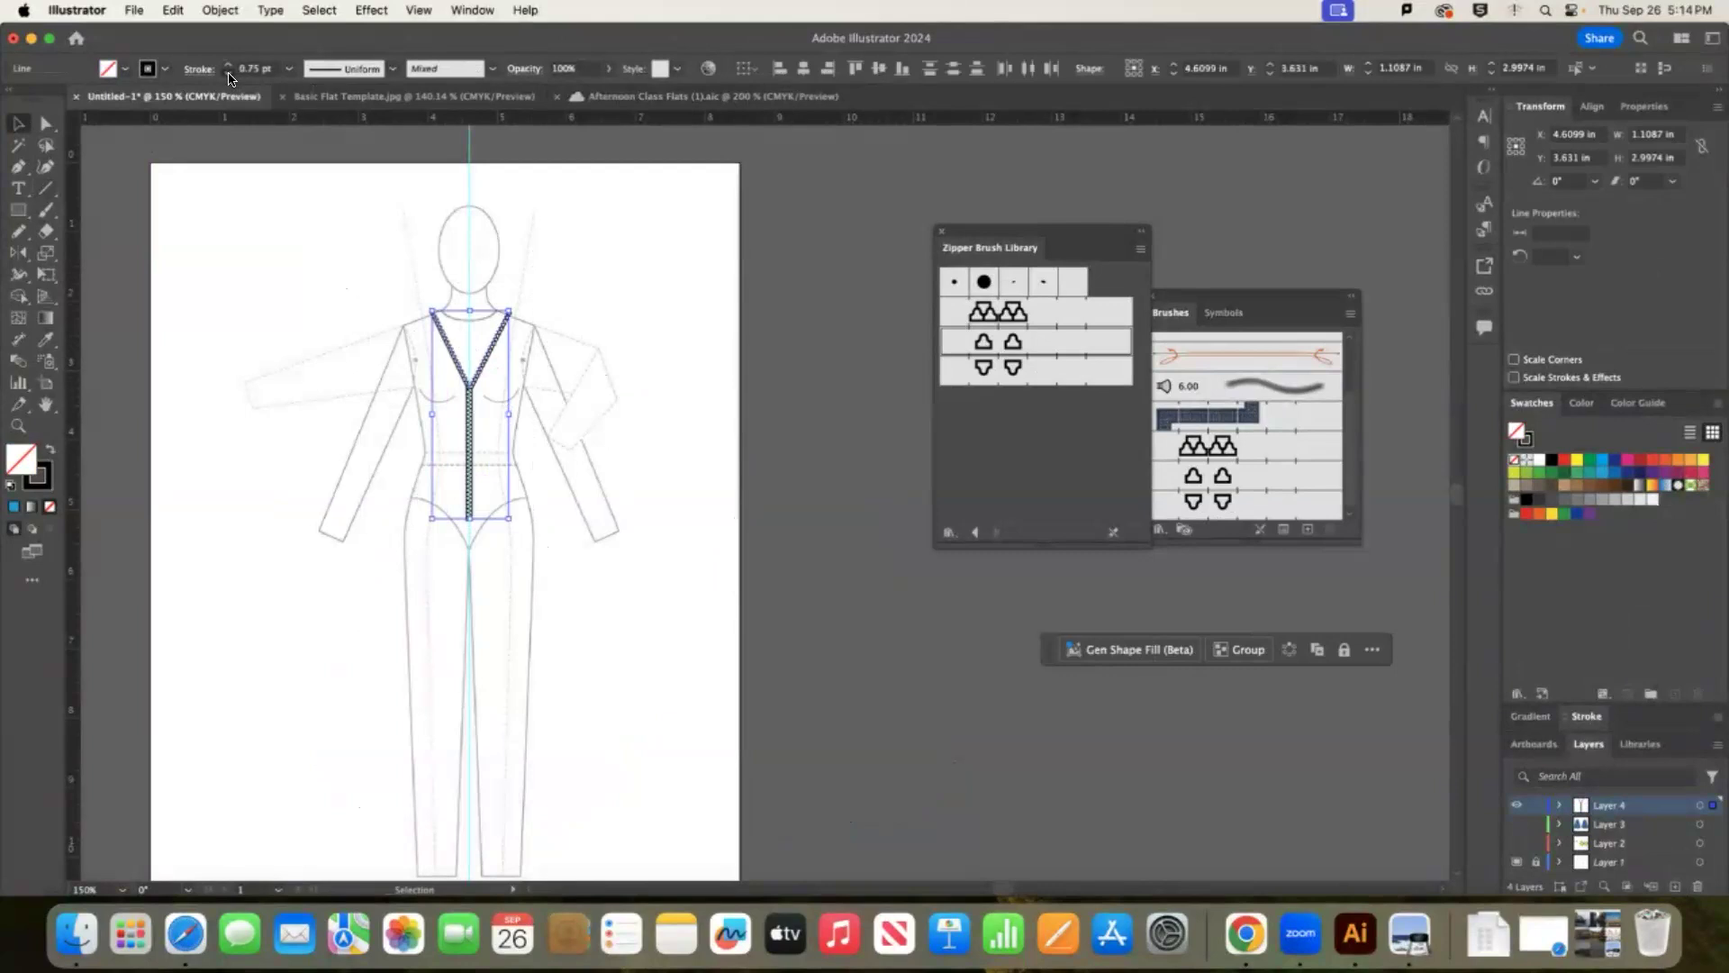
{"action": "left_click", "coordinate": [520, 322]}
{"action": "left_click_drag", "start_coordinate": [564, 505], "coordinate": [407, 302]}
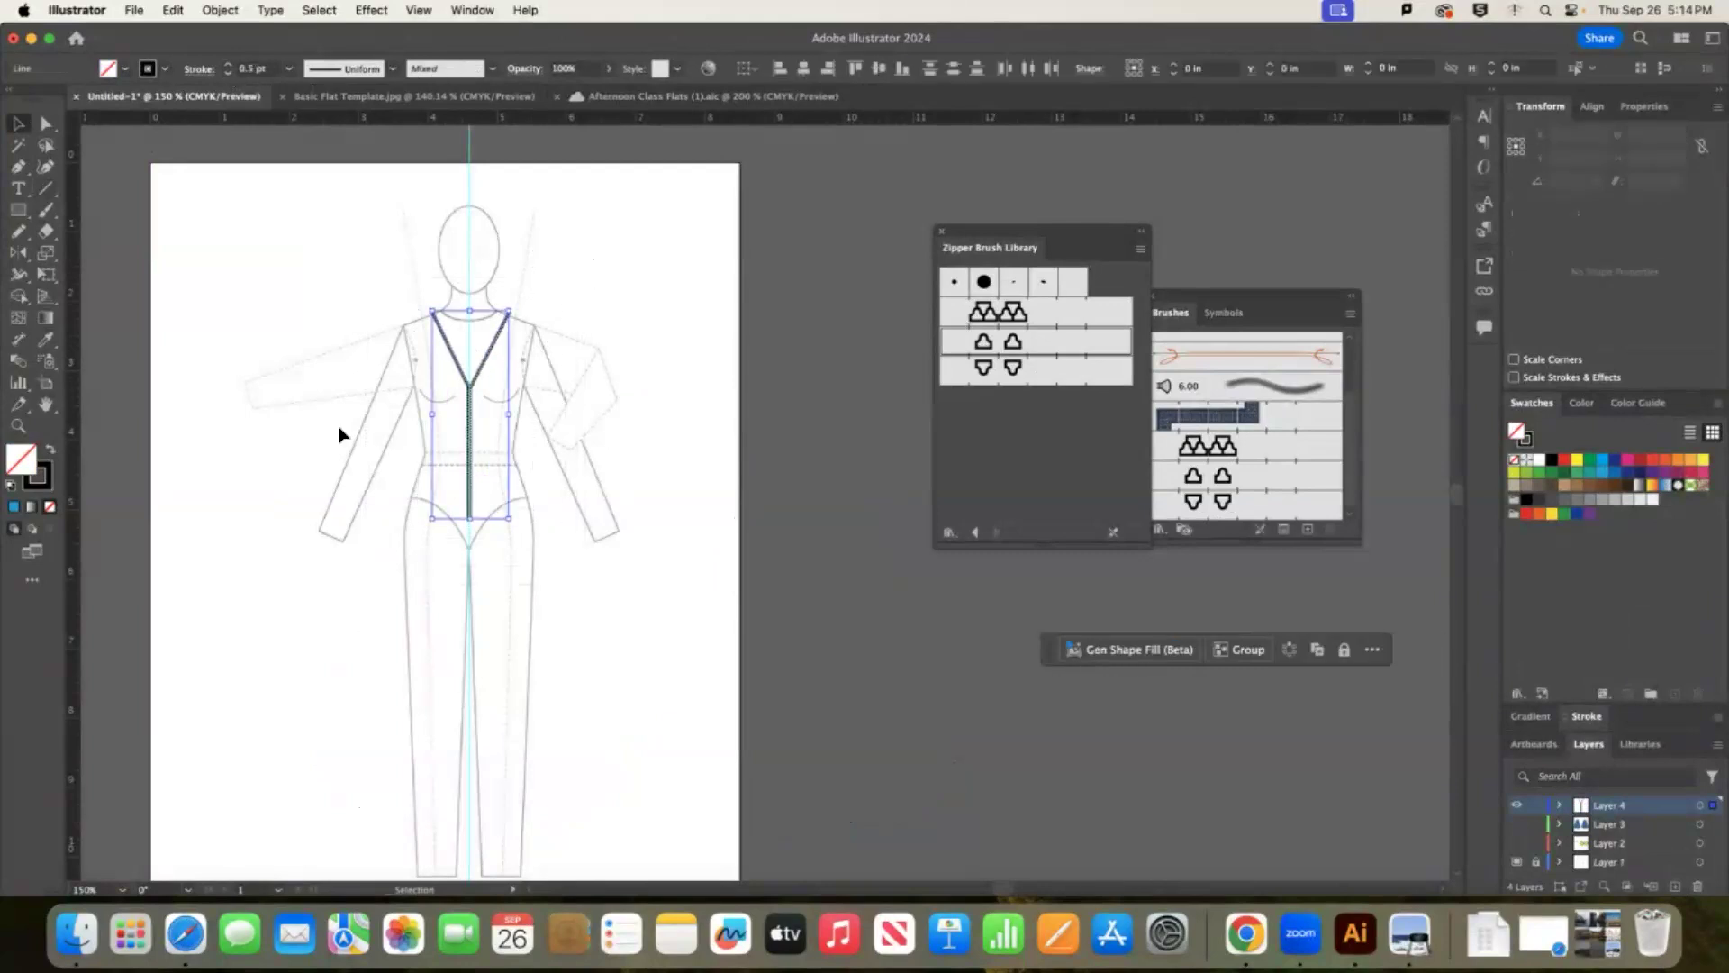
Expand the appearance of the three selected zipper lines.
{"action": "left_click", "coordinate": [216, 10]}
{"action": "left_click", "coordinate": [289, 270]}
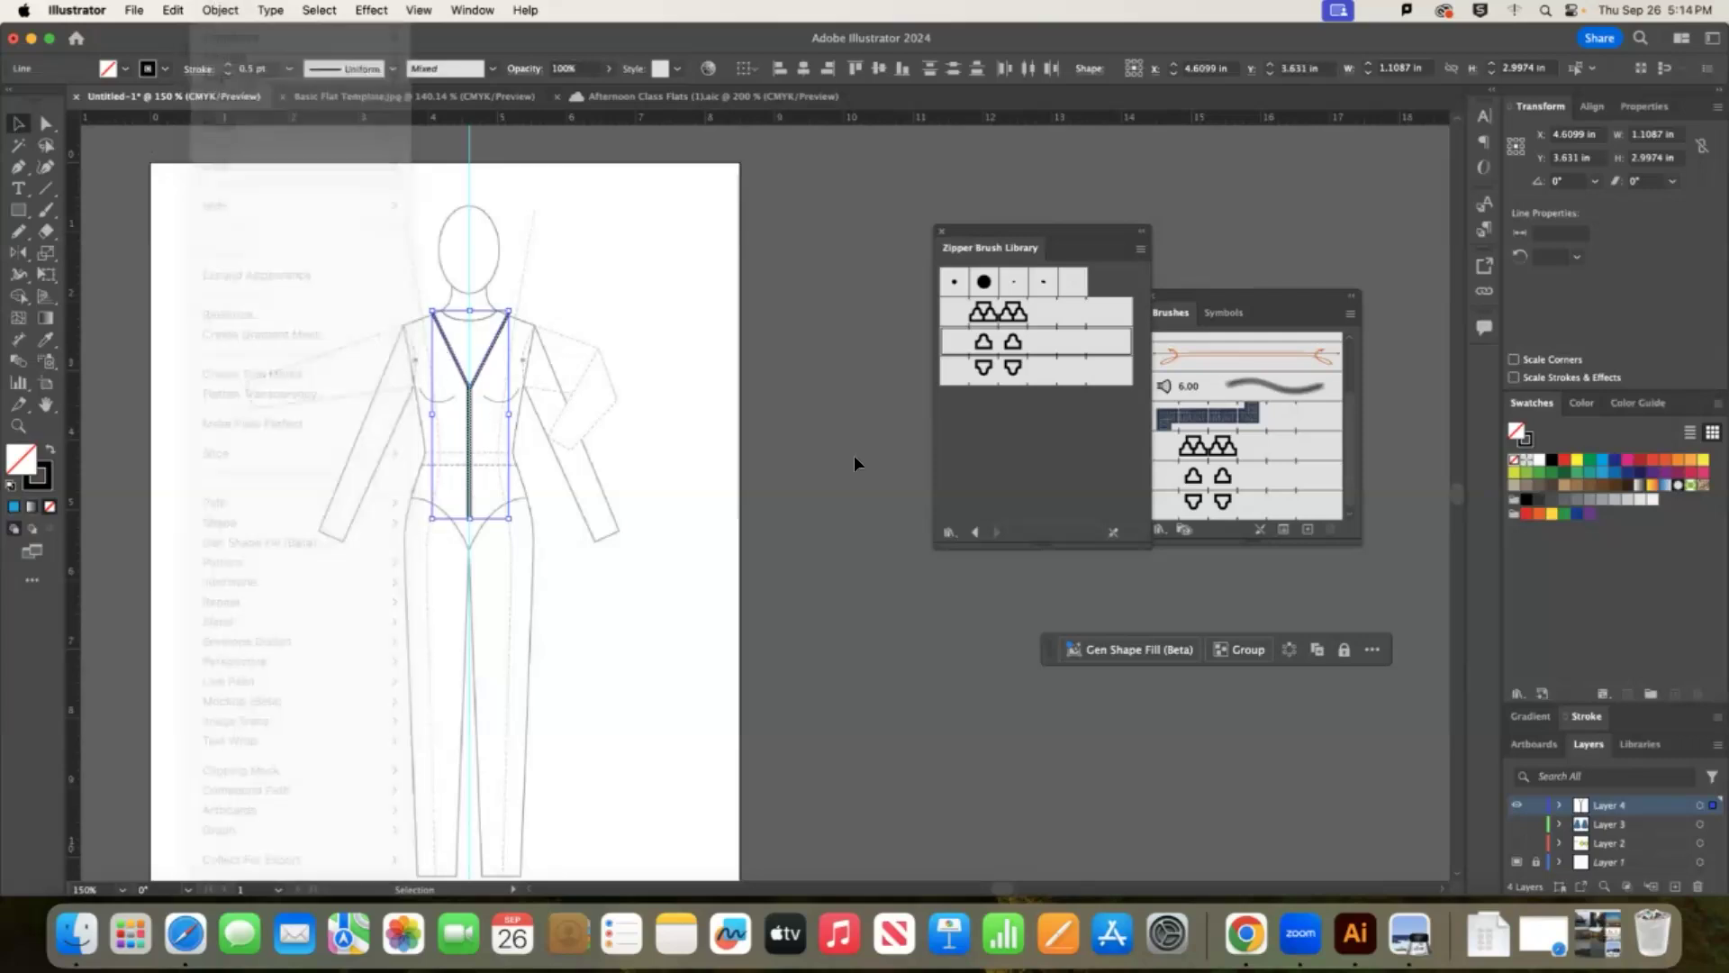
{"action": "key", "text": "cmd+z"}
{"action": "key", "text": "cmd+shift+z"}
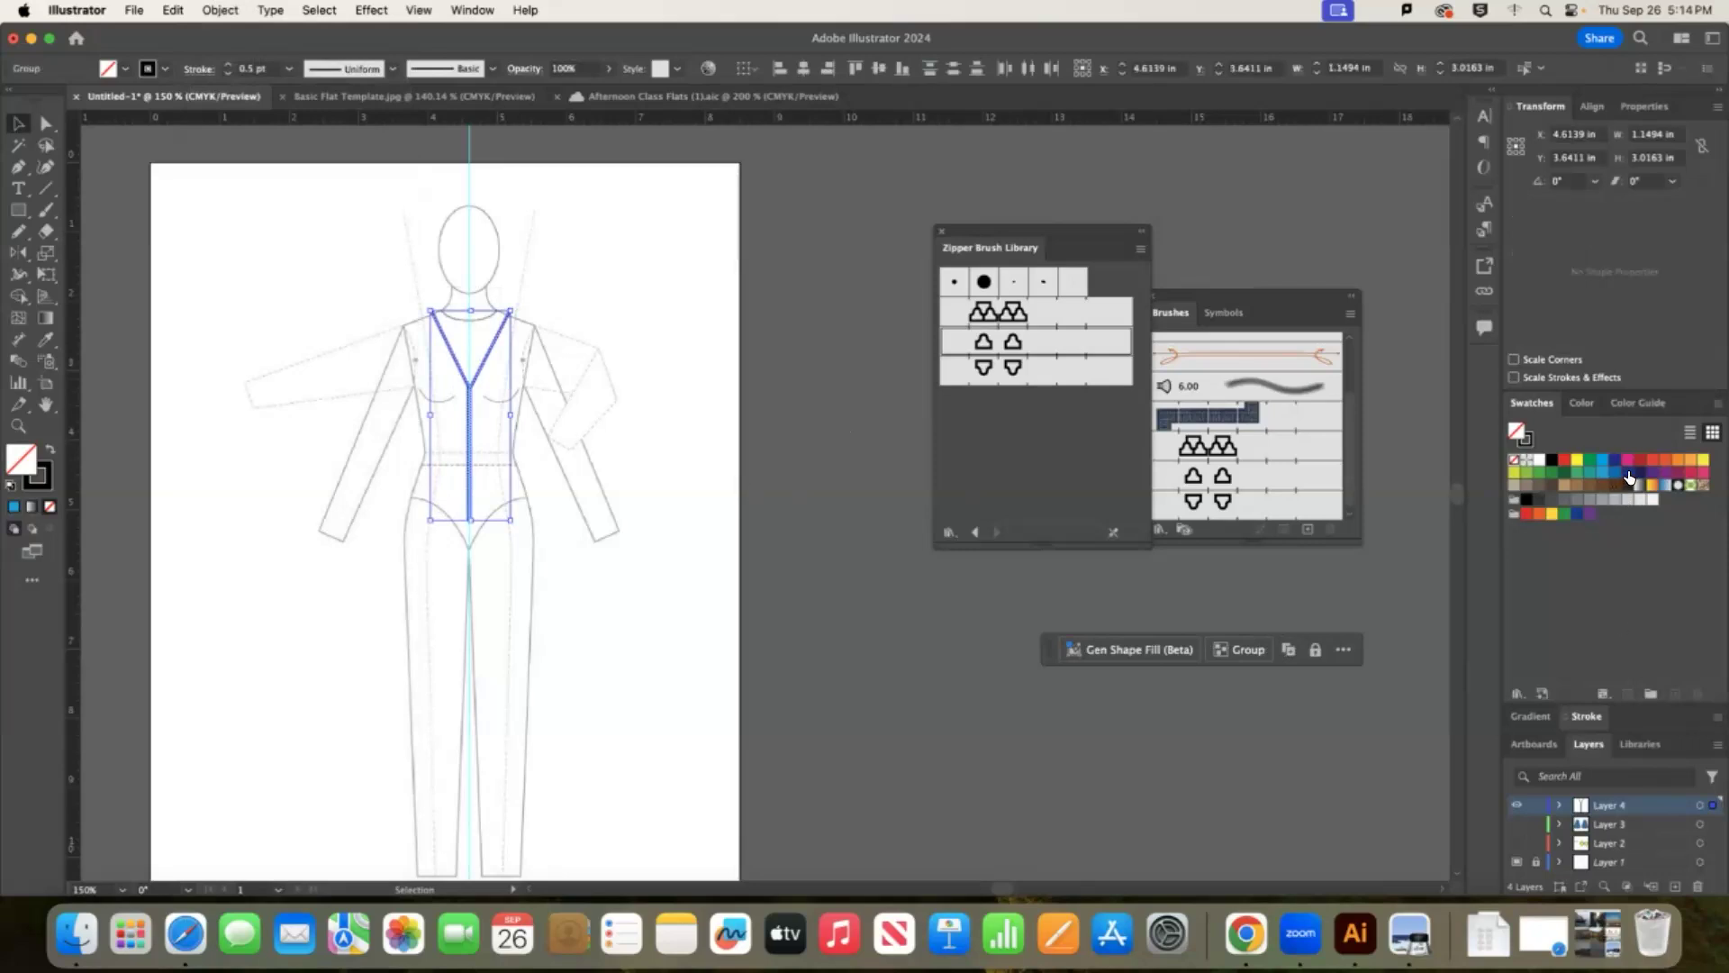
Try a dark blue fill on the expanded zipper and undo it.
{"action": "left_click", "coordinate": [1627, 473]}
{"action": "left_click", "coordinate": [752, 326]}
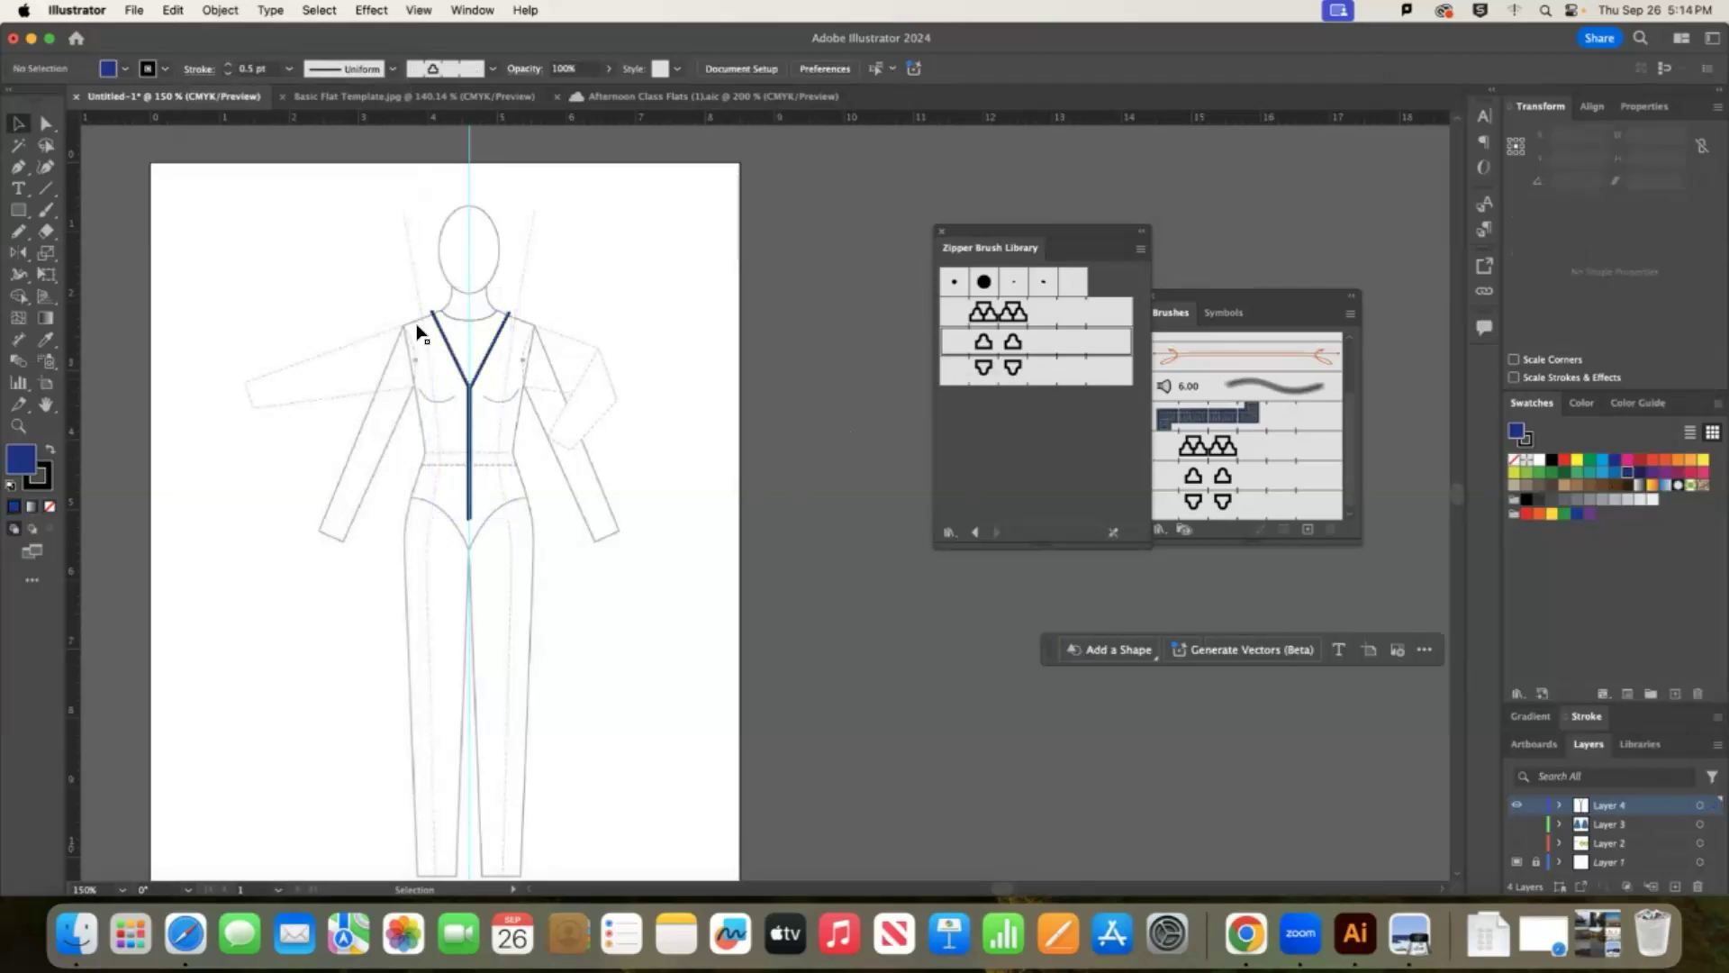
{"action": "key", "text": "cmd+z"}
Fill the expanded zipper with magenta pink.
{"action": "left_click", "coordinate": [1624, 461]}
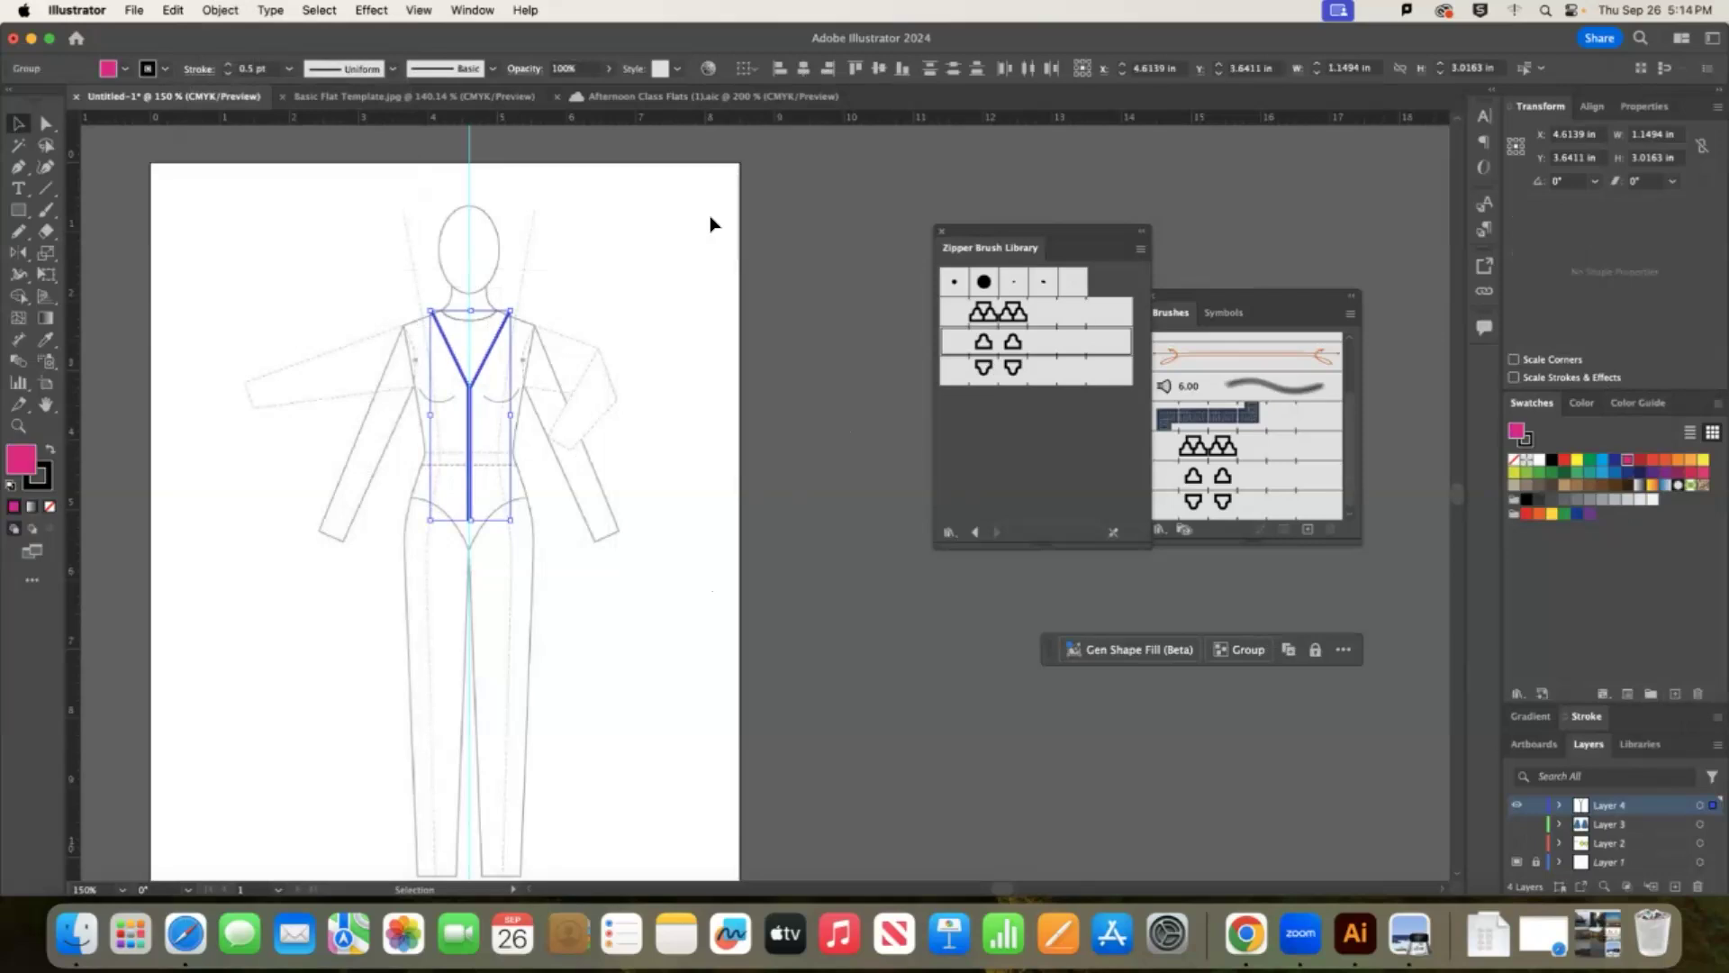
{"action": "left_click", "coordinate": [657, 240]}
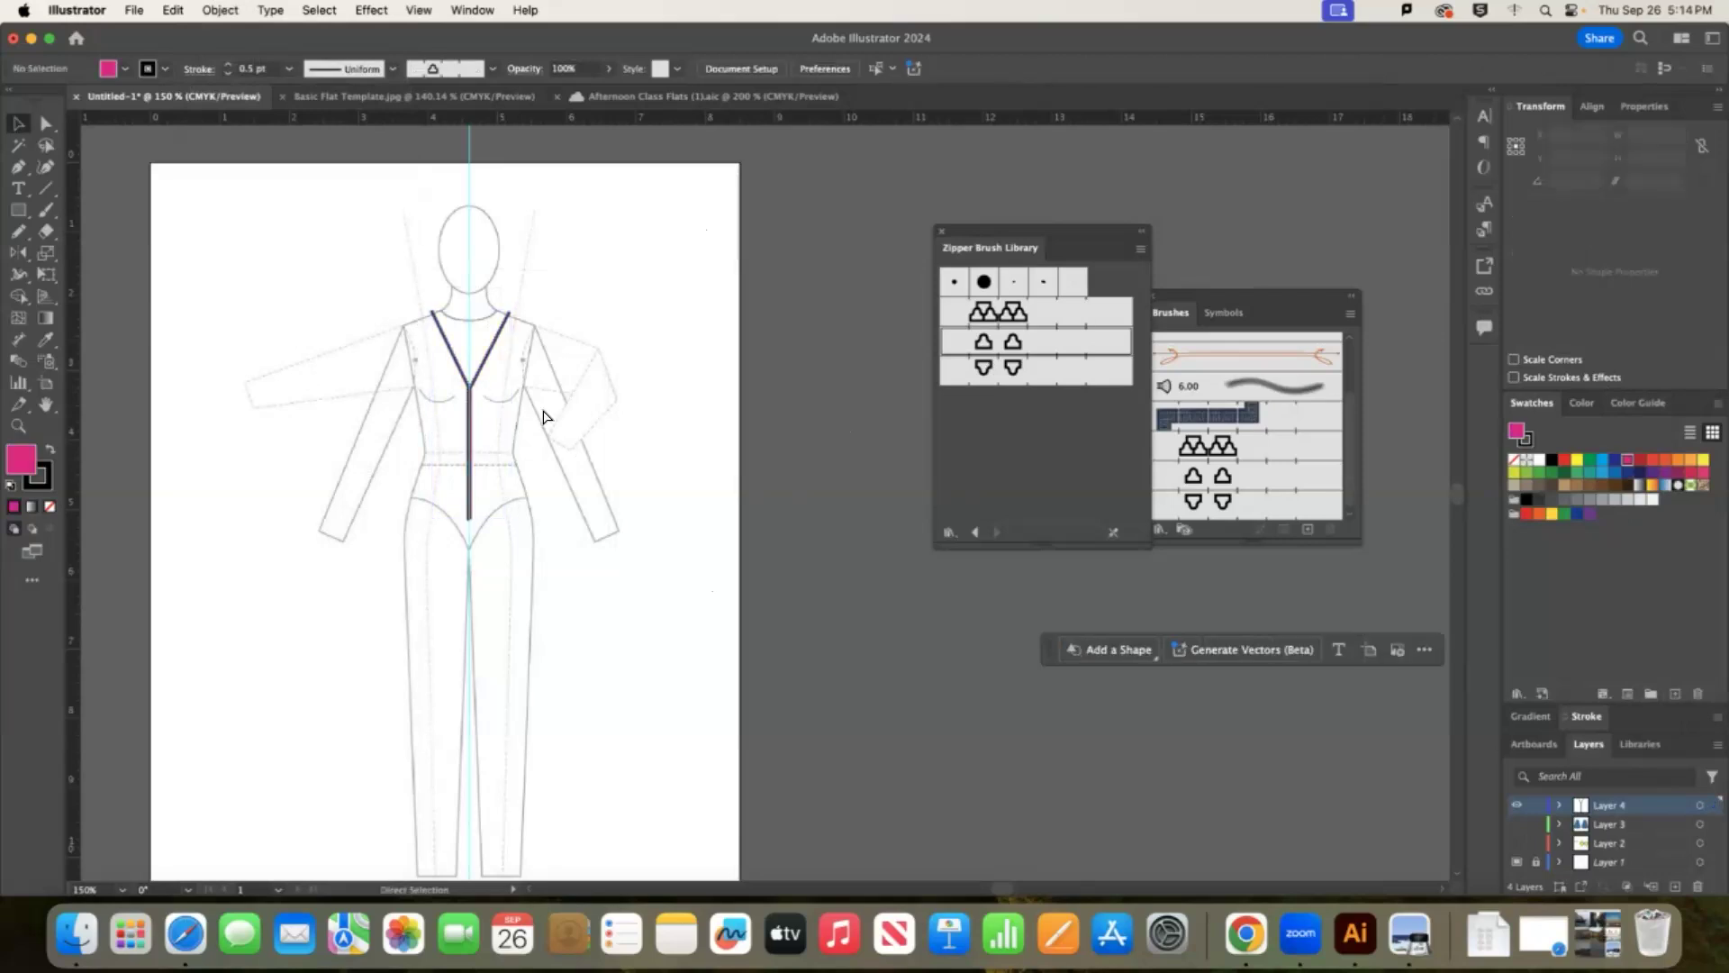
{"action": "key", "text": "super+equal"}
{"action": "key", "text": "super+equal"}
{"action": "key", "text": "super+equal"}
{"action": "scroll", "coordinate": [512, 412], "scroll_direction": "down", "scroll_amount": 1}
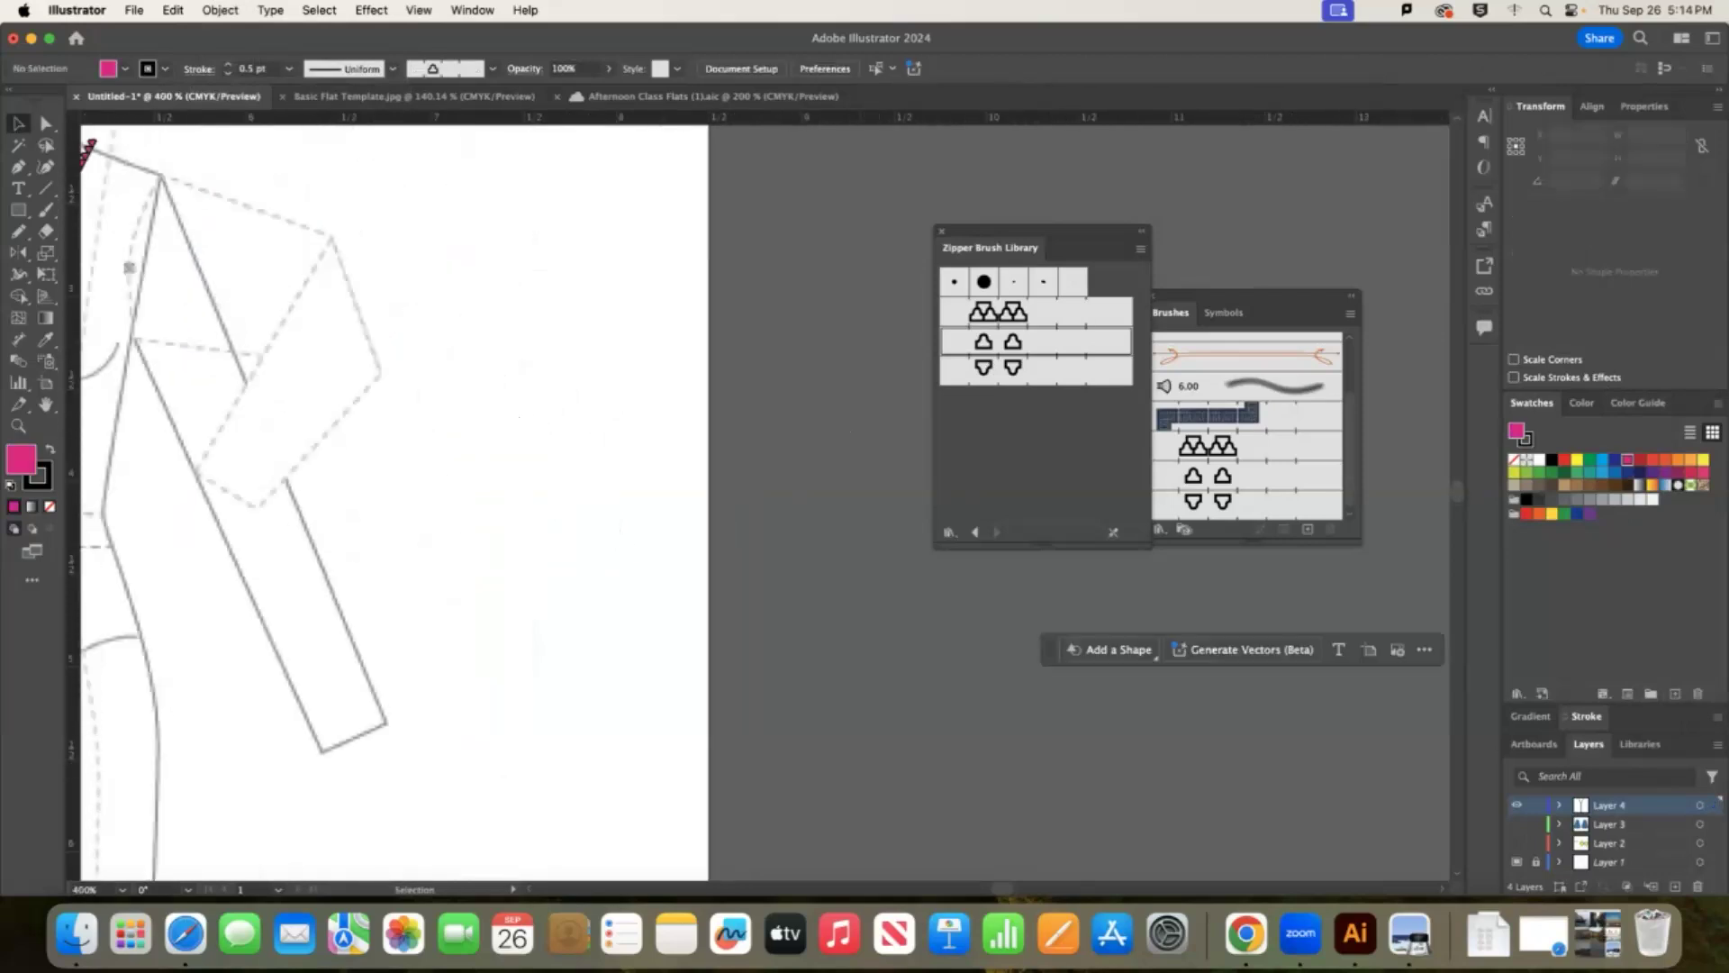
{"action": "left_click_drag", "start_coordinate": [998, 890], "coordinate": [985, 893]}
{"action": "scroll", "coordinate": [985, 893], "scroll_direction": "right", "scroll_amount": 5}
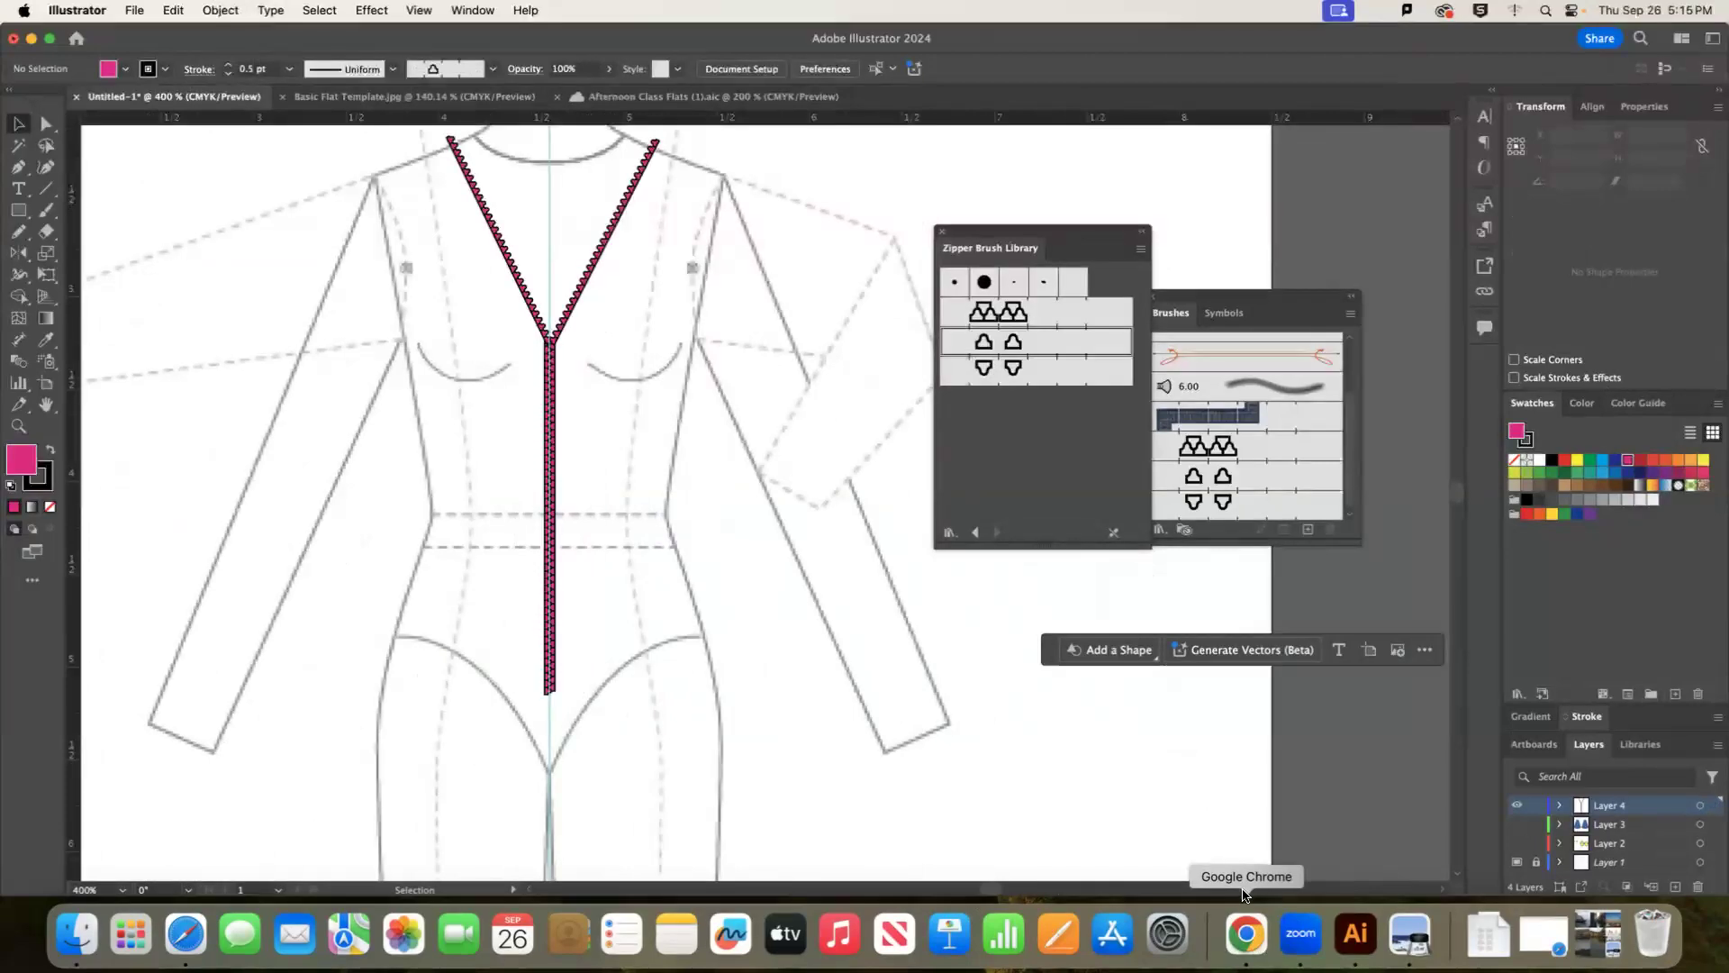
Switch to Chrome to check the September 26 class resources on the Moodle course page, and return to Illustrator.
{"action": "left_click", "coordinate": [1255, 943]}
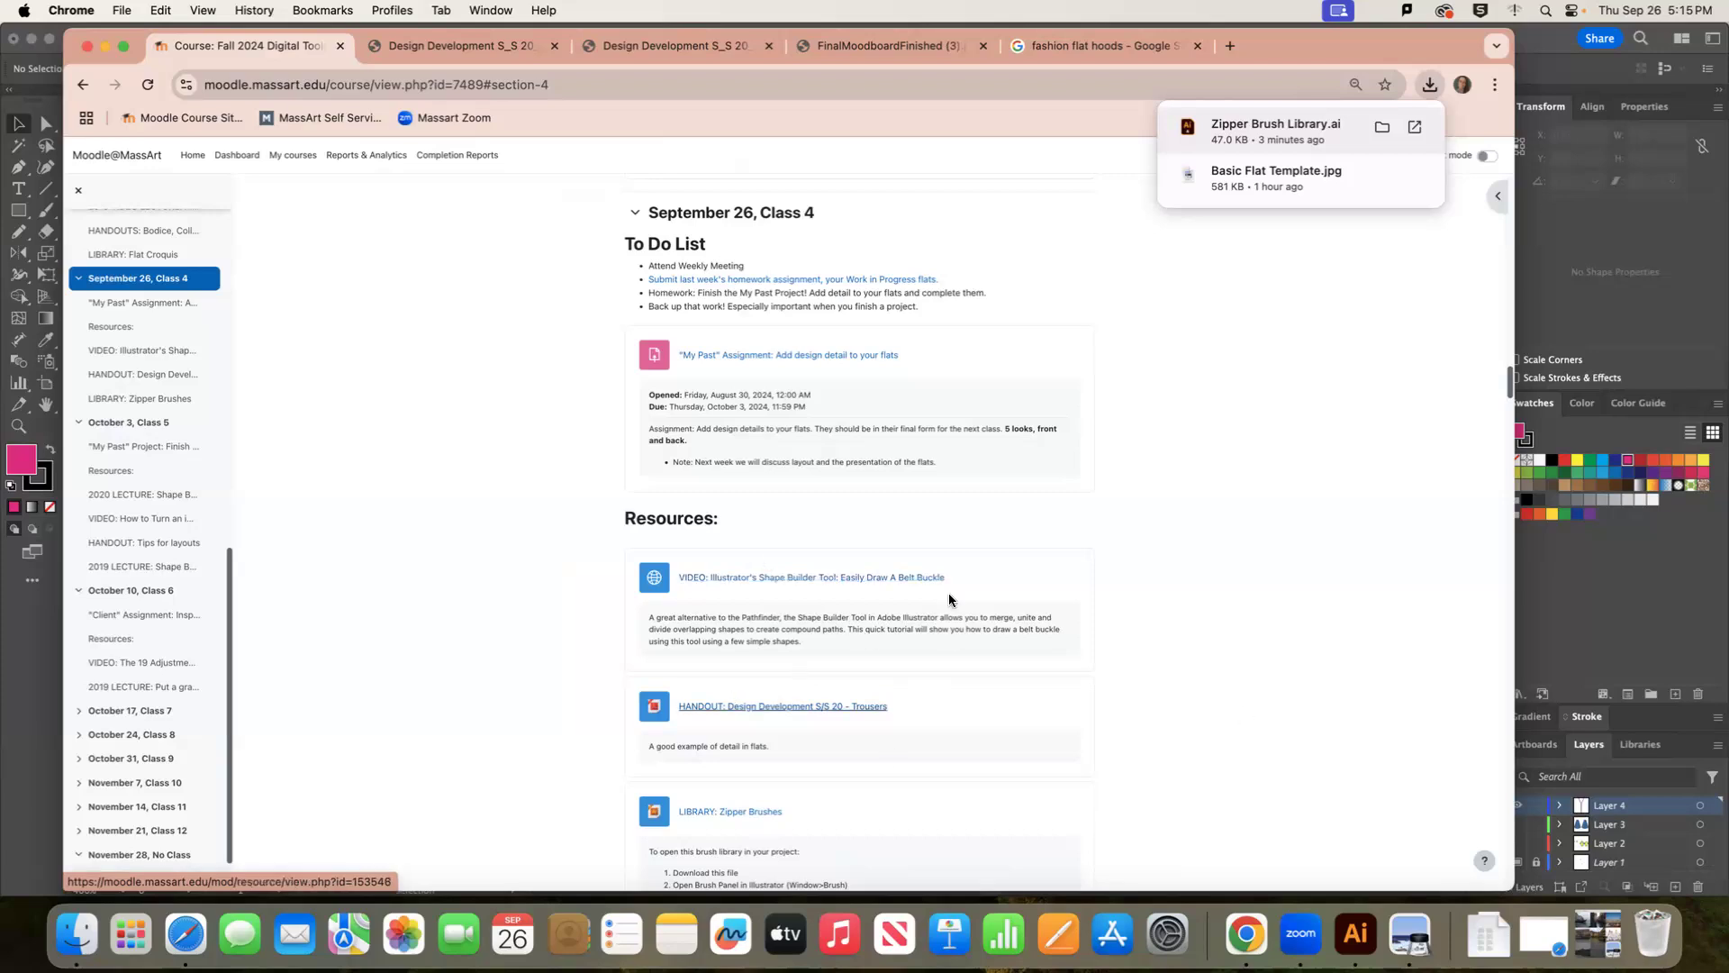
{"action": "left_click", "coordinate": [1583, 640]}
{"action": "left_click", "coordinate": [699, 501]}
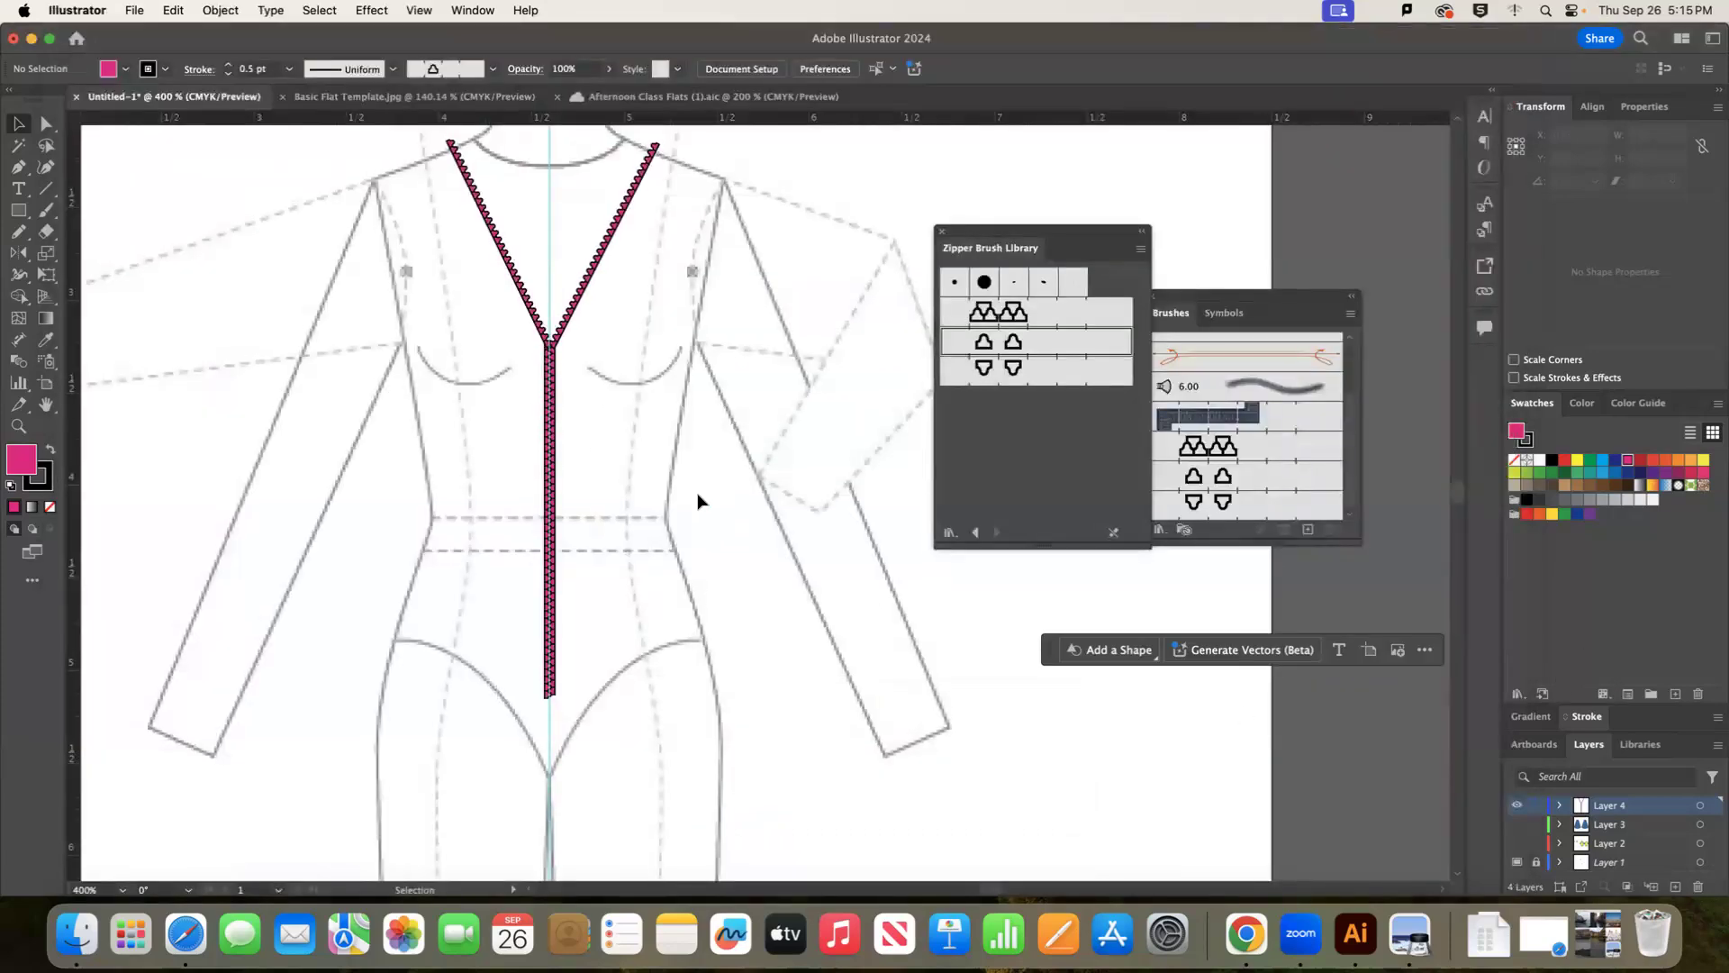
Beside the zipper, draw a rounded slider body about 0.23 by 0.27 in and an overlapping rectangular pull tab about 0.12 by 0.53 in.
{"action": "left_click", "coordinate": [18, 210]}
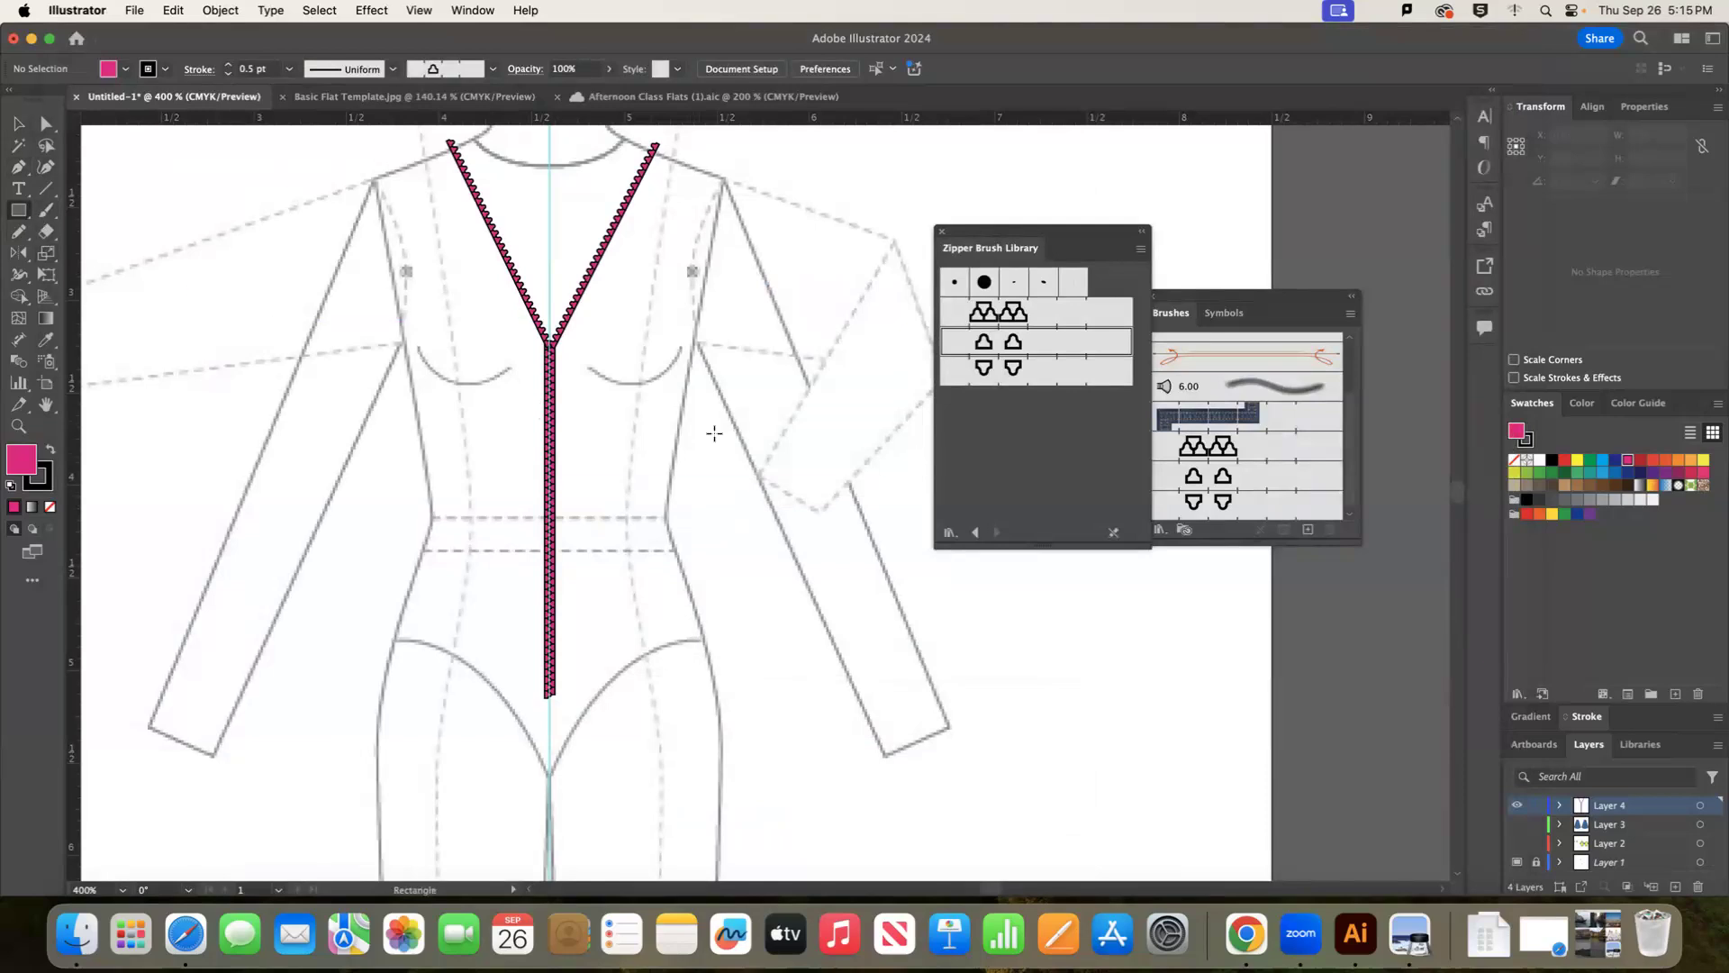
{"action": "mouse_move", "coordinate": [737, 484]}
{"action": "left_mouse_down"}
{"action": "mouse_move", "coordinate": [780, 532]}
{"action": "mouse_move", "coordinate": [751, 499]}
{"action": "mouse_move", "coordinate": [767, 506]}
{"action": "mouse_move", "coordinate": [810, 431]}
{"action": "mouse_move", "coordinate": [751, 497]}
{"action": "left_mouse_up"}
{"action": "left_click_drag", "start_coordinate": [748, 600], "coordinate": [772, 502]}
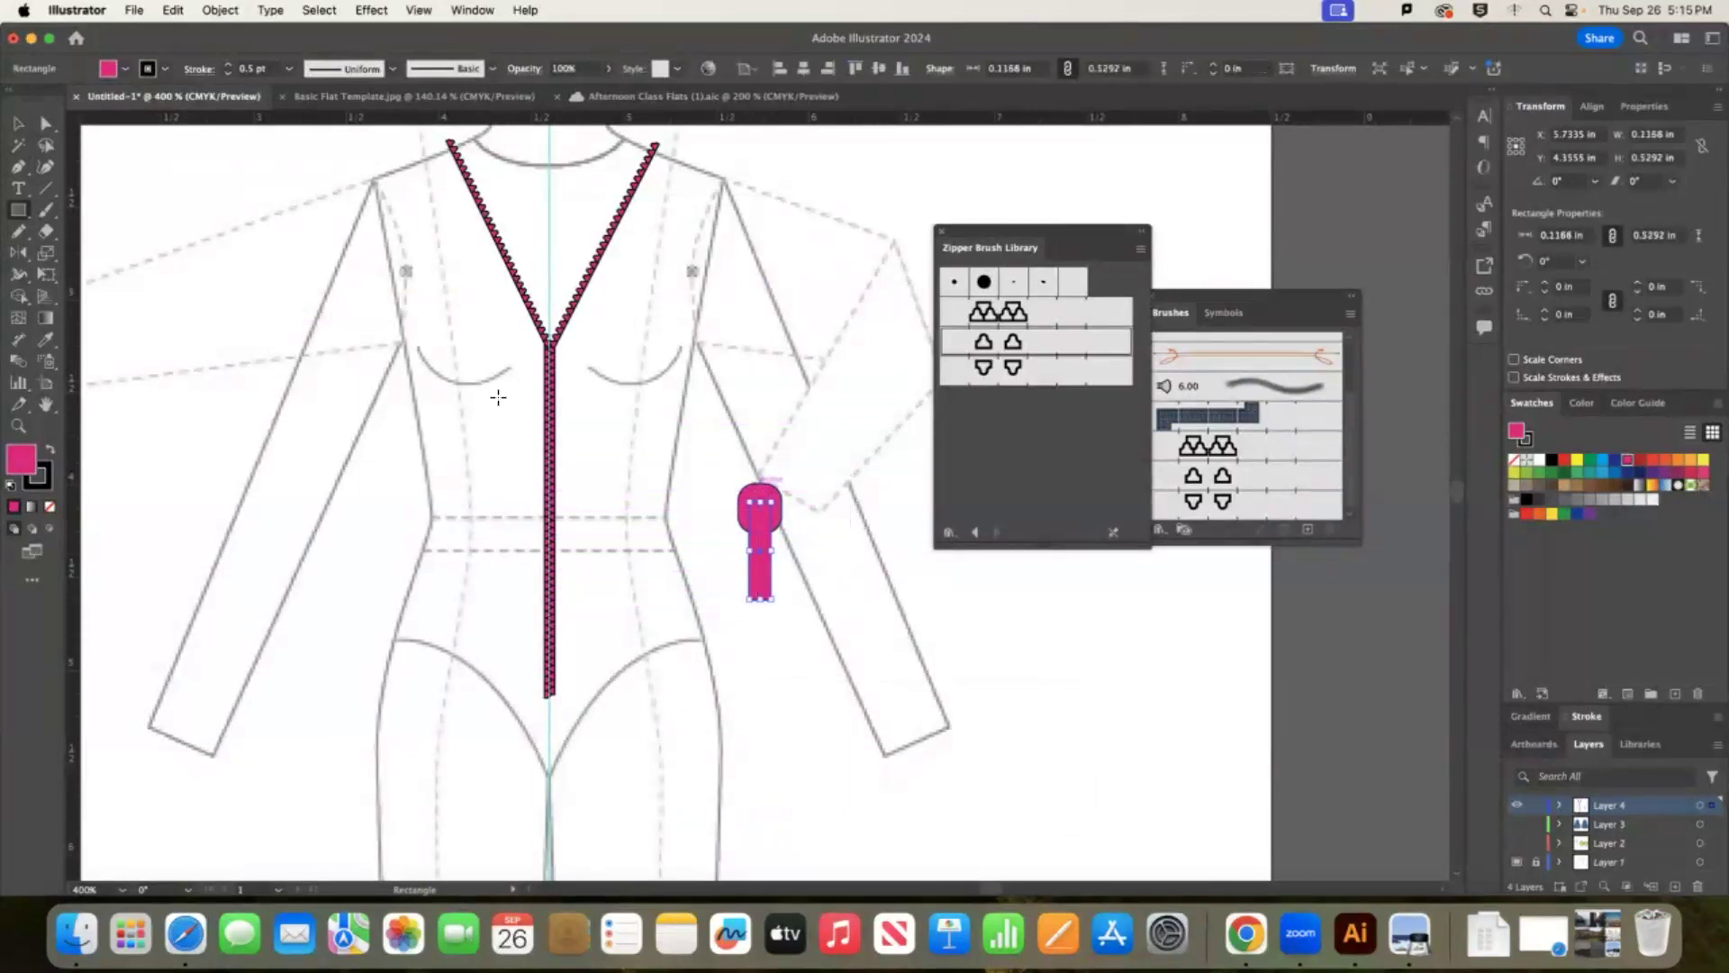
Draw a rounded loop about 0.06 by 0.18 in over the slider body and stretch the body upward to about 0.32 in high.
{"action": "left_click_drag", "start_coordinate": [18, 210], "coordinate": [106, 236]}
{"action": "left_click_drag", "start_coordinate": [758, 494], "coordinate": [763, 513]}
{"action": "key", "text": "v"}
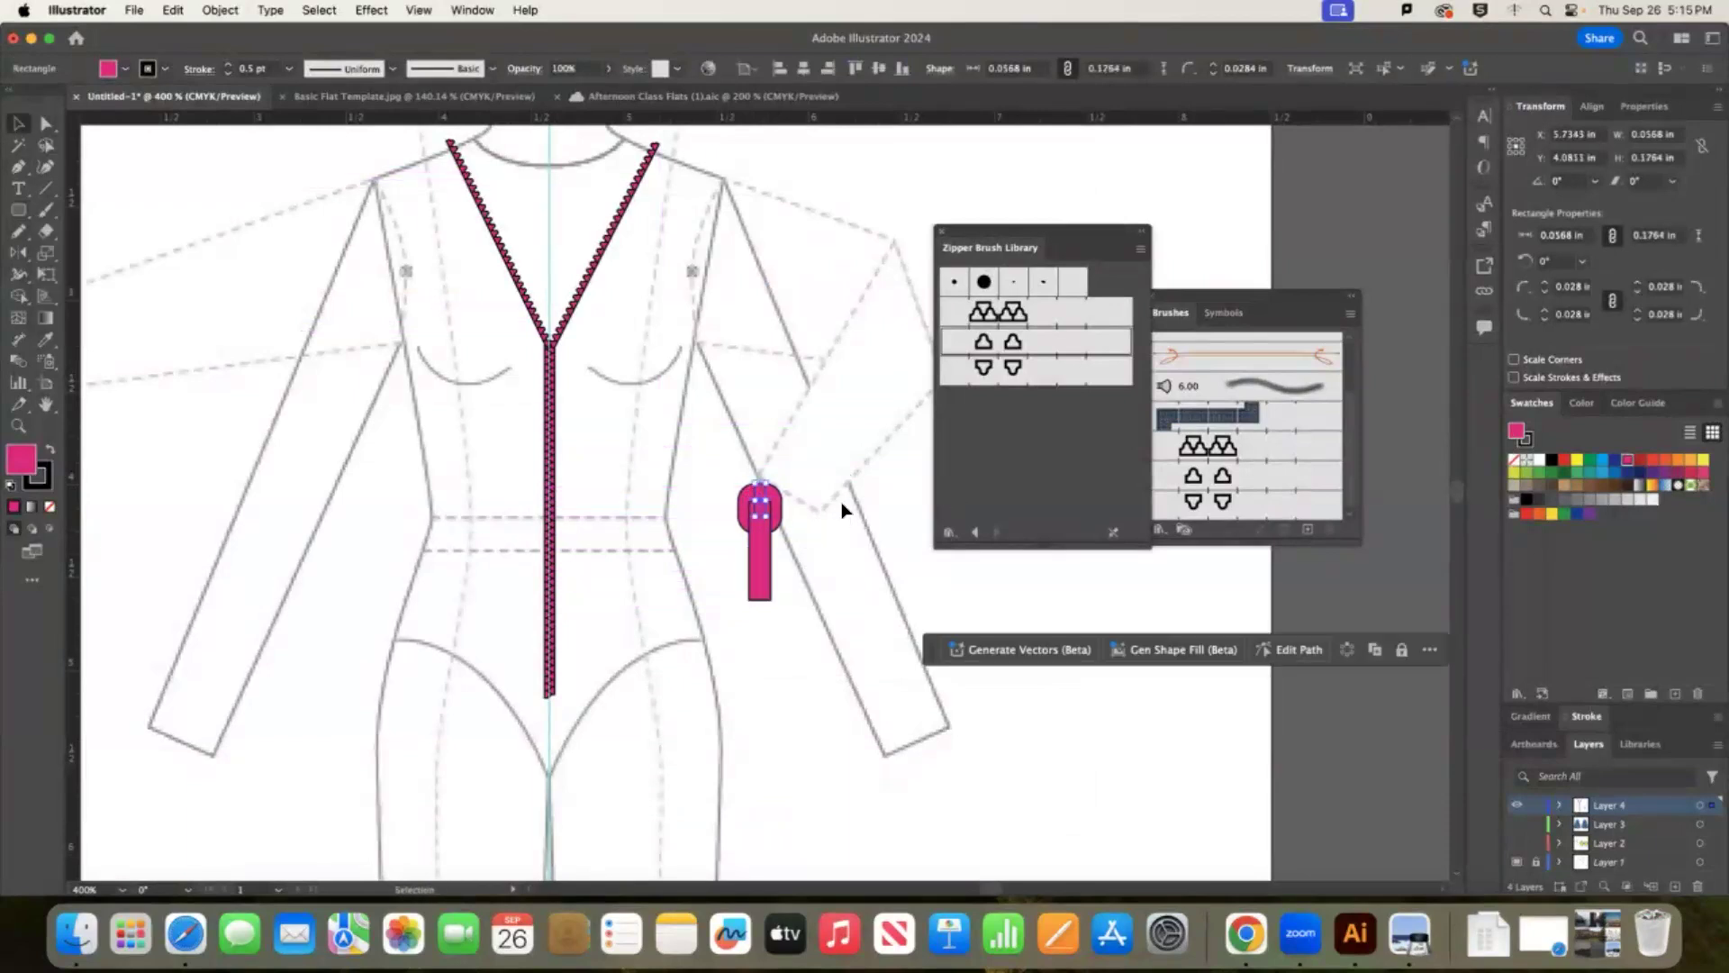
{"action": "left_click", "coordinate": [774, 505]}
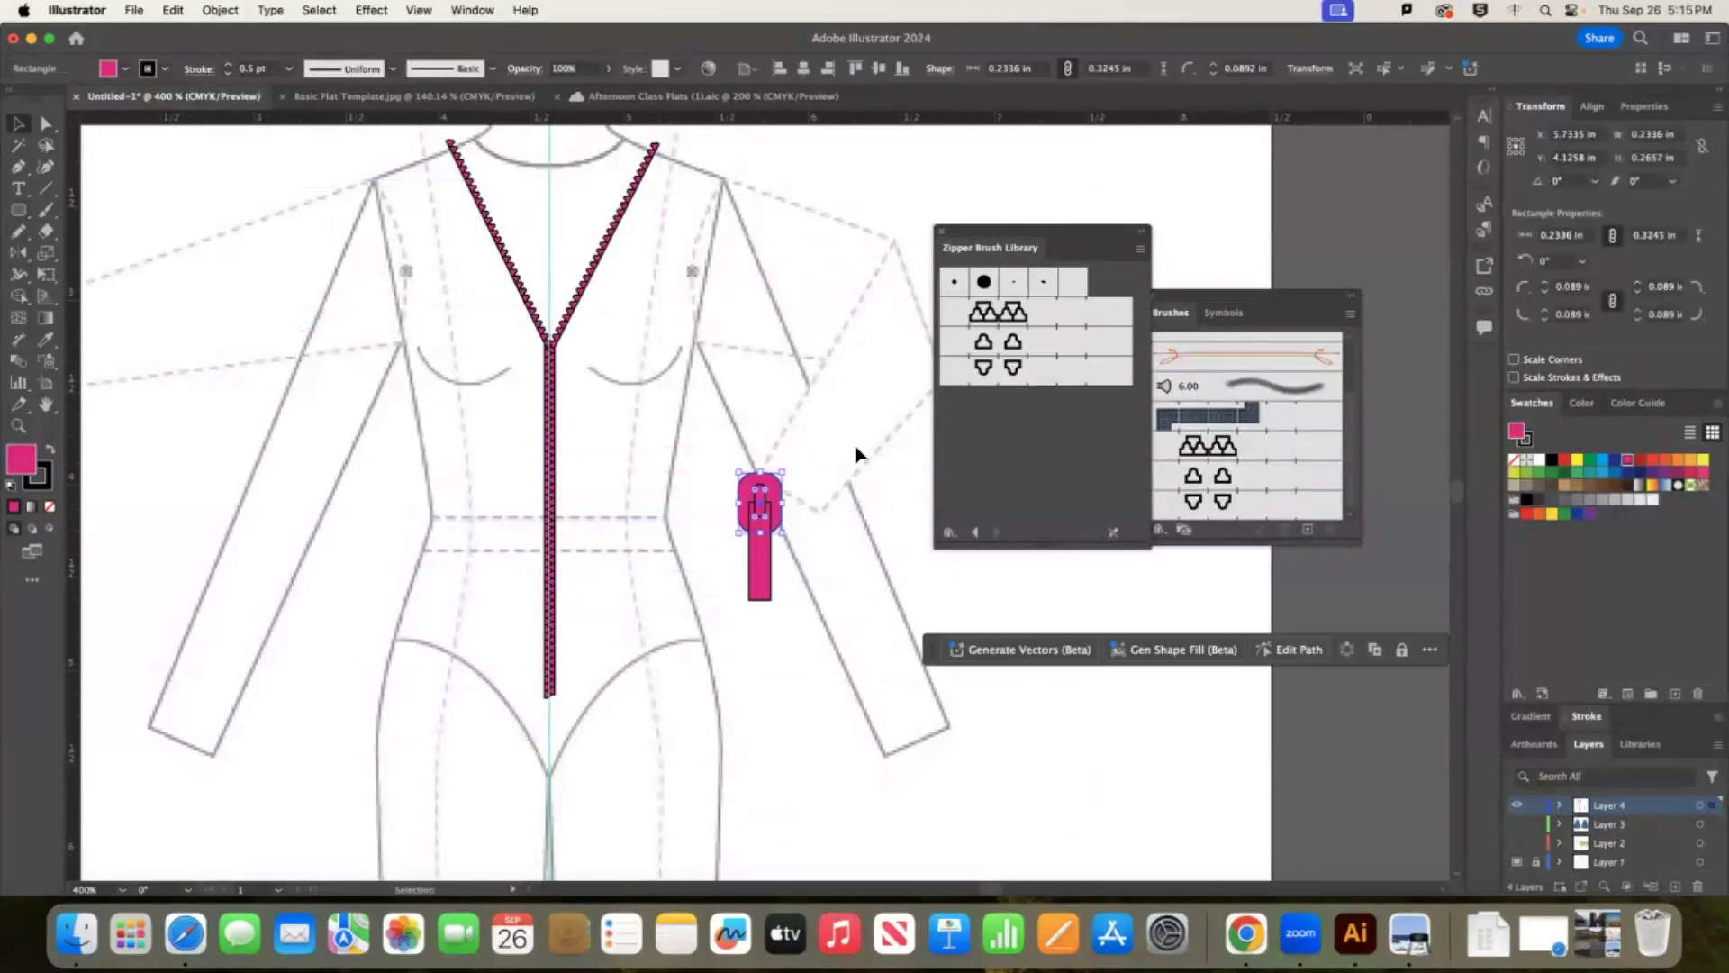
{"action": "left_click", "coordinate": [861, 576]}
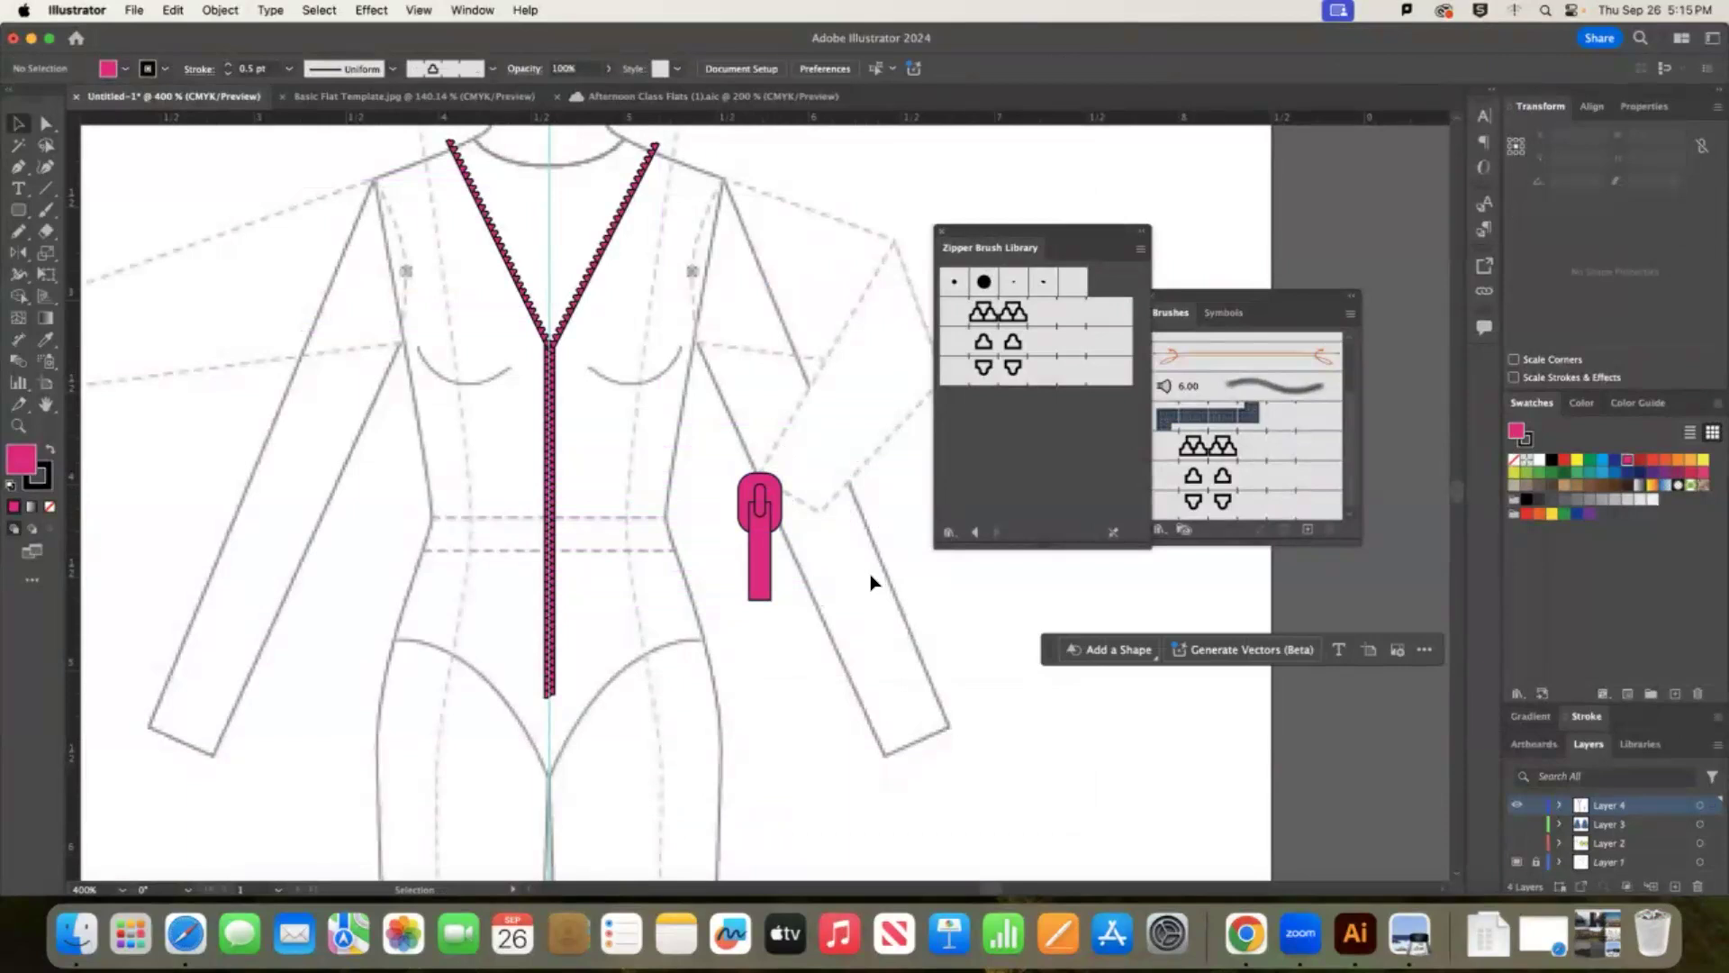
Move the slider body, loop and tab onto the zipper's V junction and scale them down to about 0.07 by 0.2 in.
{"action": "left_click_drag", "start_coordinate": [706, 438], "coordinate": [818, 637]}
{"action": "left_click_drag", "start_coordinate": [762, 508], "coordinate": [570, 370]}
{"action": "left_click_drag", "start_coordinate": [579, 459], "coordinate": [564, 425]}
{"action": "key", "text": "a"}
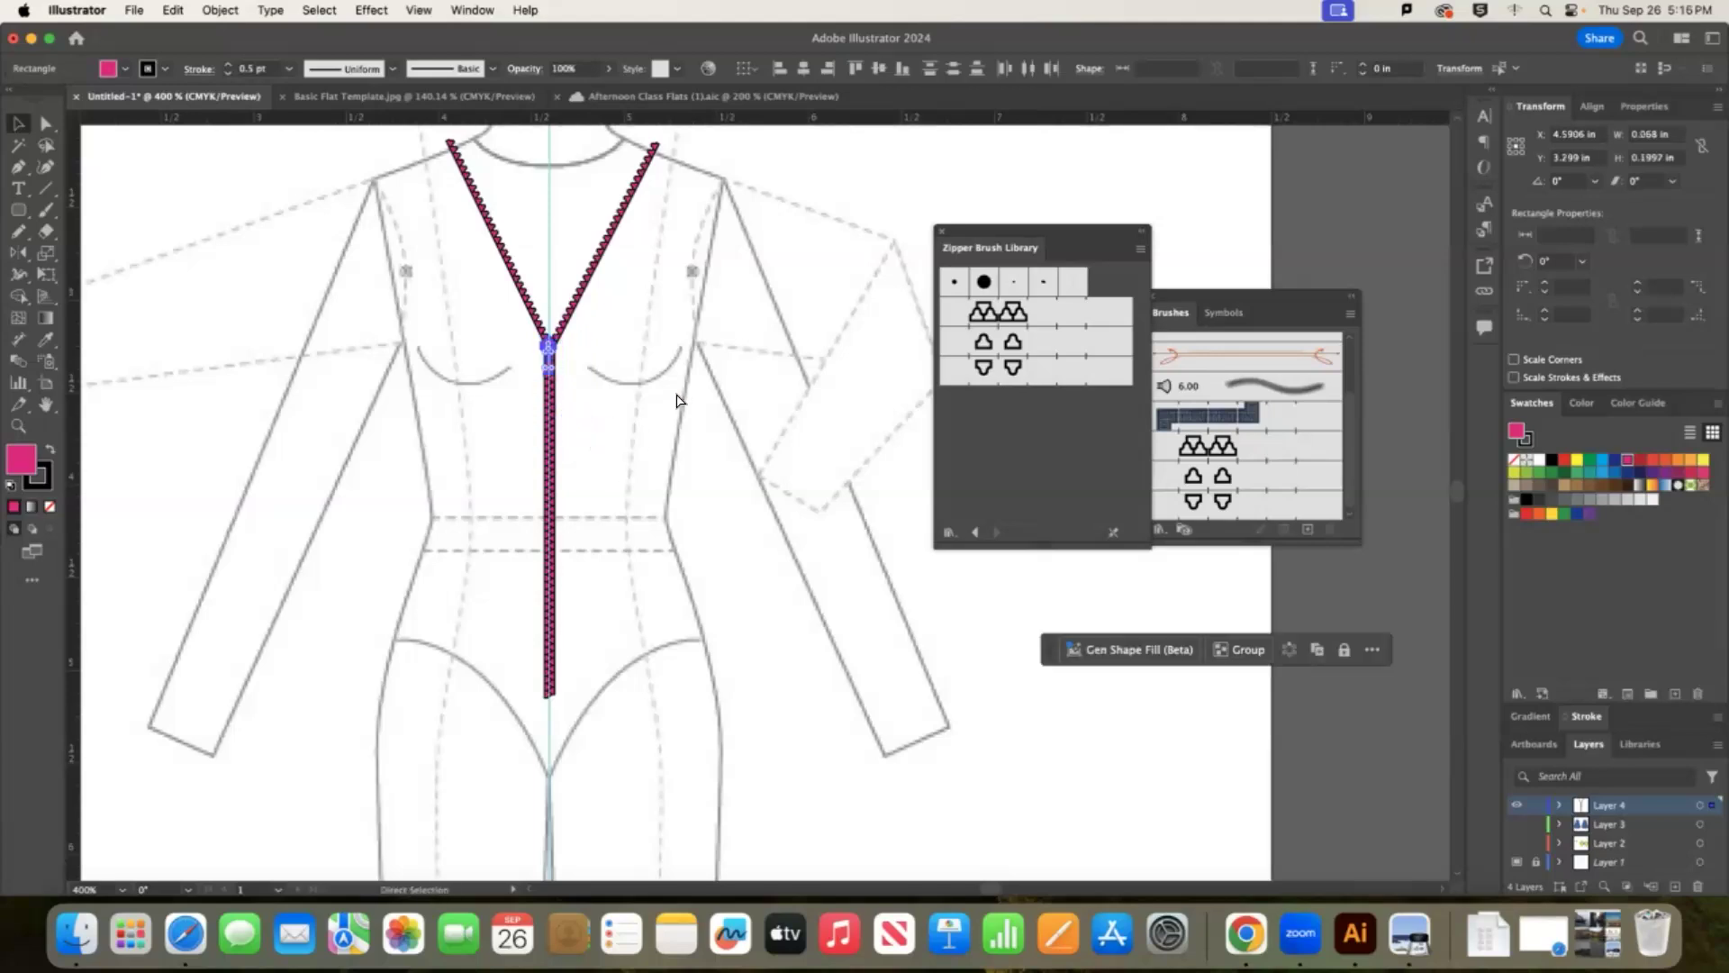
Fine-tune the zipper pull's position so it sits centered over the point where the teeth meet.
{"action": "key", "text": "super+equal"}
{"action": "key", "text": "super+equal"}
{"action": "key", "text": "super+equal"}
{"action": "key", "text": "super+equal"}
{"action": "key", "text": "super+equal"}
{"action": "key", "text": "v"}
{"action": "key", "text": "Right"}
{"action": "left_click_drag", "start_coordinate": [787, 402], "coordinate": [784, 407]}
{"action": "left_click", "coordinate": [821, 459]}
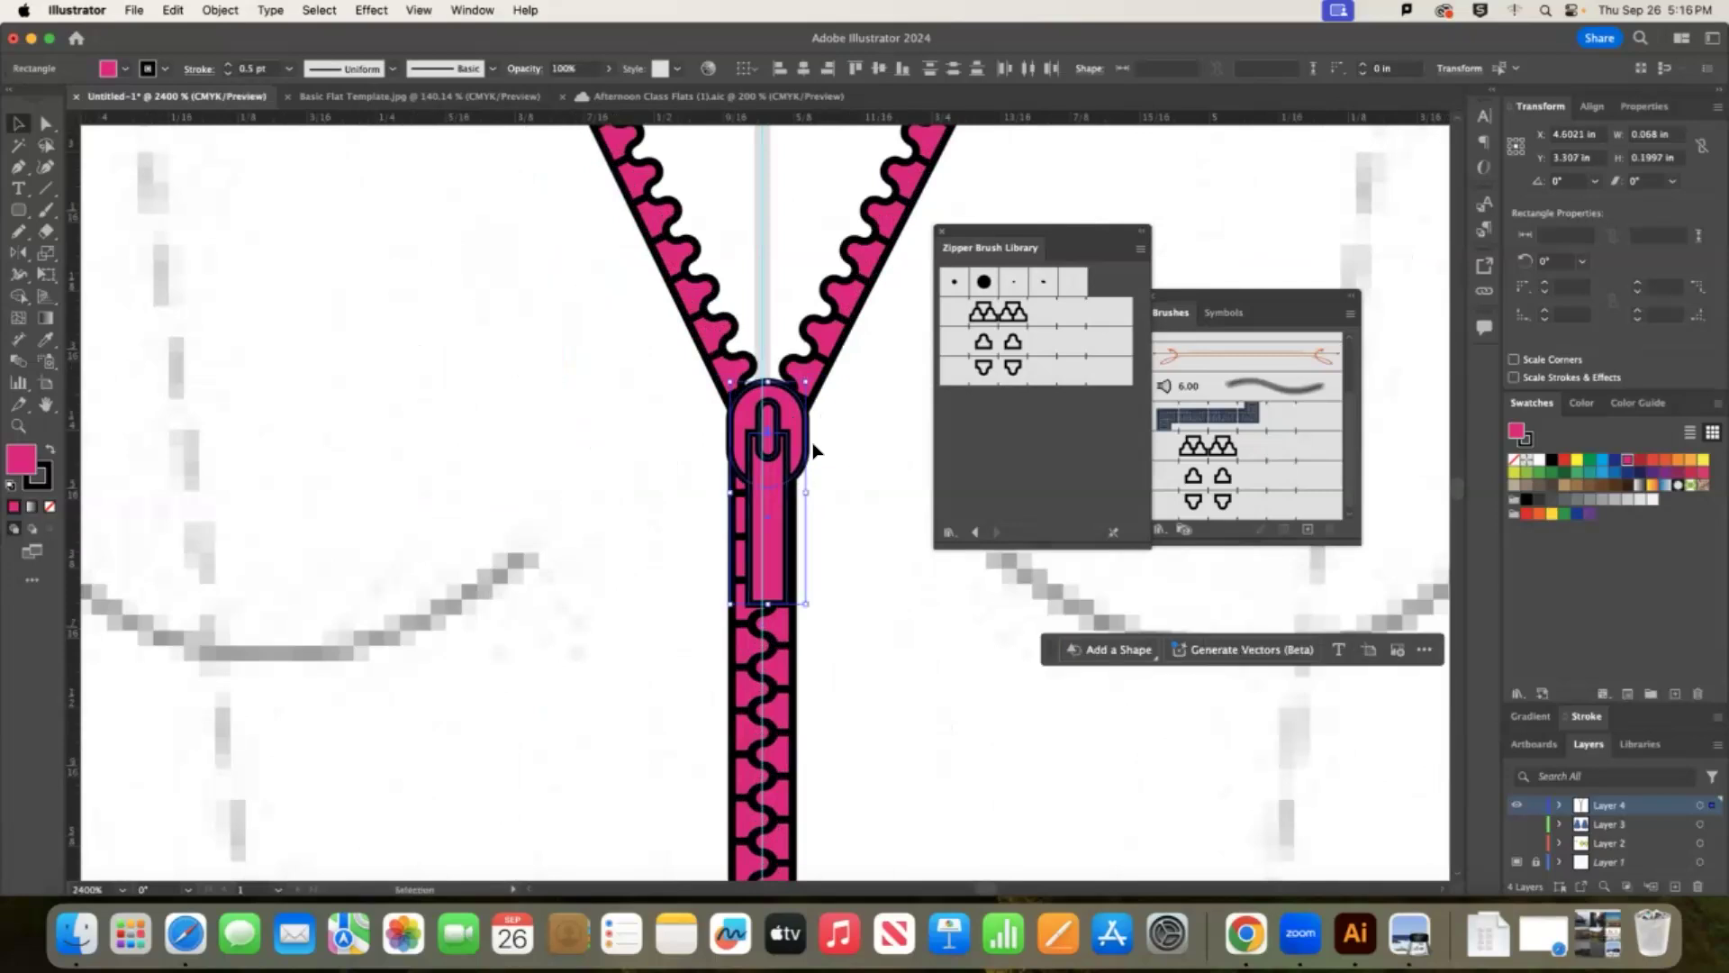
Select the pull tab, loop and slider body and group them into one object.
{"action": "left_click", "coordinate": [801, 443]}
{"action": "left_click", "coordinate": [858, 510]}
{"action": "left_click", "coordinate": [768, 516]}
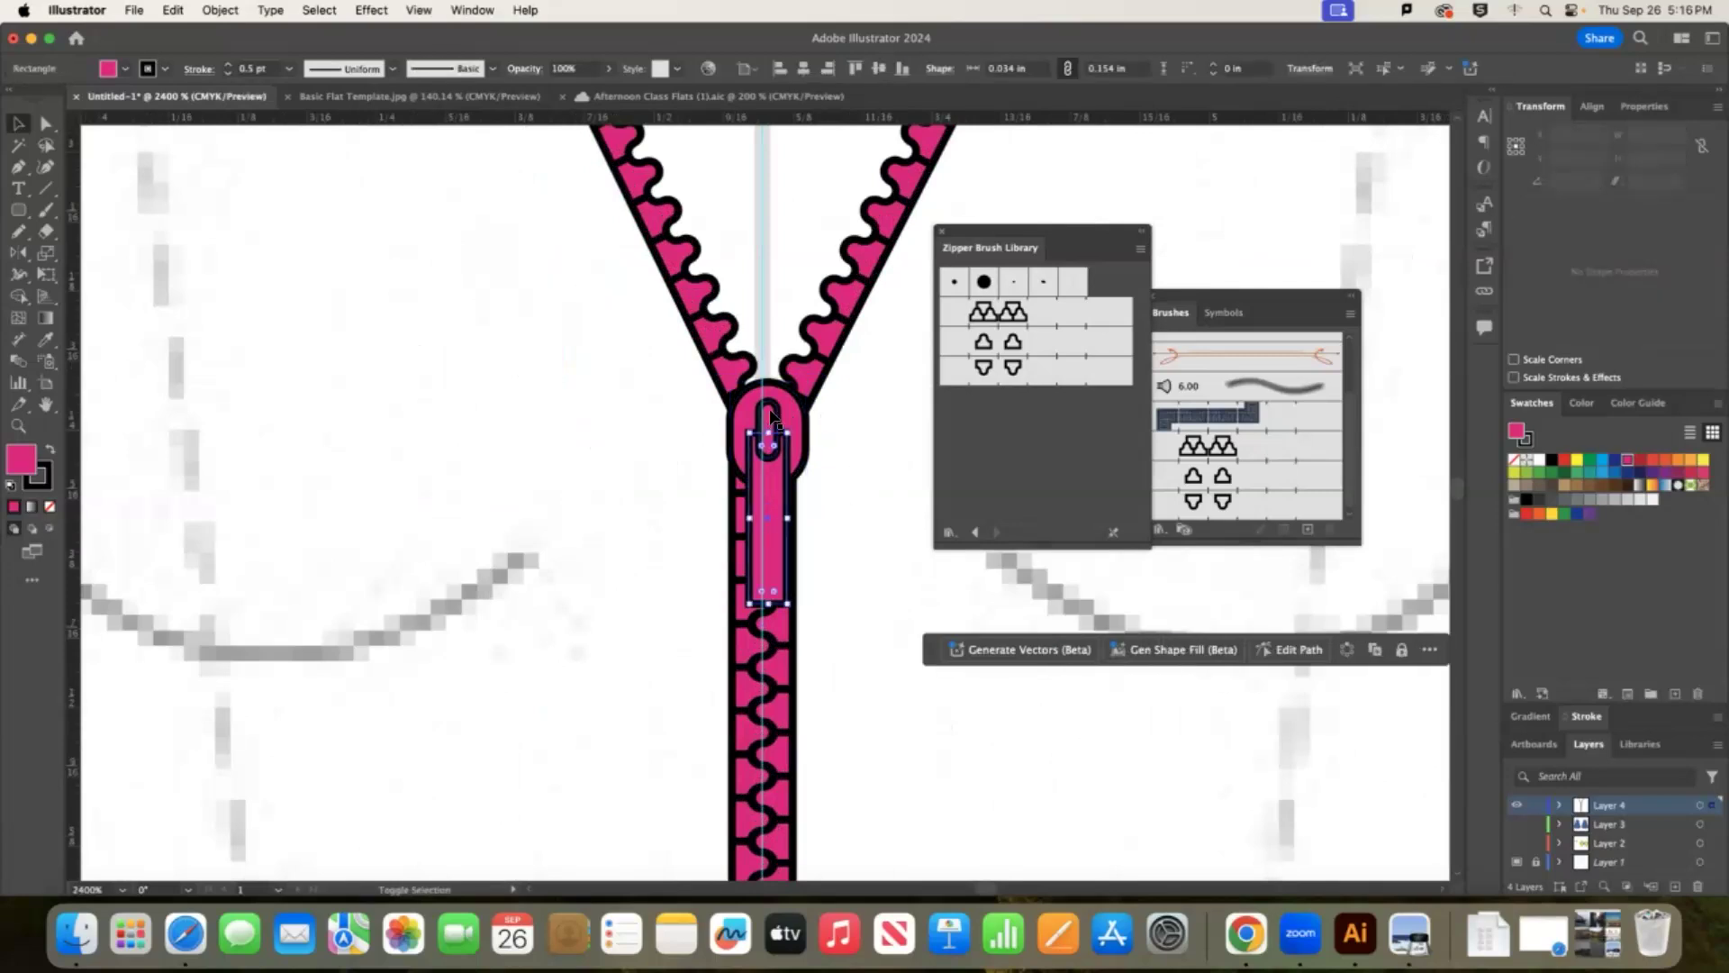
{"action": "left_click", "coordinate": [770, 443], "text": "shift"}
{"action": "left_click", "coordinate": [793, 425], "text": "shift"}
{"action": "right_click", "coordinate": [793, 429]}
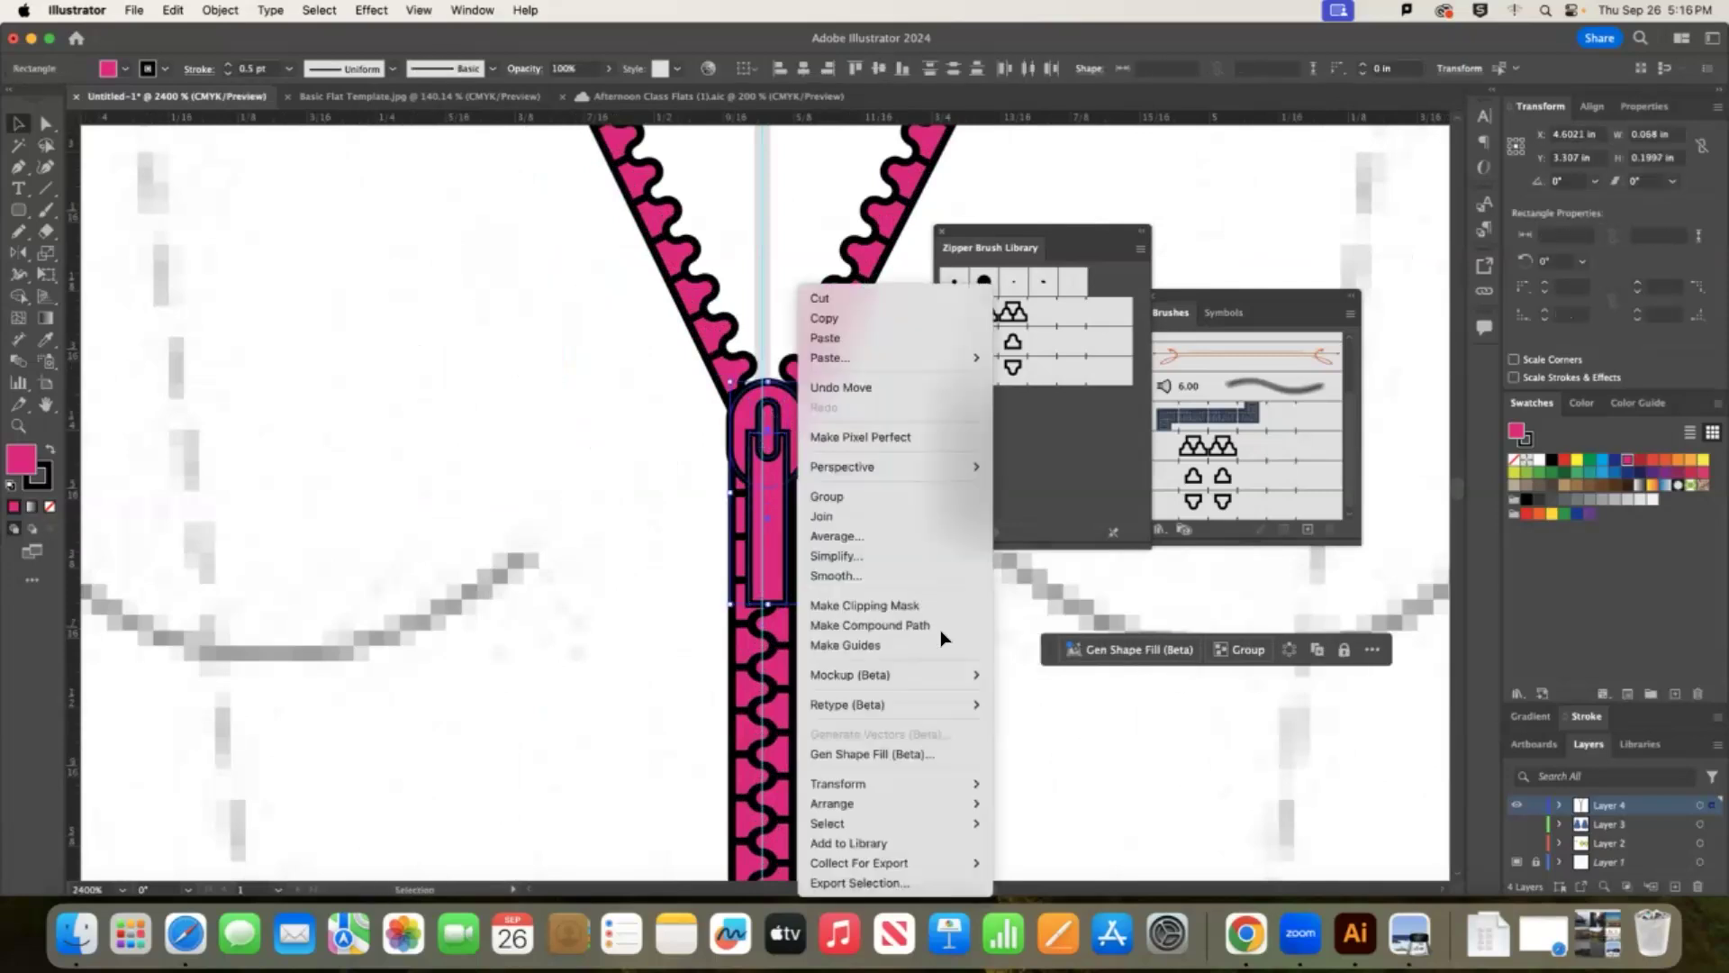
{"action": "left_click", "coordinate": [851, 497]}
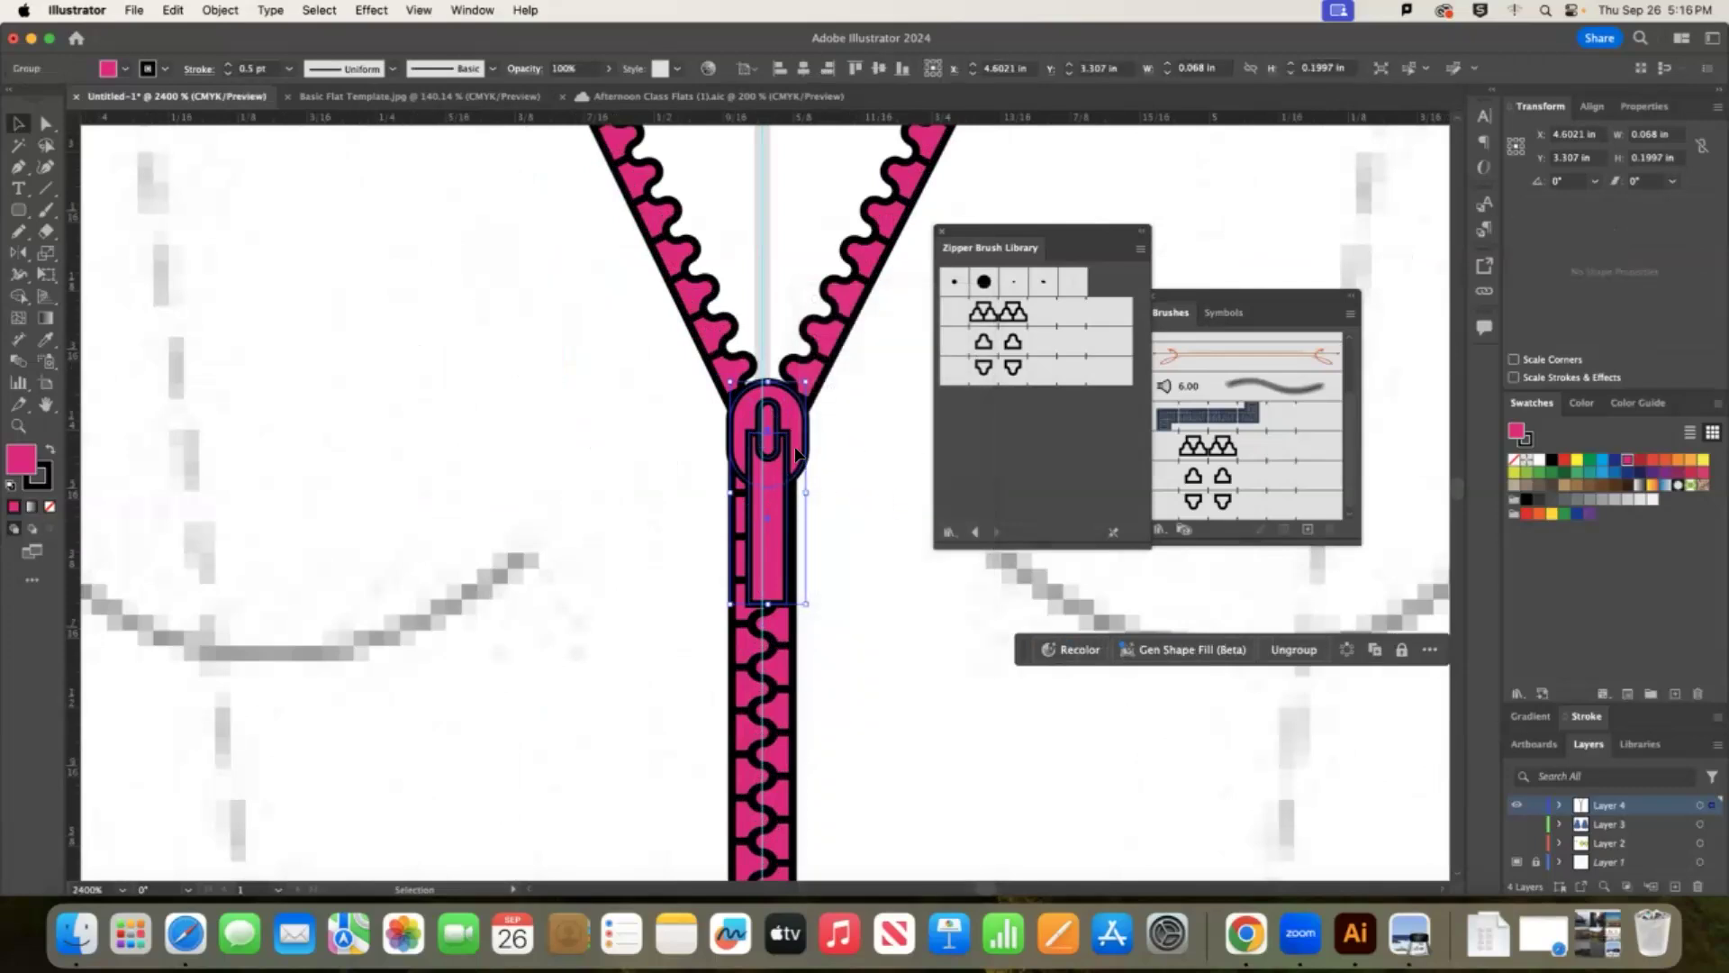
{"action": "right_click", "coordinate": [798, 450]}
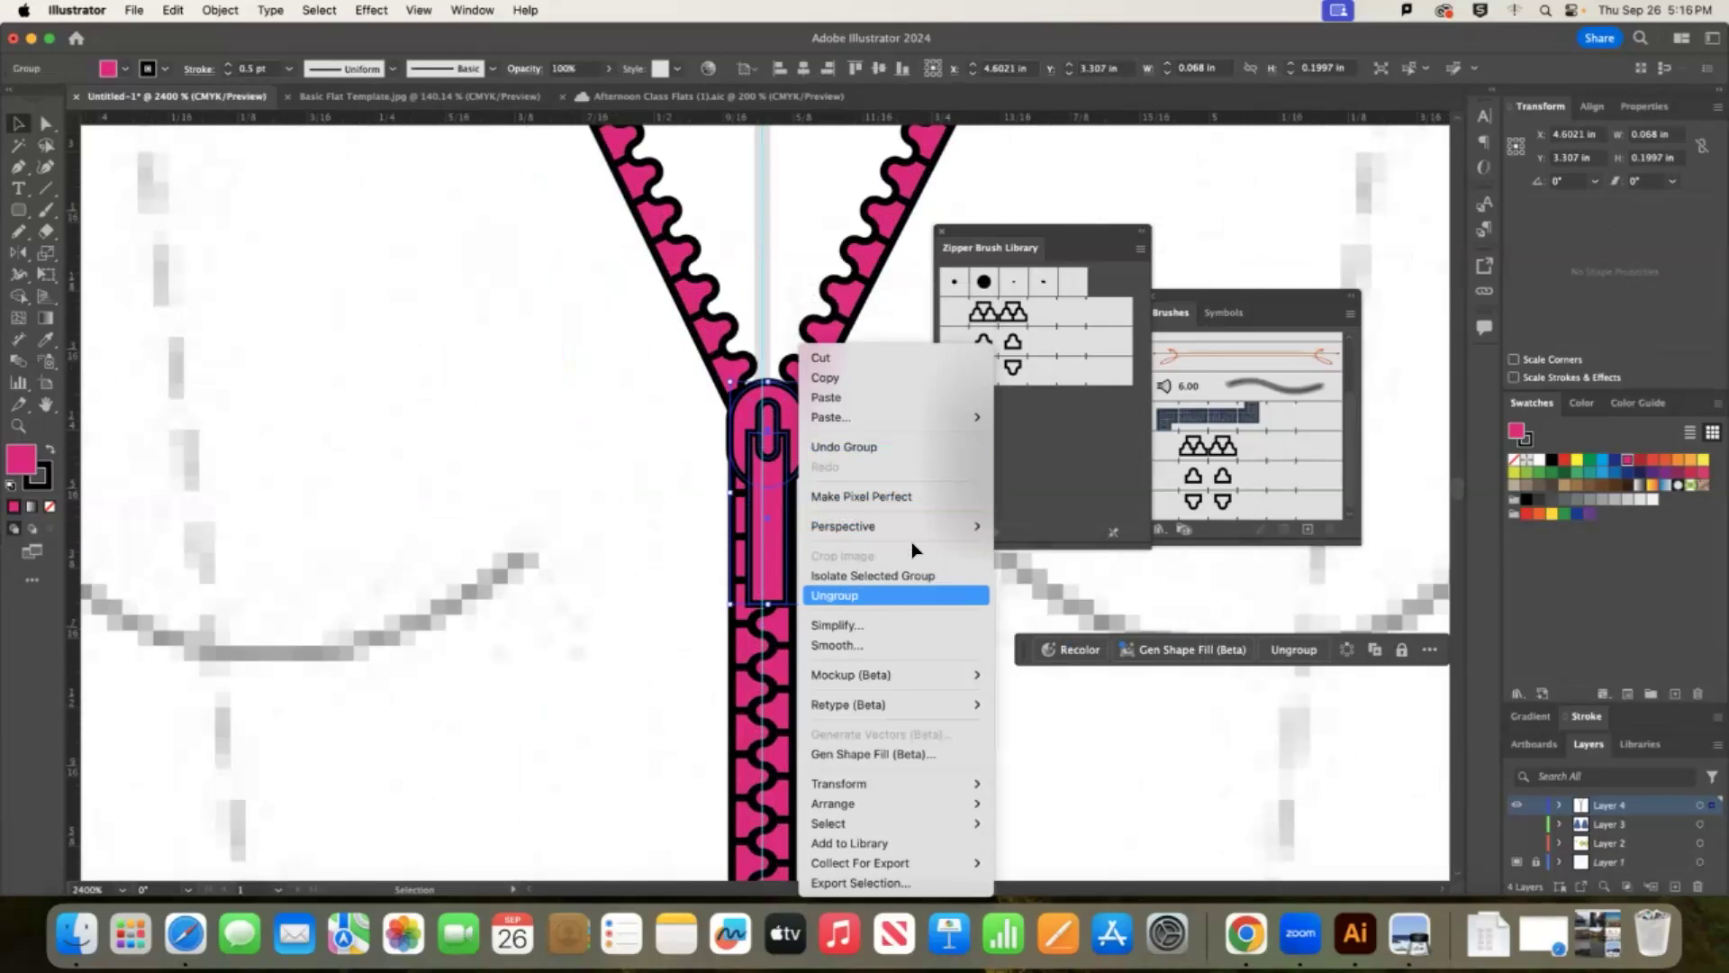
{"action": "mouse_move", "coordinate": [835, 531]}
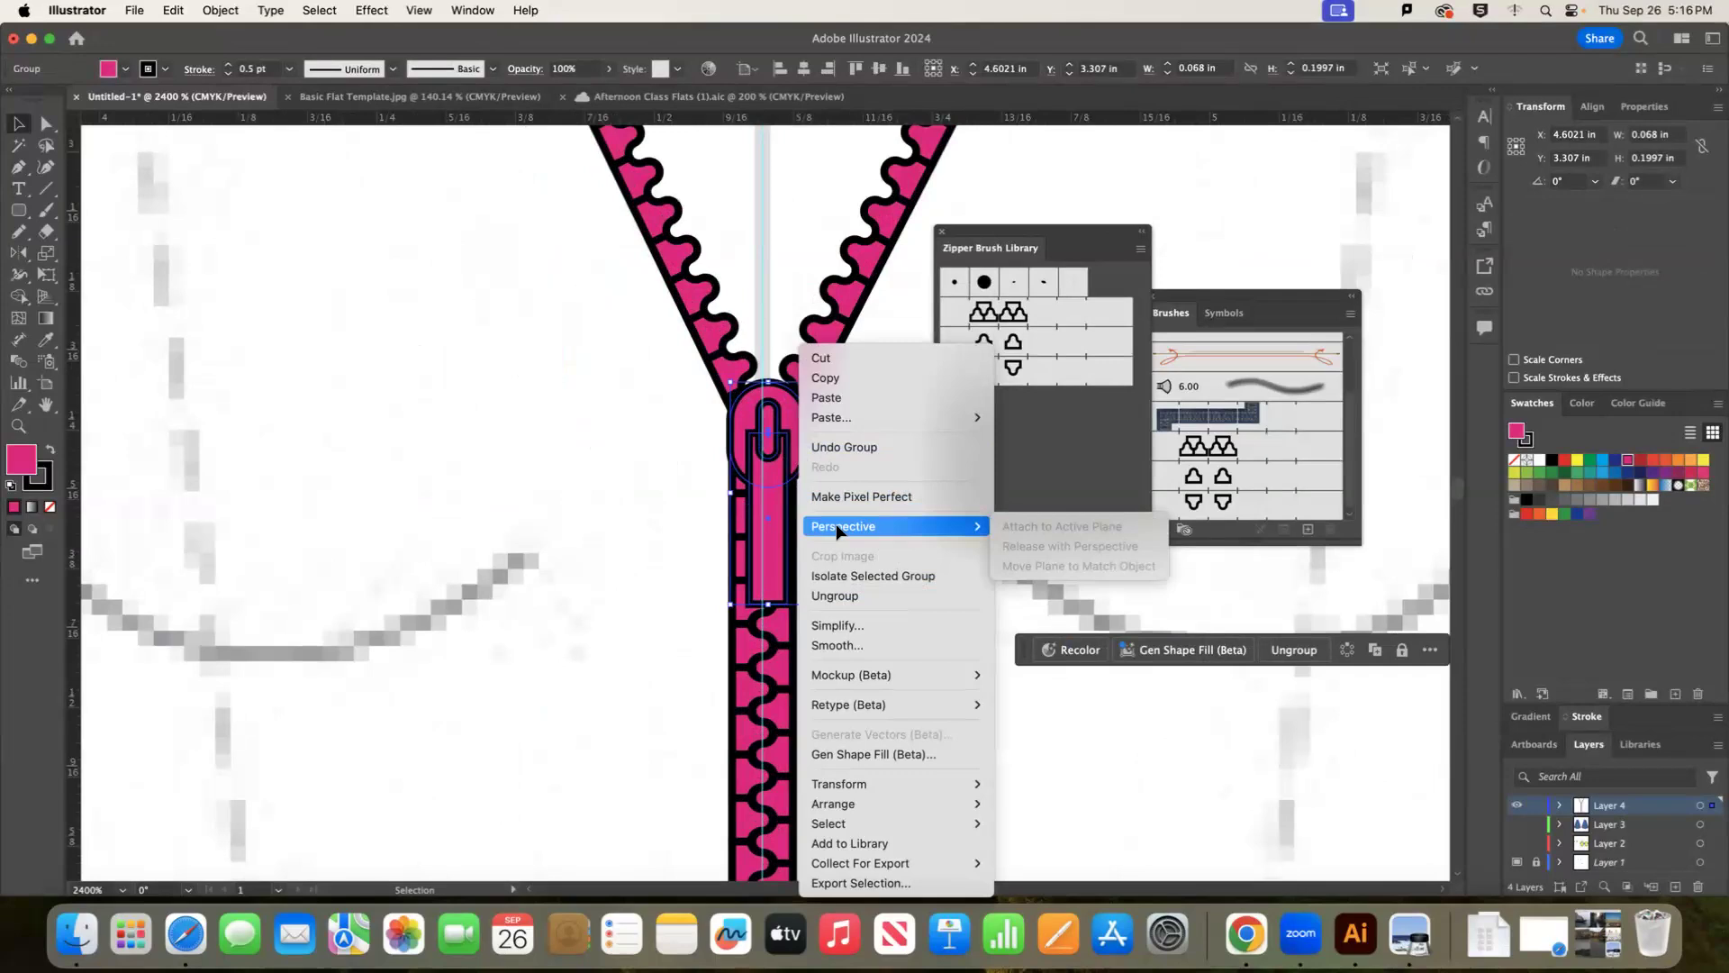
{"action": "left_click", "coordinate": [679, 424]}
Move the grouped zipper pull onto the V junction at about X 4.6 in, Y 3.31 in and deselect it.
{"action": "left_click_drag", "start_coordinate": [580, 477], "coordinate": [795, 483]}
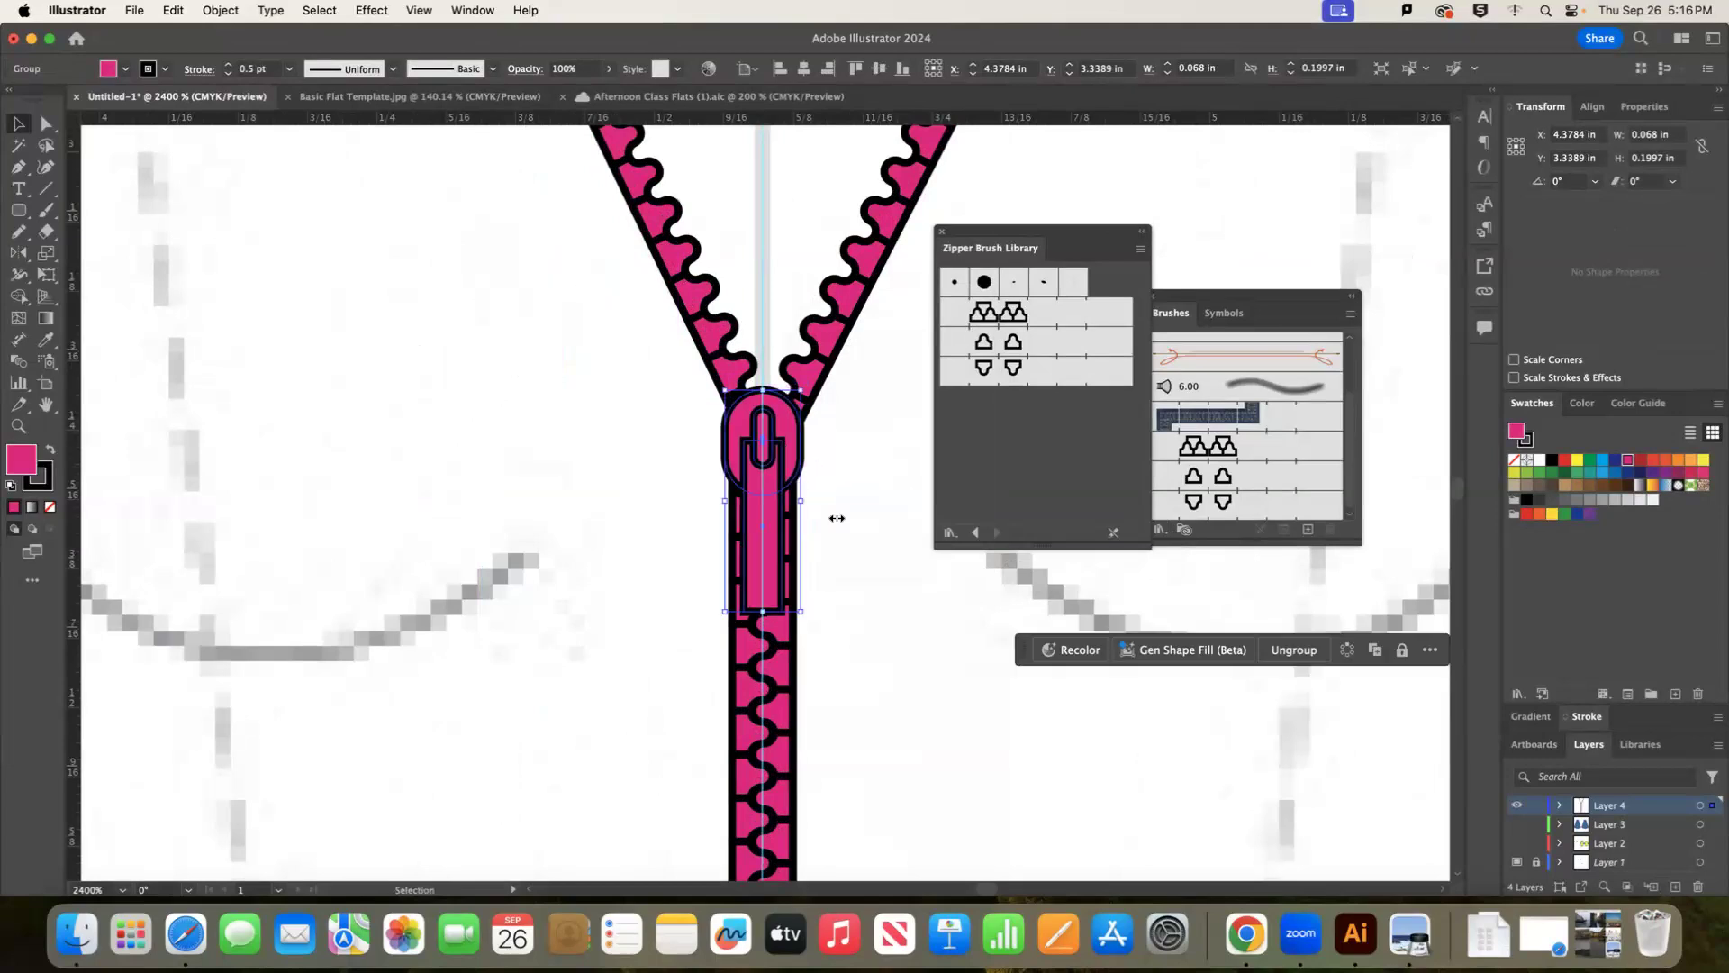
{"action": "left_click", "coordinate": [843, 474]}
{"action": "left_click", "coordinate": [792, 447]}
{"action": "key", "text": "super+minus"}
{"action": "key", "text": "super+minus"}
{"action": "key", "text": "super+minus"}
{"action": "key", "text": "super+minus"}
{"action": "key", "text": "super+minus"}
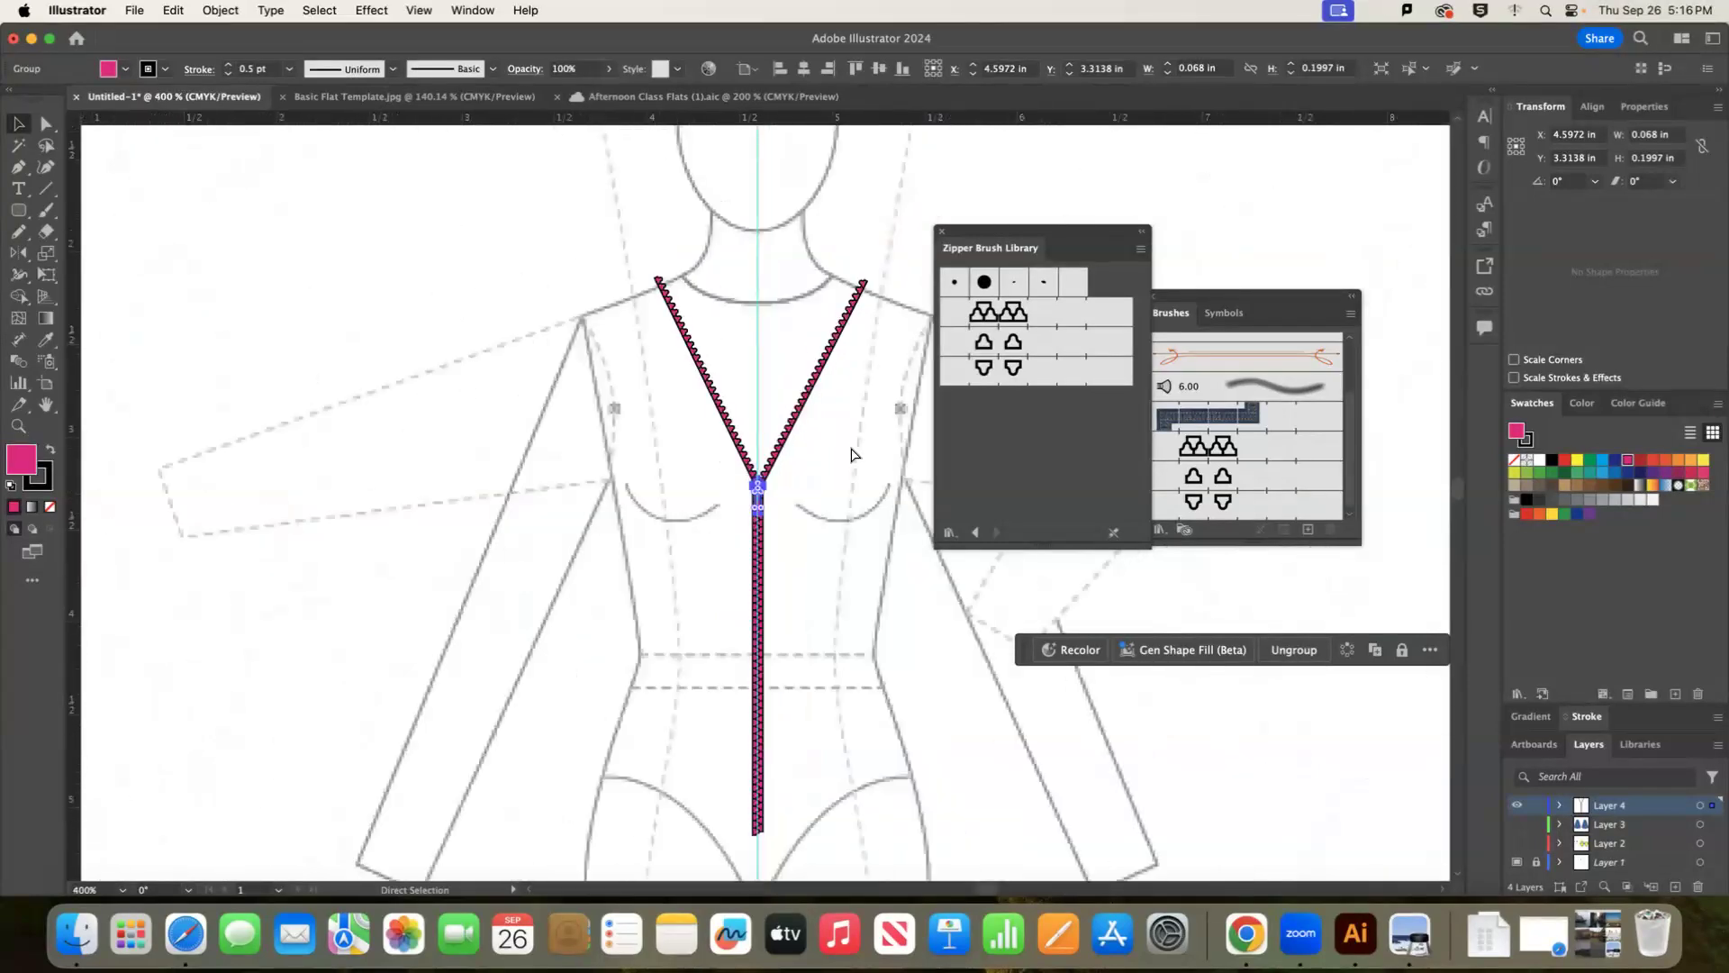
{"action": "key", "text": "super+minus"}
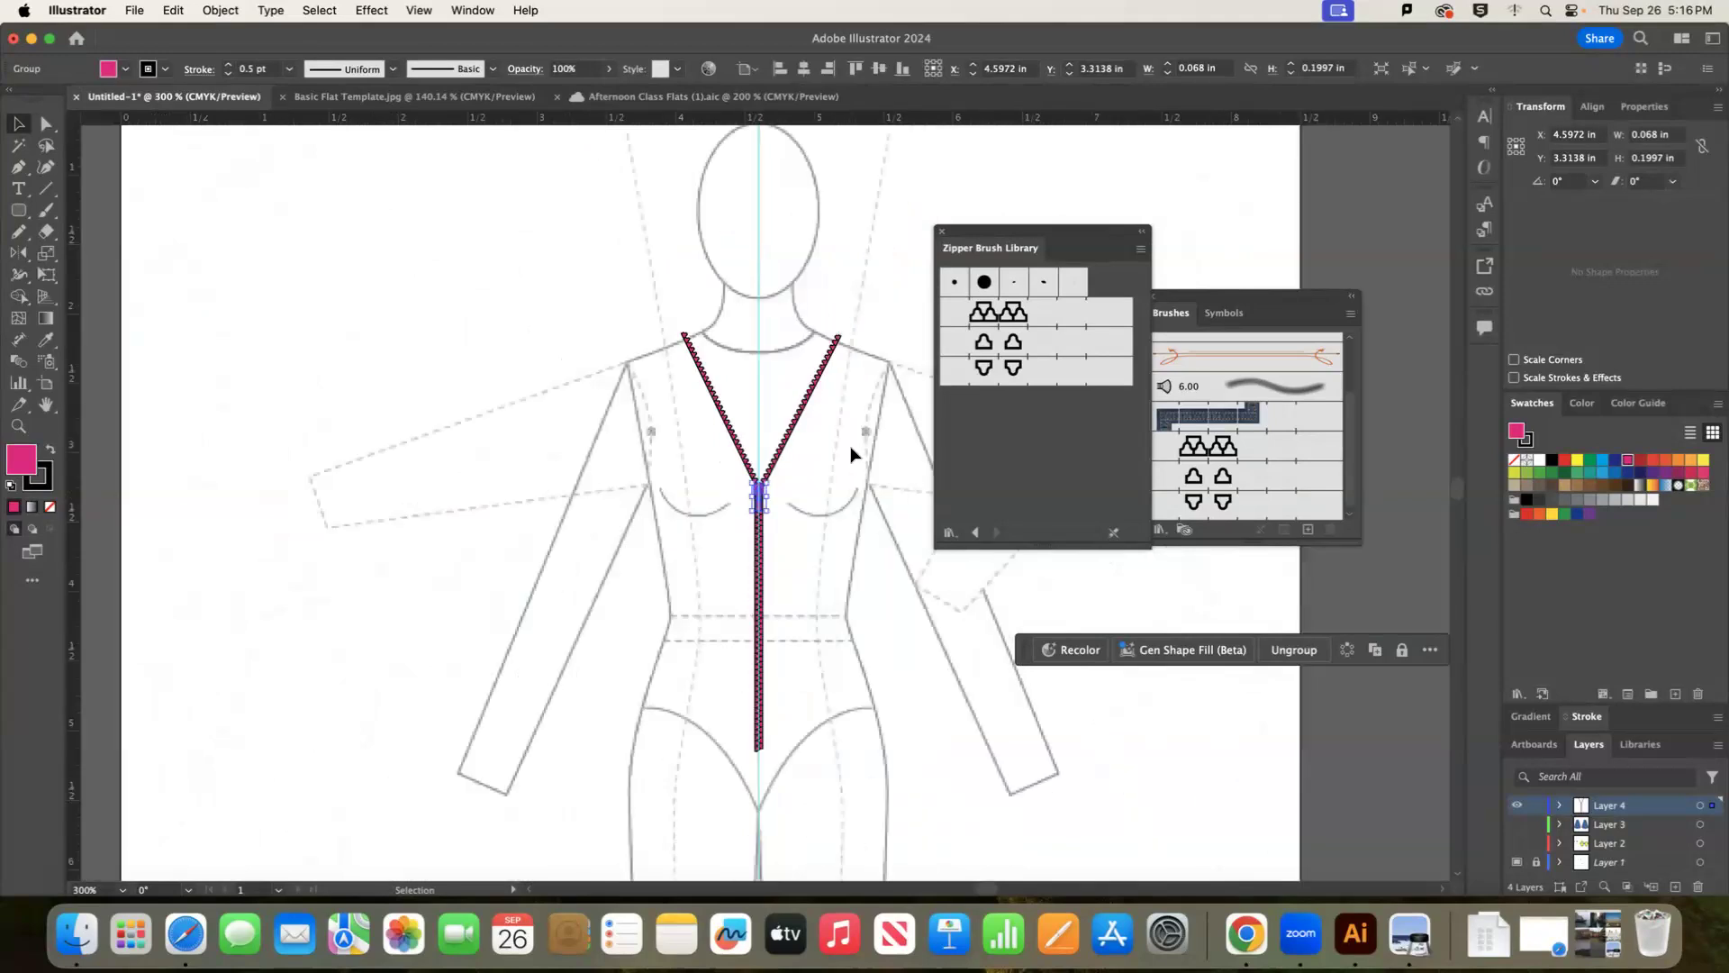
{"action": "left_click", "coordinate": [856, 452]}
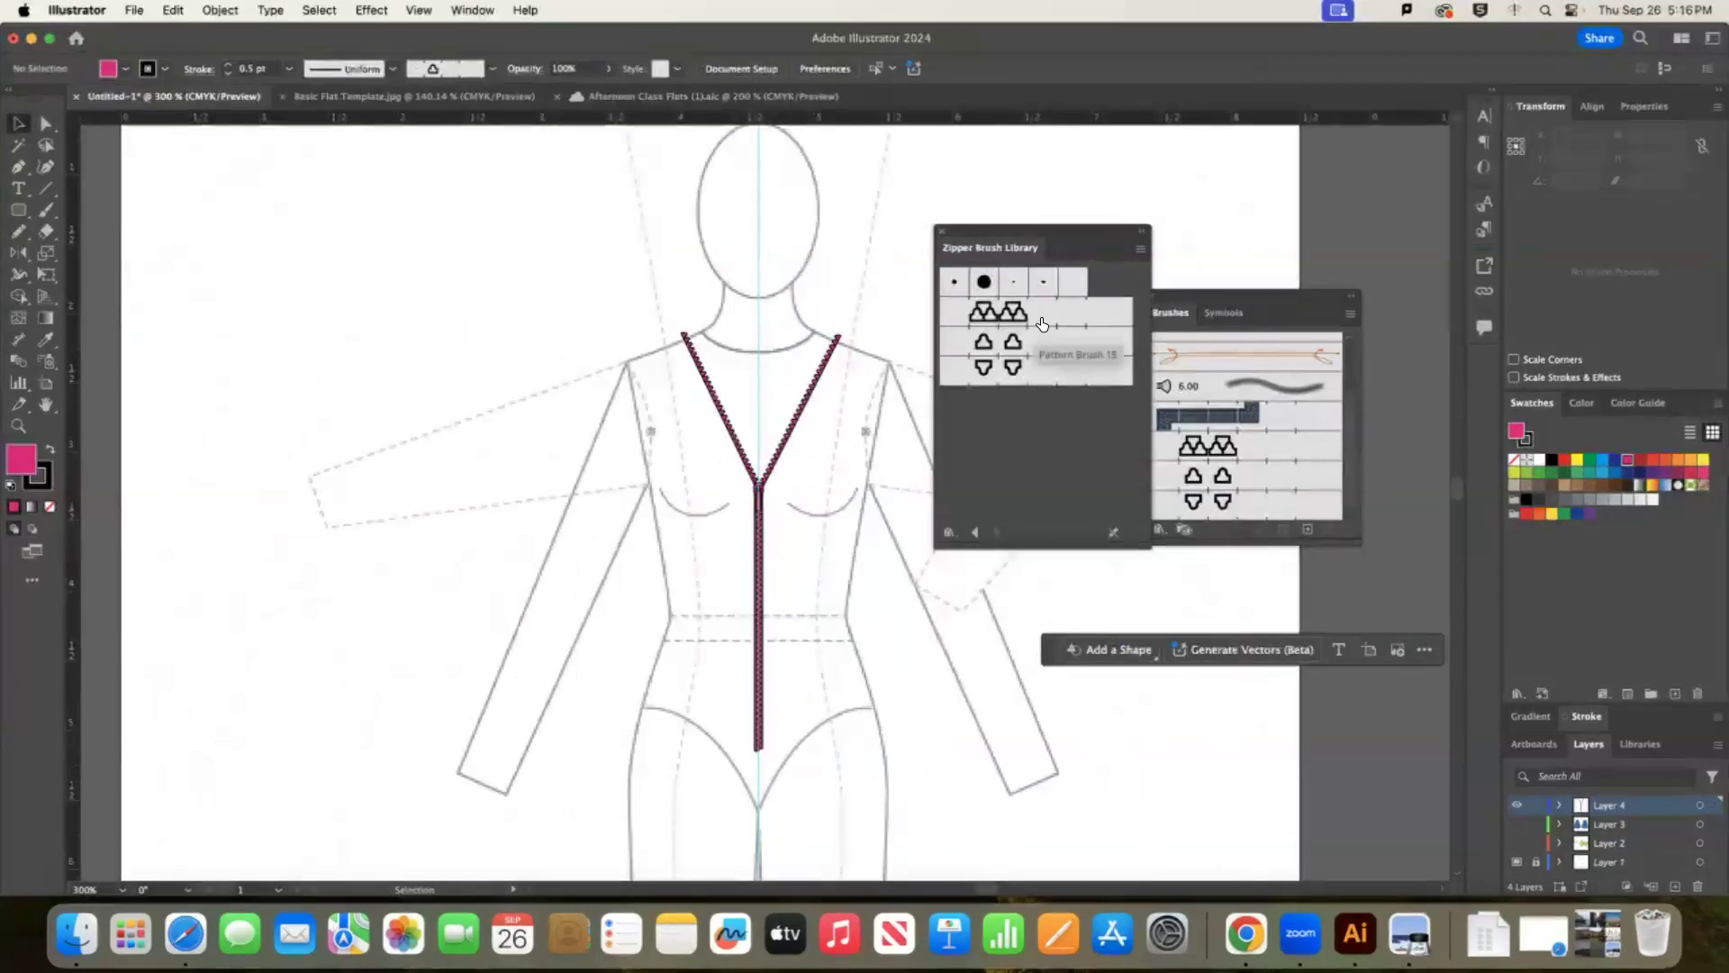
Switch to Chrome and read the course page's instructions for opening the Zipper Brushes library.
{"action": "left_click", "coordinate": [806, 398]}
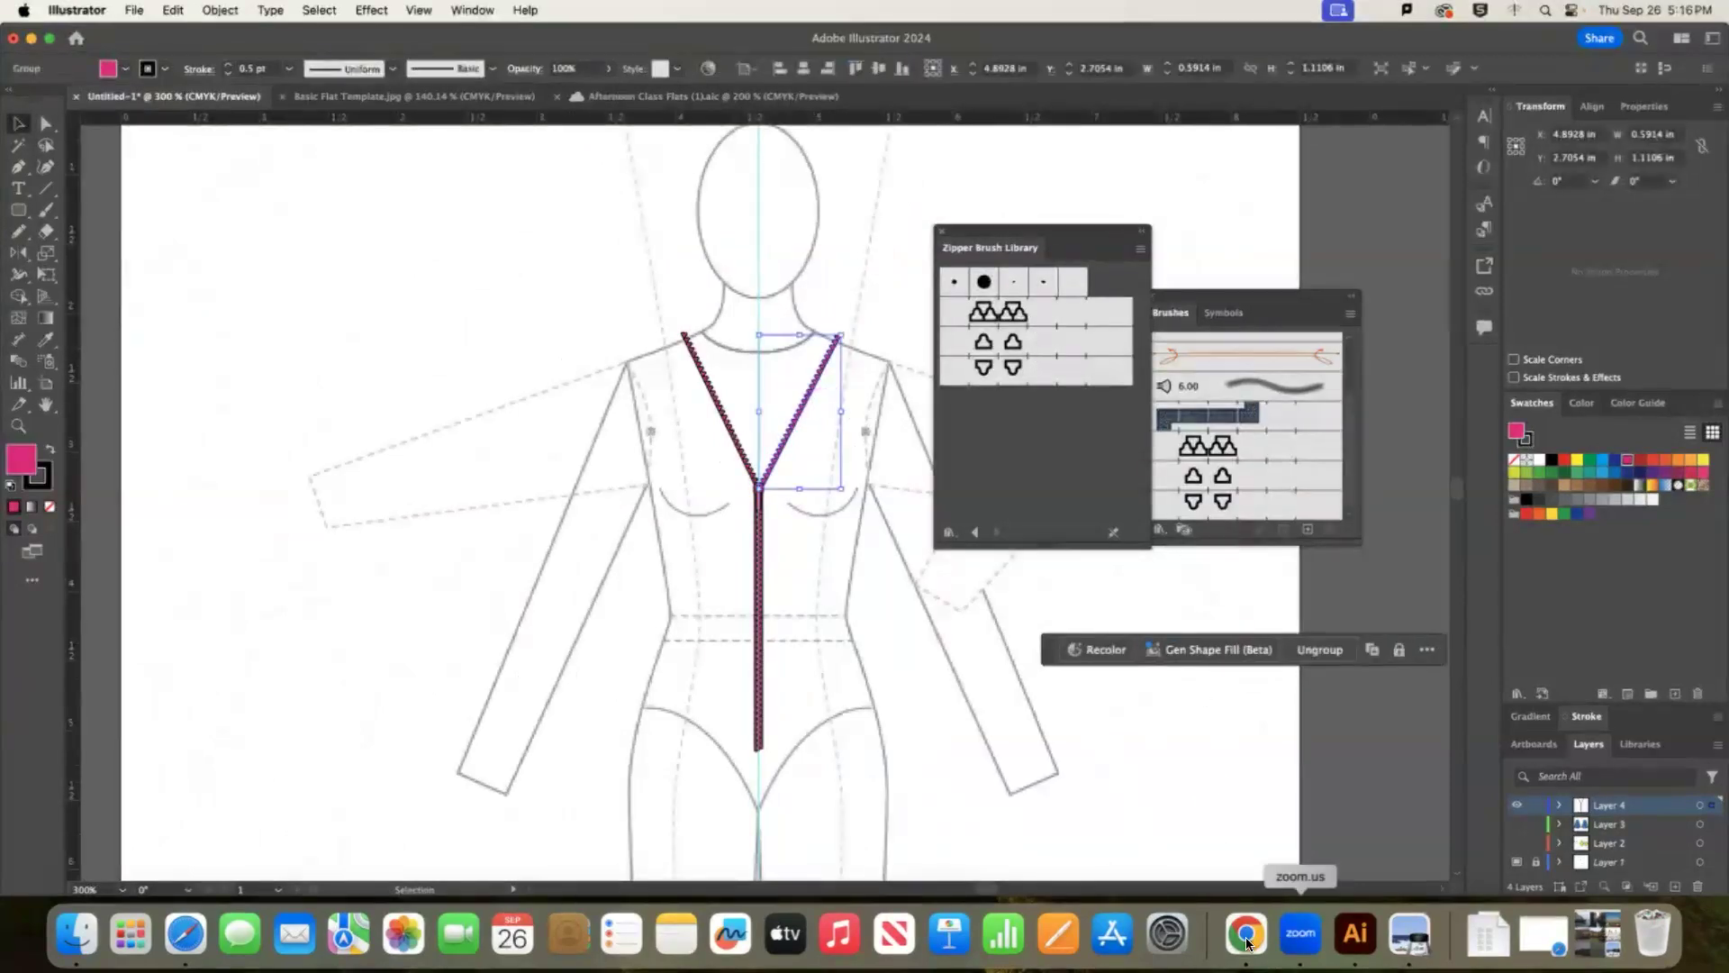
{"action": "left_click", "coordinate": [1247, 941]}
{"action": "scroll", "coordinate": [748, 819], "scroll_direction": "down", "scroll_amount": 1}
{"action": "scroll", "coordinate": [748, 820], "scroll_direction": "down", "scroll_amount": 3}
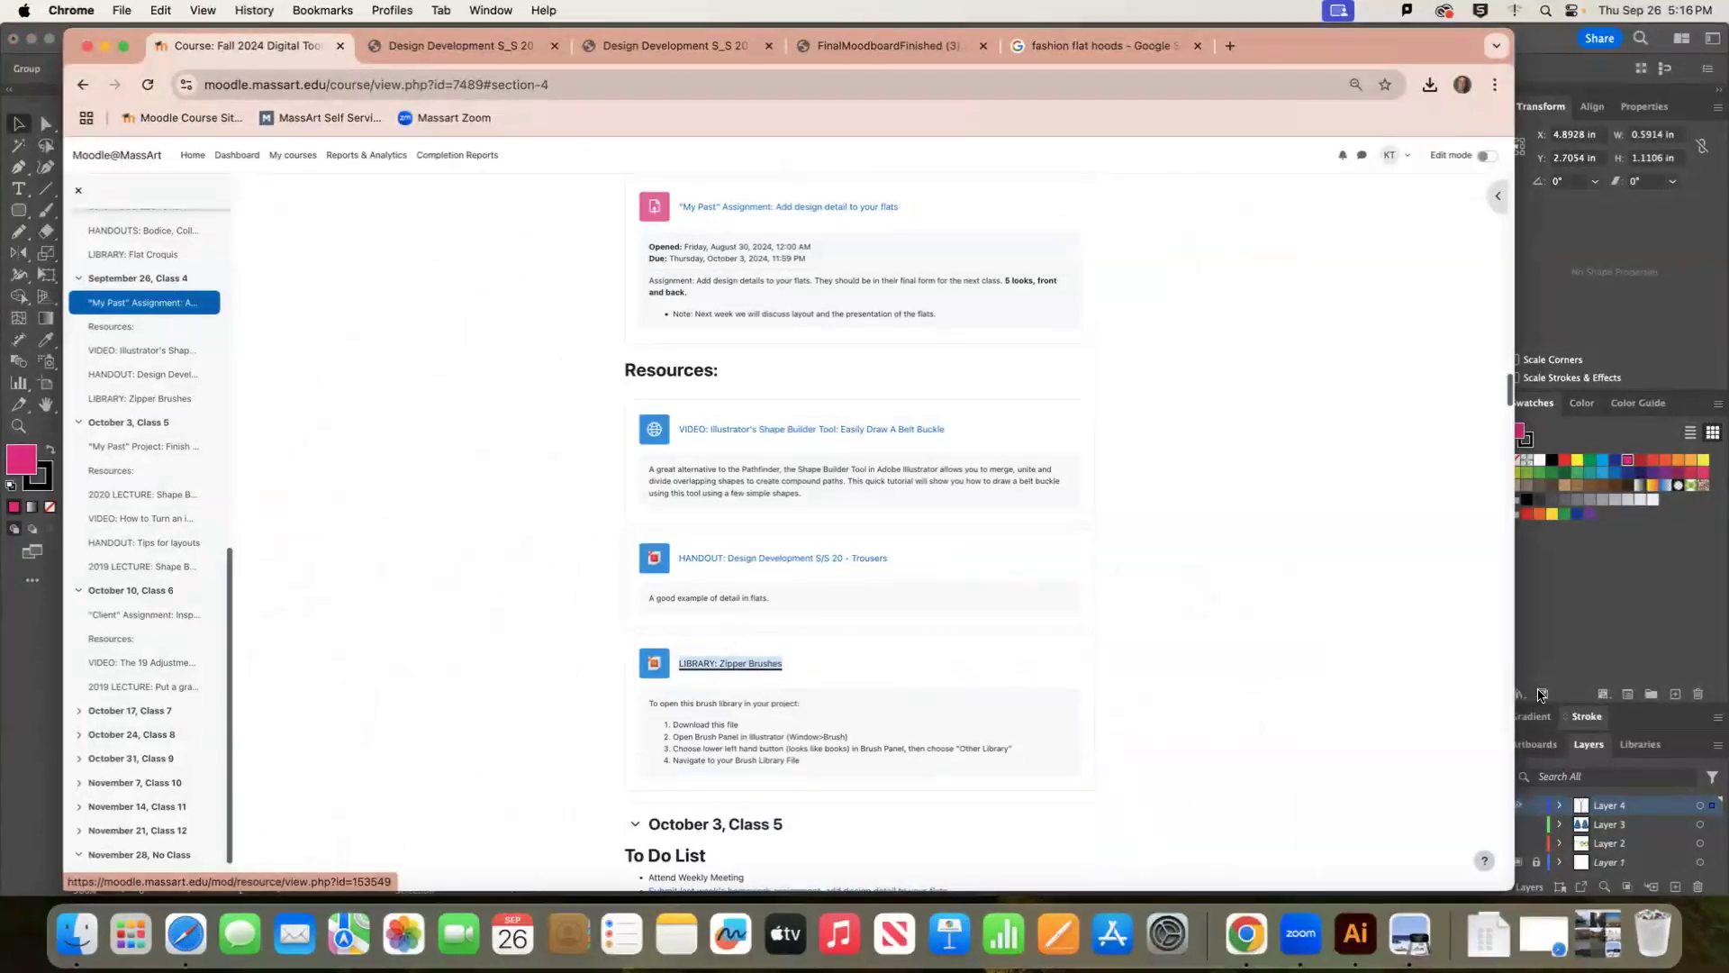
Return to Illustrator, close the Zipper Brush Library and bring up the Afternoon Class Flats (1).aic document.
{"action": "key", "text": "super+Tab"}
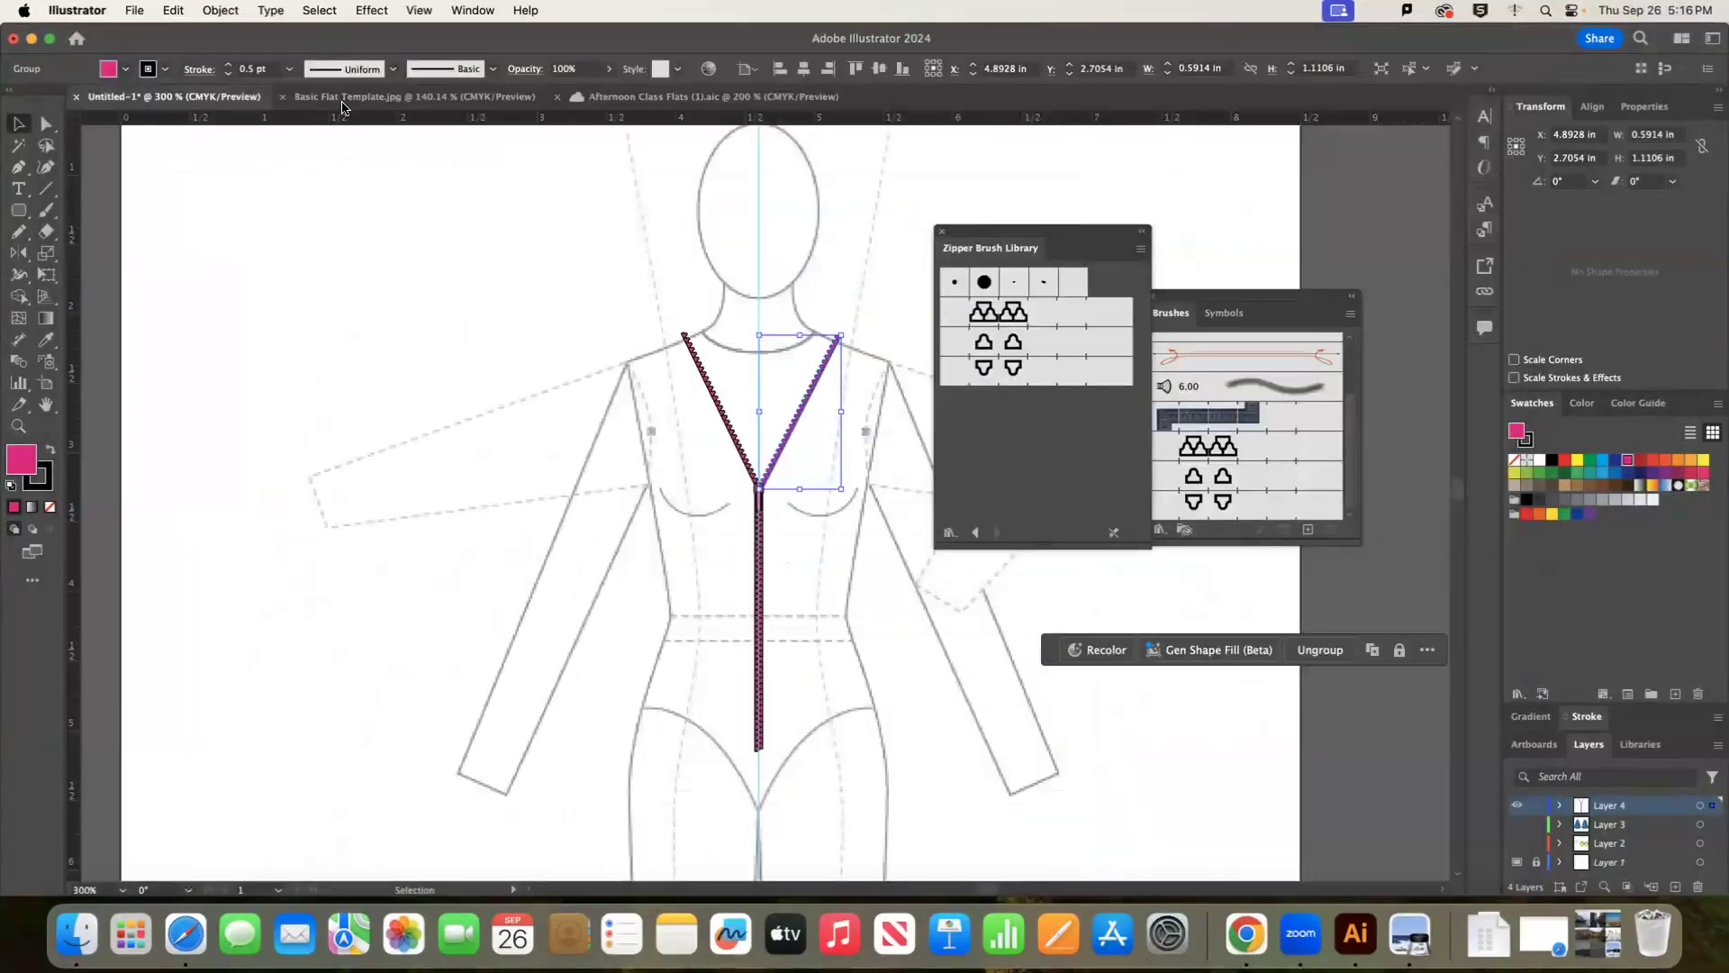
{"action": "left_click", "coordinate": [414, 96]}
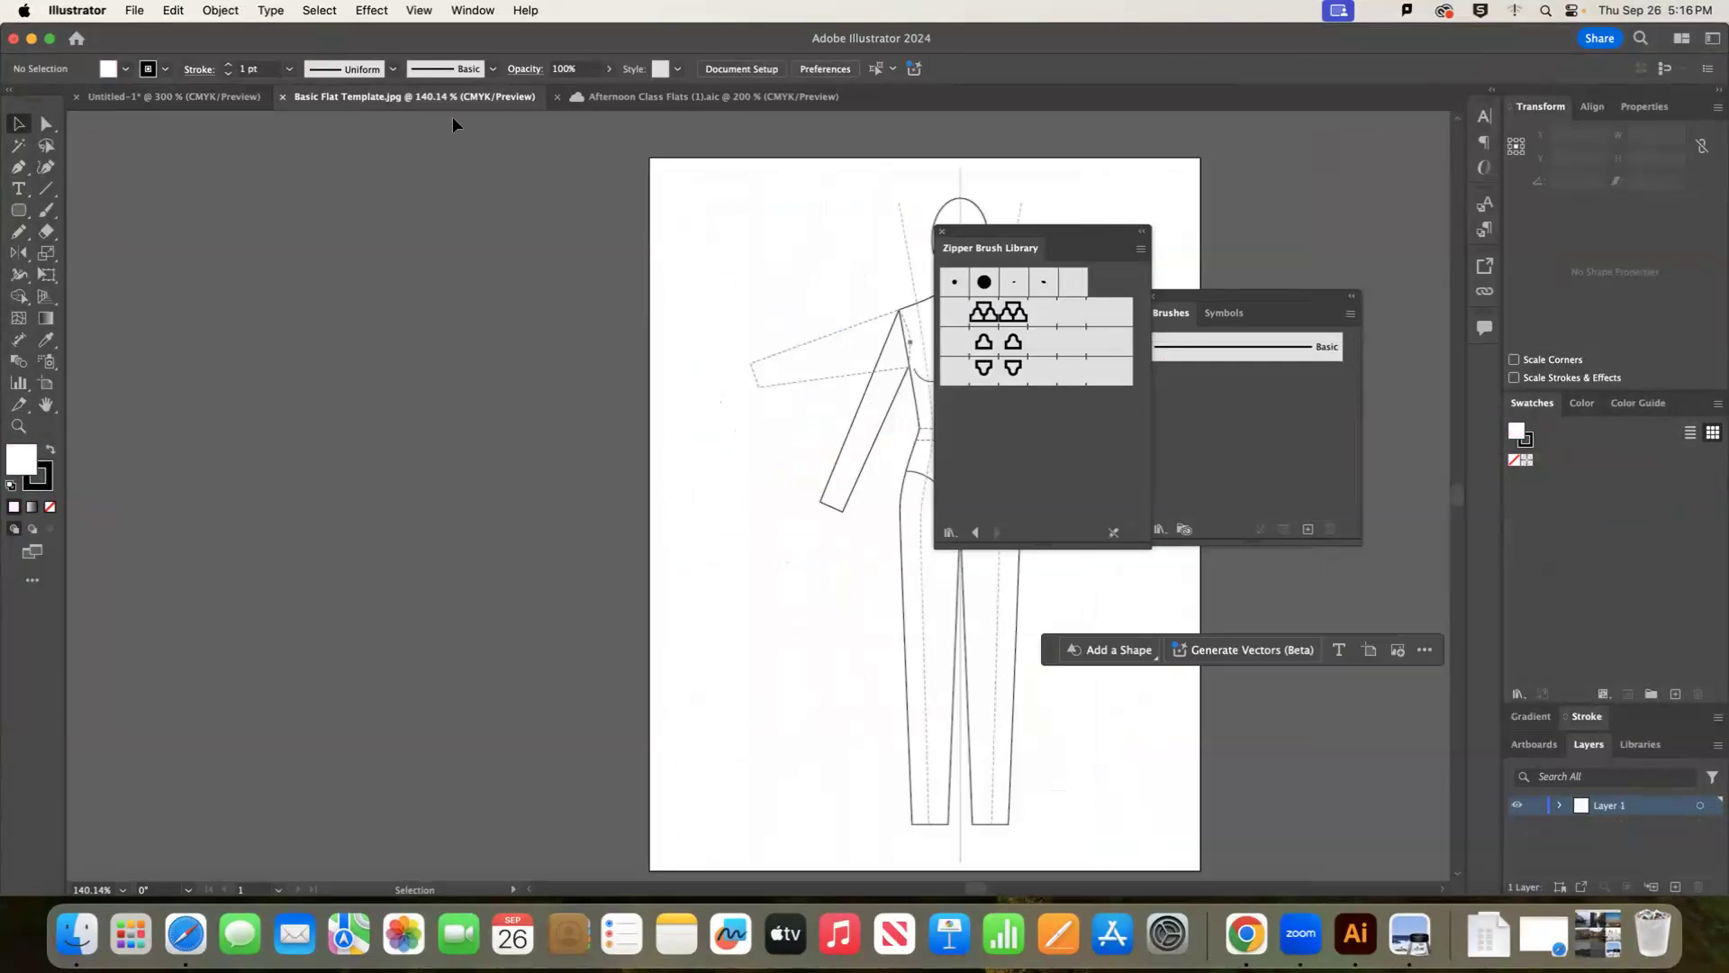
{"action": "left_click", "coordinate": [942, 231]}
{"action": "left_click", "coordinate": [612, 99]}
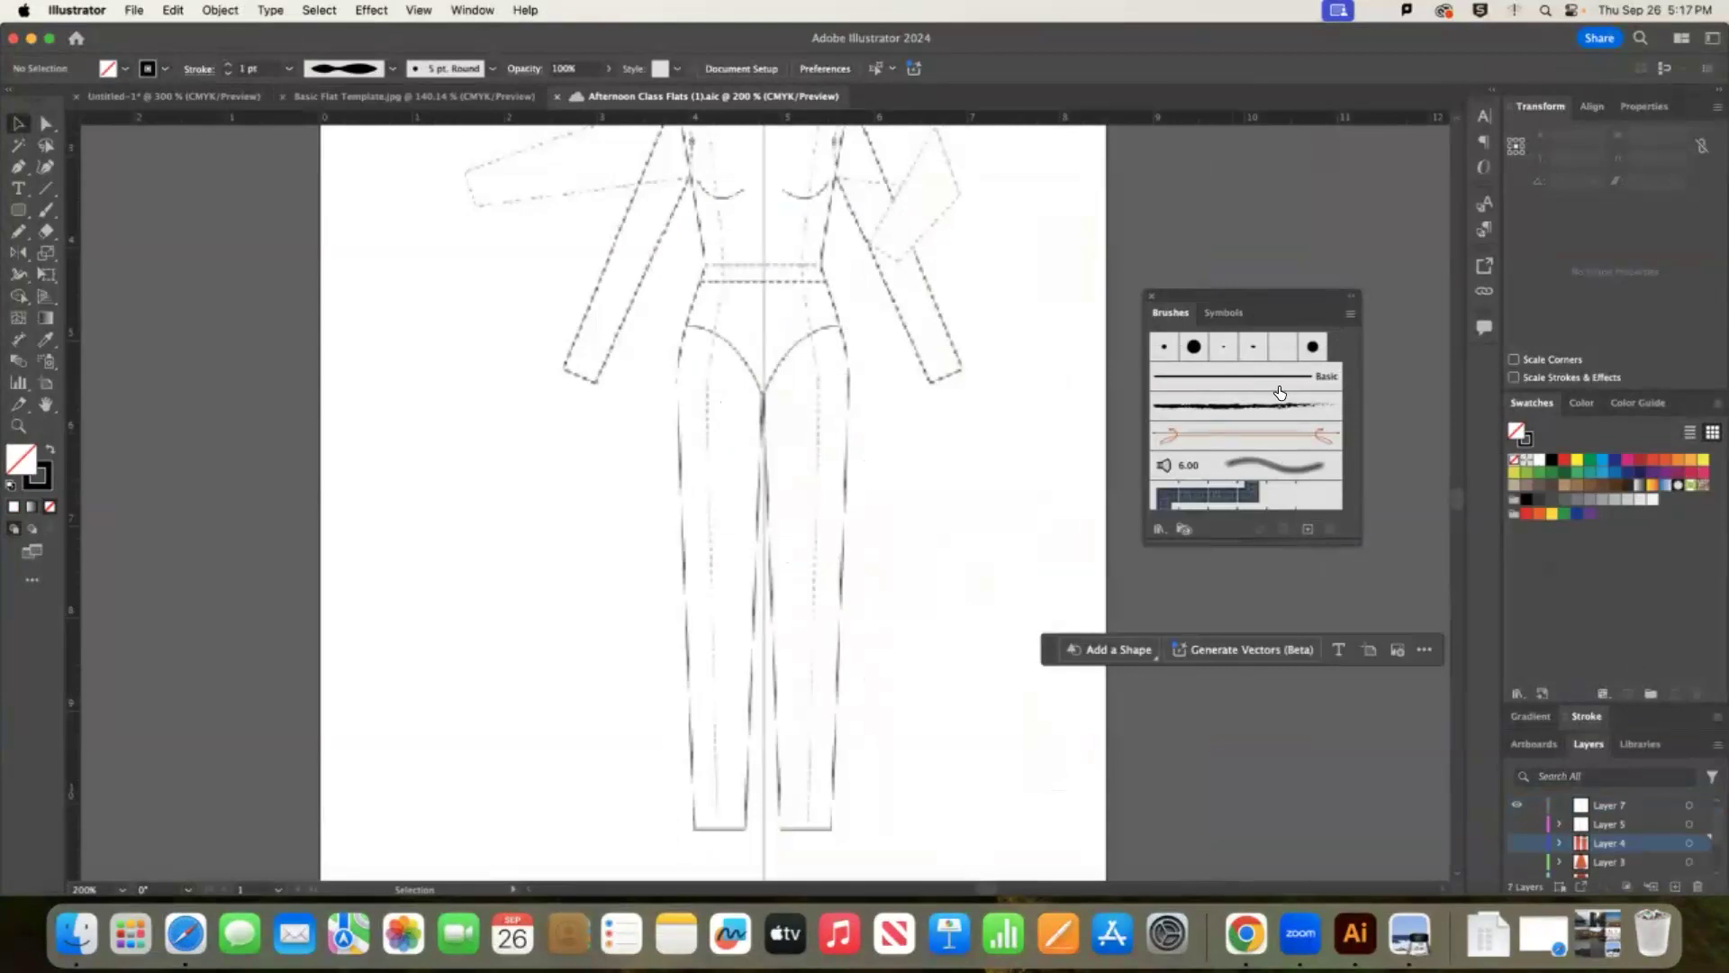
{"action": "left_click", "coordinate": [467, 12]}
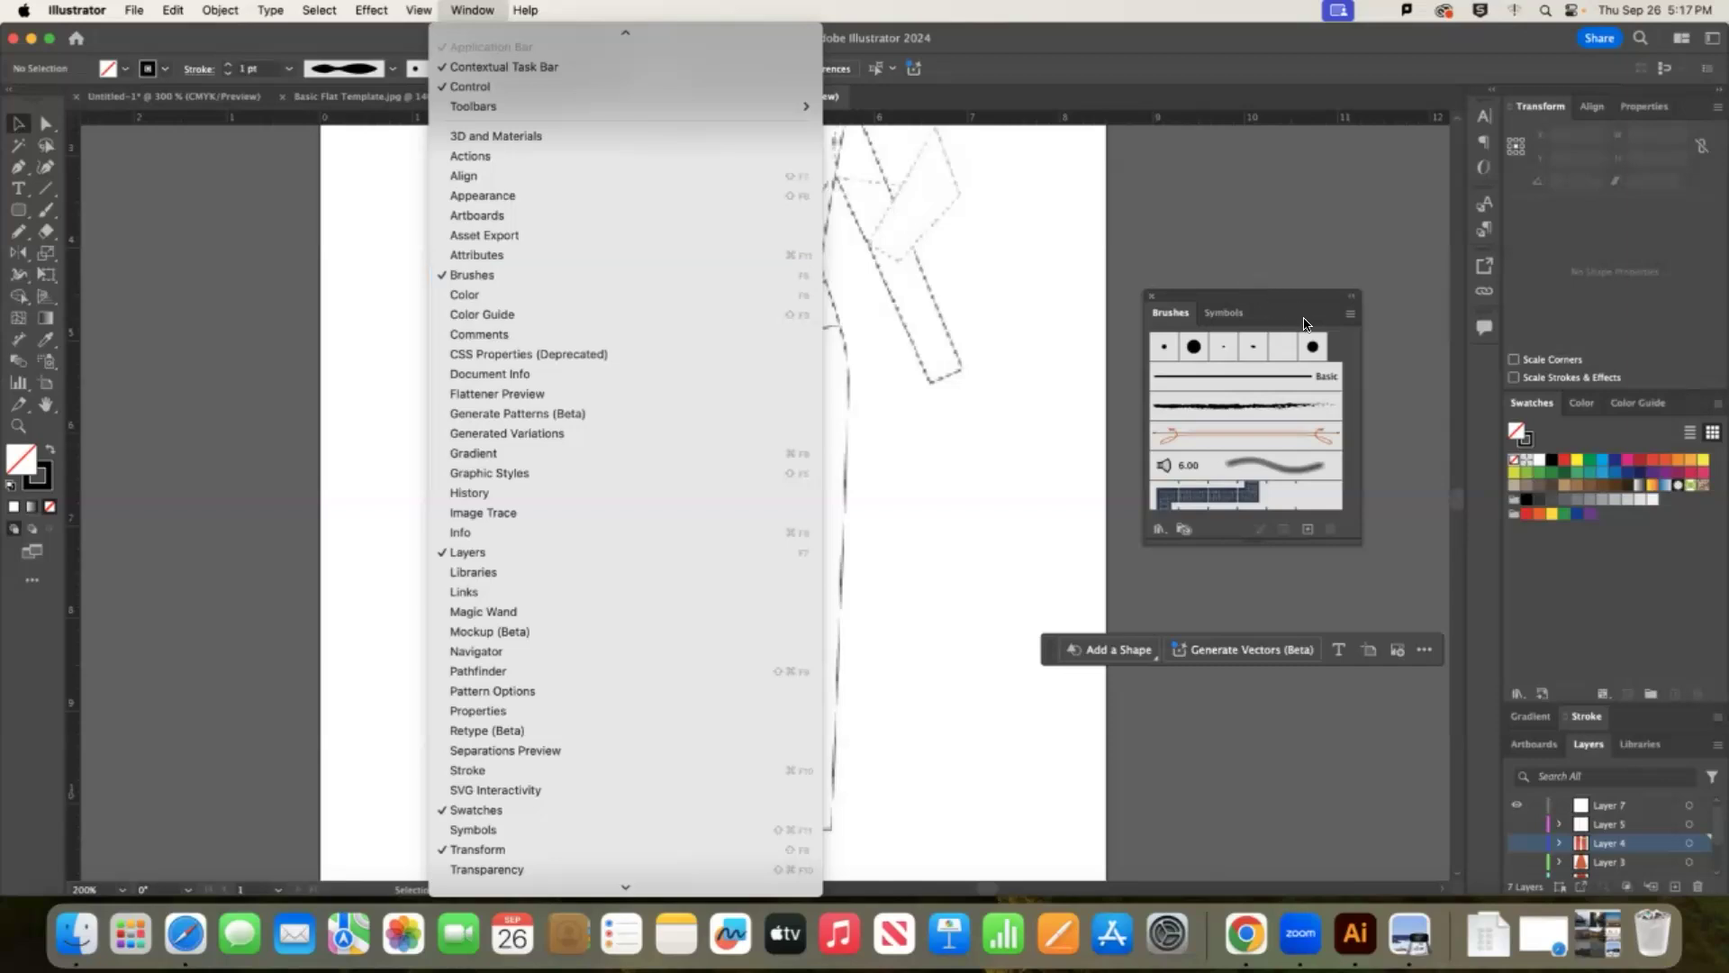
{"action": "left_click", "coordinate": [1227, 388]}
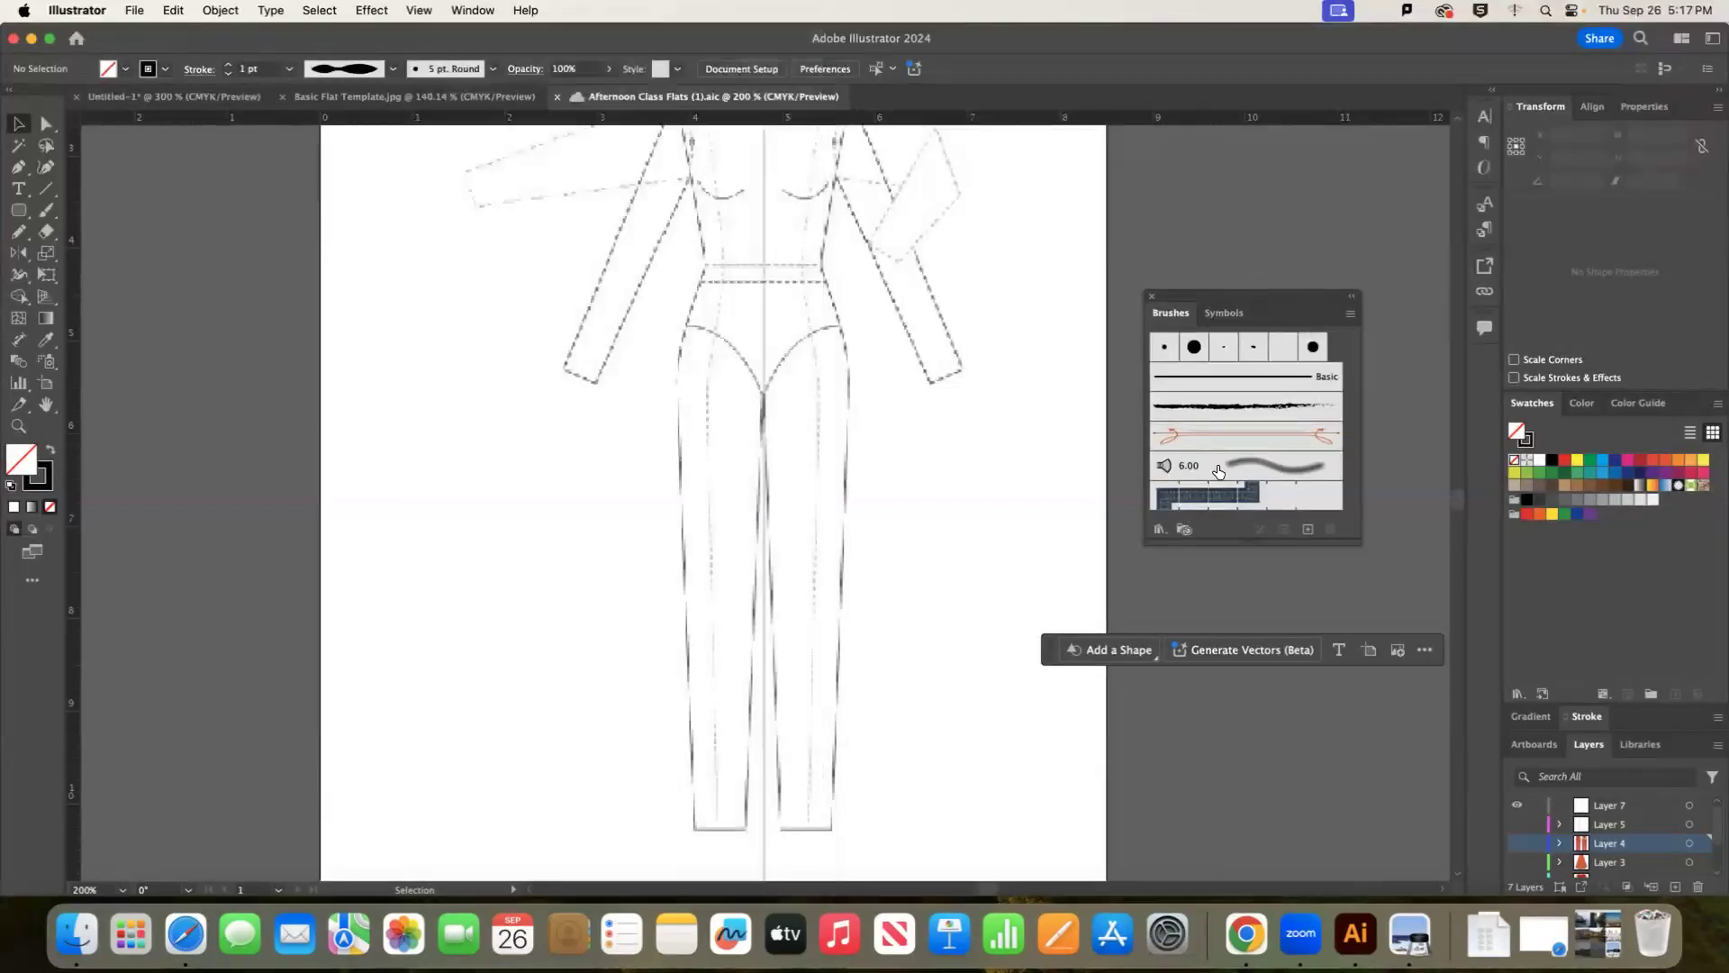
Load Zipper Brush Library.ai from the Downloads folder as another brush library.
{"action": "left_click", "coordinate": [1160, 535]}
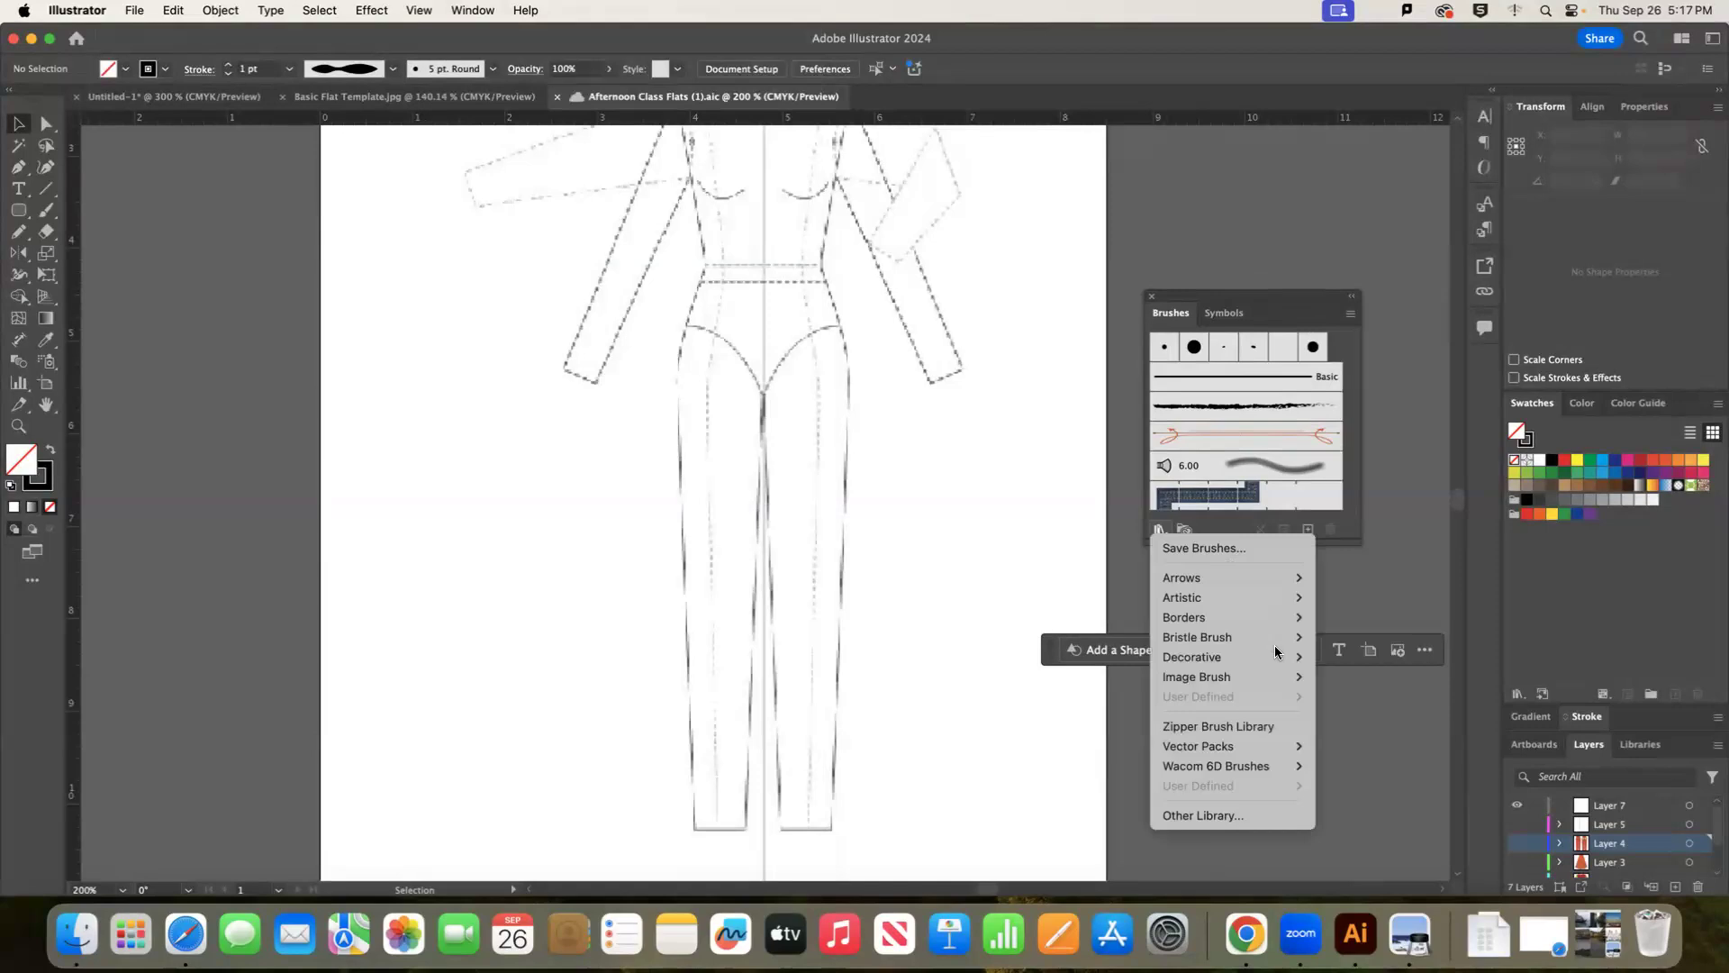
{"action": "left_click", "coordinate": [1196, 816]}
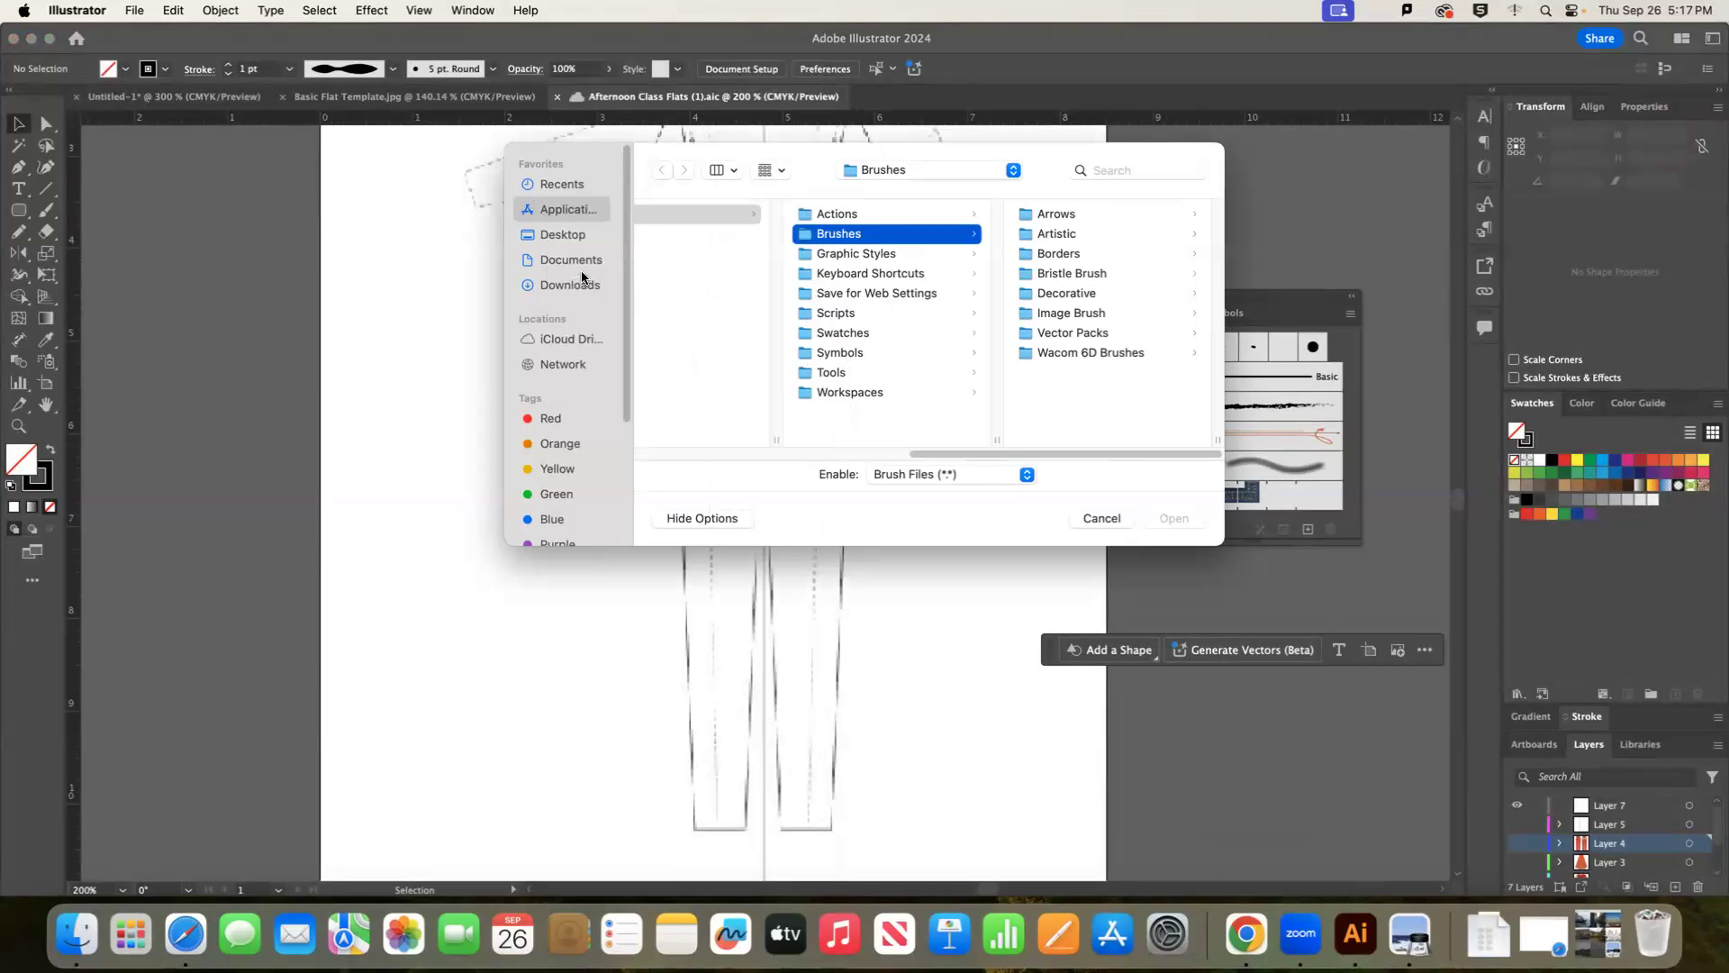
{"action": "left_click", "coordinate": [572, 287]}
{"action": "left_click", "coordinate": [693, 377]}
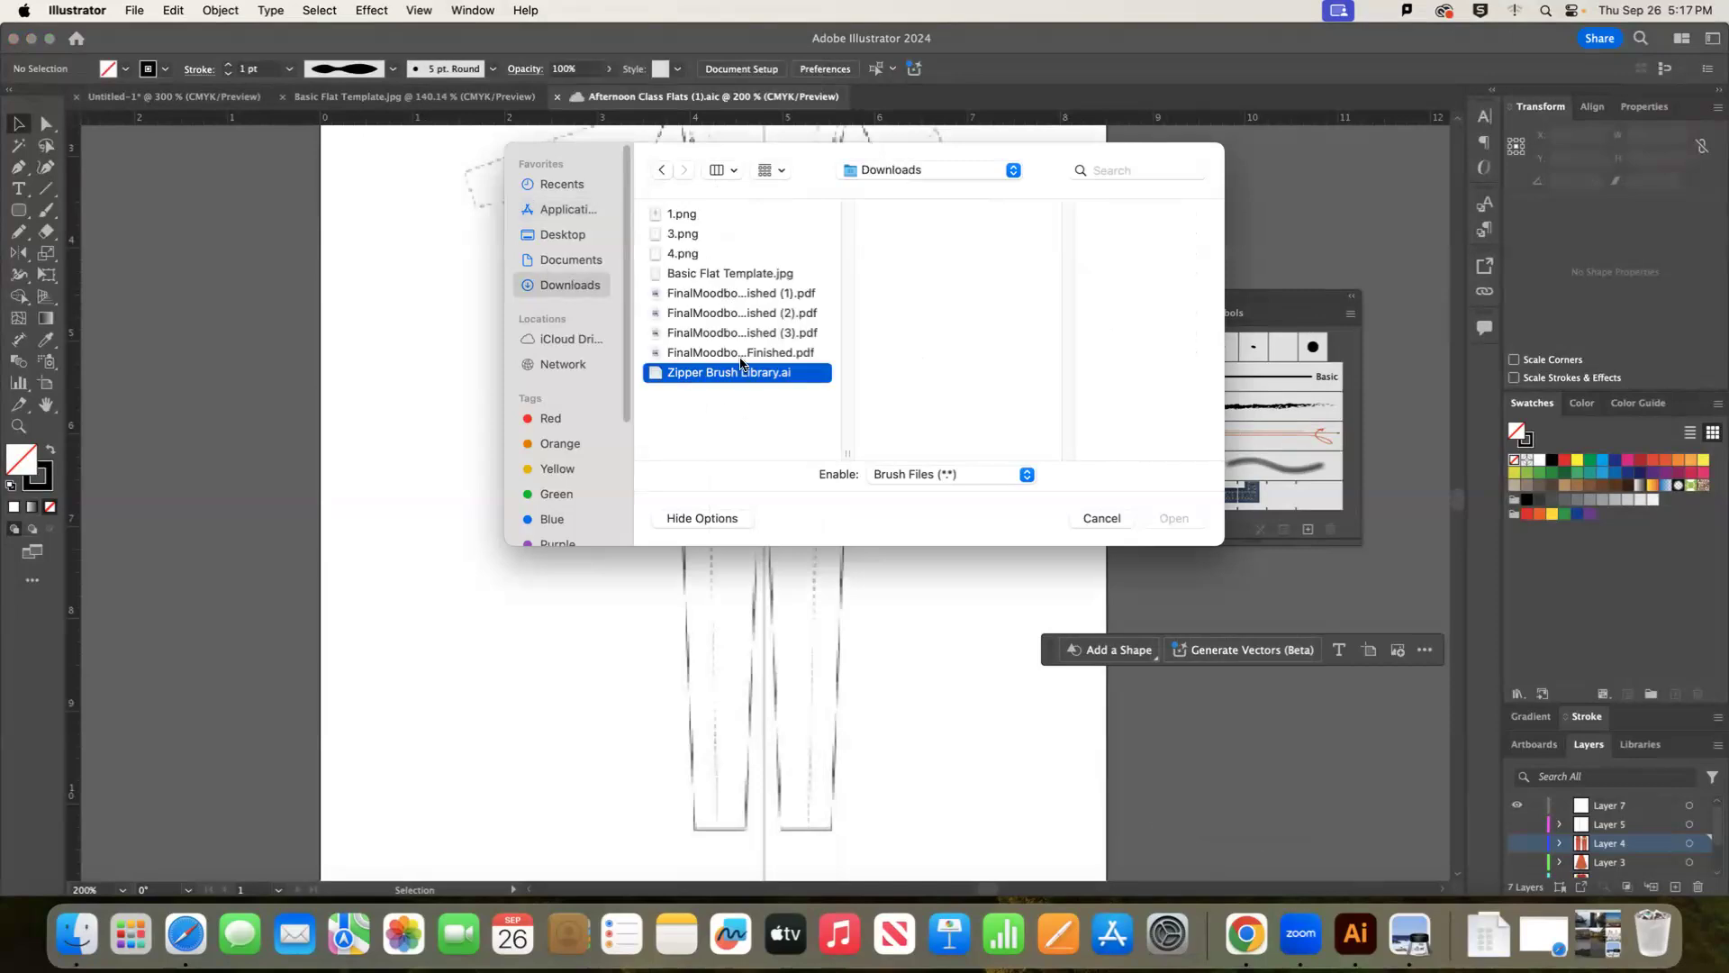
{"action": "left_click", "coordinate": [1173, 518]}
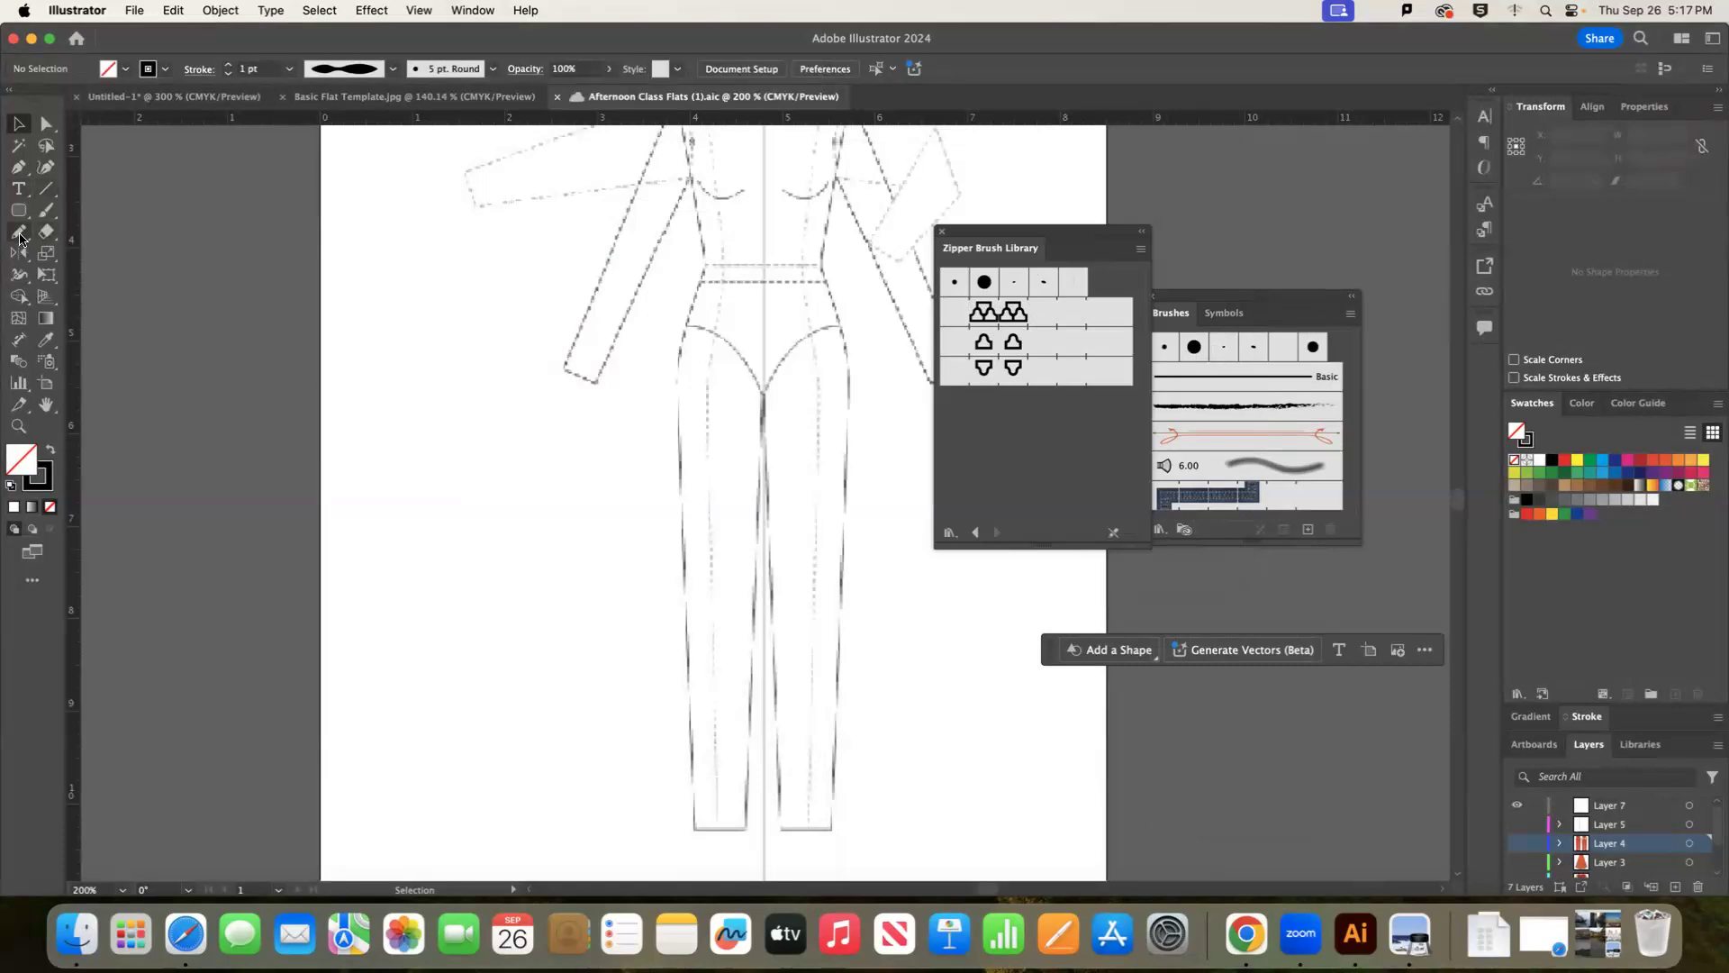
Draw a wavy pencil path about 3.6 by 3 in on Layer 7 and apply the interlocked zipper brush to it.
{"action": "left_click", "coordinate": [18, 234]}
{"action": "left_click_drag", "start_coordinate": [324, 311], "coordinate": [588, 576]}
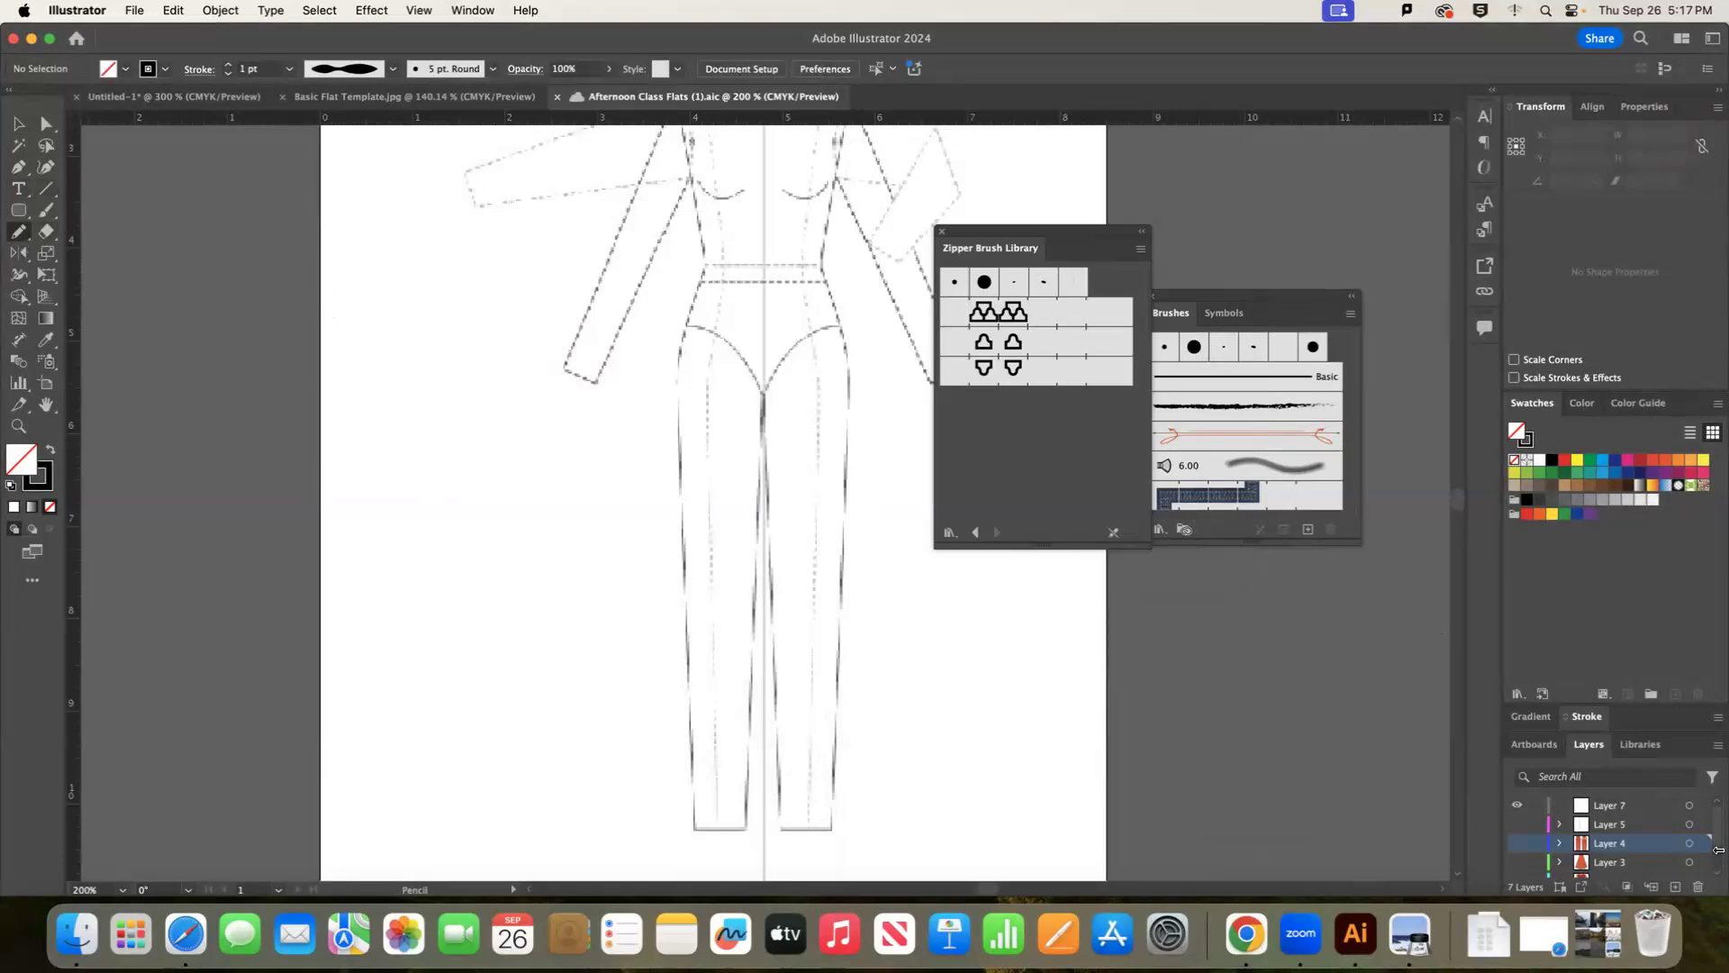
{"action": "left_click", "coordinate": [1613, 805]}
{"action": "left_click_drag", "start_coordinate": [381, 379], "coordinate": [718, 648]}
{"action": "left_click", "coordinate": [1013, 312]}
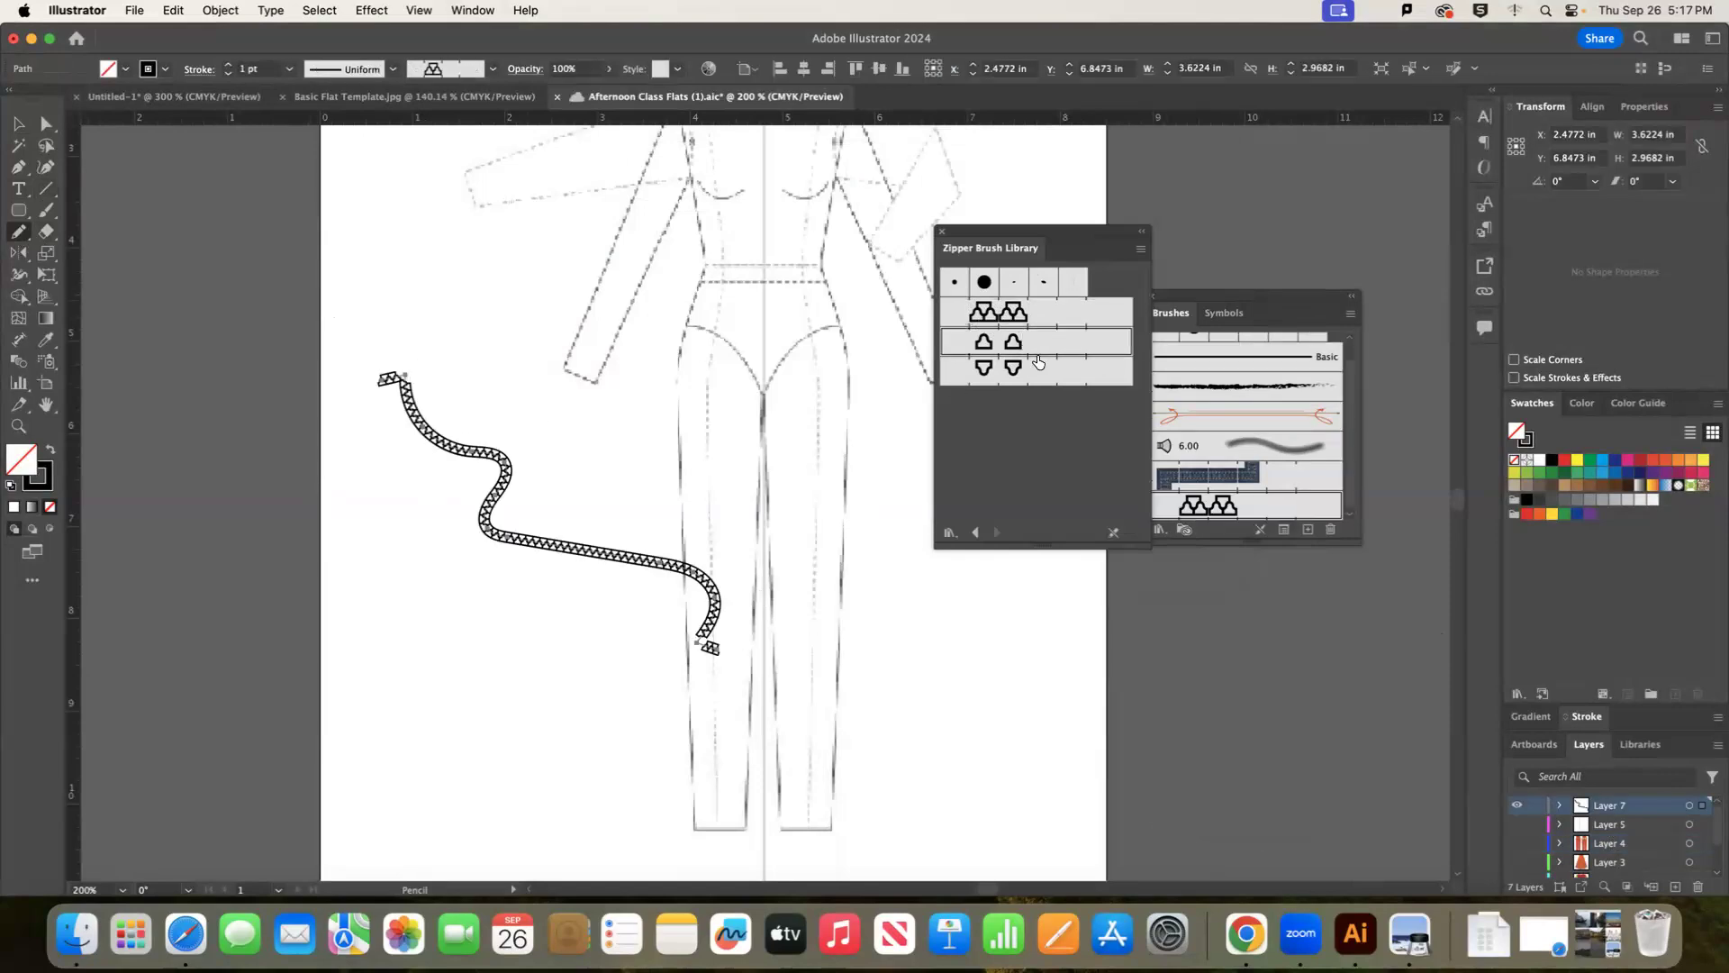
Try the two single-sided teeth brushes on the wavy path and return it to the interlocked zipper brush.
{"action": "left_click", "coordinate": [1027, 342]}
{"action": "left_click", "coordinate": [1049, 371]}
{"action": "left_click", "coordinate": [1041, 322]}
Set the wavy zipper's stroke weight to 0.75 pt and expand its appearance.
{"action": "left_click", "coordinate": [220, 10]}
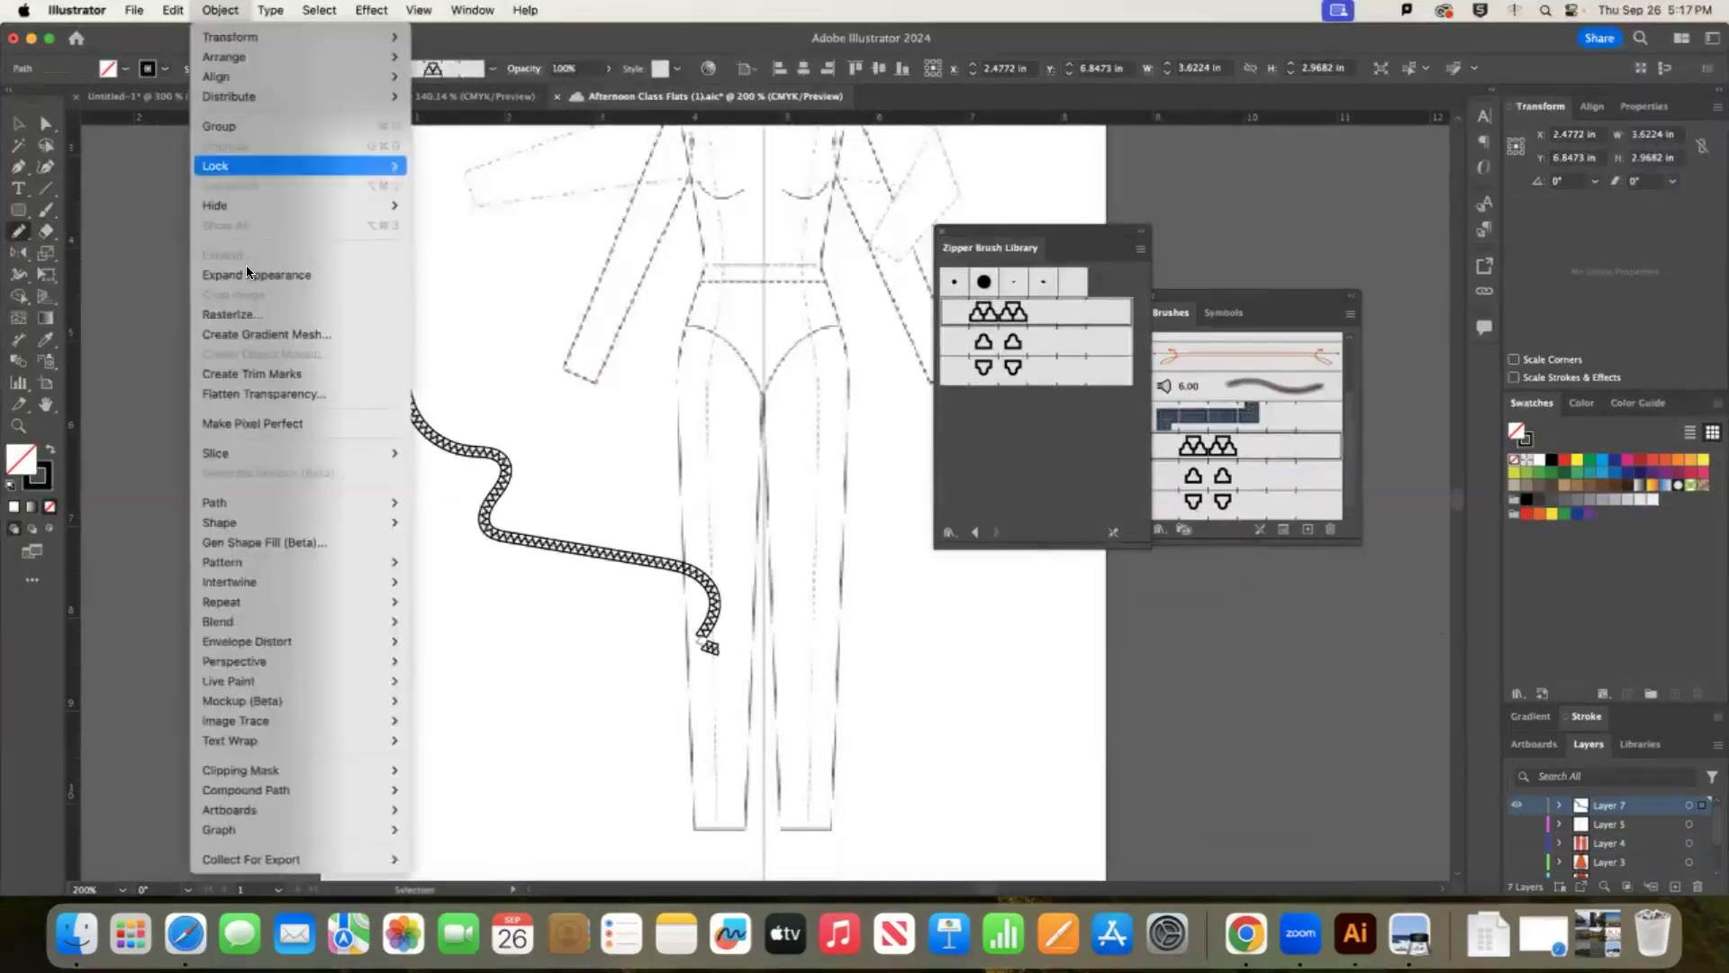
{"action": "key", "text": "Escape"}
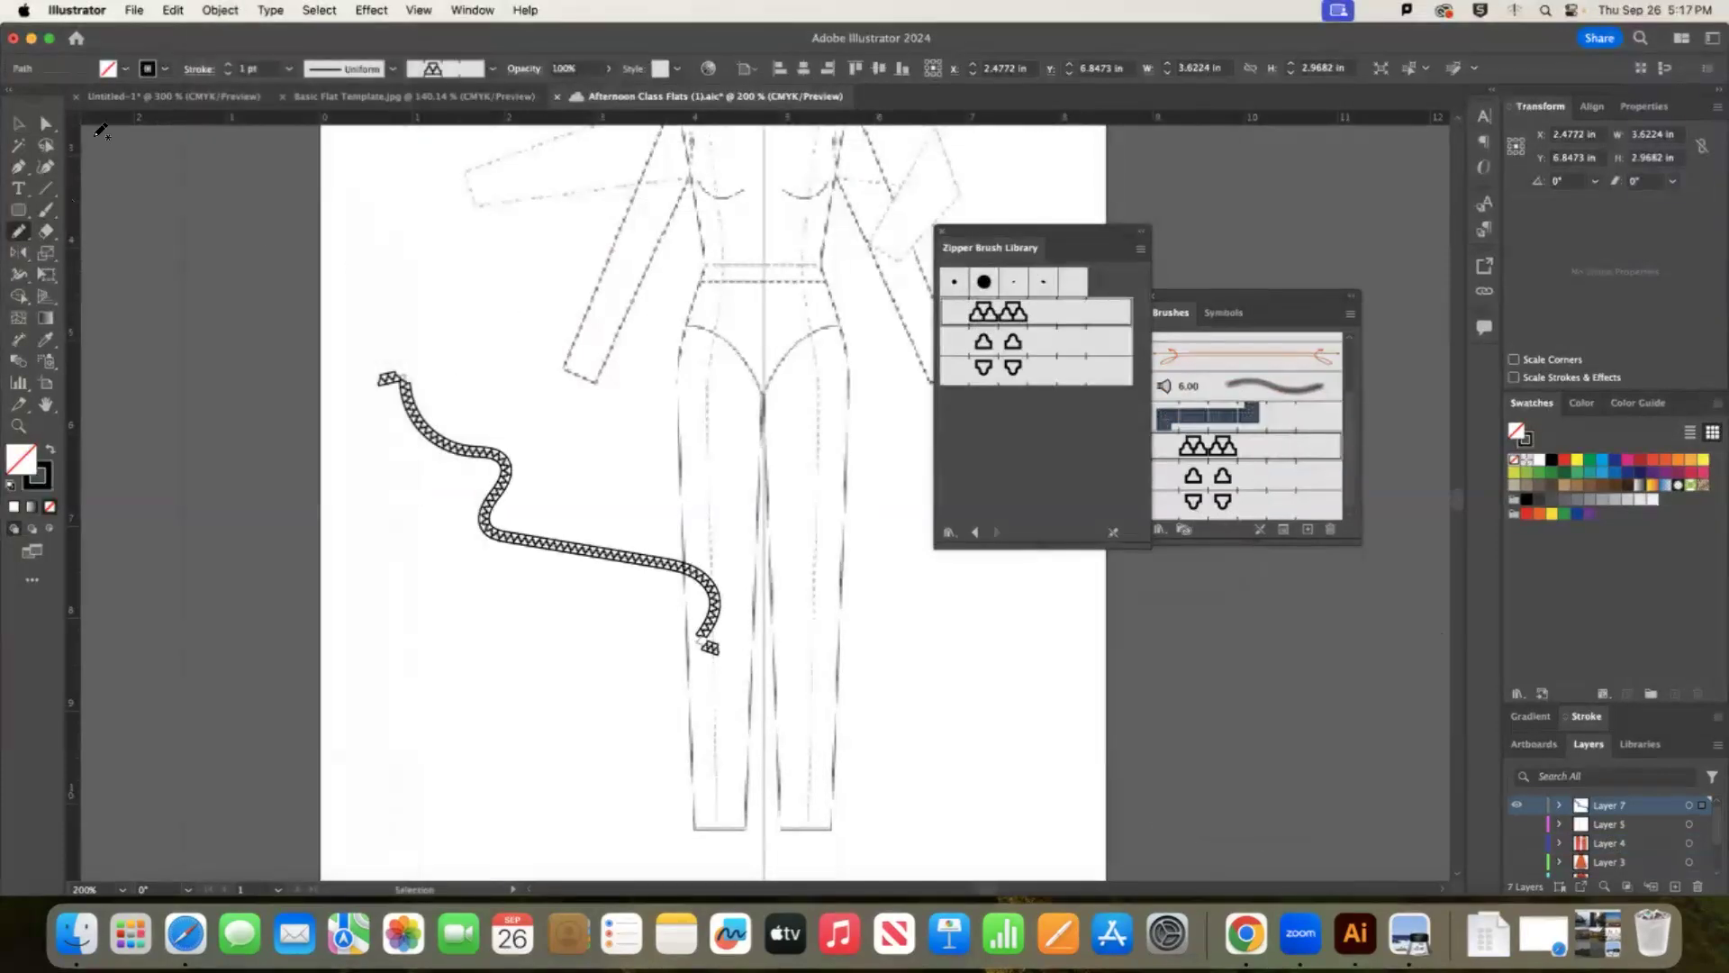
{"action": "left_click", "coordinate": [229, 73]}
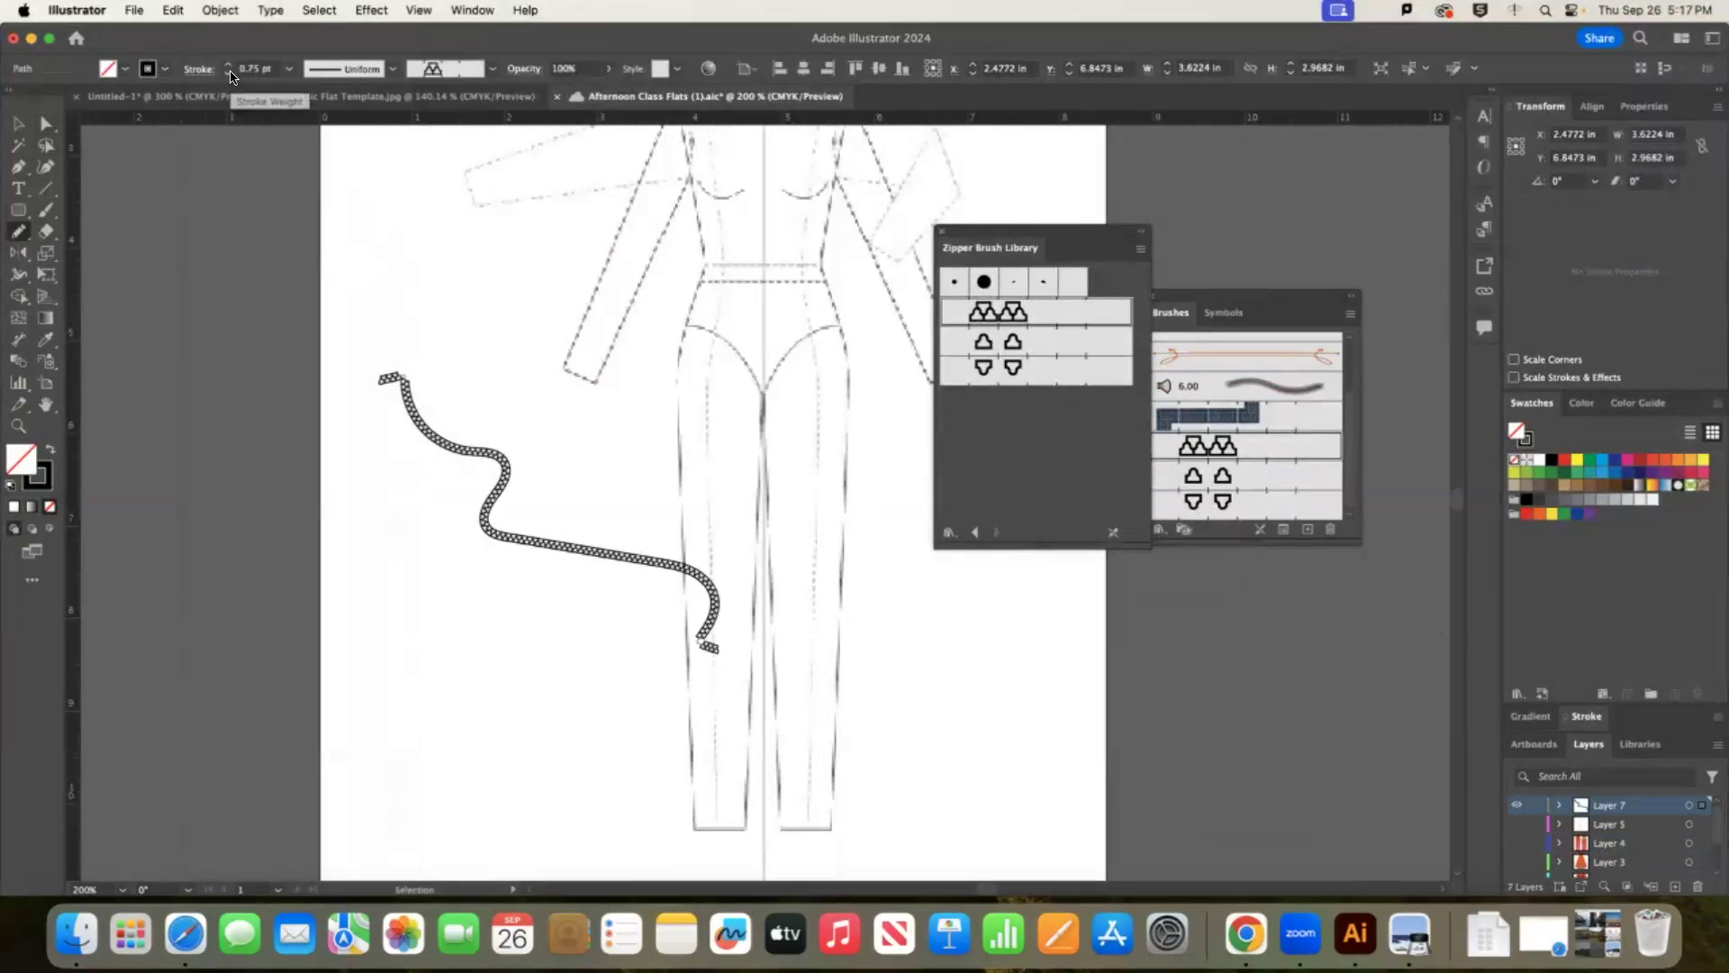
{"action": "left_click", "coordinate": [220, 10]}
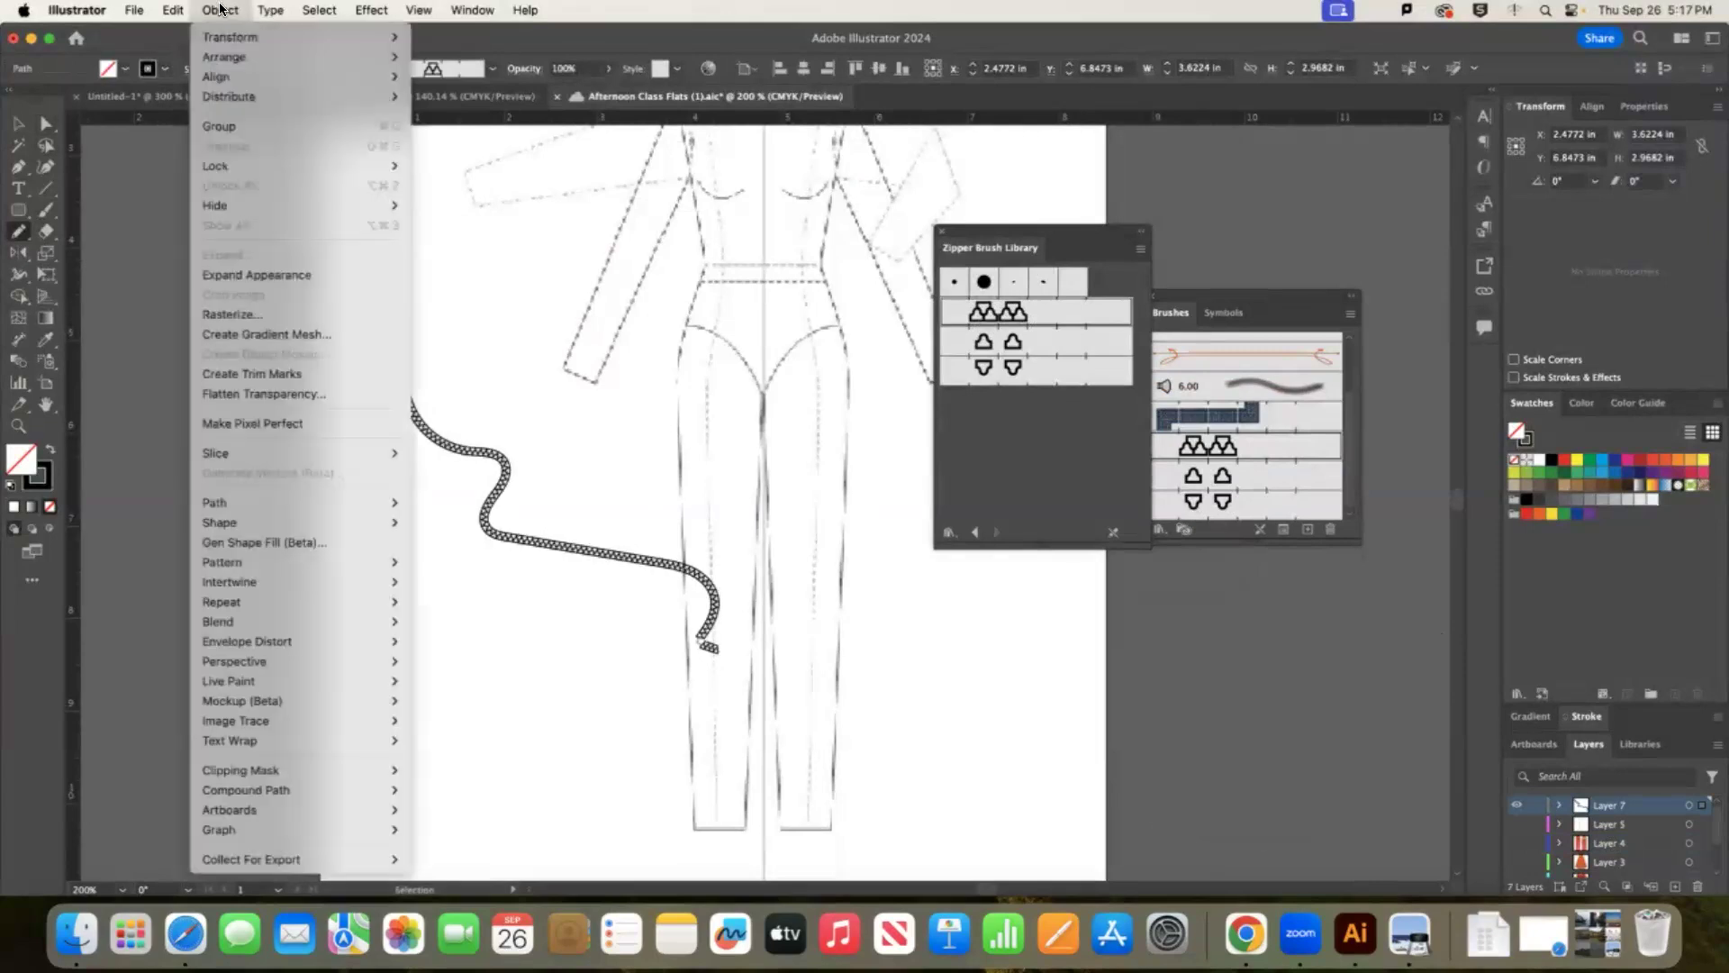
{"action": "left_click", "coordinate": [270, 275]}
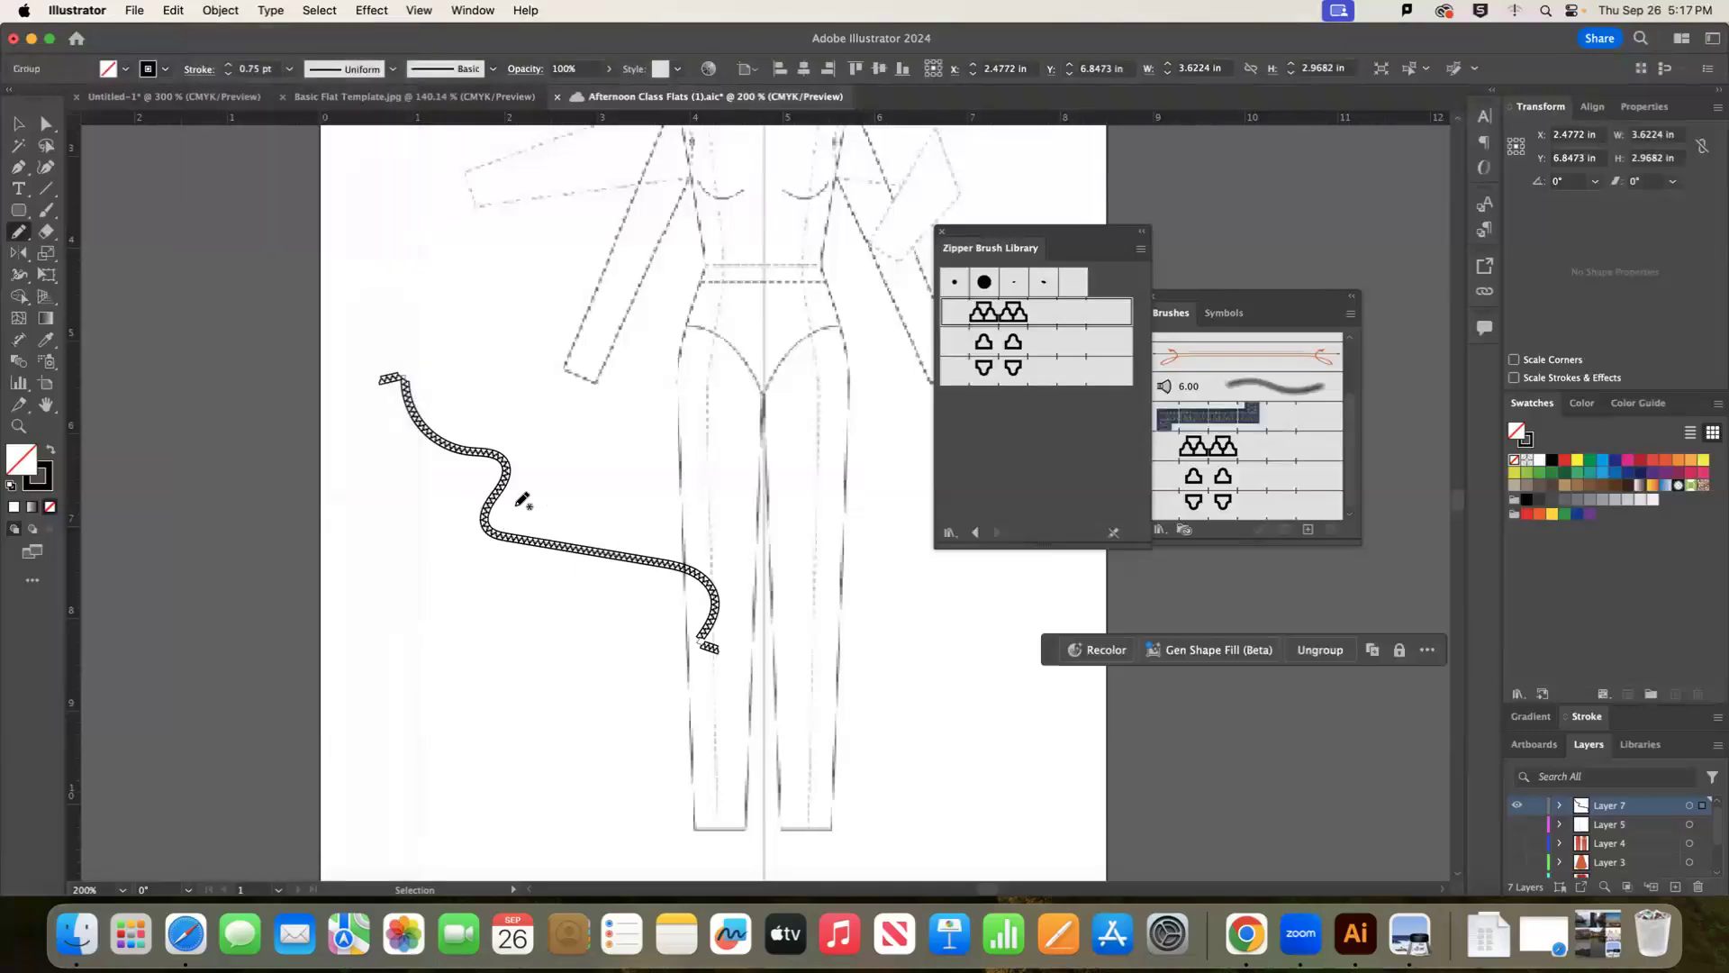
Fill the expanded wavy zipper with a red swatch and deselect it.
{"action": "left_click", "coordinate": [1637, 463]}
{"action": "key", "text": "v"}
{"action": "left_click", "coordinate": [574, 527]}
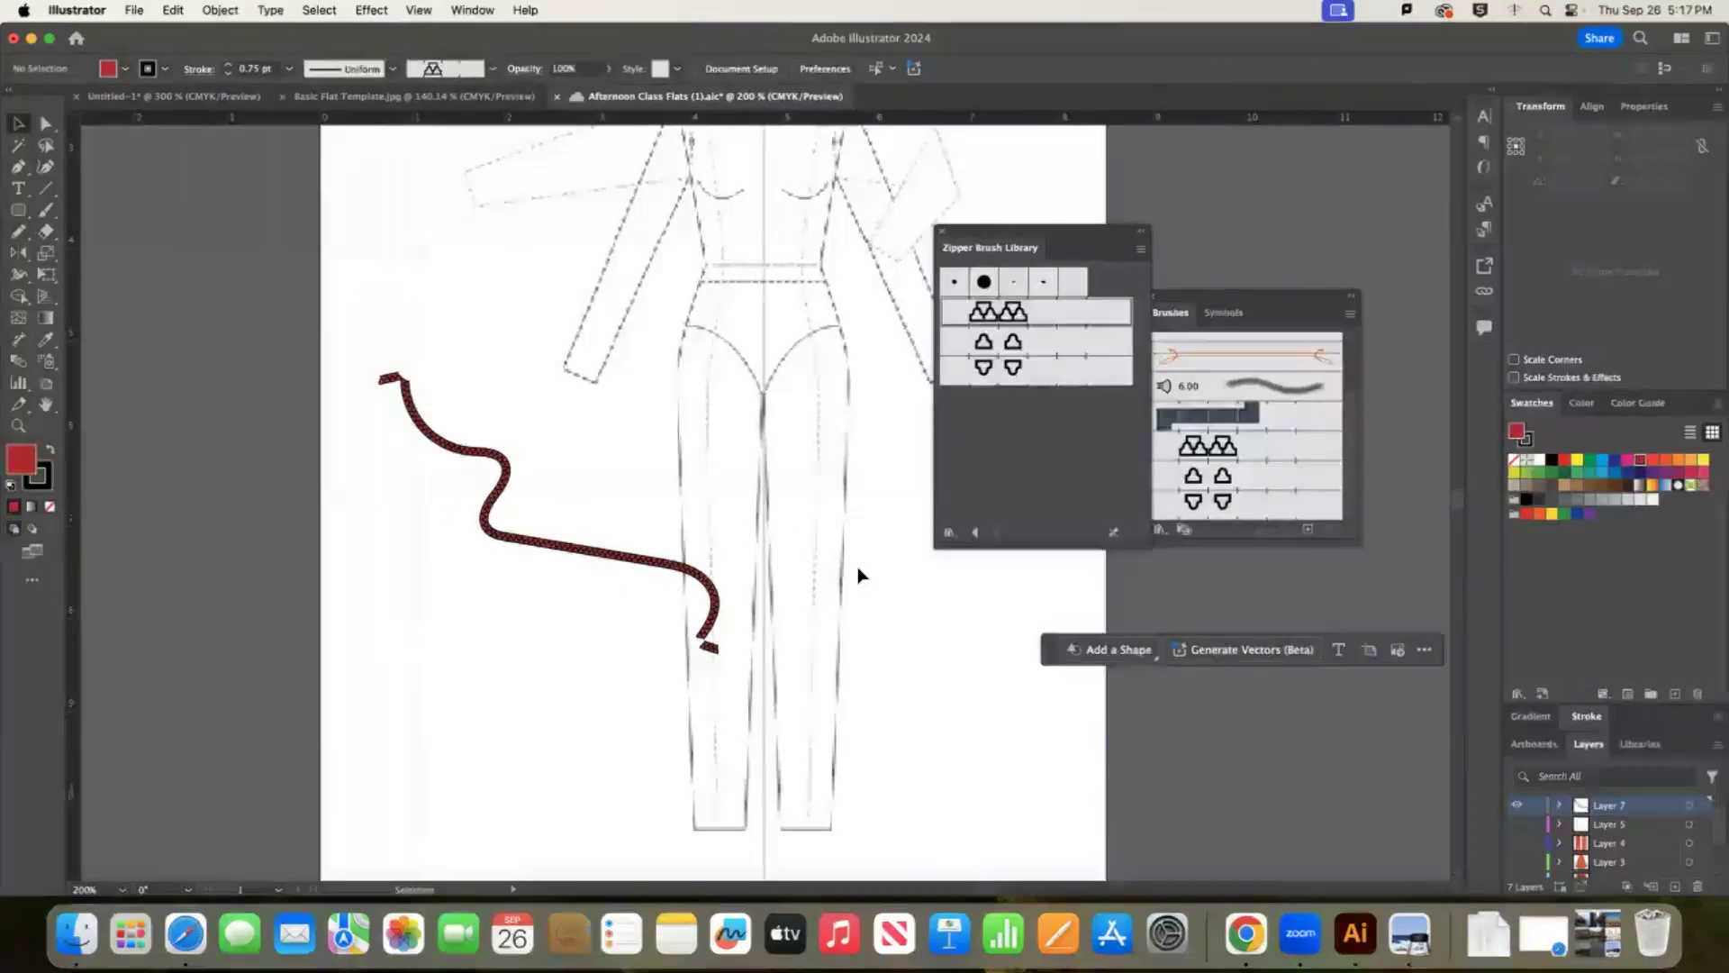
Delete the red sample zipper from Layer 7 and shift the Zipper Brush Library slightly aside.
{"action": "left_click", "coordinate": [603, 549]}
{"action": "key", "text": "Delete"}
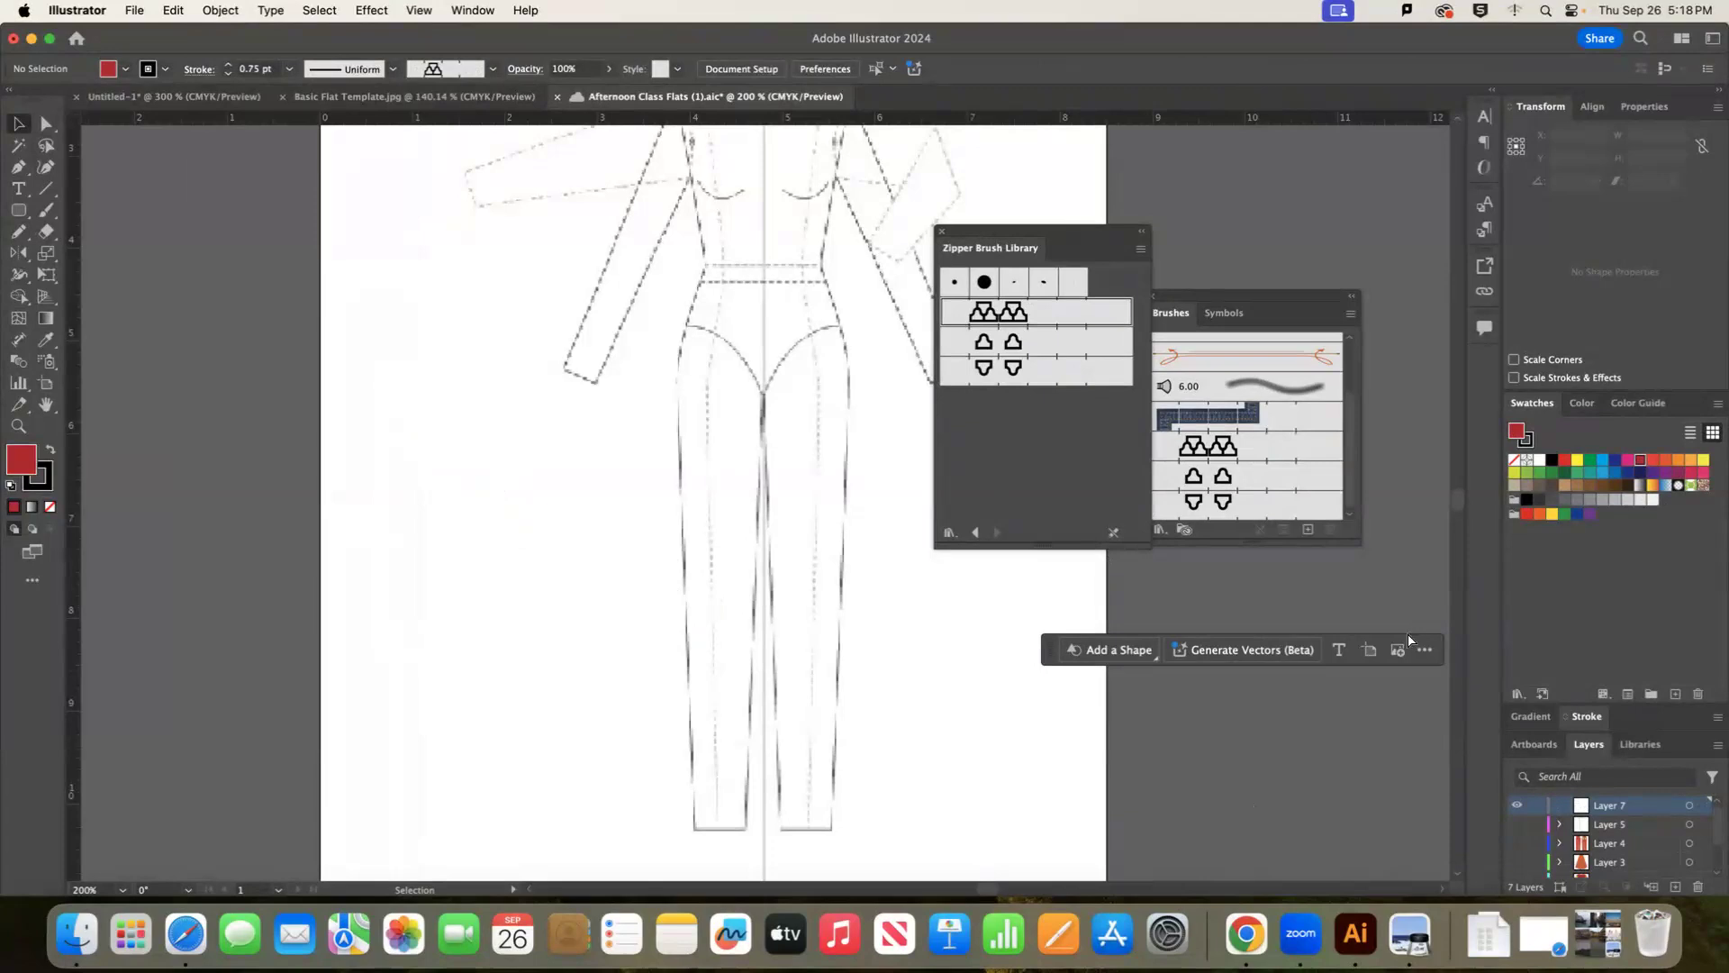
{"action": "key", "text": "super+minus"}
{"action": "key", "text": "super+minus"}
{"action": "left_click_drag", "start_coordinate": [1036, 241], "coordinate": [1070, 237]}
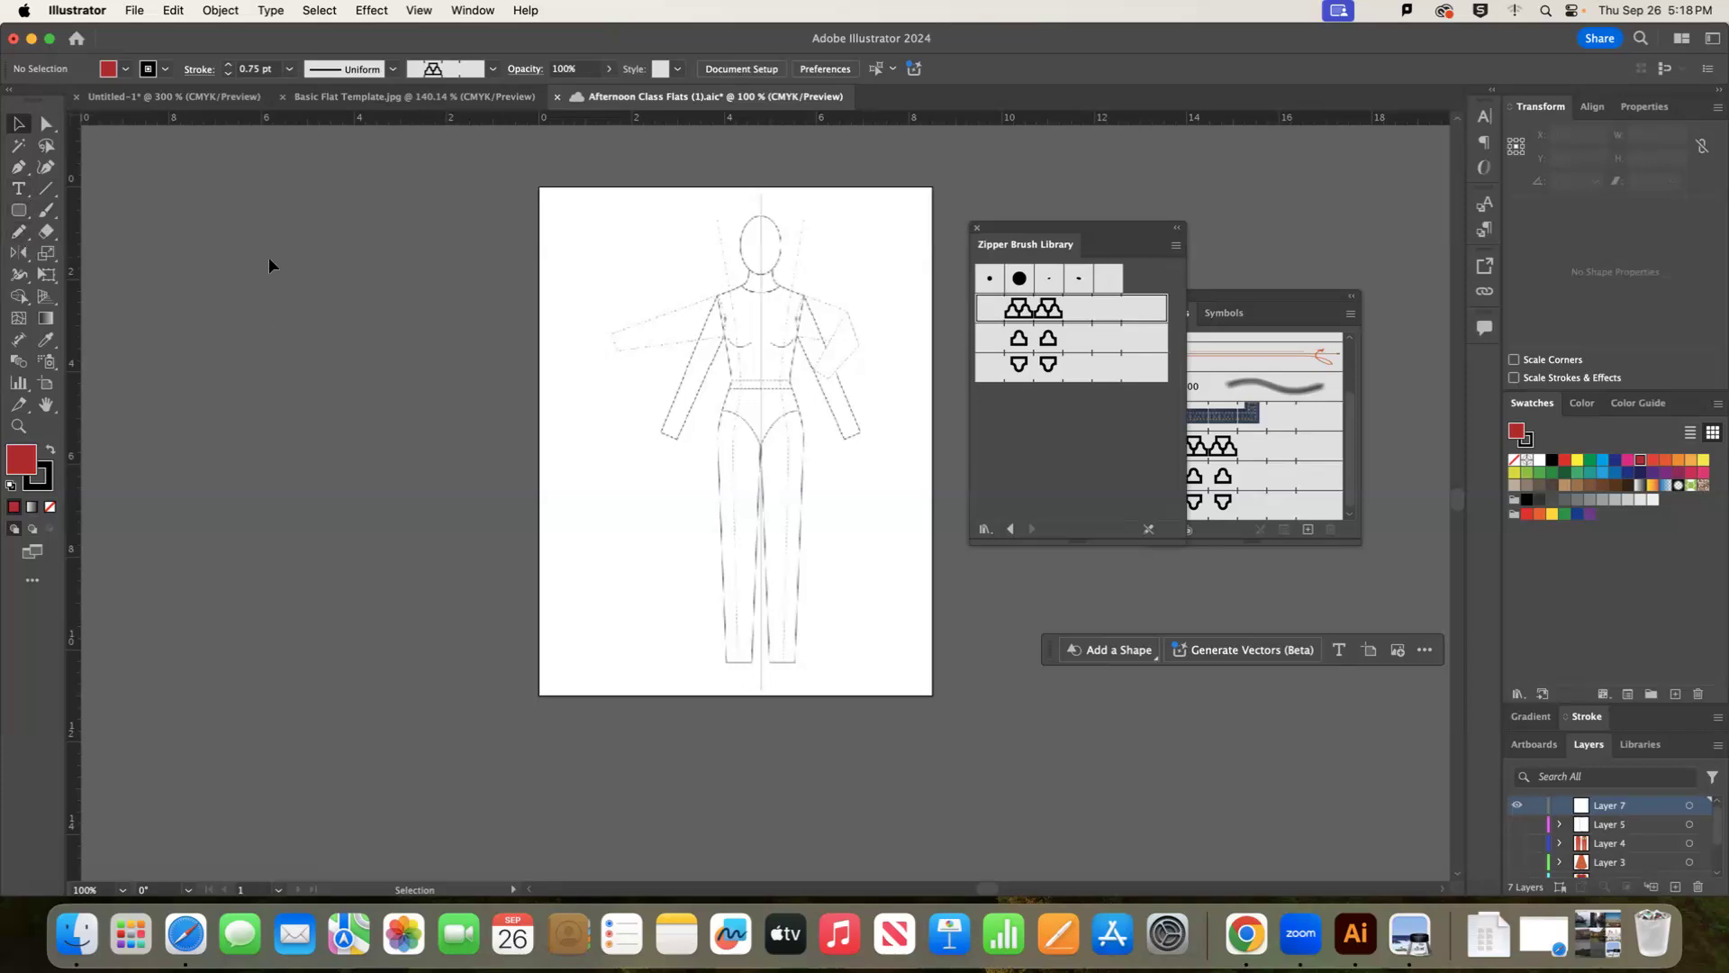
Return to the Untitled-1 document and remove all the zipper artwork from Layer 4.
{"action": "left_click", "coordinate": [185, 97]}
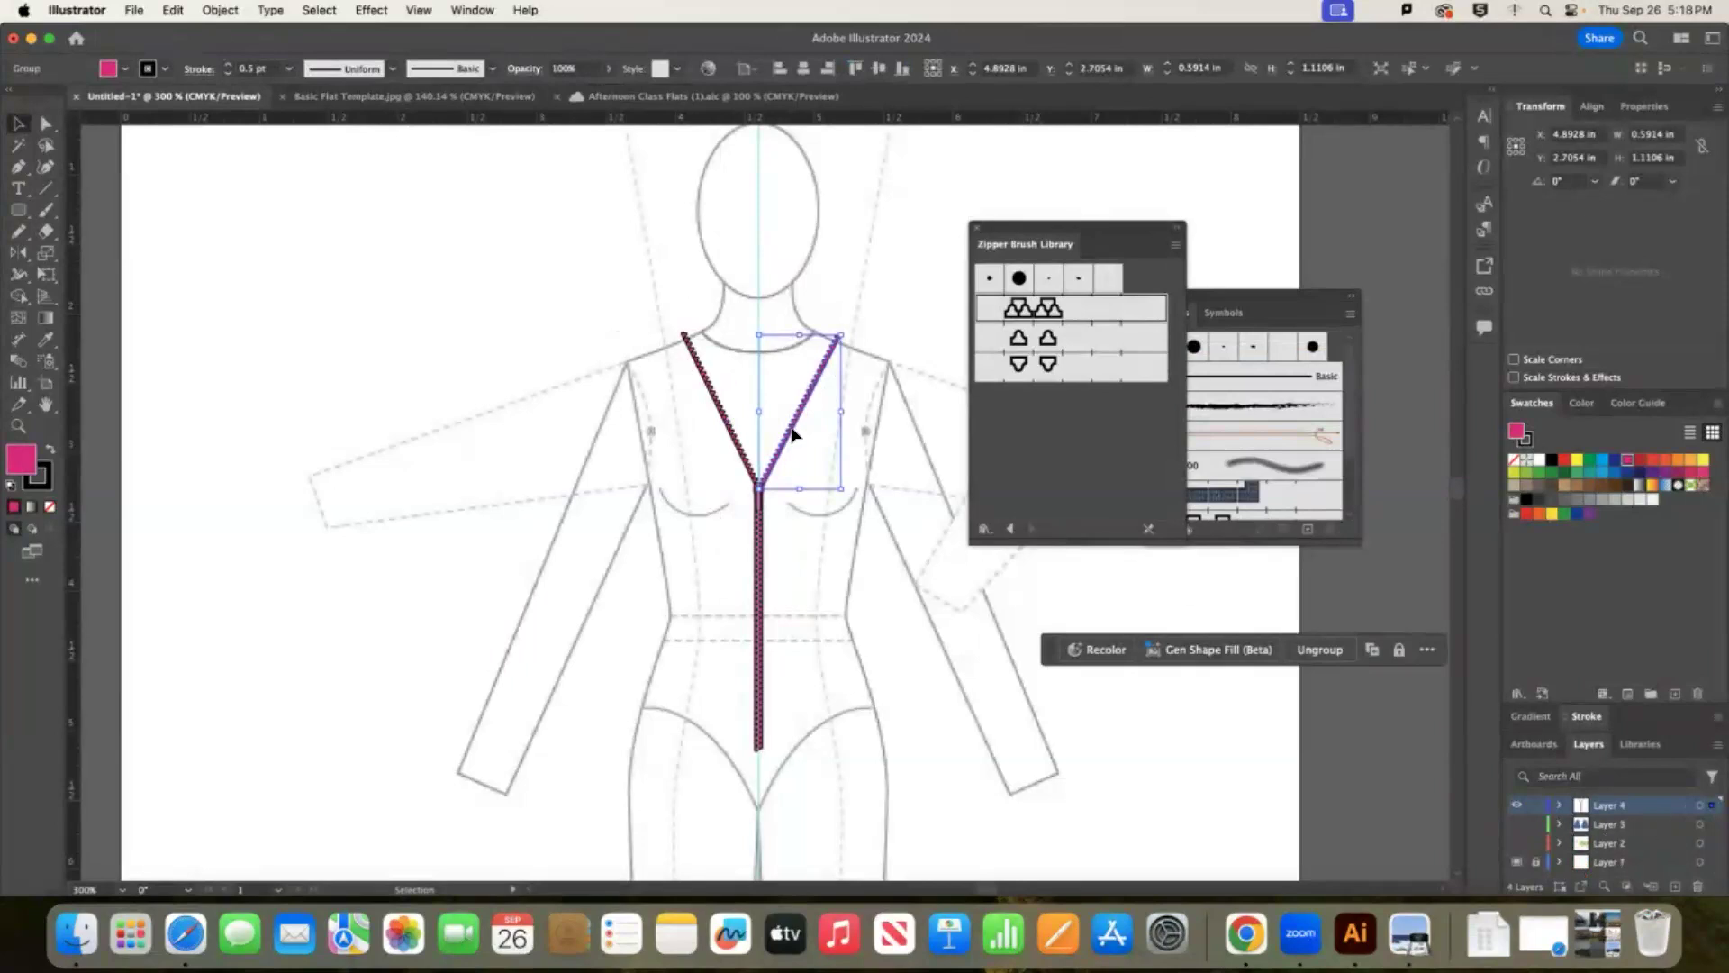
{"action": "left_click", "coordinate": [1014, 771]}
{"action": "key", "text": "cmd+z"}
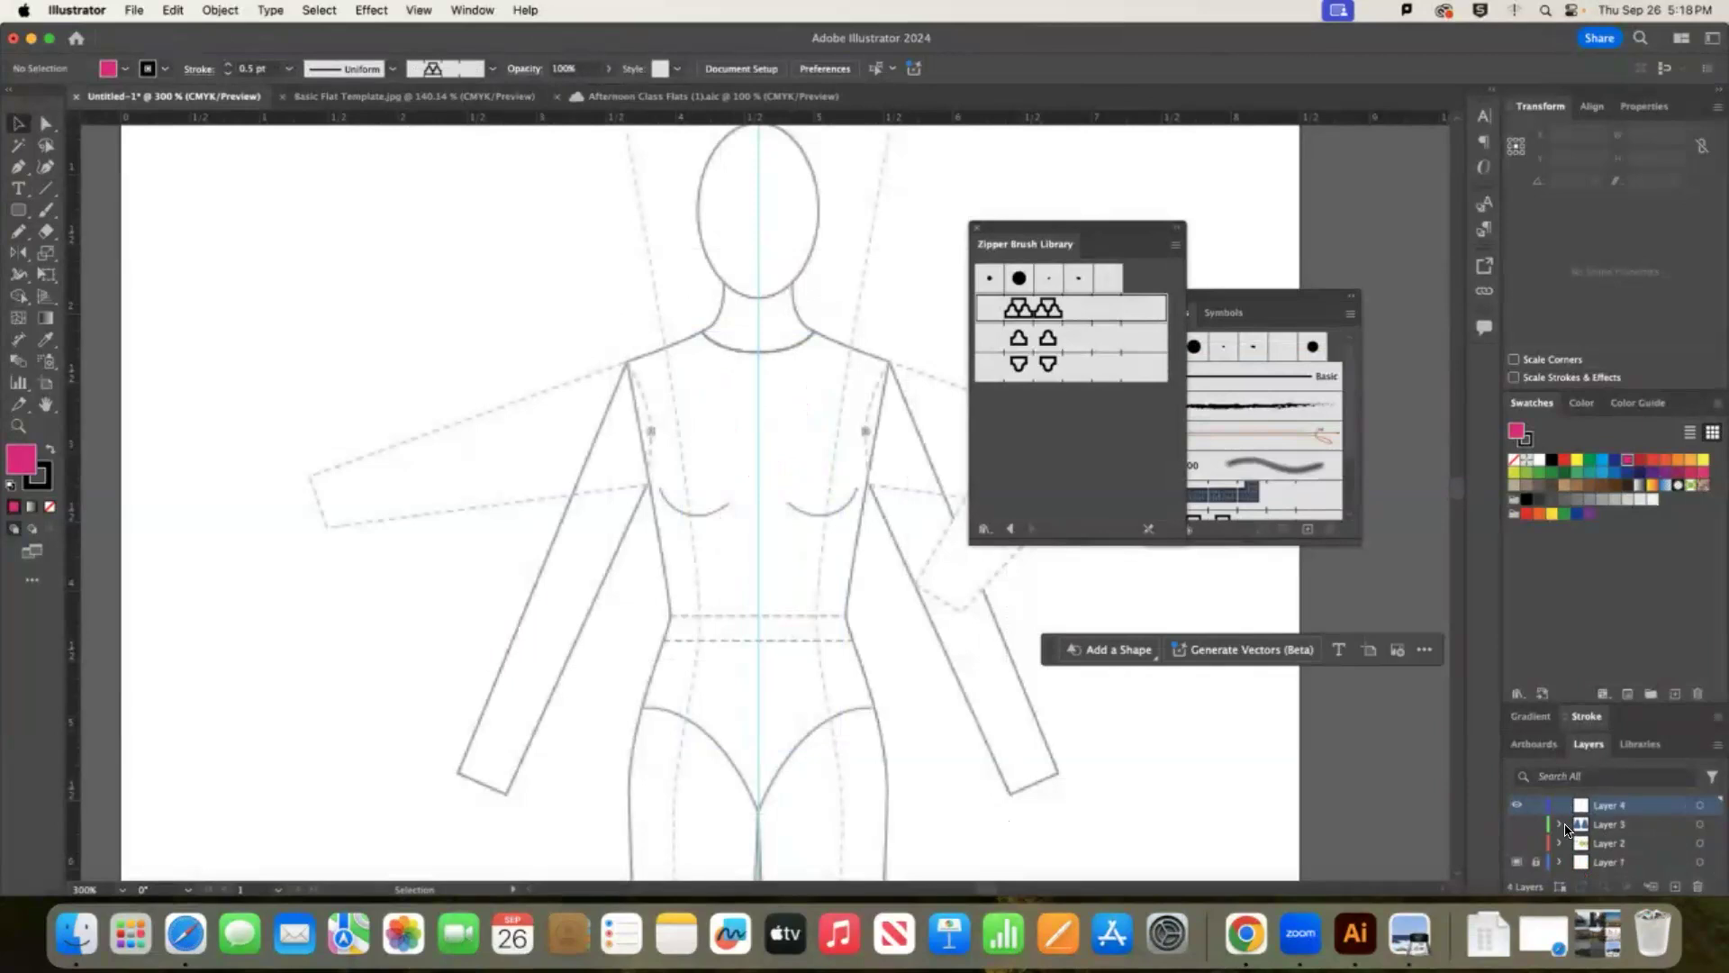
Try moving the yellow shirt body off the figure on Layer 2, undo the move and hide the layer again with Layer 4 active.
{"action": "left_click", "coordinate": [1516, 841]}
{"action": "left_click_drag", "start_coordinate": [792, 456], "coordinate": [271, 561]}
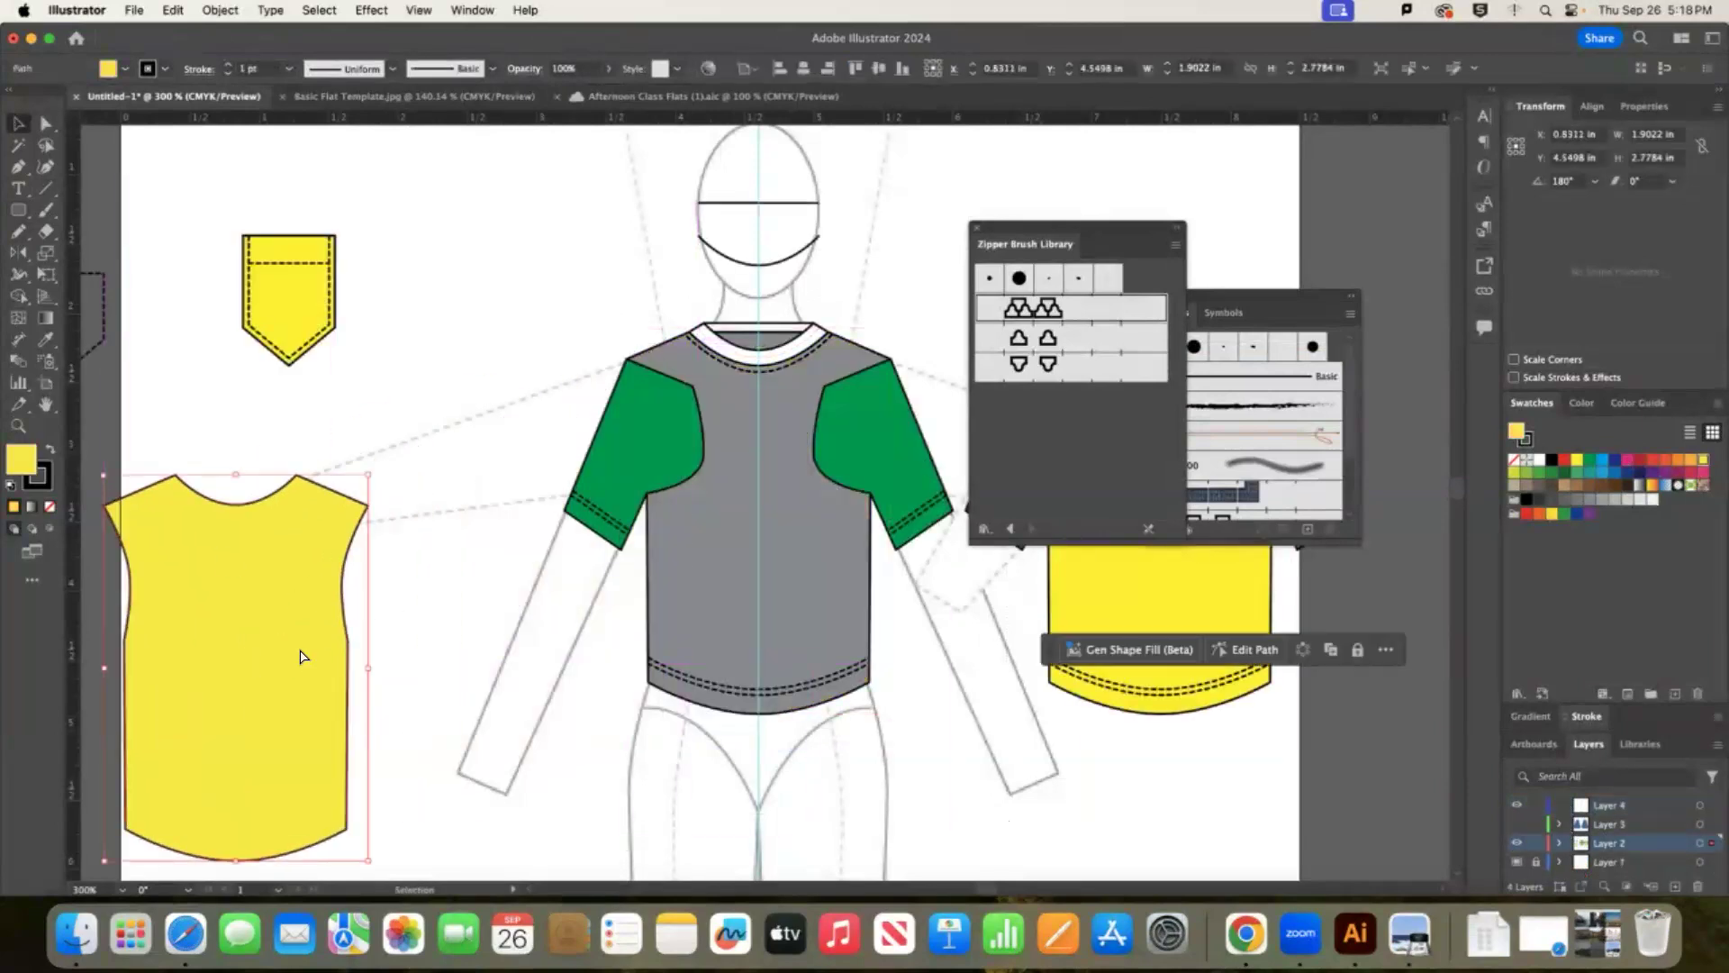
{"action": "key", "text": "super+z"}
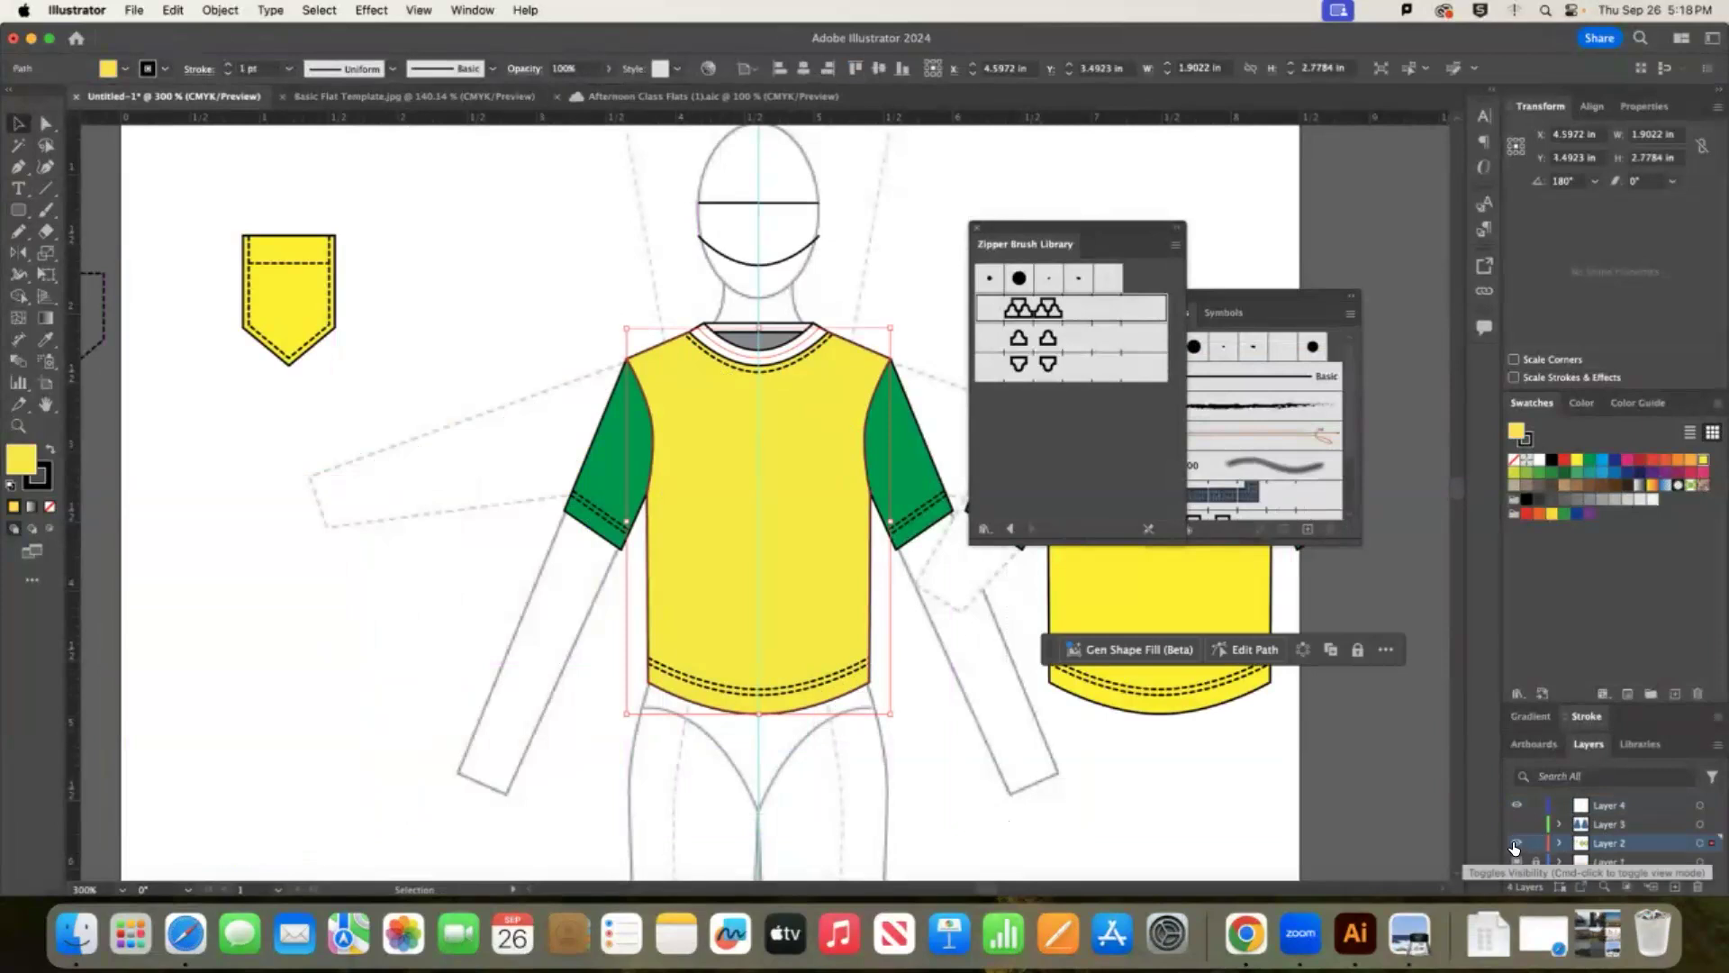
{"action": "left_click", "coordinate": [1576, 808]}
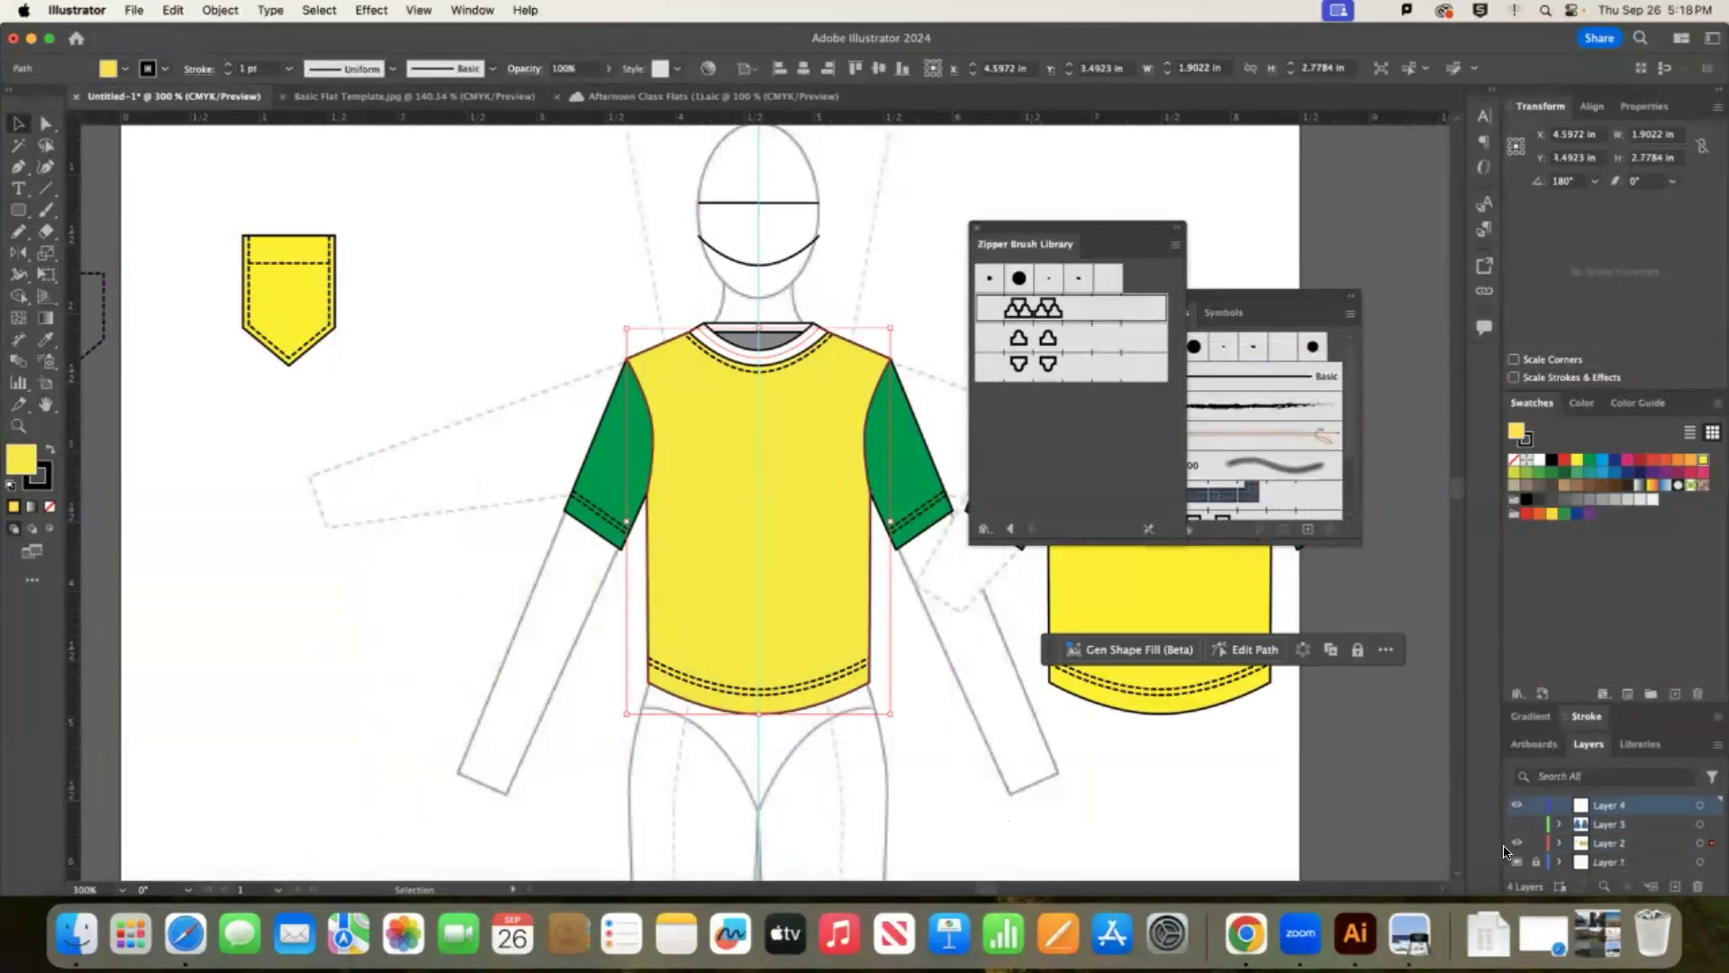
{"action": "left_click", "coordinate": [1515, 844]}
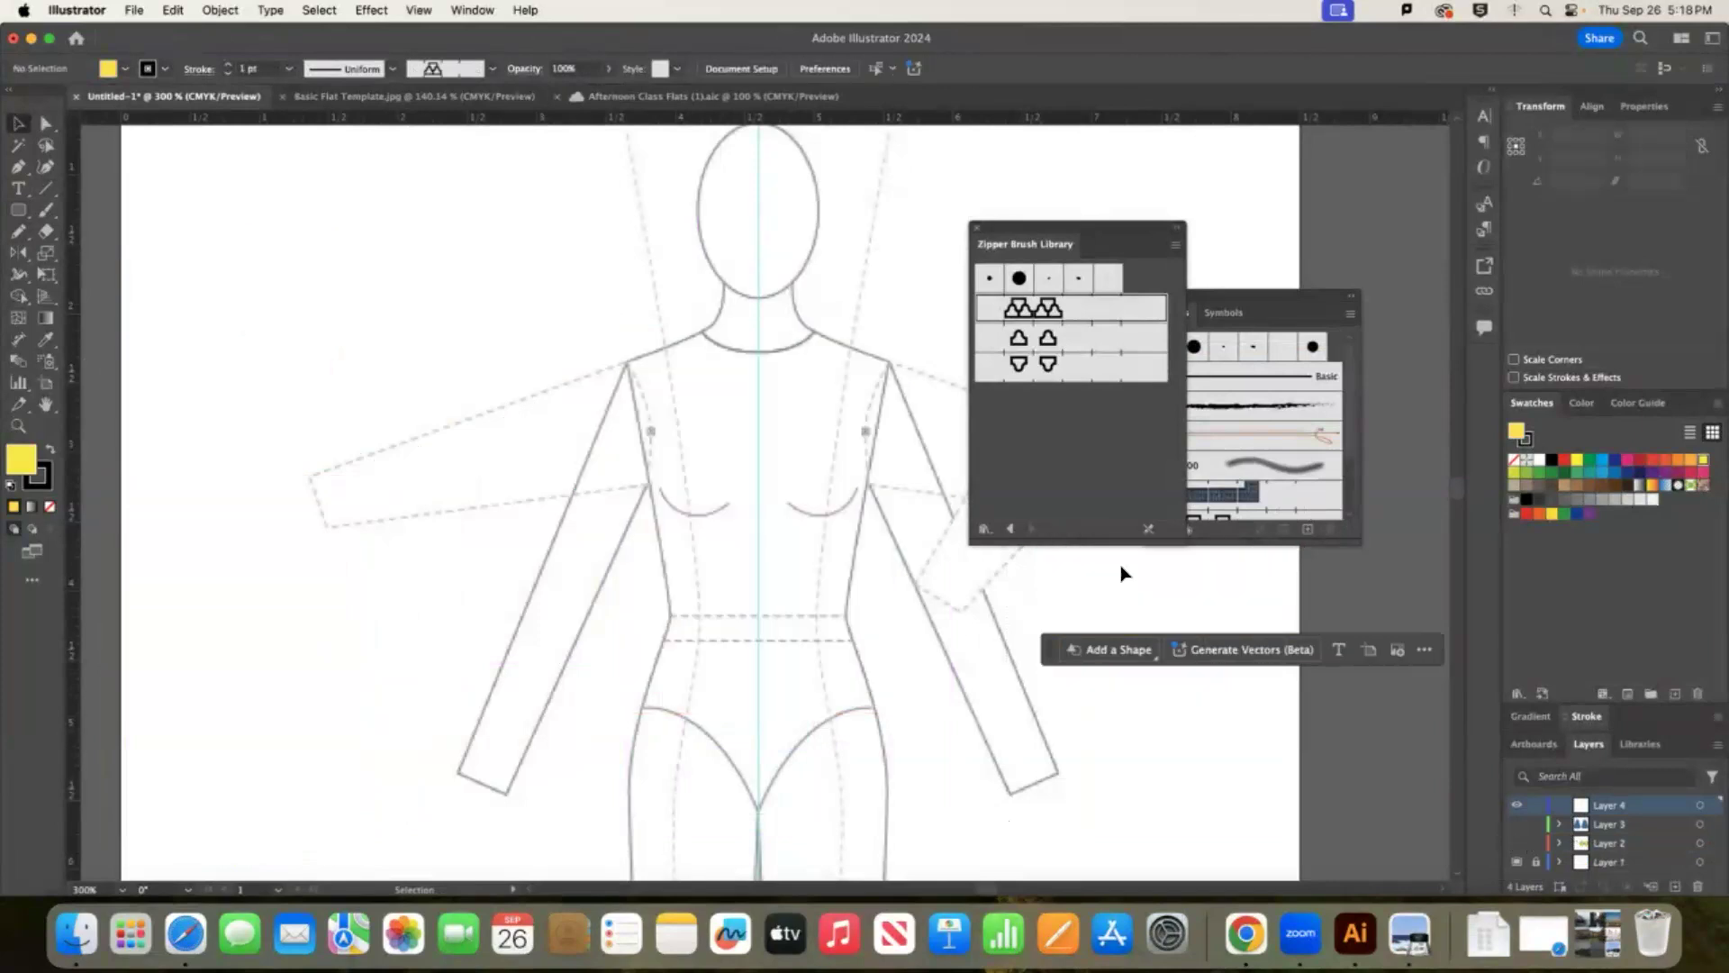
With the Pen tool, draw the left half of the neckline from the center guide and the shoulder line out to the armhole.
{"action": "left_click", "coordinate": [20, 237]}
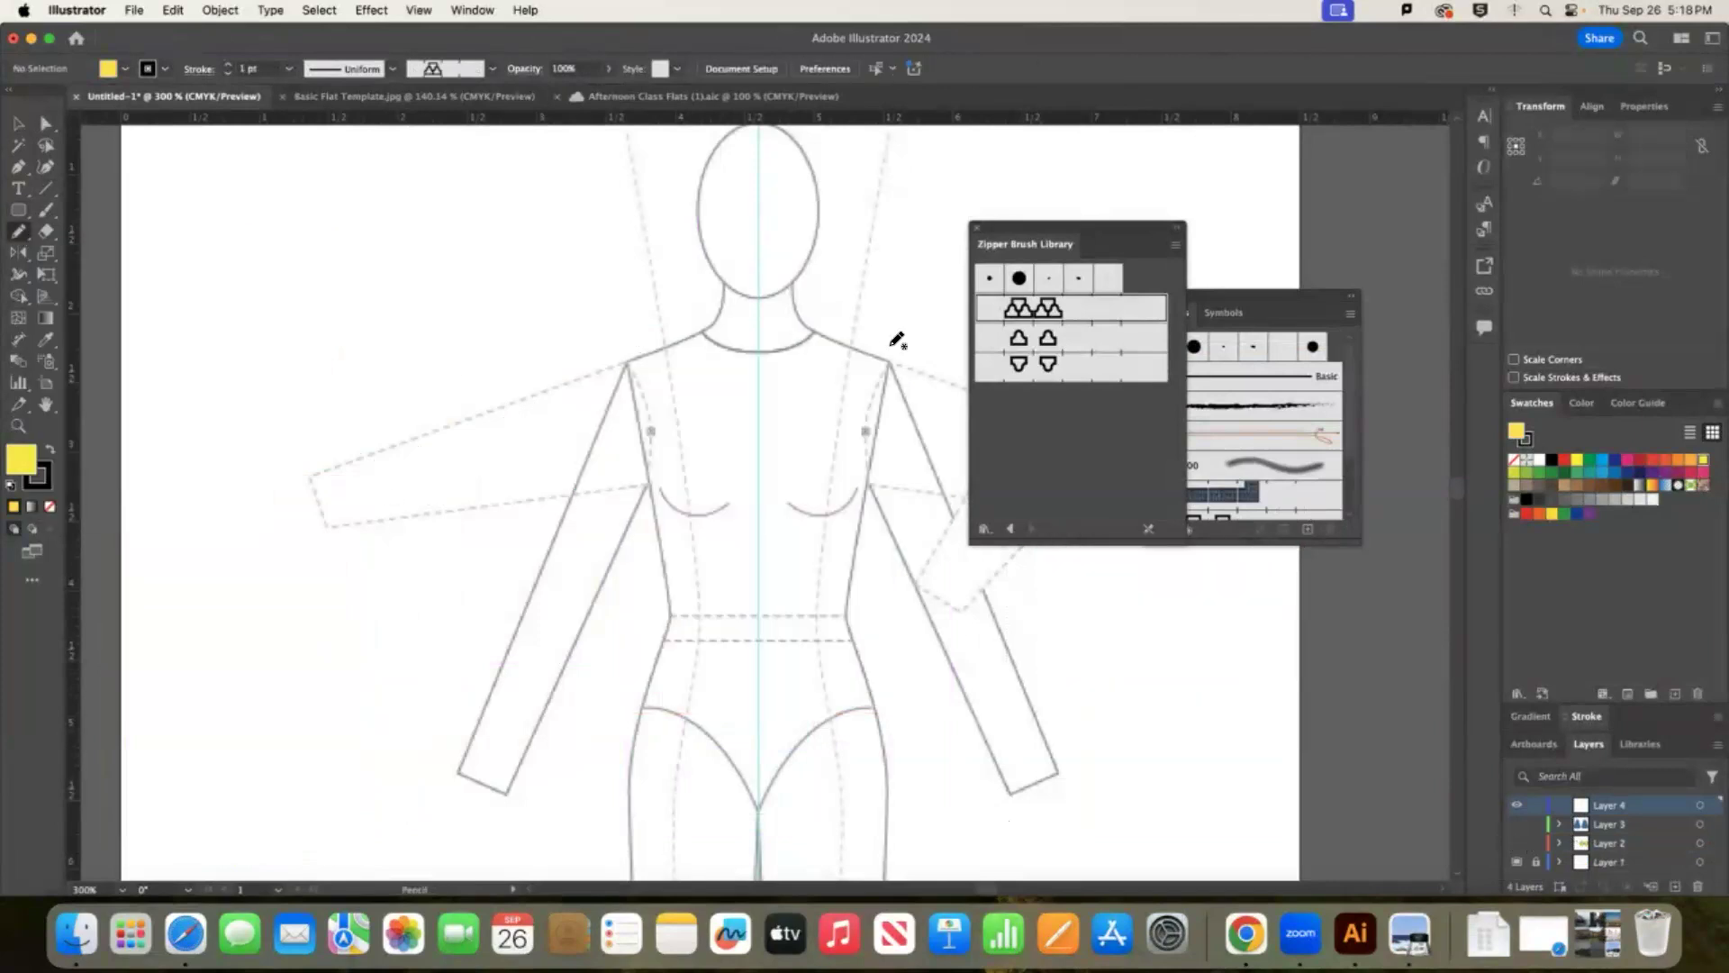
{"action": "left_click", "coordinate": [17, 169]}
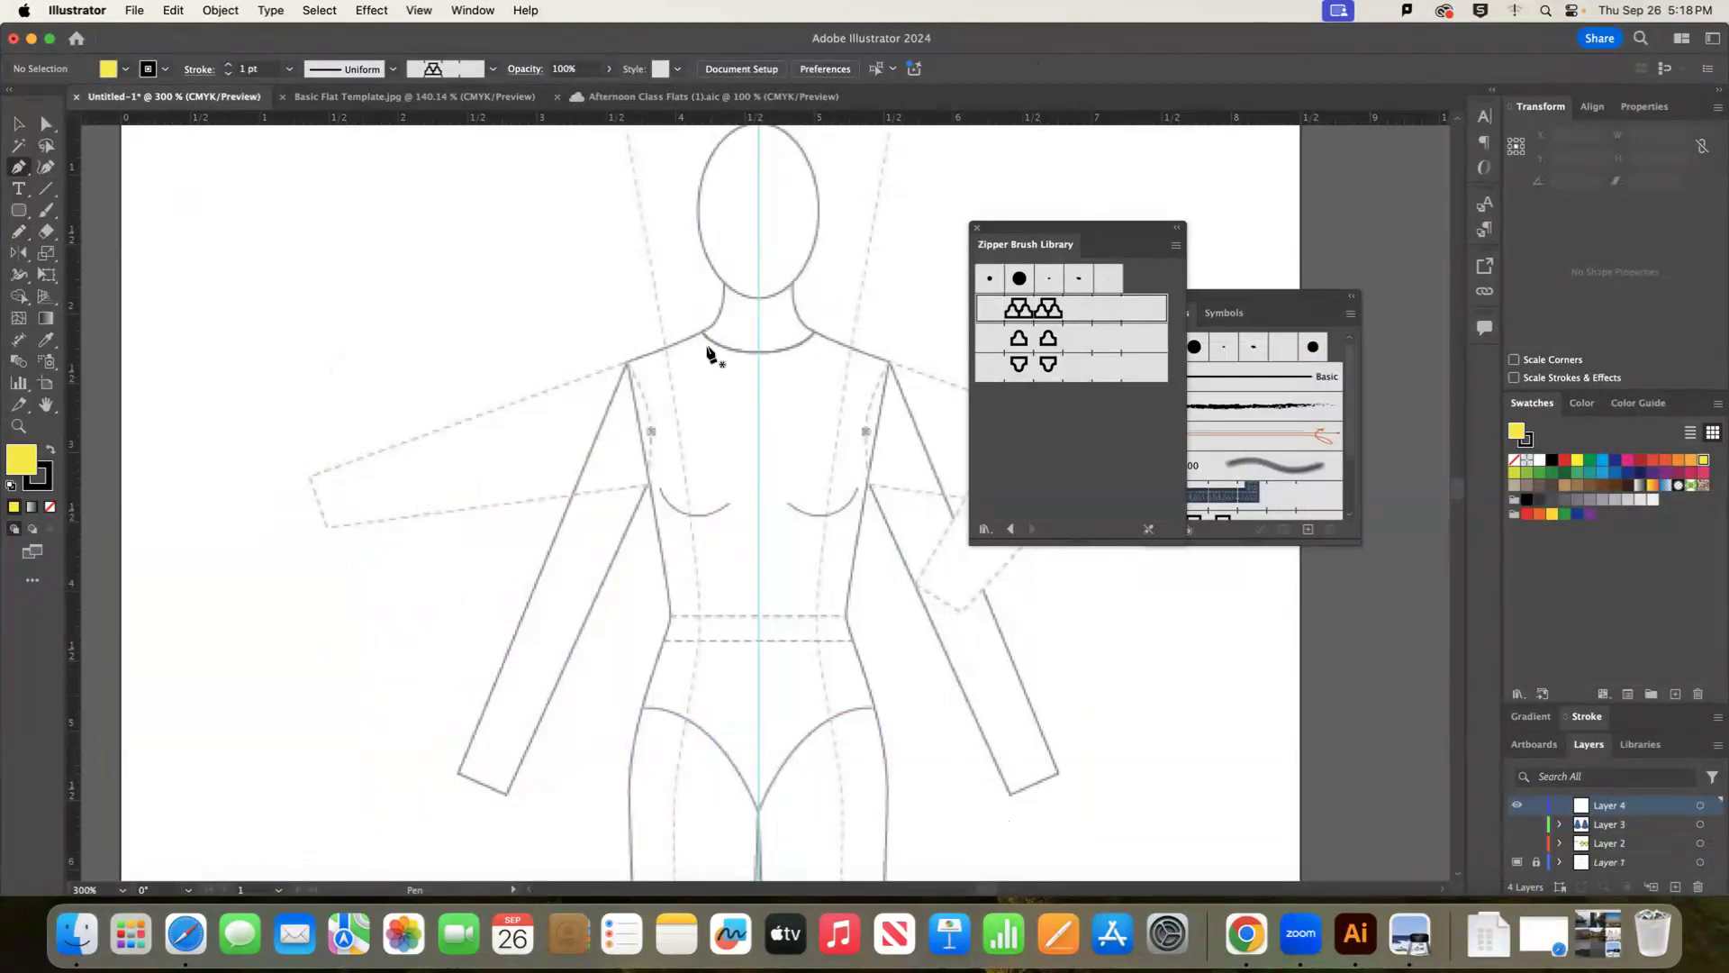
{"action": "left_click", "coordinate": [758, 361]}
{"action": "left_click_drag", "start_coordinate": [699, 335], "coordinate": [698, 310]}
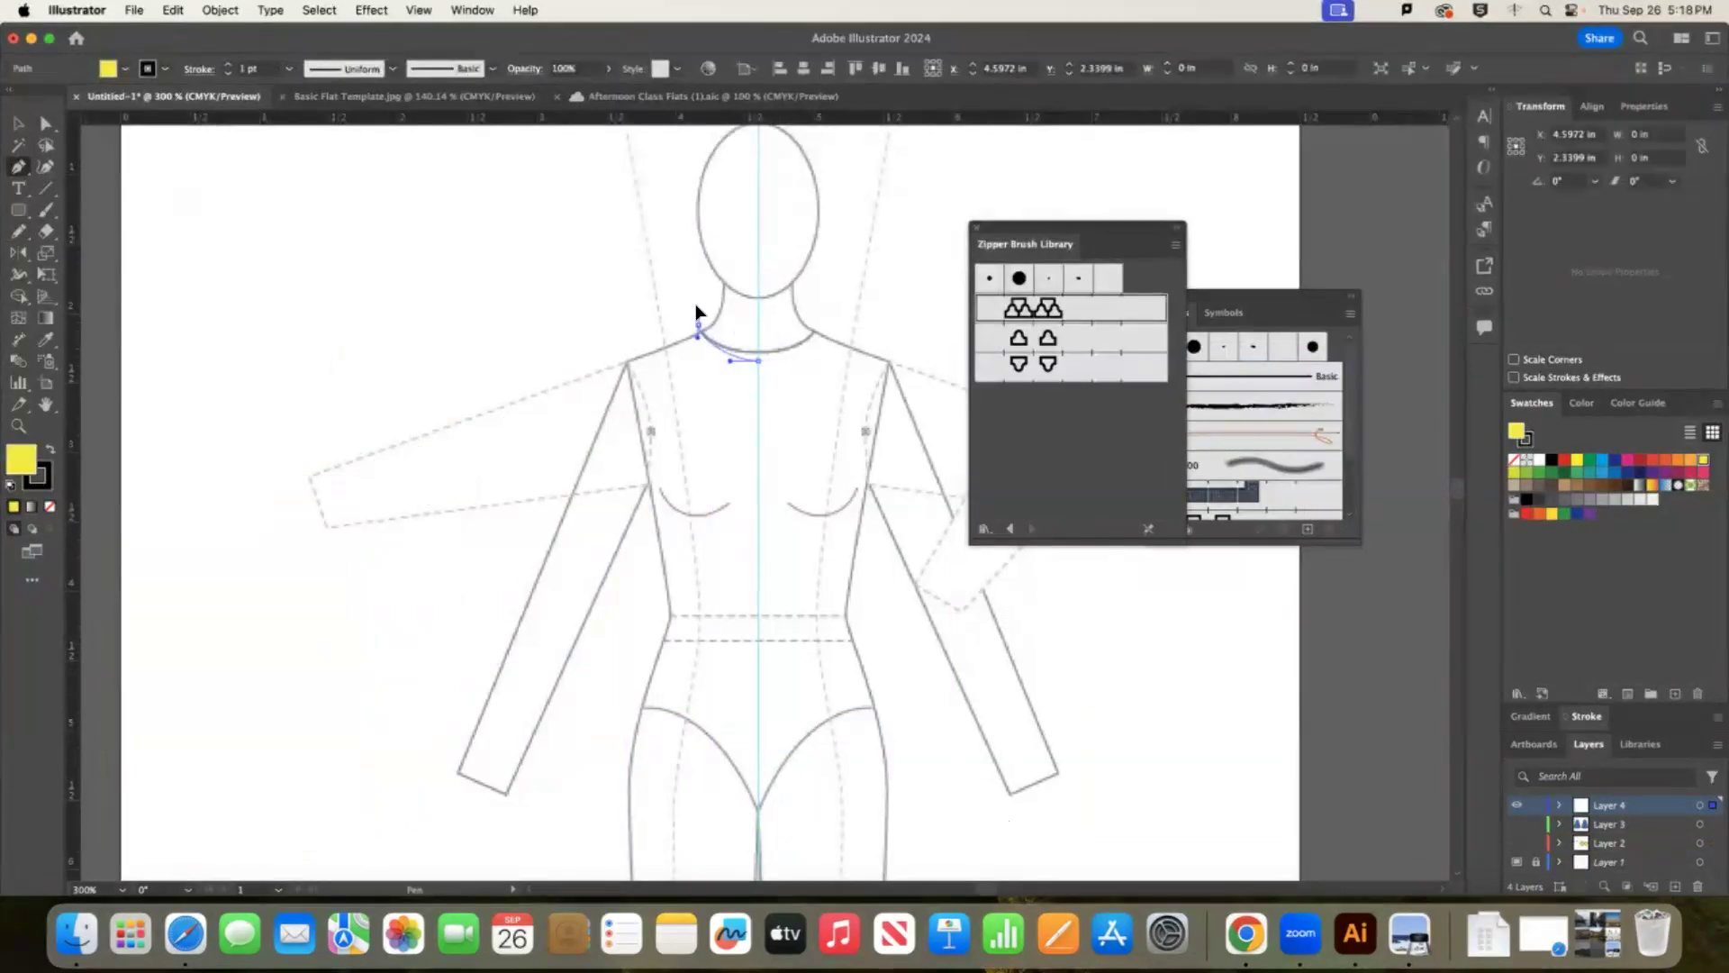
{"action": "left_click", "coordinate": [699, 326]}
{"action": "left_click", "coordinate": [631, 354]}
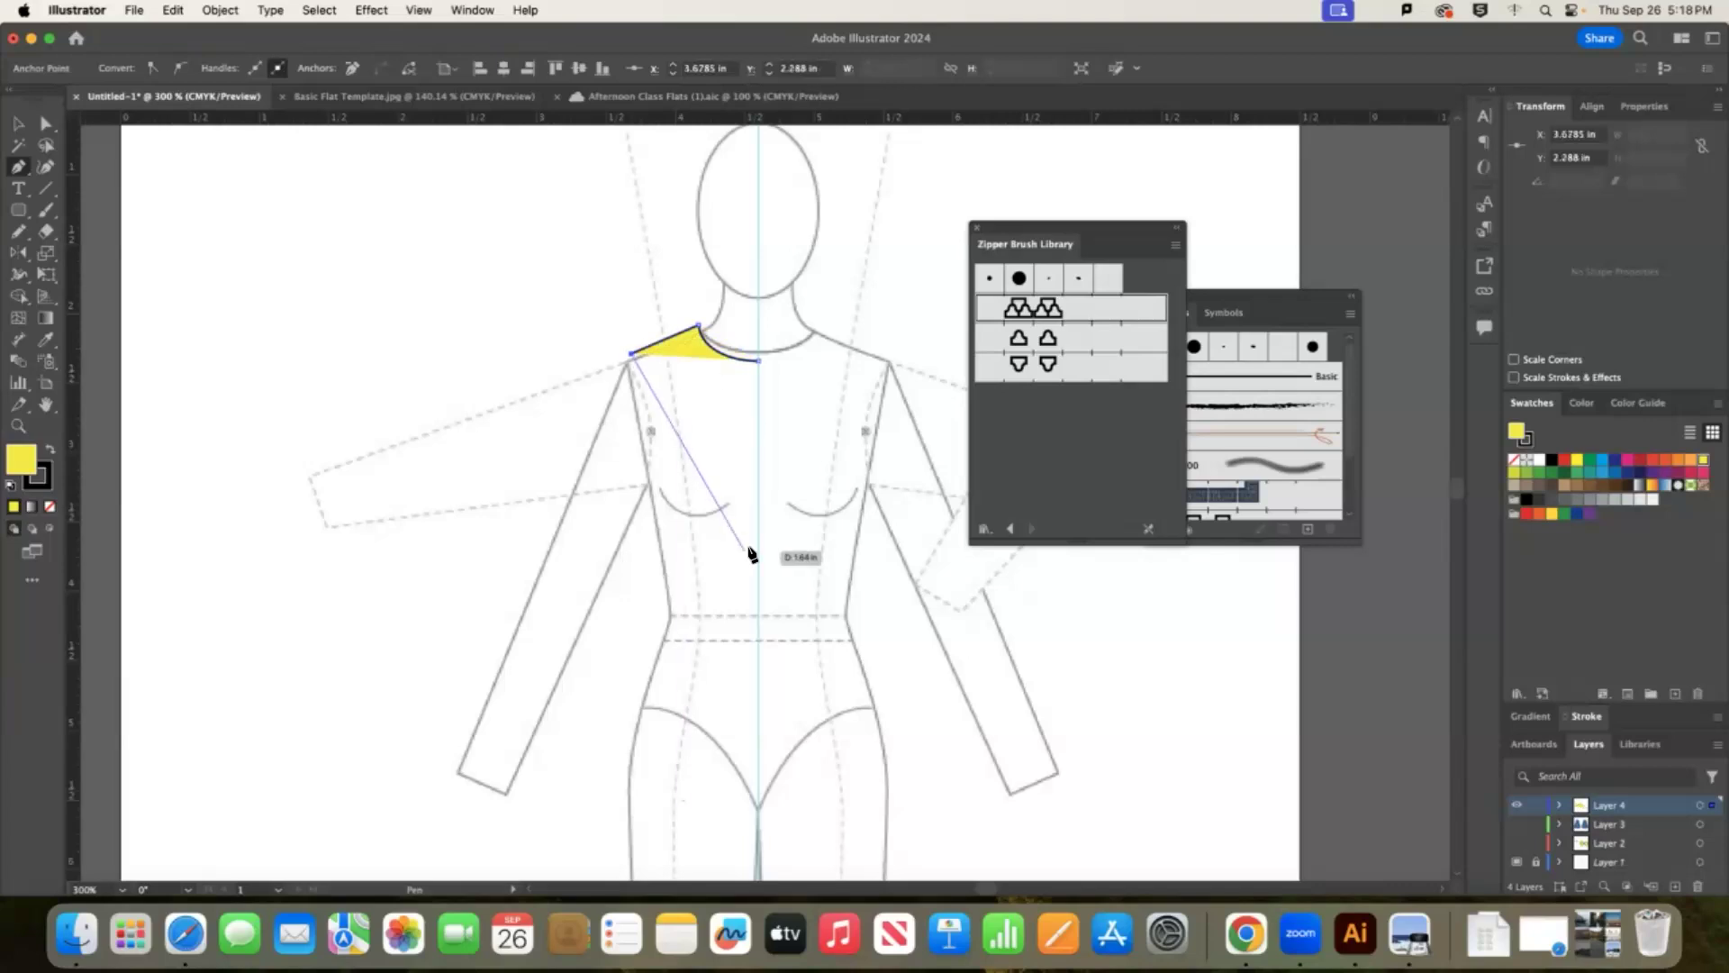
Draw the left short sleeve as a separate open path from the shoulder point around the cuff to the underarm.
{"action": "key", "text": "Escape"}
{"action": "left_click", "coordinate": [638, 331]}
{"action": "left_click", "coordinate": [538, 529]}
{"action": "left_click", "coordinate": [619, 591]}
{"action": "left_click", "coordinate": [664, 462]}
{"action": "key", "text": "Return"}
Draw the left side seam and half of the bottom hem as an open path ending at the center guide.
{"action": "left_click", "coordinate": [645, 533]}
{"action": "left_click", "coordinate": [638, 730]}
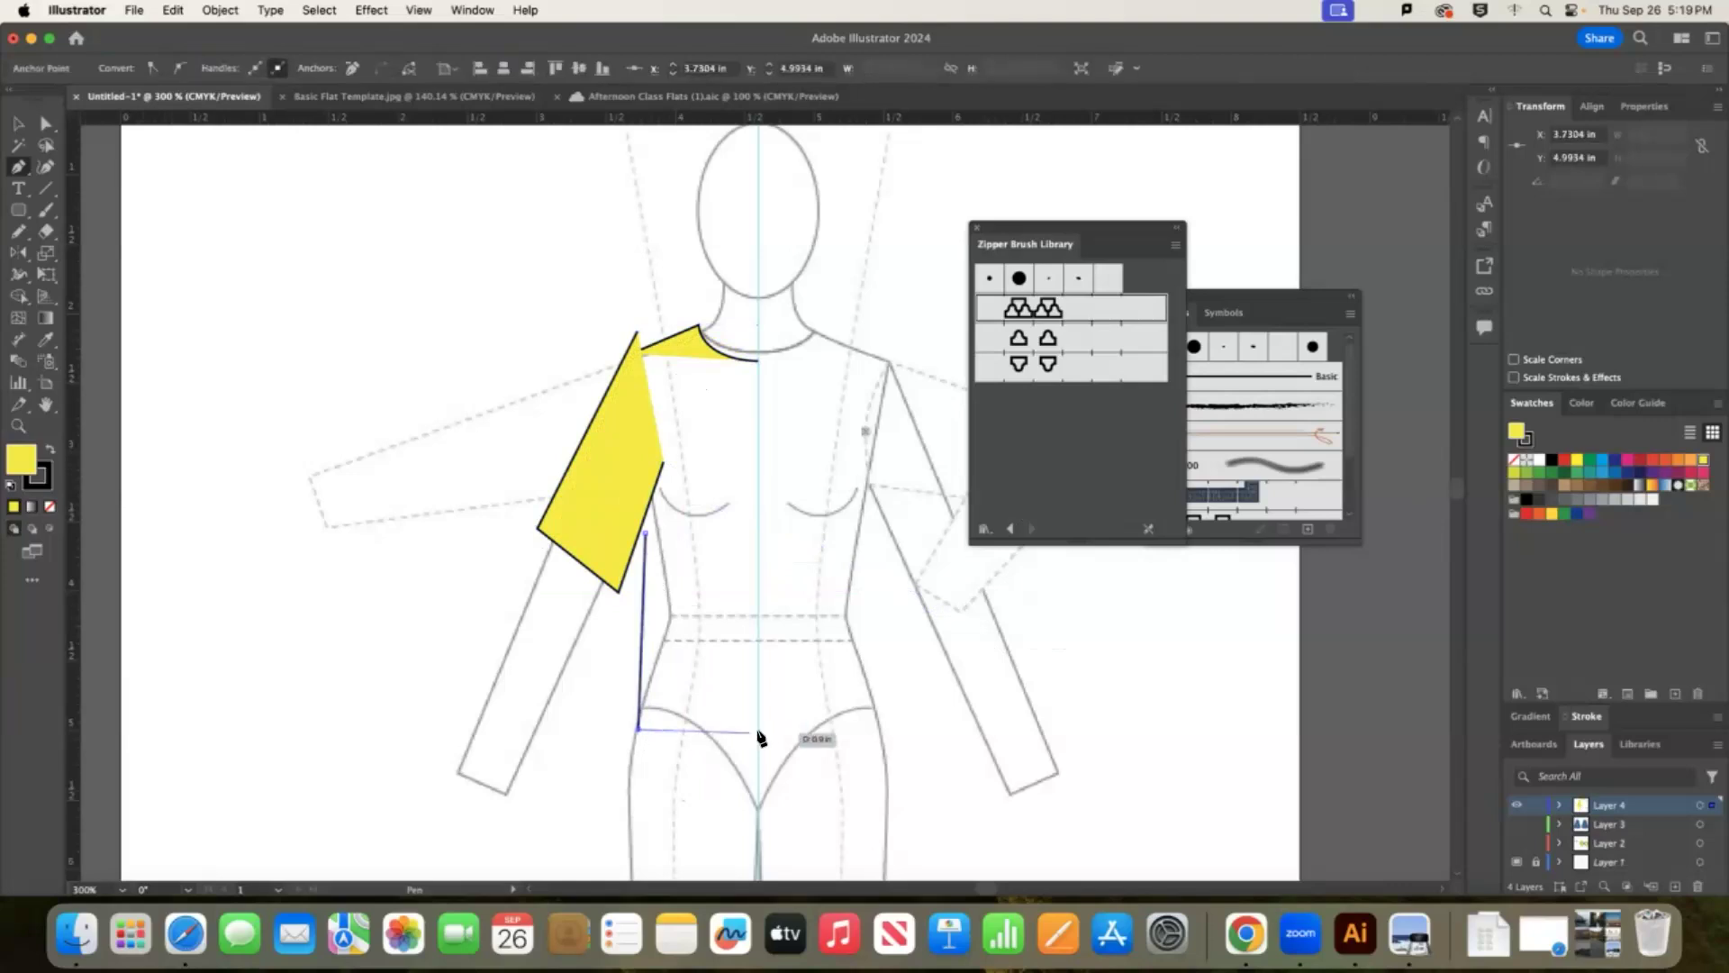
{"action": "left_click", "coordinate": [759, 734]}
Reflect the half-shirt paths vertically across the center guide and reflect a copy back so both halves form the shirt.
{"action": "left_click", "coordinate": [18, 123]}
{"action": "left_click_drag", "start_coordinate": [451, 278], "coordinate": [811, 829]}
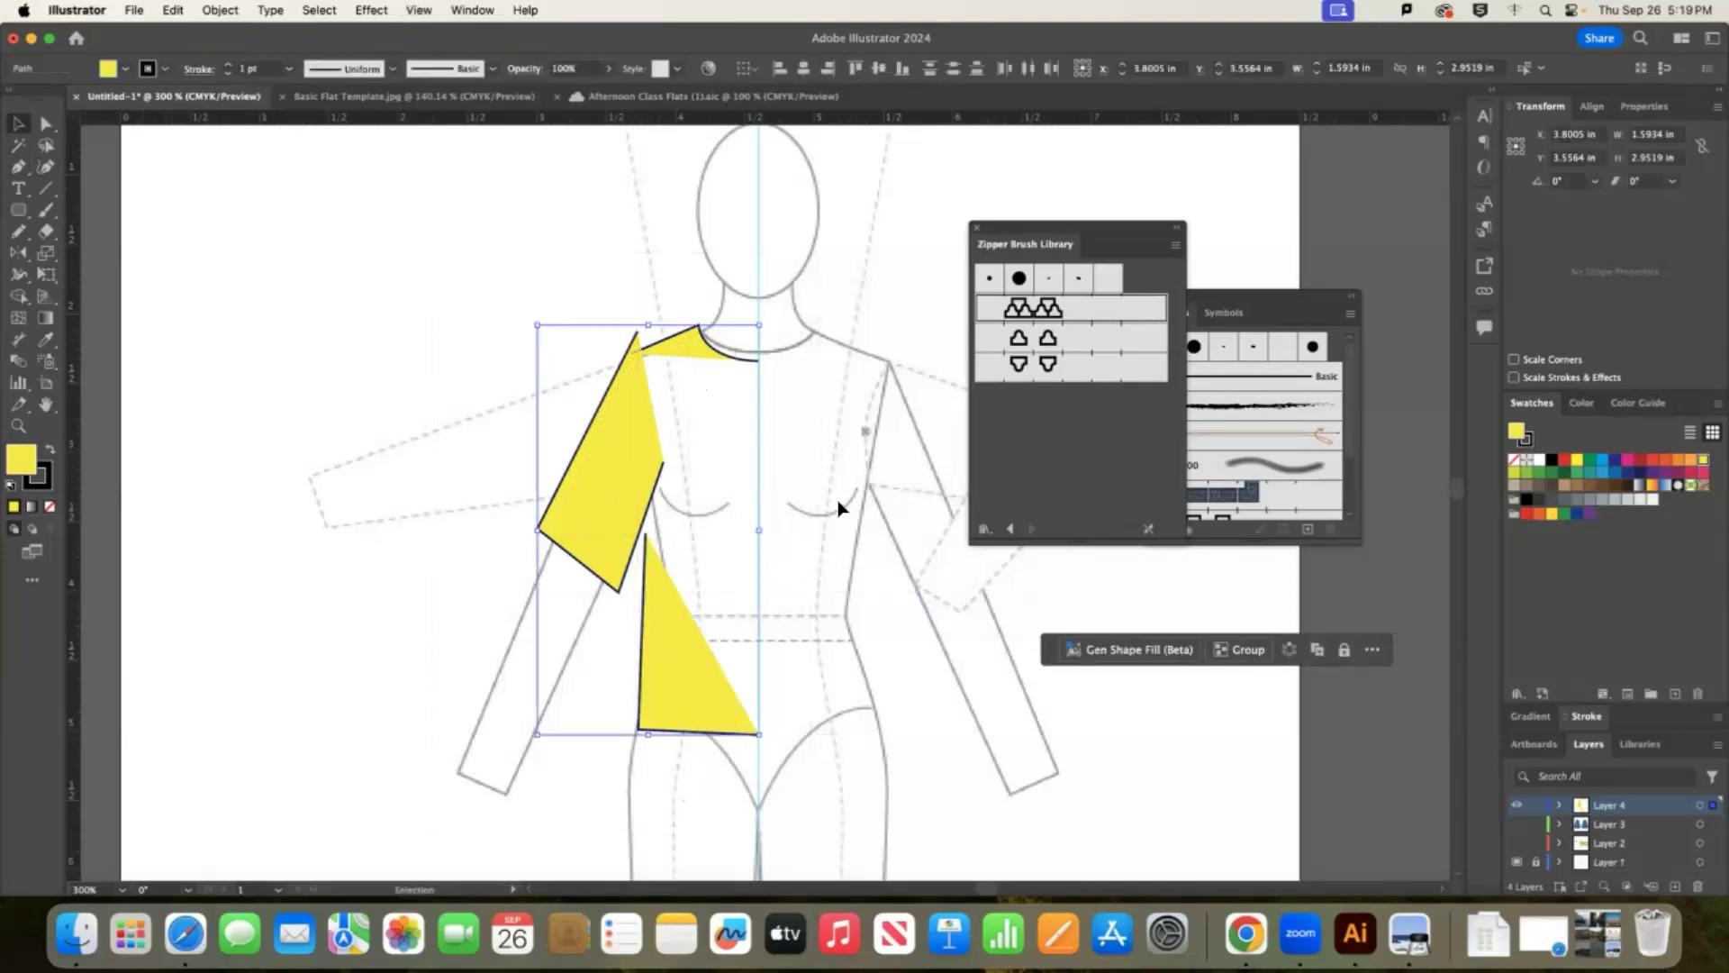
{"action": "key", "text": "o"}
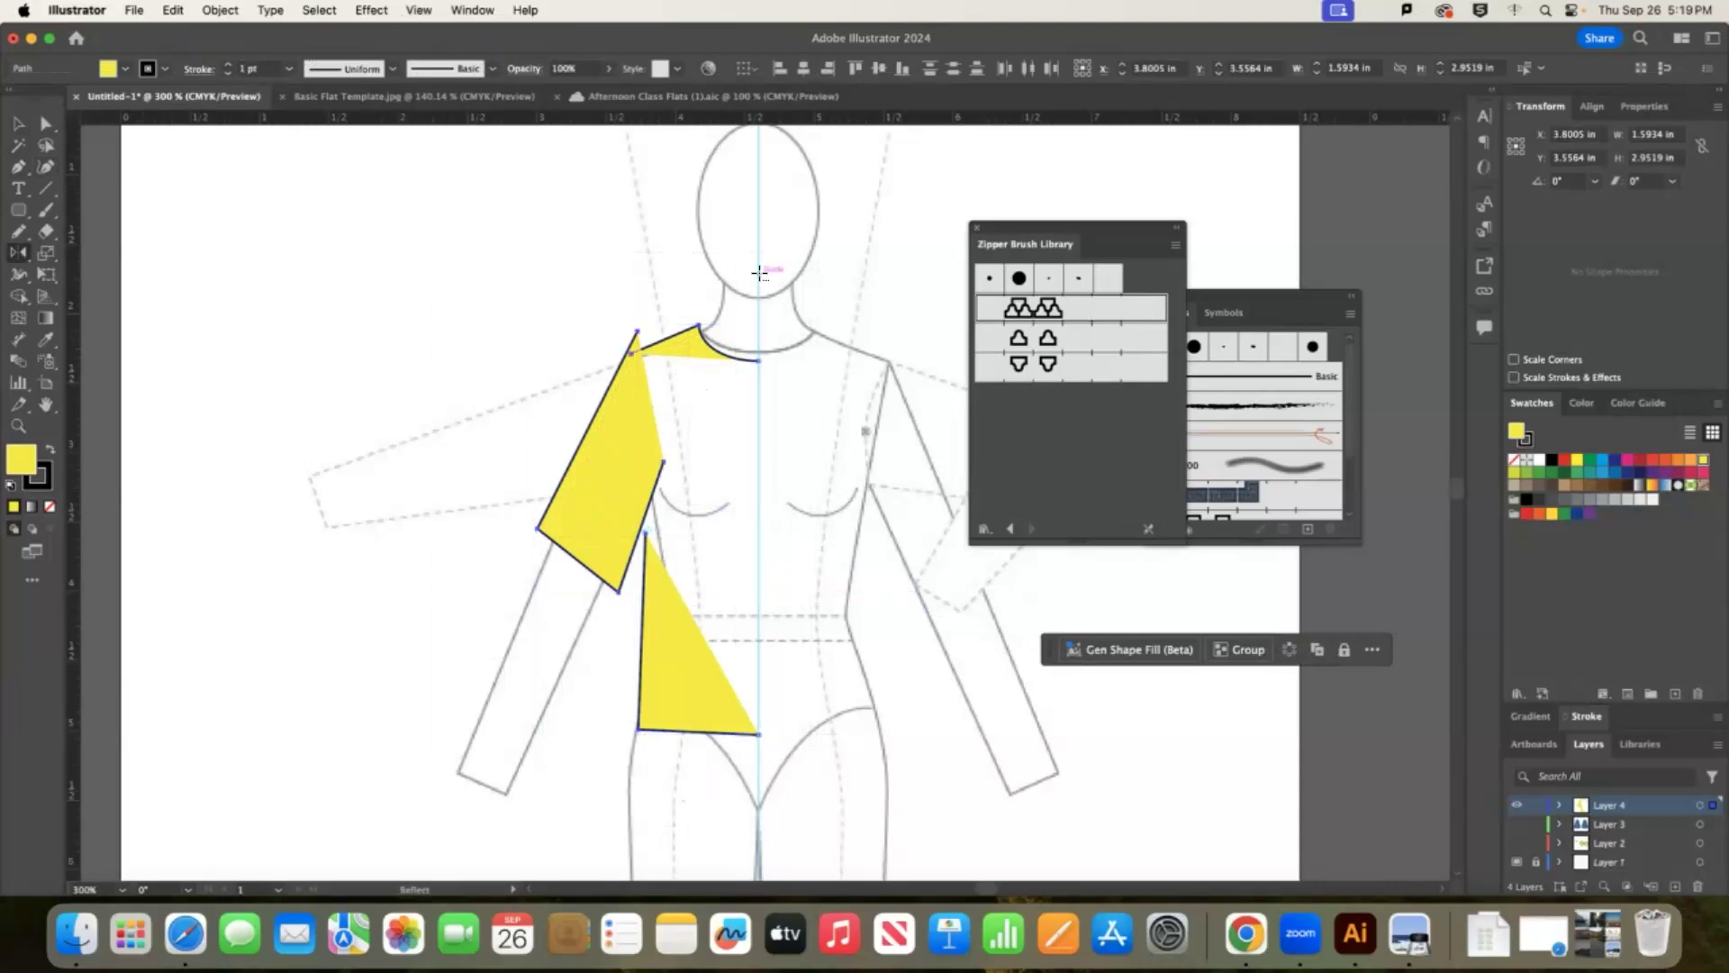
{"action": "left_click", "coordinate": [758, 272], "text": "alt"}
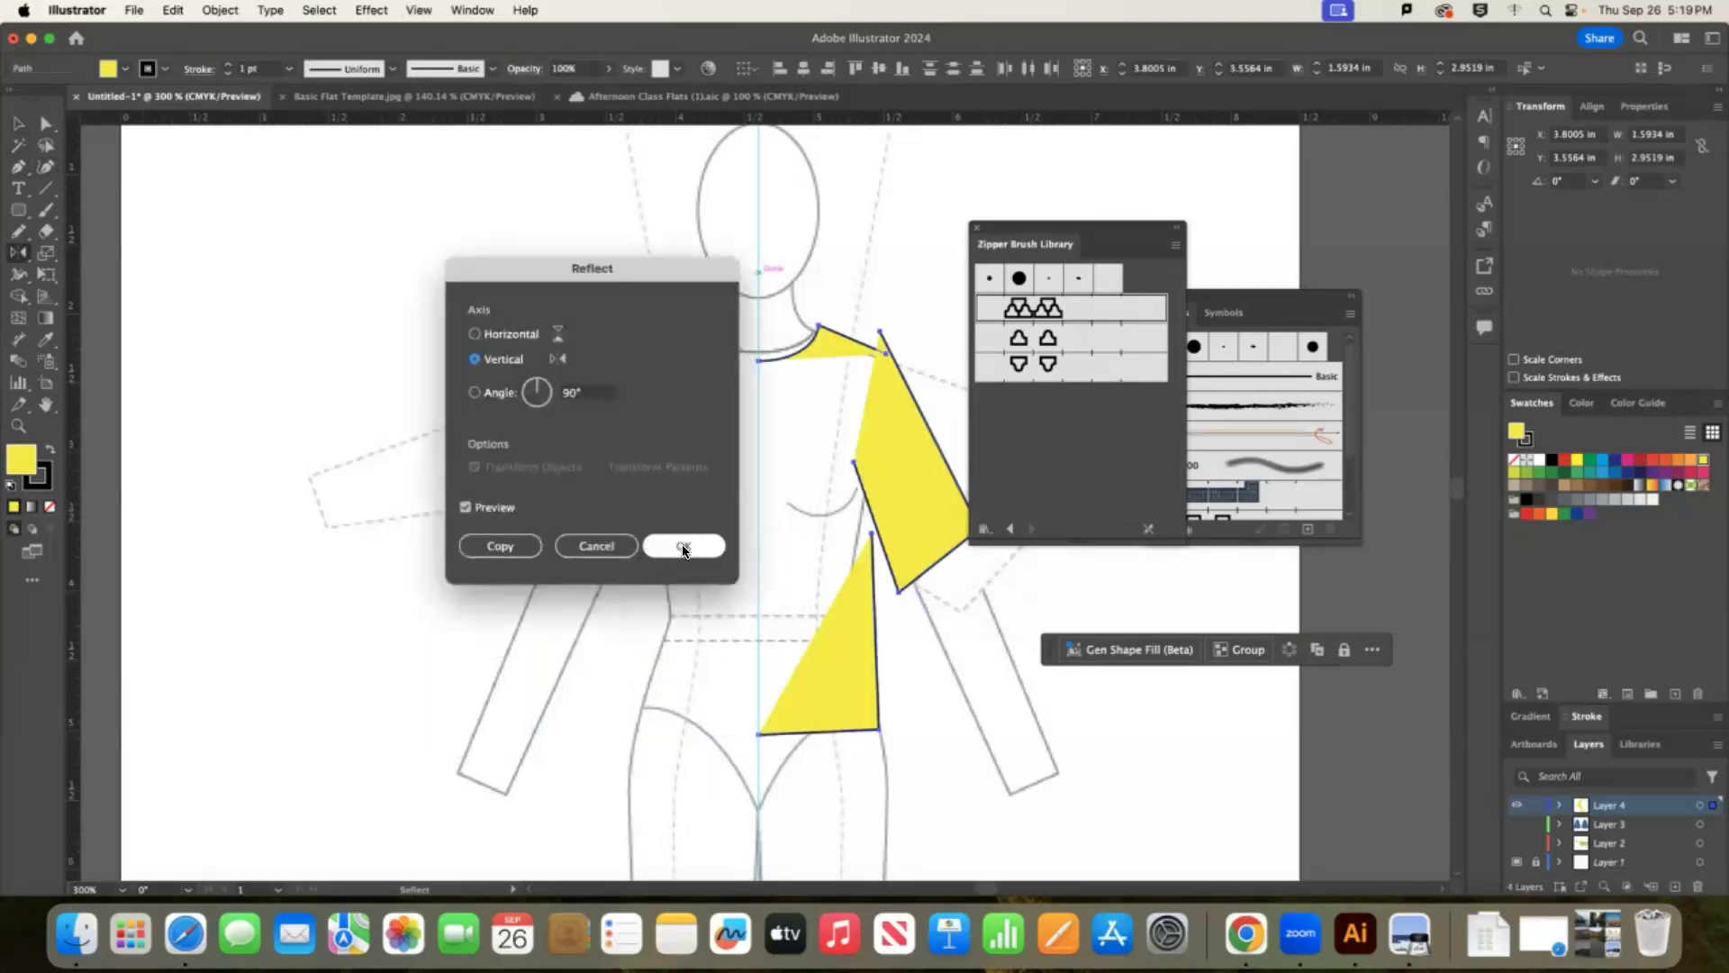
{"action": "left_click", "coordinate": [676, 545]}
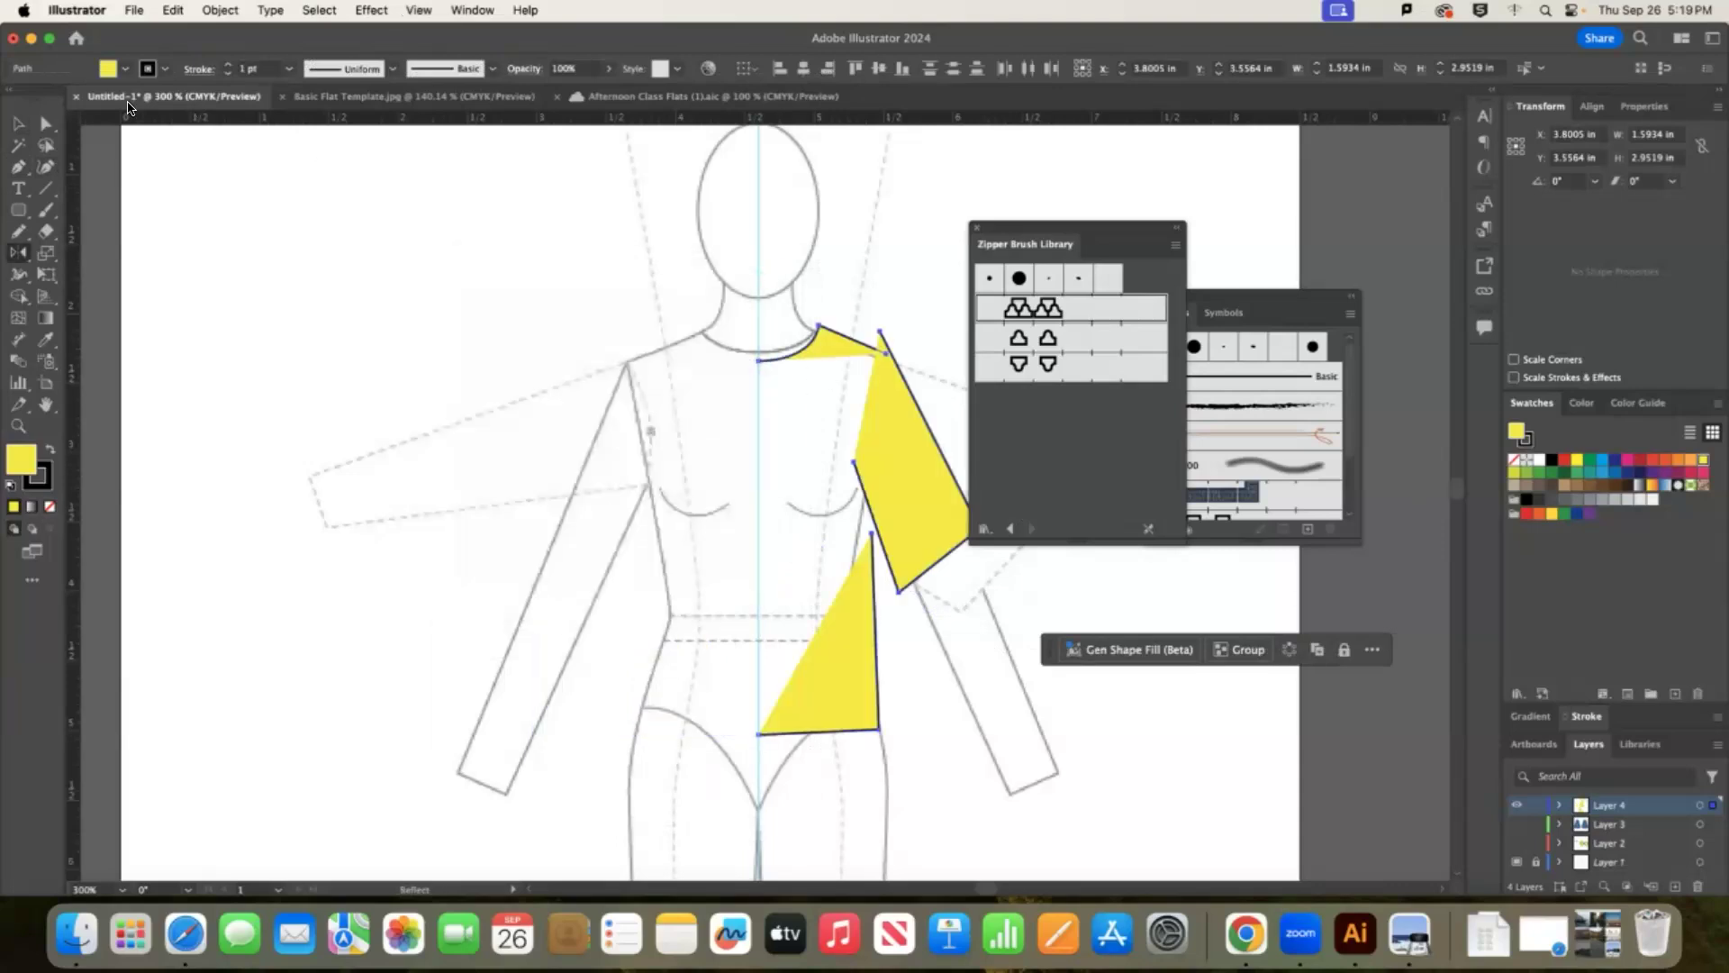
{"action": "left_click", "coordinate": [759, 267], "text": "alt"}
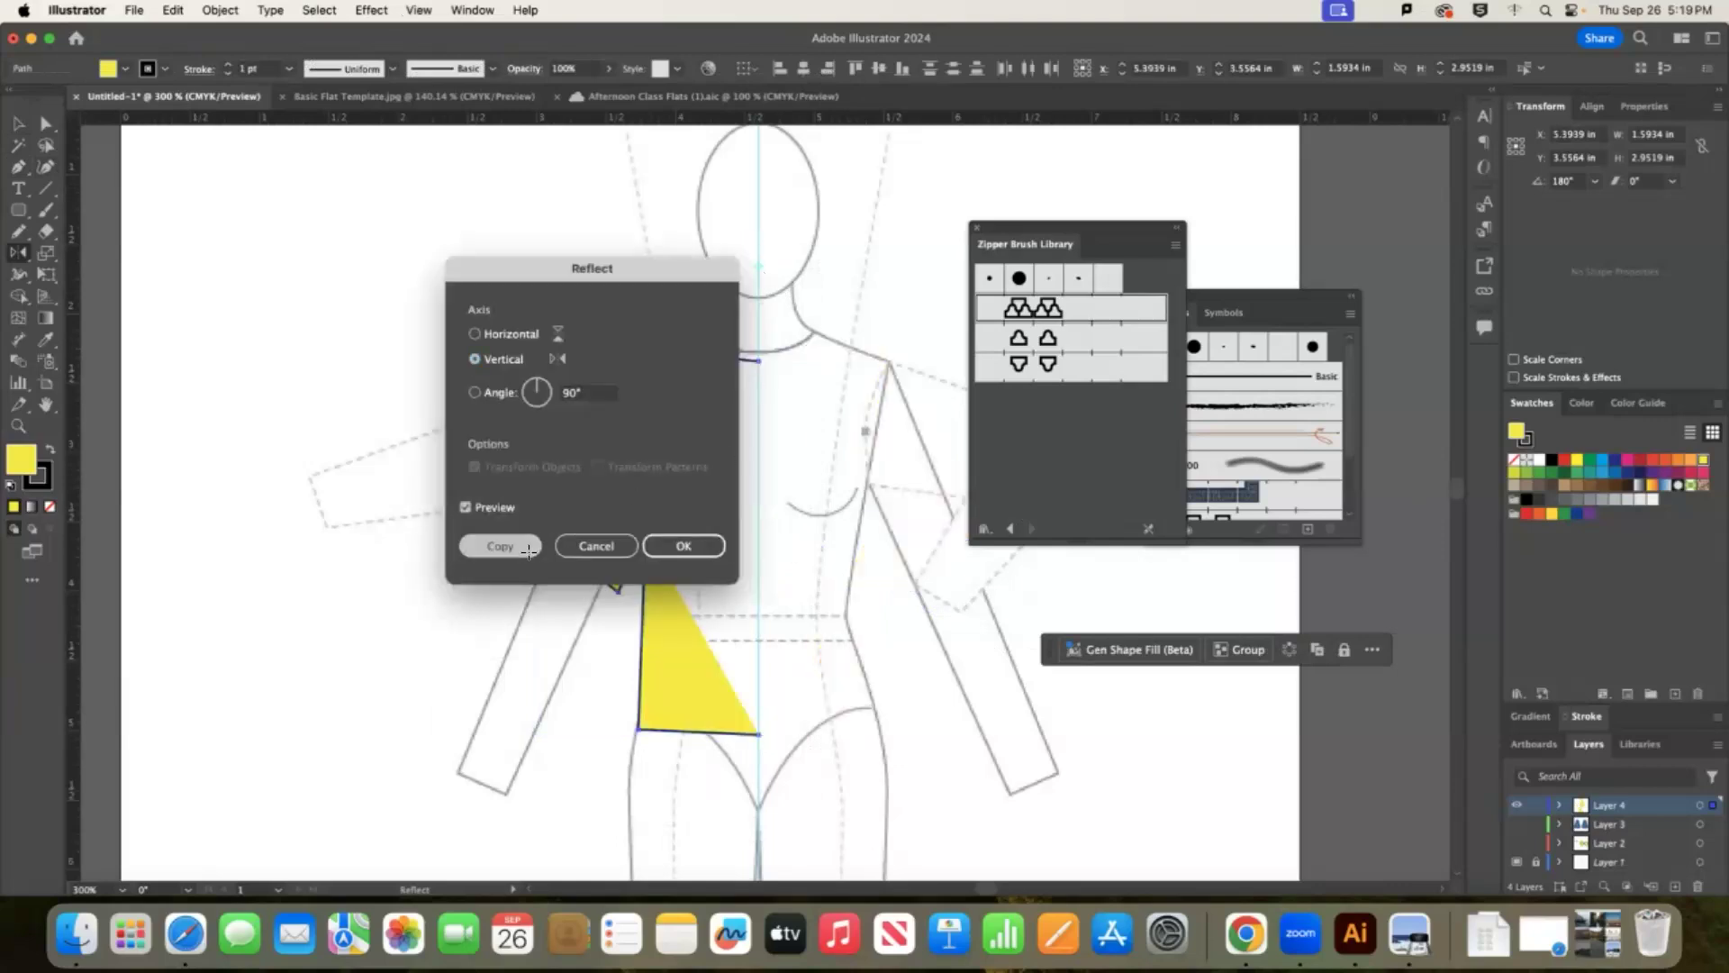
{"action": "left_click", "coordinate": [501, 545]}
Remove the fill from all the shirt paths and deselect them.
{"action": "left_click", "coordinate": [18, 124]}
{"action": "left_click", "coordinate": [595, 262]}
{"action": "key", "text": "super+a"}
{"action": "left_click", "coordinate": [1514, 460]}
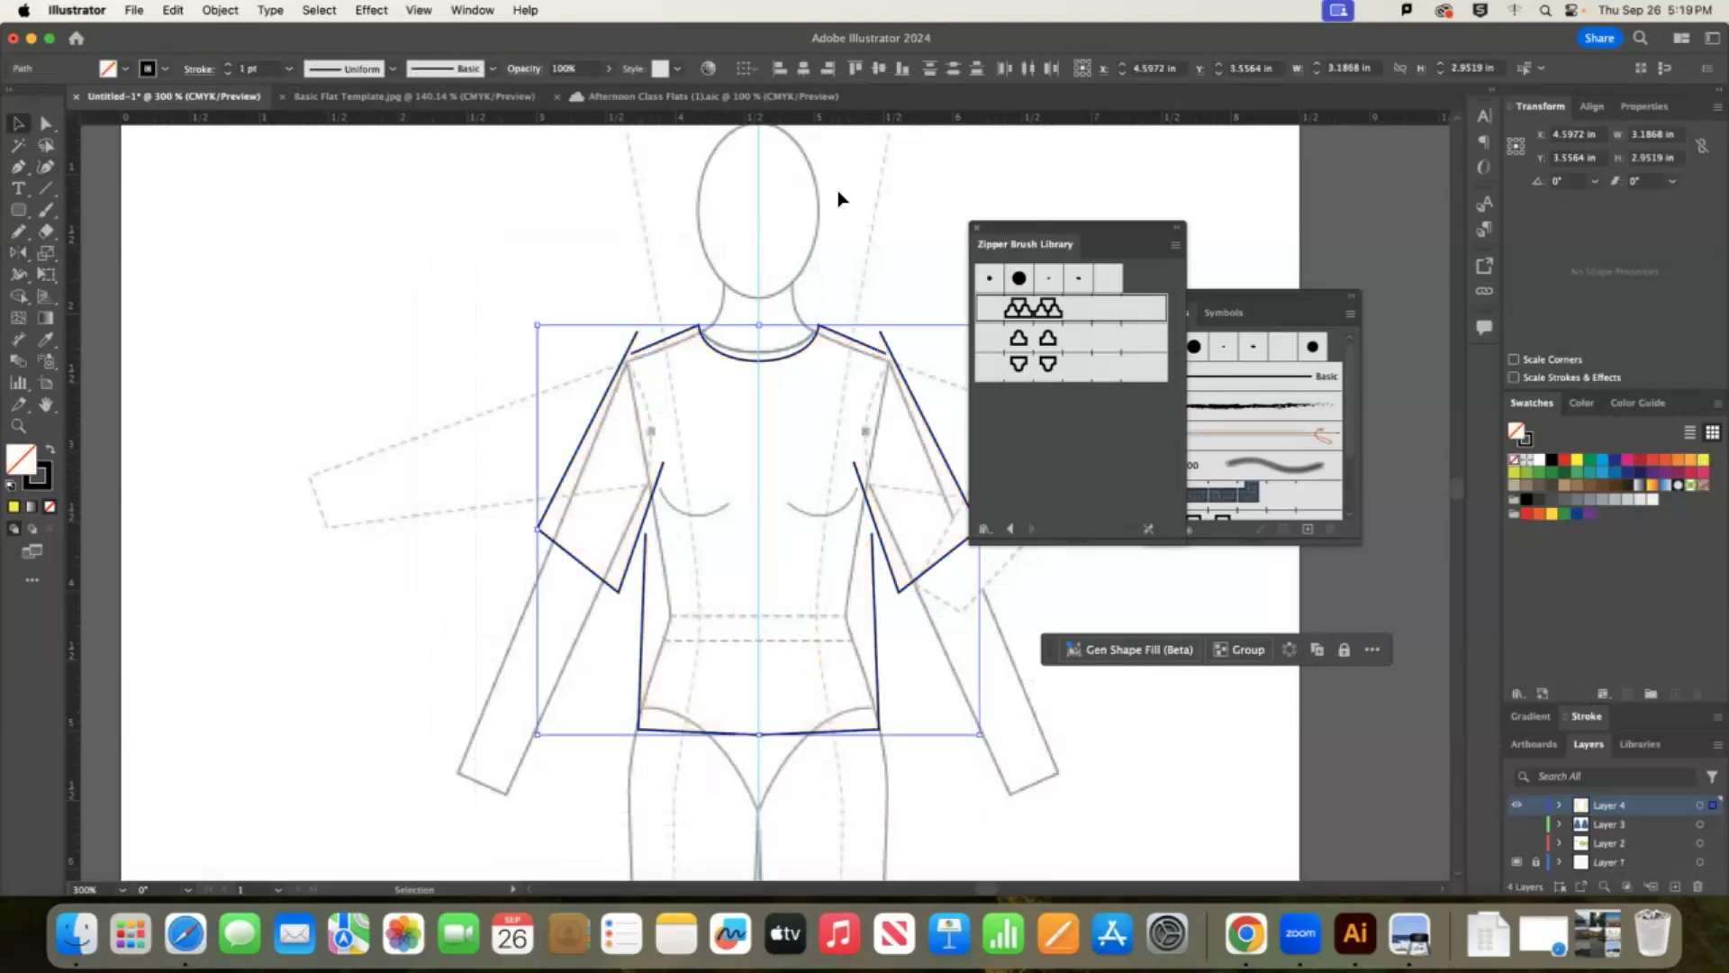
{"action": "left_click", "coordinate": [838, 198]}
Use Direct Selection to join the sleeve tops to the shoulder points and the side seam tops to the sleeves.
{"action": "left_click", "coordinate": [46, 123]}
{"action": "left_click_drag", "start_coordinate": [641, 337], "coordinate": [630, 356]}
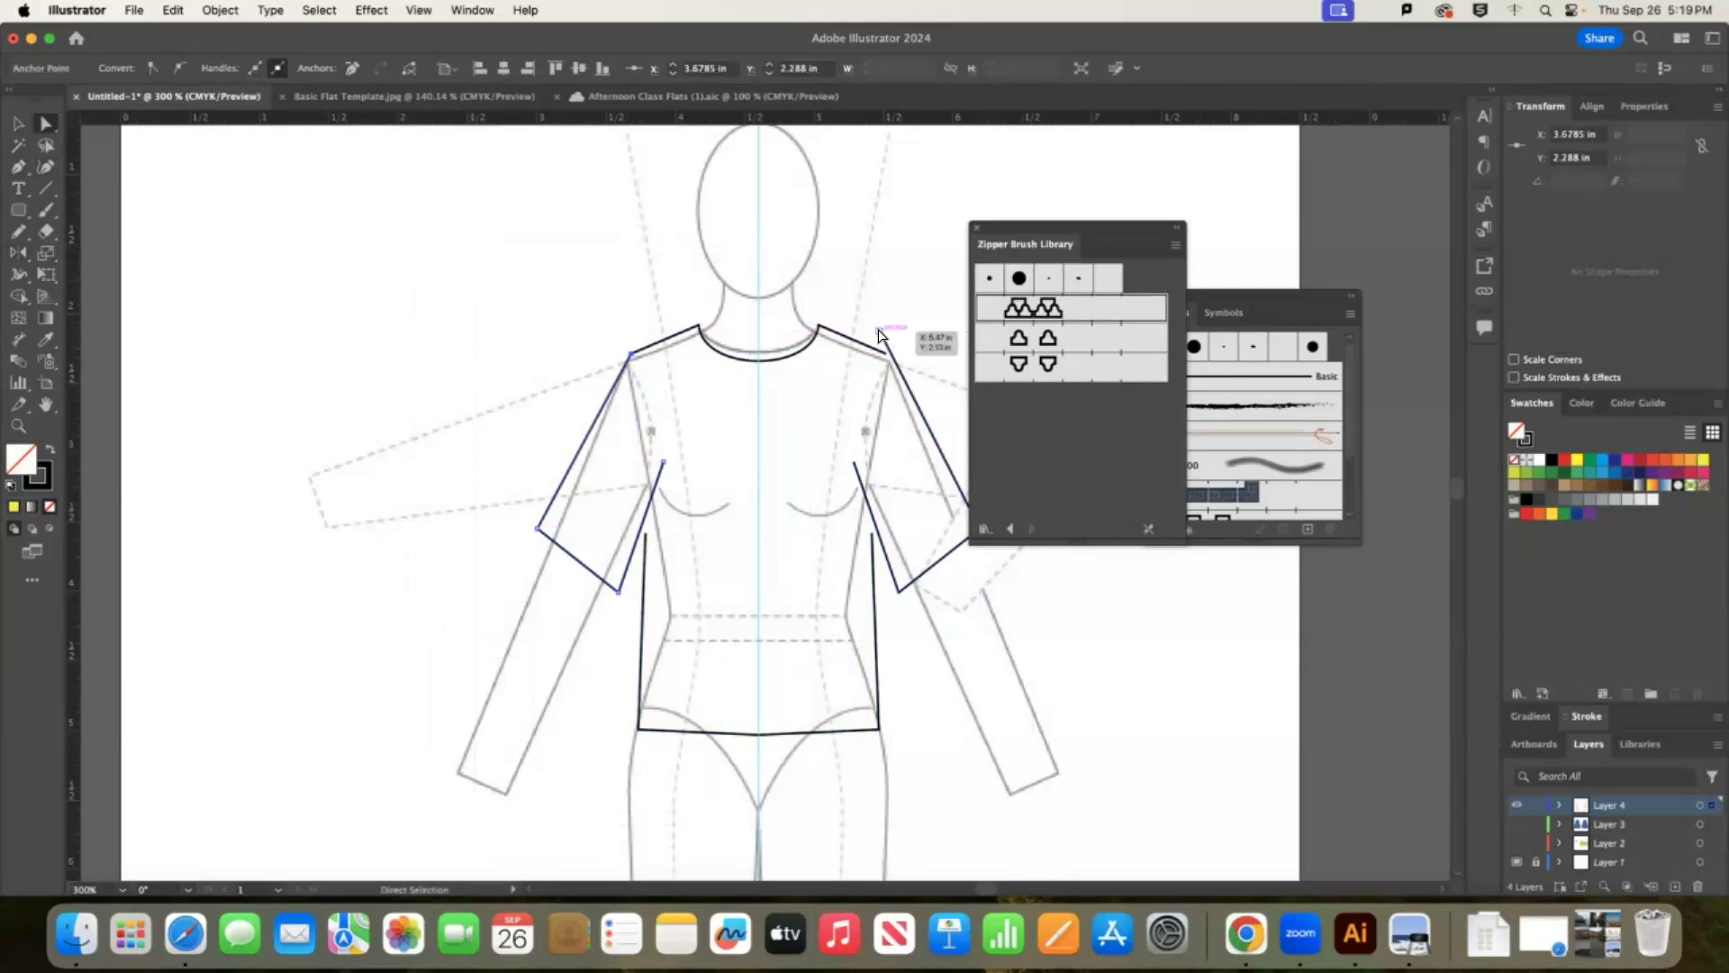
{"action": "left_click", "coordinate": [881, 336]}
{"action": "left_click", "coordinate": [915, 262]}
{"action": "left_click_drag", "start_coordinate": [875, 539], "coordinate": [870, 512]}
{"action": "left_click_drag", "start_coordinate": [650, 532], "coordinate": [646, 518]}
{"action": "left_click", "coordinate": [495, 185]}
Try filling all the shirt pieces with a teal swatch and undo the fill, moving the Zipper Brush Library clear of the sleeve.
{"action": "key", "text": "v"}
{"action": "left_click_drag", "start_coordinate": [369, 200], "coordinate": [1104, 784]}
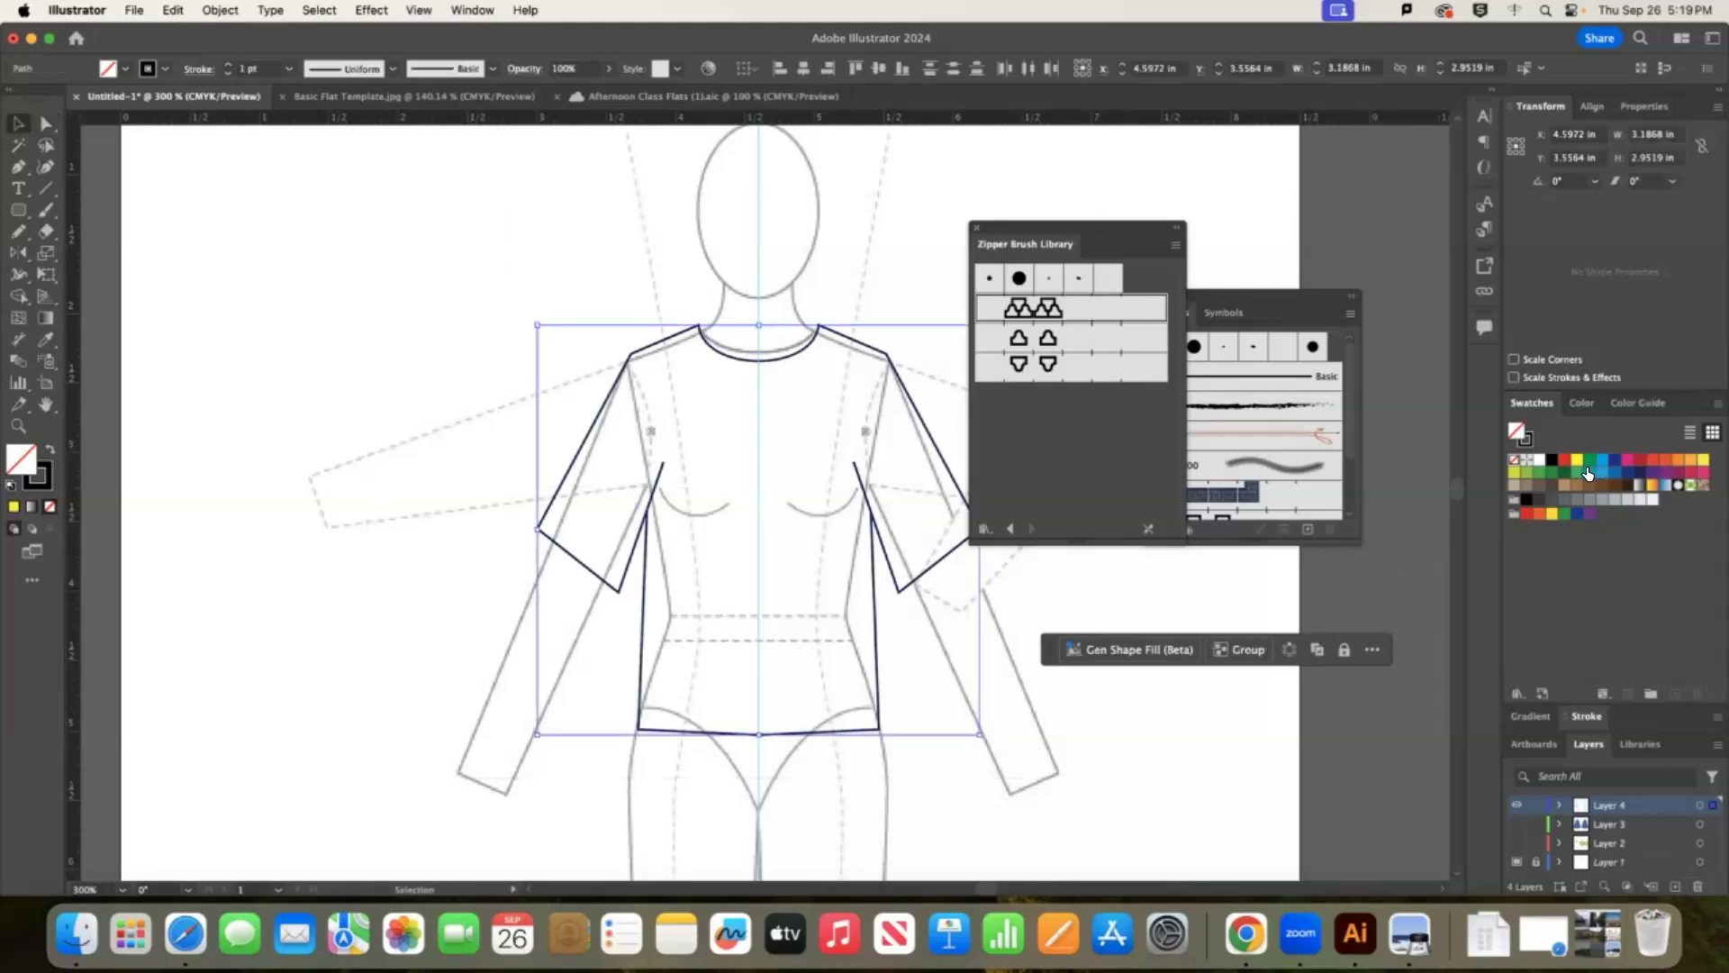
{"action": "left_click", "coordinate": [1588, 472]}
{"action": "left_click", "coordinate": [836, 561]}
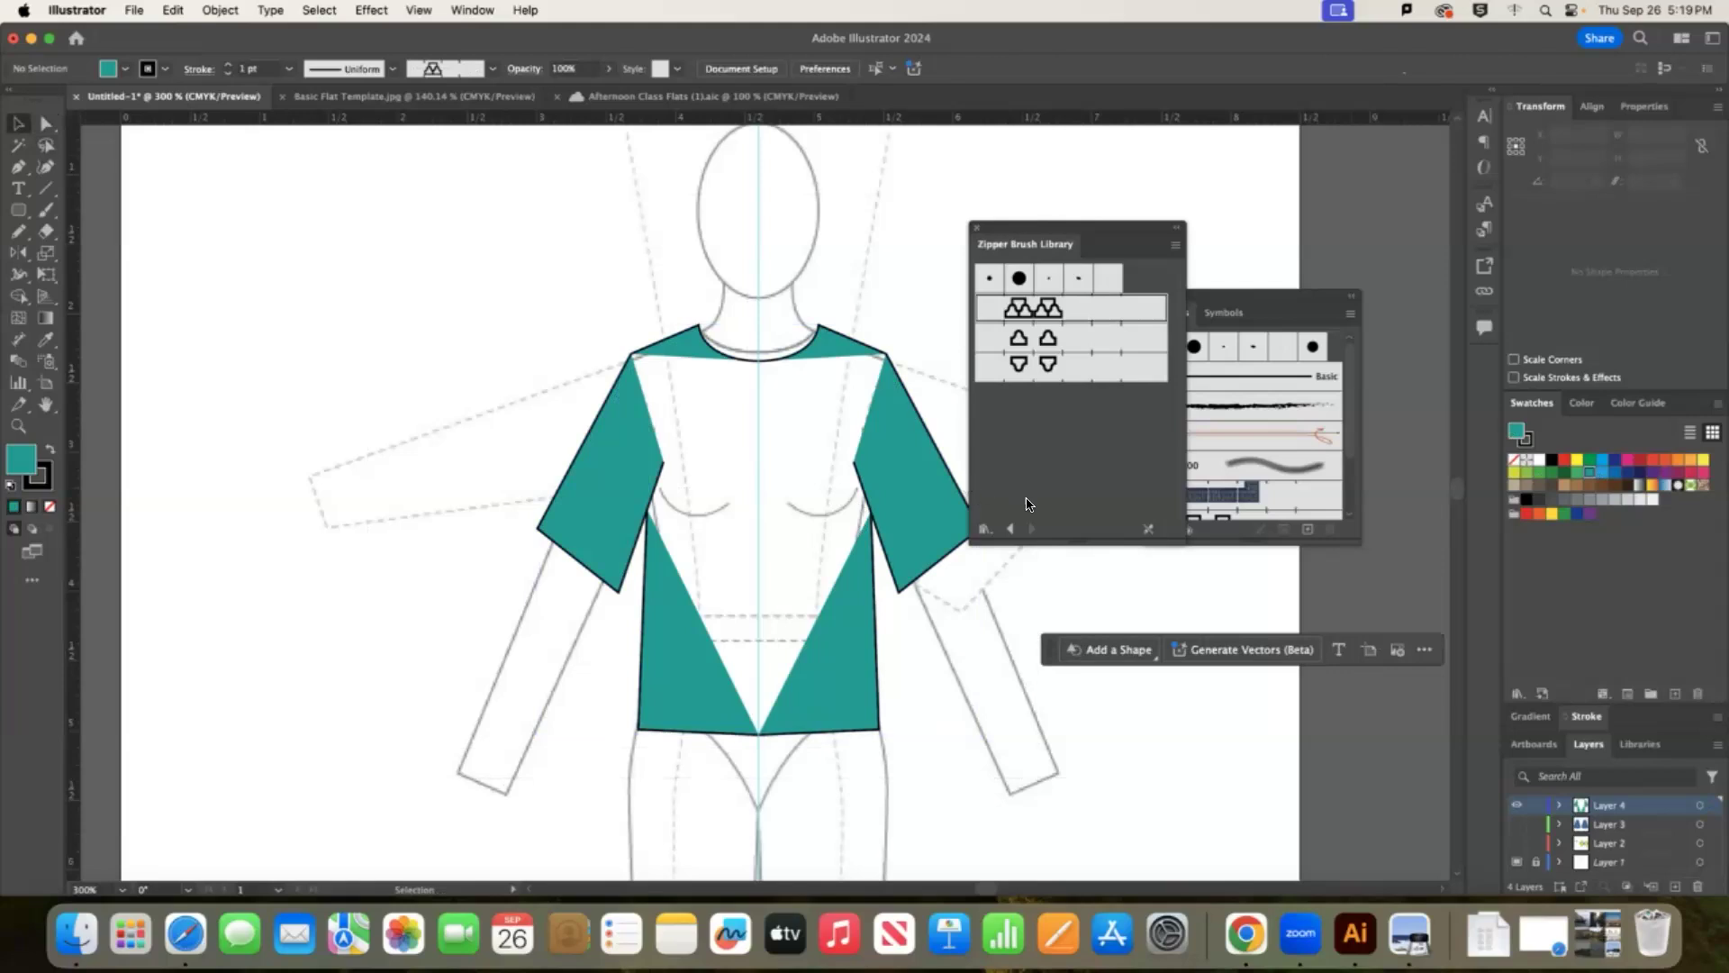
{"action": "left_click_drag", "start_coordinate": [1097, 227], "coordinate": [1271, 195]}
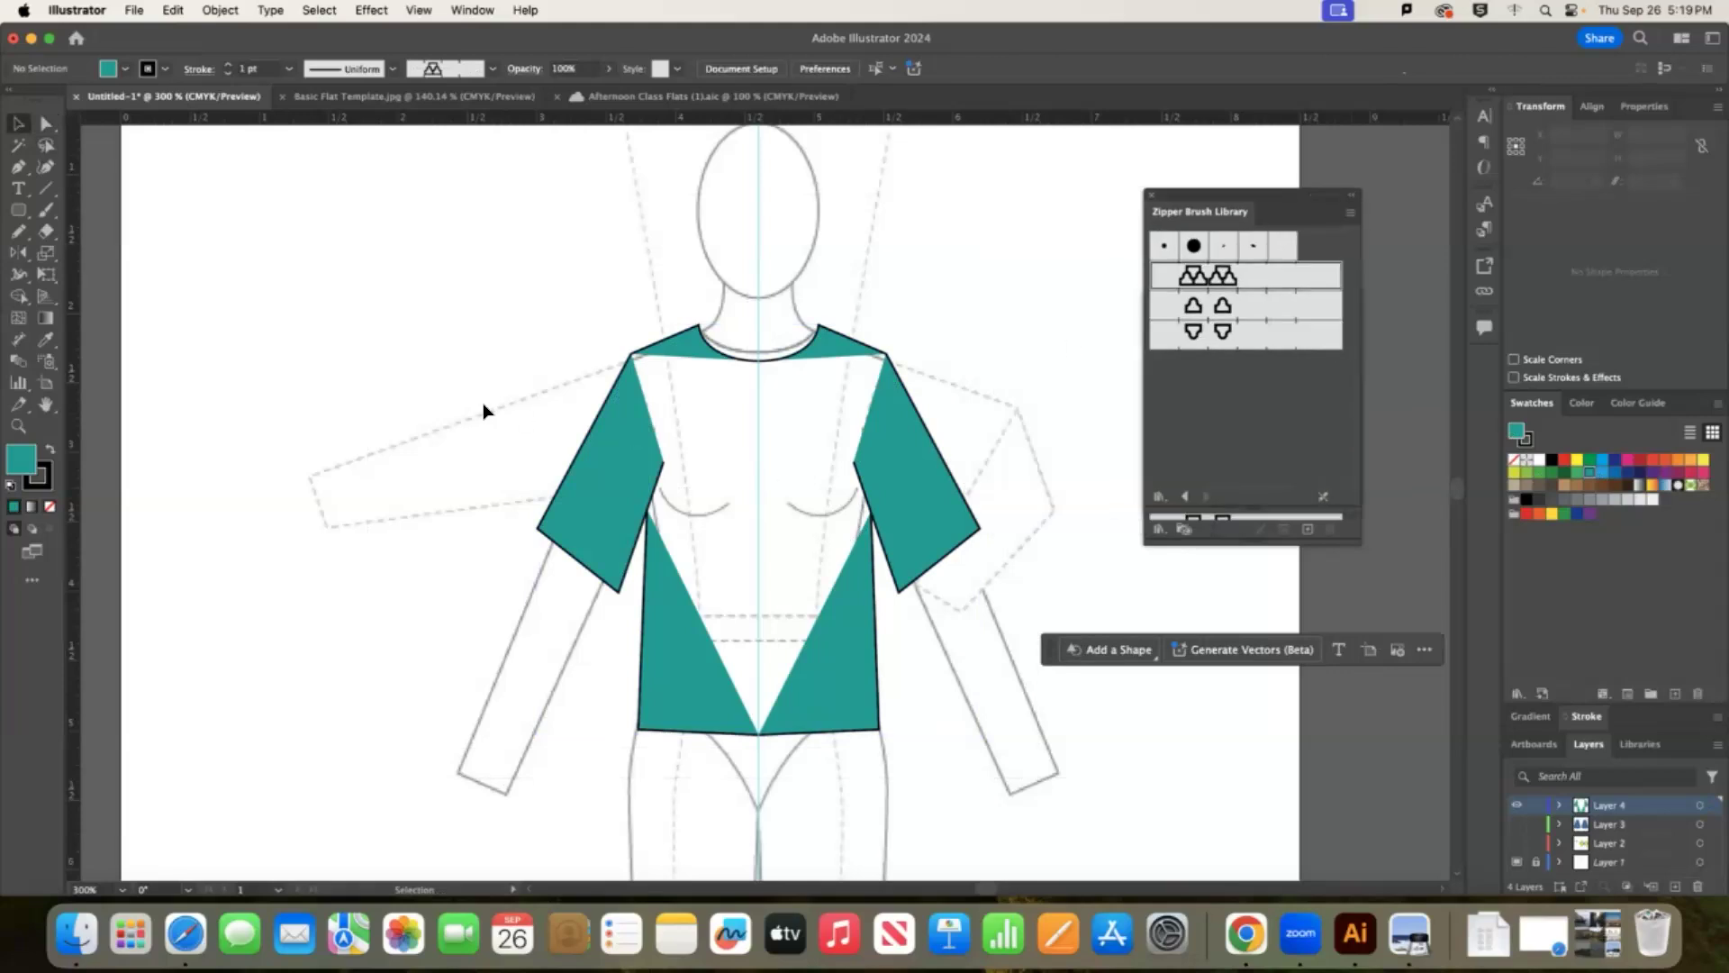
{"action": "key", "text": "super+z"}
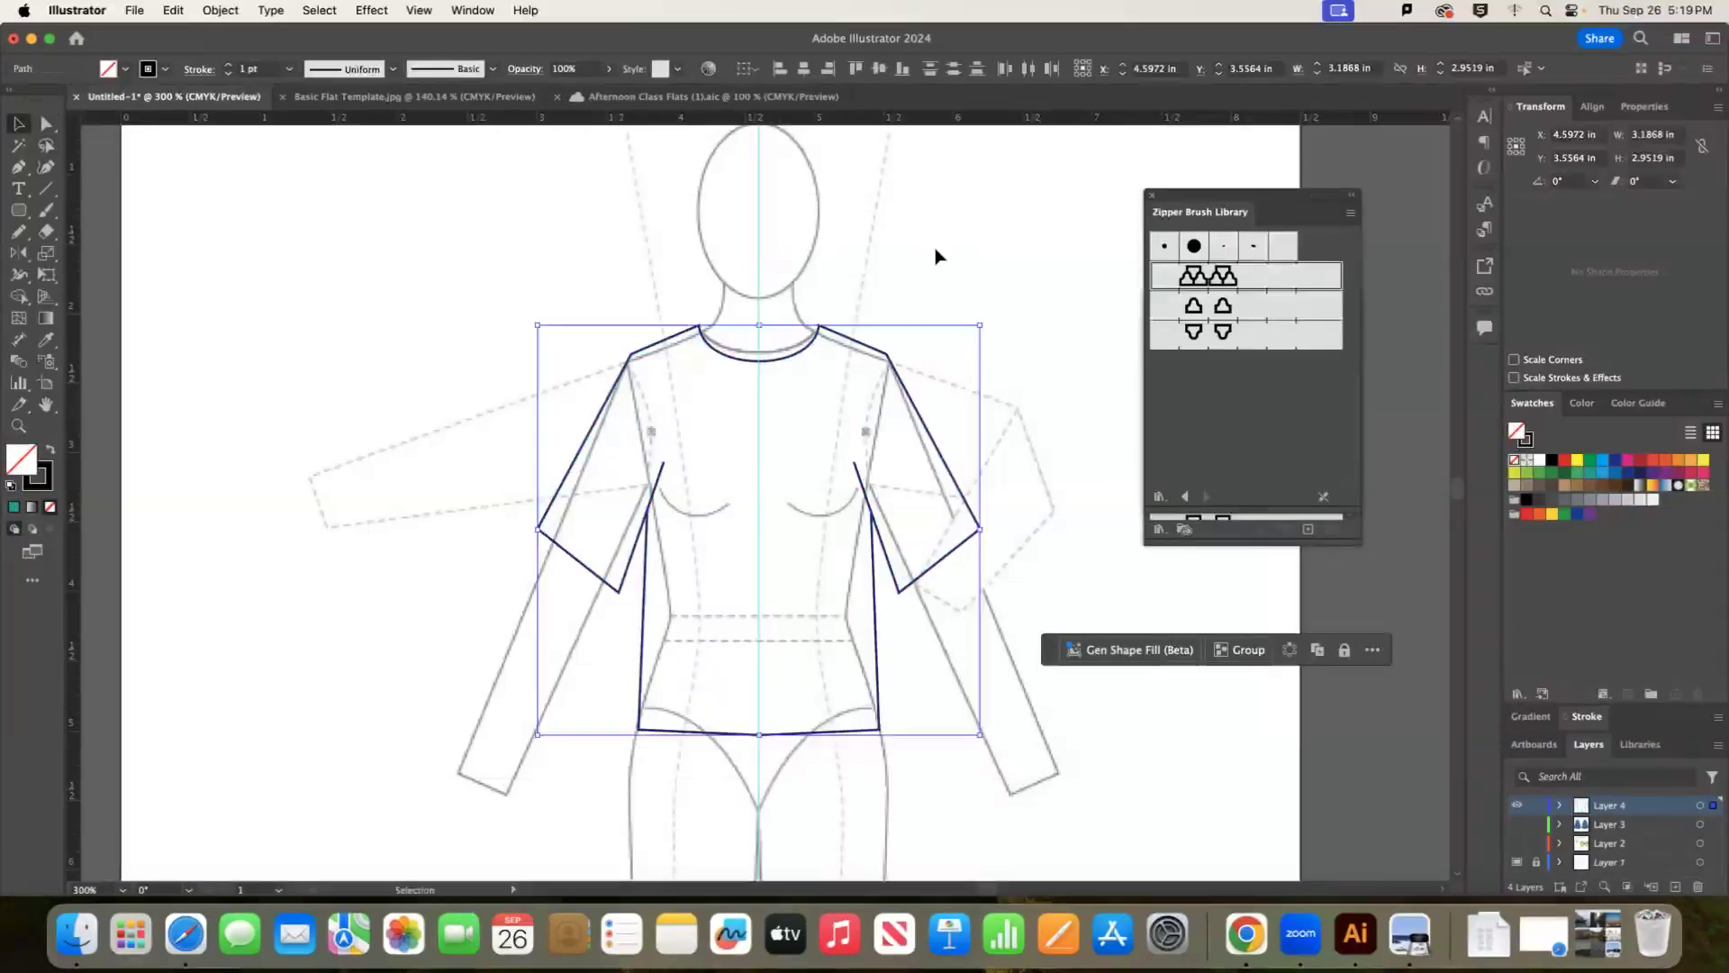
{"action": "left_click", "coordinate": [1047, 241]}
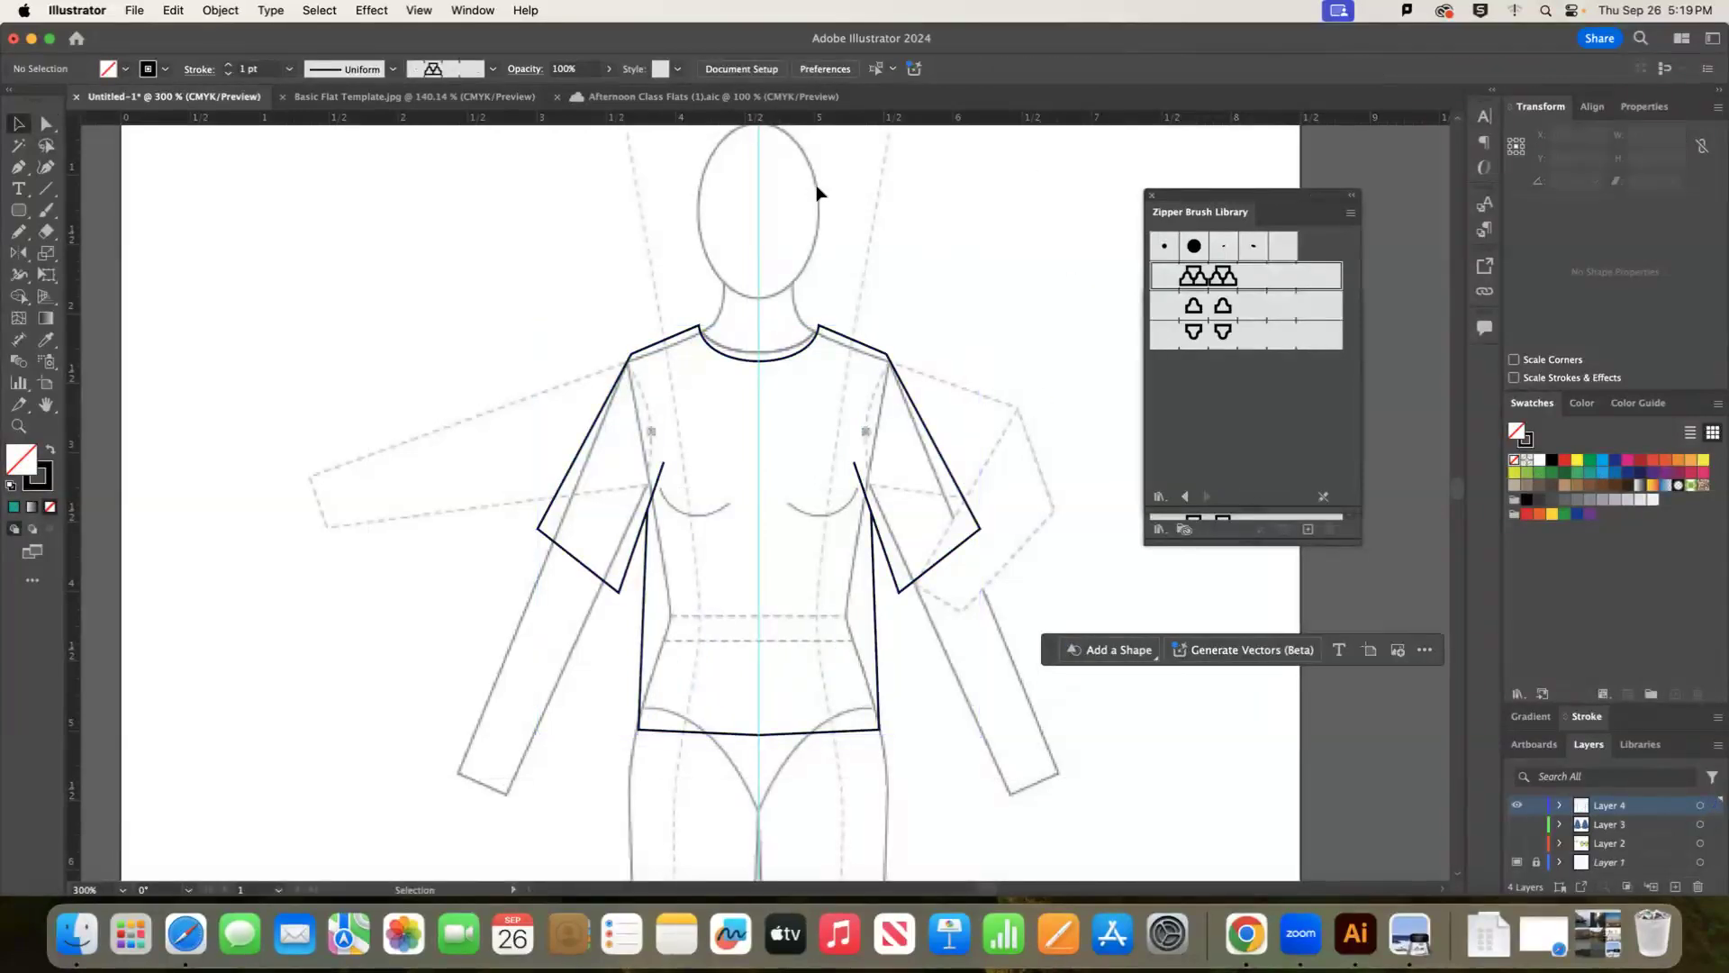
Draw a stitching line above the left sleeve hem and make it a dashed stroke with round caps, 2 pt dash and 2 pt gap.
{"action": "left_click", "coordinate": [46, 188]}
{"action": "left_click_drag", "start_coordinate": [551, 512], "coordinate": [625, 573]}
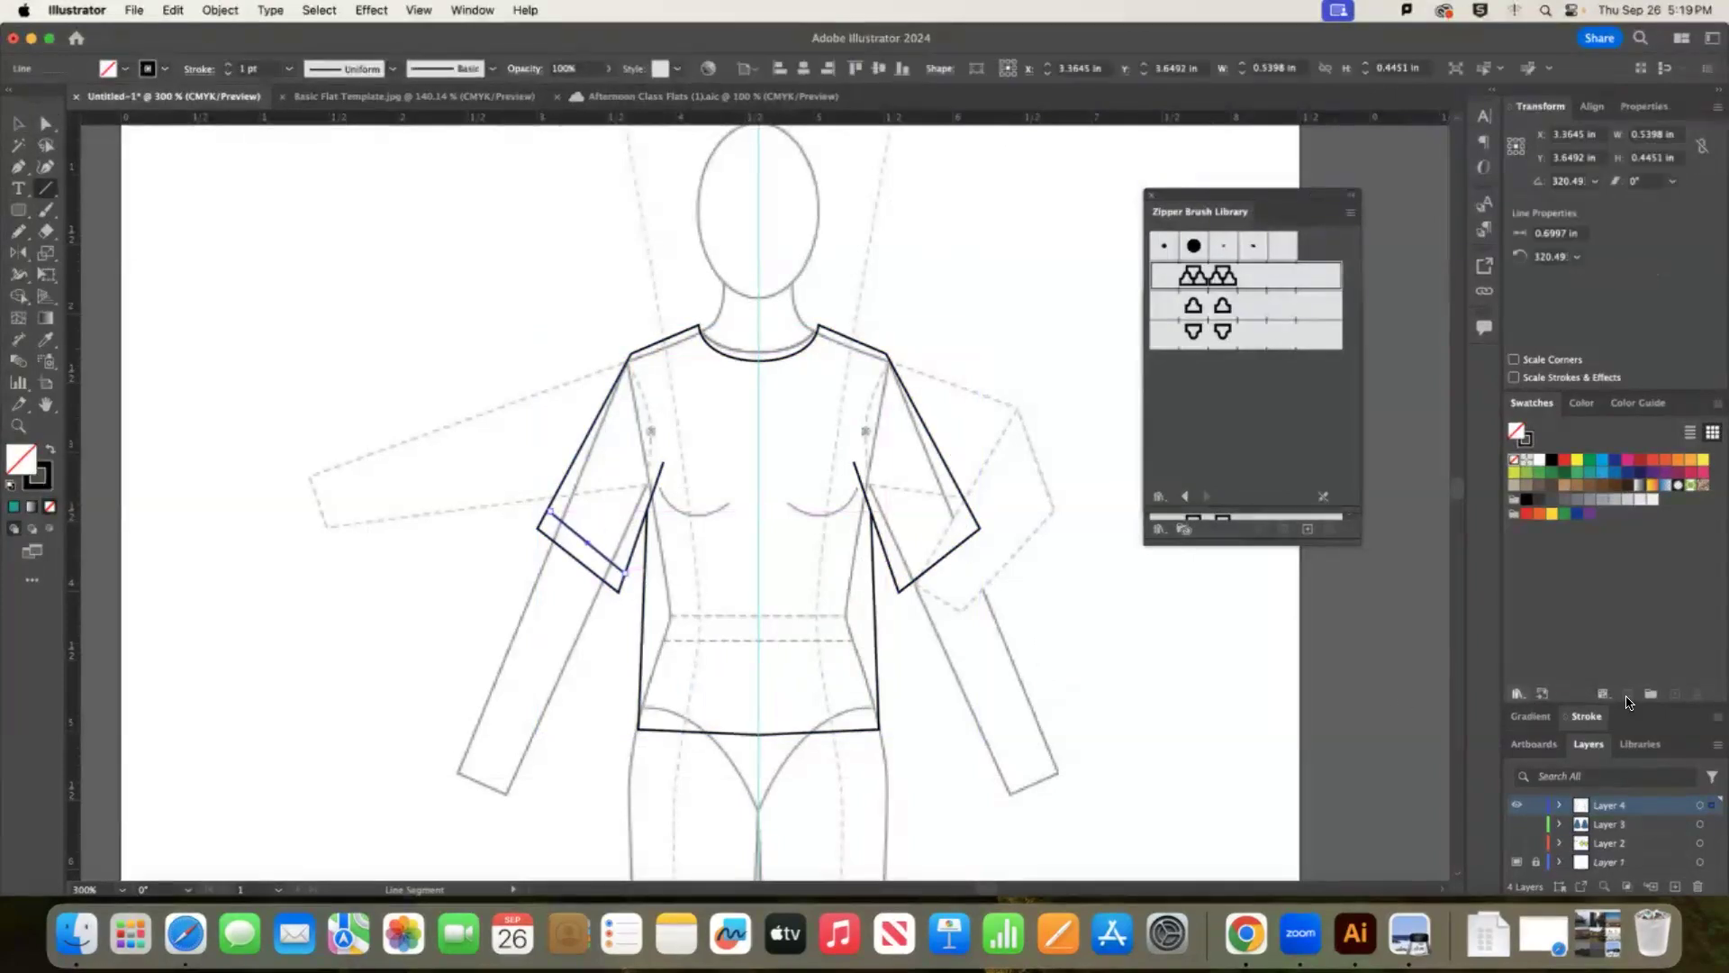
{"action": "left_click", "coordinate": [1531, 716]}
{"action": "left_click", "coordinate": [1582, 642]}
{"action": "left_click", "coordinate": [1531, 701]}
{"action": "left_click", "coordinate": [1597, 620]}
Draw matching dashed stitching lines above the right sleeve hem and the bottom hem, and deselect.
{"action": "left_click_drag", "start_coordinate": [969, 509], "coordinate": [892, 575]}
{"action": "left_click_drag", "start_coordinate": [639, 709], "coordinate": [879, 709]}
{"action": "key", "text": "v"}
{"action": "left_click", "coordinate": [999, 597]}
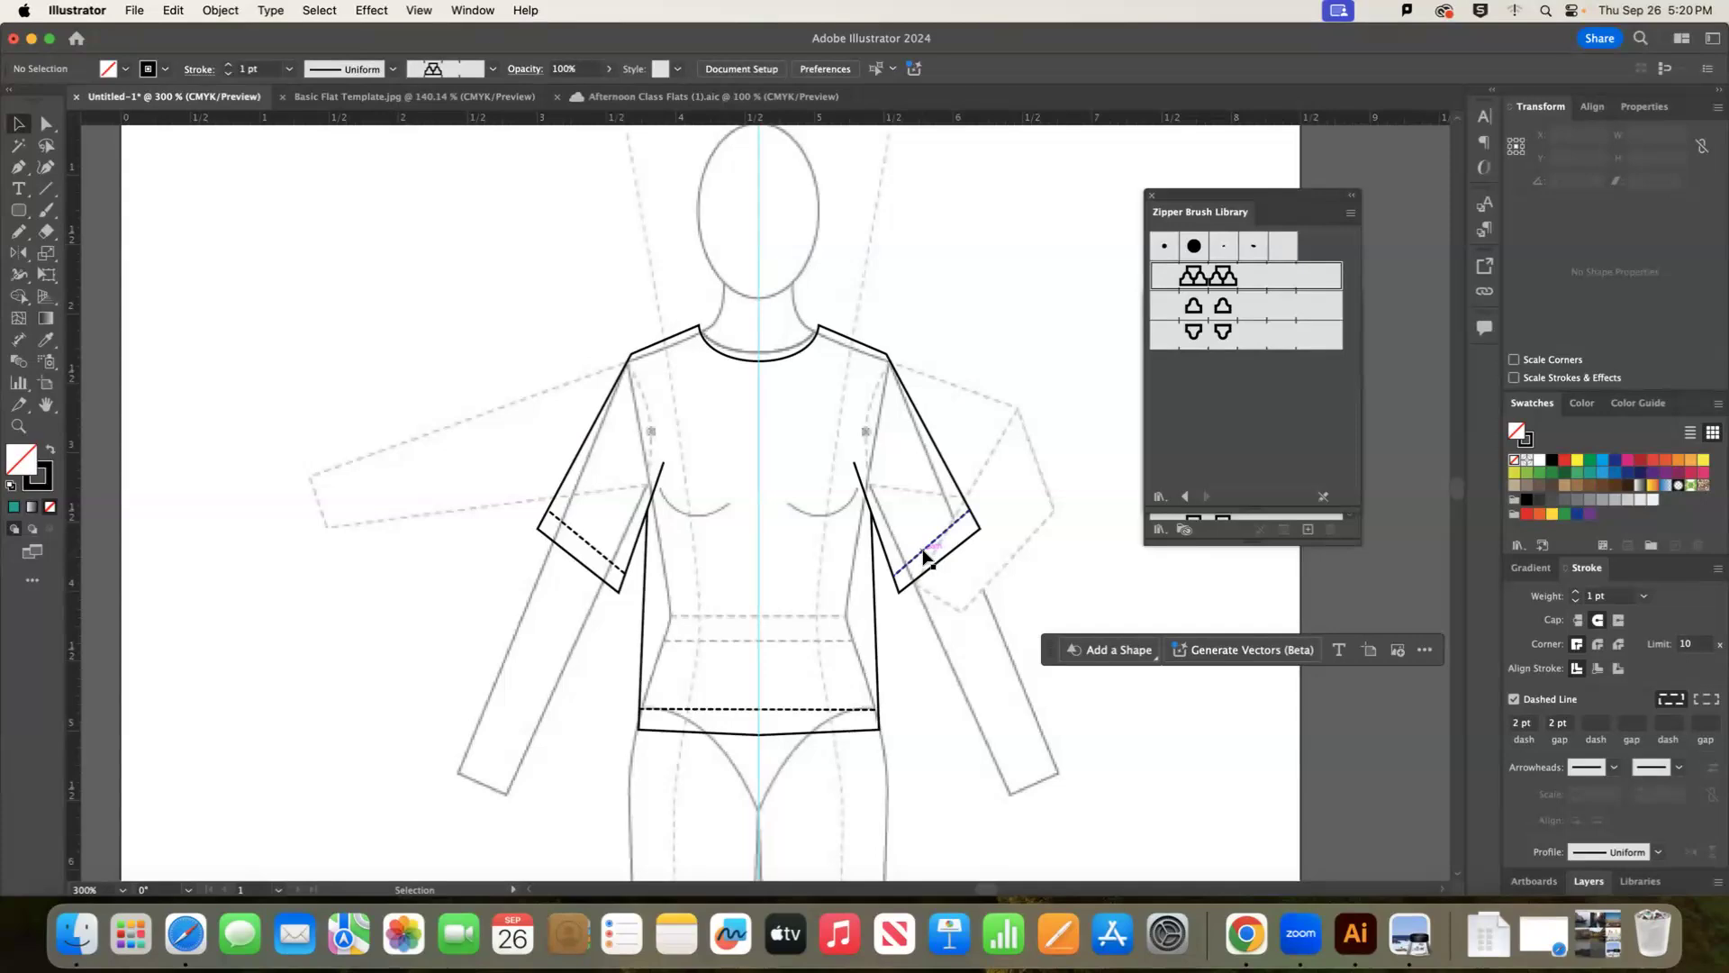
{"action": "left_click", "coordinate": [921, 577]}
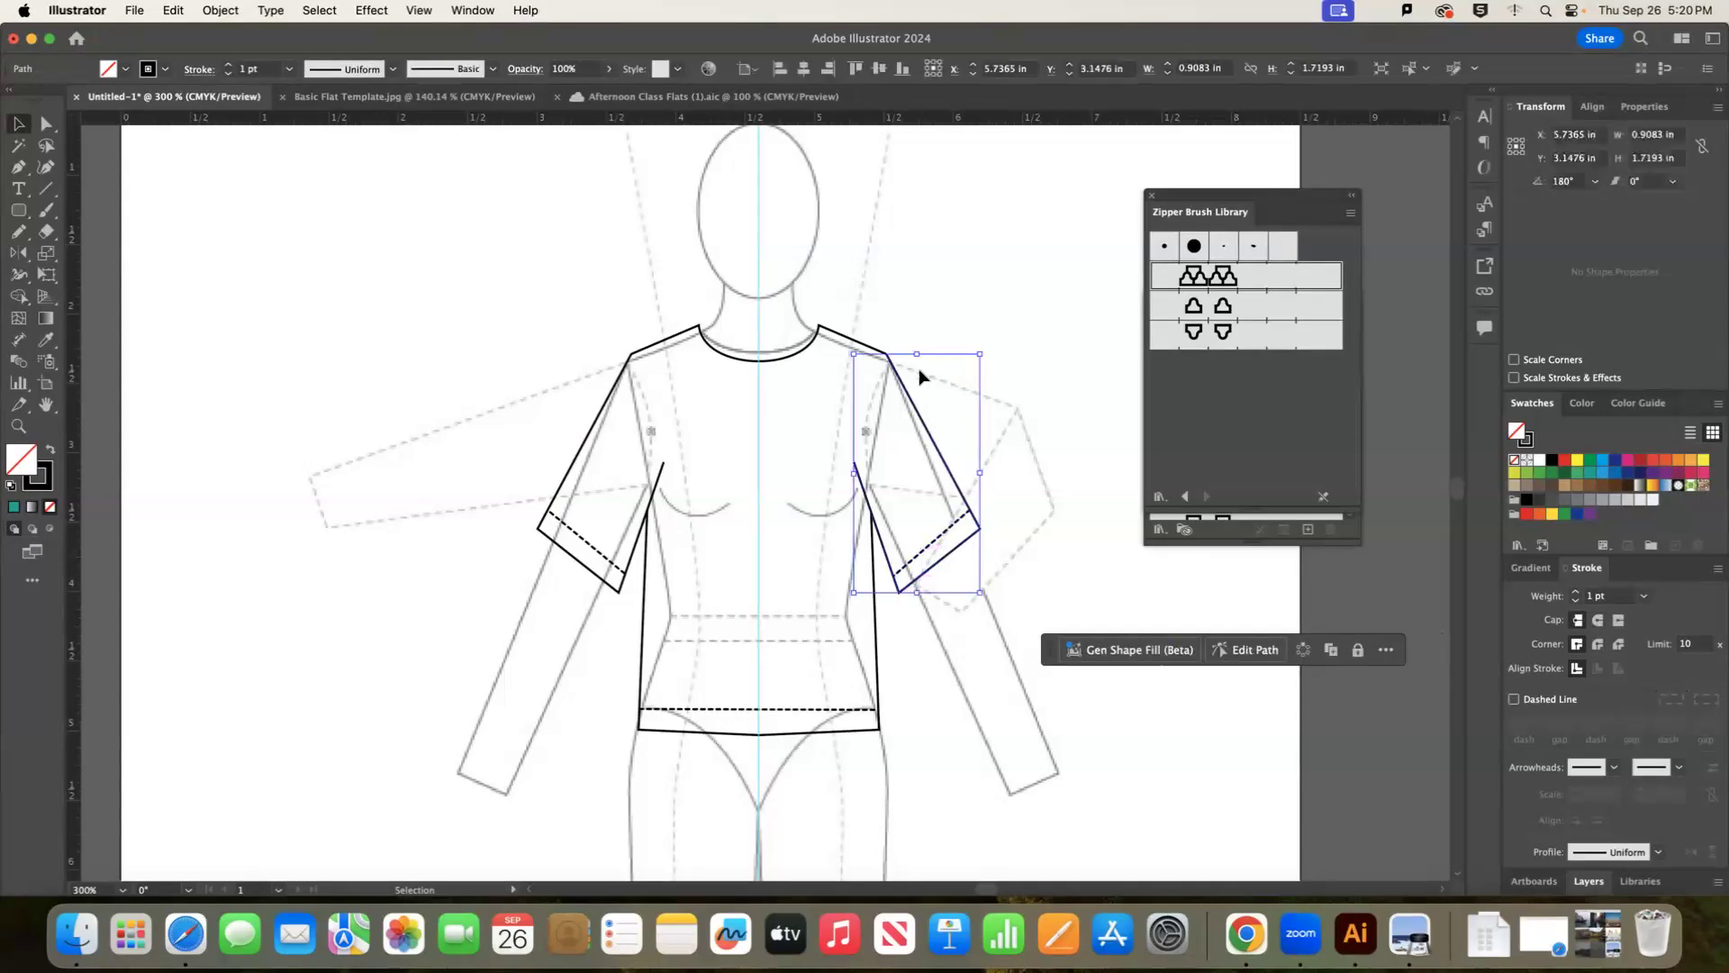
{"action": "left_click", "coordinate": [870, 351], "text": "shift"}
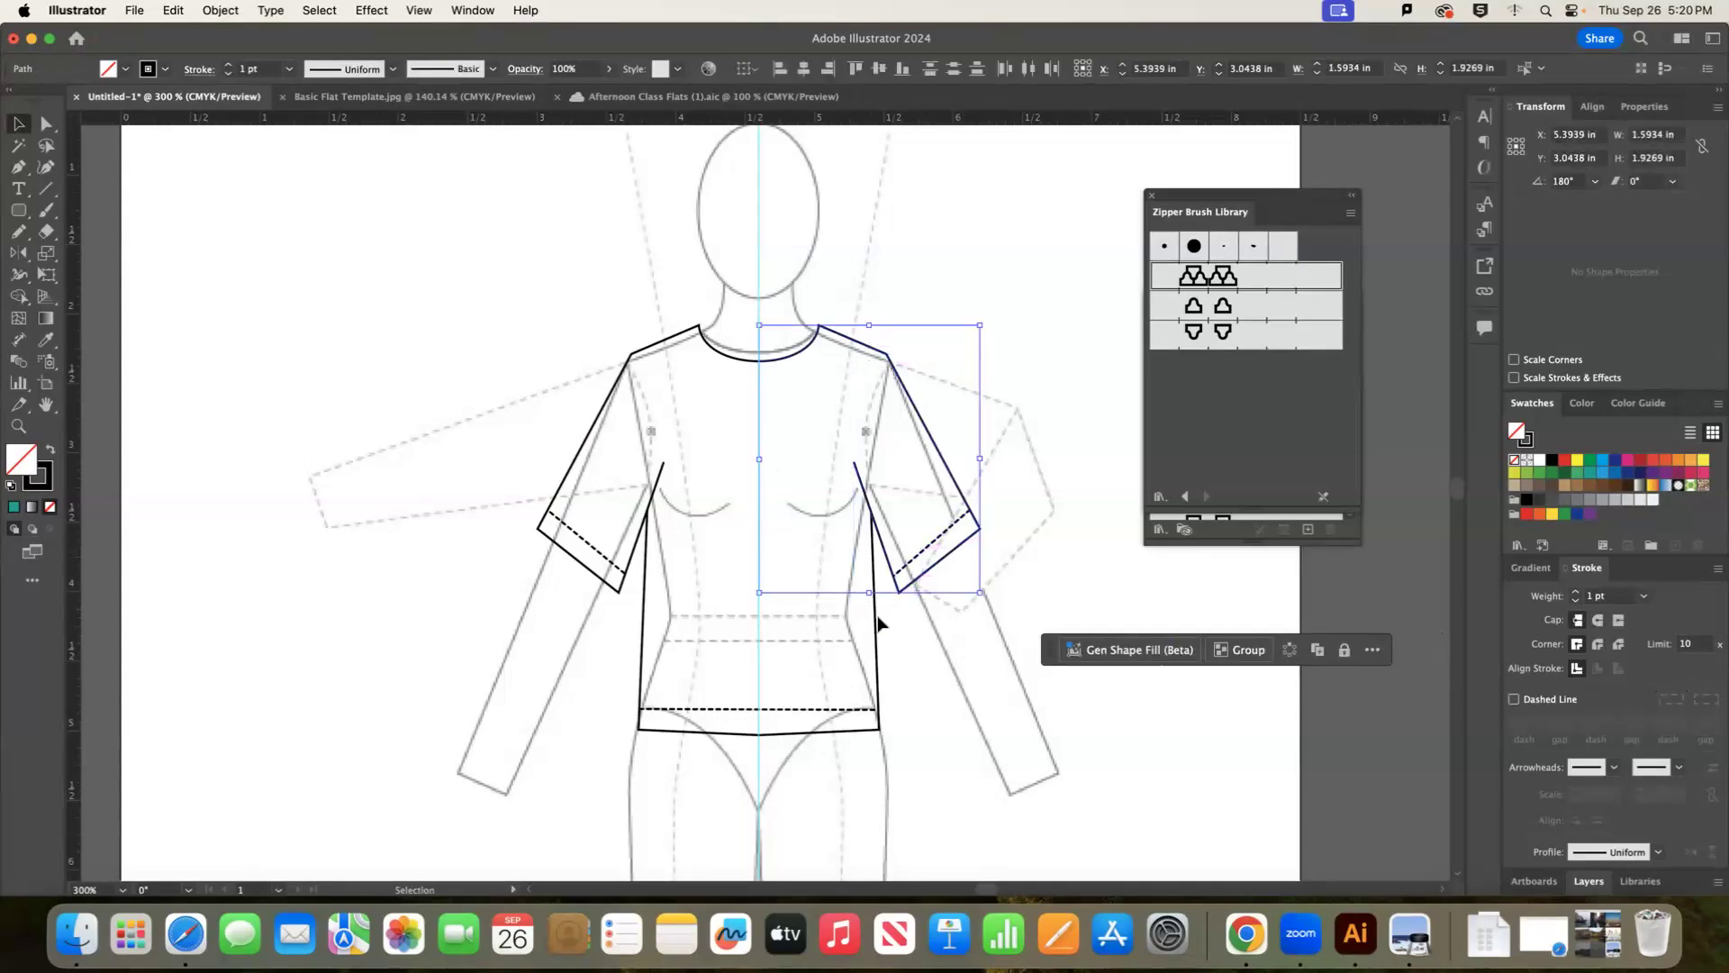
{"action": "left_click", "coordinate": [716, 733], "text": "shift"}
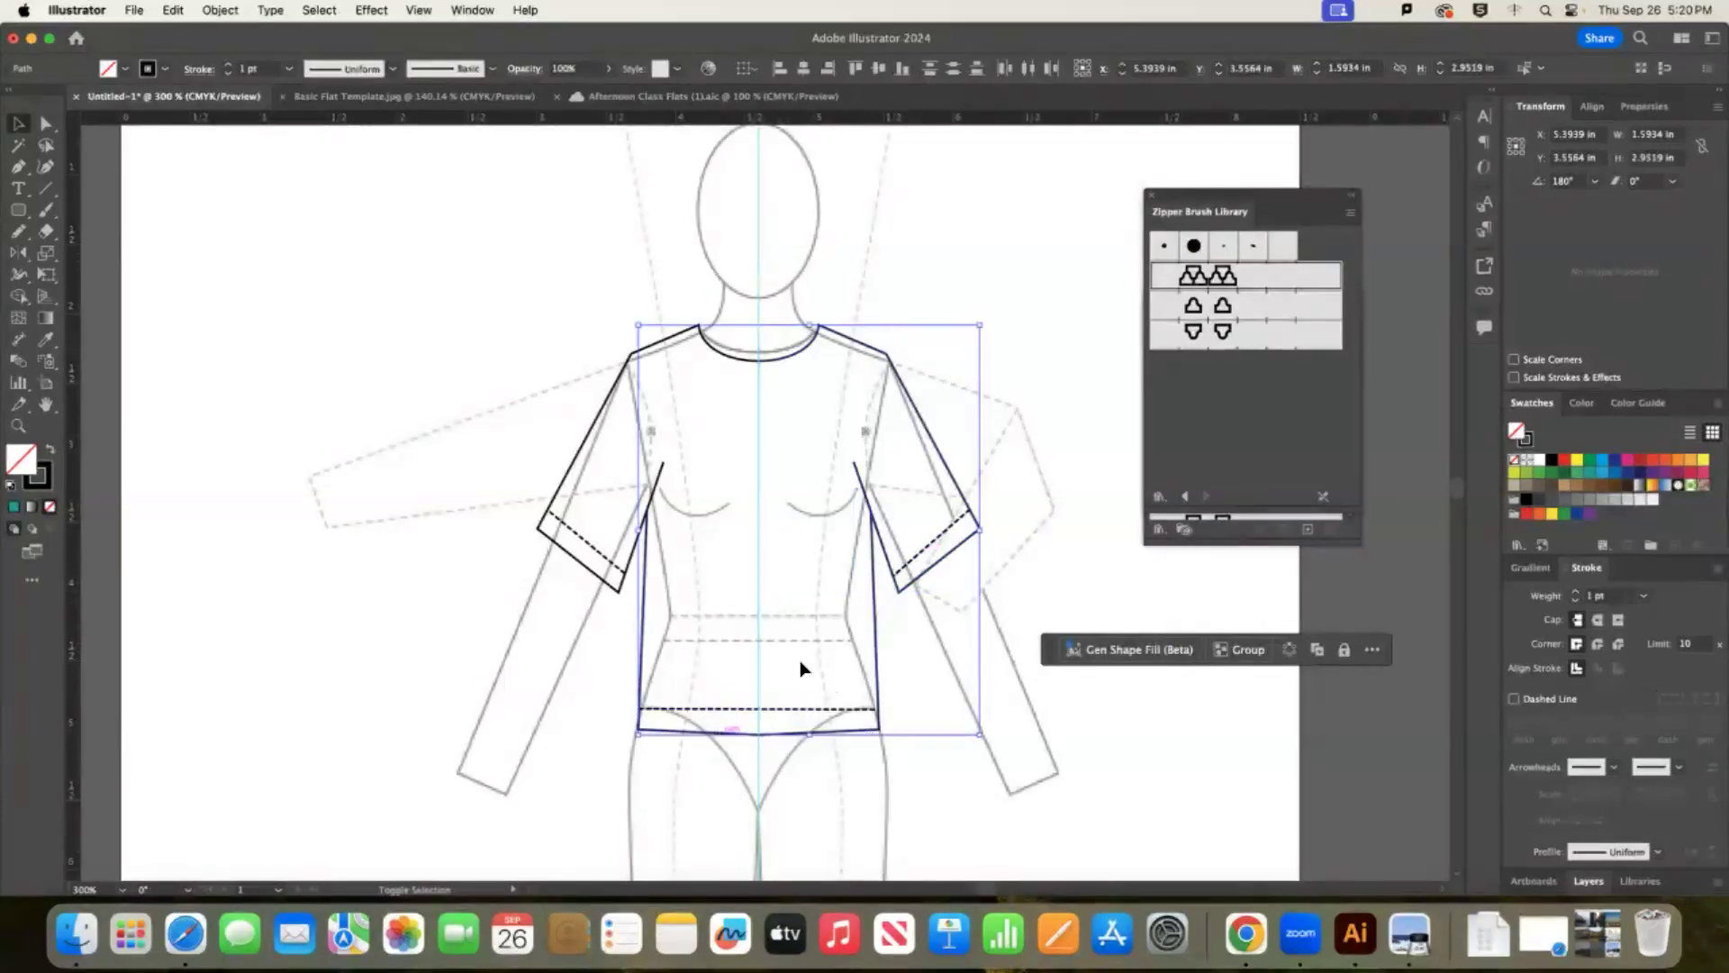
{"action": "left_click", "coordinate": [656, 491], "text": "shift"}
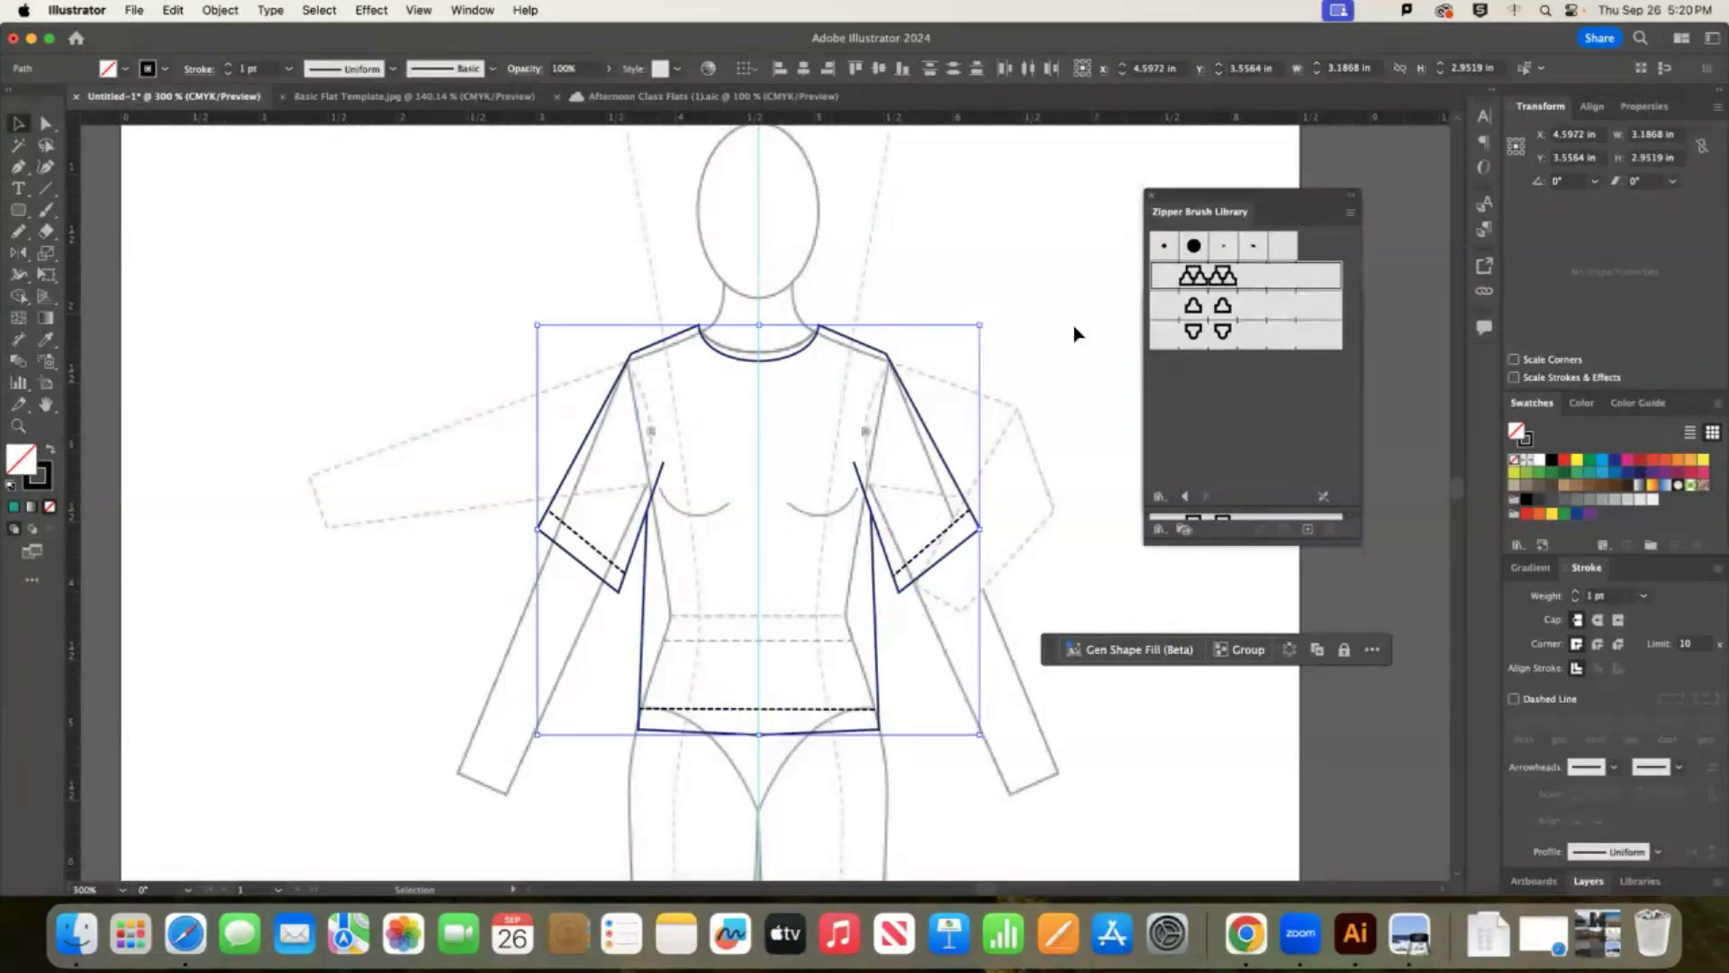
{"action": "left_click", "coordinate": [154, 598]}
Draw five solid diagonal style lines across the left sleeve, body and right sleeve of the shirt with the Line Segment tool.
{"action": "left_click", "coordinate": [45, 188]}
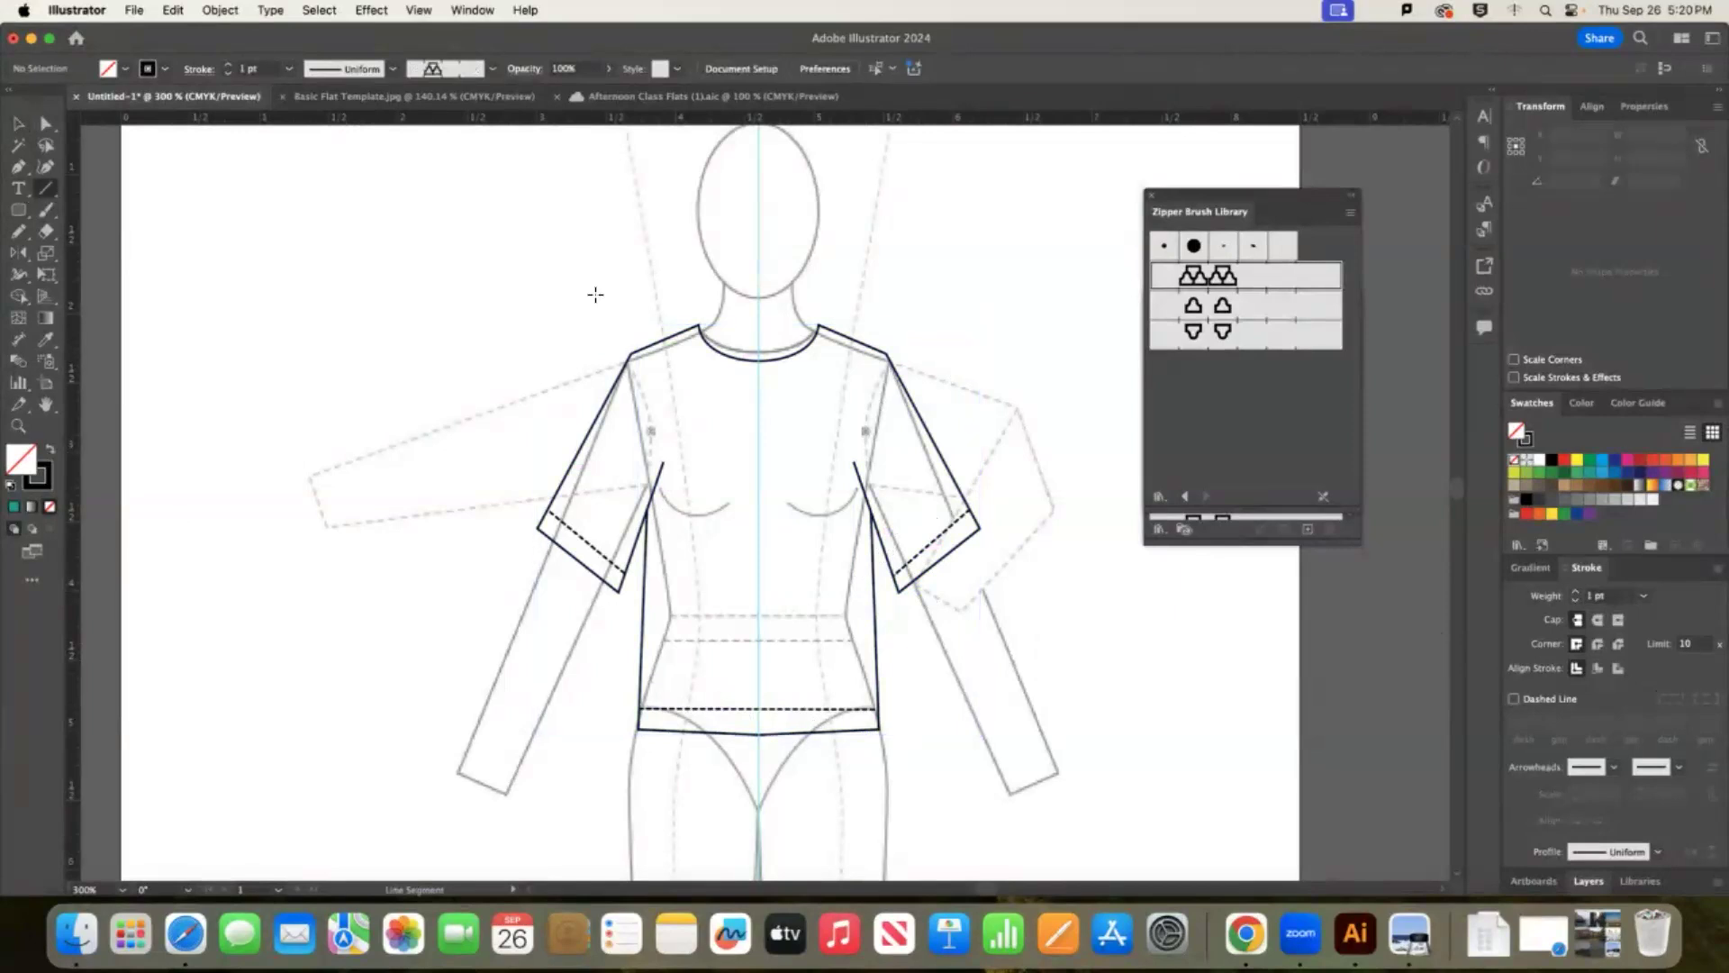
{"action": "left_click_drag", "start_coordinate": [579, 448], "coordinate": [730, 357]}
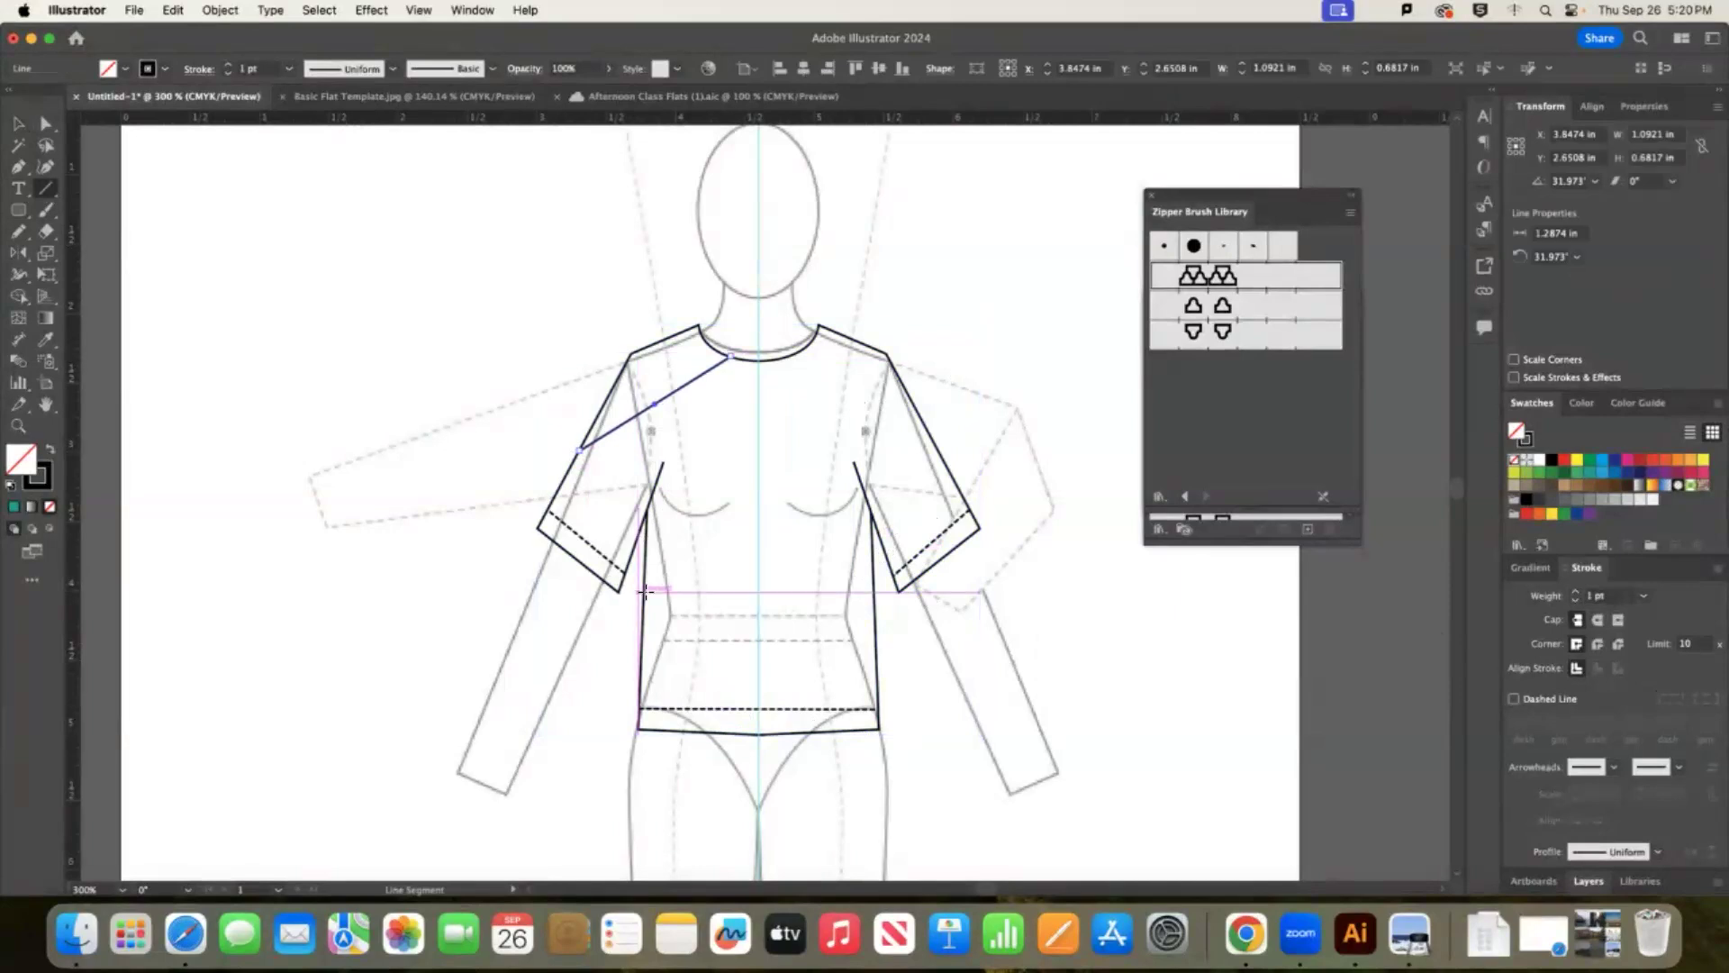
{"action": "left_click_drag", "start_coordinate": [644, 592], "coordinate": [844, 335]}
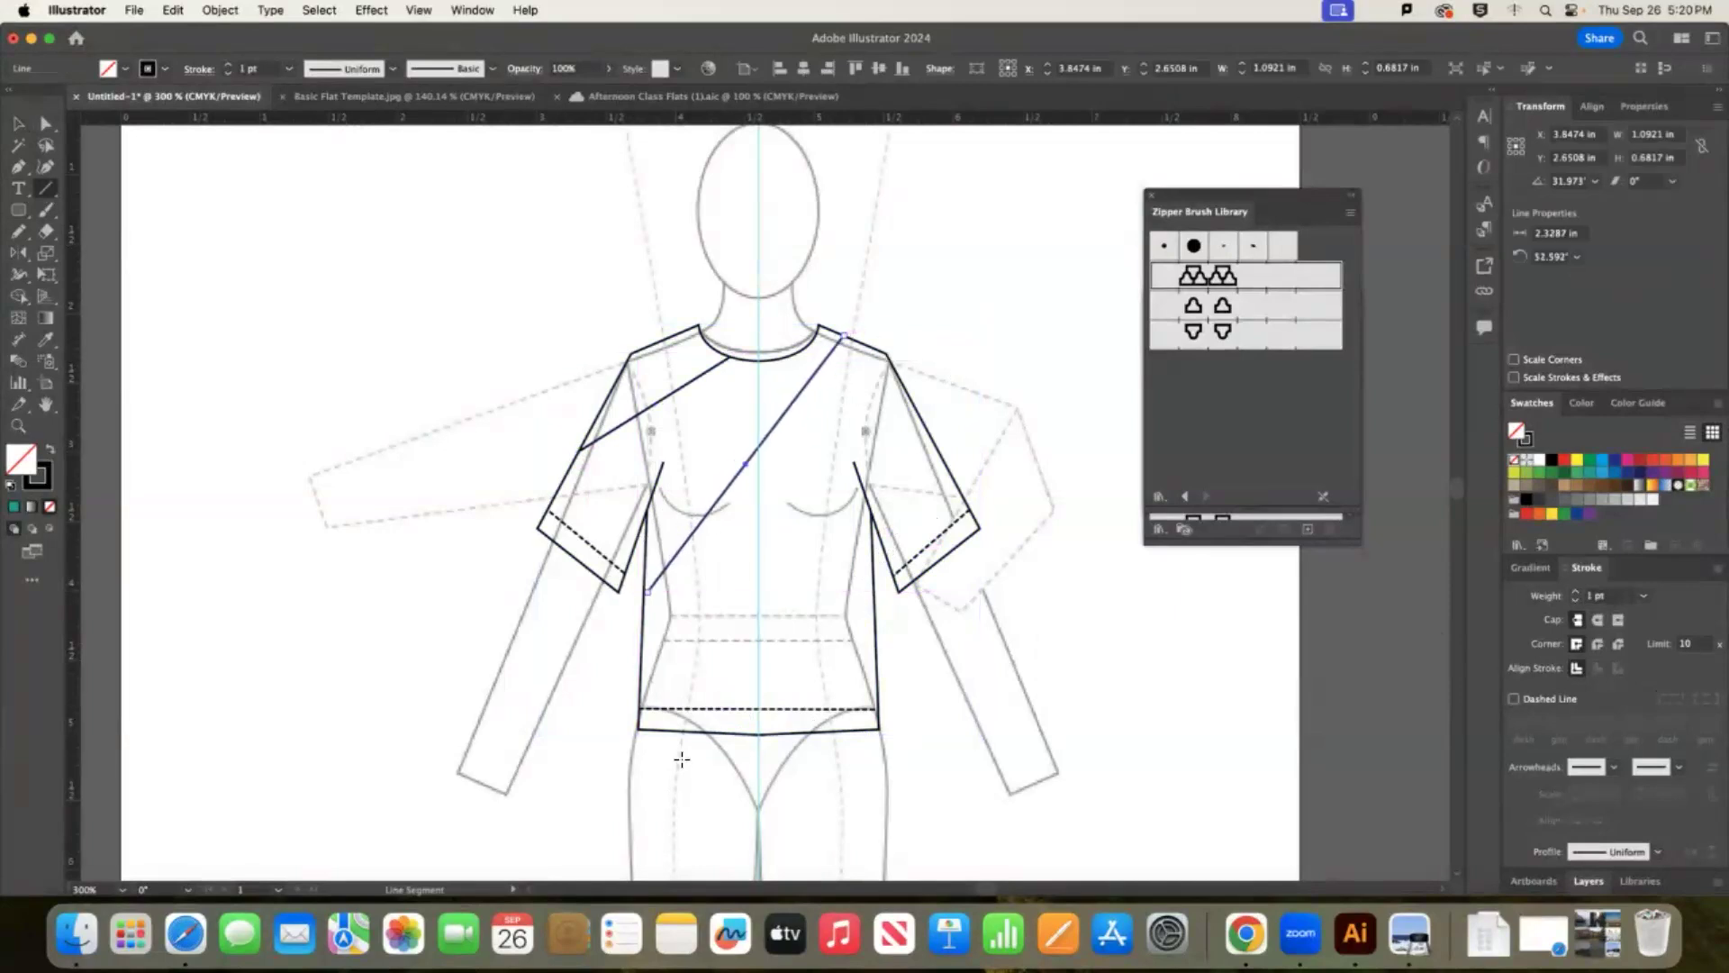
{"action": "mouse_move", "coordinate": [704, 732]}
{"action": "left_mouse_down"}
{"action": "mouse_move", "coordinate": [849, 508]}
{"action": "mouse_move", "coordinate": [869, 345]}
{"action": "left_mouse_up"}
{"action": "mouse_move", "coordinate": [810, 731]}
{"action": "left_mouse_down"}
{"action": "mouse_move", "coordinate": [880, 711]}
{"action": "mouse_move", "coordinate": [899, 494]}
{"action": "mouse_move", "coordinate": [865, 493]}
{"action": "left_mouse_up"}
{"action": "left_click_drag", "start_coordinate": [888, 555], "coordinate": [931, 439]}
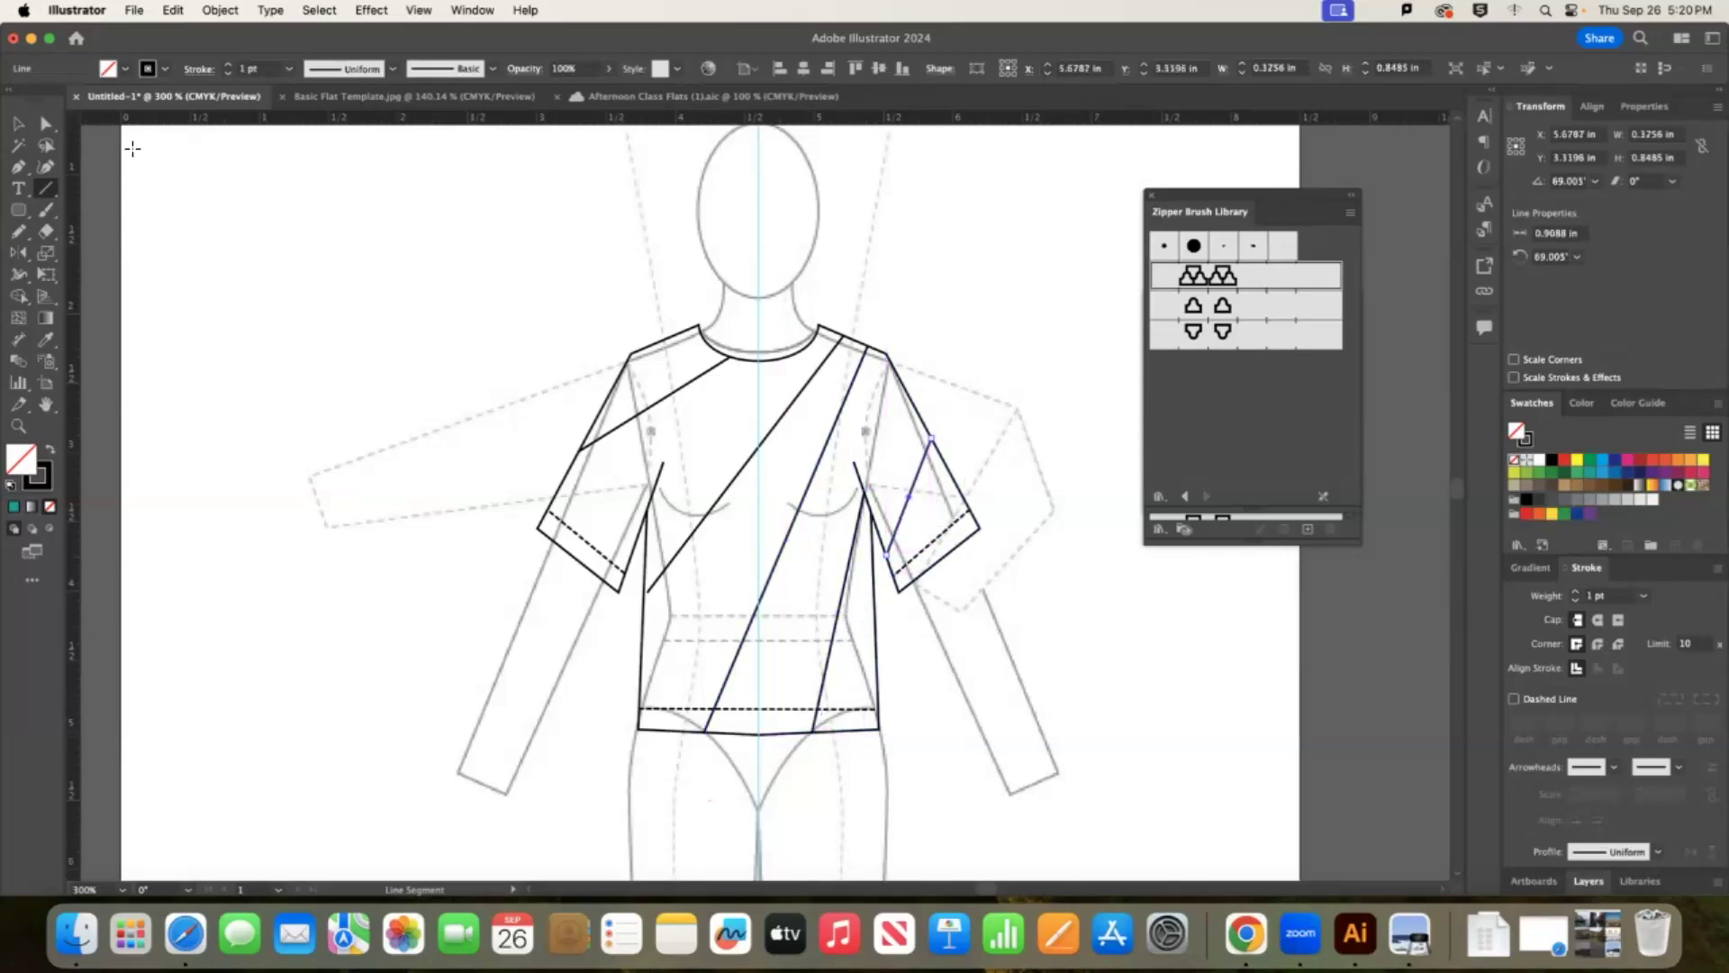
Adjust the lower end of the long chest diagonal to meet the left side seam and deselect it.
{"action": "left_click", "coordinate": [45, 123]}
{"action": "left_click", "coordinate": [1283, 703]}
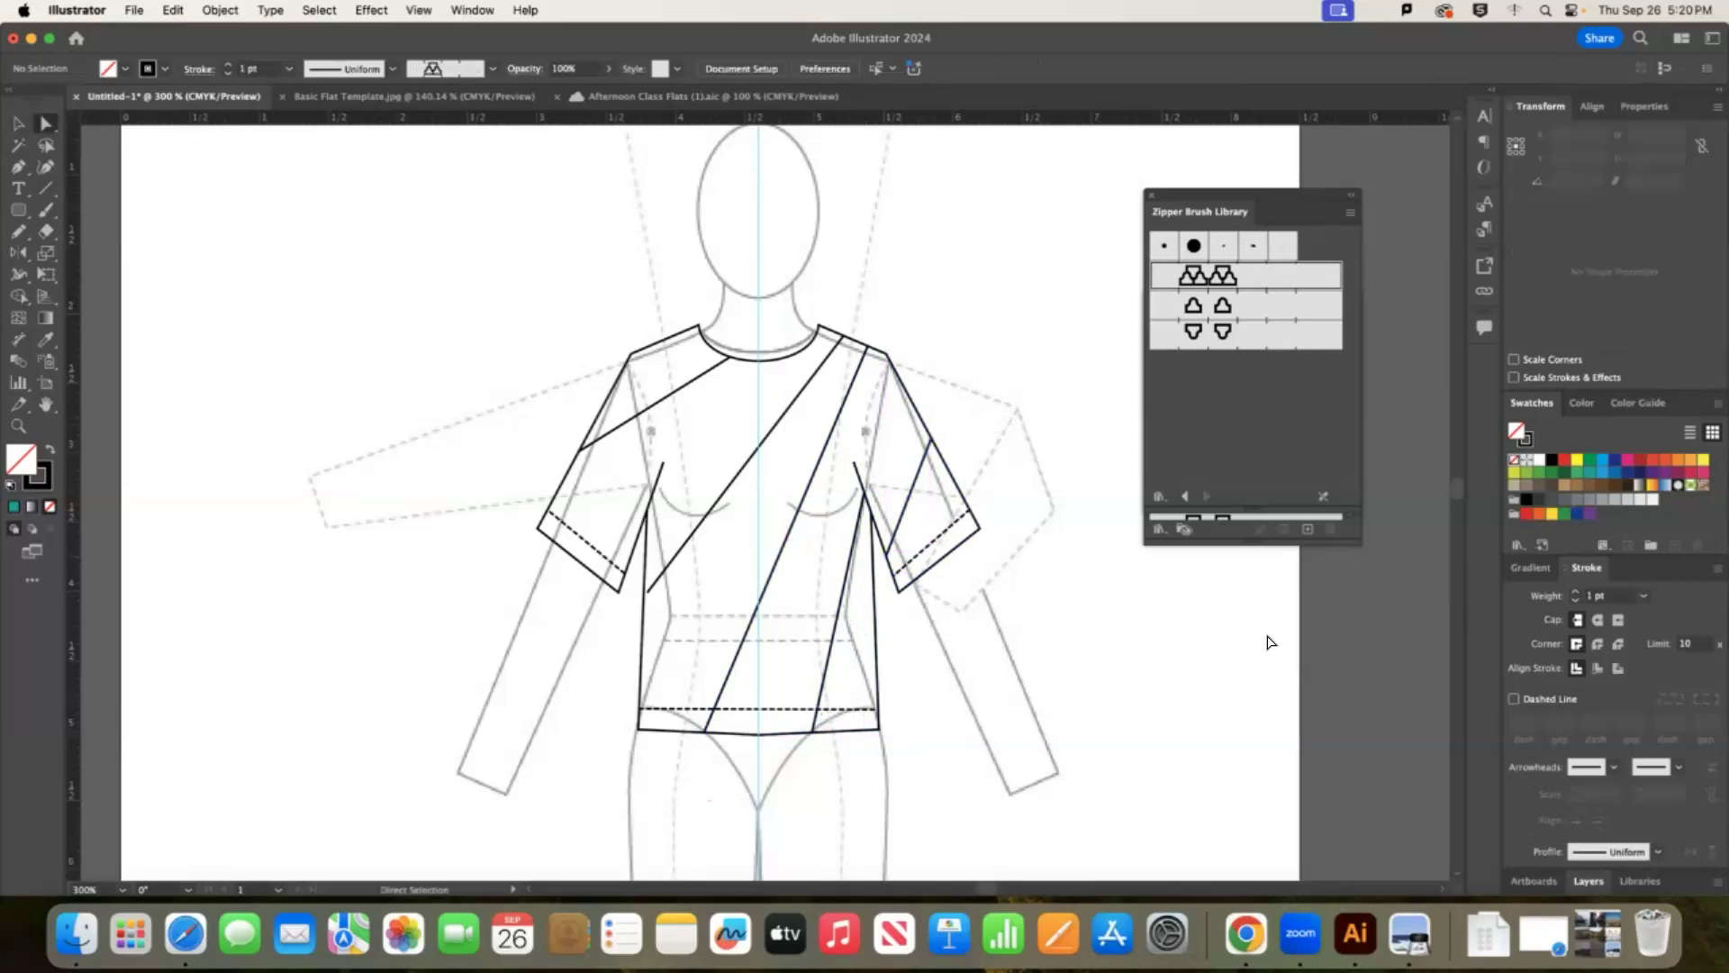
{"action": "left_click_drag", "start_coordinate": [647, 591], "coordinate": [645, 592]}
{"action": "left_click", "coordinate": [21, 124]}
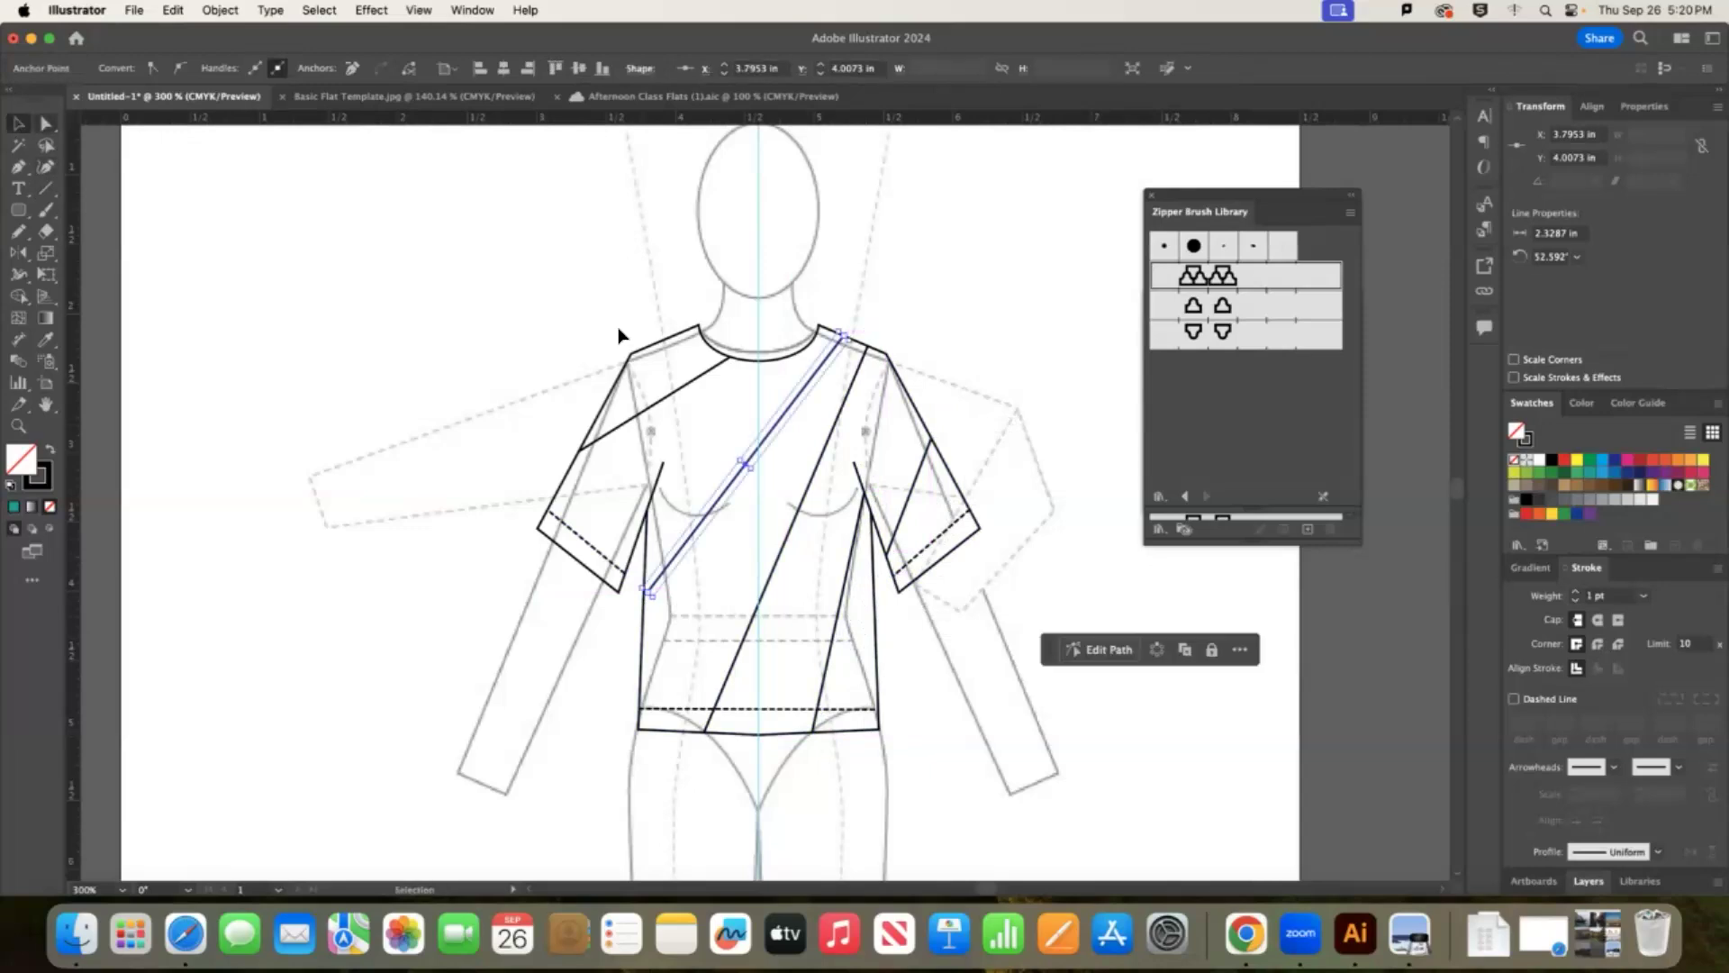
{"action": "left_click", "coordinate": [608, 225]}
Select the shirt outlines and style lines without the stitching, and try the Live Paint Bucket on them.
{"action": "left_click", "coordinate": [966, 472]}
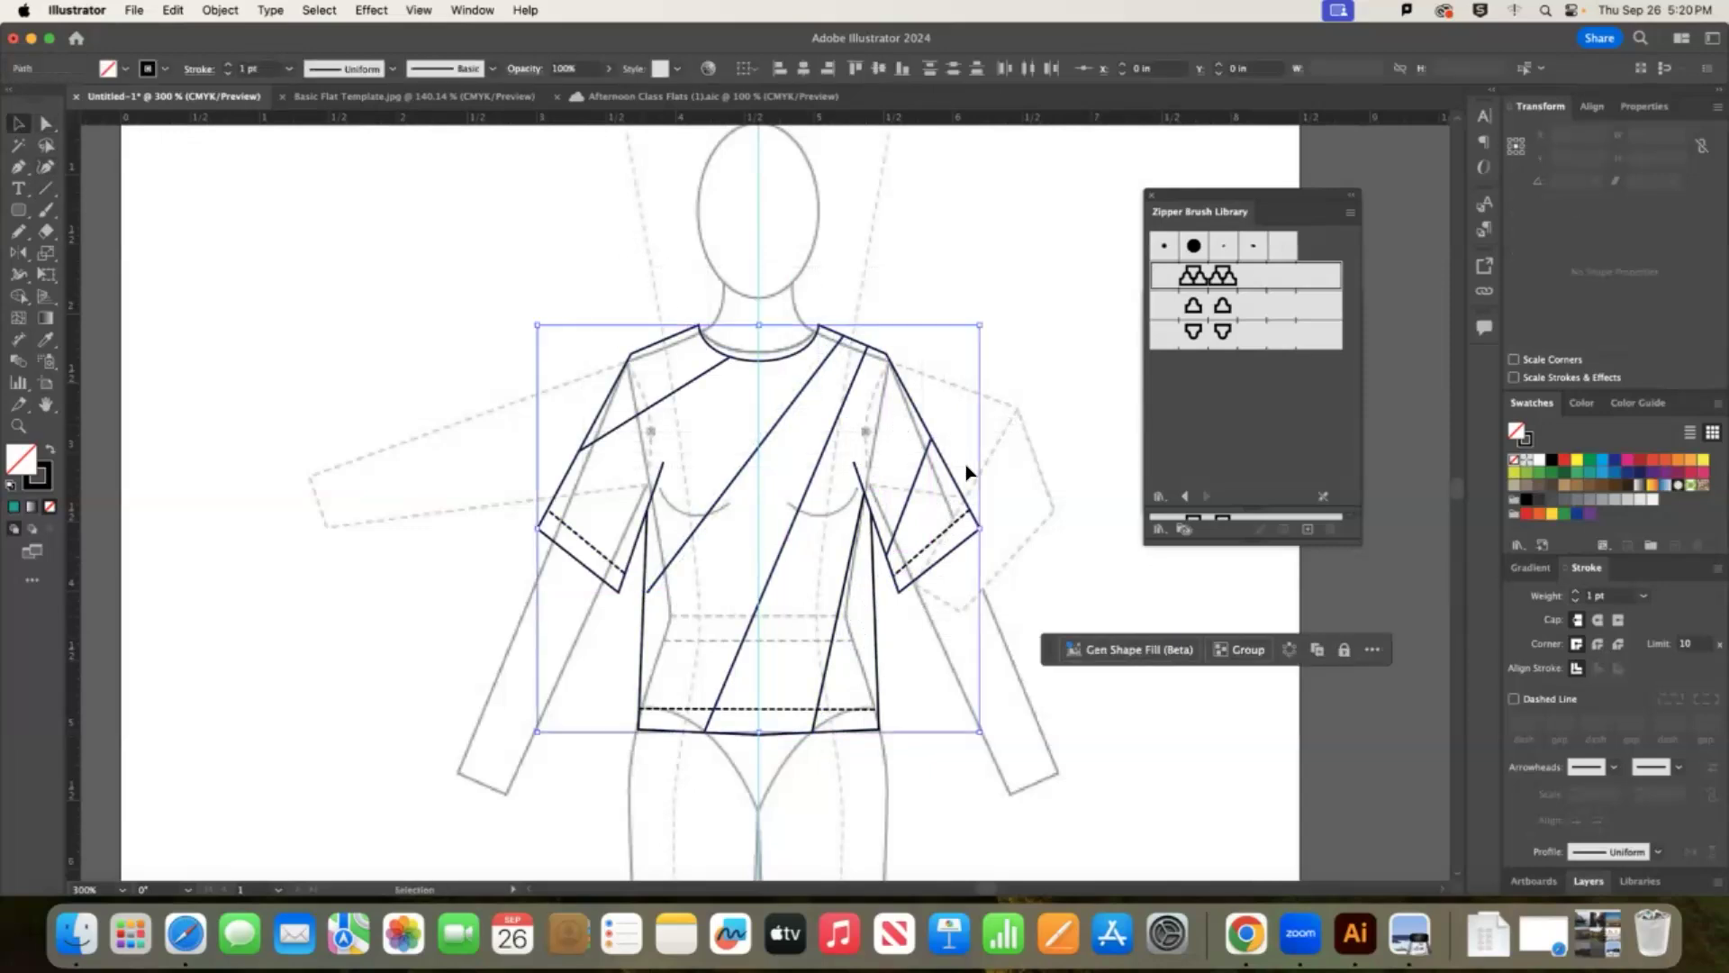
{"action": "left_click", "coordinate": [874, 692], "text": "shift"}
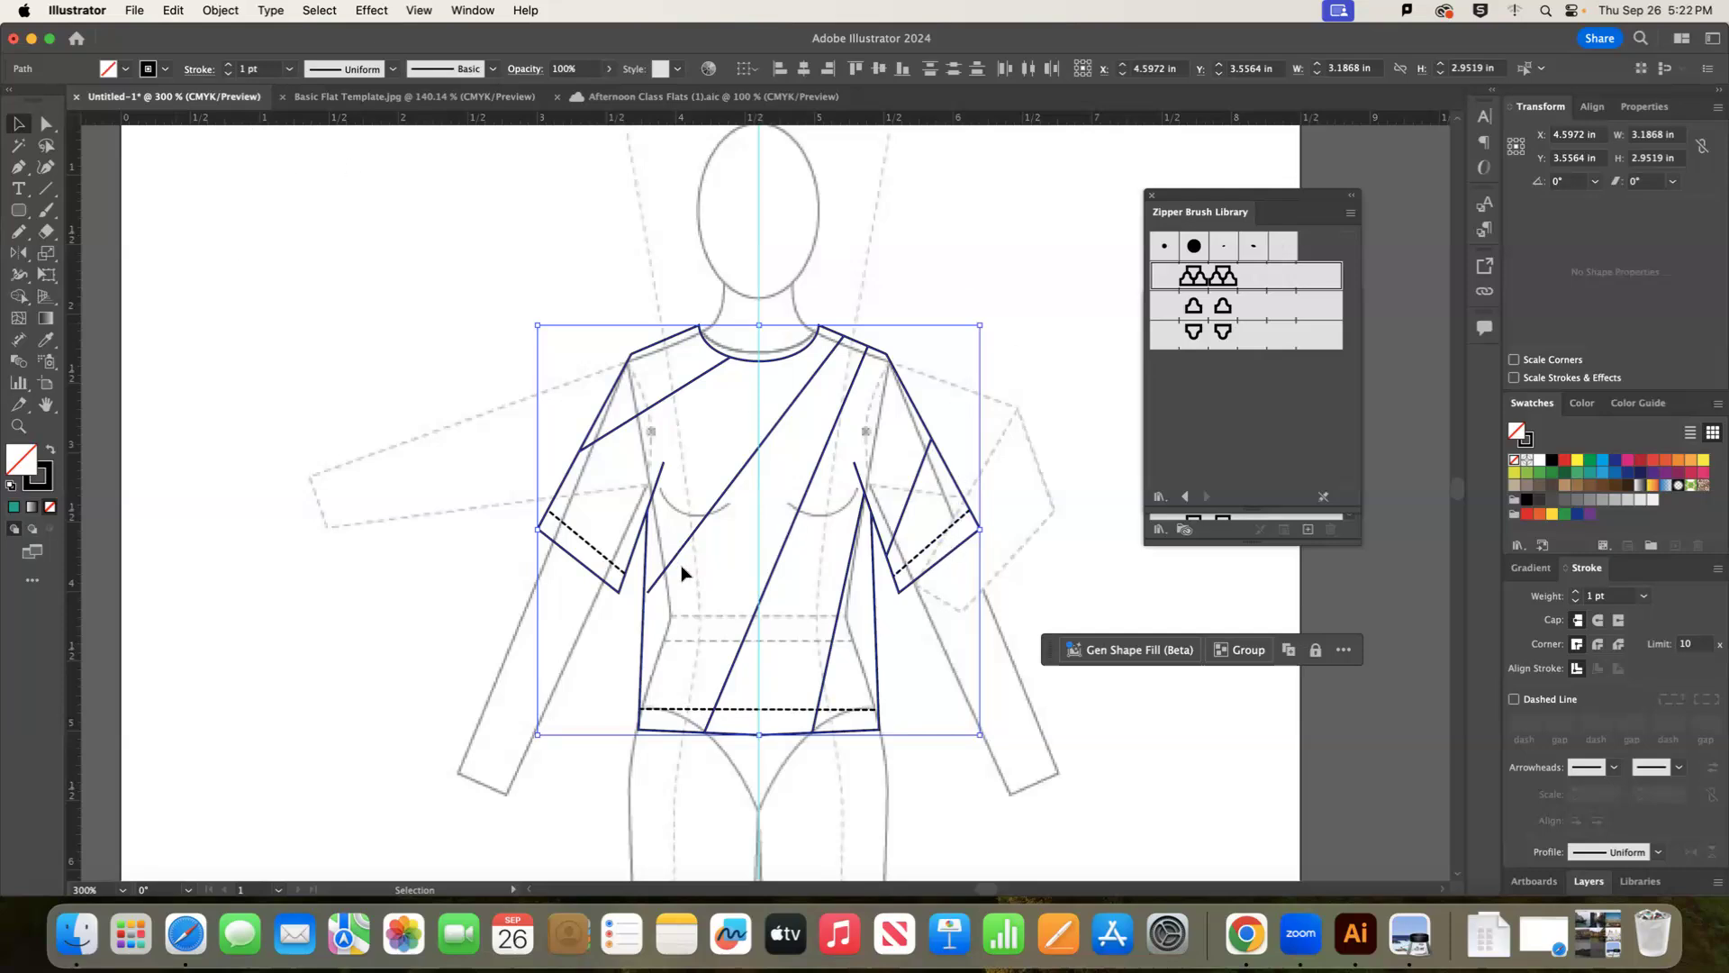
{"action": "left_click", "coordinate": [20, 300]}
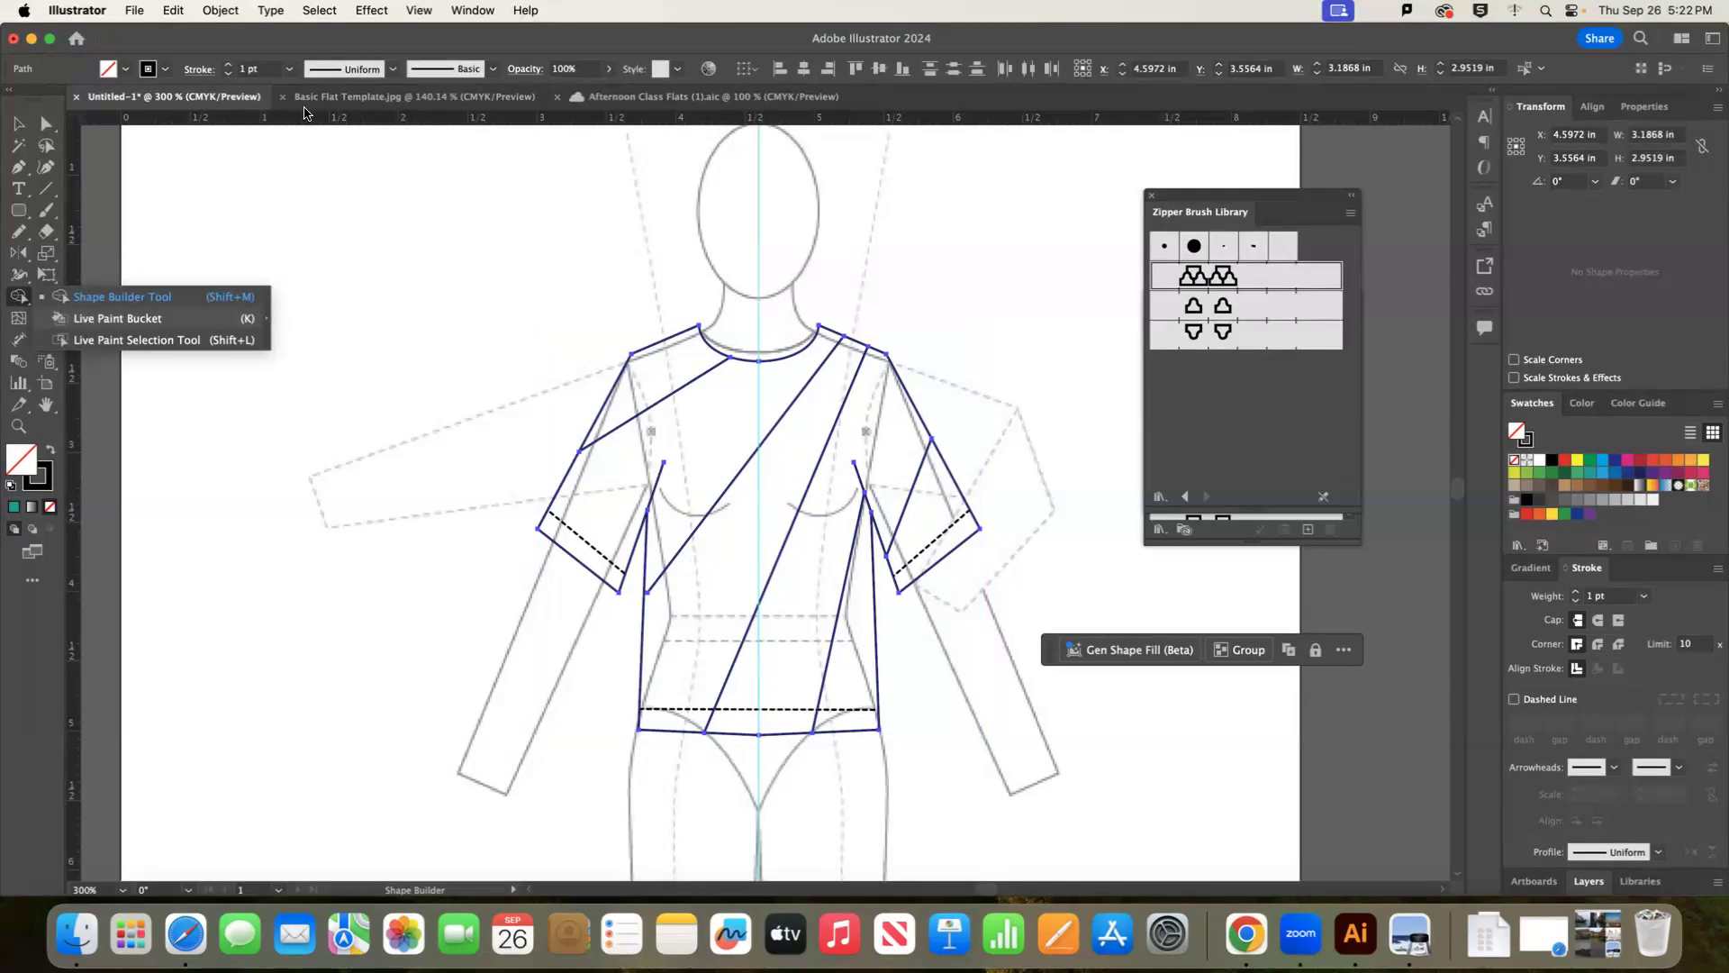
{"action": "left_click", "coordinate": [198, 318]}
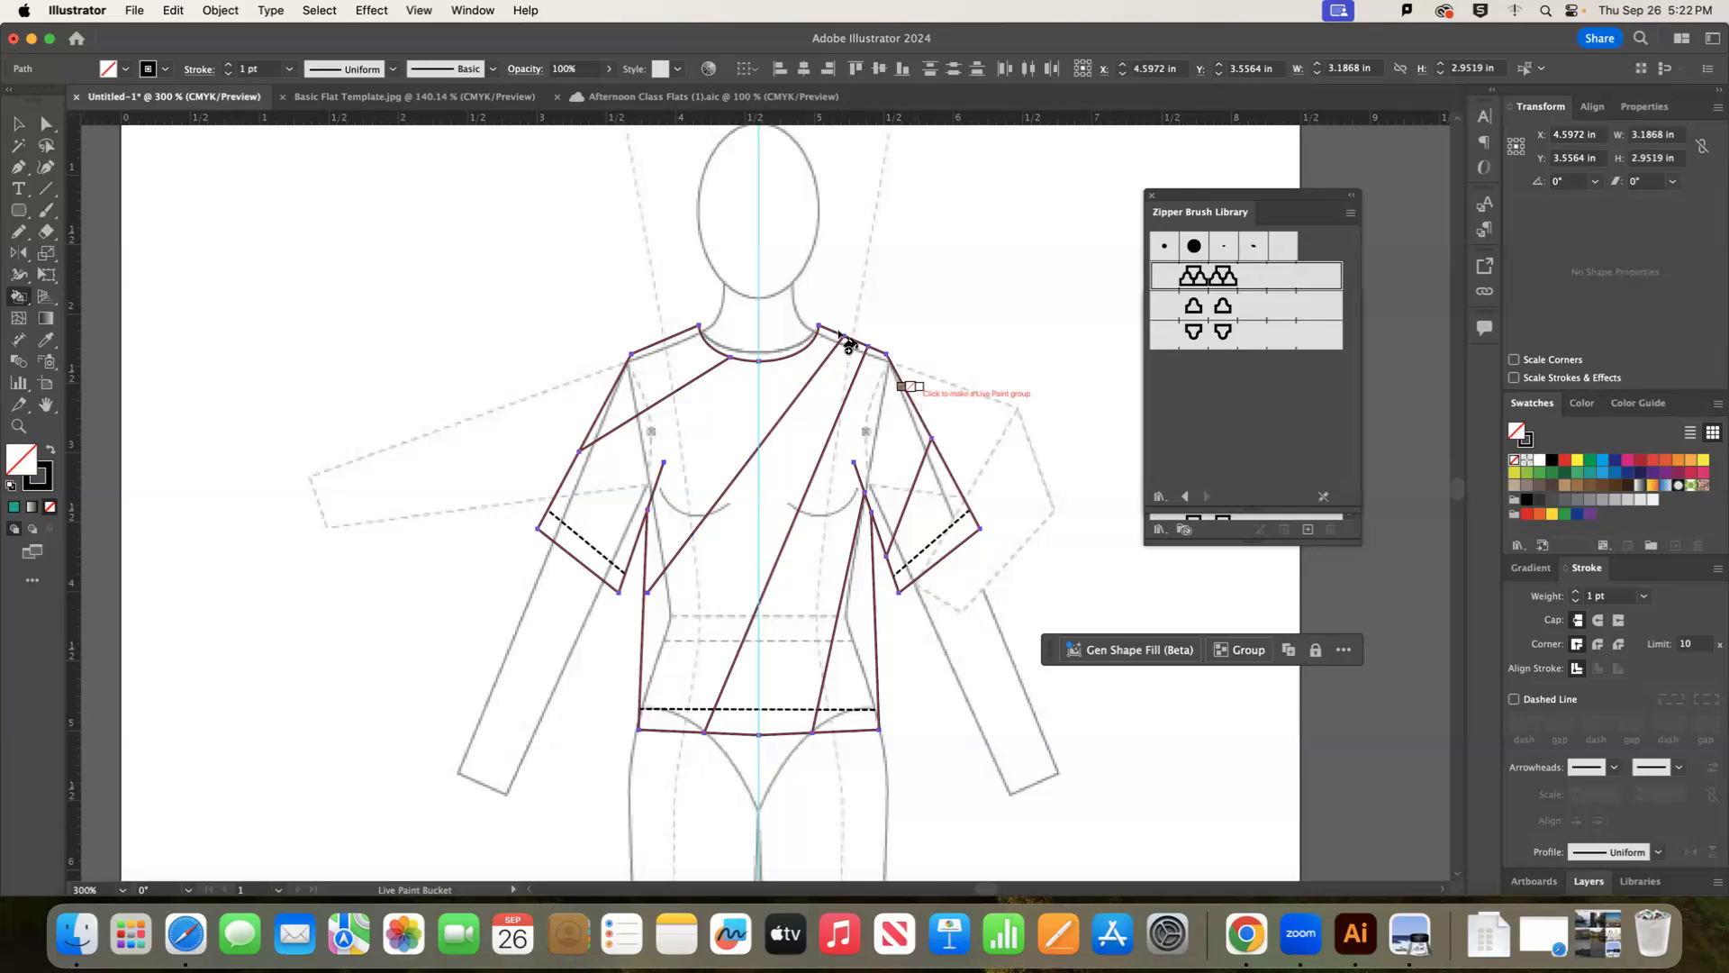
{"action": "key", "text": "v"}
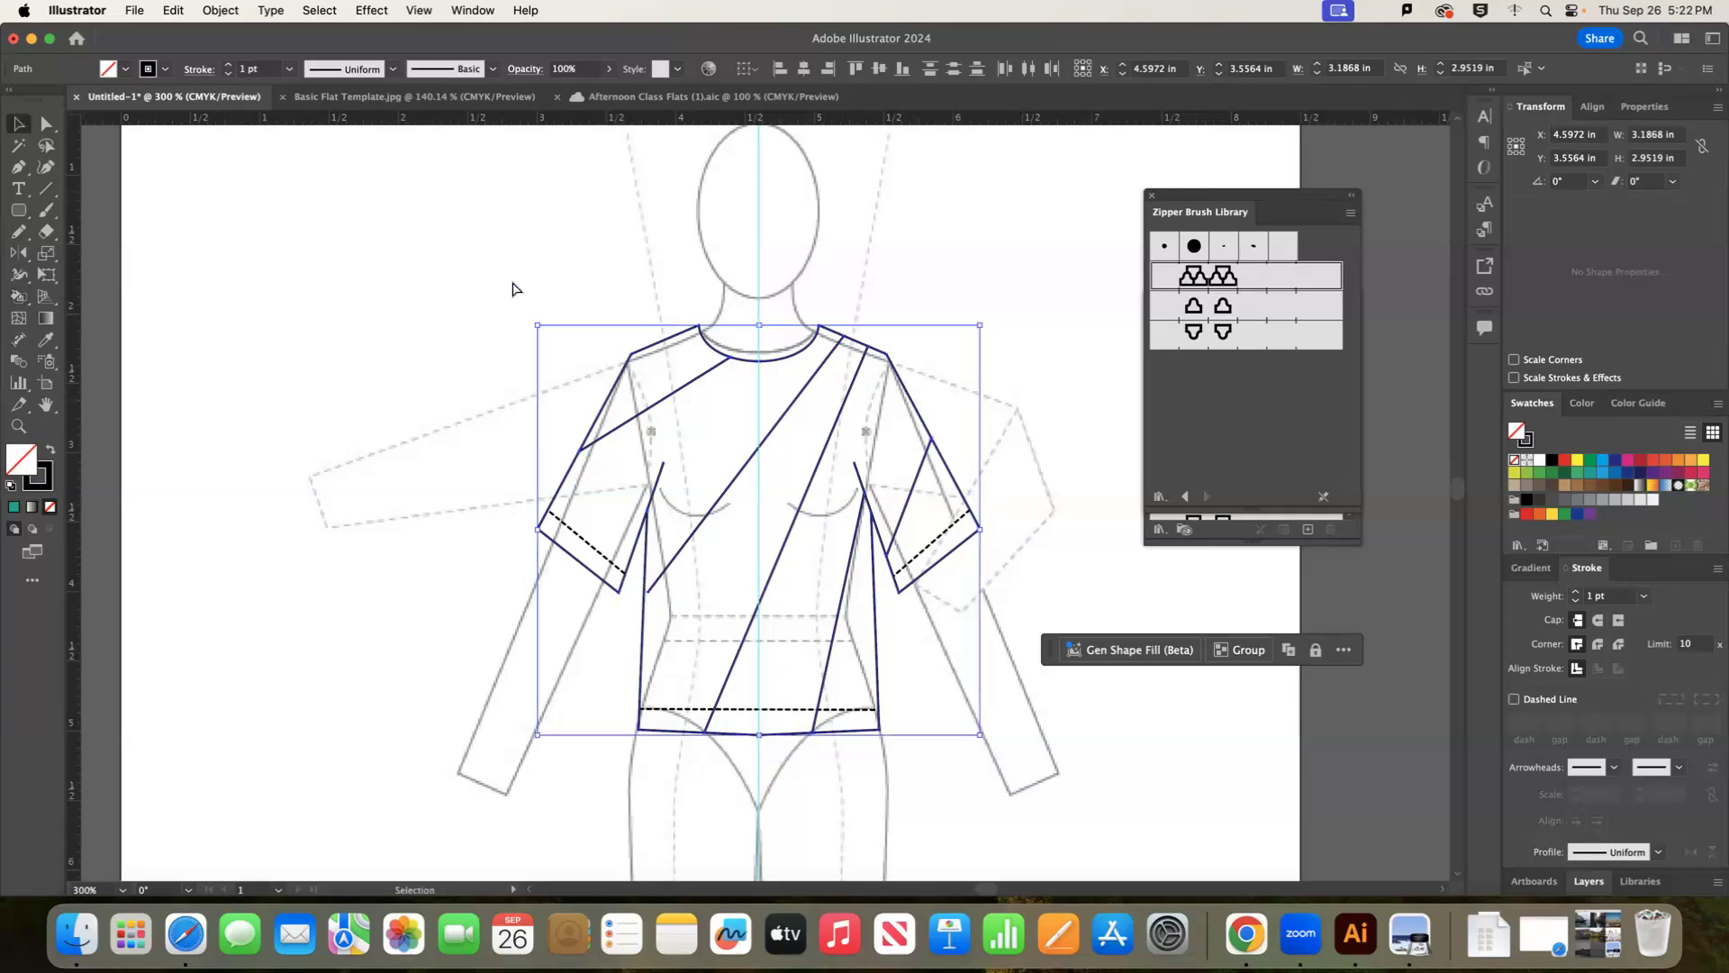
Duplicate the complete shirt flat with its stitching onto the canvas left of the artboard and select the original shirt.
{"action": "key", "text": "super+minus"}
{"action": "key", "text": "super+minus"}
{"action": "left_click", "coordinate": [618, 347]}
{"action": "left_click", "coordinate": [822, 544]}
{"action": "left_click_drag", "start_coordinate": [821, 546], "coordinate": [124, 541], "text": "alt"}
{"action": "left_click", "coordinate": [937, 656]}
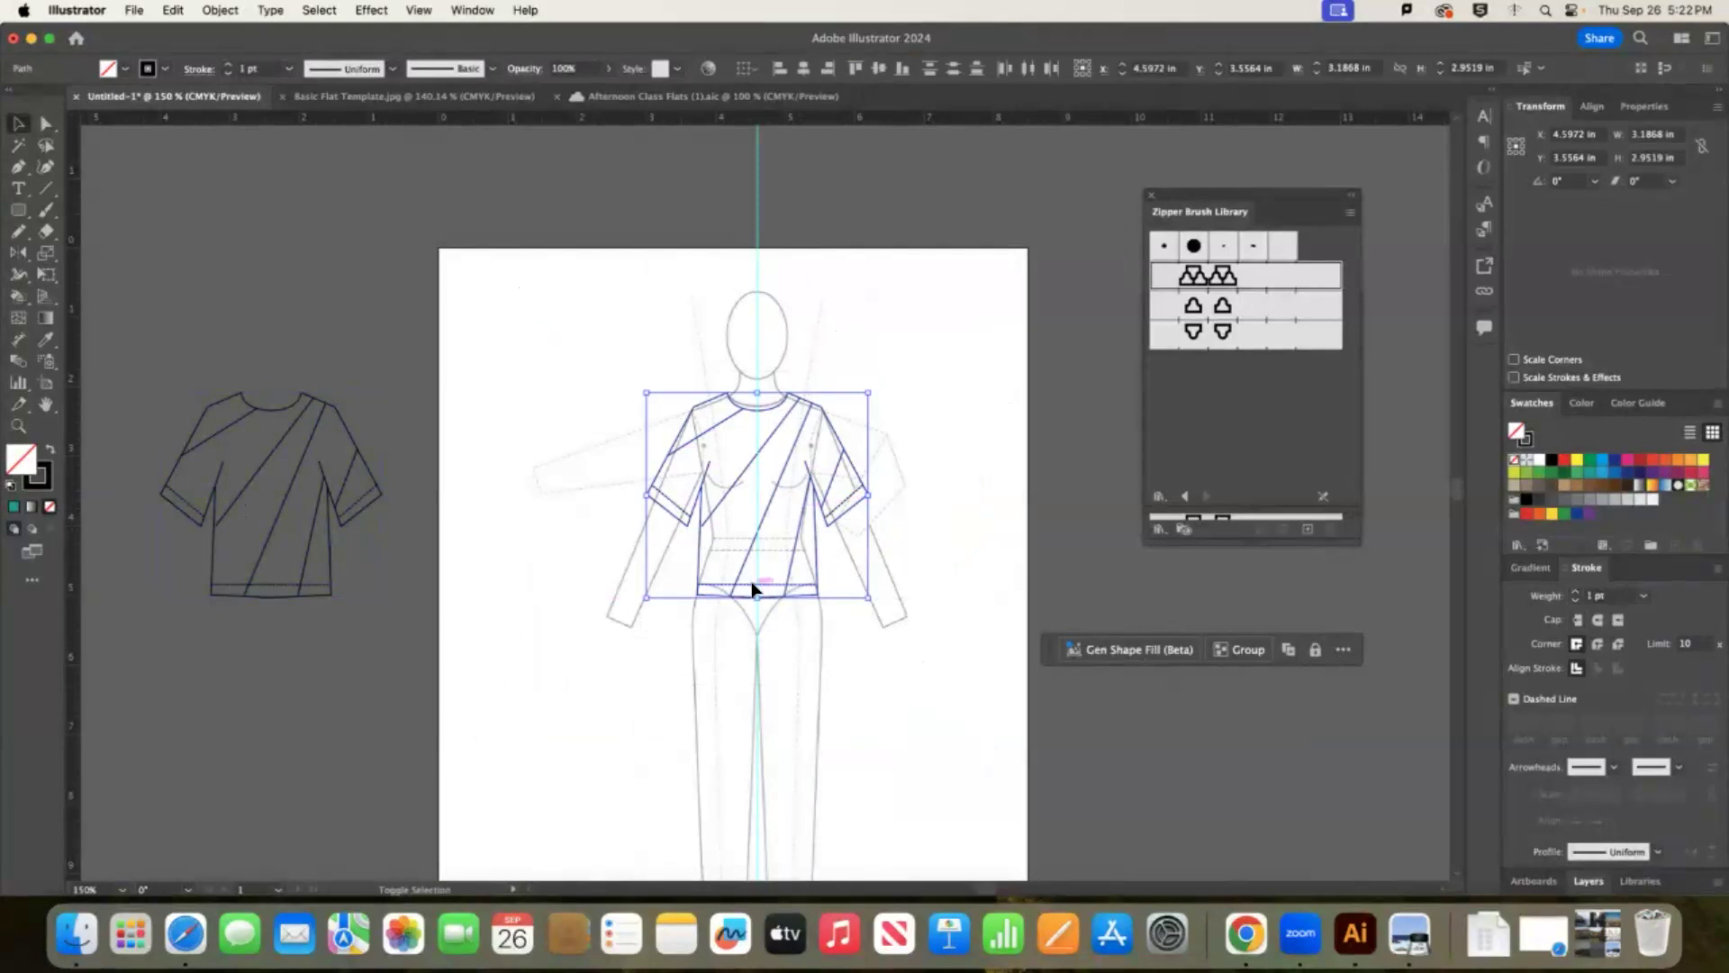
Convert the selected shirt into a Live Paint group and fill its left shoulder panel with red-orange.
{"action": "left_click", "coordinate": [18, 298]}
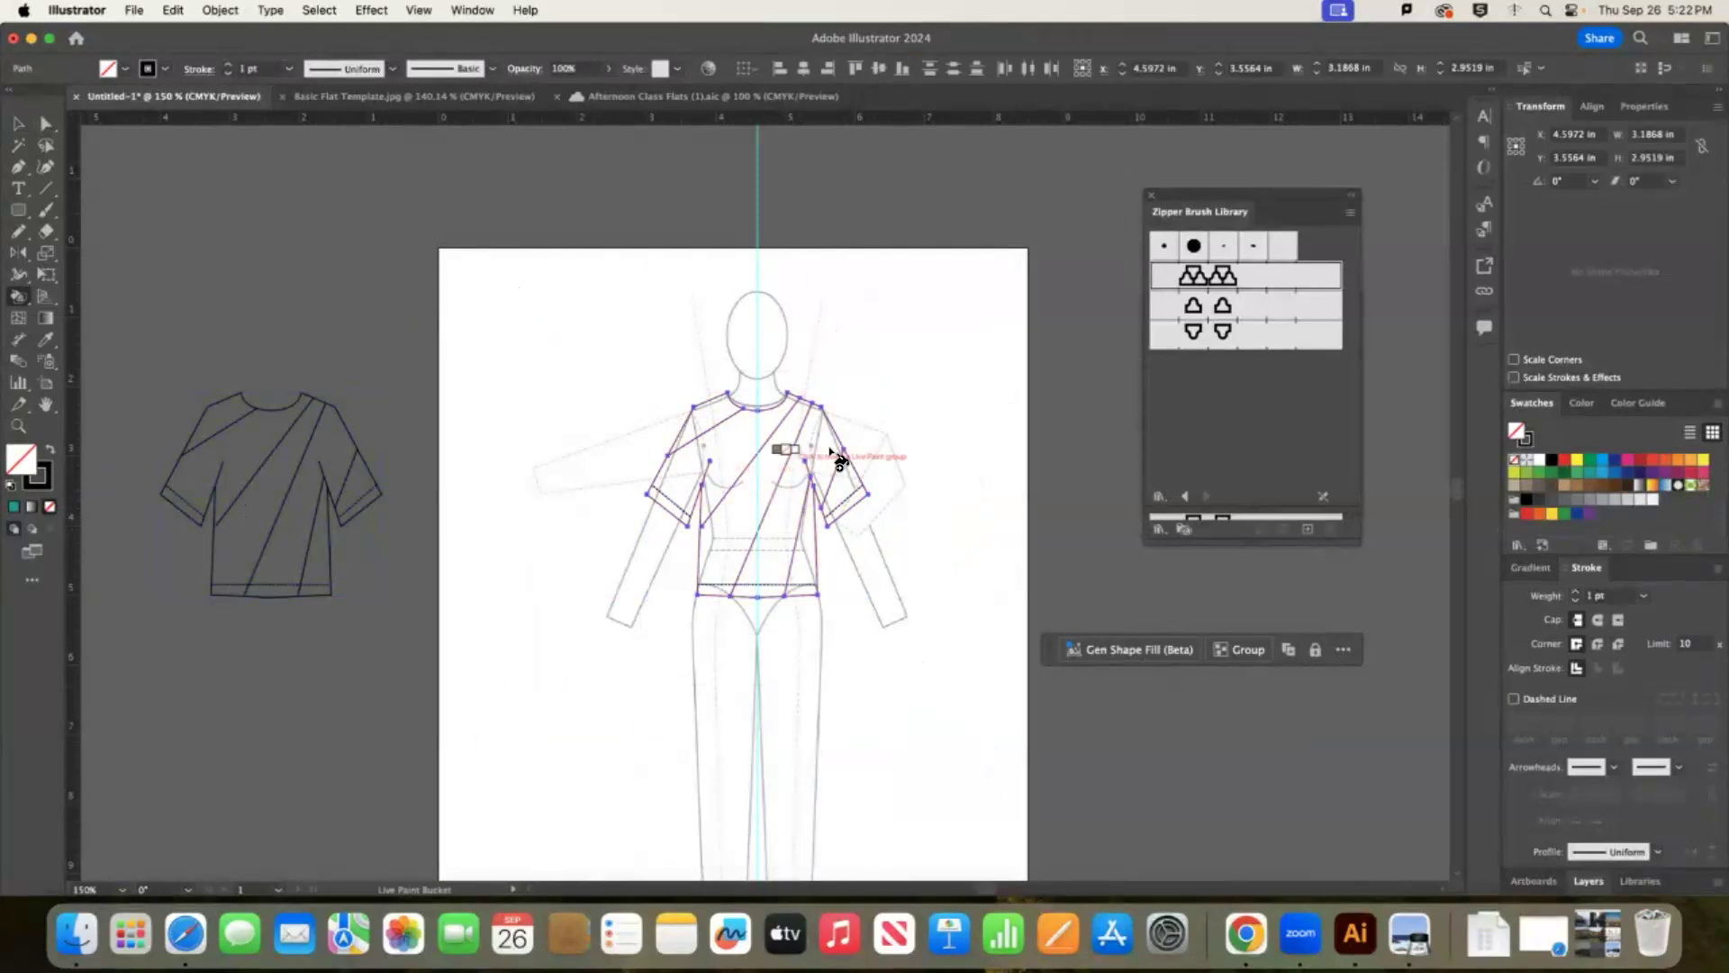
{"action": "left_click", "coordinate": [844, 451]}
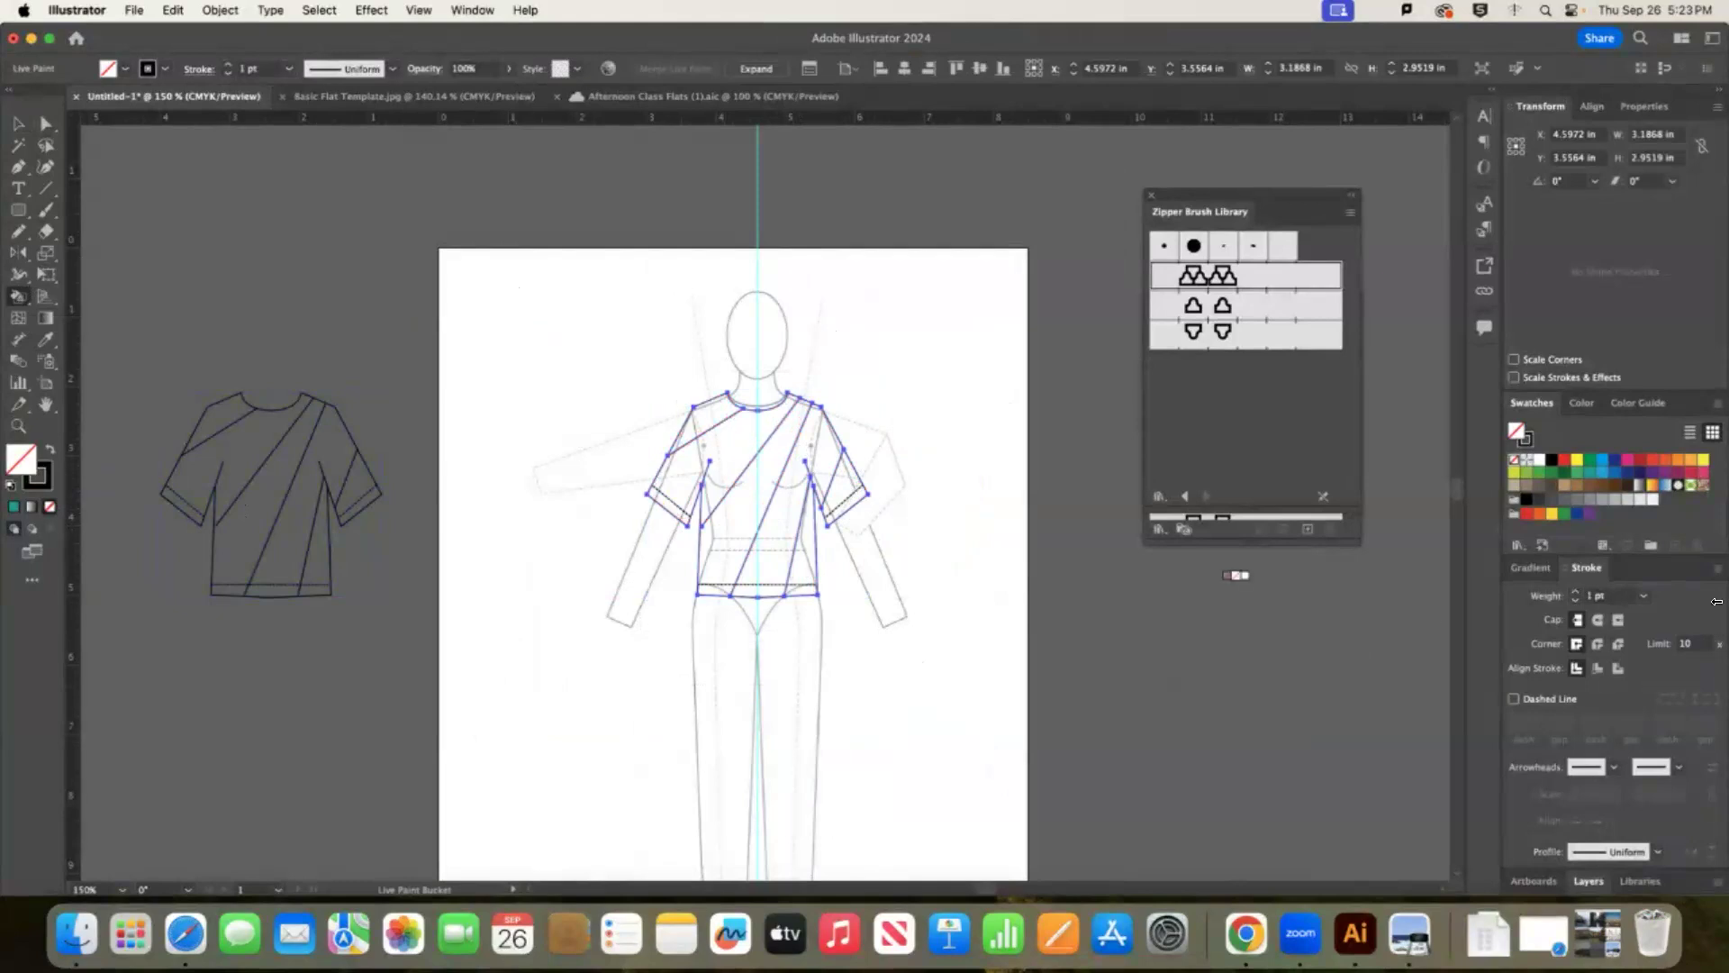
{"action": "left_click", "coordinate": [1663, 463]}
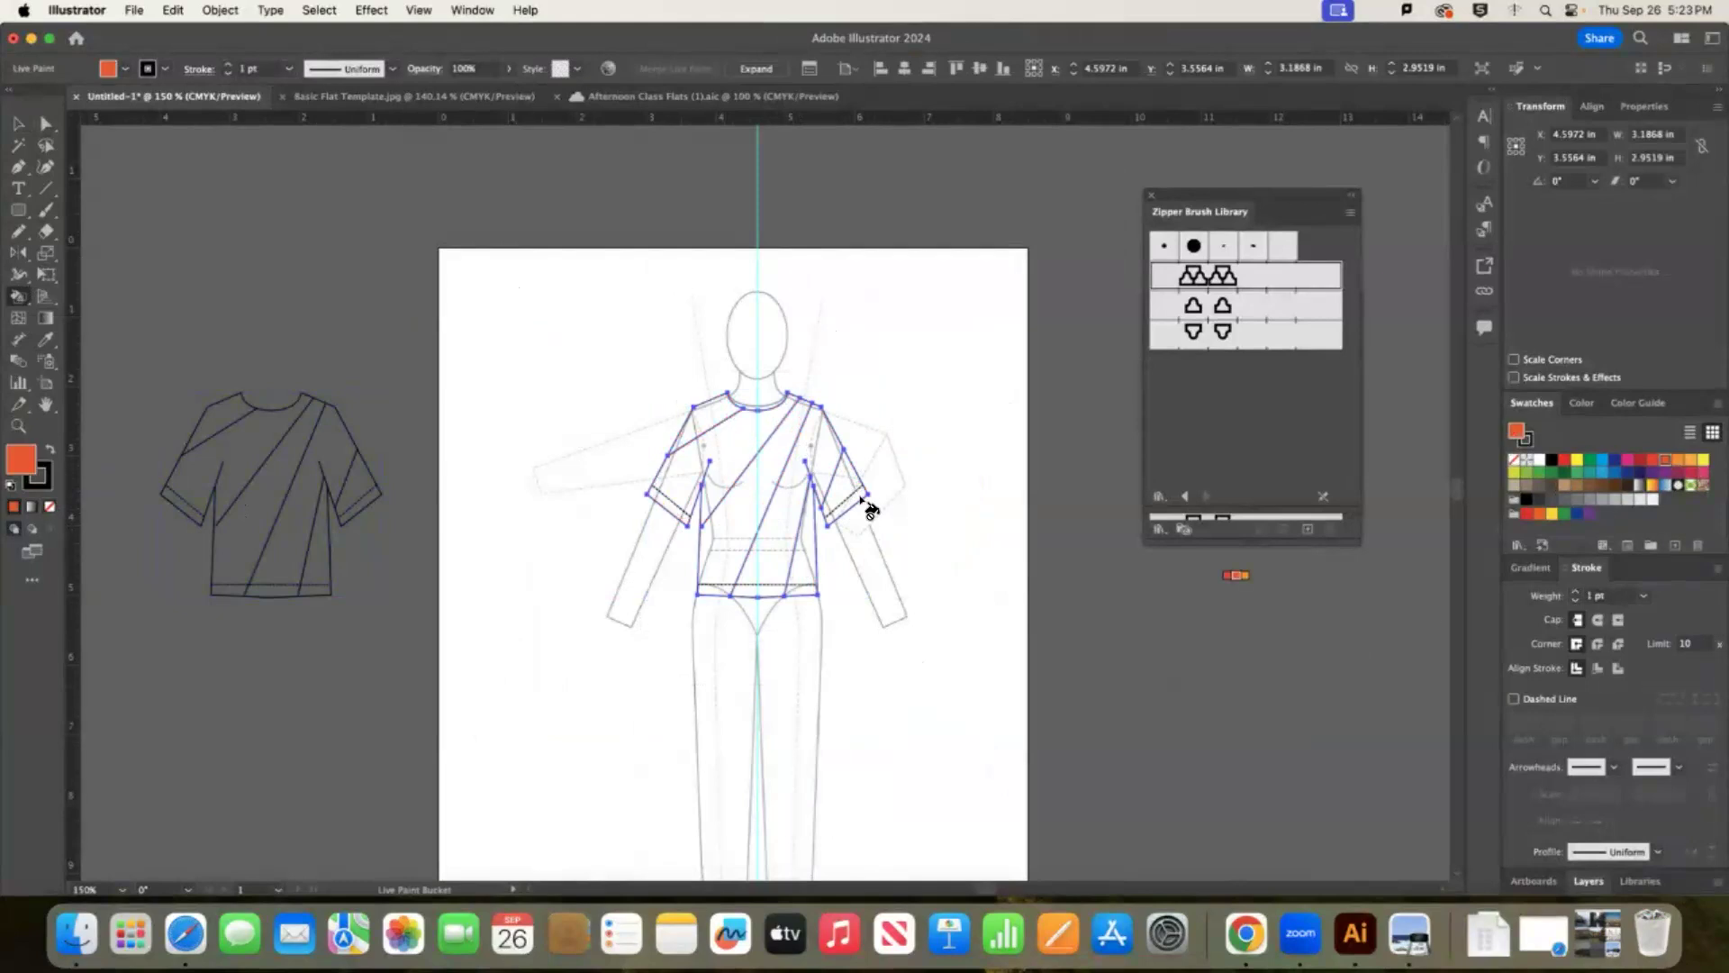
{"action": "left_click", "coordinate": [711, 419]}
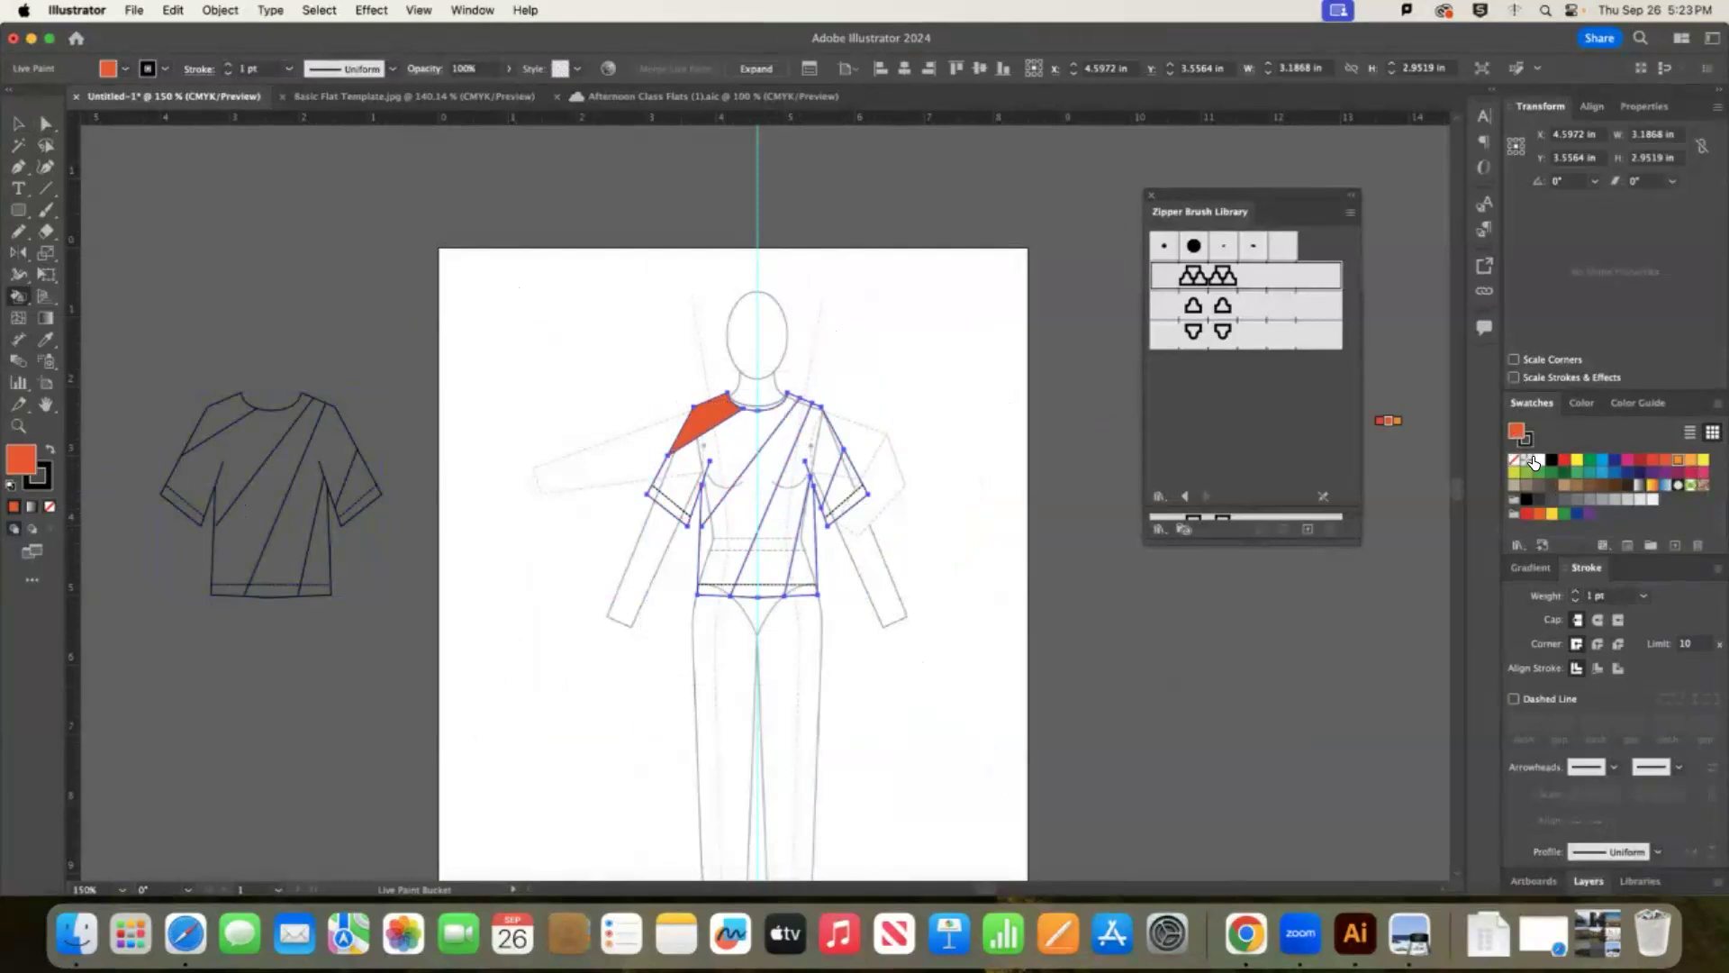
Fill the remaining shirt panels from left to right with orange, light orange, yellow and yellow-green, and deselect the shirt.
{"action": "left_click", "coordinate": [1676, 461]}
{"action": "left_click", "coordinate": [766, 455]}
{"action": "left_click", "coordinate": [1692, 462]}
{"action": "left_click", "coordinate": [737, 487]}
{"action": "left_click", "coordinate": [1701, 461]}
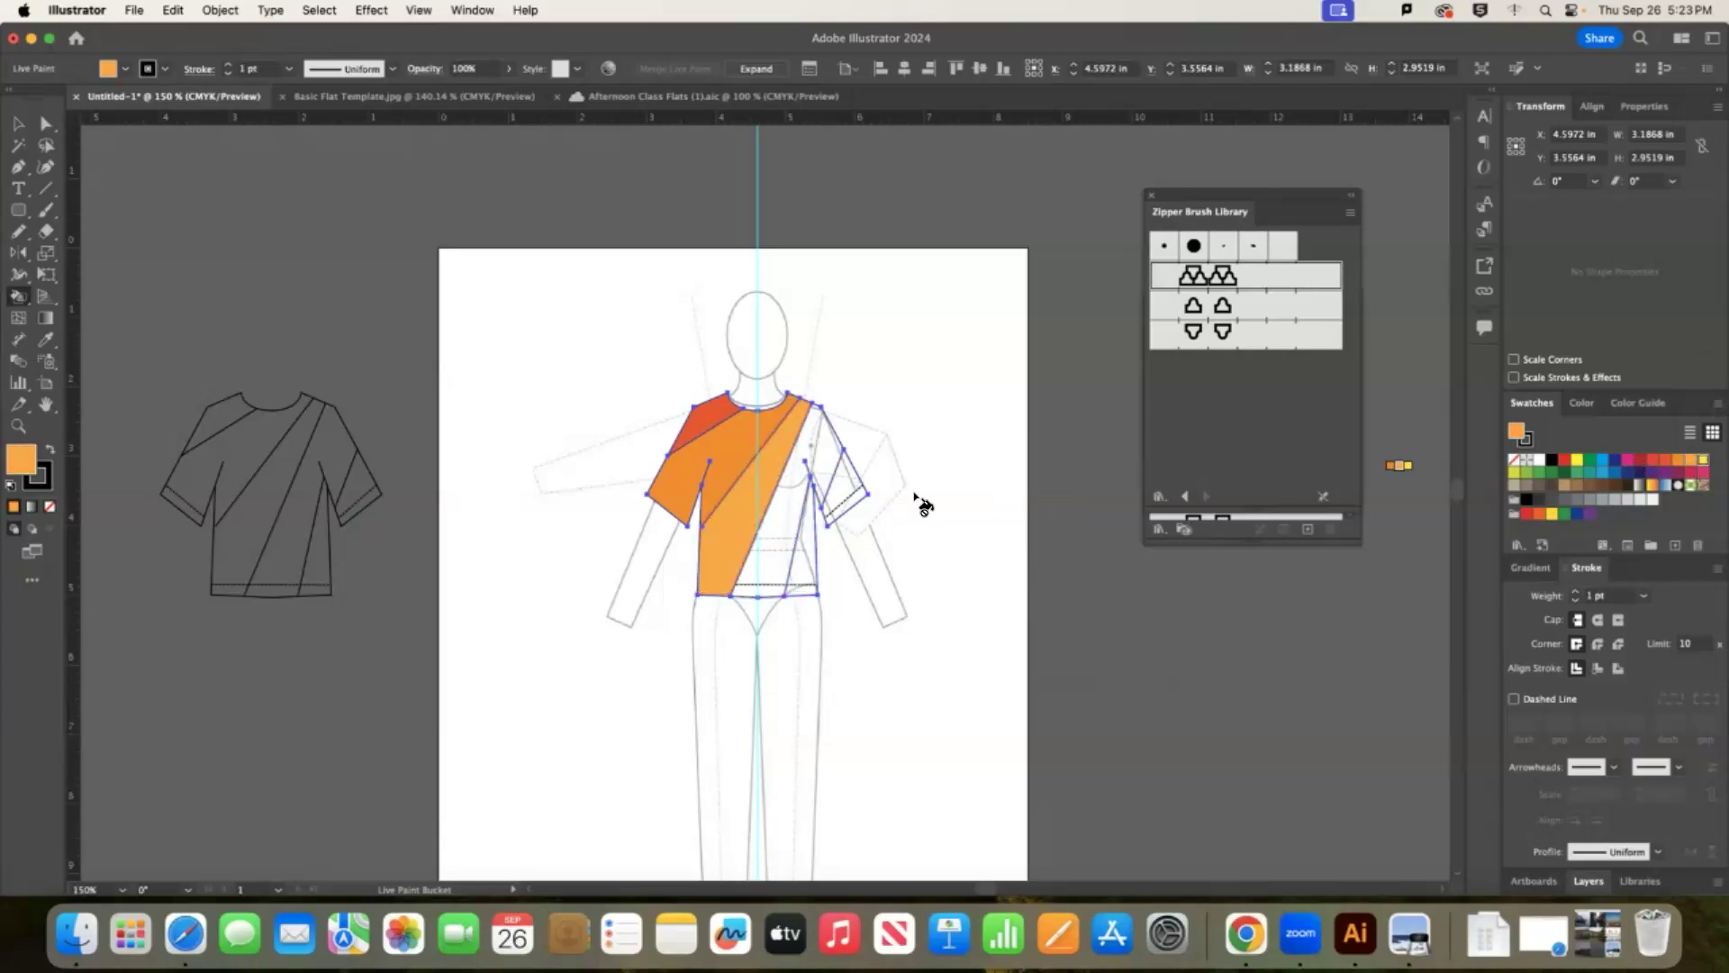
{"action": "left_click", "coordinate": [775, 497]}
{"action": "left_click", "coordinate": [1521, 475]}
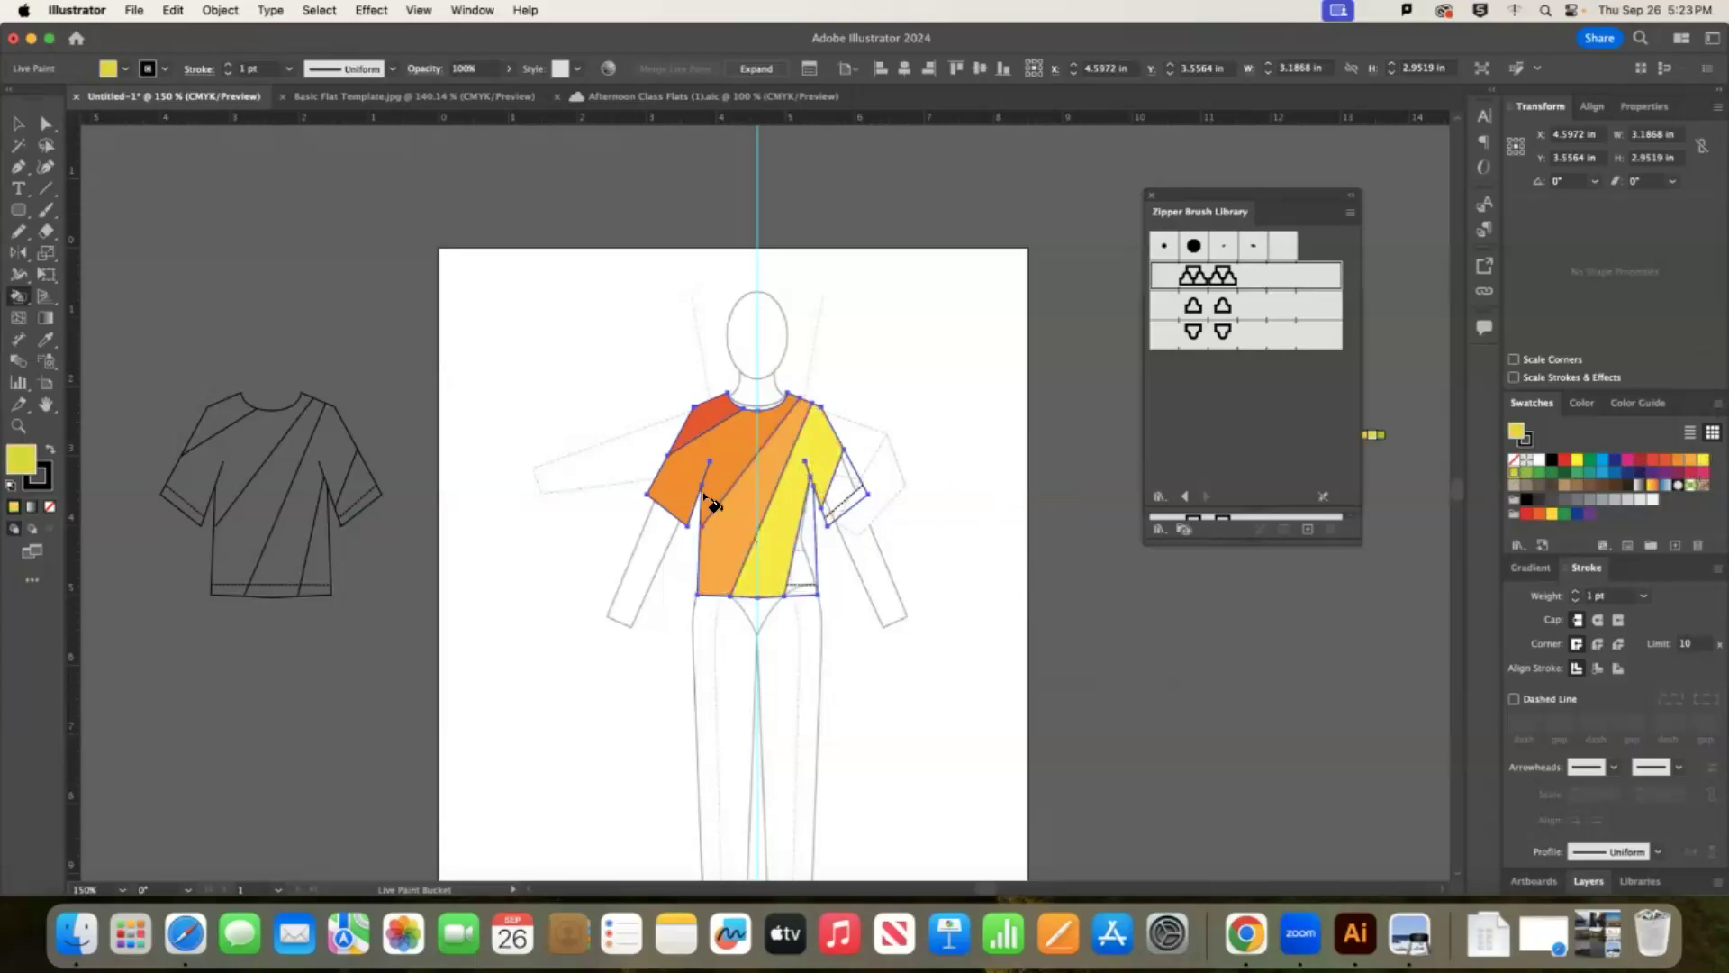
{"action": "left_click", "coordinate": [805, 545]}
{"action": "left_click", "coordinate": [833, 483]}
{"action": "key", "text": "v"}
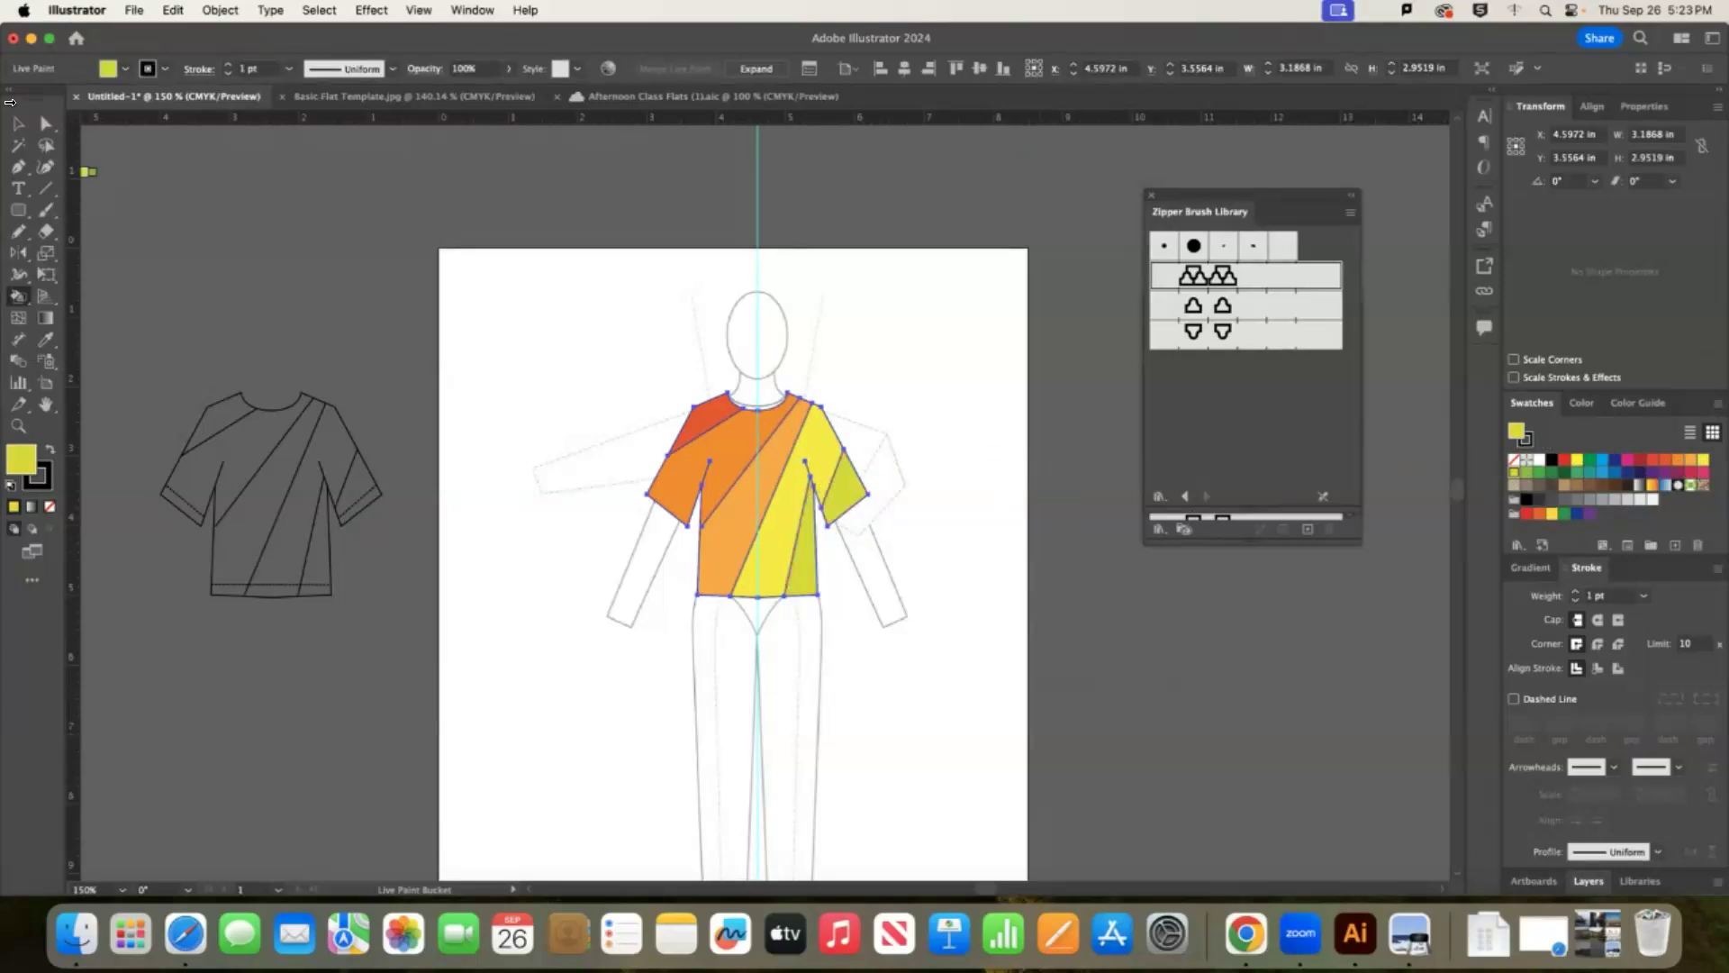
{"action": "left_click", "coordinate": [17, 123]}
{"action": "left_click", "coordinate": [946, 435]}
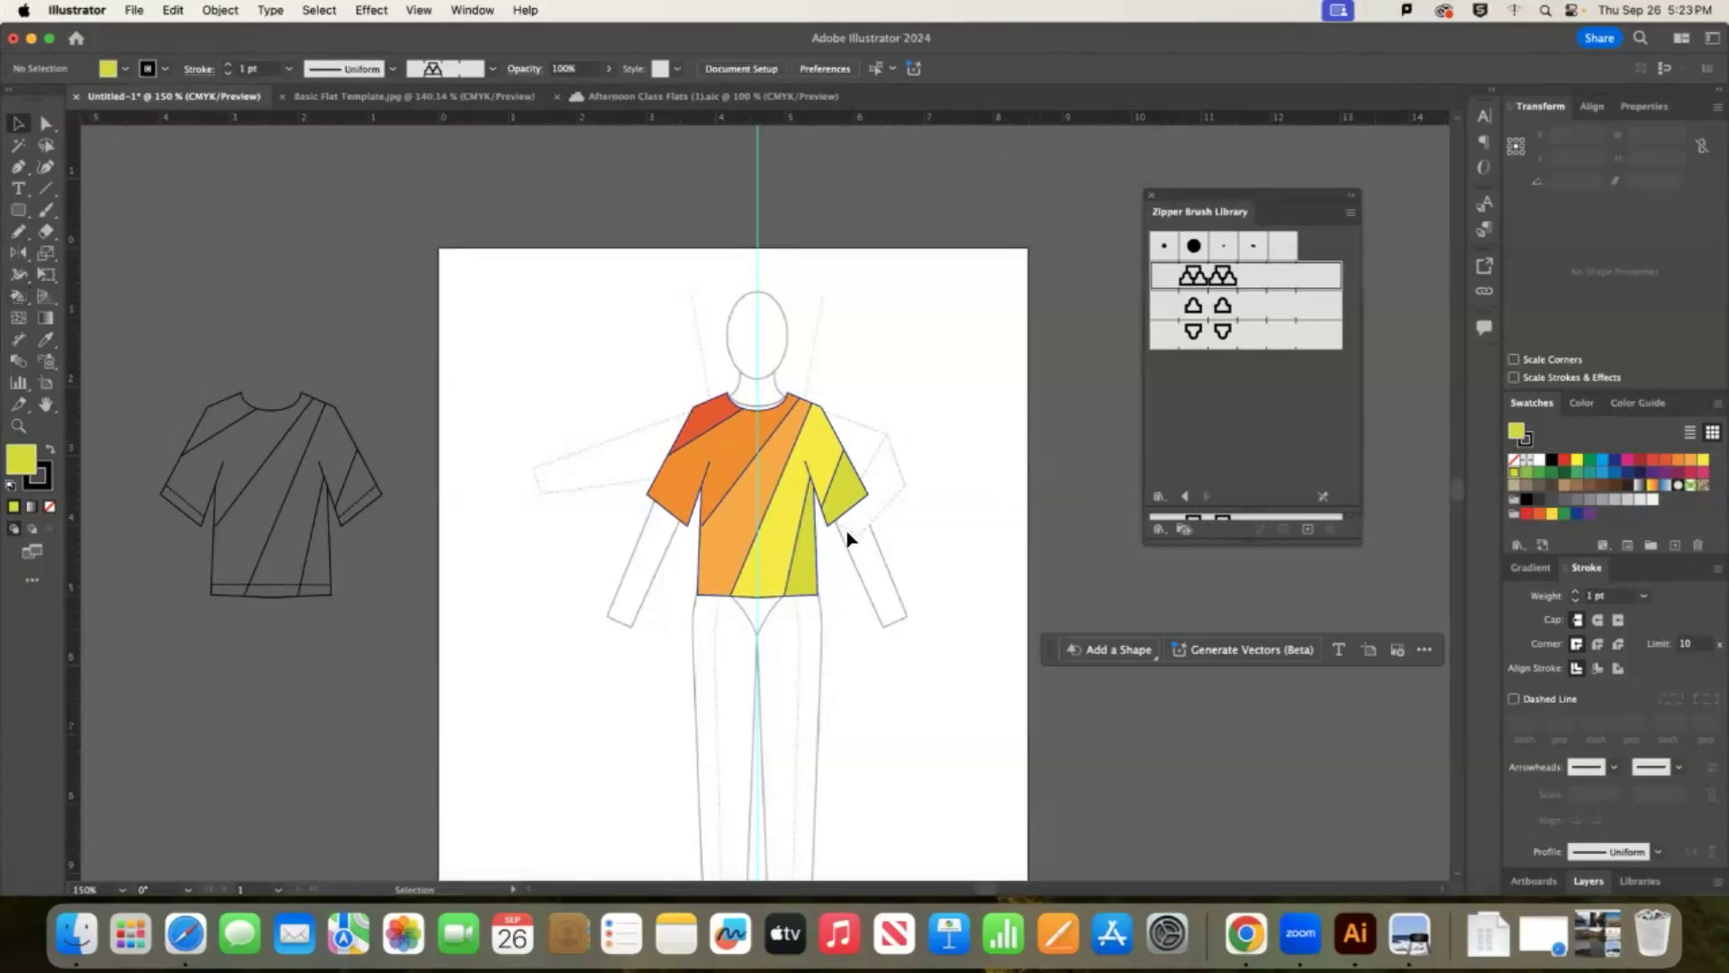
Send the colored Live Paint shirt behind its stitching lines and deselect it.
{"action": "left_click", "coordinate": [847, 496]}
{"action": "right_click", "coordinate": [845, 495]}
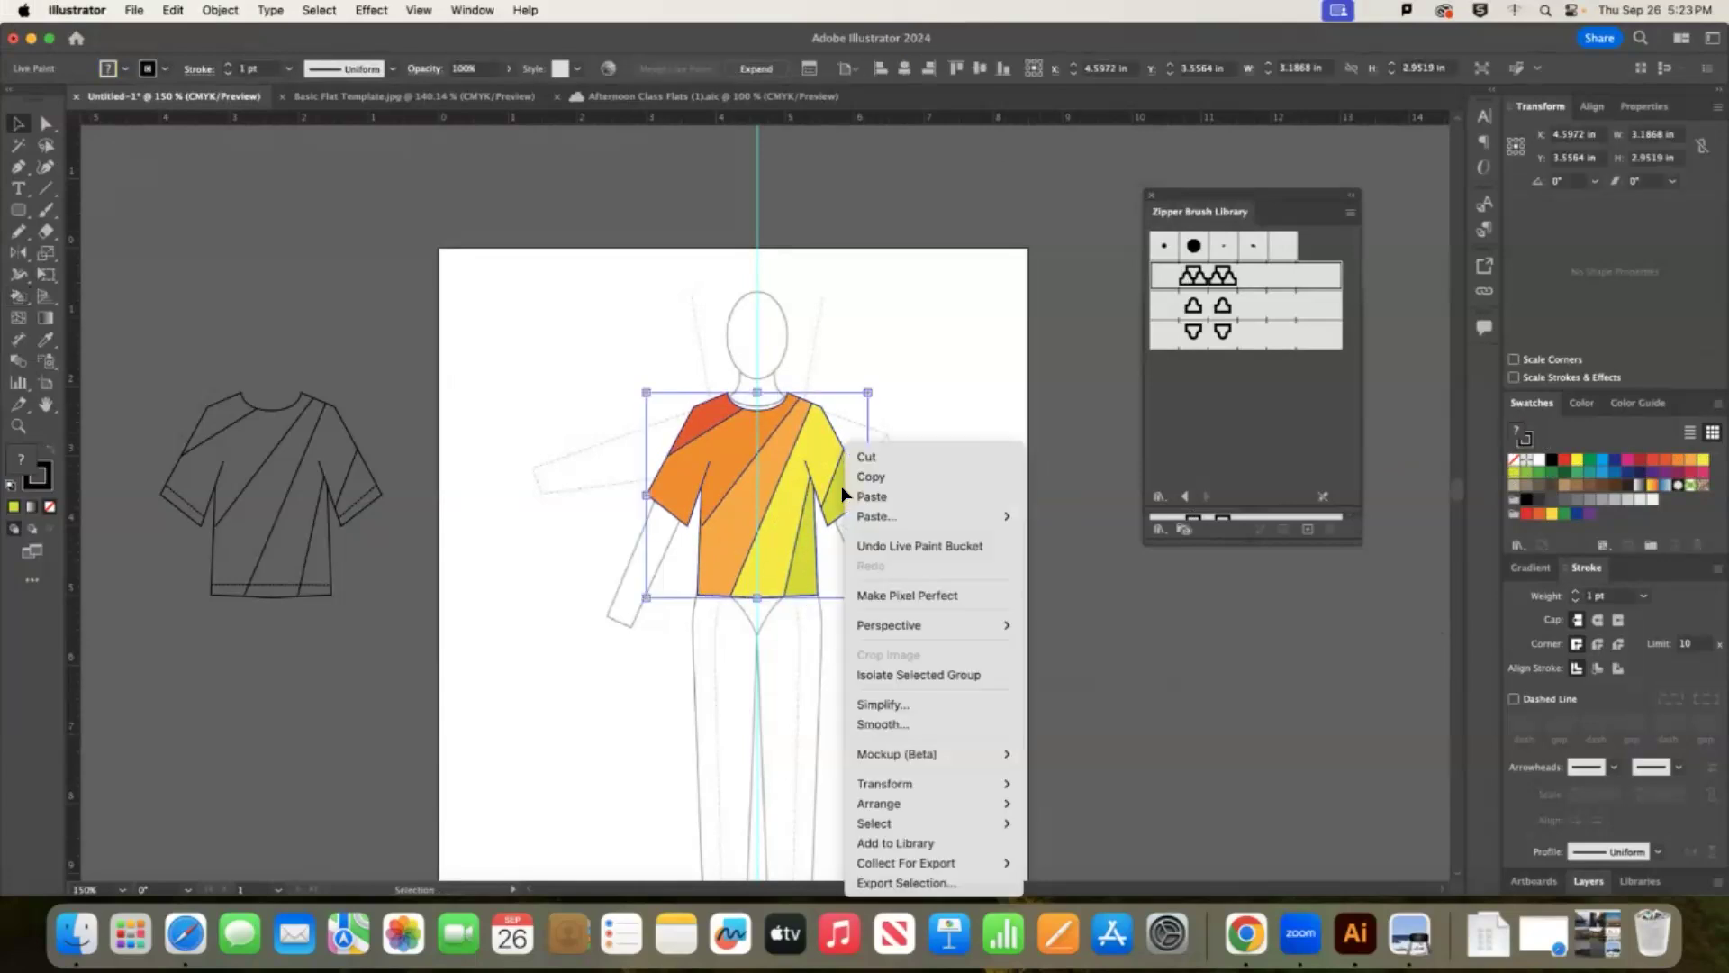
{"action": "mouse_move", "coordinate": [953, 802]}
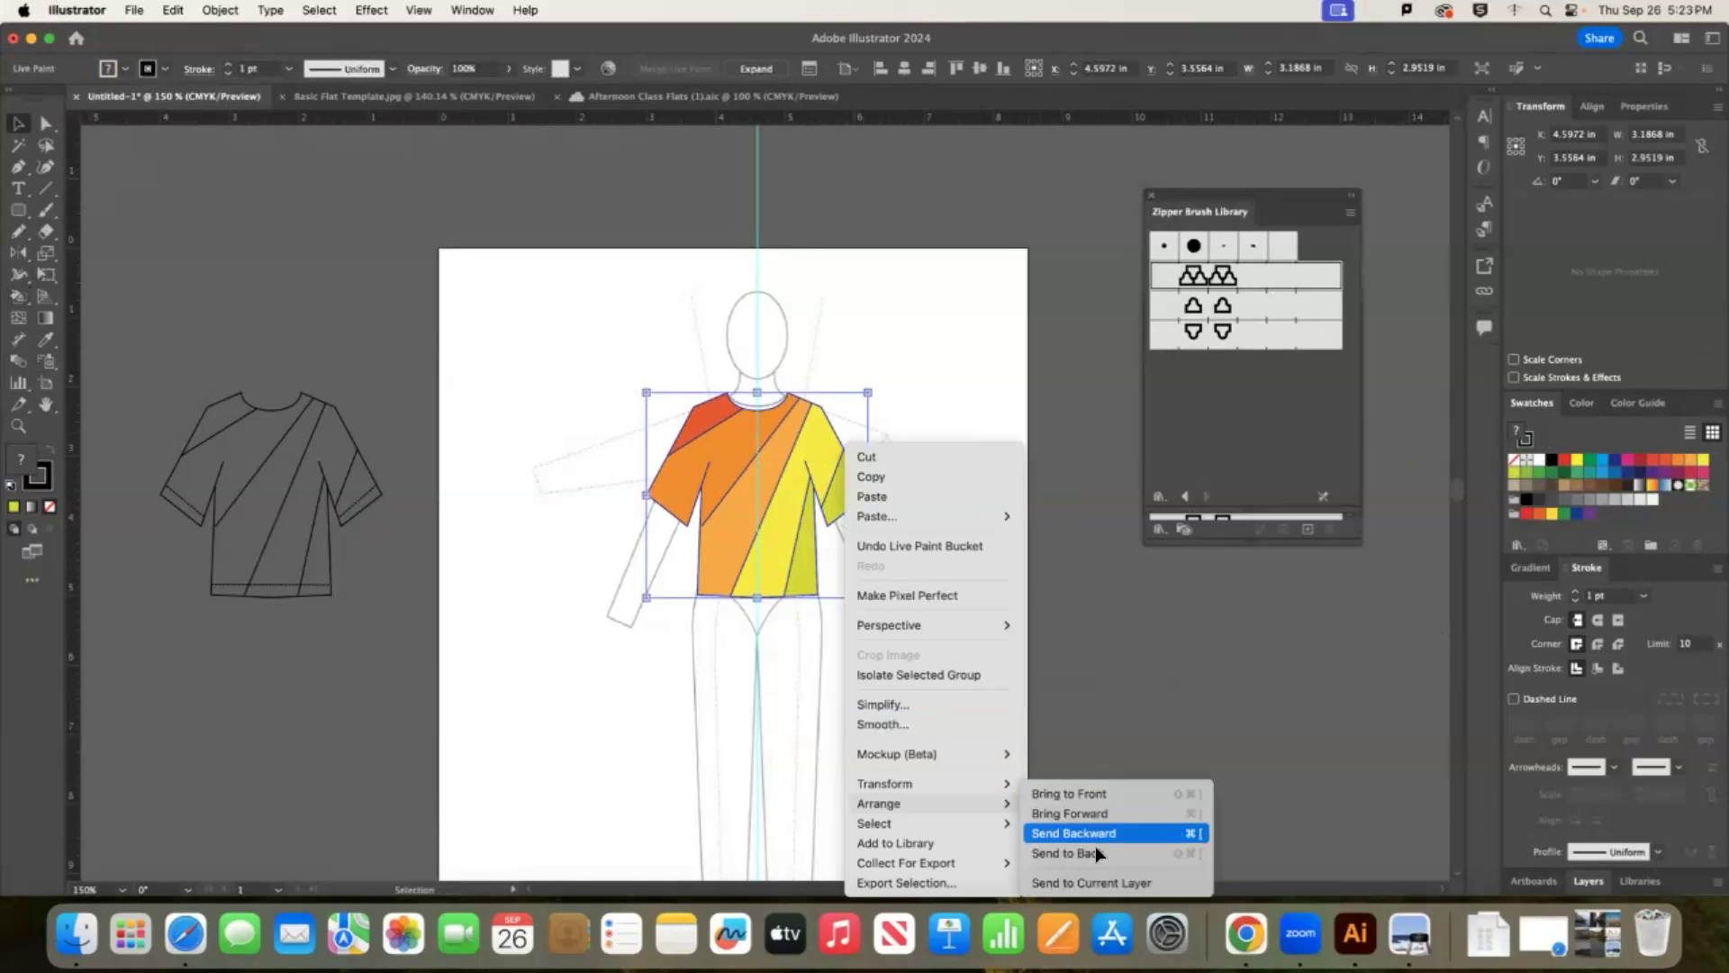
{"action": "left_click", "coordinate": [909, 443]}
{"action": "left_click", "coordinate": [866, 506]}
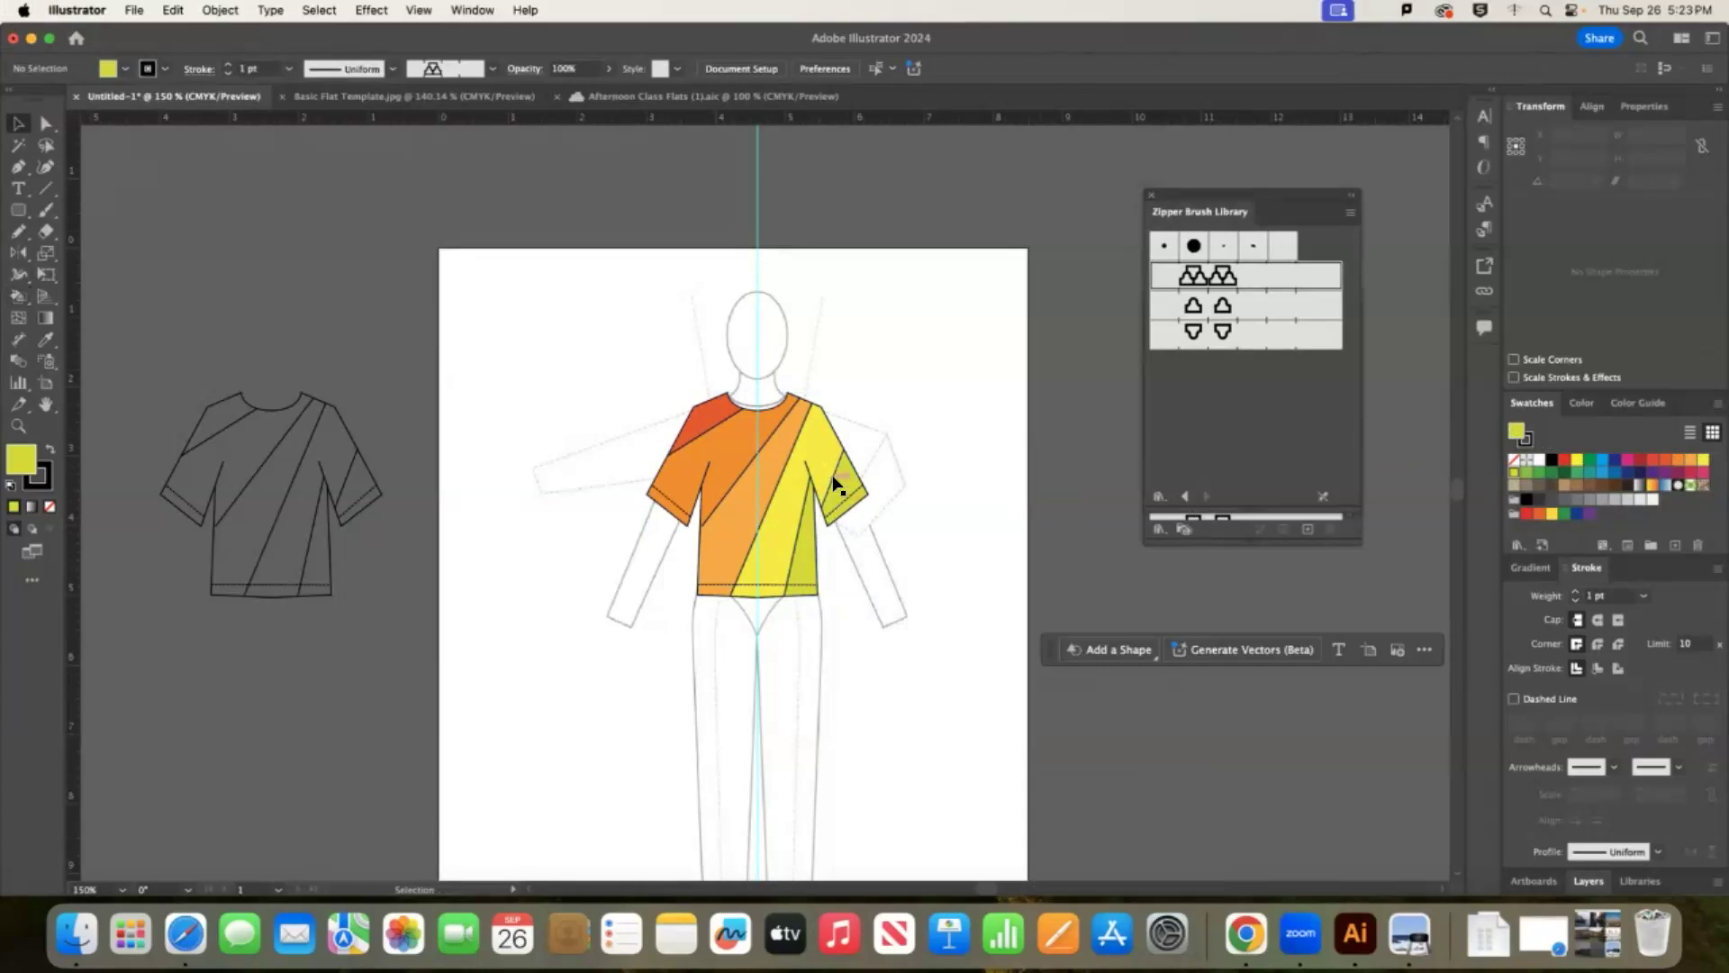
Try moving the colored shirt as one object and compare it with a single line of the uncolored copy.
{"action": "left_click", "coordinate": [832, 489]}
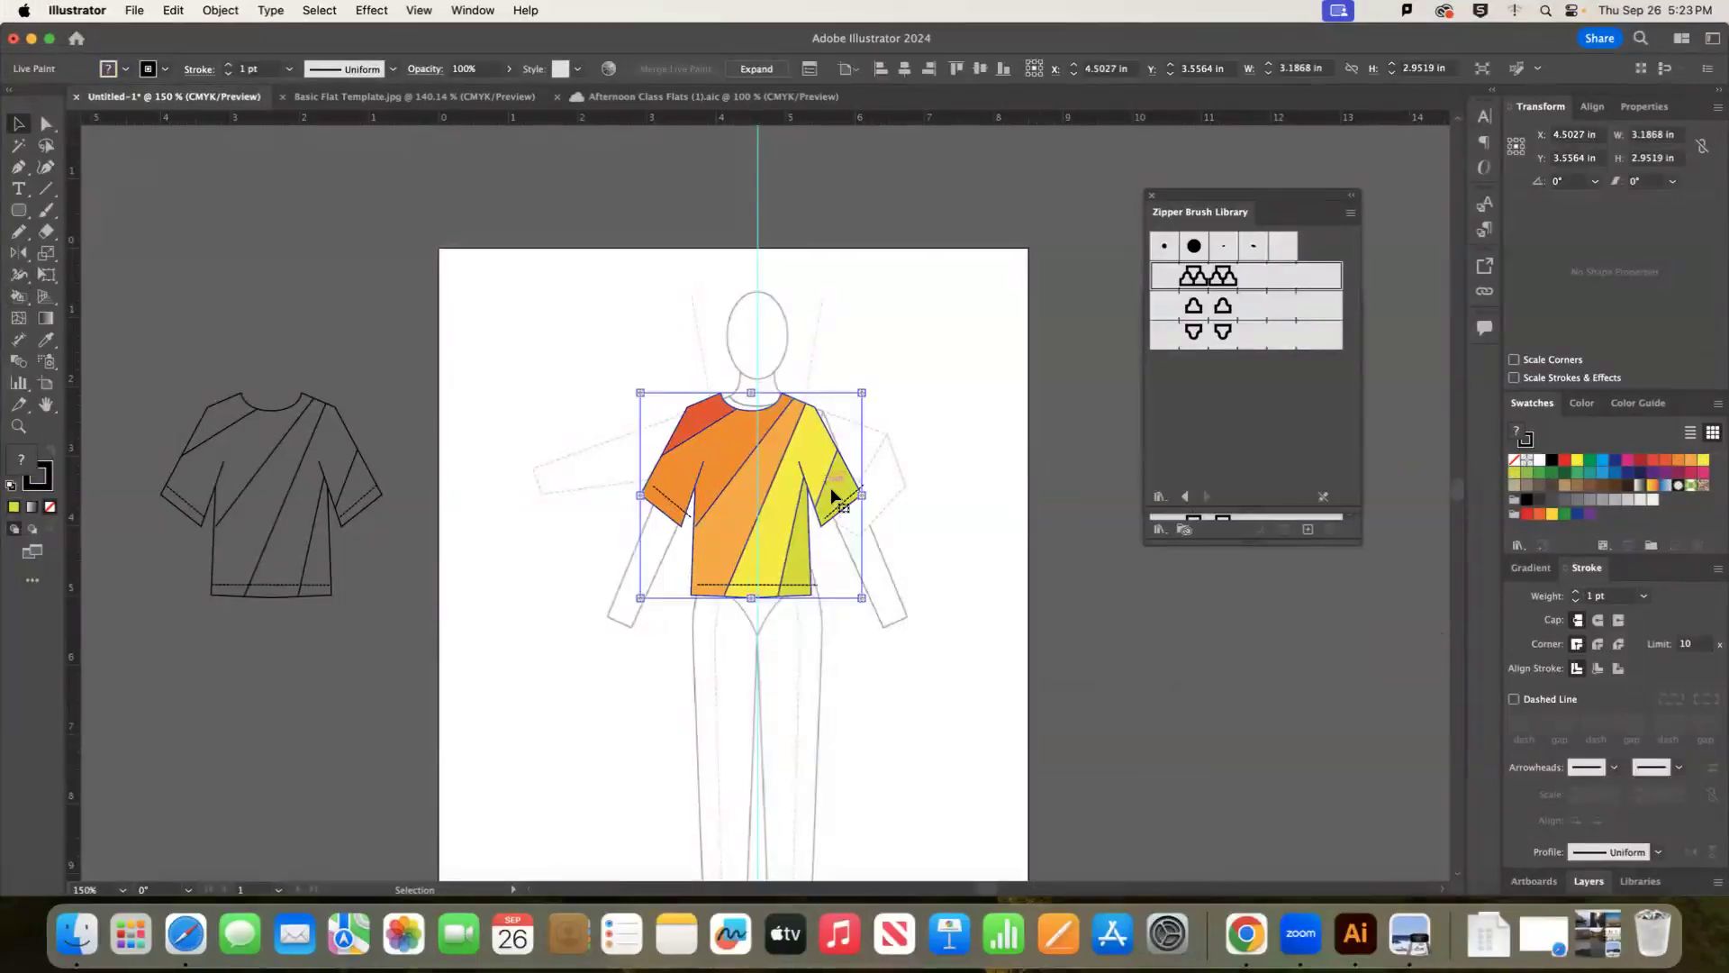
{"action": "left_click_drag", "start_coordinate": [833, 494], "coordinate": [866, 407]}
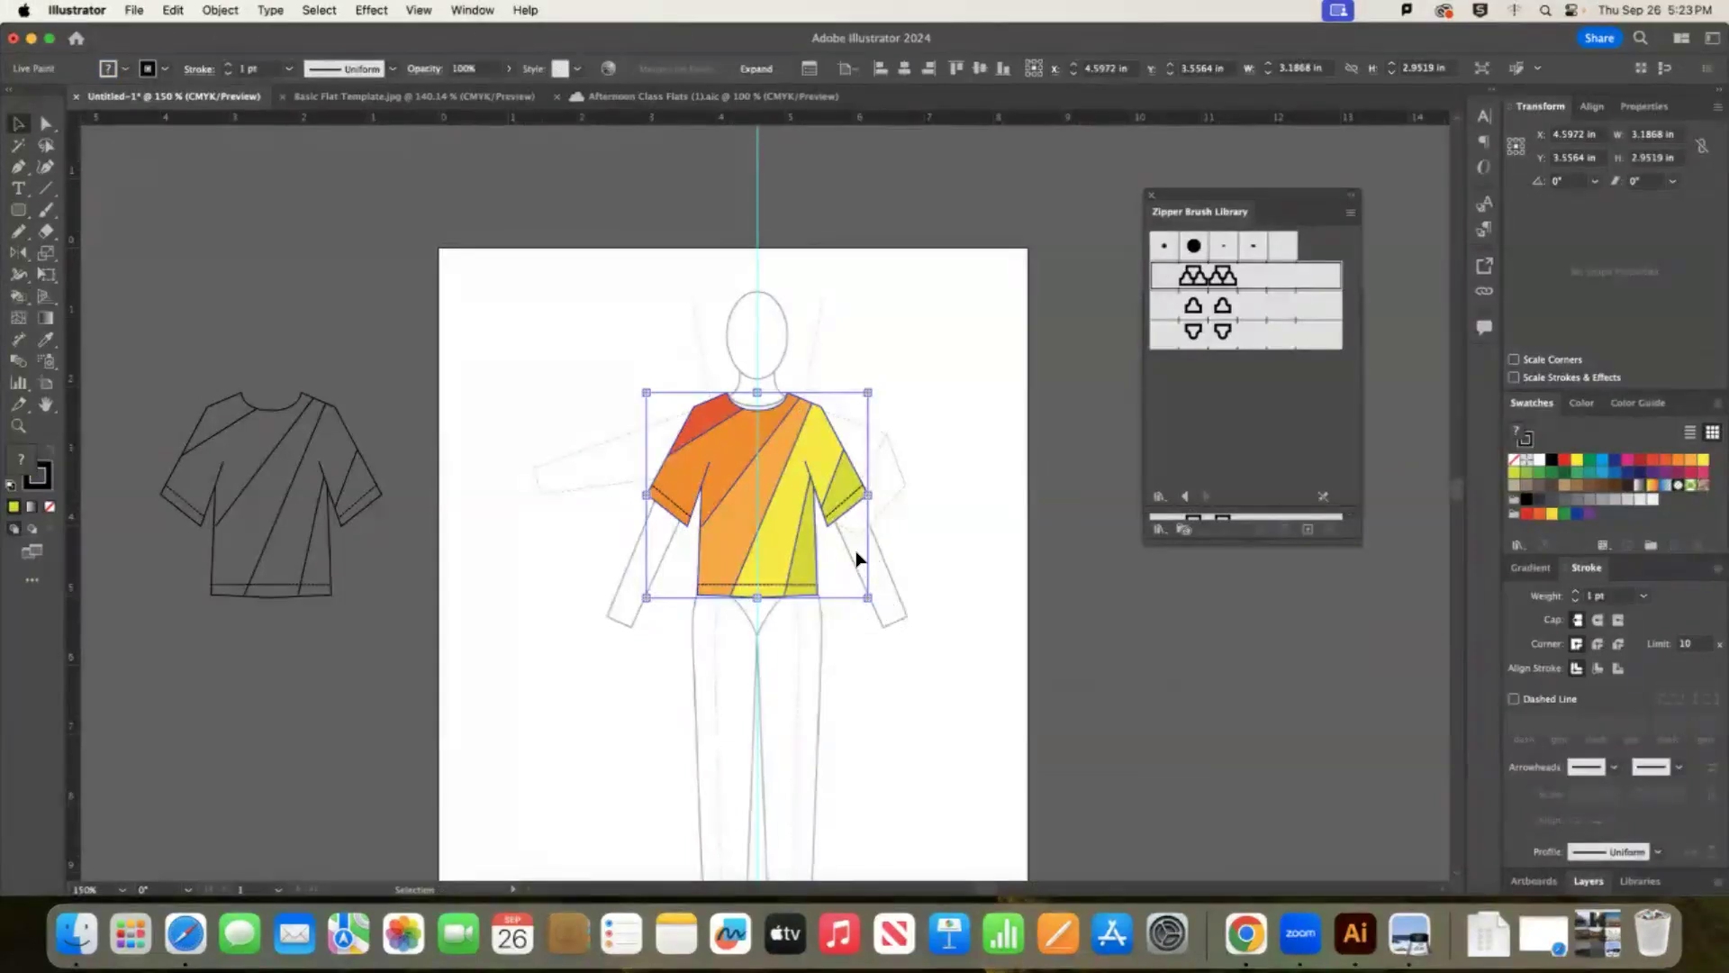
{"action": "left_click", "coordinate": [328, 571]}
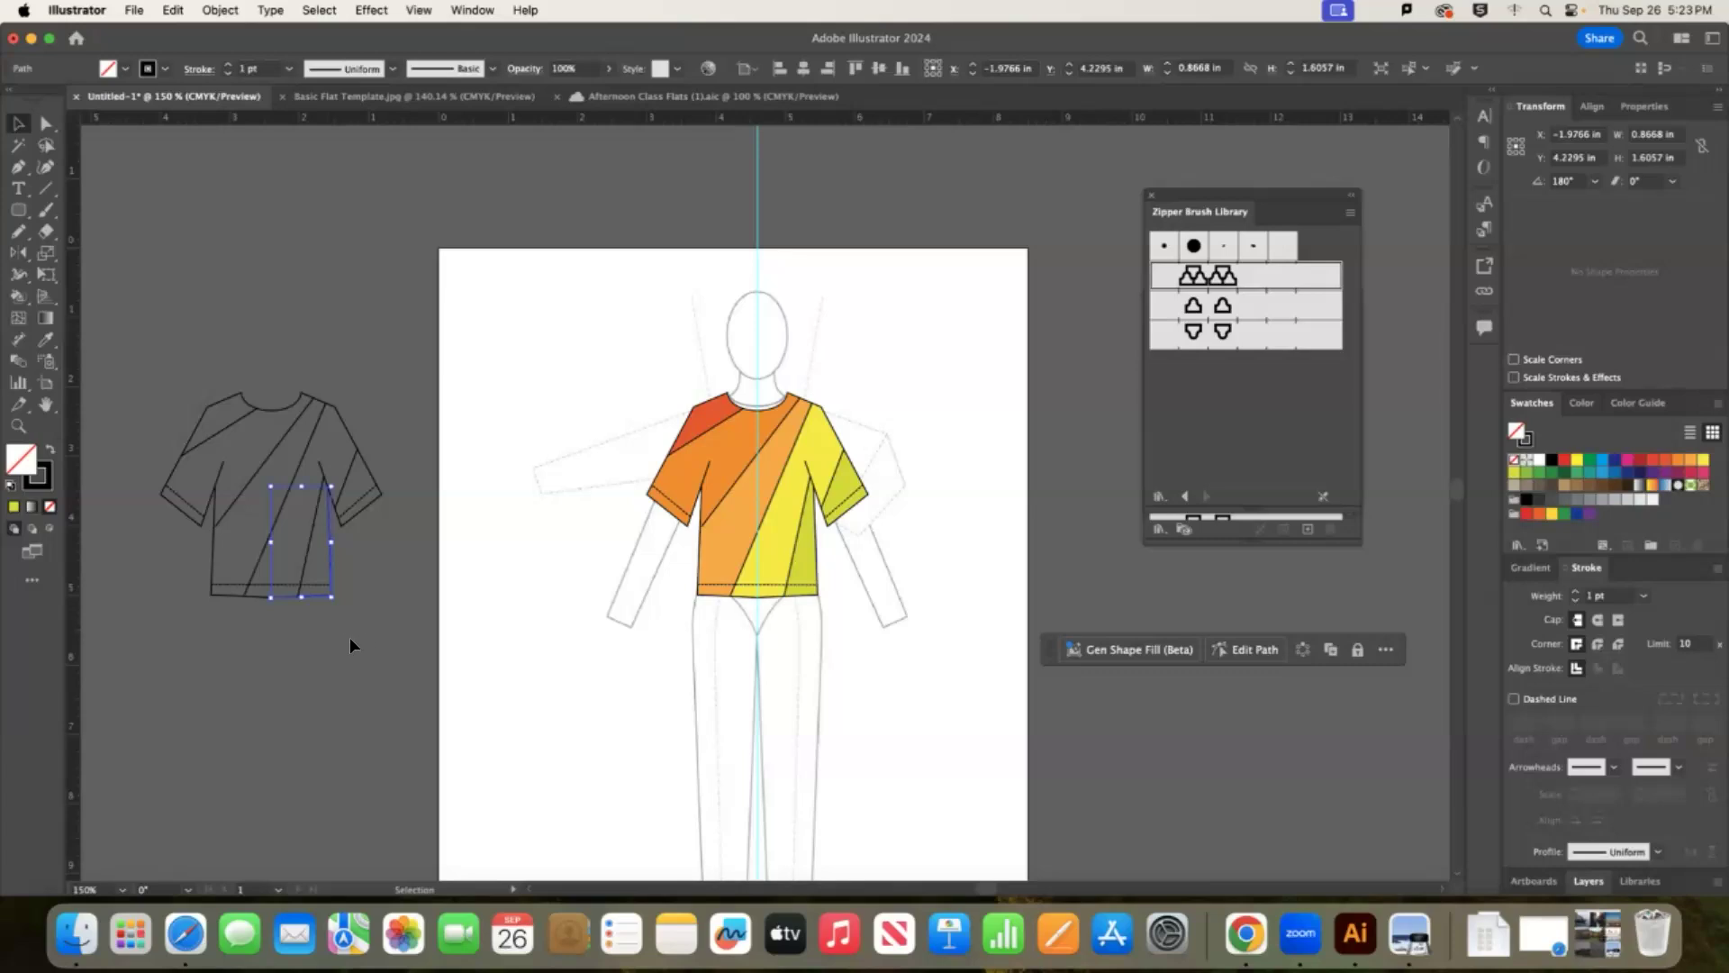
Try shifting the ends of the two chest diagonals inside the Live Paint shirt with Direct Selection, and undo the changes.
{"action": "left_click", "coordinate": [746, 453]}
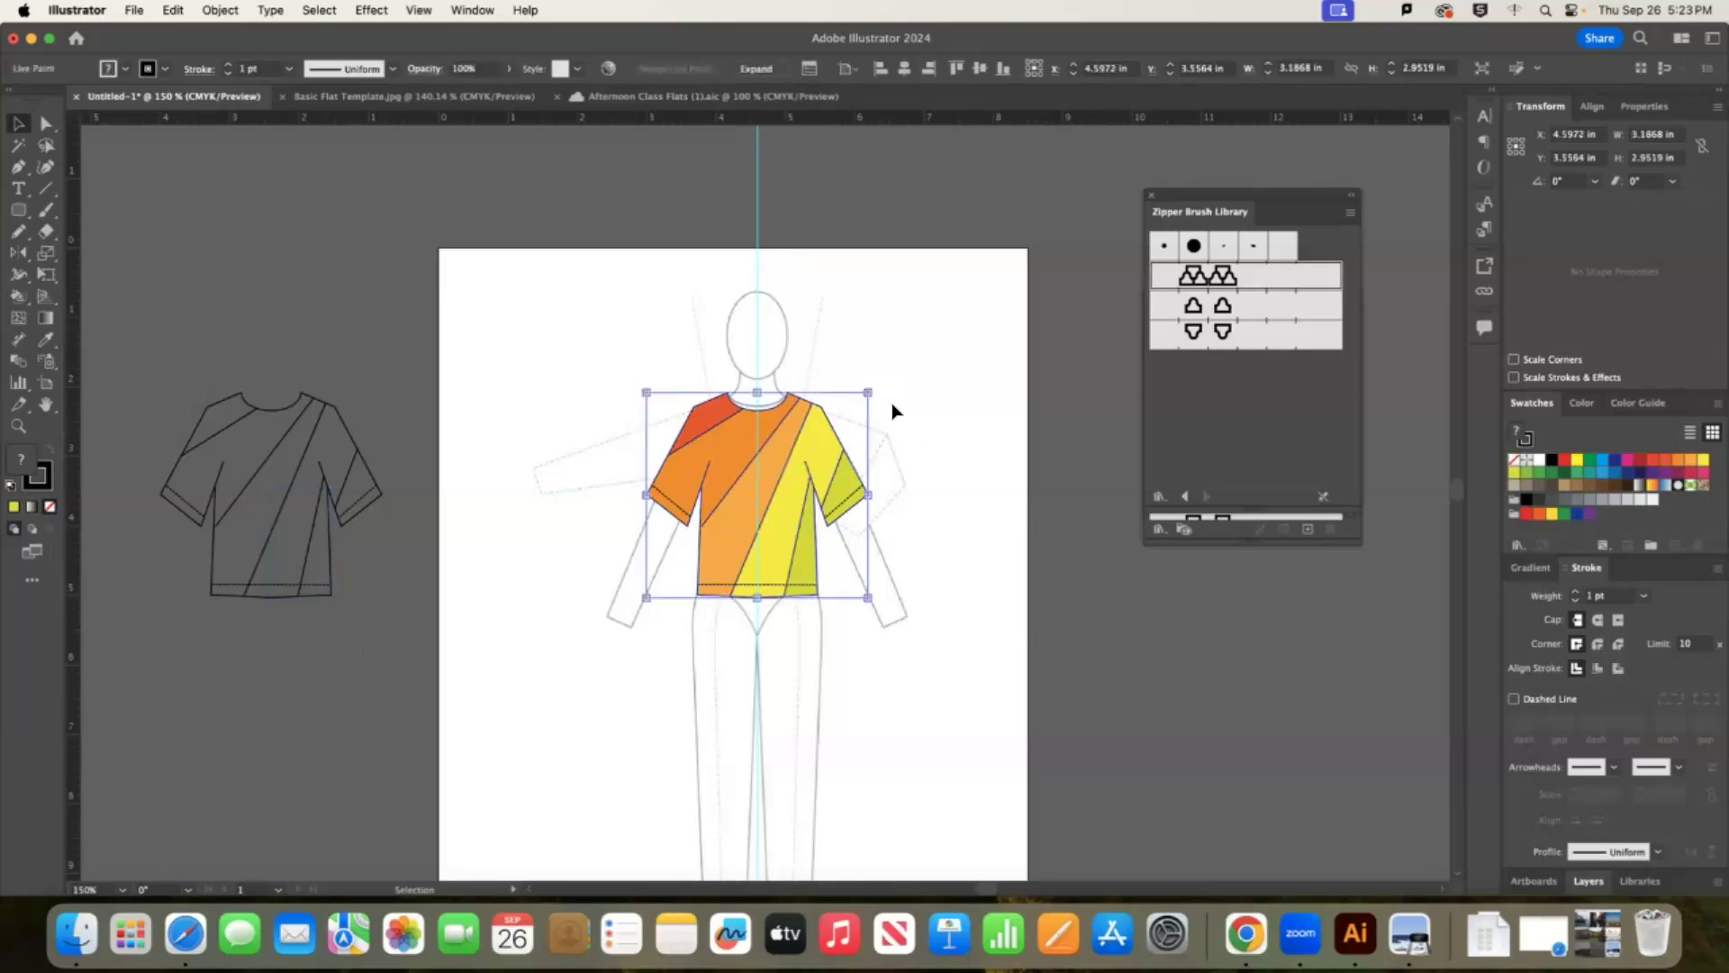
{"action": "left_click", "coordinate": [52, 124]}
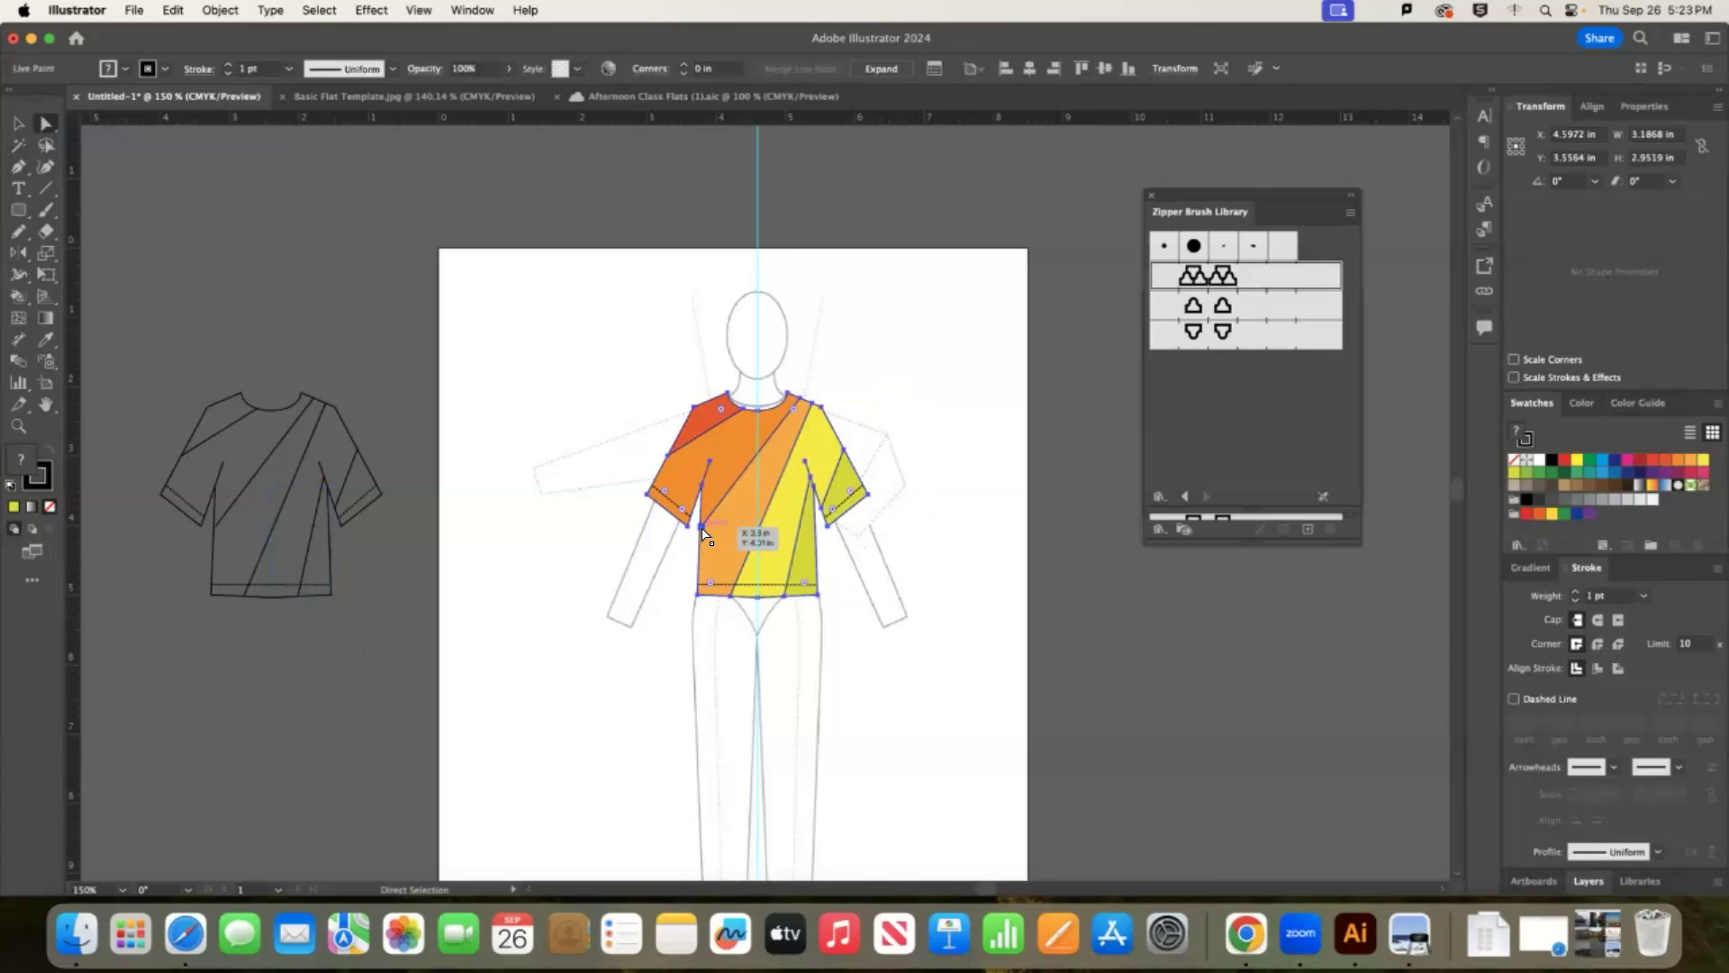
{"action": "left_click_drag", "start_coordinate": [702, 526], "coordinate": [731, 511]}
{"action": "key", "text": "super+z"}
{"action": "left_click_drag", "start_coordinate": [801, 434], "coordinate": [799, 459]}
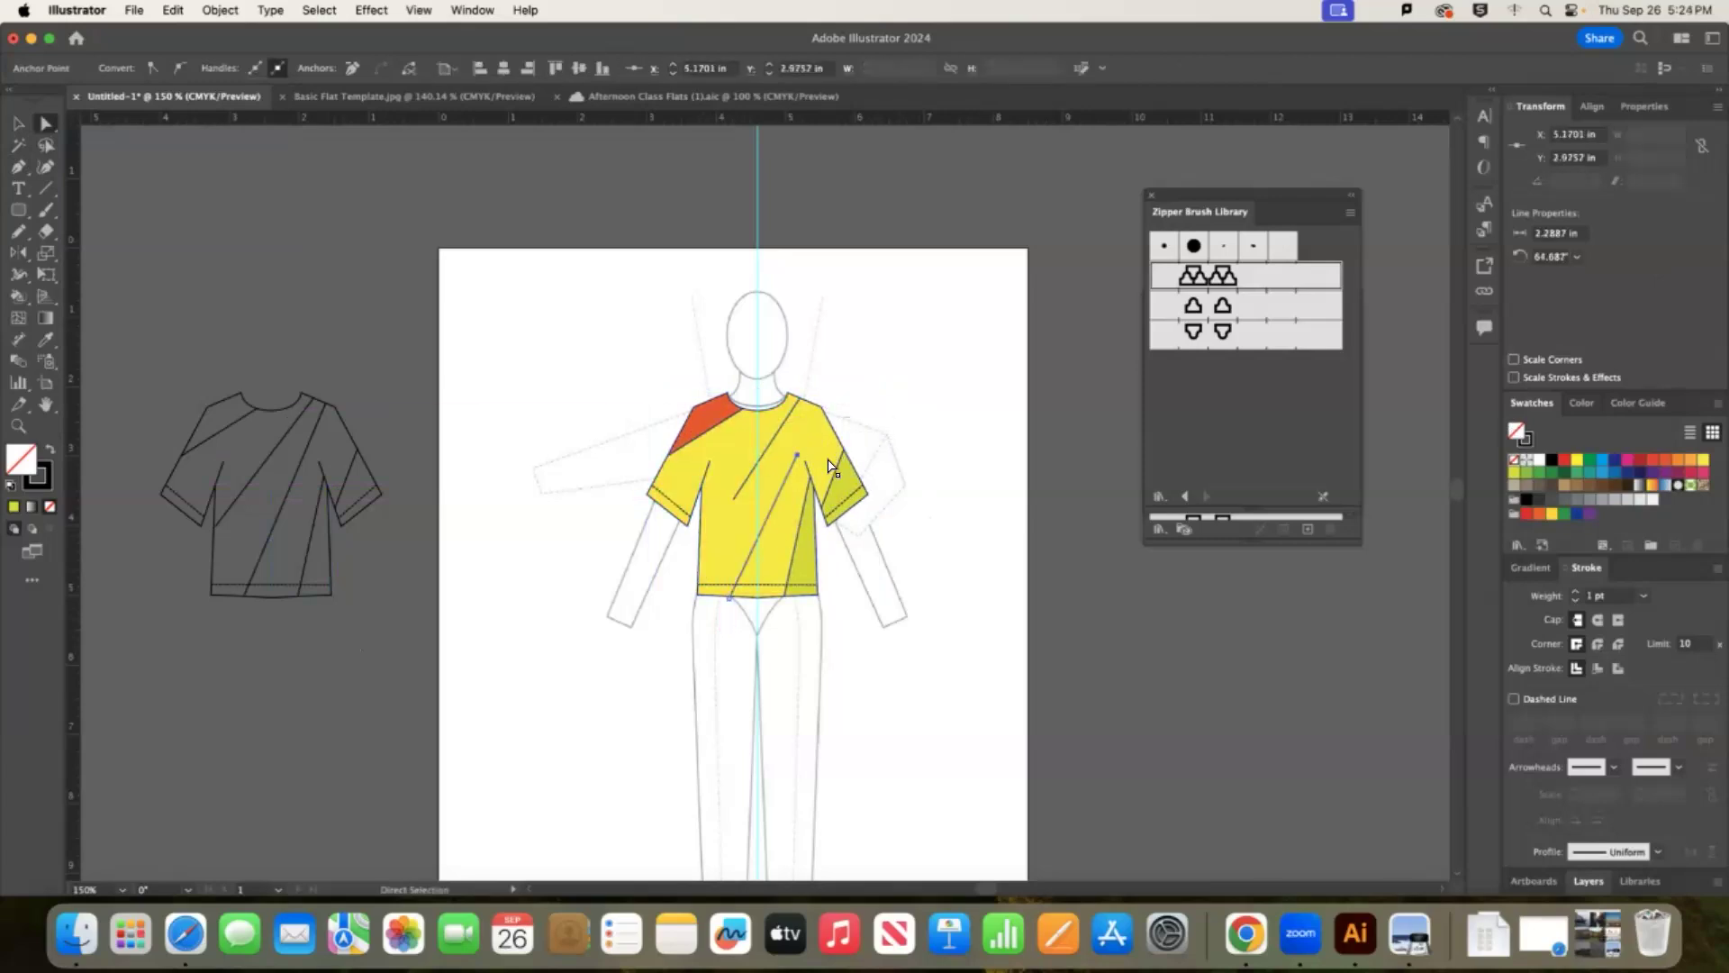
{"action": "key", "text": "super+z"}
{"action": "key", "text": "super+z"}
{"action": "key", "text": "super+z"}
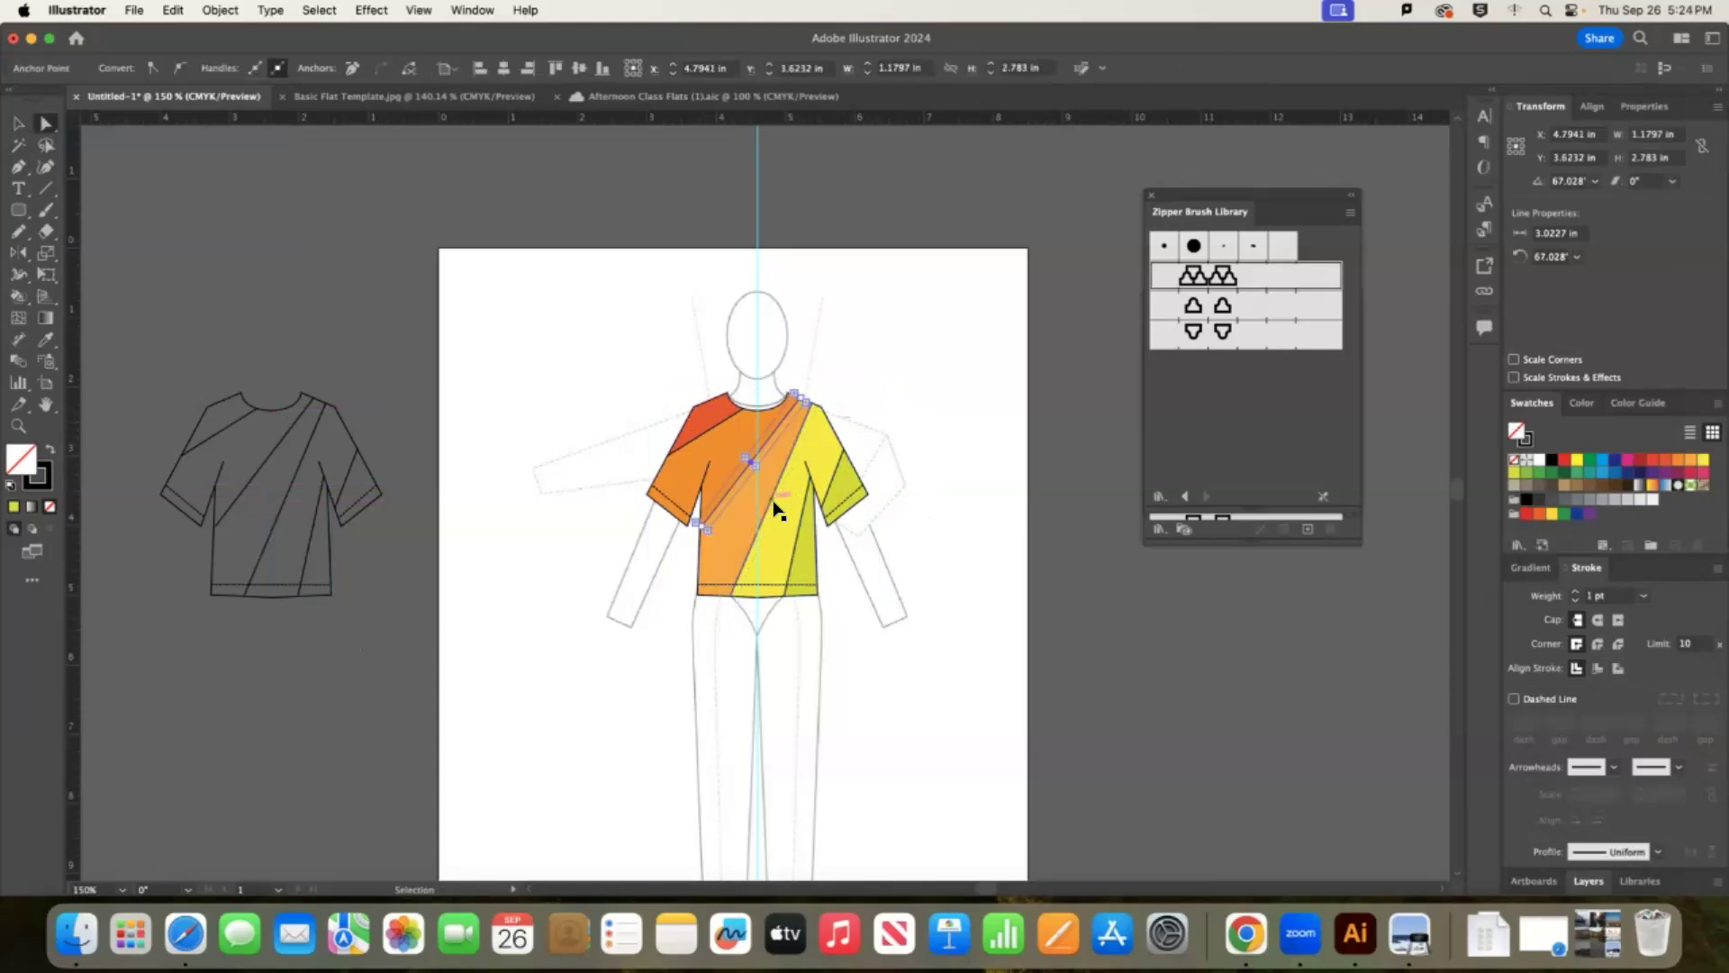
Try moving the right sleeve outline within the Live Paint shirt, undo the move and deselect.
{"action": "left_click", "coordinate": [824, 413]}
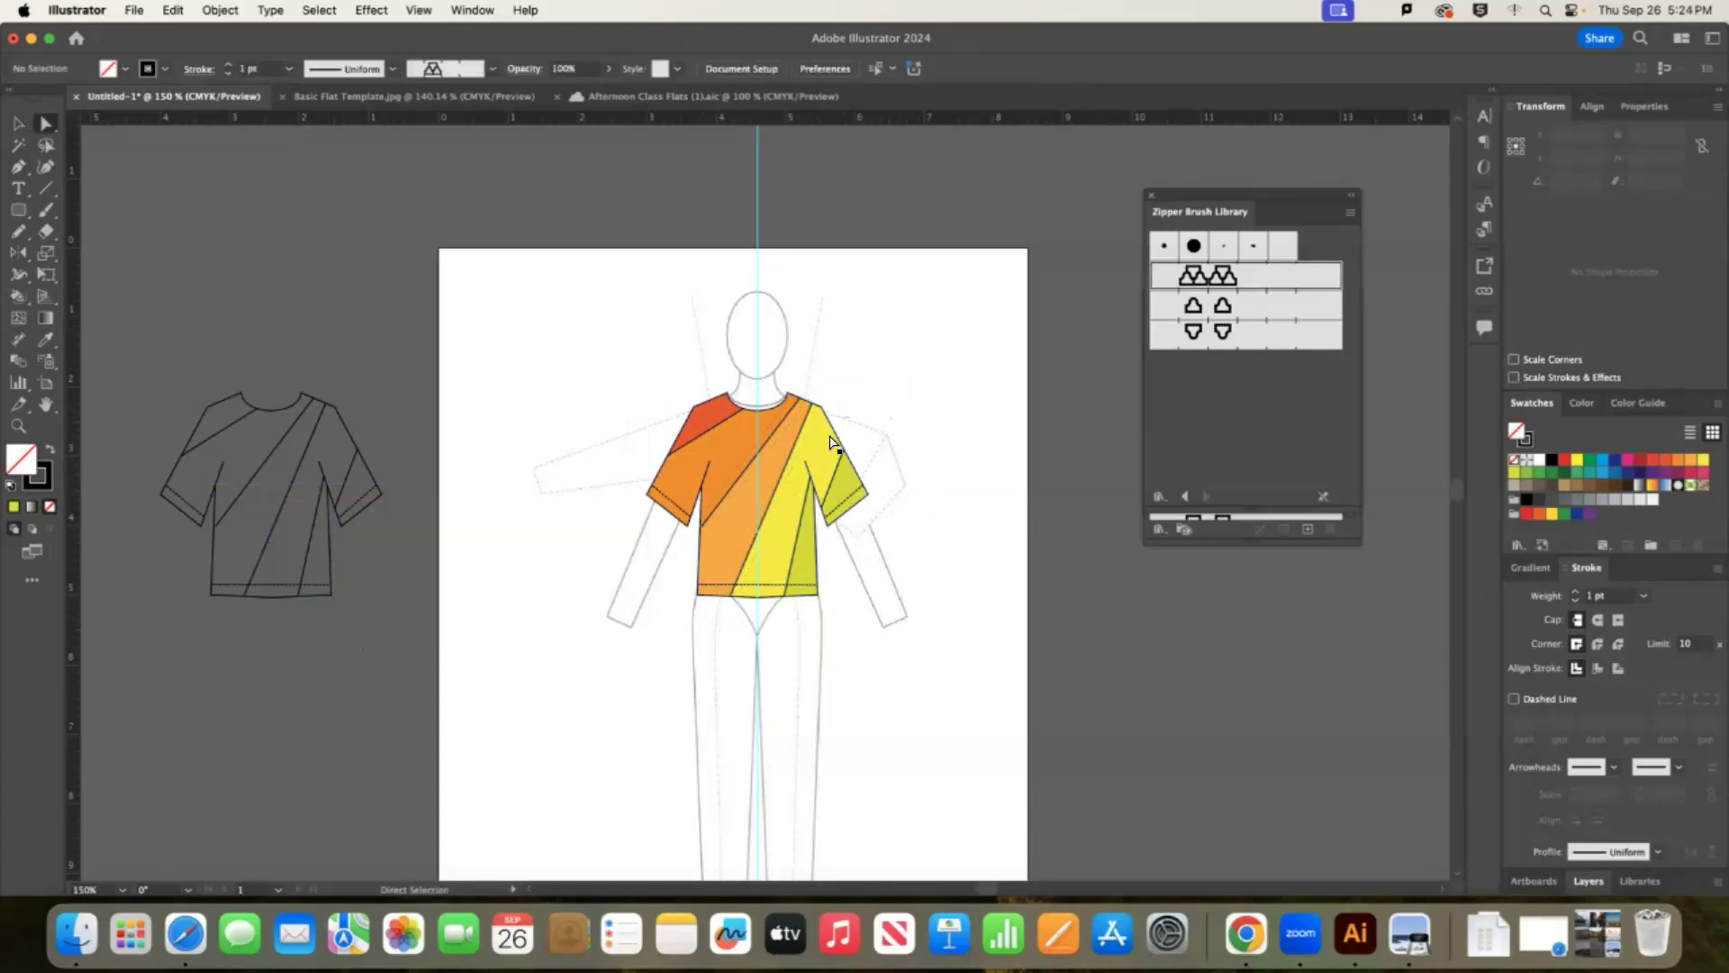
{"action": "left_click_drag", "start_coordinate": [823, 413], "coordinate": [839, 401]}
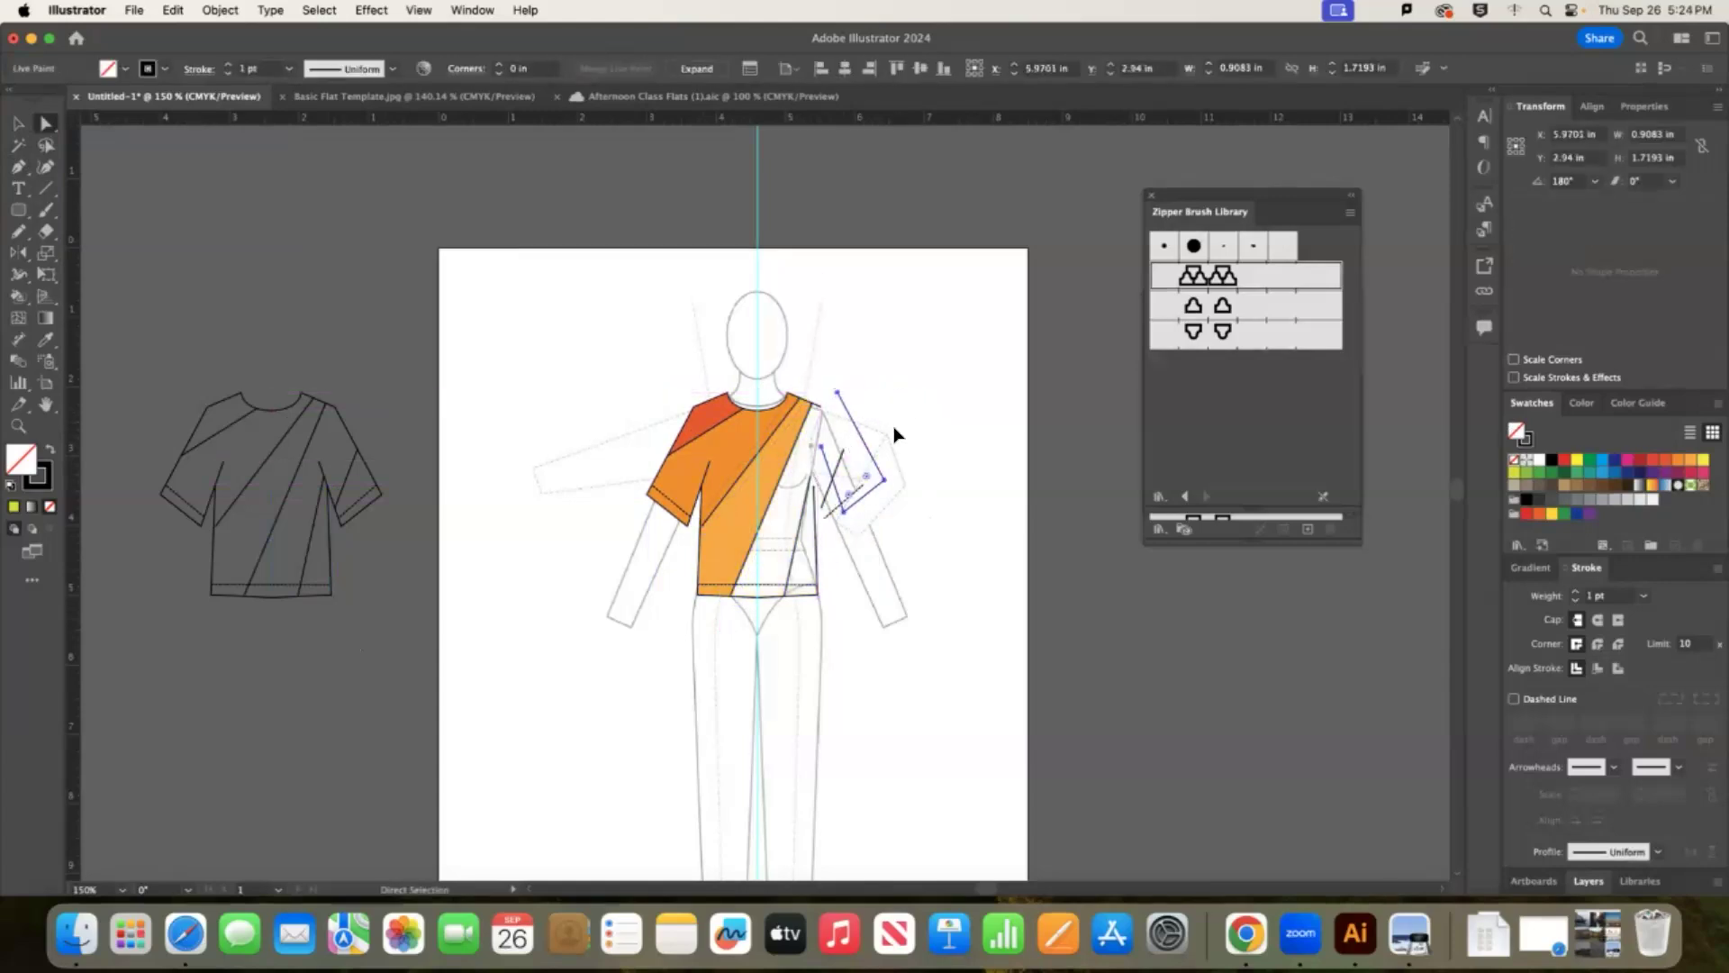
{"action": "left_click", "coordinate": [806, 463]}
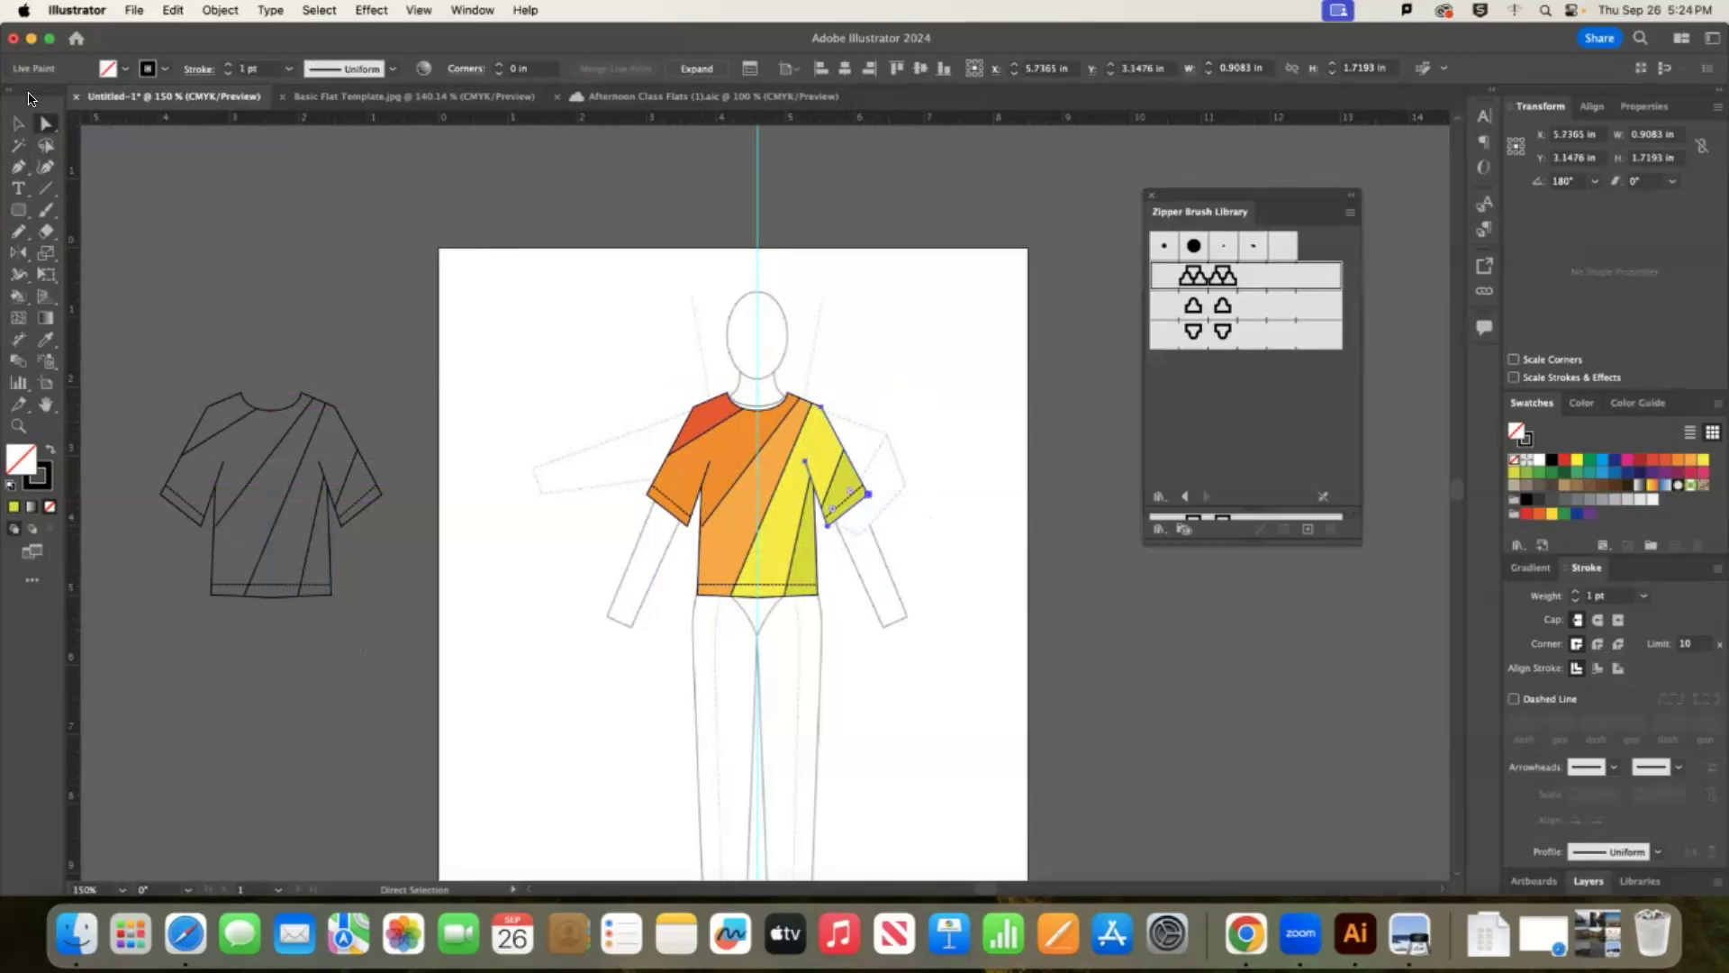
{"action": "left_click", "coordinate": [18, 123]}
{"action": "left_click", "coordinate": [912, 387]}
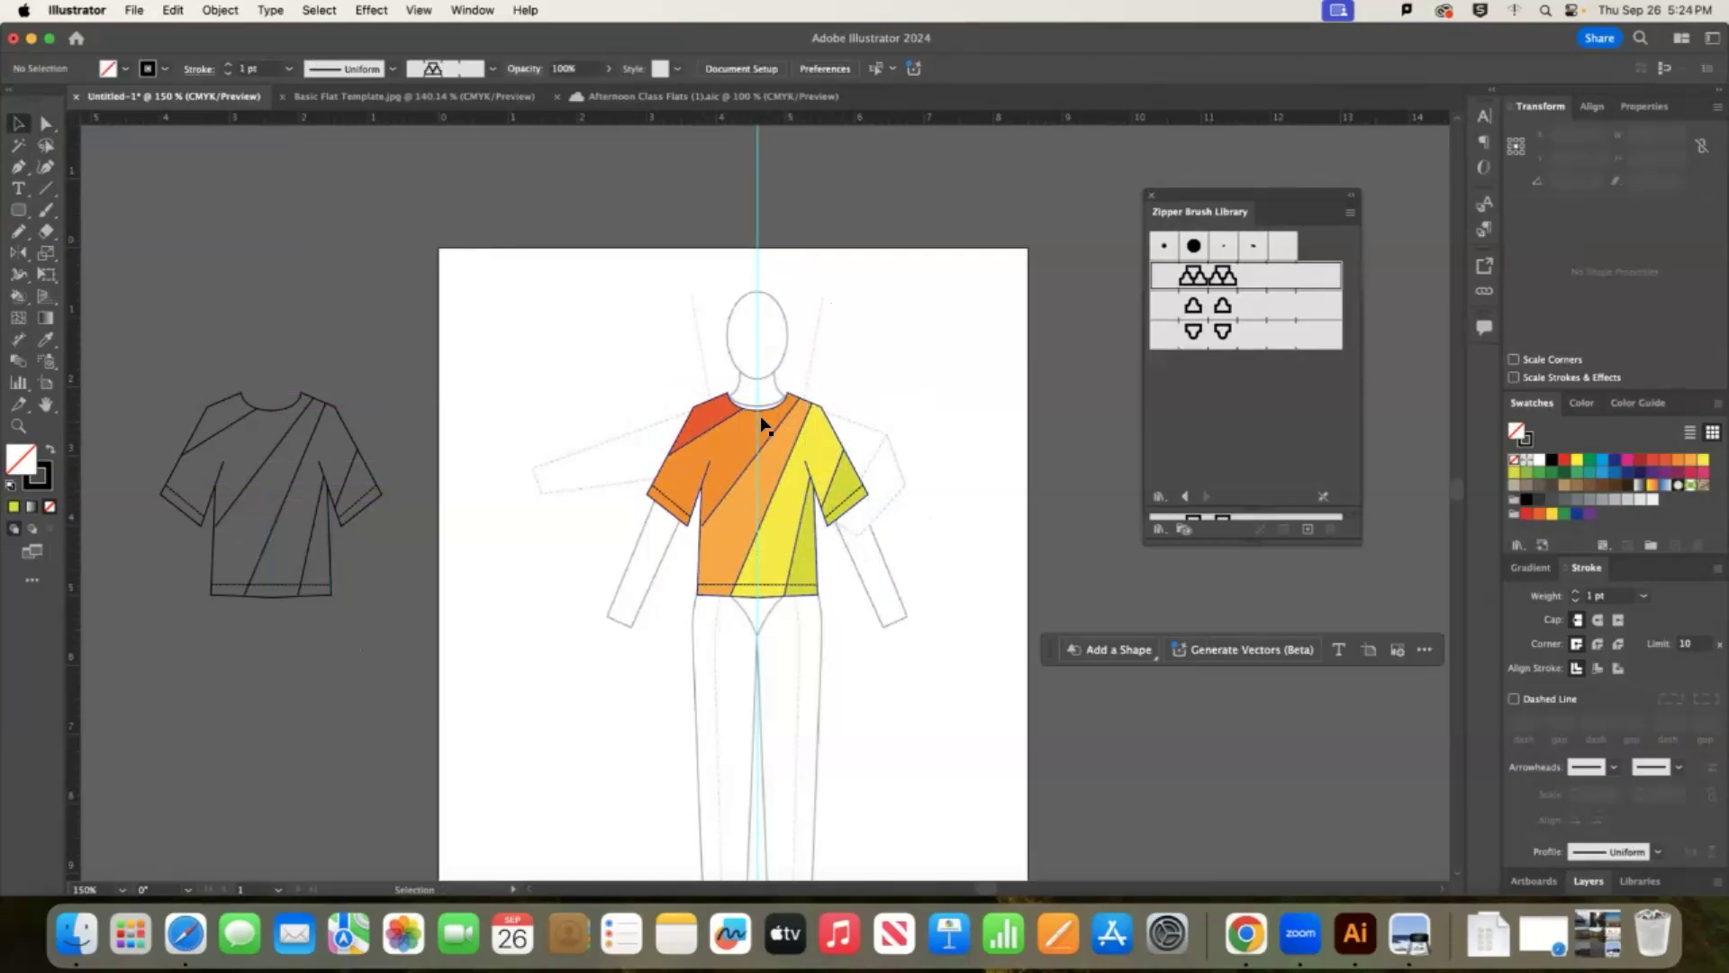
Select the colored shirt together with its stitching and expand the appearance.
{"action": "left_click_drag", "start_coordinate": [910, 626], "coordinate": [635, 374]}
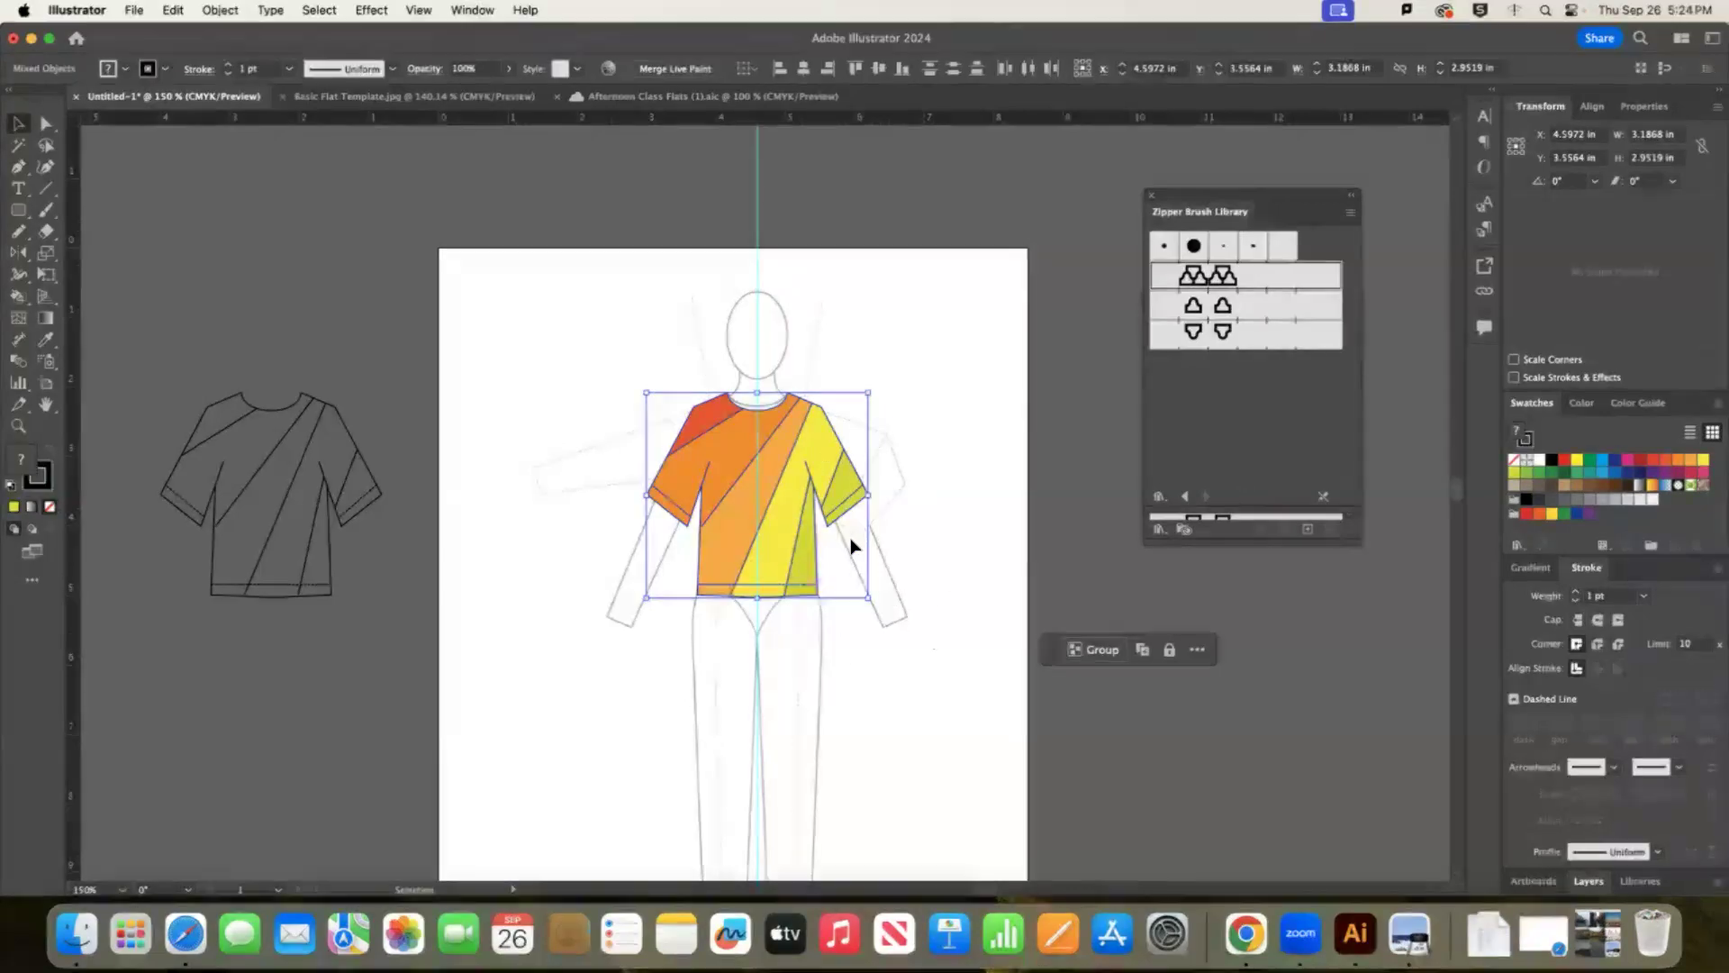
{"action": "left_click", "coordinate": [220, 11]}
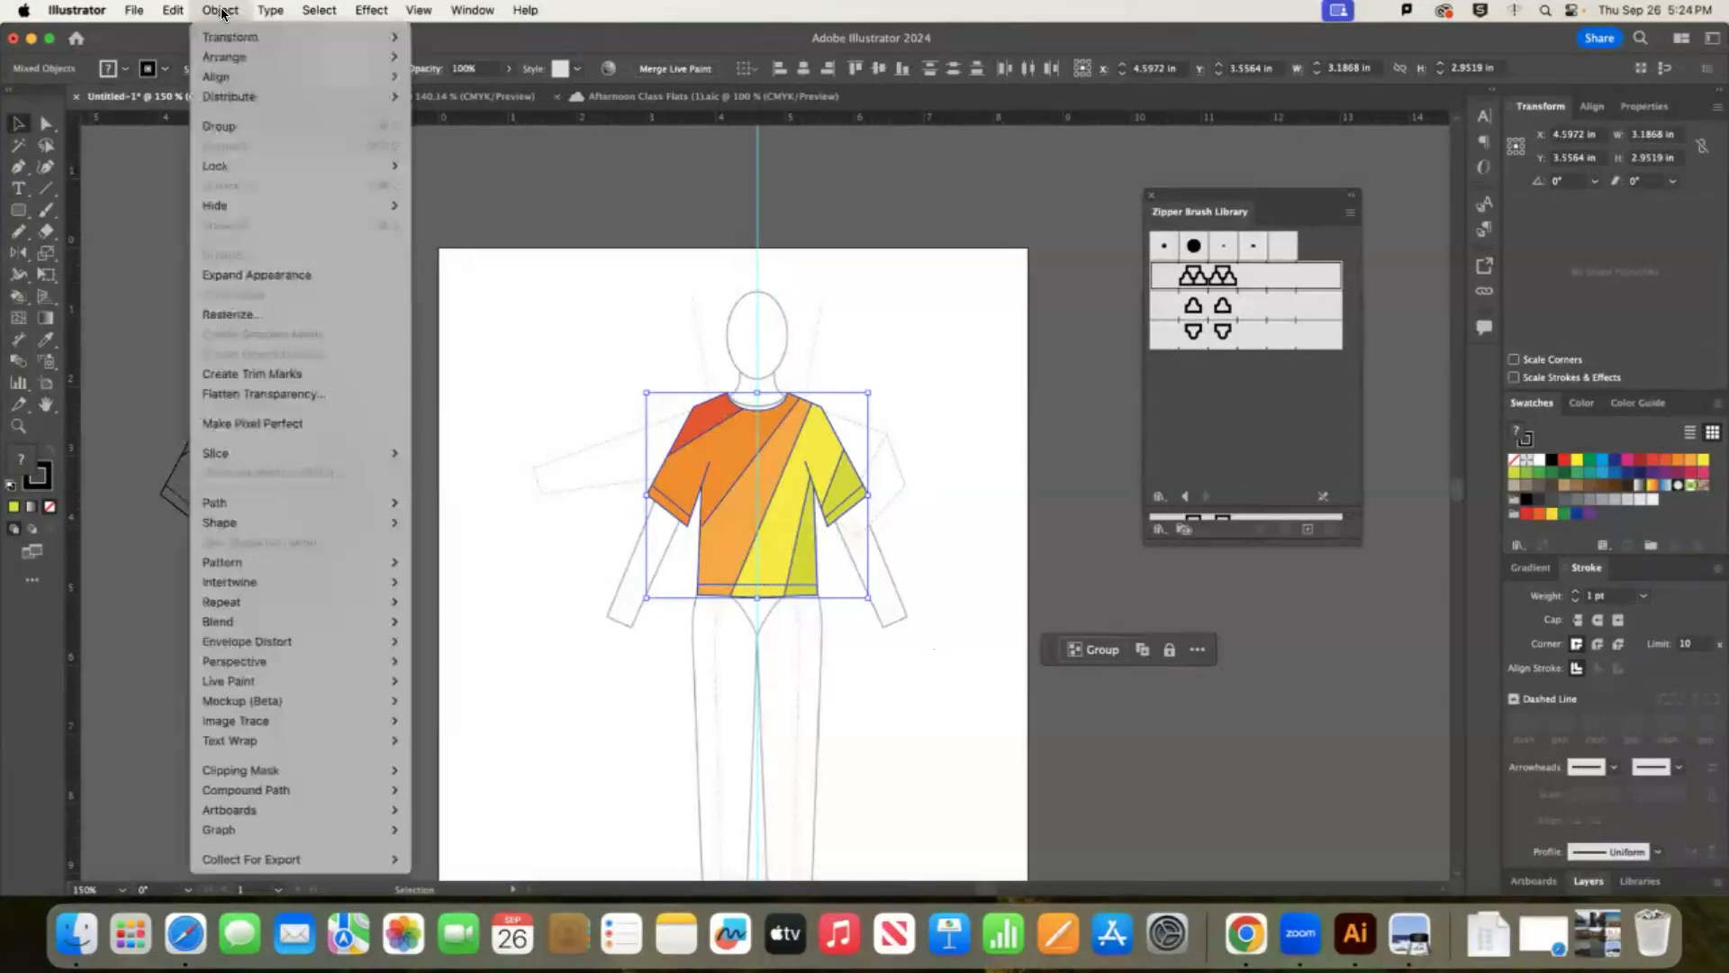
{"action": "left_click", "coordinate": [289, 276]}
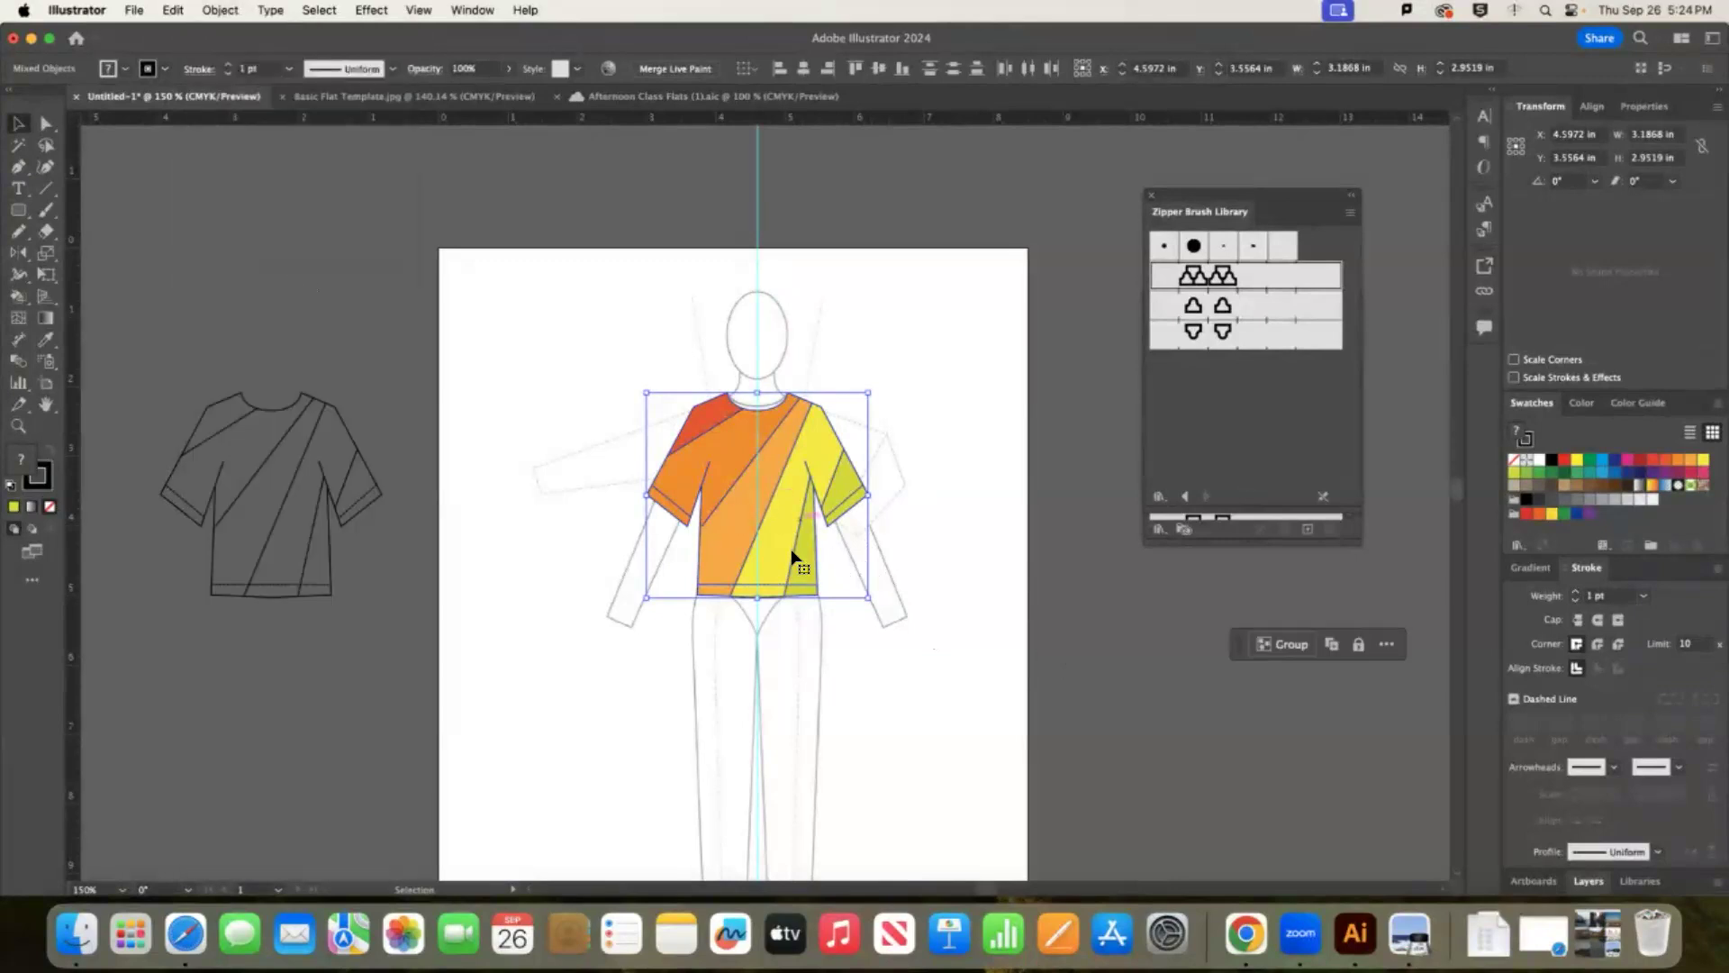
Group the colored shirt with its stitching, try moving the group and undo the move.
{"action": "left_click_drag", "start_coordinate": [795, 554], "coordinate": [935, 612]}
{"action": "left_click_drag", "start_coordinate": [910, 523], "coordinate": [664, 447]}
{"action": "right_click", "coordinate": [719, 442]}
{"action": "left_click", "coordinate": [842, 668]}
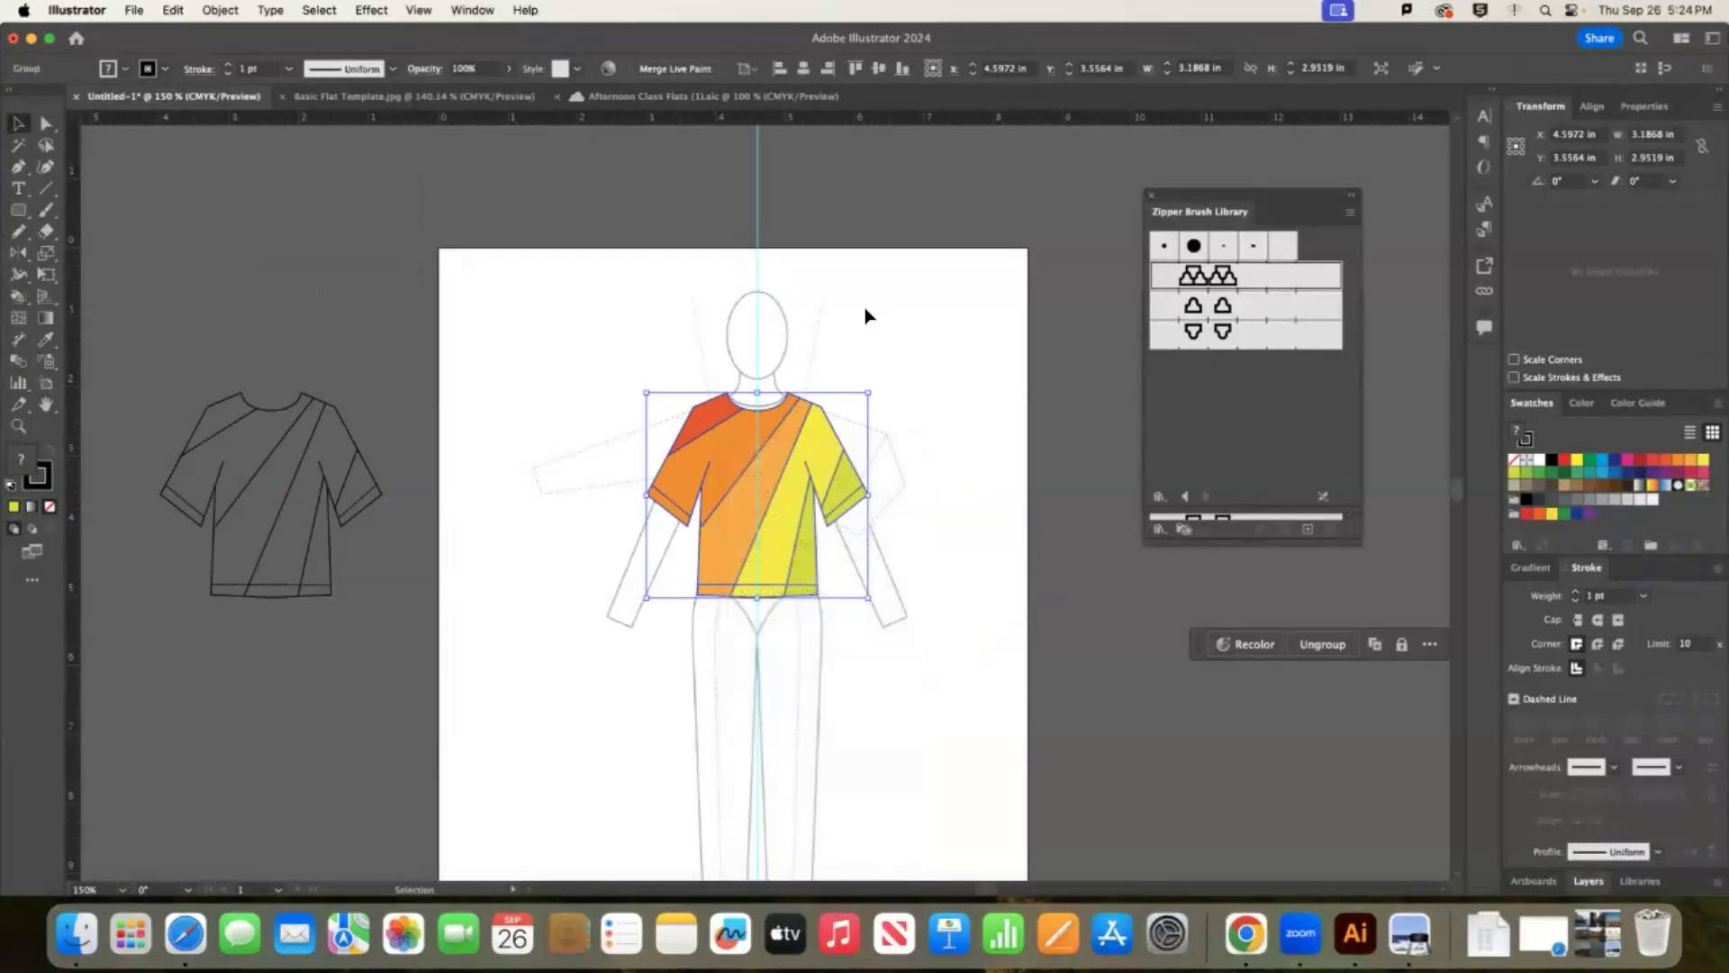
{"action": "left_click_drag", "start_coordinate": [723, 486], "coordinate": [585, 668]}
{"action": "key", "text": "super+z"}
{"action": "left_click", "coordinate": [907, 375]}
{"action": "key", "text": "super+z"}
Ungroup the shirt from its stitching, try pulling a body panel away and undo the move.
{"action": "right_click", "coordinate": [745, 445]}
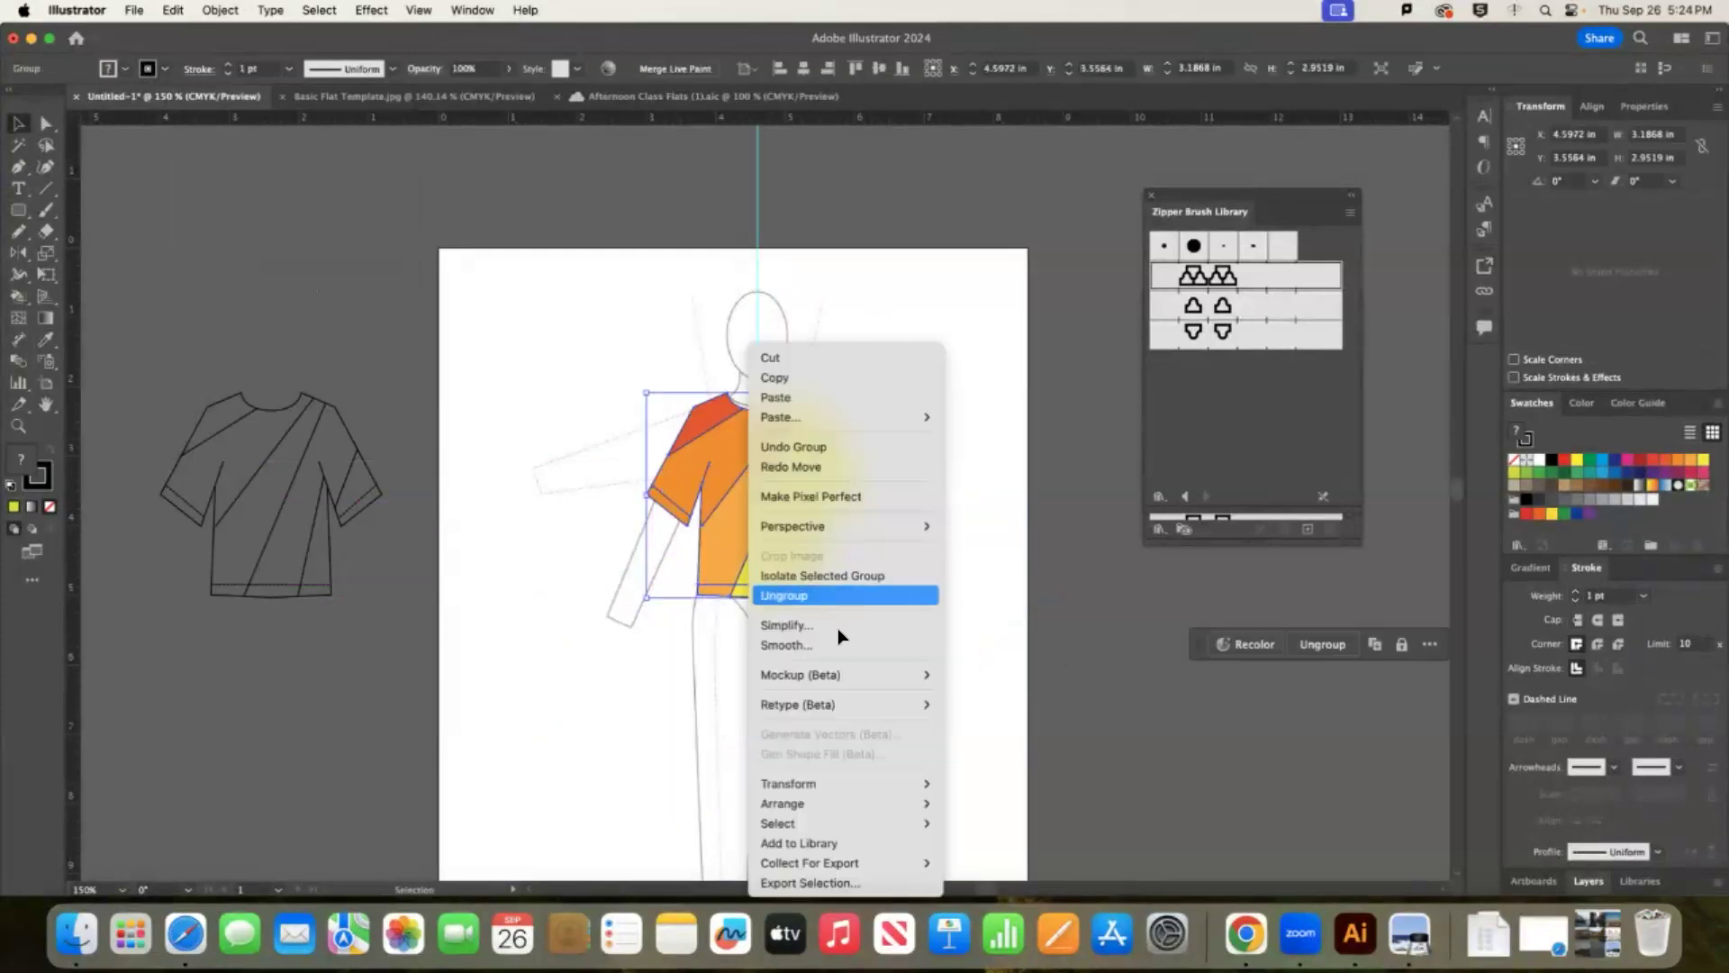
{"action": "left_click", "coordinate": [811, 595]}
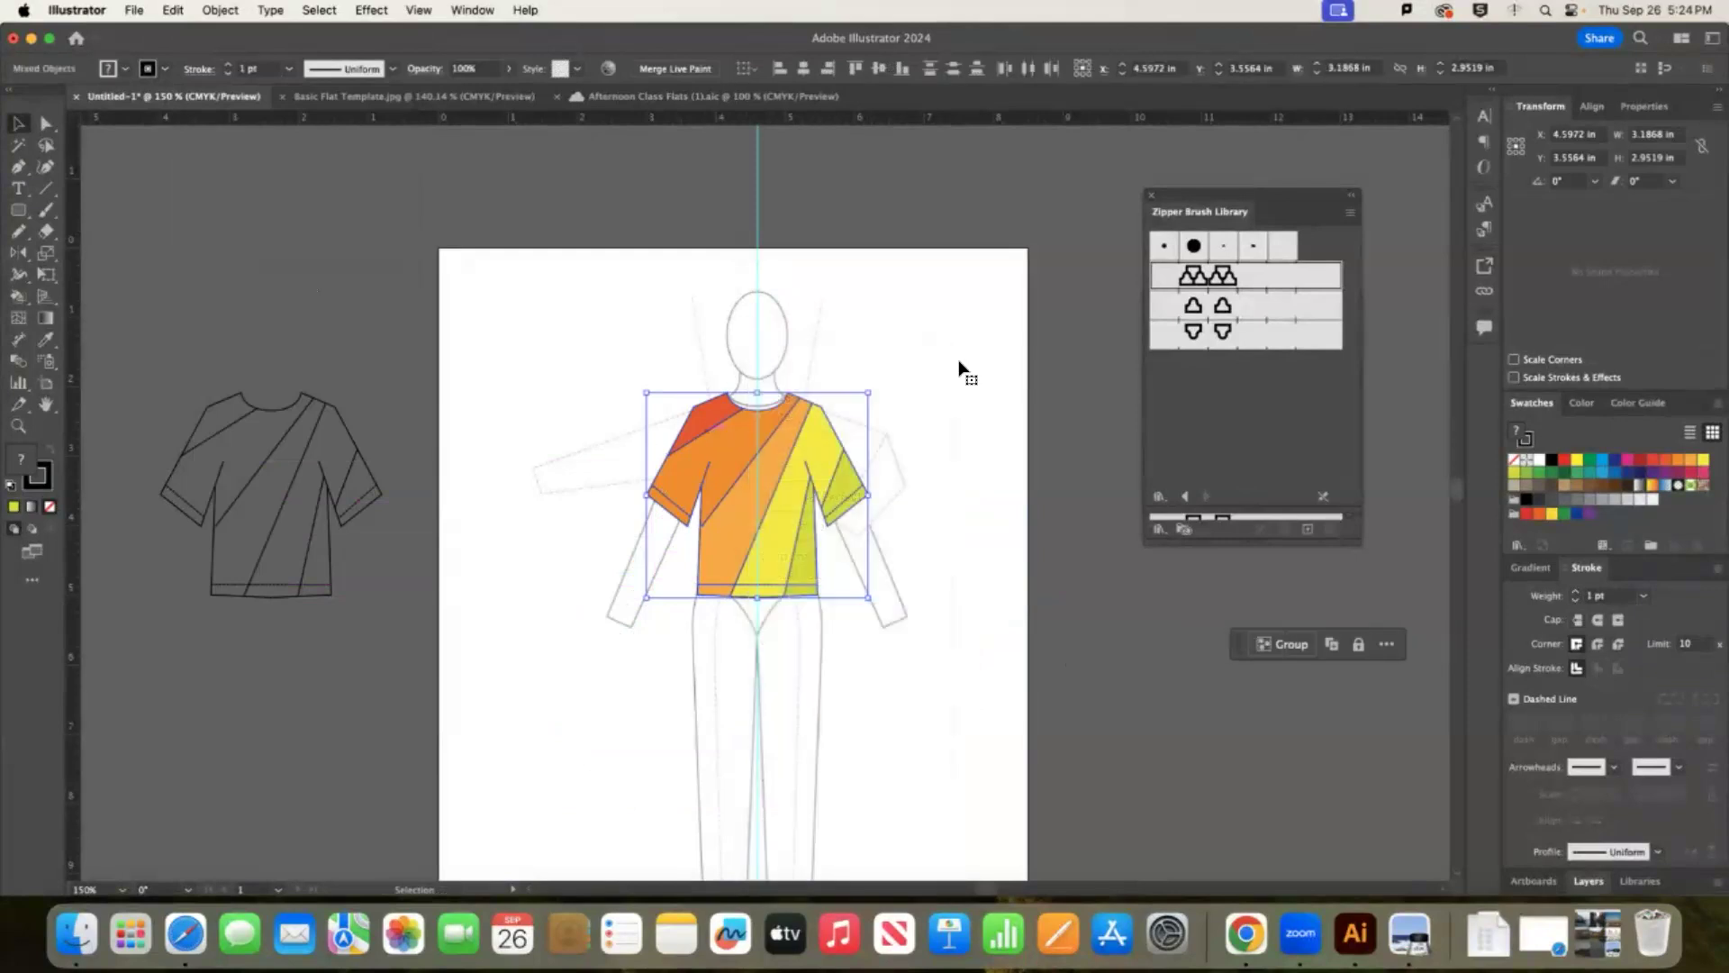
{"action": "left_click", "coordinate": [917, 376]}
{"action": "left_click_drag", "start_coordinate": [699, 529], "coordinate": [631, 630]}
{"action": "key", "text": "super+z"}
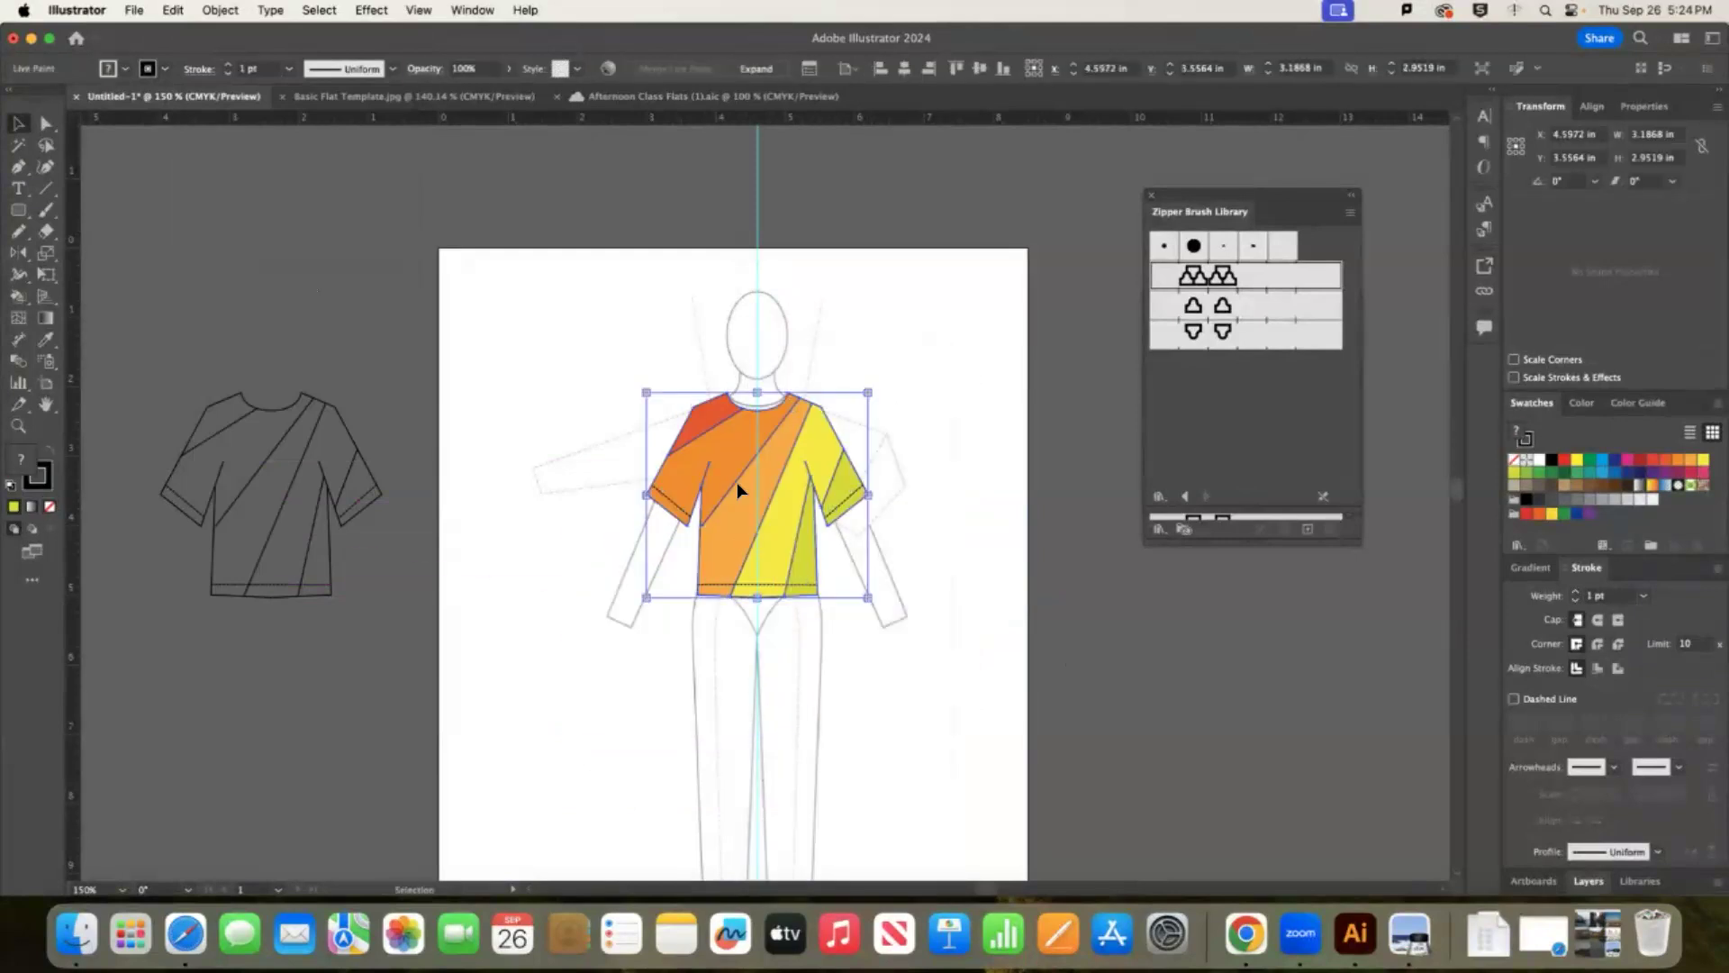
Expand the Live Paint shirt into ordinary fill and line objects and deselect it.
{"action": "right_click", "coordinate": [738, 483]}
{"action": "left_click", "coordinate": [227, 18]}
{"action": "left_click", "coordinate": [233, 12]}
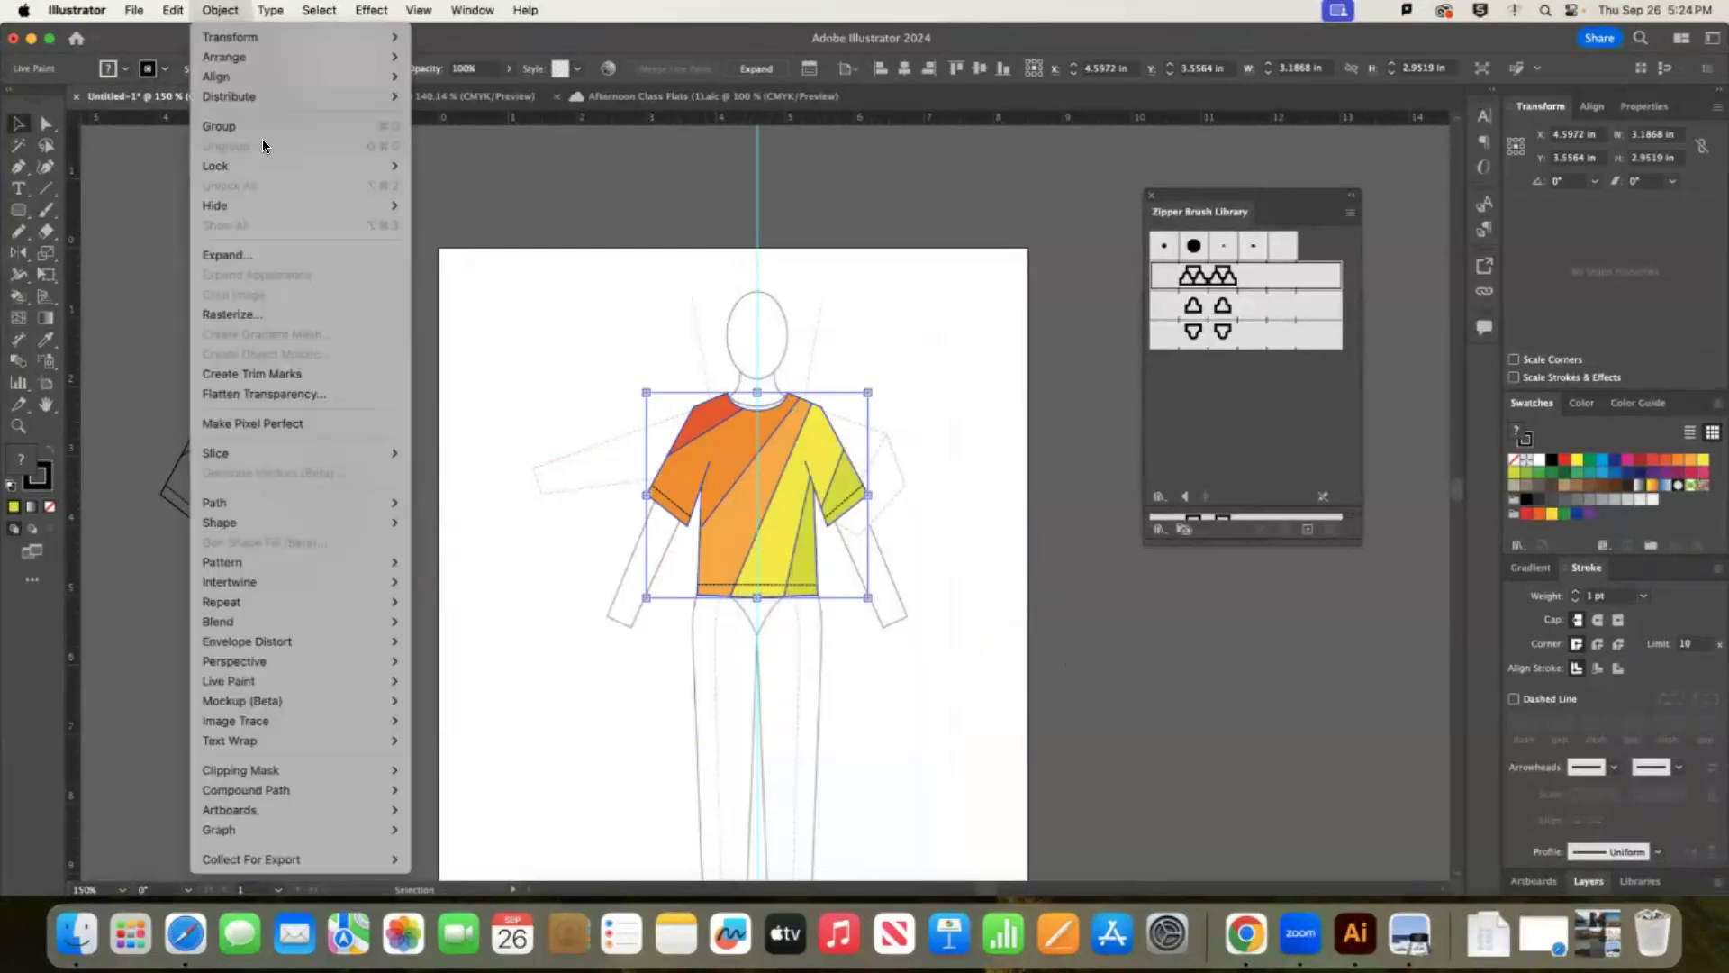
{"action": "left_click", "coordinate": [230, 254]}
{"action": "left_click", "coordinate": [912, 574]}
{"action": "left_click", "coordinate": [906, 425]}
Ungroup the expanded shirt, try moving the colored pieces and undo the move.
{"action": "left_click", "coordinate": [823, 455]}
{"action": "right_click", "coordinate": [823, 455]}
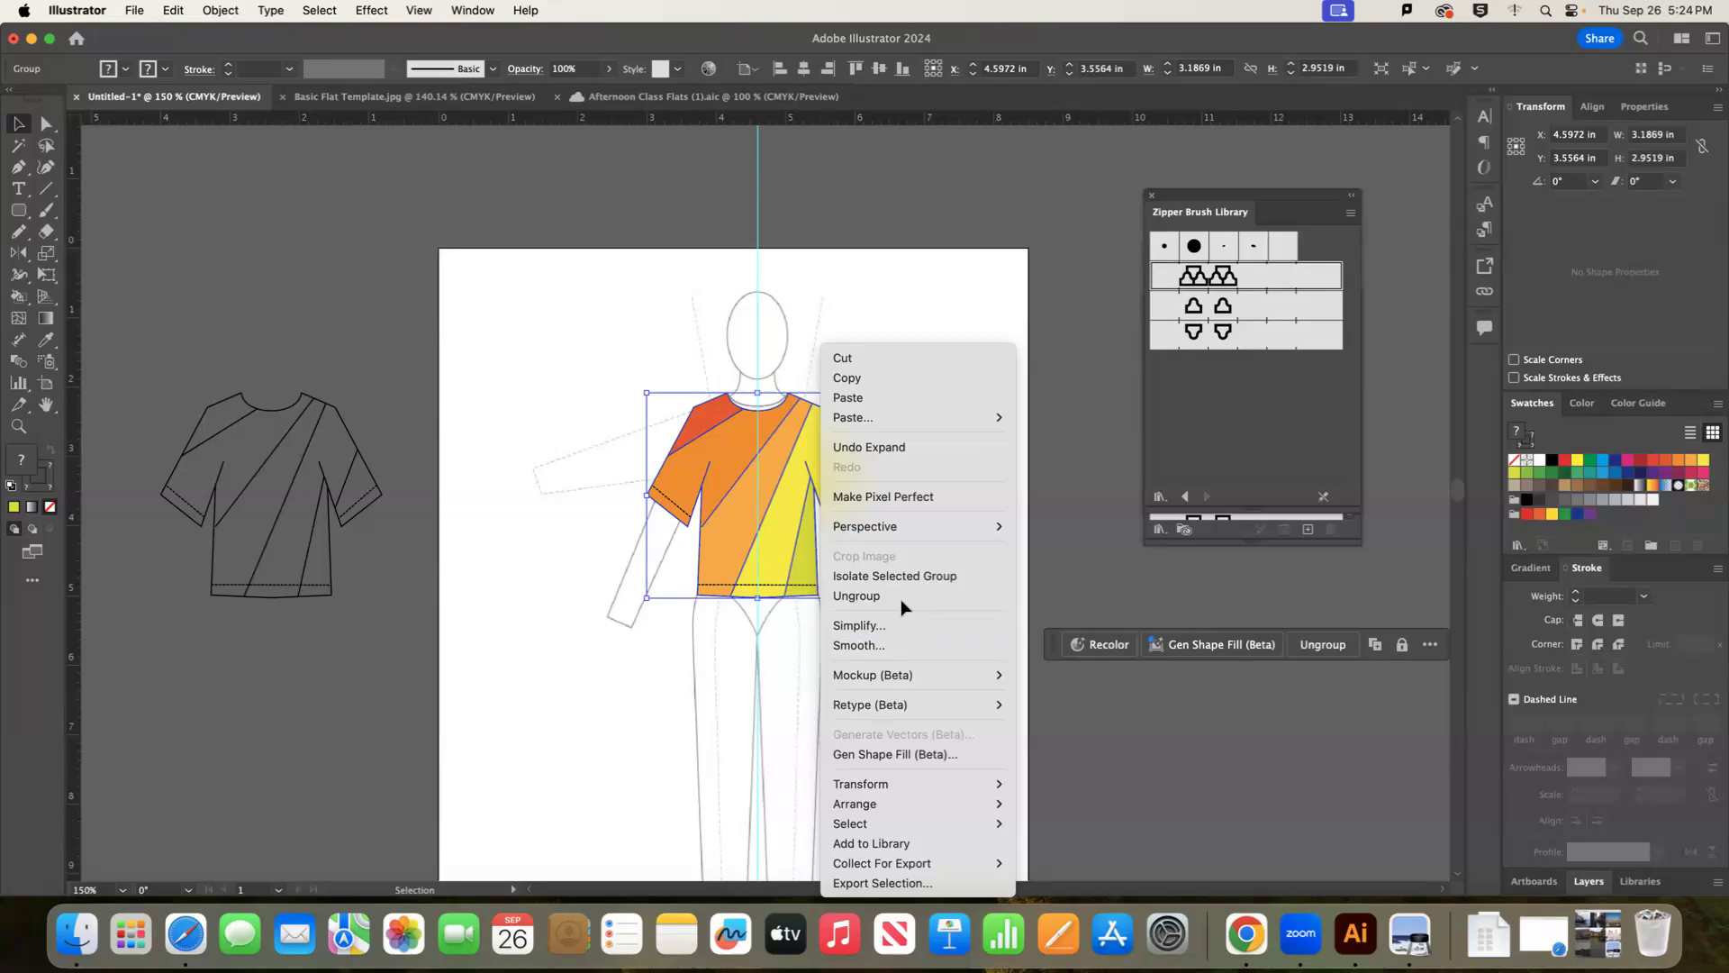
{"action": "left_click", "coordinate": [857, 595]}
{"action": "left_click_drag", "start_coordinate": [823, 452], "coordinate": [883, 475]}
{"action": "key", "text": "a"}
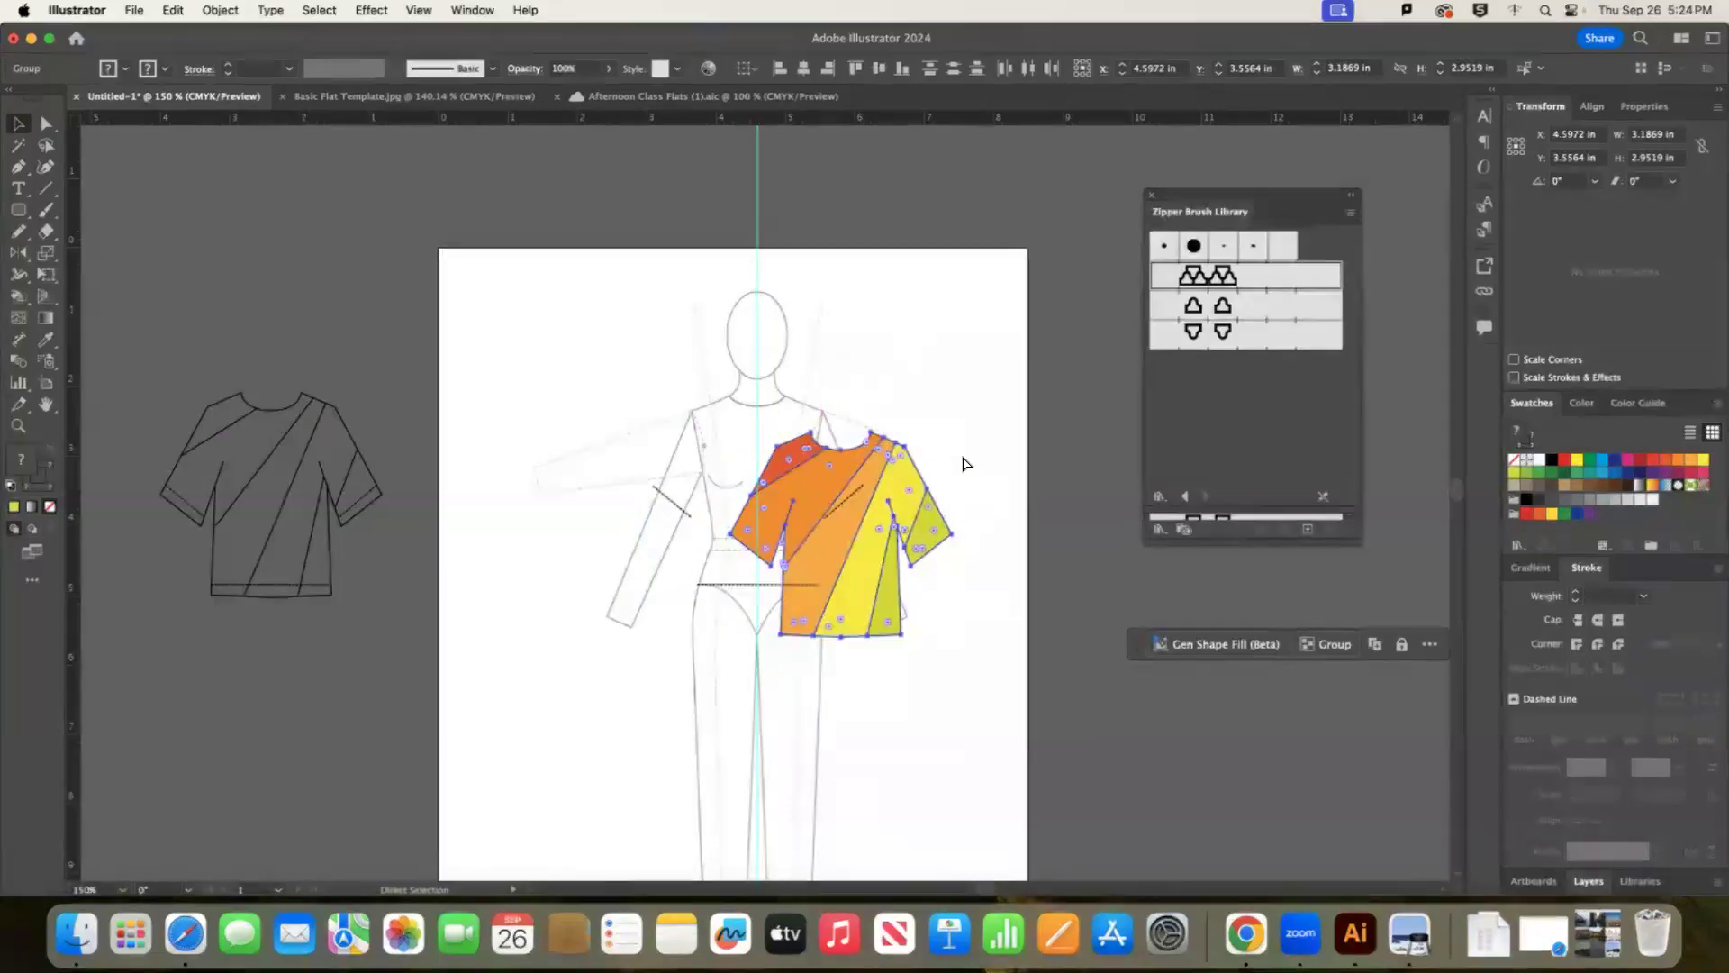
{"action": "key", "text": "v"}
{"action": "key", "text": "super+z"}
Ungroup the shirt pieces once more and pull the yellow panel out to the right of the figure.
{"action": "right_click", "coordinate": [836, 446]}
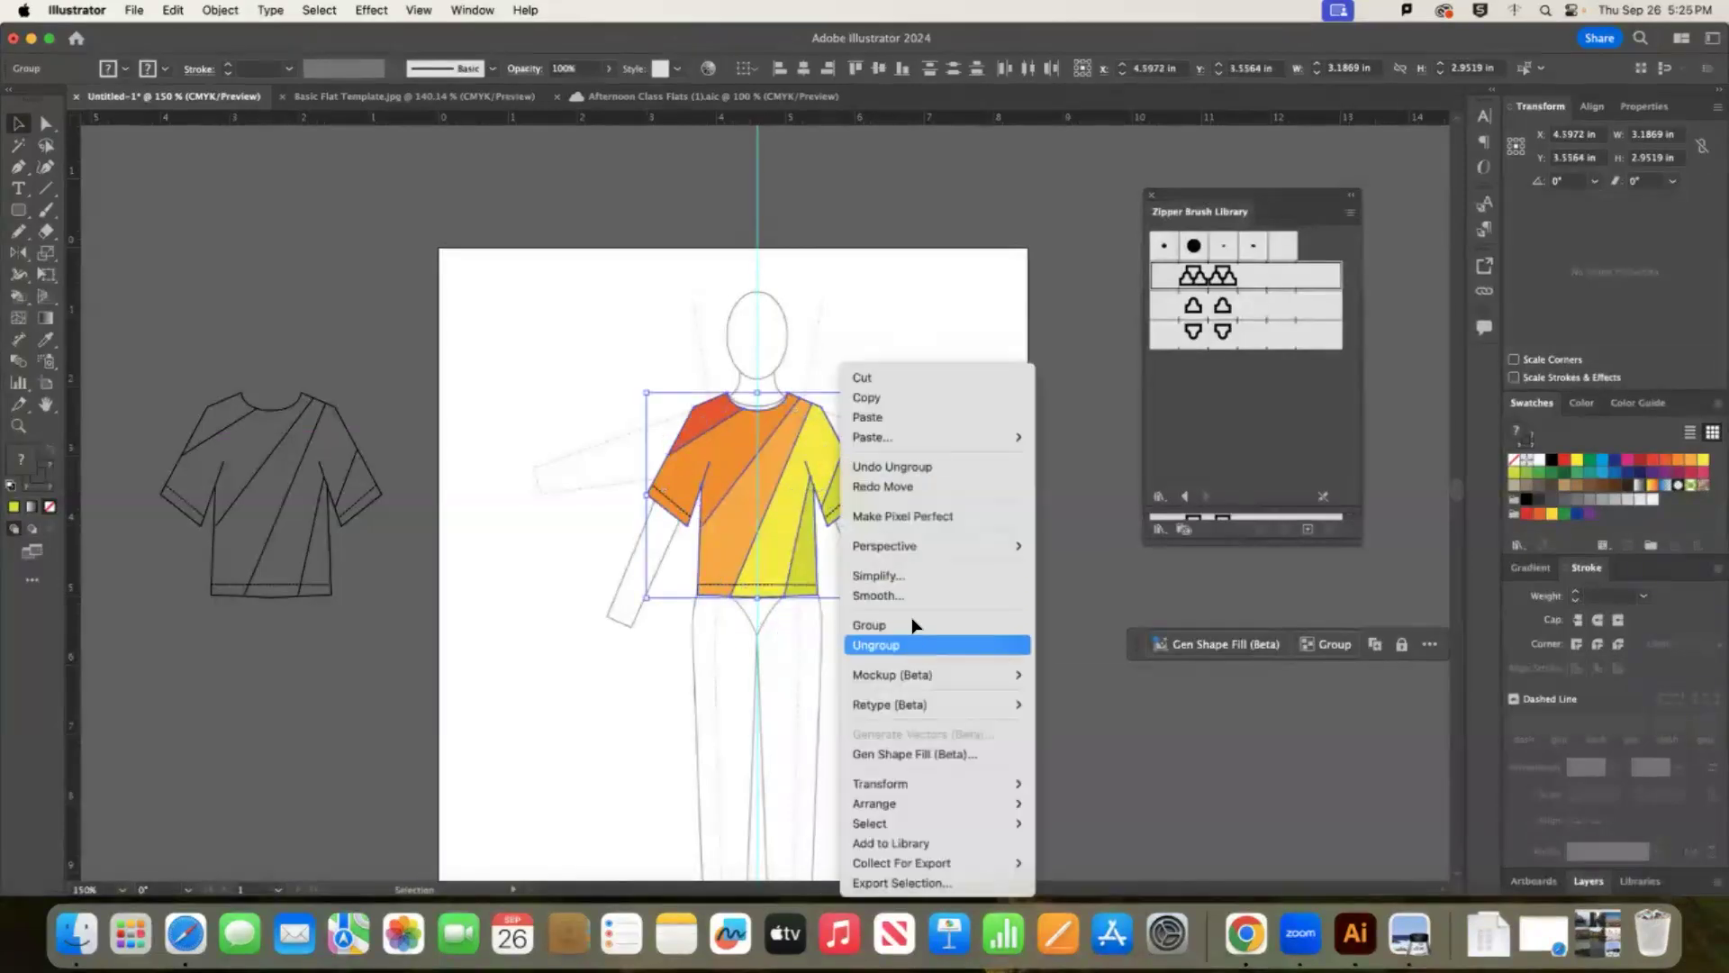
{"action": "left_click", "coordinate": [912, 642]}
{"action": "left_click", "coordinate": [942, 409]}
{"action": "left_click_drag", "start_coordinate": [829, 455], "coordinate": [1002, 362]}
{"action": "key", "text": "super+z"}
Move the yellow-green sleeve and side panels and the lower right diagonal line away from the shirt.
{"action": "left_click", "coordinate": [926, 415]}
{"action": "left_click_drag", "start_coordinate": [851, 478], "coordinate": [973, 668]}
{"action": "left_click_drag", "start_coordinate": [804, 551], "coordinate": [895, 656]}
{"action": "left_click_drag", "start_coordinate": [792, 566], "coordinate": [840, 688]}
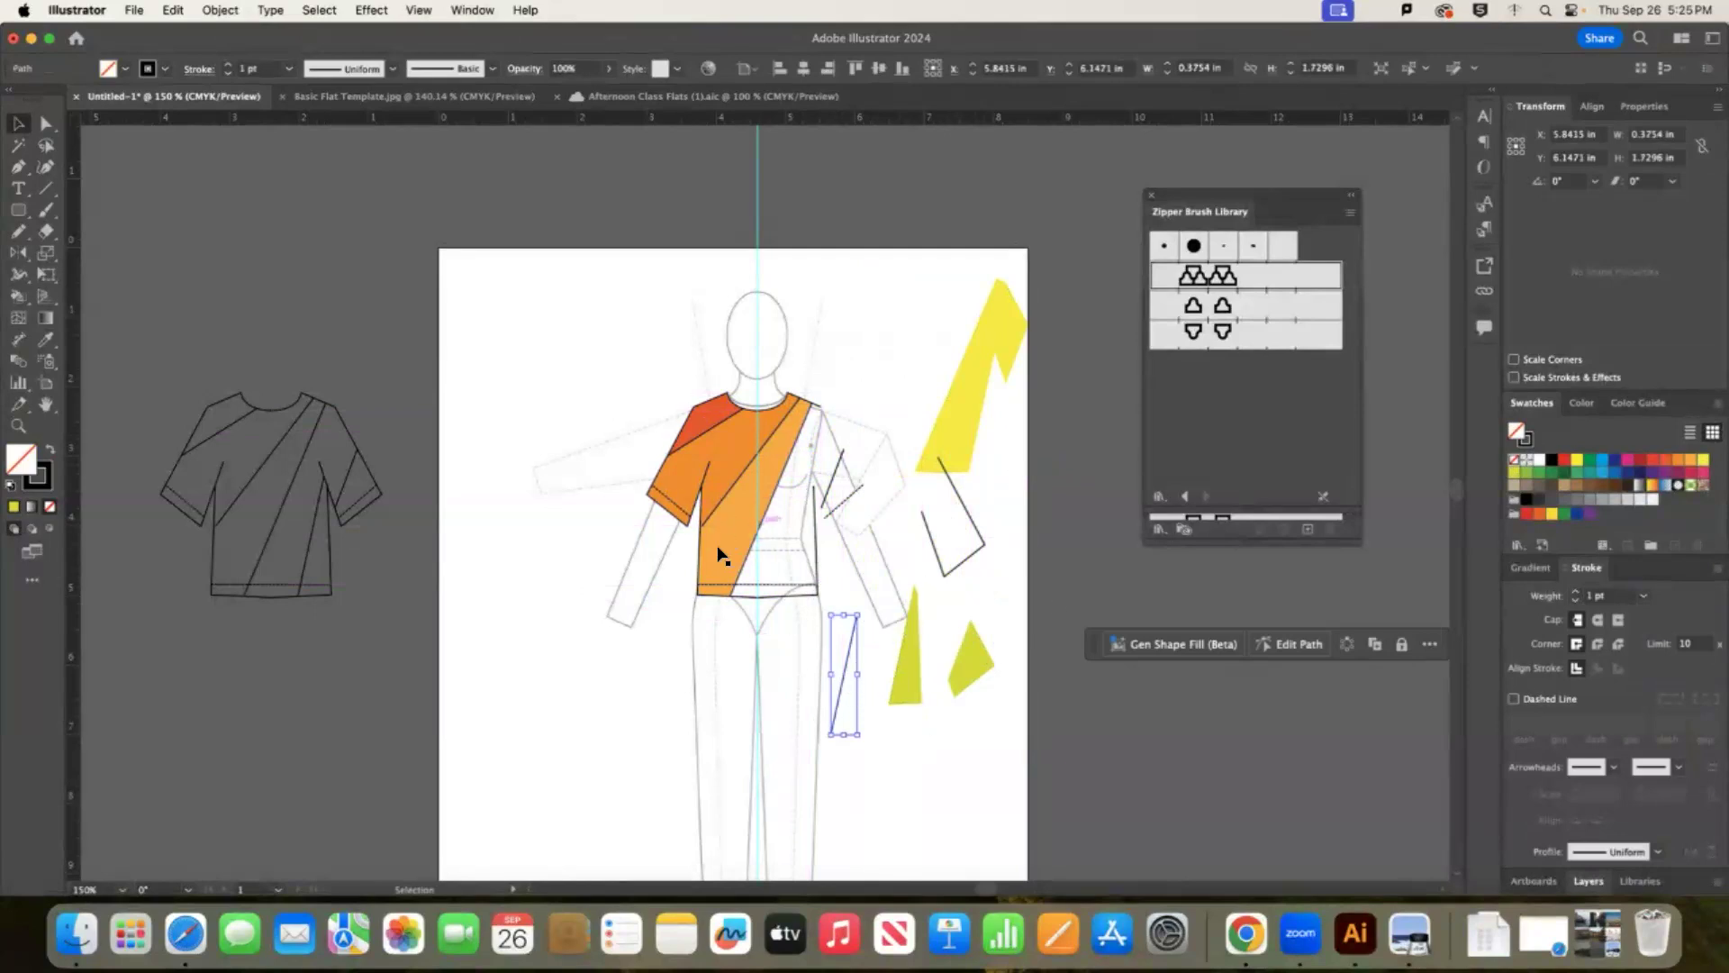
Move the light orange, orange and red-orange panels and the left neckline outline out to the left of the figure.
{"action": "left_click_drag", "start_coordinate": [721, 554], "coordinate": [610, 729]}
{"action": "left_click_drag", "start_coordinate": [715, 451], "coordinate": [542, 575]}
{"action": "left_click_drag", "start_coordinate": [707, 411], "coordinate": [553, 405]}
{"action": "left_click_drag", "start_coordinate": [666, 416], "coordinate": [497, 441]}
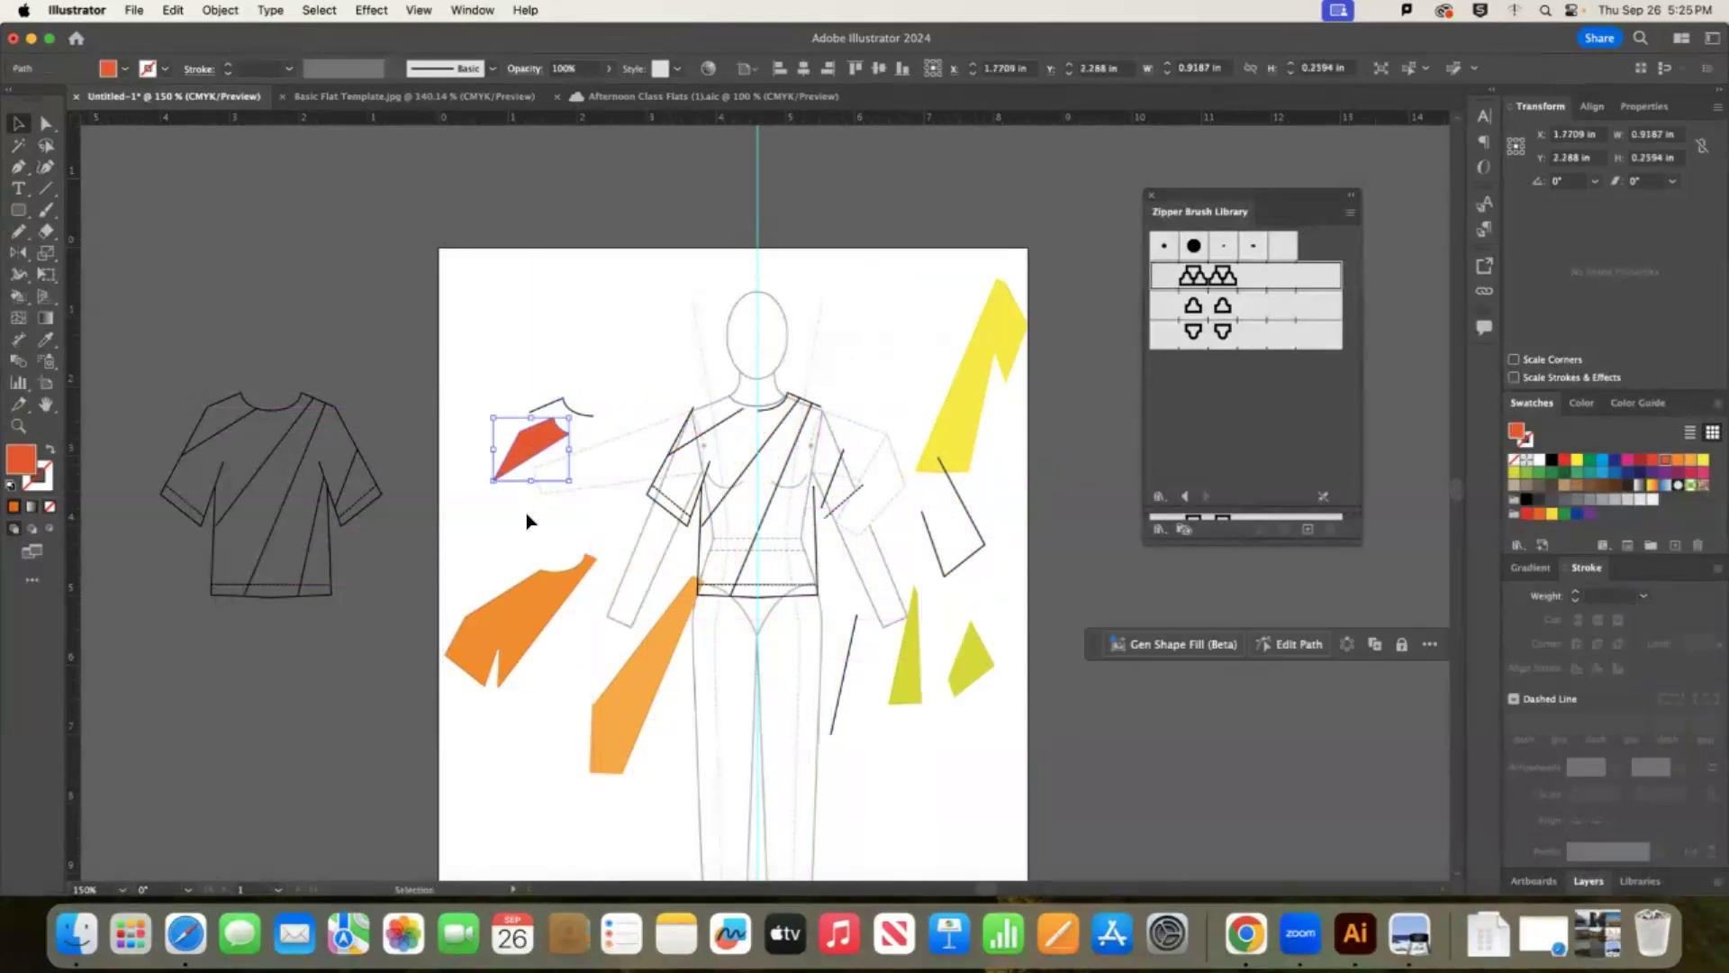
Undo the moves of the colored panels and outlines until the multicolored shirt on the figure is whole again.
{"action": "key", "text": "super+z"}
{"action": "key", "text": "super+z"}
{"action": "key", "text": "super+z"}
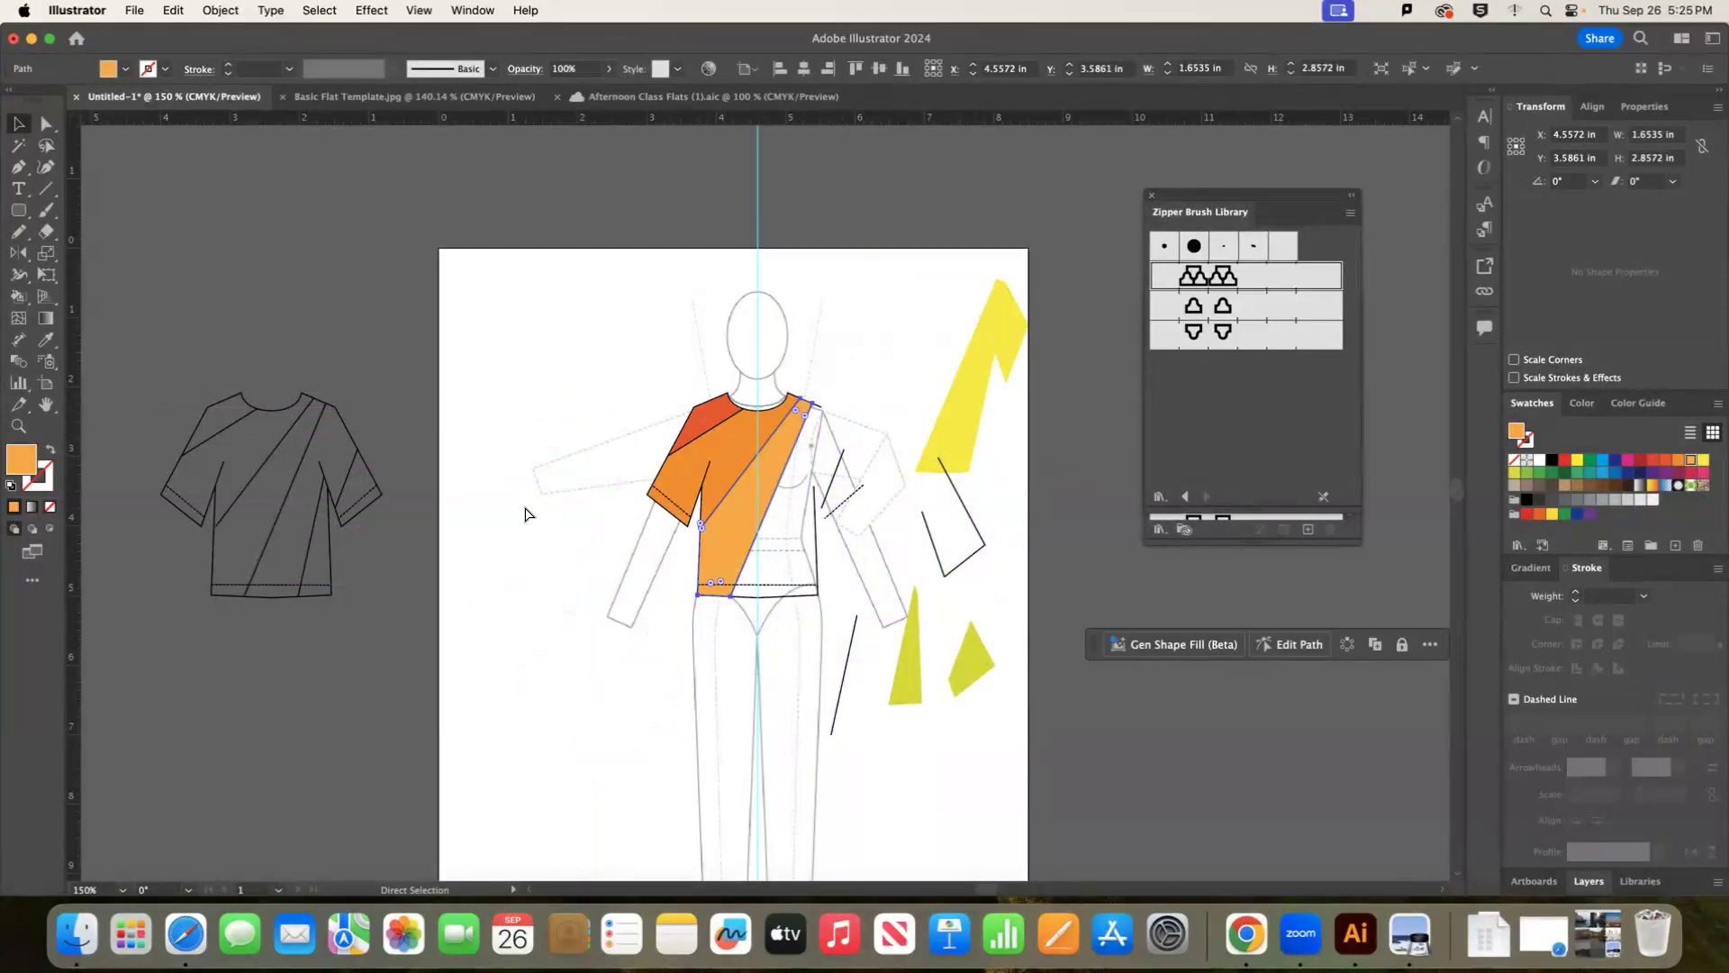
{"action": "key", "text": "super+shift+z"}
{"action": "key", "text": "super+shift+z"}
{"action": "key", "text": "super+shift+z"}
{"action": "key", "text": "super+shift+z"}
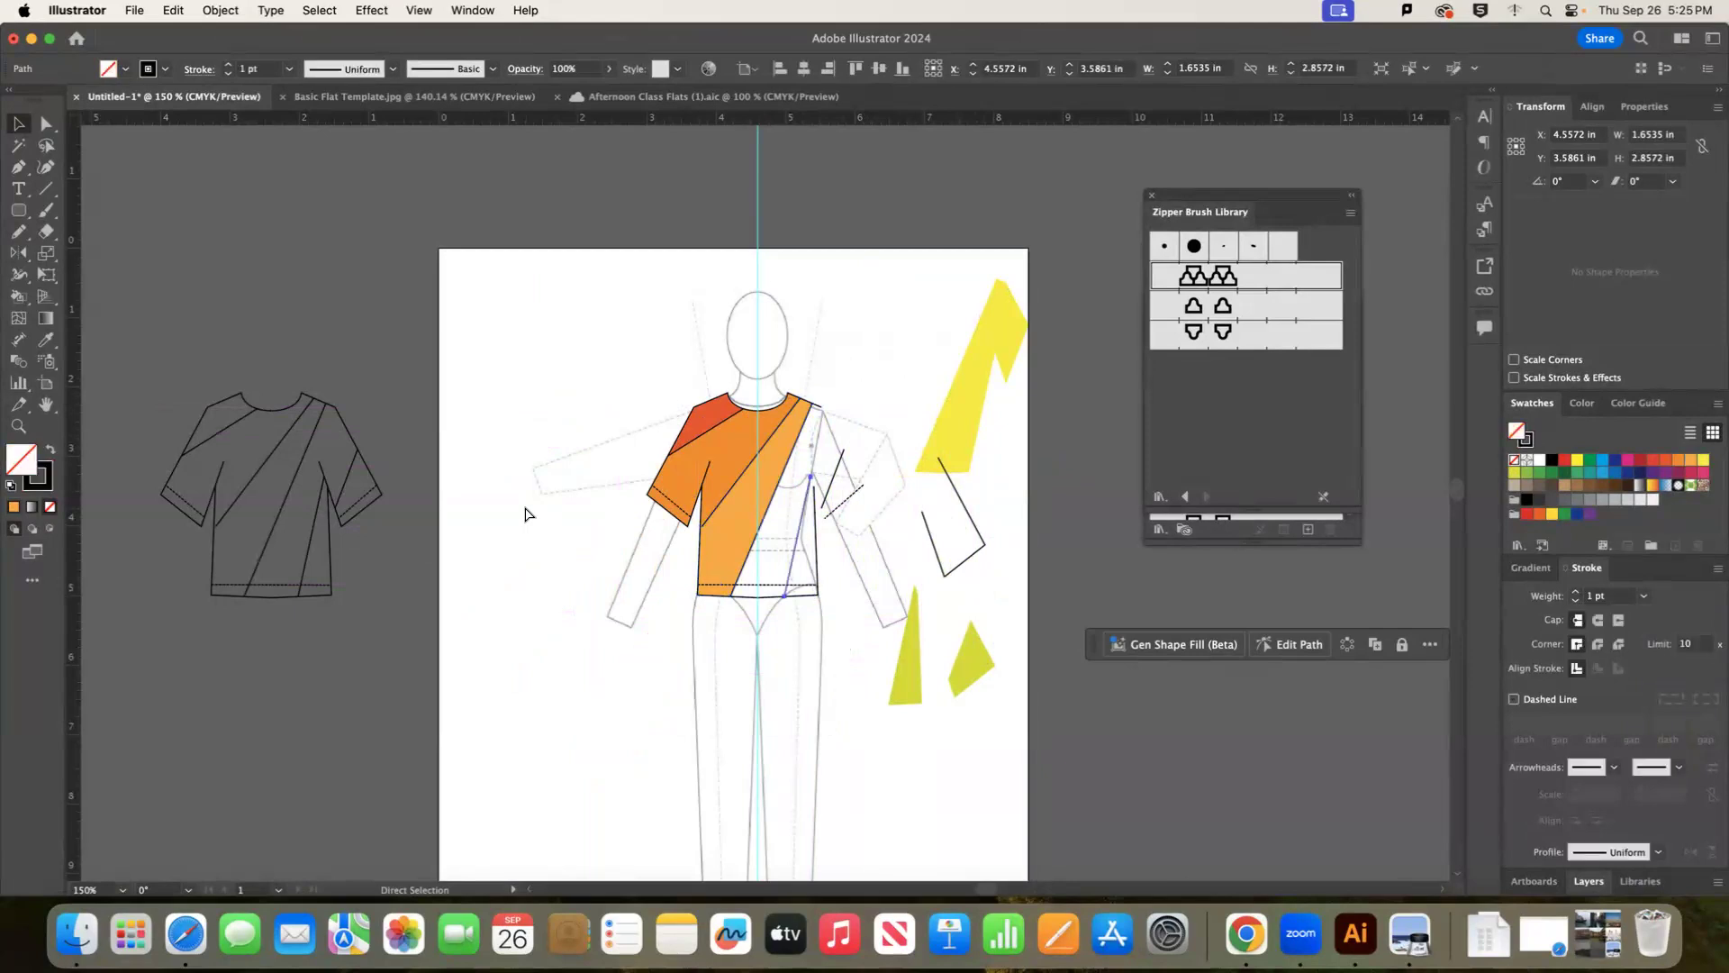
{"action": "key", "text": "super+shift+z"}
{"action": "key", "text": "super+shift+z"}
{"action": "key", "text": "super+shift+z"}
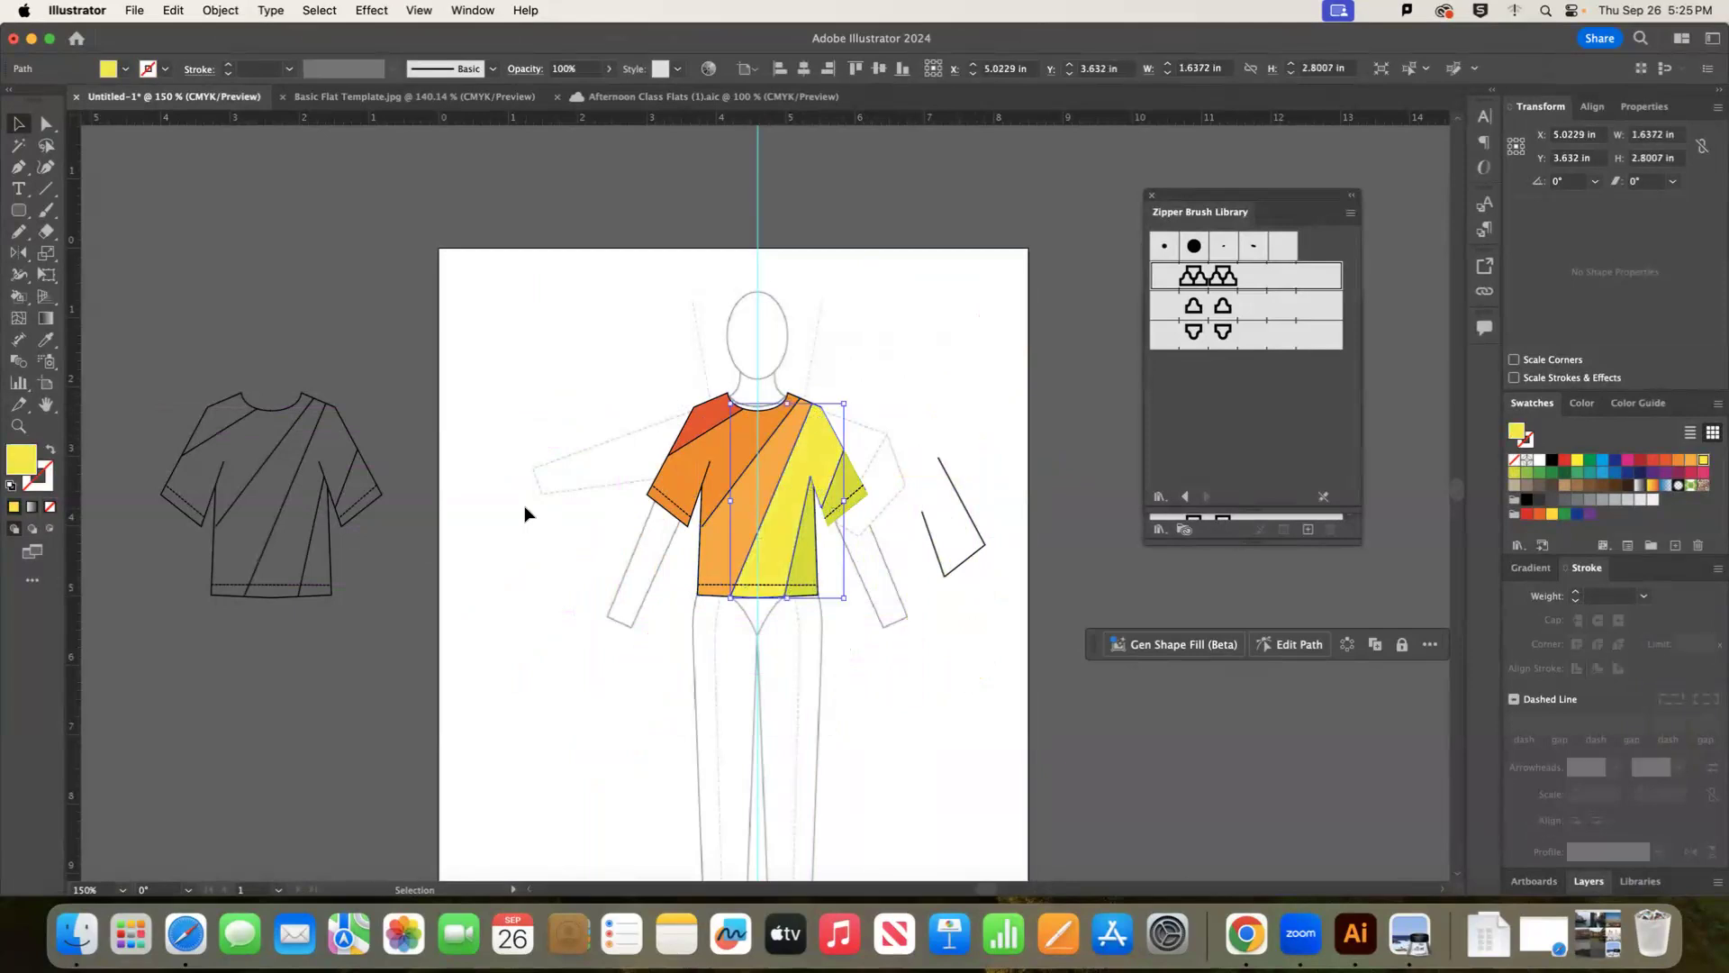
{"action": "key", "text": "v"}
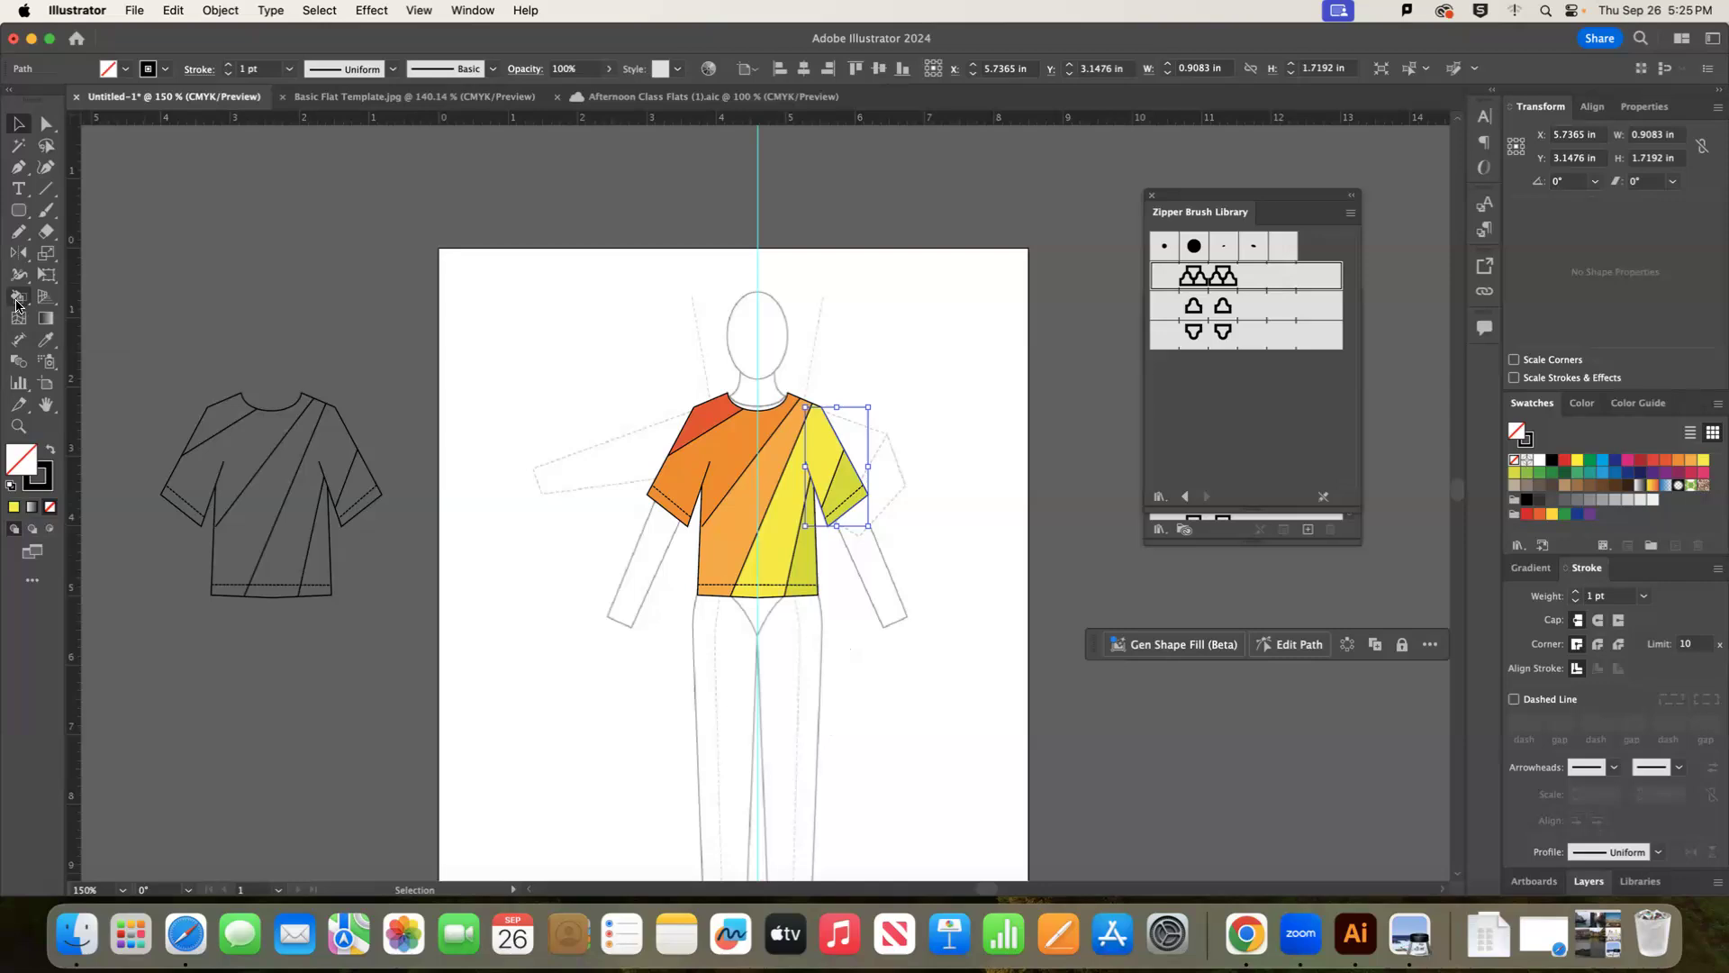
Hide the Advanced toolbar, restore it and reveal the Live Paint Bucket among its grouped tools.
{"action": "left_click_drag", "start_coordinate": [17, 305], "coordinate": [93, 299]}
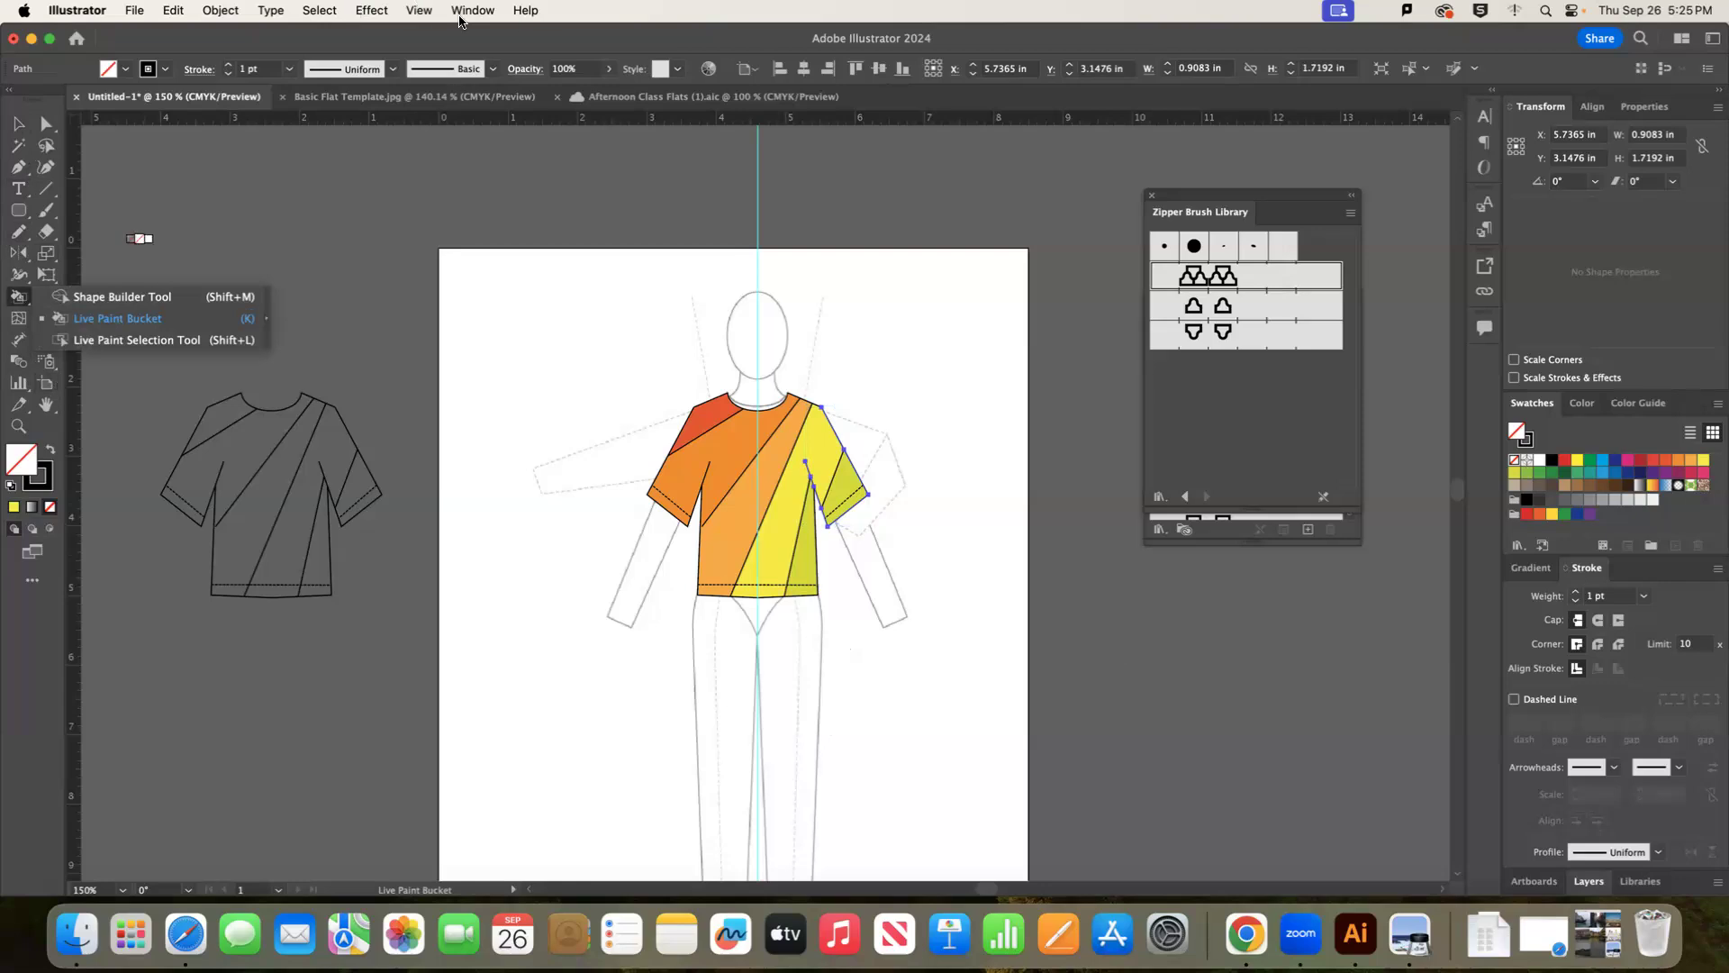
{"action": "left_click", "coordinate": [461, 18]}
{"action": "mouse_move", "coordinate": [555, 246]}
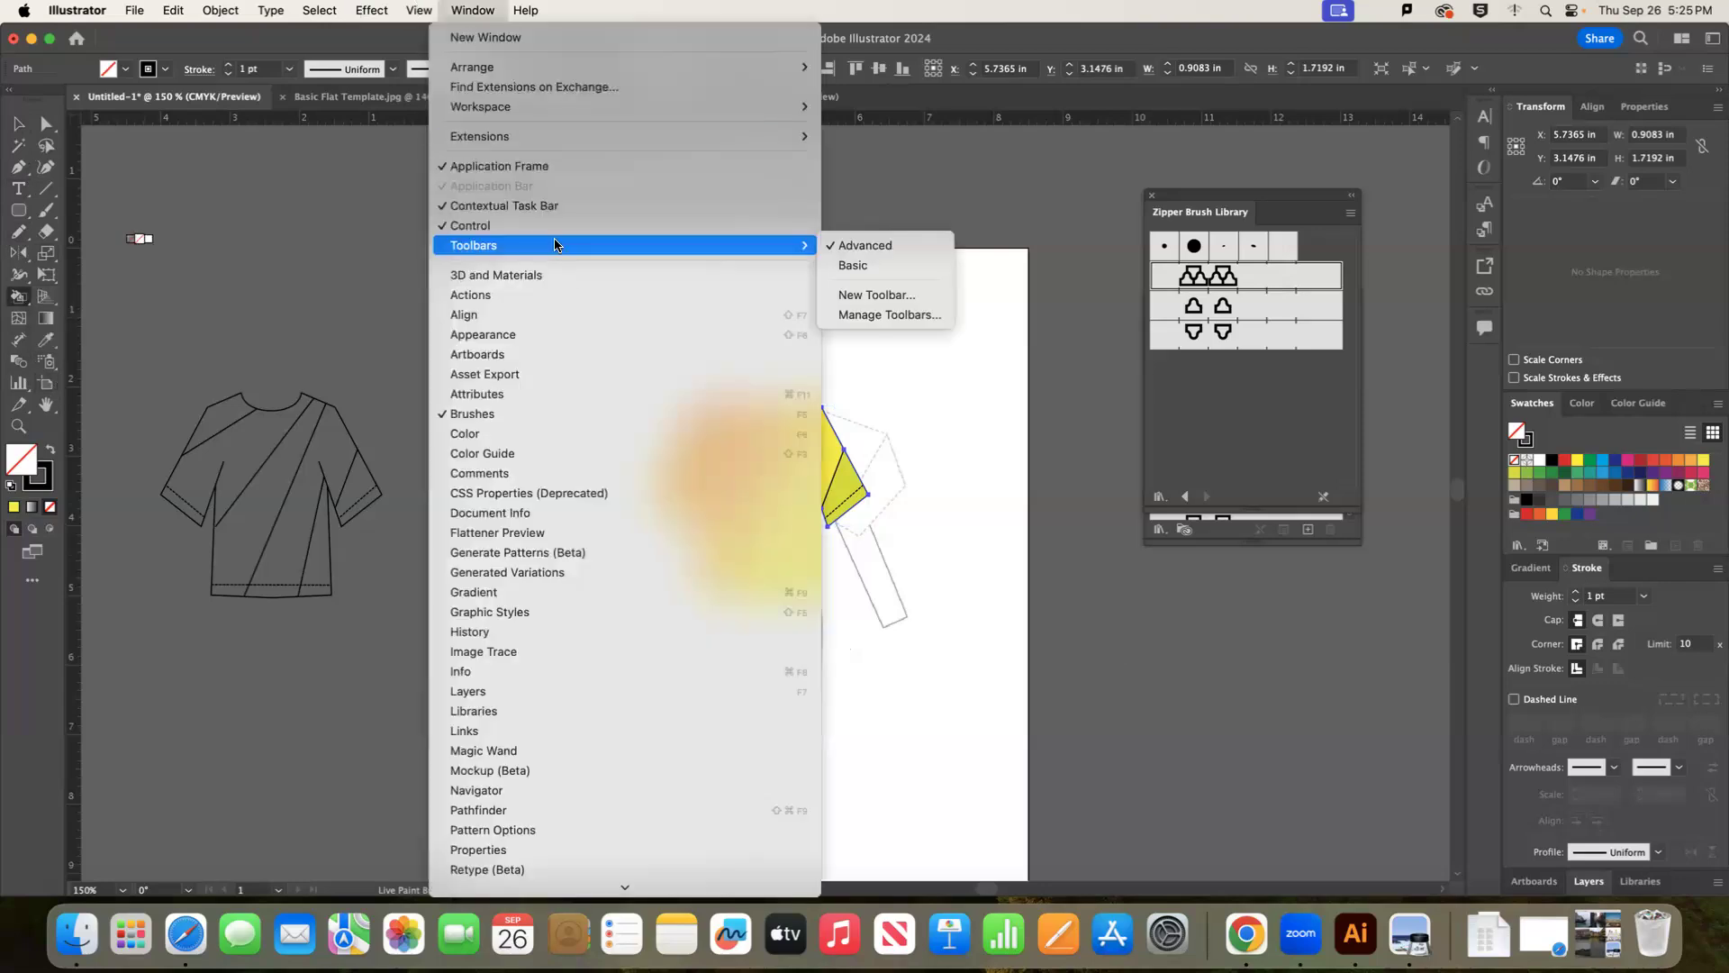
{"action": "left_click", "coordinate": [895, 249]}
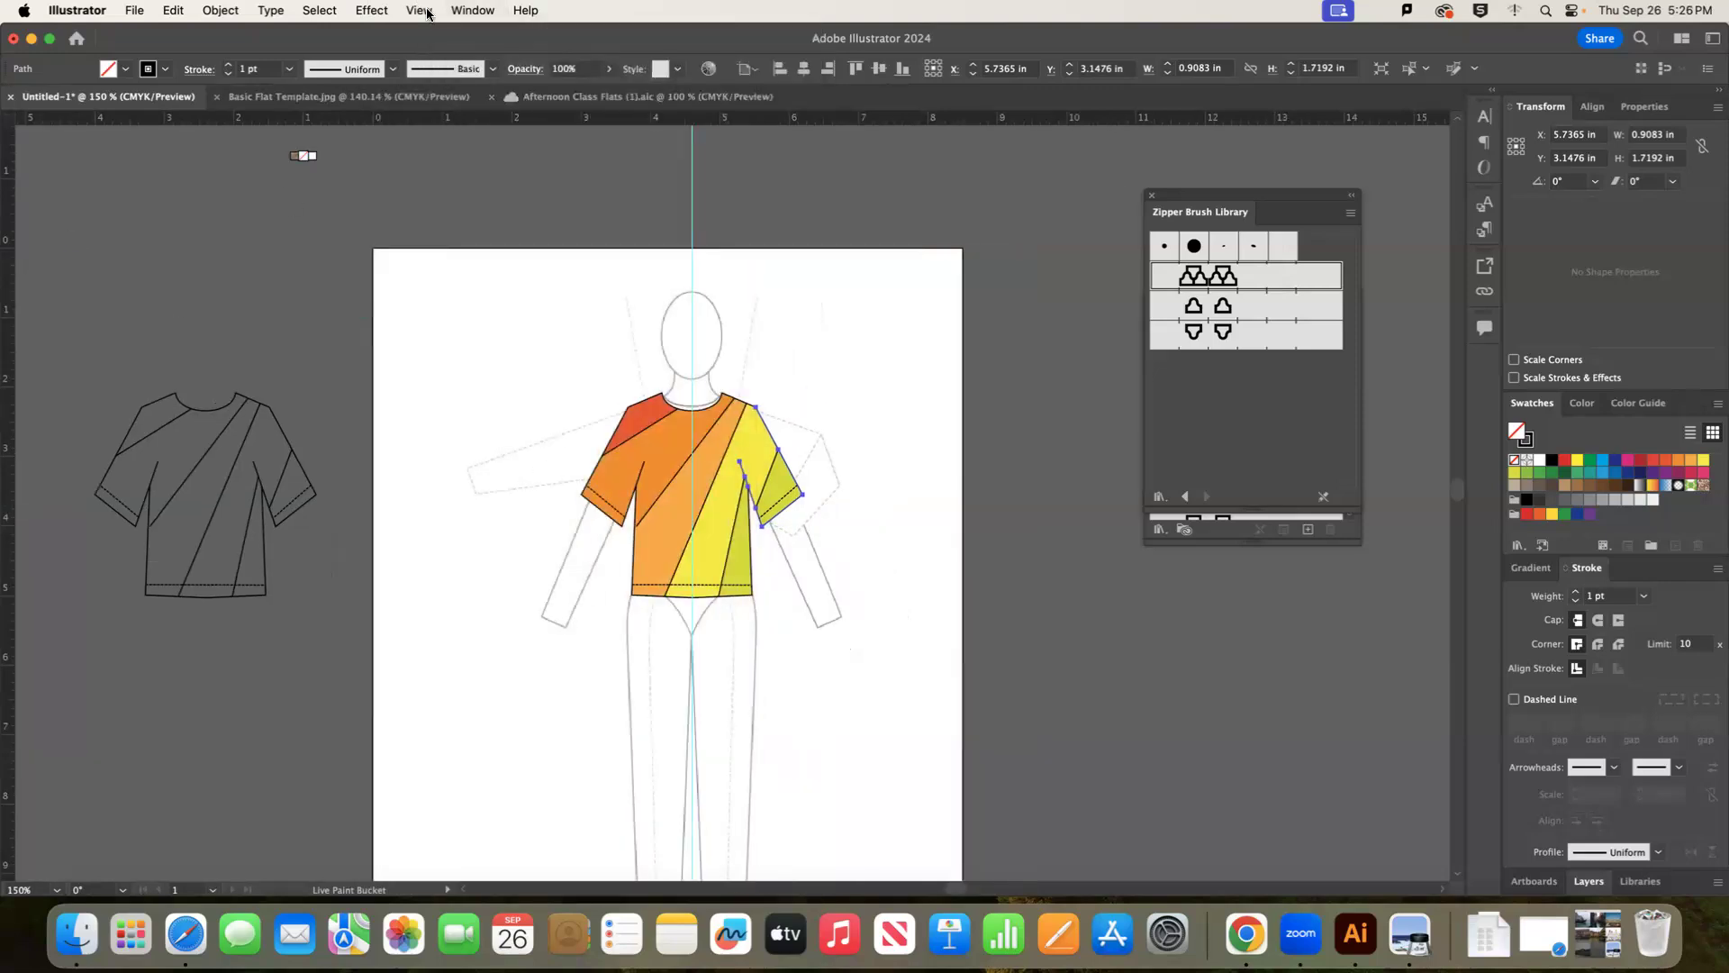
{"action": "left_click", "coordinate": [469, 11]}
{"action": "mouse_move", "coordinate": [780, 249]}
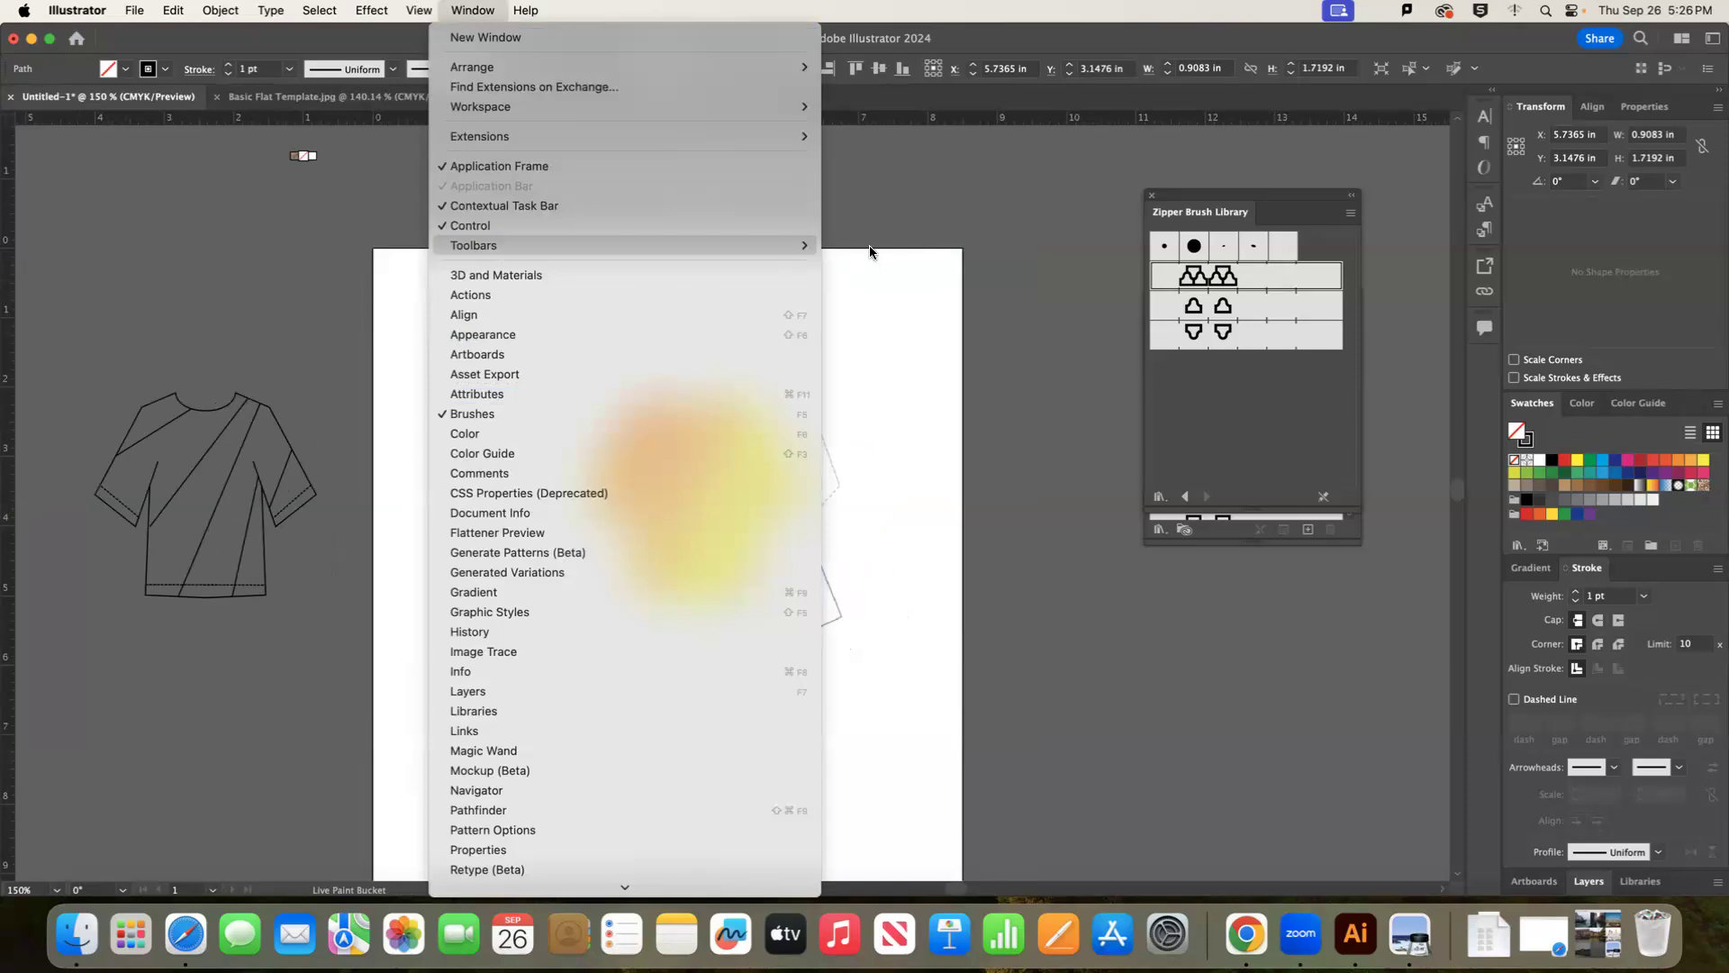
{"action": "left_click", "coordinate": [872, 243]}
{"action": "left_click", "coordinate": [8, 298]}
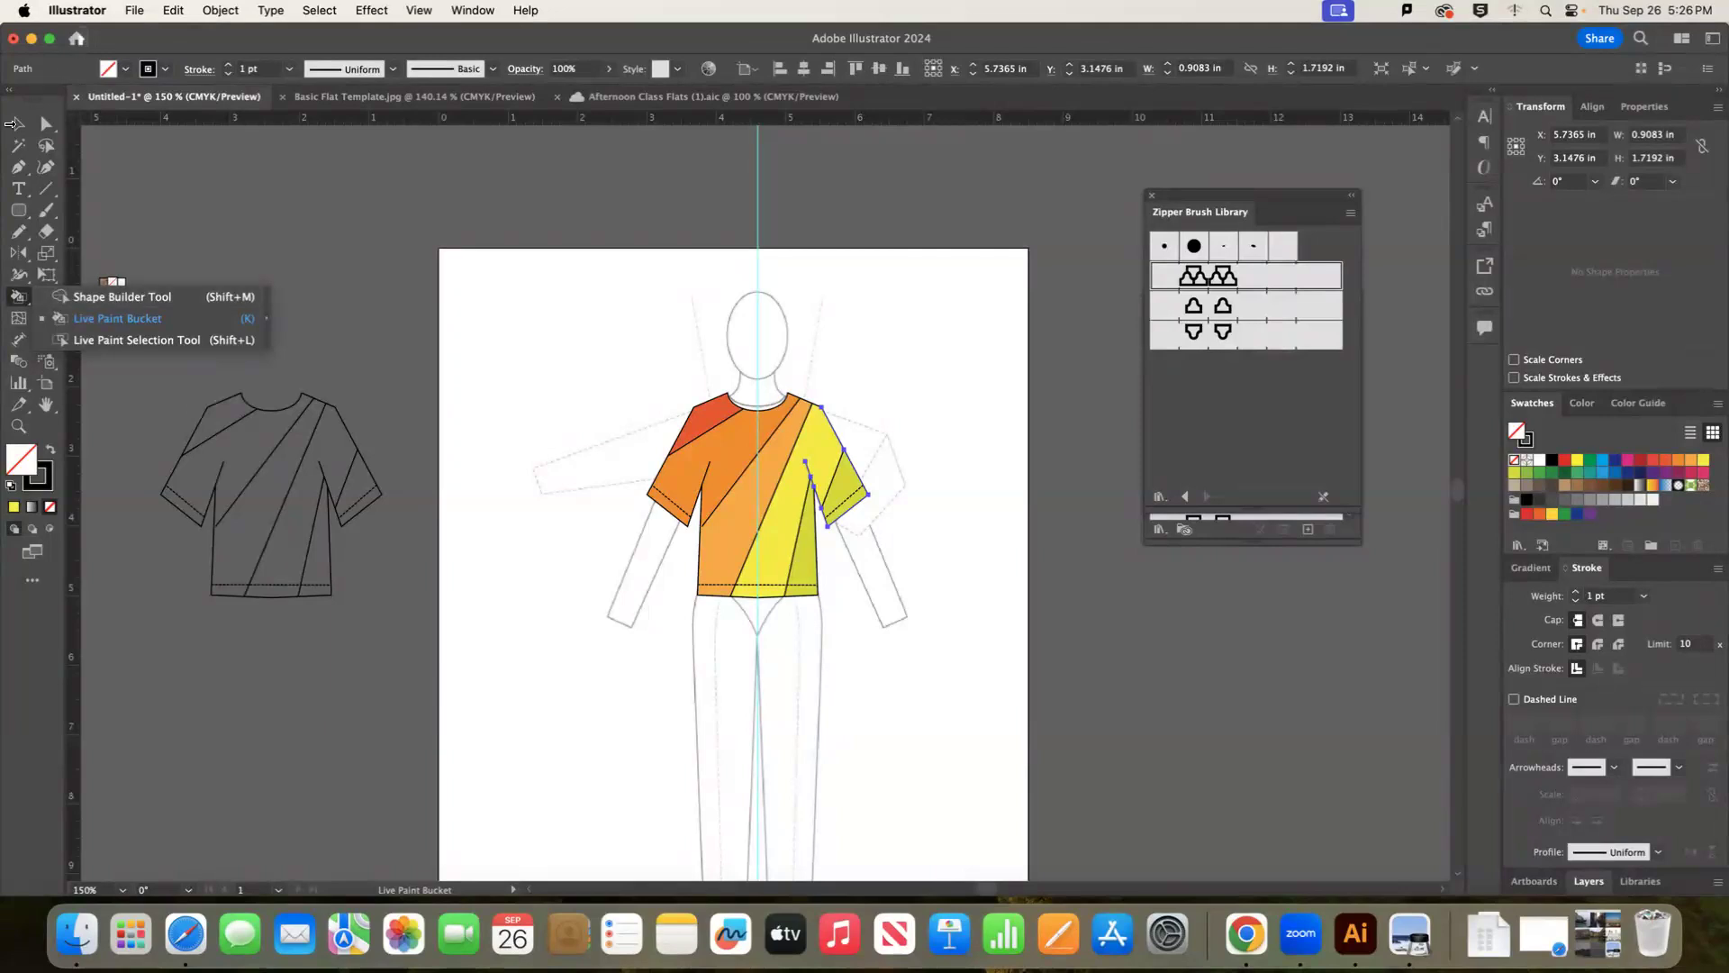
Convert the uncolored shirt outline beside the artboard into a Live Paint group.
{"action": "key", "text": "v"}
{"action": "left_click", "coordinate": [376, 521]}
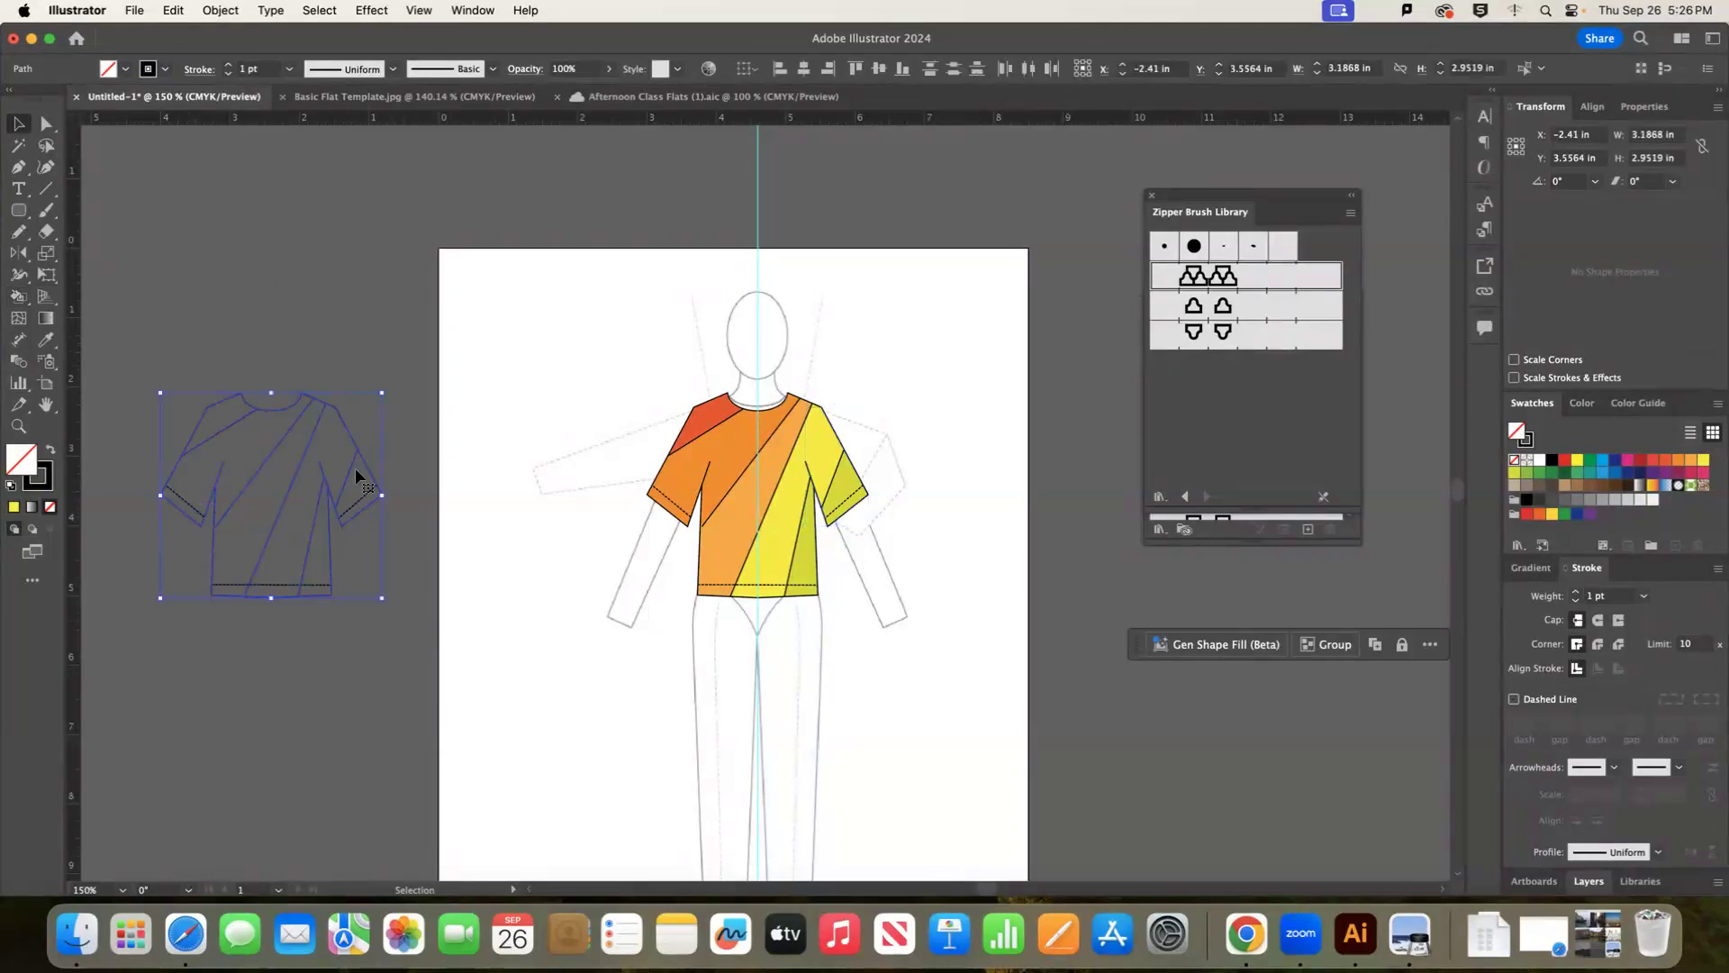
{"action": "left_click", "coordinate": [22, 300]}
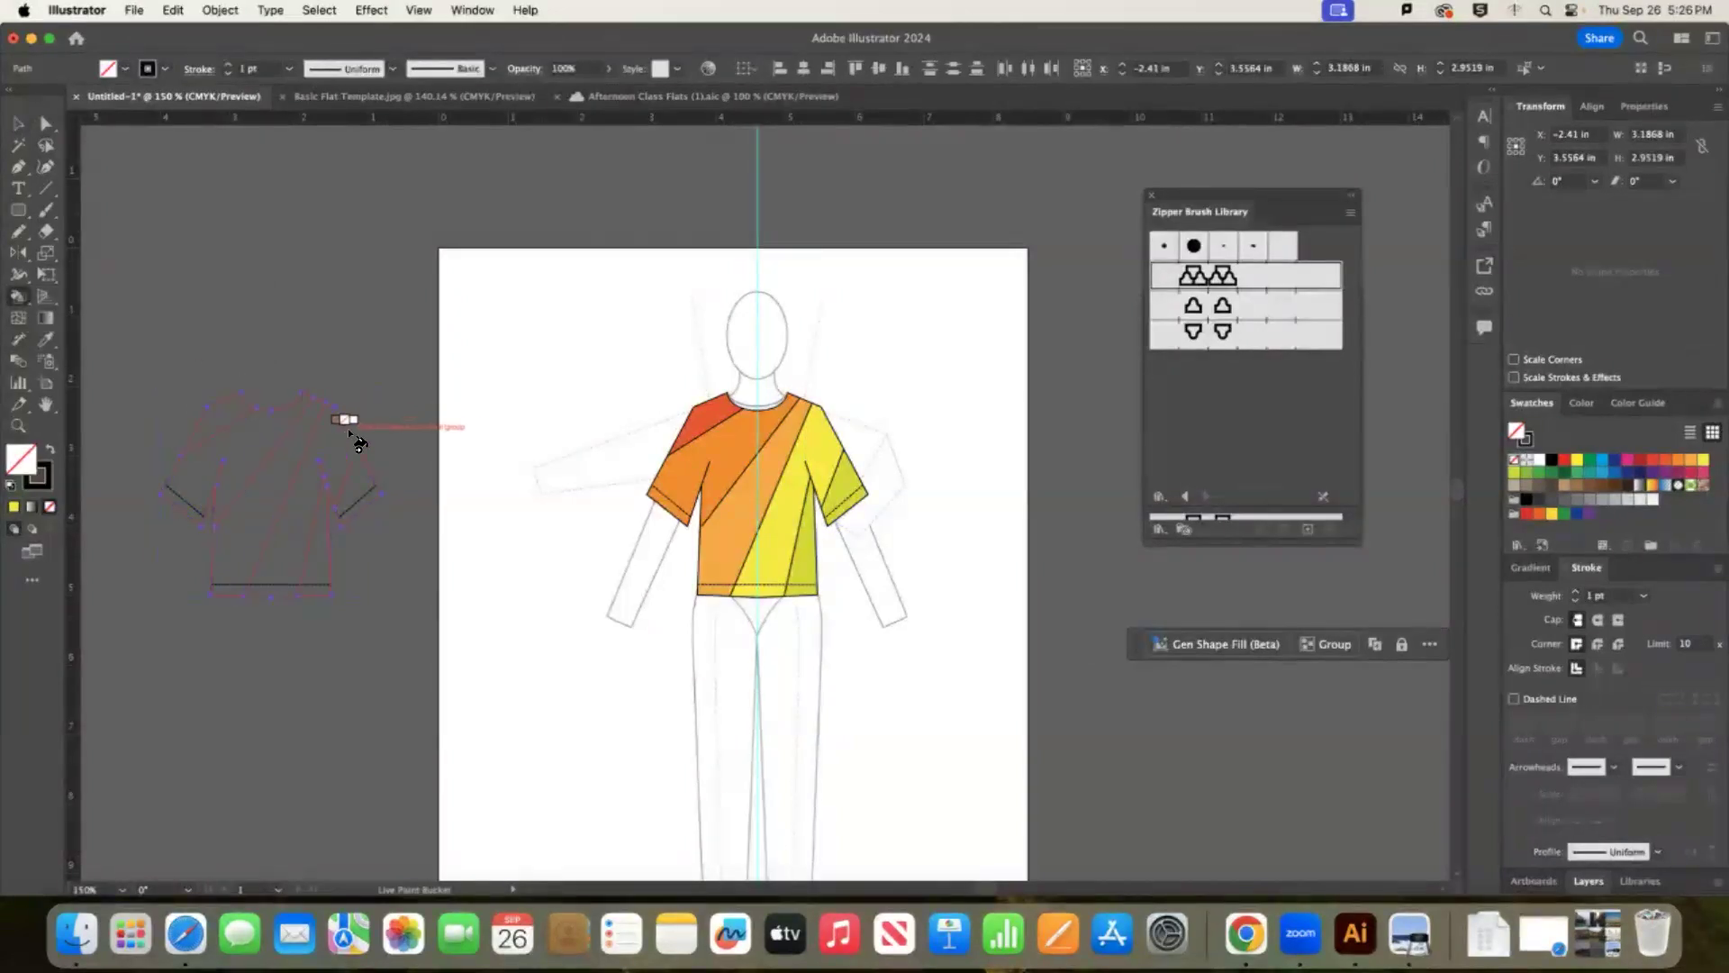
{"action": "left_click", "coordinate": [397, 539]}
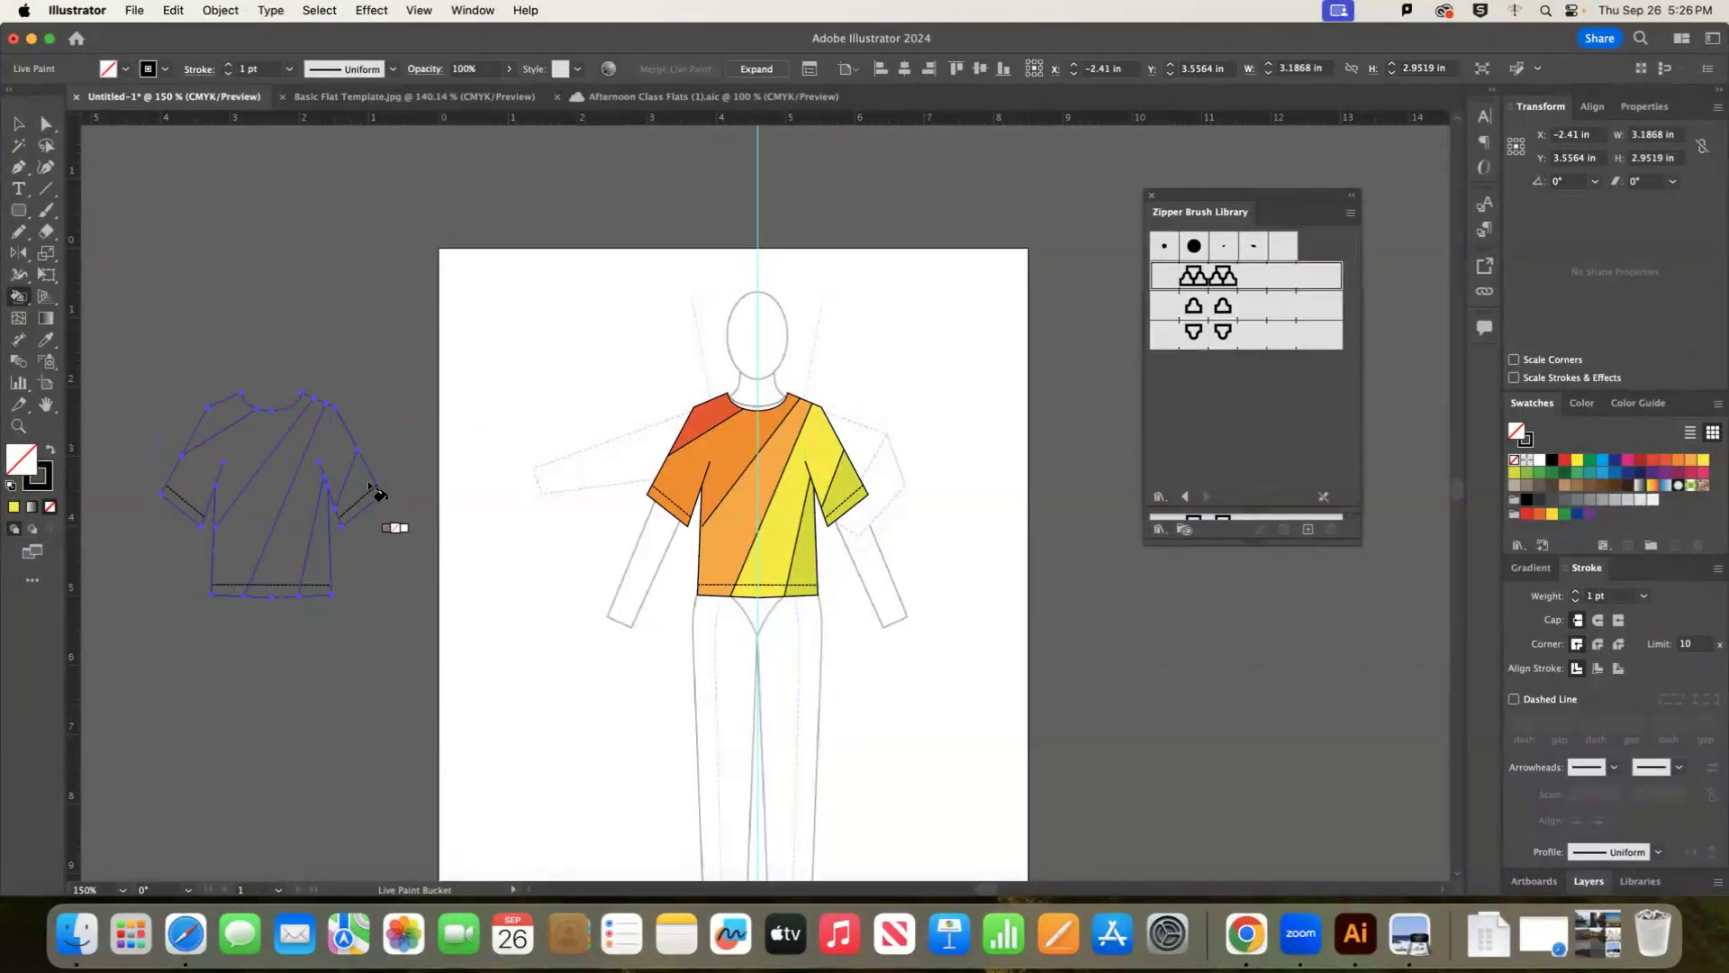
Fill all panels and sleeves of the shirt beside the artboard with dark blue using the Live Paint Bucket.
{"action": "left_click", "coordinate": [1626, 469]}
{"action": "mouse_move", "coordinate": [355, 472]}
{"action": "left_mouse_down"}
{"action": "mouse_move", "coordinate": [339, 451]}
{"action": "mouse_move", "coordinate": [208, 420]}
{"action": "mouse_move", "coordinate": [357, 539]}
{"action": "left_mouse_up"}
{"action": "left_click", "coordinate": [317, 541]}
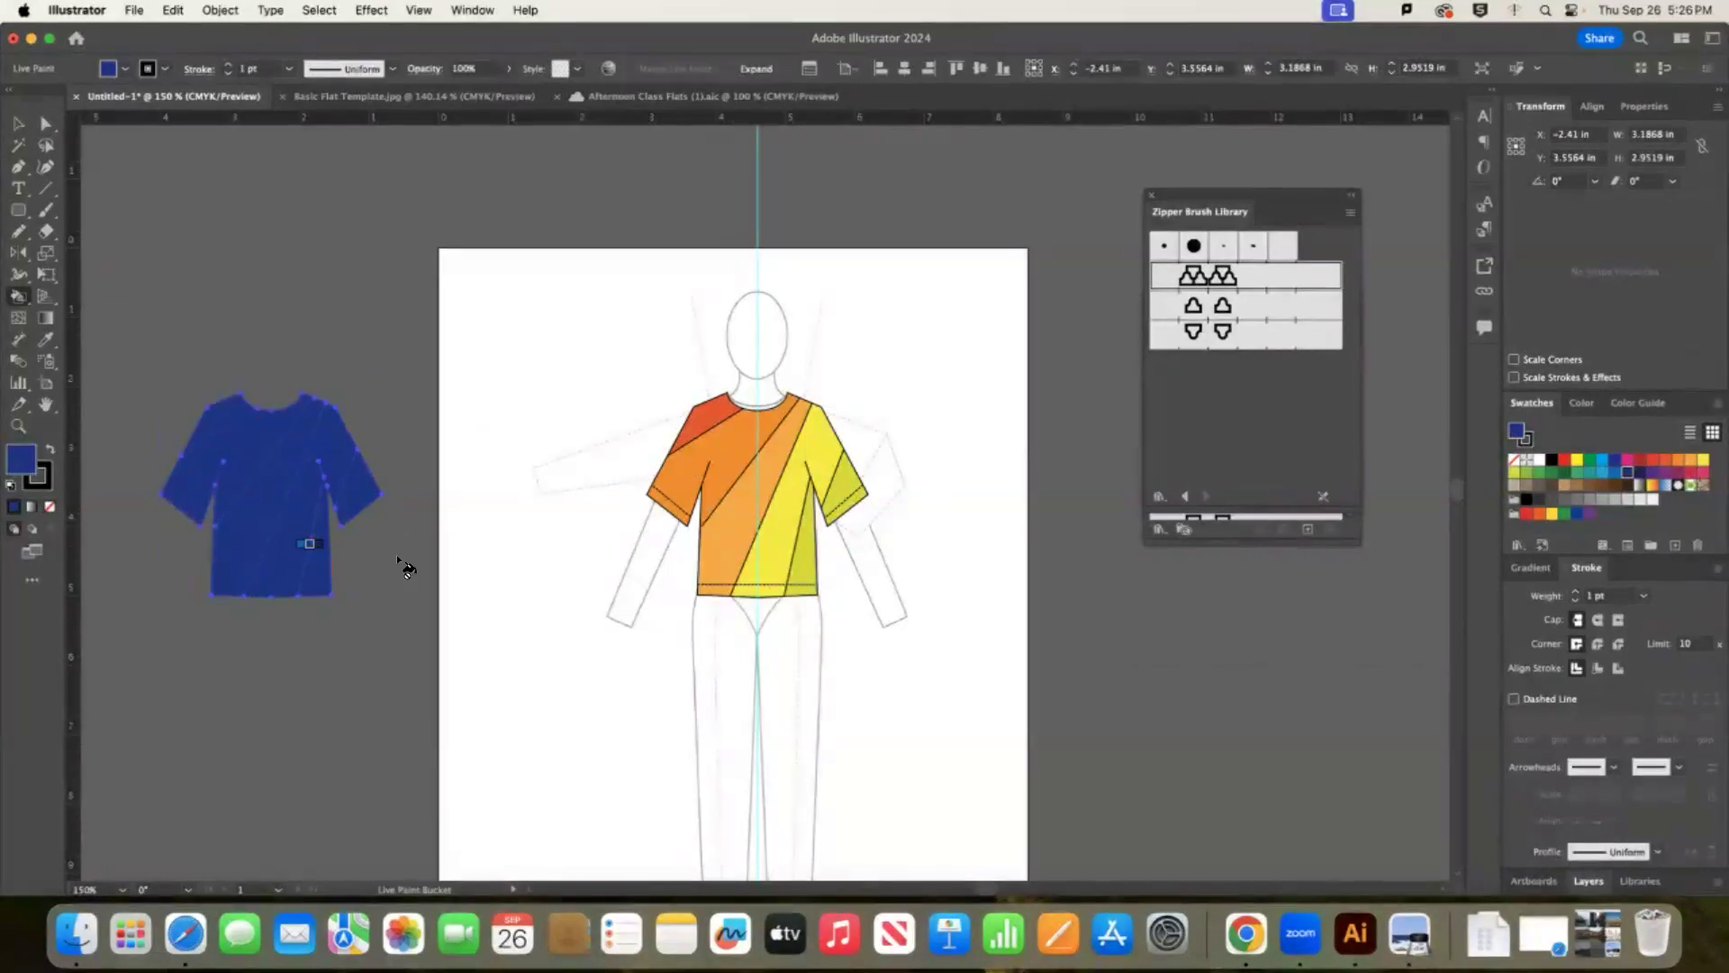
Deselect the blue shirt, hide Layer 4 and show Layer 2 with the yellow and green T-shirts.
{"action": "left_click", "coordinate": [16, 126]}
{"action": "left_click", "coordinate": [276, 242]}
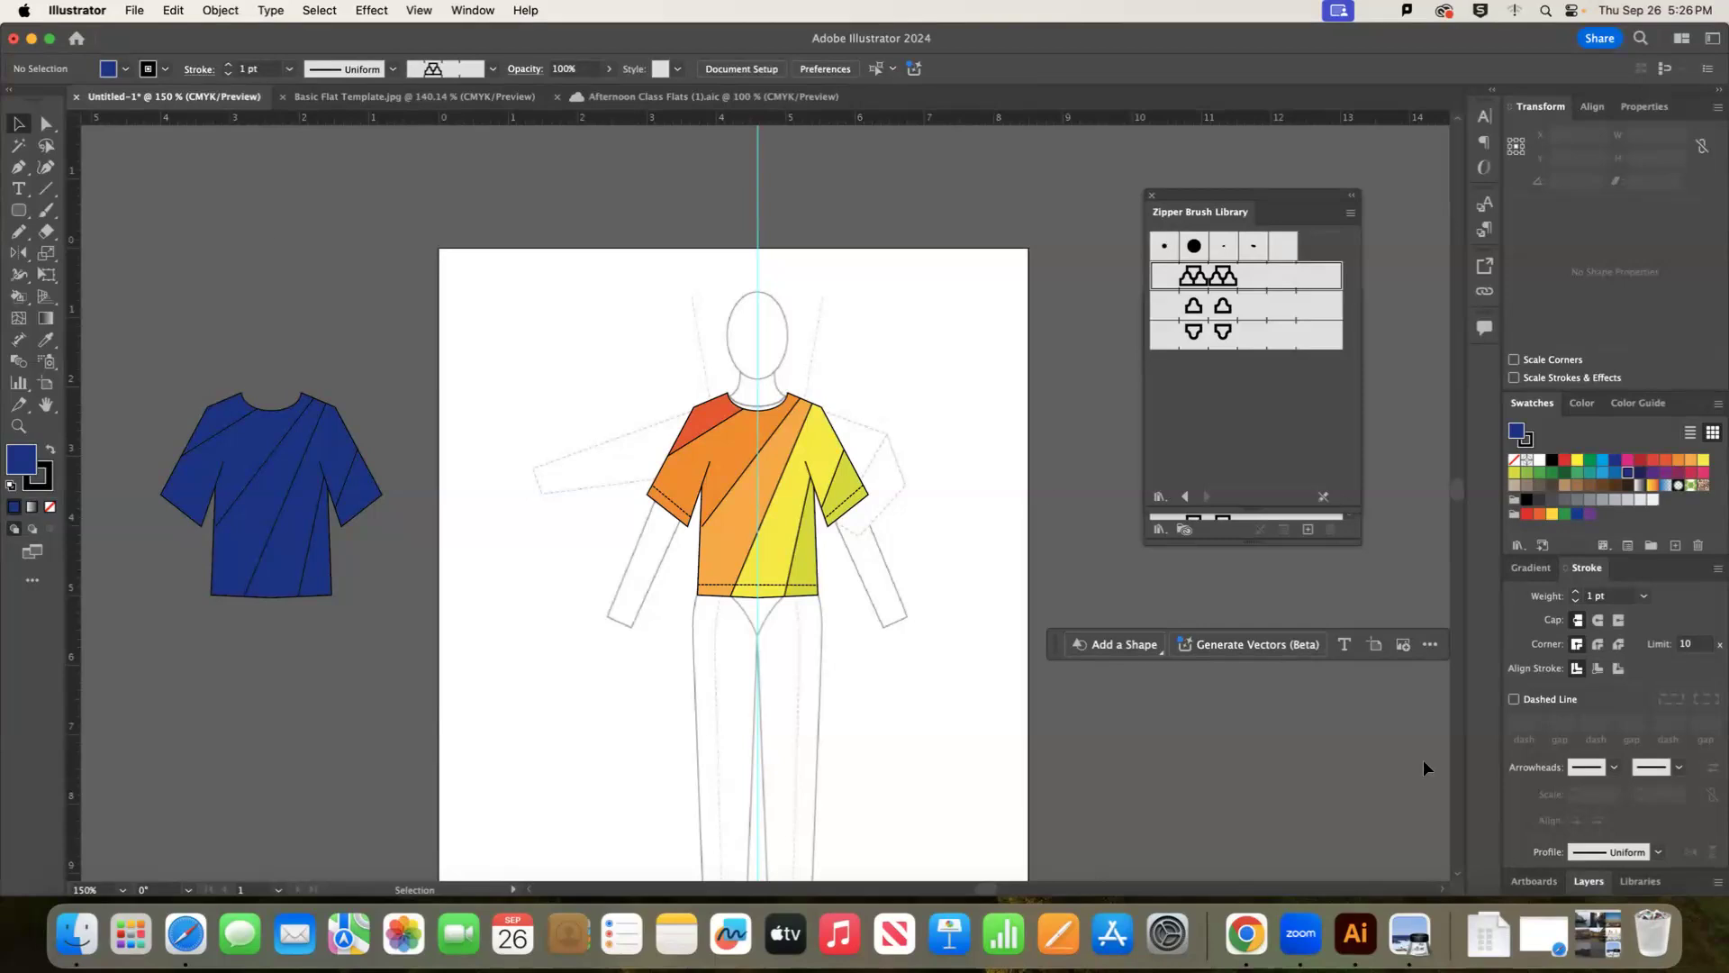
{"action": "left_click", "coordinate": [1589, 881]}
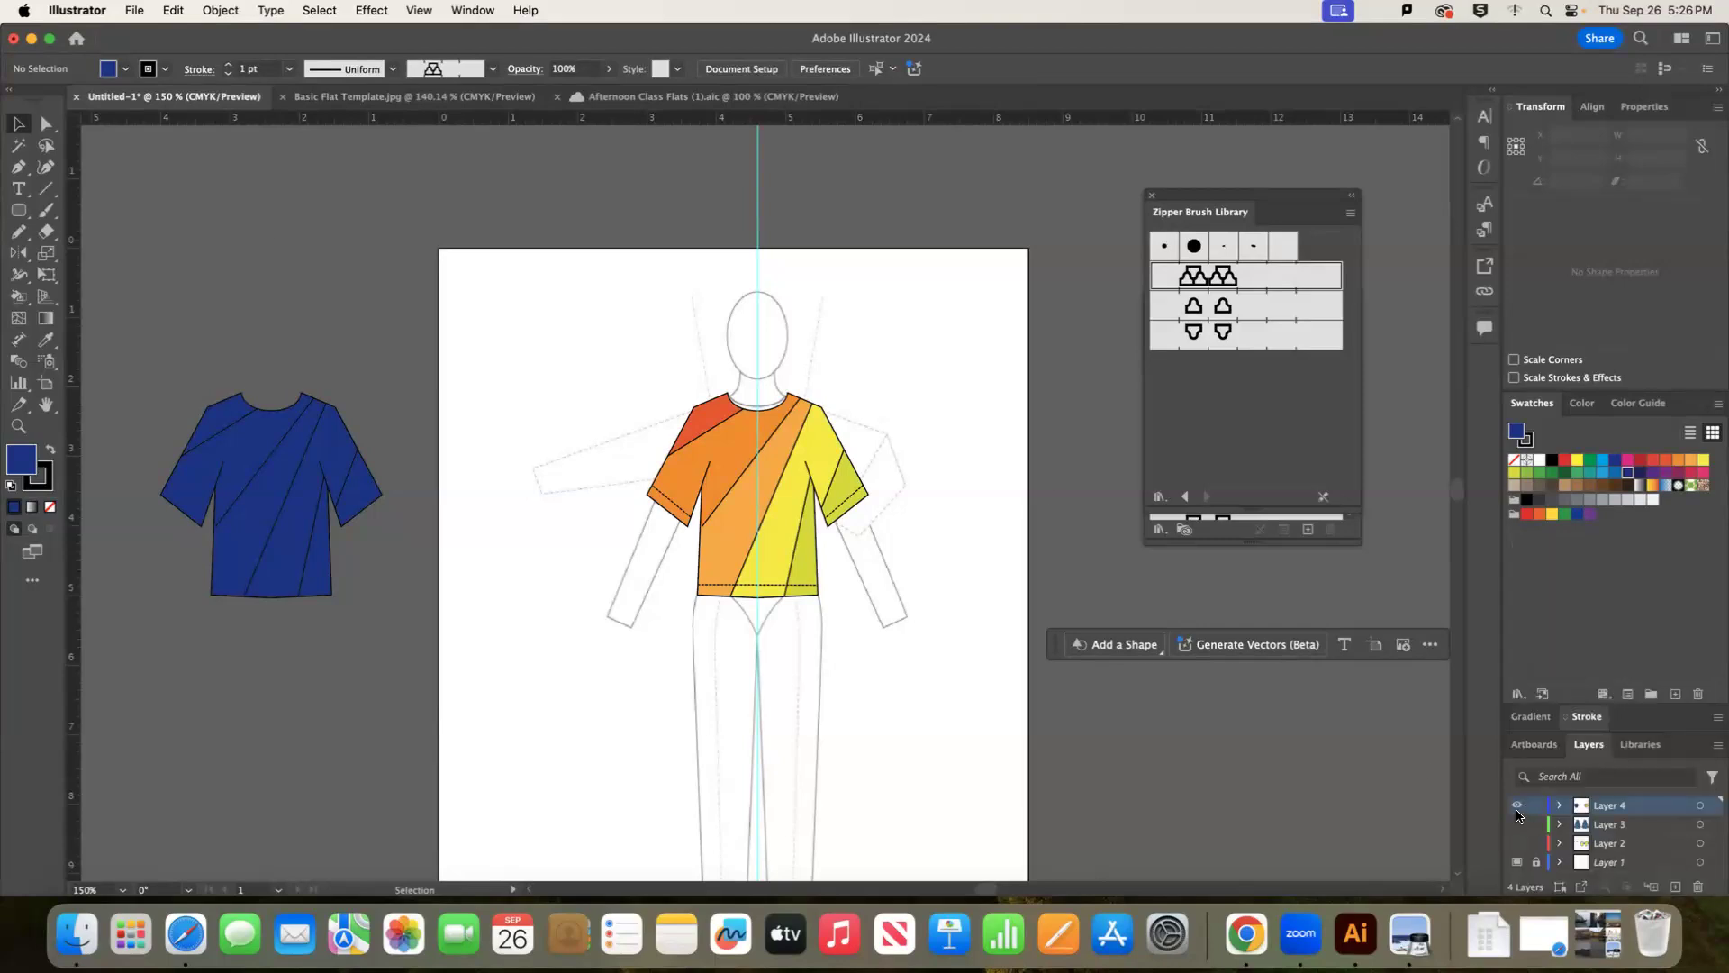
{"action": "left_click", "coordinate": [1517, 843]}
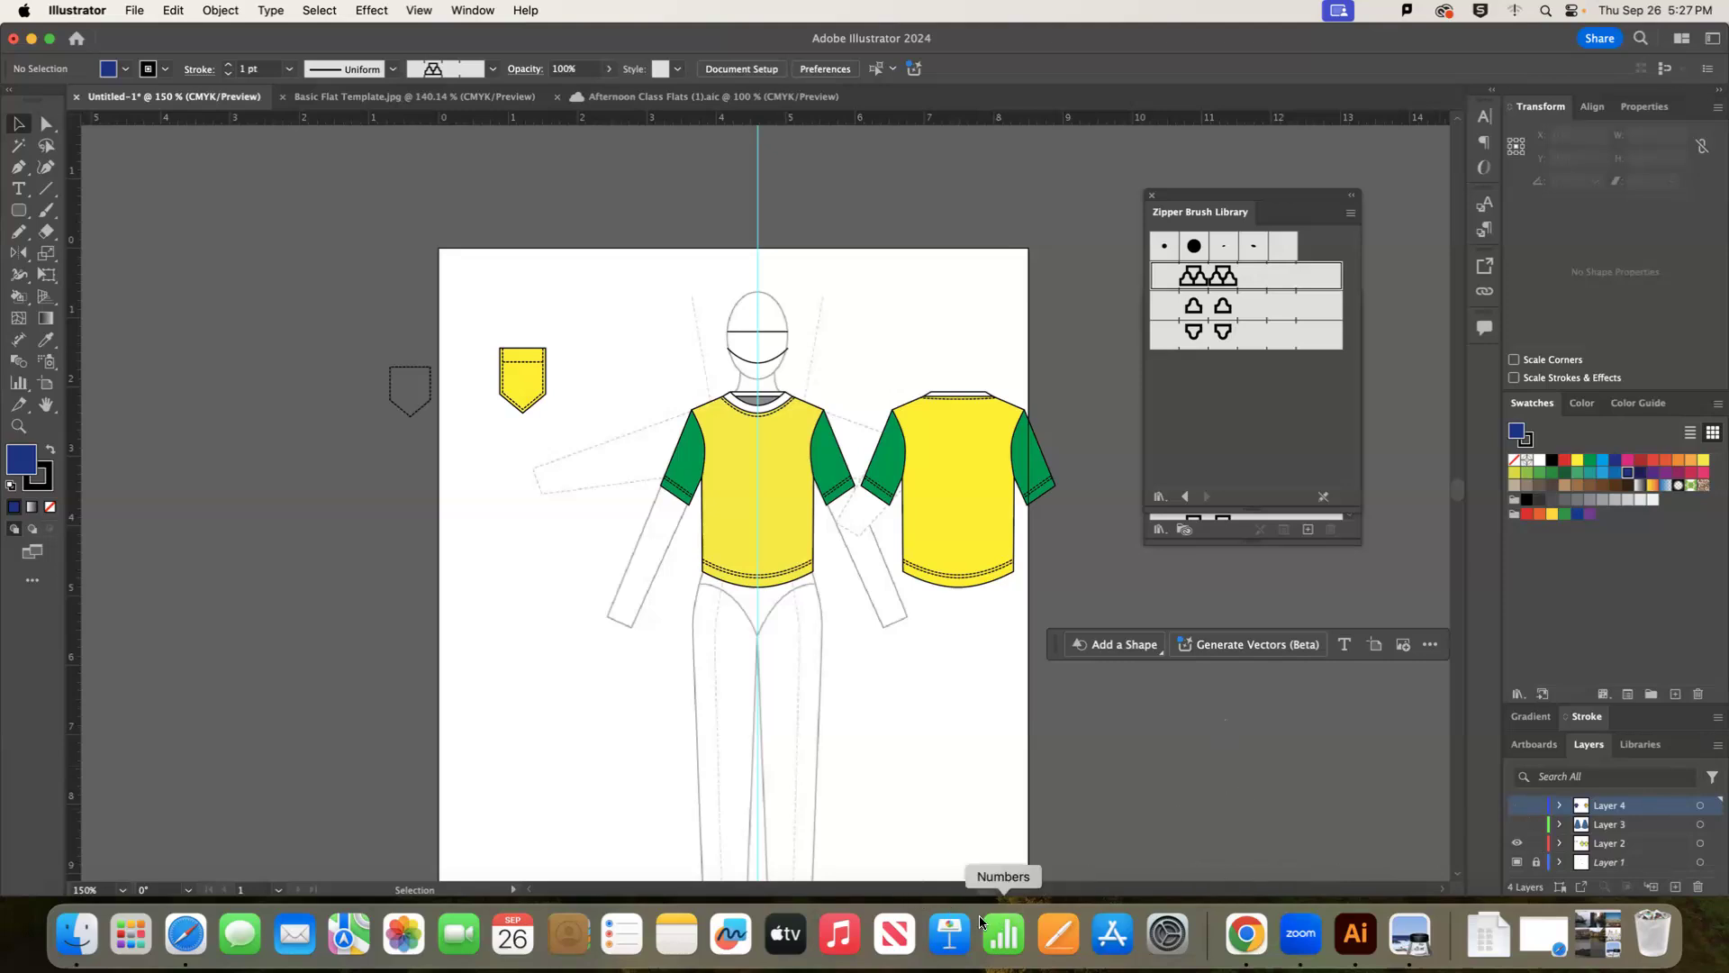
Switch to Chrome and search Google Images in a new tab for "embroidery fashion applique png".
{"action": "left_click", "coordinate": [1246, 934]}
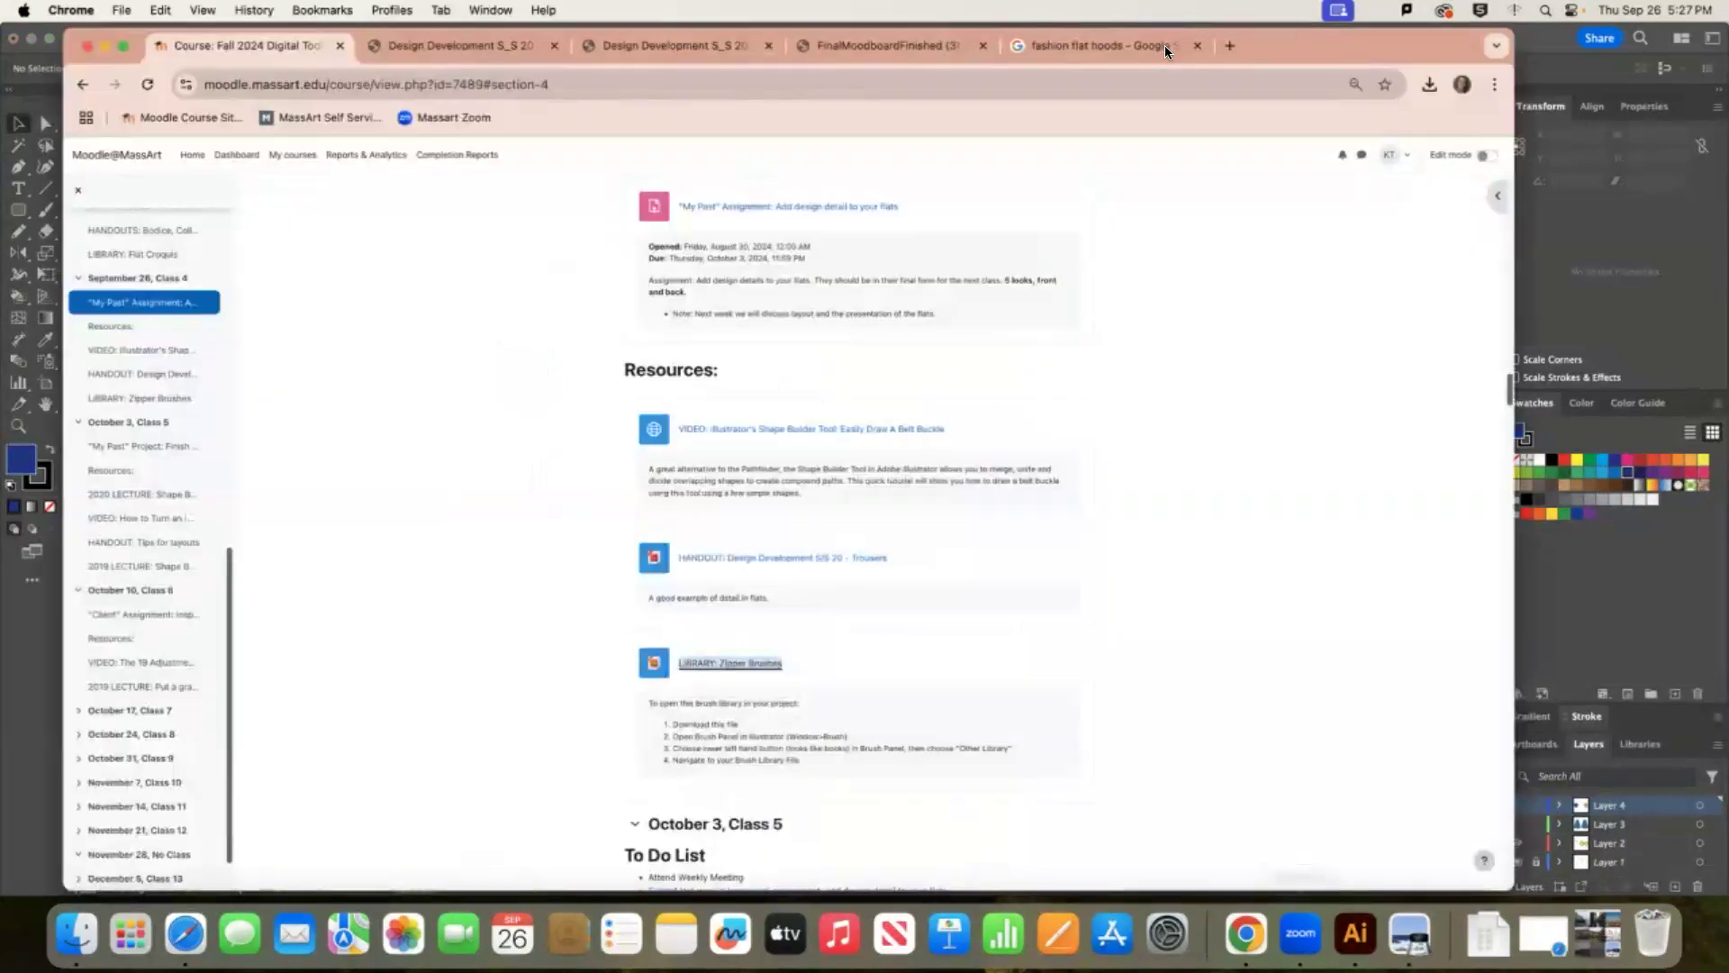
{"action": "left_click", "coordinate": [1227, 50]}
{"action": "type", "text": "embroidery fashion applique png"}
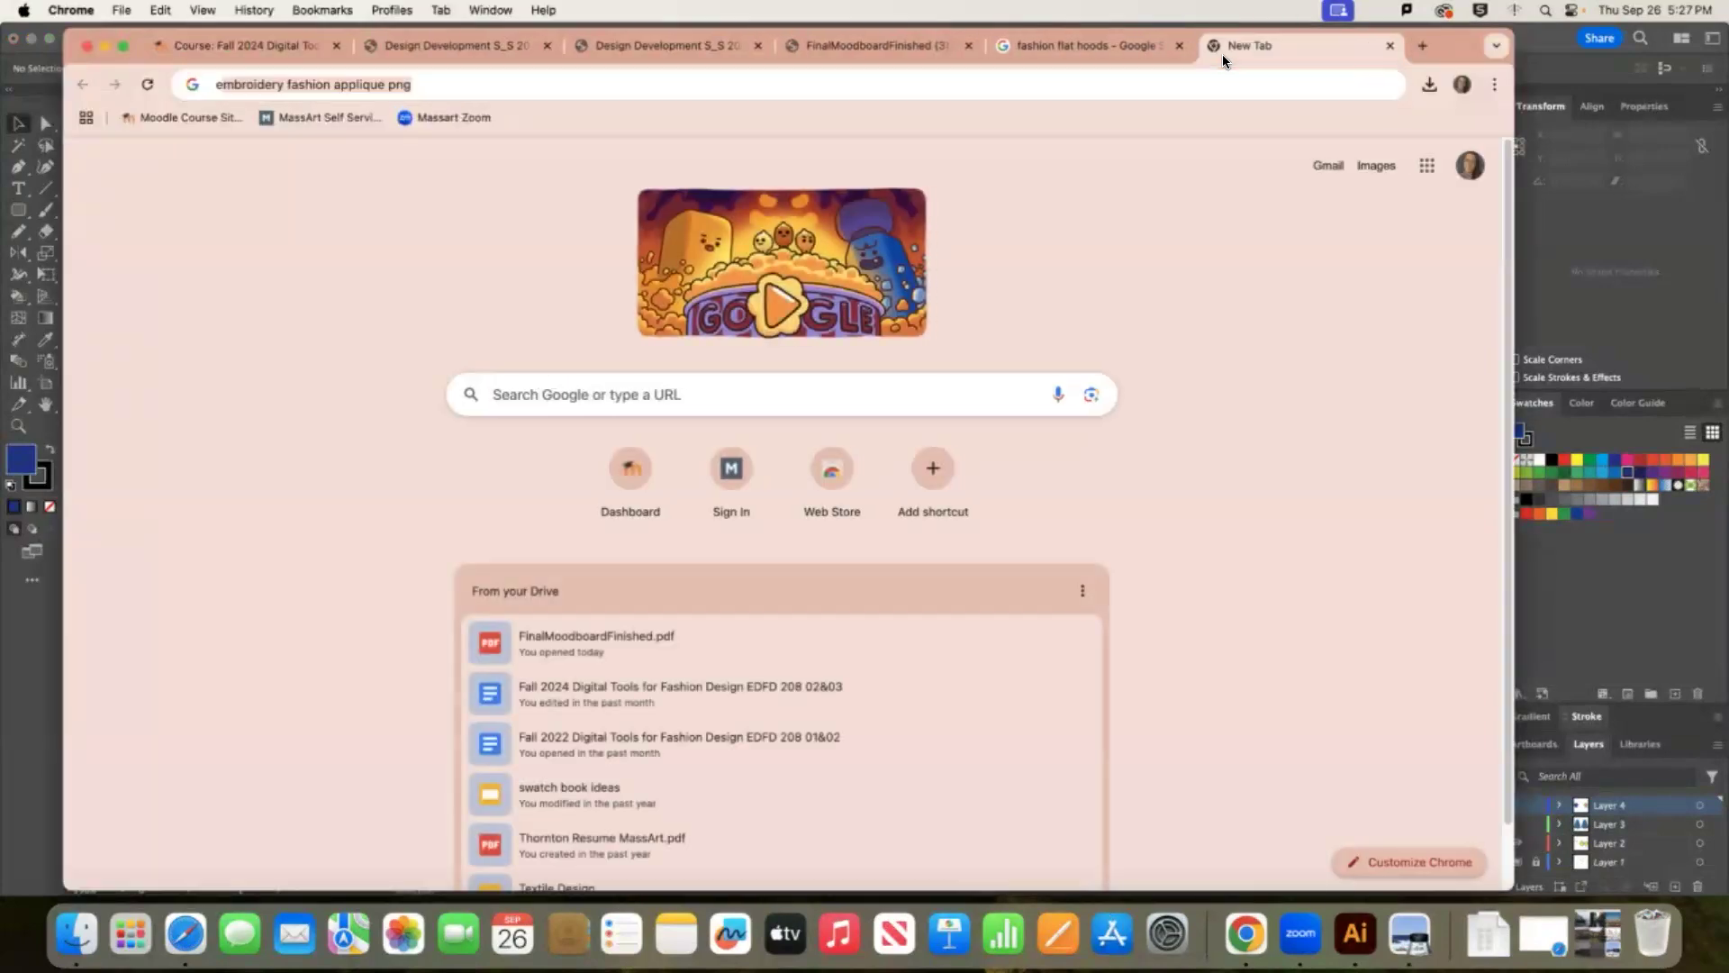
{"action": "key", "text": "Return"}
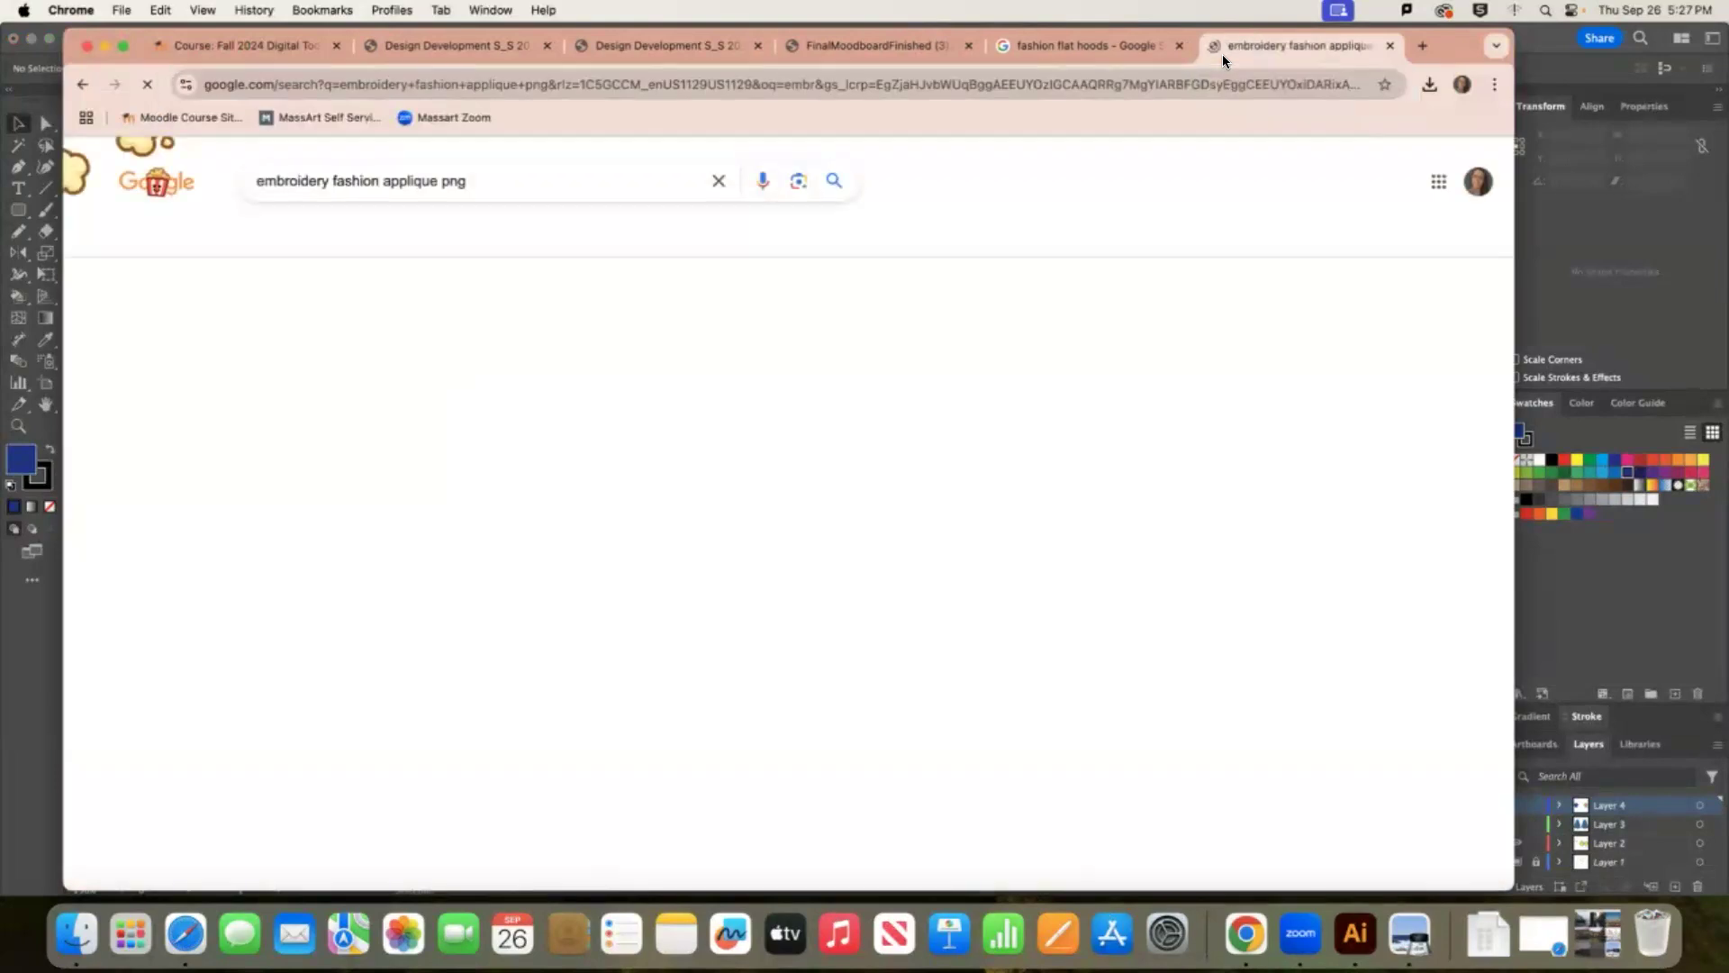
{"action": "left_click", "coordinate": [313, 238]}
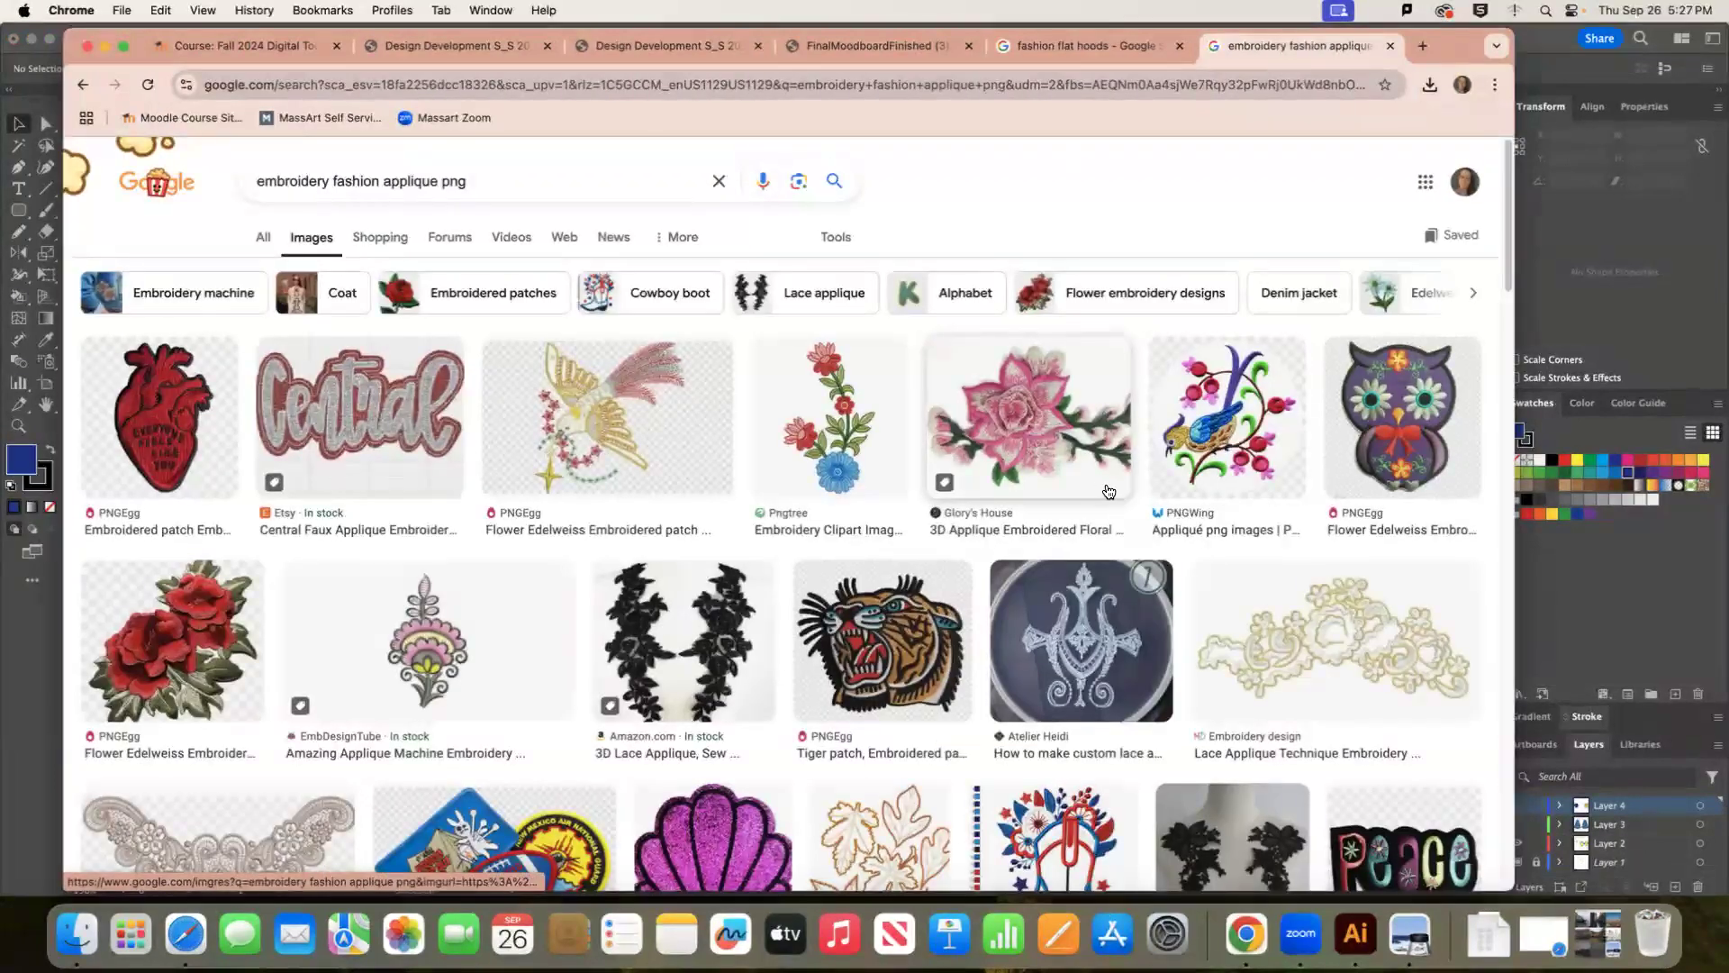
Preview Pngtree's red and blue flower embroidery image and copy it.
{"action": "left_click", "coordinate": [870, 445]}
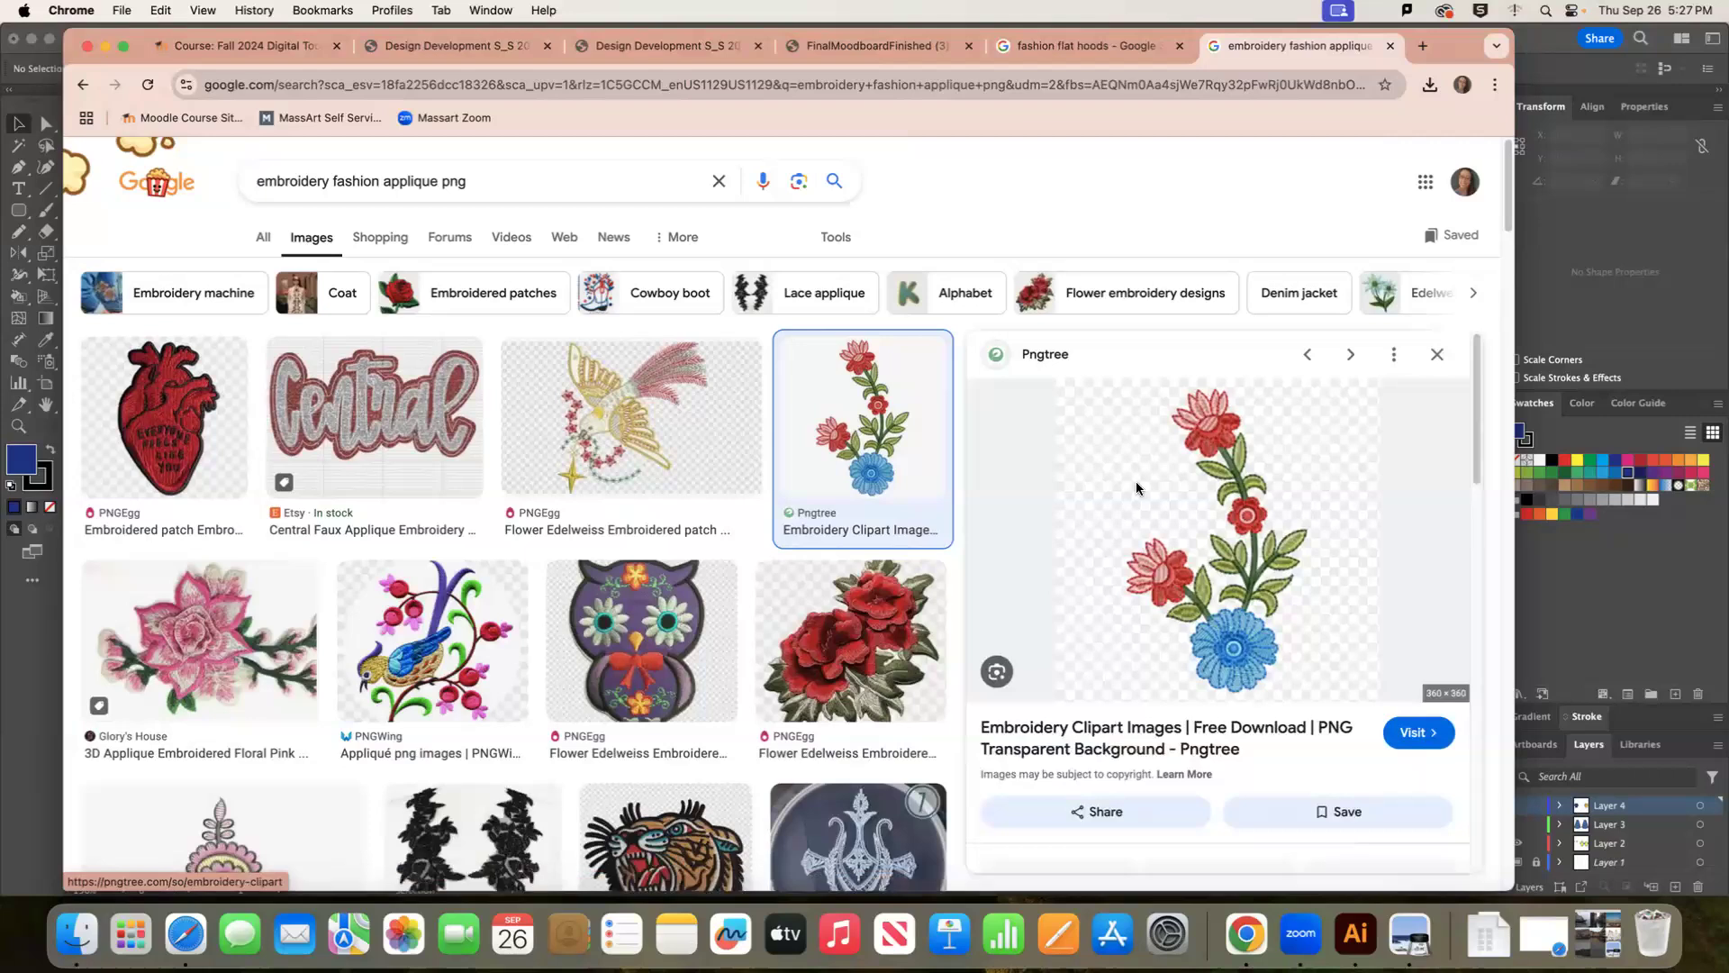
{"action": "left_click", "coordinate": [1149, 491]}
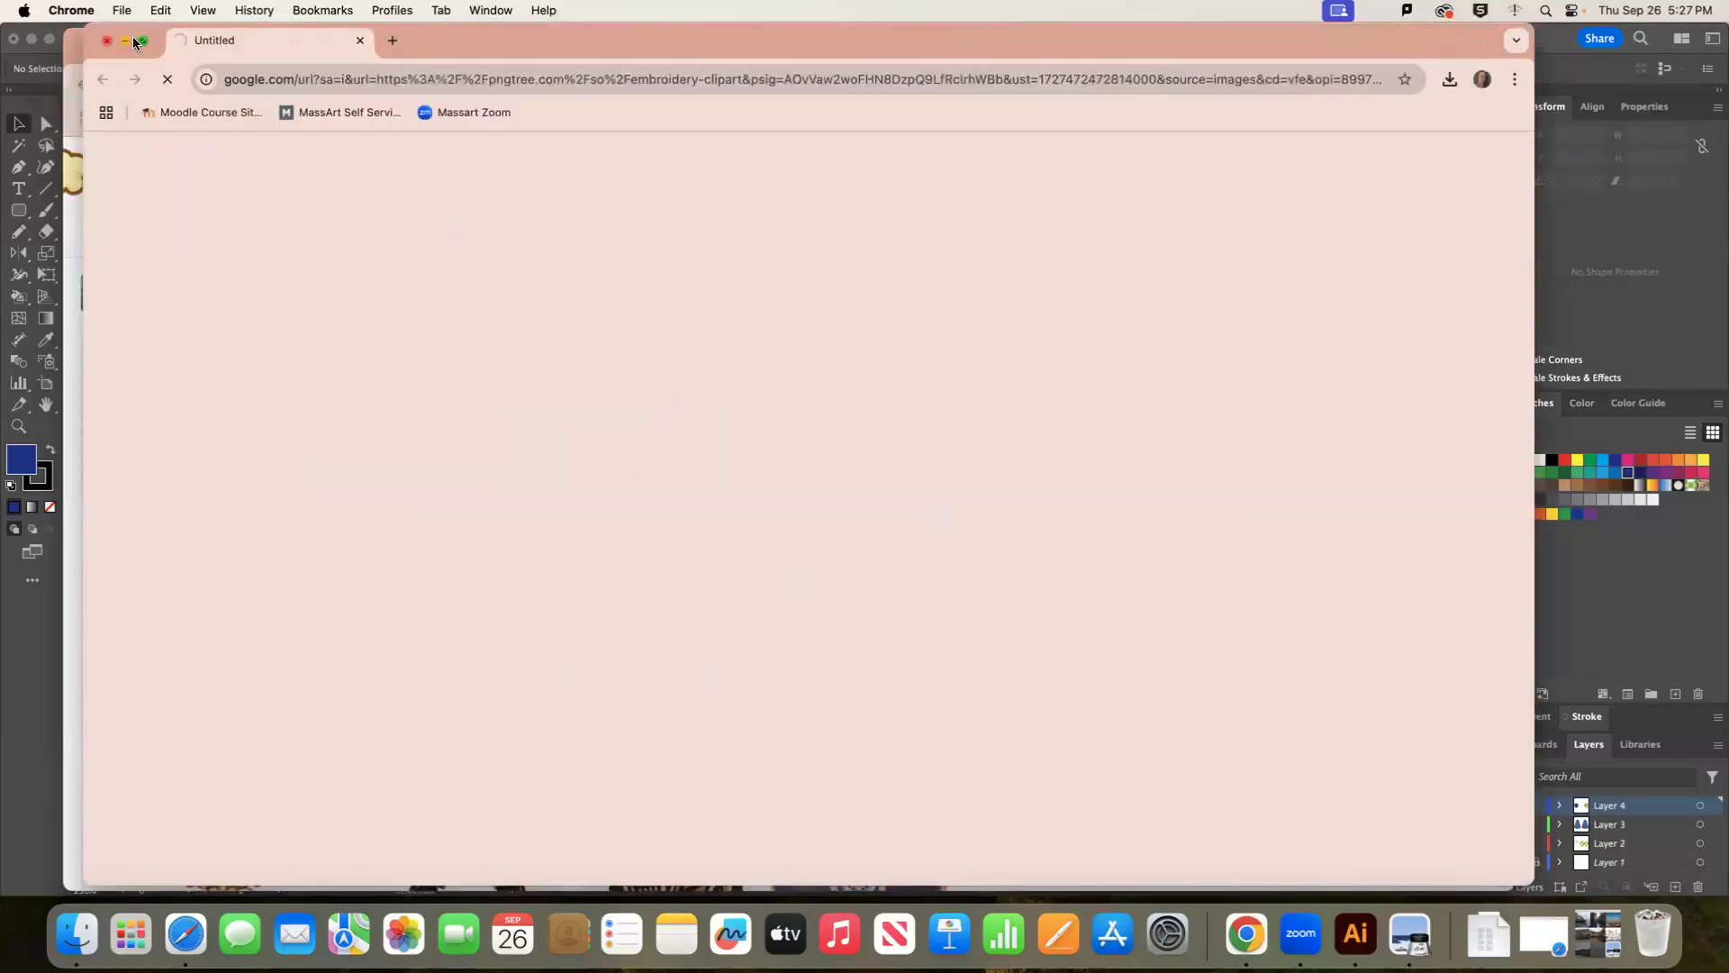
{"action": "key", "text": "super+m"}
{"action": "right_click", "coordinate": [1266, 546]}
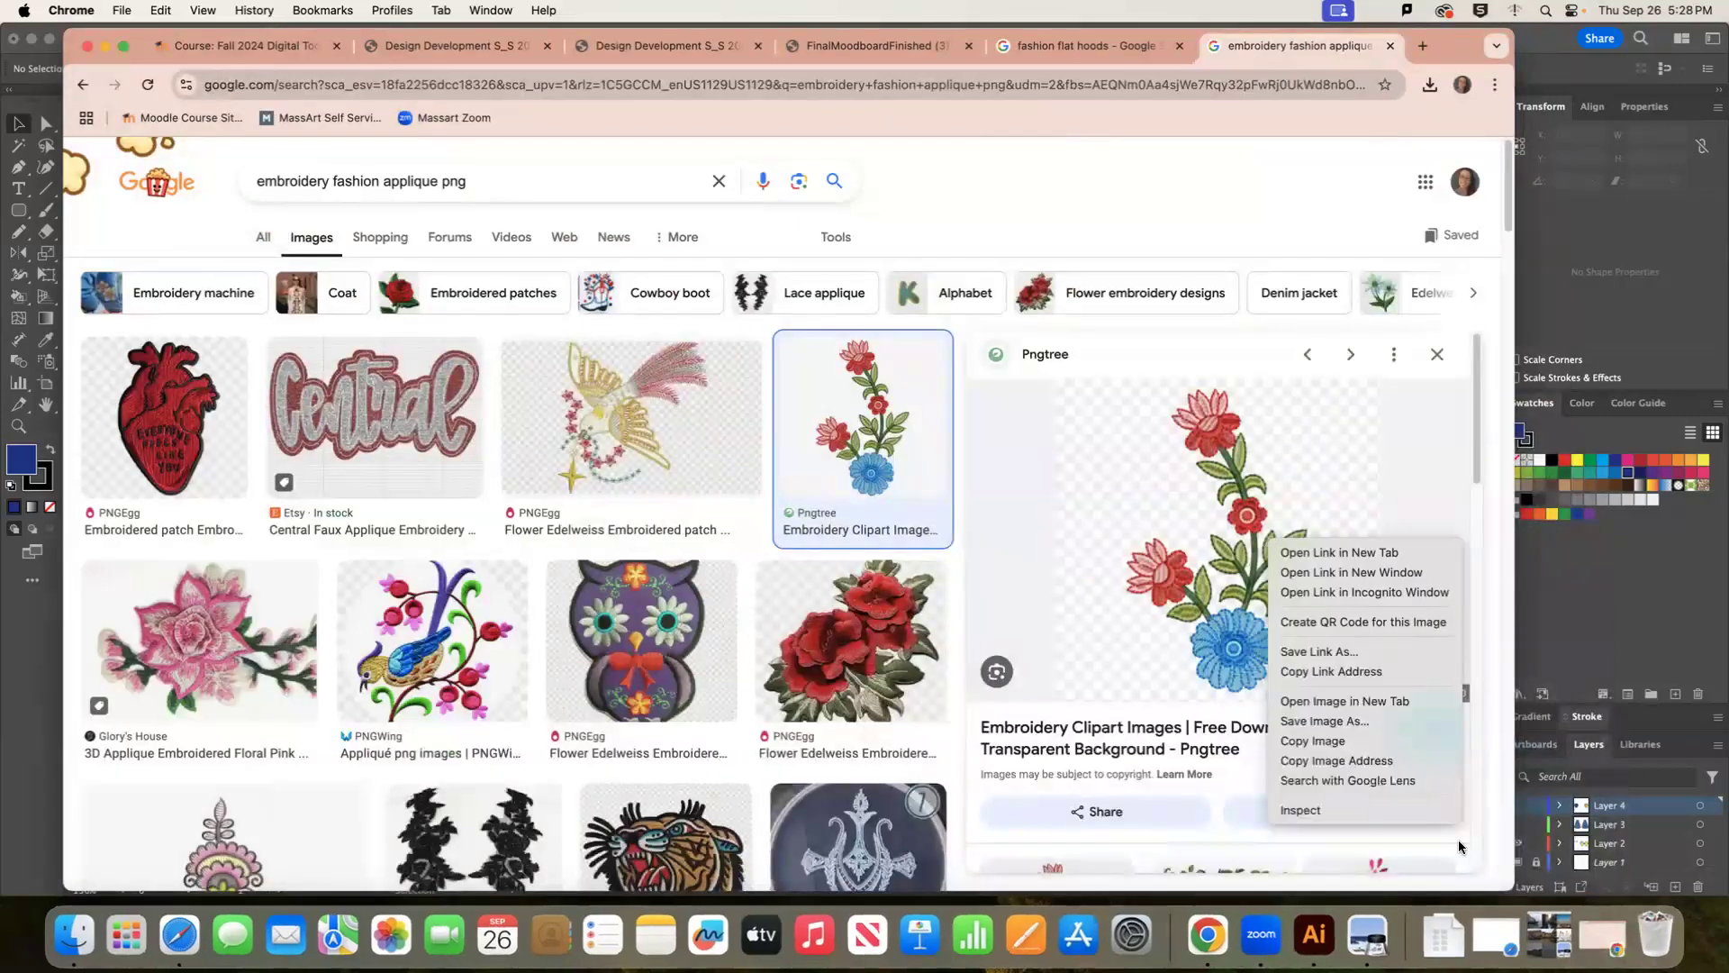
{"action": "left_click", "coordinate": [1351, 733]}
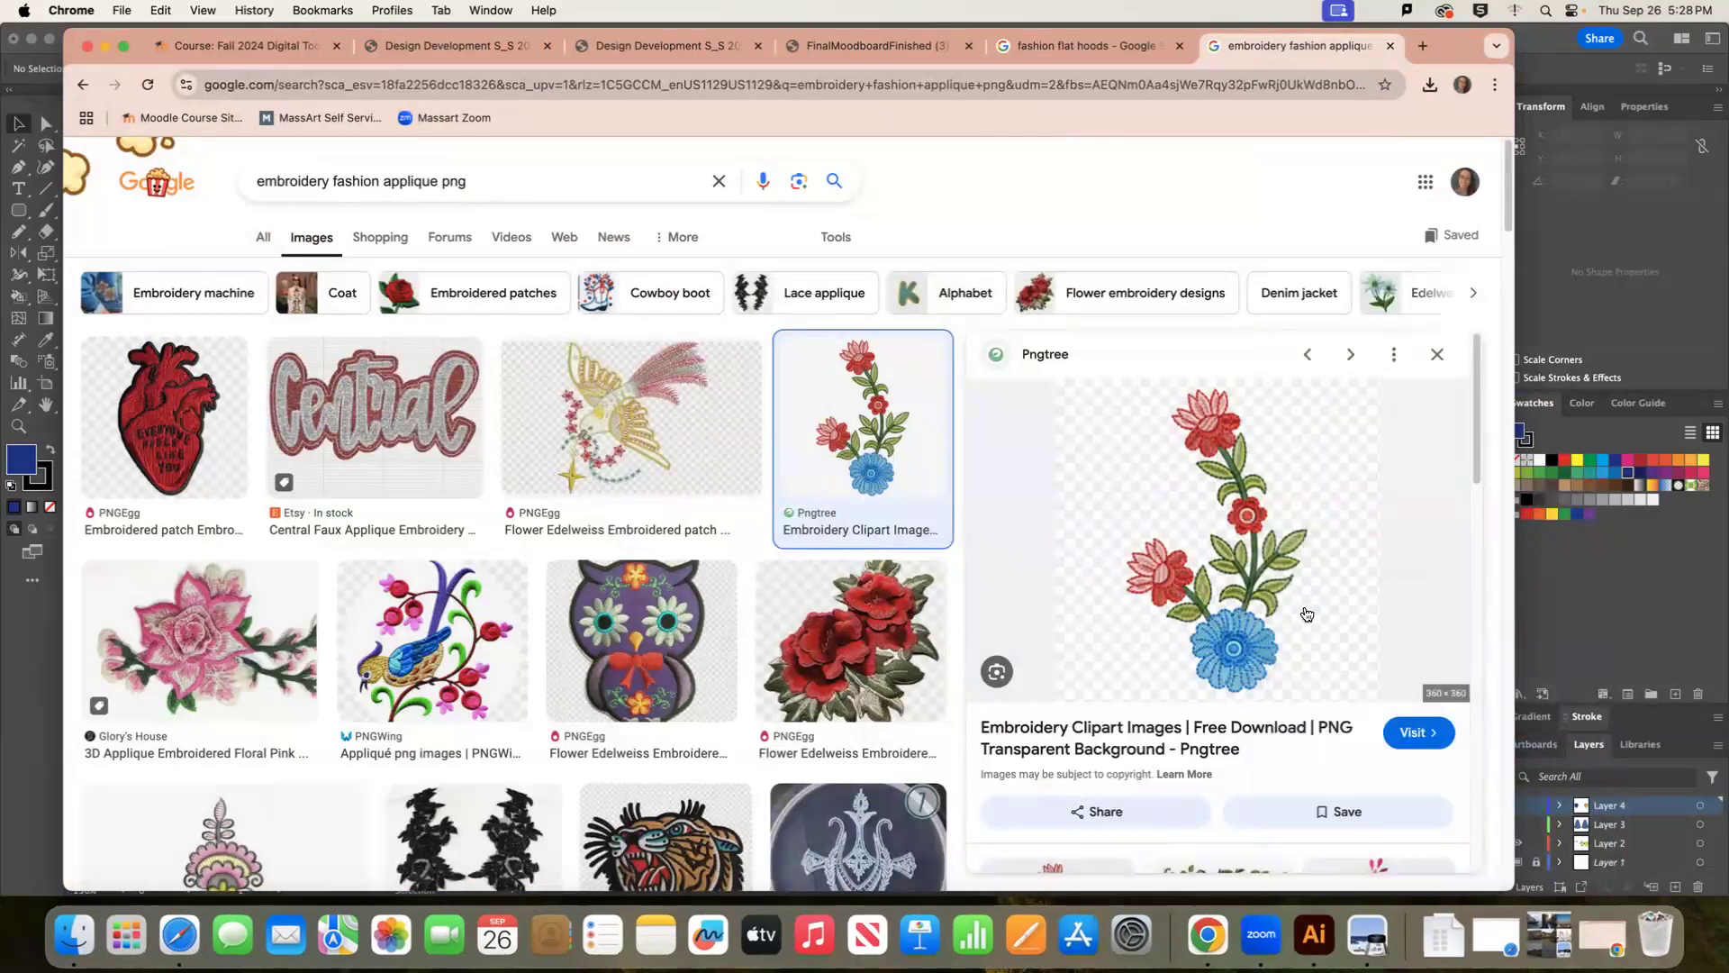
Switch back to Illustrator, make Layer 2 active and paste the copied flower embroidery there.
{"action": "left_click", "coordinate": [1648, 667]}
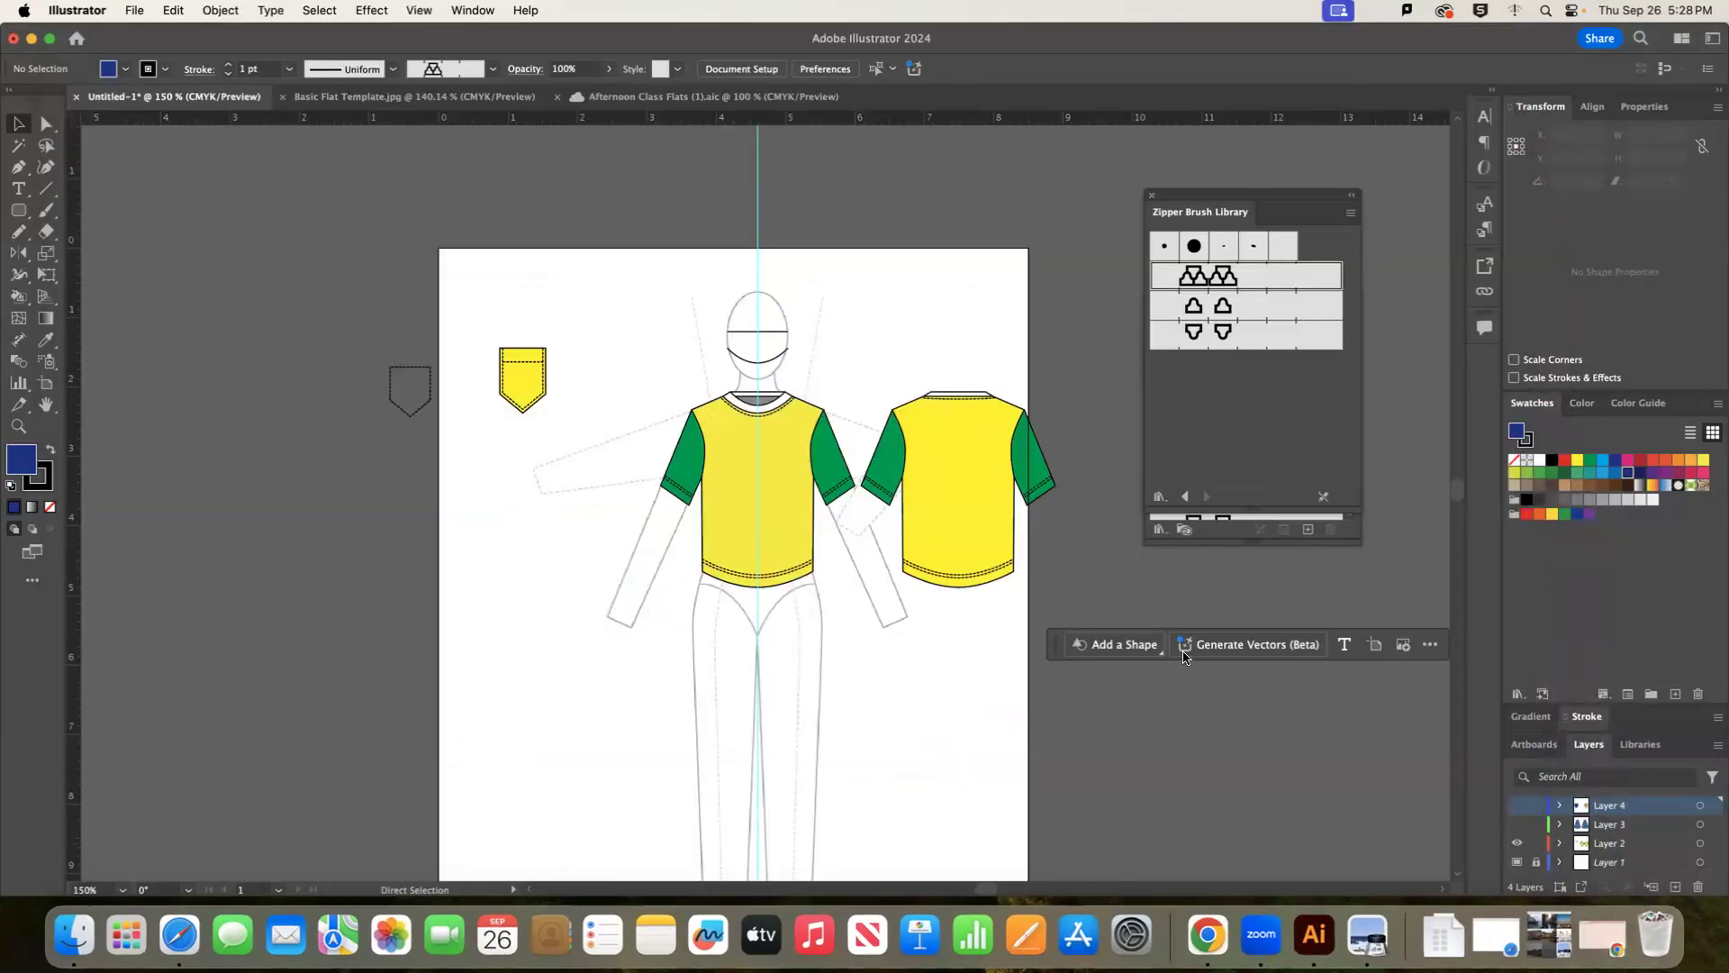
{"action": "key", "text": "super+v"}
{"action": "key", "text": "Return"}
{"action": "left_click", "coordinate": [1614, 843]}
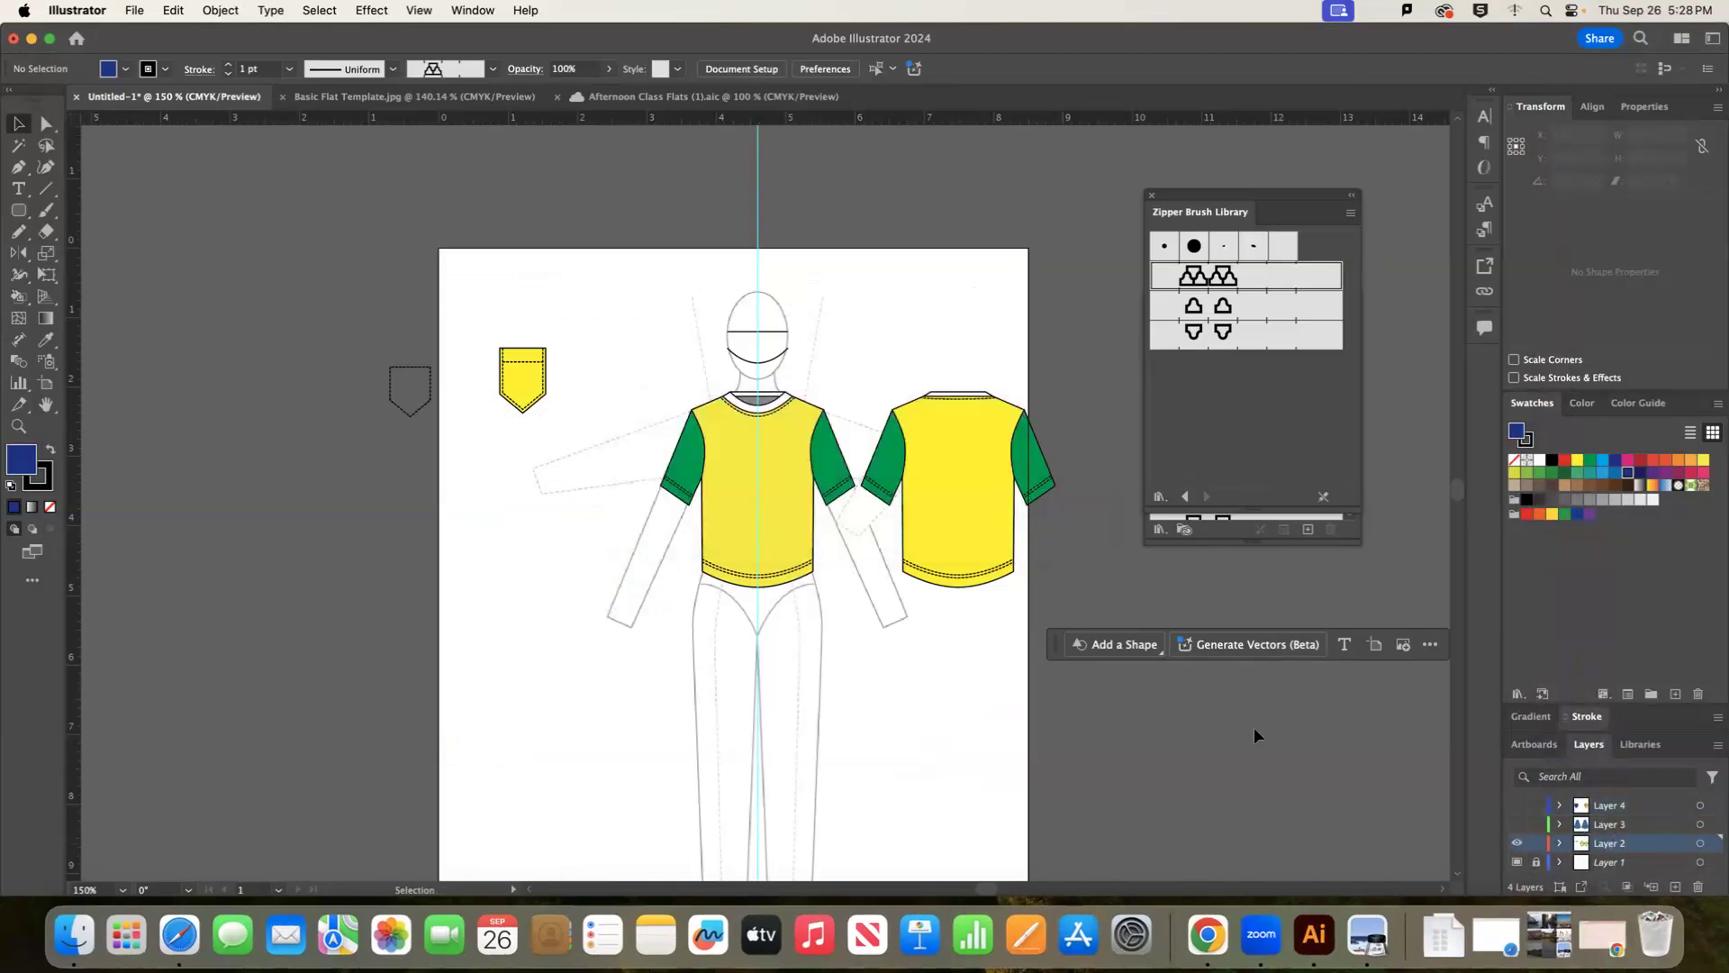
{"action": "key", "text": "super+v"}
Scale the flower embroidery to about 1.07 x 1.79 in, position it on the yellow shirt's front body and deselect it.
{"action": "left_click_drag", "start_coordinate": [867, 341], "coordinate": [757, 516]}
{"action": "left_click_drag", "start_coordinate": [723, 637], "coordinate": [772, 541]}
{"action": "mouse_move", "coordinate": [806, 417]}
{"action": "left_mouse_down"}
{"action": "mouse_move", "coordinate": [796, 389]}
{"action": "mouse_move", "coordinate": [792, 442]}
{"action": "left_mouse_up"}
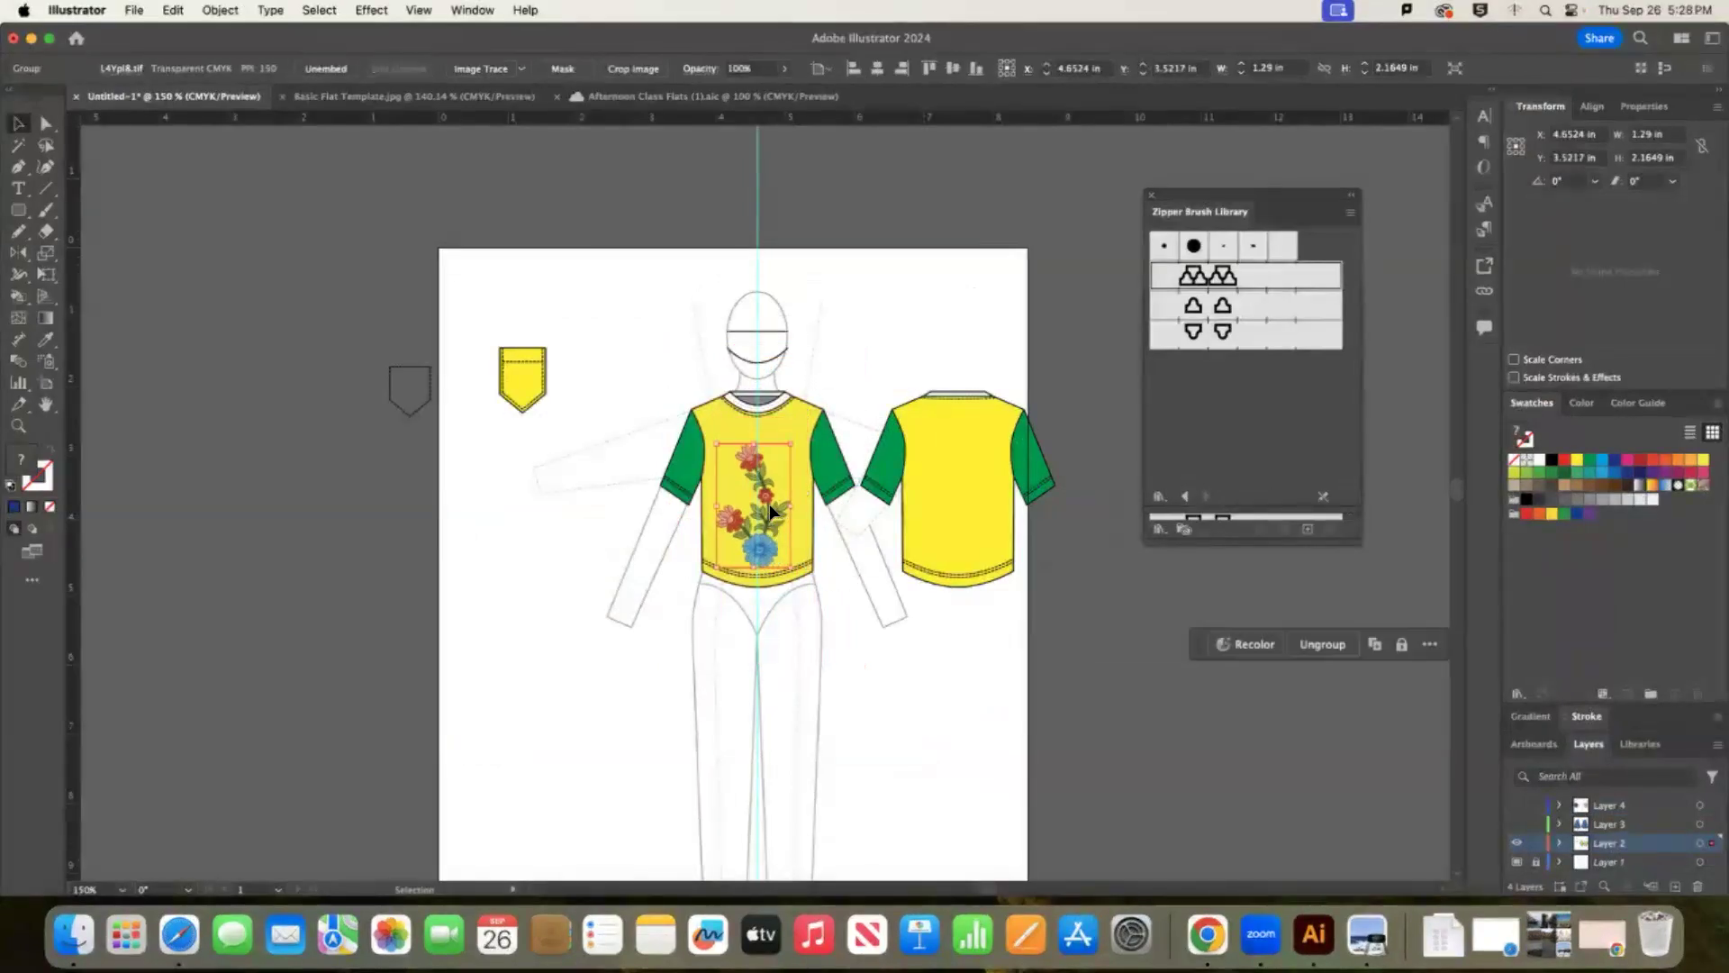
{"action": "left_click_drag", "start_coordinate": [751, 530], "coordinate": [752, 515]}
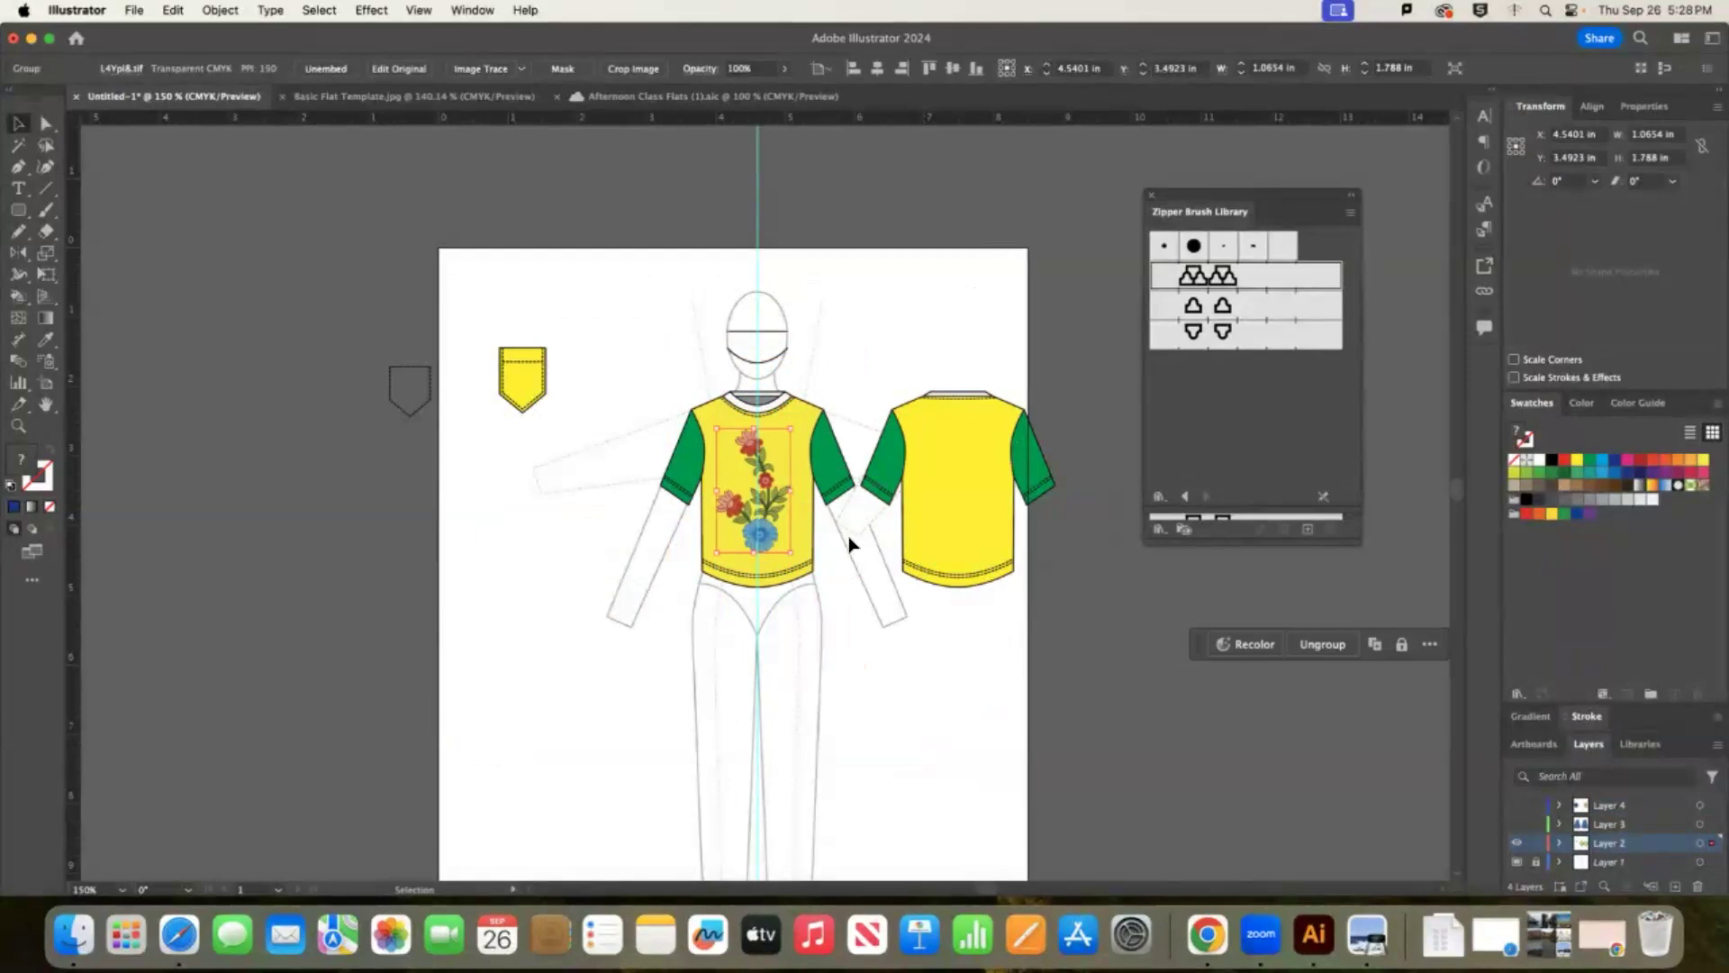
{"action": "left_click", "coordinate": [948, 699]}
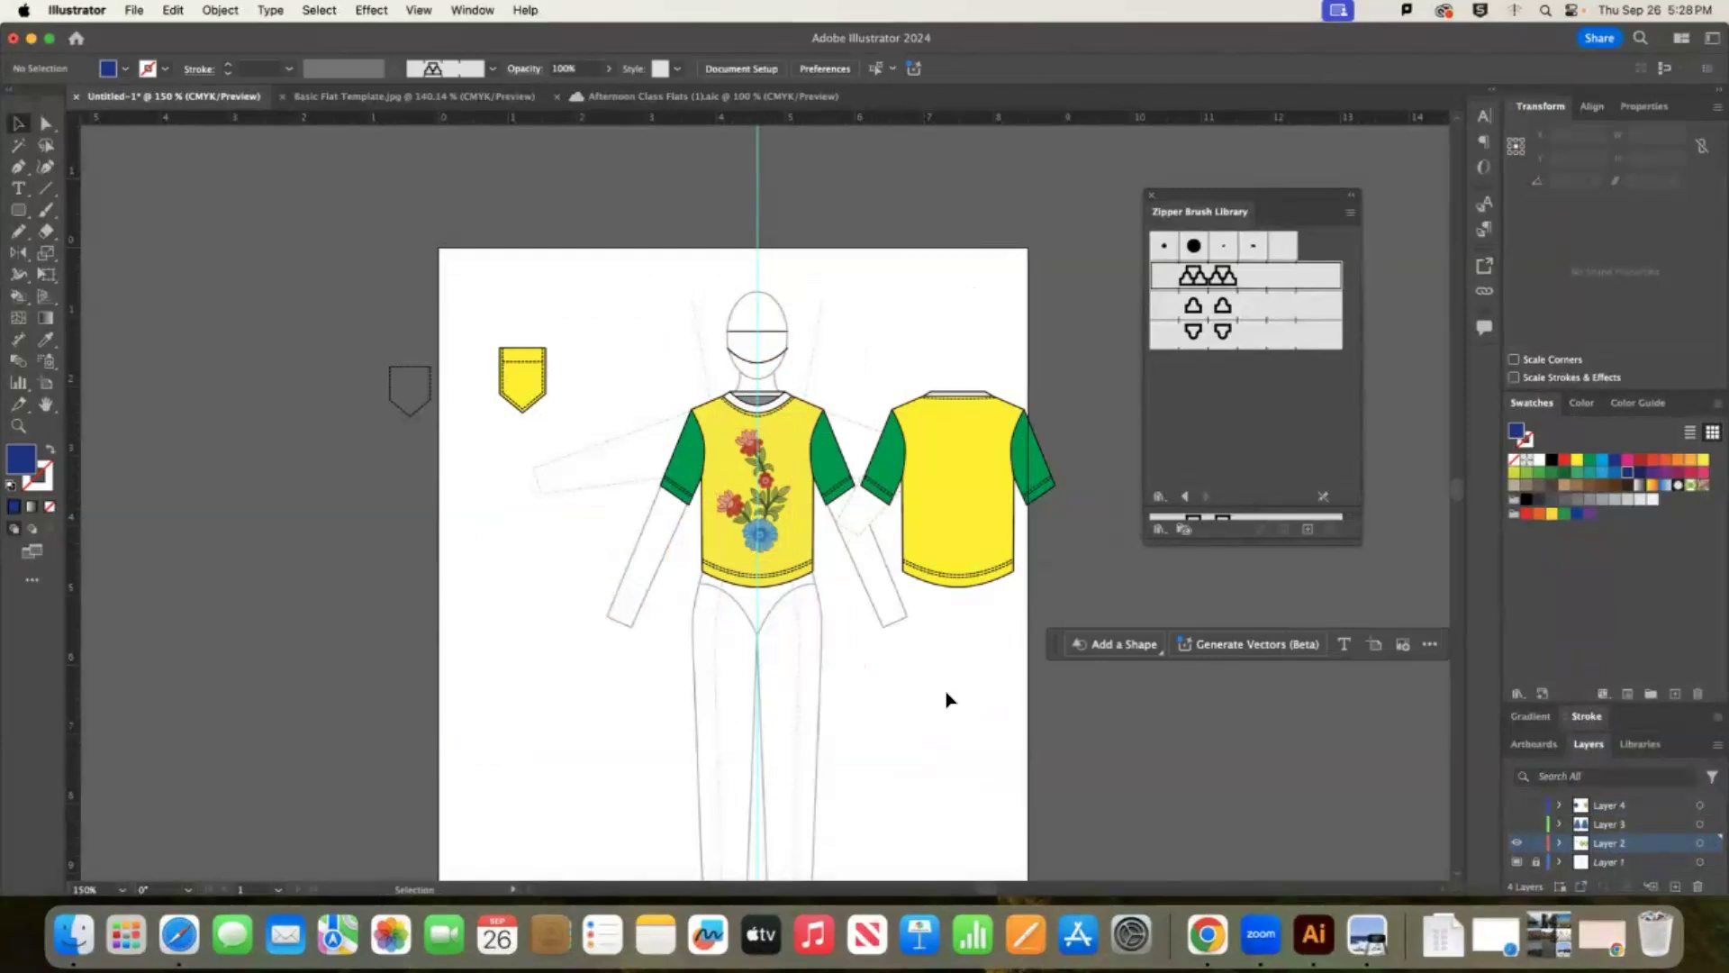
Switch to Chrome and search Google Images for "broquade swatch".
{"action": "left_click", "coordinate": [1207, 937]}
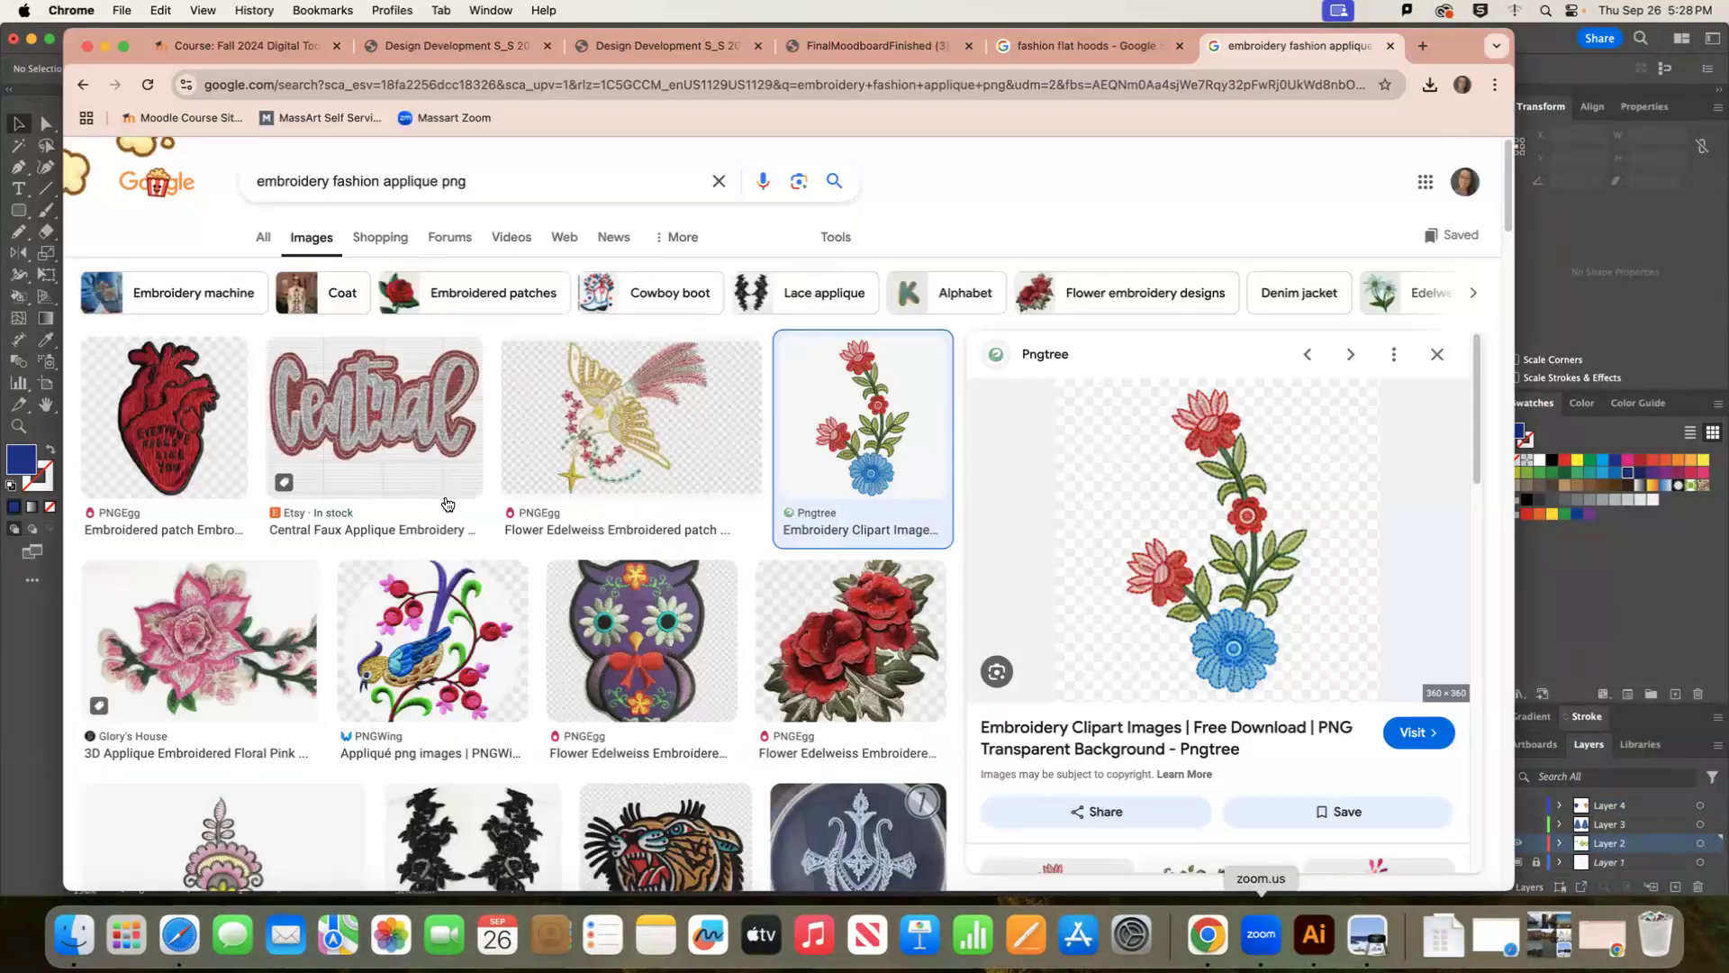
{"action": "left_click", "coordinate": [485, 182]}
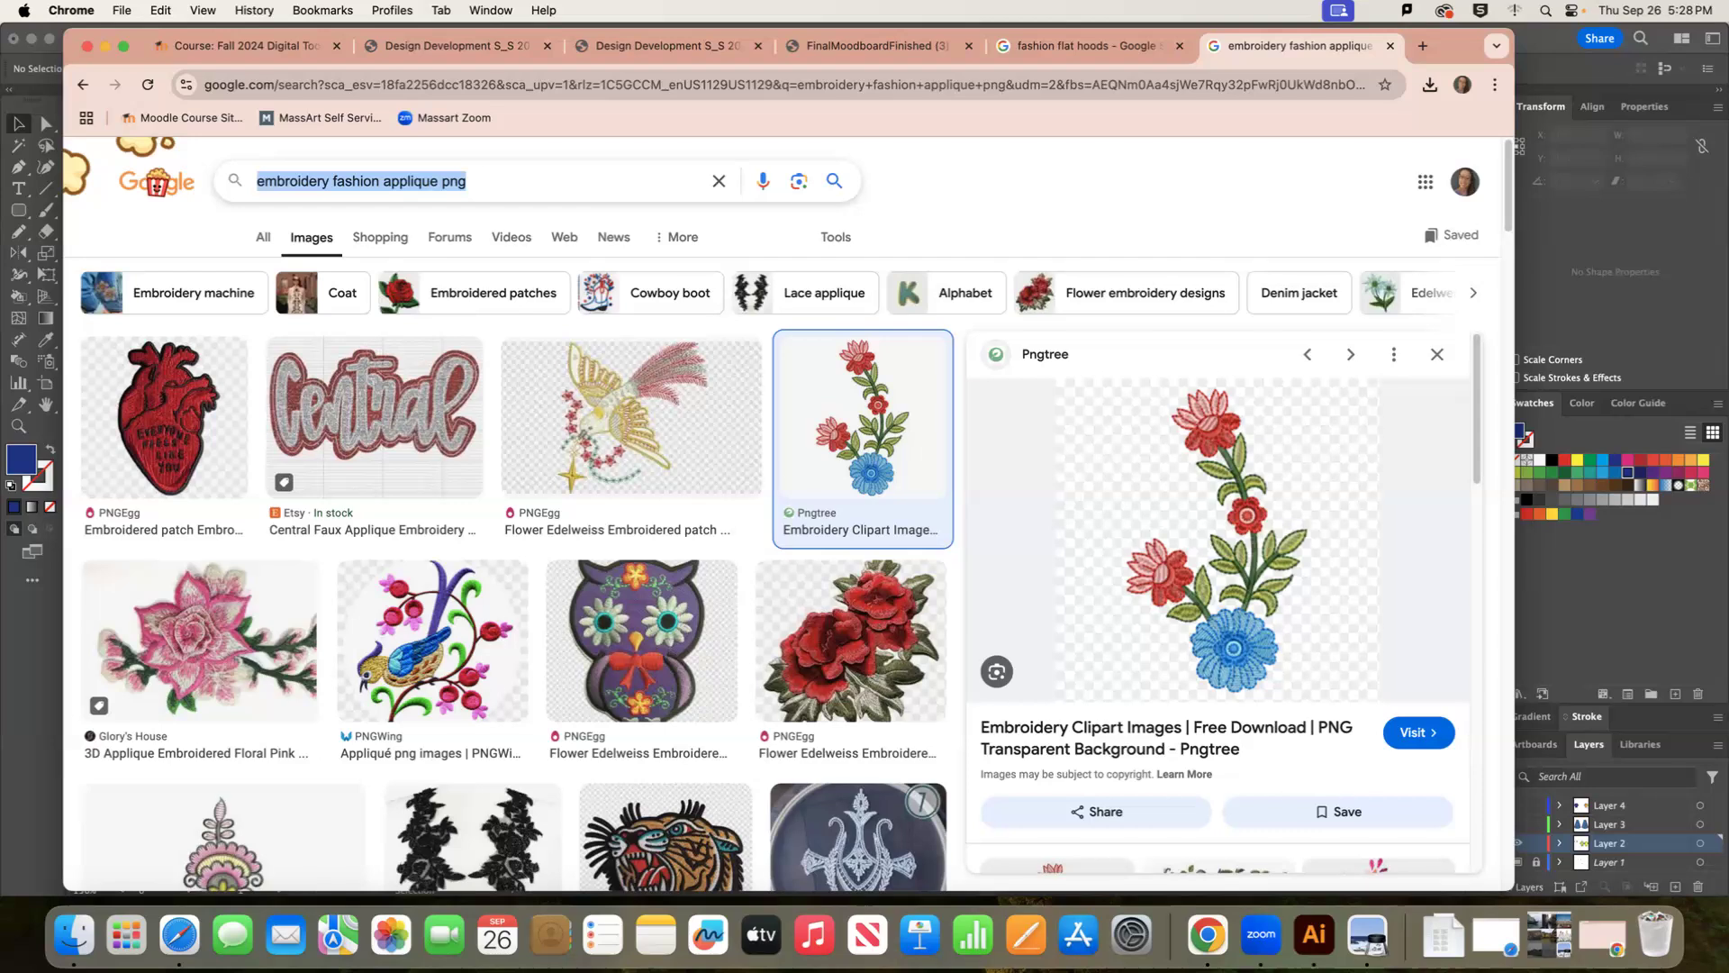
{"action": "type", "text": "broquade"}
{"action": "key", "text": "Return"}
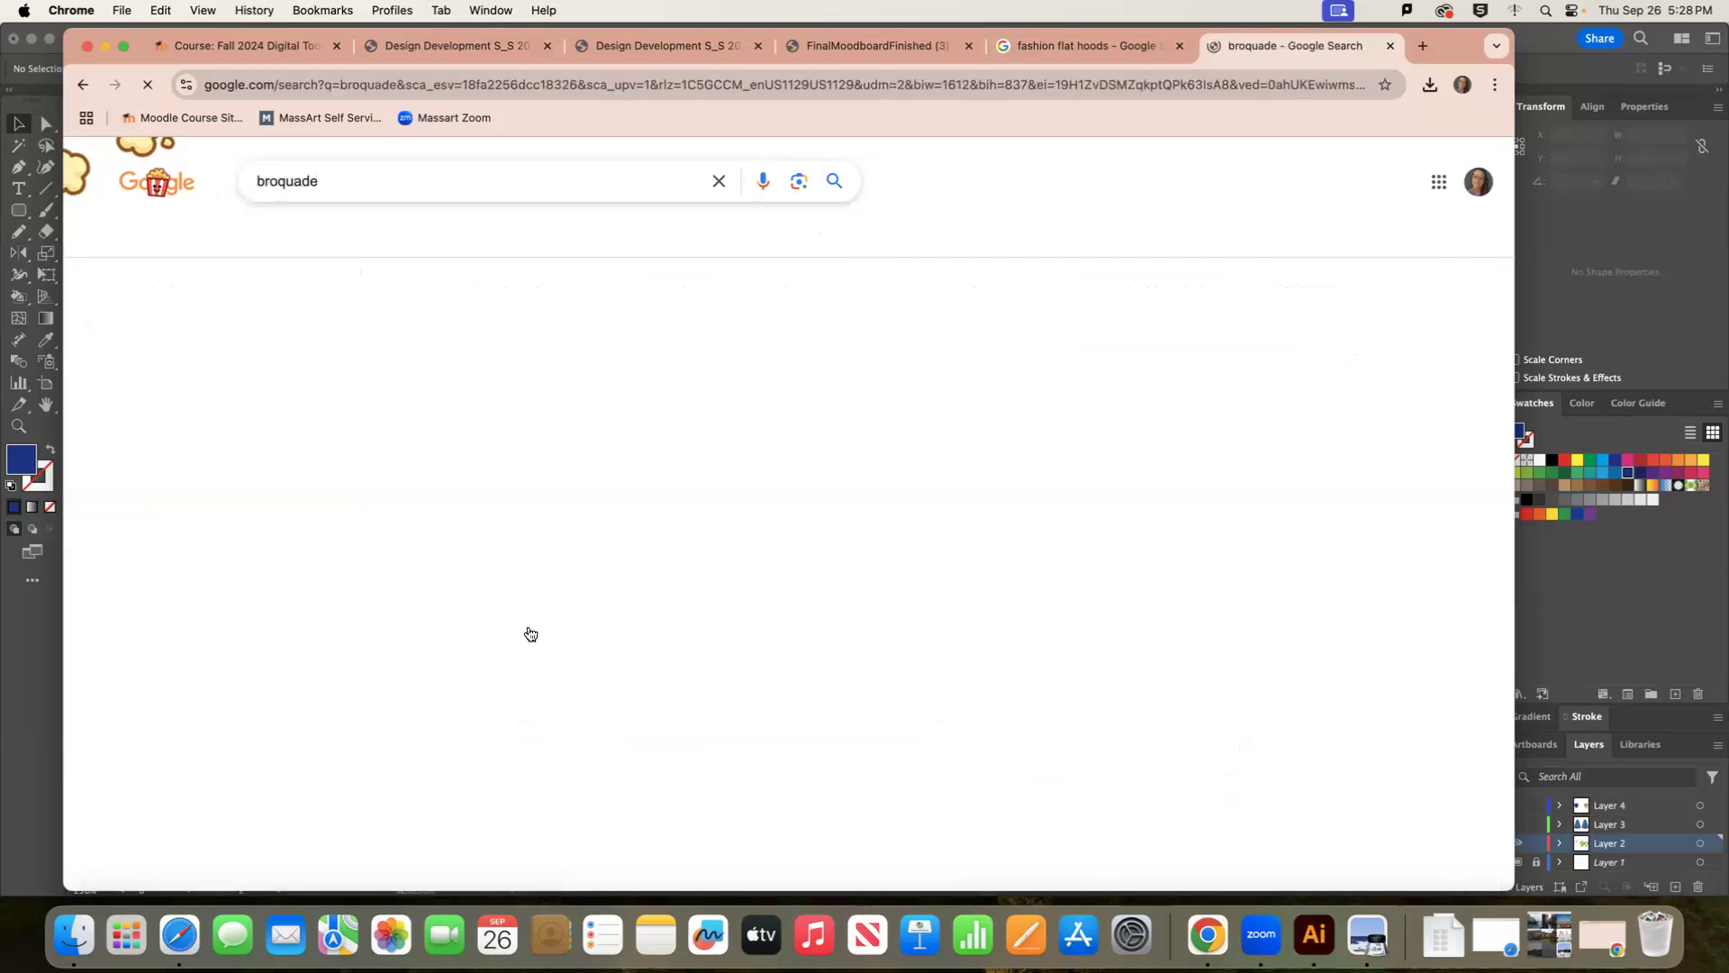
{"action": "left_click", "coordinate": [357, 176]}
{"action": "type", "text": "swatch"}
{"action": "key", "text": "Return"}
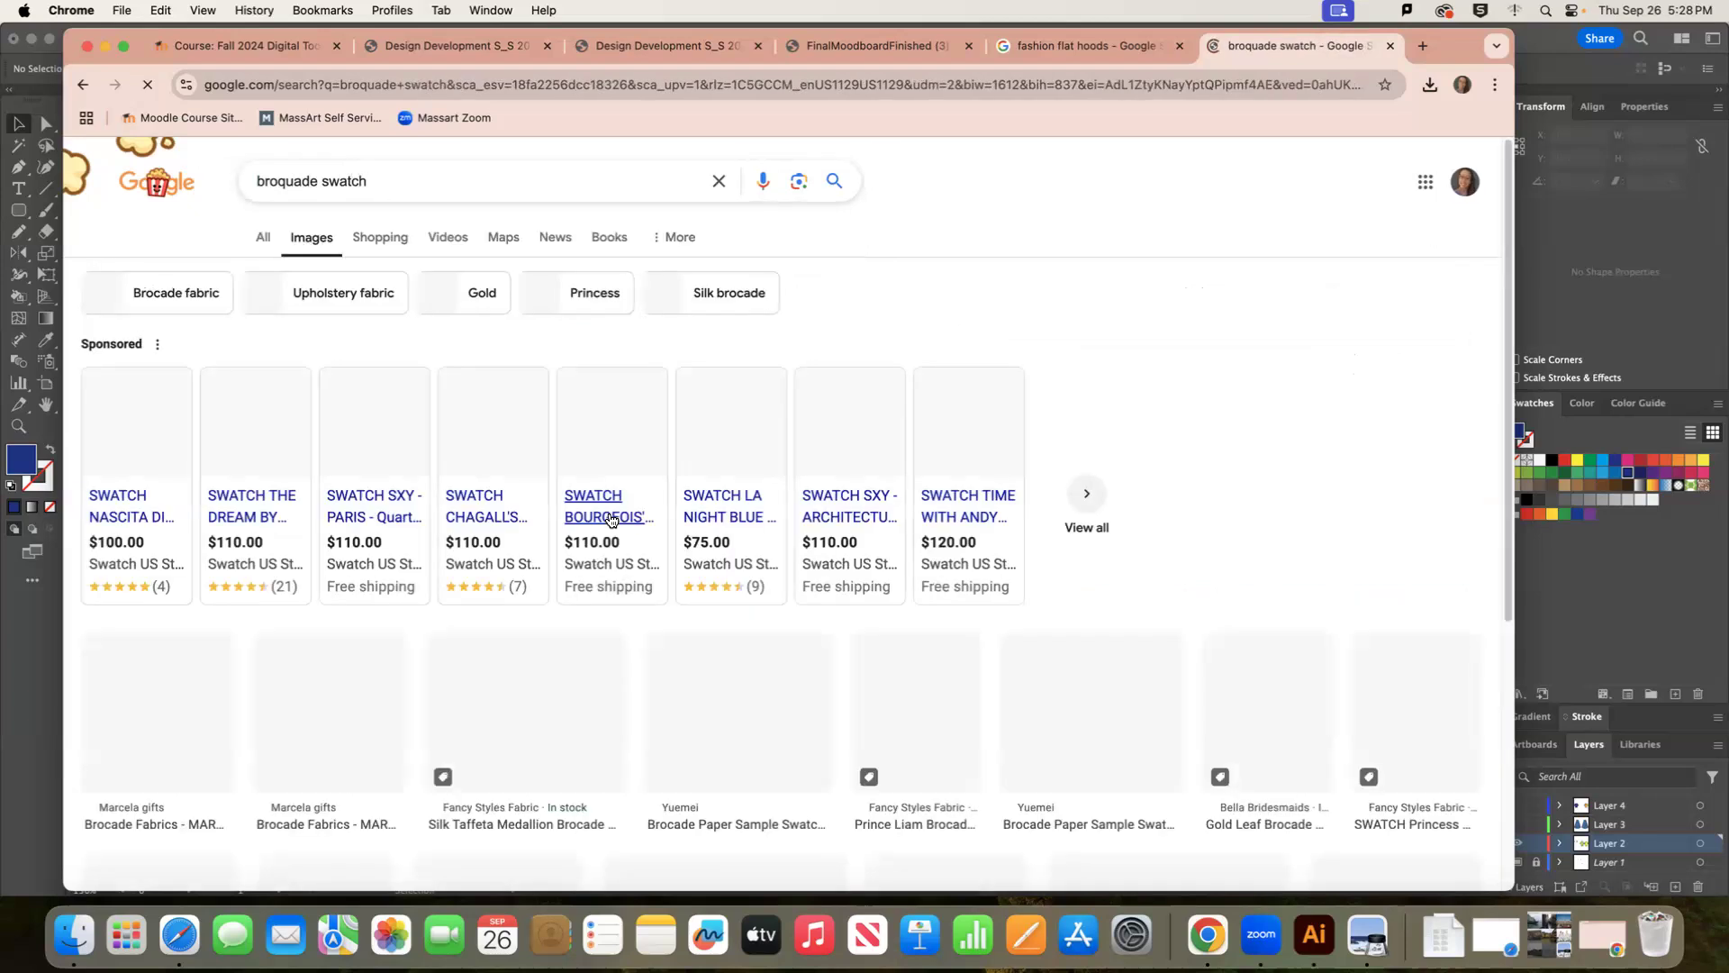
Copy the gold and black Silk Taffeta Medallion brocade image from the results, switch to Illustrator and paste it on Layer 2.
{"action": "scroll", "coordinate": [543, 467], "scroll_direction": "down", "scroll_amount": 3}
{"action": "left_click", "coordinate": [544, 467]}
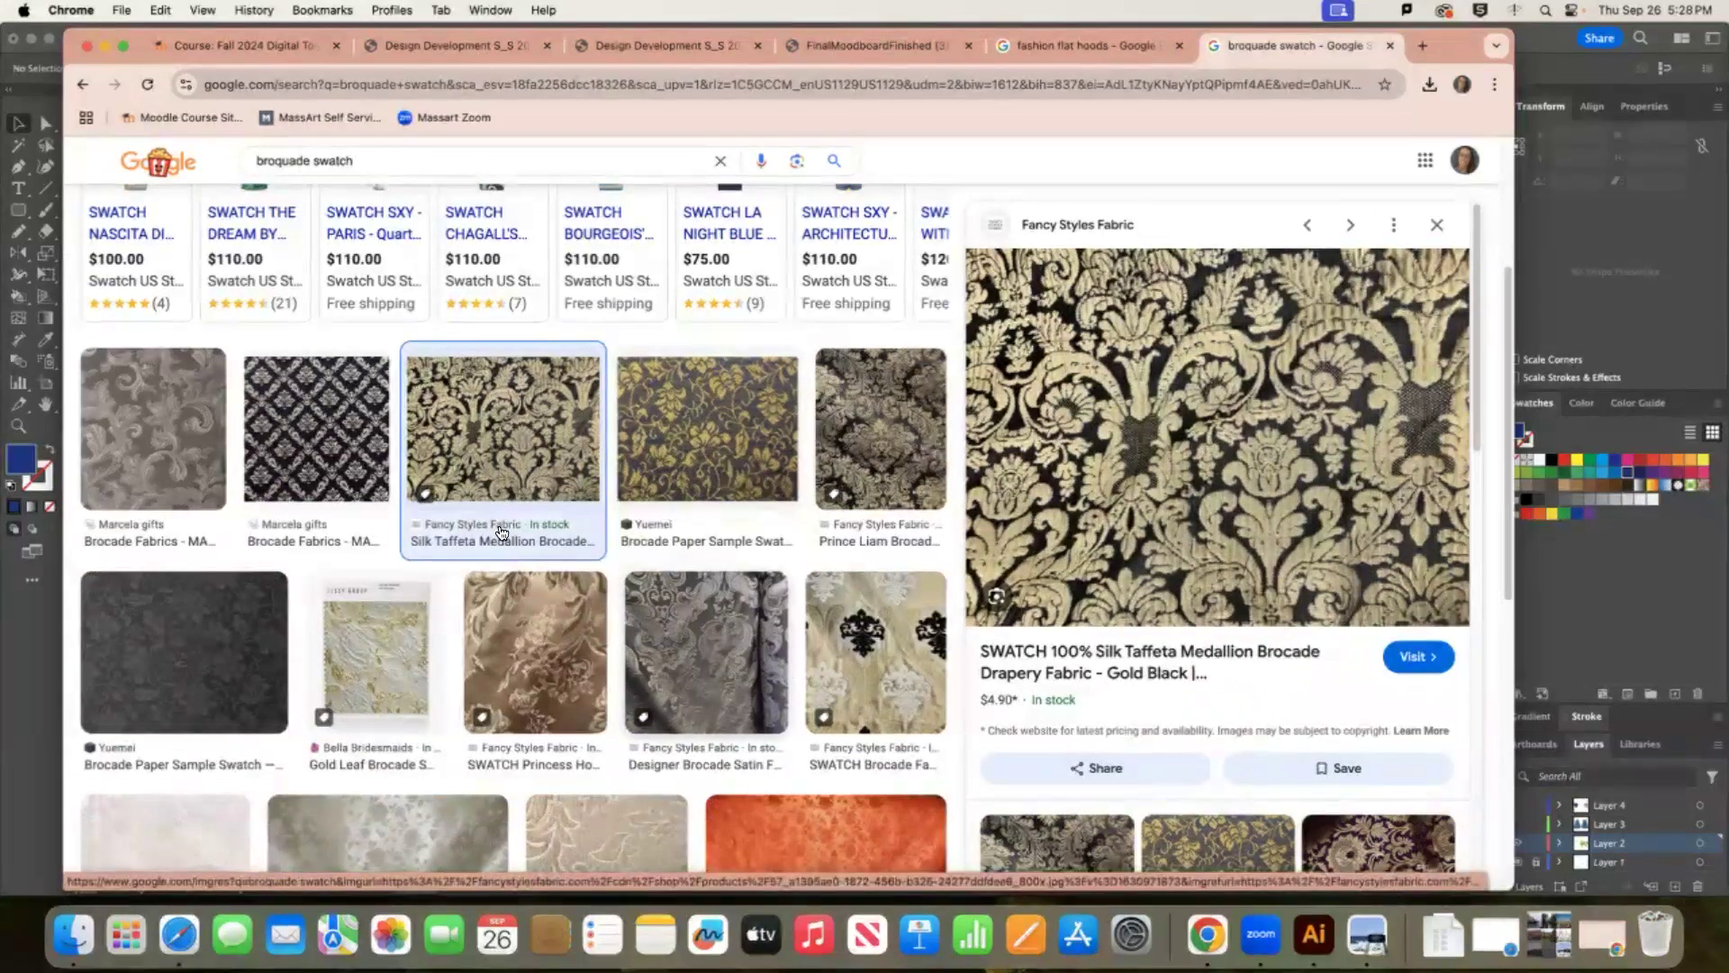
{"action": "right_click", "coordinate": [1120, 460]}
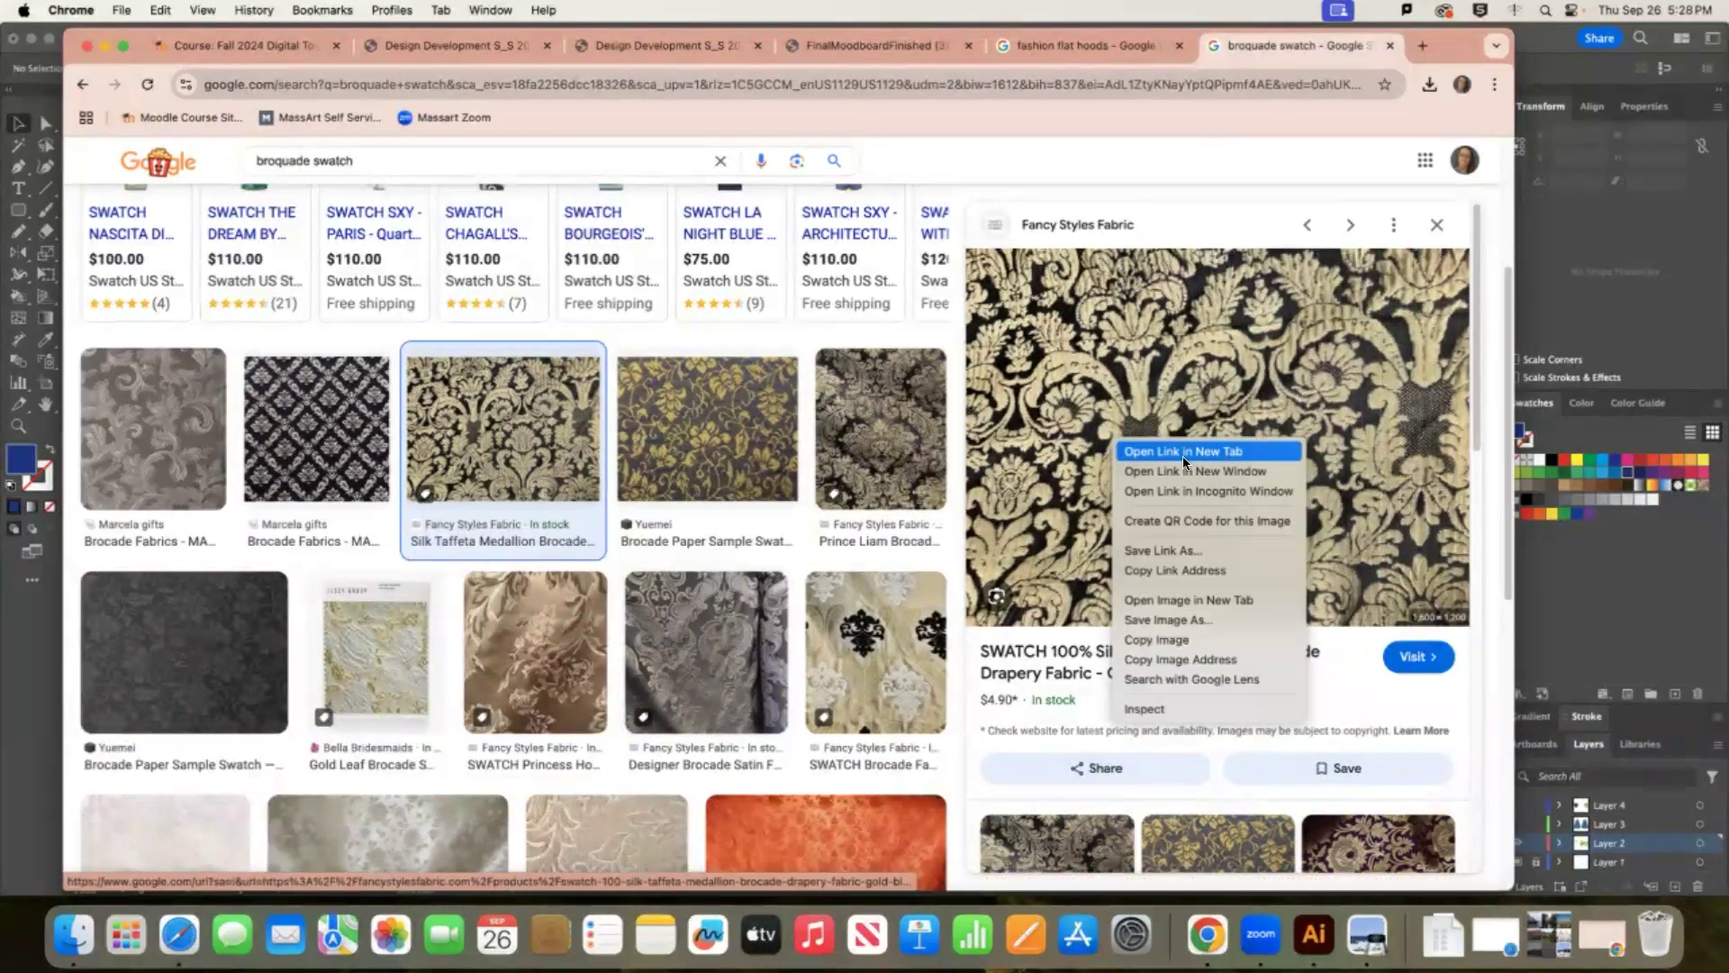
{"action": "left_click", "coordinate": [1553, 627]}
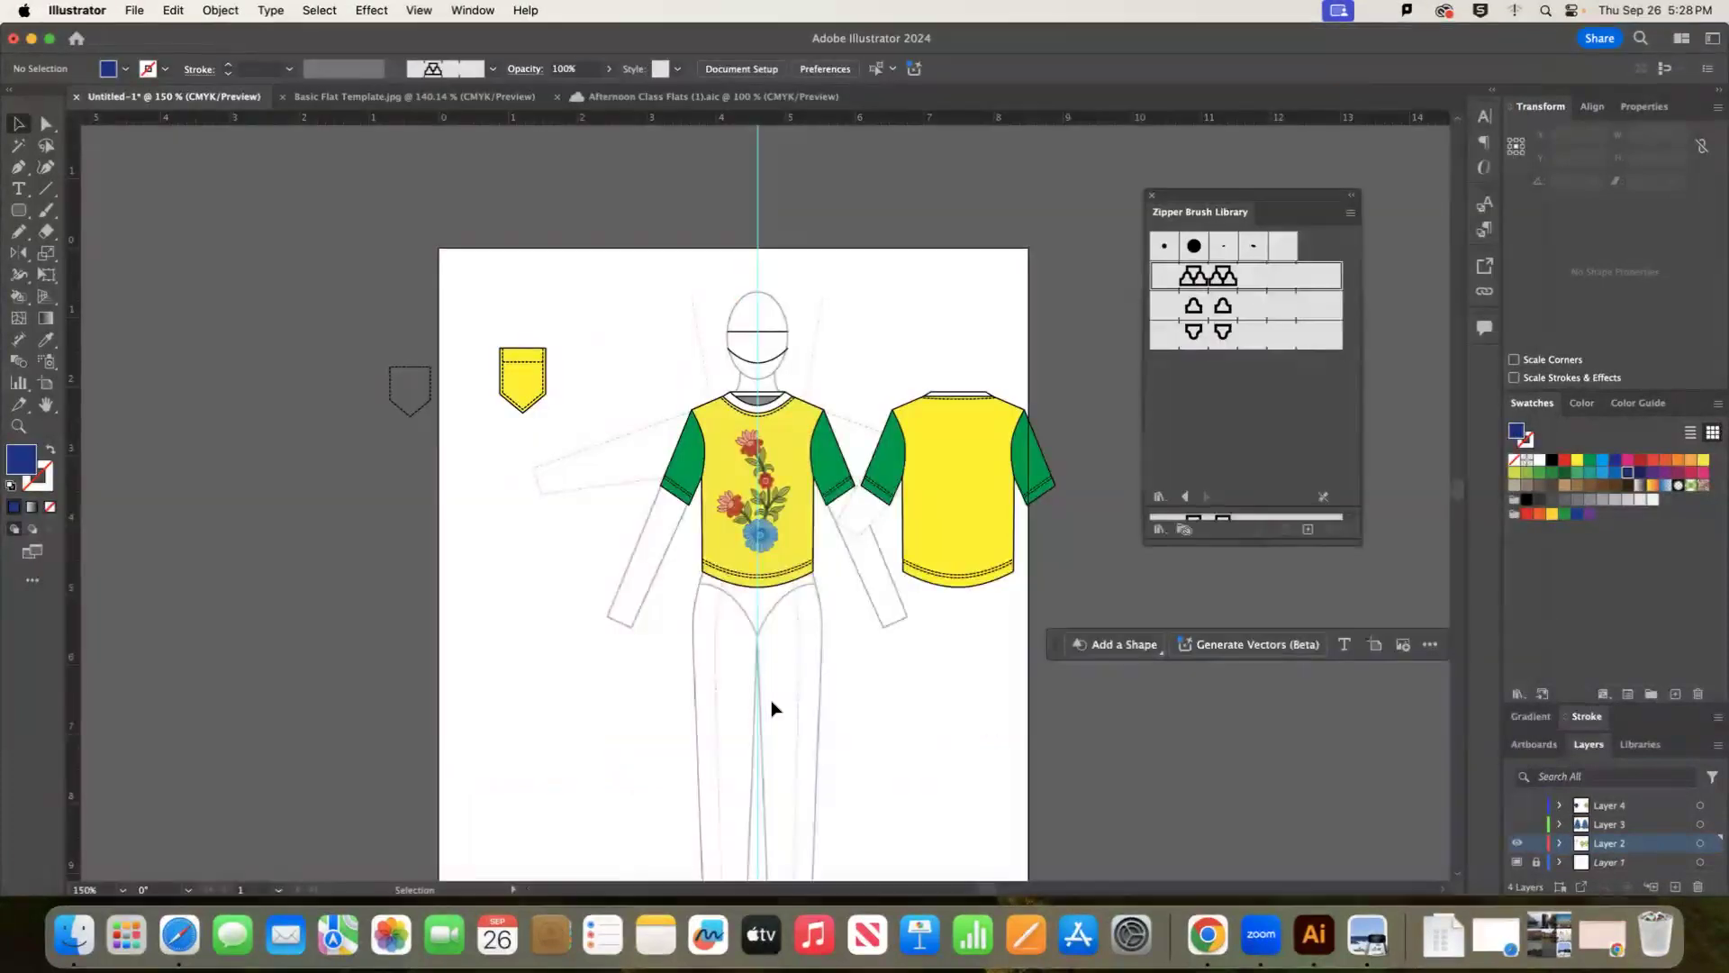
{"action": "key", "text": "super+v"}
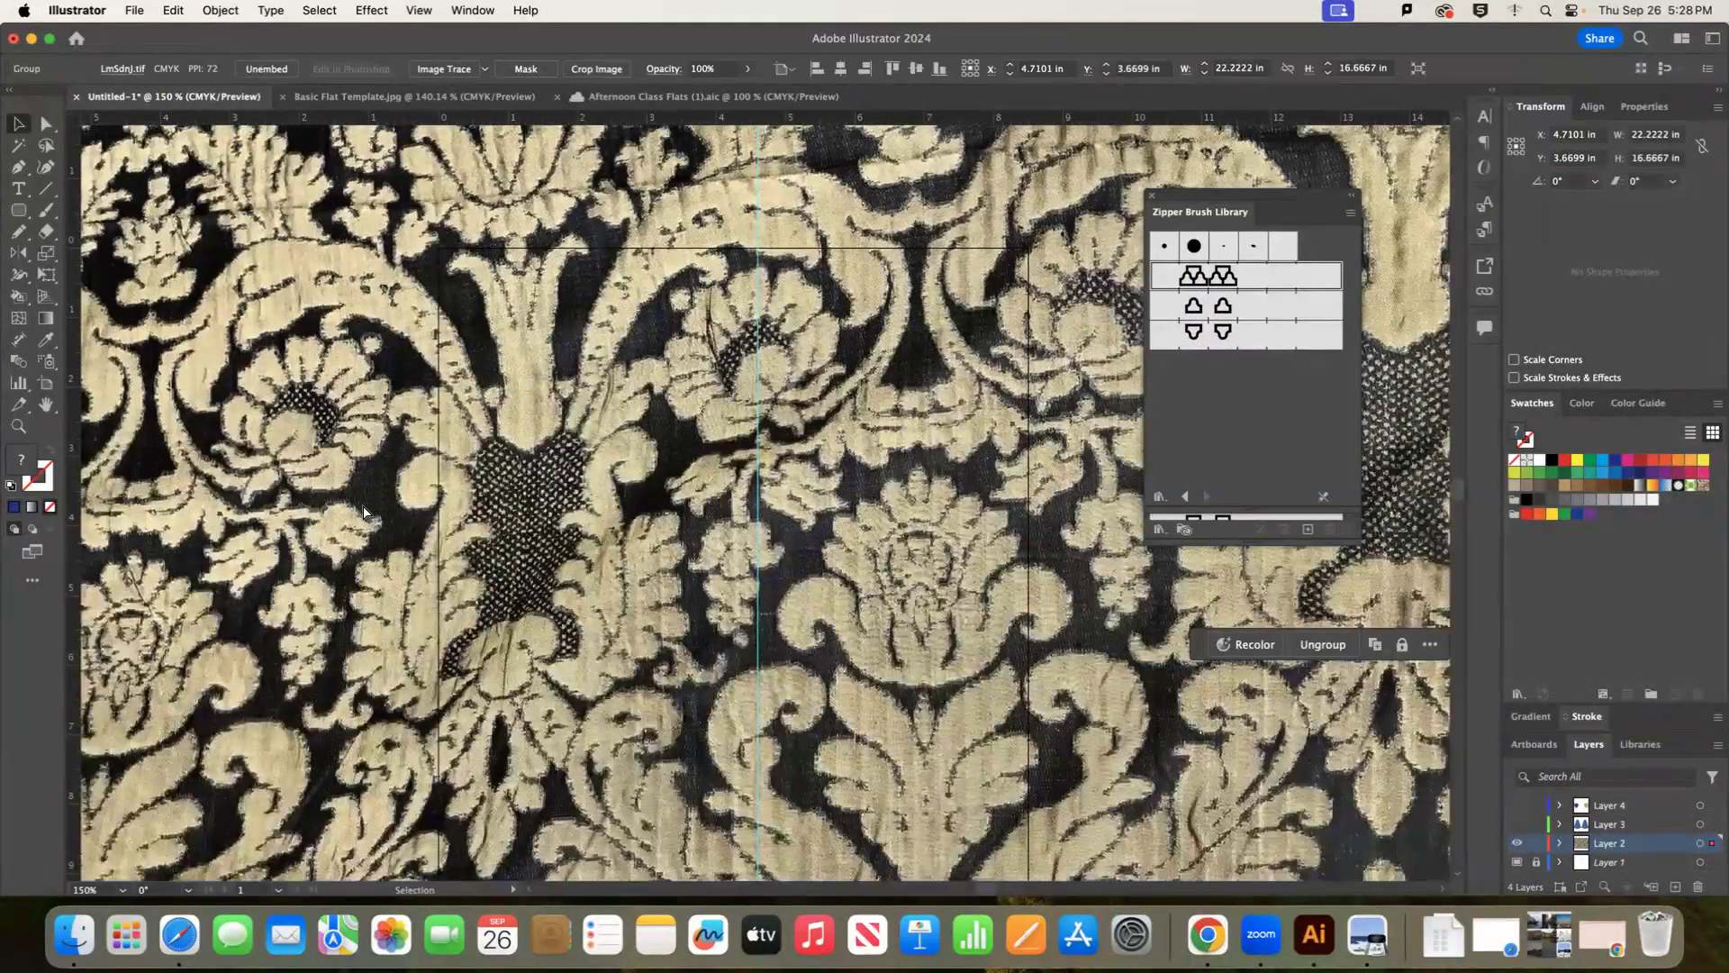
Scale the pasted brocade image down proportionally to about 4.34 x 3.25 in.
{"action": "key", "text": "super+minus"}
{"action": "key", "text": "super+minus"}
{"action": "key", "text": "super+minus"}
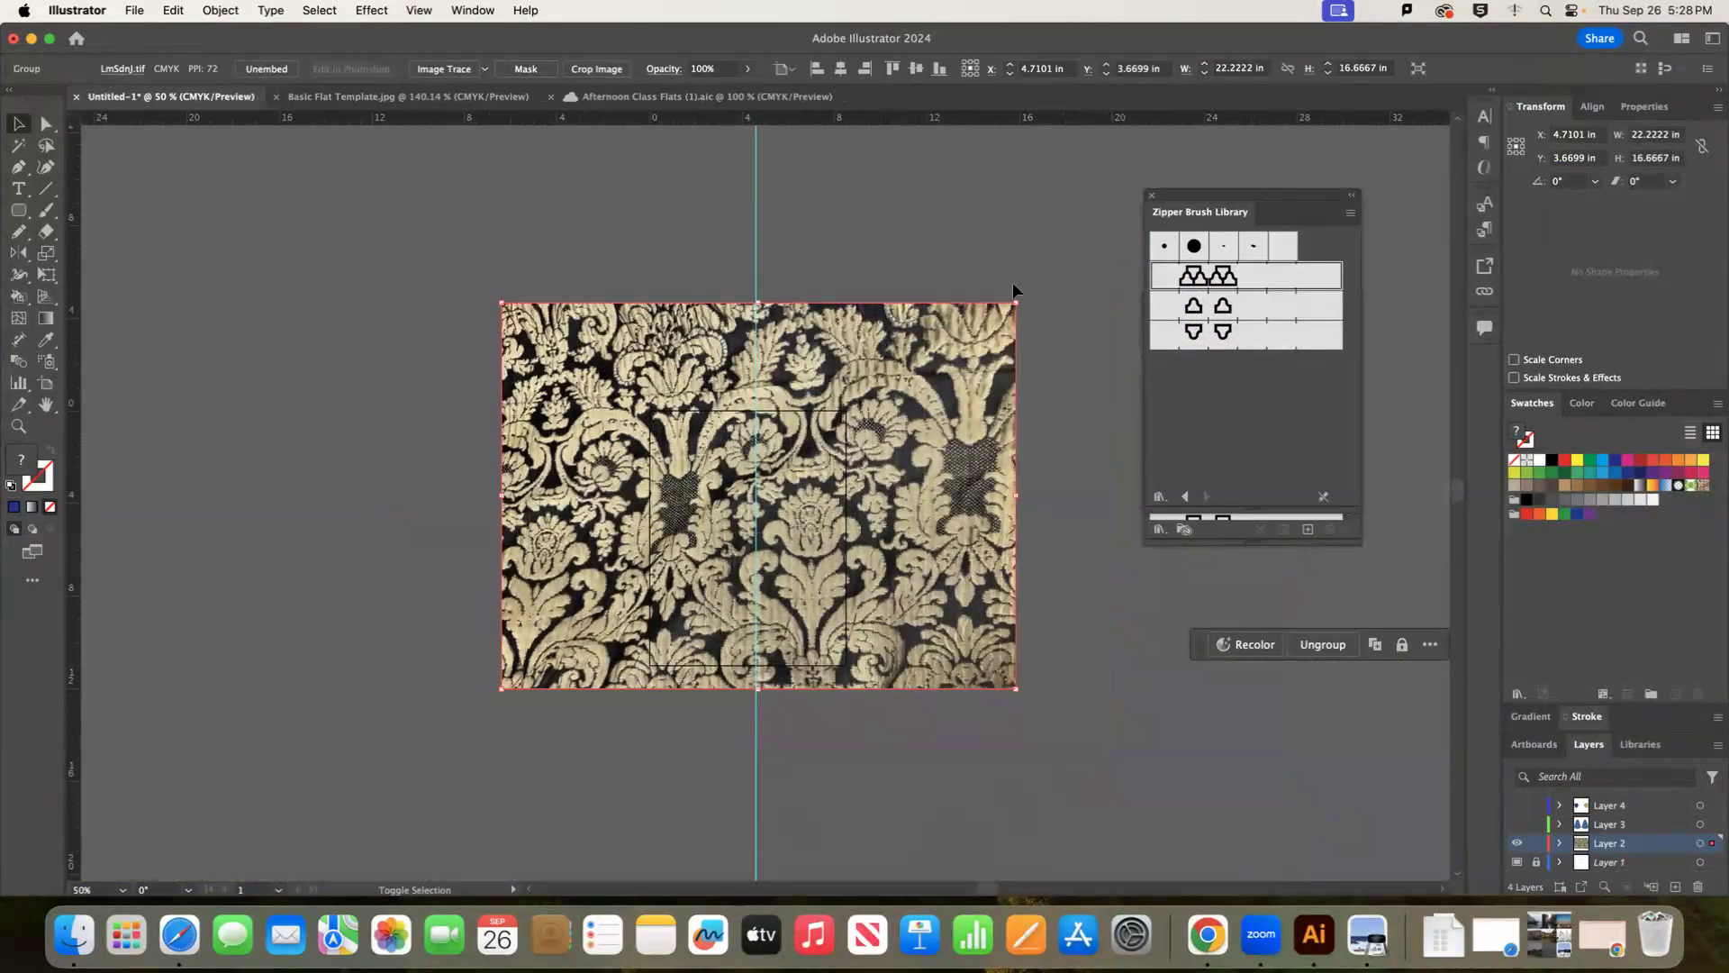
{"action": "left_click_drag", "start_coordinate": [1016, 298], "coordinate": [873, 592]}
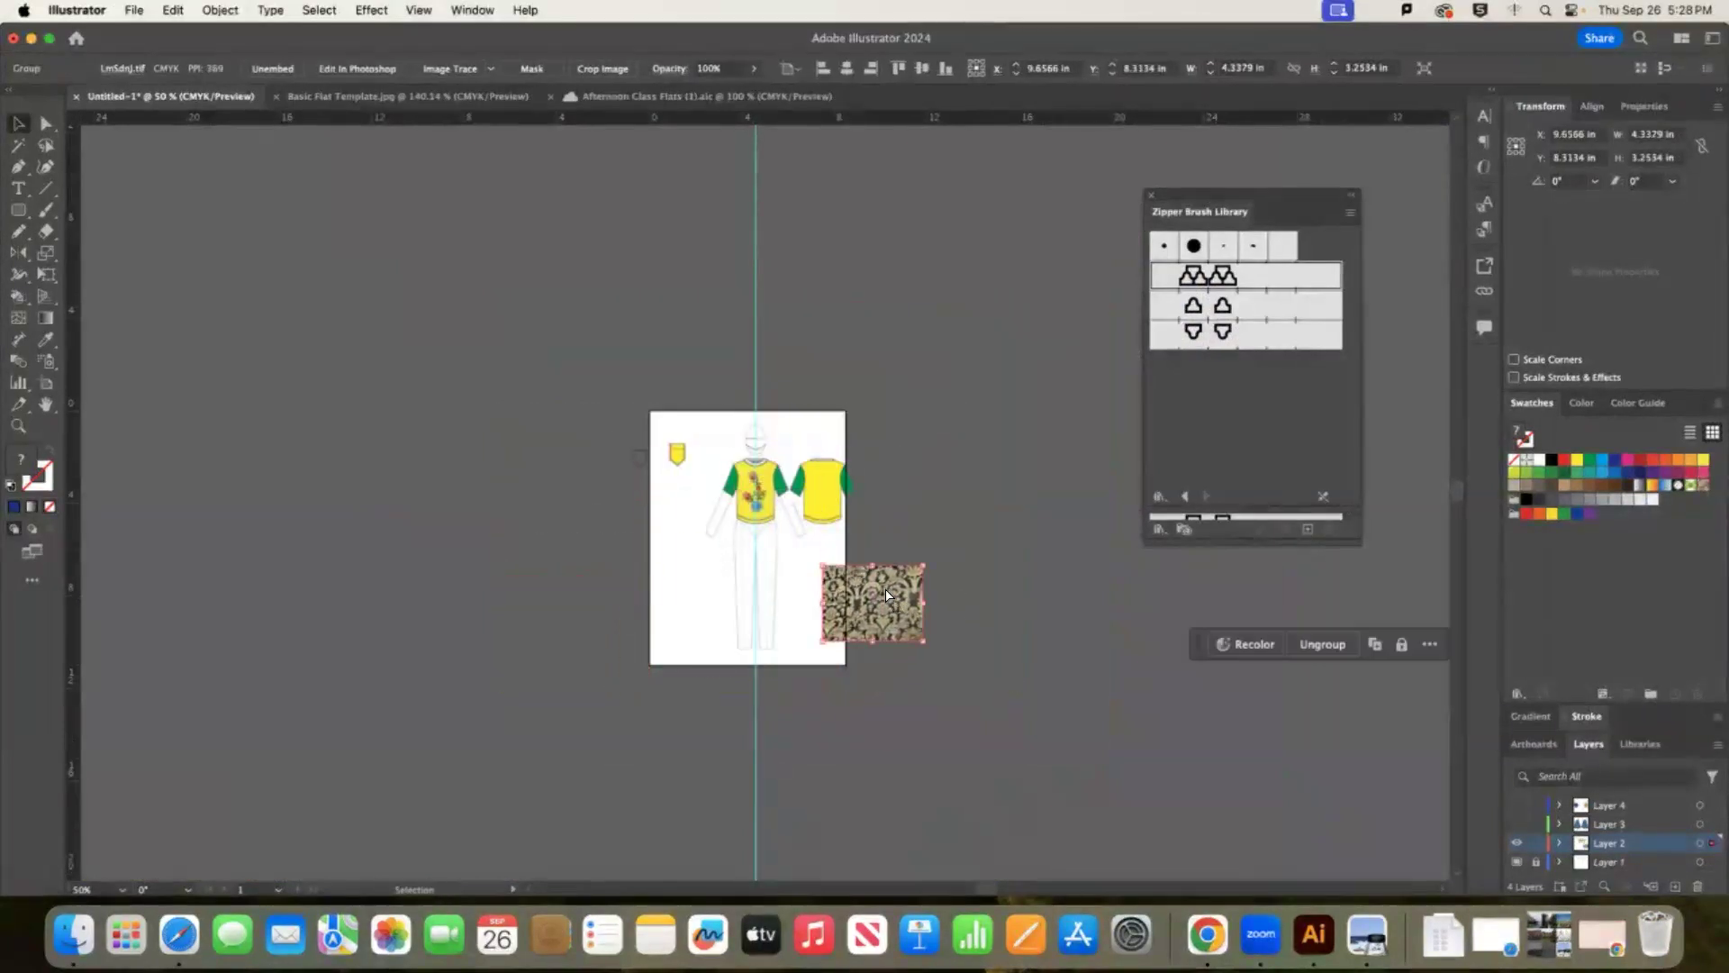
Position the brocade image over the figure's lower legs, at about X 4.16 in, Y 8.05 in.
{"action": "key", "text": "super+plus"}
{"action": "key", "text": "super+plus"}
{"action": "key", "text": "super+plus"}
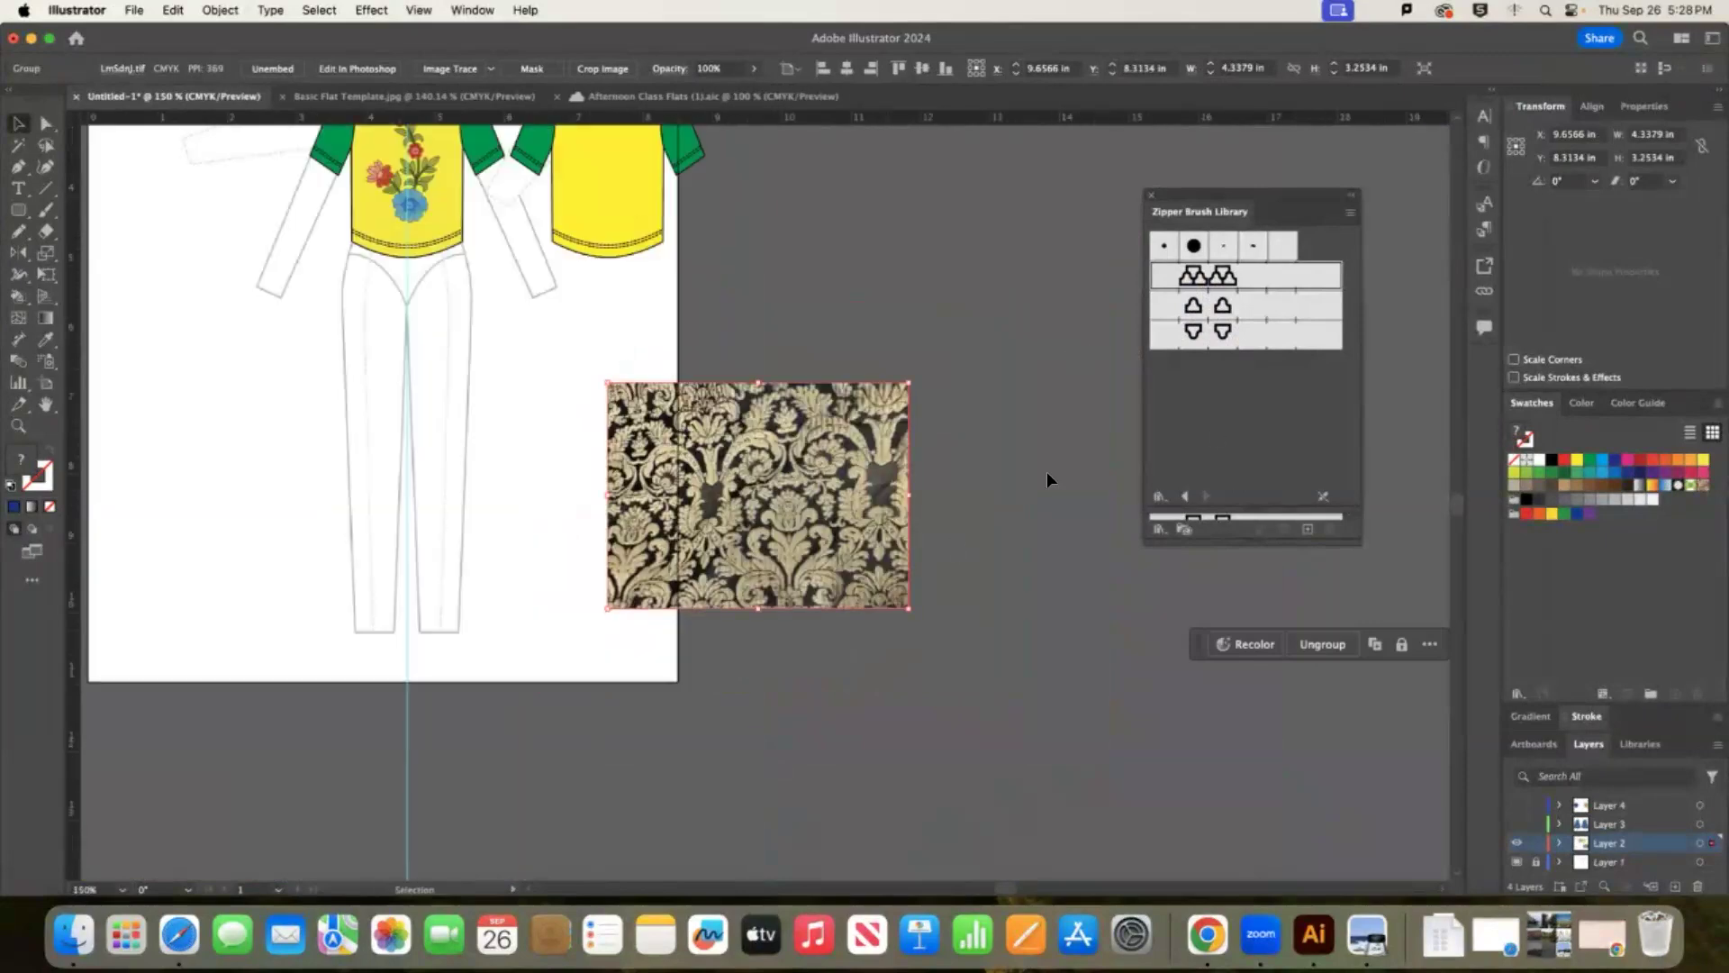
{"action": "scroll", "coordinate": [865, 559], "scroll_direction": "up", "scroll_amount": 3}
{"action": "scroll", "coordinate": [797, 599], "scroll_direction": "up", "scroll_amount": 2}
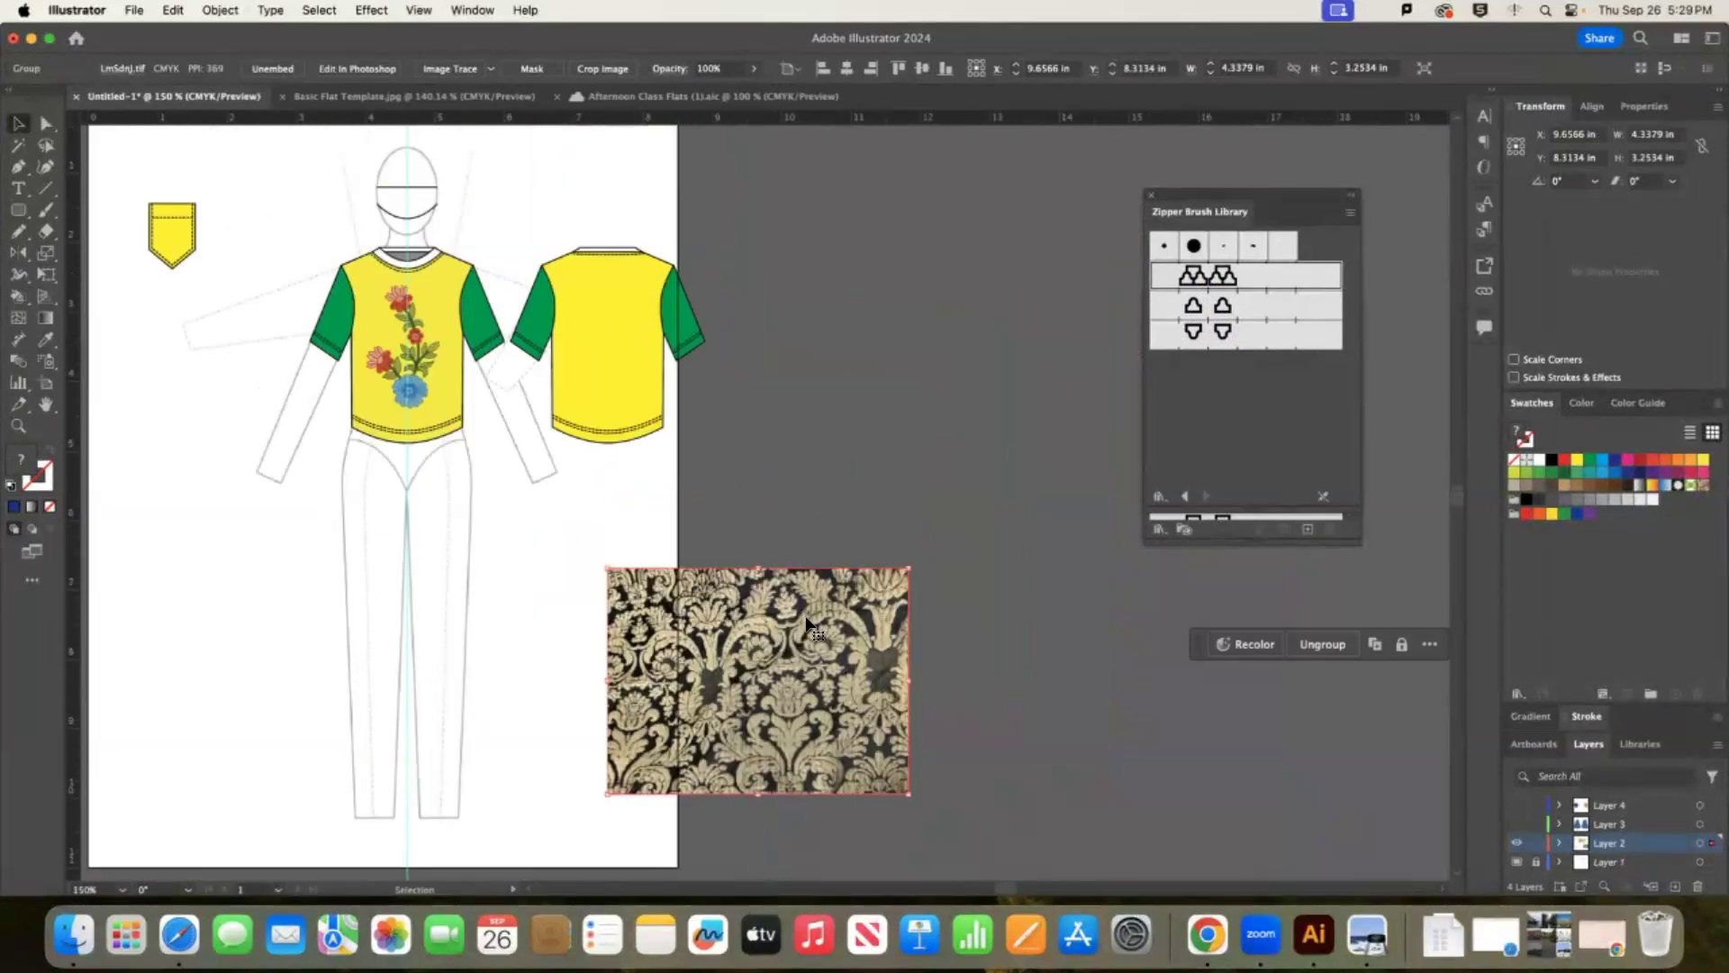
{"action": "scroll", "coordinate": [808, 621], "scroll_direction": "left", "scroll_amount": 5}
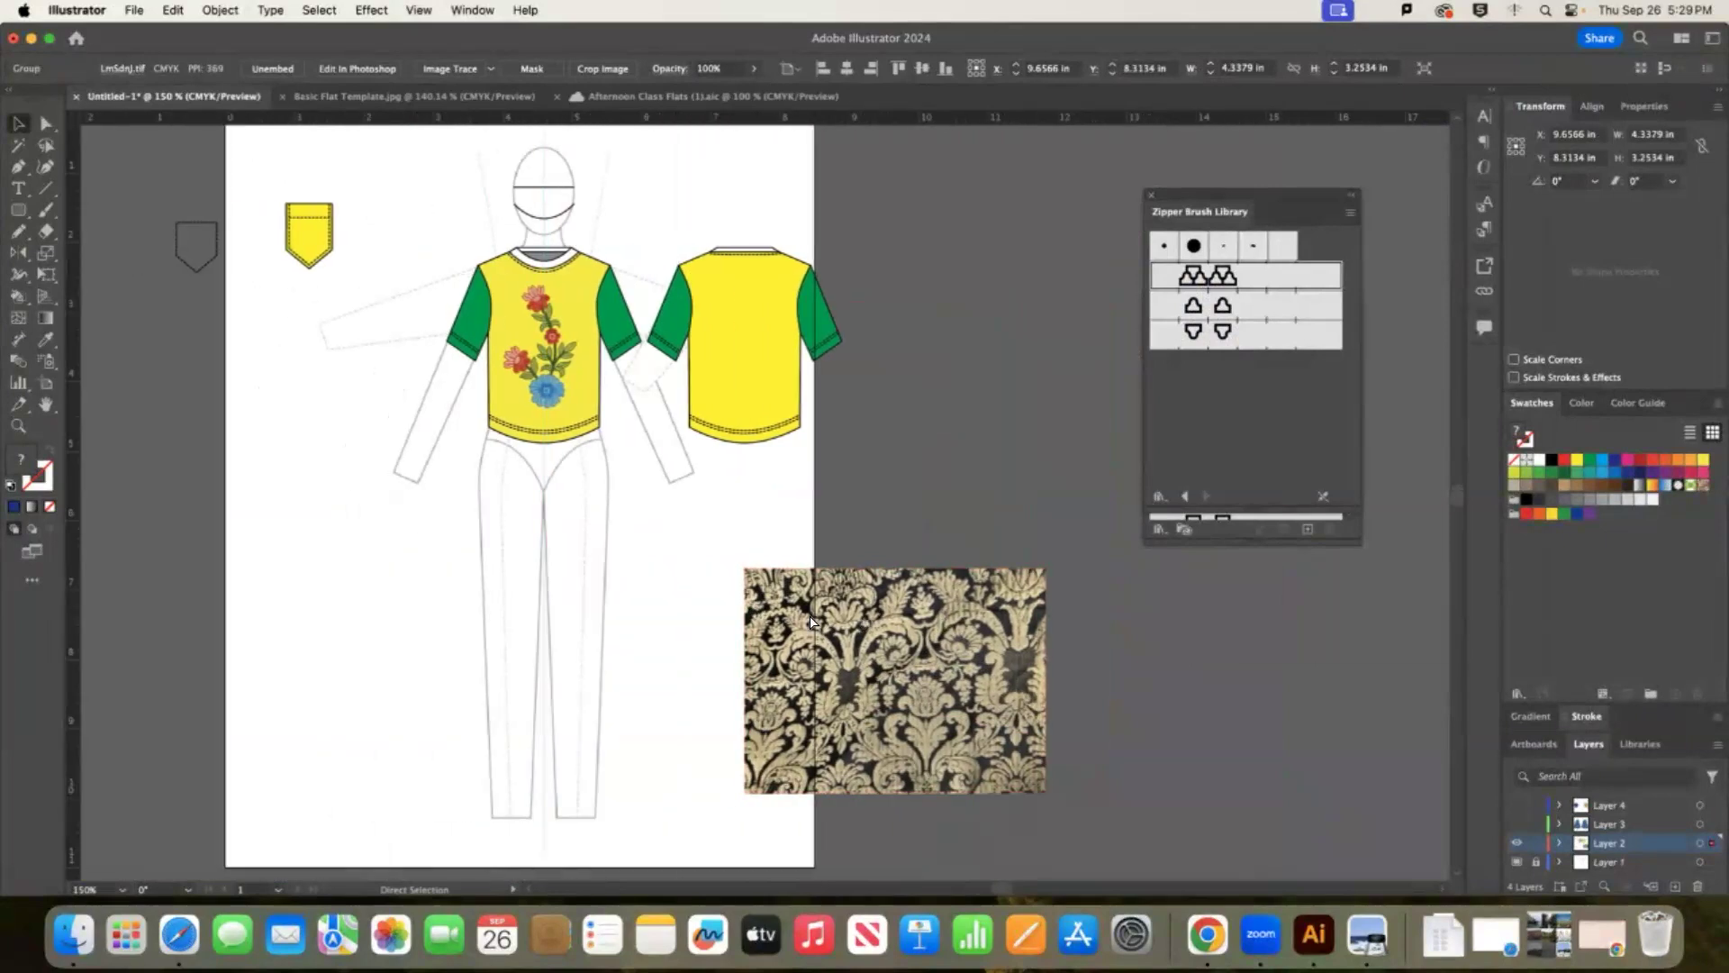
{"action": "left_click_drag", "start_coordinate": [980, 651], "coordinate": [642, 650]}
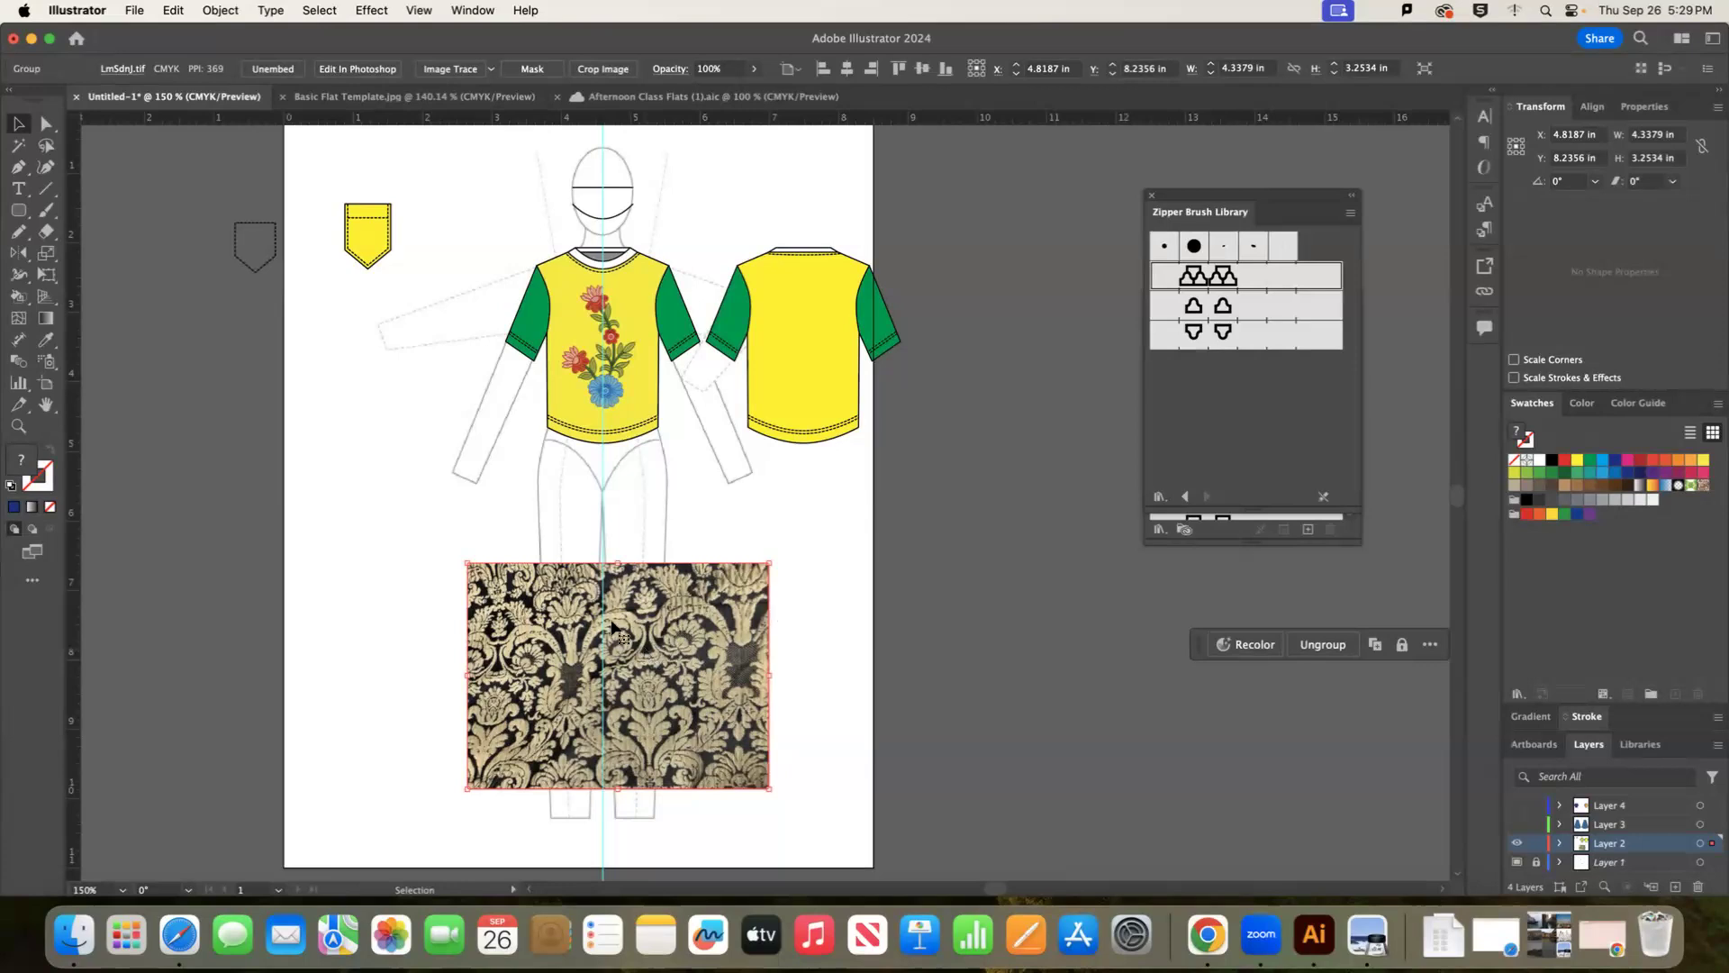
{"action": "left_click_drag", "start_coordinate": [684, 642], "coordinate": [658, 602]}
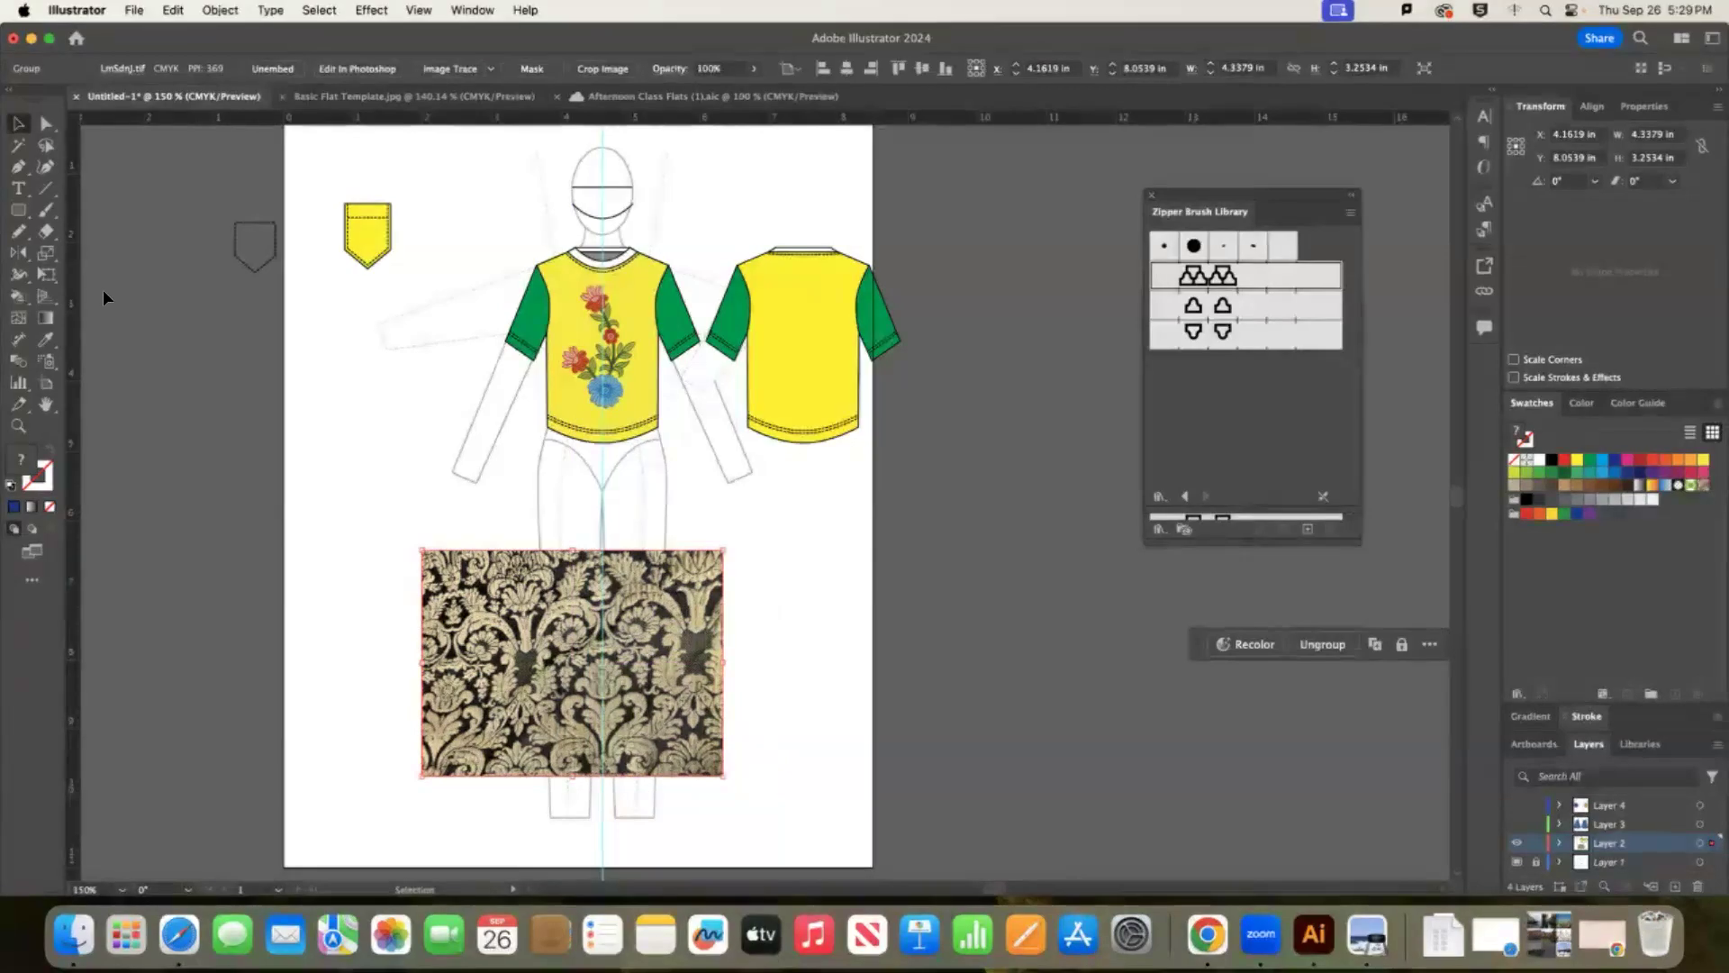
Draw a closed, irregular straight-sided Pen shape about 2.95 x 2.67 in, filled with dark blue, on top of the brocade image.
{"action": "left_click", "coordinate": [15, 213]}
{"action": "key", "text": "p"}
{"action": "left_click", "coordinate": [502, 584]}
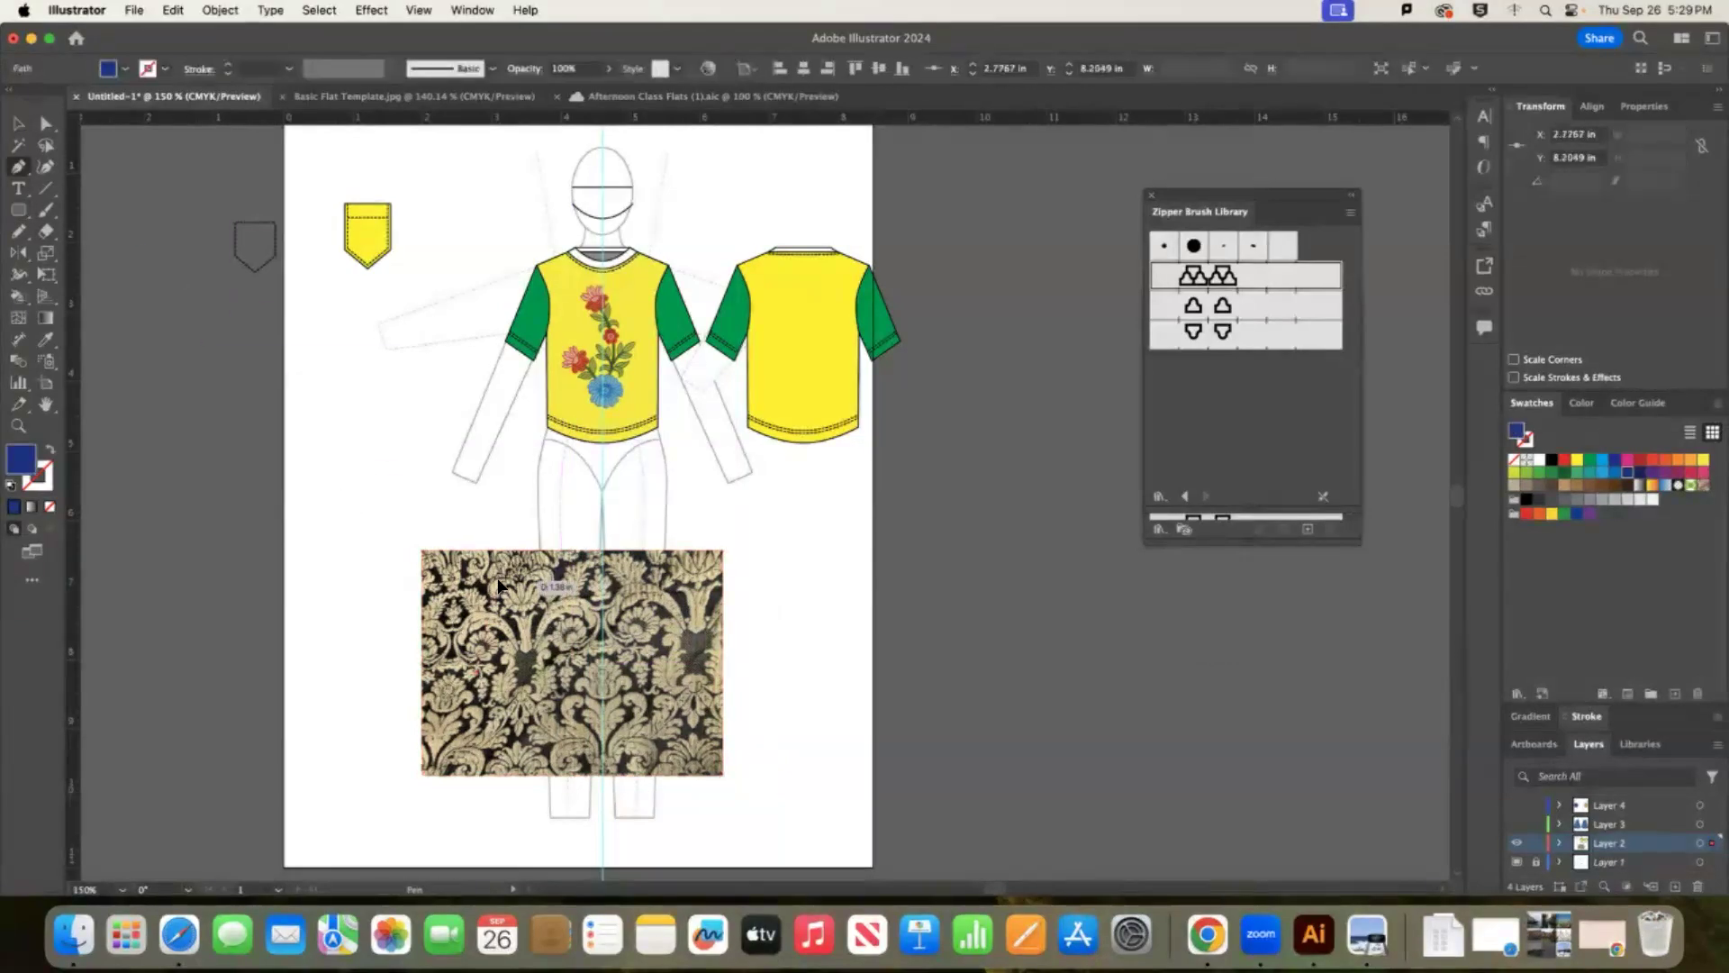
{"action": "left_click", "coordinate": [552, 650]}
{"action": "left_click", "coordinate": [650, 584]}
{"action": "left_click", "coordinate": [680, 671]}
{"action": "left_click", "coordinate": [621, 767]}
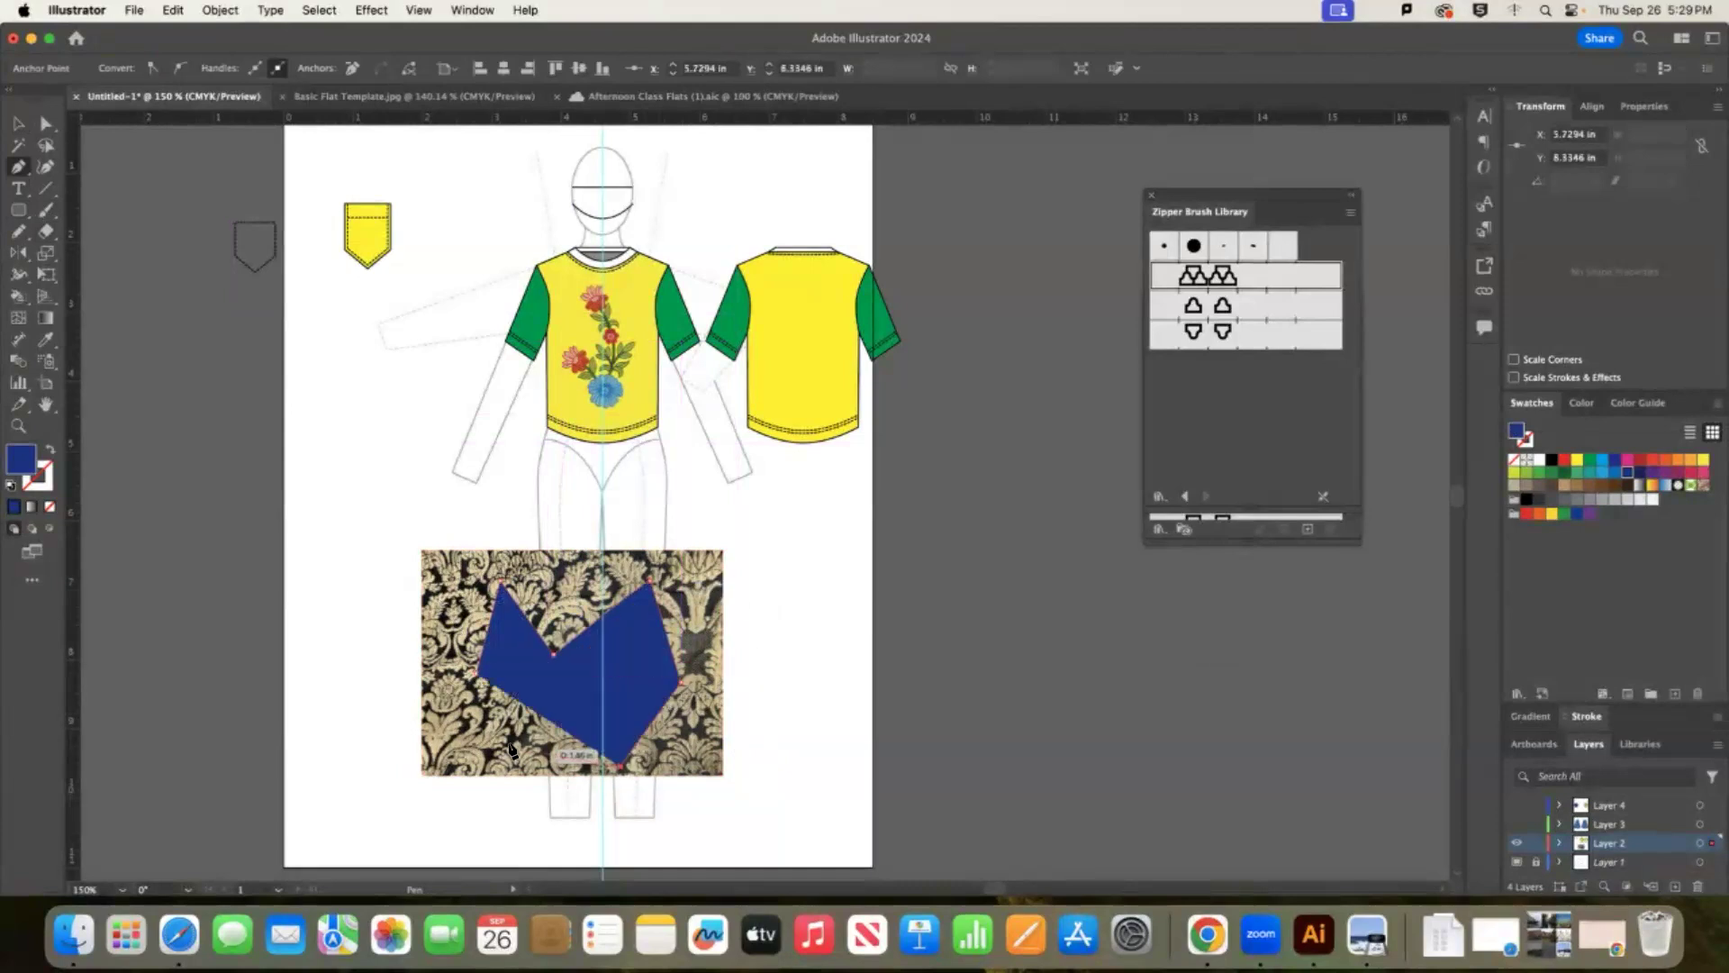
{"action": "left_click", "coordinate": [510, 748]}
{"action": "left_click", "coordinate": [476, 673]}
{"action": "left_click", "coordinate": [501, 584]}
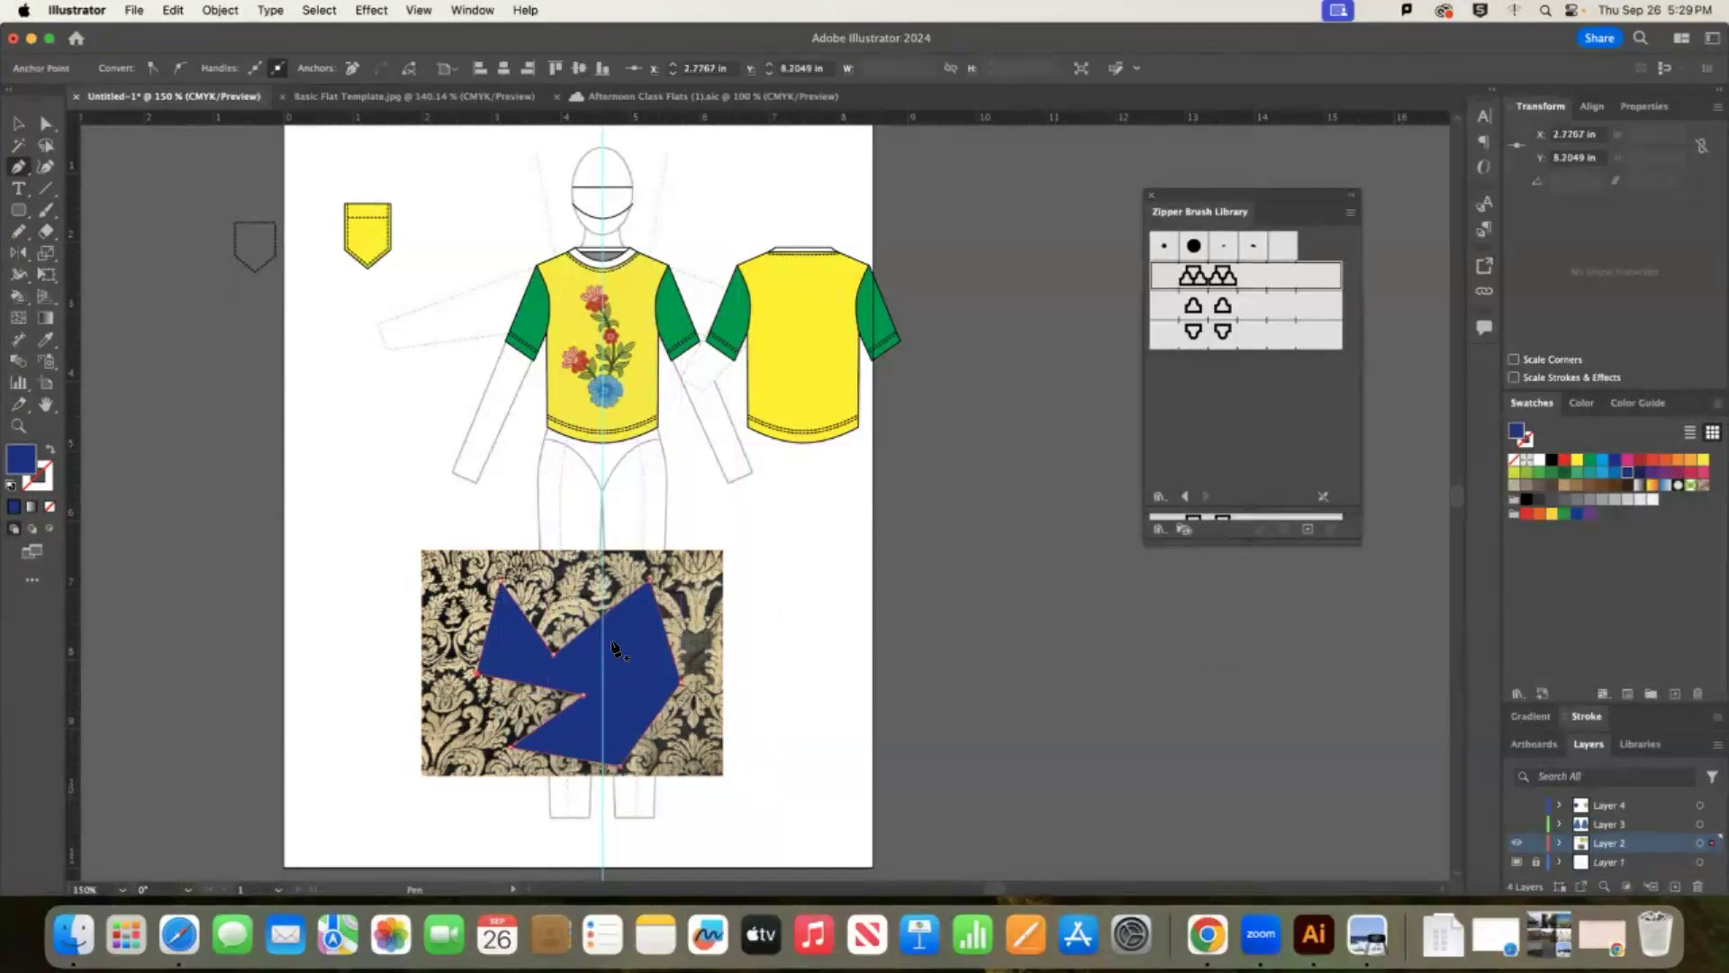
Nudge the blue shape slightly up, select it together with the brocade image and make a clipping mask from them.
{"action": "left_click", "coordinate": [18, 123]}
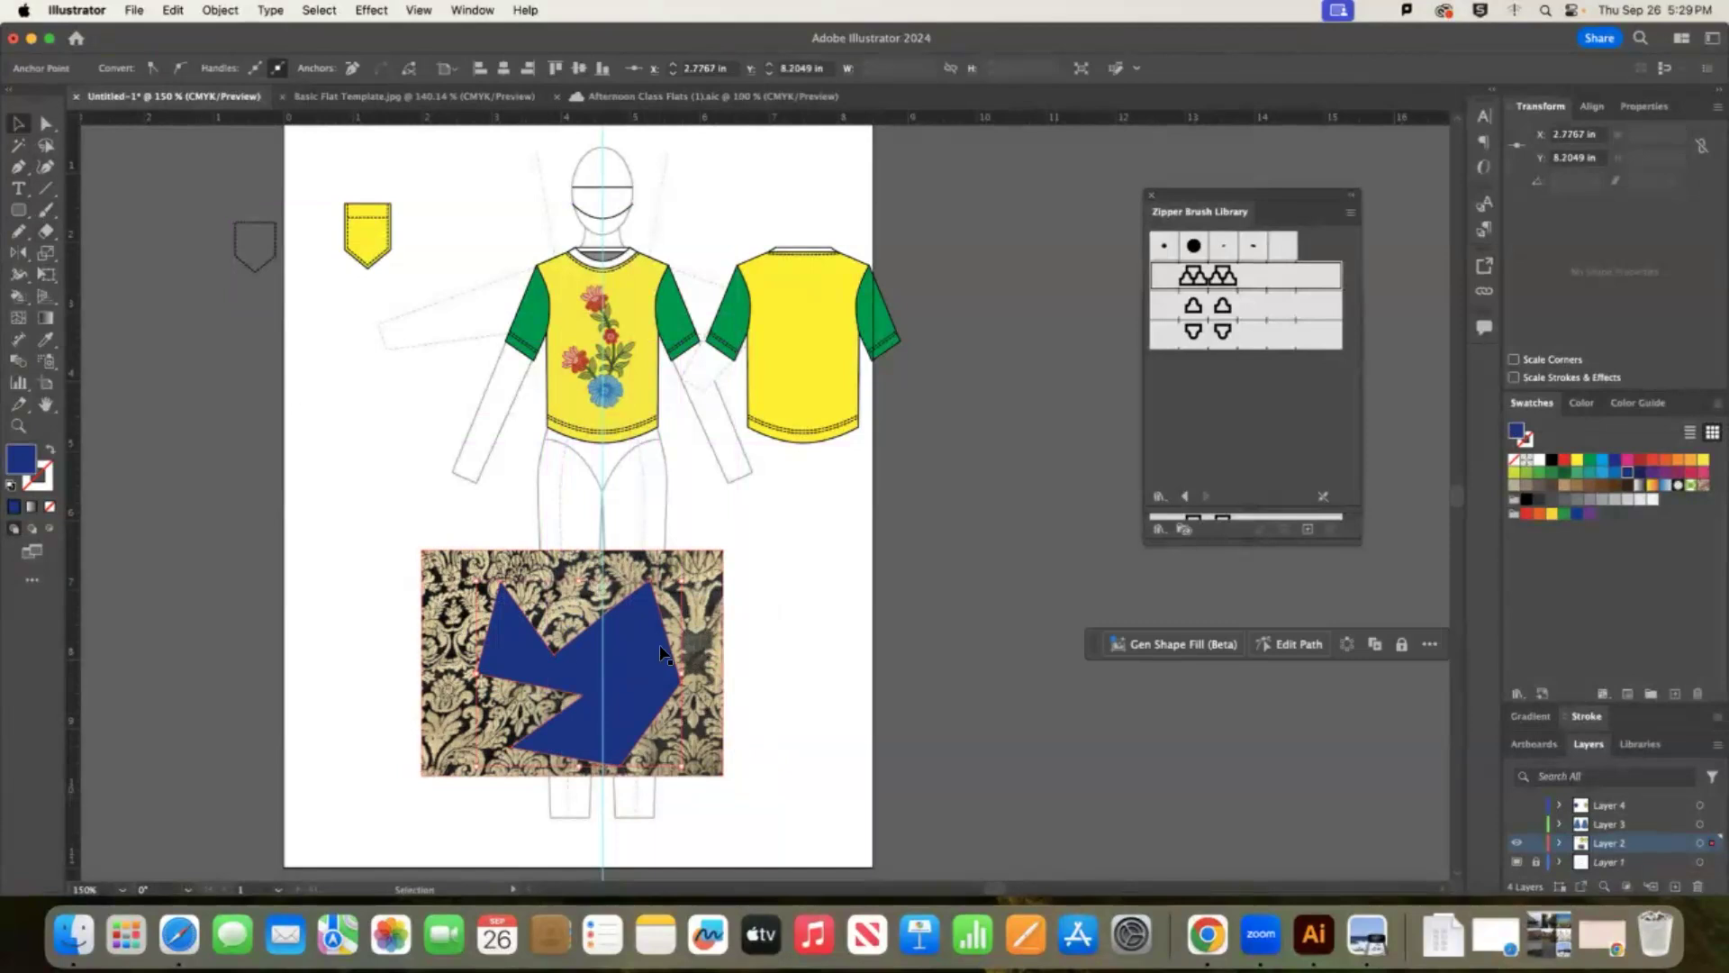
{"action": "left_click_drag", "start_coordinate": [627, 663], "coordinate": [628, 655]}
{"action": "left_click", "coordinate": [701, 687], "text": "shift"}
{"action": "key", "text": "cmd+g"}
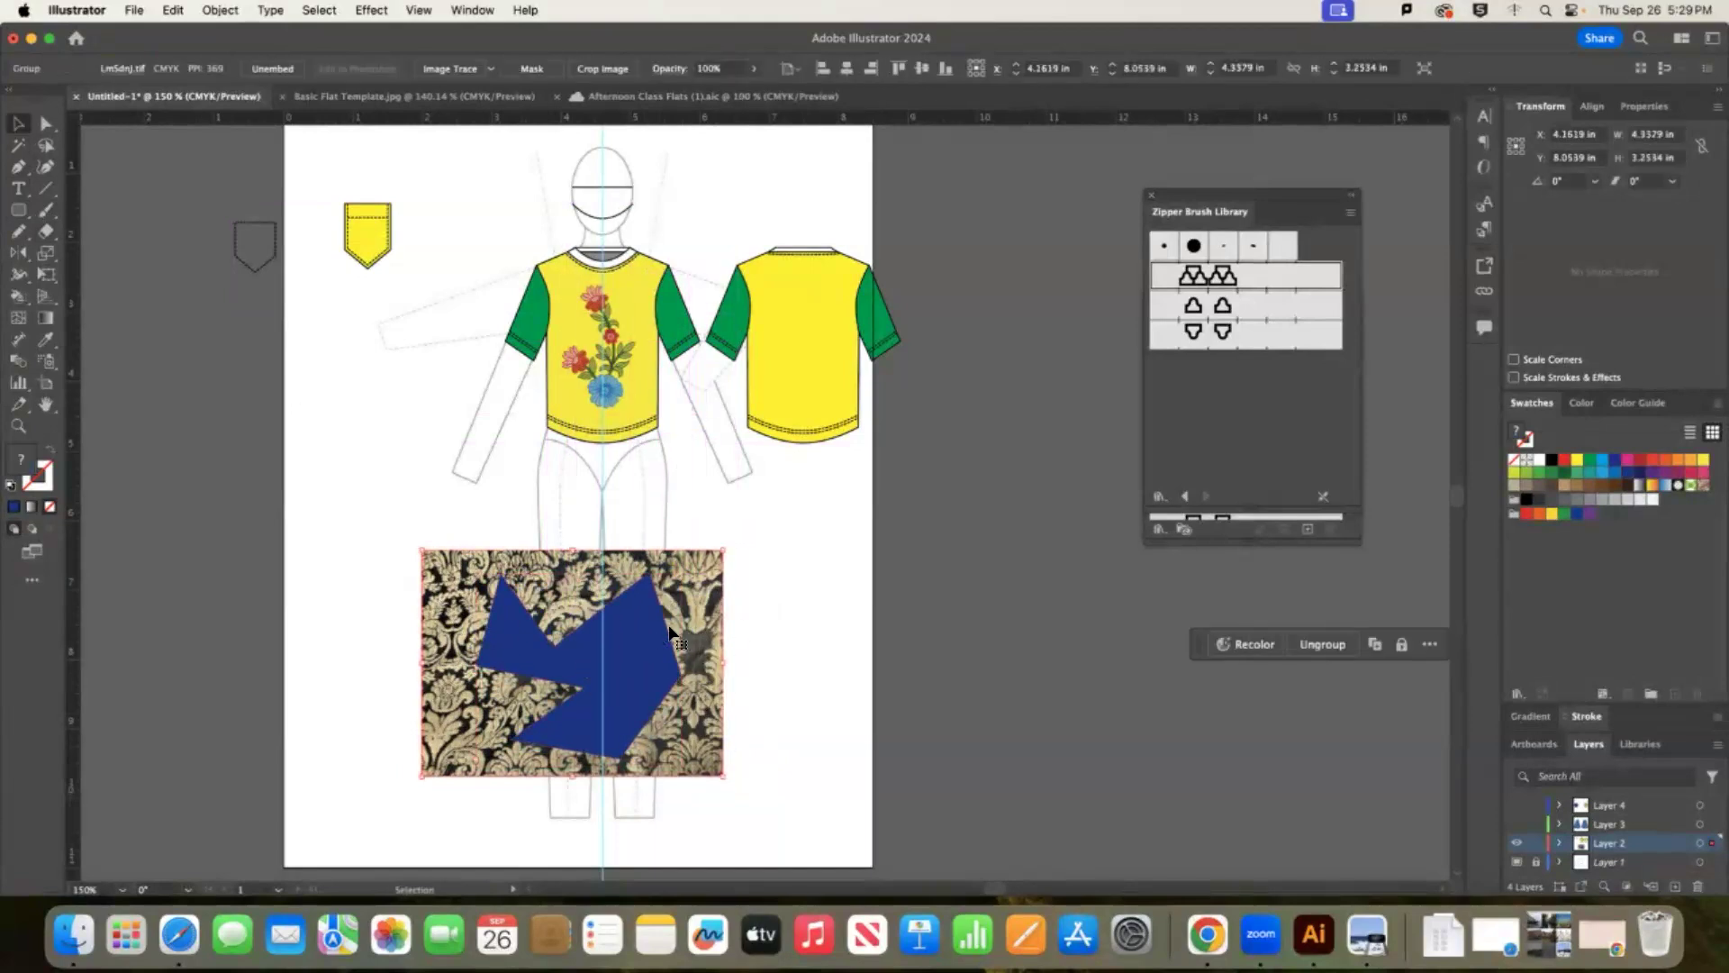
{"action": "key", "text": "cmd+z"}
{"action": "key", "text": "cmd+shift+z"}
{"action": "key", "text": "cmd+z"}
{"action": "left_click", "coordinate": [677, 646], "text": "shift"}
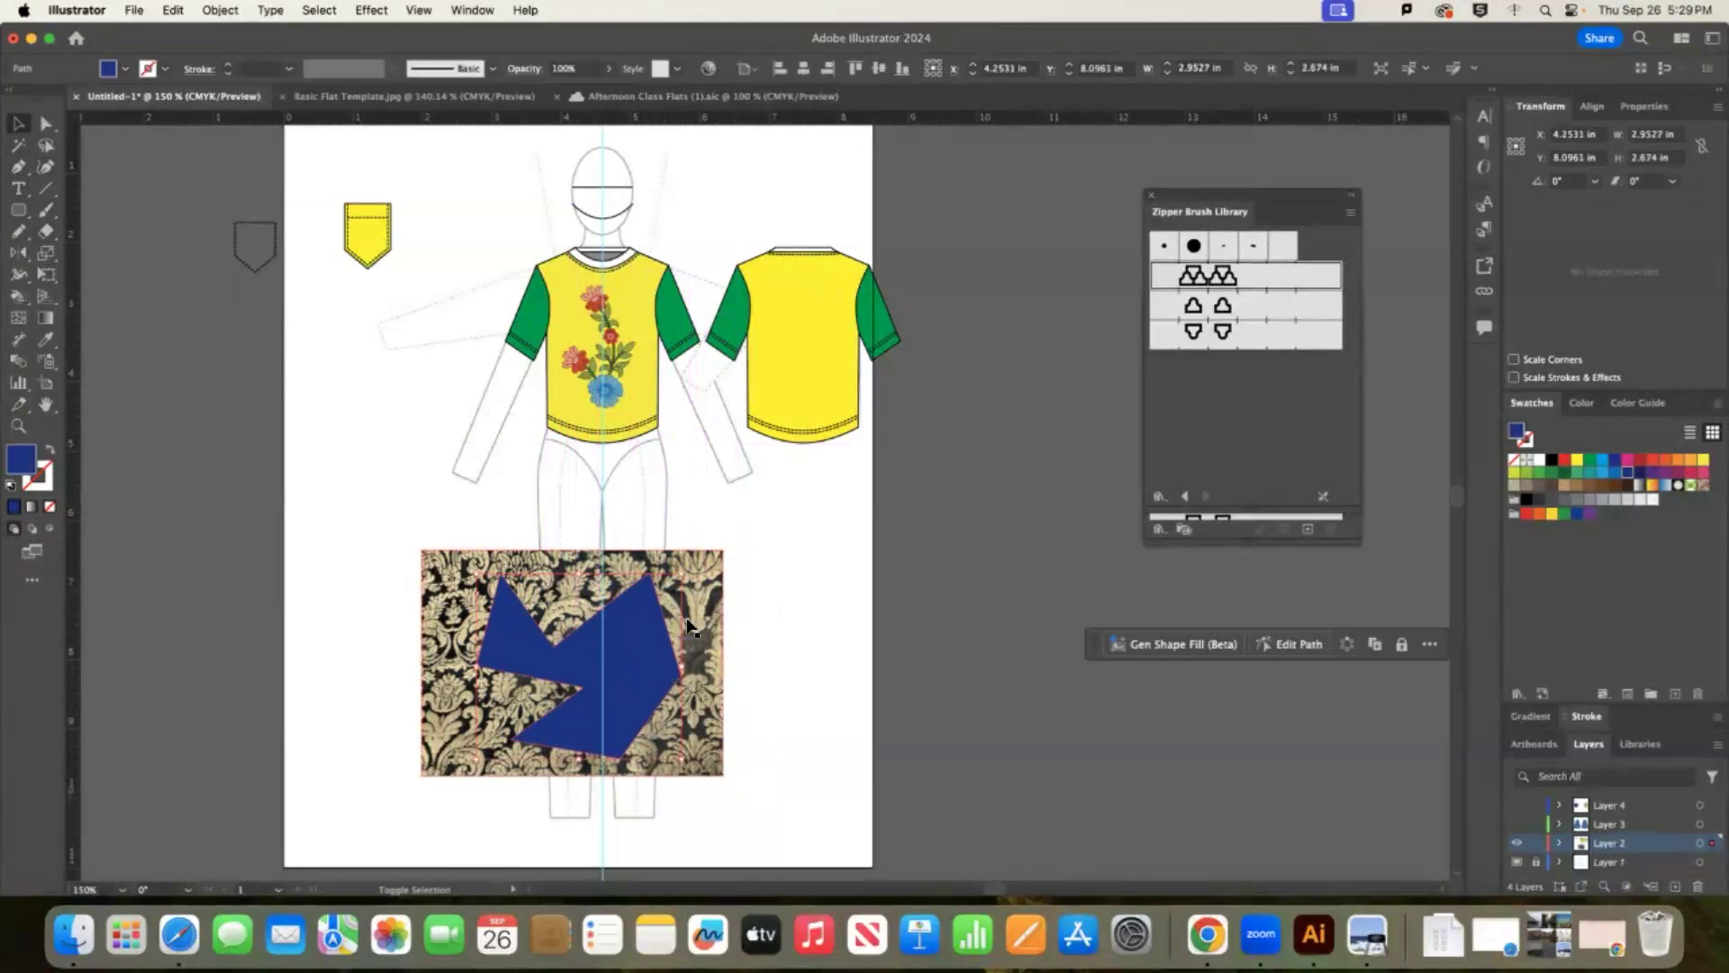
{"action": "right_click", "coordinate": [657, 668]}
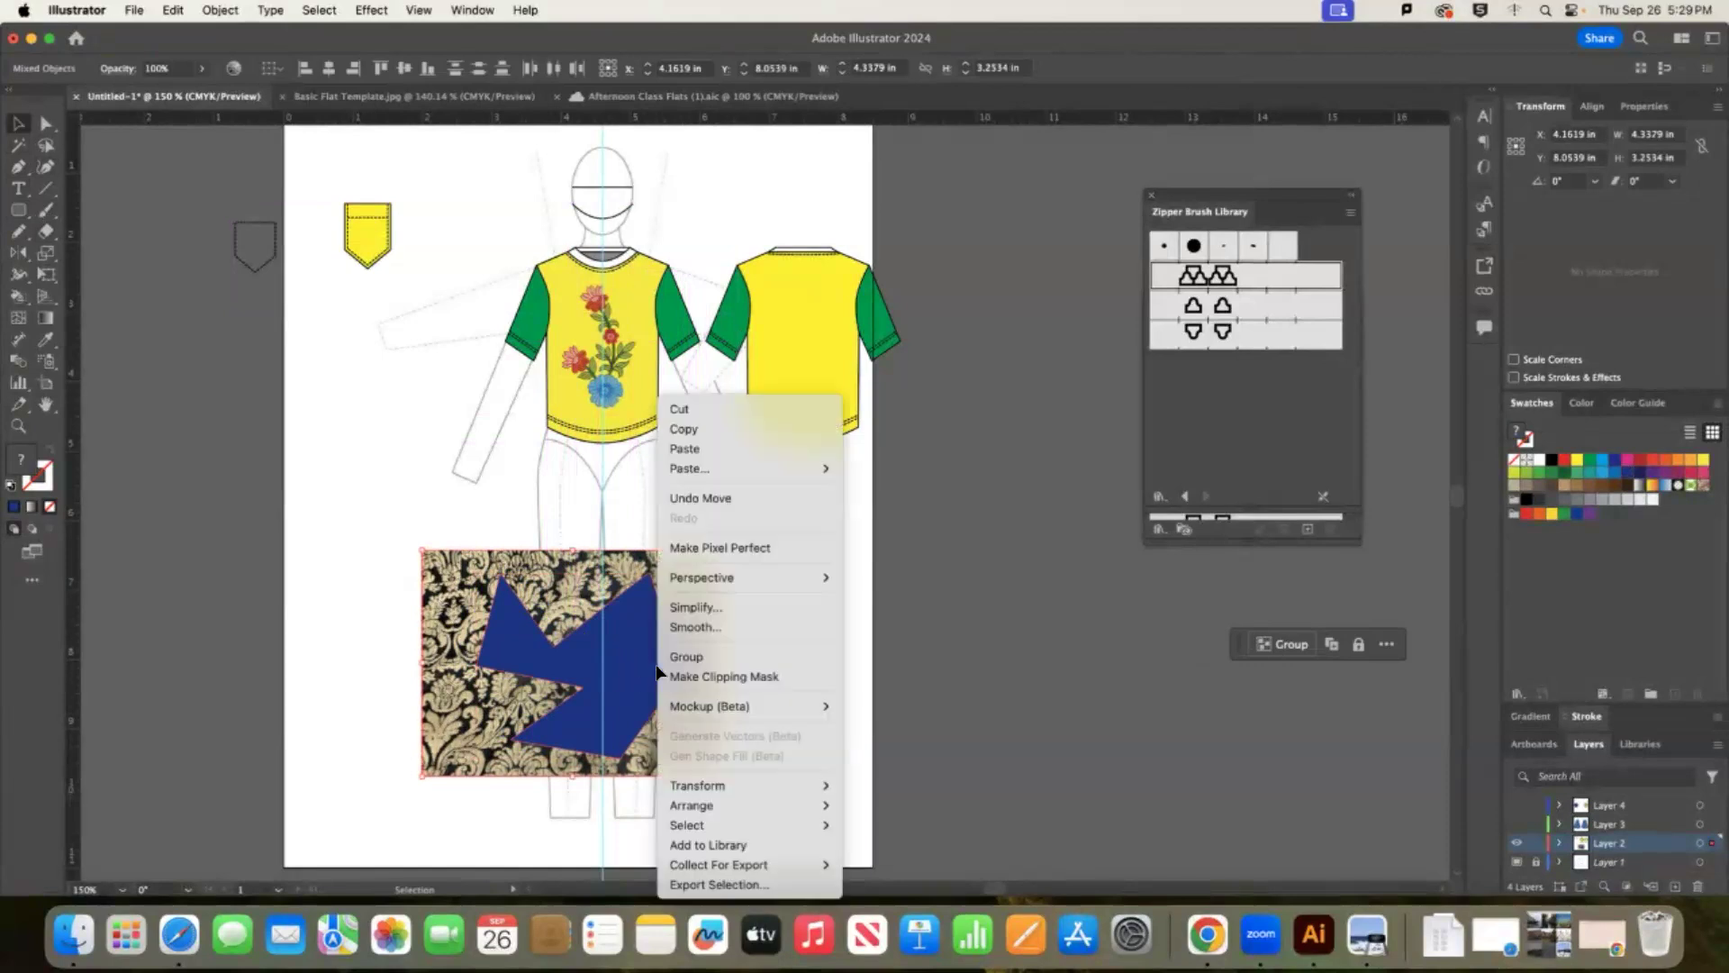
{"action": "left_click", "coordinate": [719, 677]}
{"action": "left_click", "coordinate": [910, 638]}
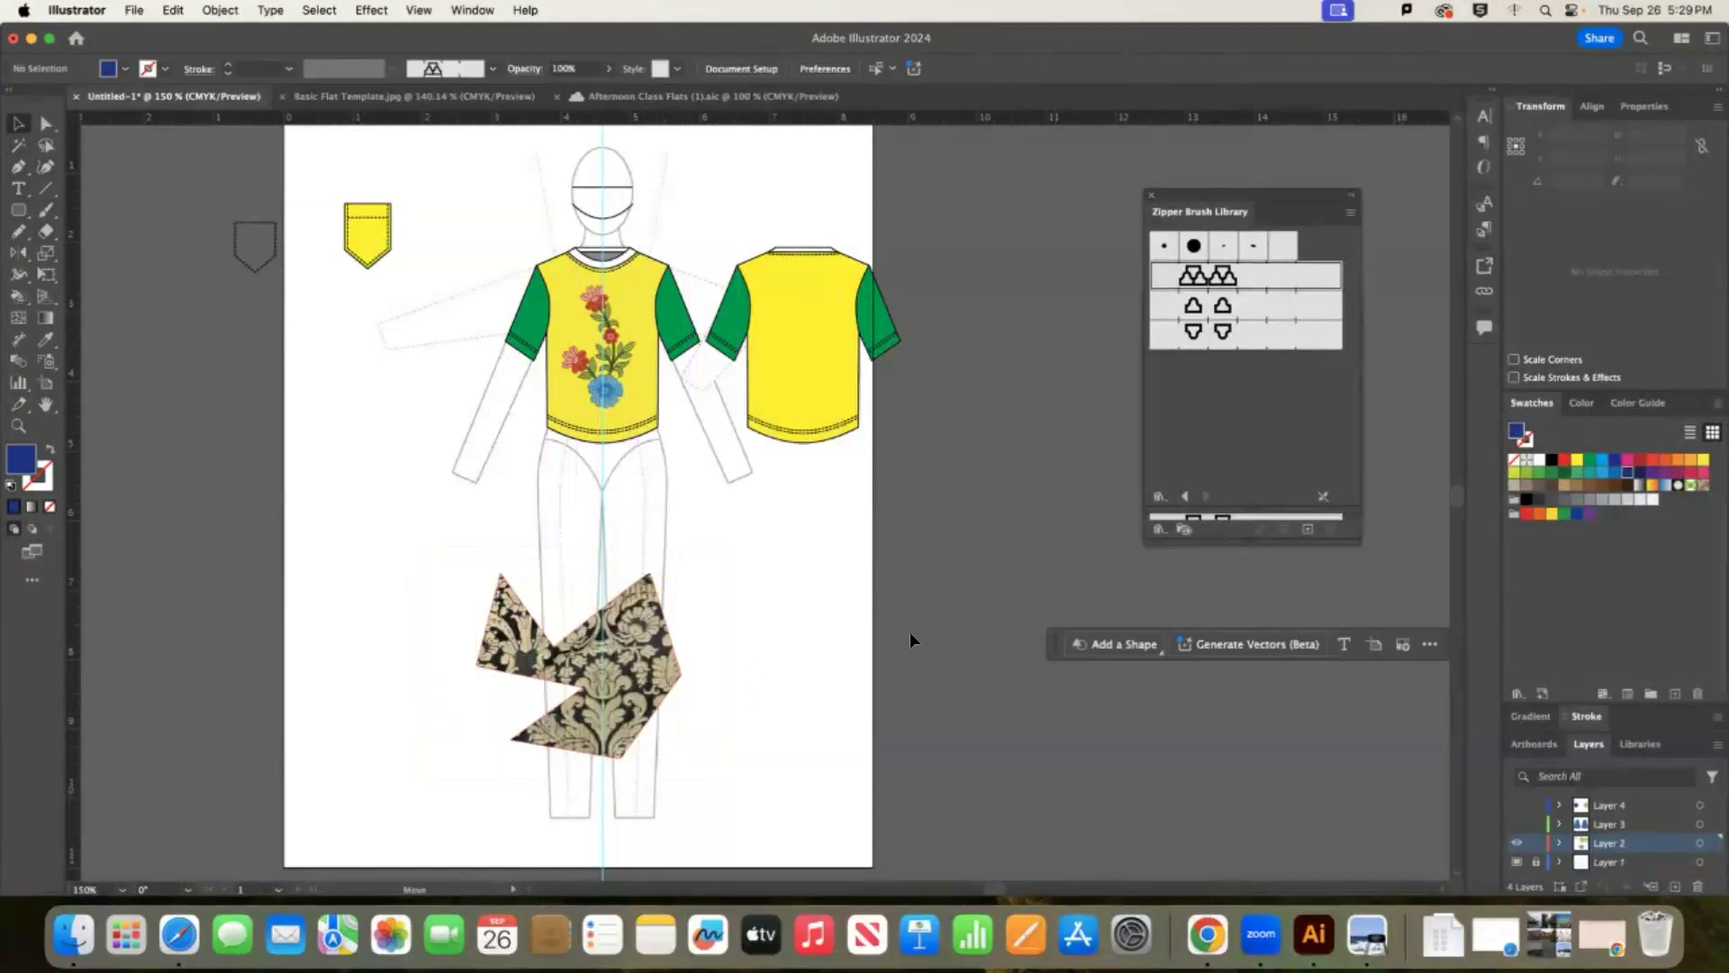
Reposition the clipped brocade shape over the figure's legs, at about X 5.55 in, Y 7.34 in.
{"action": "left_click_drag", "start_coordinate": [611, 683], "coordinate": [892, 648]}
{"action": "left_click", "coordinate": [1039, 645]}
{"action": "left_click_drag", "start_coordinate": [783, 550], "coordinate": [574, 572]}
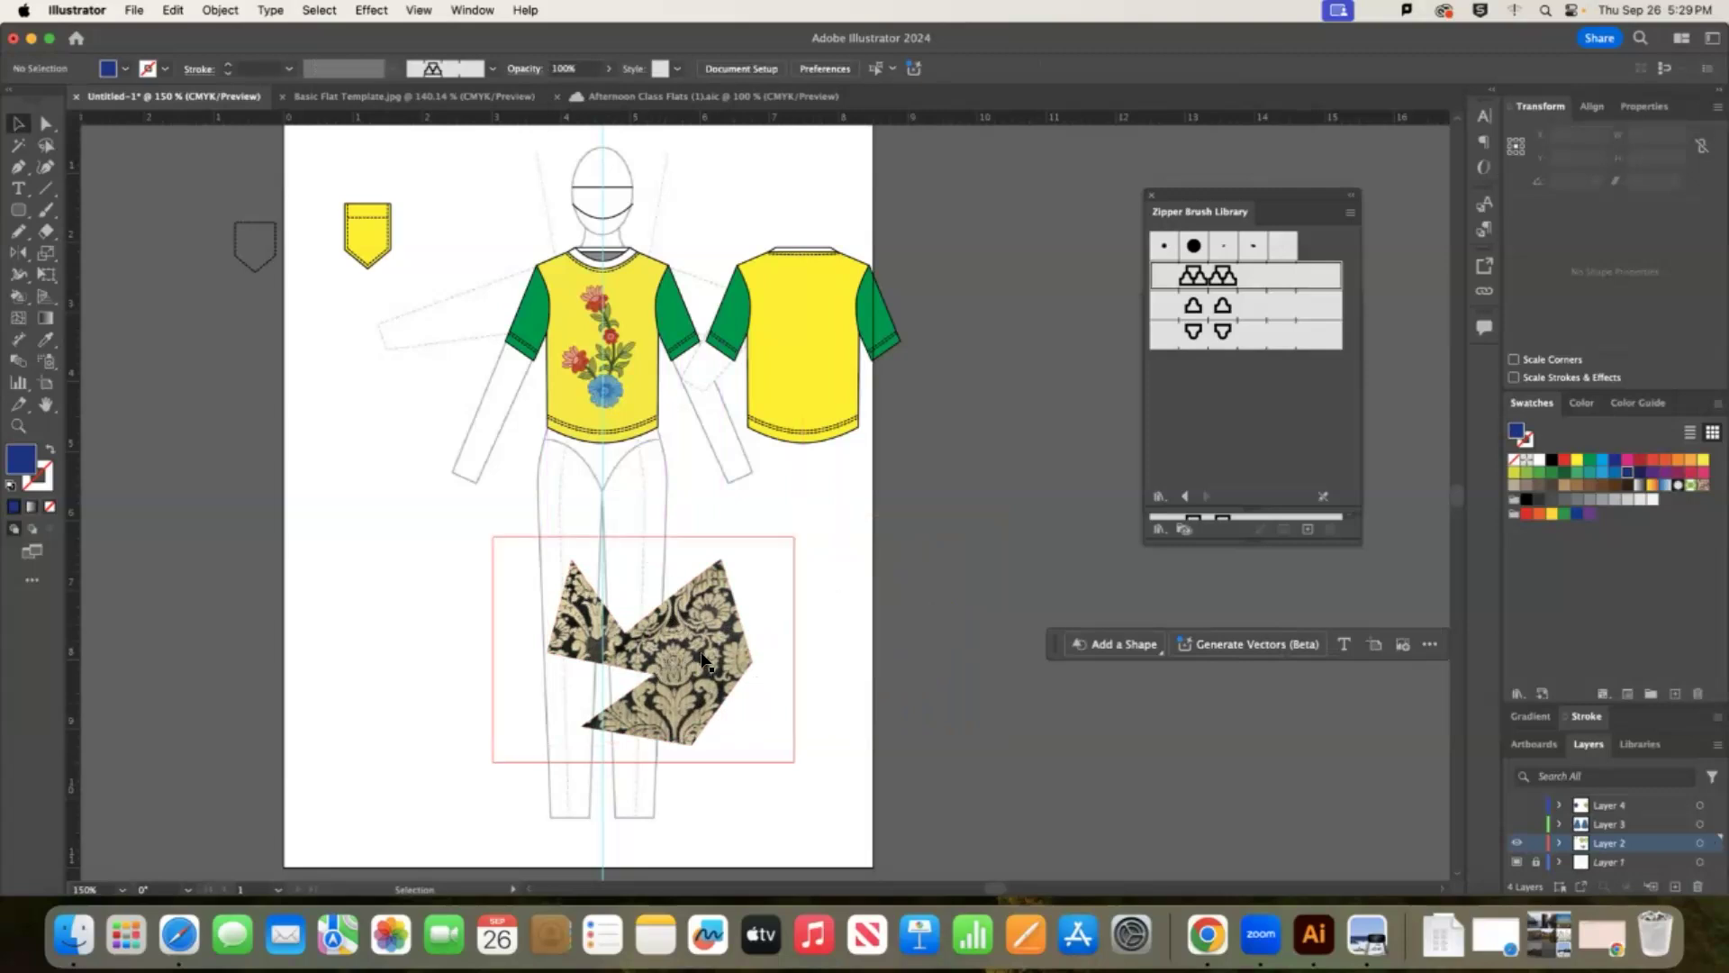
{"action": "double_click", "coordinate": [791, 376]}
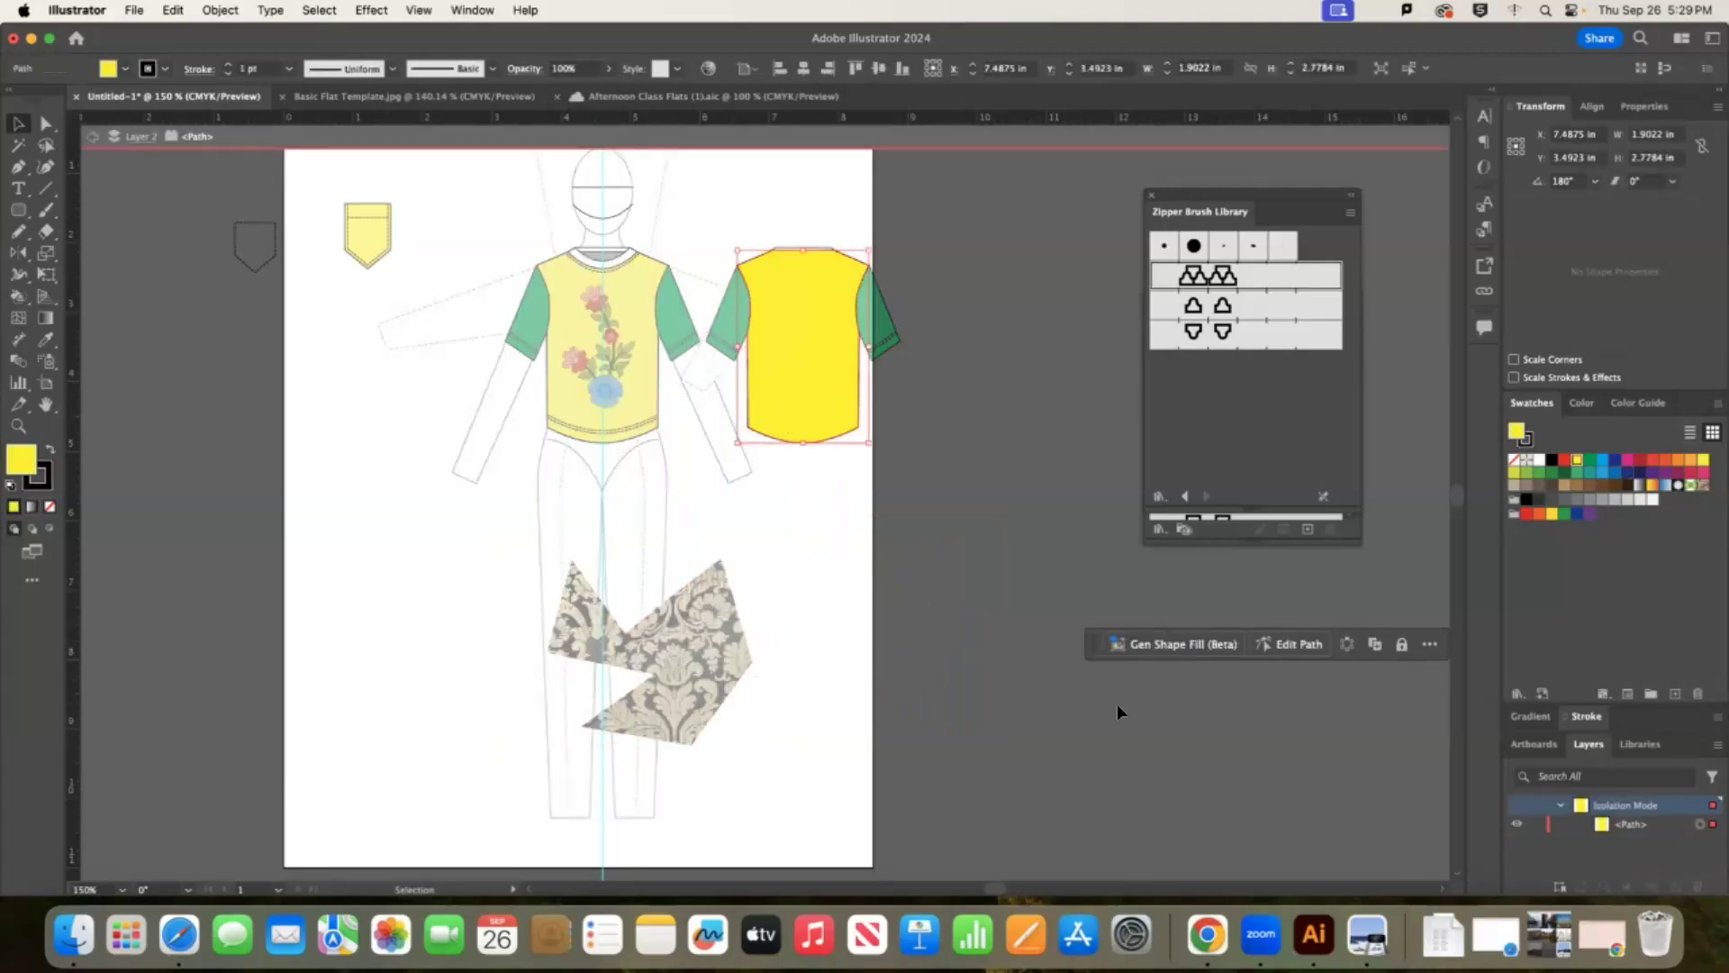
{"action": "double_click", "coordinate": [1131, 666]}
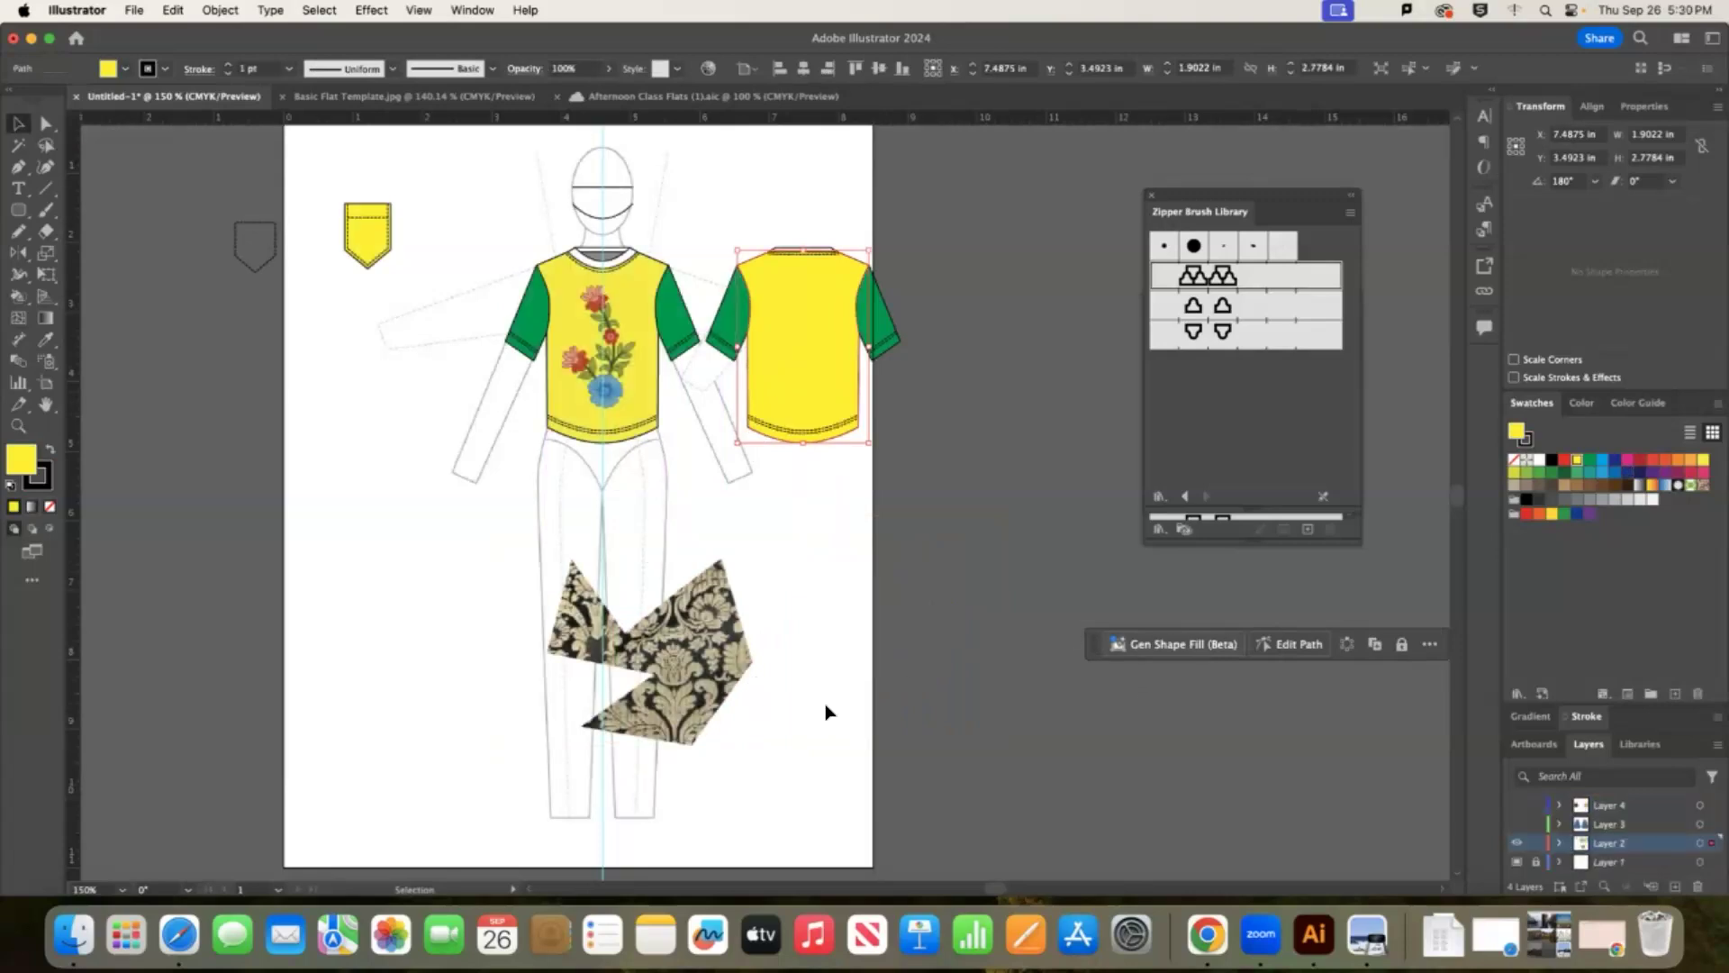
{"action": "left_click", "coordinate": [693, 647]}
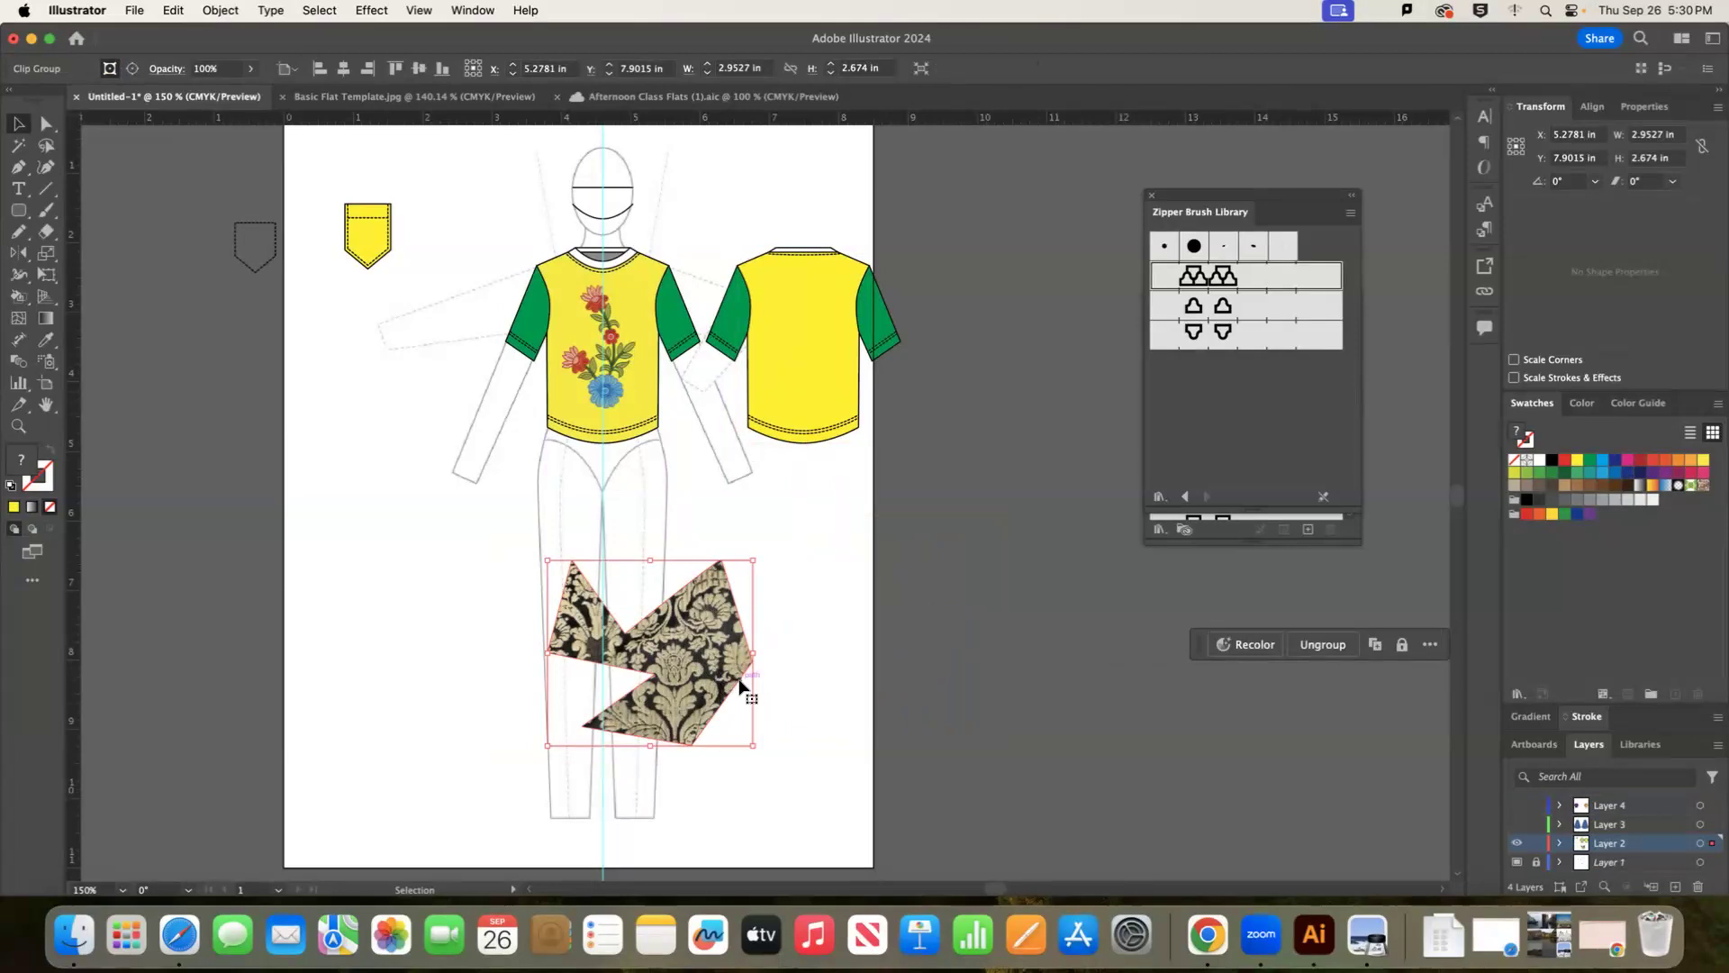
{"action": "left_click_drag", "start_coordinate": [704, 652], "coordinate": [708, 604]}
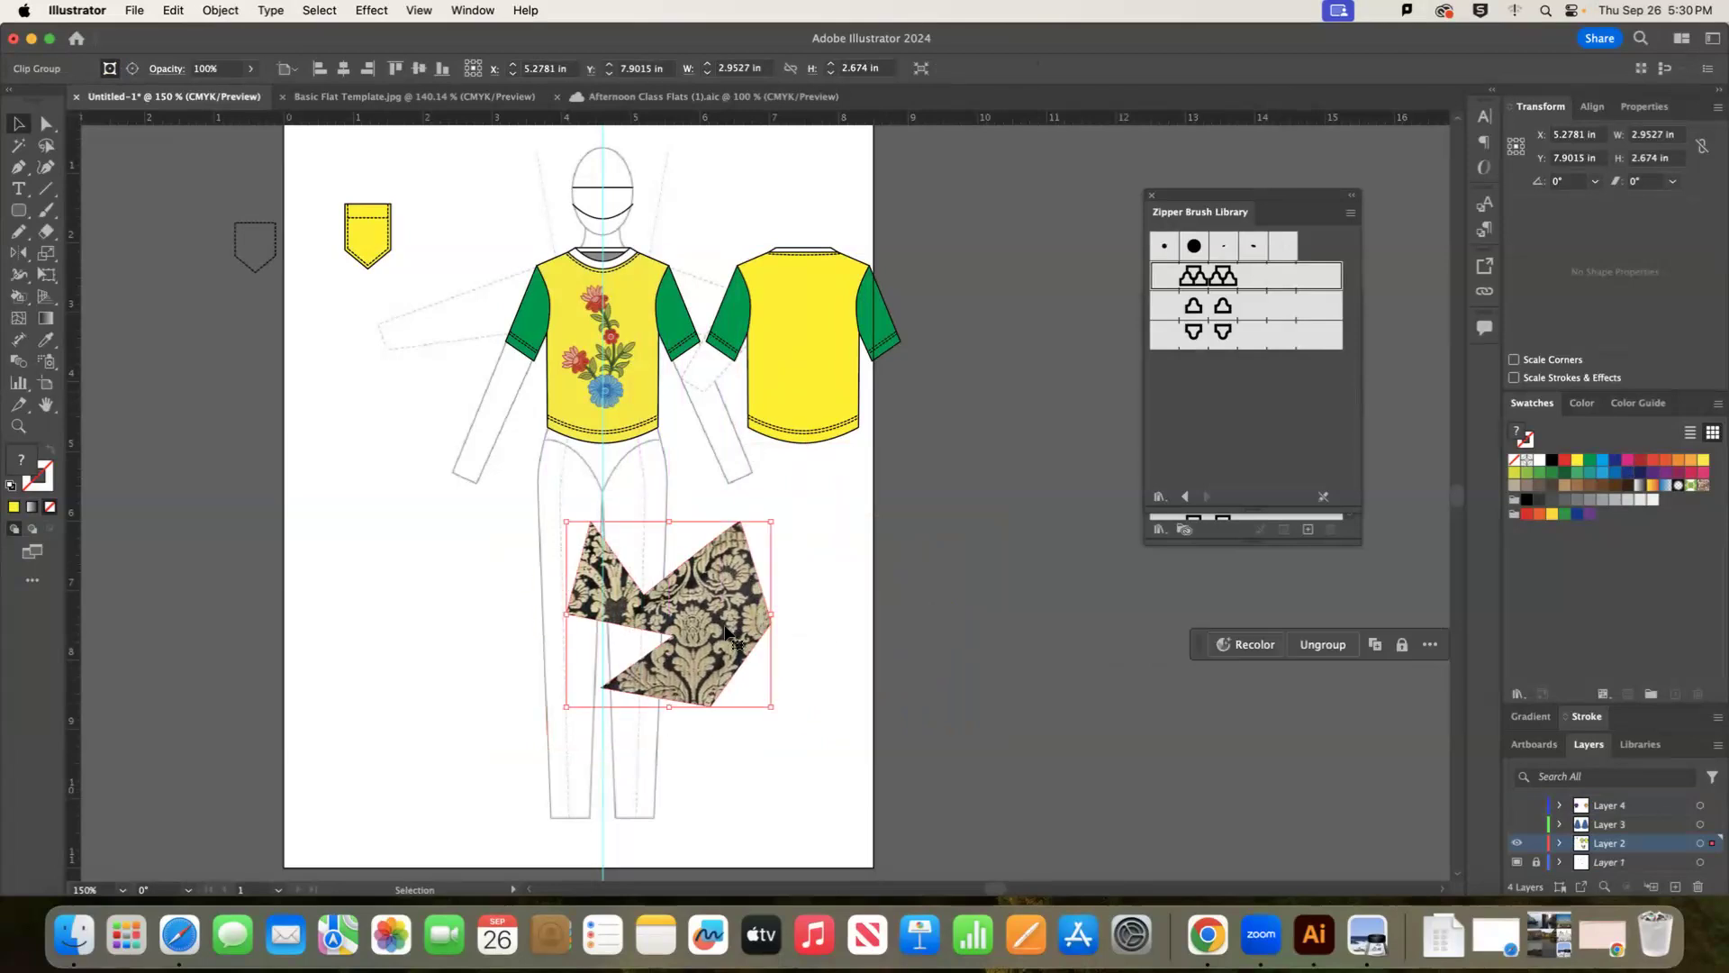
Isolate the brocade clip group, shift the image slightly inside its mask and give the clipping path a black 1 pt stroke.
{"action": "double_click", "coordinate": [709, 604]}
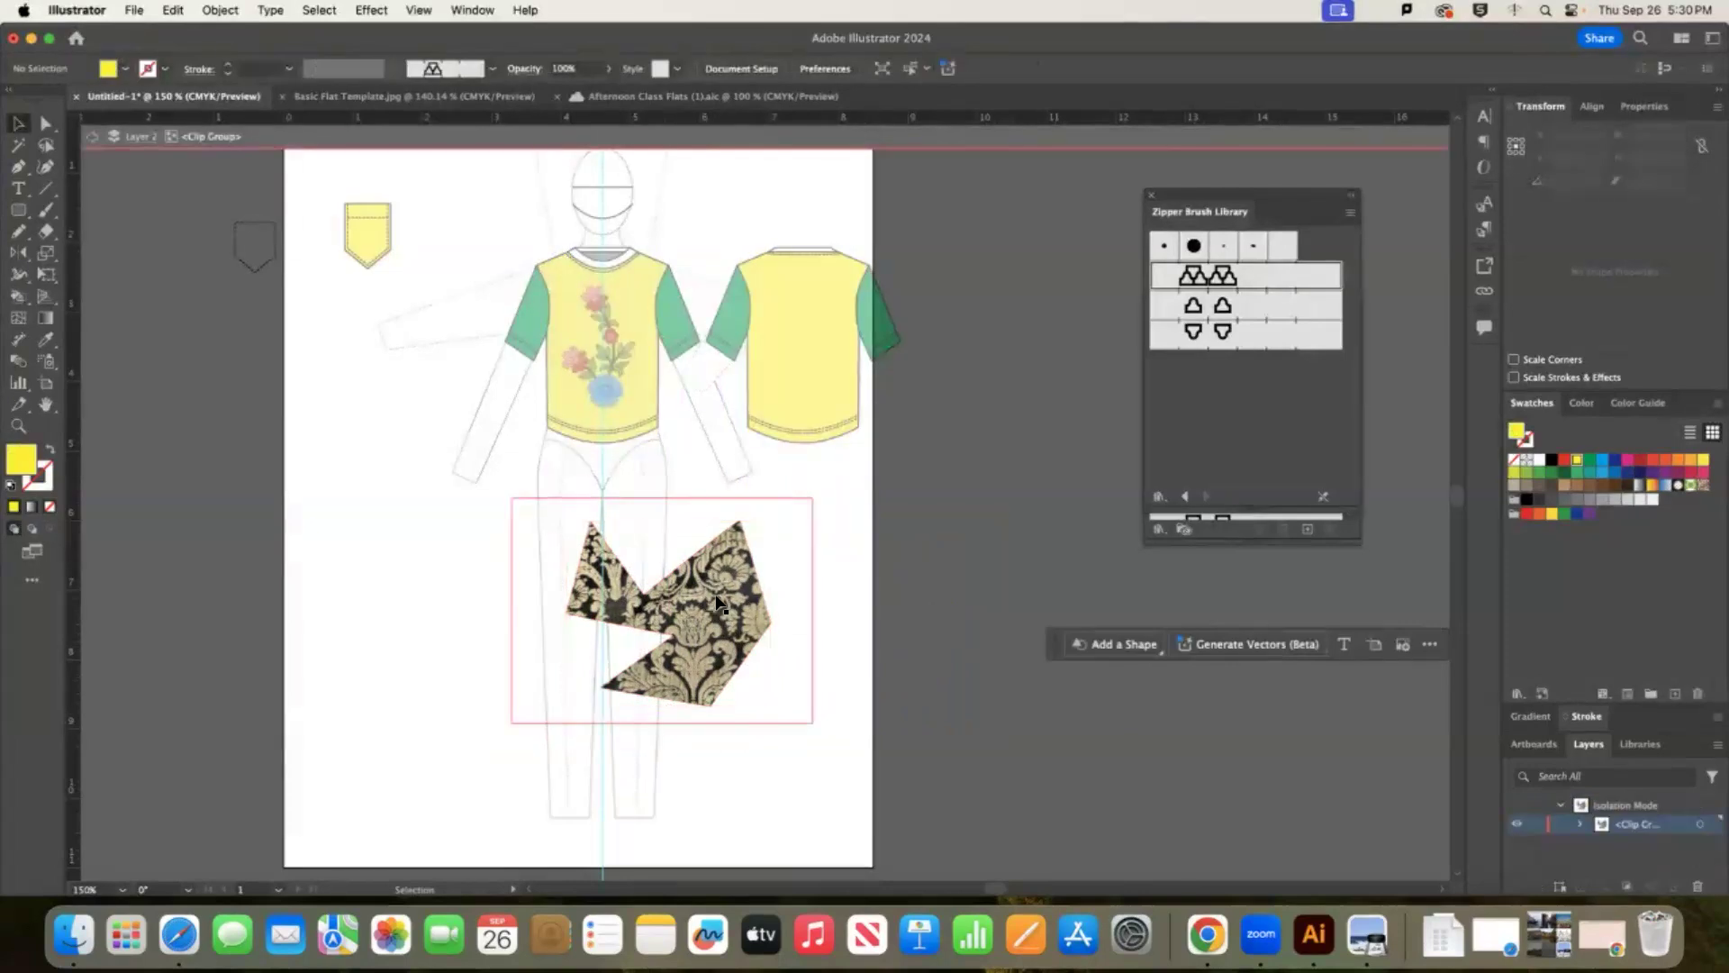
{"action": "left_click_drag", "start_coordinate": [748, 634], "coordinate": [689, 581]}
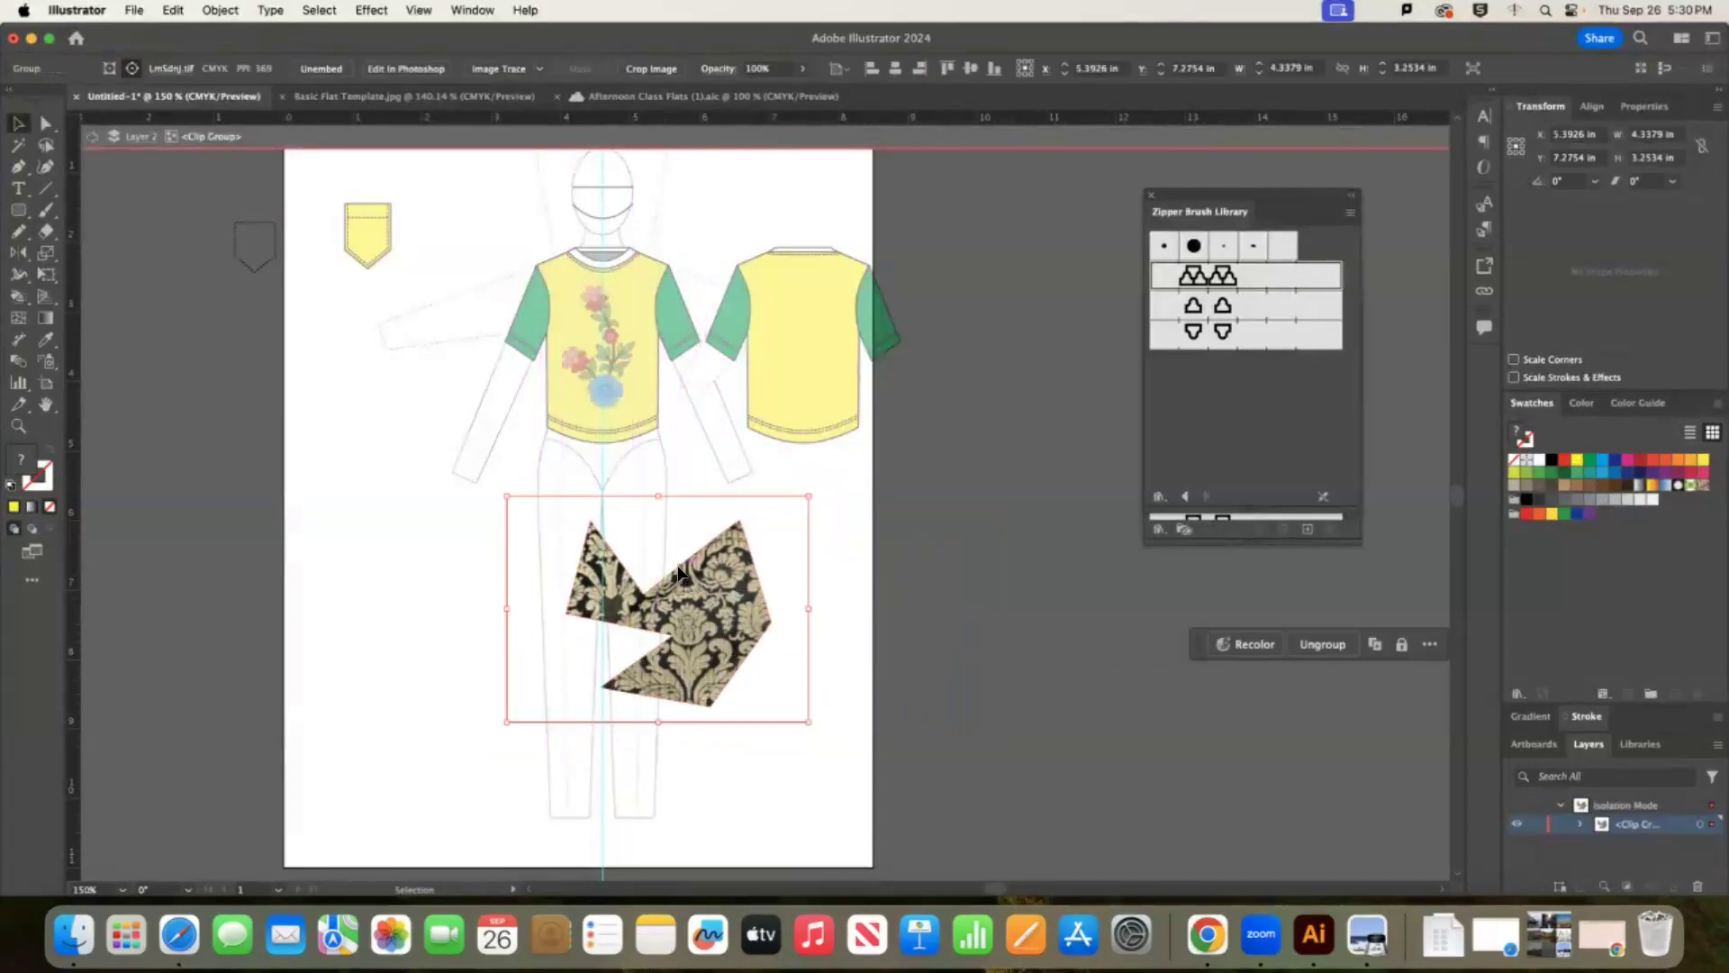
{"action": "left_click", "coordinate": [685, 575]}
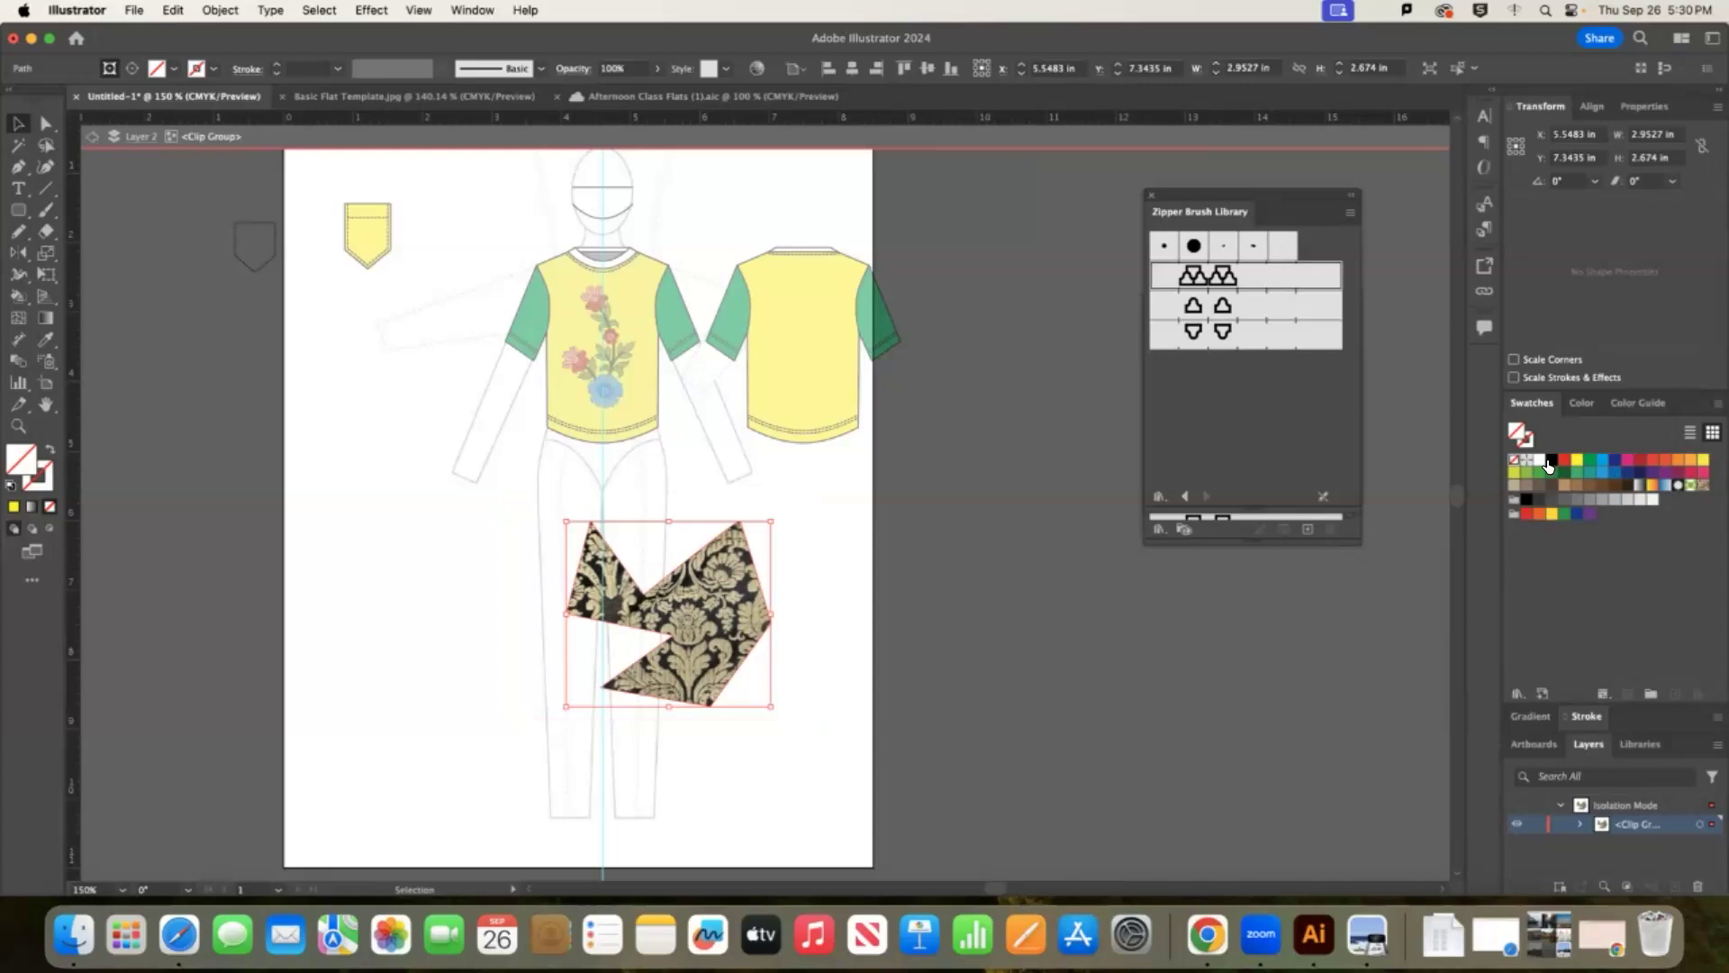
{"action": "left_click", "coordinate": [846, 613]}
{"action": "double_click", "coordinate": [853, 625]}
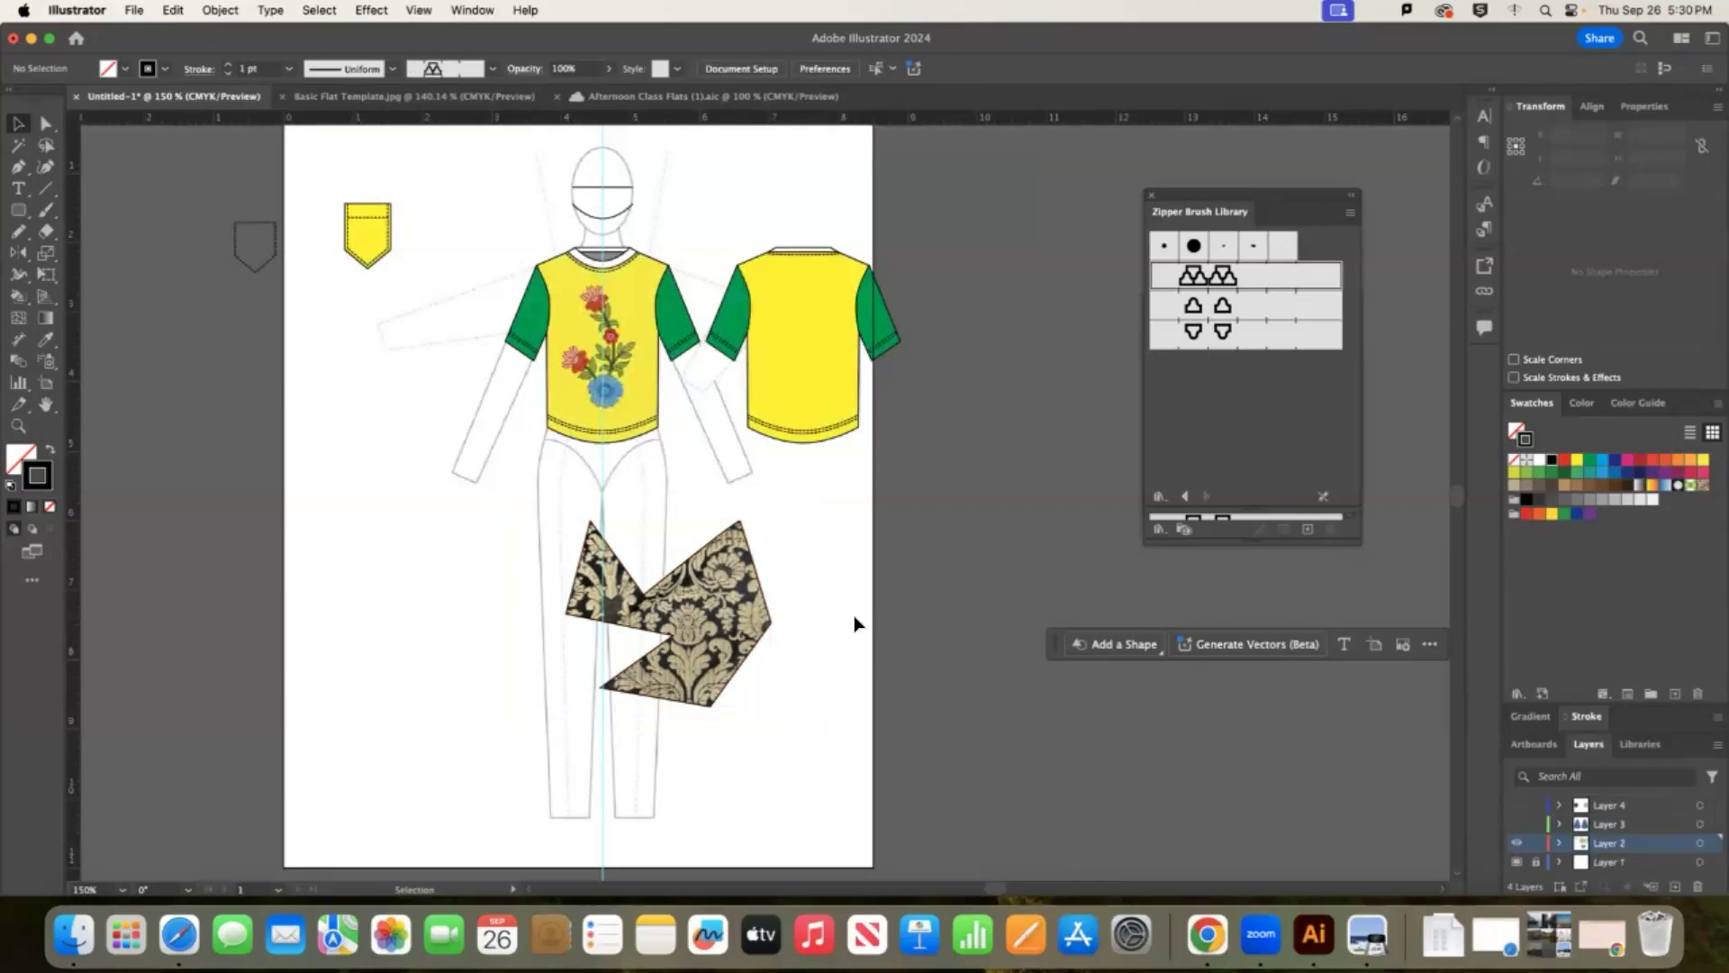
Move the clipped brocade shape to the left of the figure's legs, at about X 2.43 in, Y 7.25 in.
{"action": "left_click", "coordinate": [735, 605]}
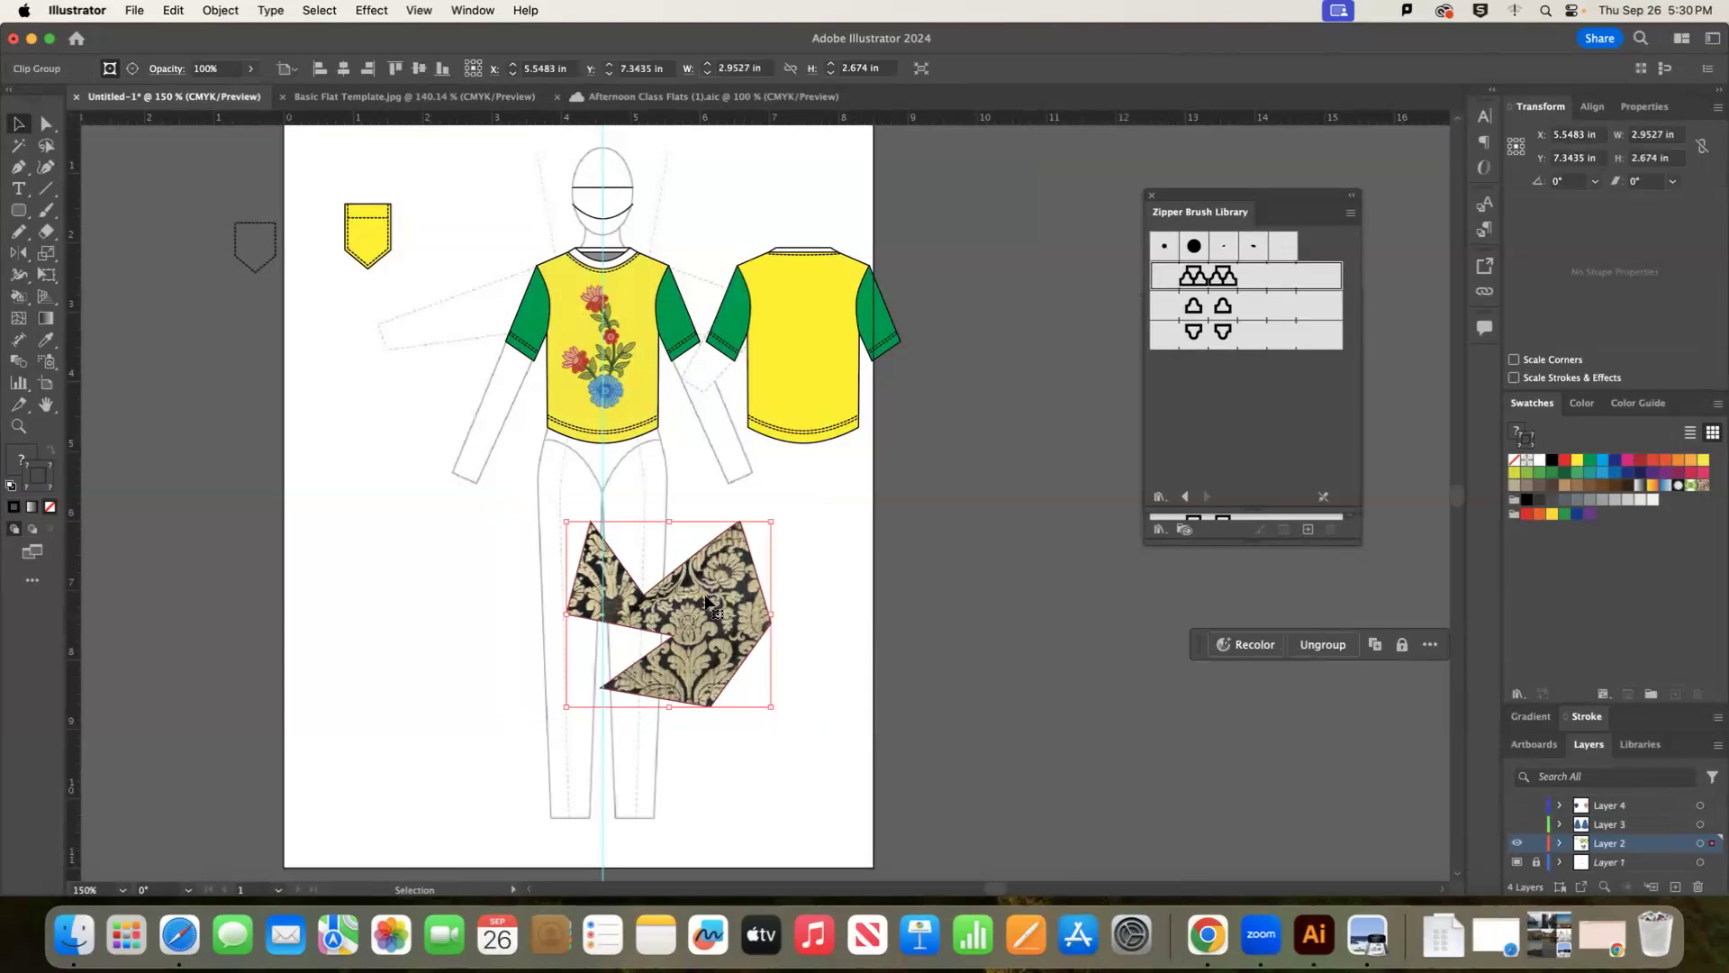
{"action": "left_click_drag", "start_coordinate": [737, 632], "coordinate": [529, 637]}
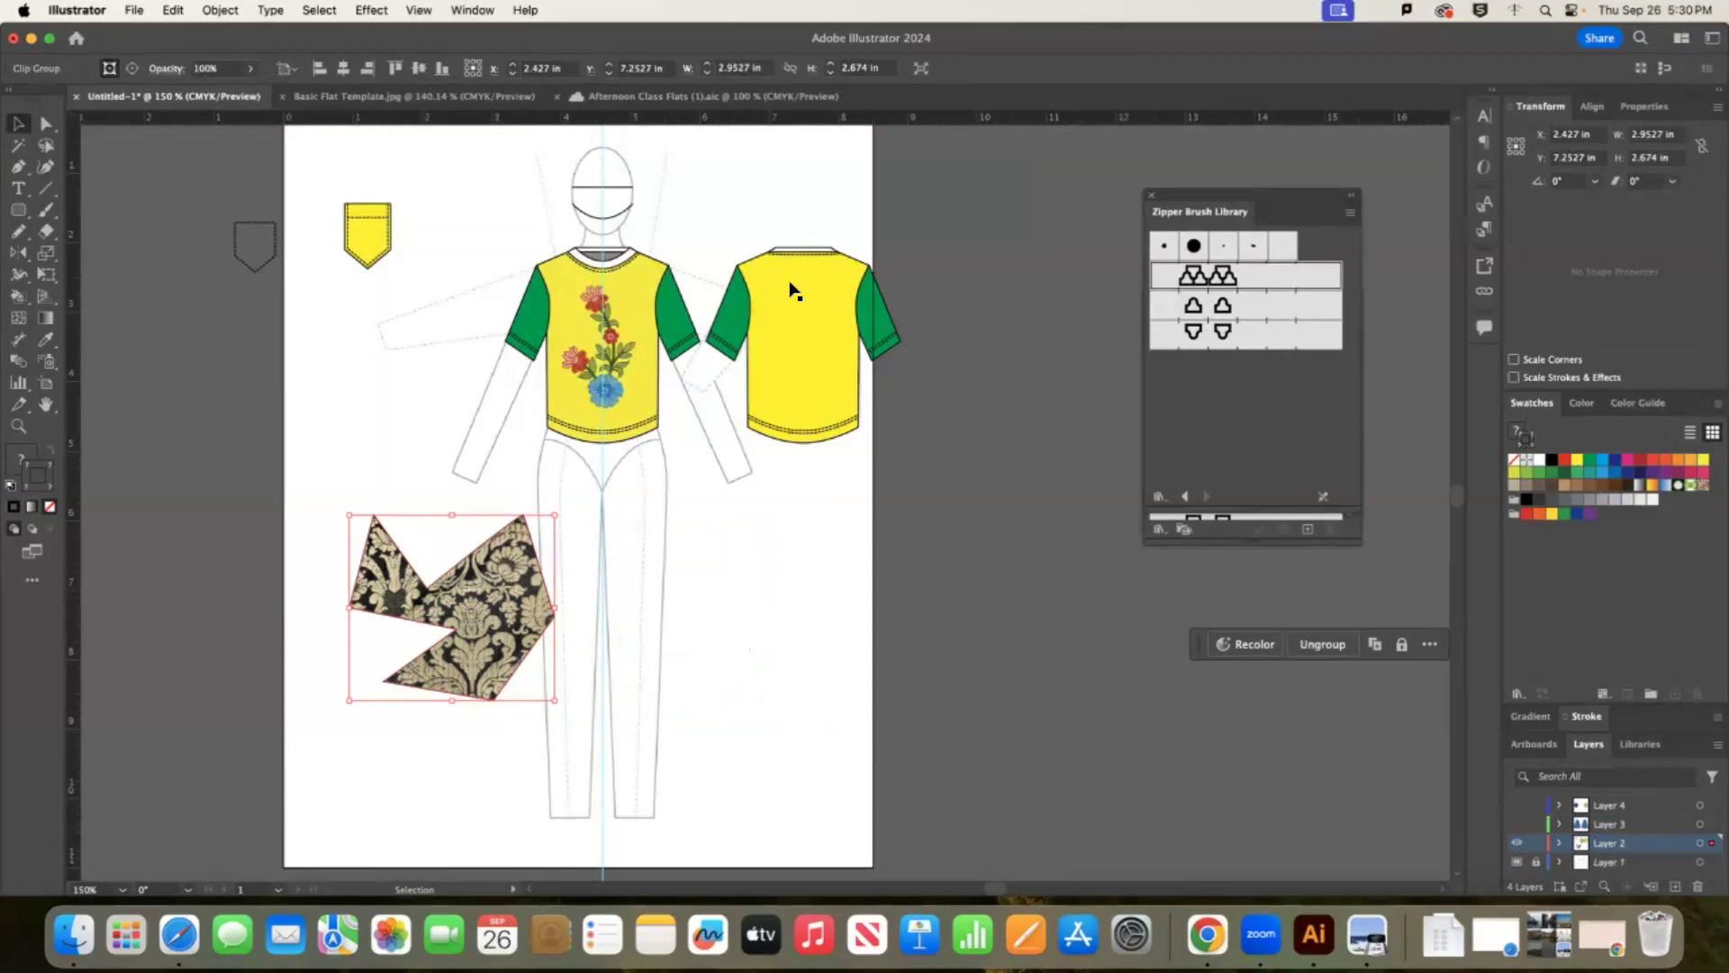
Select all pieces of the back-view shirt, fill them with black and reselect the whole shirt.
{"action": "left_click_drag", "start_coordinate": [899, 392], "coordinate": [954, 457]}
{"action": "scroll", "coordinate": [954, 460], "scroll_direction": "down", "scroll_amount": 3}
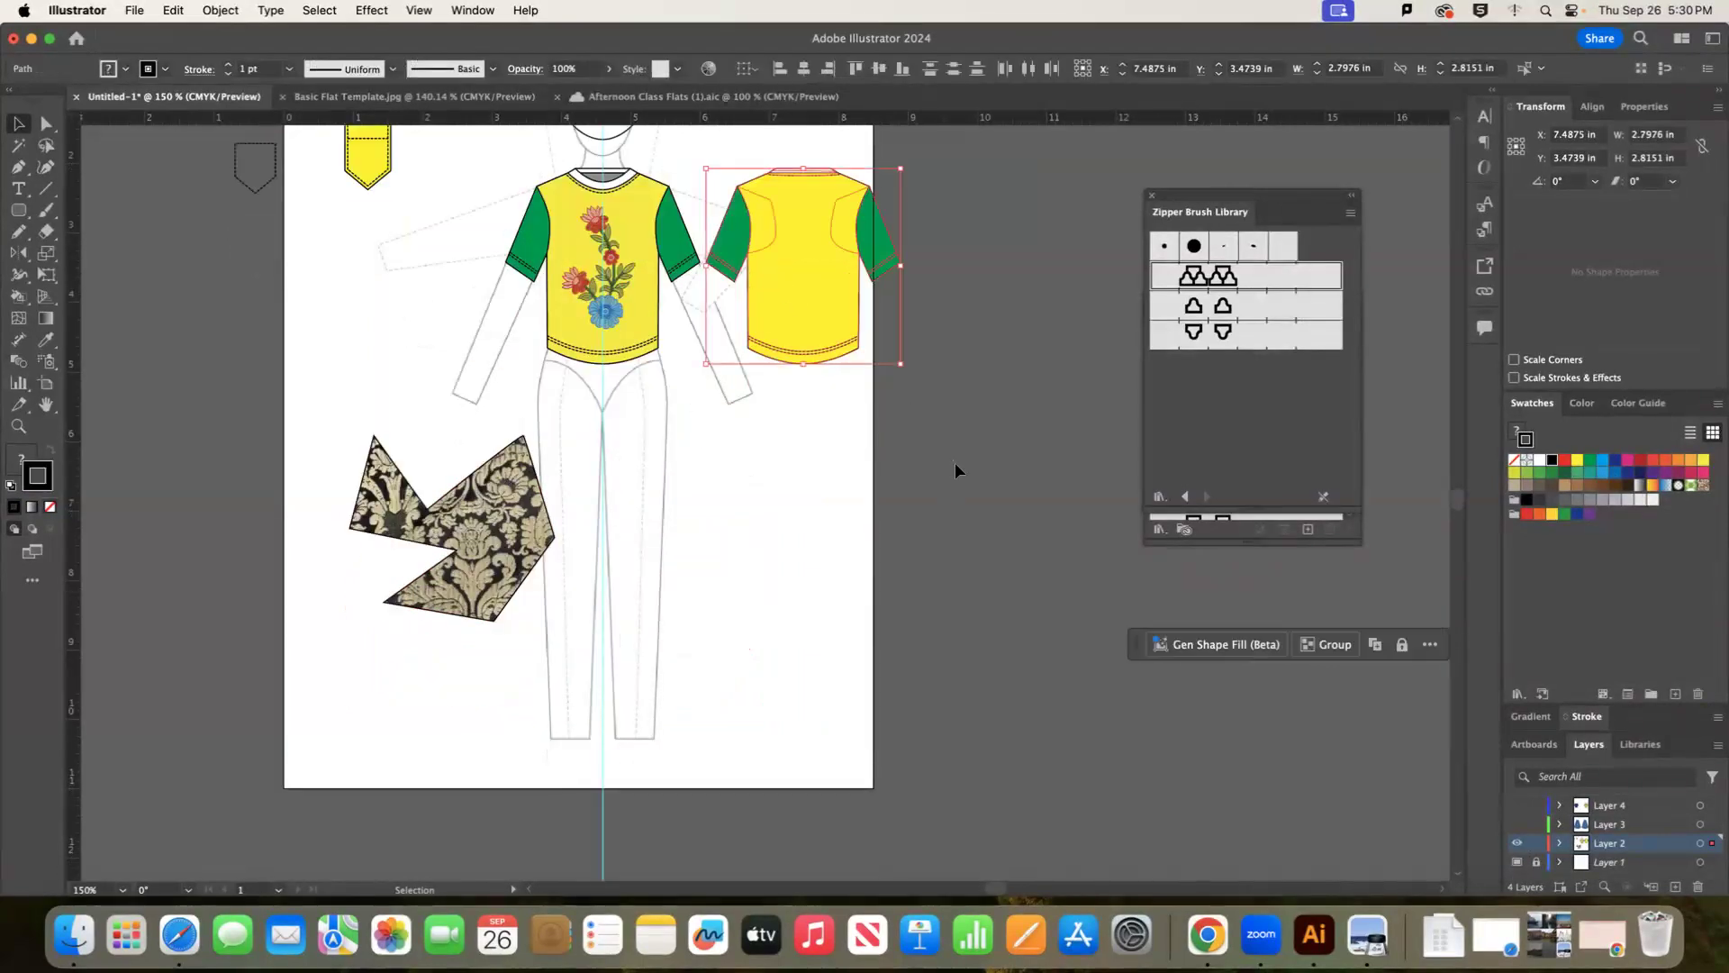
{"action": "scroll", "coordinate": [955, 462], "scroll_direction": "up", "scroll_amount": 3}
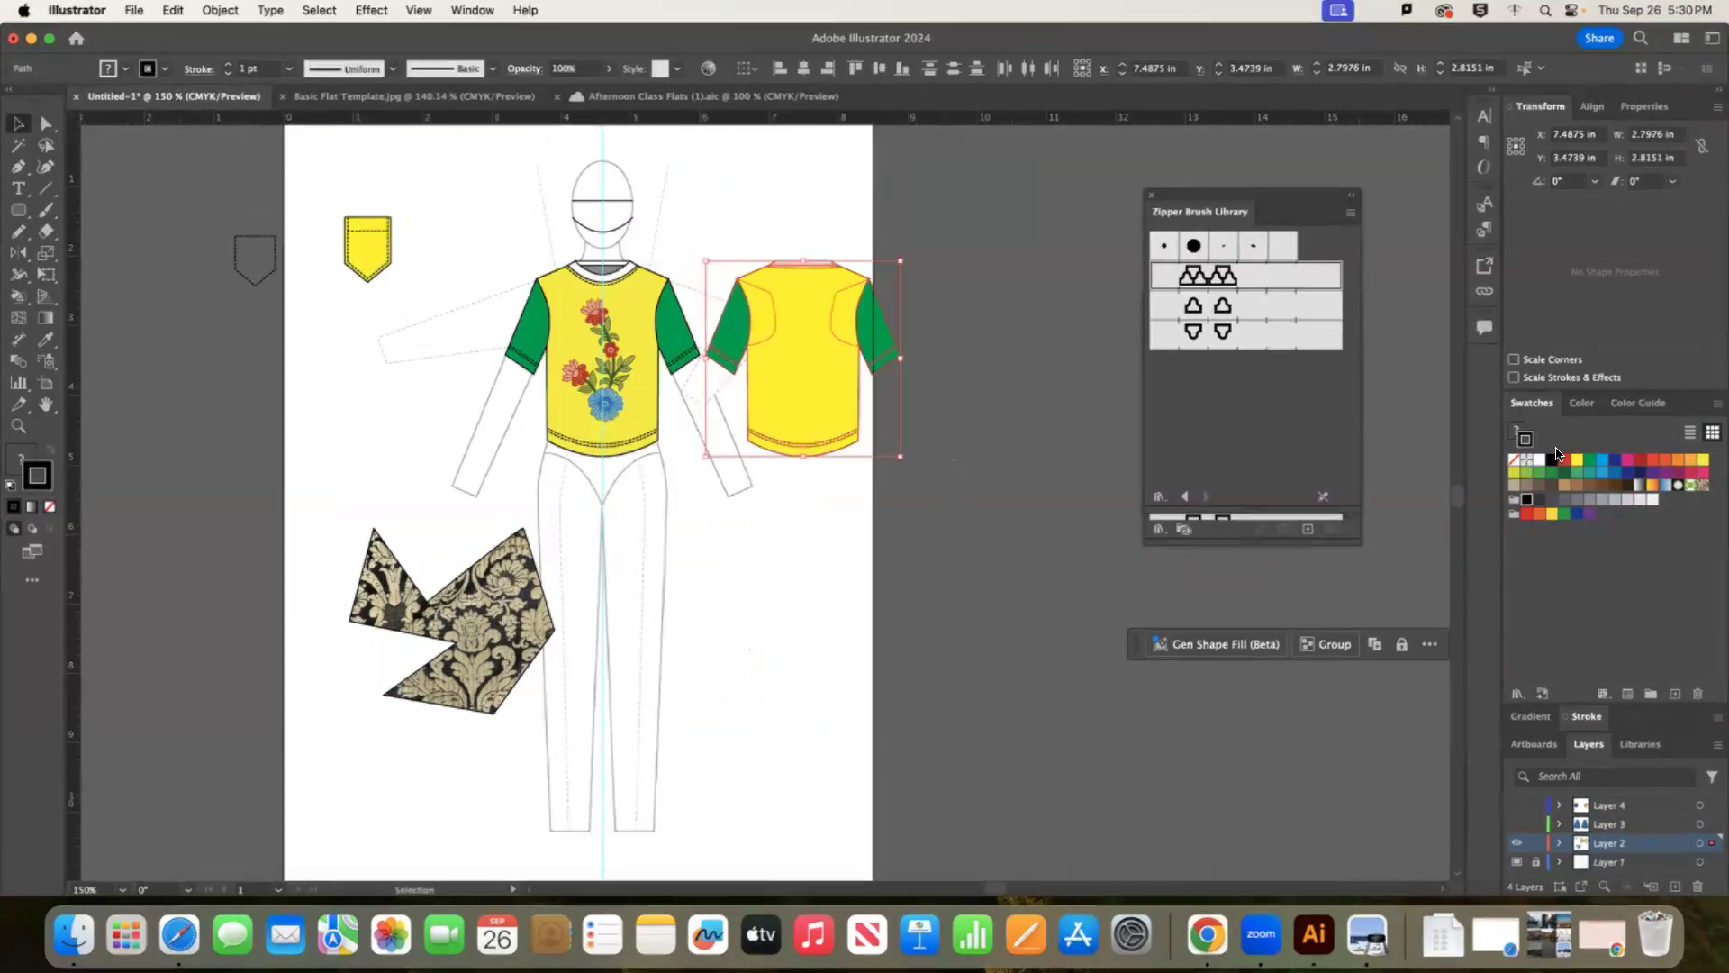
{"action": "left_click", "coordinate": [1515, 436]}
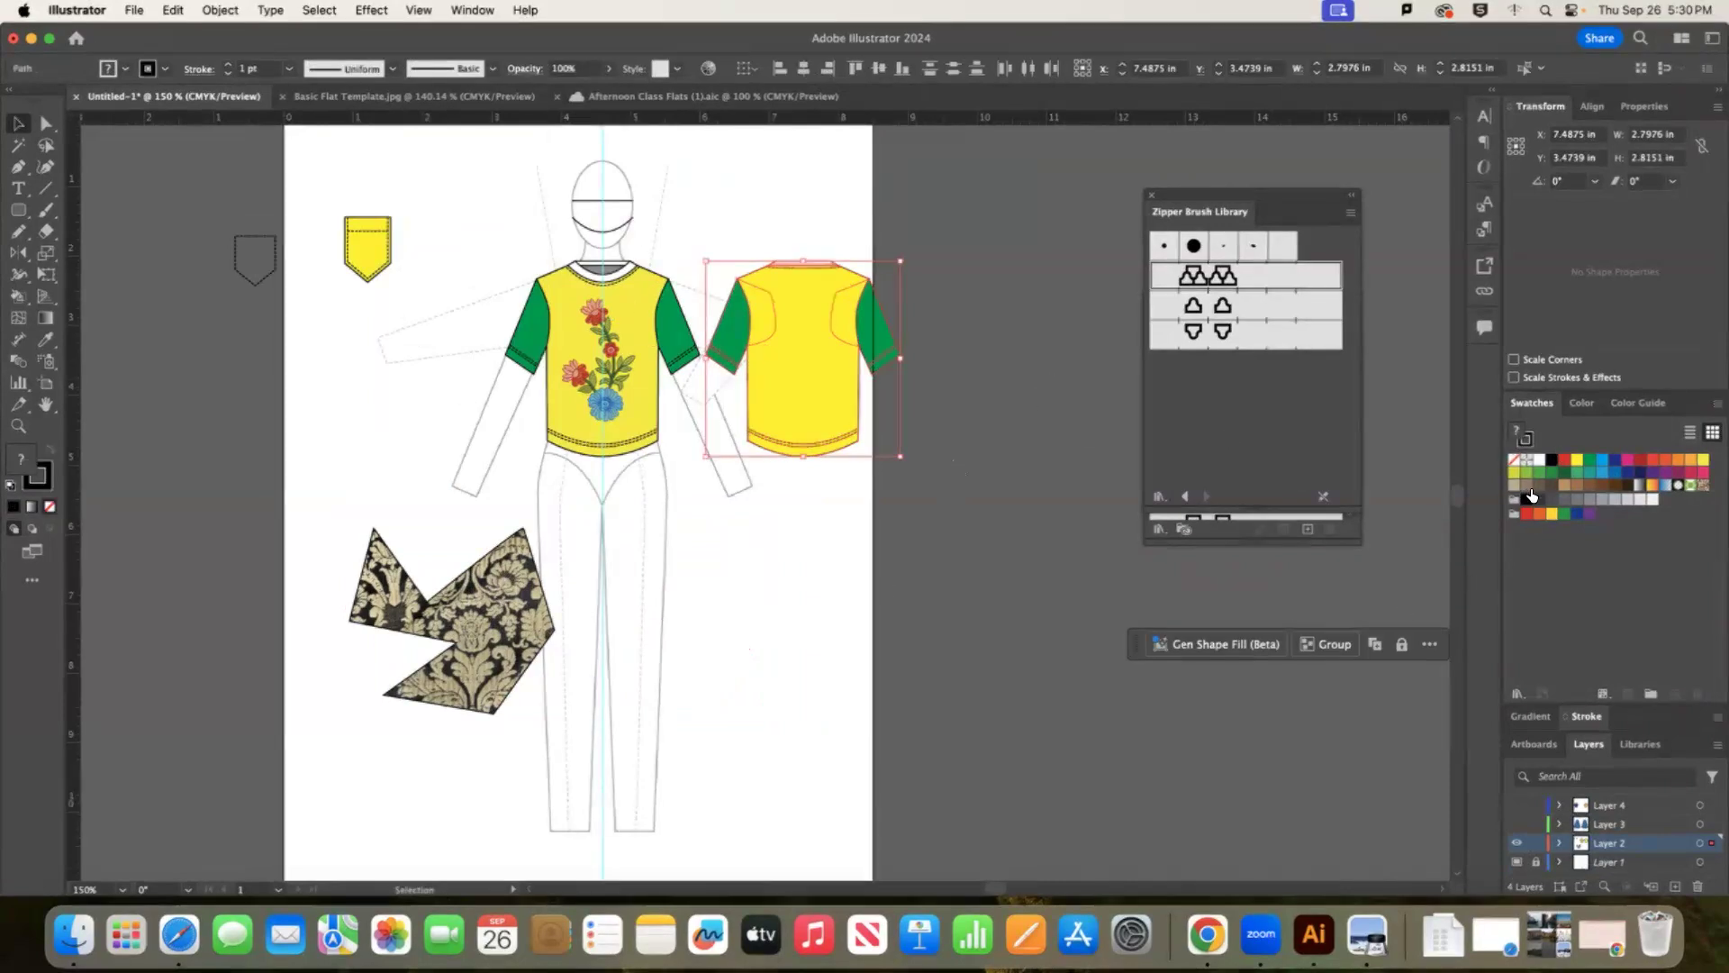
{"action": "left_click", "coordinate": [989, 373]}
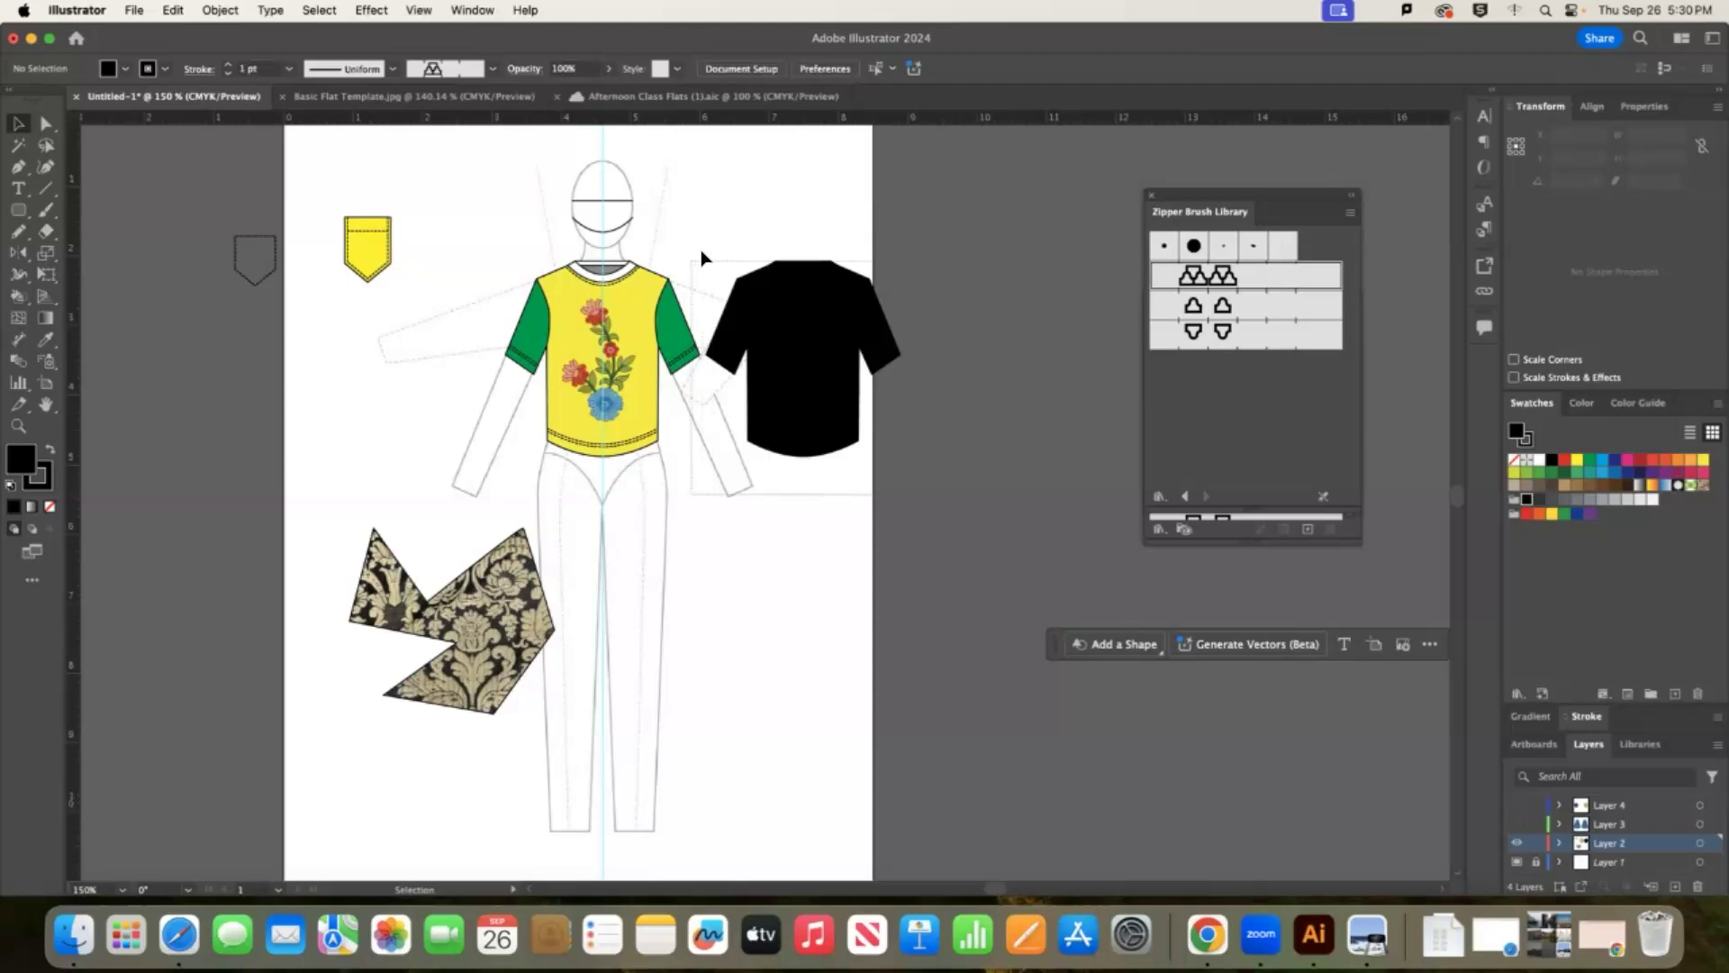
{"action": "left_click_drag", "start_coordinate": [703, 251], "coordinate": [1029, 499]}
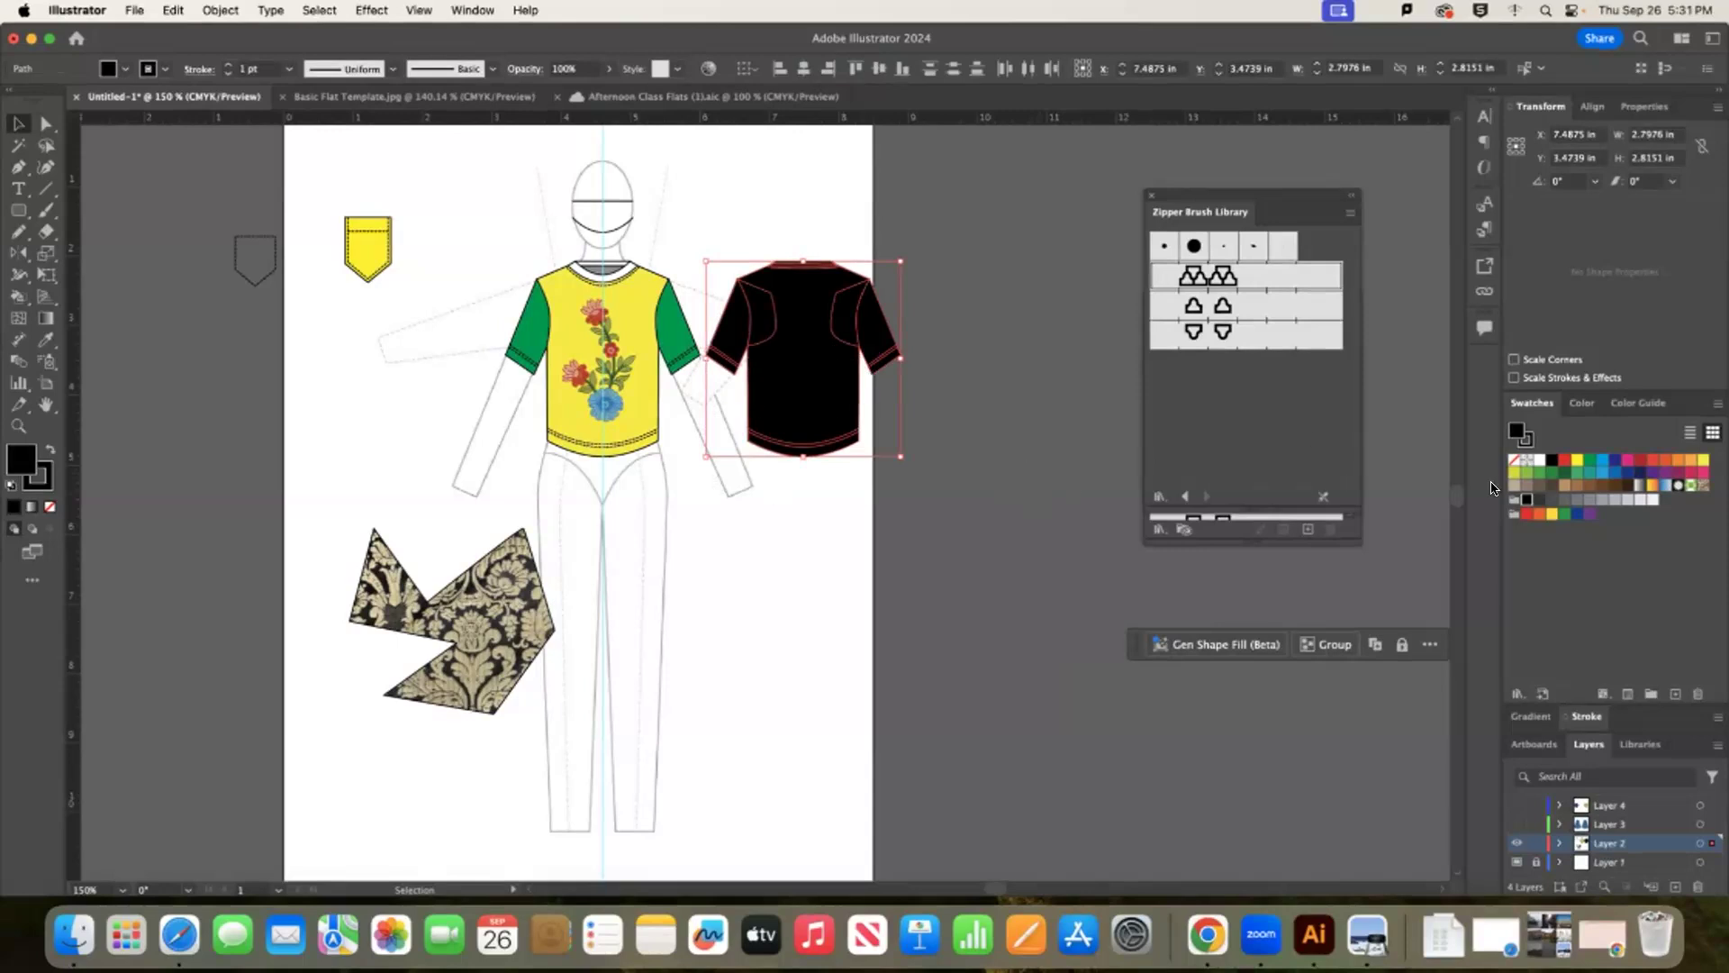
Give the back-view shirt a black fill with light gray outlines and stitching.
{"action": "left_click", "coordinate": [1565, 497]}
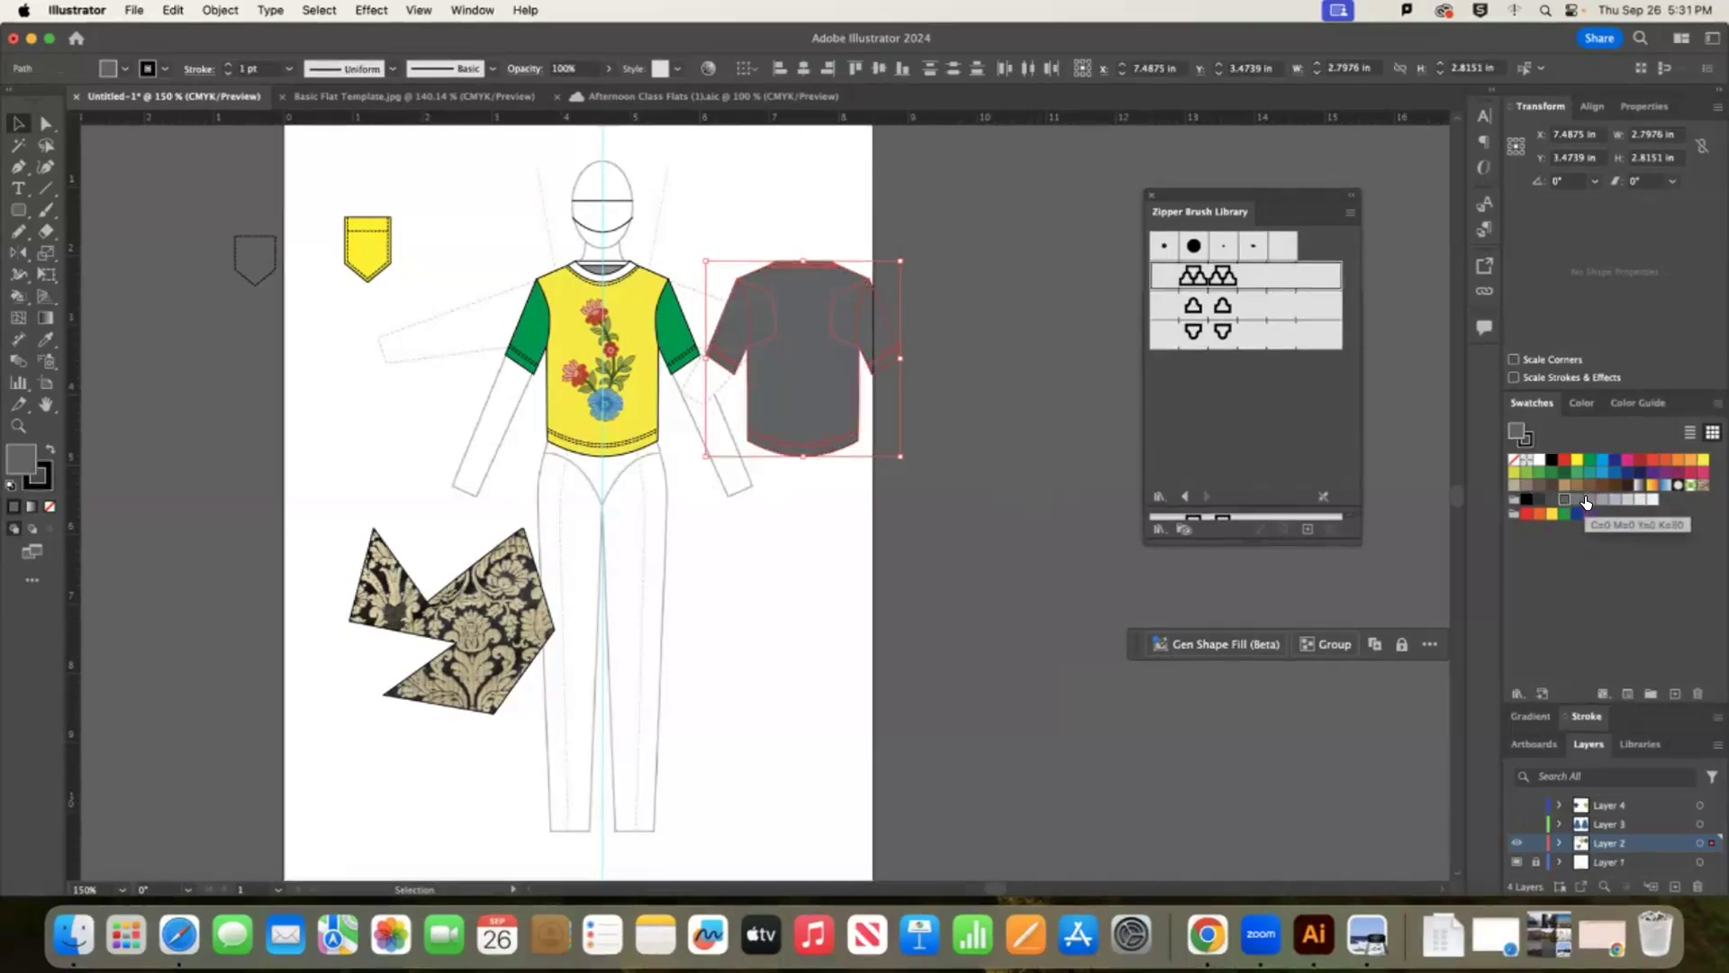
{"action": "left_click", "coordinate": [1527, 462]}
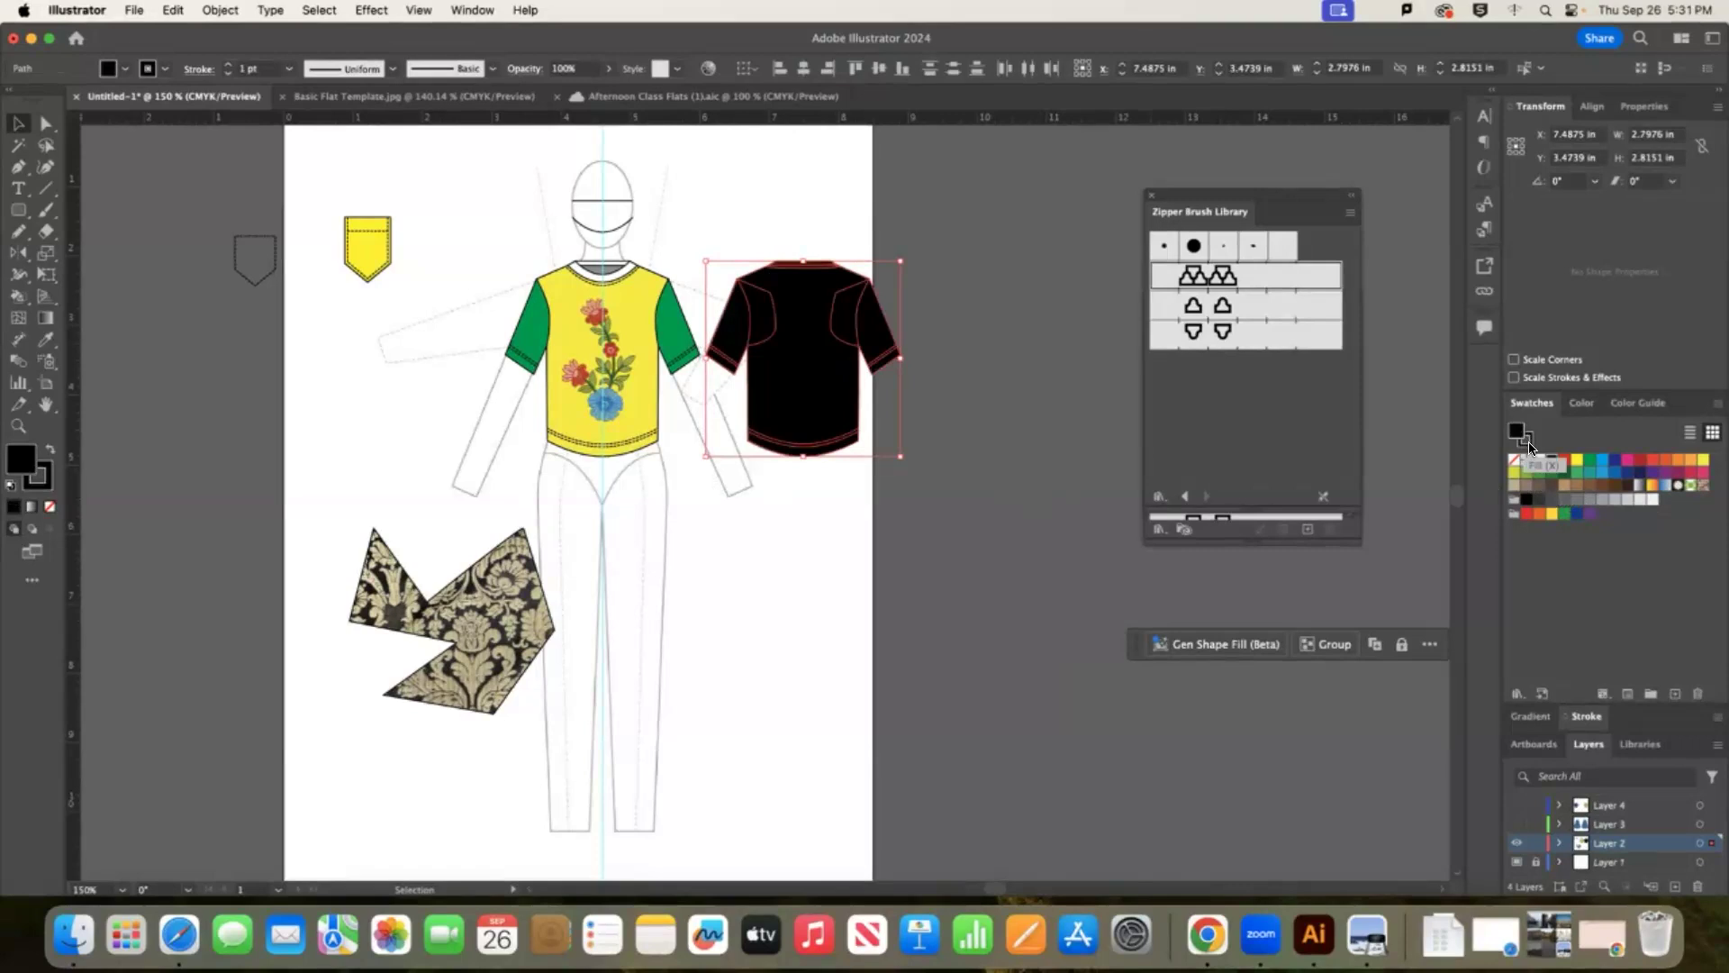
{"action": "left_click", "coordinate": [1009, 360]}
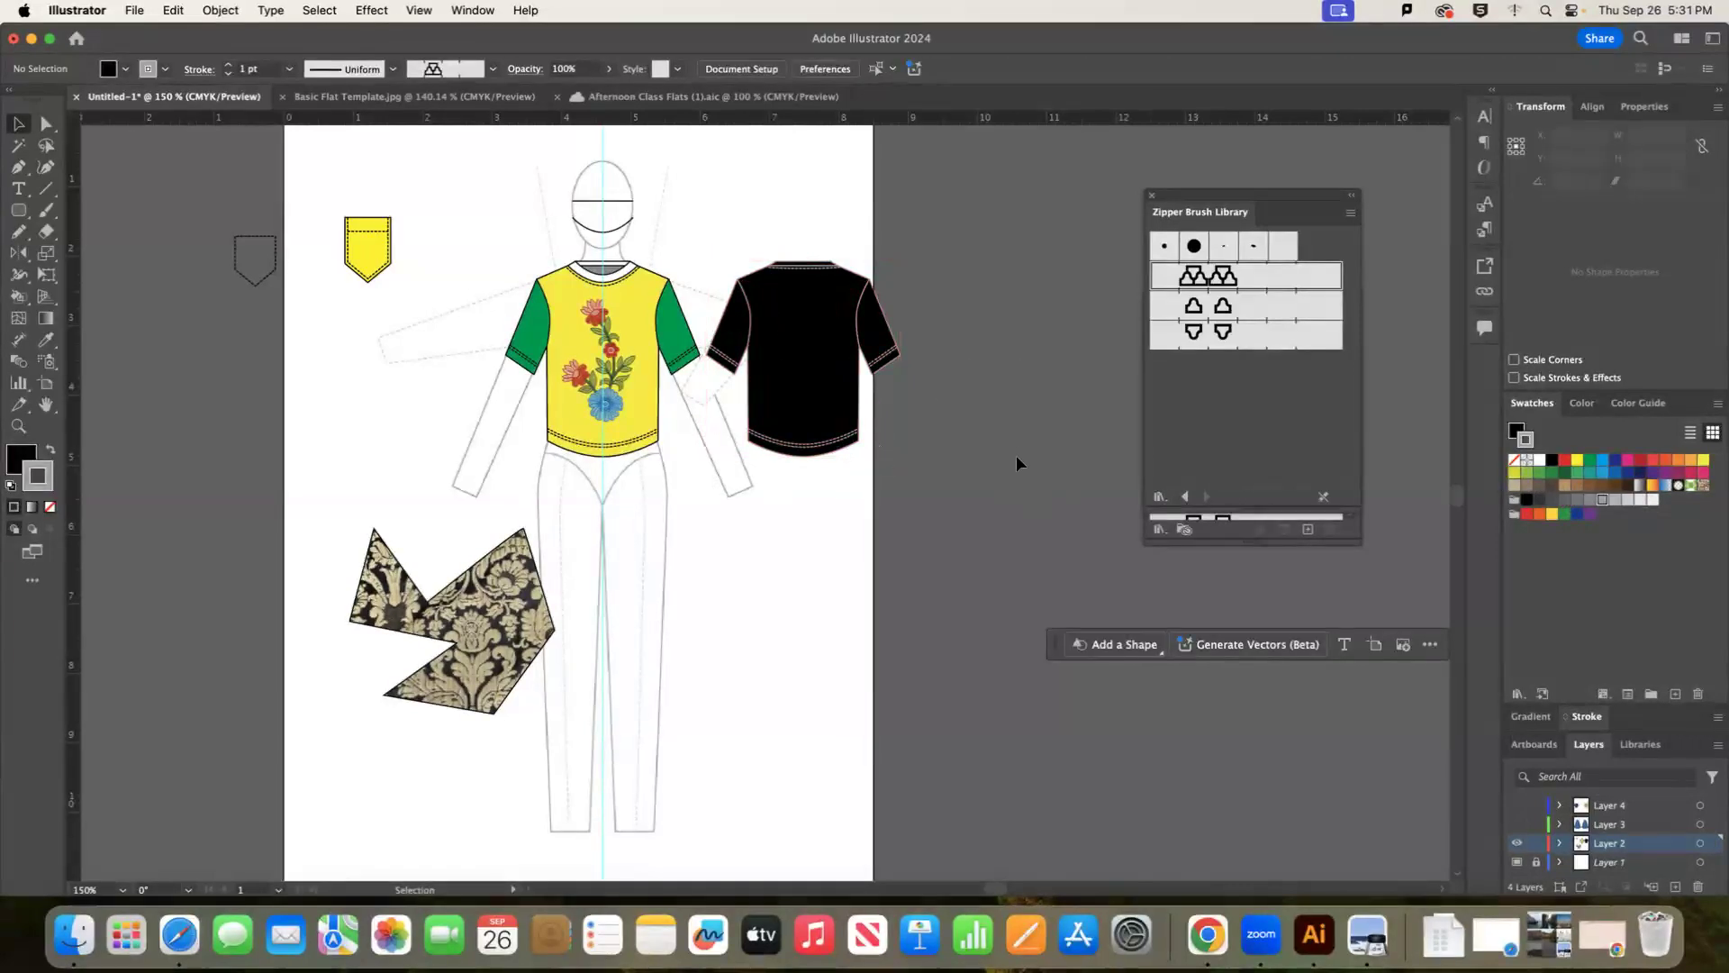
Set all strokes of the back-view shirt to black and fill its pieces with dark gray.
{"action": "left_click", "coordinate": [901, 351]}
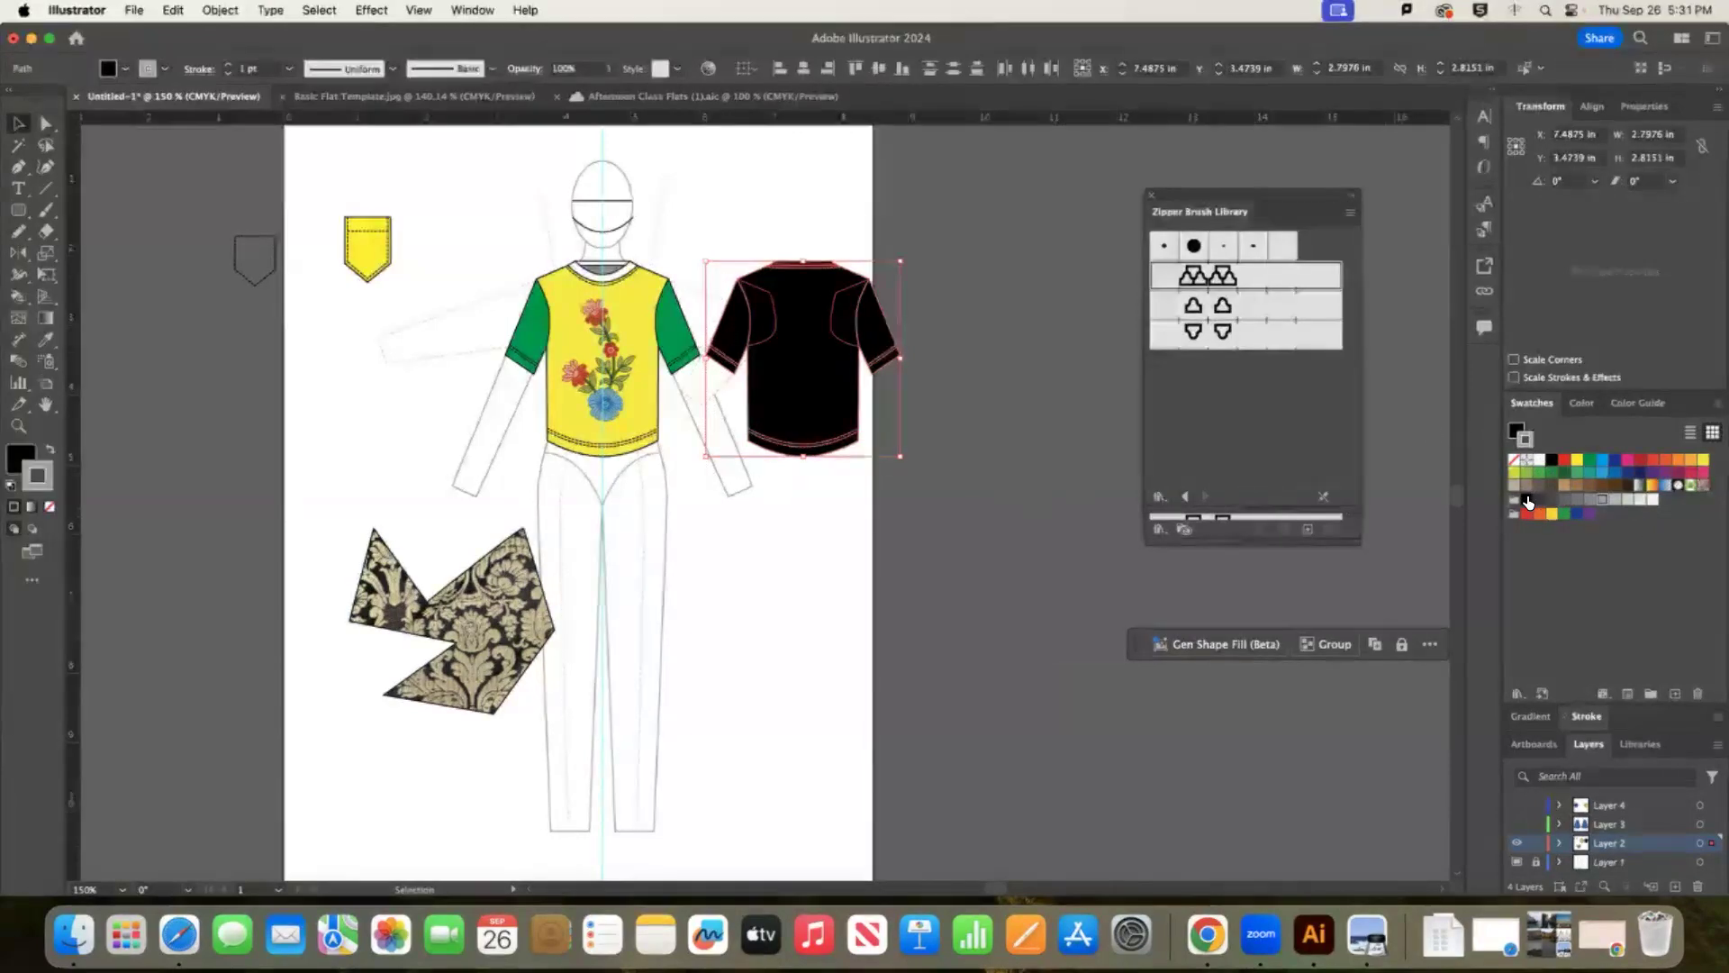
{"action": "left_click", "coordinate": [1523, 437]}
{"action": "left_click", "coordinate": [1511, 440]}
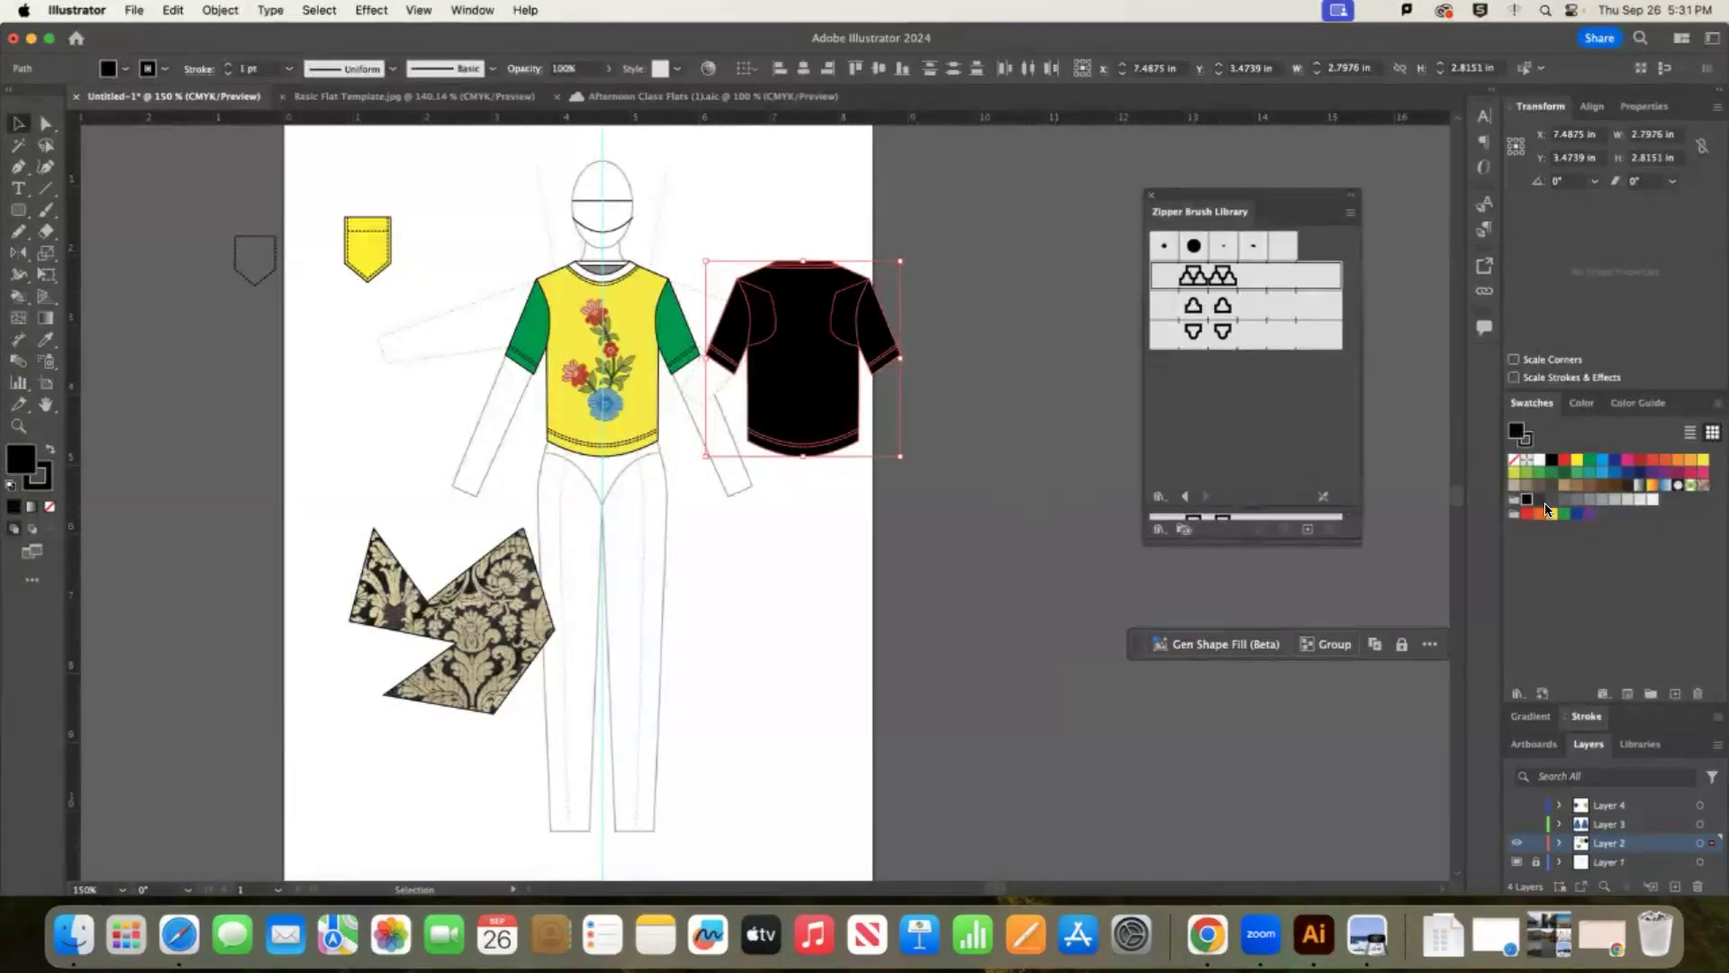
{"action": "left_click", "coordinate": [1552, 498]}
{"action": "left_click", "coordinate": [990, 333]}
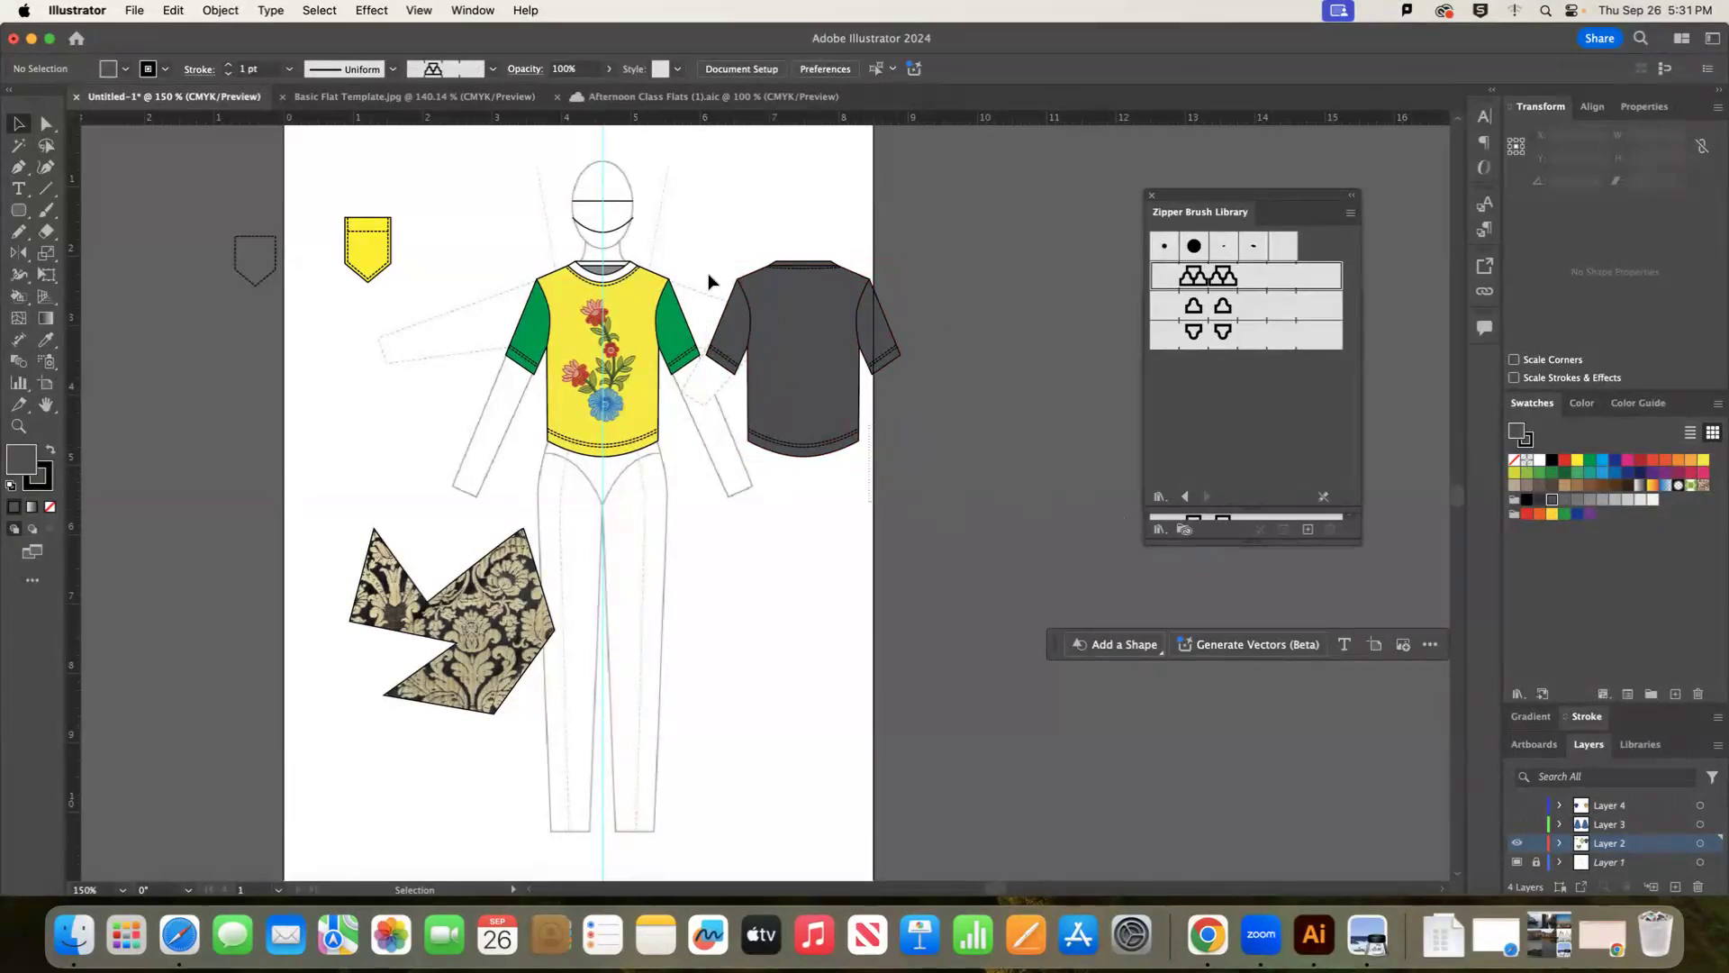
Select the whole back-view shirt and fill all its pieces with magenta pink.
{"action": "left_click_drag", "start_coordinate": [706, 244], "coordinate": [940, 327]}
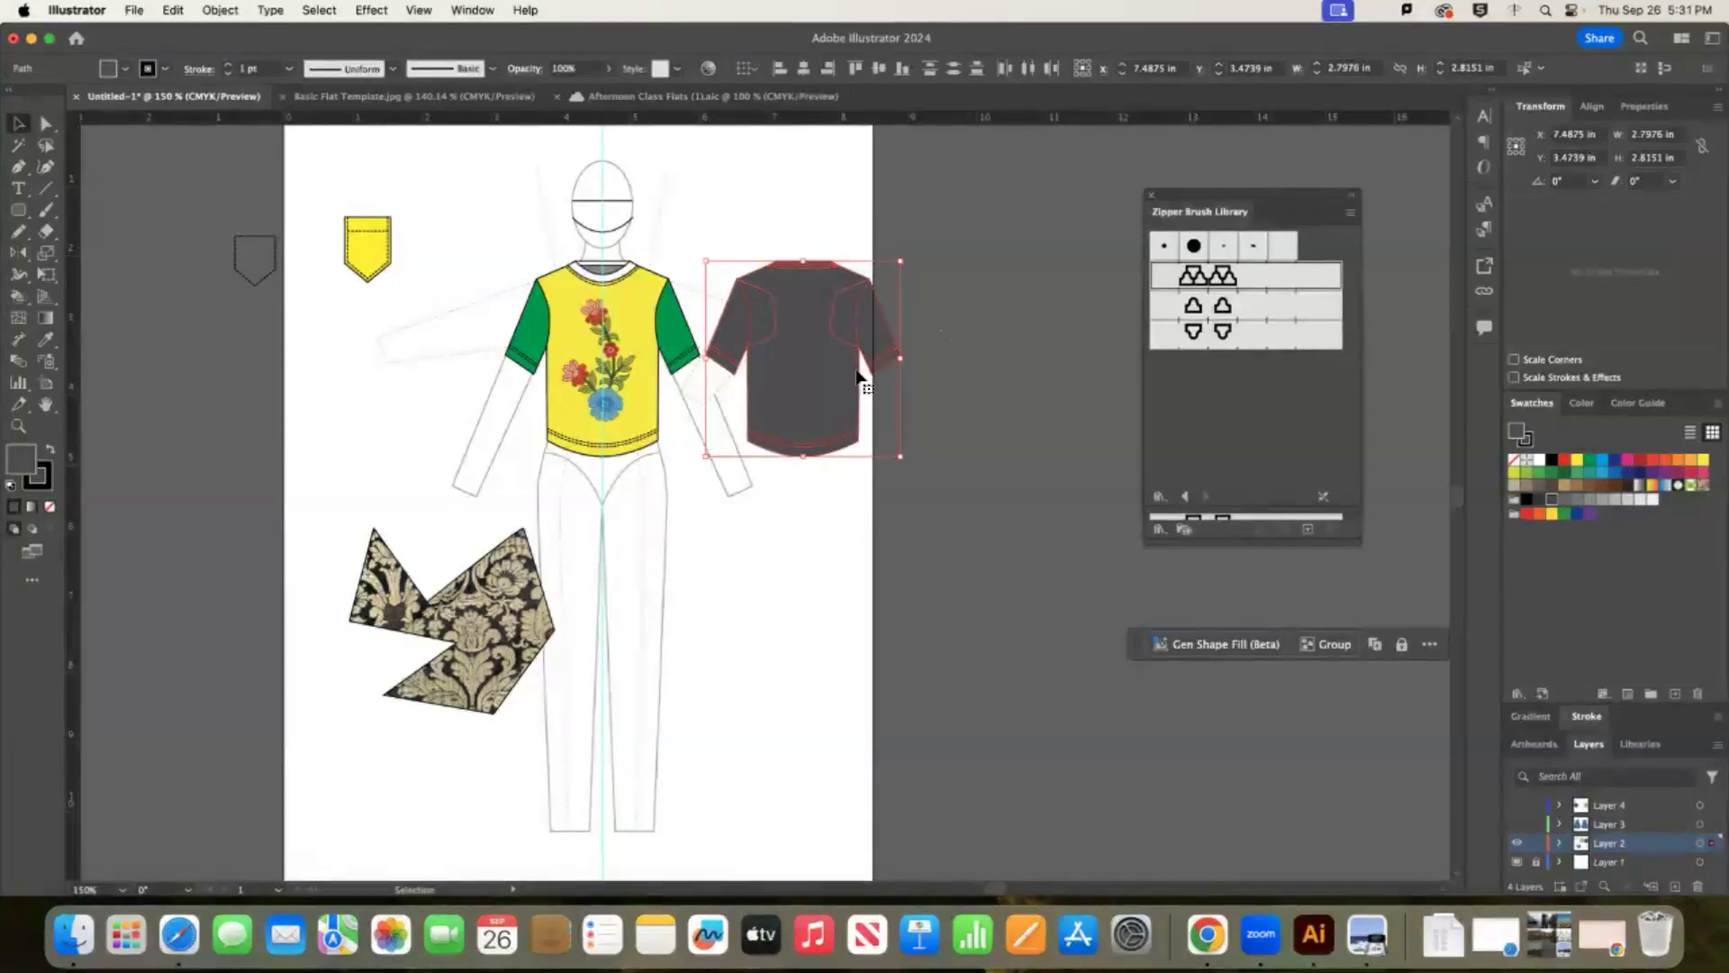
{"action": "left_click", "coordinate": [924, 393]}
{"action": "left_click", "coordinate": [833, 446]}
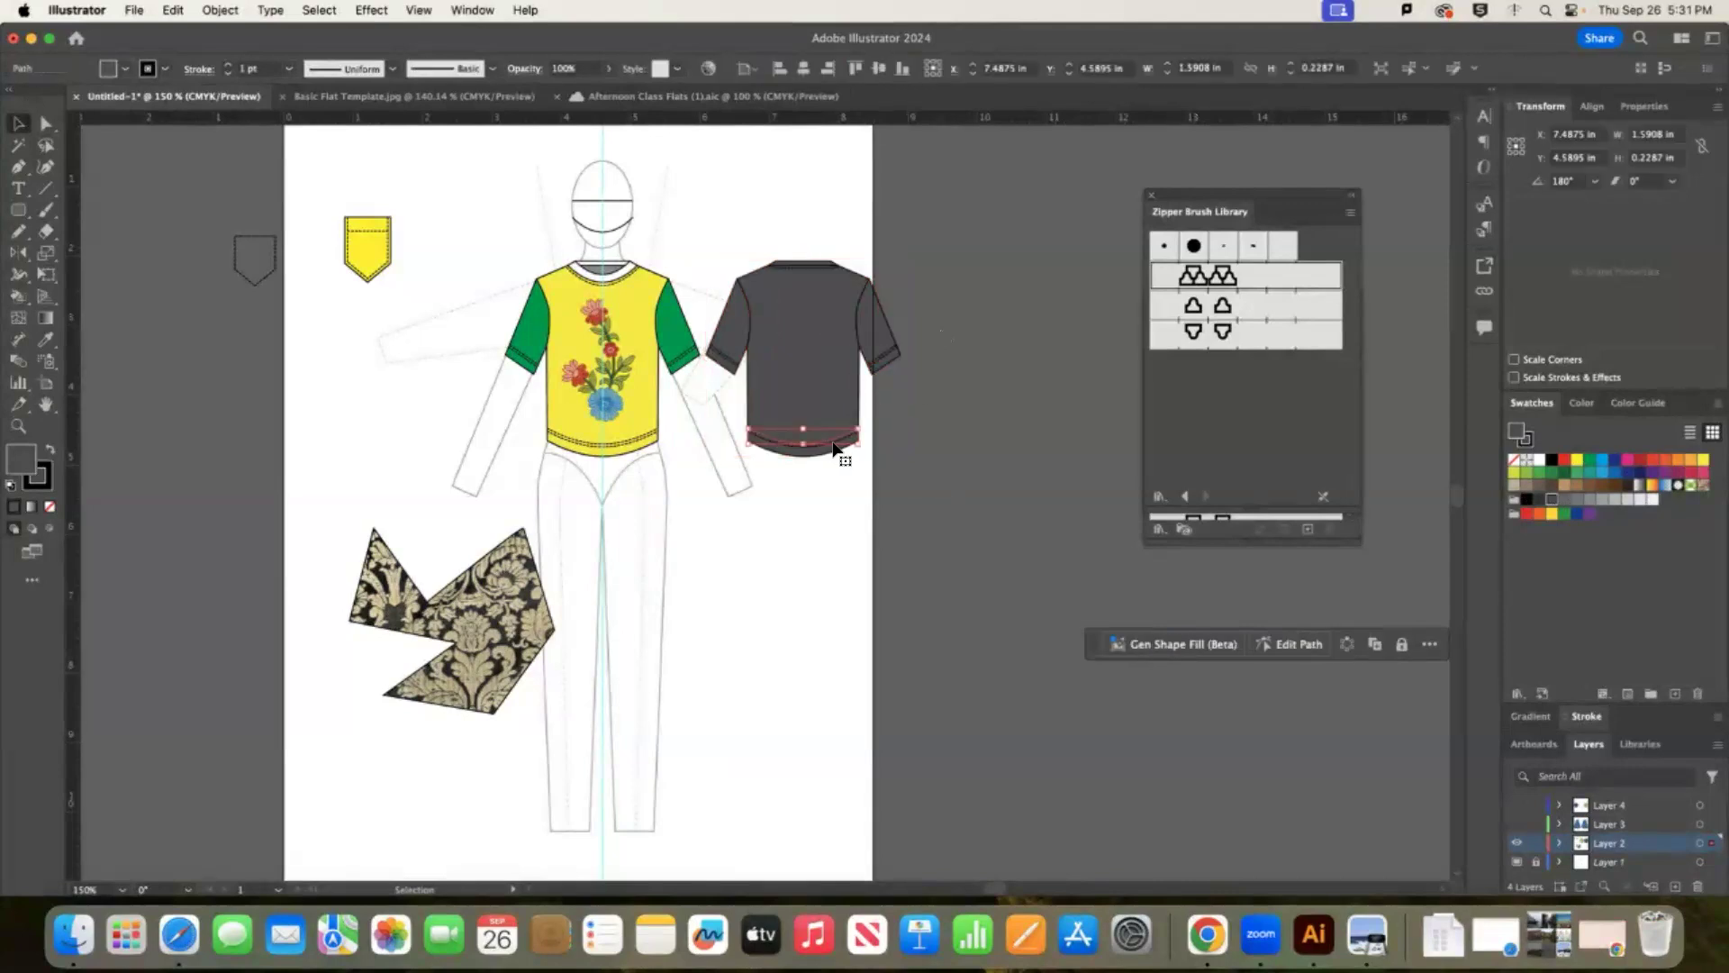
{"action": "key", "text": "super+equal"}
{"action": "key", "text": "v"}
{"action": "left_click", "coordinate": [761, 297]}
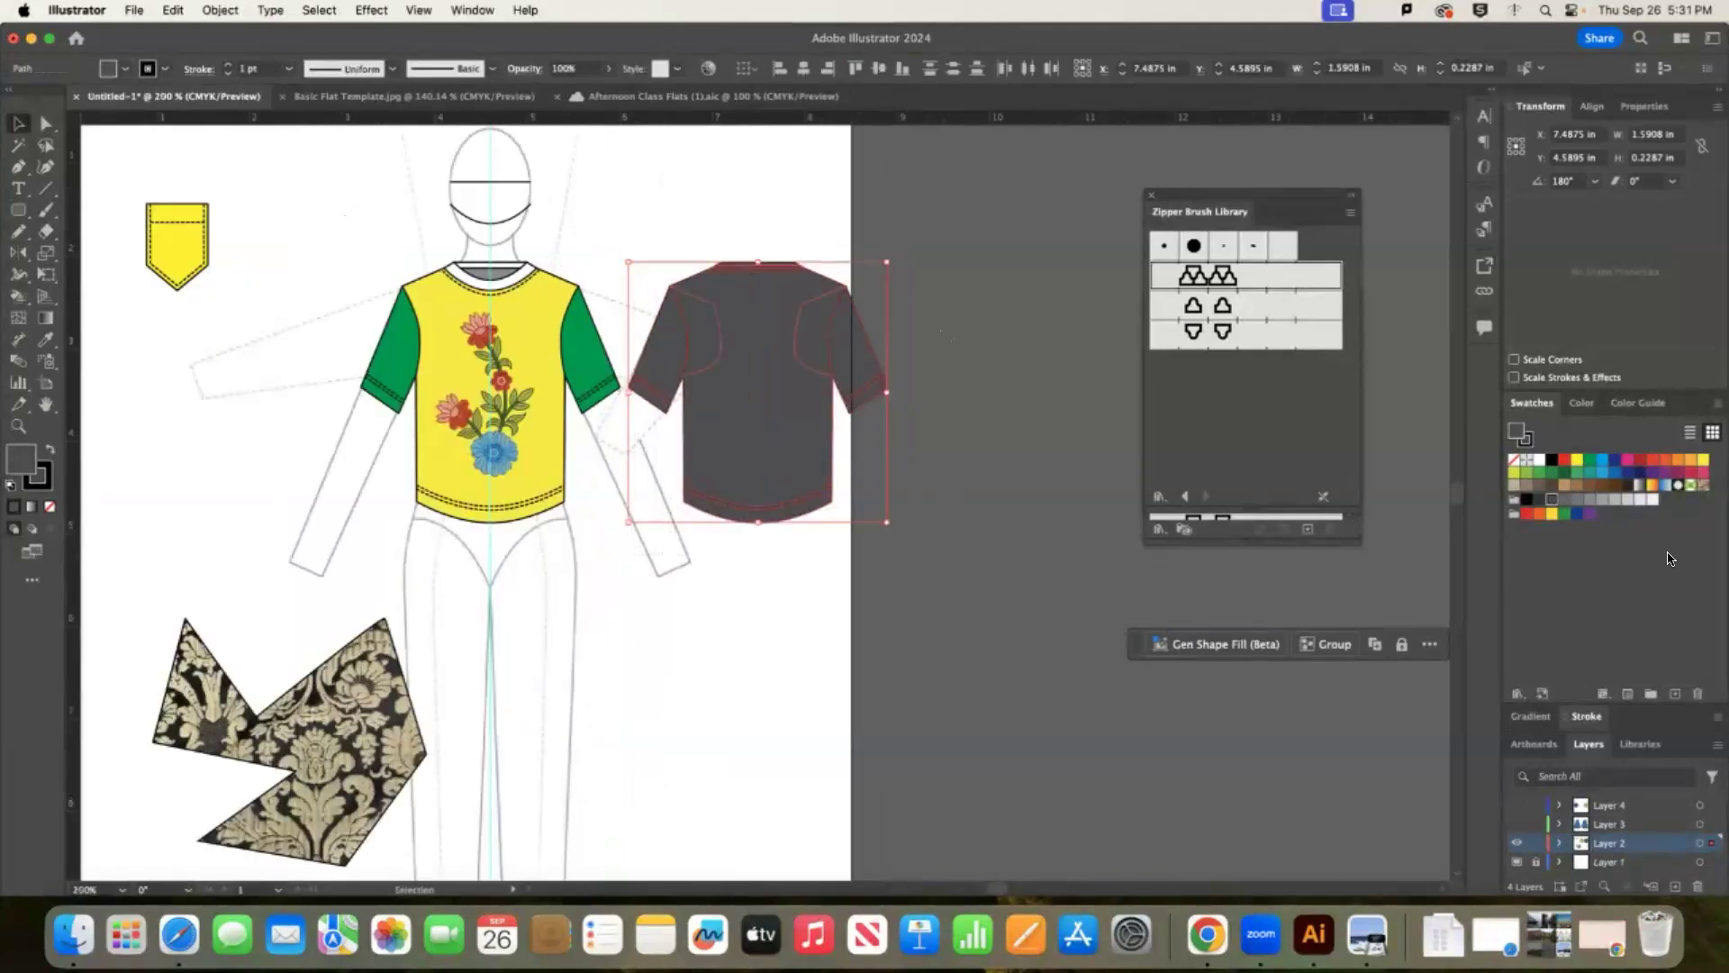
{"action": "left_click", "coordinate": [1627, 463]}
{"action": "left_click", "coordinate": [1086, 451]}
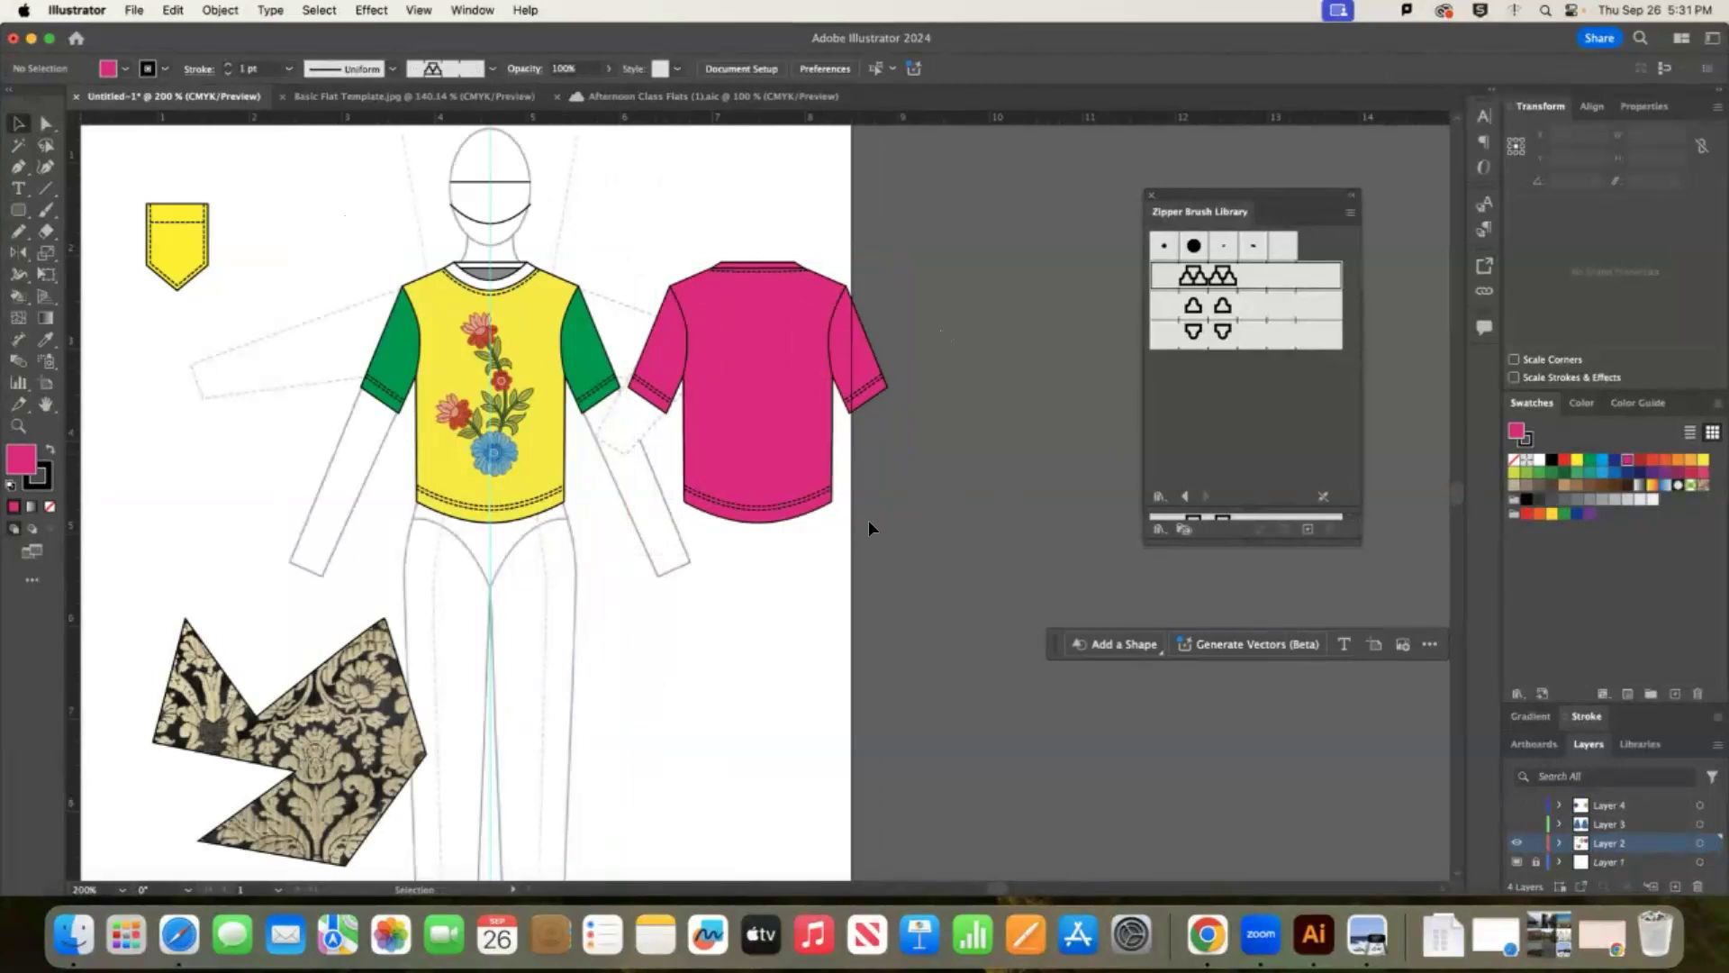
Select the stitch lines on the pink shirt's hem and sleeves and set their stroke to light blue.
{"action": "left_click", "coordinate": [775, 511]}
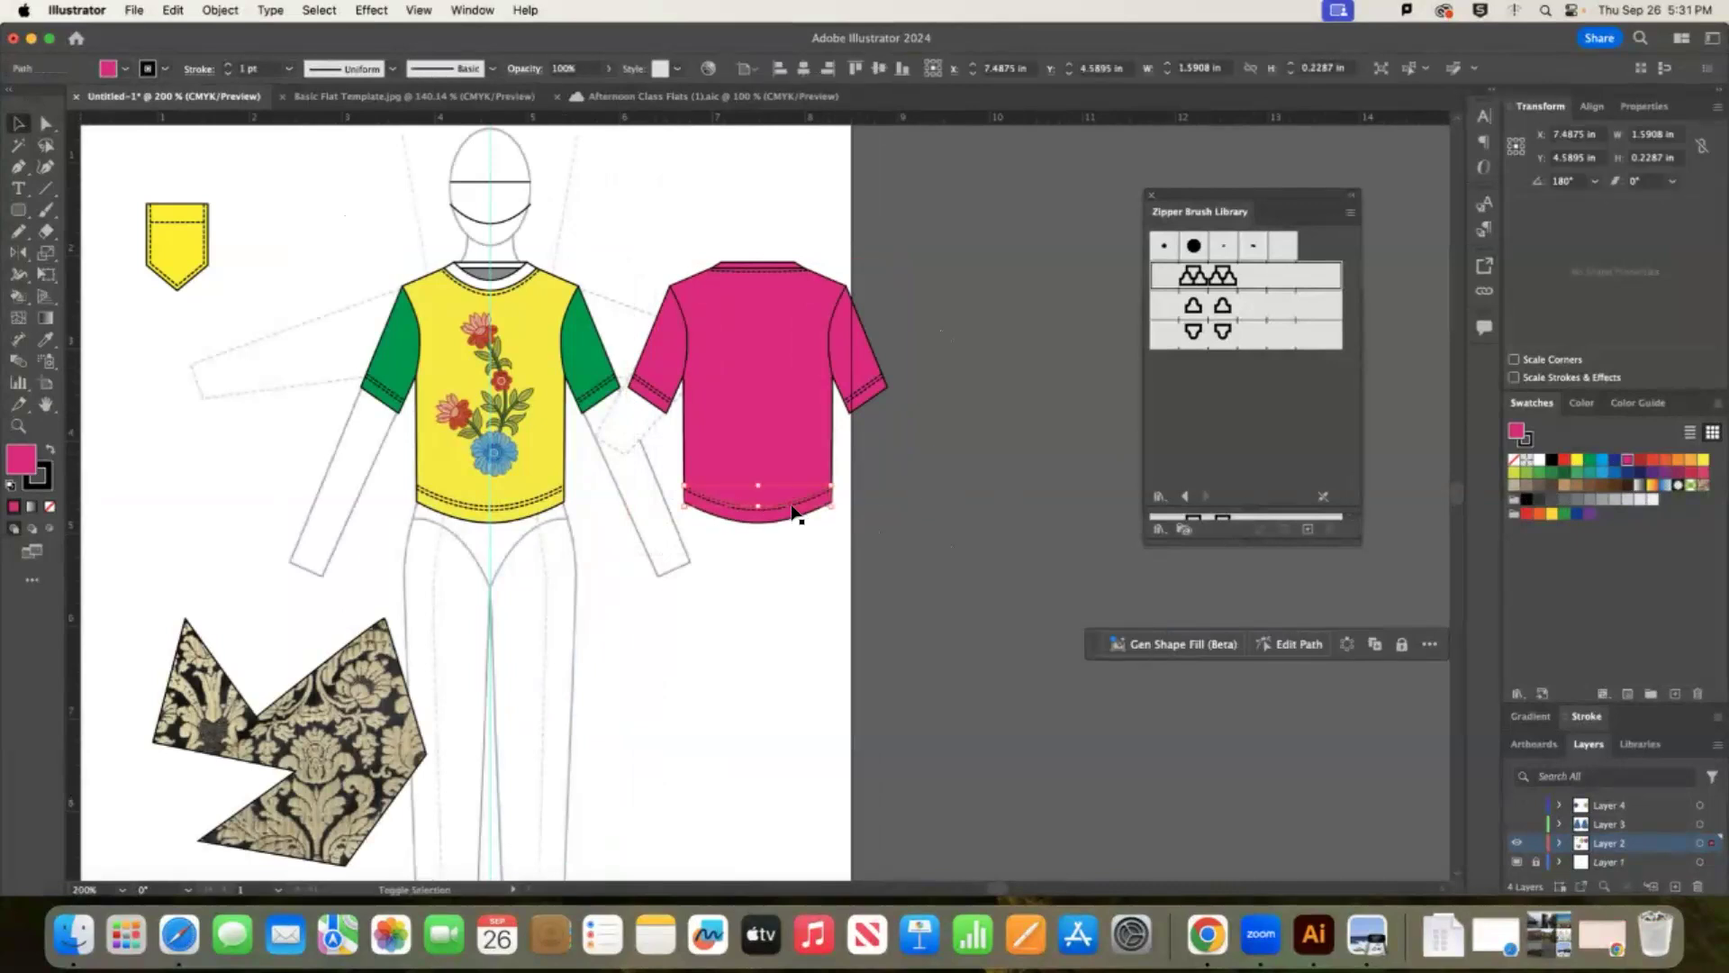
{"action": "left_click", "coordinate": [908, 473]}
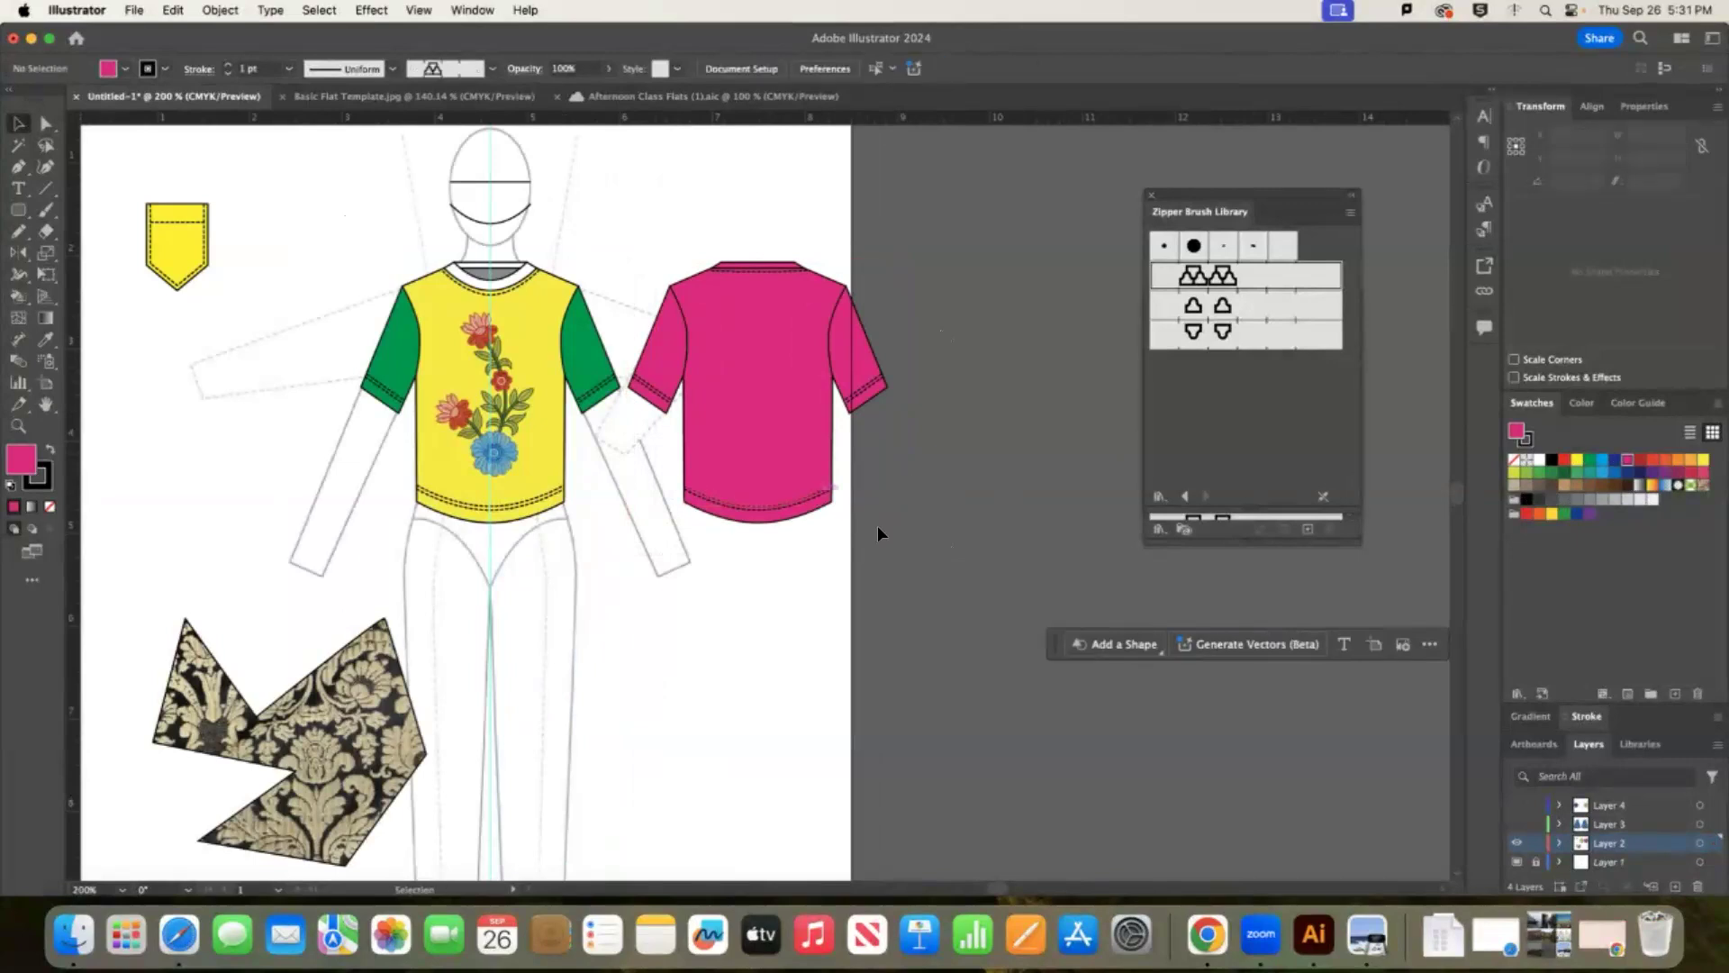
{"action": "left_click", "coordinate": [641, 354]}
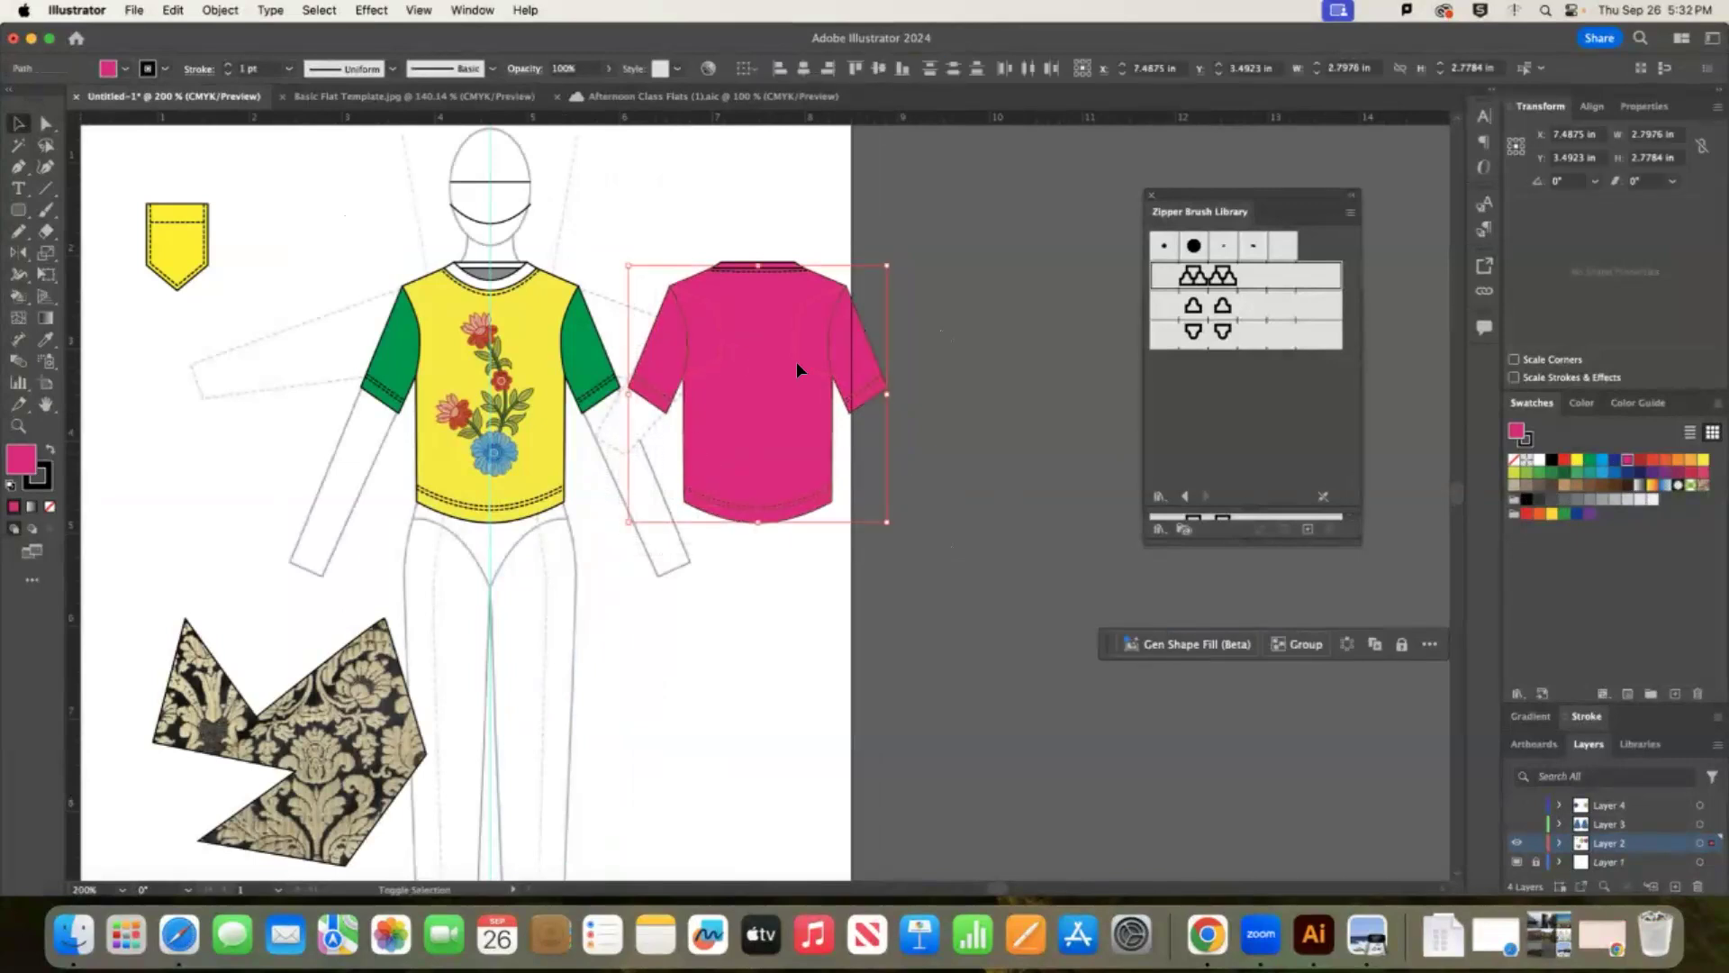
{"action": "left_click", "coordinate": [660, 377]}
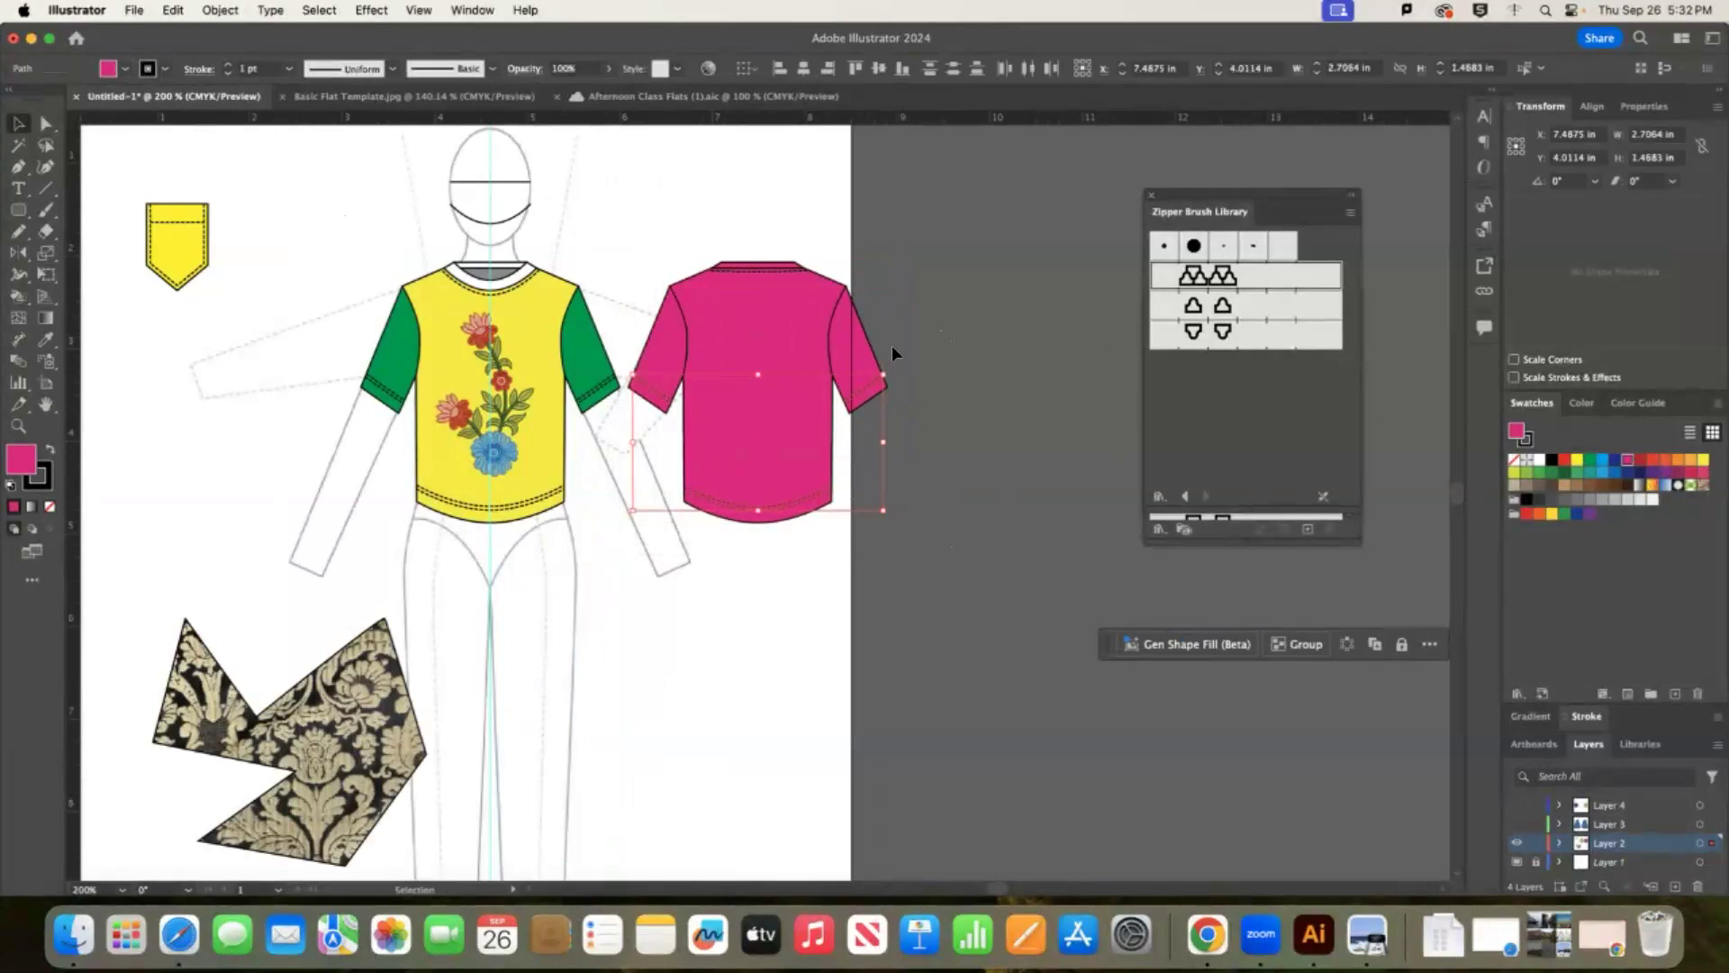
{"action": "left_click", "coordinate": [1613, 475]}
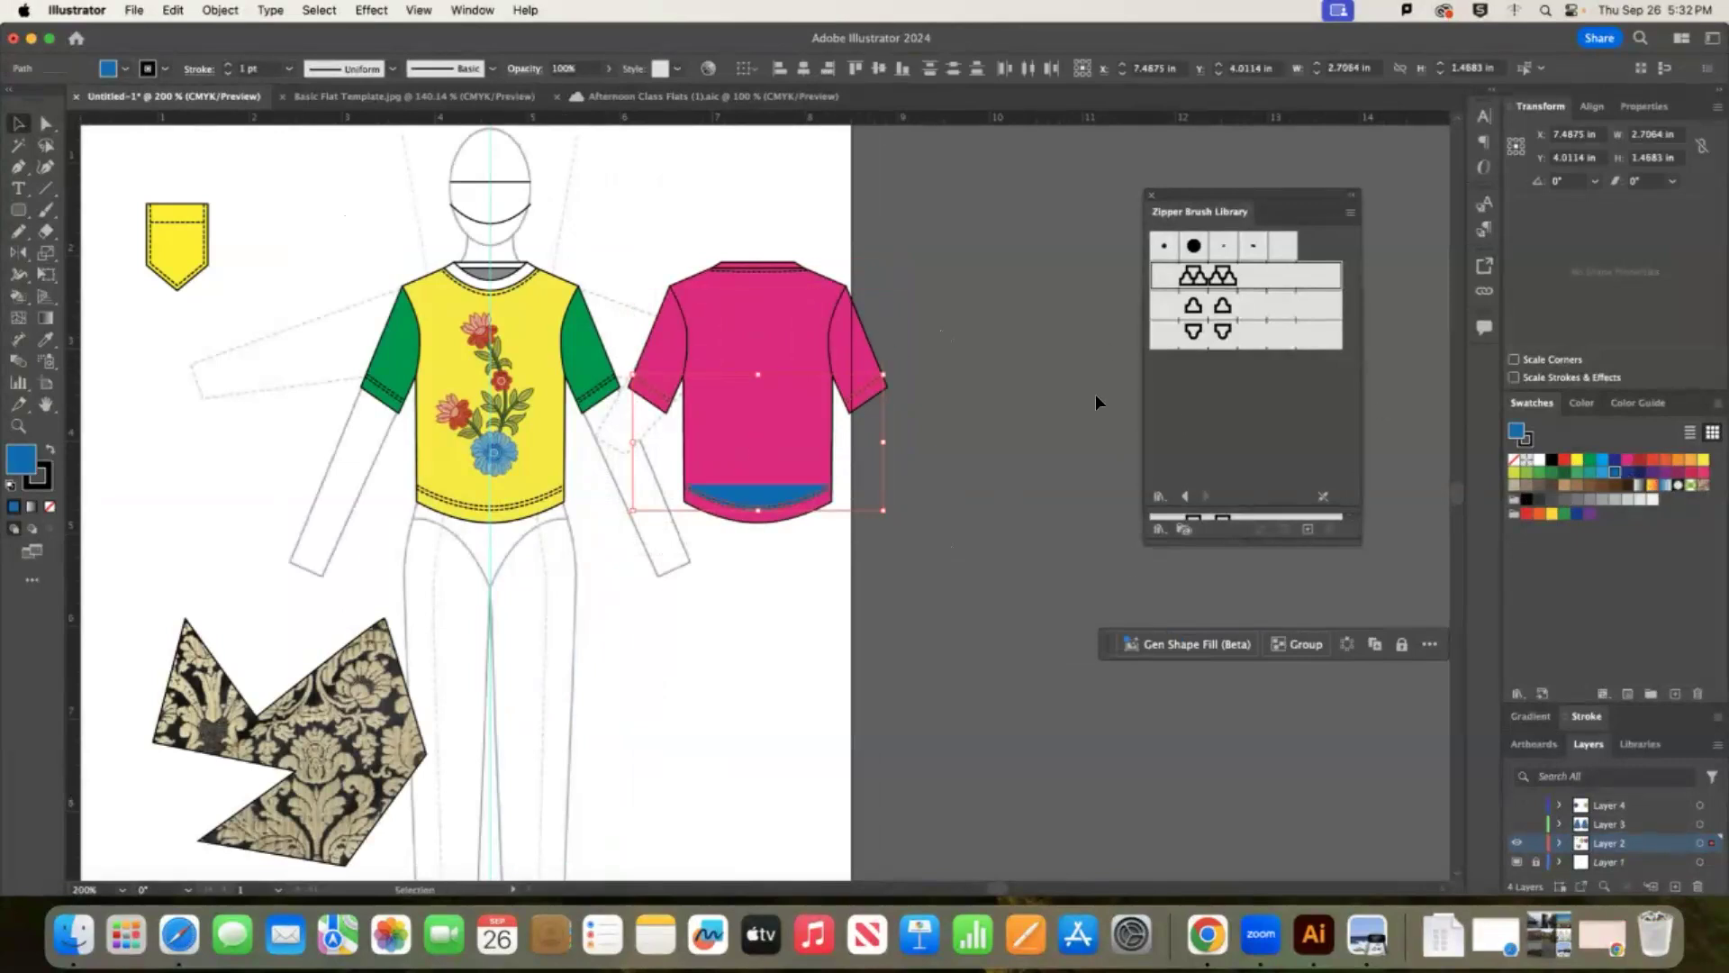
{"action": "key", "text": "a"}
{"action": "key", "text": "super+z"}
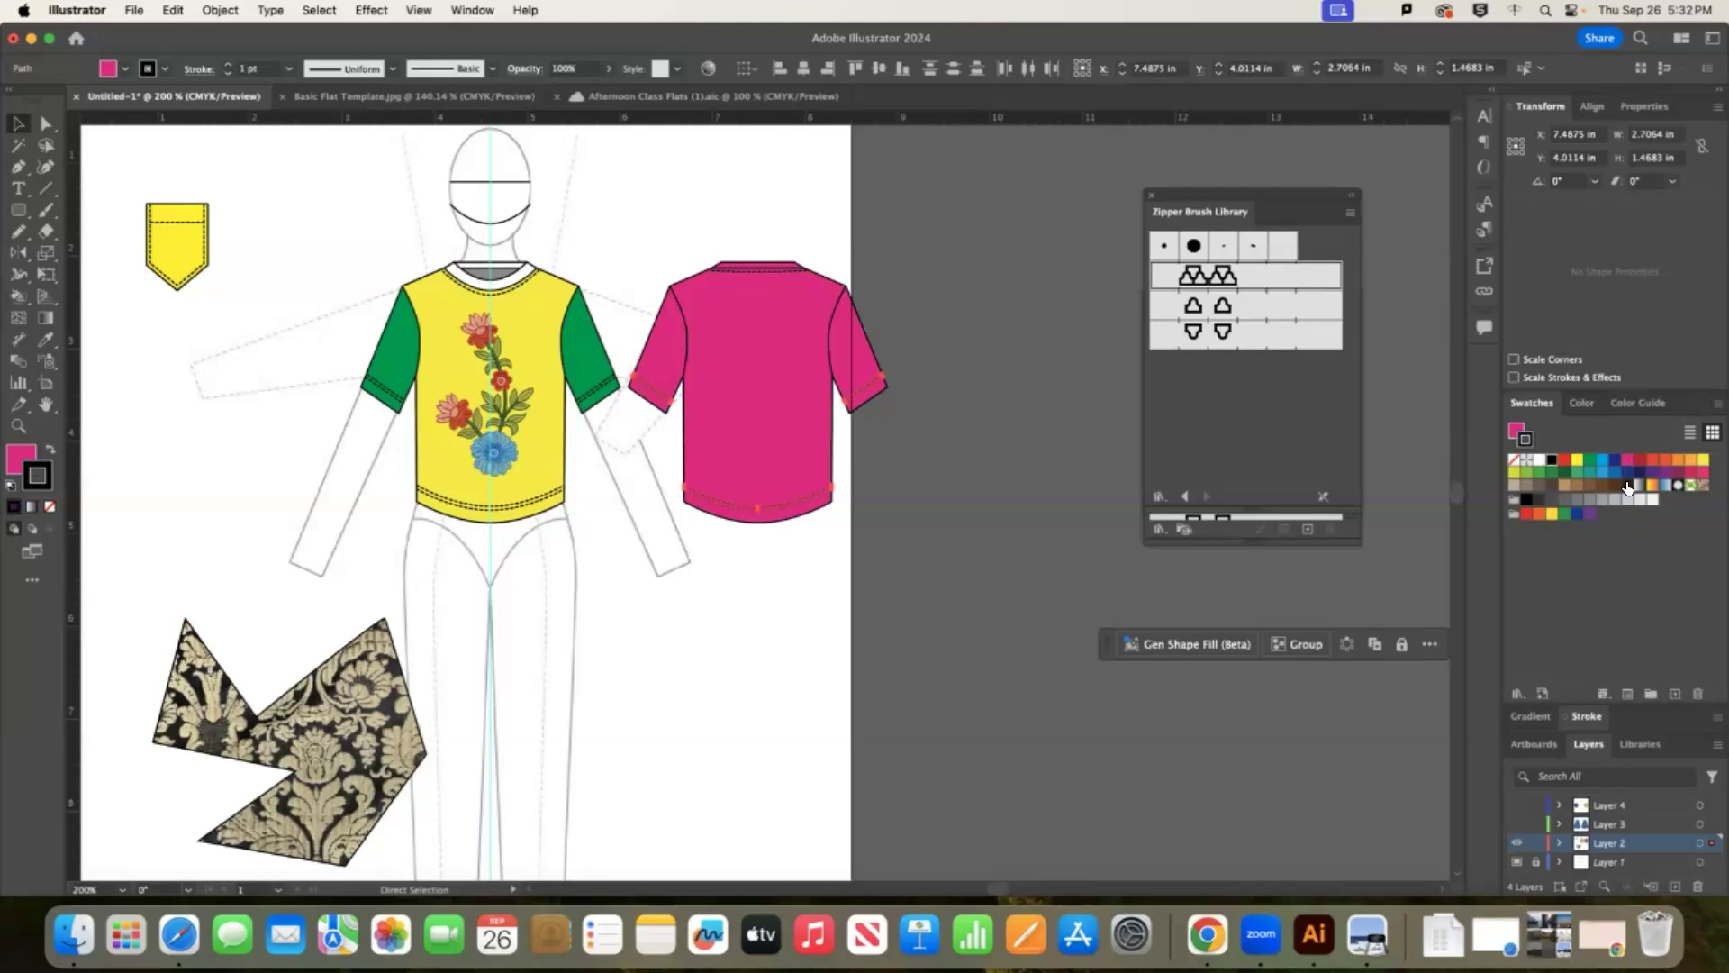
{"action": "left_click", "coordinate": [1601, 474]}
{"action": "key", "text": "v"}
{"action": "left_click", "coordinate": [891, 359]}
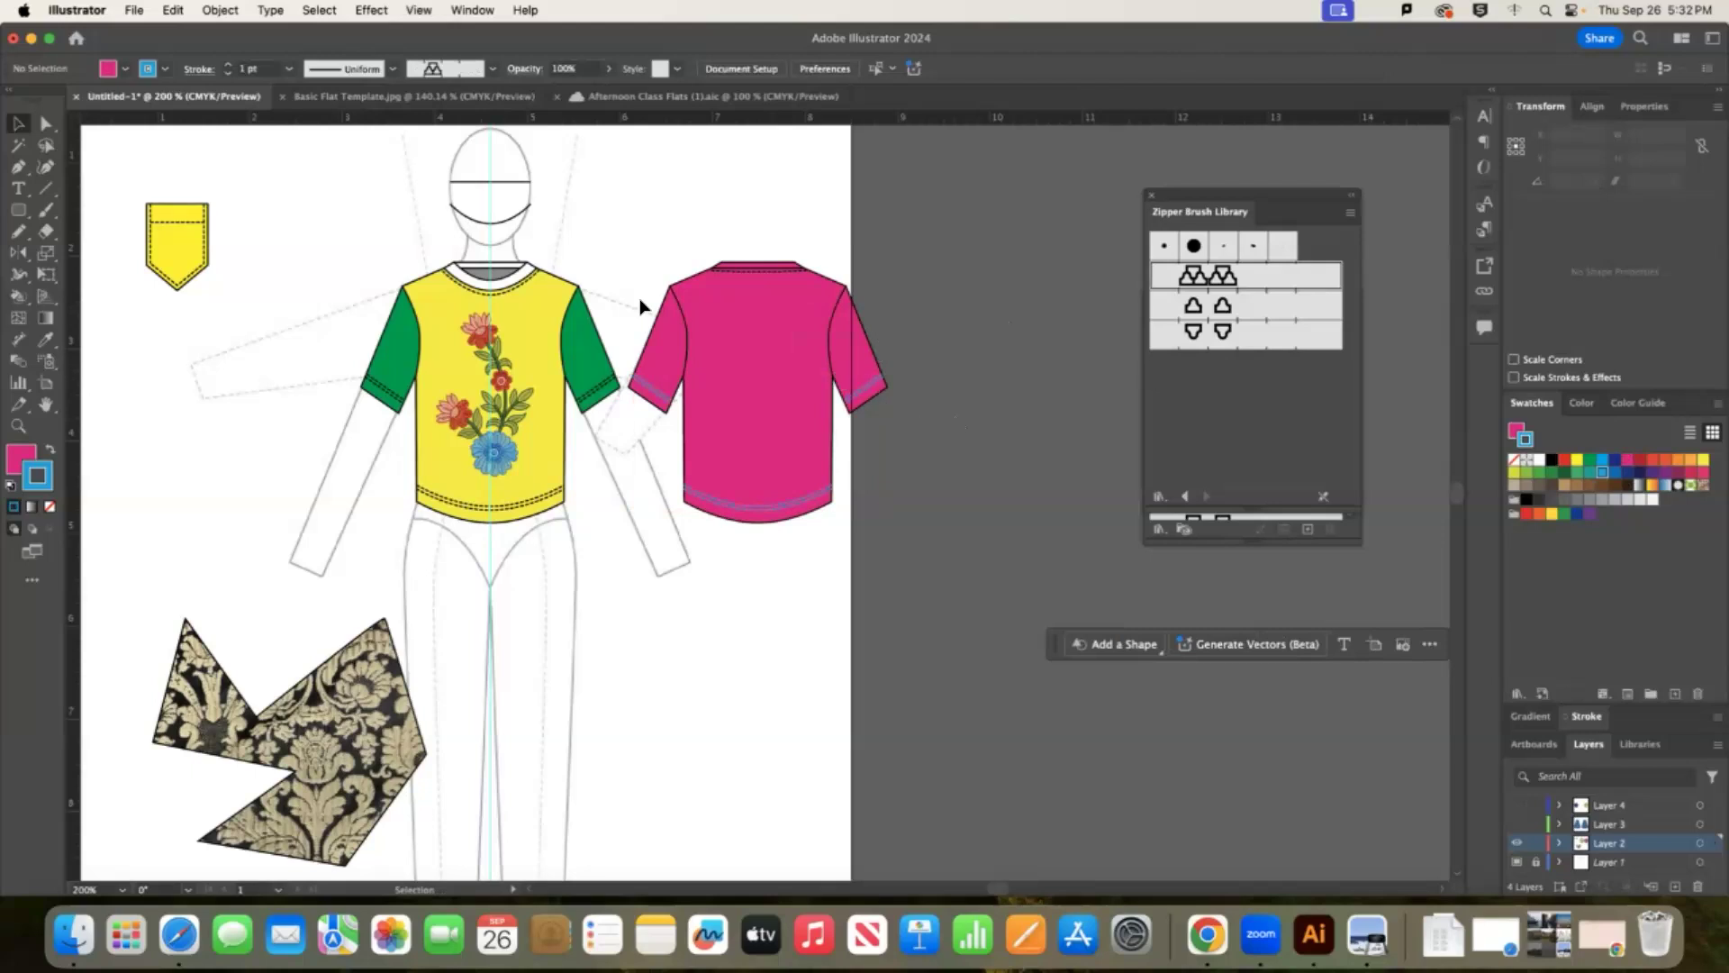
Select the body and sleeves of the pink back-view shirt and fill them with medium green.
{"action": "left_click", "coordinate": [683, 311]}
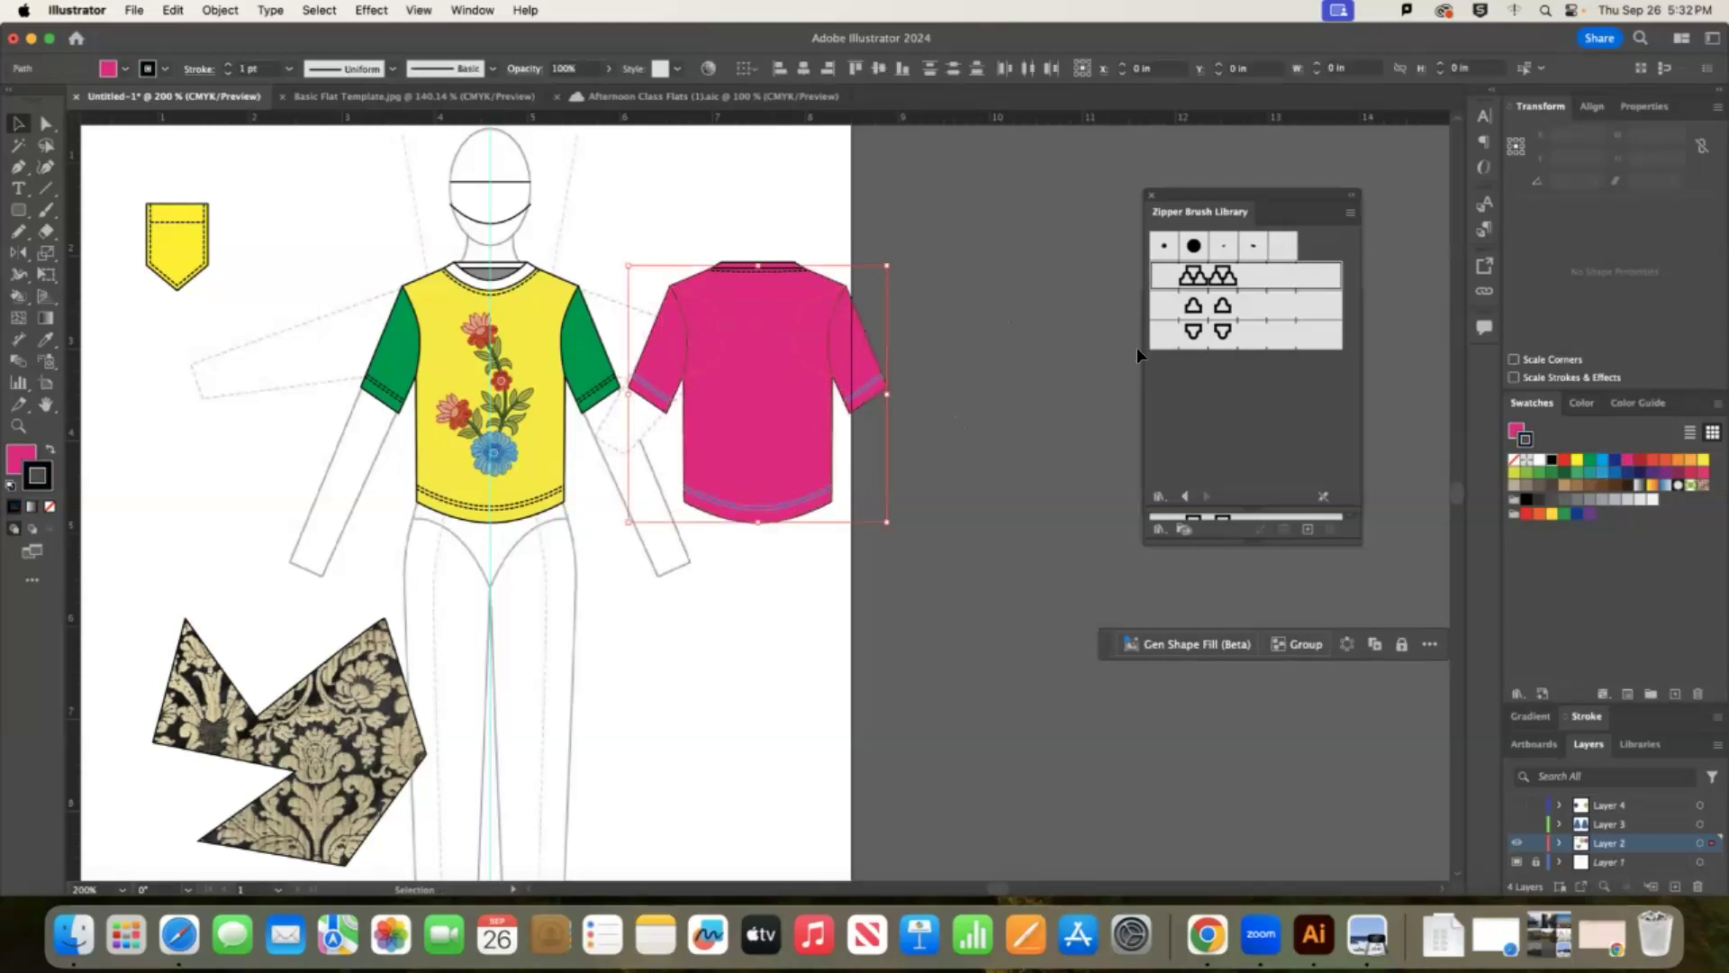
{"action": "left_click", "coordinate": [1576, 460]}
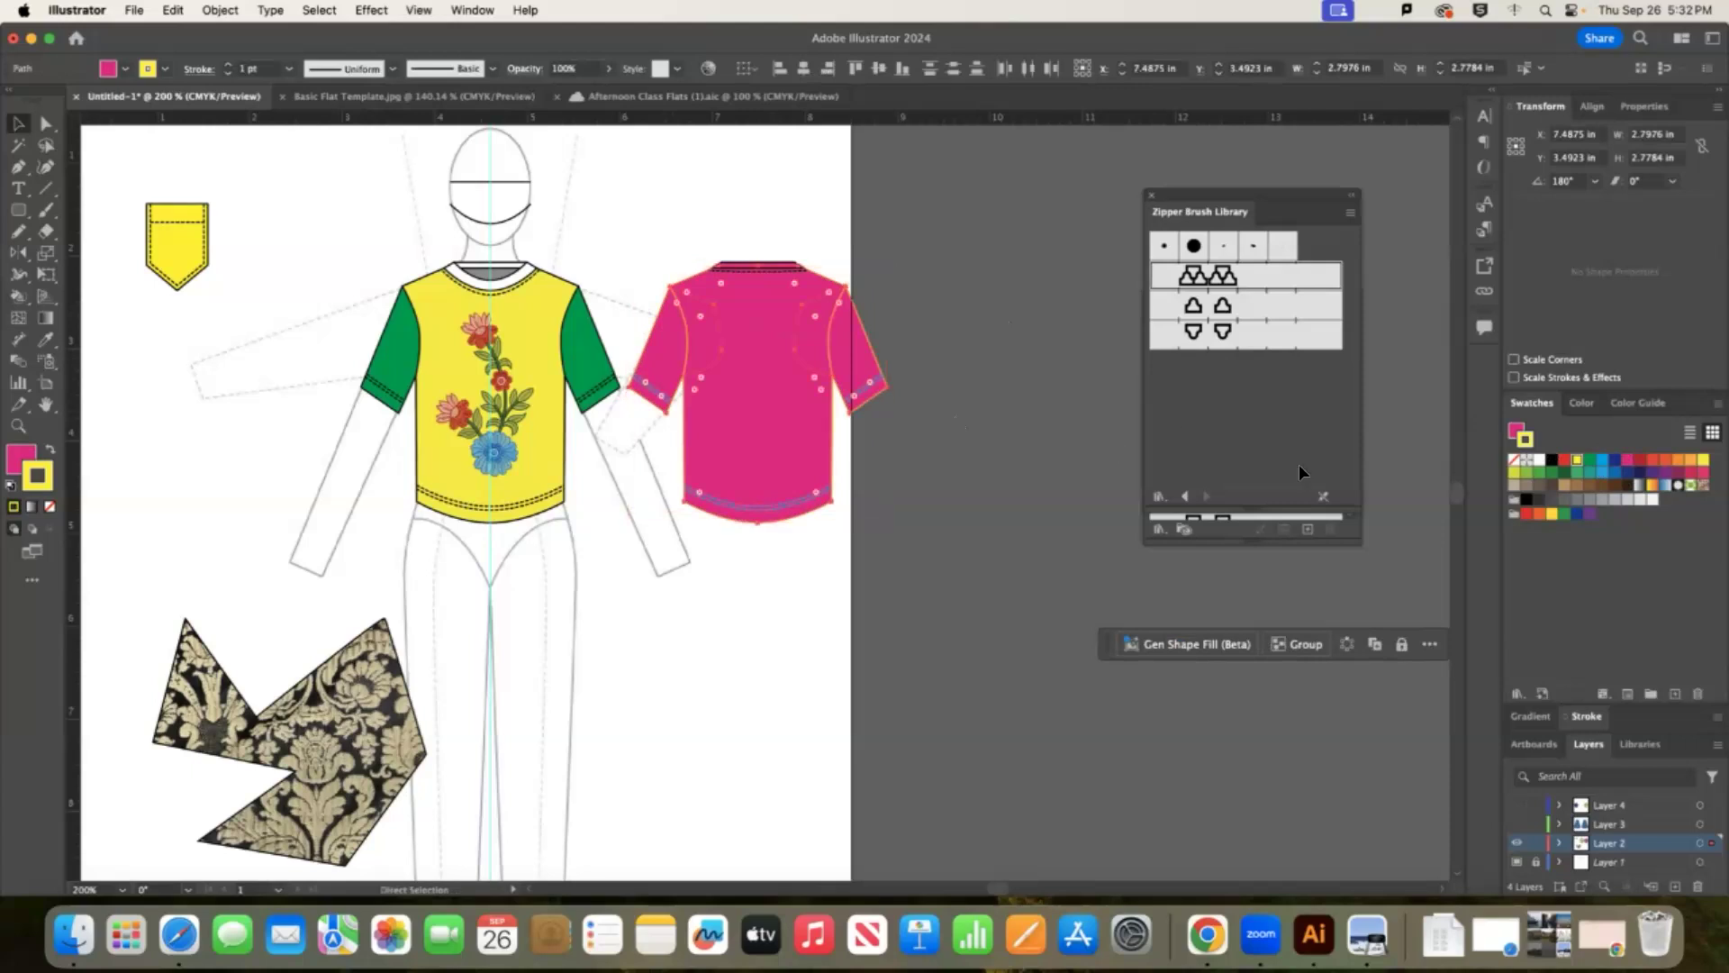
{"action": "key", "text": "super+z"}
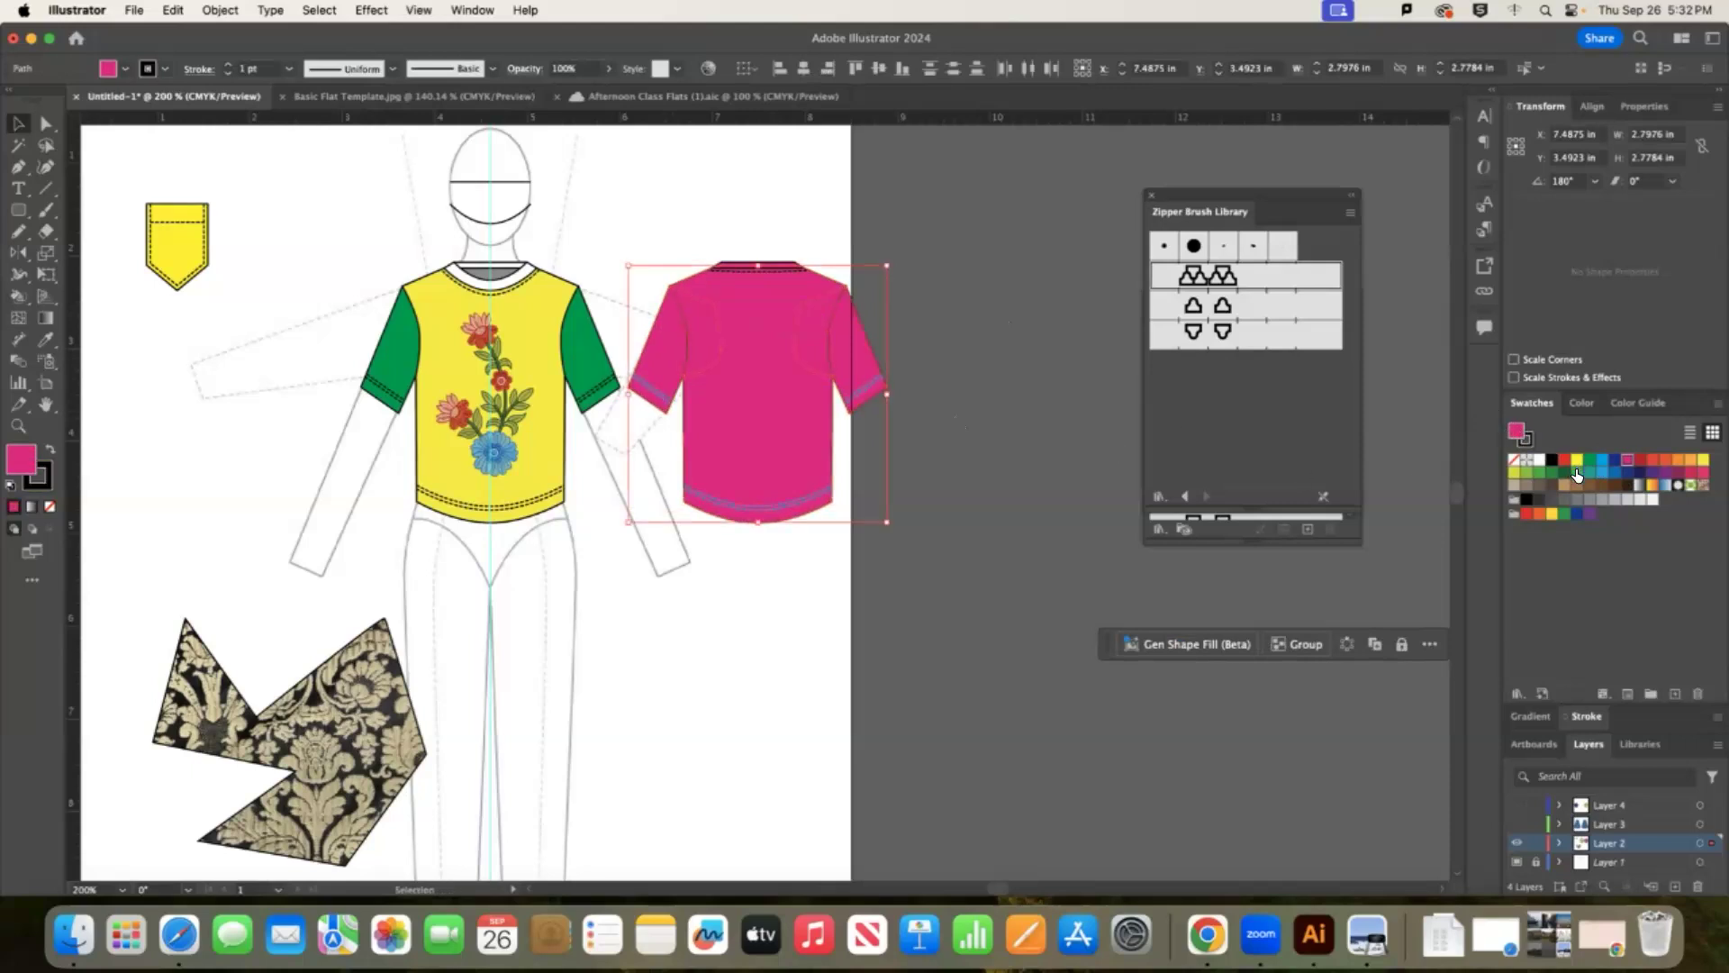
{"action": "left_click", "coordinate": [1577, 469]}
{"action": "left_click", "coordinate": [842, 503]}
Select both hem stitch lines on the green back-view shirt and set their fill to none.
{"action": "left_click", "coordinate": [763, 490]}
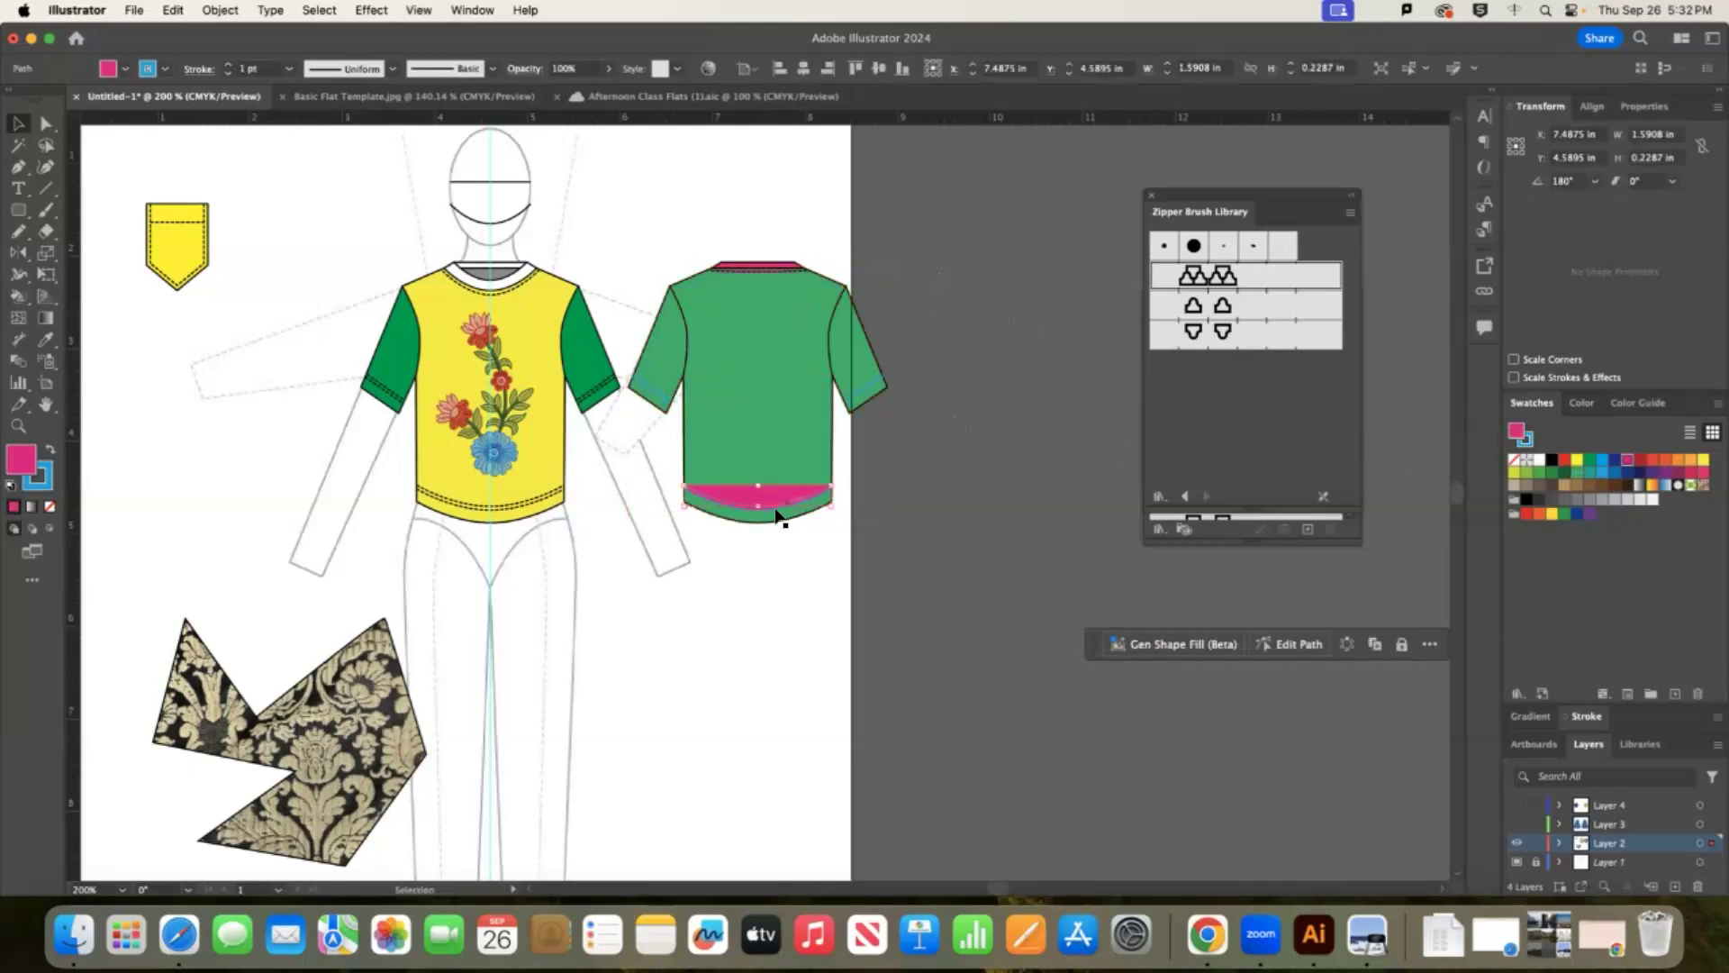
{"action": "left_click", "coordinate": [914, 501]}
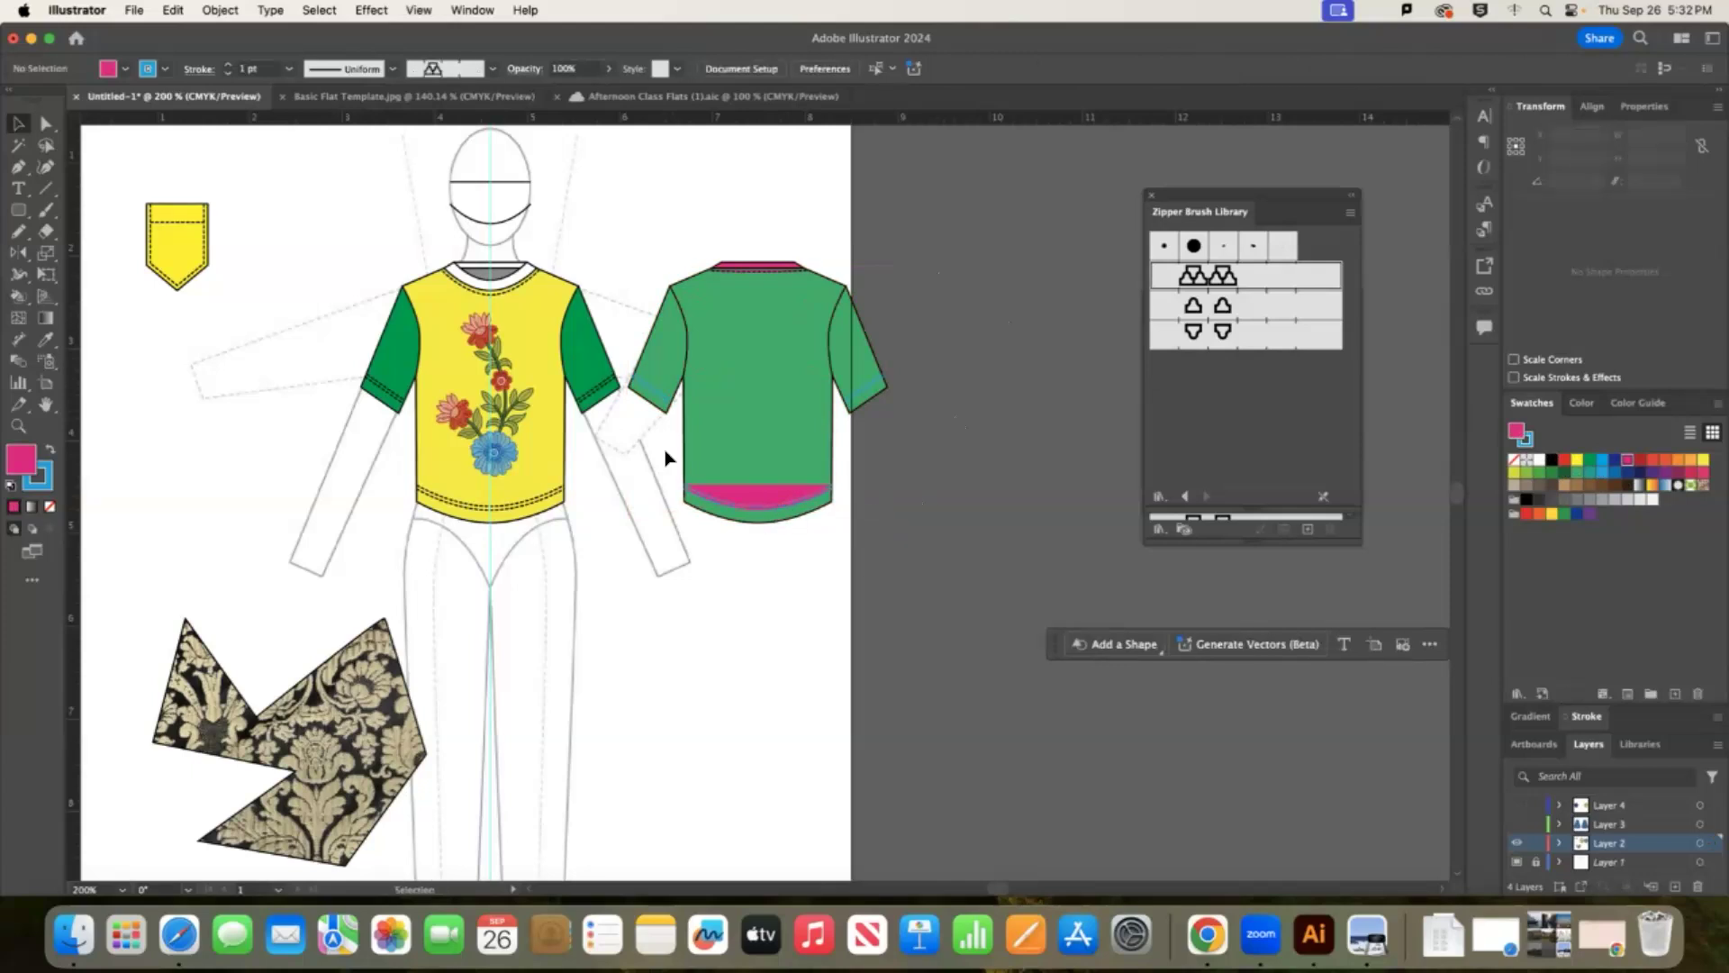
{"action": "left_click", "coordinate": [791, 451]}
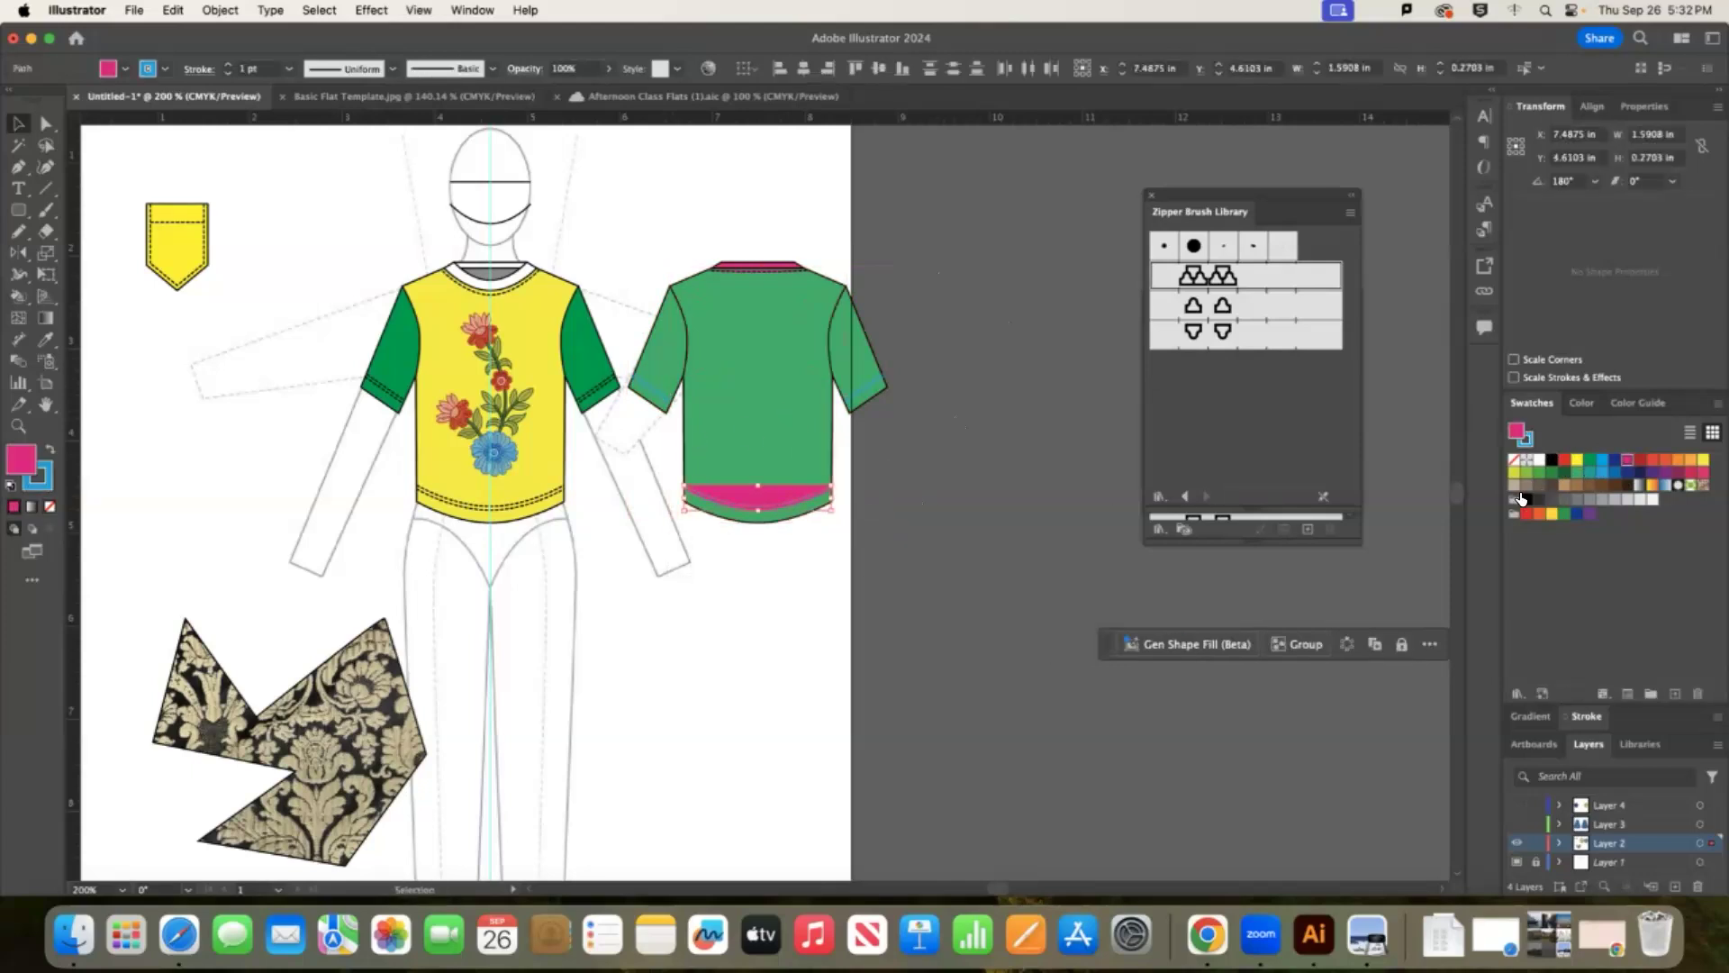
{"action": "left_click", "coordinate": [1513, 460]}
{"action": "left_click", "coordinate": [994, 485]}
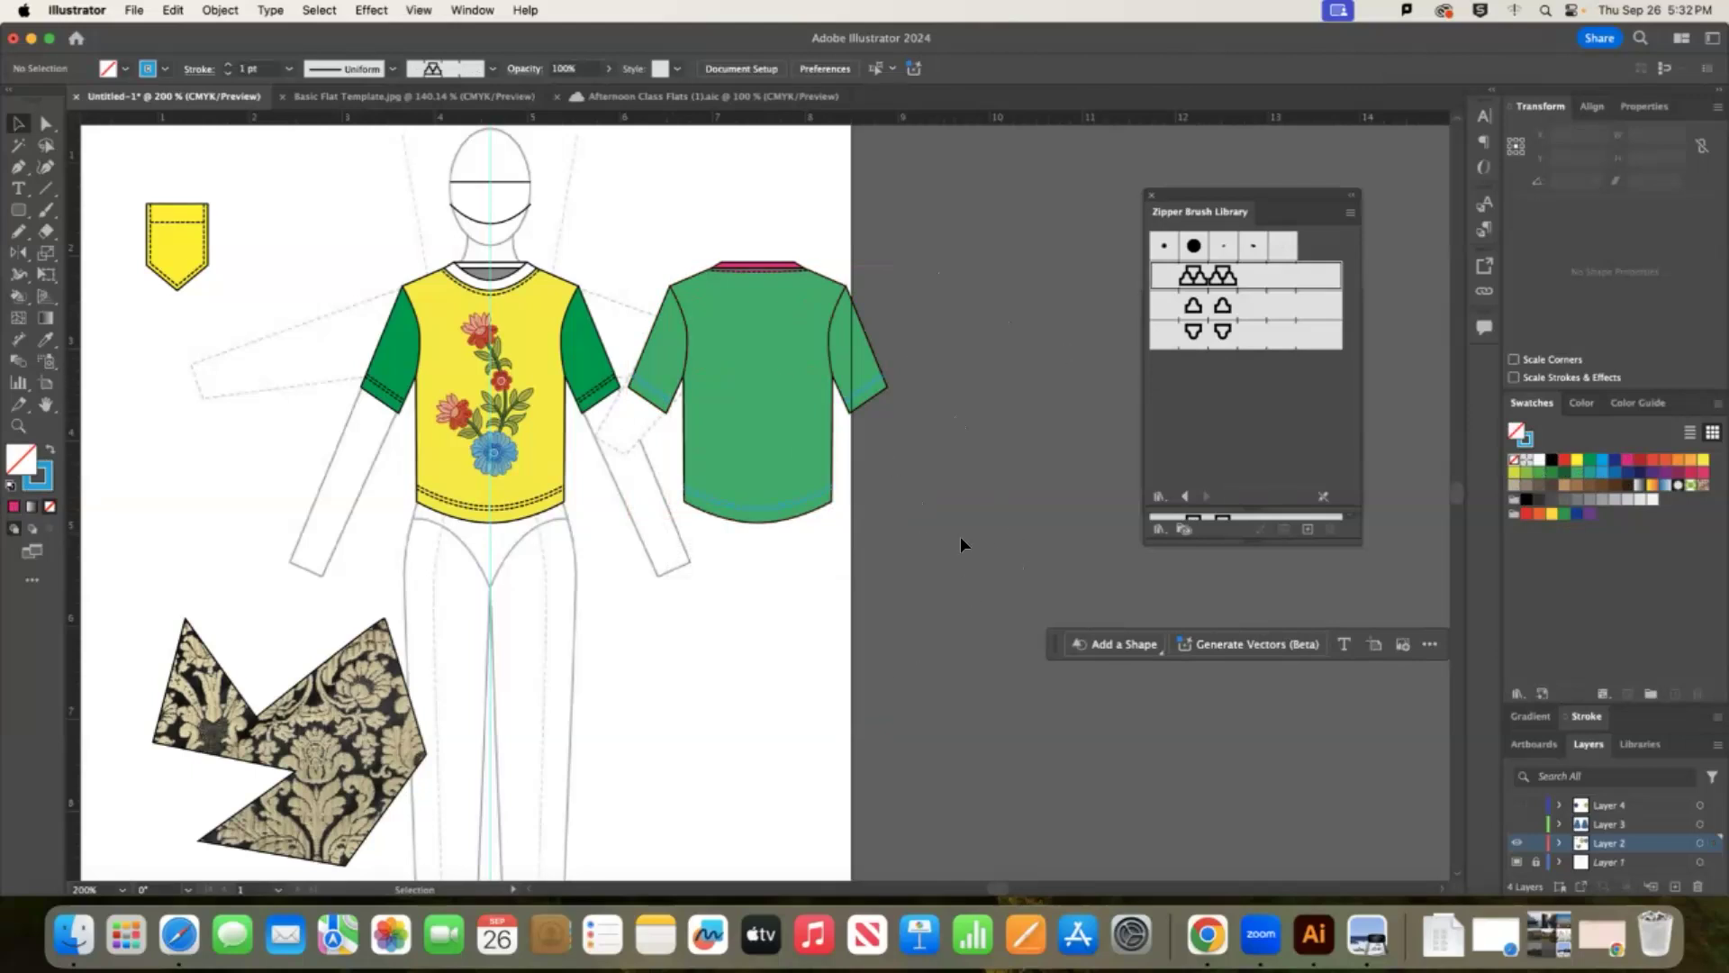
Move the clipped brocade shape over the figure's legs, at about X 5.73 in, Y 7.02 in.
{"action": "scroll", "coordinate": [960, 543], "scroll_direction": "down", "scroll_amount": 2}
{"action": "right_click", "coordinate": [910, 582]}
{"action": "left_click_drag", "start_coordinate": [336, 668], "coordinate": [566, 673]}
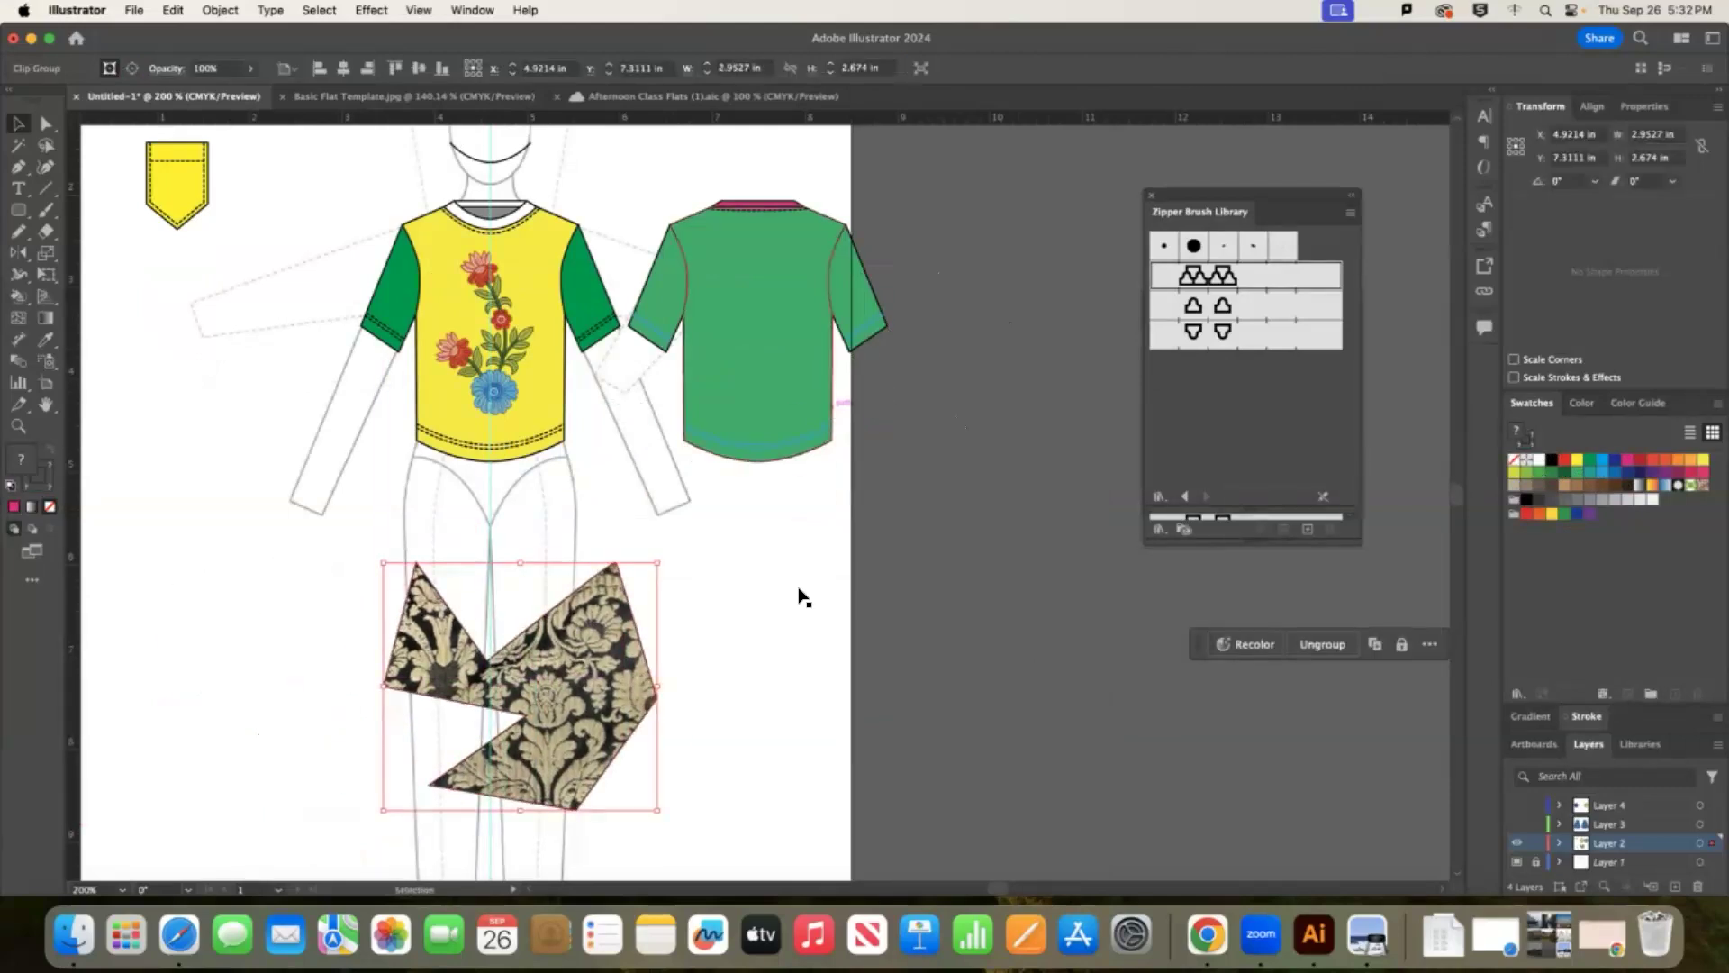
{"action": "left_click_drag", "start_coordinate": [617, 703], "coordinate": [692, 676]}
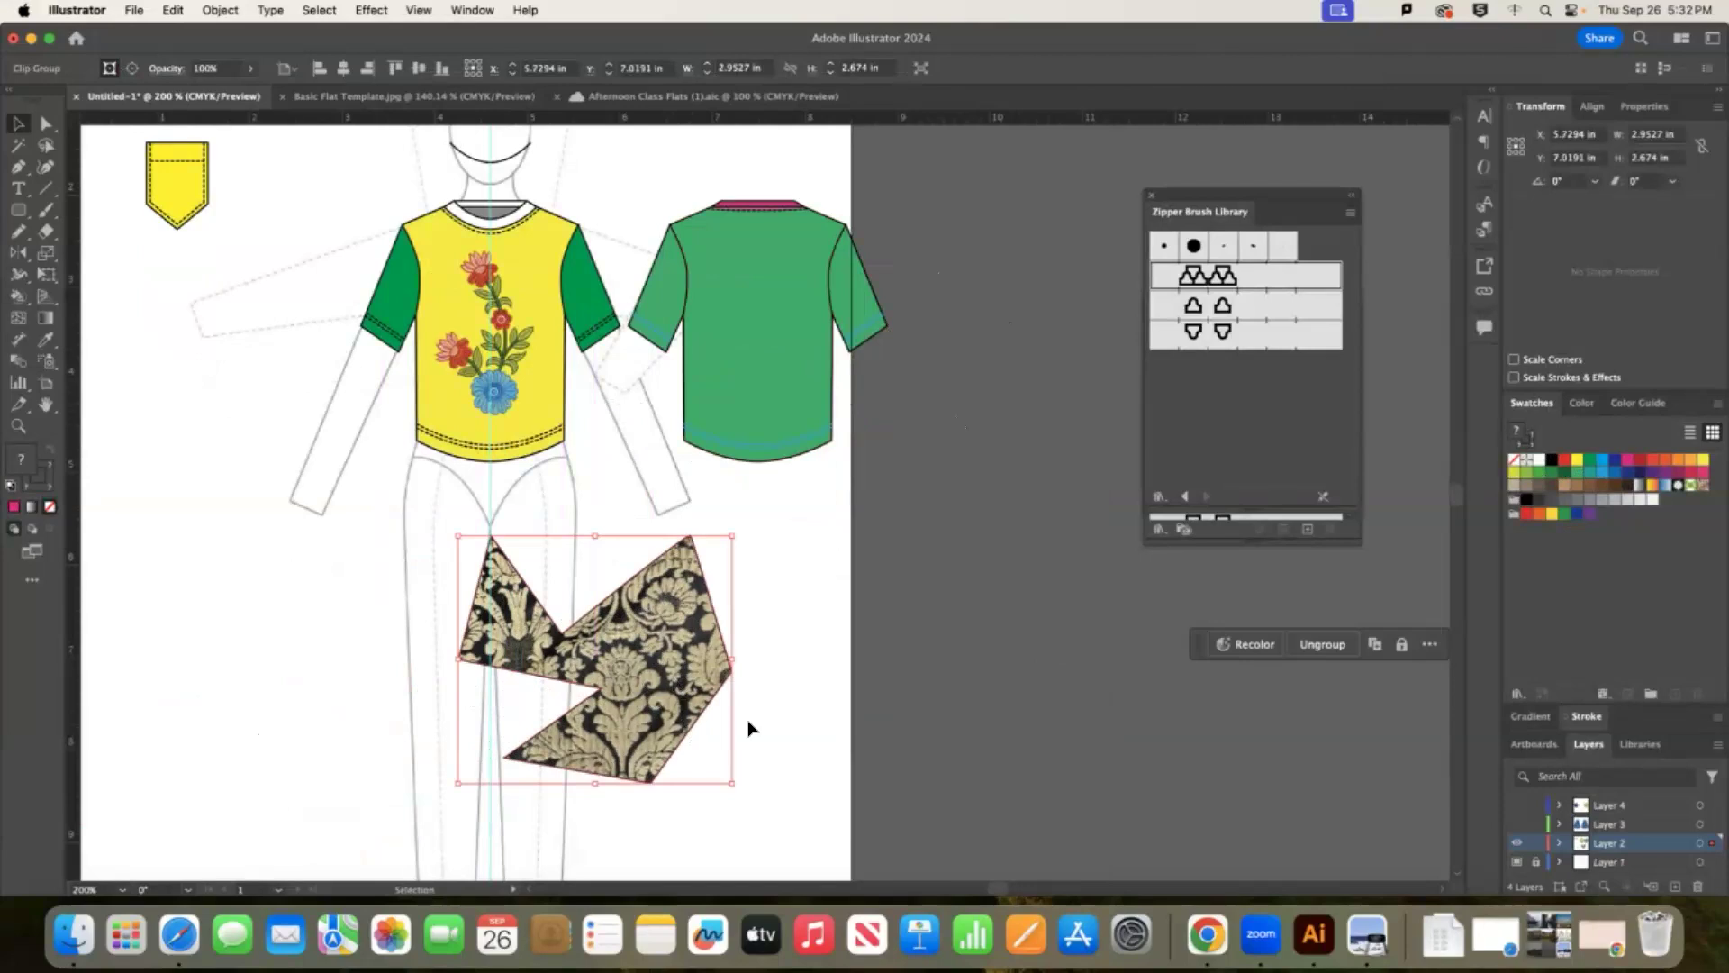
Release the brocade's clipping mask, removing the leftover jagged path, and move the freed image below the back-view shirt.
{"action": "right_click", "coordinate": [666, 674]}
{"action": "left_click", "coordinate": [702, 681]}
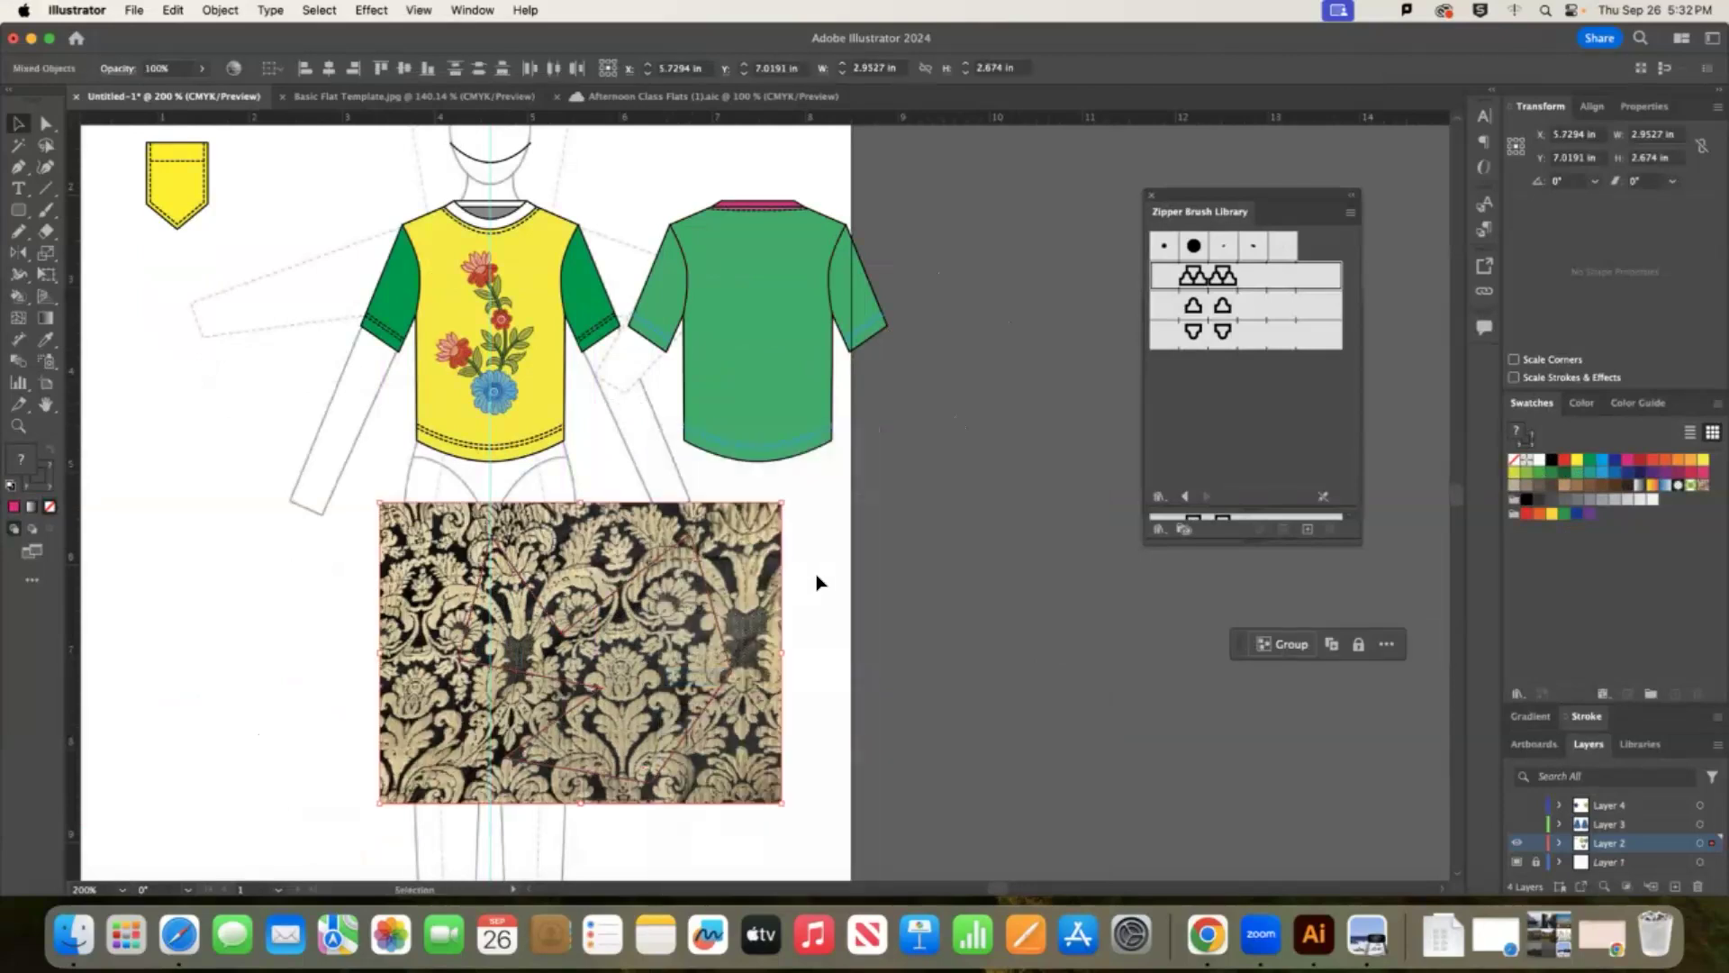
{"action": "left_click", "coordinate": [819, 579]}
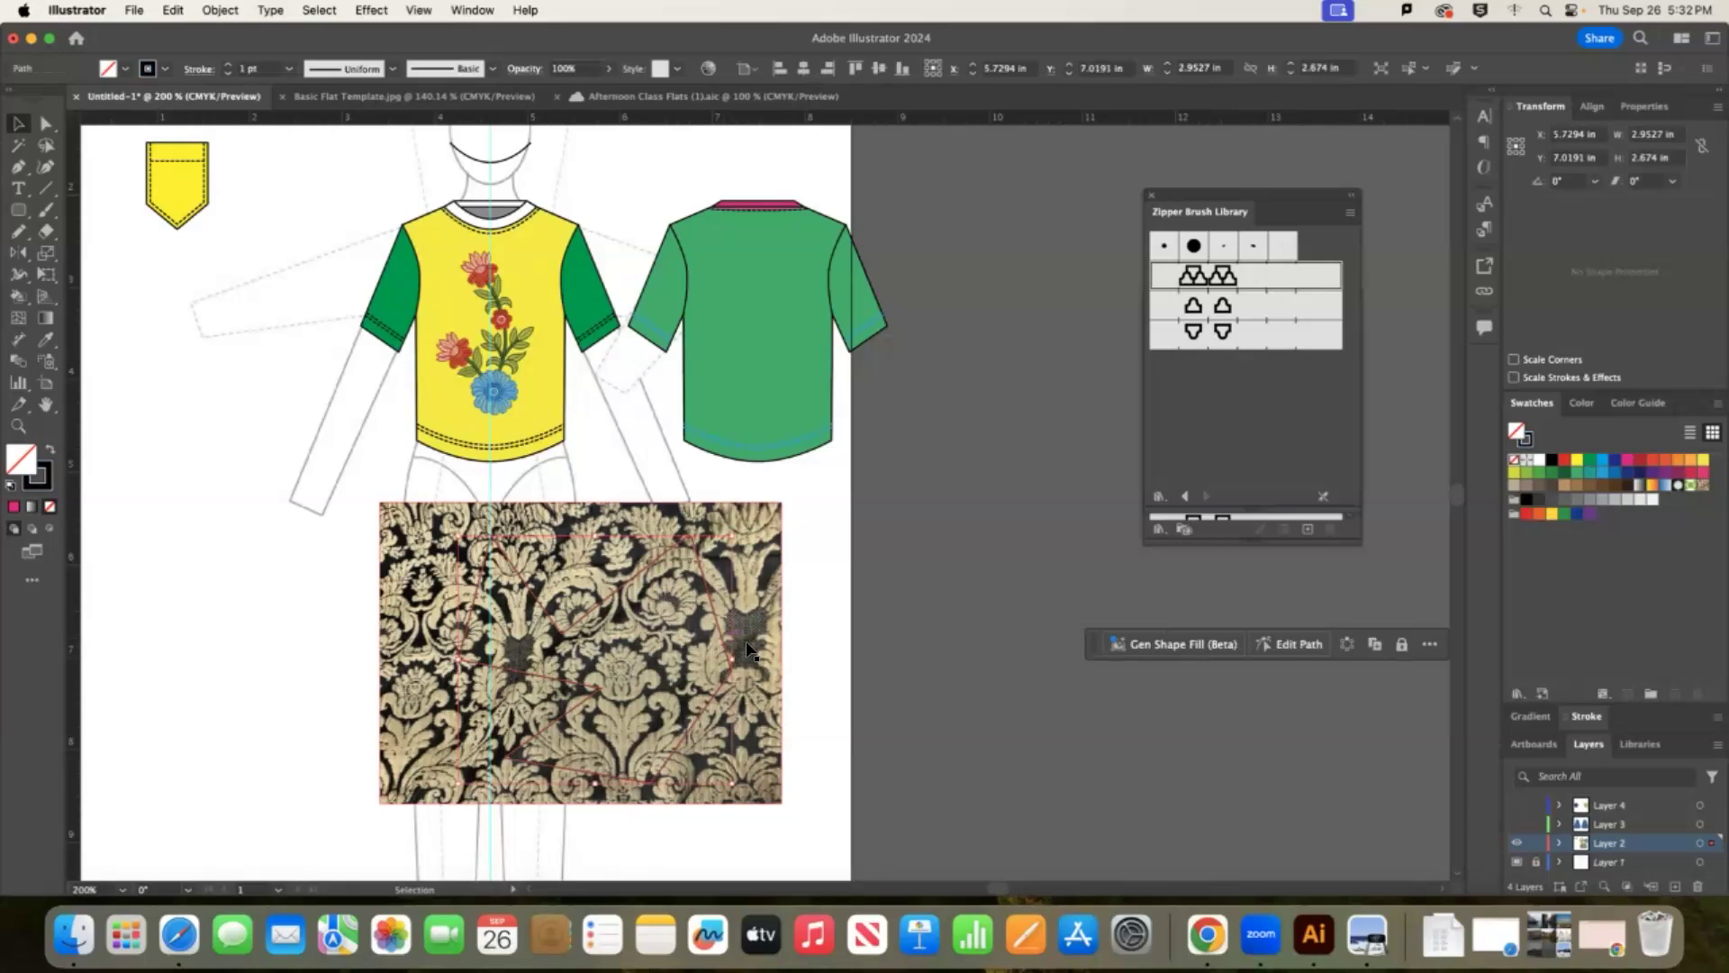
{"action": "left_click_drag", "start_coordinate": [662, 662], "coordinate": [872, 687]}
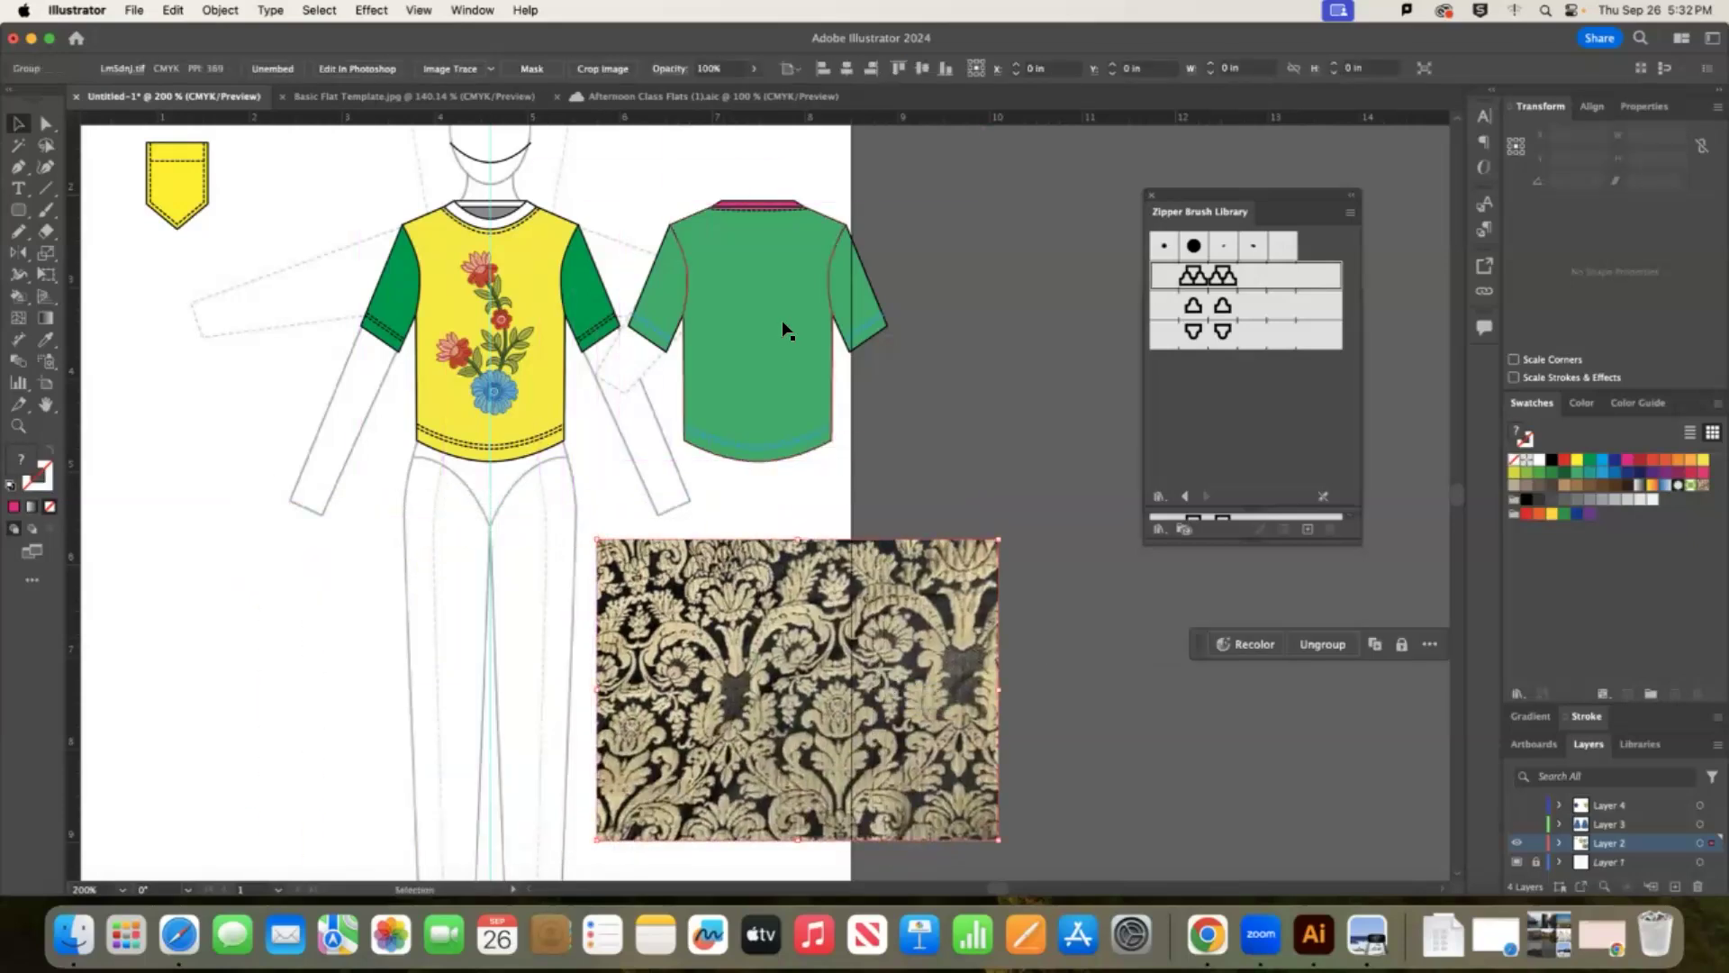
Move the green body of the back-view shirt onto the brocade image and bring it to the front.
{"action": "left_click_drag", "start_coordinate": [758, 274], "coordinate": [793, 622]}
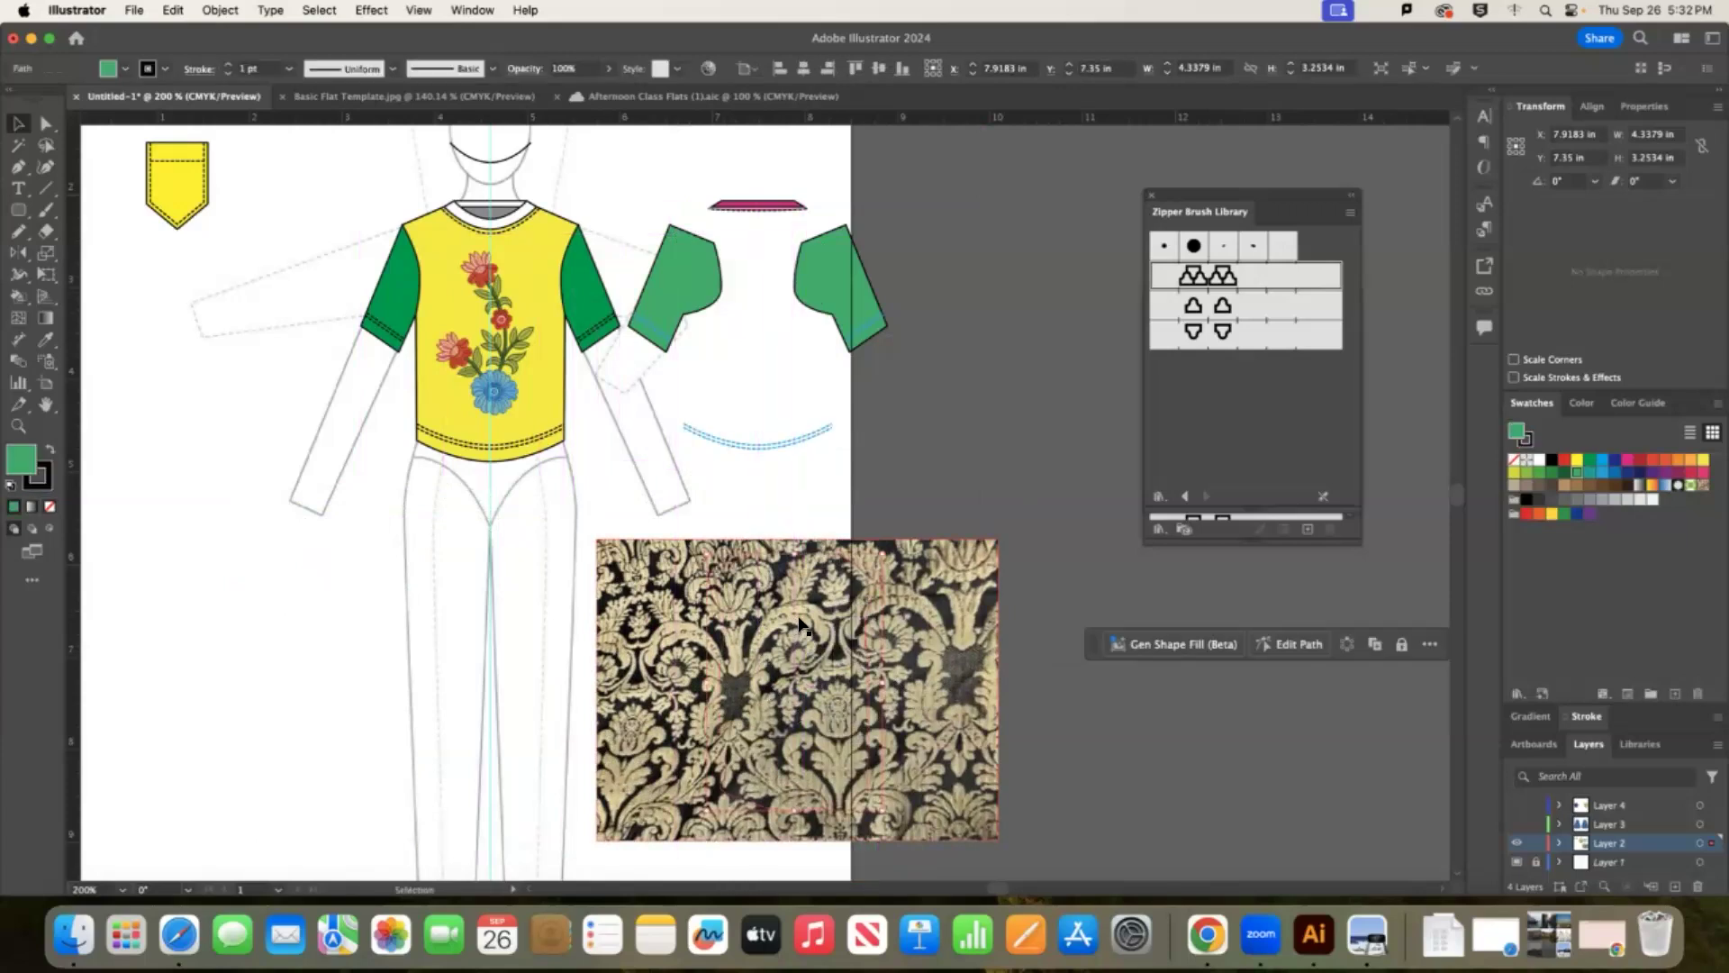
{"action": "right_click", "coordinate": [798, 621]}
{"action": "mouse_move", "coordinate": [894, 798]}
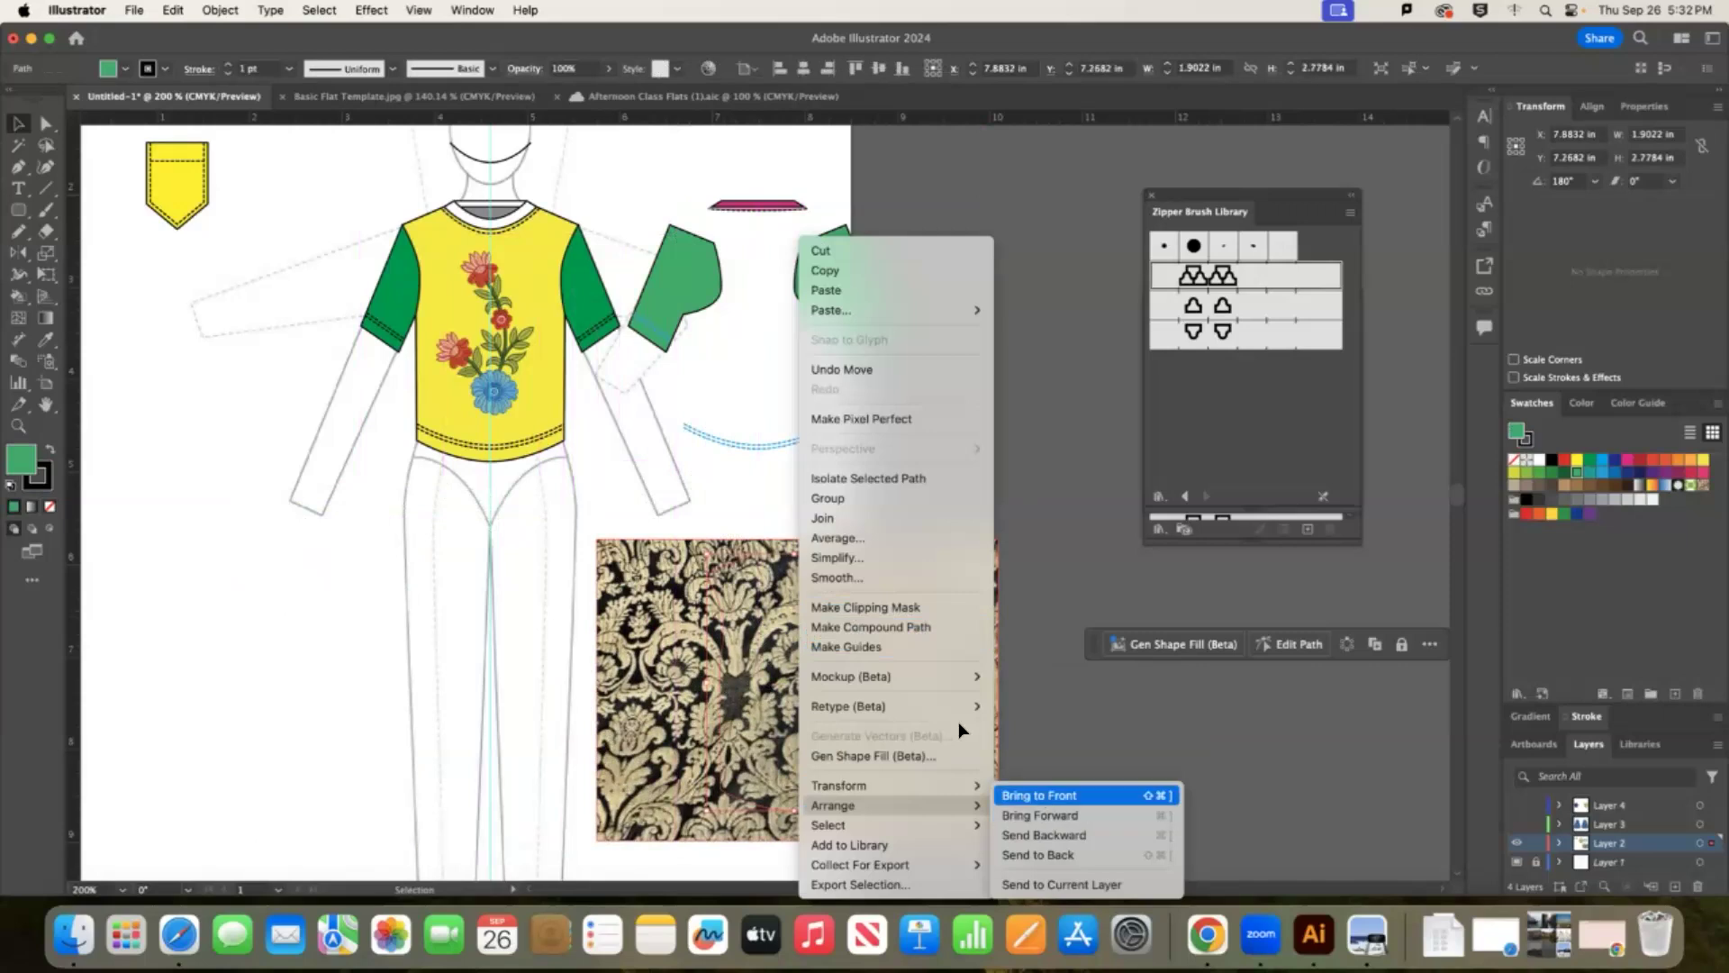
{"action": "left_click", "coordinate": [1039, 795]}
Clip the brocade image to the green shirt body and move it back between the sleeves, at about X 7.49 in, Y 3.49 in.
{"action": "left_click", "coordinate": [960, 649], "text": "shift"}
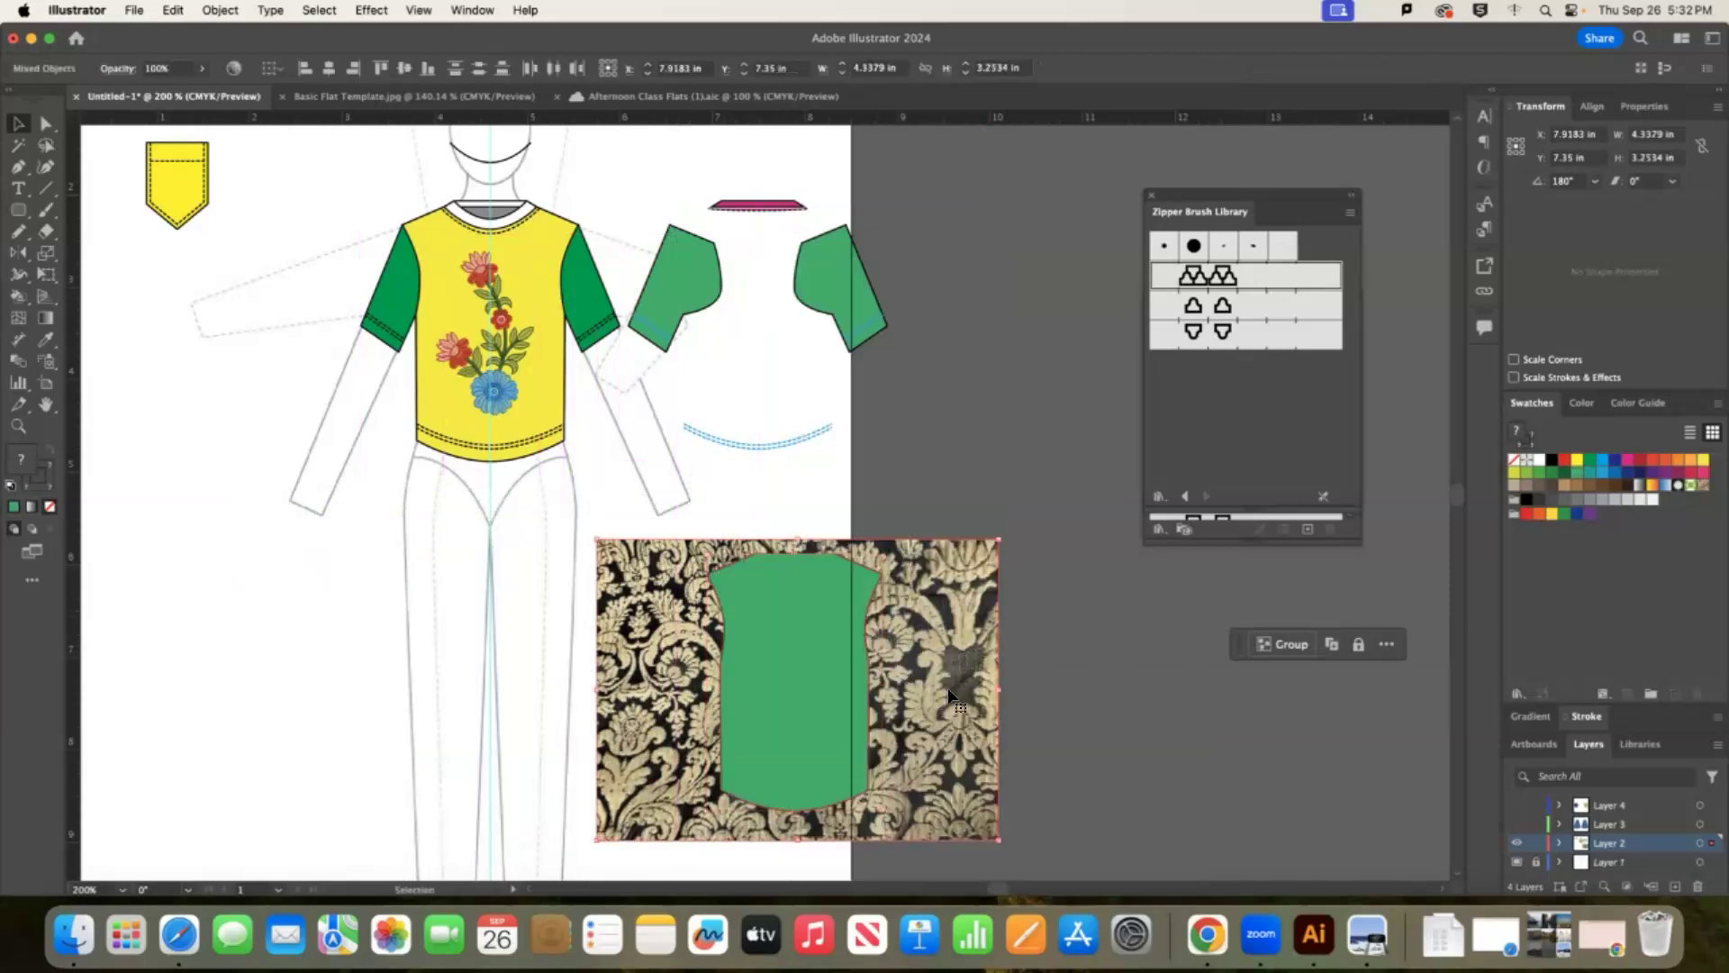
{"action": "right_click", "coordinate": [950, 691]}
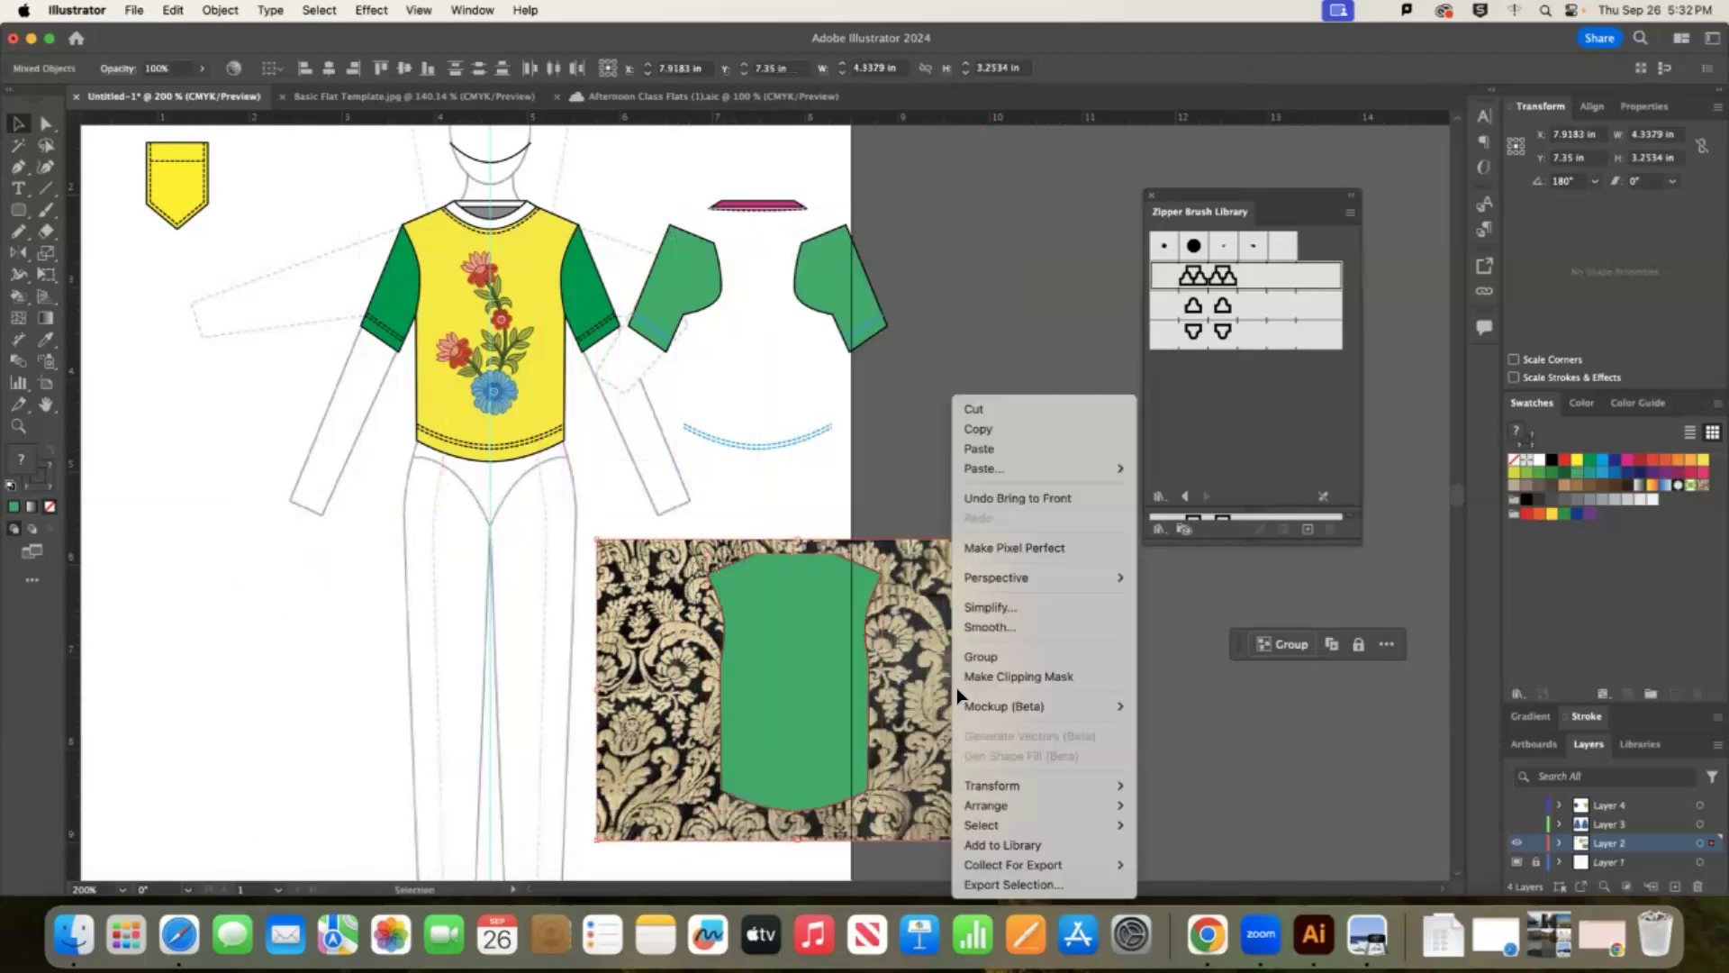
{"action": "left_click", "coordinate": [1009, 671]}
{"action": "left_click_drag", "start_coordinate": [811, 643], "coordinate": [782, 321]}
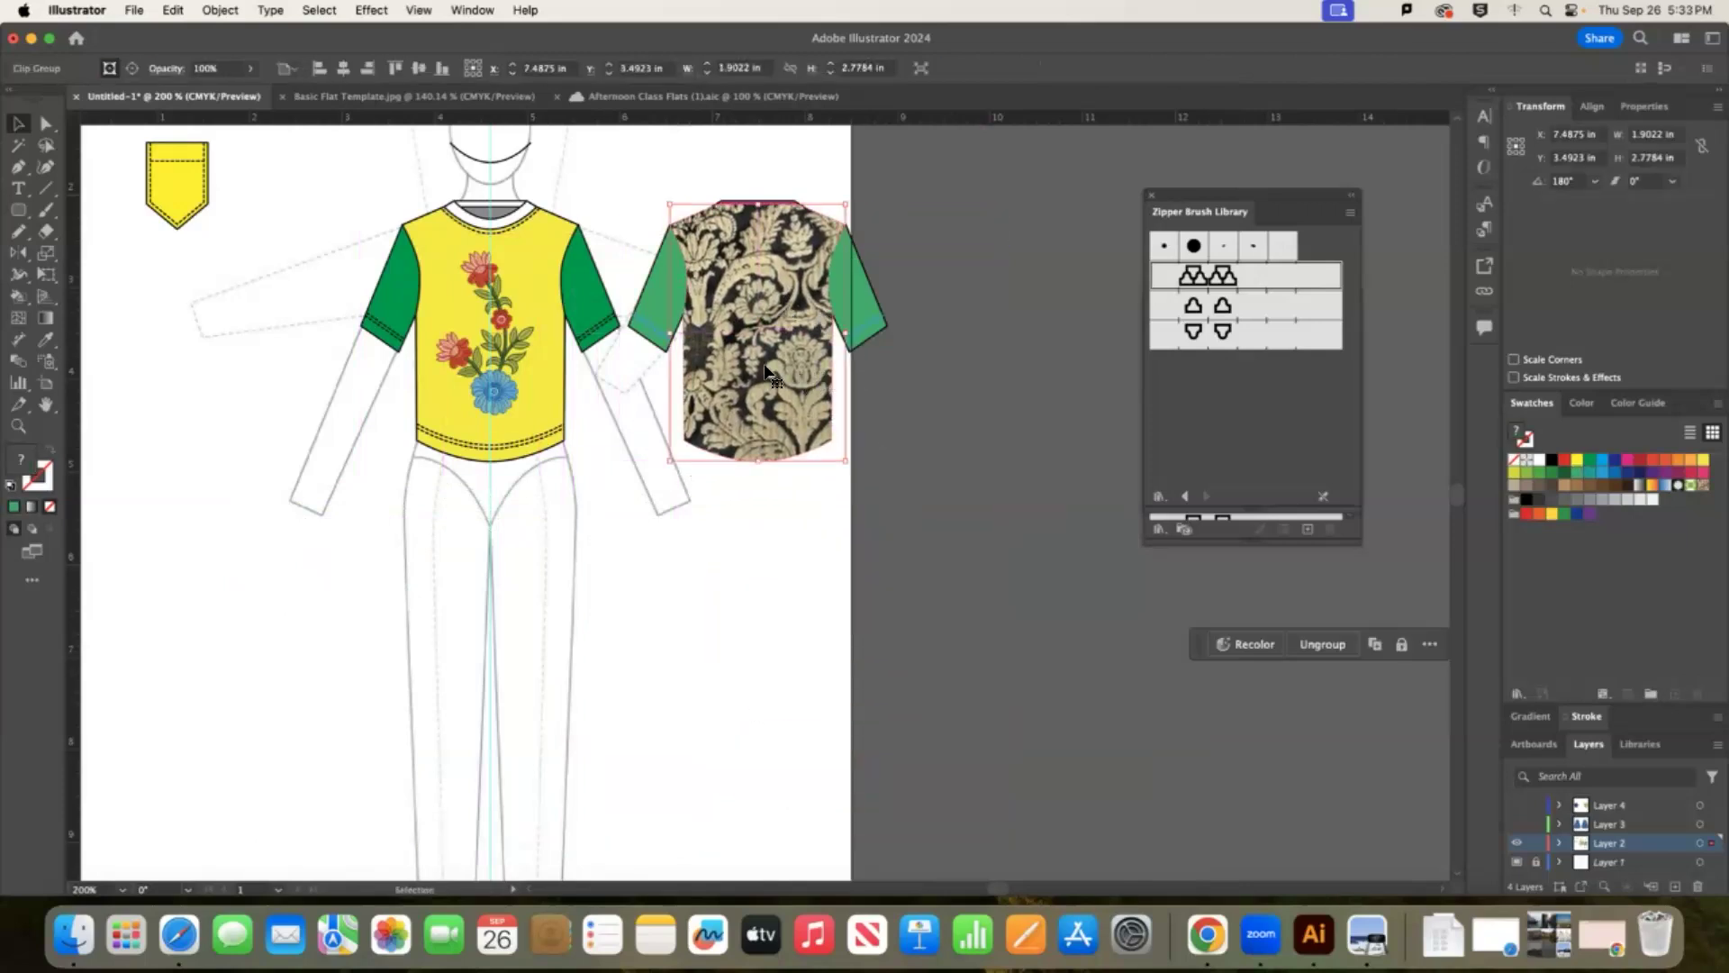
Isolate the brocade clip group, give its clipping path a black 1 pt stroke, and exit isolation.
{"action": "double_click", "coordinate": [766, 369]}
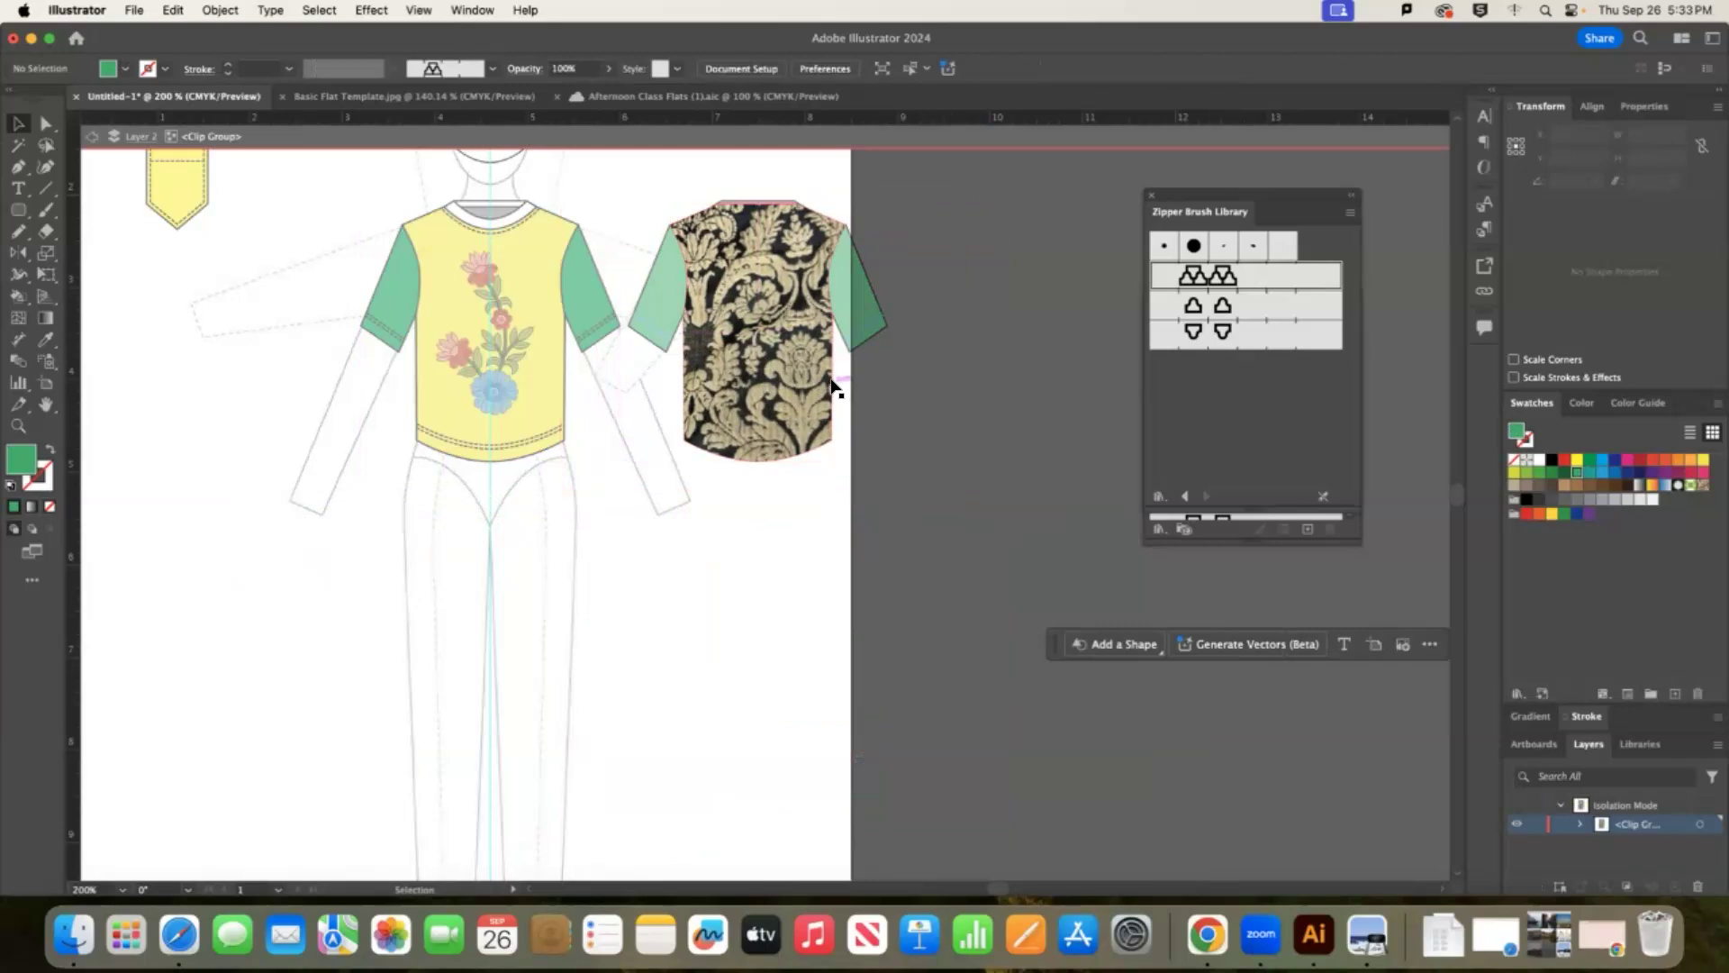
{"action": "left_click", "coordinate": [833, 388]}
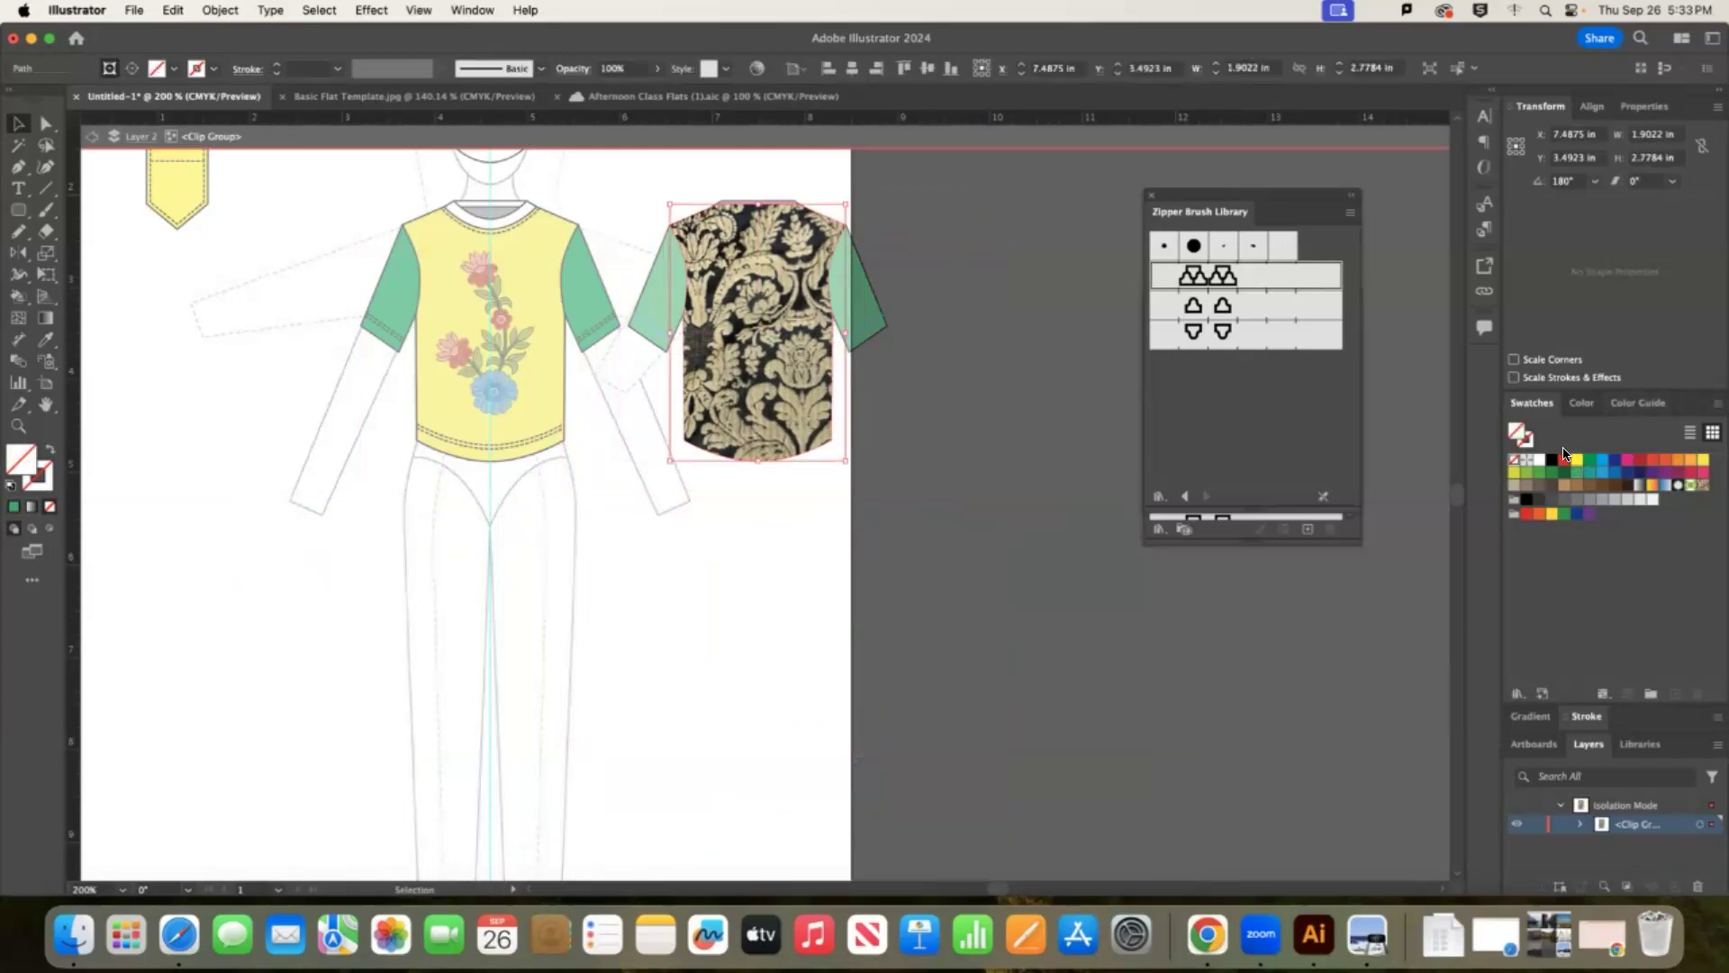
{"action": "left_click", "coordinate": [1534, 440]}
{"action": "left_click", "coordinate": [1297, 450]}
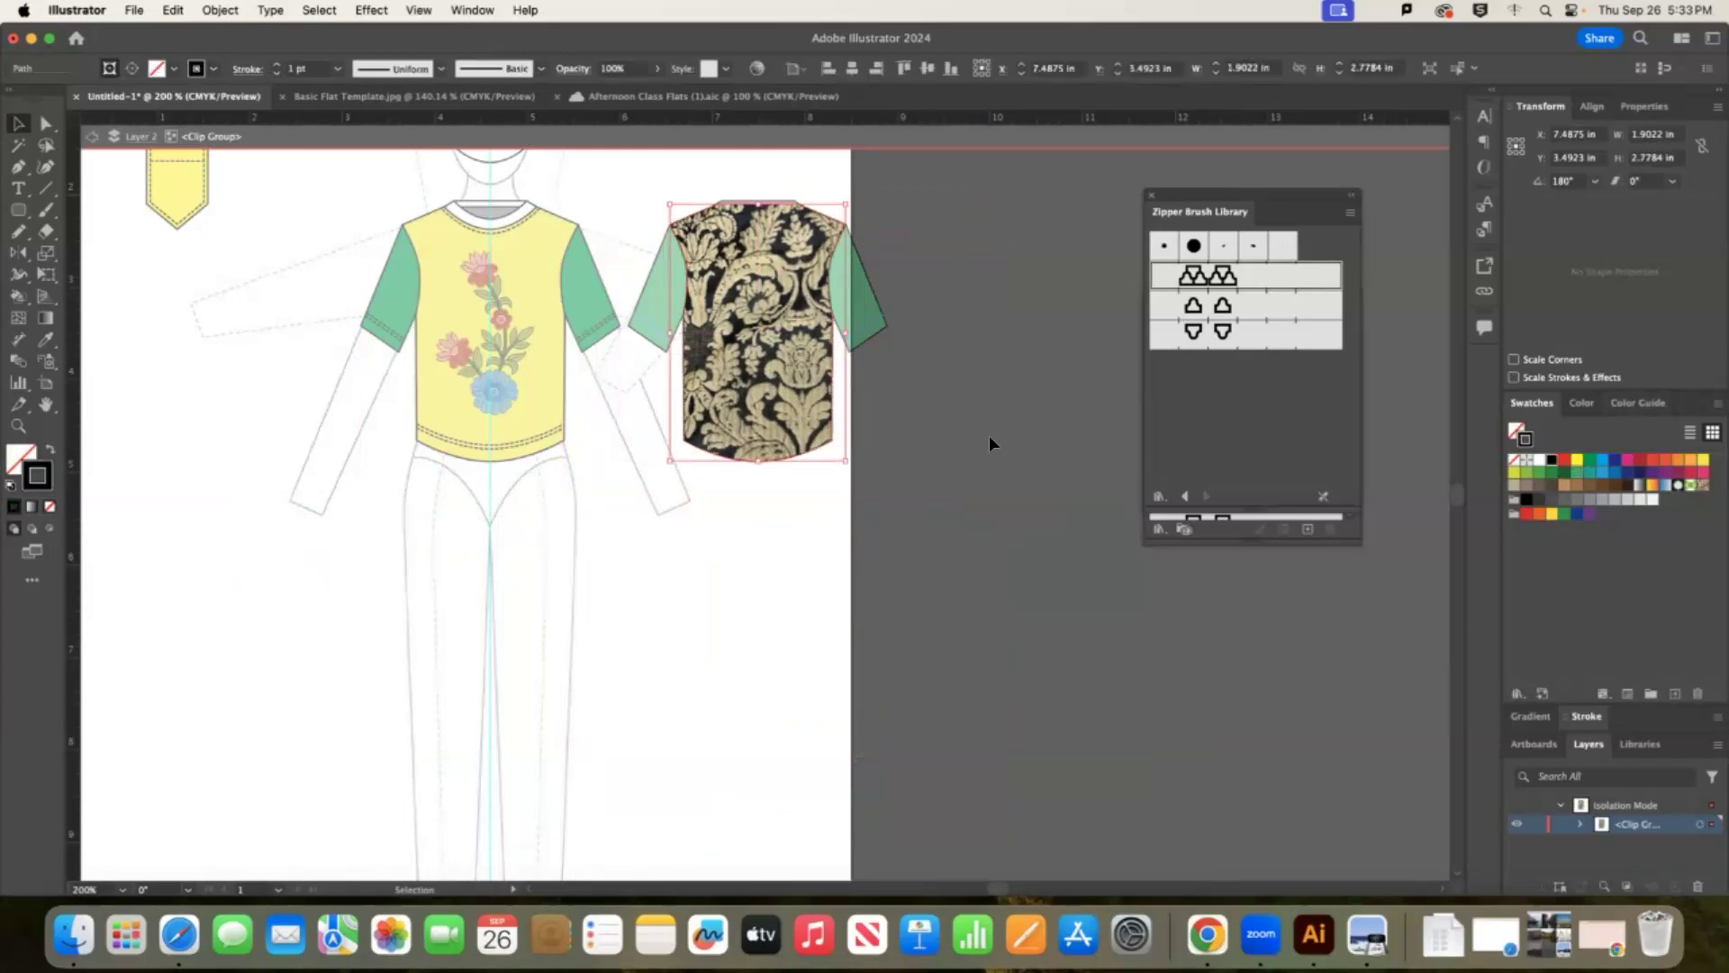
{"action": "double_click", "coordinate": [986, 419]}
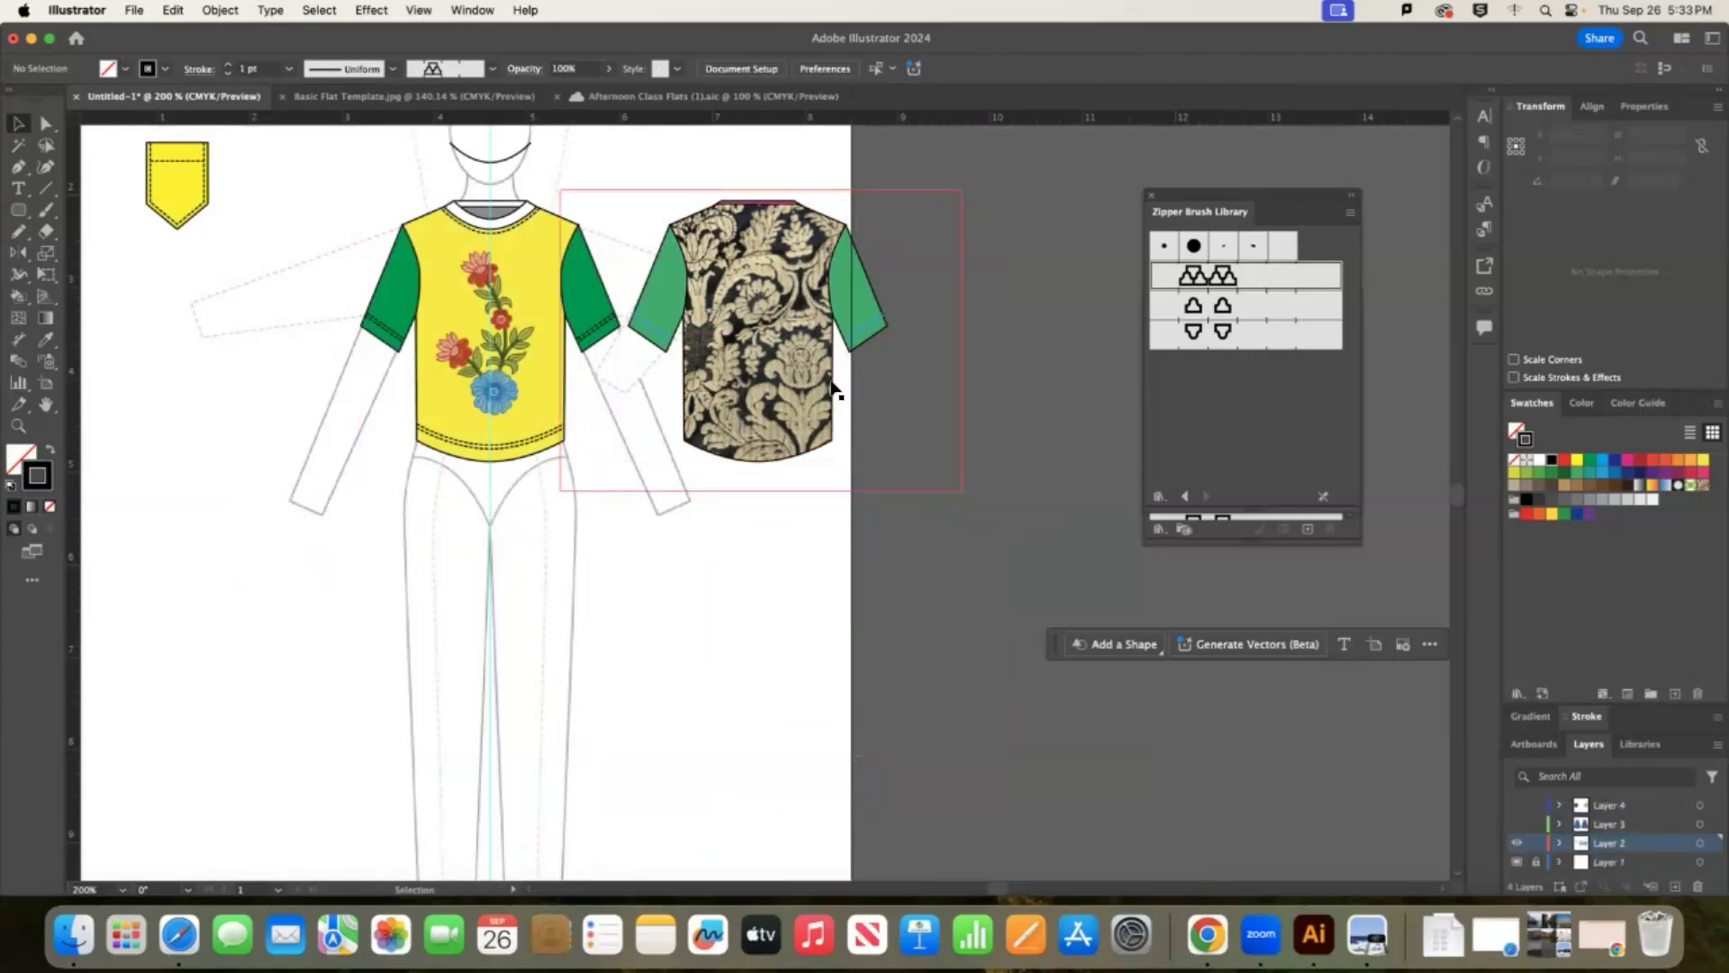
Undo the black stroke, the move and the clipping mask until the green shirt body lies over the brocade image.
{"action": "key", "text": "super+z"}
{"action": "key", "text": "super+z"}
{"action": "key", "text": "super+z"}
{"action": "key", "text": "super+z"}
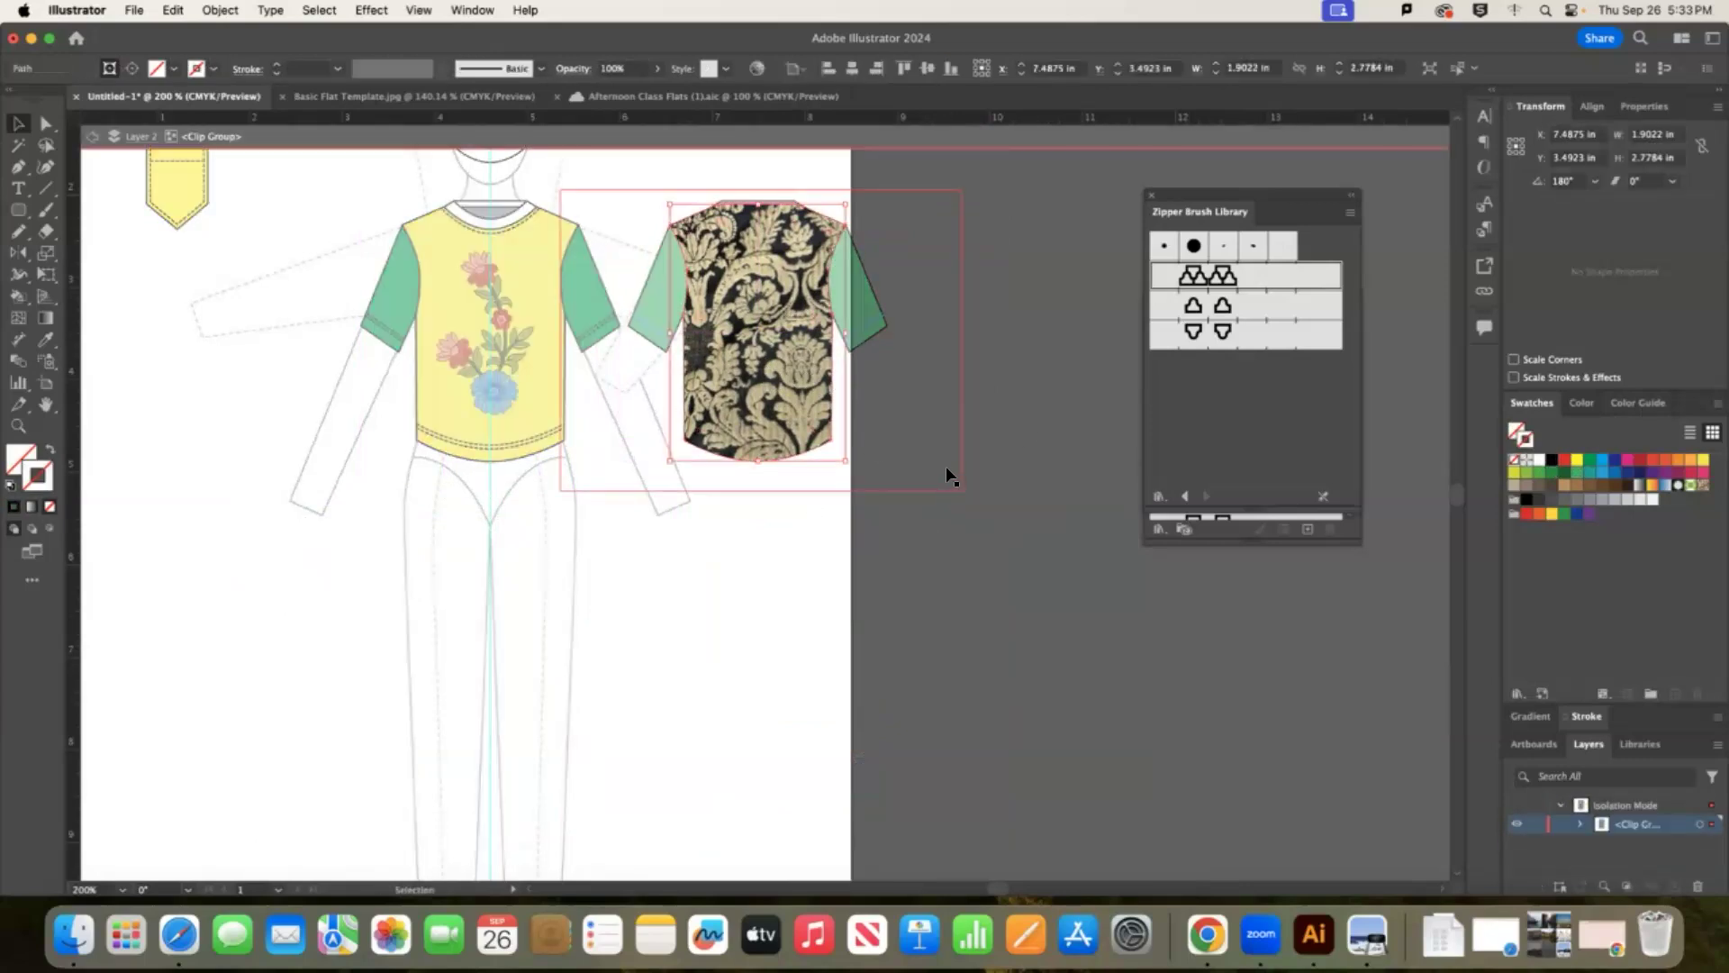
{"action": "key", "text": "super+z"}
{"action": "left_click", "coordinate": [978, 407]}
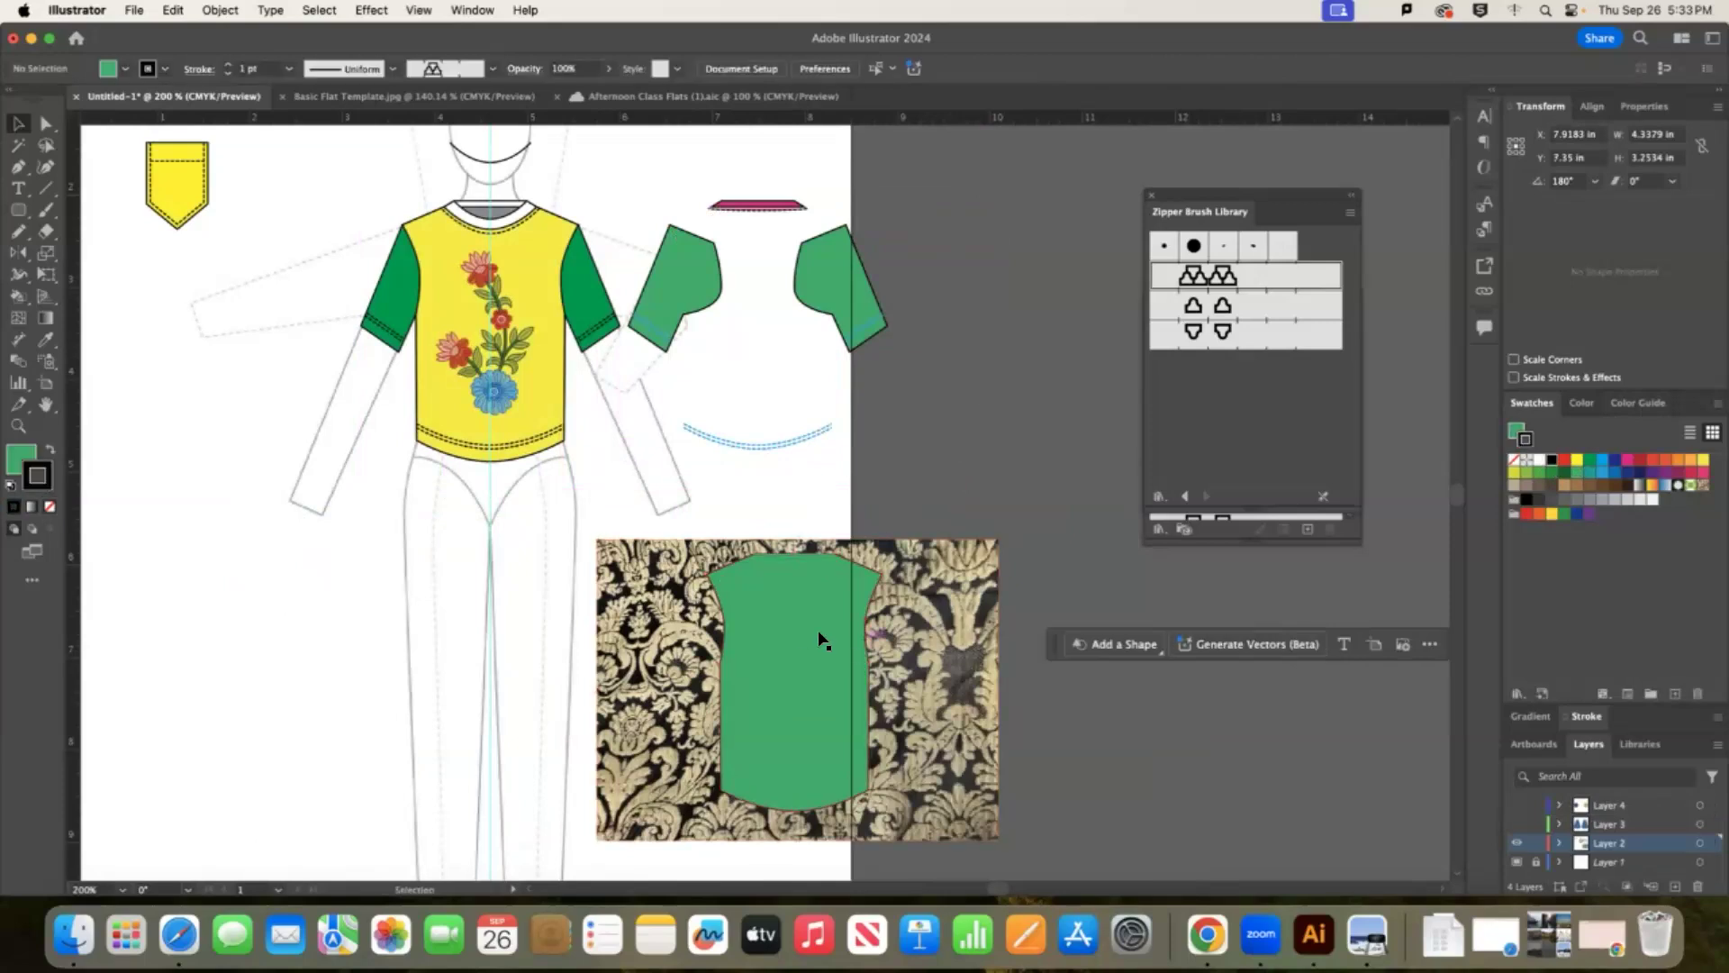
Copy the green shirt body to about X 10.53 in, Y 3.75 in and remove the copy's fill, keeping a black 1 pt outline.
{"action": "left_click_drag", "start_coordinate": [827, 675], "coordinate": [1059, 372]}
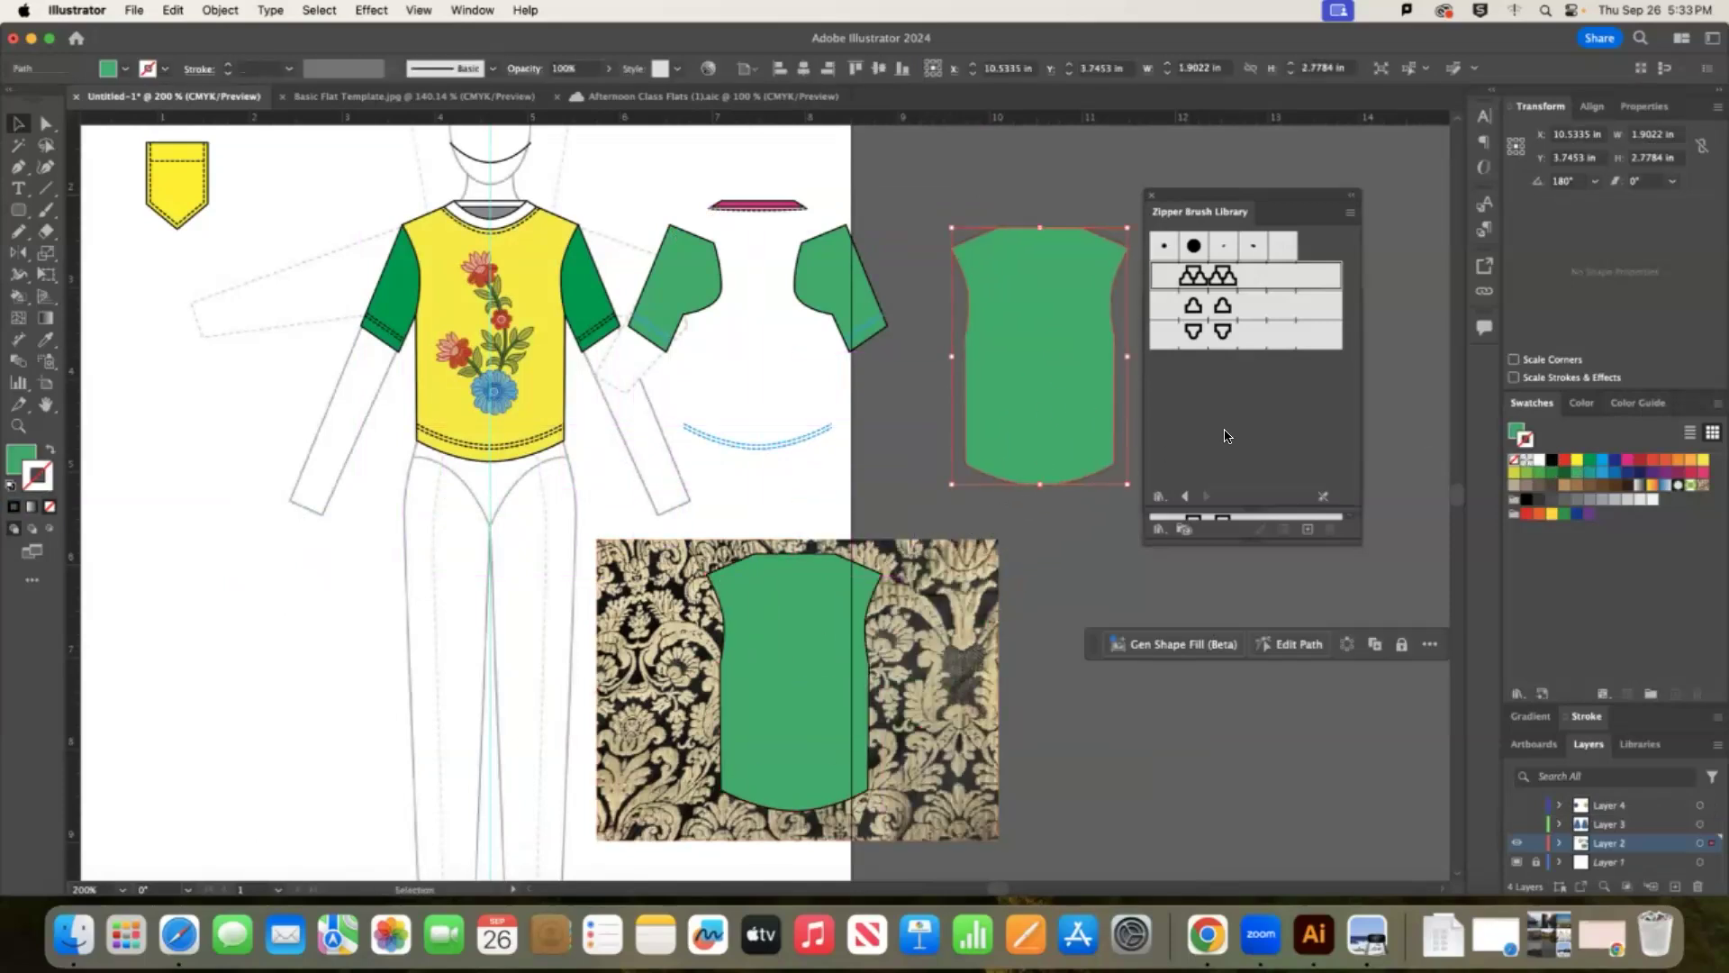
{"action": "left_click", "coordinate": [1514, 459]}
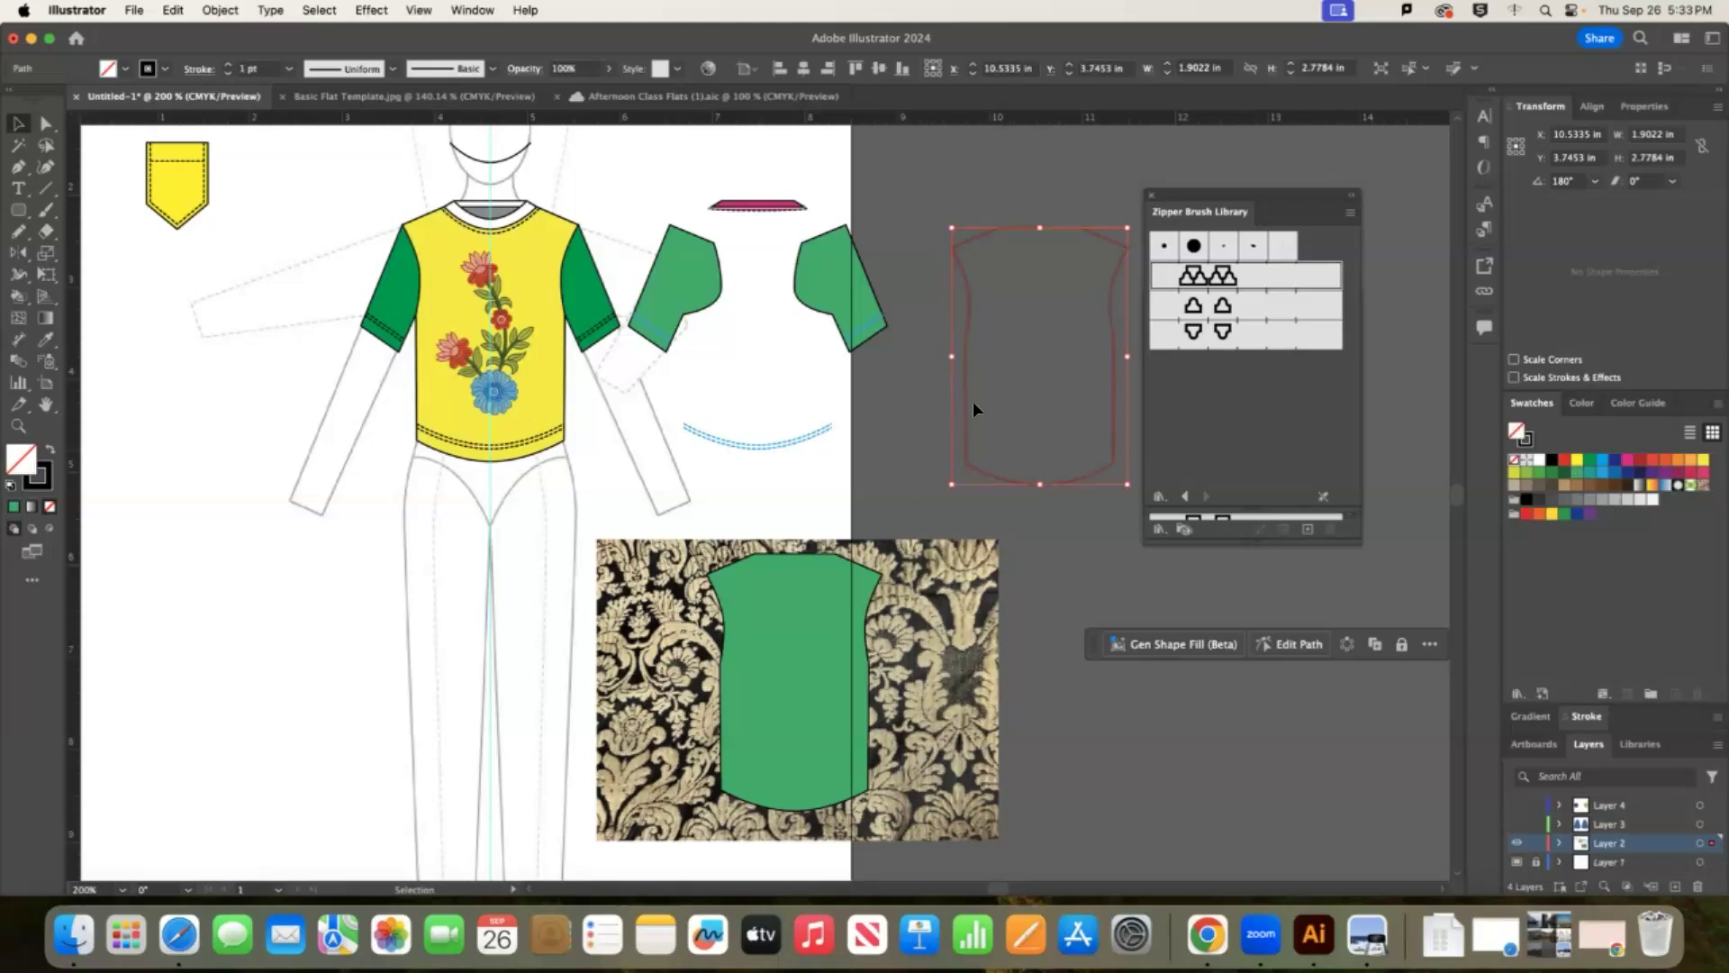
Clip the brocade to the green body, move it between the sleeves at about X 7.49 in, Y 3.49 in, and overlay the outline copy.
{"action": "left_click", "coordinate": [771, 657]}
{"action": "right_click", "coordinate": [784, 652]}
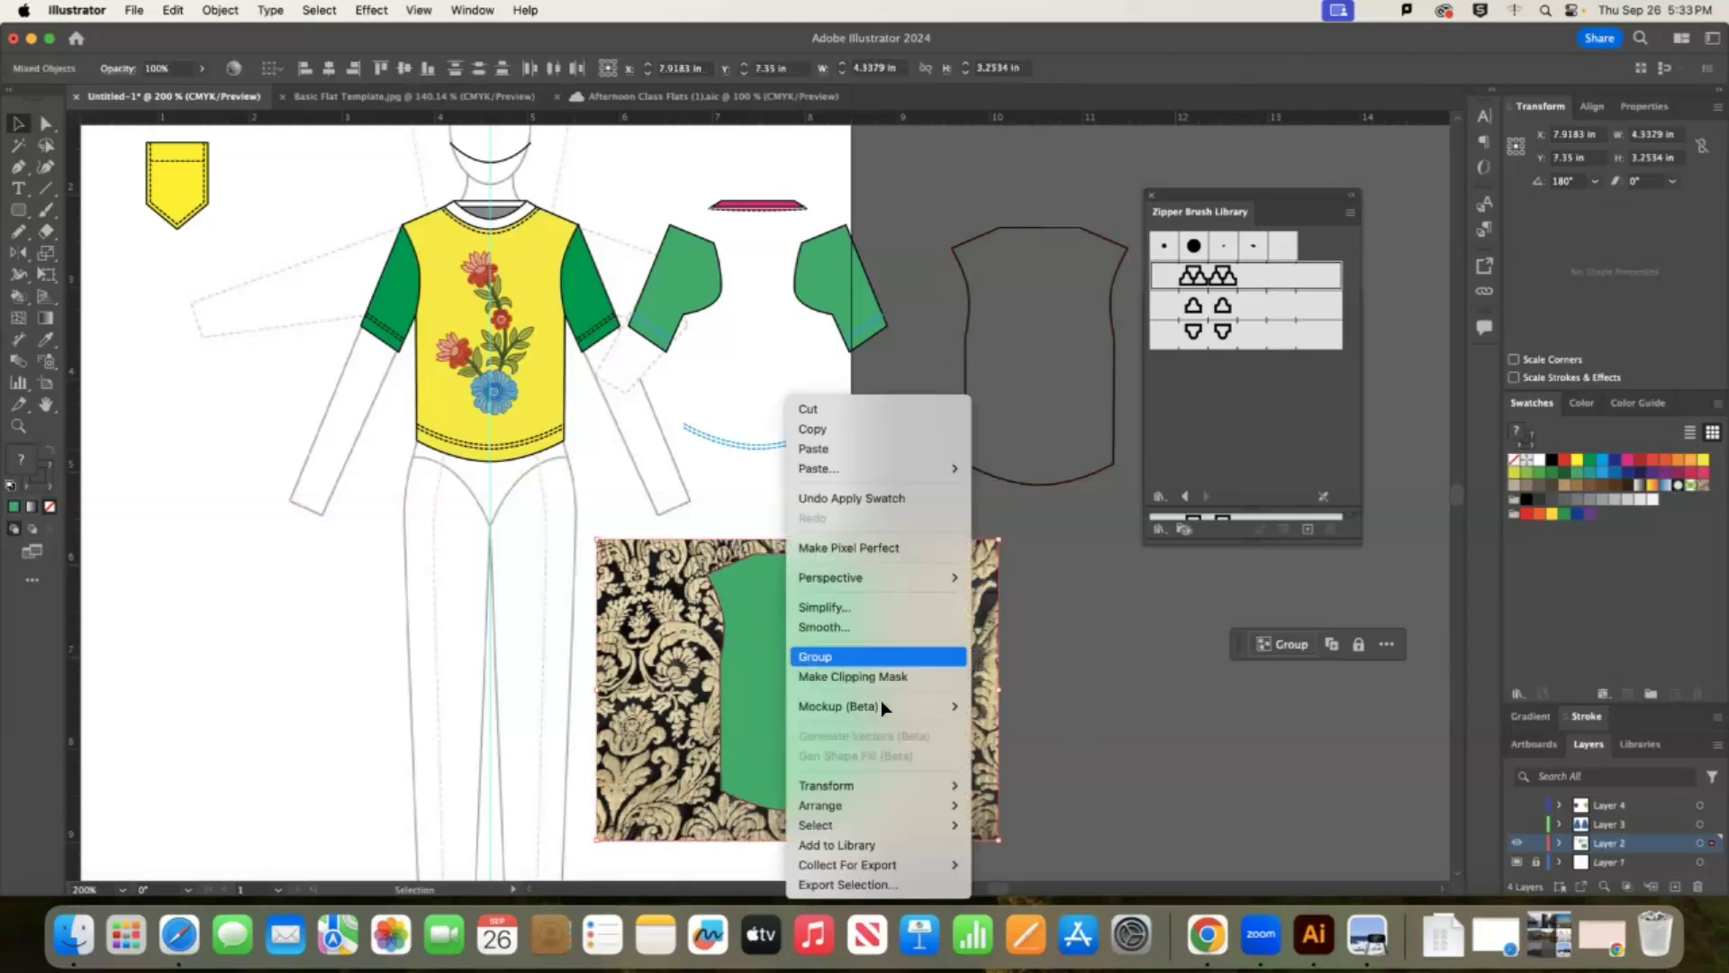
{"action": "left_click", "coordinate": [882, 678]}
{"action": "left_click_drag", "start_coordinate": [881, 731], "coordinate": [842, 379]}
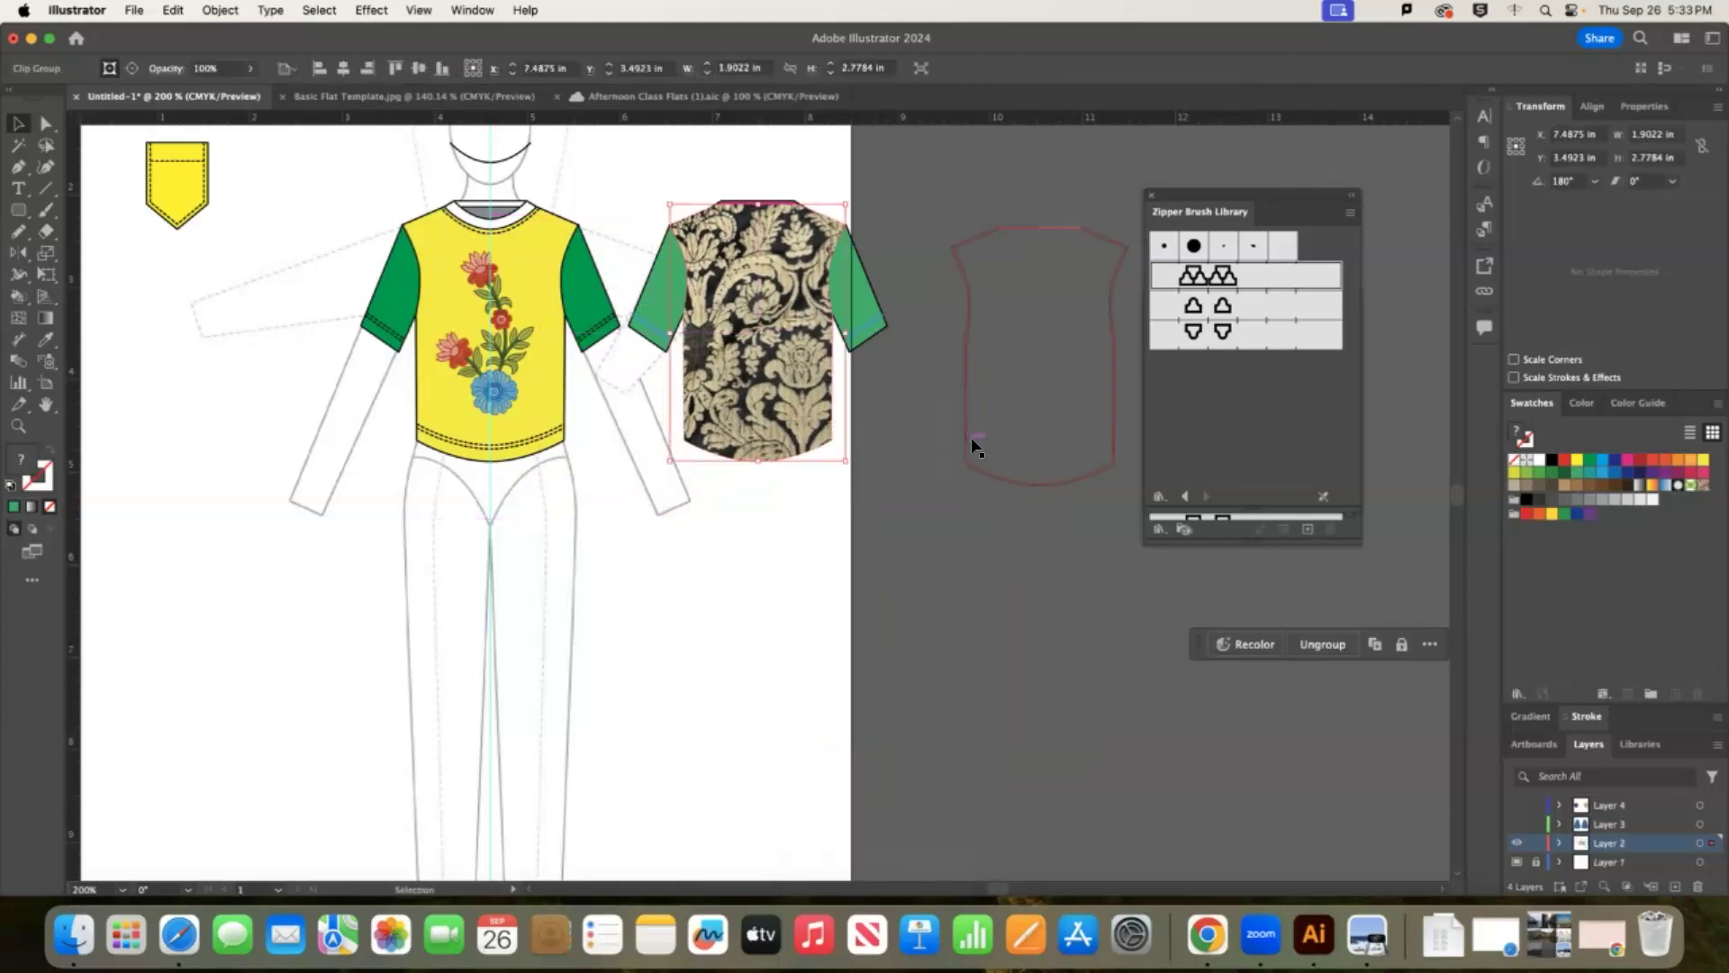
{"action": "left_click_drag", "start_coordinate": [967, 439], "coordinate": [686, 420]}
{"action": "left_click", "coordinate": [1113, 463]}
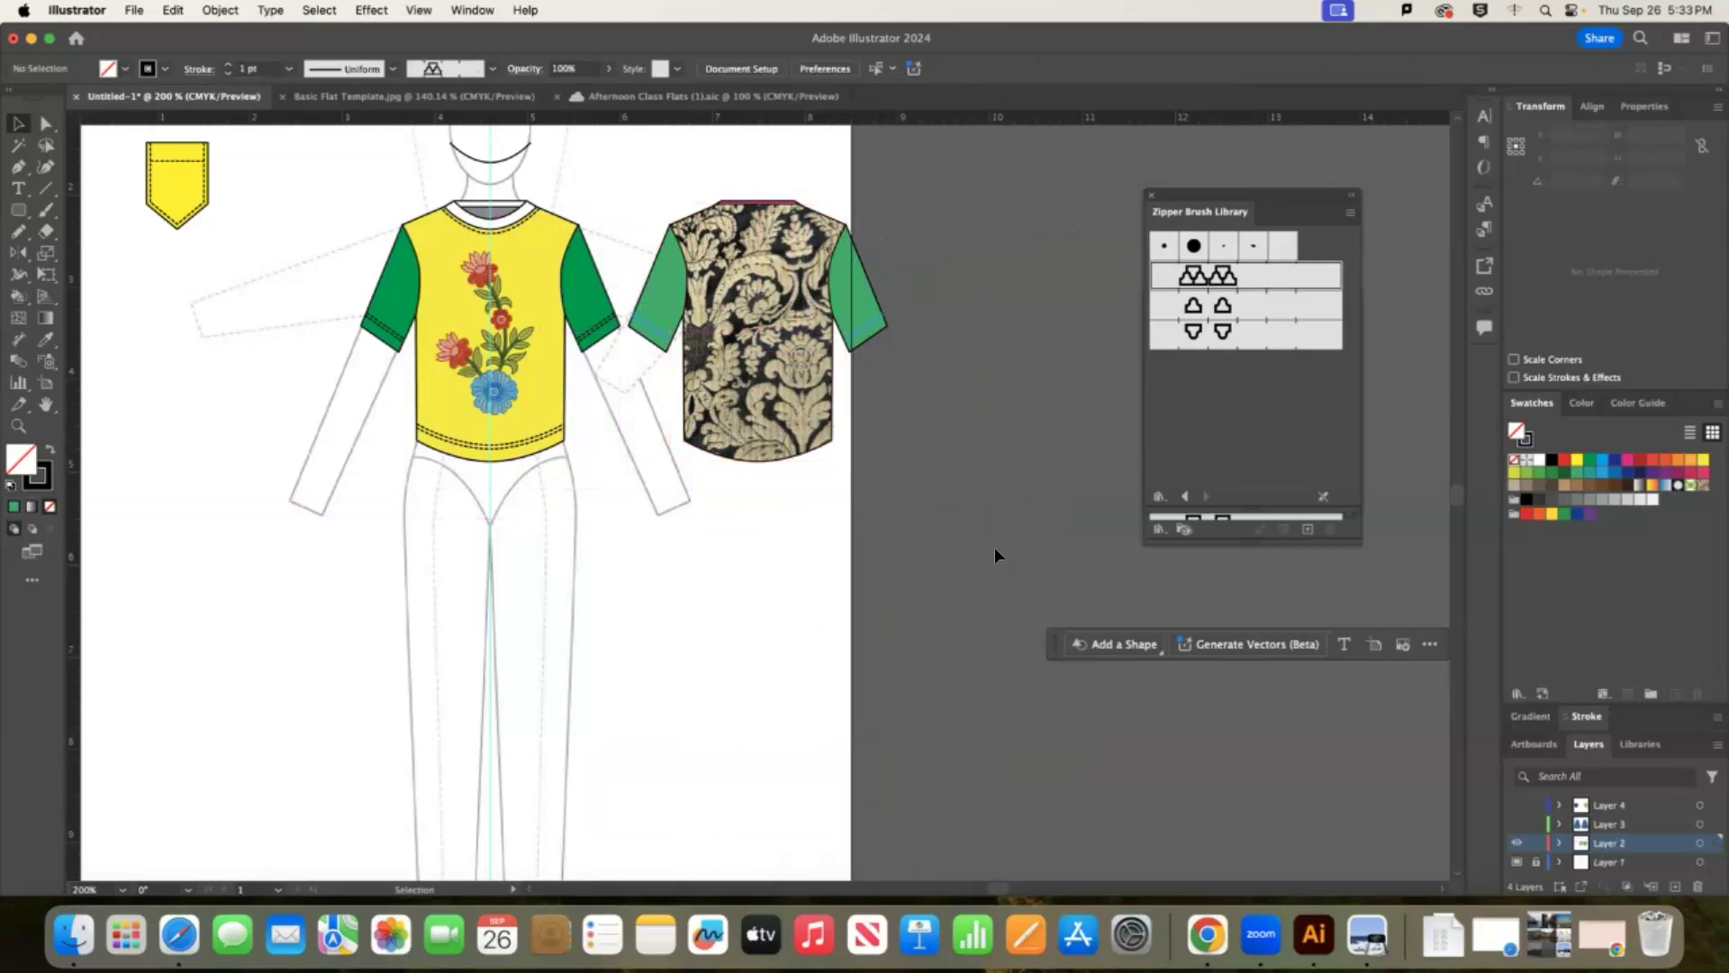
Undo the clipping, outline copy and body move so the green body sits between the back-view sleeves above the brocade image.
{"action": "key", "text": "a"}
{"action": "key", "text": "super+z"}
{"action": "key", "text": "super+z"}
{"action": "key", "text": "super+z"}
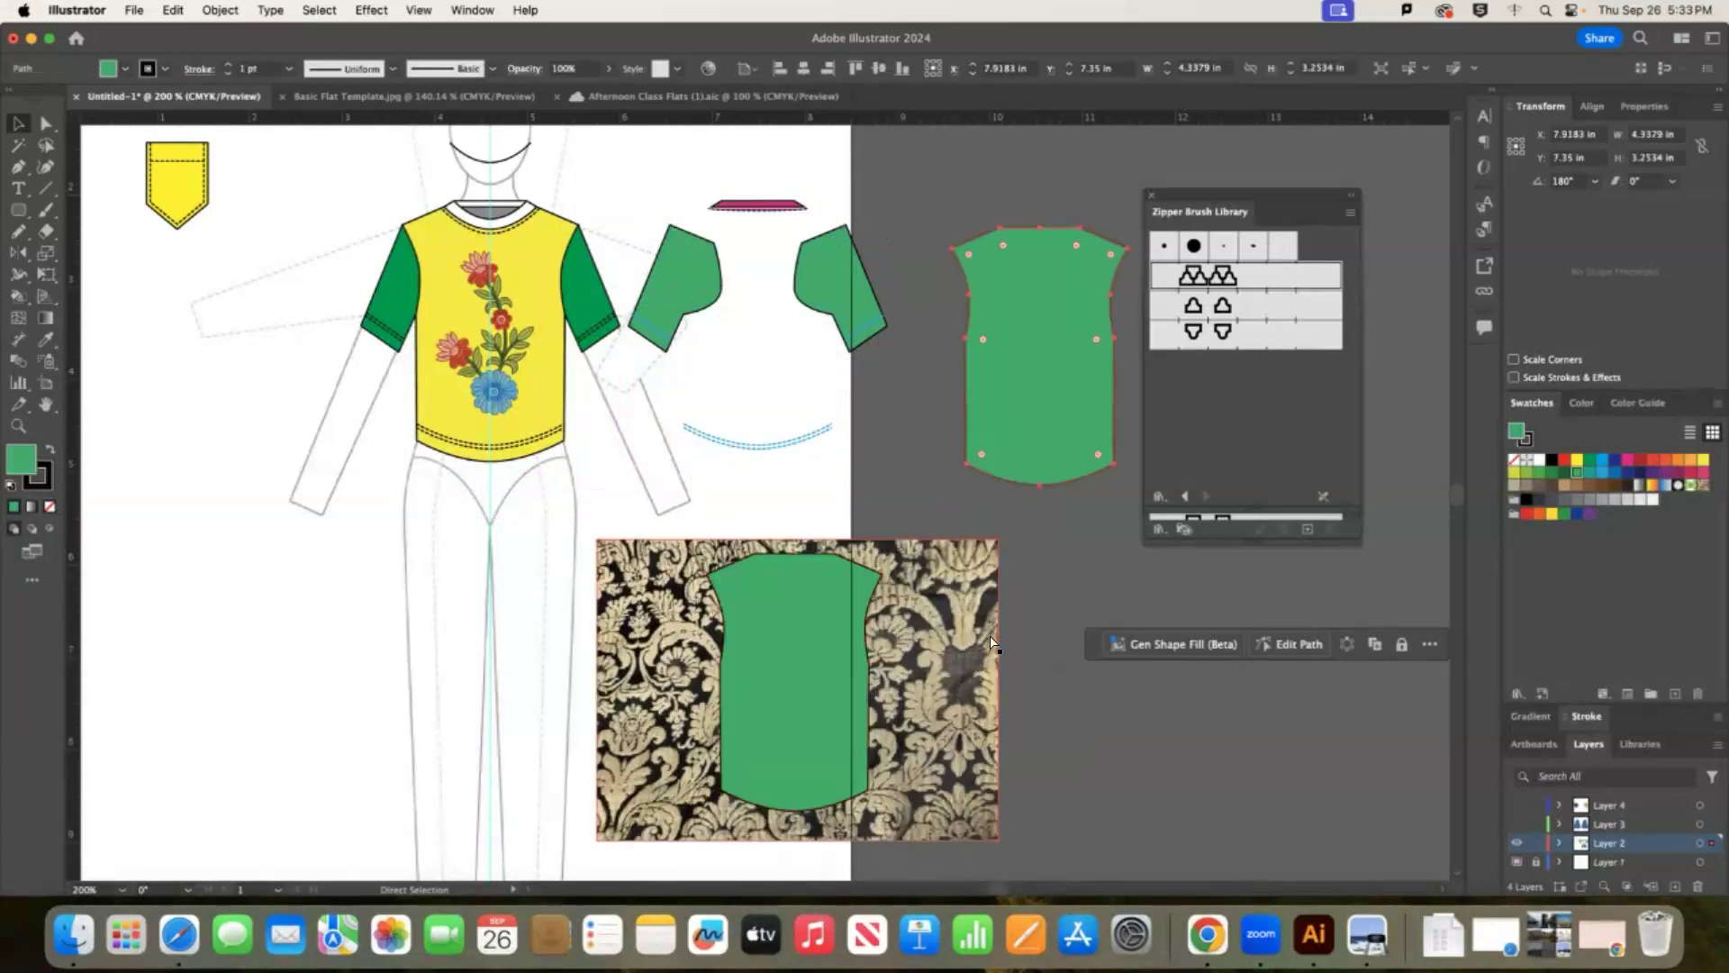
{"action": "key", "text": "super+z"}
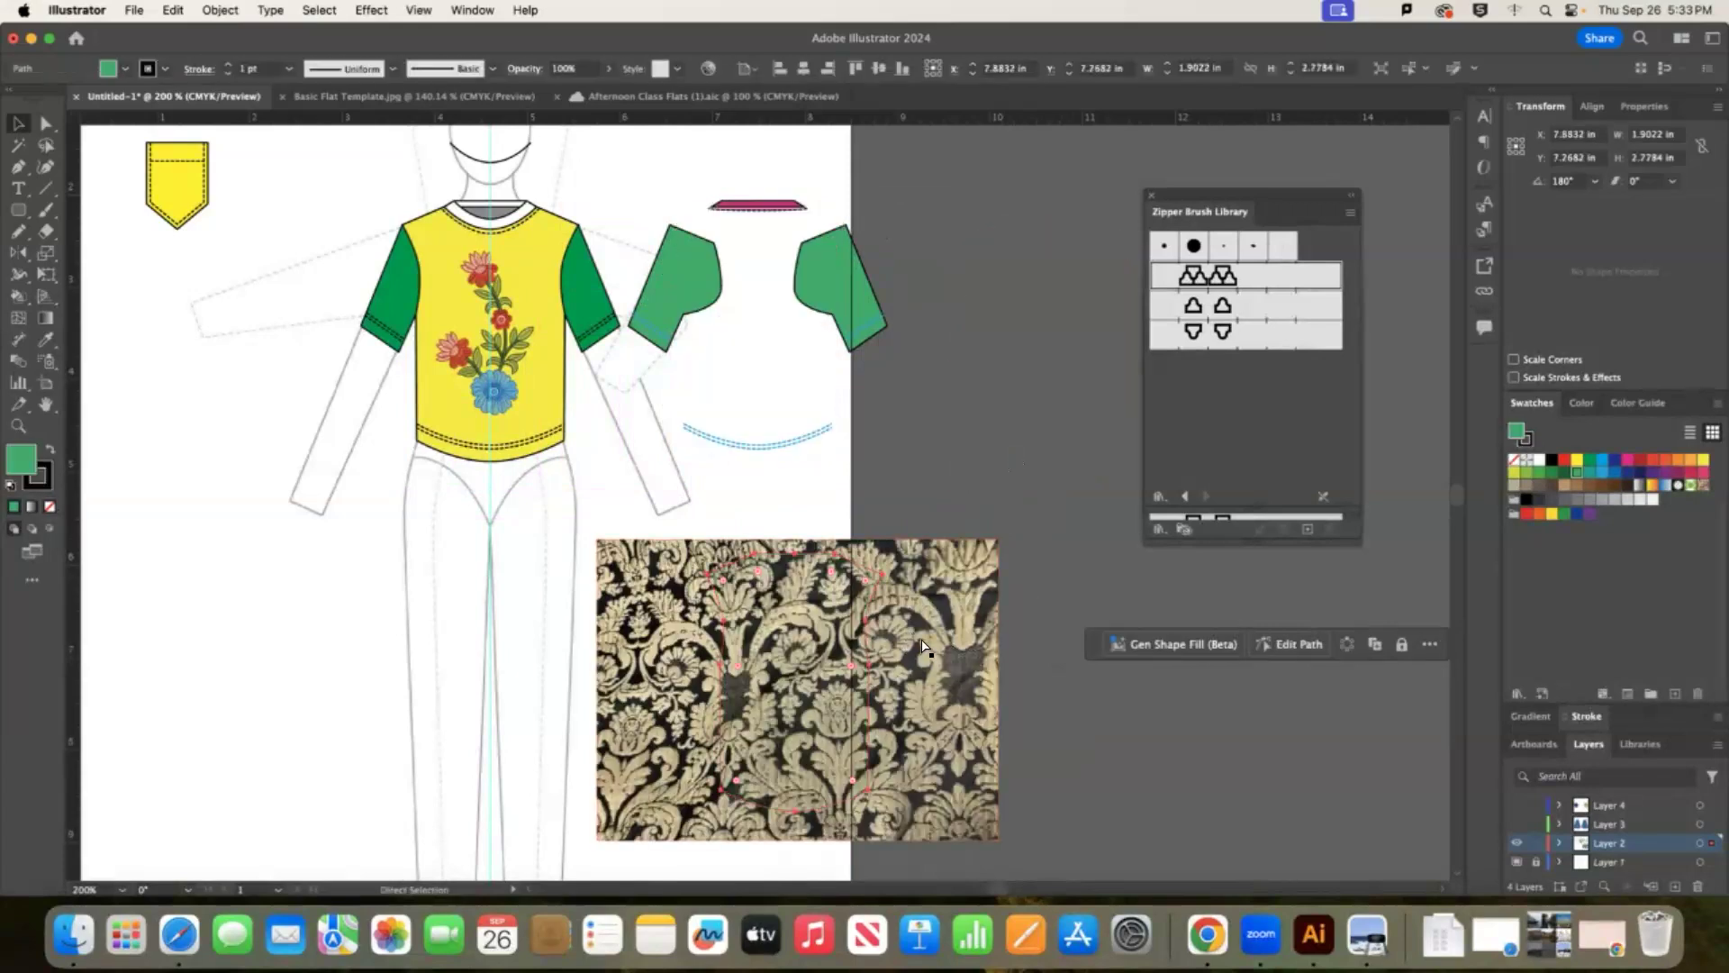
{"action": "key", "text": "super+z"}
{"action": "key", "text": "super+z"}
{"action": "key", "text": "v"}
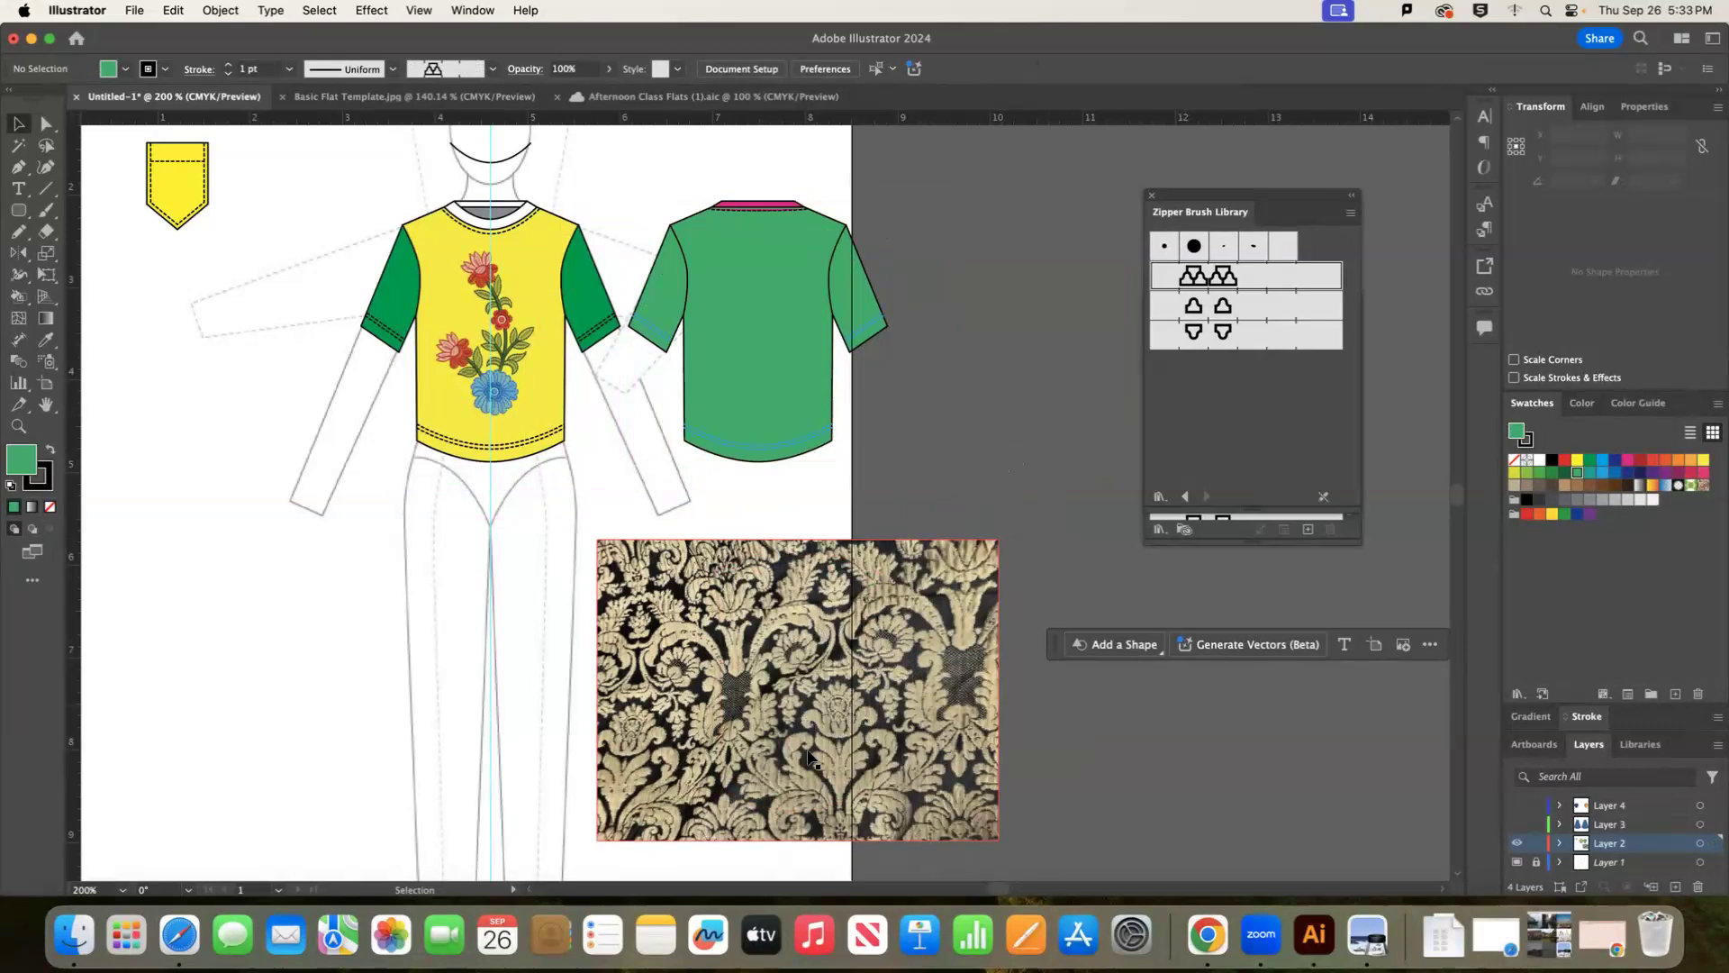
Move the brocade image to about X 7.71 in, Y 7.11 in and make it into a grid pattern swatch named New Pattern.
{"action": "left_click", "coordinate": [977, 666]}
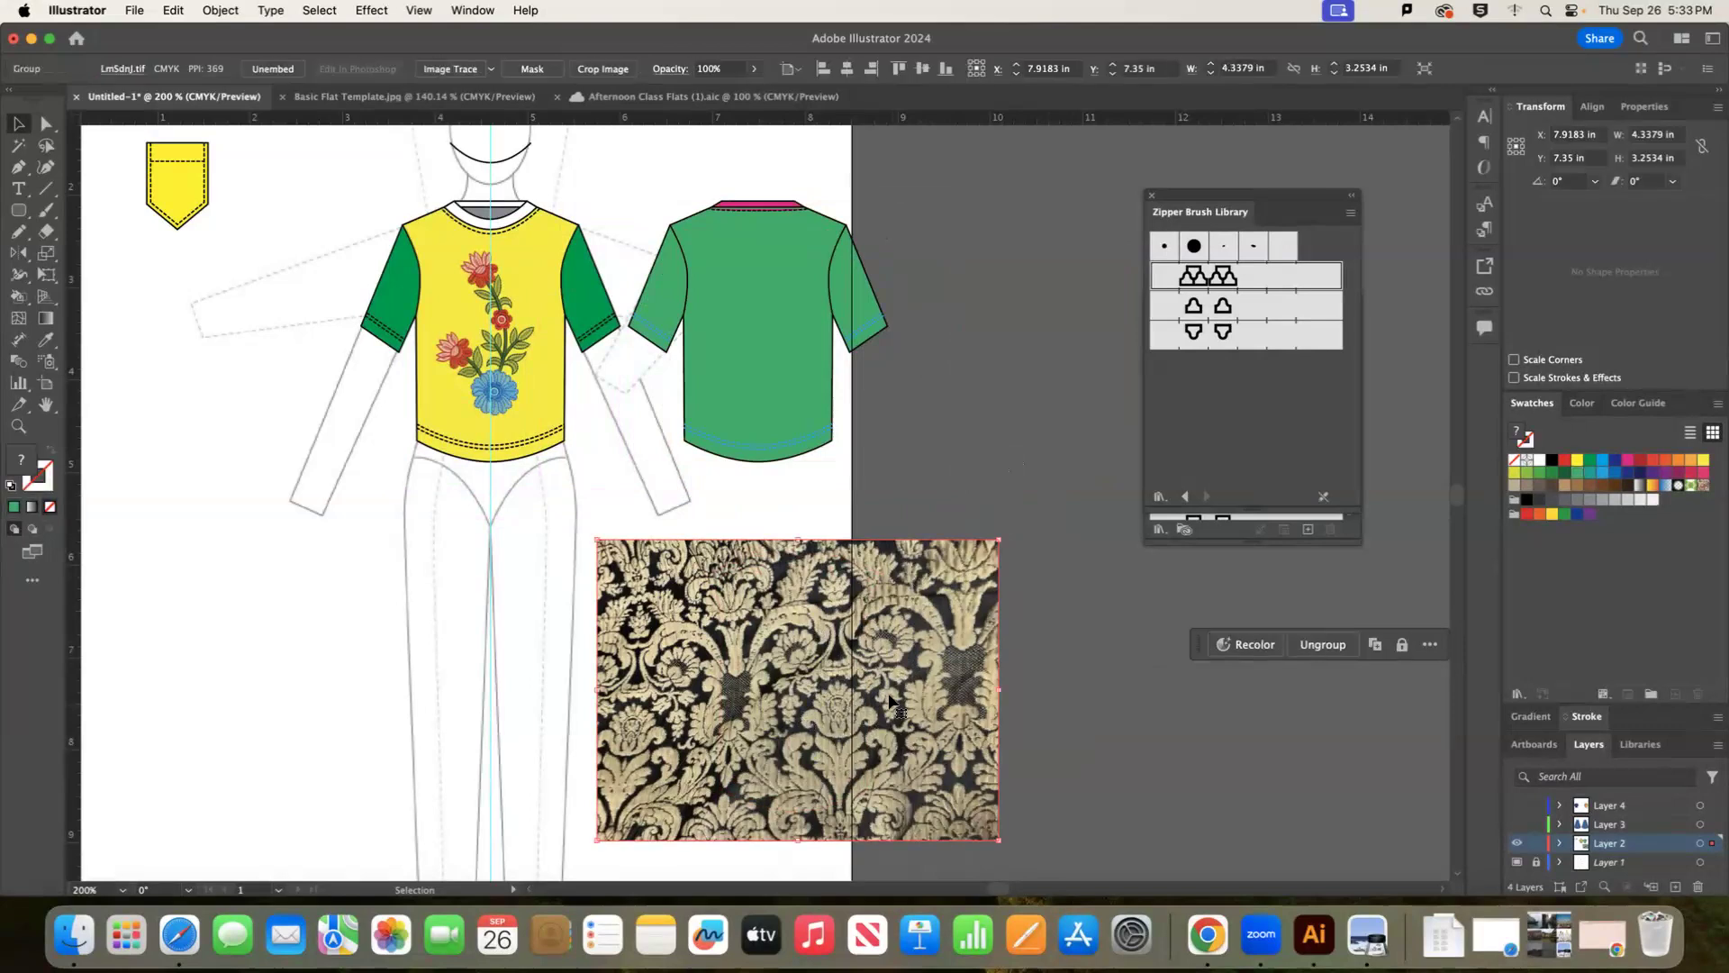
{"action": "mouse_move", "coordinate": [925, 750]}
{"action": "left_mouse_down"}
{"action": "mouse_move", "coordinate": [907, 712]}
{"action": "mouse_move", "coordinate": [907, 728]}
{"action": "left_mouse_up"}
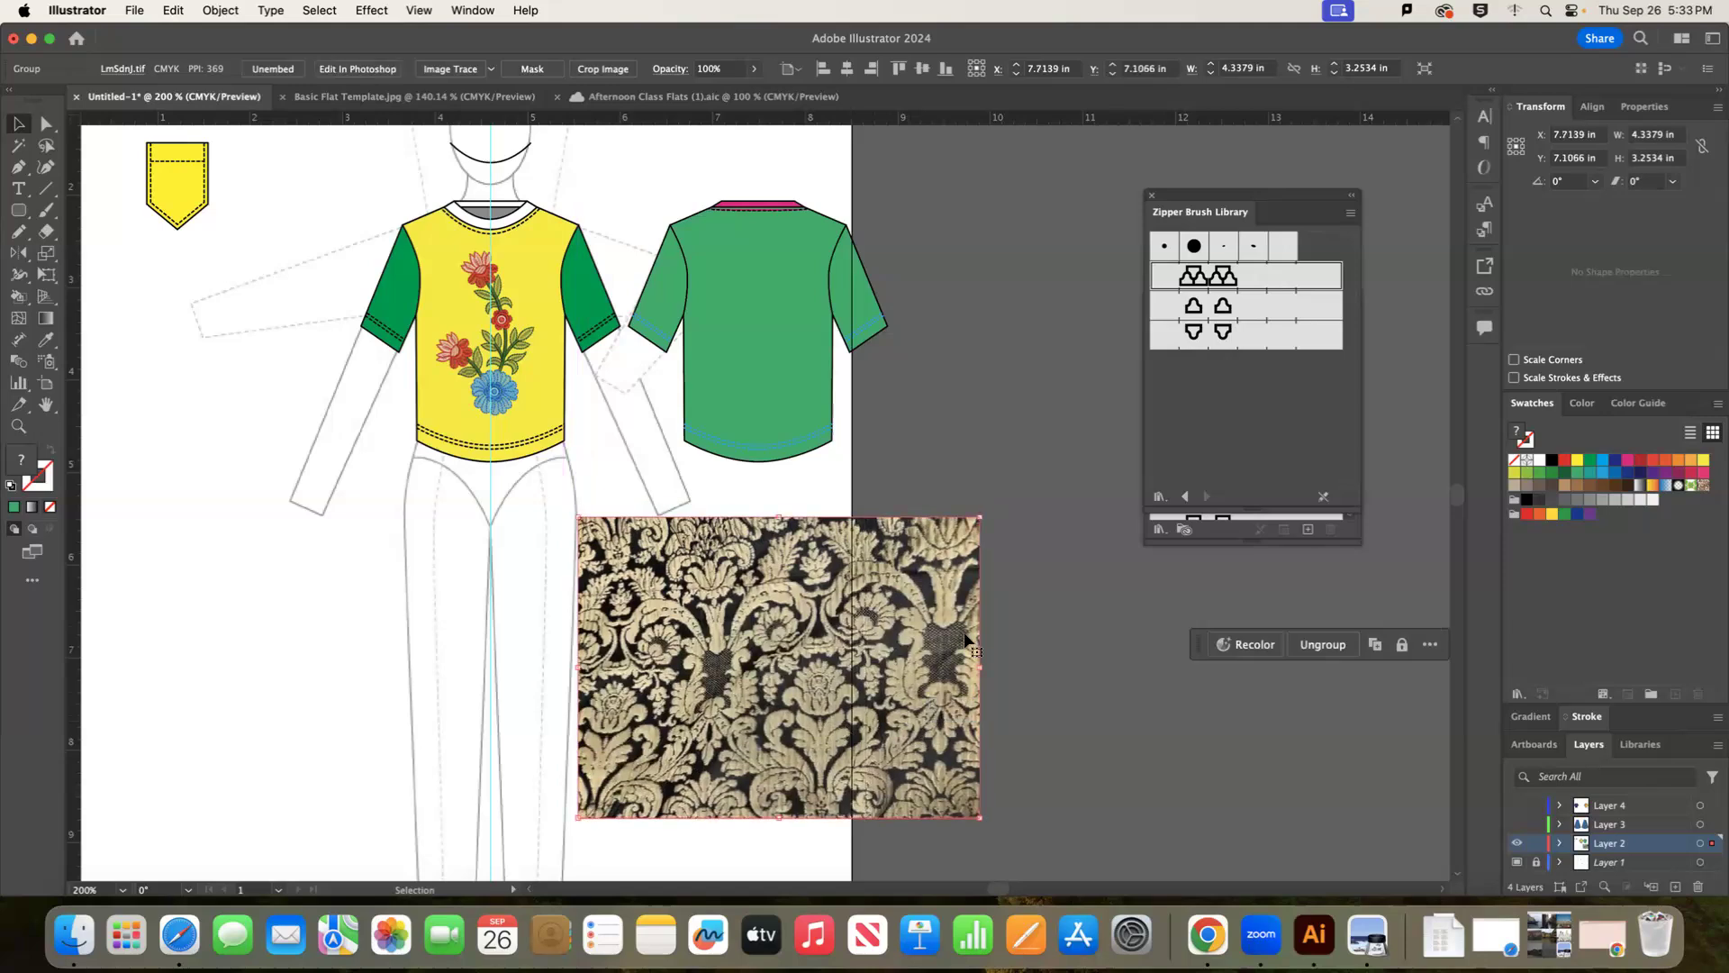
{"action": "left_click", "coordinate": [237, 12]}
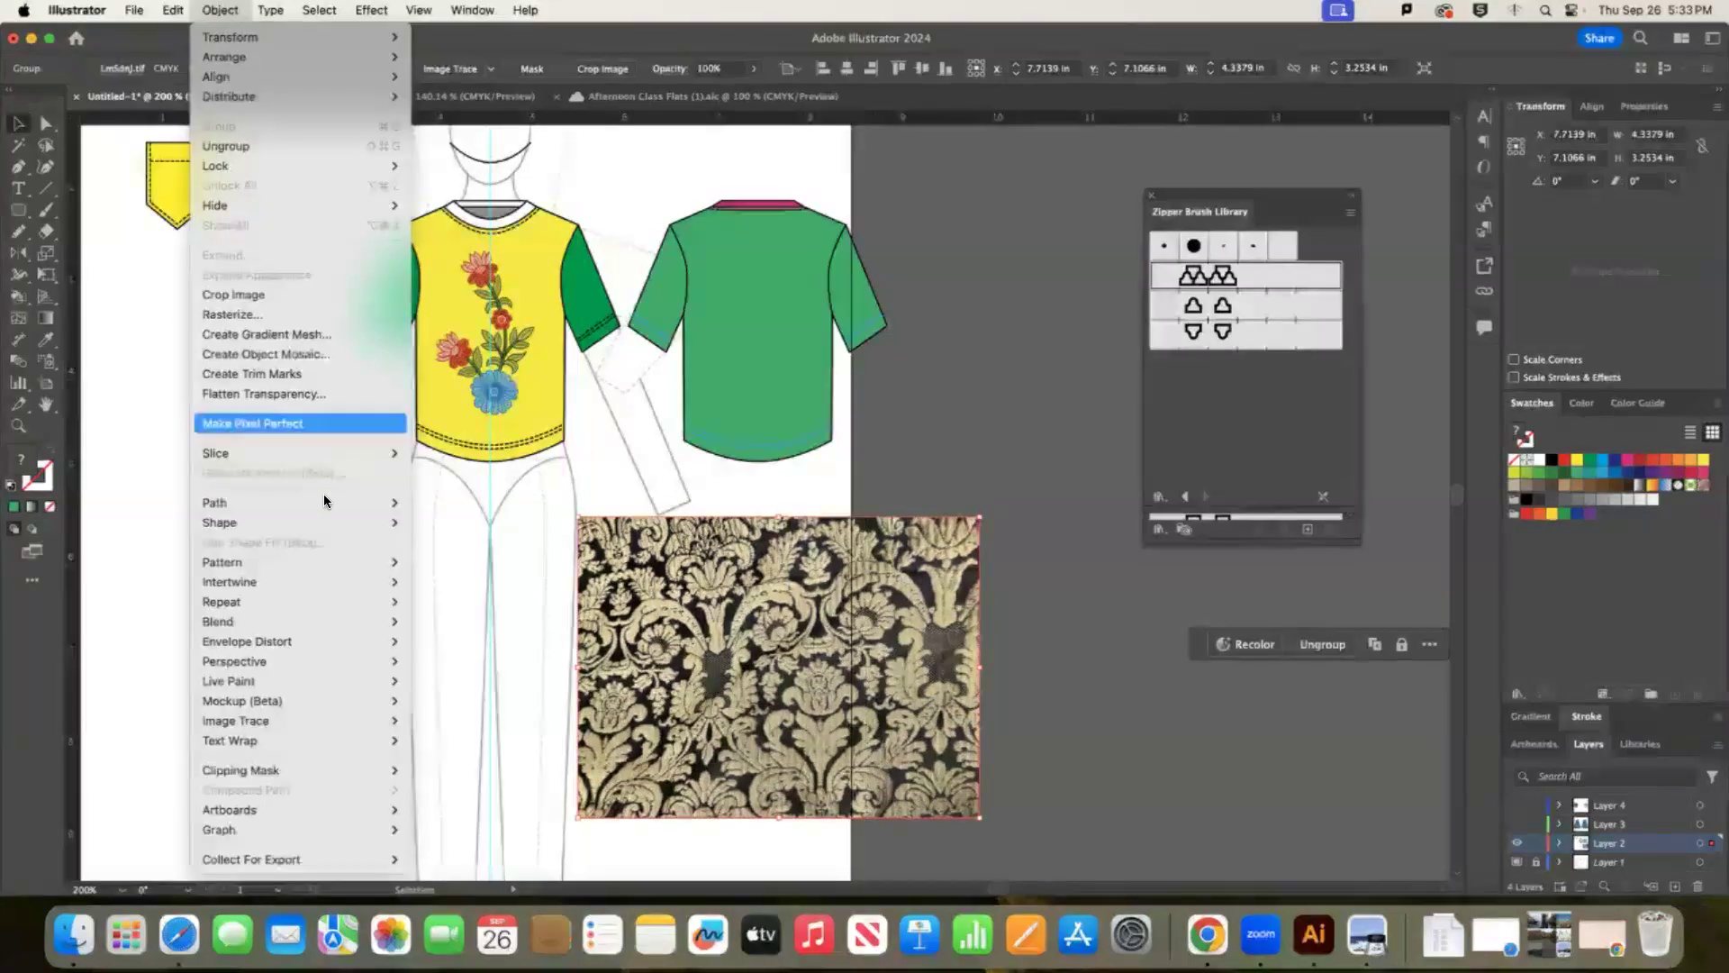
{"action": "mouse_move", "coordinate": [297, 568]}
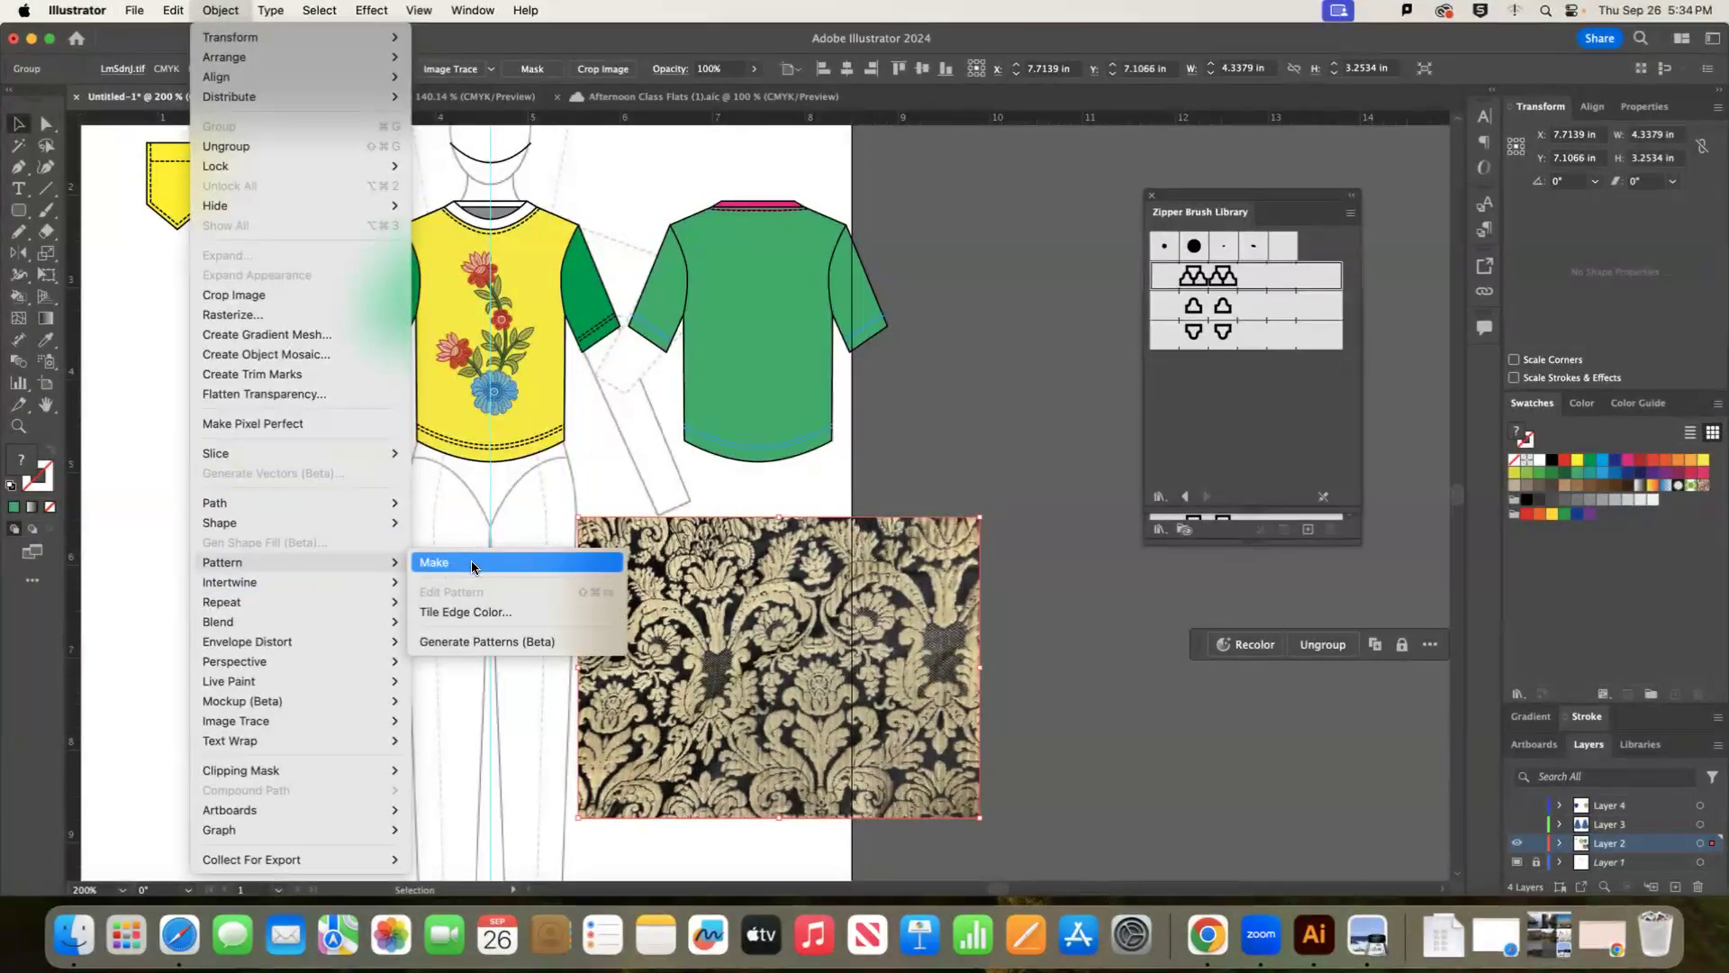
{"action": "left_click", "coordinate": [477, 569]}
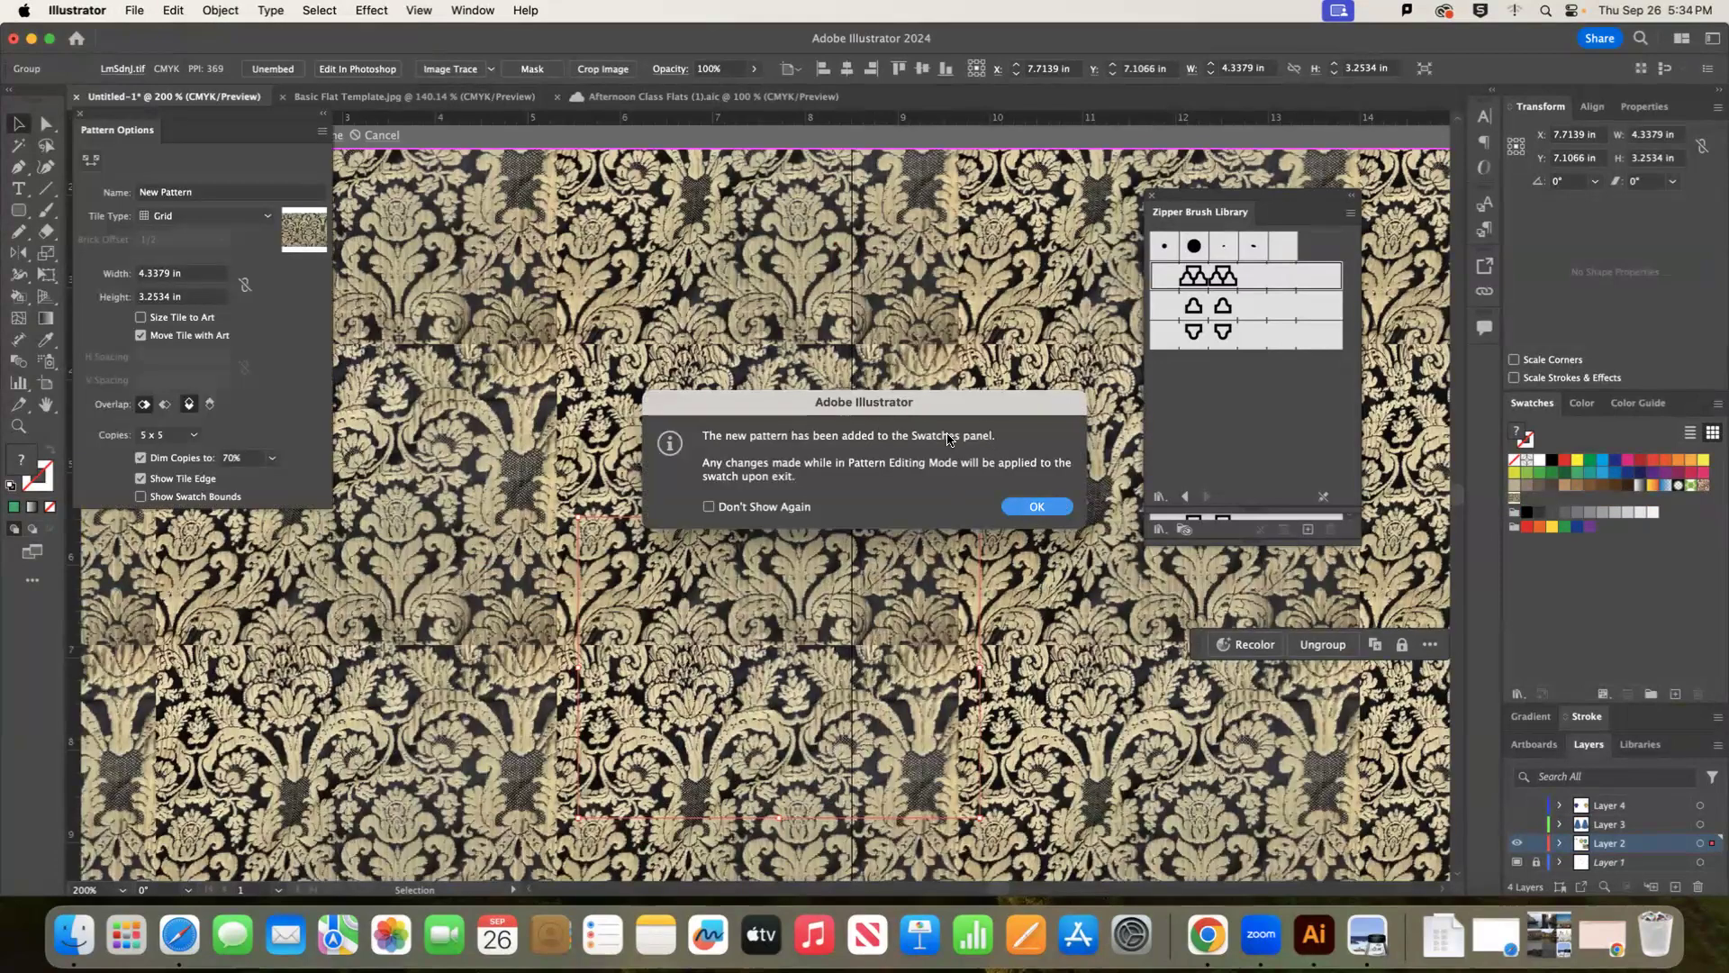
{"action": "left_click", "coordinate": [1035, 507]}
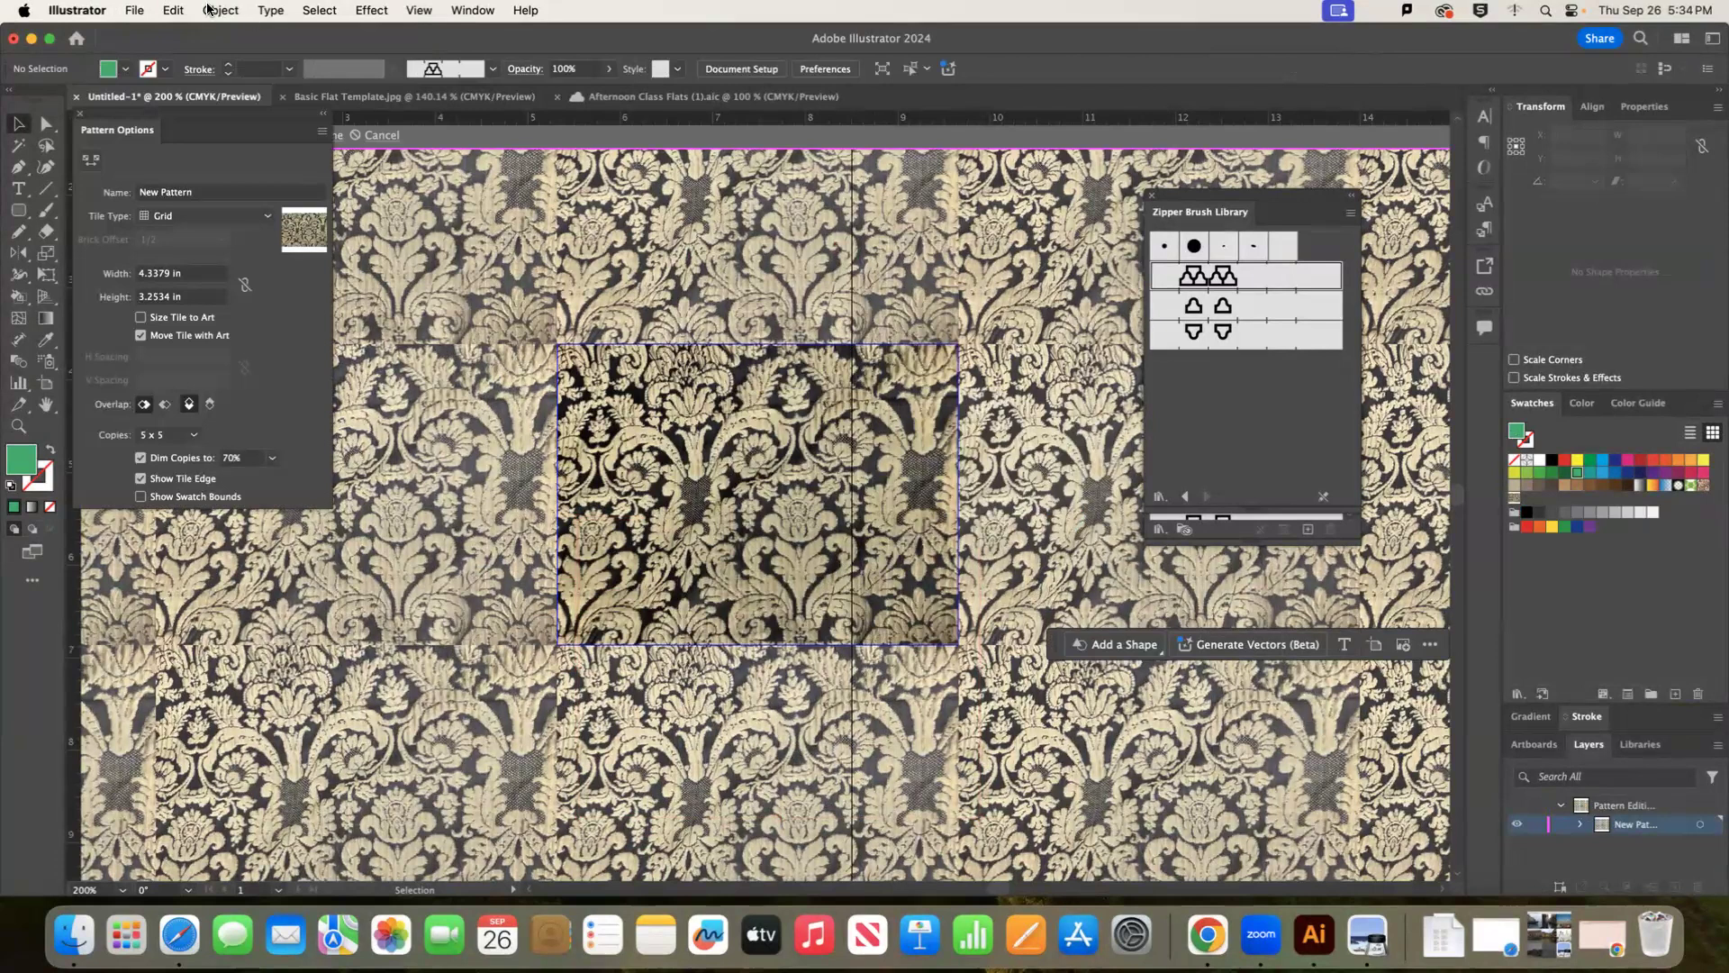
{"action": "left_click_drag", "start_coordinate": [248, 119], "coordinate": [289, 208]}
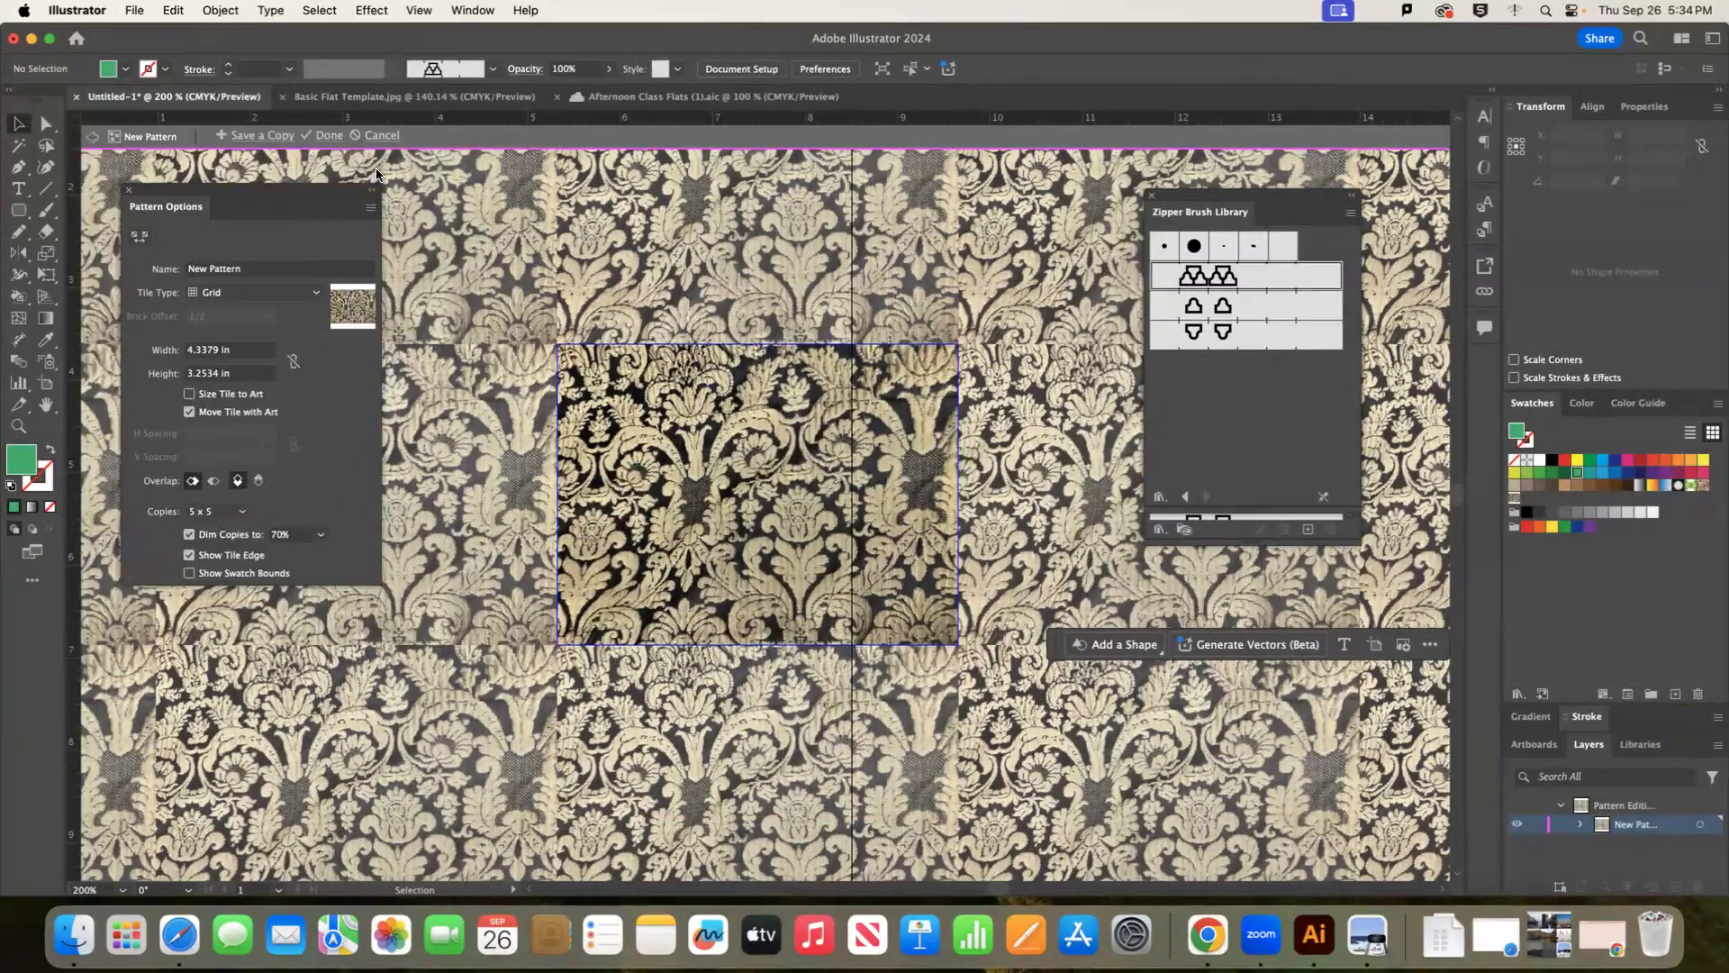
{"action": "left_click", "coordinate": [327, 136]}
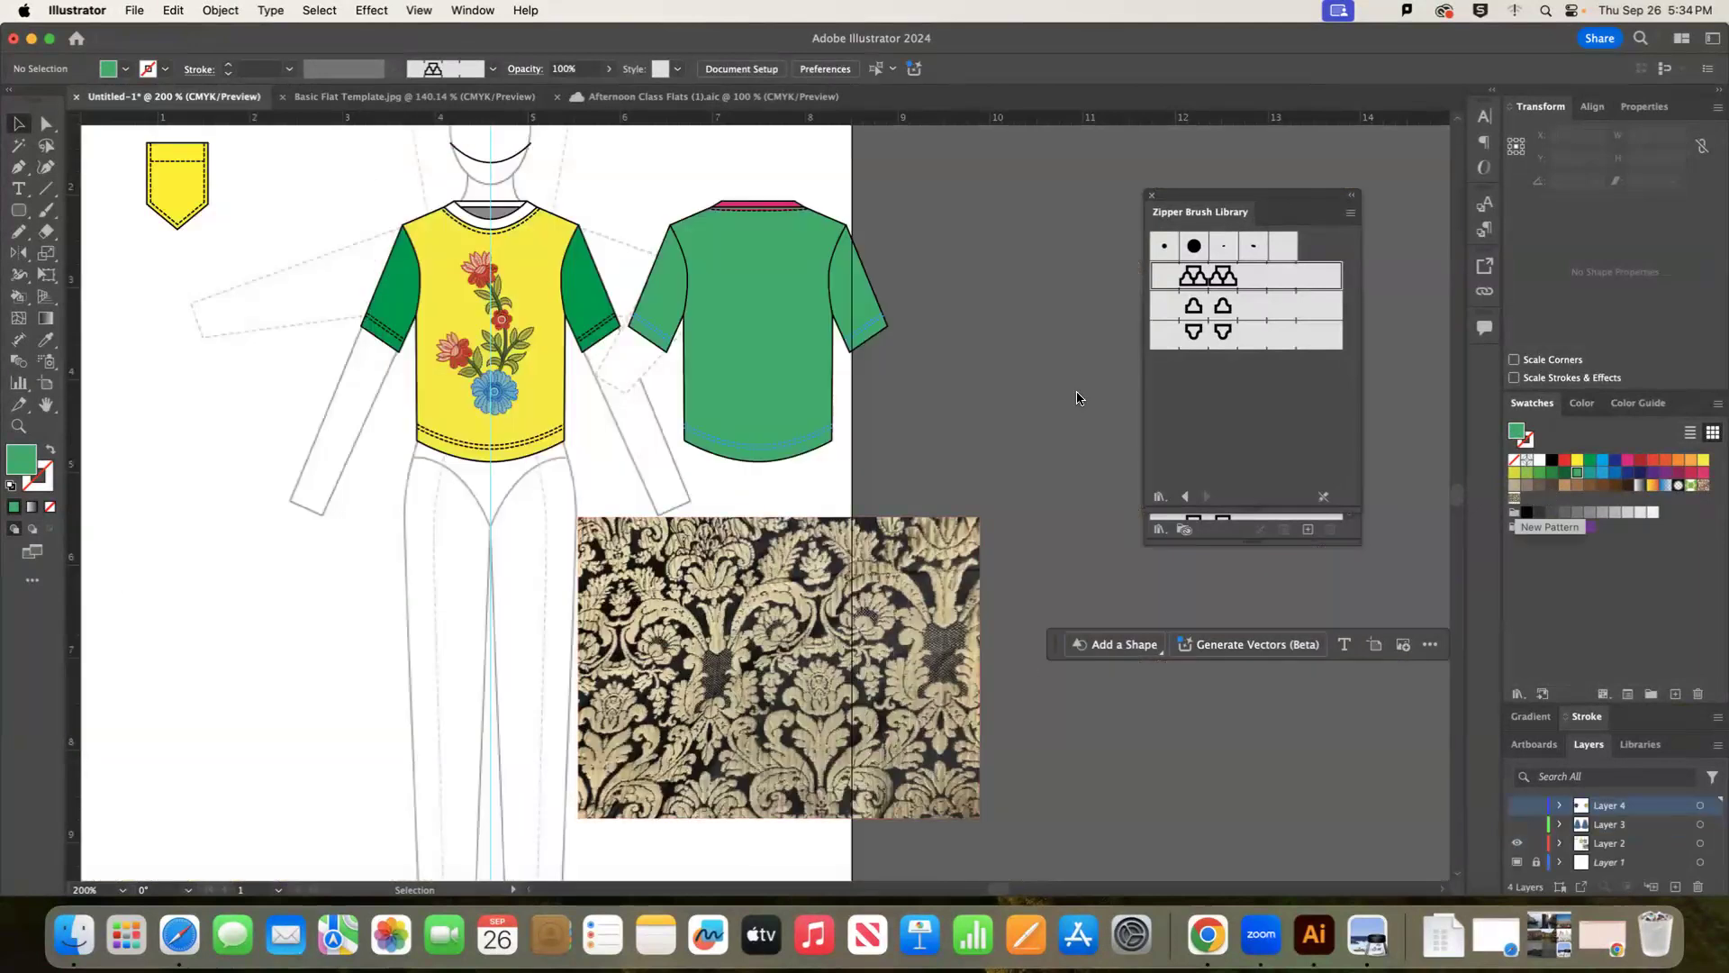
Fill the body of the back-view shirt with the brocade pattern swatch.
{"action": "left_click", "coordinate": [733, 317]}
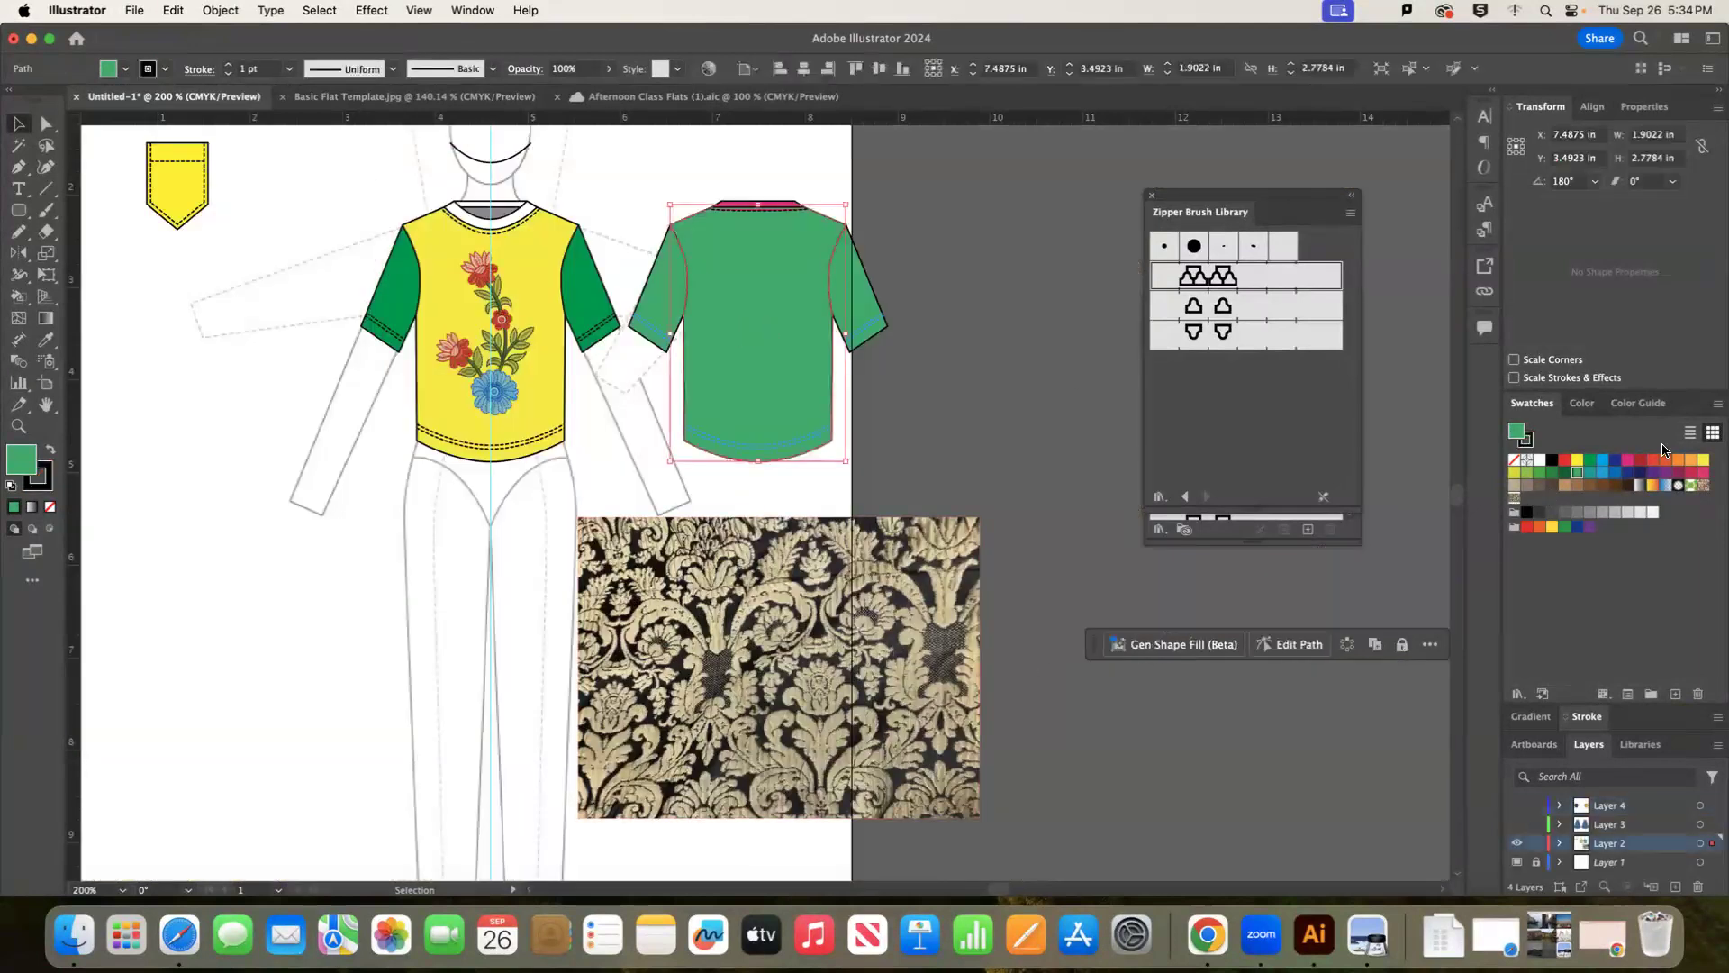
{"action": "left_click", "coordinate": [1513, 500]}
{"action": "left_click", "coordinate": [923, 333]}
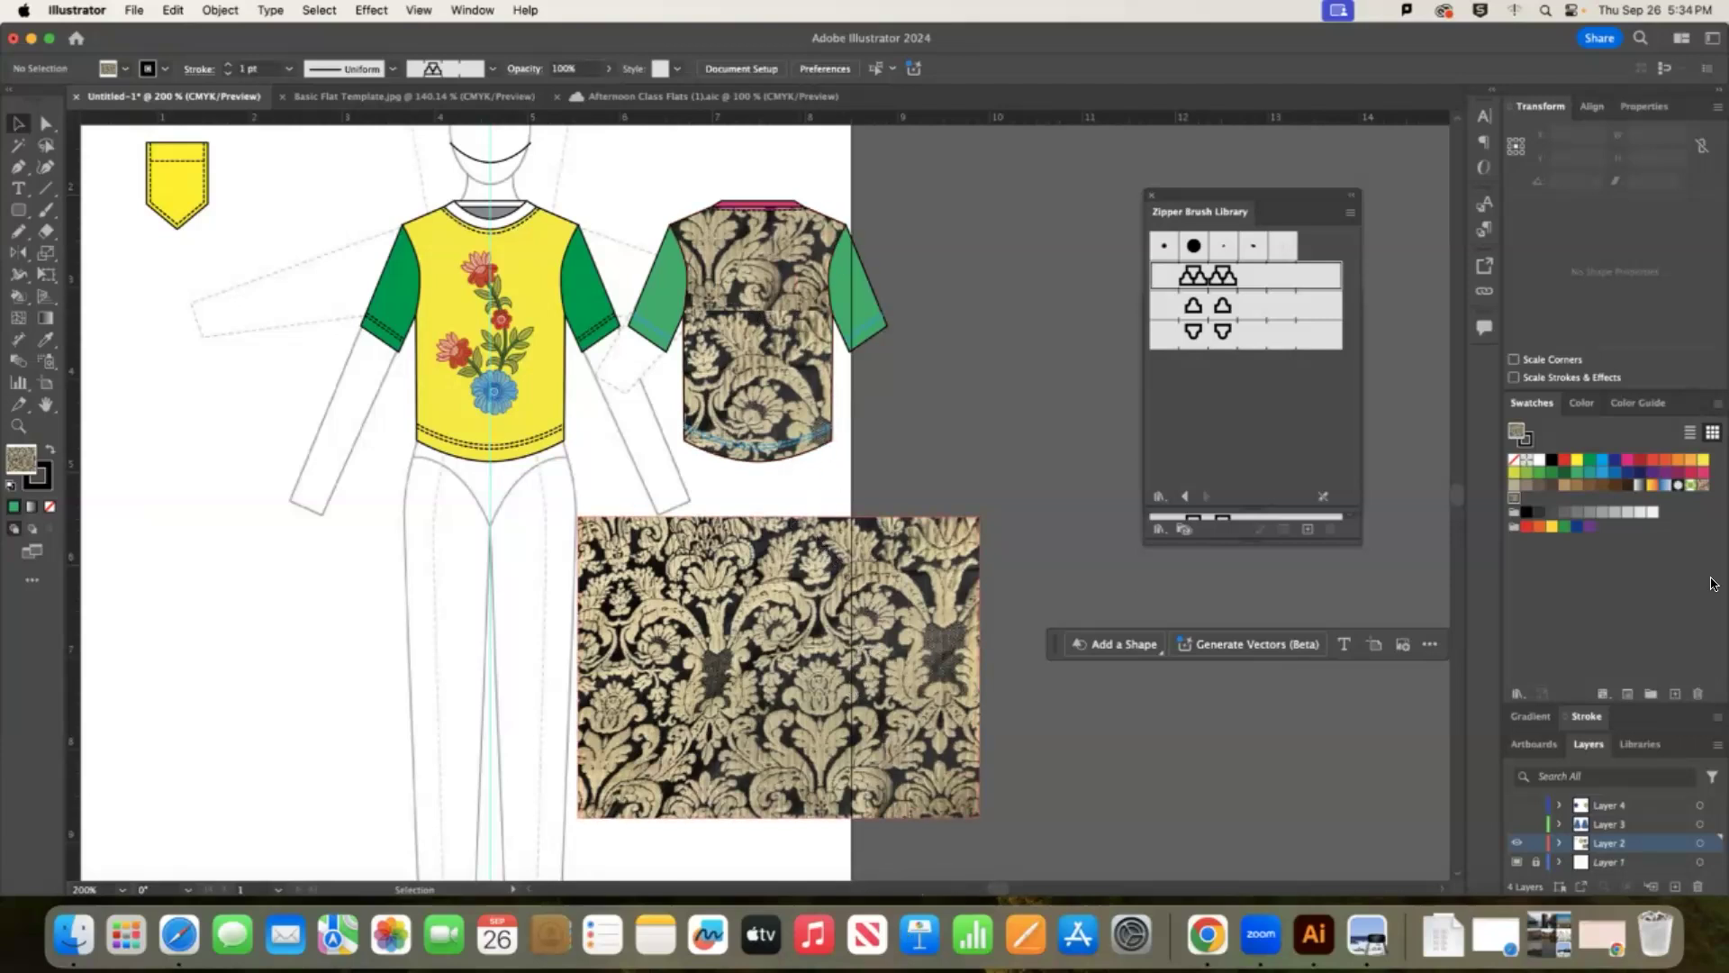
Return the body of the back-view shirt to its green fill and deselect it.
{"action": "left_click", "coordinate": [867, 335]}
{"action": "left_click", "coordinate": [1577, 472]}
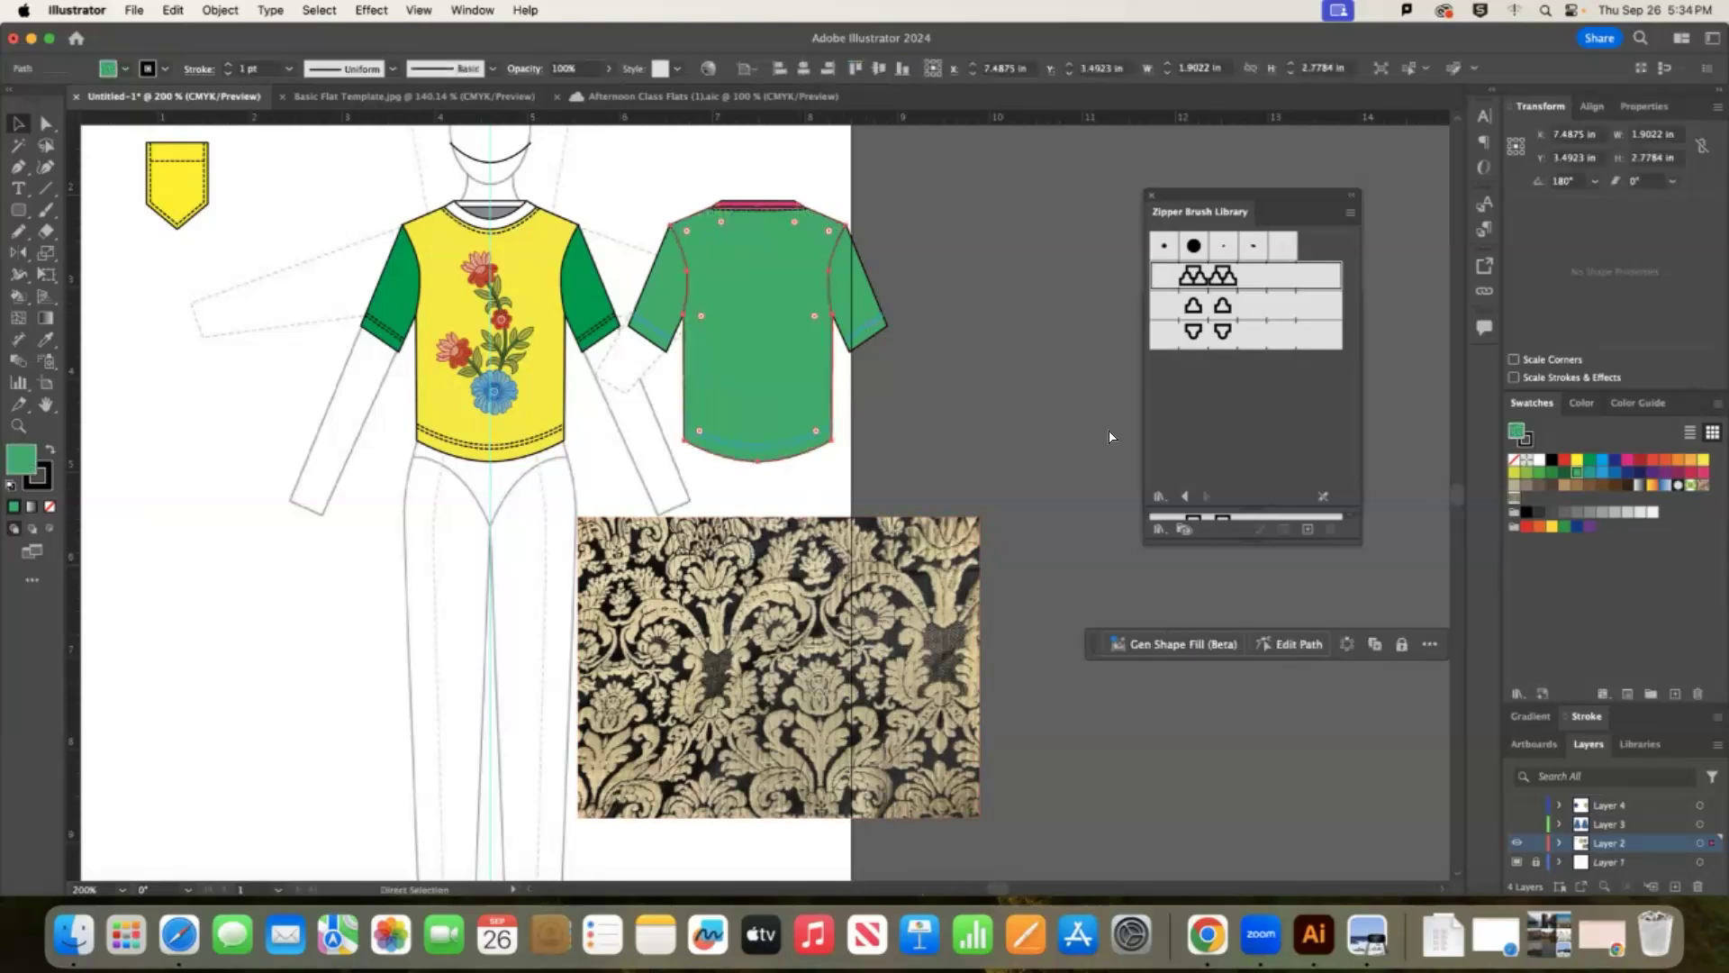
{"action": "left_click", "coordinate": [977, 441]}
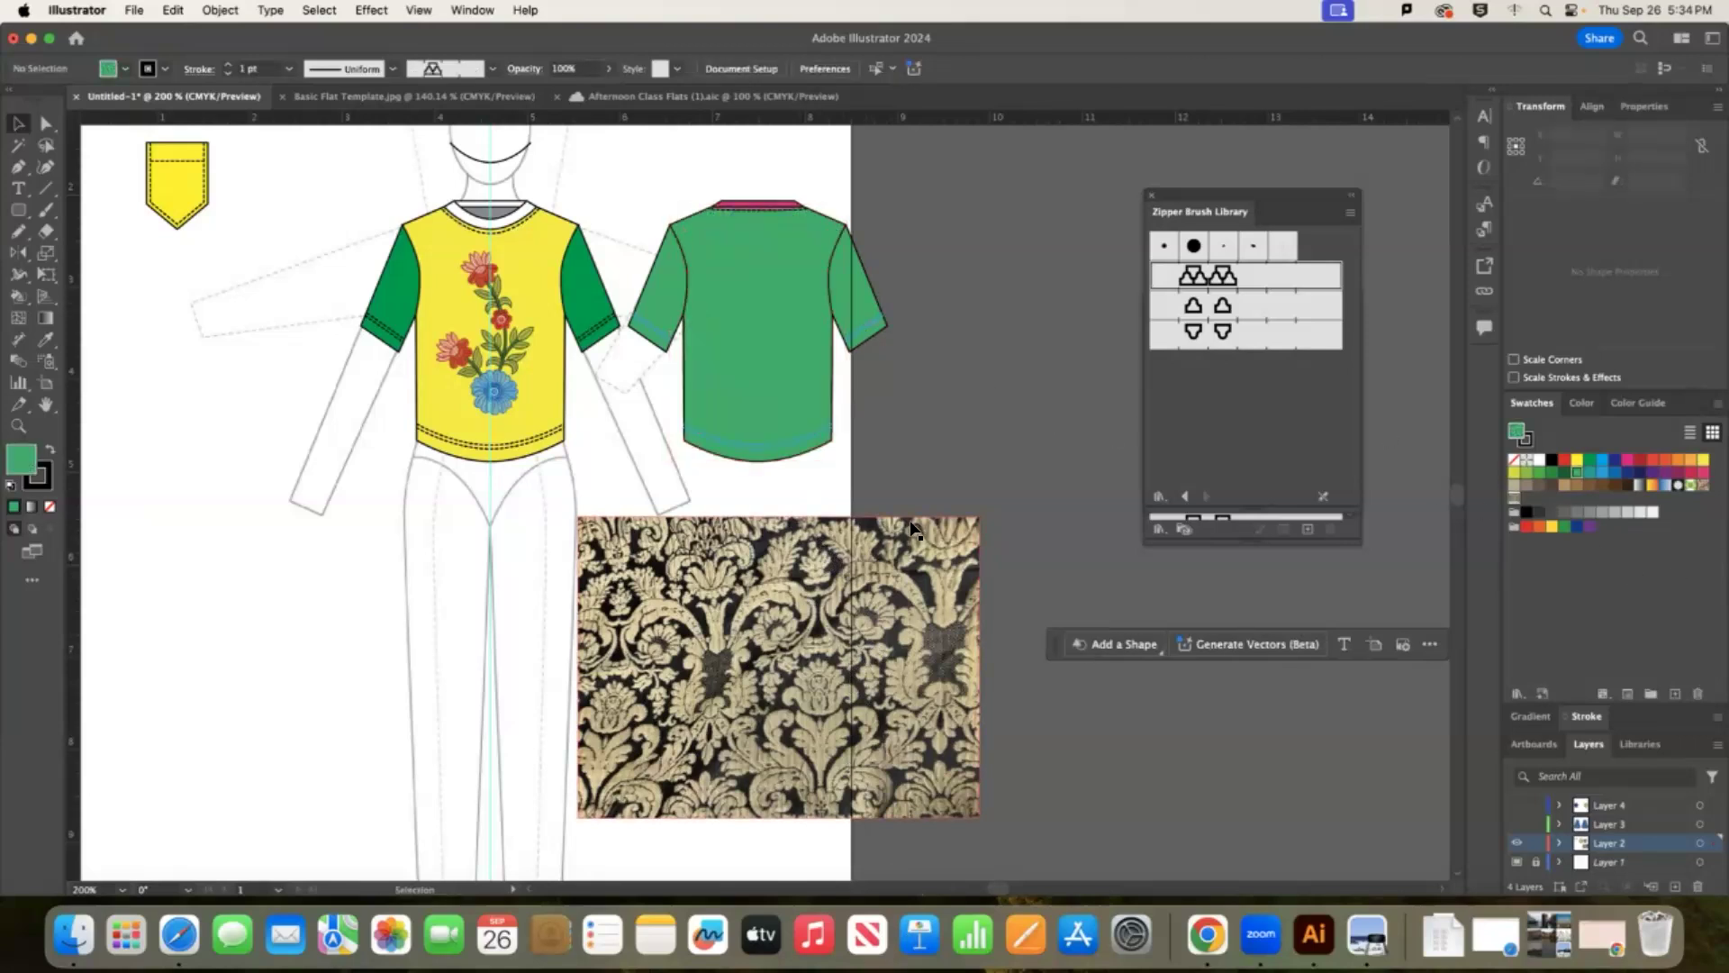
Hide Layer 2, show Layer 4, and select the blue Live Paint shirt beside the artboard.
{"action": "left_click", "coordinate": [1517, 849]}
{"action": "left_click", "coordinate": [1516, 805]}
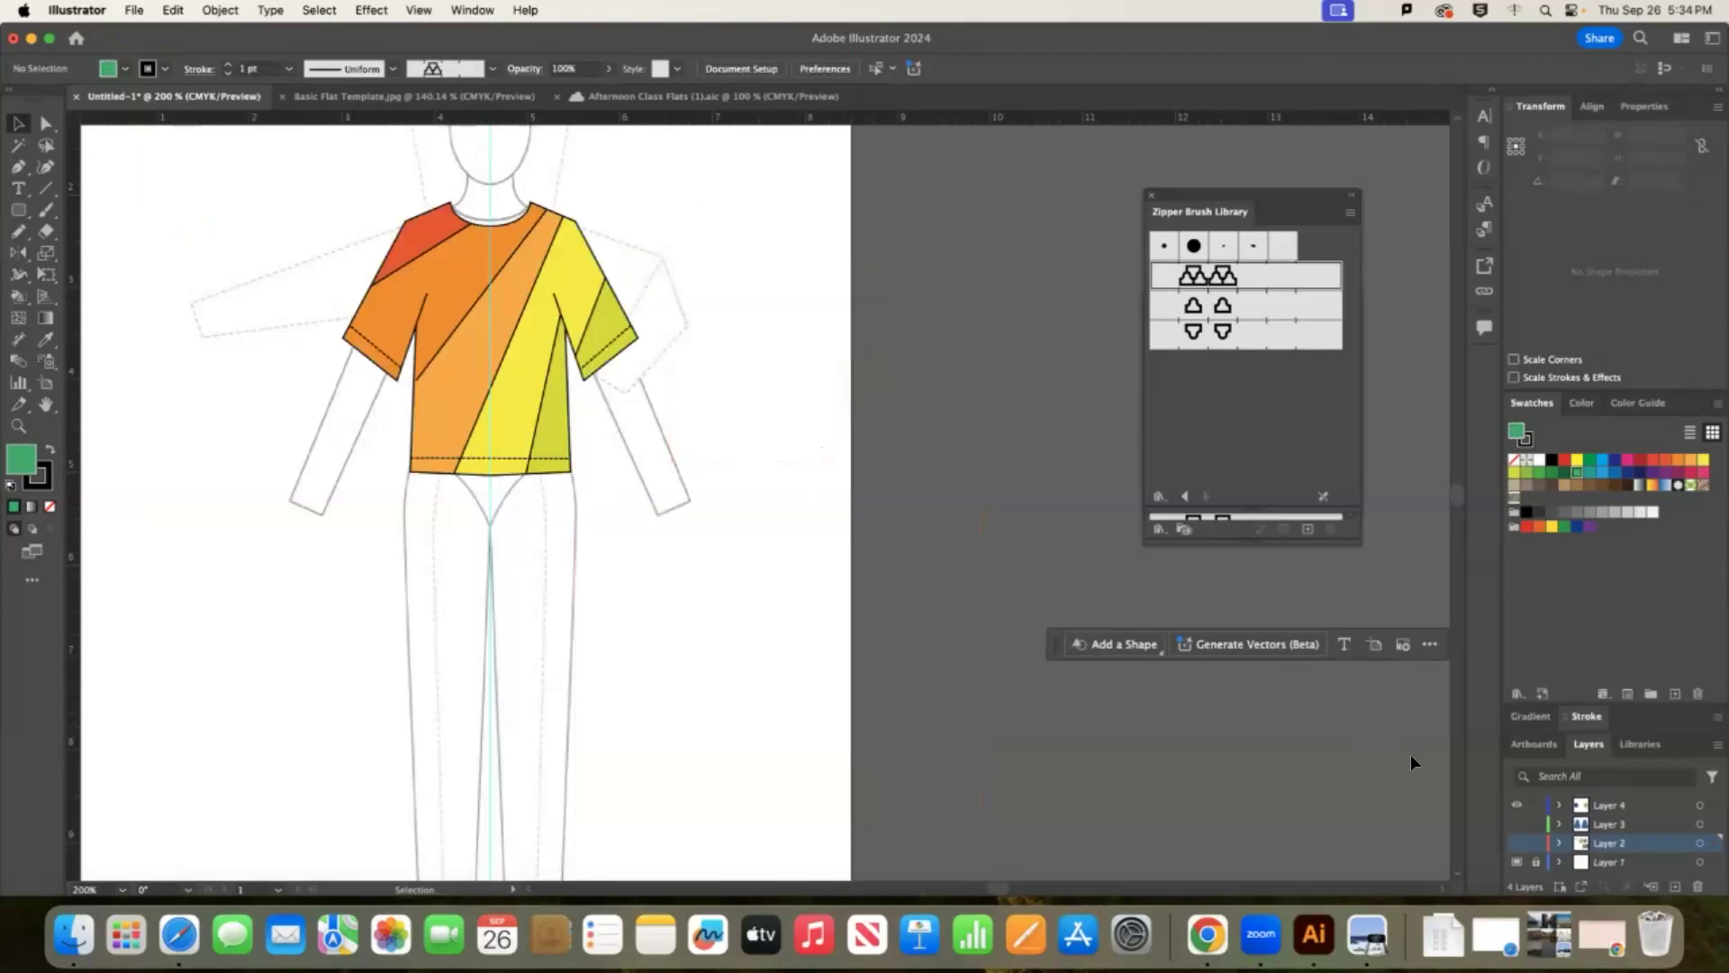
{"action": "left_click", "coordinate": [572, 319]}
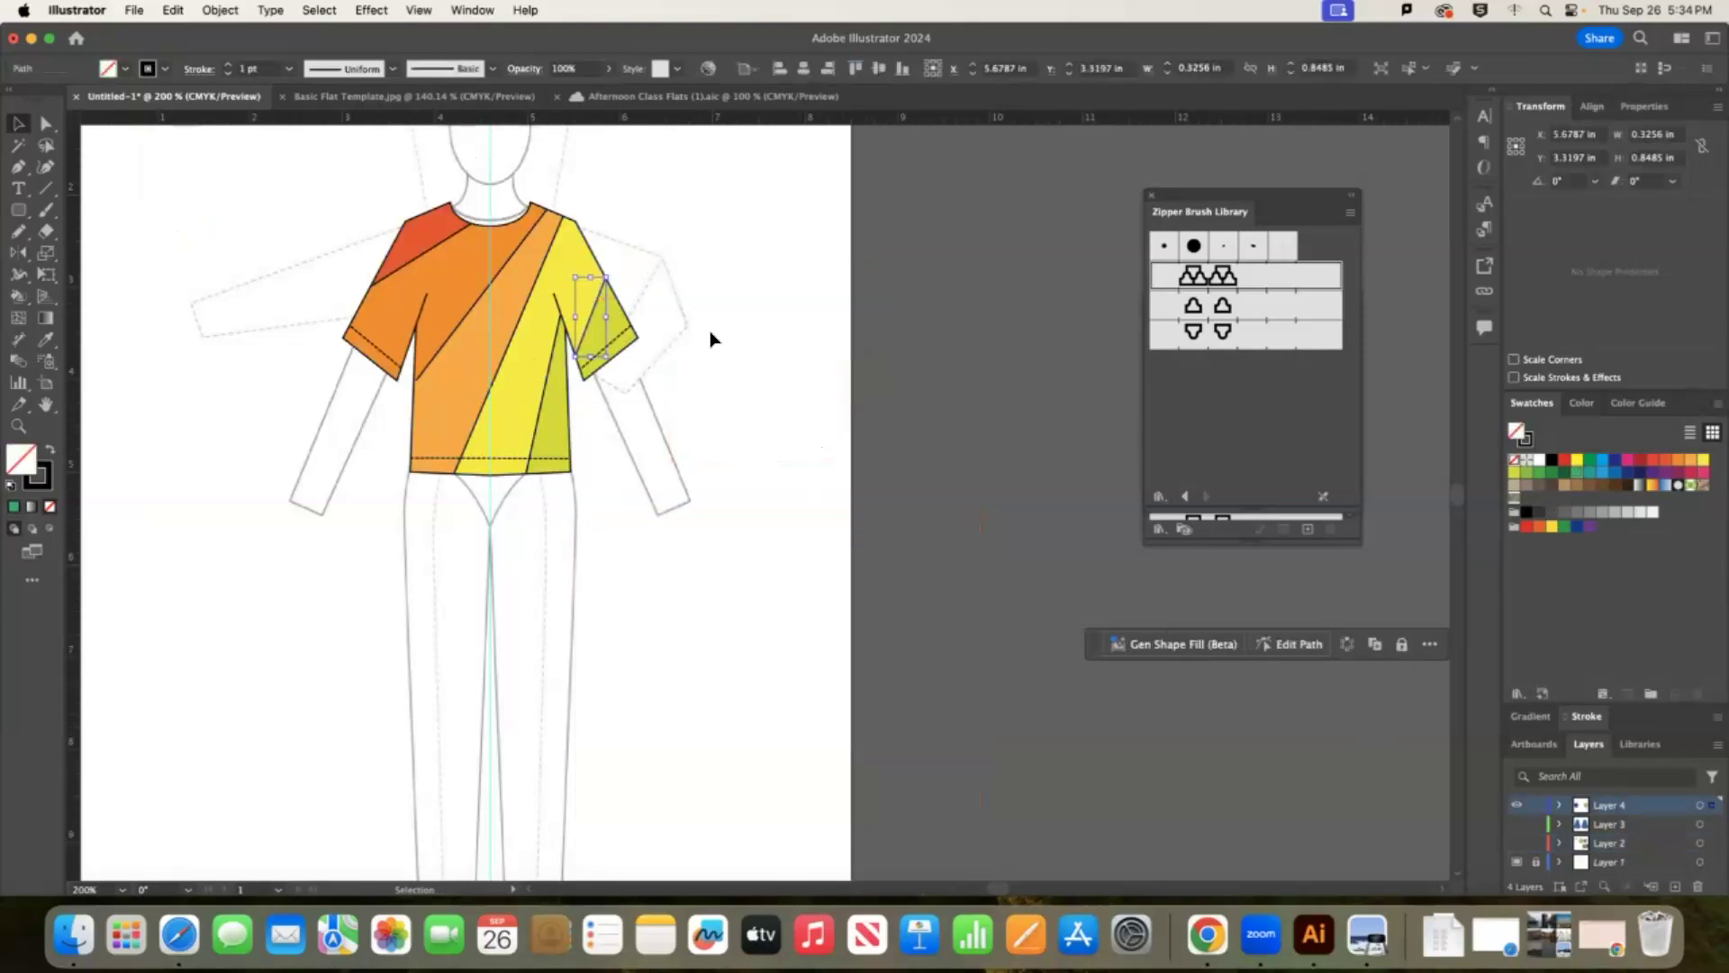
{"action": "left_click_drag", "start_coordinate": [997, 890], "coordinate": [969, 890]}
{"action": "left_click", "coordinate": [537, 290]}
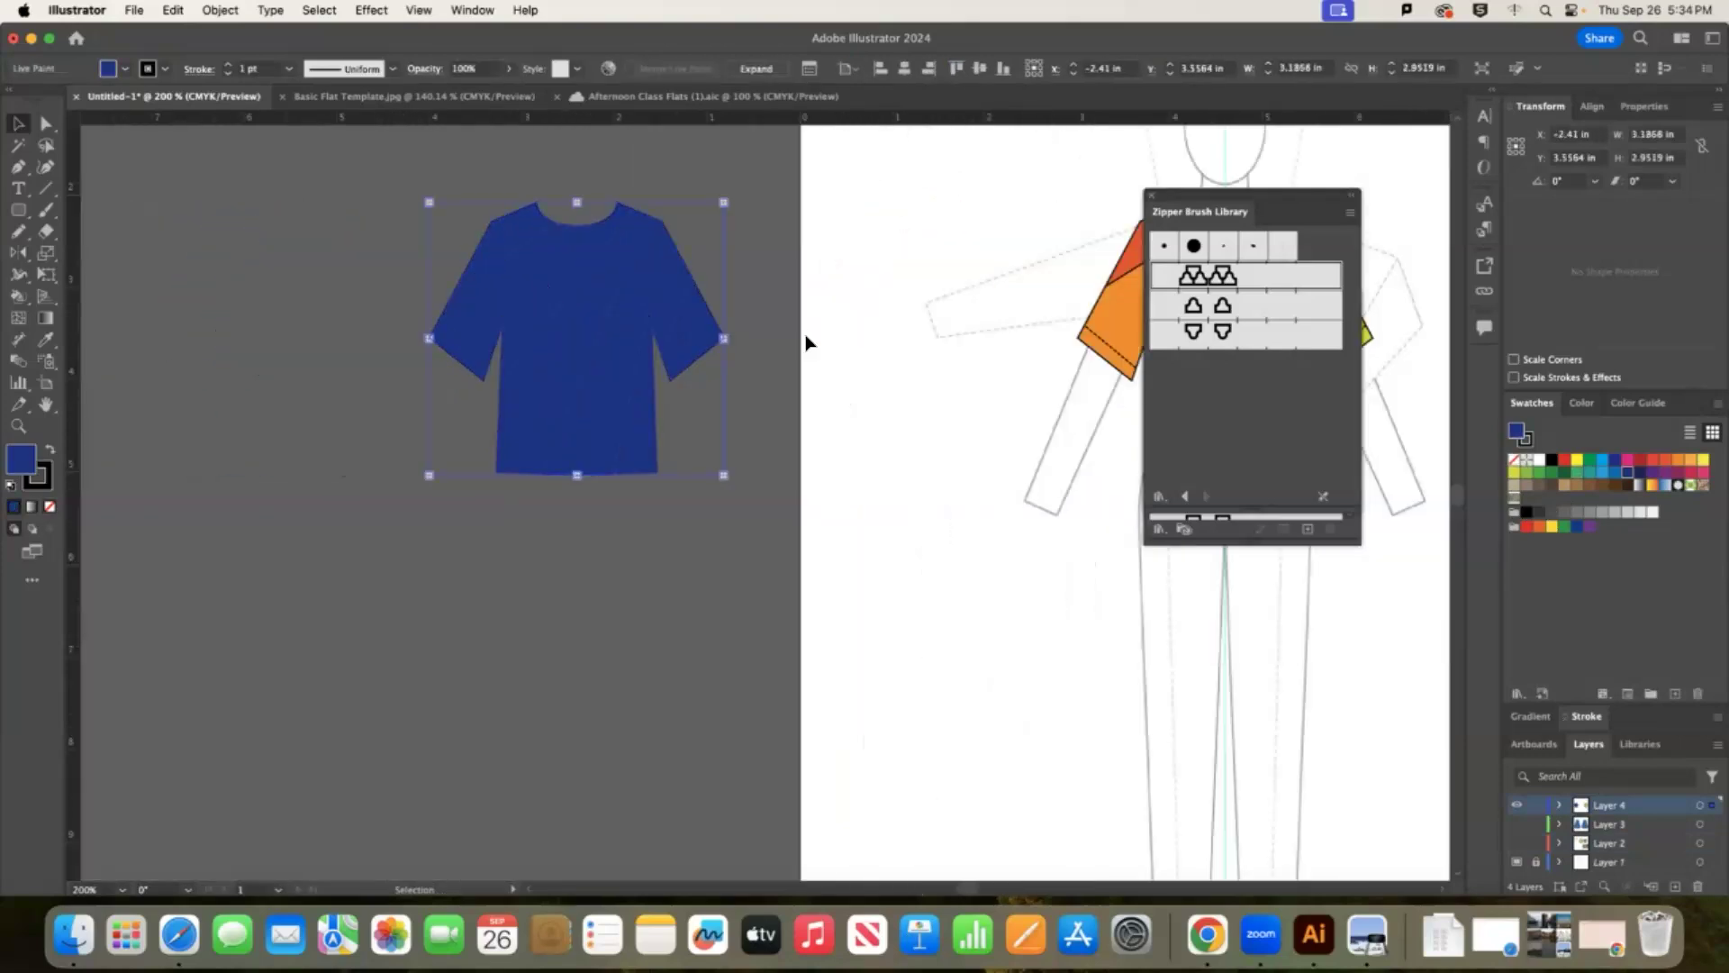
Live Paint the blue shirt's long diagonal stripe red and the neighbouring diagonal stripe orange.
{"action": "left_click", "coordinate": [15, 297]}
{"action": "left_click", "coordinate": [1653, 459]}
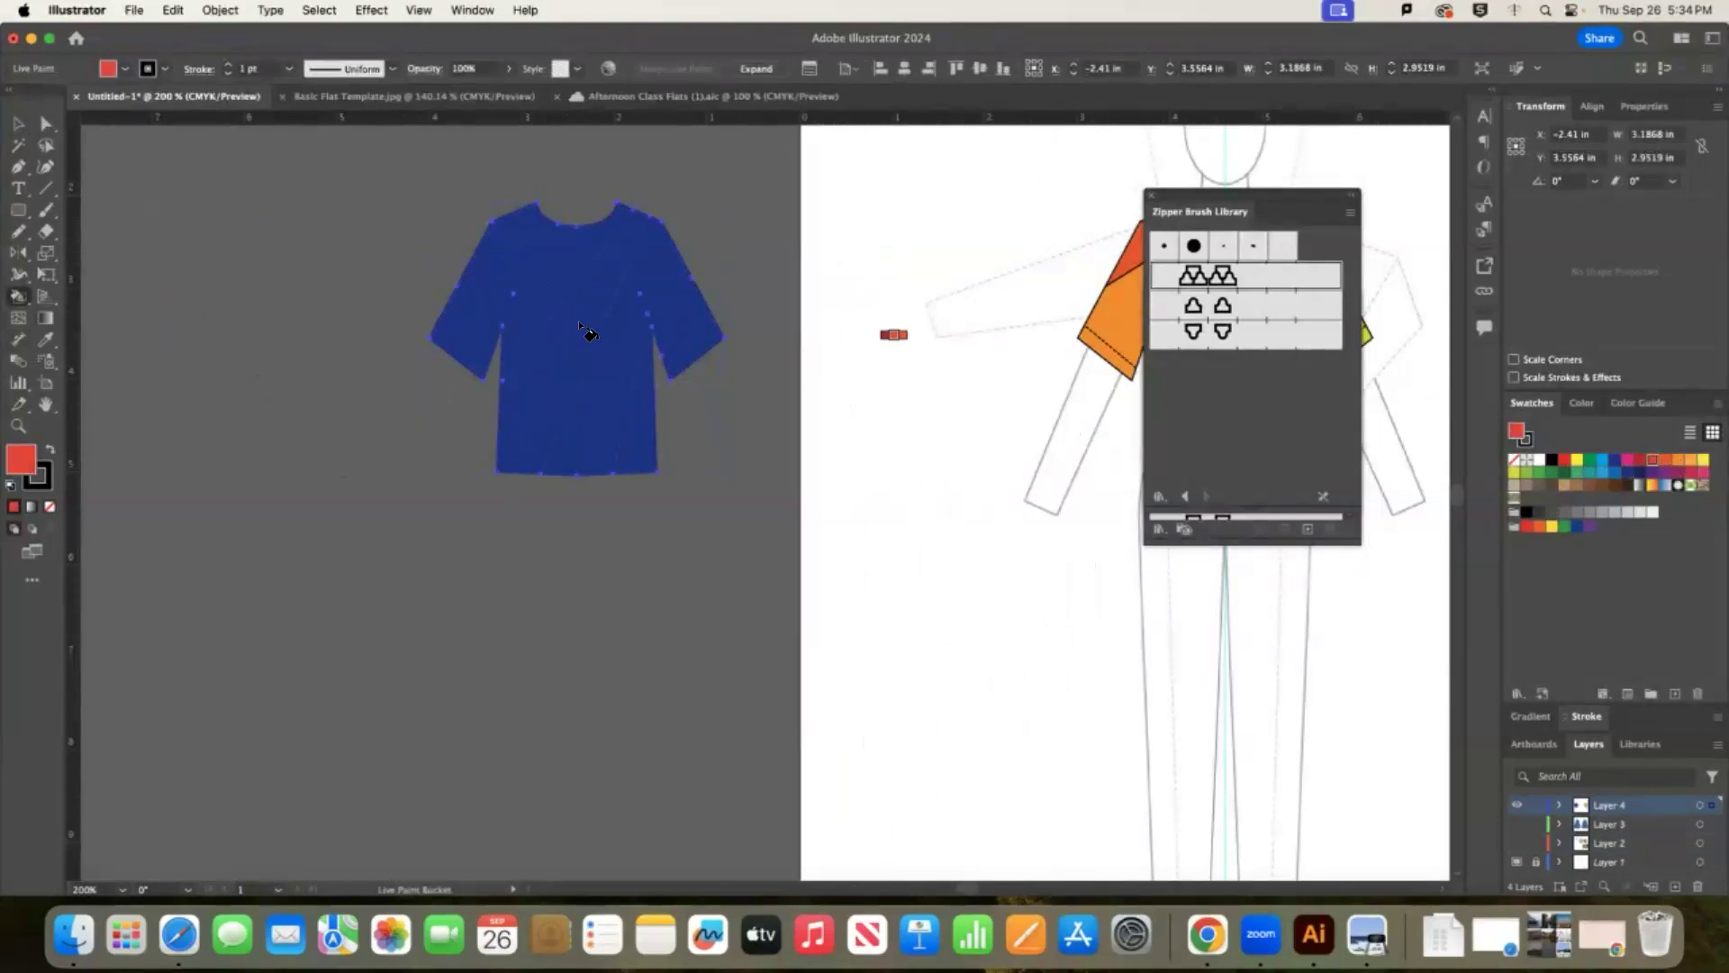
{"action": "left_click", "coordinate": [581, 290]}
{"action": "left_click", "coordinate": [1672, 461]}
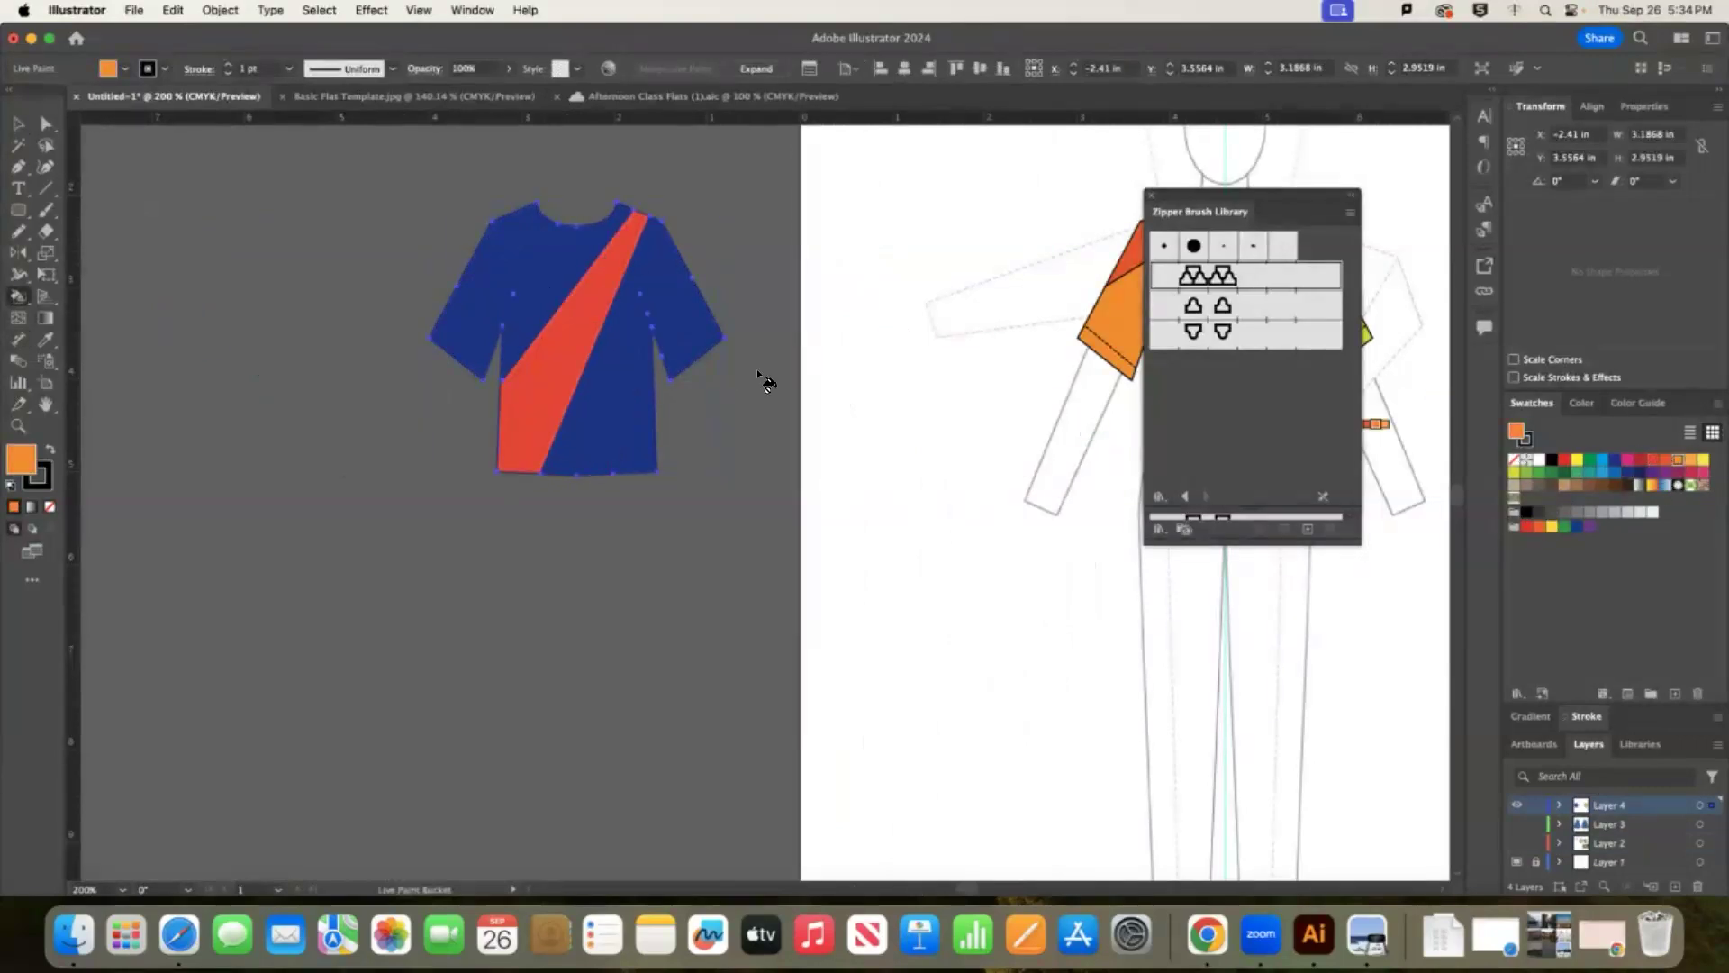
{"action": "left_click", "coordinate": [621, 373]}
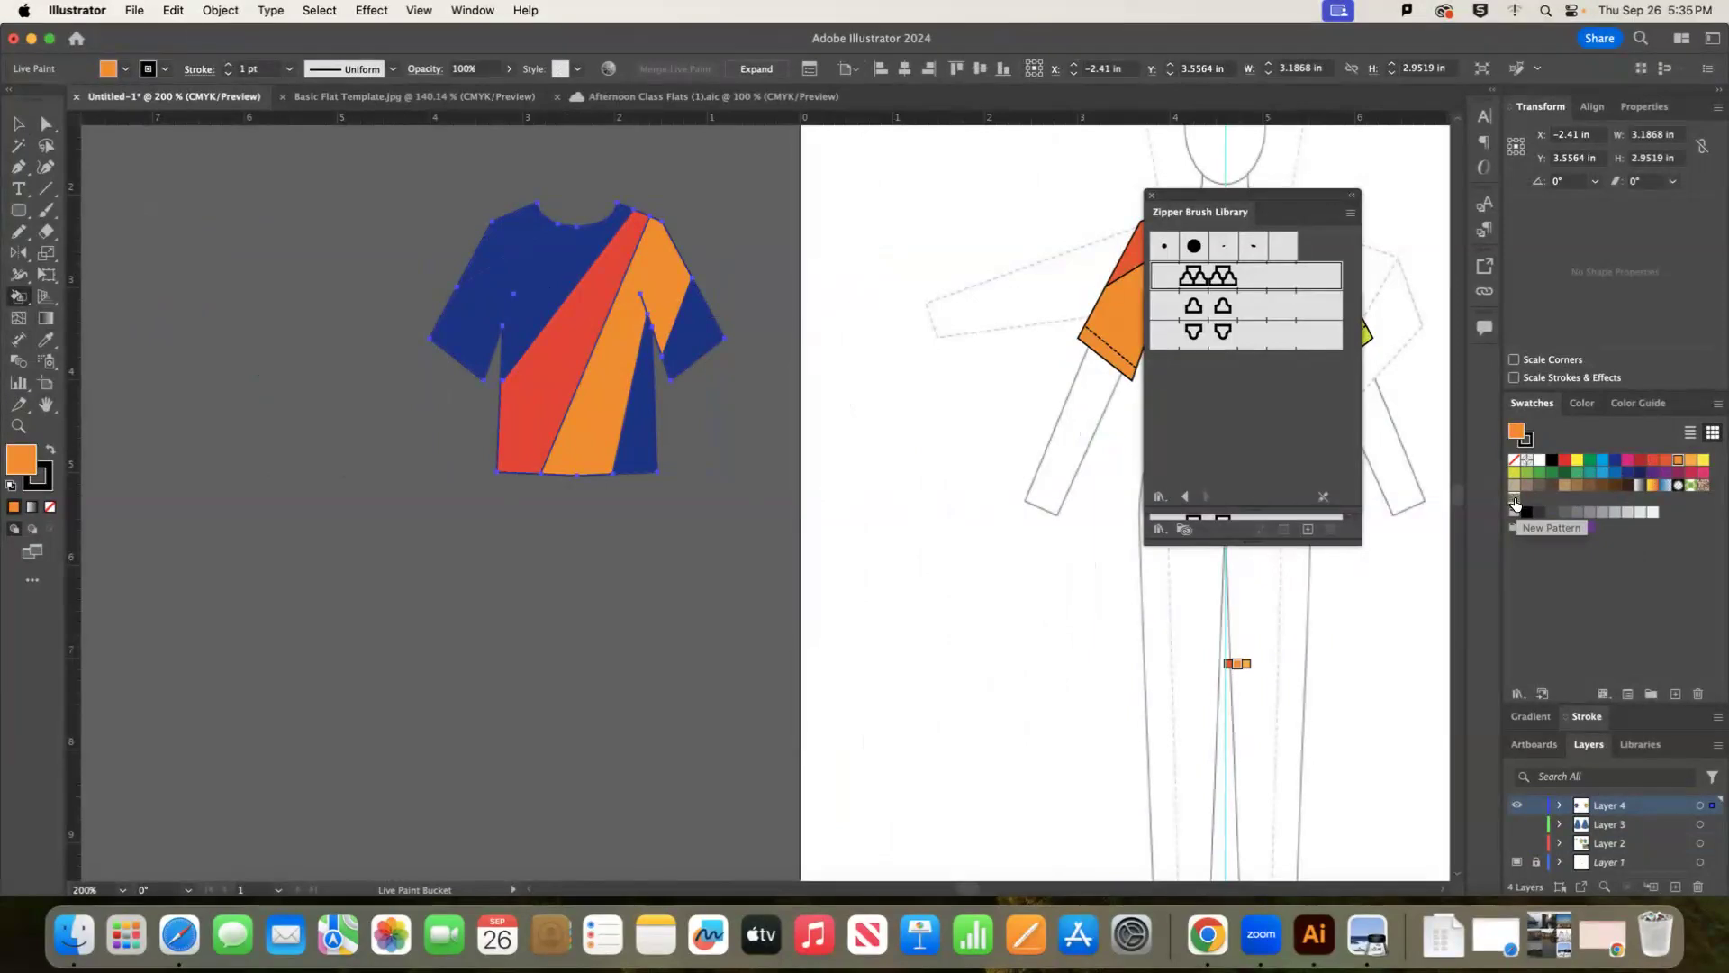
Live Paint the brocade pattern onto the shirt's blue side panel, blue sleeve end, red diagonal stripe and opposite shoulder section.
{"action": "left_click", "coordinate": [1514, 500]}
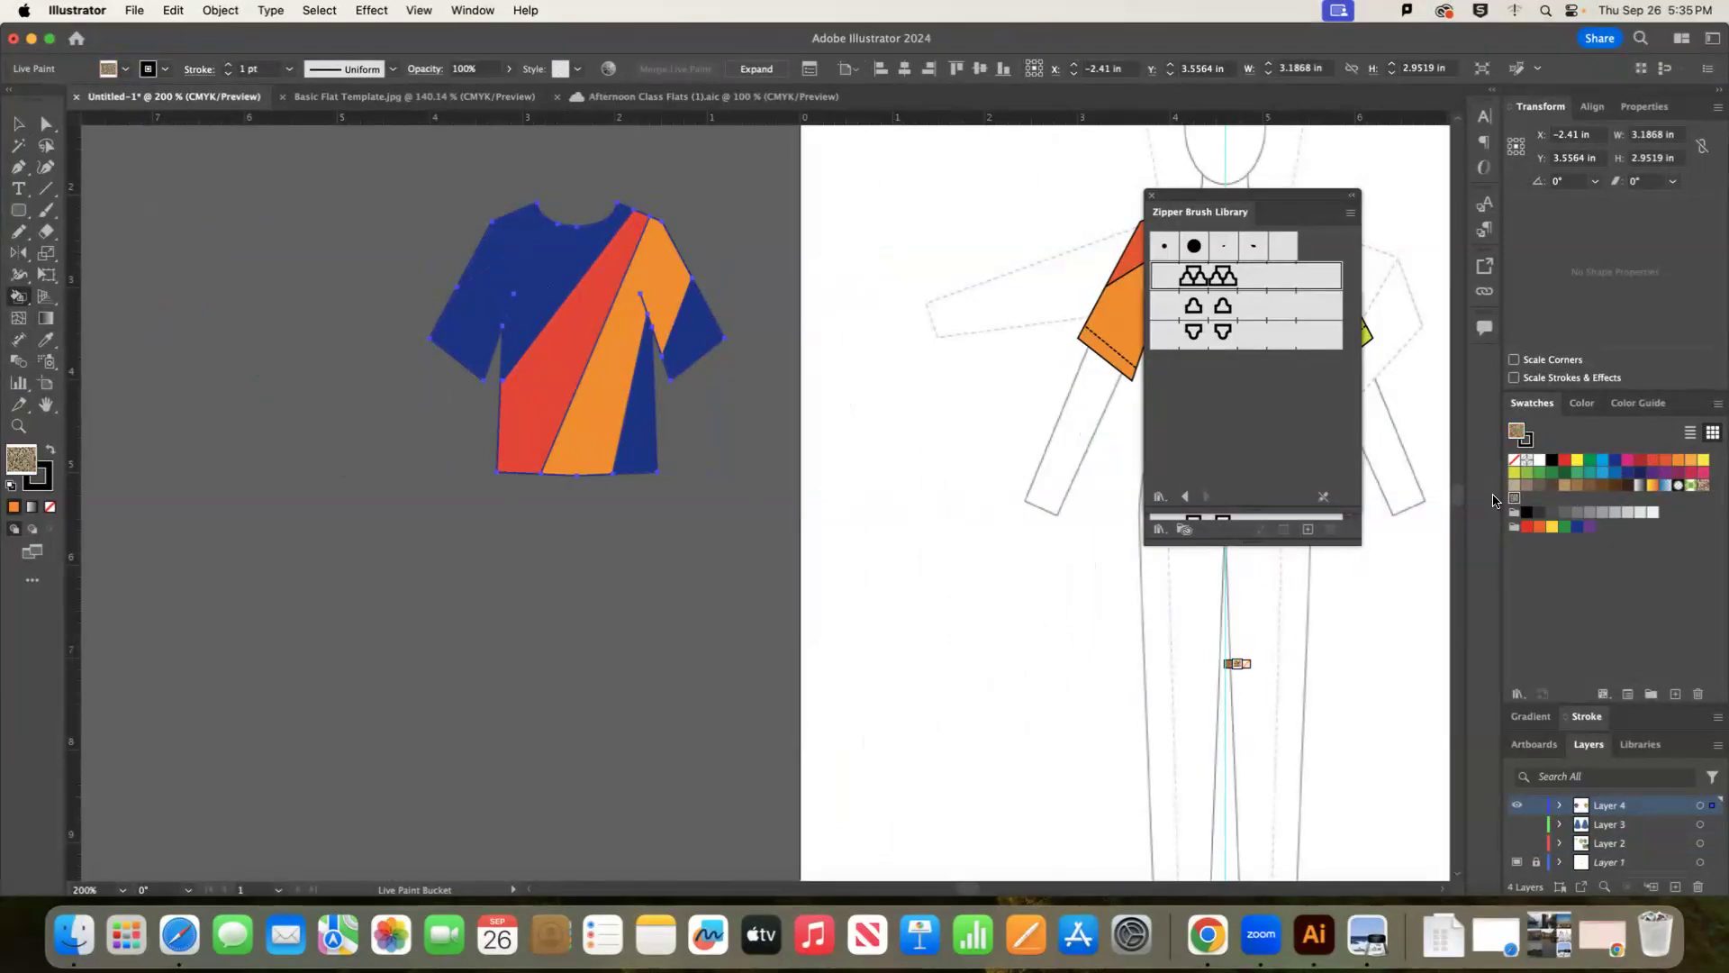
{"action": "left_click", "coordinate": [643, 423]}
{"action": "left_click", "coordinate": [693, 329]}
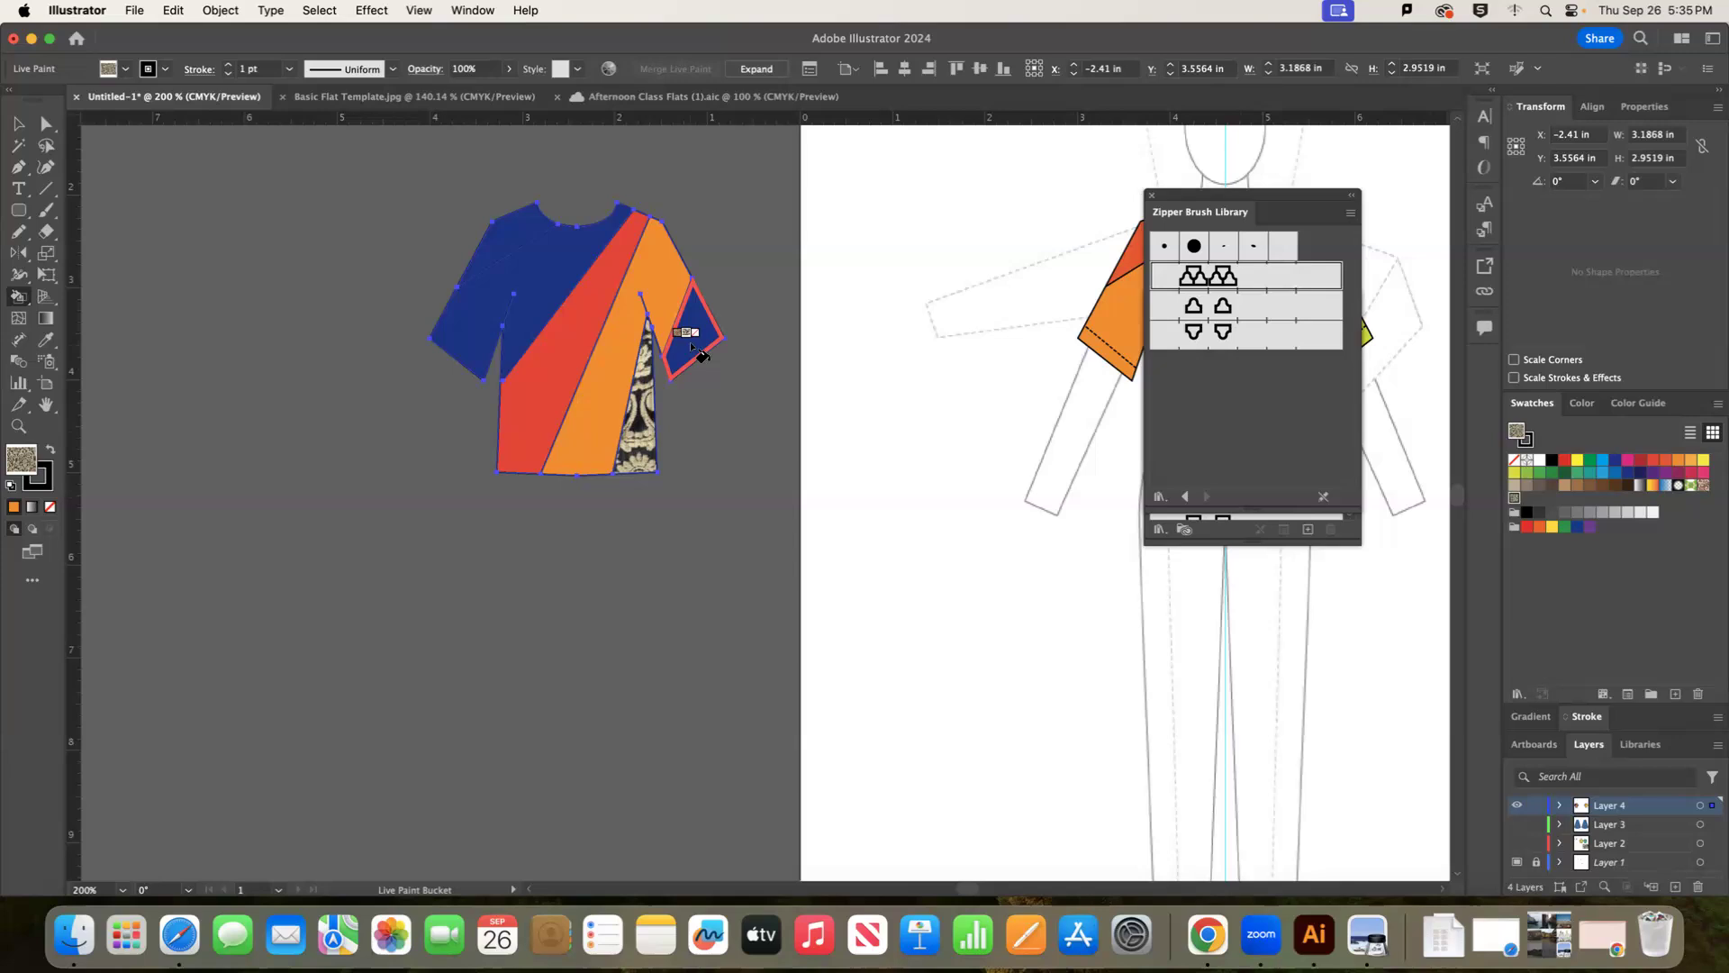
{"action": "left_click", "coordinate": [566, 346]}
{"action": "left_click", "coordinate": [509, 241]}
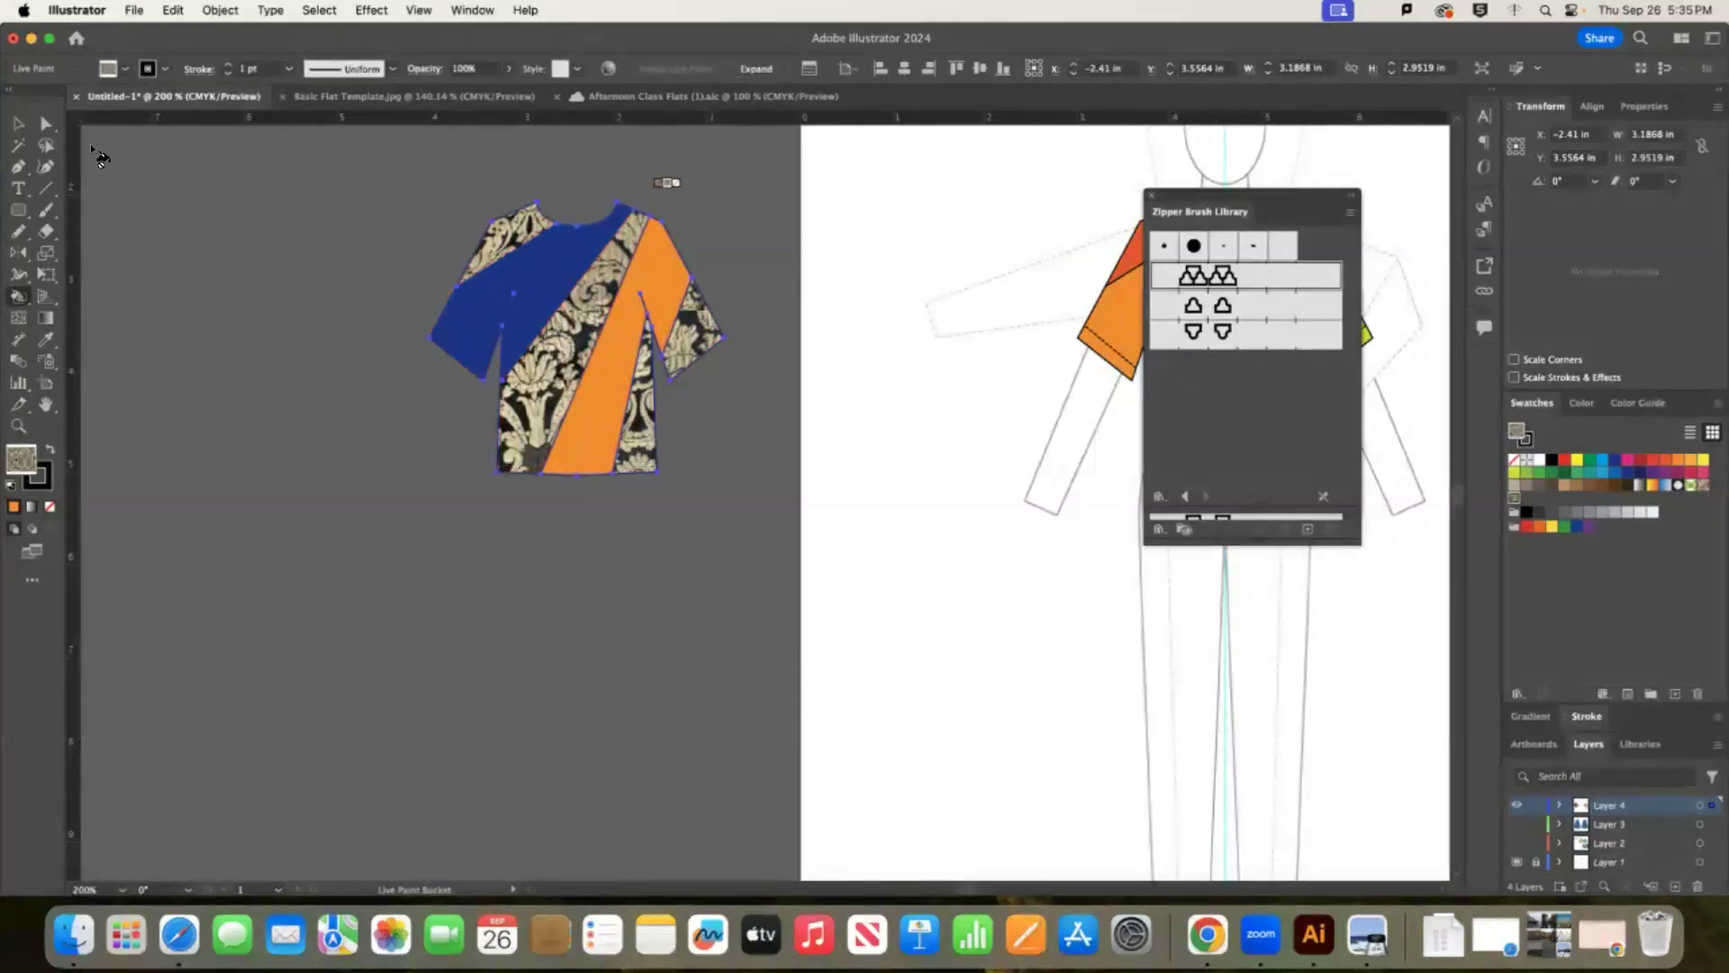
Leave Live Paint painting and deselect the brocade-and-orange shirt beside the artboard.
{"action": "left_click", "coordinate": [18, 123]}
{"action": "left_click", "coordinate": [745, 411]}
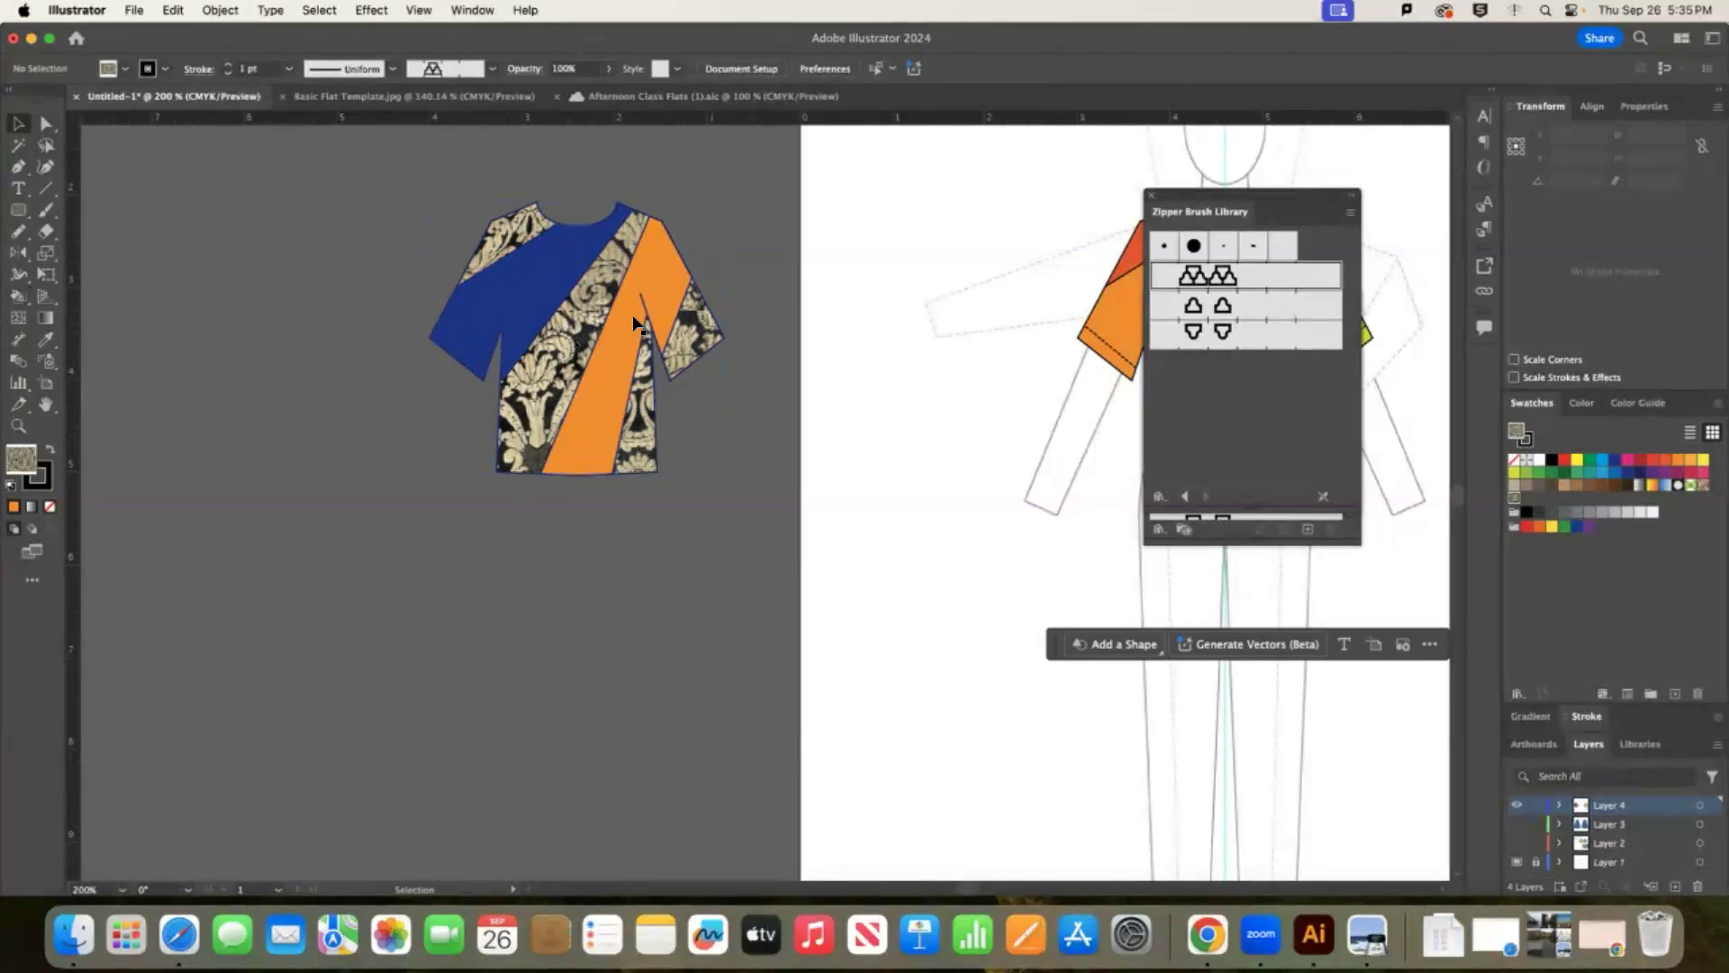
{"action": "key", "text": "super+minus"}
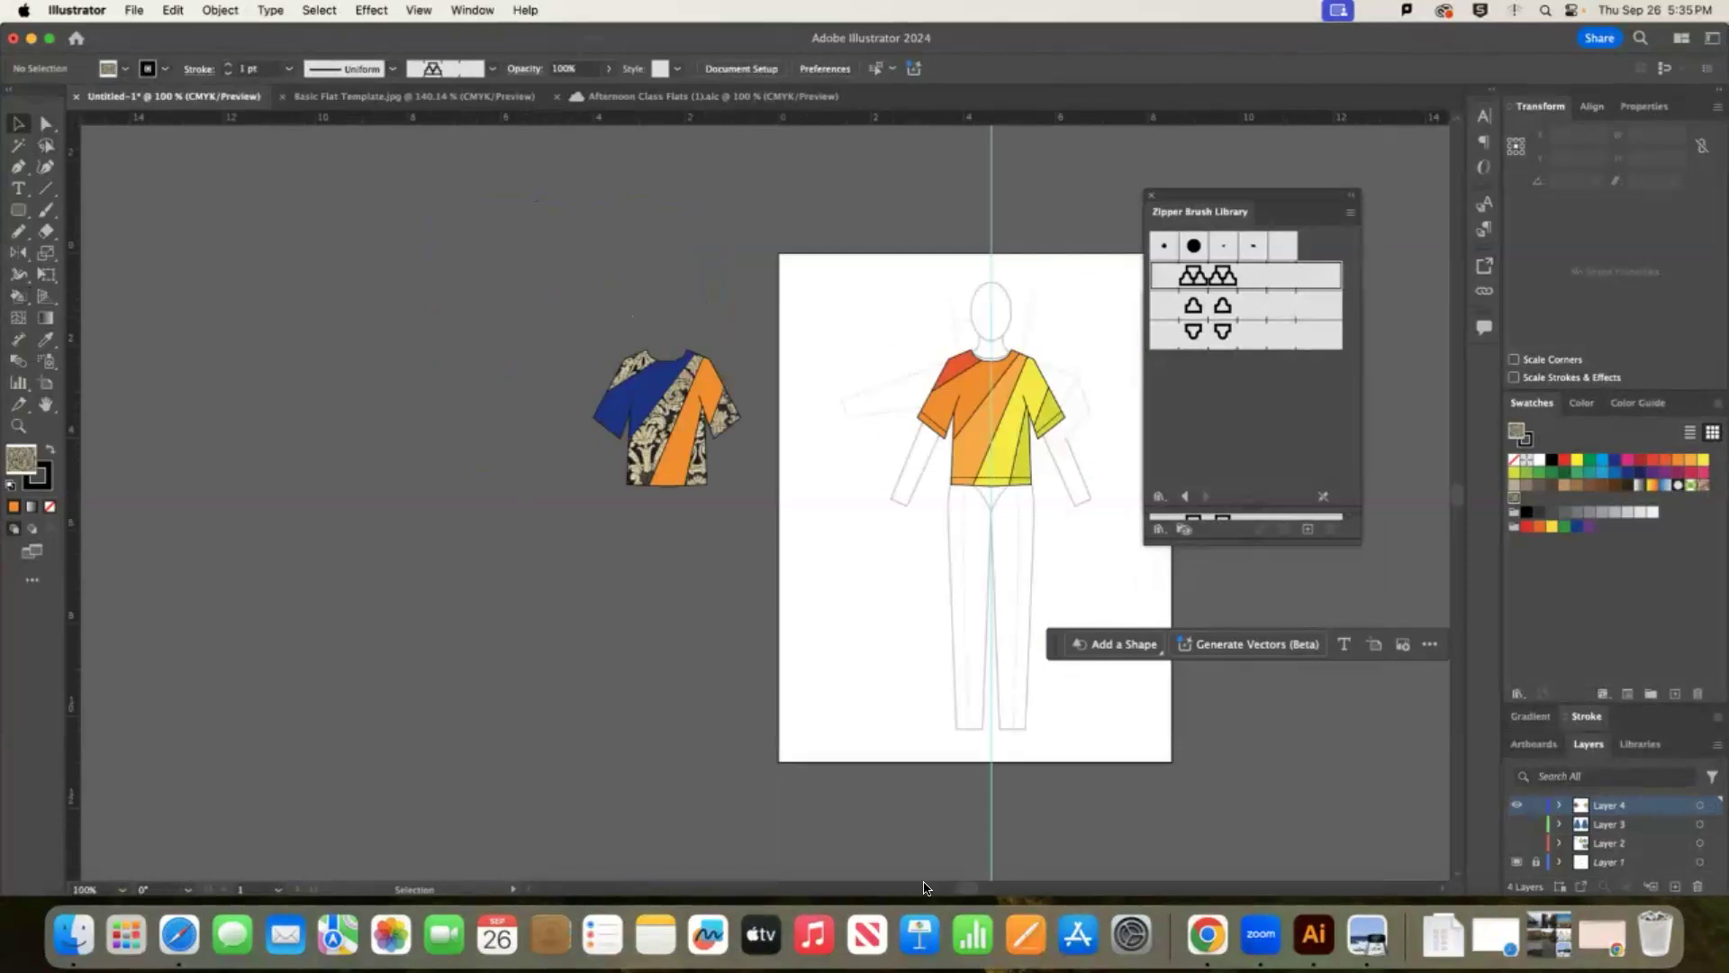
Switch to Chrome and search Google Images for "denim seamless texture".
{"action": "left_click", "coordinate": [1208, 939]}
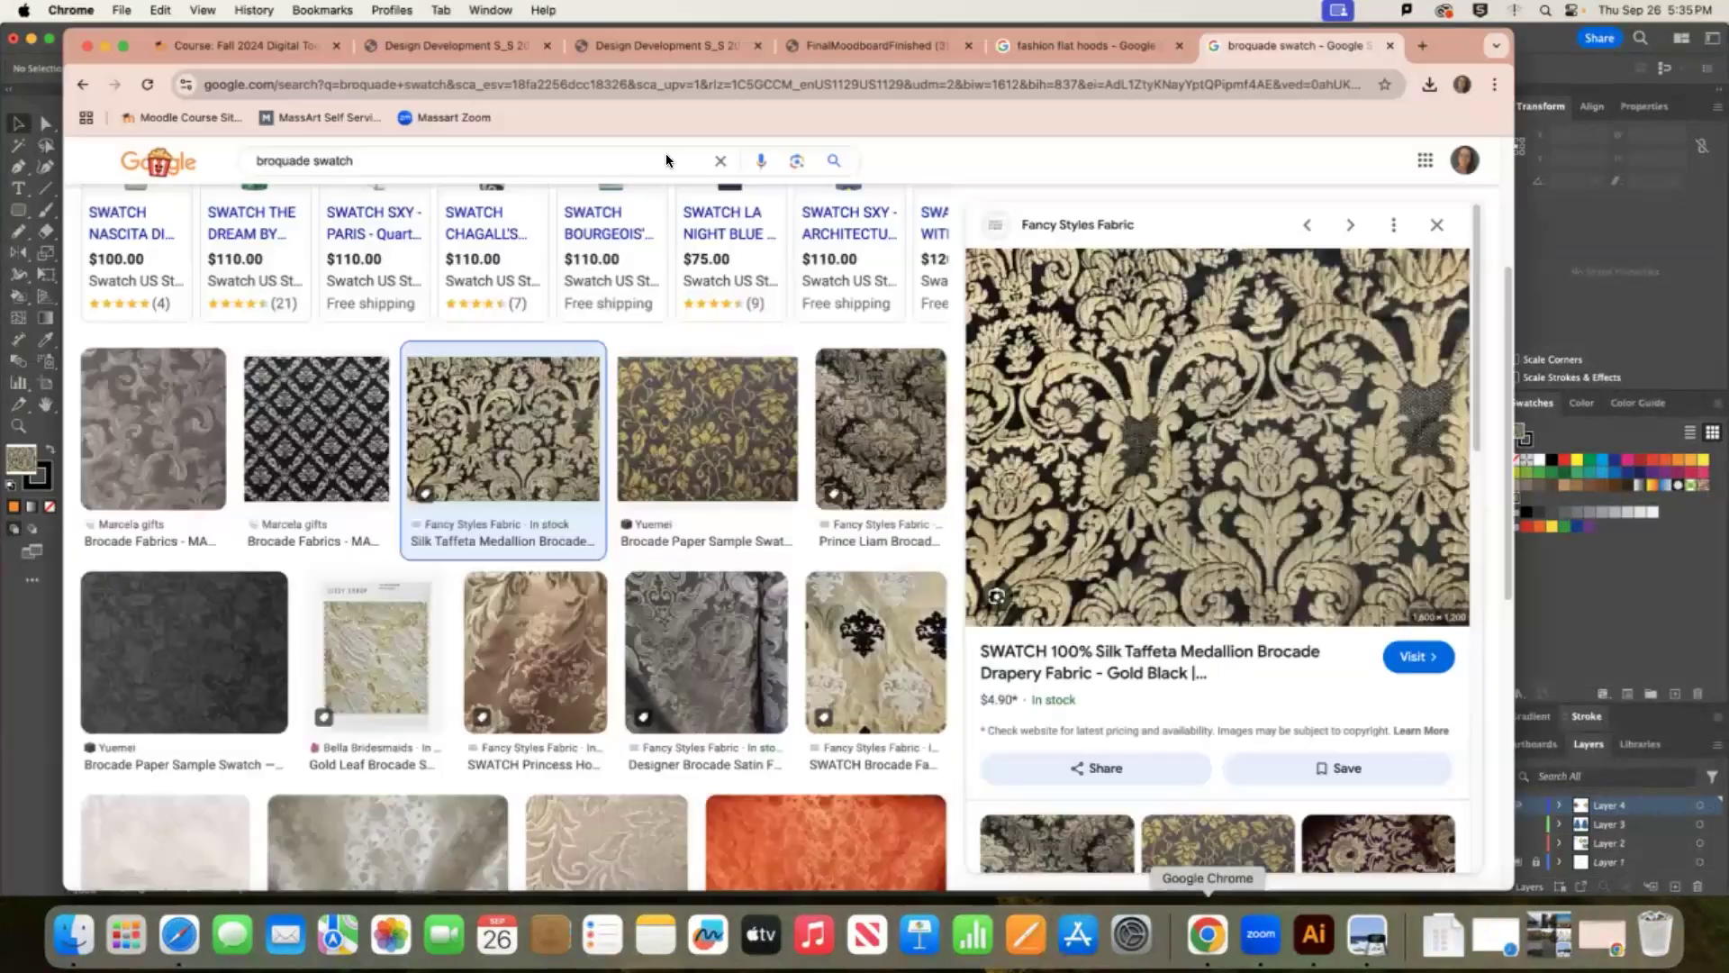
{"action": "left_click", "coordinate": [385, 171]}
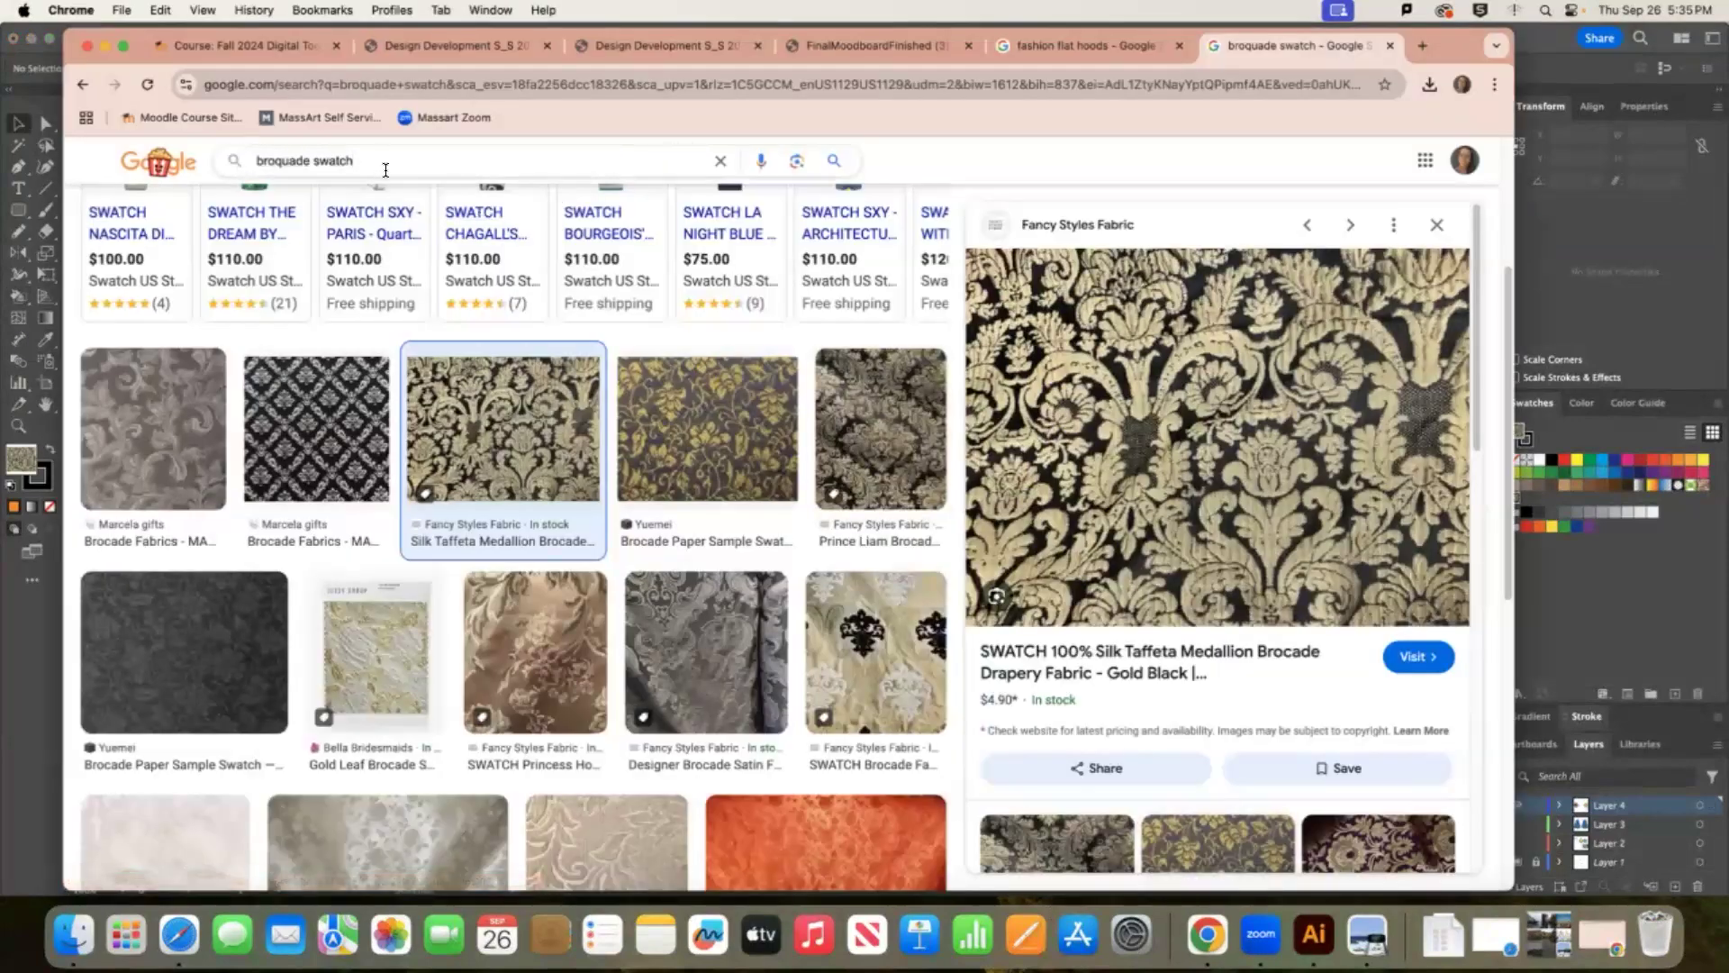
{"action": "left_click_drag", "start_coordinate": [370, 160], "coordinate": [186, 166]}
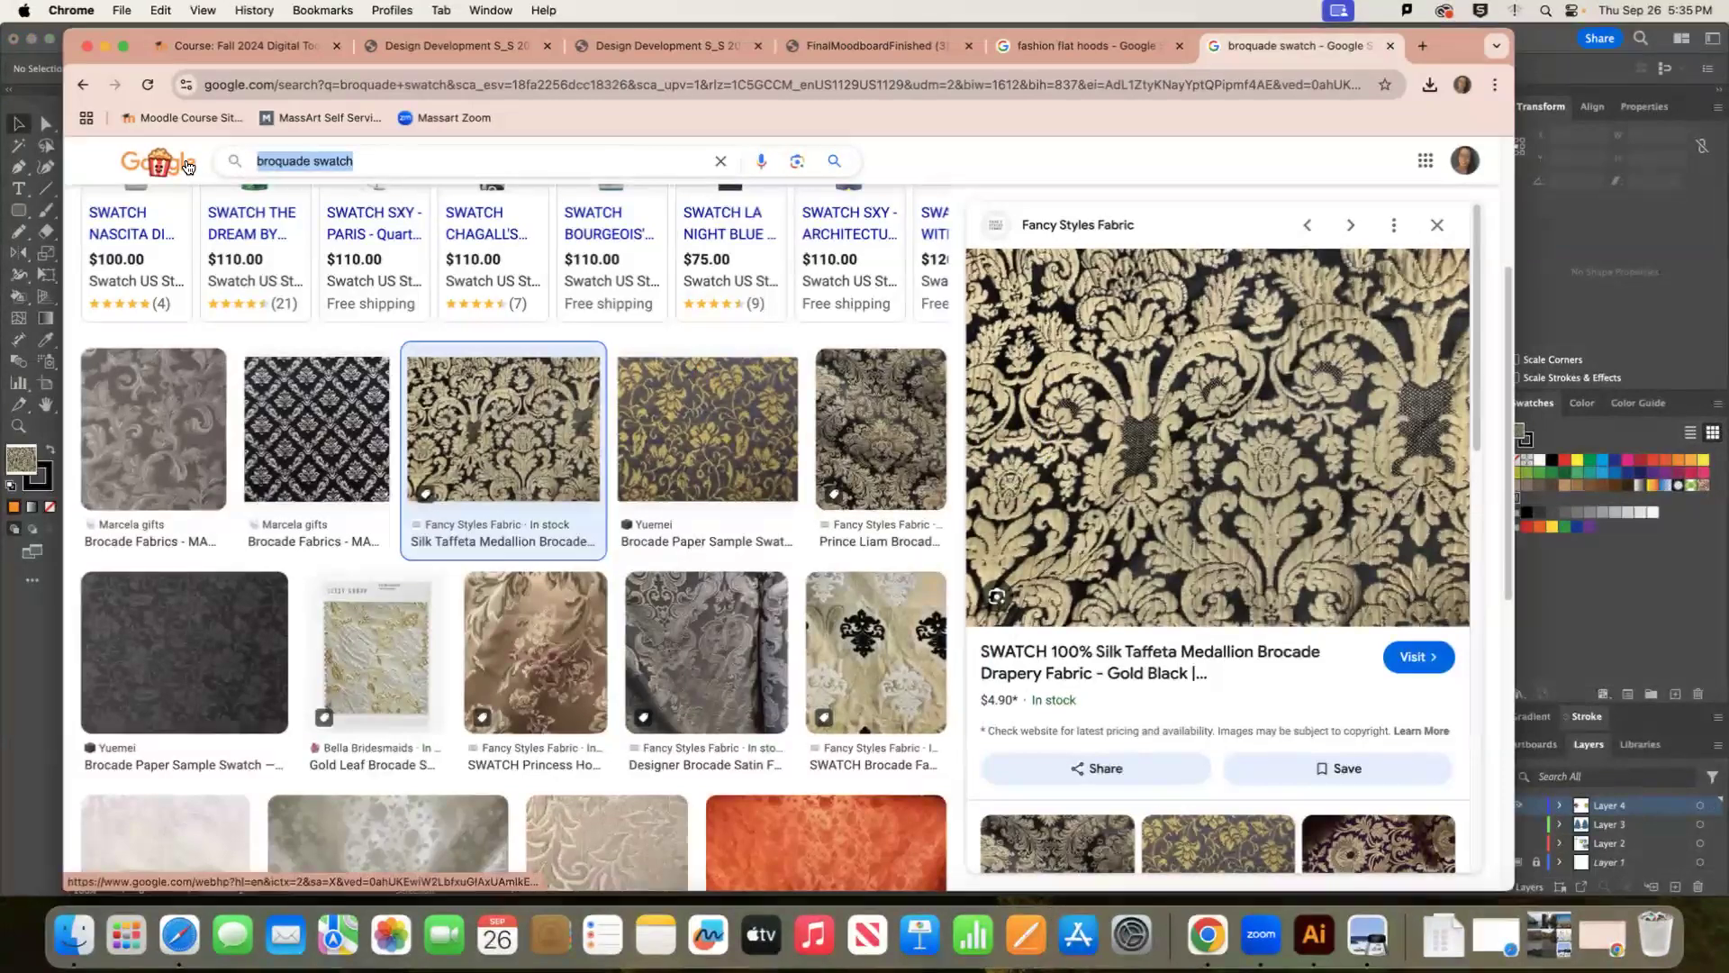
{"action": "type", "text": "den"}
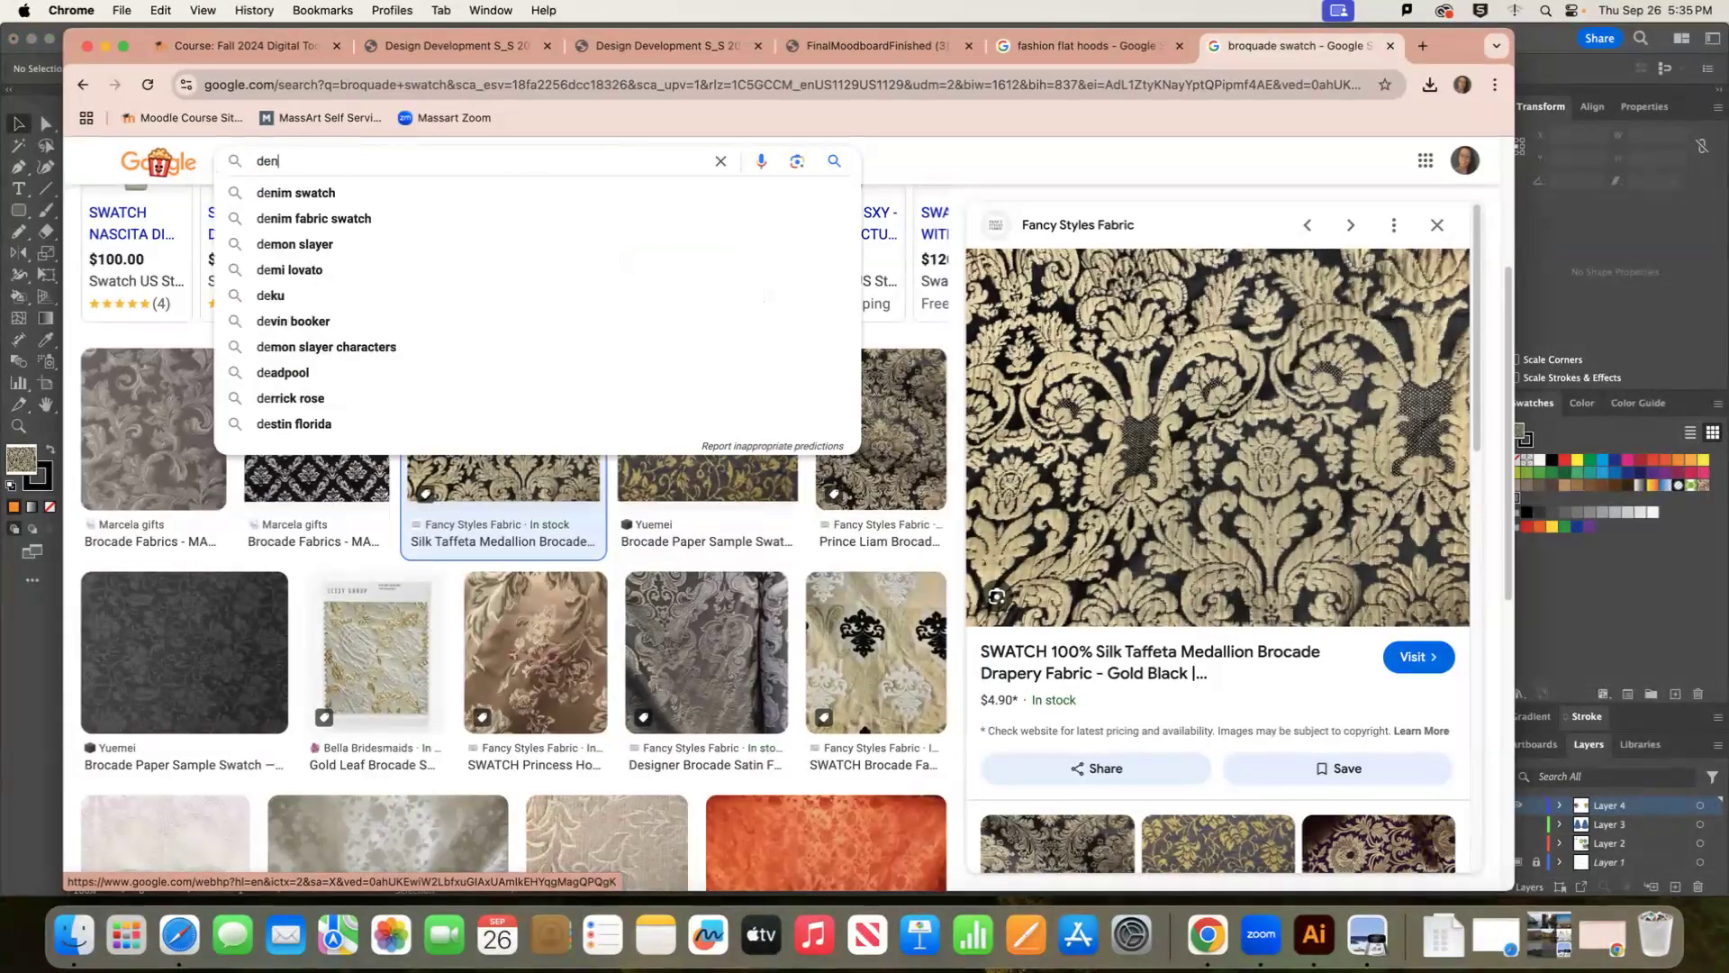
{"action": "type", "text": "im"}
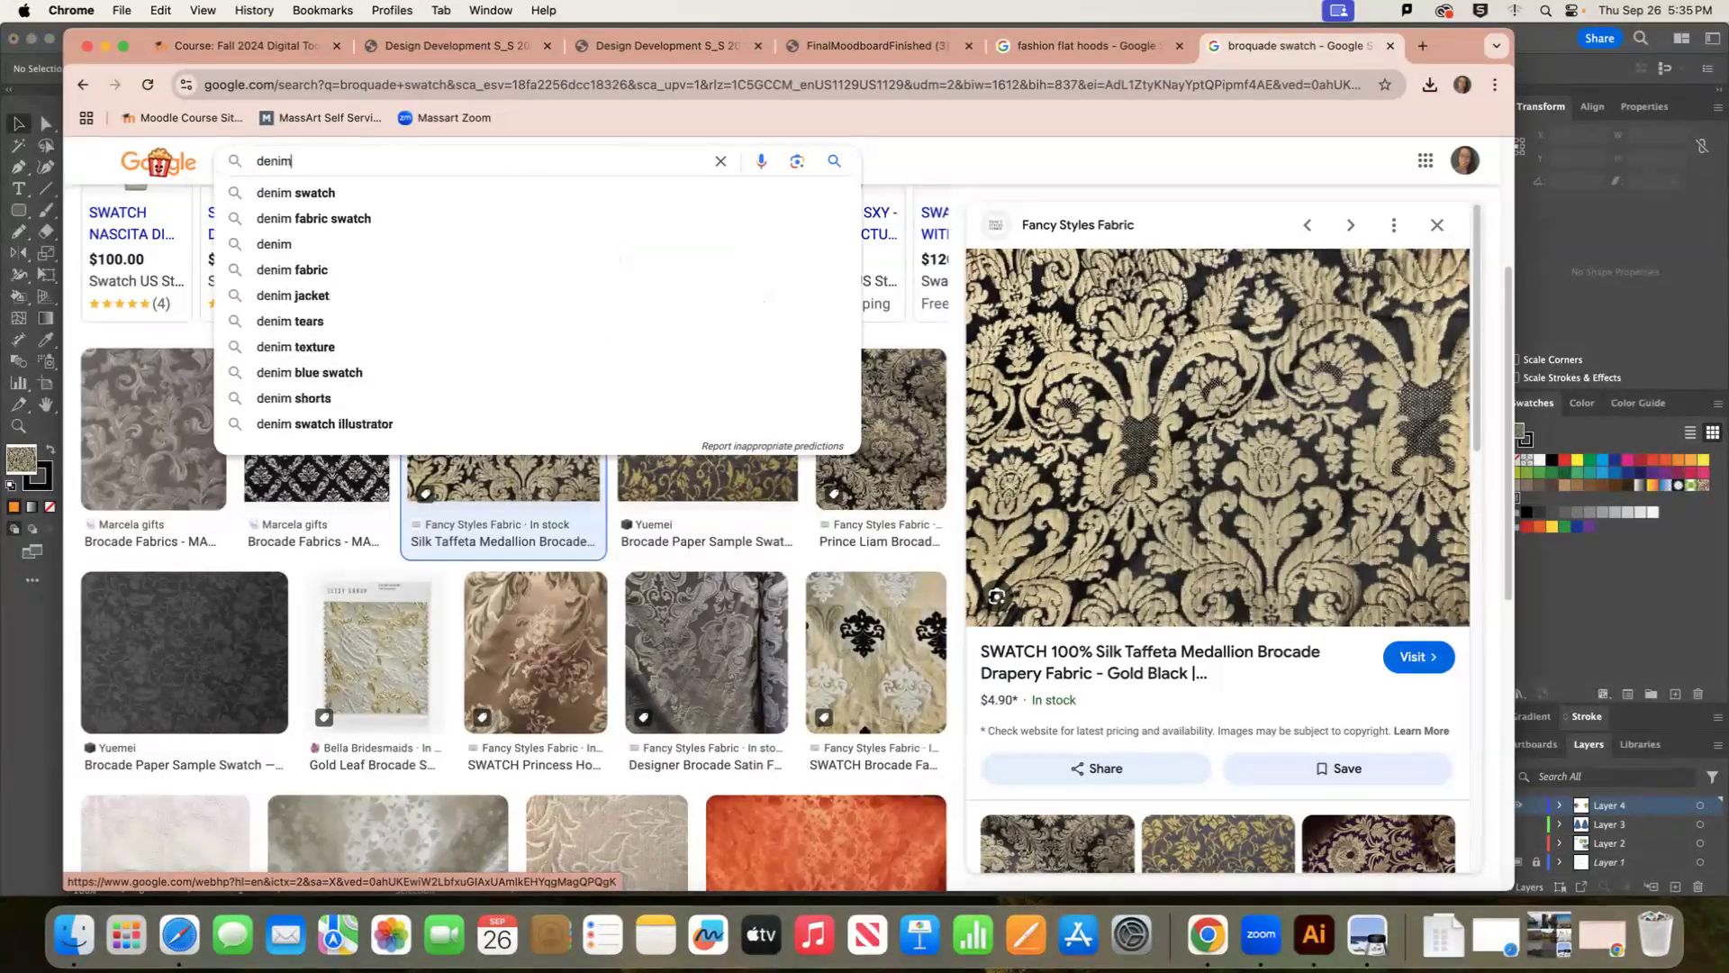
{"action": "type", "text": " seamless"}
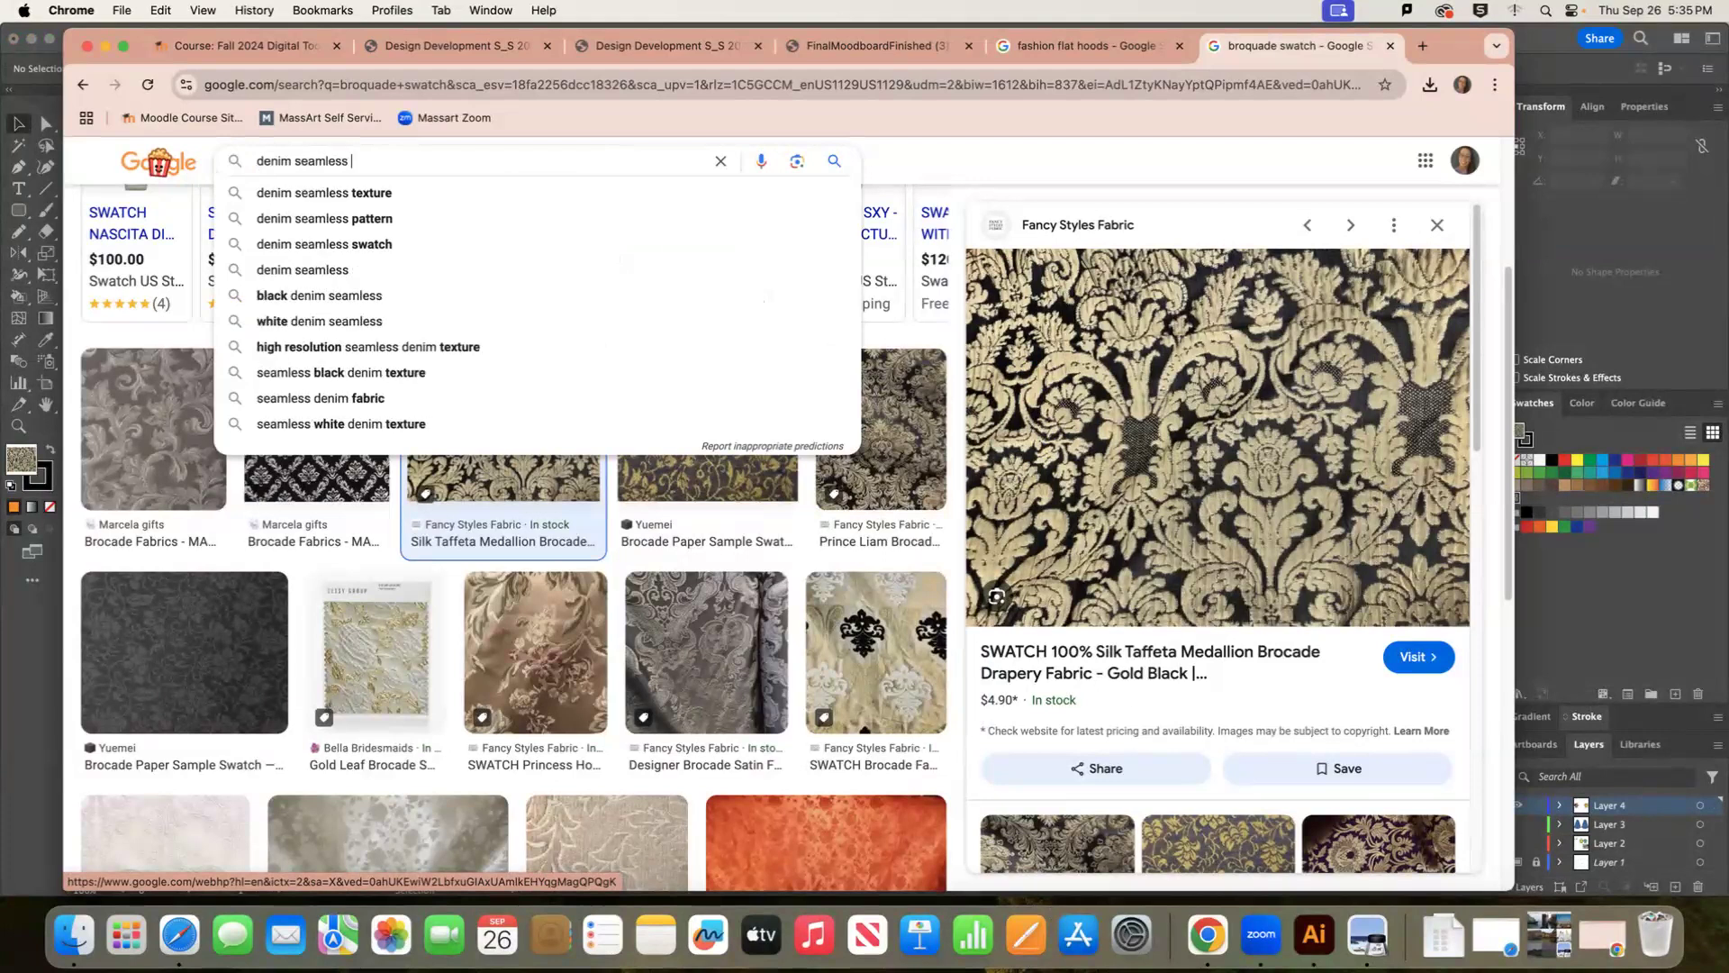
{"action": "left_click", "coordinate": [327, 192]}
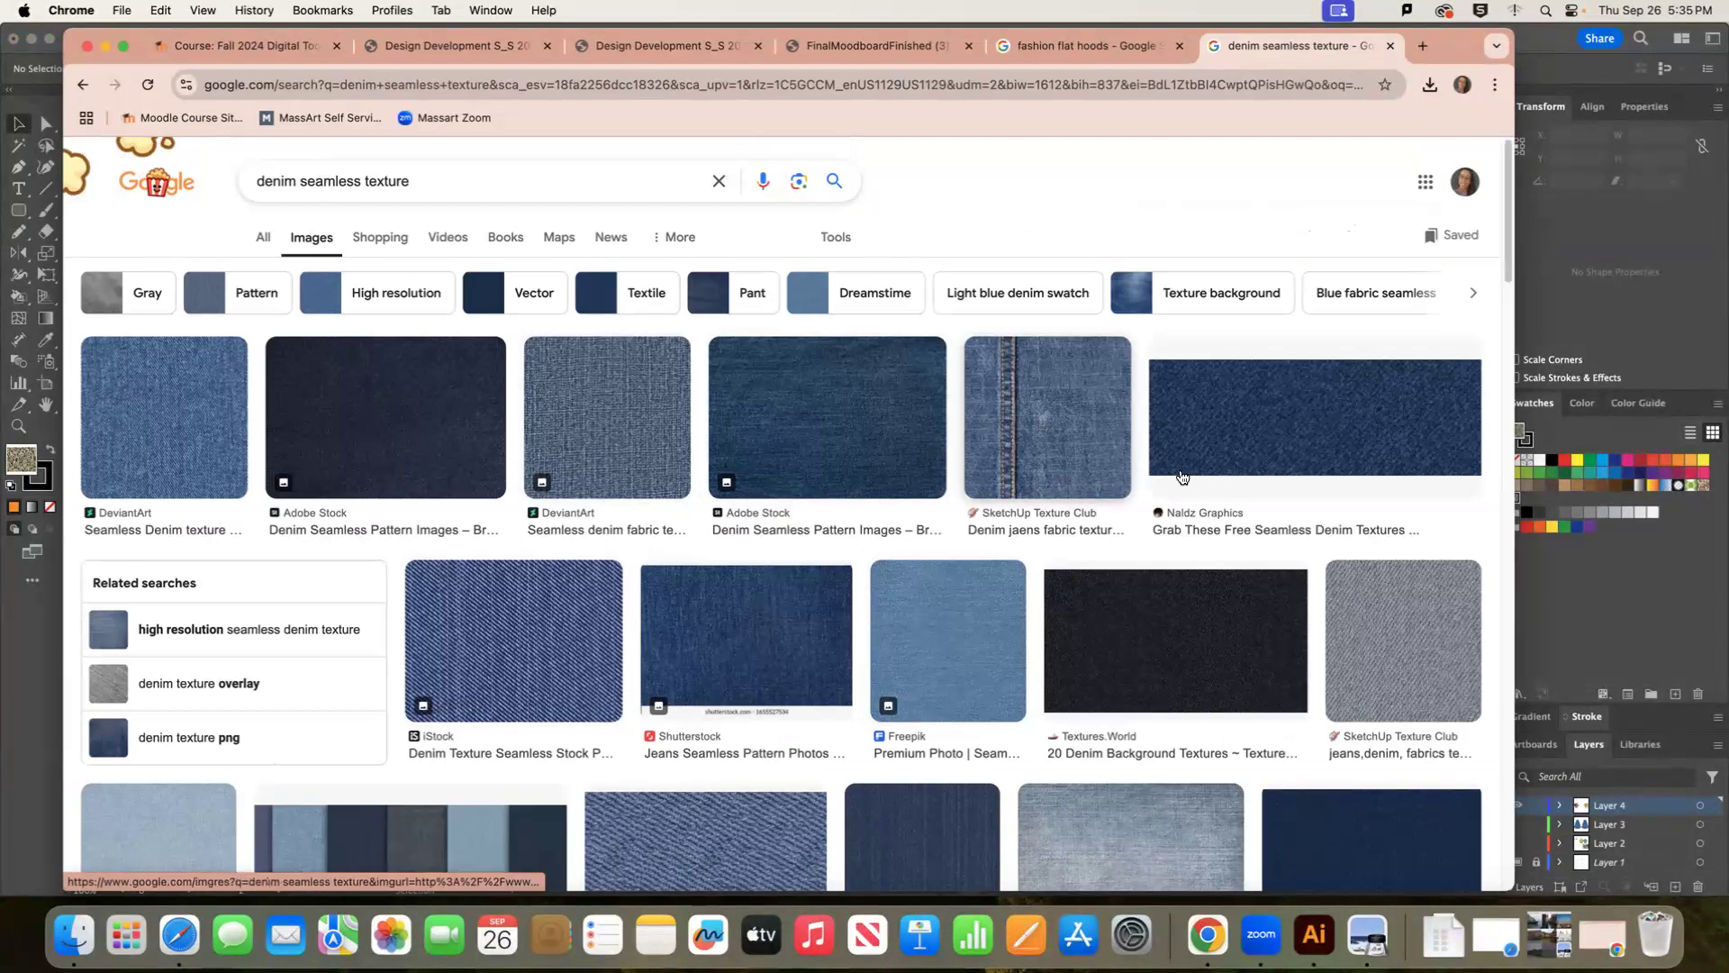
Open the DeviantArt "Seamless Denim texture" result and copy its preview image.
{"action": "mouse_move", "coordinate": [137, 458]}
{"action": "left_mouse_down"}
{"action": "mouse_move", "coordinate": [494, 347]}
{"action": "mouse_move", "coordinate": [137, 458]}
{"action": "left_mouse_up"}
{"action": "left_click", "coordinate": [137, 459]}
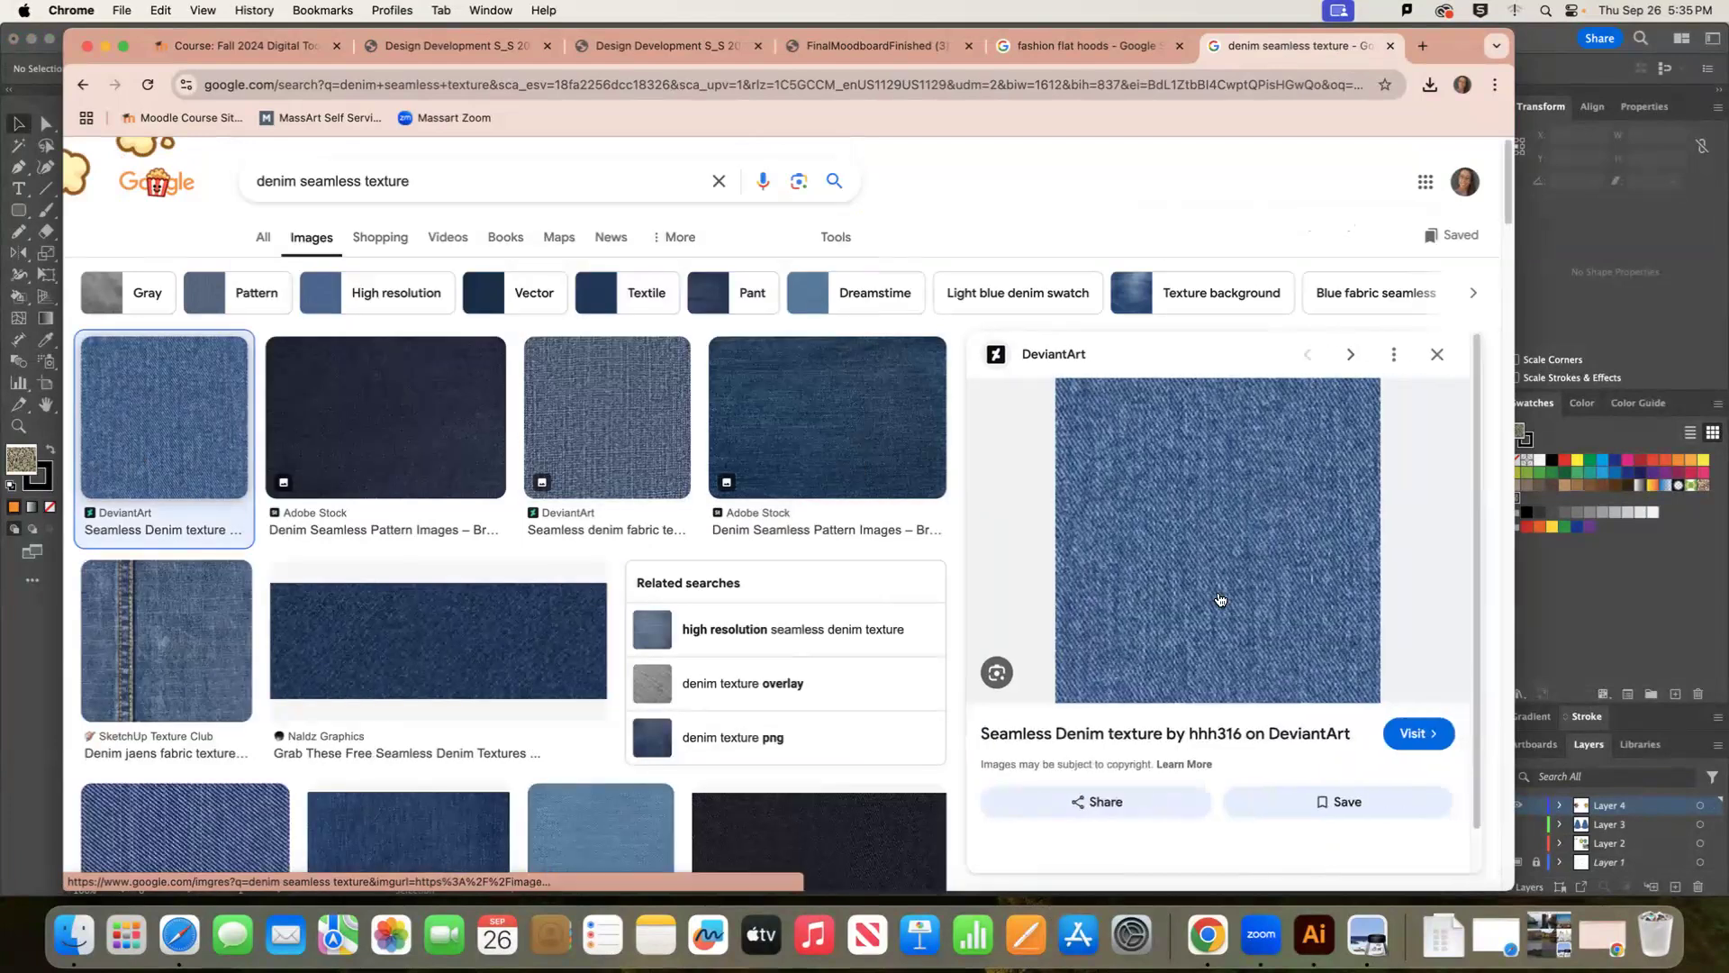
{"action": "right_click", "coordinate": [1201, 528]}
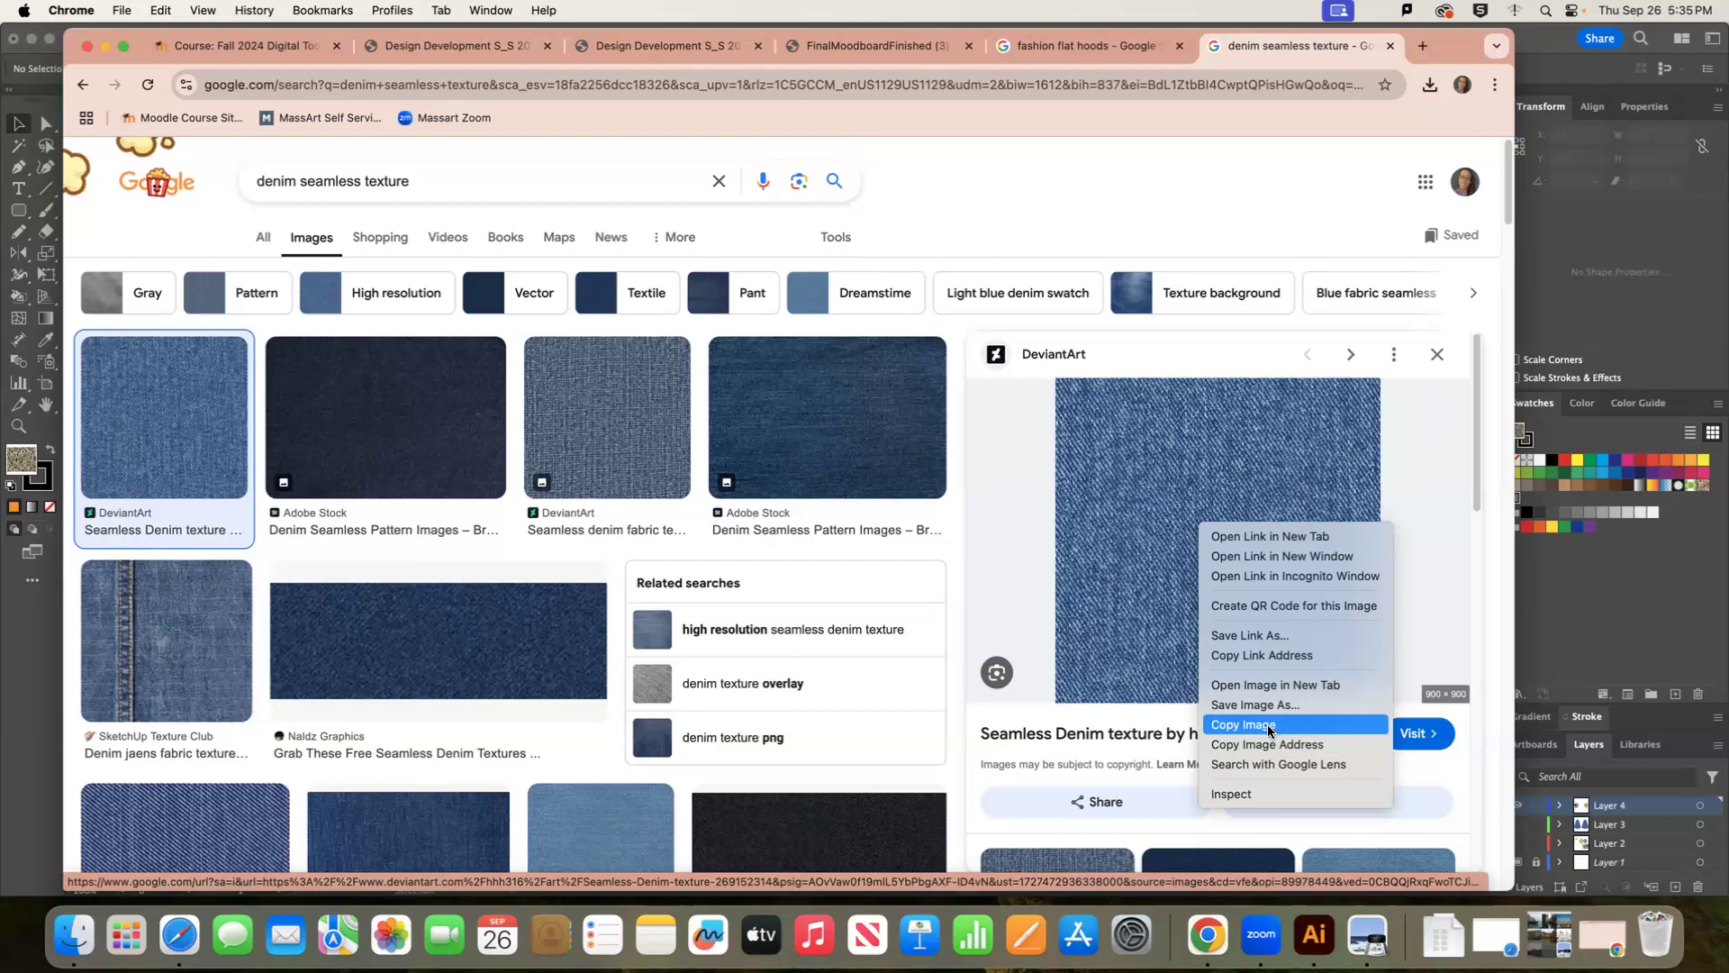
{"action": "left_click", "coordinate": [1282, 724]}
Return to Illustrator, show Layer 3 with the blue skirts, and hide Layer 4.
{"action": "key", "text": "super+Tab"}
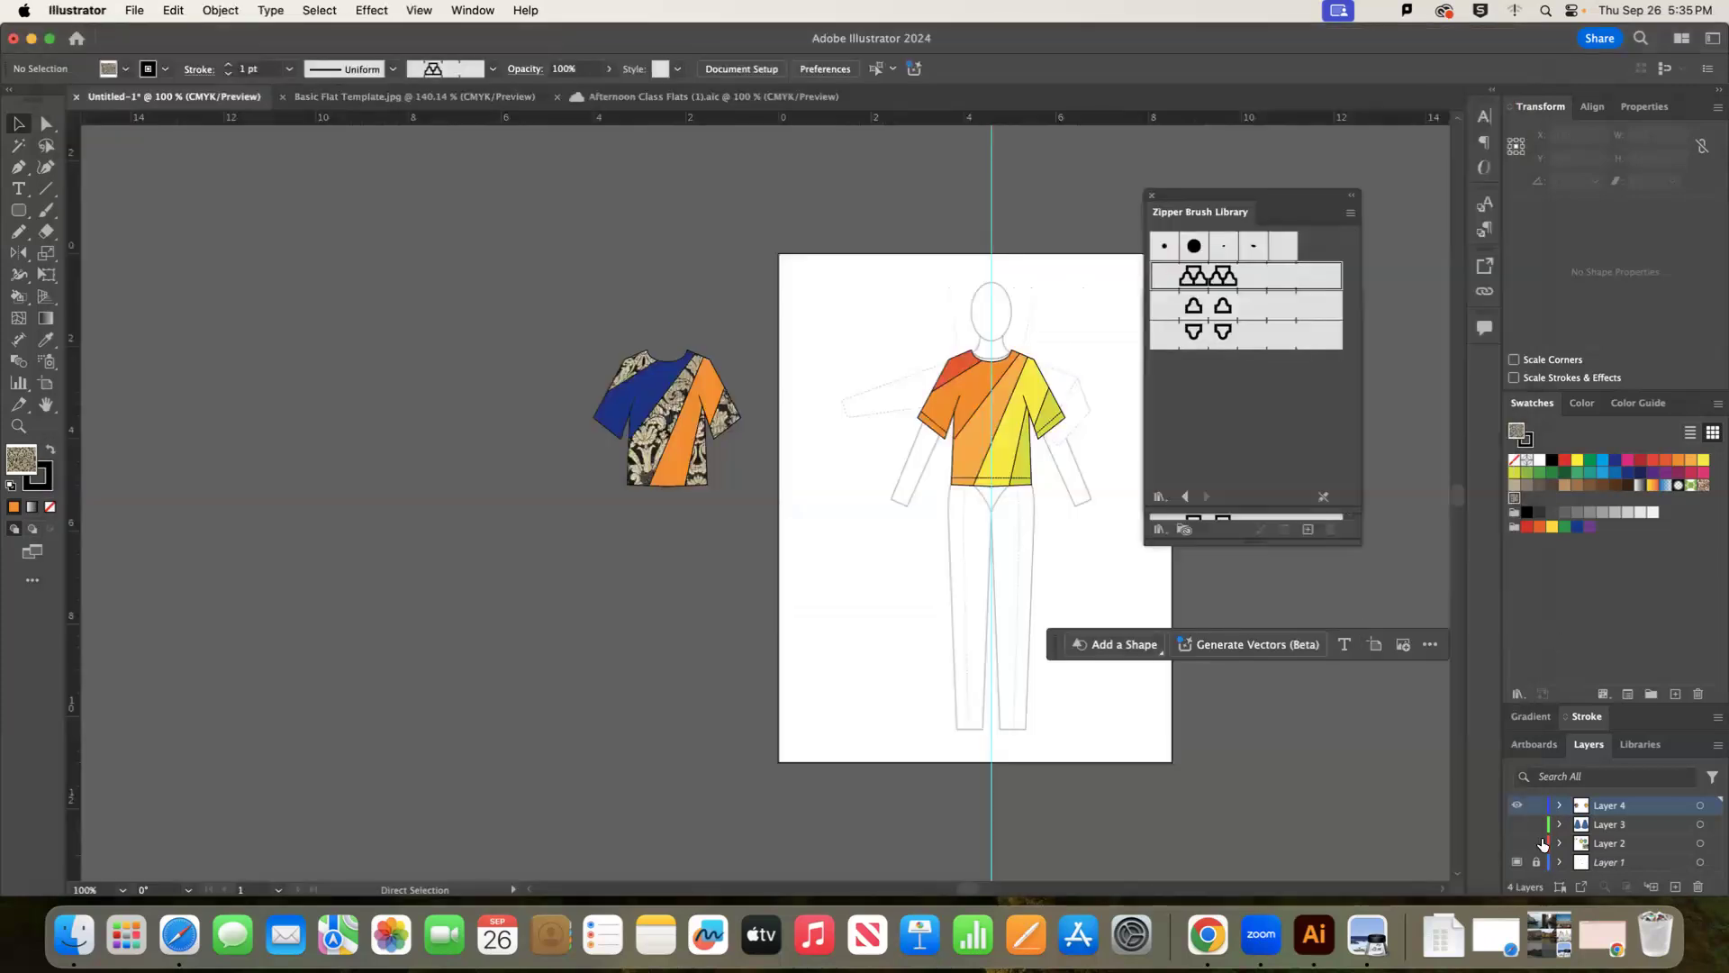
{"action": "left_click", "coordinate": [1517, 824]}
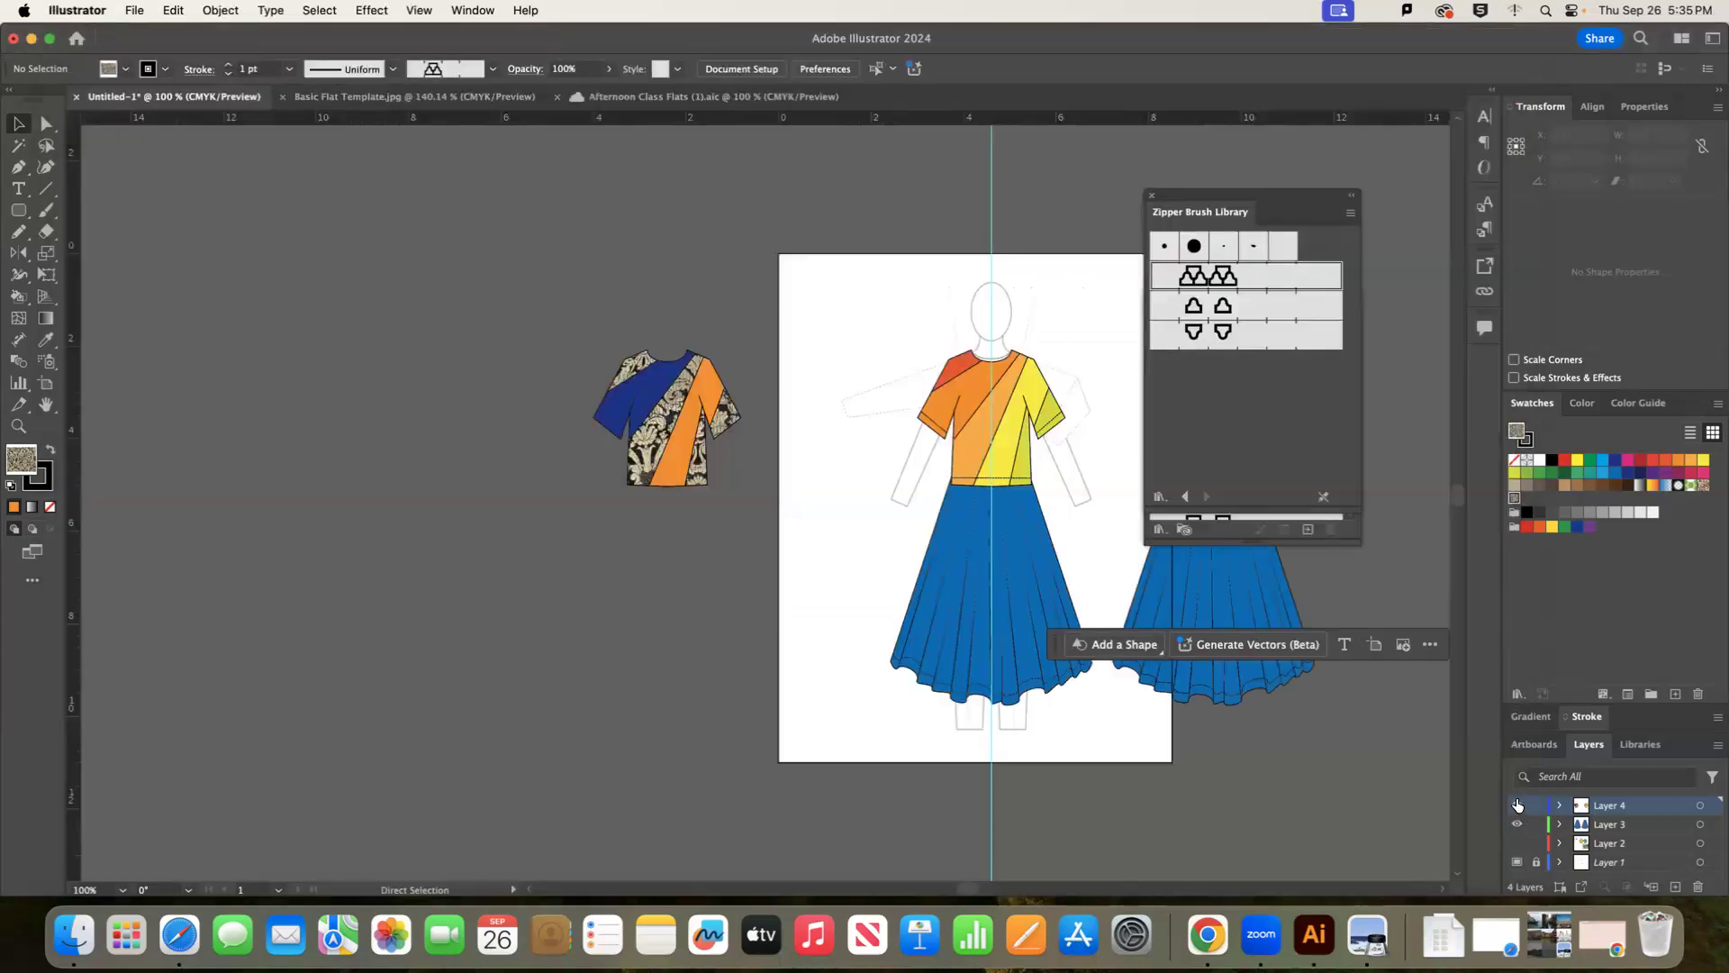
{"action": "left_click", "coordinate": [1517, 805]}
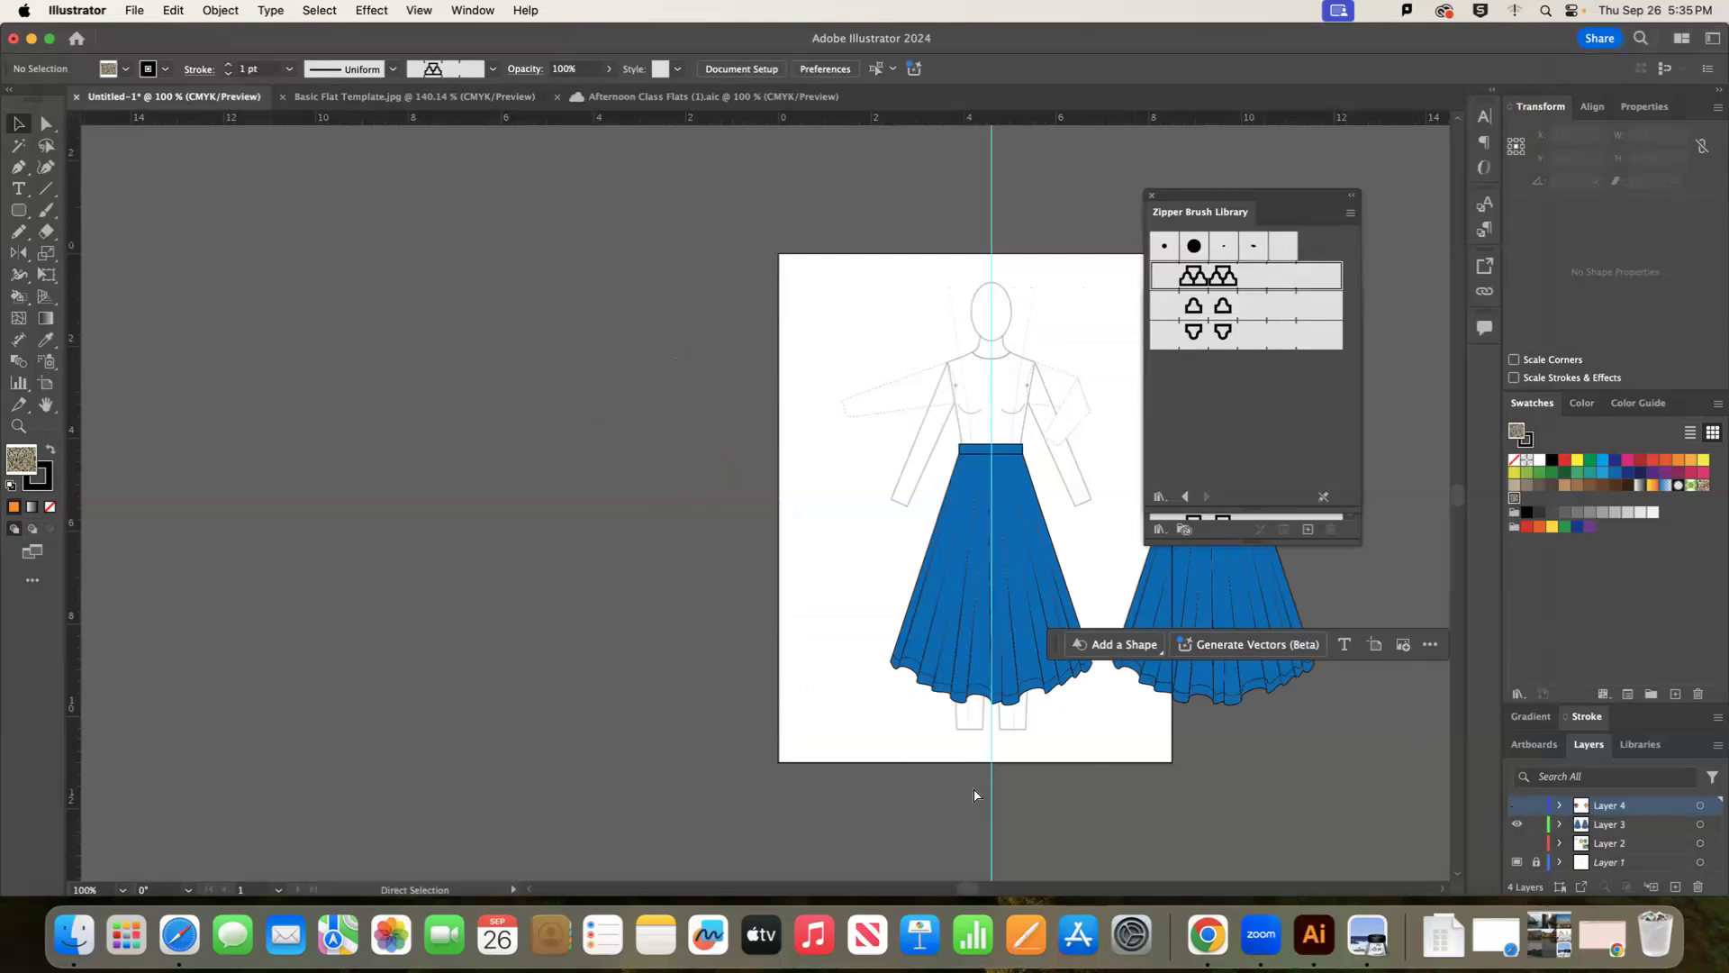
Paste the denim image onto Layer 3, scale it to about 1.6 in square, and place it beside the front skirt.
{"action": "key", "text": "super+v"}
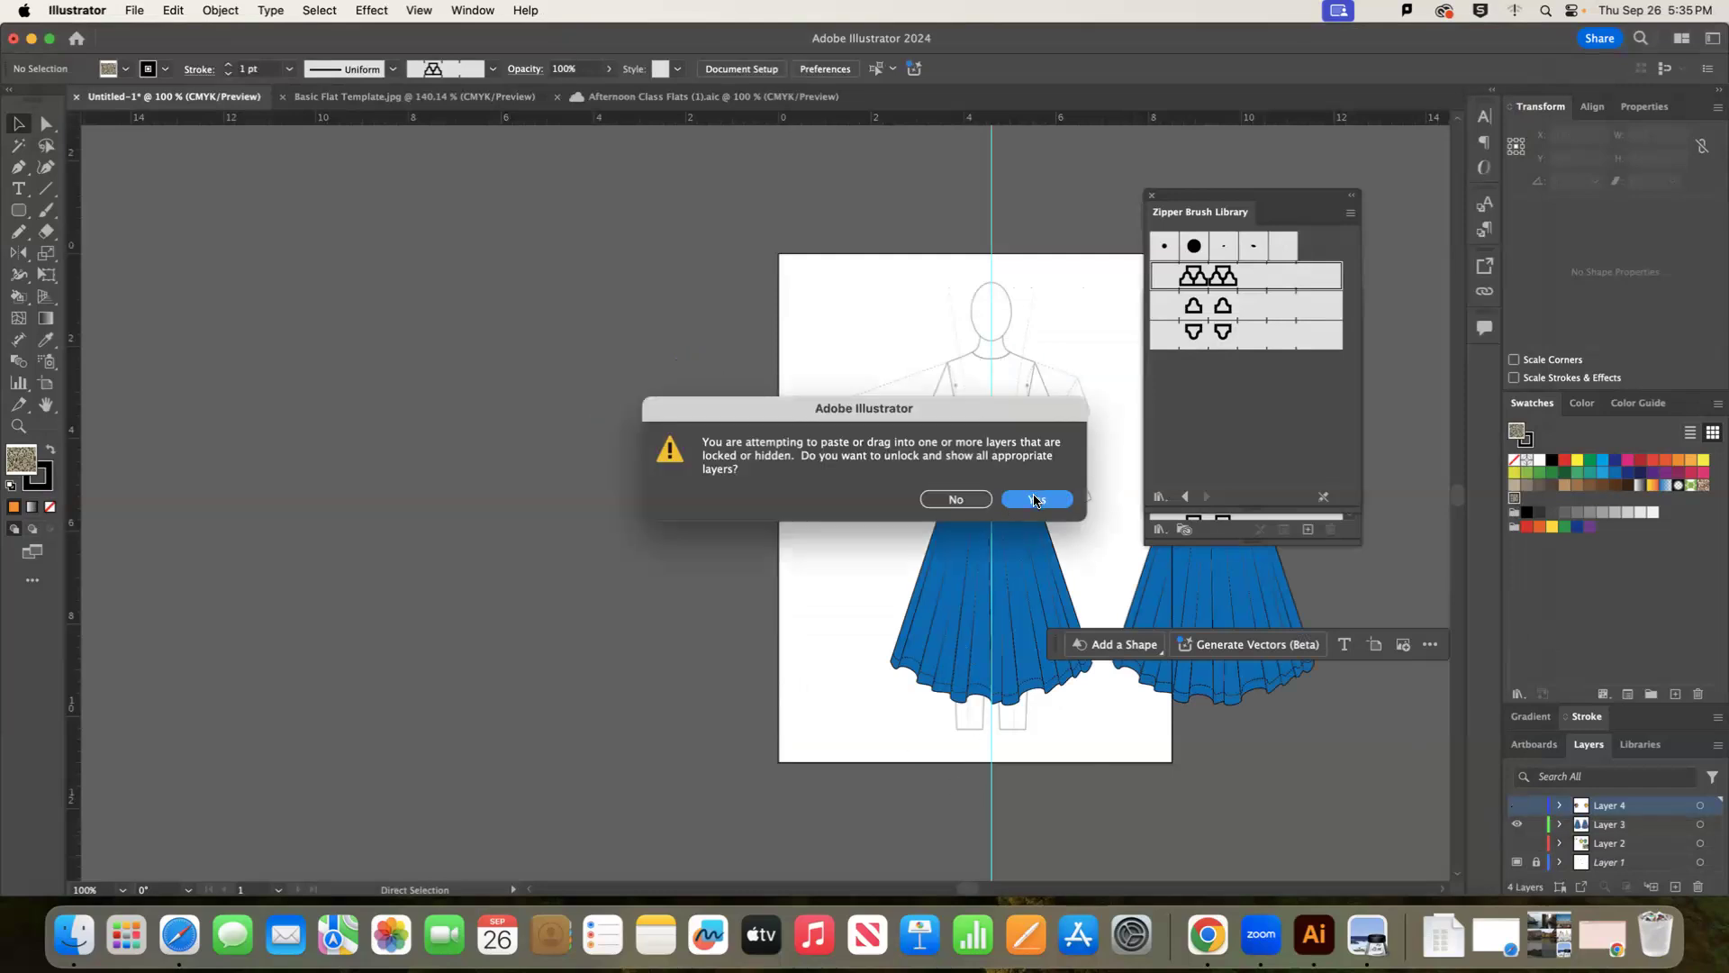
{"action": "left_click", "coordinate": [957, 501]}
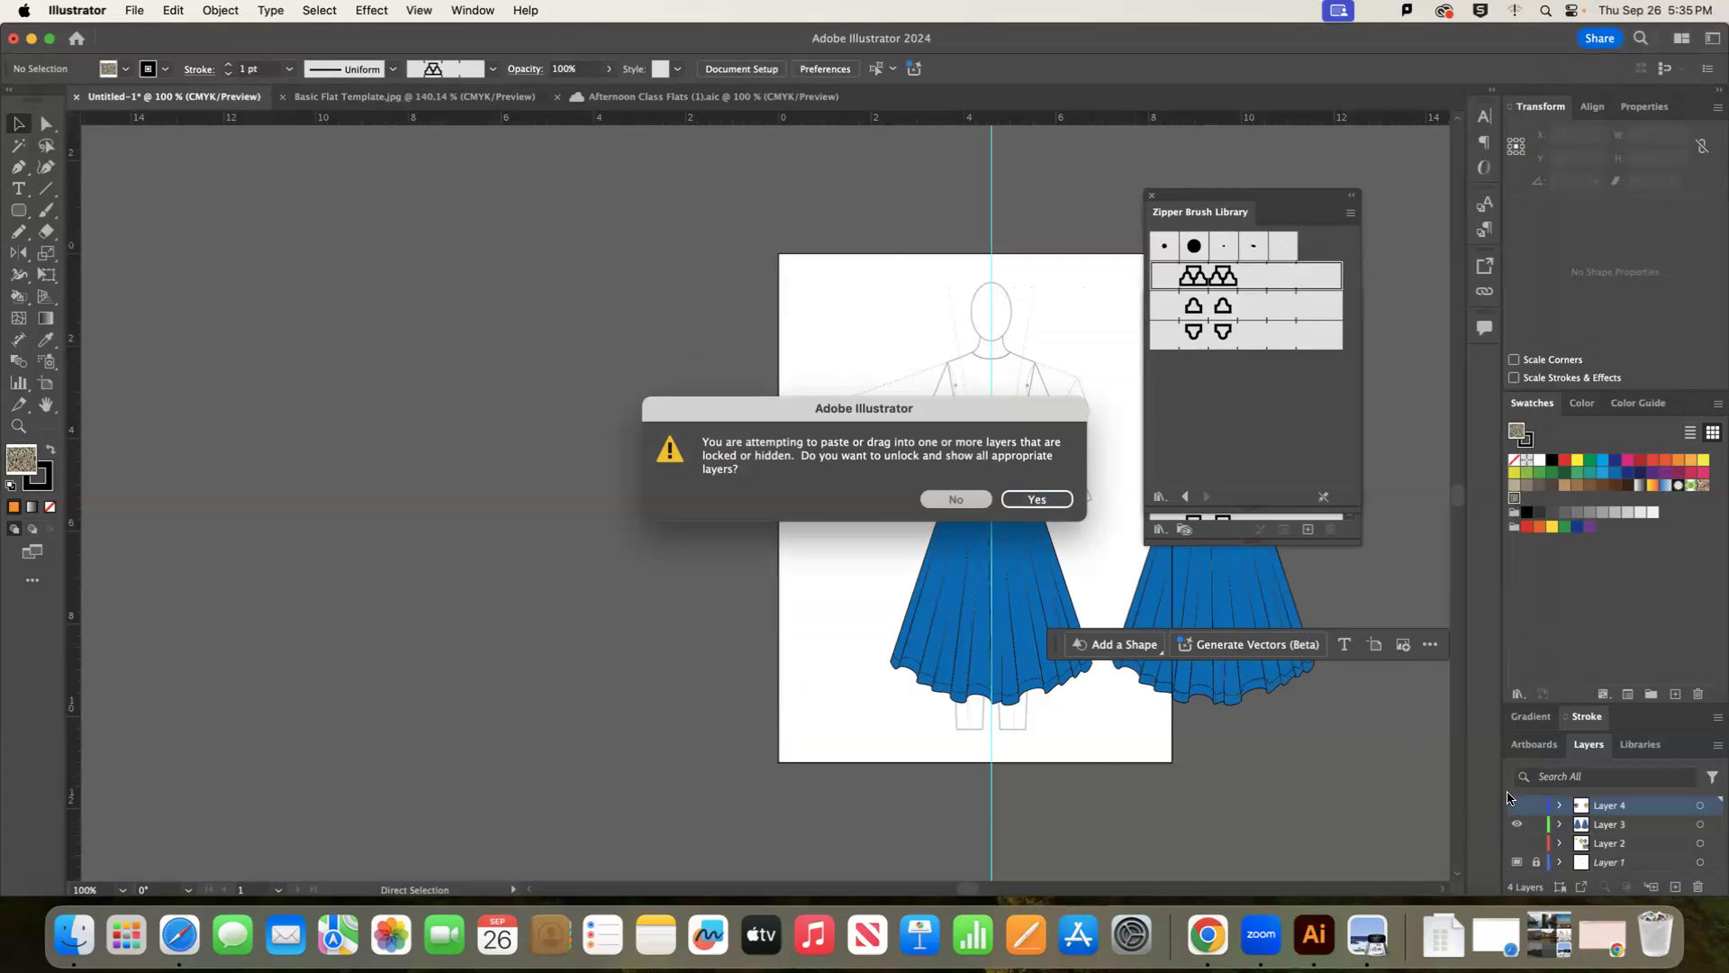
{"action": "key", "text": "super+v"}
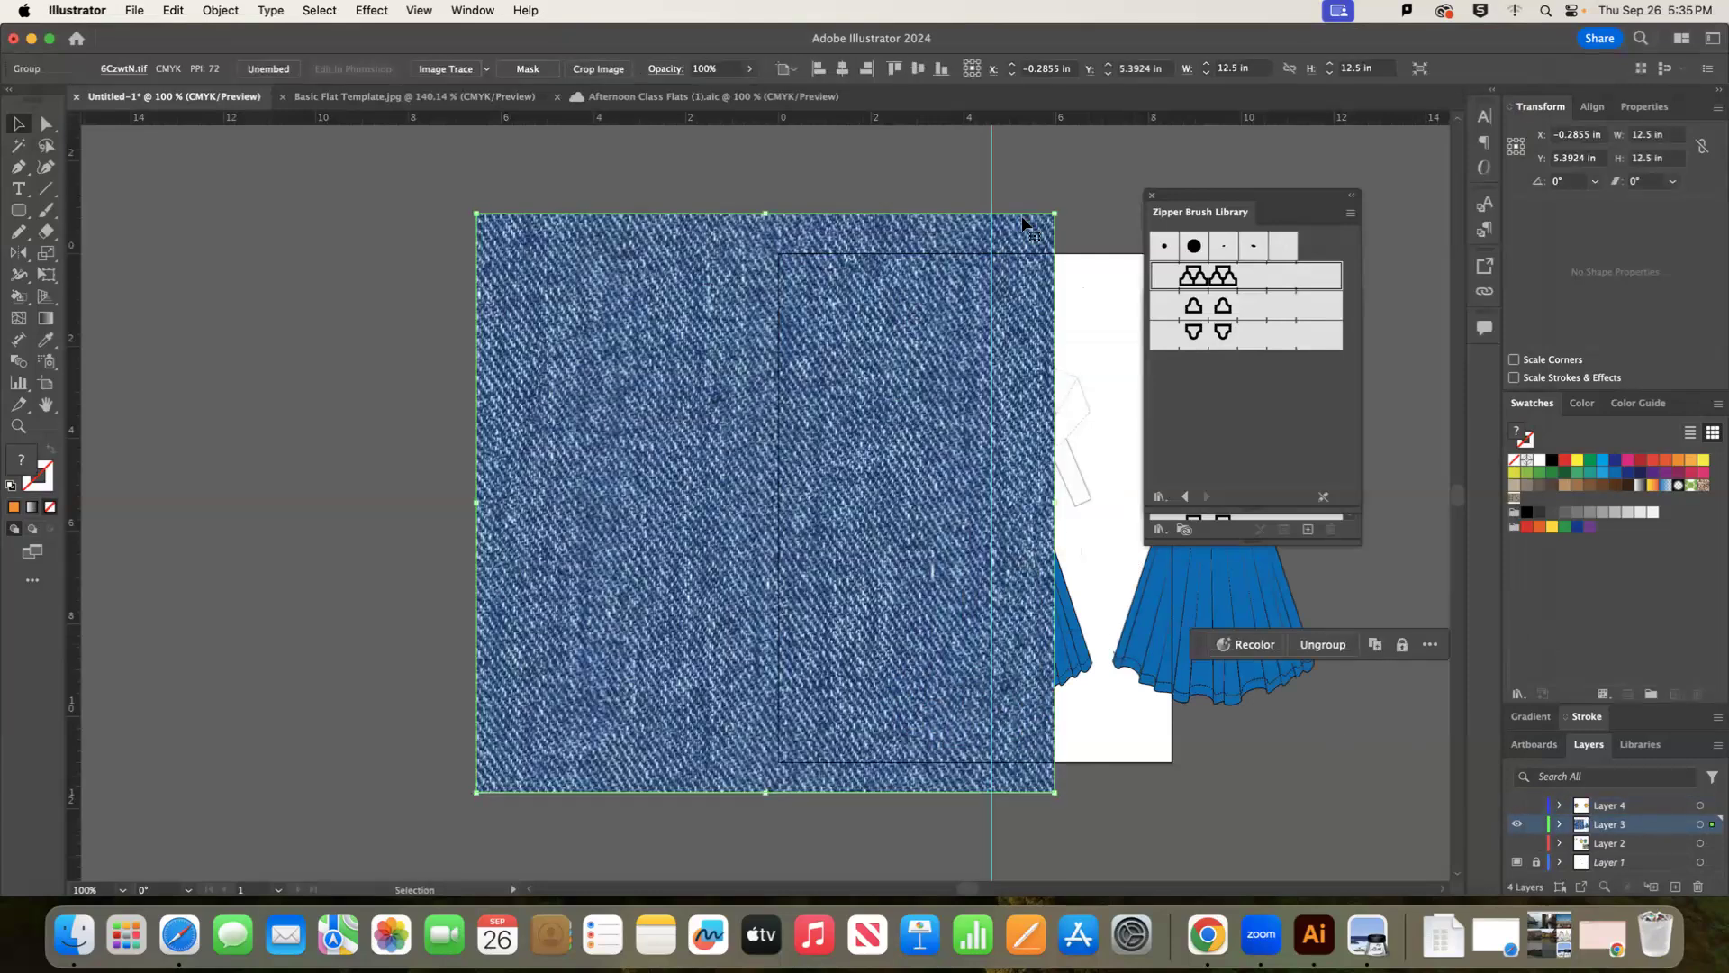
{"action": "left_click_drag", "start_coordinate": [1052, 107], "coordinate": [912, 359]}
{"action": "left_click_drag", "start_coordinate": [630, 619], "coordinate": [836, 538]}
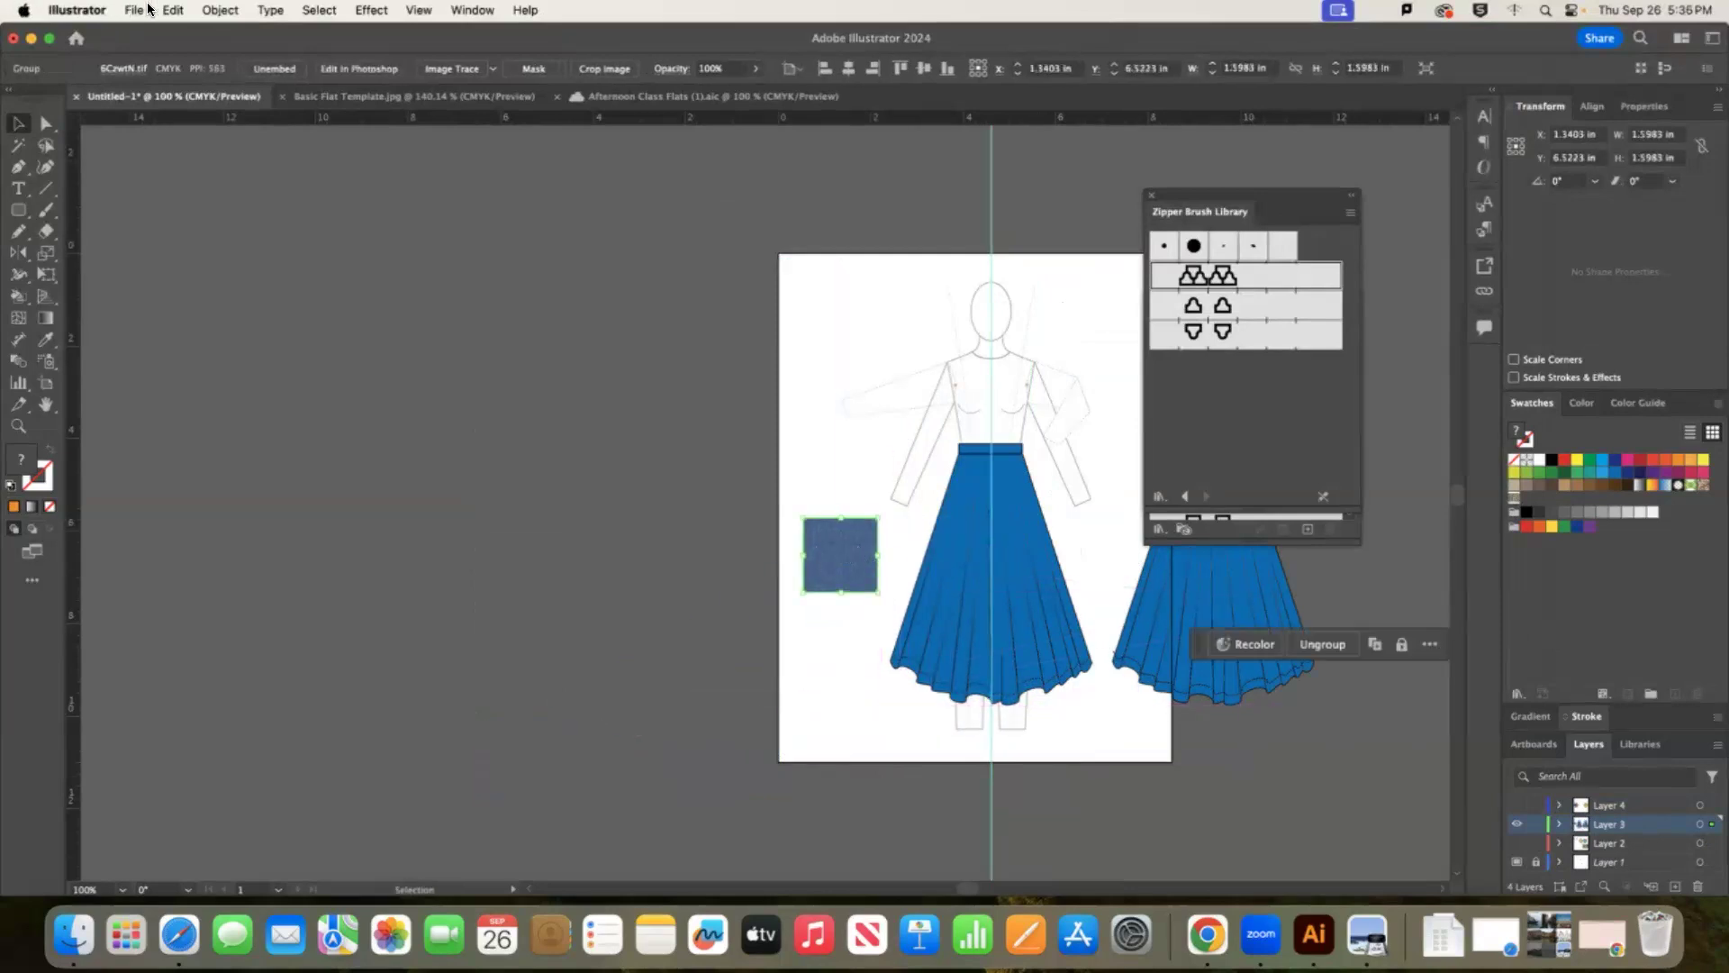
Make a pattern swatch from the denim image with the default Grid tile and finish pattern editing.
{"action": "left_click", "coordinate": [220, 10]}
{"action": "mouse_move", "coordinate": [344, 567]}
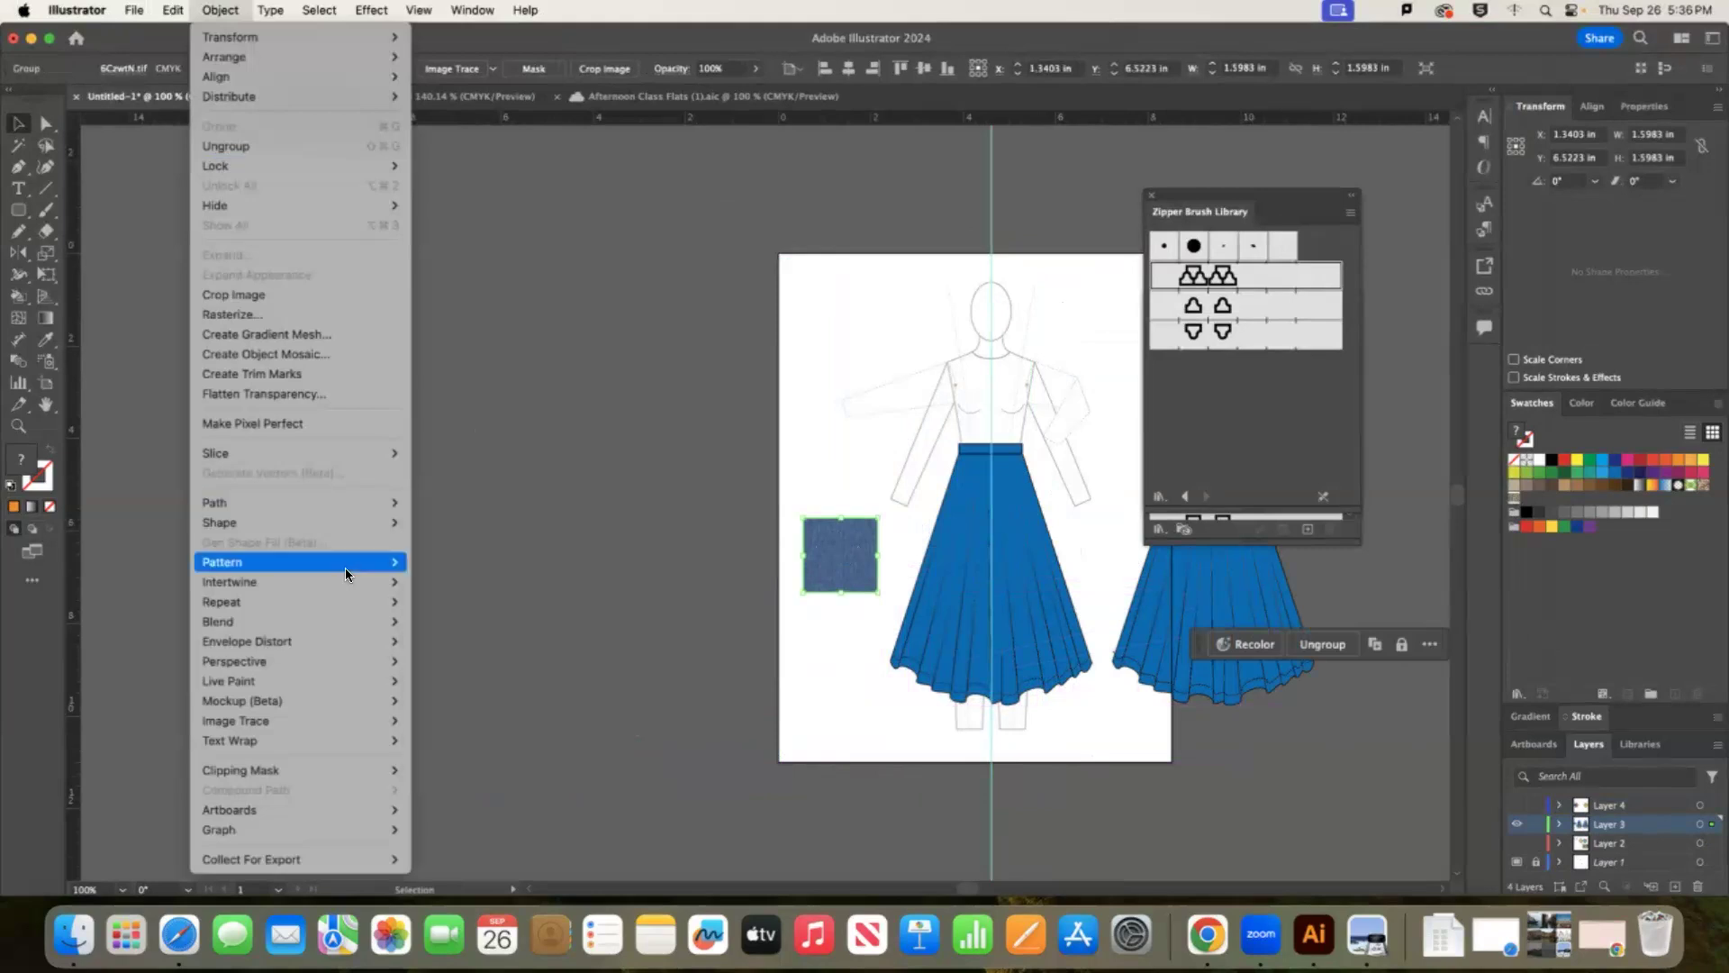
{"action": "left_click", "coordinate": [554, 565]}
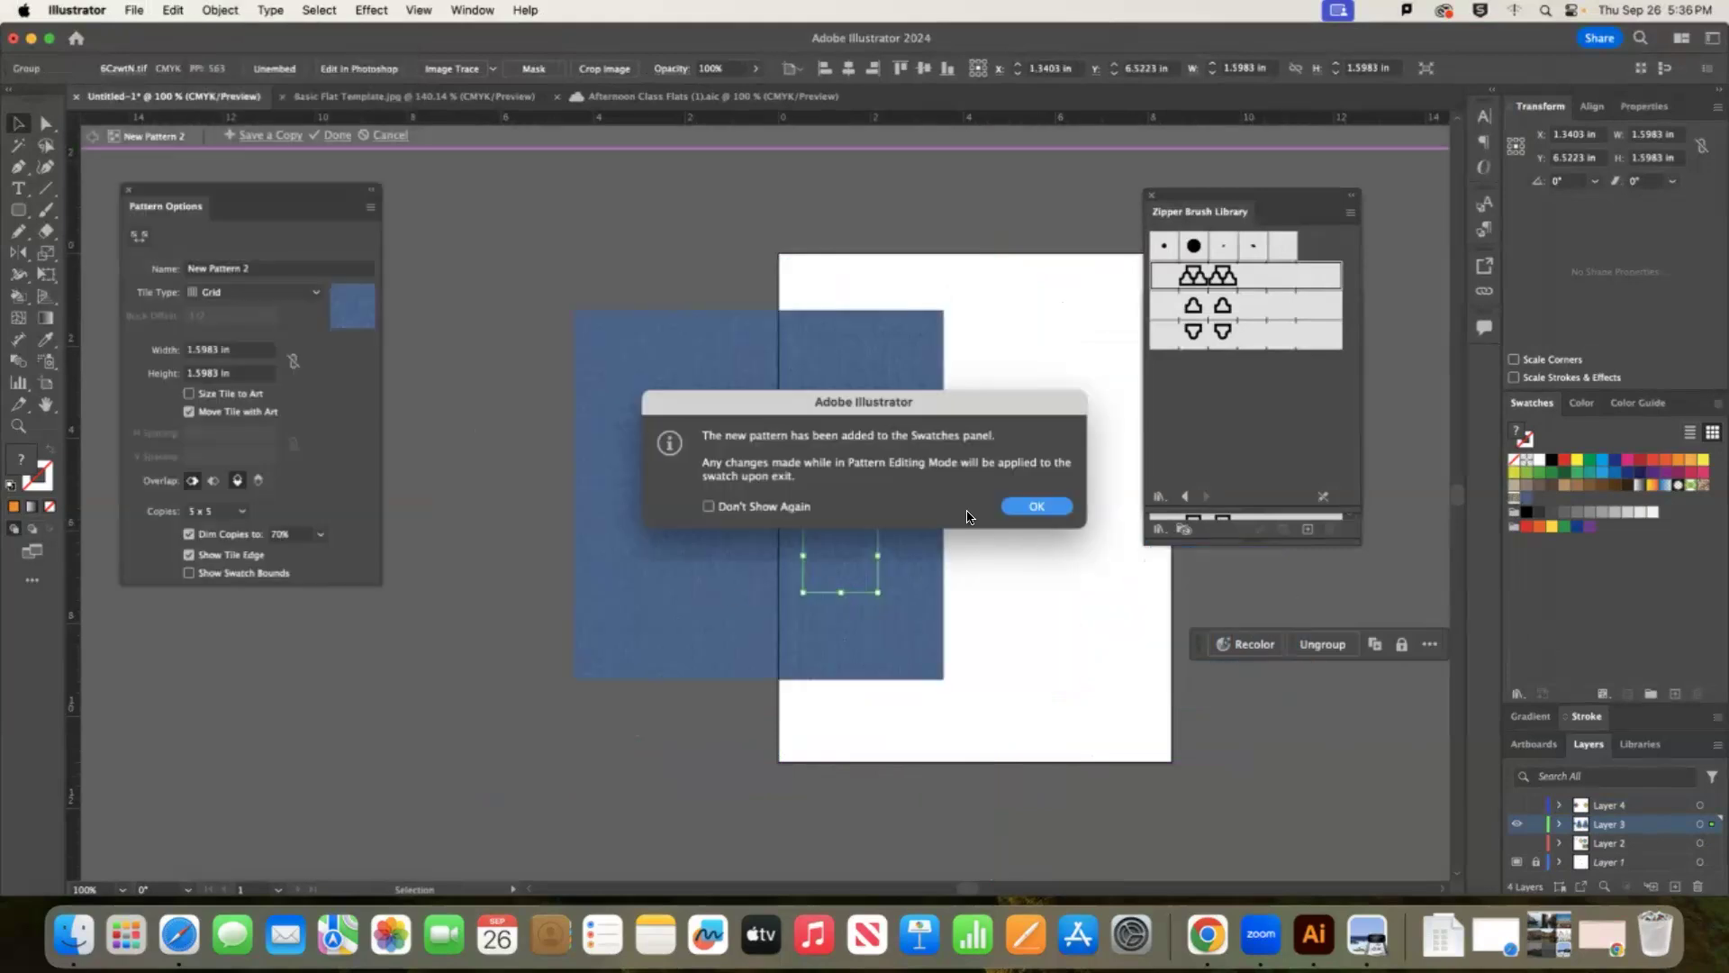
{"action": "left_click", "coordinate": [1045, 503]}
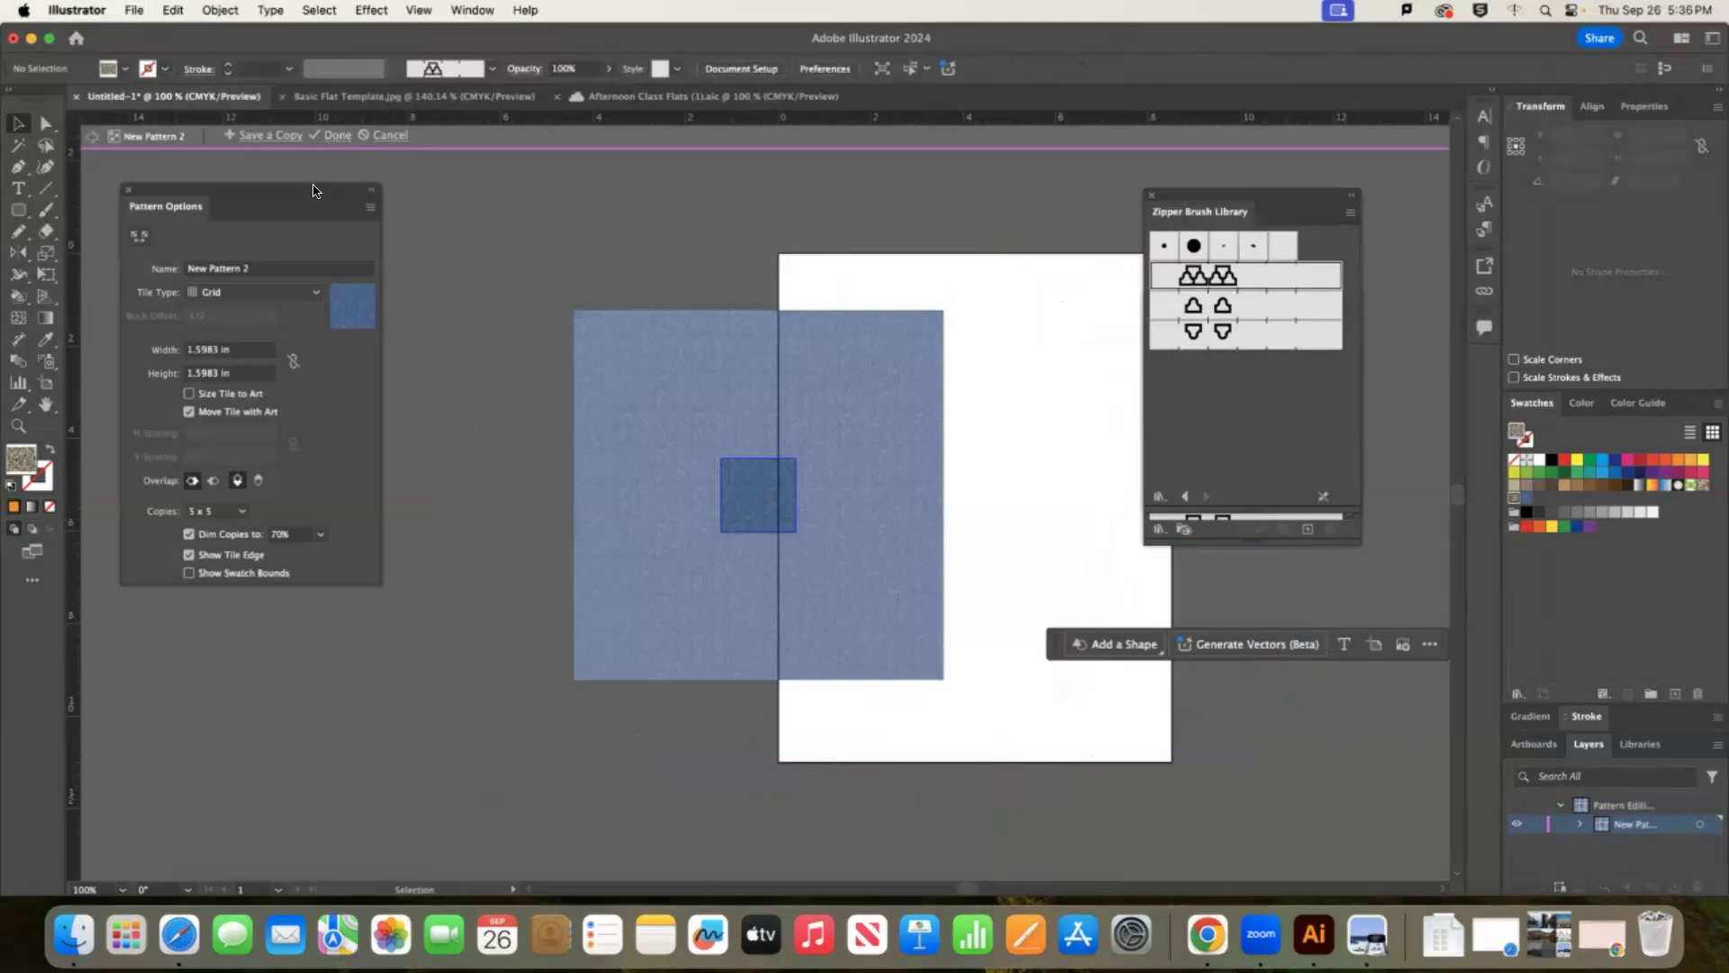
{"action": "left_click_drag", "start_coordinate": [312, 199], "coordinate": [316, 140]}
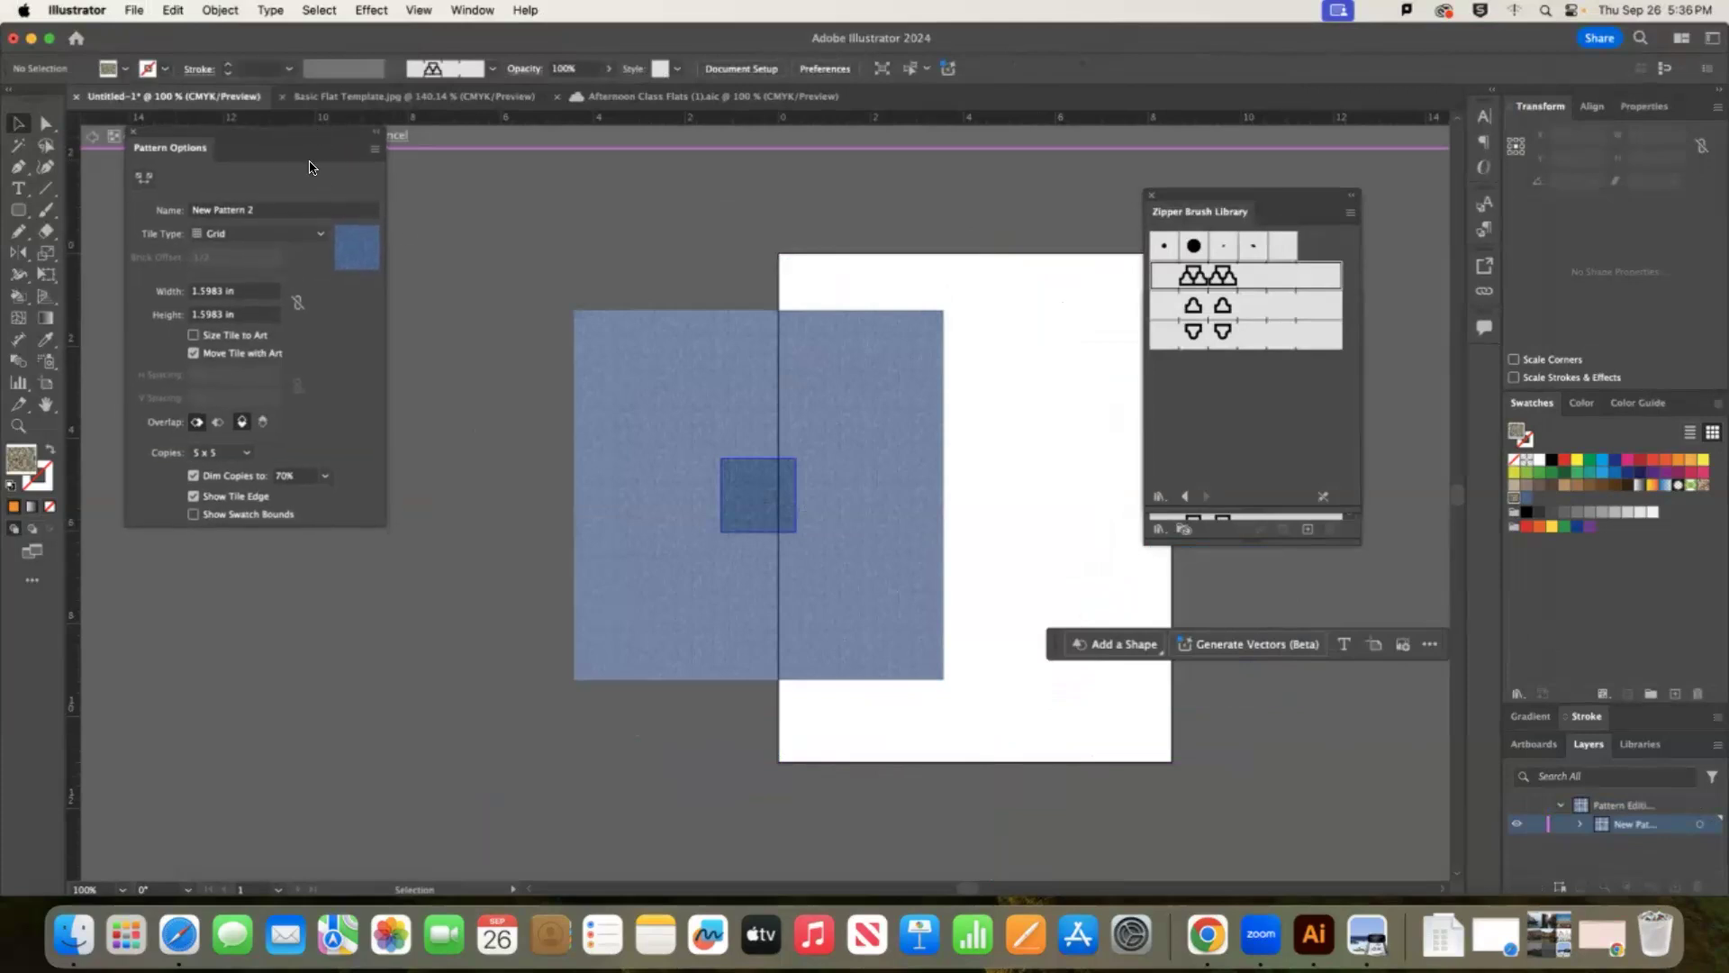
{"action": "mouse_move", "coordinate": [294, 142]}
{"action": "left_mouse_down"}
{"action": "mouse_move", "coordinate": [287, 201]}
{"action": "mouse_move", "coordinate": [299, 123]}
{"action": "mouse_move", "coordinate": [299, 164]}
{"action": "left_mouse_up"}
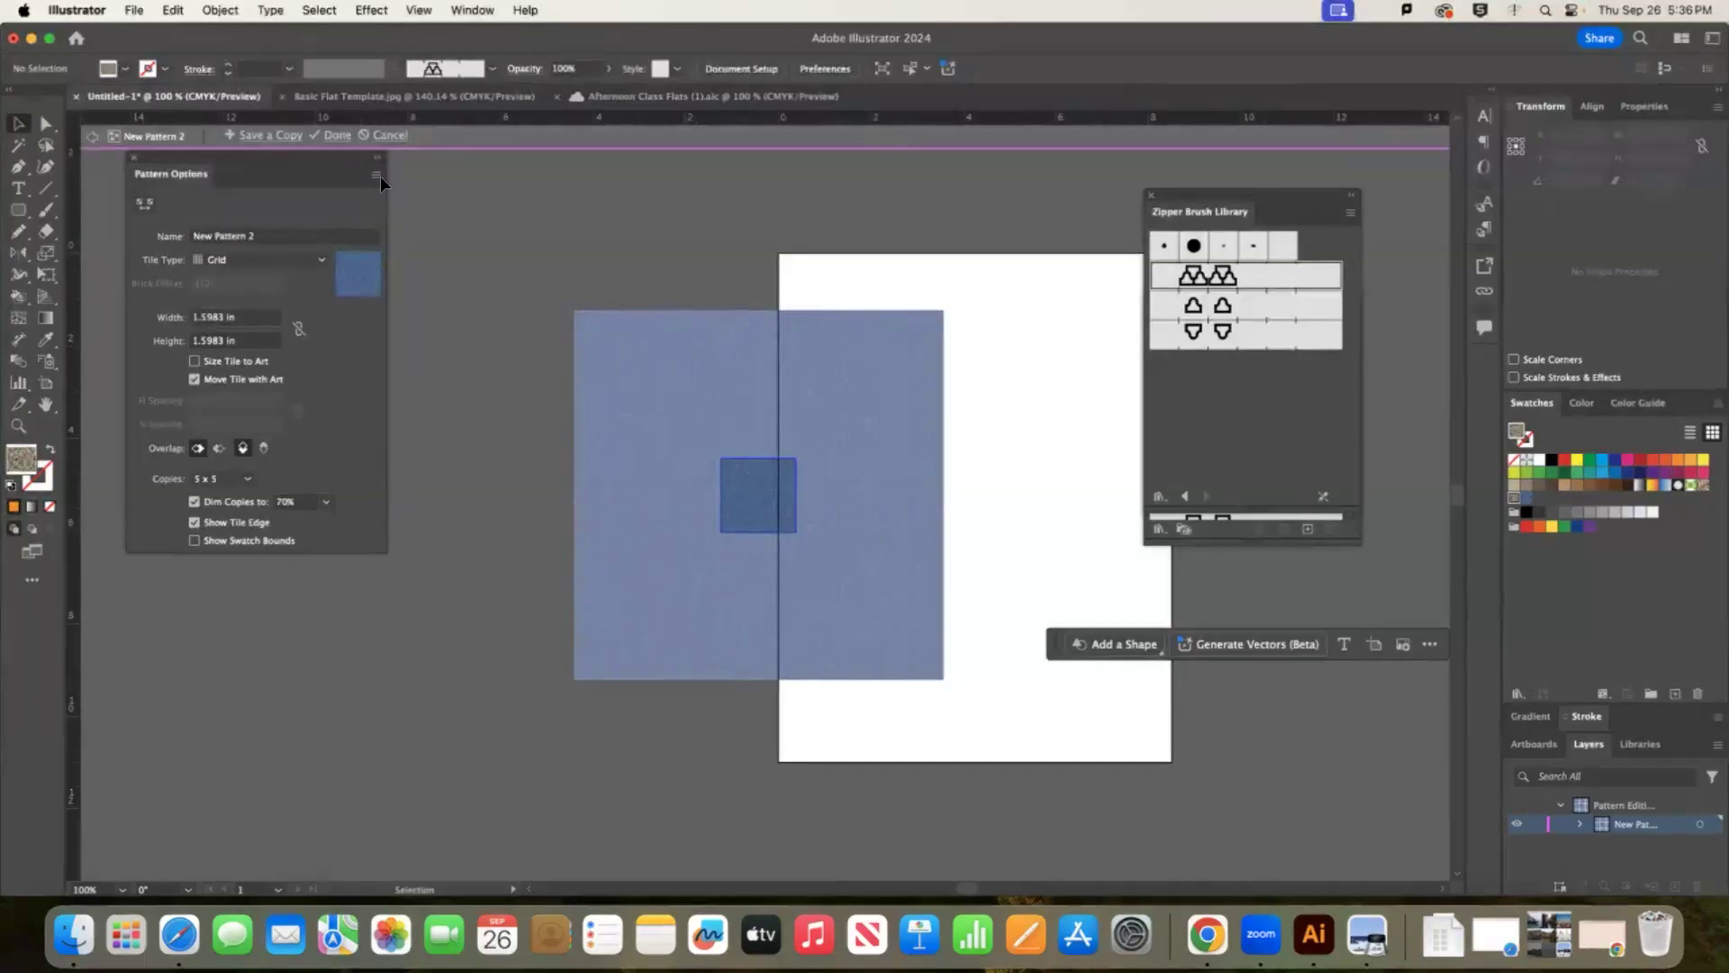
{"action": "left_click", "coordinate": [337, 136]}
Fill the bodies of the front and back blue skirts with the denim pattern swatch, leaving the waistbands as they are.
{"action": "left_click", "coordinate": [1015, 488]}
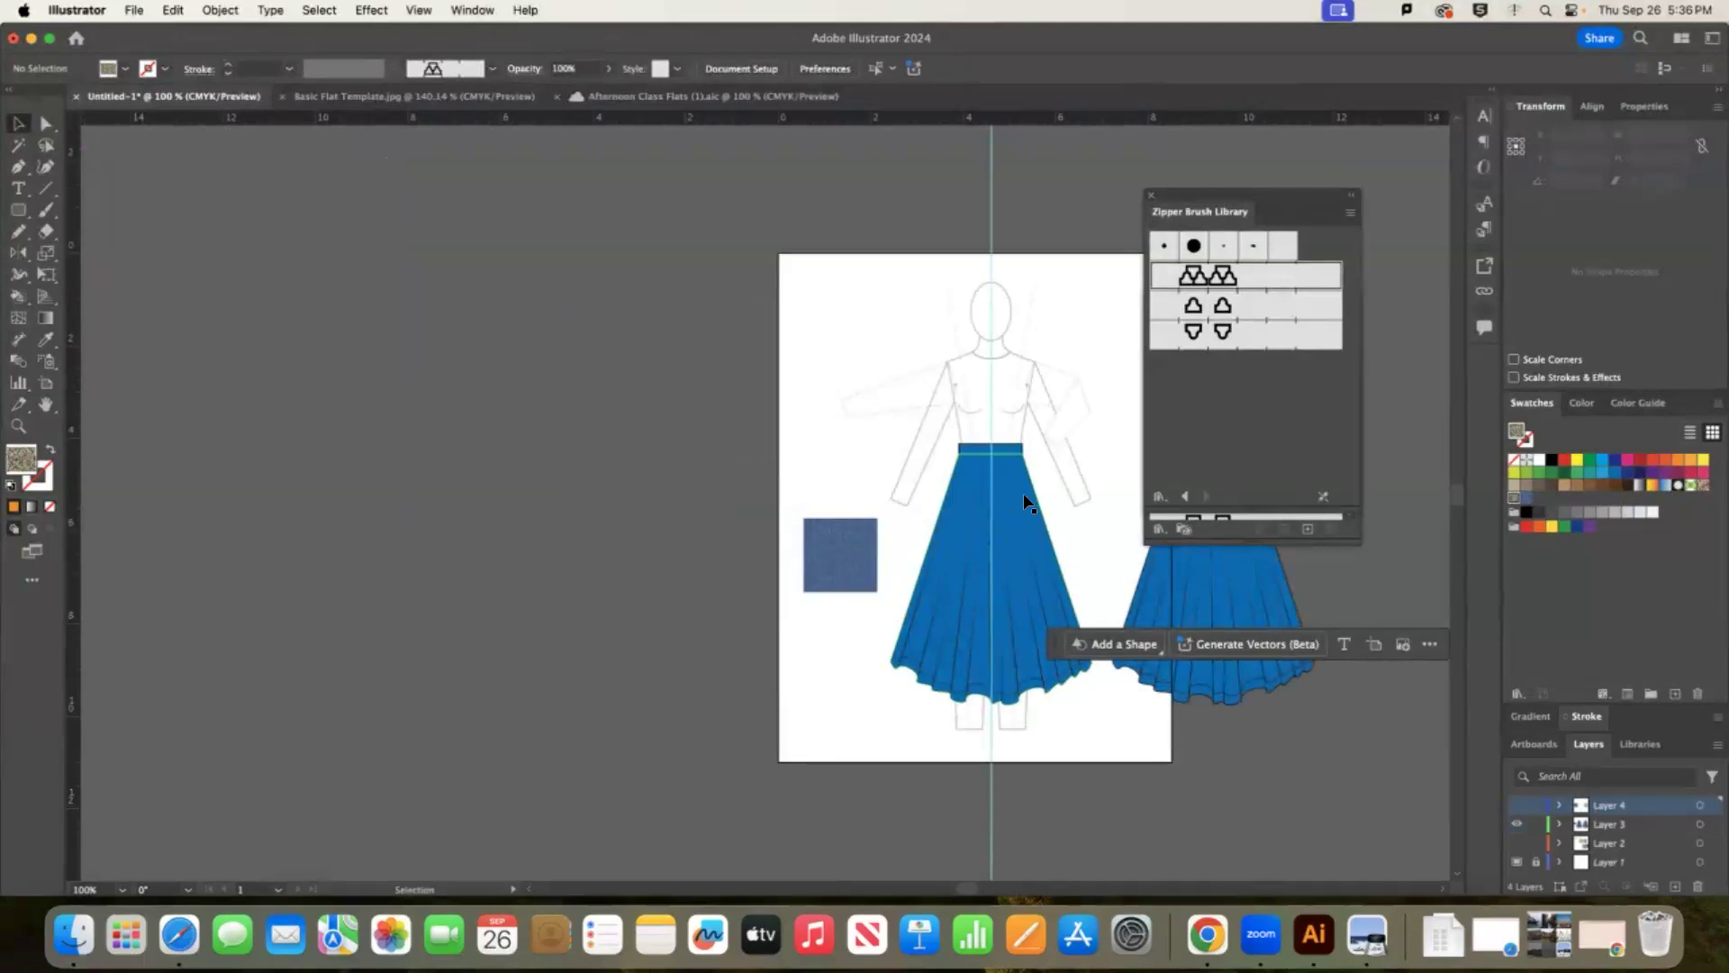
{"action": "left_click", "coordinate": [1527, 498]}
{"action": "left_click", "coordinate": [1297, 576]}
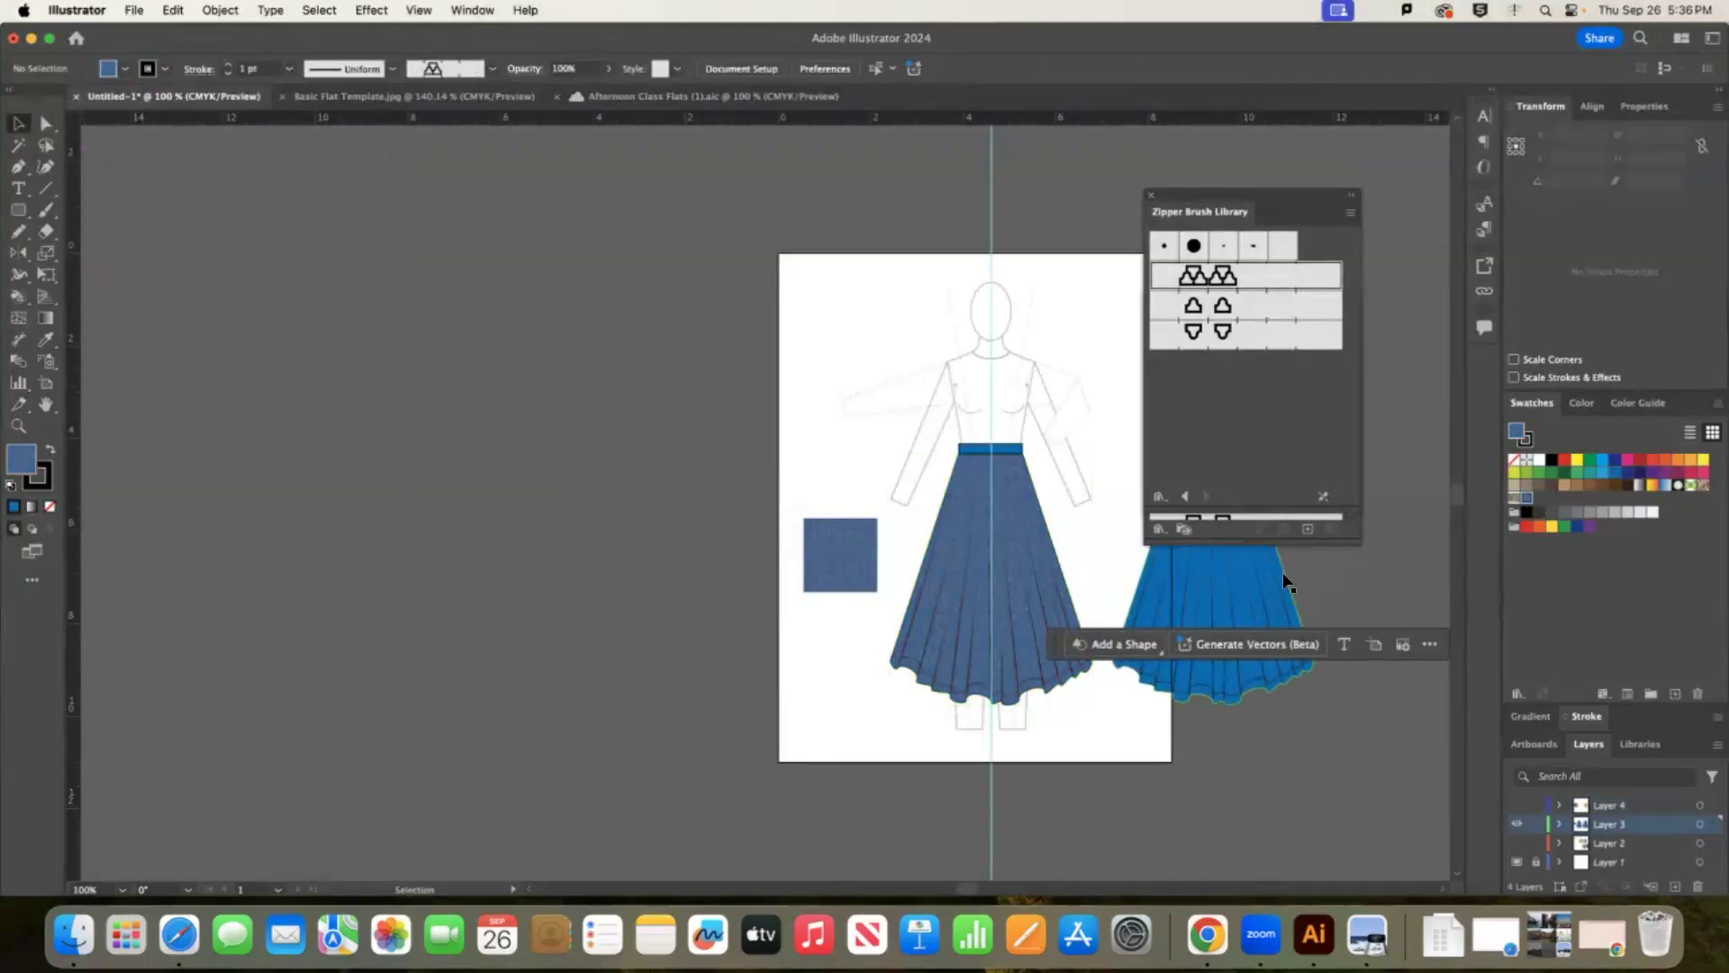
{"action": "left_click", "coordinate": [1349, 612]}
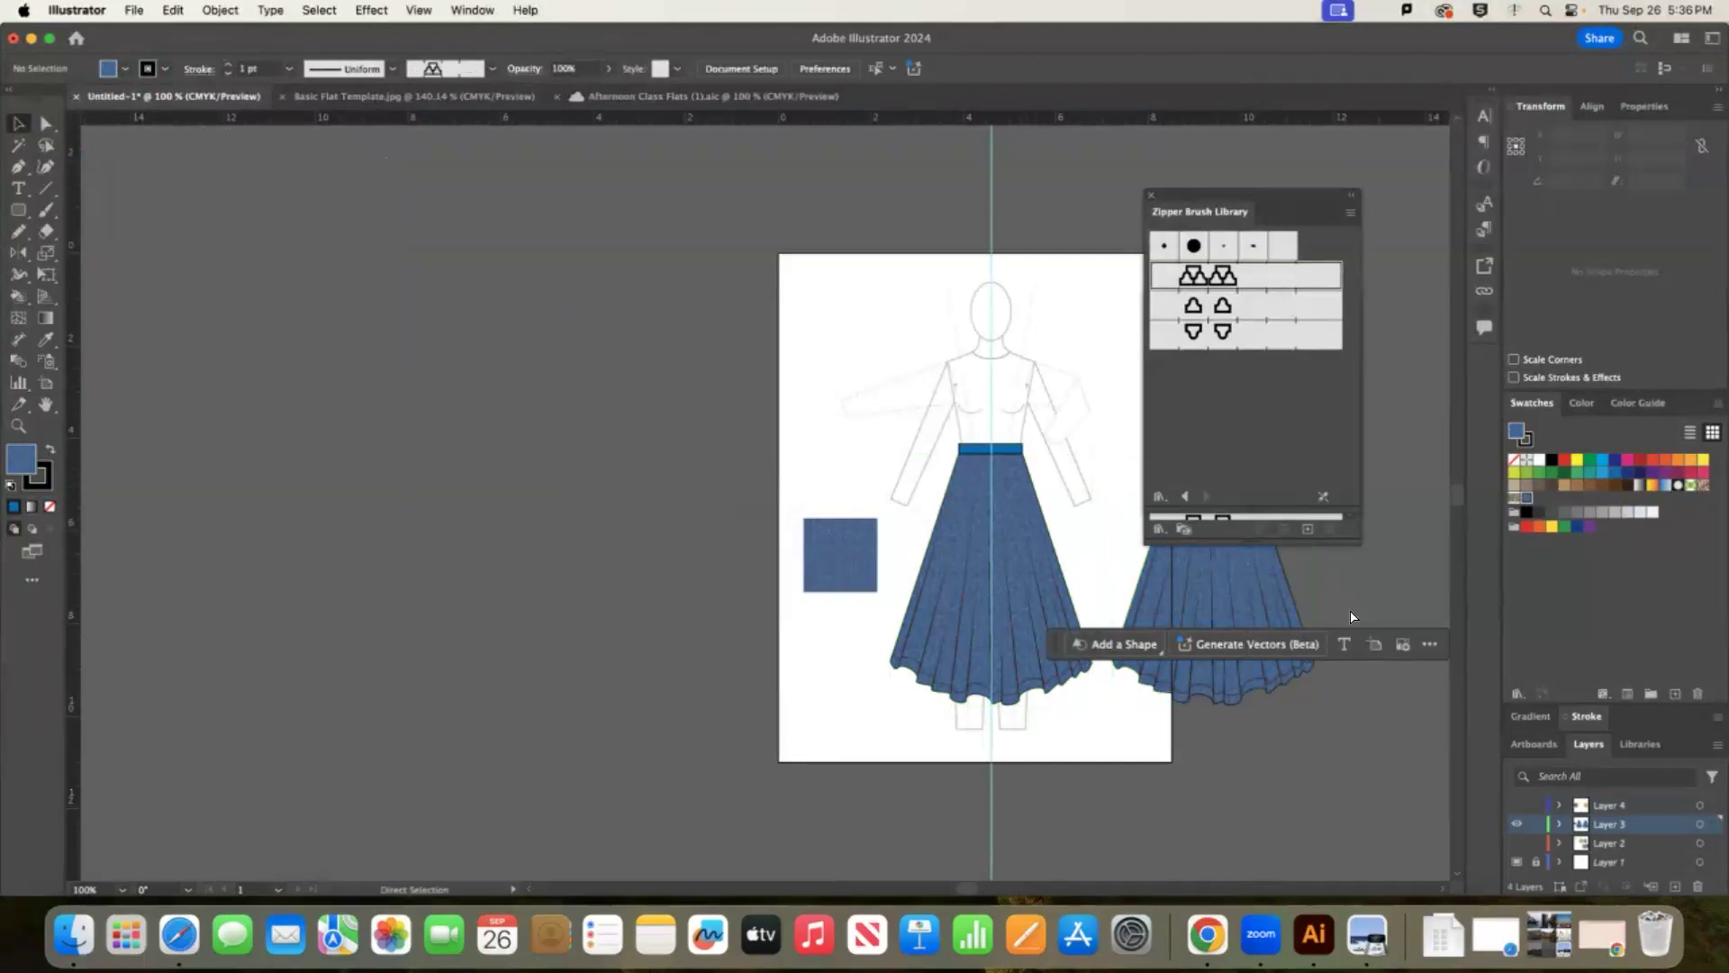
Copy the denim body of the back skirt into the Afternoon Class Flats (1).aic document to carry its pattern swatch over.
{"action": "key", "text": "super+minus"}
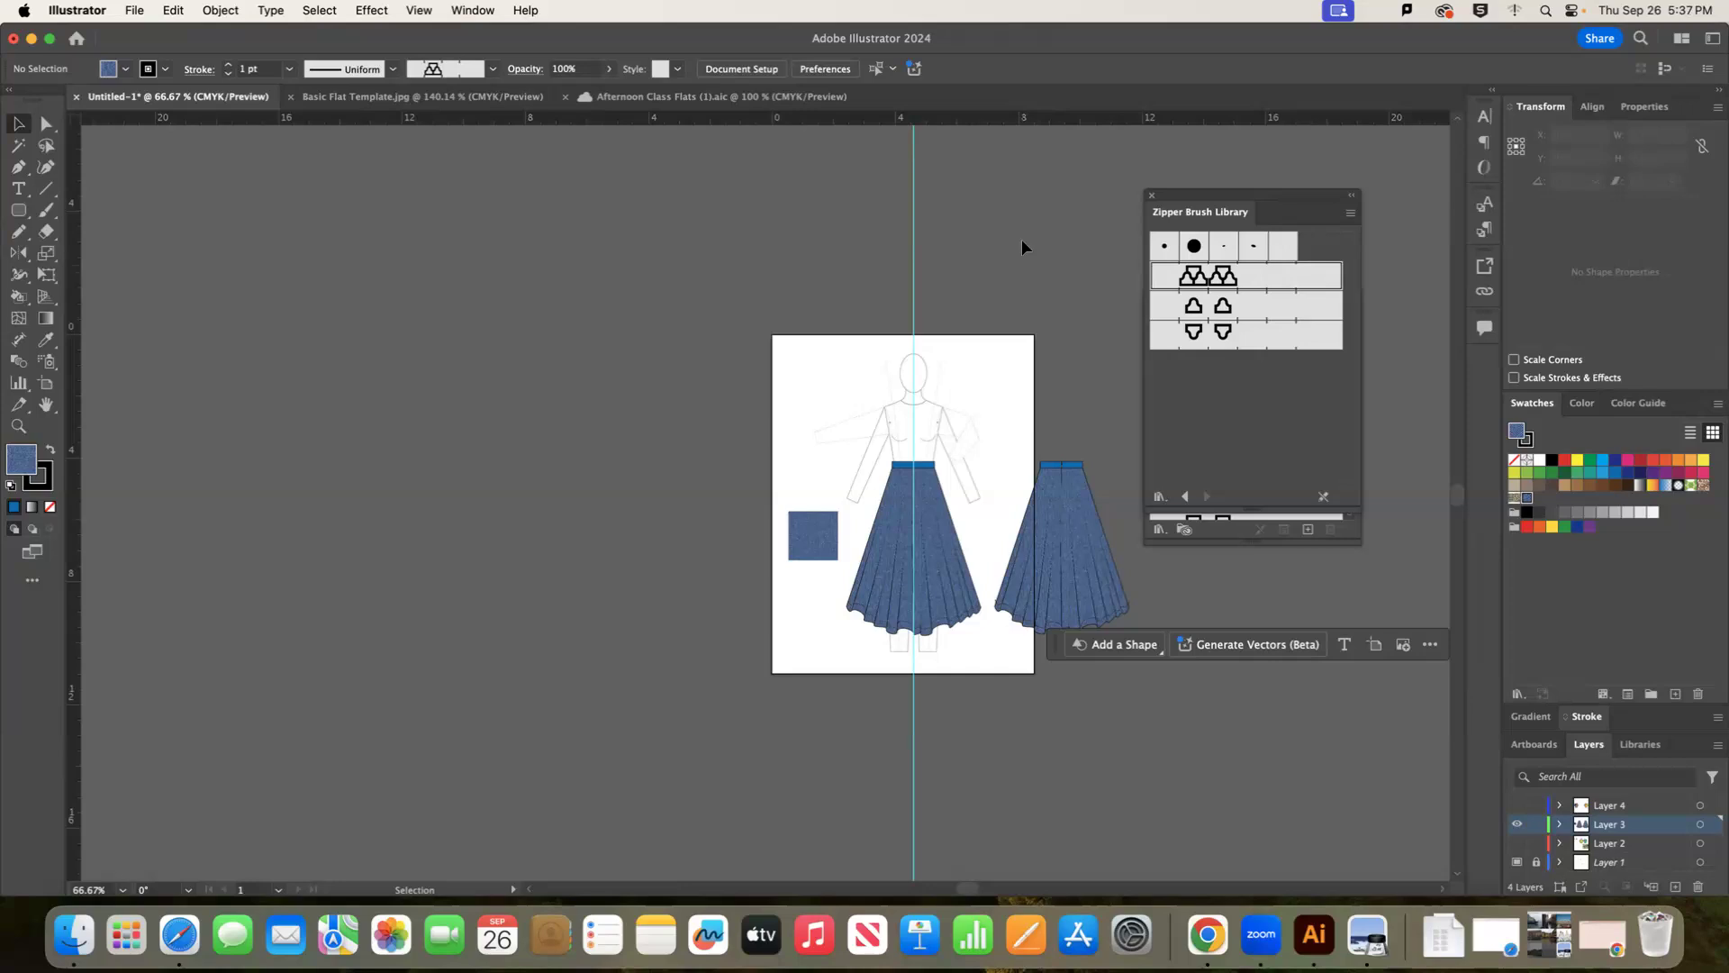
{"action": "left_click", "coordinate": [634, 98]}
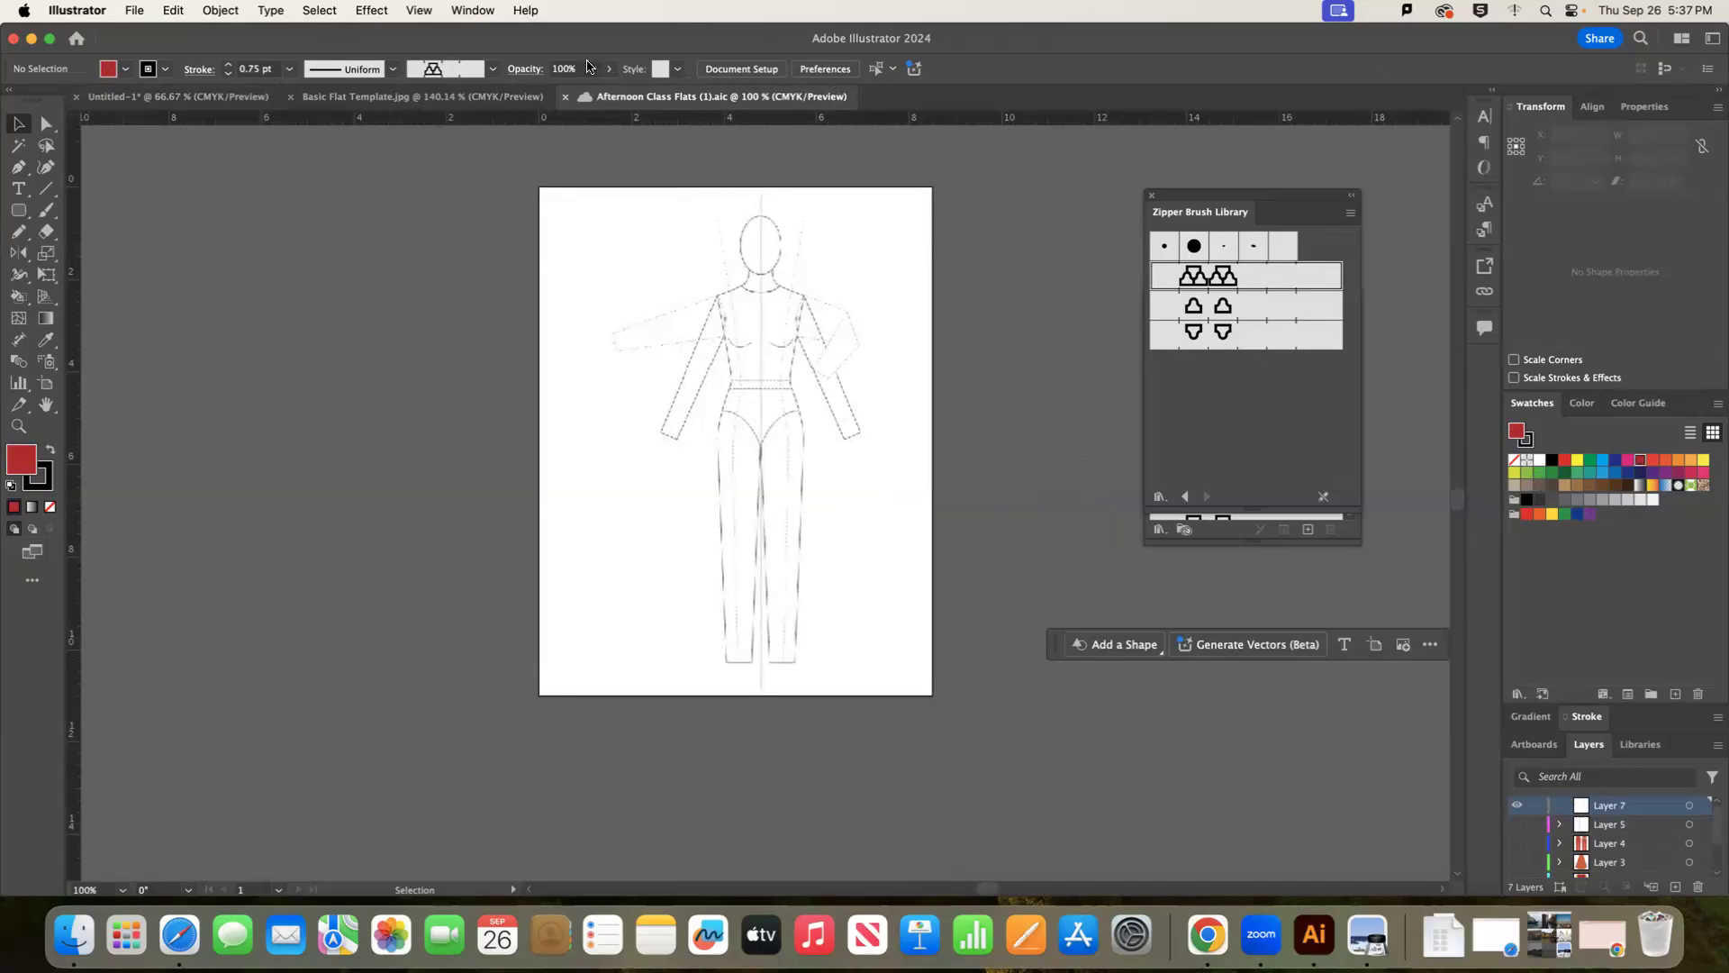
{"action": "left_click", "coordinate": [504, 96]}
{"action": "left_click", "coordinate": [180, 97]}
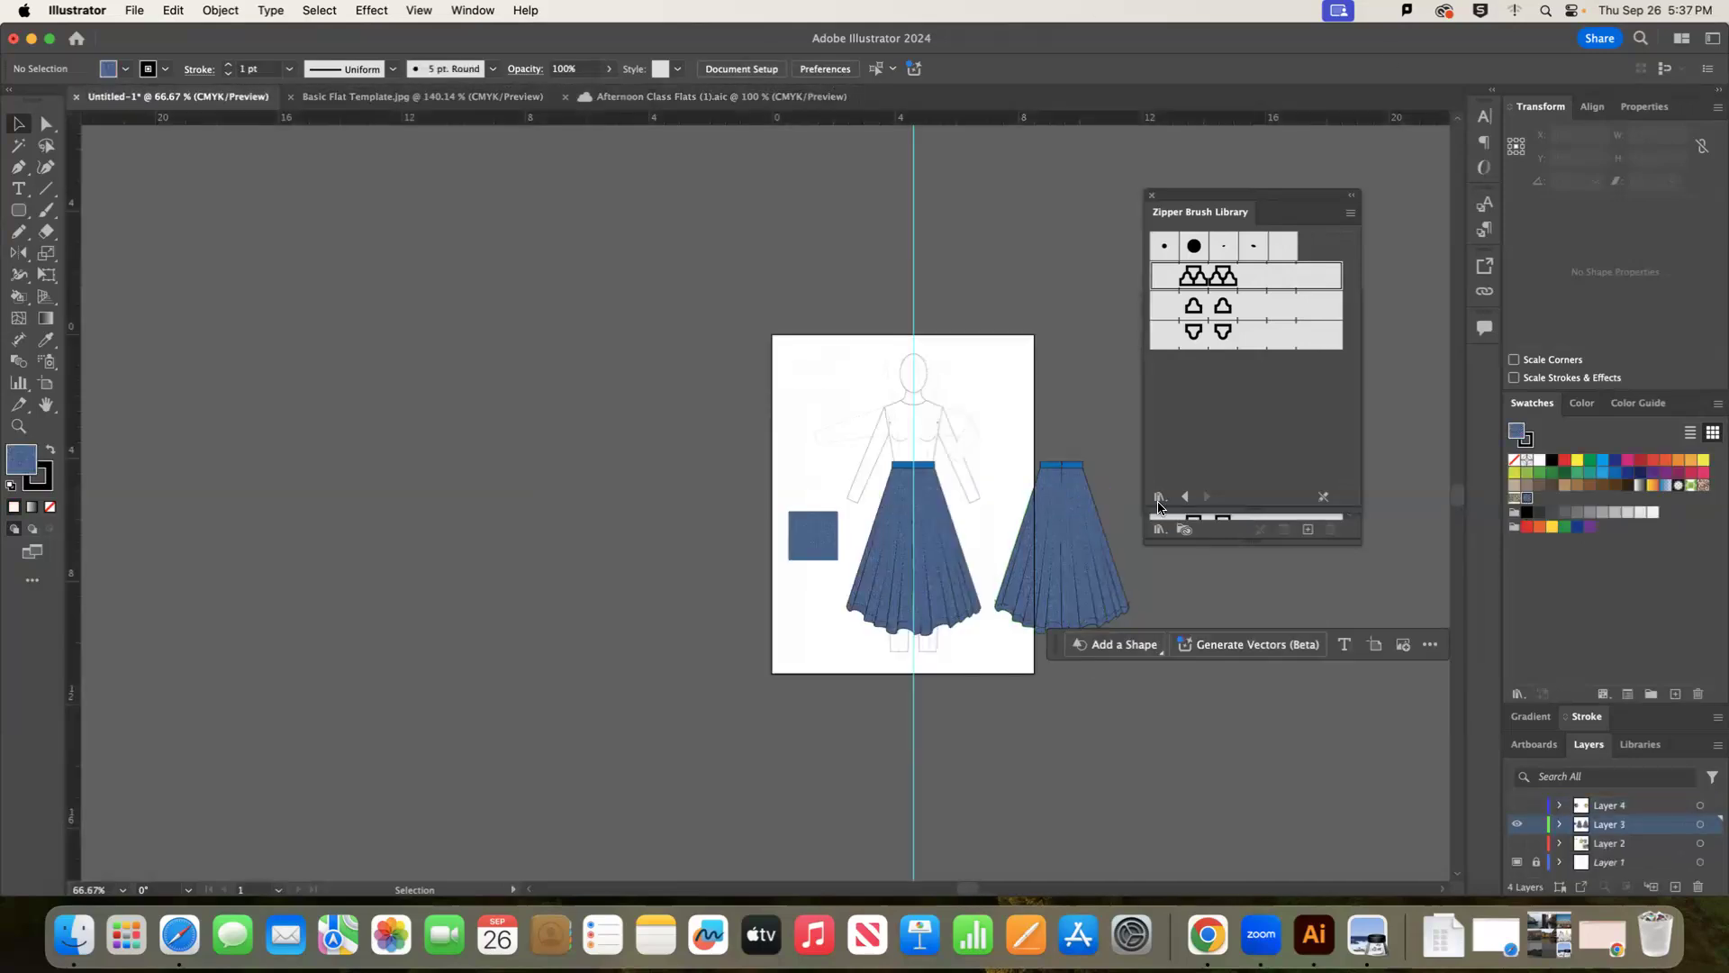
{"action": "left_click", "coordinate": [1115, 506]}
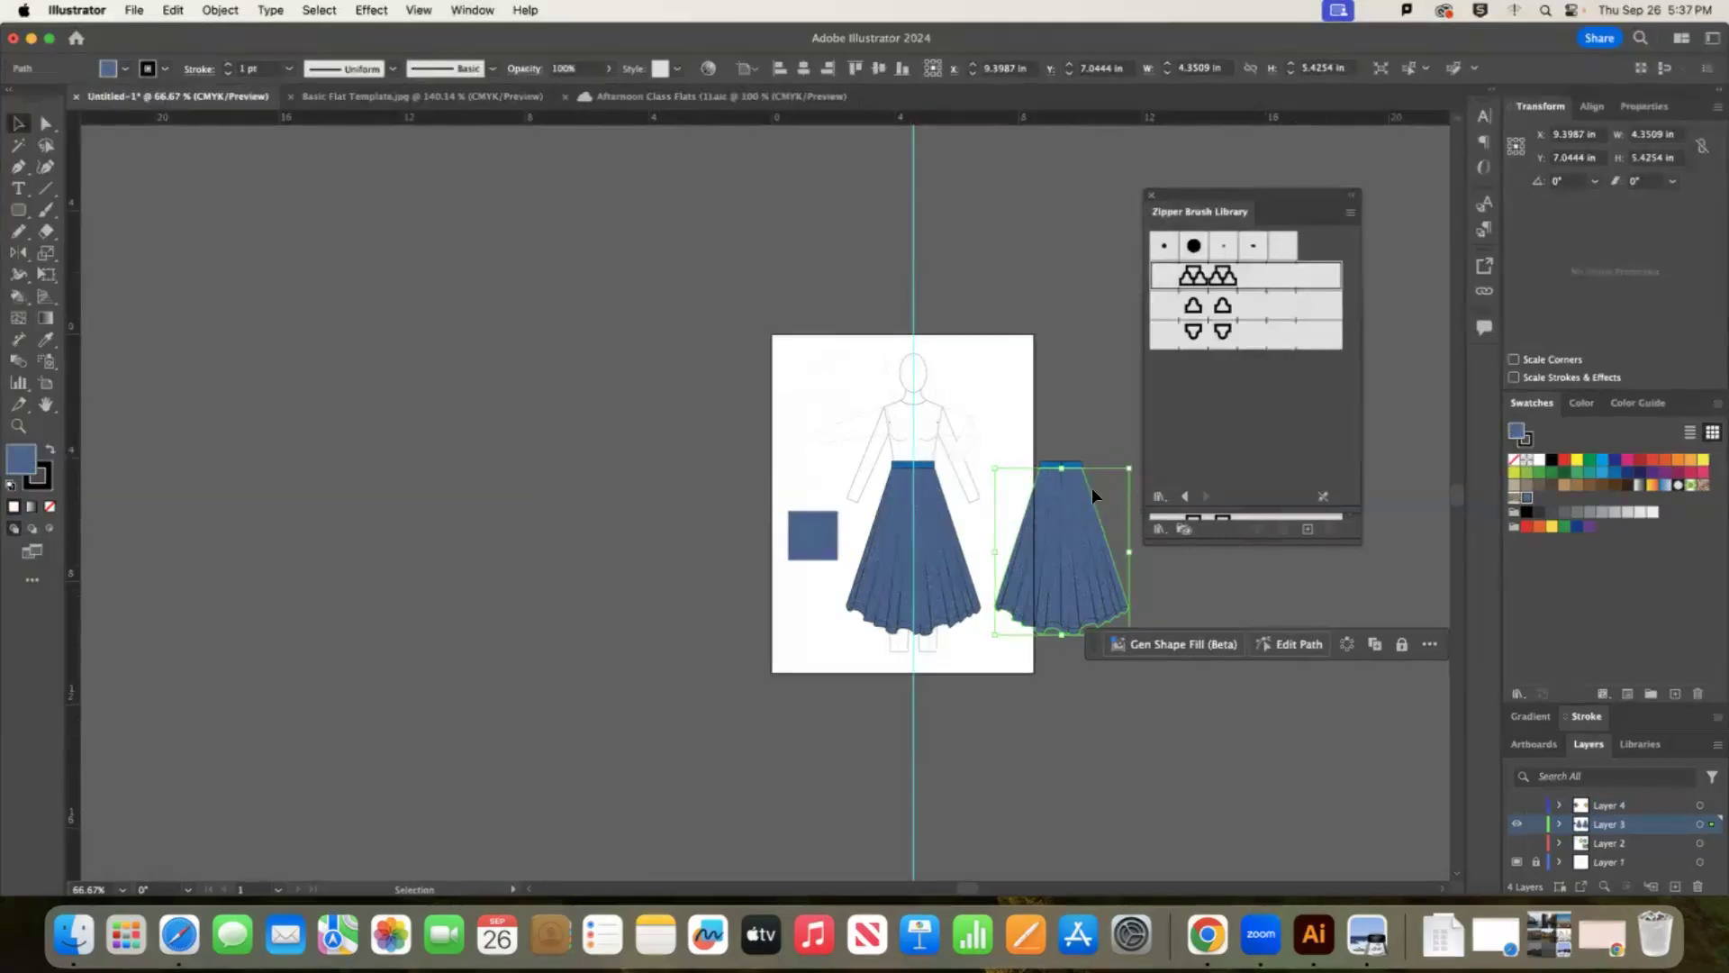
{"action": "left_click", "coordinate": [721, 98]}
{"action": "key", "text": "super+v"}
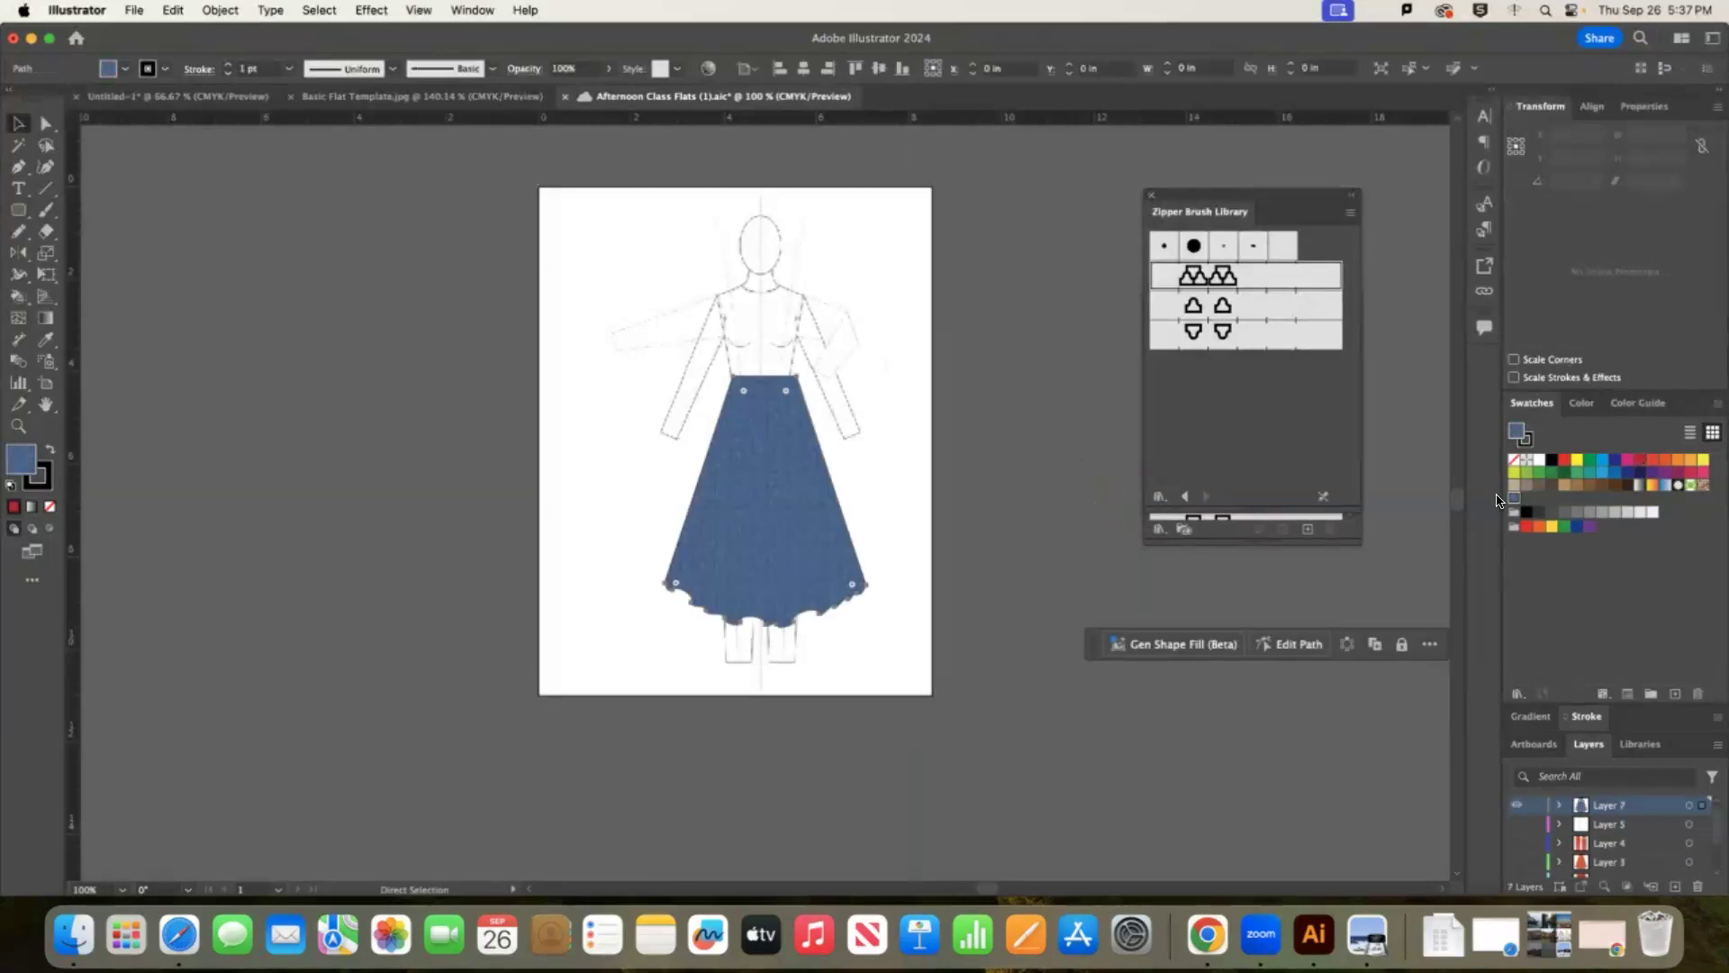
{"action": "key", "text": "v"}
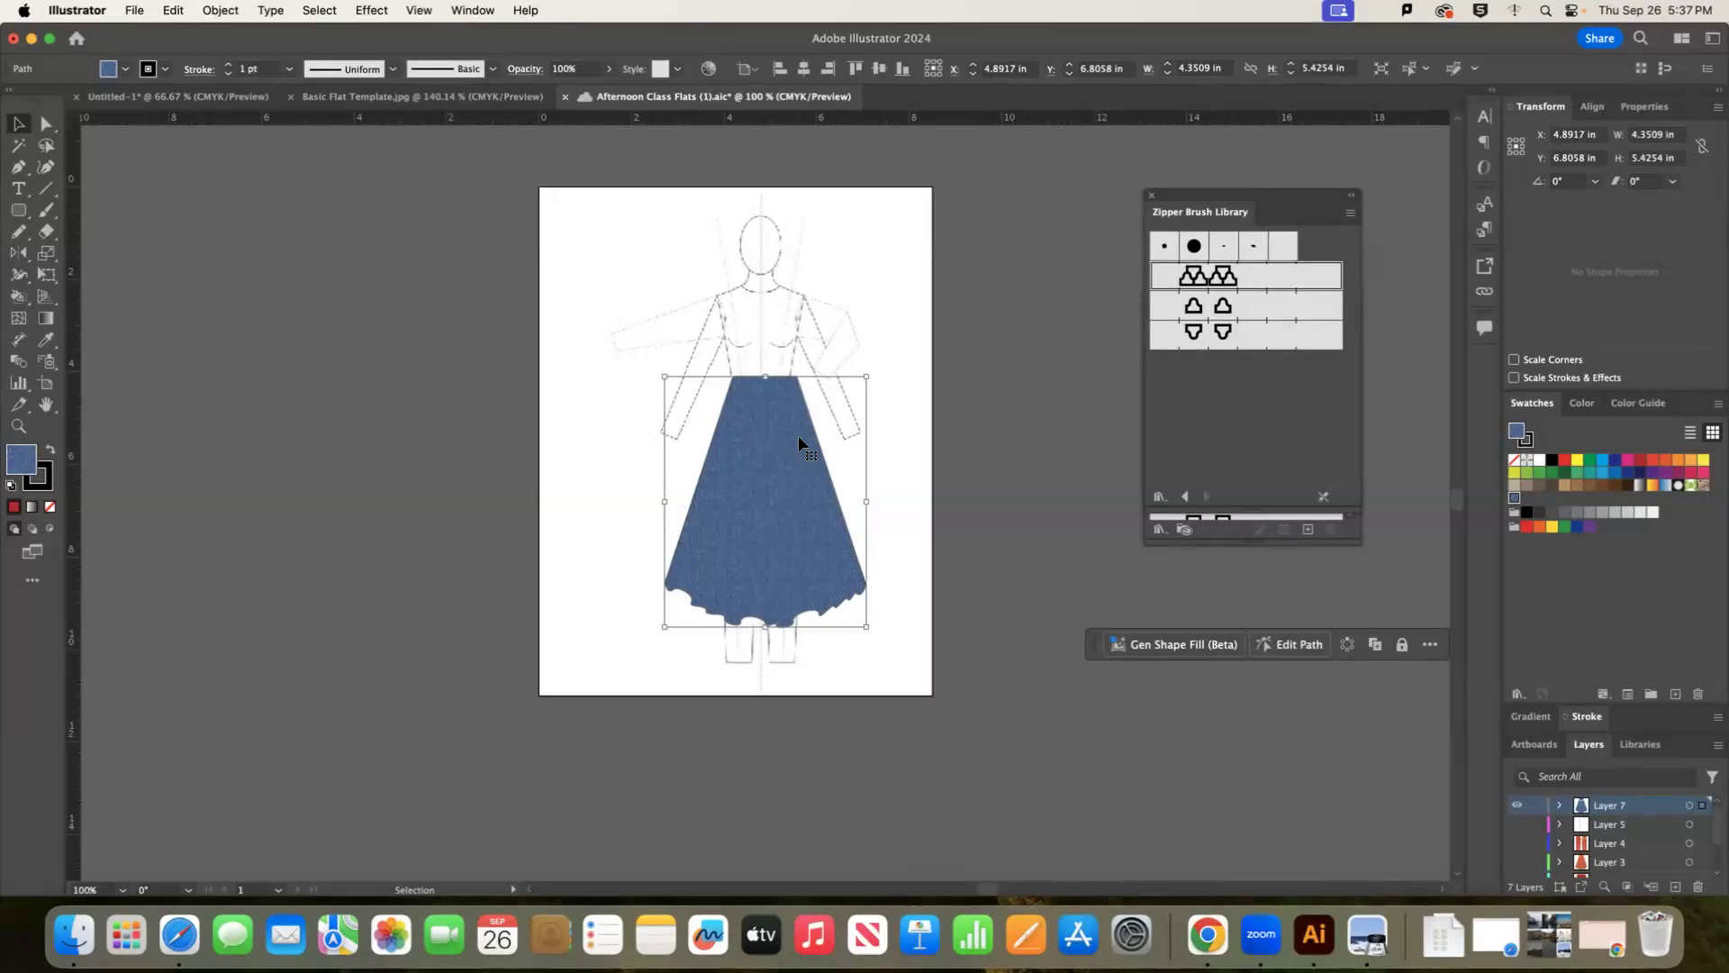
Delete the pasted denim skirt from Layer 7, keeping the denim pattern swatch in the document.
{"action": "key", "text": "Delete"}
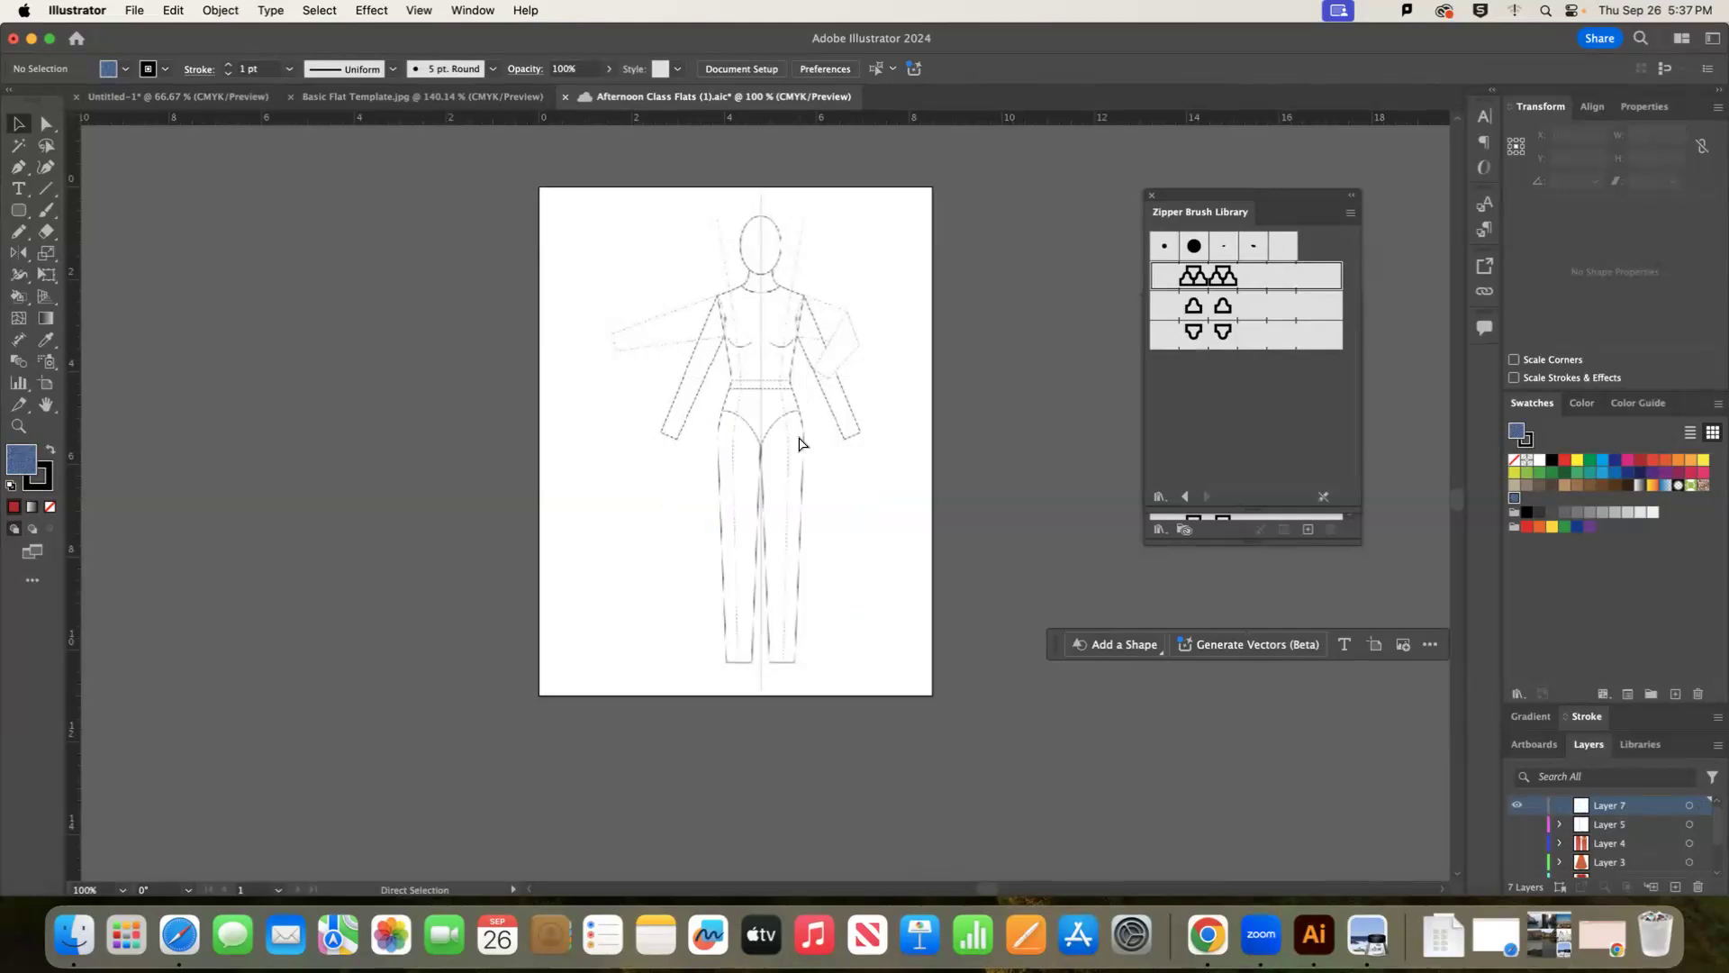
{"action": "key", "text": "super+z"}
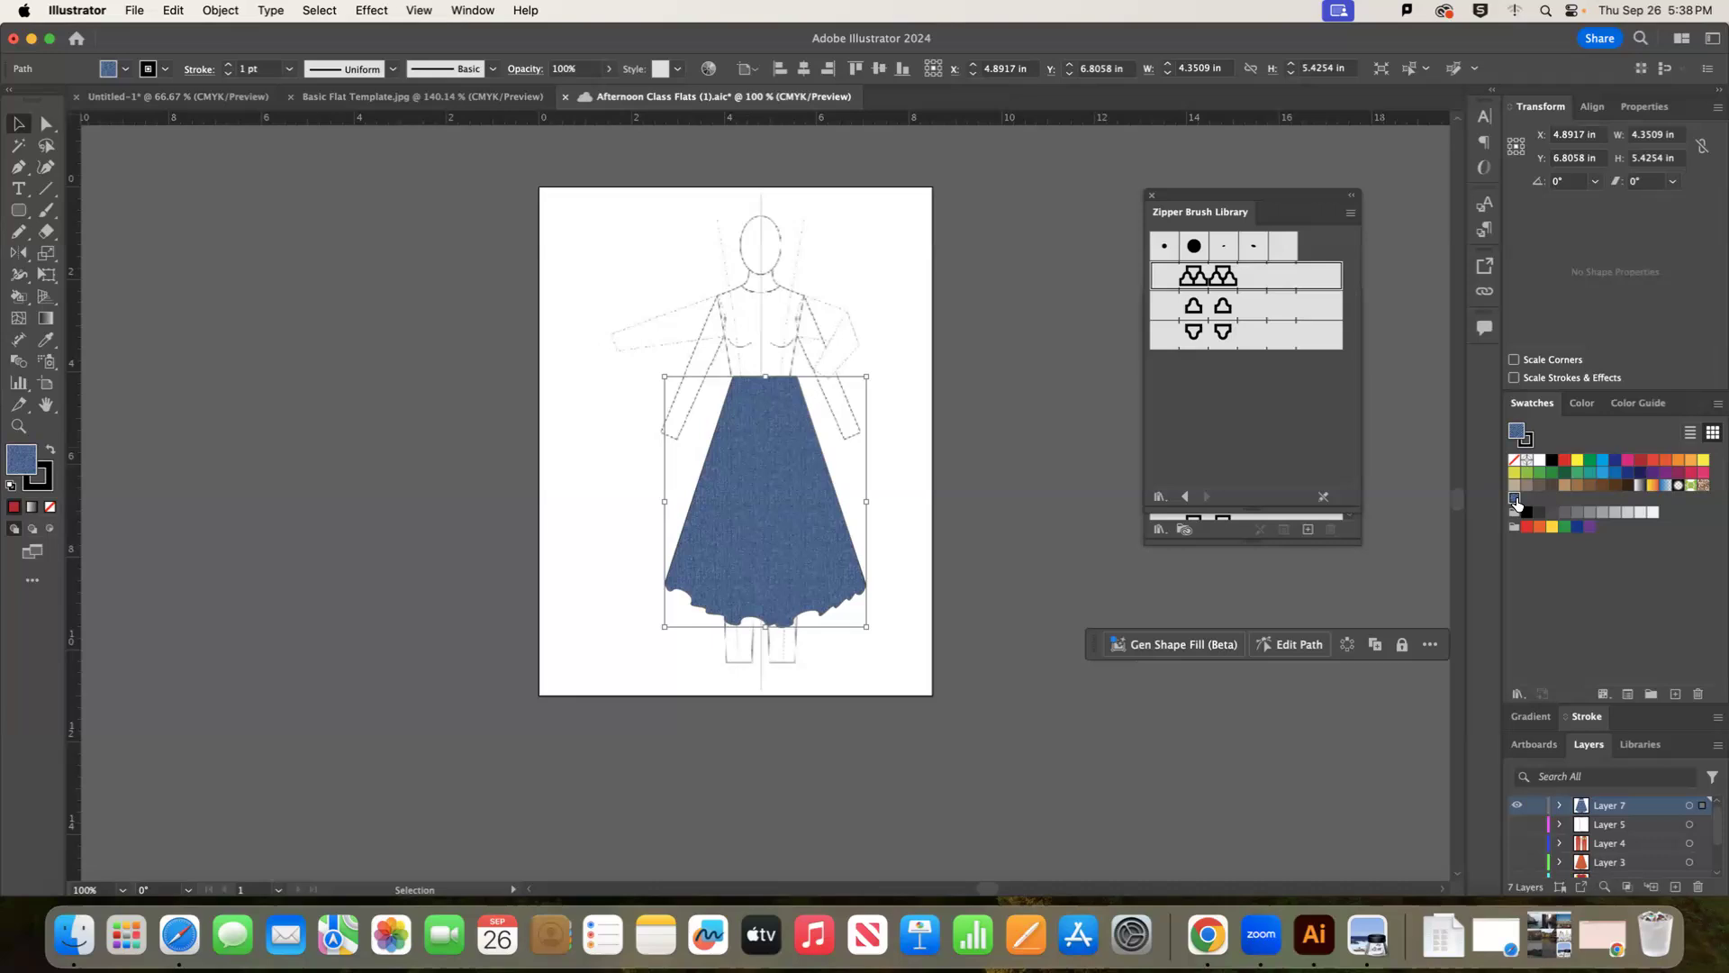
{"action": "key", "text": "Delete"}
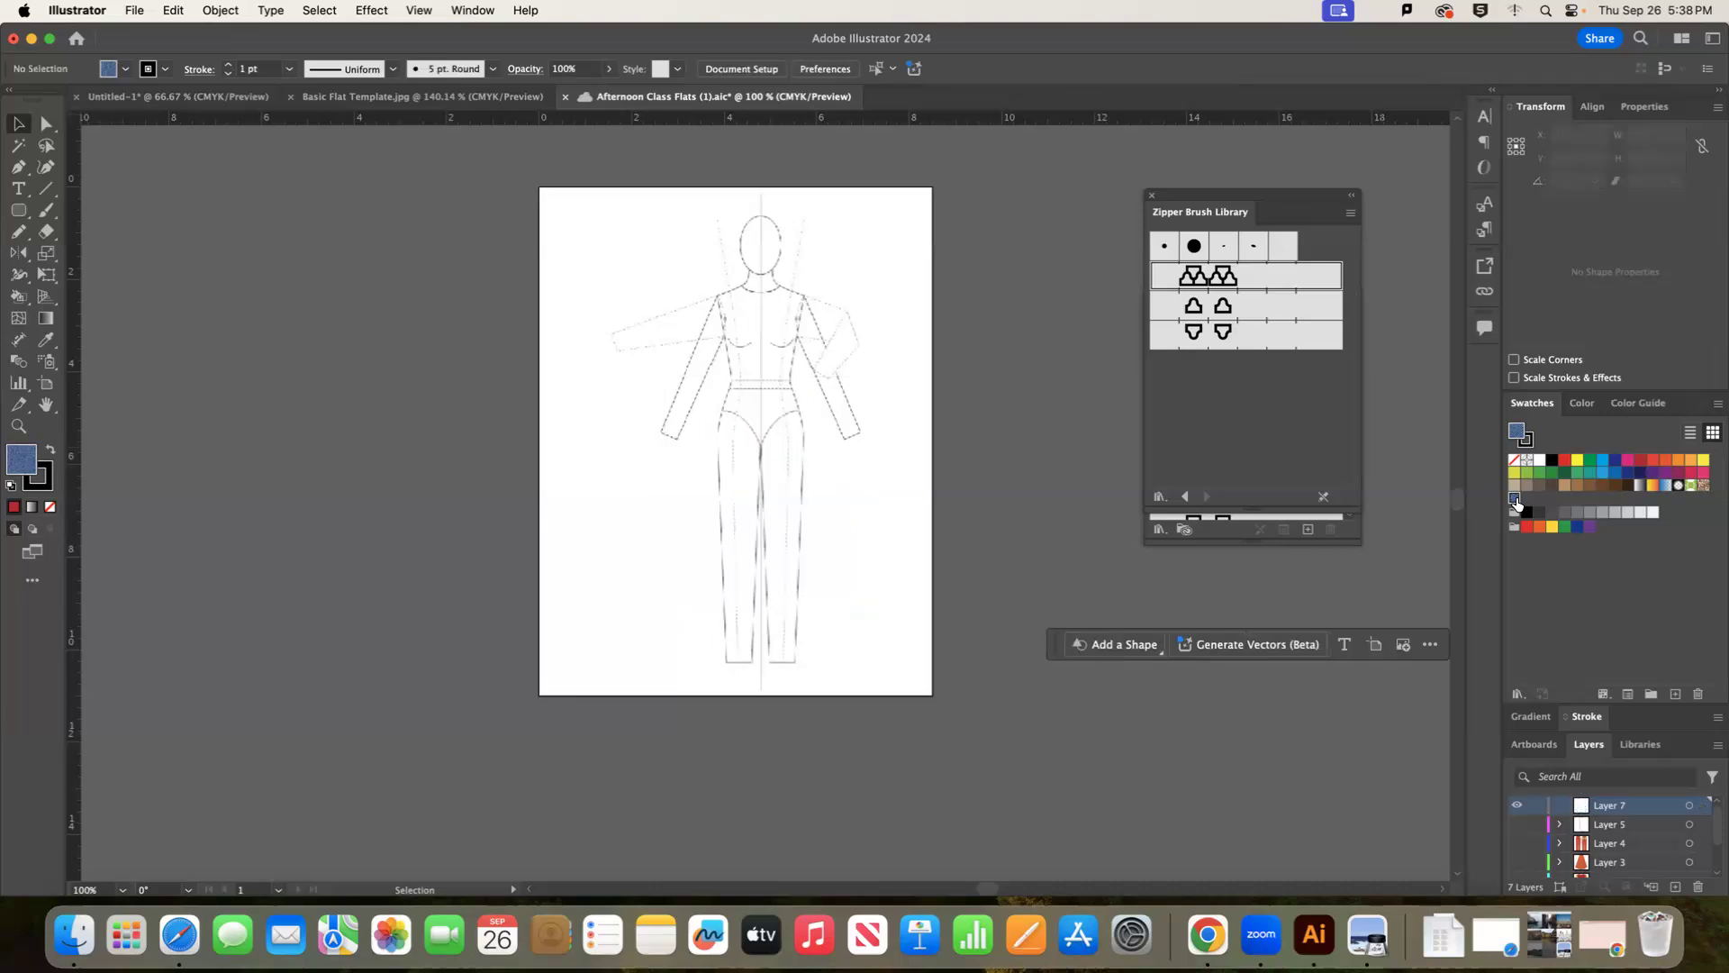
Review the September 26 "My Past" assignment and resources on the Moodle course page in Chrome, and switch to Zoom.
{"action": "left_click", "coordinate": [1208, 937]}
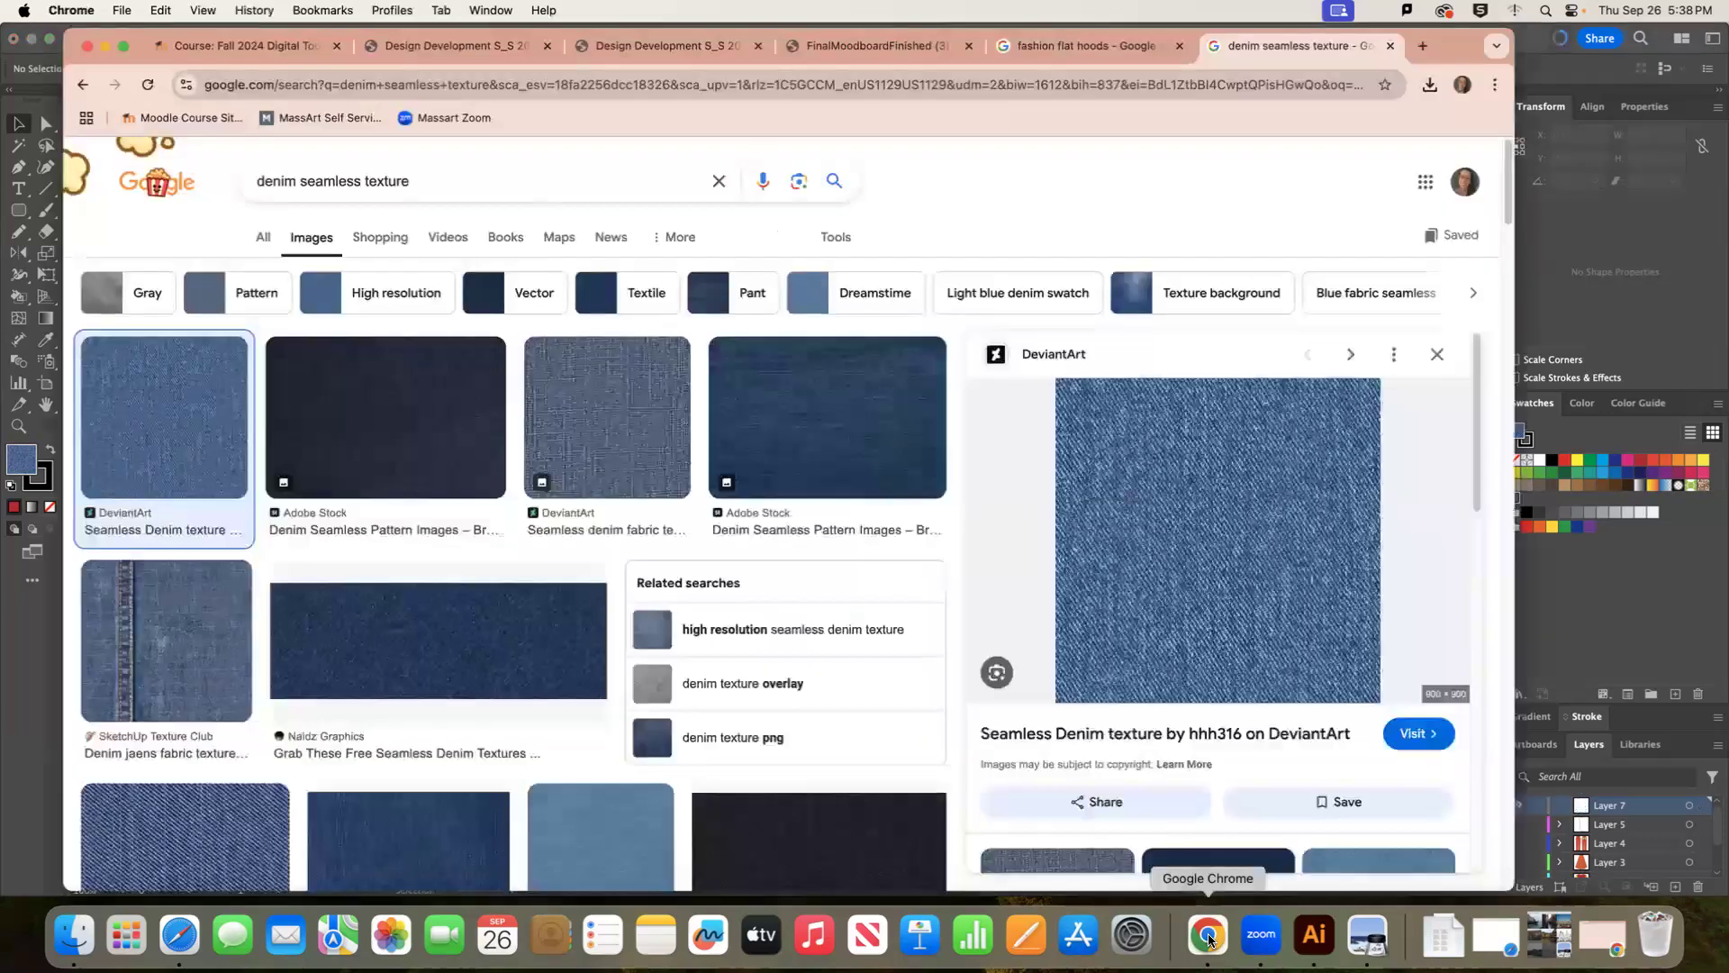
{"action": "key", "text": "super+1"}
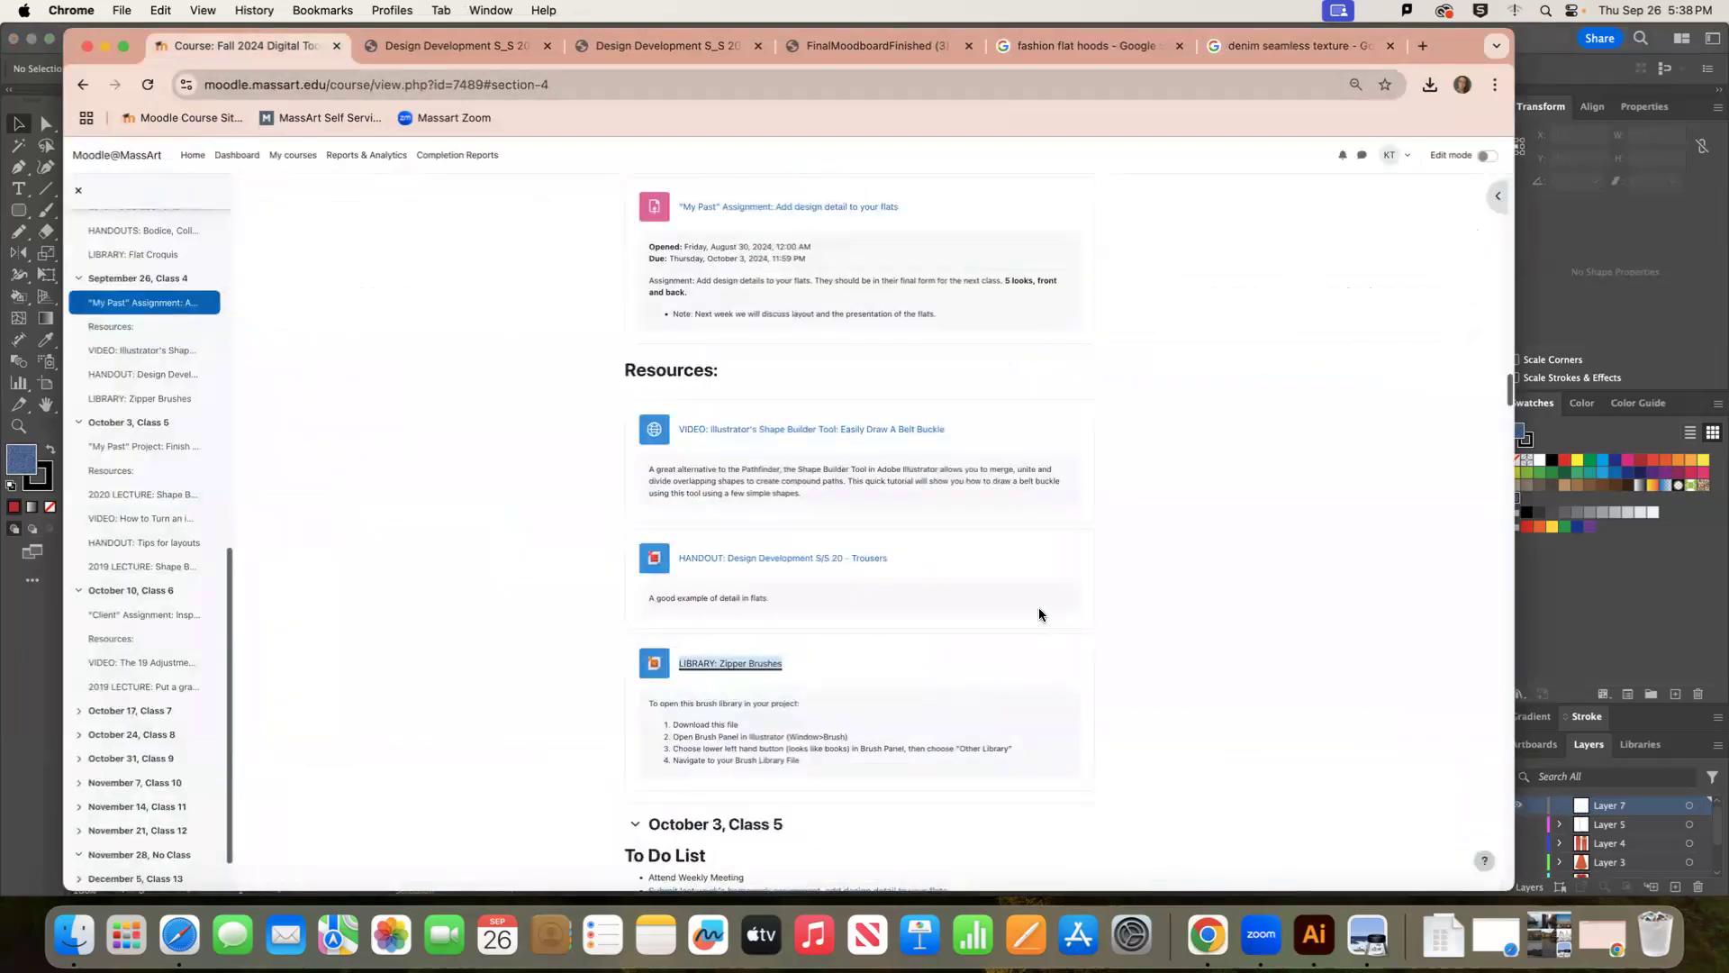
{"action": "scroll", "coordinate": [1051, 634], "scroll_direction": "up", "scroll_amount": 3}
{"action": "scroll", "coordinate": [1050, 634], "scroll_direction": "down", "scroll_amount": 2}
{"action": "scroll", "coordinate": [1050, 634], "scroll_direction": "up", "scroll_amount": 1}
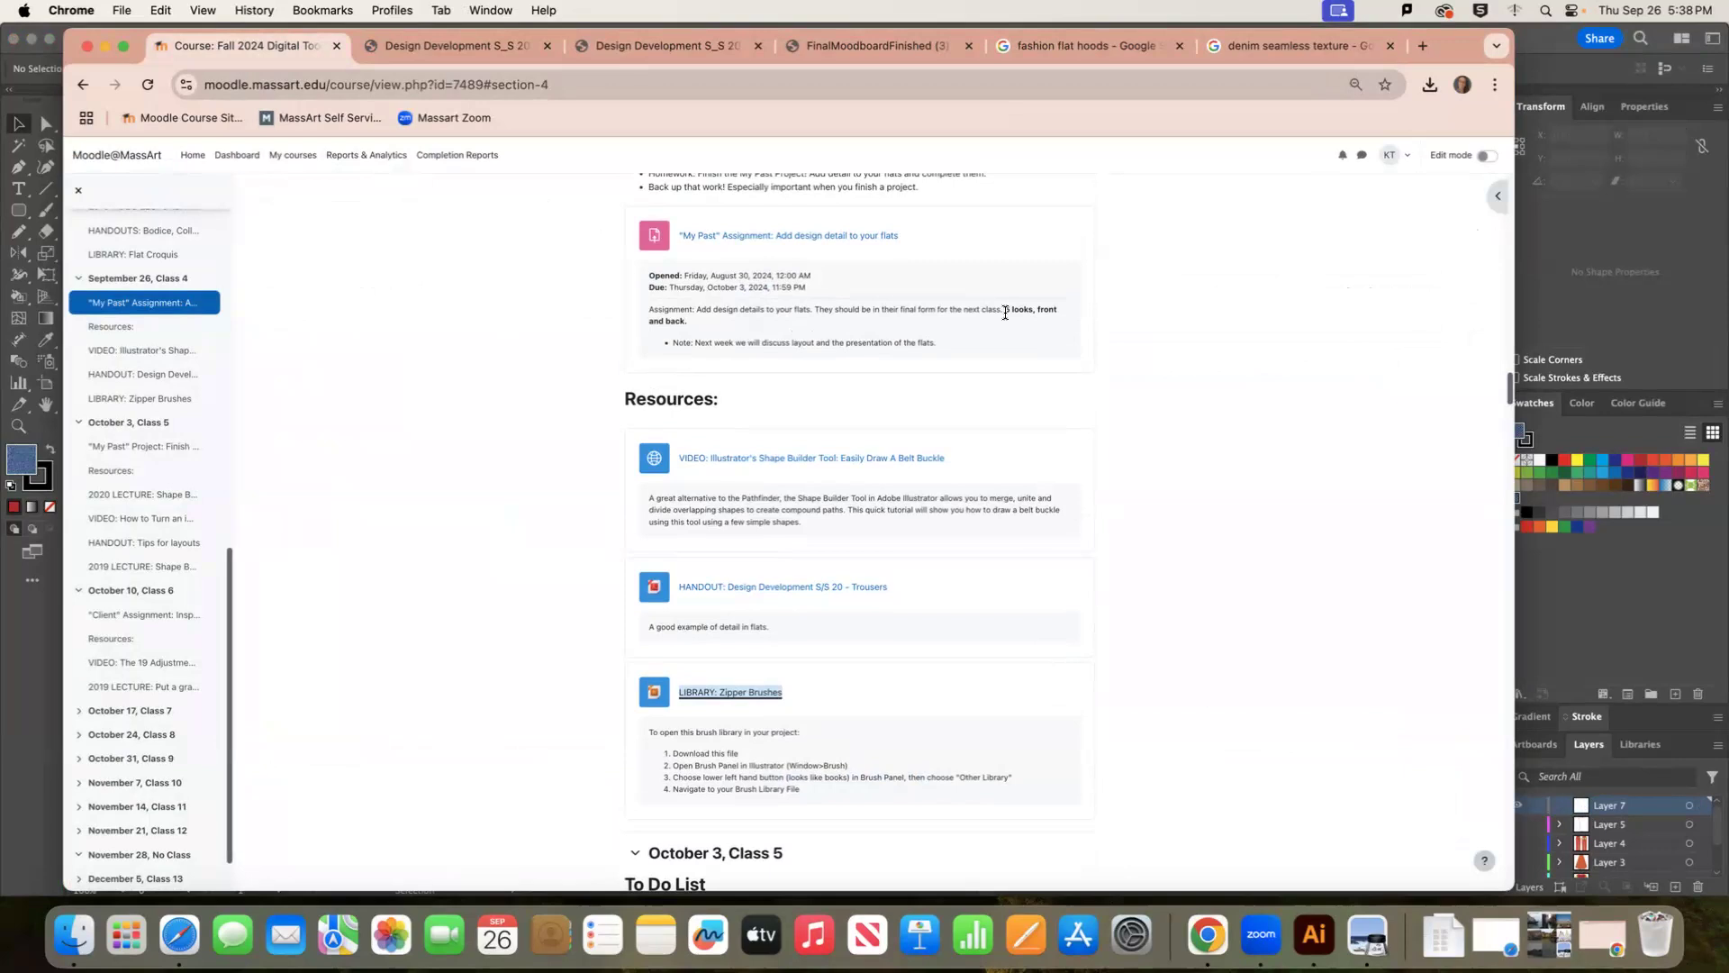
{"action": "left_click", "coordinate": [1262, 937]}
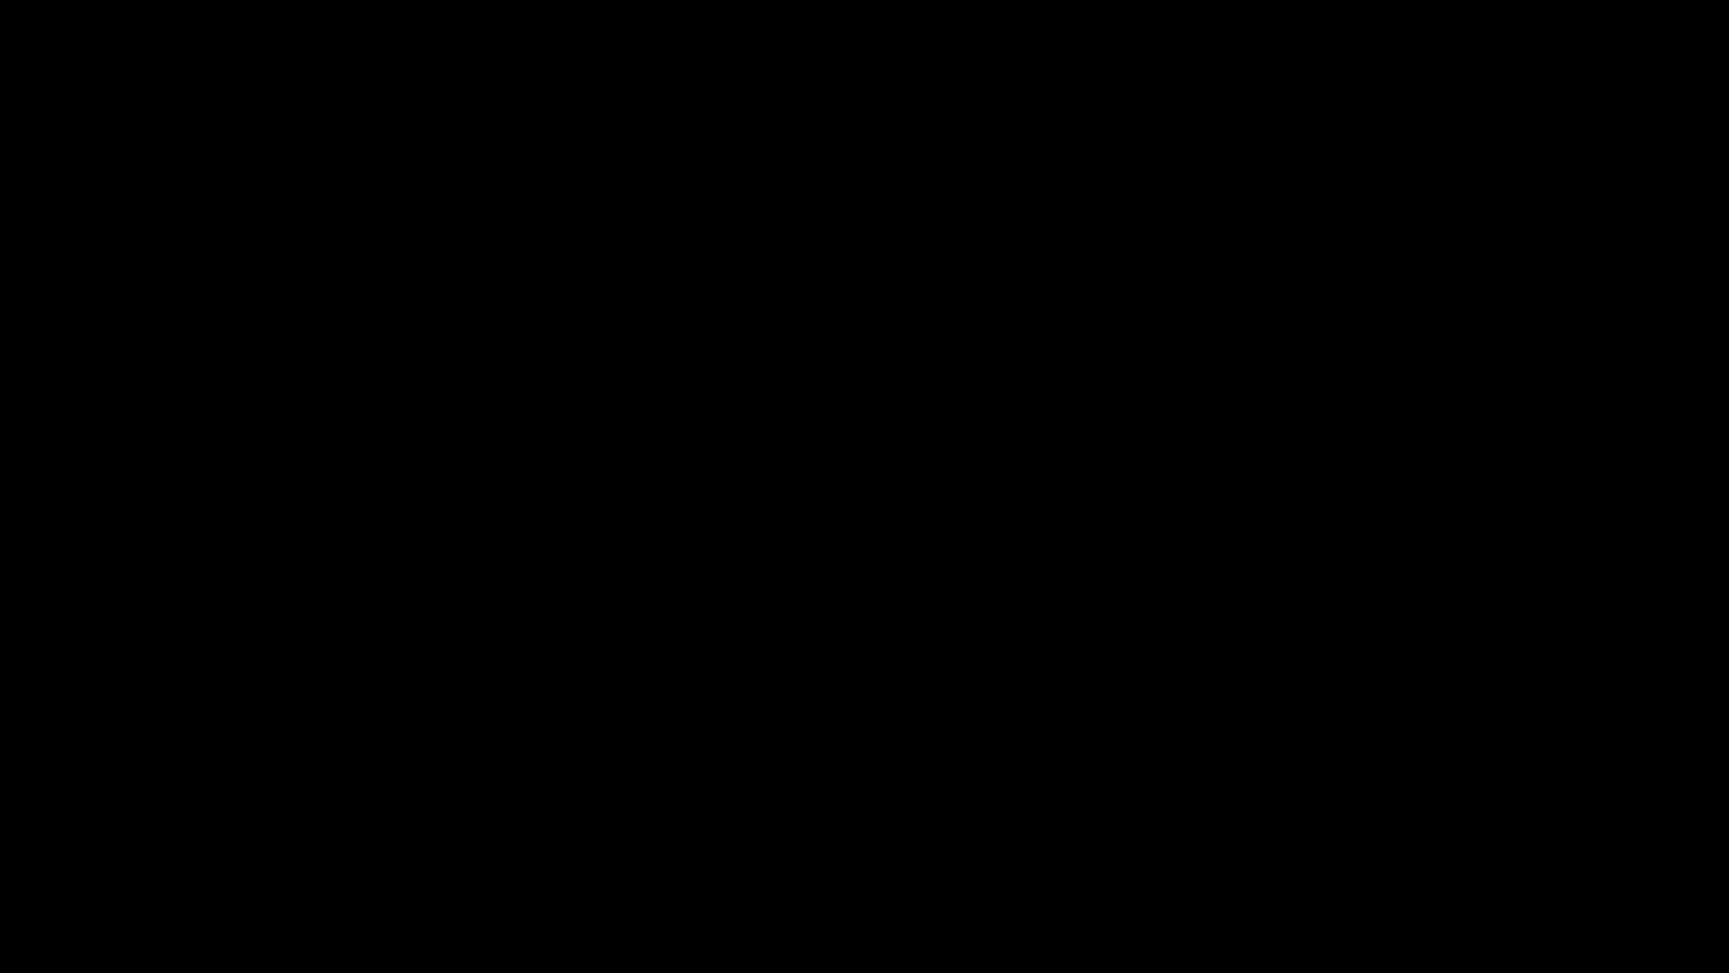